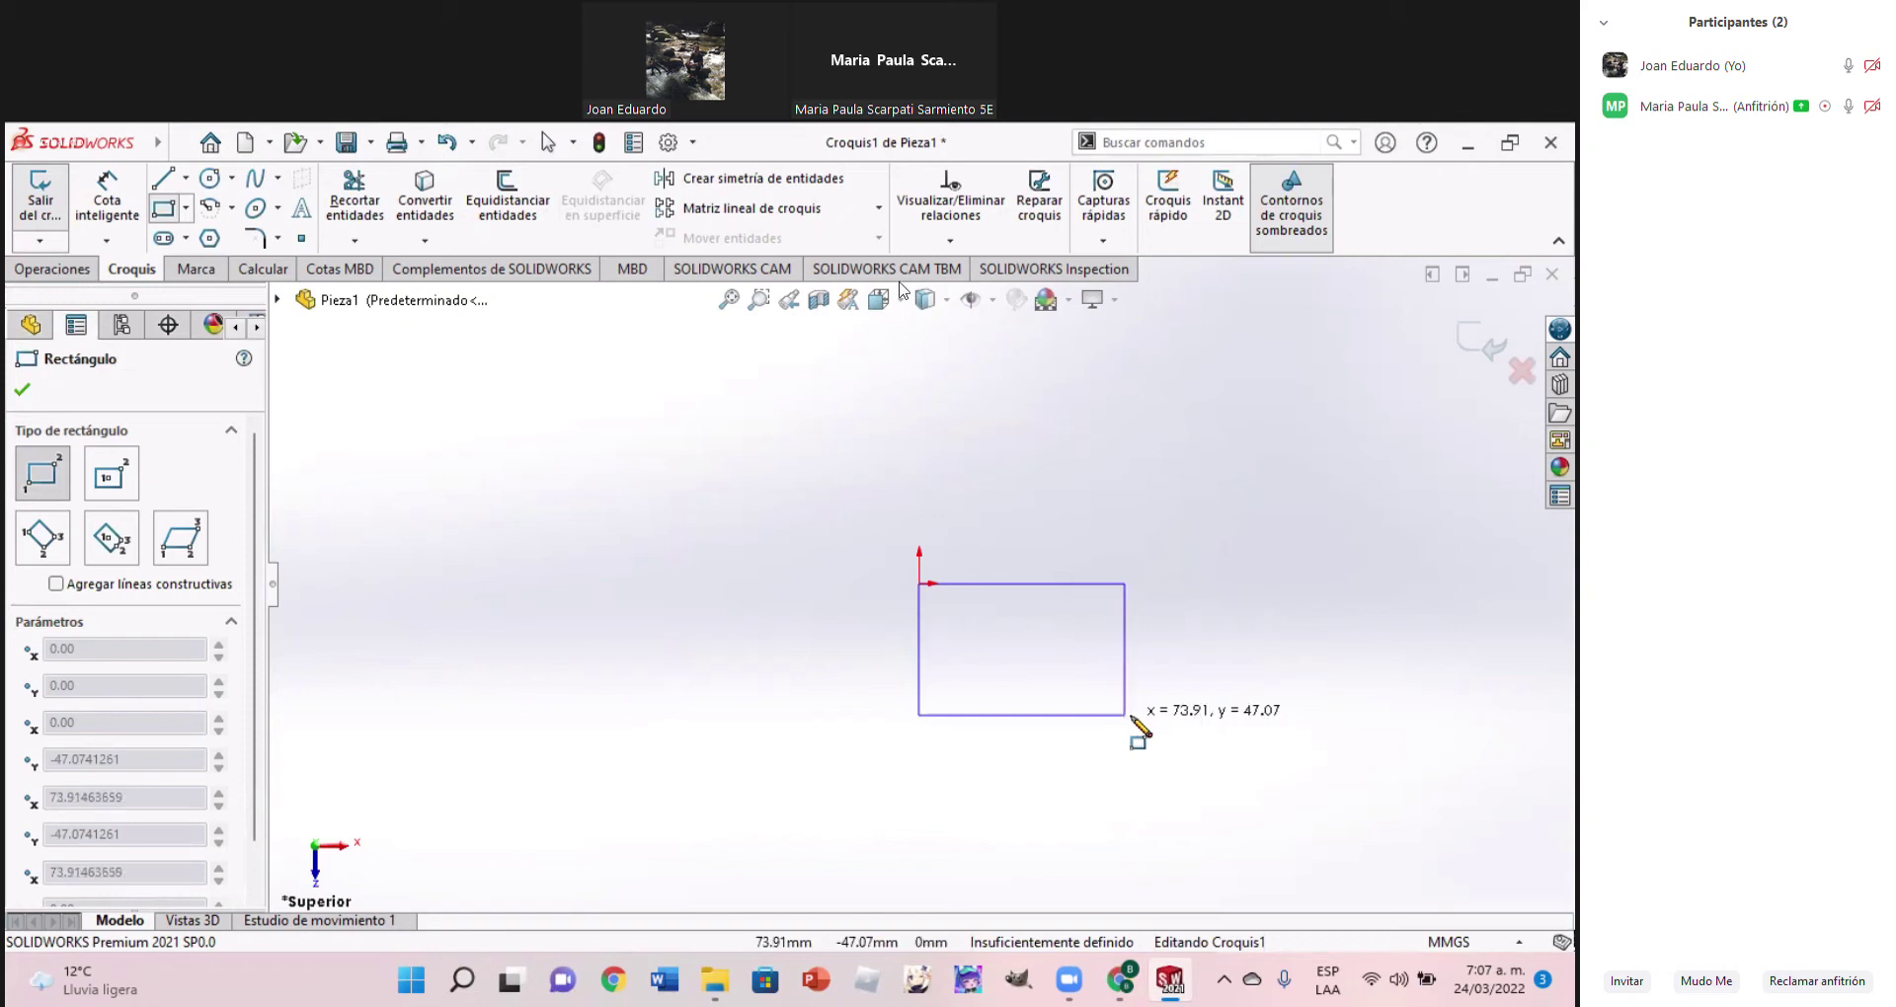
Place the rectangle's opposite corner, end the rectangle tool, and exit sketch Croquis1
click(1131, 714)
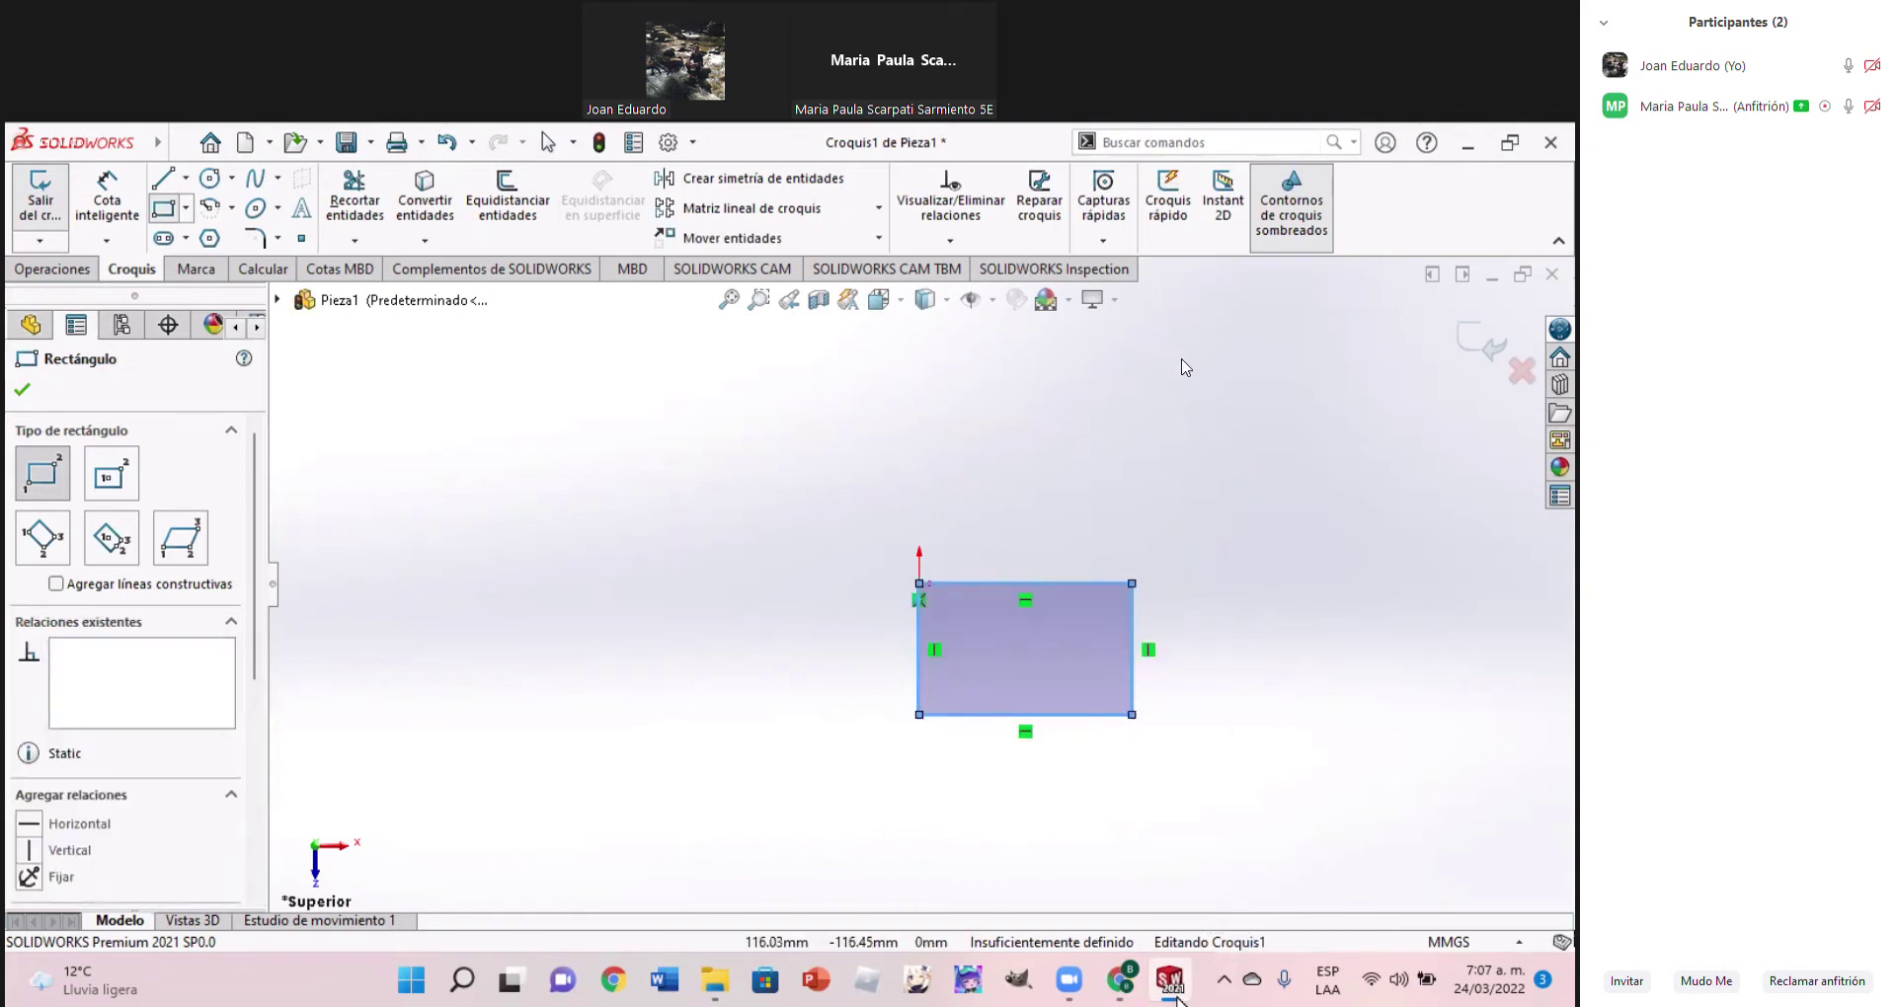
key(Escape)
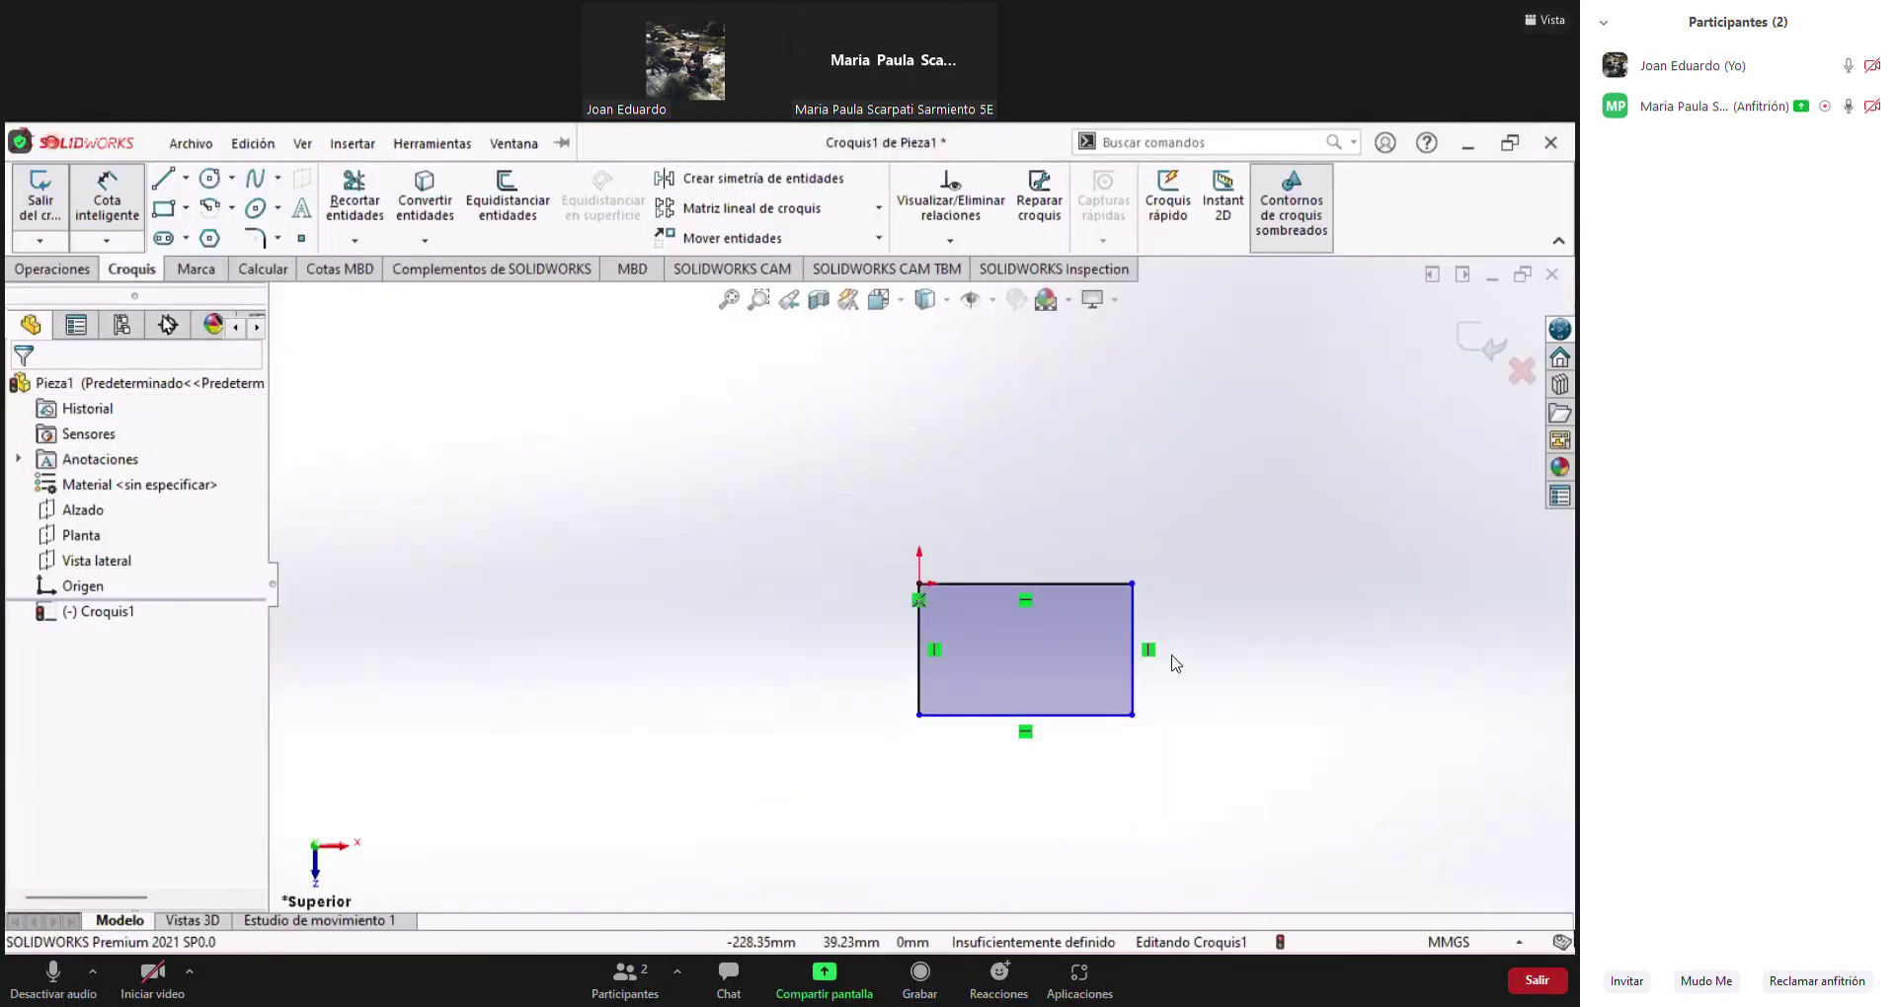
click(1511, 944)
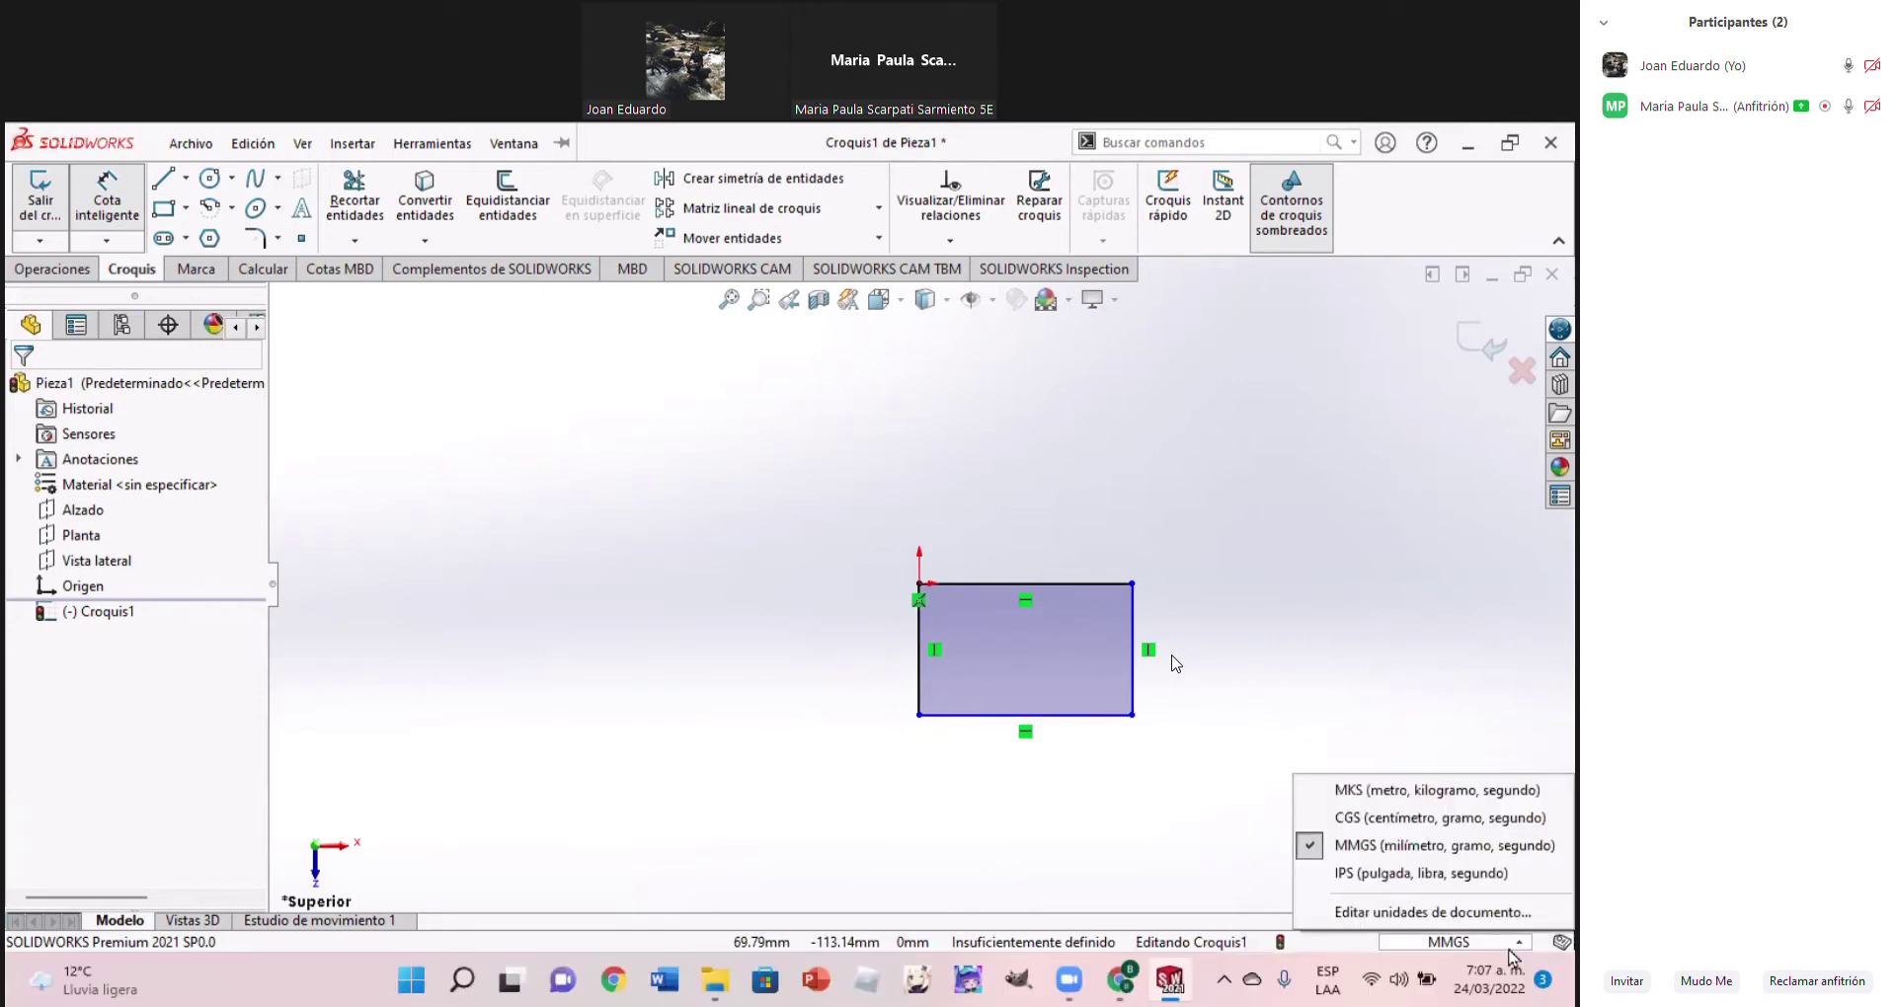
click(40, 193)
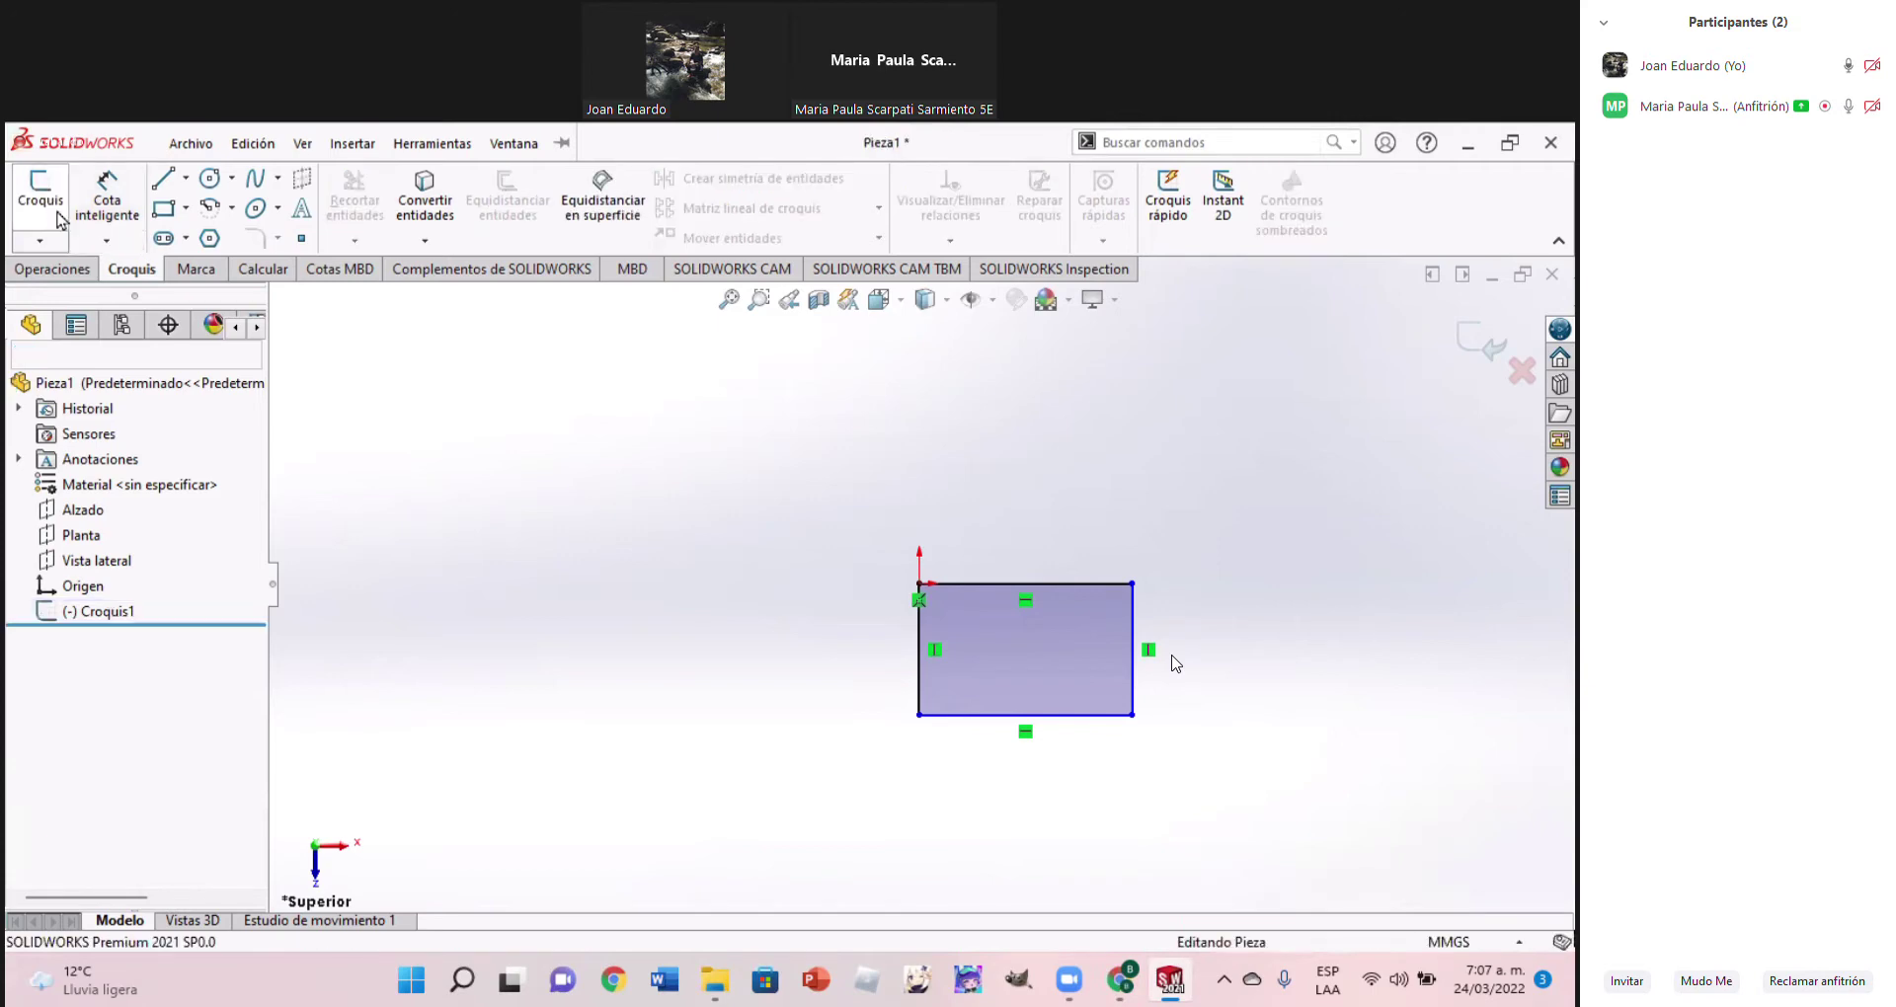
Switch the part's unit system from MMGS to IPS (pulgada, libra, segundo)
click(1489, 945)
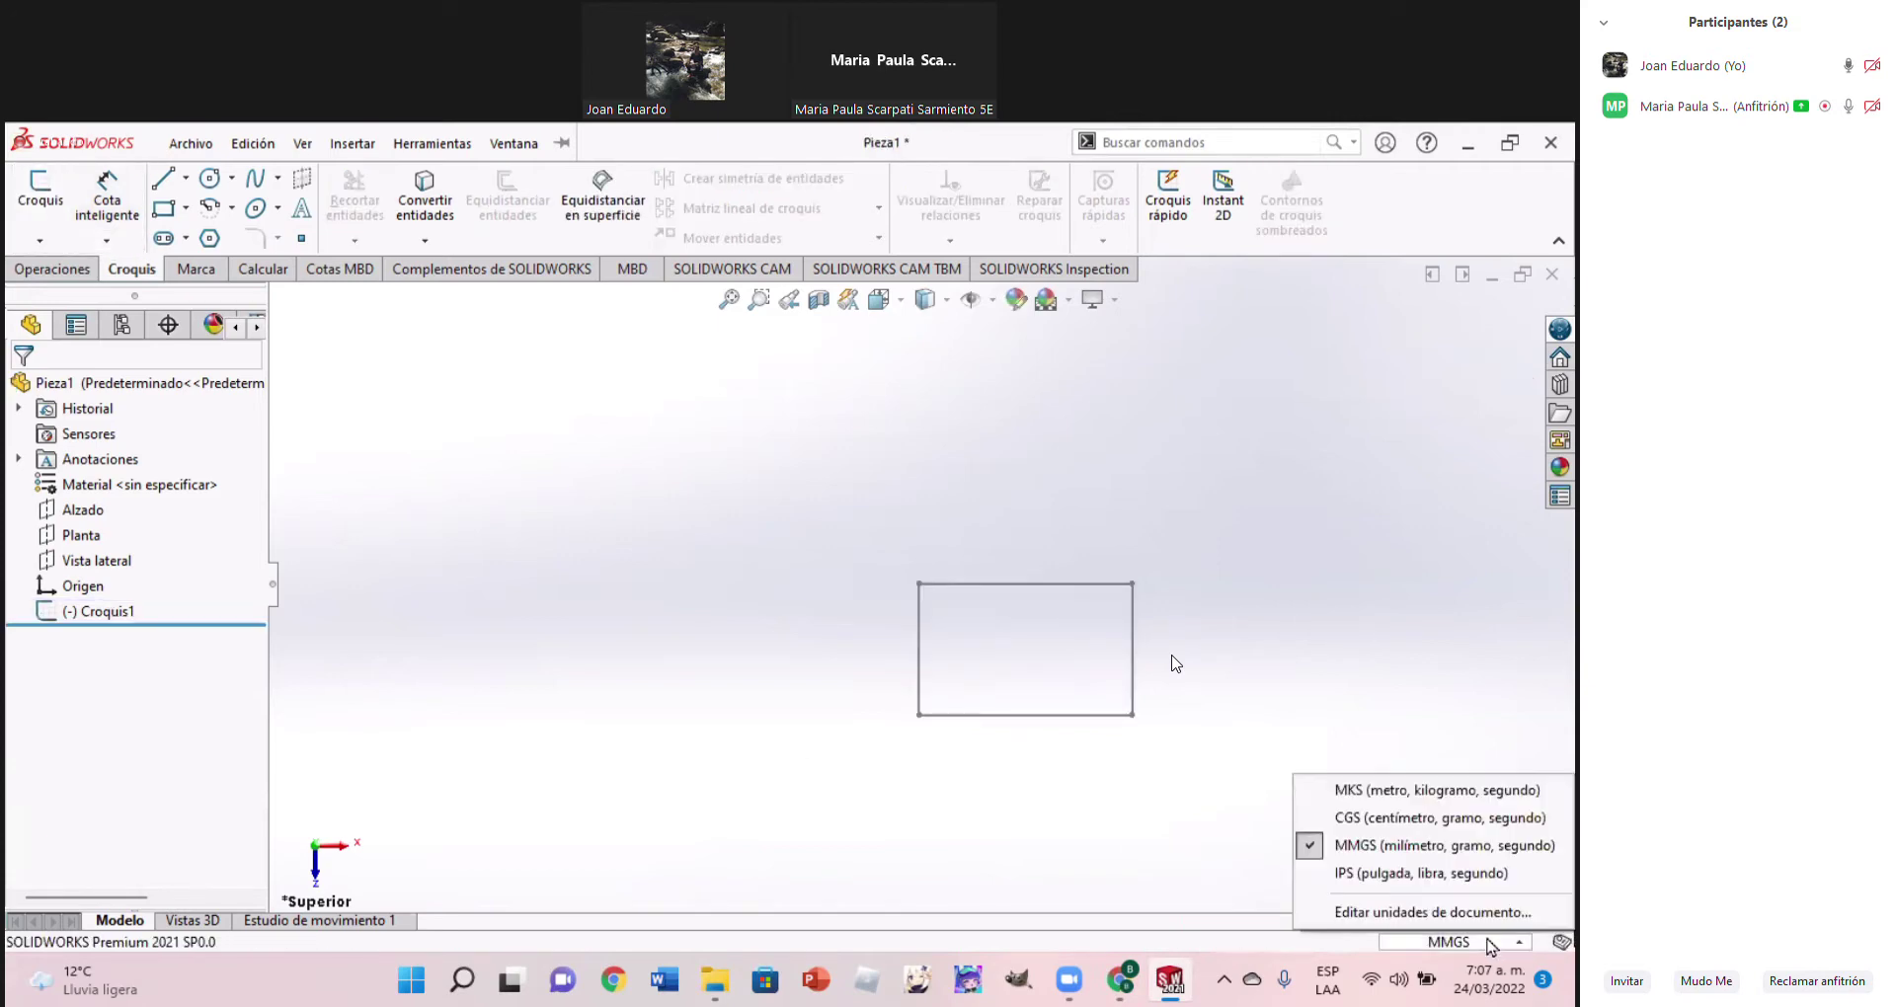
click(1413, 876)
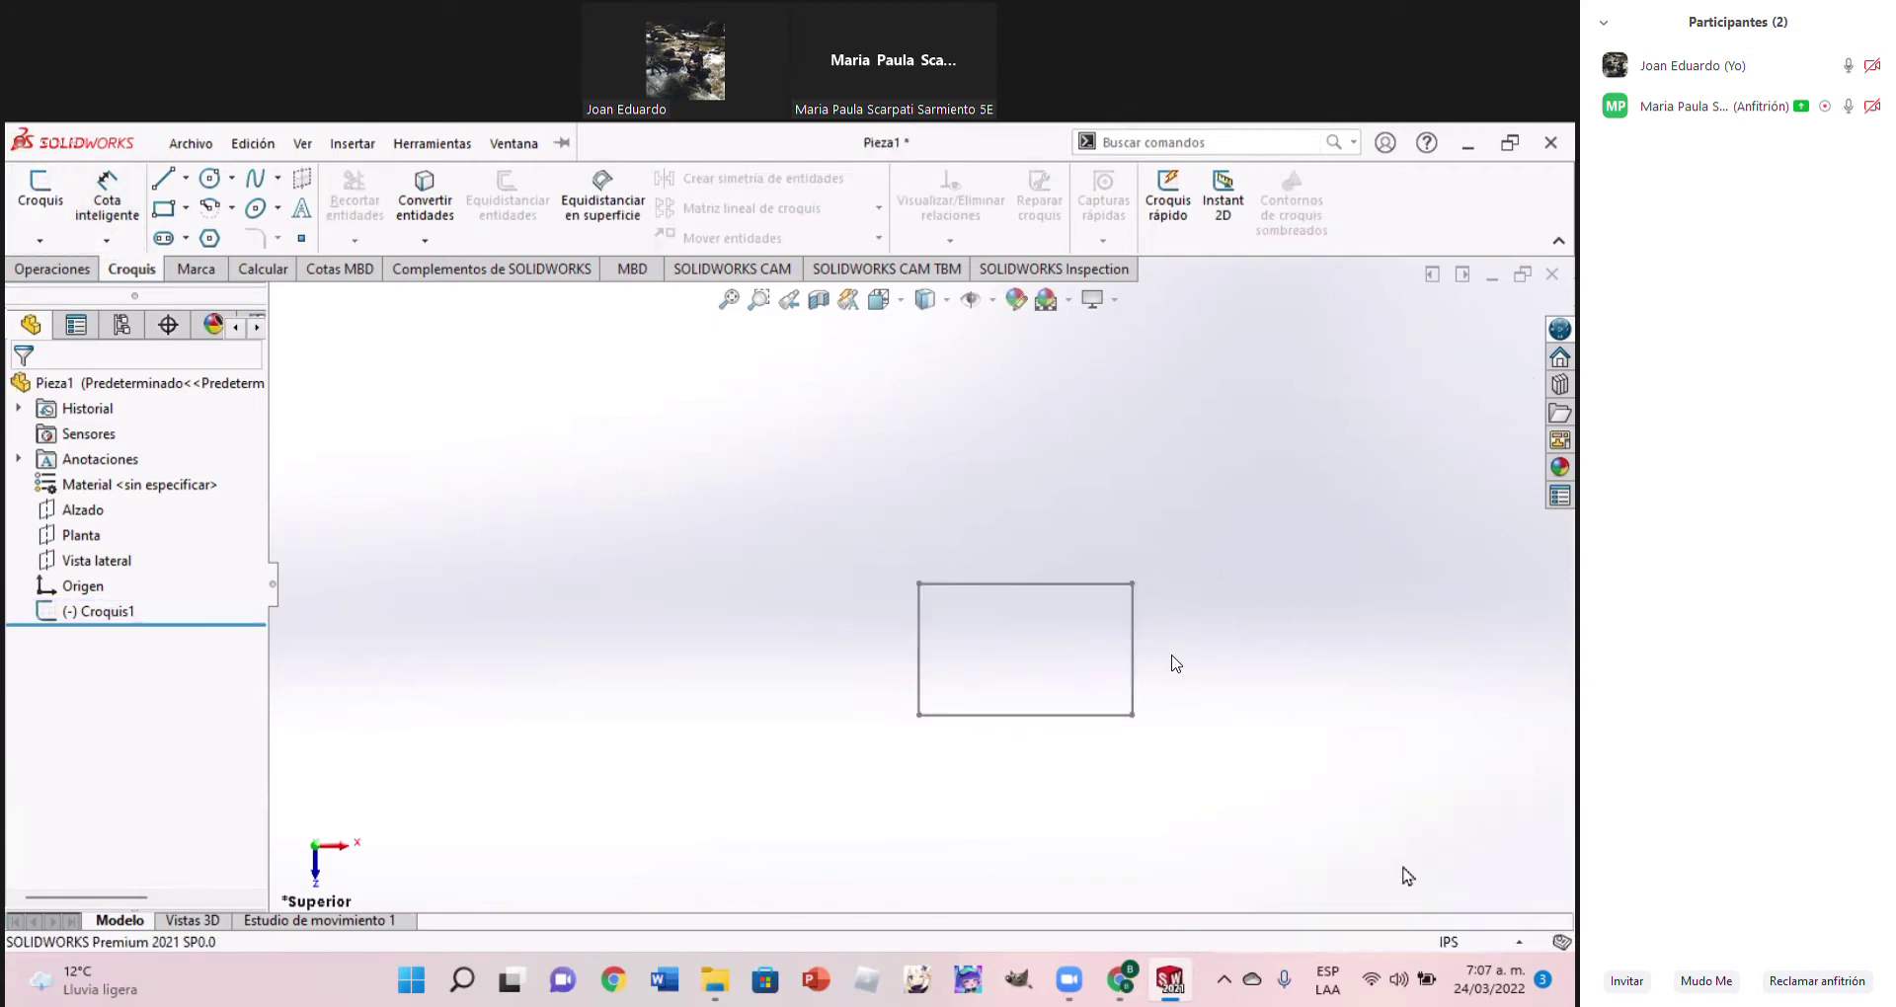
click(1471, 950)
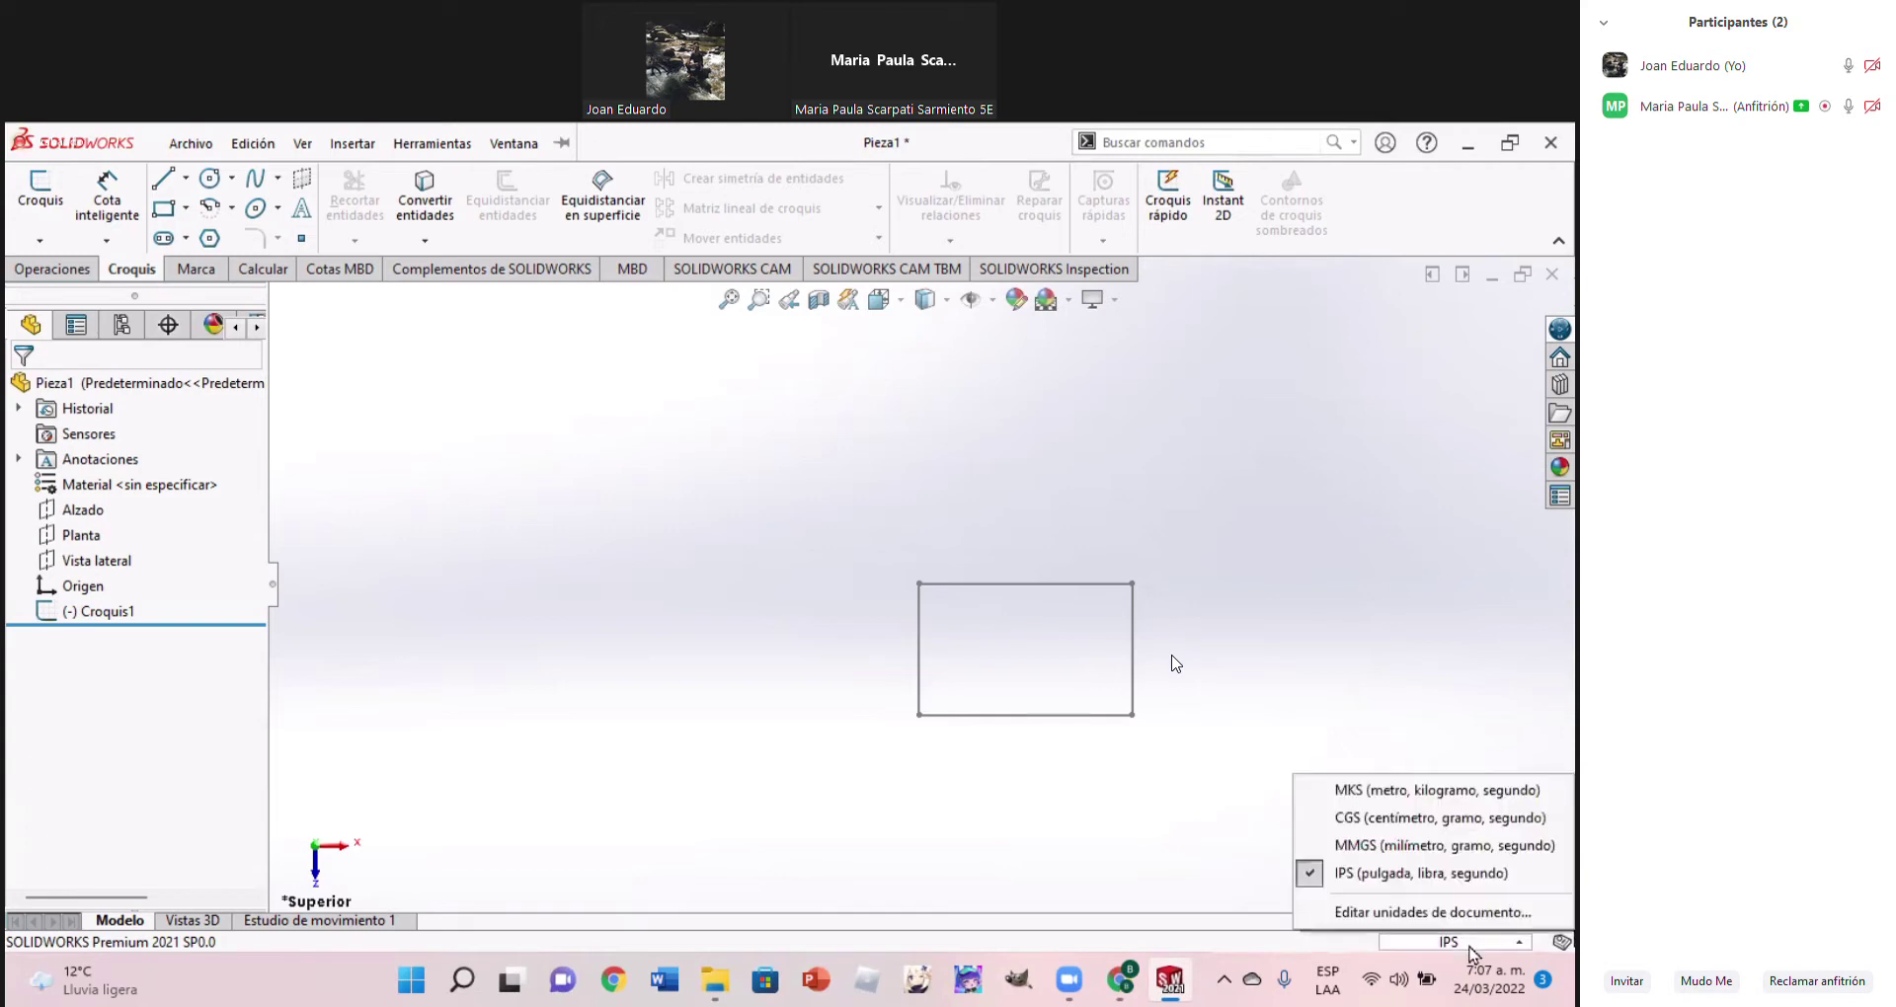
click(1471, 950)
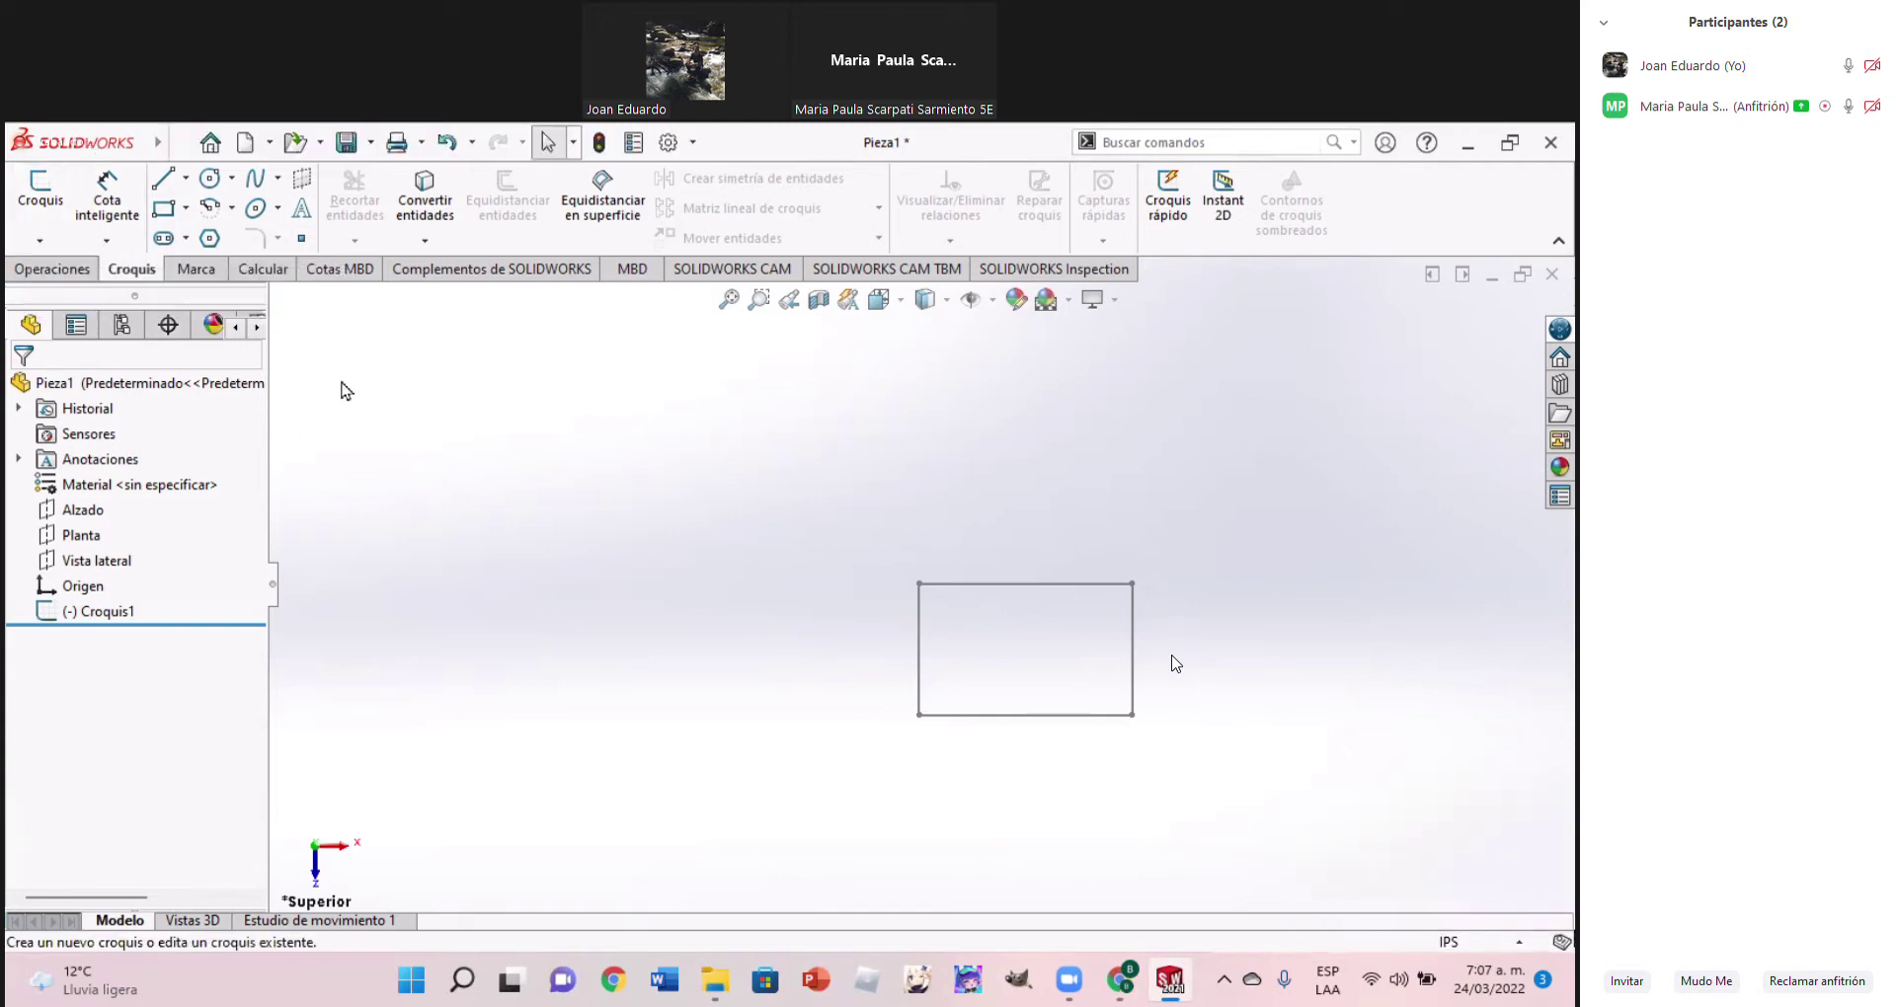
Select the Planta plane and start a new sketch
click(89, 535)
click(1017, 649)
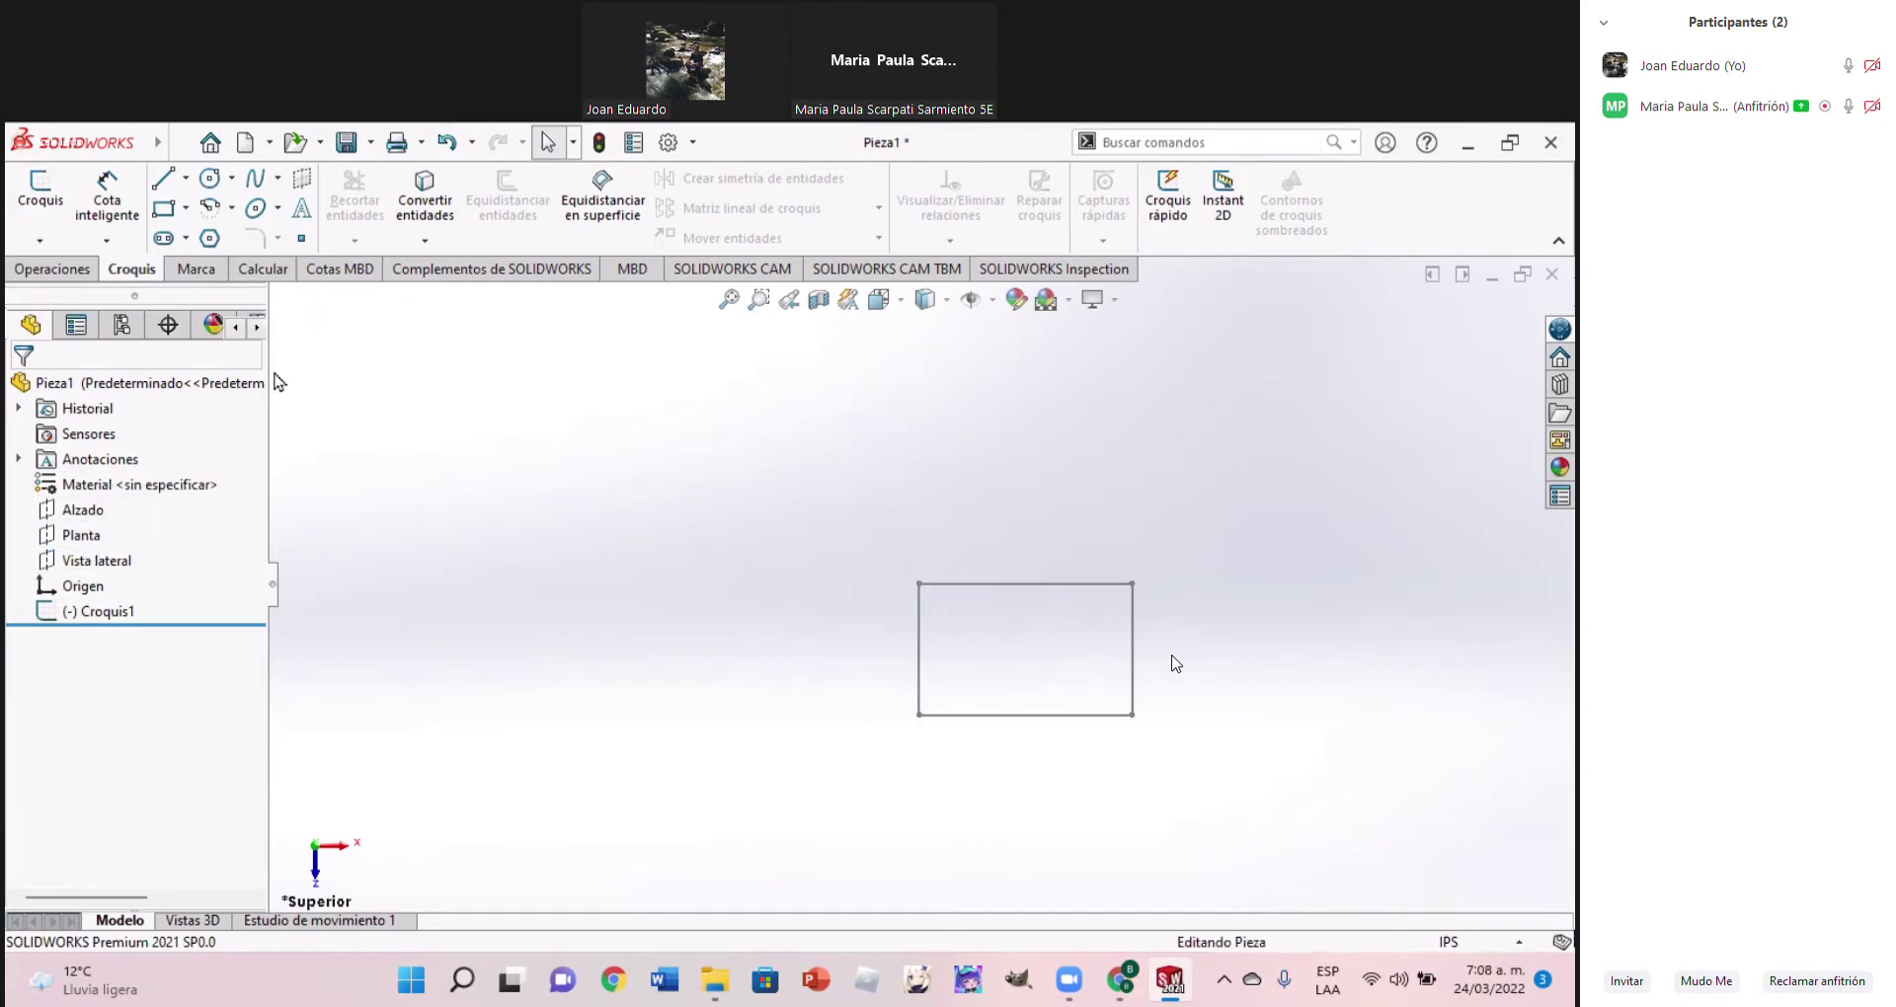
click(41, 202)
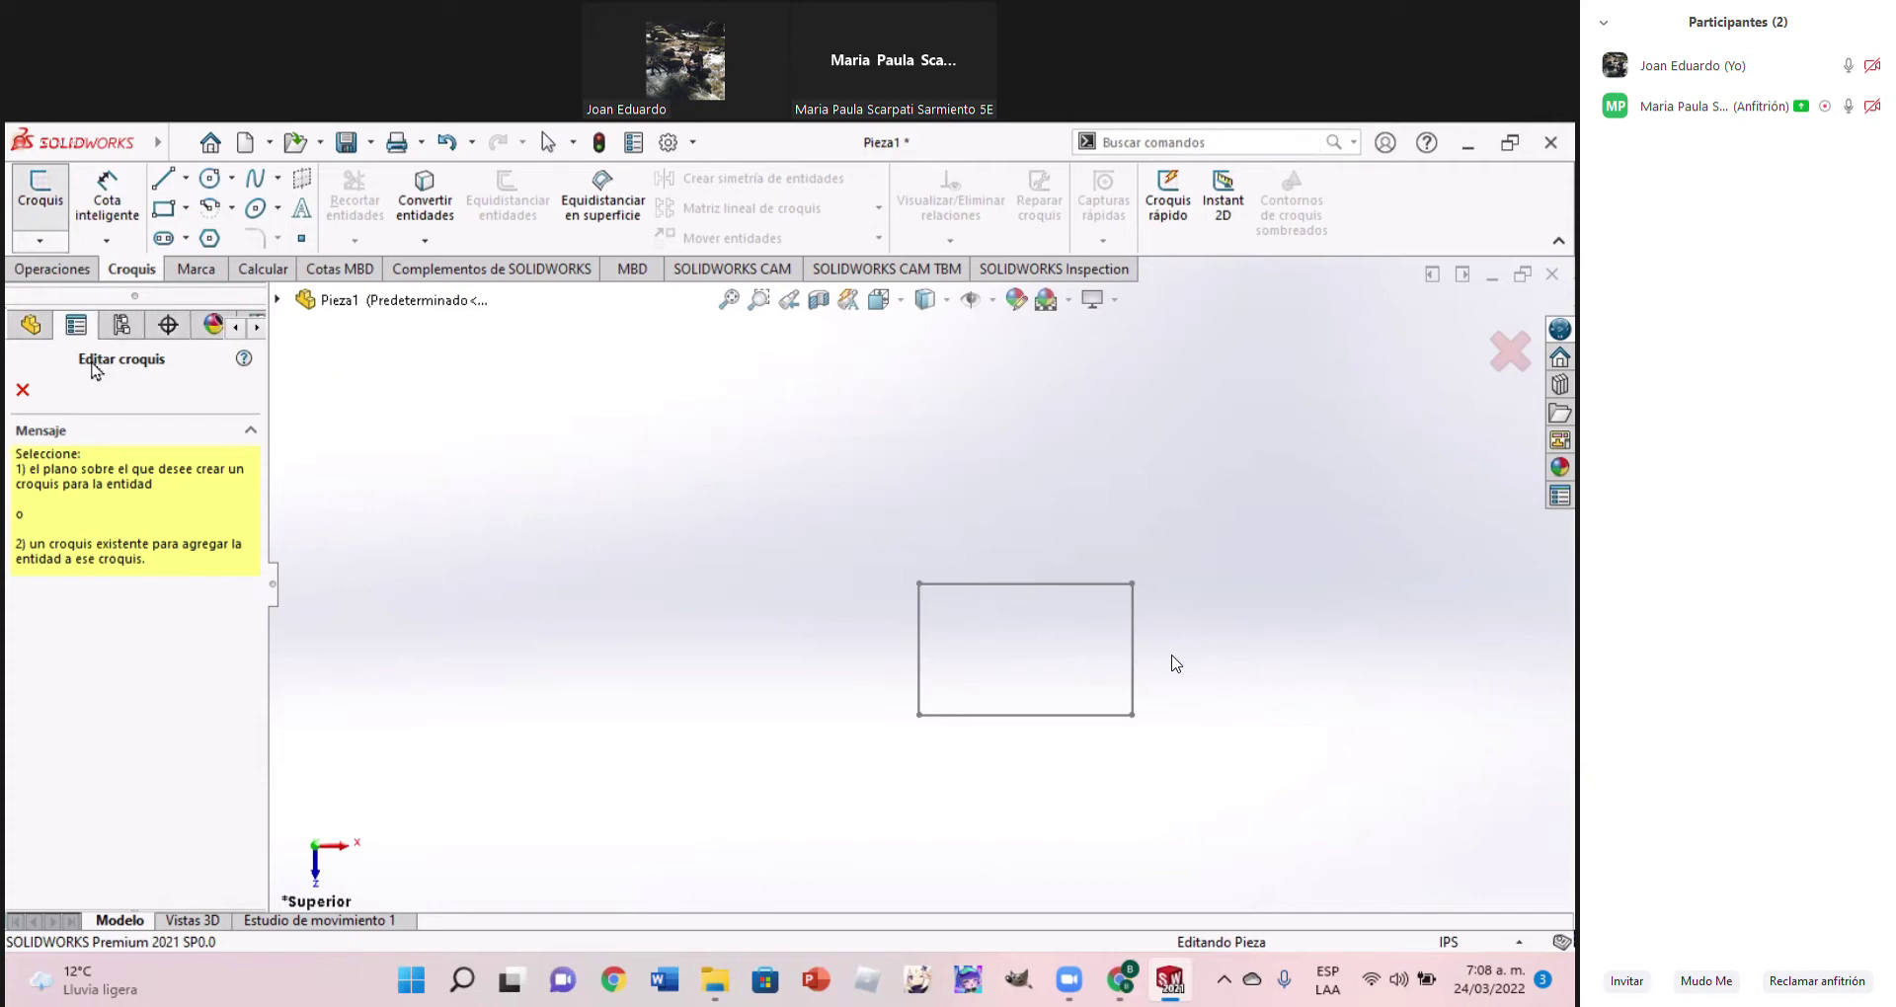
Cancel the new sketch and turn the view normal to the Planta plane
click(23, 389)
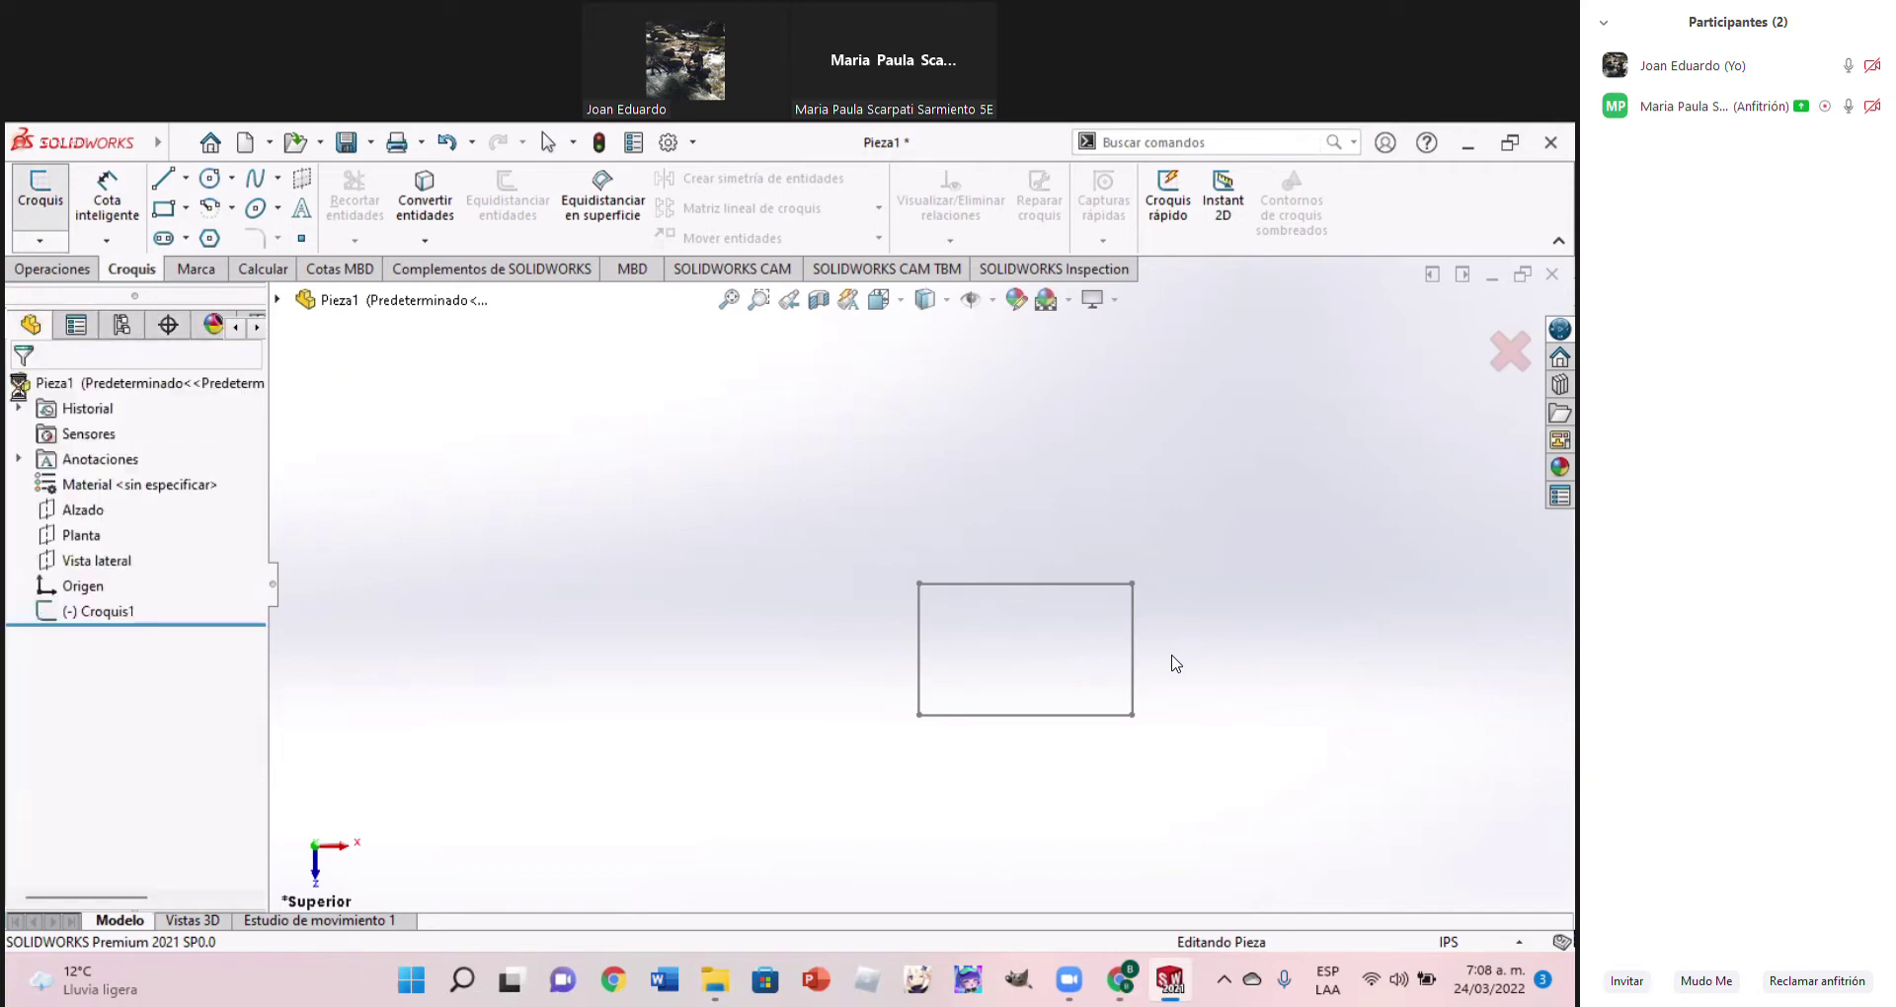
click(95, 539)
click(880, 301)
click(881, 301)
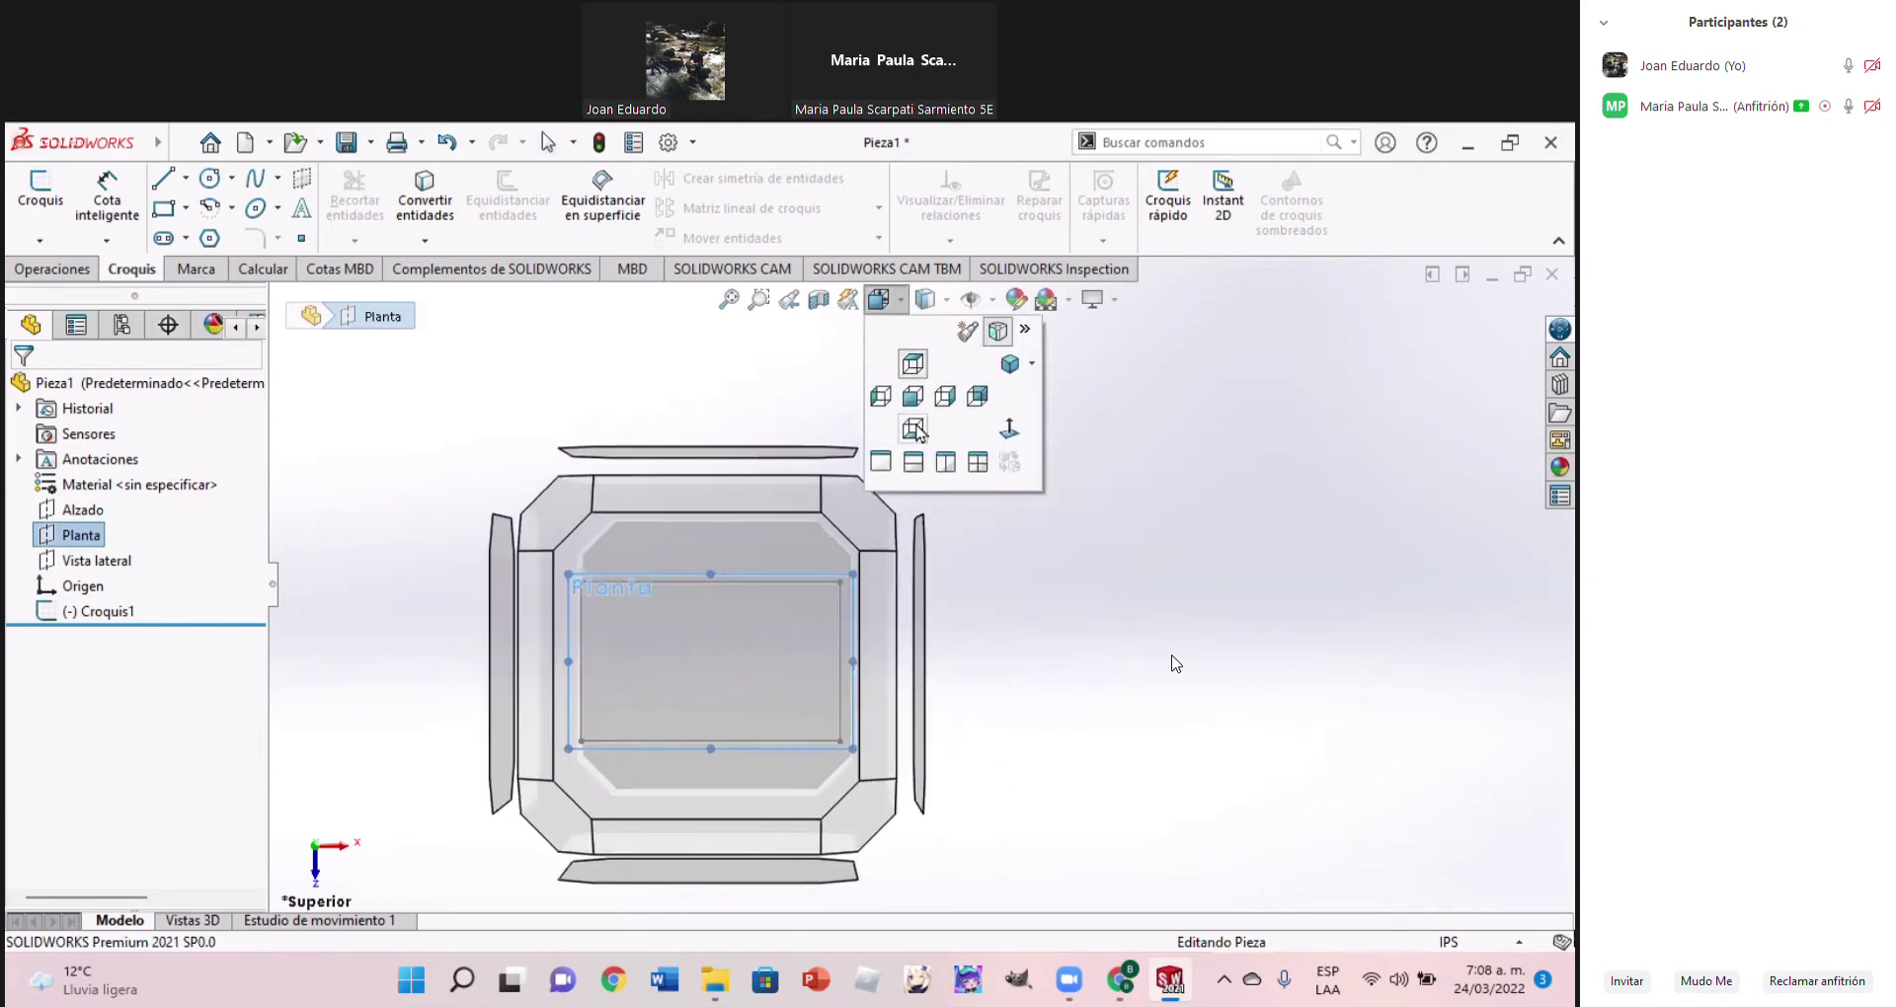
click(918, 429)
key(Escape)
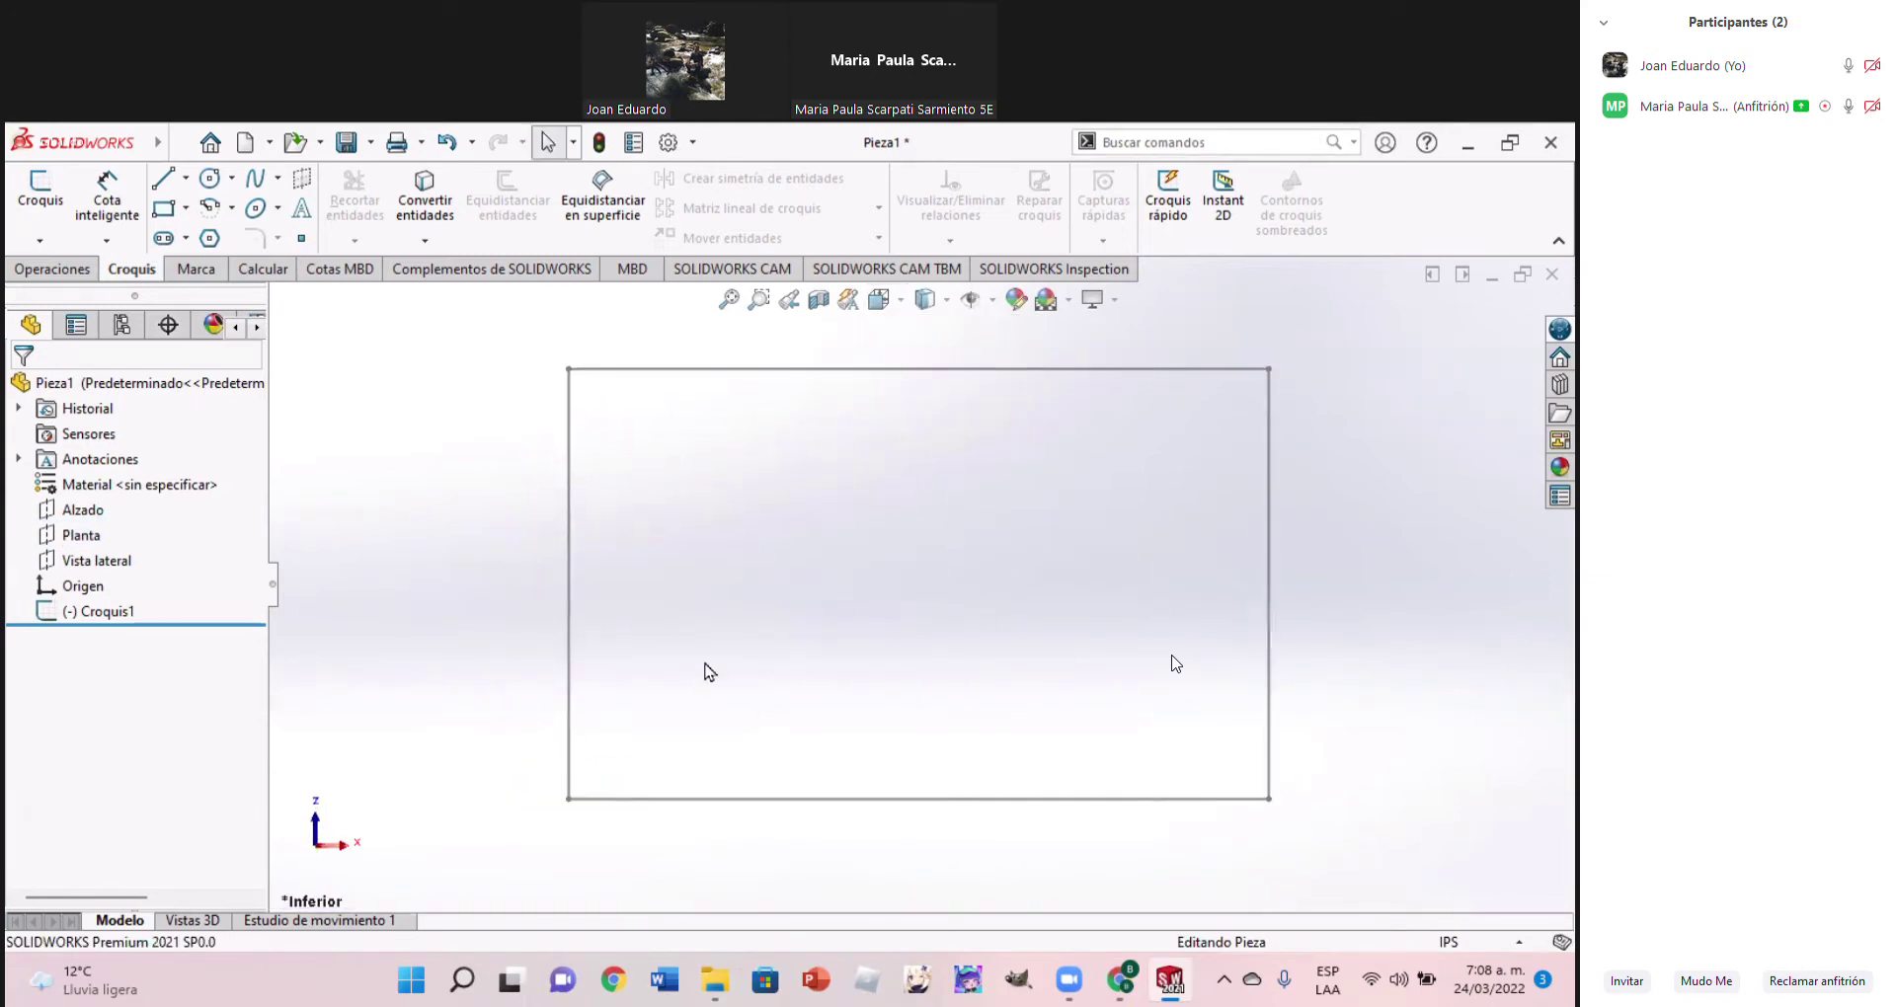
Abandon another new sketch and reopen Croquis1 for editing instead
click(48, 210)
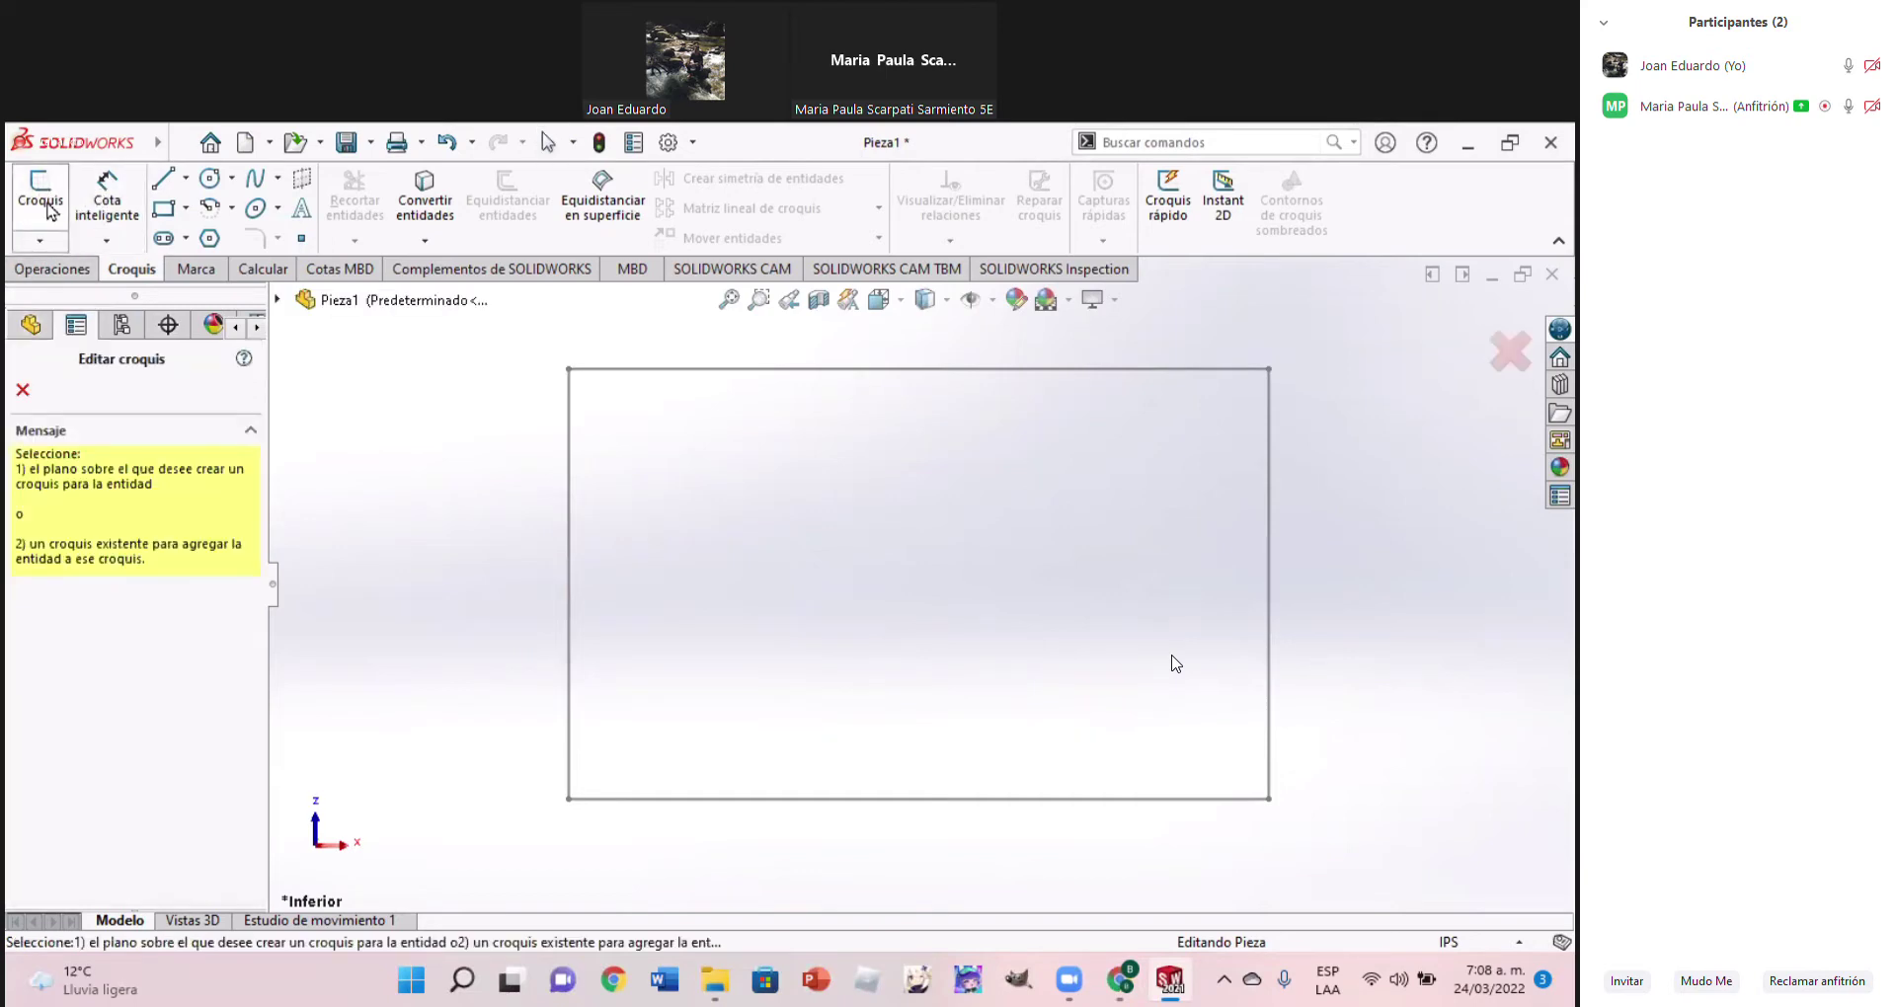
click(37, 400)
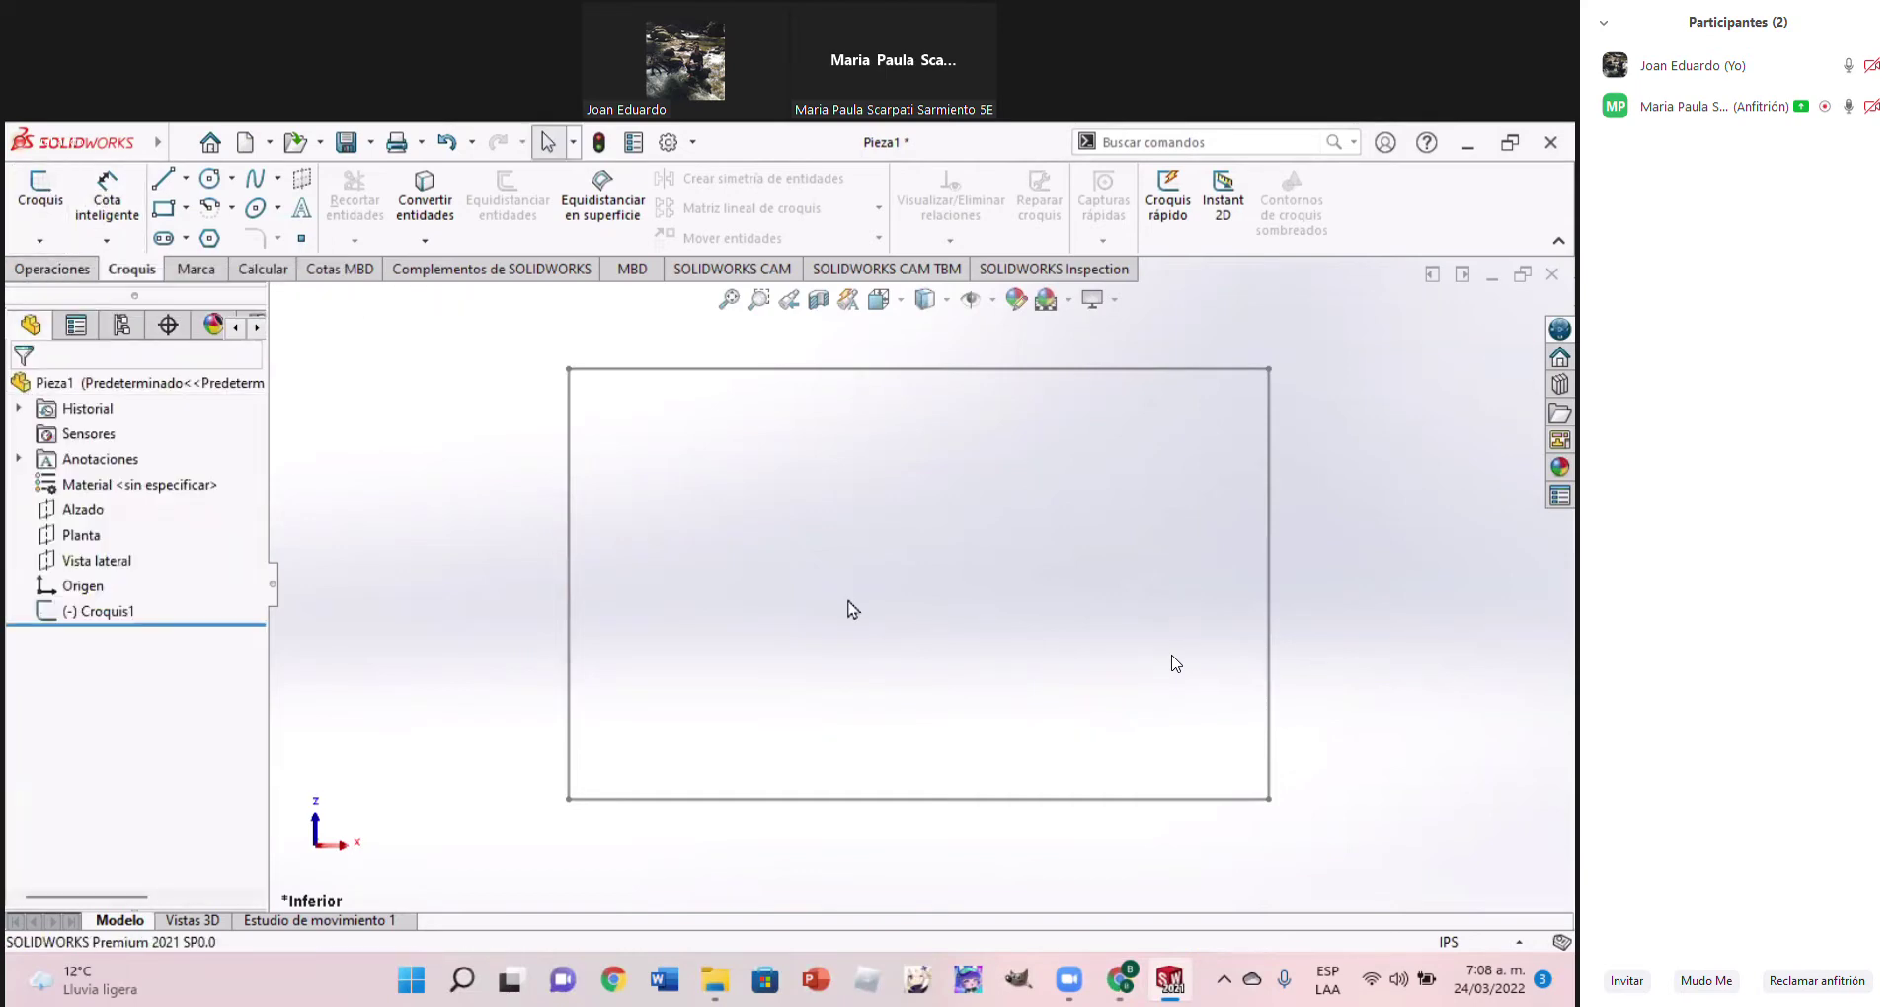
click(89, 541)
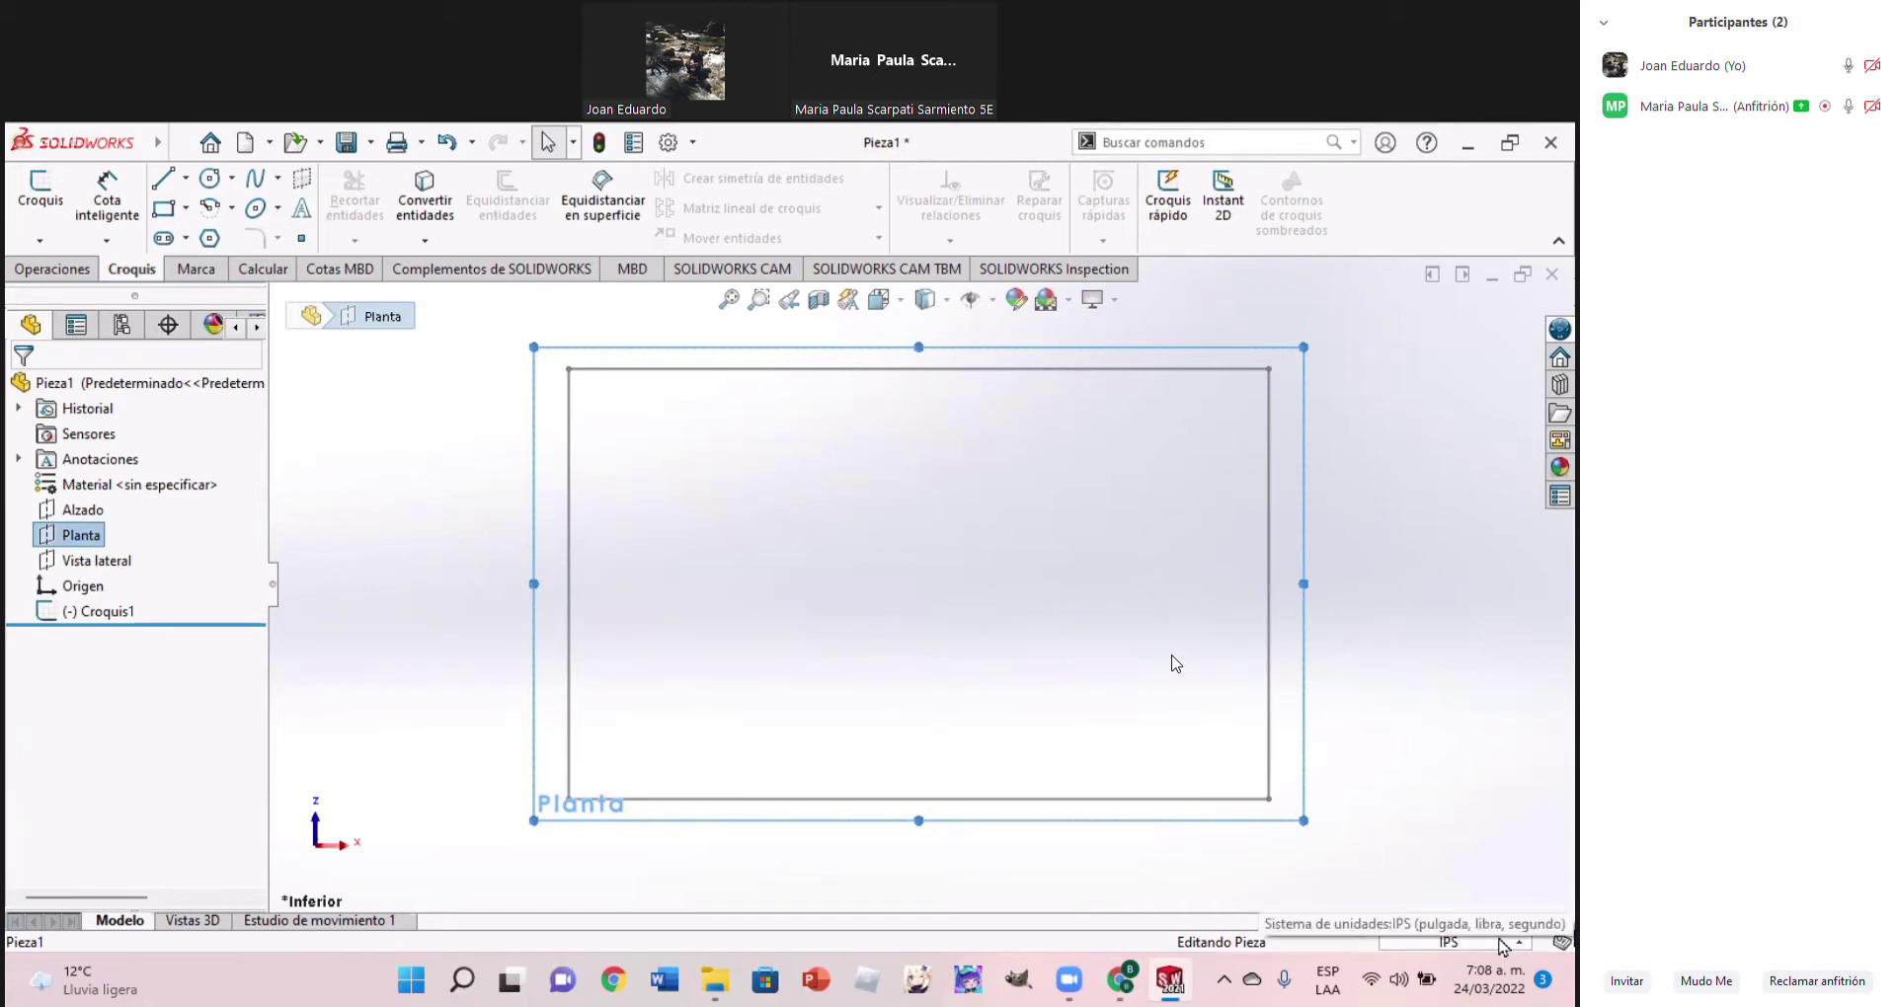
click(868, 606)
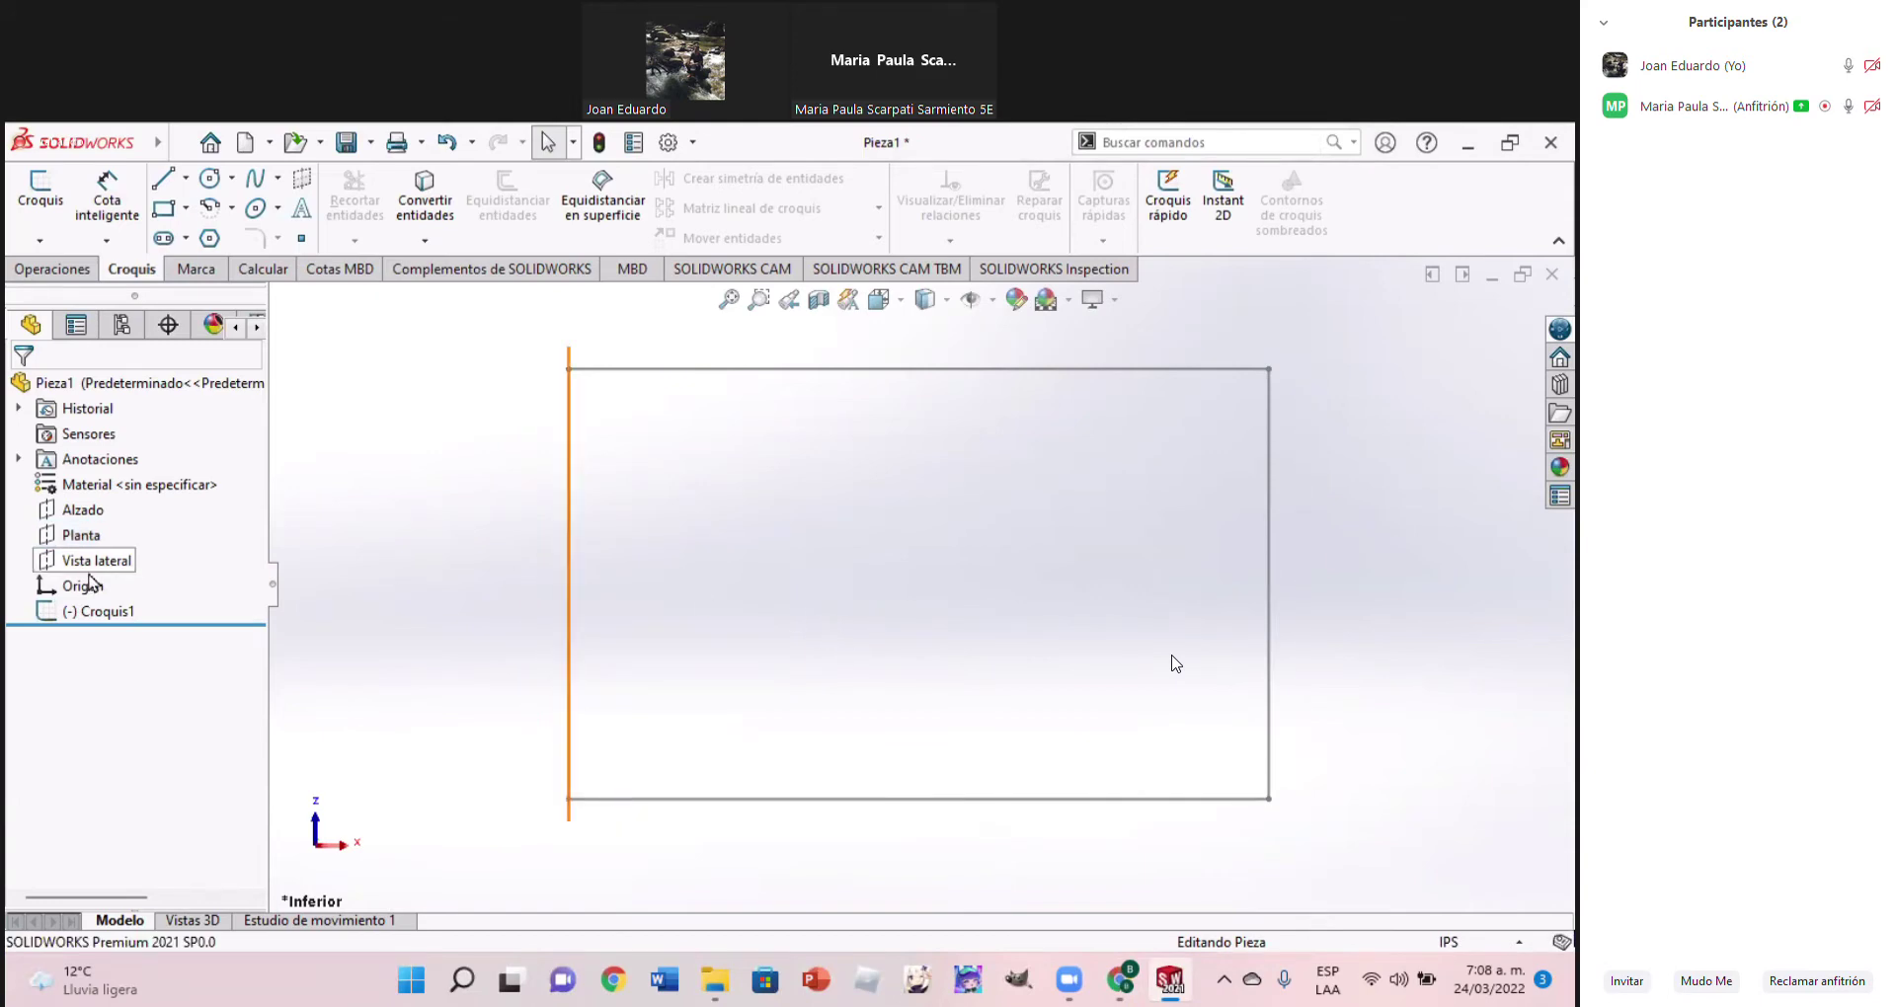
click(105, 613)
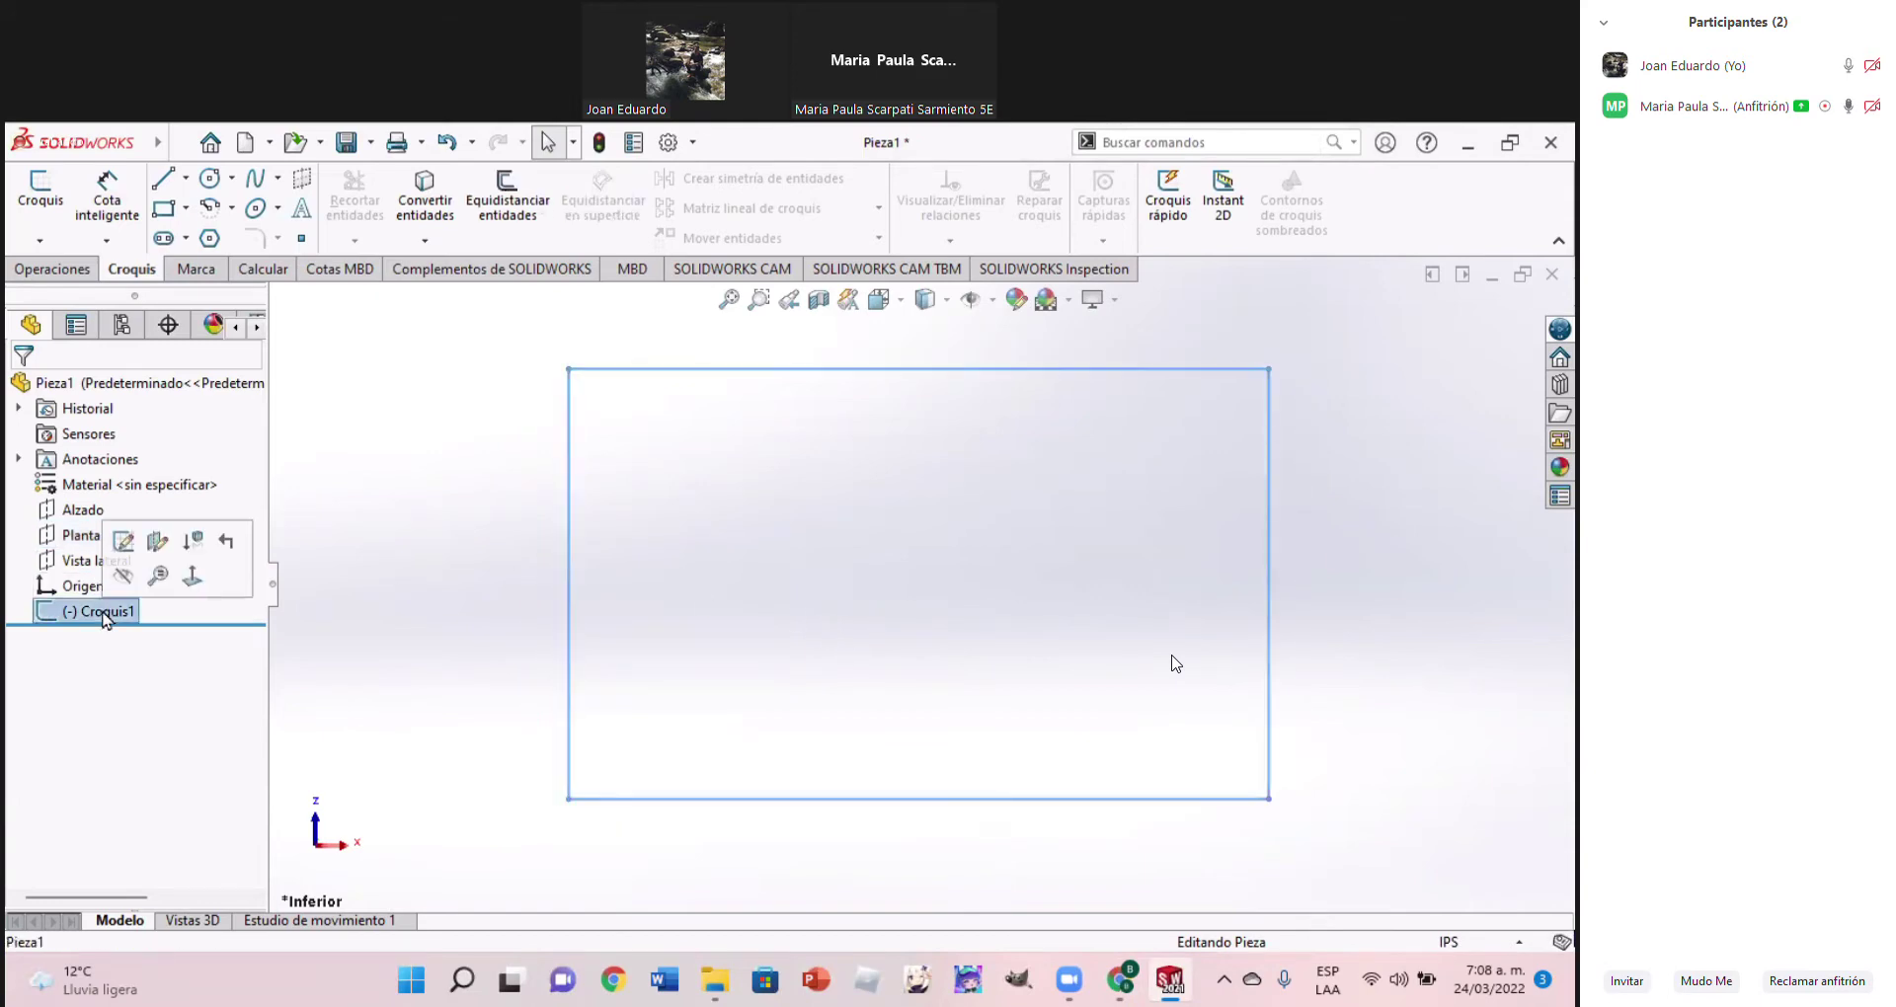
click(123, 541)
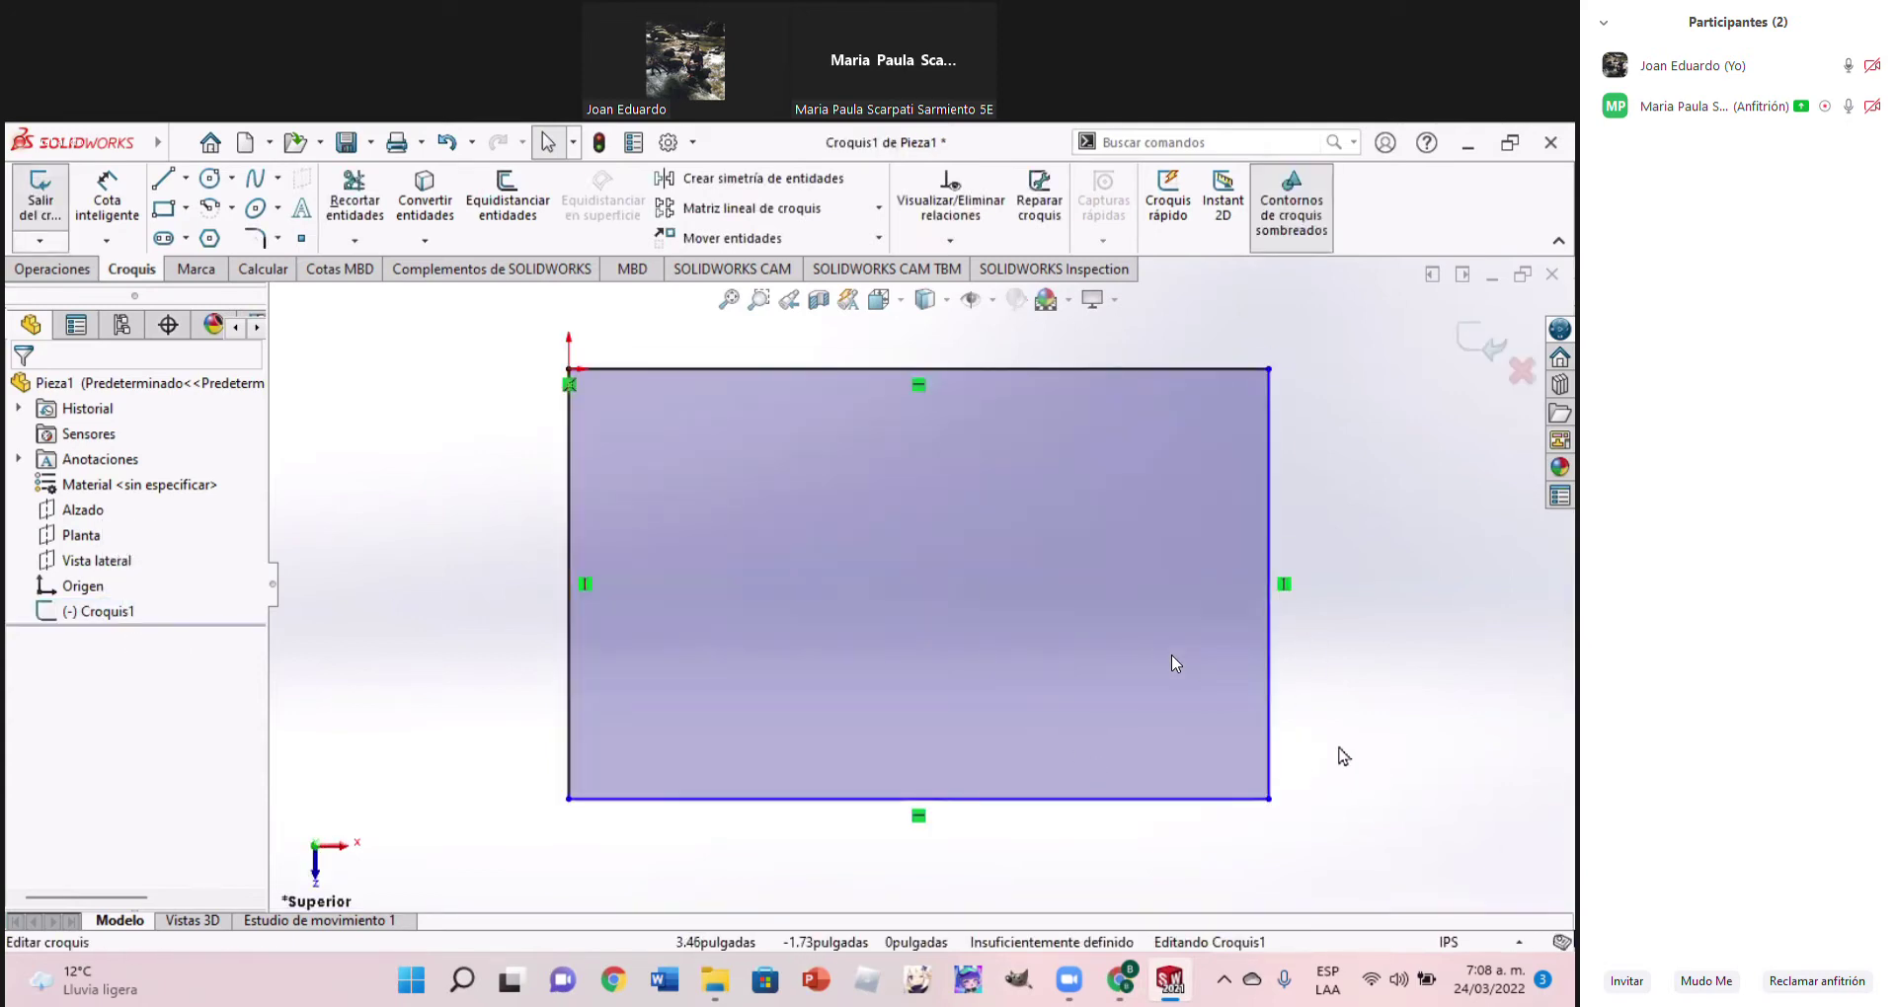
Dimension the rectangle's right edge to 2 in and bottom edge to 3.4 in
click(129, 212)
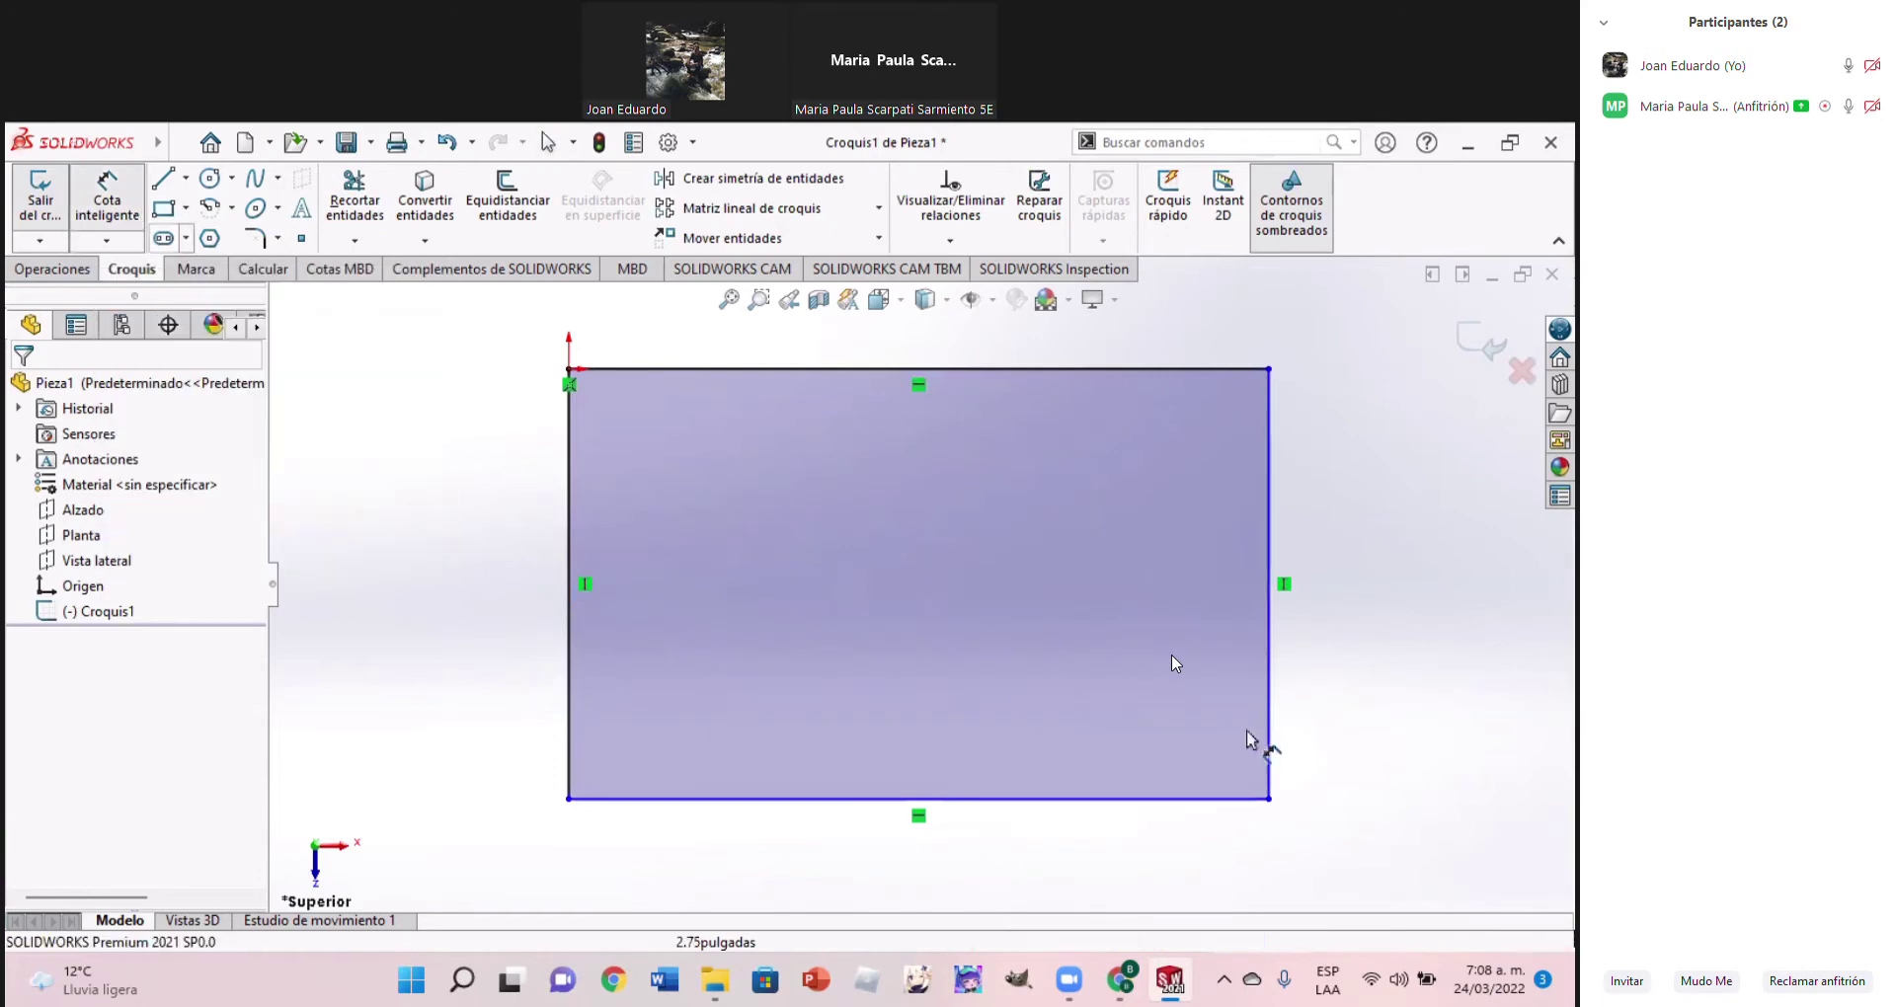
click(1271, 688)
click(1353, 688)
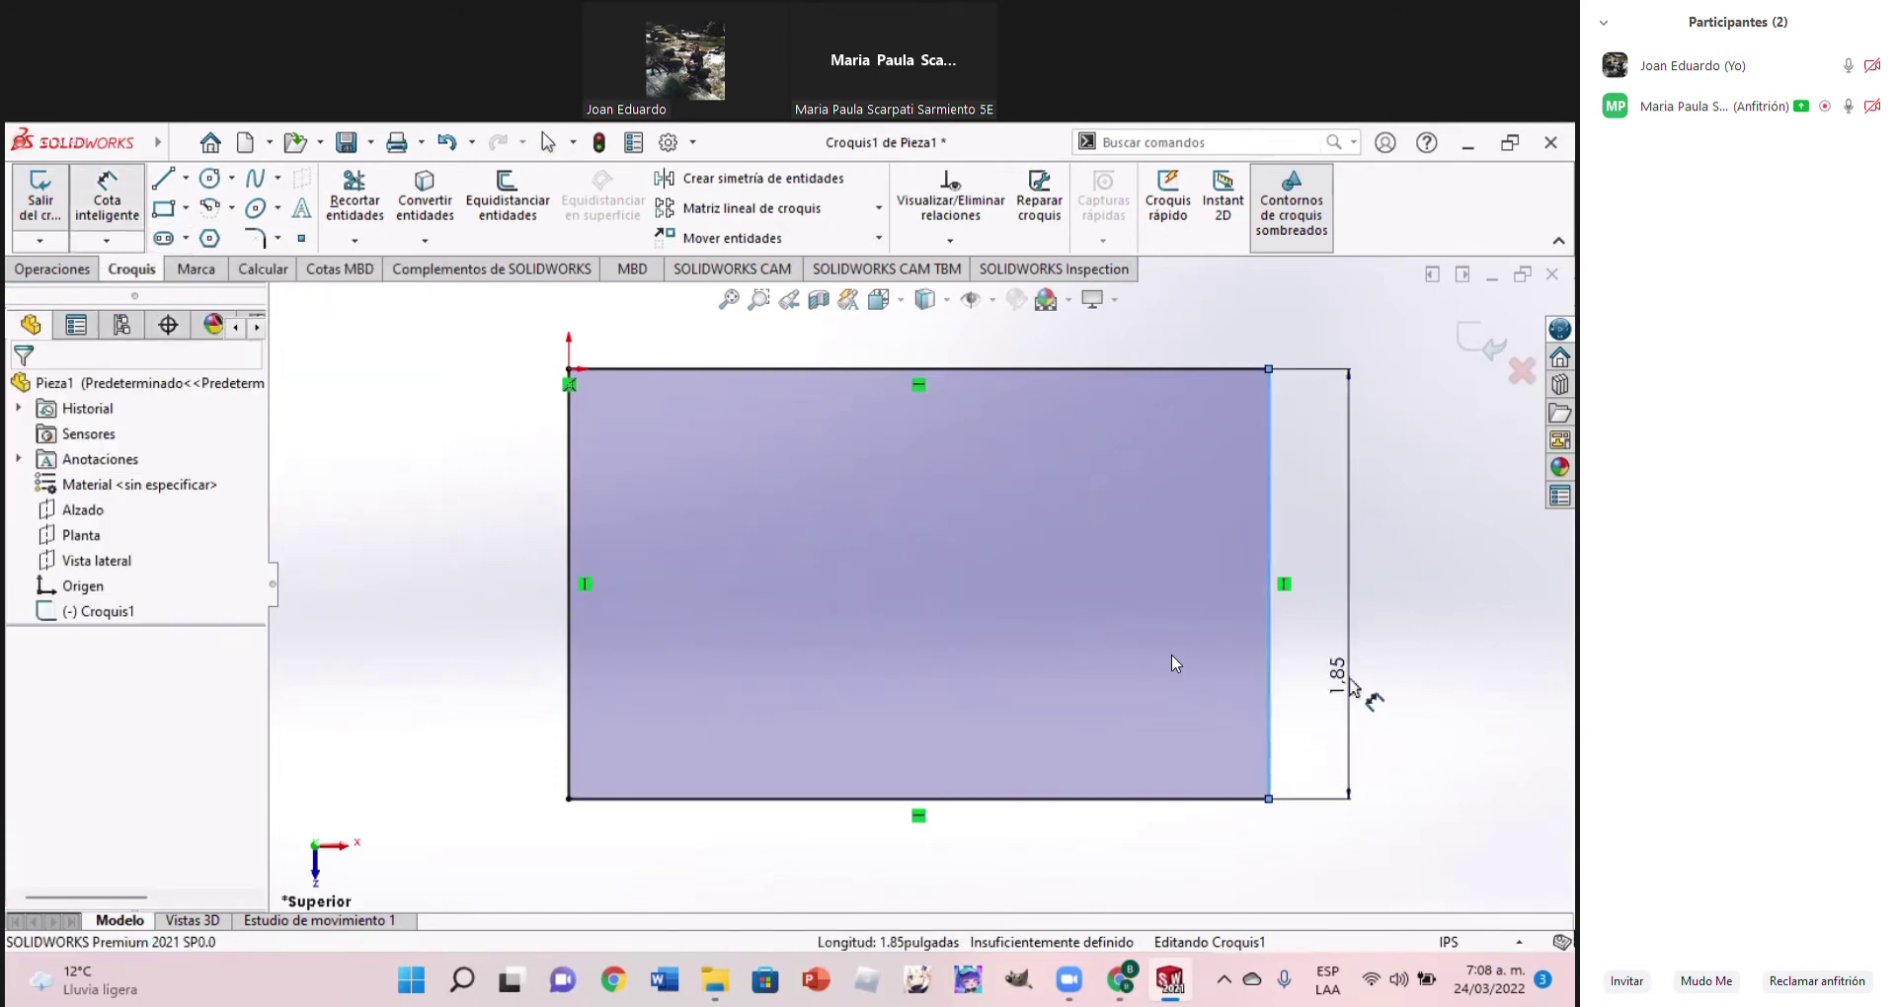
text(2)
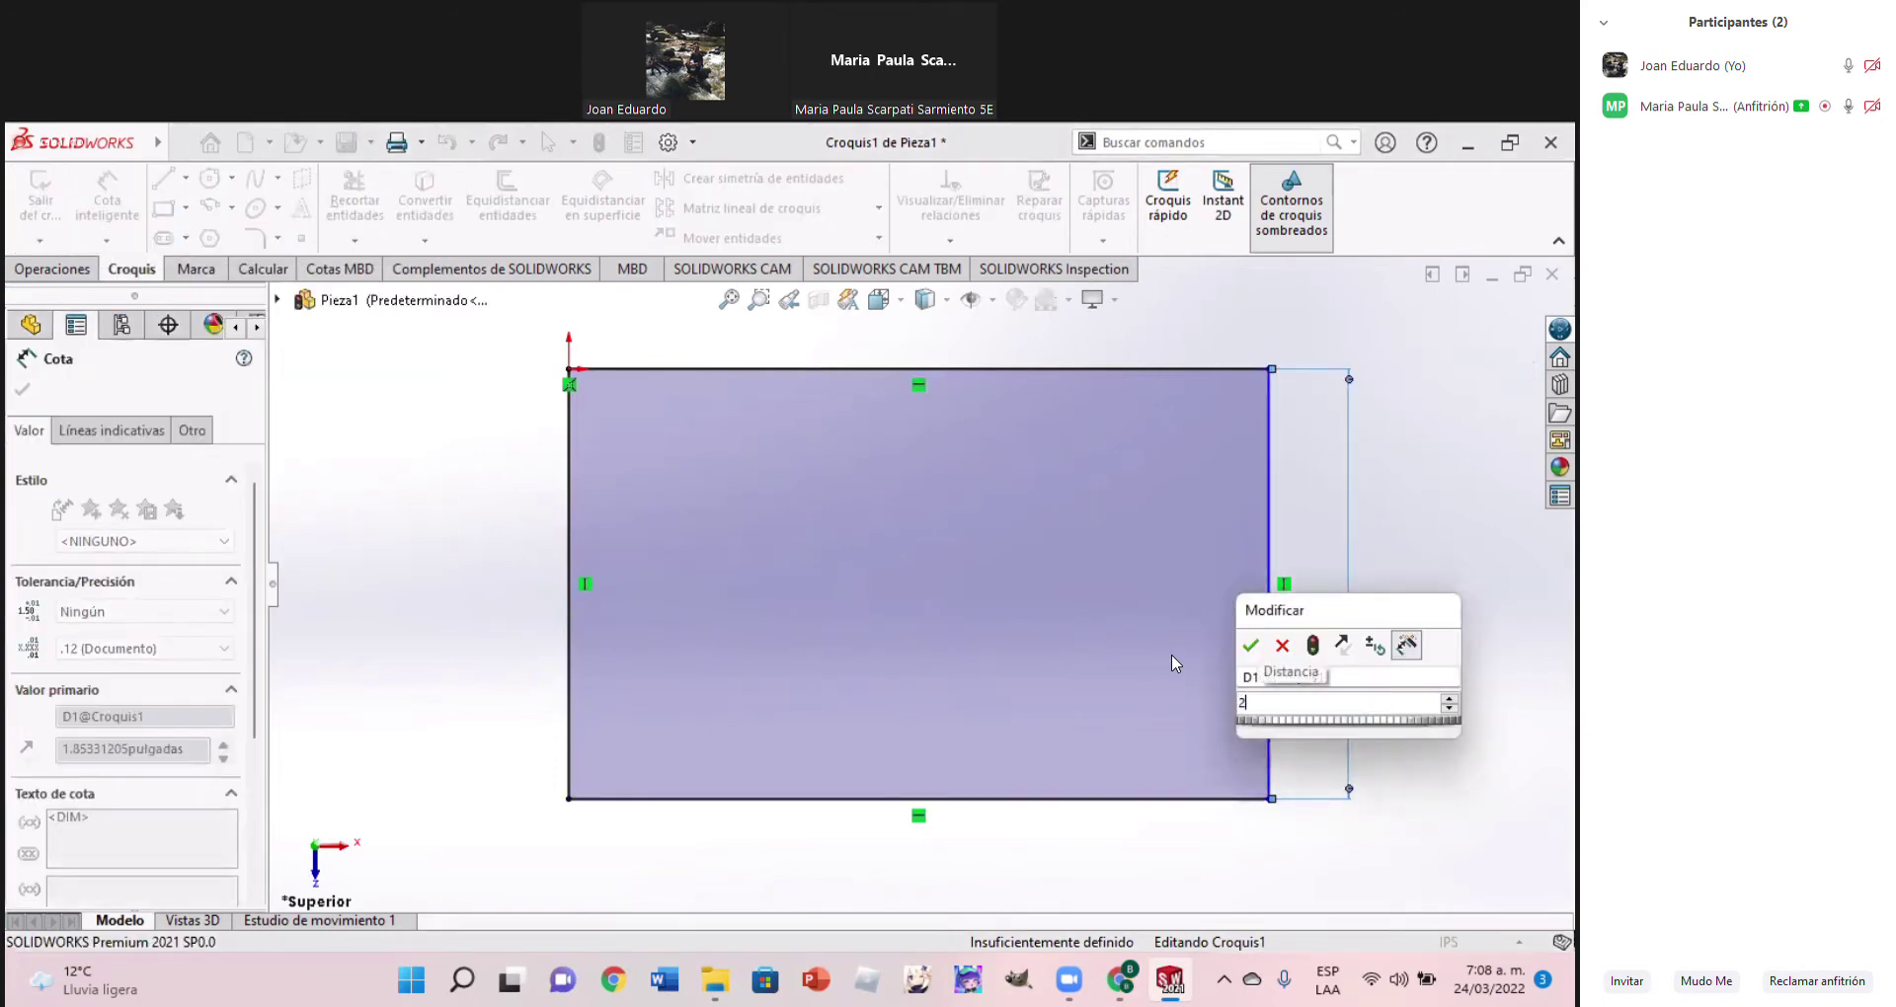
key(Return)
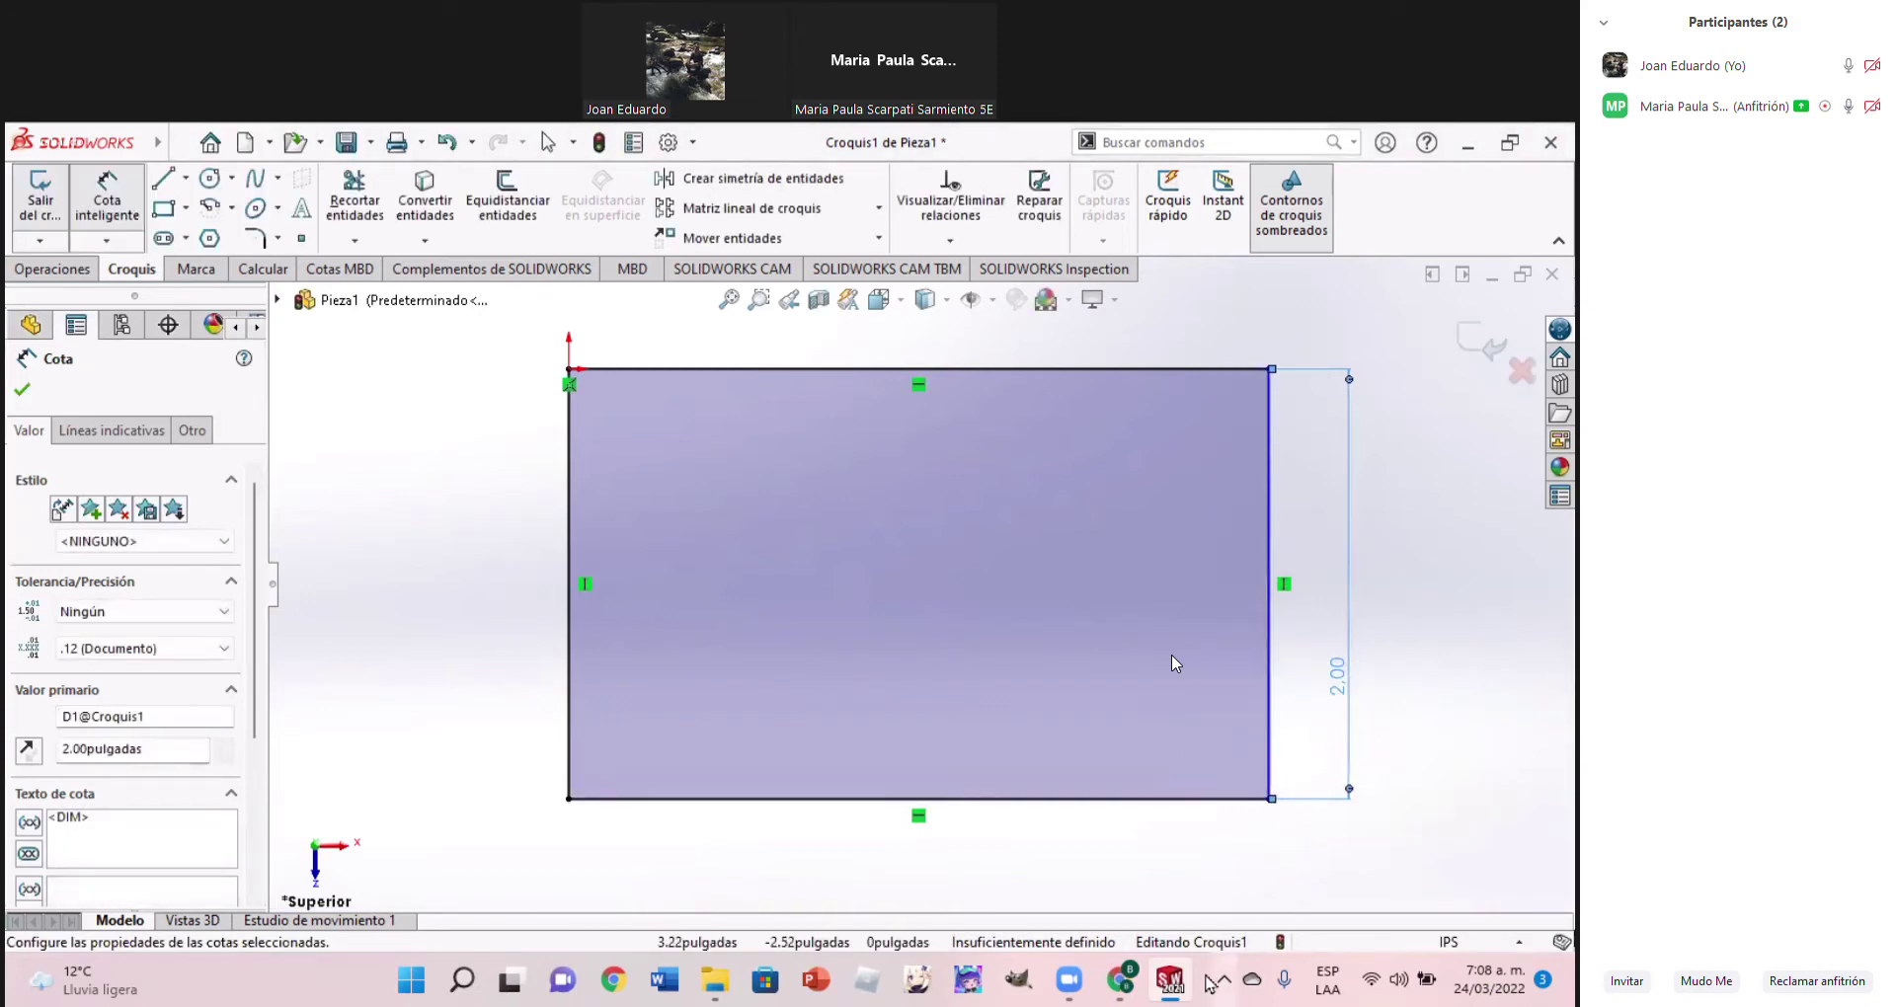
click(1120, 980)
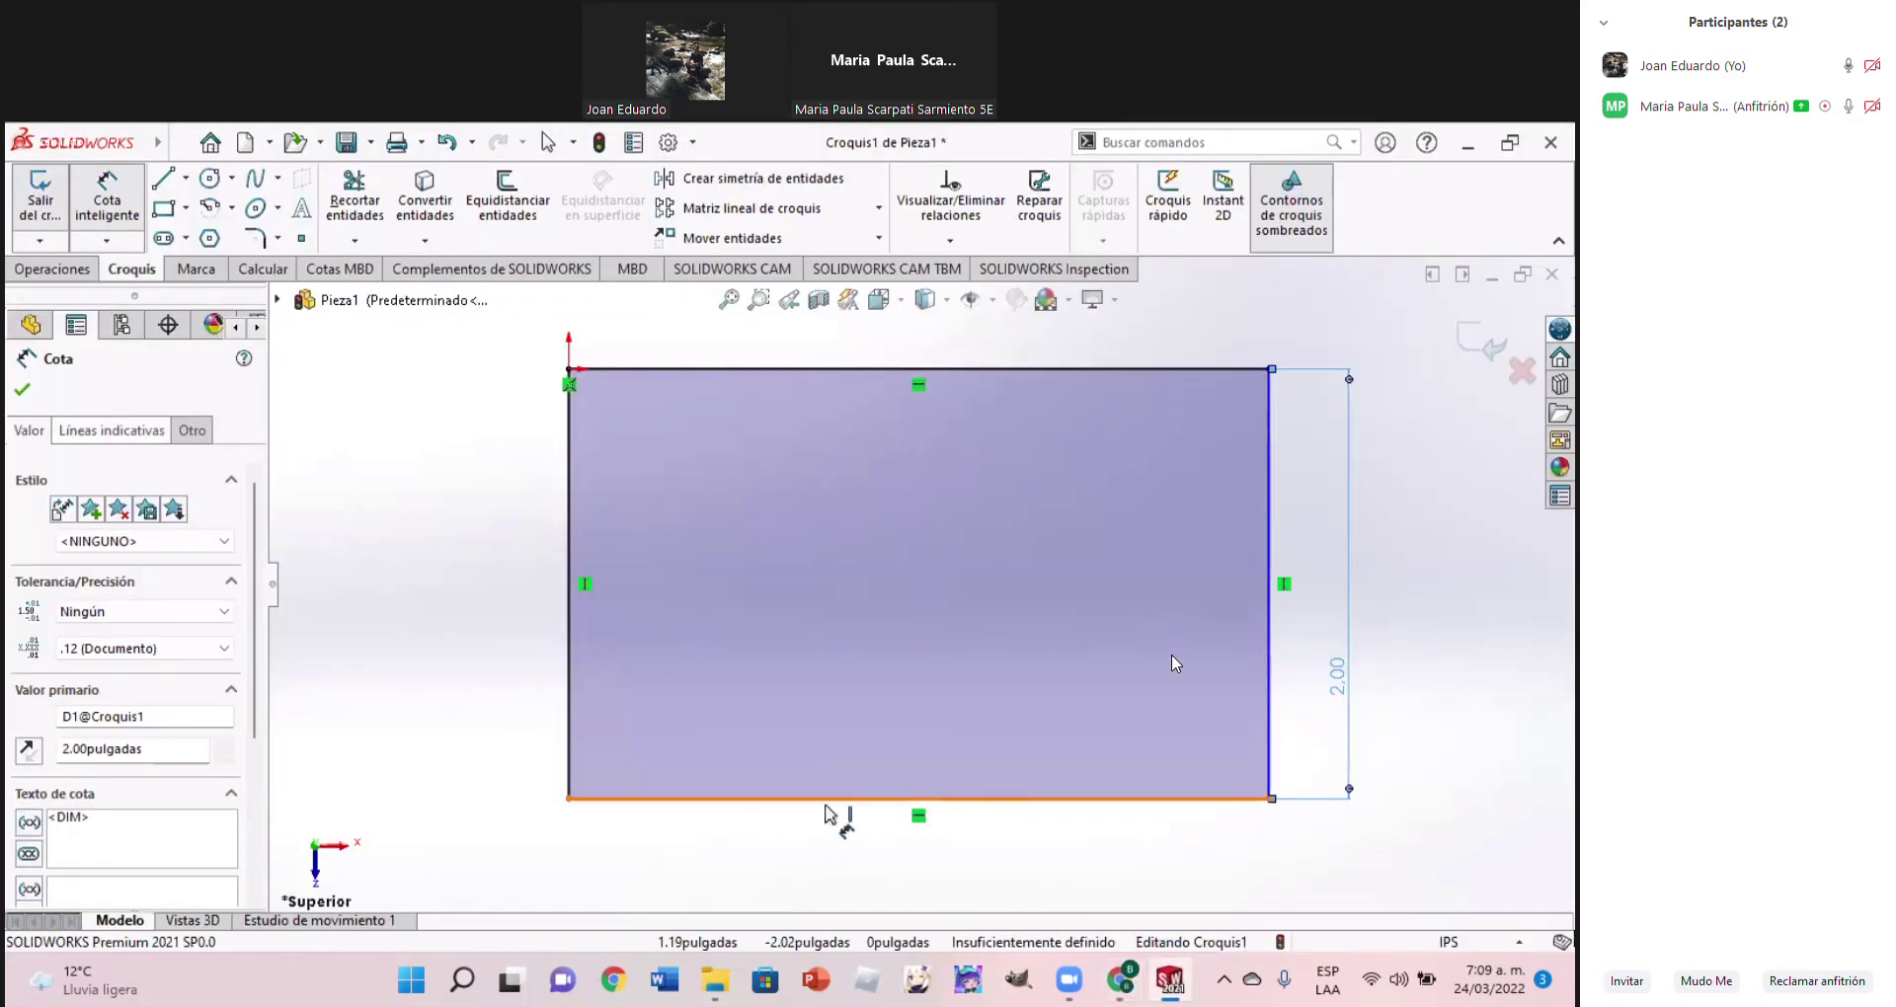
click(825, 815)
click(828, 853)
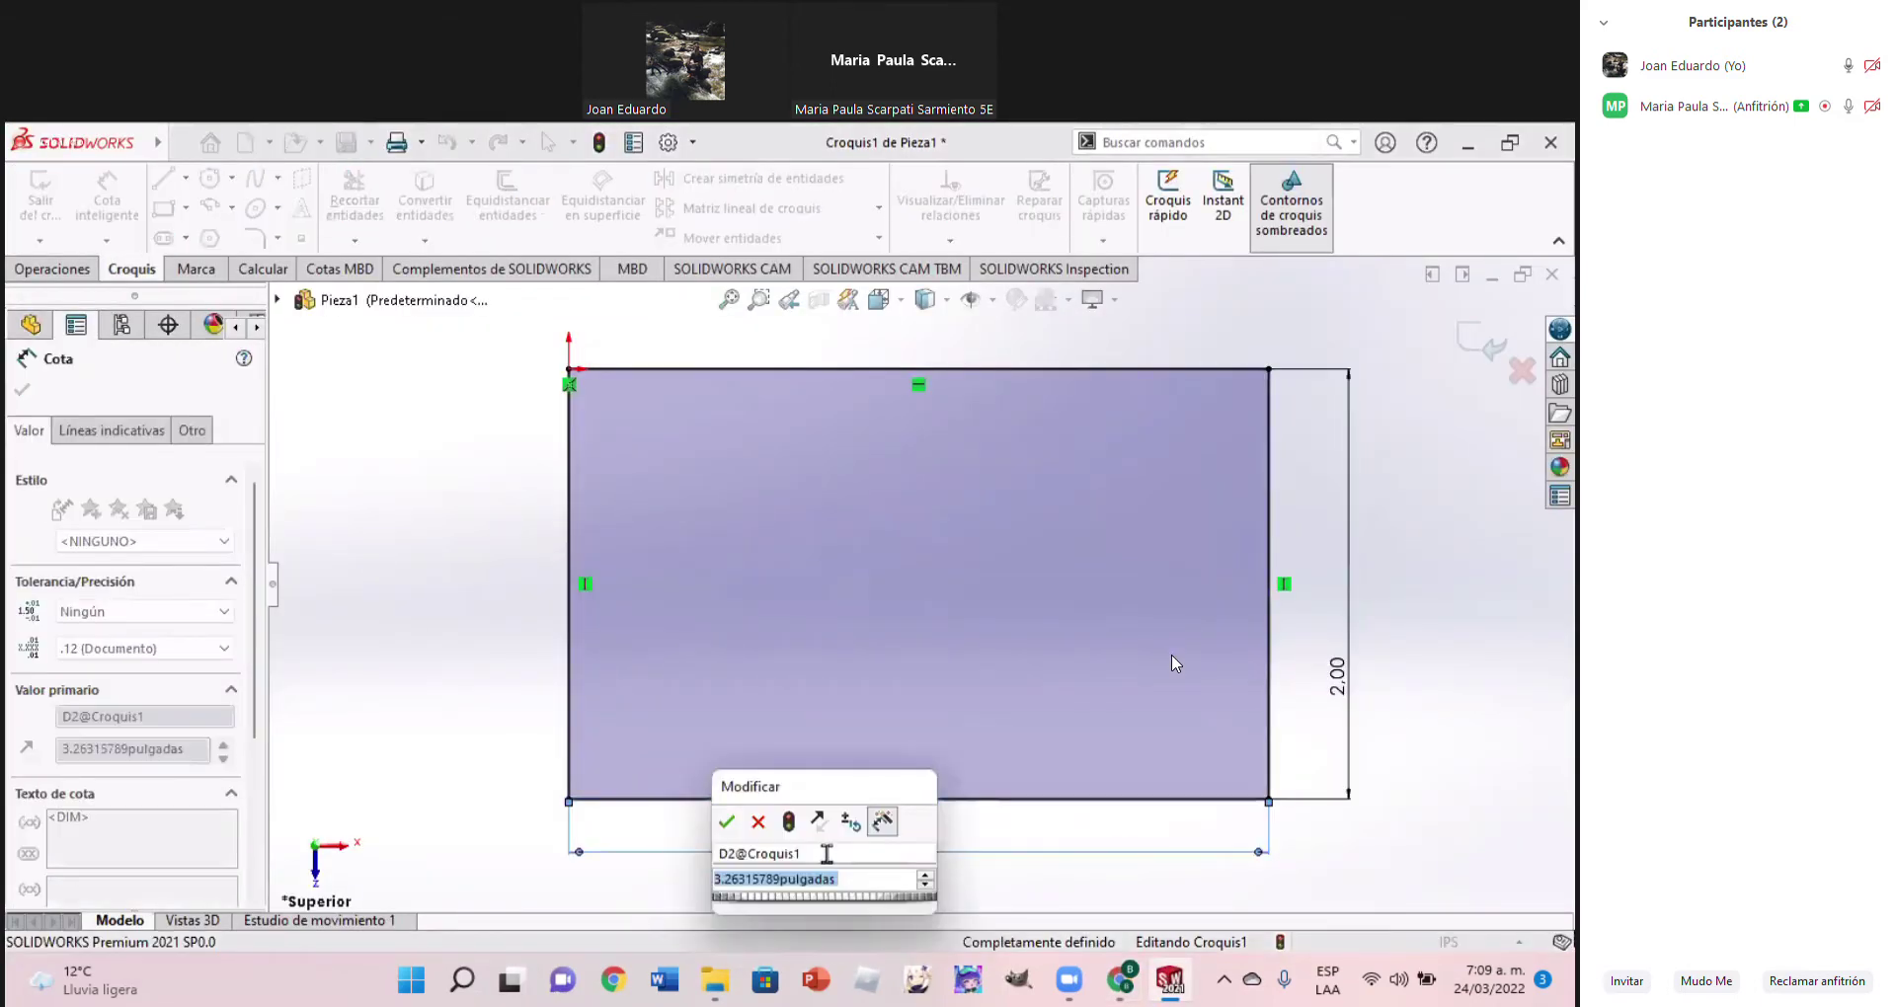
text(3.4)
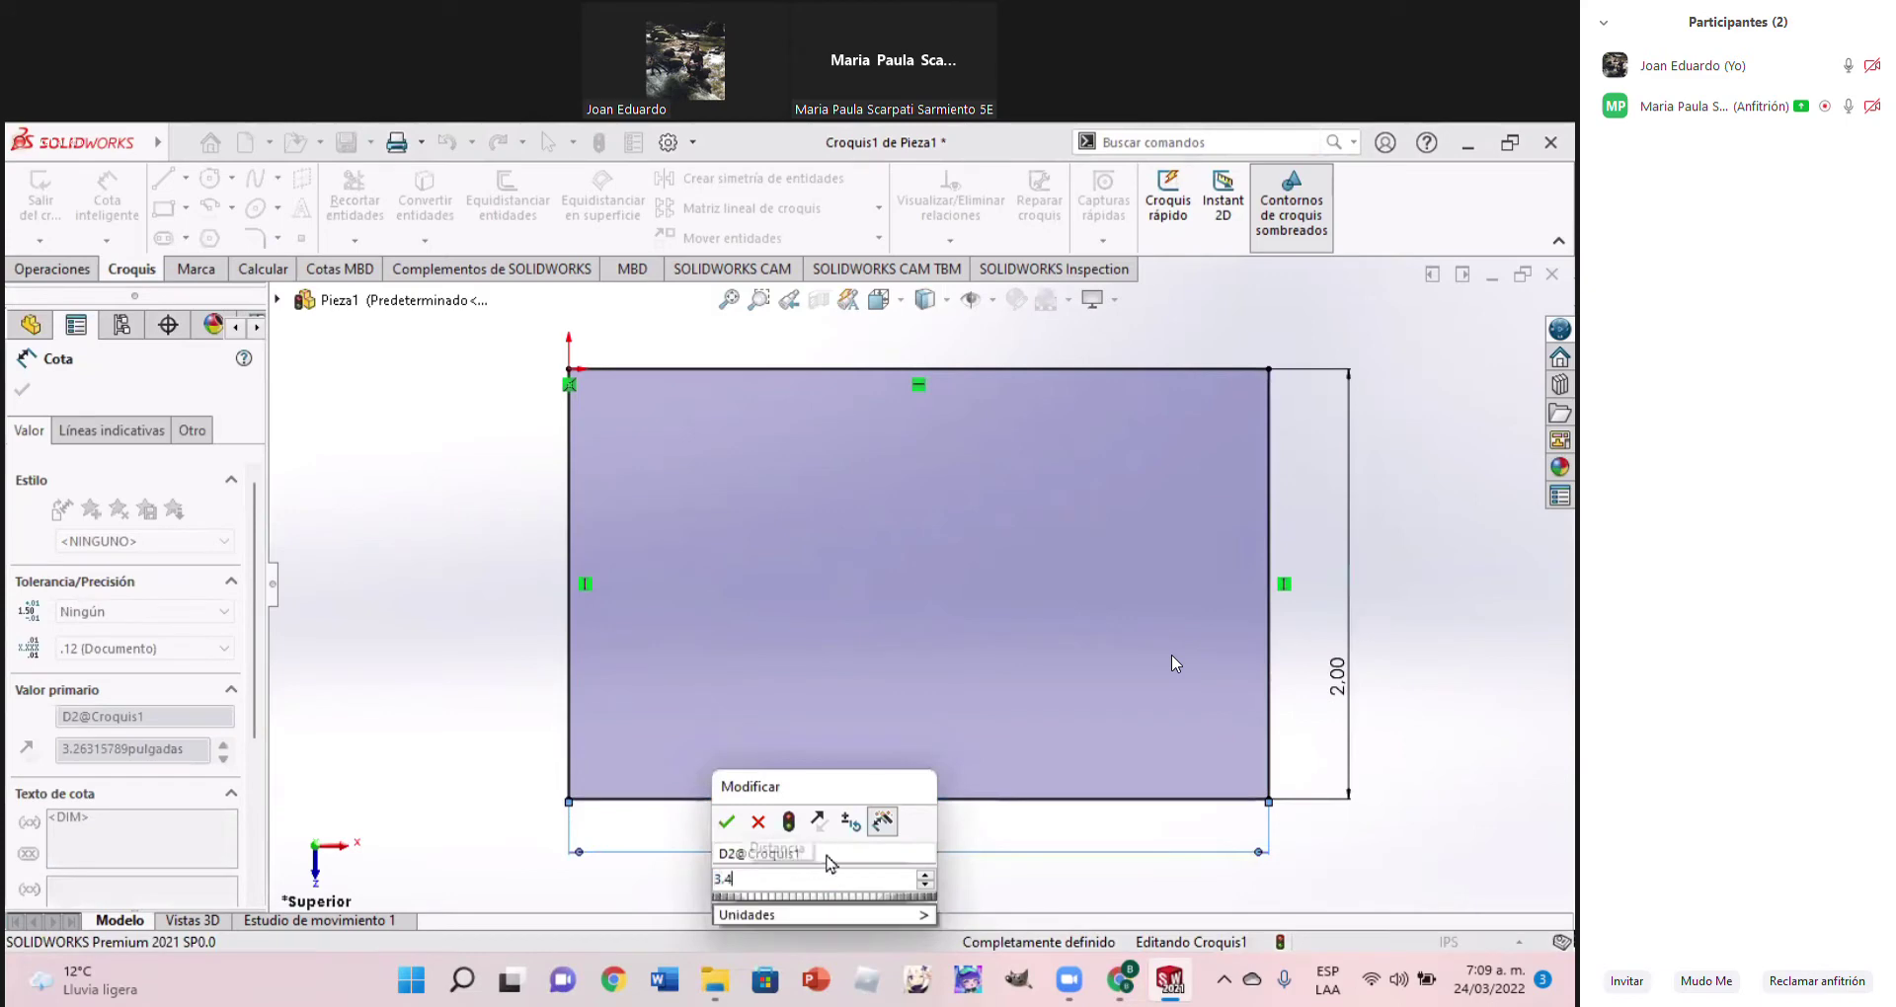
key(Return)
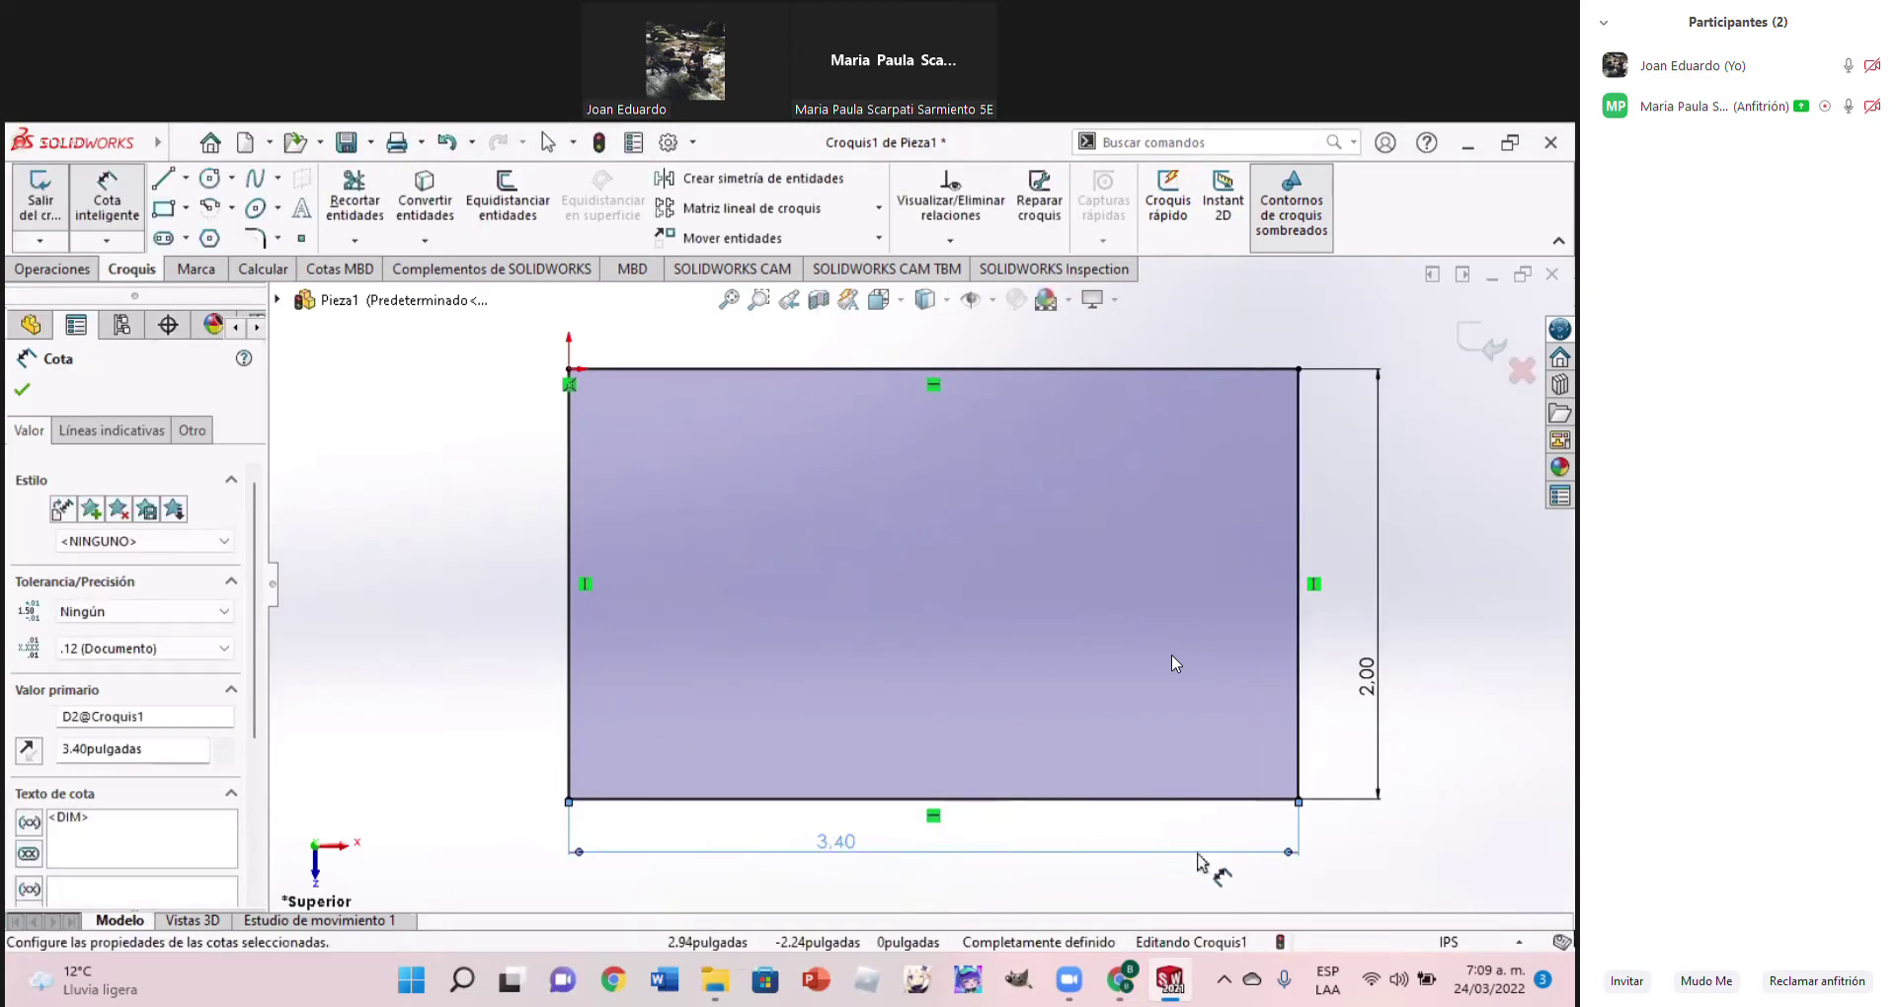
click(59, 271)
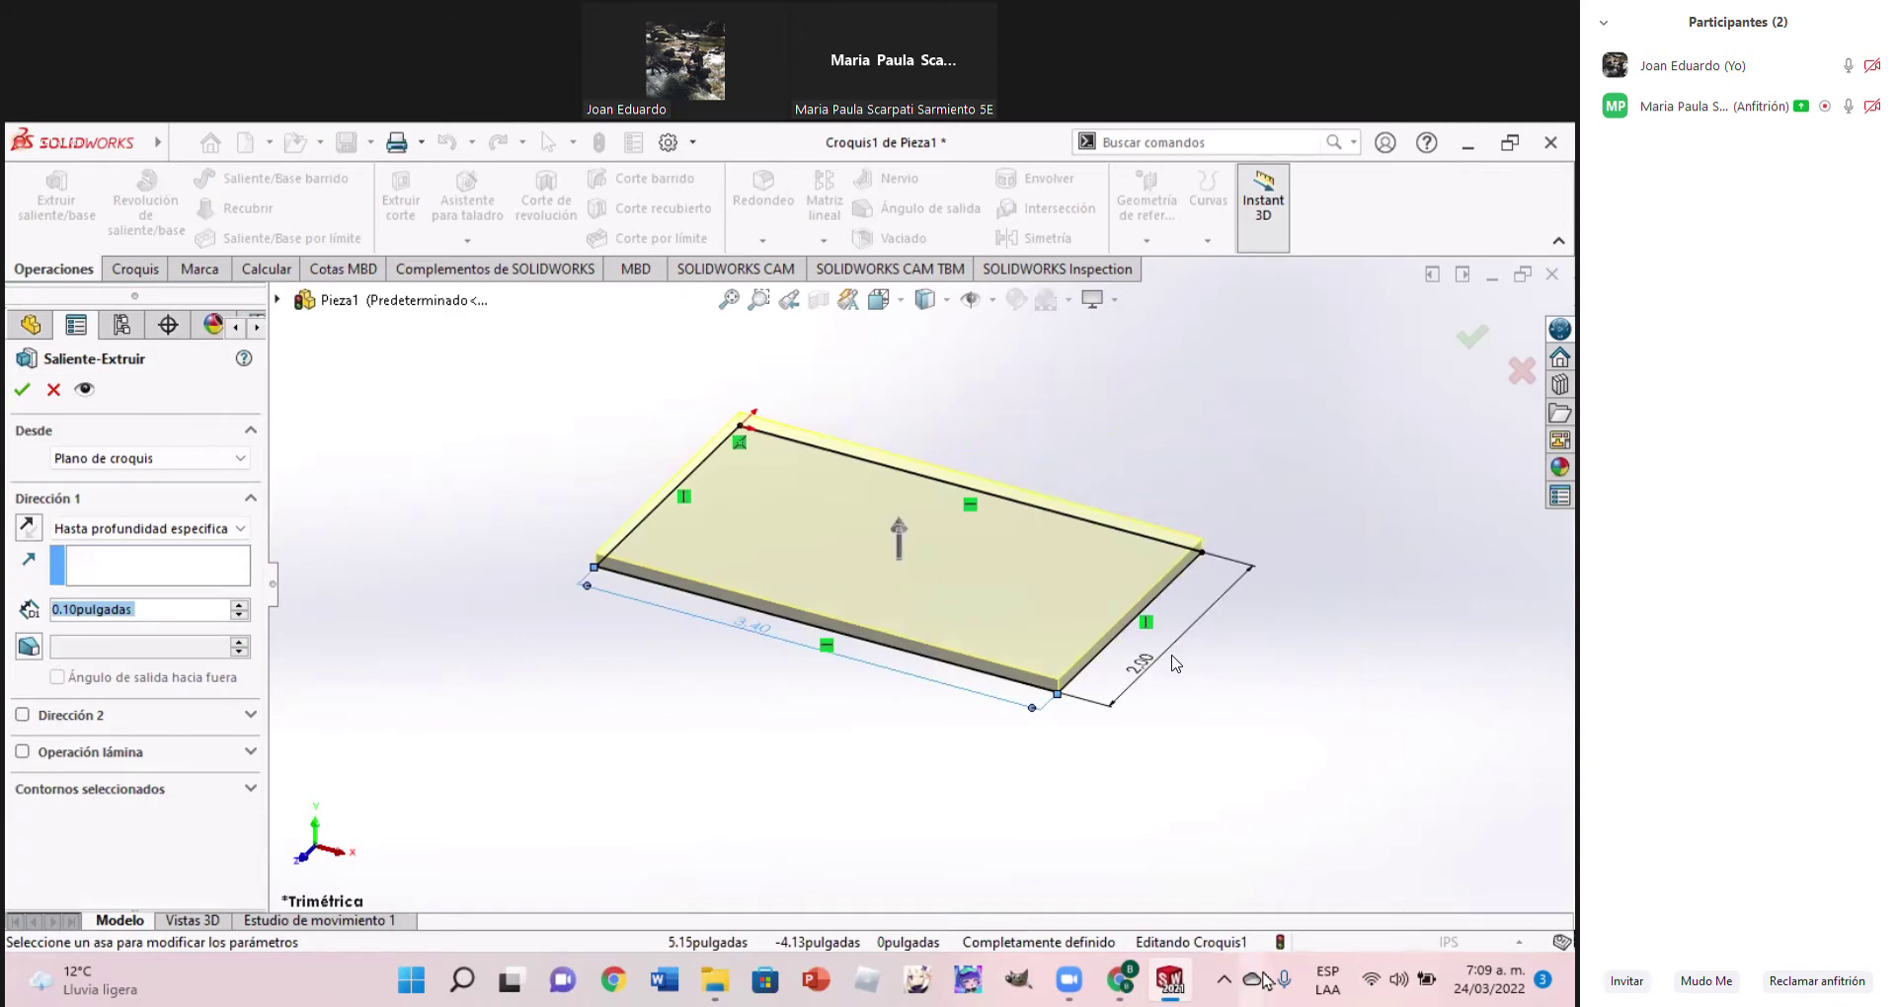
Extrude the rectangle 2.38 in into a solid block and view it from the top
click(1126, 979)
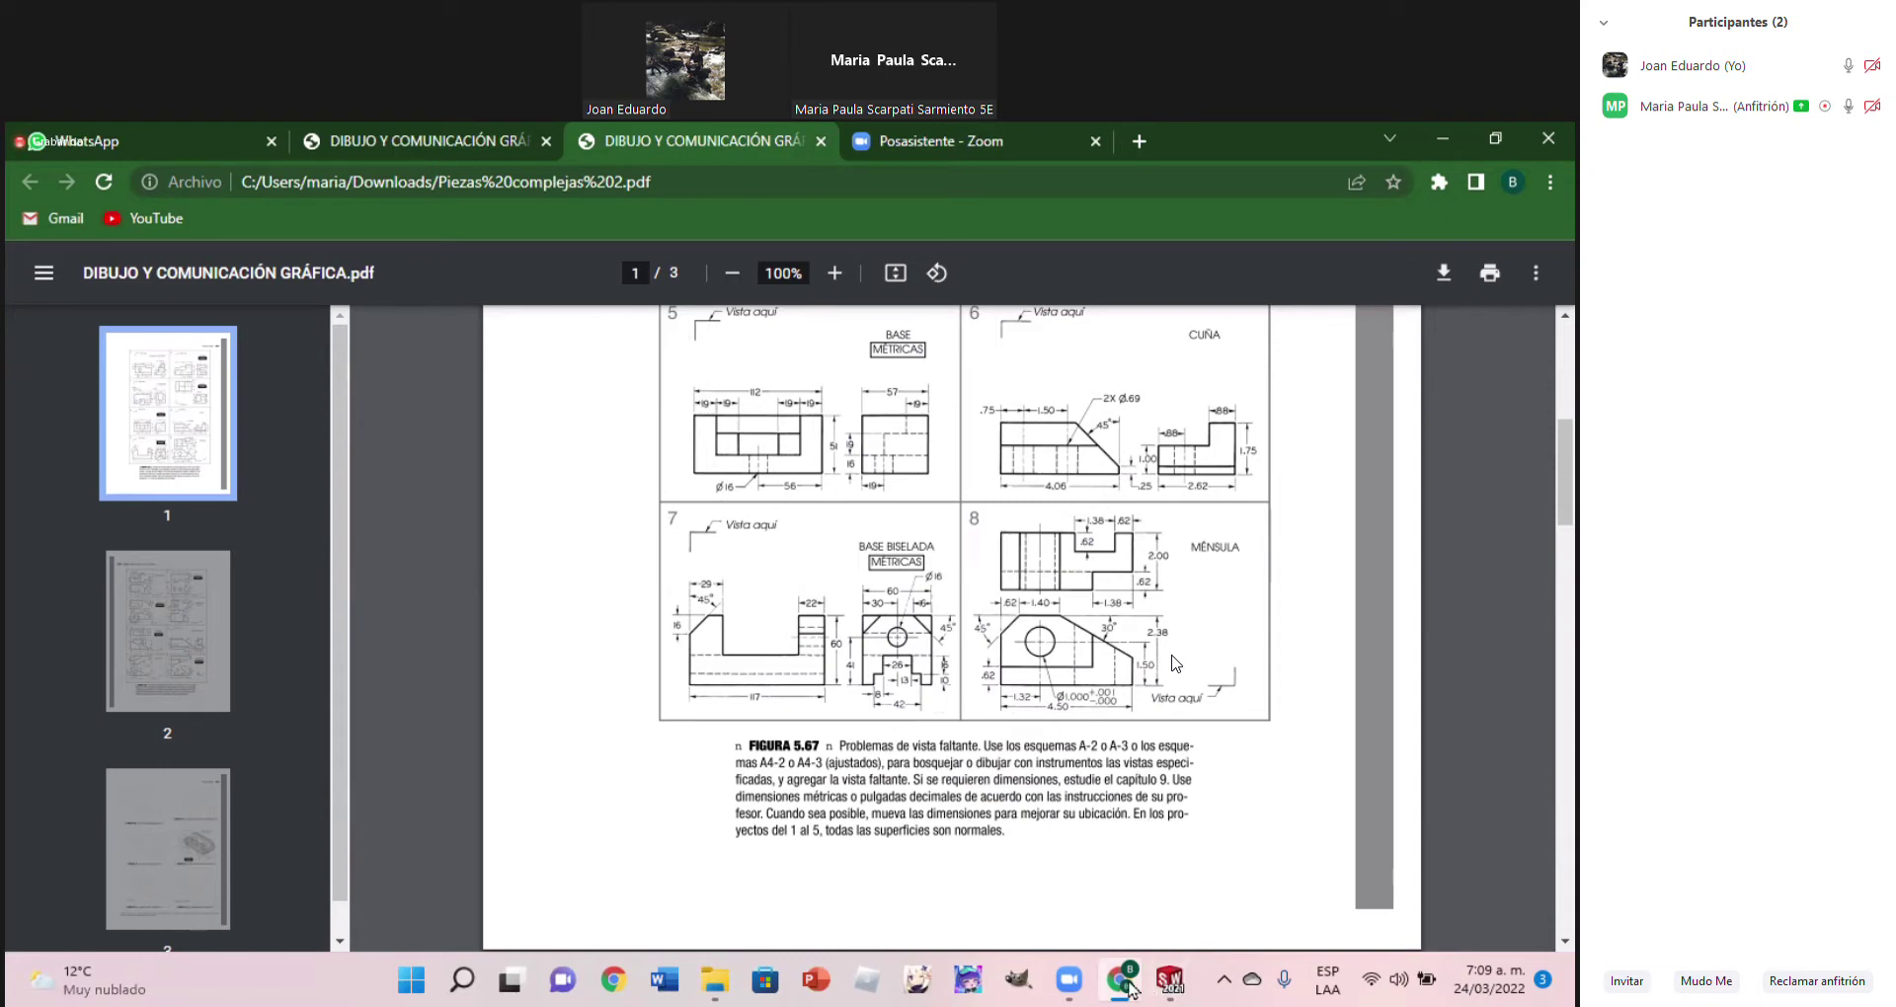
click(1180, 987)
double_click(162, 610)
text(2)
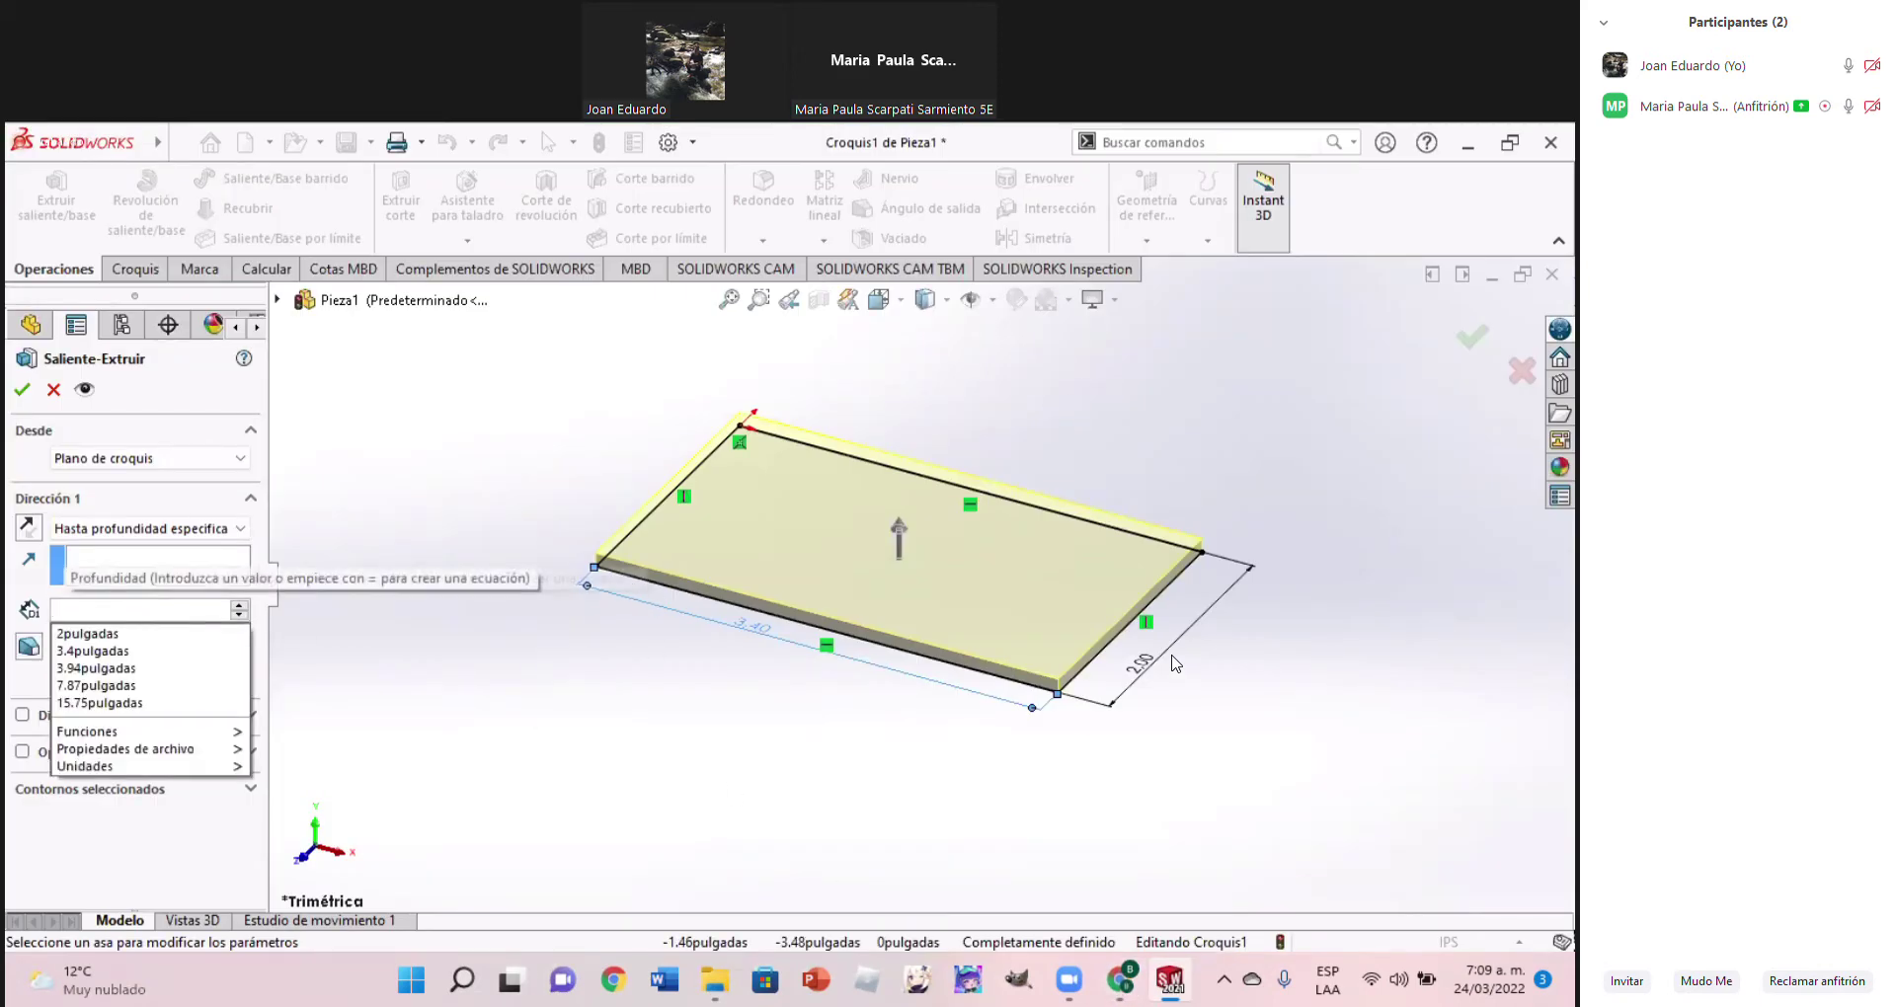
text(.38)
key(Return)
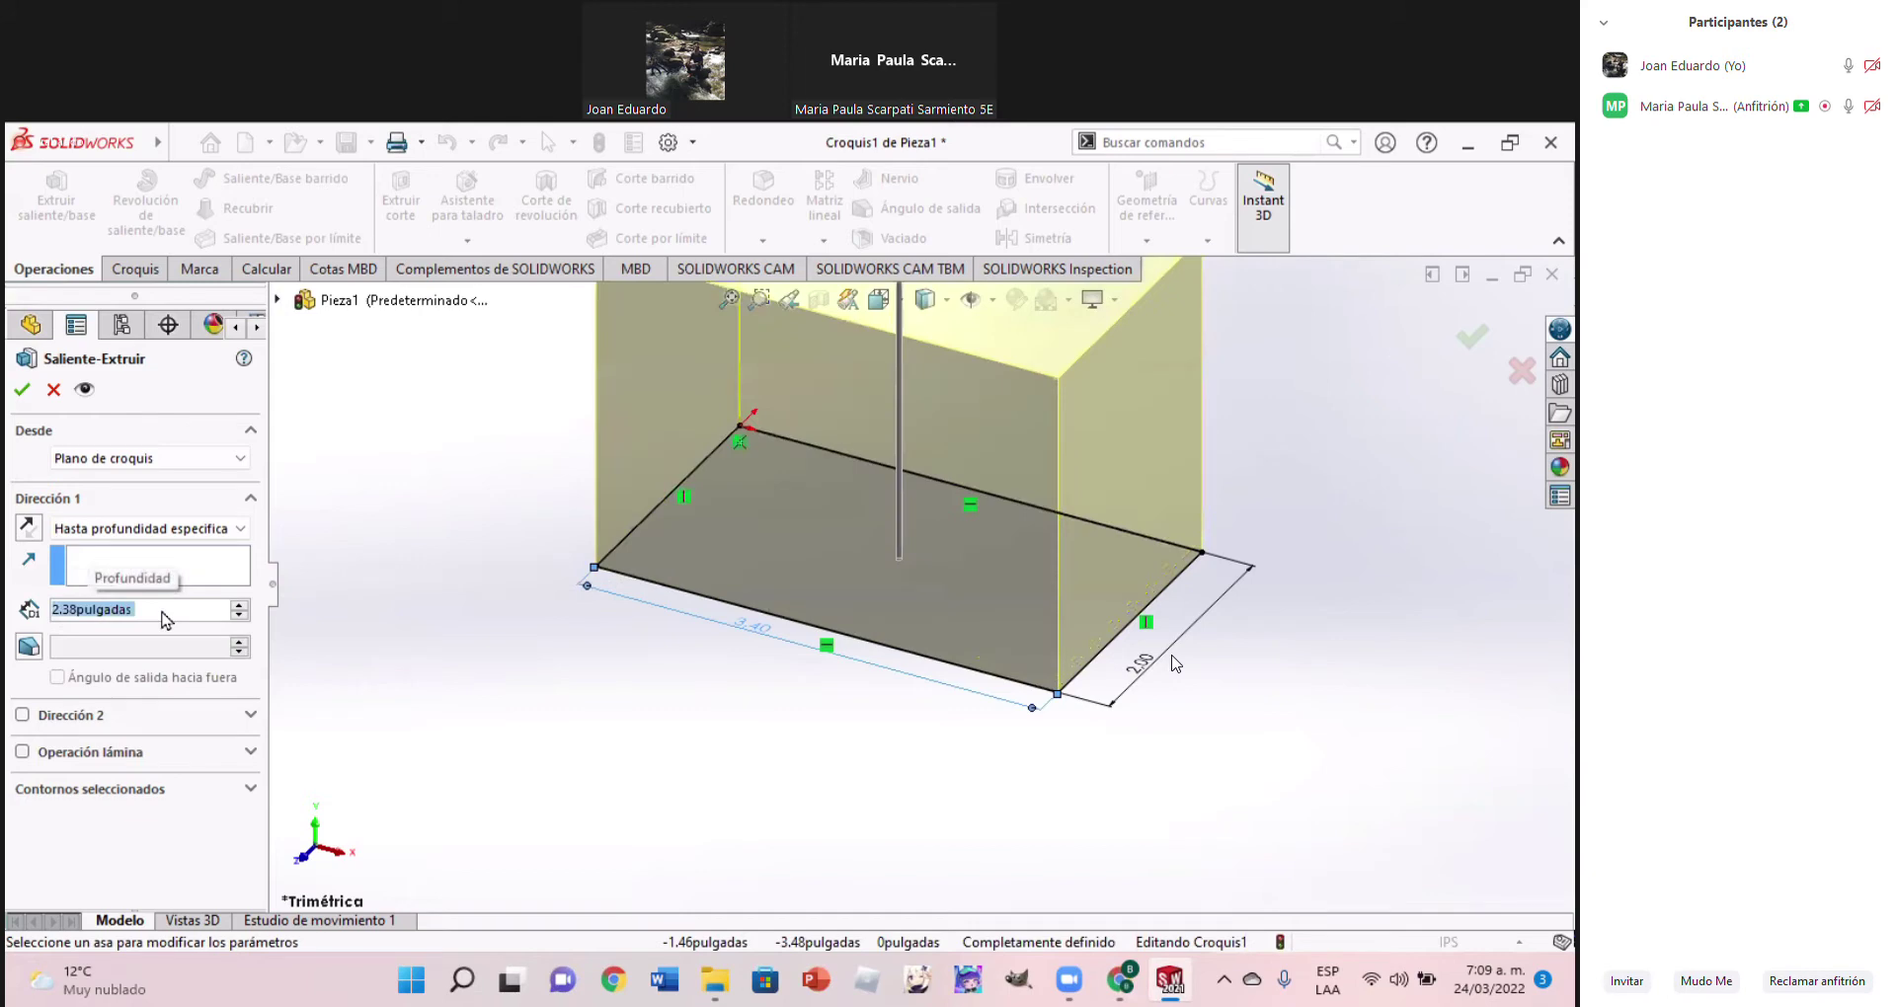
click(22, 389)
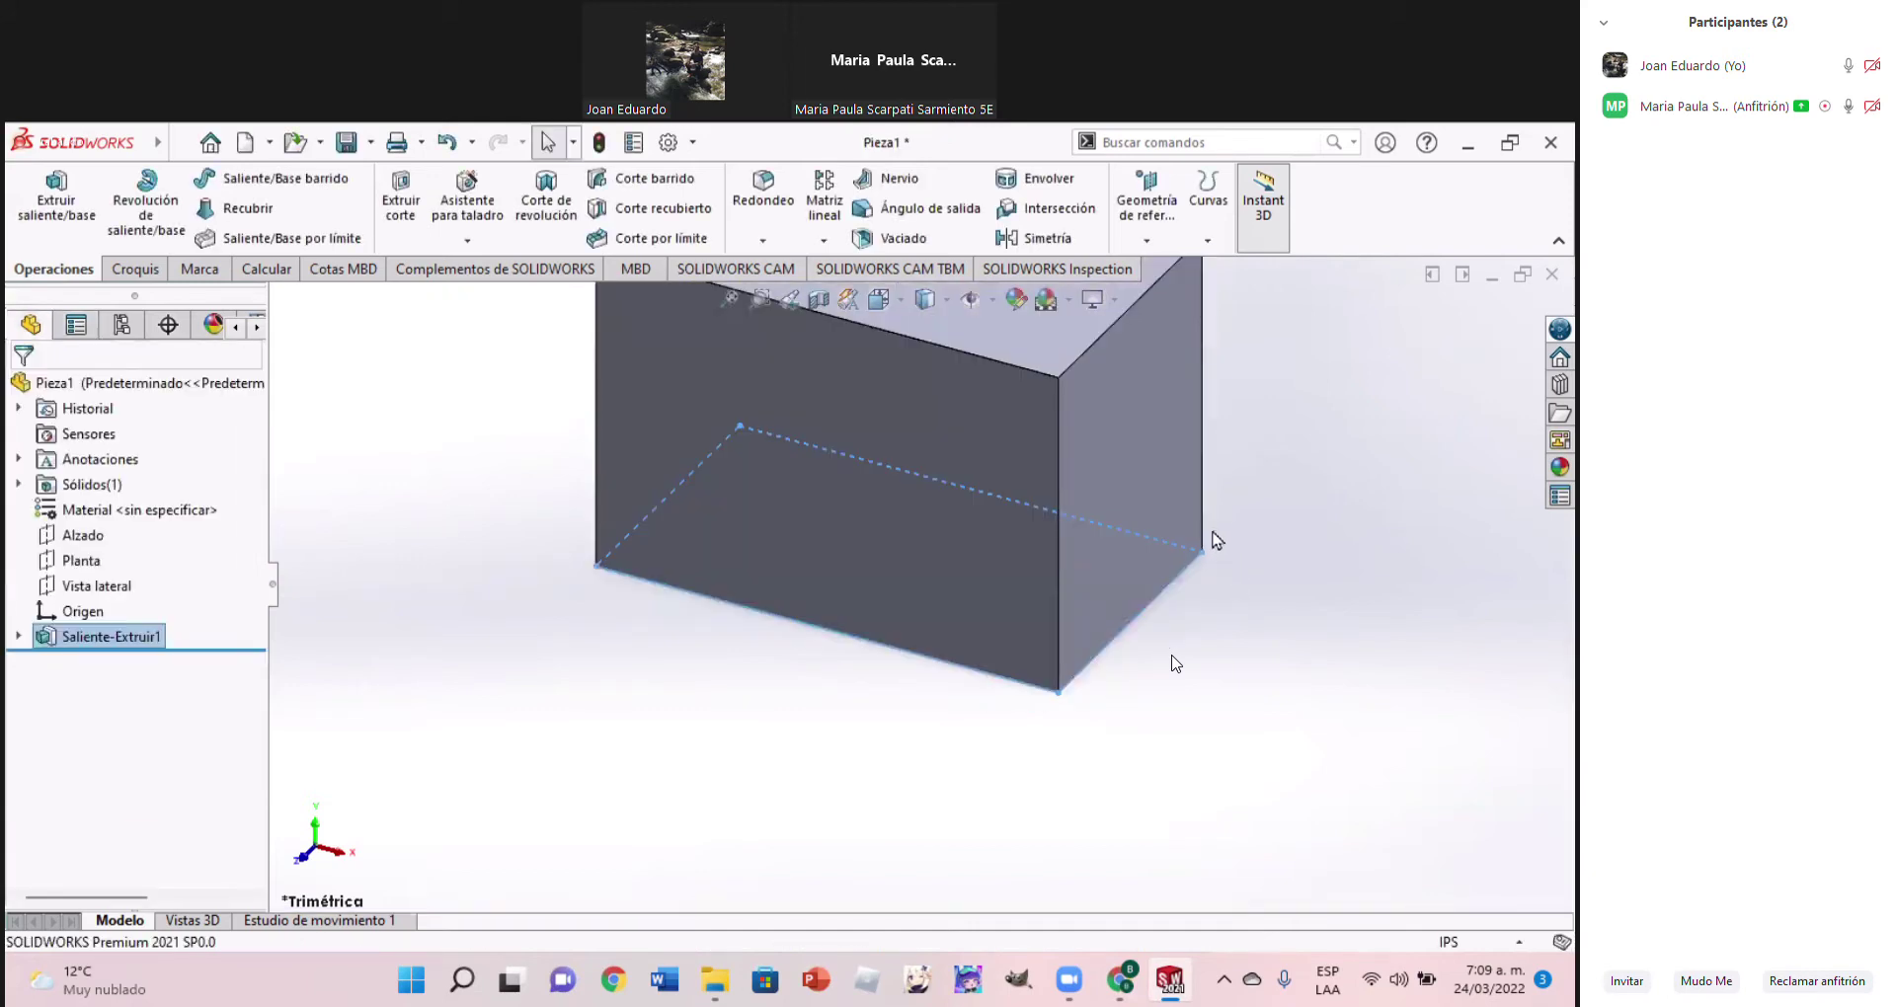
click(891, 306)
click(1017, 454)
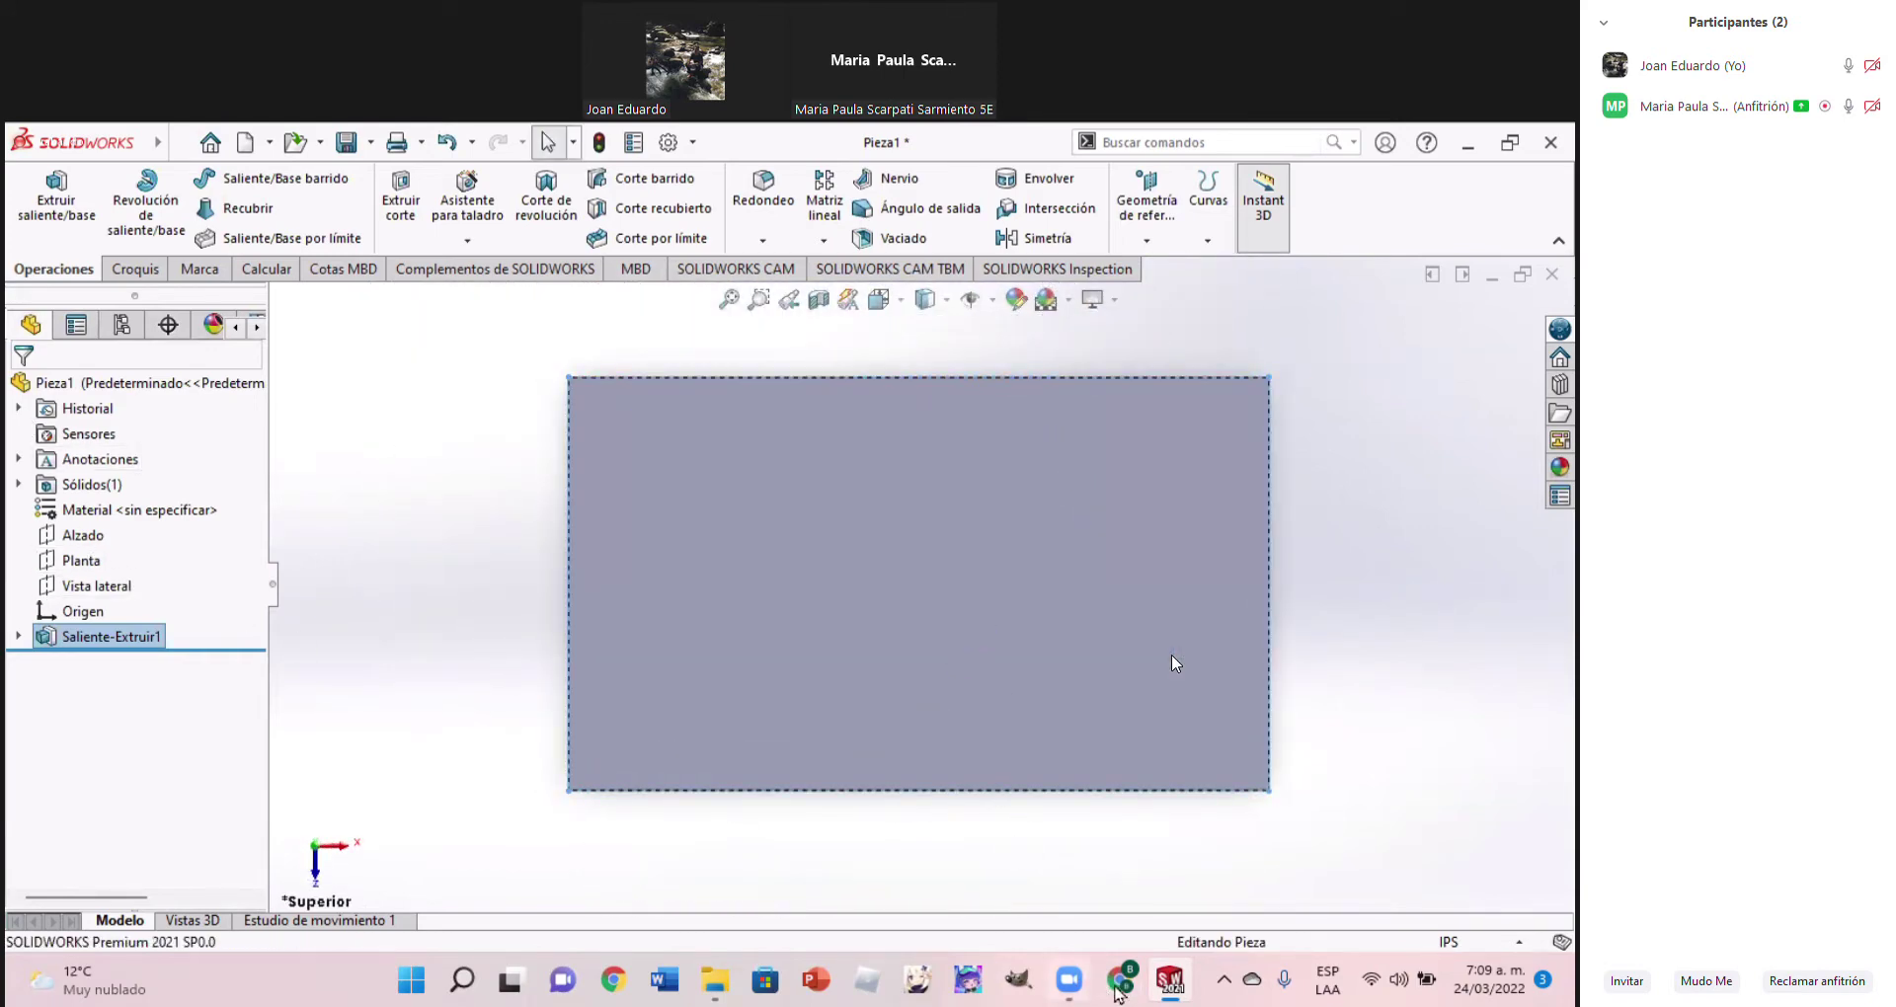
mouse_move(1169, 980)
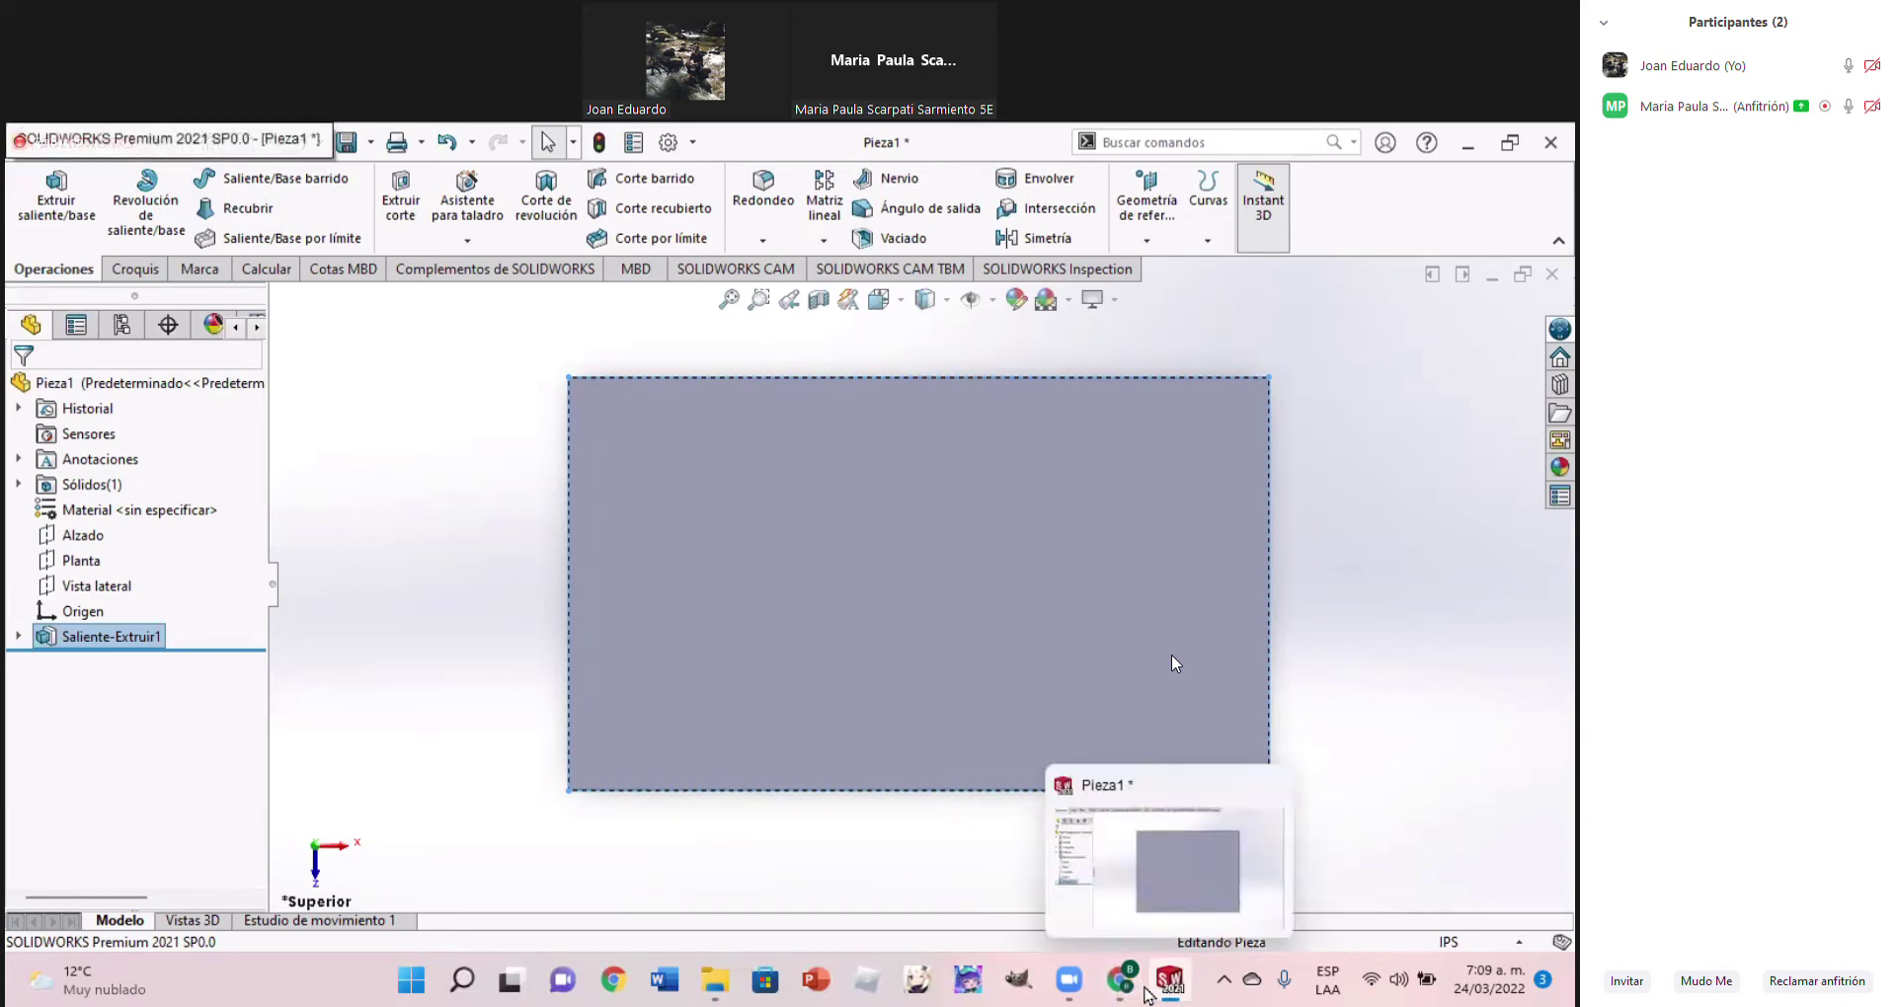
Start sketch Croquis2 with the Línea tool on the block's top face
click(1121, 982)
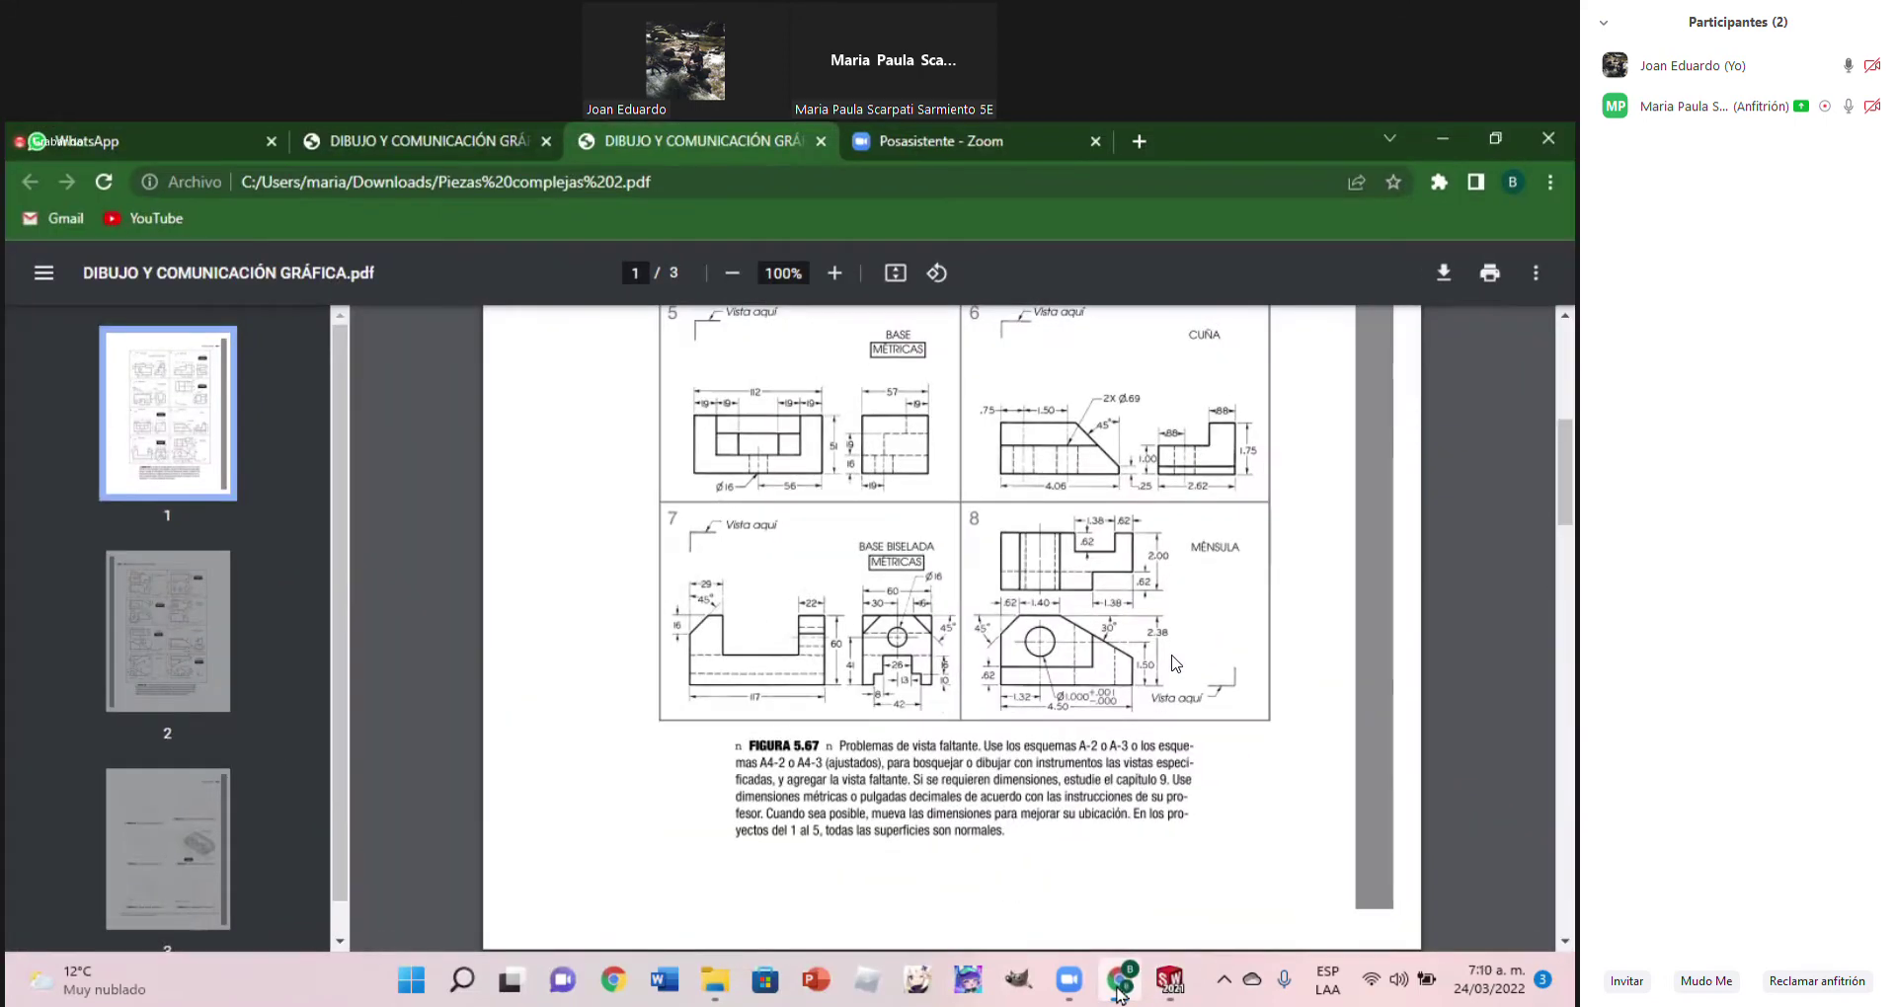
click(1118, 988)
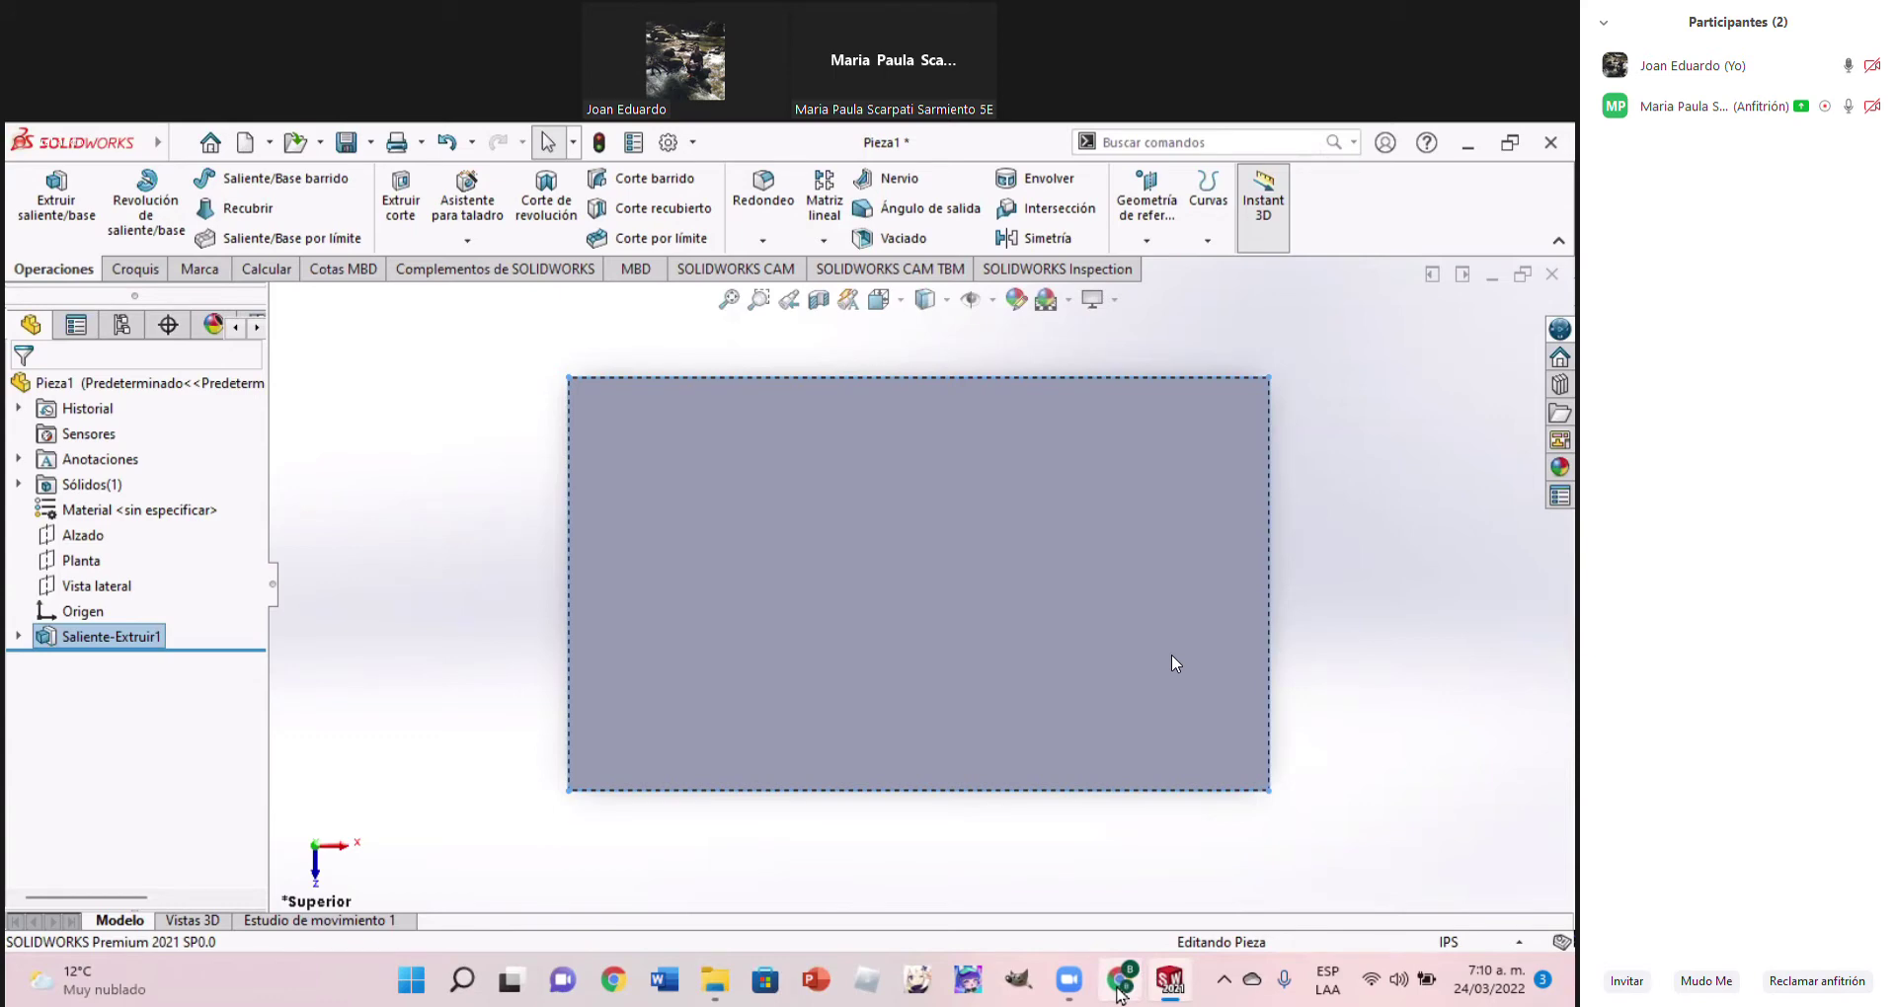
click(145, 274)
click(938, 599)
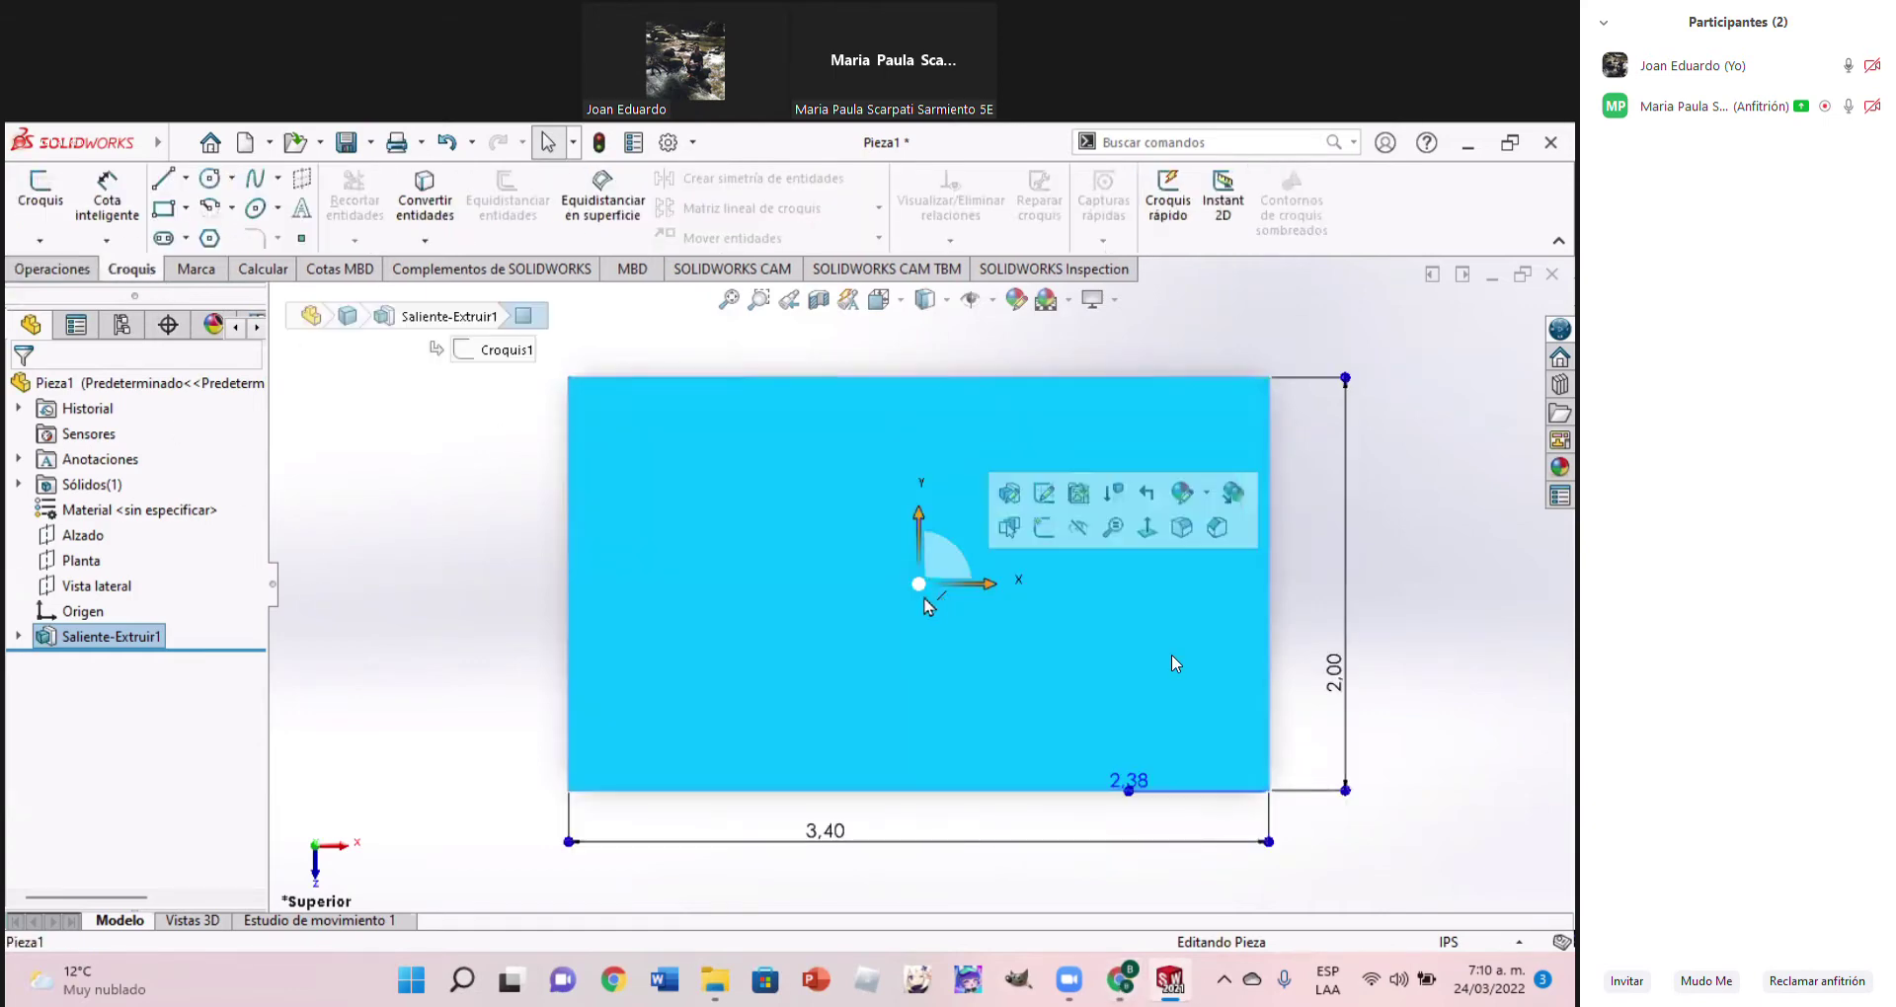
click(156, 178)
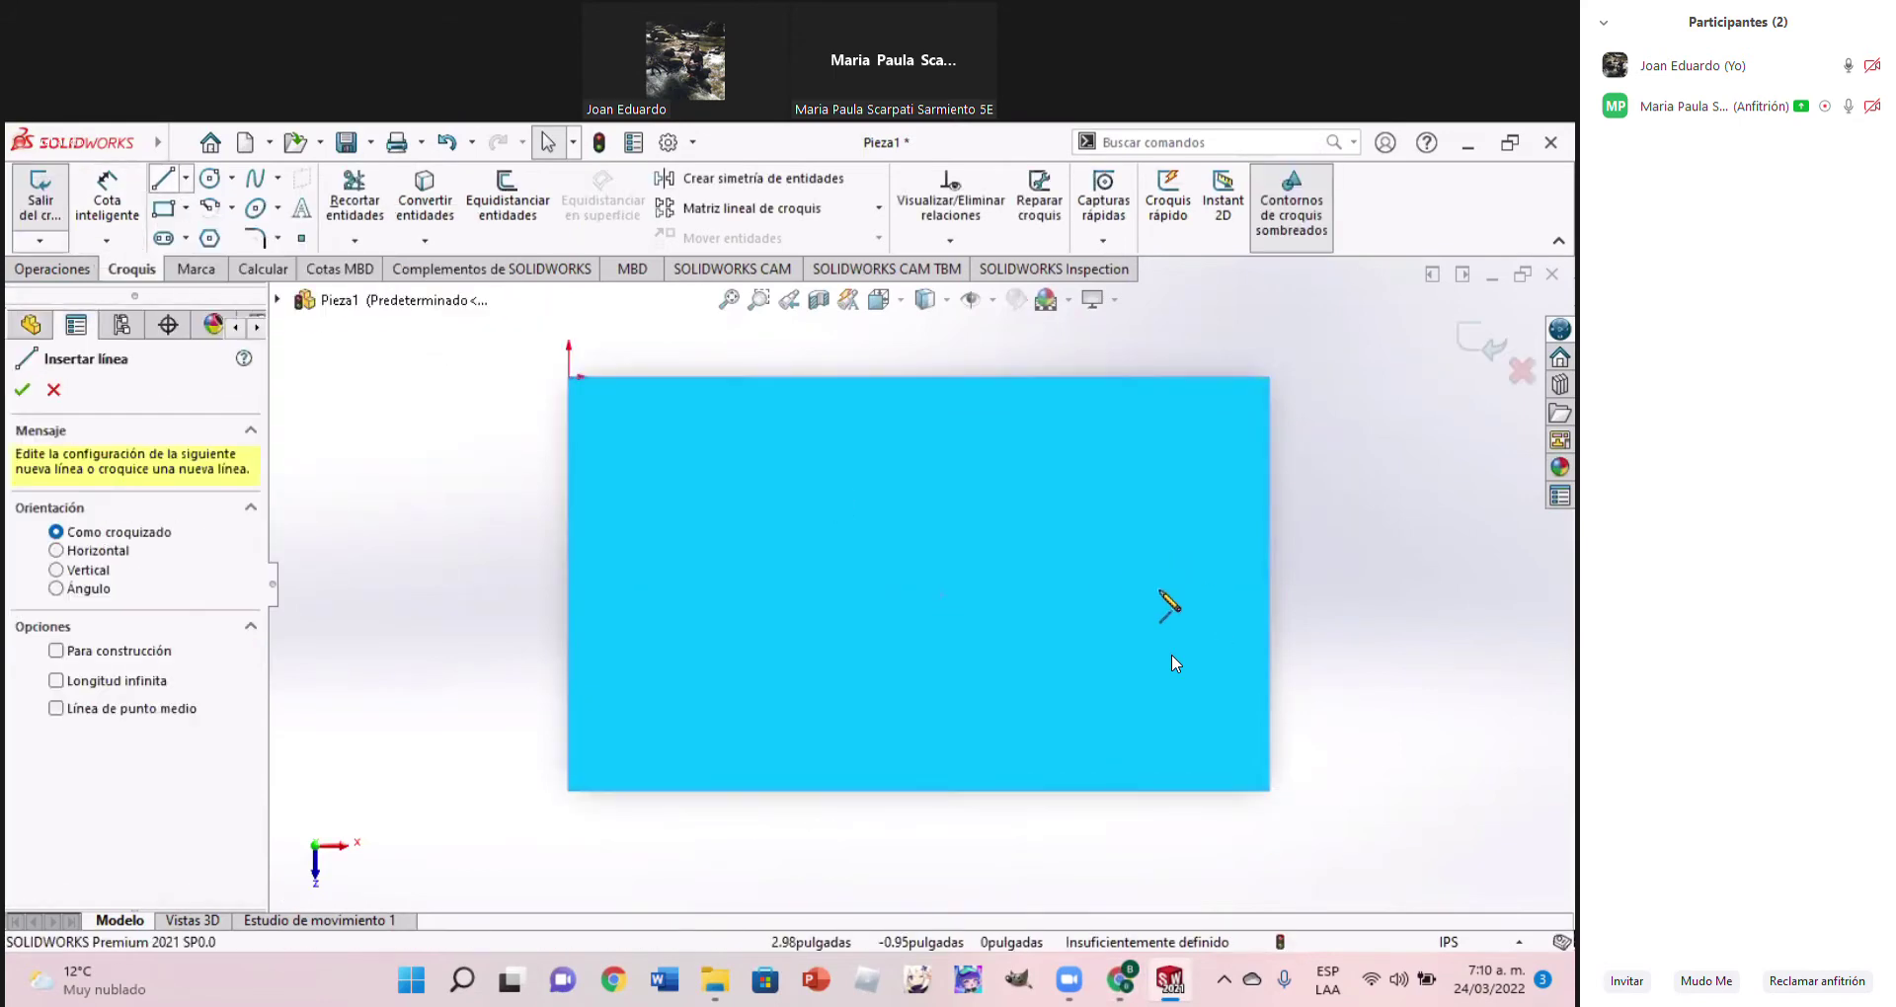
click(1134, 977)
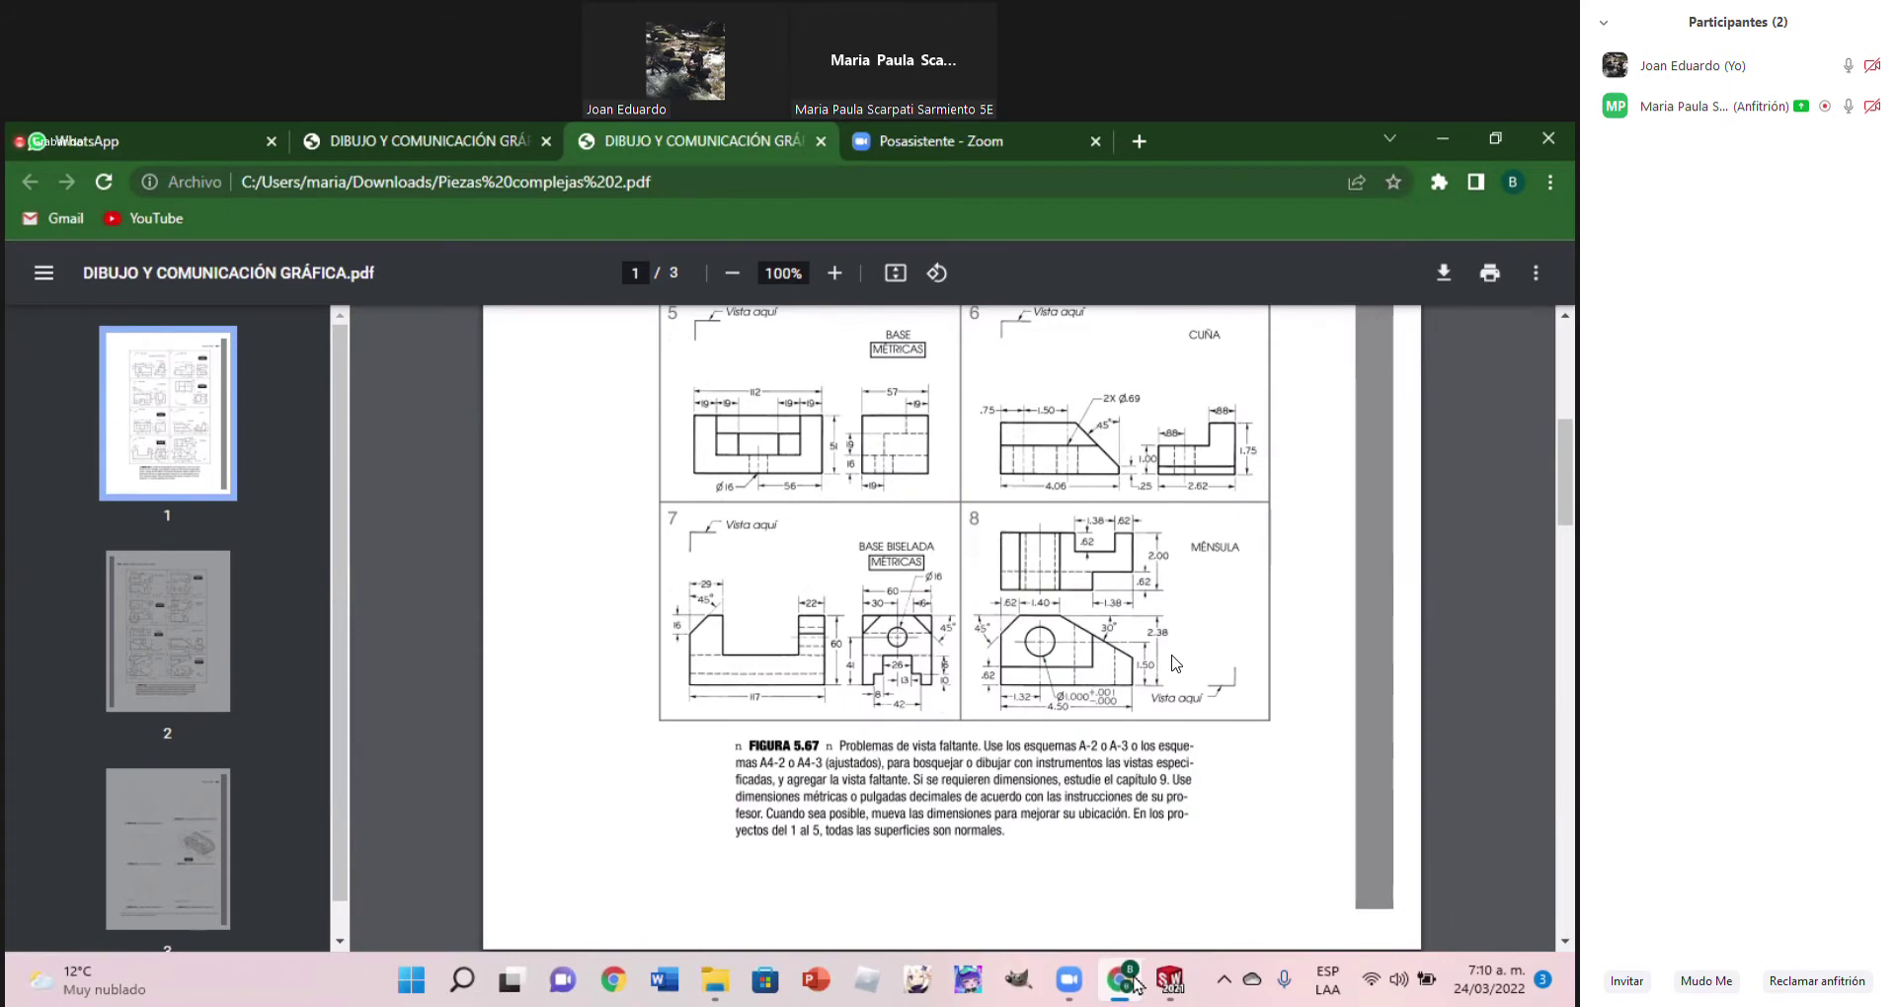
click(1125, 980)
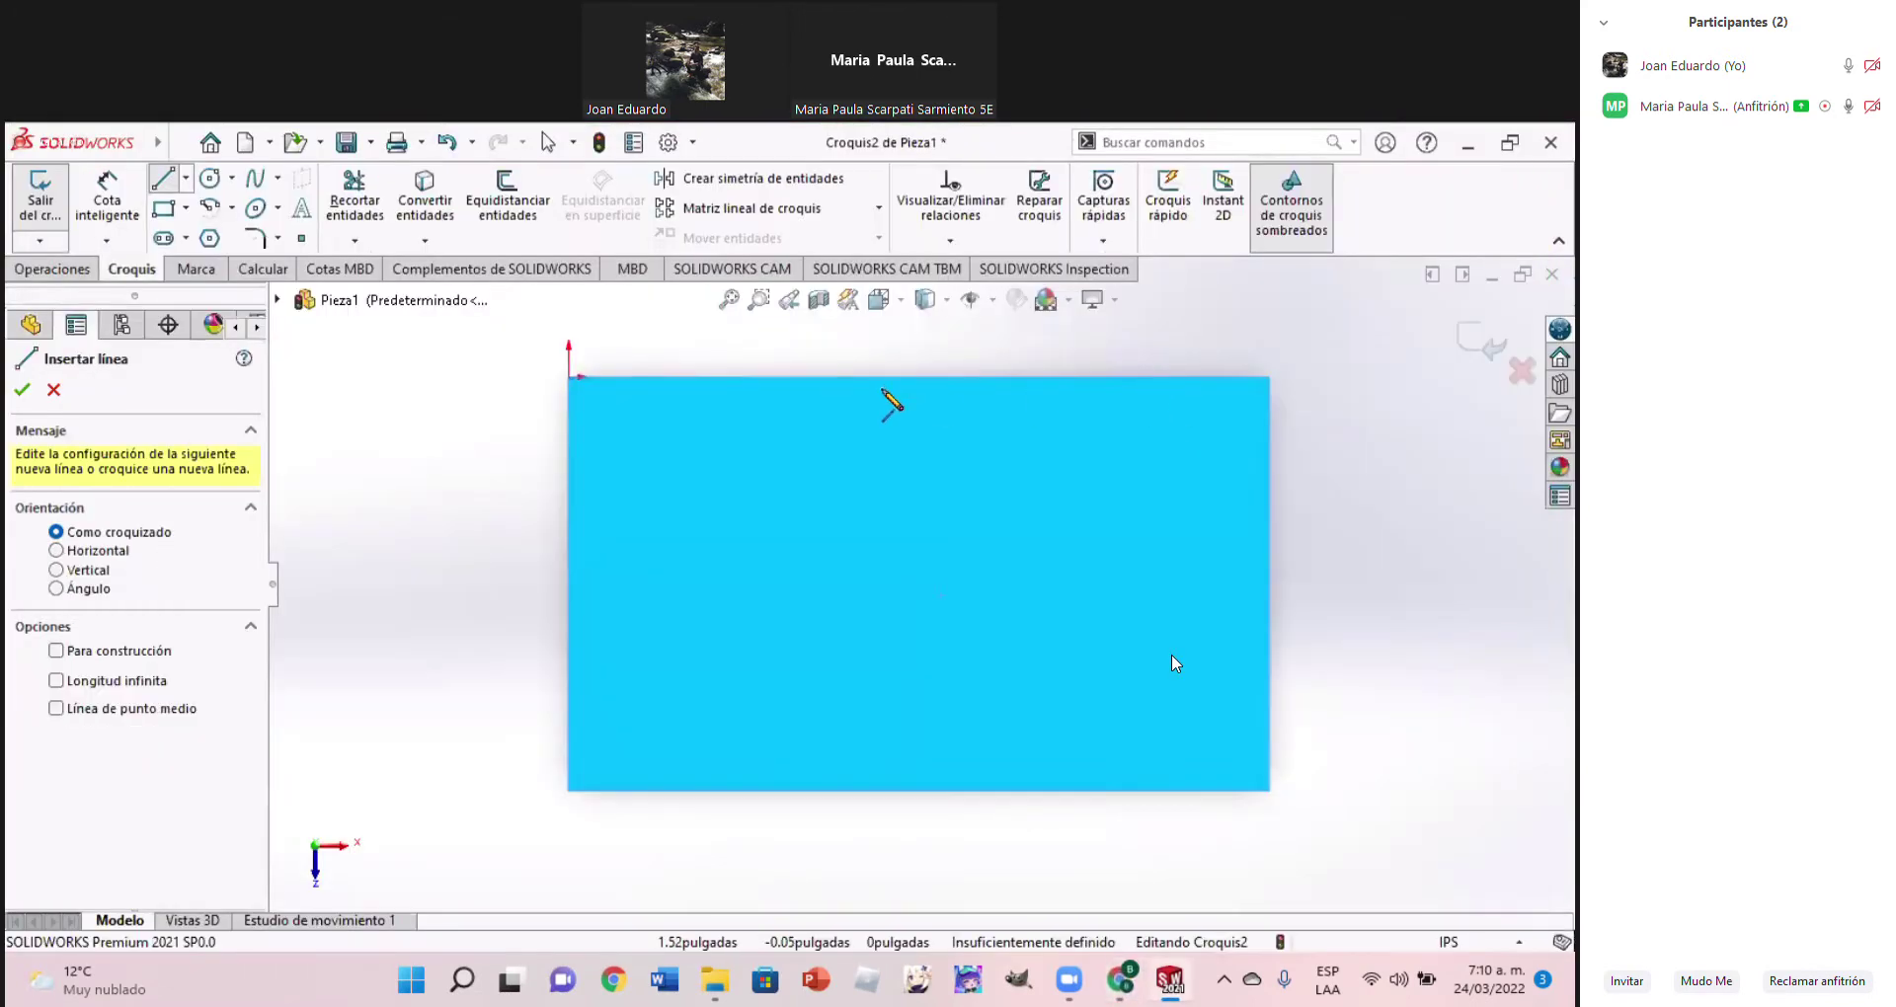
Draw a closed rectangular cut outline hanging from the block's top edge, checking the reference drawing
click(885, 377)
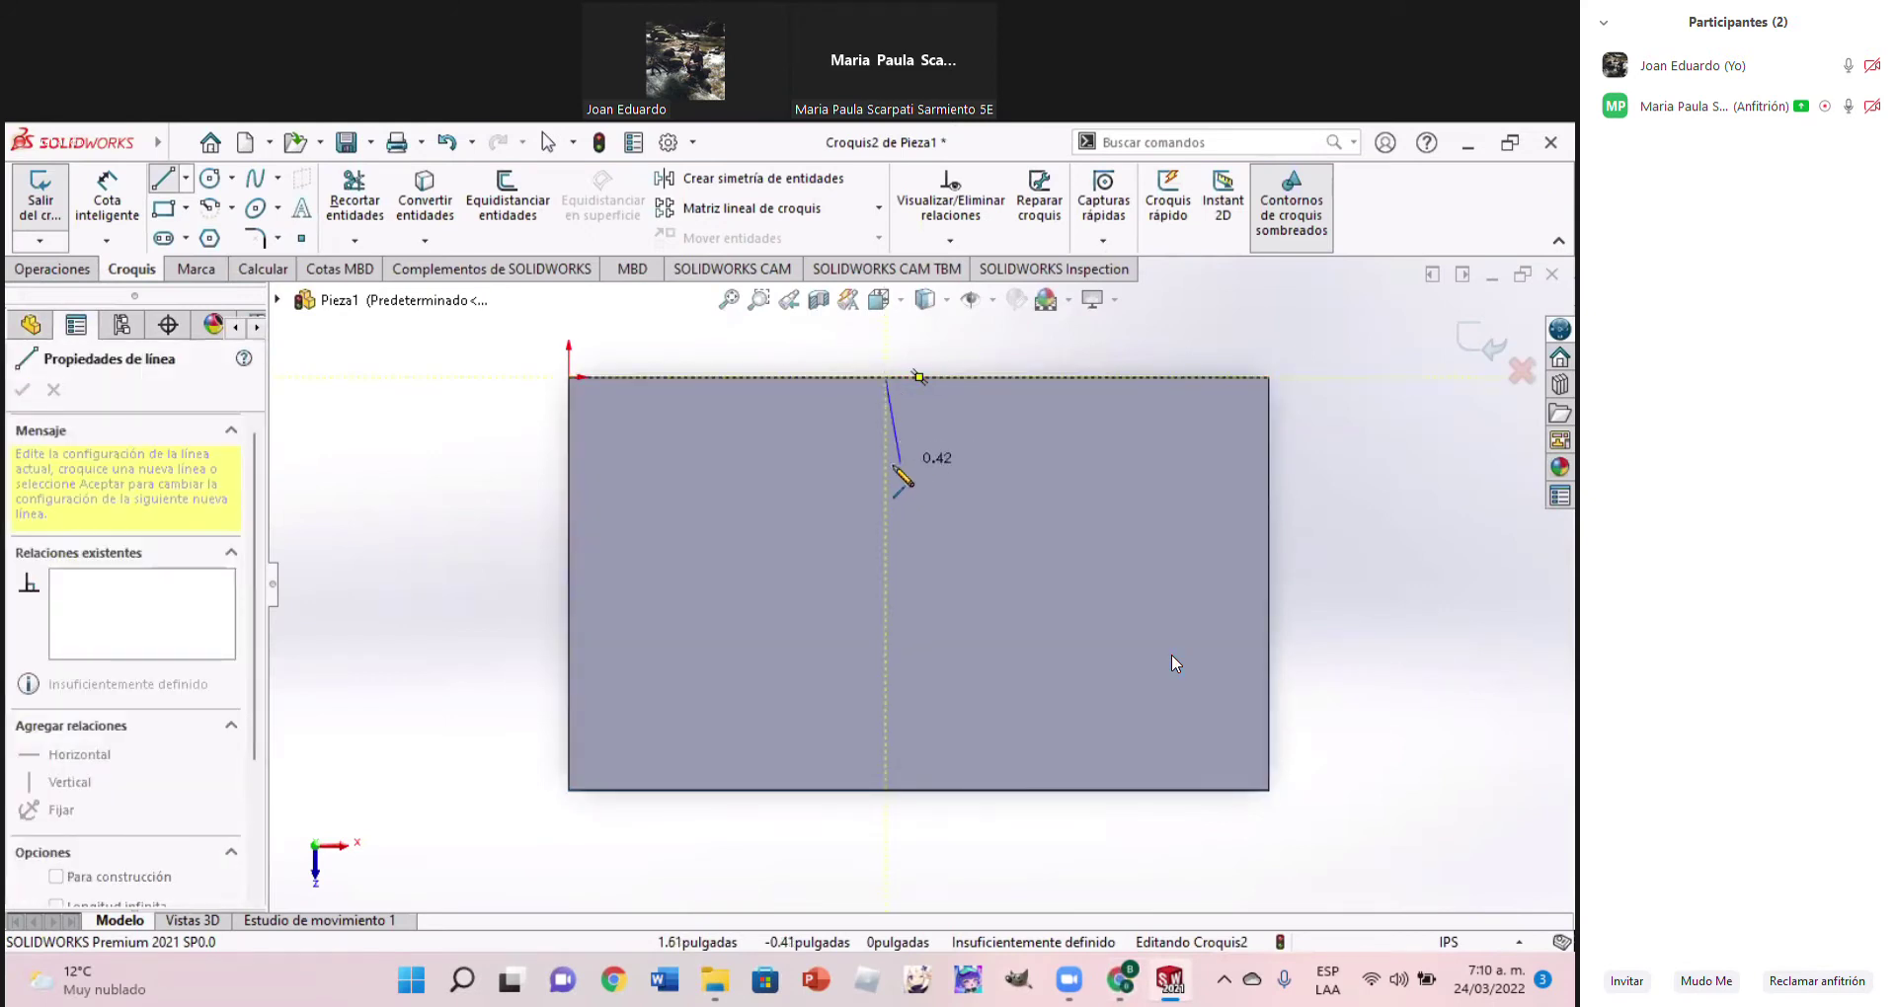
click(885, 468)
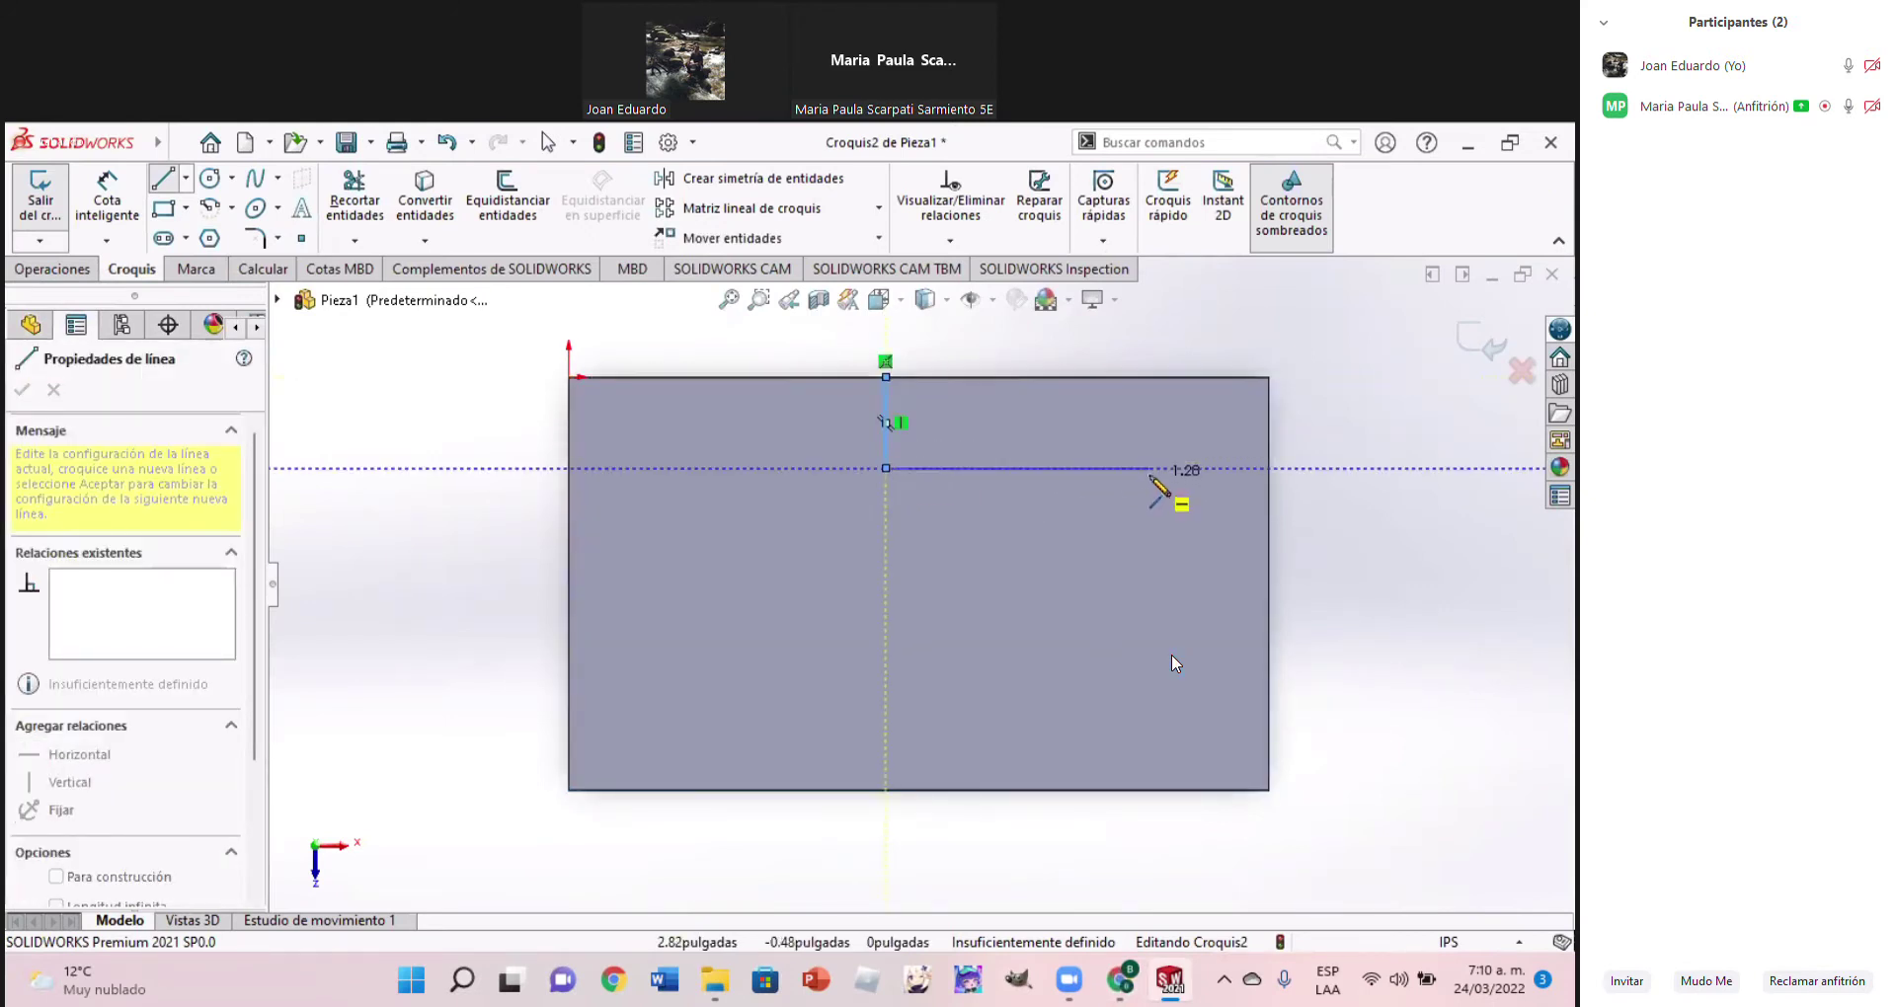
click(1150, 468)
click(1150, 377)
click(885, 377)
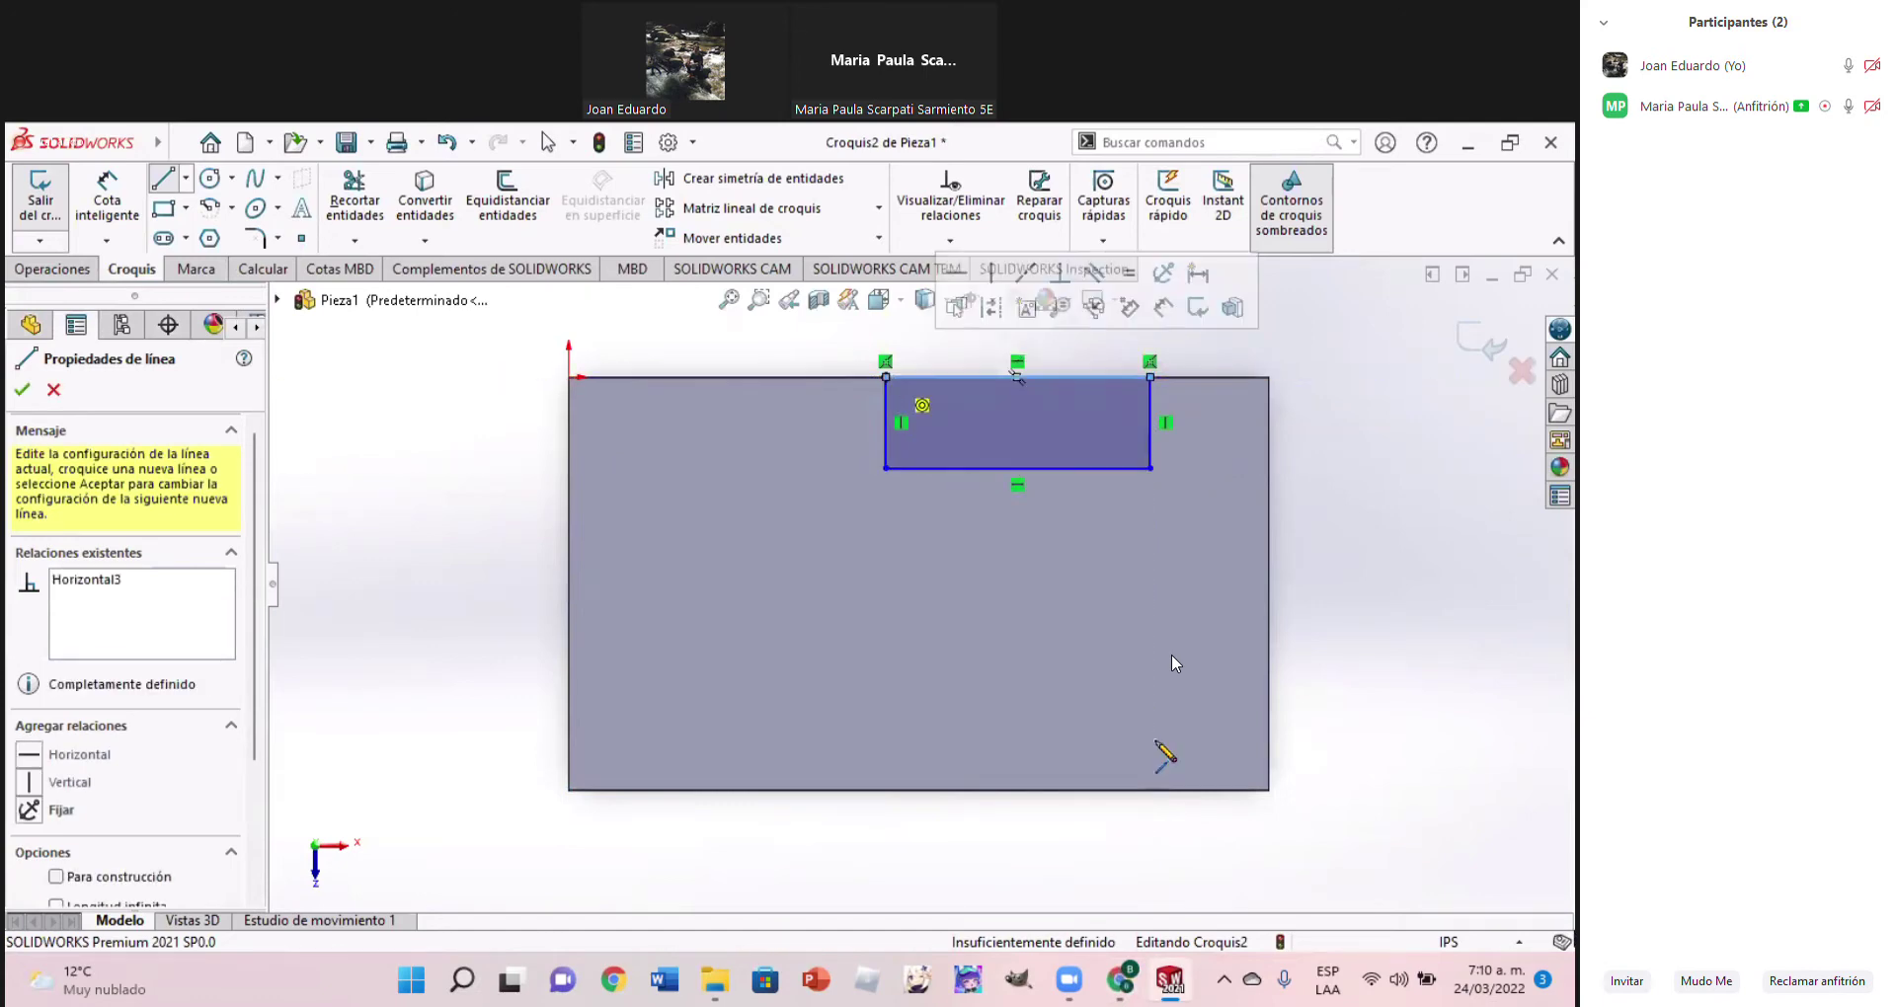
click(1122, 980)
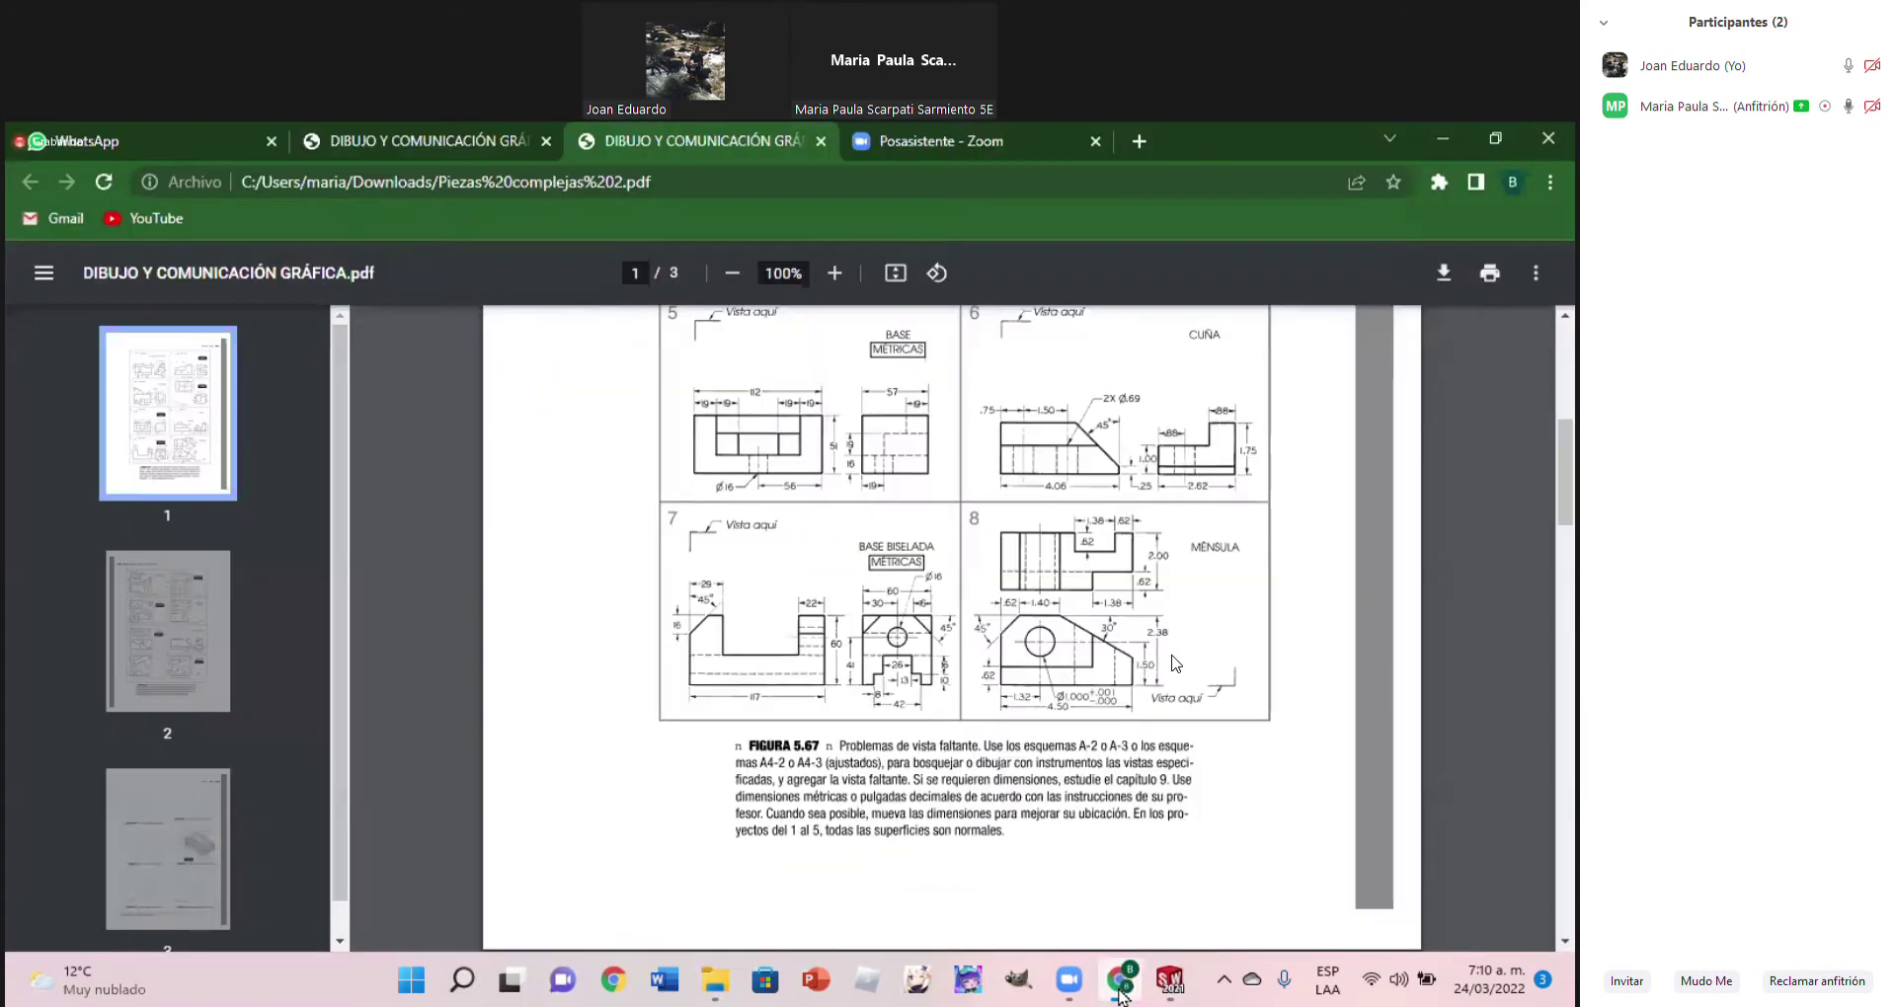
click(1121, 983)
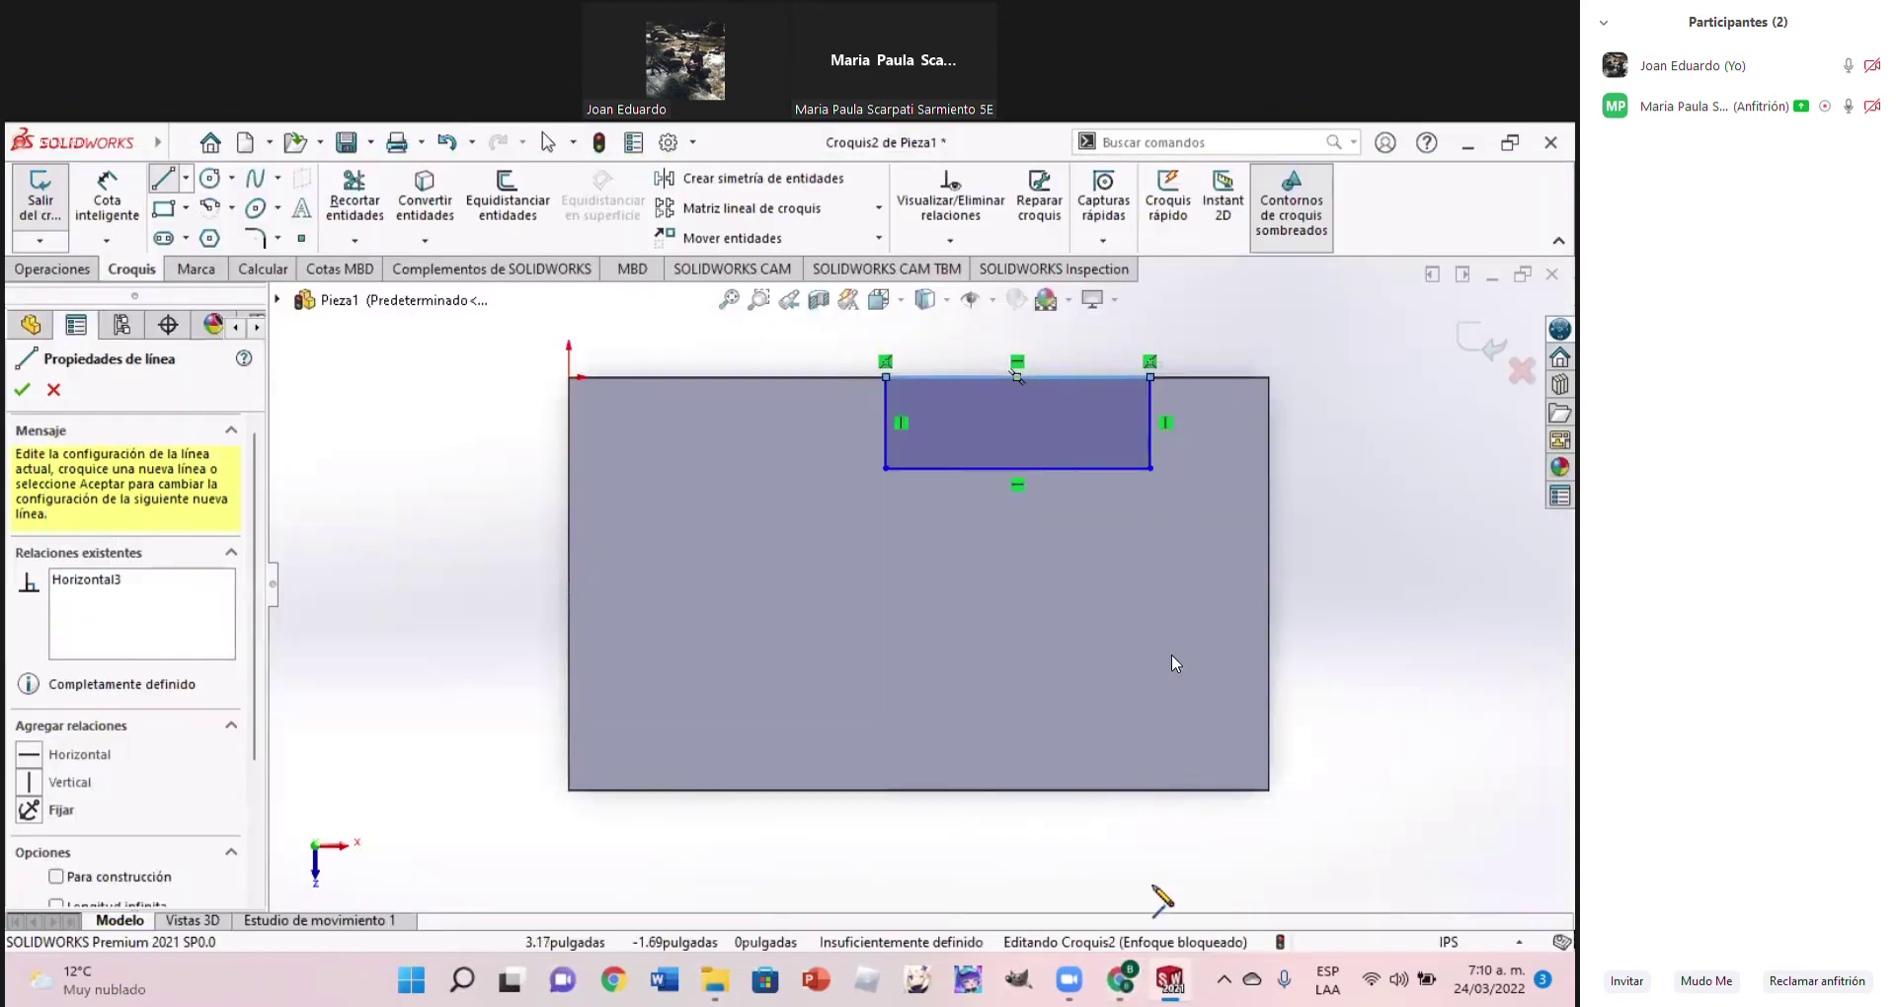
click(1121, 982)
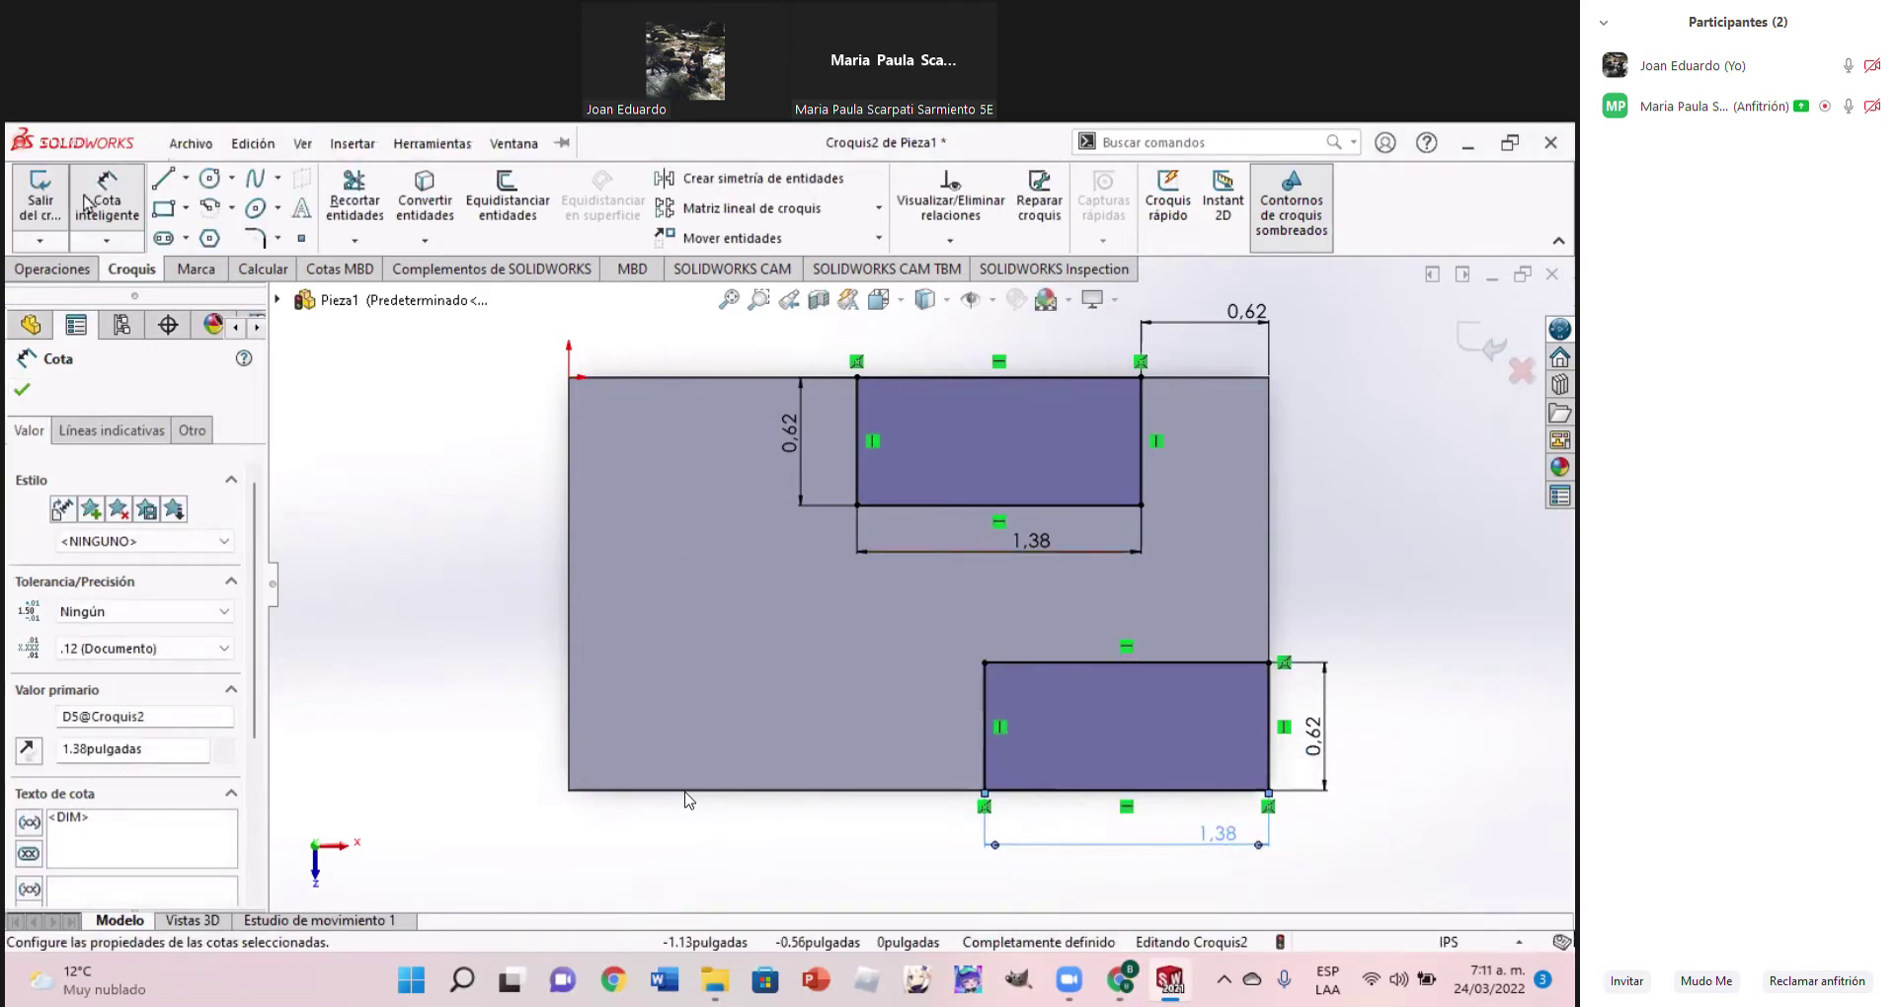
click(87, 274)
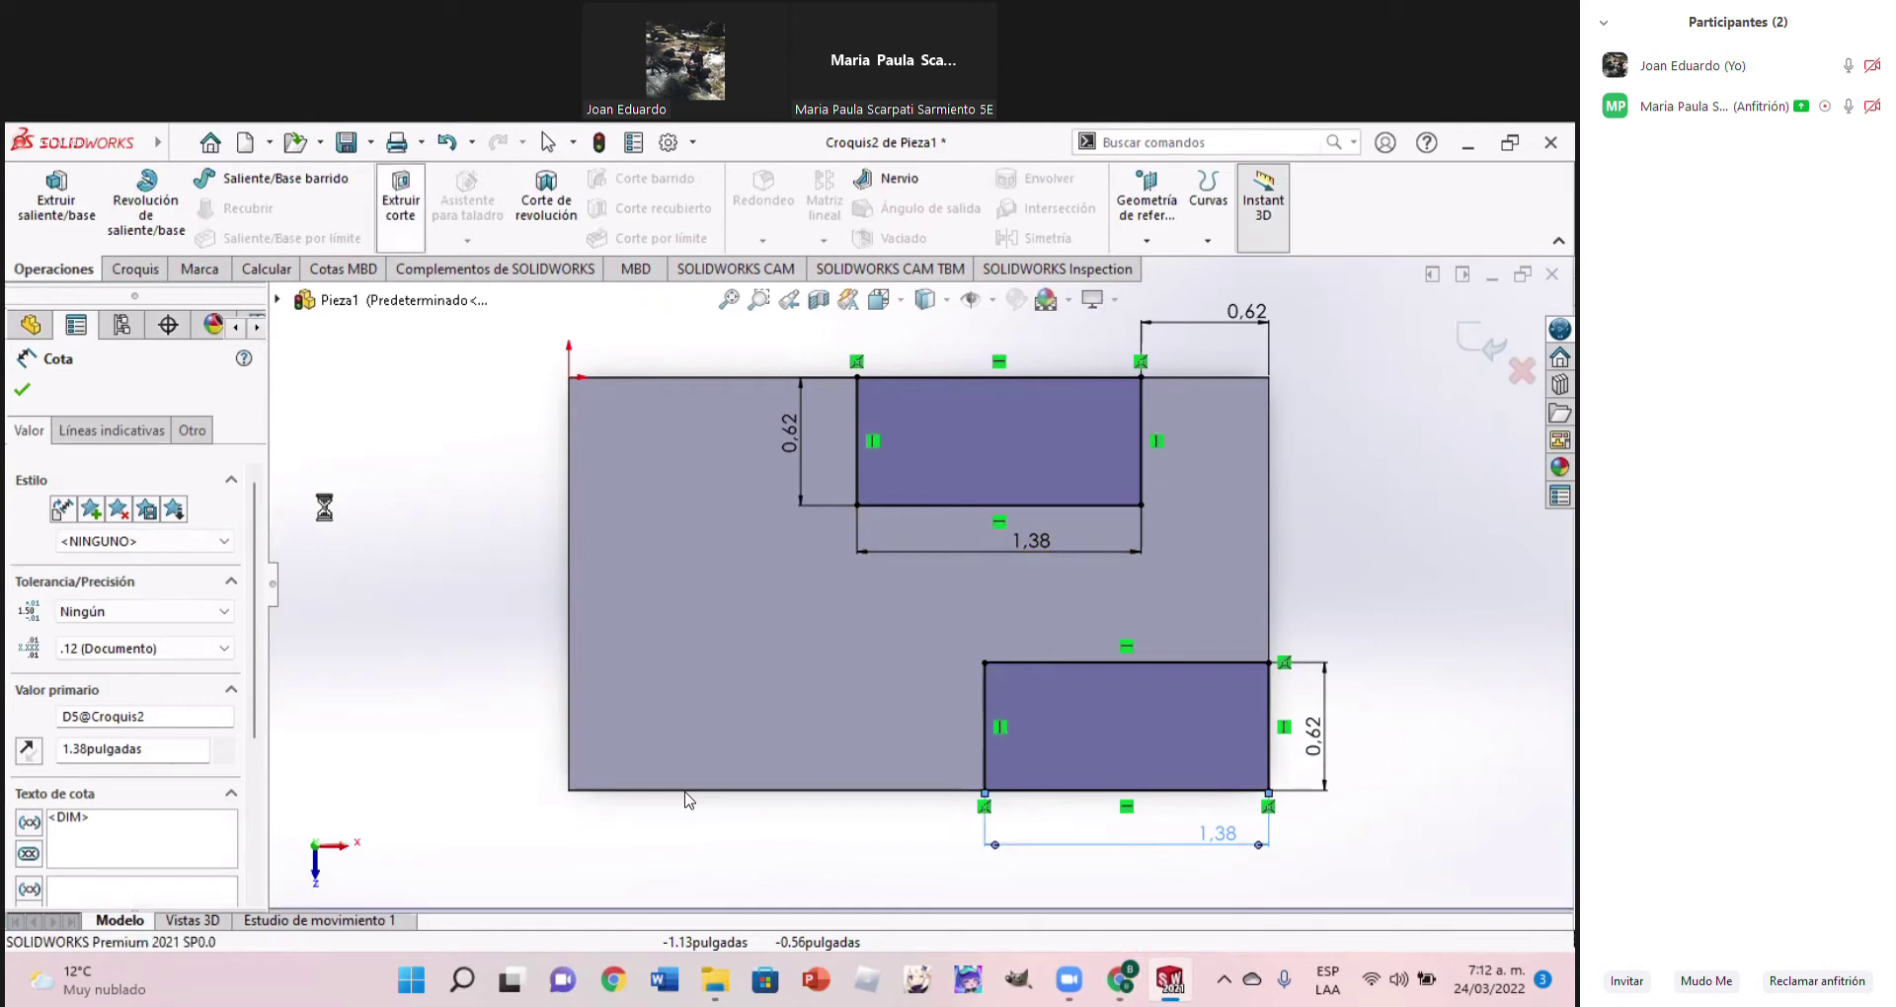
Cut the Croquis2 rectangles Por todo (through all) and compare the notched part with the reference drawing
click(242, 528)
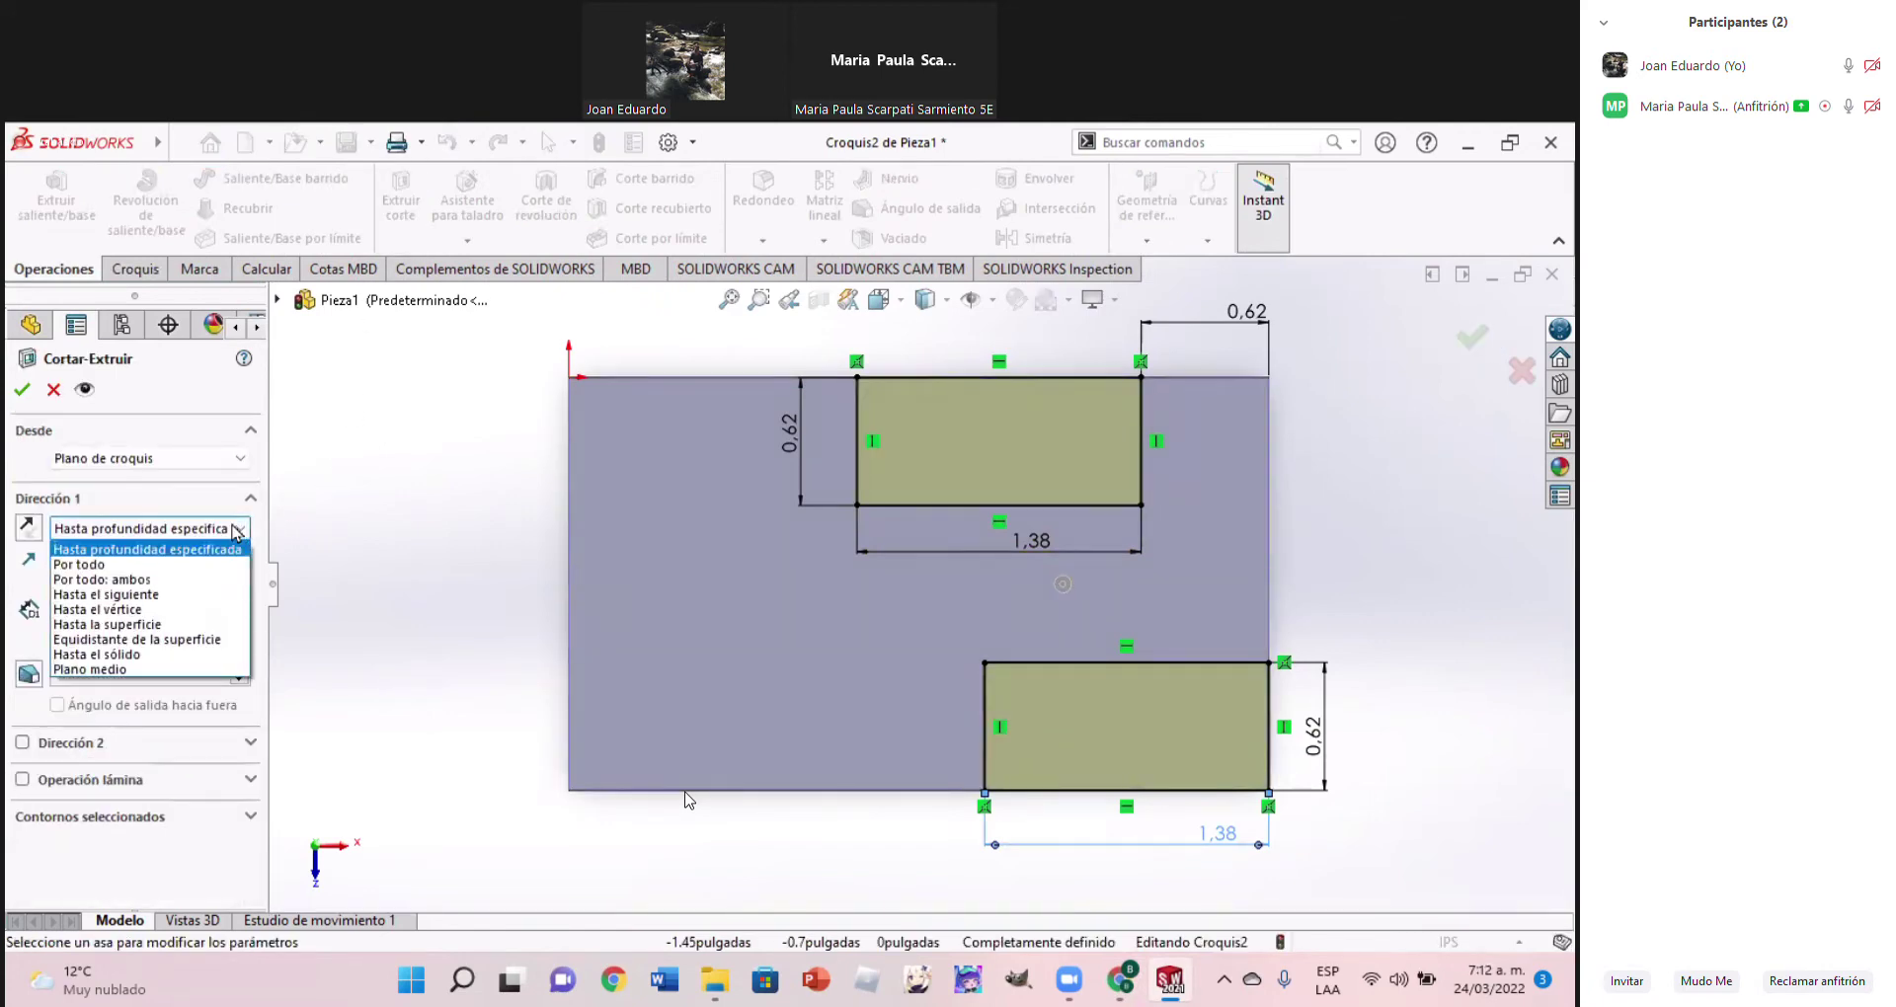
click(134, 565)
click(21, 389)
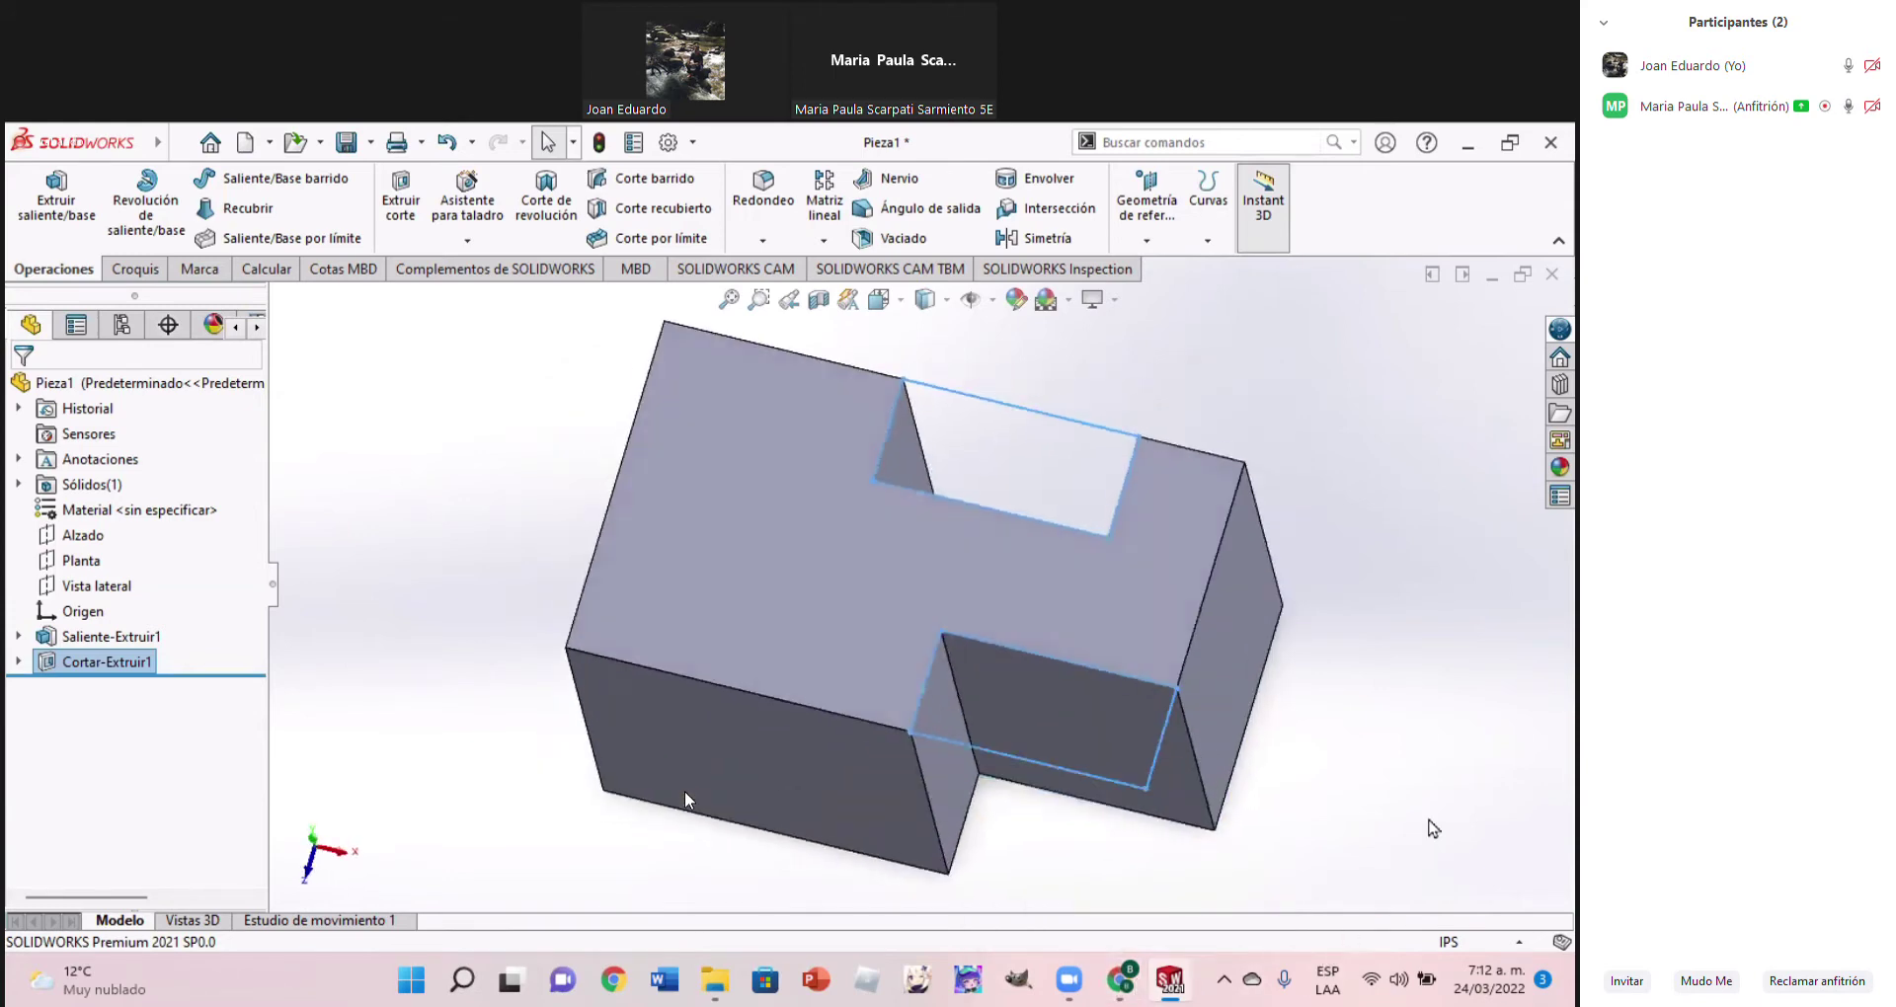
mouse_move(1068, 980)
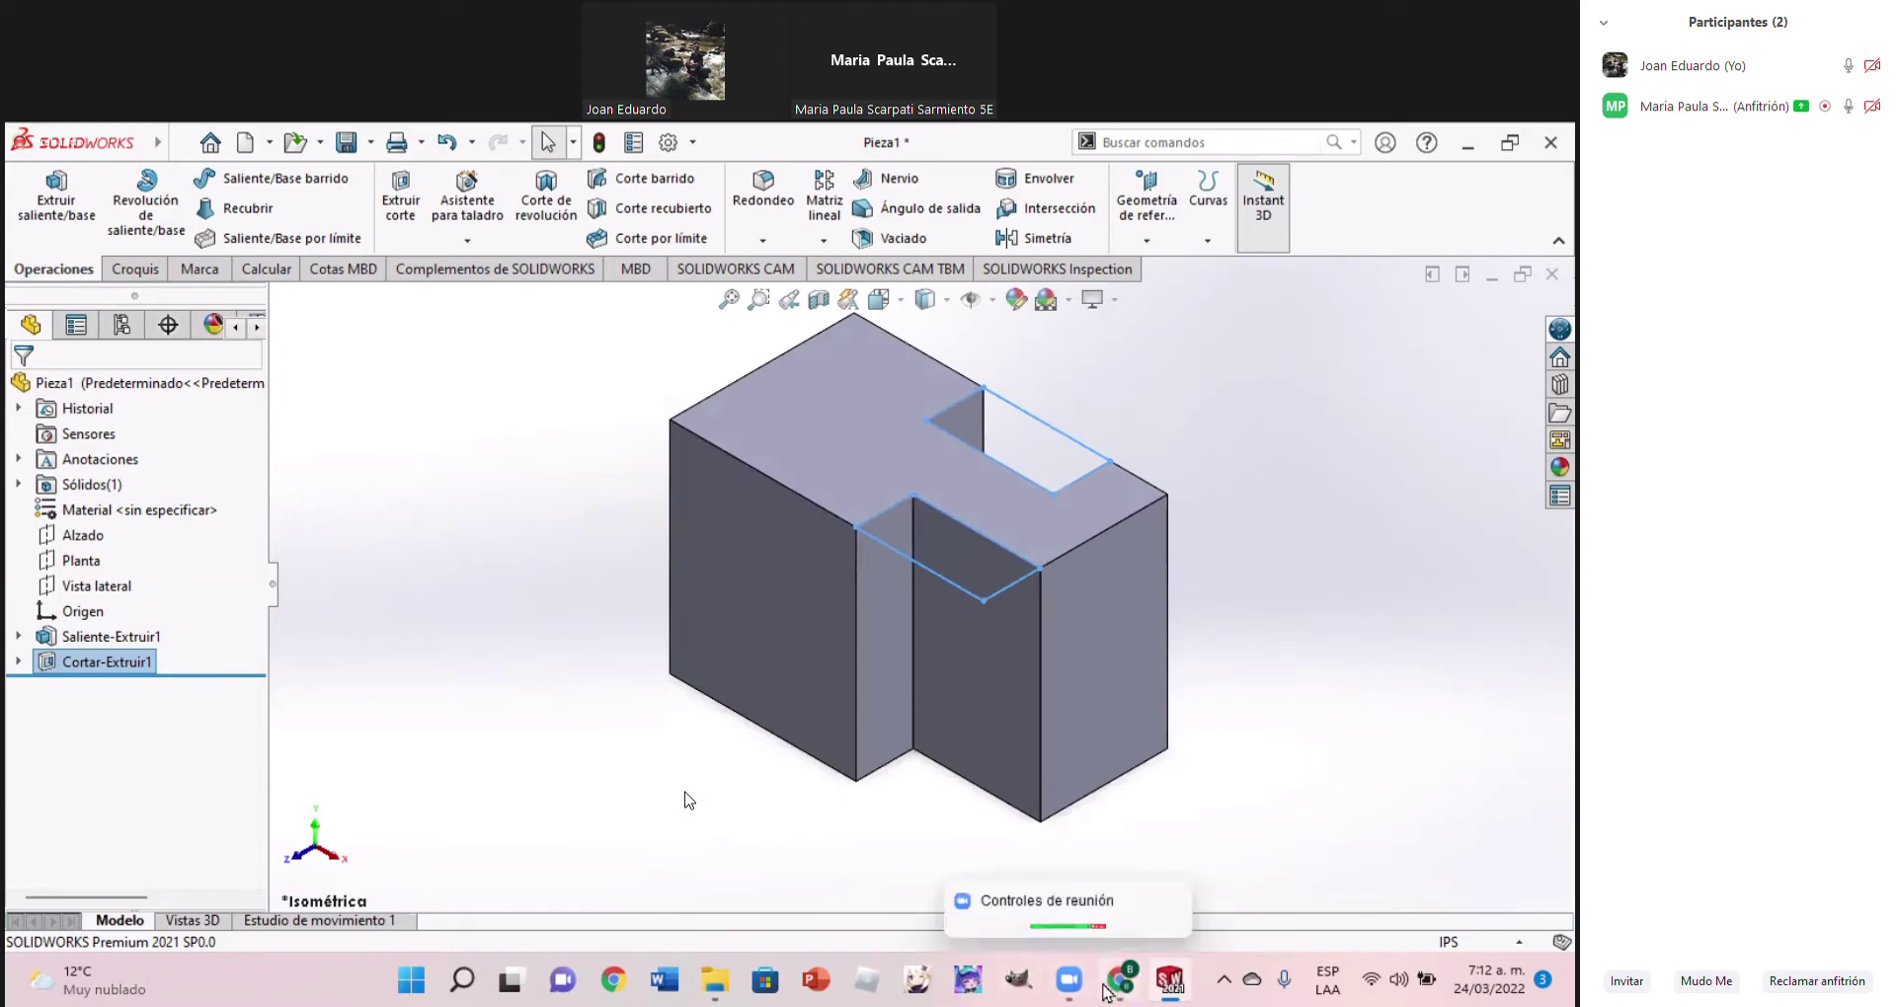
click(1105, 992)
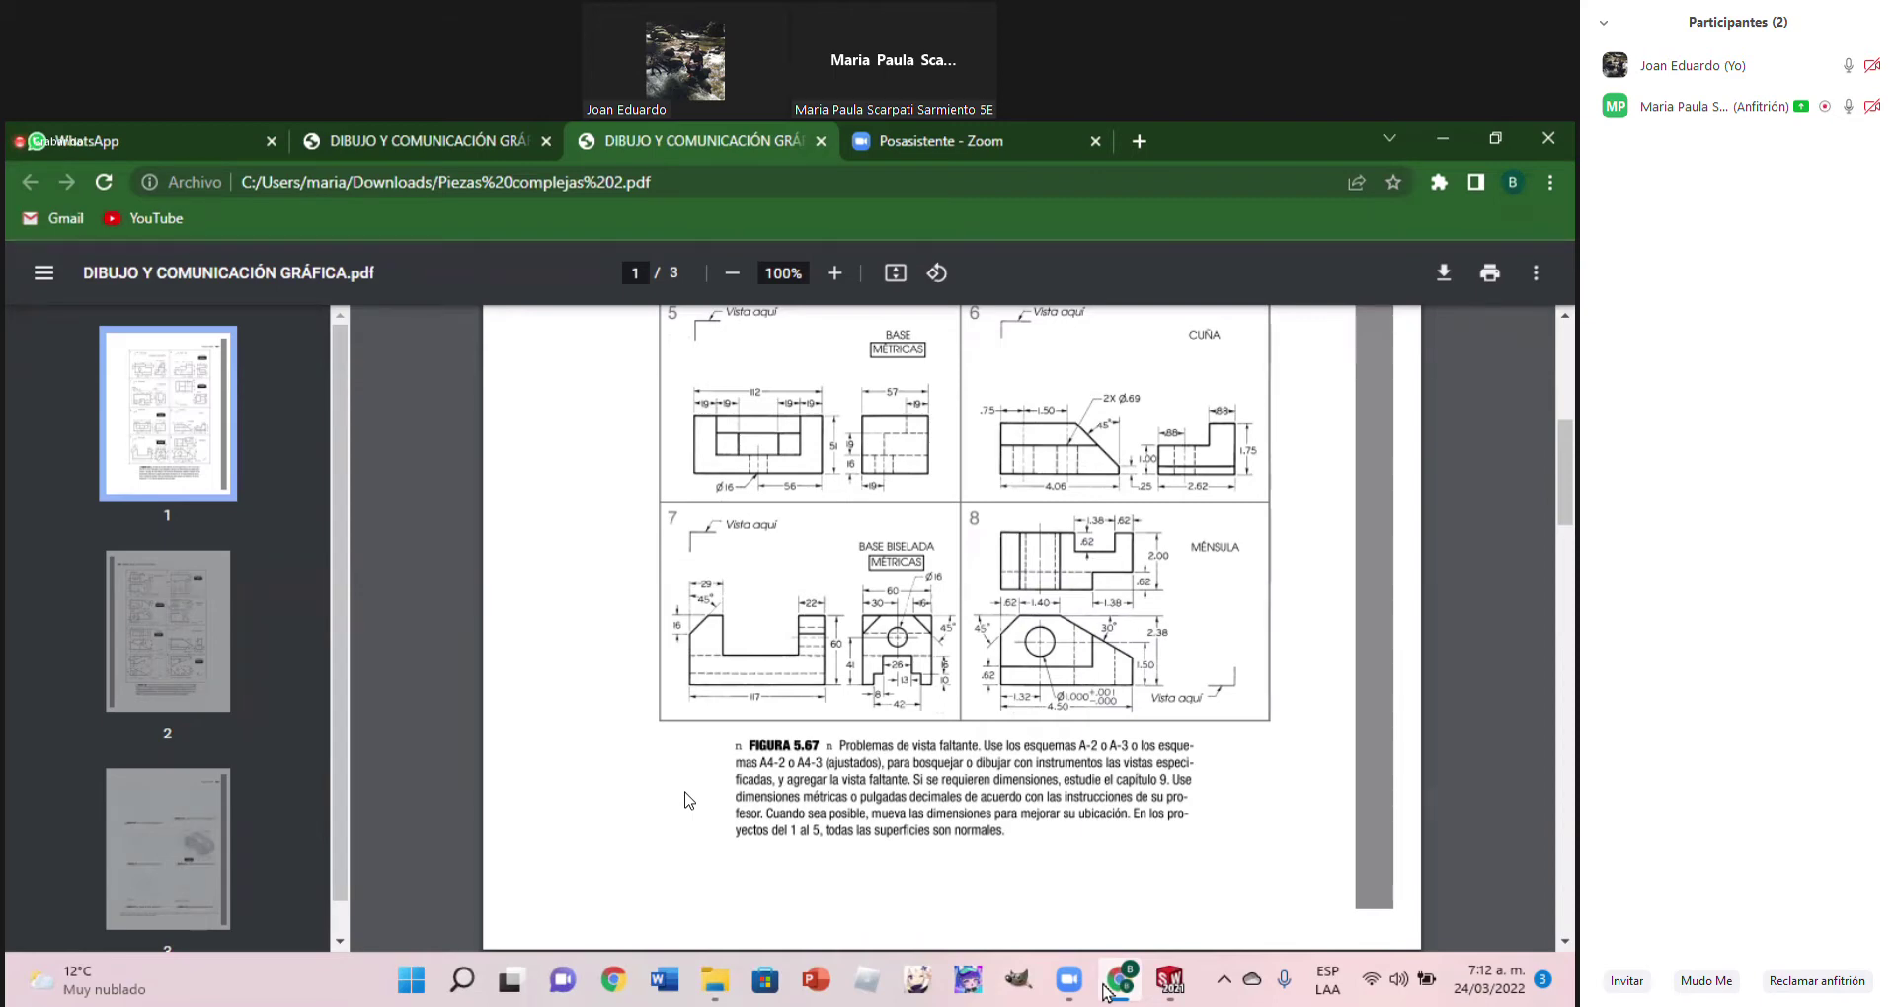
click(1104, 993)
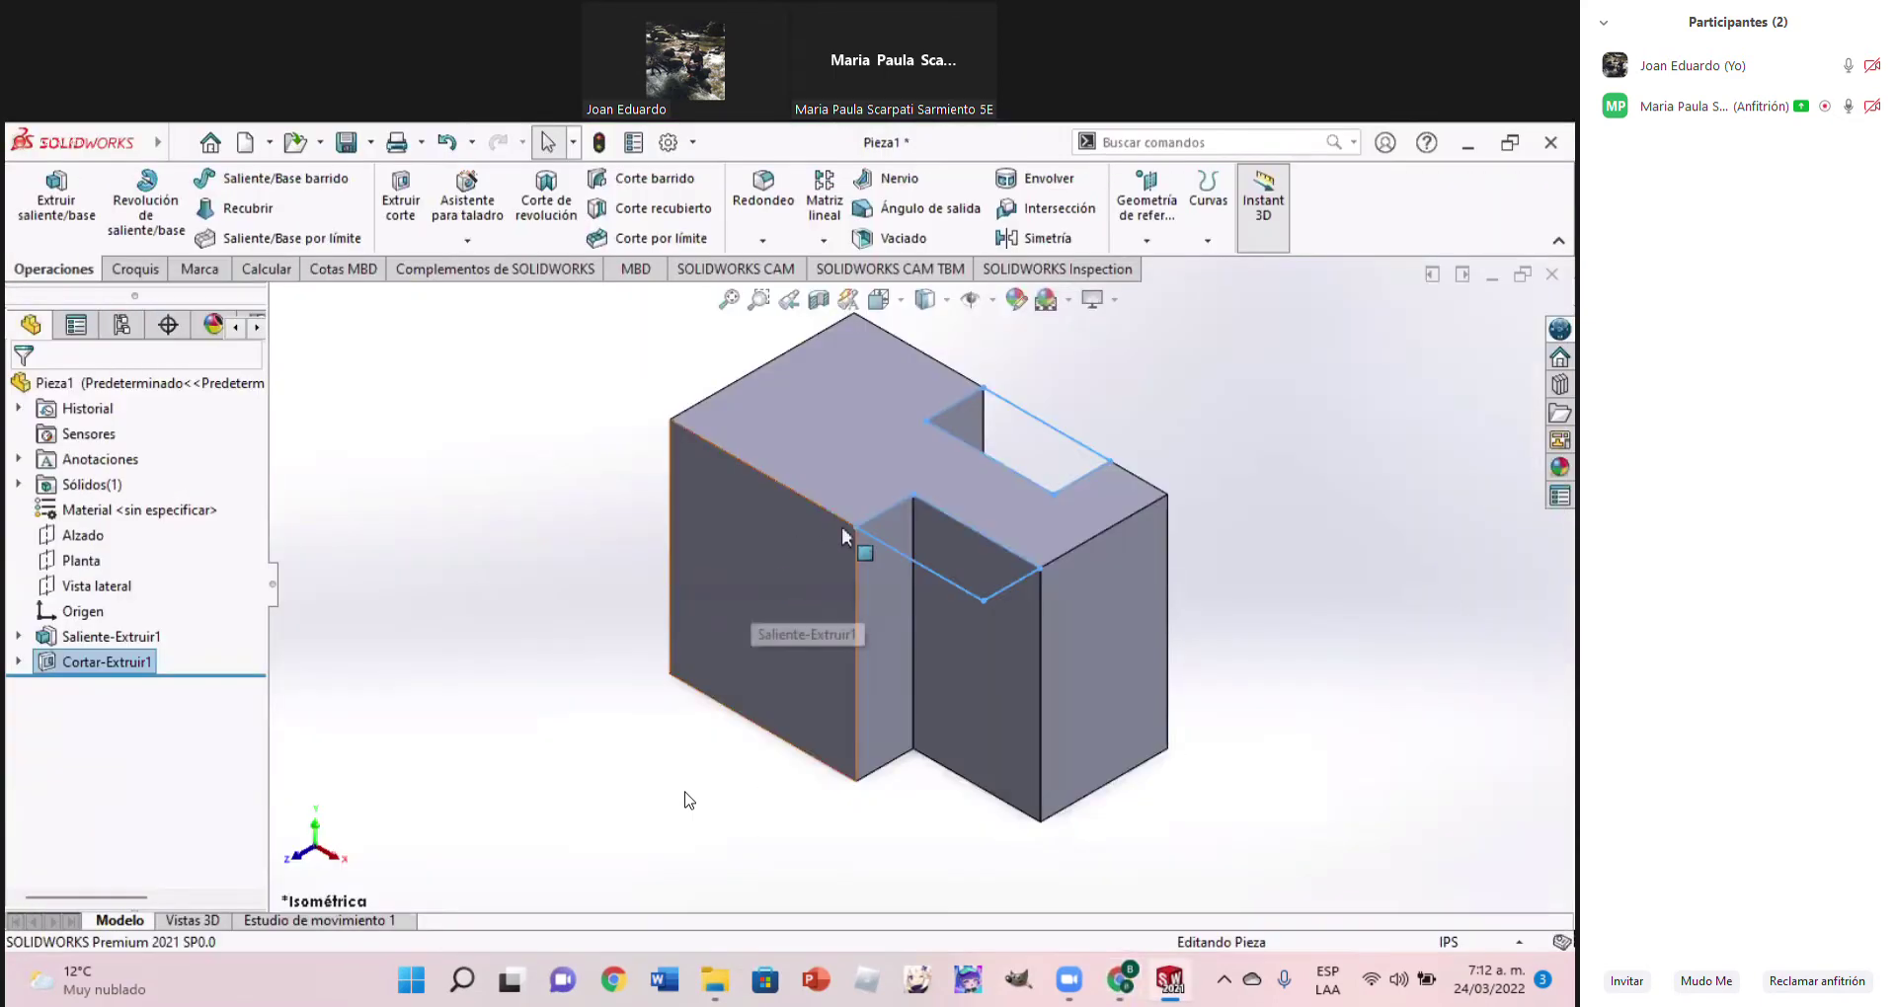
click(878, 300)
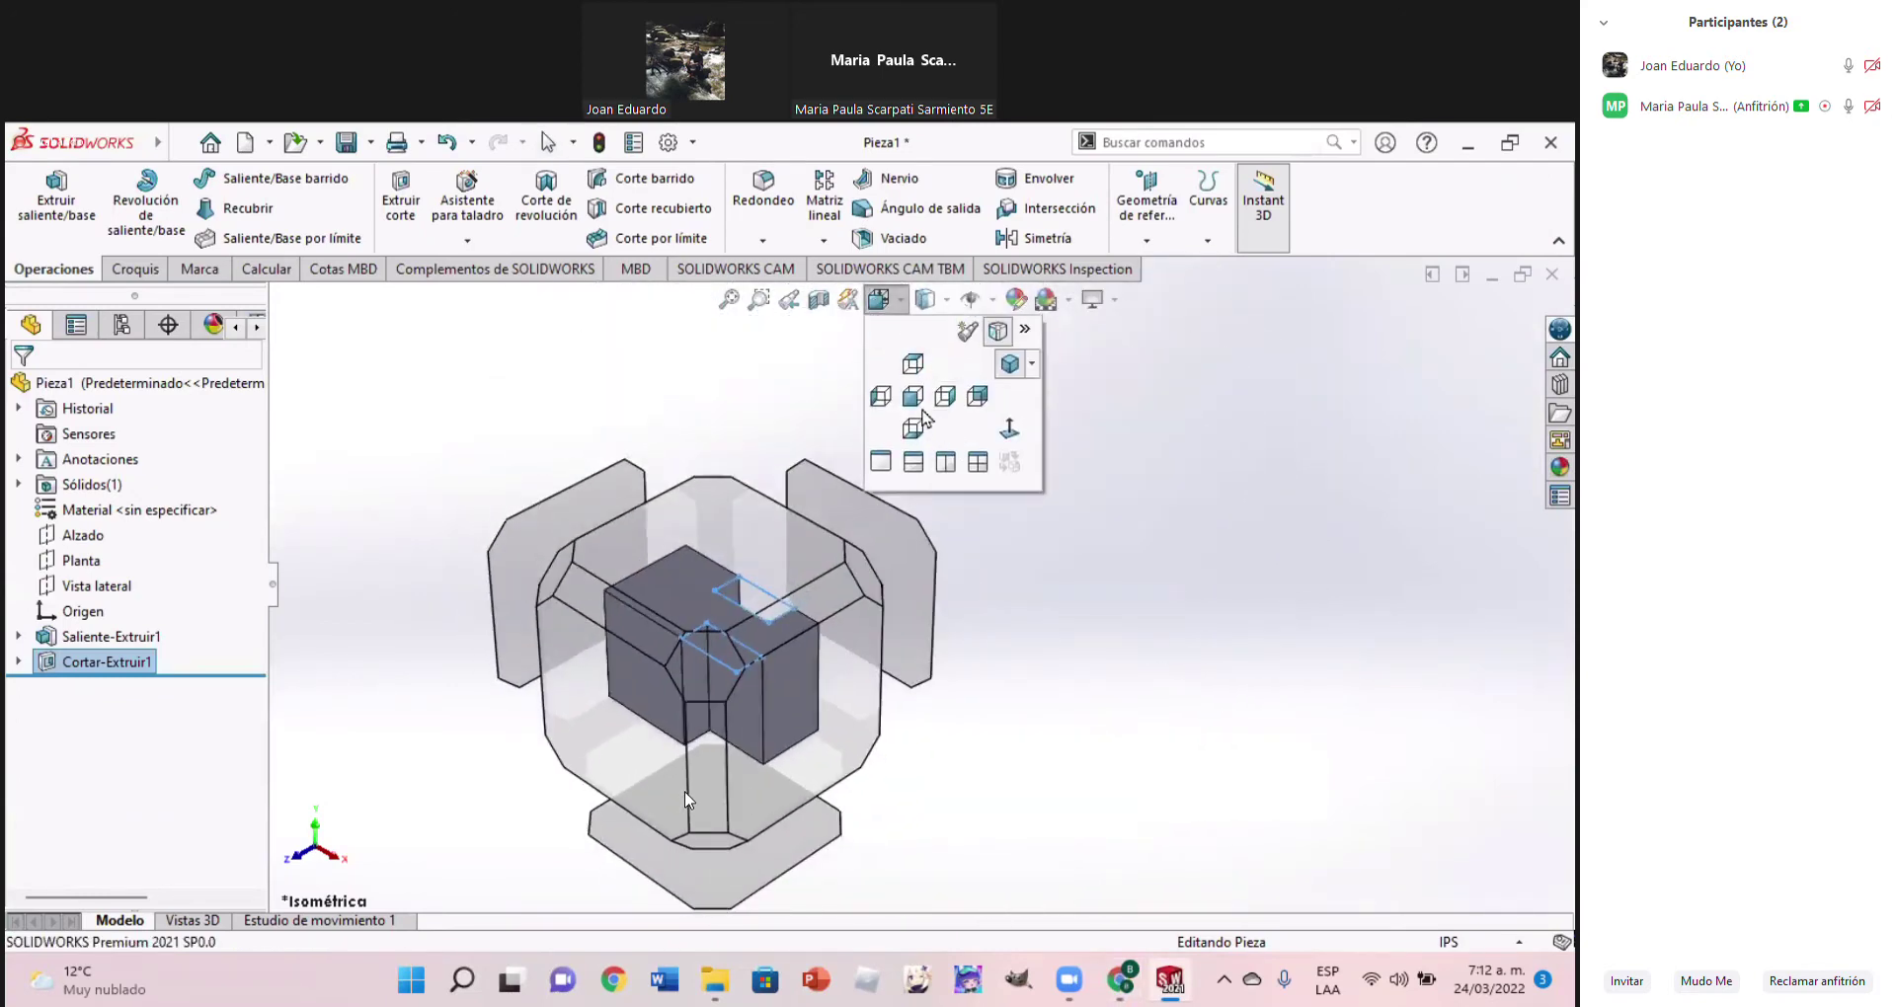
In Frontal view, sketch a circle in the upper-left area of the block's front face
click(914, 399)
click(806, 669)
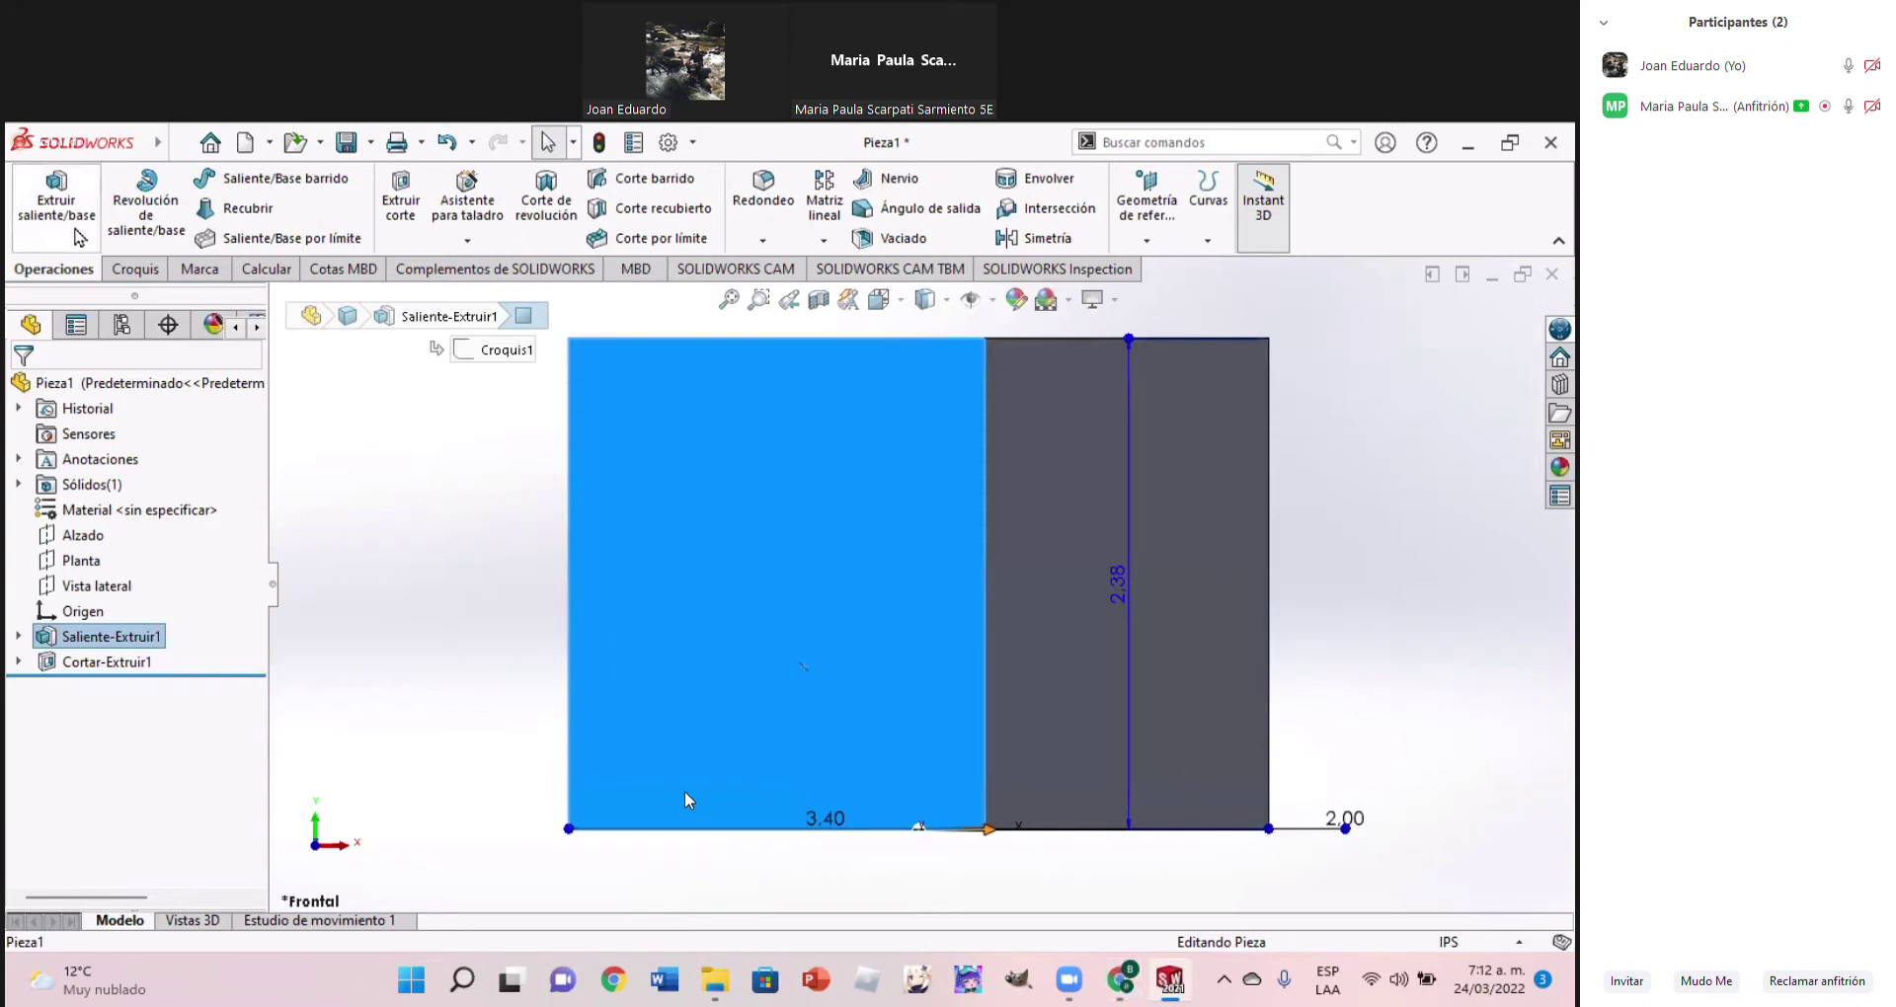
click(135, 269)
click(207, 180)
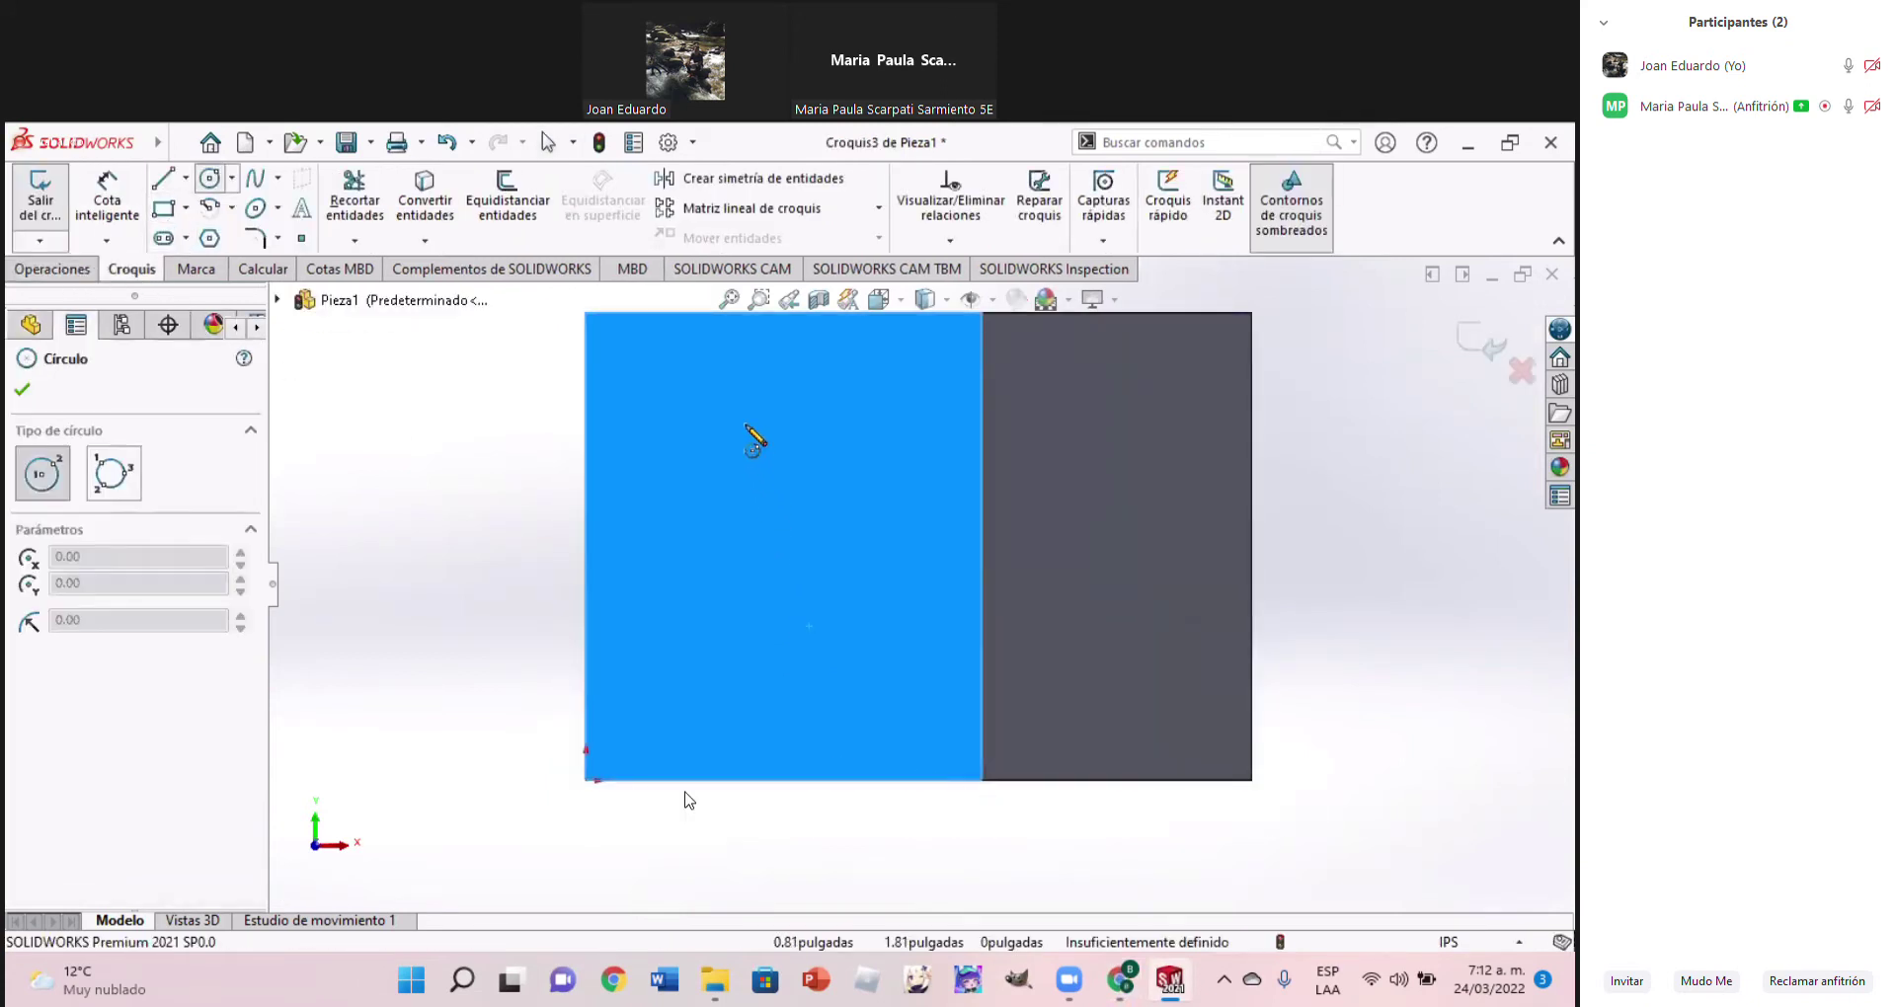
click(745, 425)
click(810, 494)
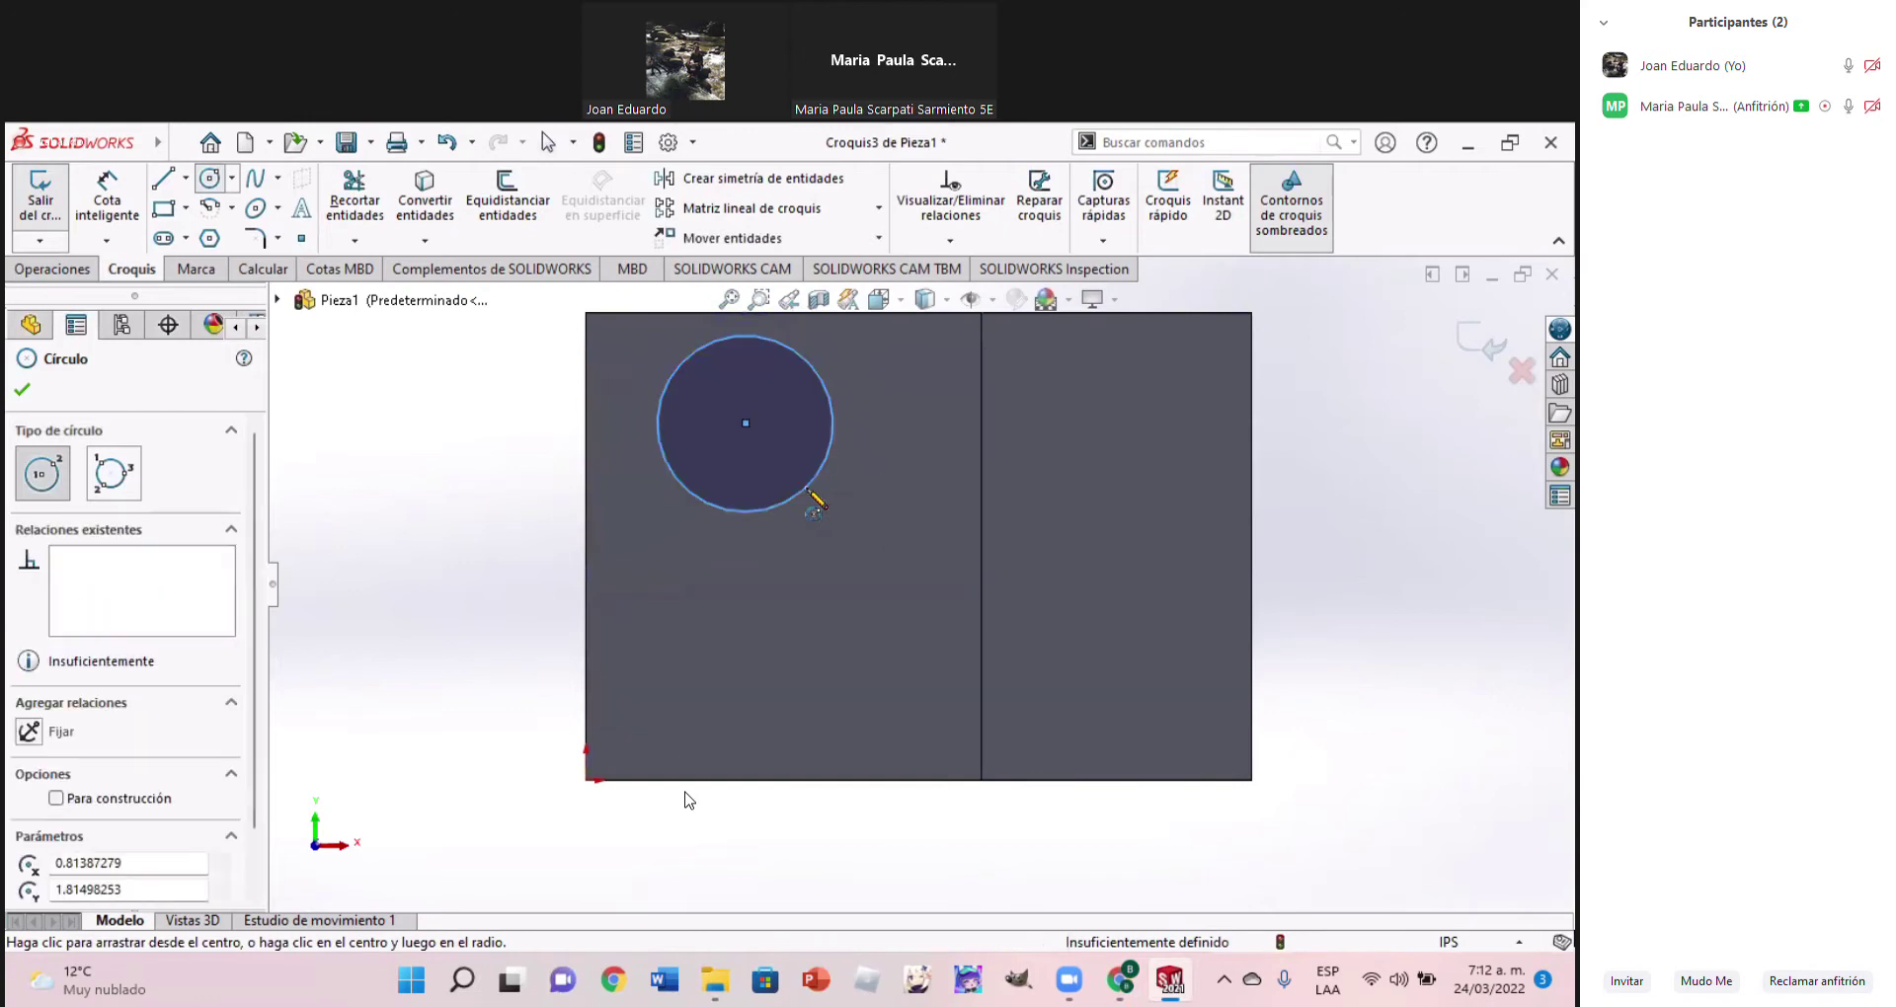
click(116, 207)
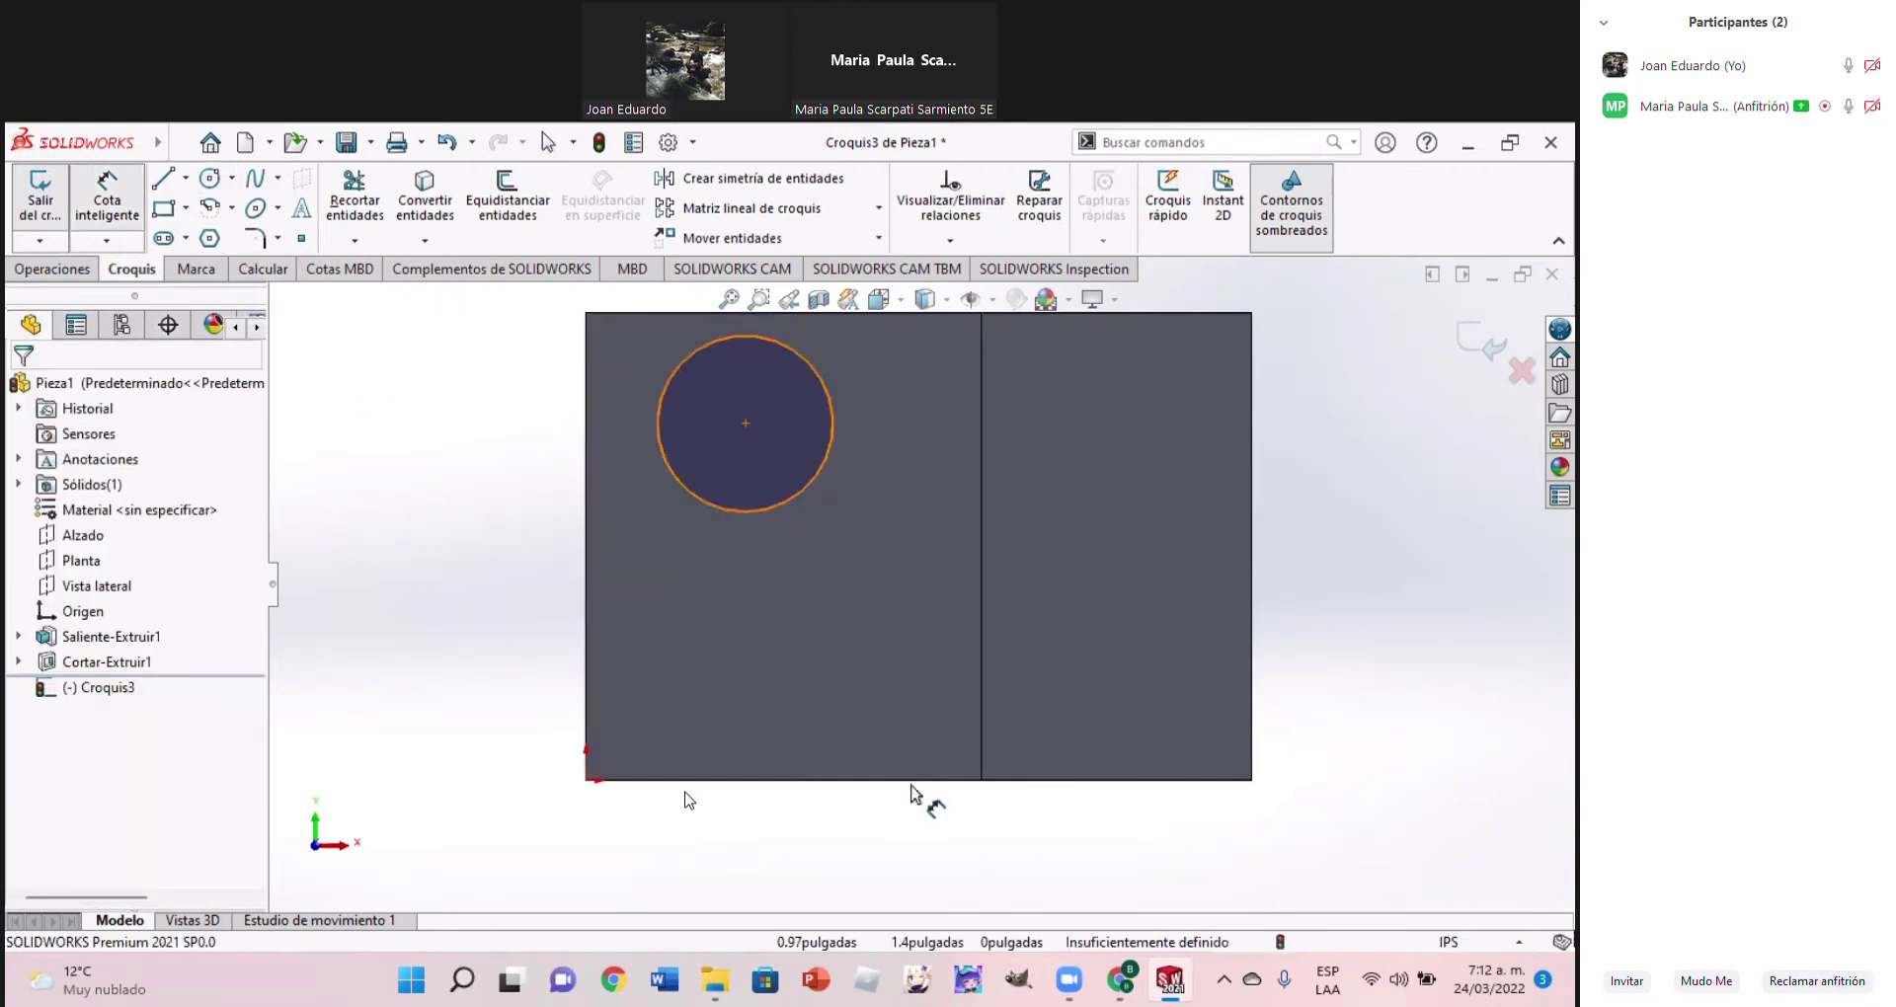
click(1115, 985)
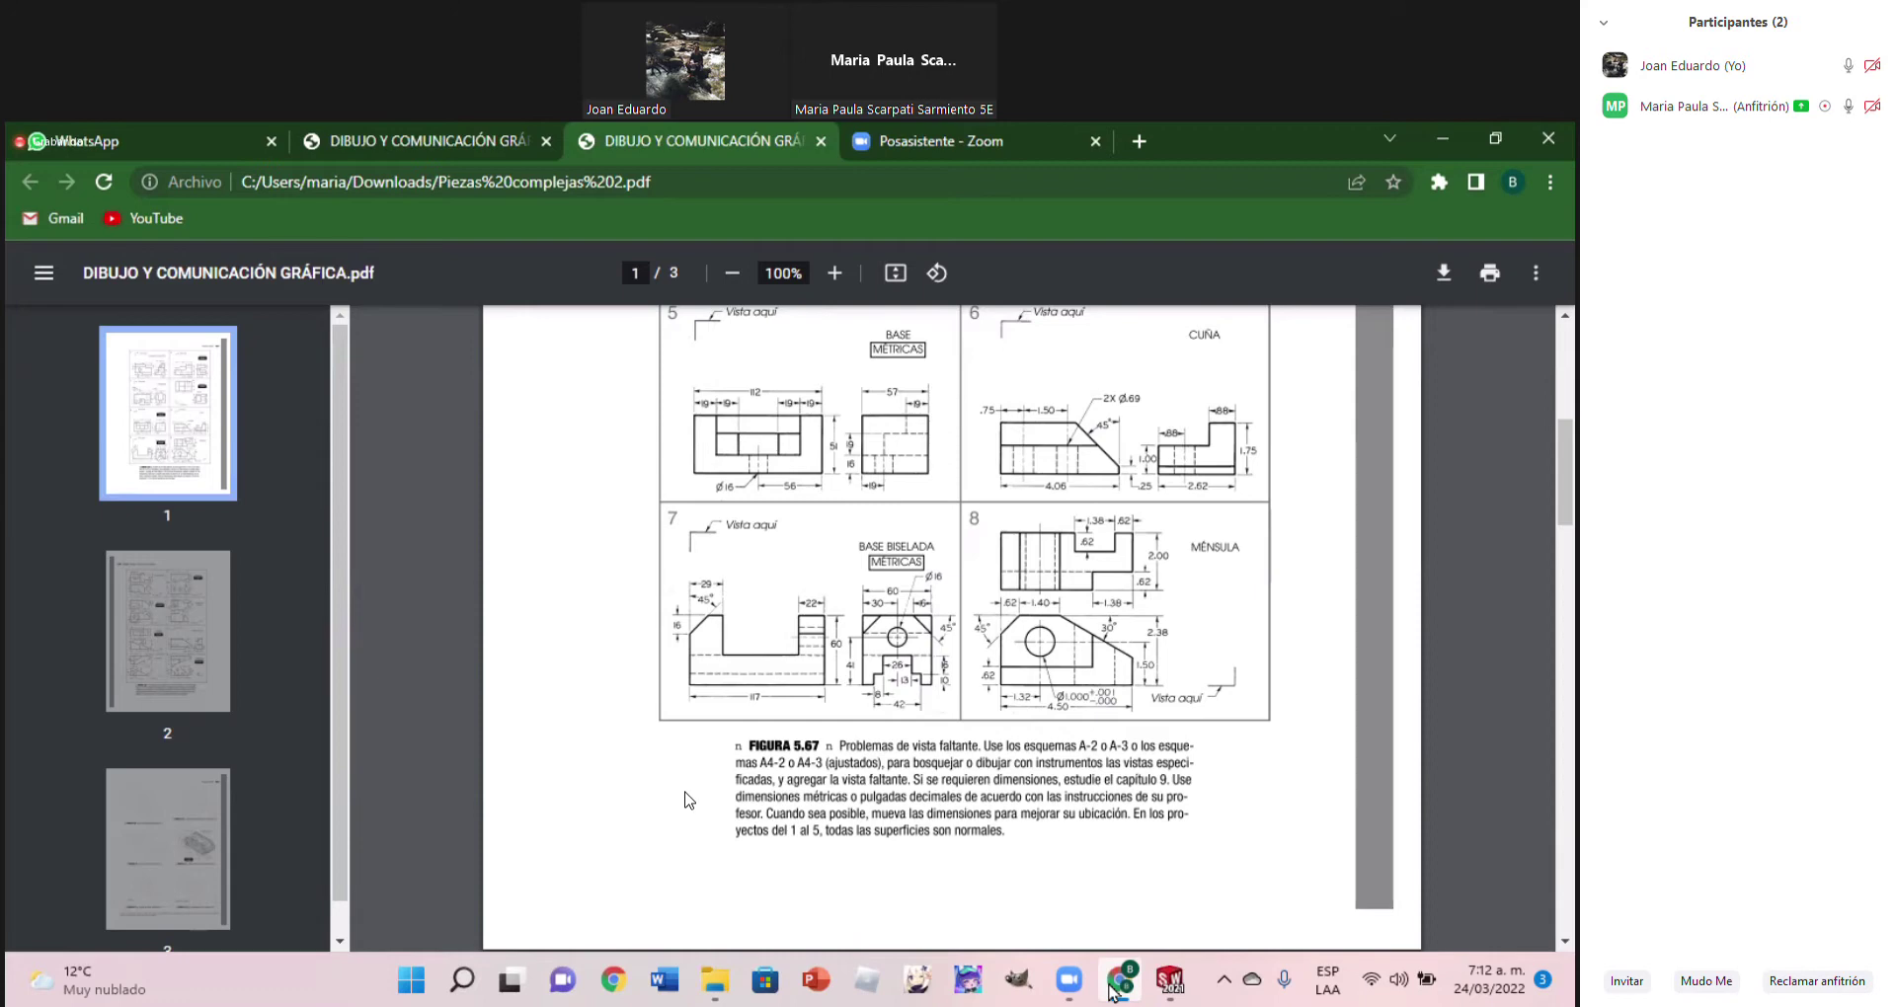
click(1113, 985)
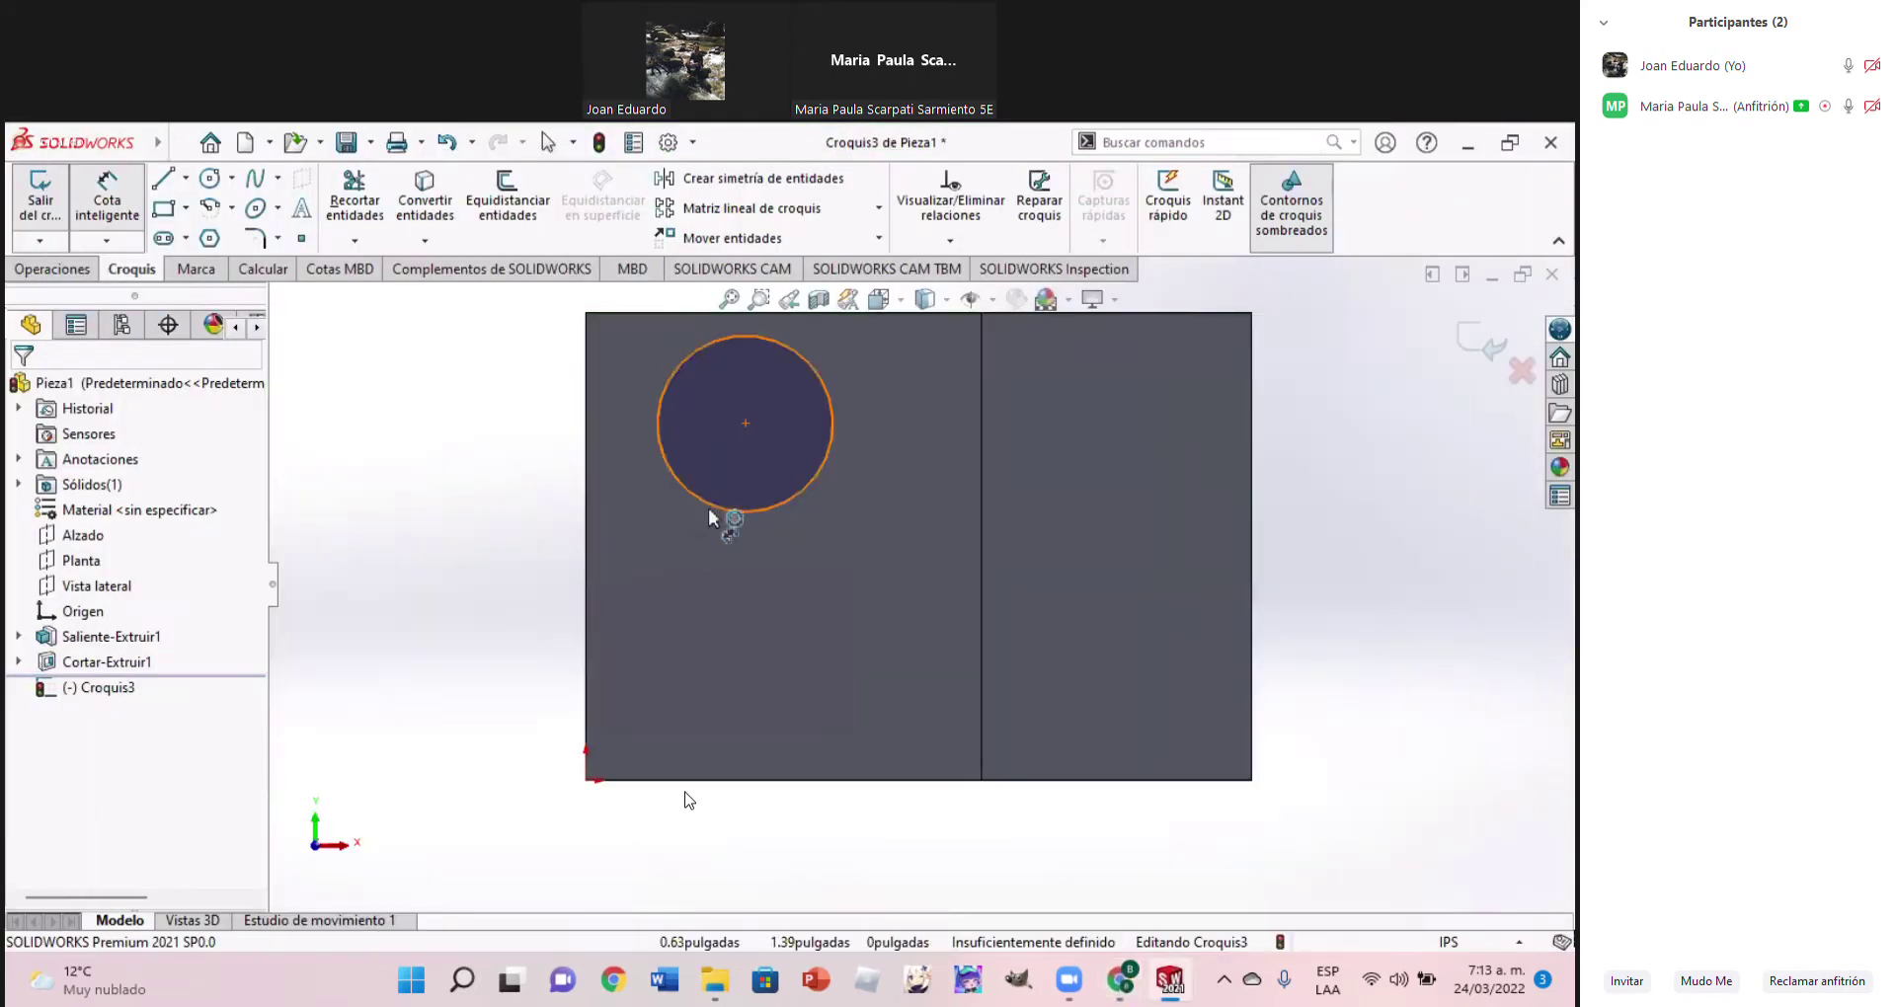
Give the circle a 1.00 in diameter, checking the size on the reference drawing
click(721, 509)
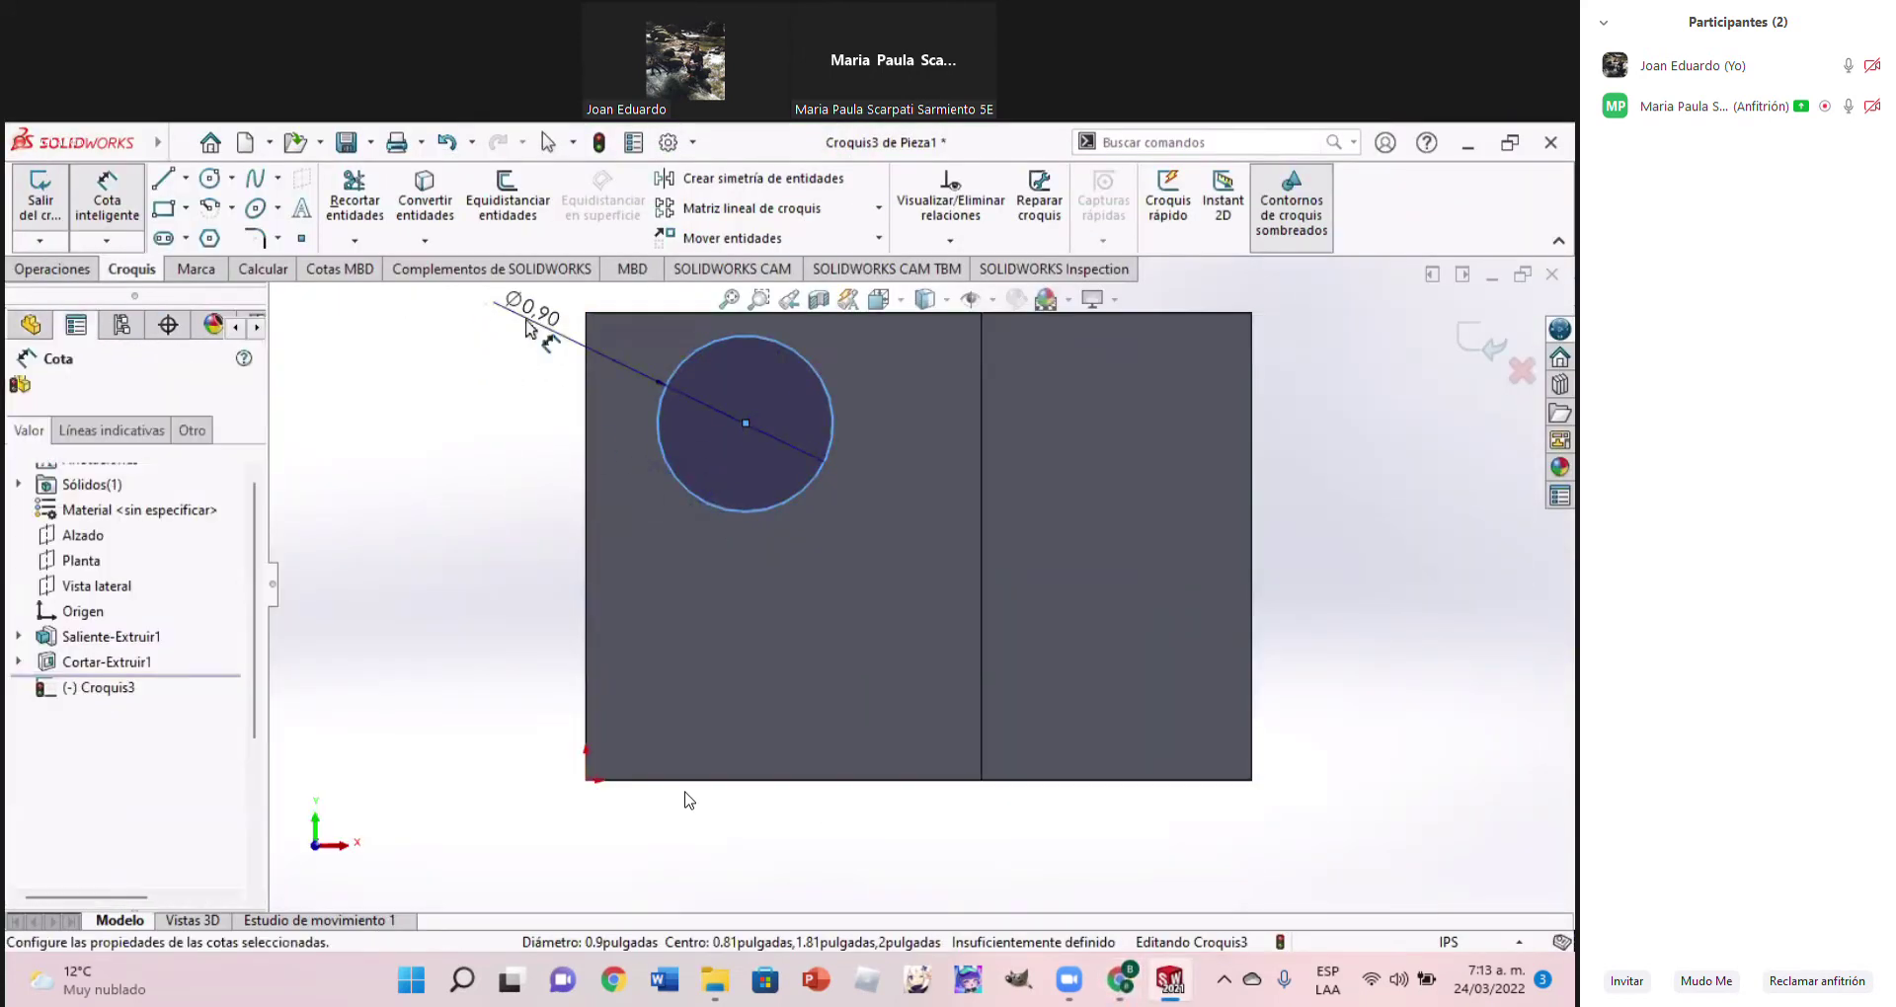
click(527, 324)
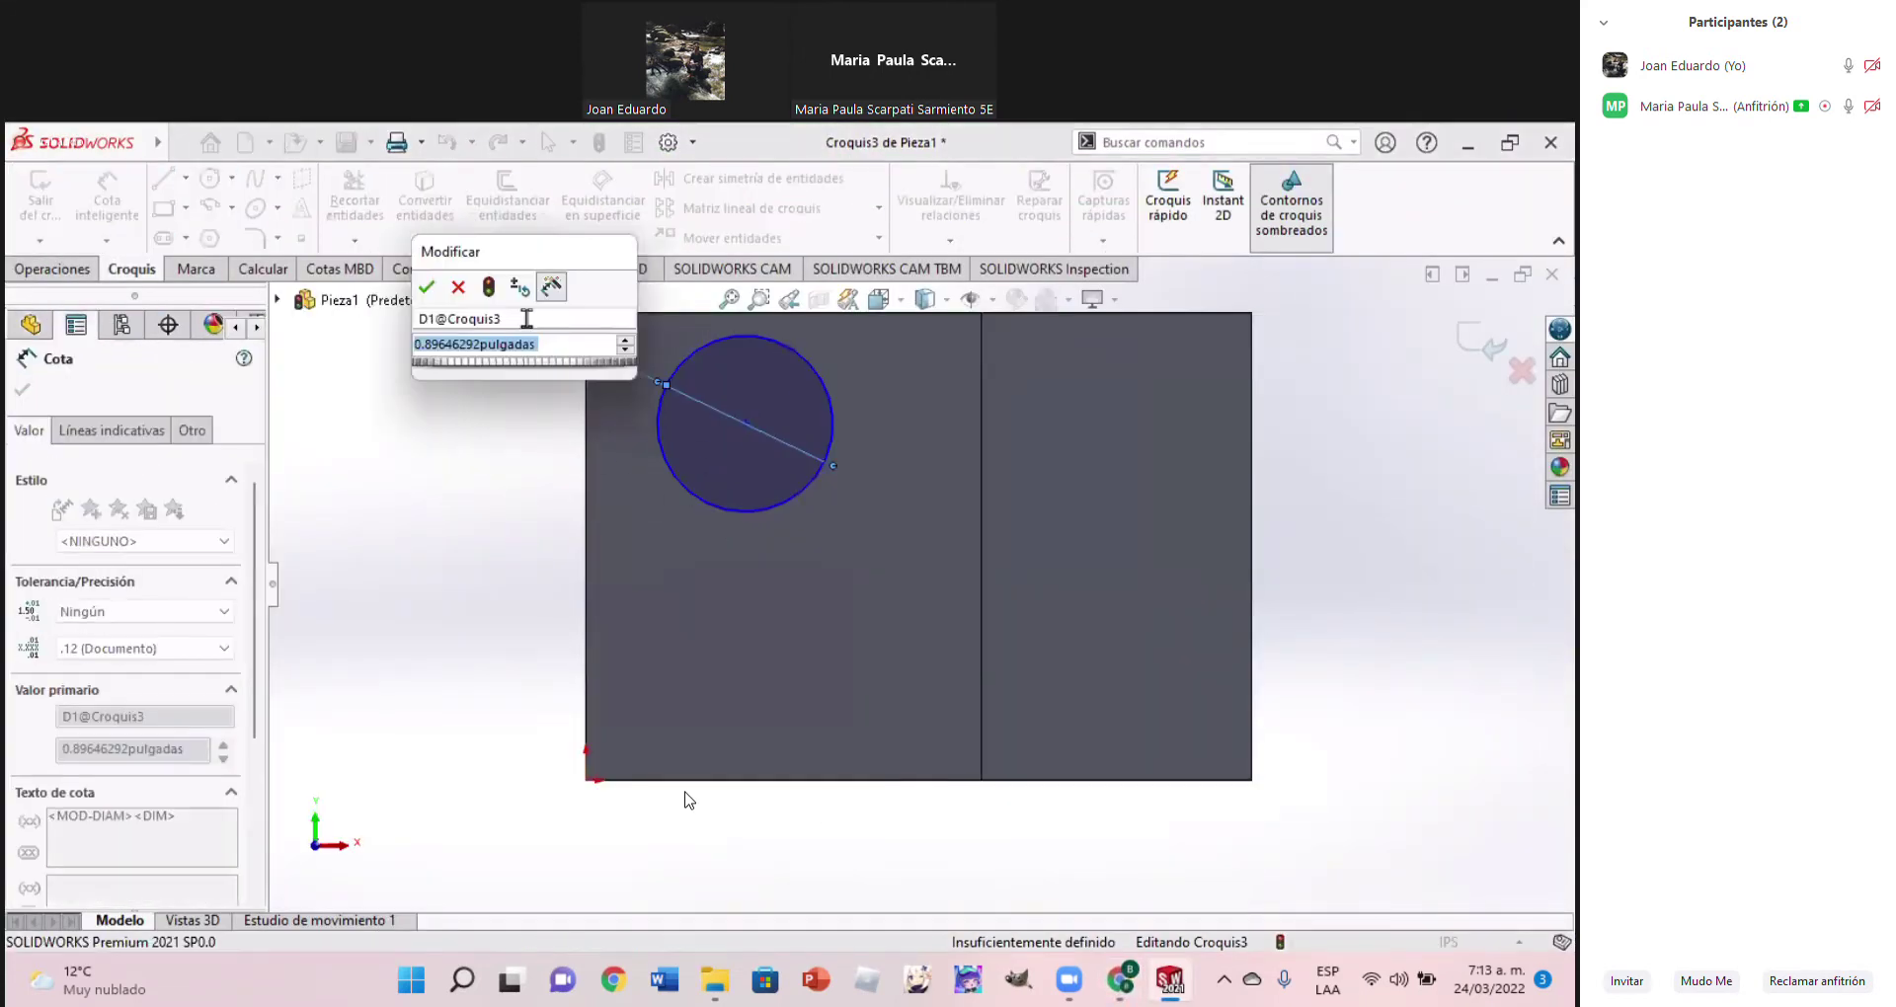
click(1136, 990)
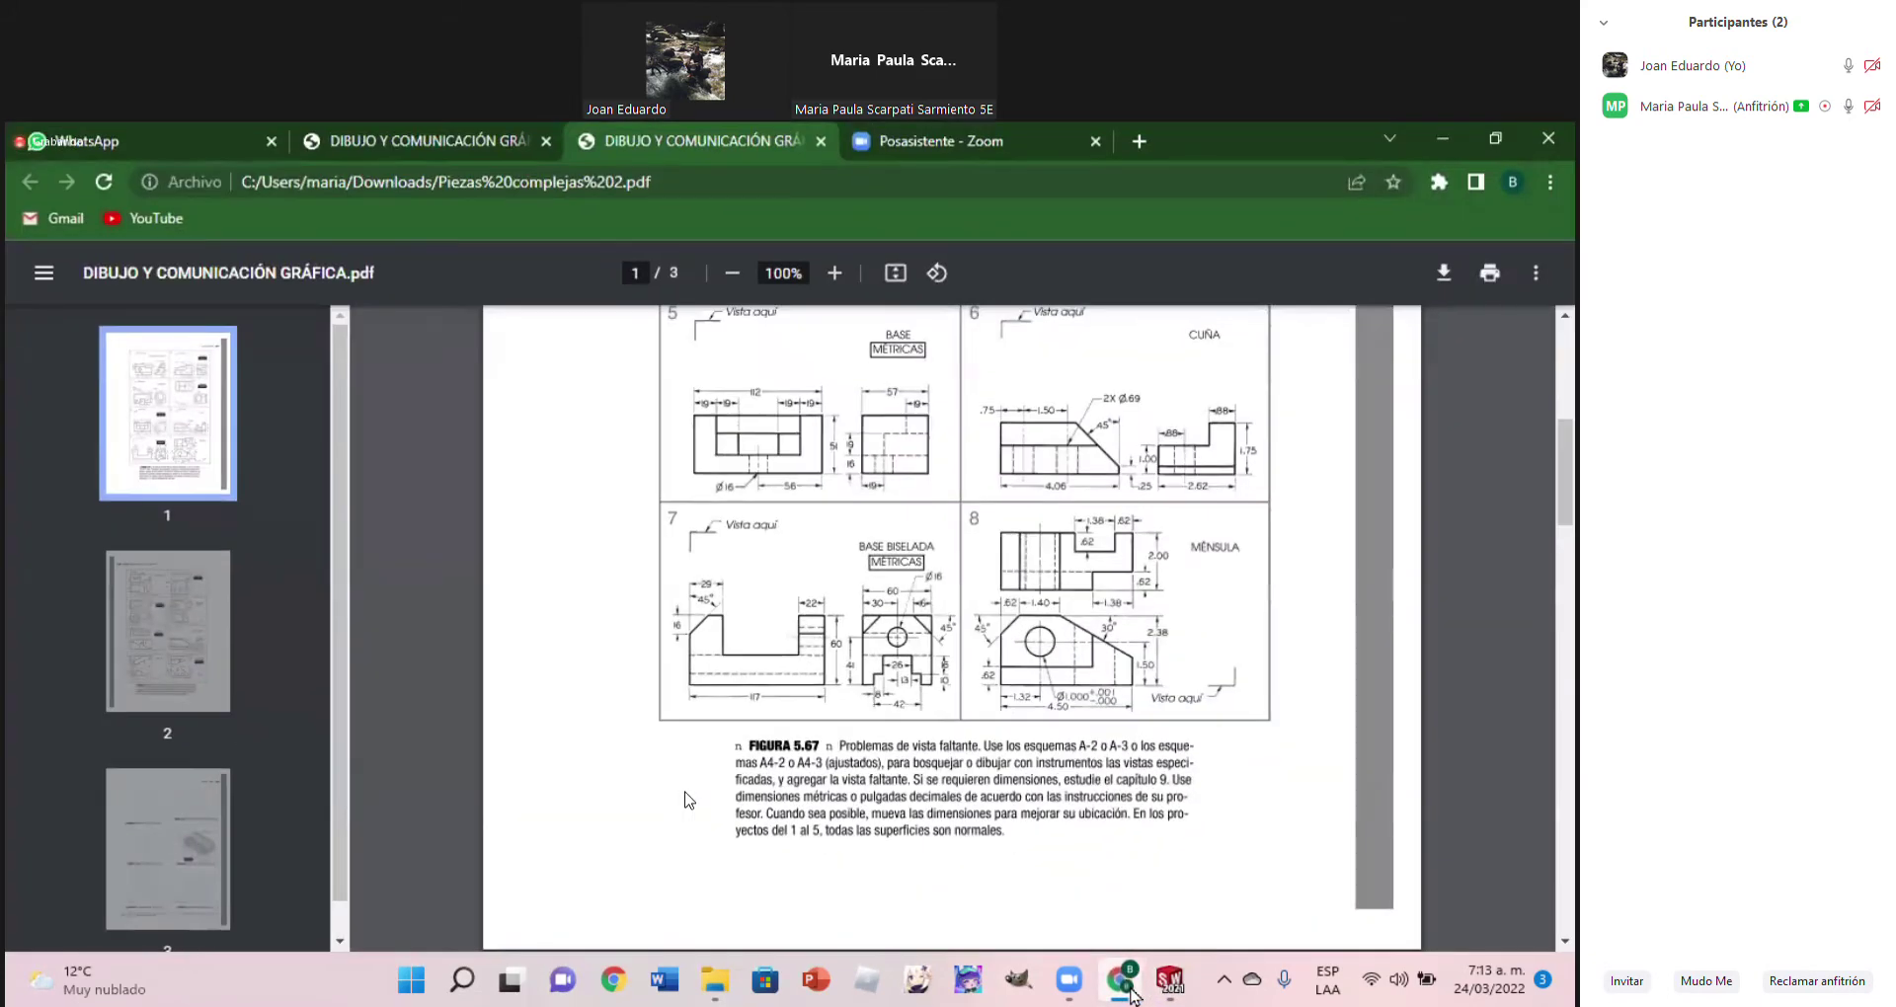
click(1133, 992)
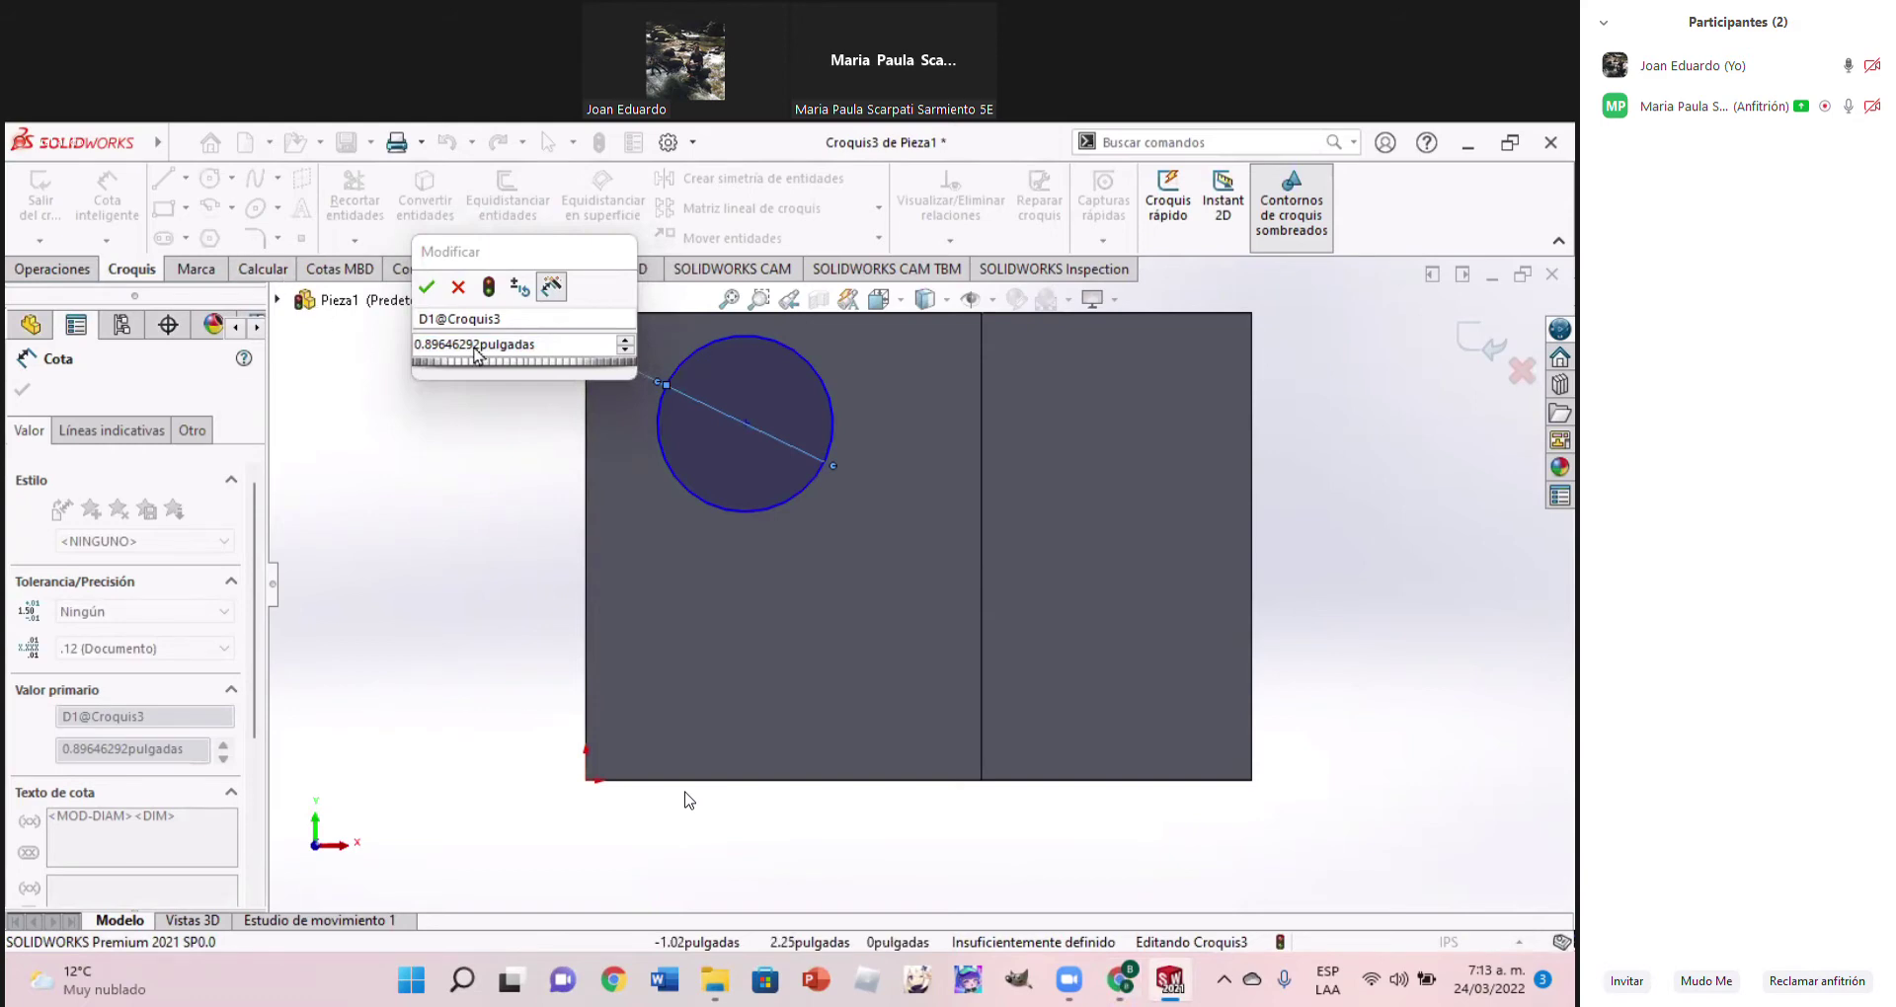
click(542, 350)
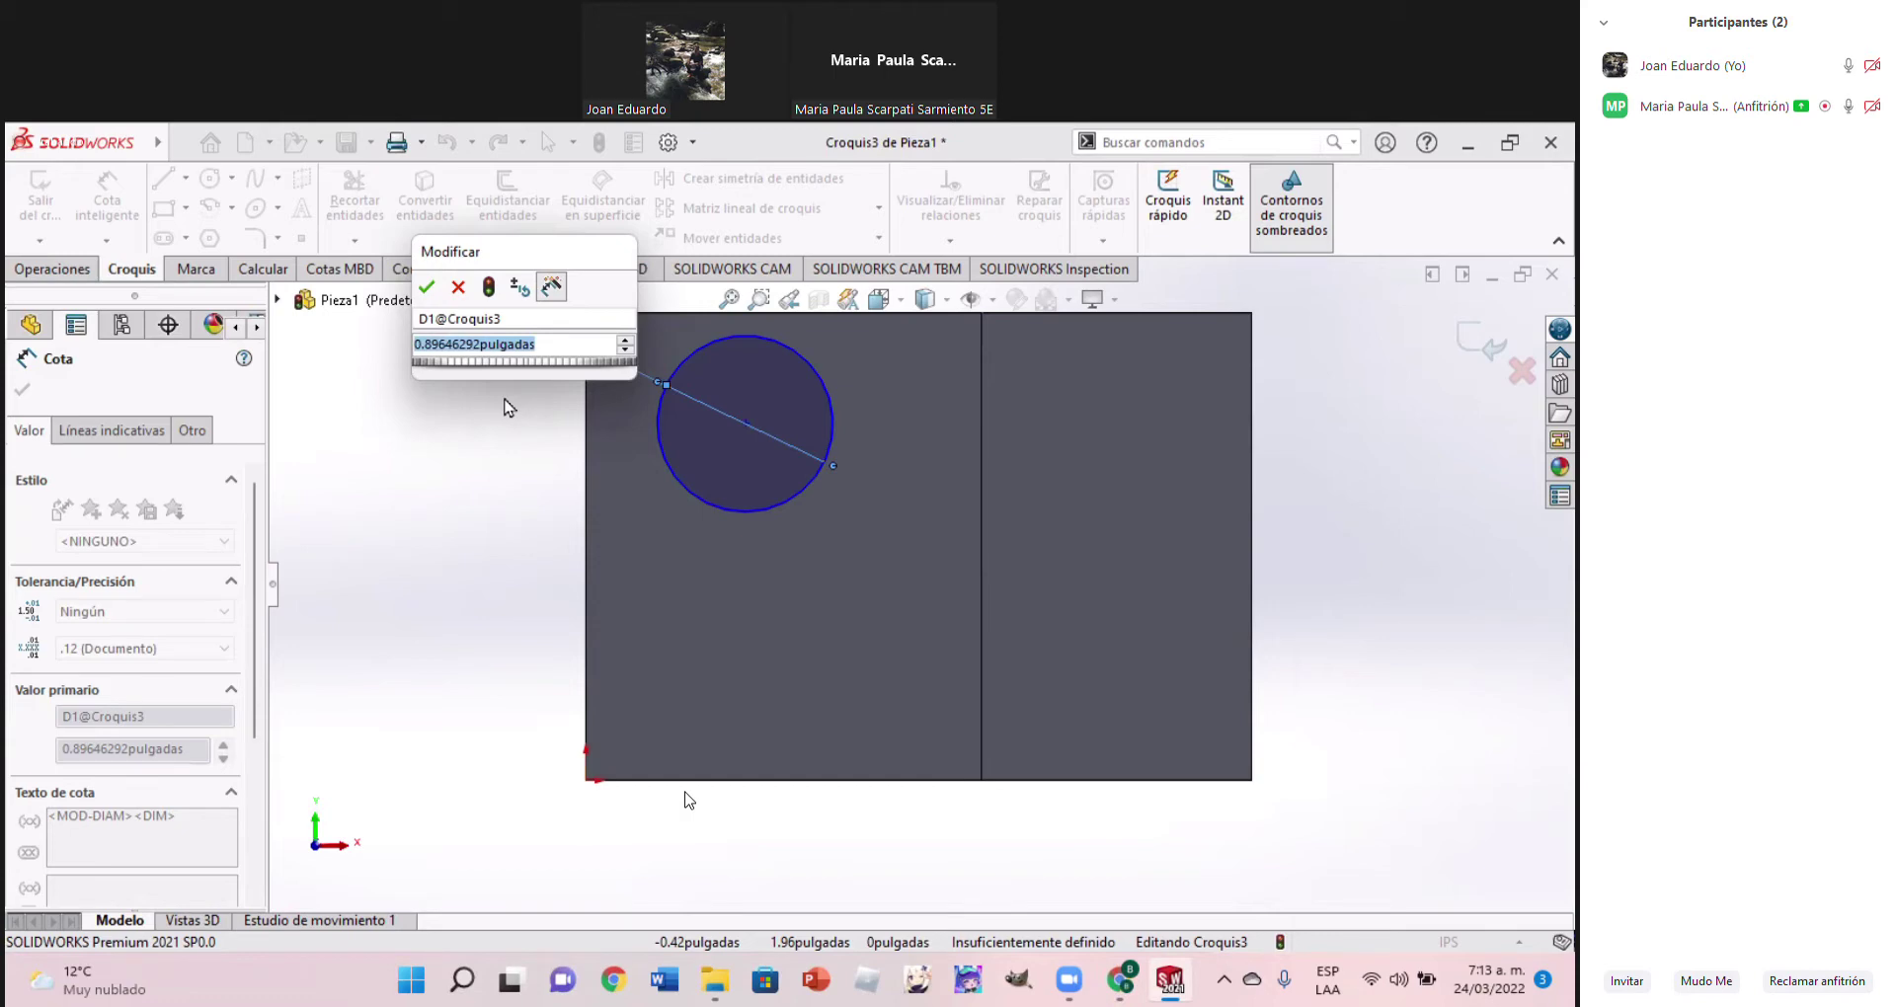
text(1)
key(Return)
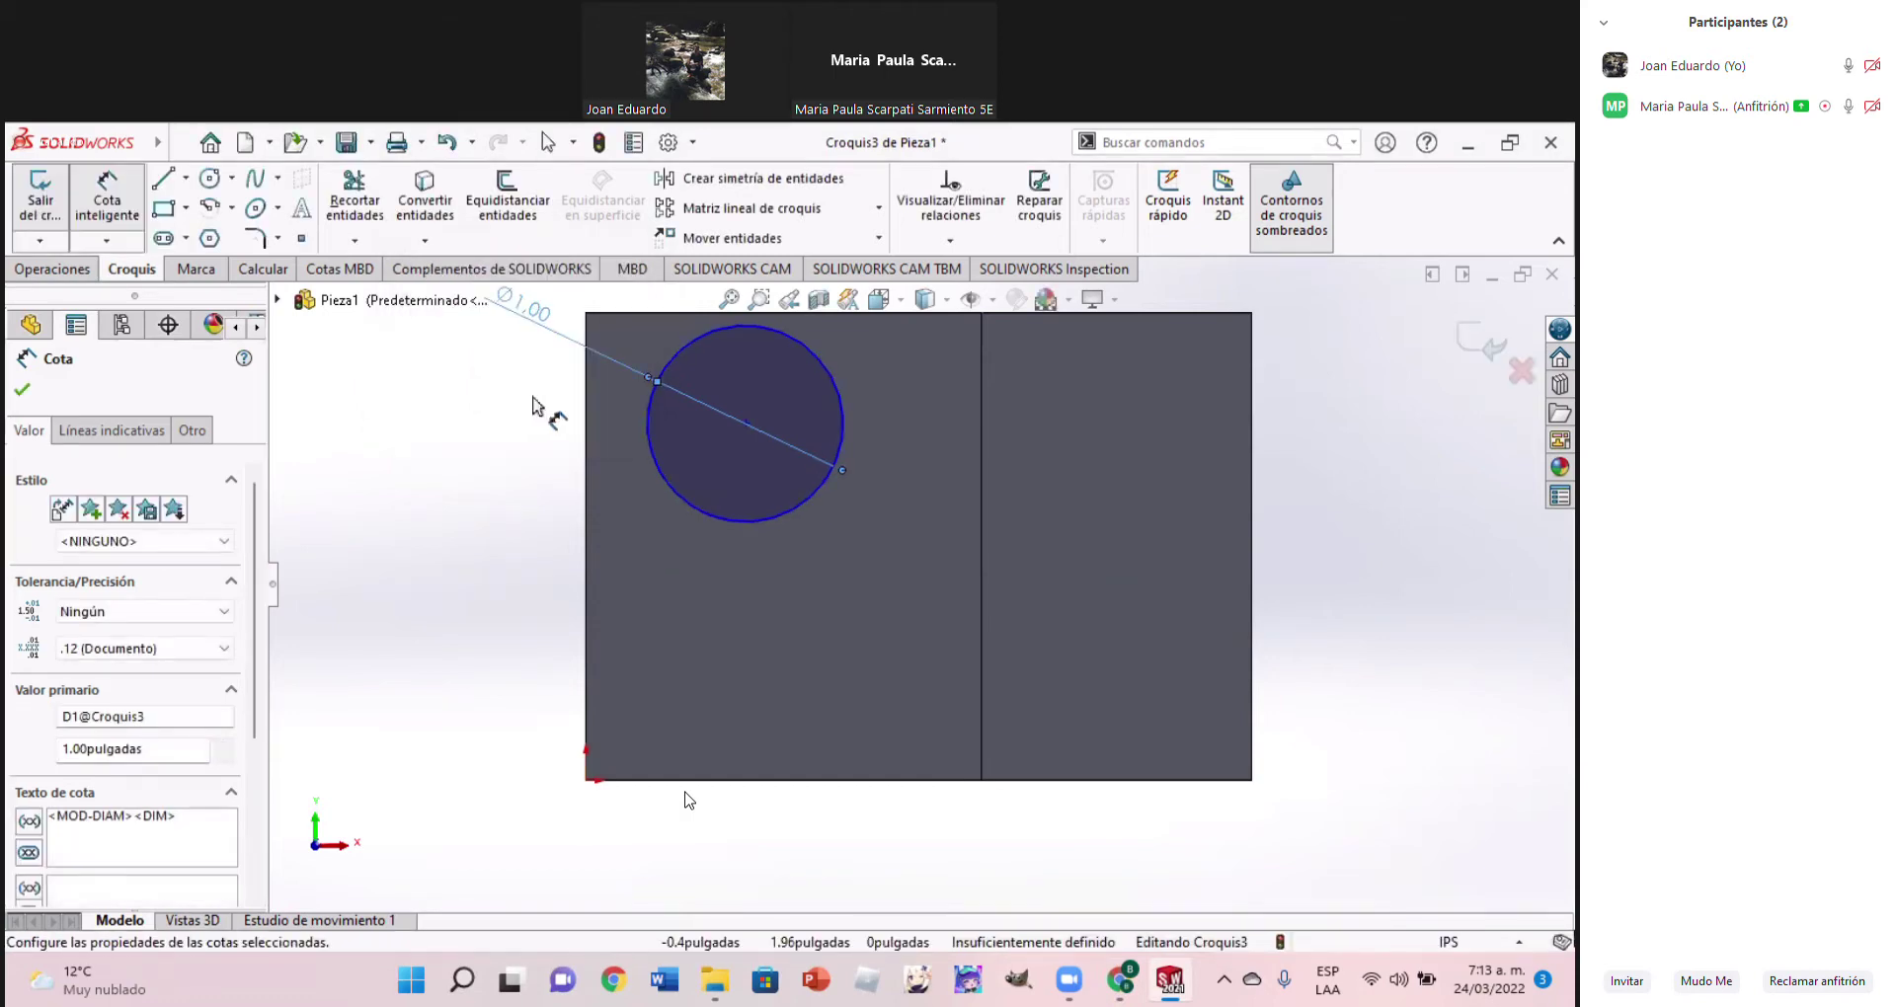
click(1137, 980)
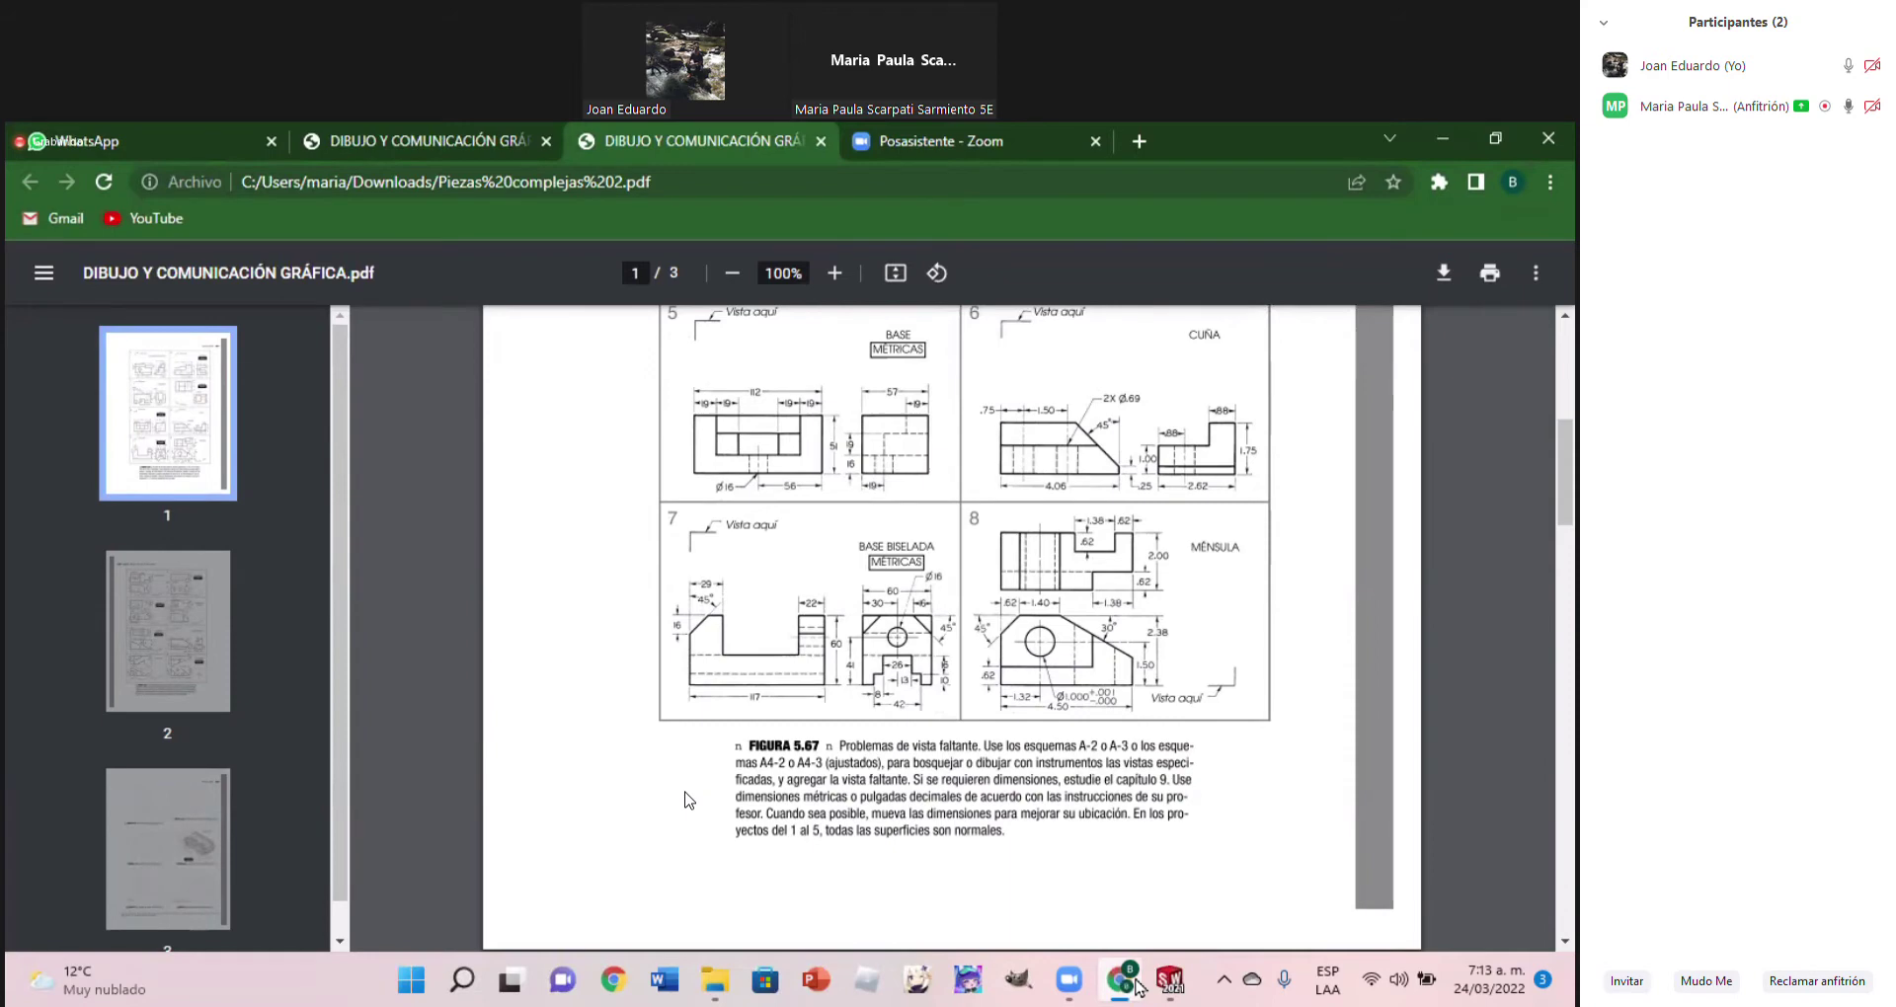
click(1138, 982)
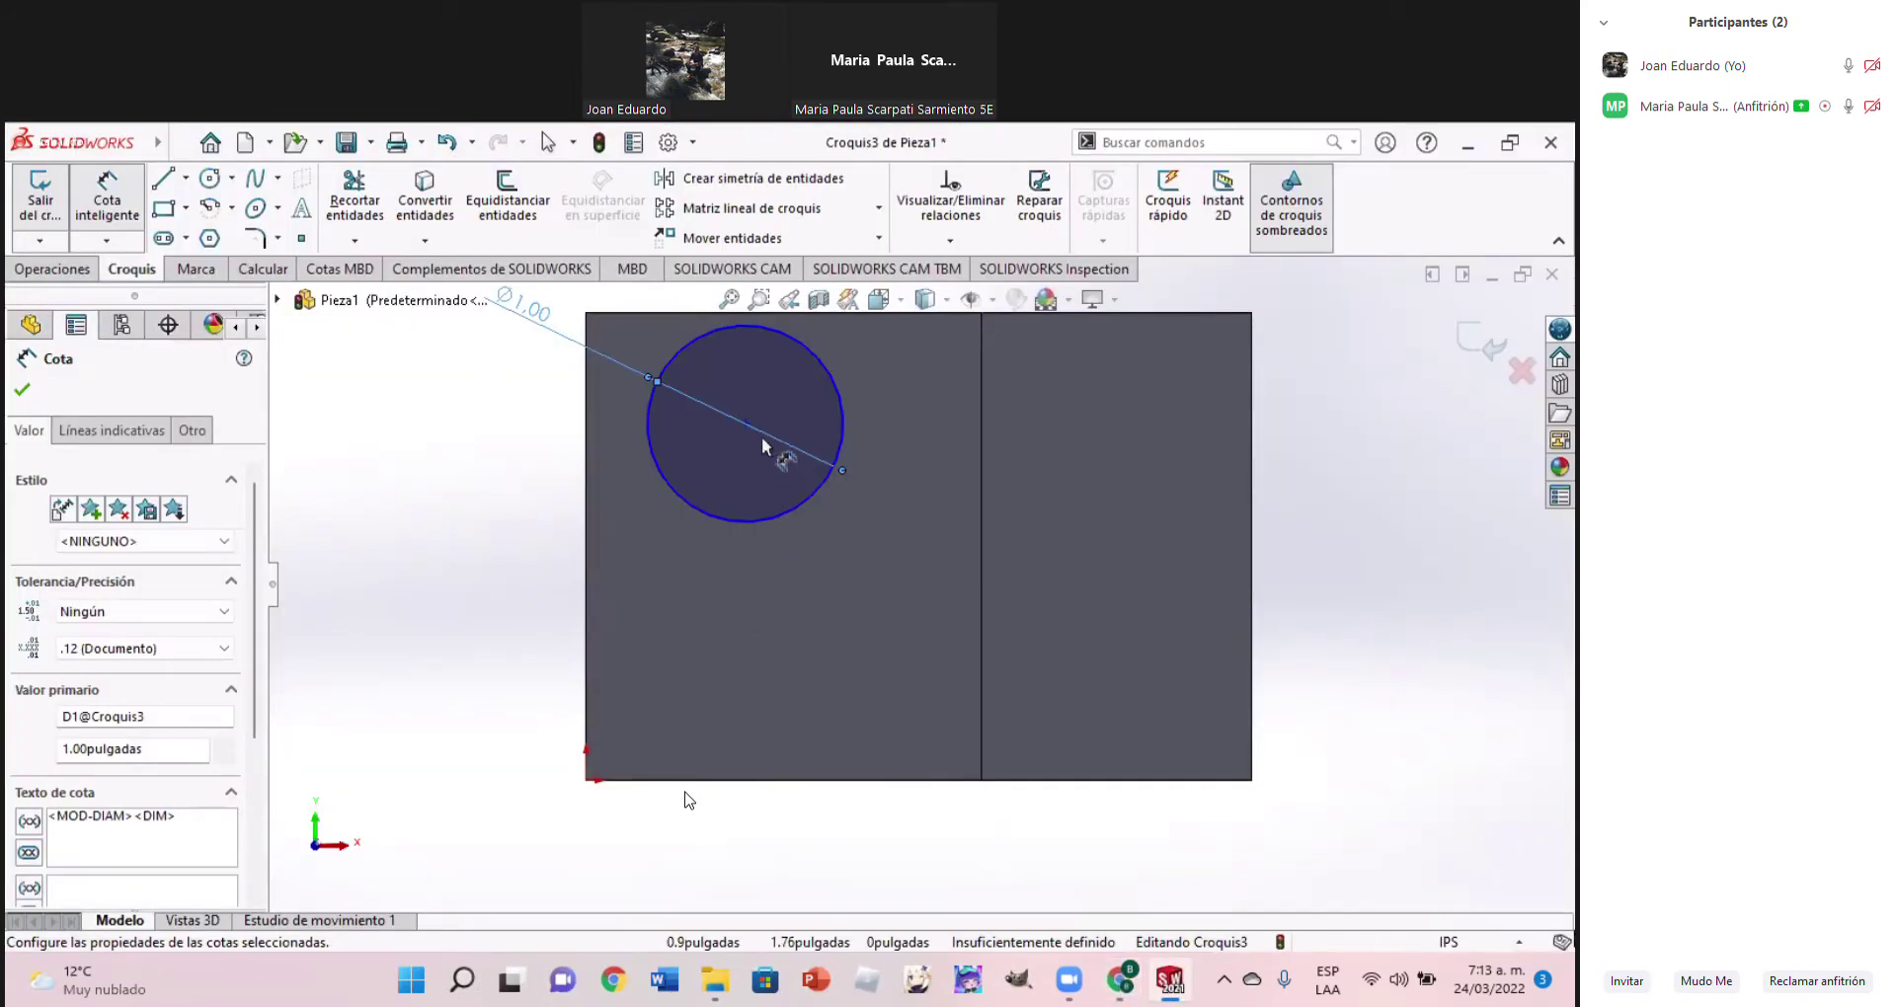
Locate the circle's centre 1.50 in above the bottom edge and 1.32 in from the origin
click(746, 425)
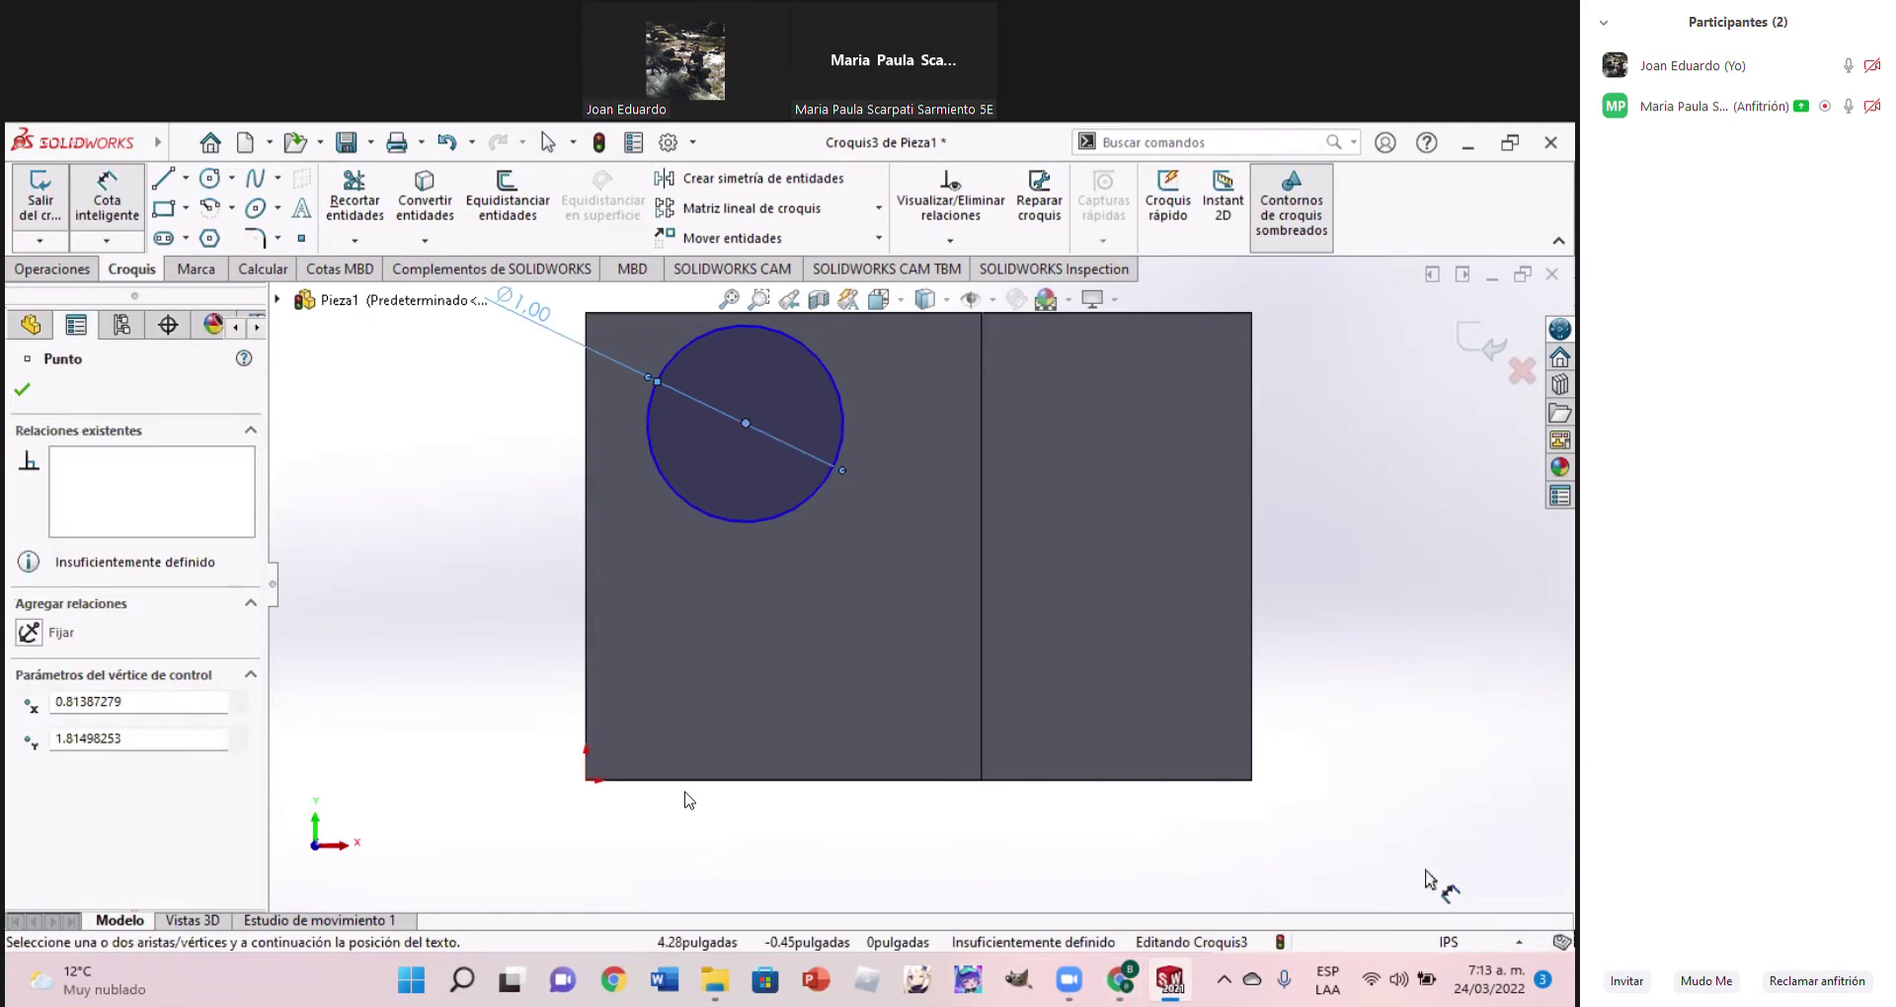
click(1250, 780)
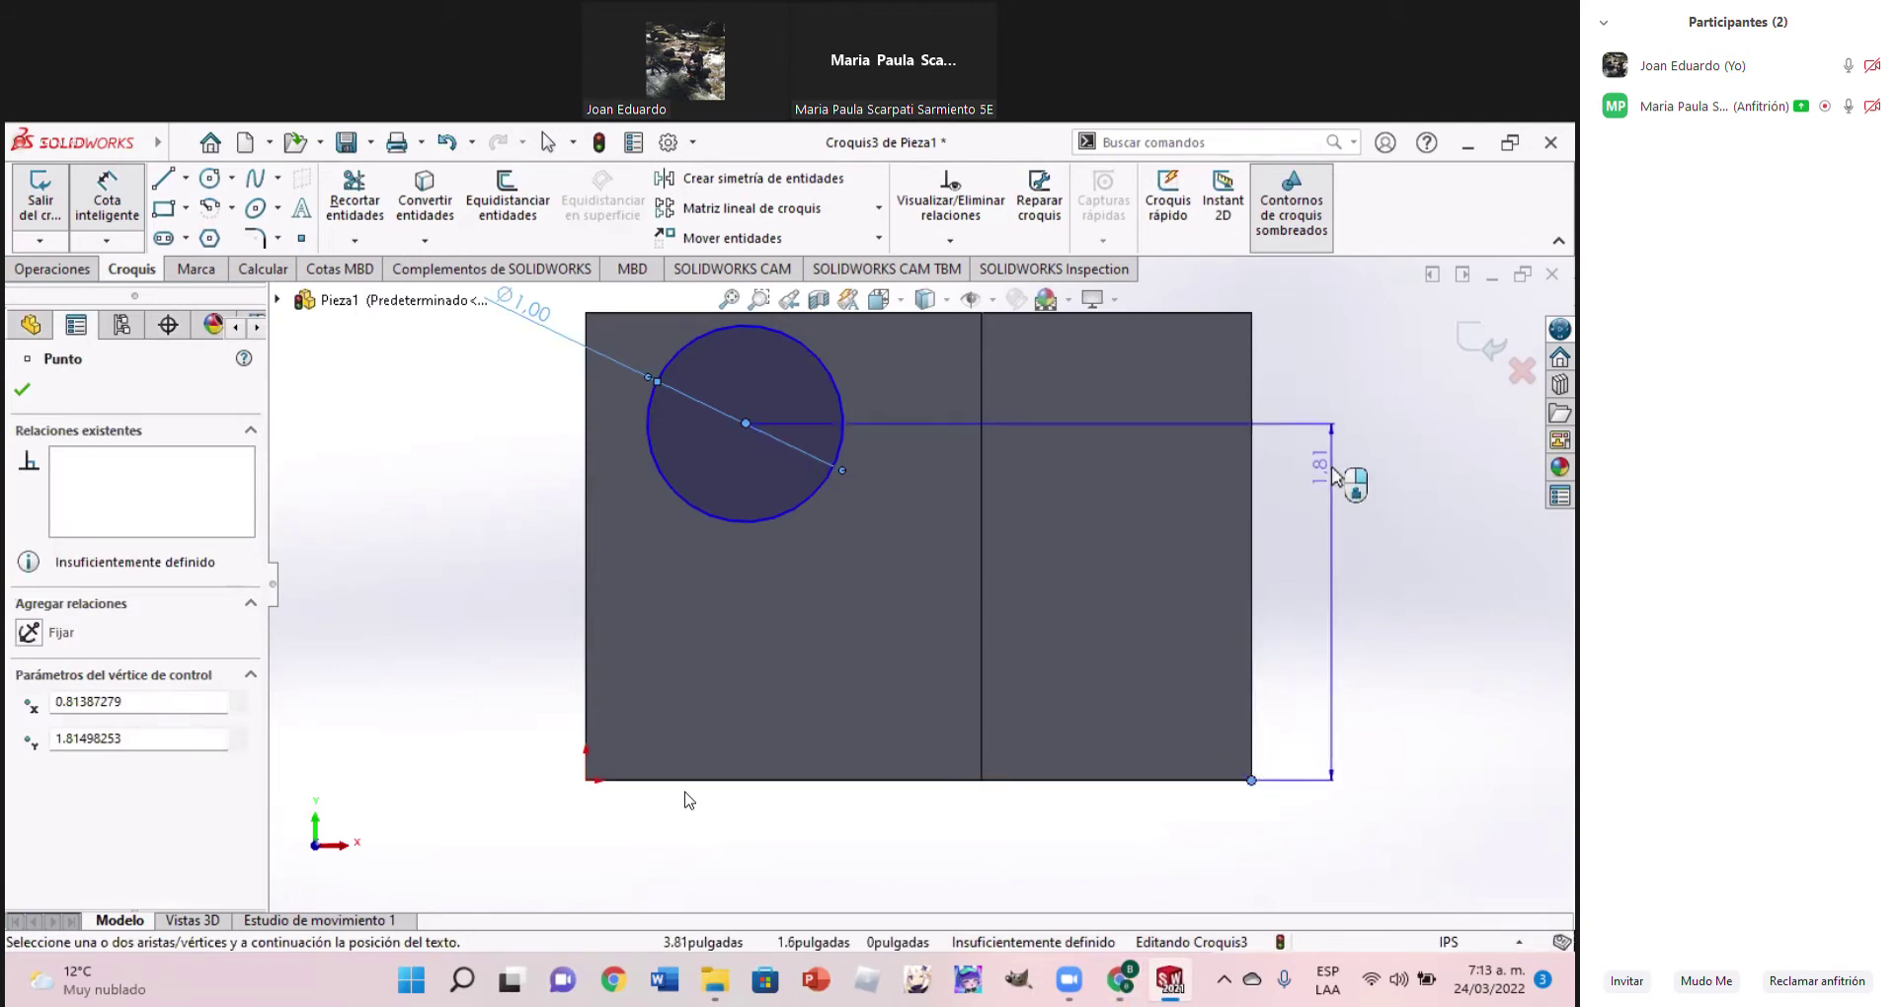
click(1360, 478)
text(1.5)
key(Return)
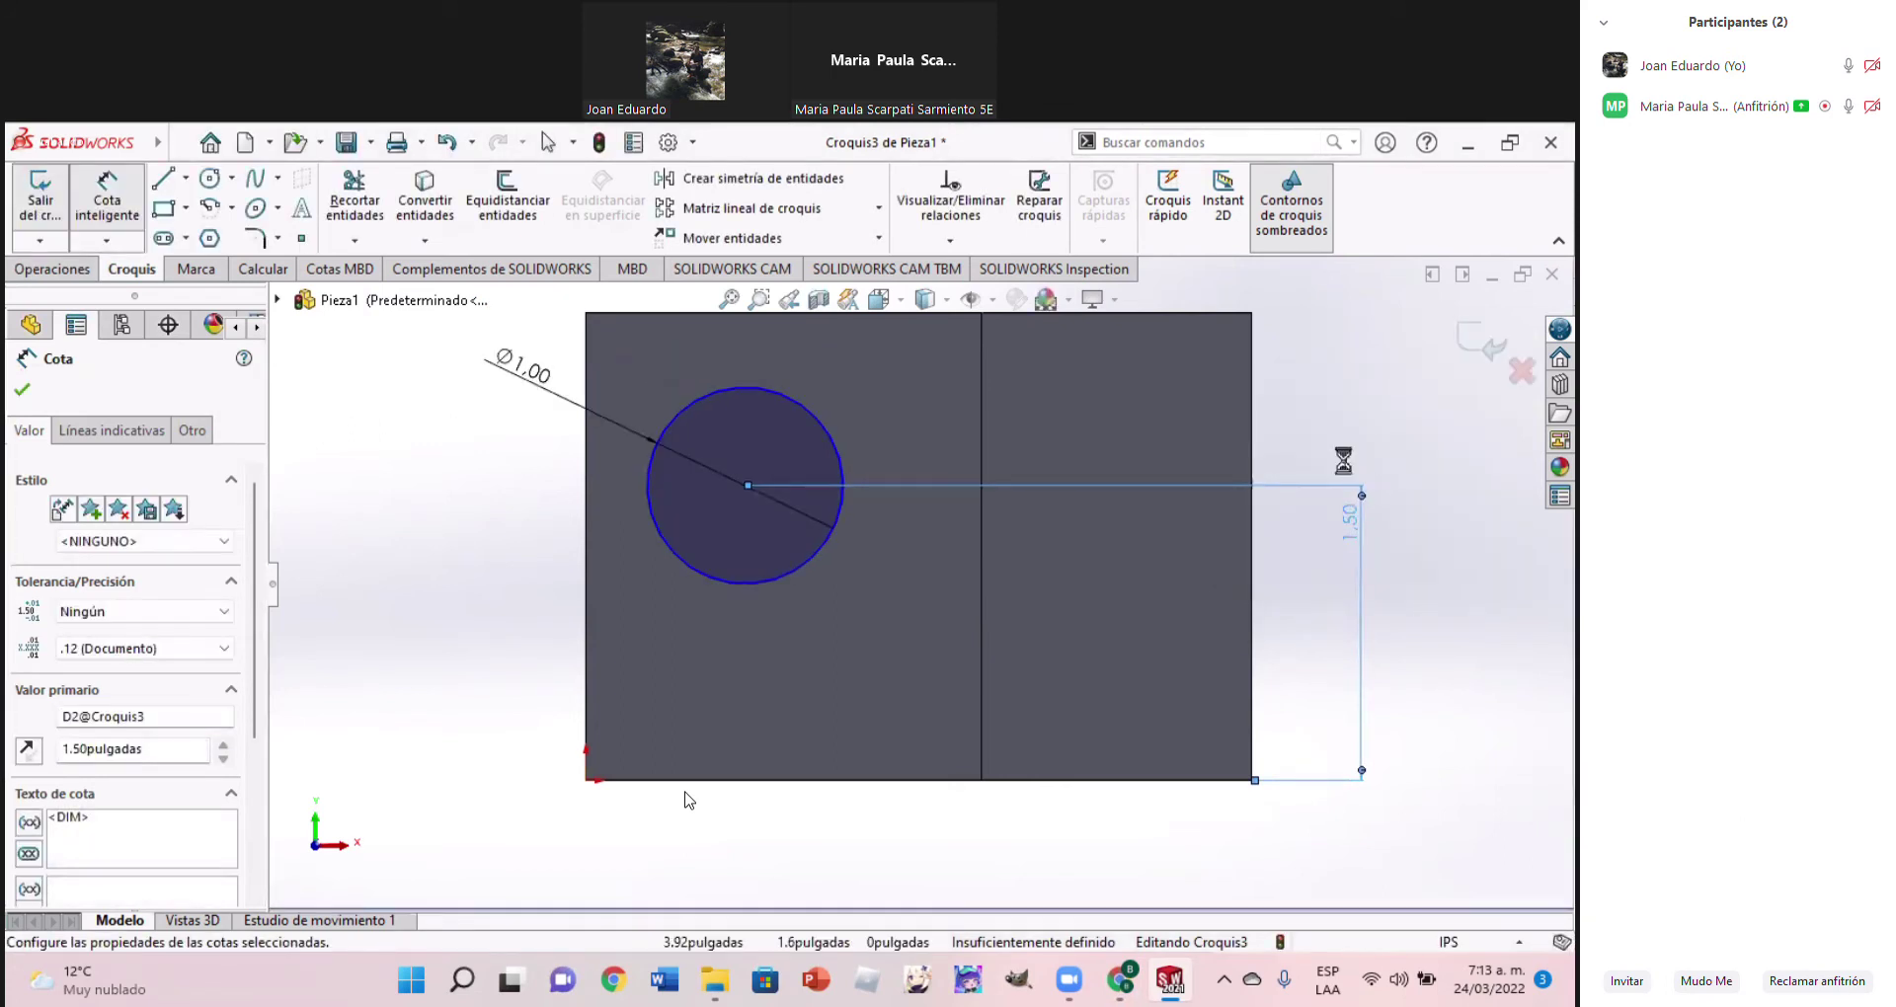
click(745, 485)
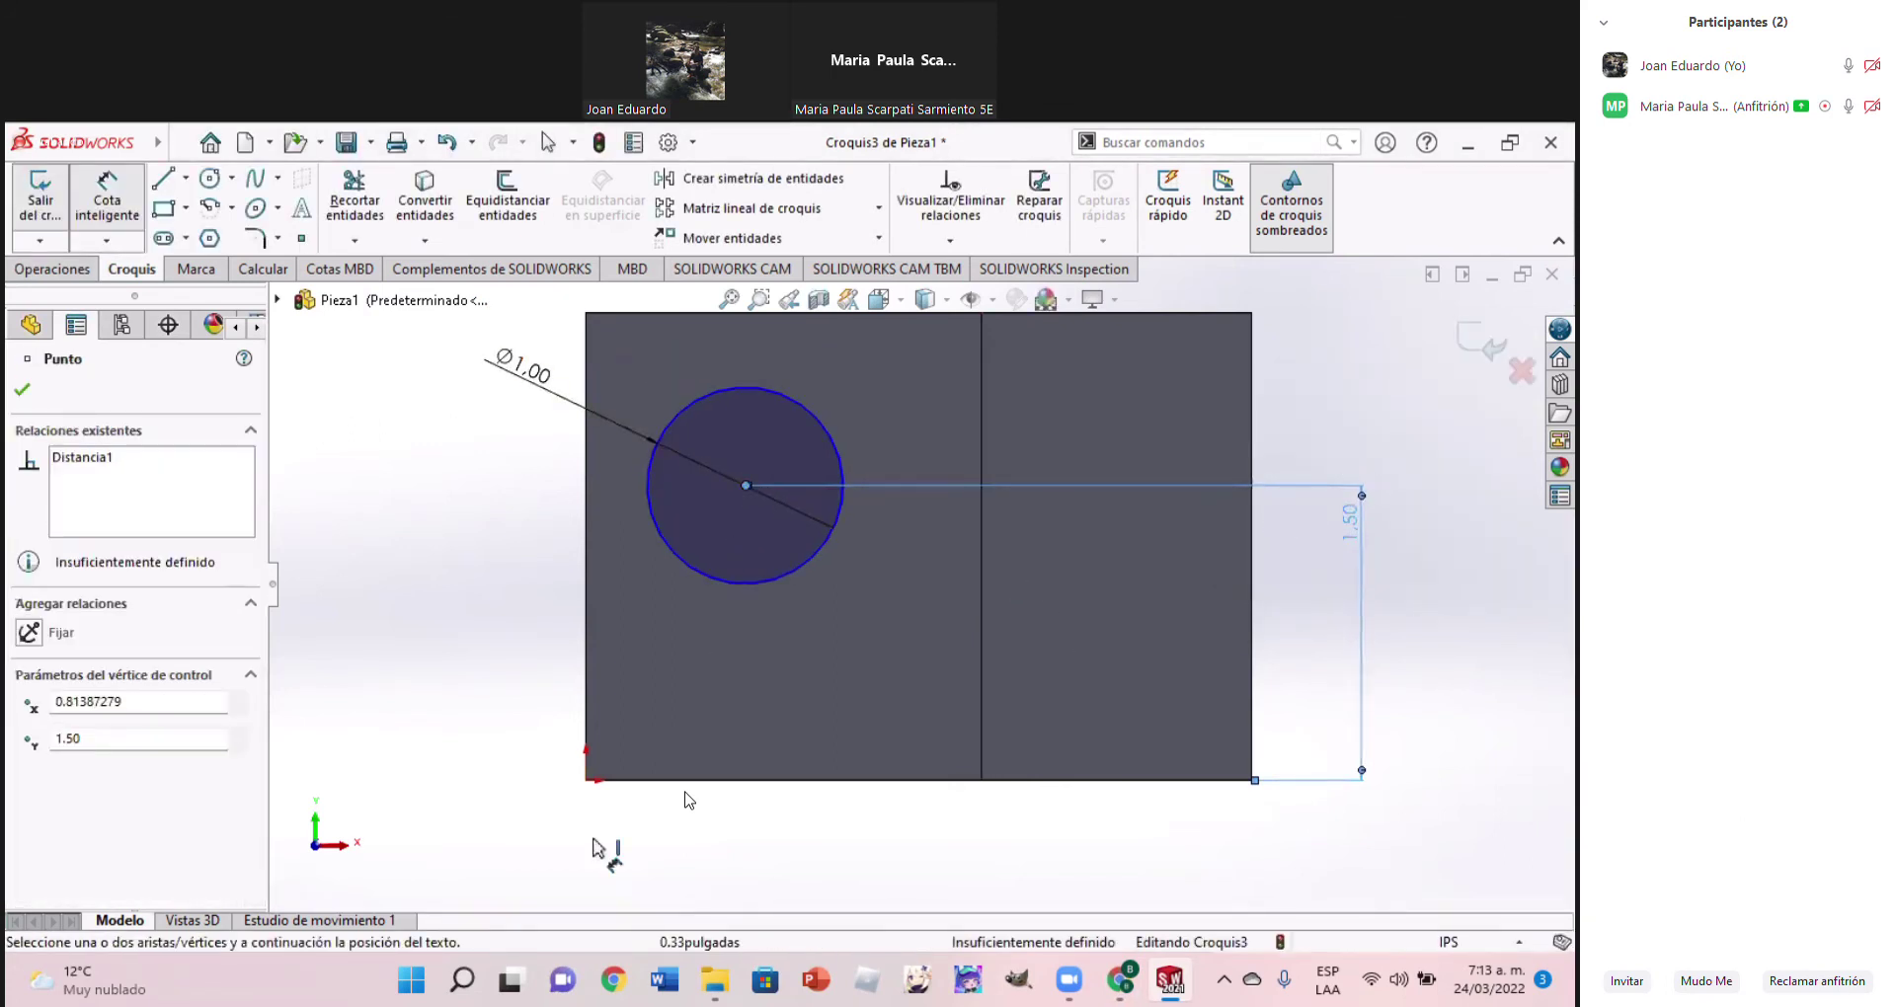
click(587, 780)
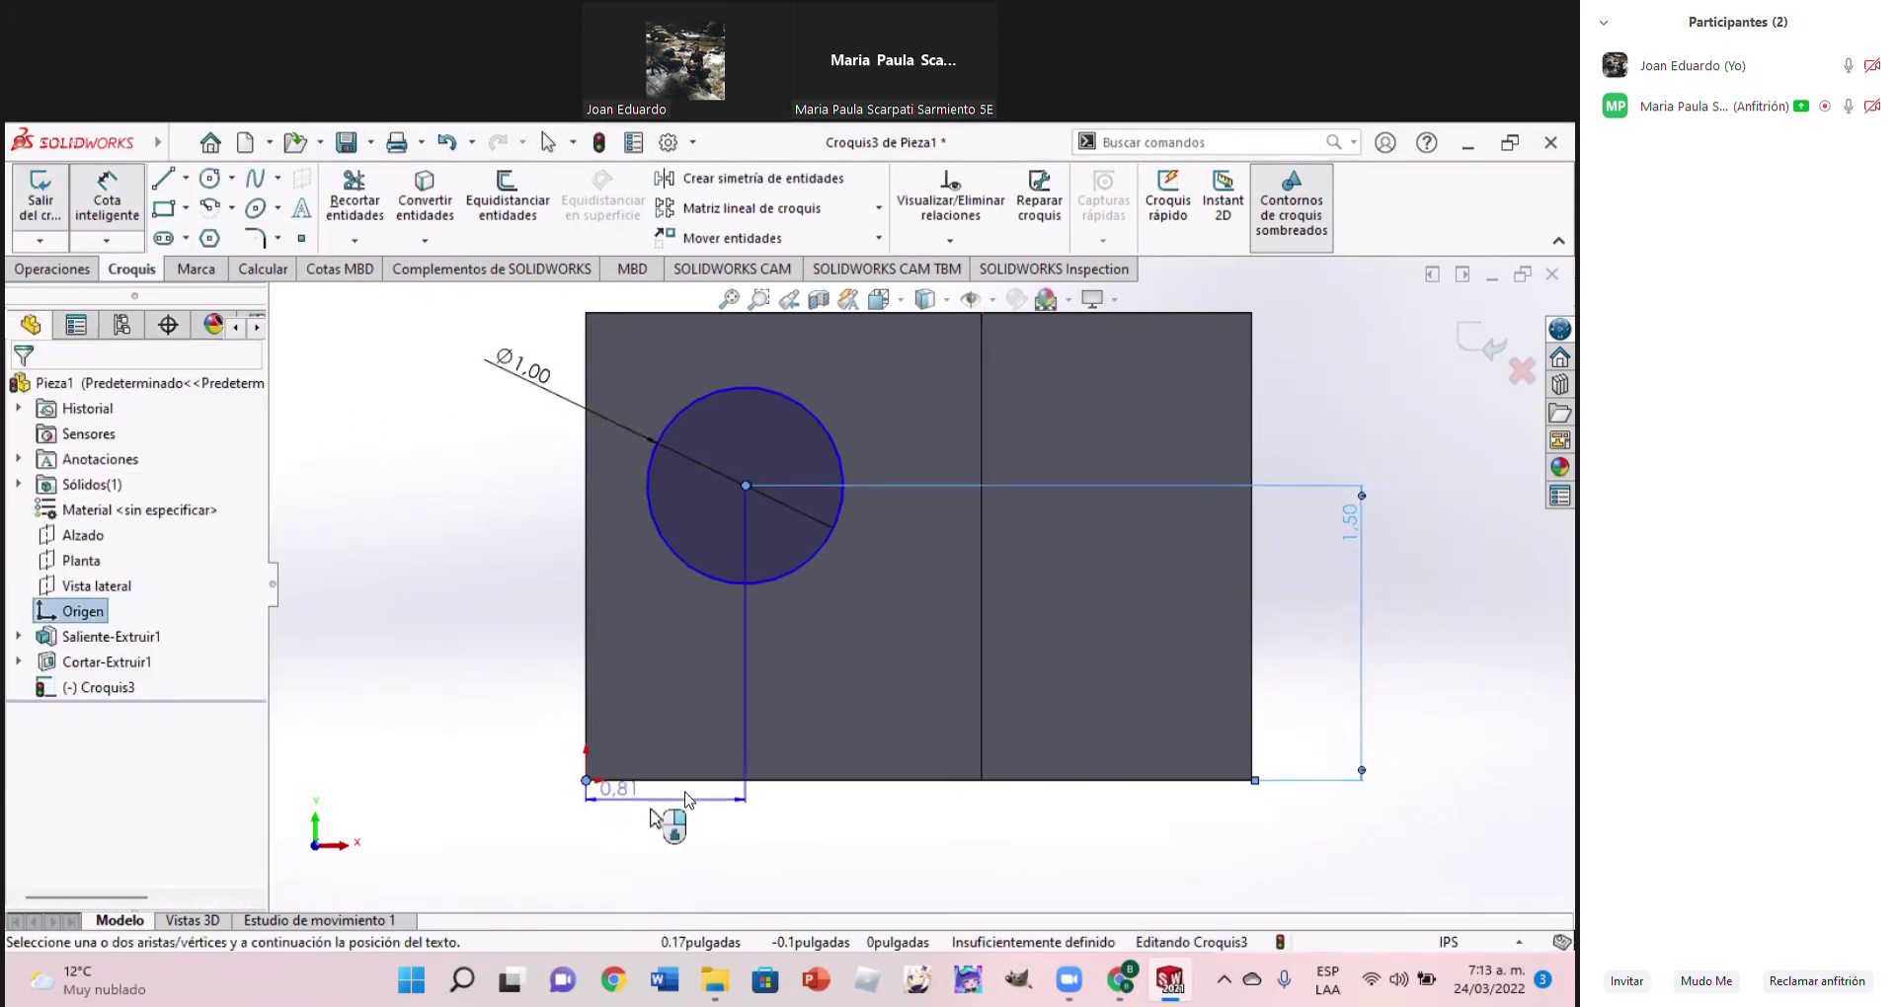
click(662, 858)
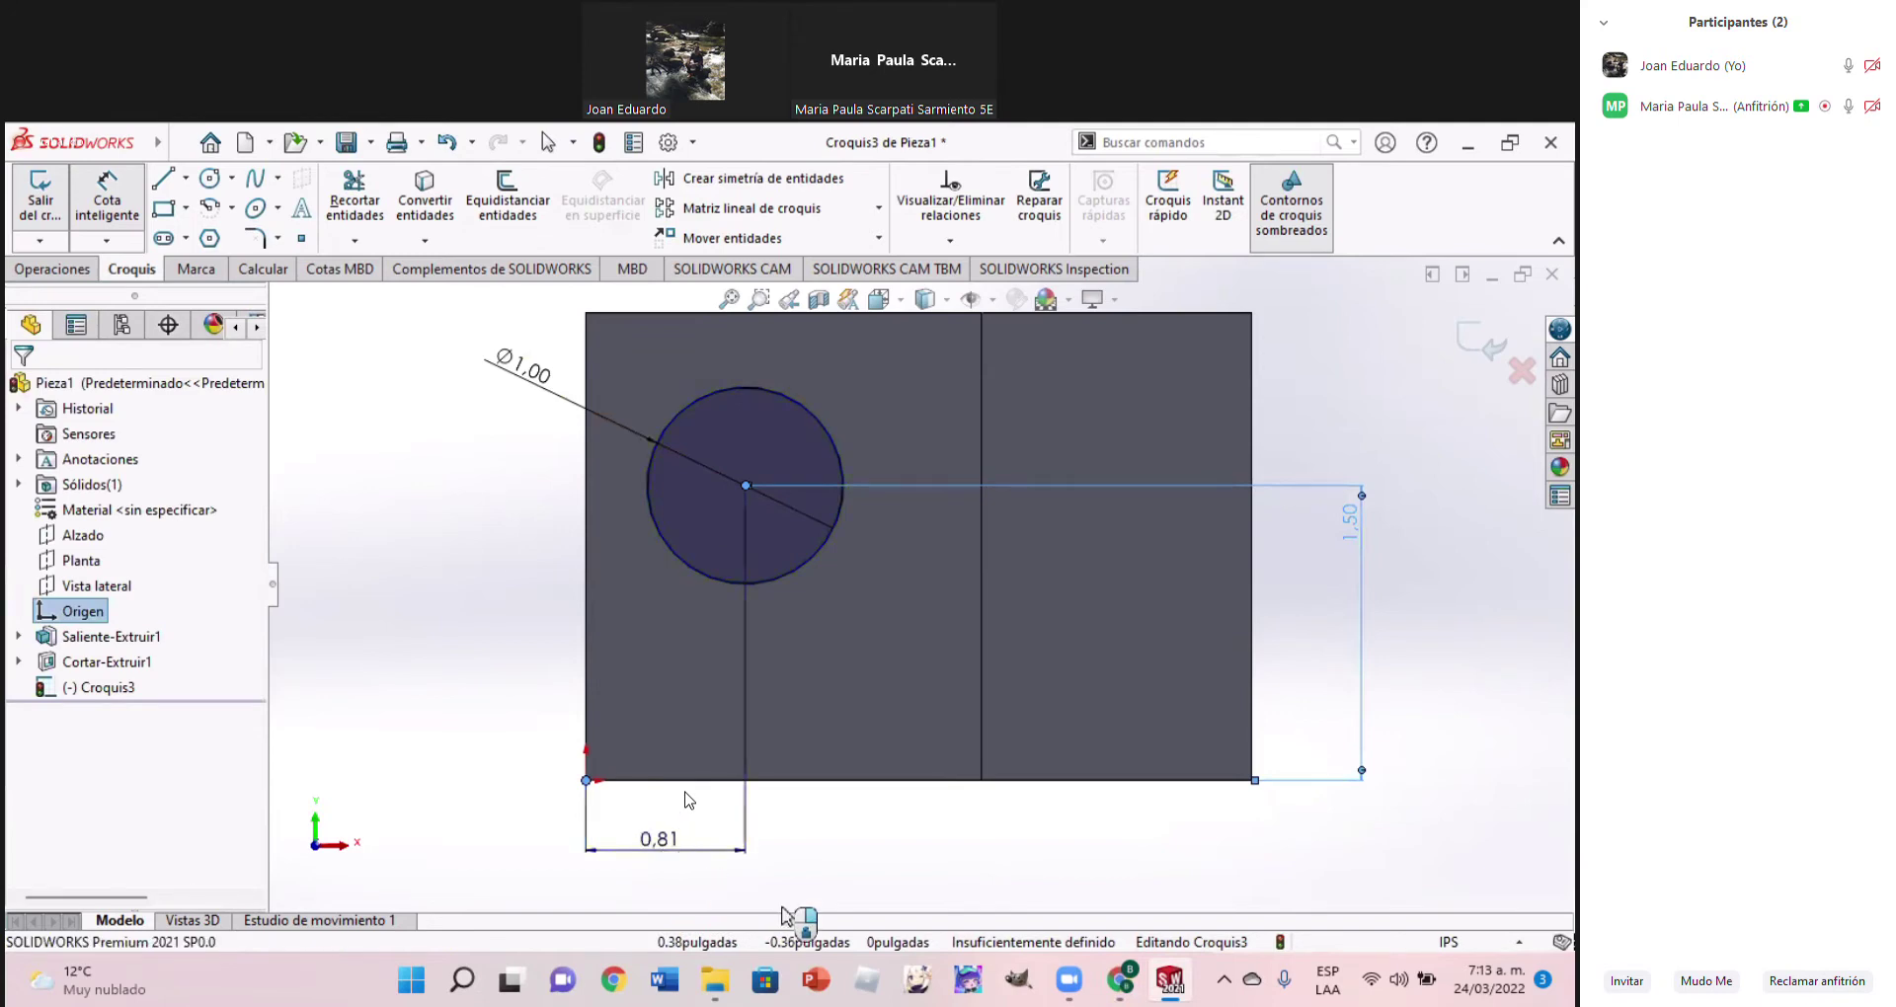
text(1.32)
key(Return)
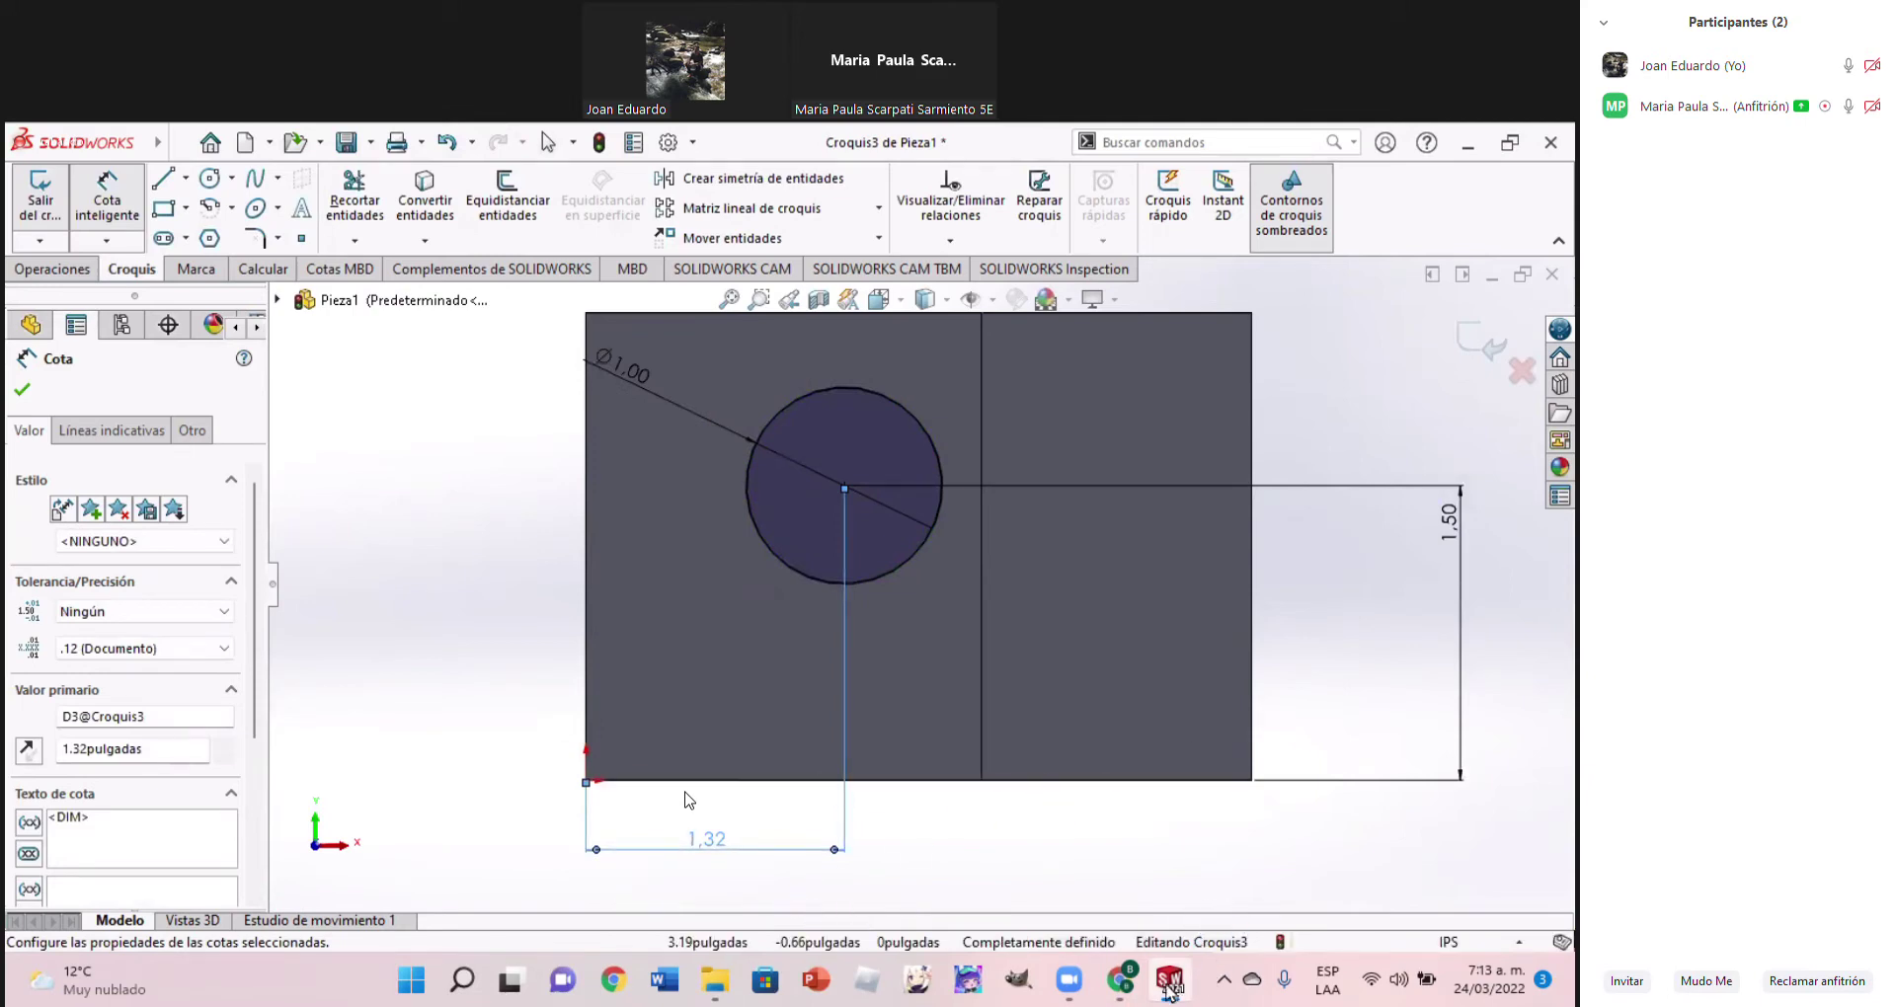
click(1123, 983)
Compare the 1.00 in circle with the Ménsula PDF drawing and close the dimension editor
click(1132, 990)
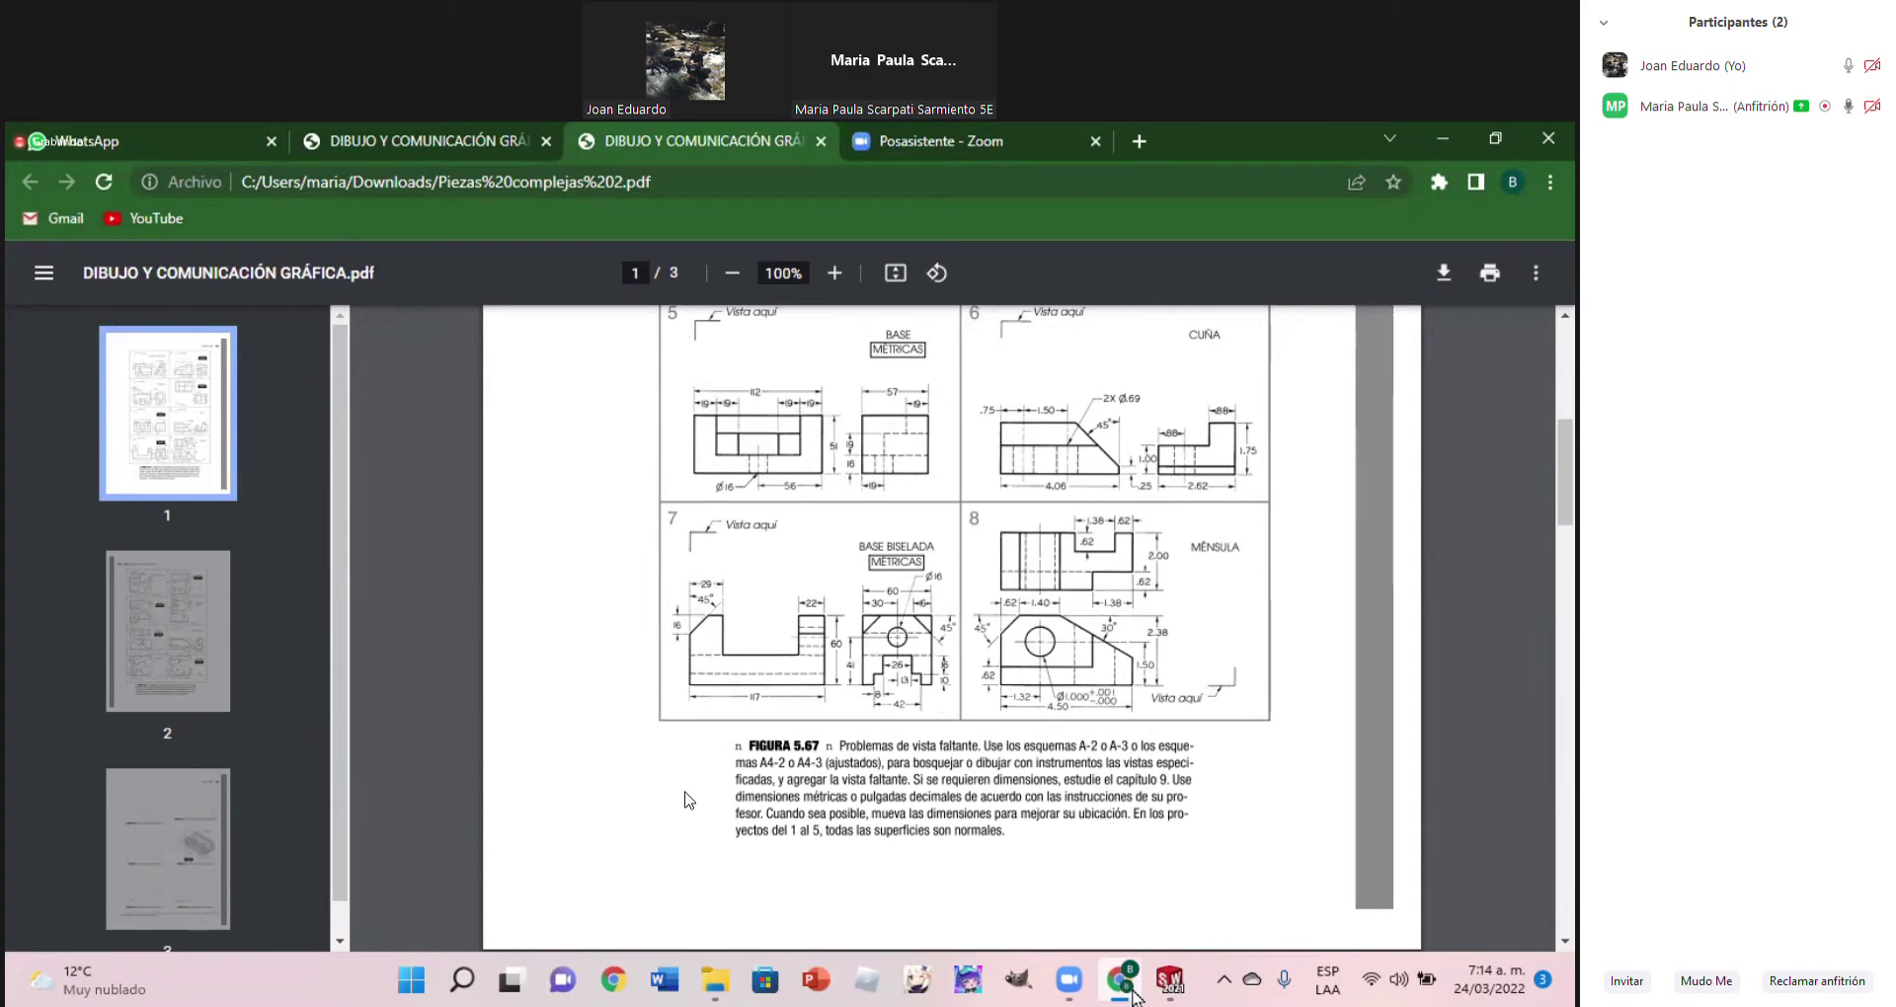
click(1169, 981)
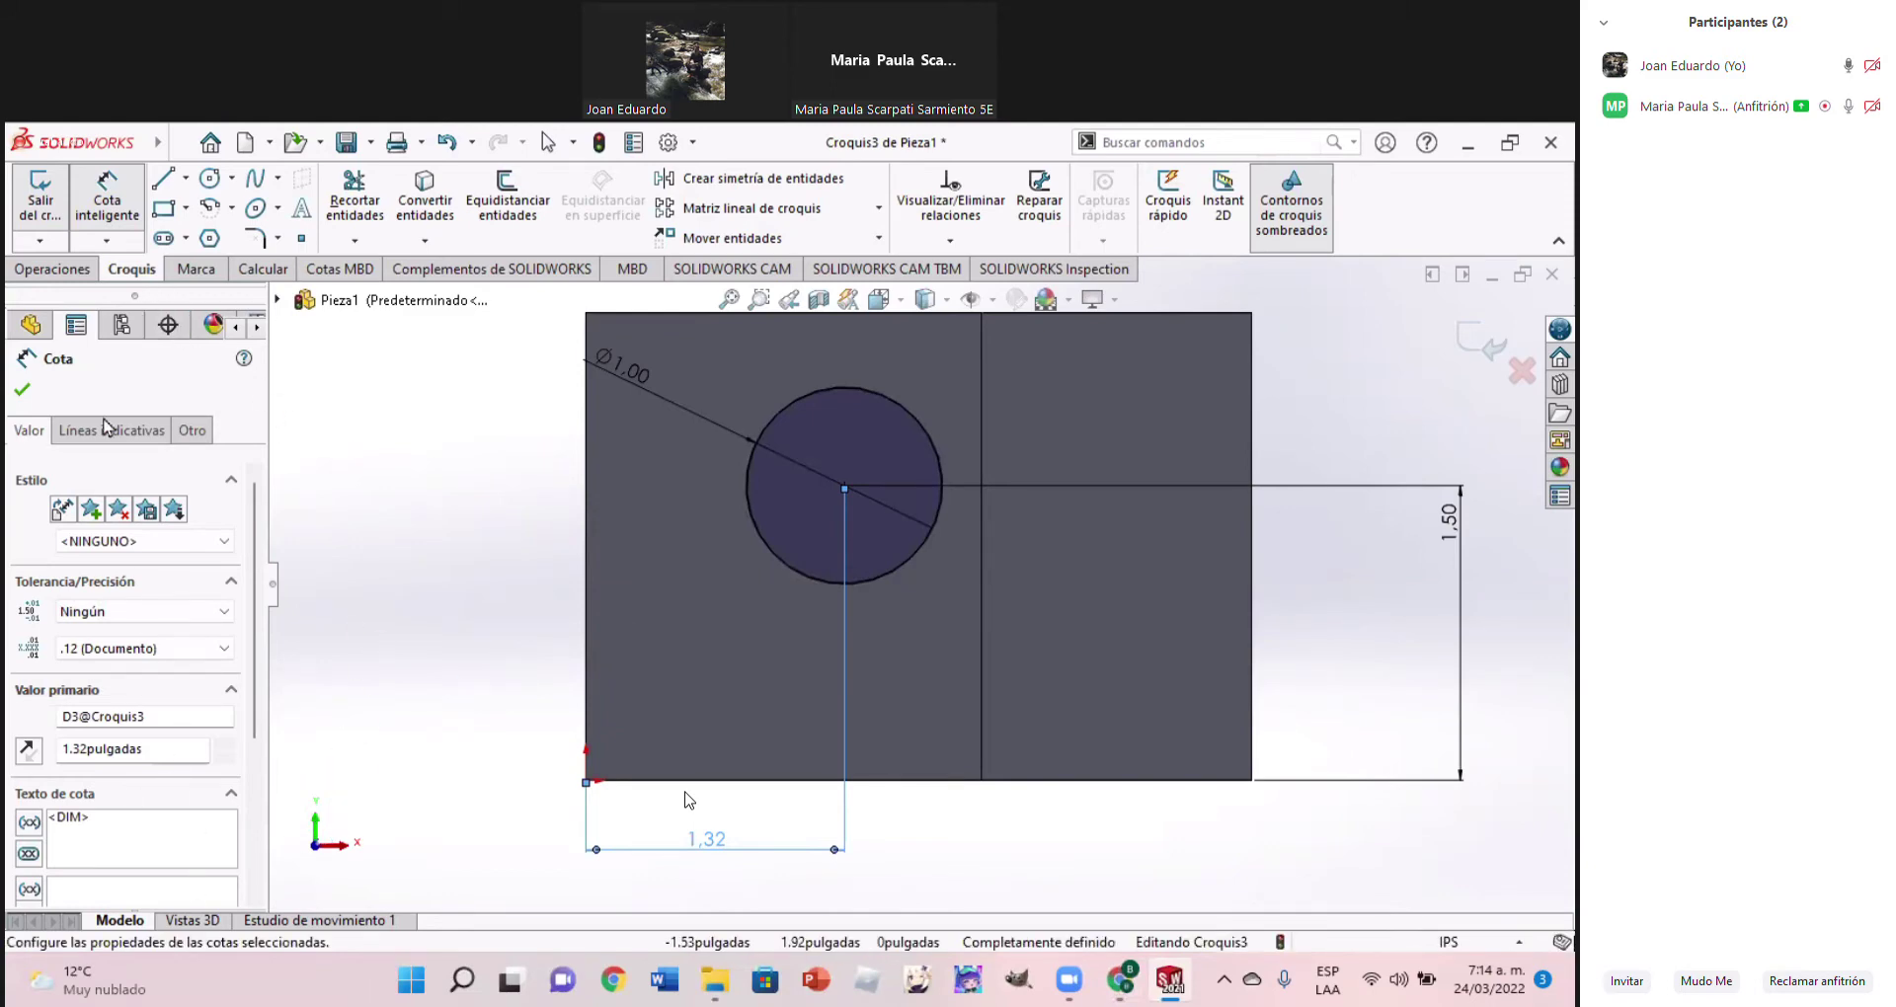
click(29, 395)
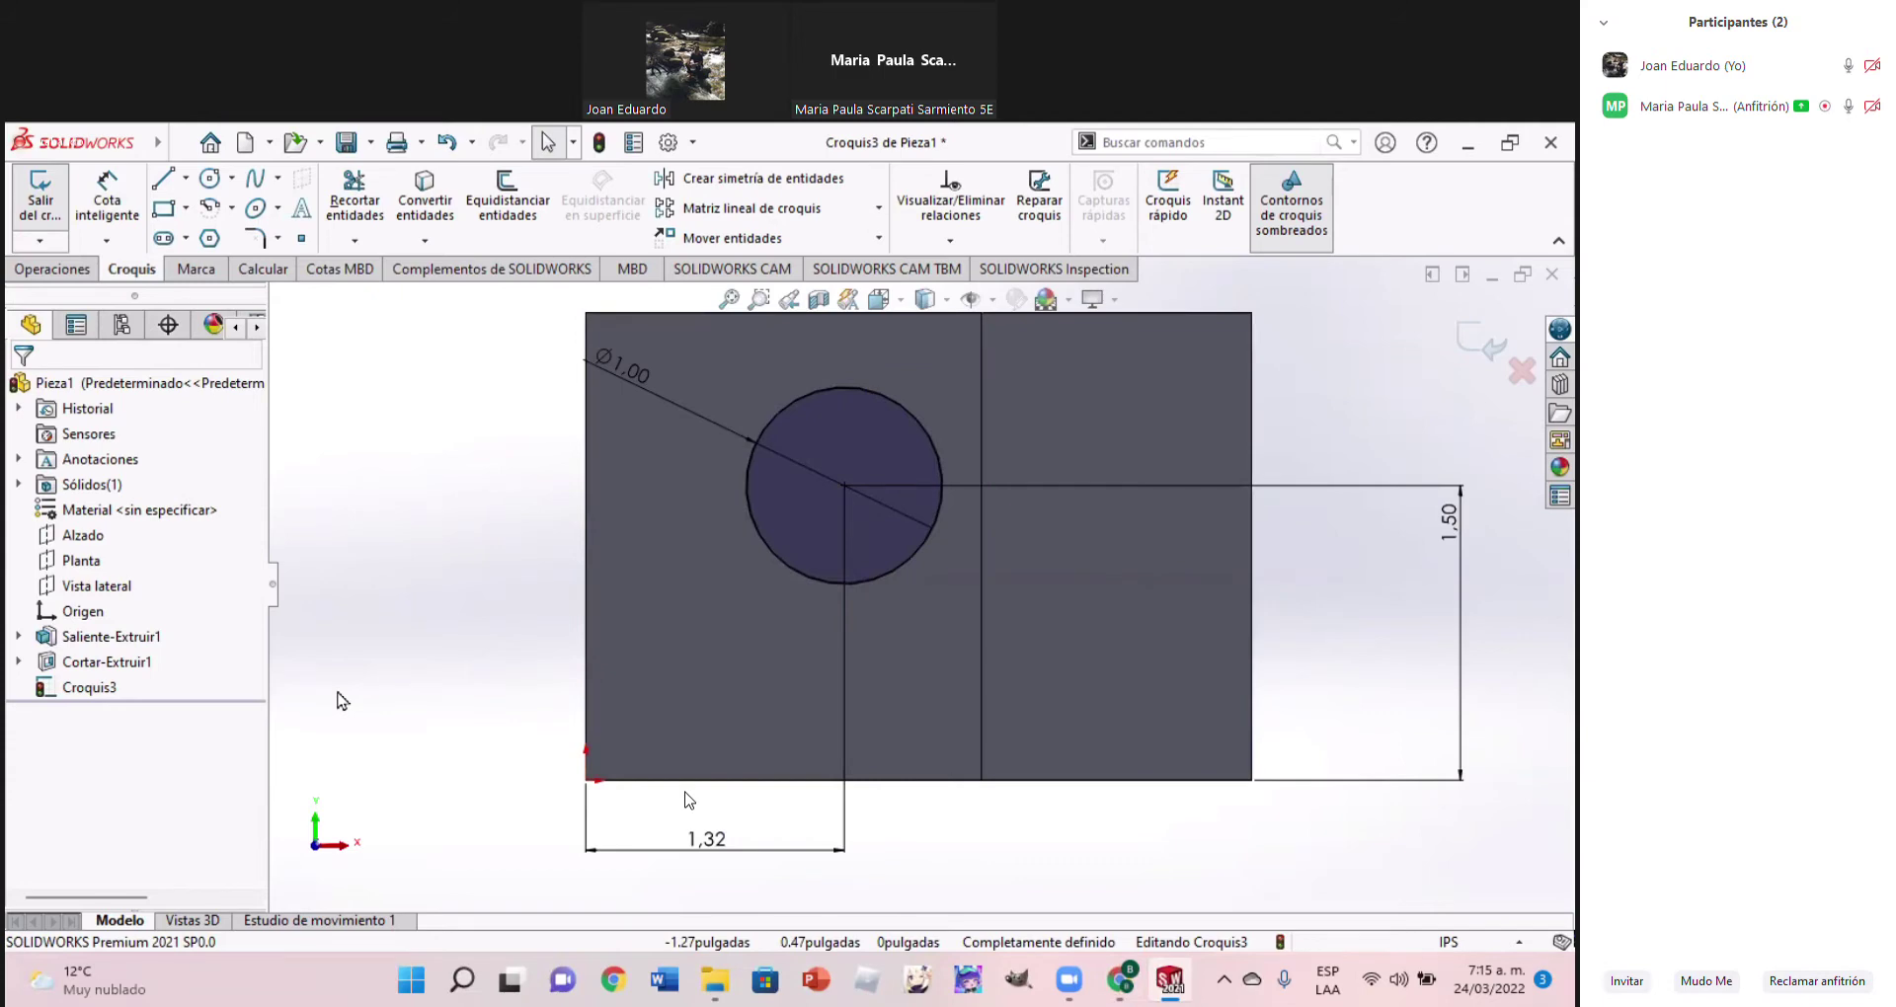
key(ctrl+7)
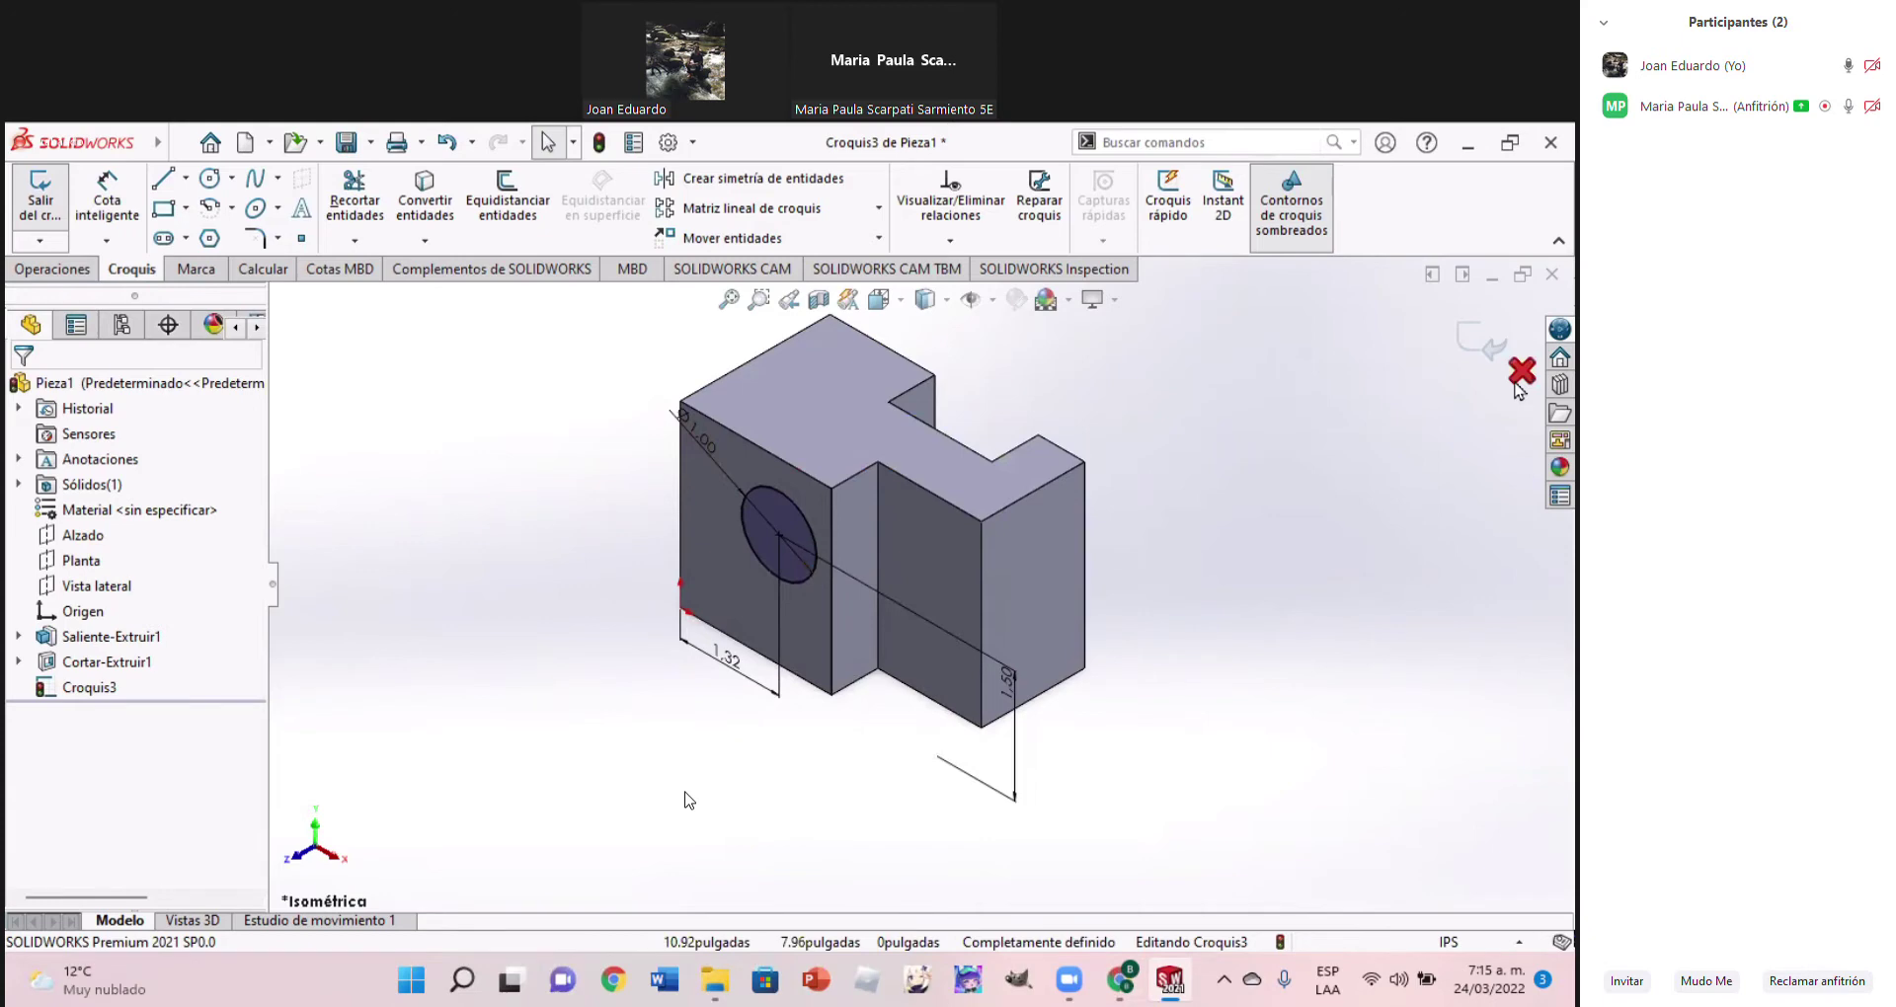
Exit Croquis3 so the 1.00 in circle sketch is listed in the feature tree
click(1481, 344)
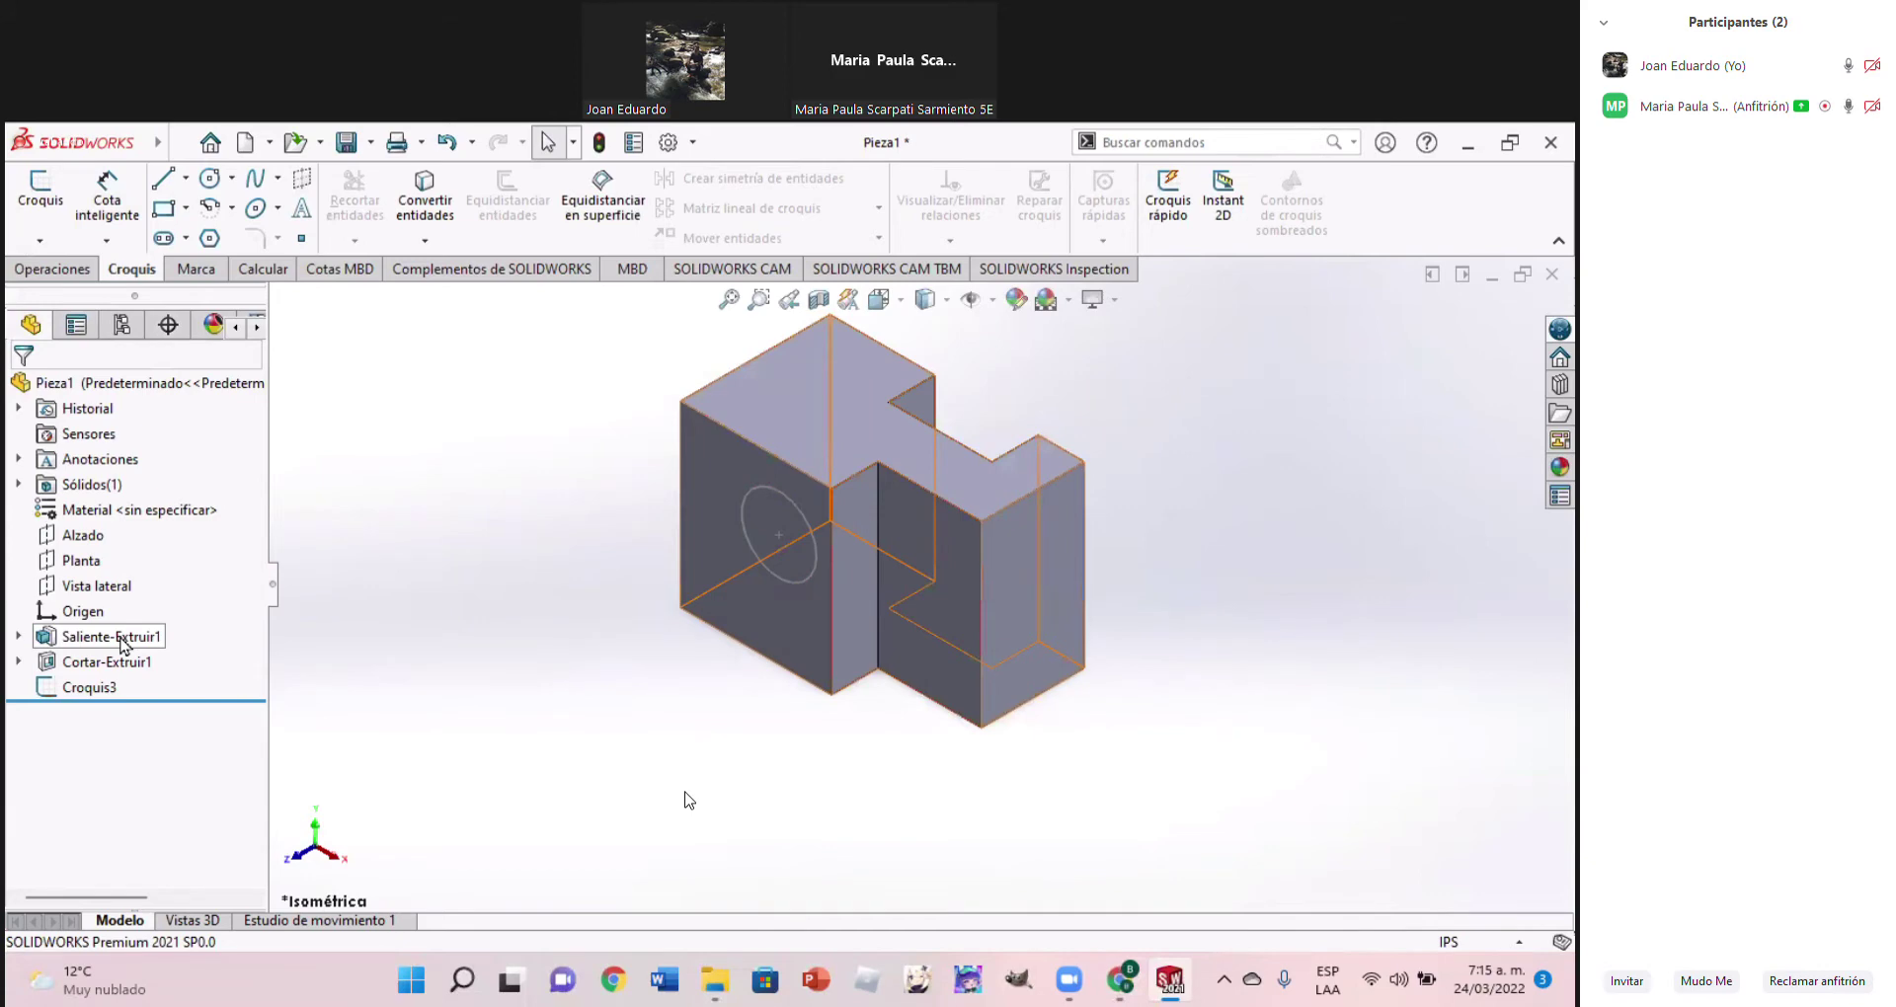
Edit Saliente-Extruir1's sketch, change the 3.40 in base width to 4.50 in, and rebuild
click(123, 640)
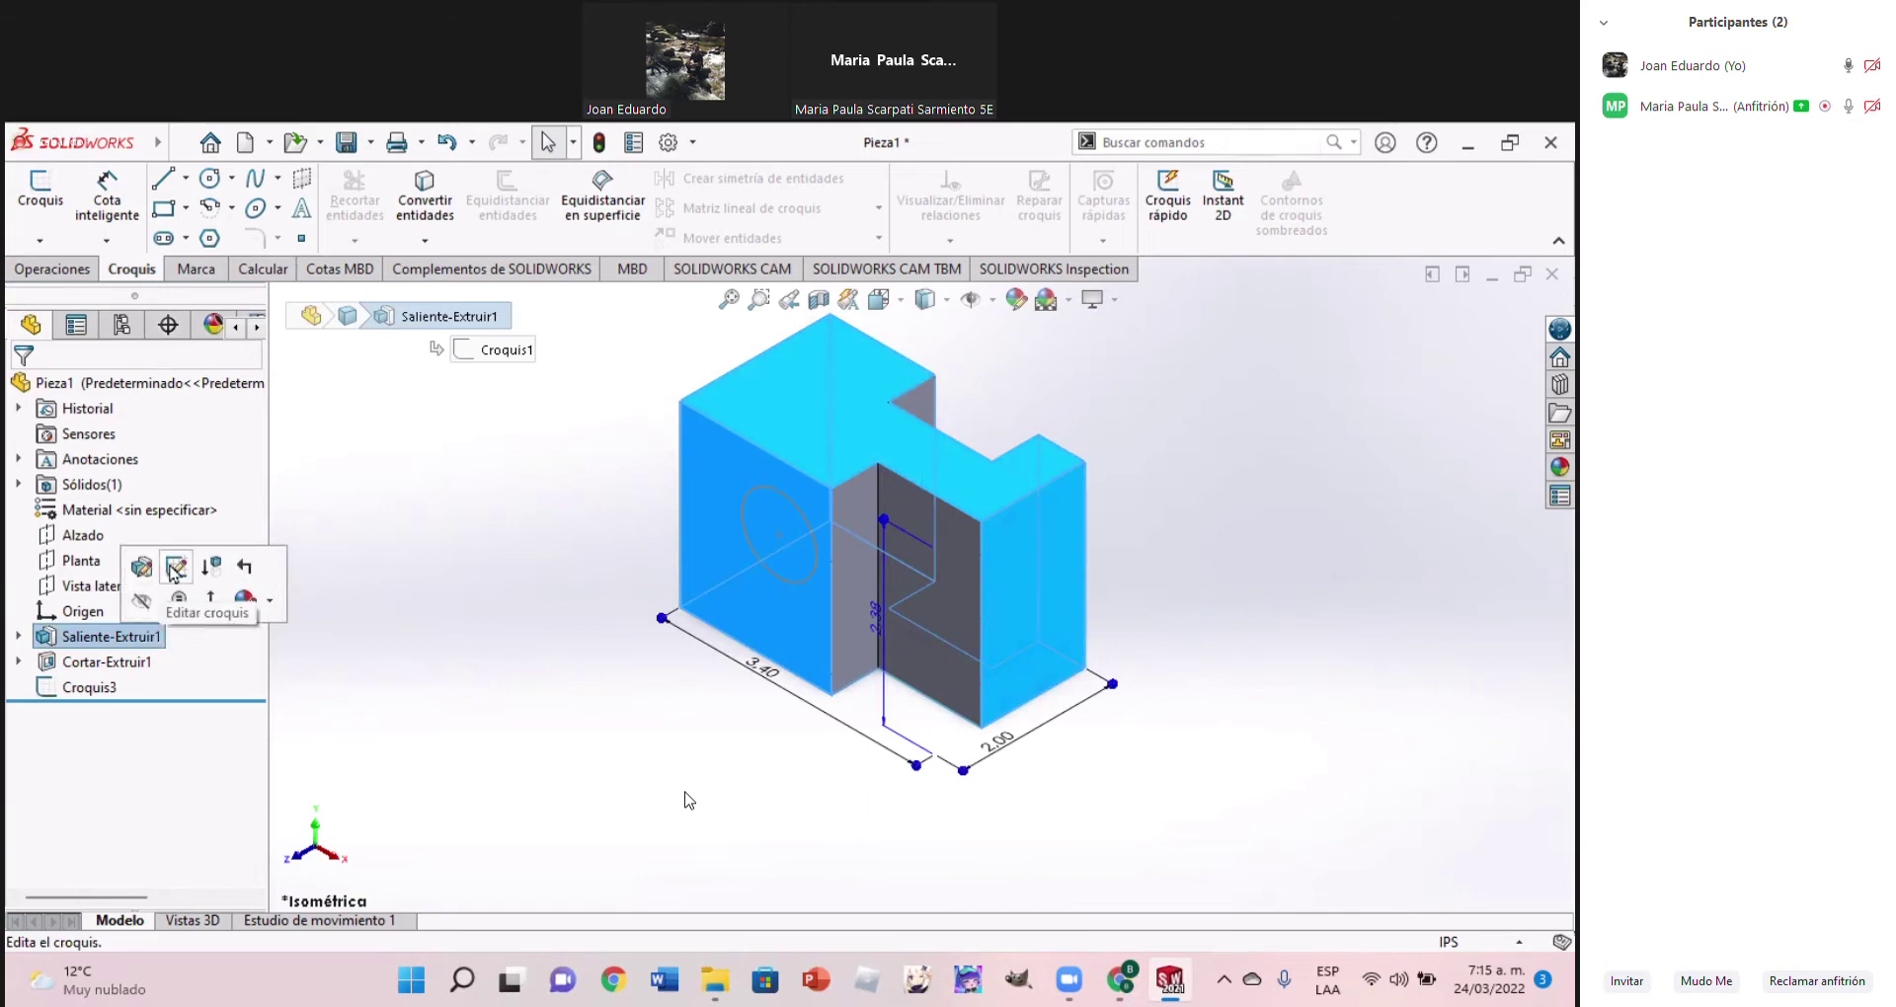
click(173, 570)
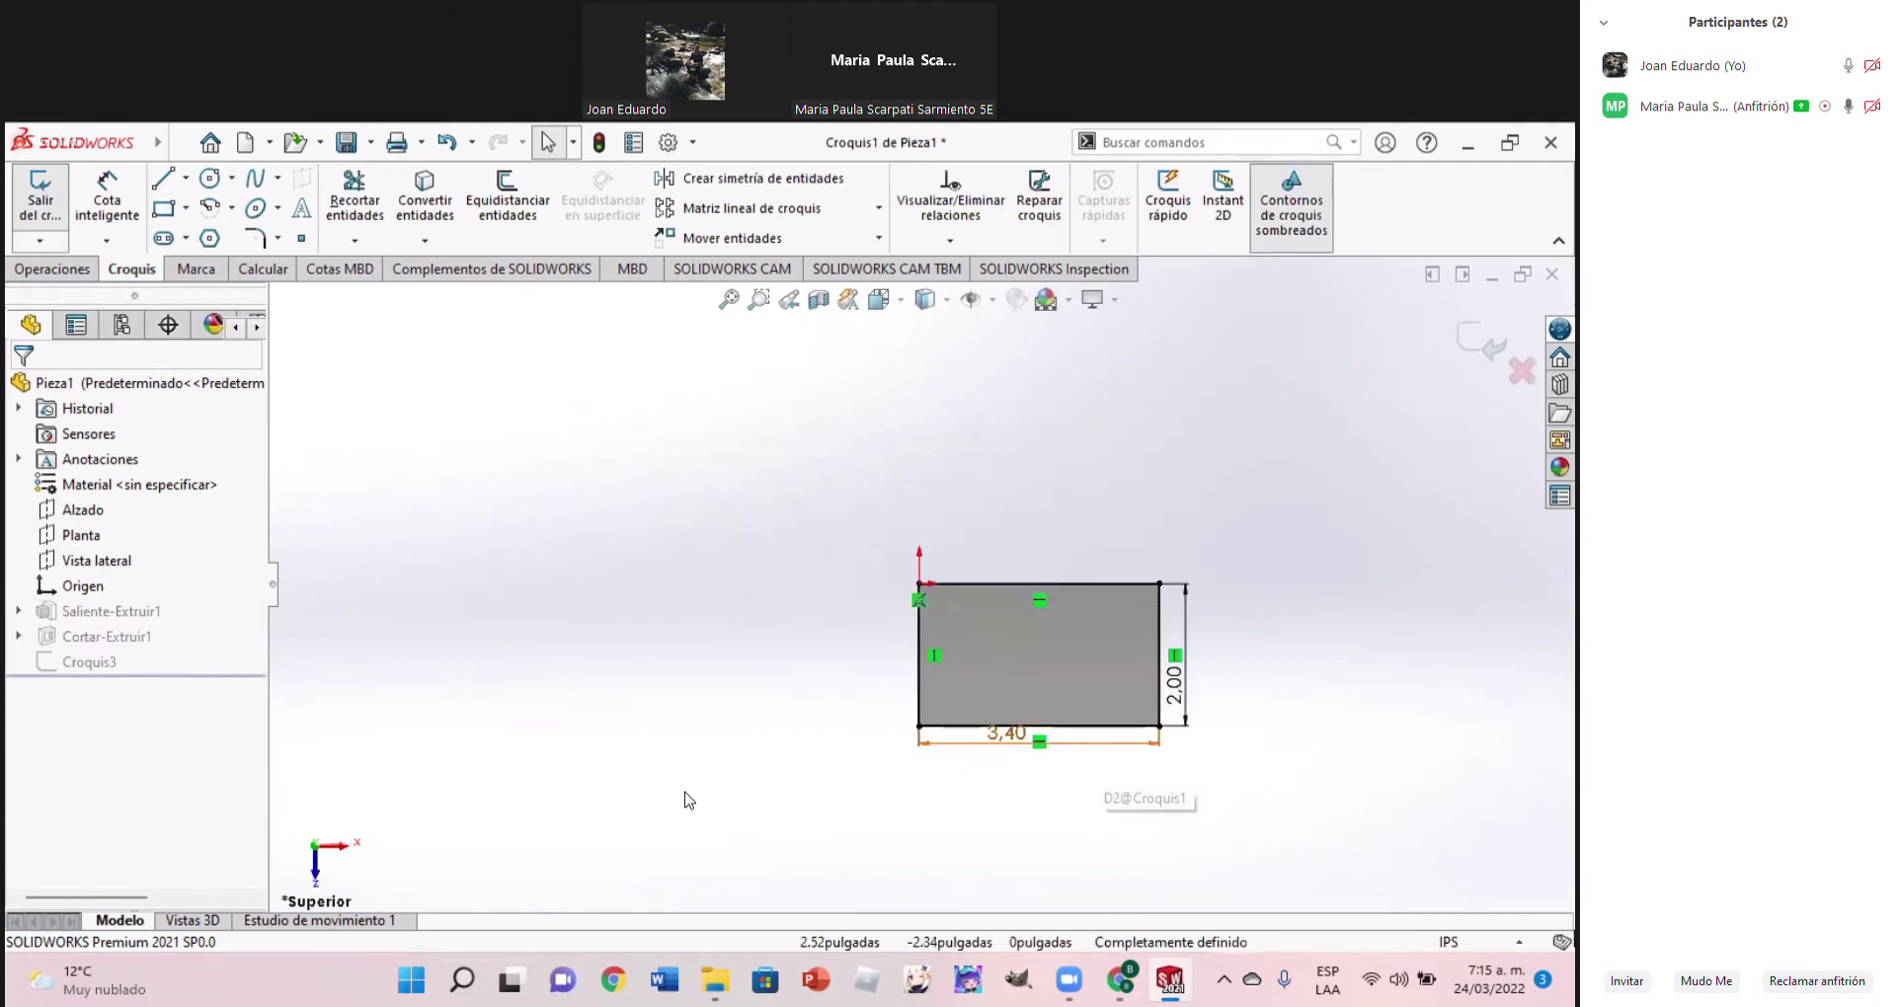
click(1007, 741)
double_click(1009, 740)
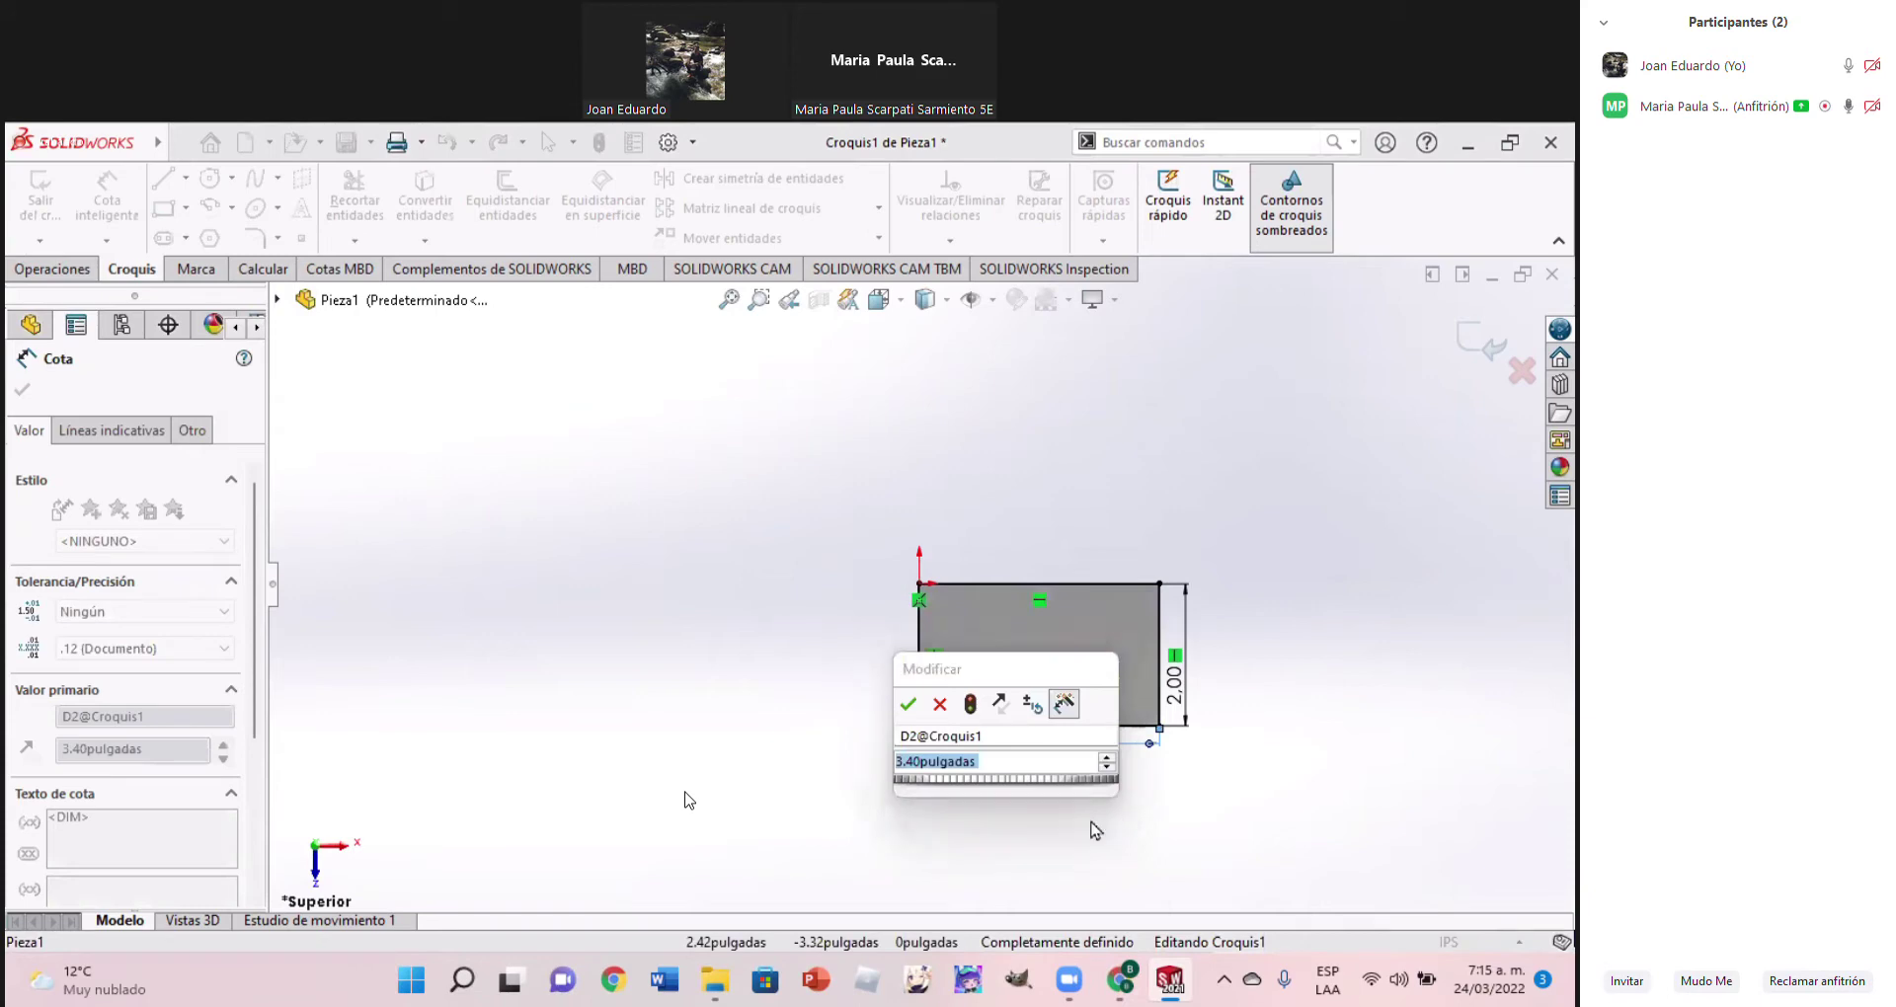
text(4.50)
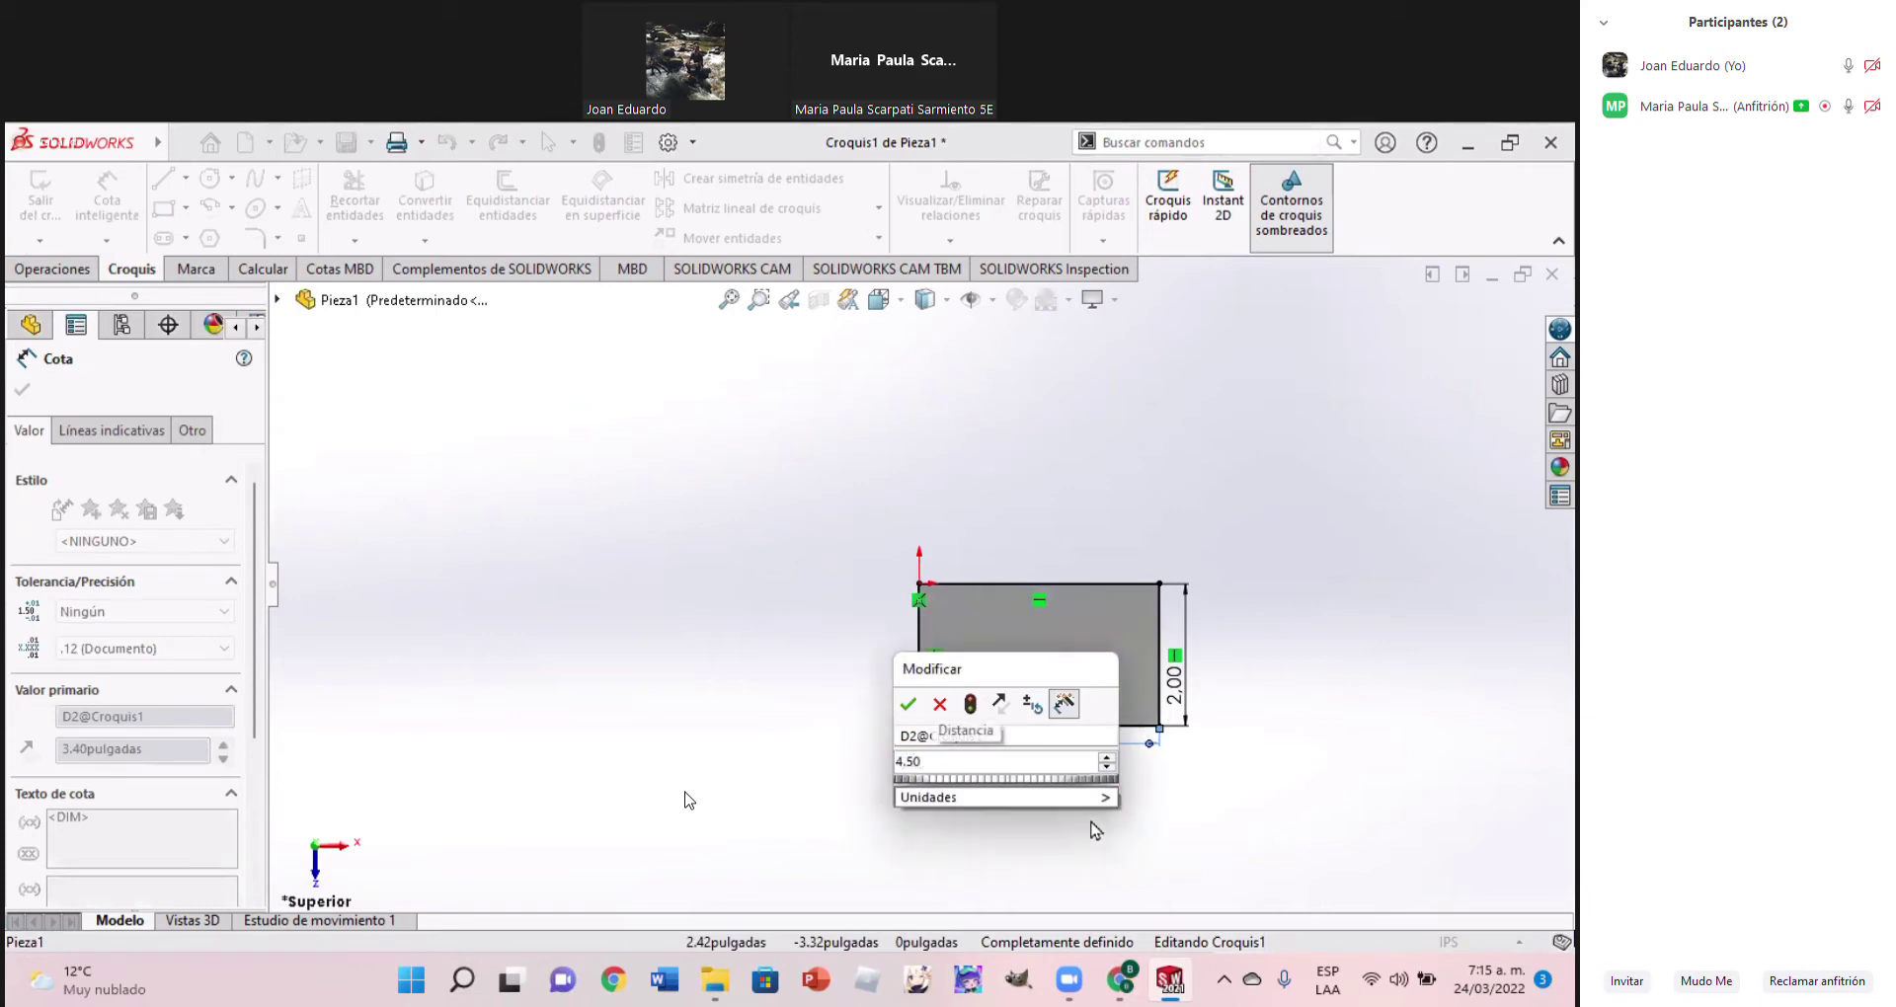
key(Return)
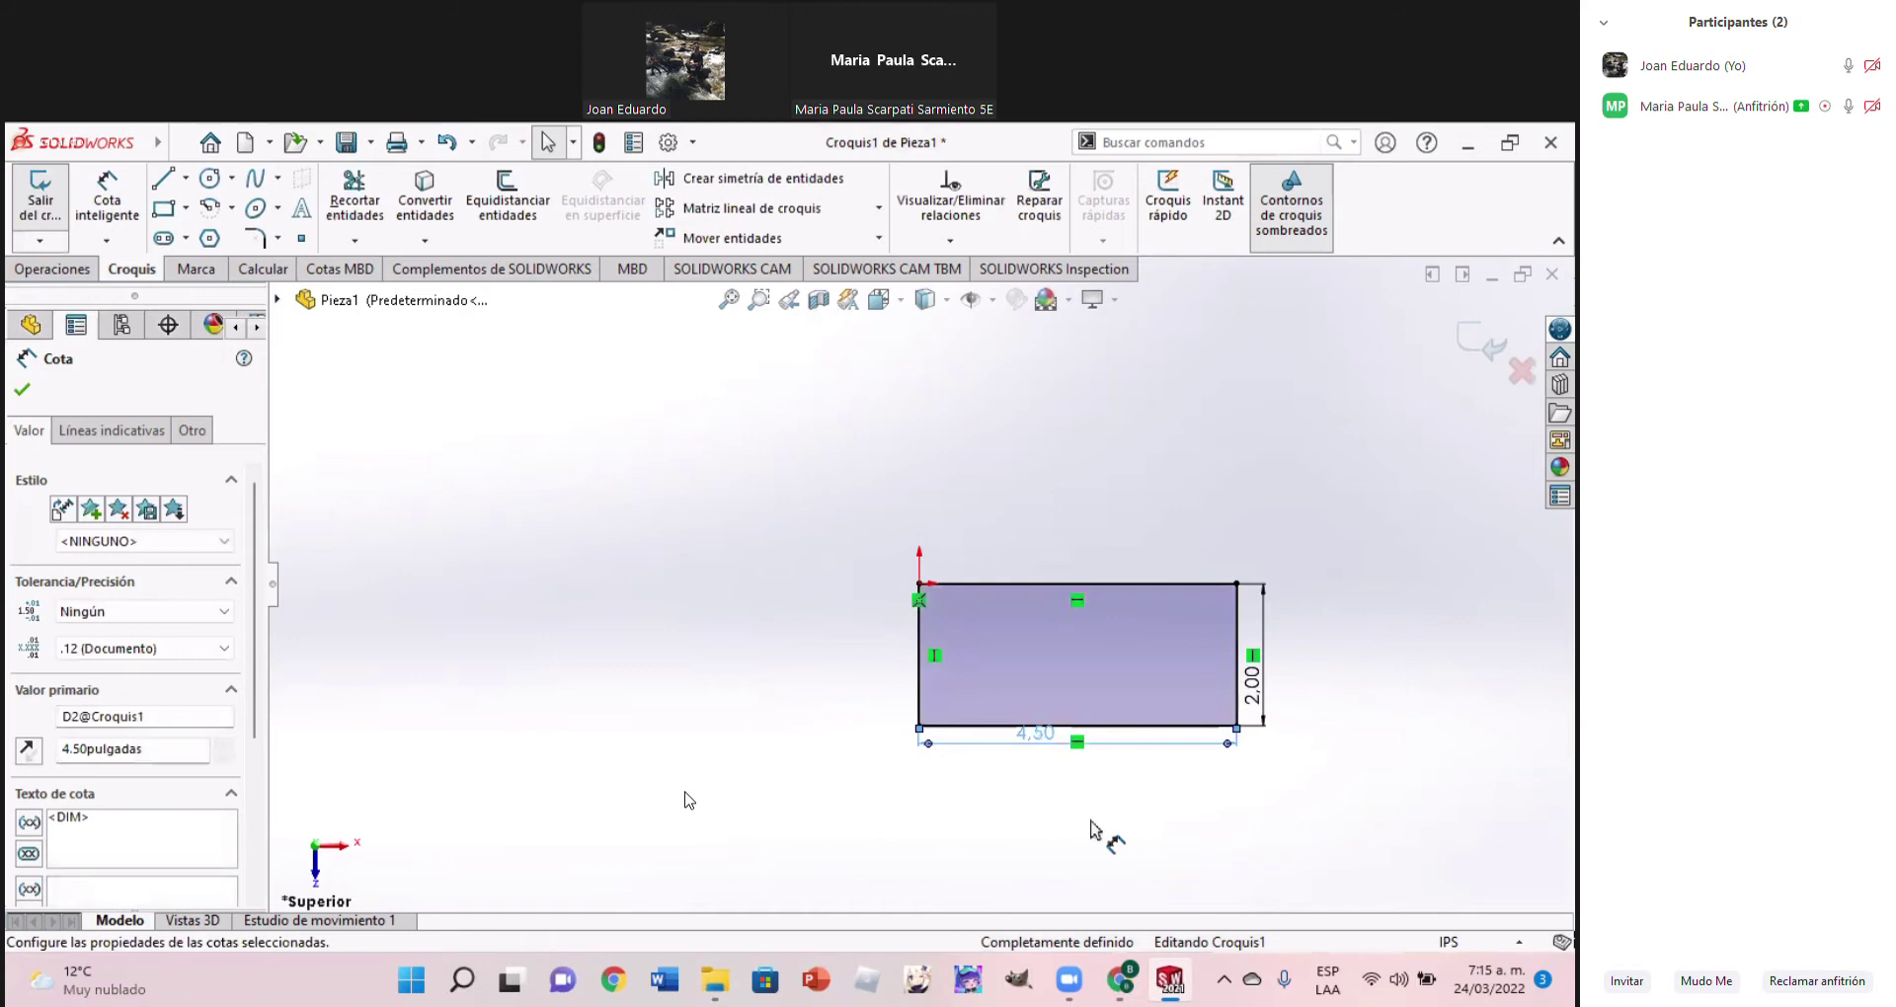
click(24, 391)
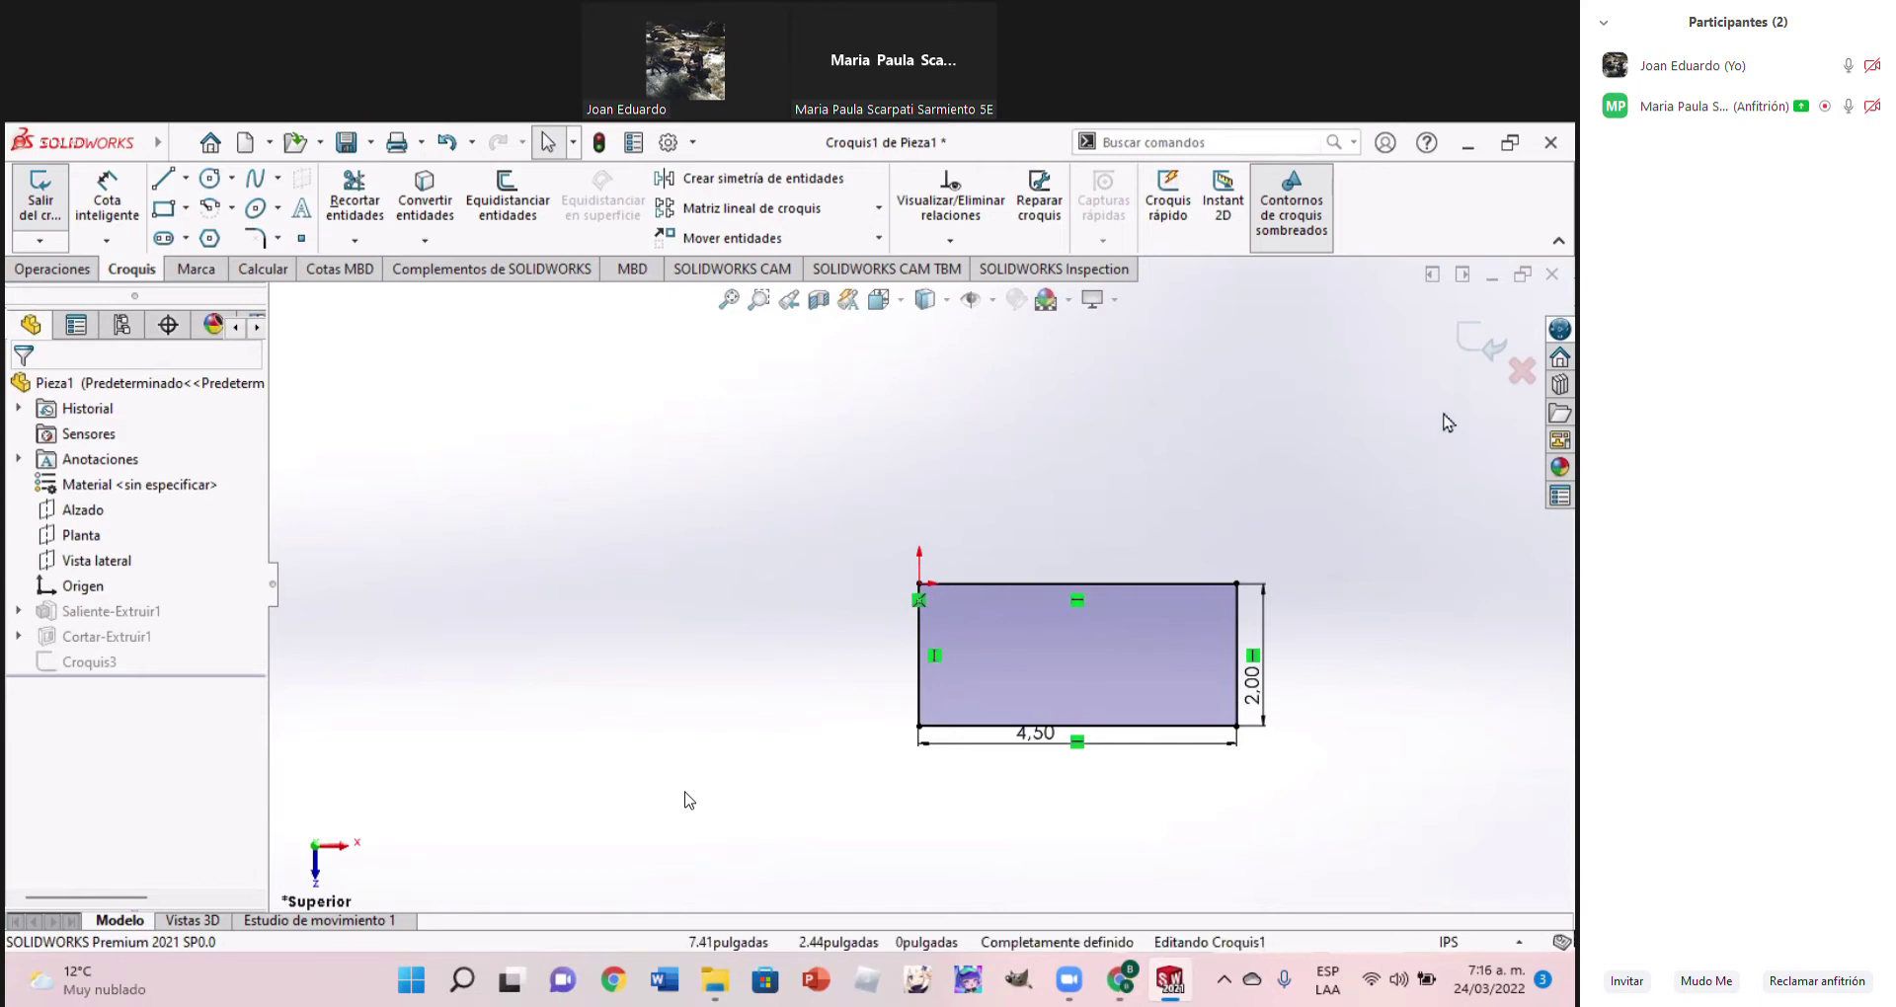
click(1488, 358)
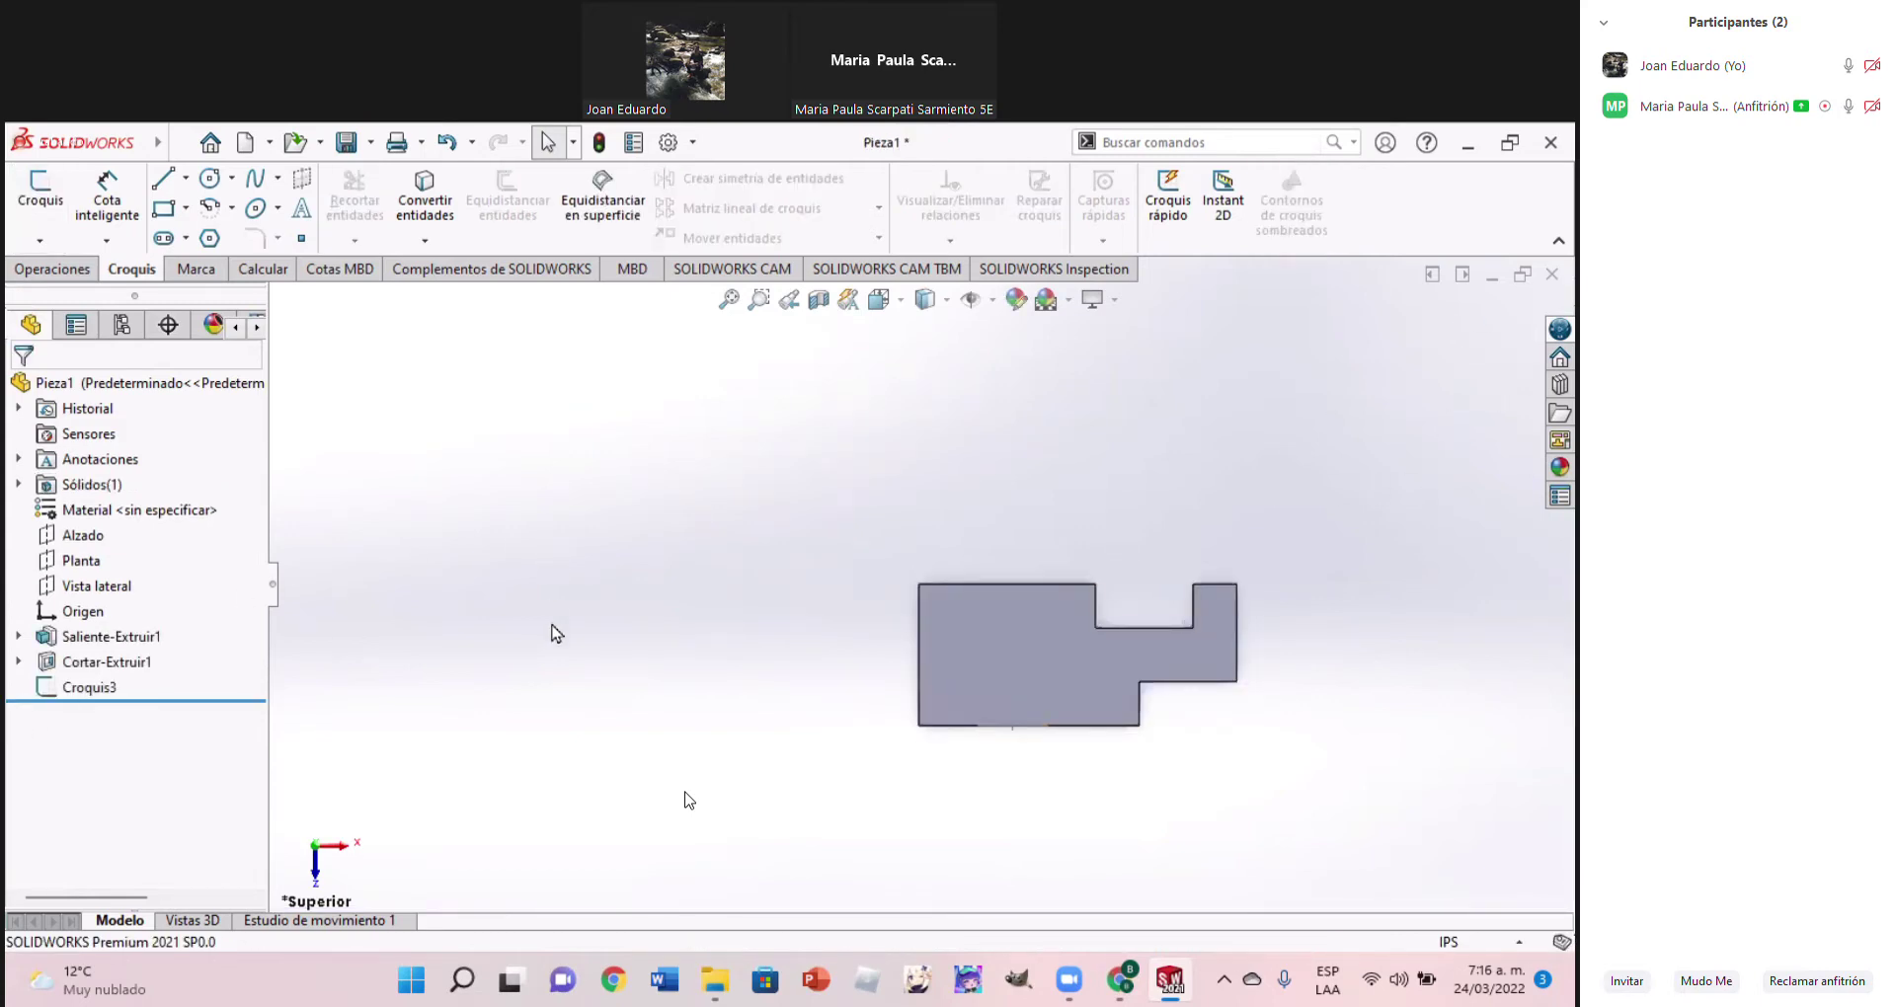
key(ctrl+7)
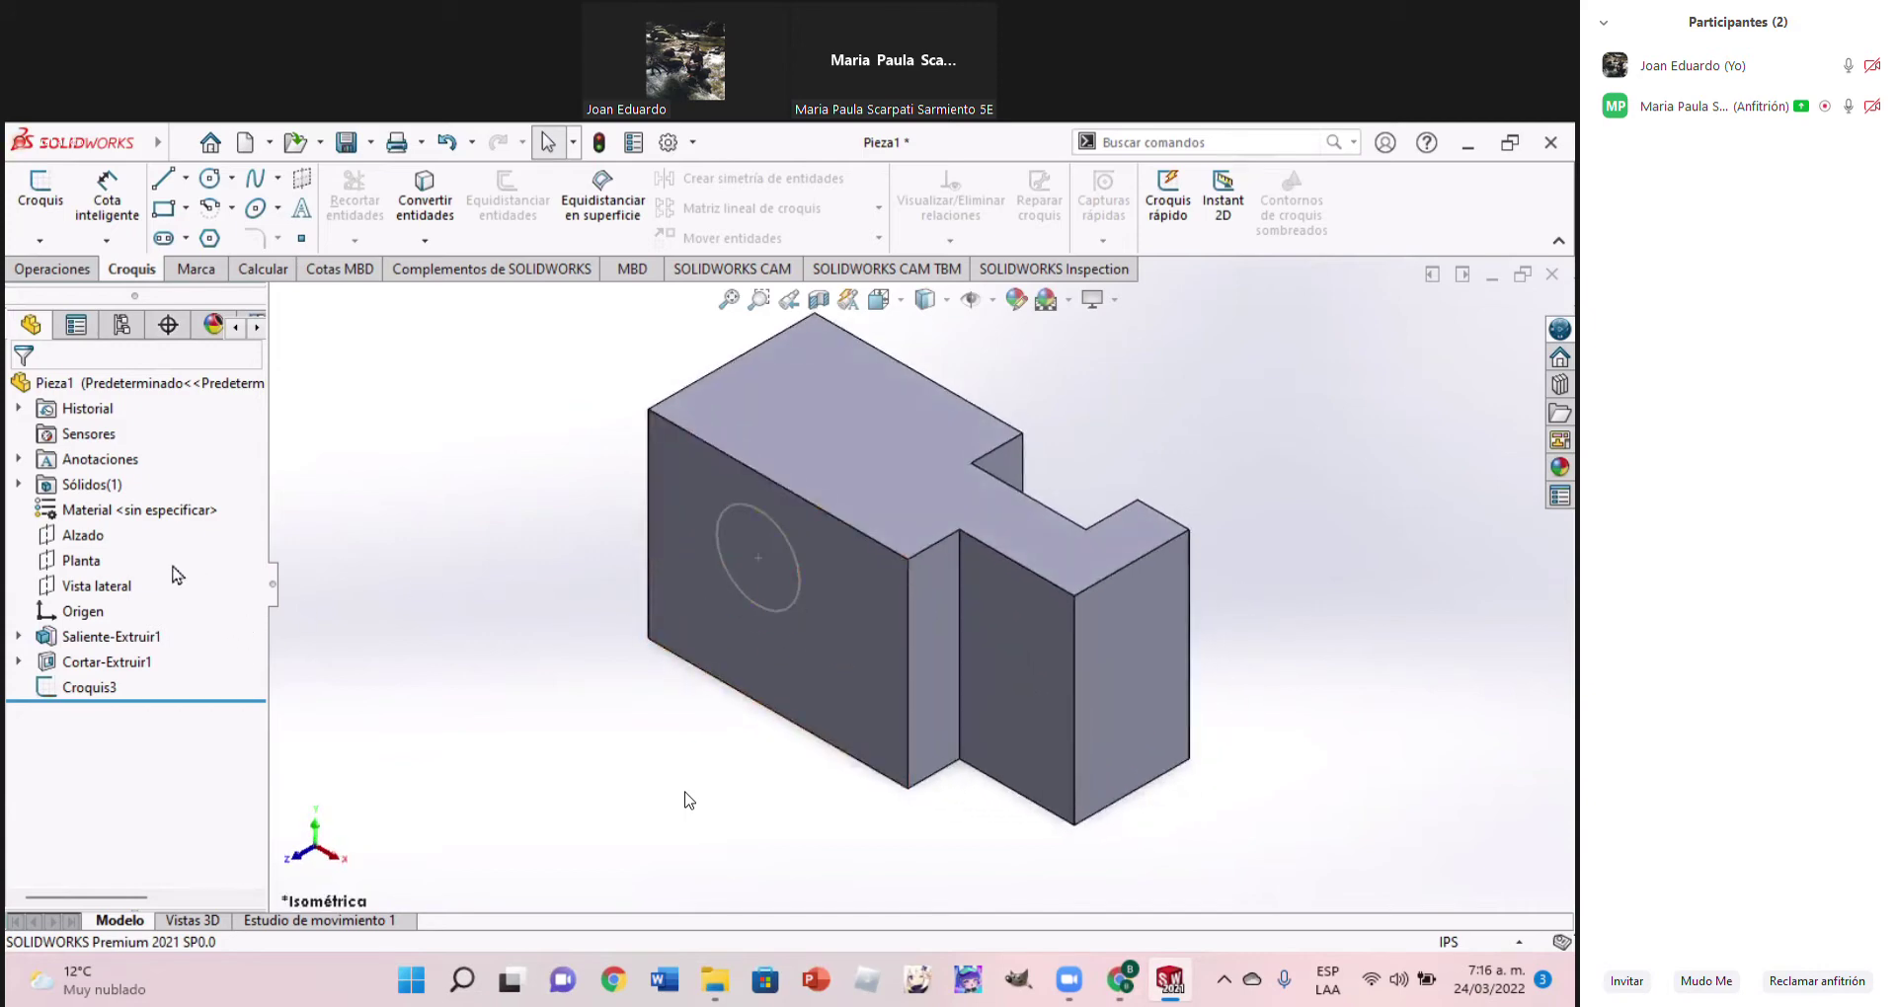
click(97, 695)
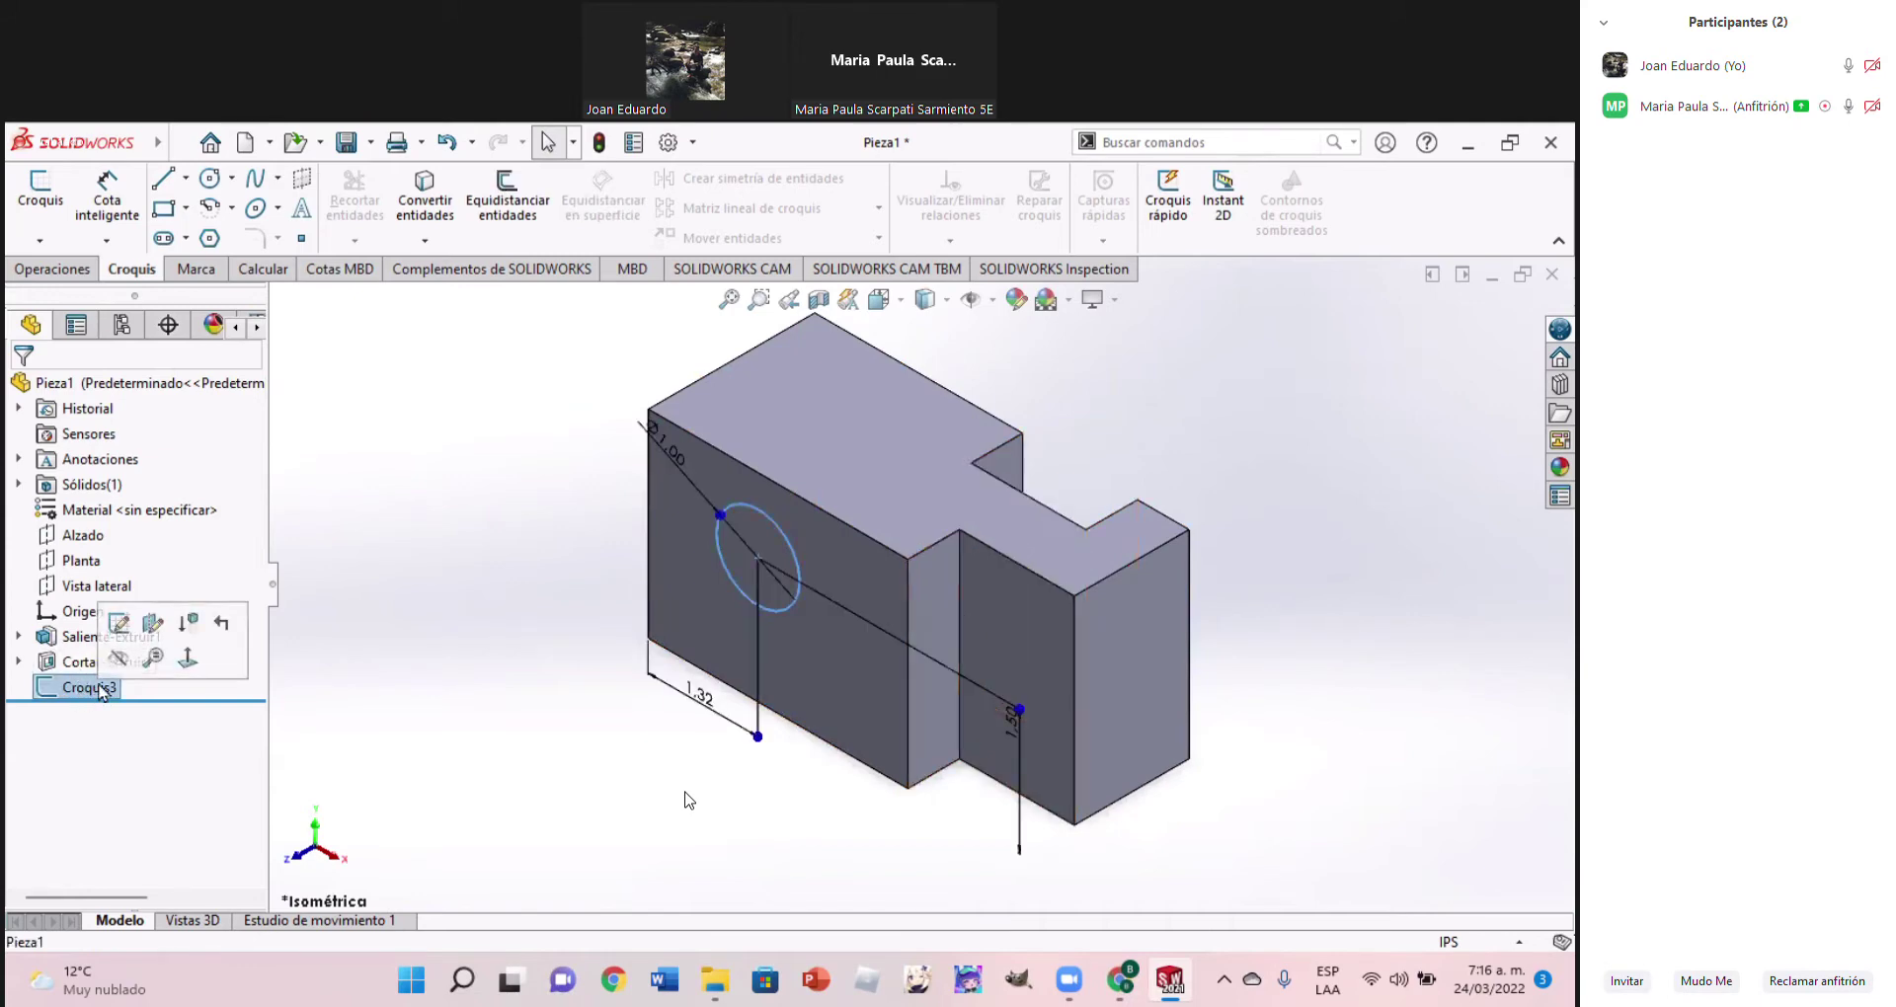
click(122, 626)
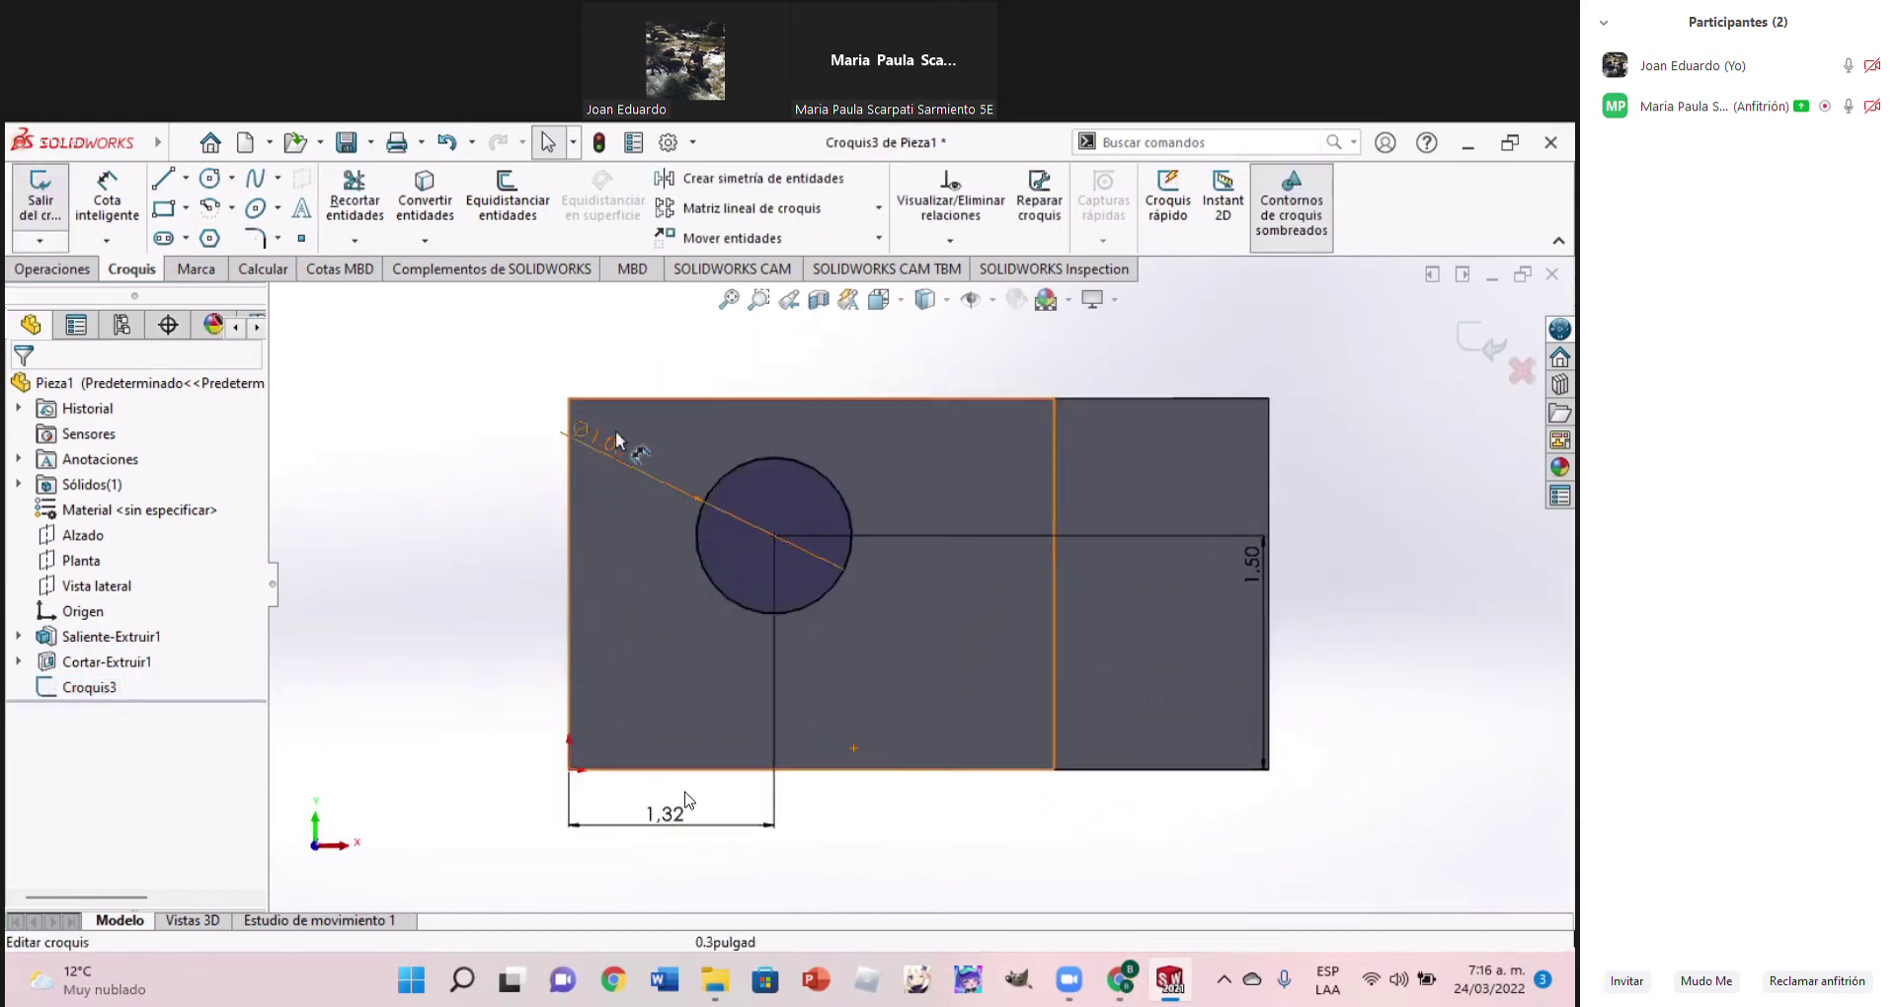
click(175, 190)
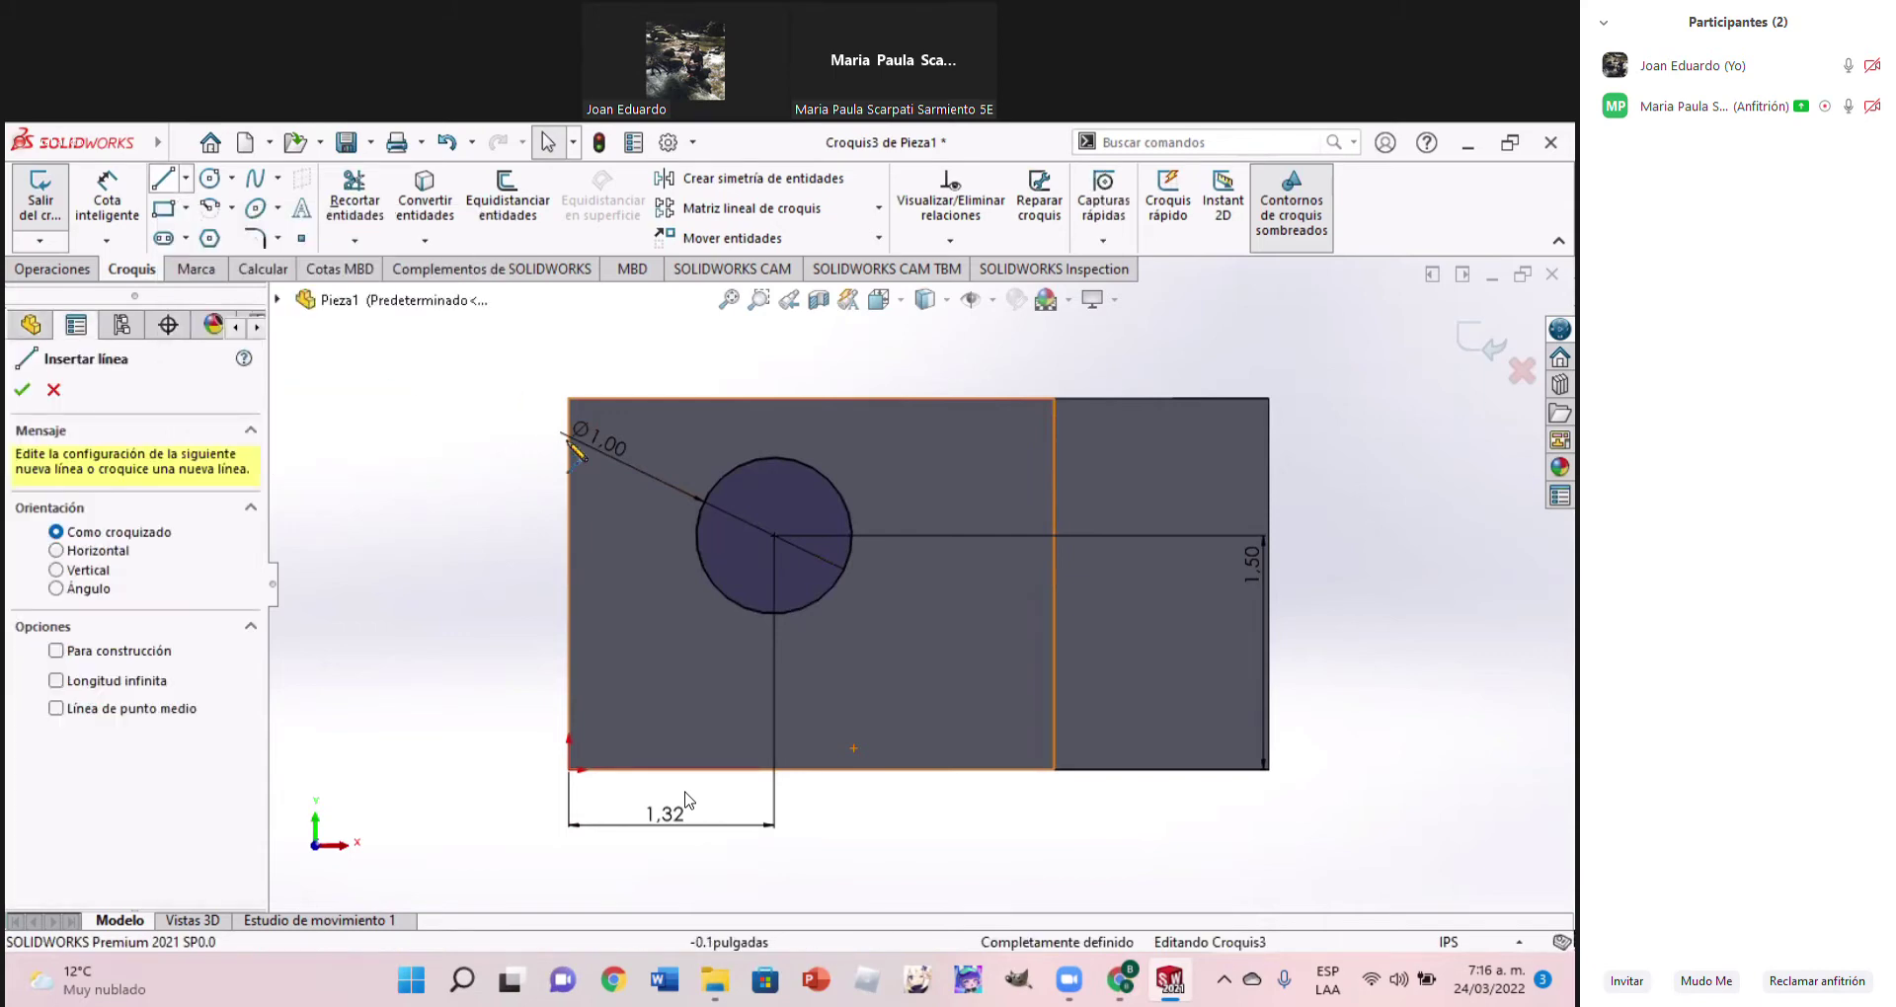
click(54, 390)
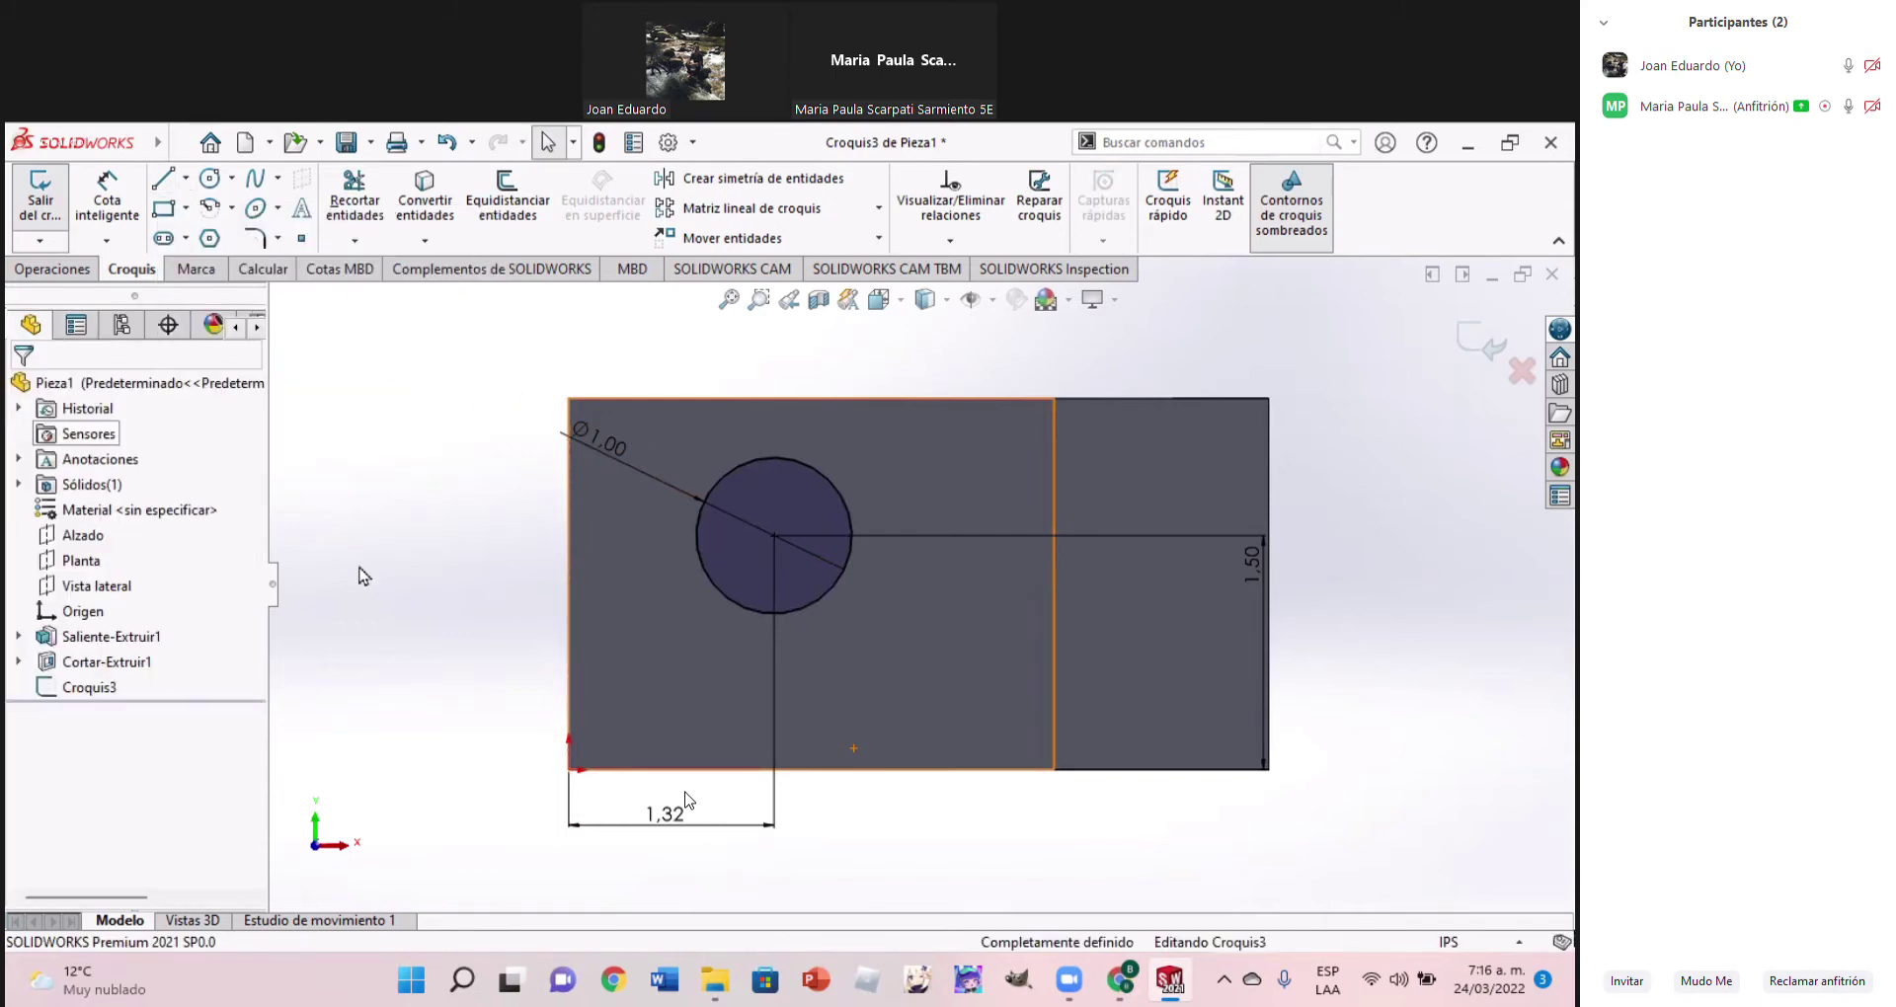
click(943, 657)
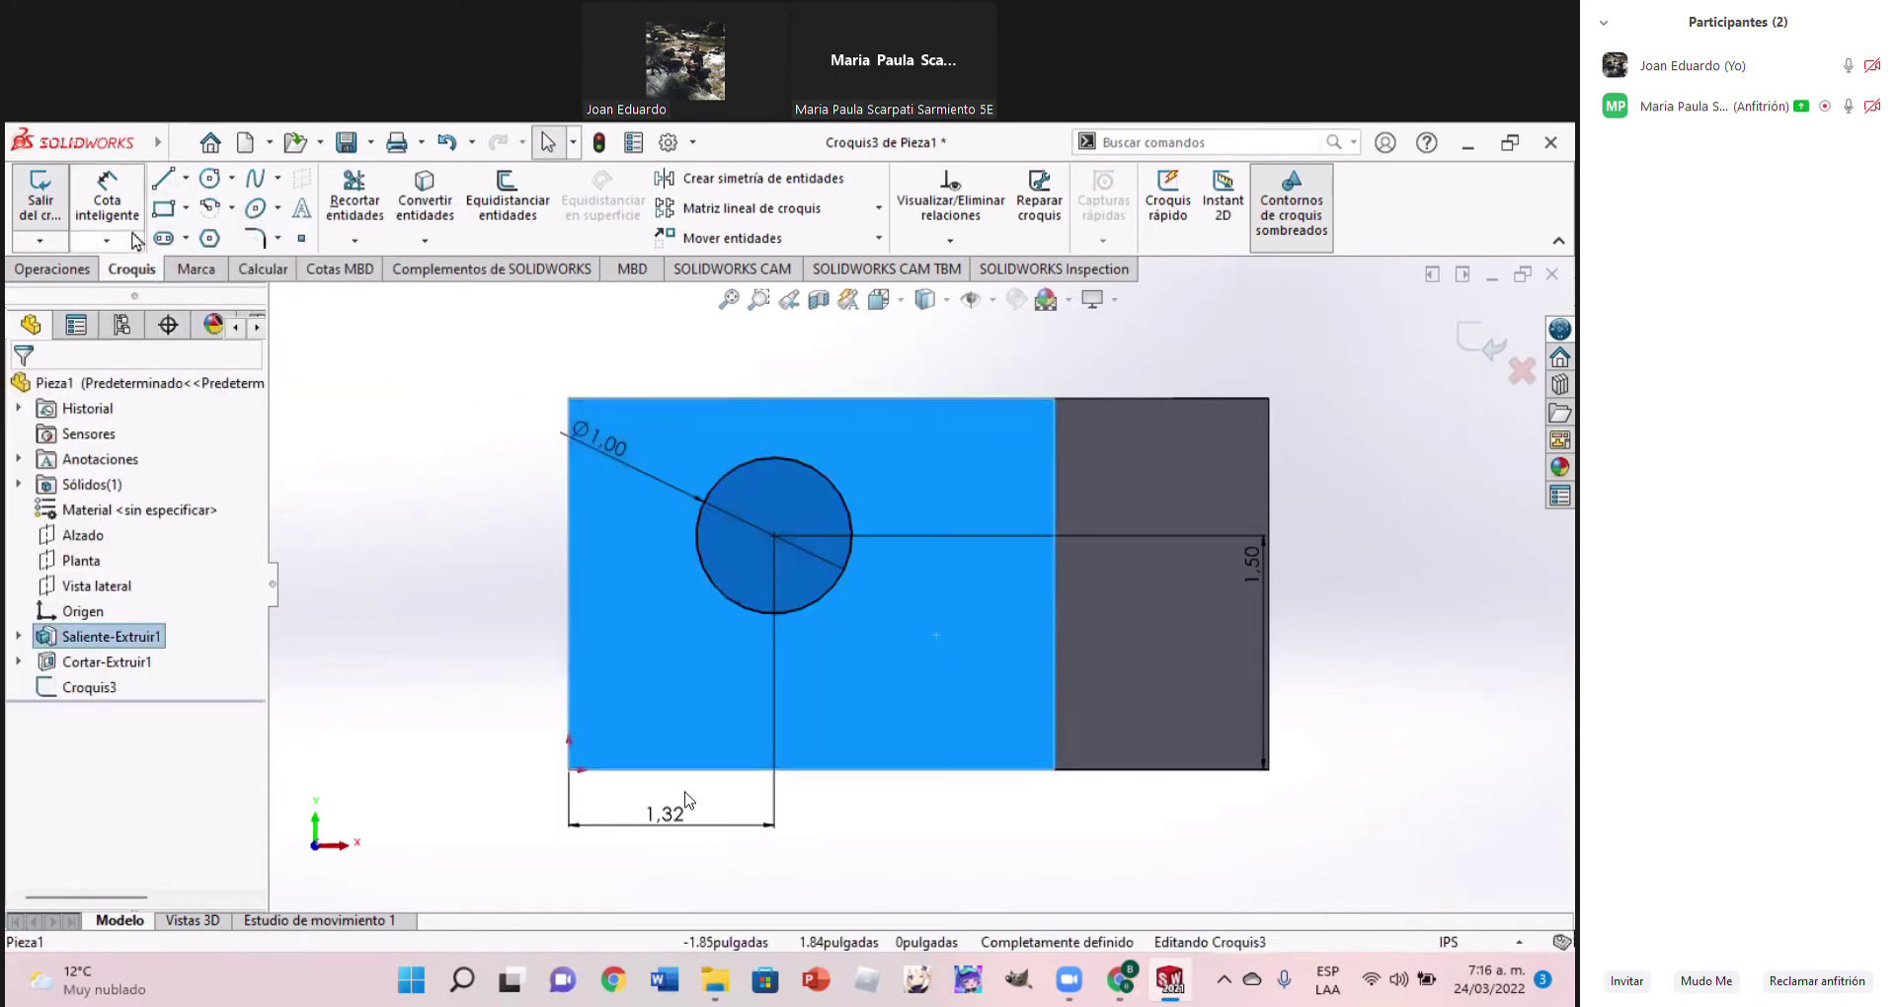
Draw a corner triangle from the rectangle's top edge to its left edge, then view the reference PDF
click(164, 179)
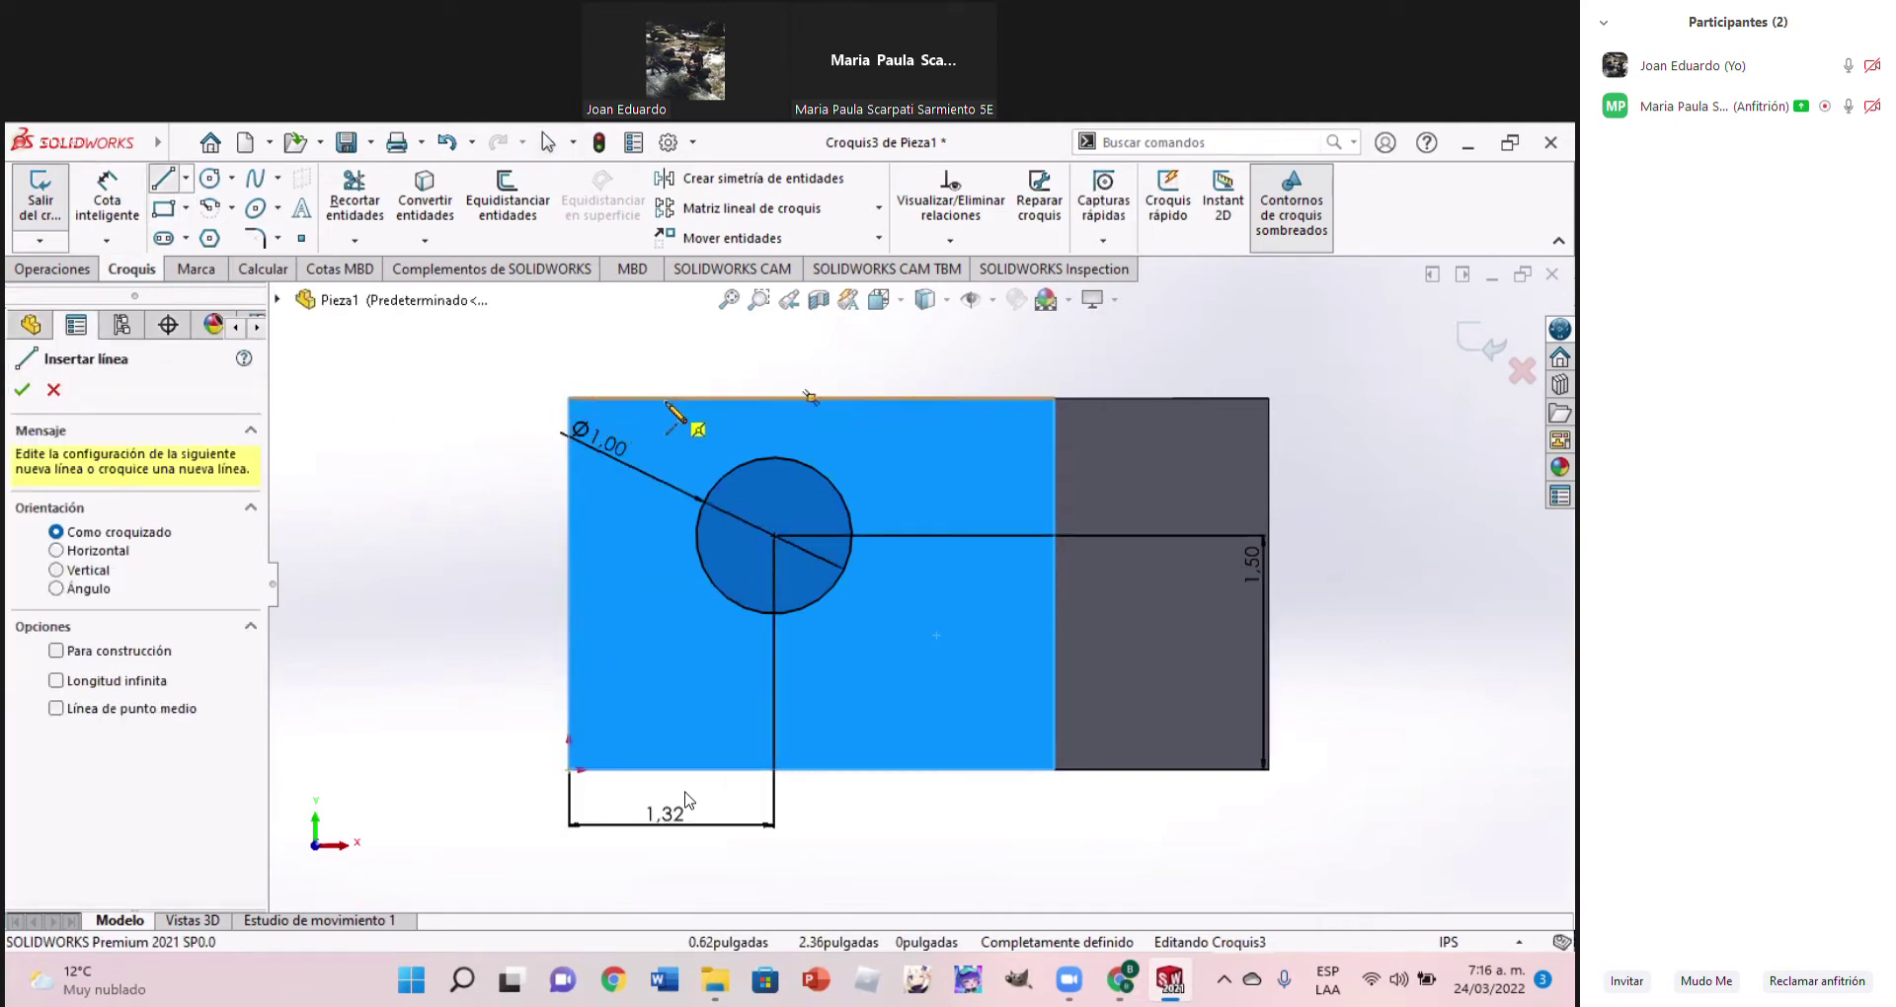
click(674, 400)
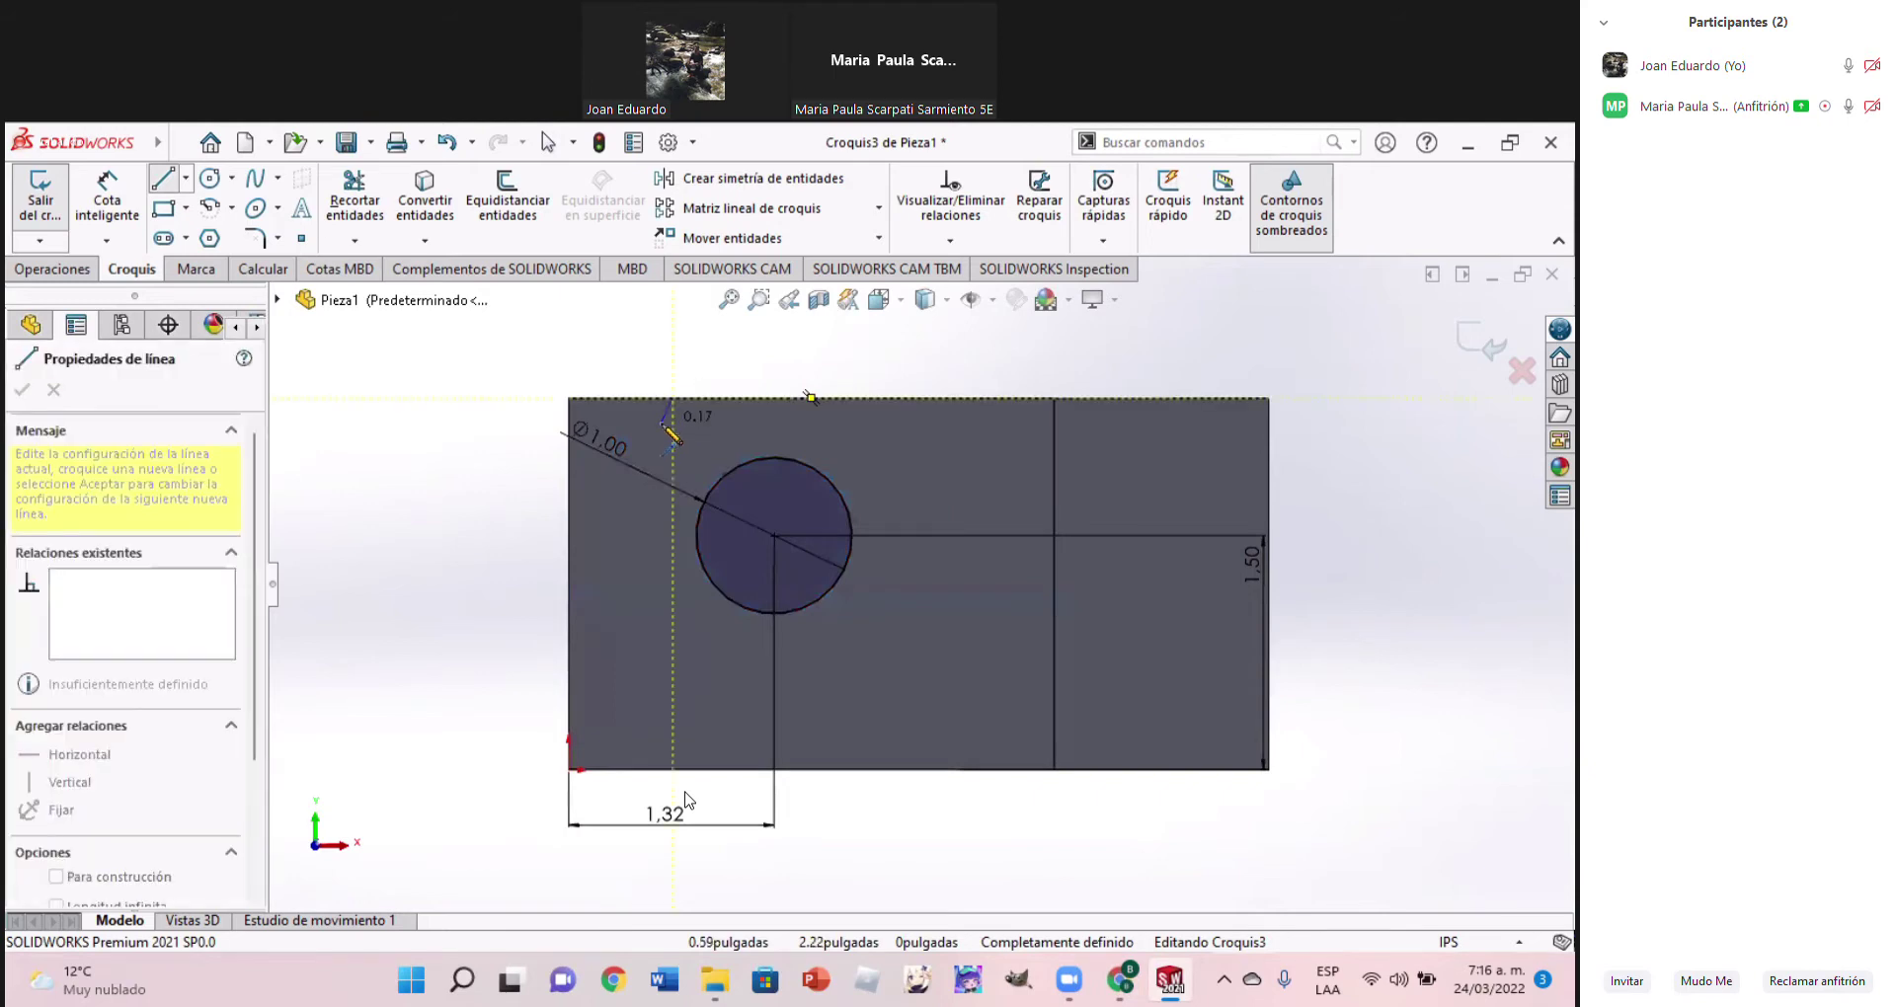
click(568, 471)
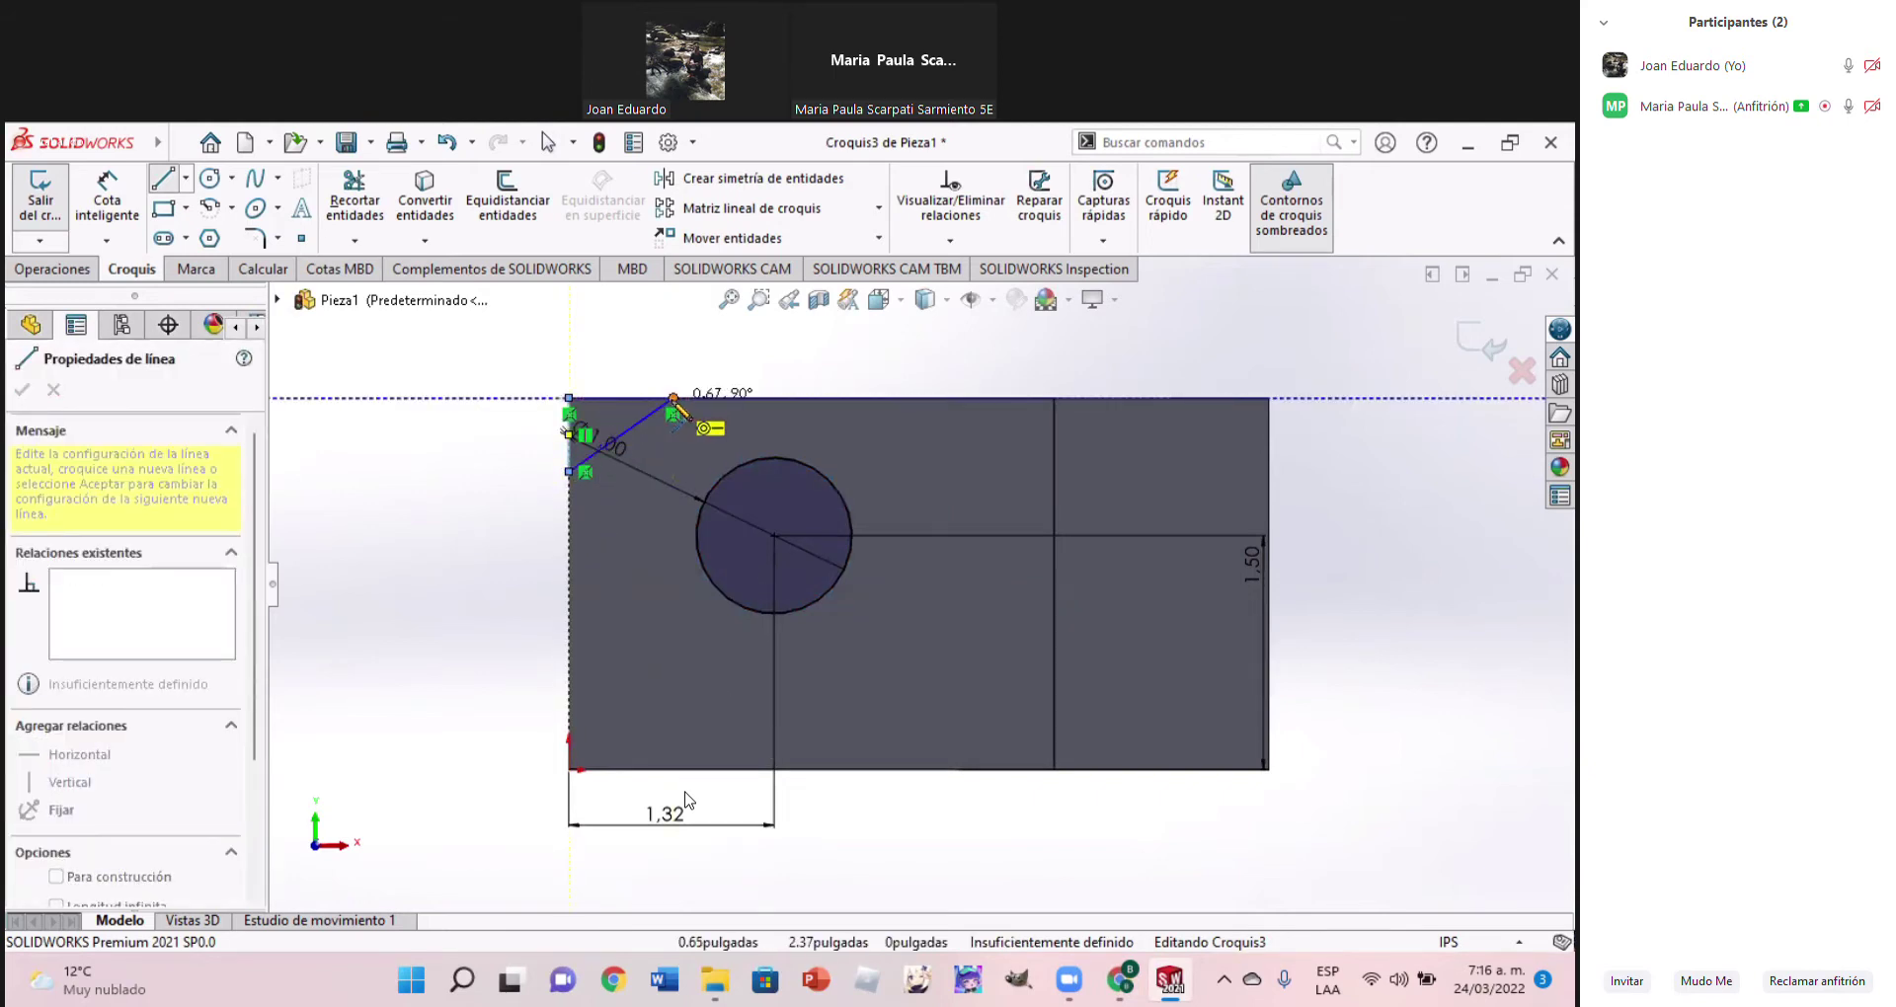
click(673, 398)
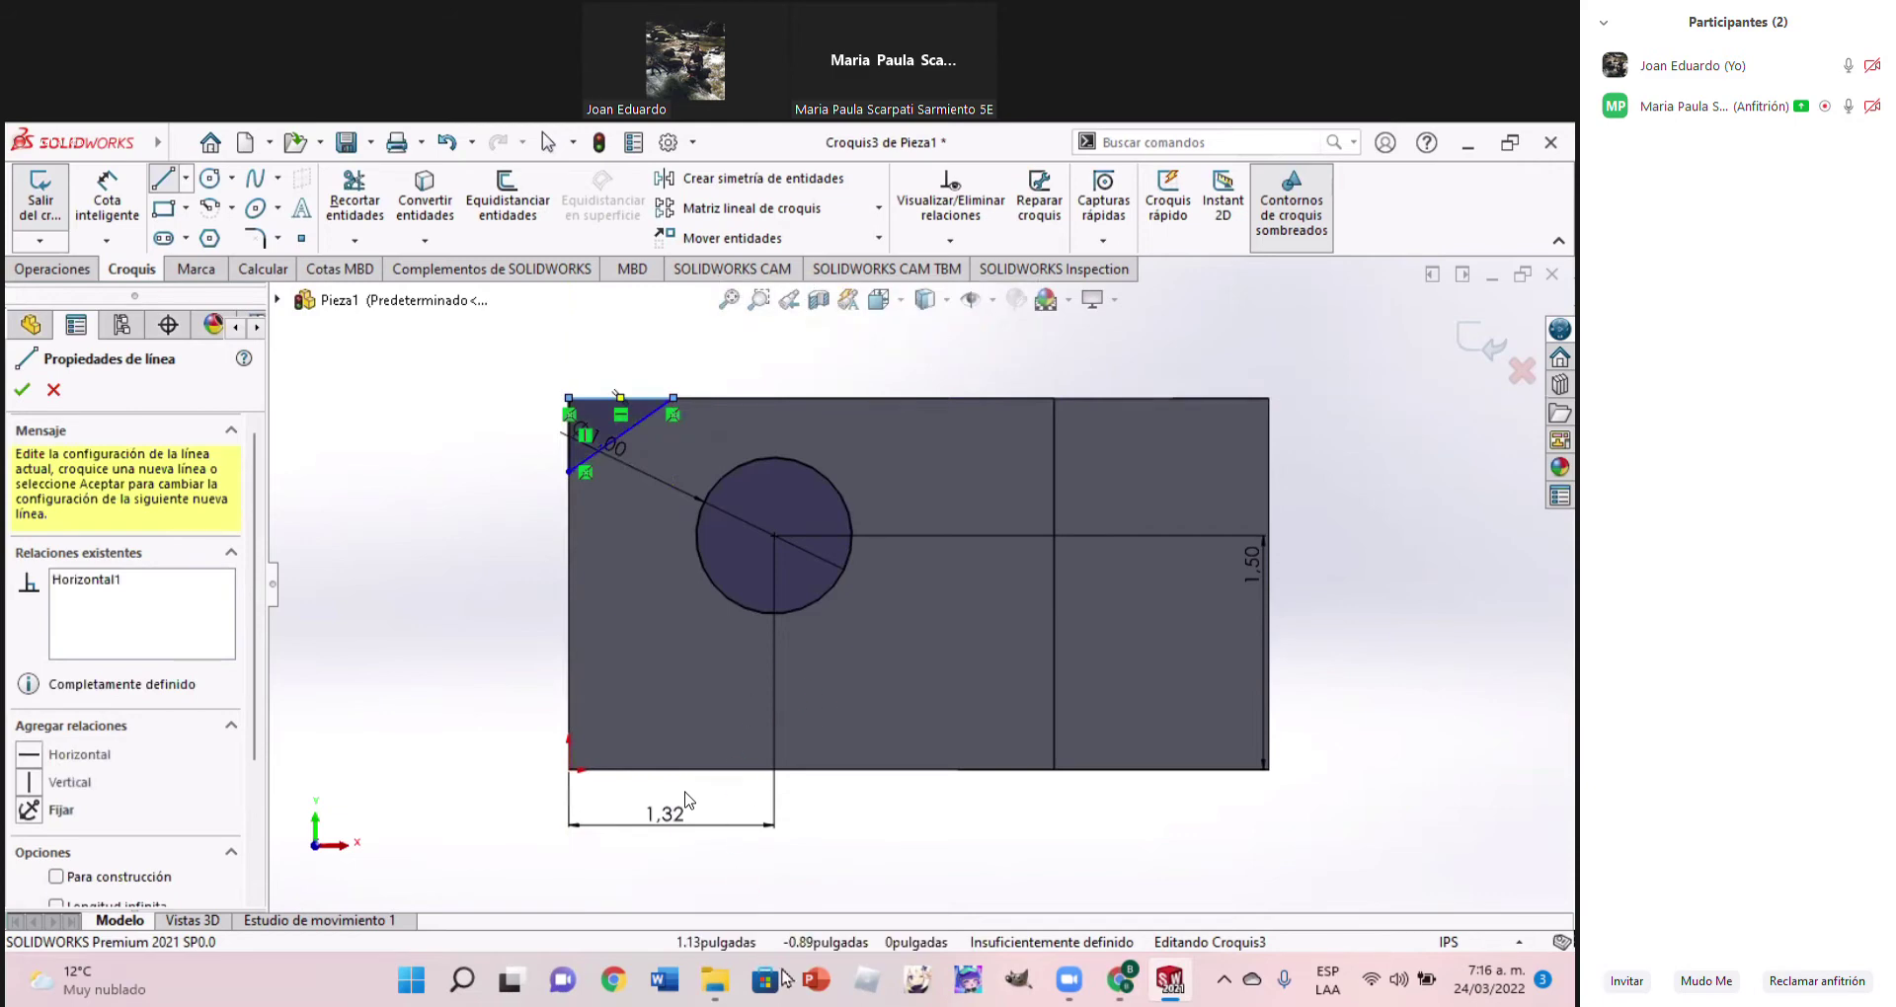
click(1134, 985)
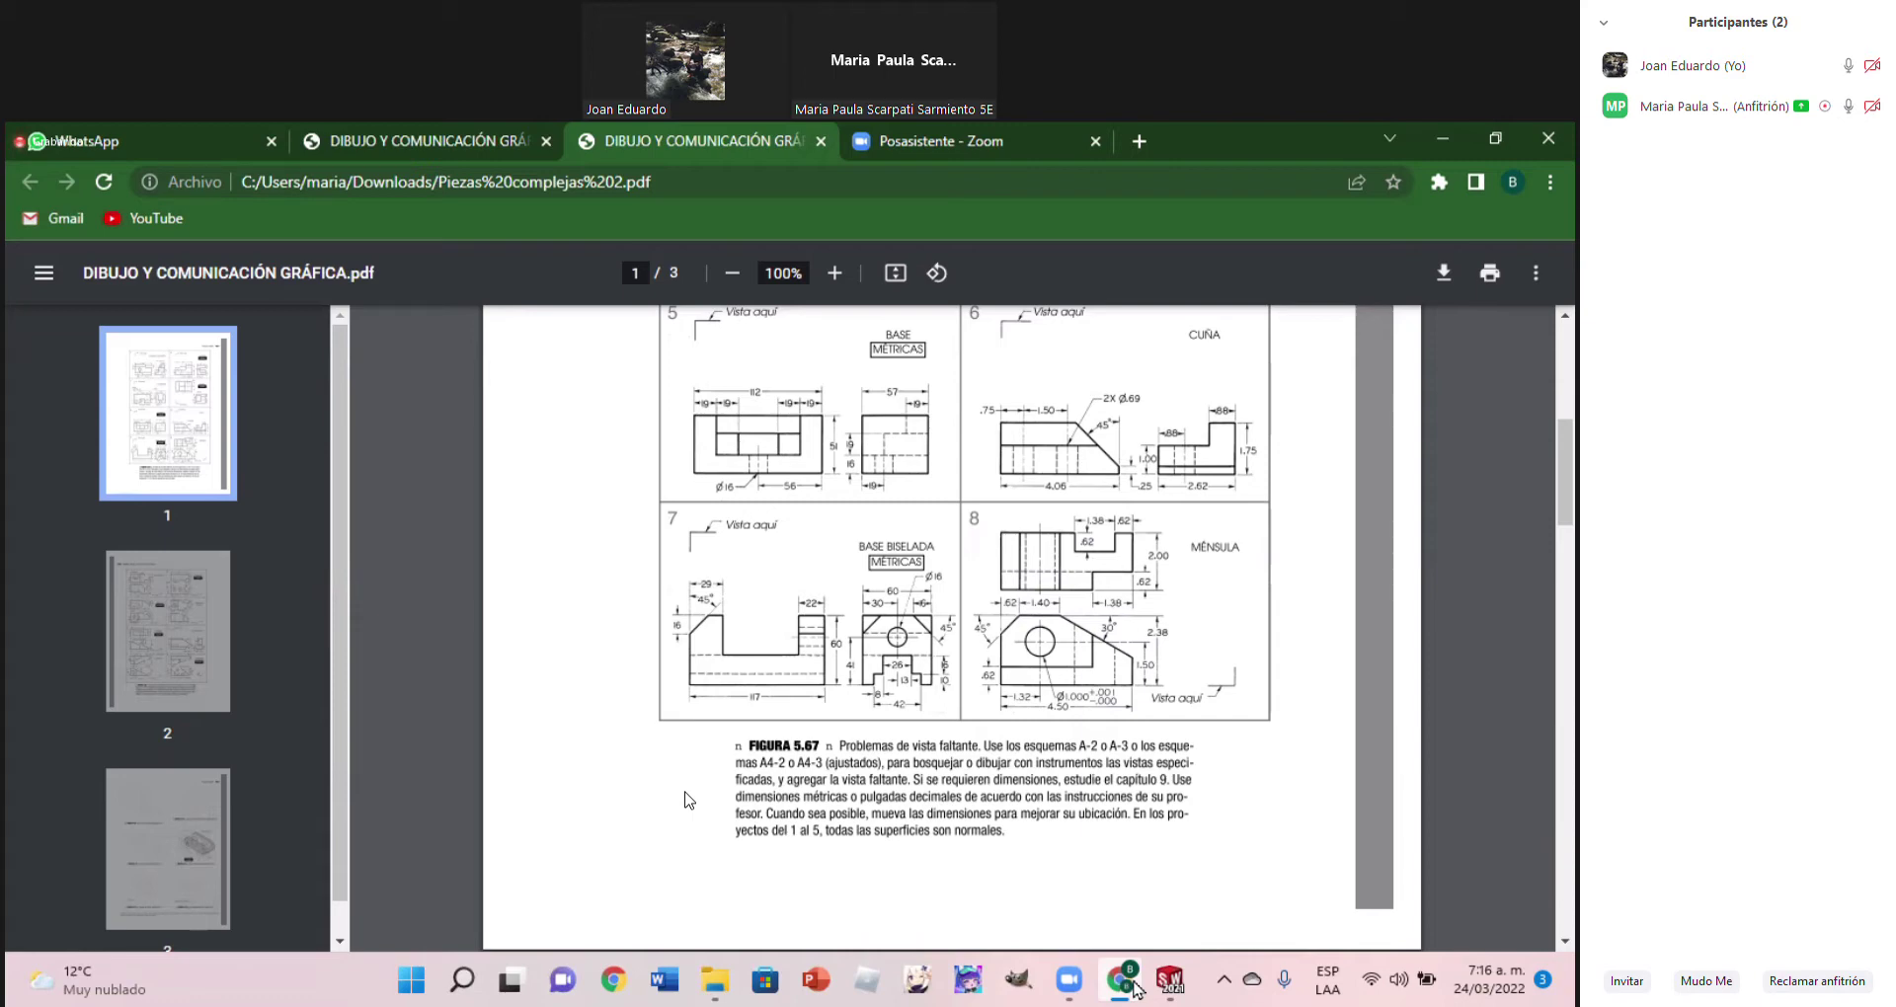
Dimension the corner triangle's top edge at 0.62 in
click(1169, 981)
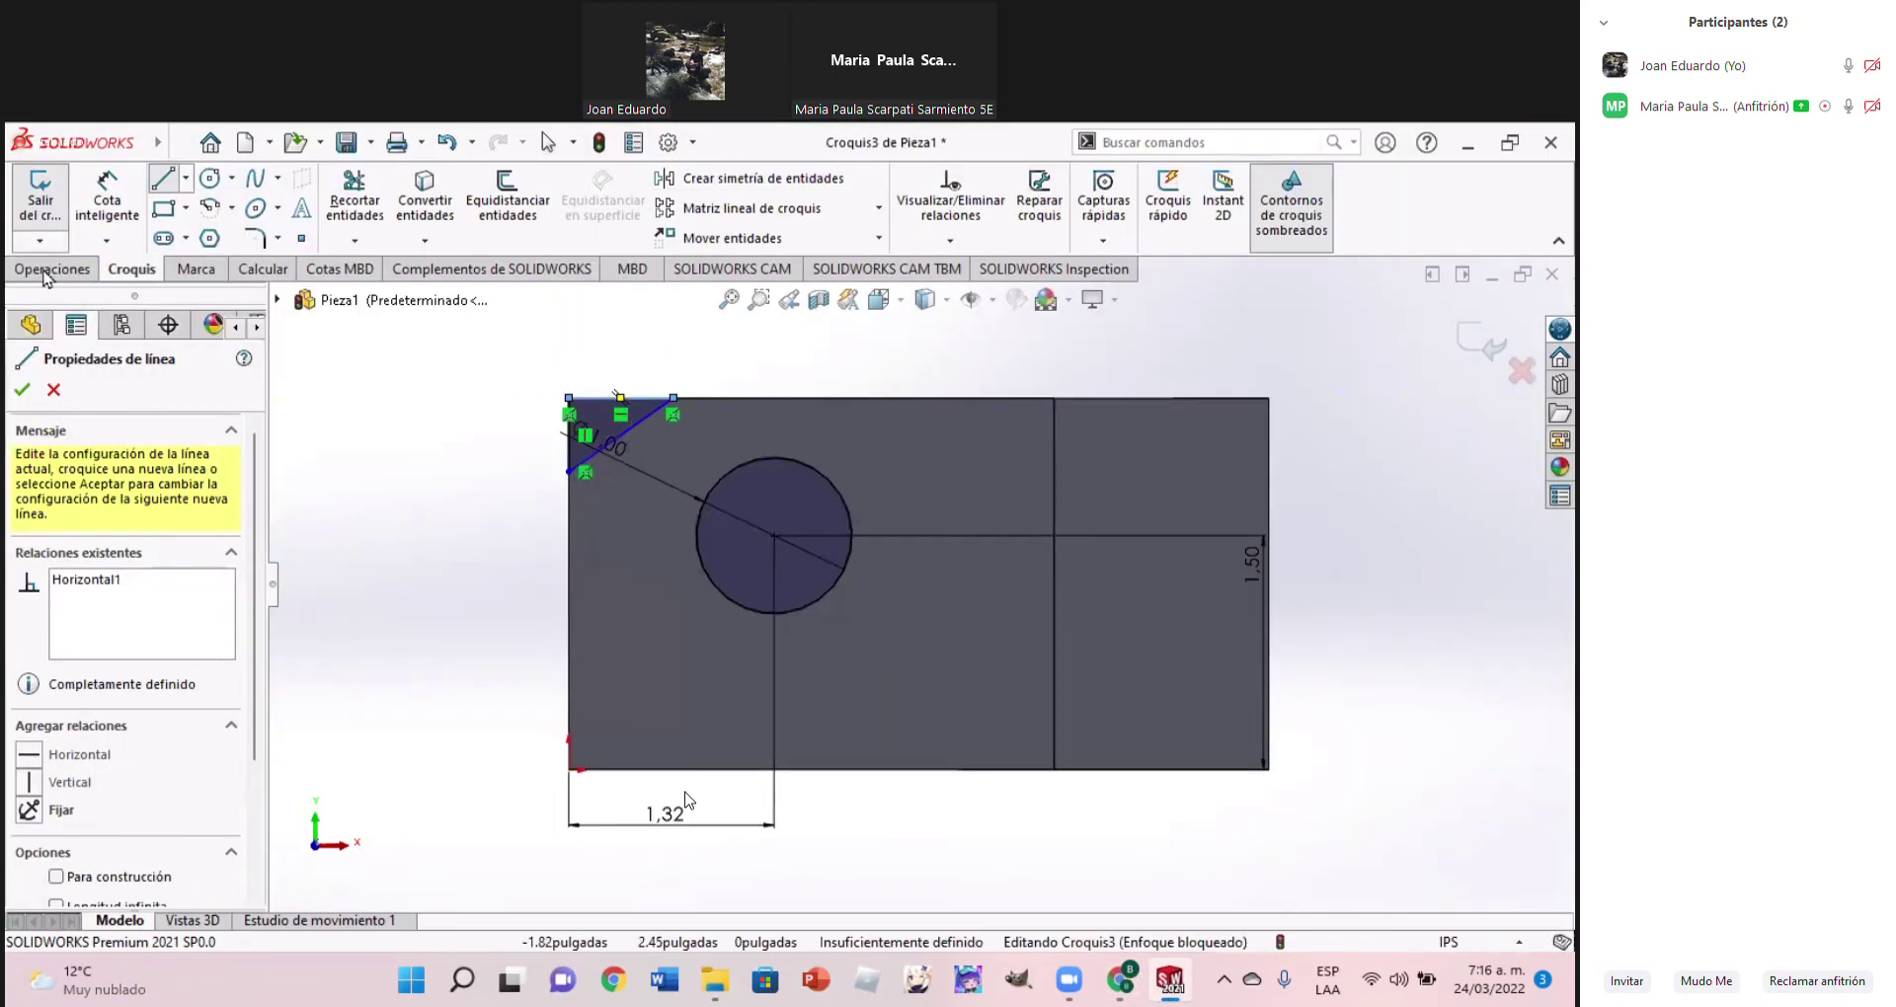
key(Escape)
click(629, 400)
click(626, 340)
text(0.)
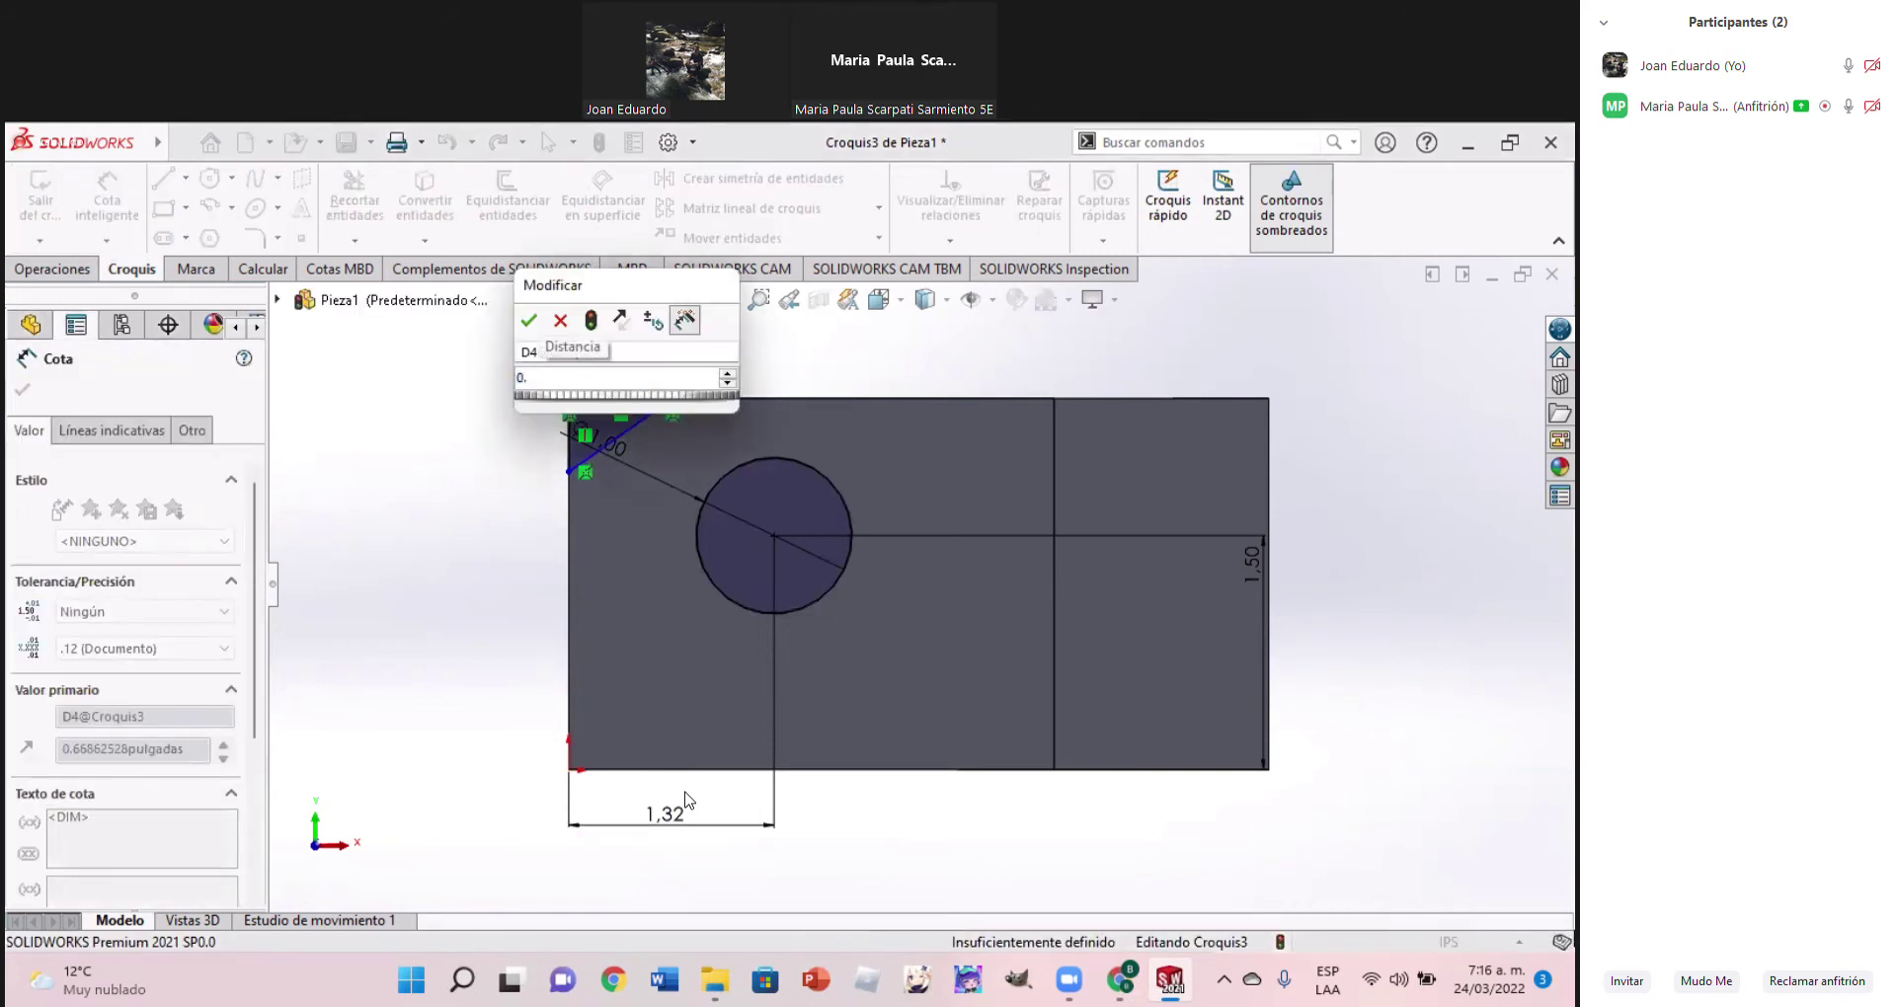
text(62)
key(Return)
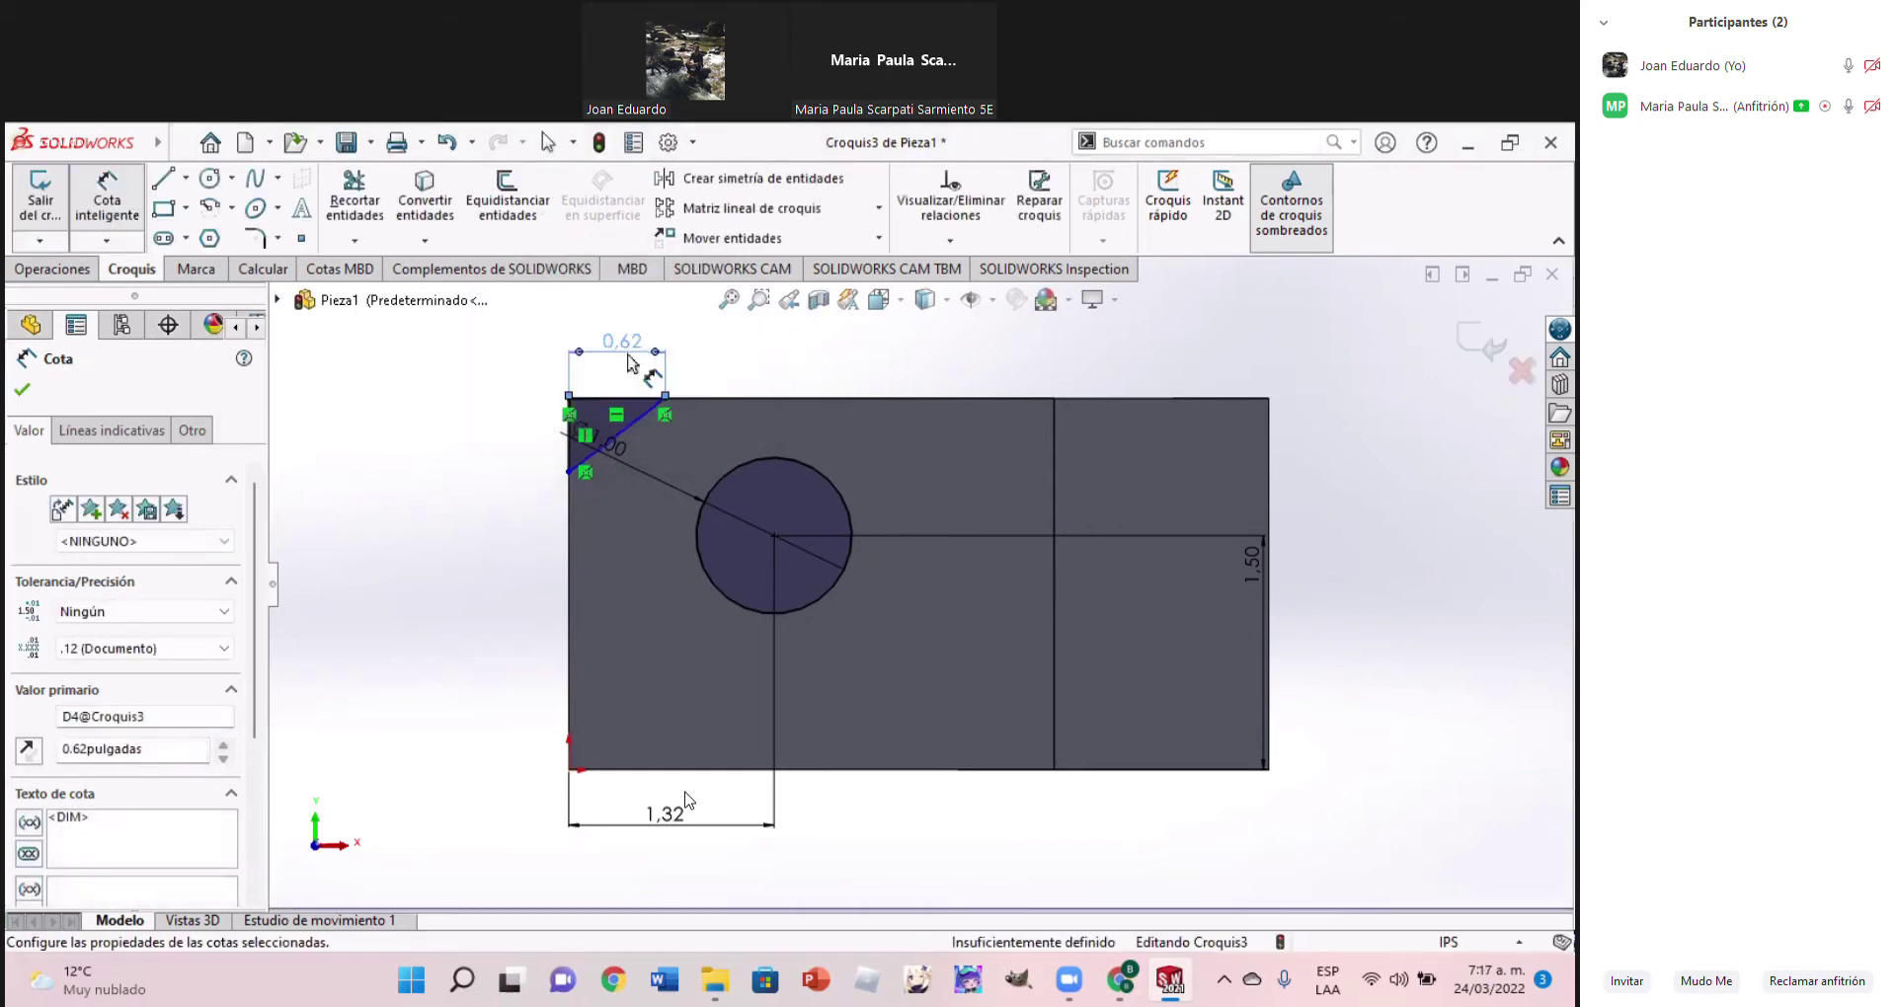
Recheck the reference drawing and browse the dimension type list
click(1116, 991)
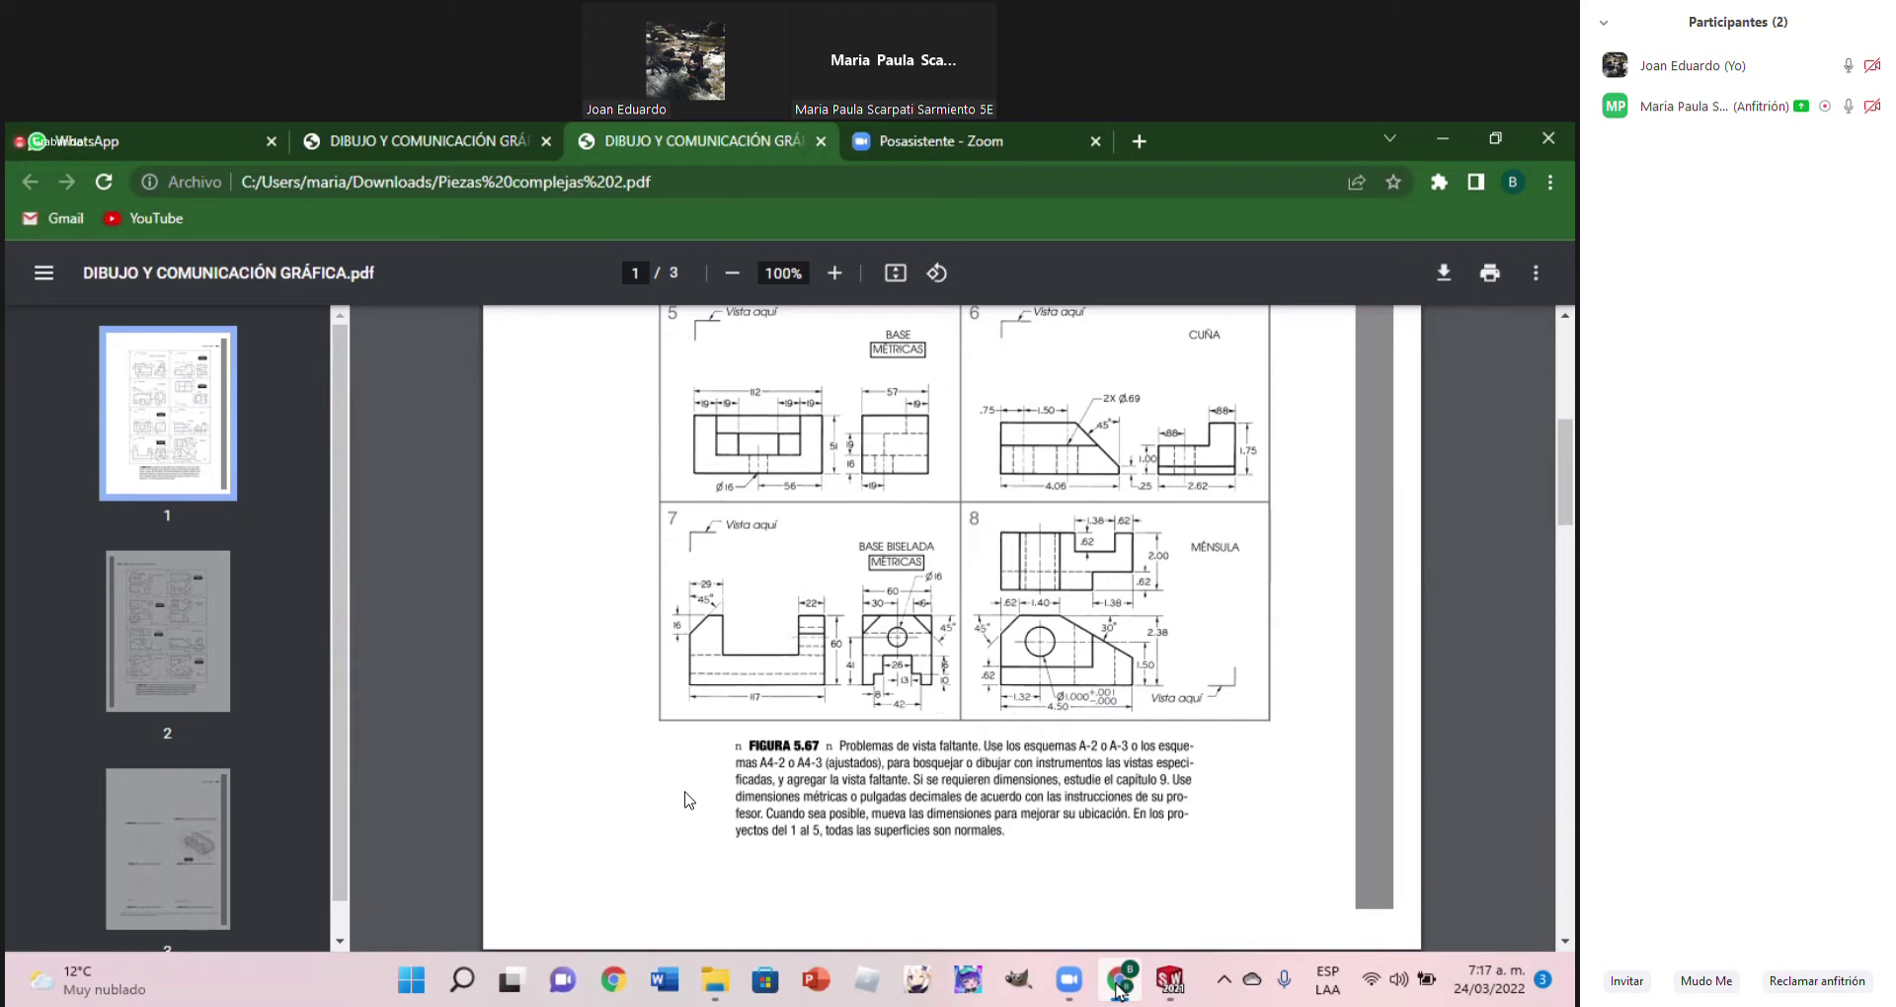
click(1169, 979)
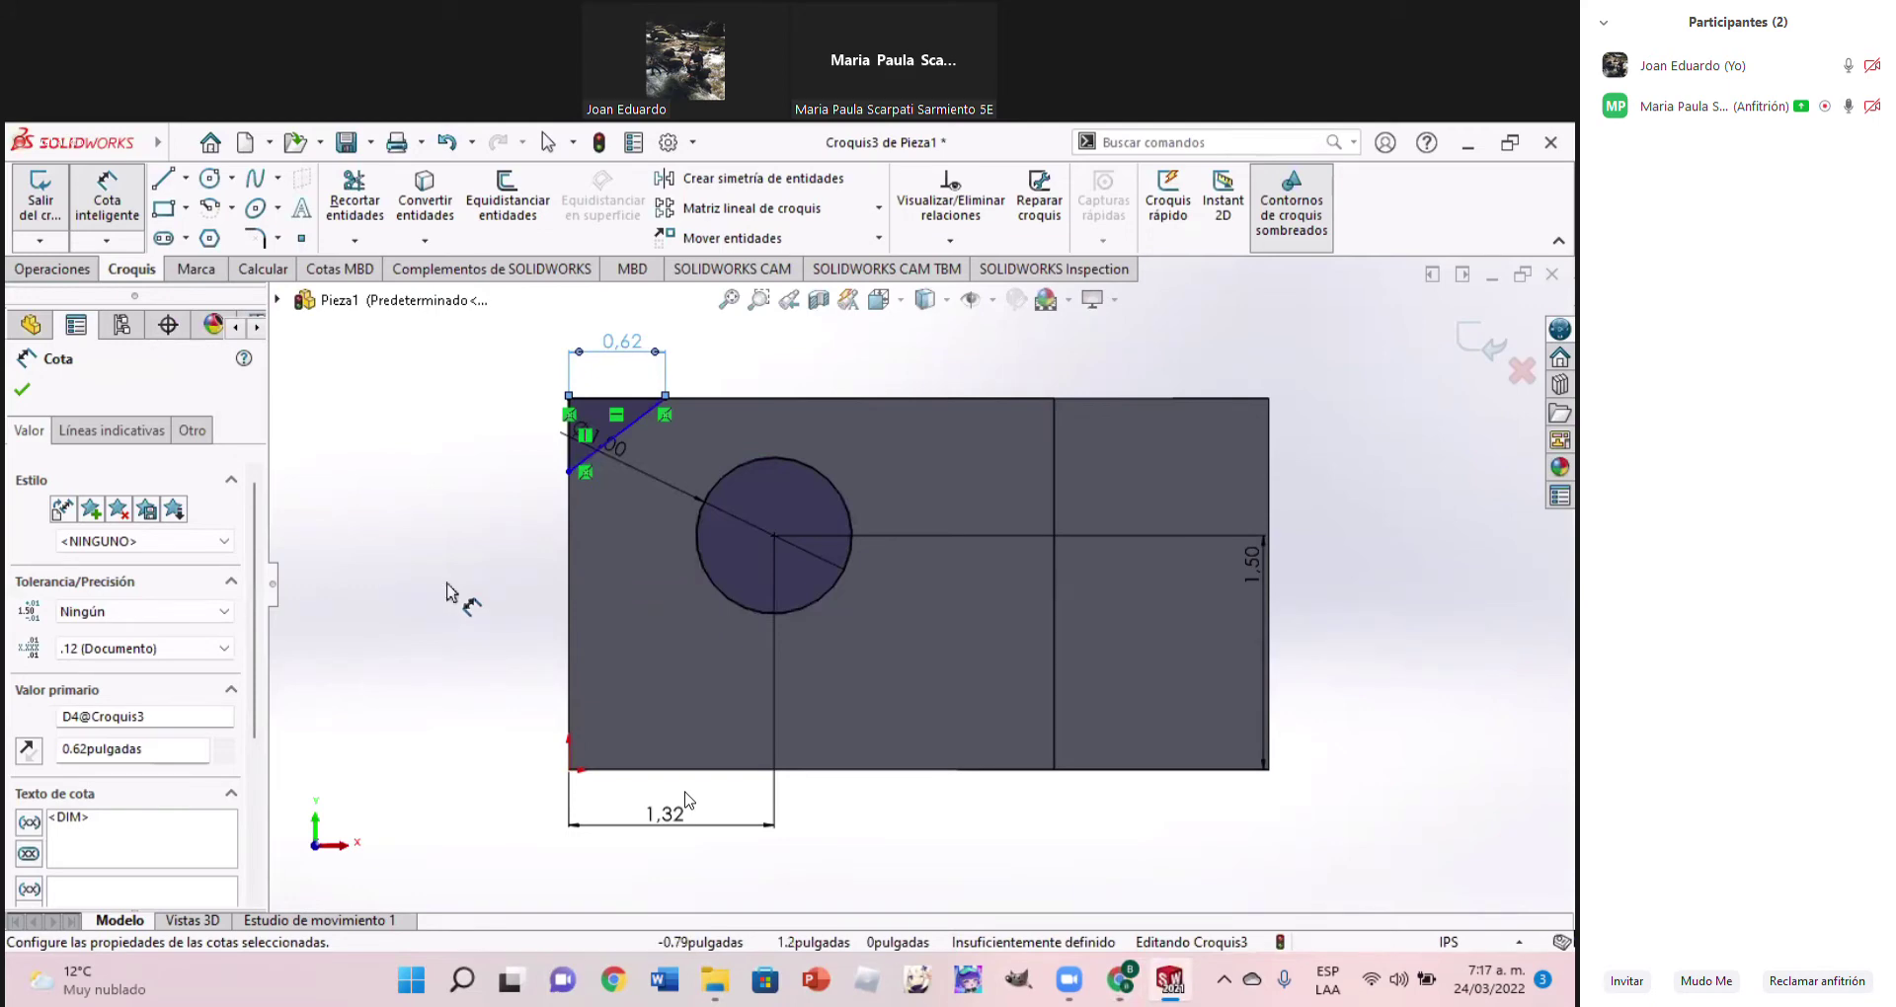
click(109, 241)
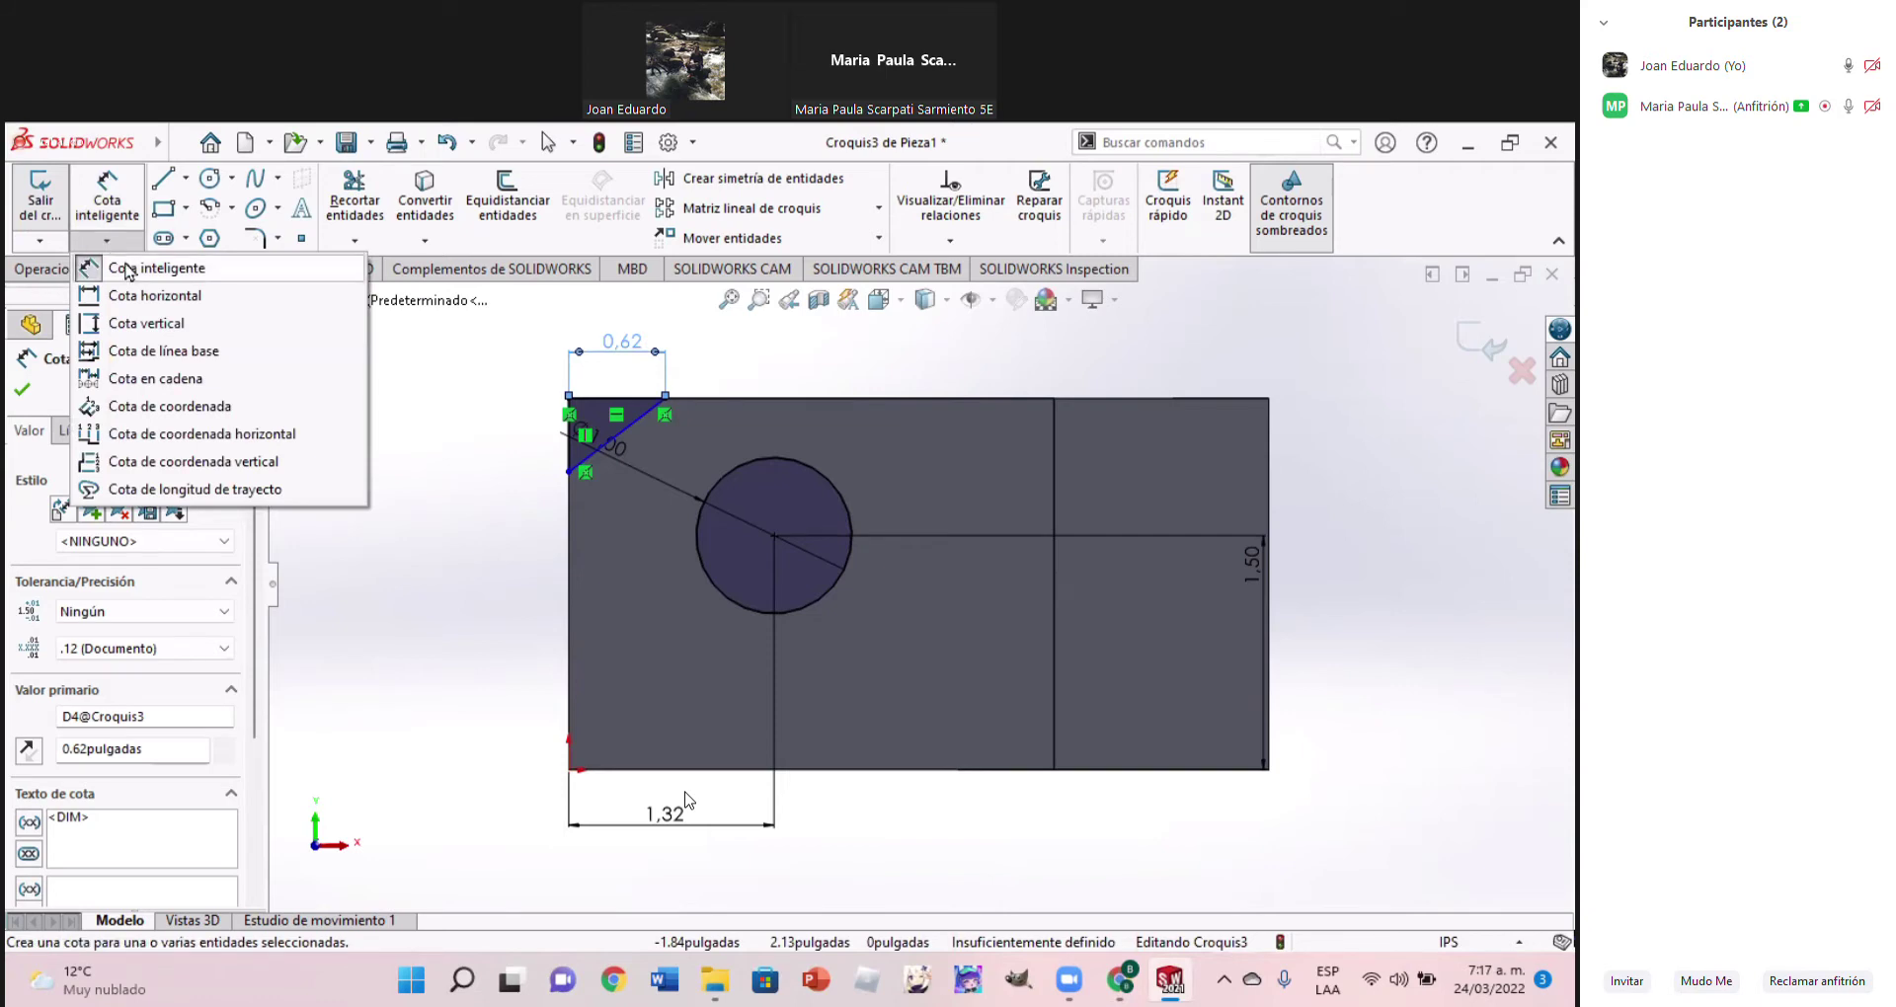
click(129, 270)
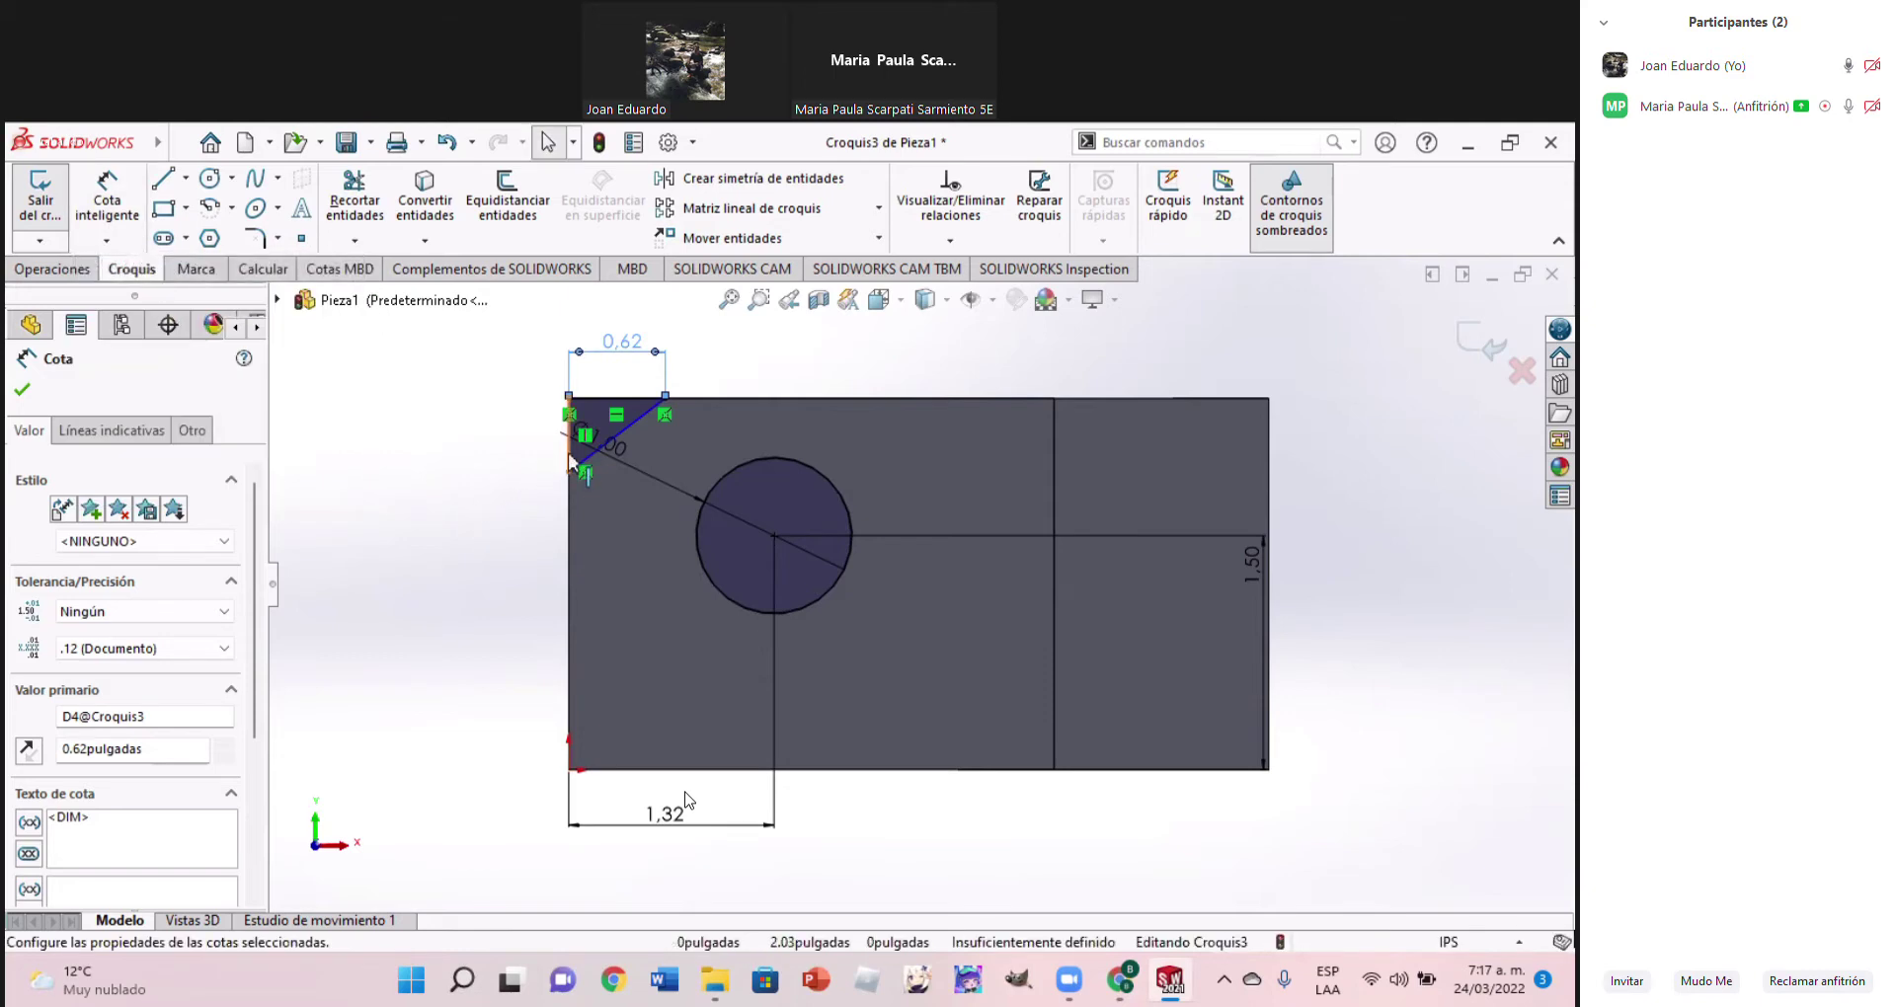
Add a 45° angle between the triangle's top and slanted edges, then compare with the PDF
click(121, 189)
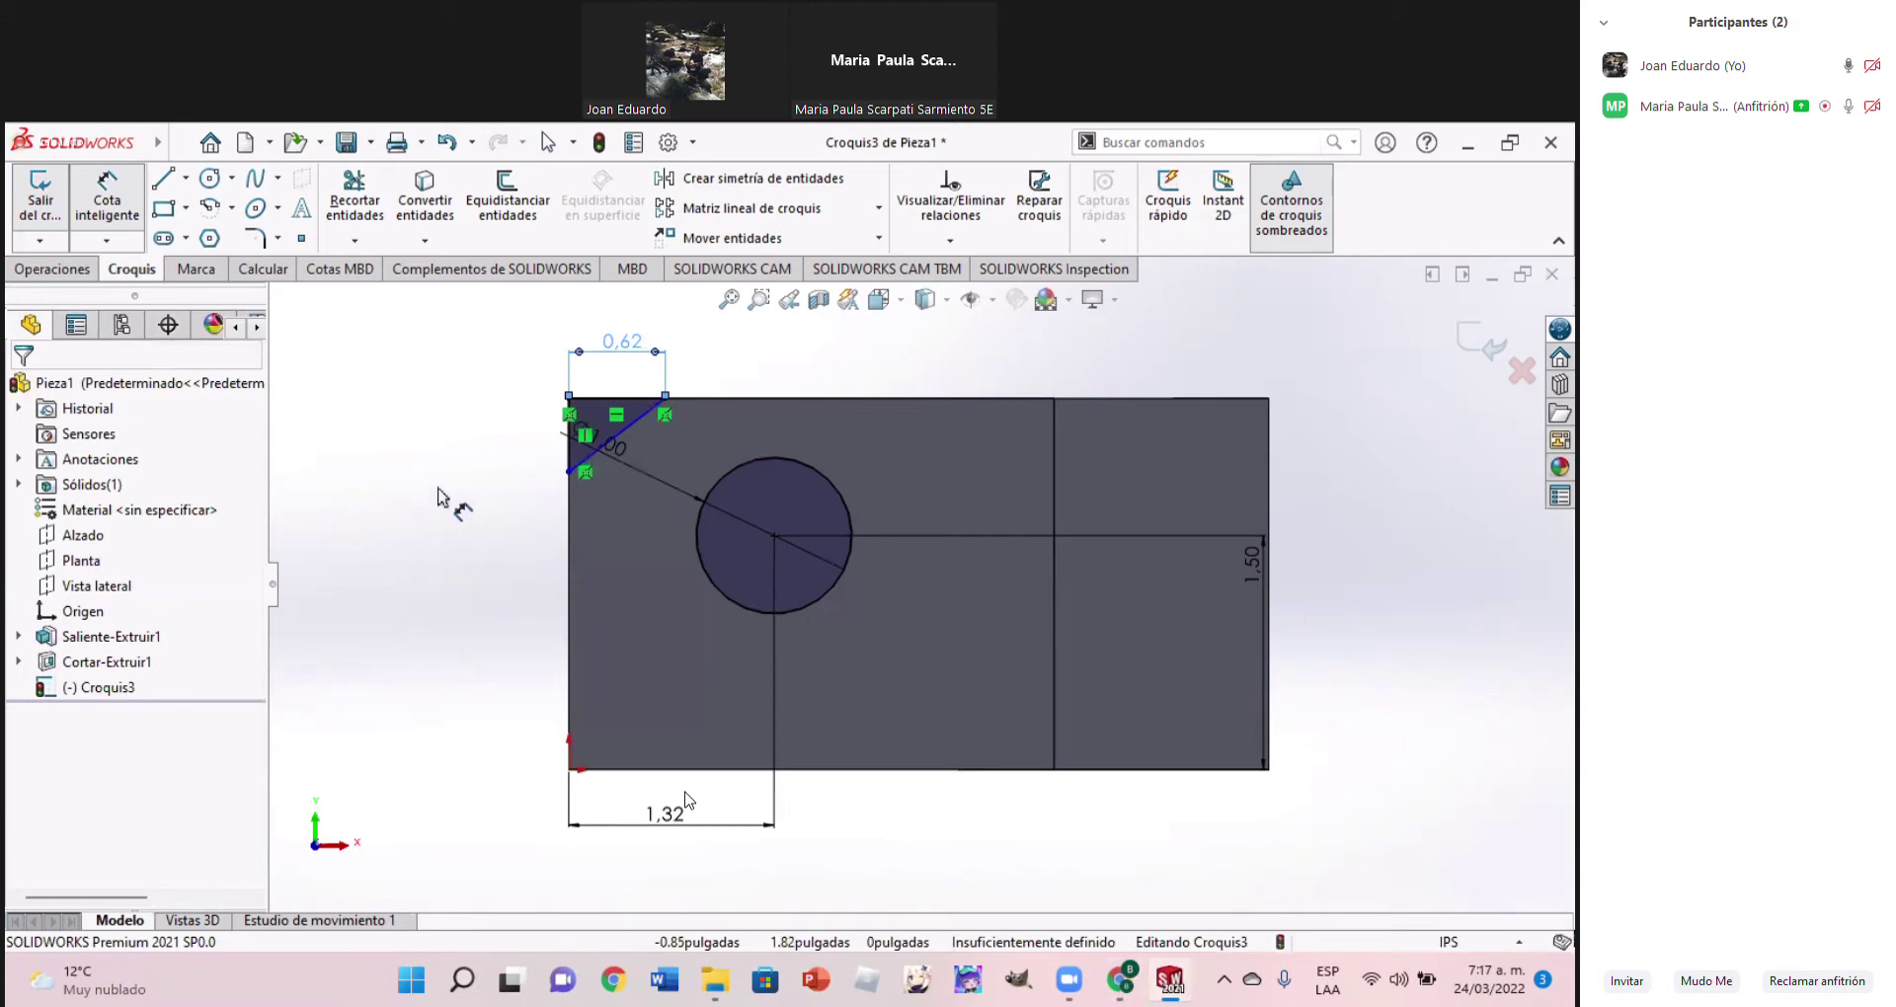
click(603, 405)
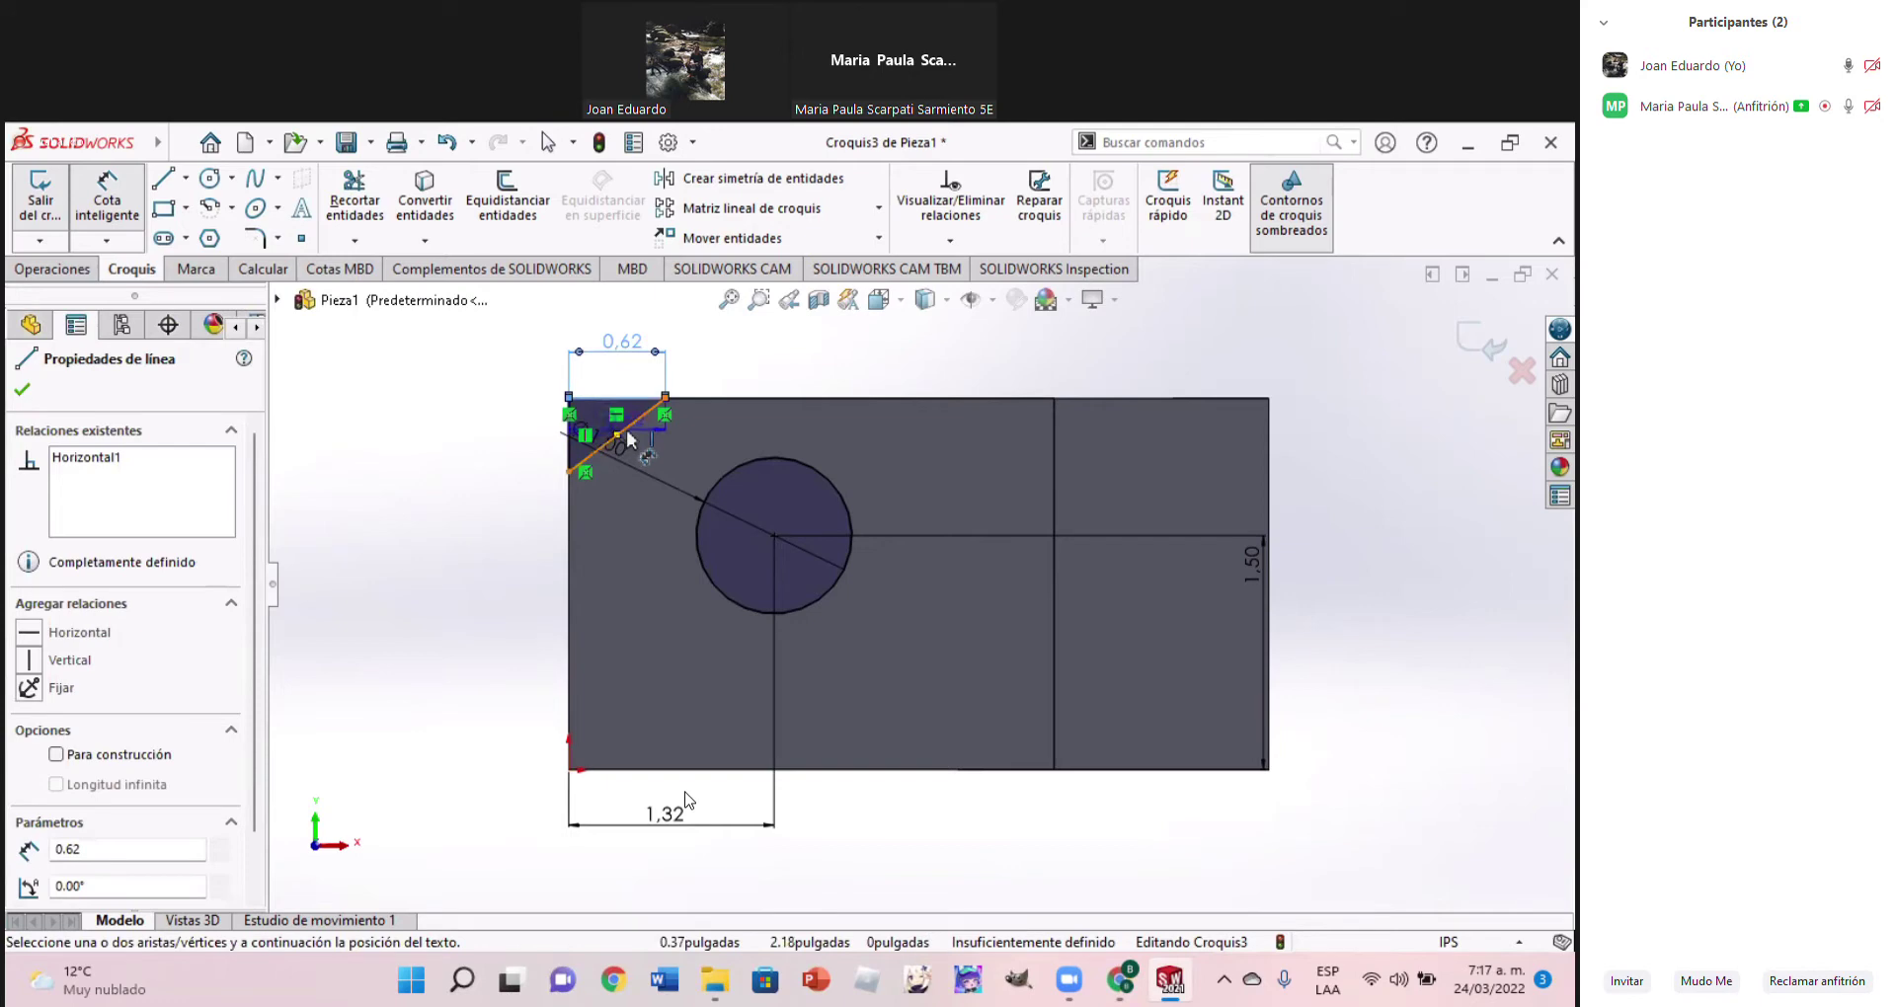
drag(629, 442, 530, 446)
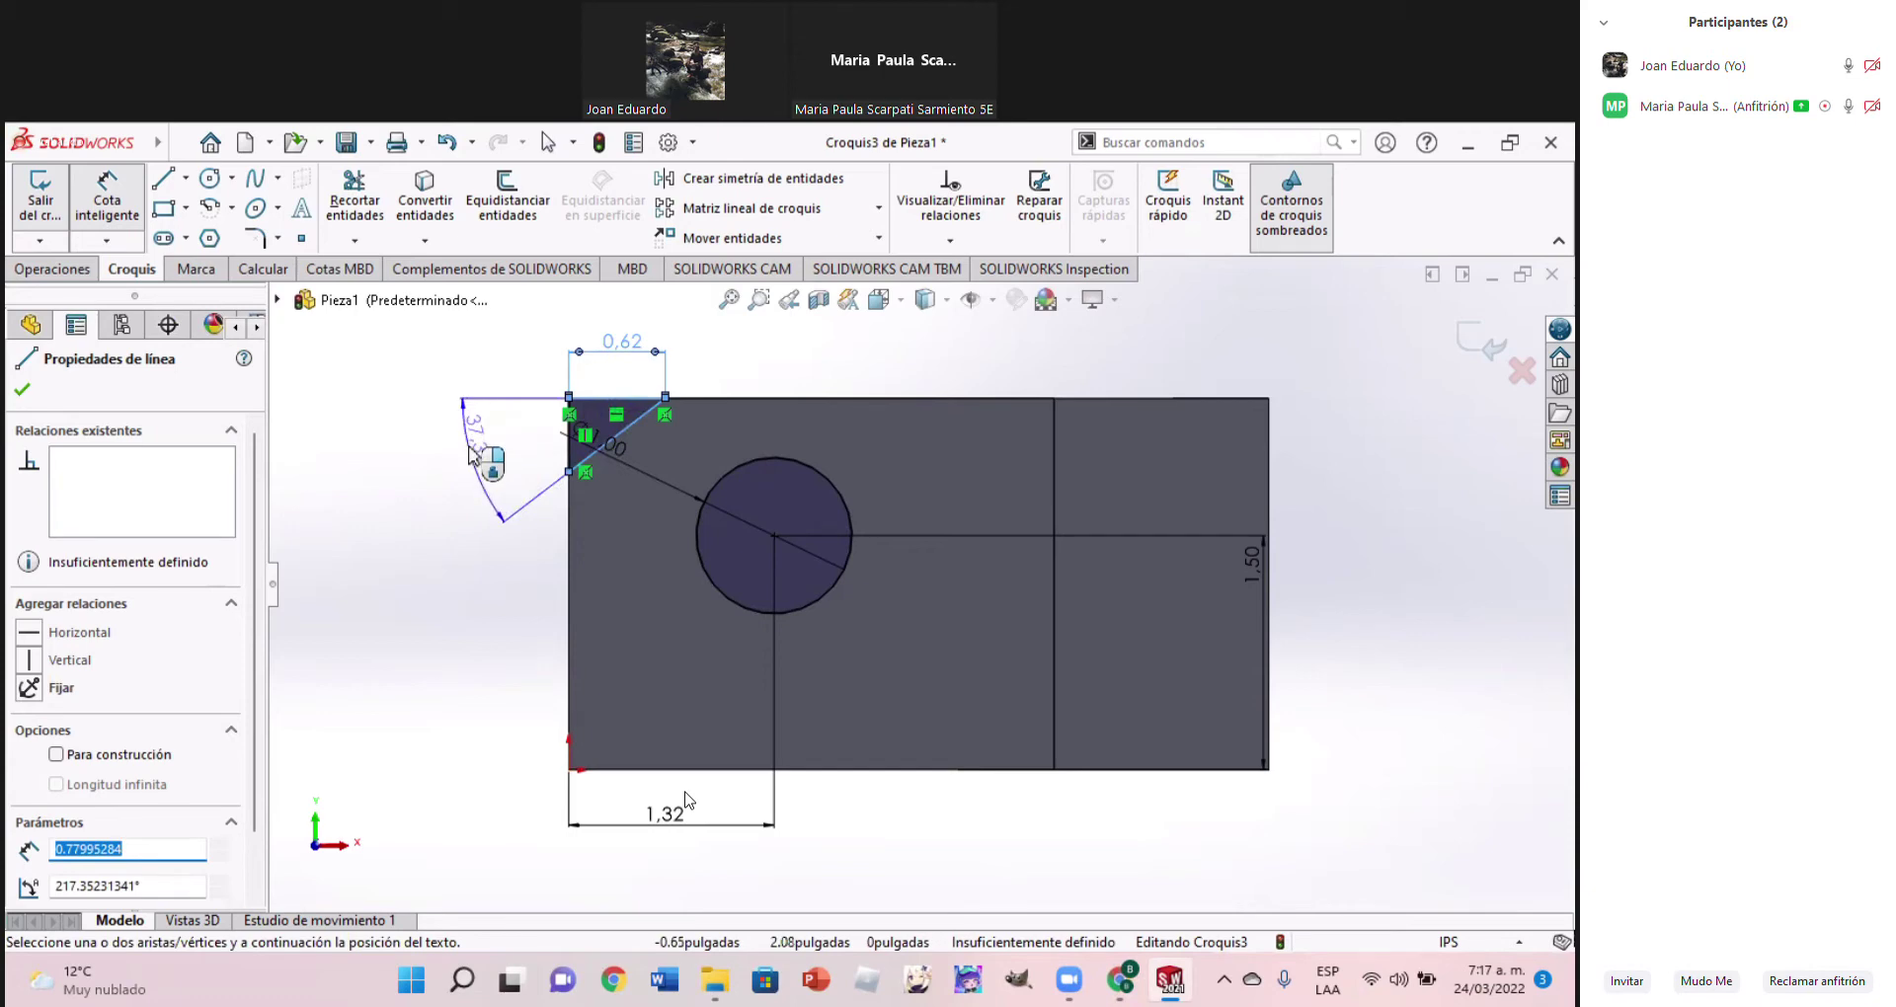
click(472, 456)
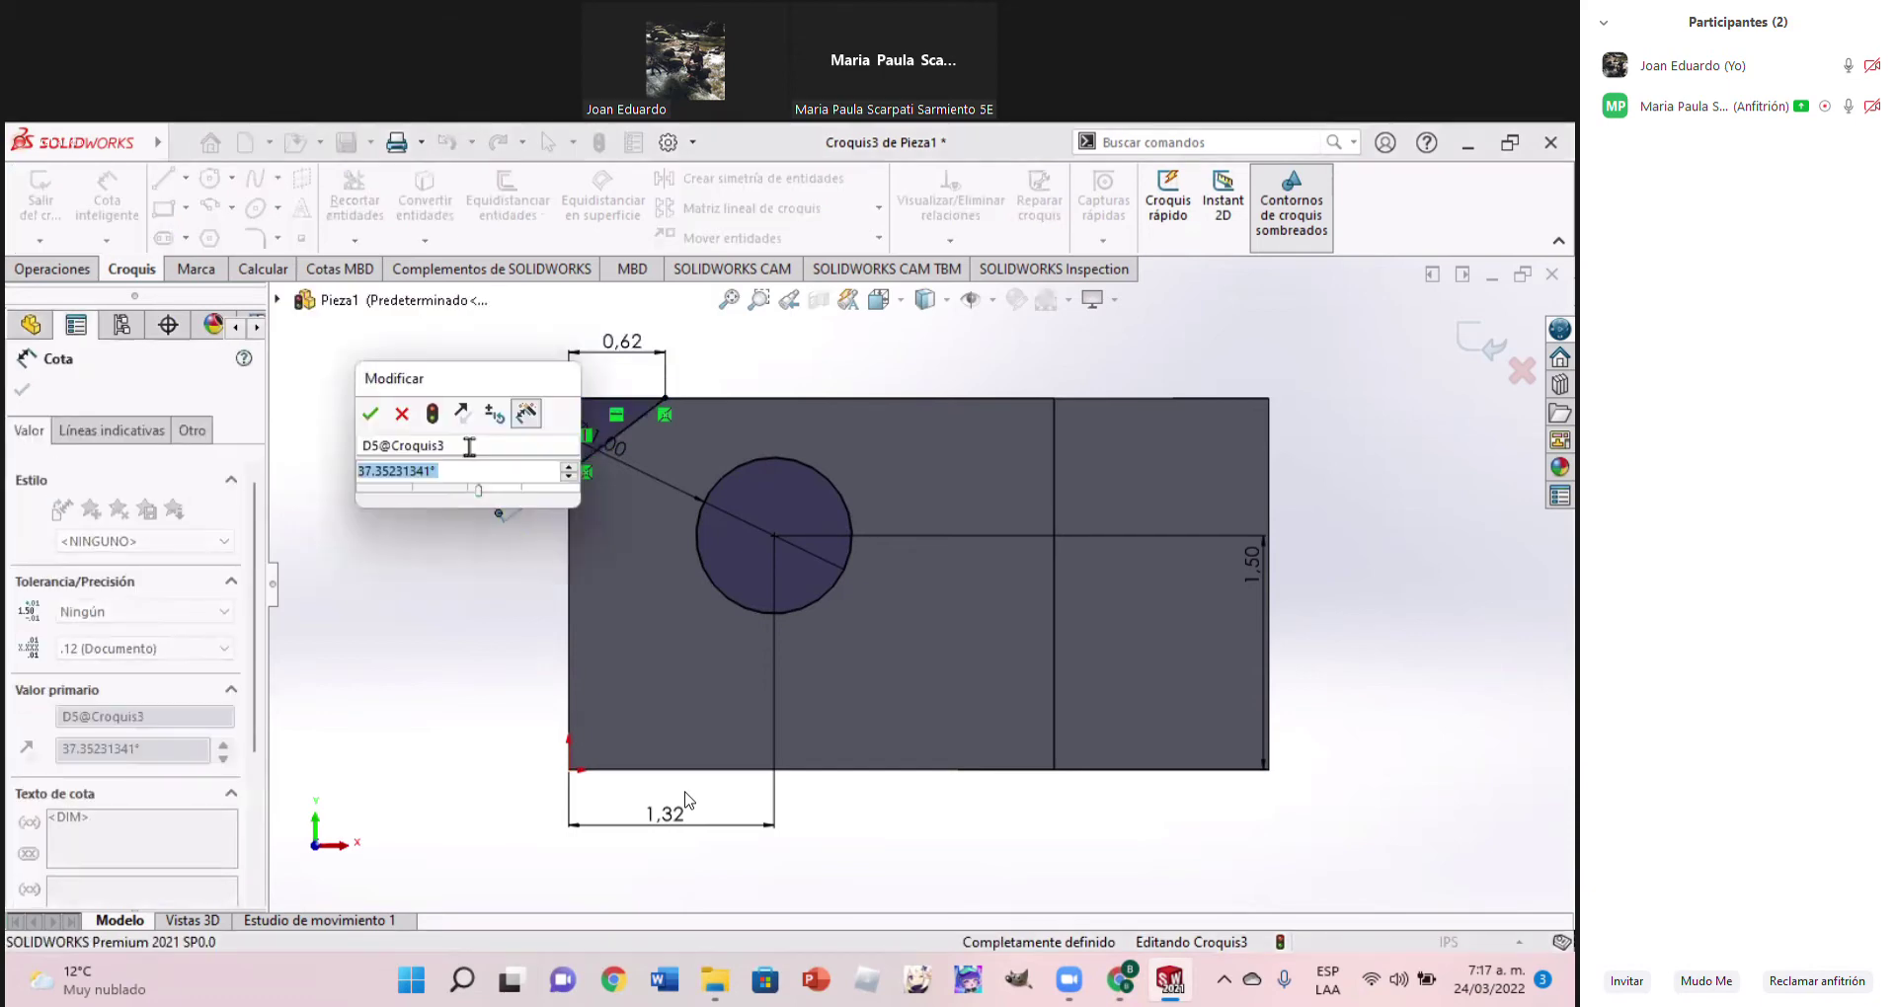
text(45)
key(Return)
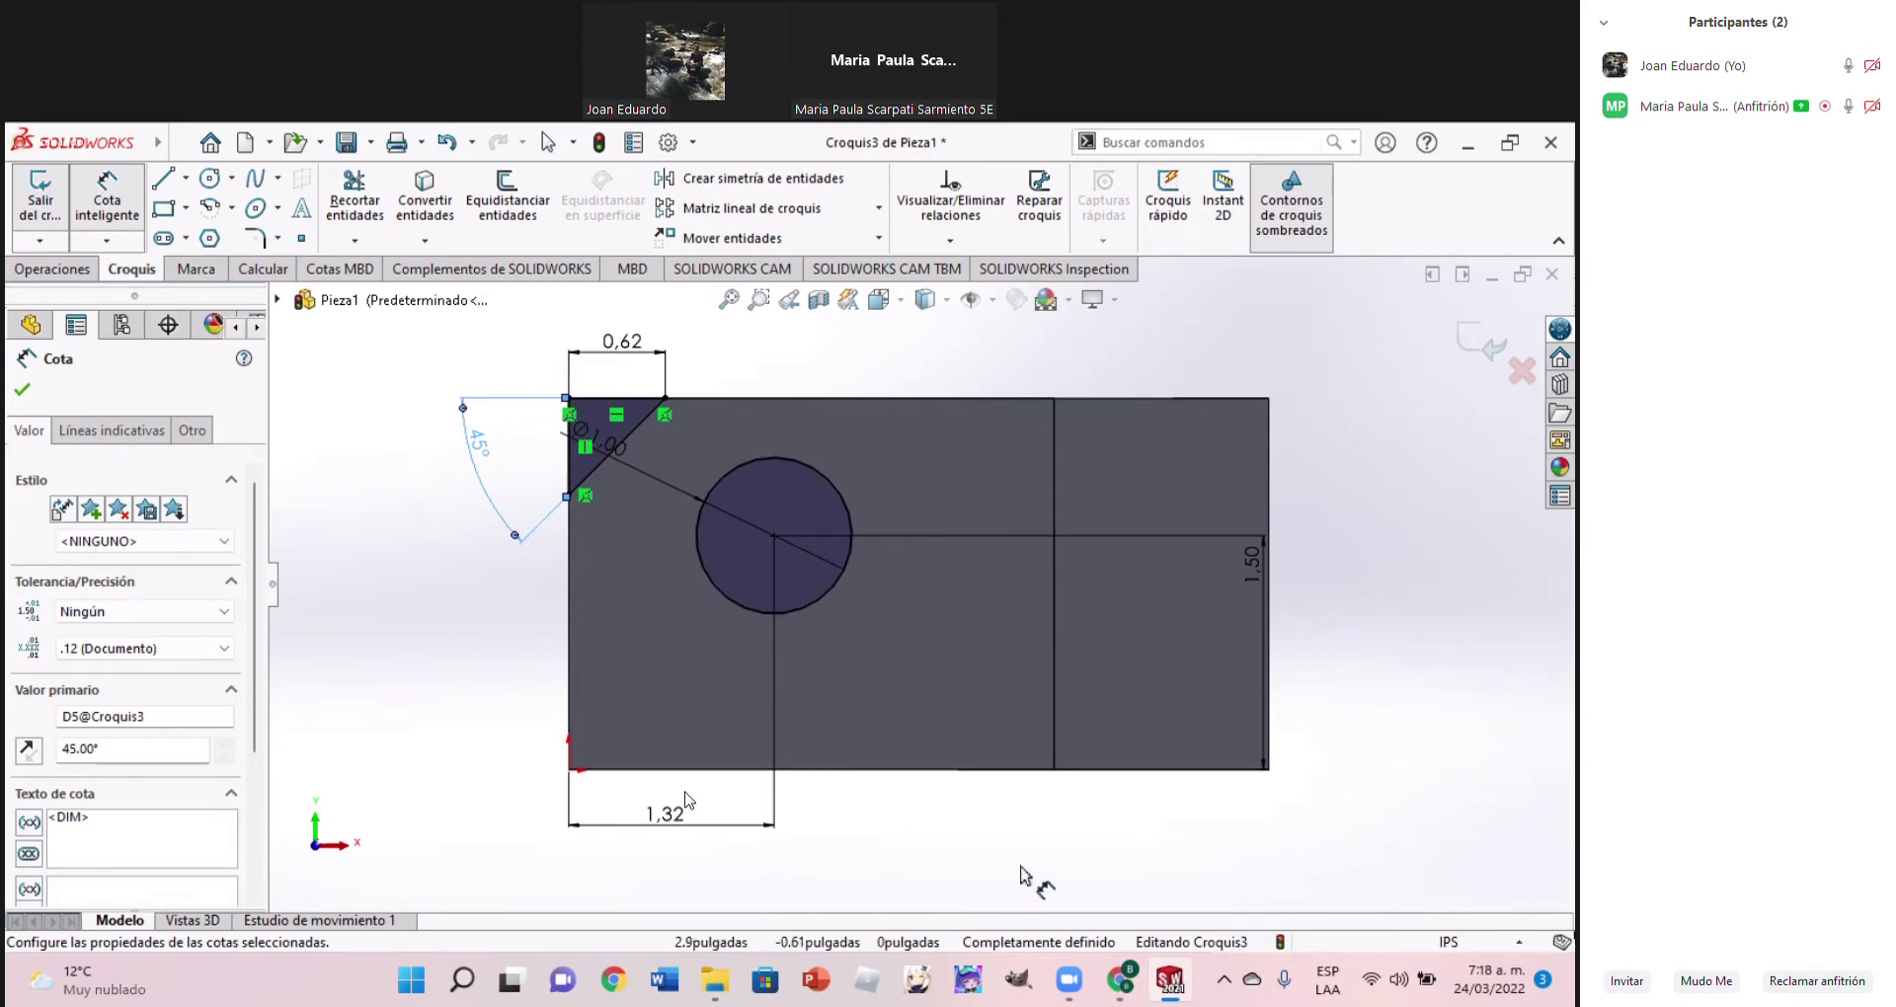
click(1125, 984)
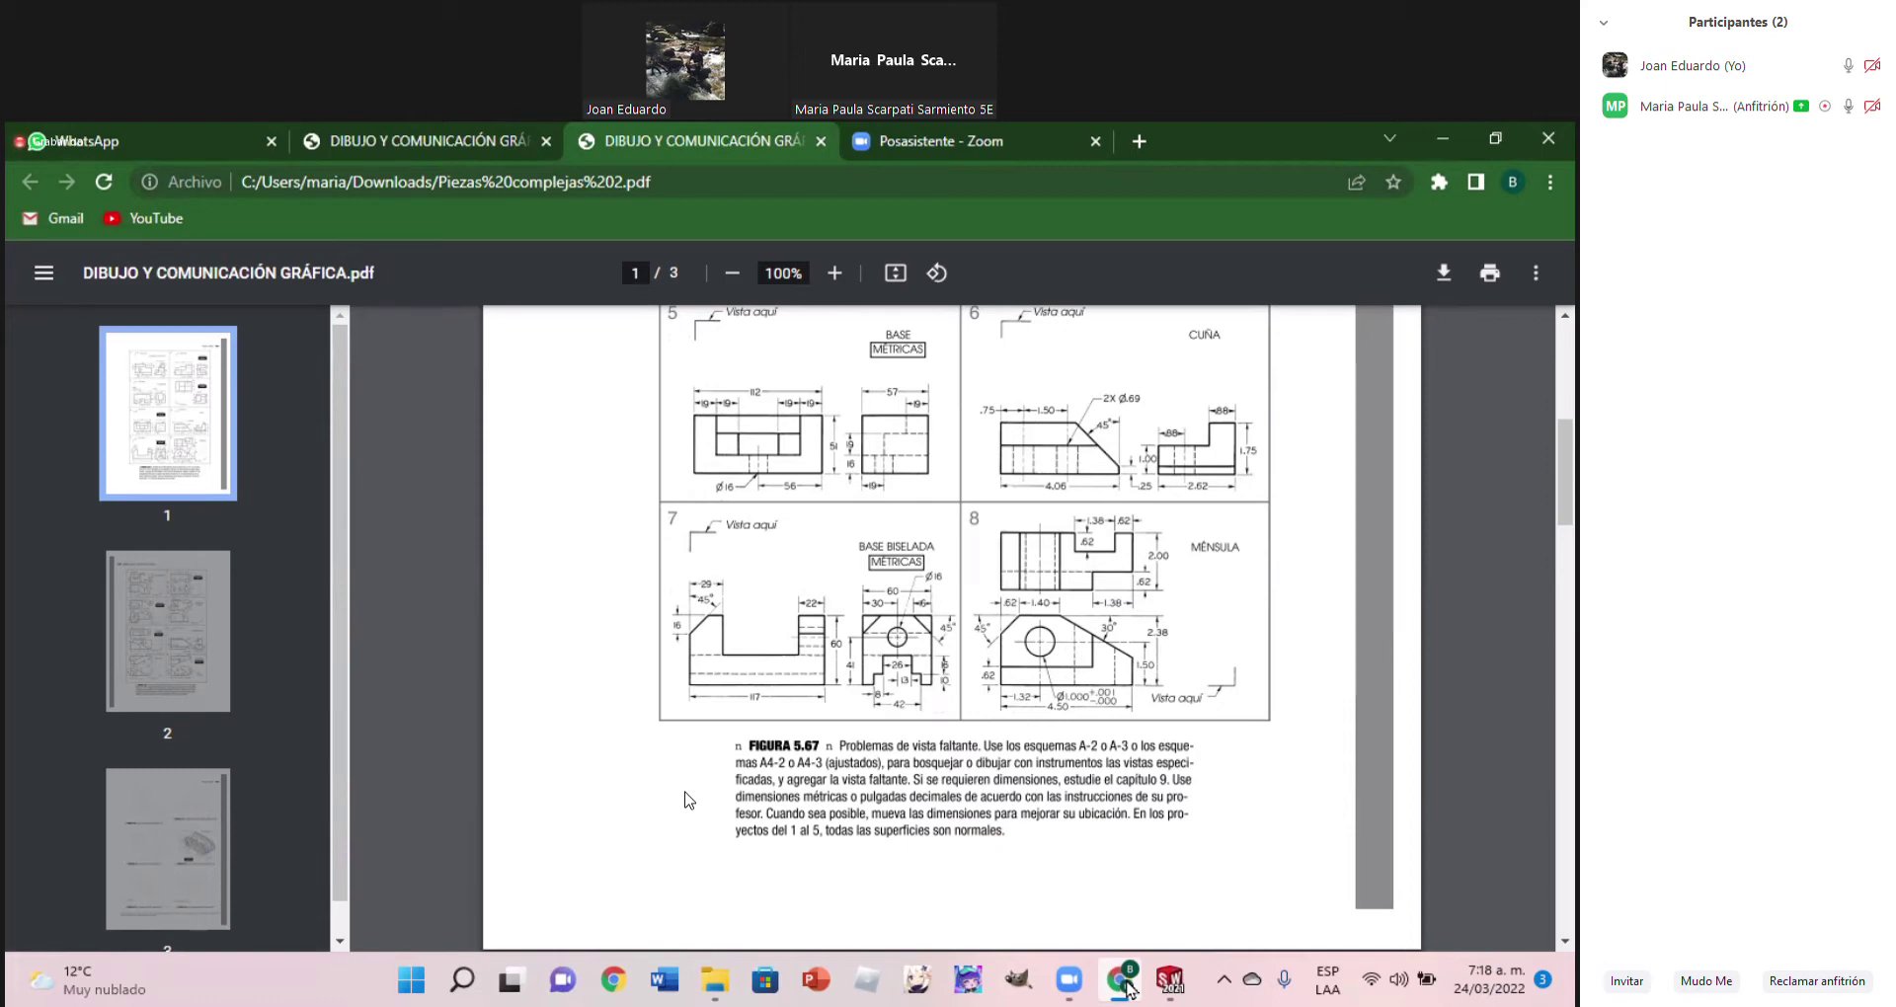
Draw a triangle with a slanted line cutting off the block's upper-right corner, checking the PDF
click(1126, 983)
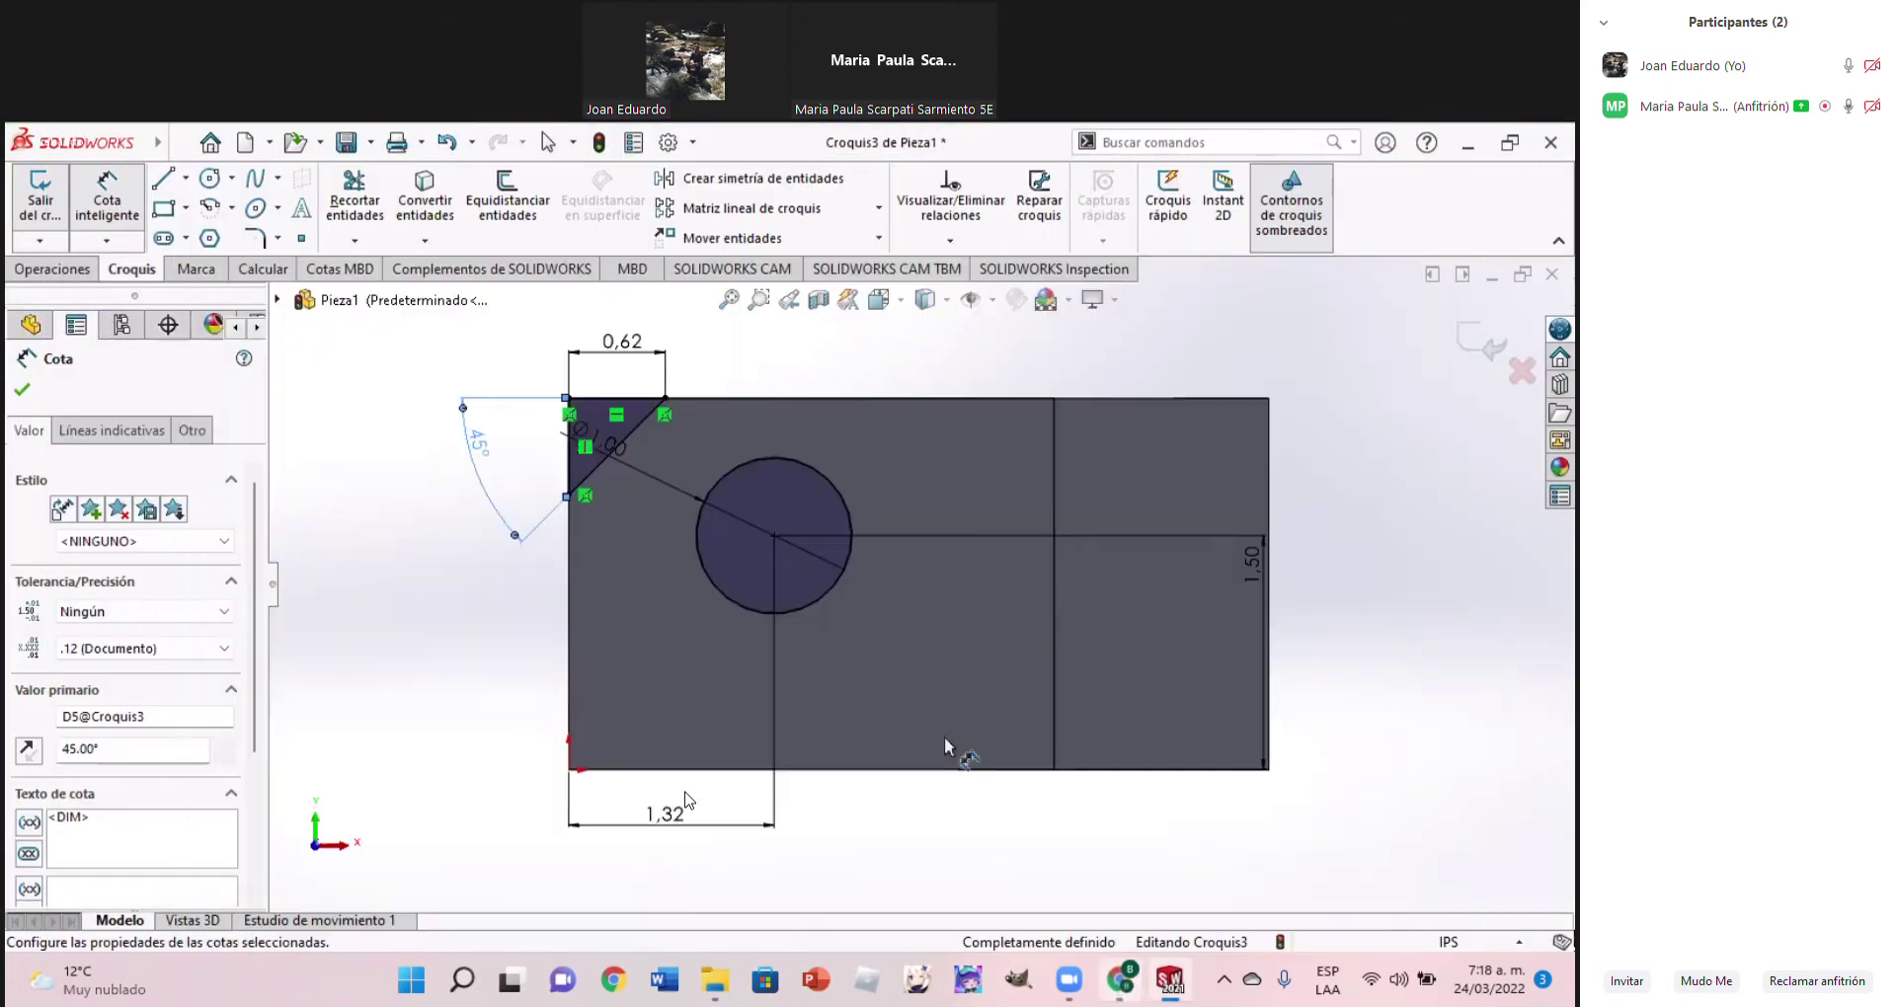
click(1111, 993)
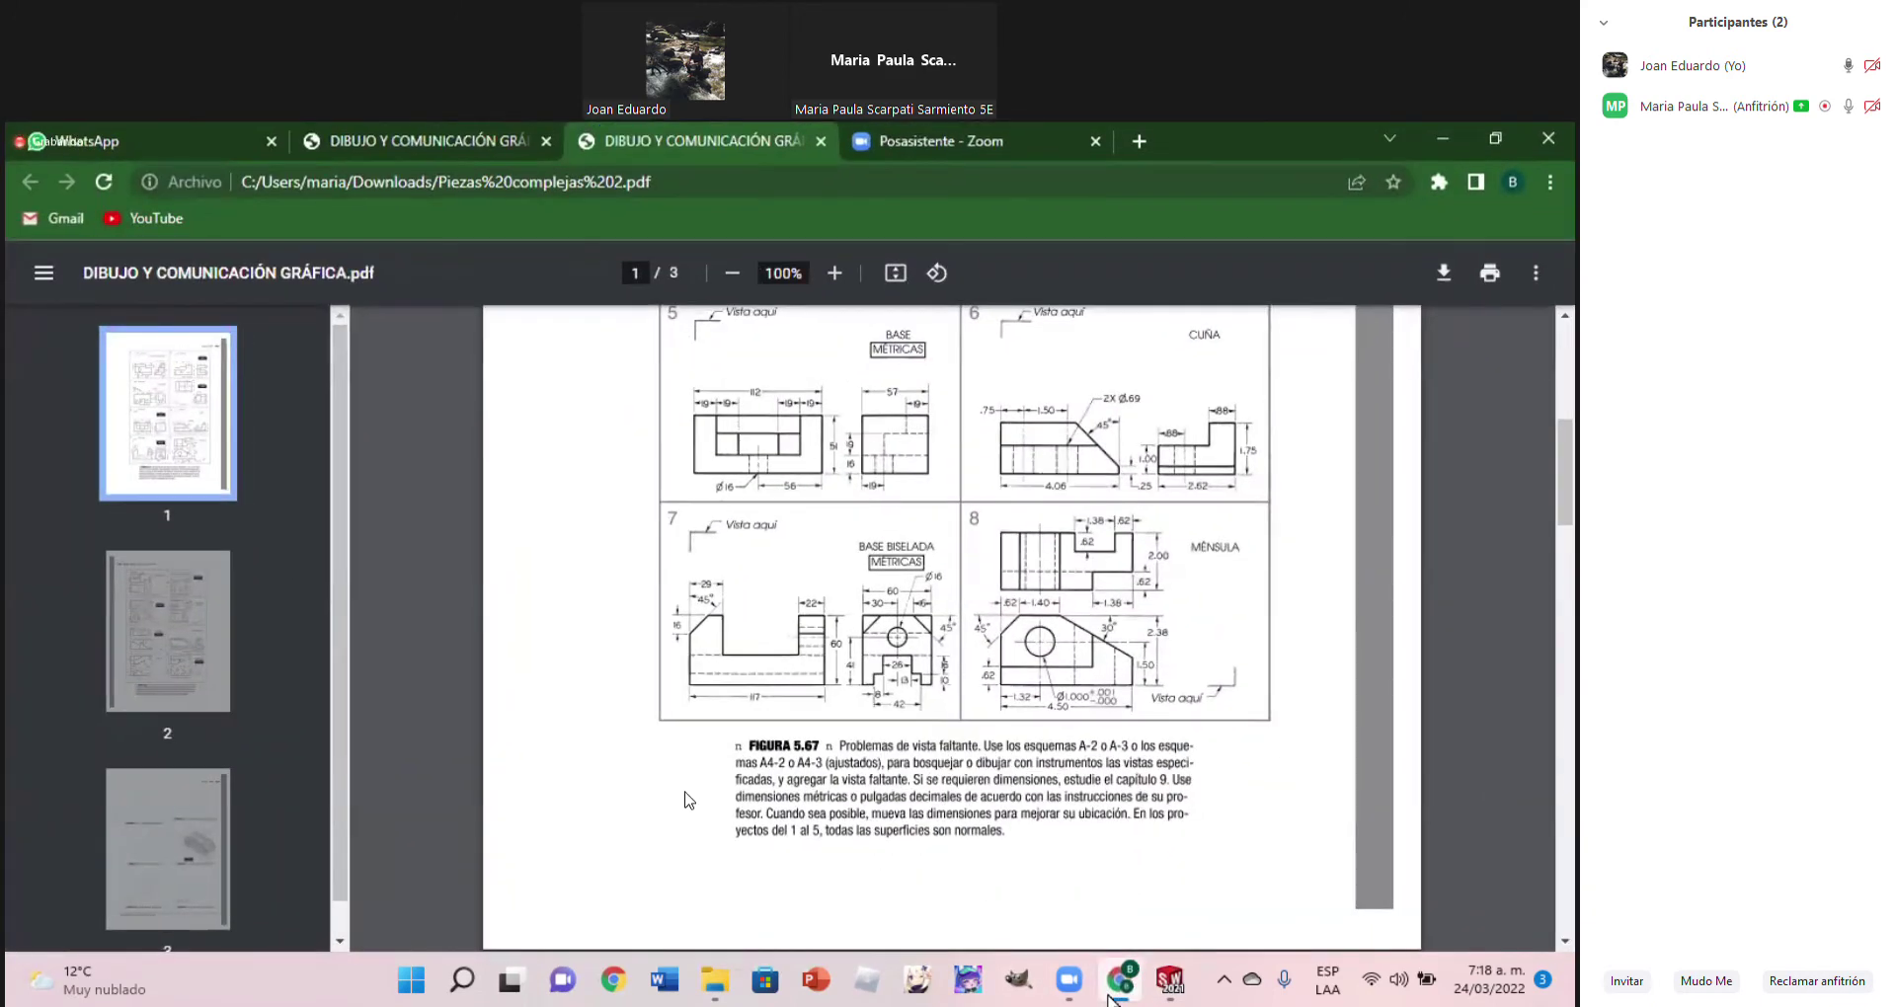
click(1111, 995)
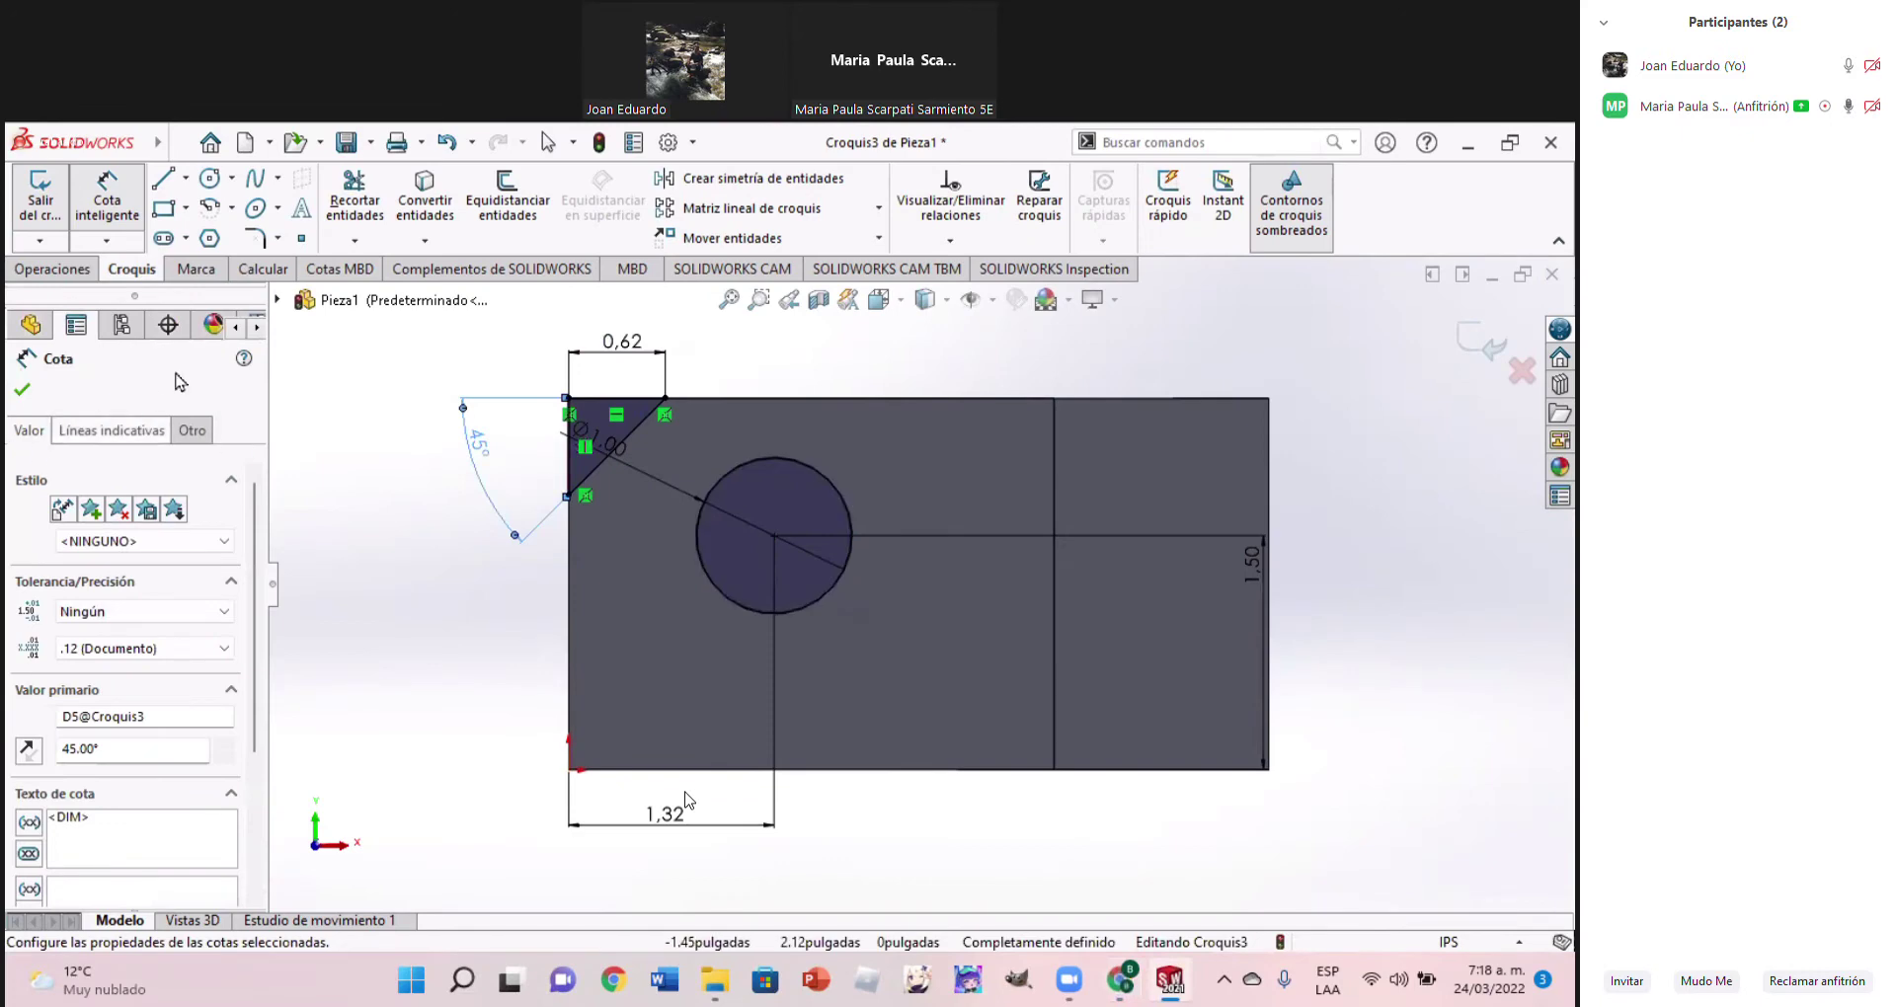
click(163, 178)
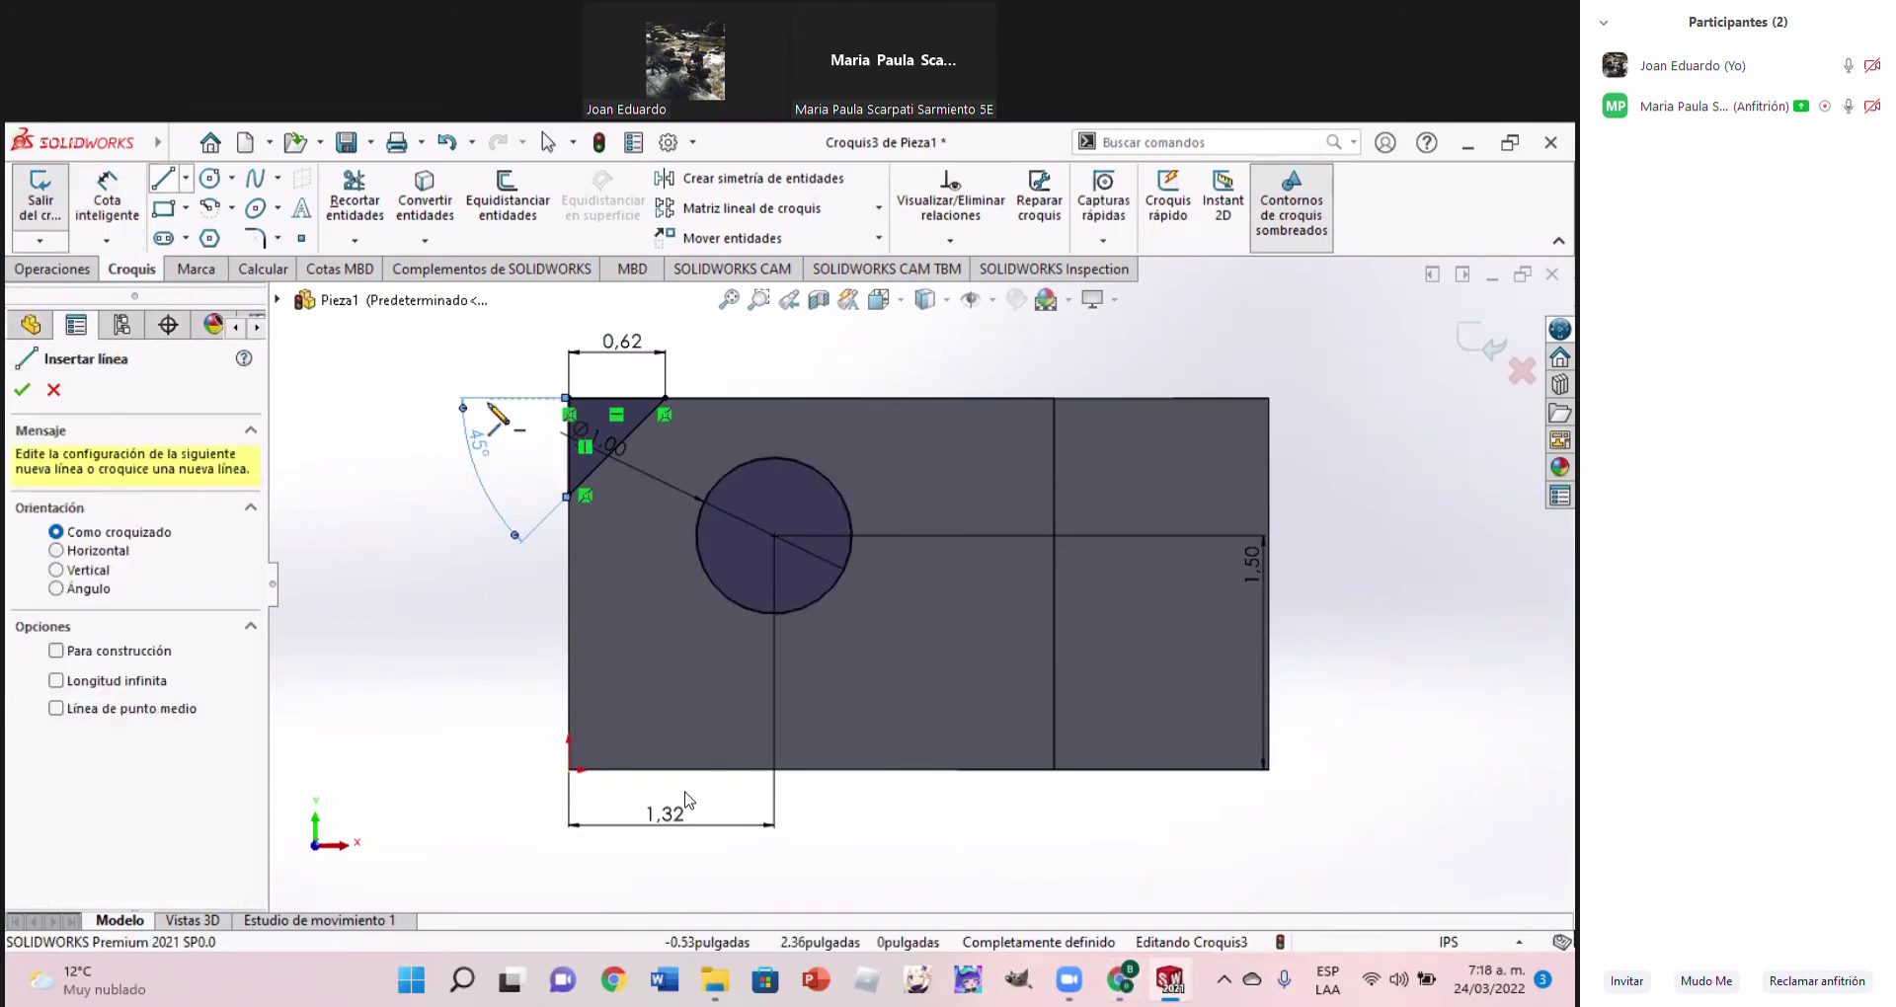
click(939, 400)
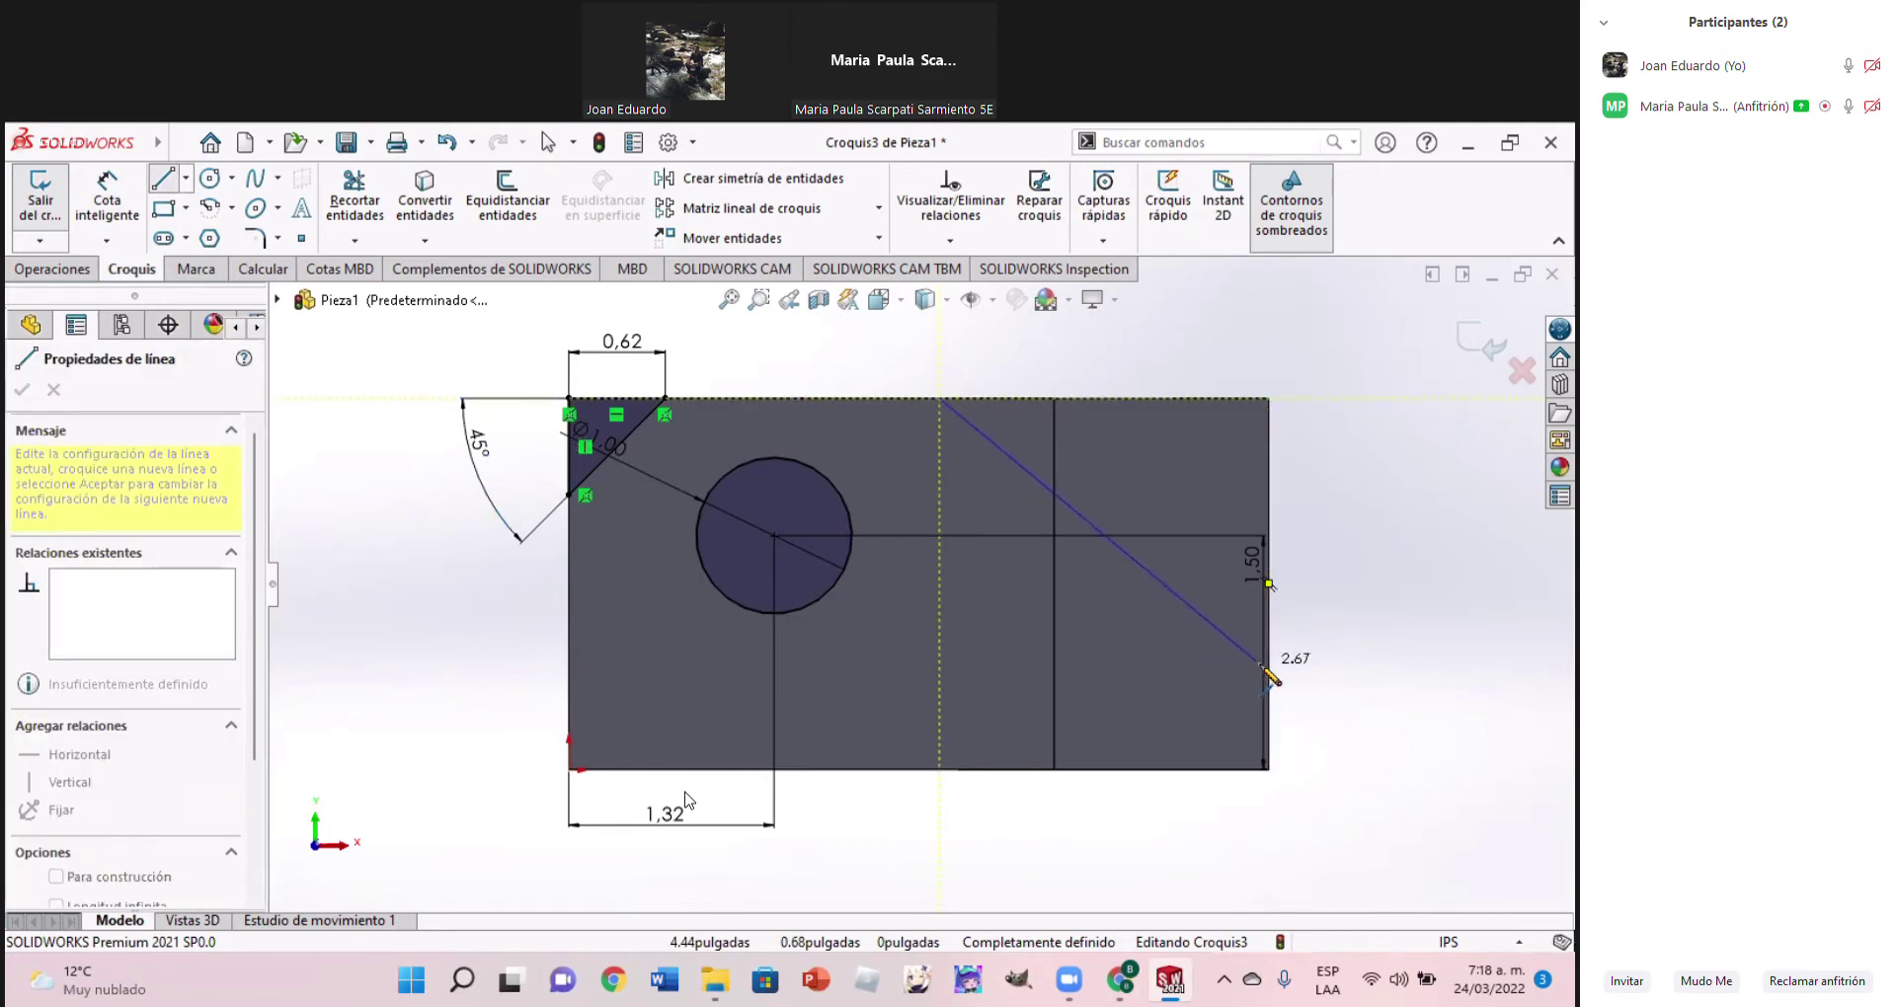
click(1269, 662)
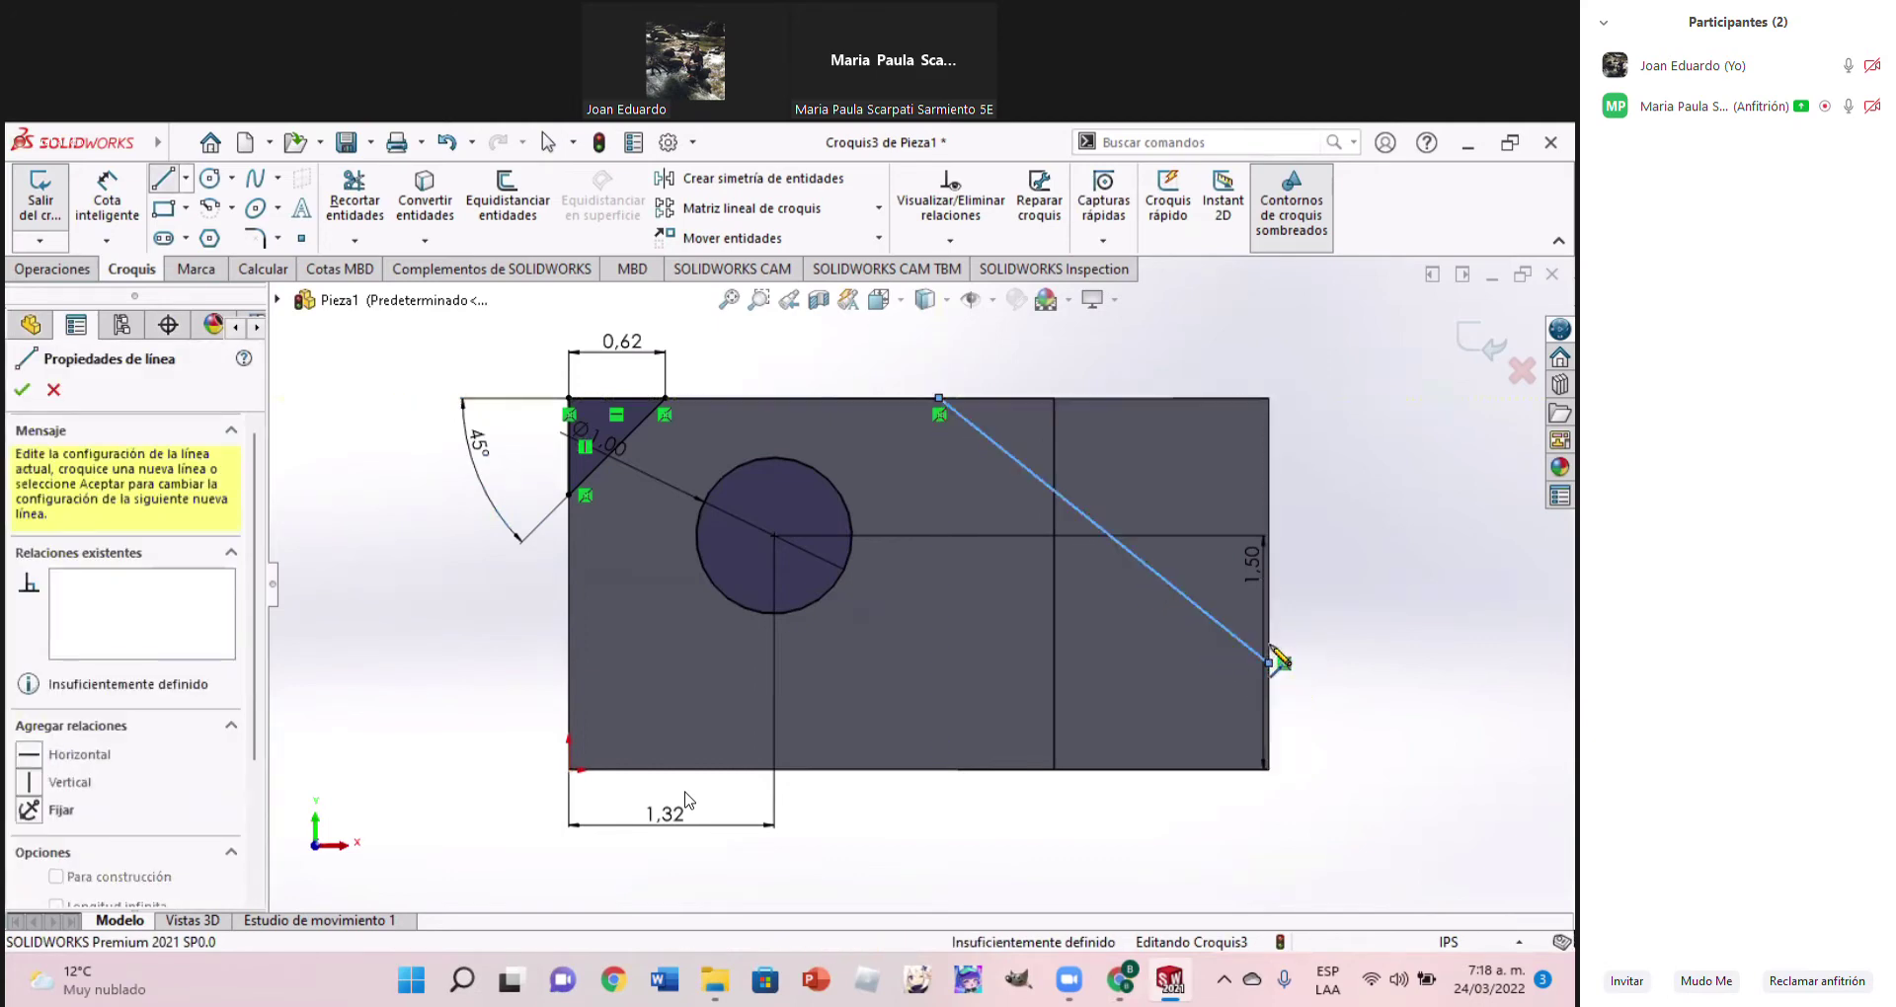
click(1269, 398)
click(939, 399)
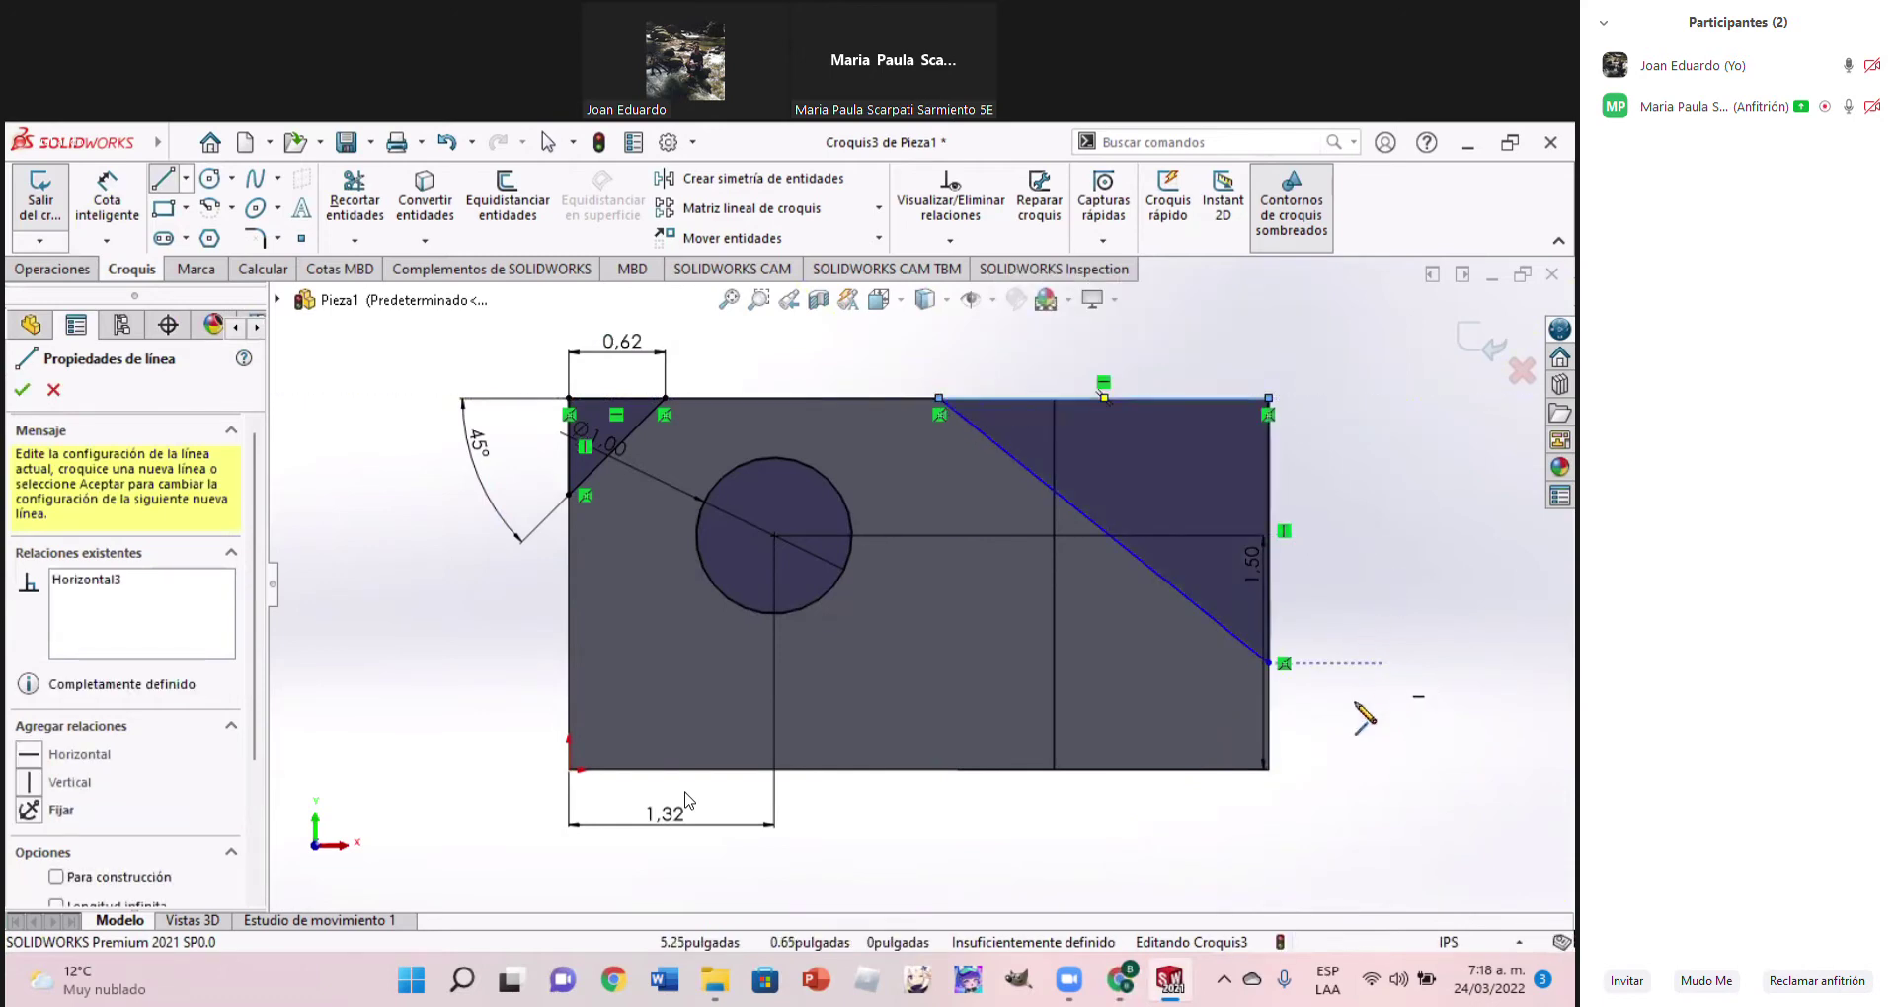
click(1120, 980)
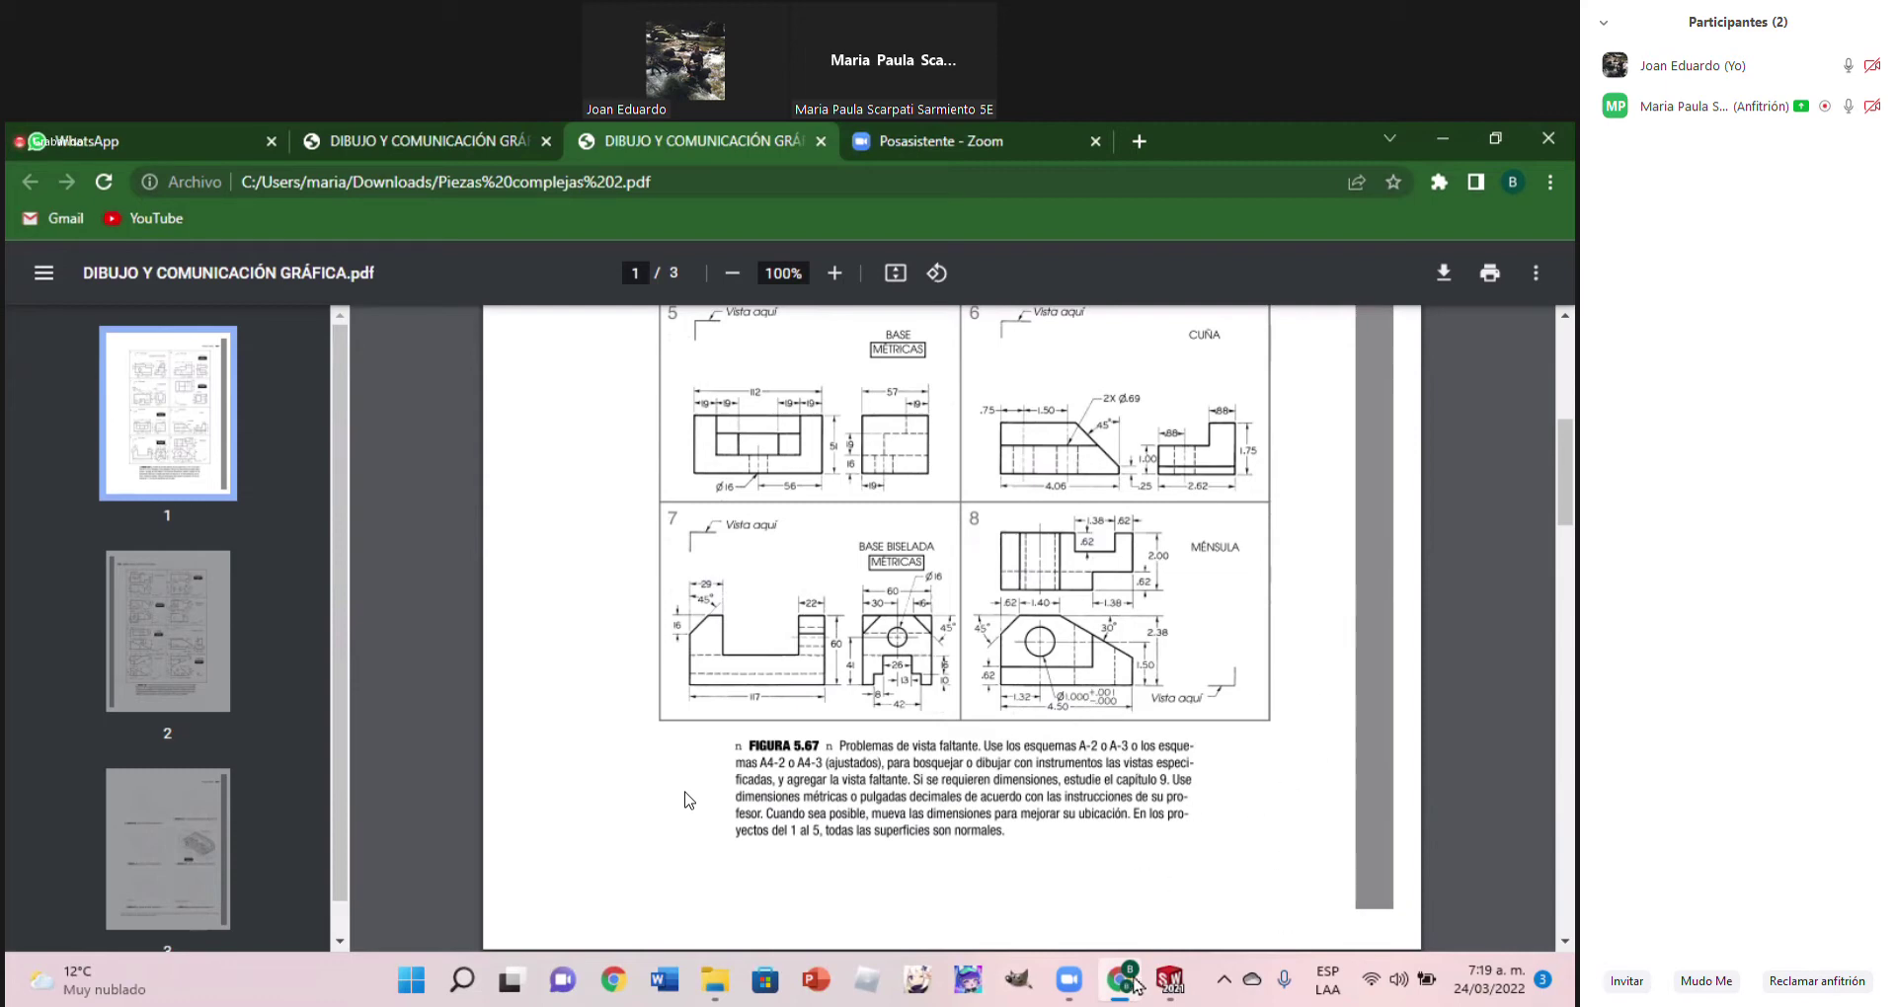
key(alt+Tab)
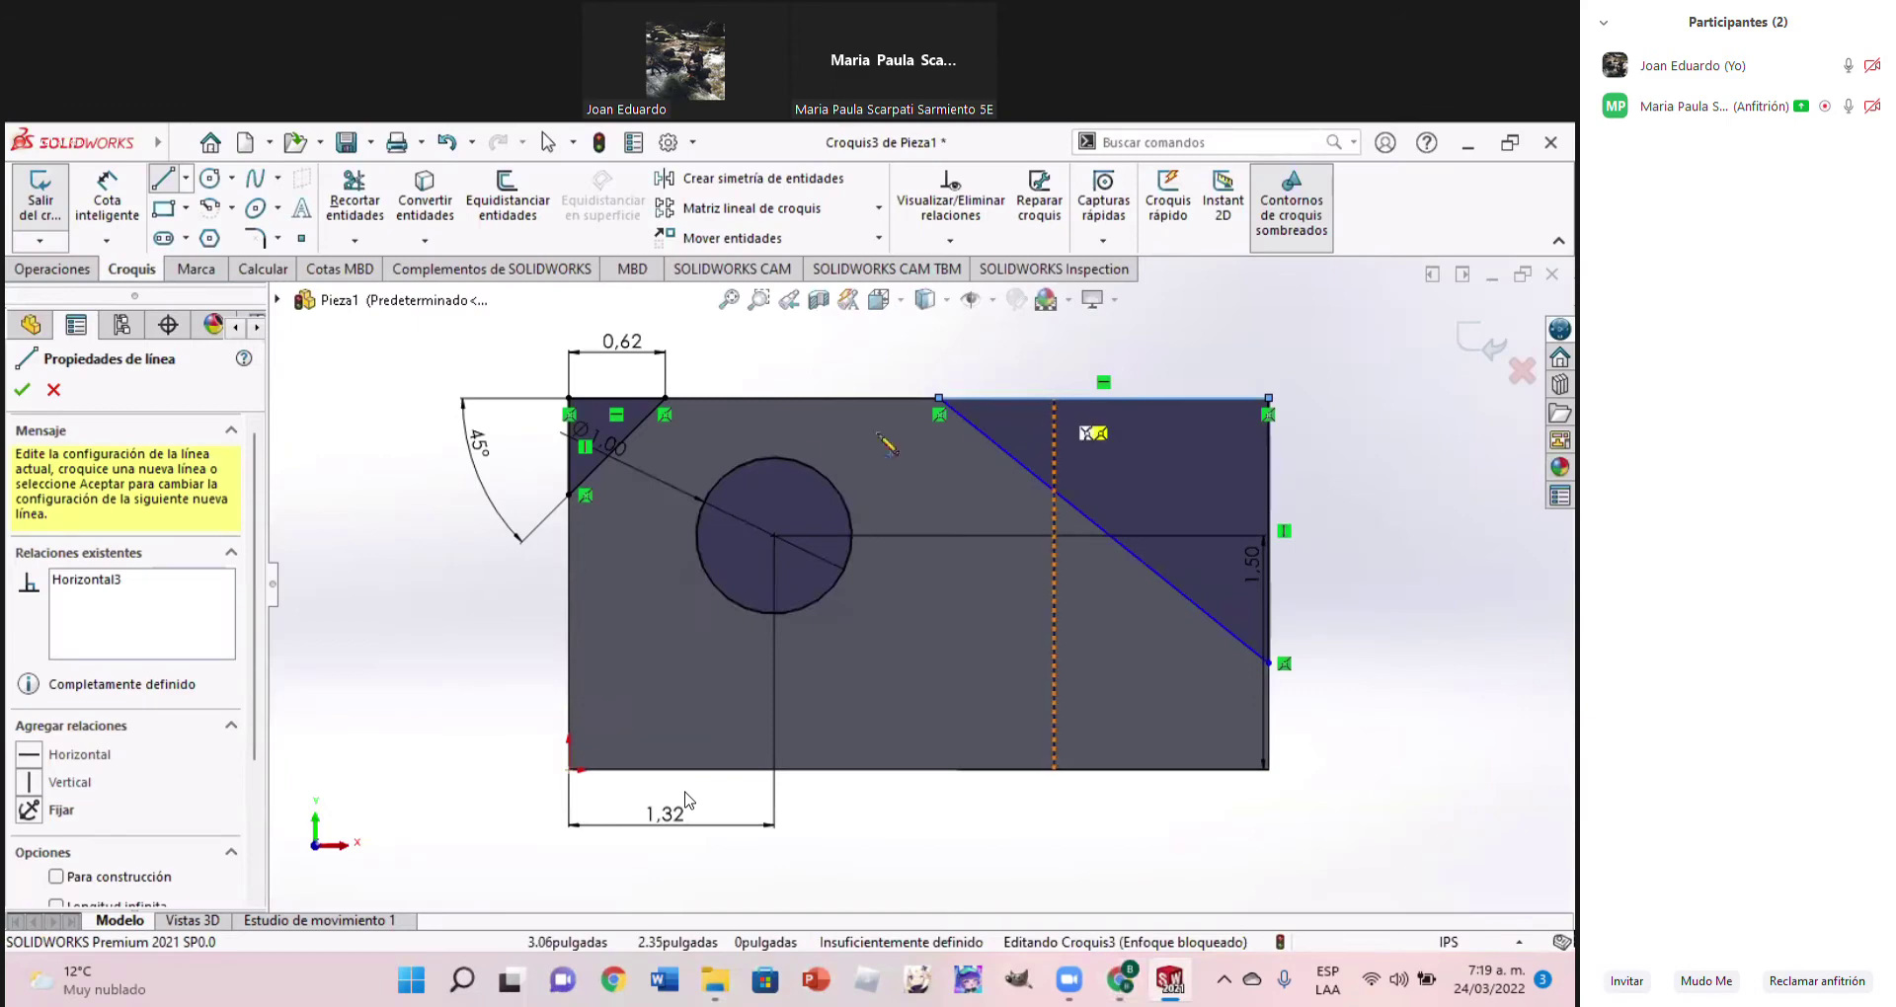
Dimension the upper-right slope's top edge at 2.48 in, checking the reference drawing
click(107, 192)
click(1041, 397)
click(1044, 365)
text(2)
text(.12)
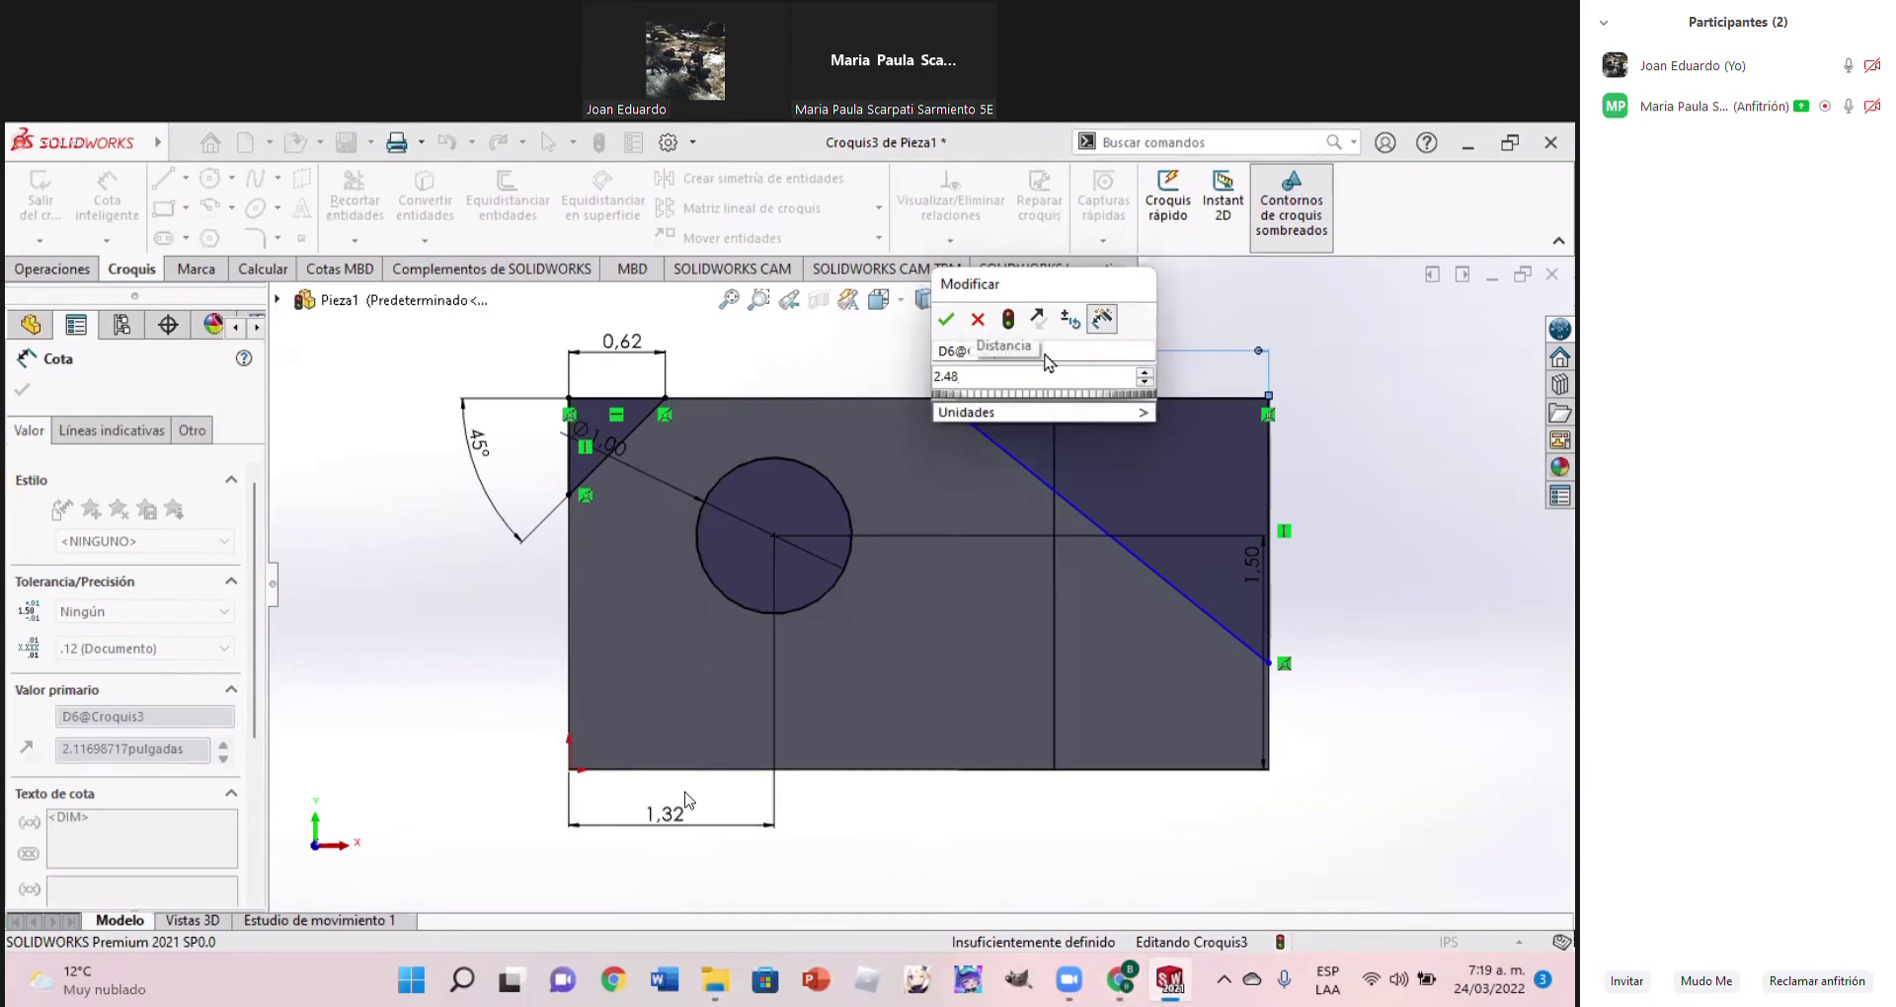
key(Return)
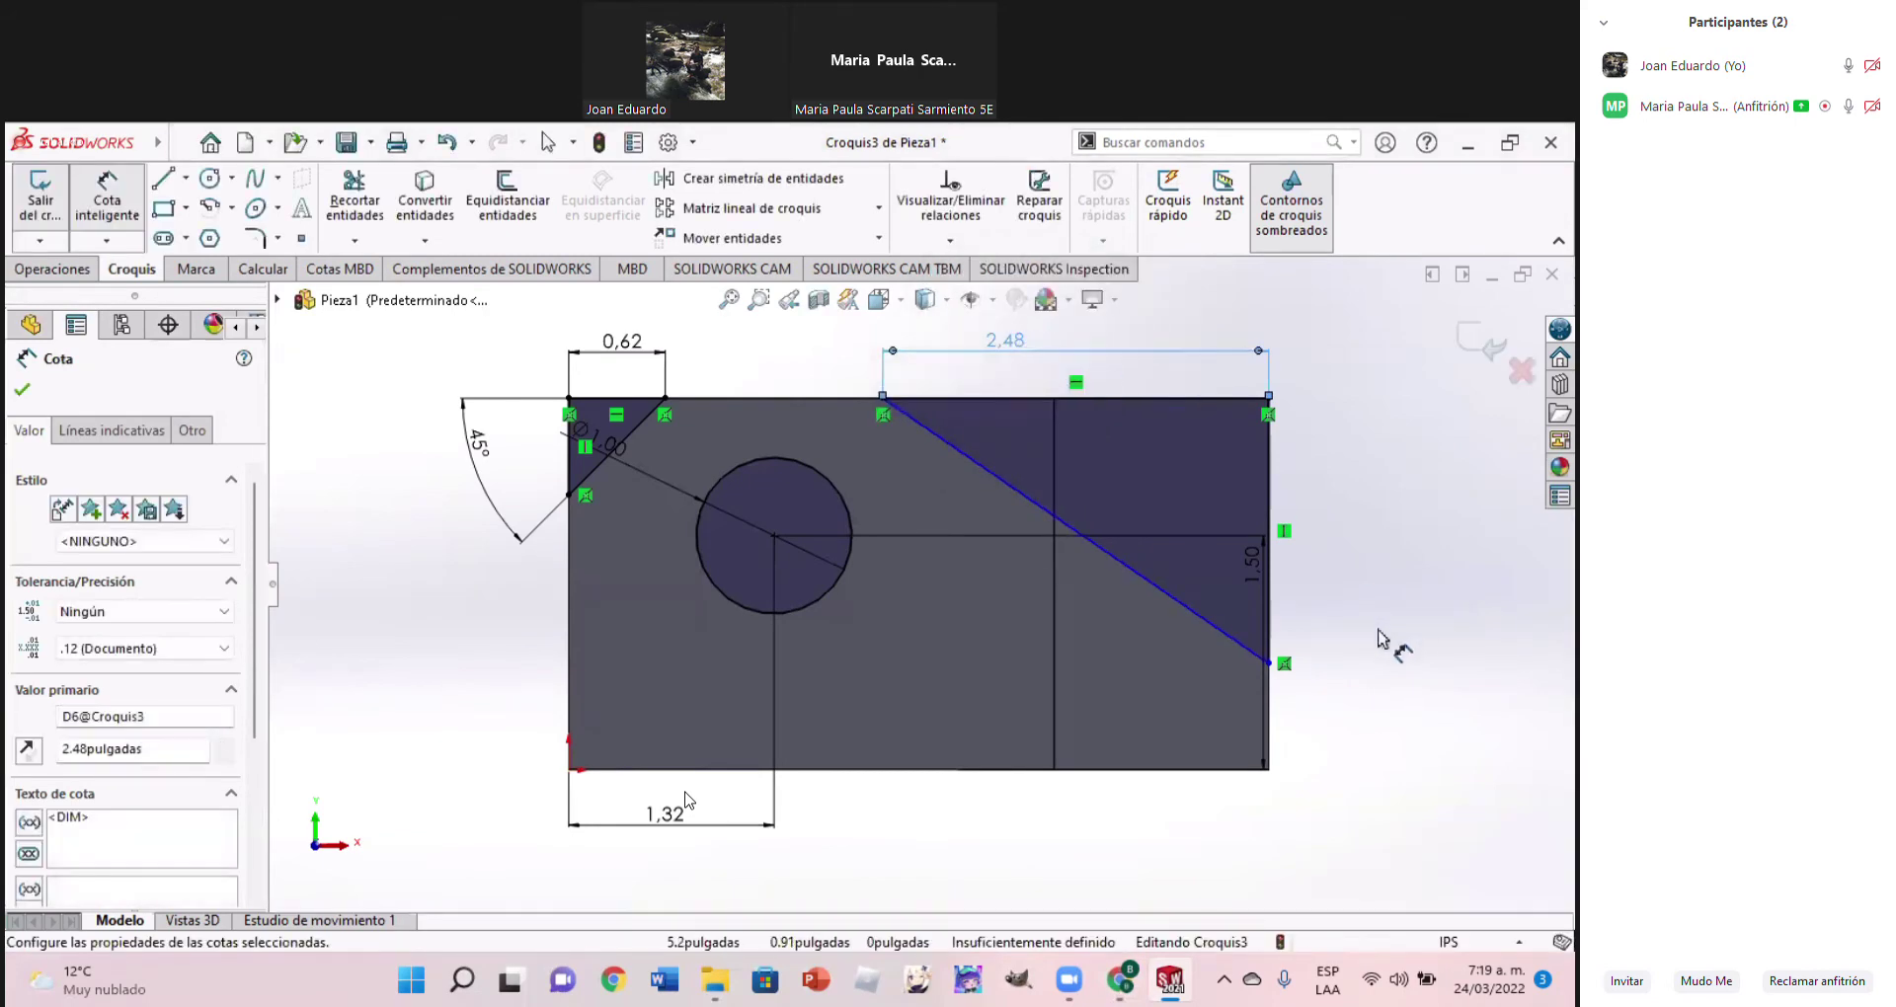
click(1135, 987)
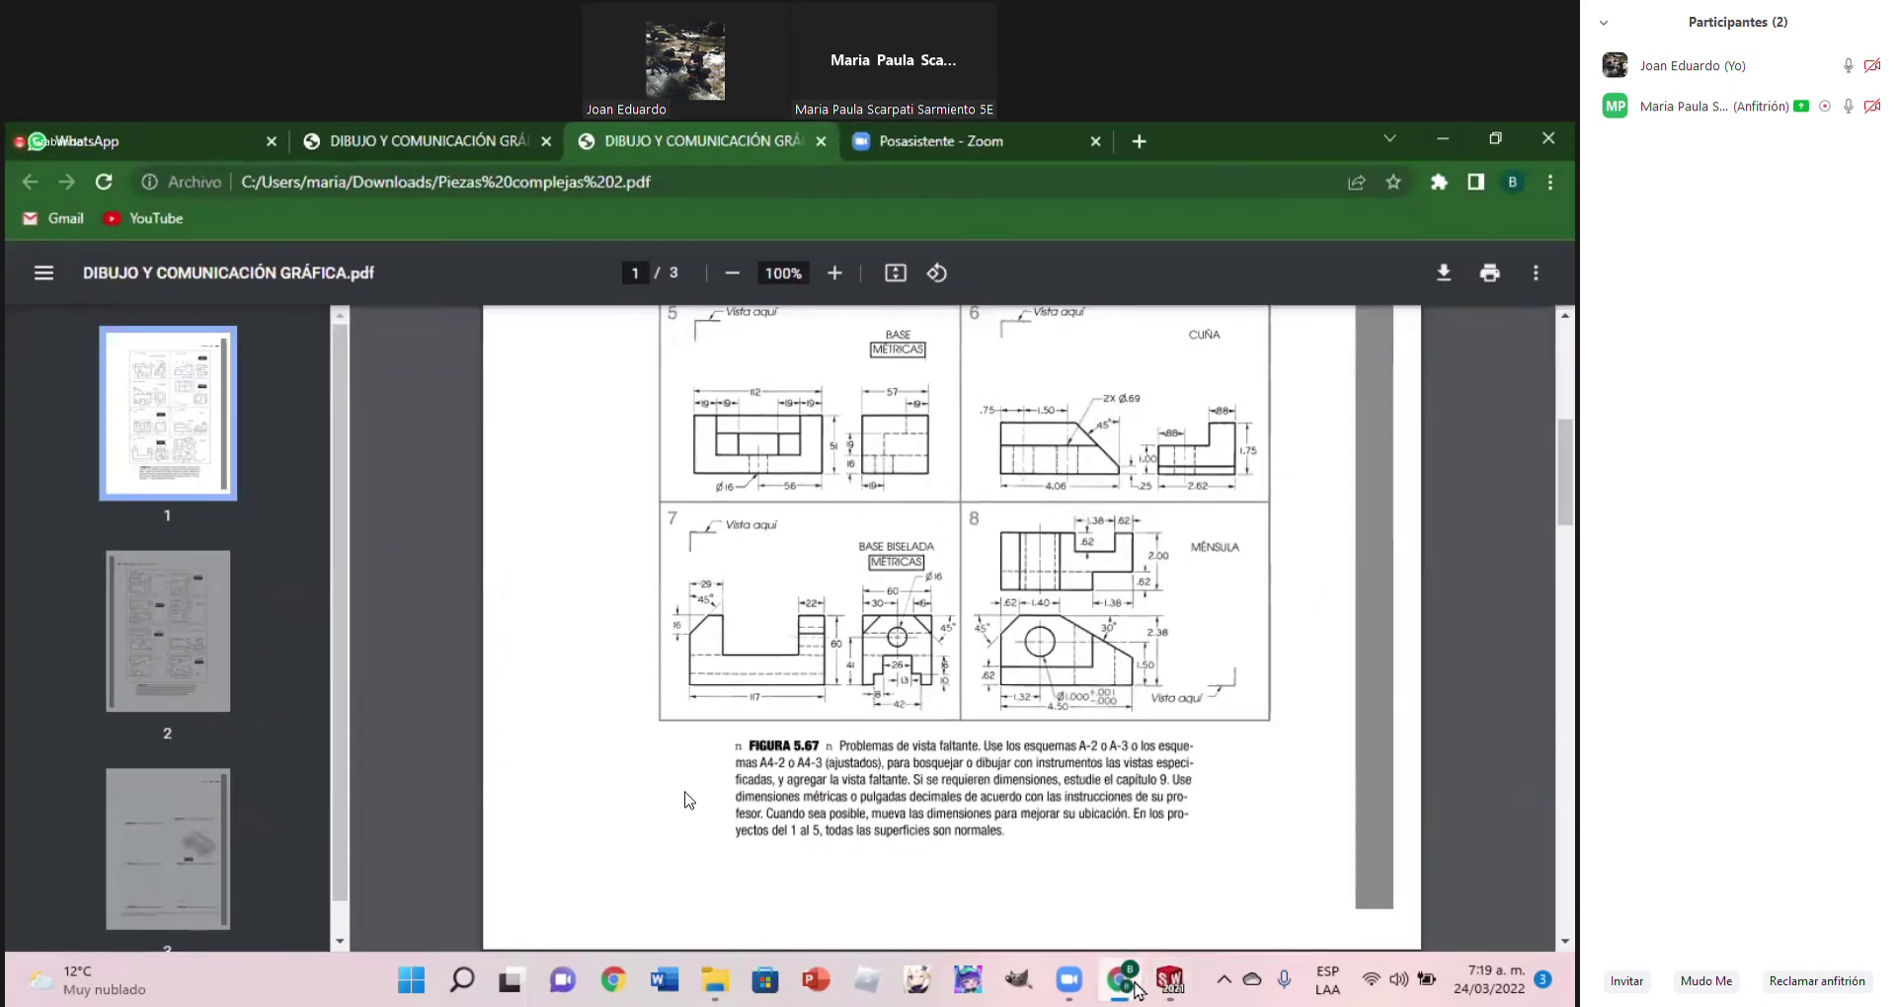
click(1170, 979)
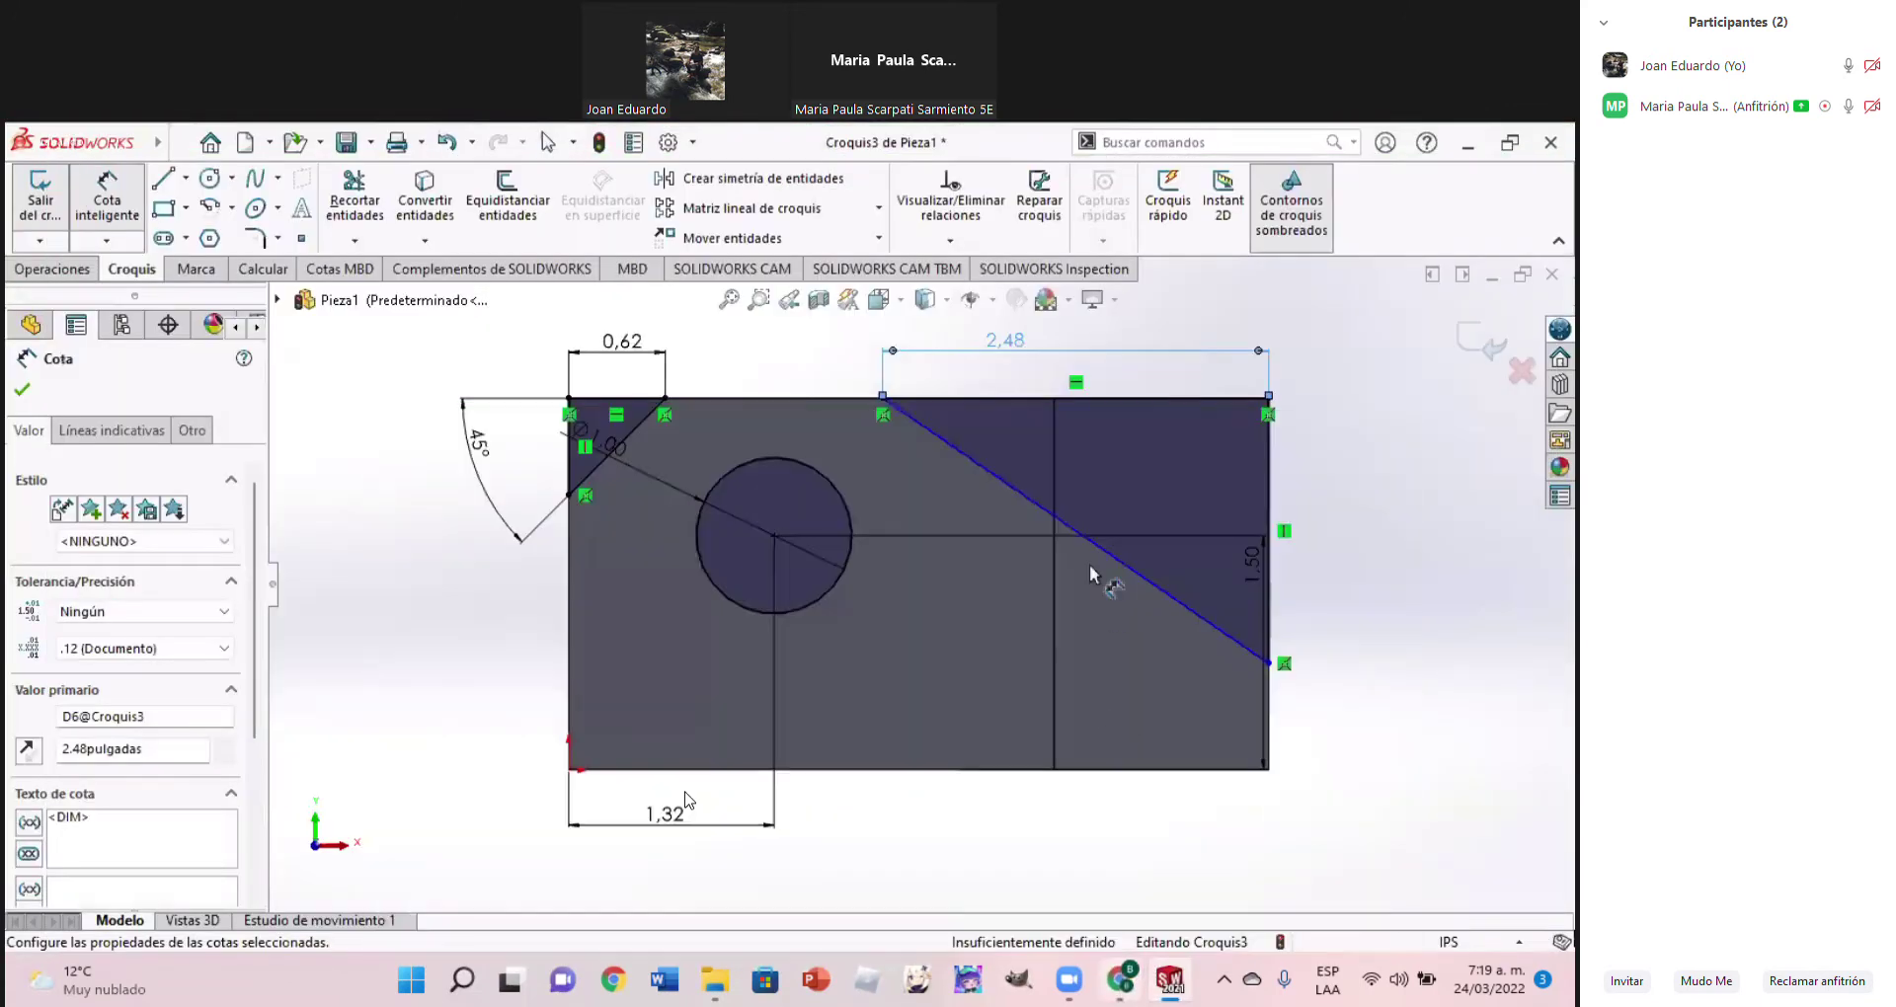
click(1132, 400)
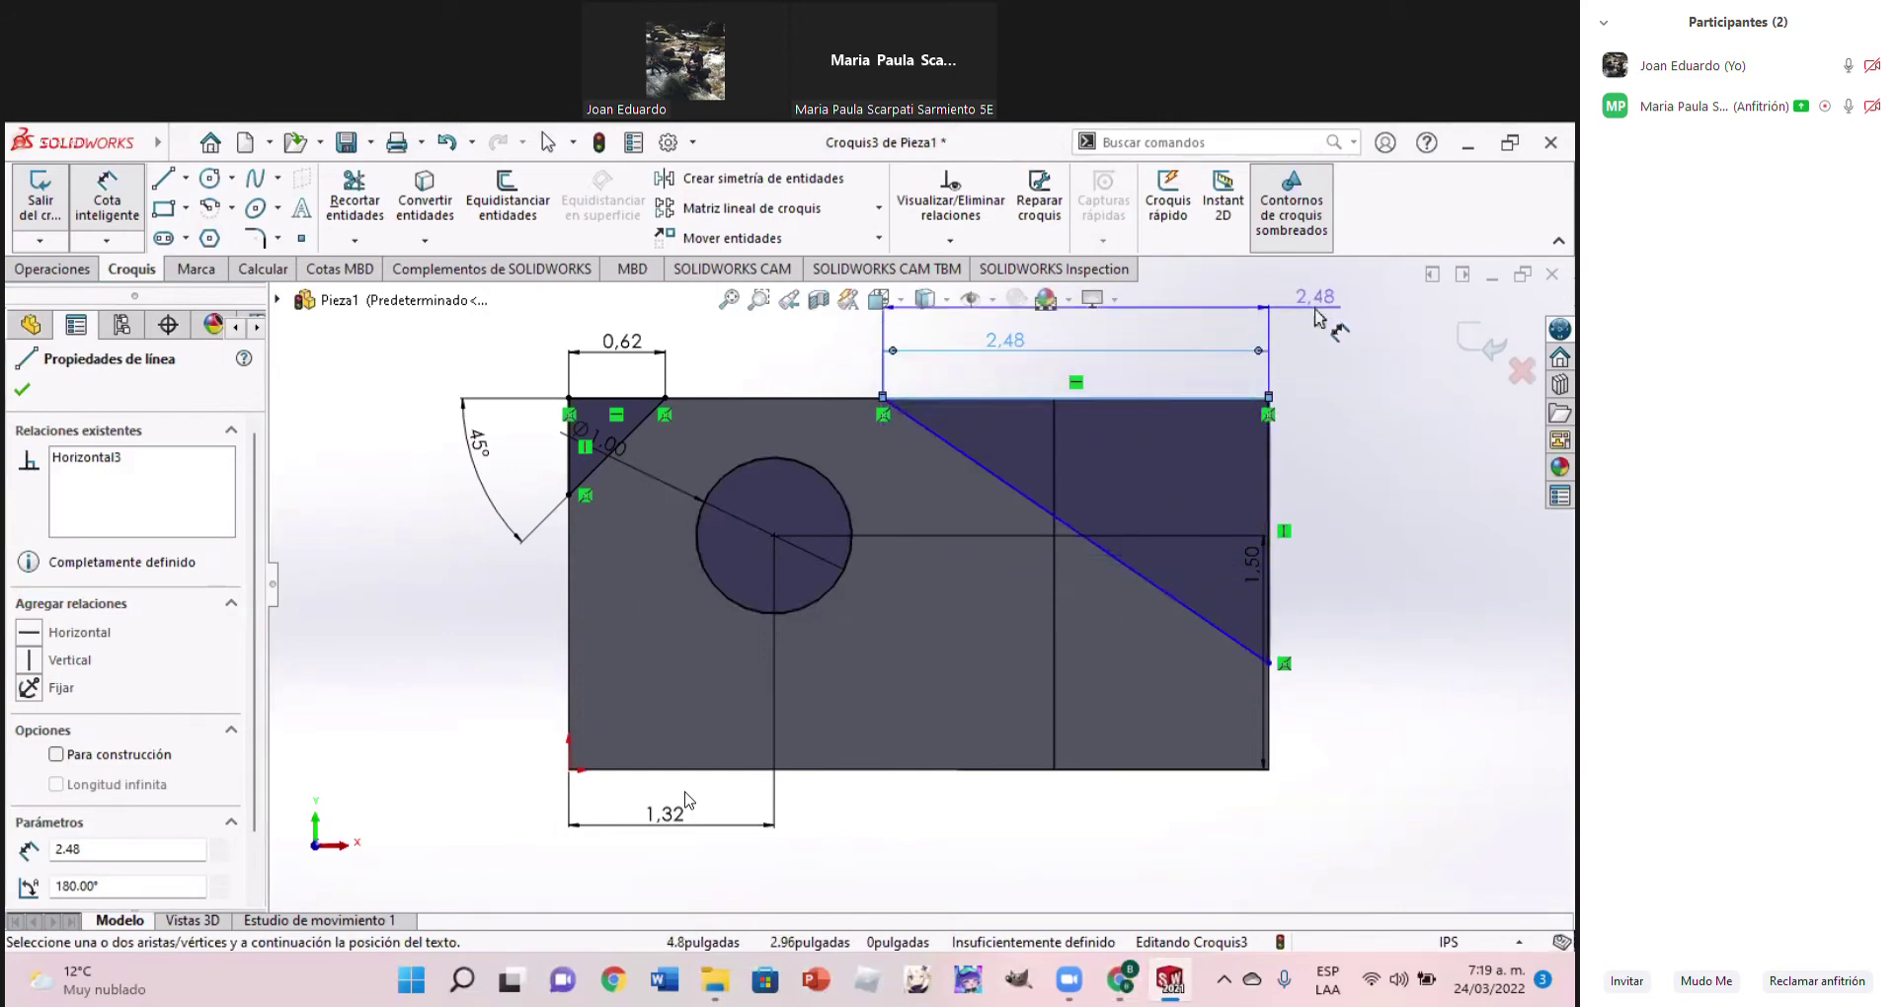
key(Escape)
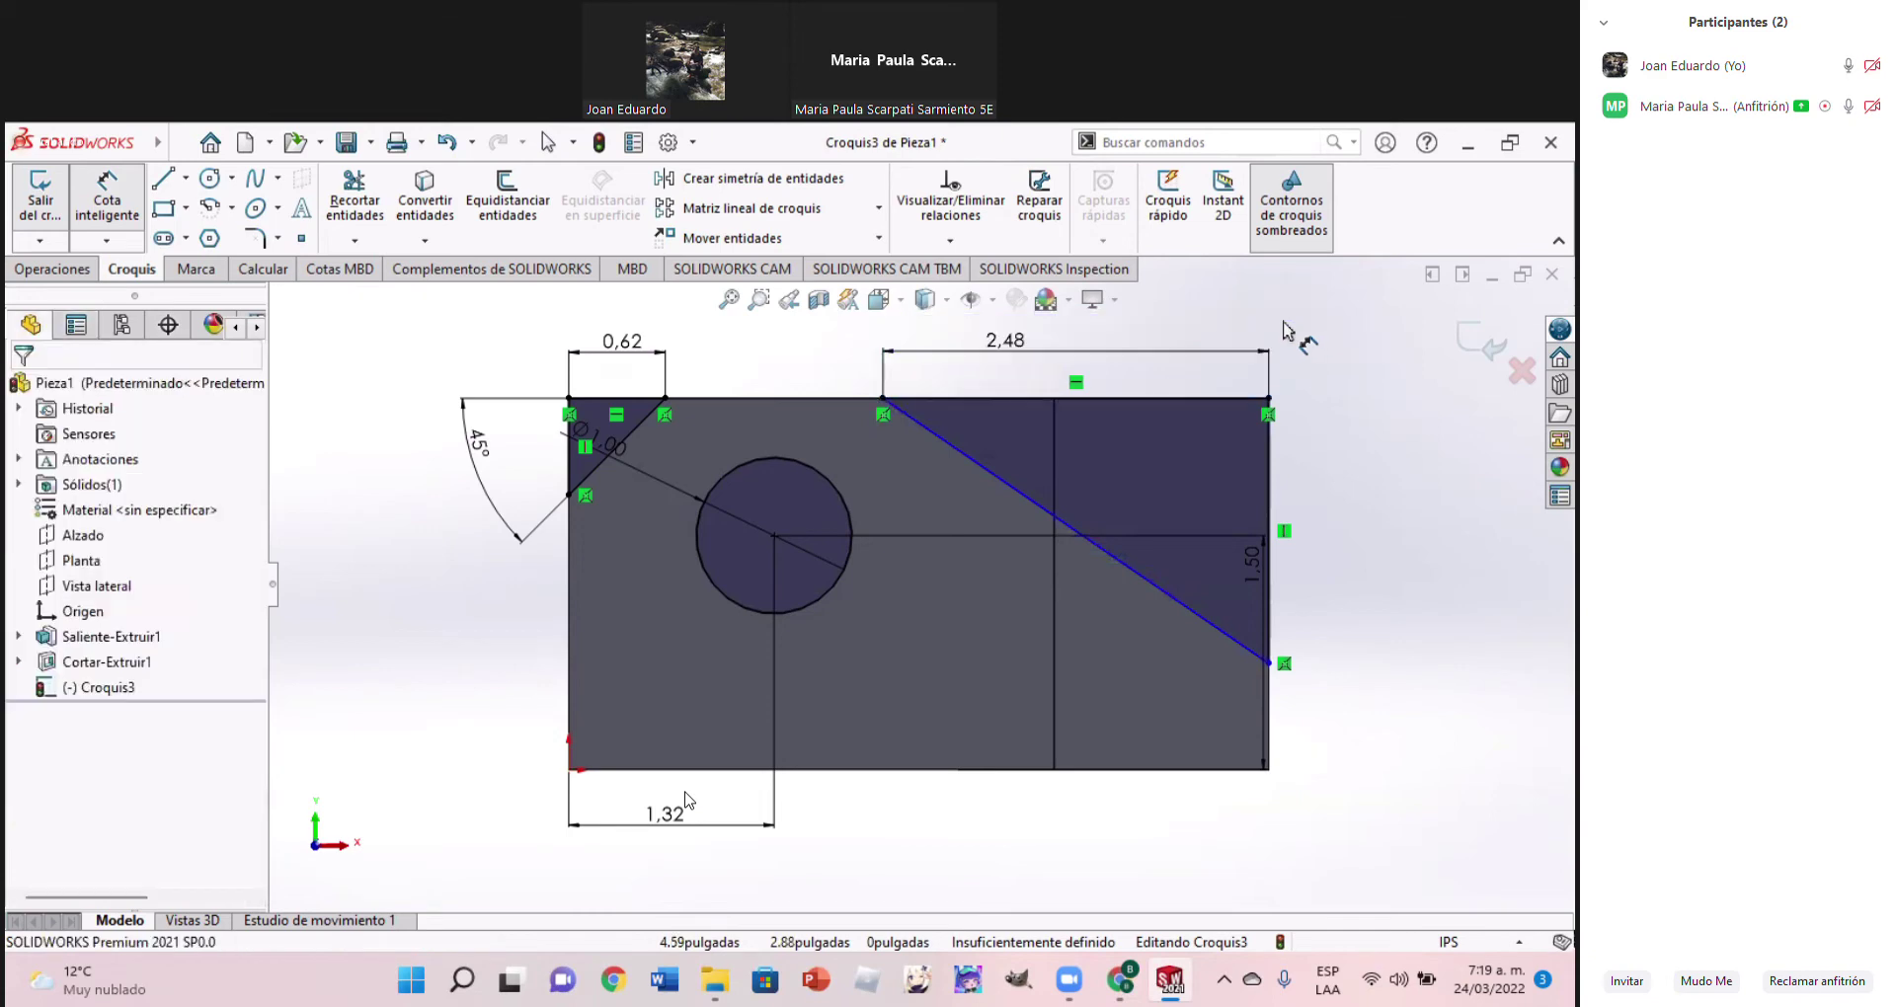
Set the angle between the diagonal and the top edge to 30°
click(1162, 597)
click(1170, 399)
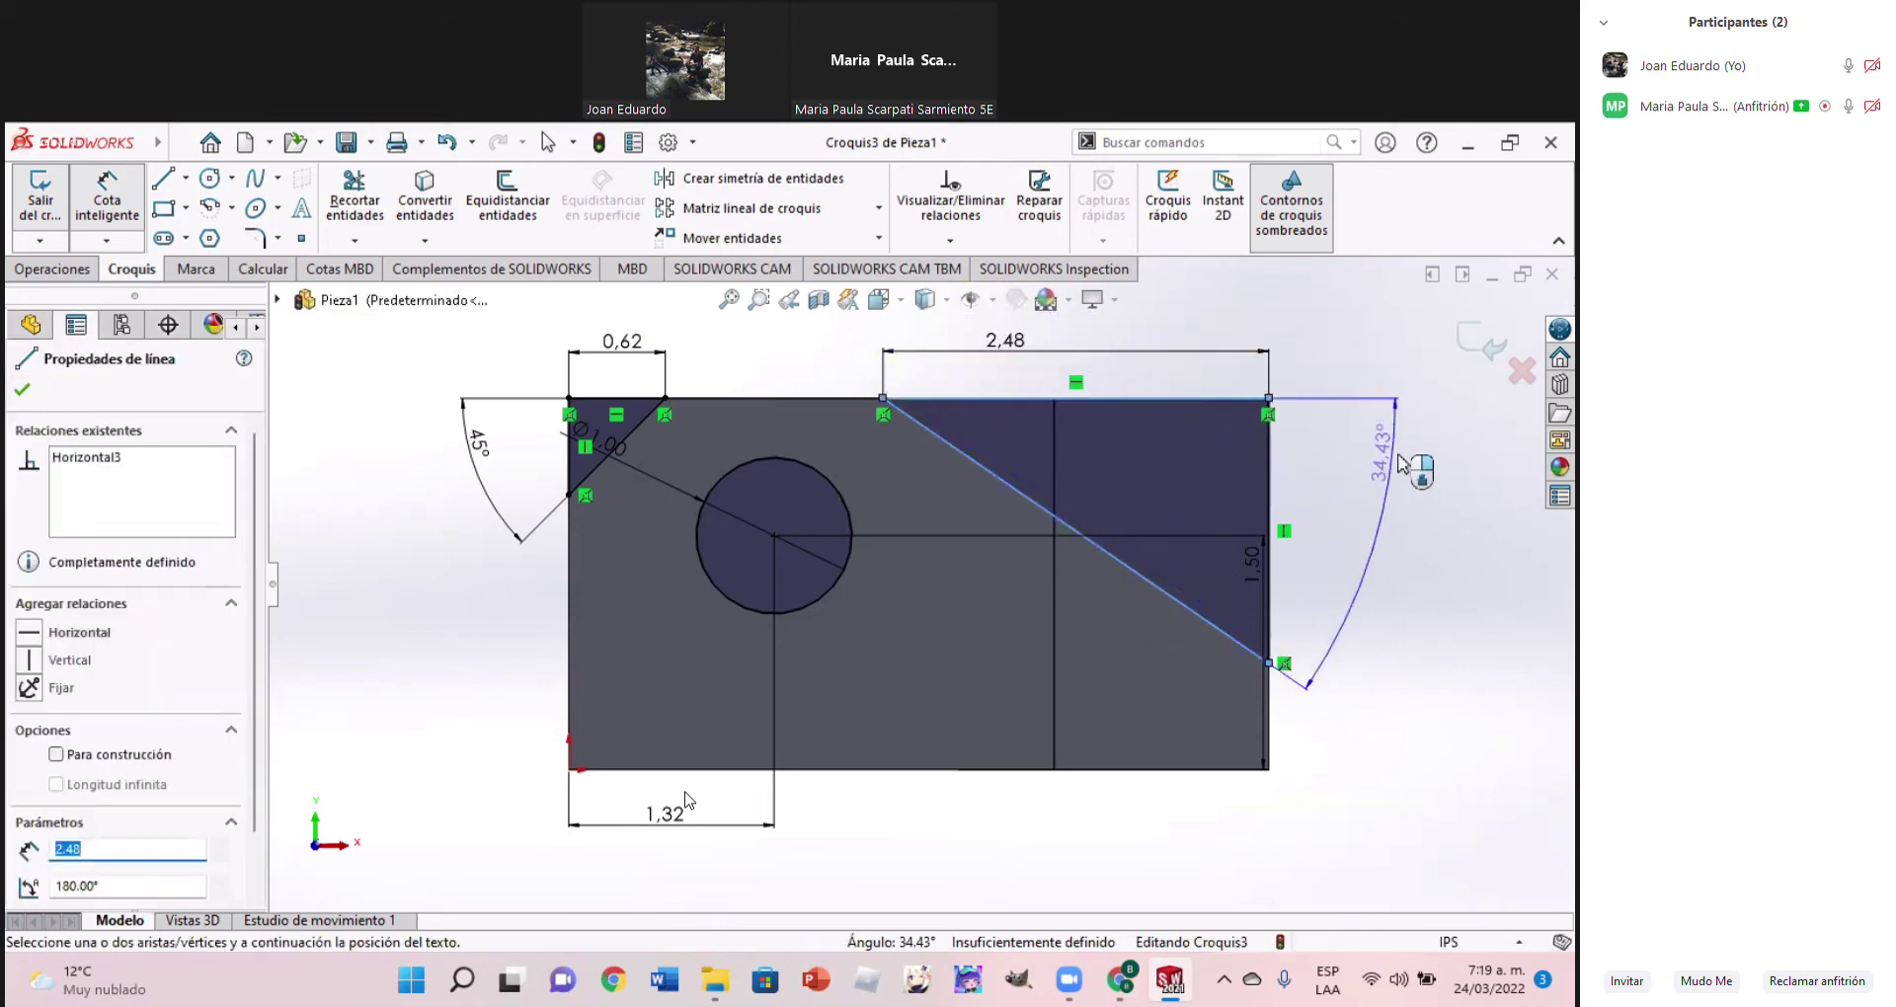
click(1419, 481)
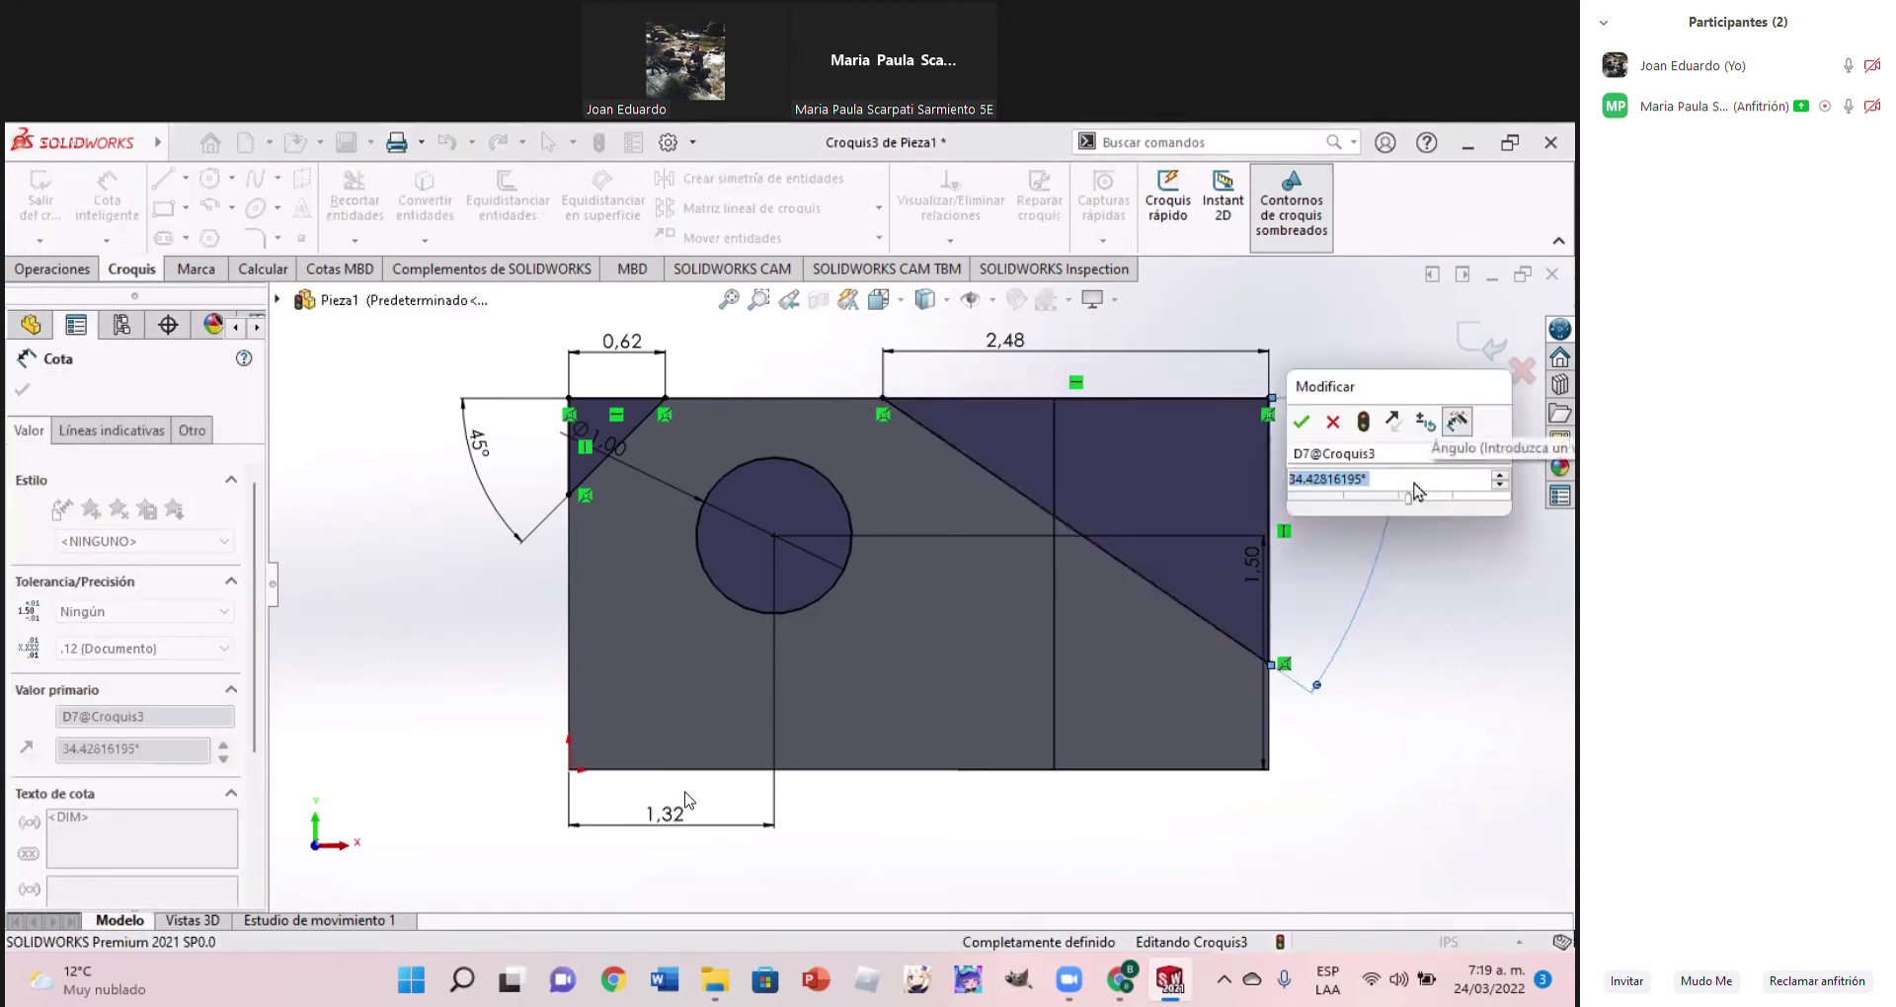
text(30)
key(Return)
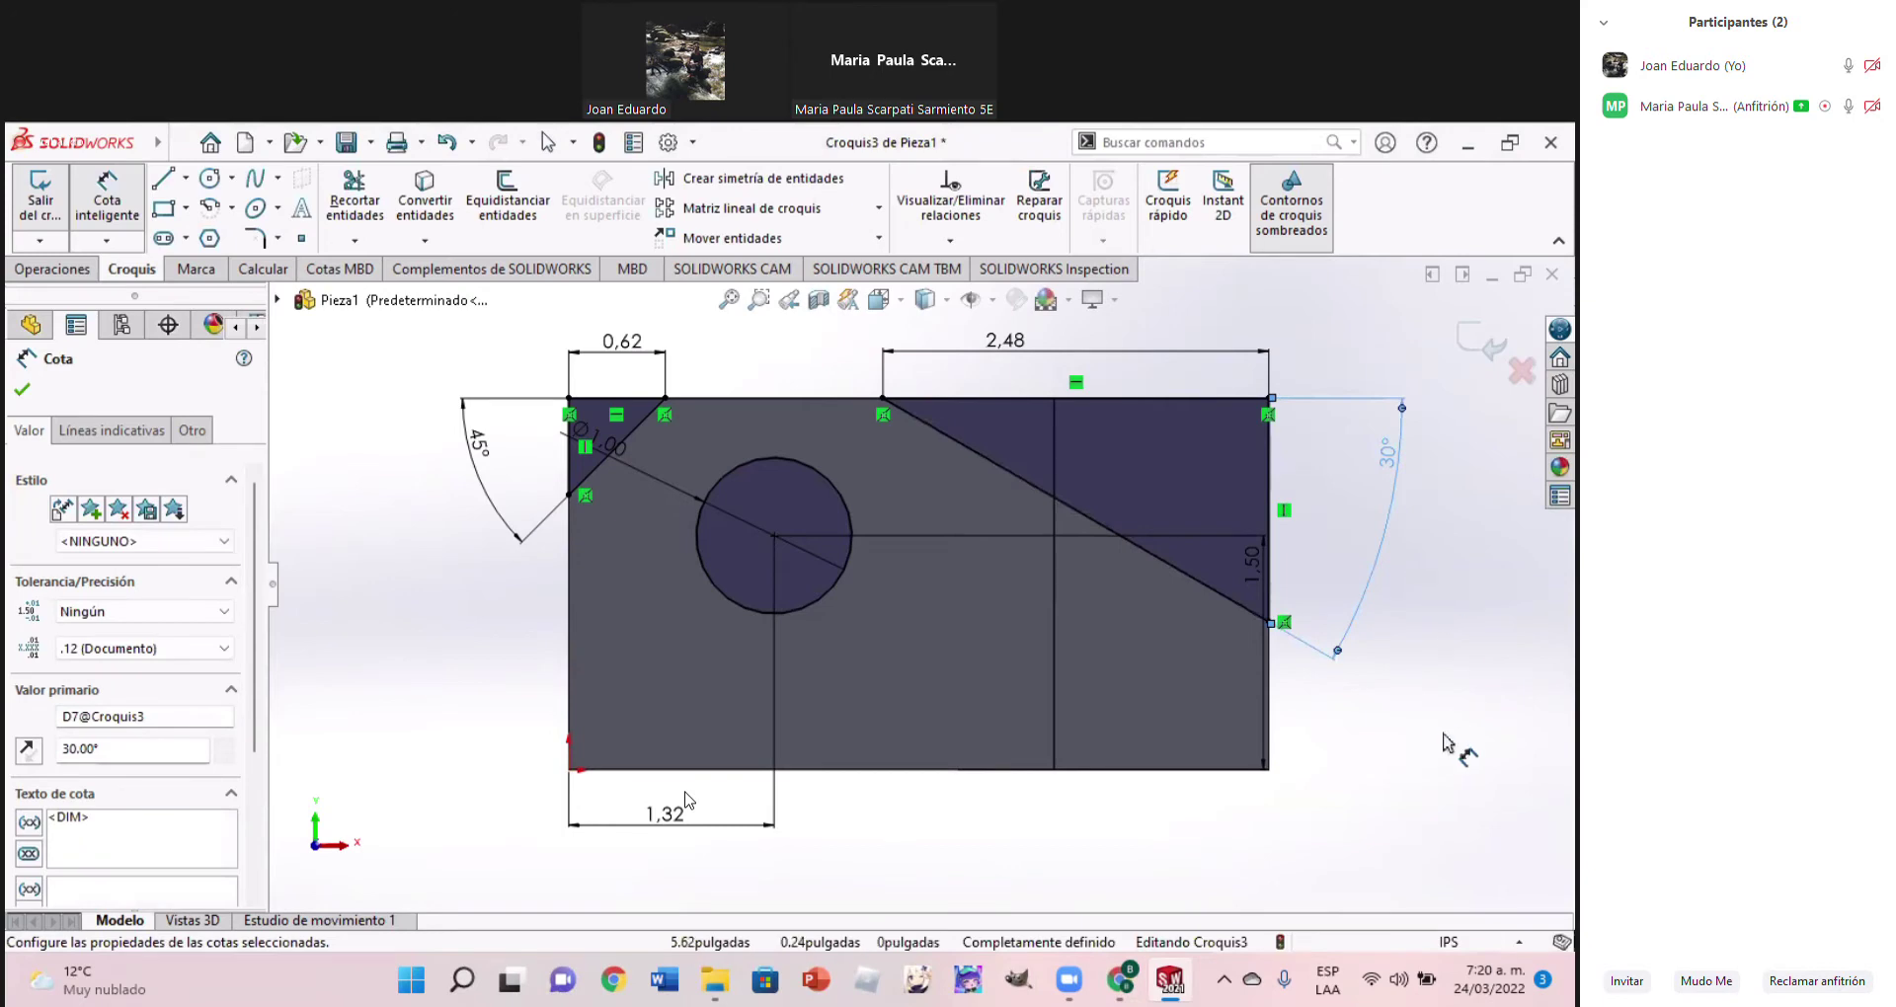
Start an extruded cut from the sketch and open its depth options
click(59, 275)
click(398, 210)
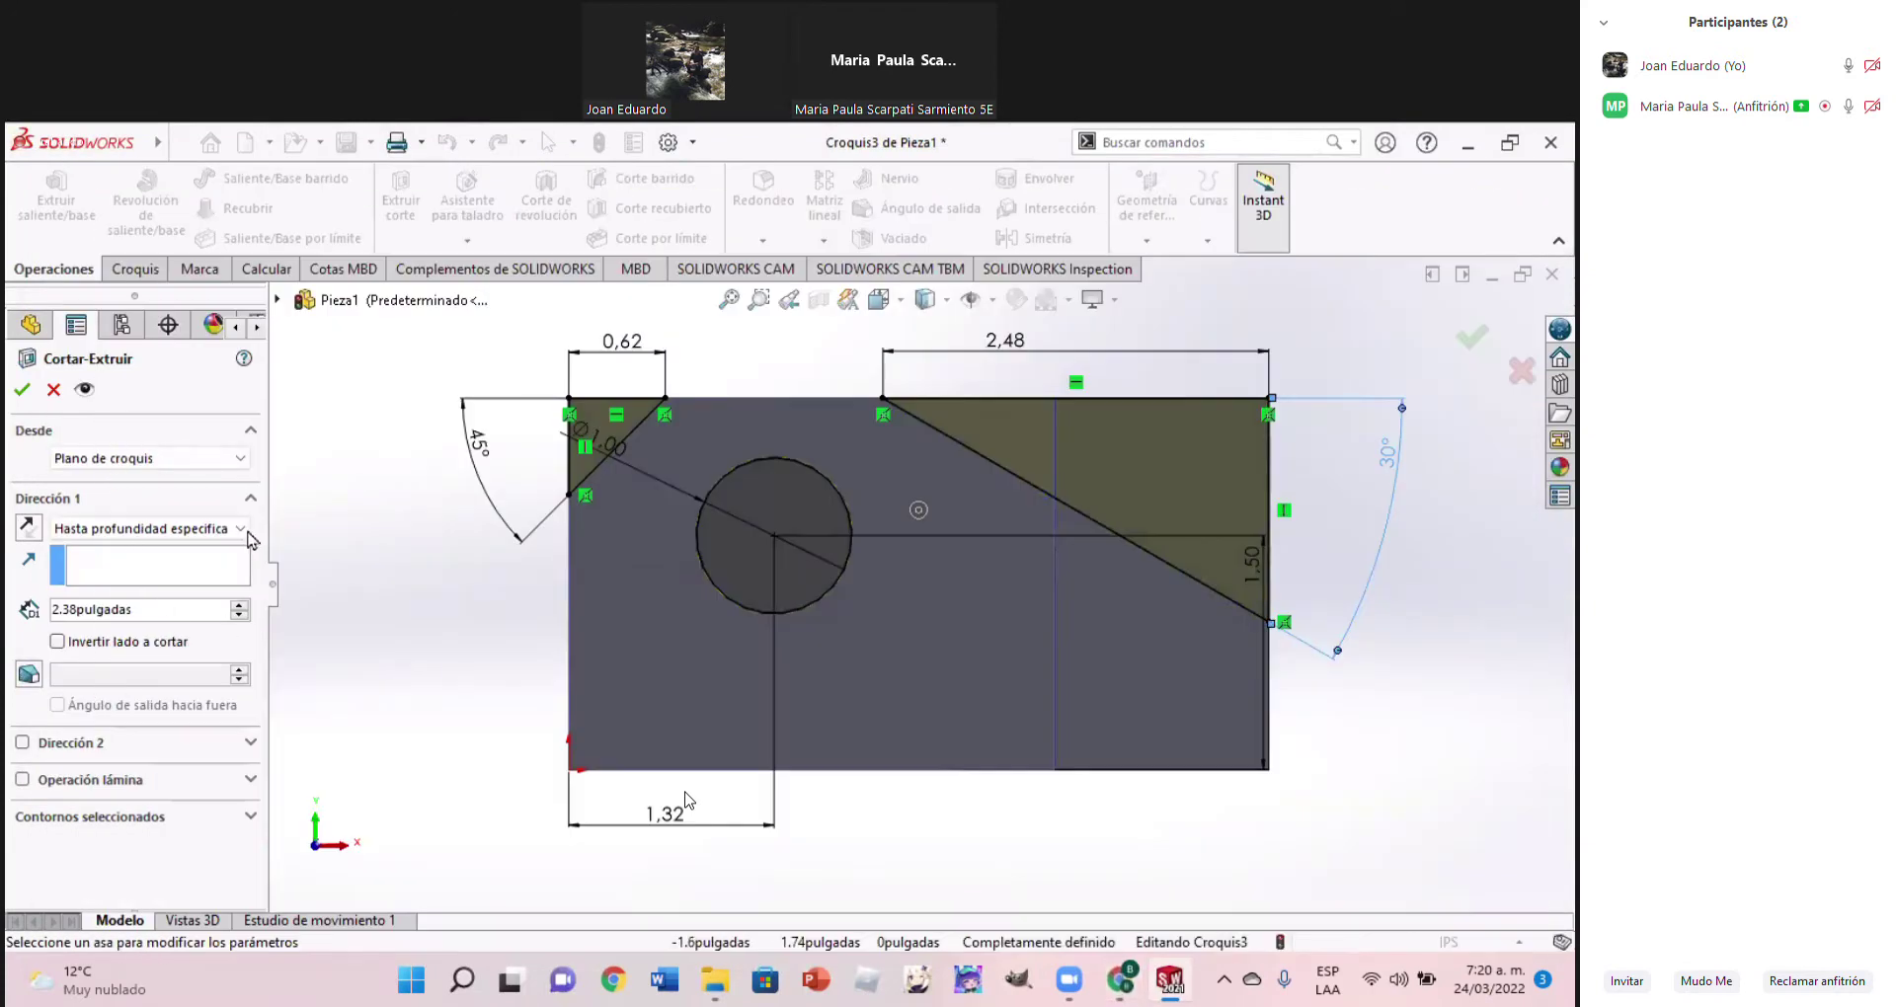
click(242, 530)
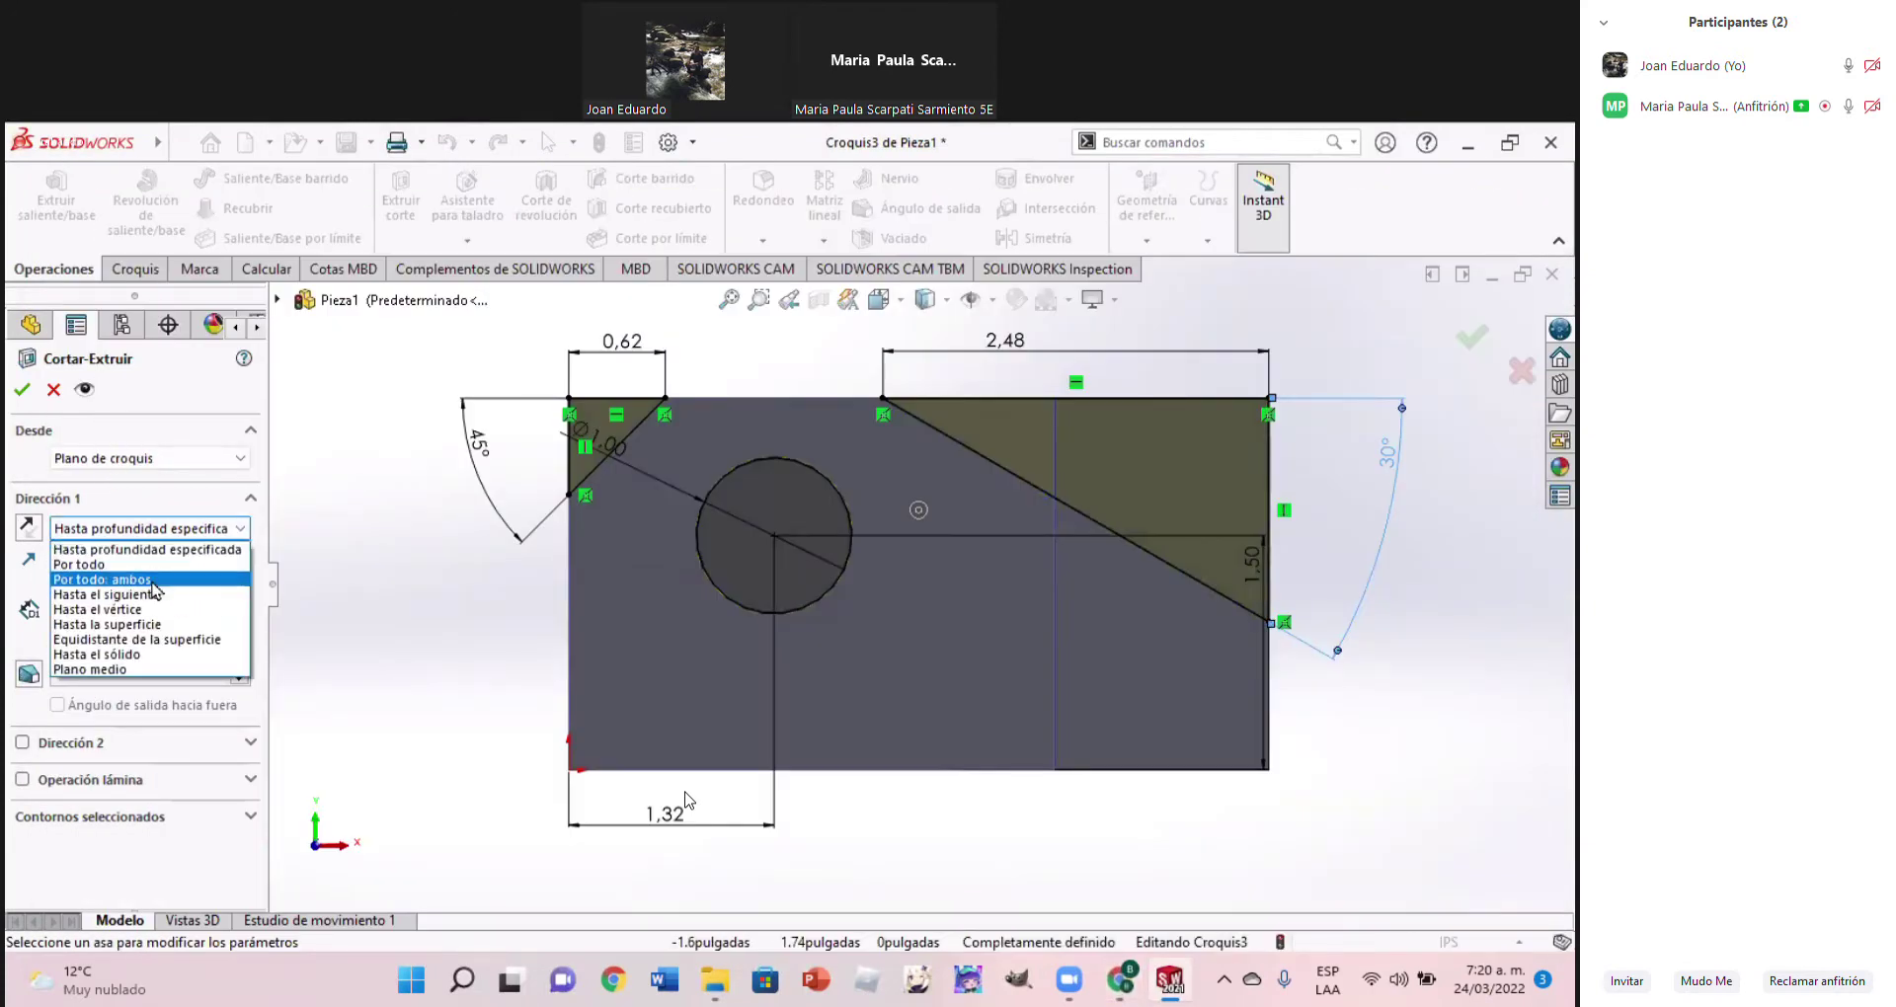
Cut the hole and corner triangles Through All as Cortar-Extruir2, then compare with the PDF
click(123, 565)
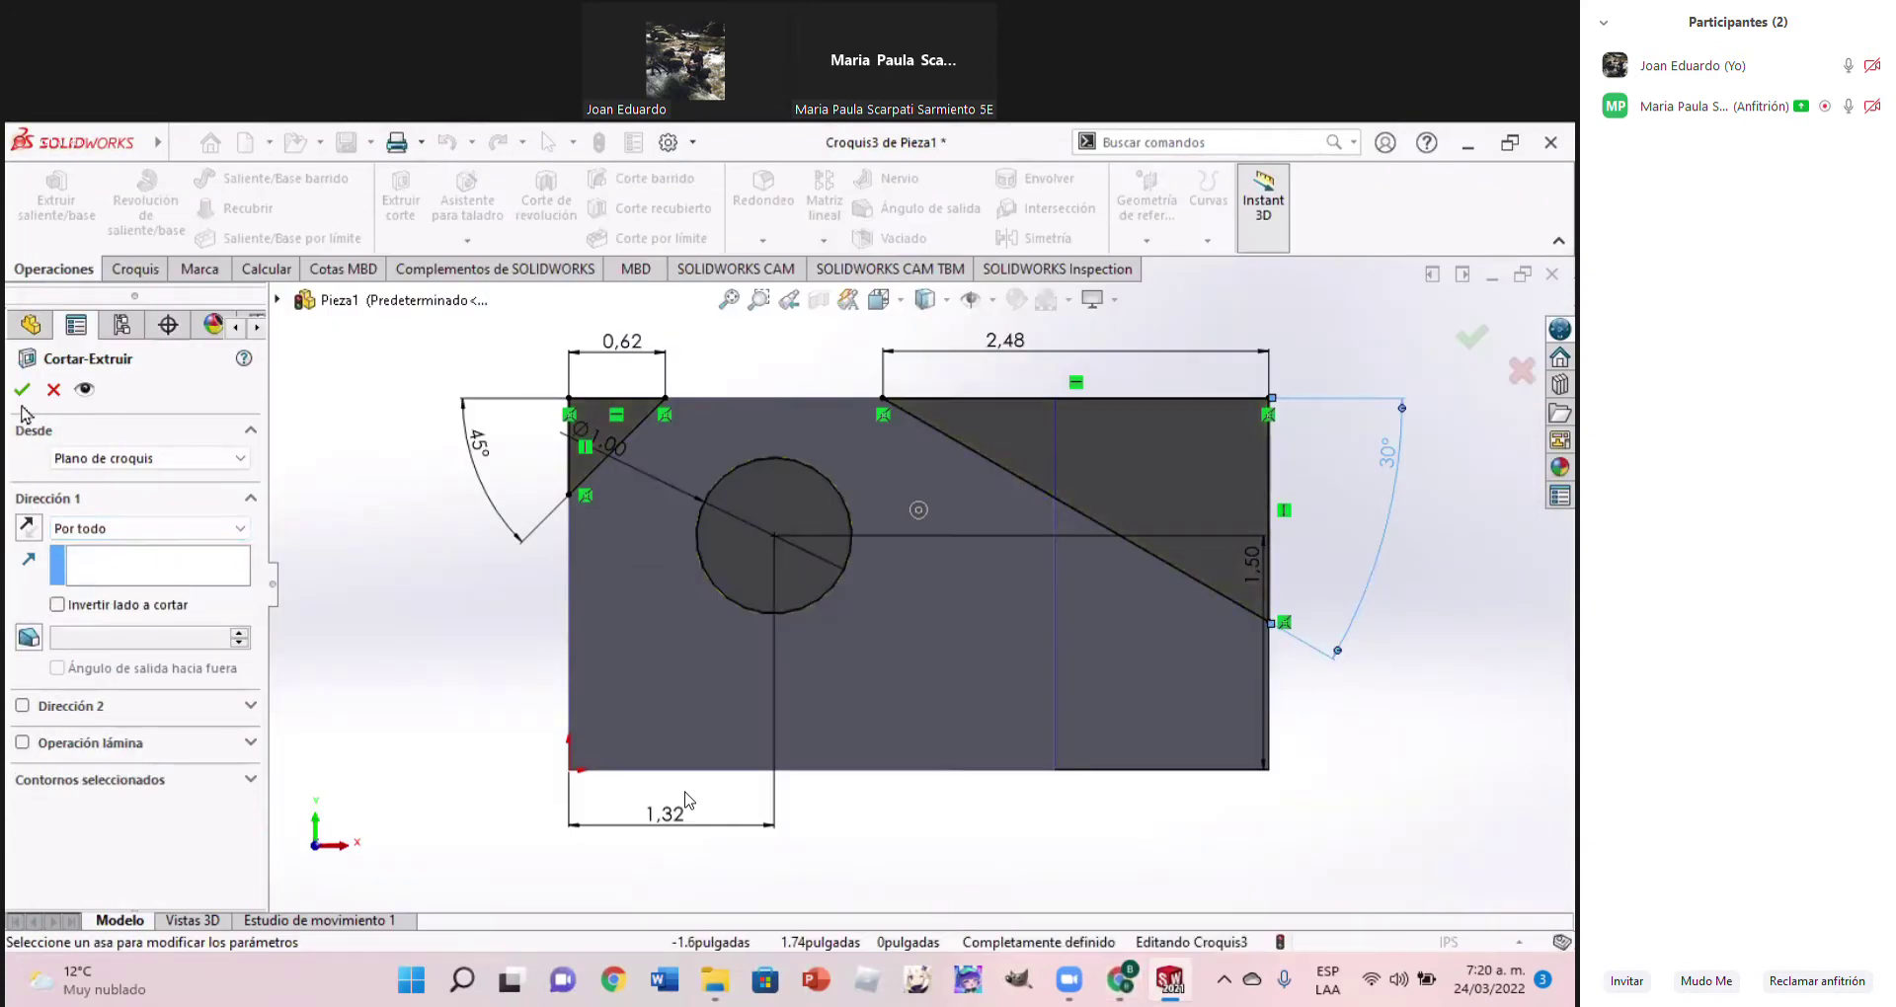
click(1471, 337)
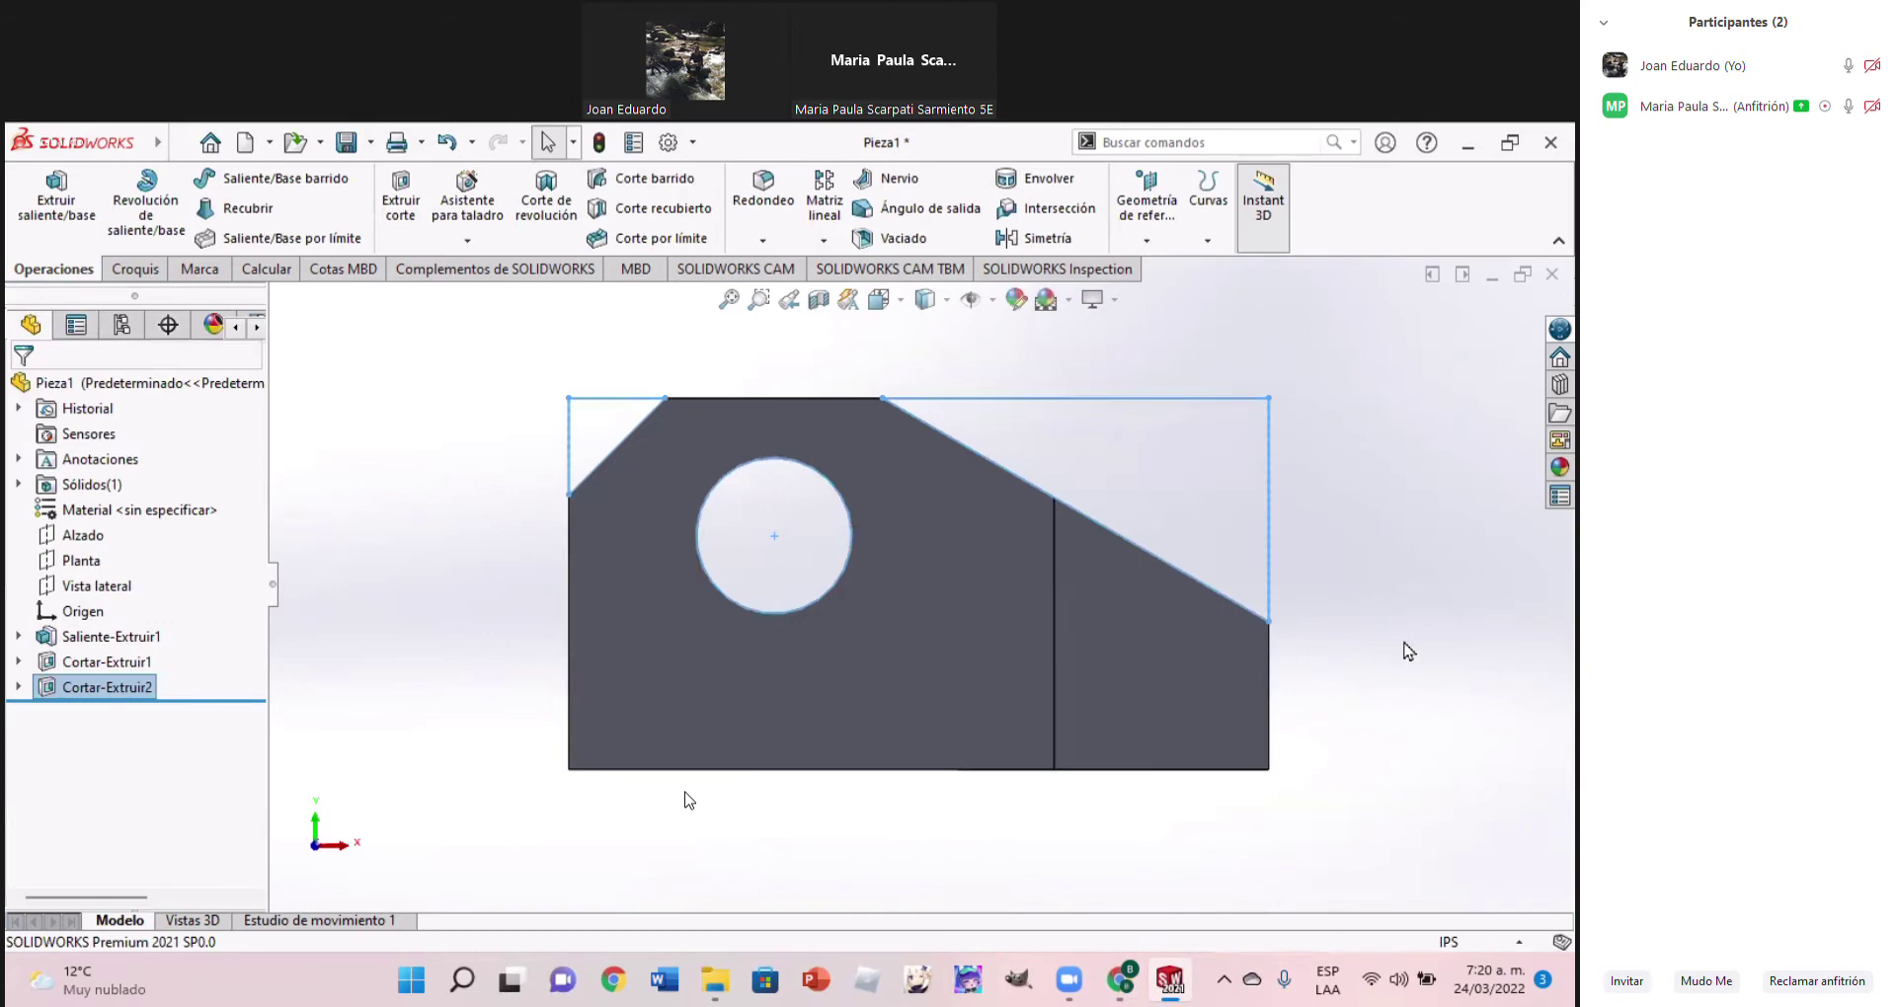
click(1128, 986)
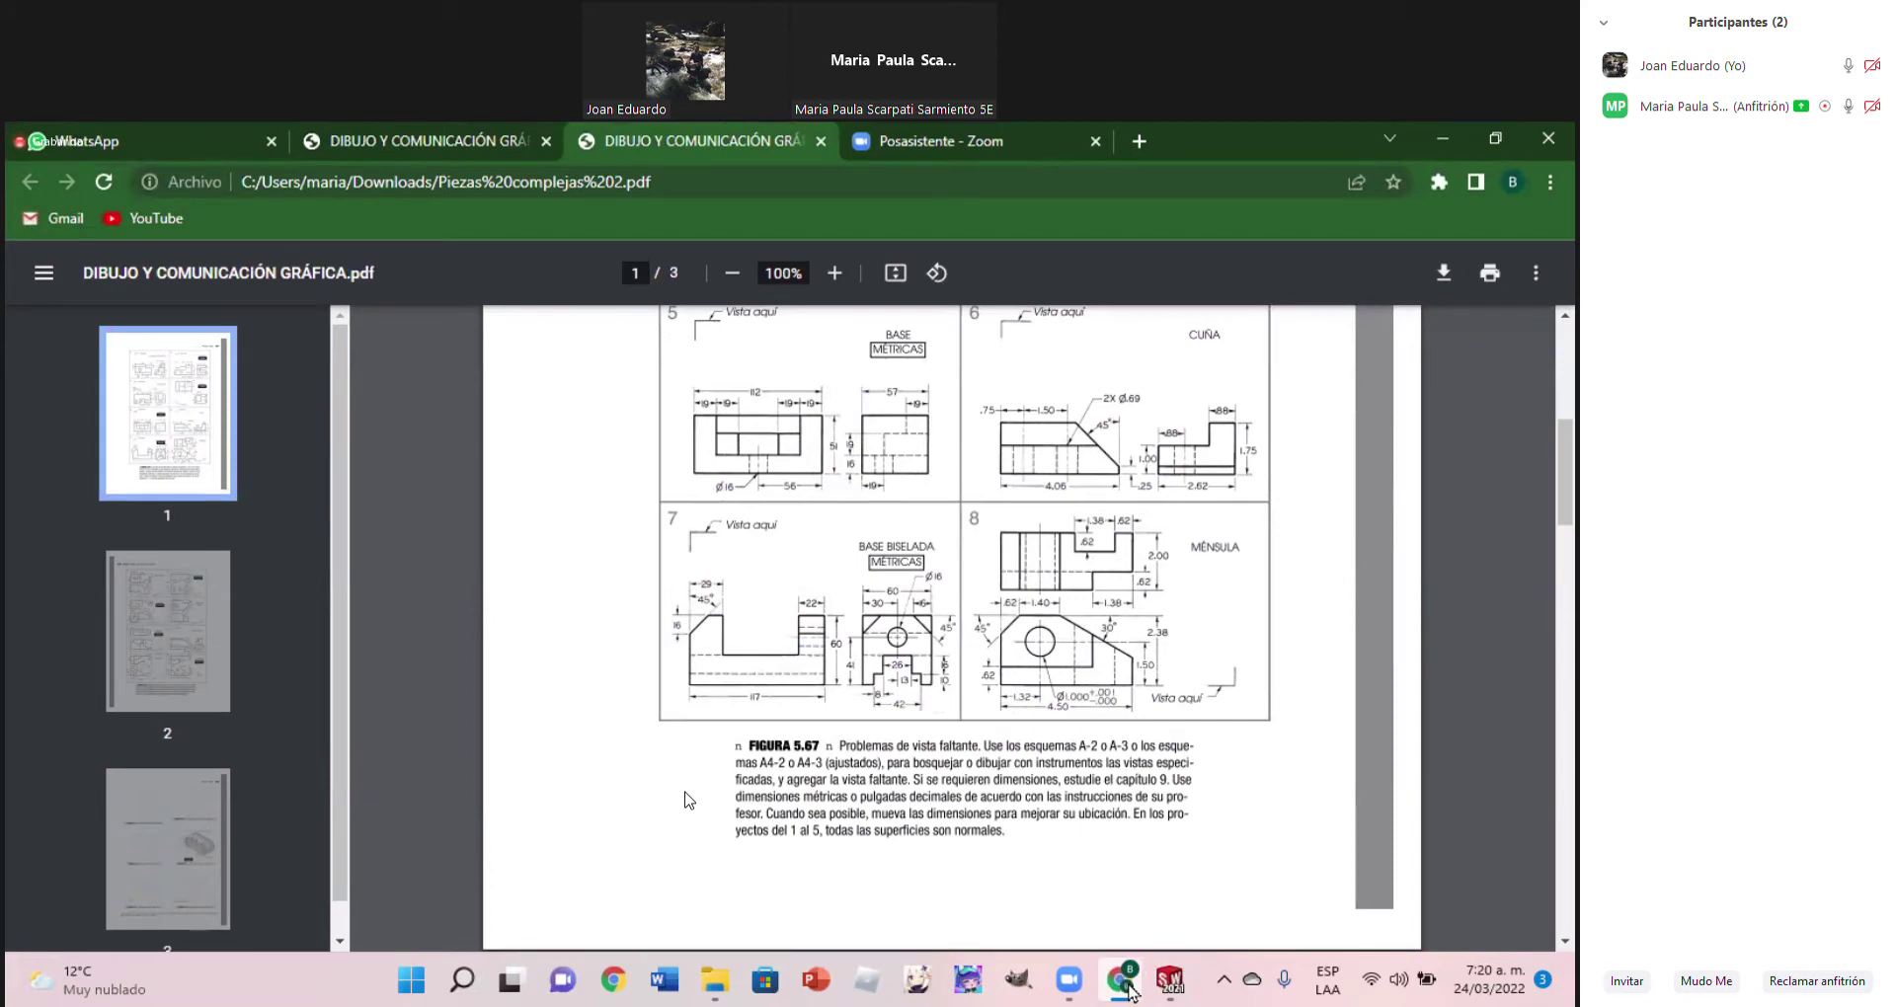
click(1129, 986)
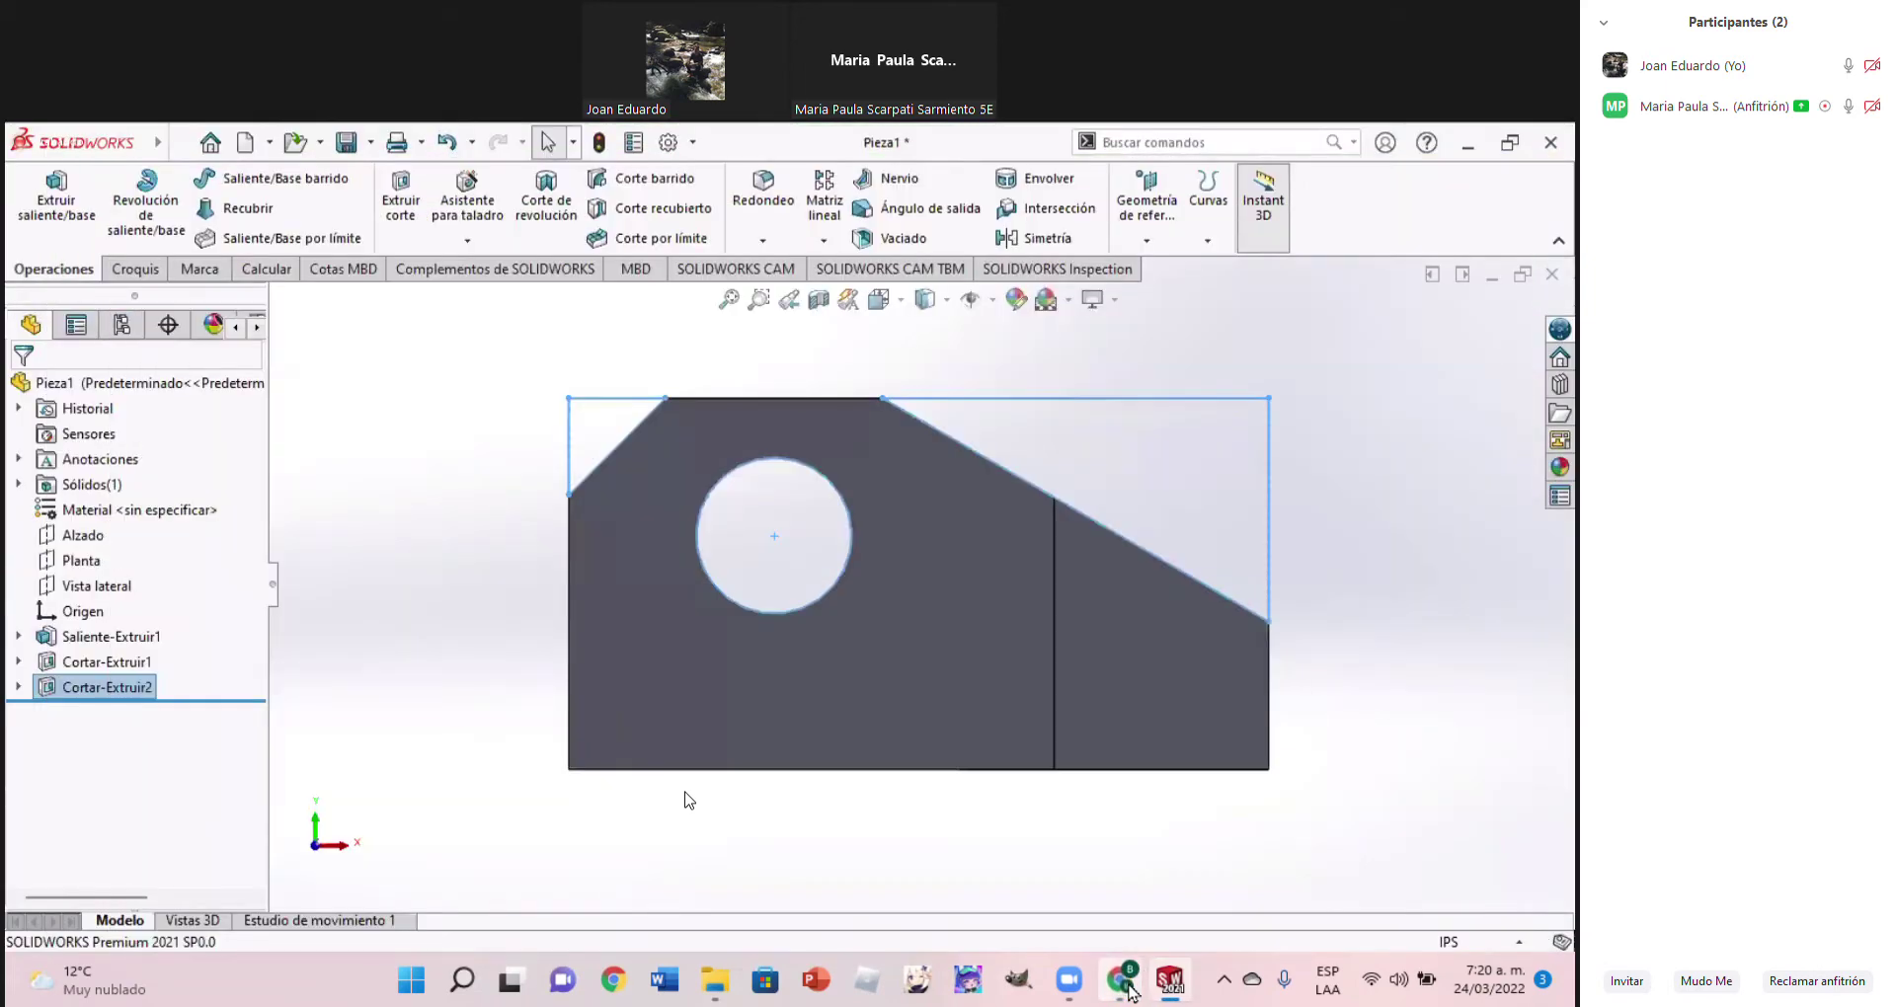
Return from the reference PDF to the bracket model and open the display style choices
click(1129, 985)
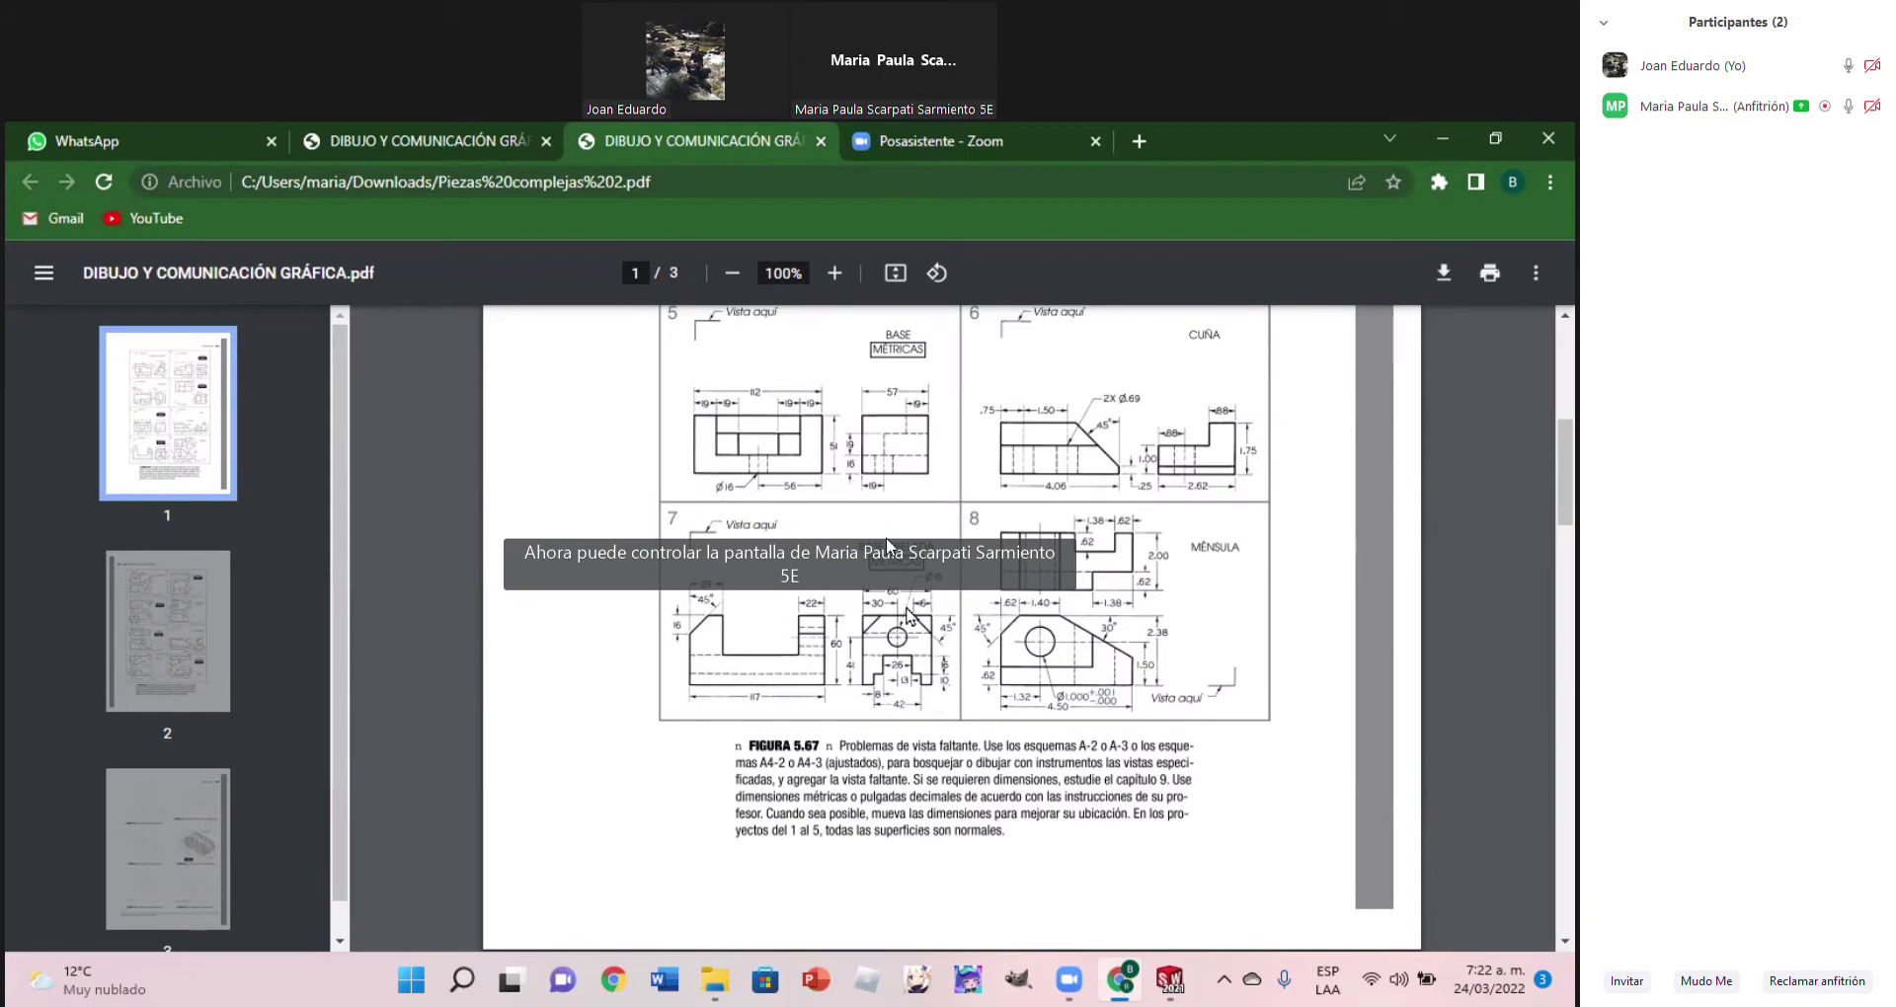
click(1170, 979)
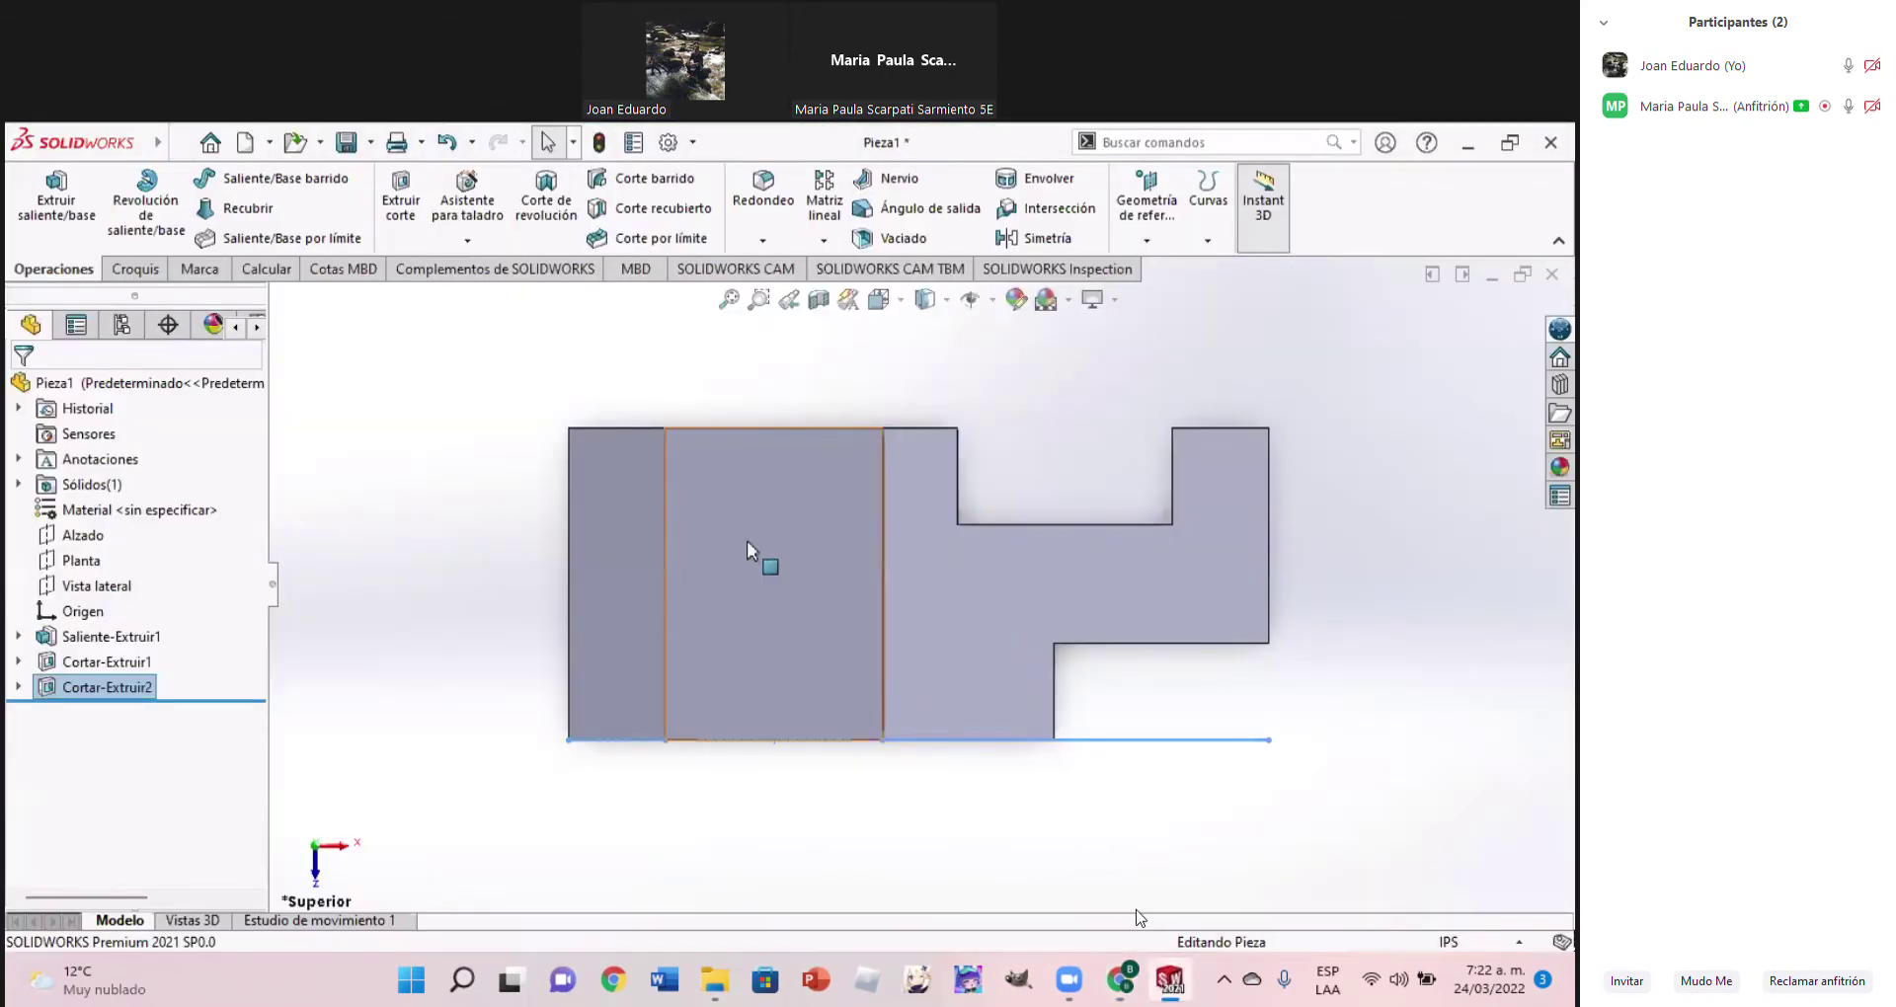
click(944, 301)
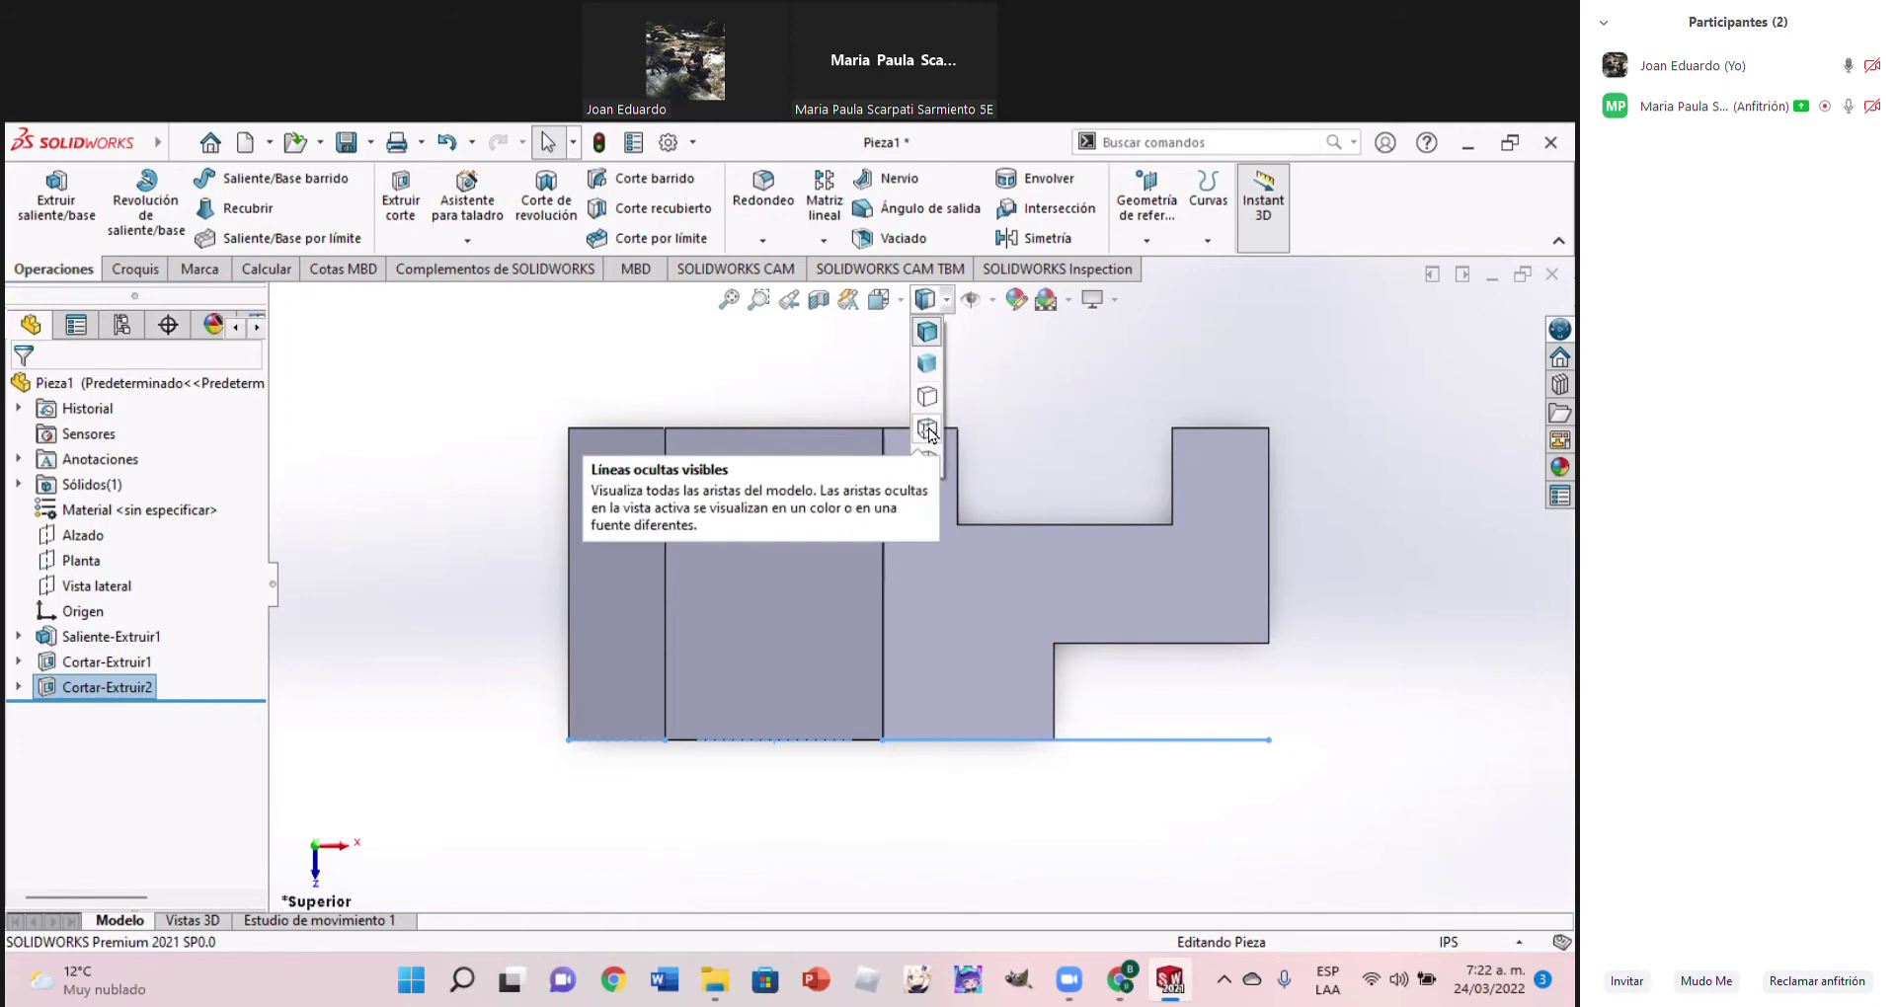
Set the display style to Hidden Lines Visible so hidden edges appear dashed
click(928, 430)
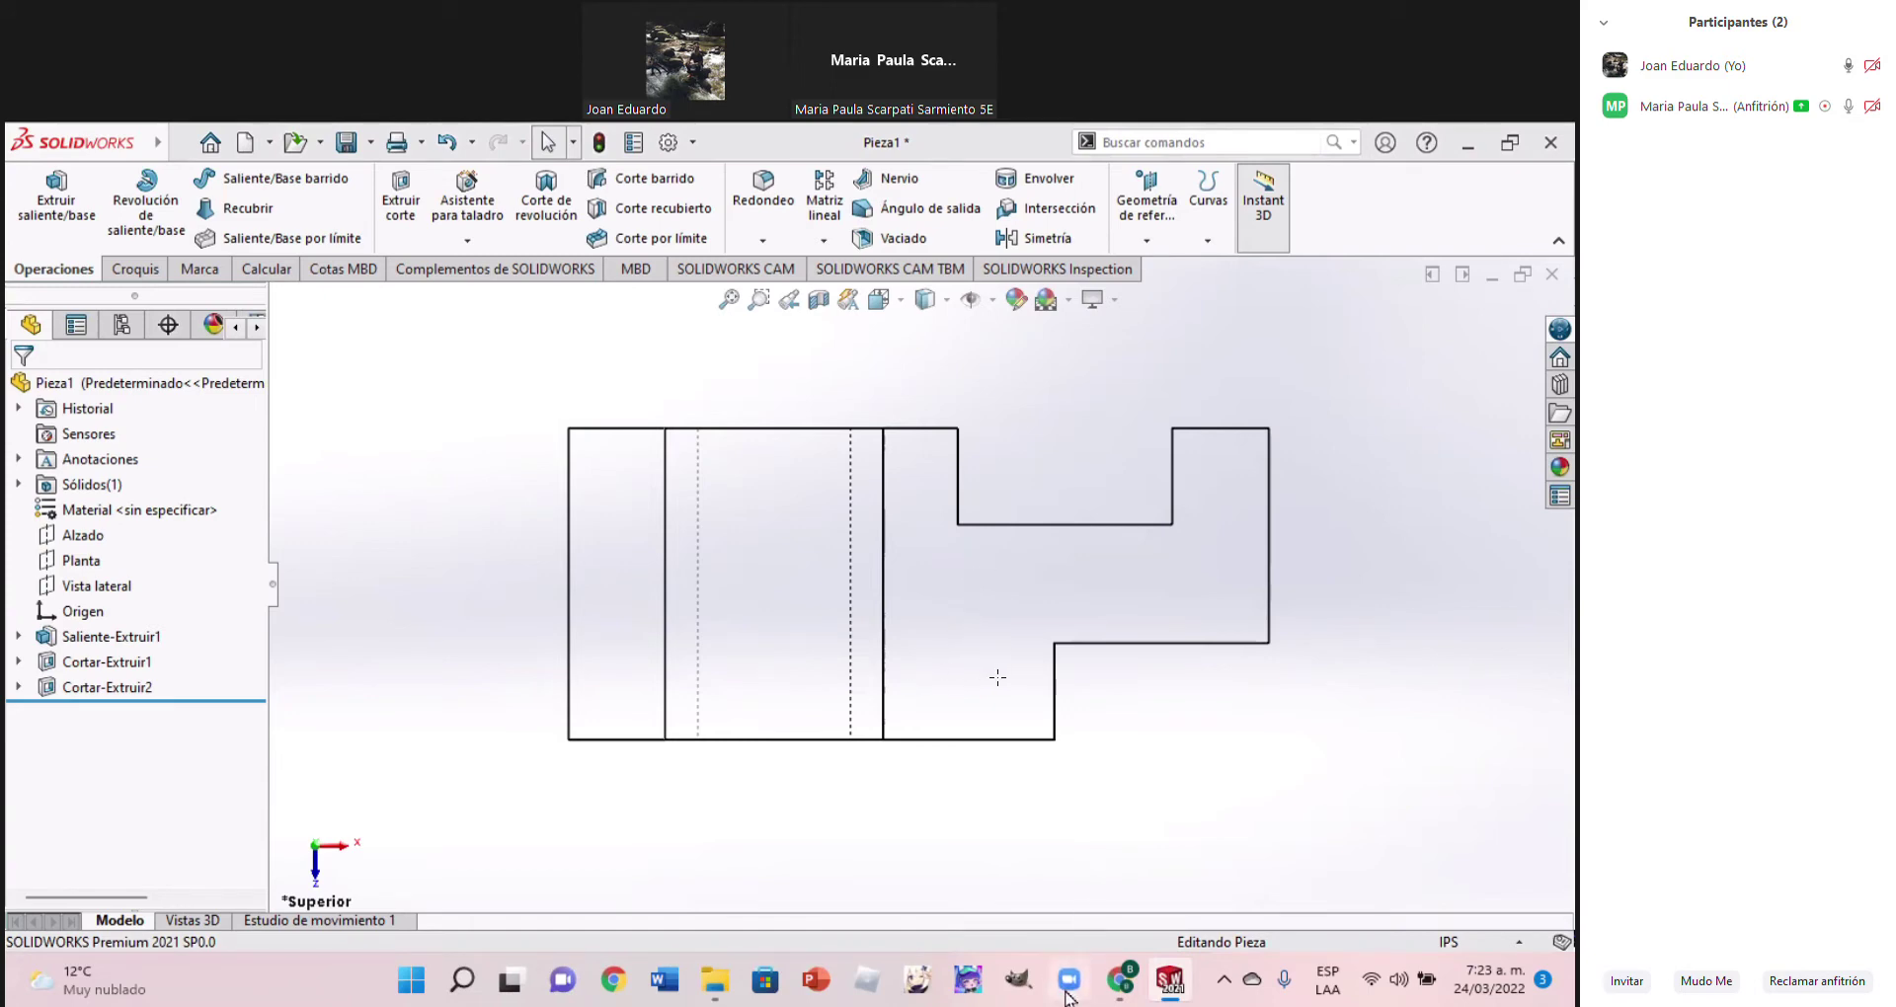
Flip back and forth between the SOLIDWORKS model and the Ménsula reference PDF
click(1120, 979)
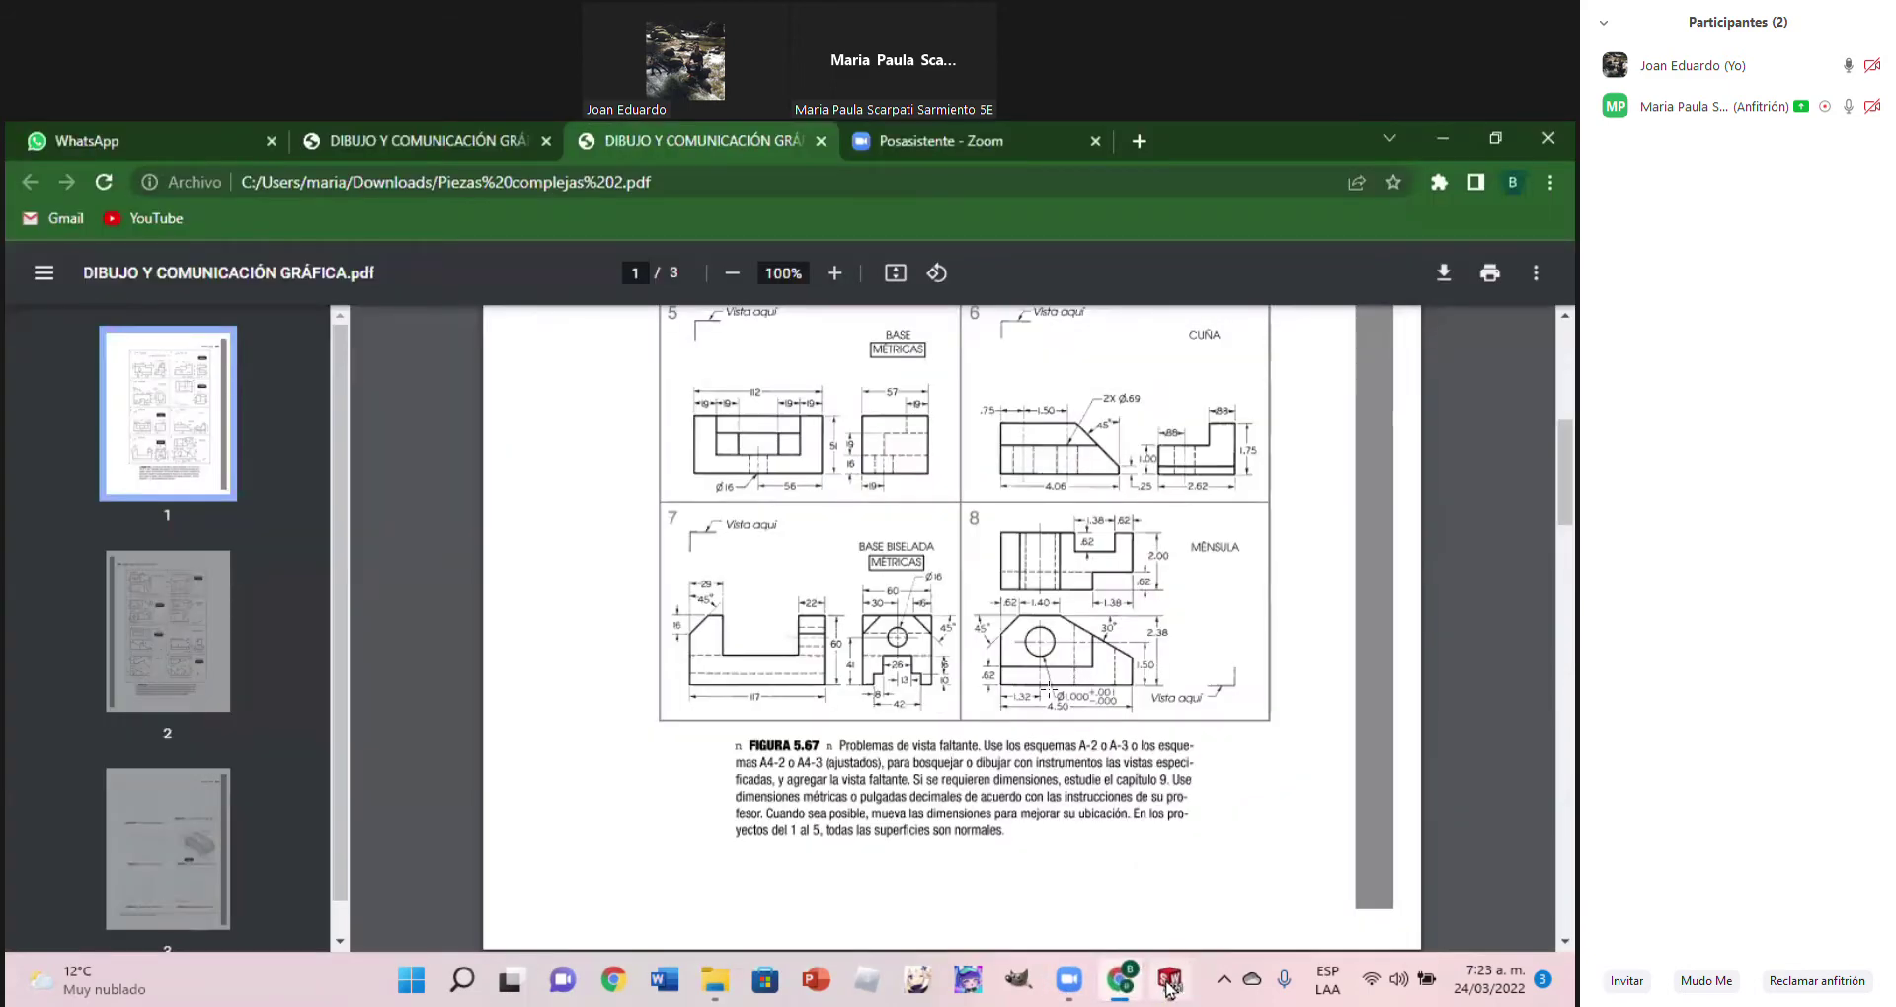
click(1168, 983)
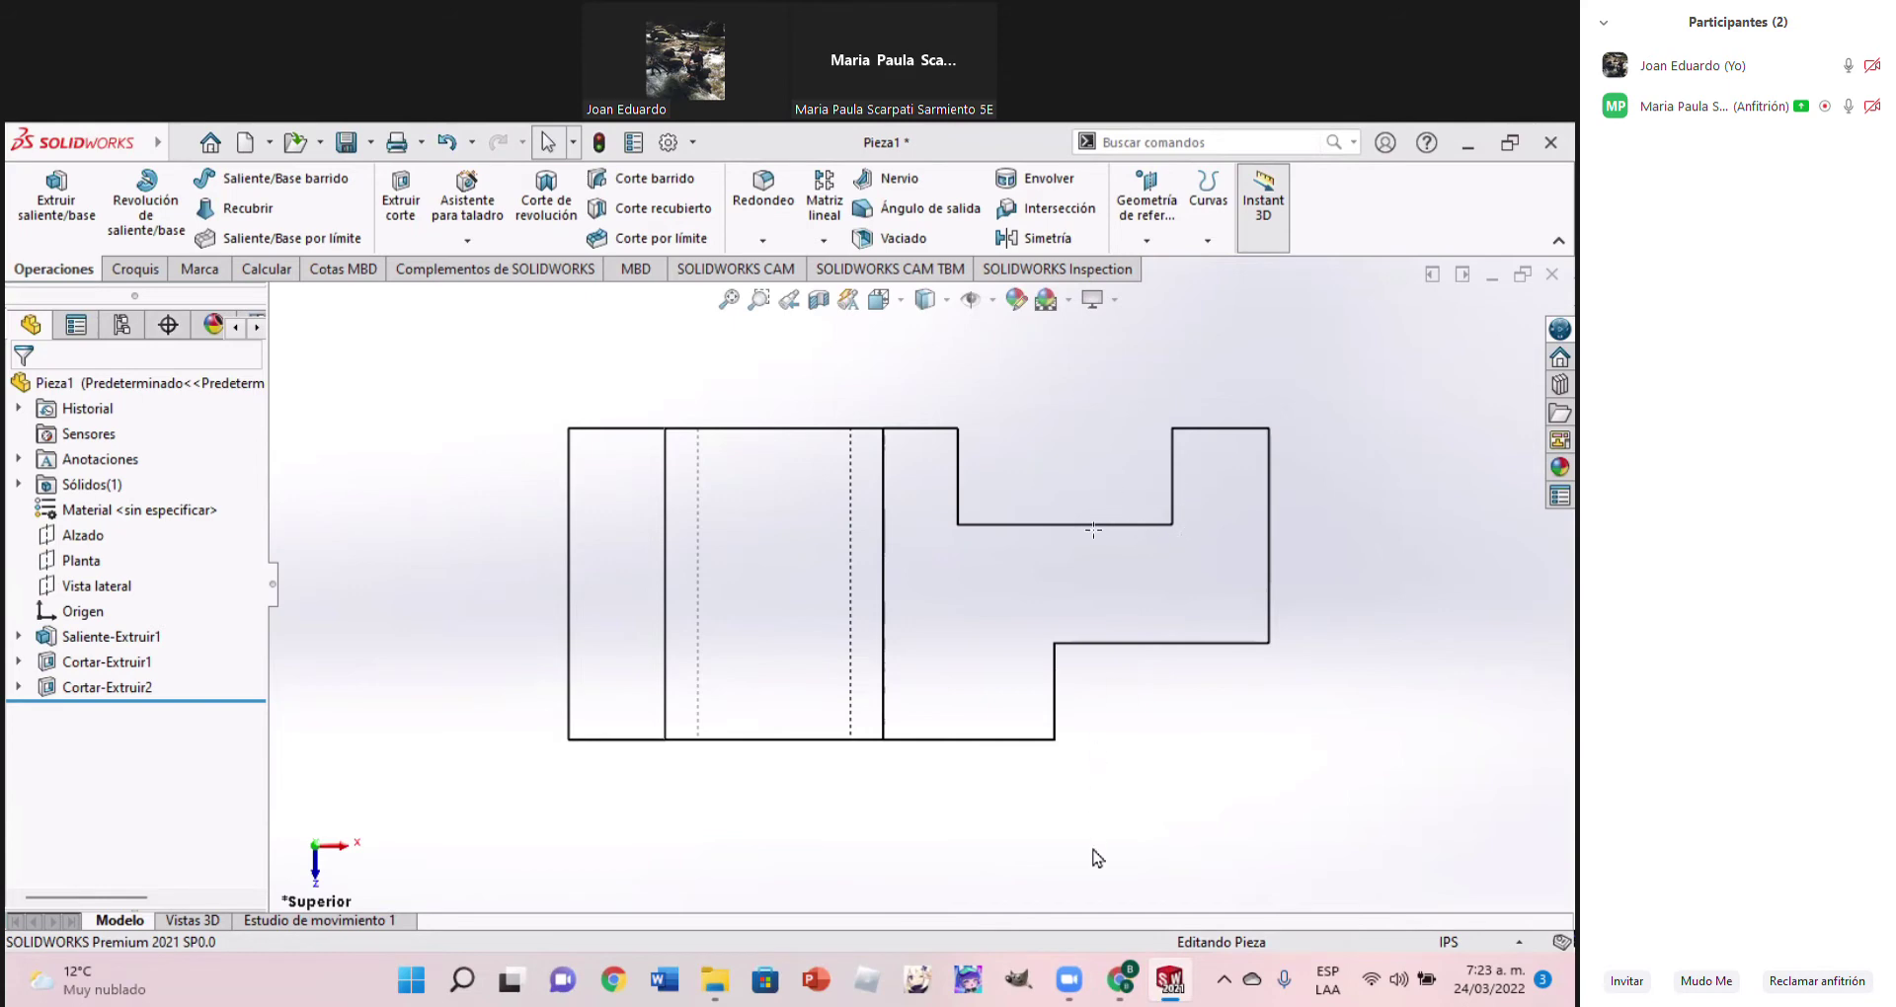
click(1121, 977)
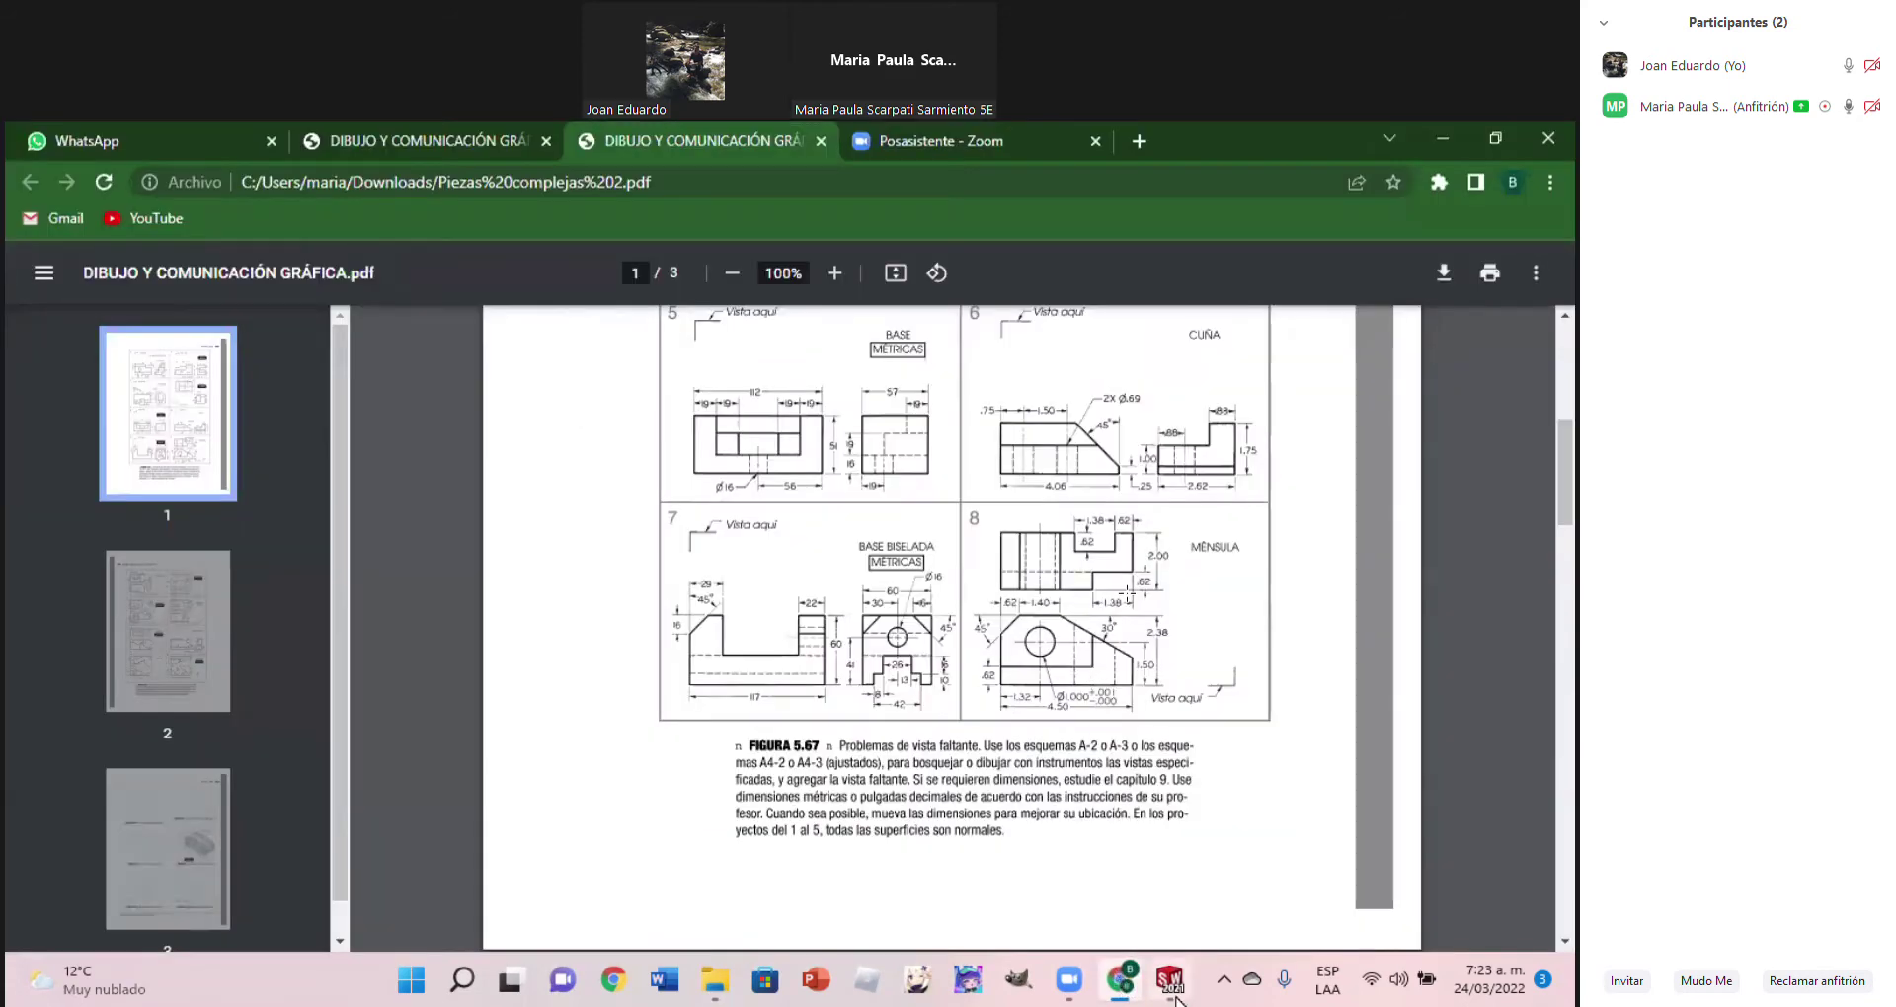
click(1169, 979)
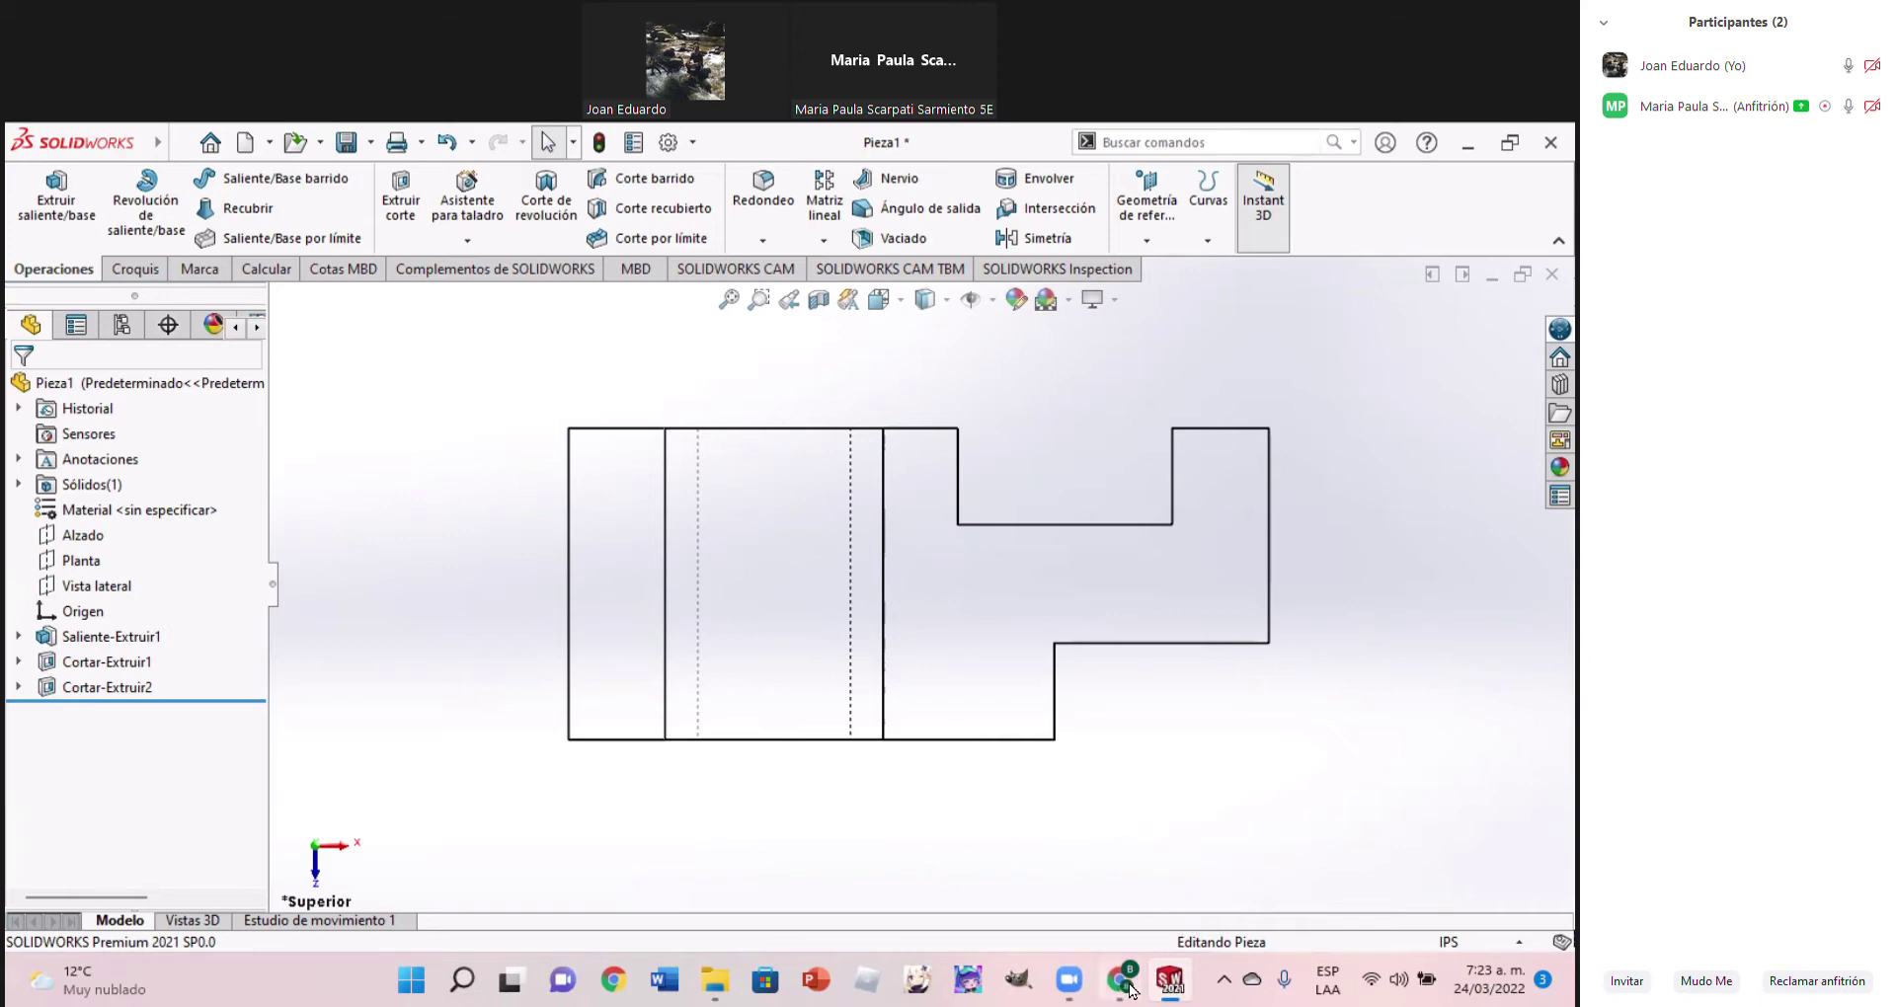
click(1125, 983)
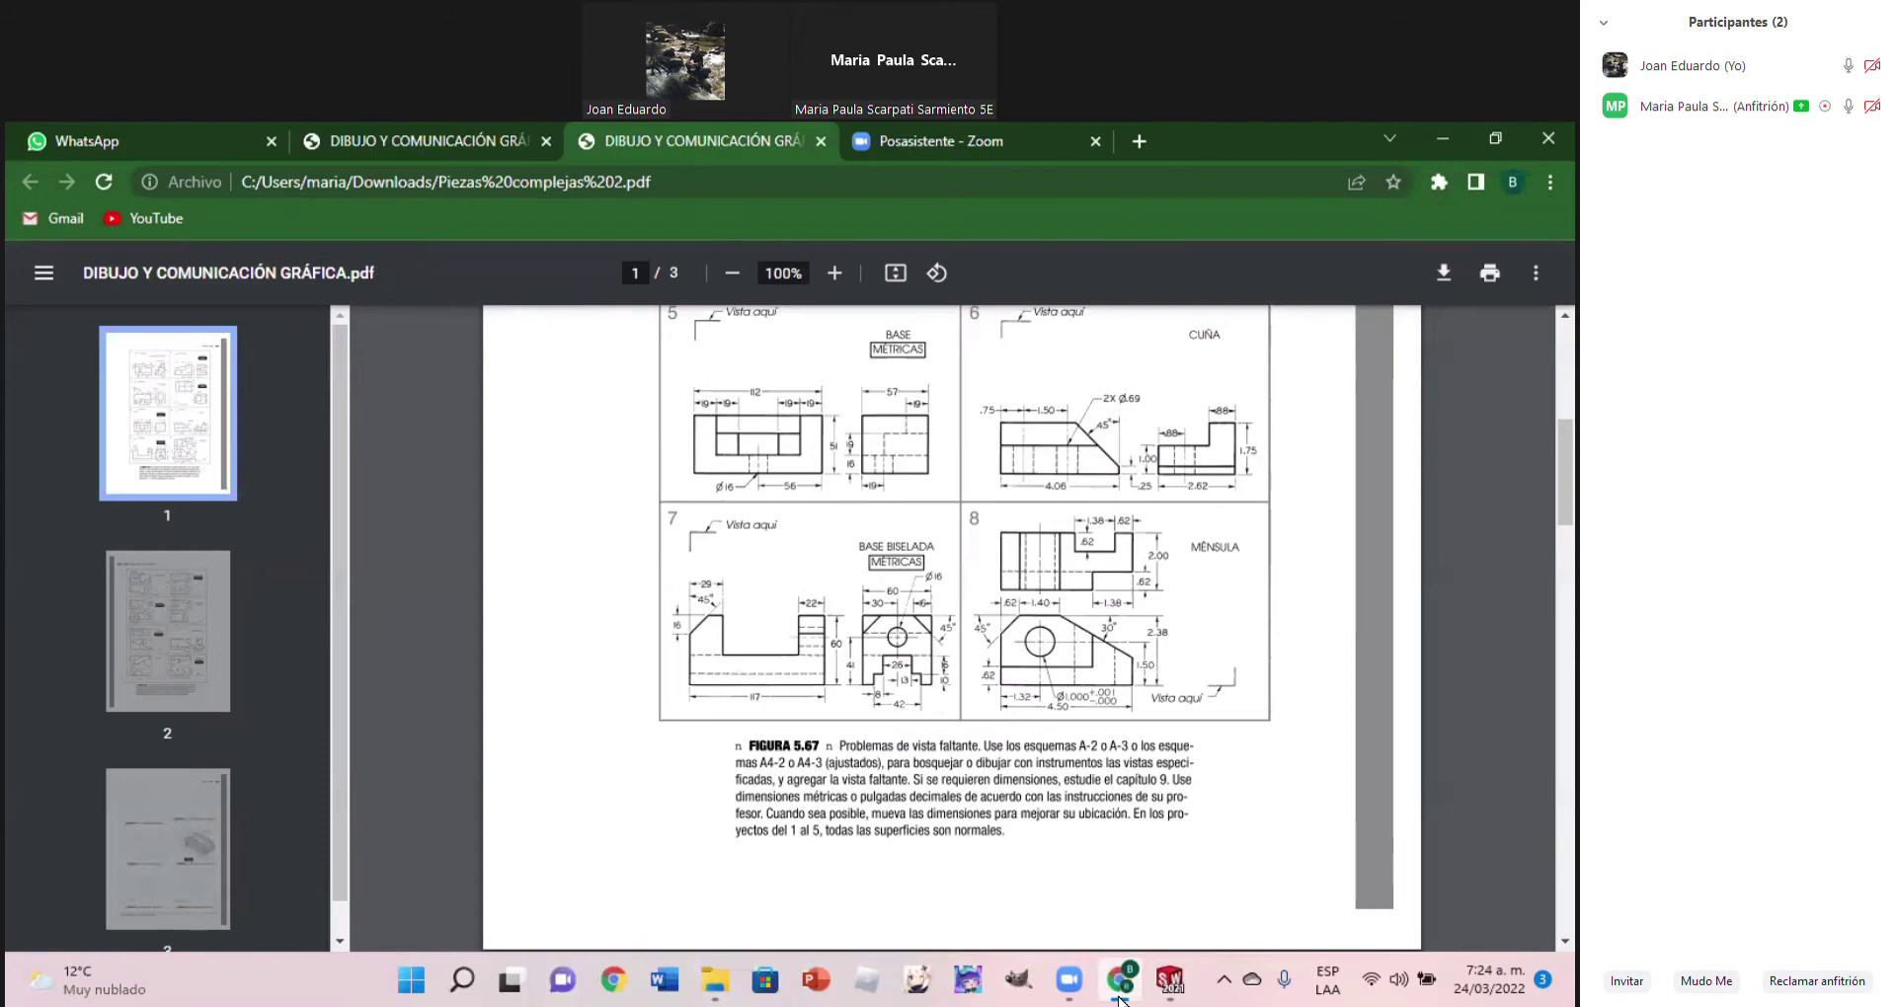
click(1119, 997)
click(1120, 997)
Zoom the reference PDF to 195% on problem 8, MÉNSULA
ctrl+scroll(1194, 627, up, 2)
ctrl+scroll(1253, 636, up, 2)
ctrl+scroll(1271, 641, up, 1)
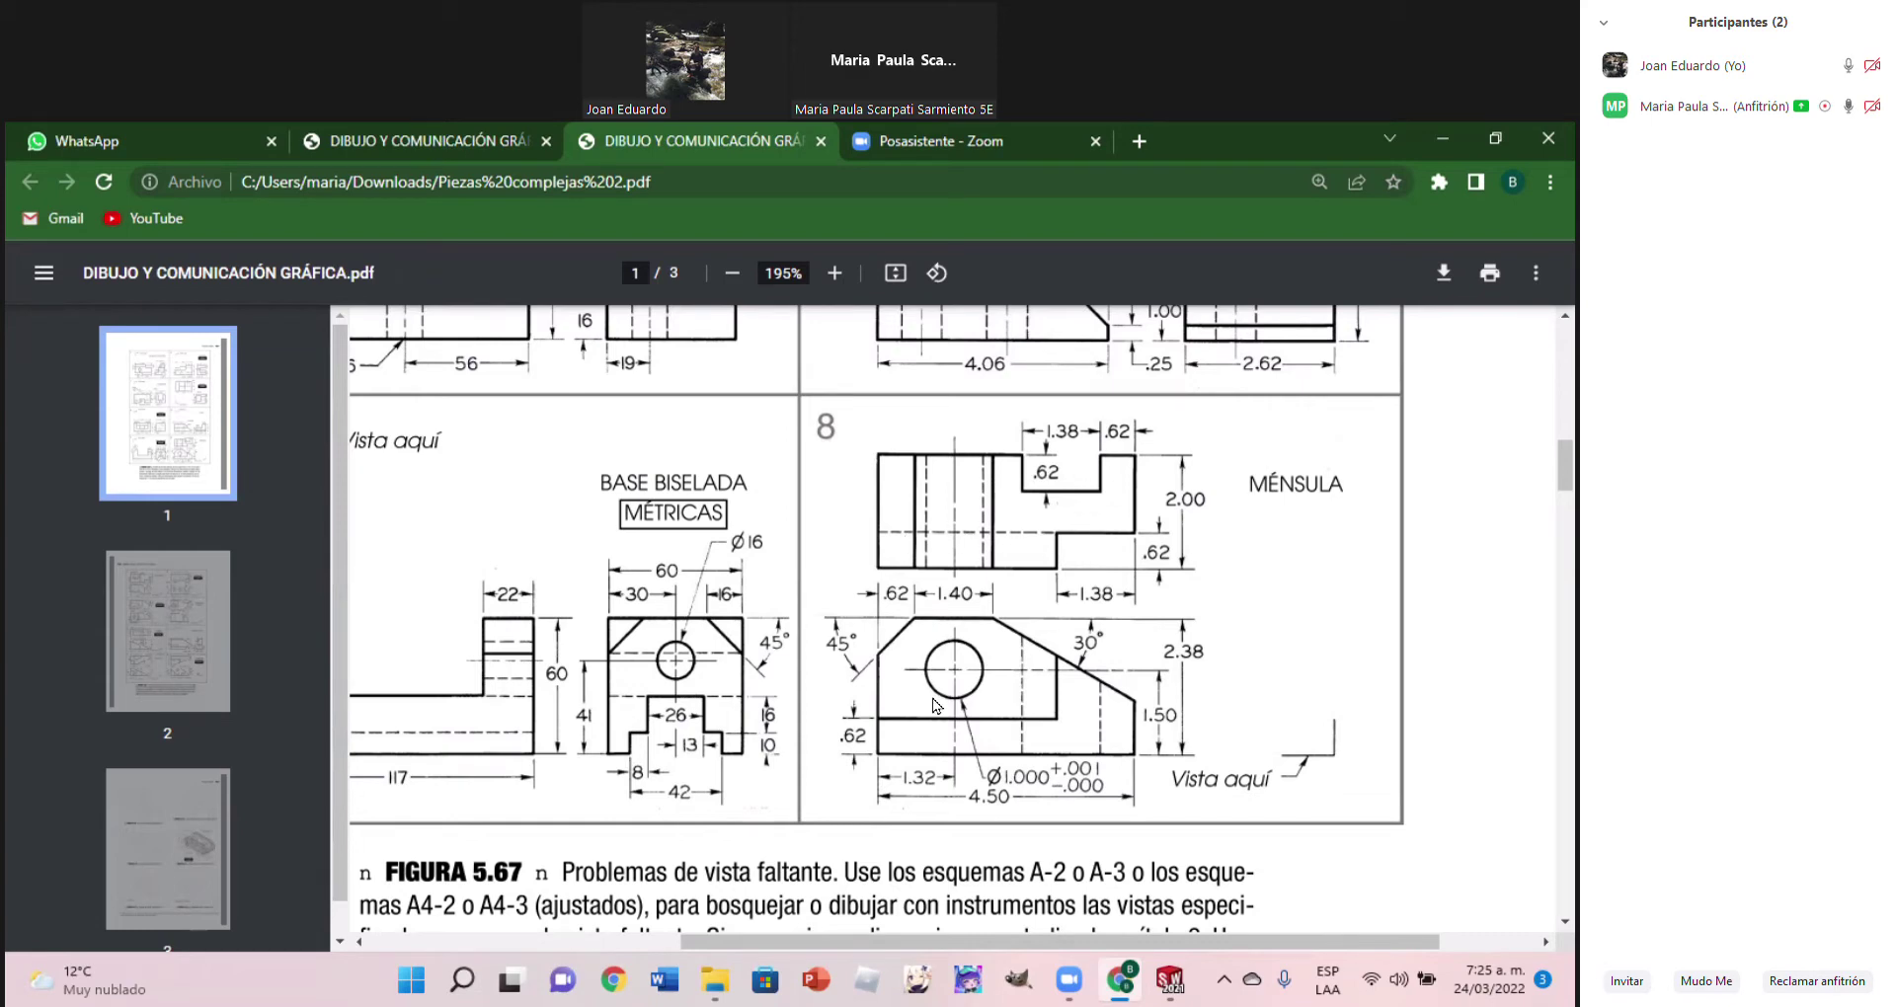
Orbit the bracket to an oblique view, inspect Cortar-Extruir1, then clear the selection
click(1191, 983)
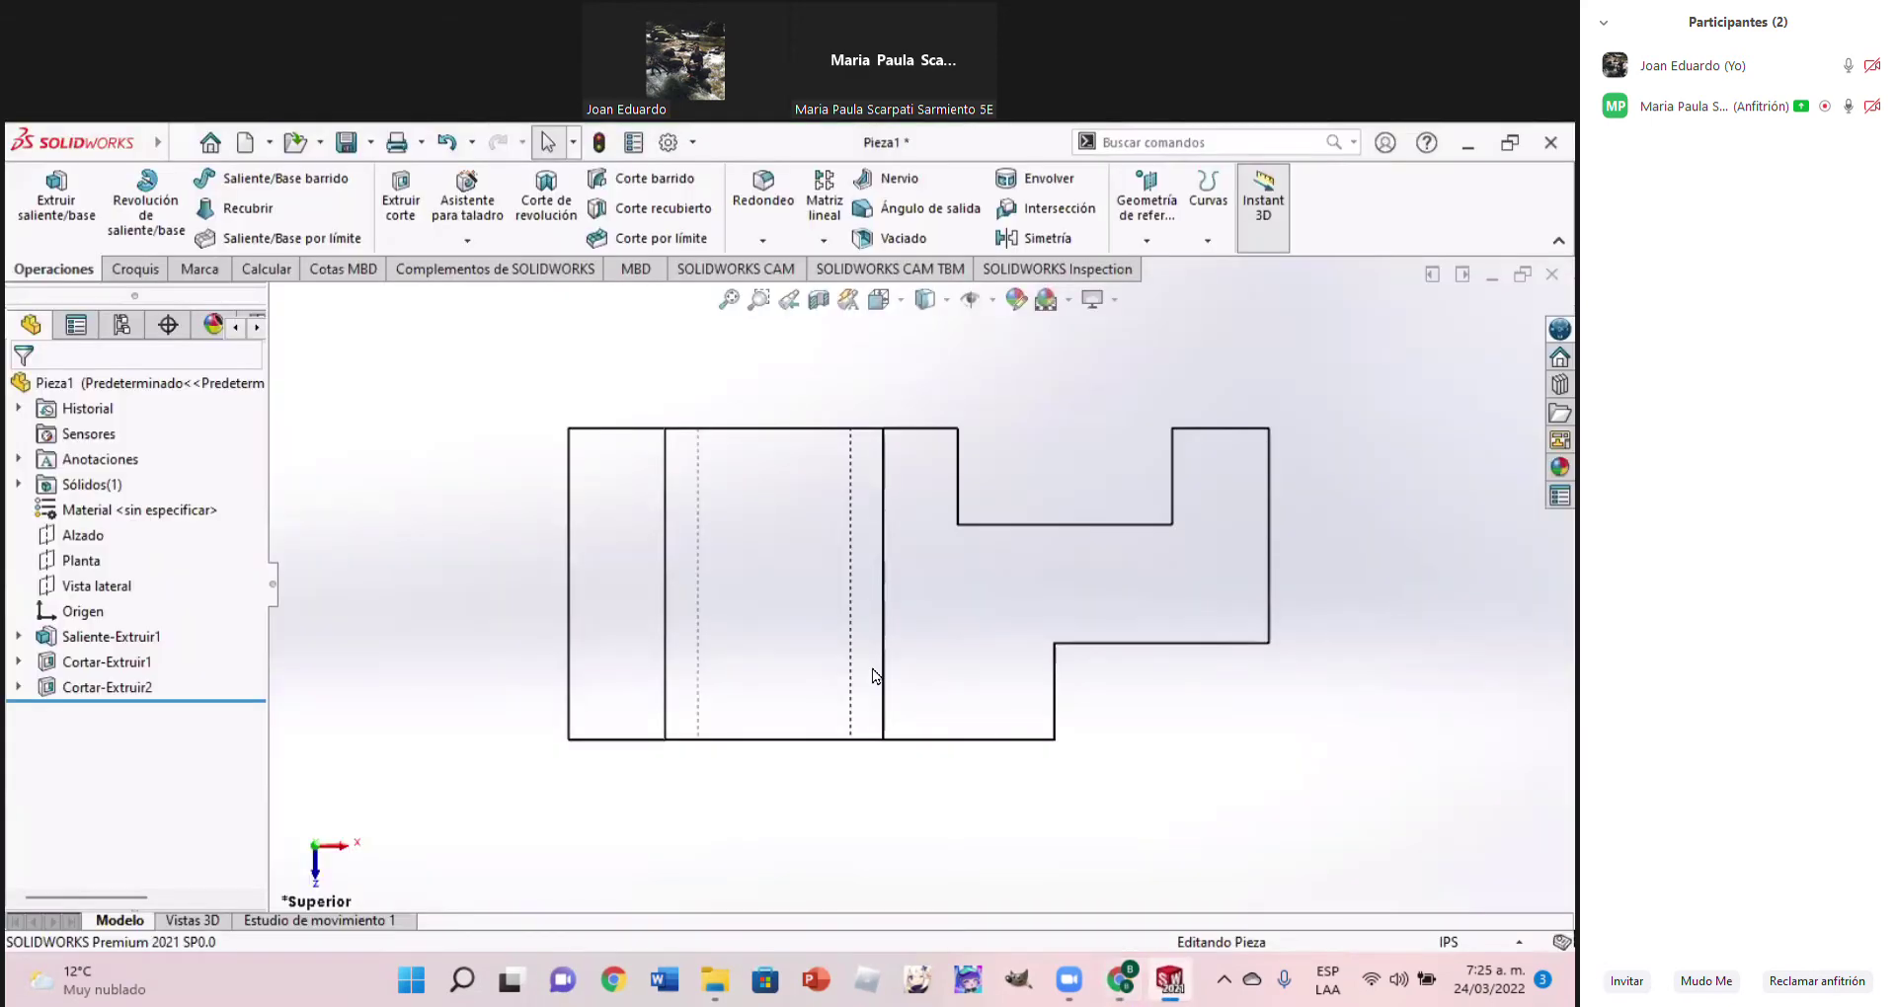
mouse_move(948, 664)
middle_down()
mouse_move(950, 620)
mouse_move(959, 770)
middle_up()
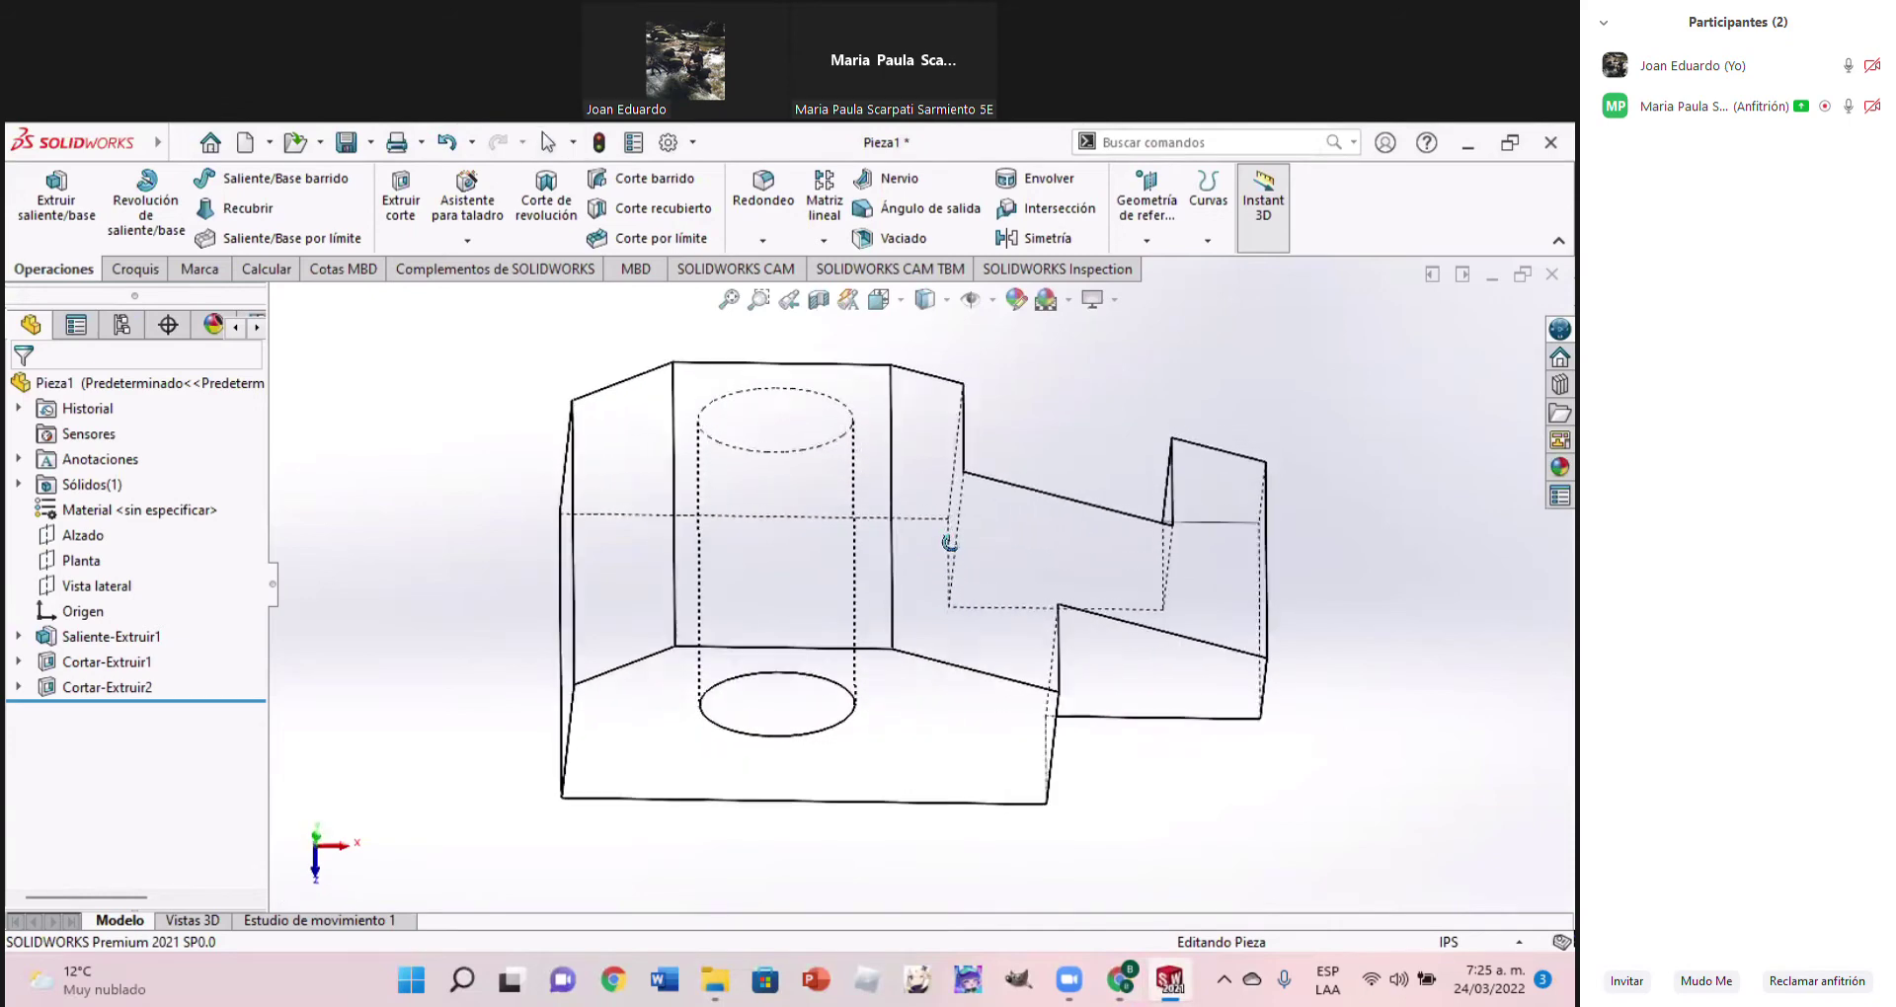
click(959, 769)
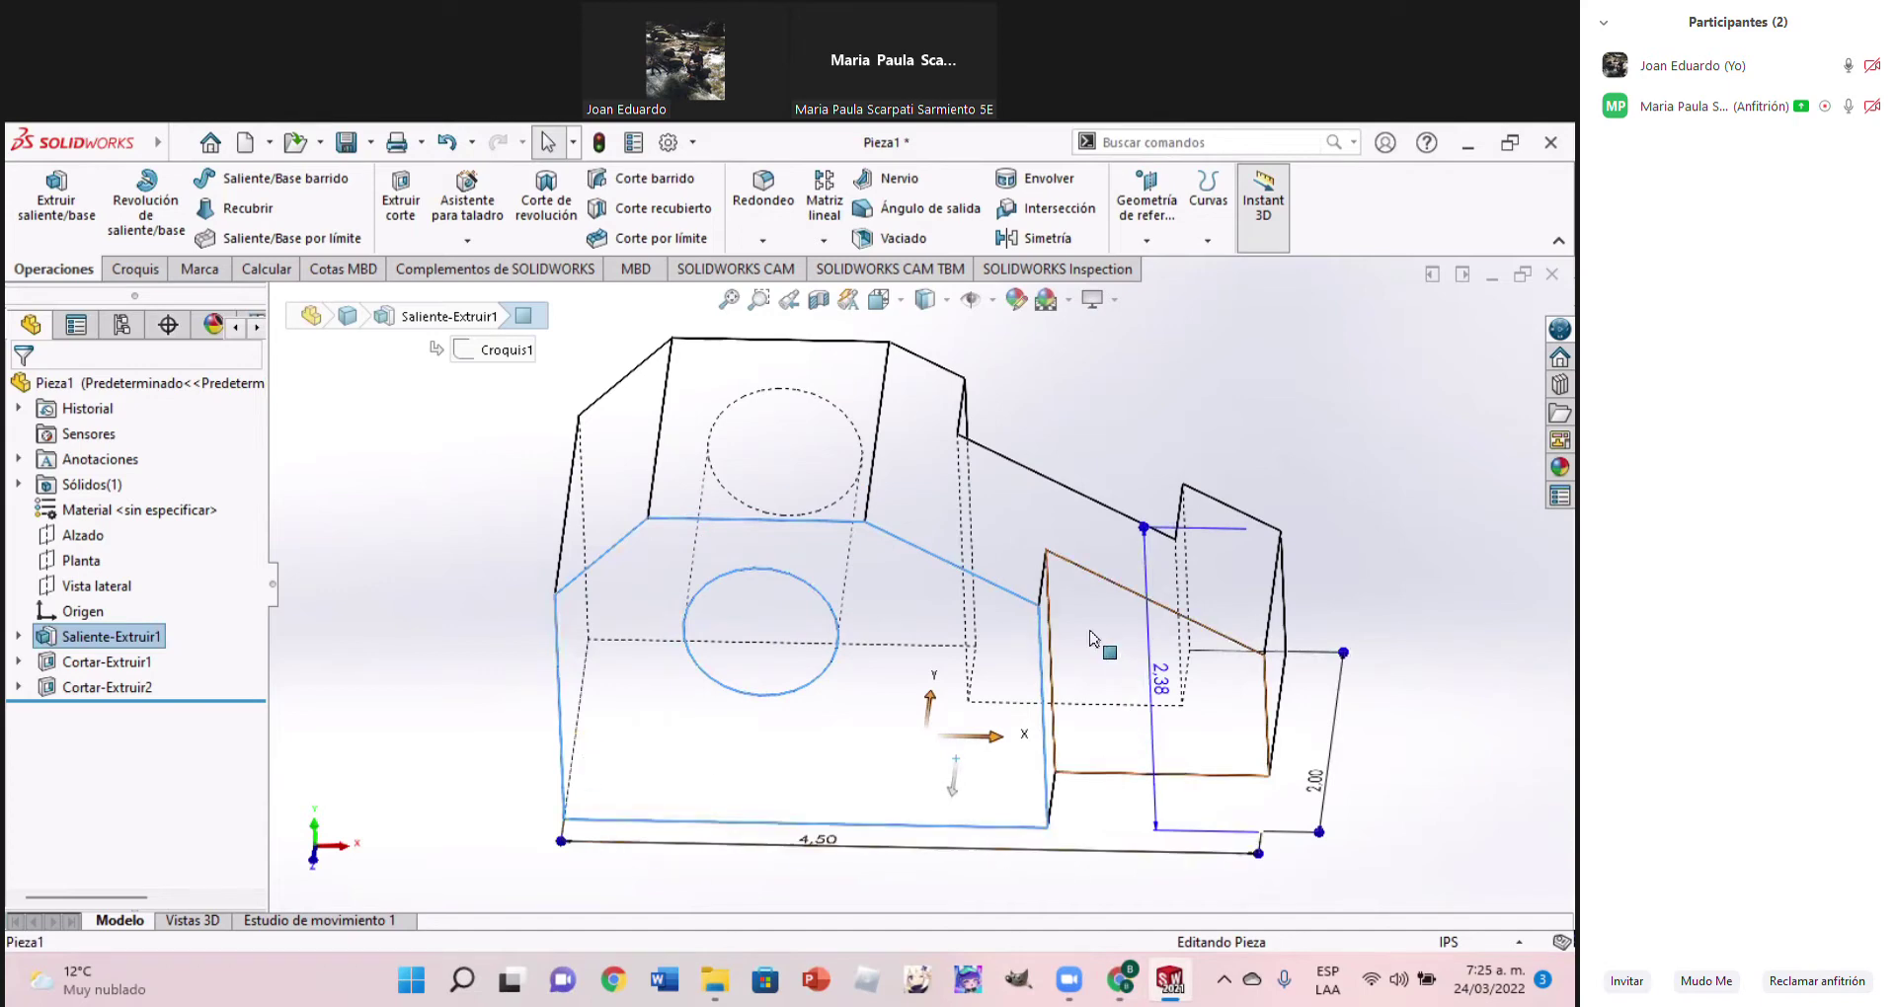
click(1092, 666)
middle_drag(1037, 739, 1027, 758)
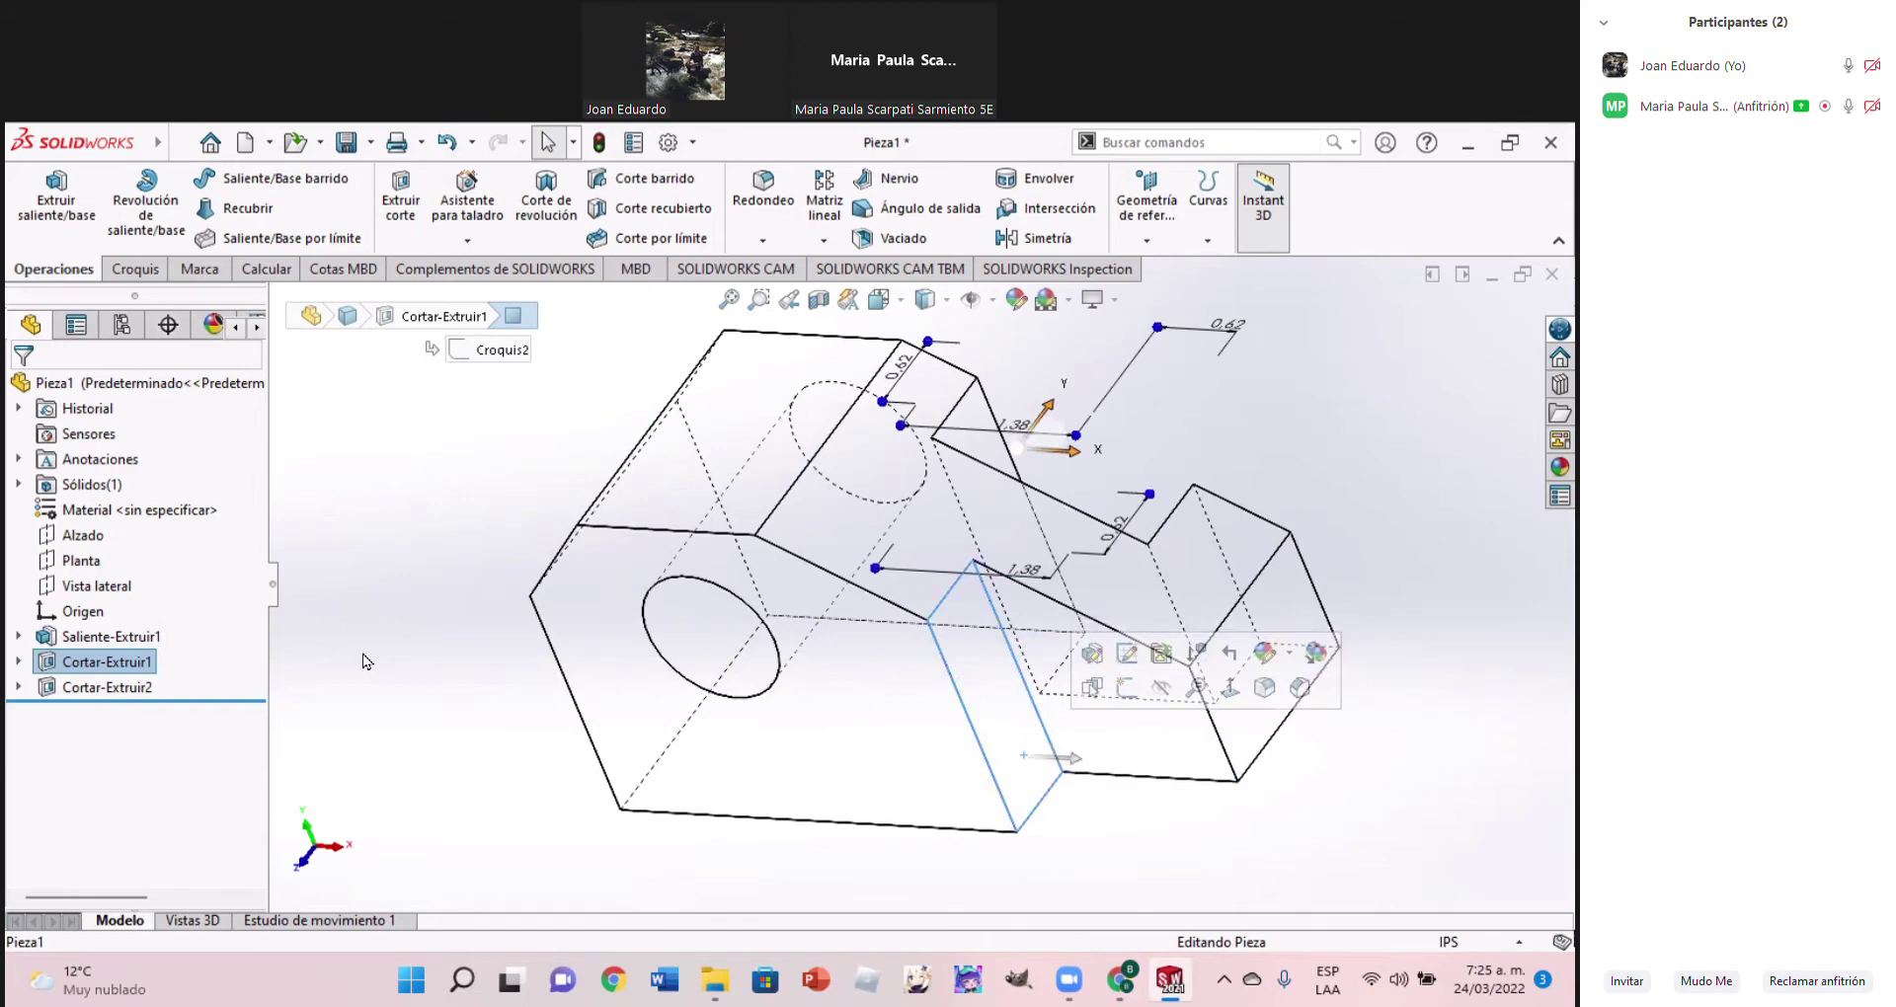
click(308, 644)
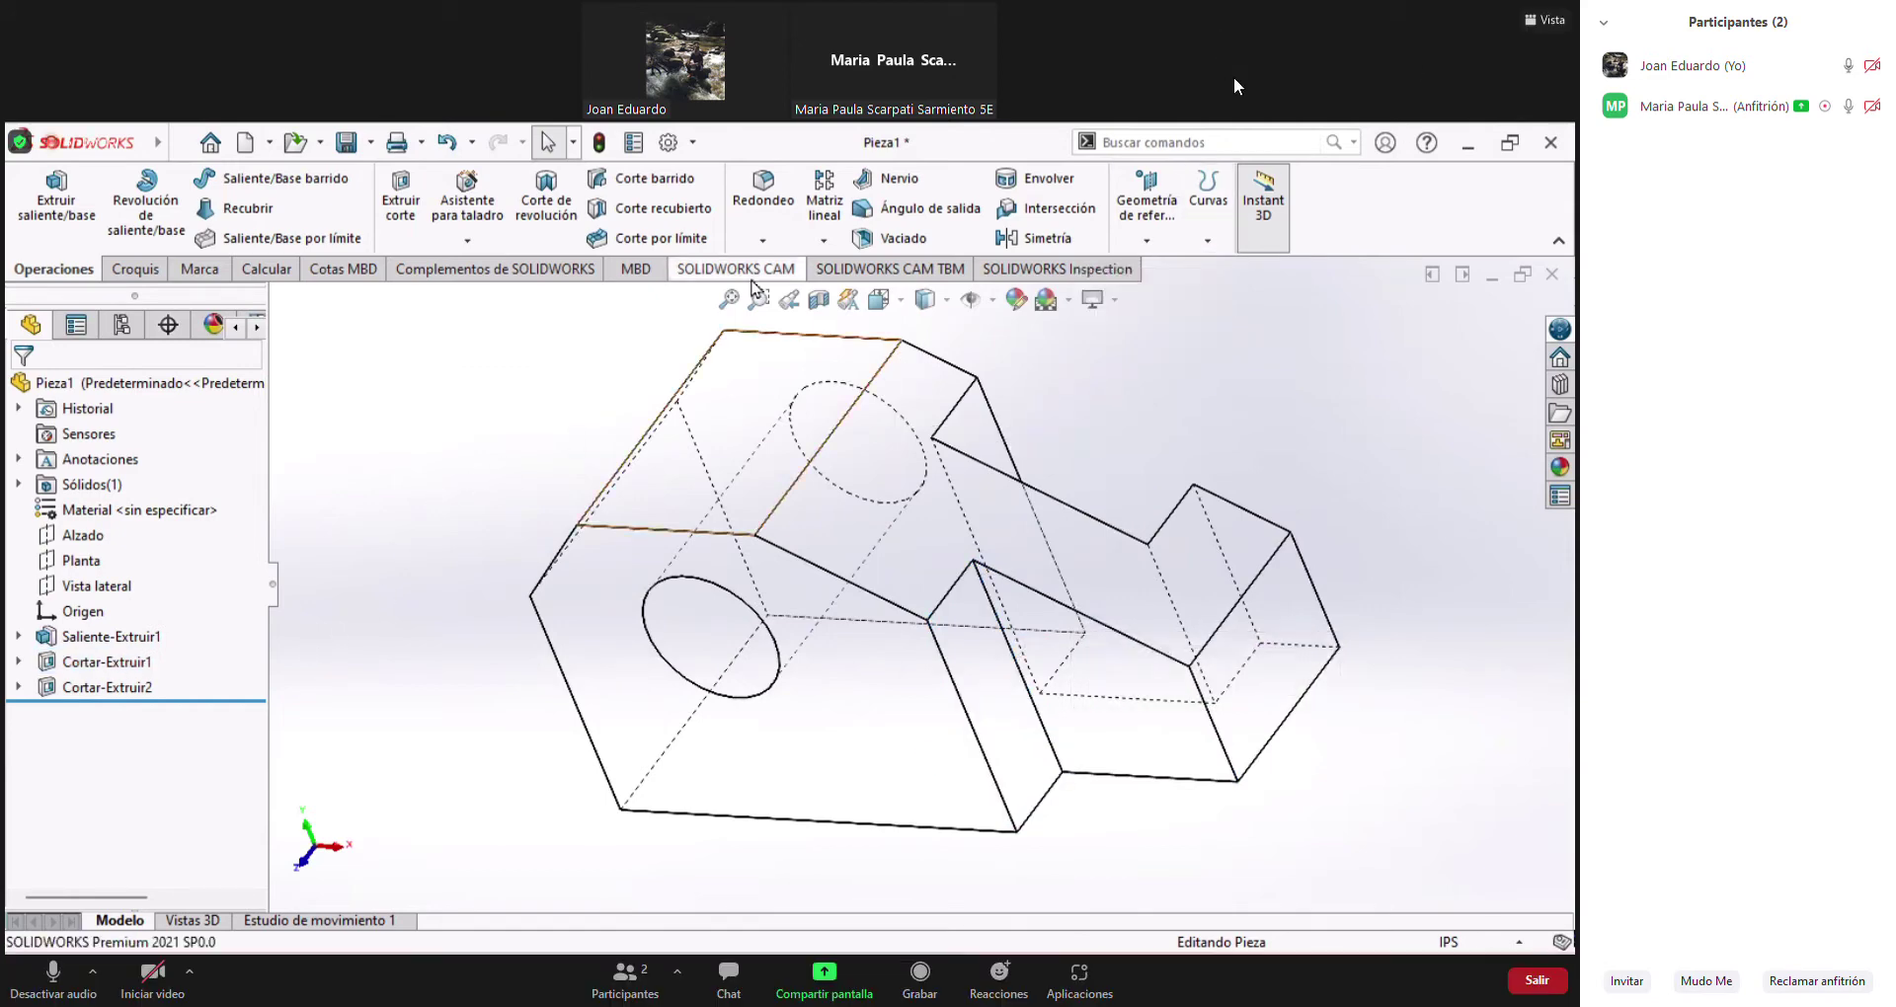
Set the display style to Shaded and orient the model to the Front view
click(878, 301)
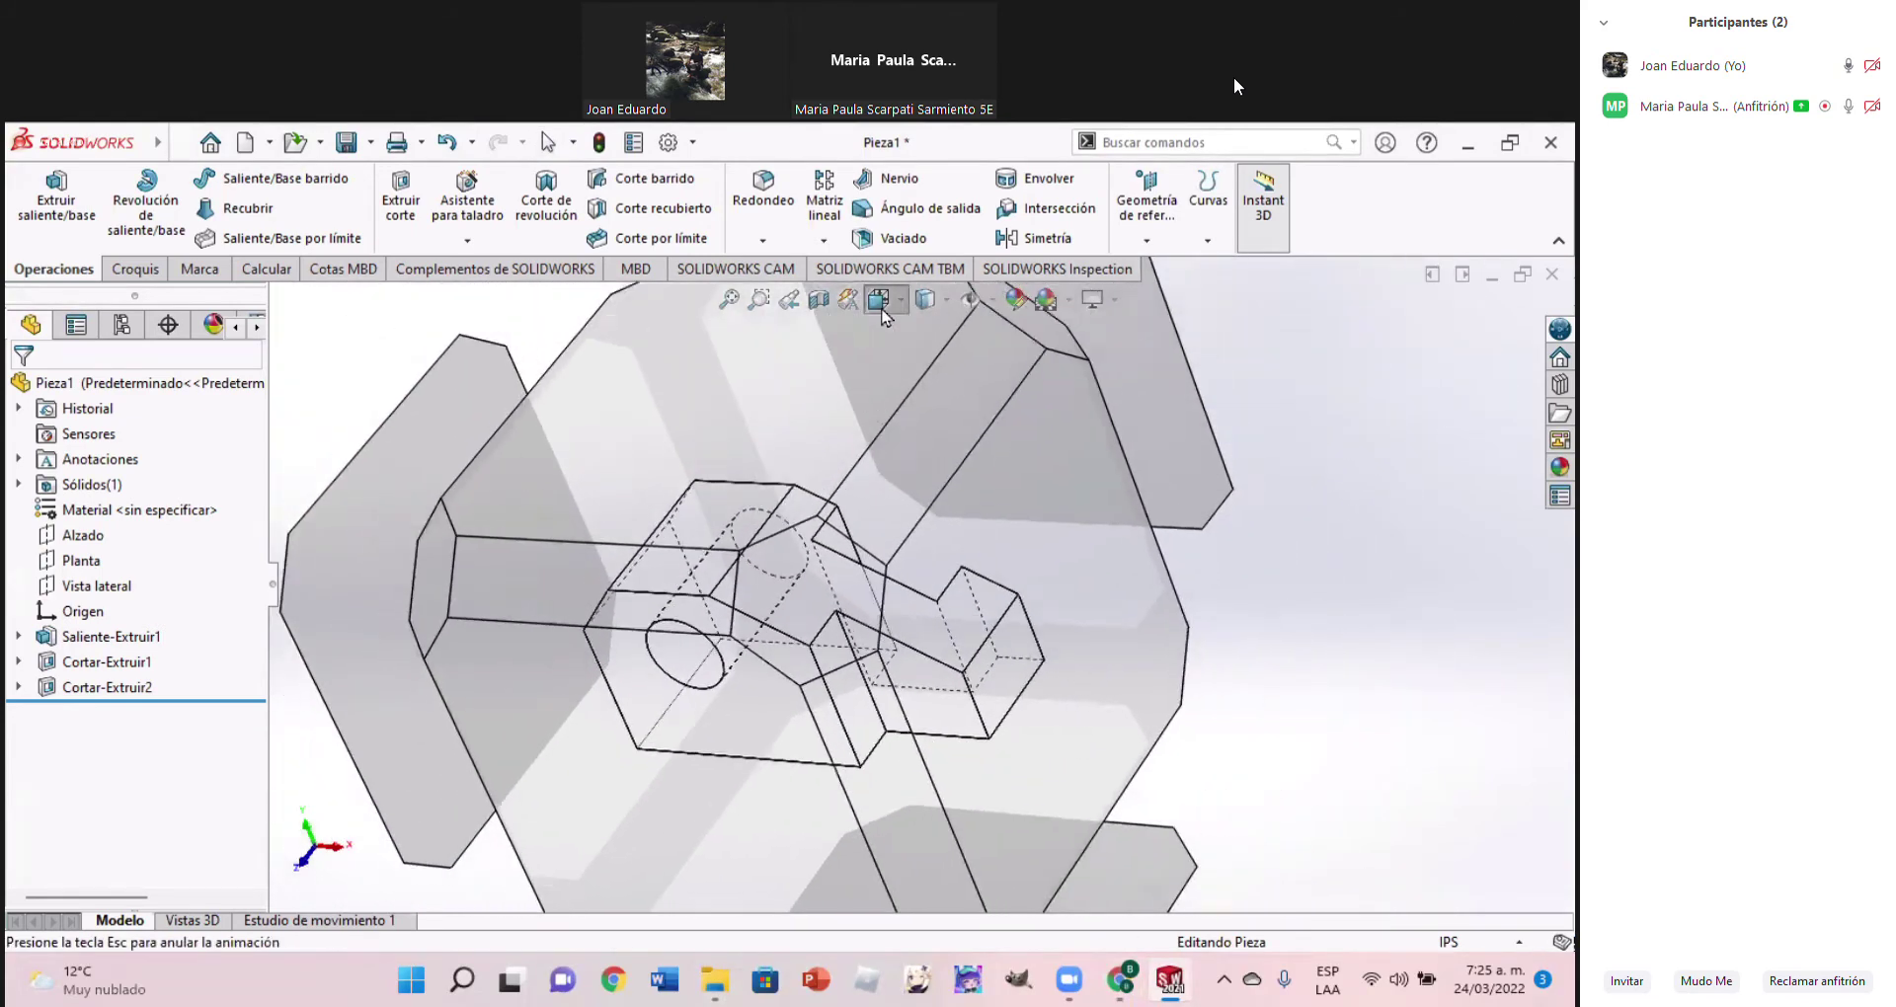
click(877, 302)
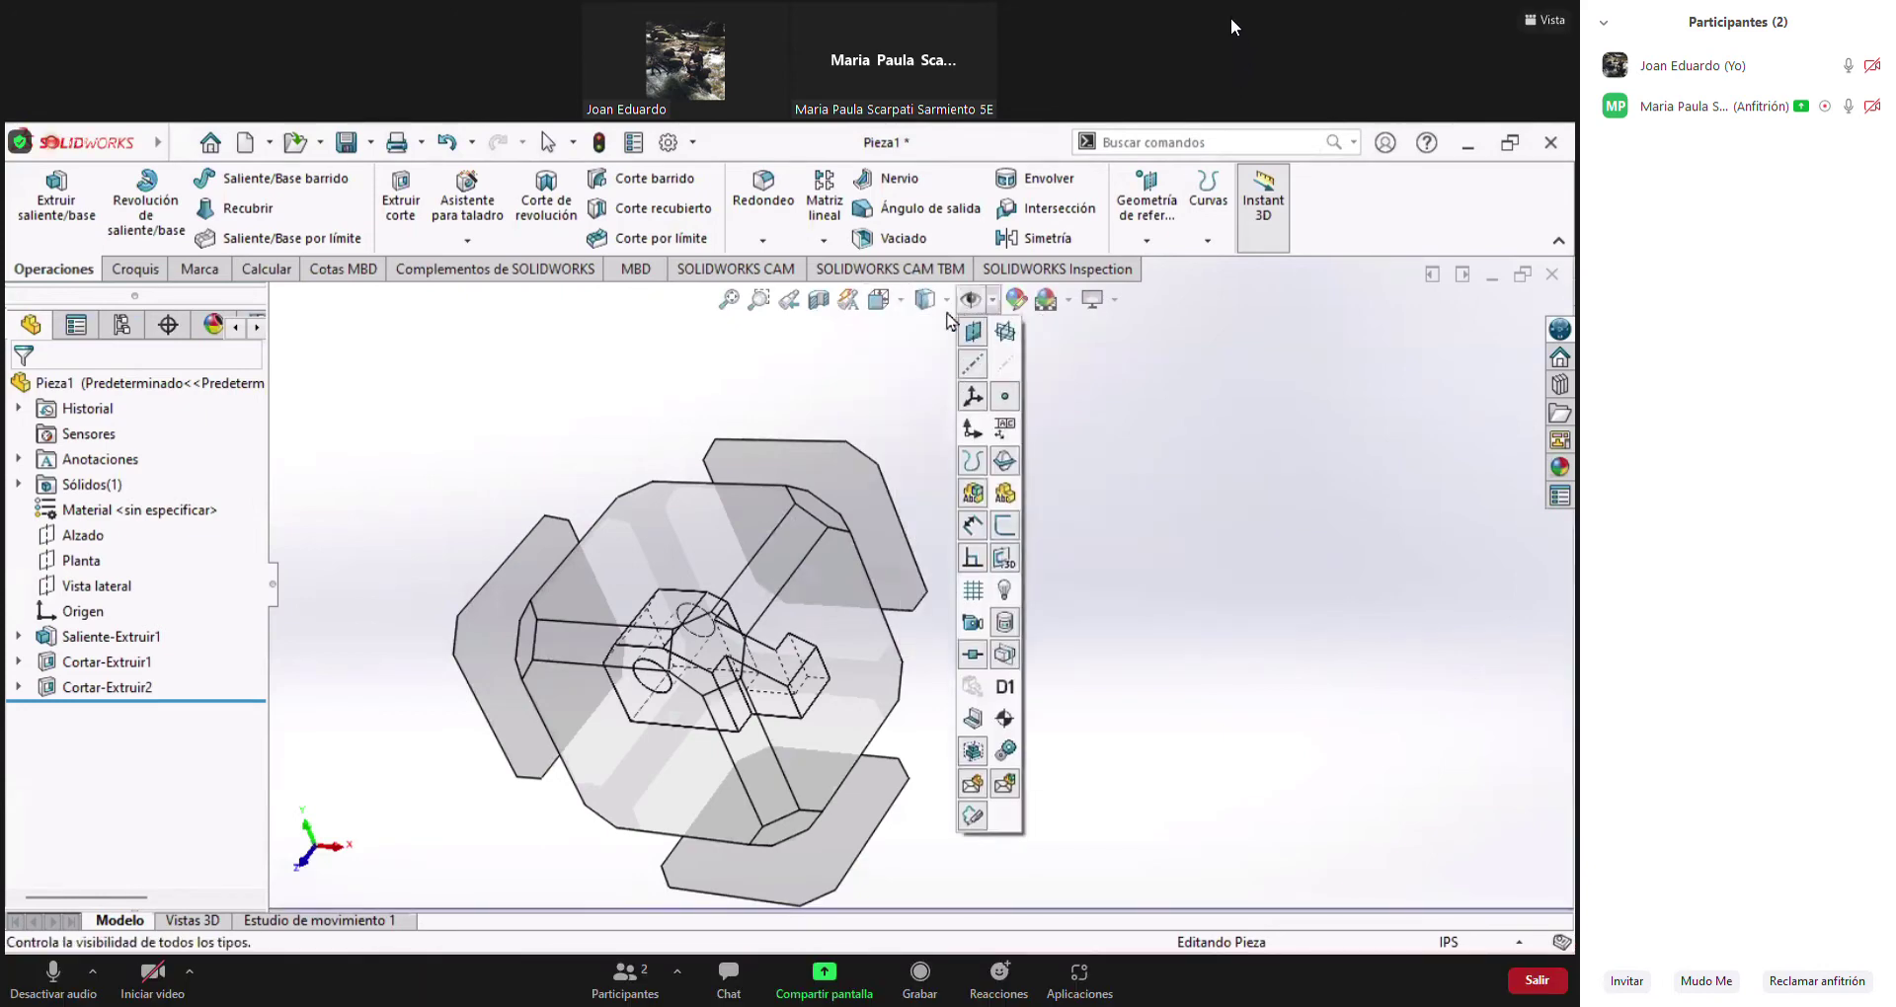
click(925, 336)
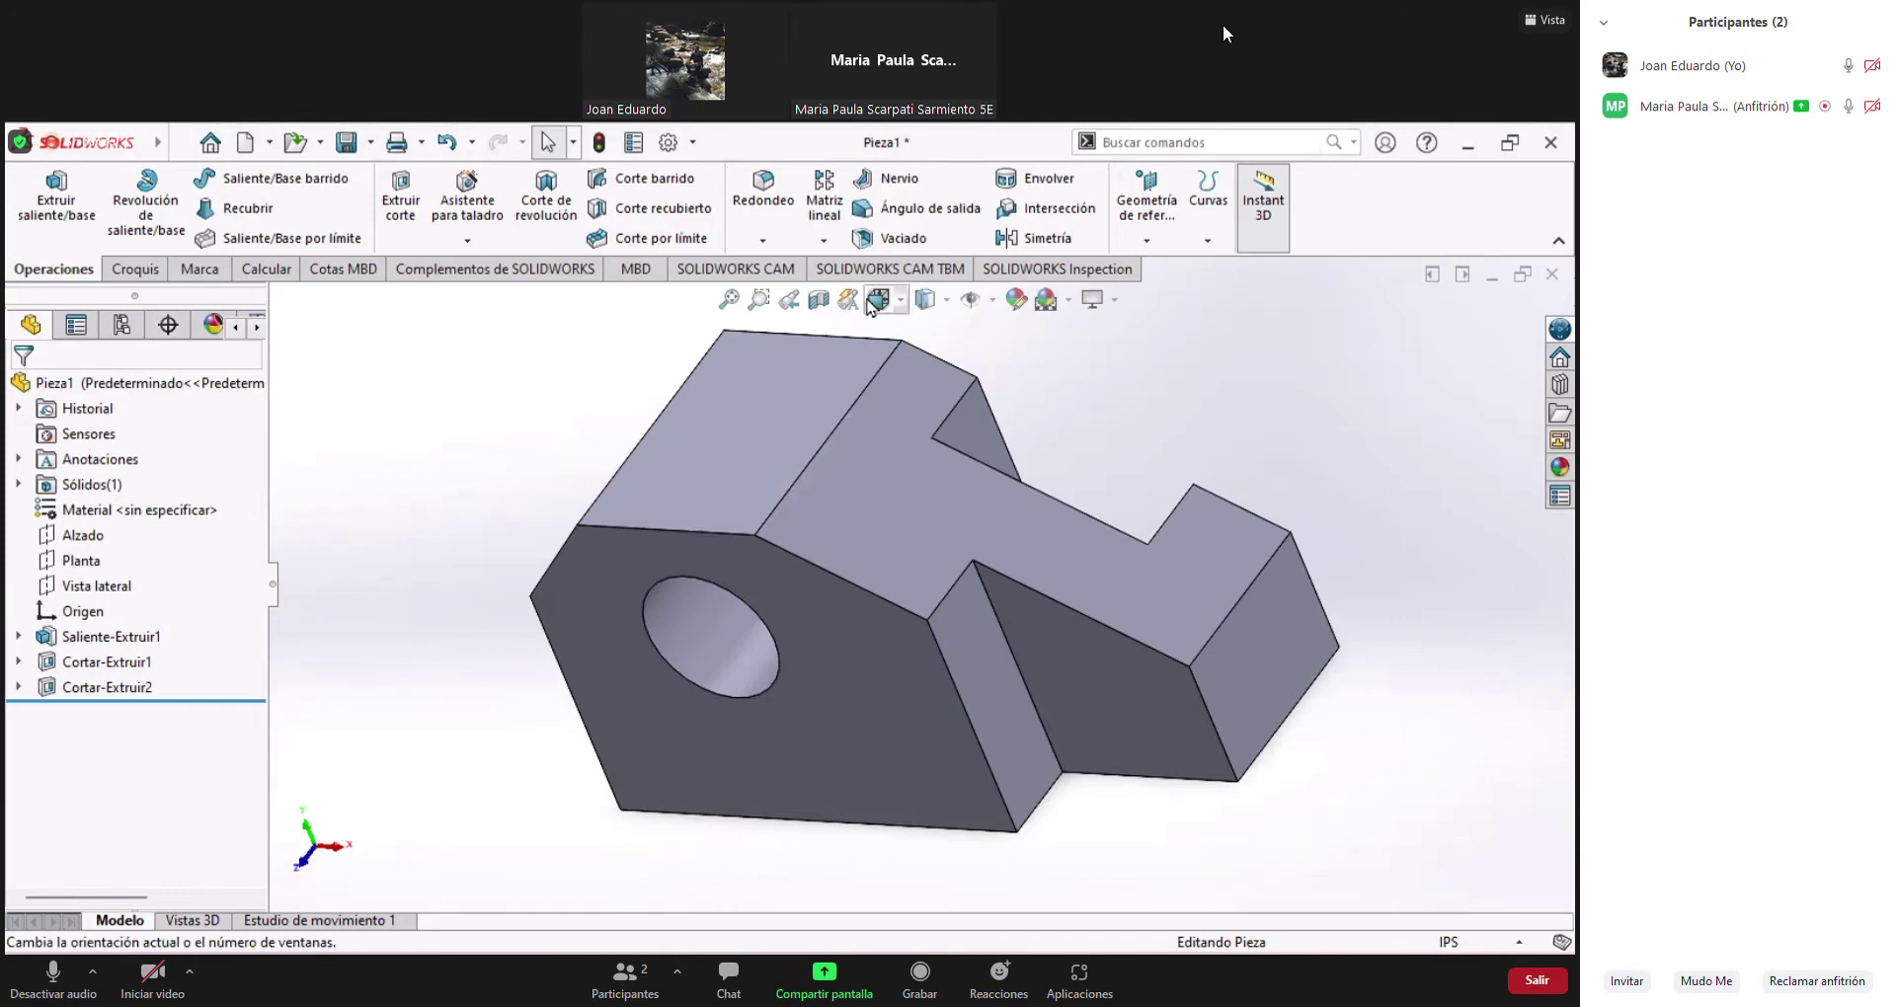
click(875, 302)
click(910, 412)
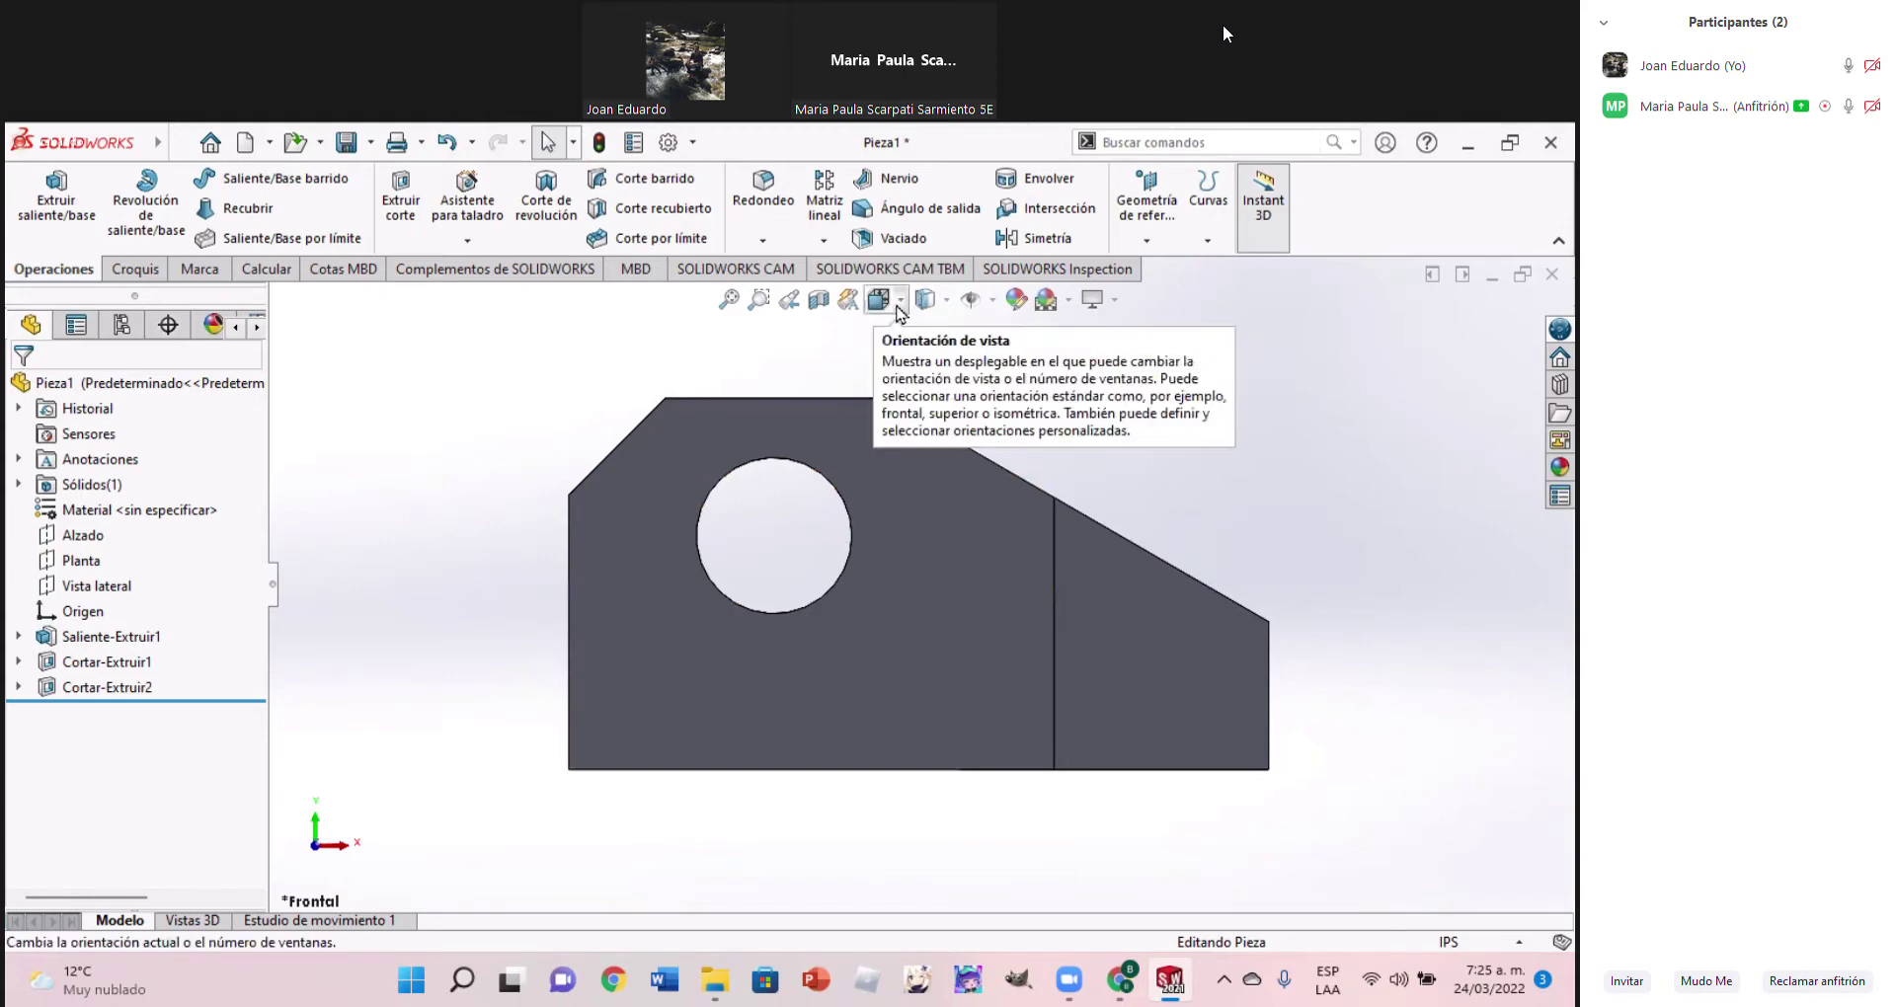
Turn the bracket to its Bottom view and compare it with the reference drawing
click(891, 308)
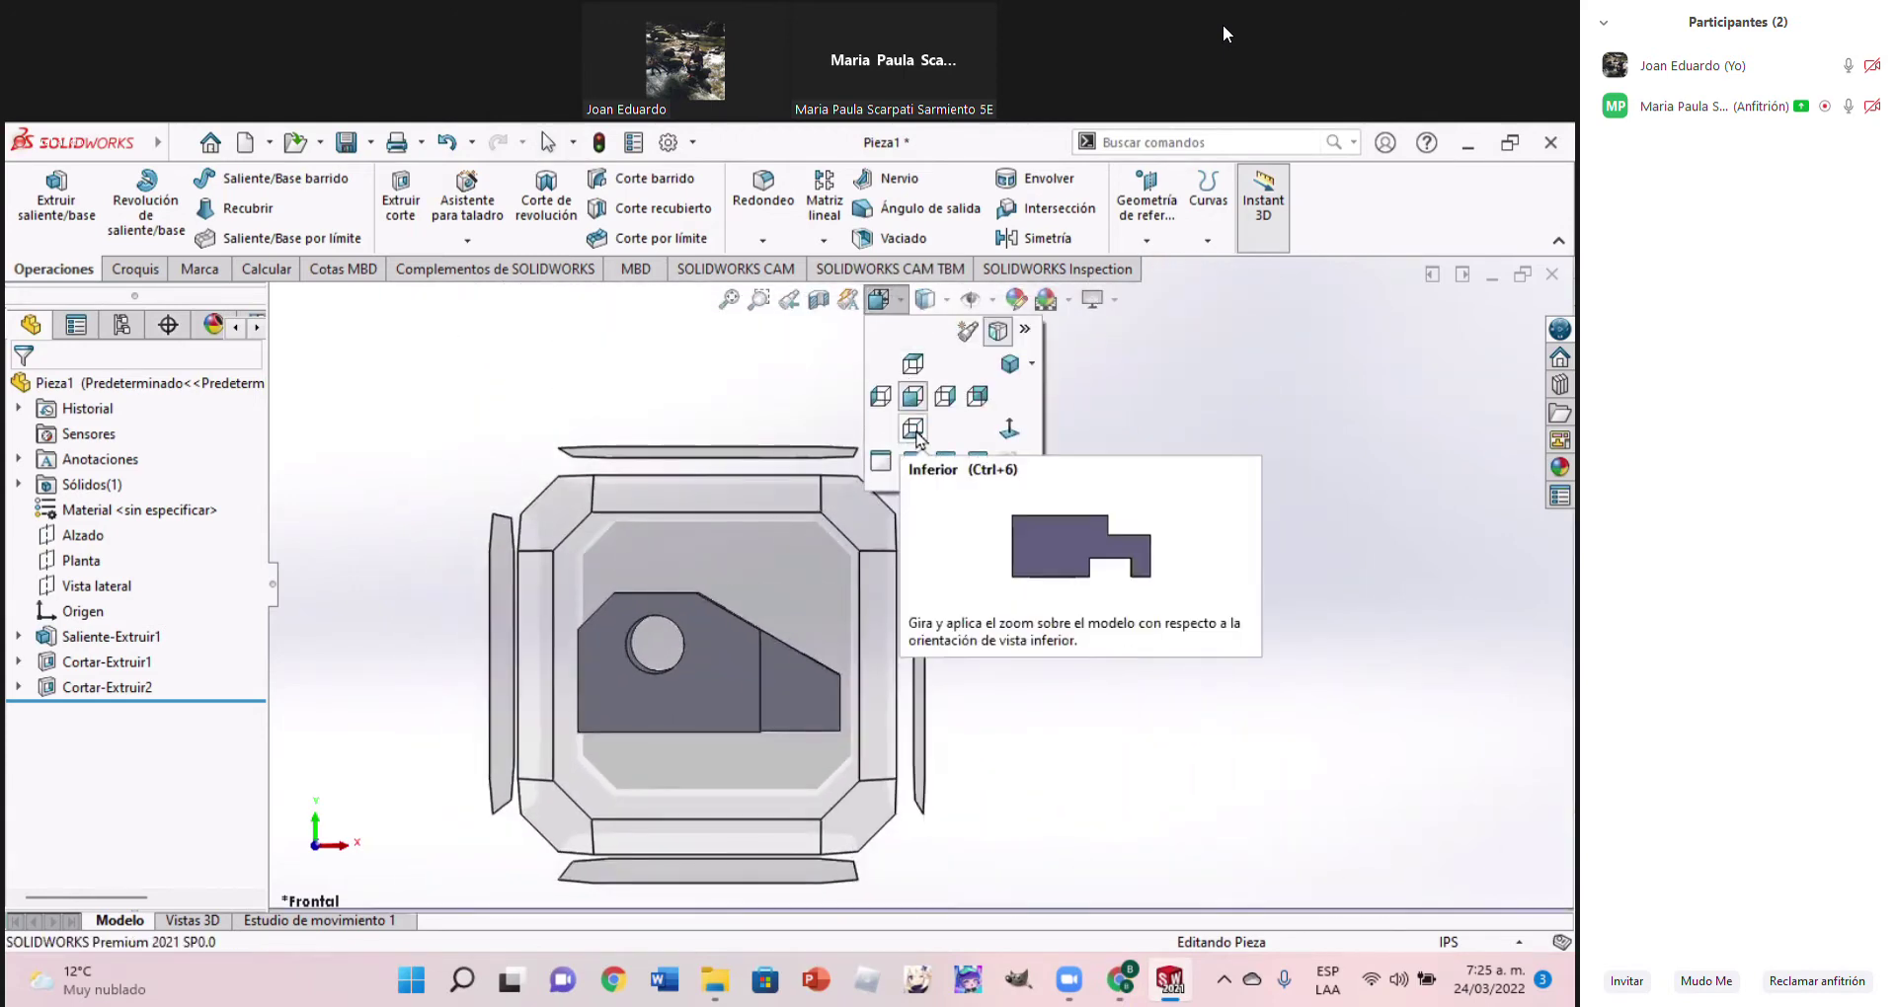
click(914, 430)
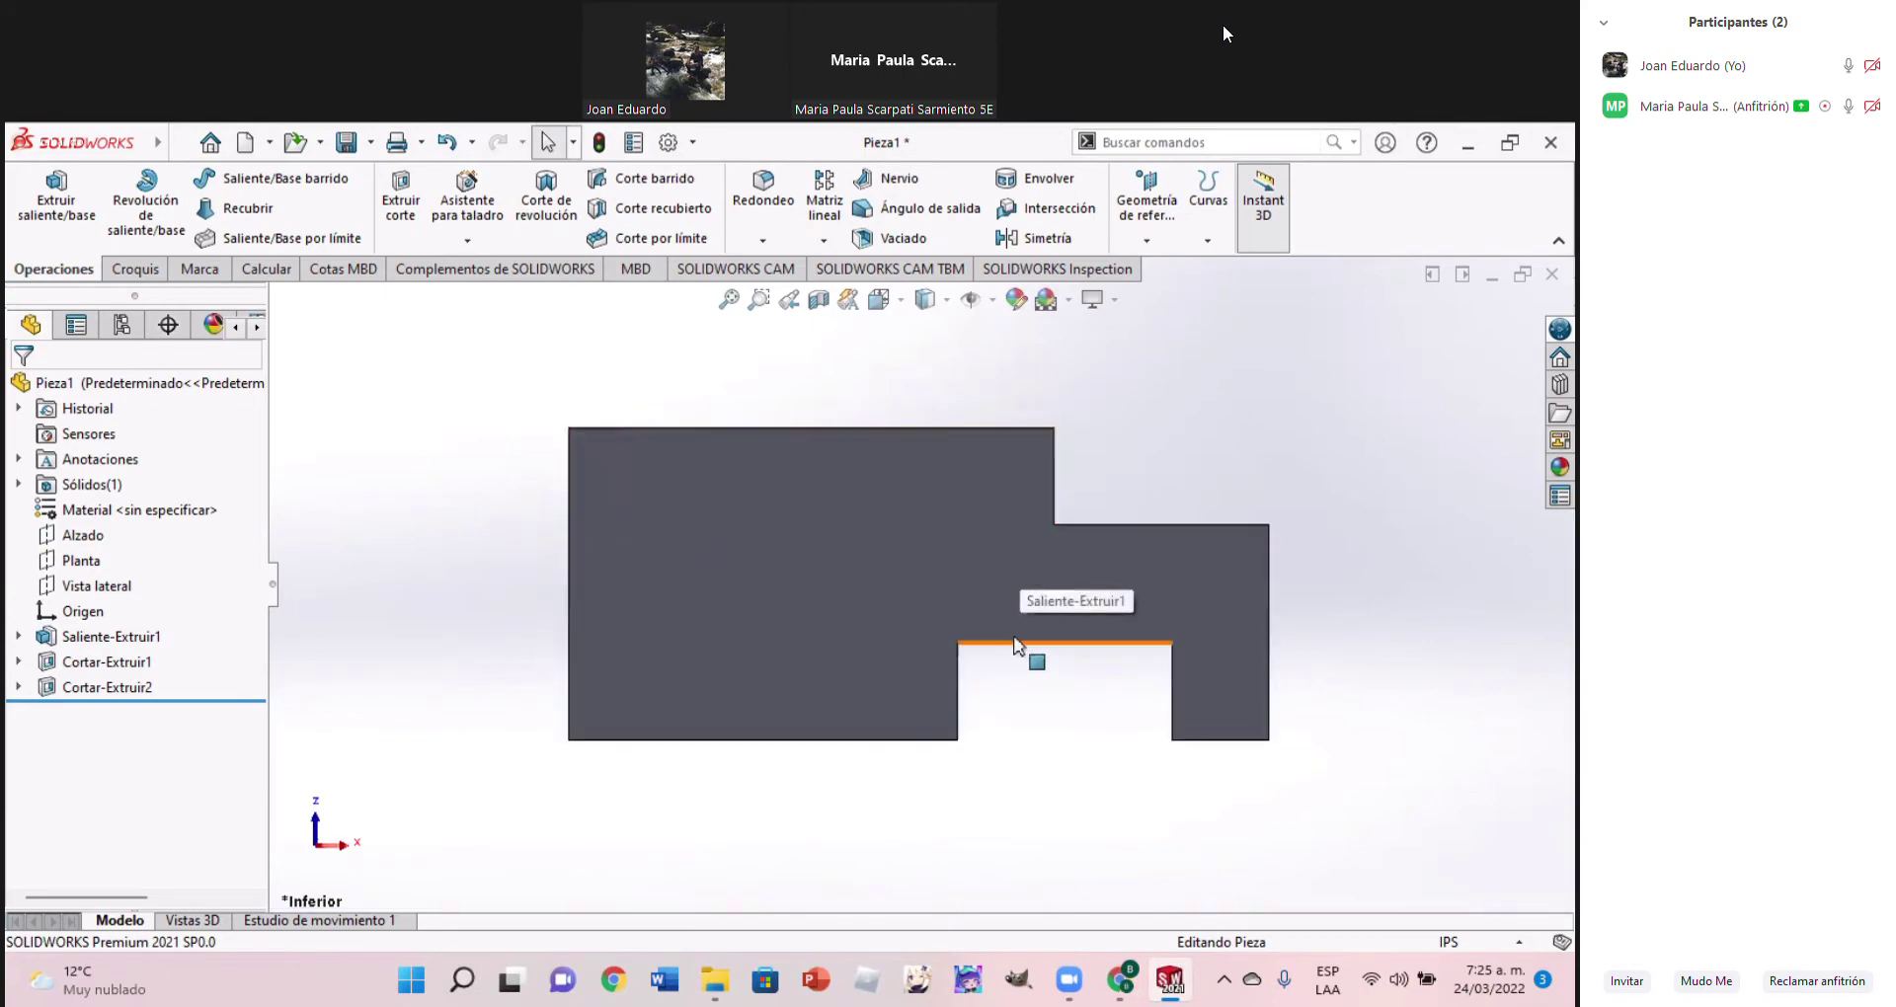
click(1117, 991)
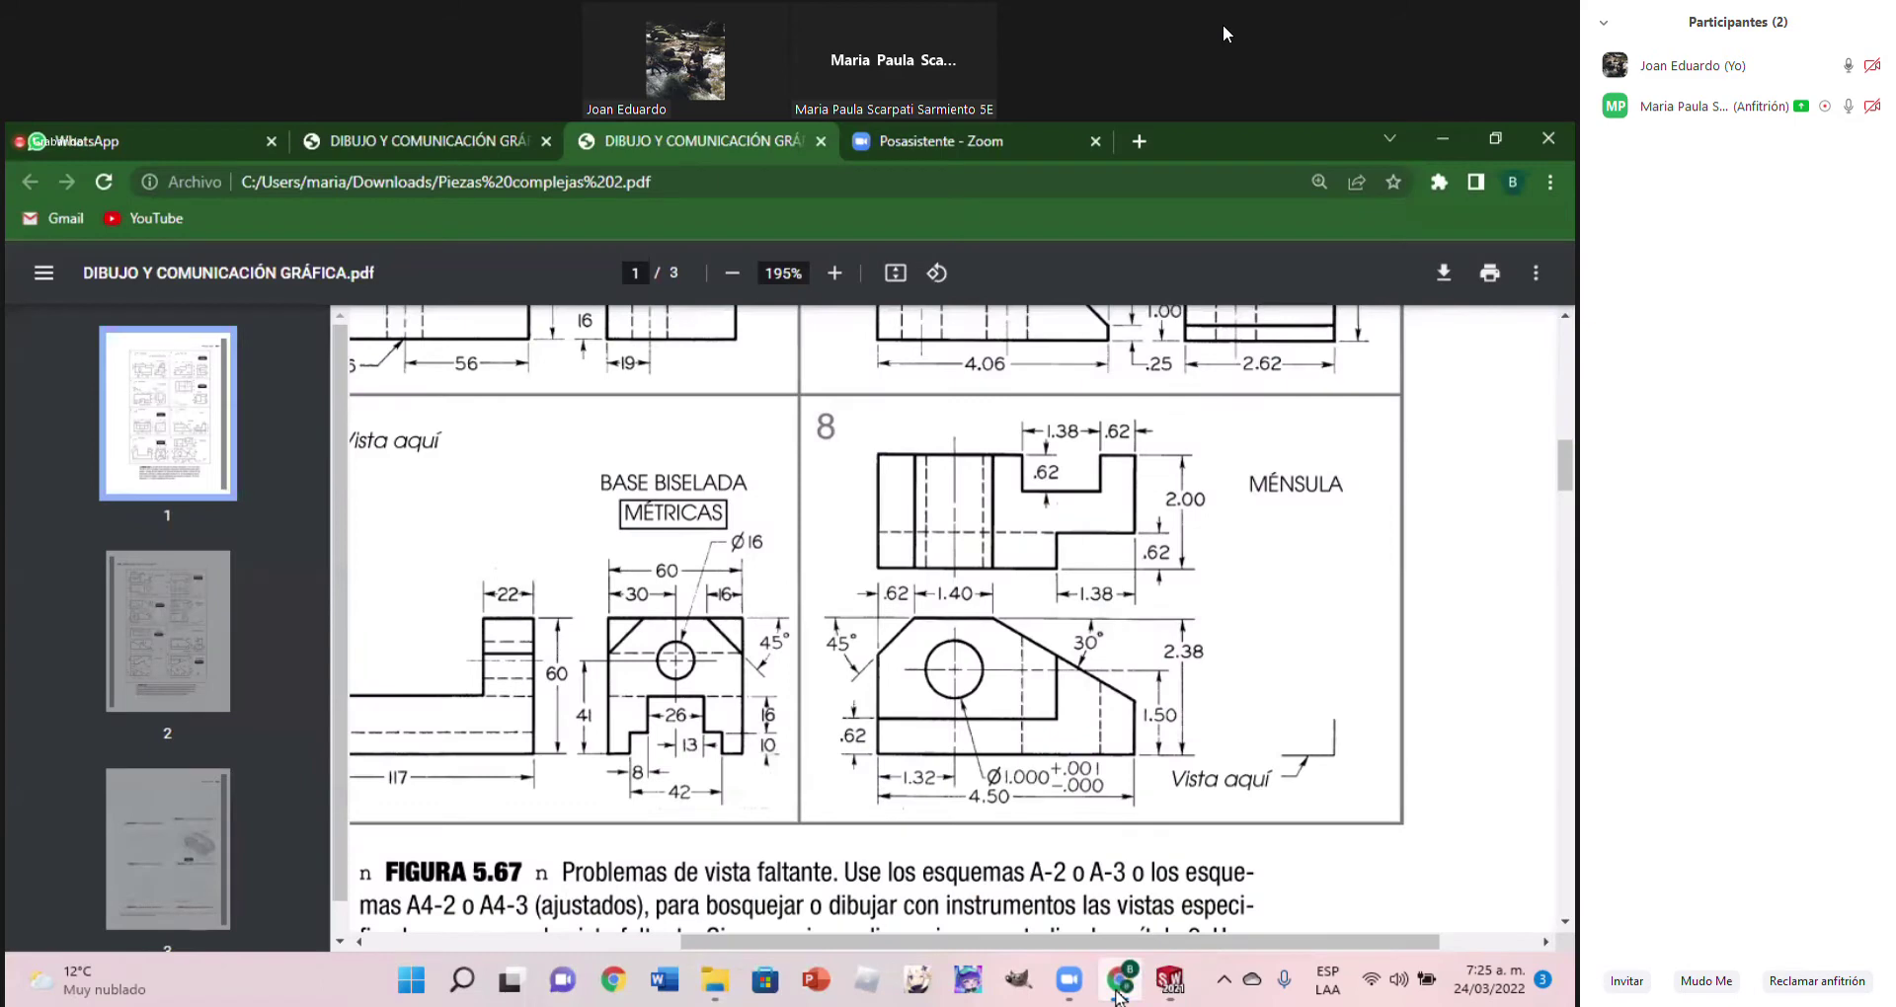
click(1119, 994)
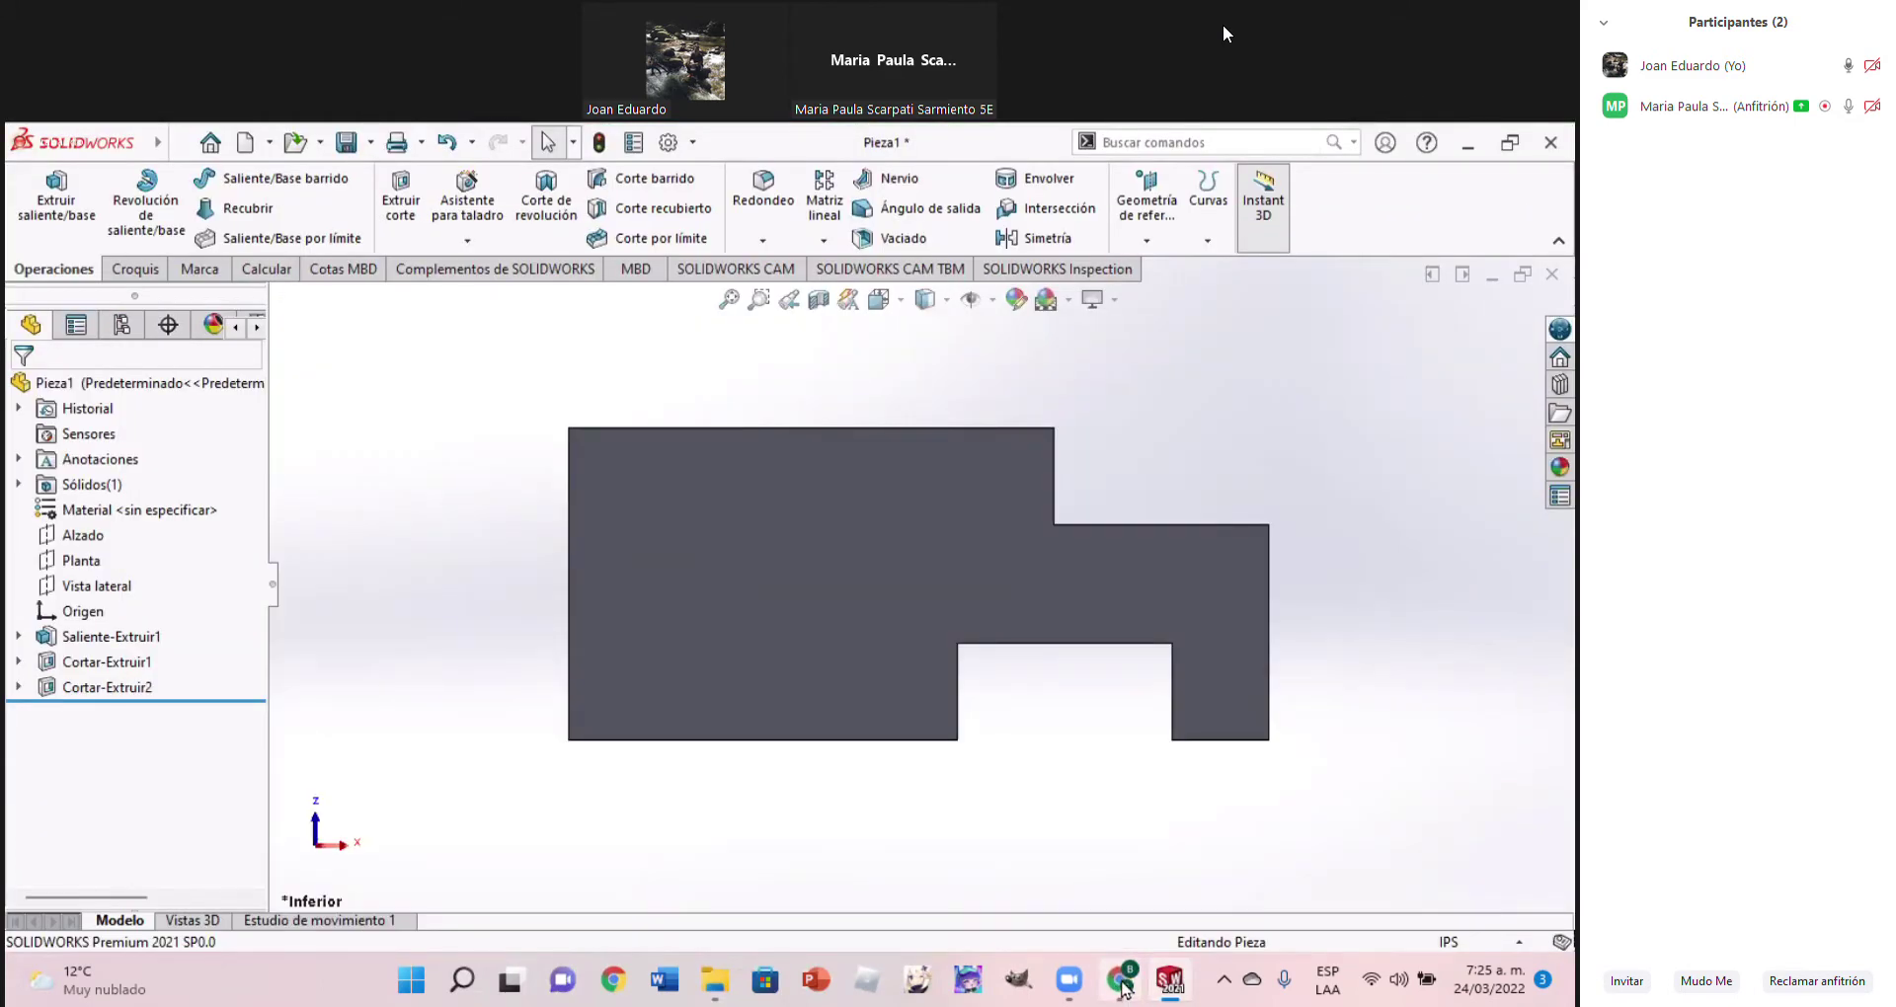
click(1123, 988)
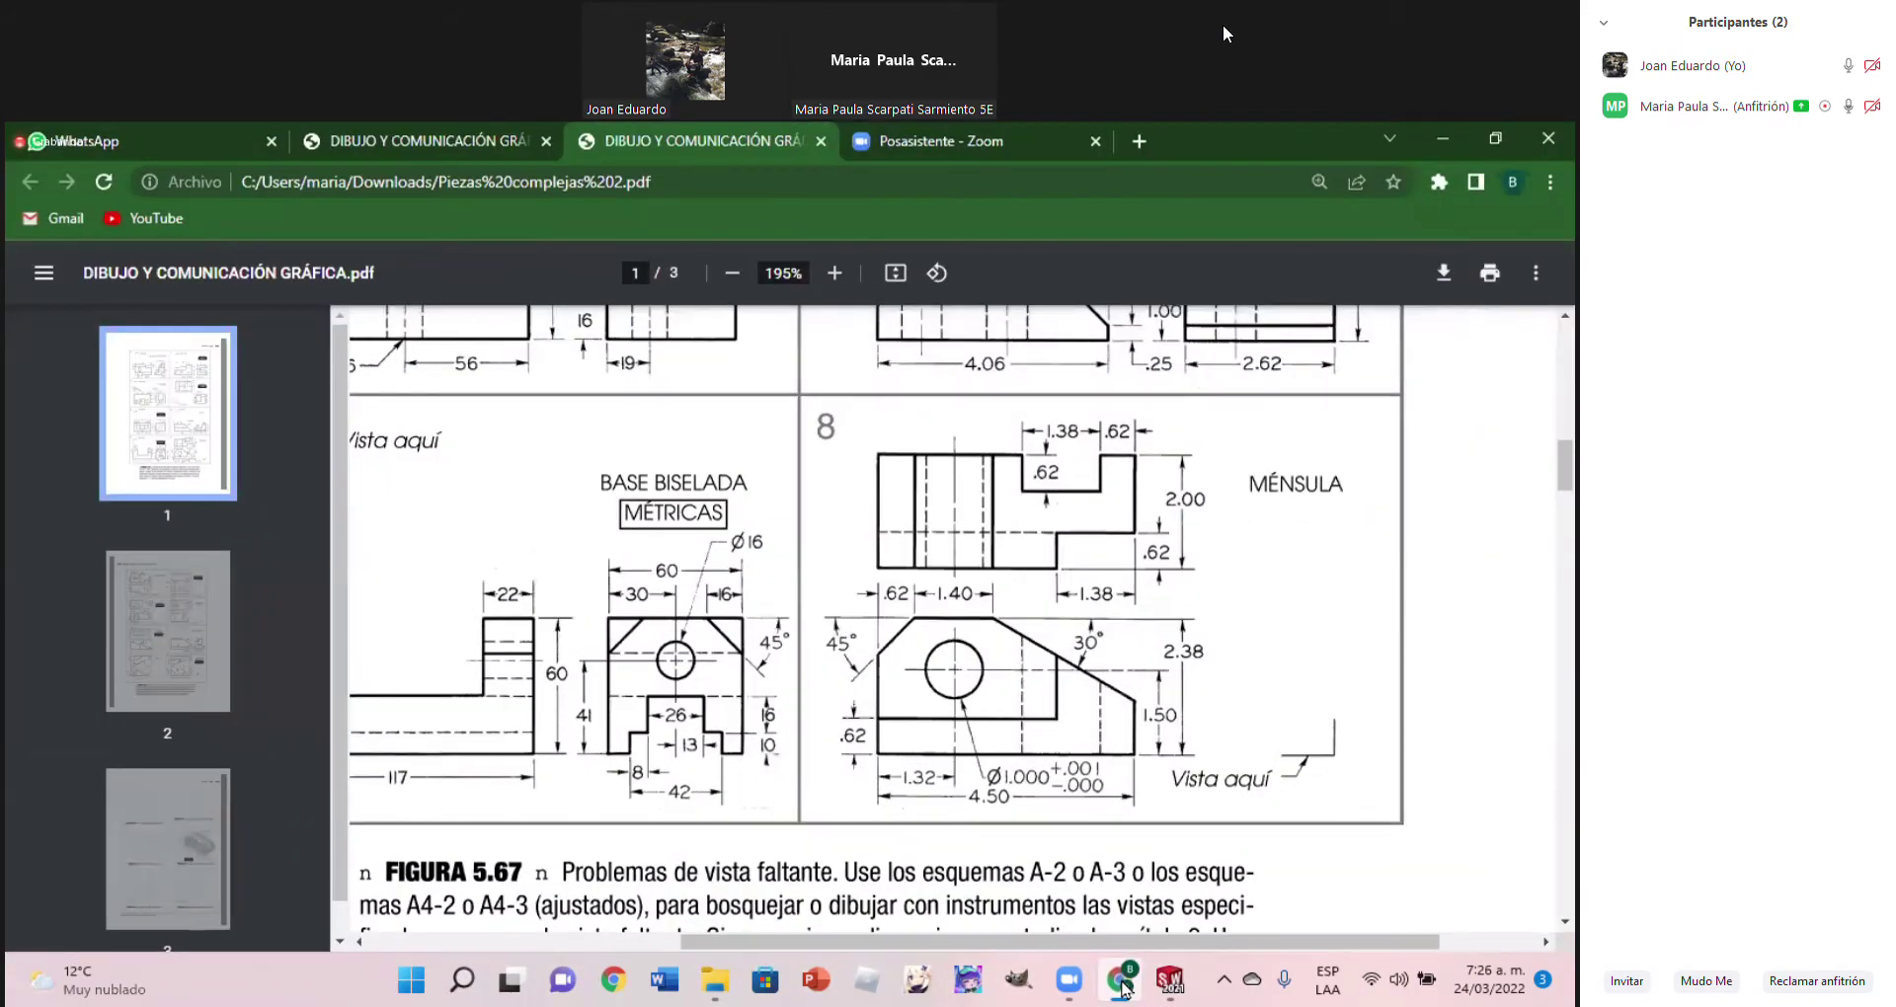
click(1123, 987)
click(1123, 987)
click(1123, 987)
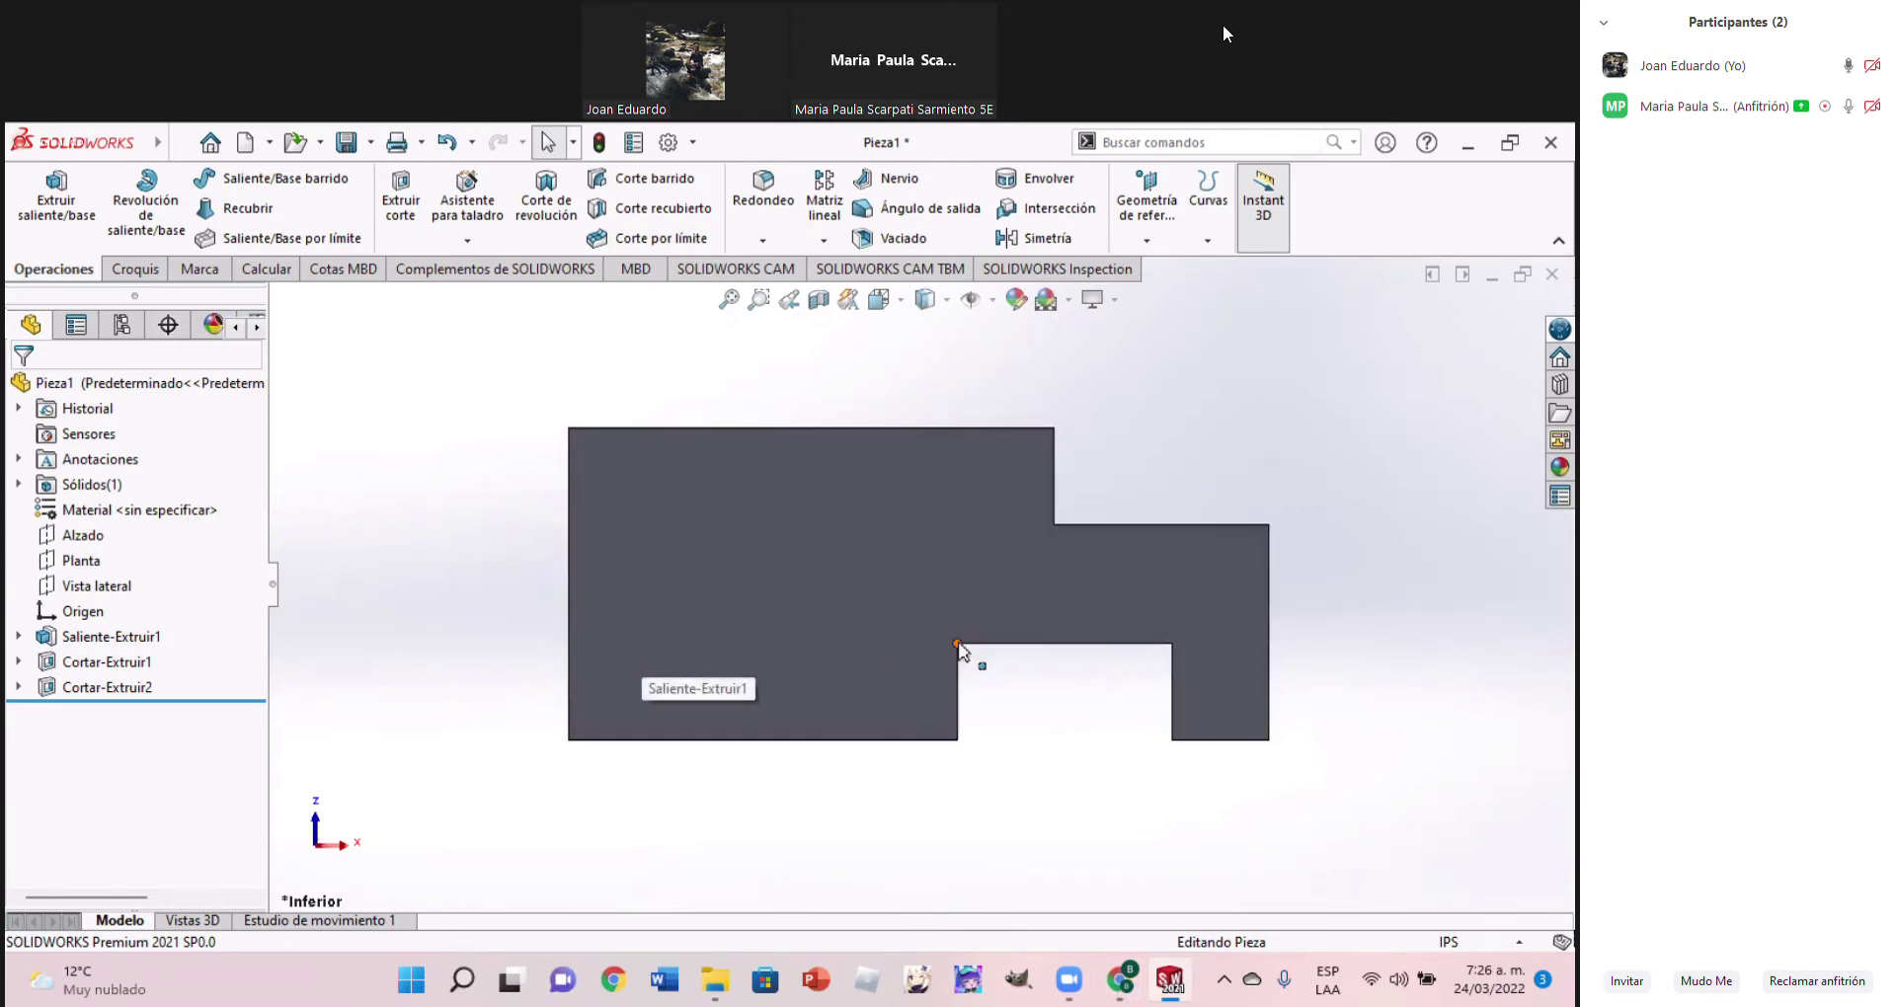
click(1121, 987)
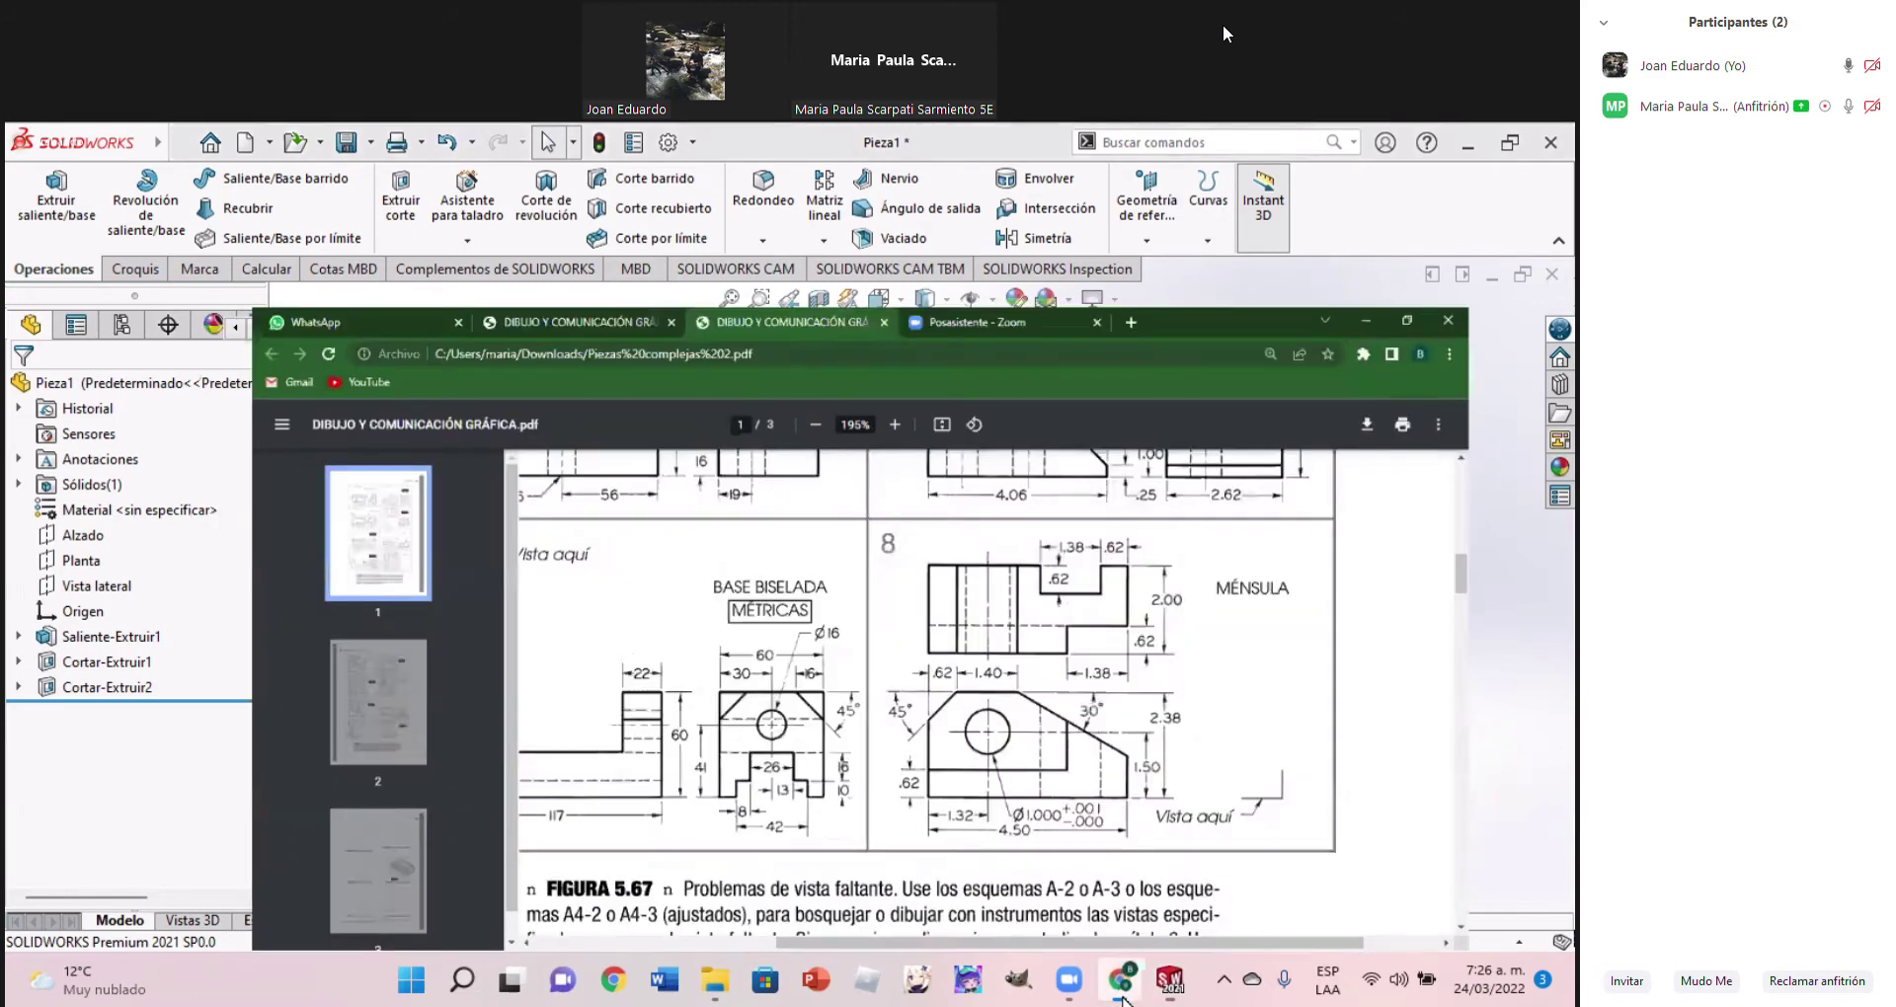
click(1121, 993)
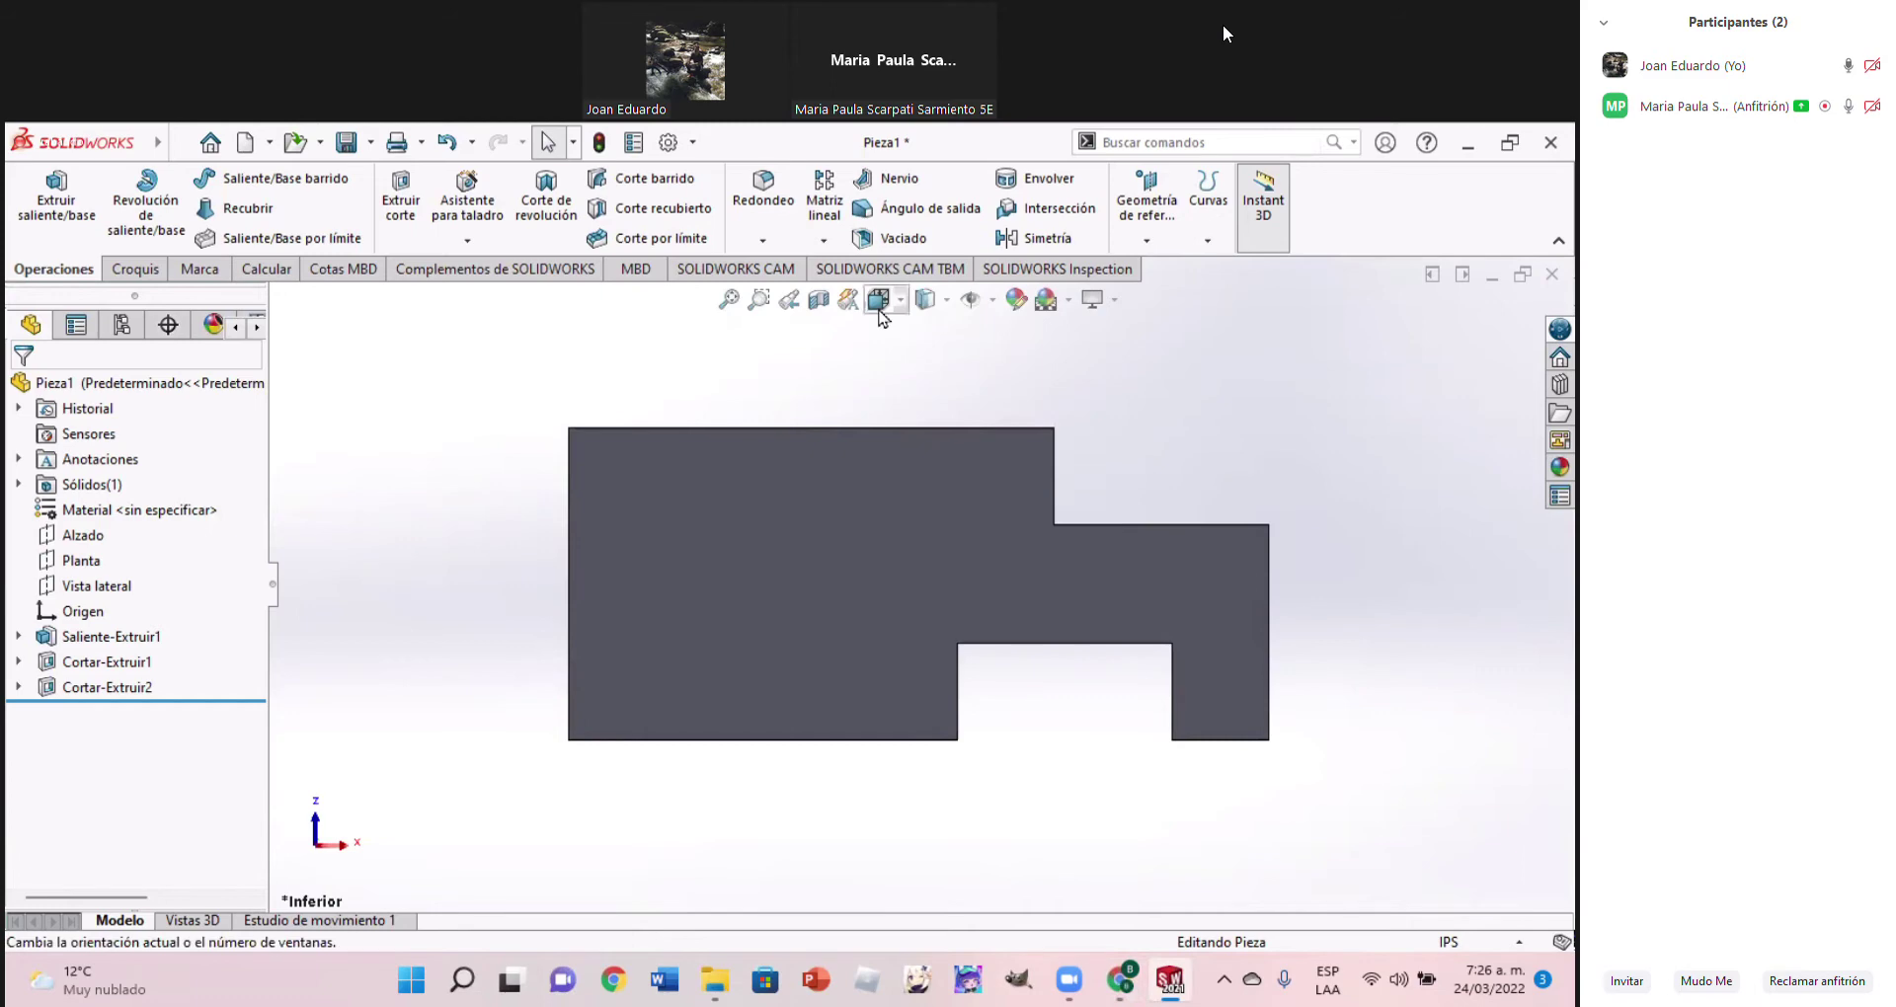
Reorient the model to the Front view, then back to the Bottom view
click(877, 301)
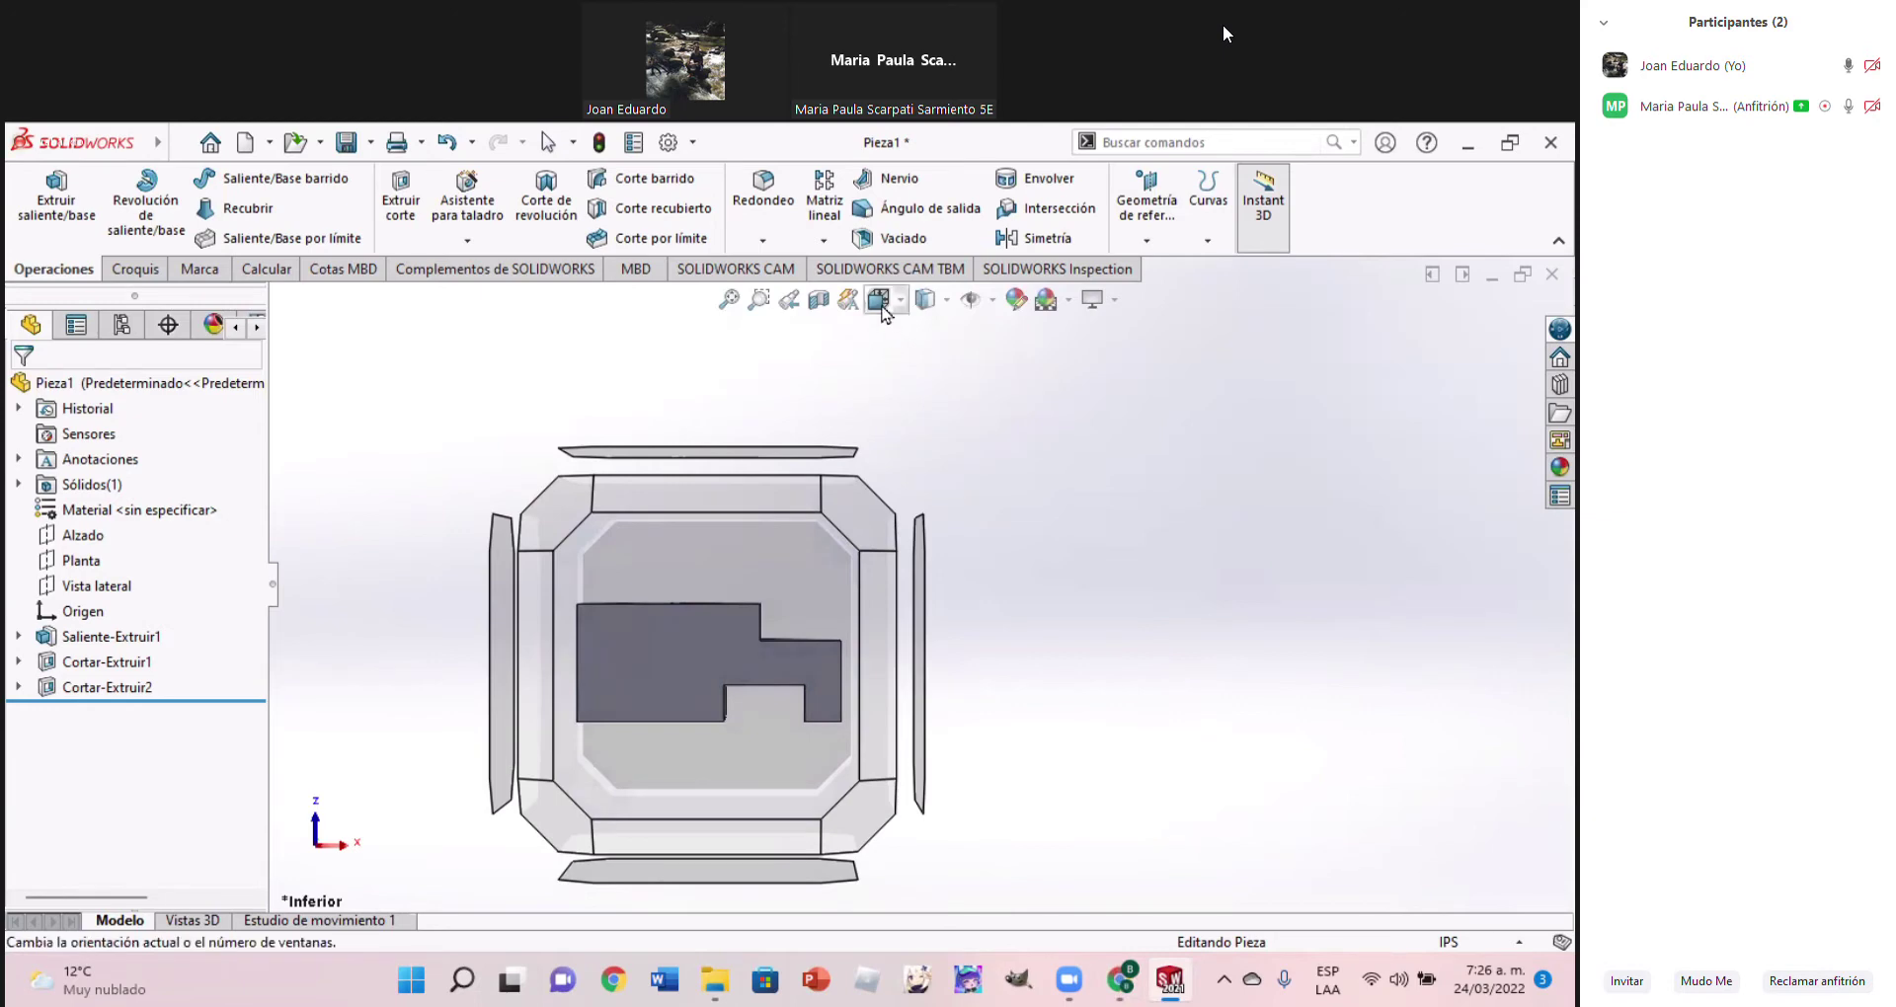
click(882, 308)
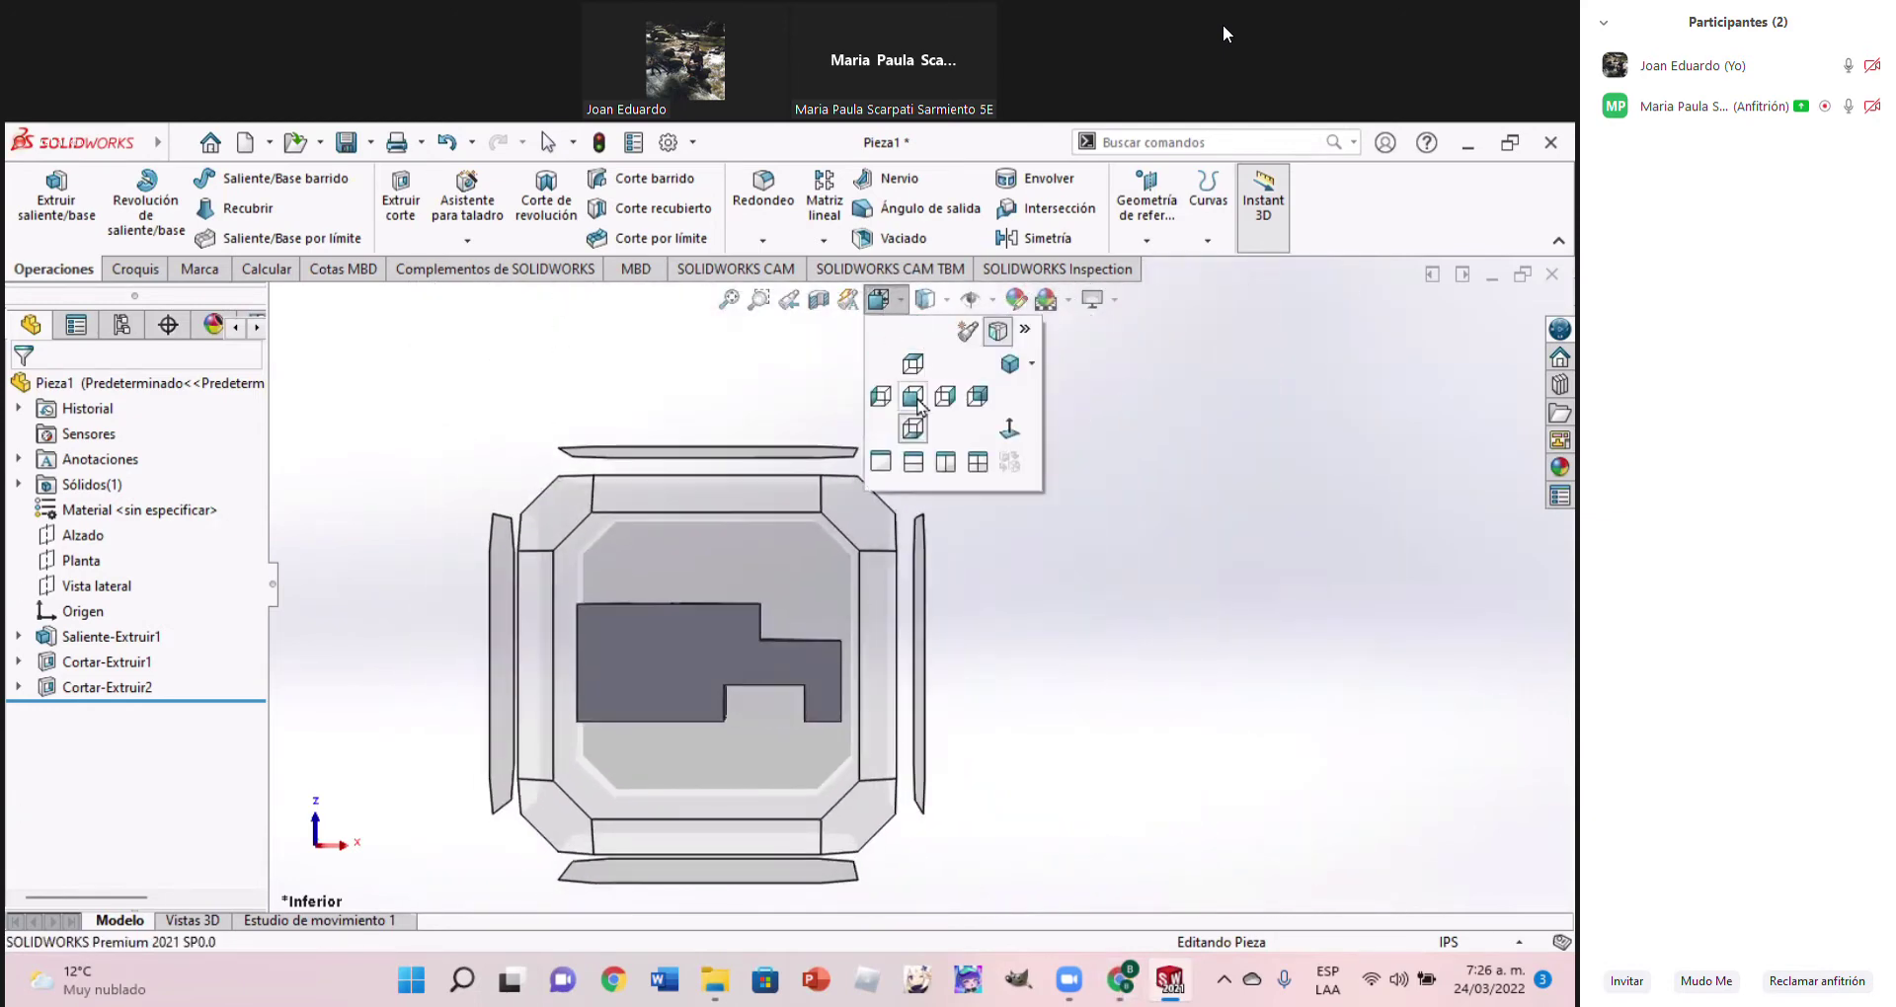
click(924, 405)
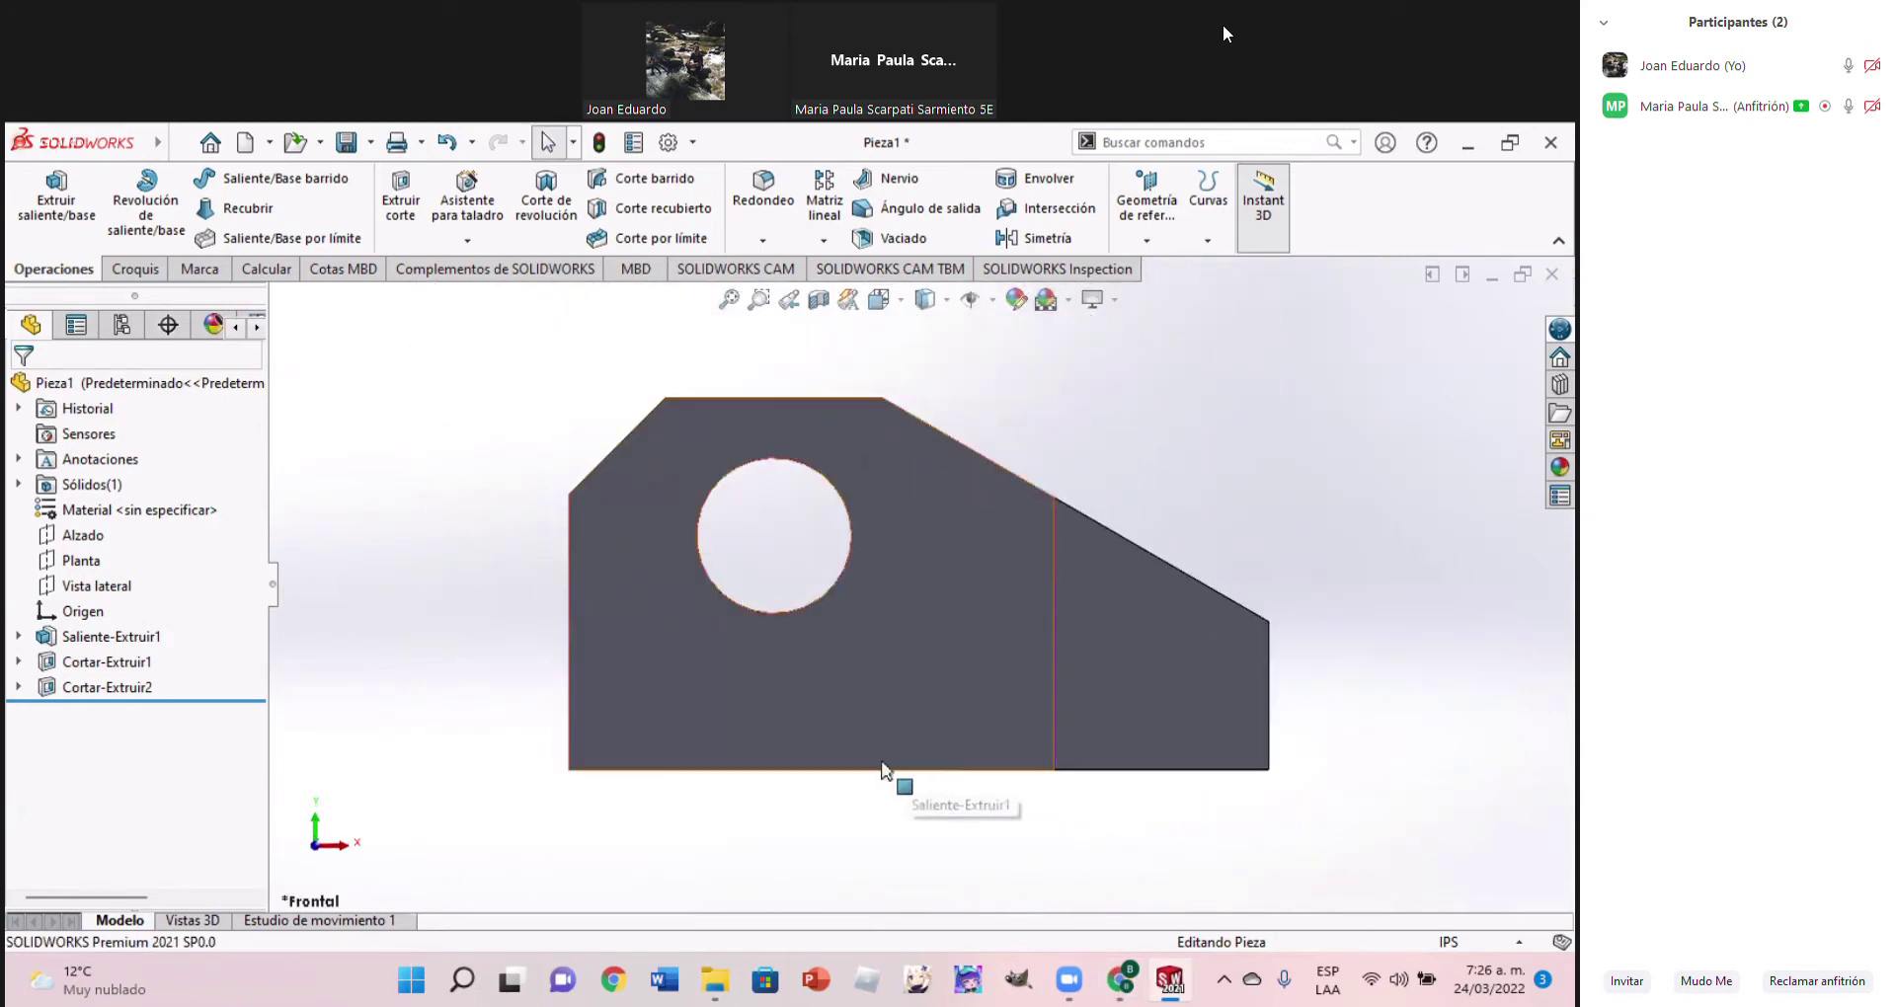
click(880, 300)
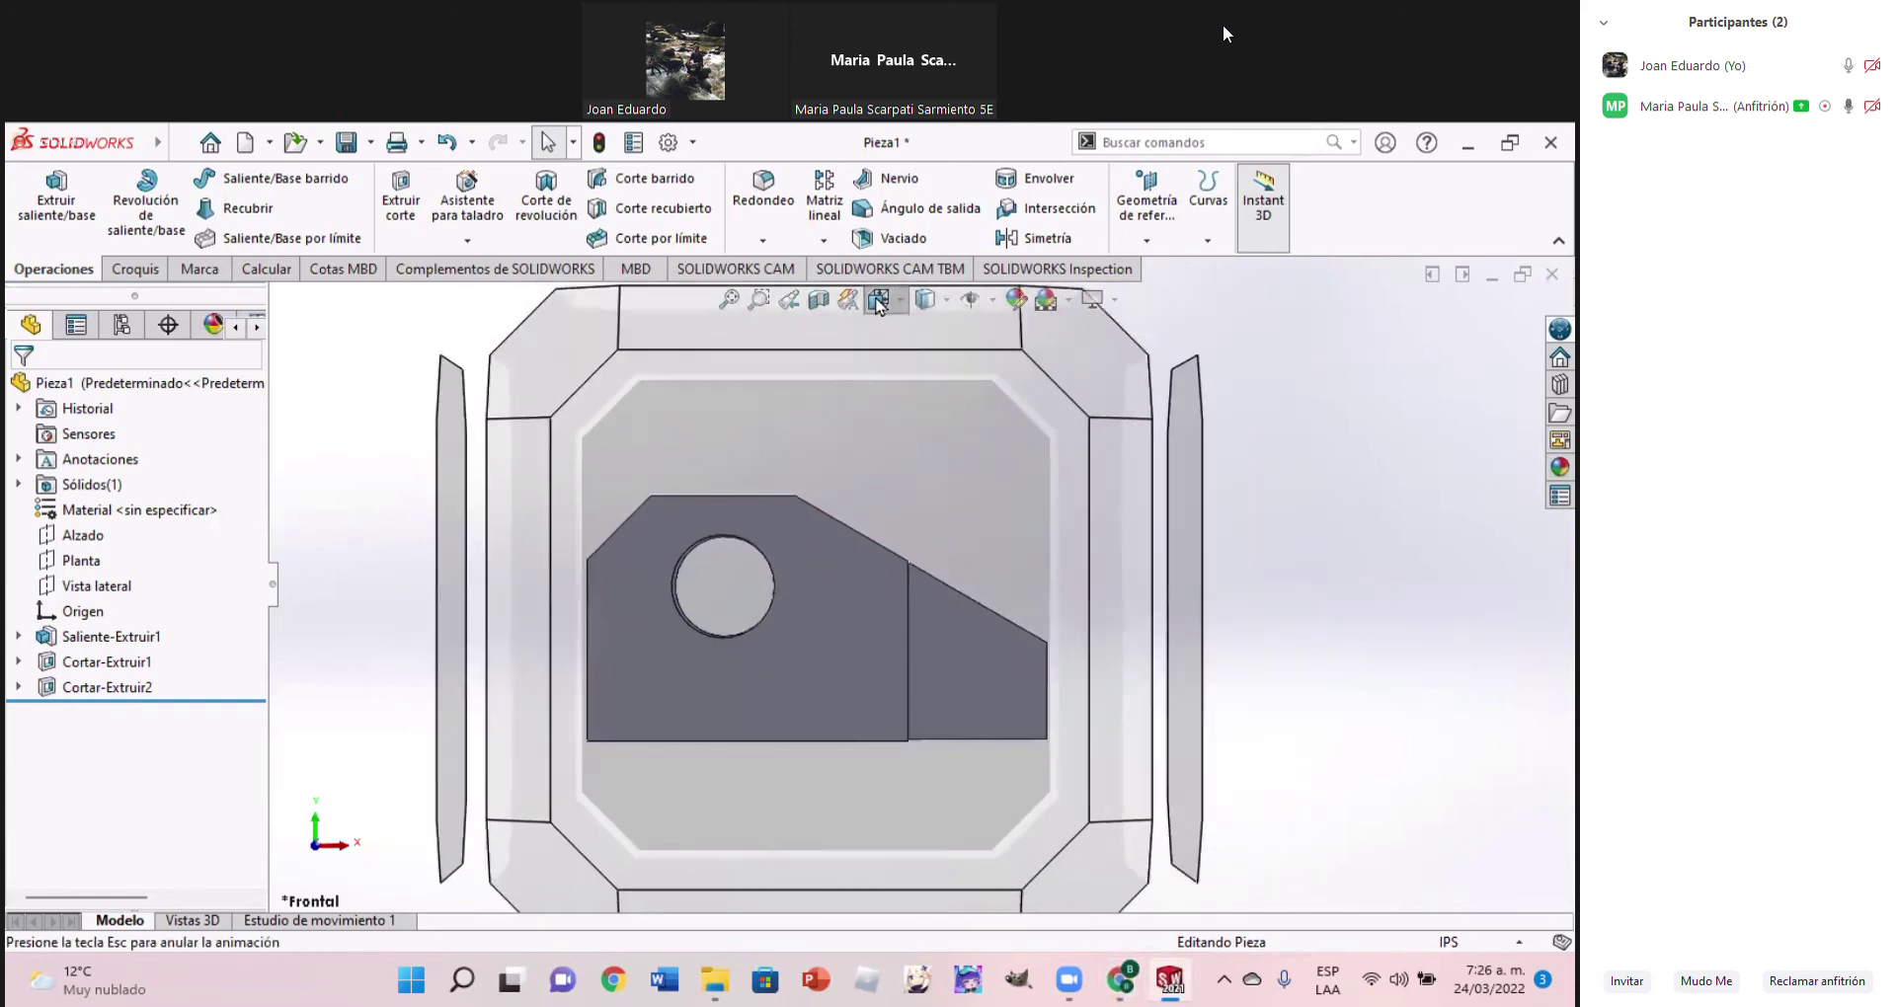
click(912, 428)
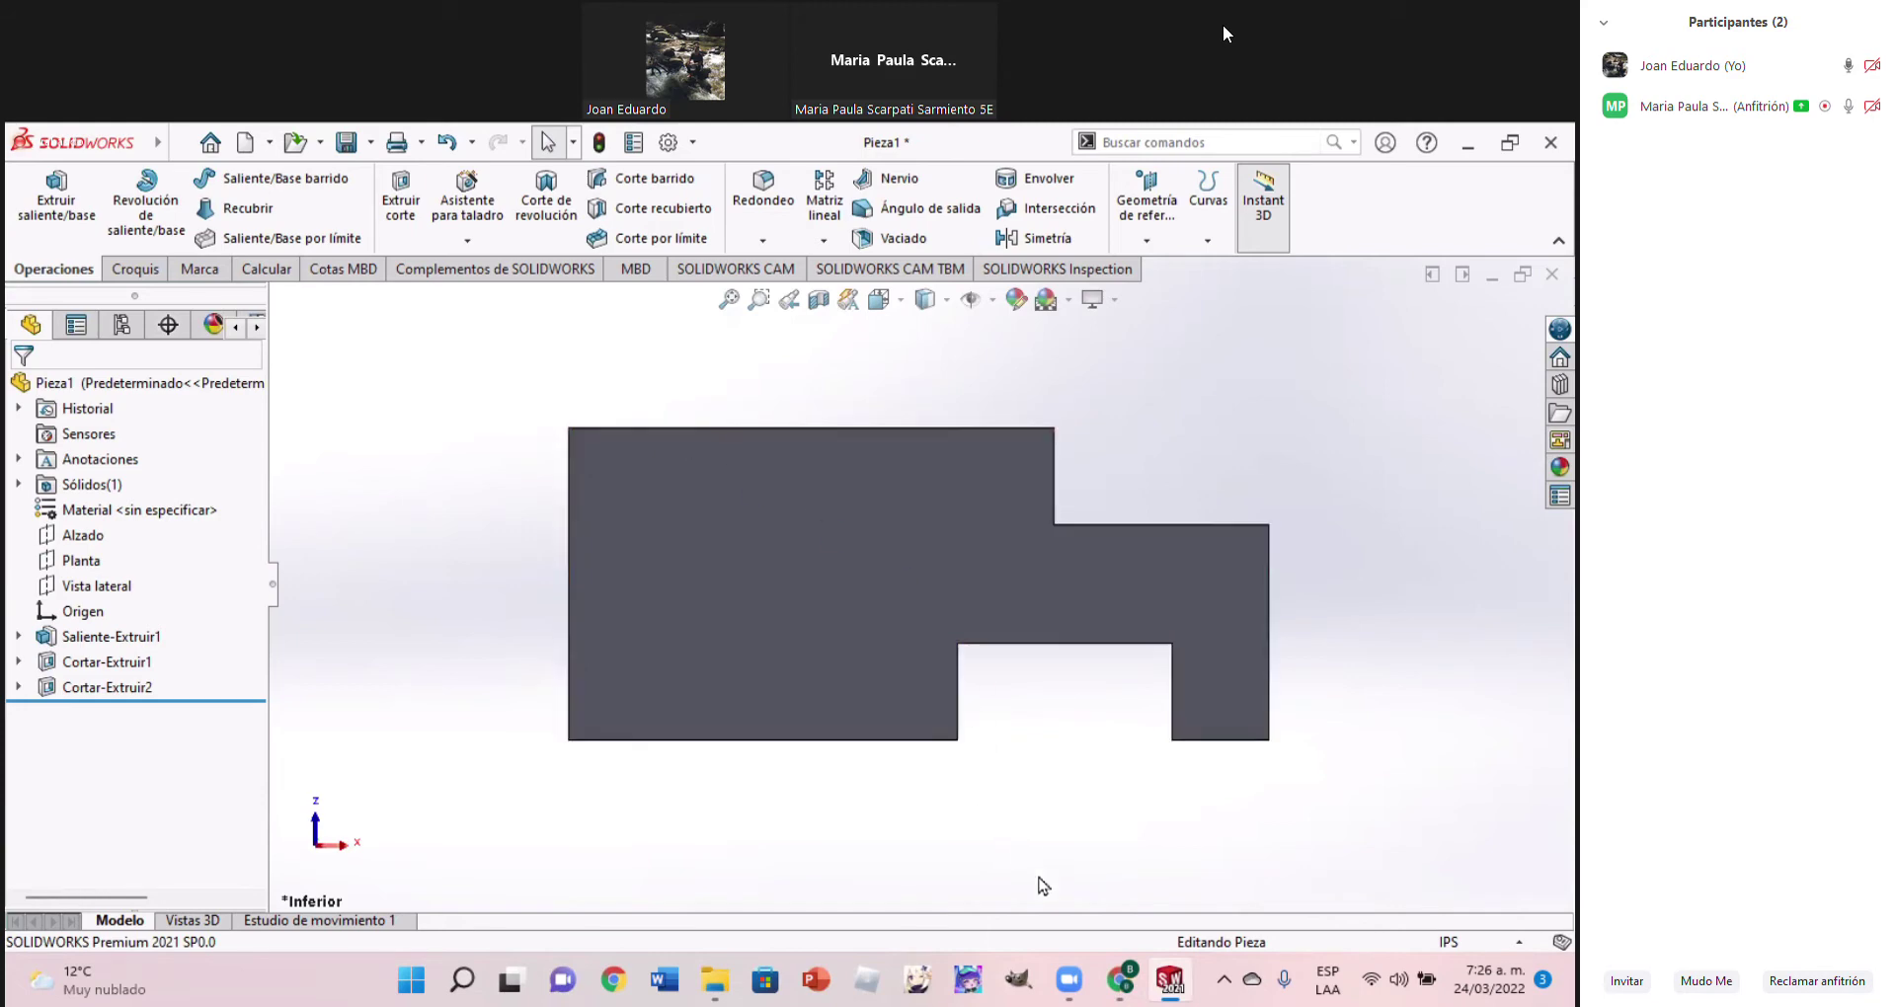
Recheck the reference drawing, then select the bracket's bottom face
click(1131, 985)
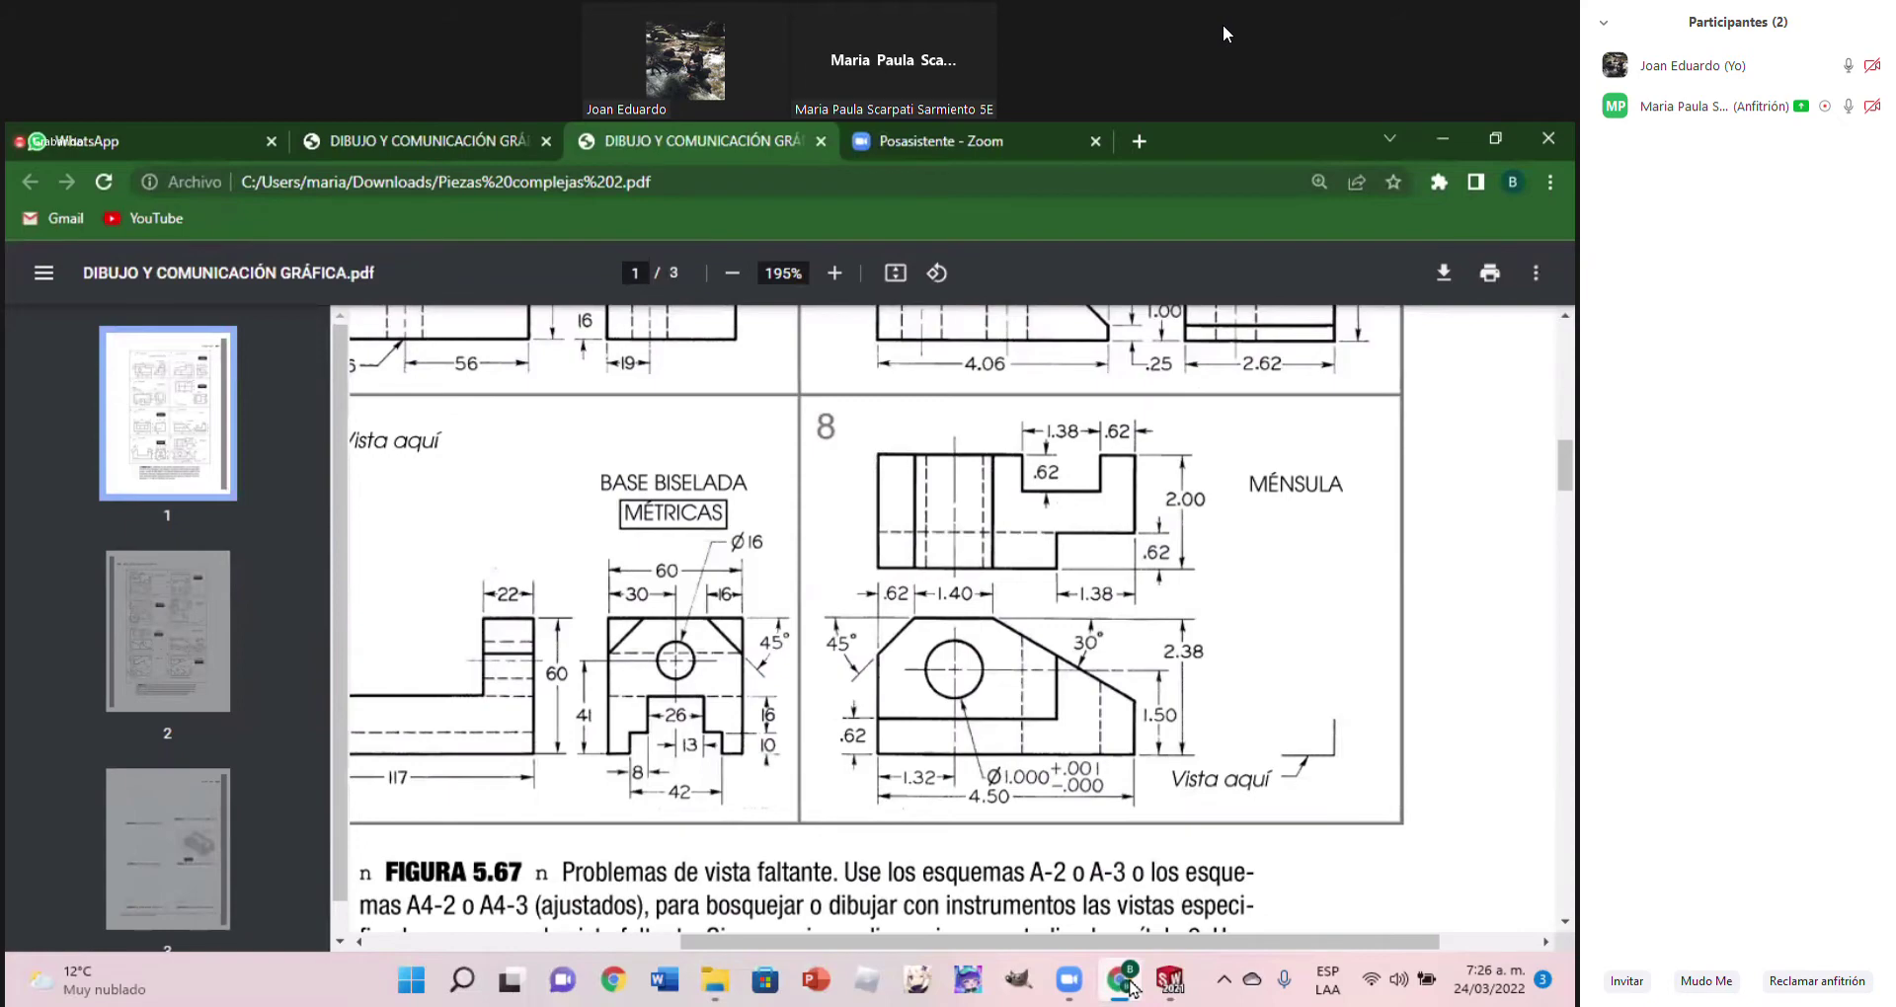
click(1132, 985)
click(1131, 986)
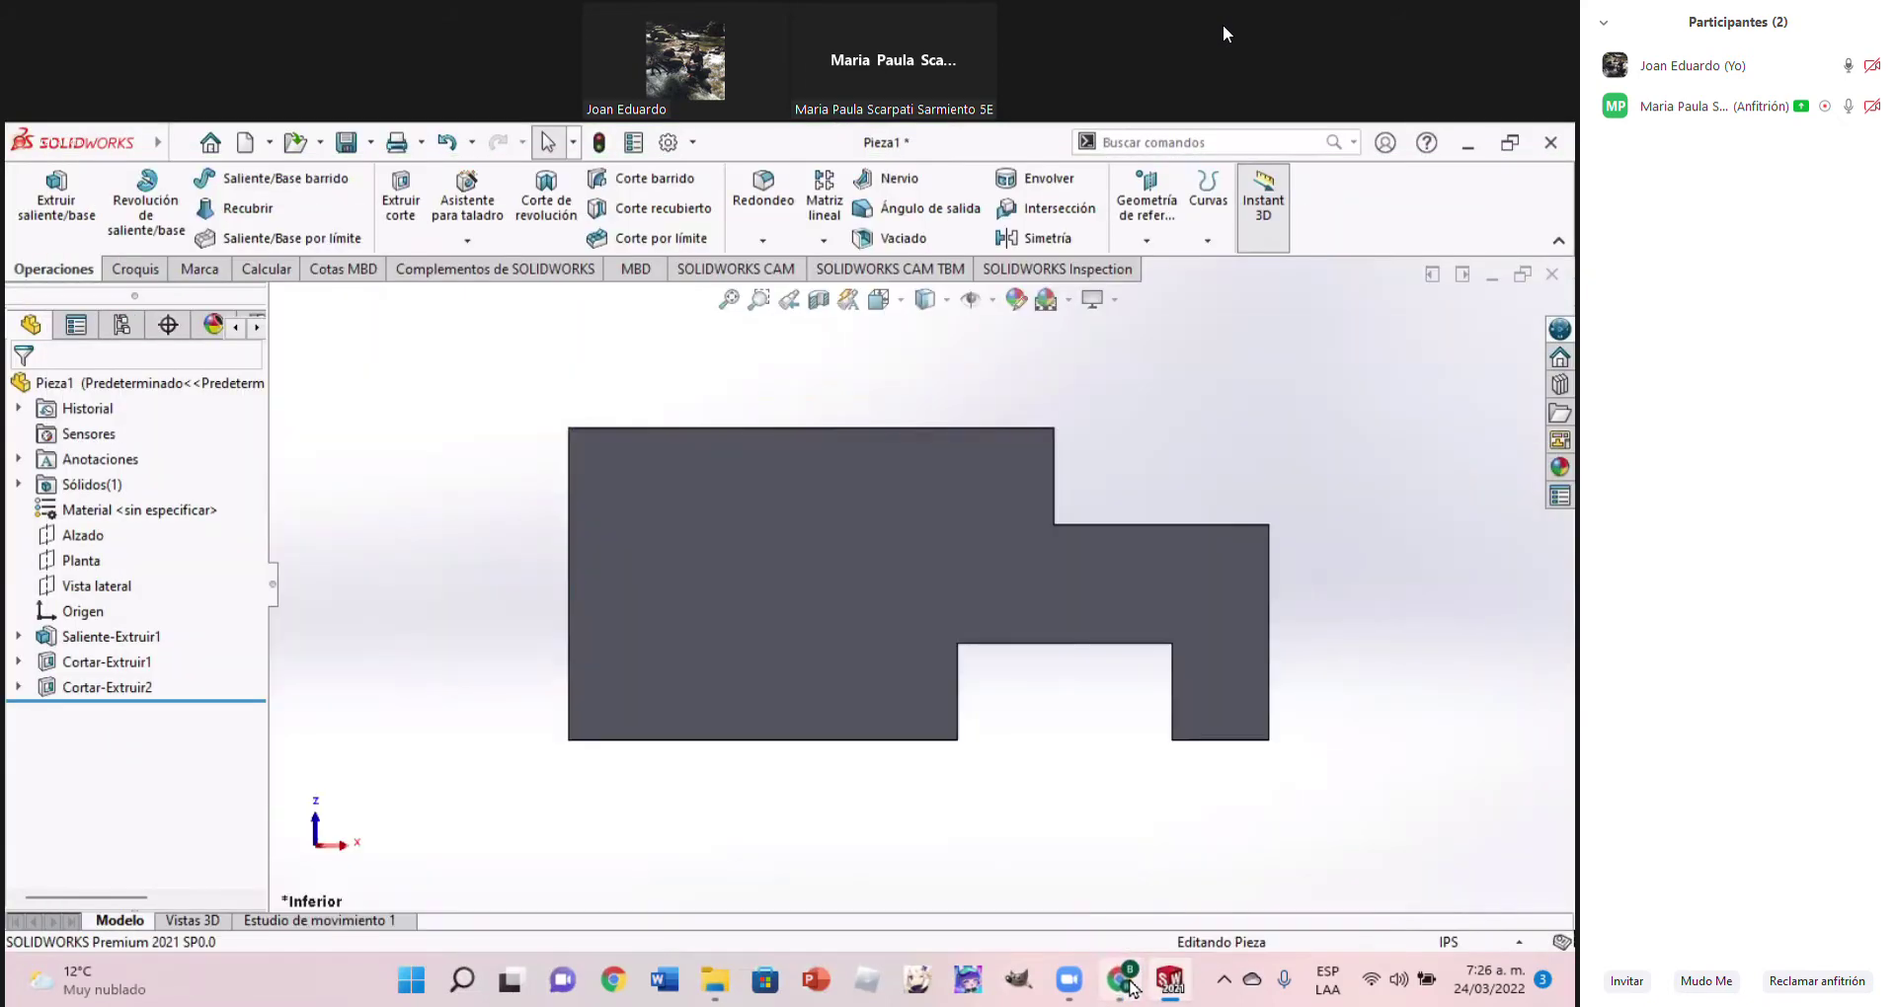
click(1169, 983)
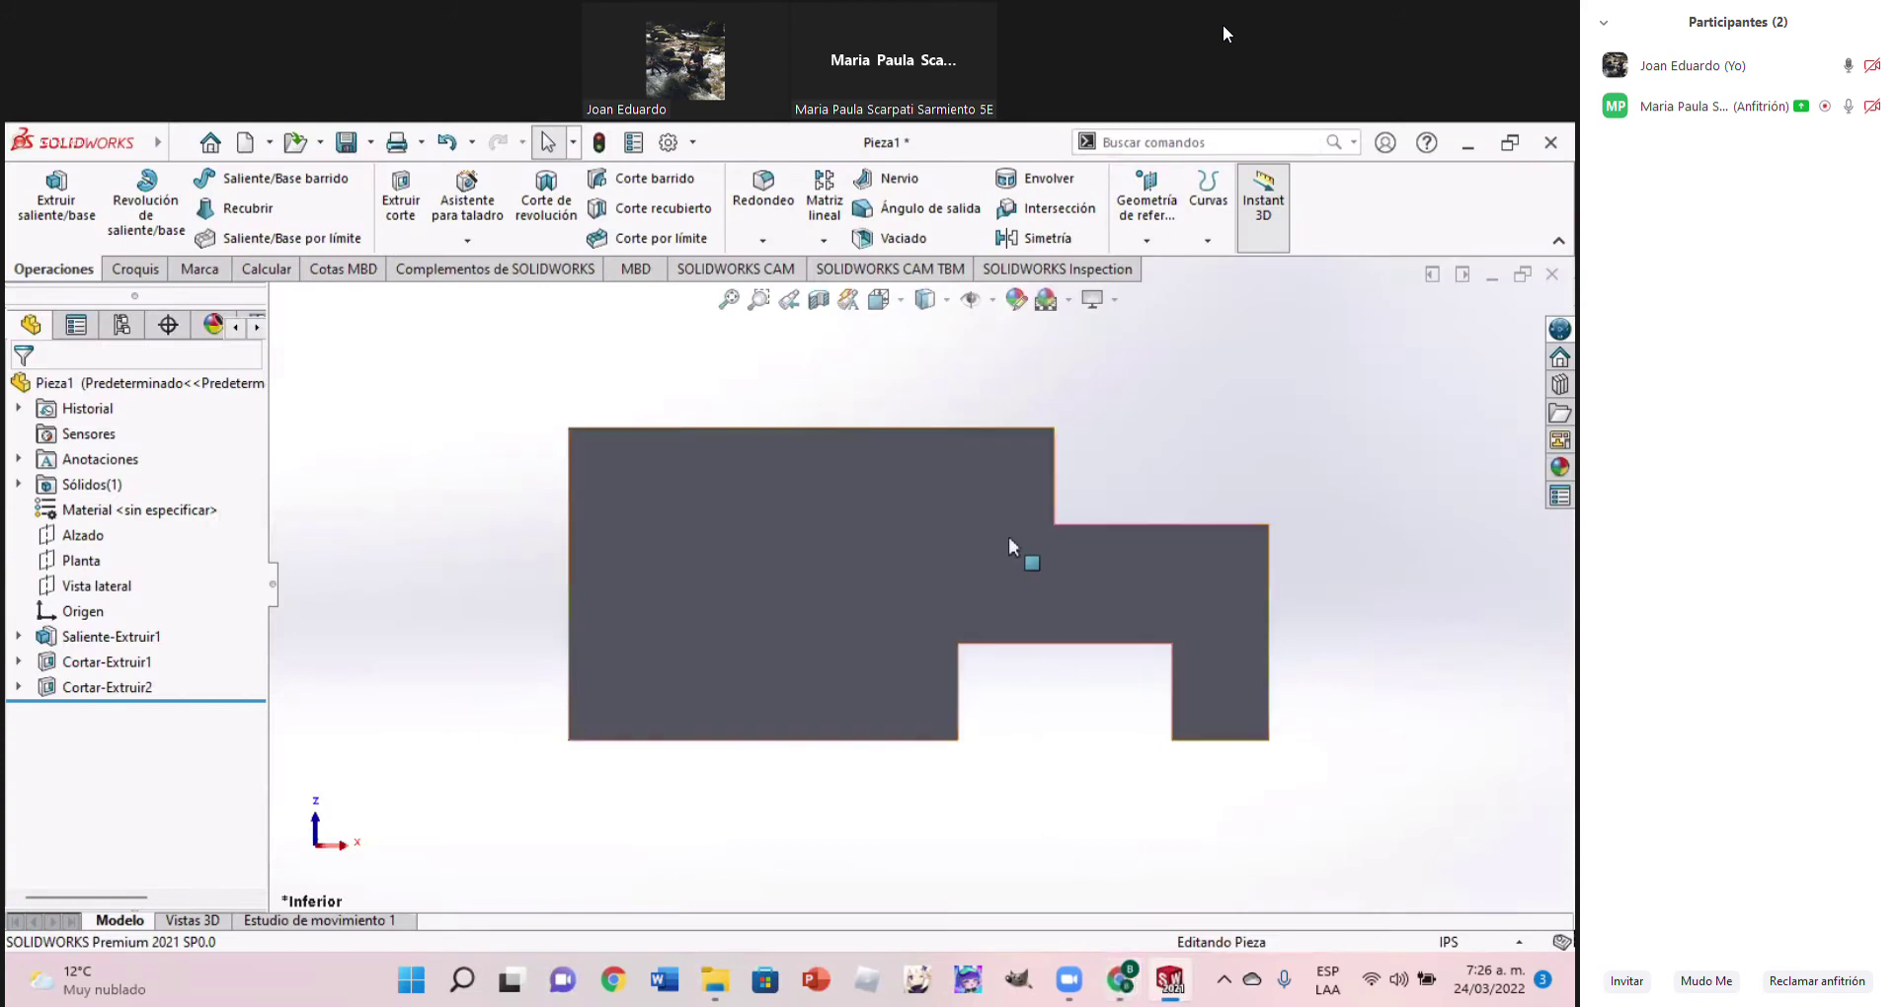
click(780, 549)
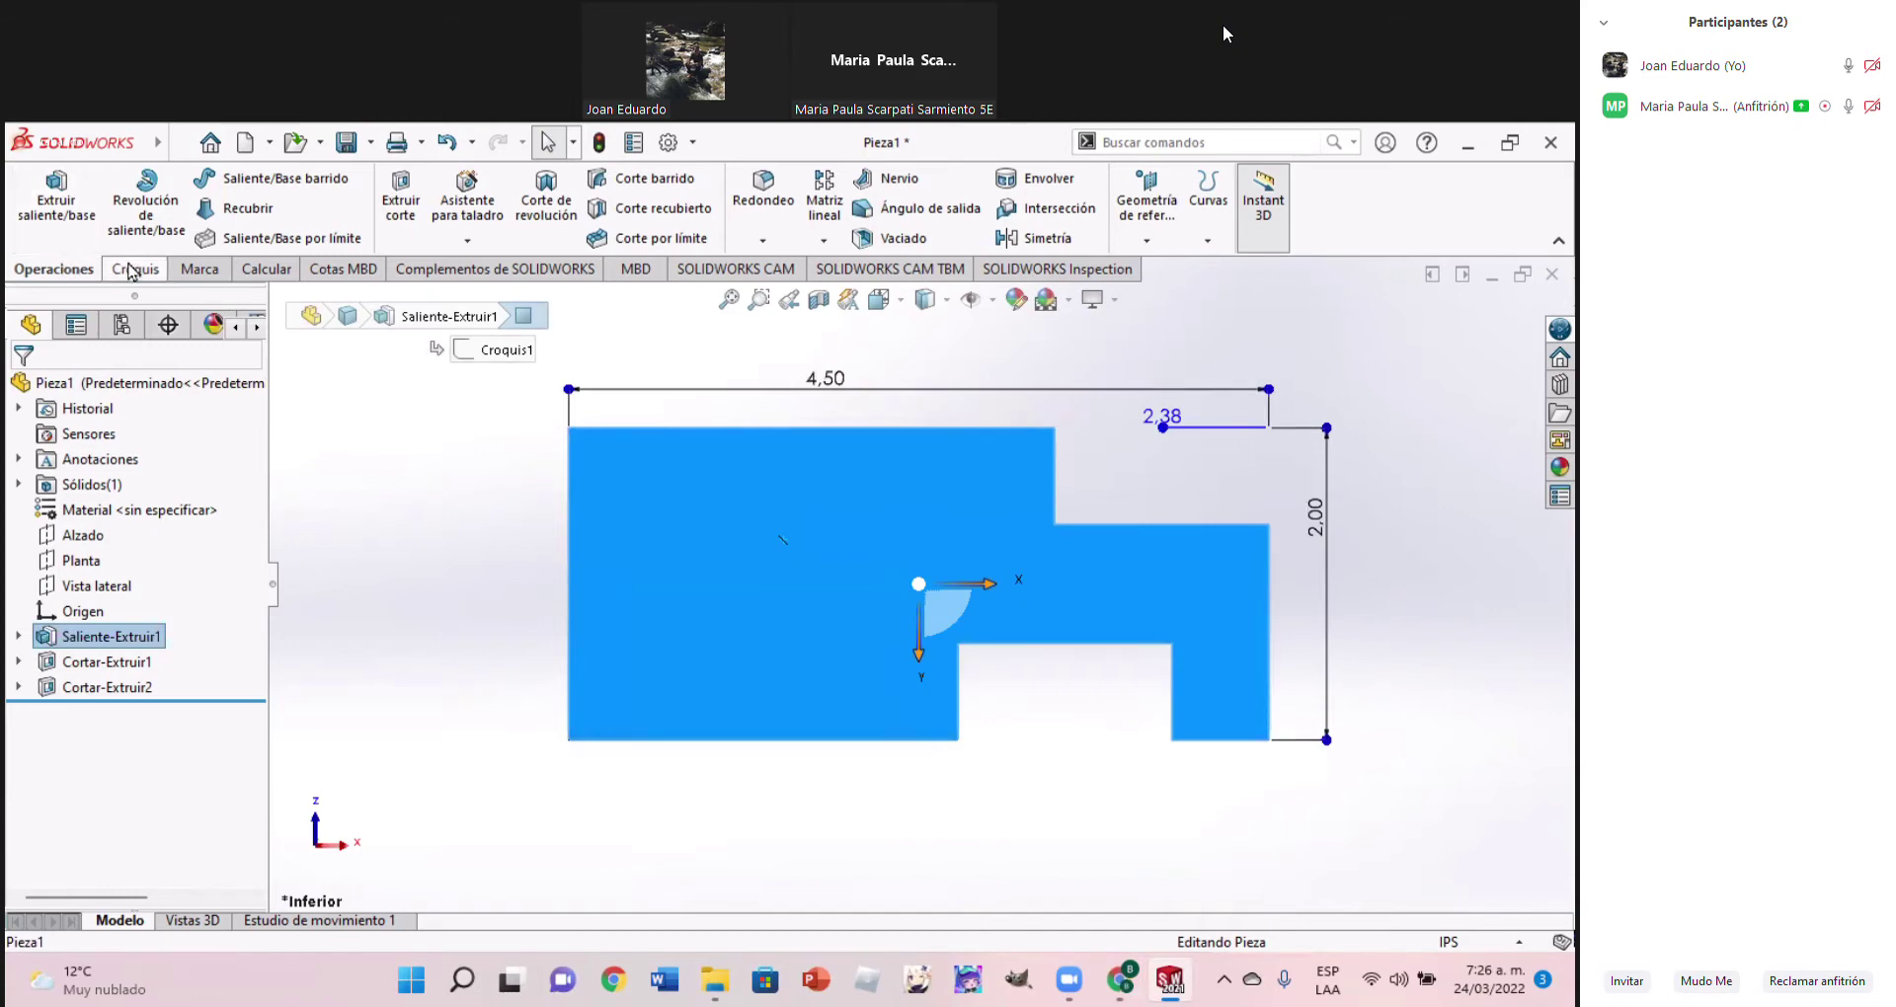
Sketch on the bottom face and draw a rectangle's lines from the left edge to the step corner
click(132, 269)
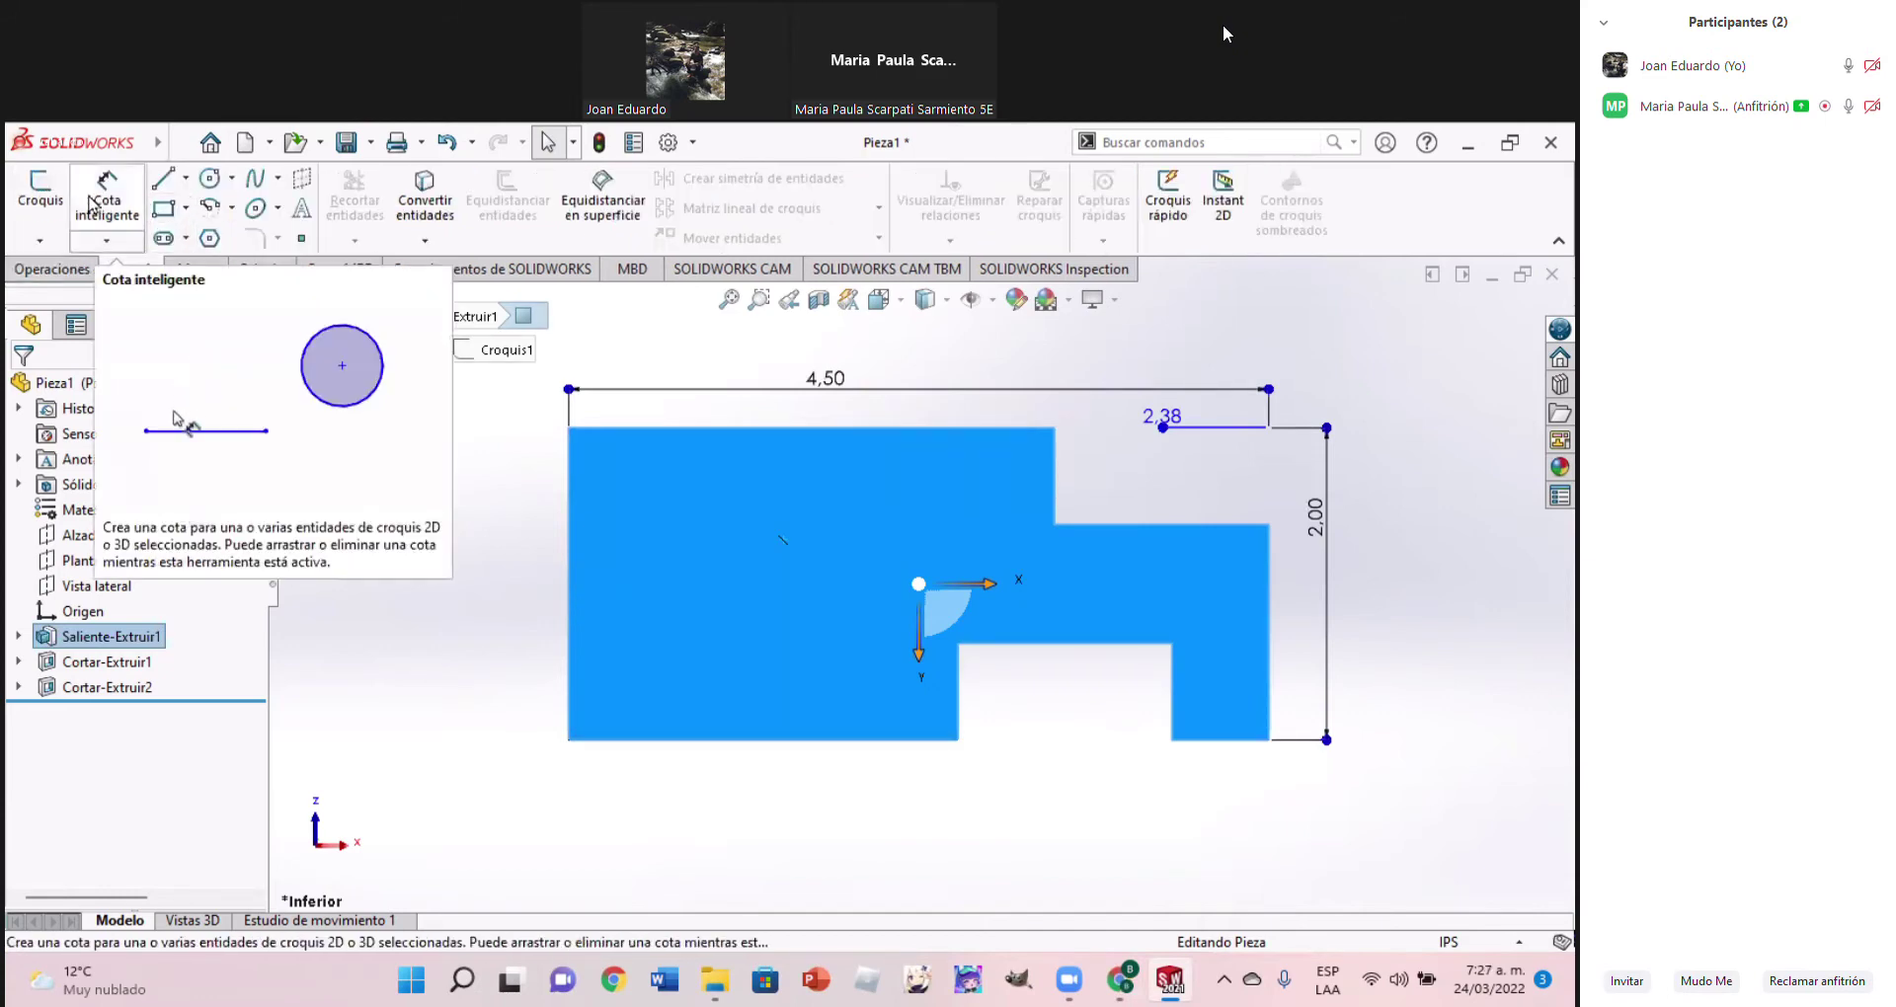
click(156, 184)
click(992, 545)
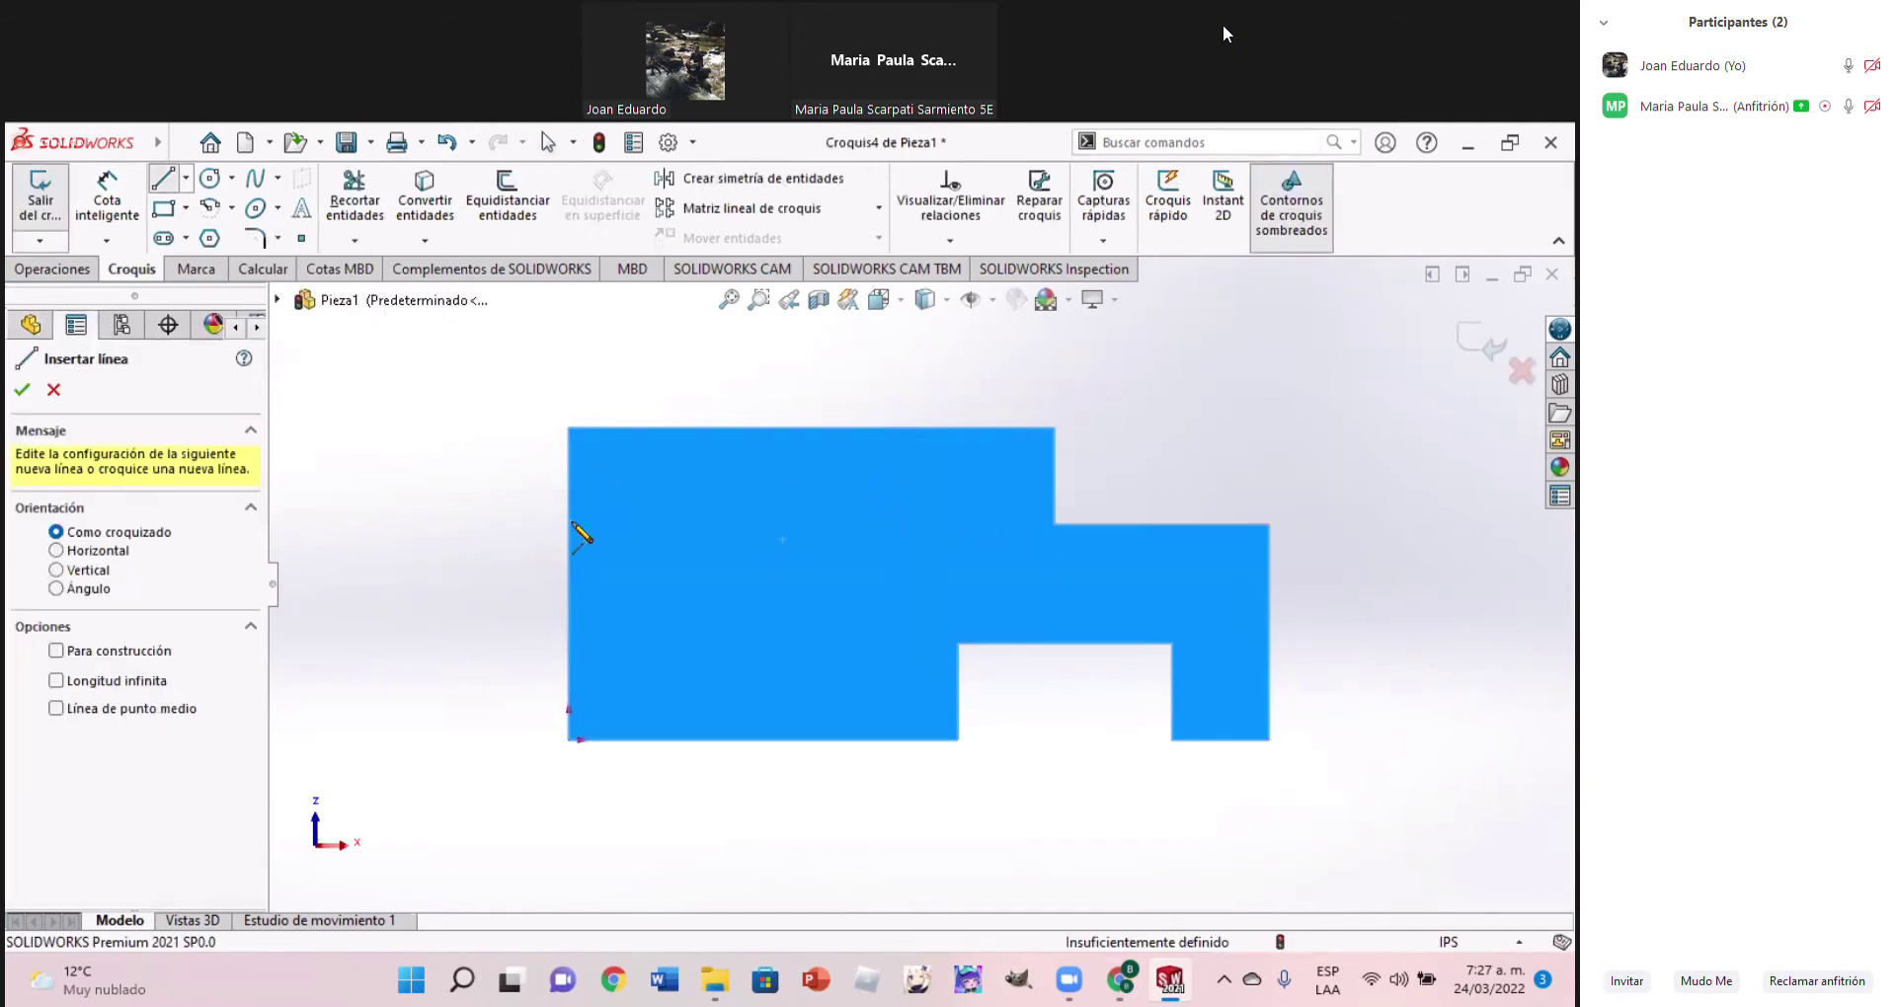
click(1054, 524)
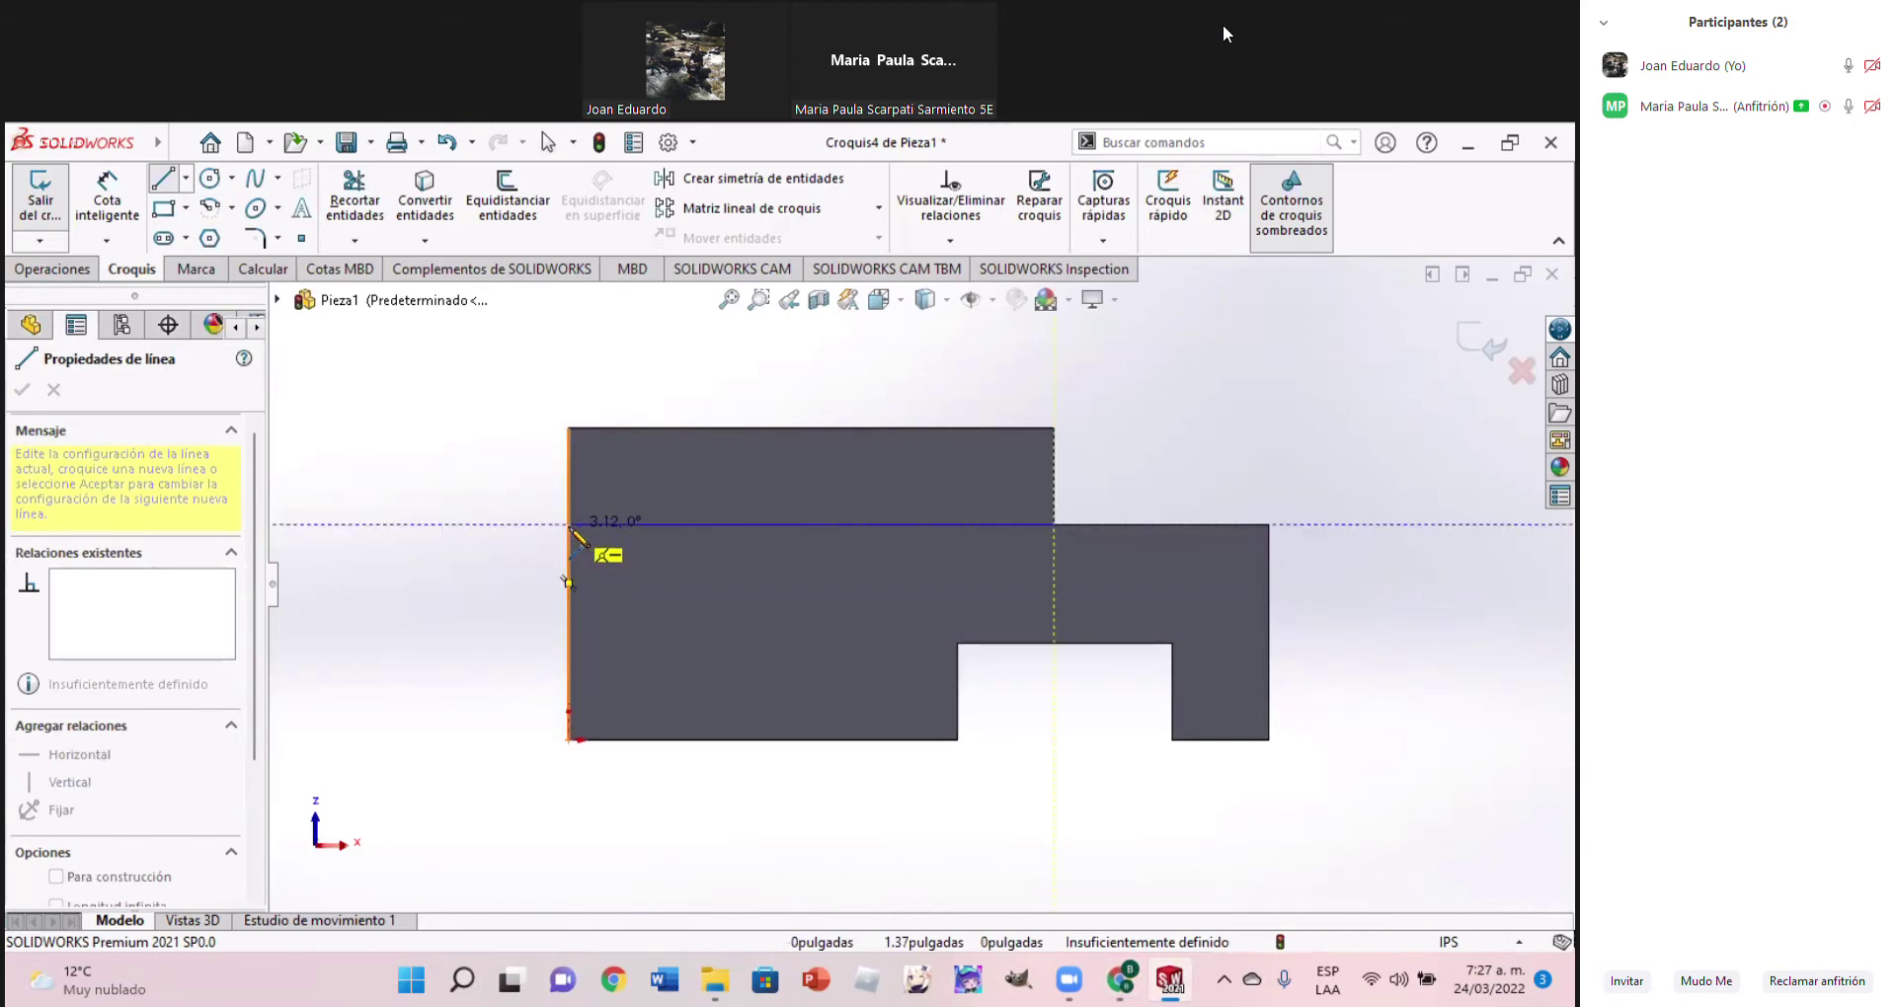
double_click(569, 524)
click(569, 427)
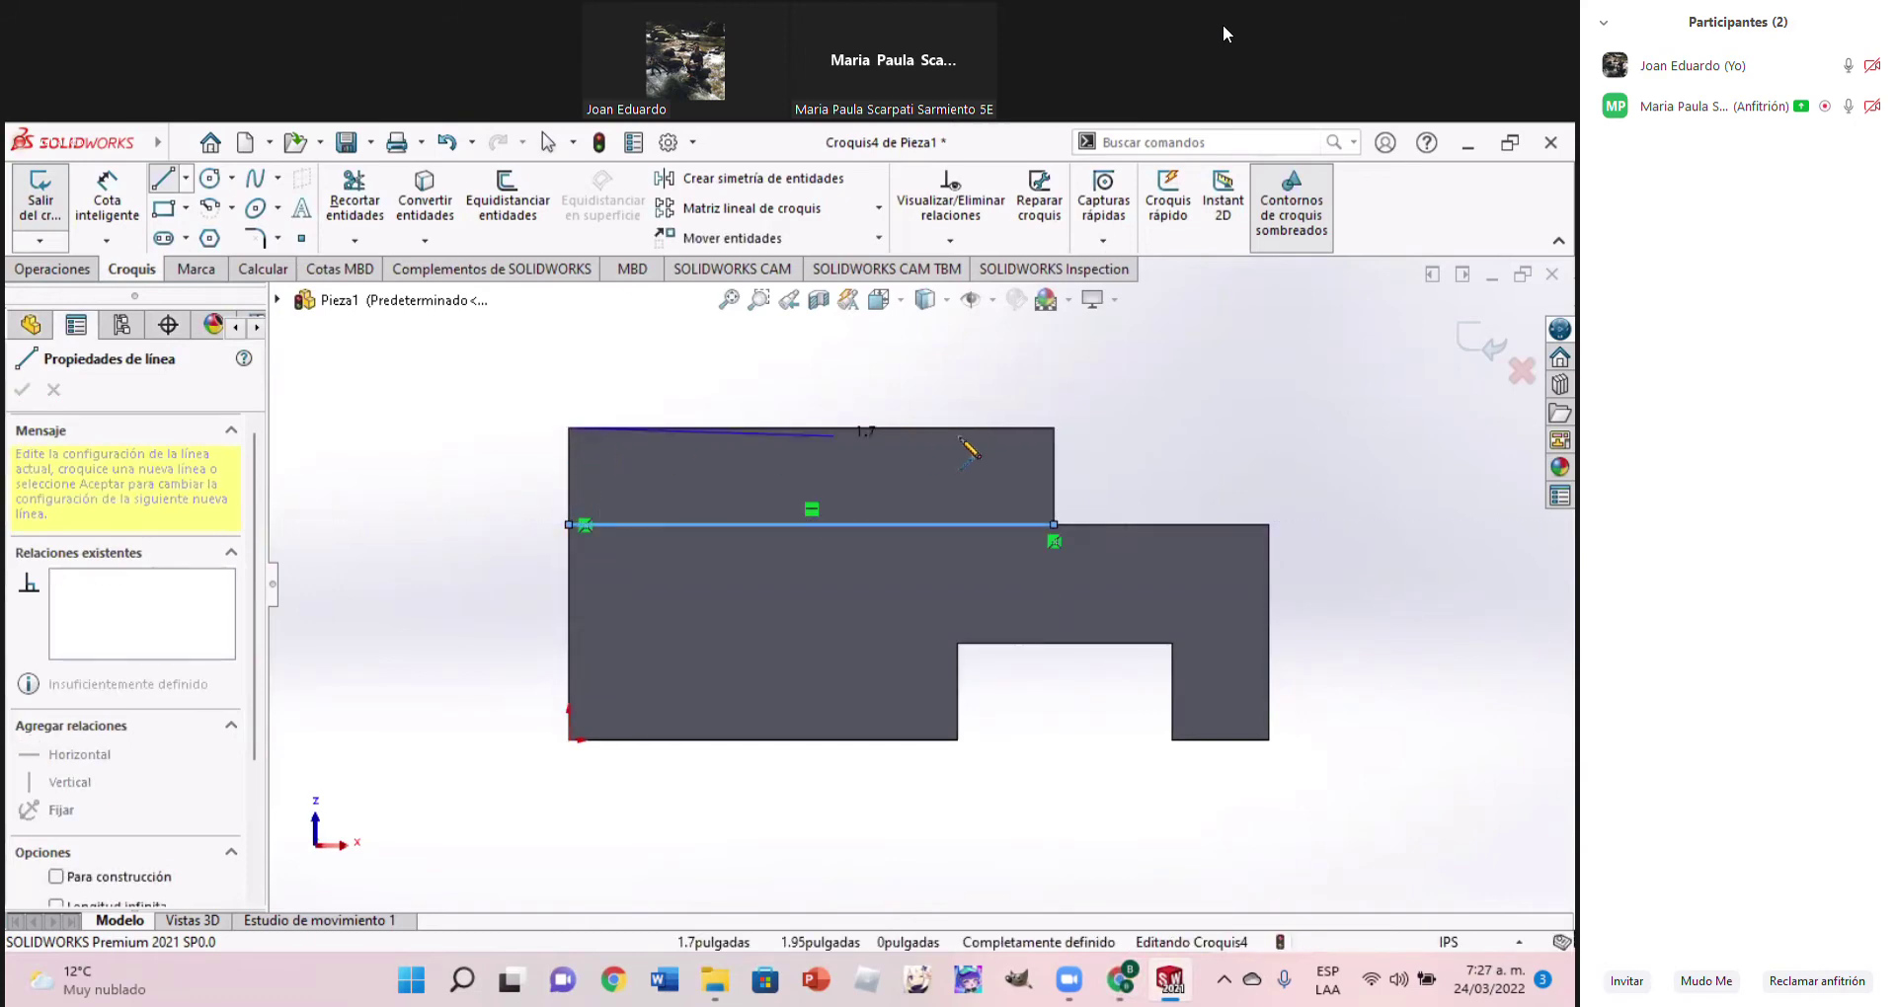
click(1054, 428)
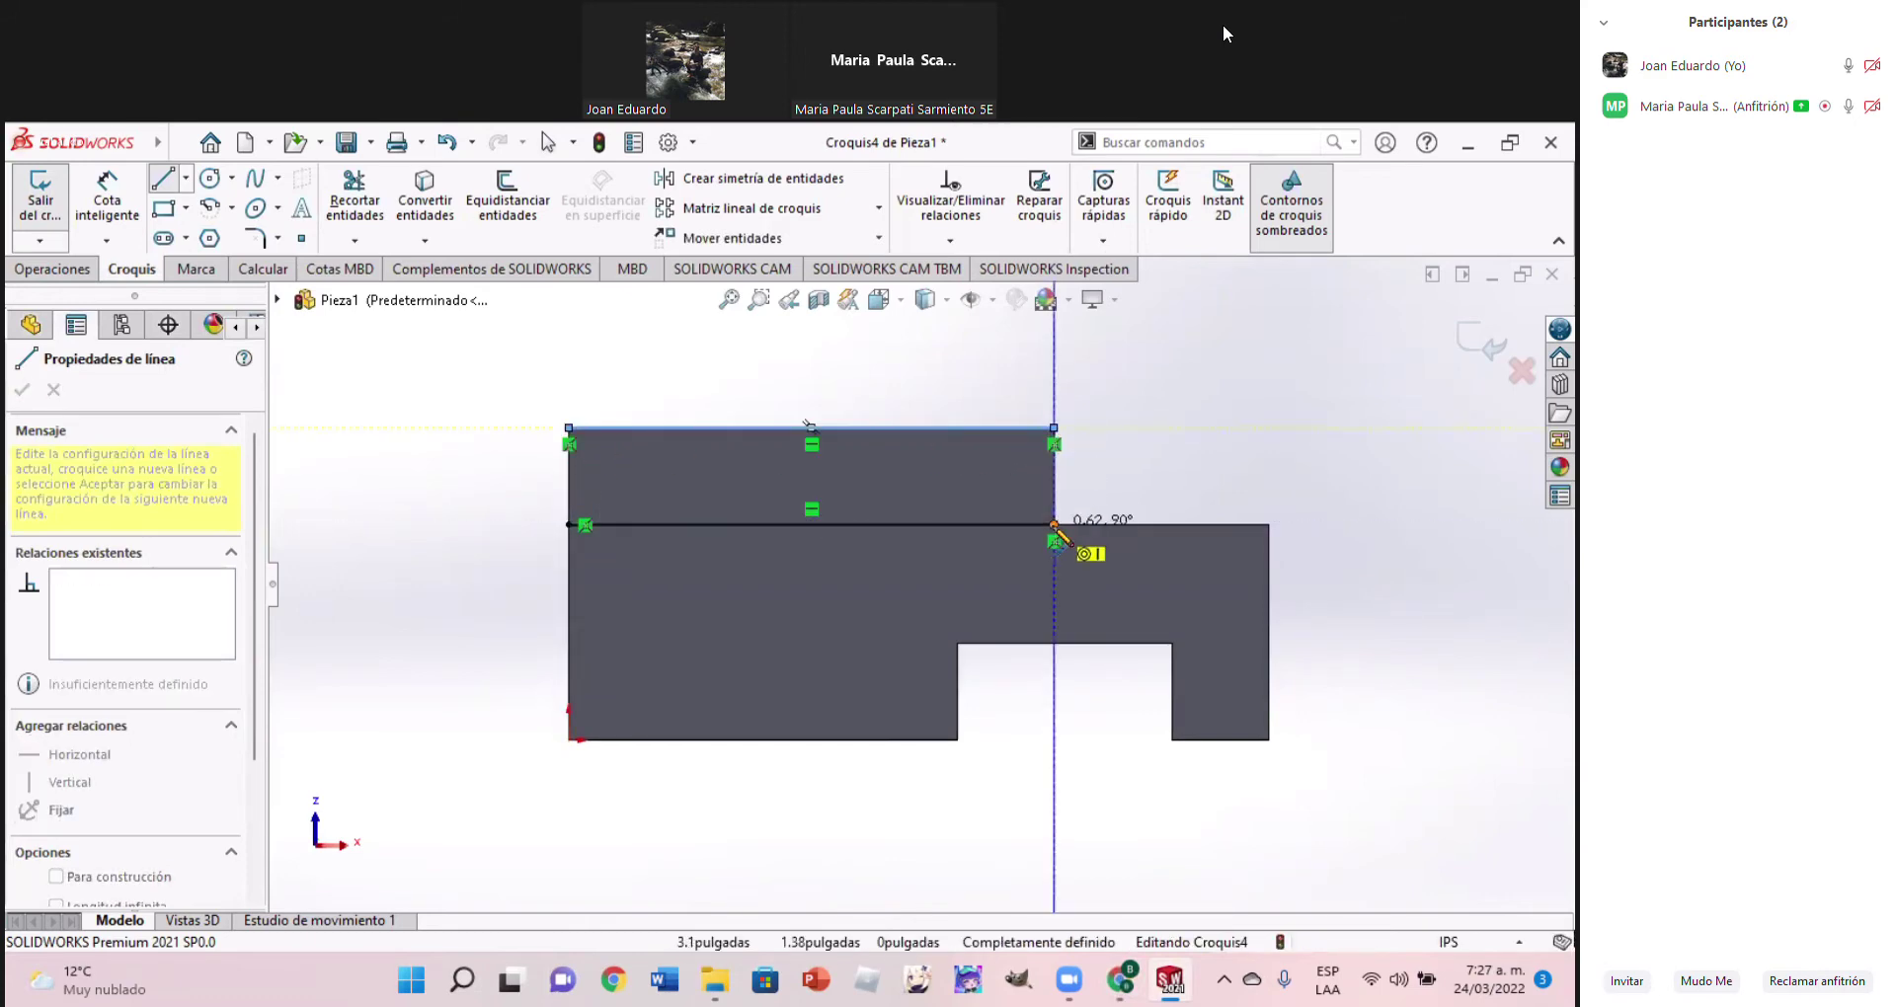
double_click(1054, 524)
click(107, 202)
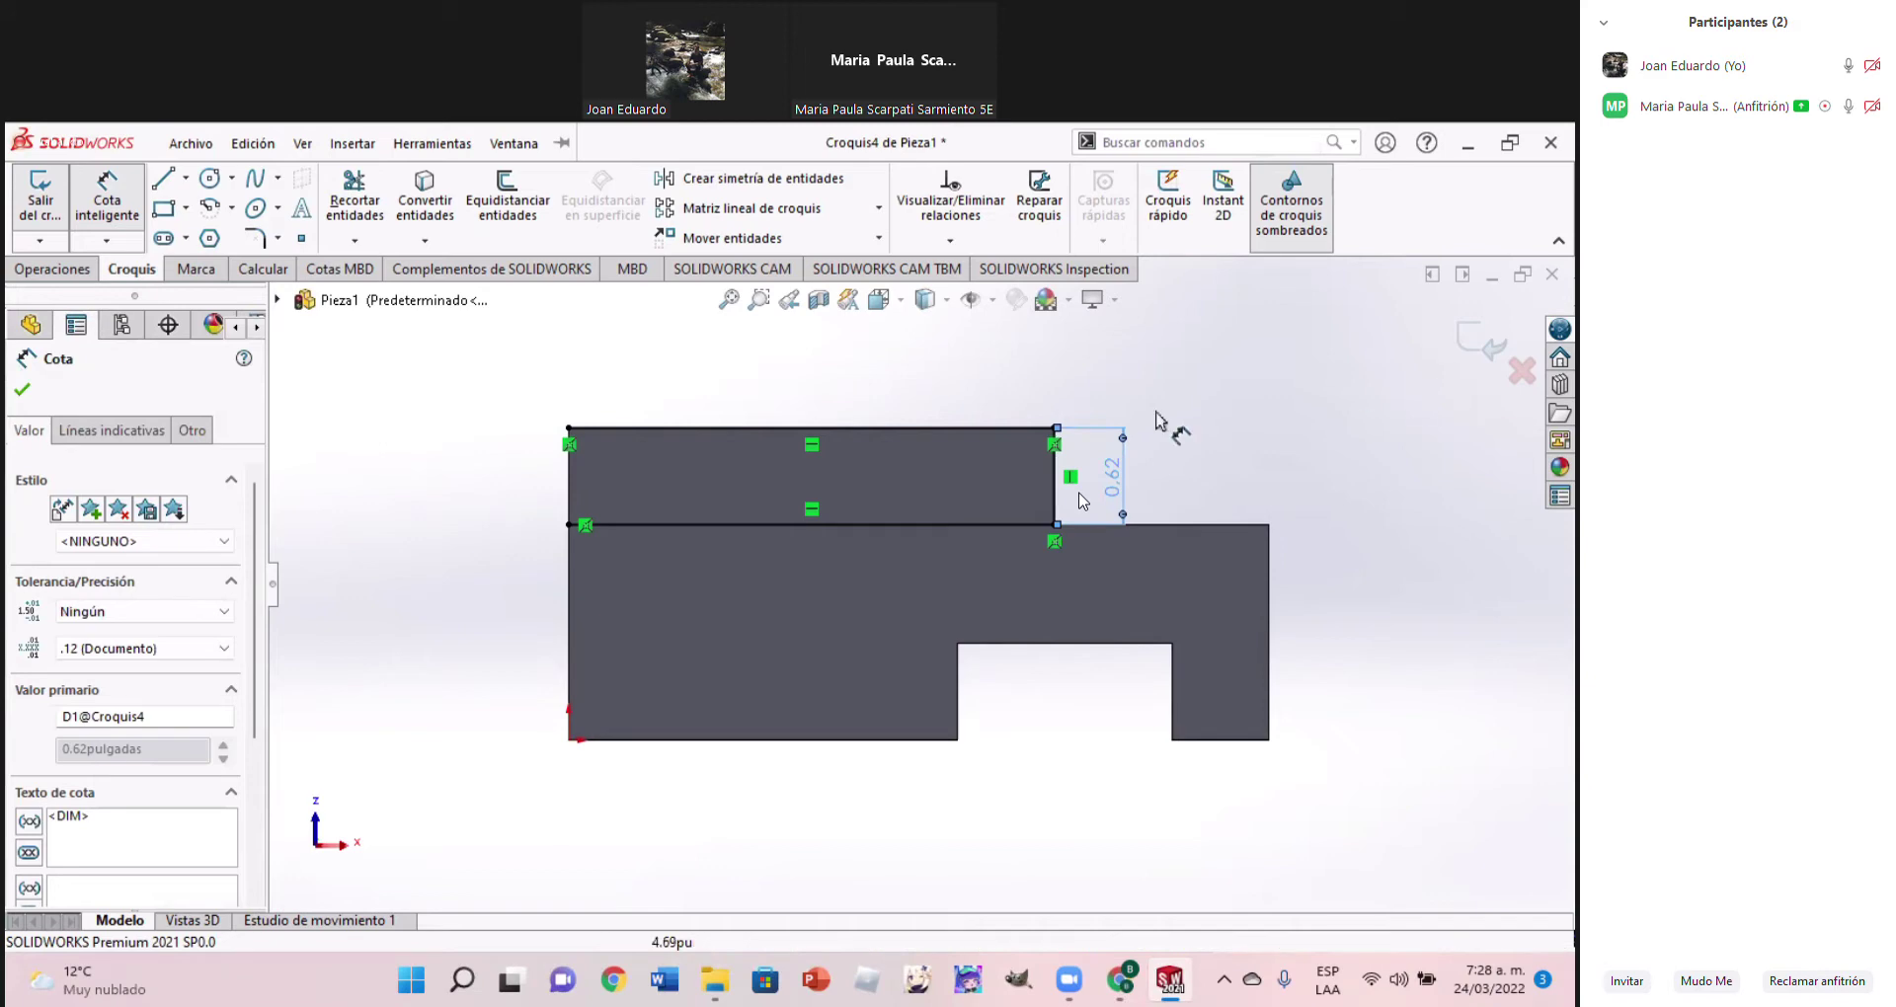
Add a driven 3.12 in dimension to the rectangle's top edge and check the reference drawing
click(916, 422)
click(919, 380)
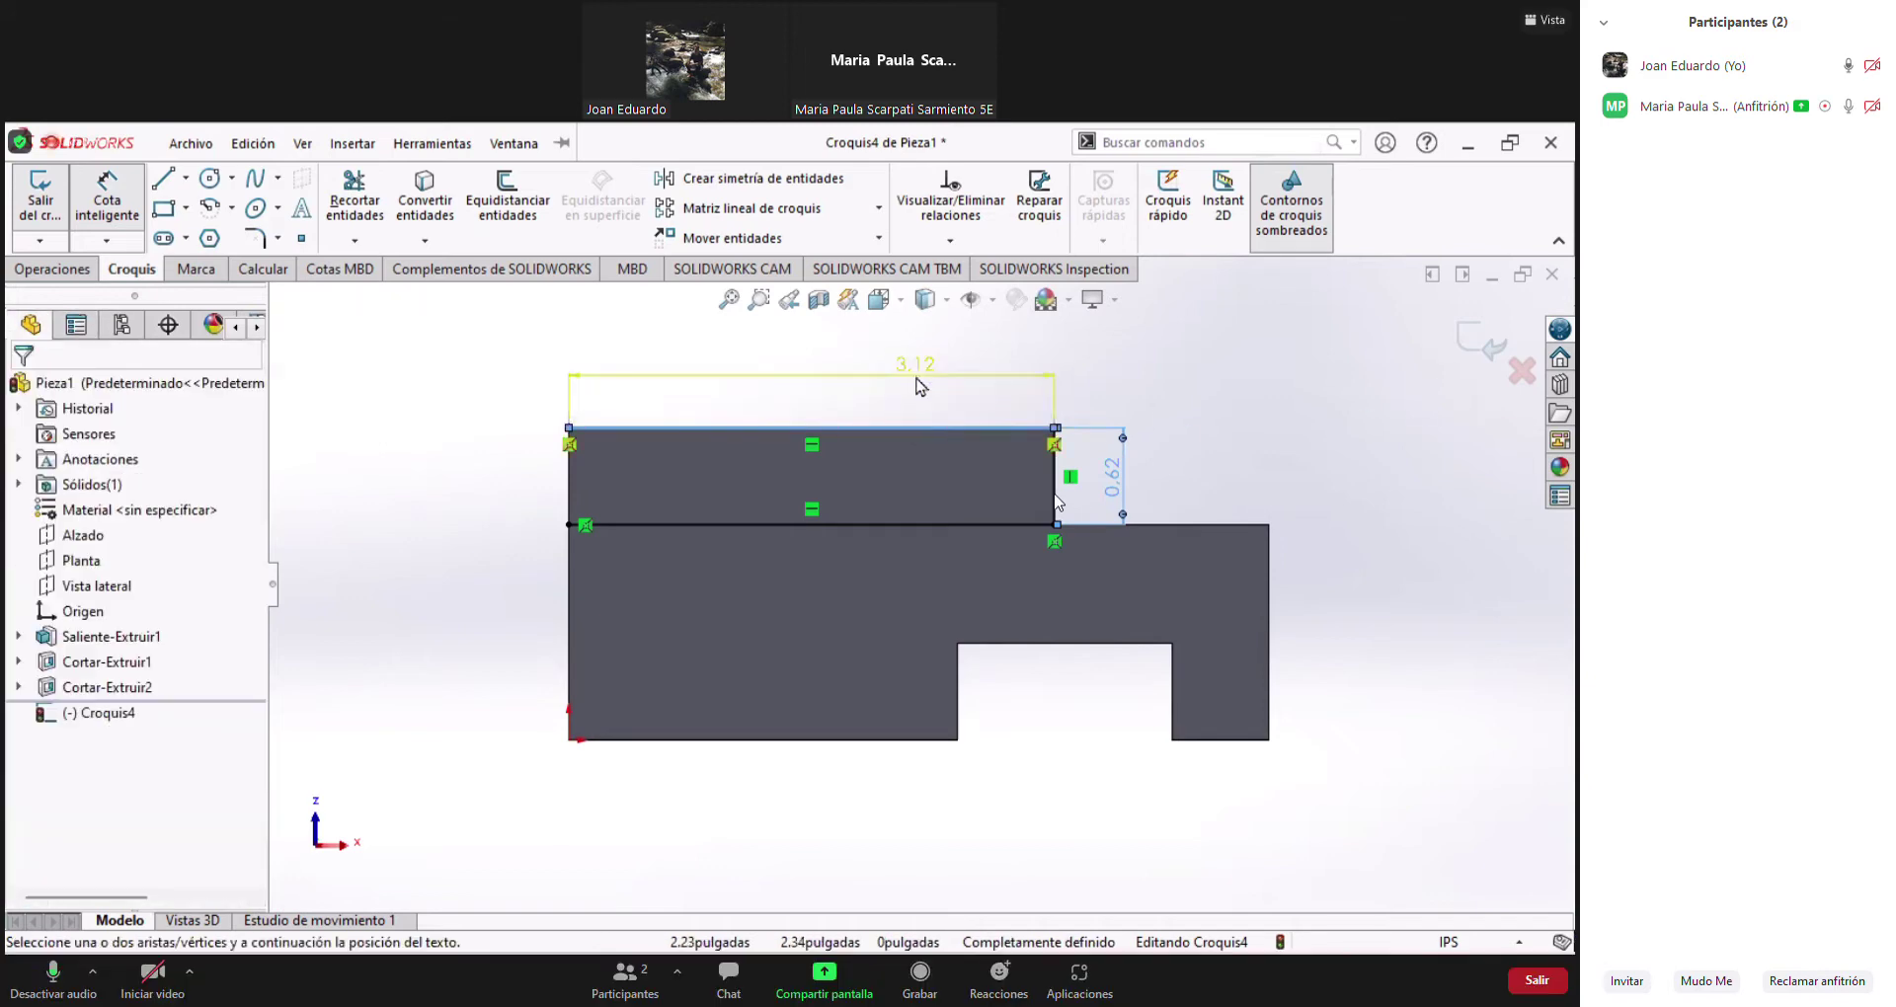
click(925, 539)
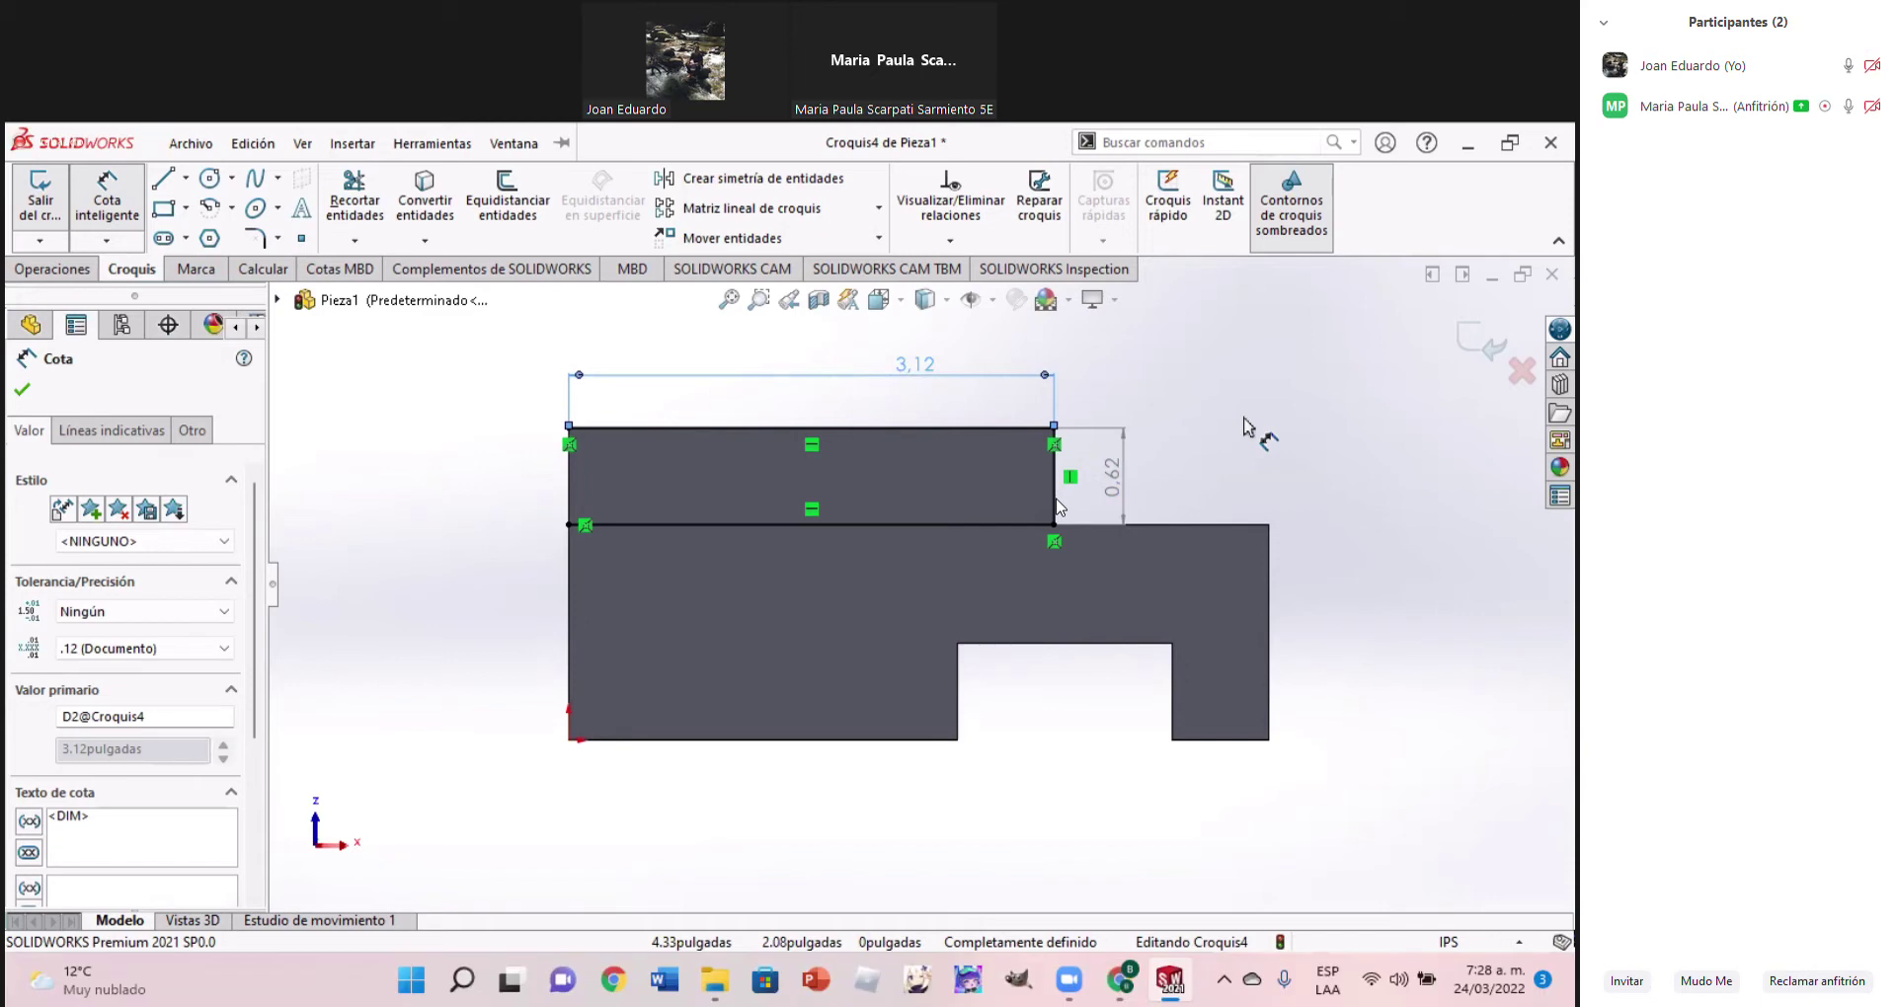
click(1121, 979)
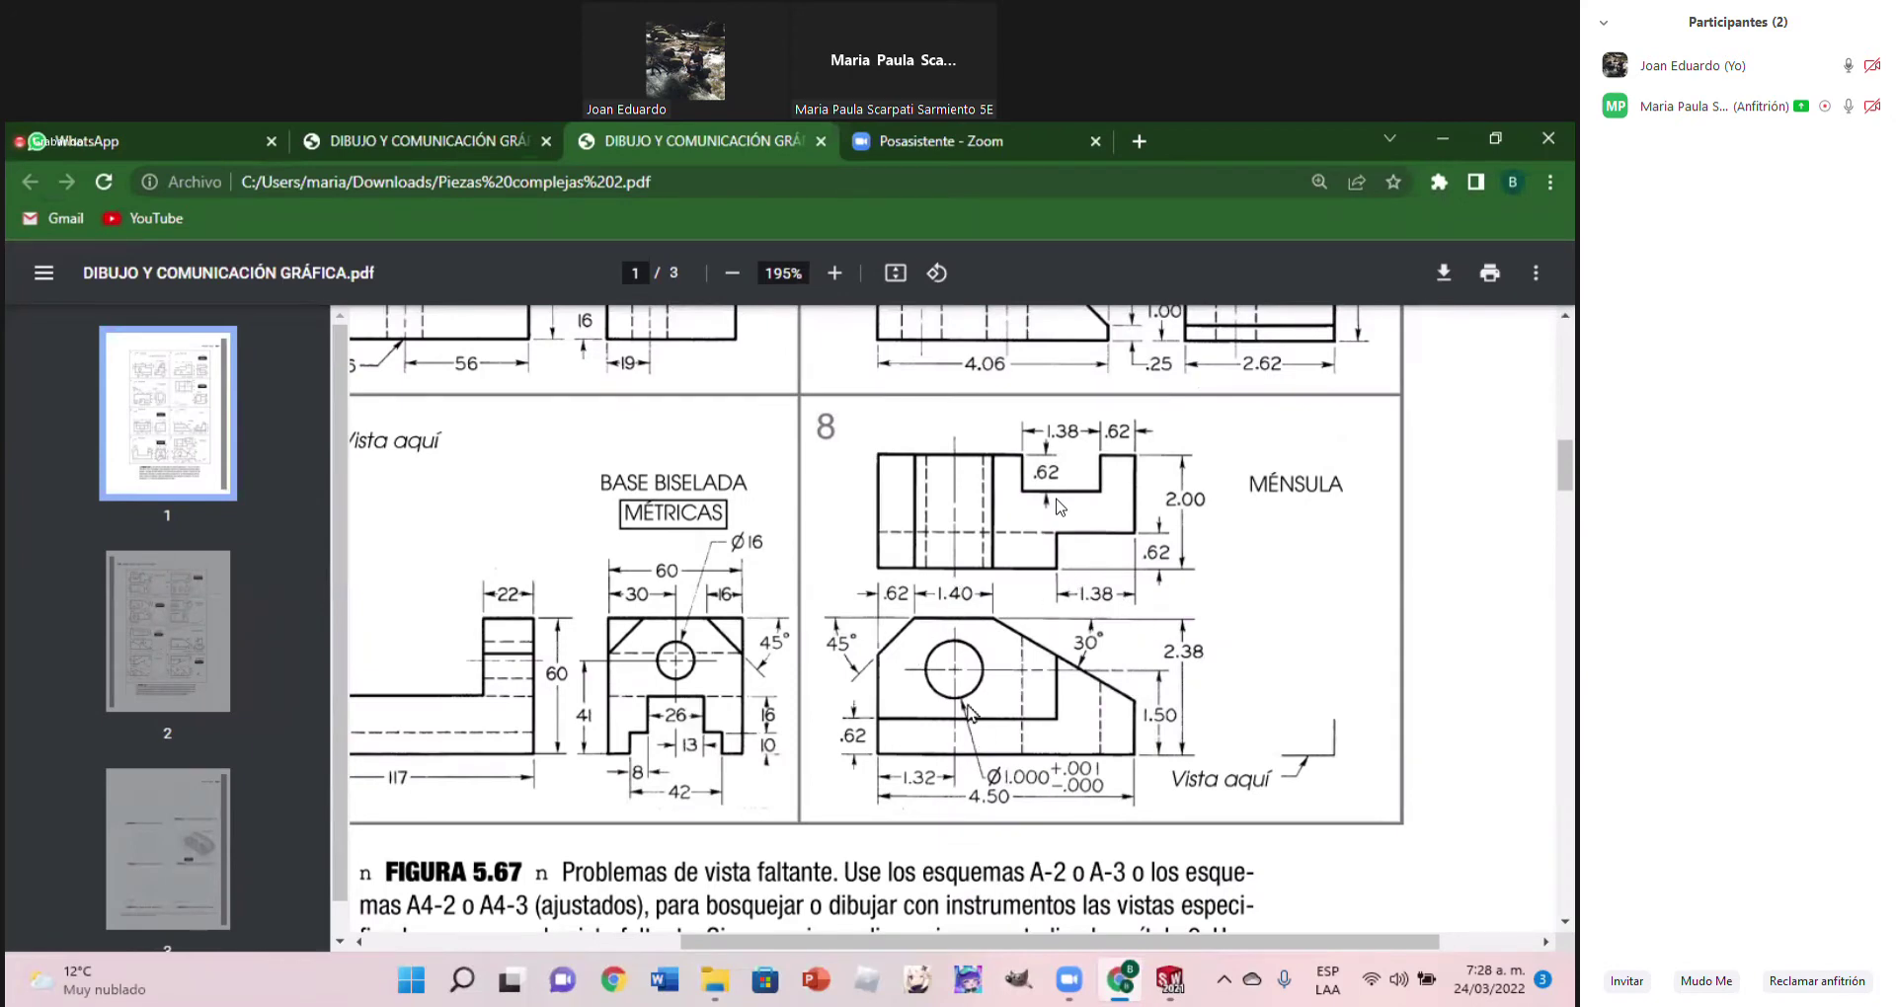
mouse_move(977, 456)
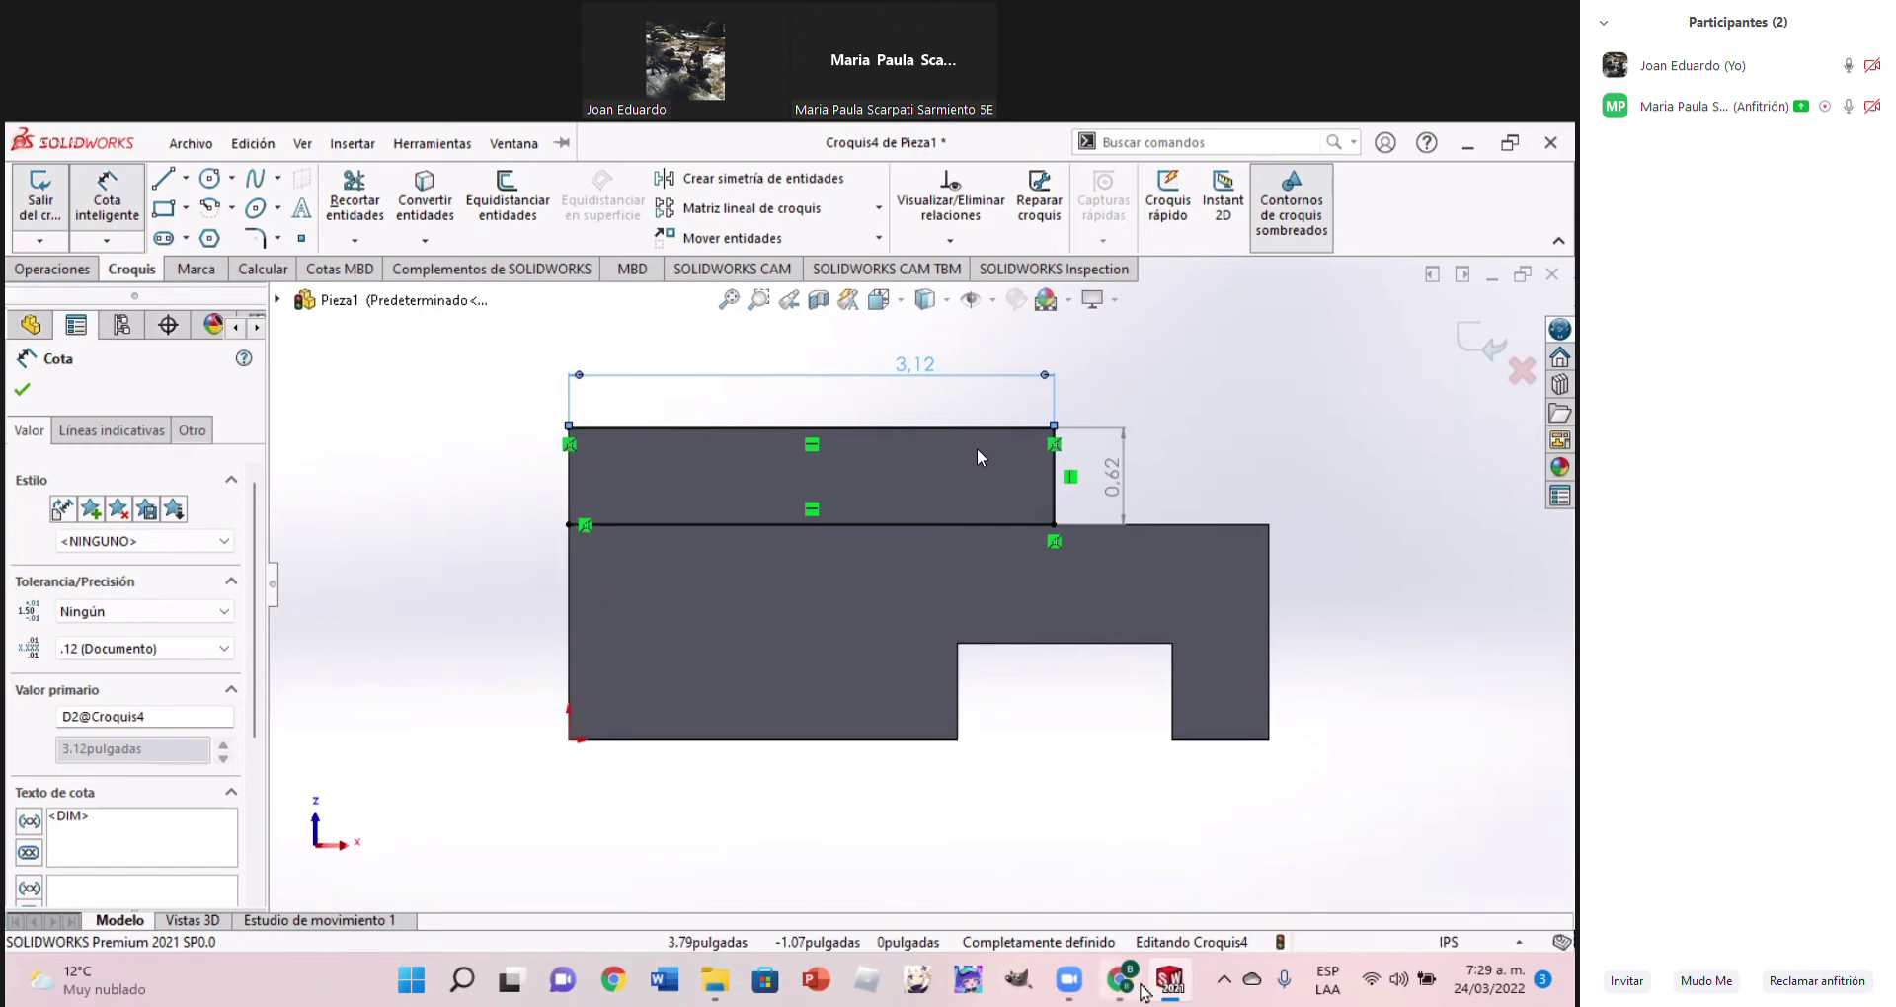
click(1120, 979)
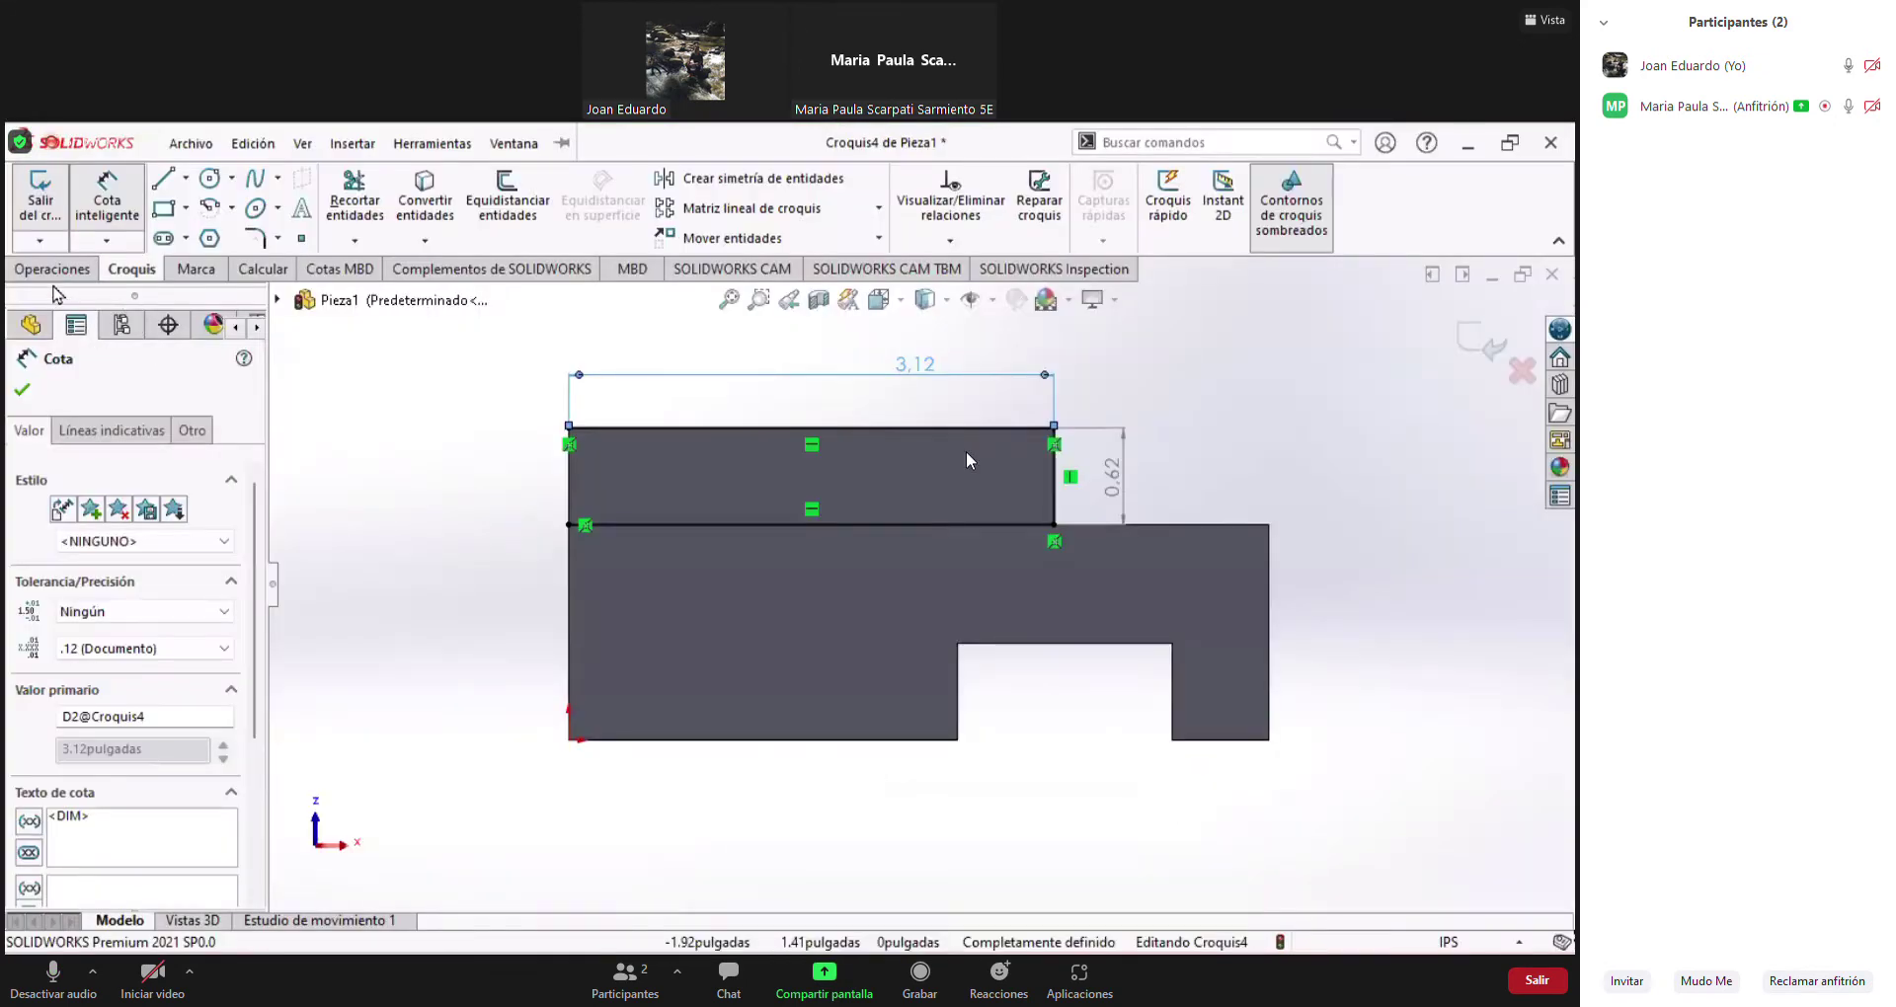
Extrude-cut the Croquis4 rectangle Blind to 0.62 in depth
click(426, 207)
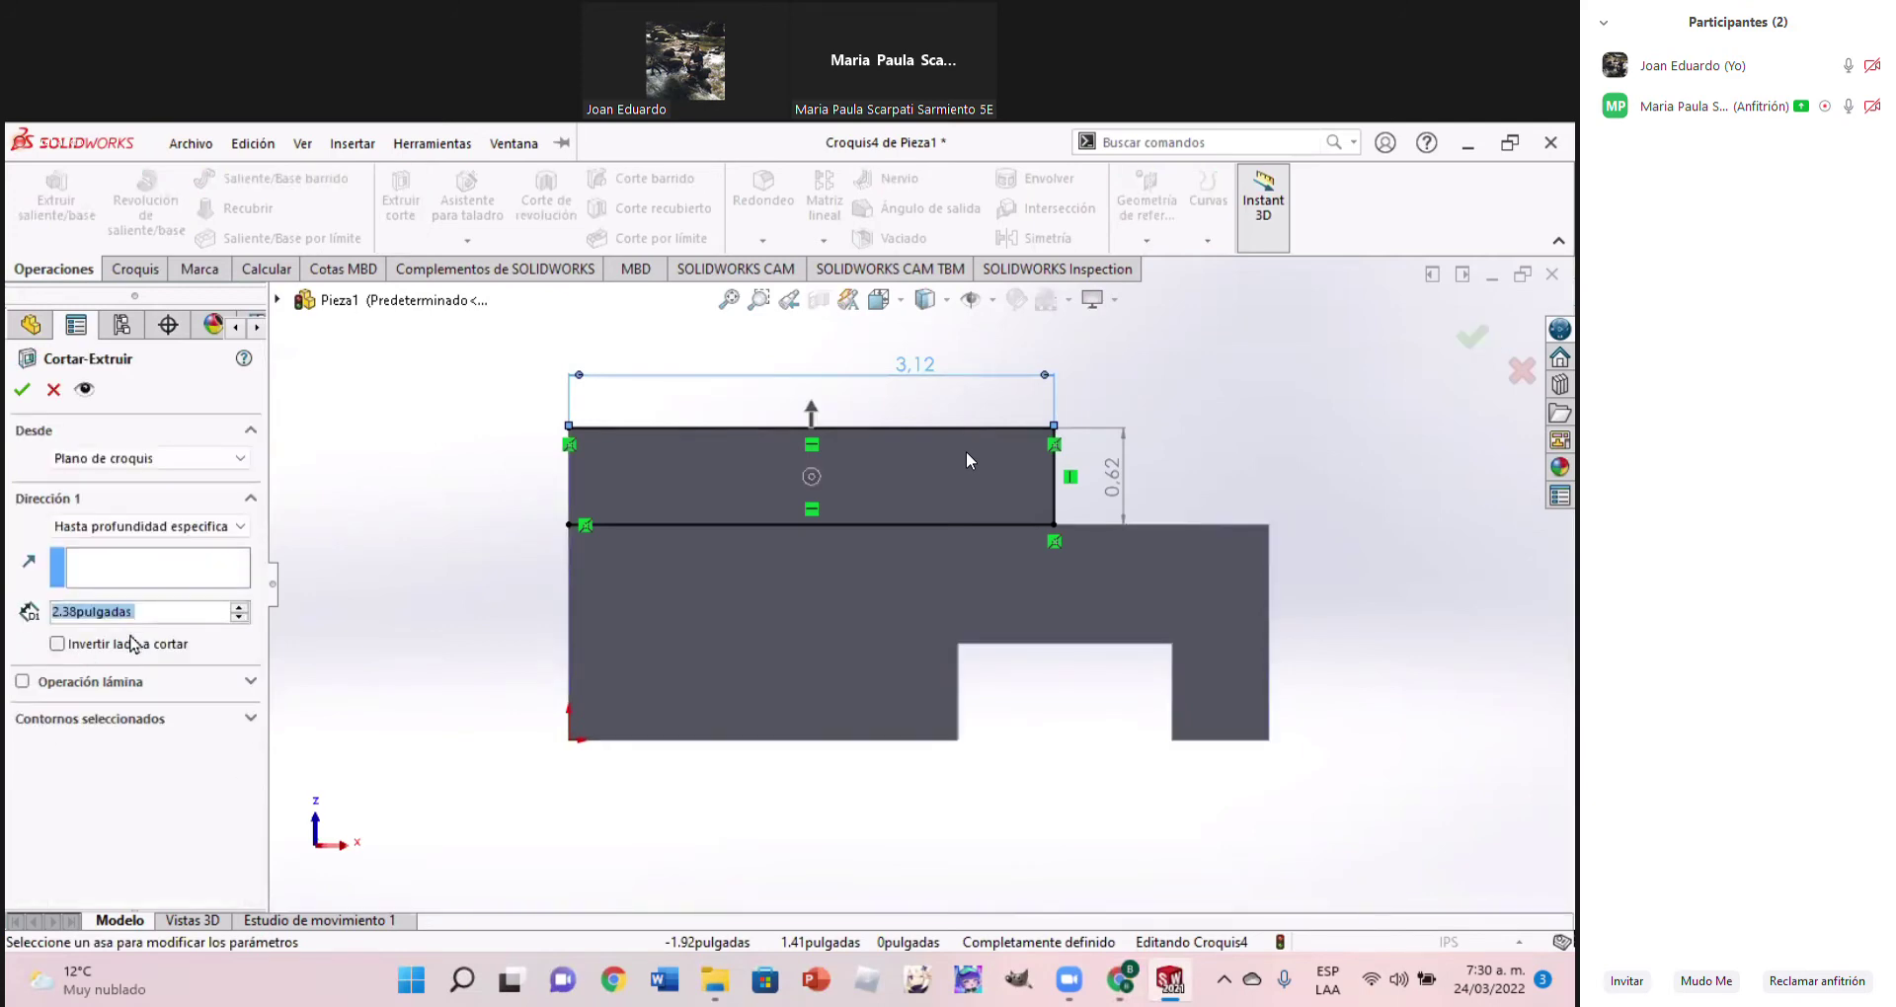
text(0.62)
key(Return)
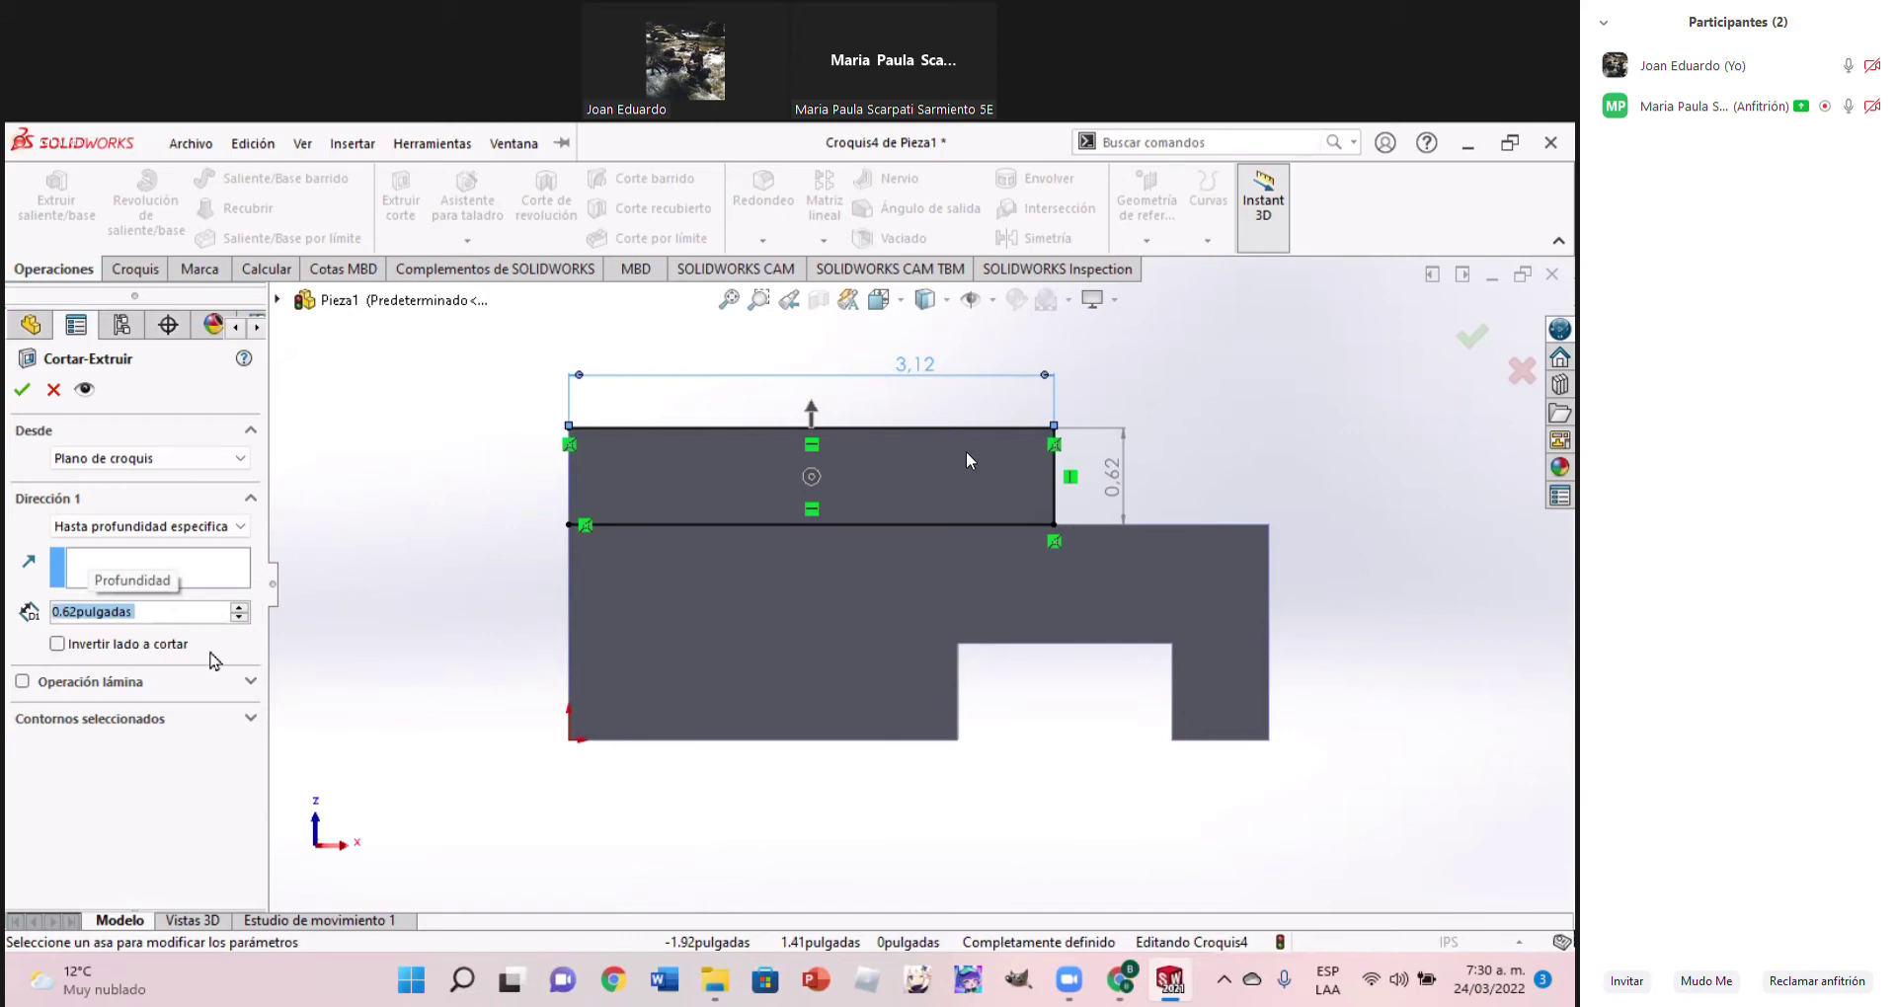
click(19, 389)
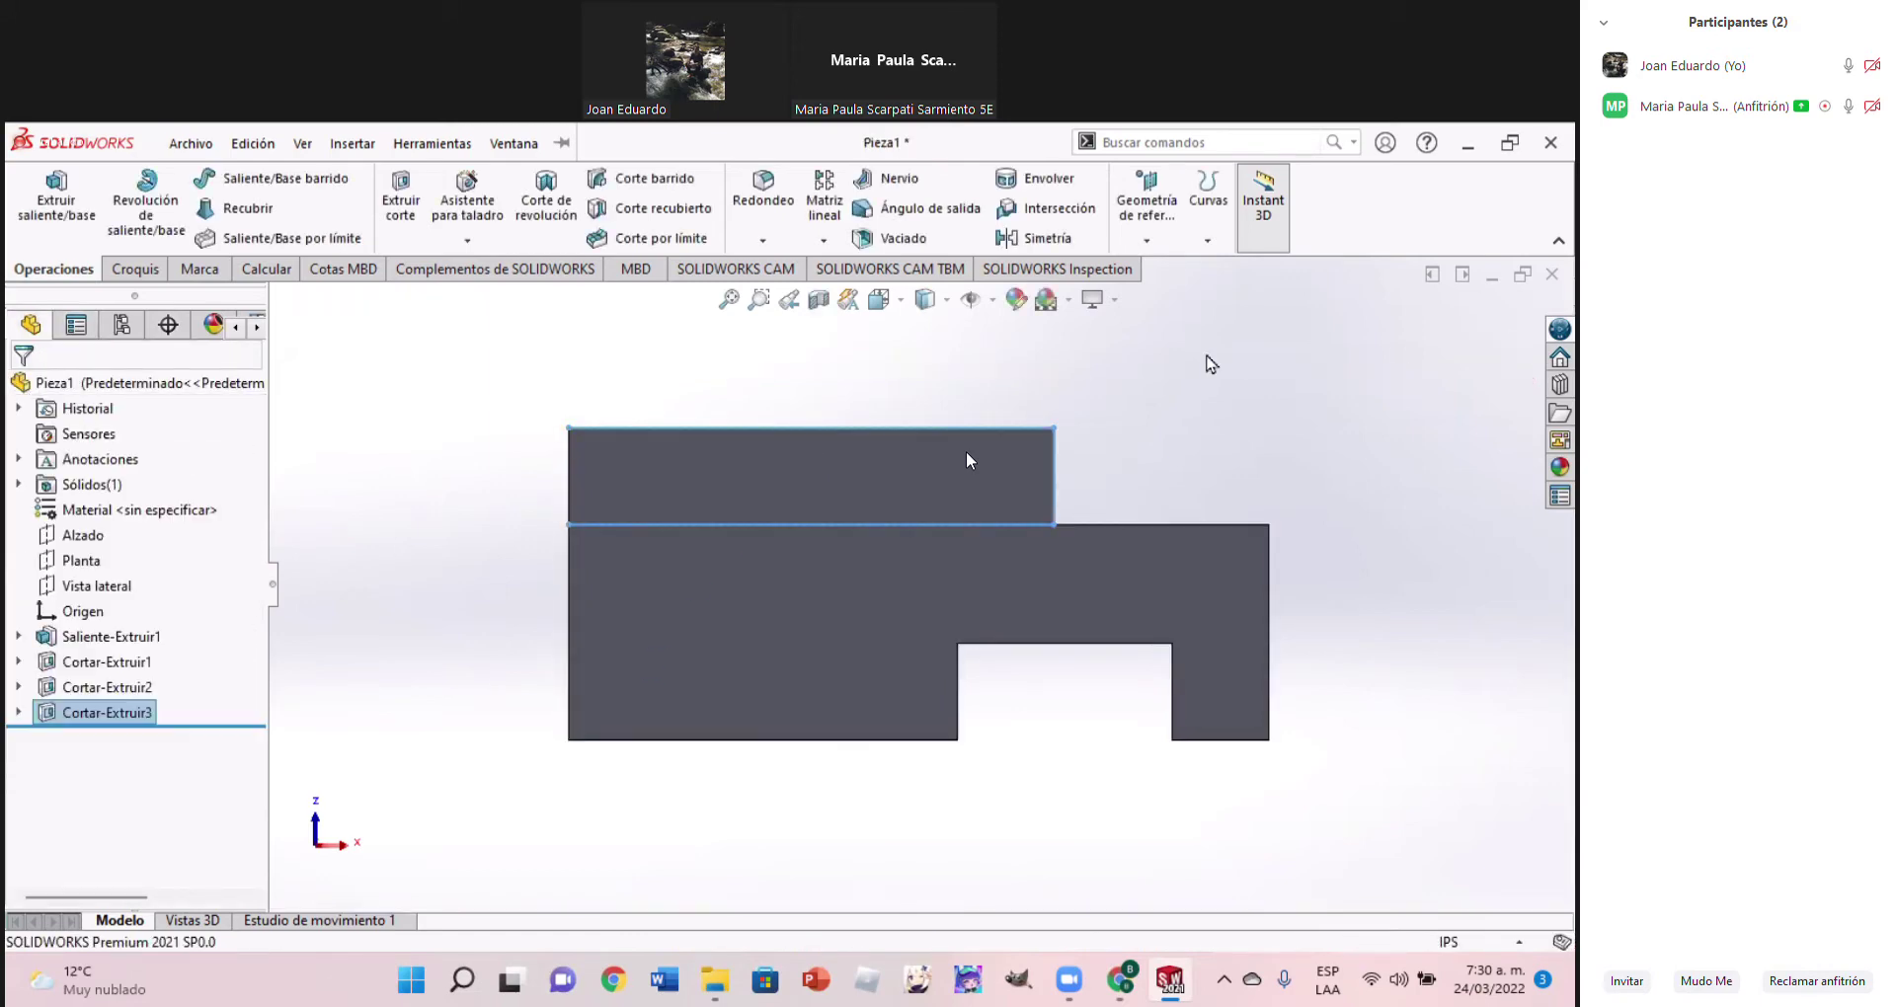
Show the cut part from the Top view with hidden lines visible, then open the reference PDF
key(ctrl+7)
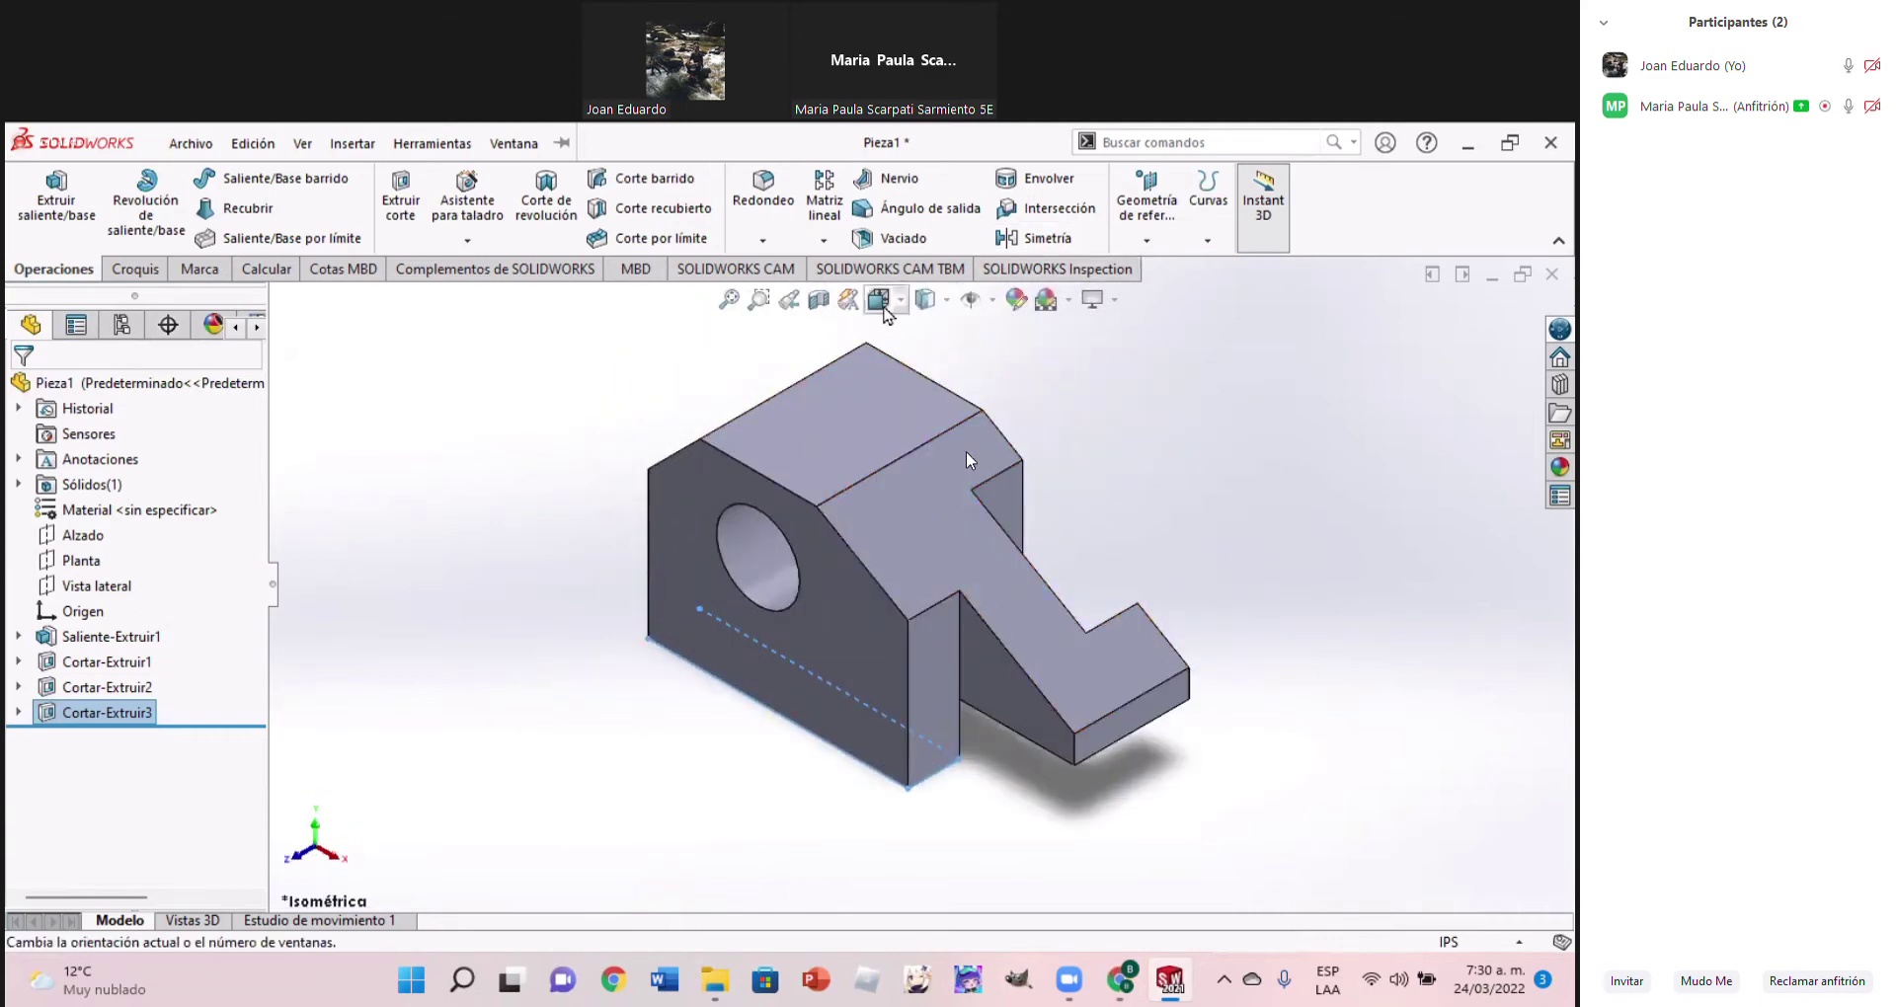
click(881, 308)
click(917, 365)
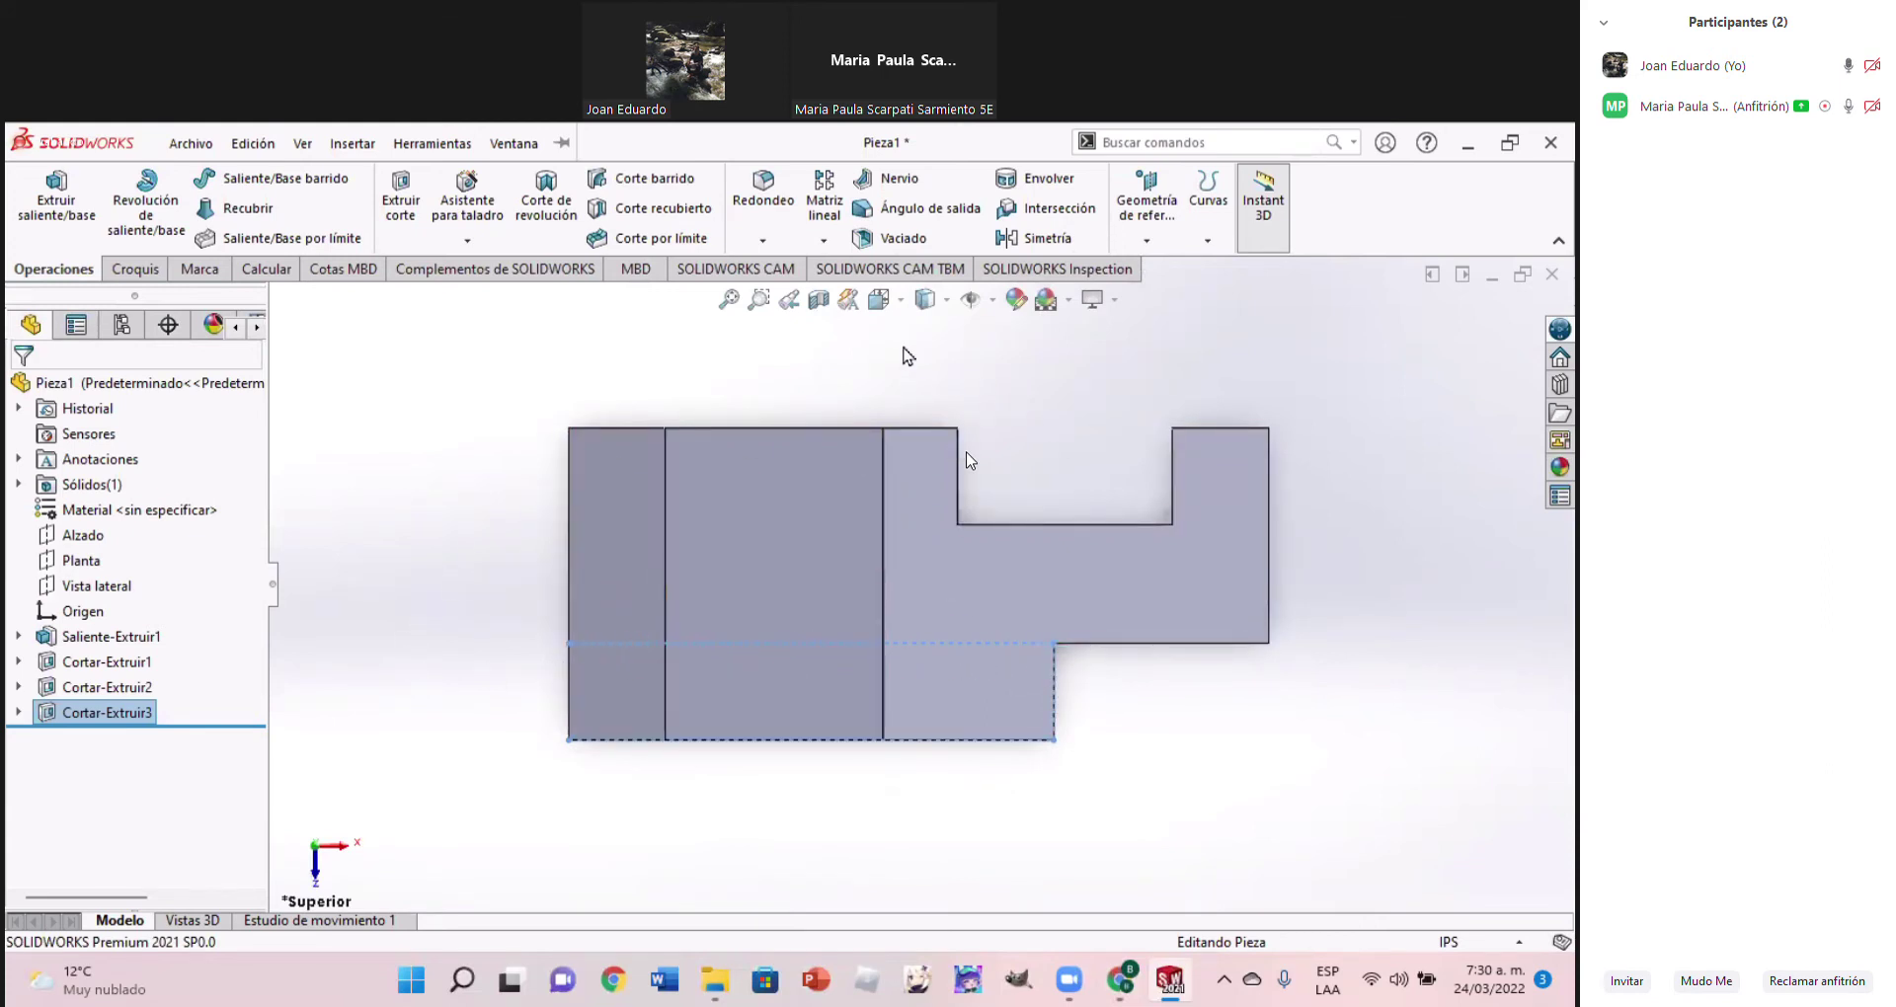
click(901, 314)
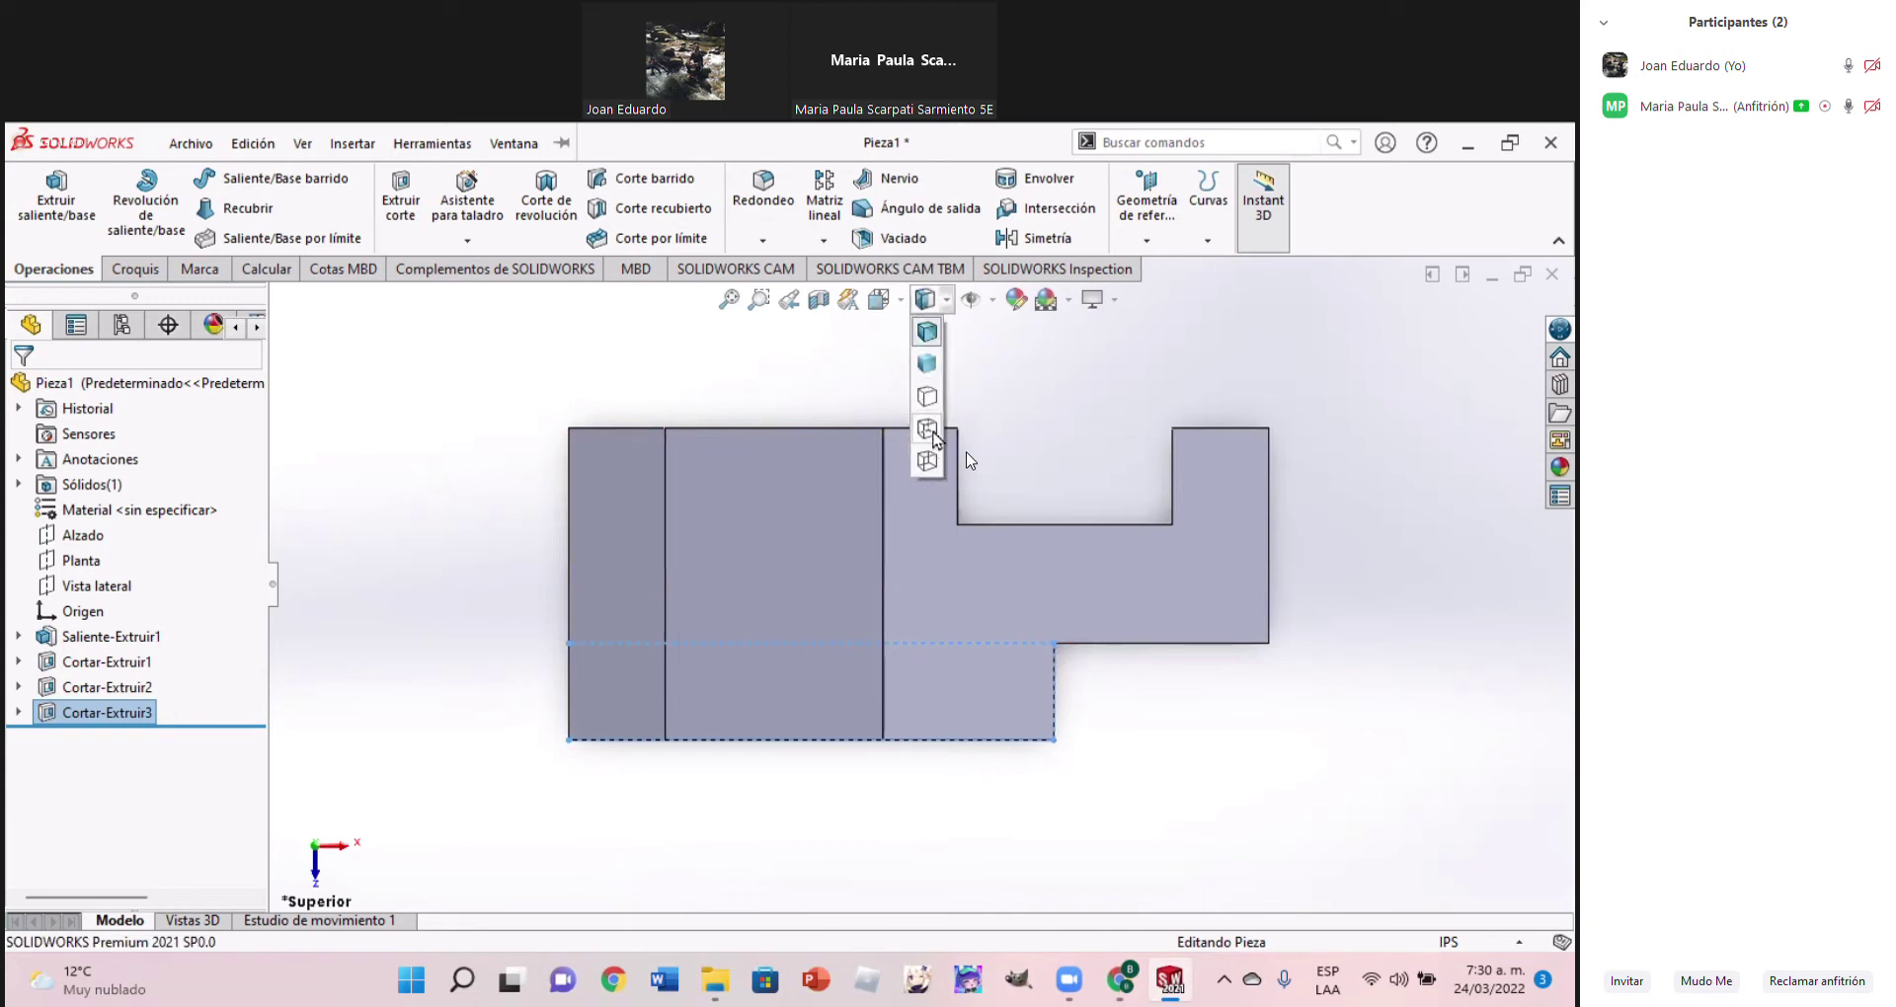
click(928, 432)
click(1148, 709)
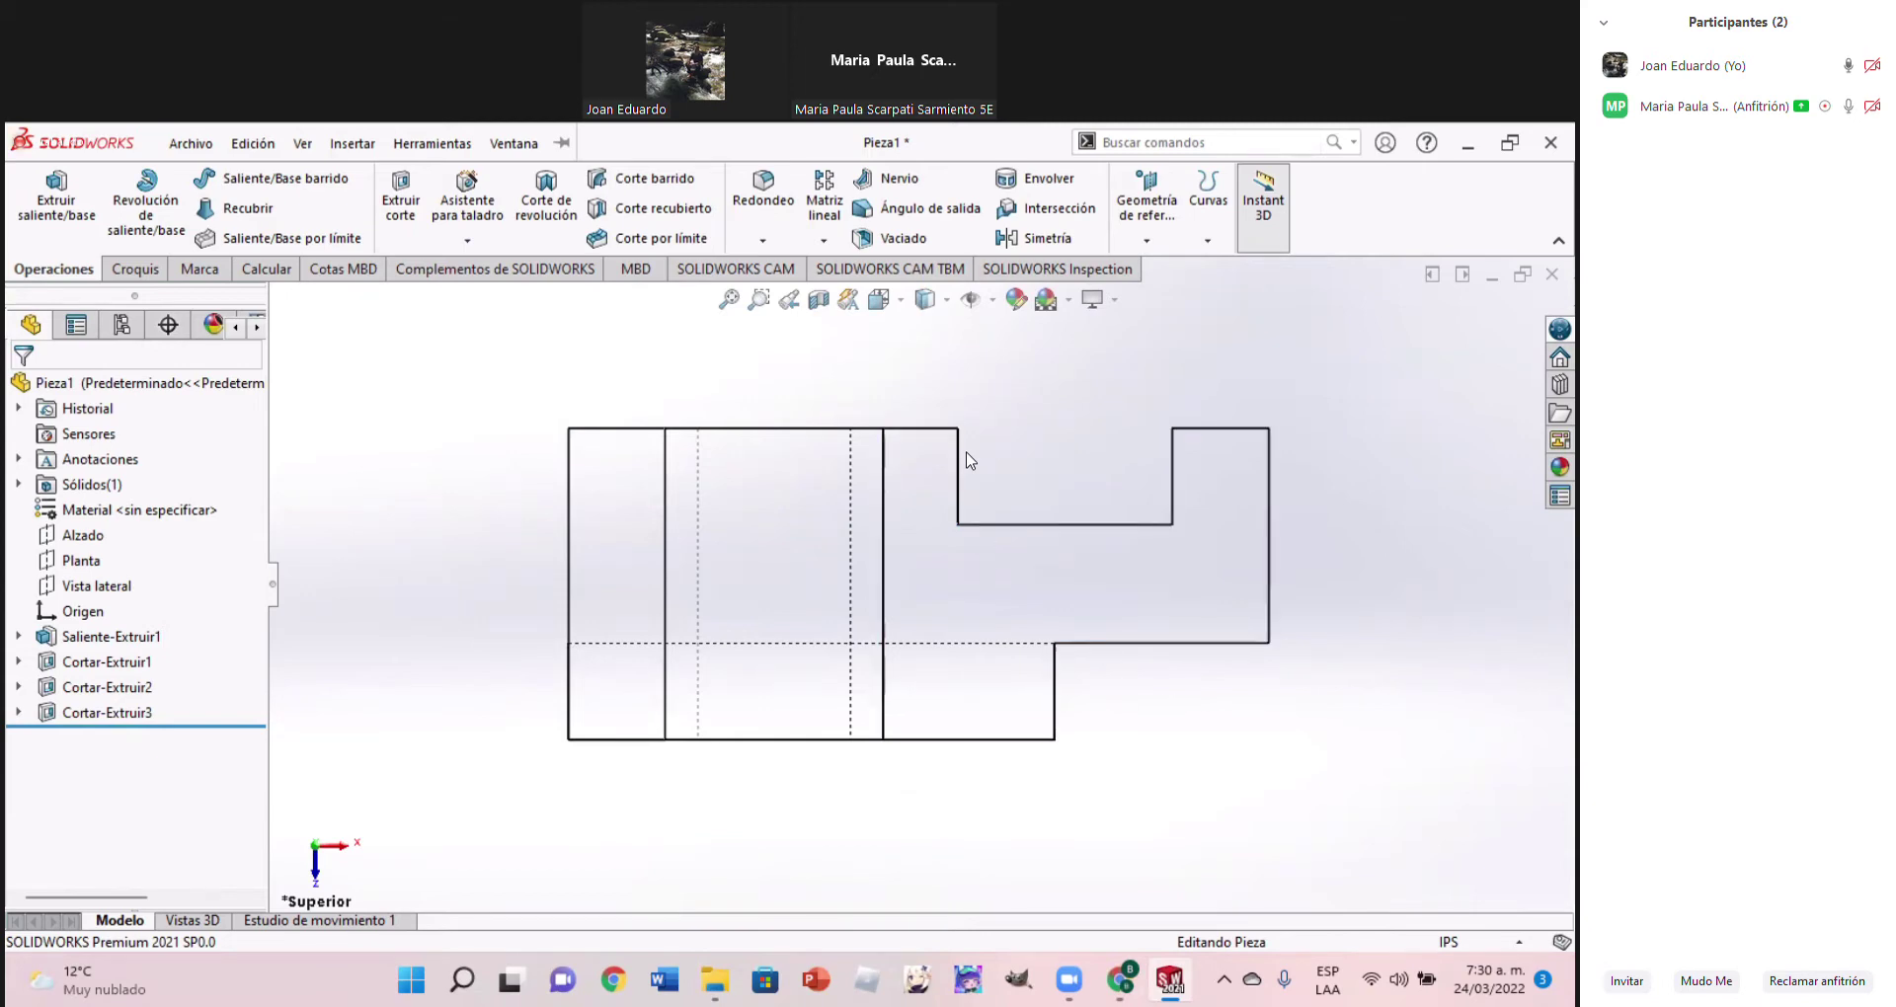
click(1124, 982)
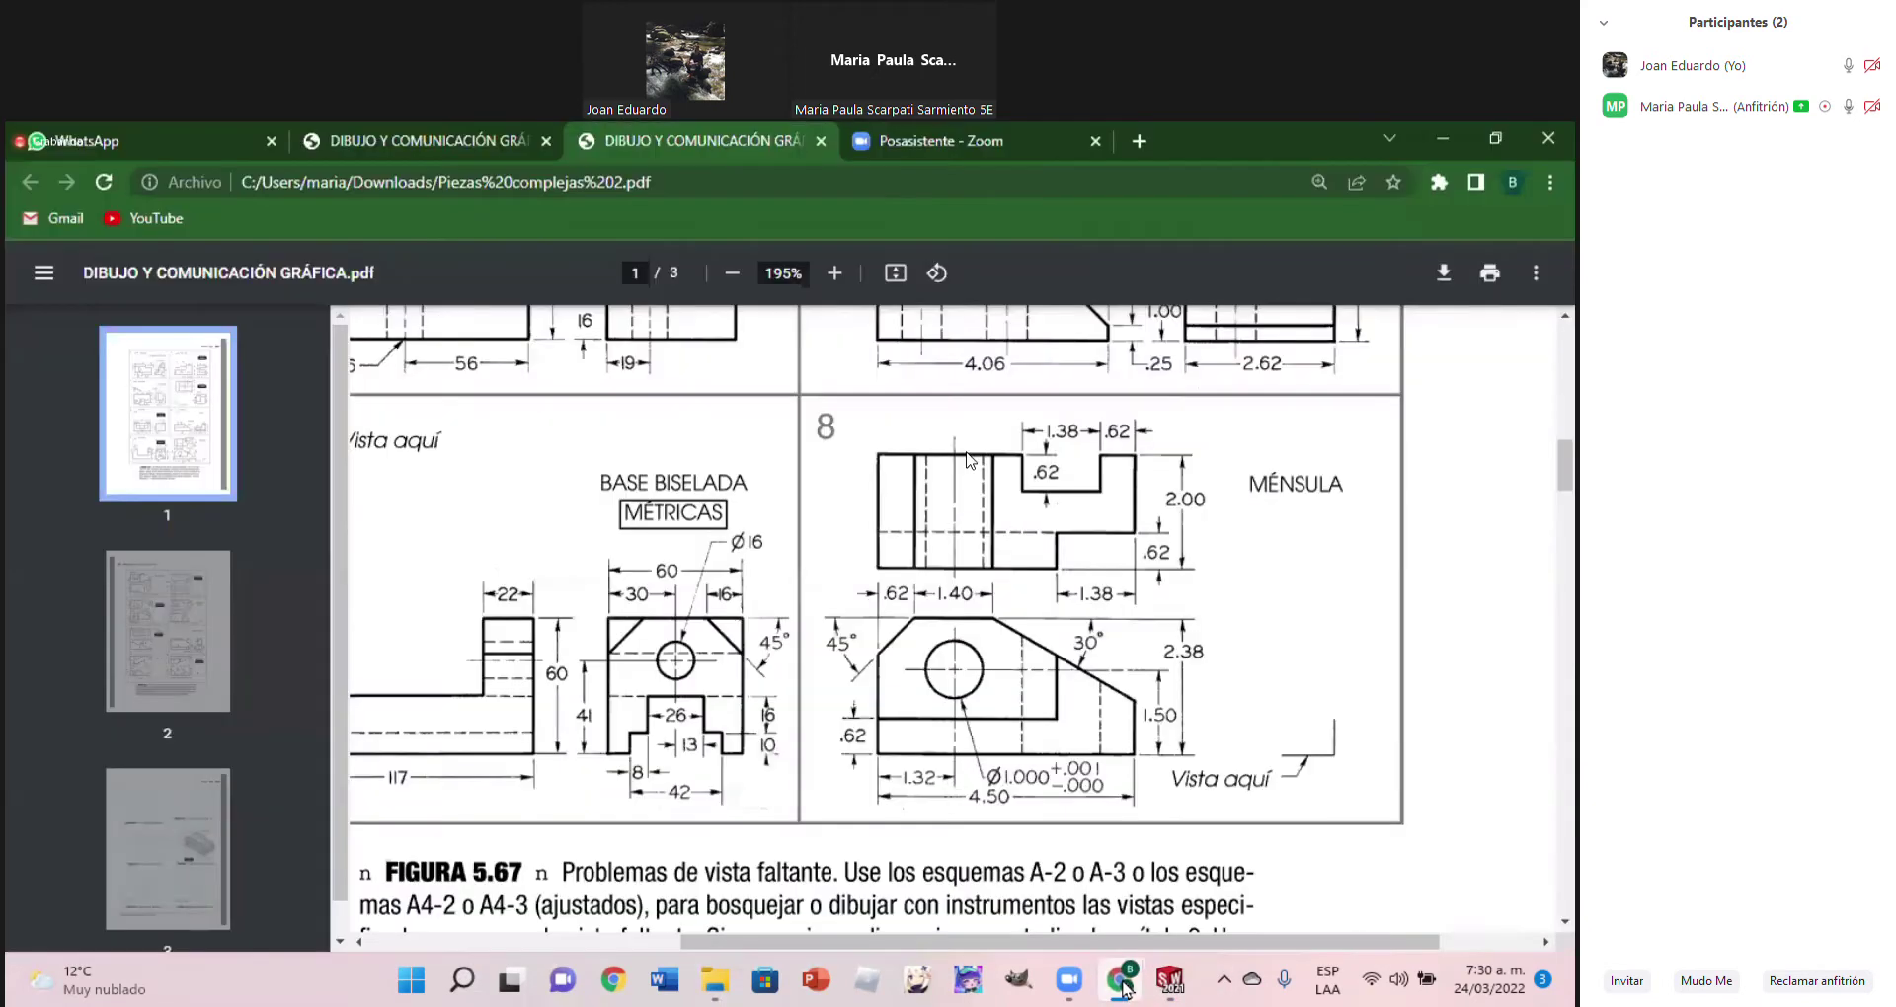
Return to the model and set it to the Front view
click(1124, 982)
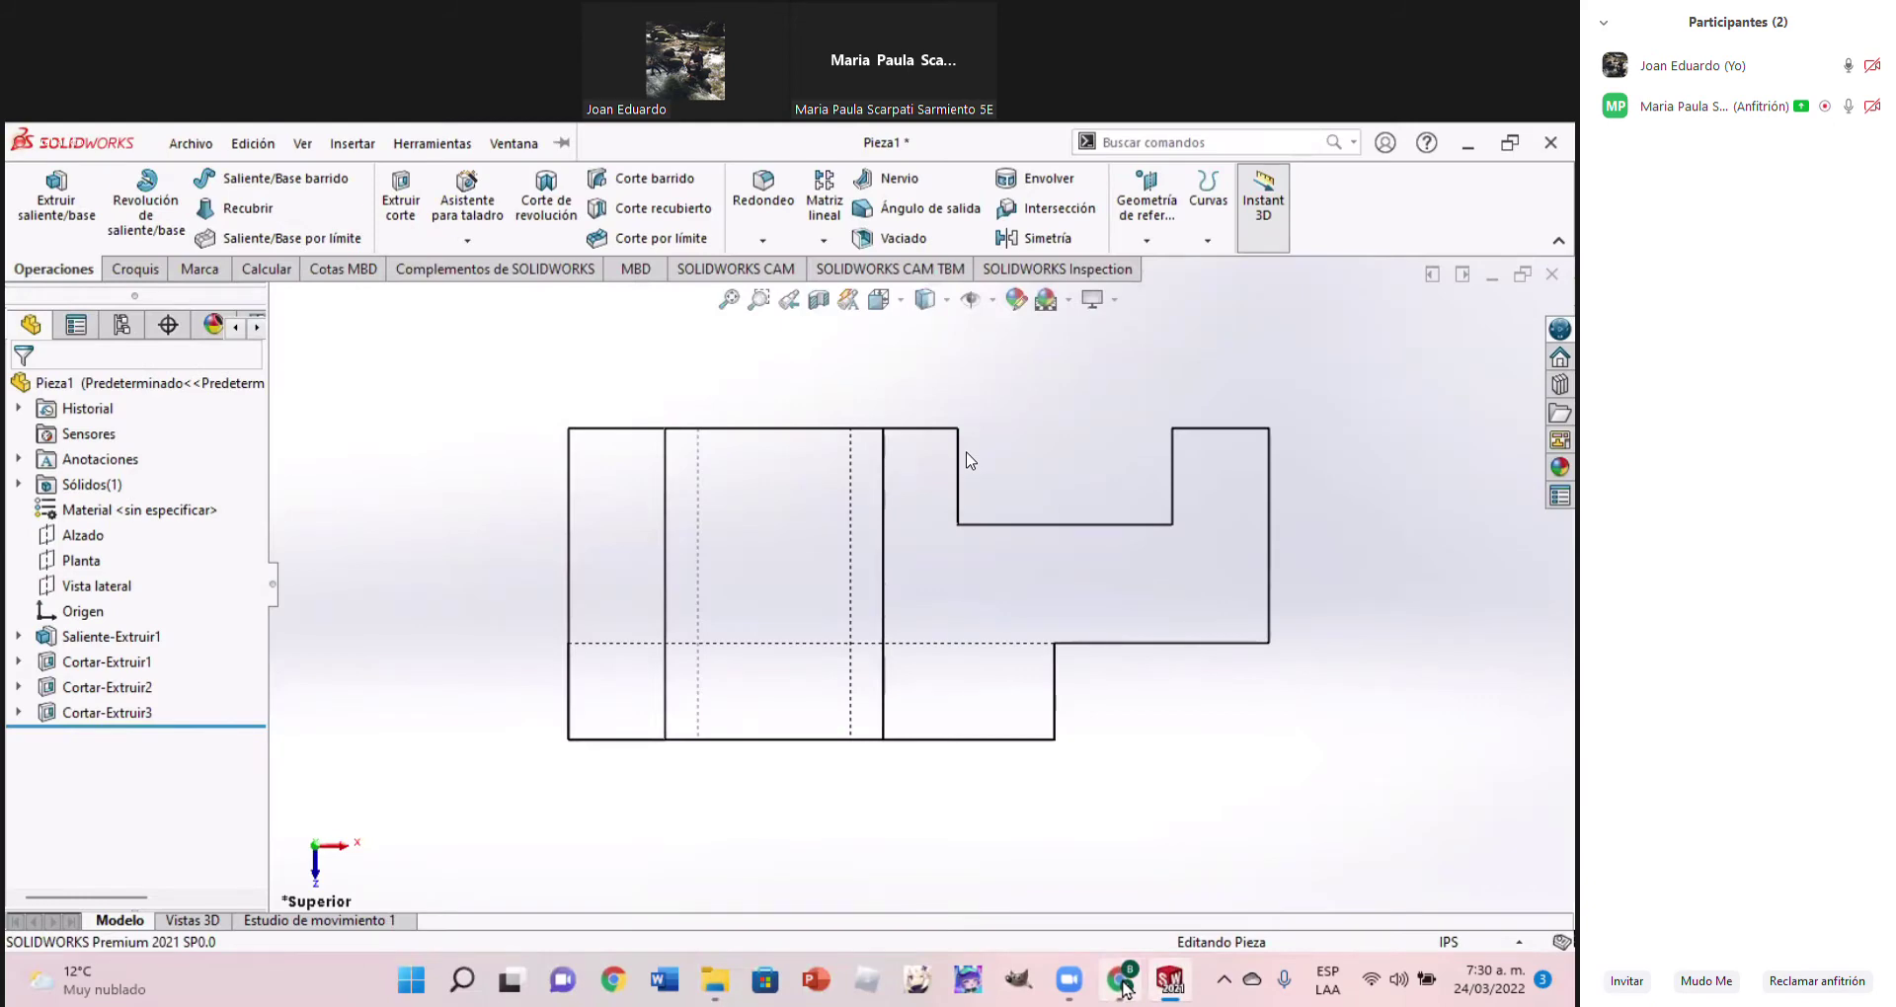
click(1123, 982)
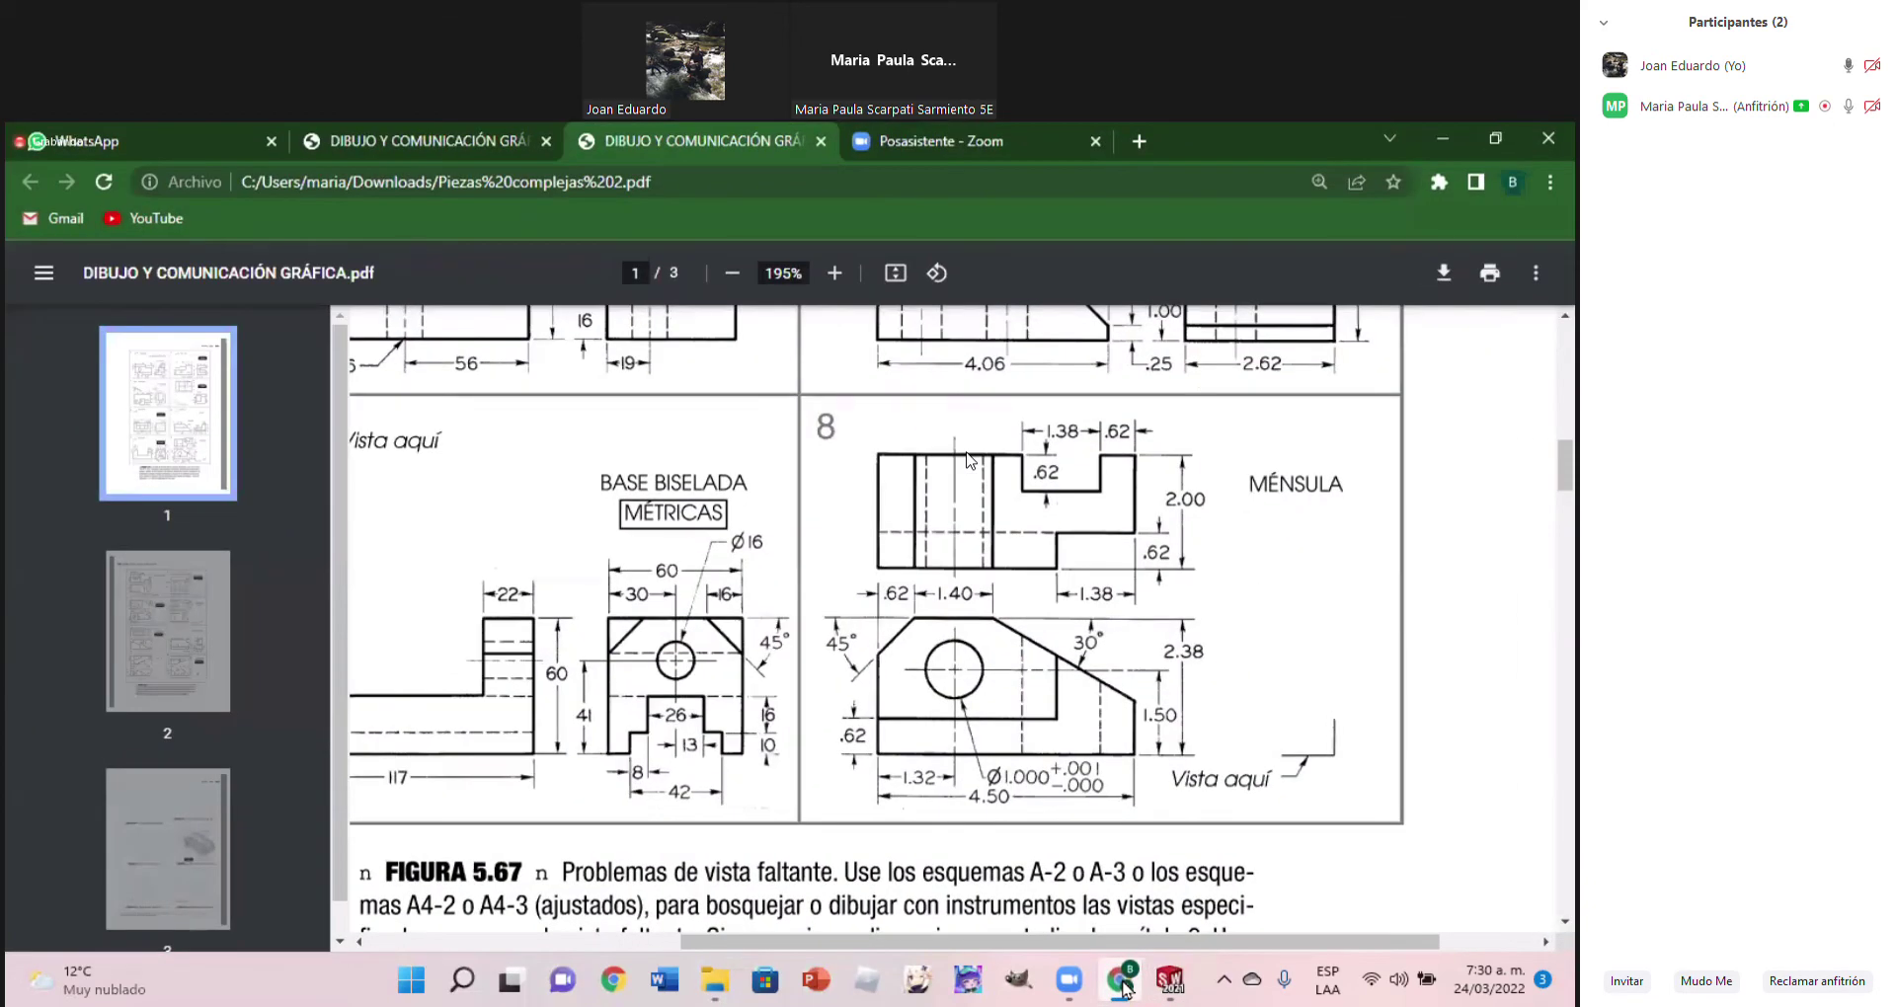
click(1122, 982)
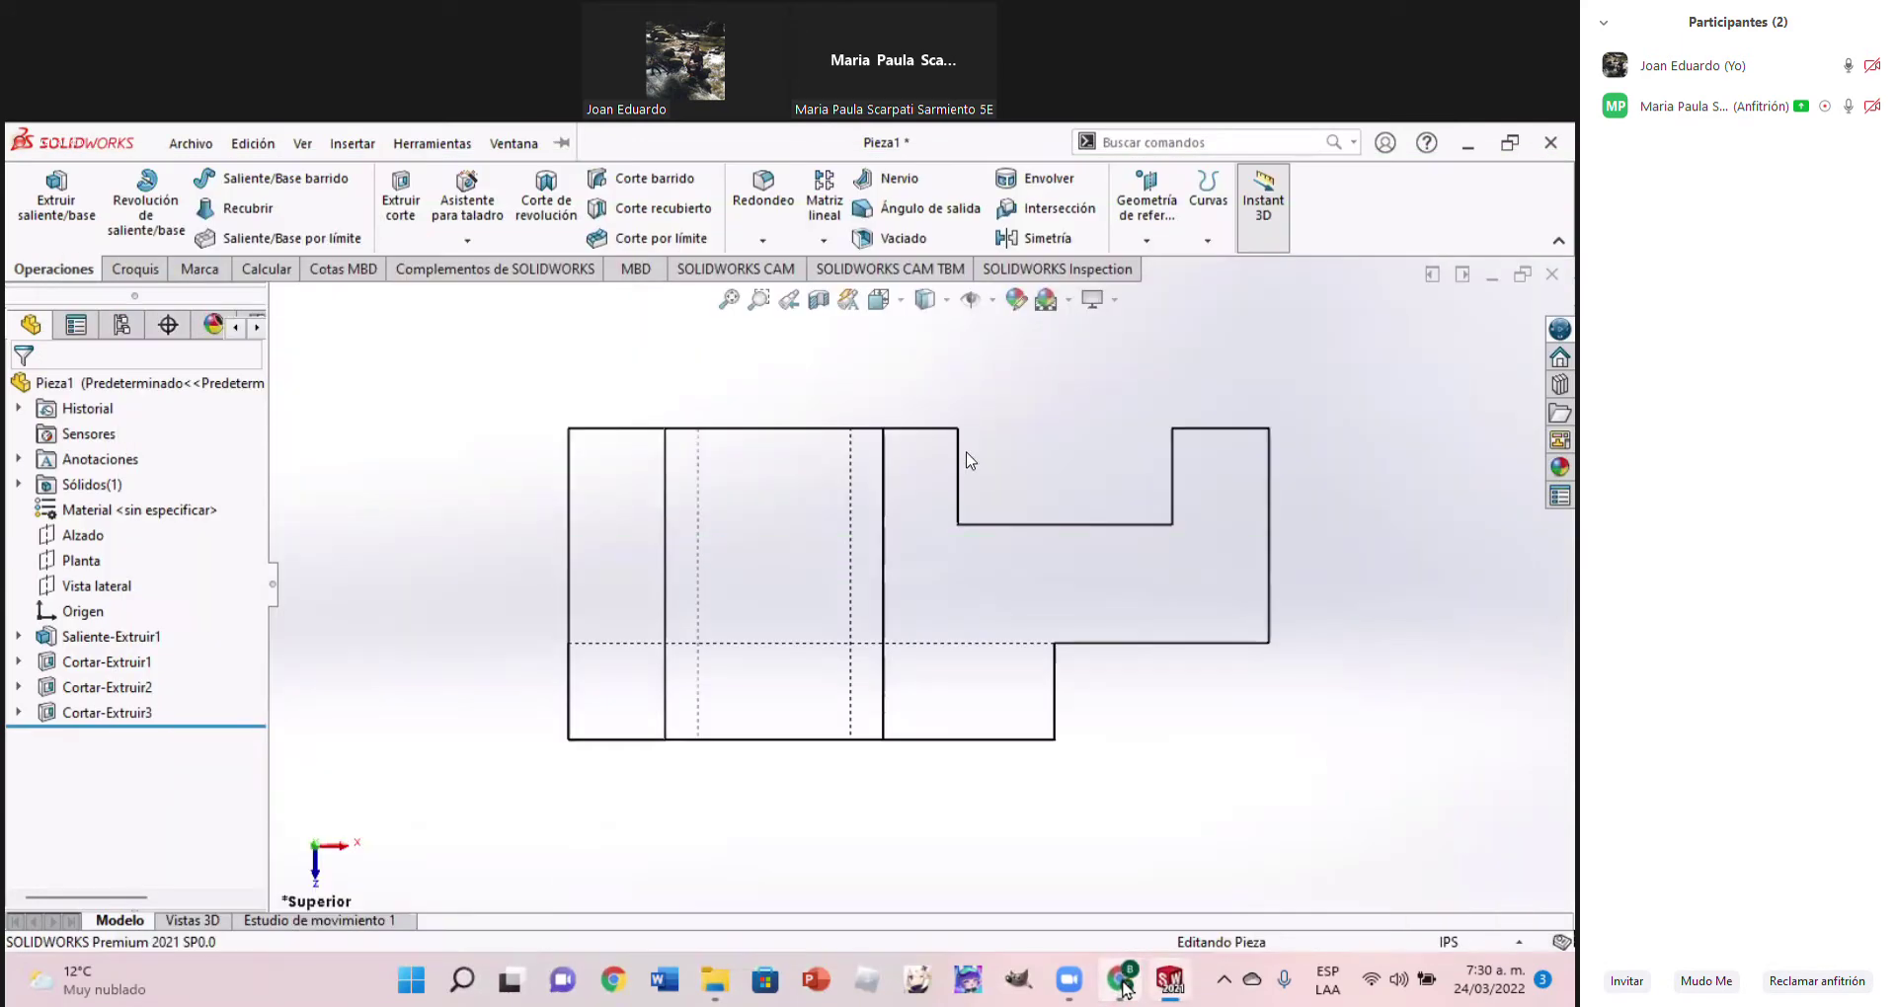
click(878, 323)
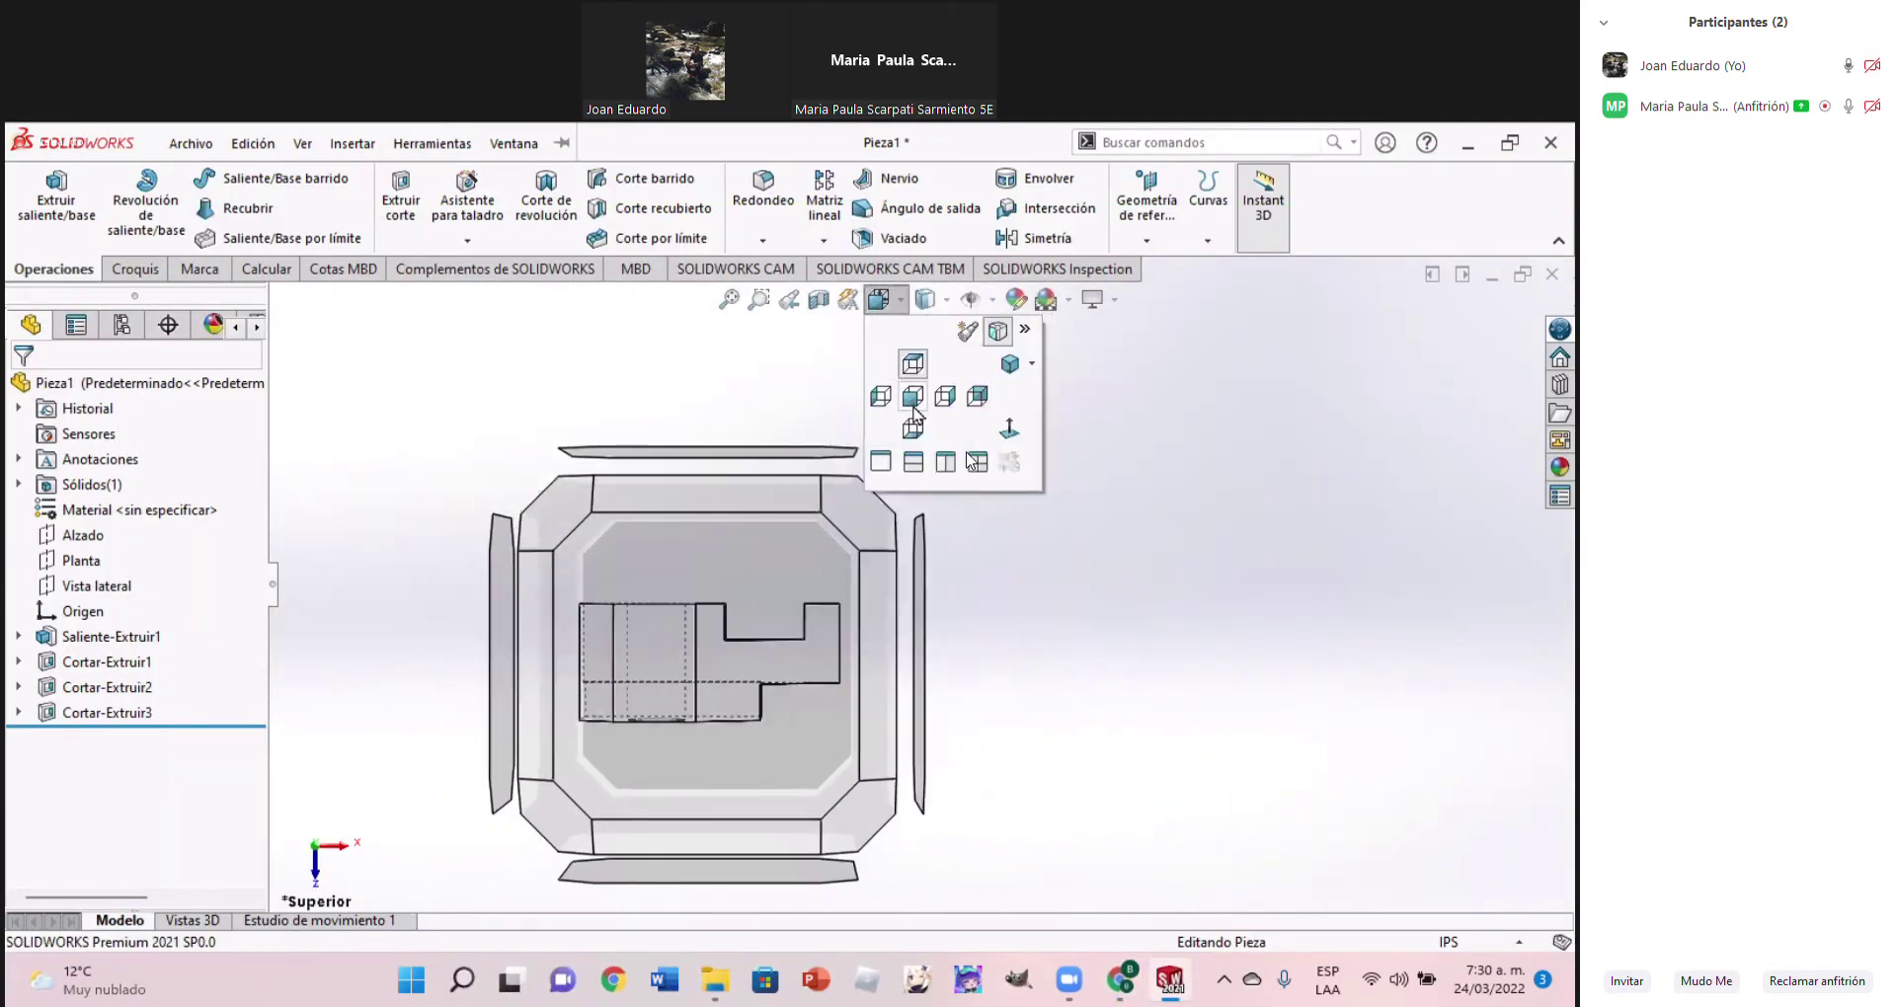
click(917, 415)
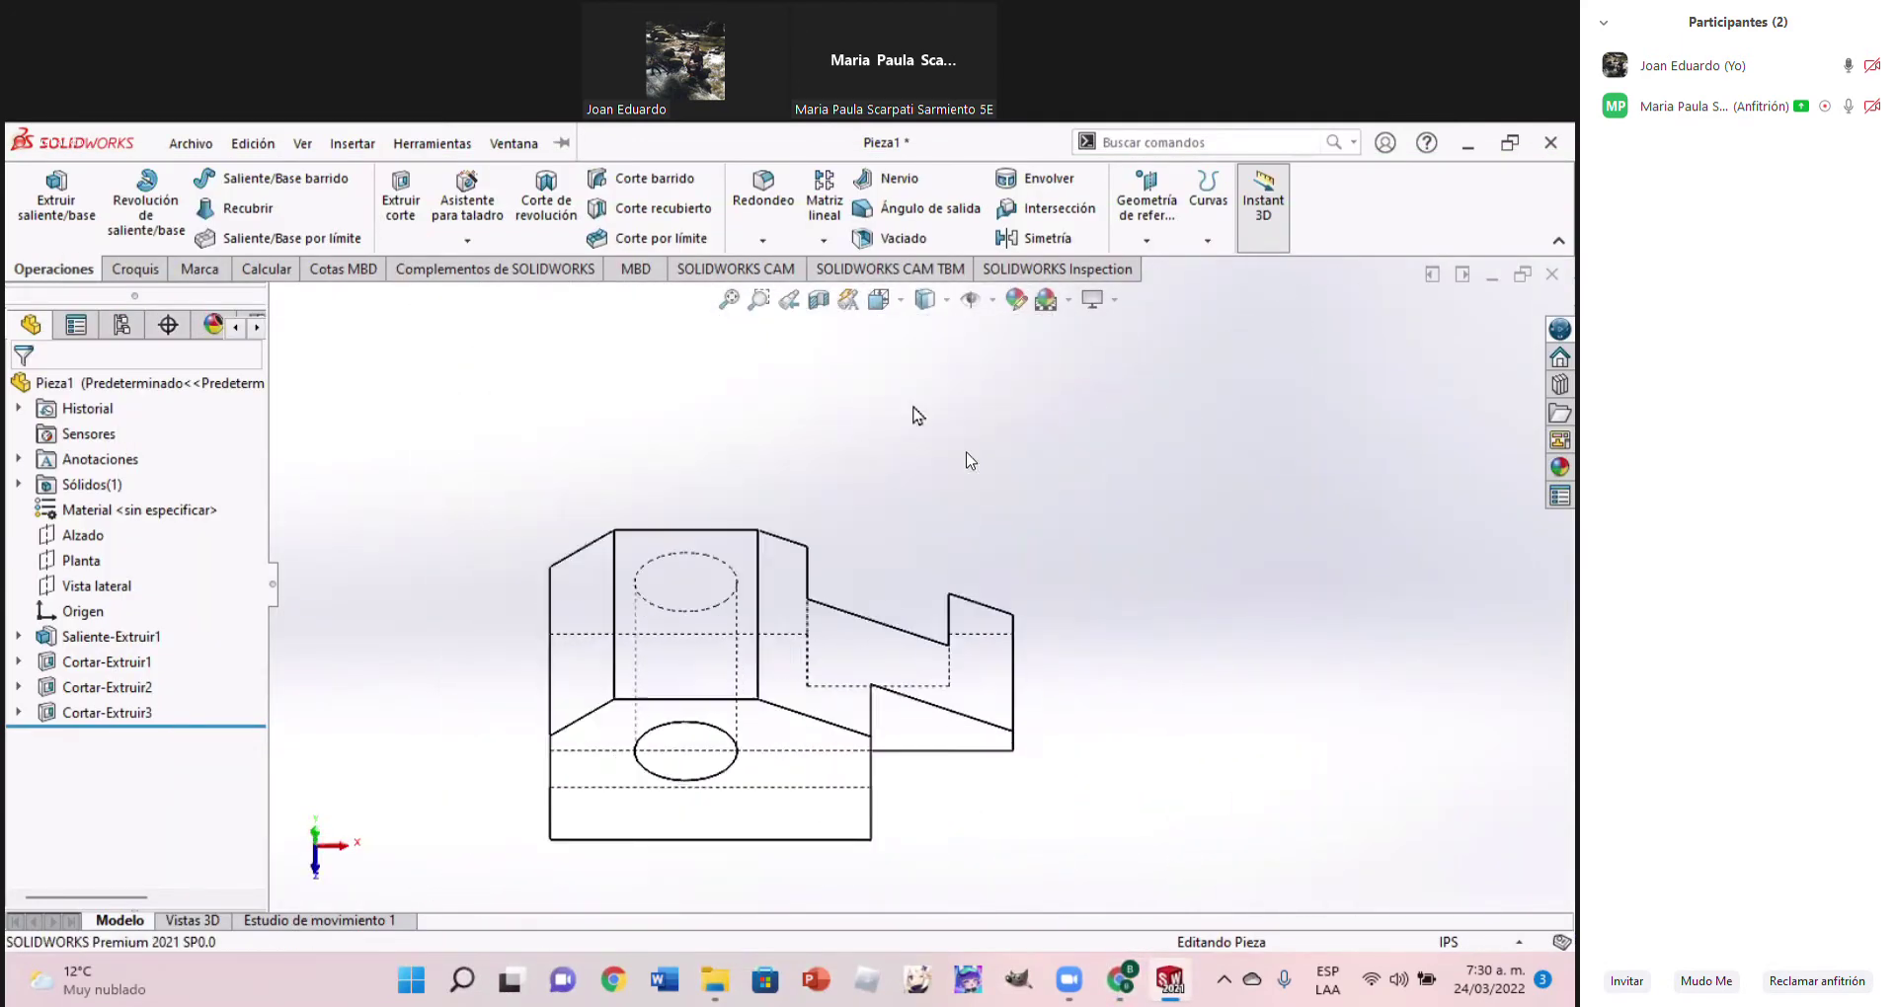
Alternate between the front view and the reference drawing to compare them
click(1128, 985)
click(1127, 986)
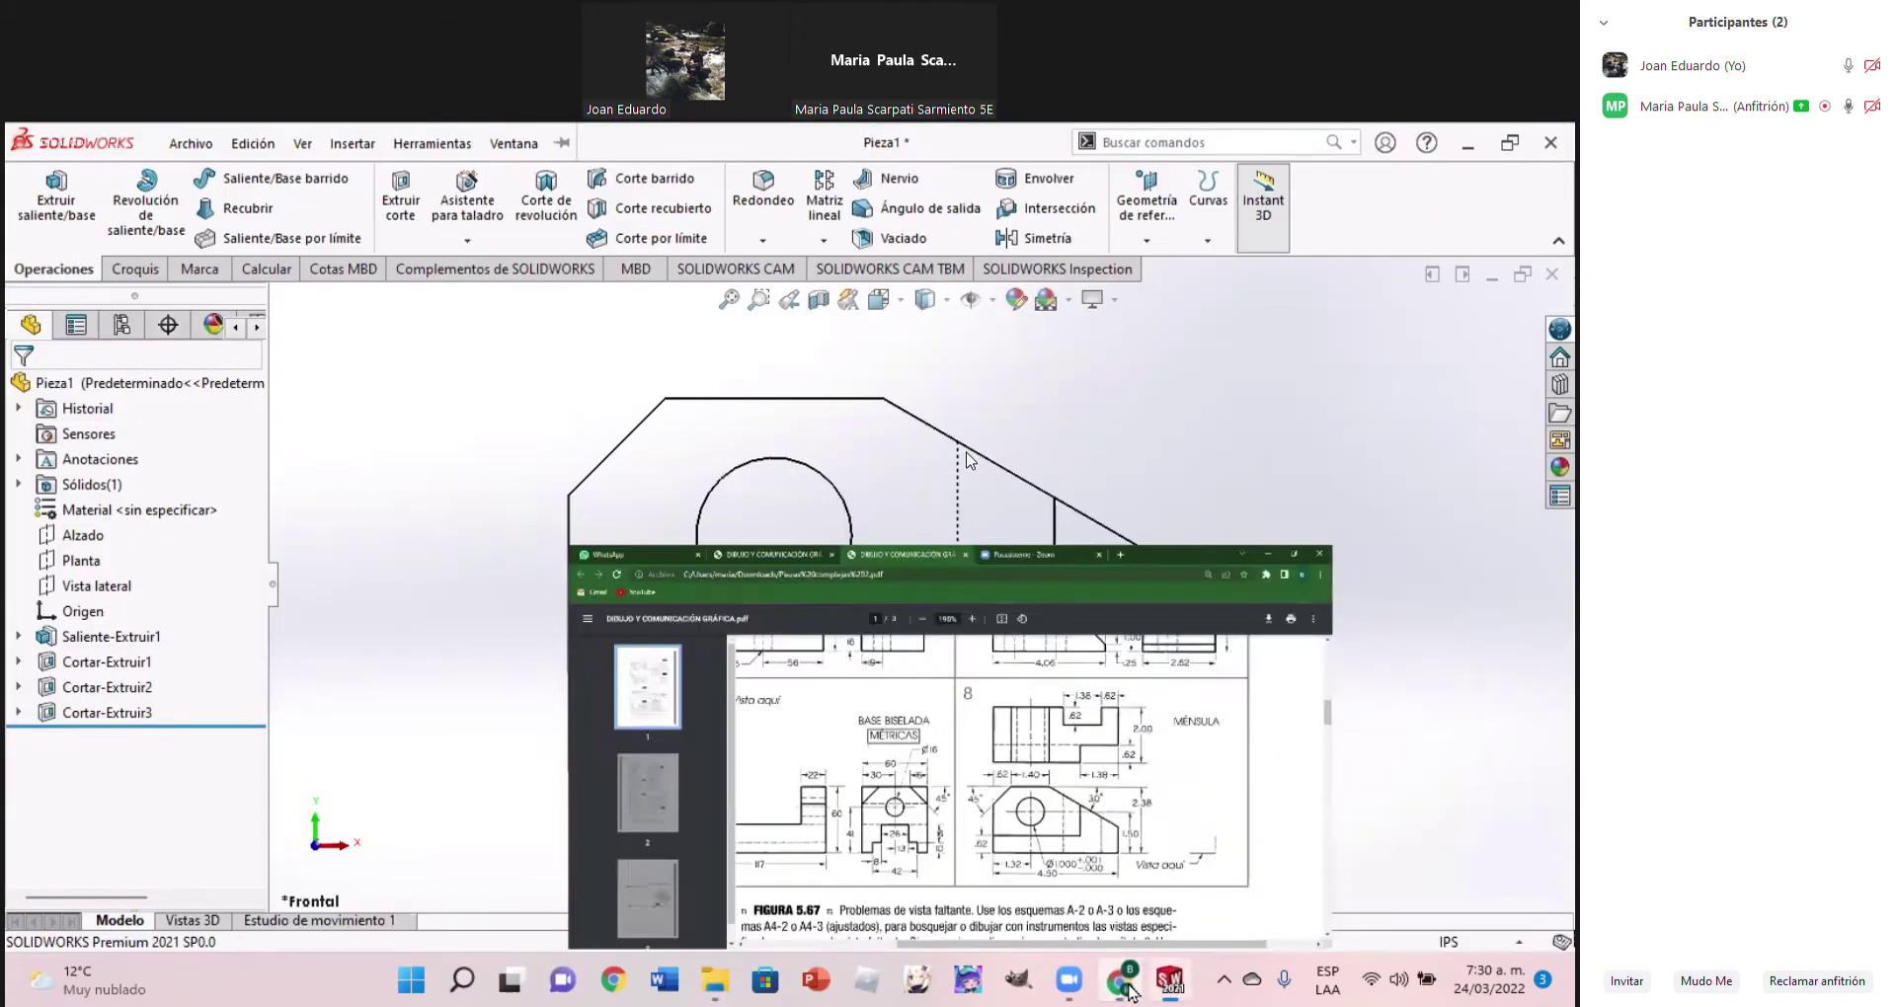
click(1129, 985)
click(1129, 985)
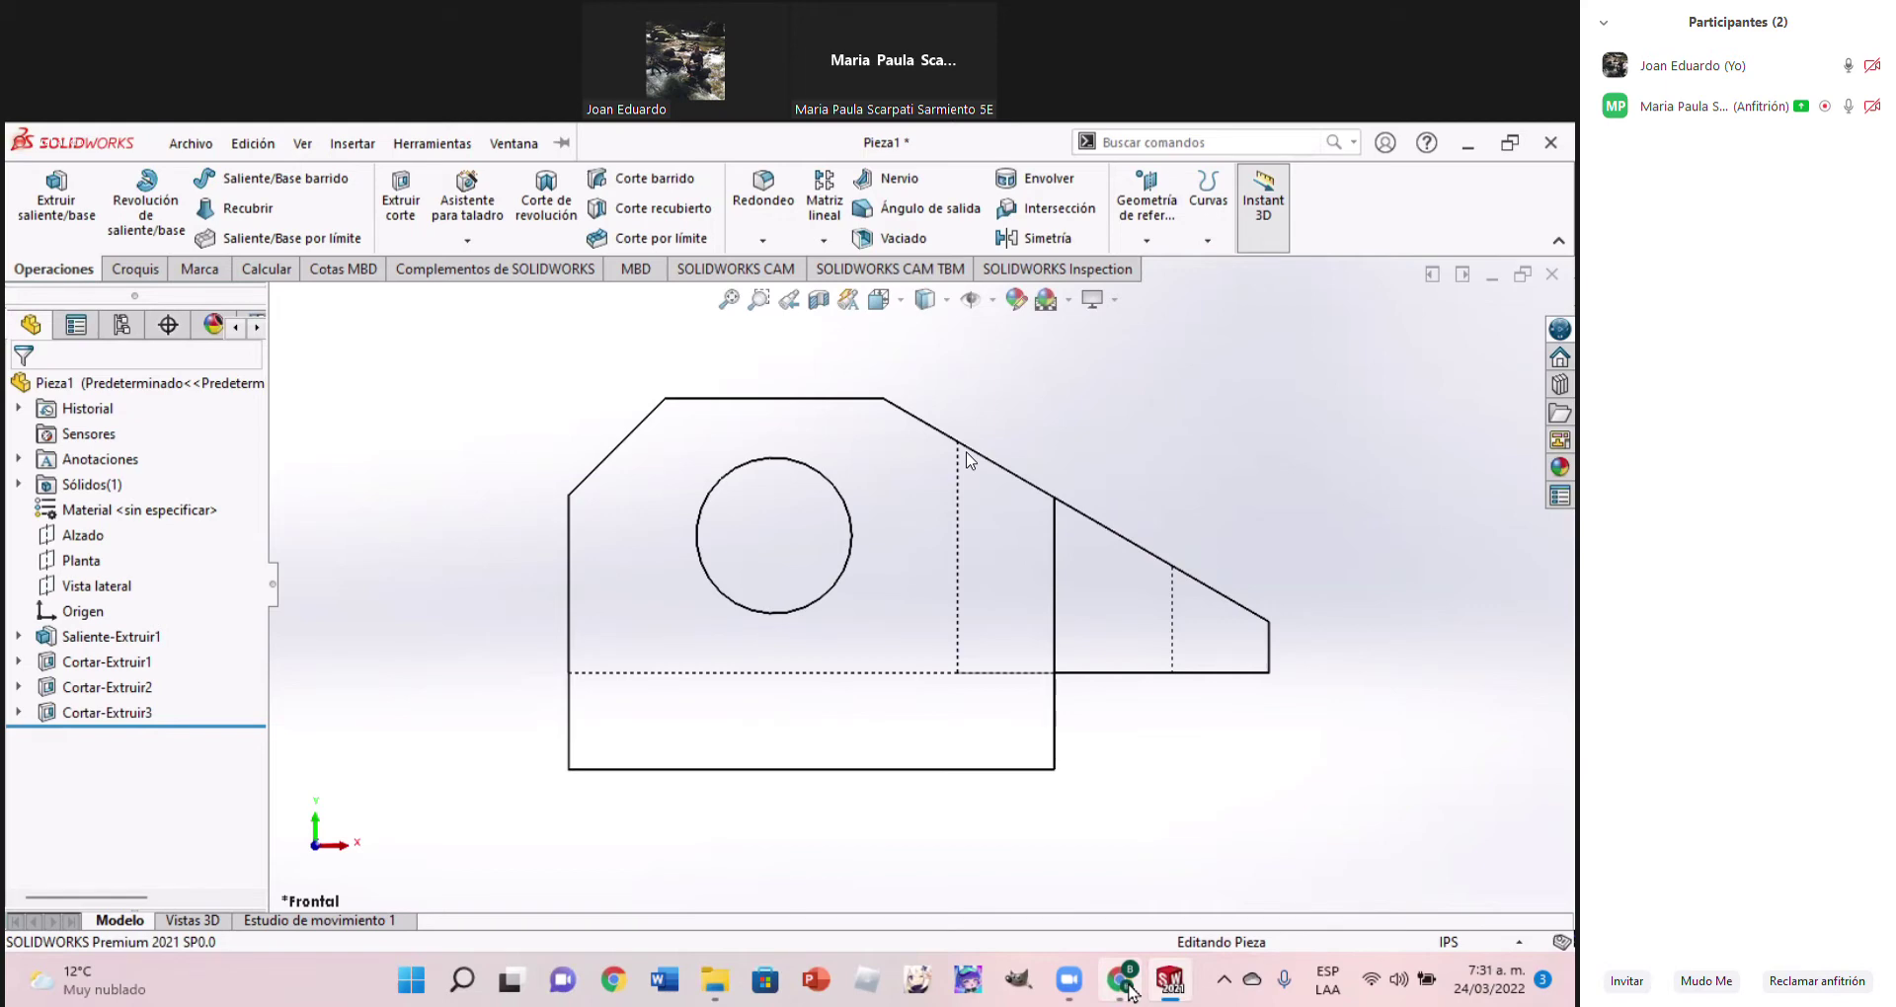
click(1129, 986)
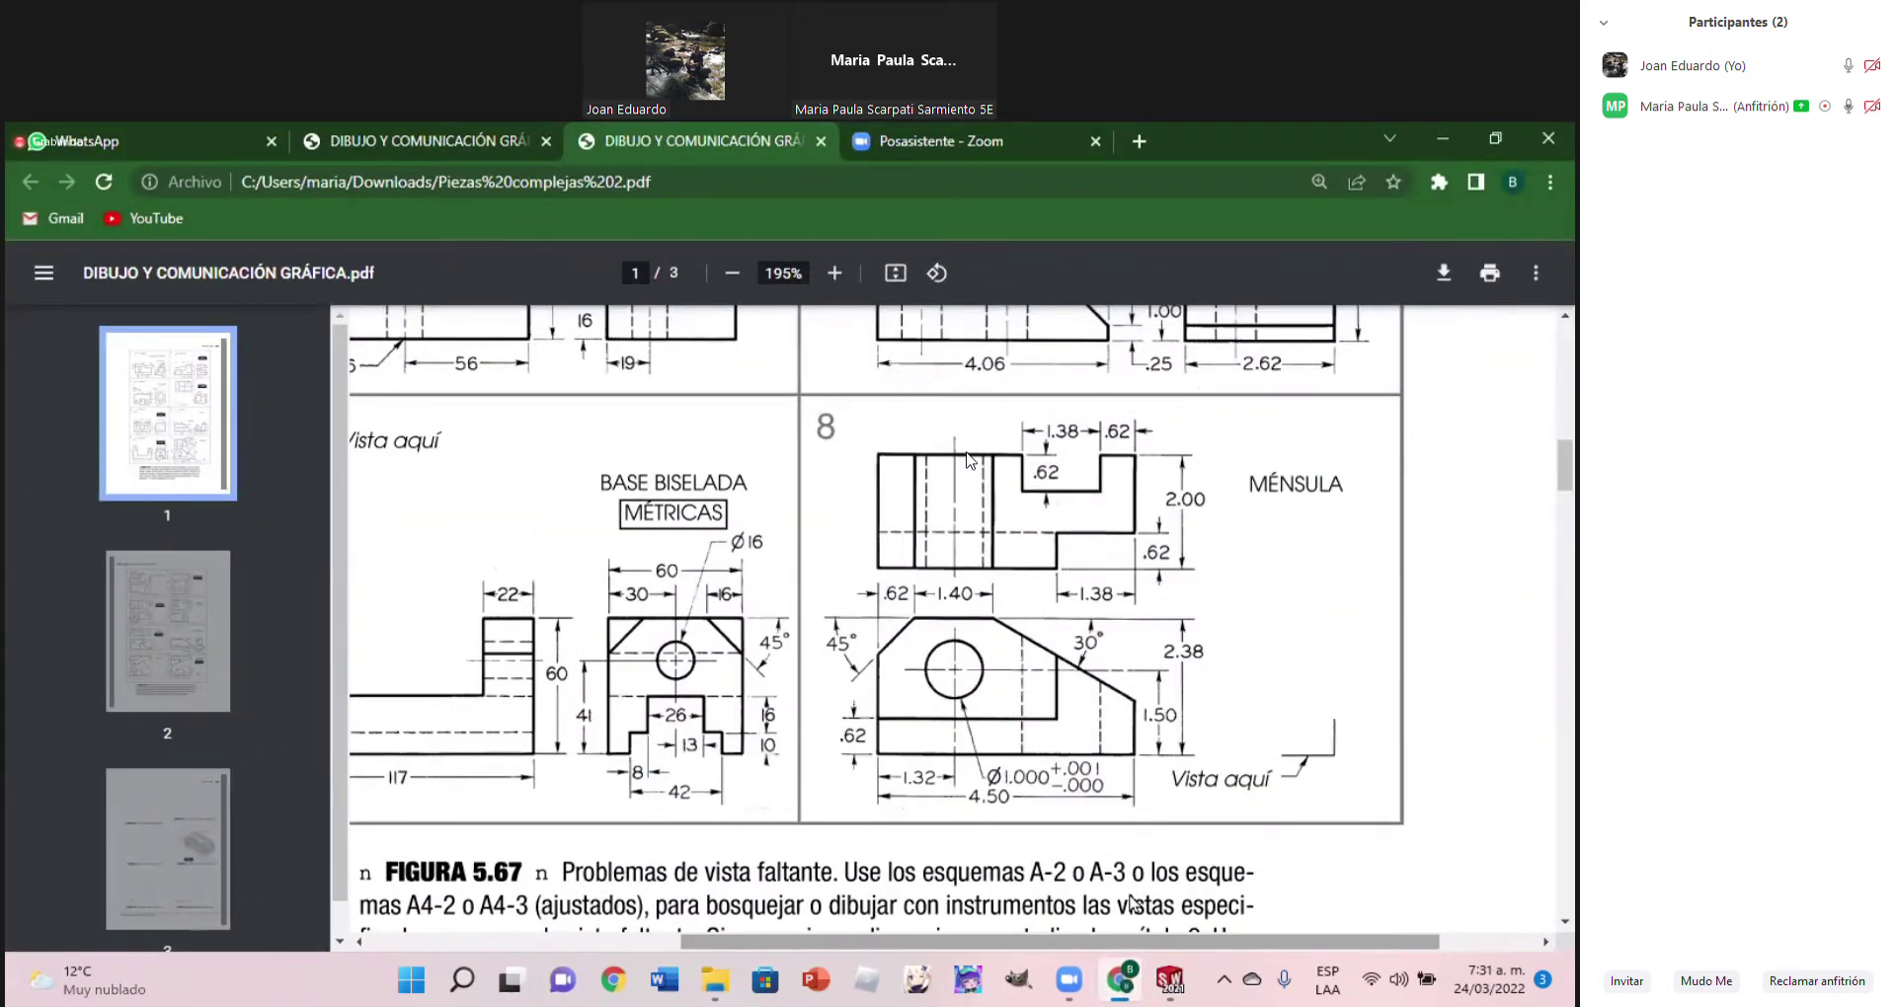
click(1133, 985)
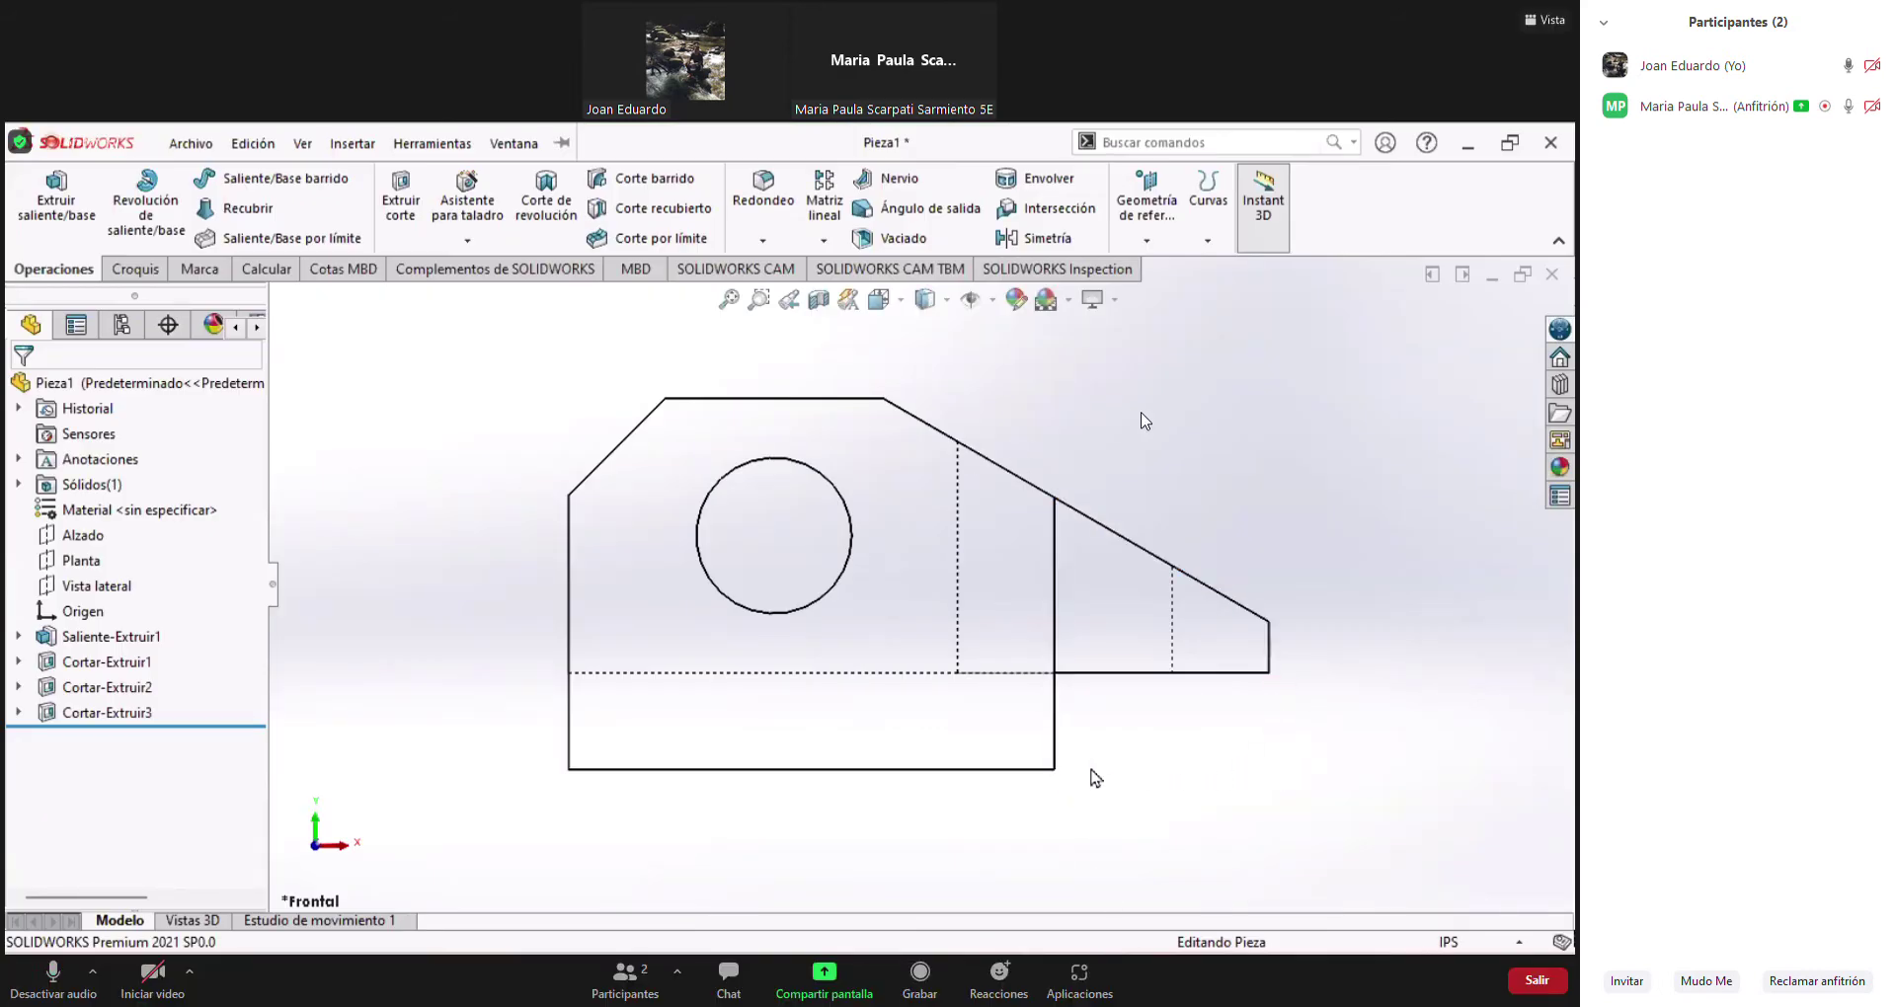
Orbit the isometric view to see the underside, then right-click Cortar-Extruir3 in the tree
key(ctrl+7)
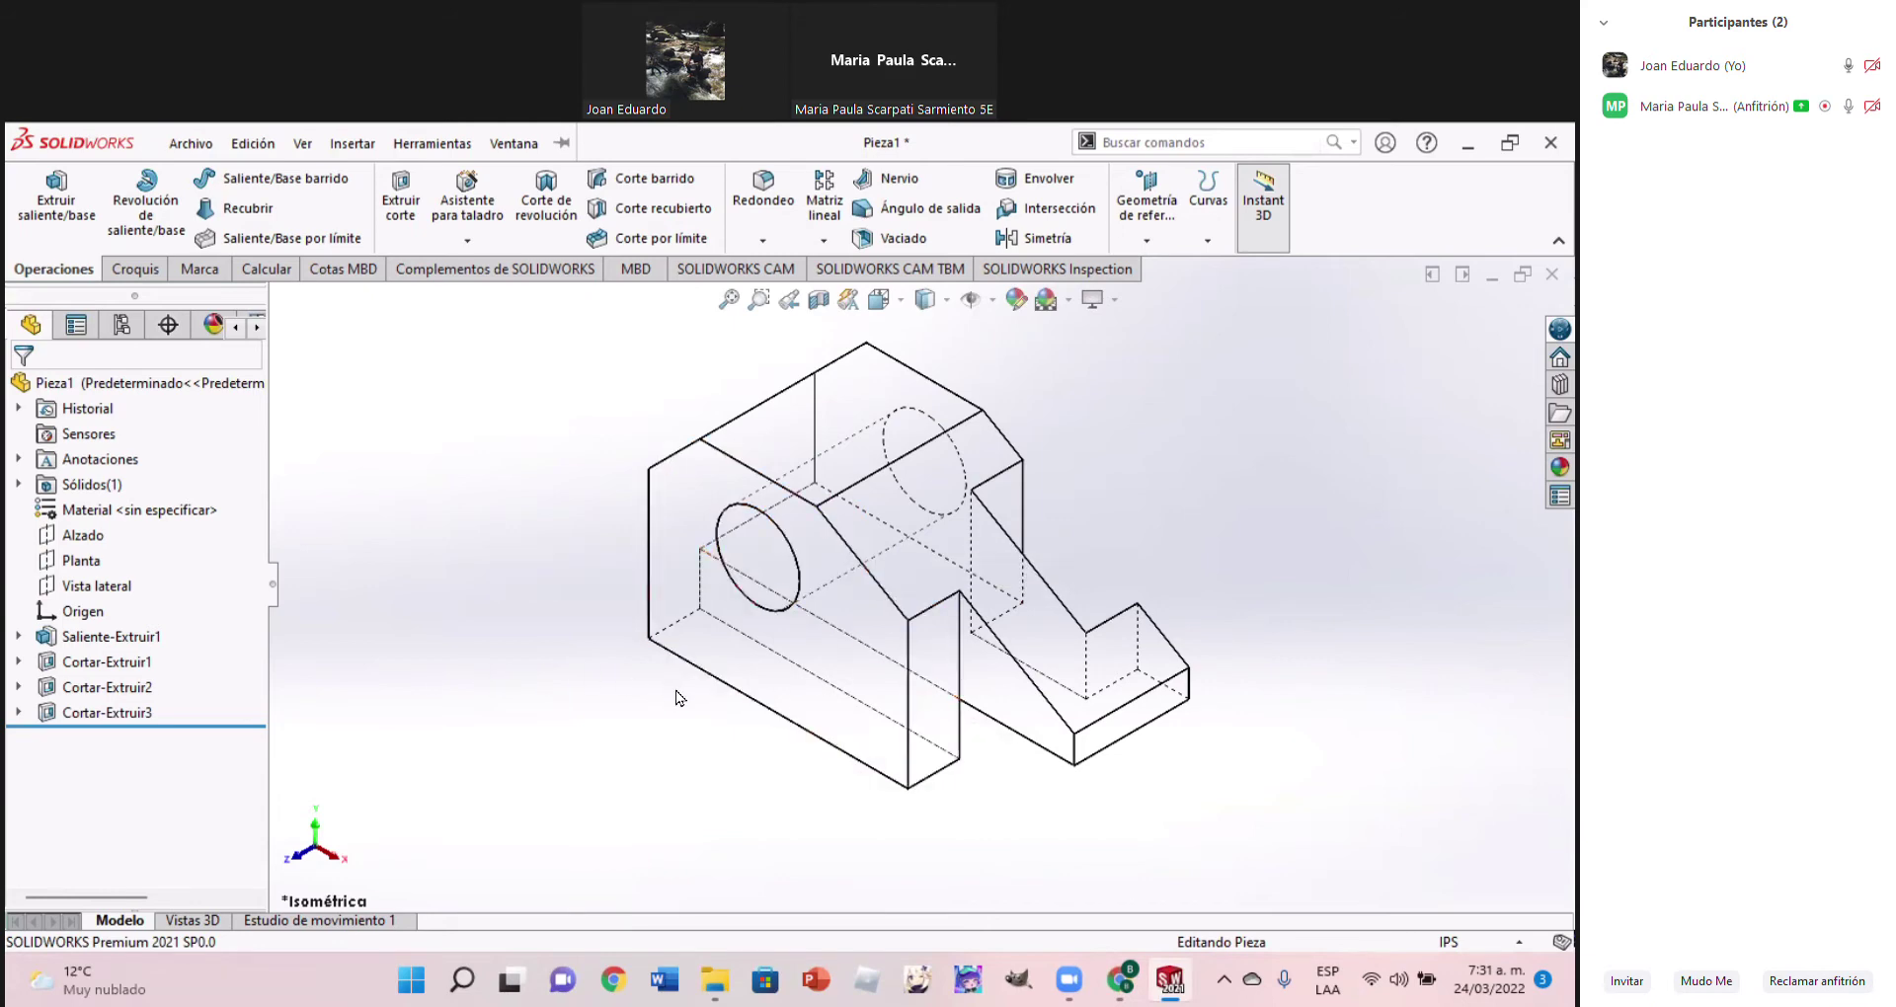
mouse_move(827, 677)
middle_down()
mouse_move(1052, 653)
mouse_move(1027, 432)
middle_up()
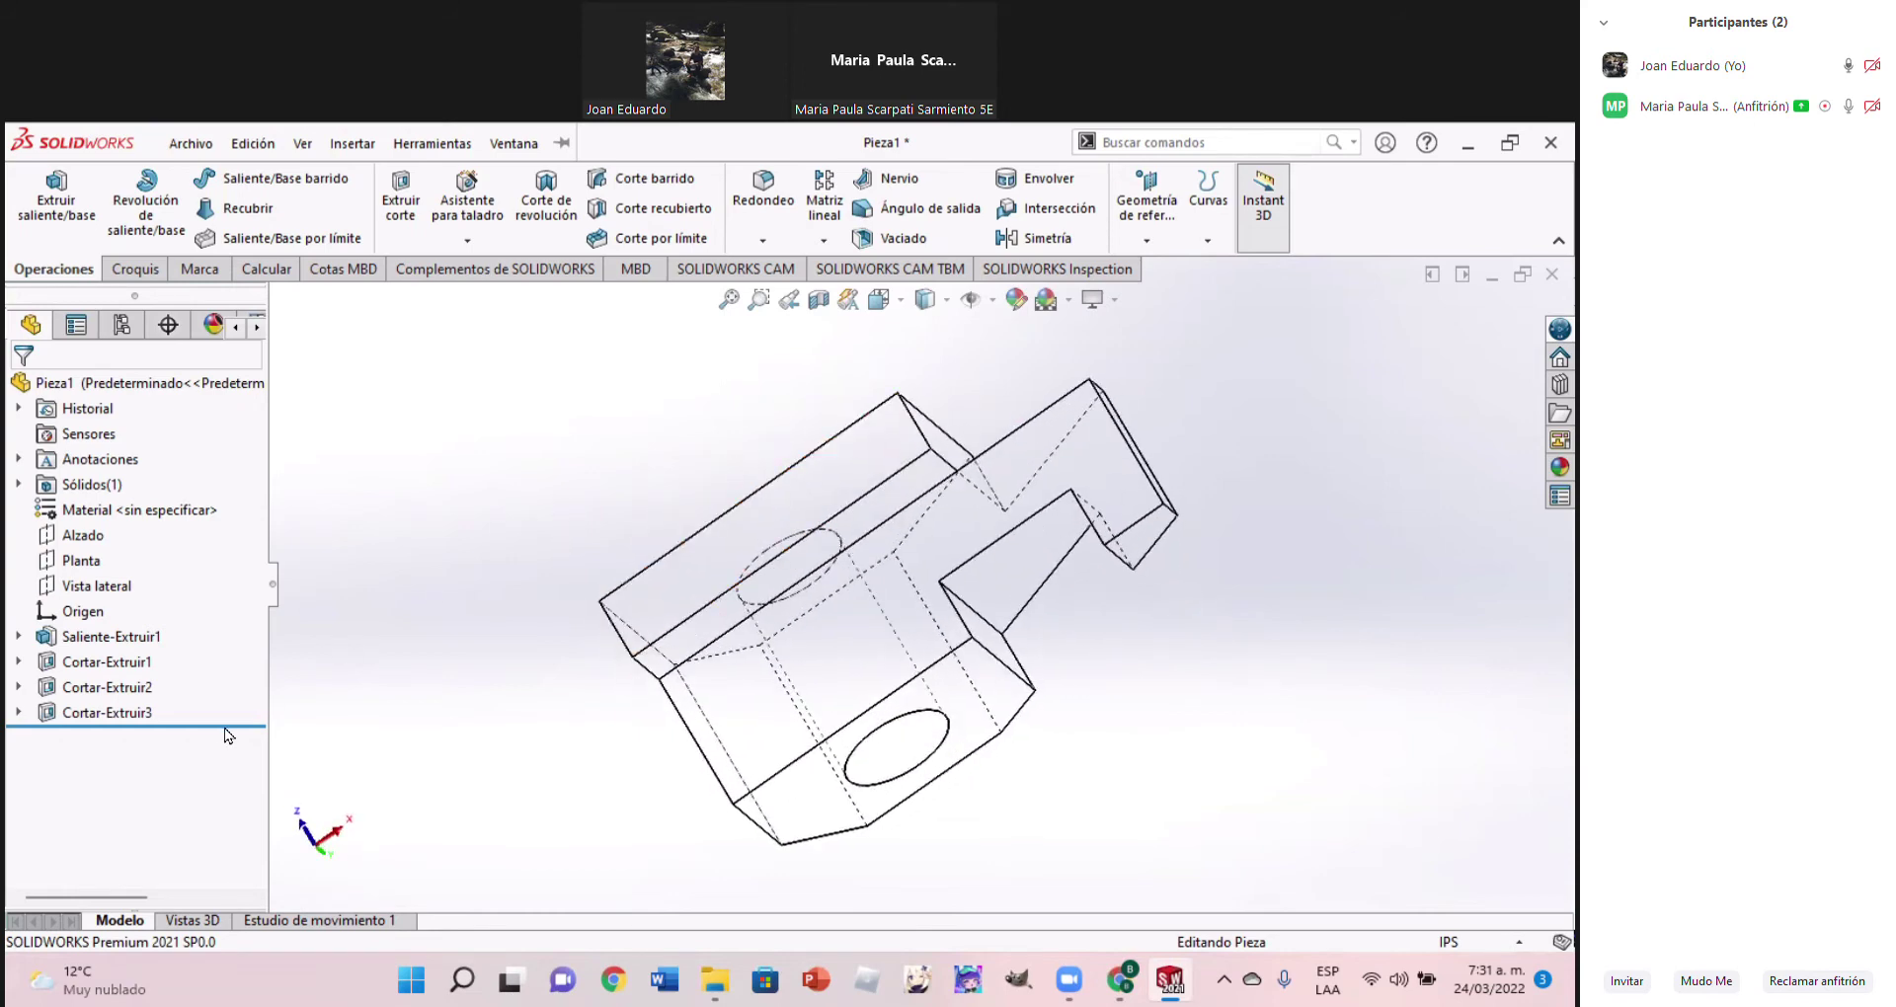
right_click(103, 703)
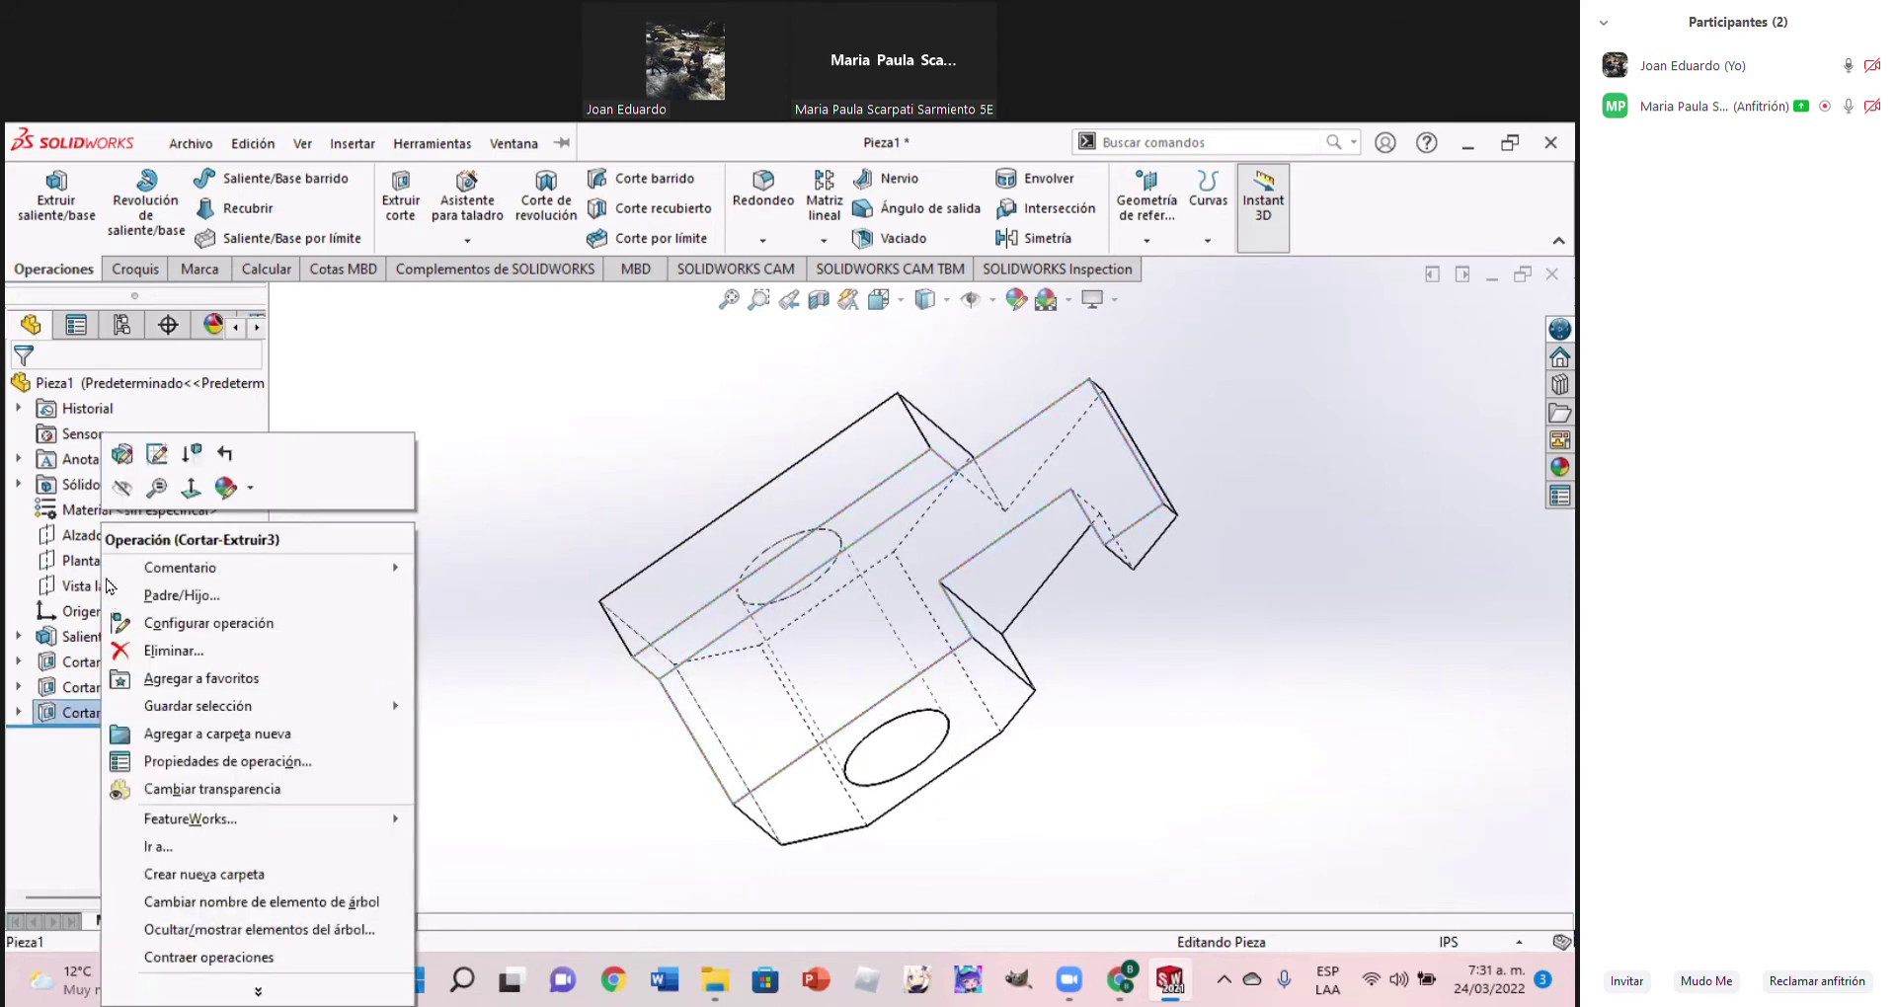
Confirm Cortar-Extruir3 keeps its Blind end condition at 0.62 in depth
click(122, 456)
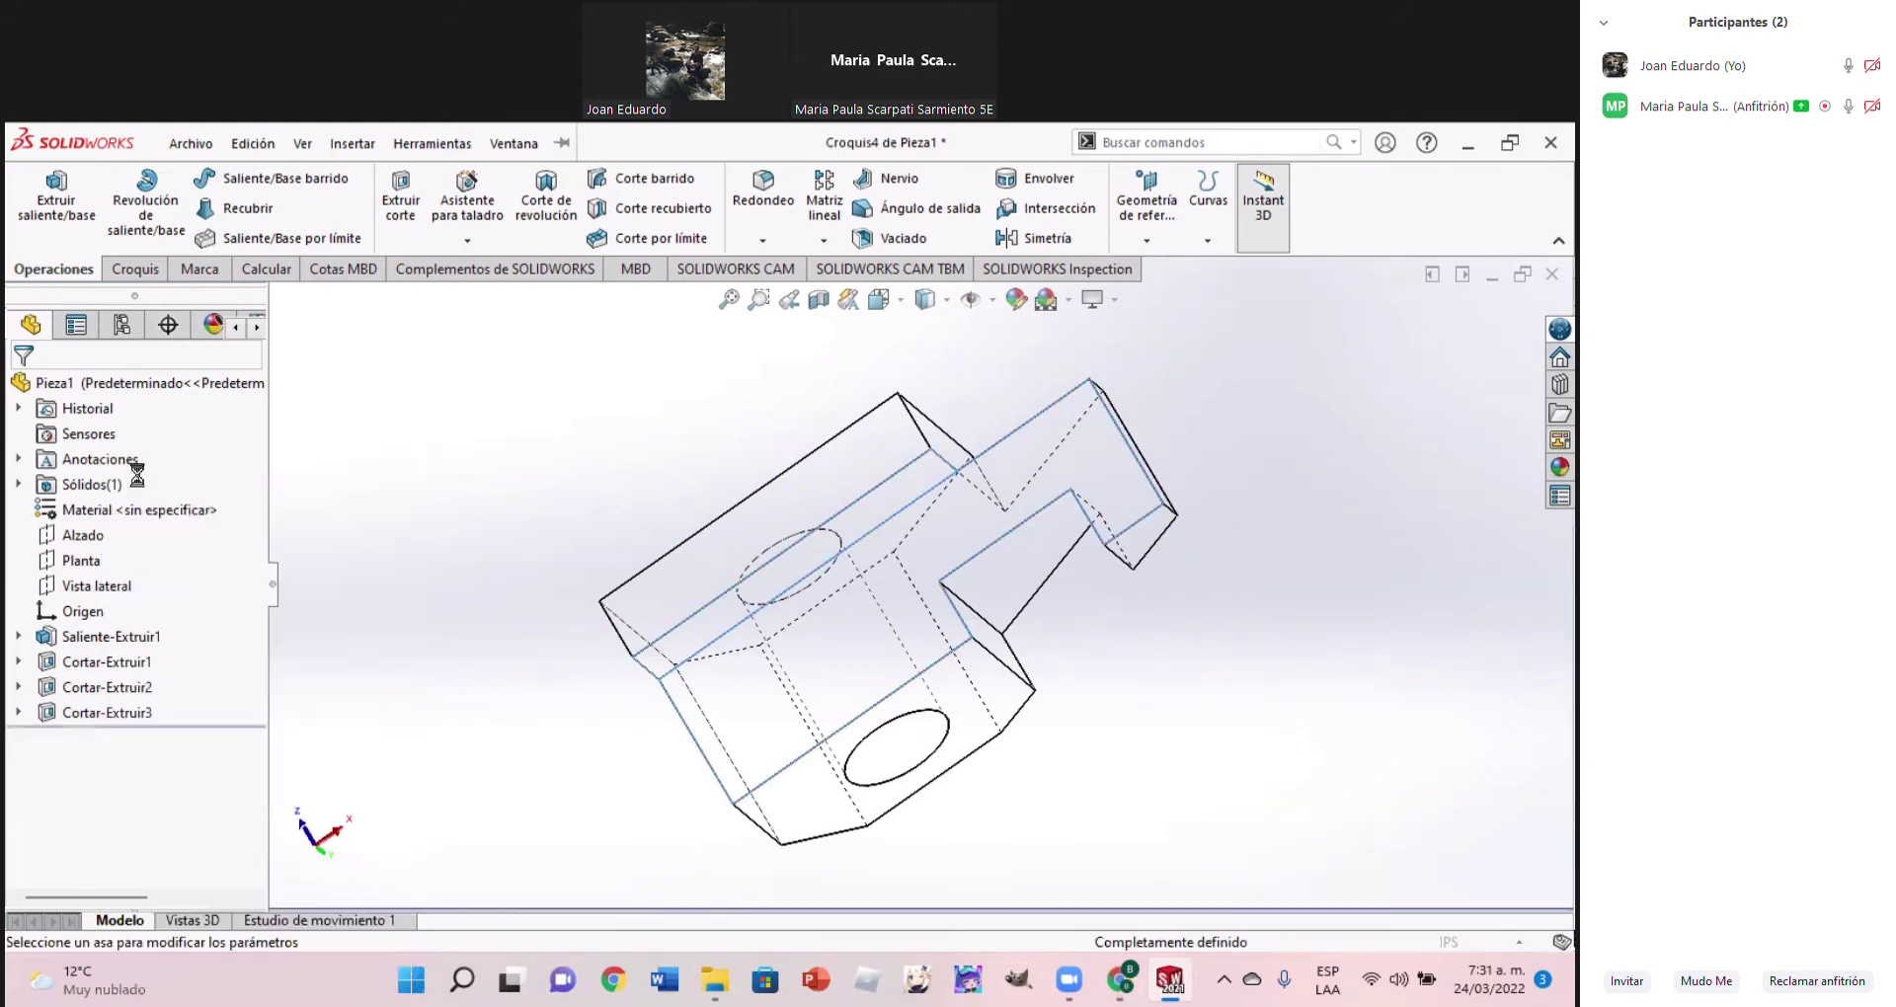
mouse_move(718, 673)
middle_down()
mouse_move(736, 791)
mouse_move(680, 950)
mouse_move(585, 789)
mouse_move(733, 870)
mouse_move(691, 750)
middle_up()
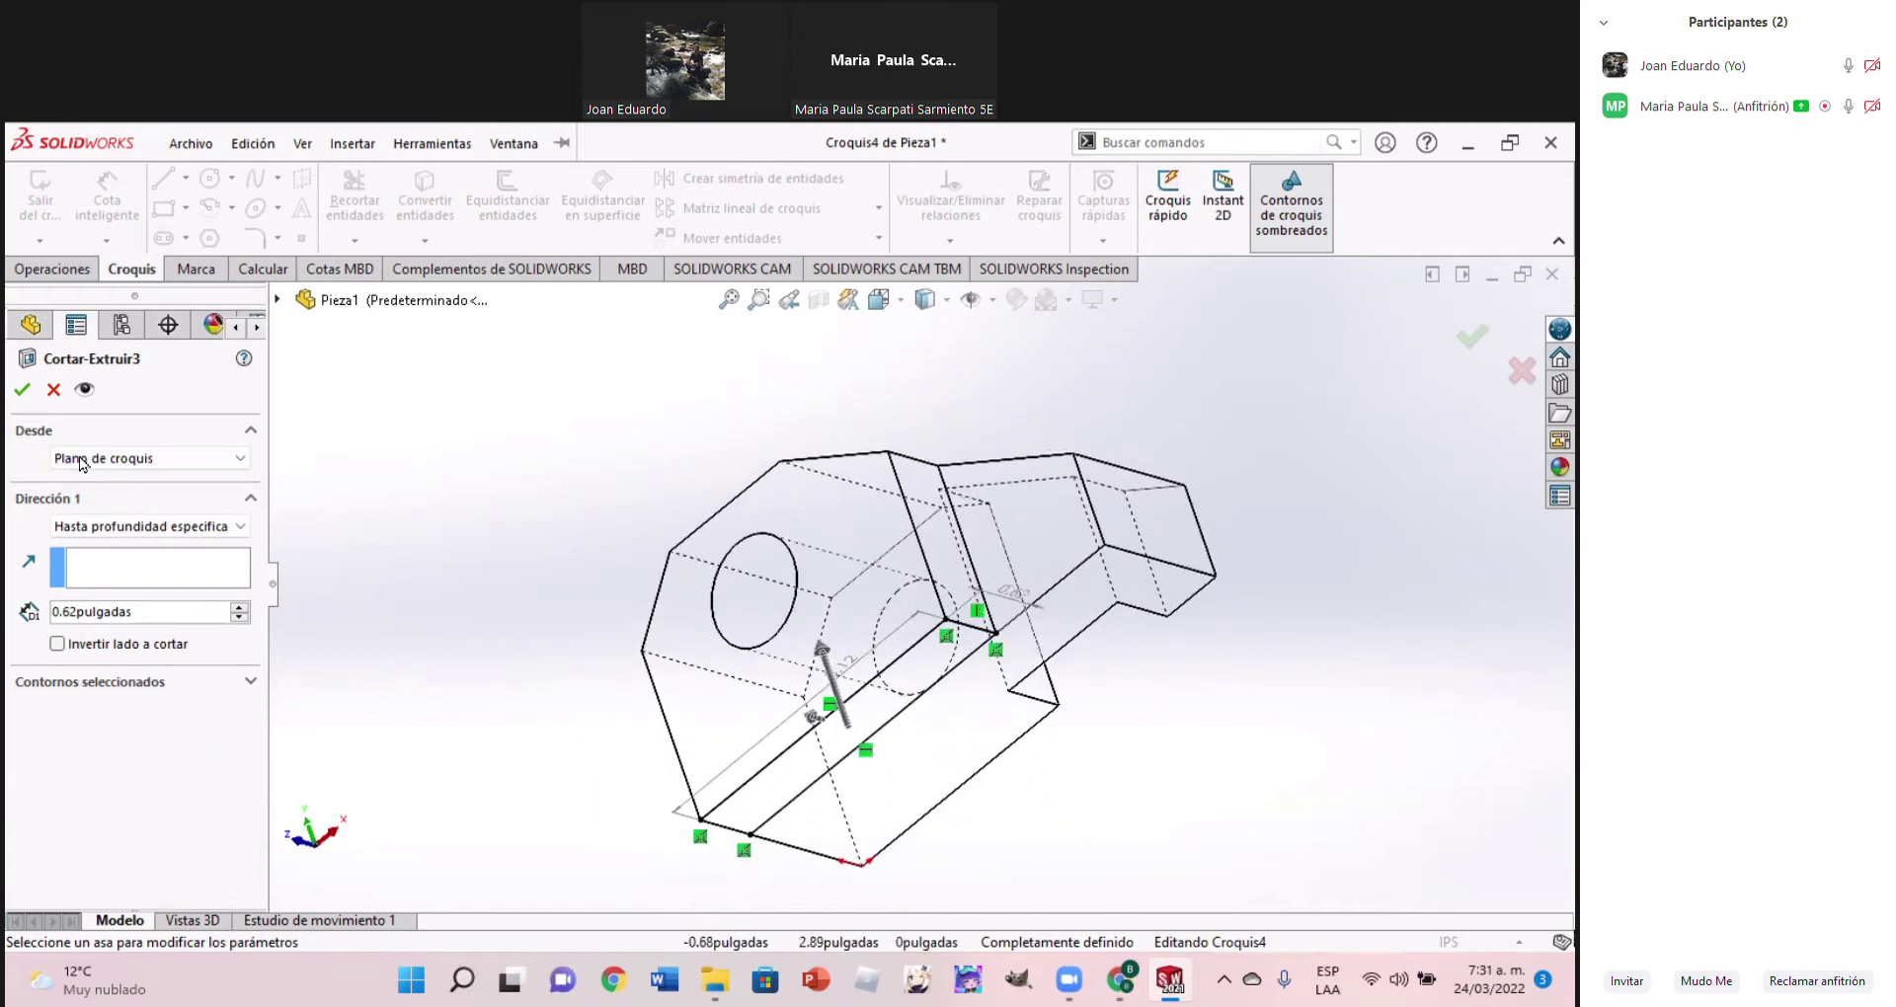
click(150, 531)
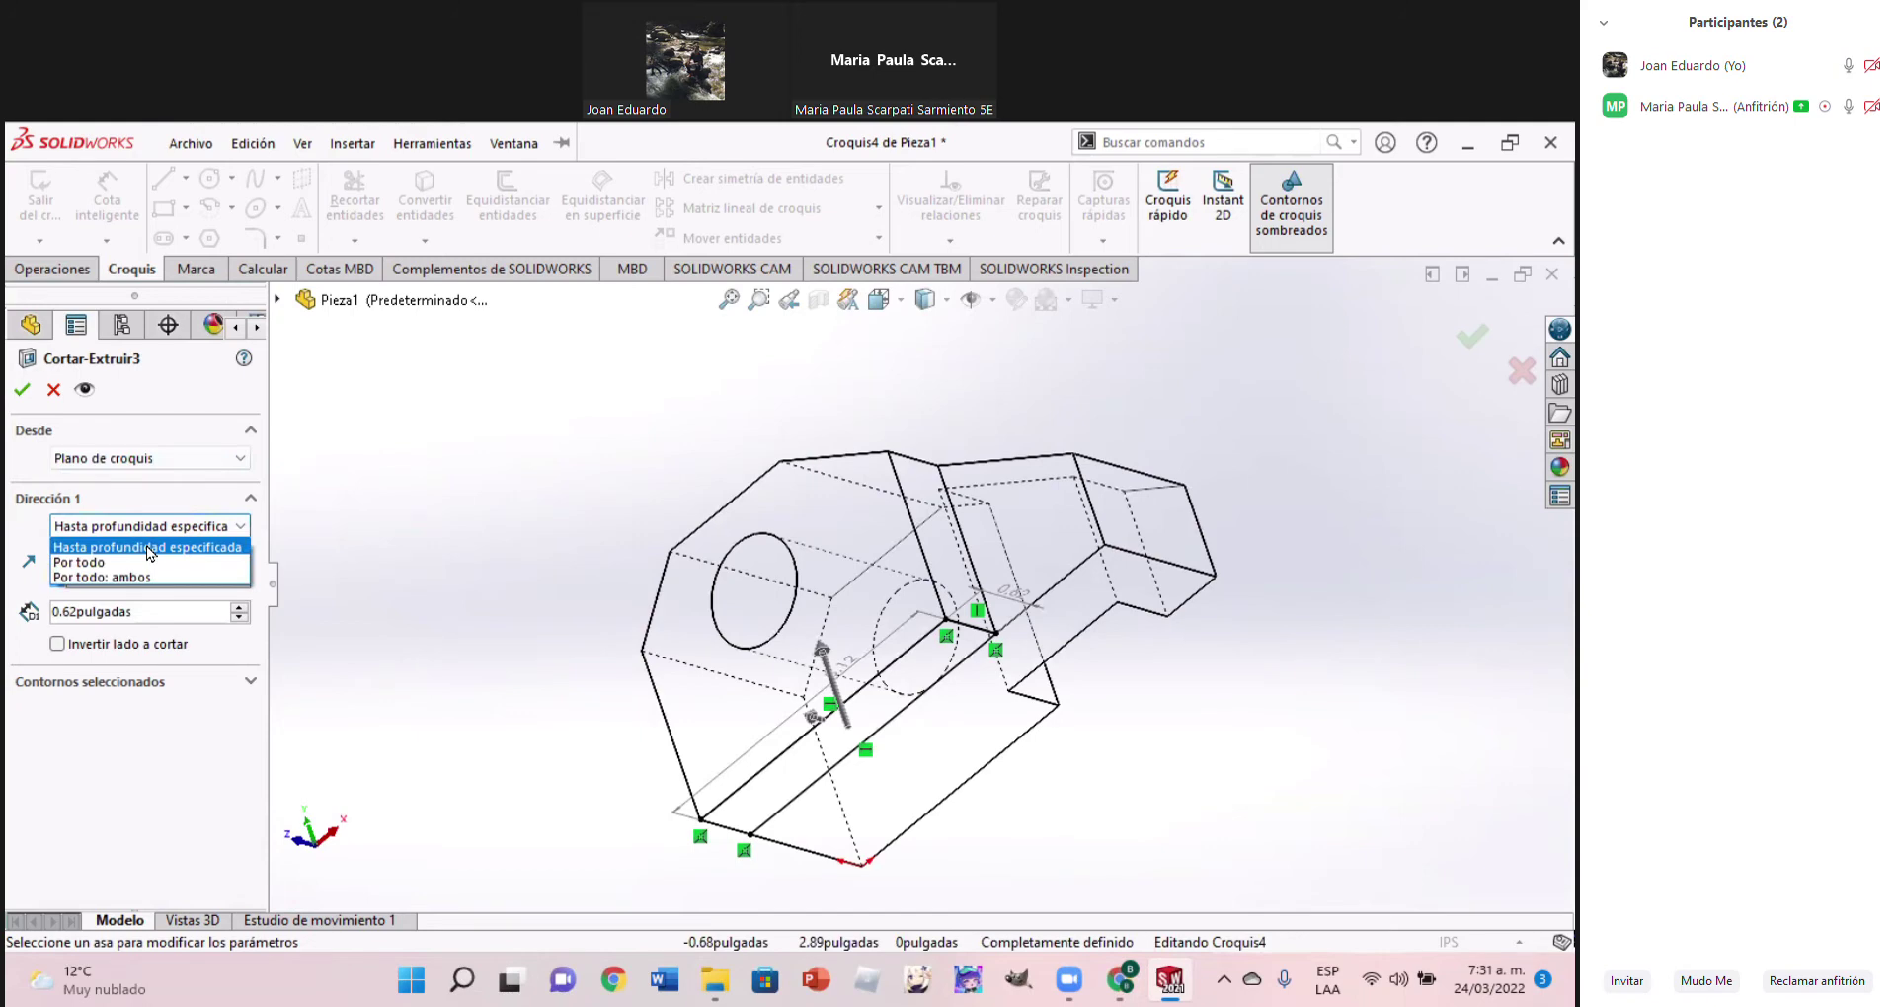
click(148, 549)
click(22, 391)
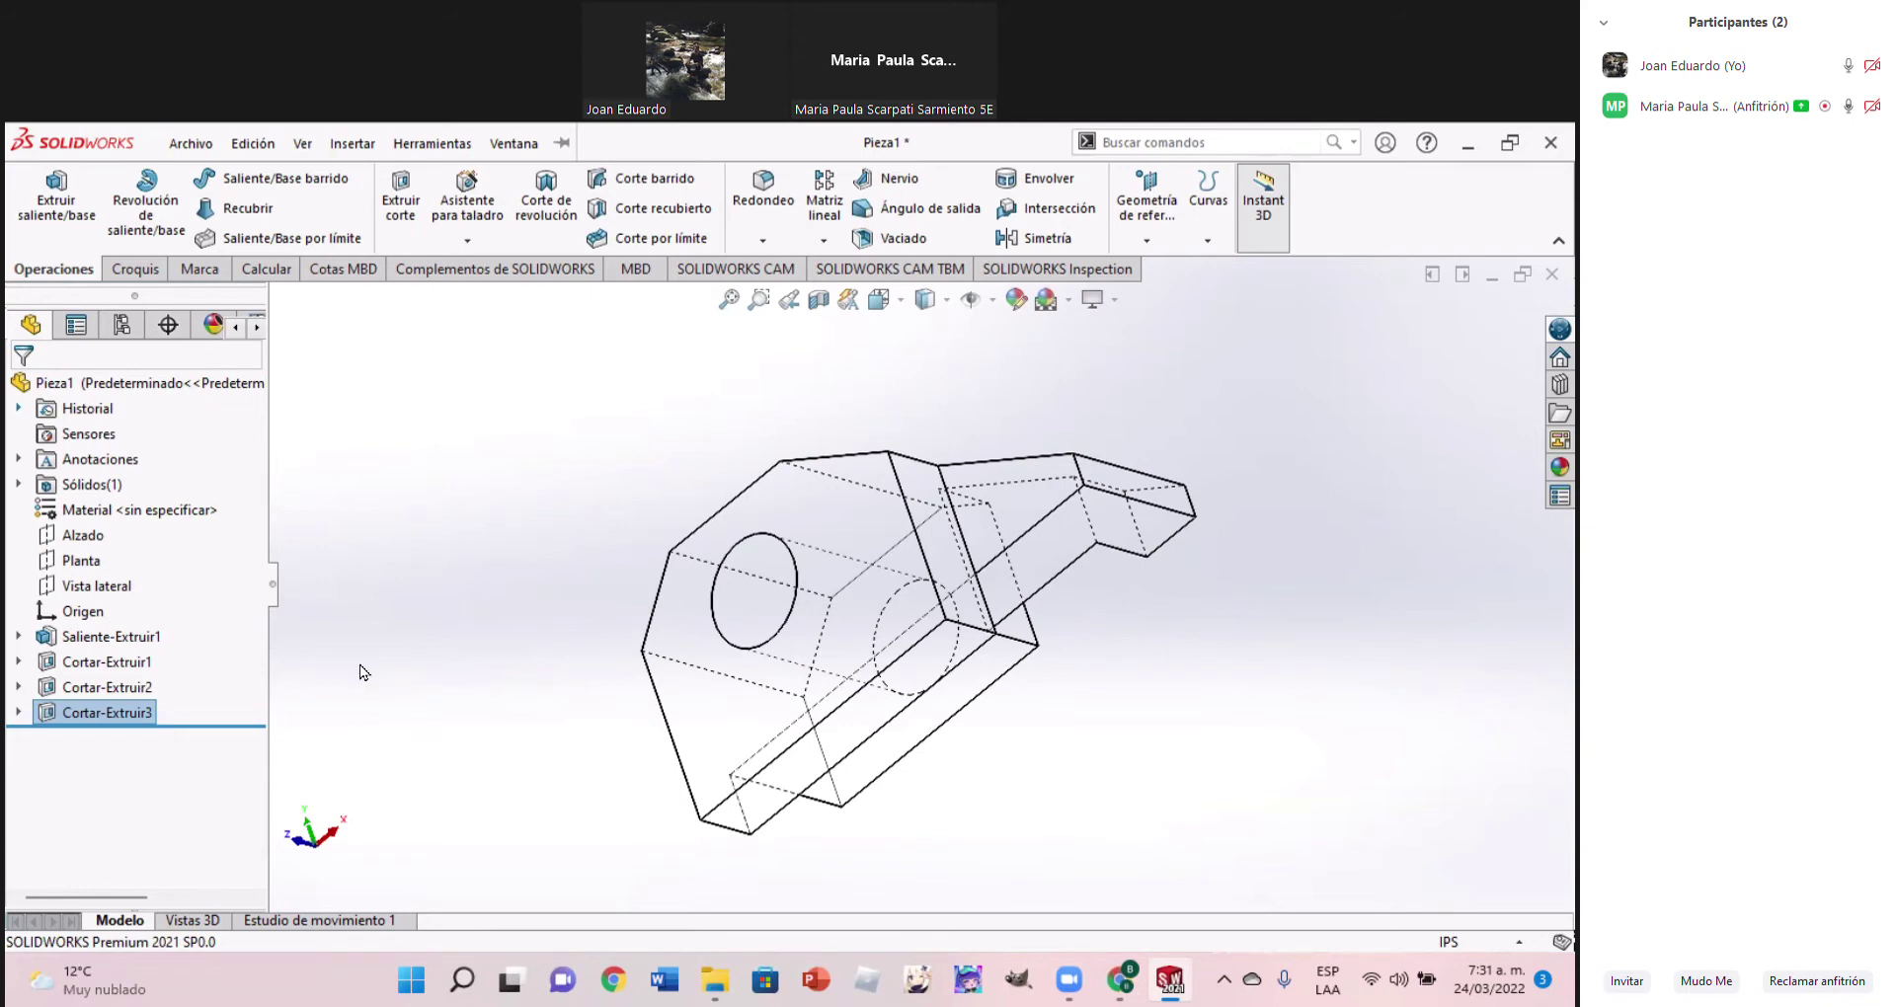
click(847, 686)
mouse_move(847, 687)
middle_down()
mouse_move(789, 677)
mouse_move(767, 711)
middle_up()
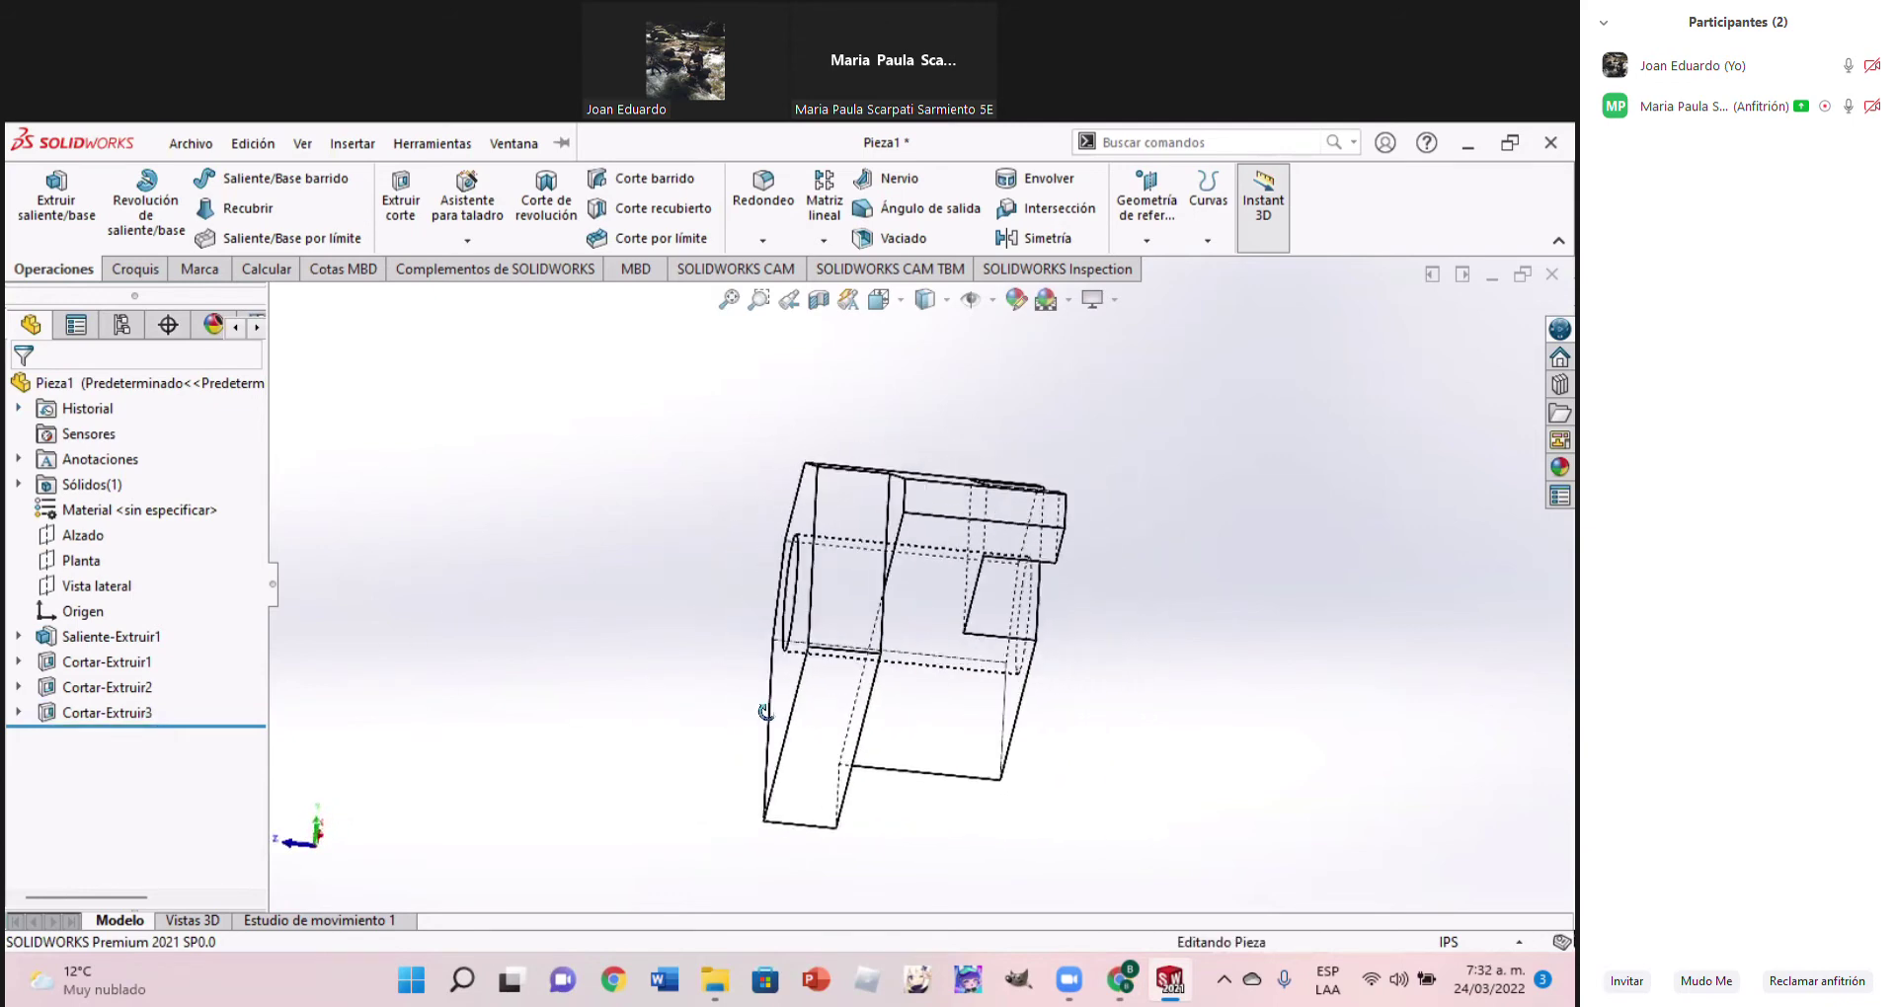
Display the bracket as Shaded With Edges and turn it to show the hole side
middle_drag(766, 711, 775, 730)
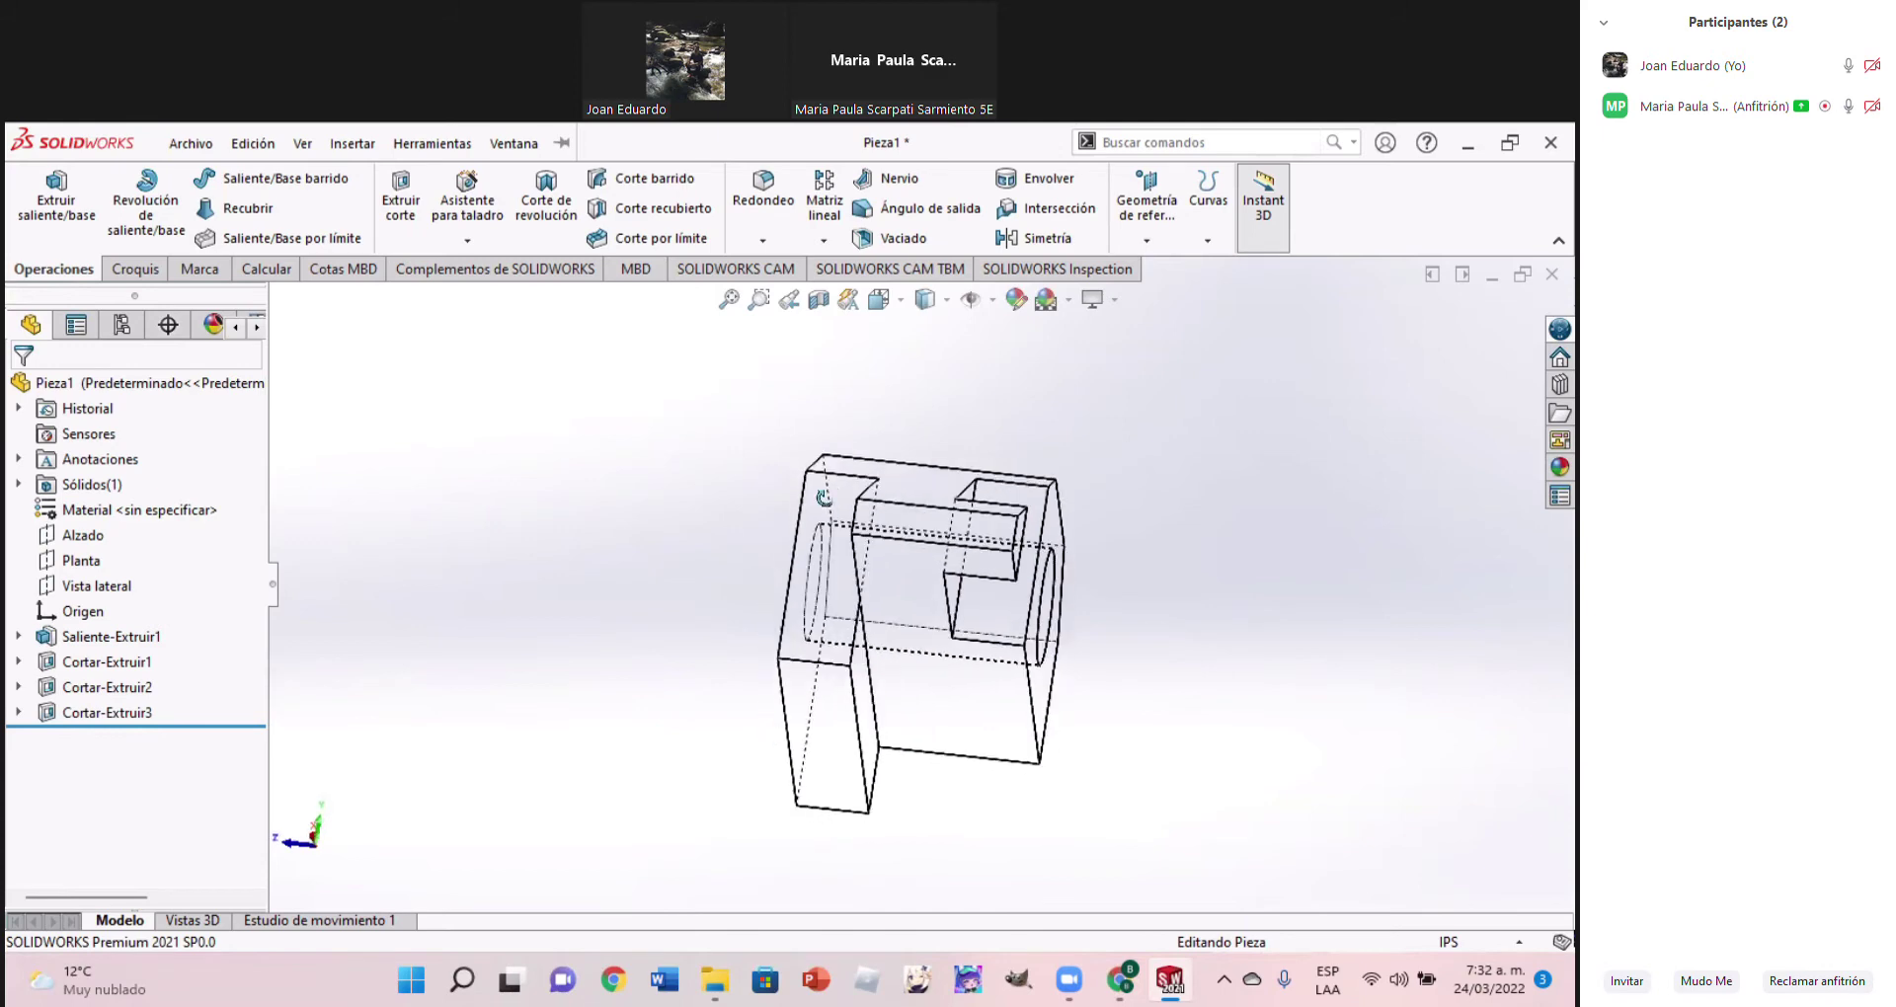
click(944, 304)
click(925, 336)
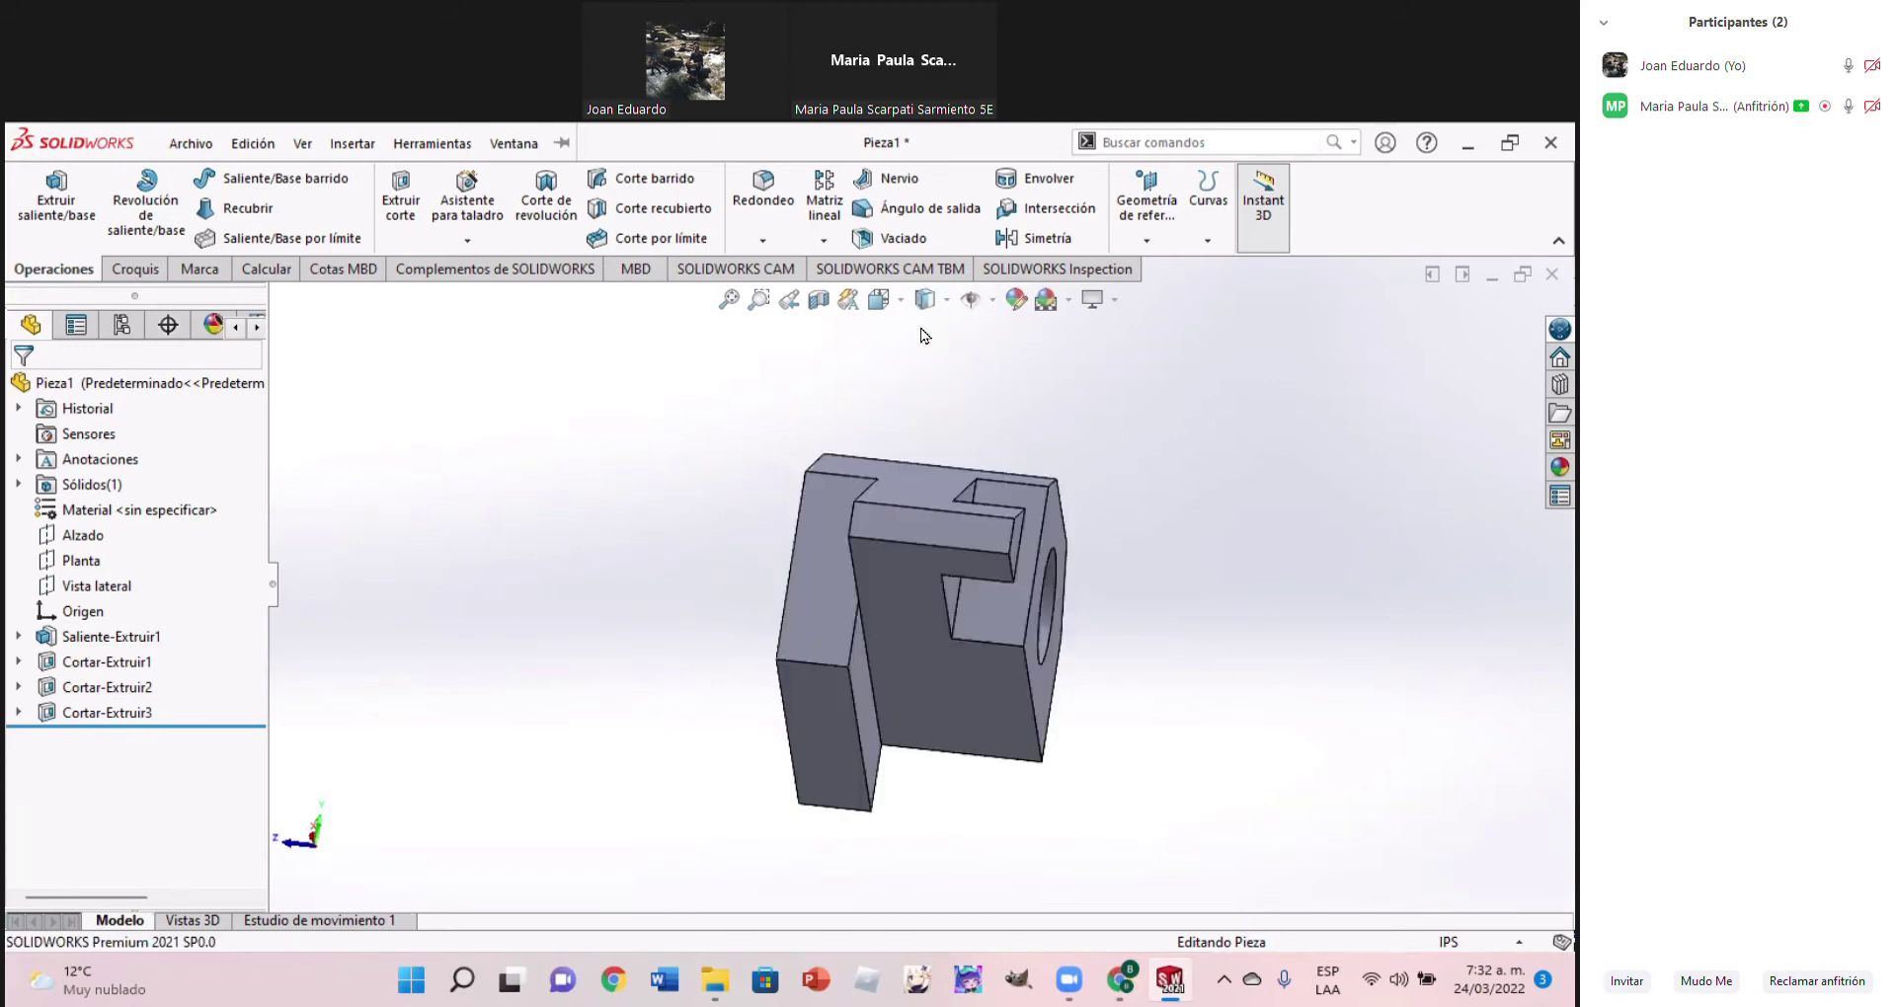
mouse_move(946, 589)
middle_down()
mouse_move(1015, 635)
mouse_move(984, 669)
middle_up()
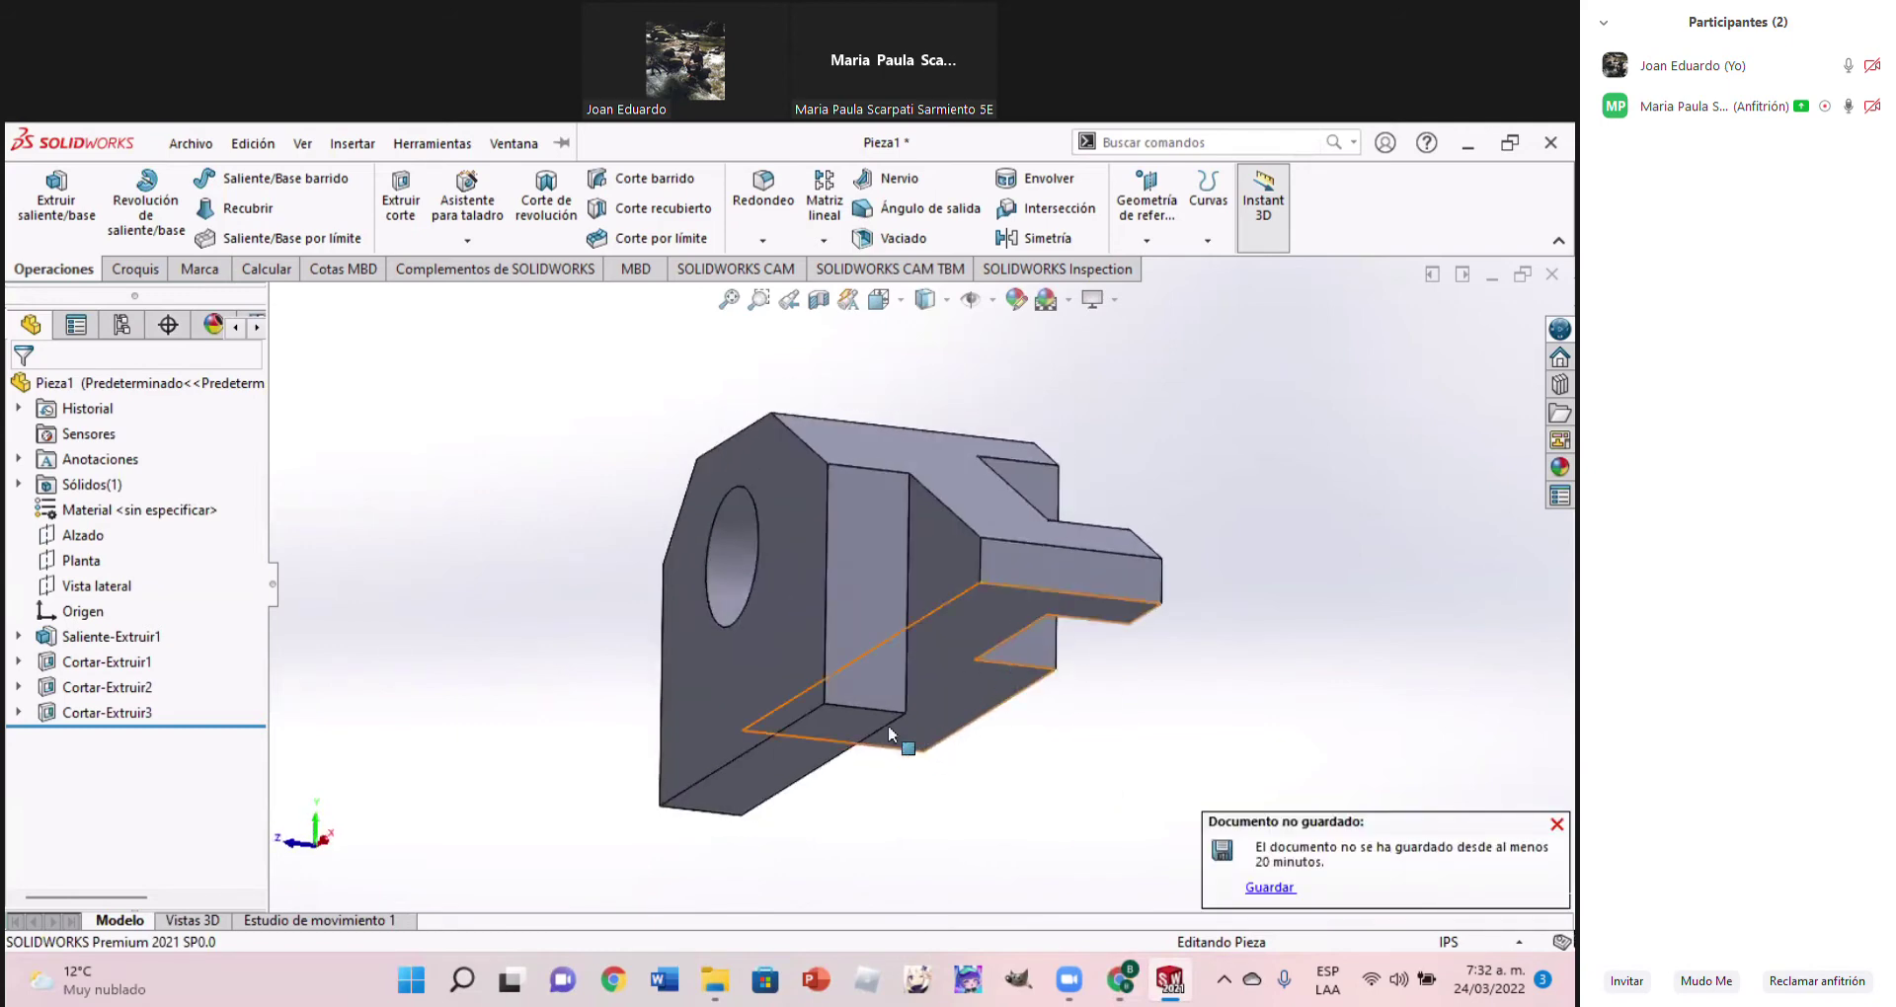
click(98, 712)
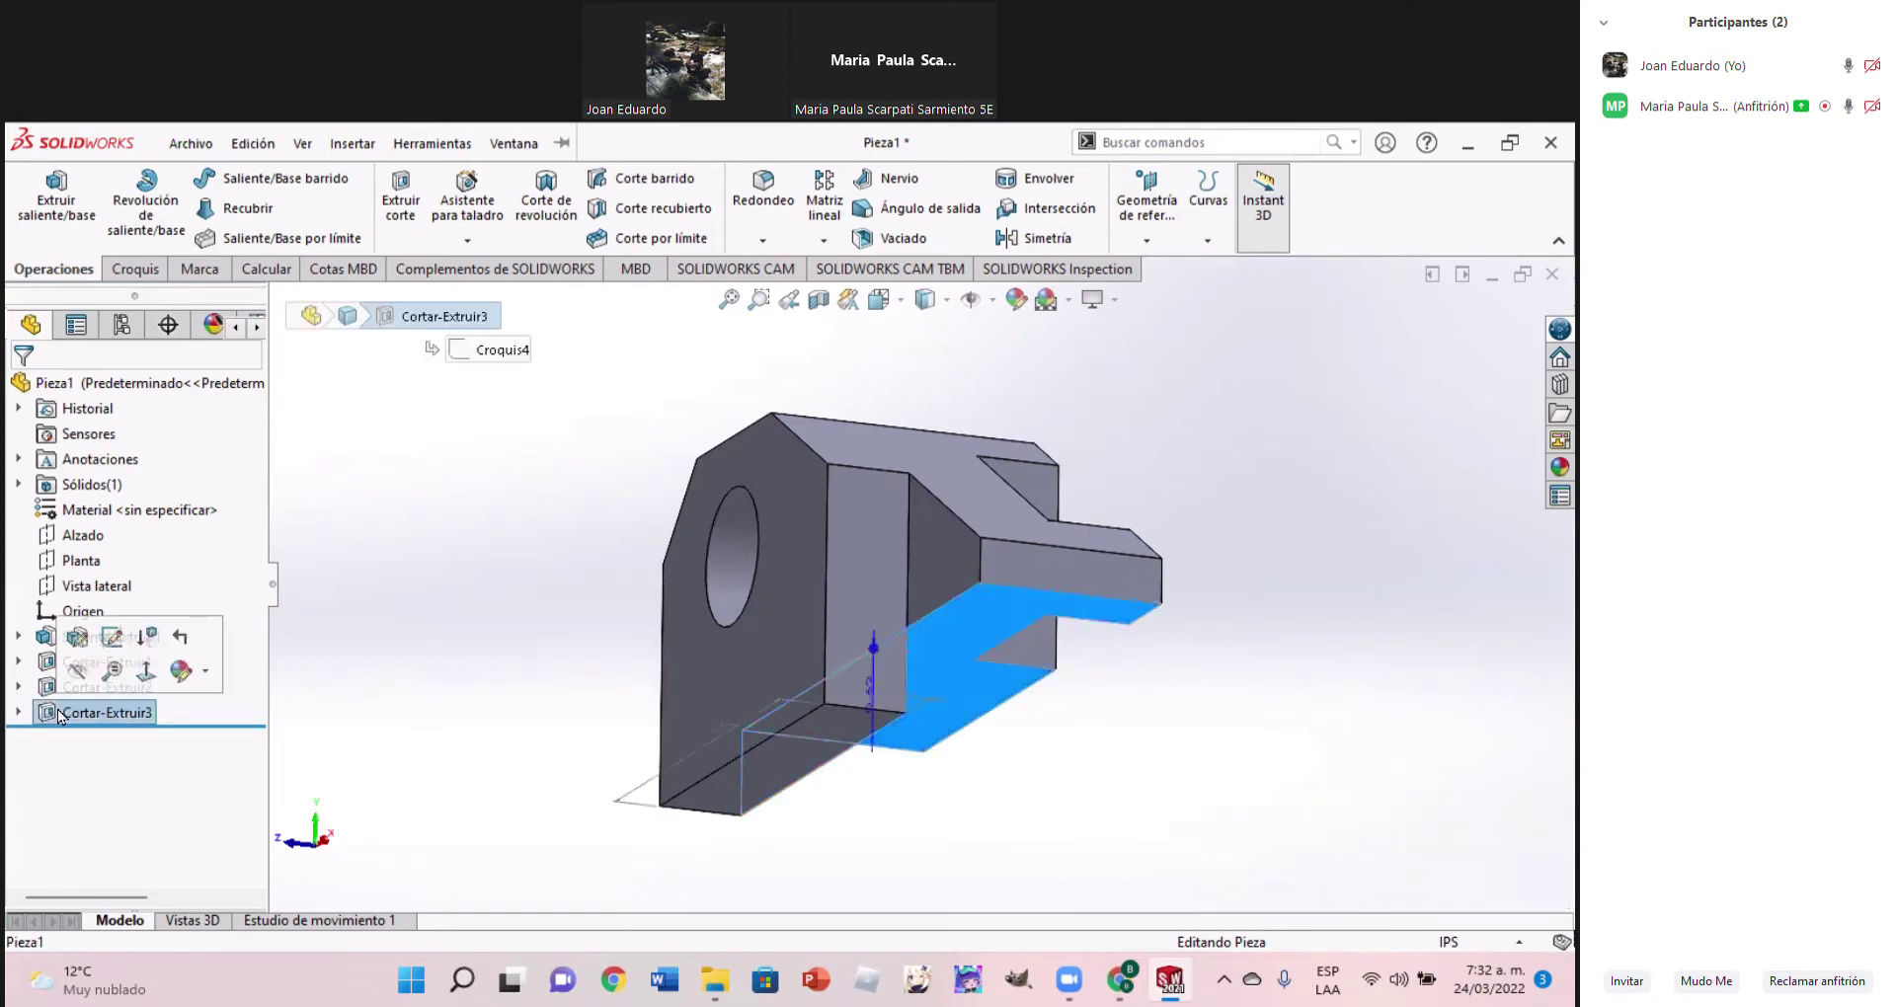
Expand Cortar-Extruir3 and inspect its sketch Croquis4 on the cut side
click(17, 712)
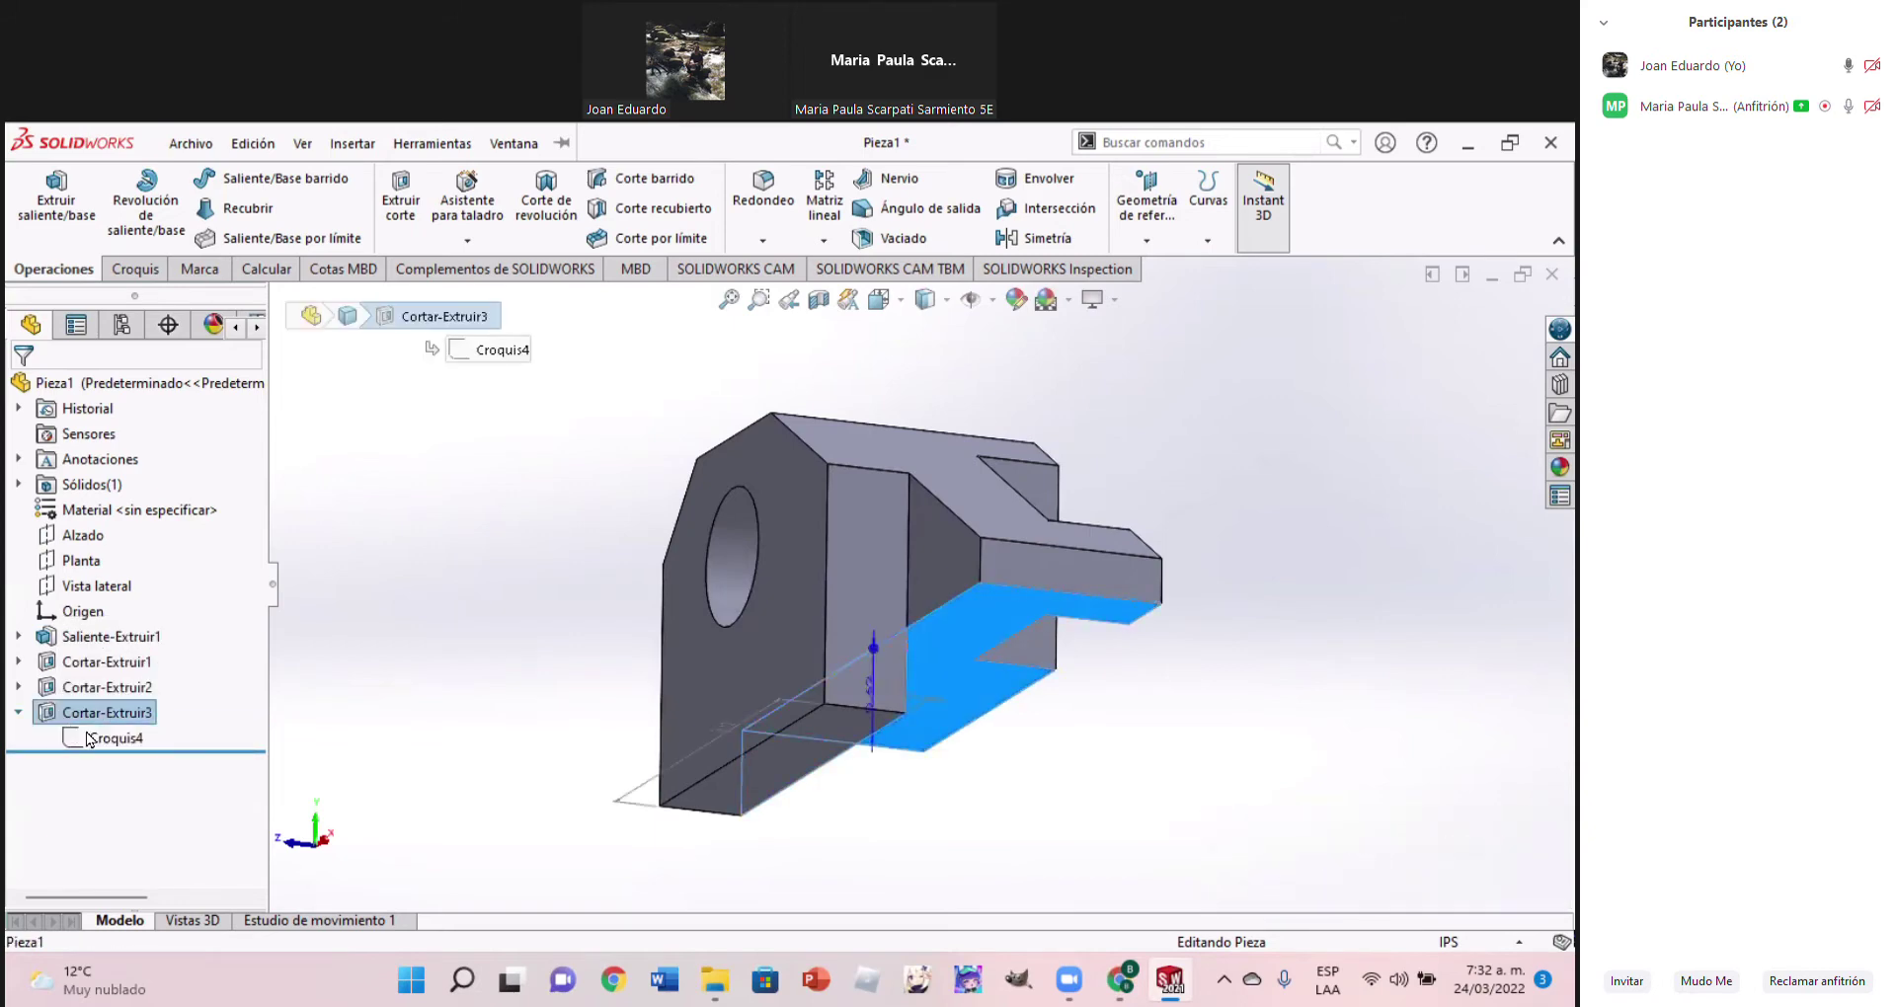
click(92, 739)
middle_drag(858, 745, 768, 583)
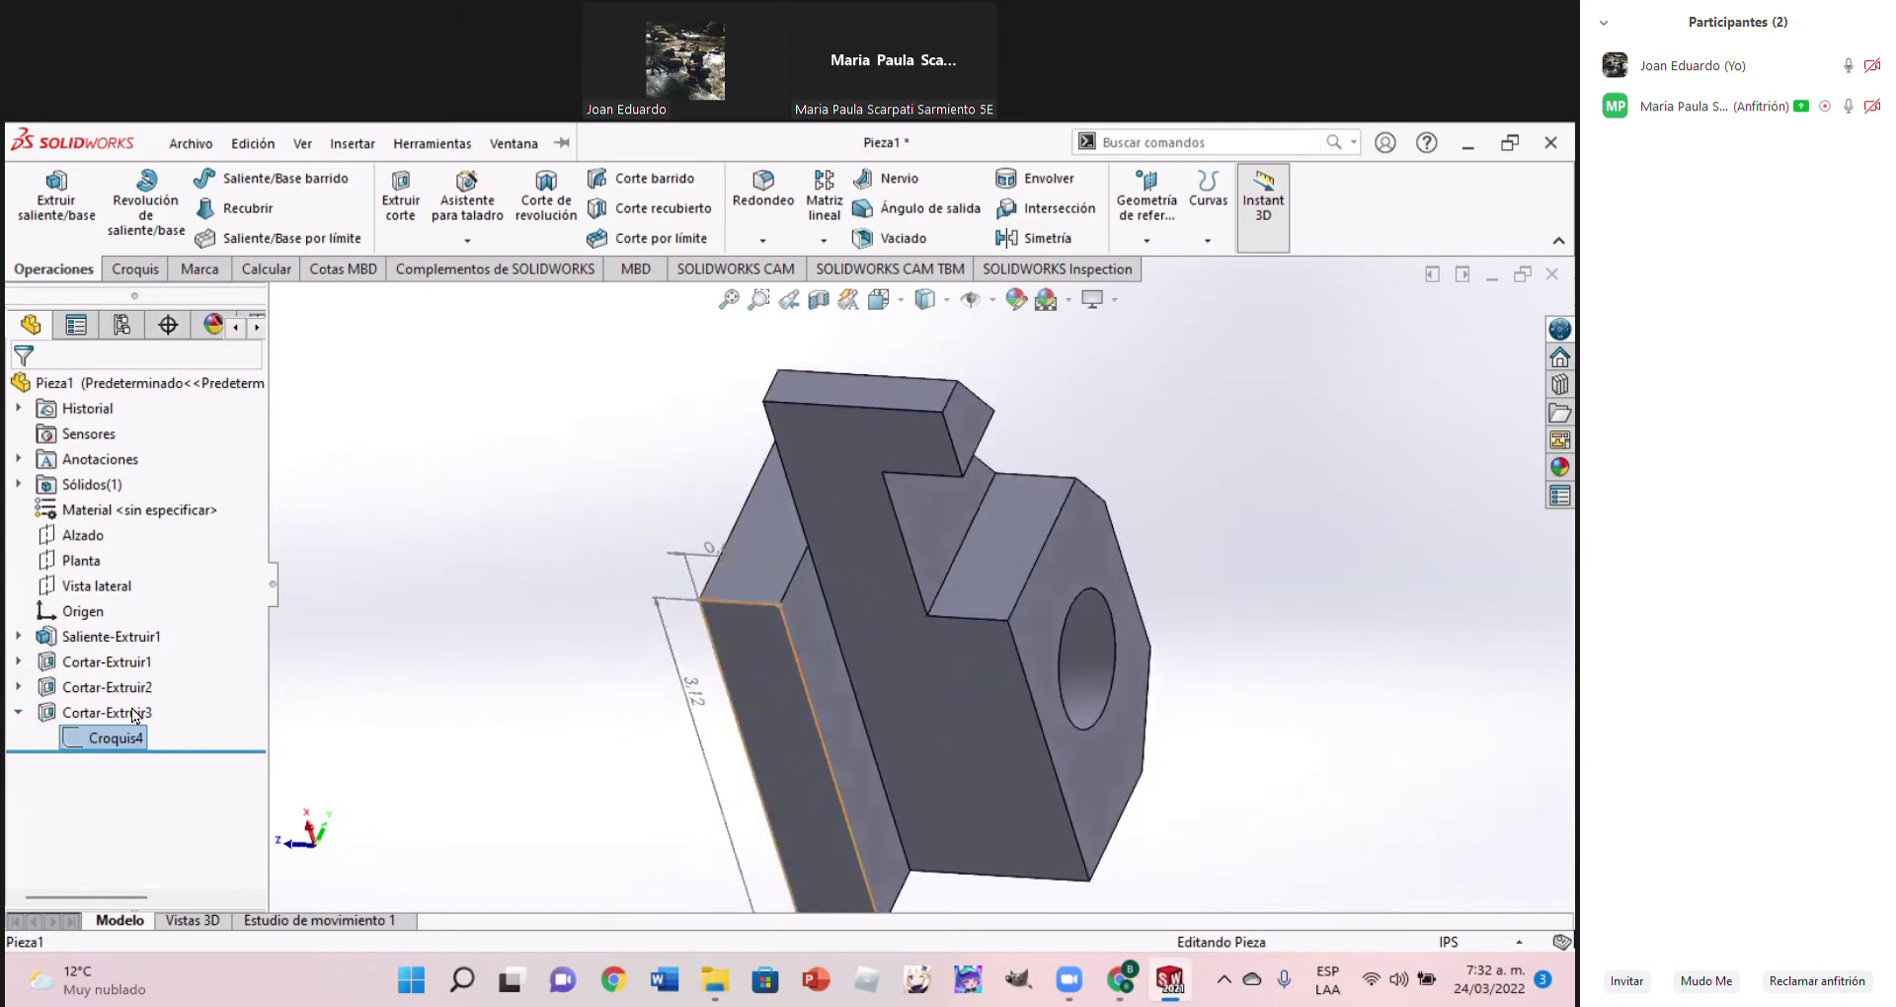
right_click(111, 740)
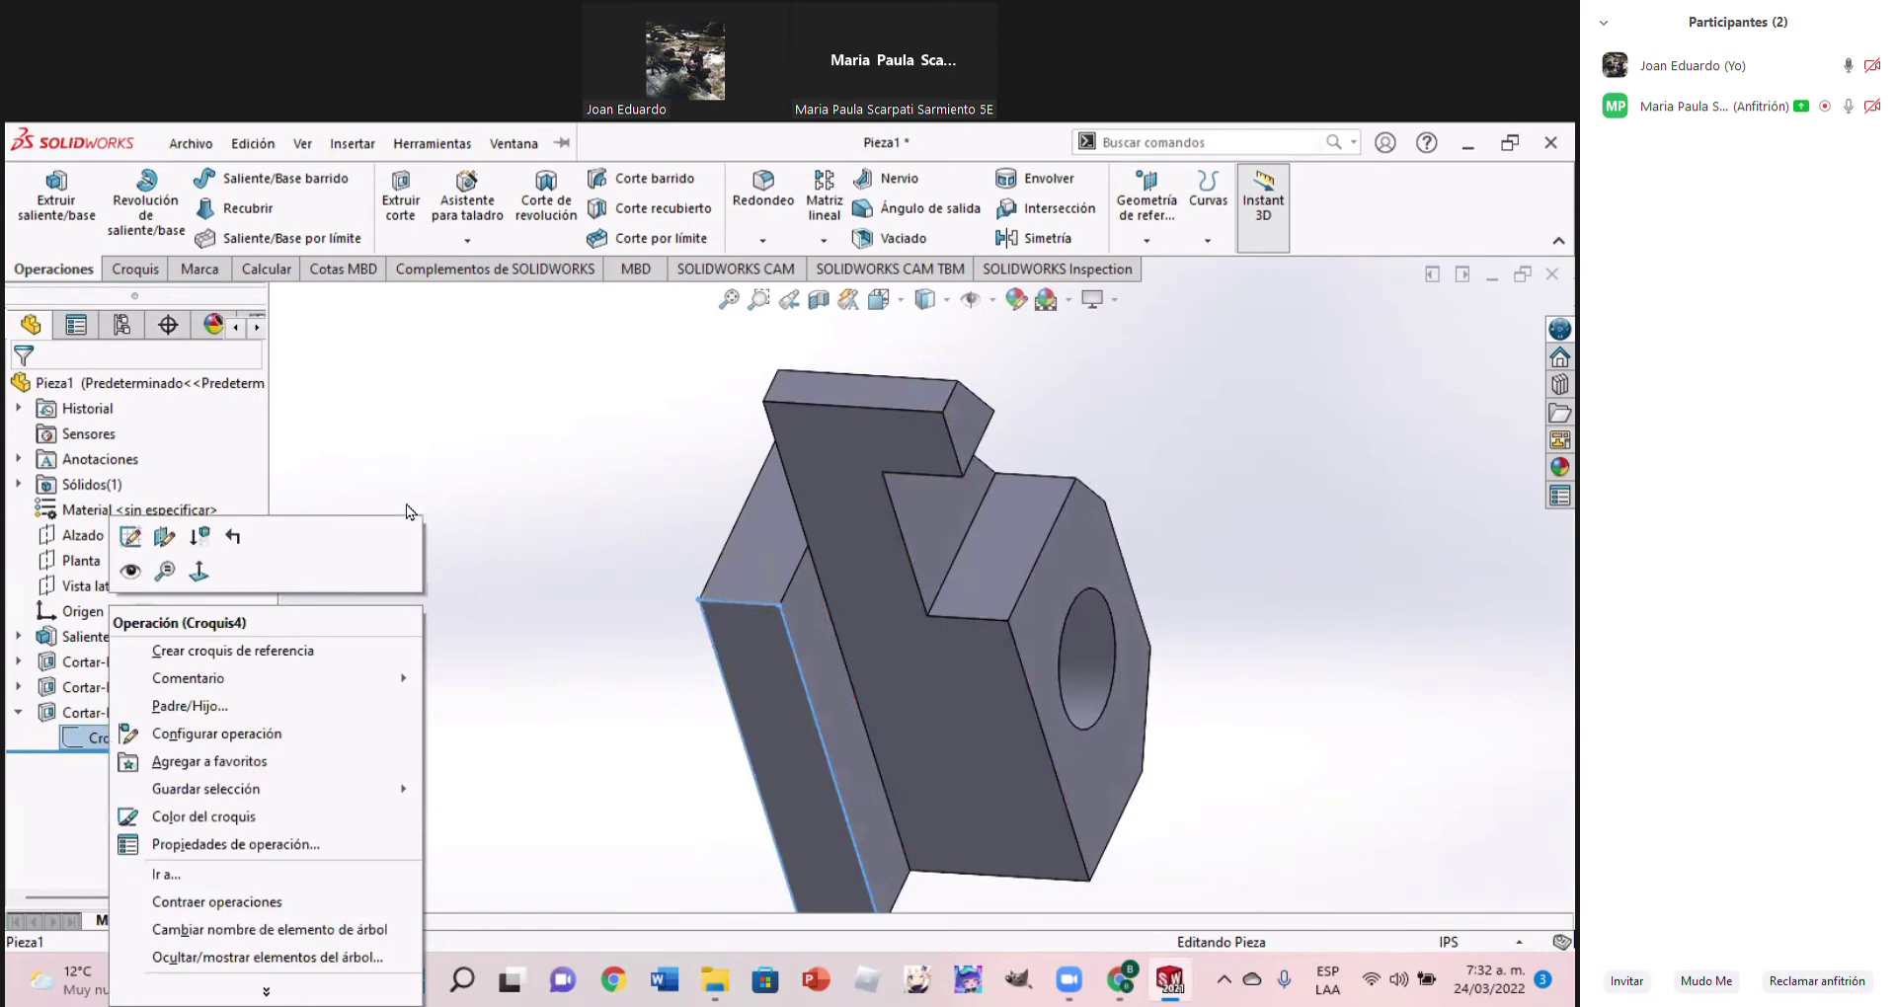
click(95, 735)
Reapply the Cortar-Extruir3 cut at 0.62 in depth
right_click(77, 713)
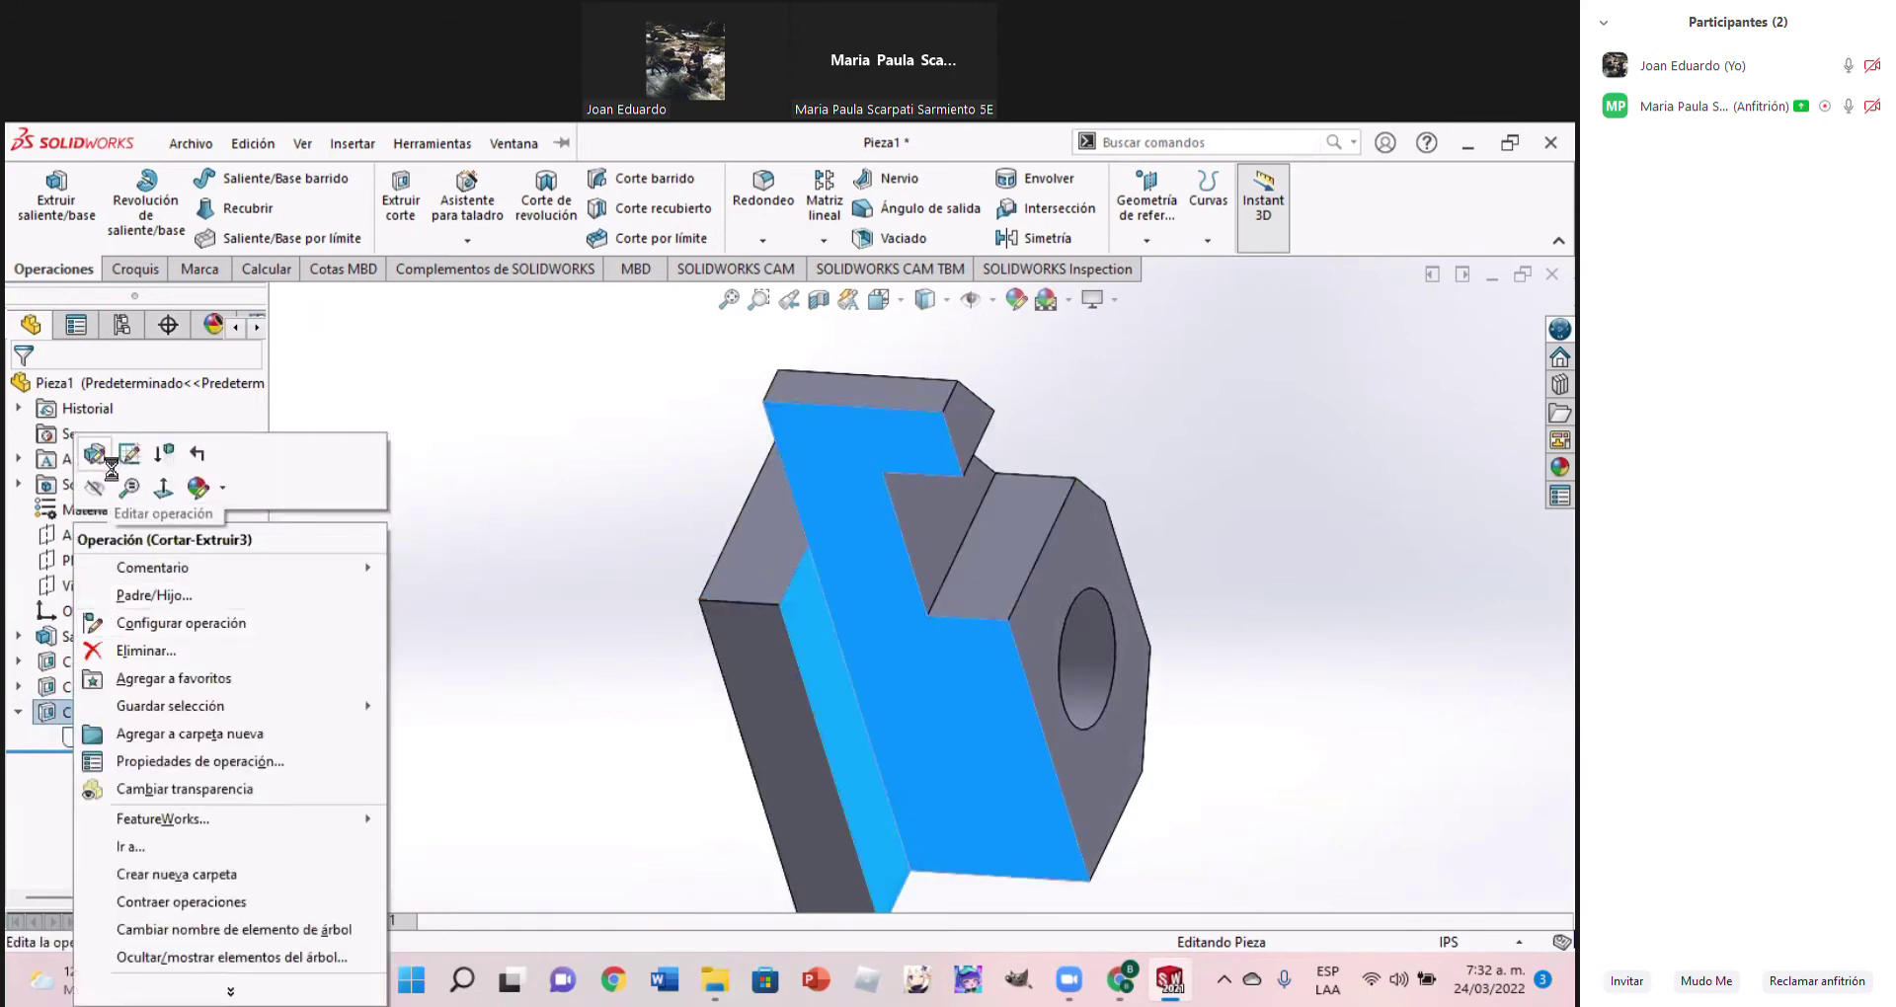
click(97, 455)
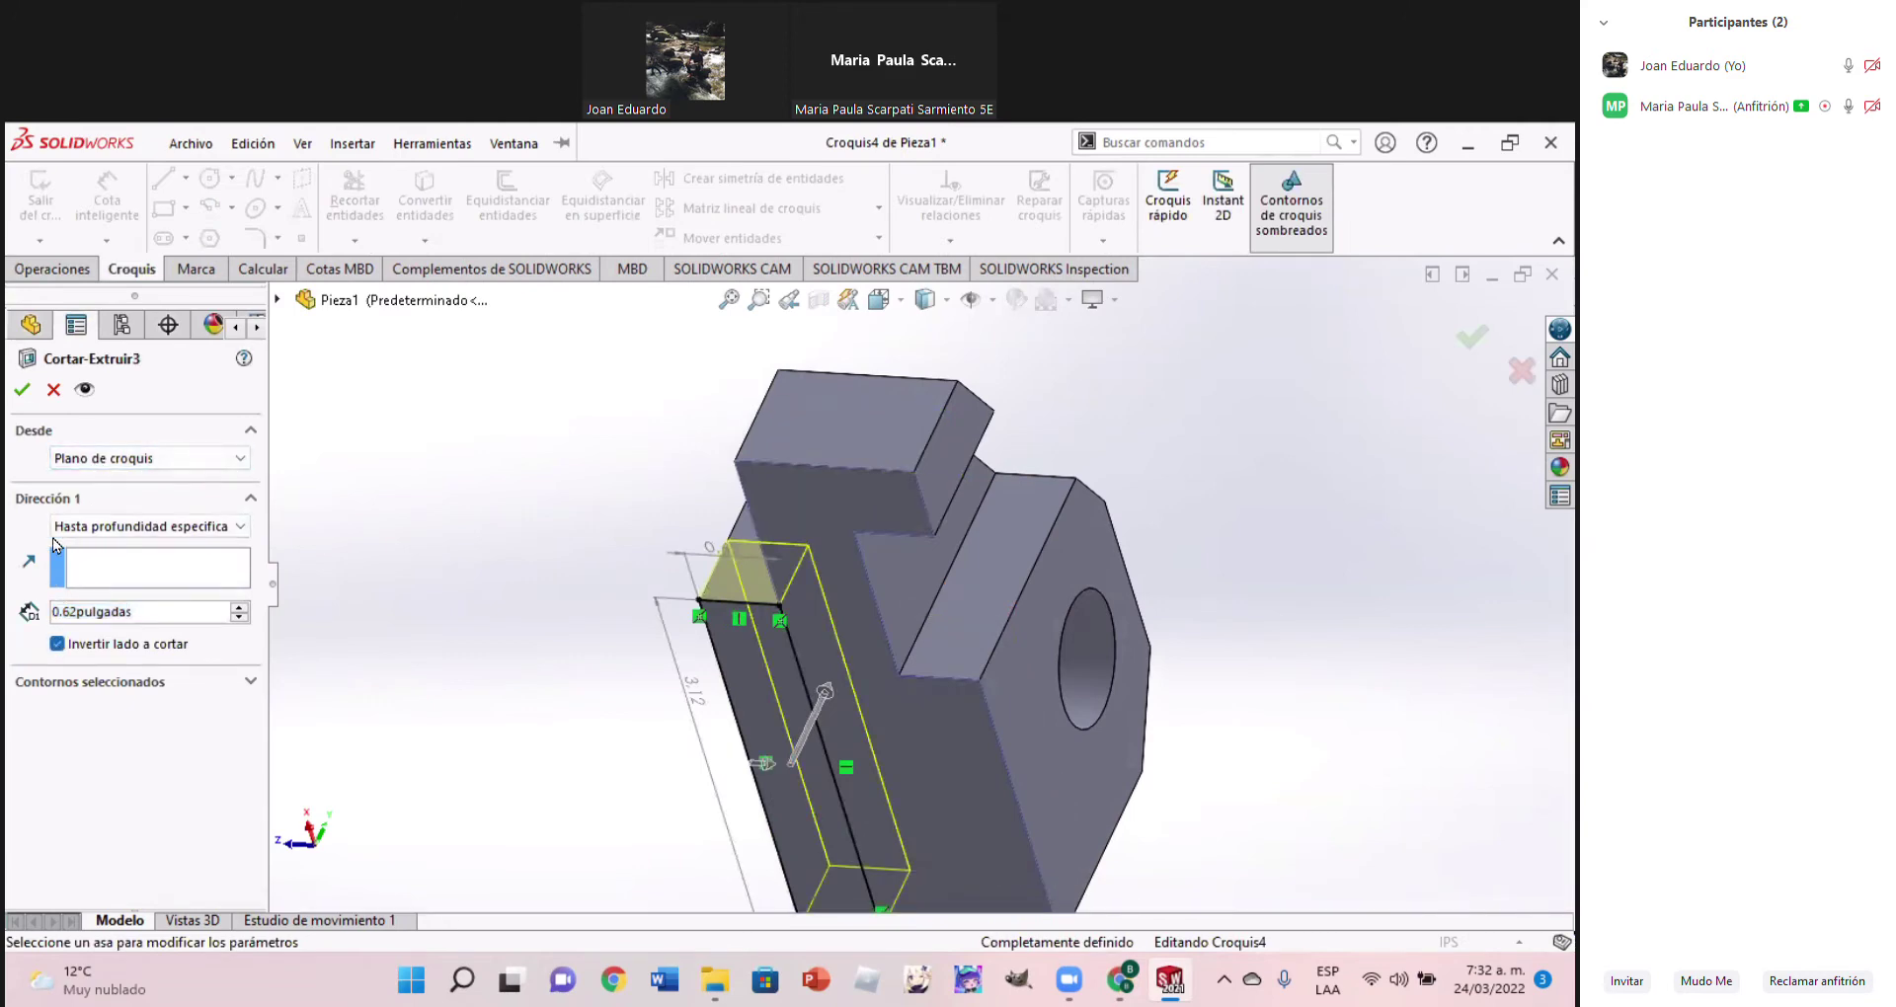
click(22, 391)
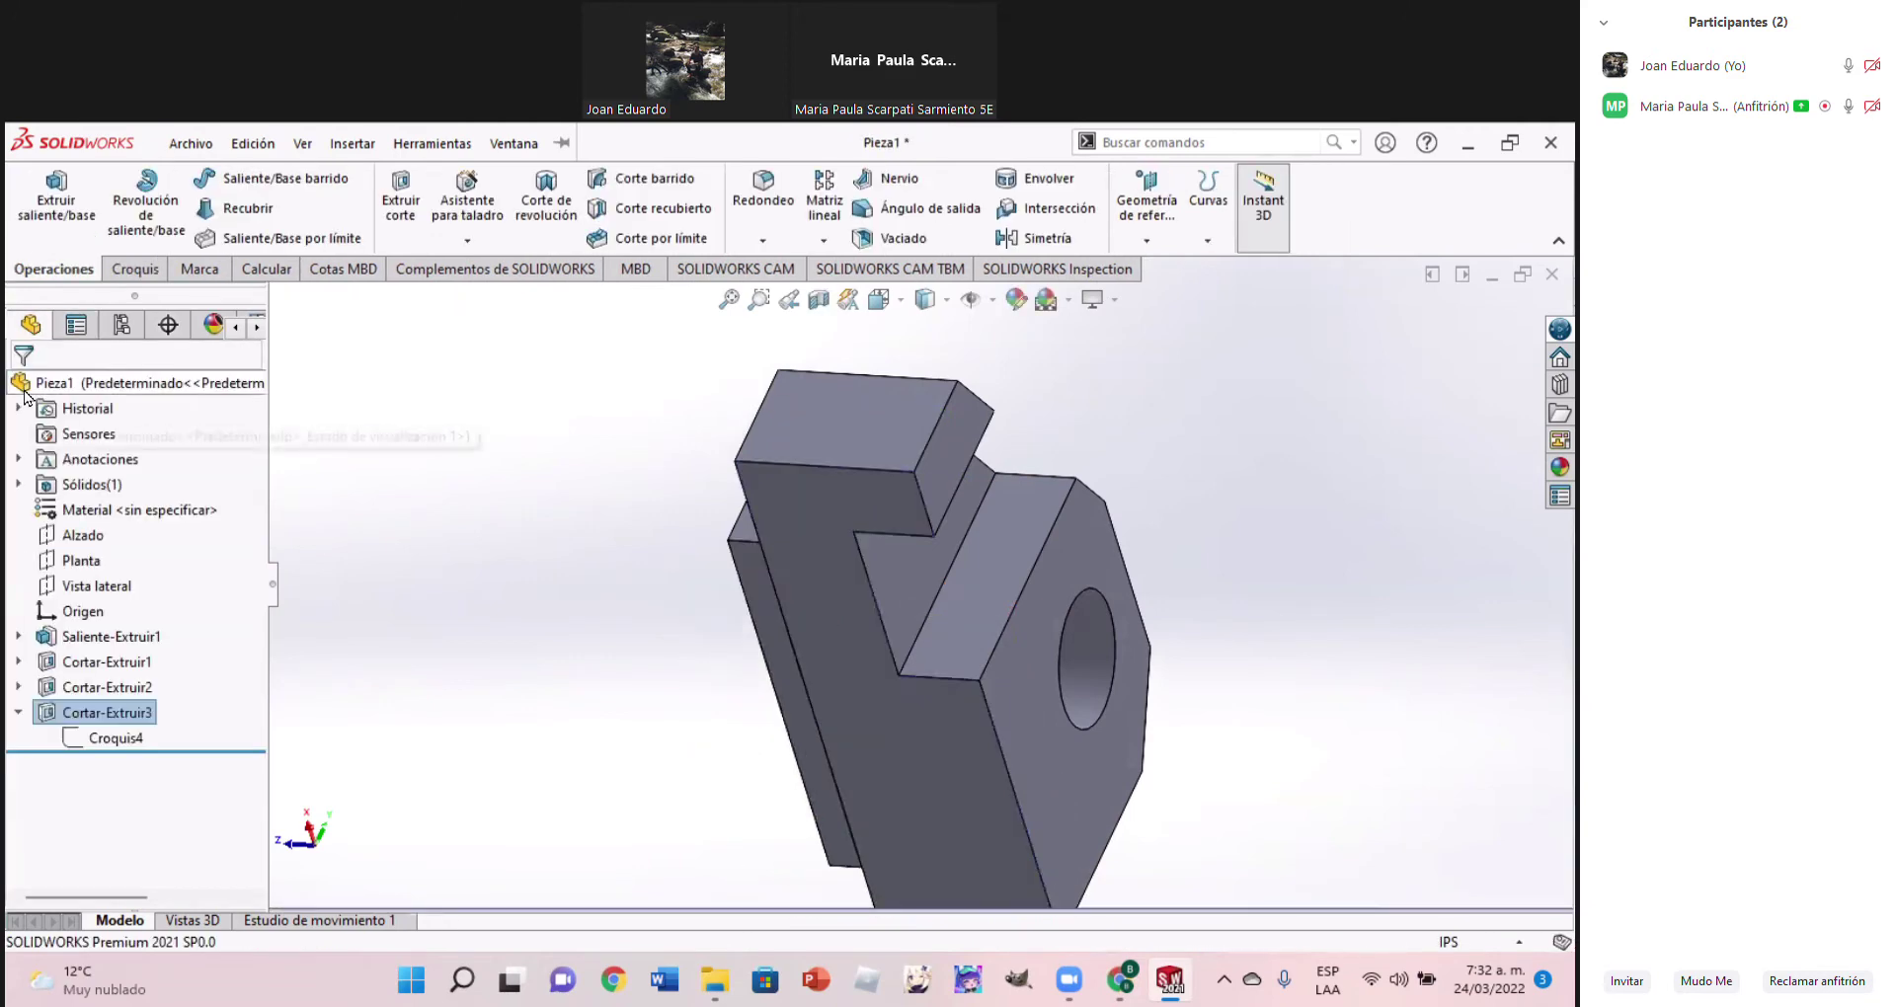
click(670, 656)
mouse_move(670, 655)
middle_down()
mouse_move(800, 775)
mouse_move(817, 840)
middle_up()
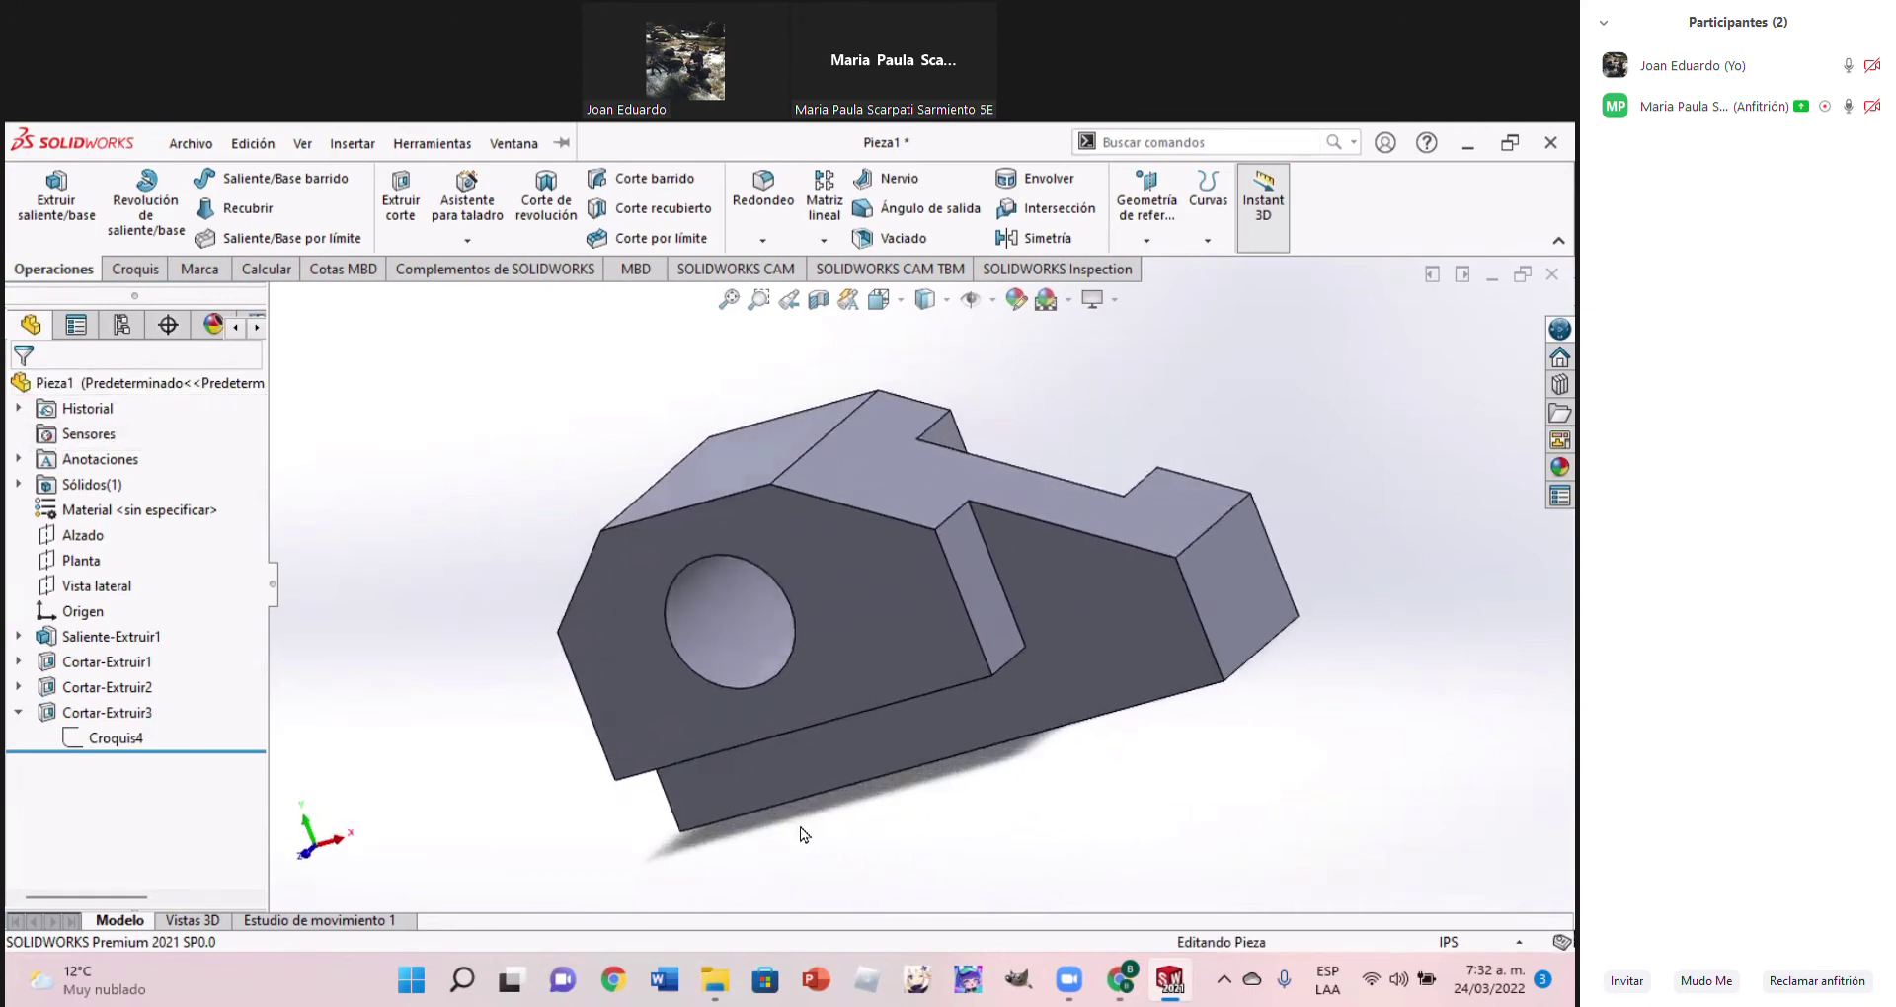
key(ctrl+1)
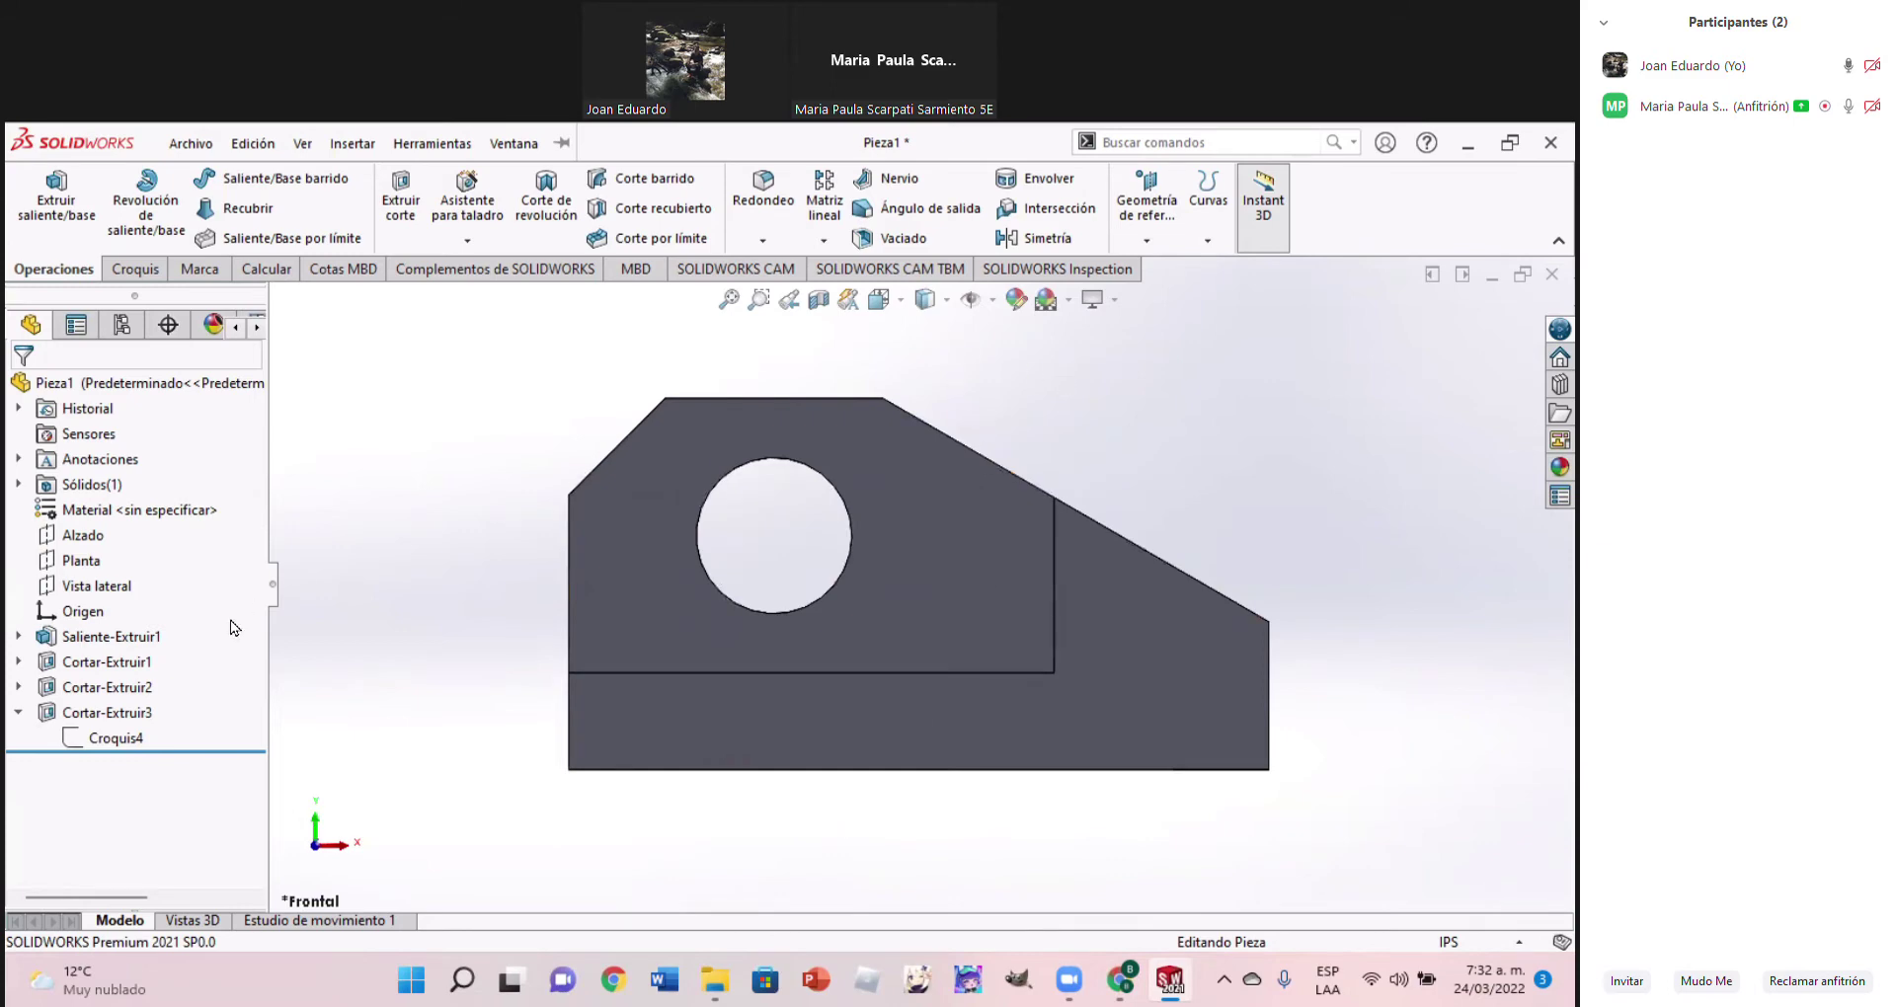
right_click(99, 712)
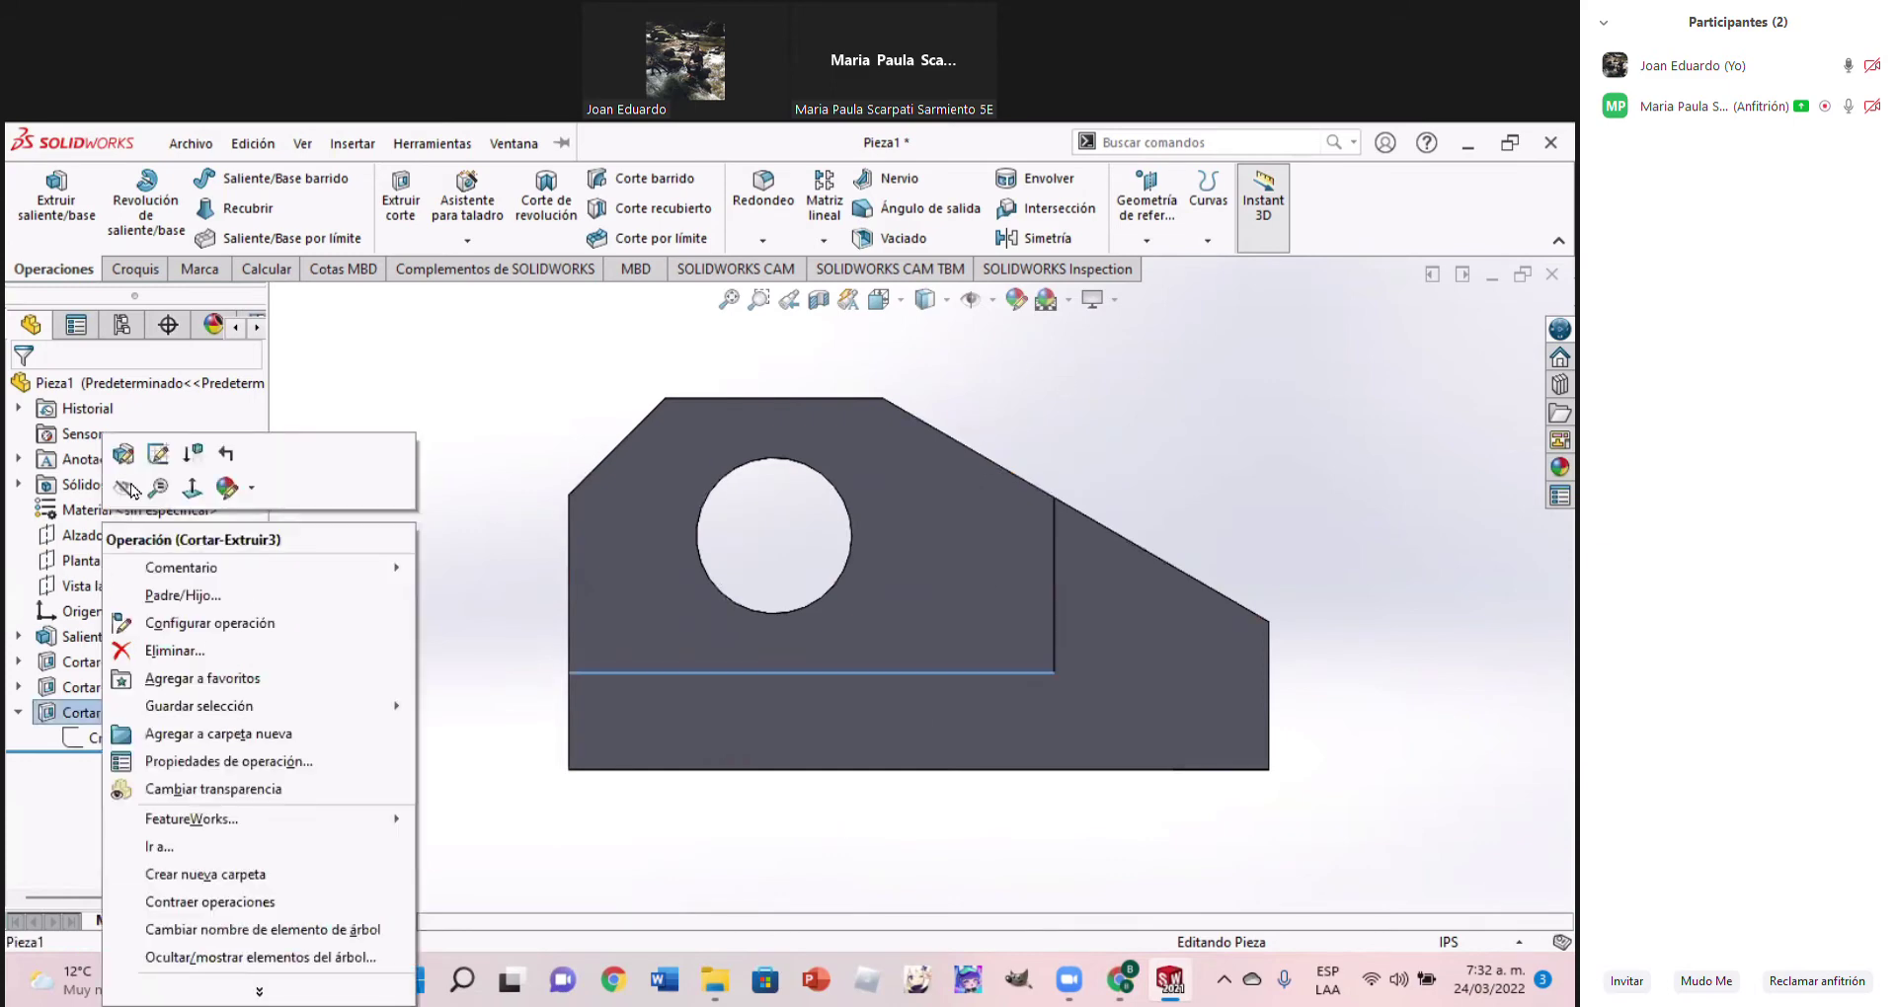
click(122, 454)
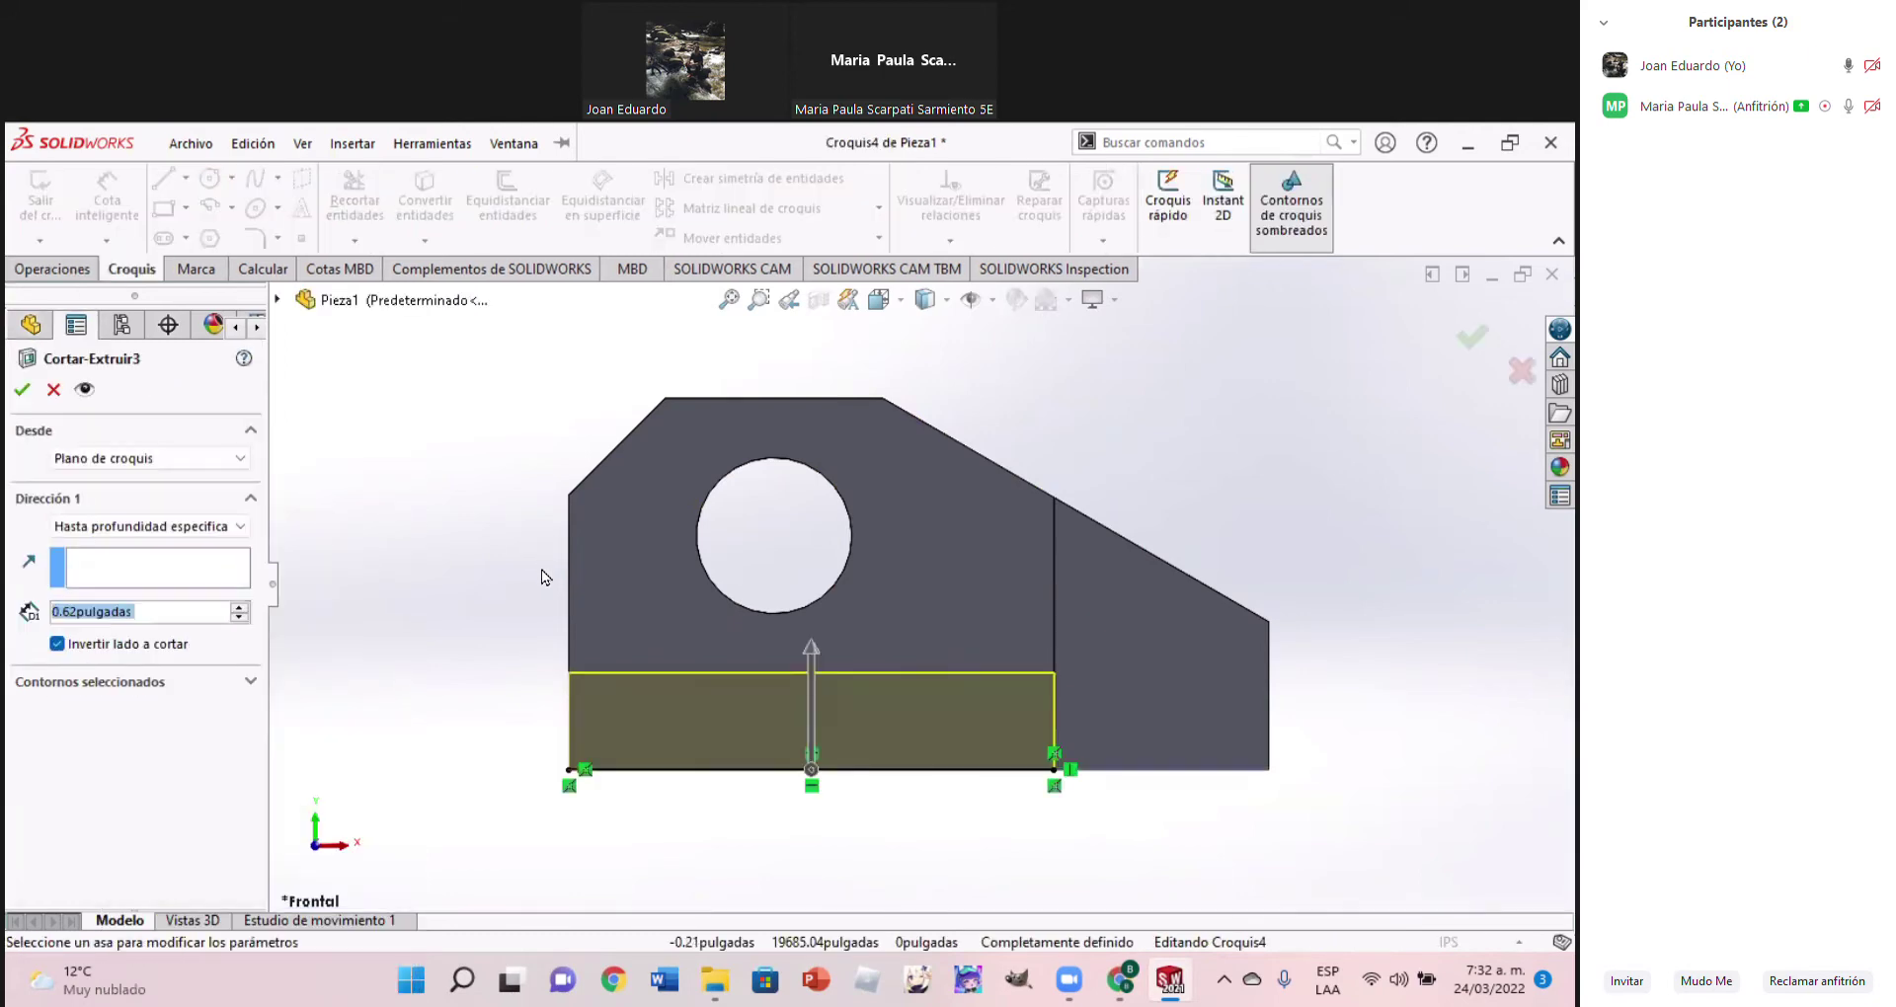
middle_drag(1311, 715, 1206, 524)
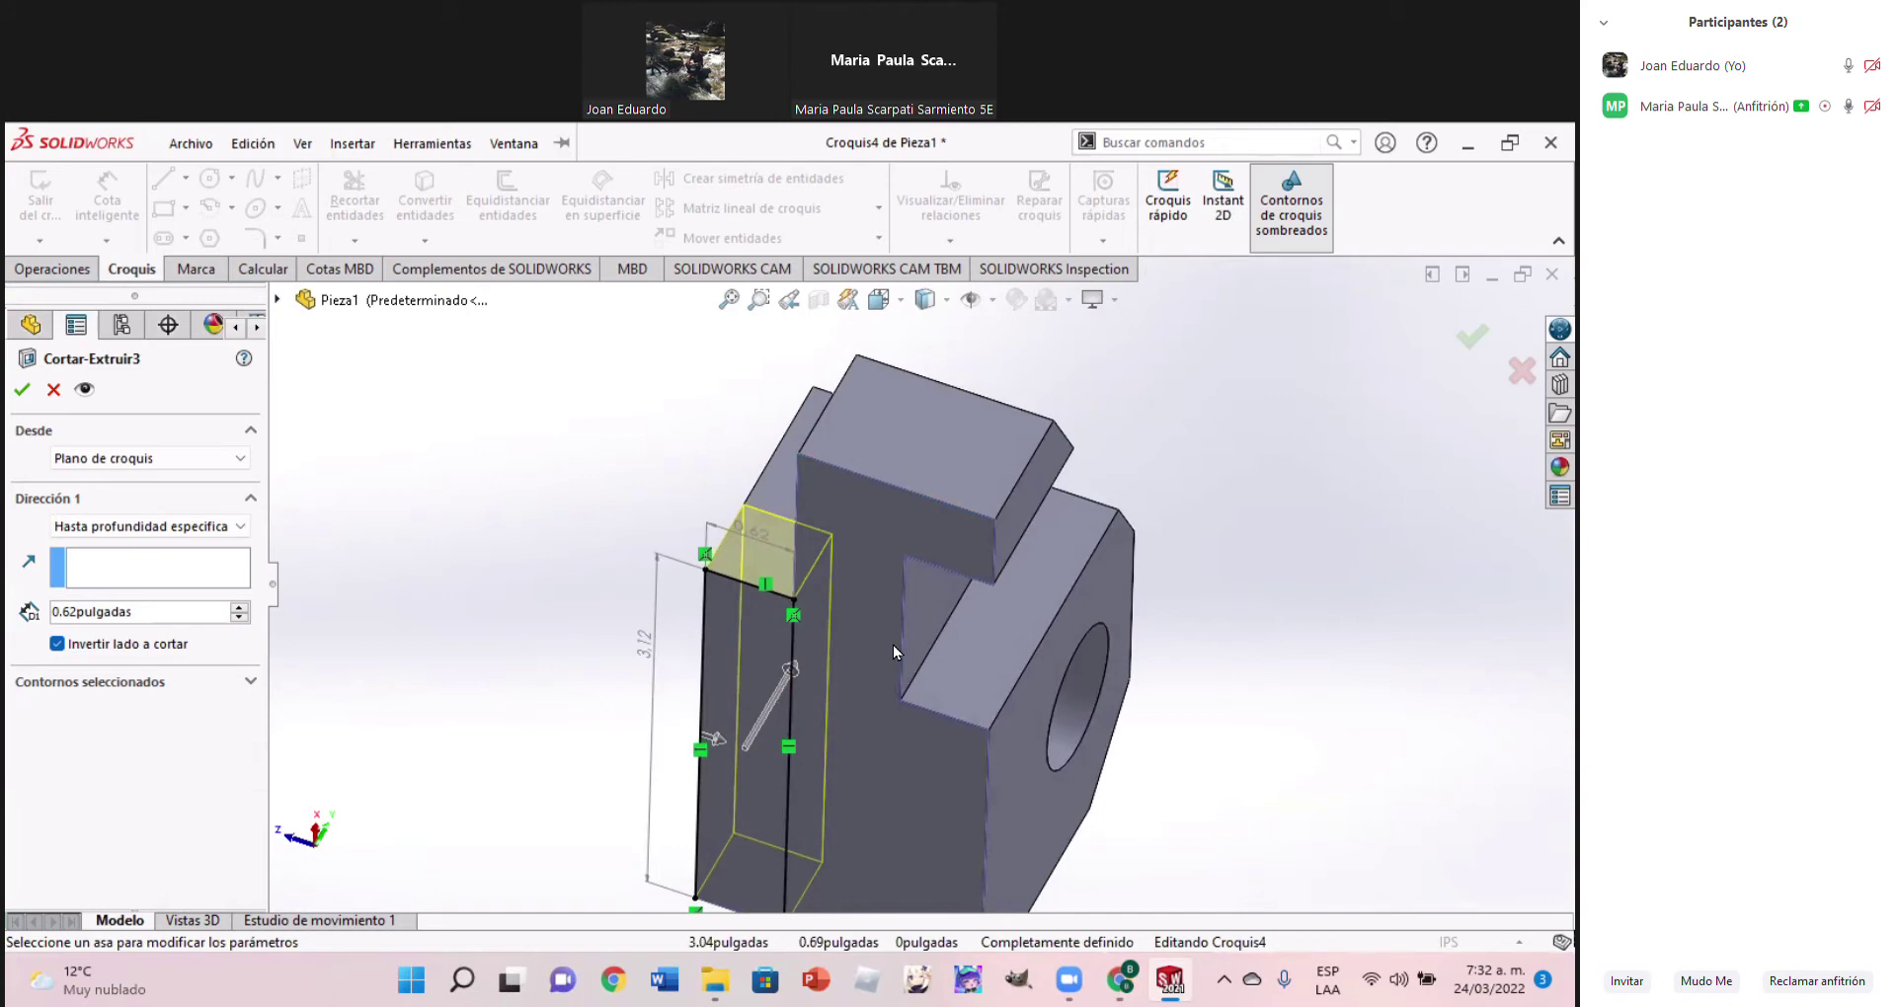
click(57, 644)
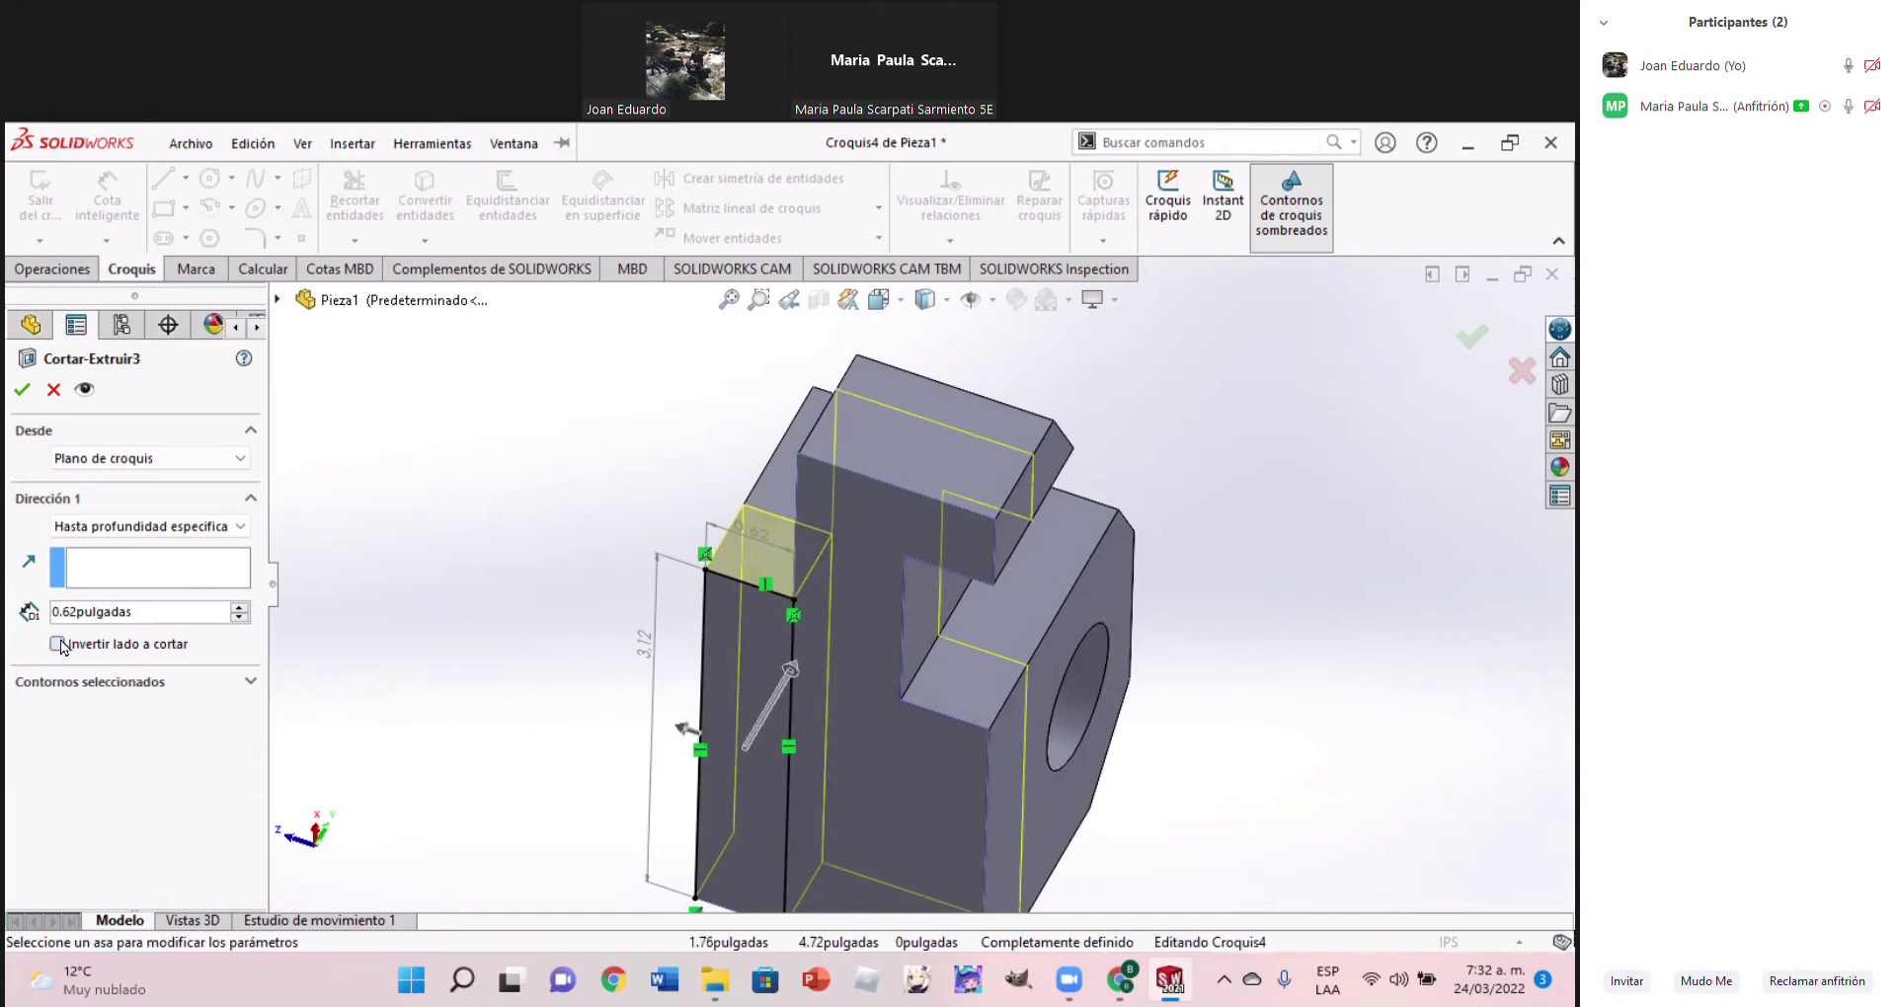
click(57, 643)
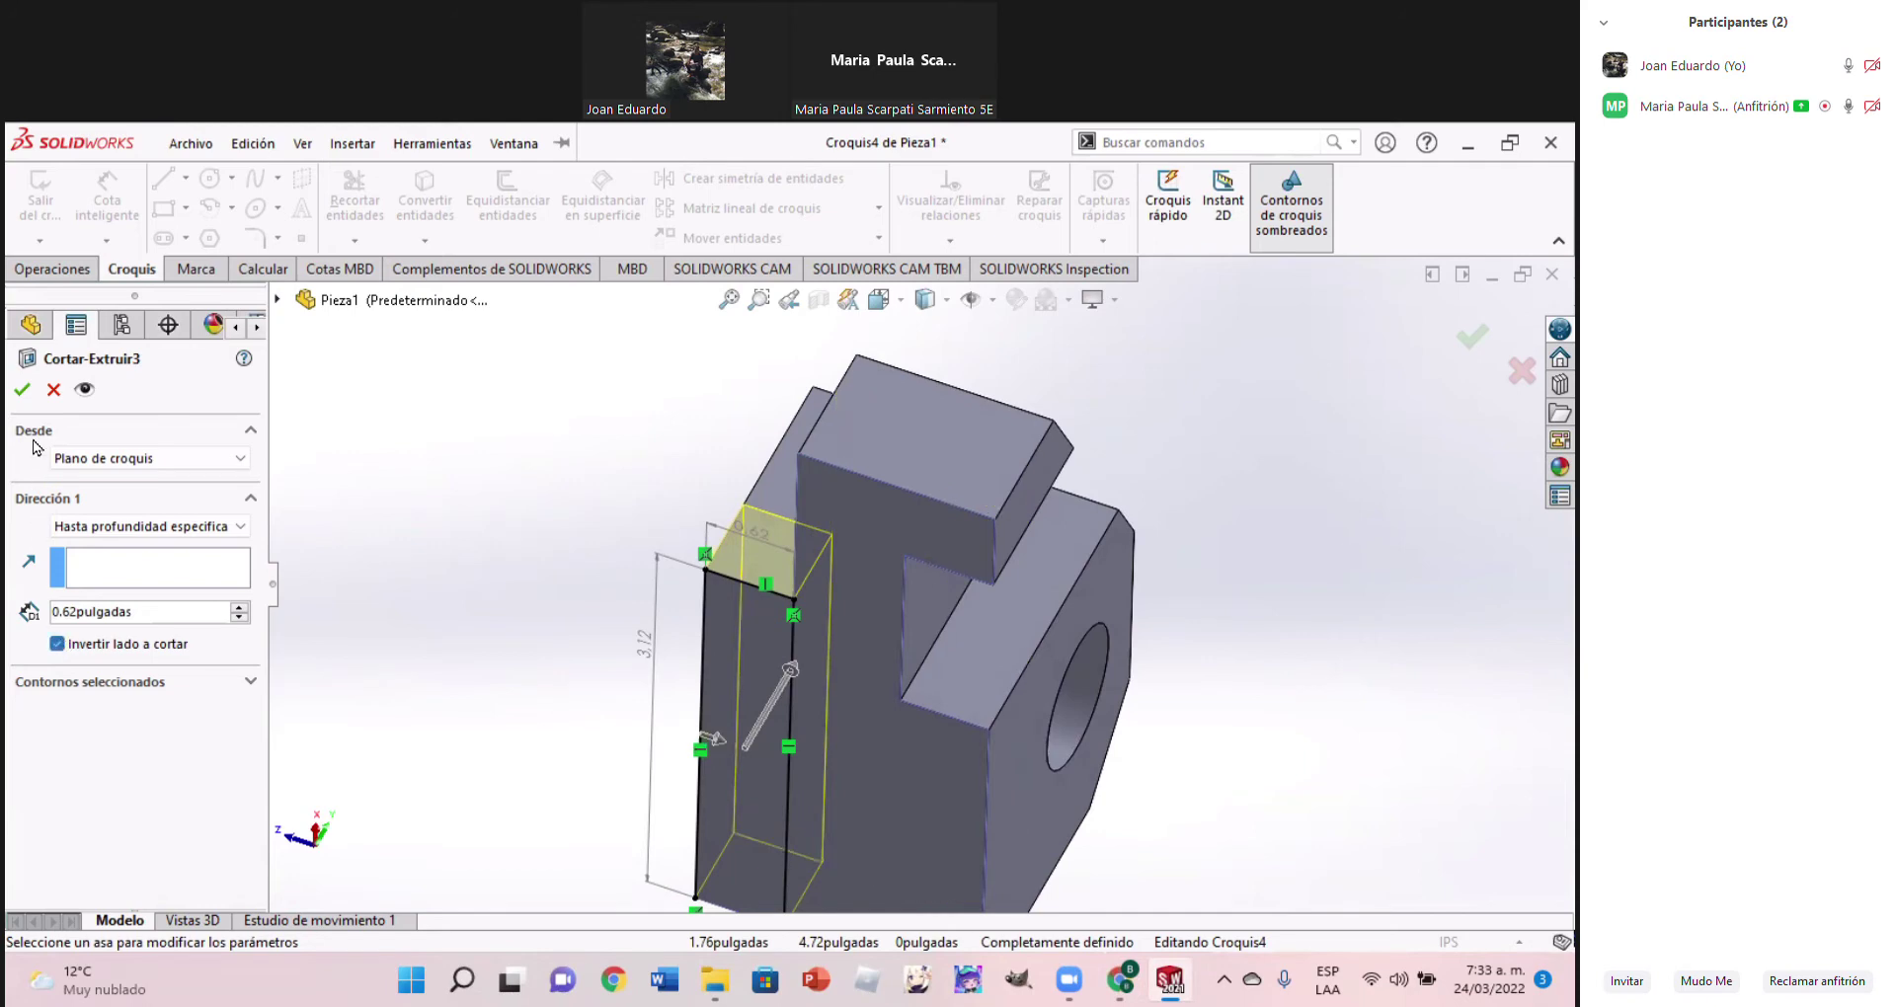
click(22, 390)
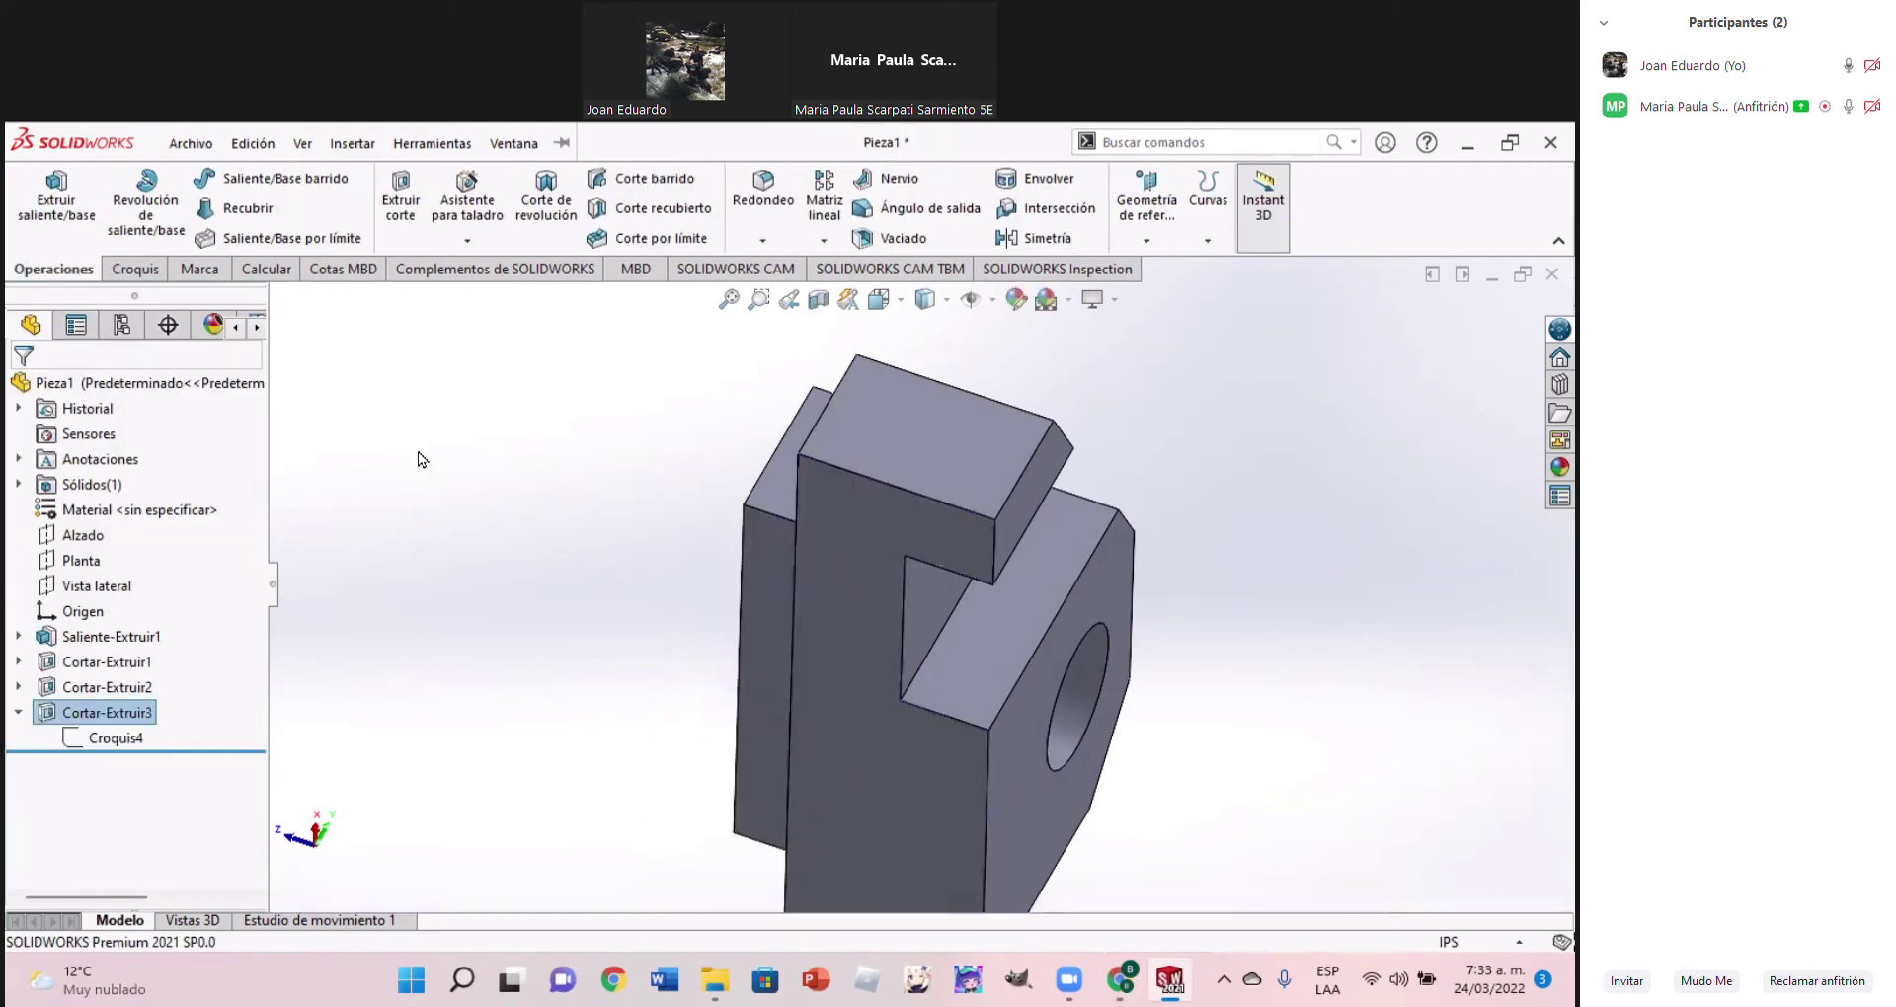
middle_drag(500, 483, 1224, 843)
Show the bracket in Front view with Hidden Lines Visible
key(ctrl+1)
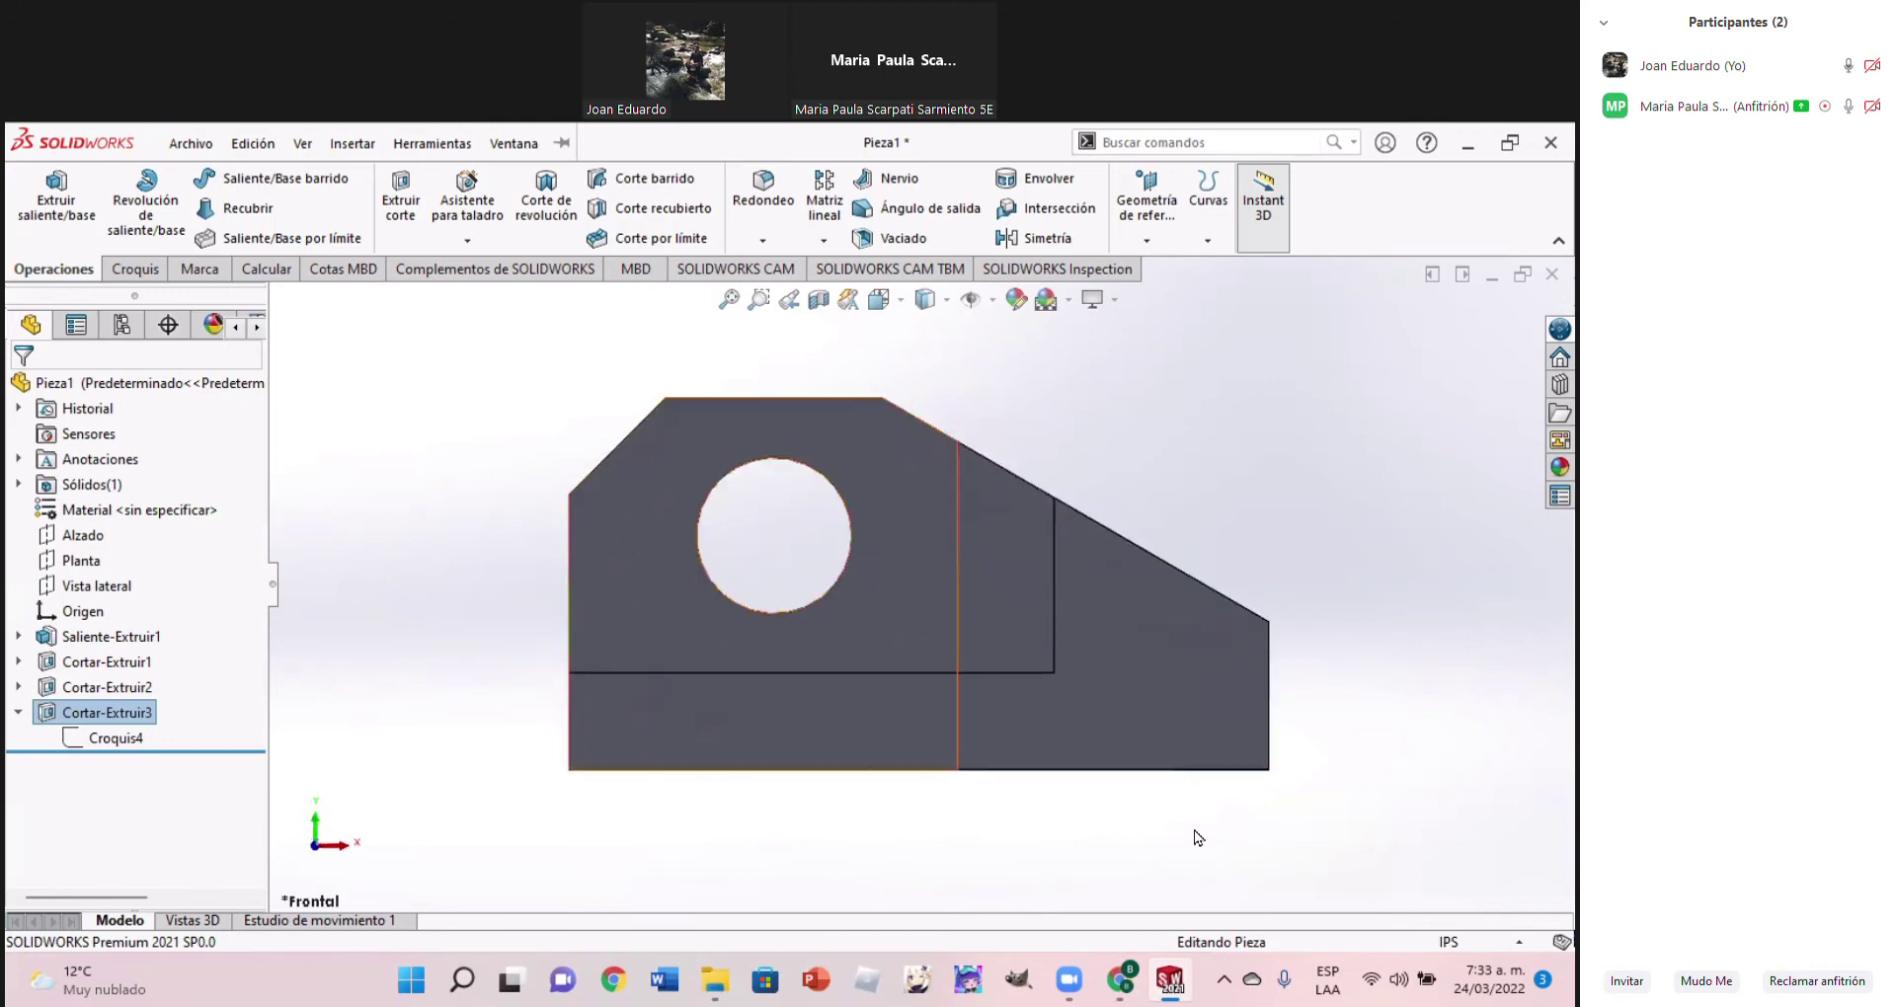
click(928, 305)
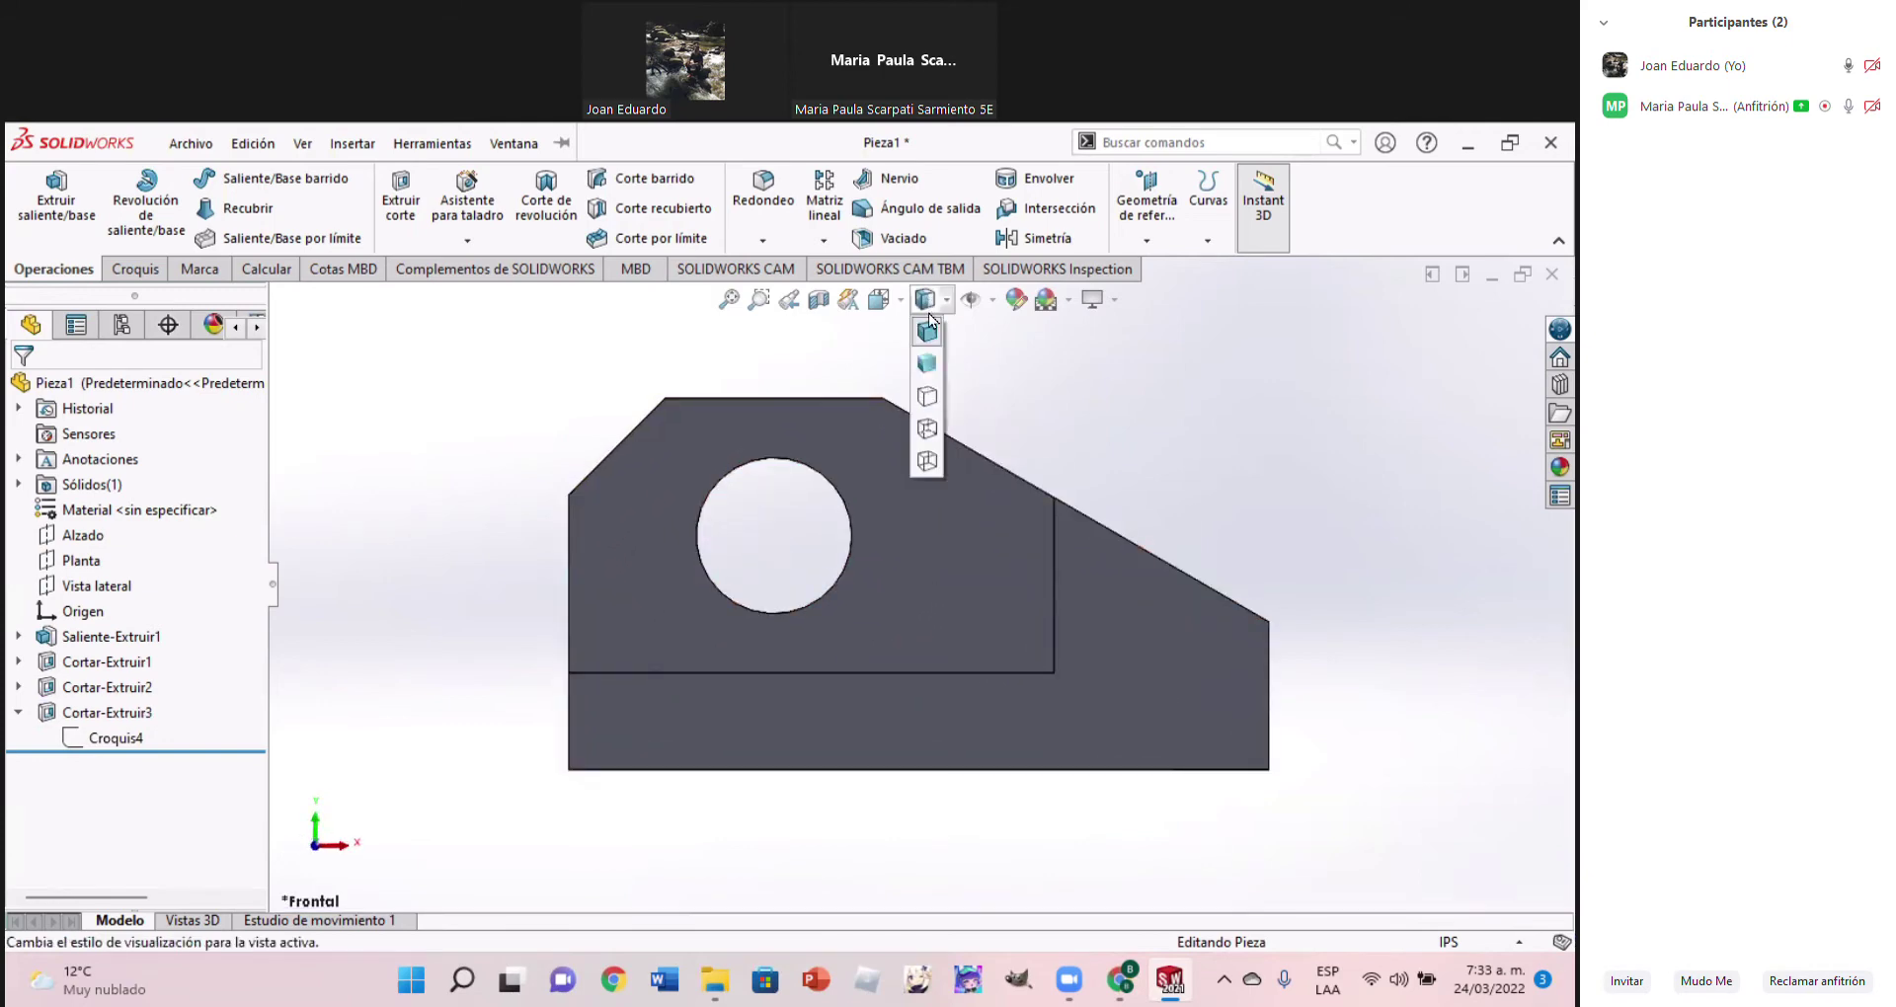
click(927, 442)
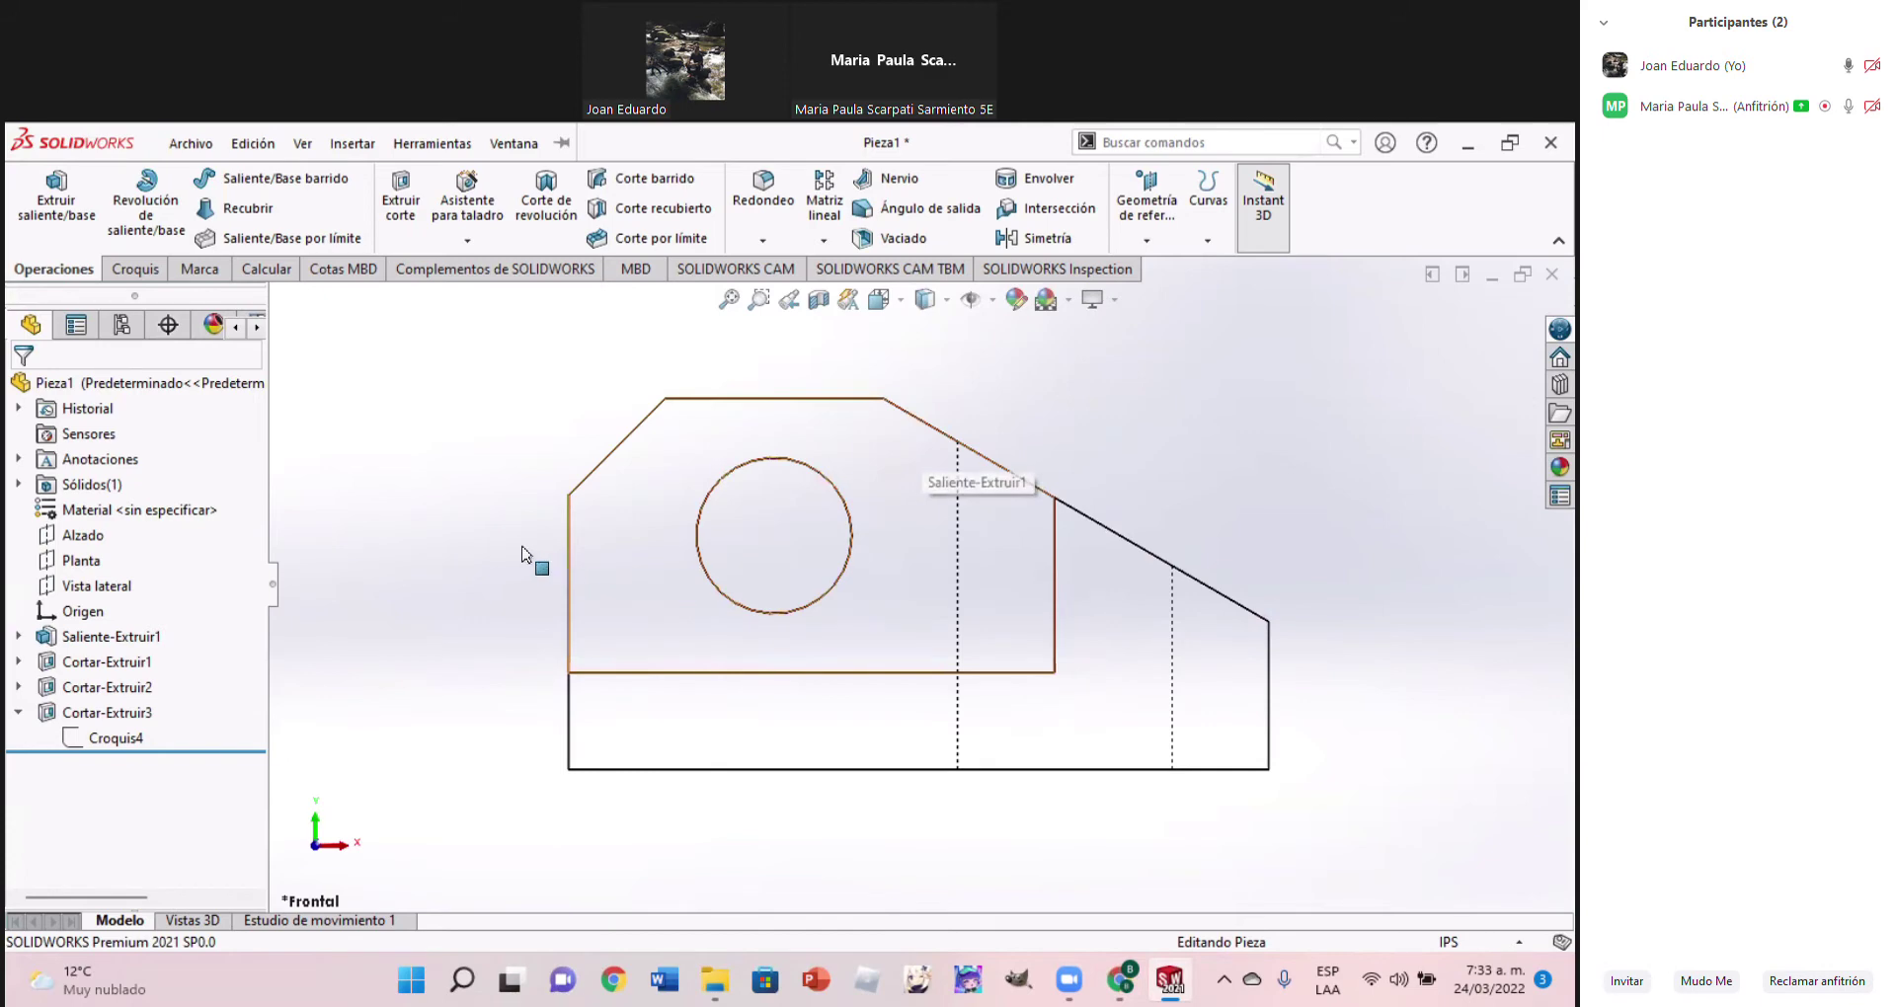
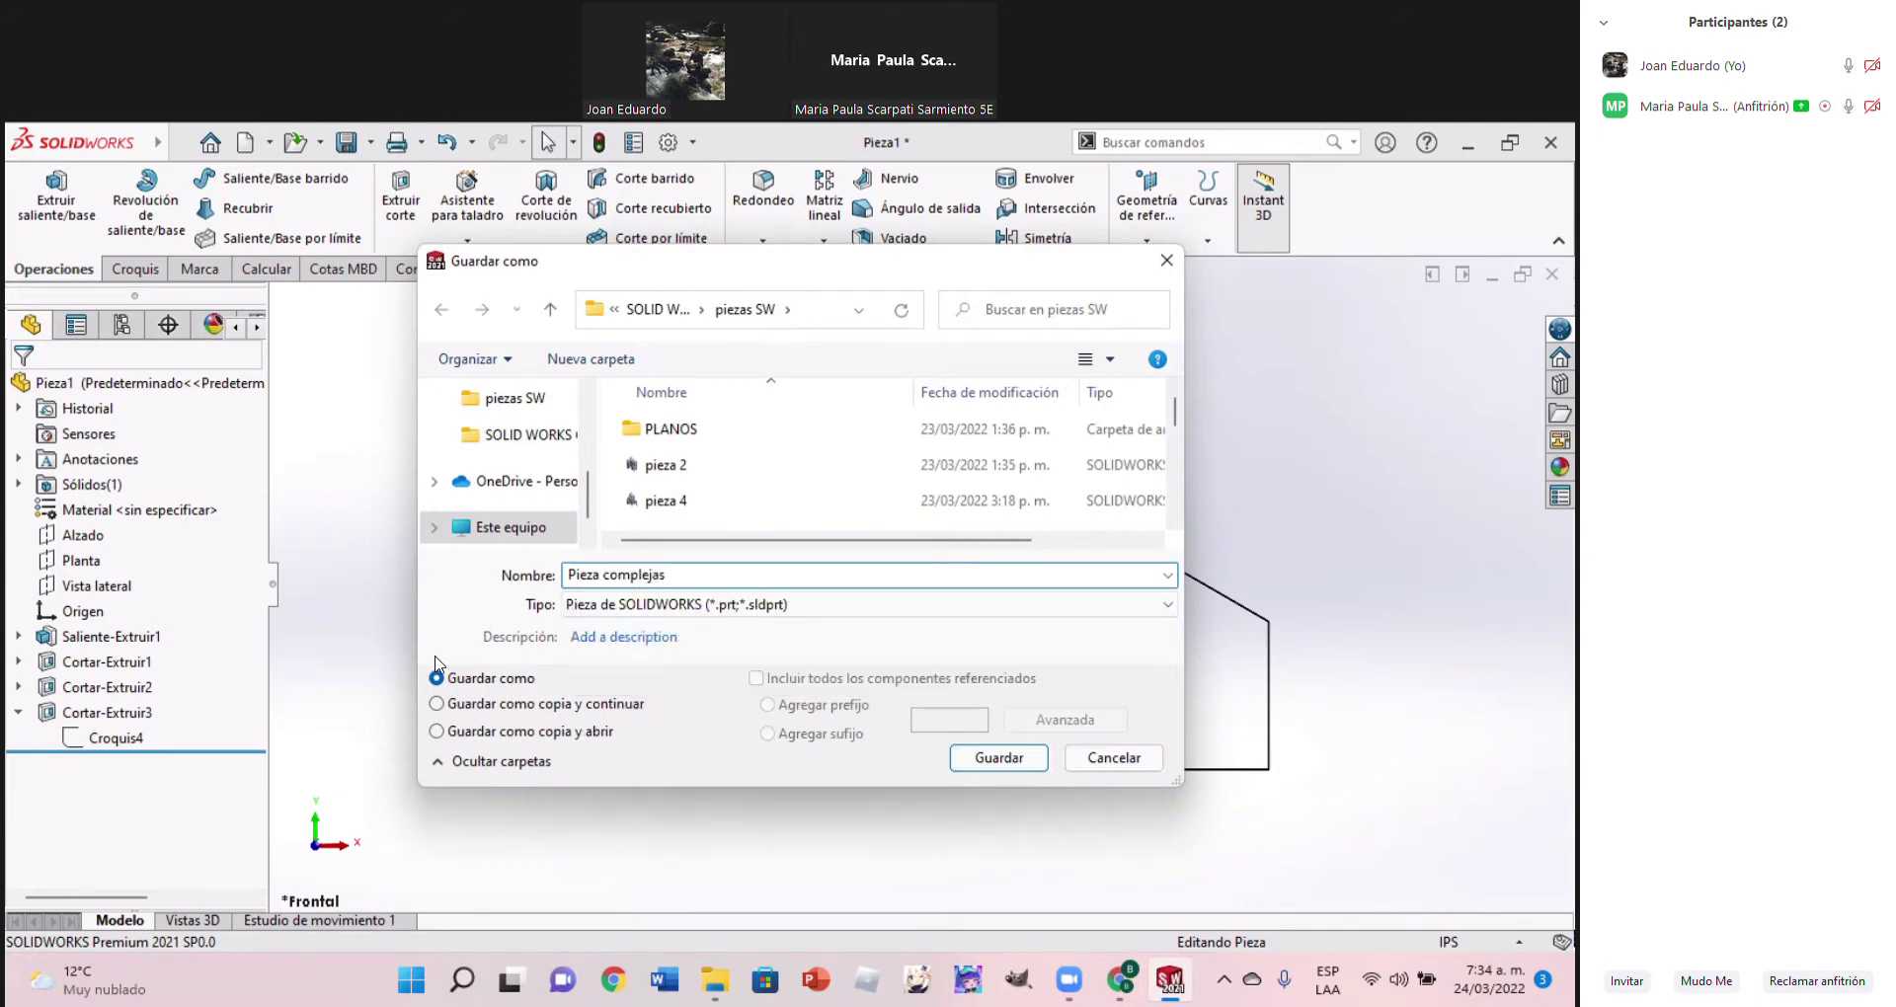
Save the part as 'Pieza complejas 8', close it, and create a new blank part, Pieza2
click(1000, 755)
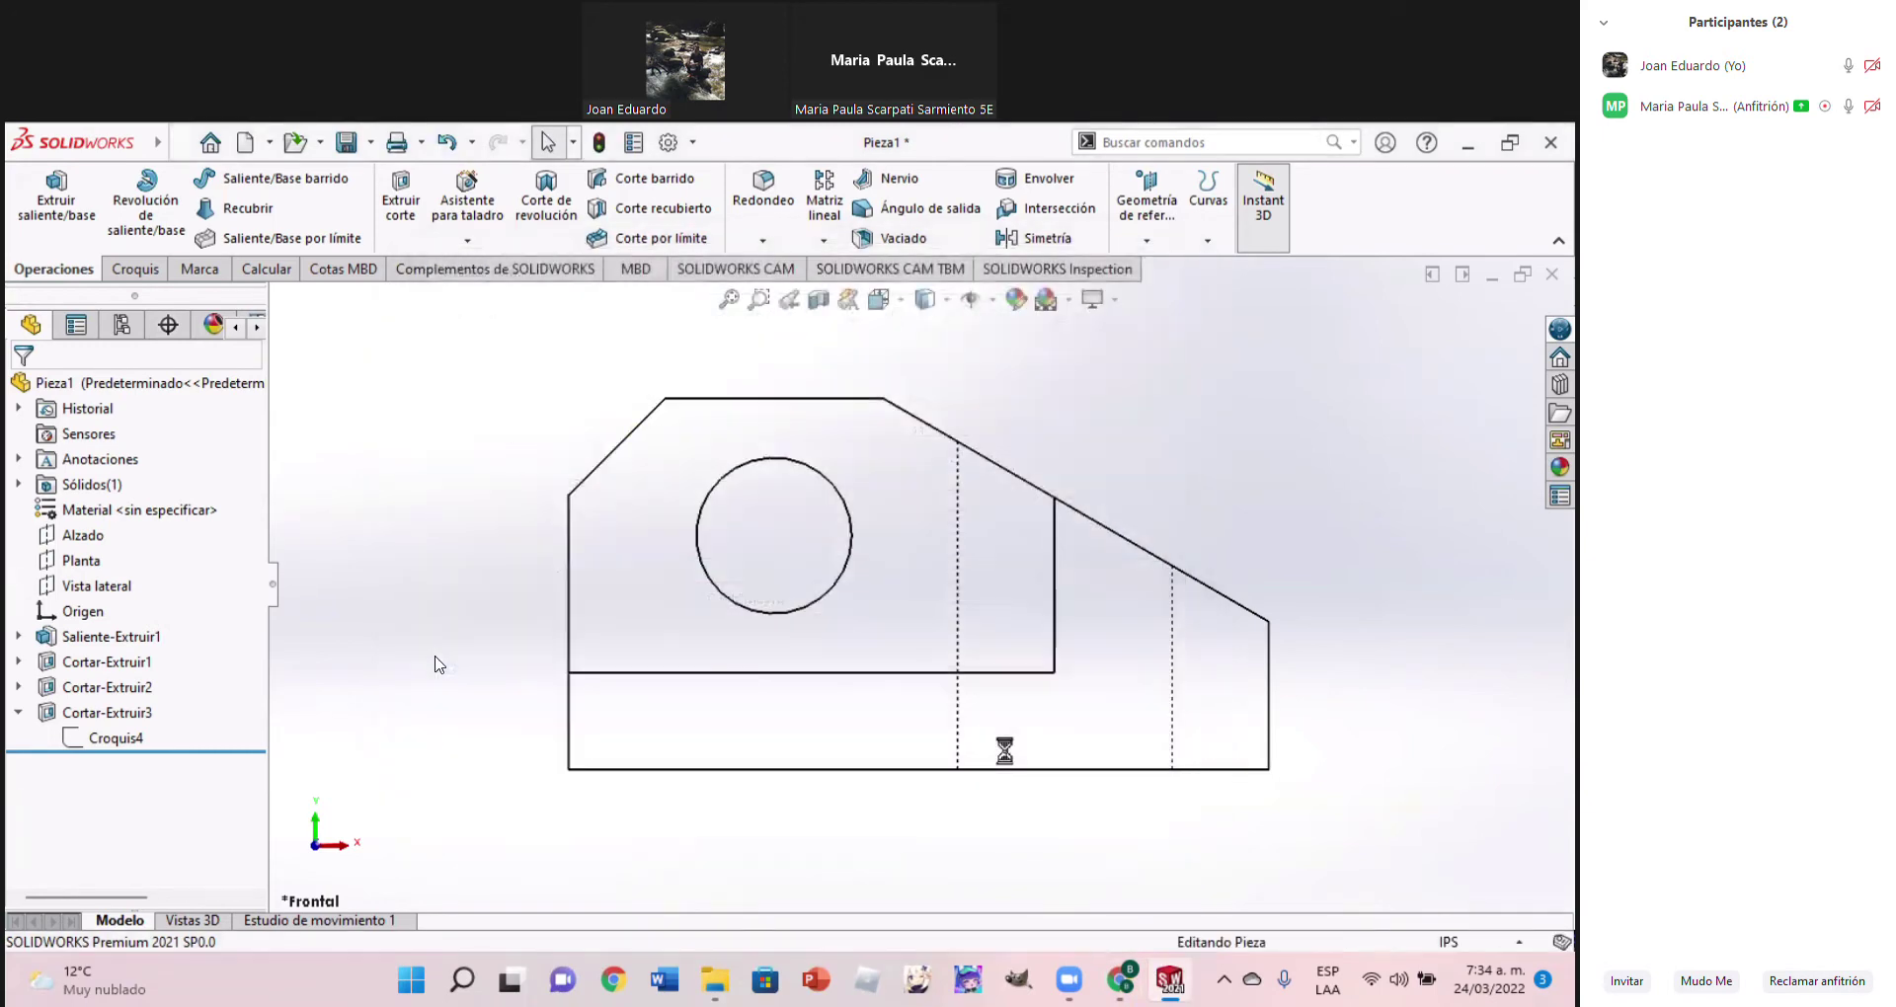
click(1551, 274)
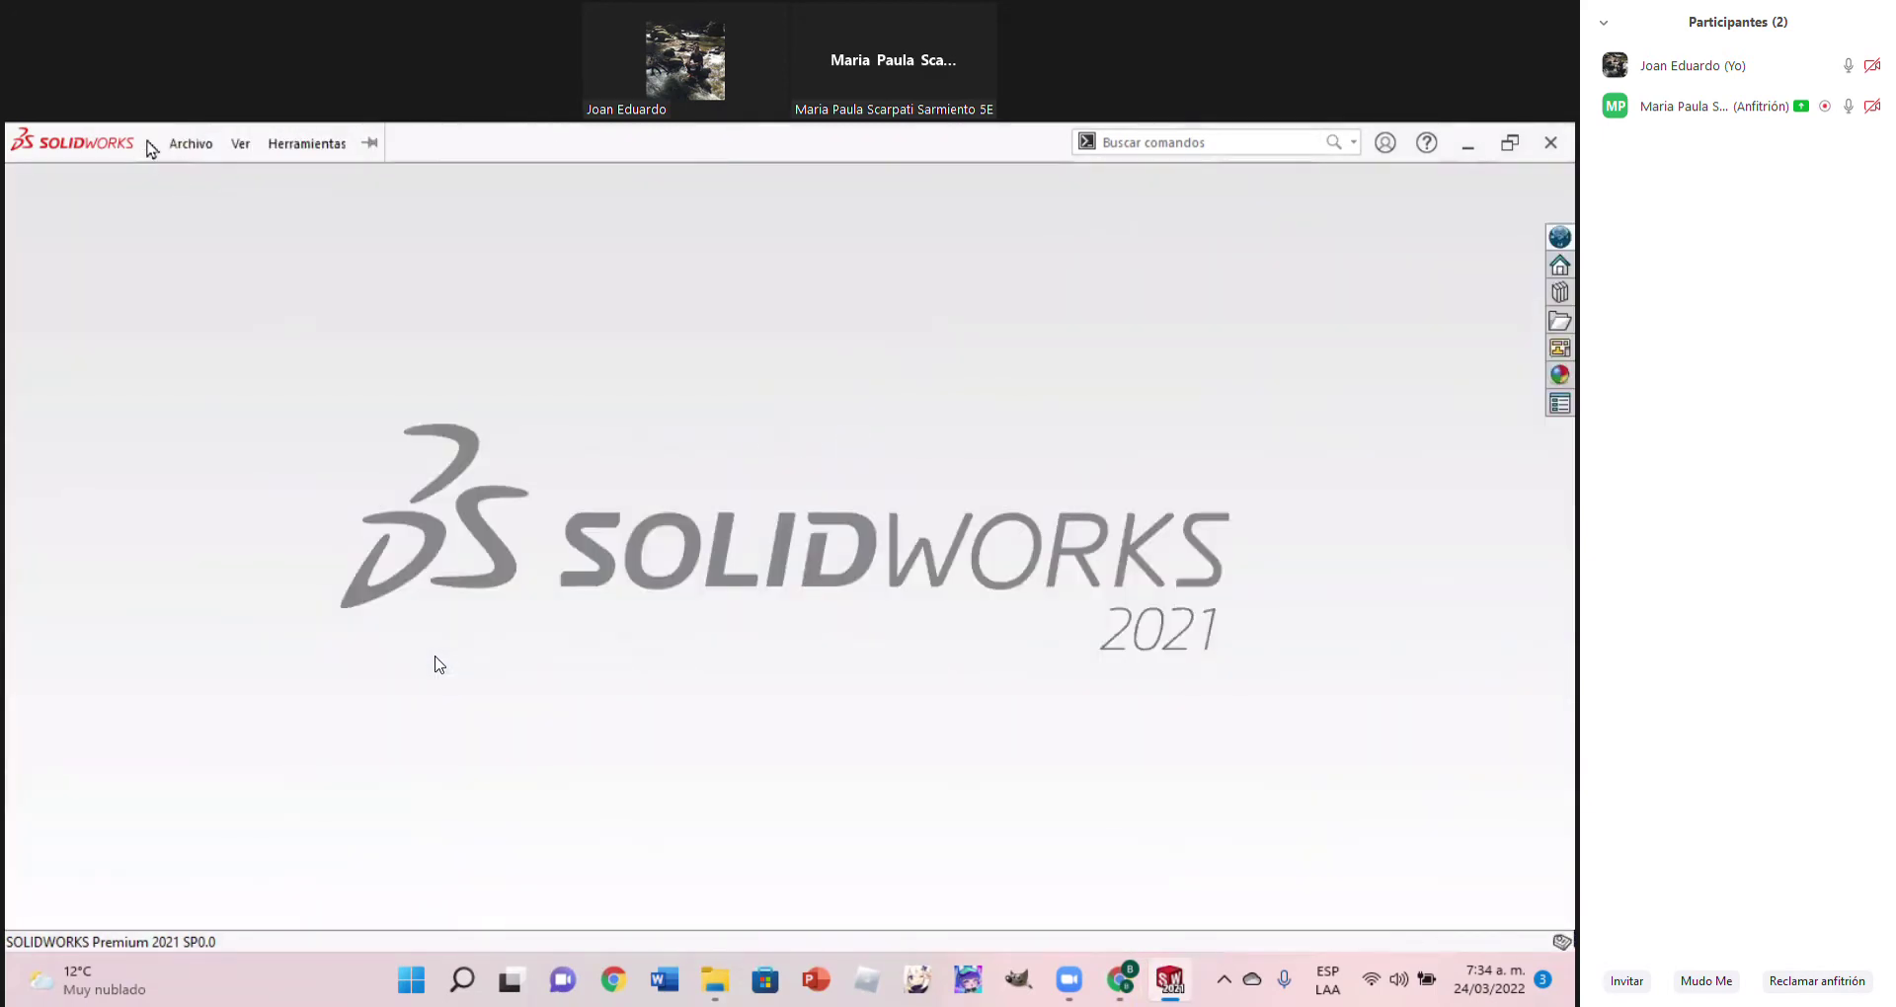
click(190, 143)
click(211, 182)
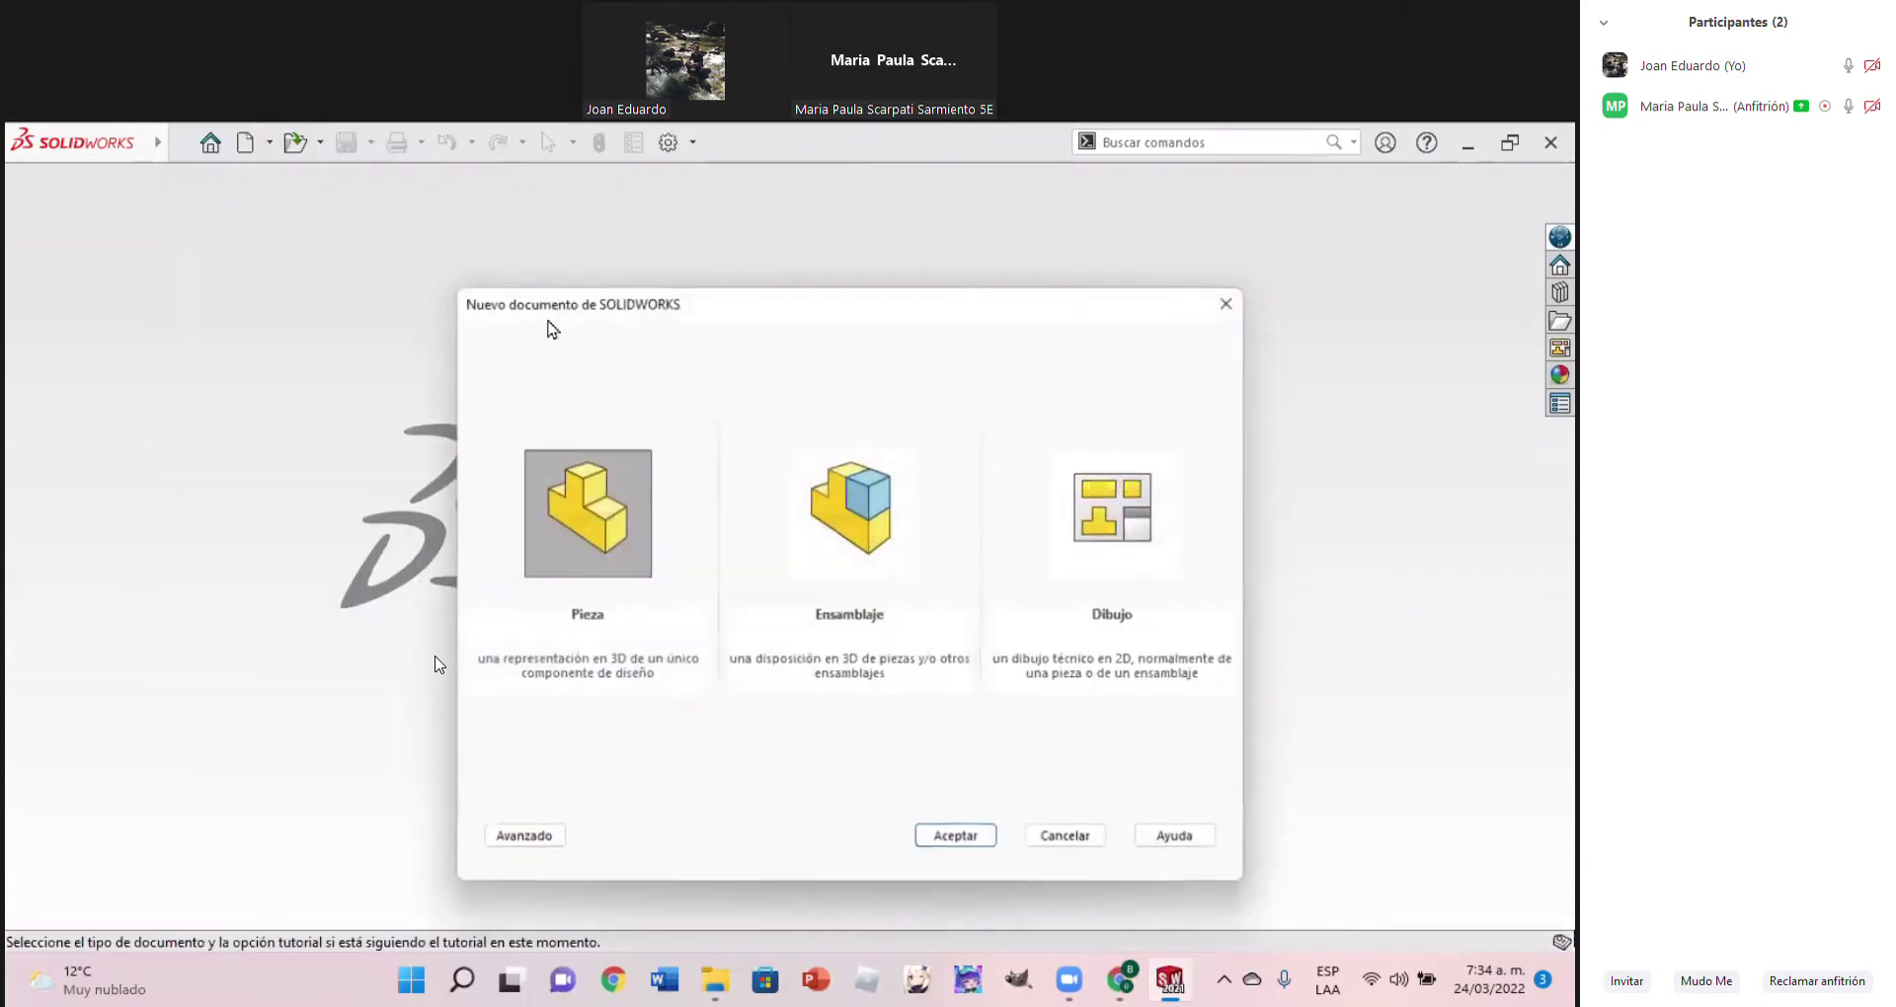
double_click(598, 541)
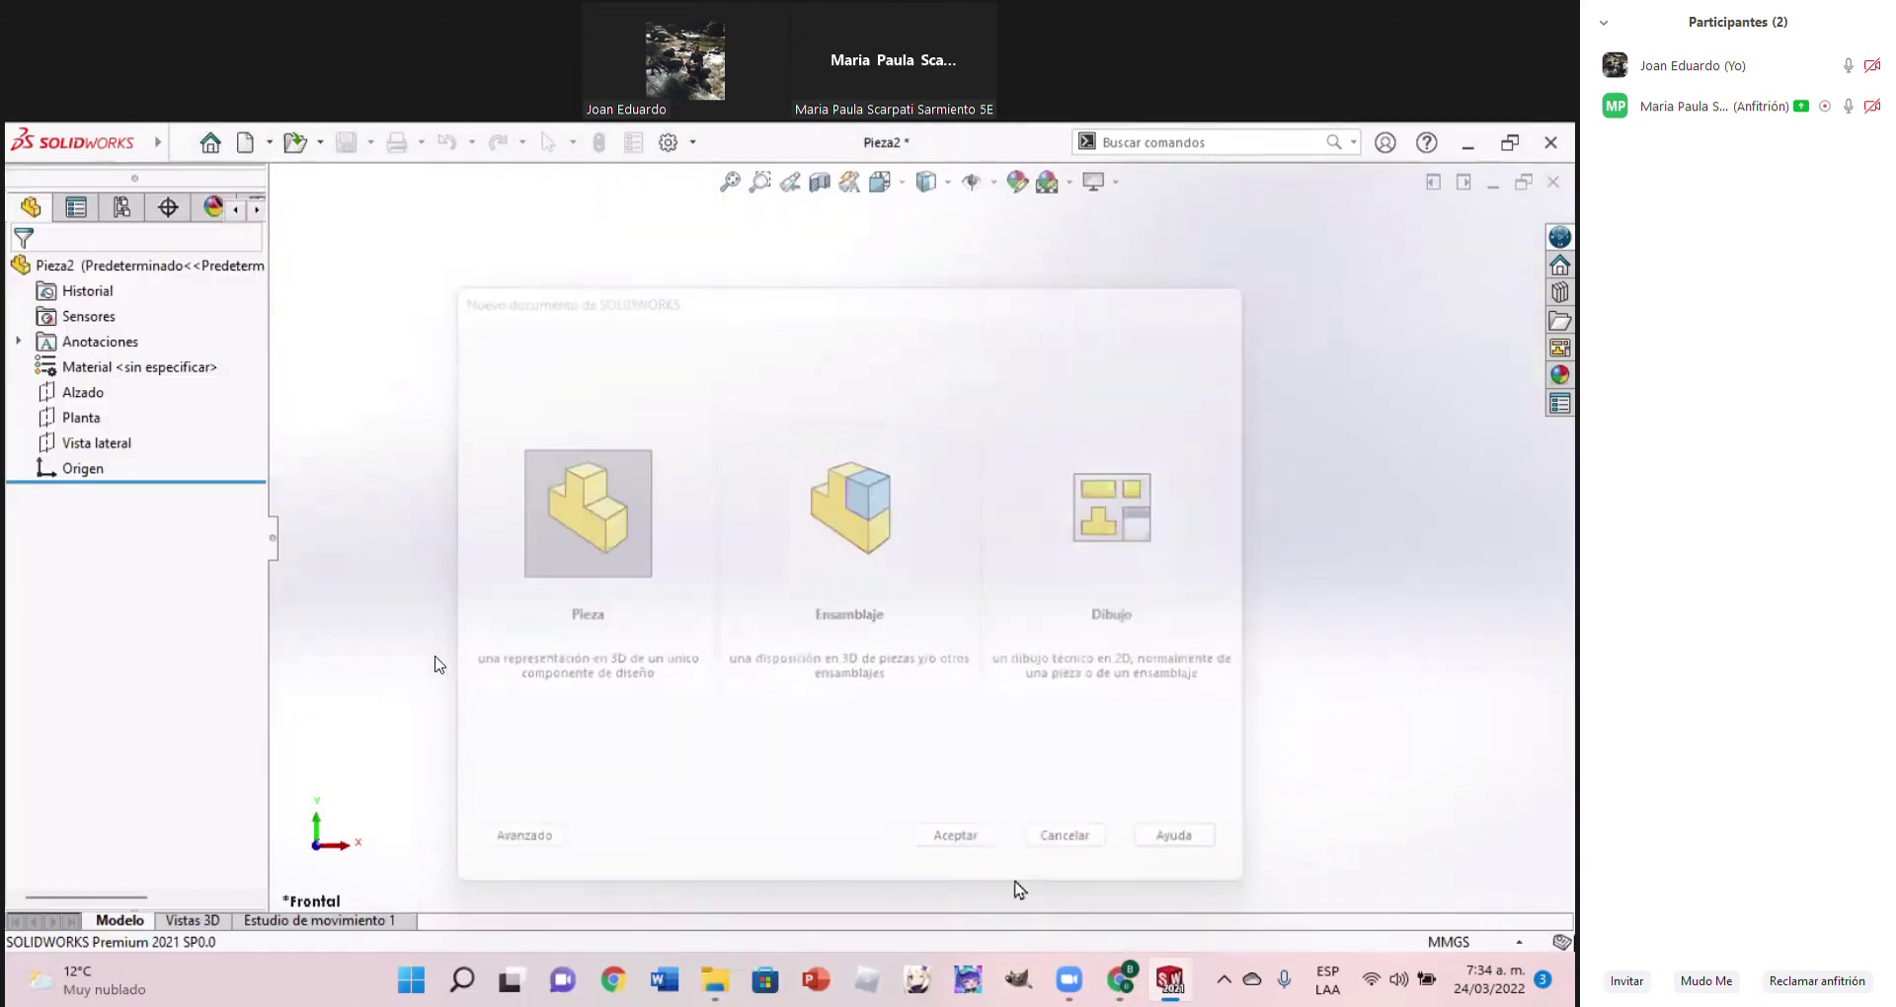
click(1116, 980)
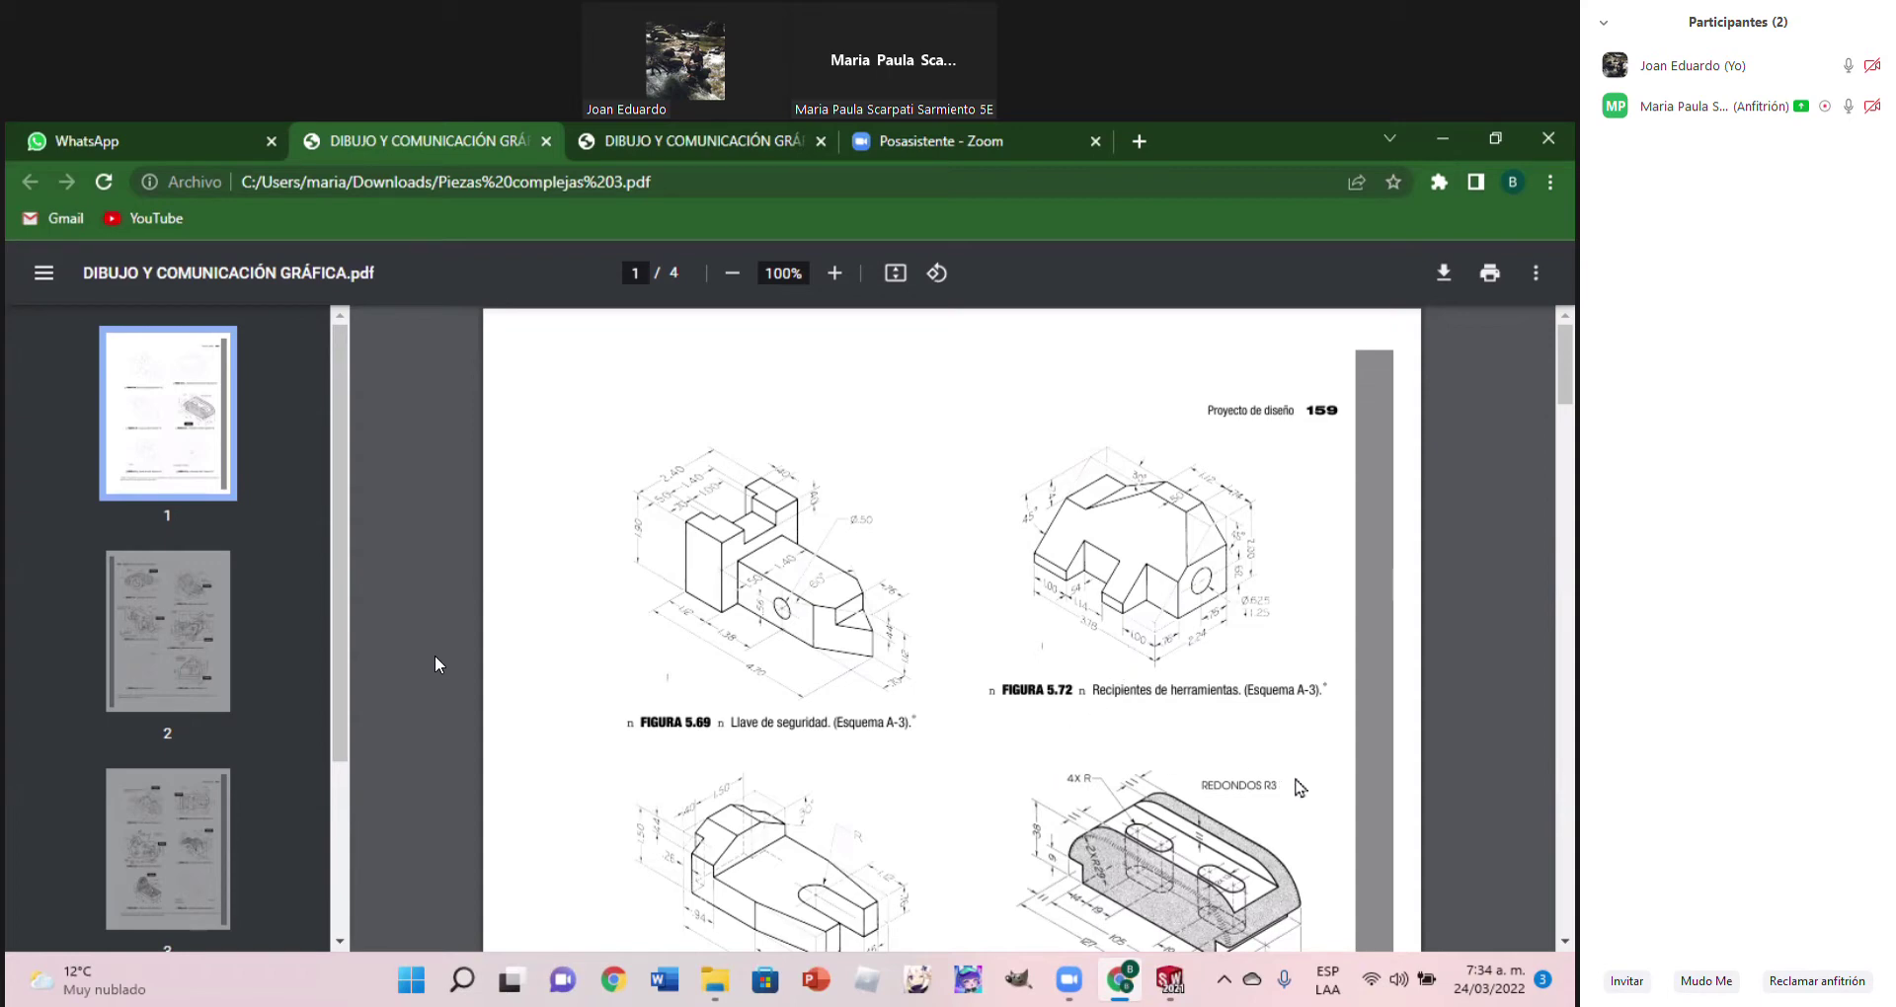
Set the reference drawings PDF zoom to 150%, then return to the Pieza2 part
click(834, 274)
click(834, 273)
click(835, 273)
click(834, 274)
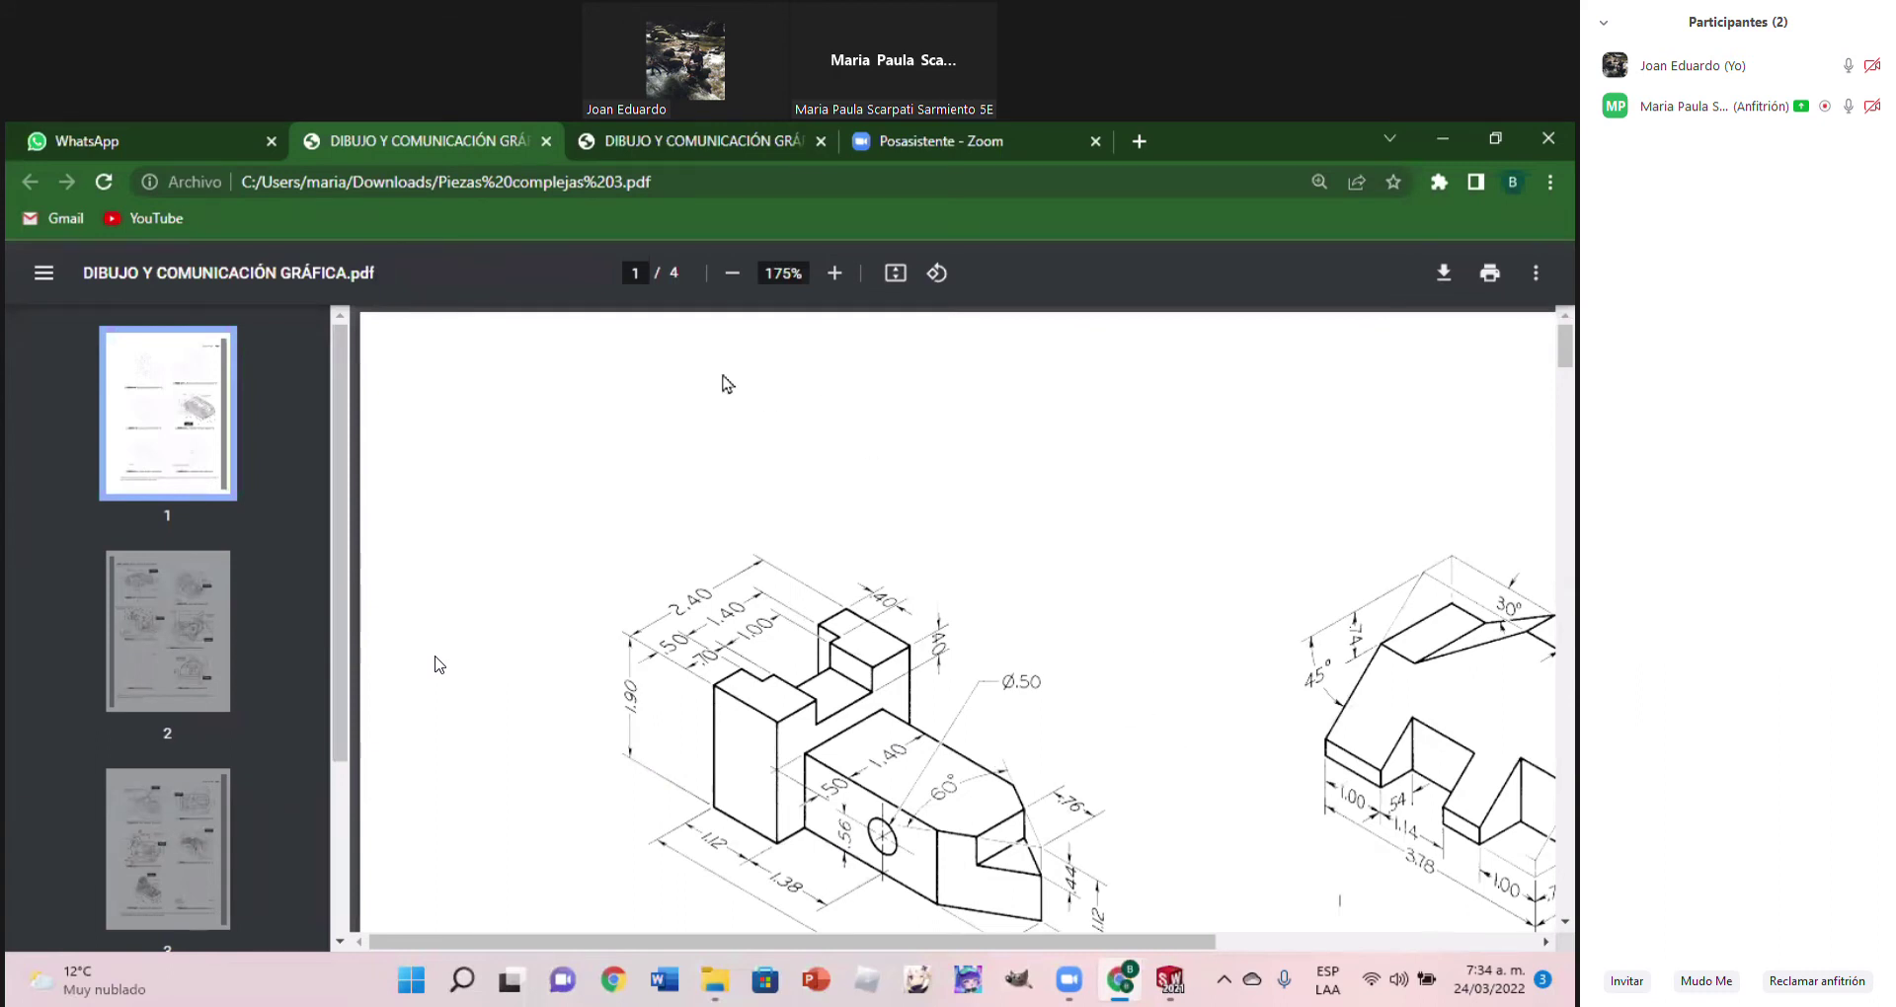
click(732, 273)
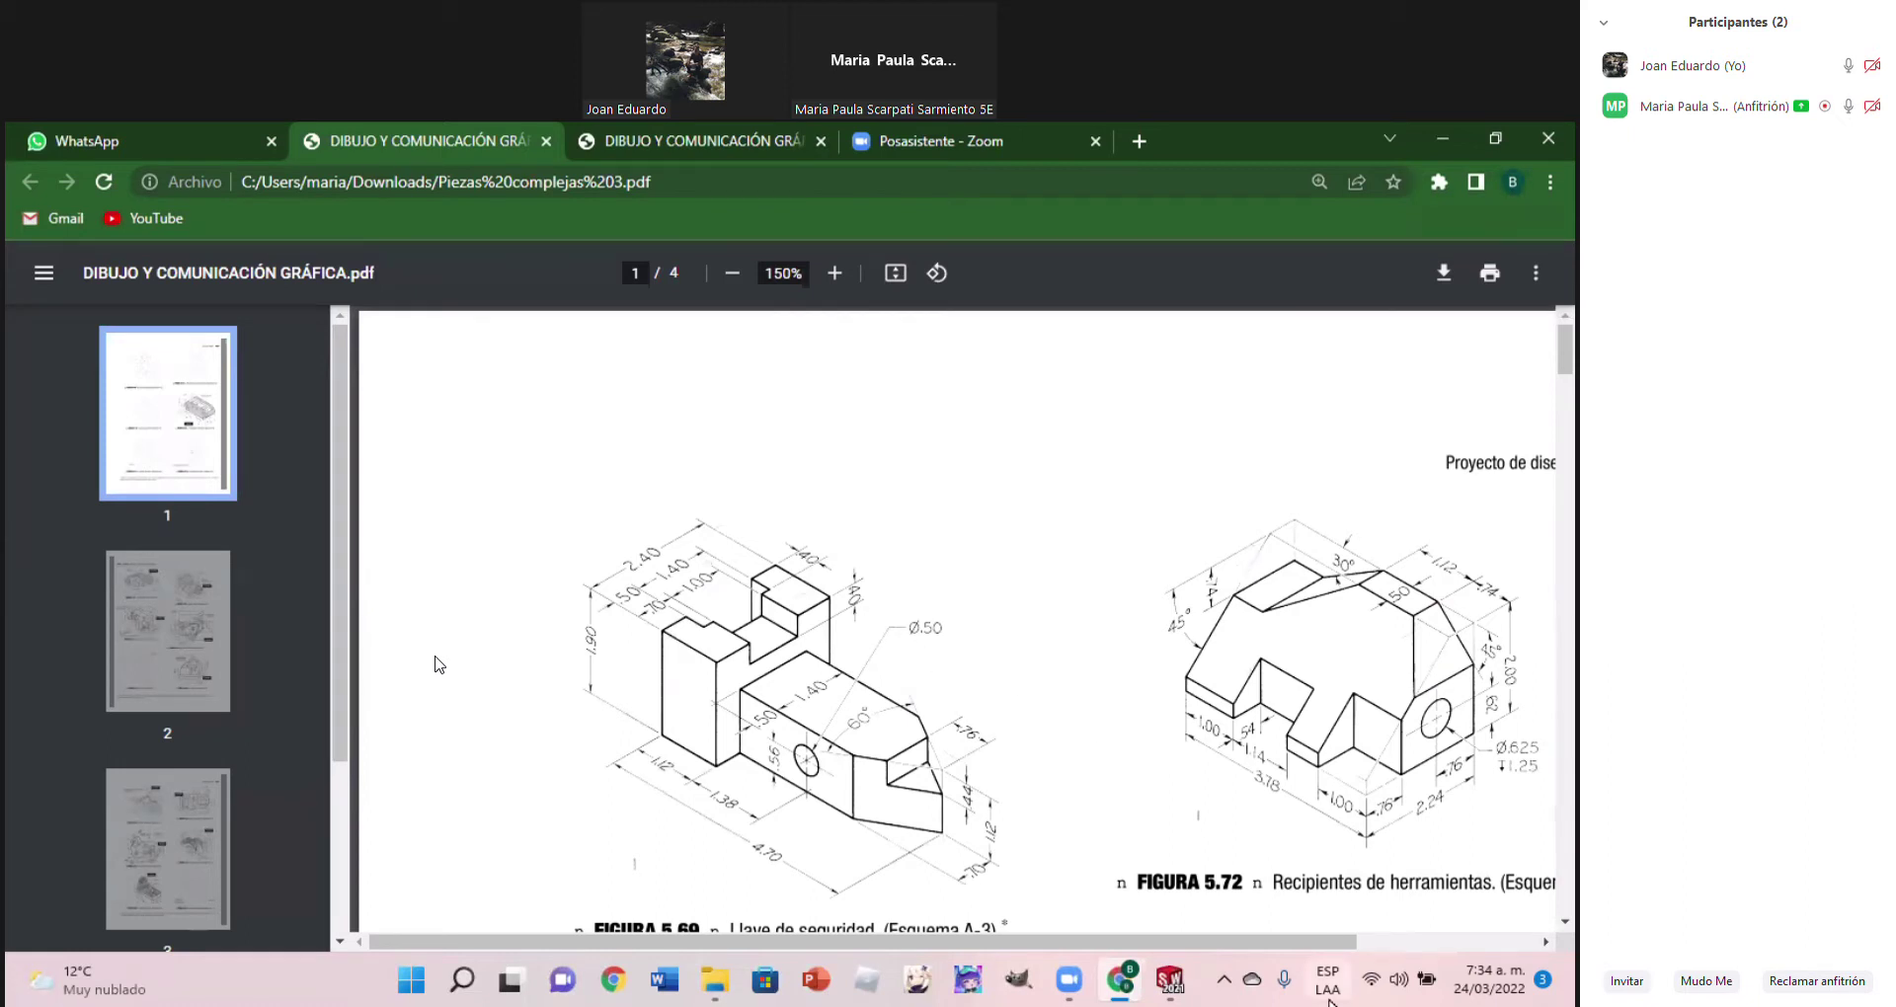
click(1170, 981)
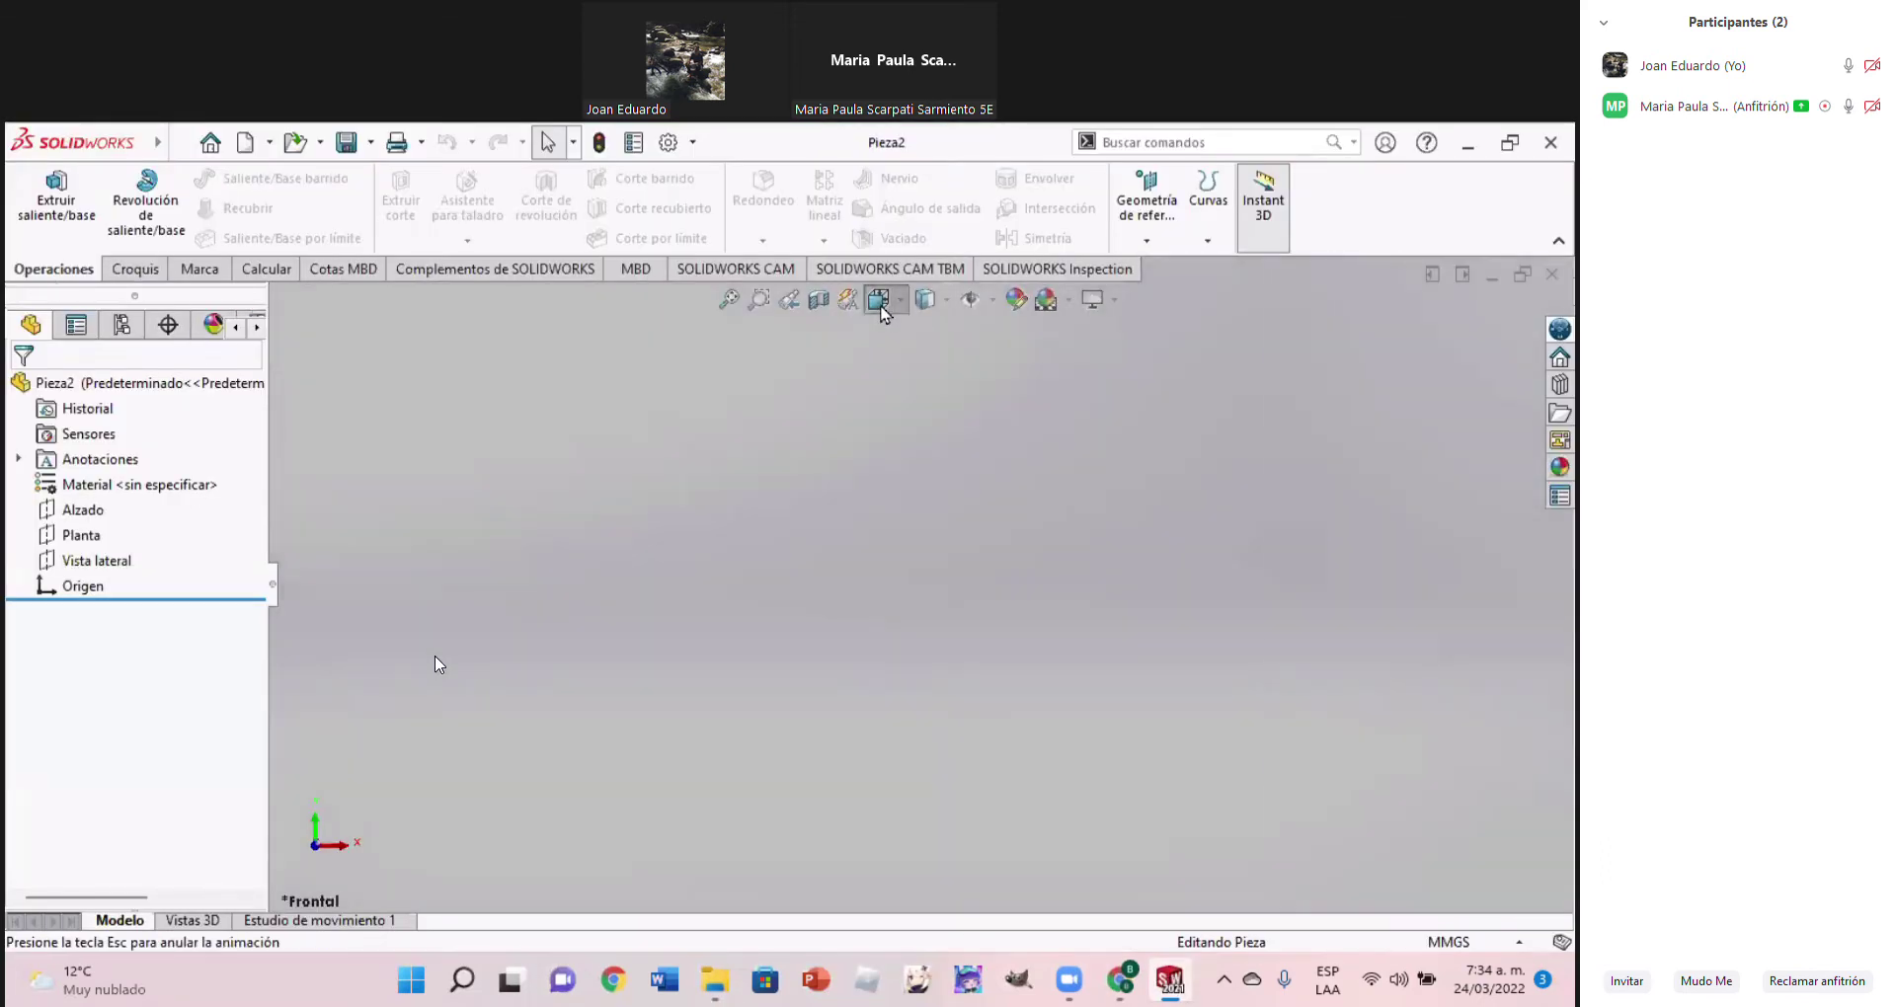
Start a sketch on the Planta plane with a trial corner rectangle from the origin
click(879, 302)
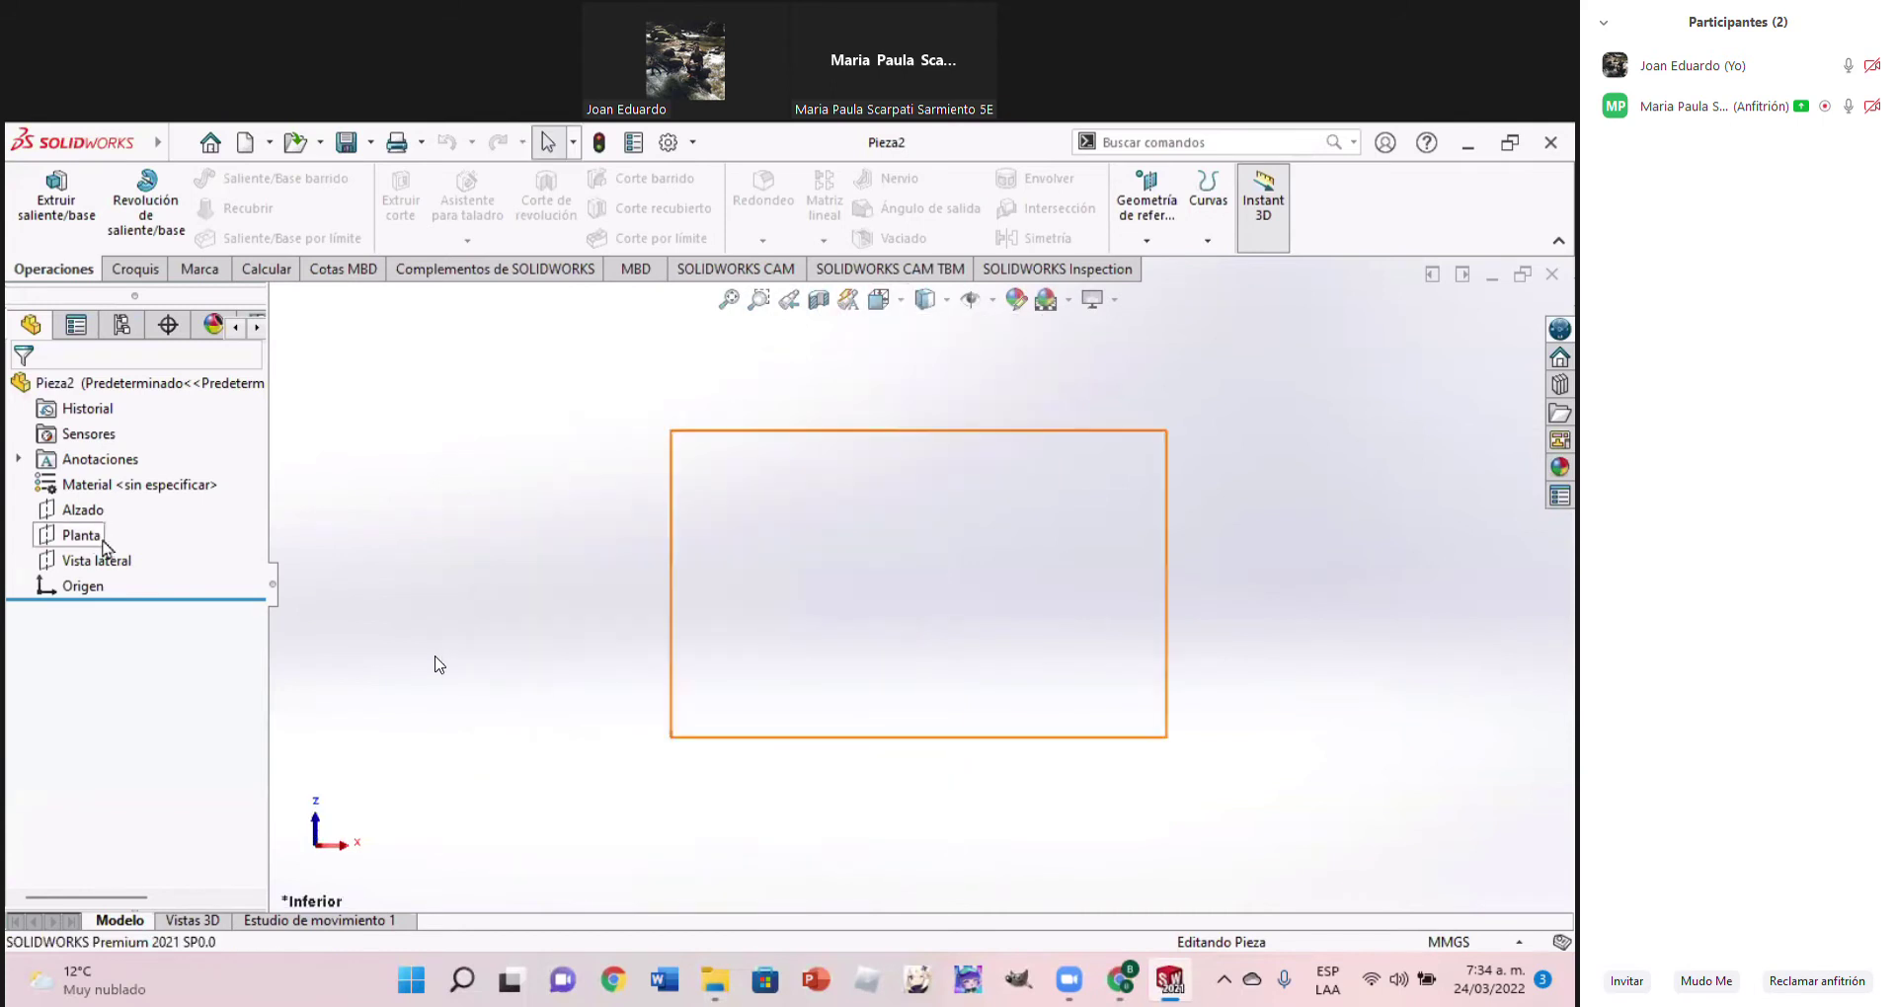
click(81, 534)
click(136, 269)
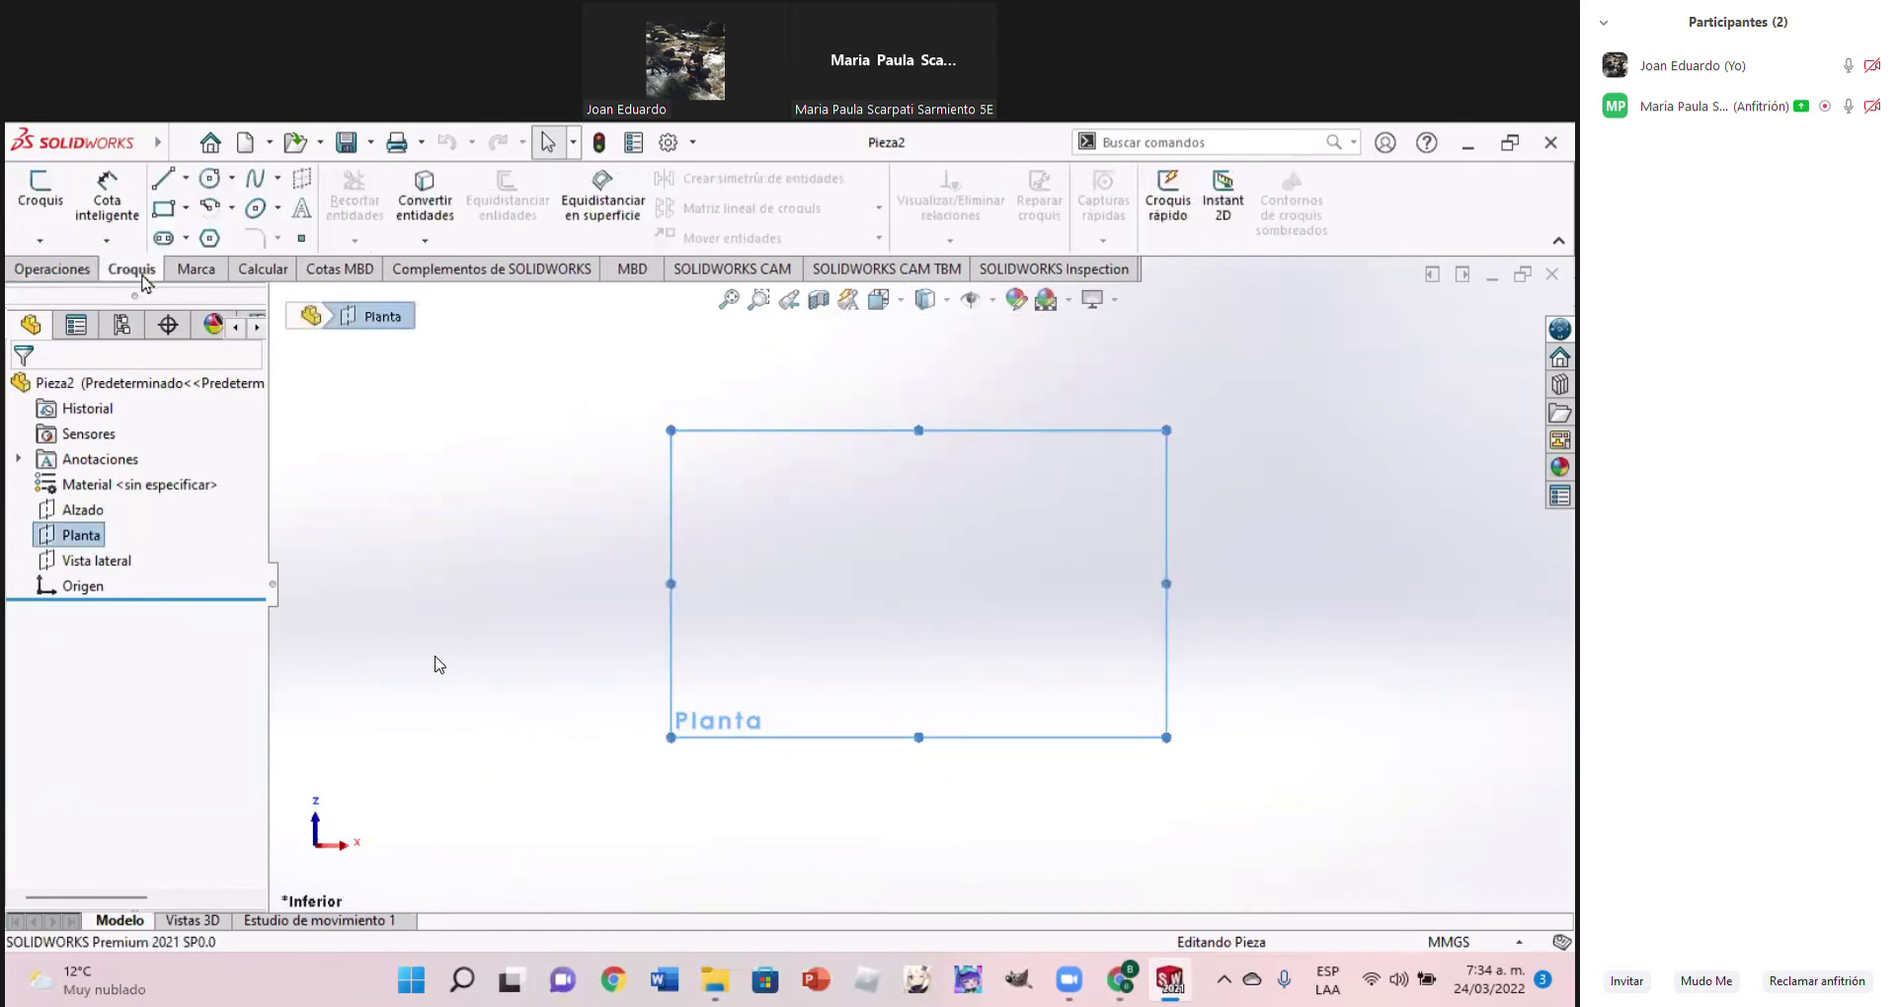
click(163, 207)
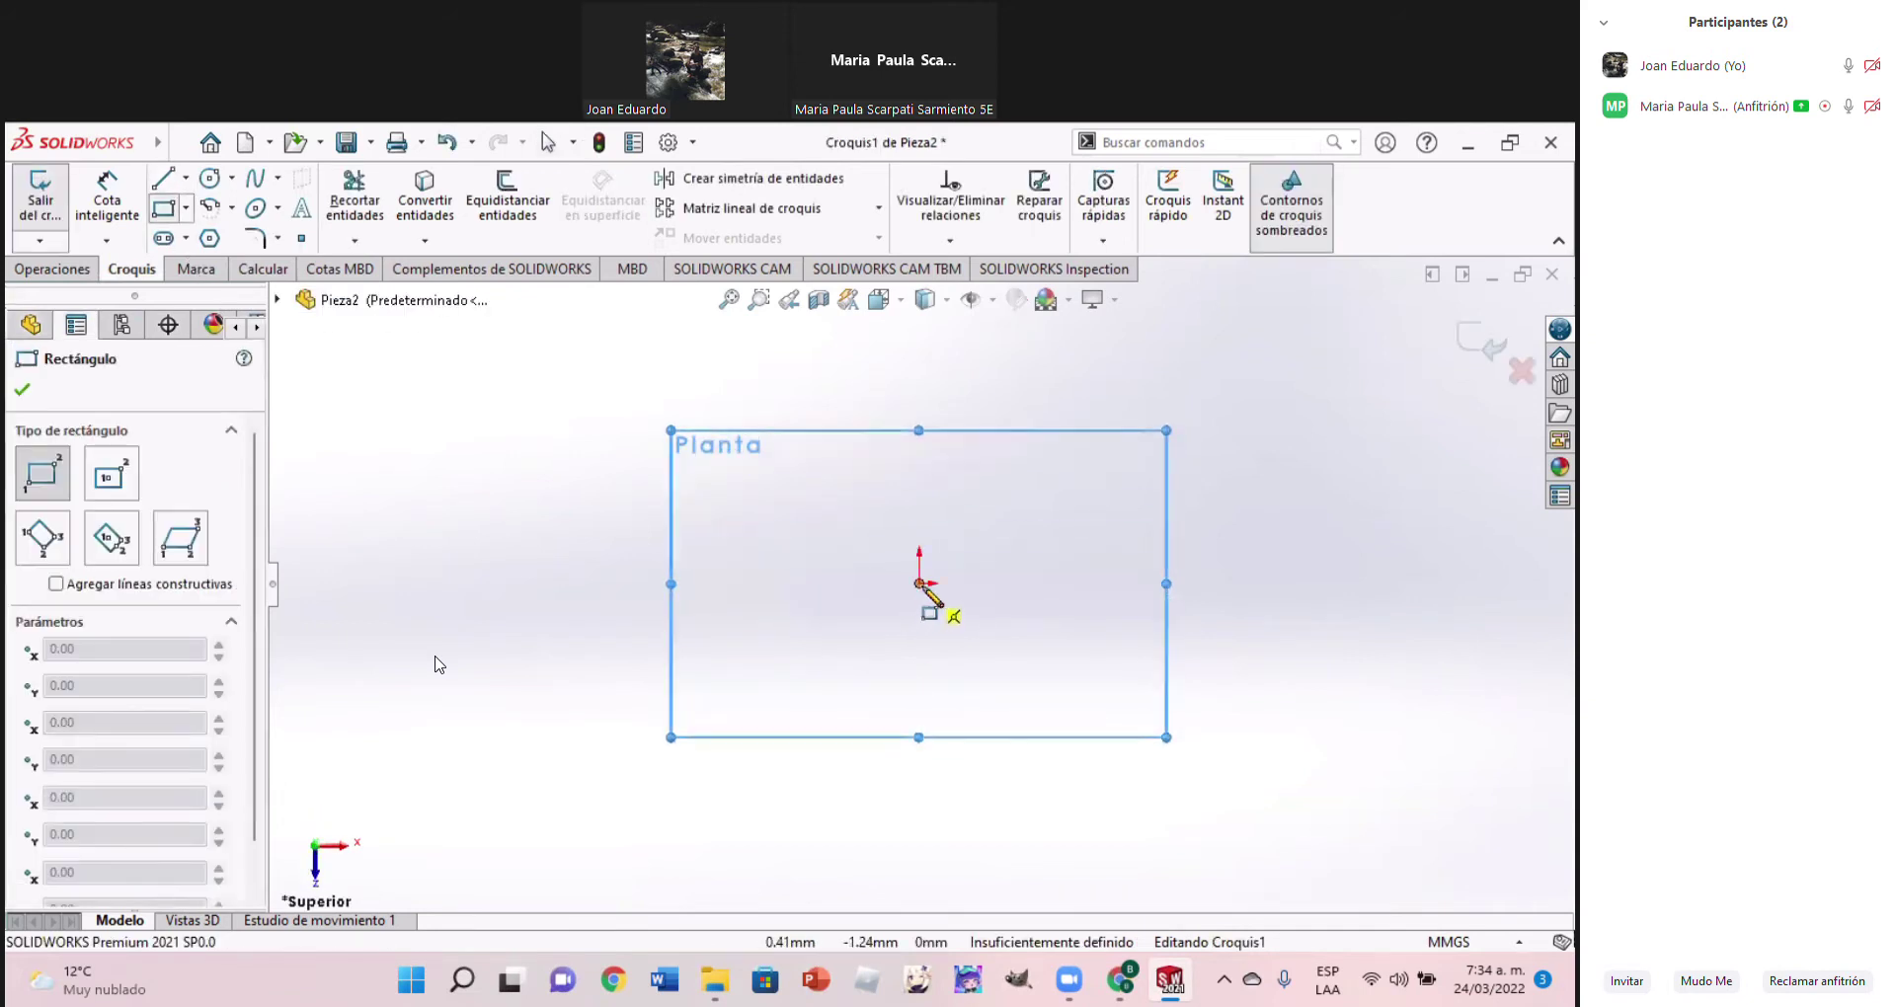
click(919, 583)
click(1196, 760)
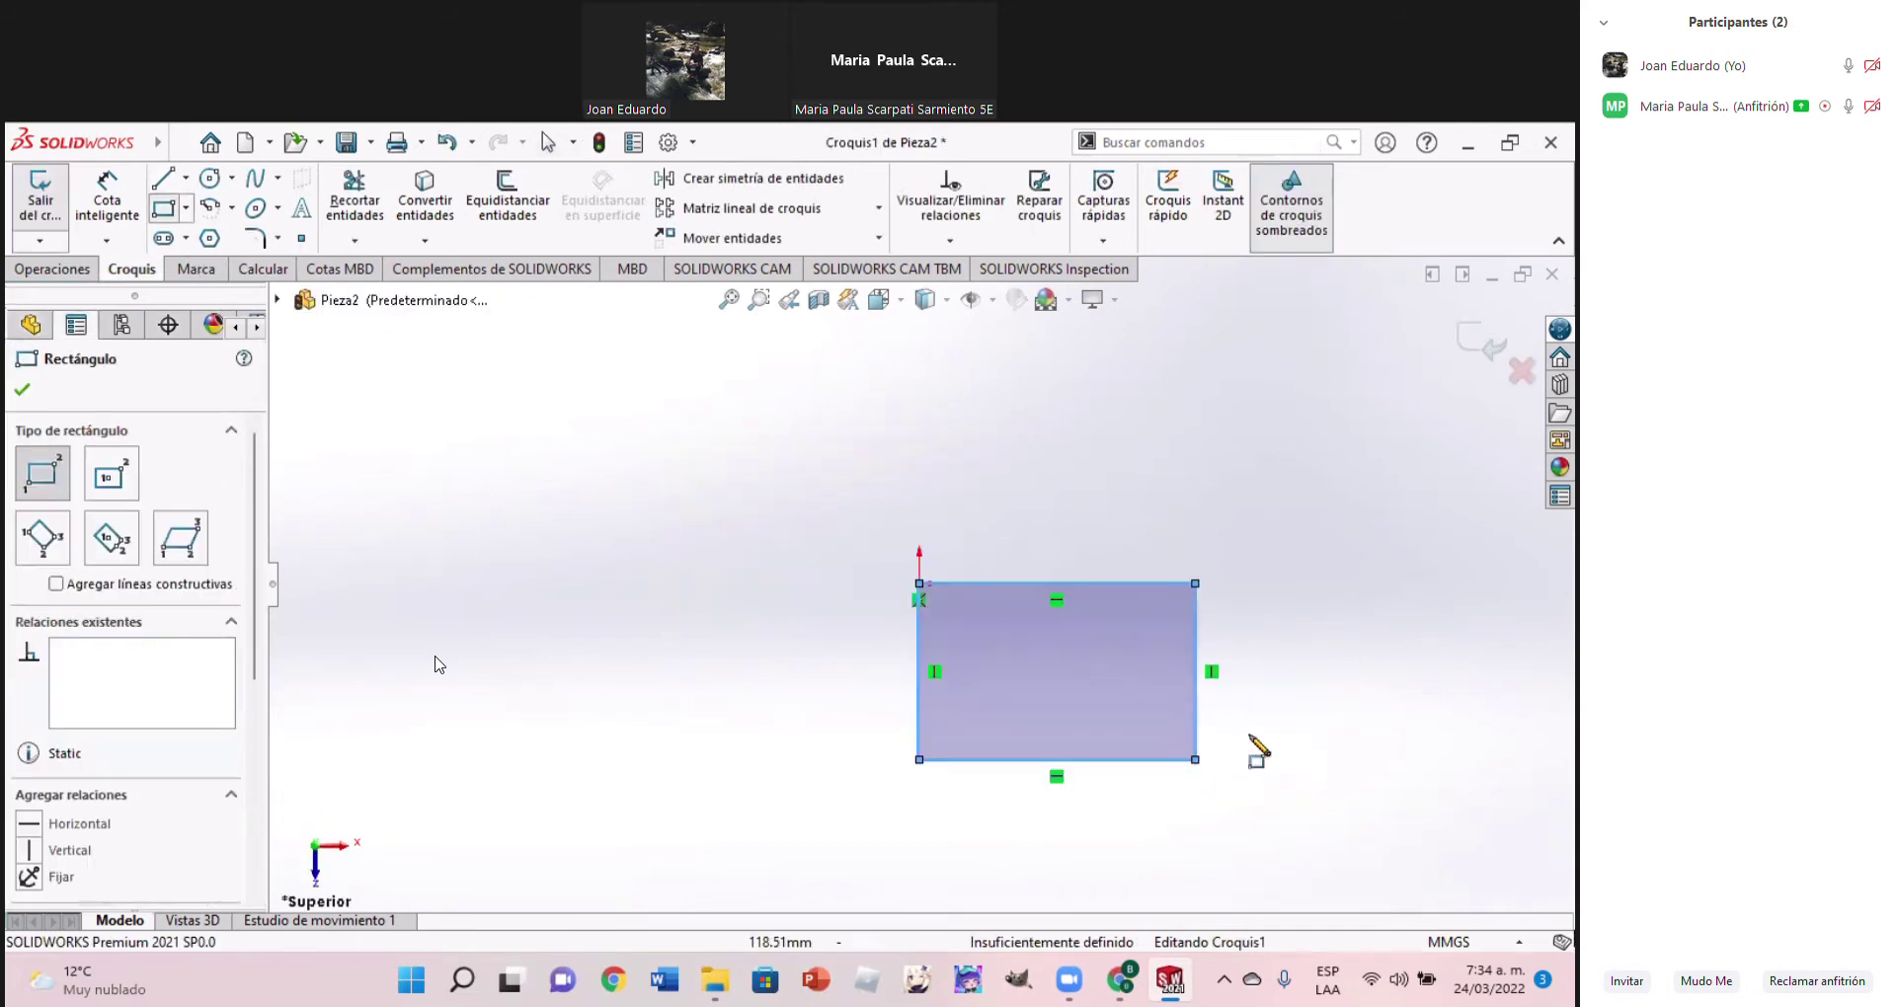
Delete the trial rectangle so Croquis1 is empty again
key(Escape)
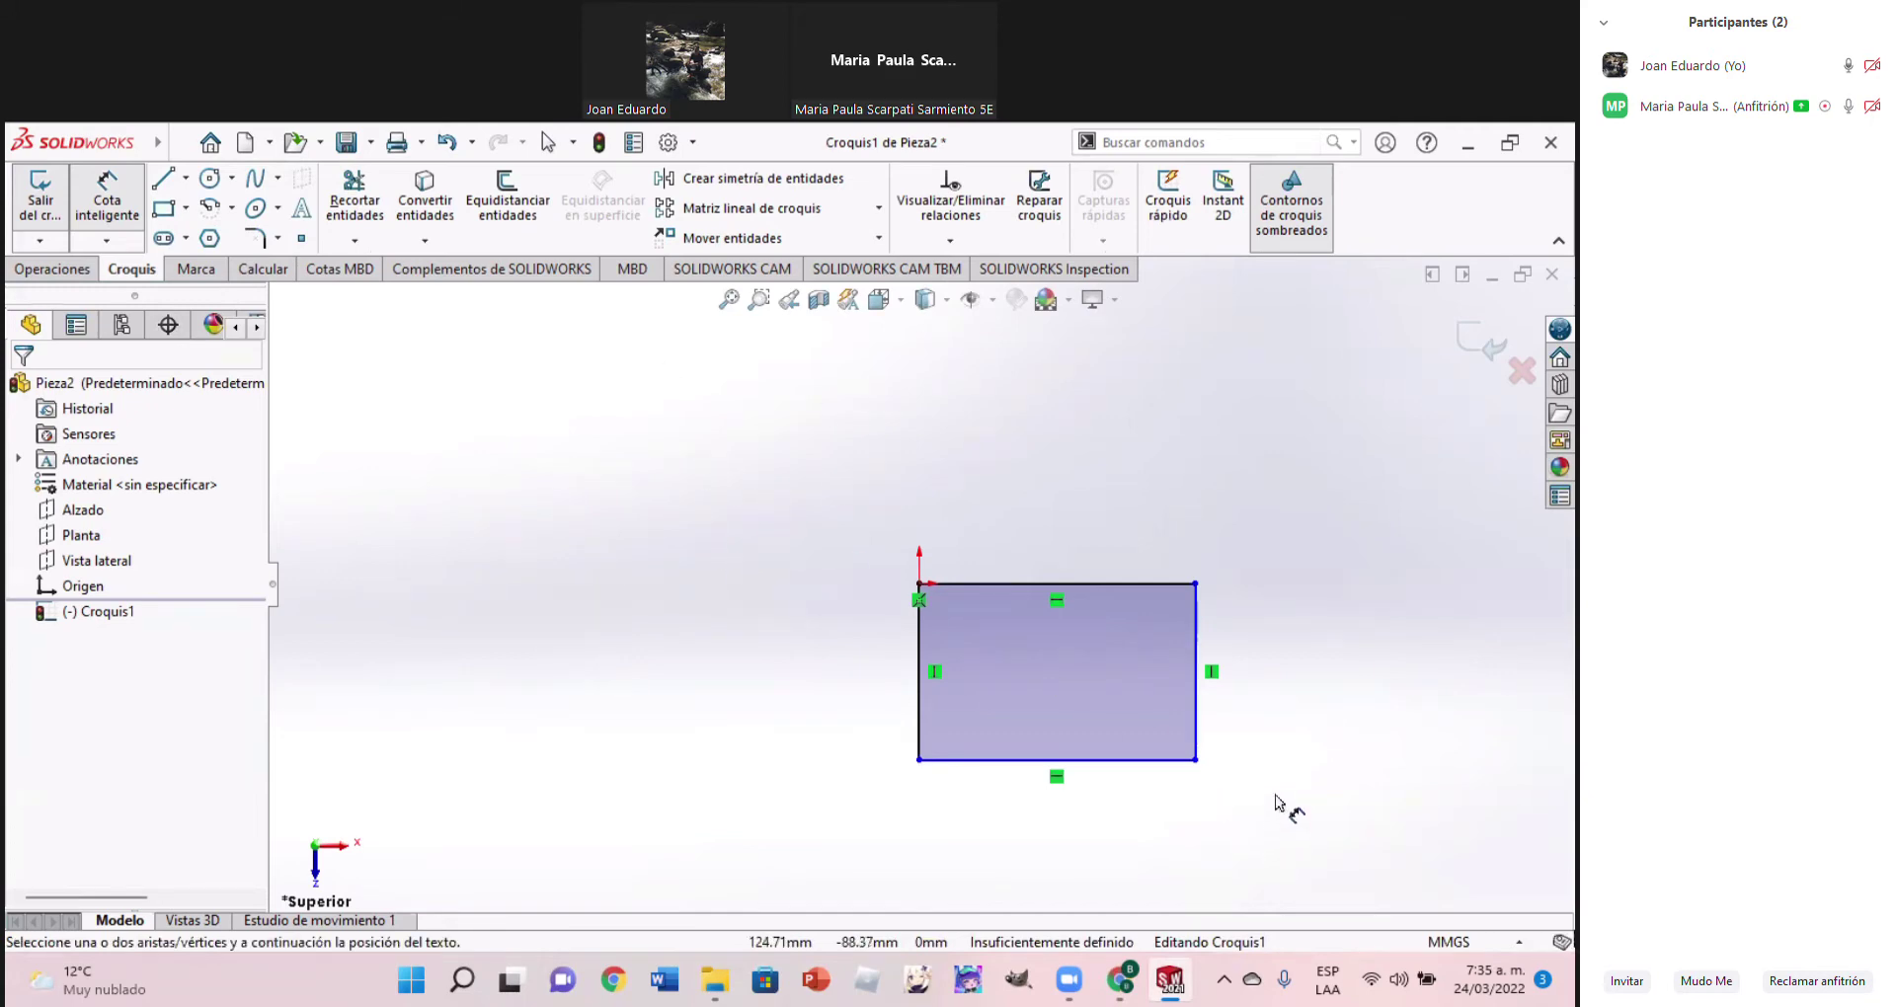
key(Escape)
drag(823, 530, 1284, 839)
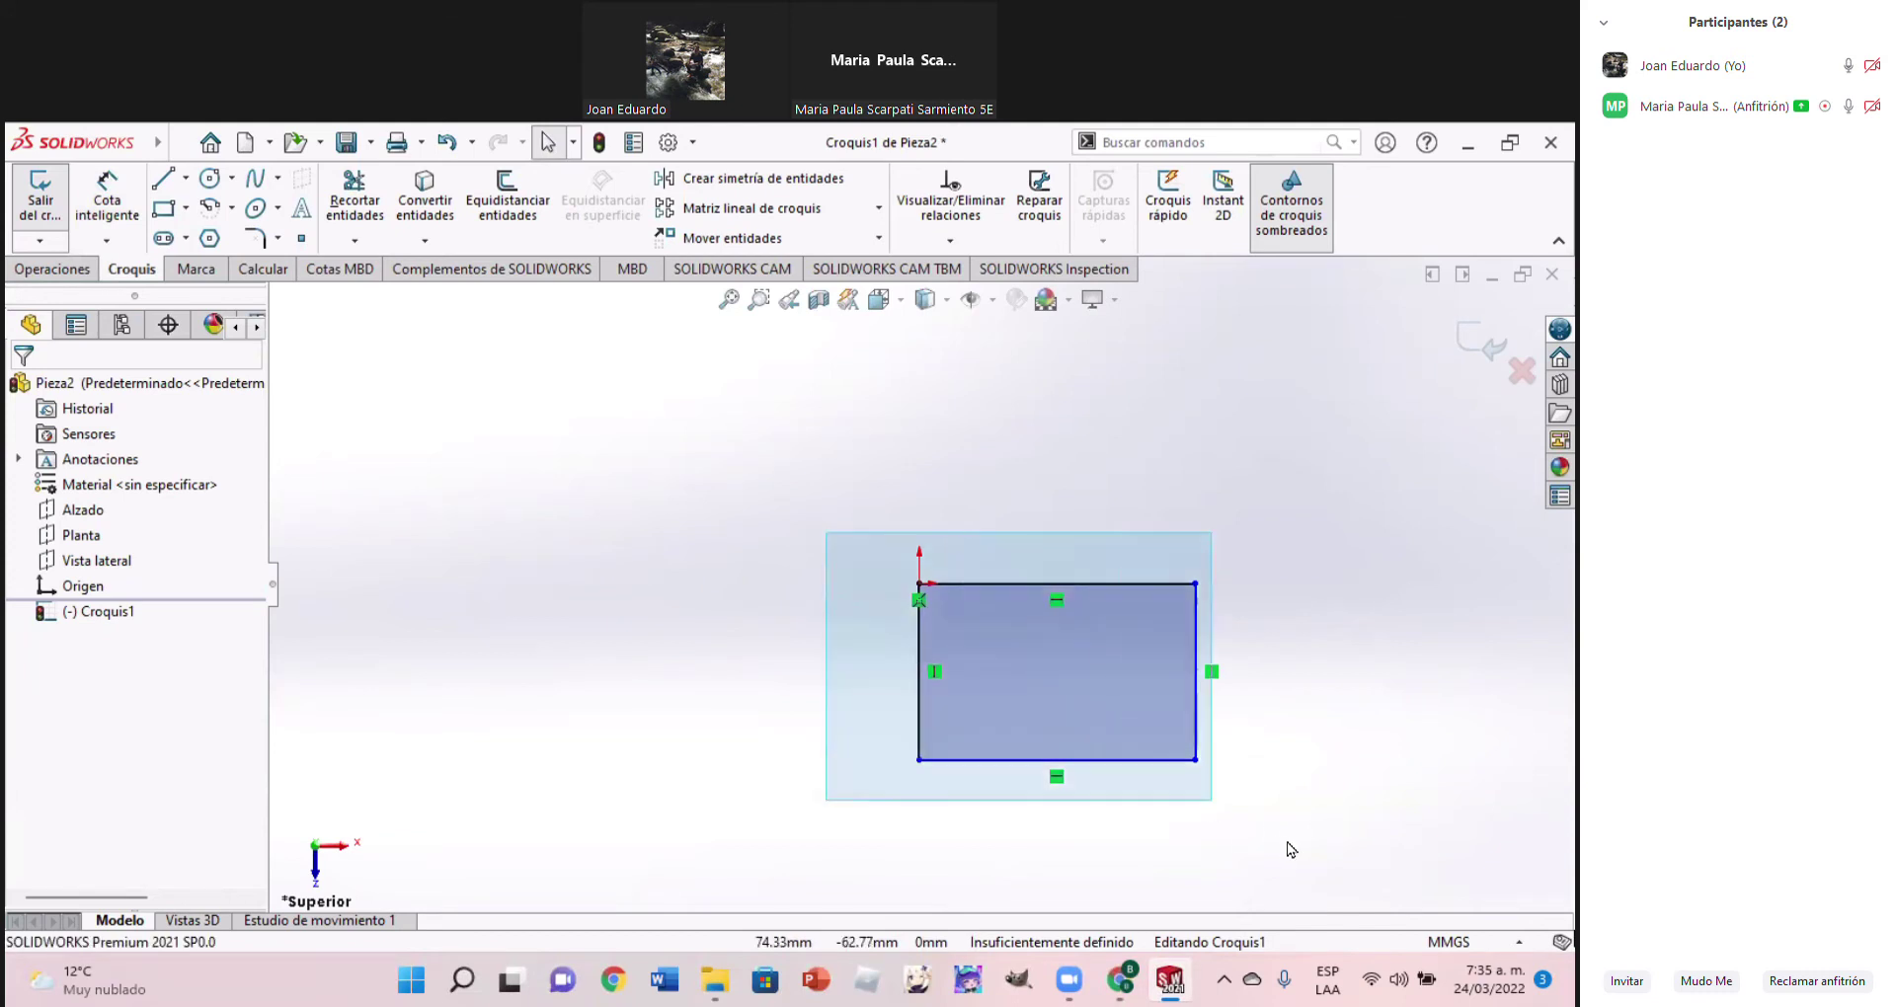
key(Delete)
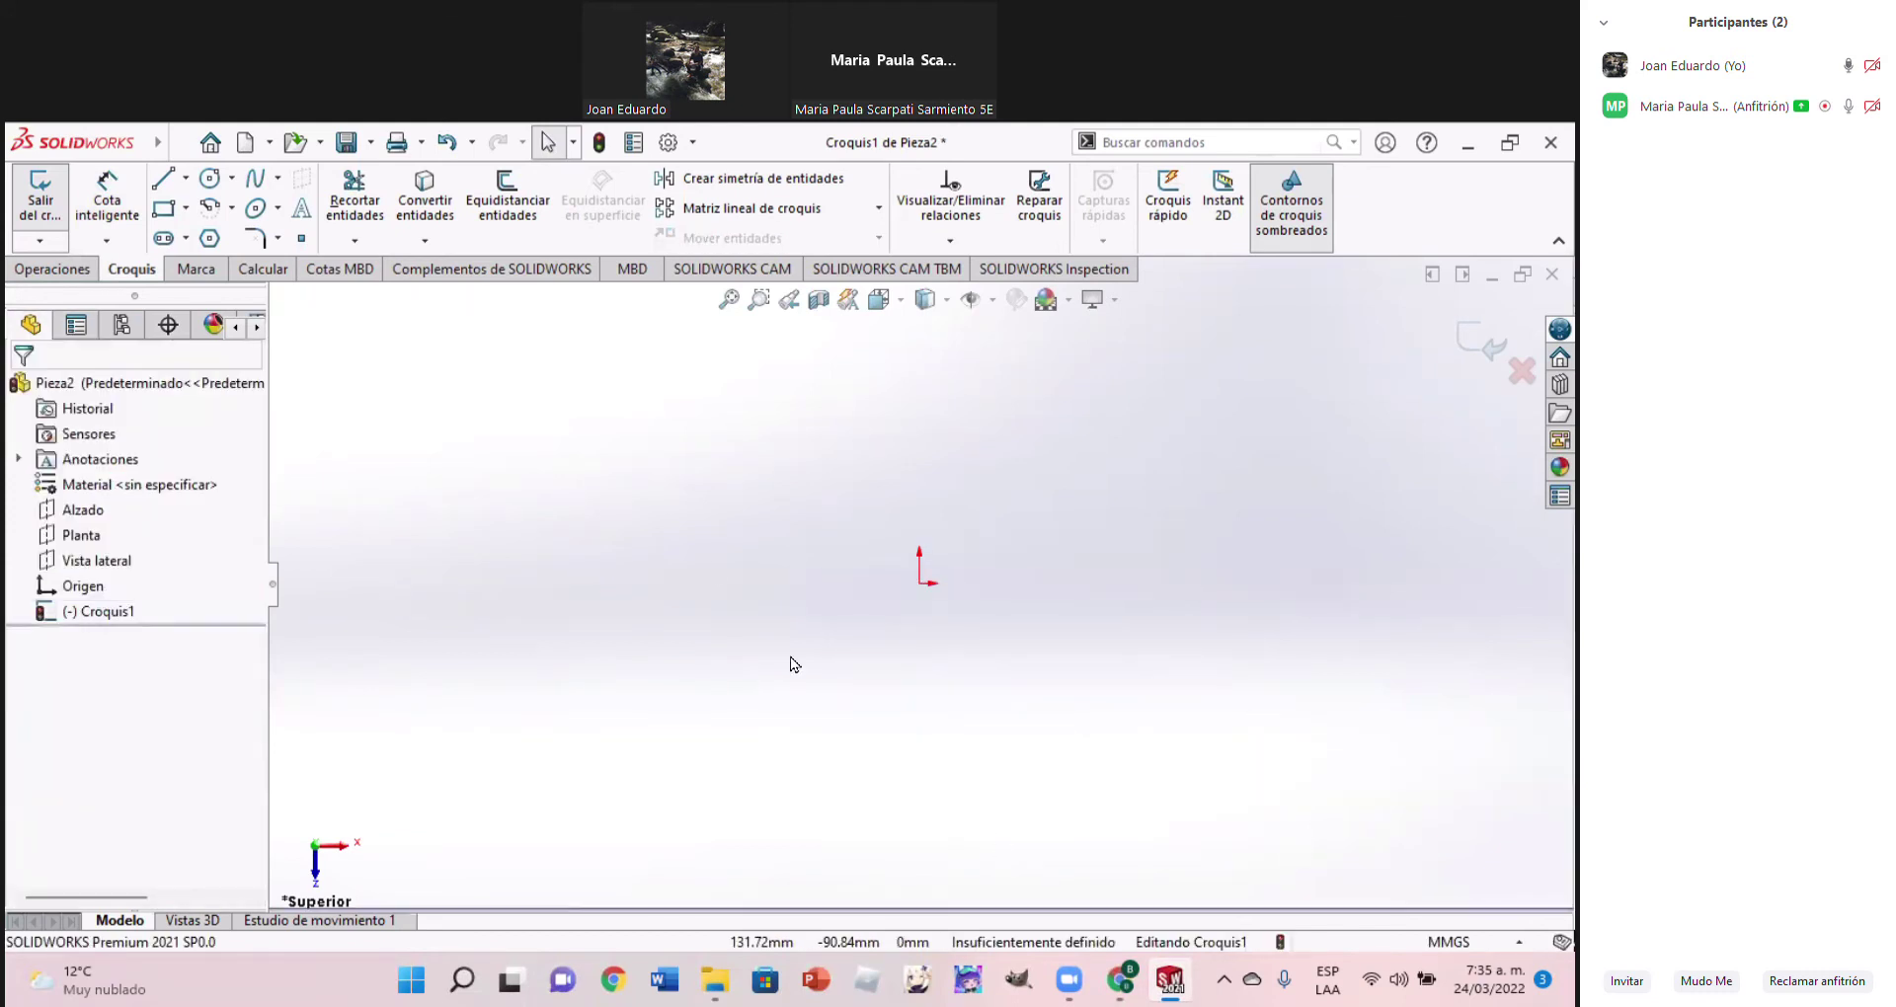
click(188, 208)
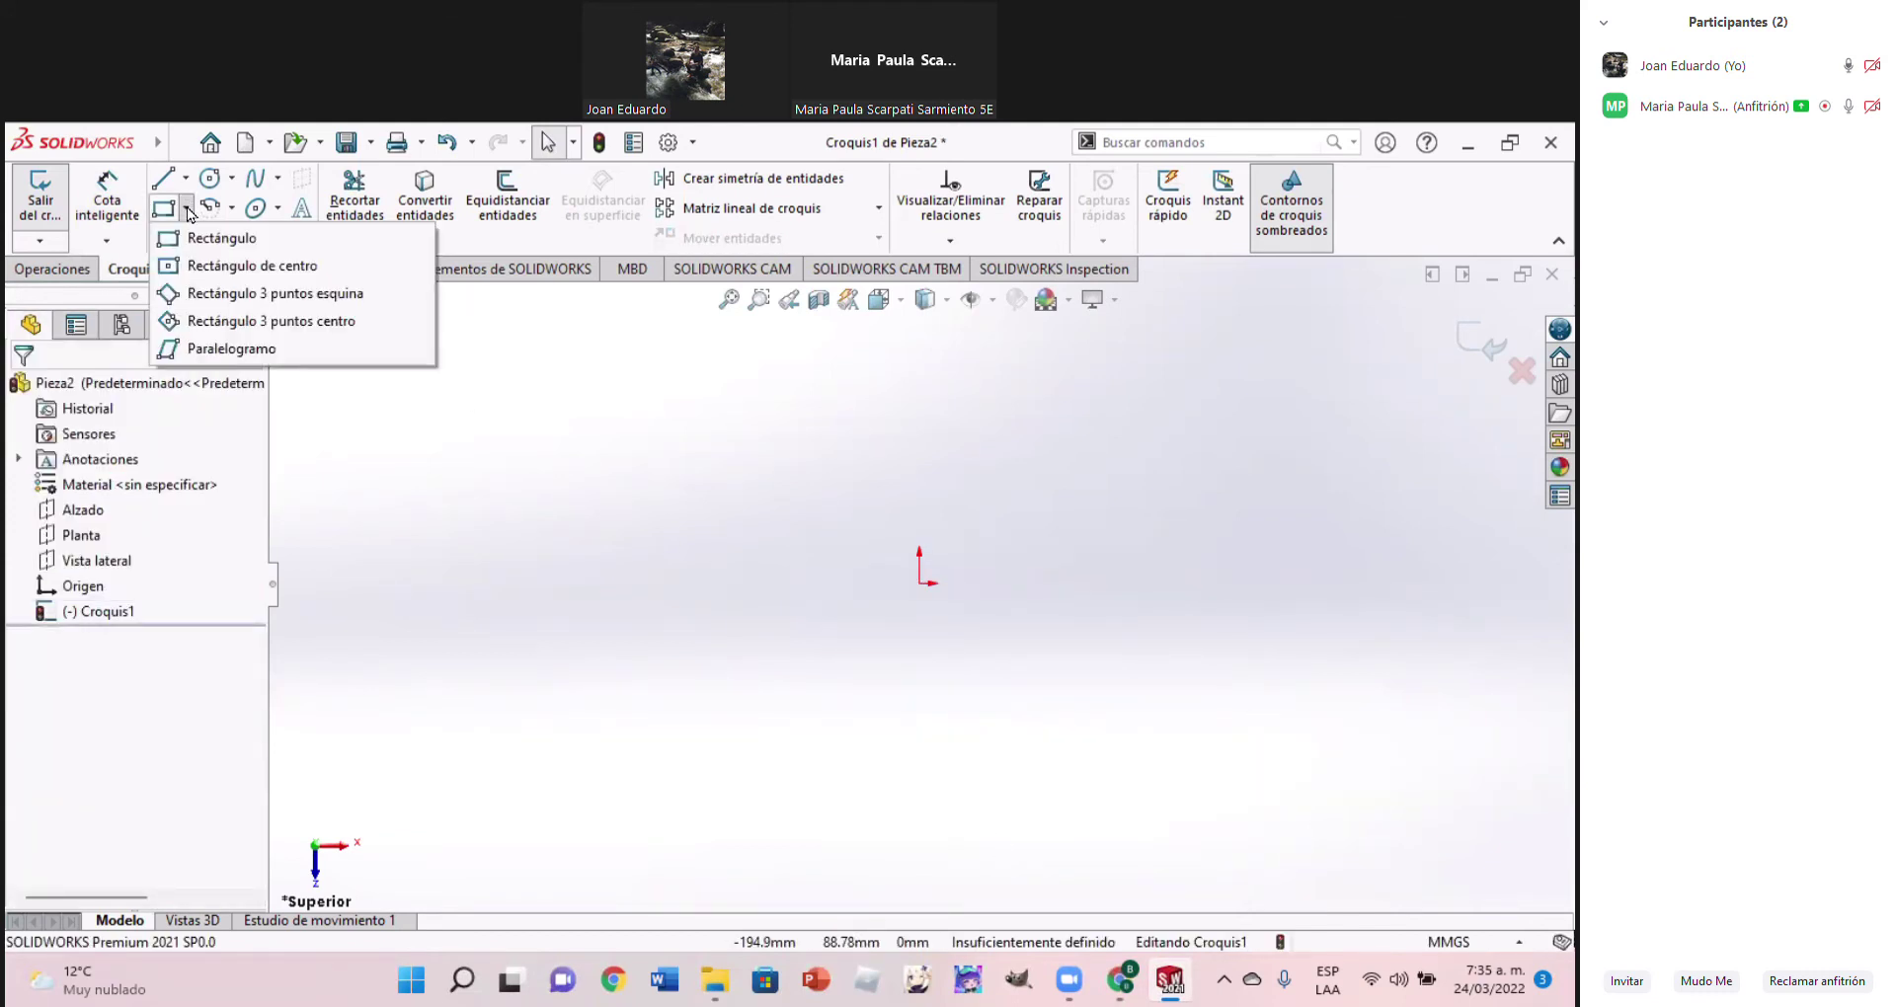
Draw a centre rectangle on the origin and show it in isometric view
click(250, 266)
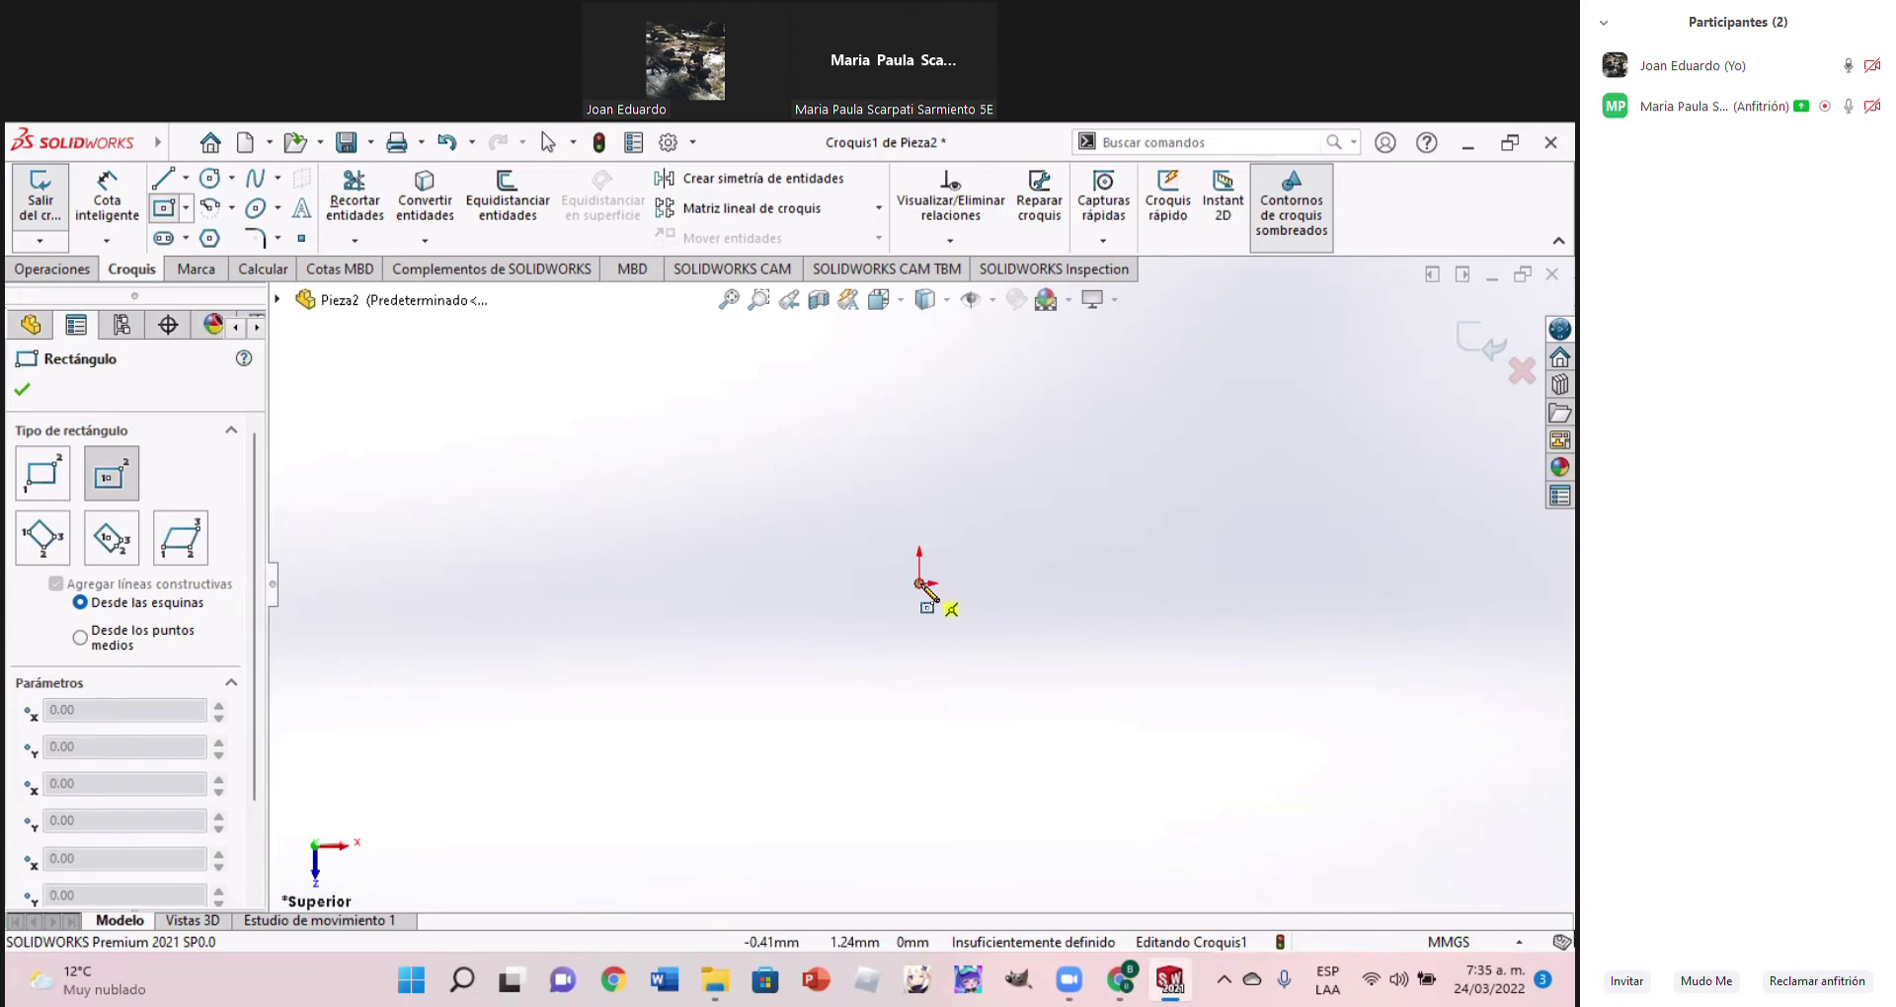
click(919, 584)
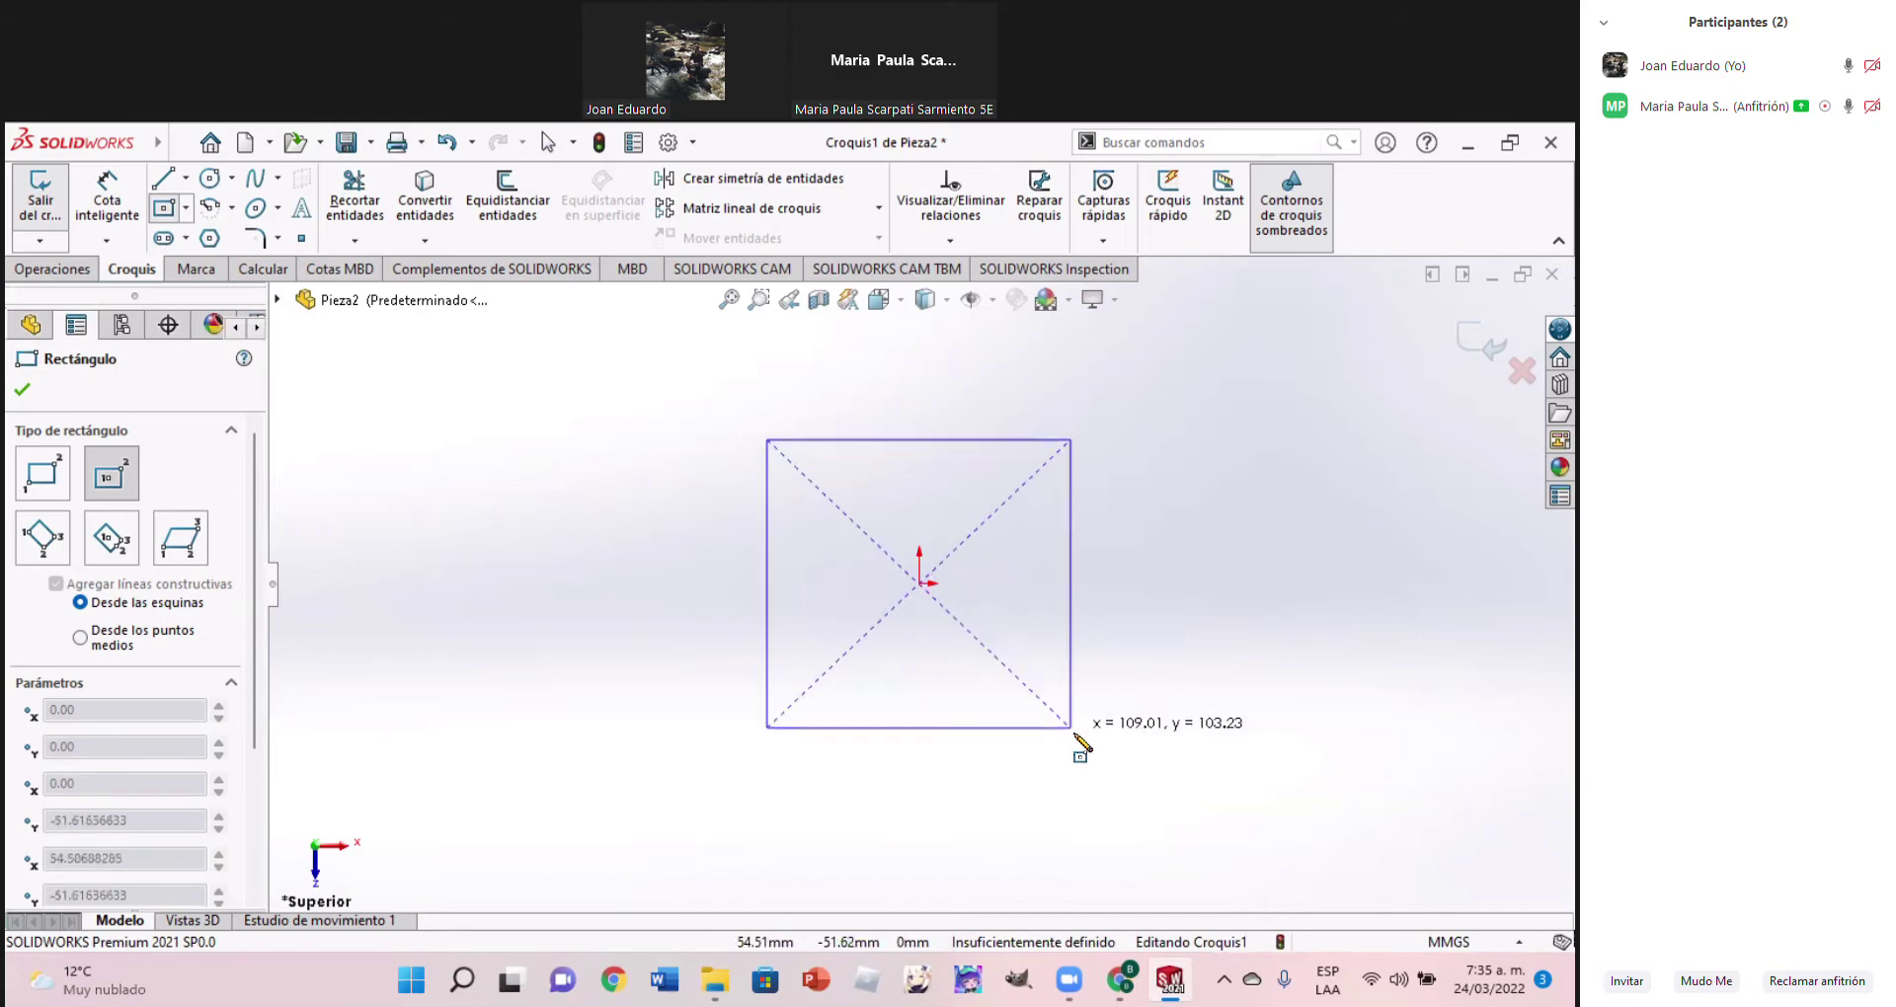
click(1120, 727)
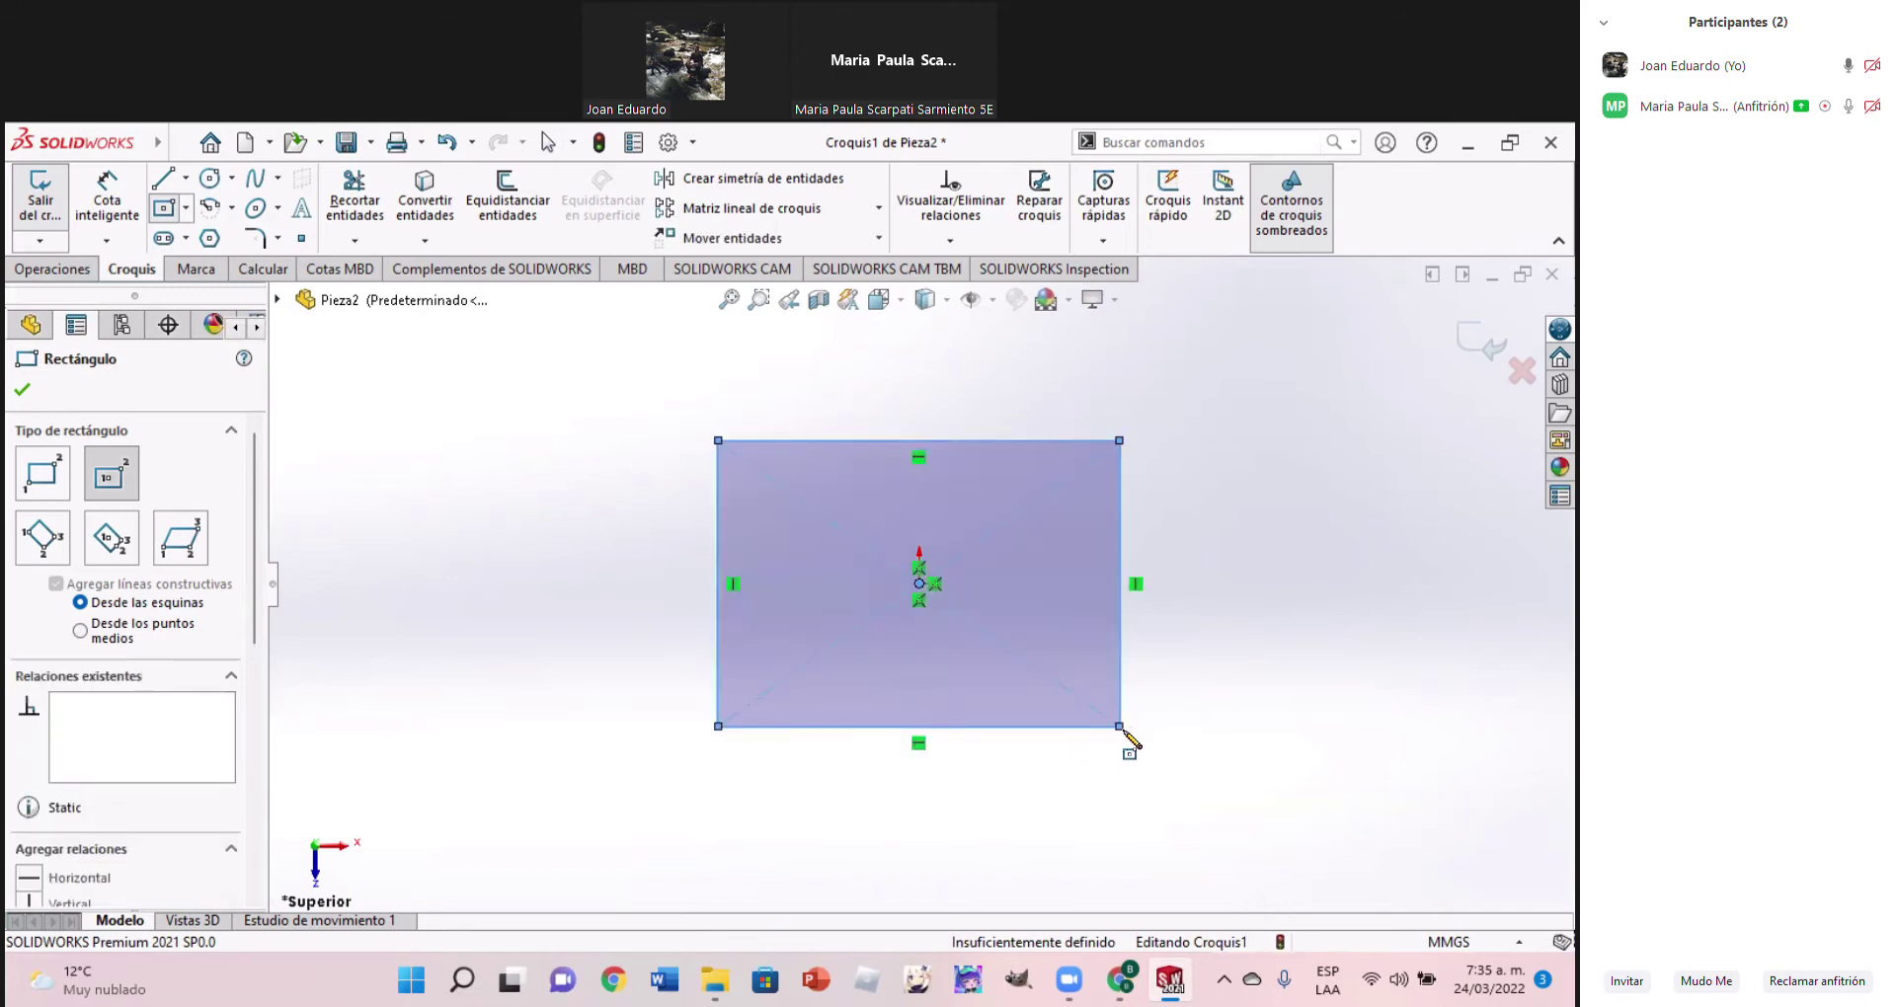
key(Escape)
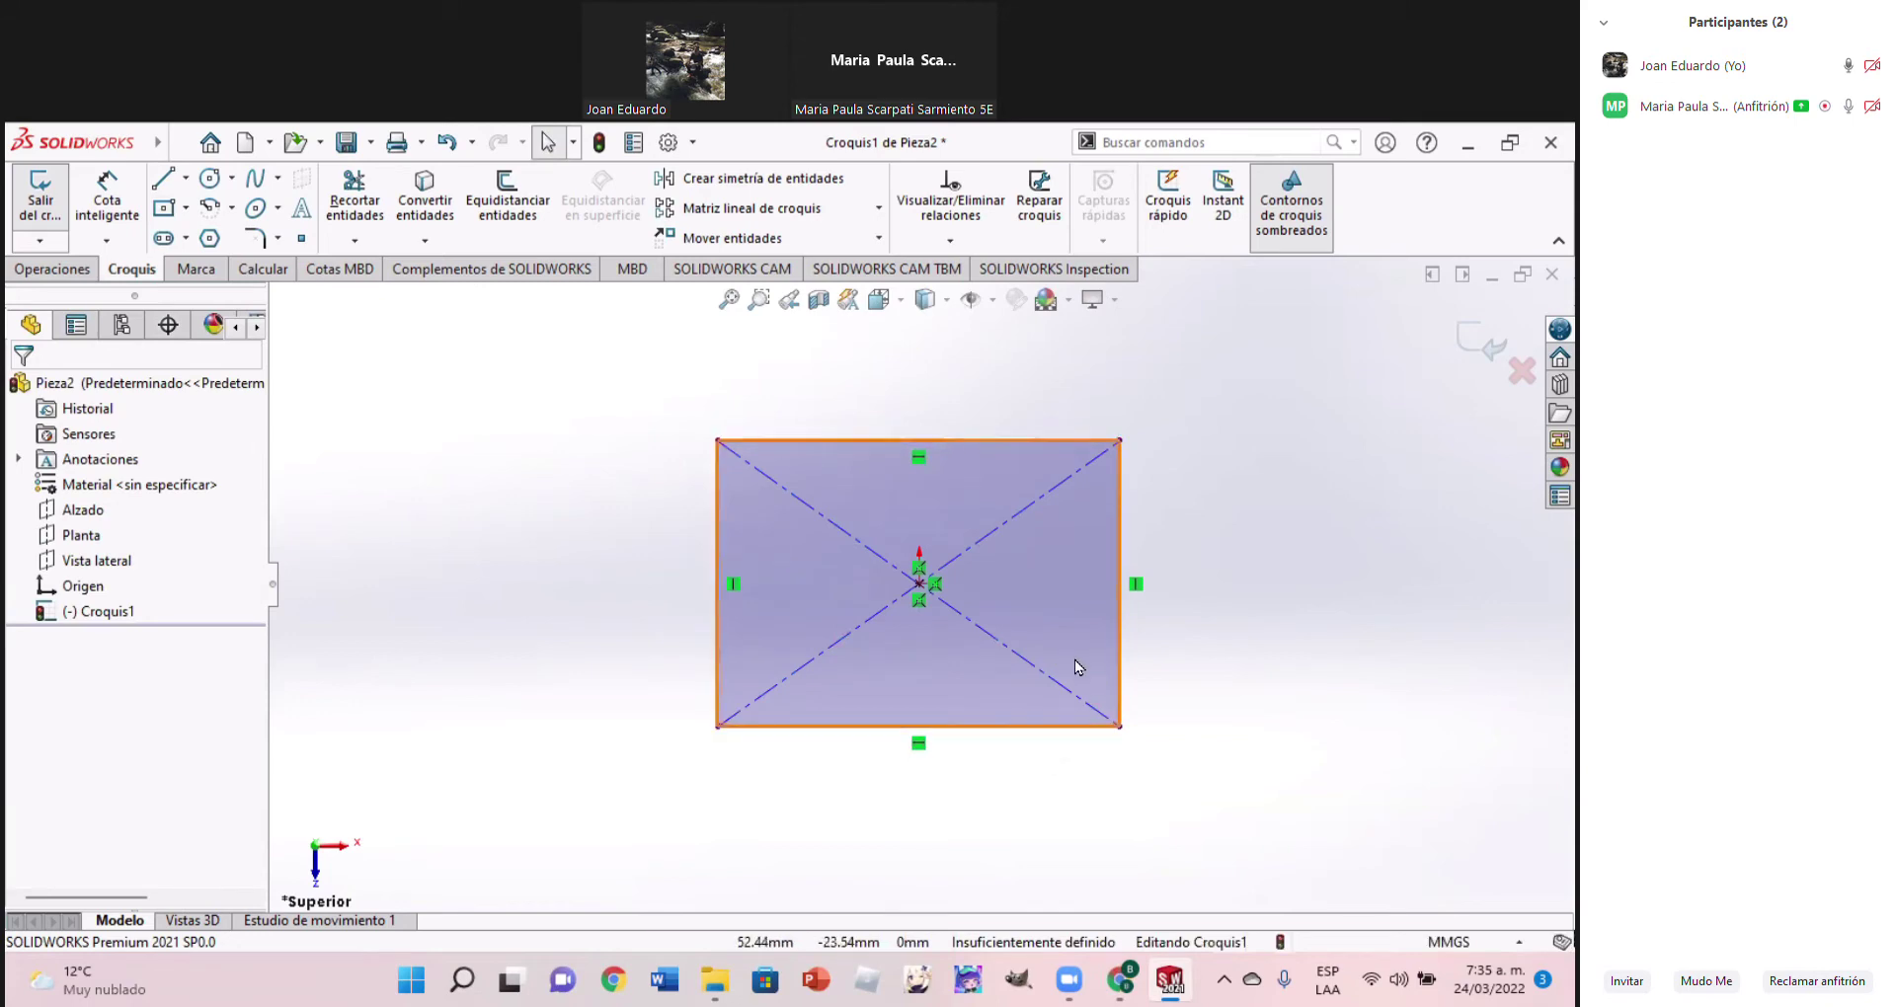
key(ctrl+7)
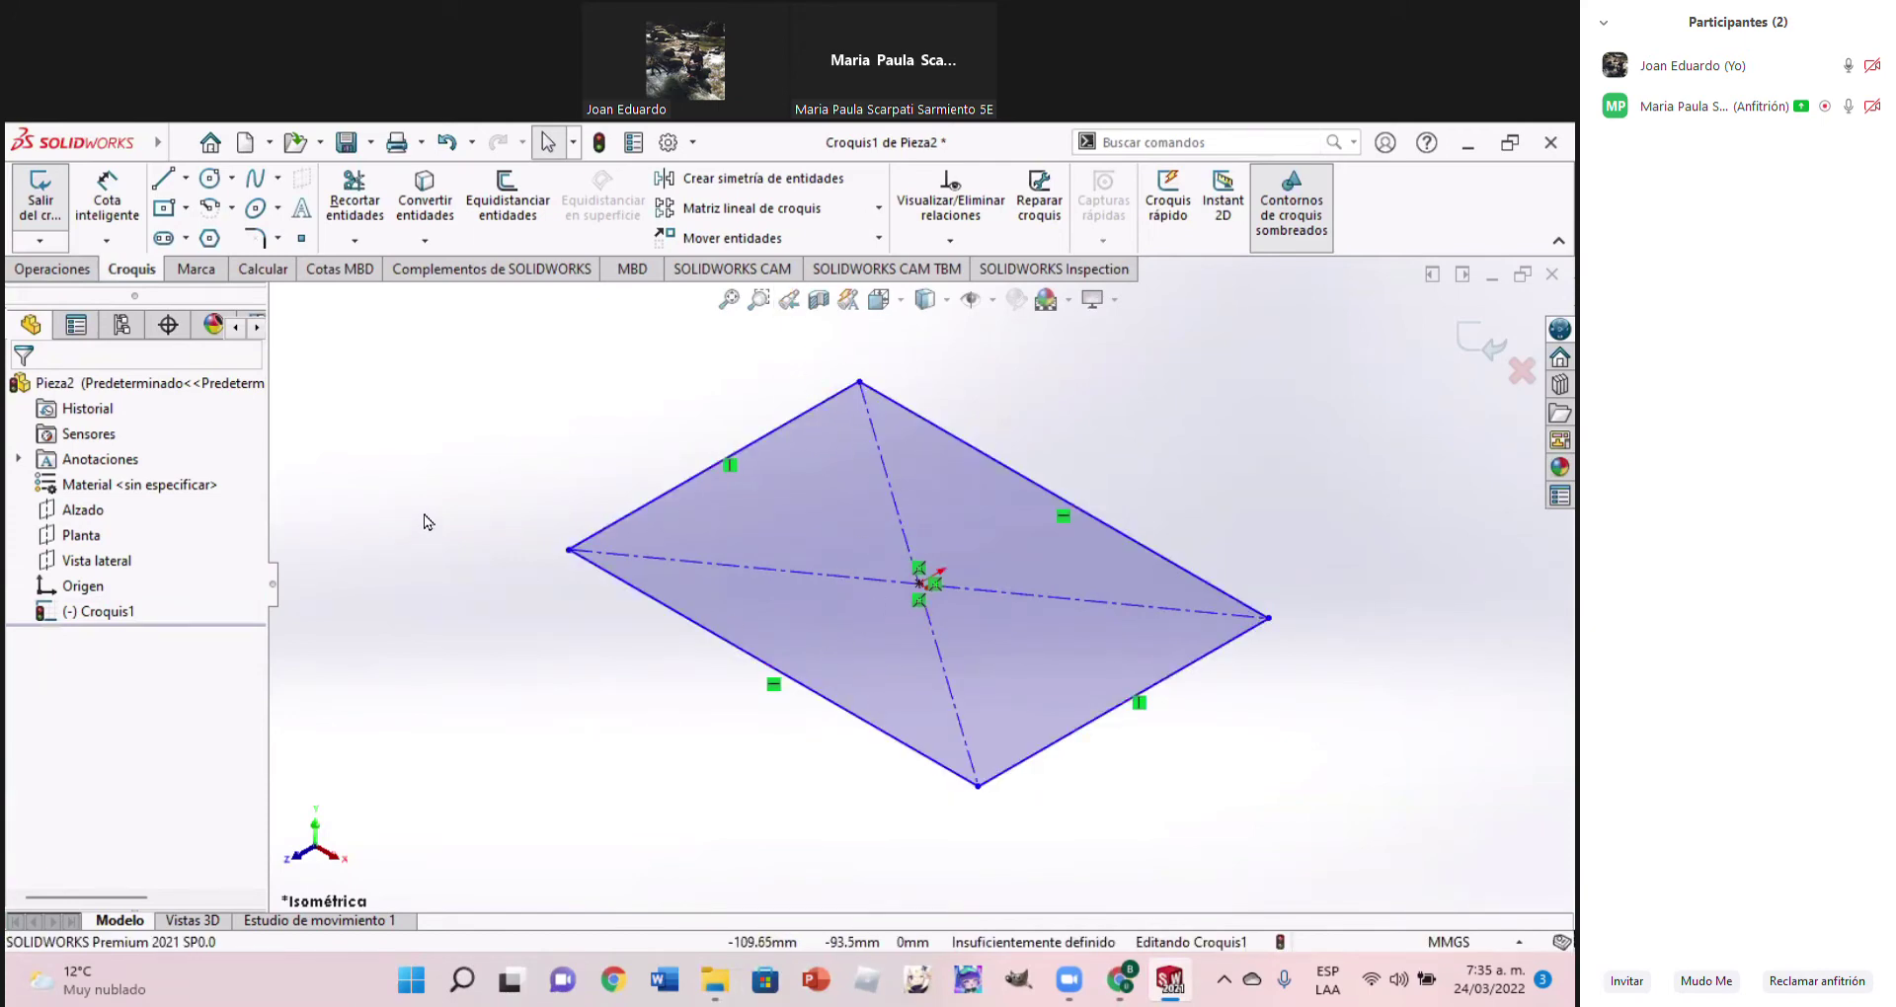
key(d)
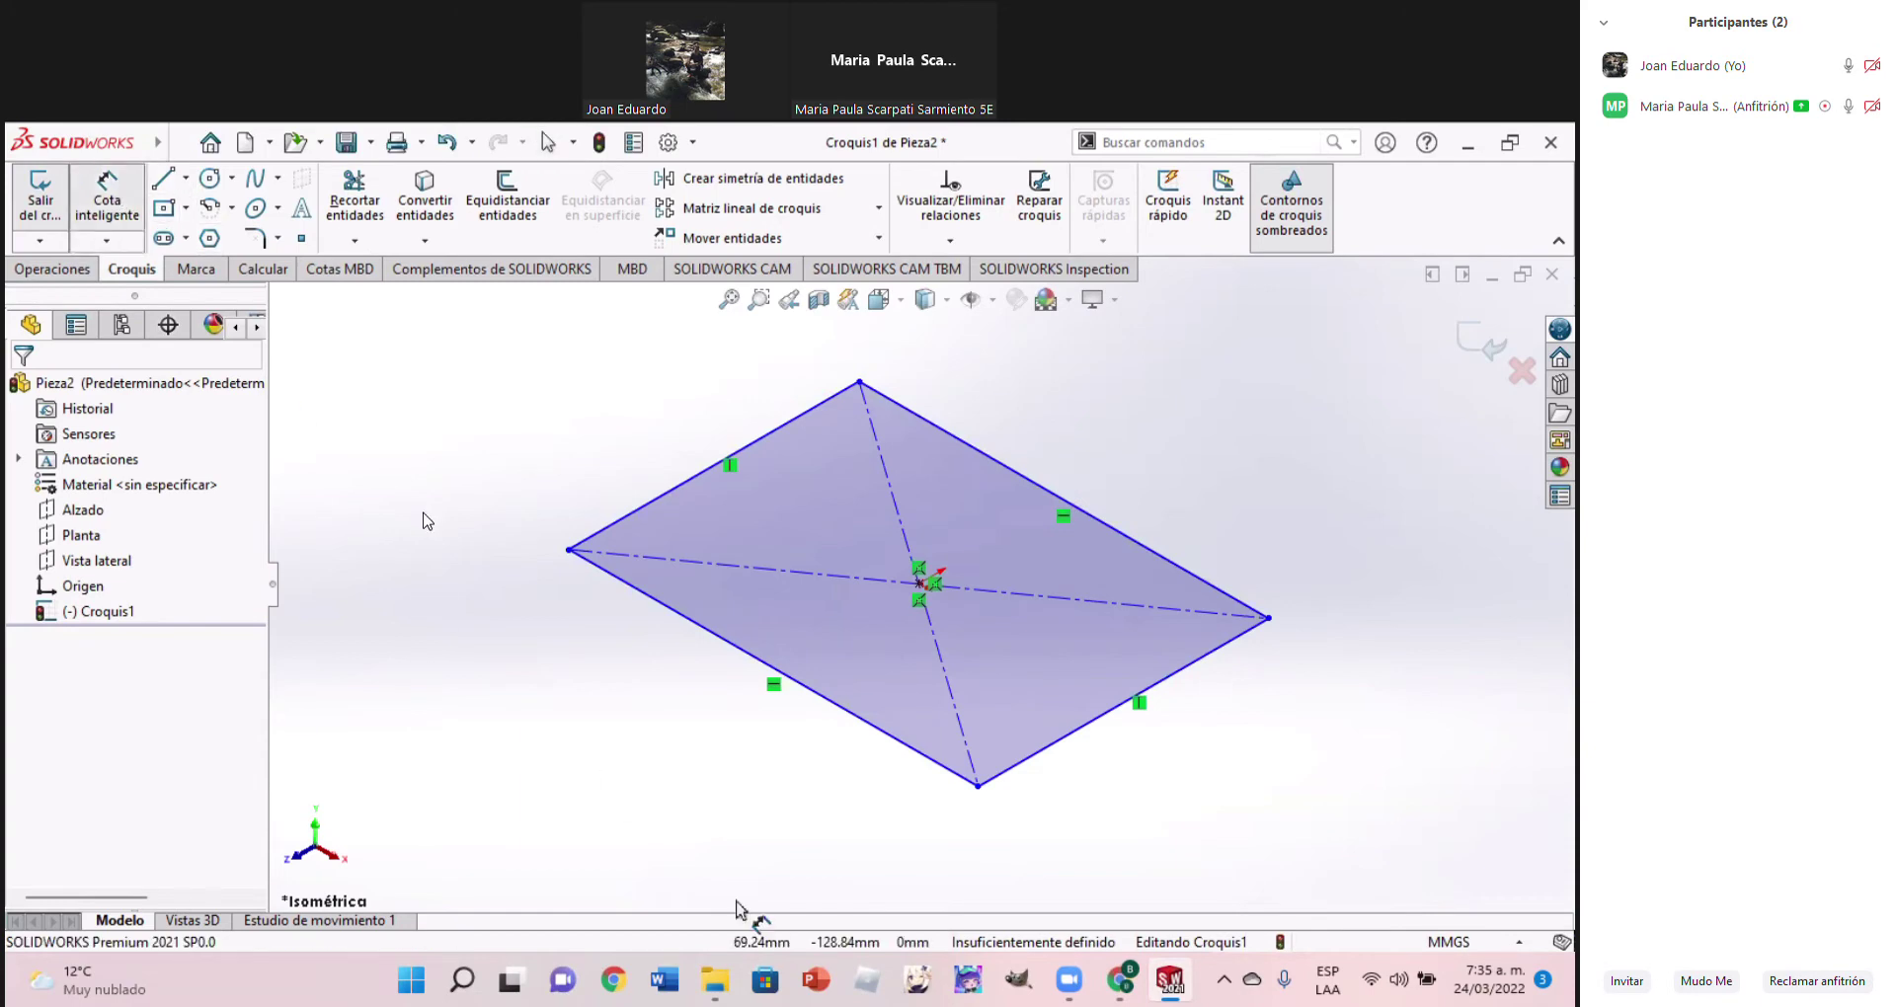
click(1124, 970)
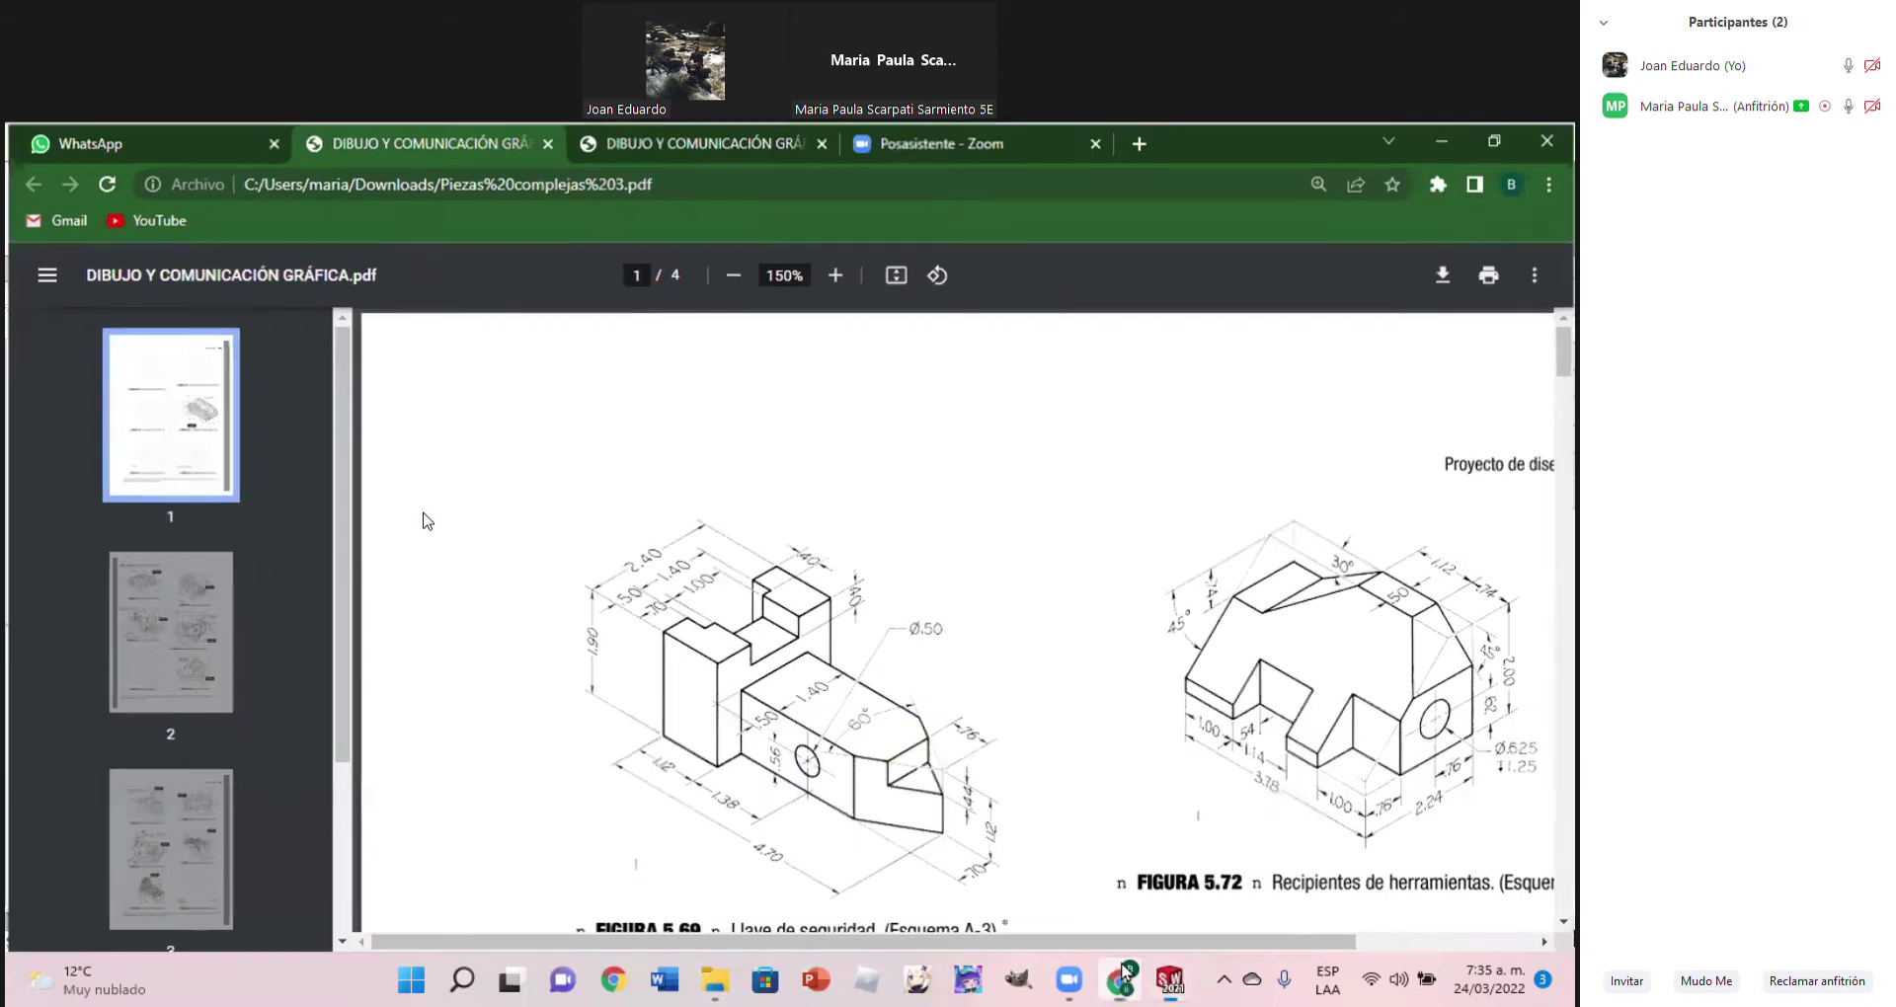
Dimension the rectangle's lower-right edge to 2.24
click(1170, 980)
click(1162, 685)
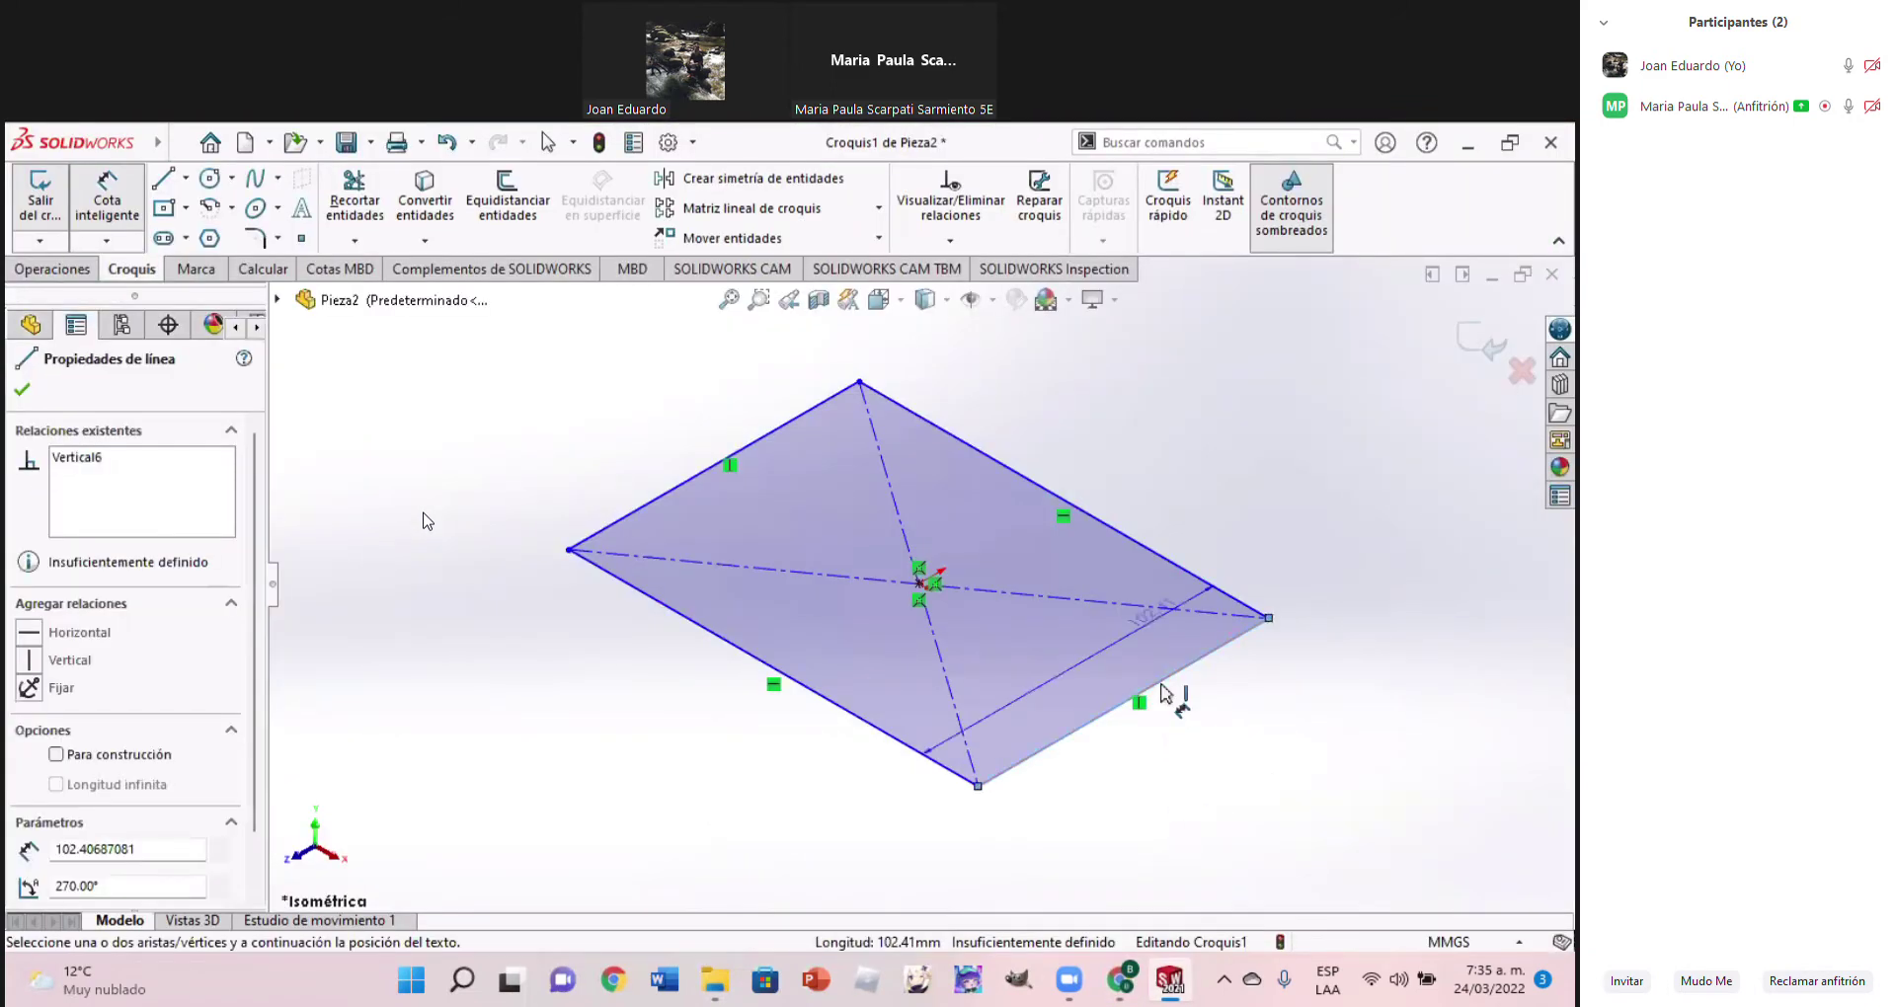
click(1235, 779)
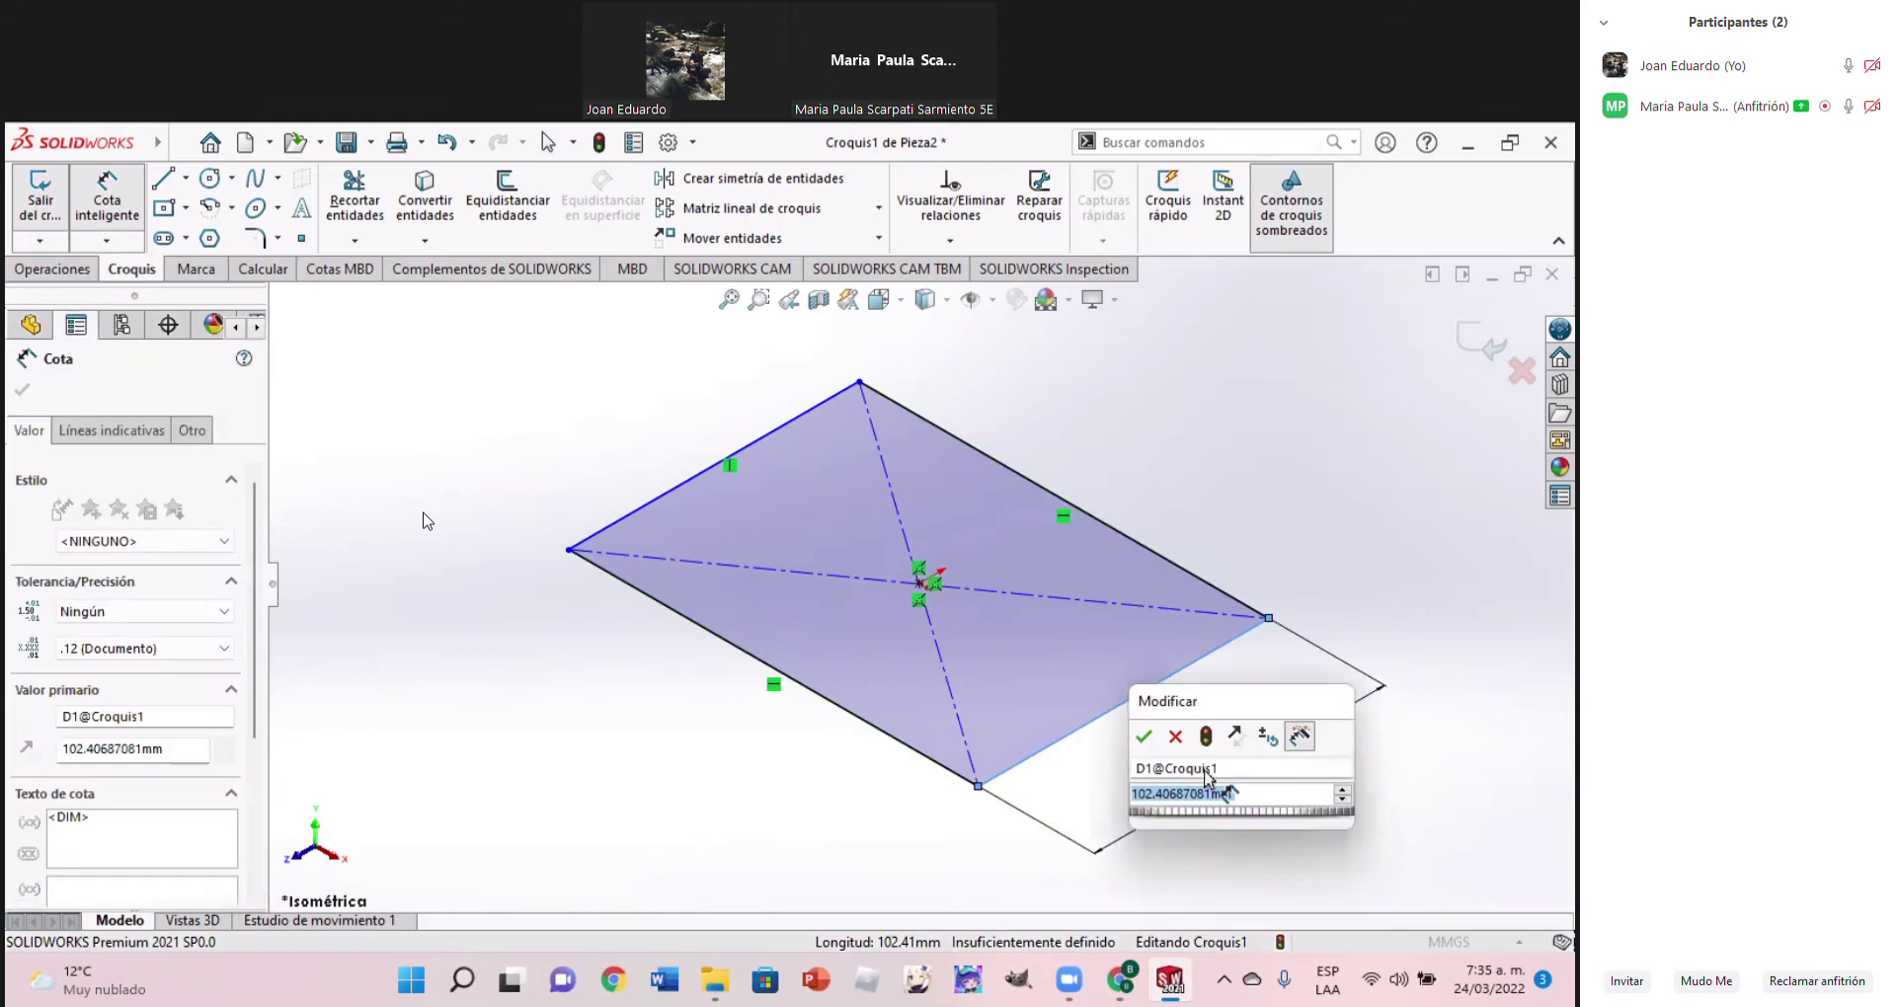
text(2.24)
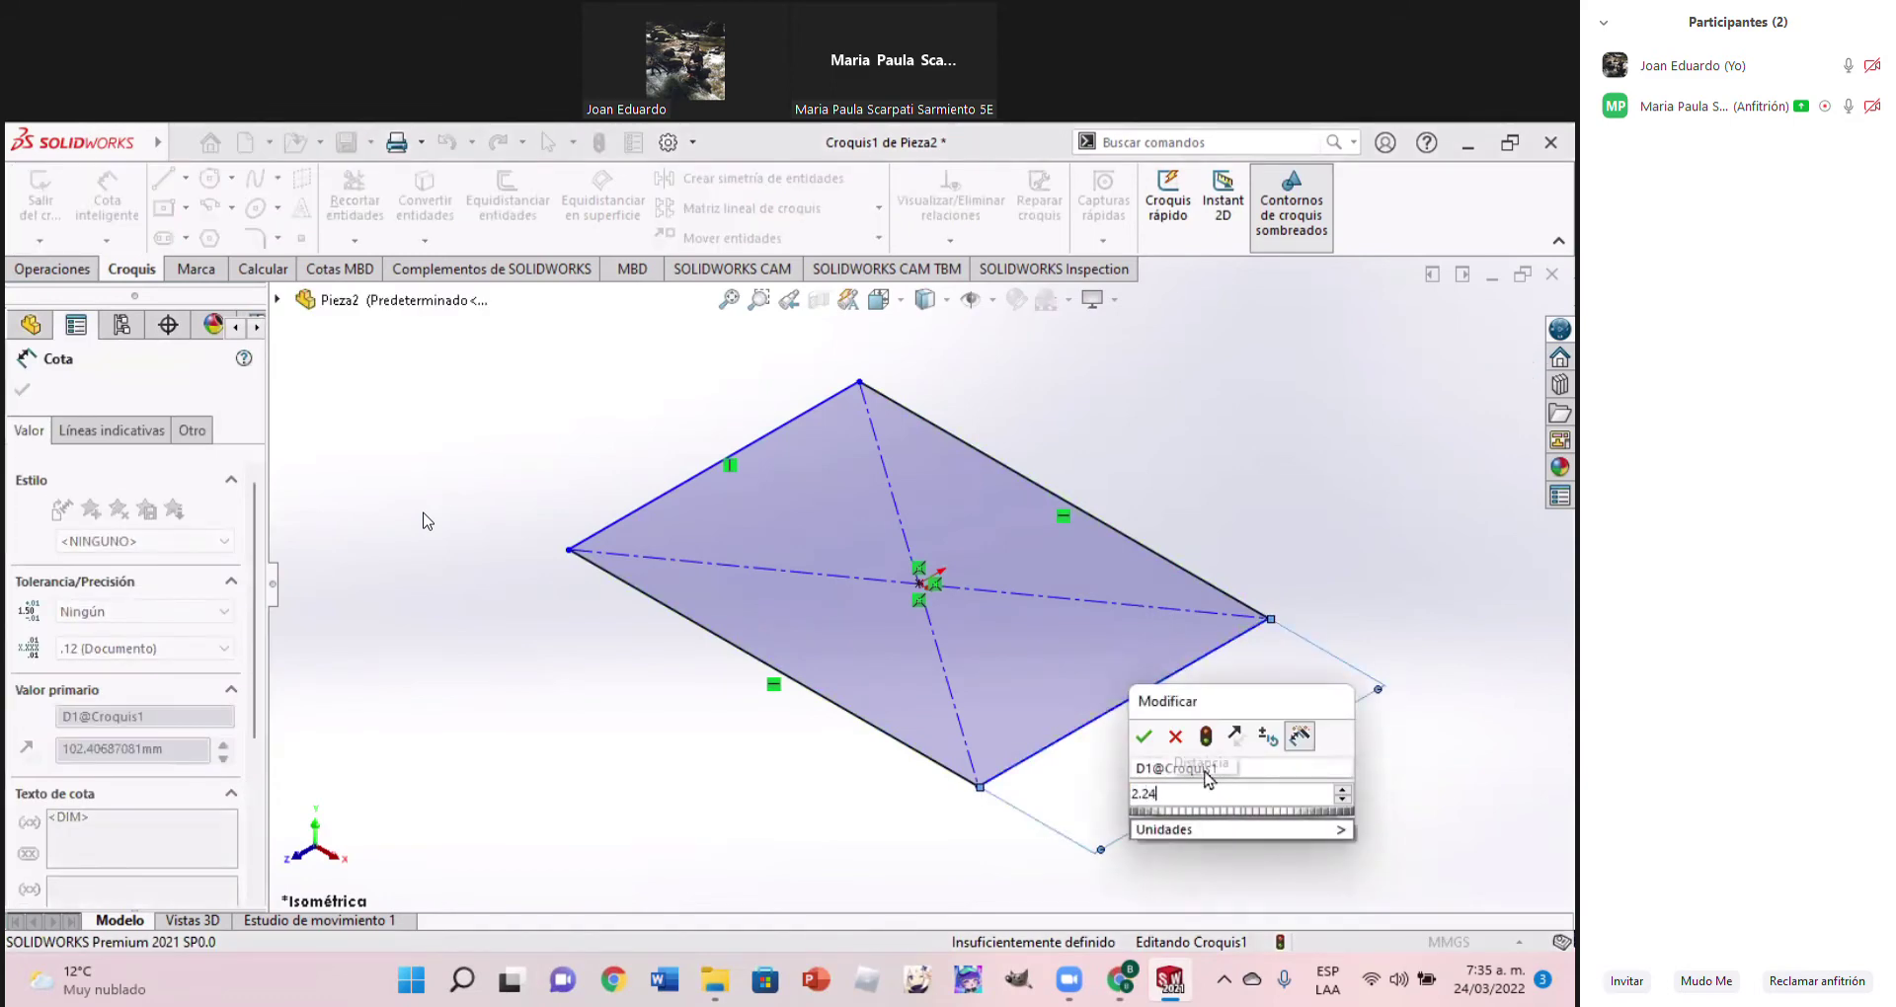
key(Return)
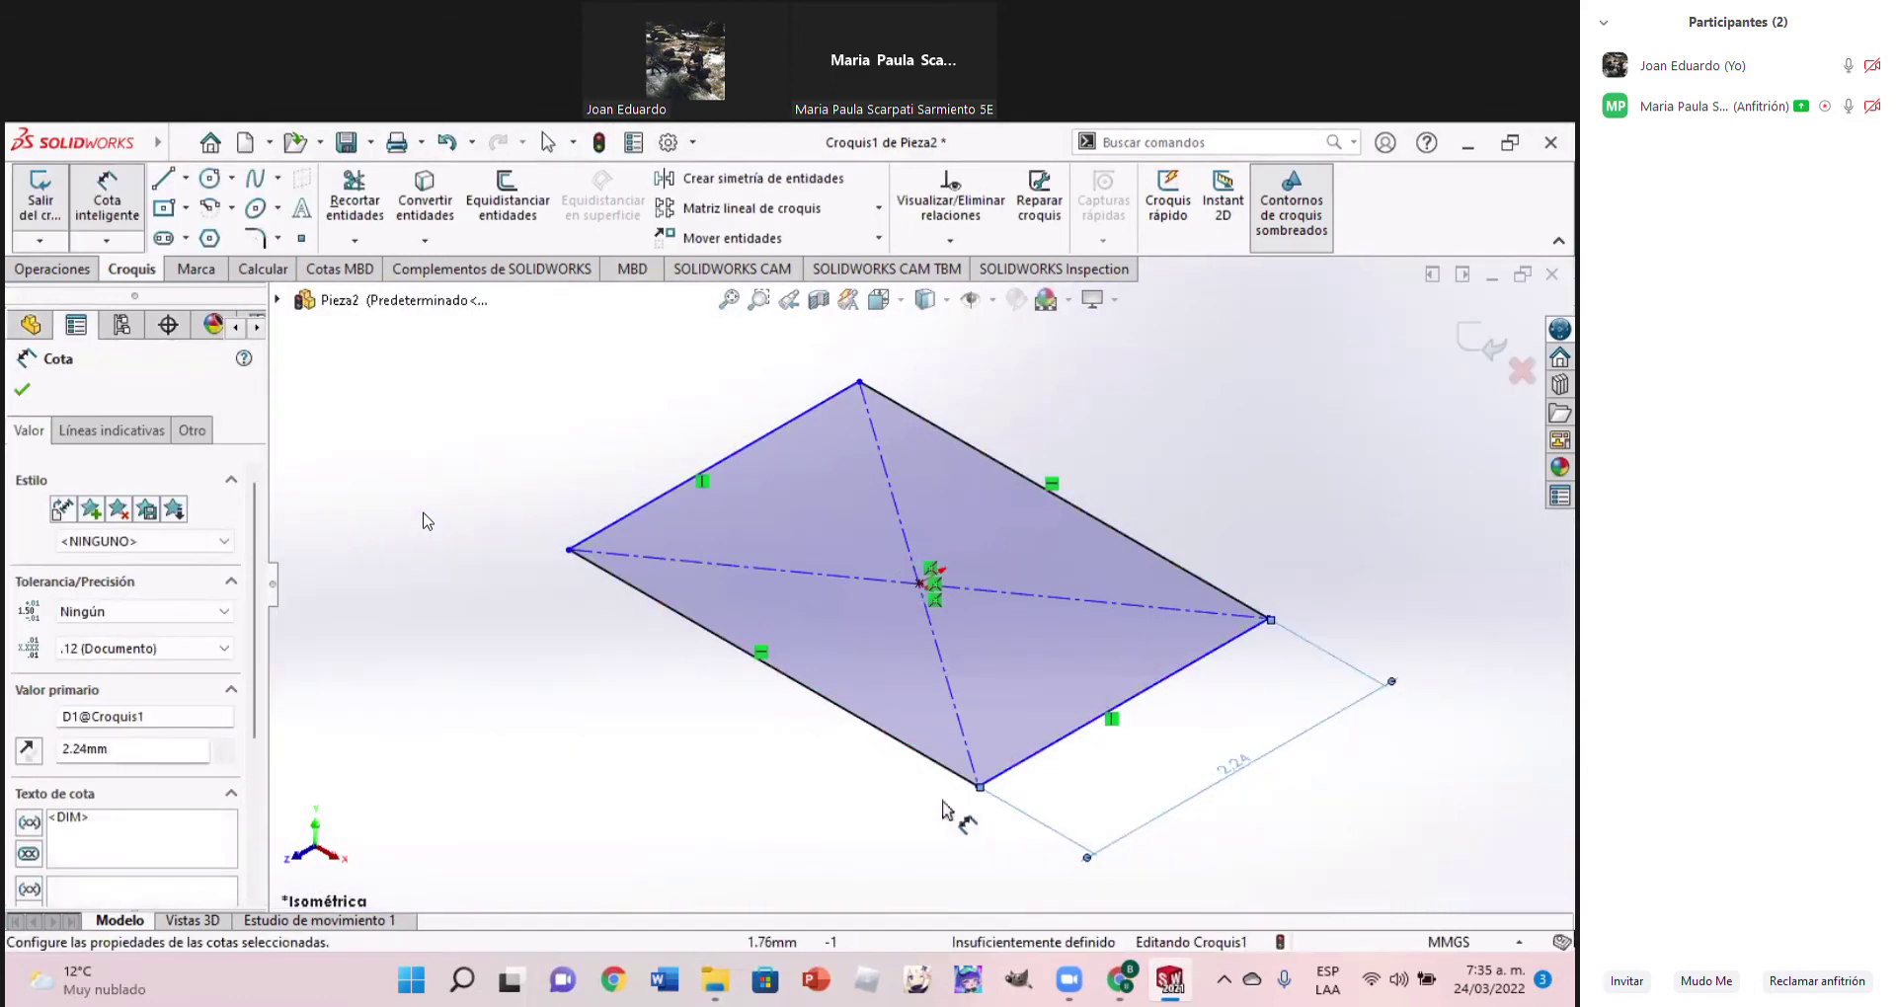
Dimension the lower-left edge to 3.78, fully defining the sketch
click(845, 728)
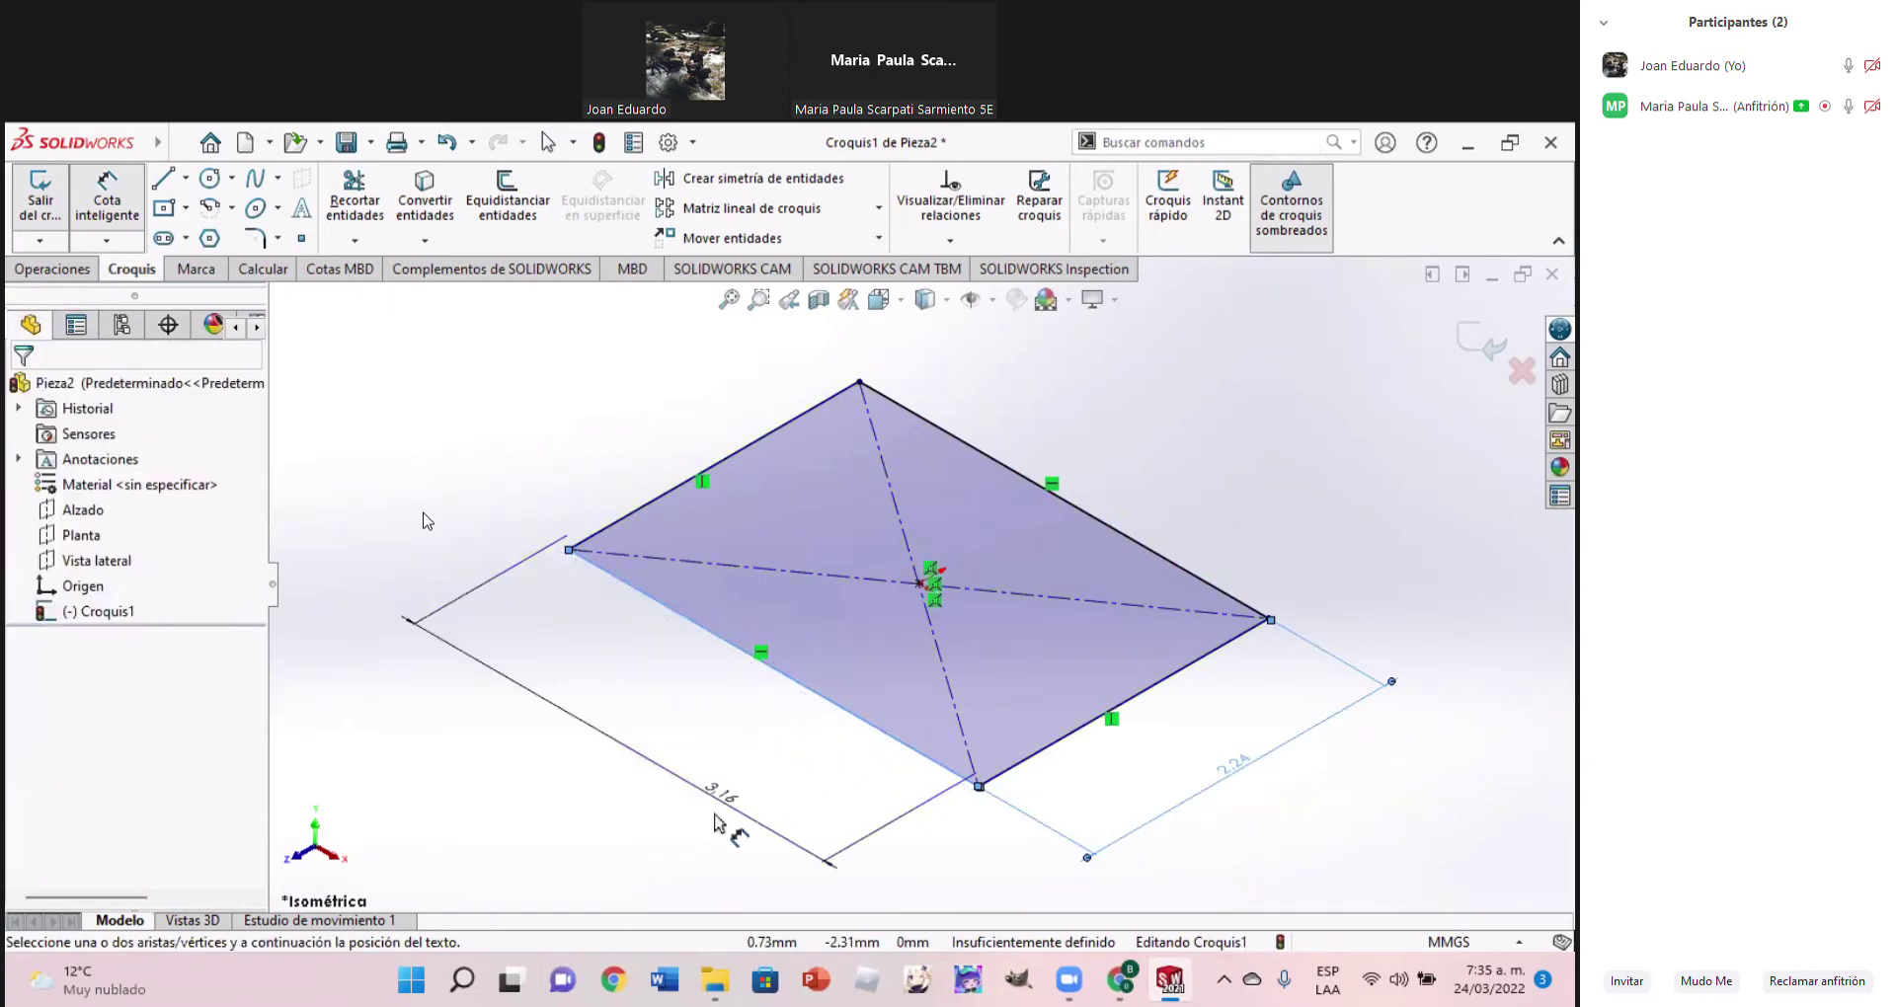
click(426, 520)
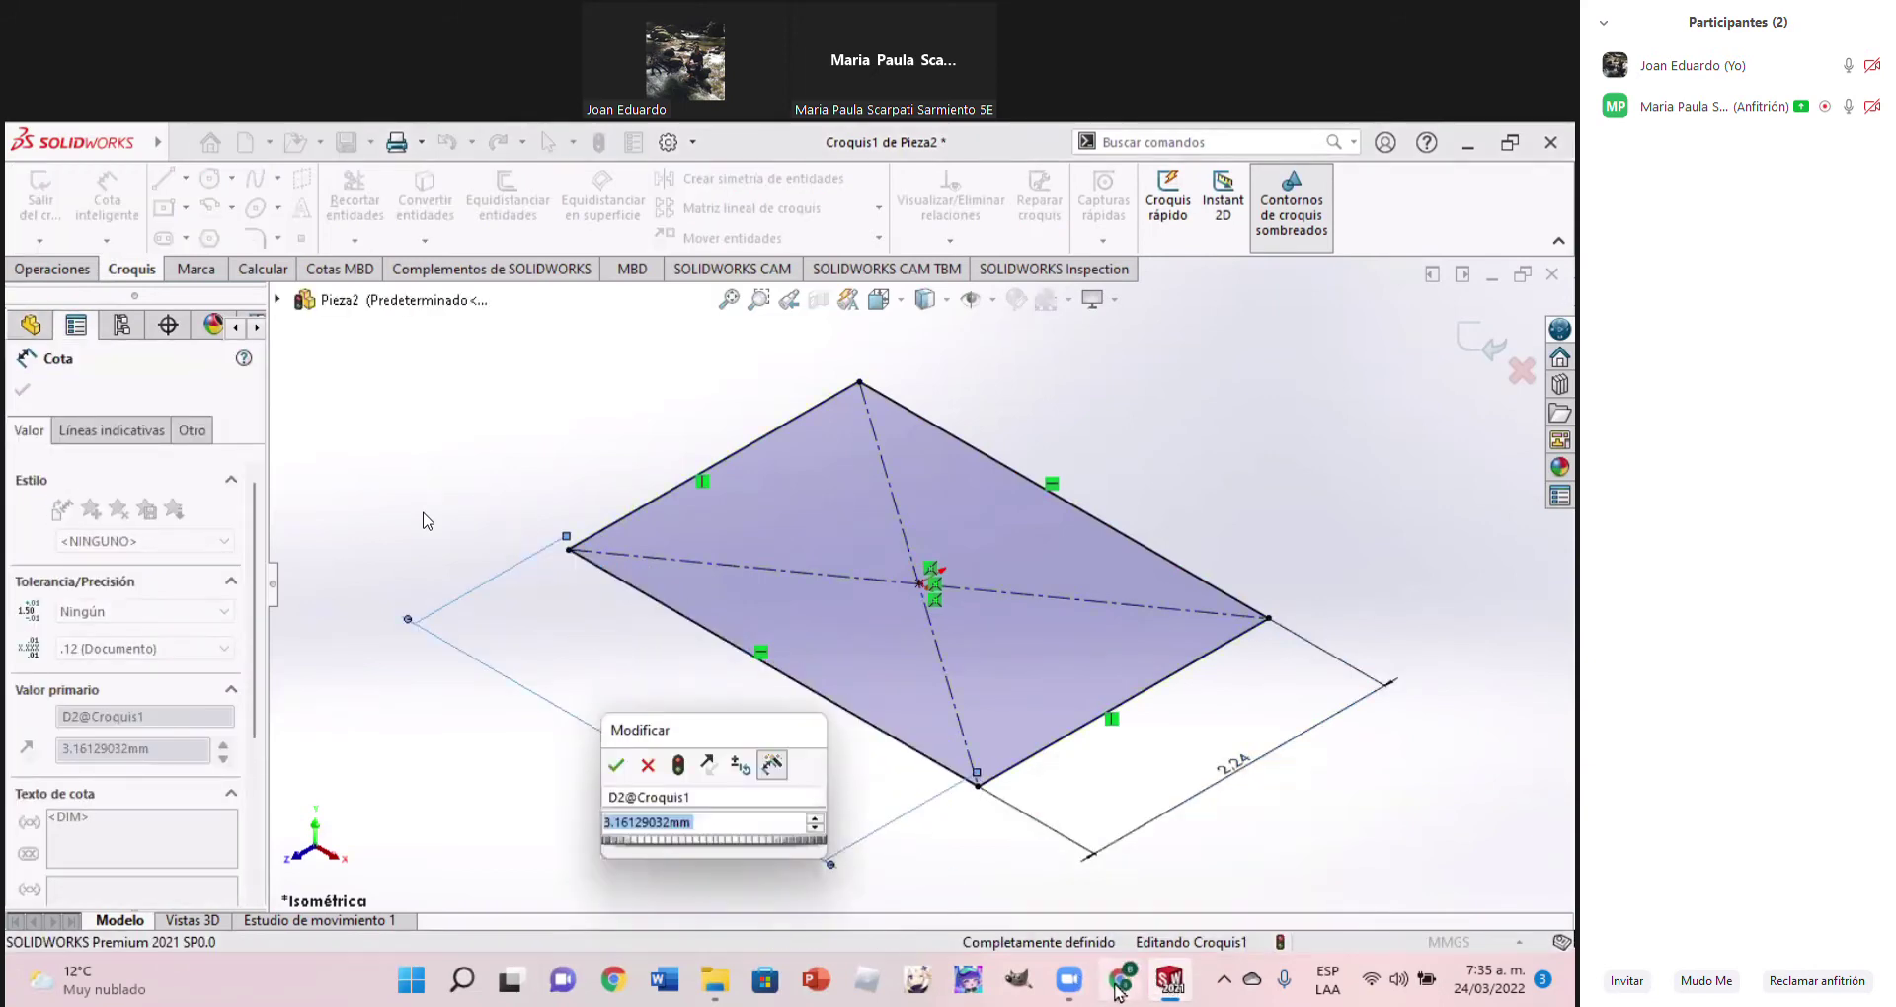
click(1119, 982)
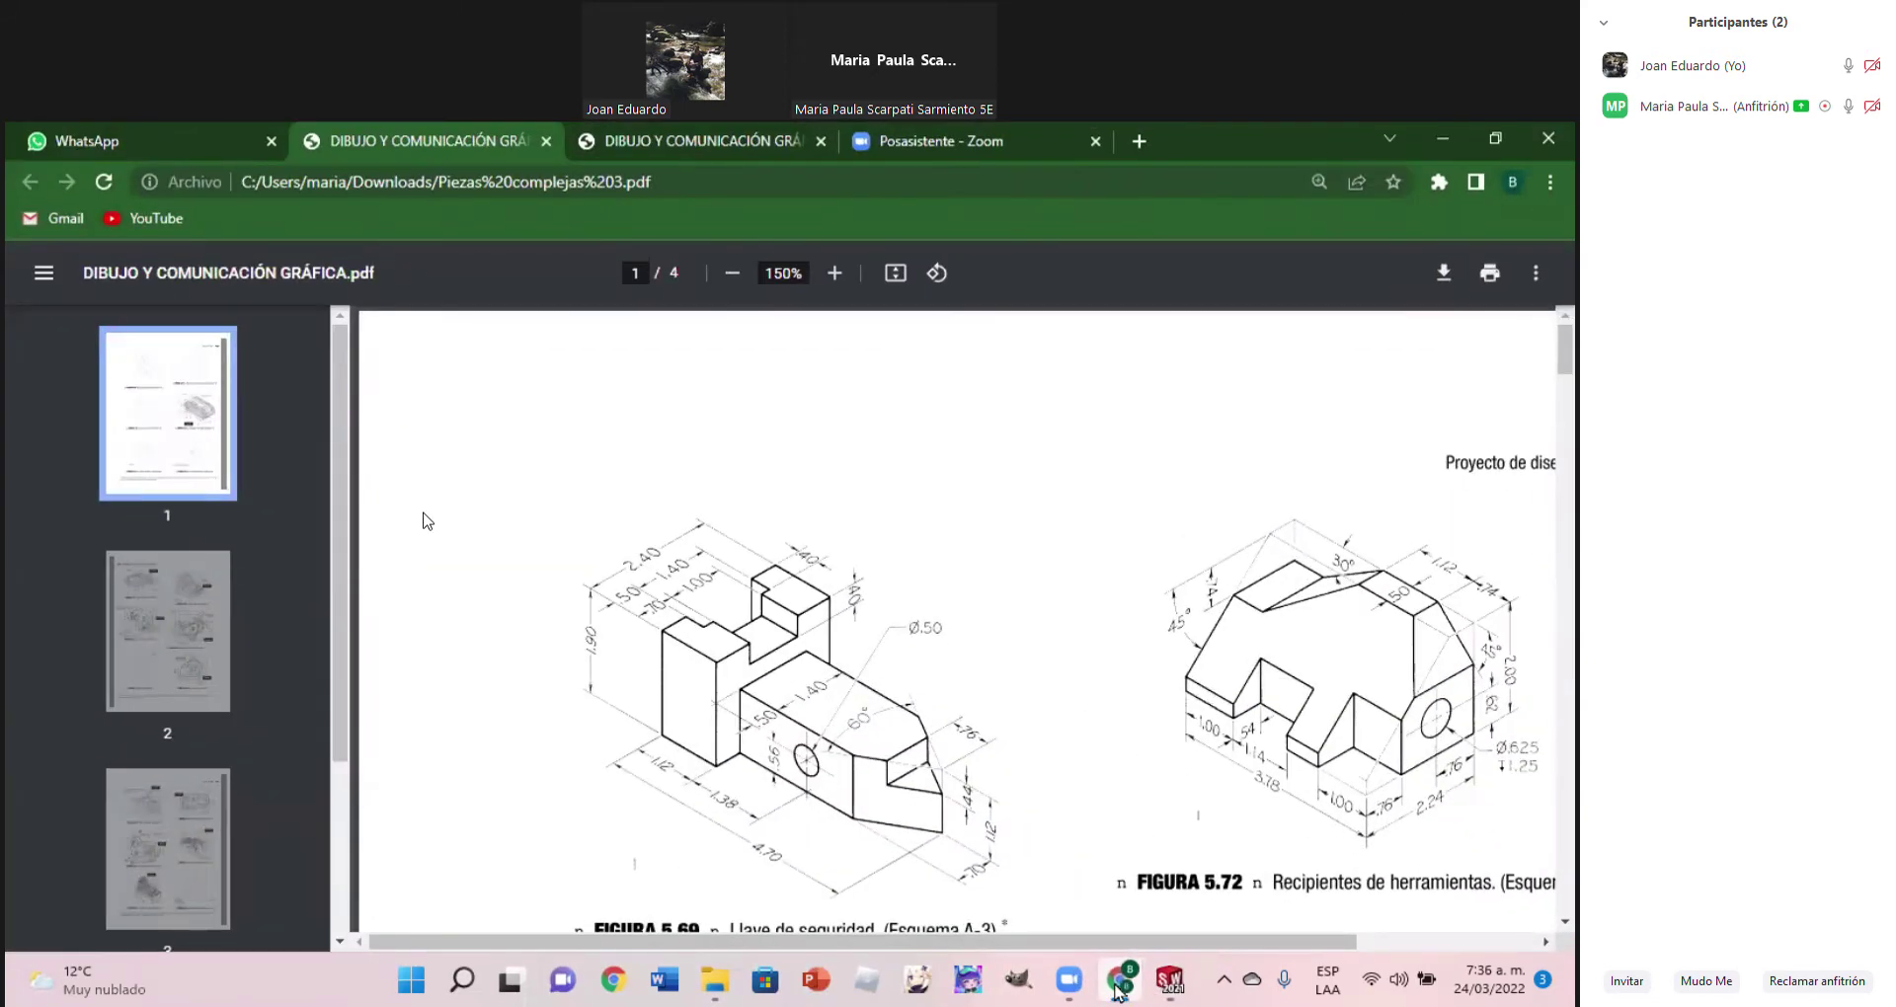
click(1117, 988)
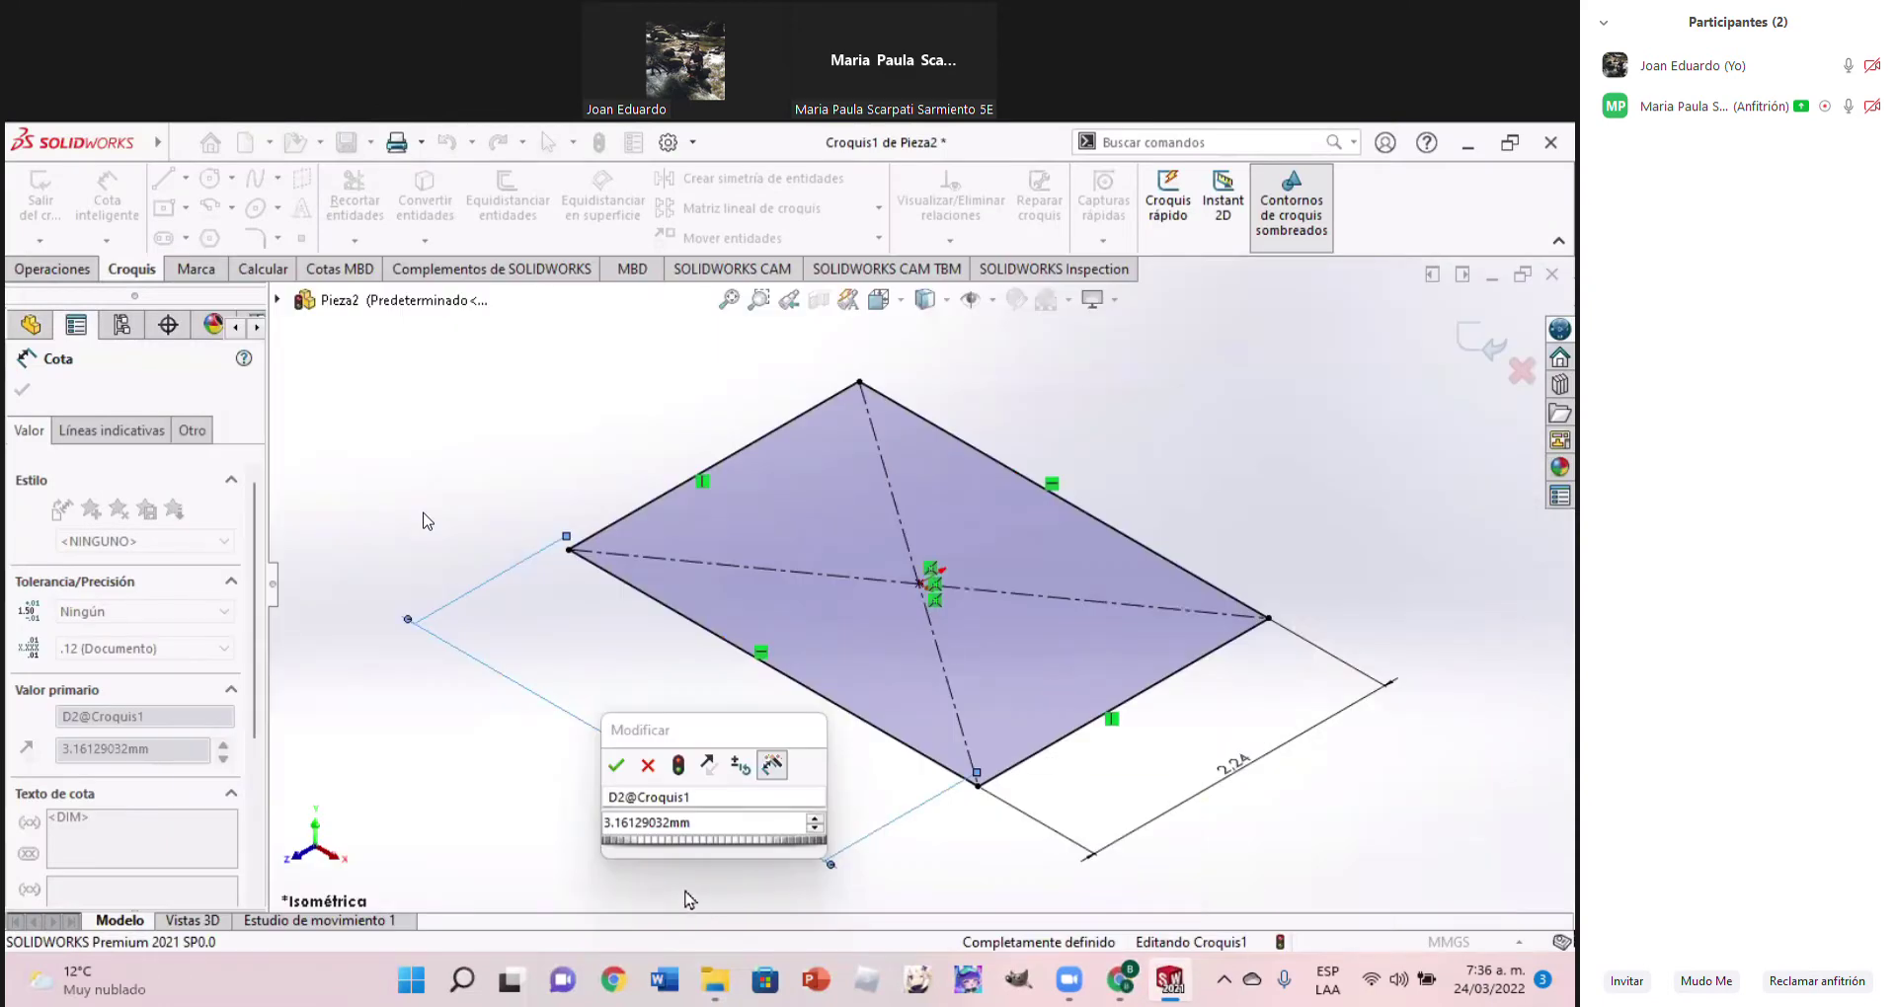
click(723, 834)
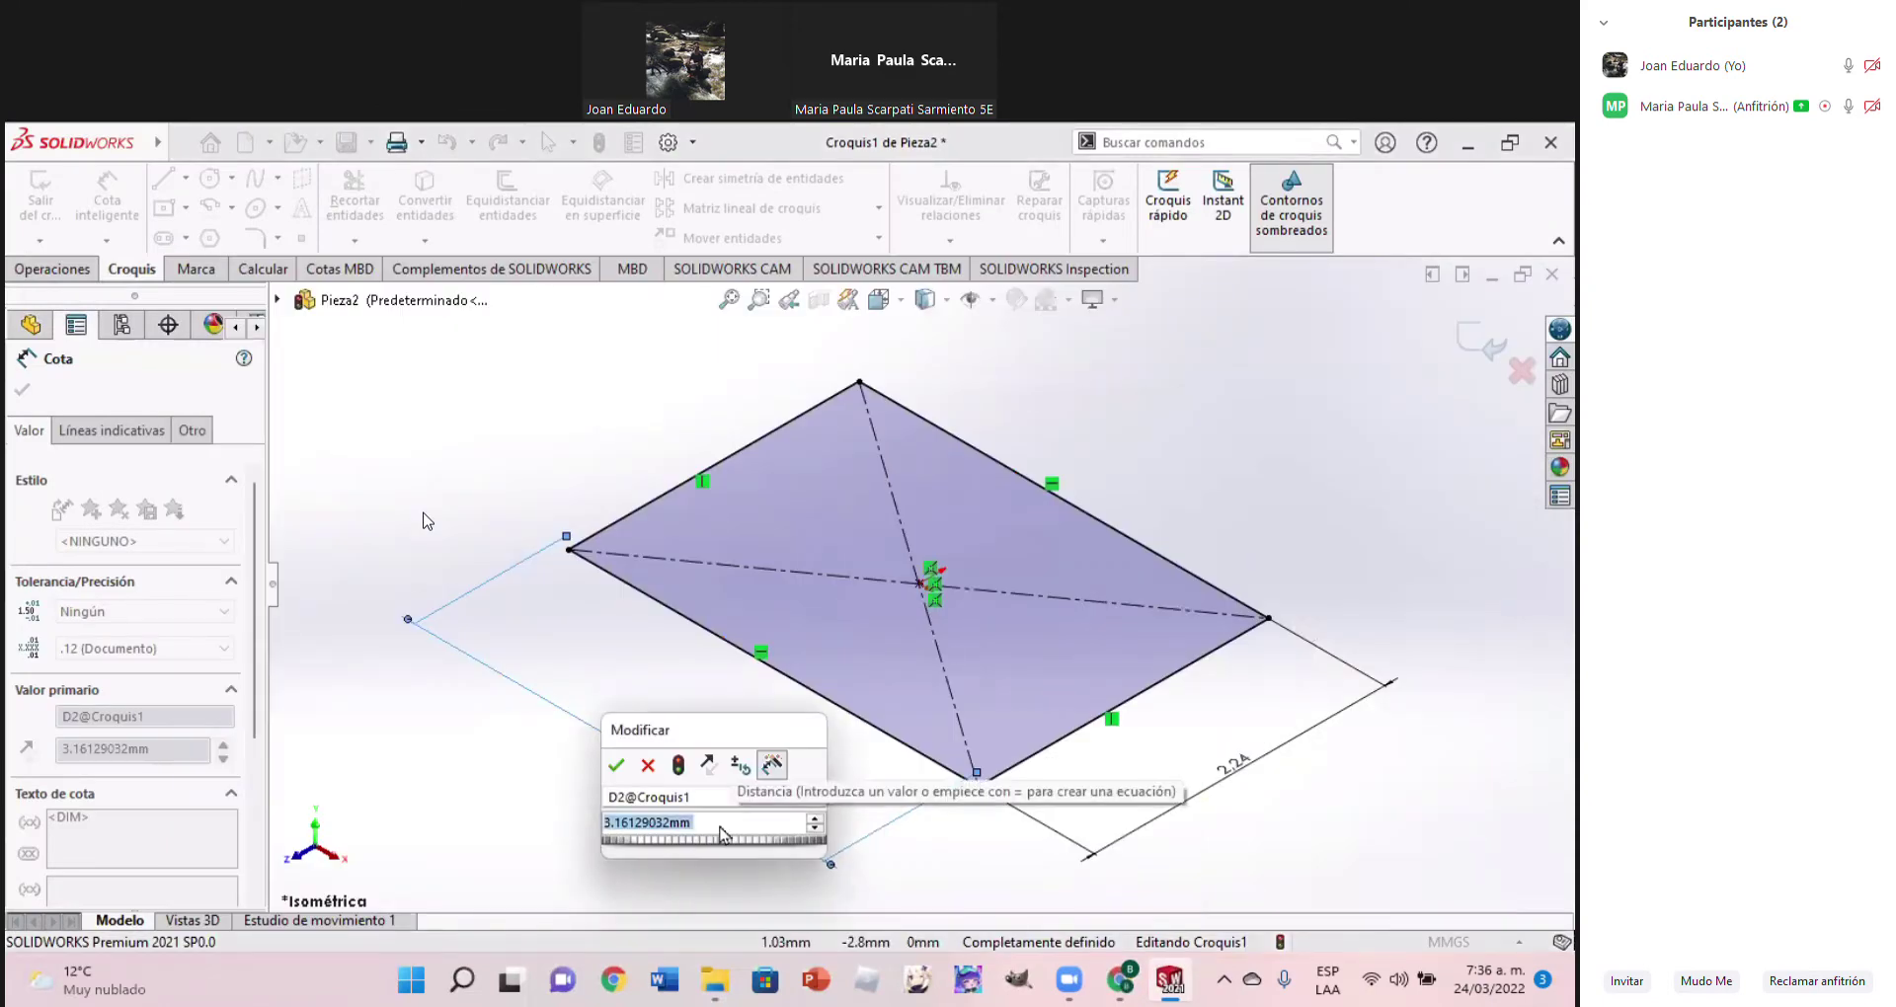
text(3.78)
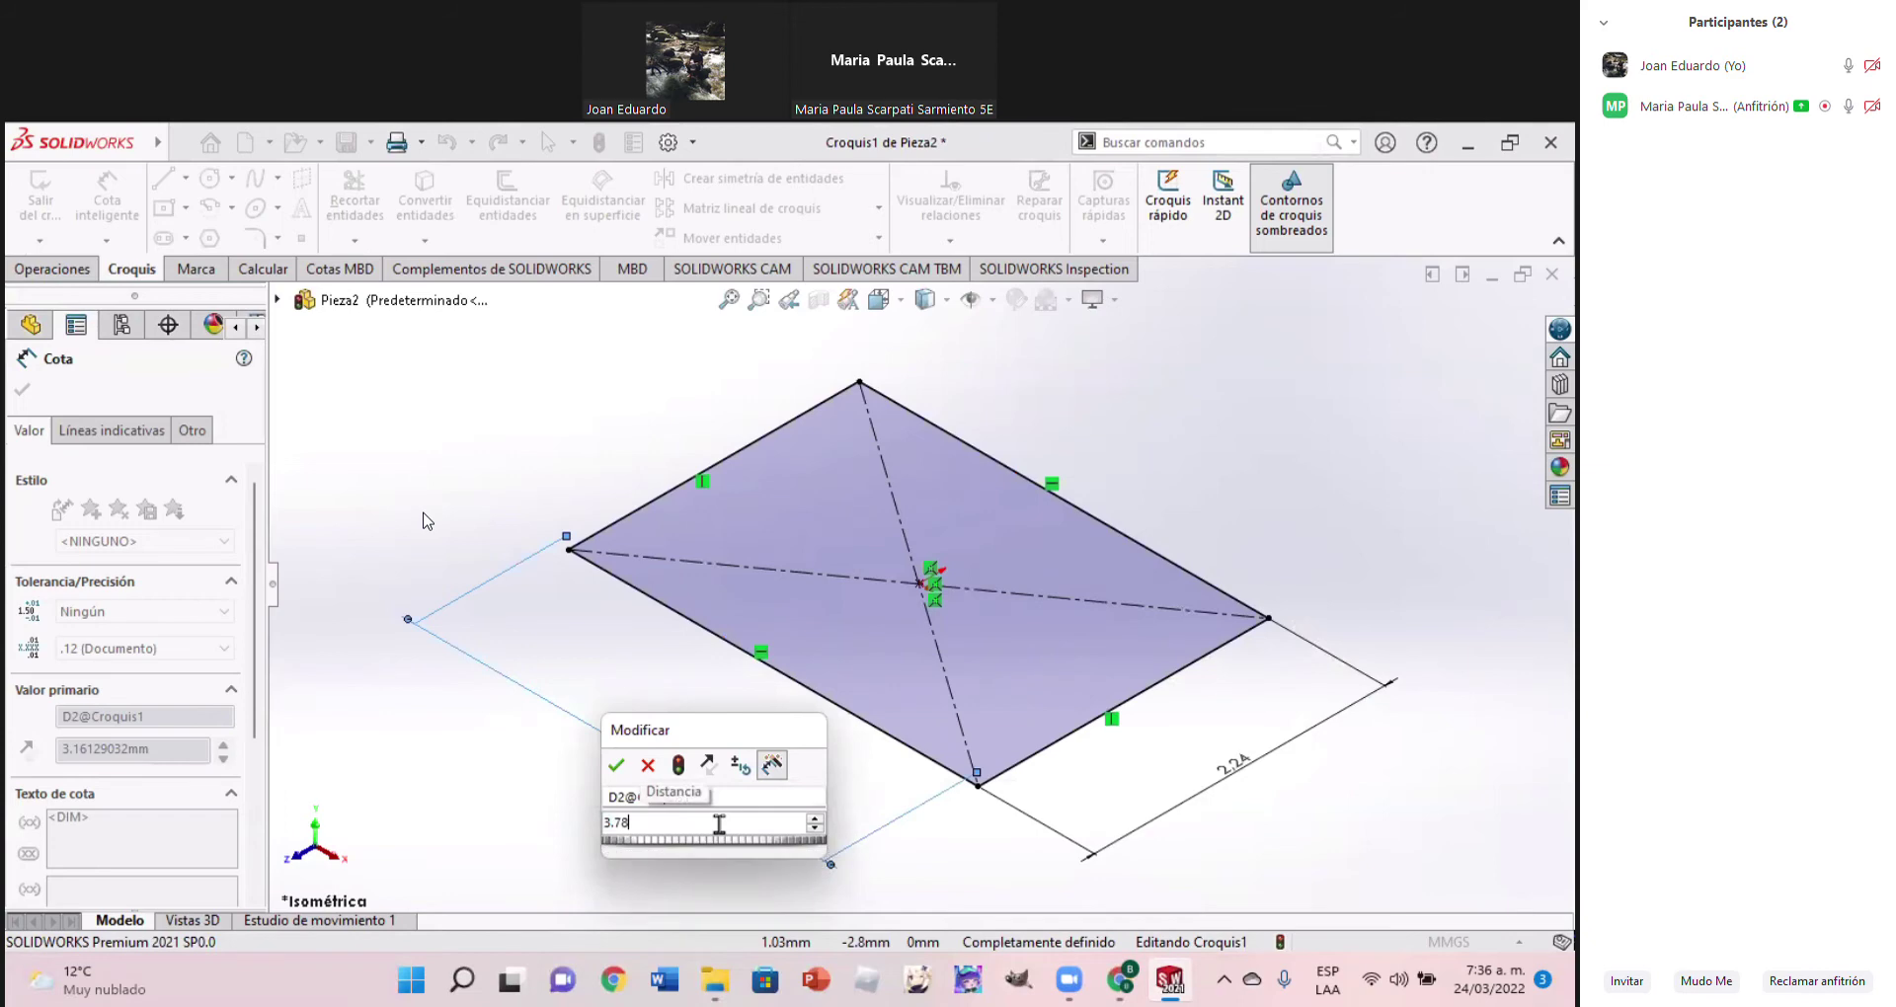
key(Return)
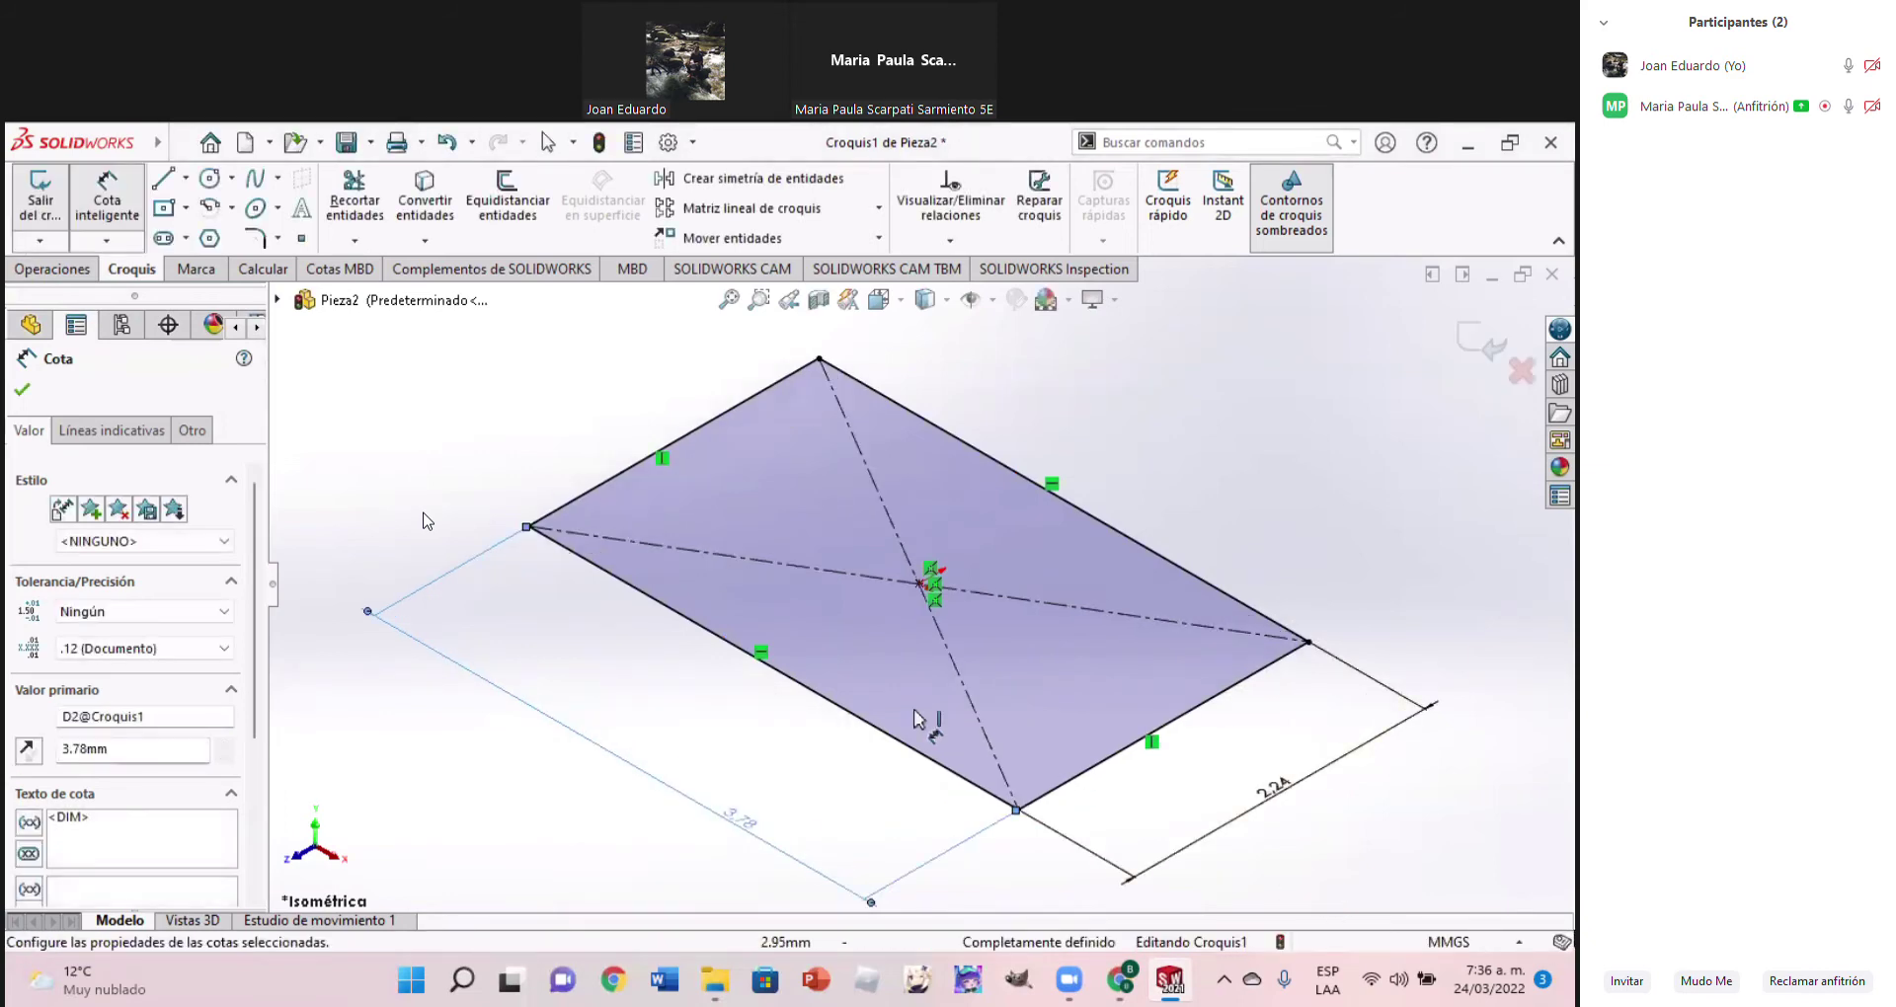
click(69, 275)
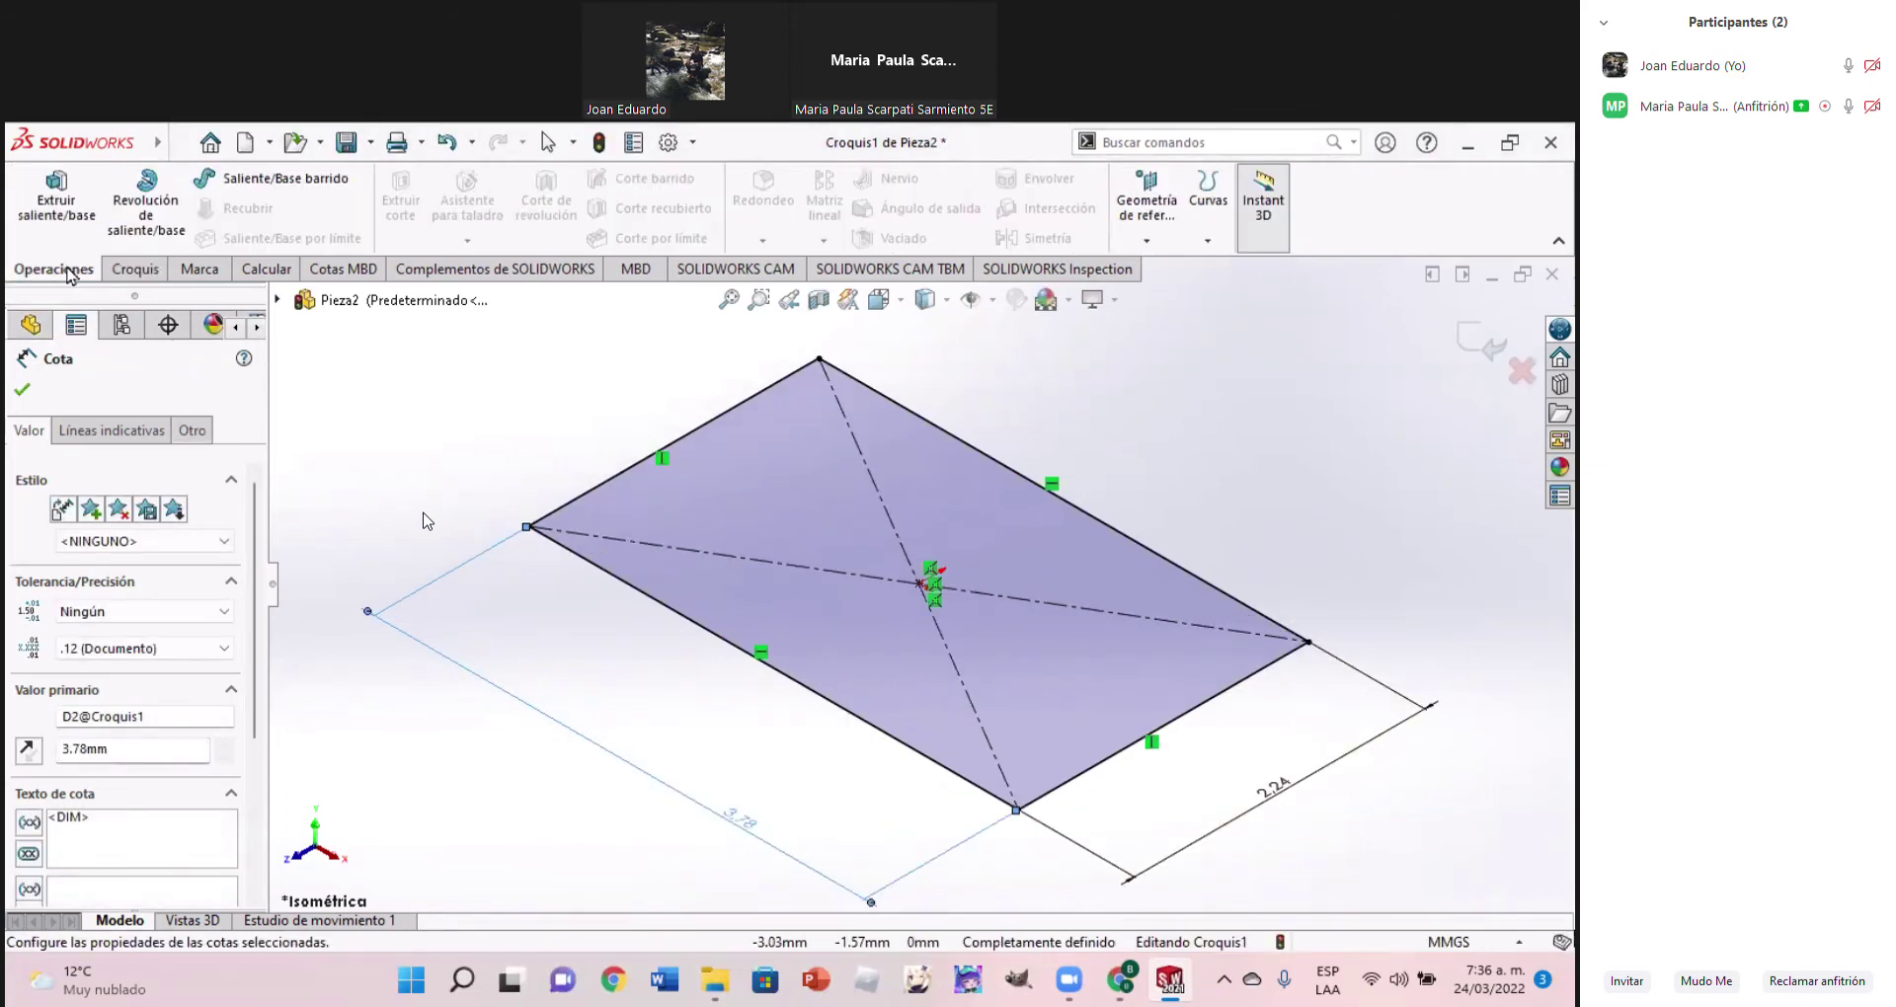
Cancel the extrusion and delete all rectangle geometry along with its dimensions
click(57, 208)
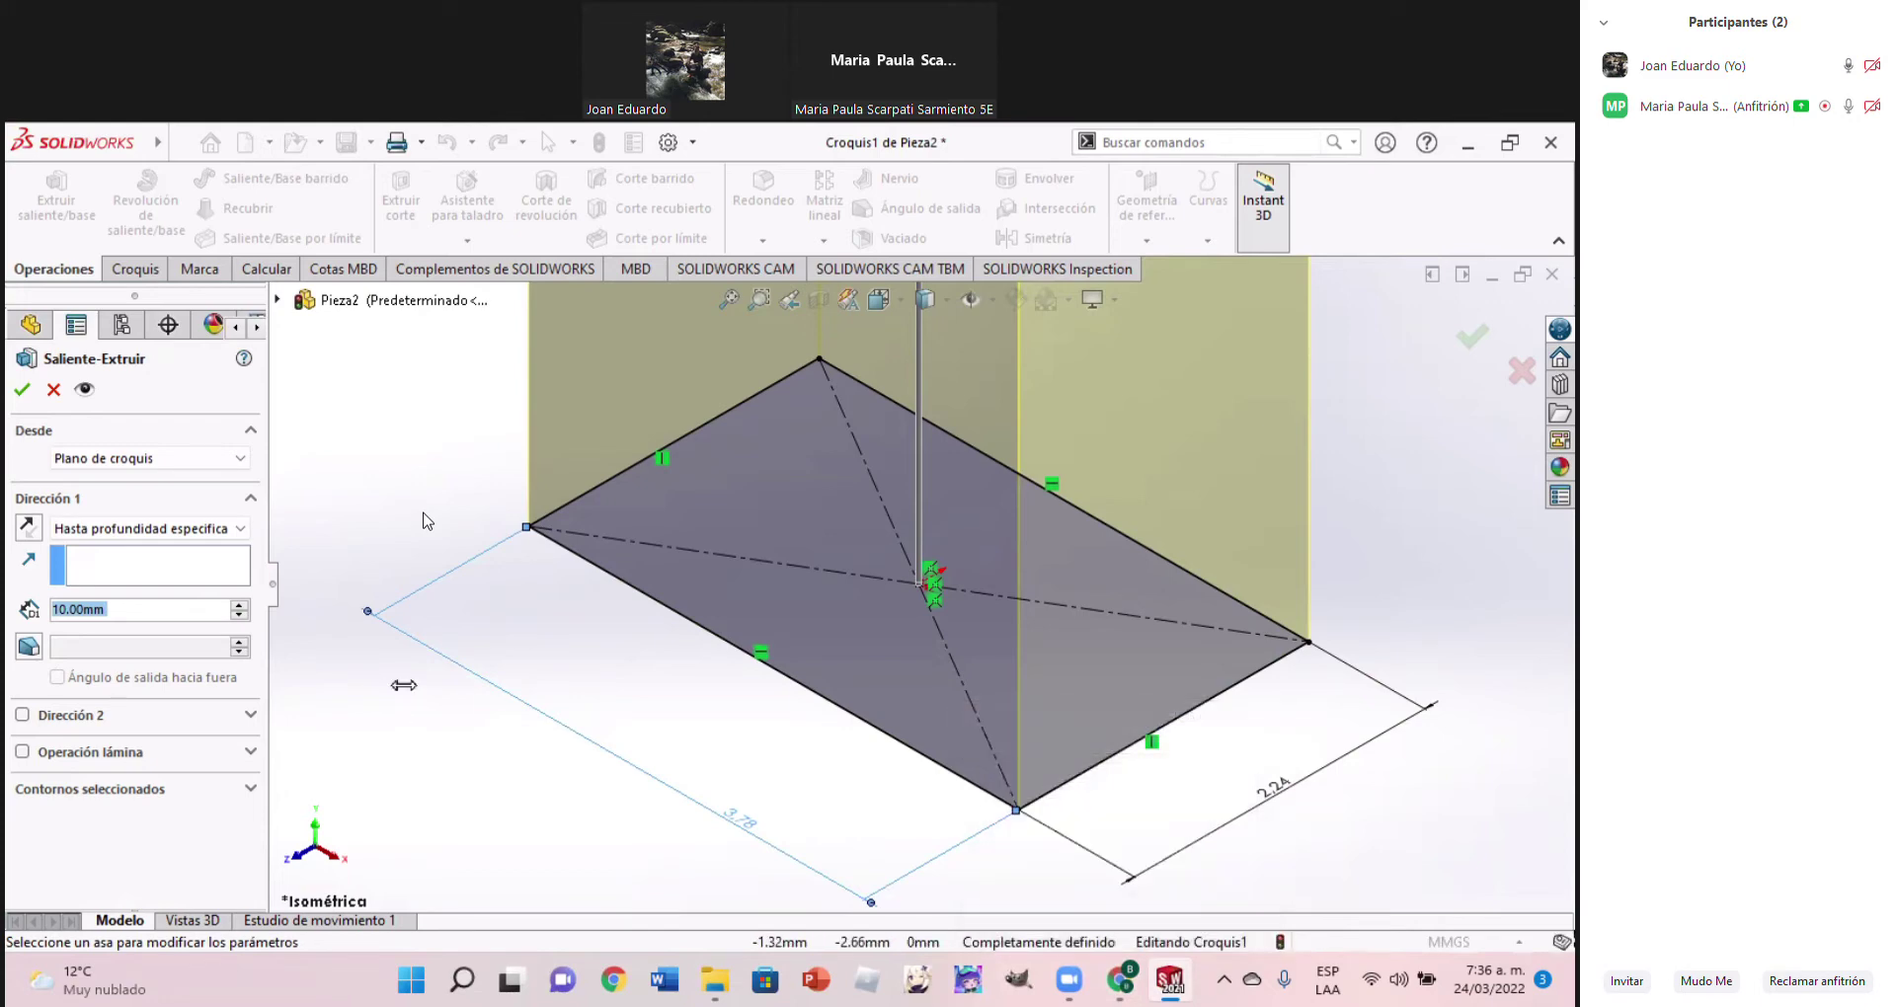
click(54, 389)
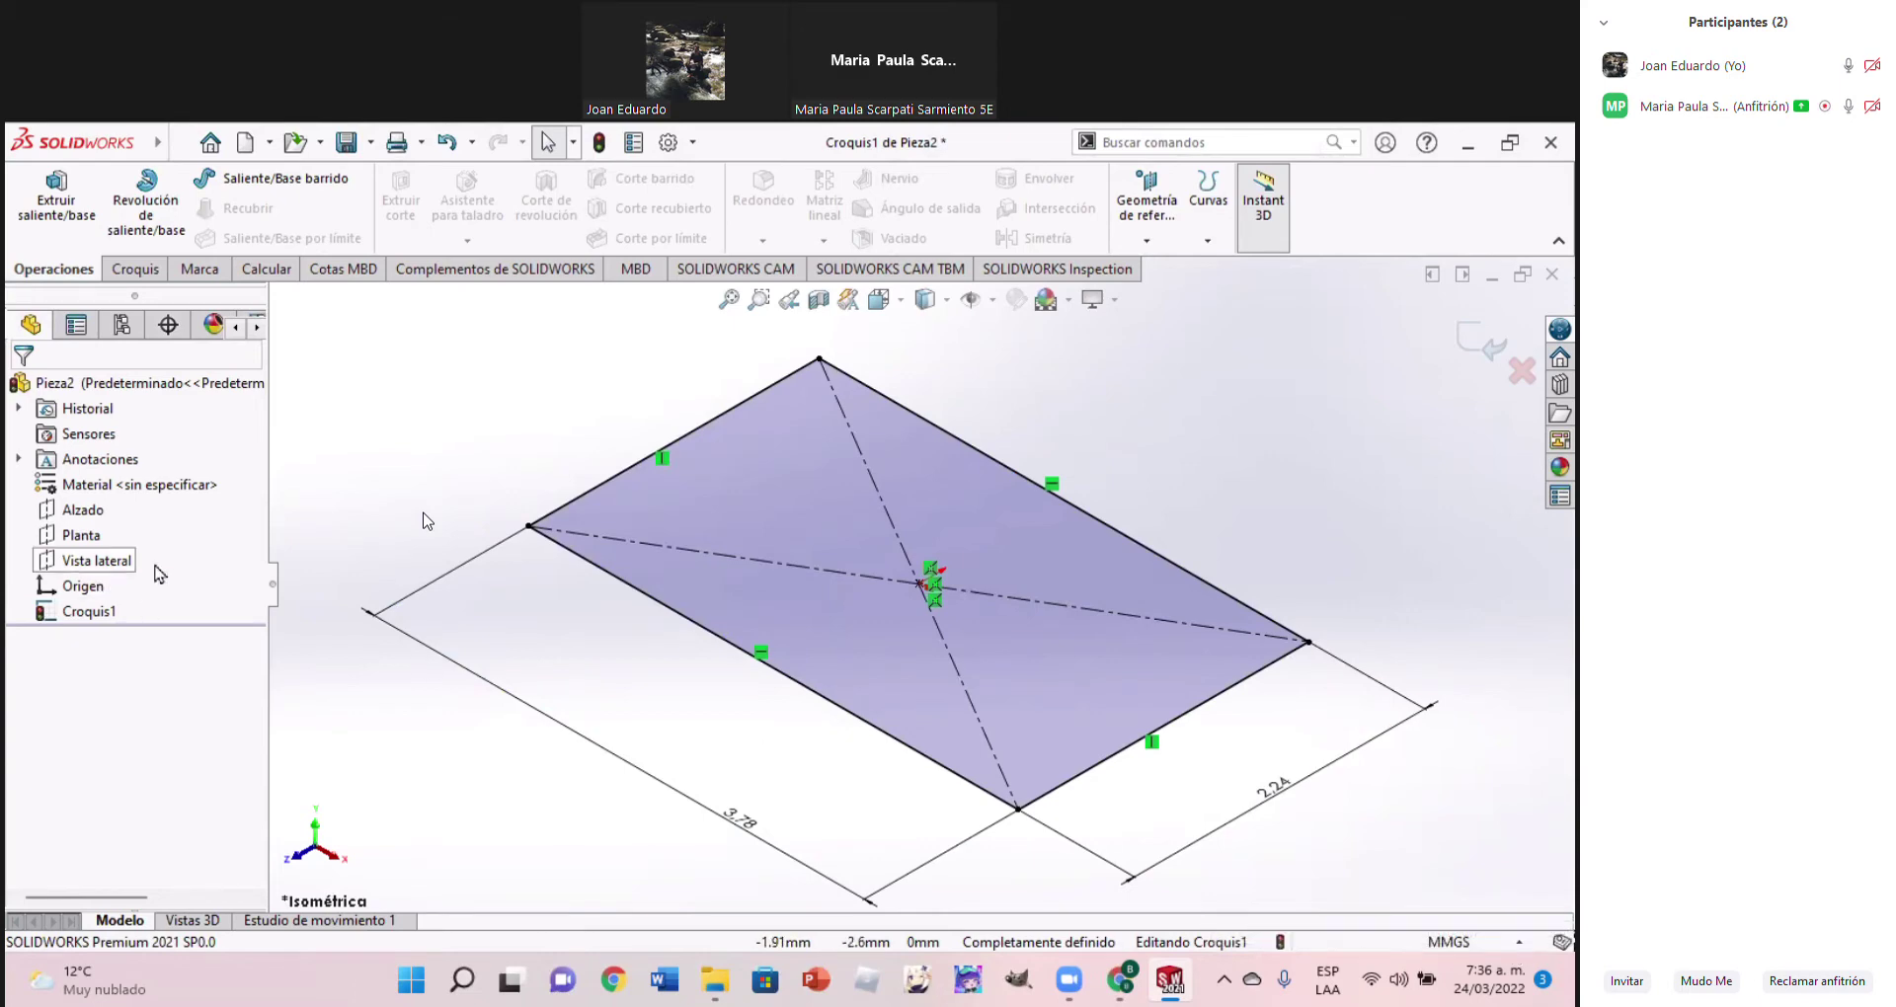
drag(418, 322, 1397, 831)
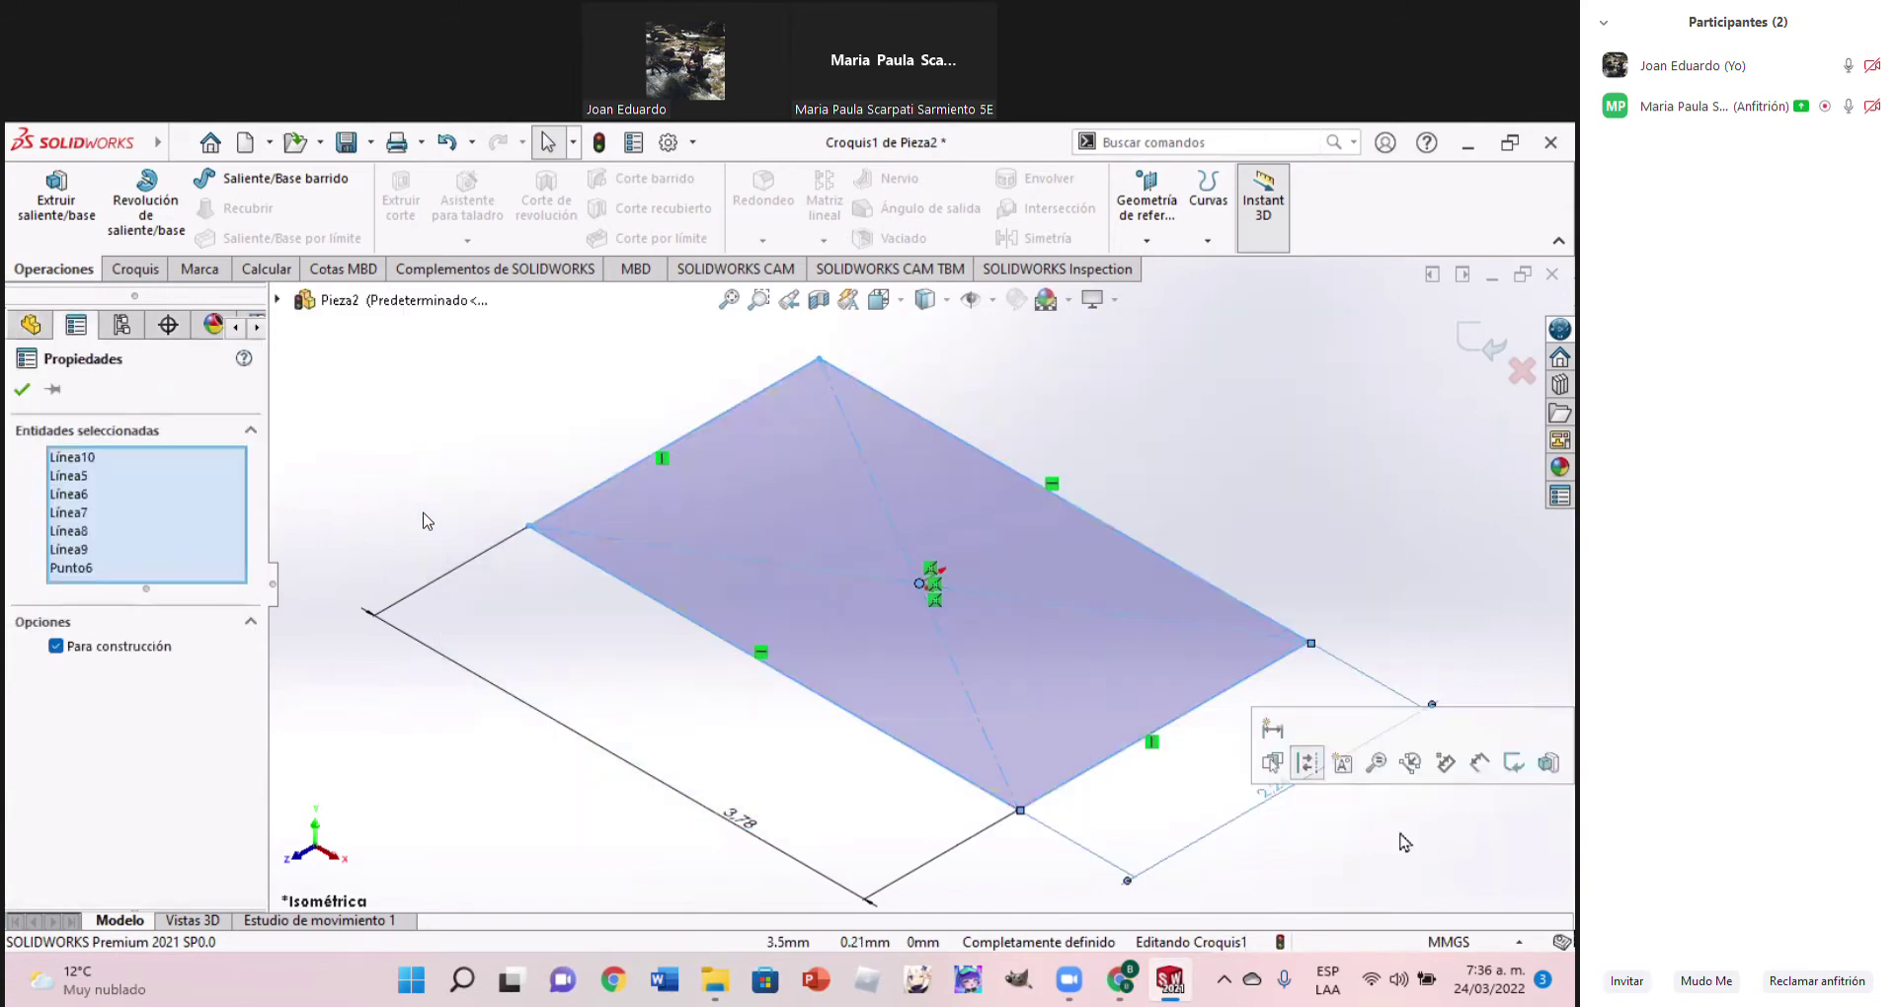
key(Delete)
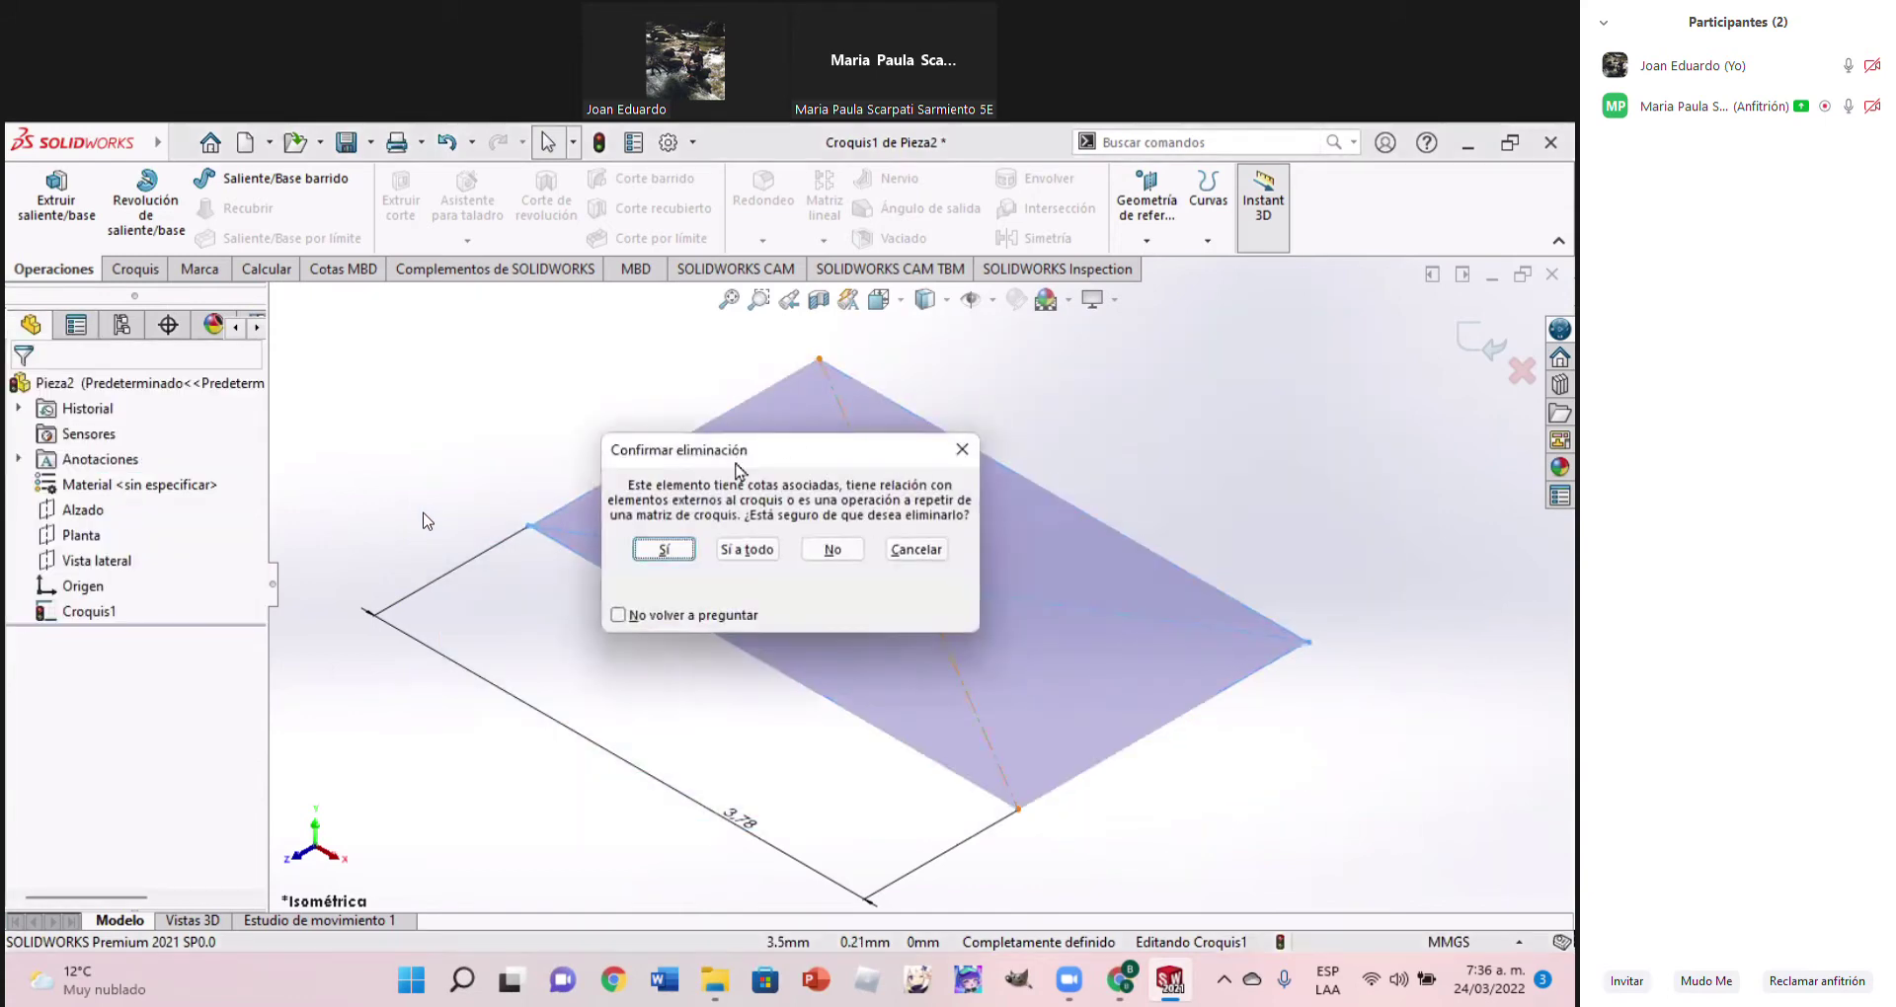
click(664, 550)
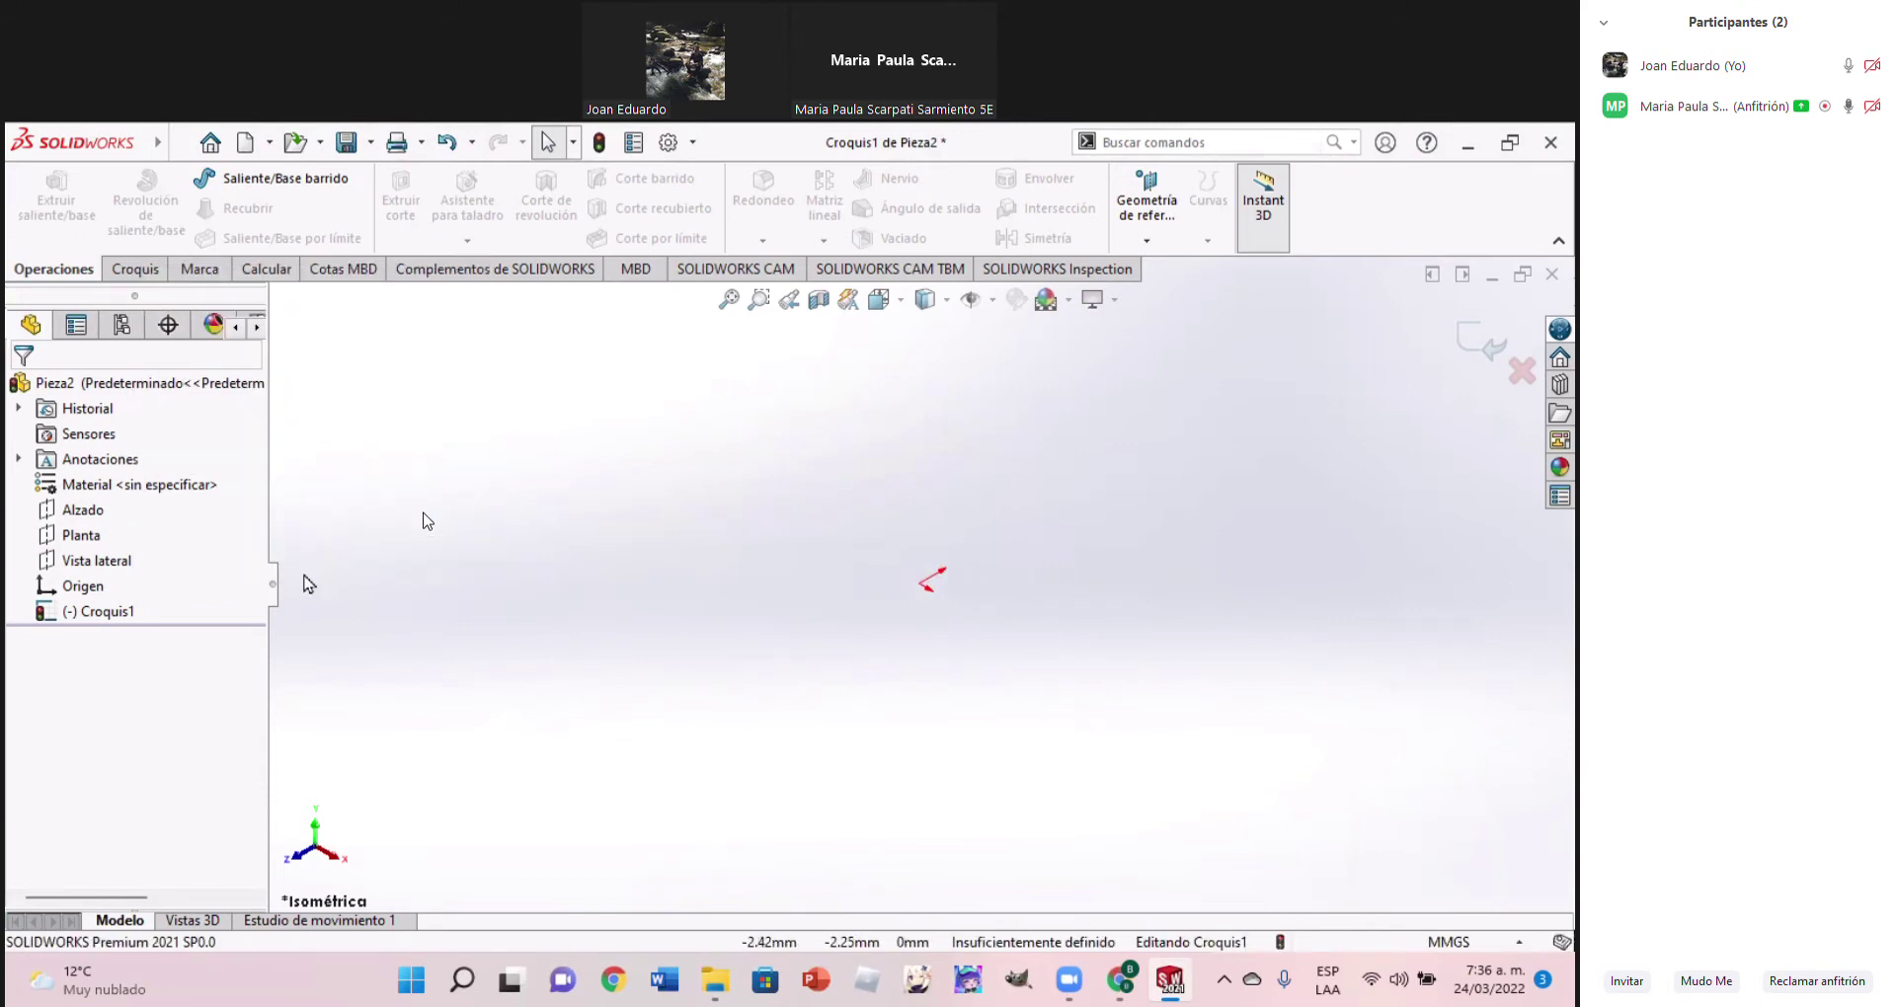
Discard the empty Croquis1 sketch, leaving the part with only its planes
click(122, 613)
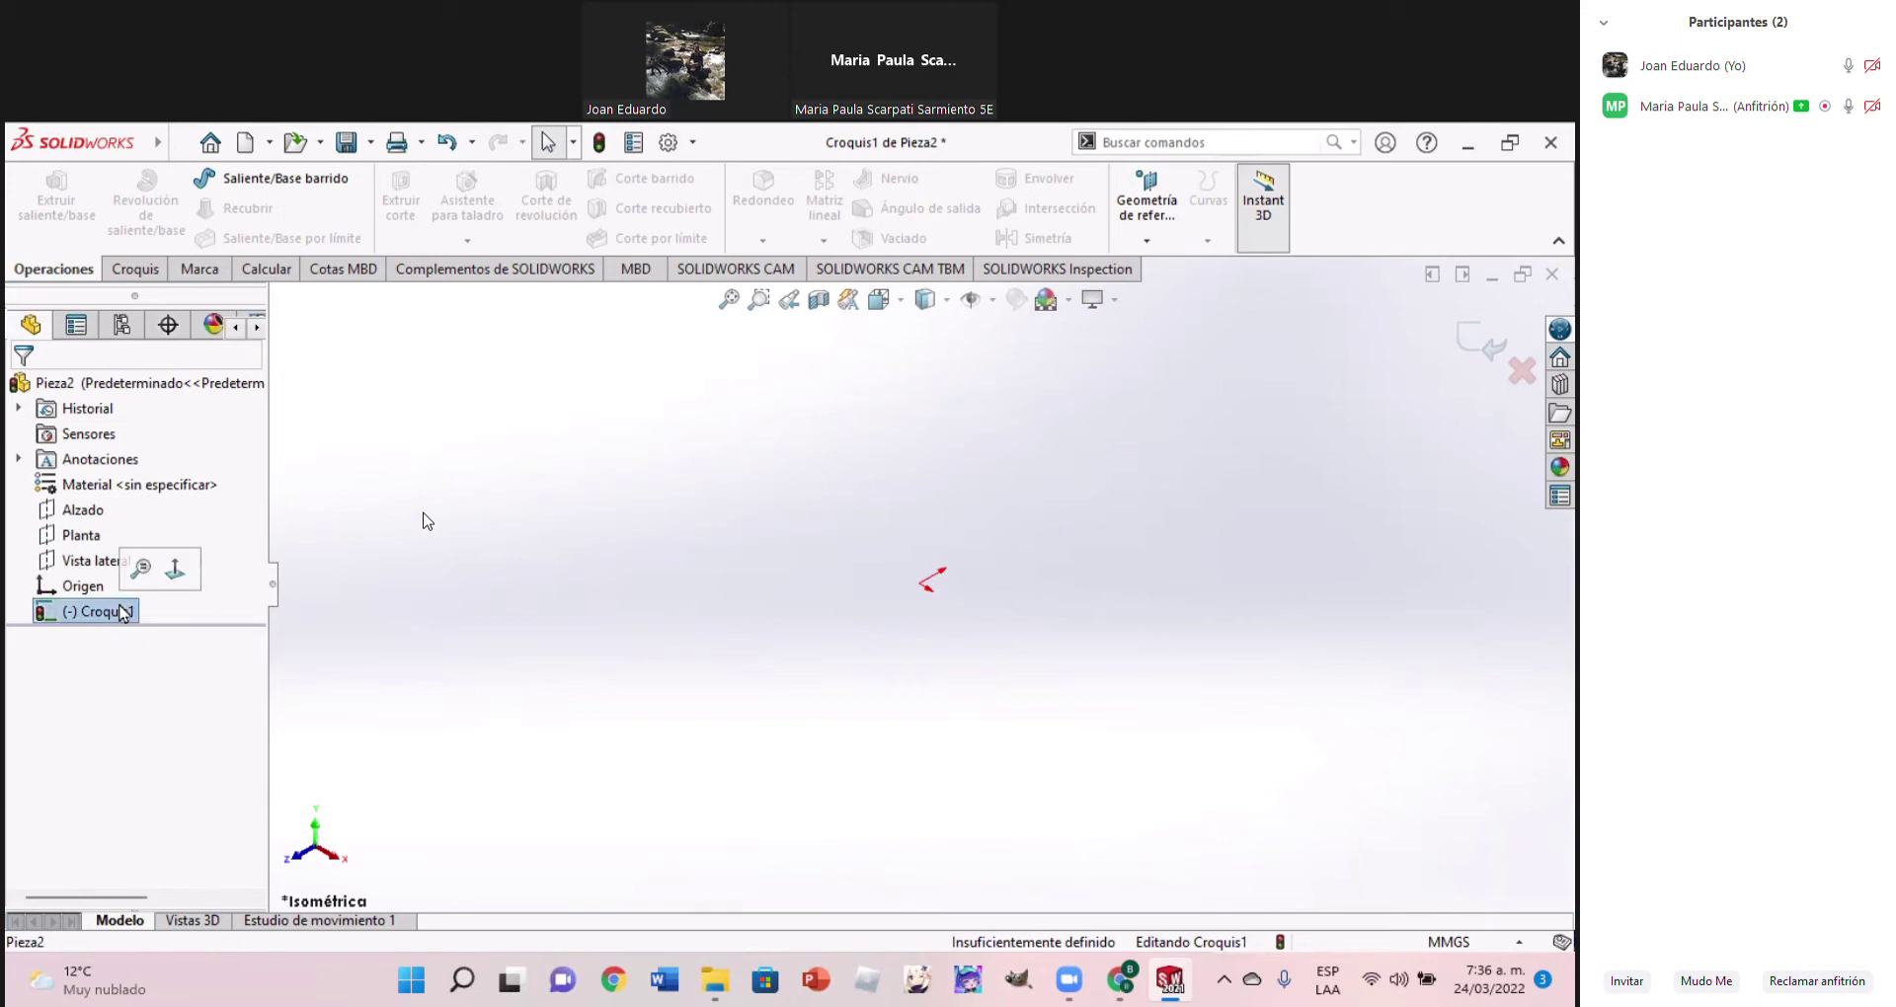
click(520, 707)
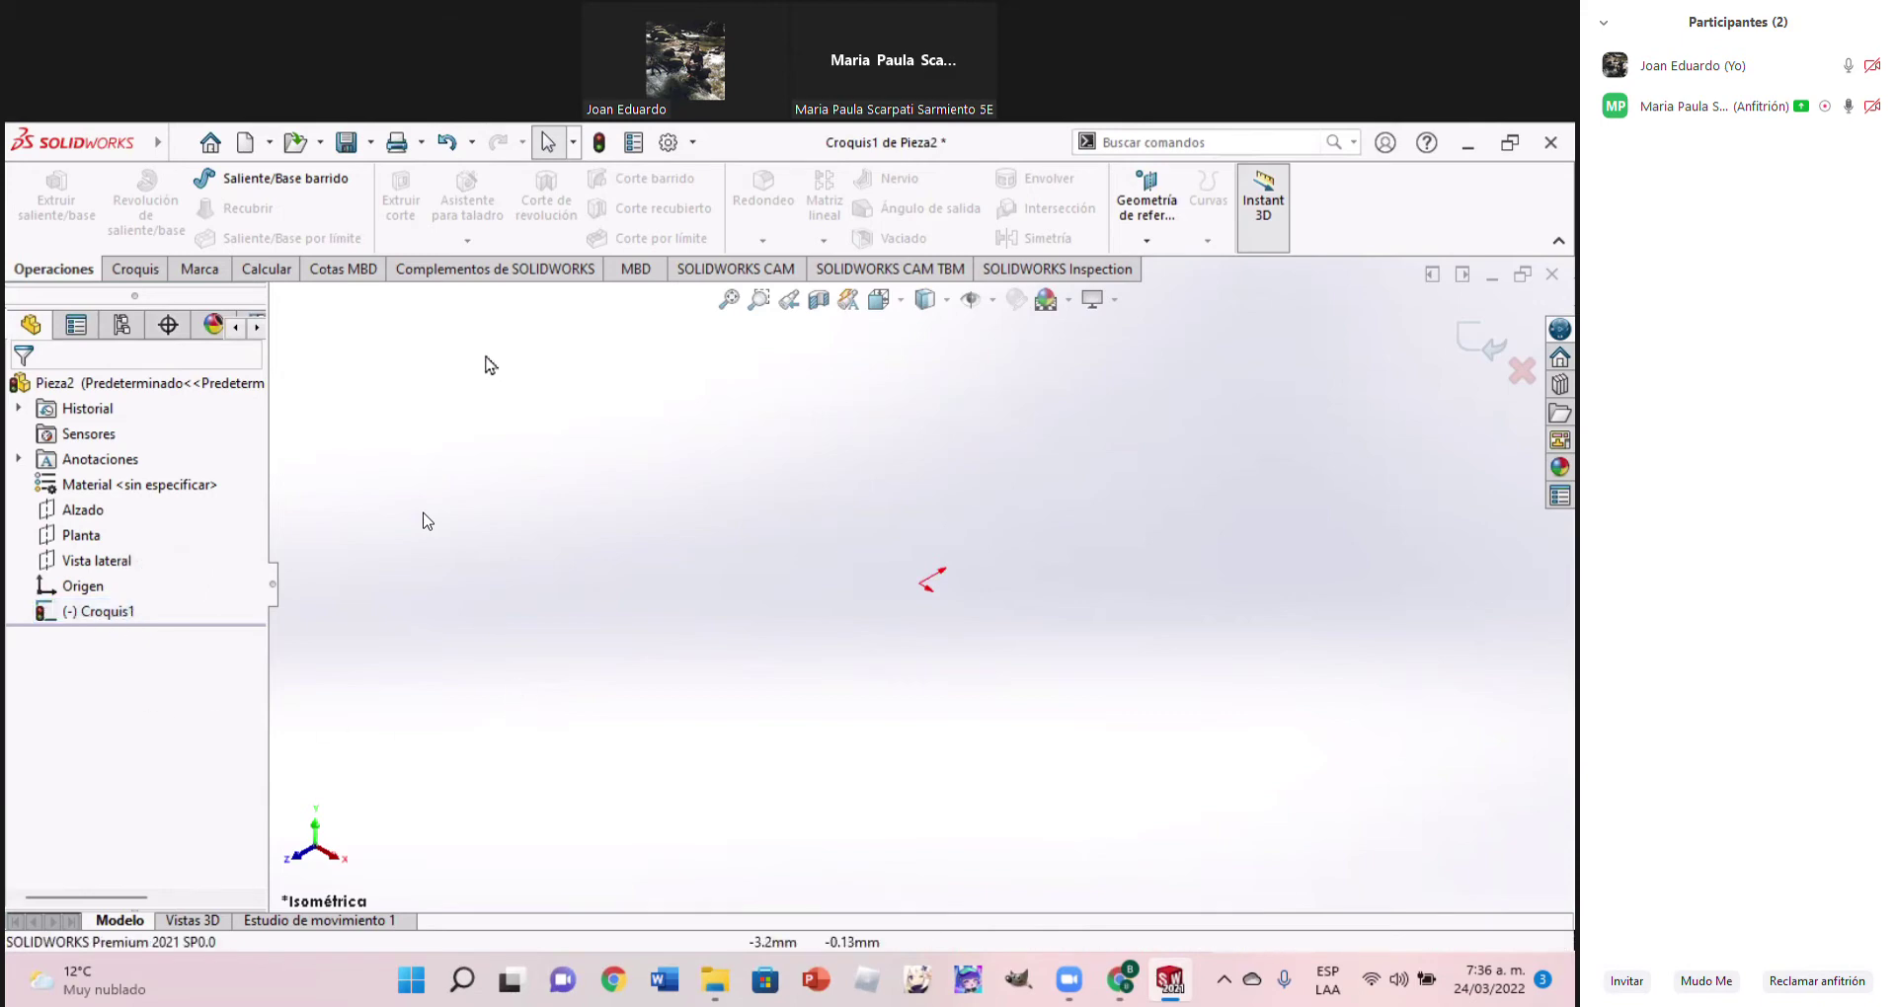
key(f)
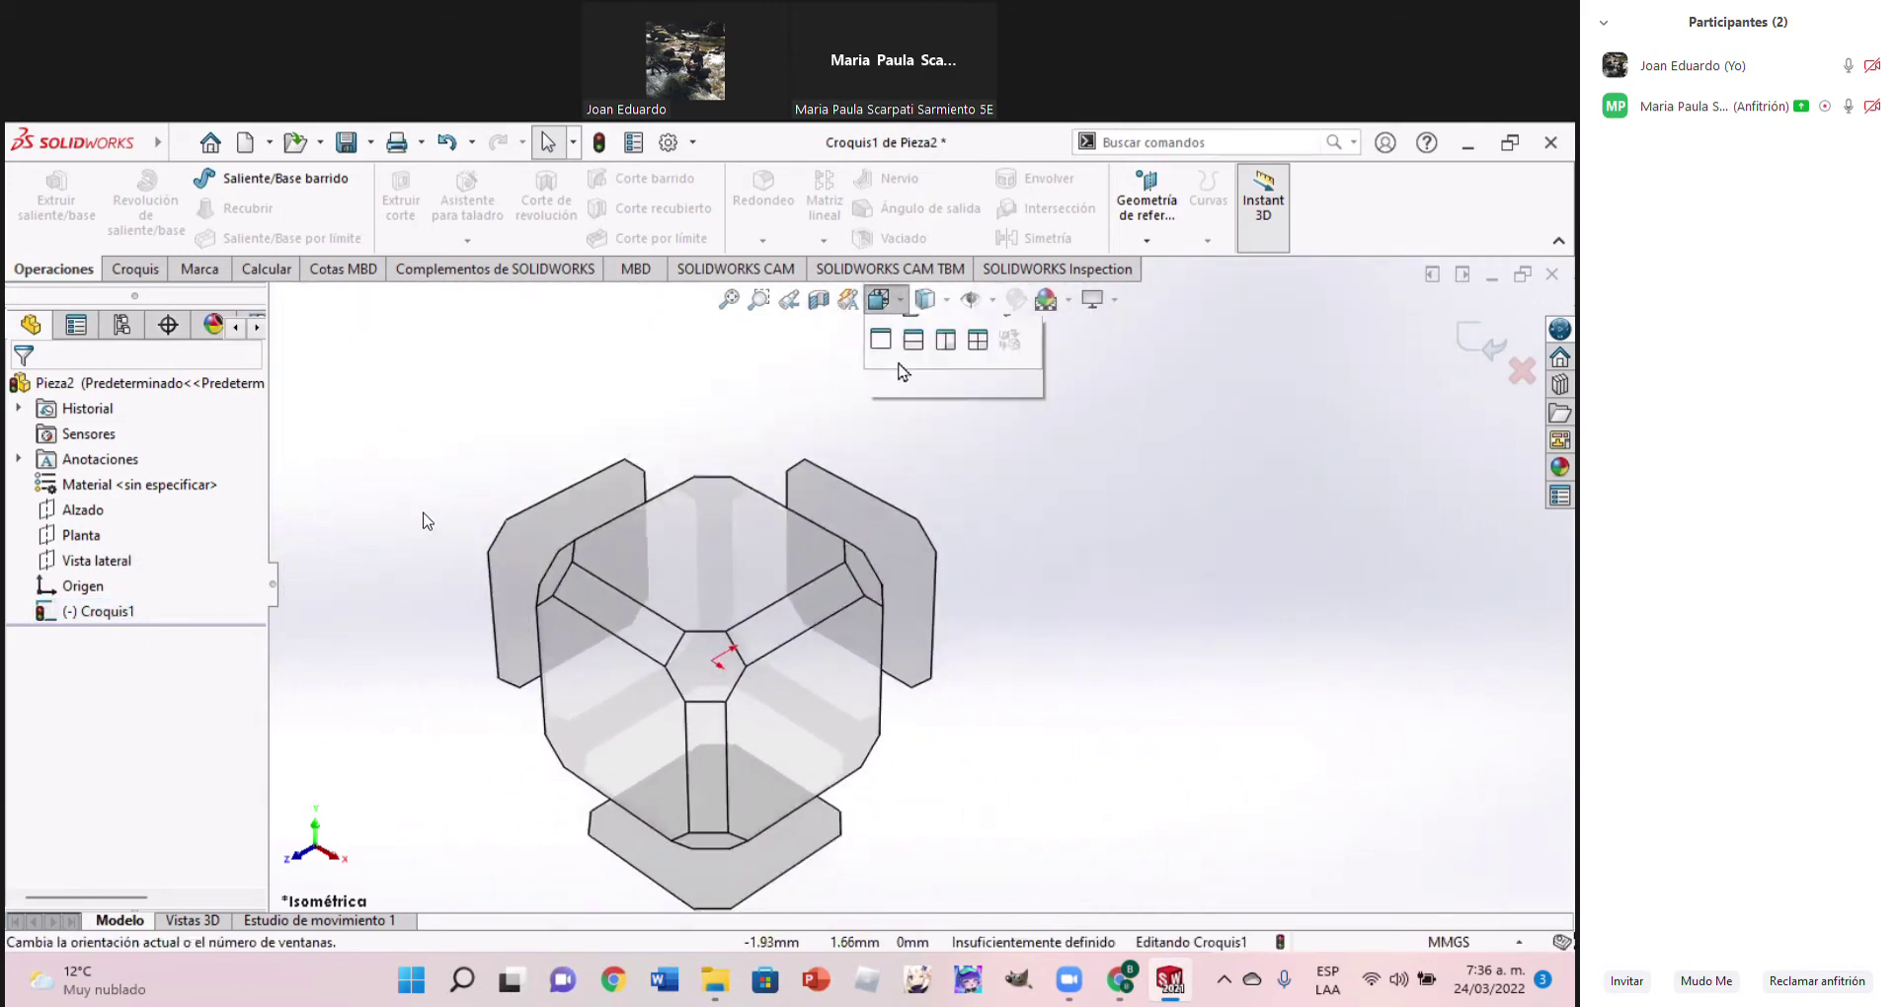
key(ctrl+6)
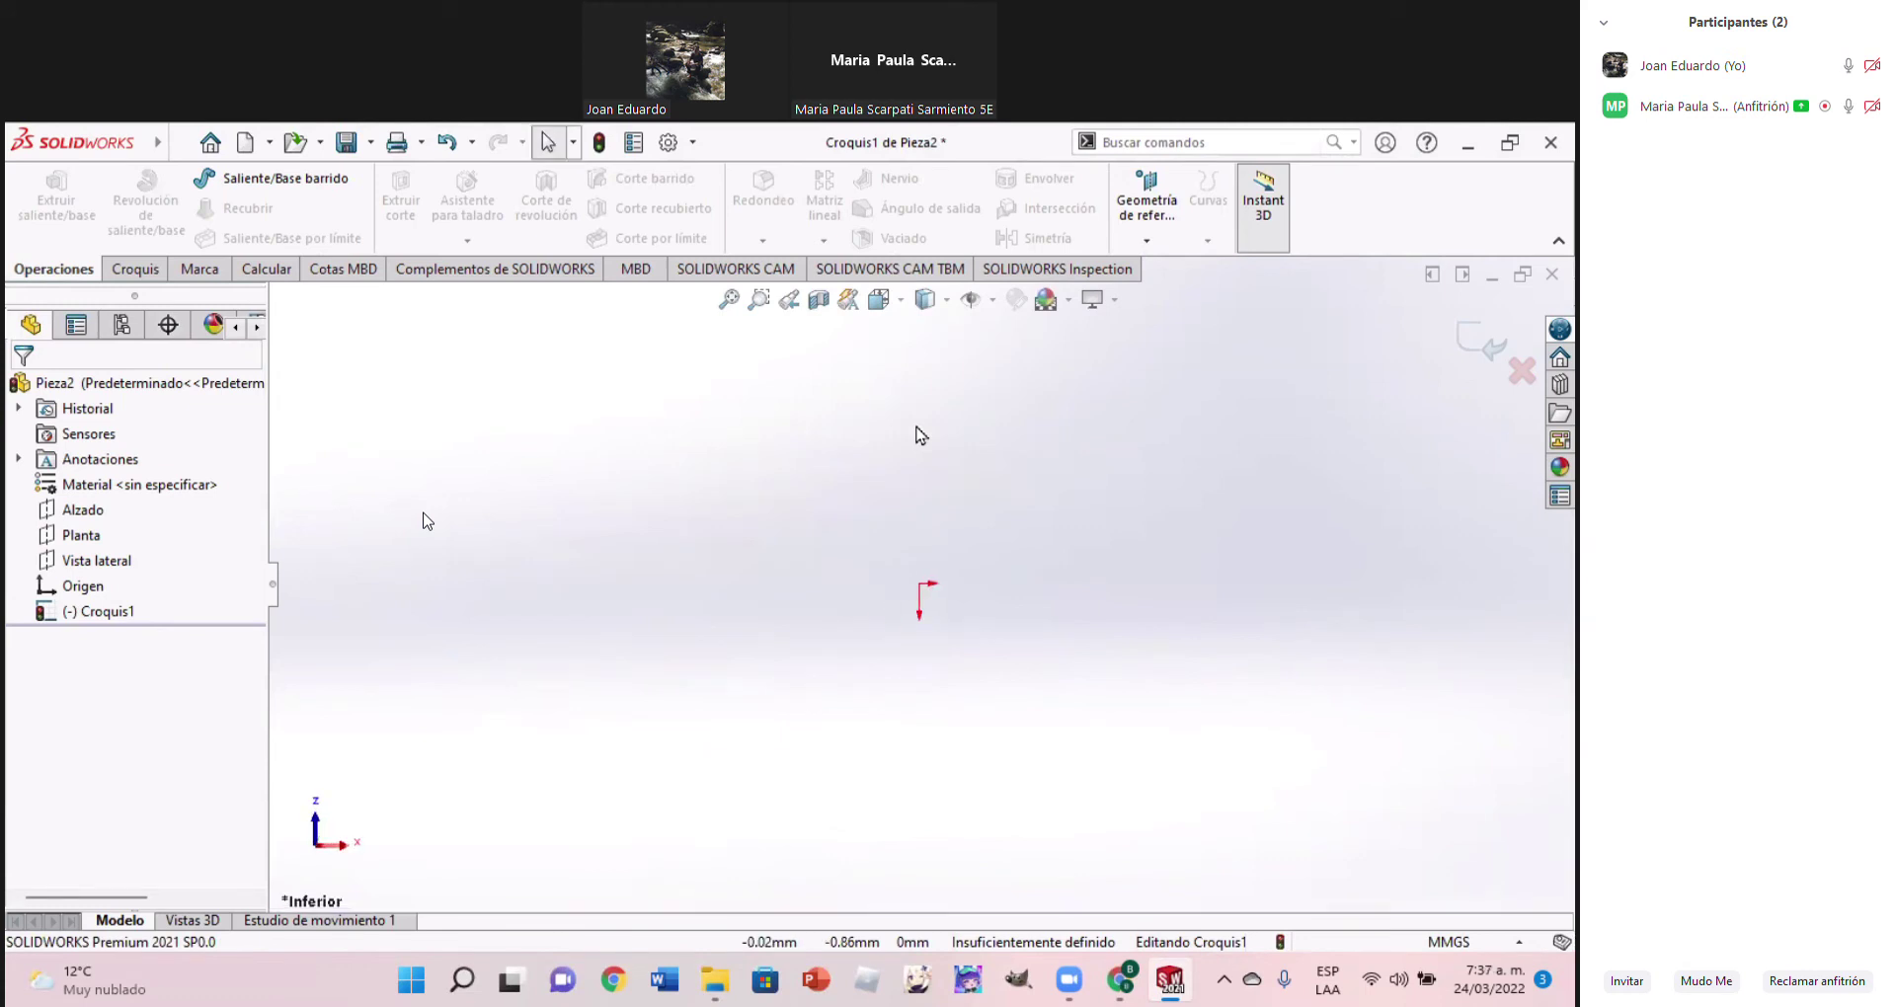
click(79, 541)
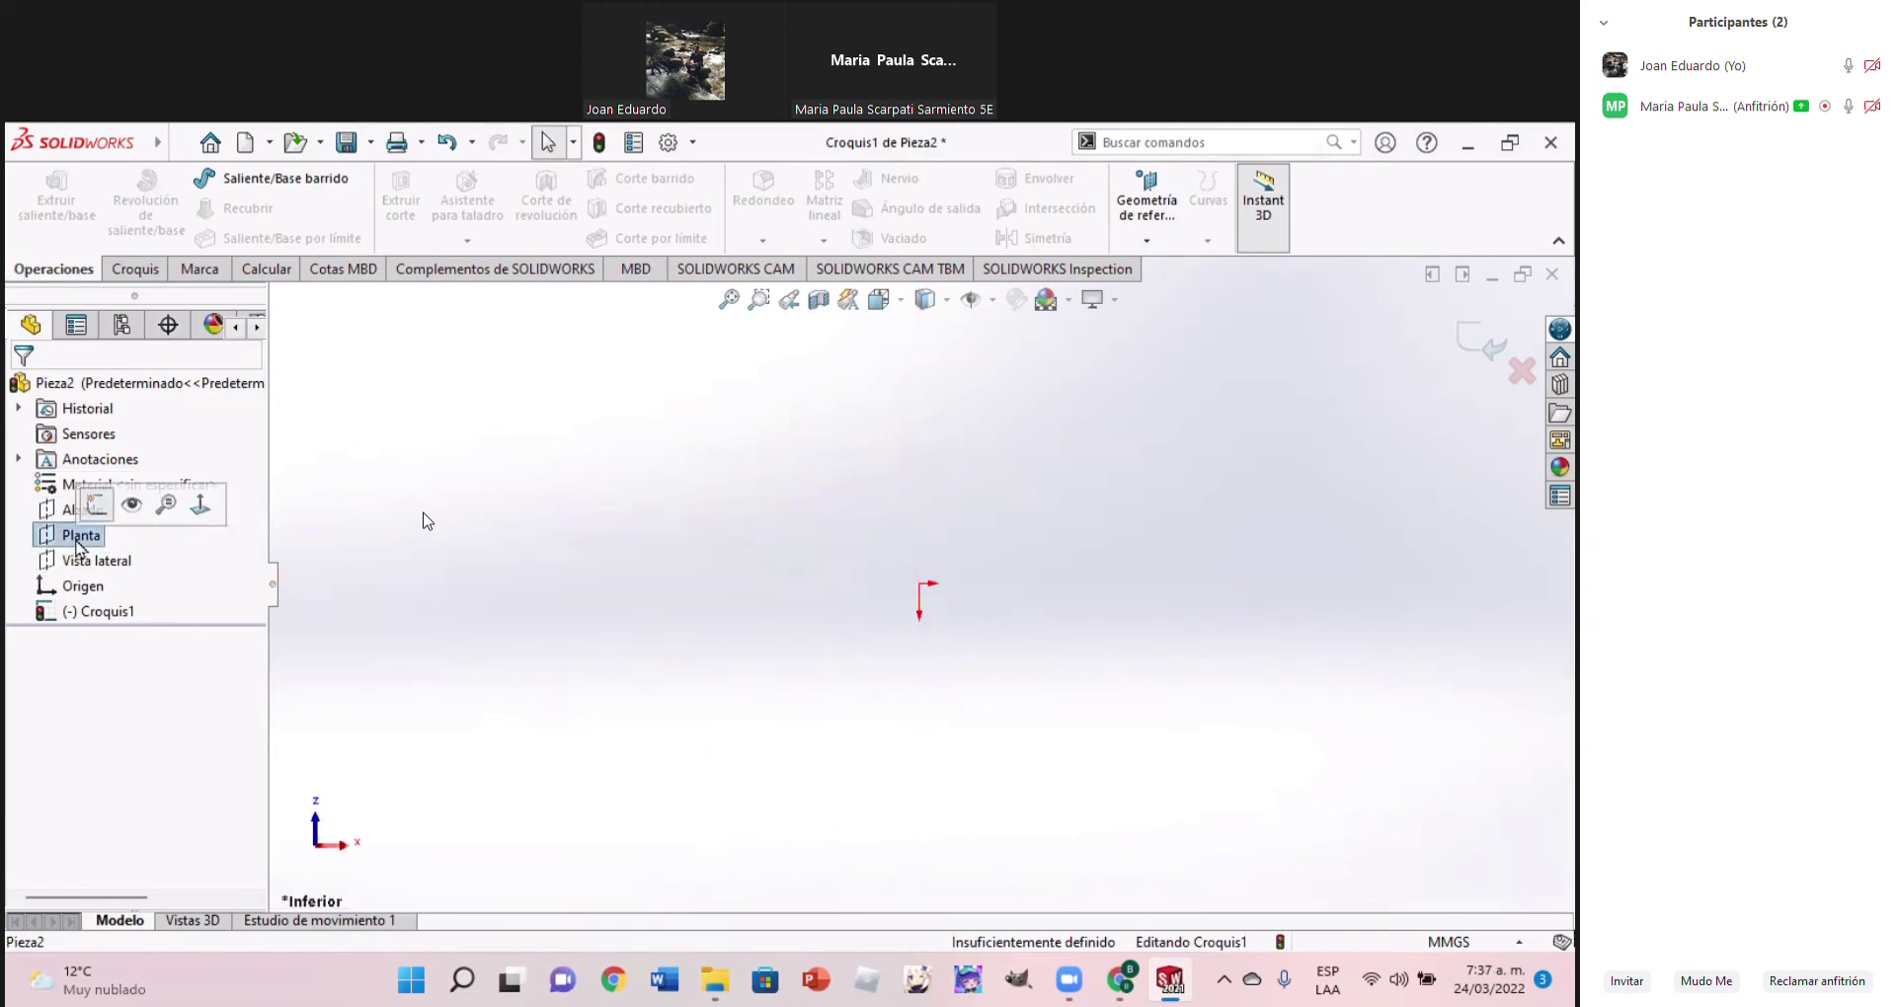
key(ctrl+z)
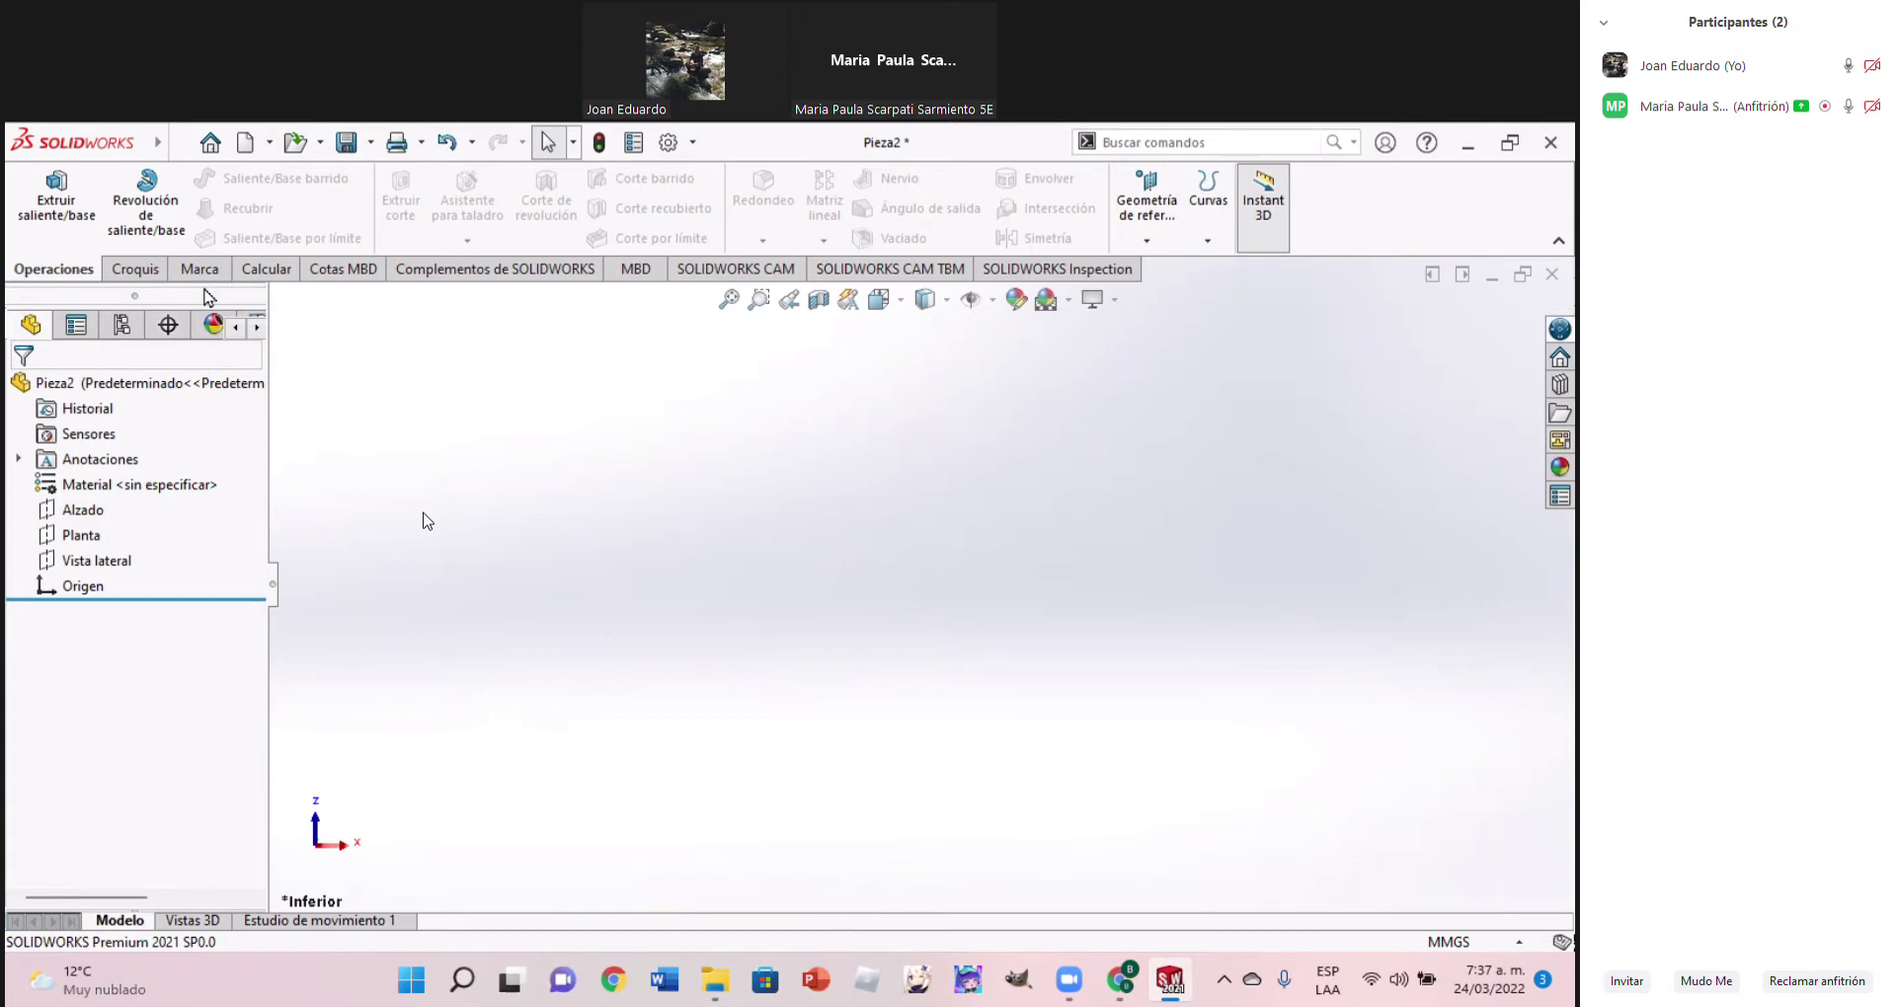
Change the document units to inches (IPS)
click(1516, 942)
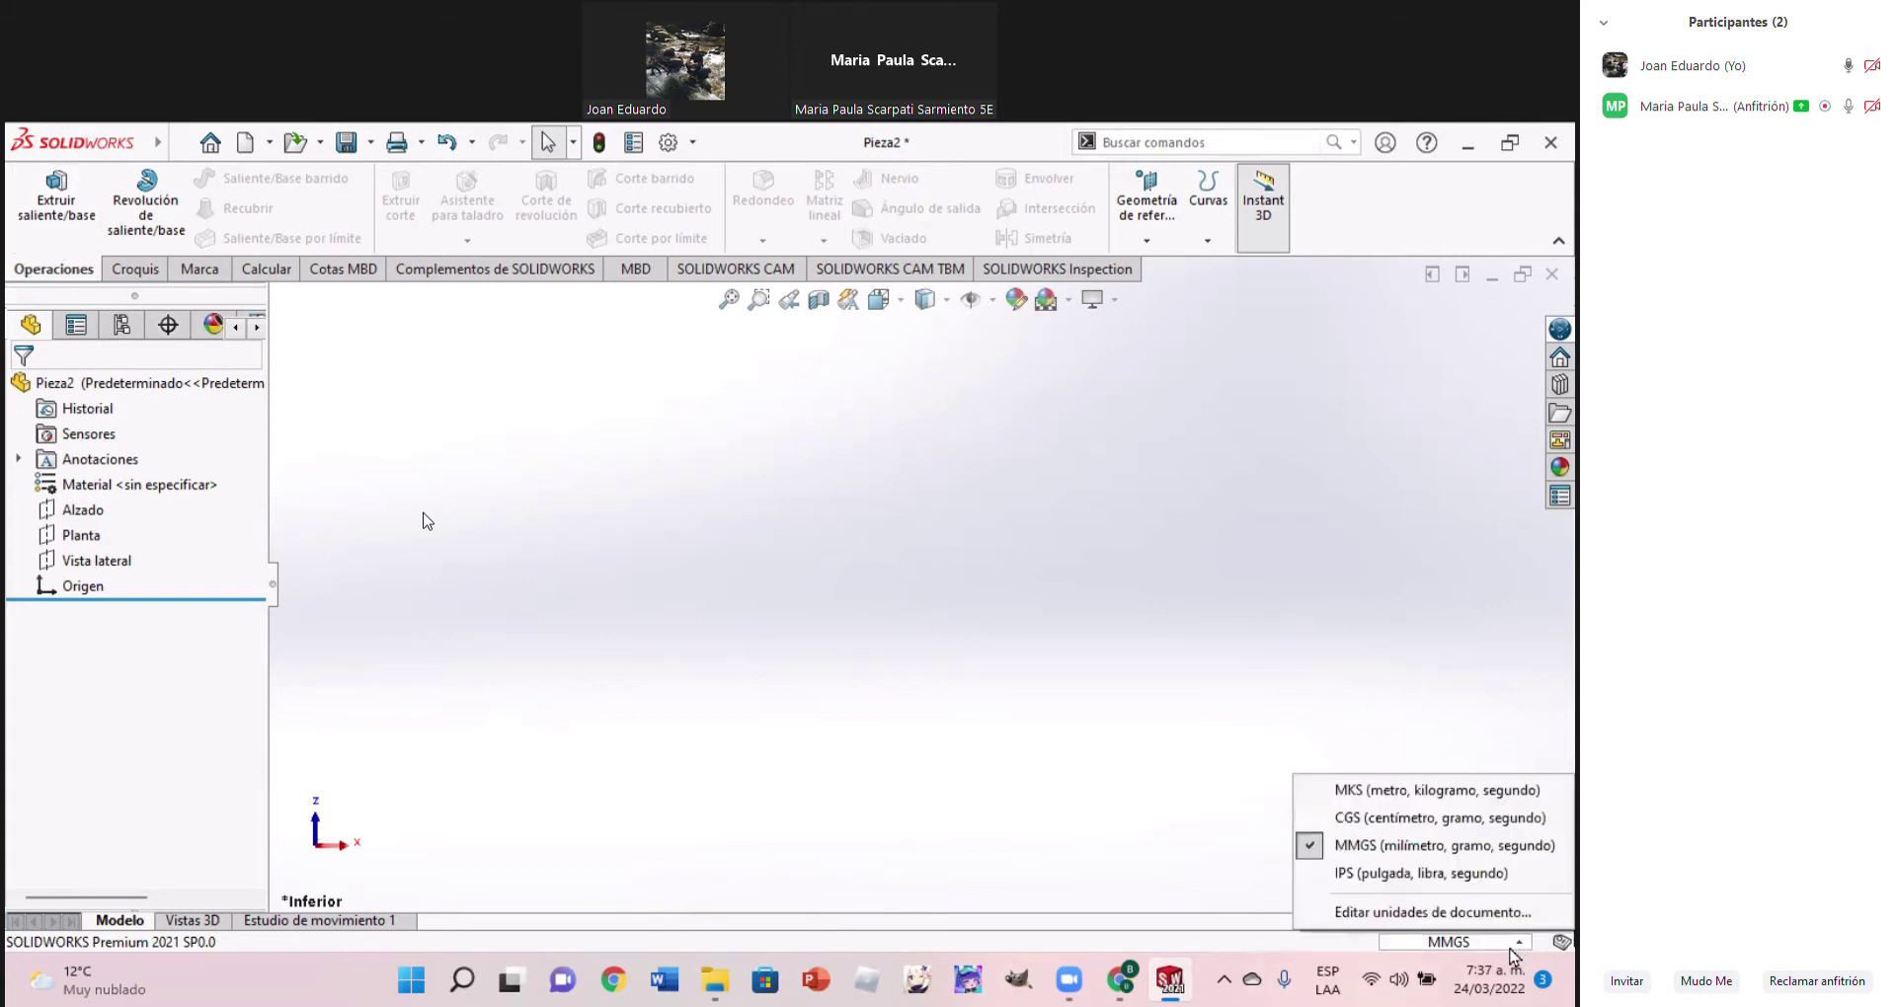
click(1465, 874)
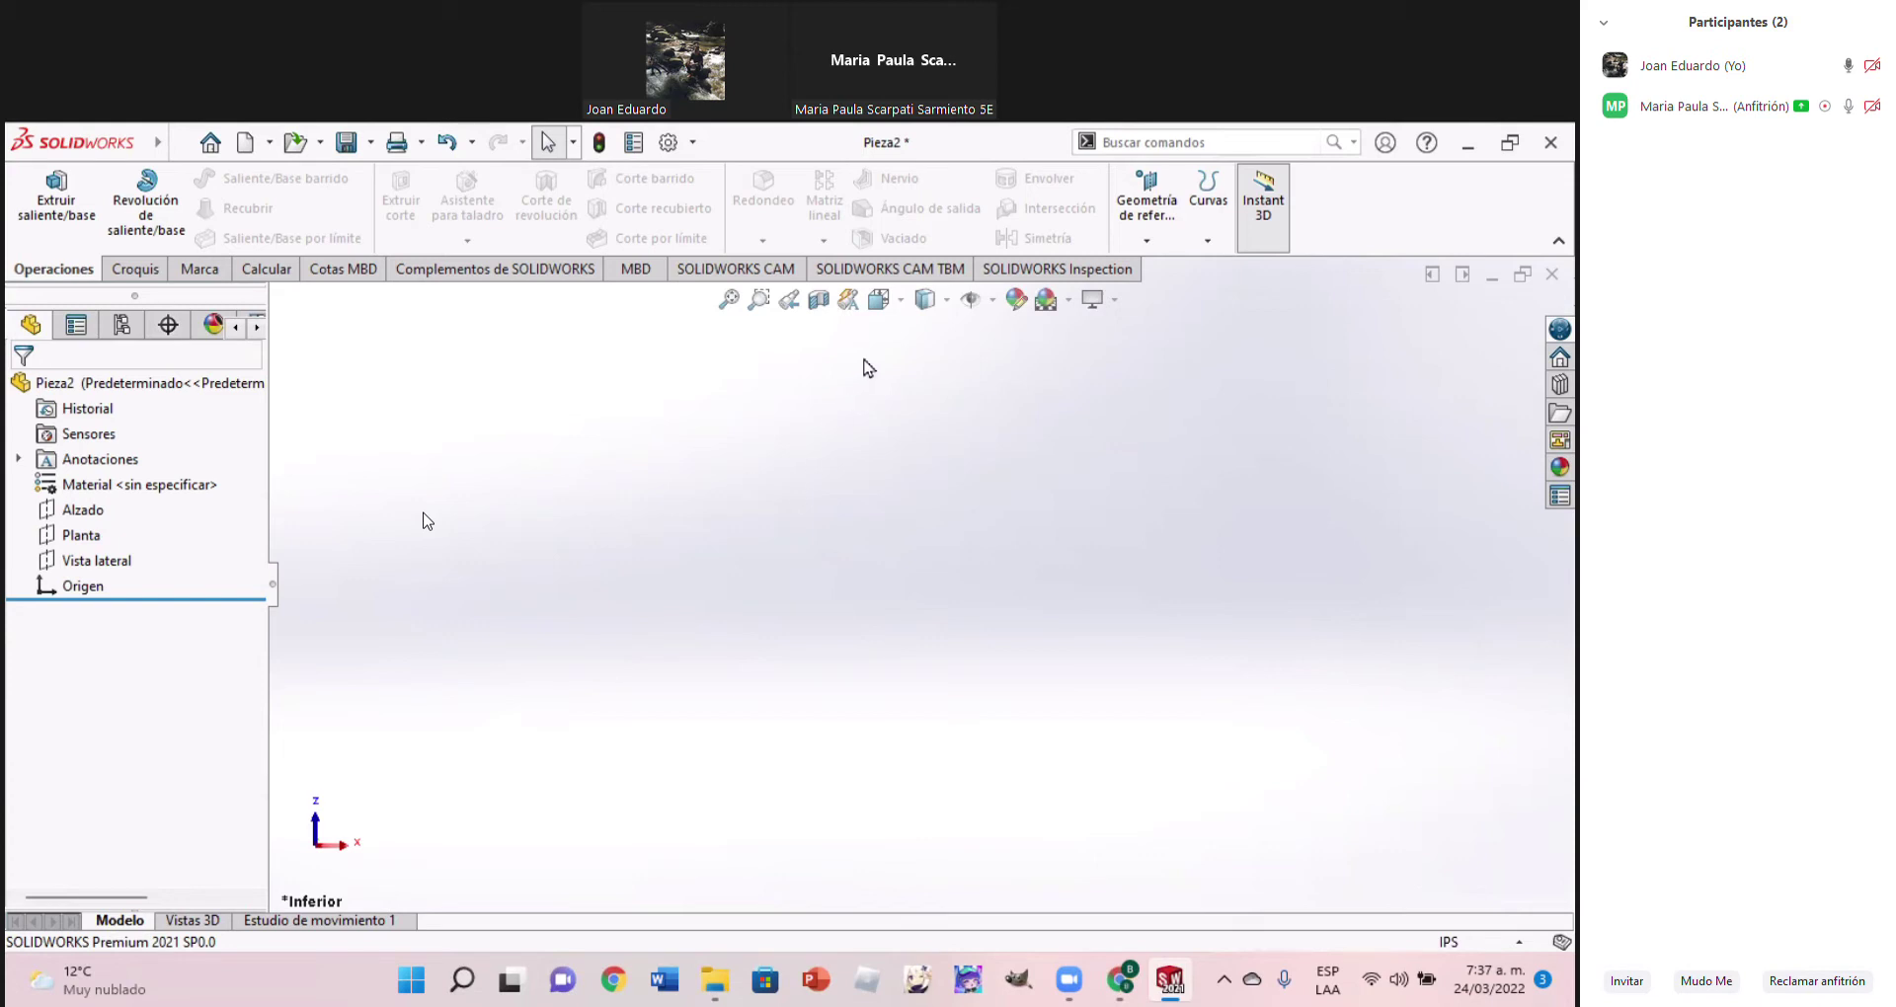
click(875, 306)
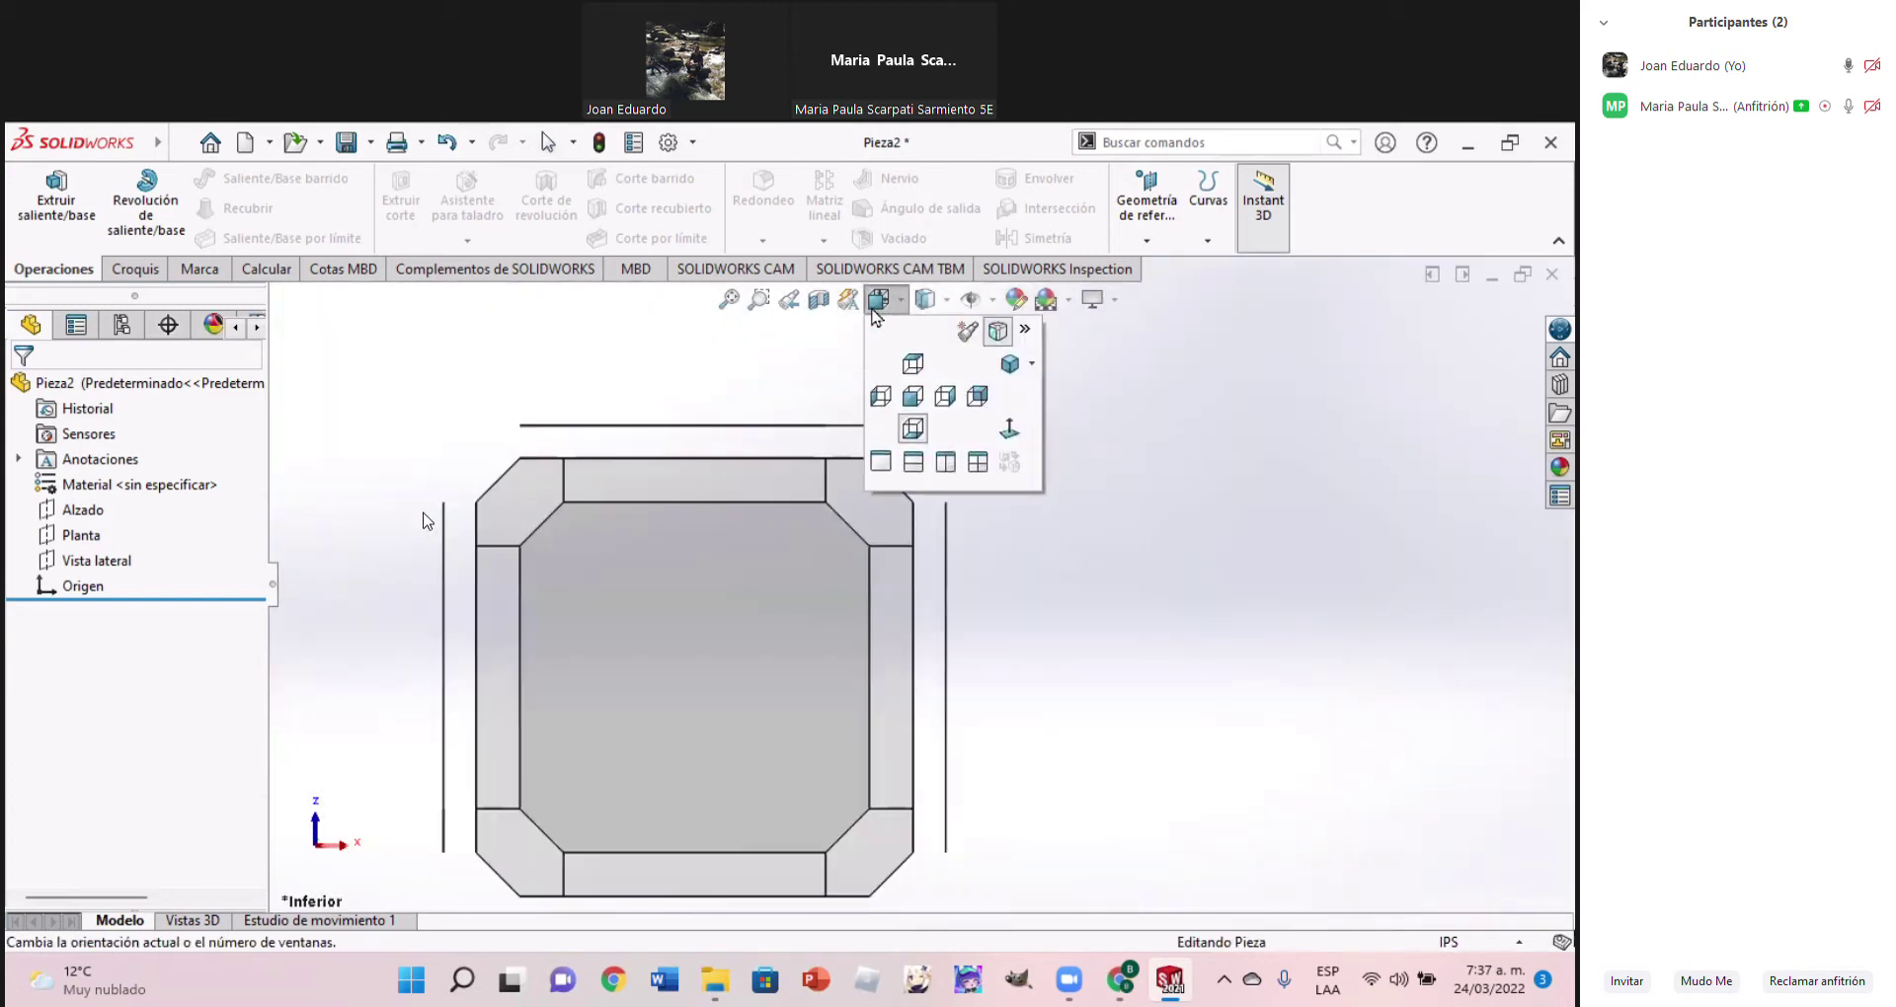
click(923, 438)
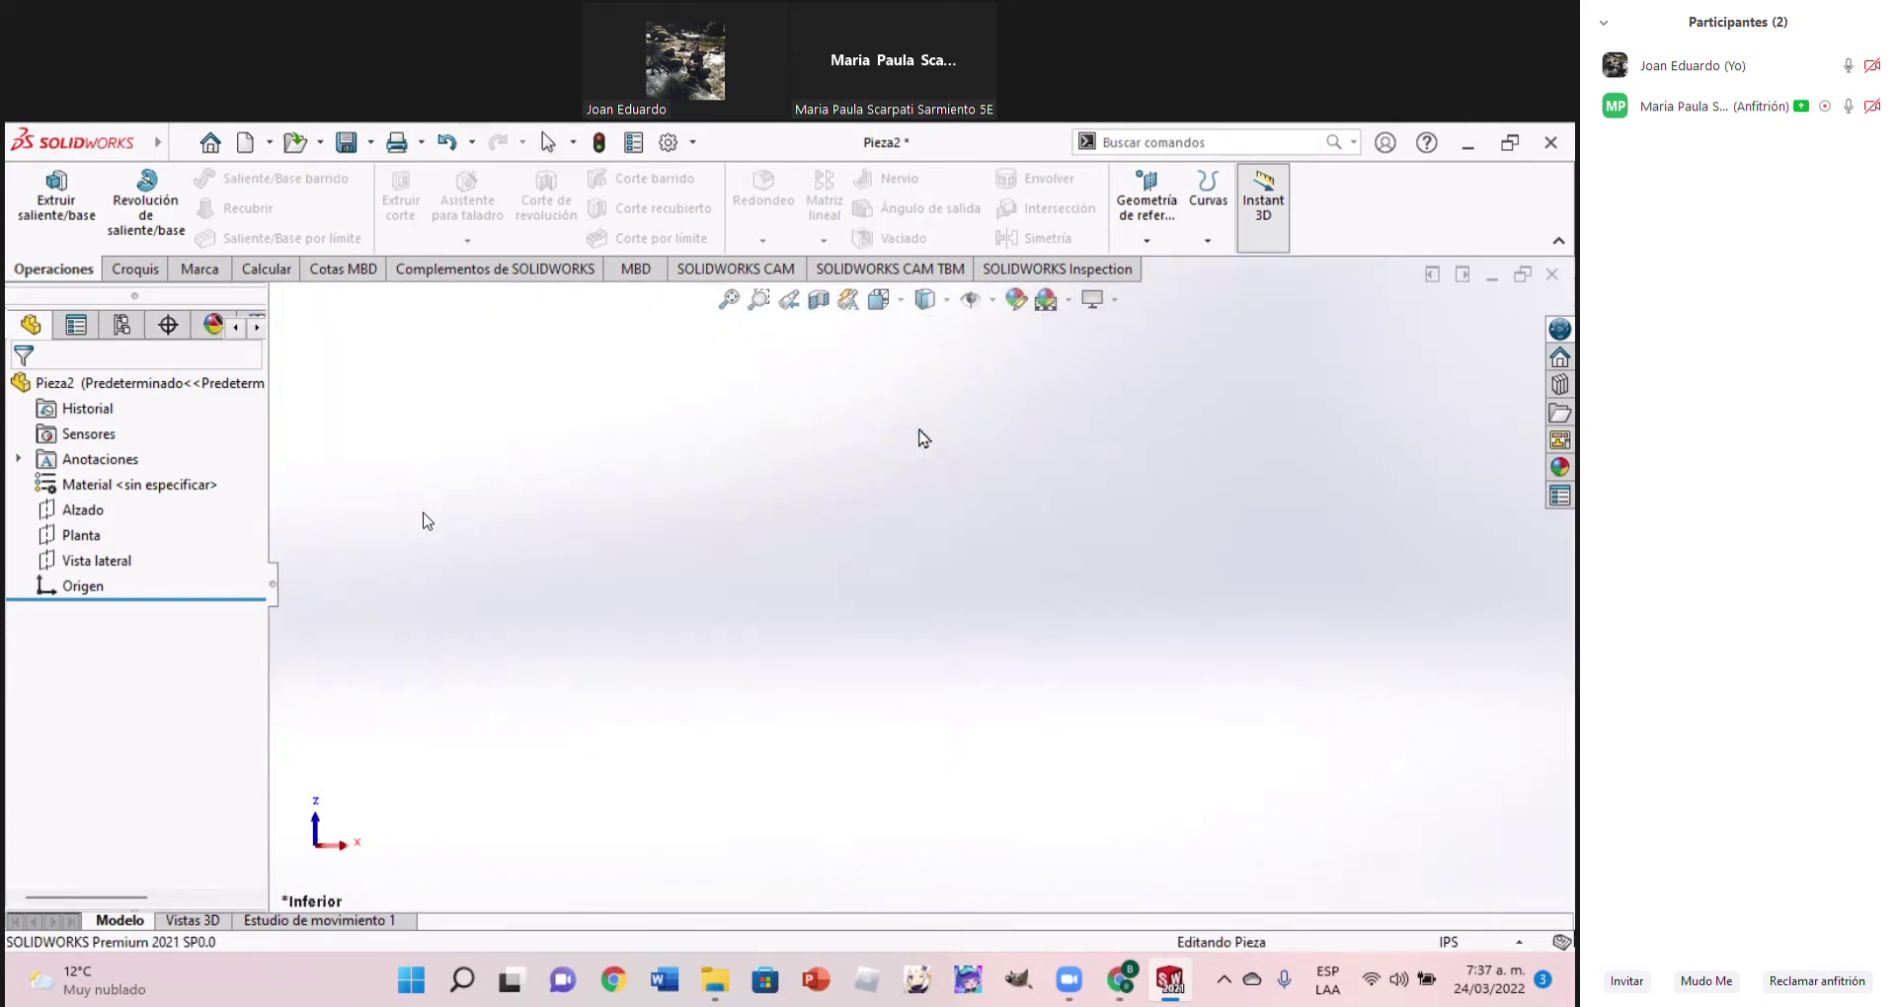
Start a centre-rectangle sketch on the Planta plane
click(81, 534)
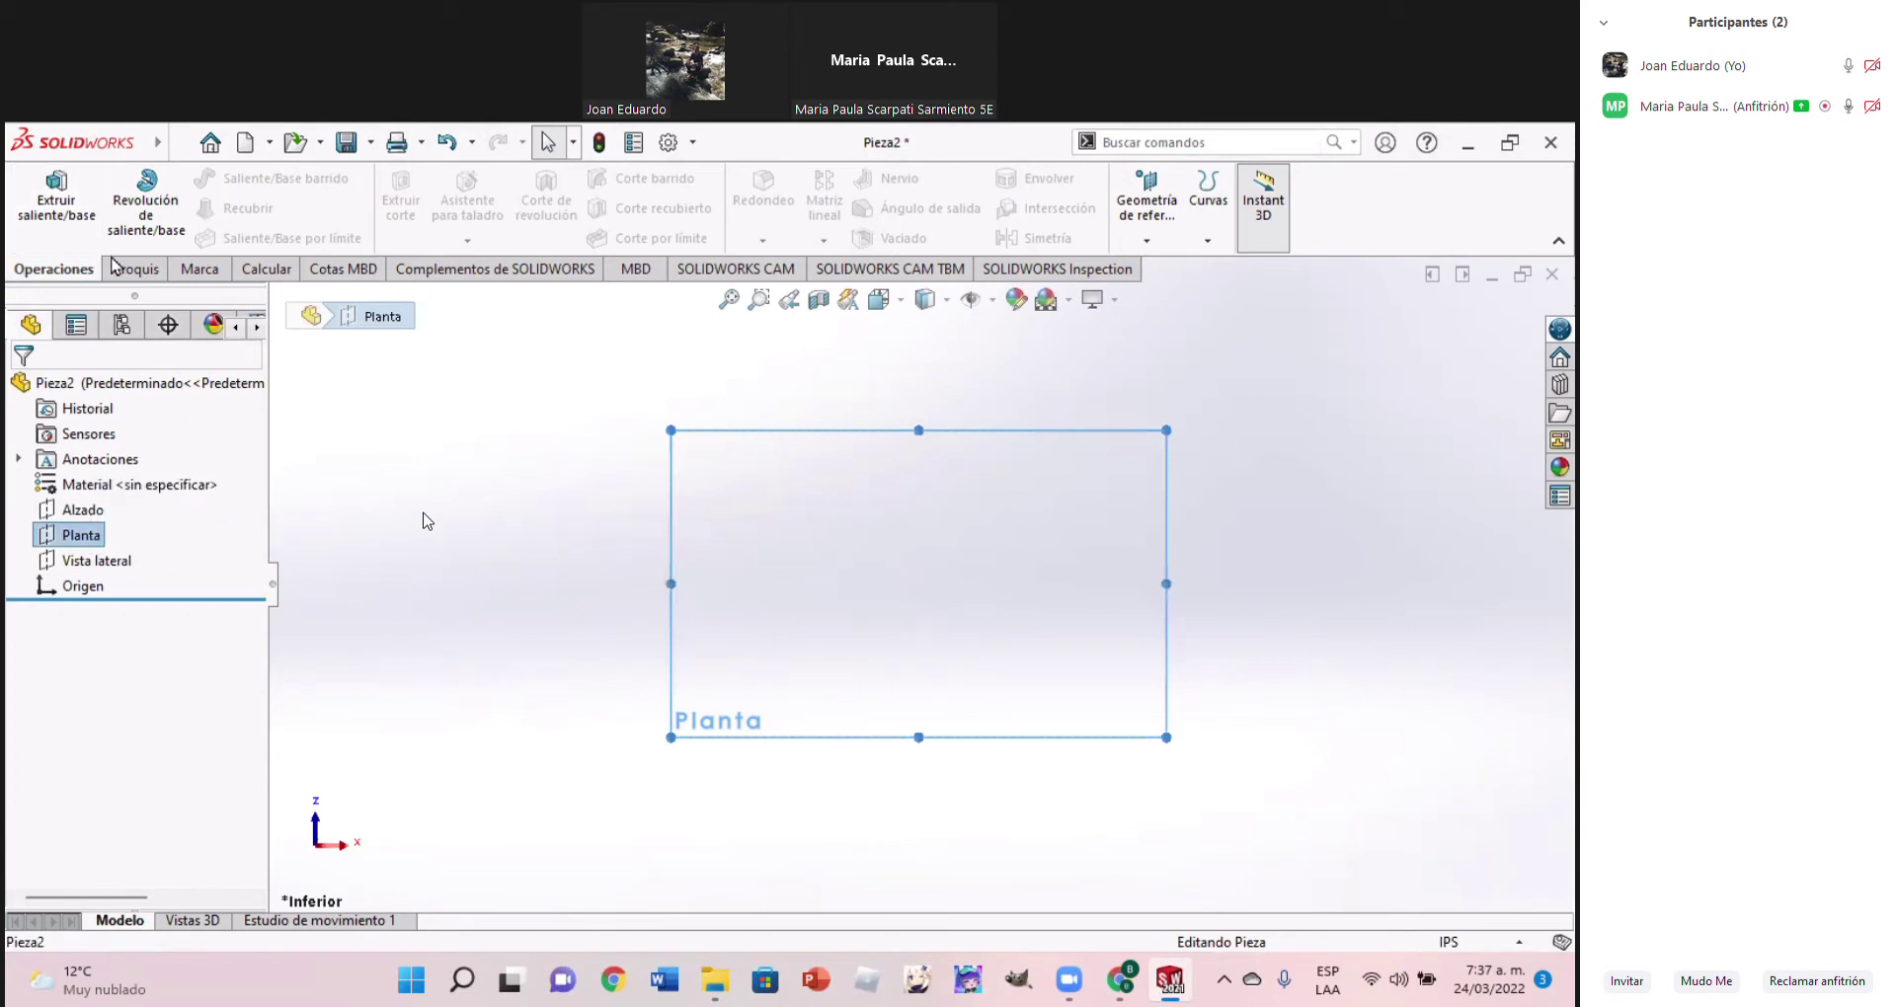
click(132, 270)
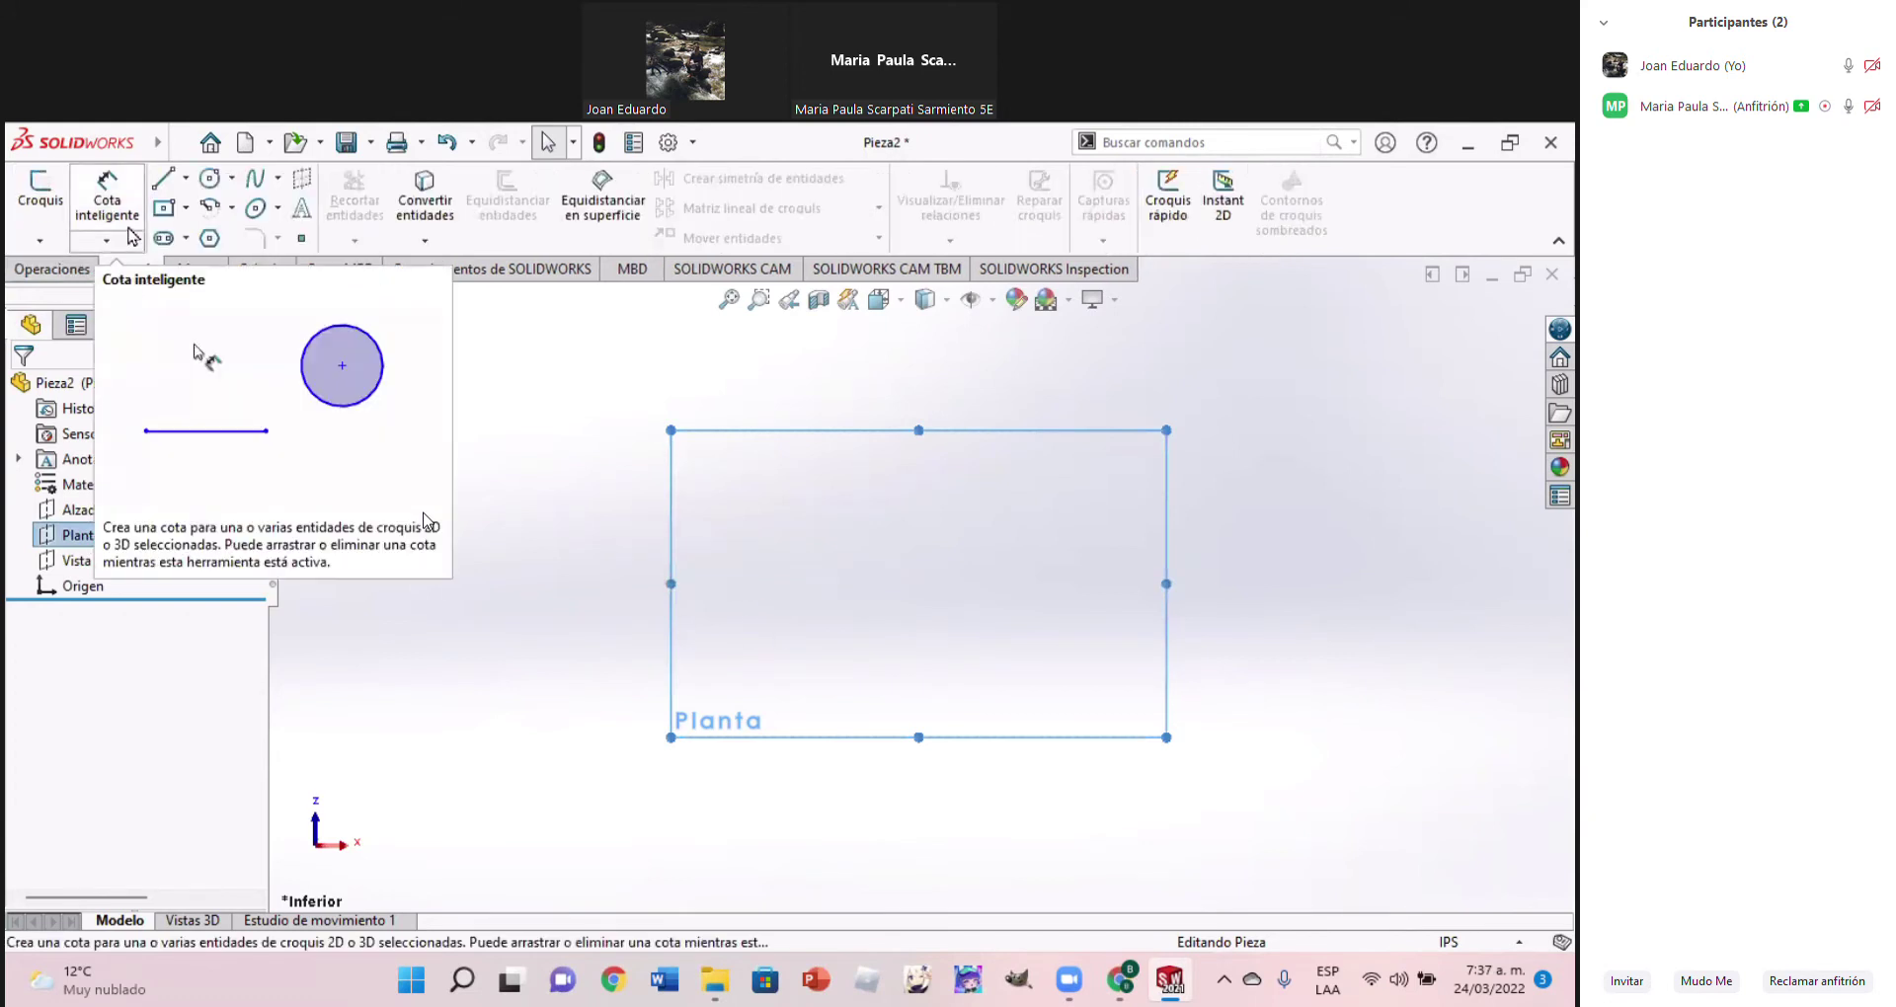
click(186, 207)
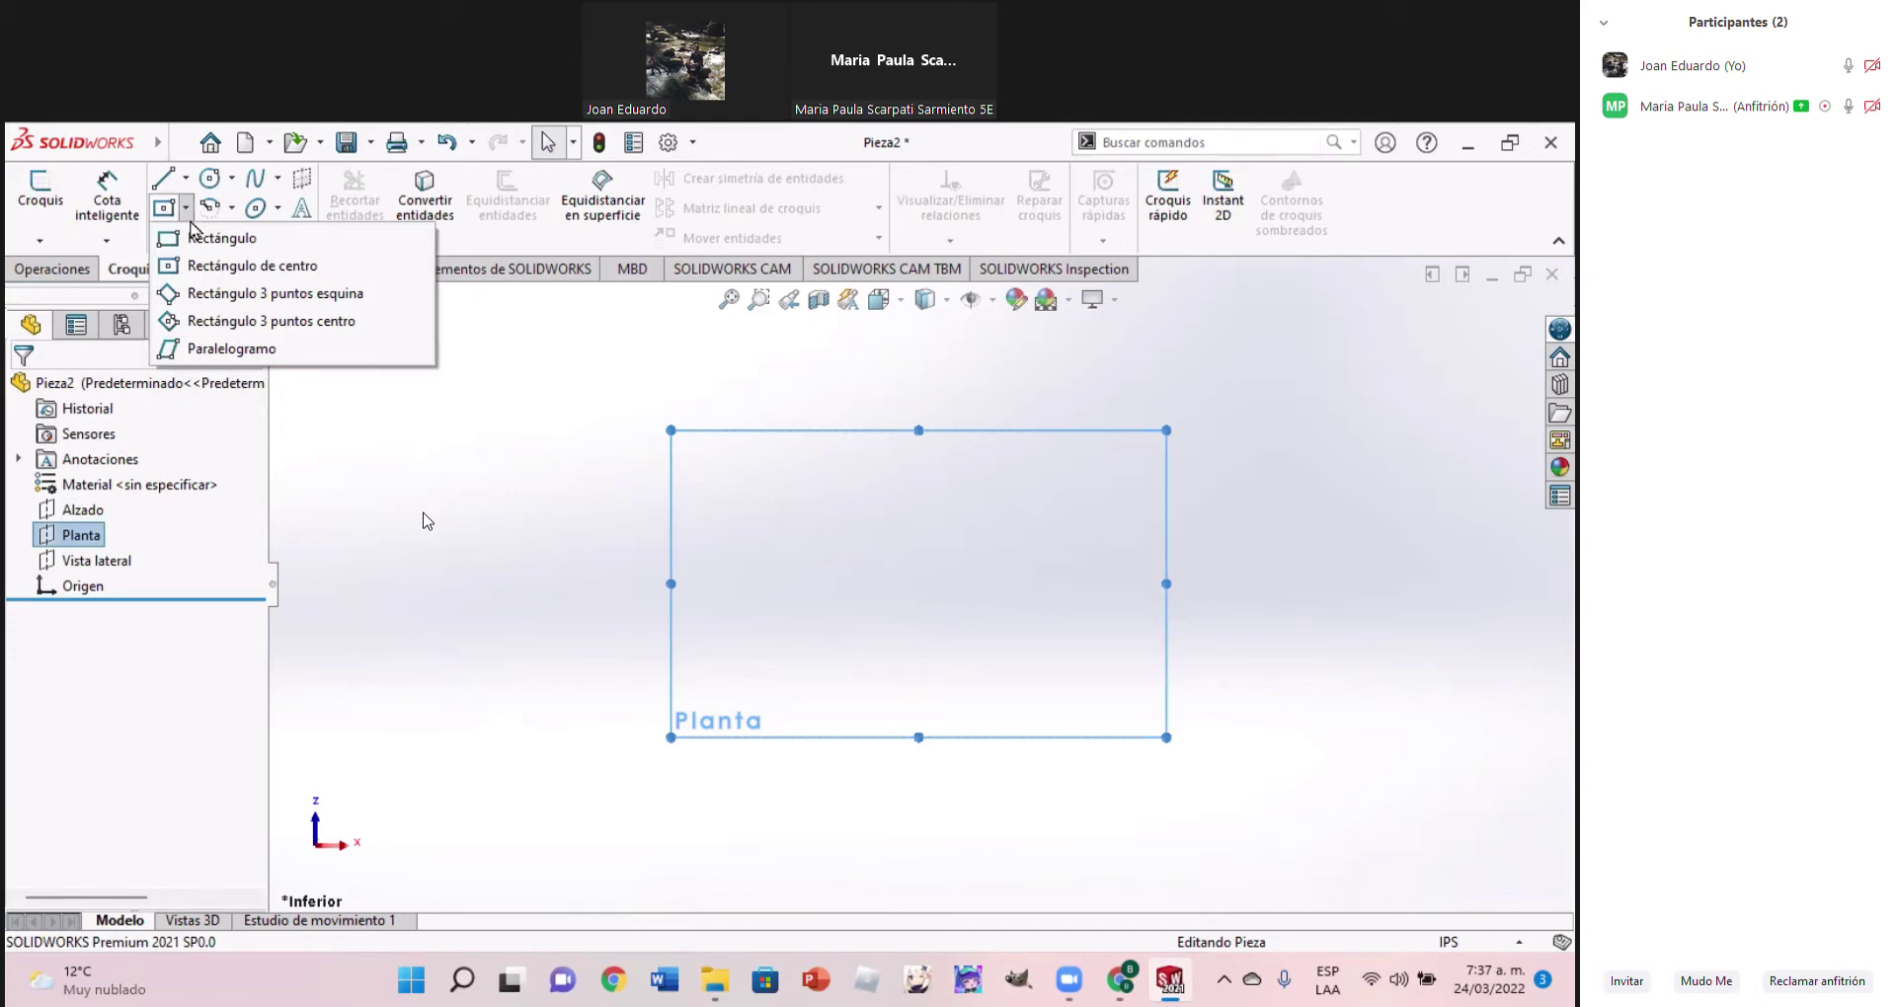
click(212, 265)
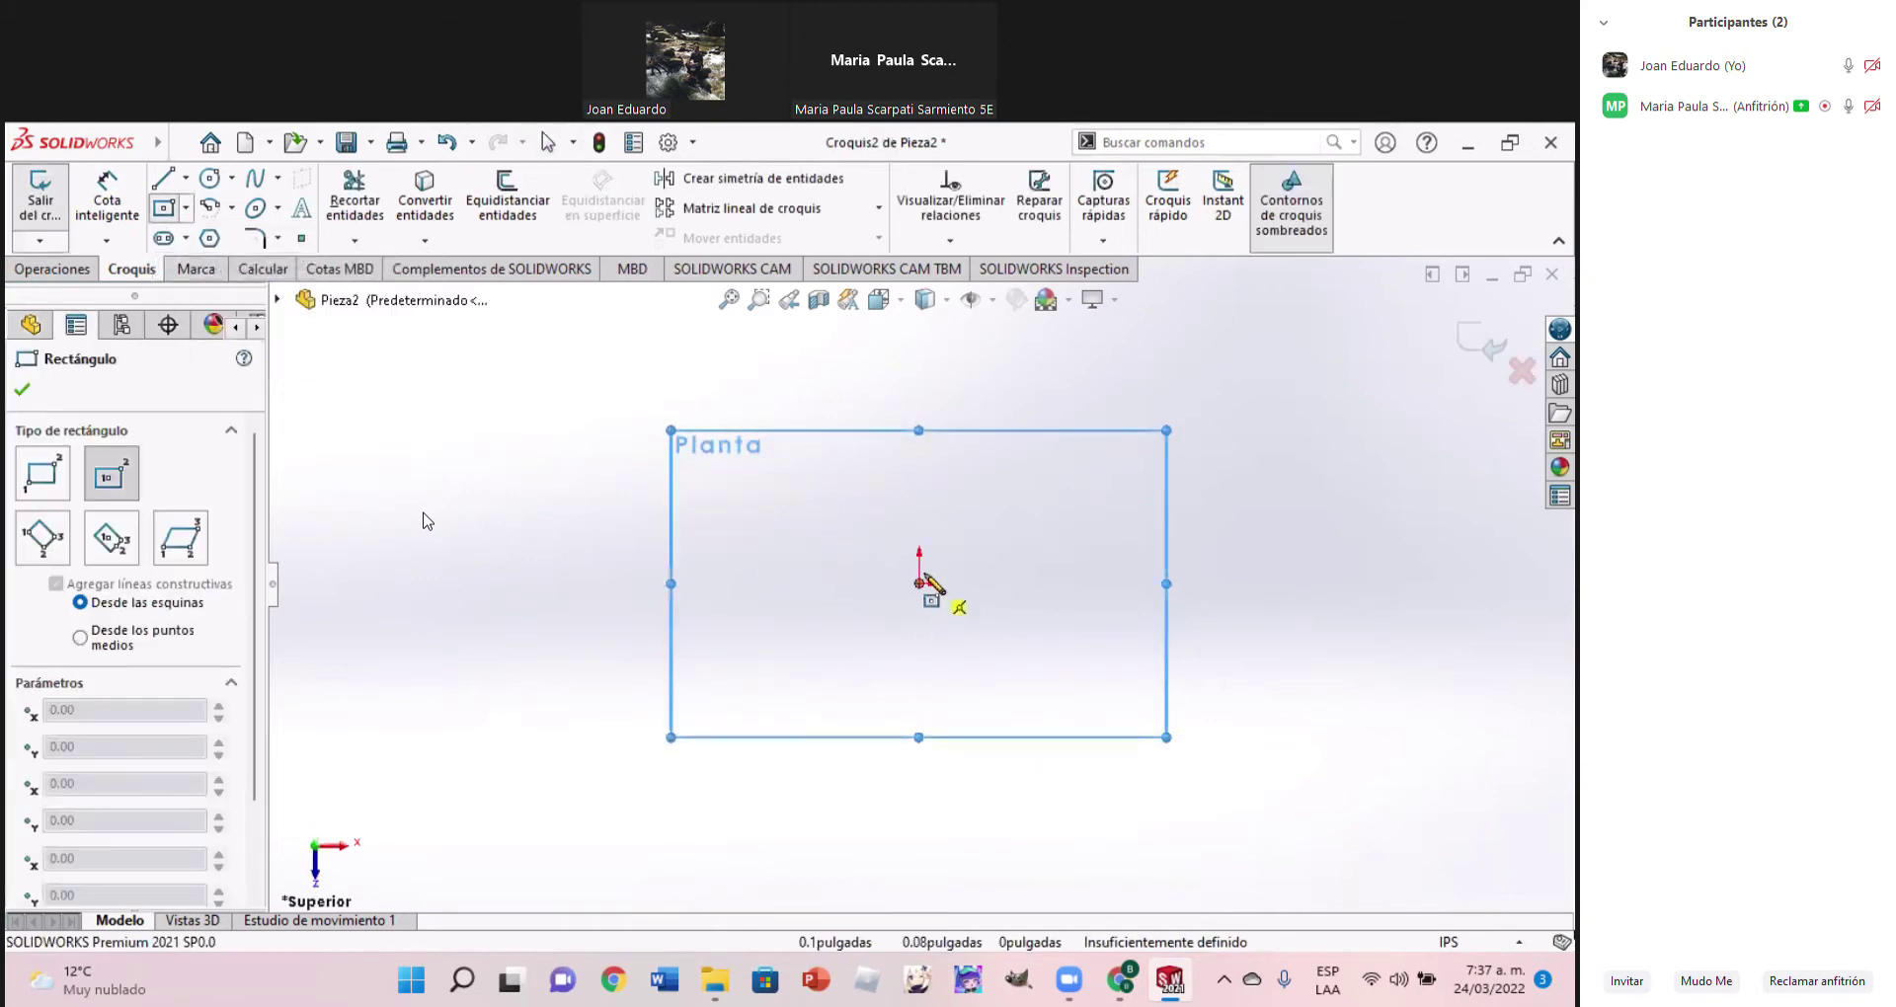
Draw a centre rectangle at the origin and dimension its right edge to 2.24 in
click(919, 582)
click(1104, 681)
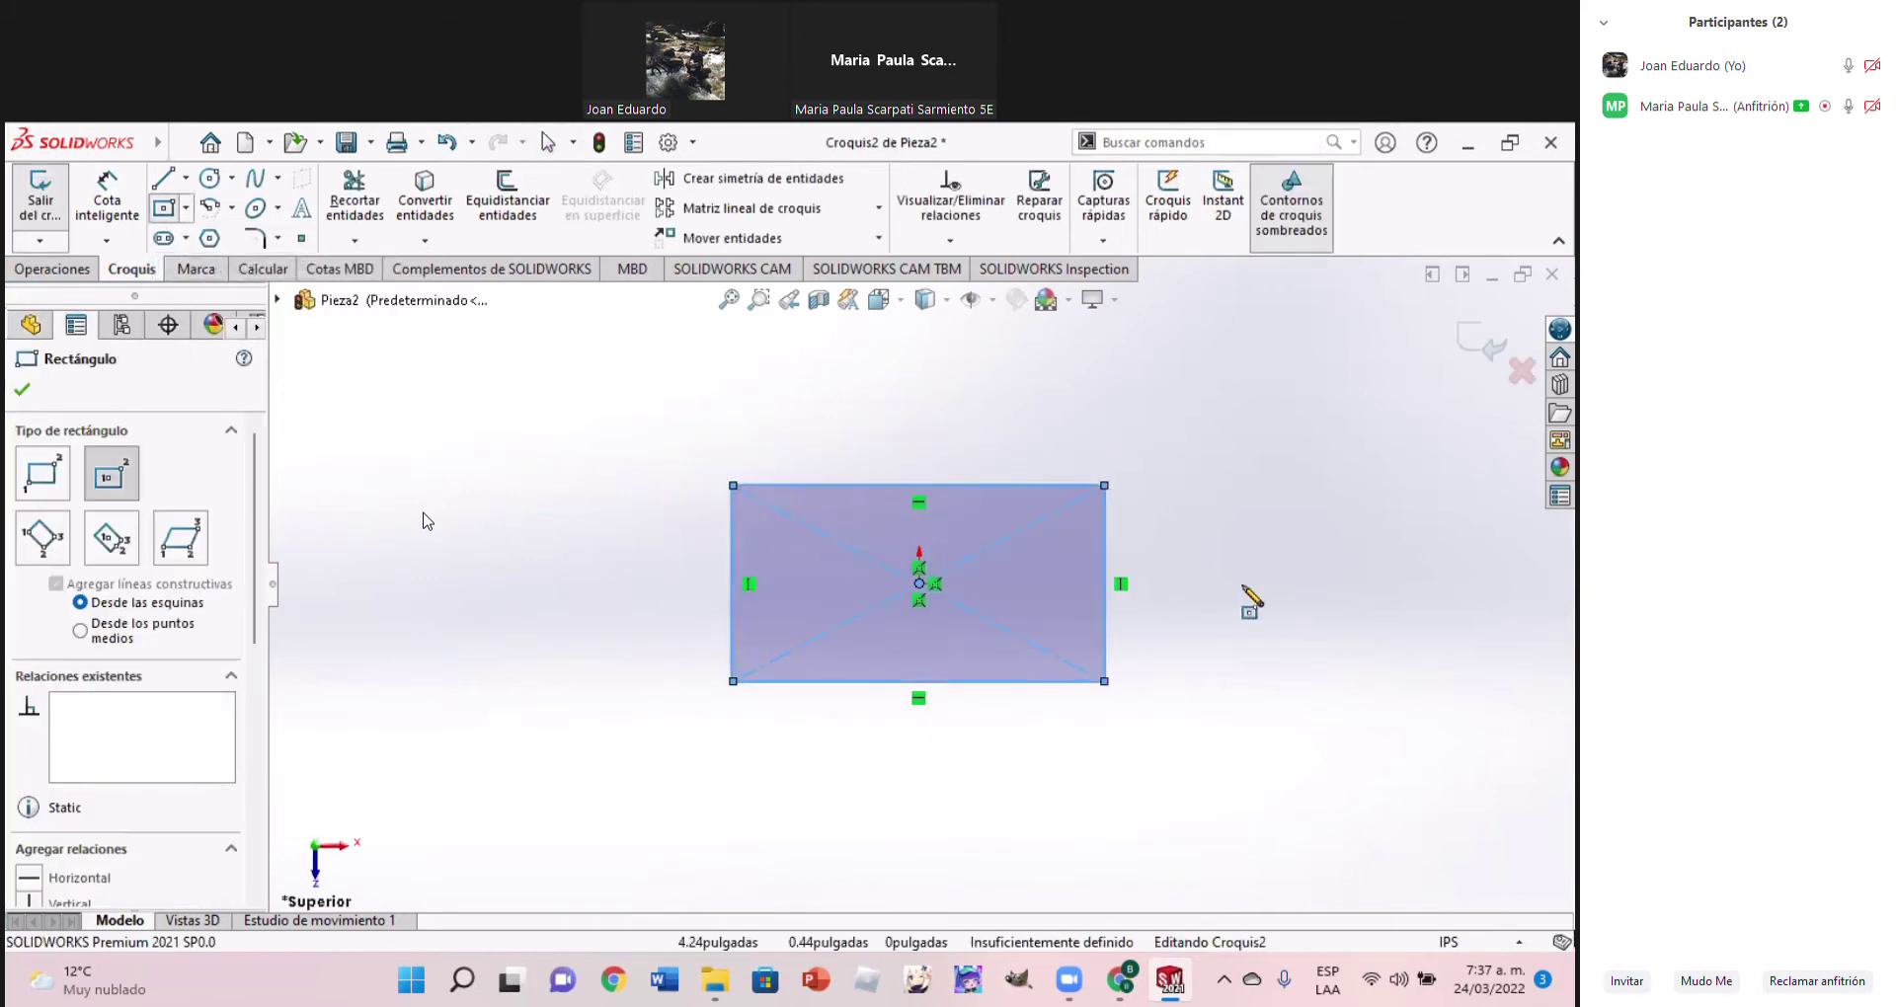
key(Escape)
click(1114, 599)
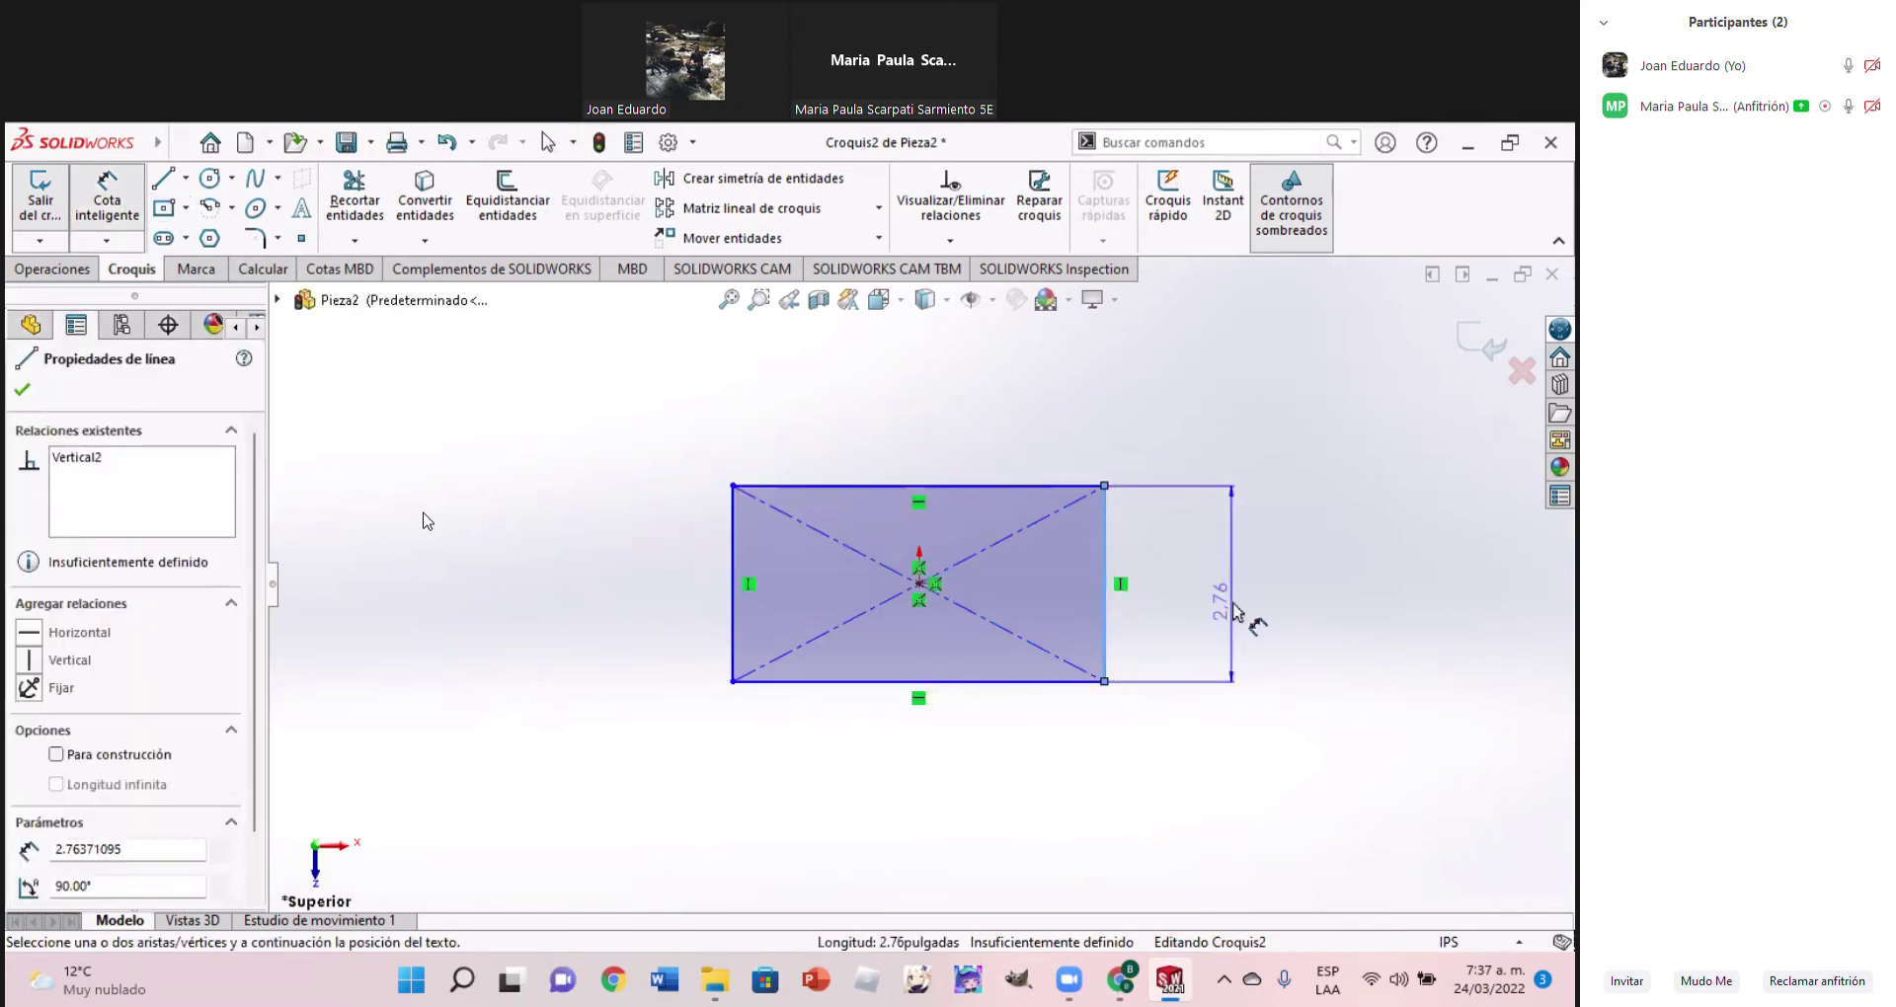
click(1234, 612)
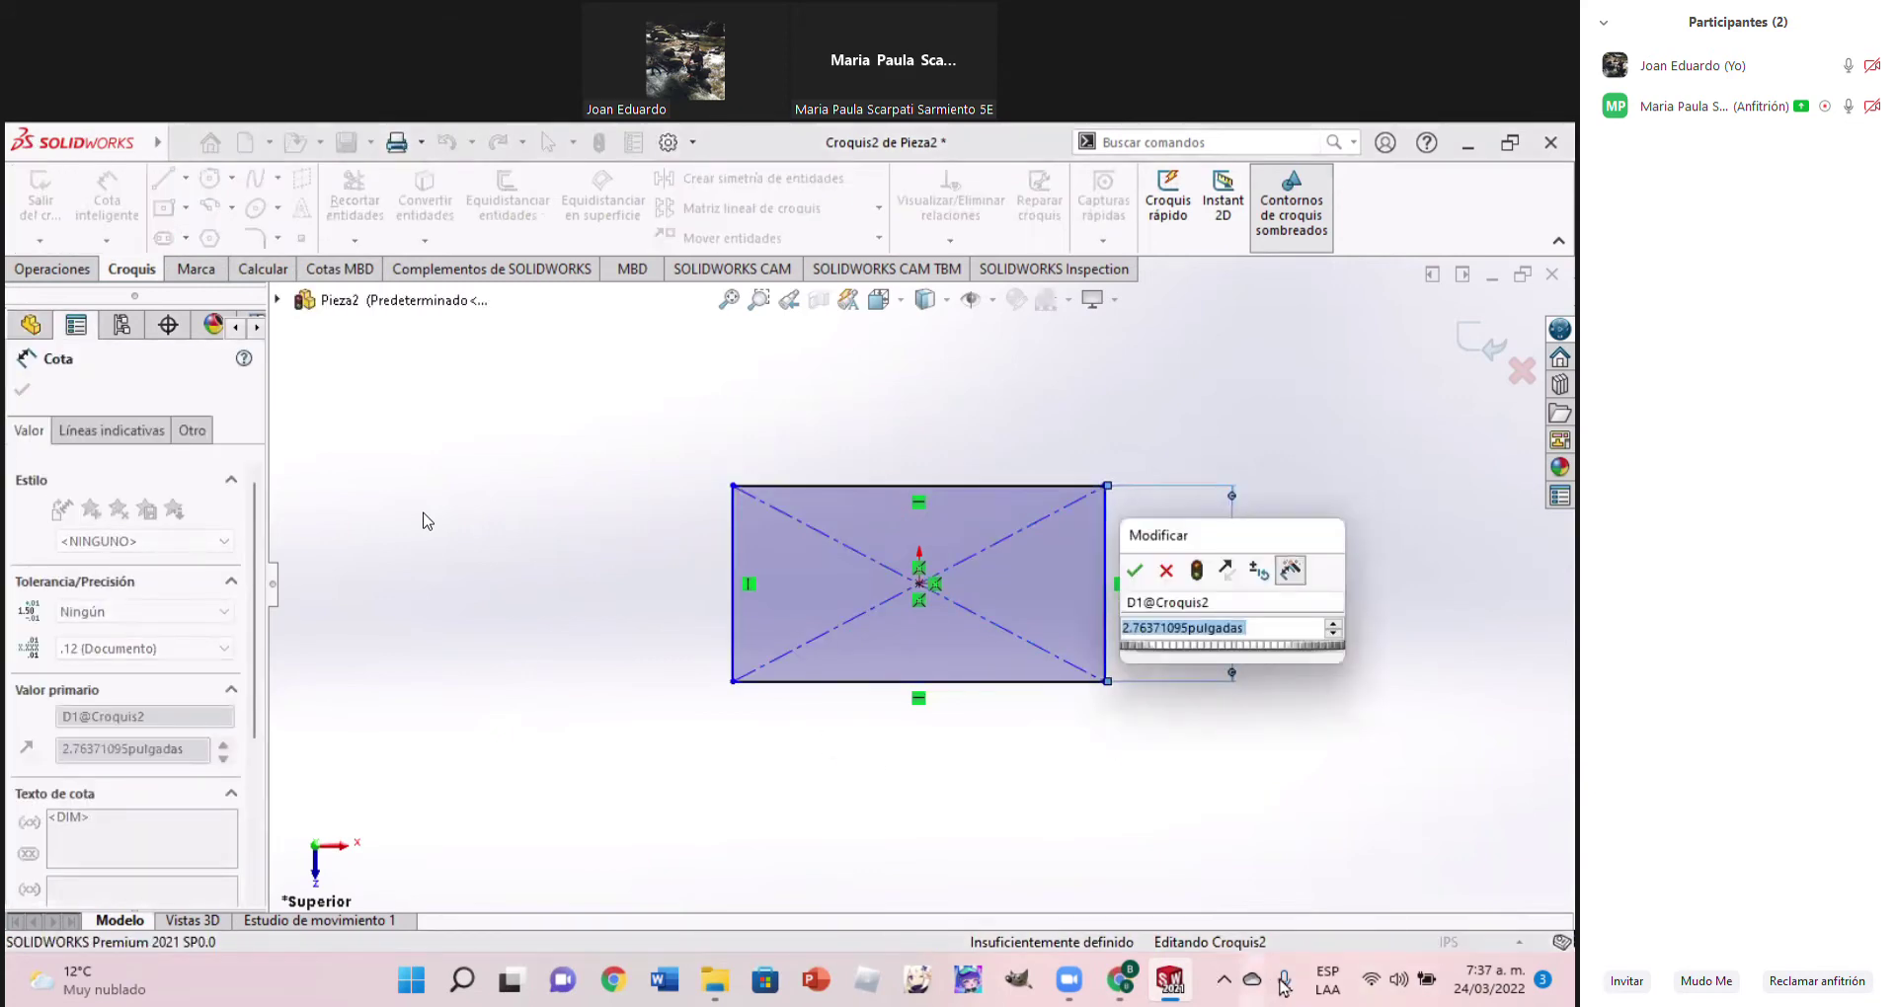
click(1120, 981)
click(1122, 980)
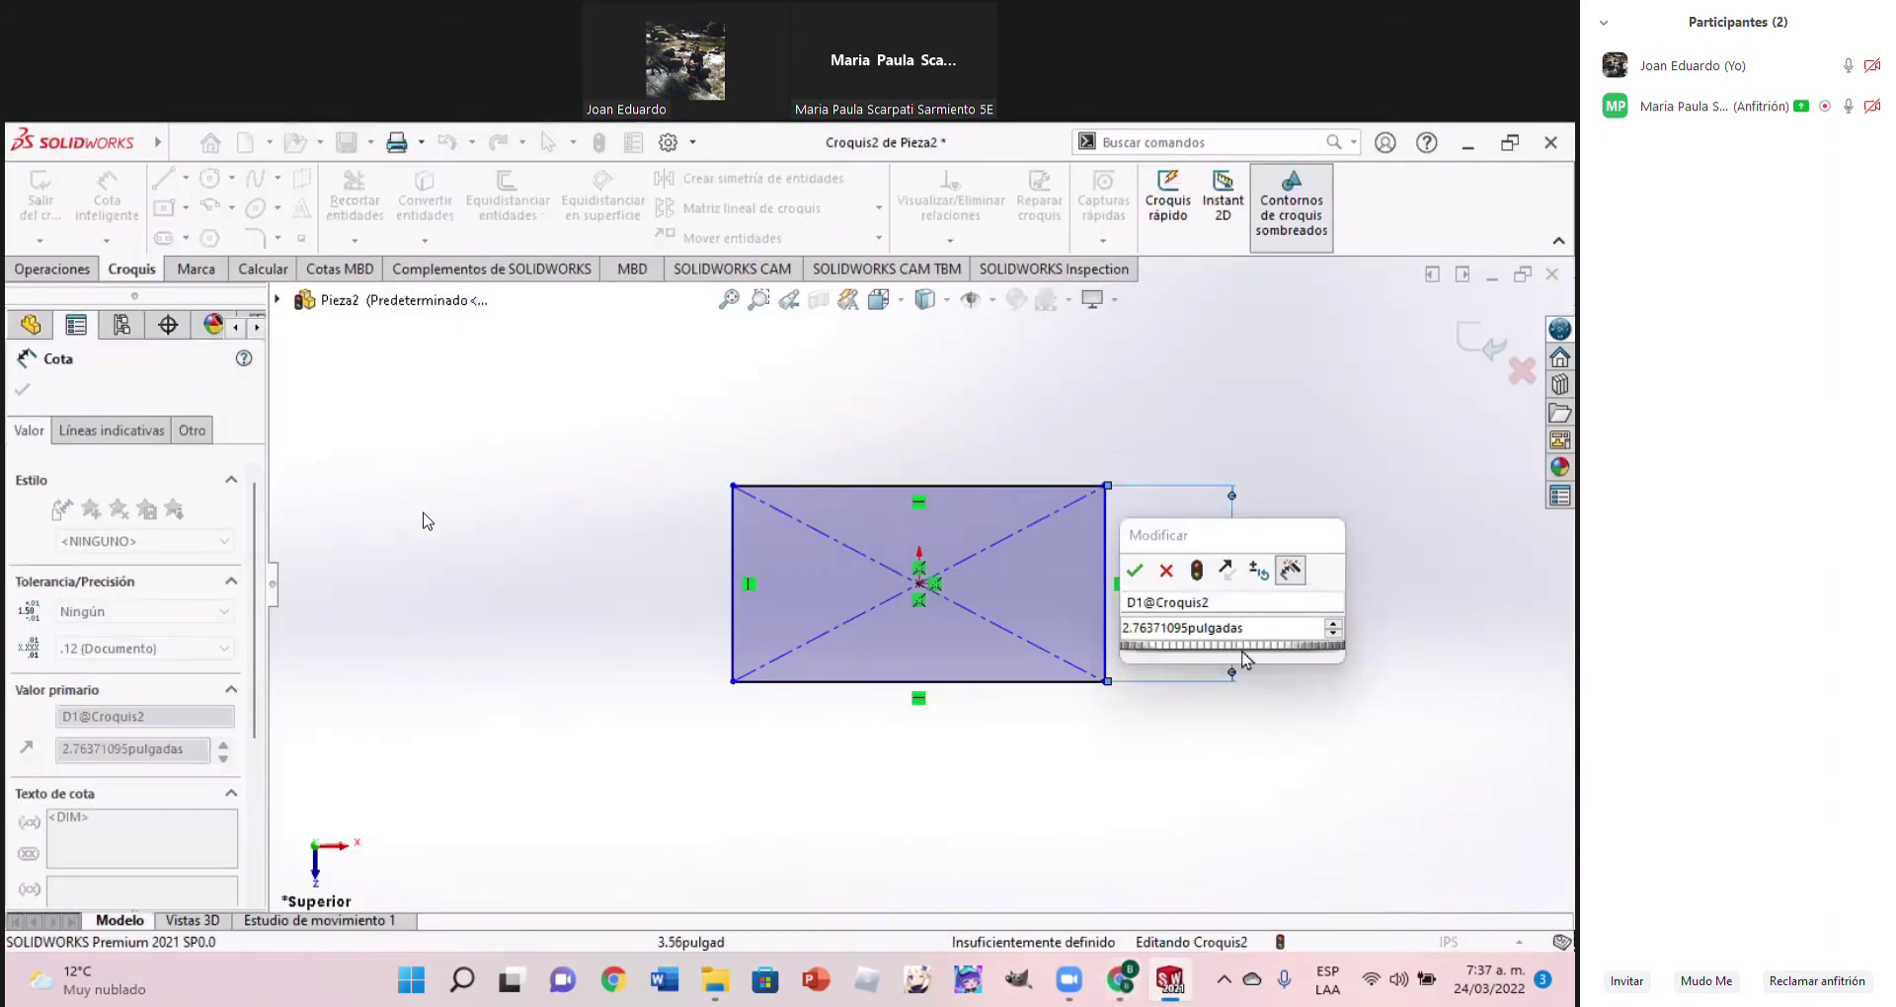
text(2.24)
key(Return)
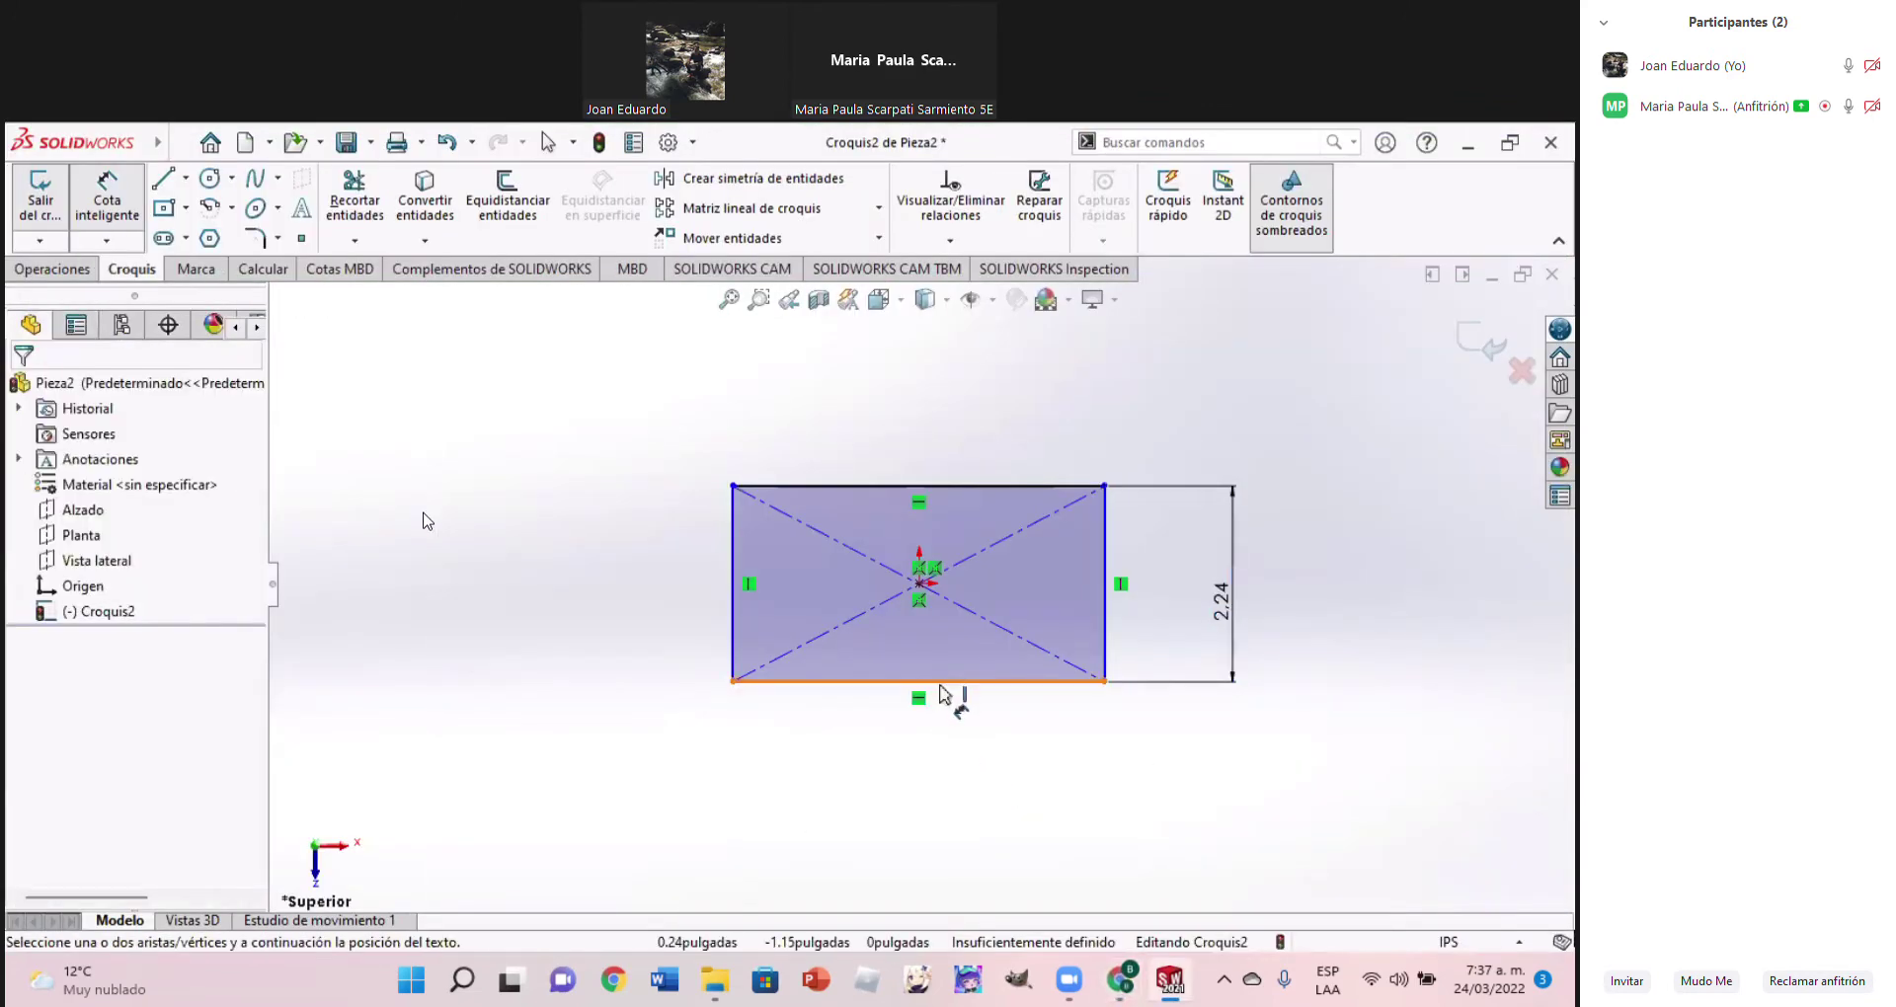
Dimension the rectangle's bottom edge to 3.78 in, fully defining the sketch
click(946, 683)
click(948, 787)
click(946, 787)
text(3.78)
key(Return)
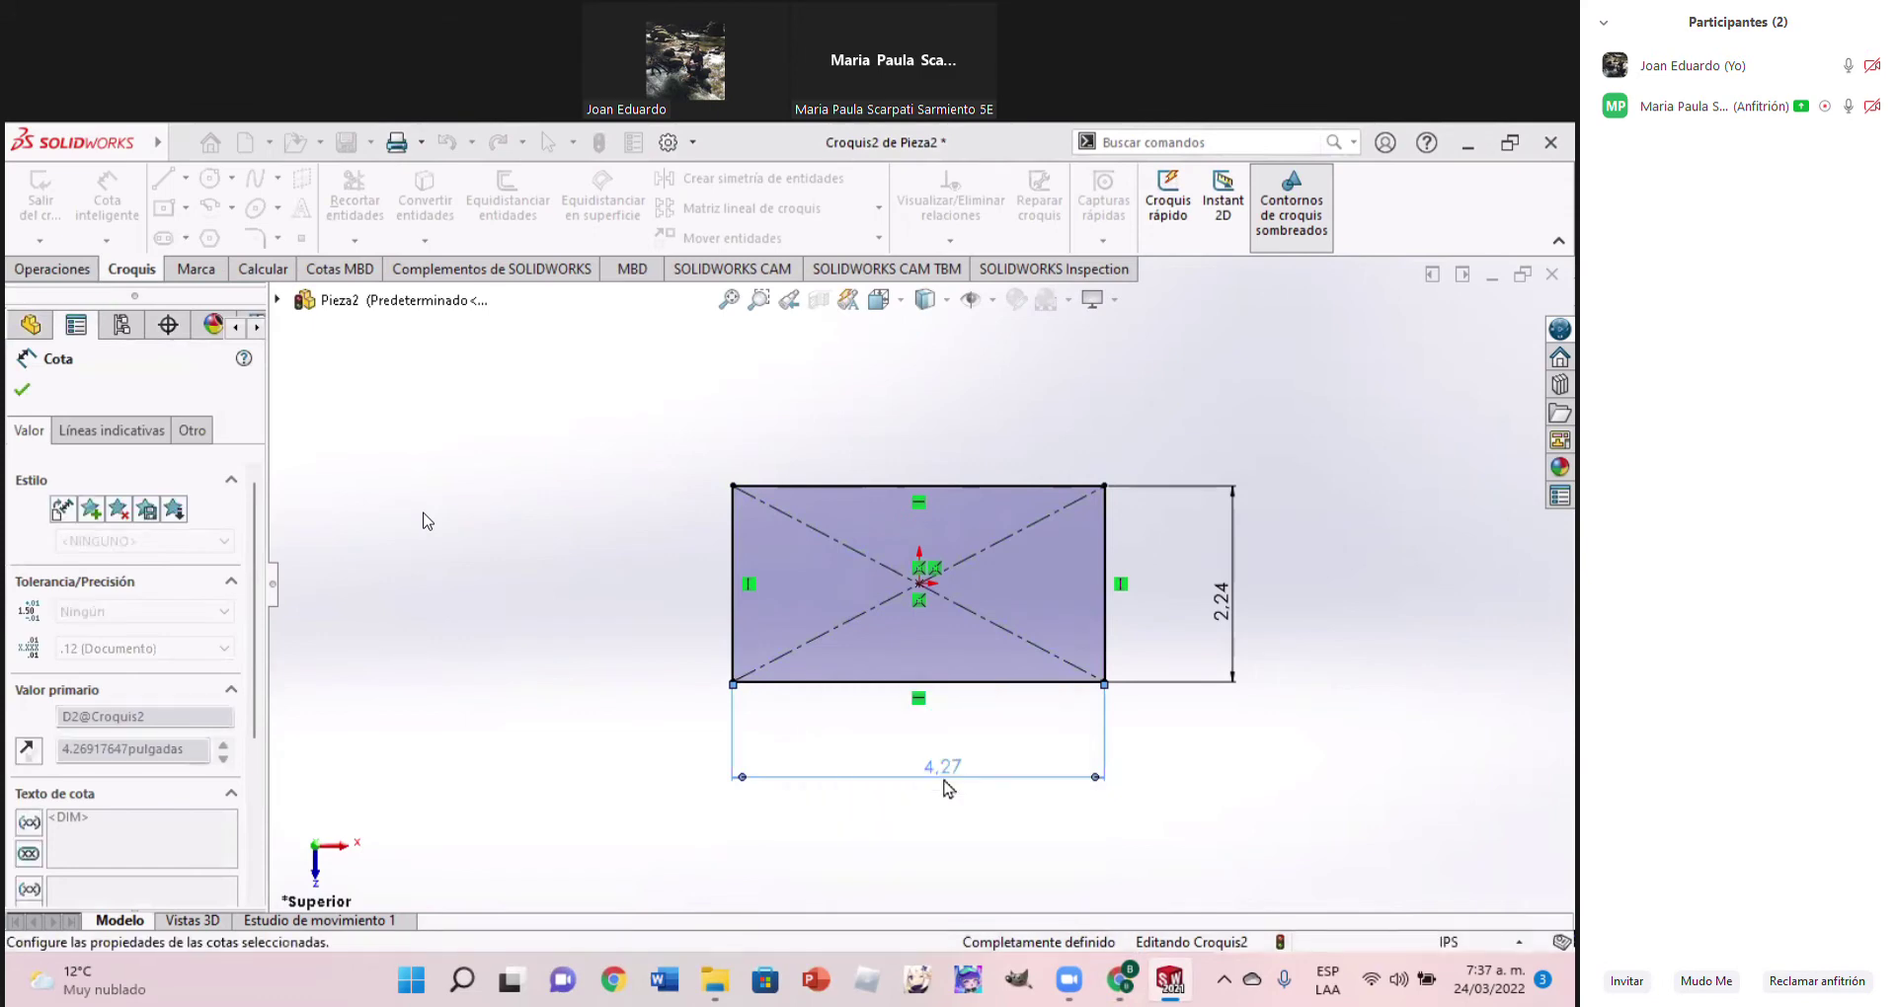
click(89, 267)
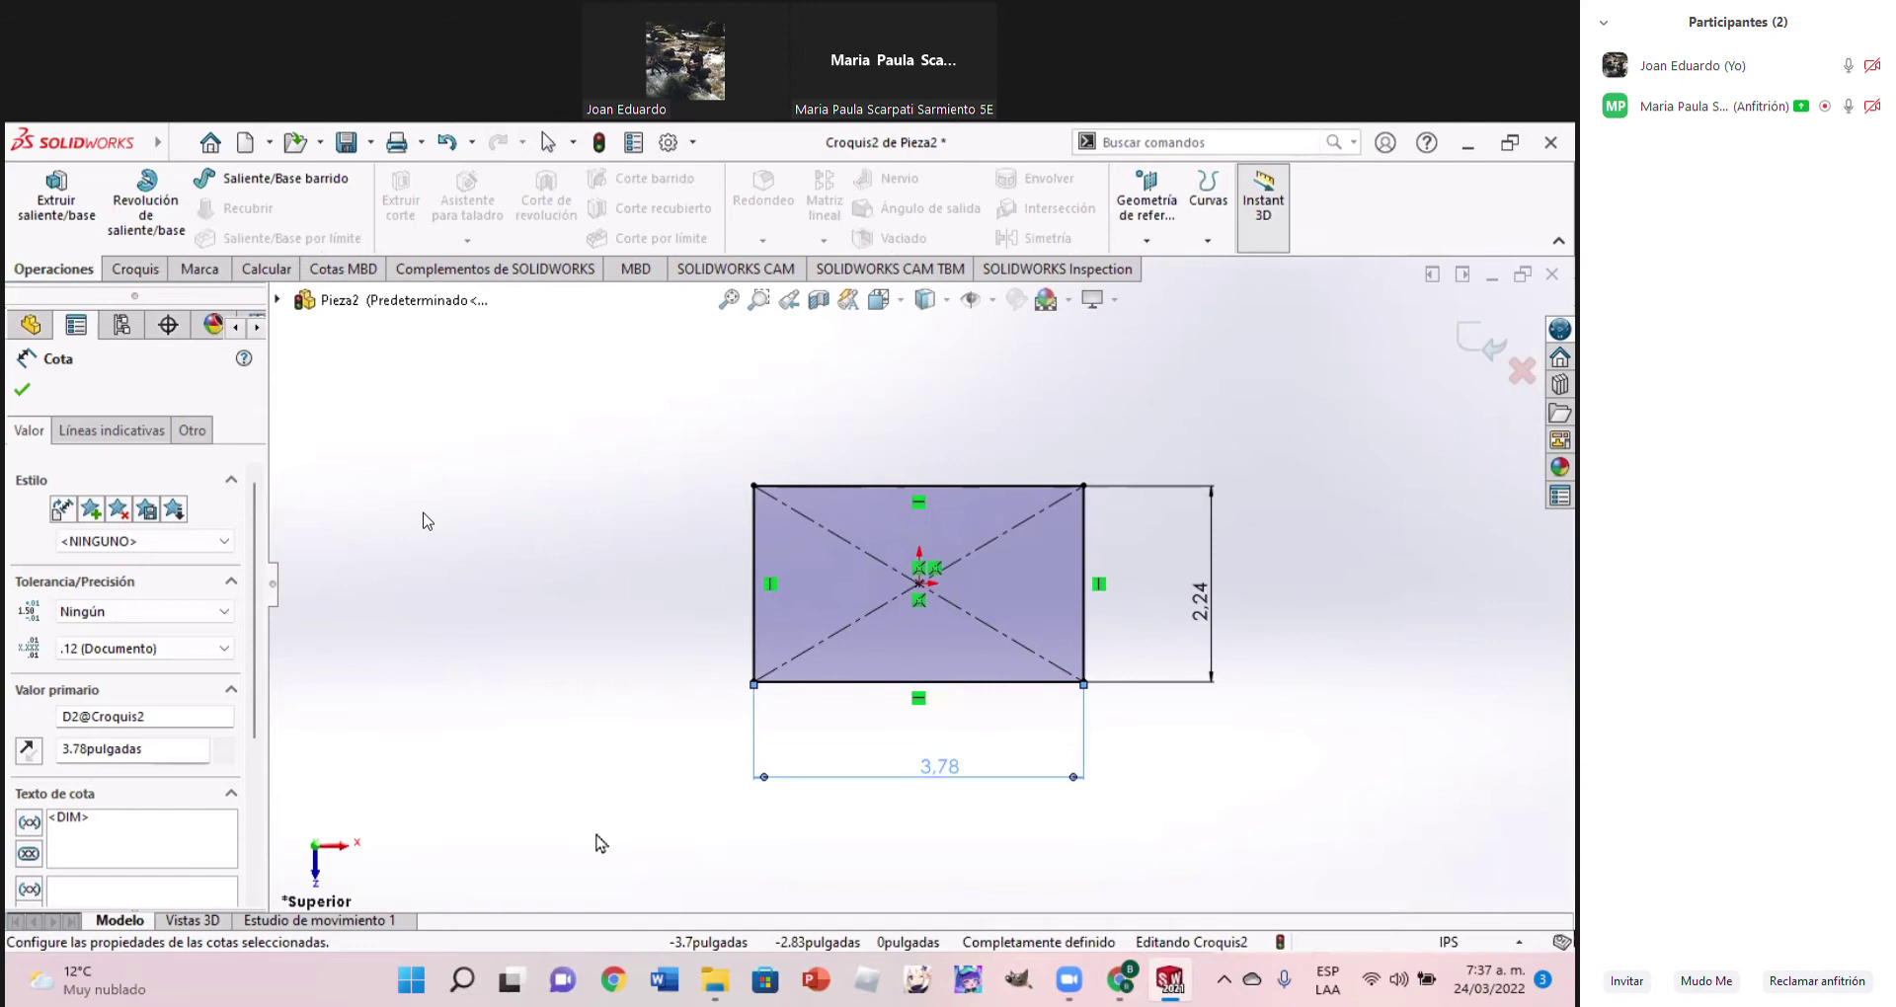
click(1122, 985)
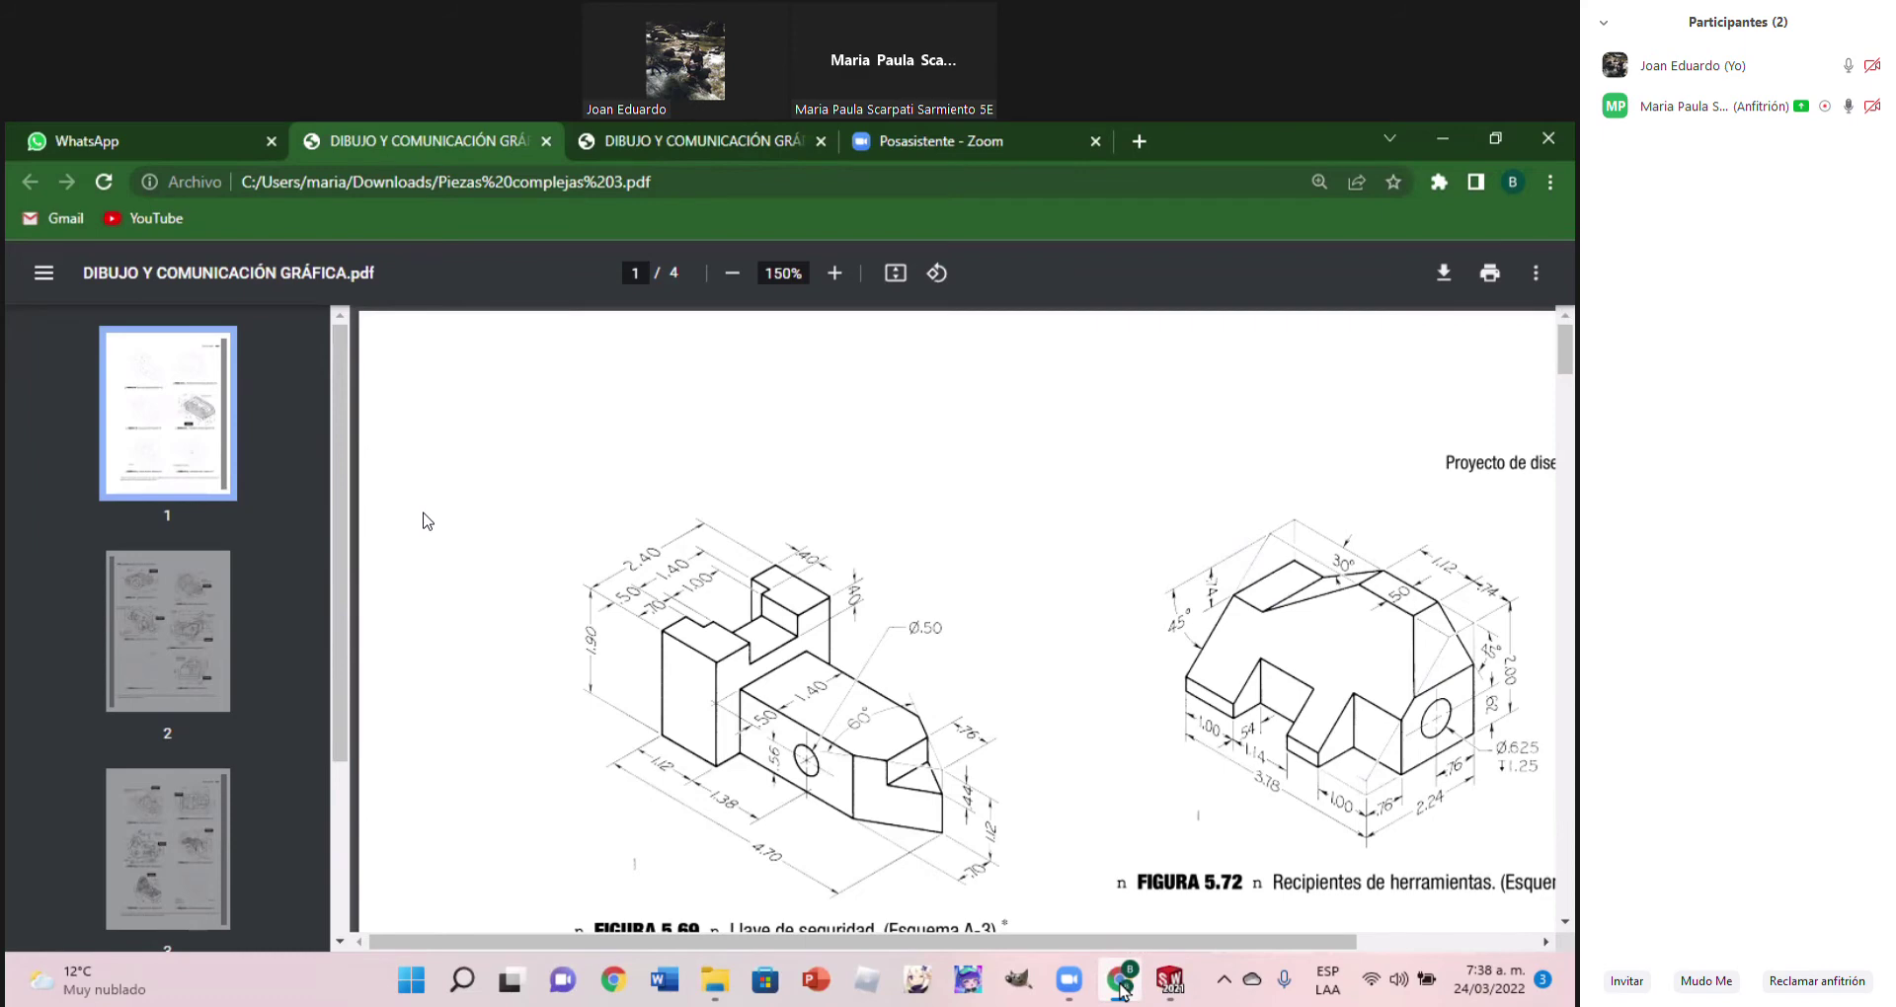
Extrude the rectangle sketch 2 inches into a solid block
click(1121, 985)
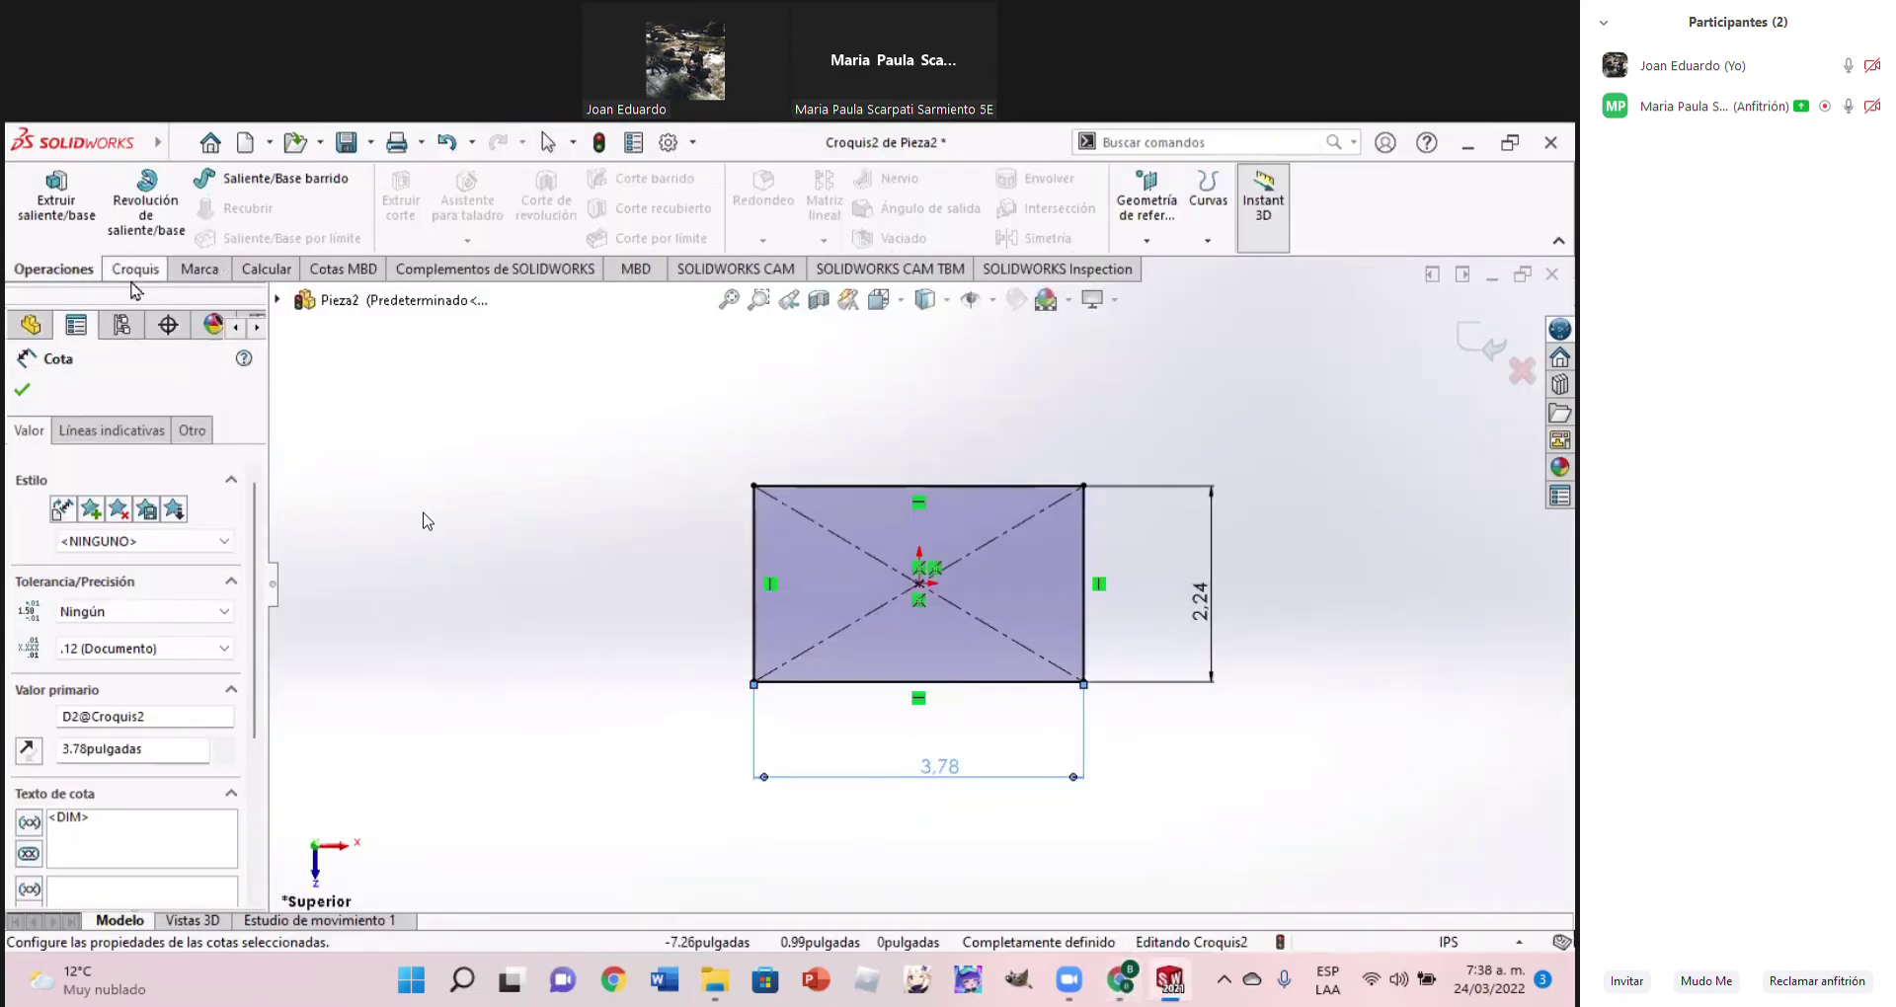
click(56, 197)
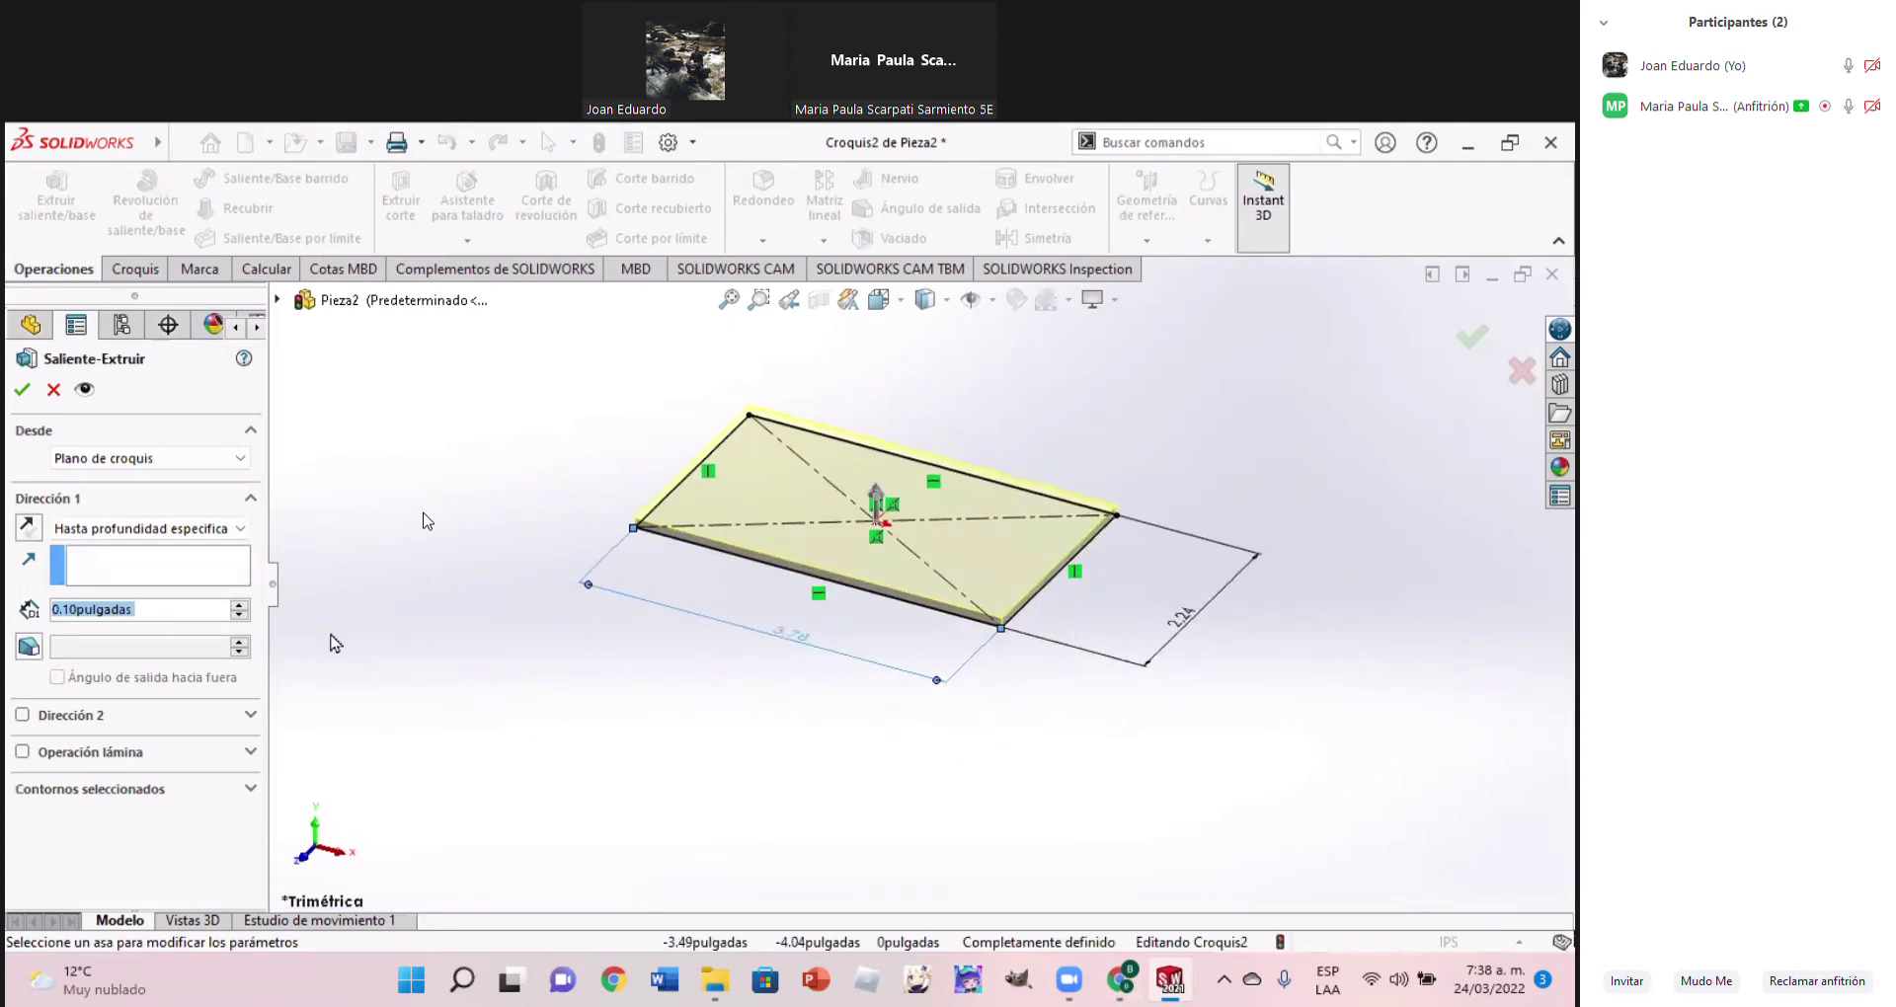
text(2)
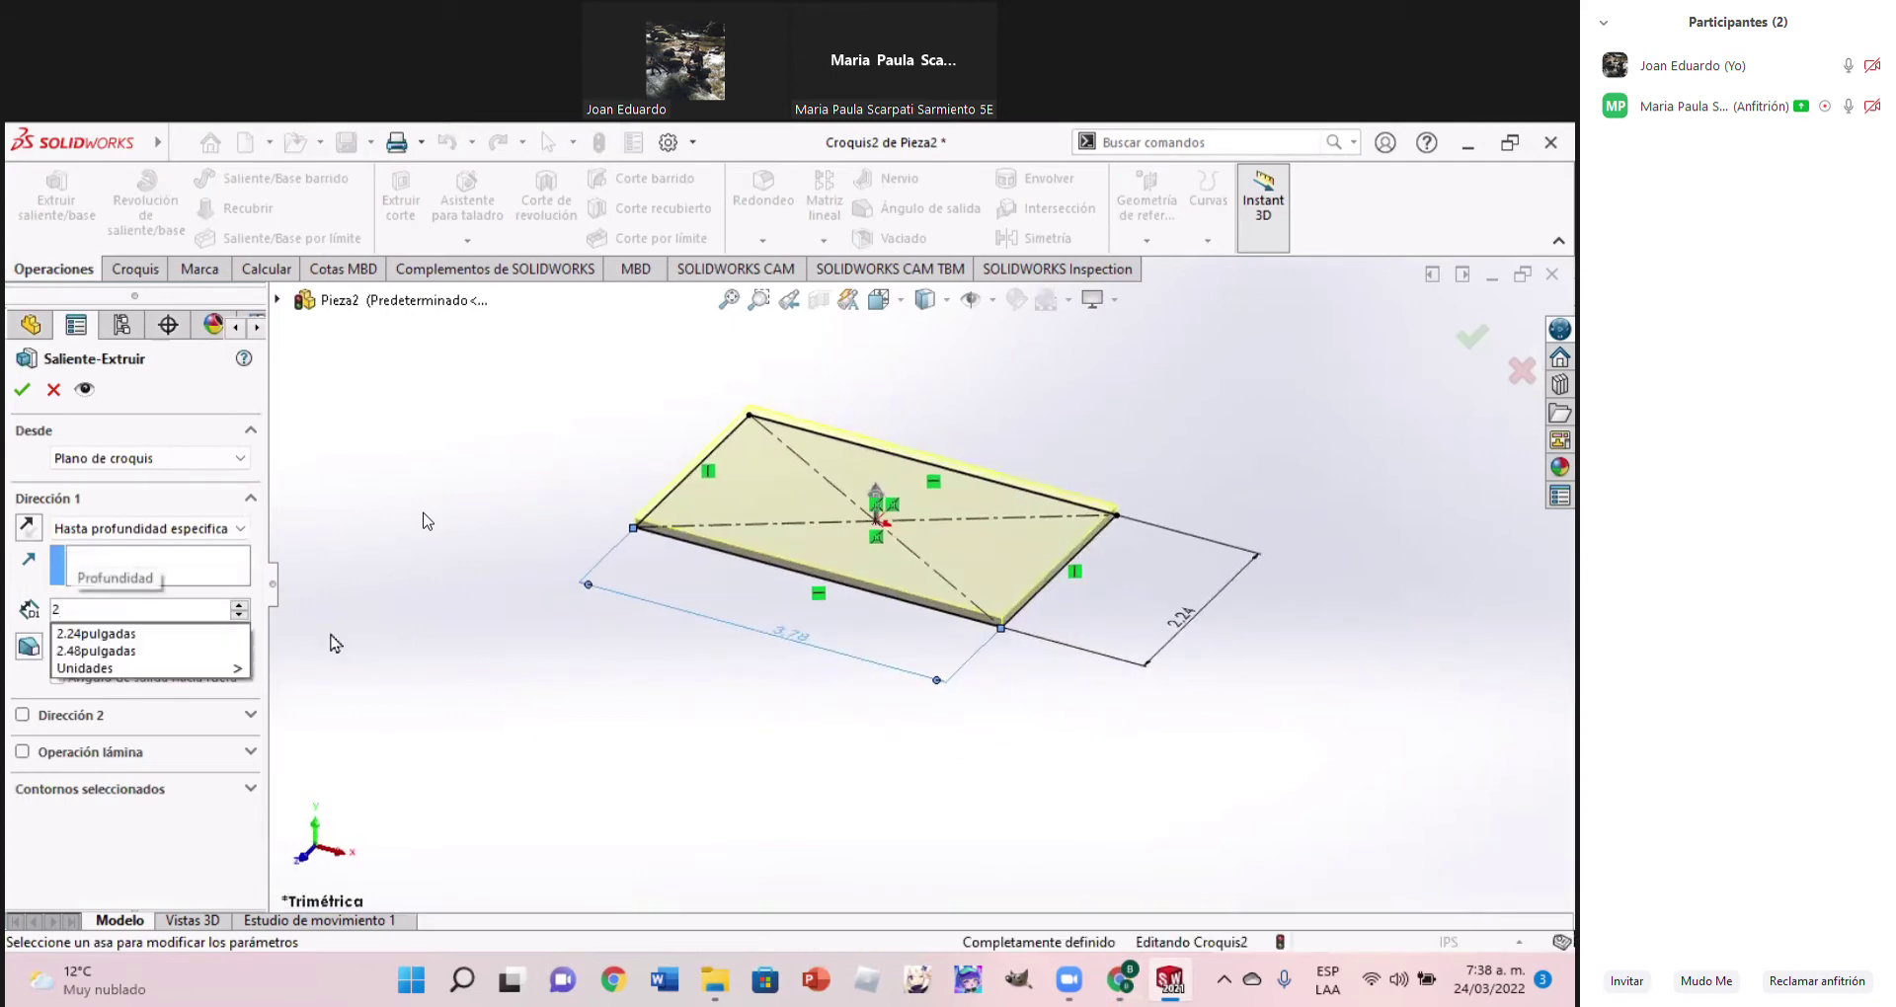
key(Return)
key(Return)
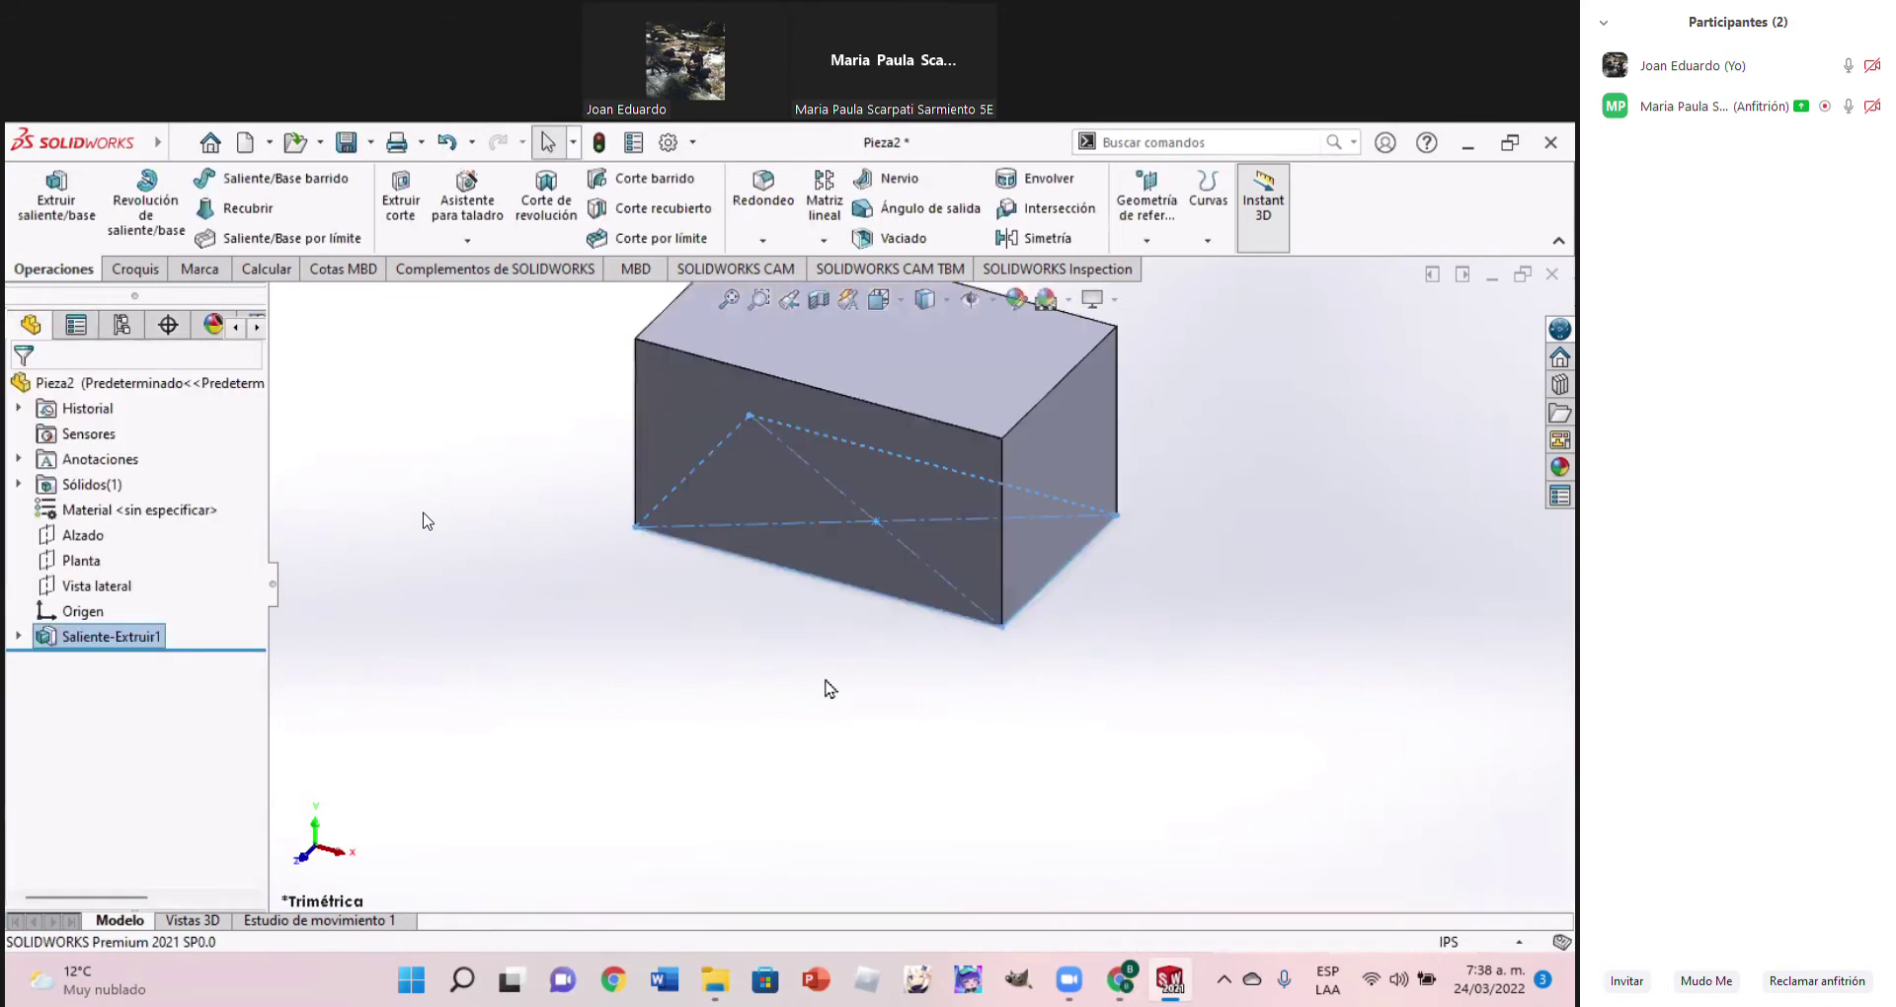
click(1120, 982)
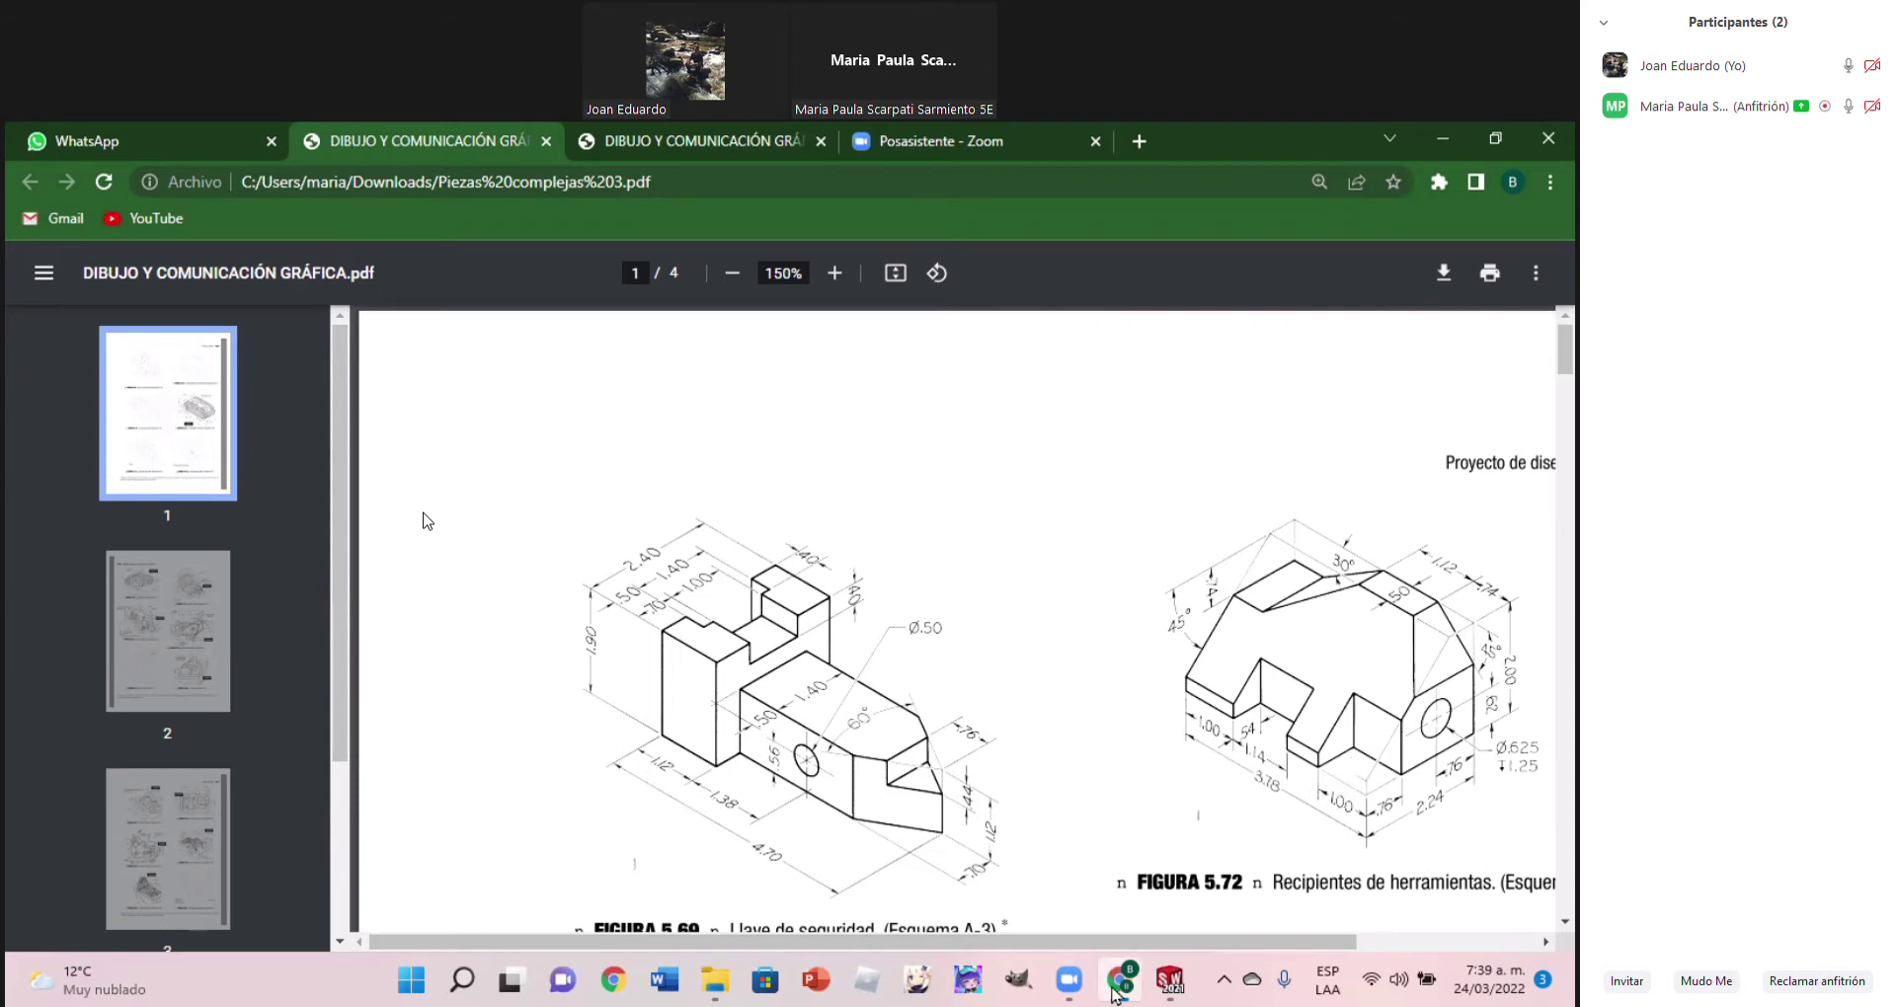
mouse_move(1169, 980)
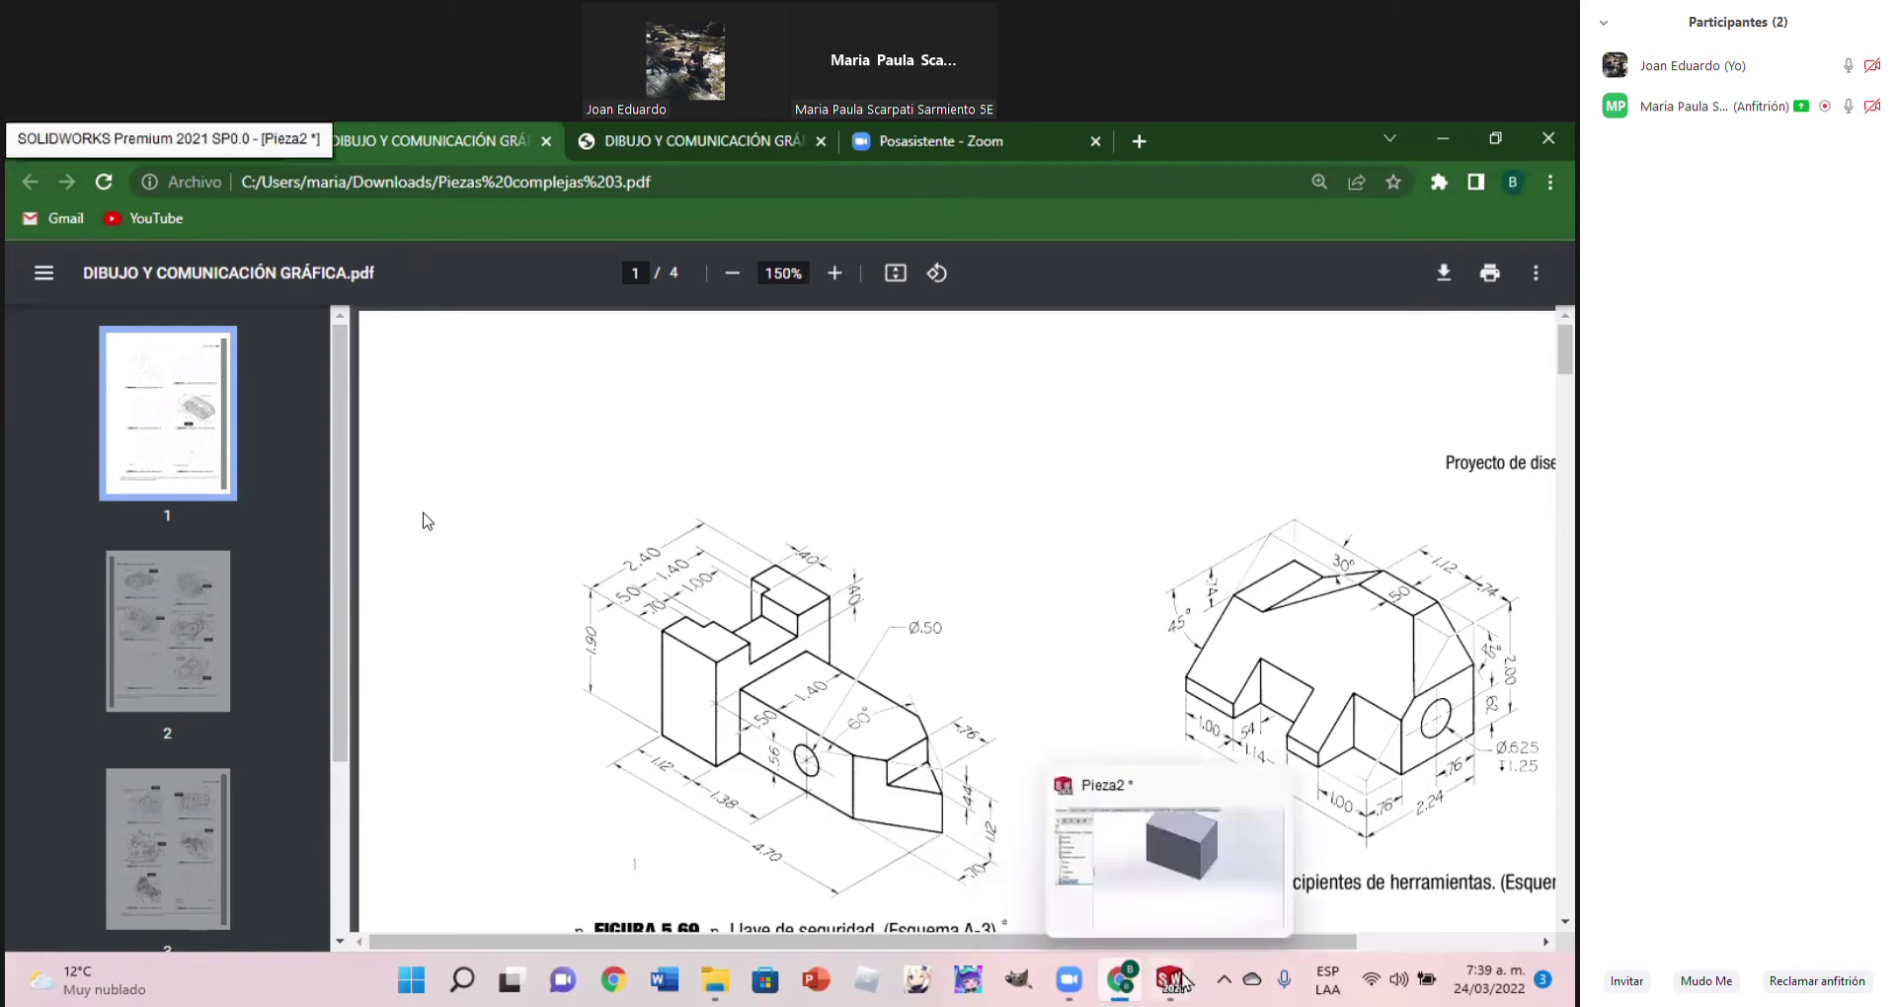
click(1084, 914)
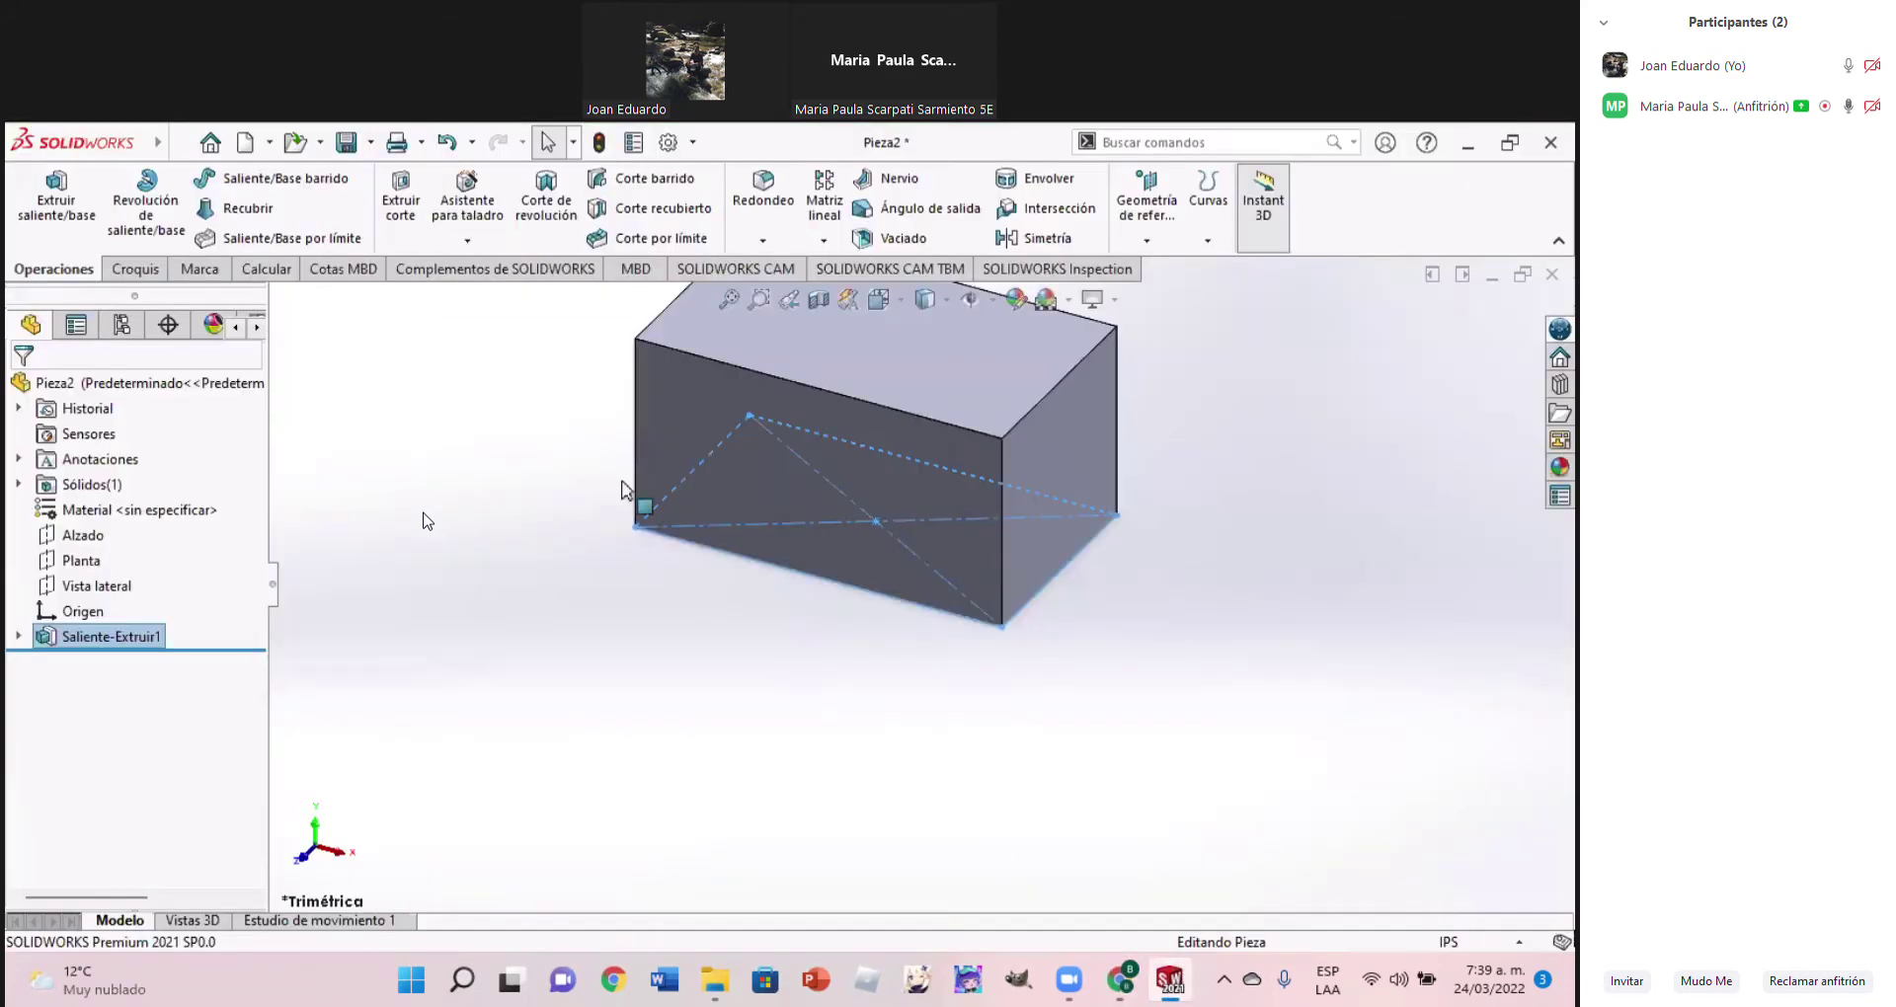
Switch the box to the Superior (top) view and compare it with the reference drawing
click(886, 312)
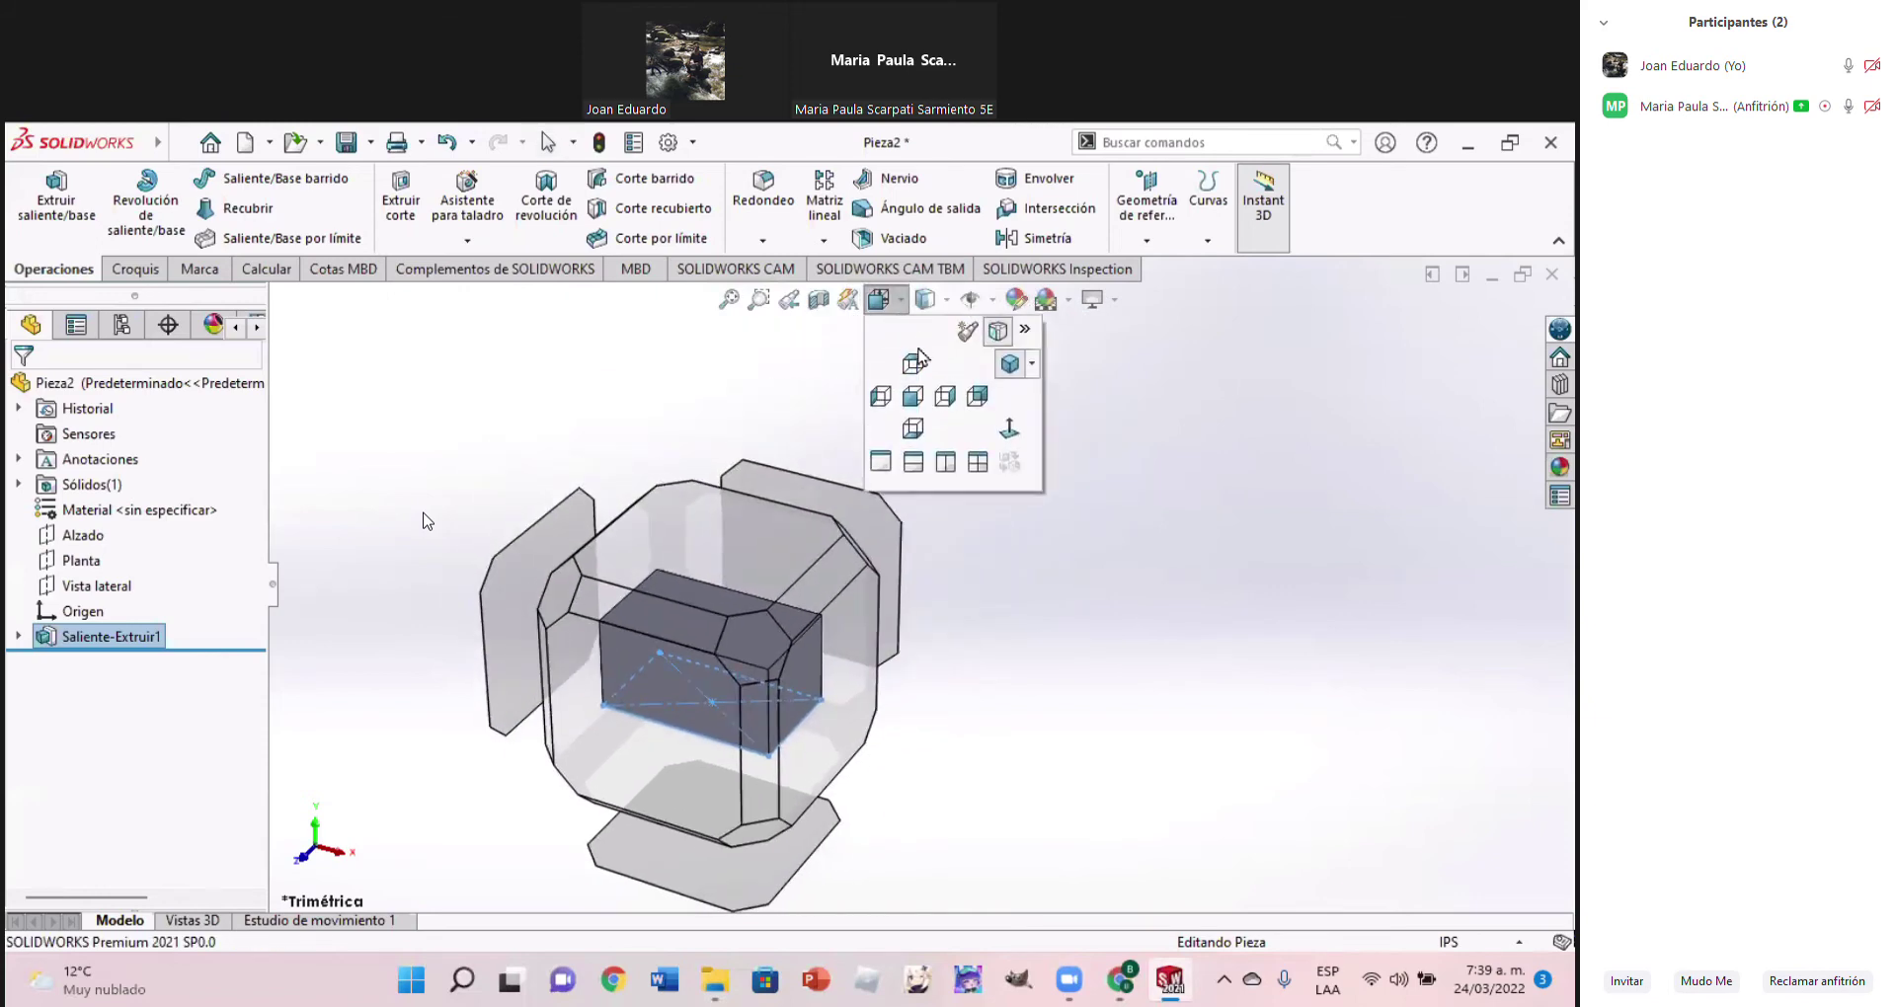
click(963, 434)
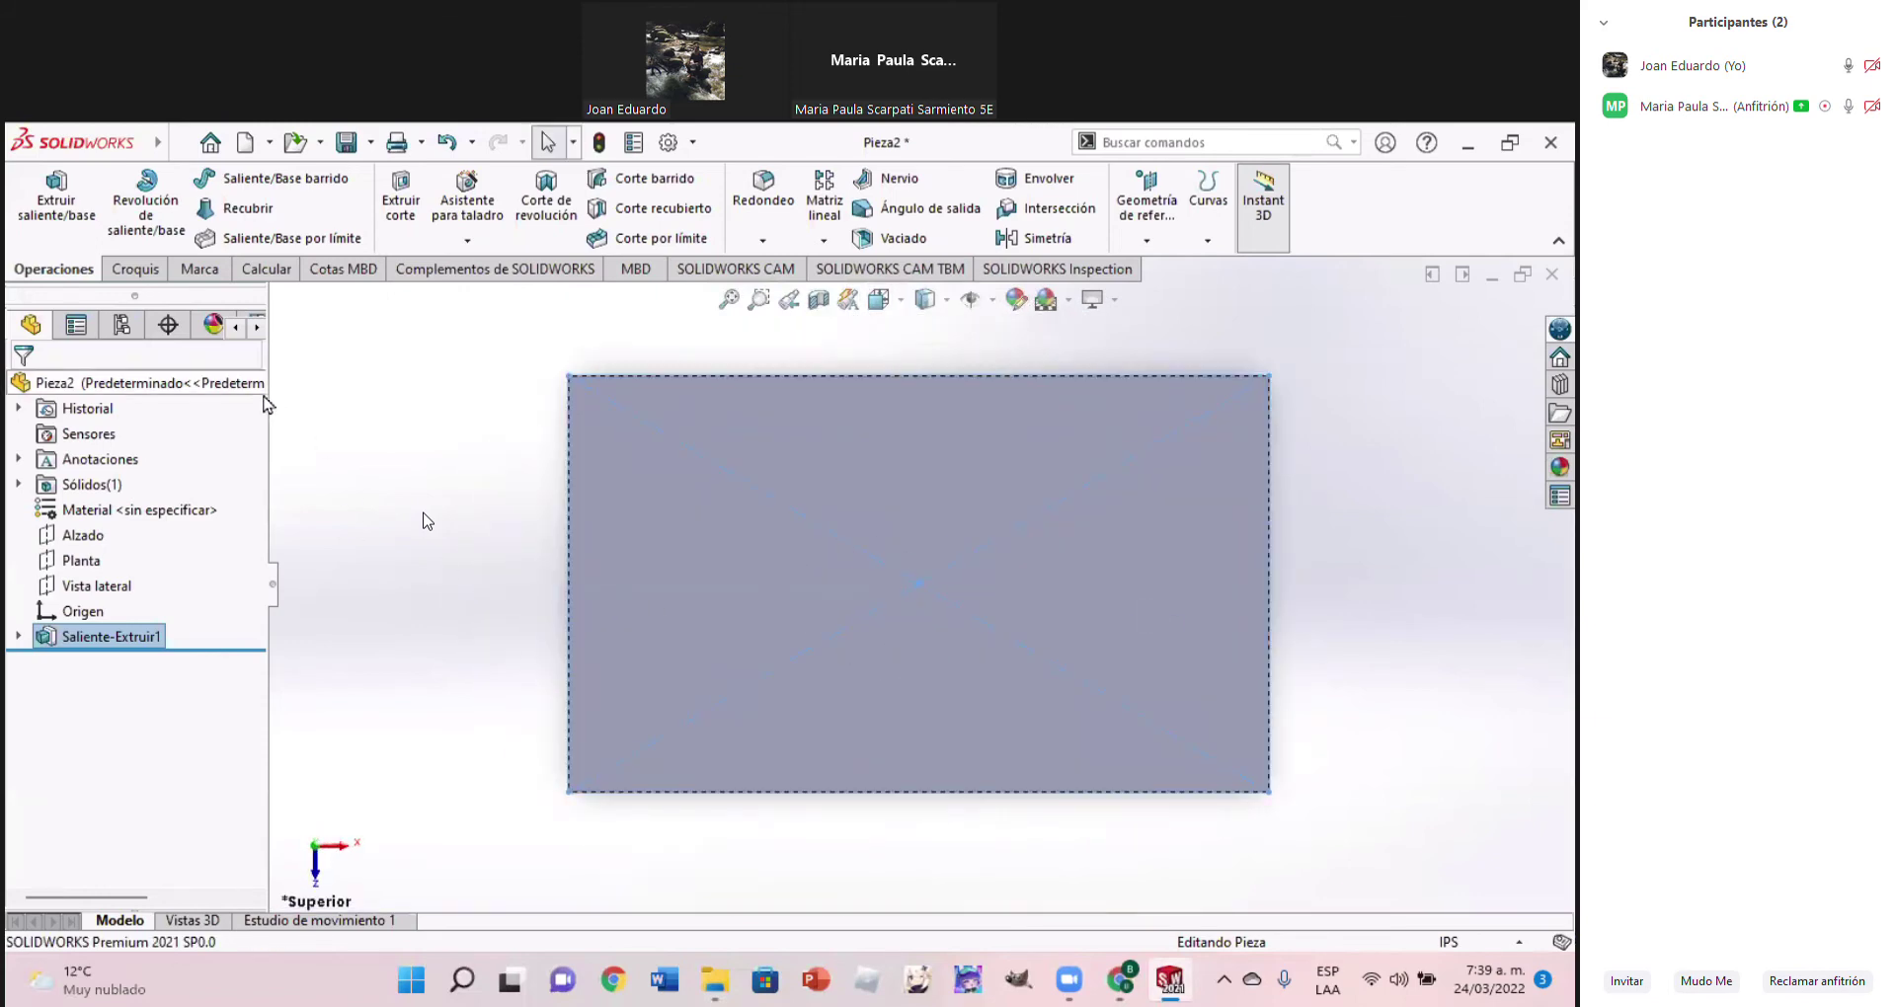
click(1119, 980)
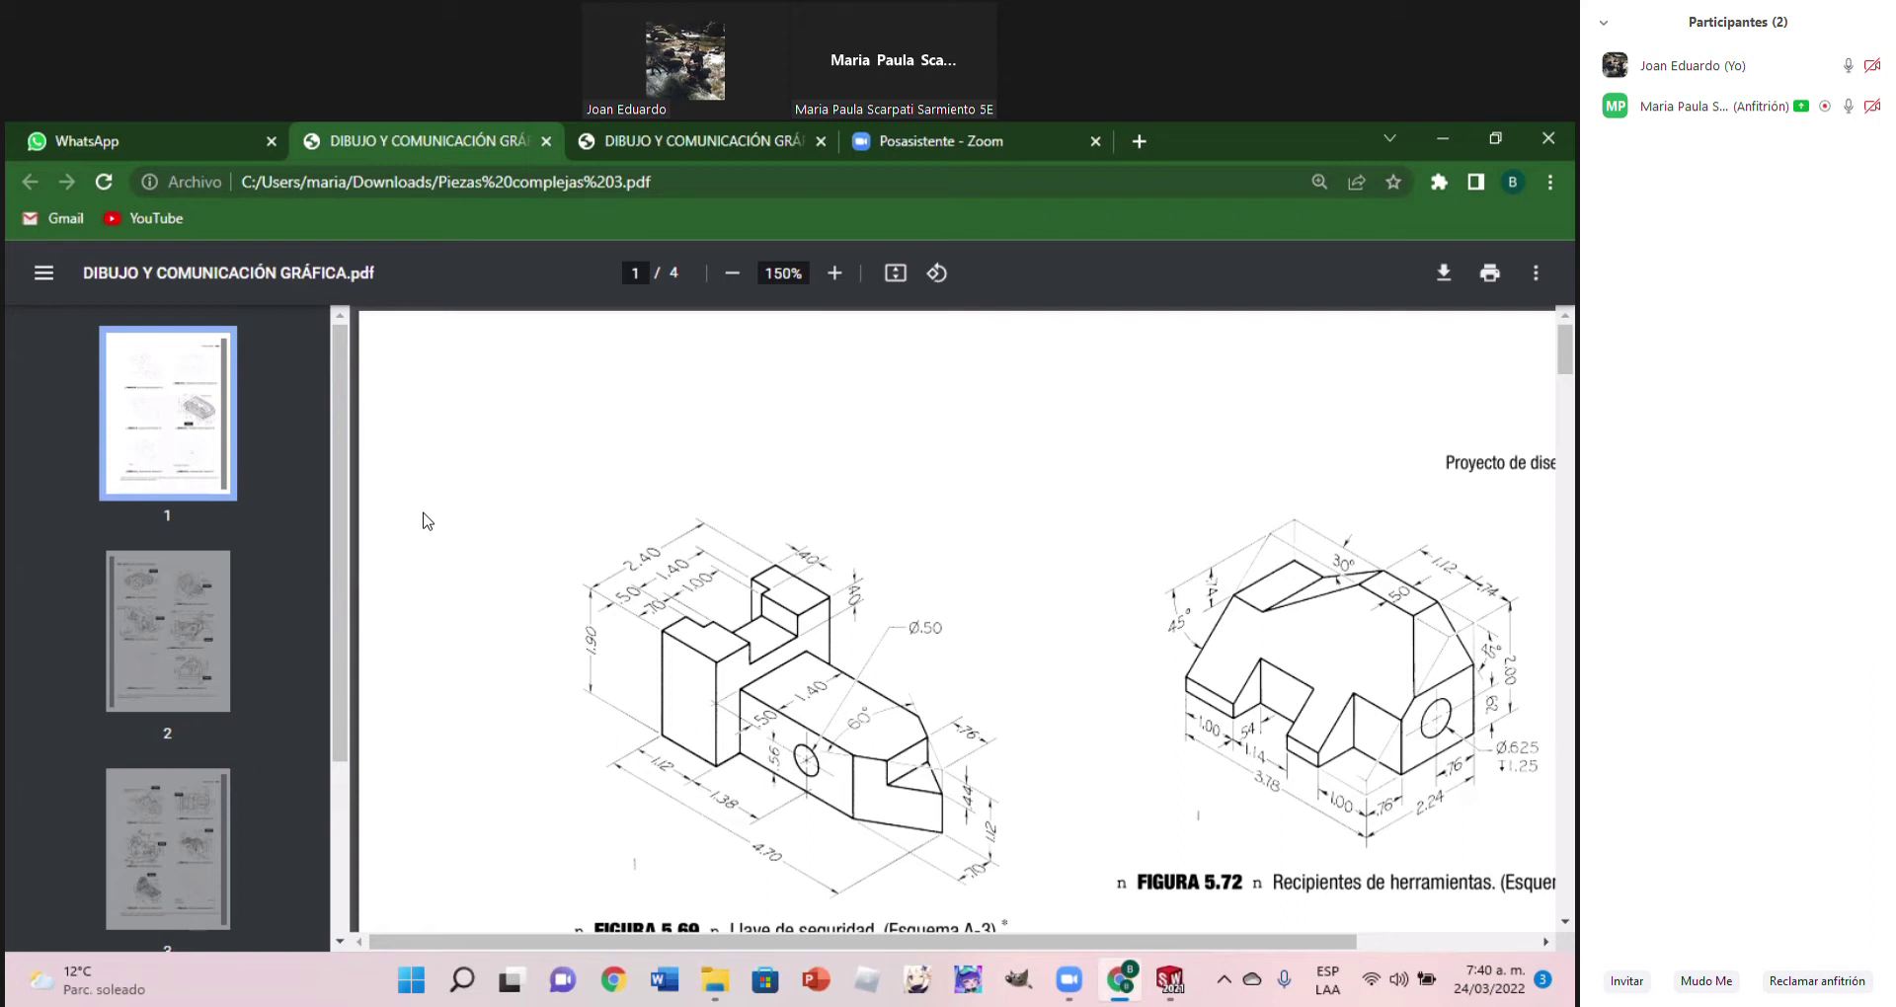
mouse_move(1169, 979)
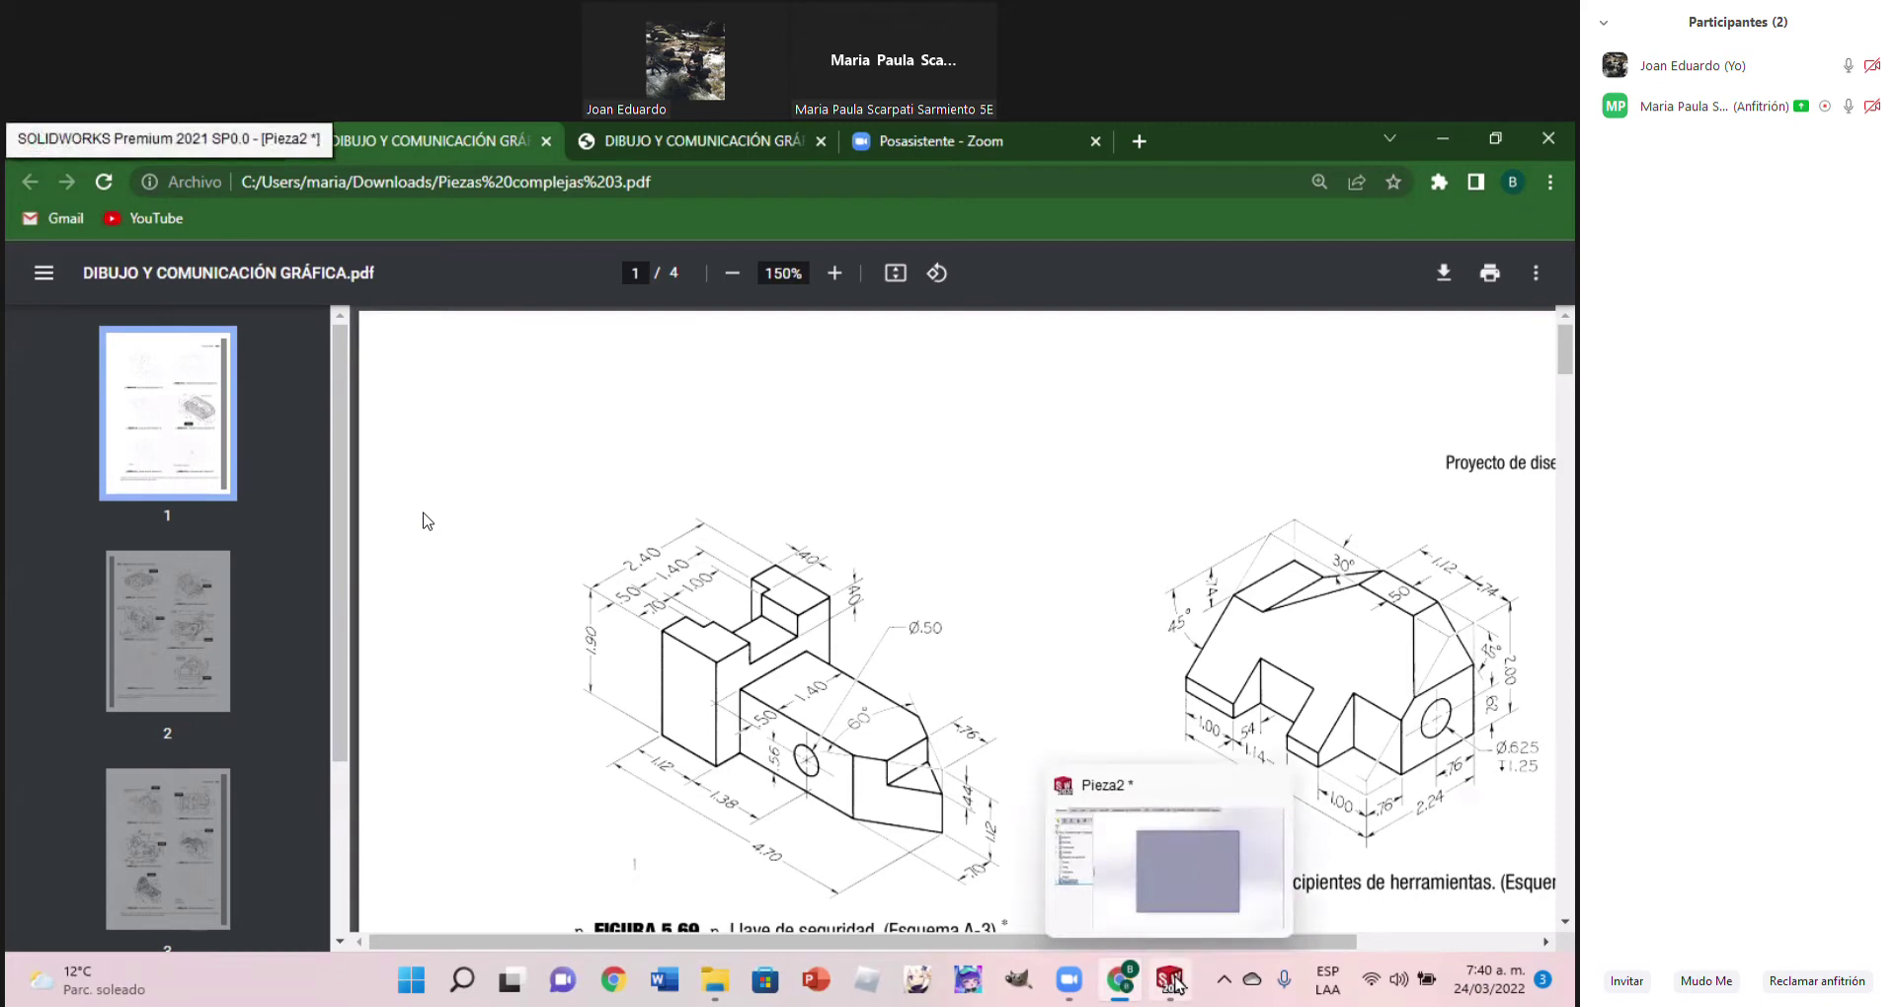
click(1172, 981)
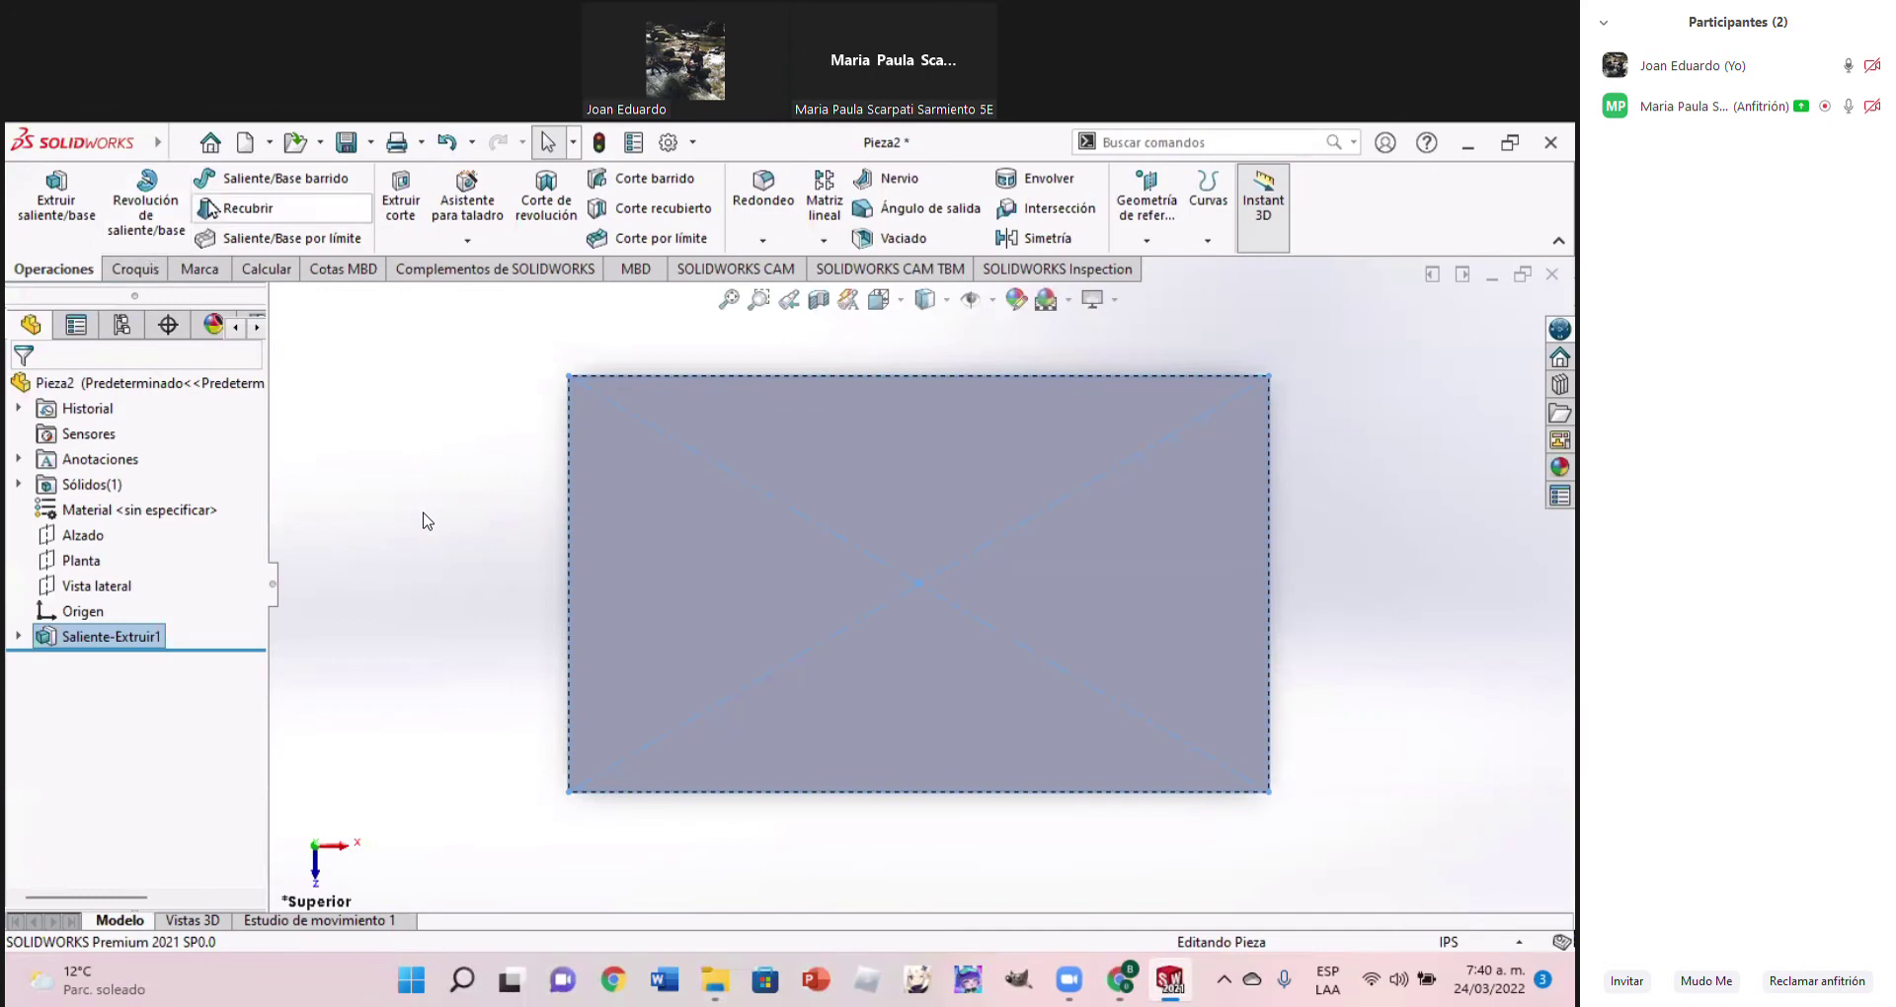
Start a sketch on the box face and draw a rectangle at its bottom-right corner
click(135, 270)
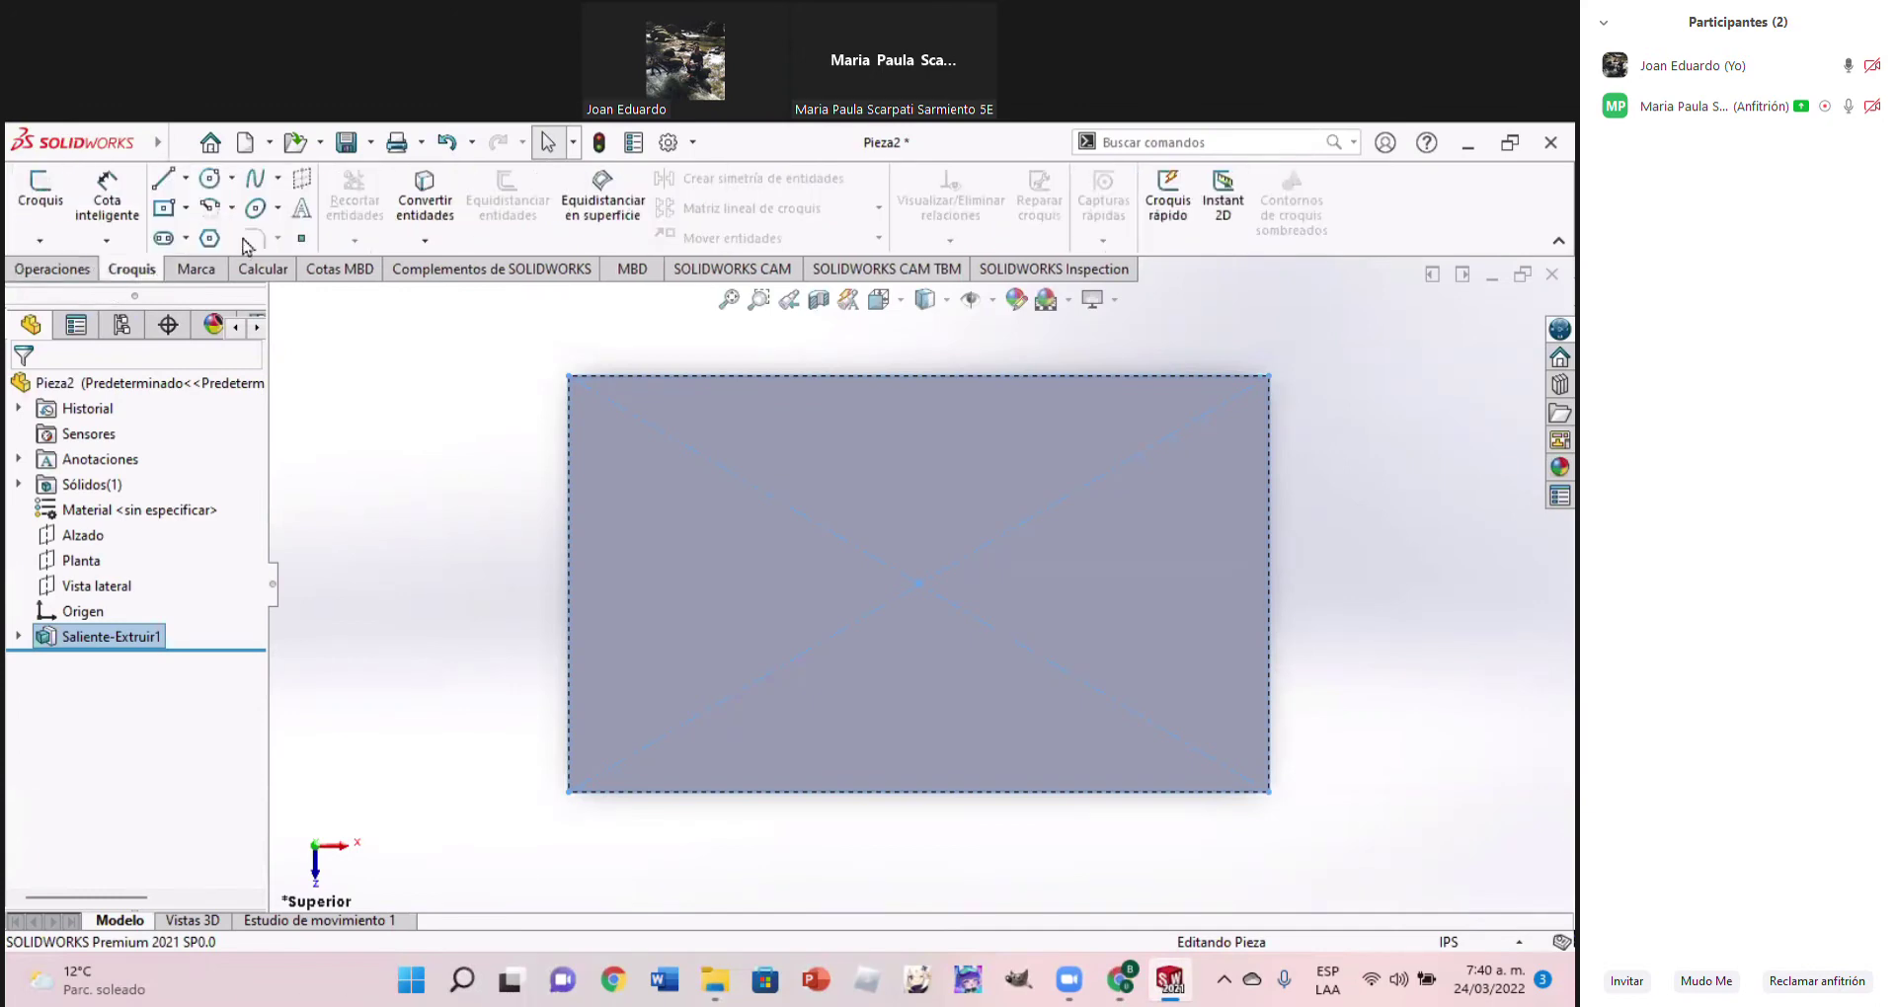
click(156, 183)
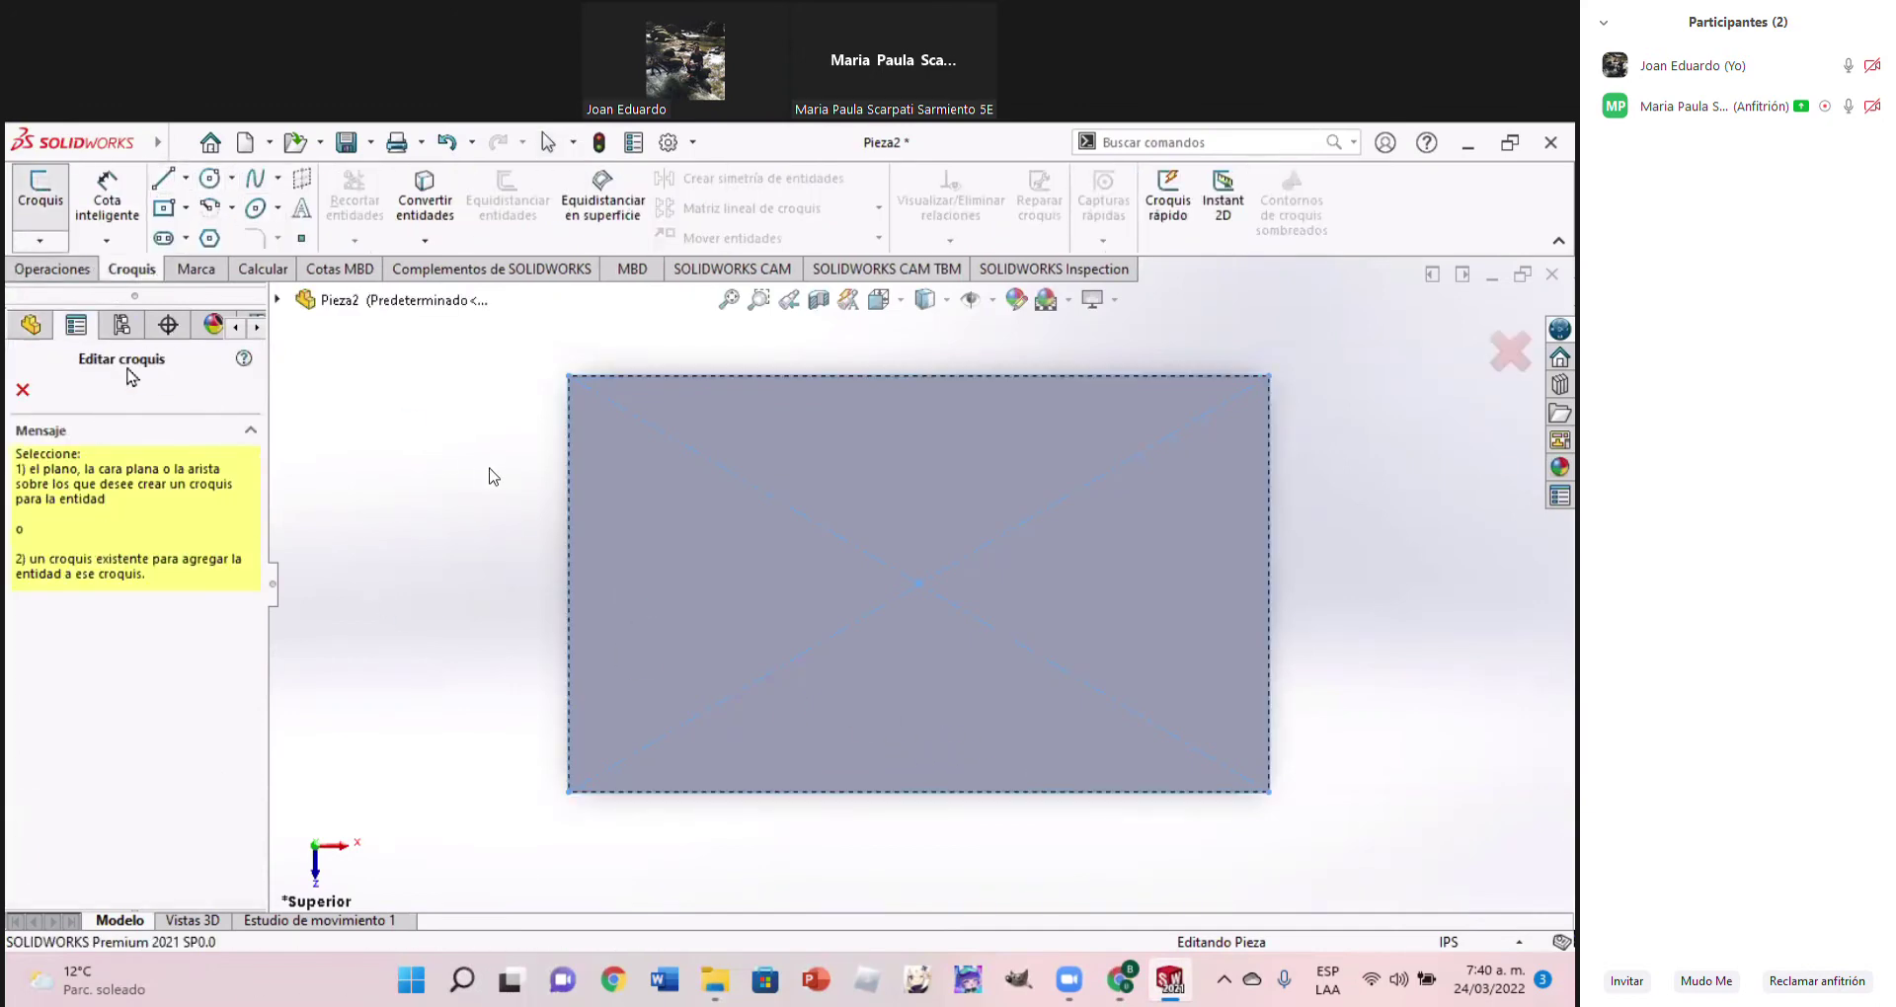
click(1106, 703)
click(163, 179)
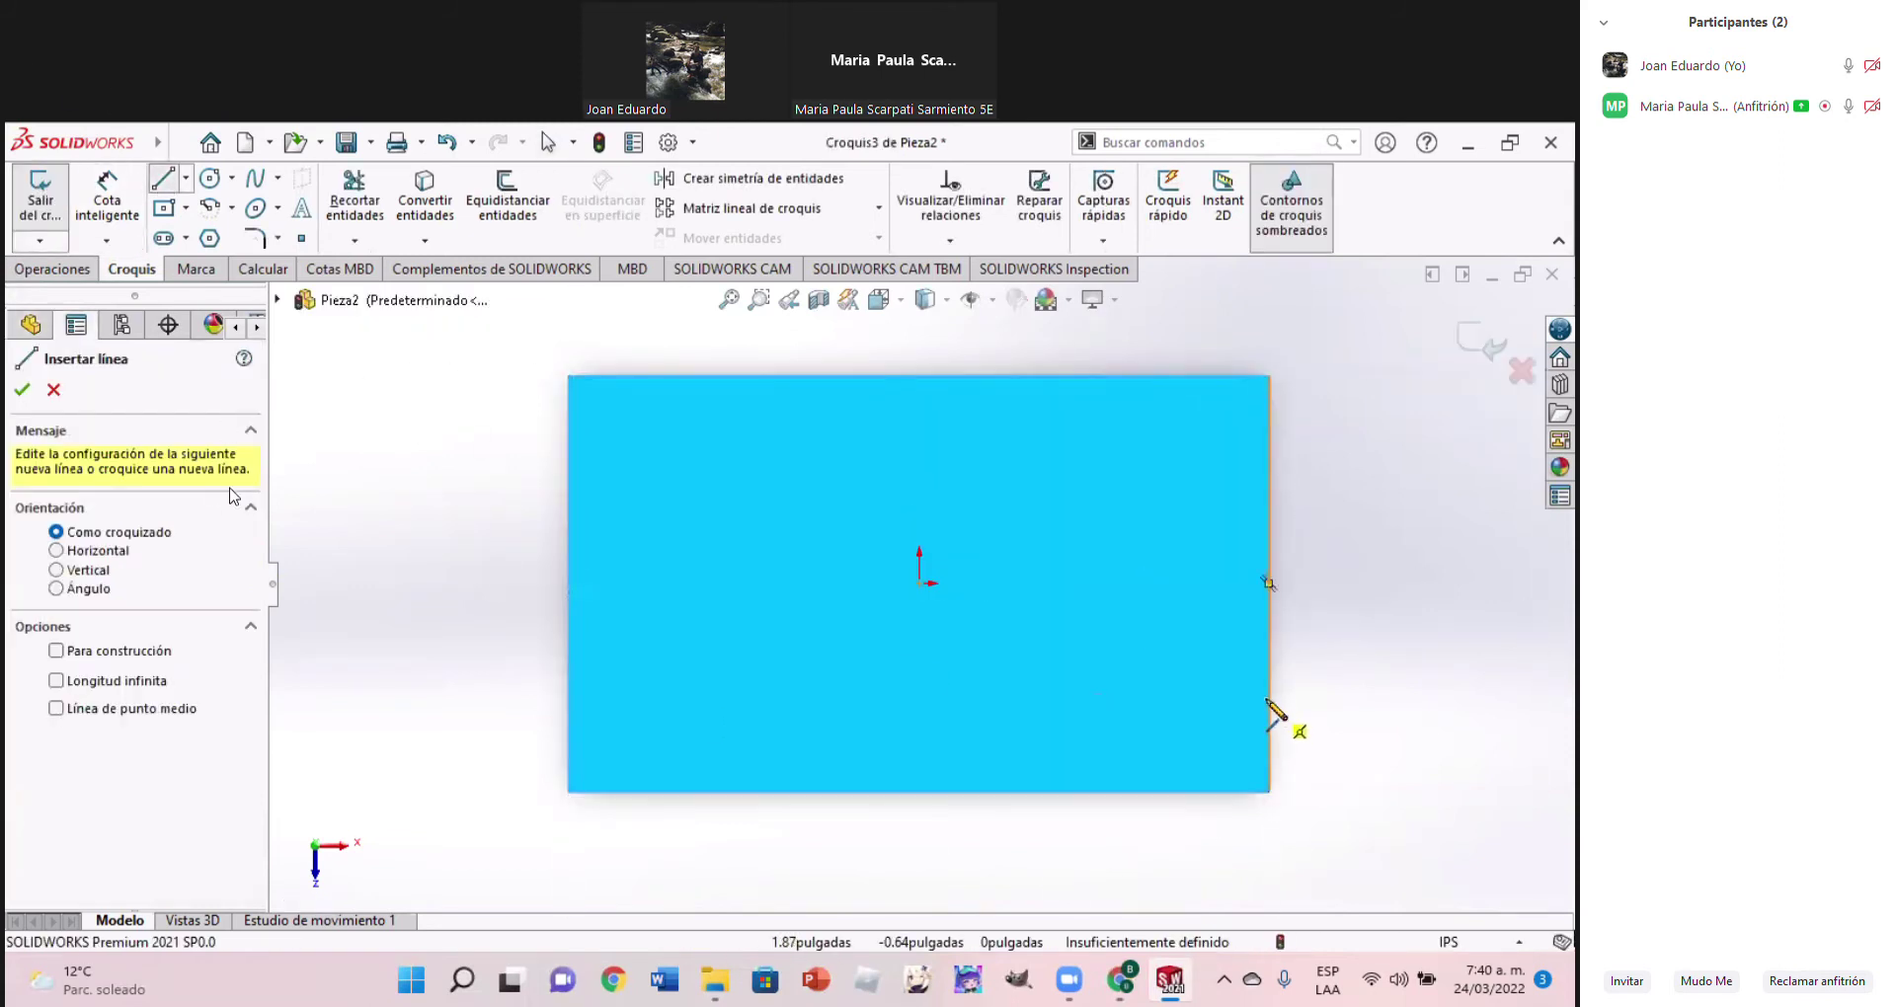
click(1266, 677)
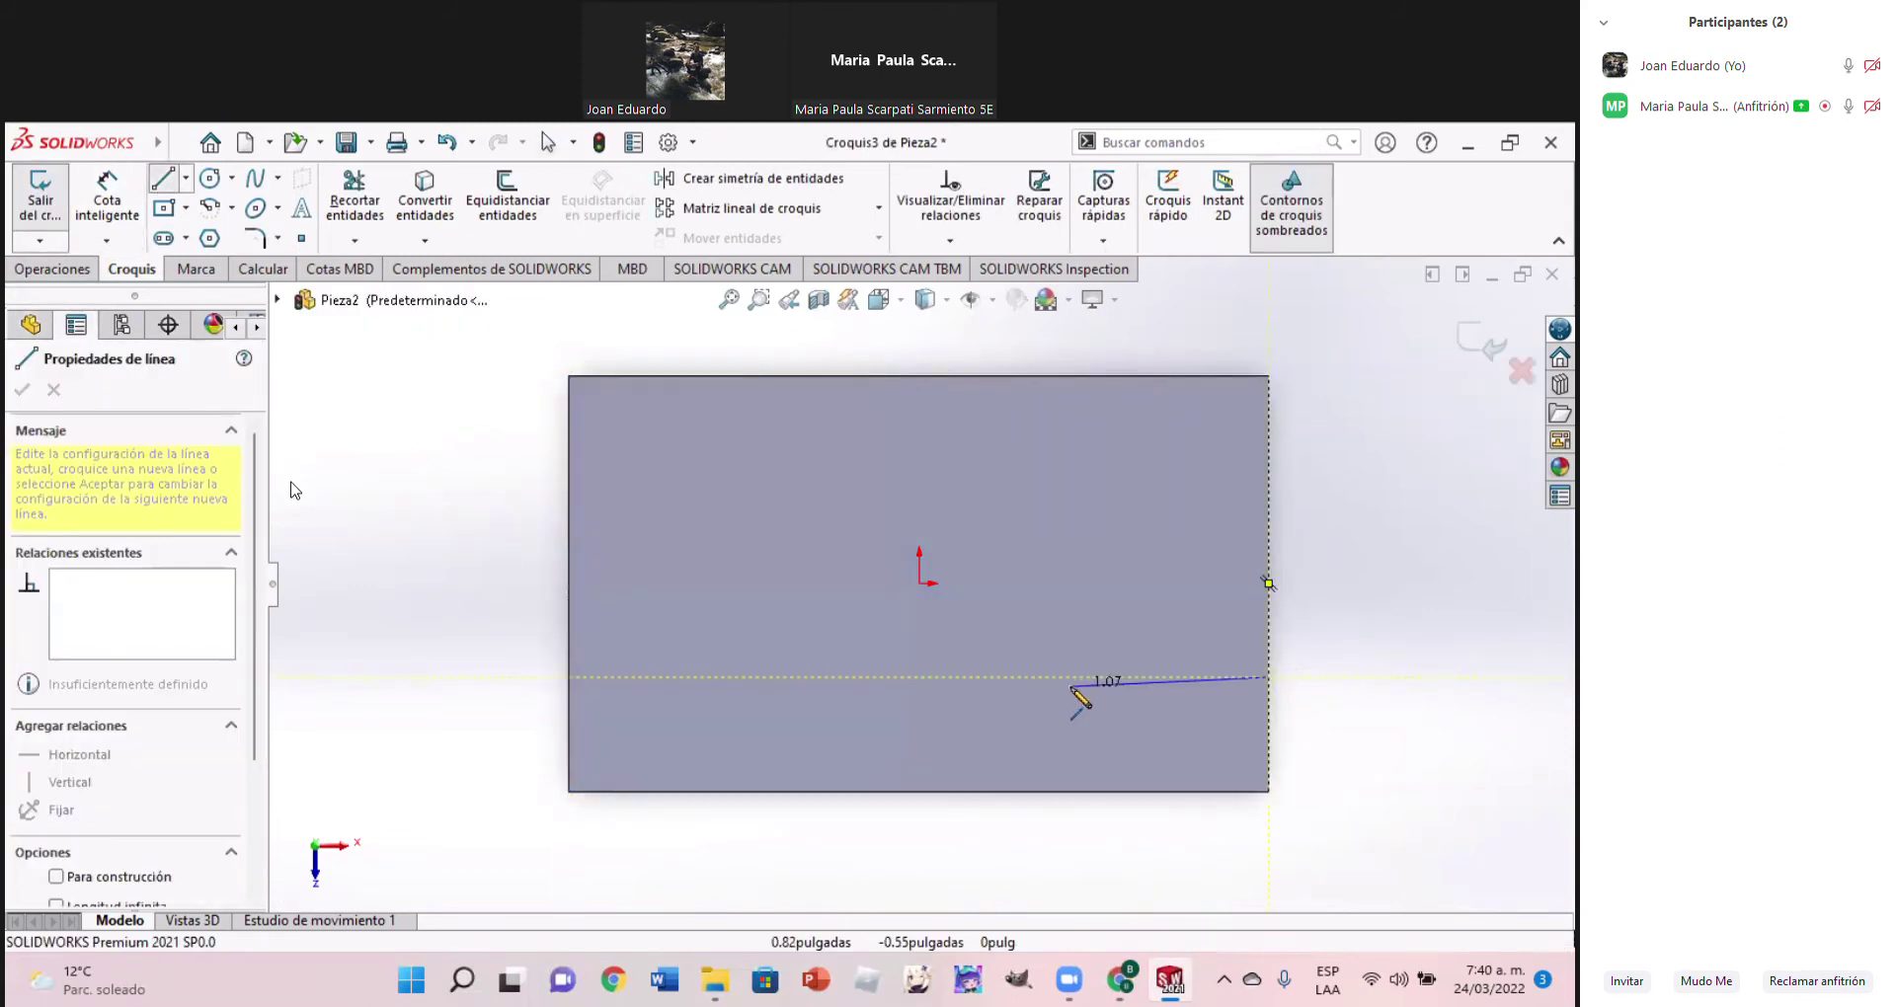
click(1074, 677)
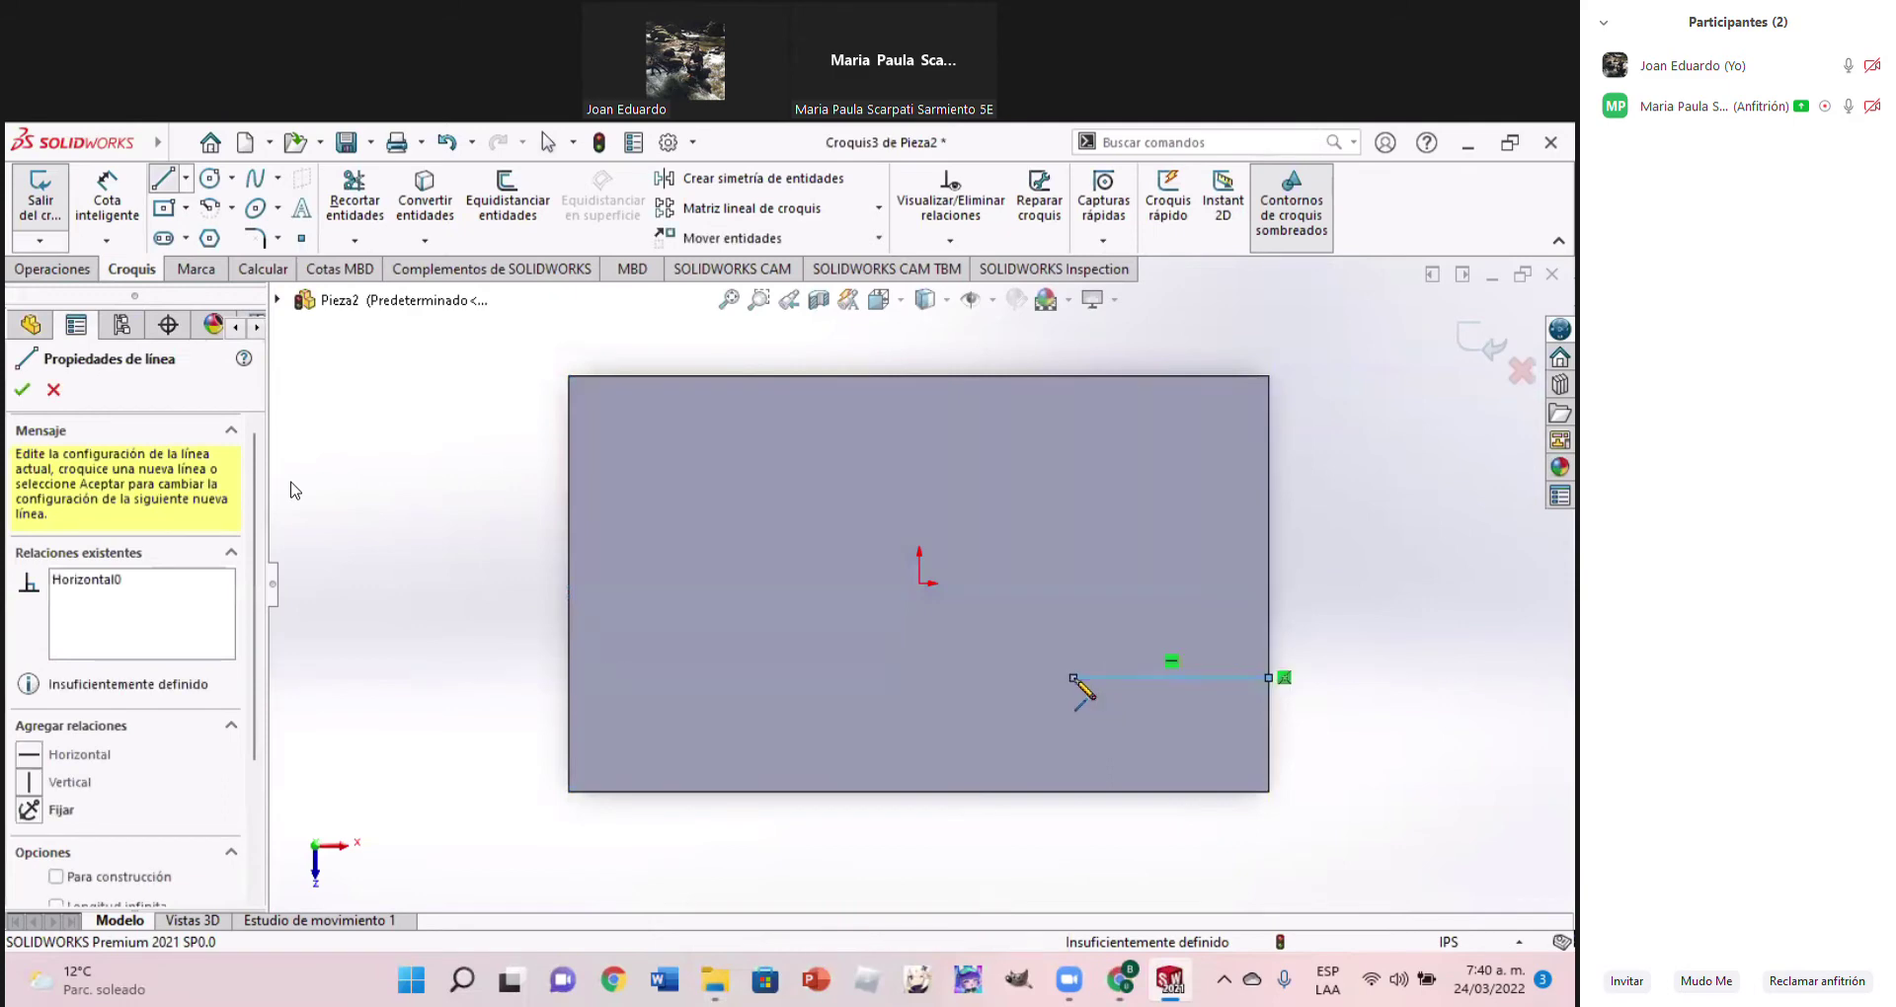
click(1073, 792)
click(1269, 792)
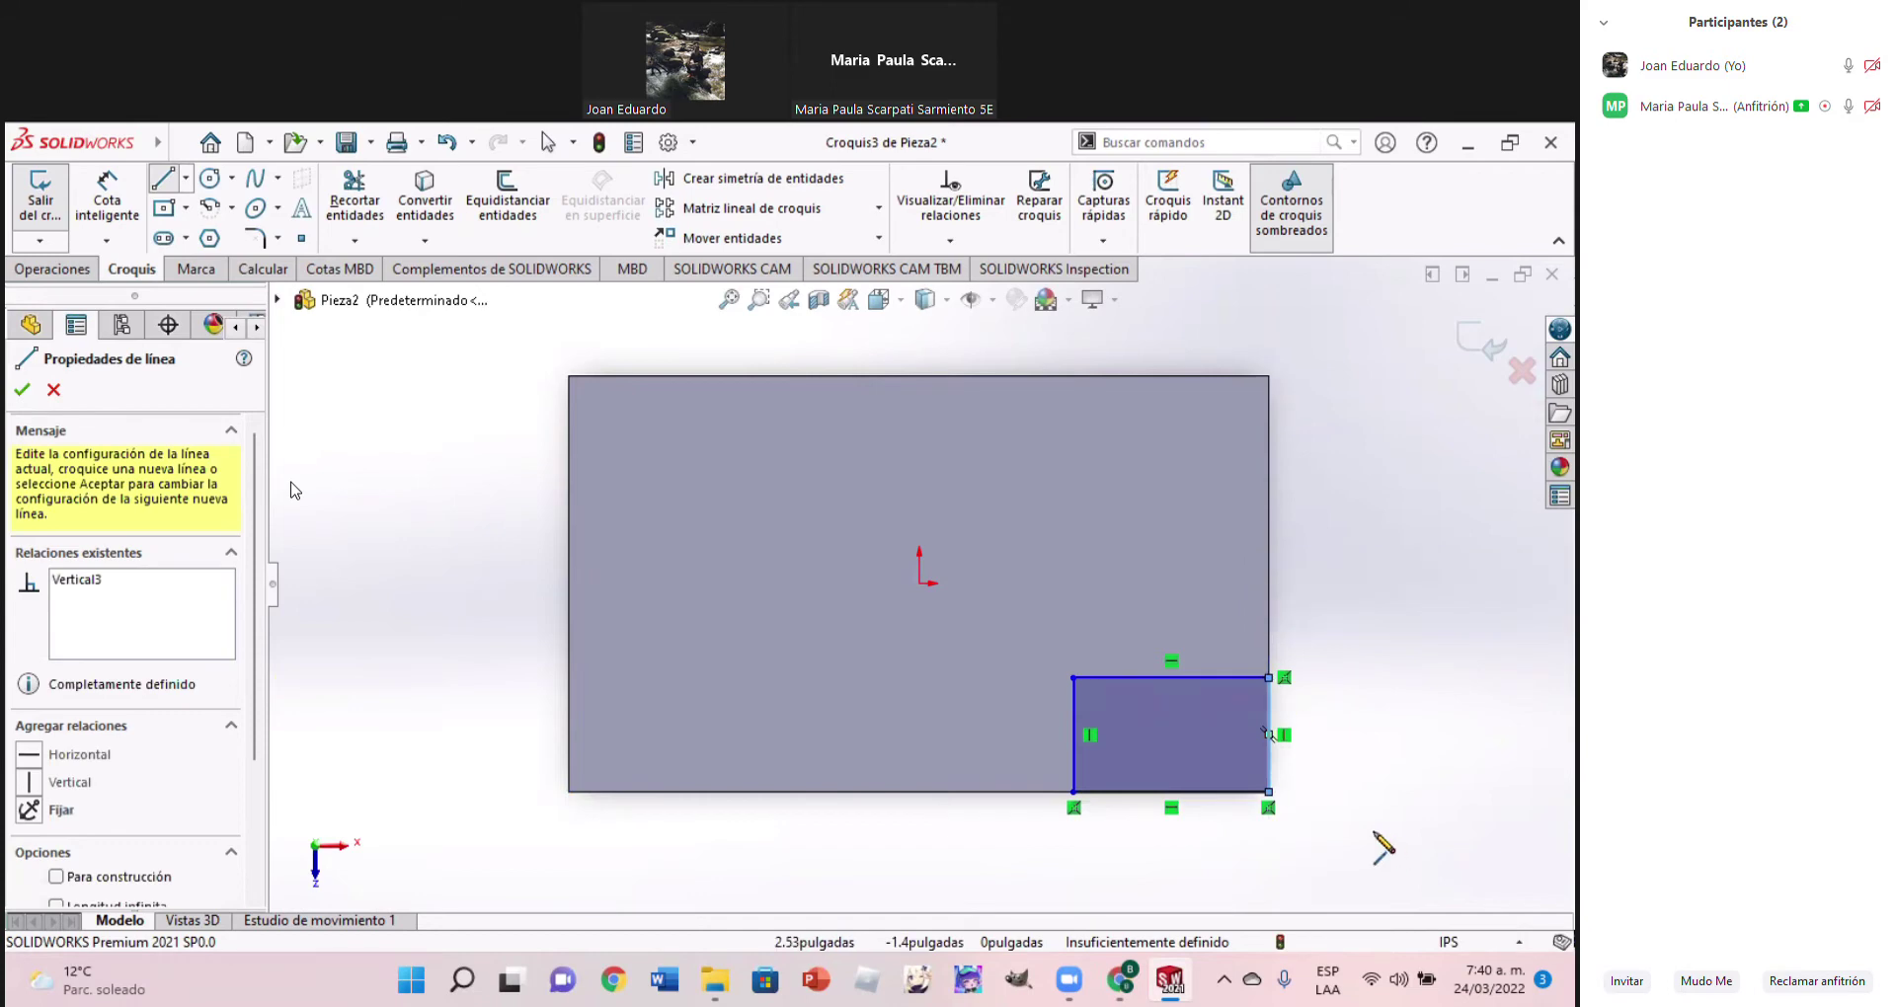
Draw a second closed rectangle on the bottom edge, left of the first
click(1133, 977)
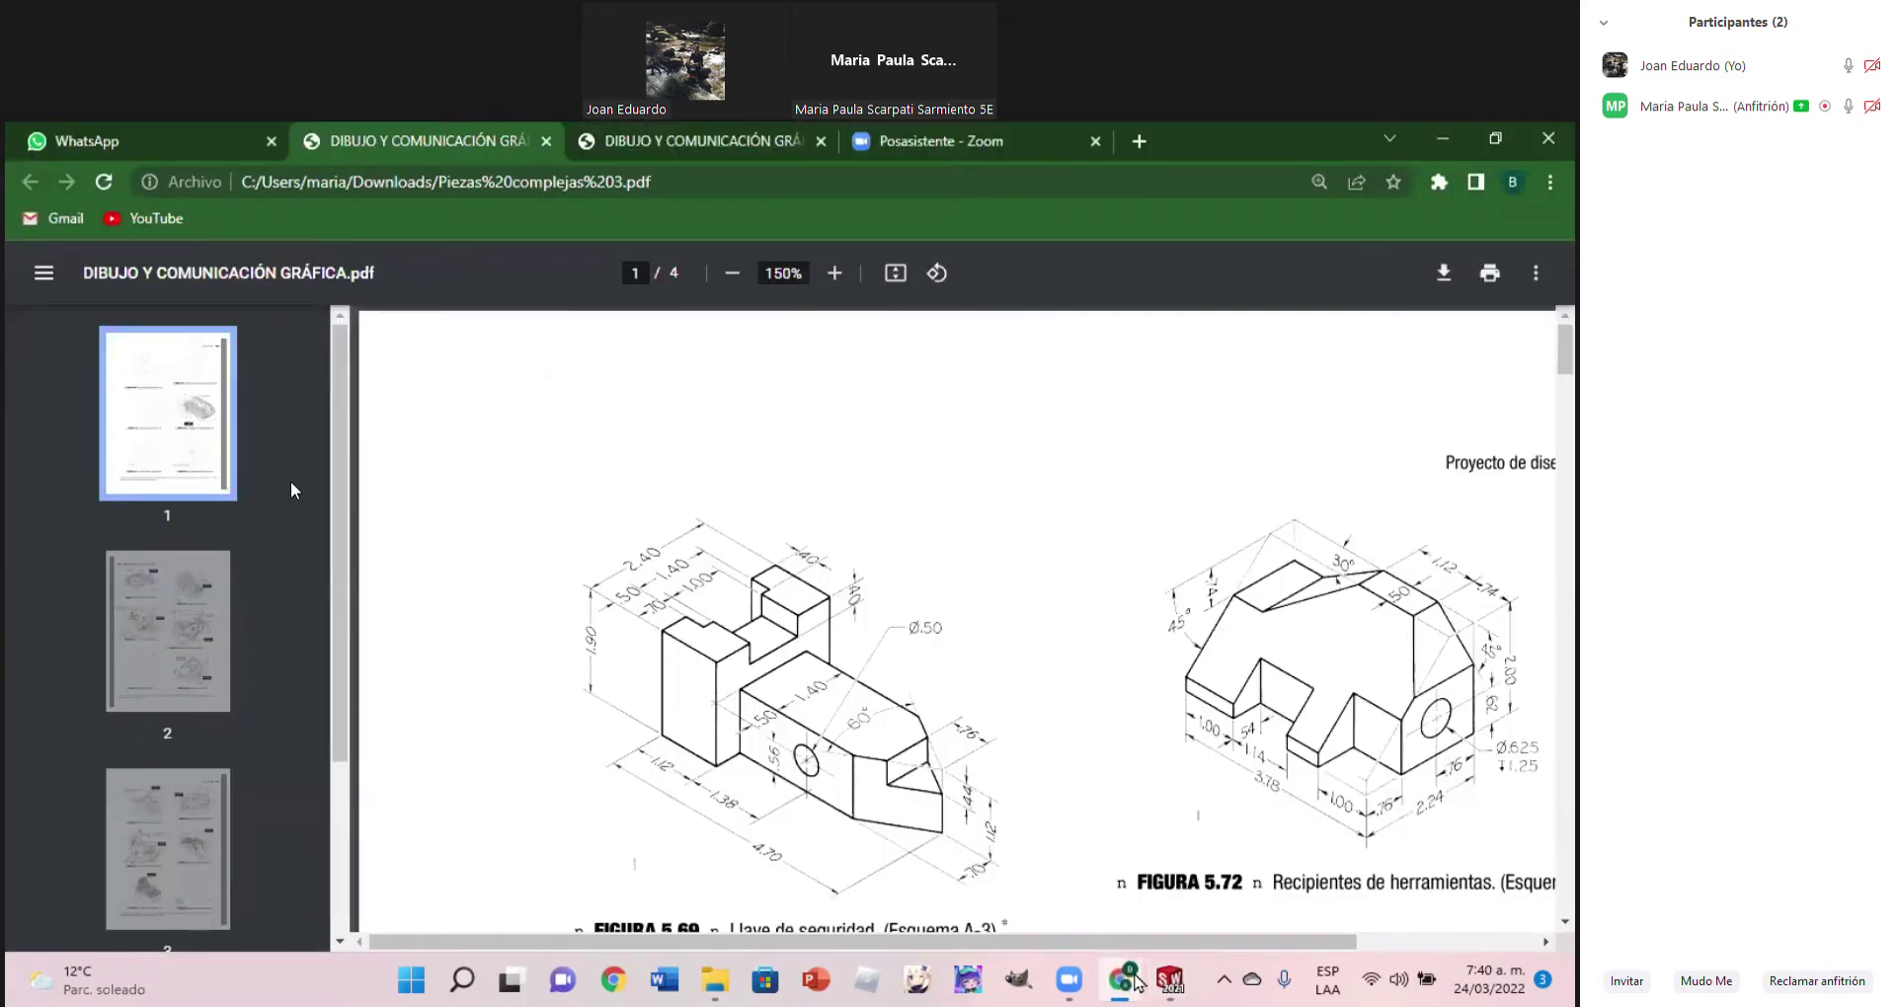
key(alt+Tab)
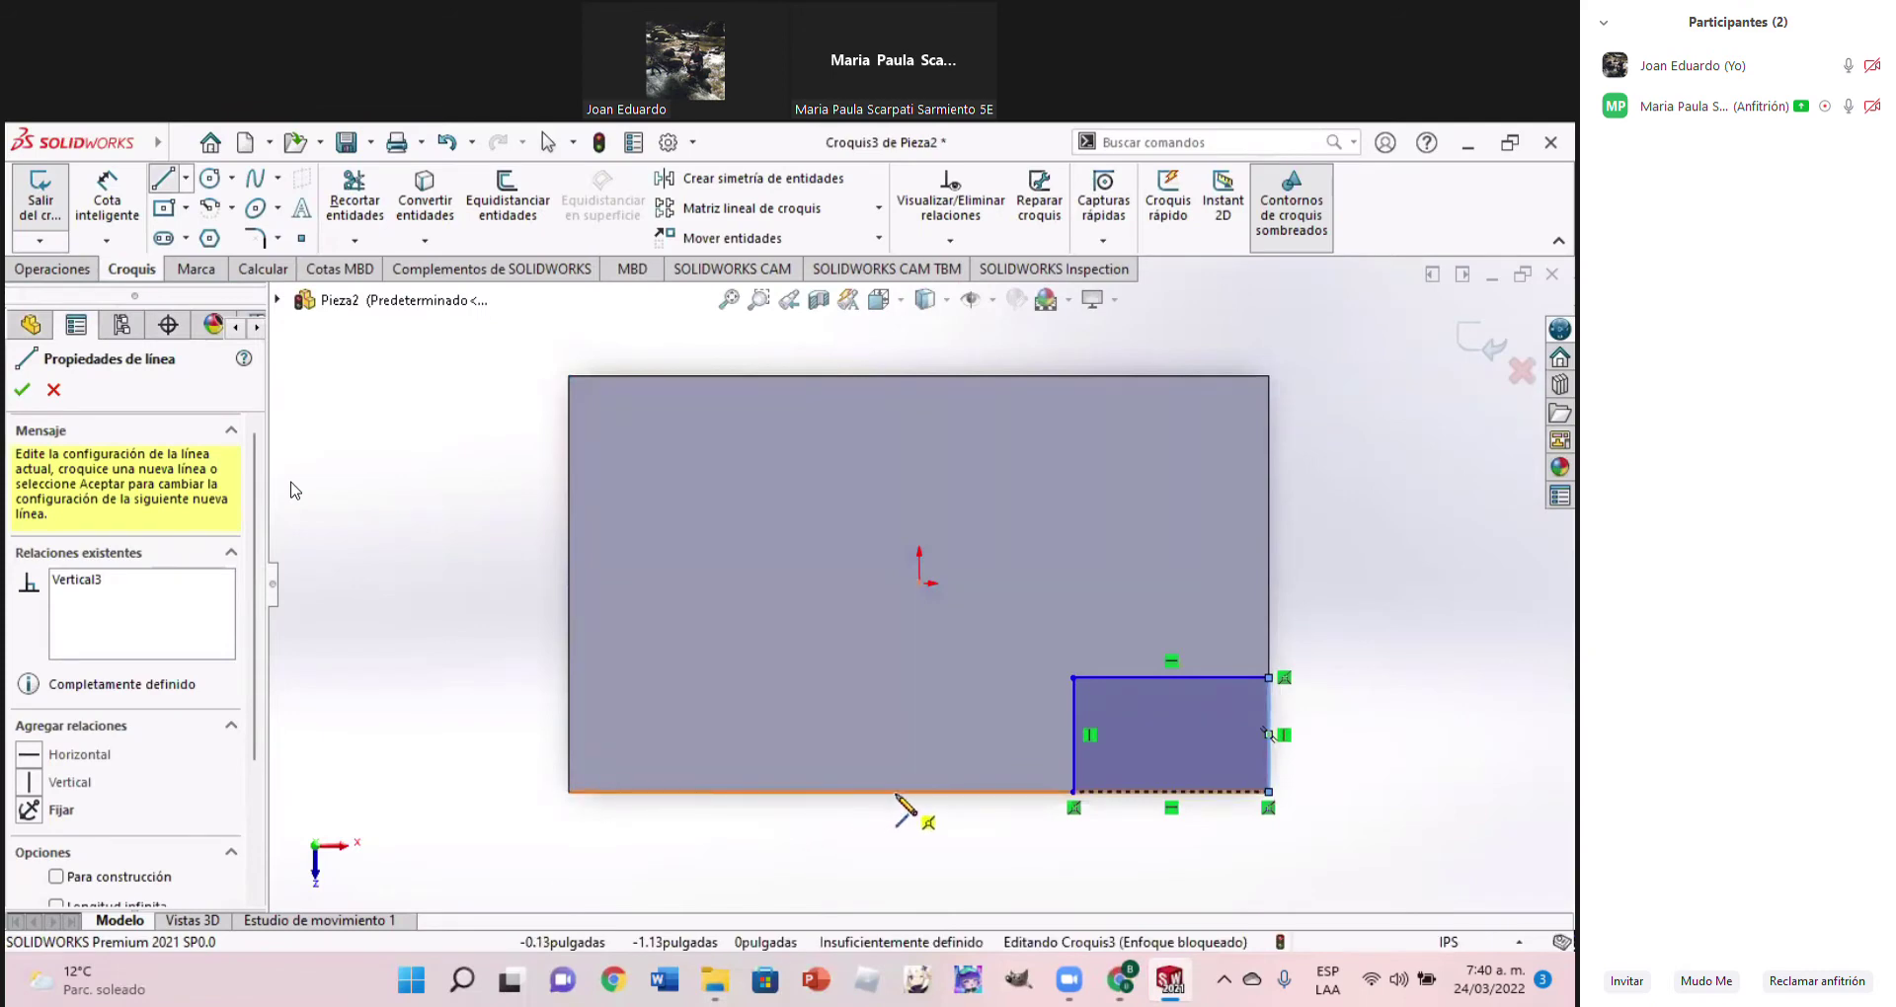
click(894, 791)
click(895, 683)
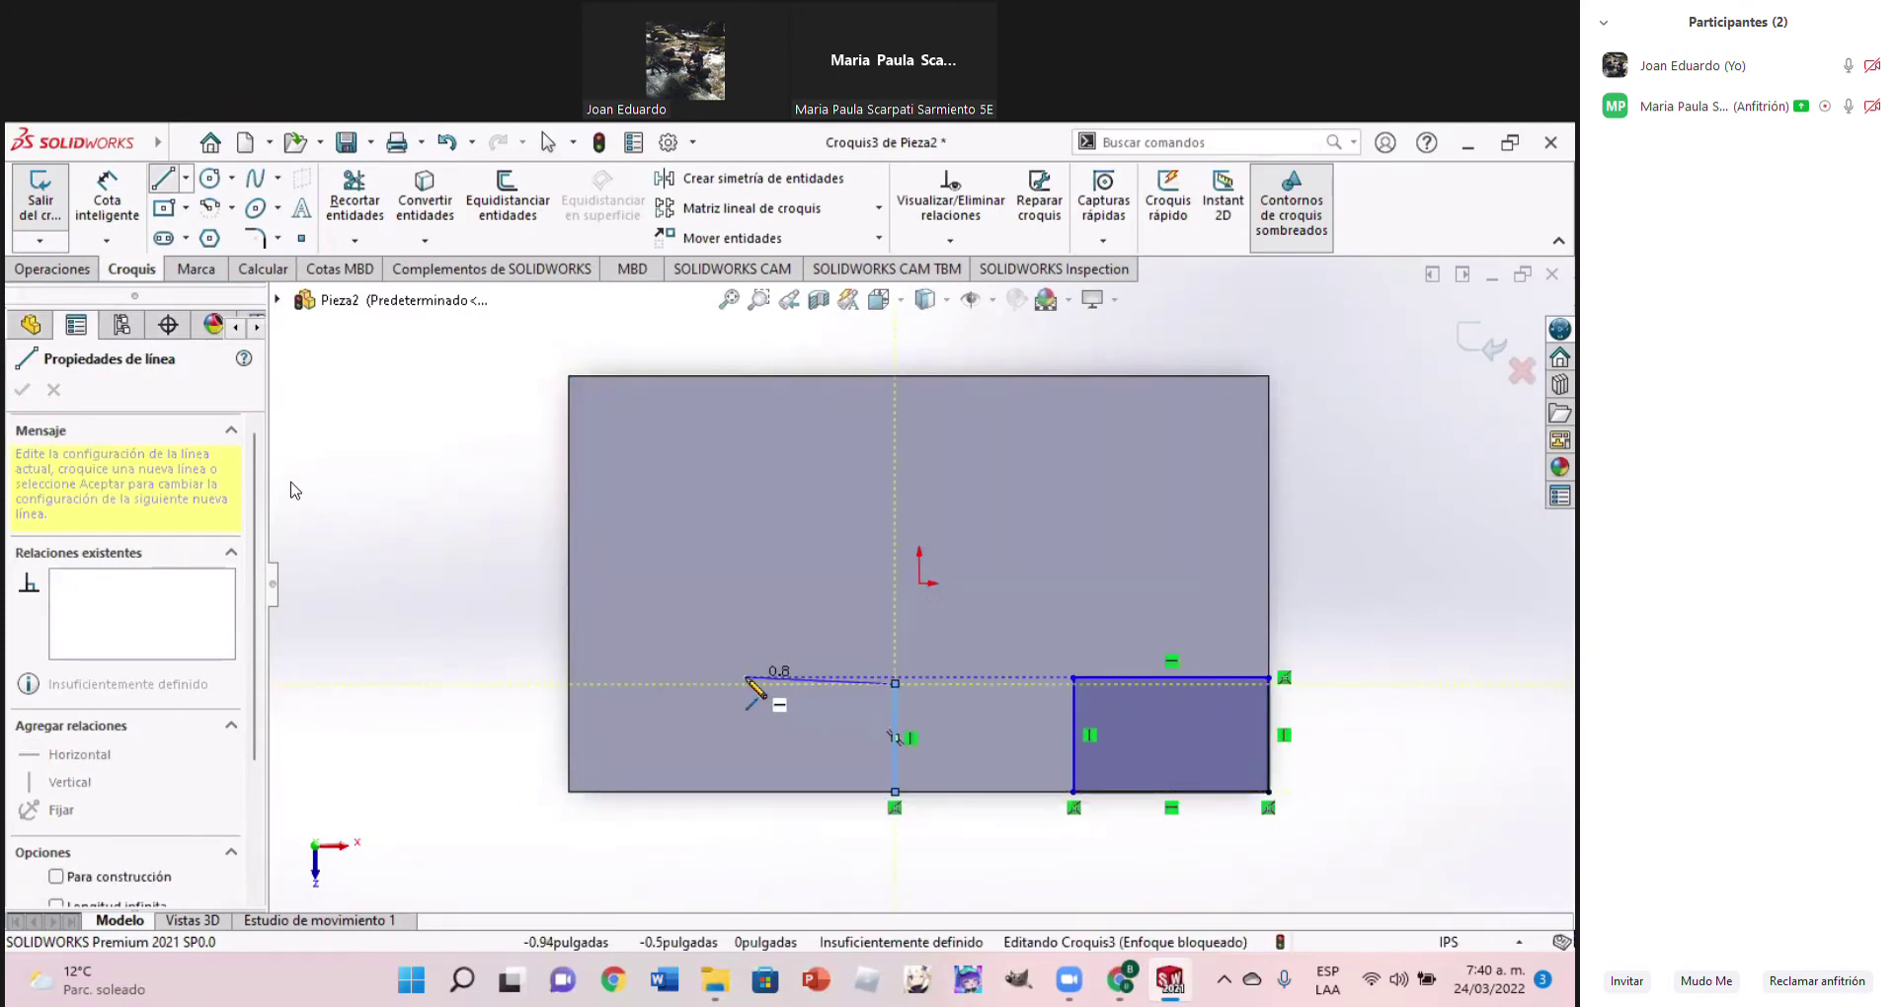
click(731, 683)
click(731, 791)
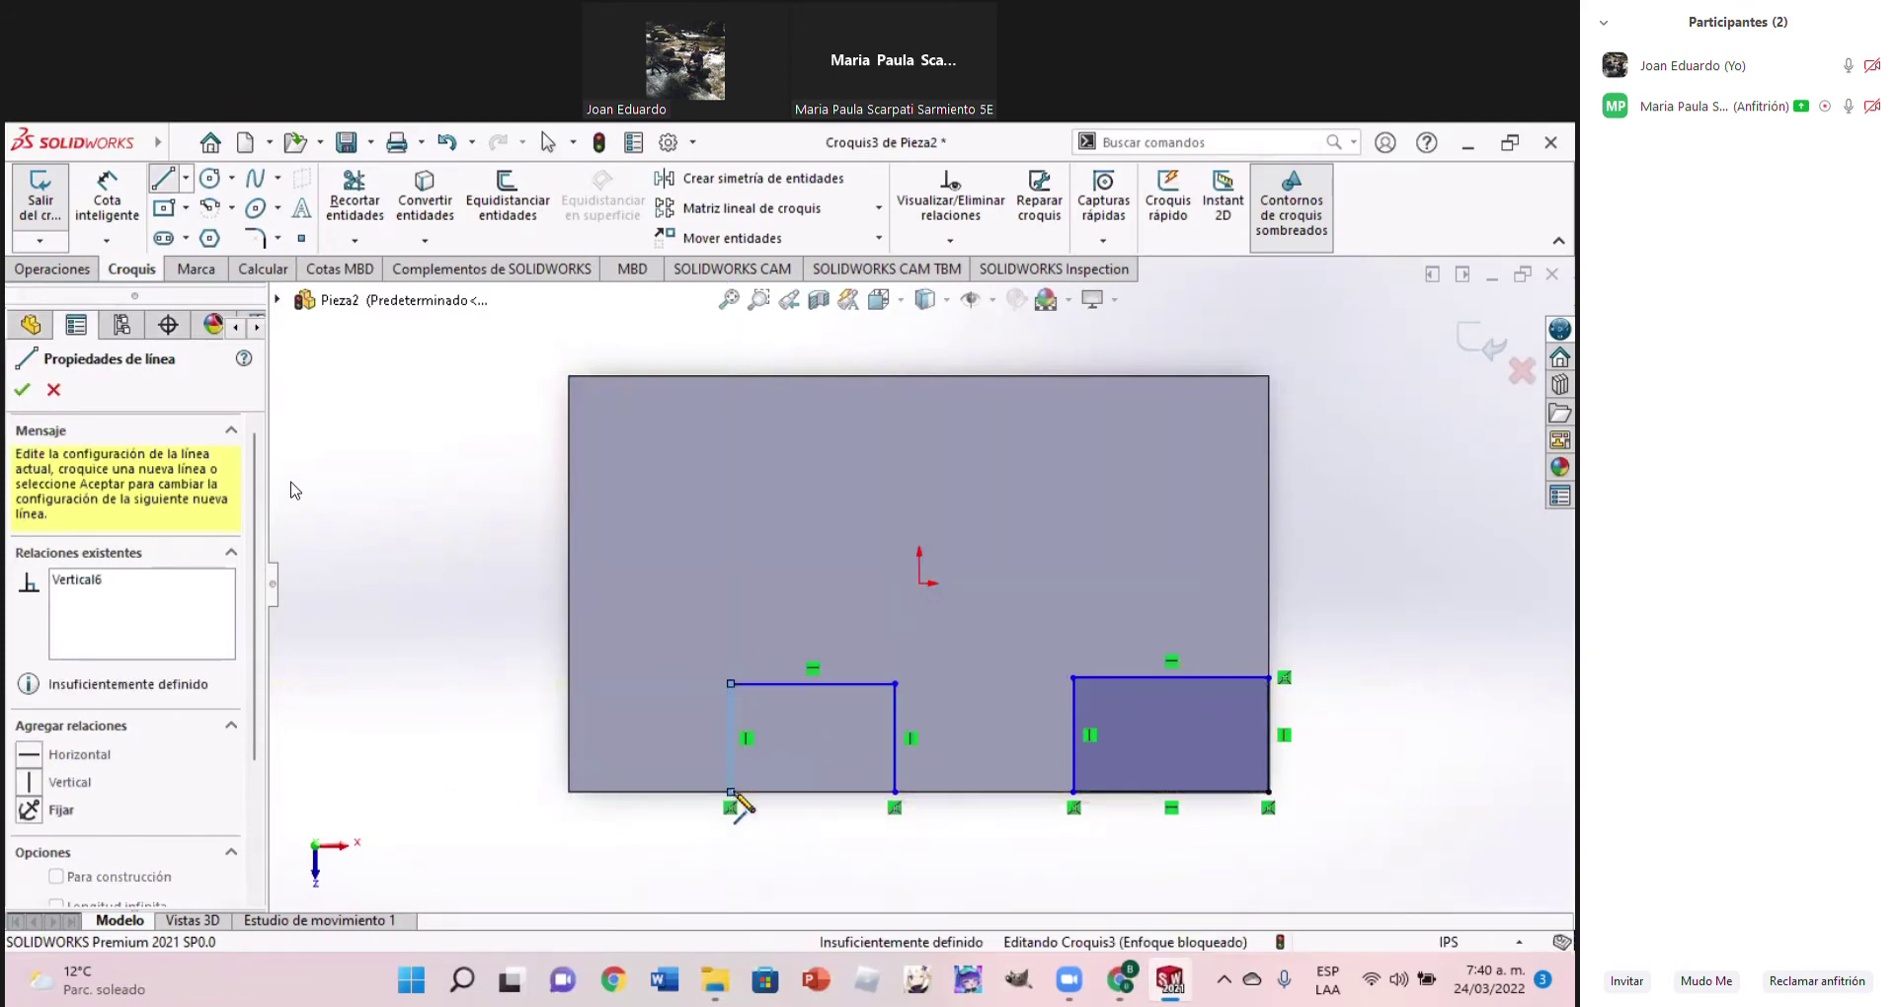
click(894, 792)
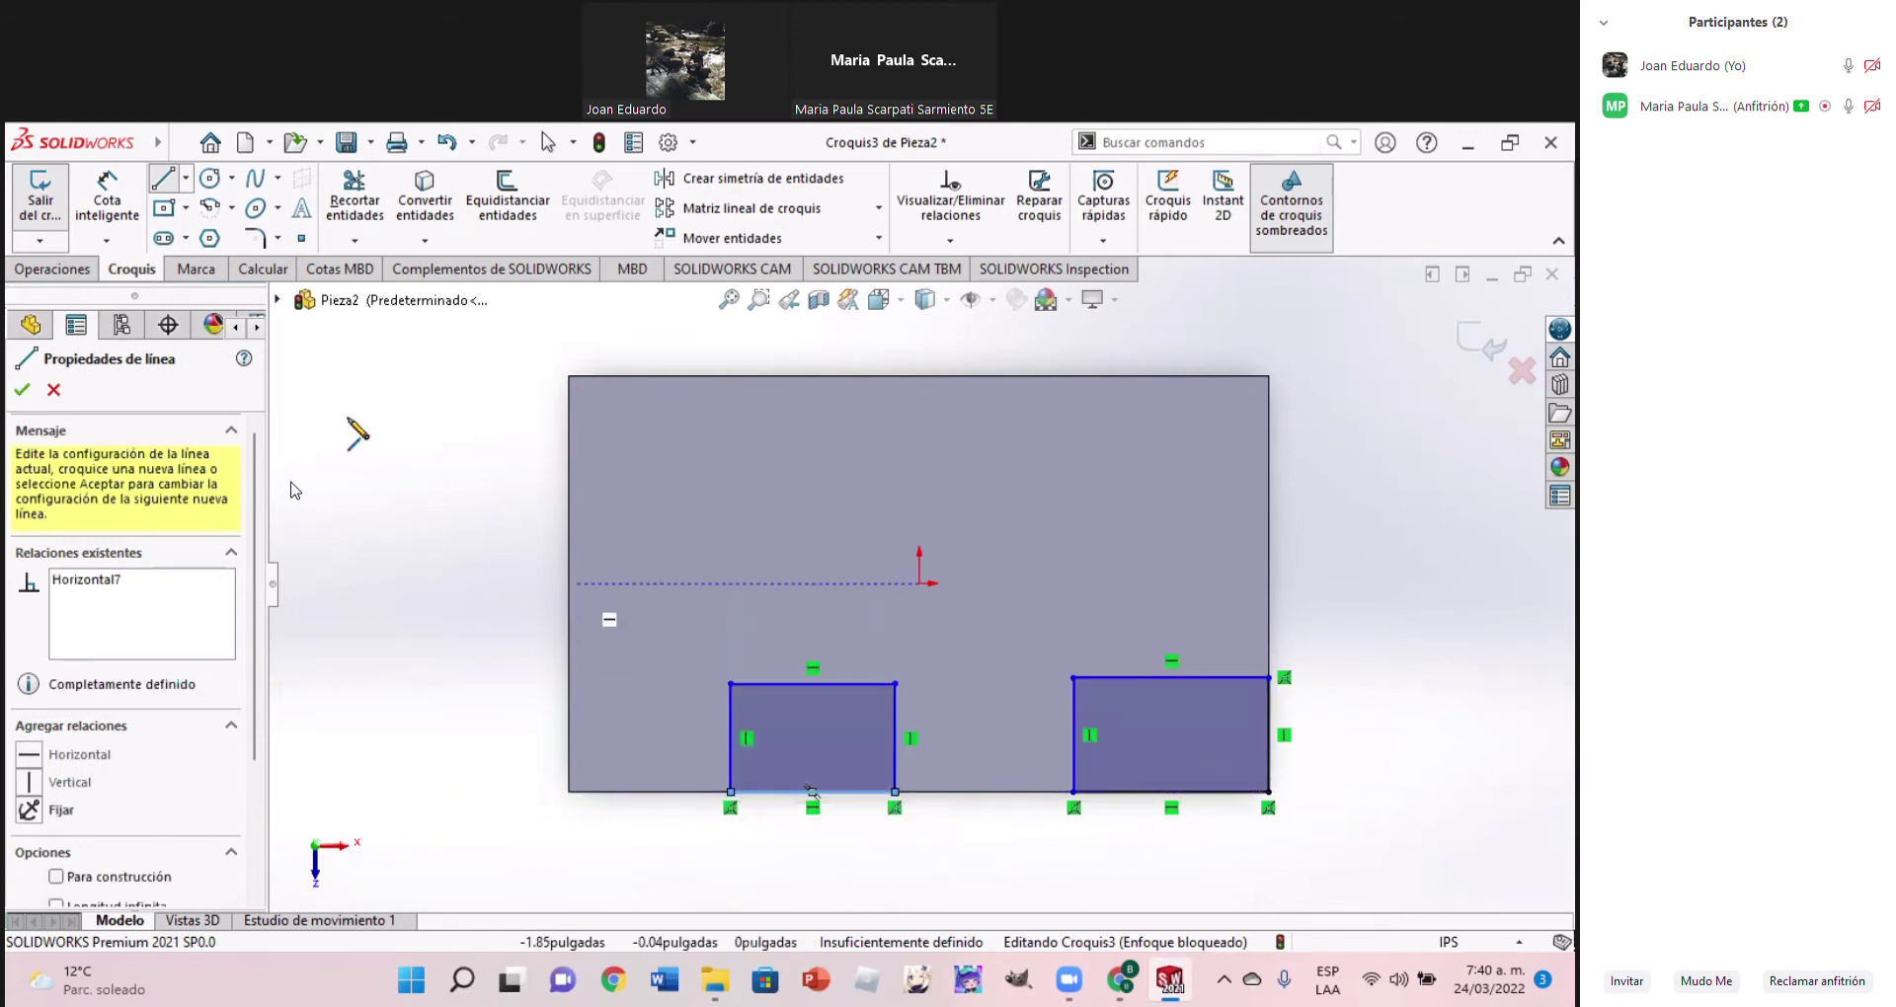
click(107, 198)
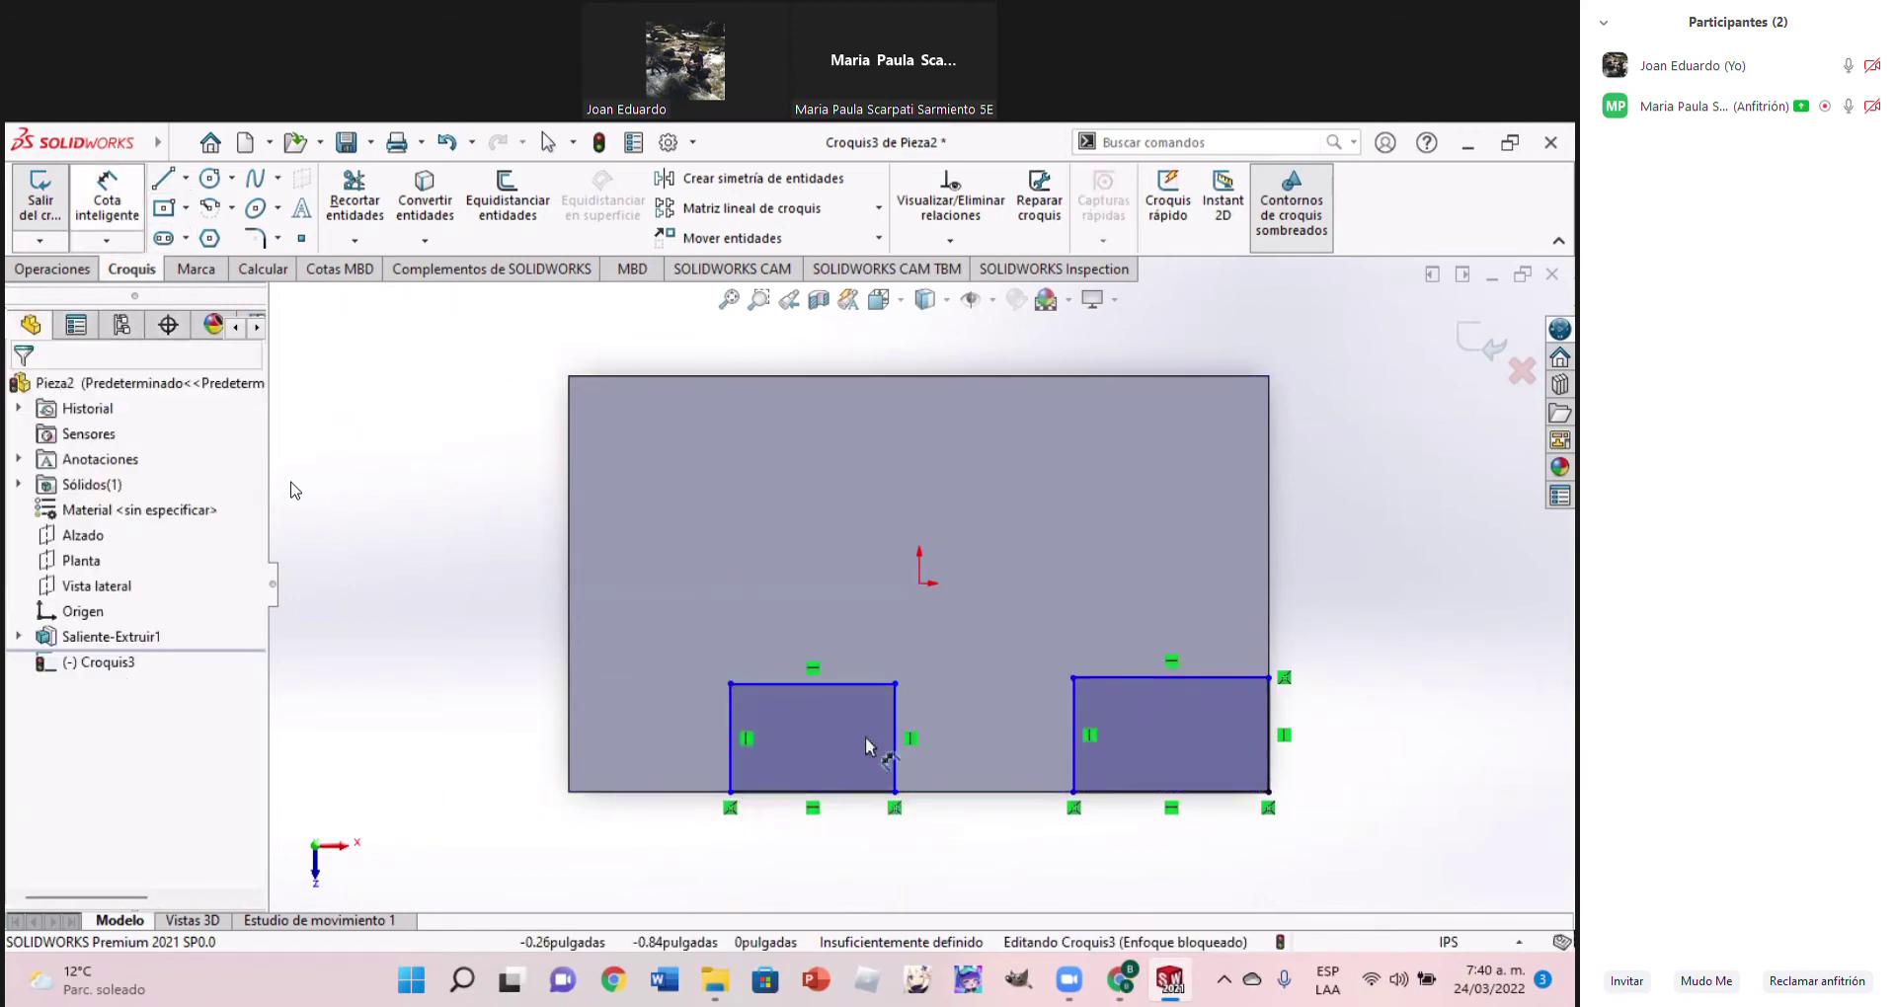
Dimension the right rectangle at 0.76 tall and 1.00 wide
click(1129, 987)
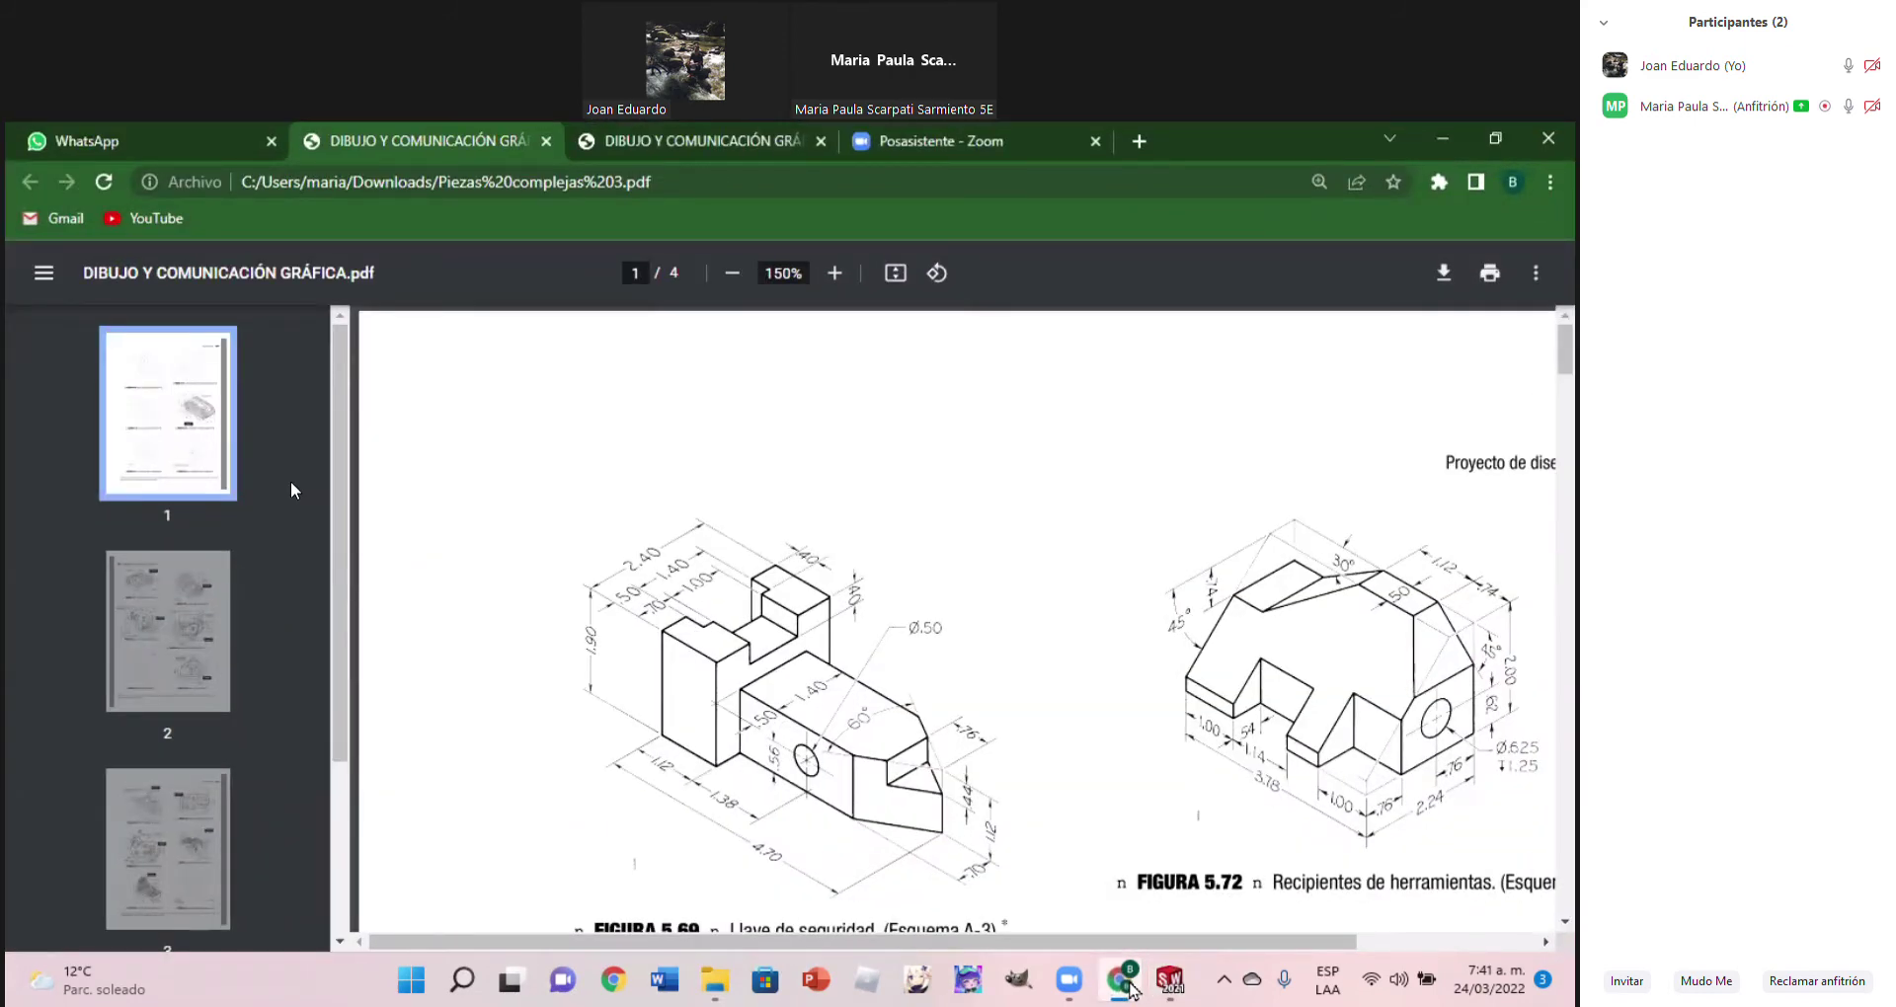
click(1131, 988)
click(1272, 758)
click(1407, 742)
text(0)
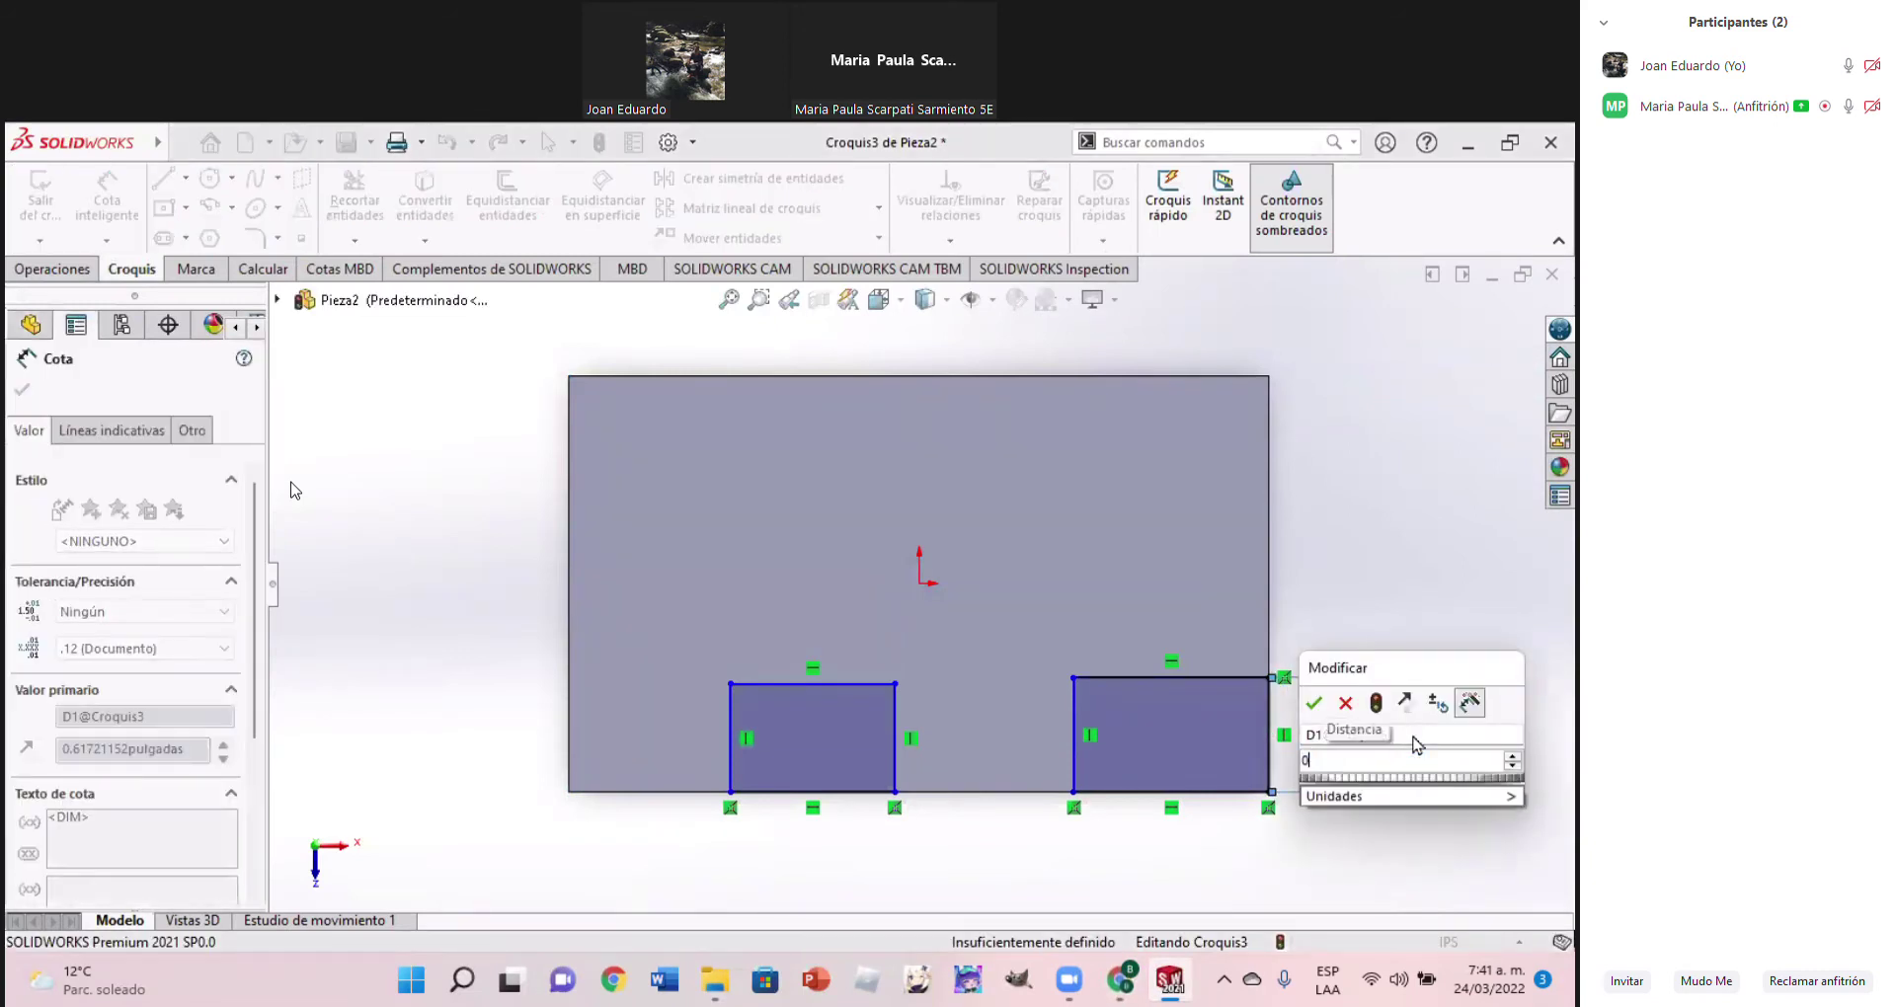
text(.76)
key(Return)
key(Escape)
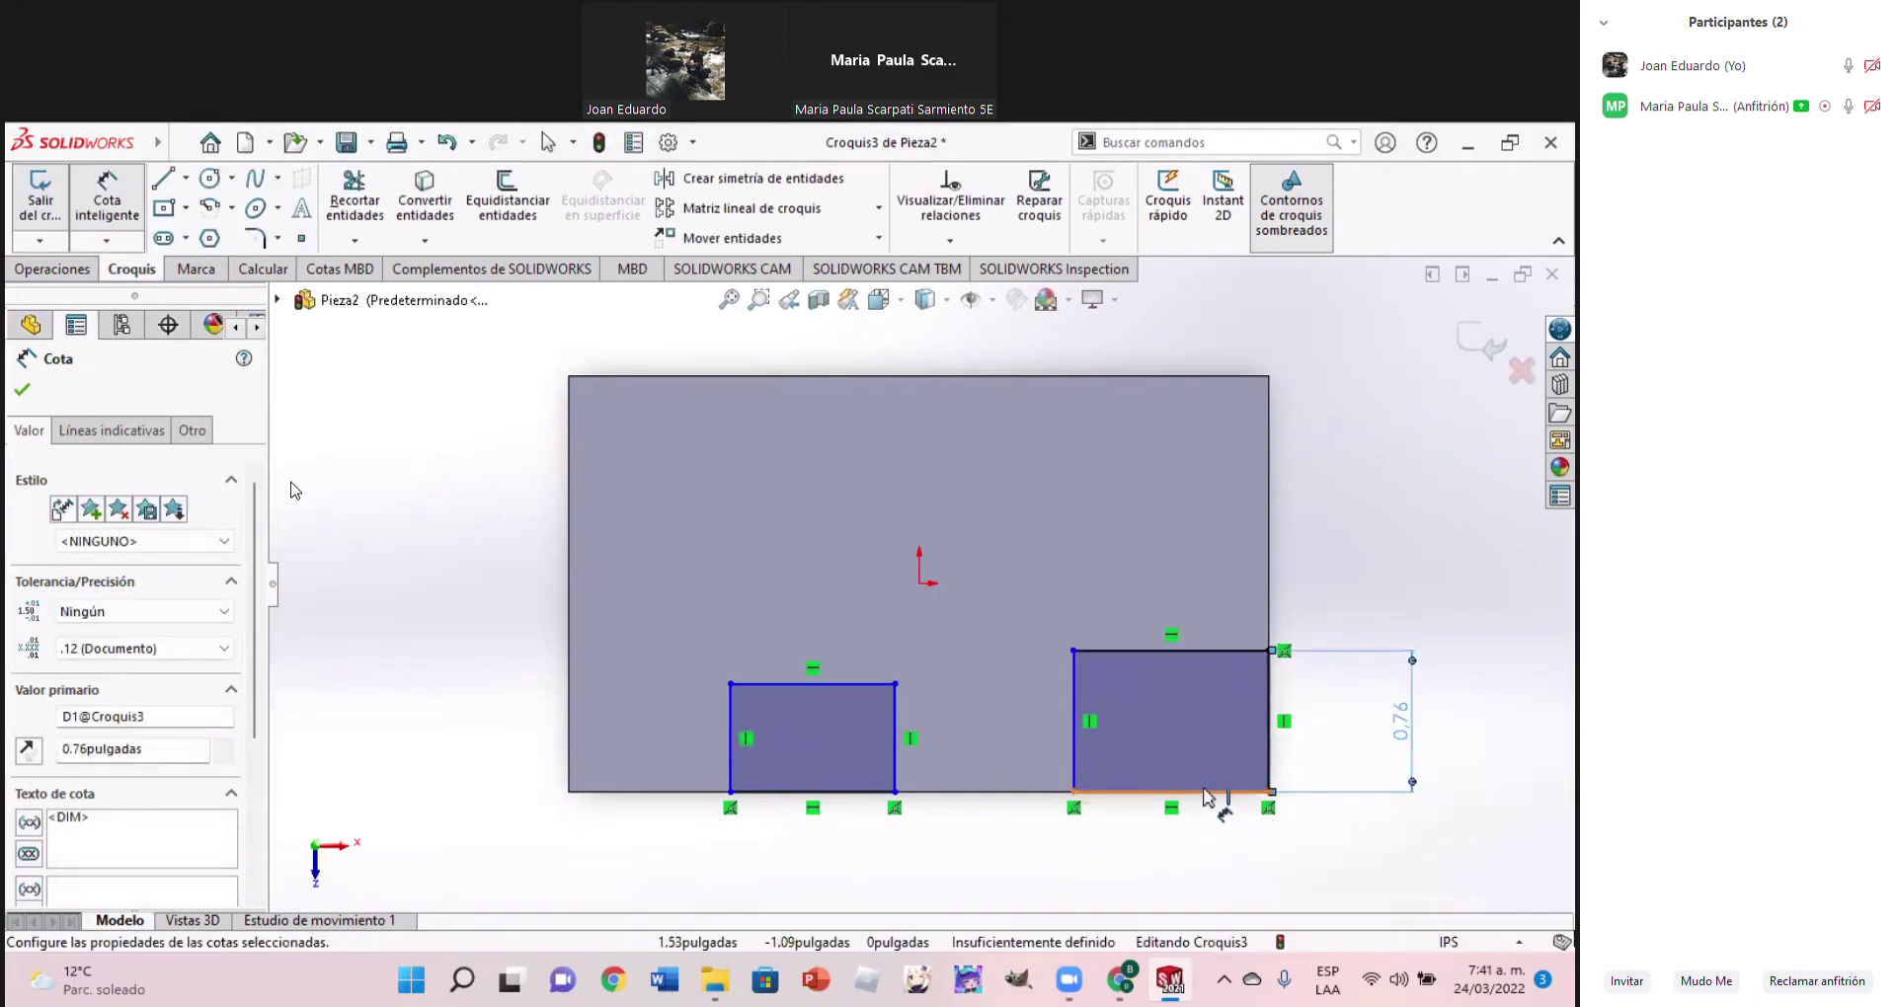
click(1208, 798)
click(1206, 819)
click(1206, 847)
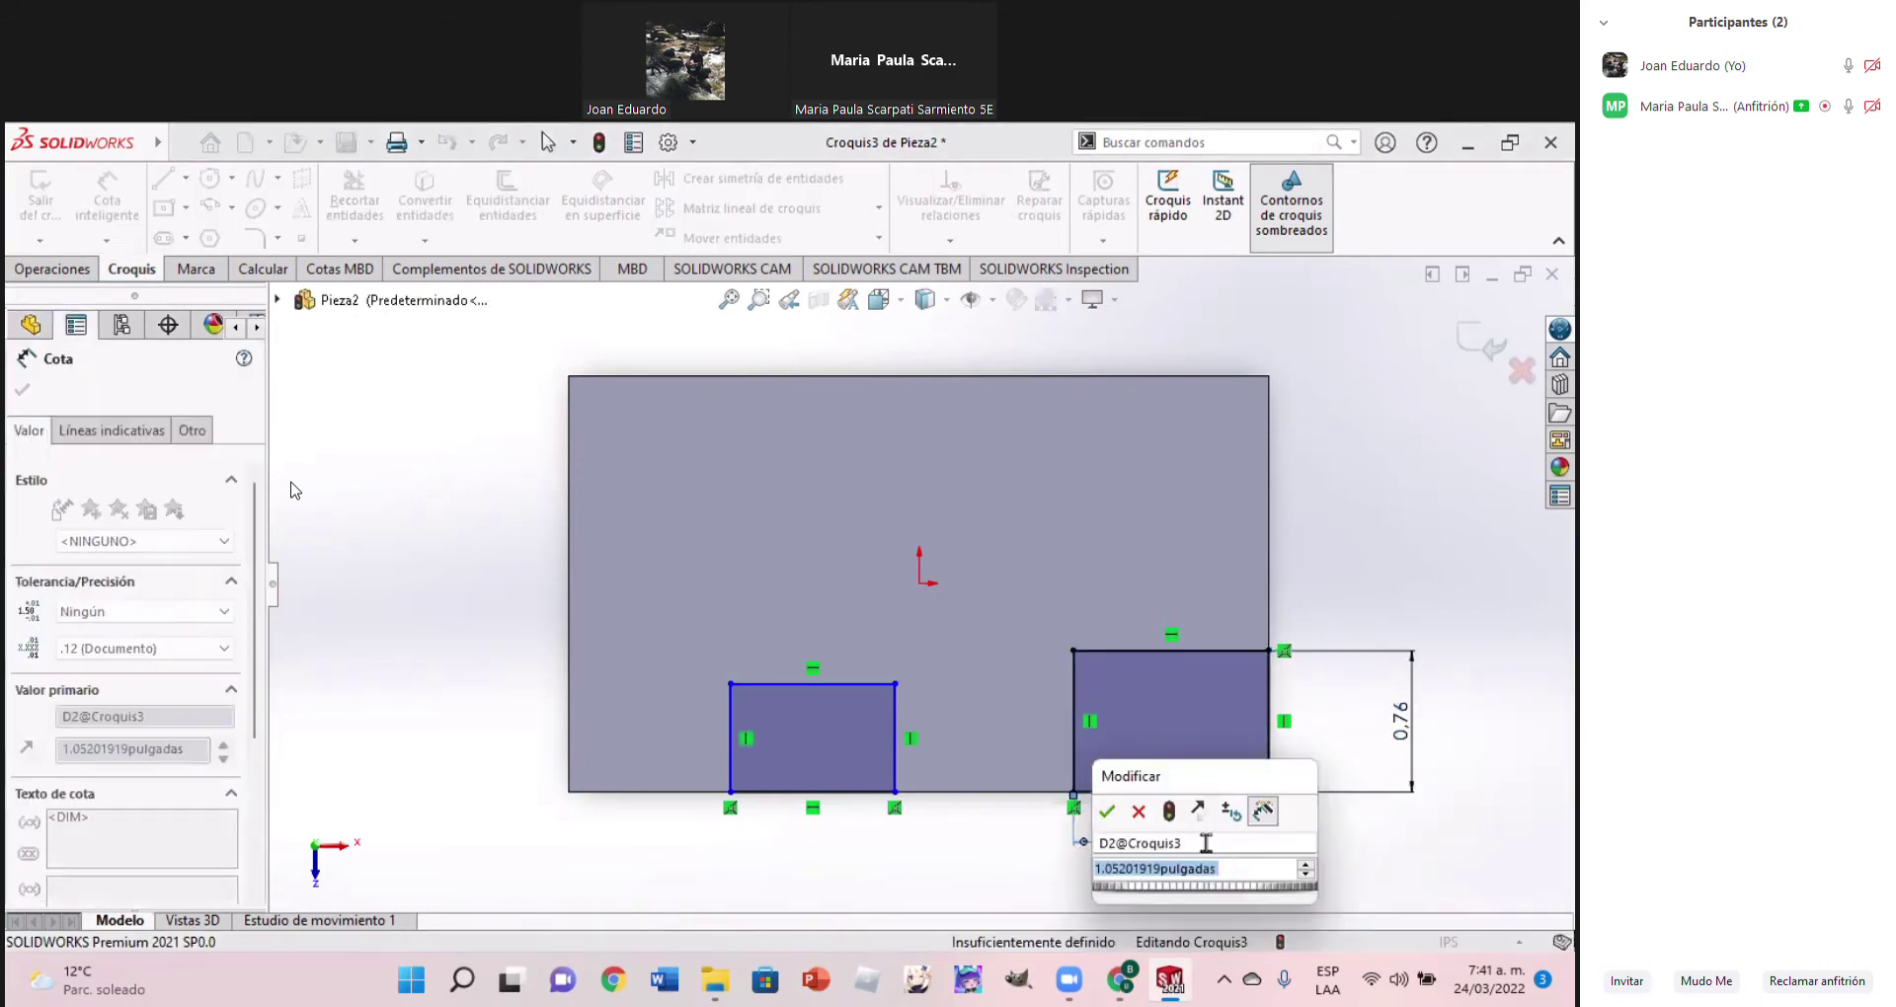
text(1)
key(Return)
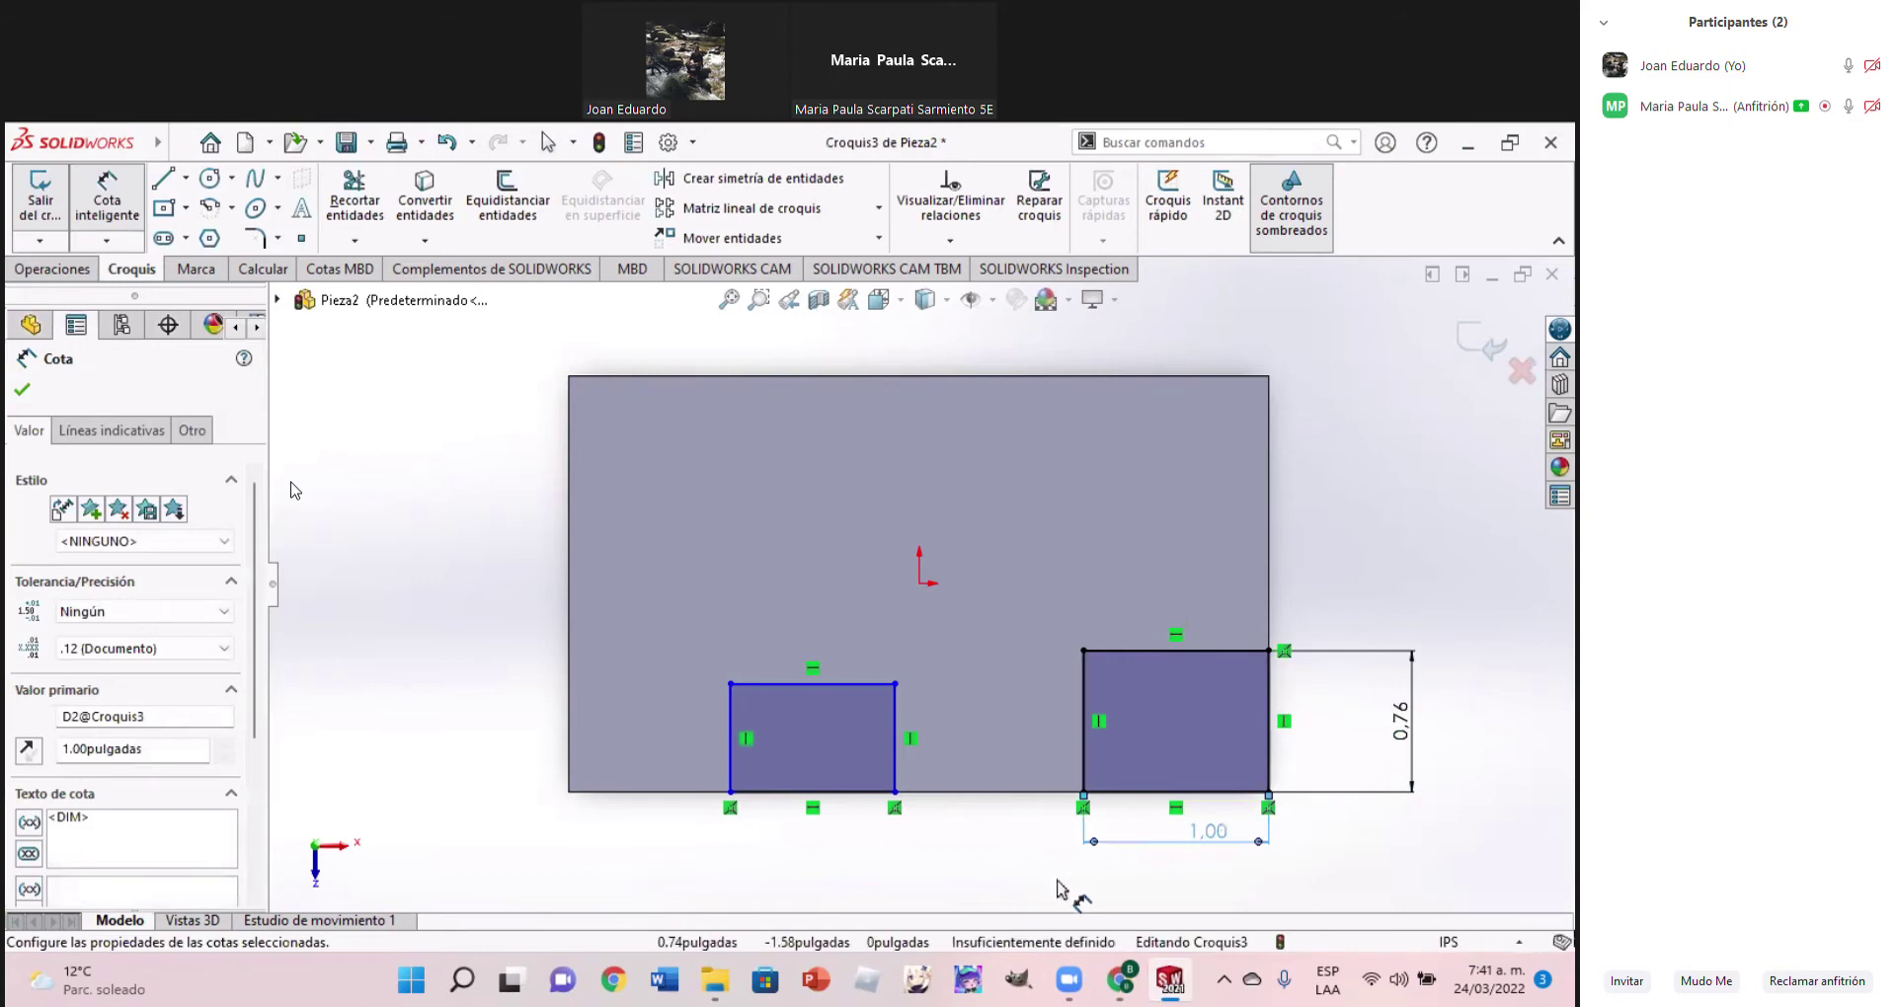
Set the left rectangle's height to 0.54
click(1121, 985)
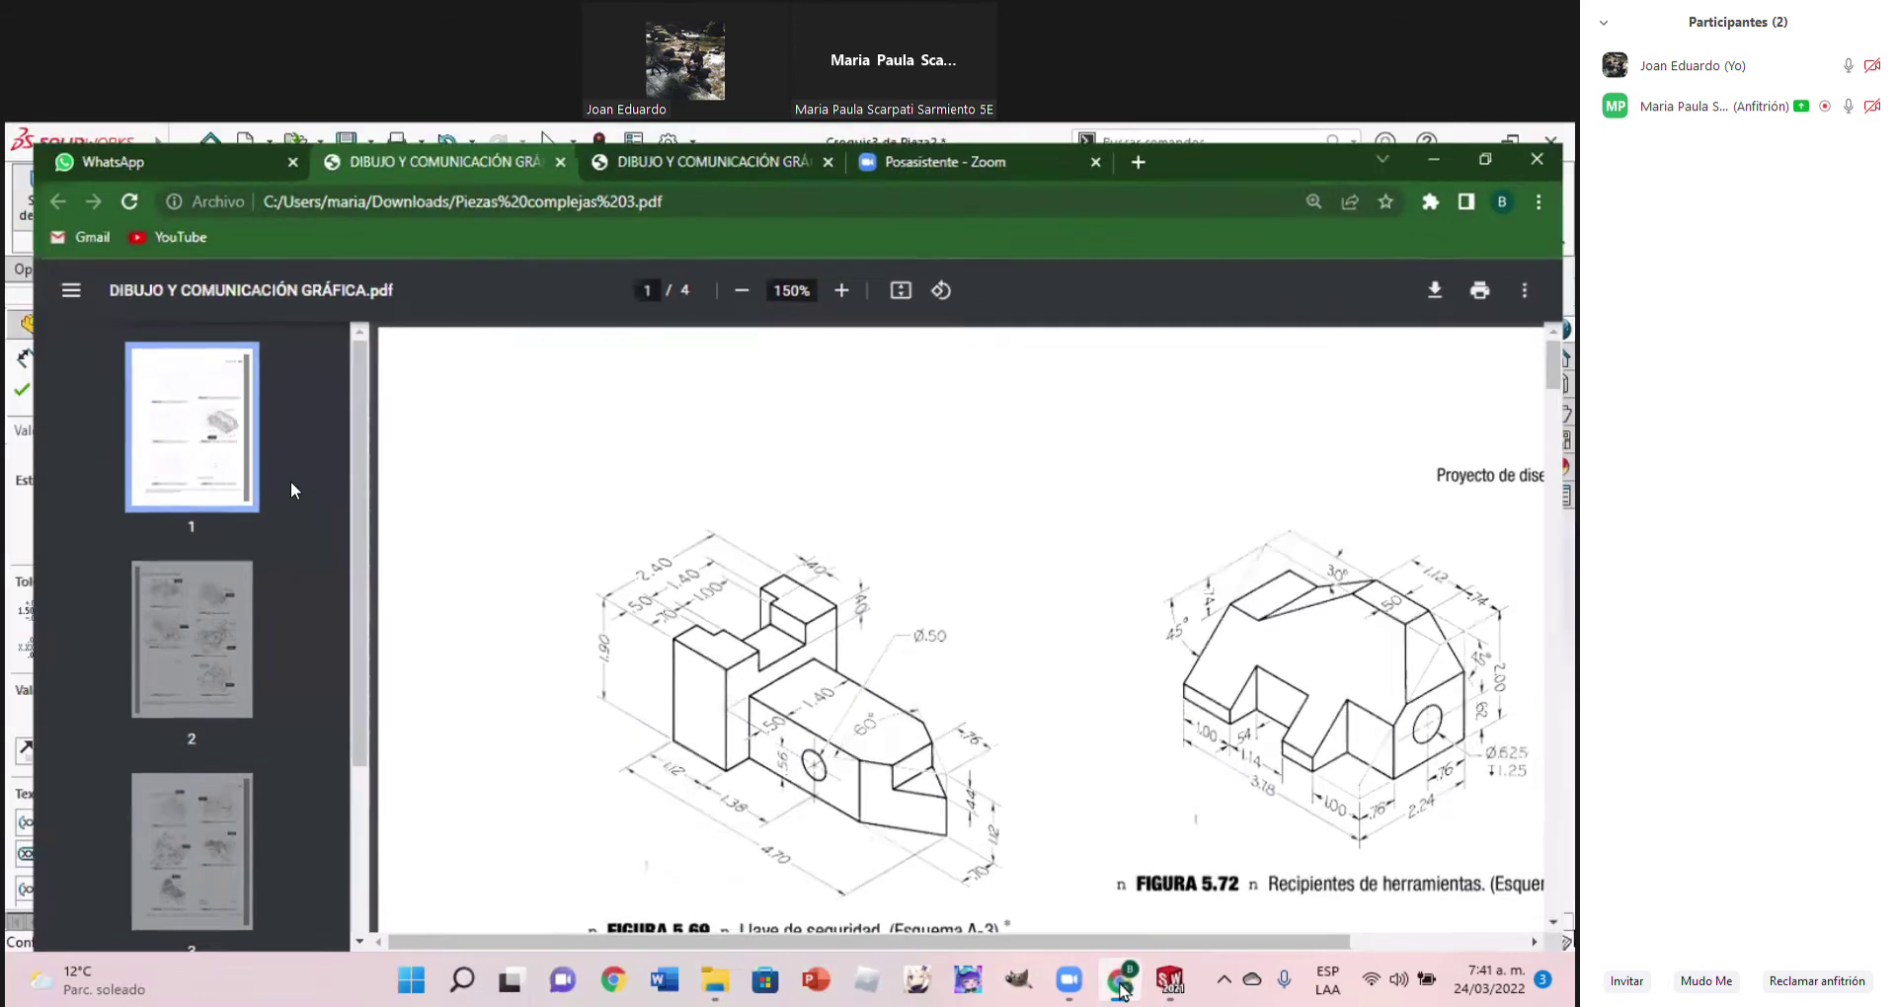
click(1170, 980)
click(730, 736)
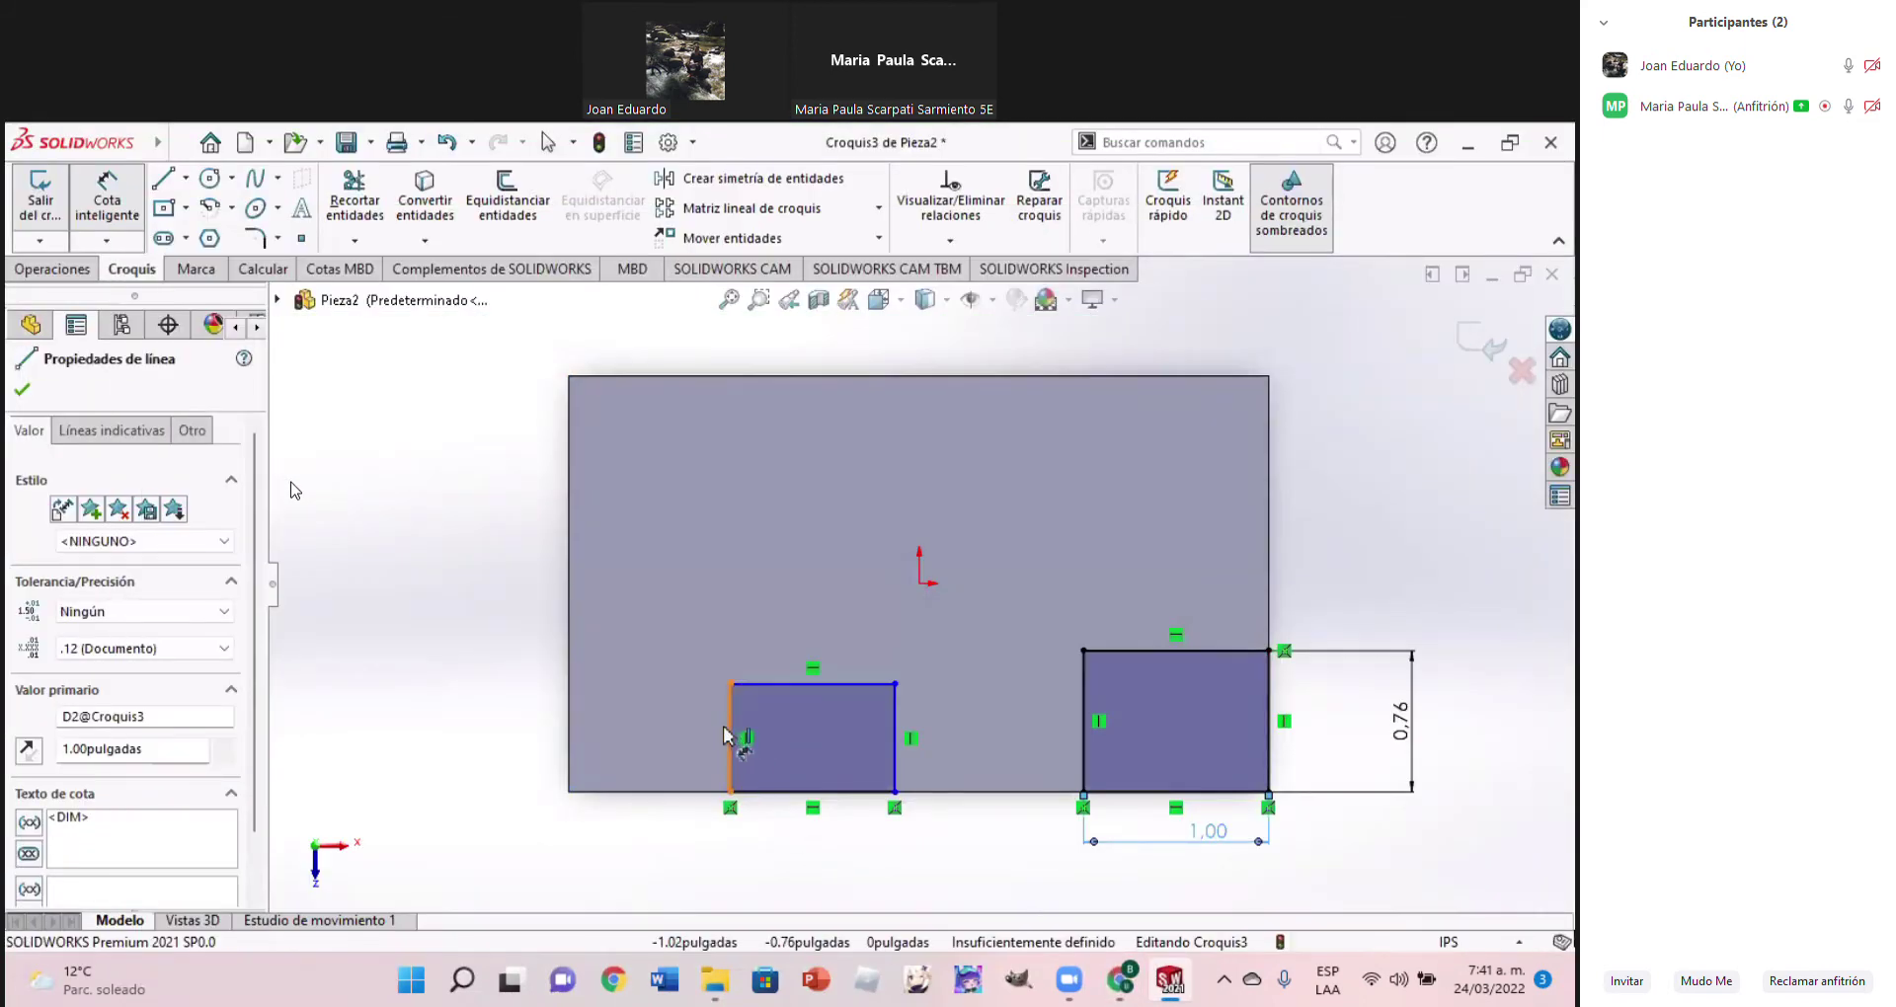
click(691, 736)
text(0.)
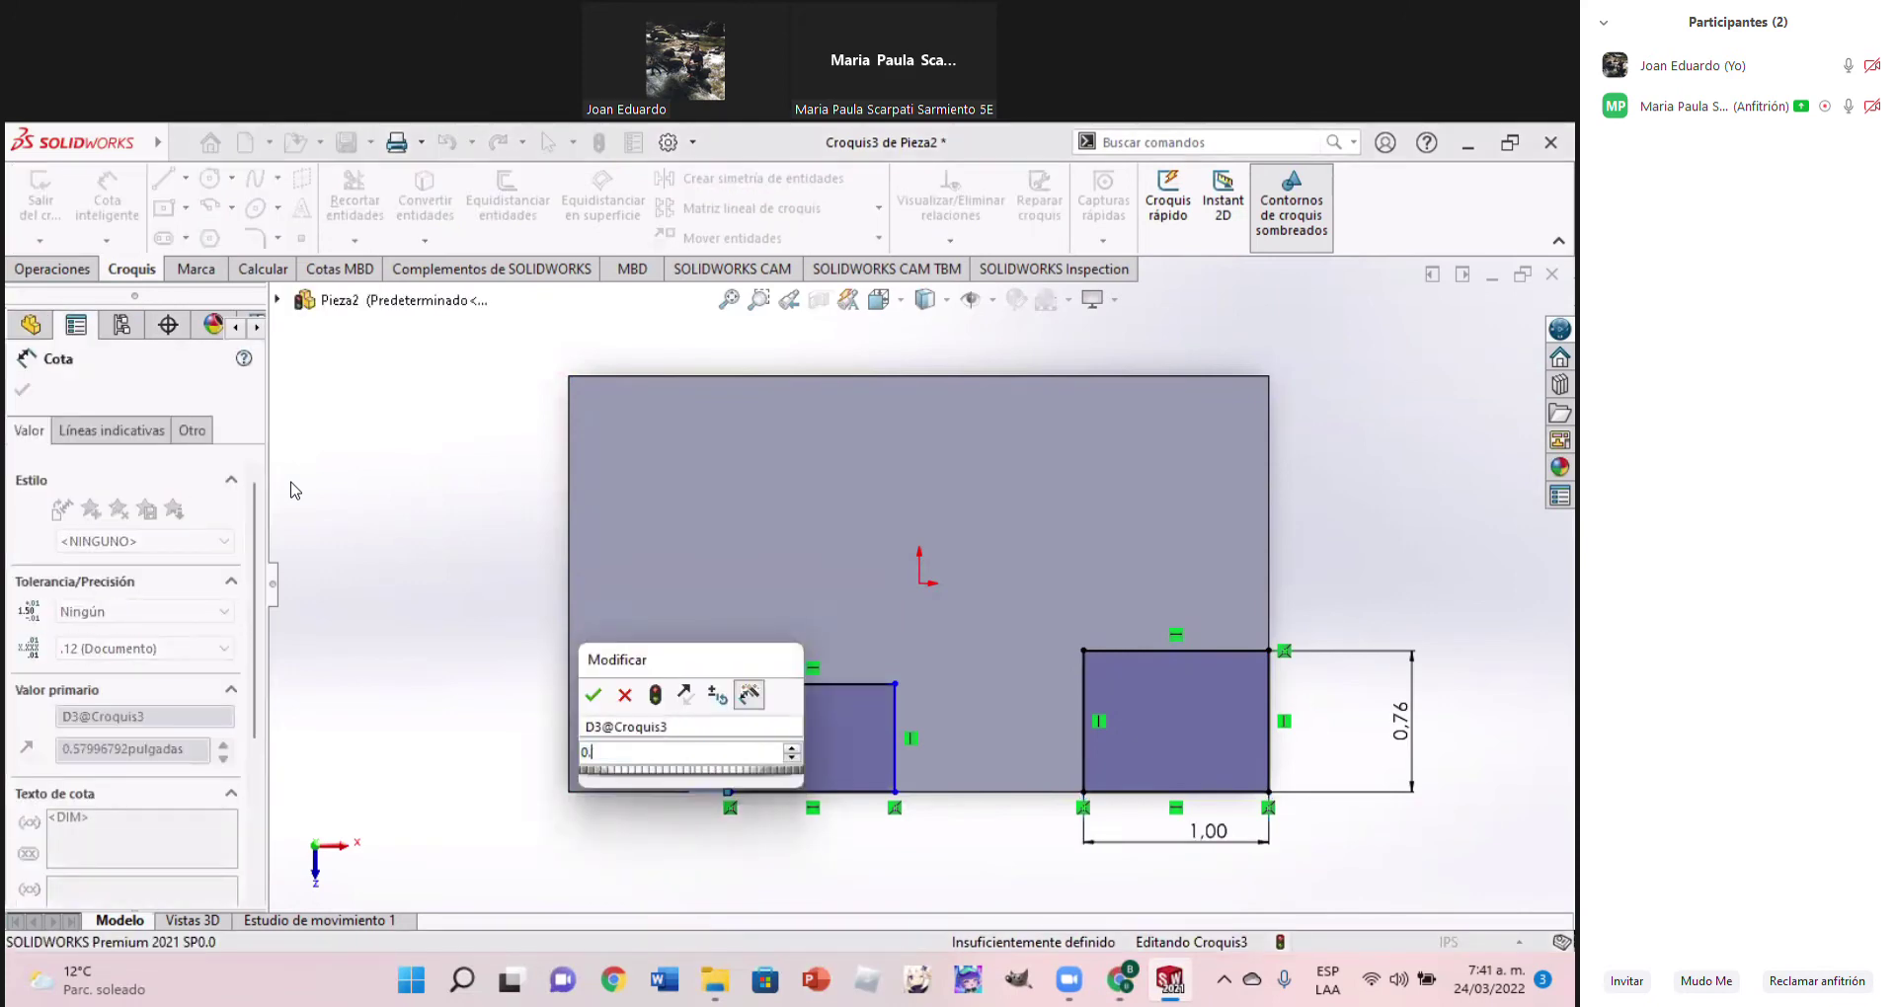
text(54)
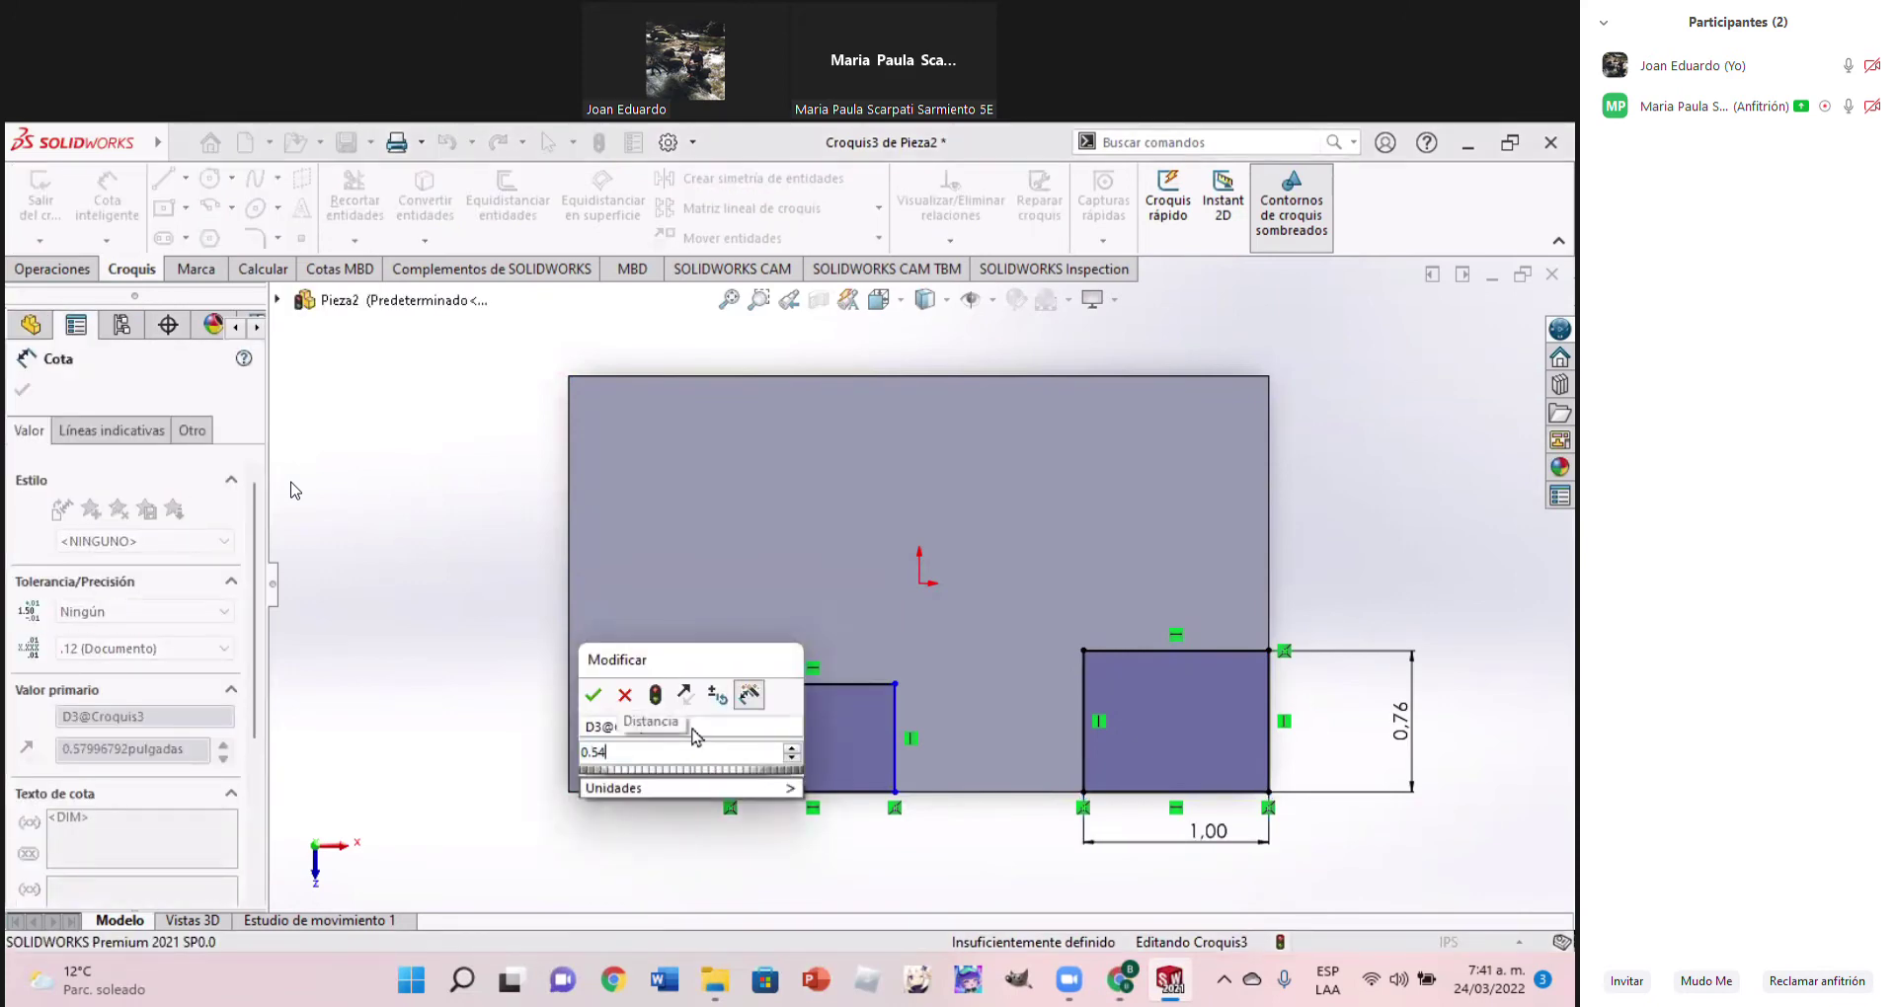
key(Return)
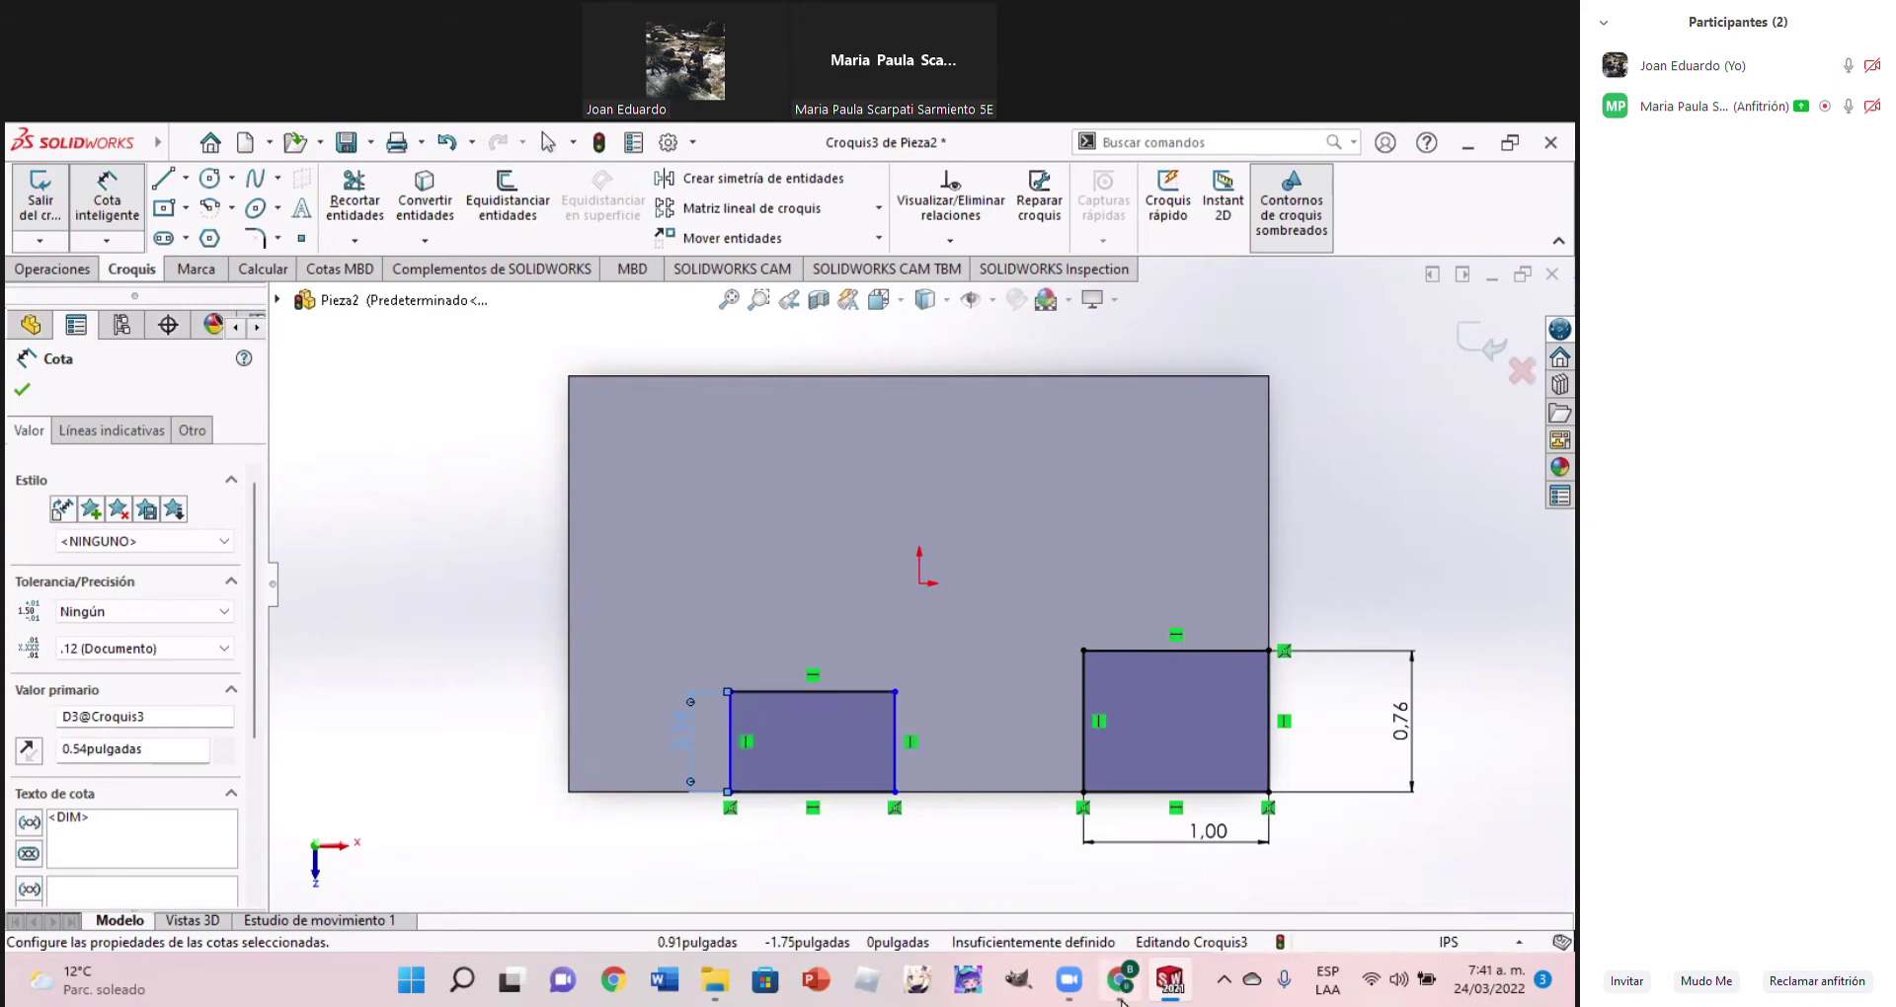
Set the left rectangle's width to 1.14, checking the reference drawing
click(1123, 993)
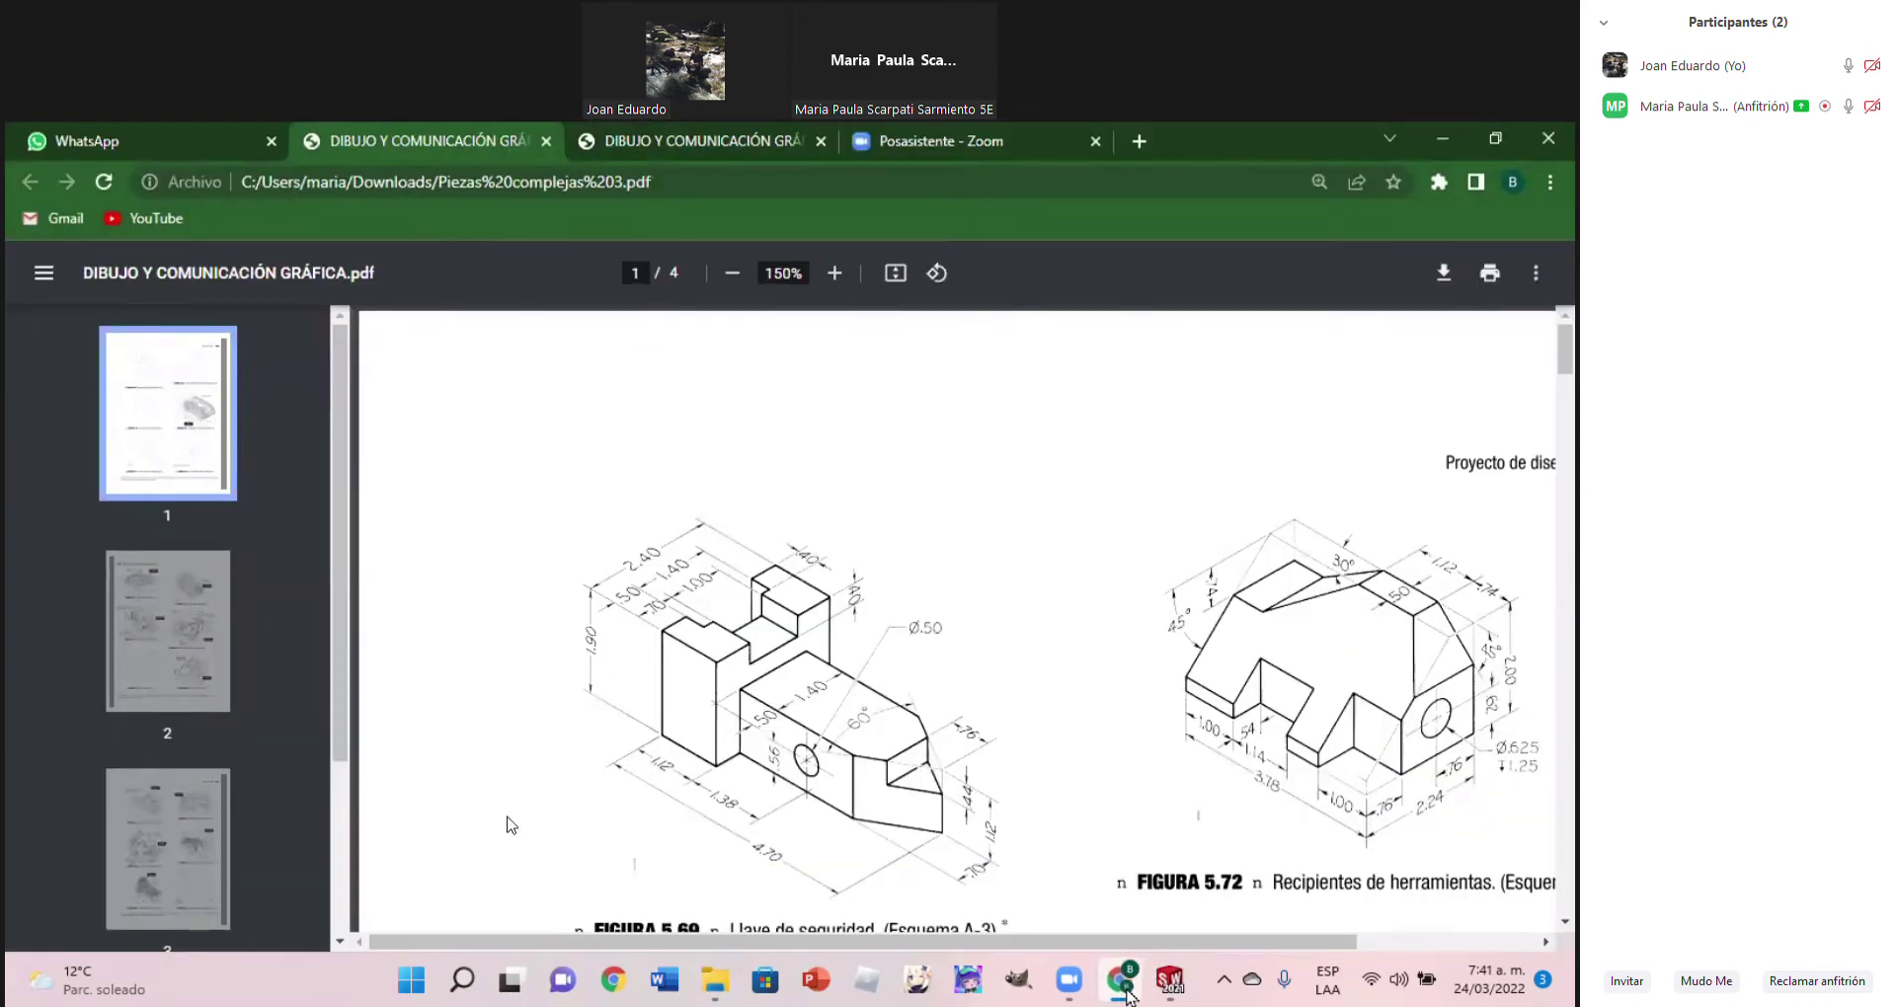
click(1127, 990)
click(1127, 990)
click(1127, 993)
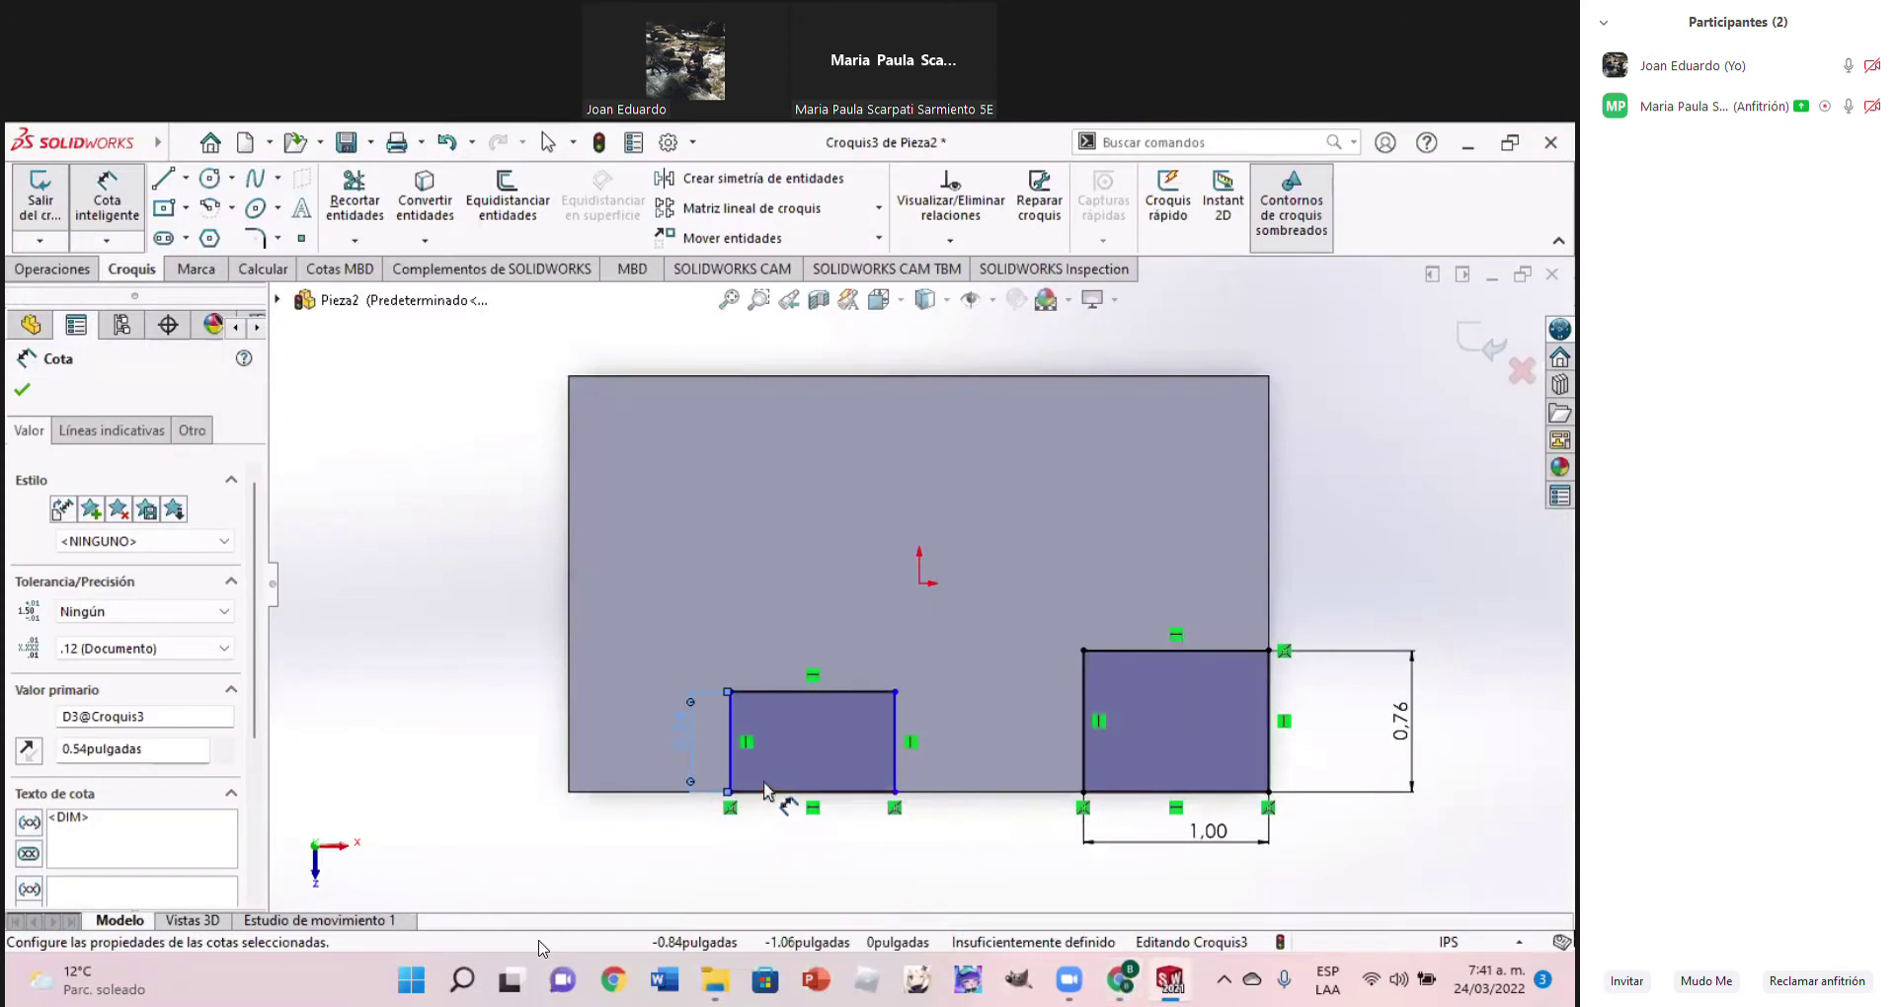
click(767, 797)
click(760, 851)
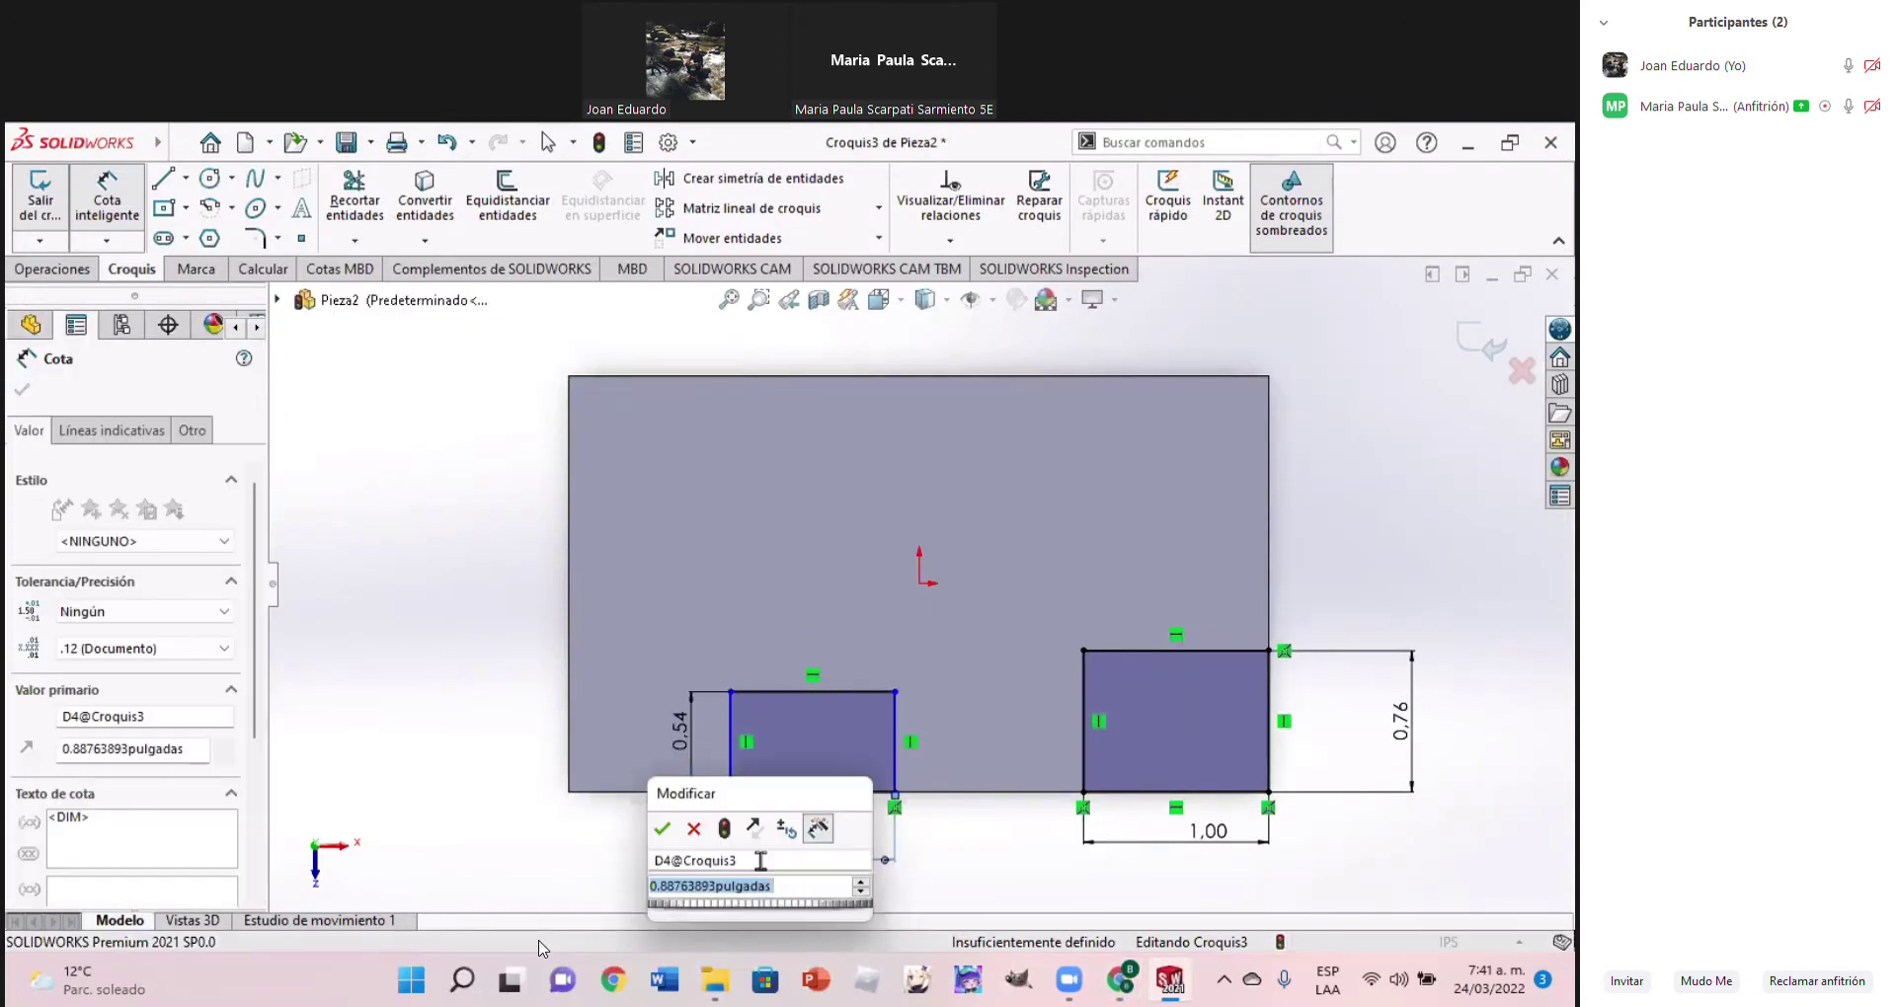
text(1.14)
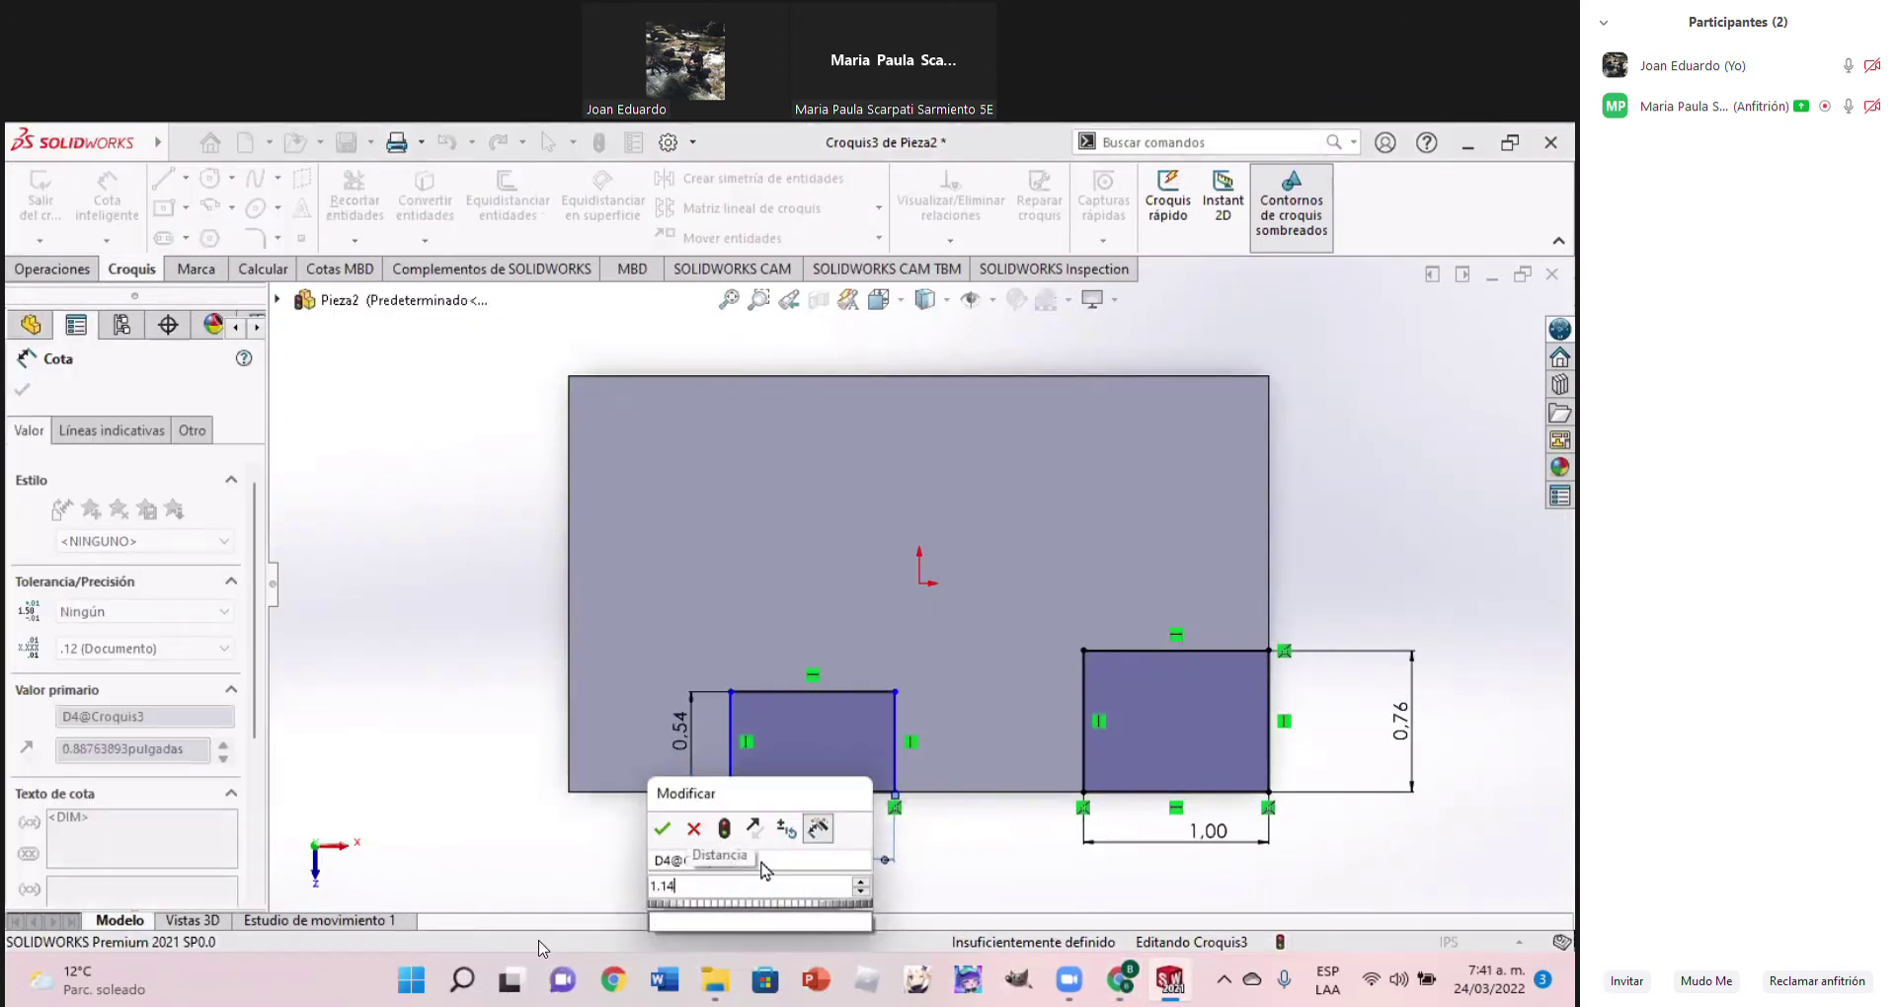
key(Return)
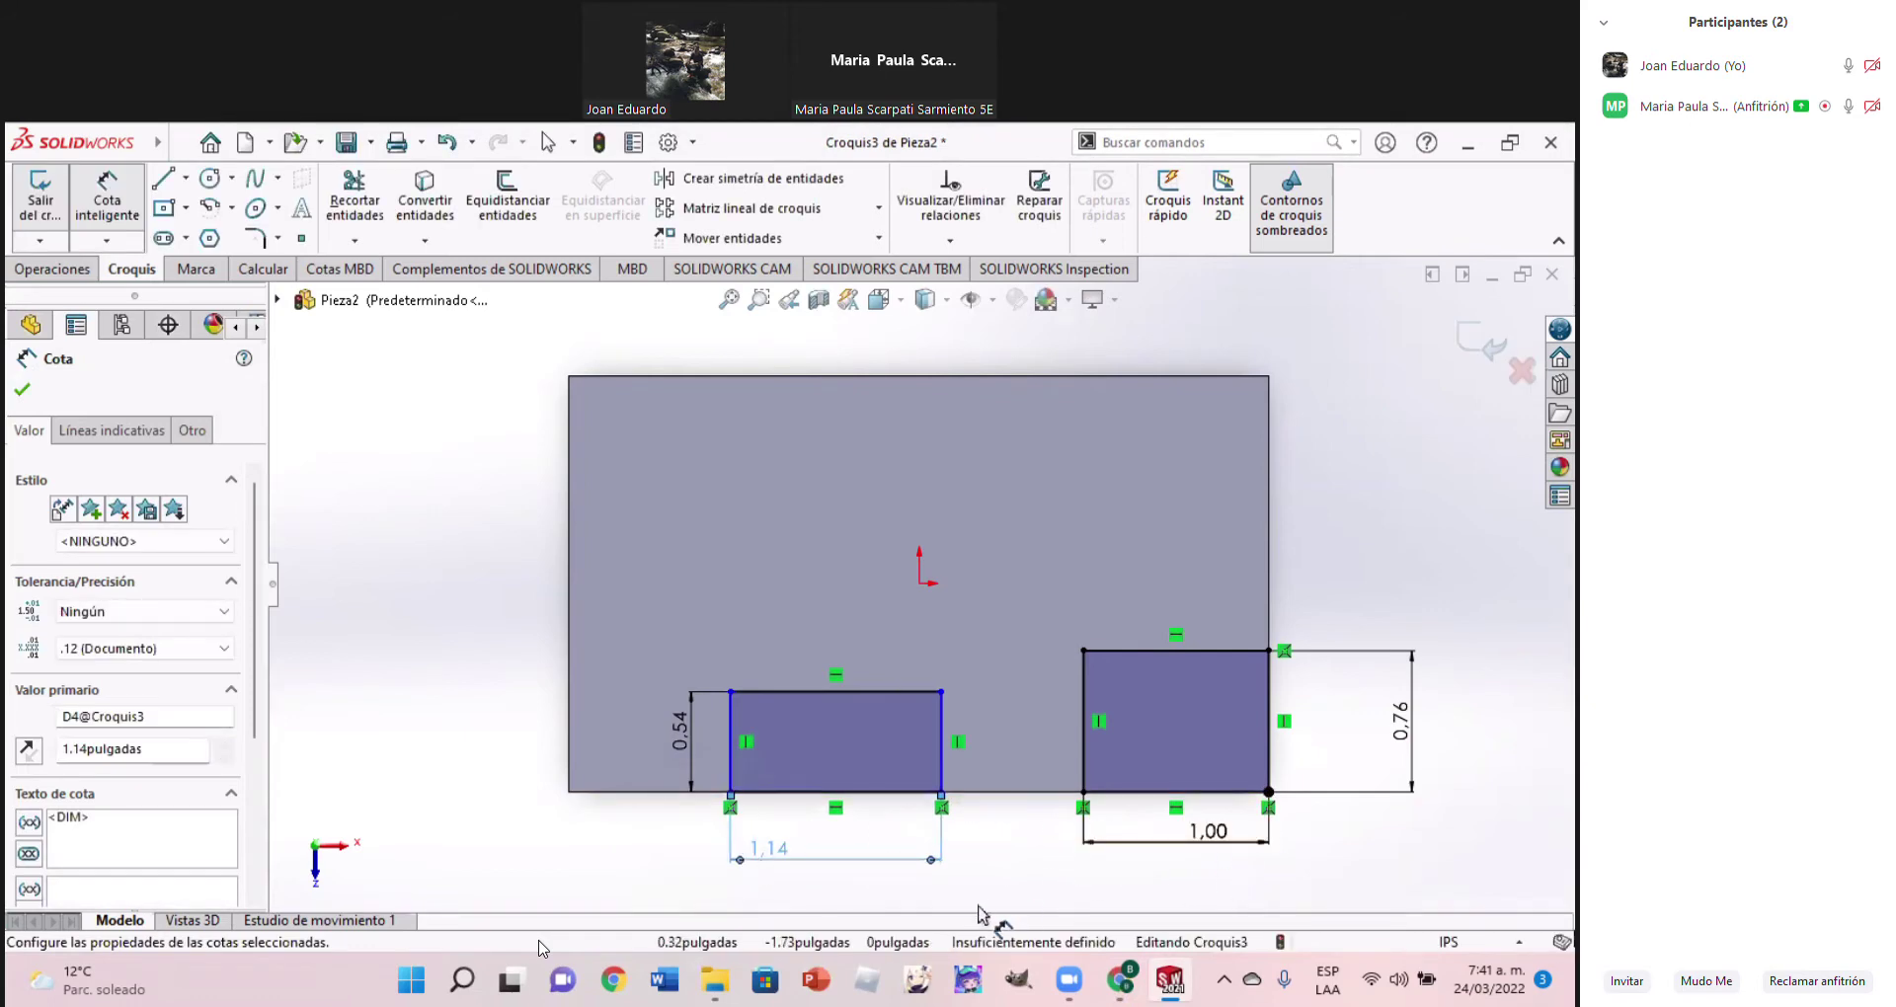
click(1126, 977)
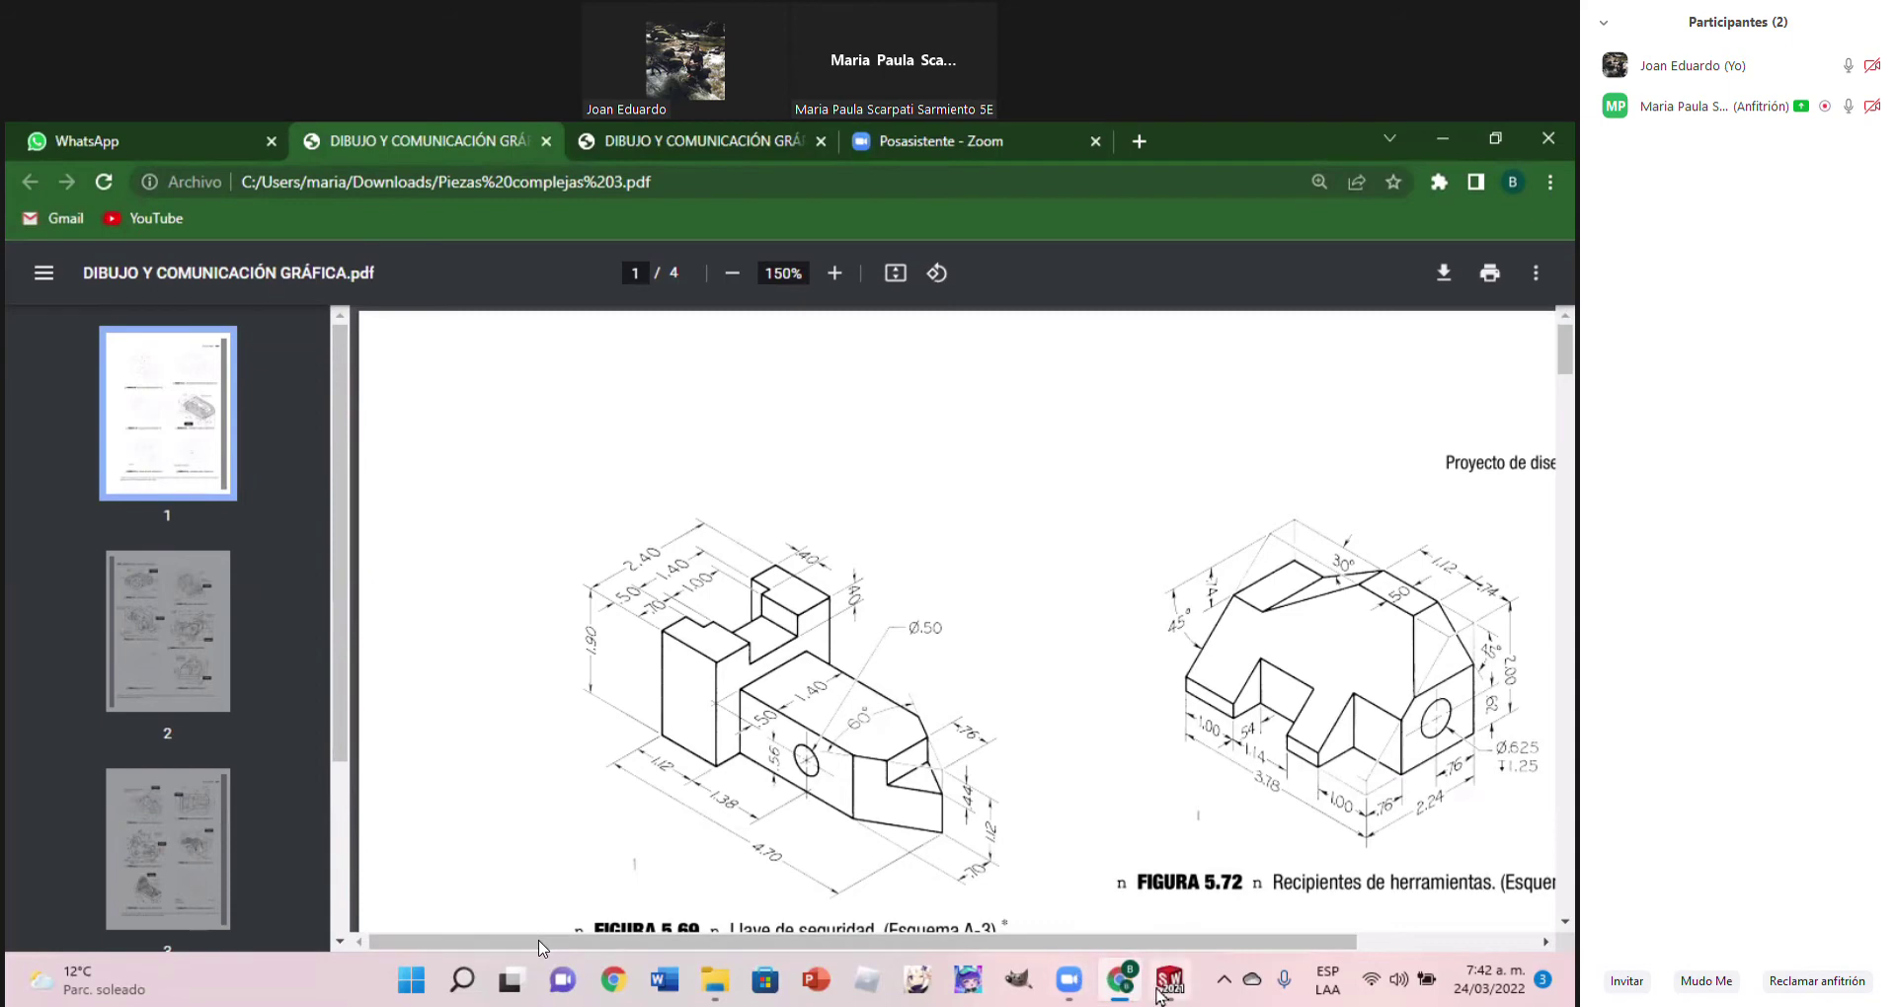
click(1169, 979)
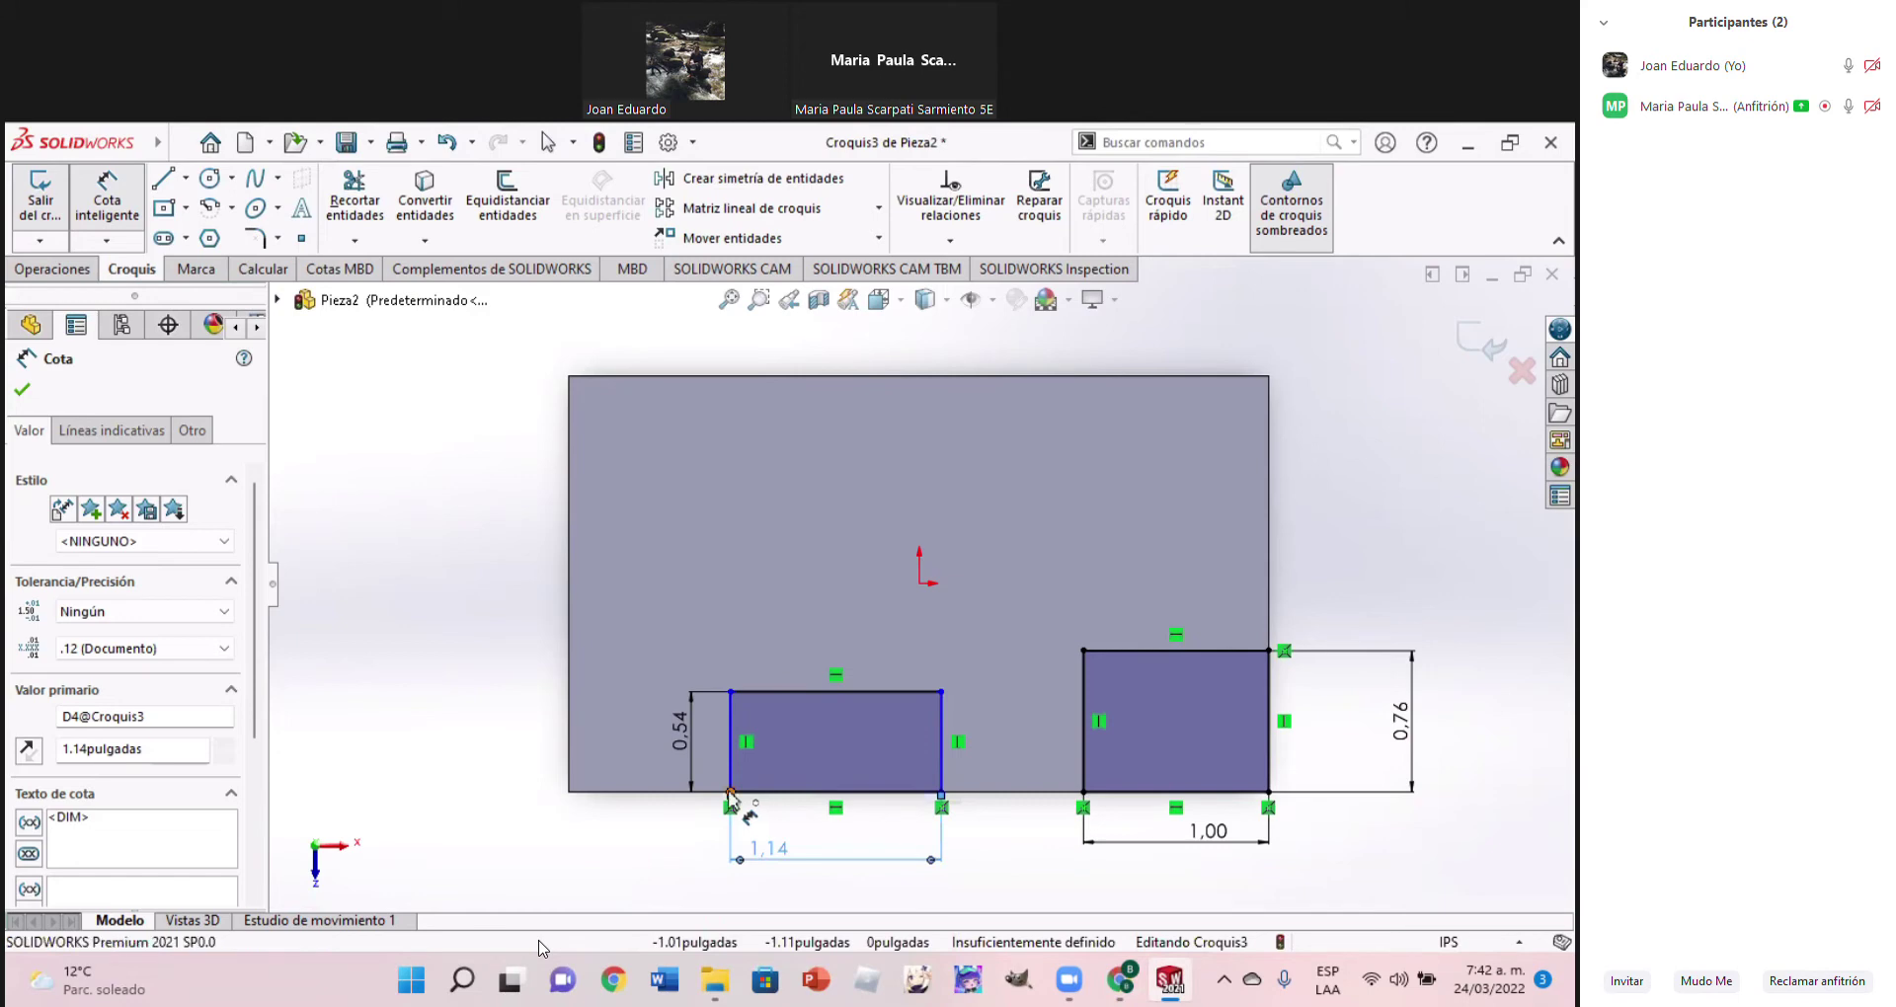
Try dimensioning from the left notch's corners, cancelling each unwanted dimension preview
click(731, 792)
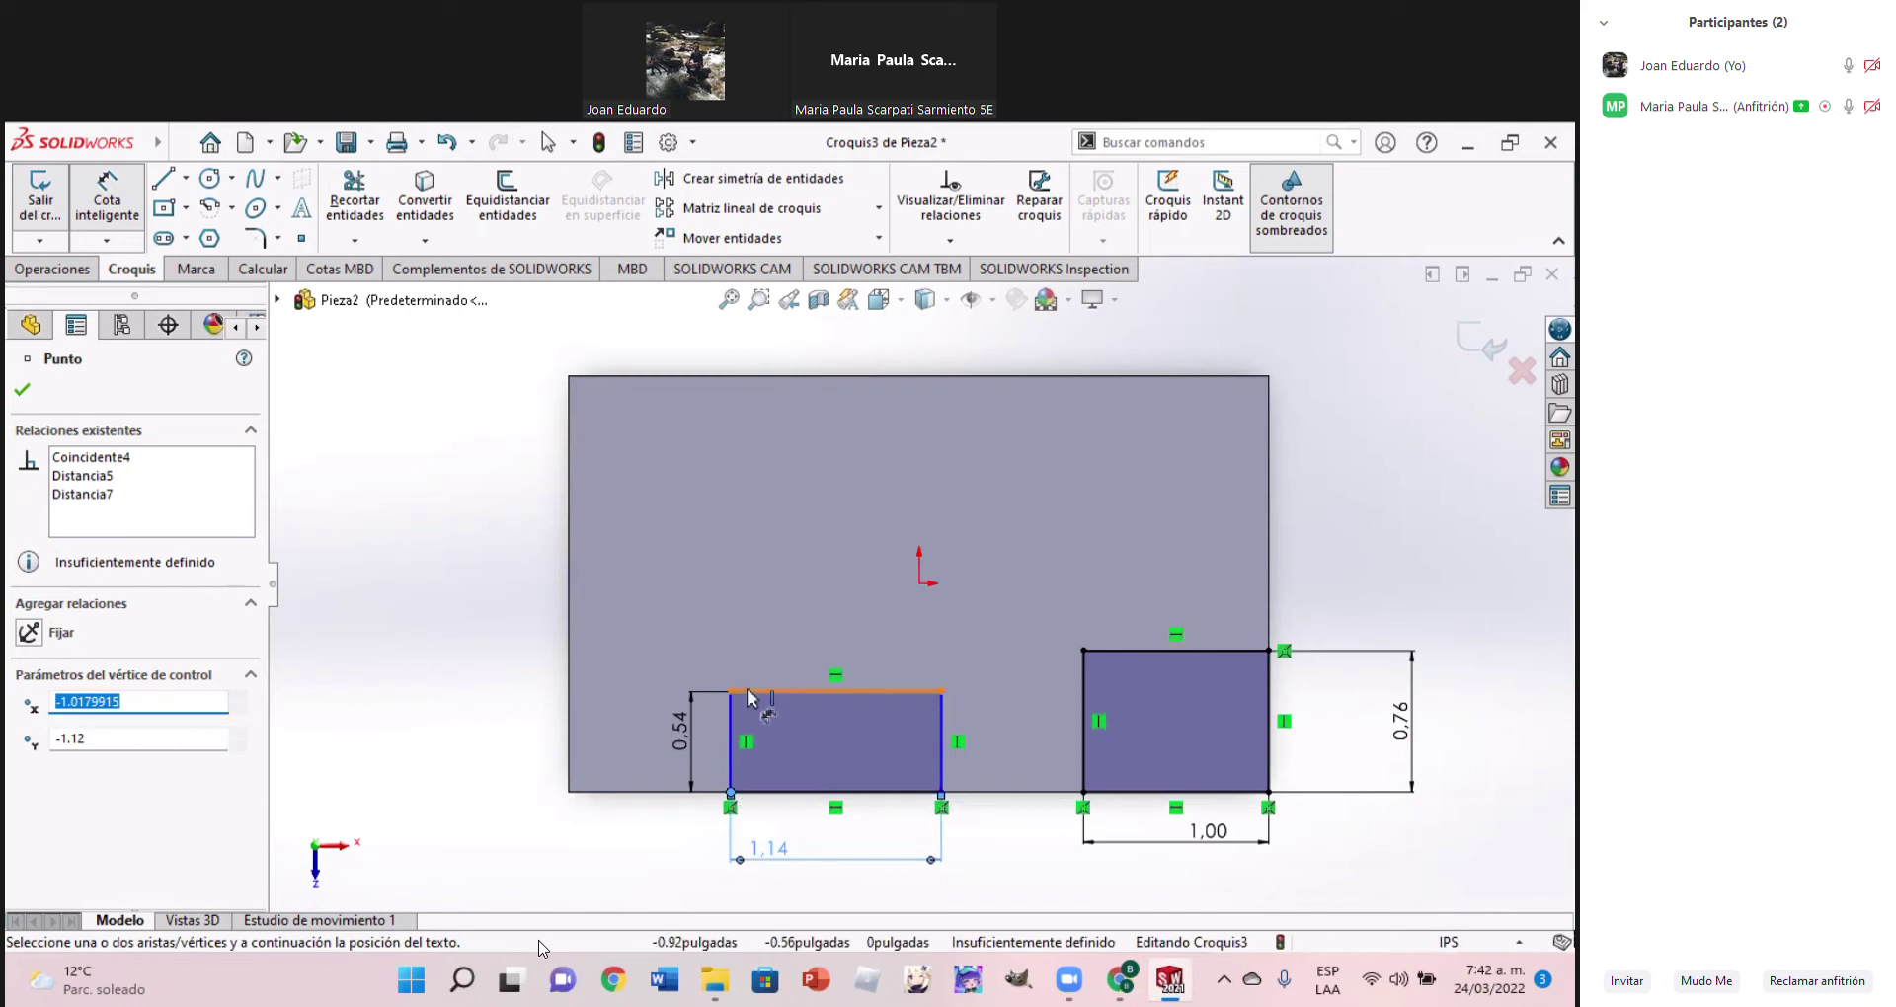
drag(730, 697, 558, 815)
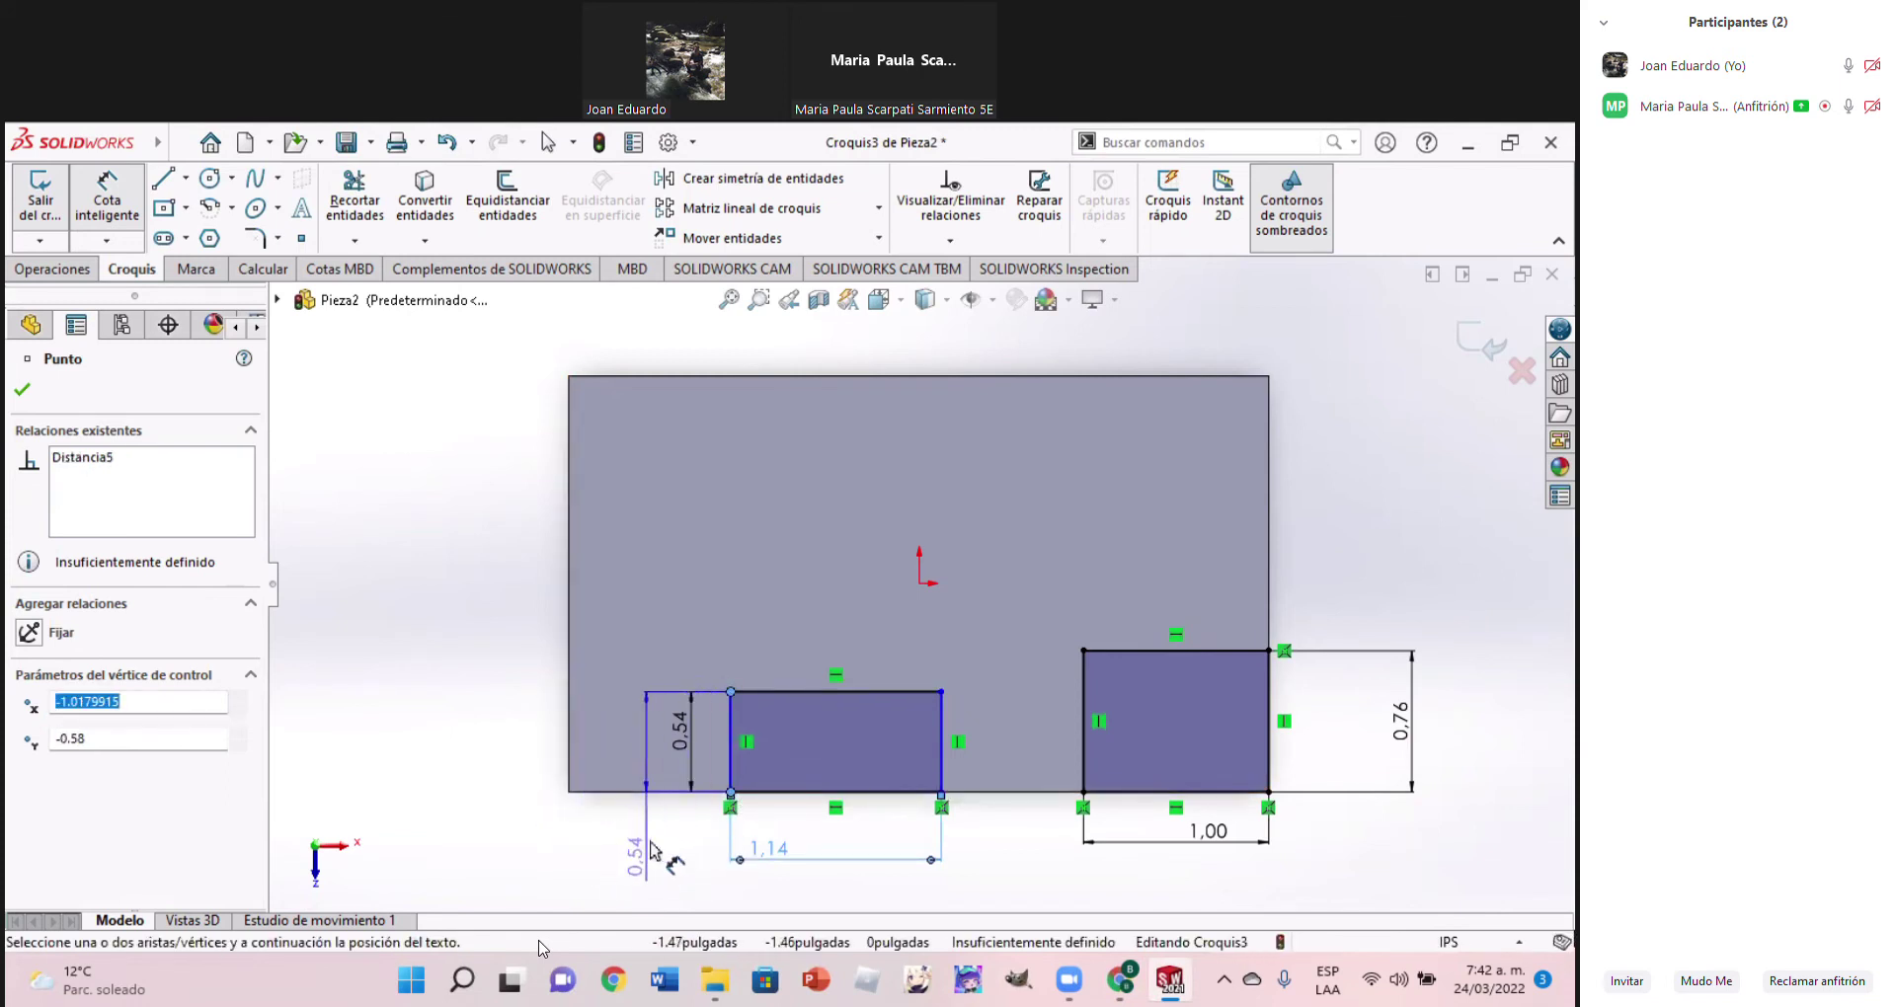
drag(557, 785, 592, 787)
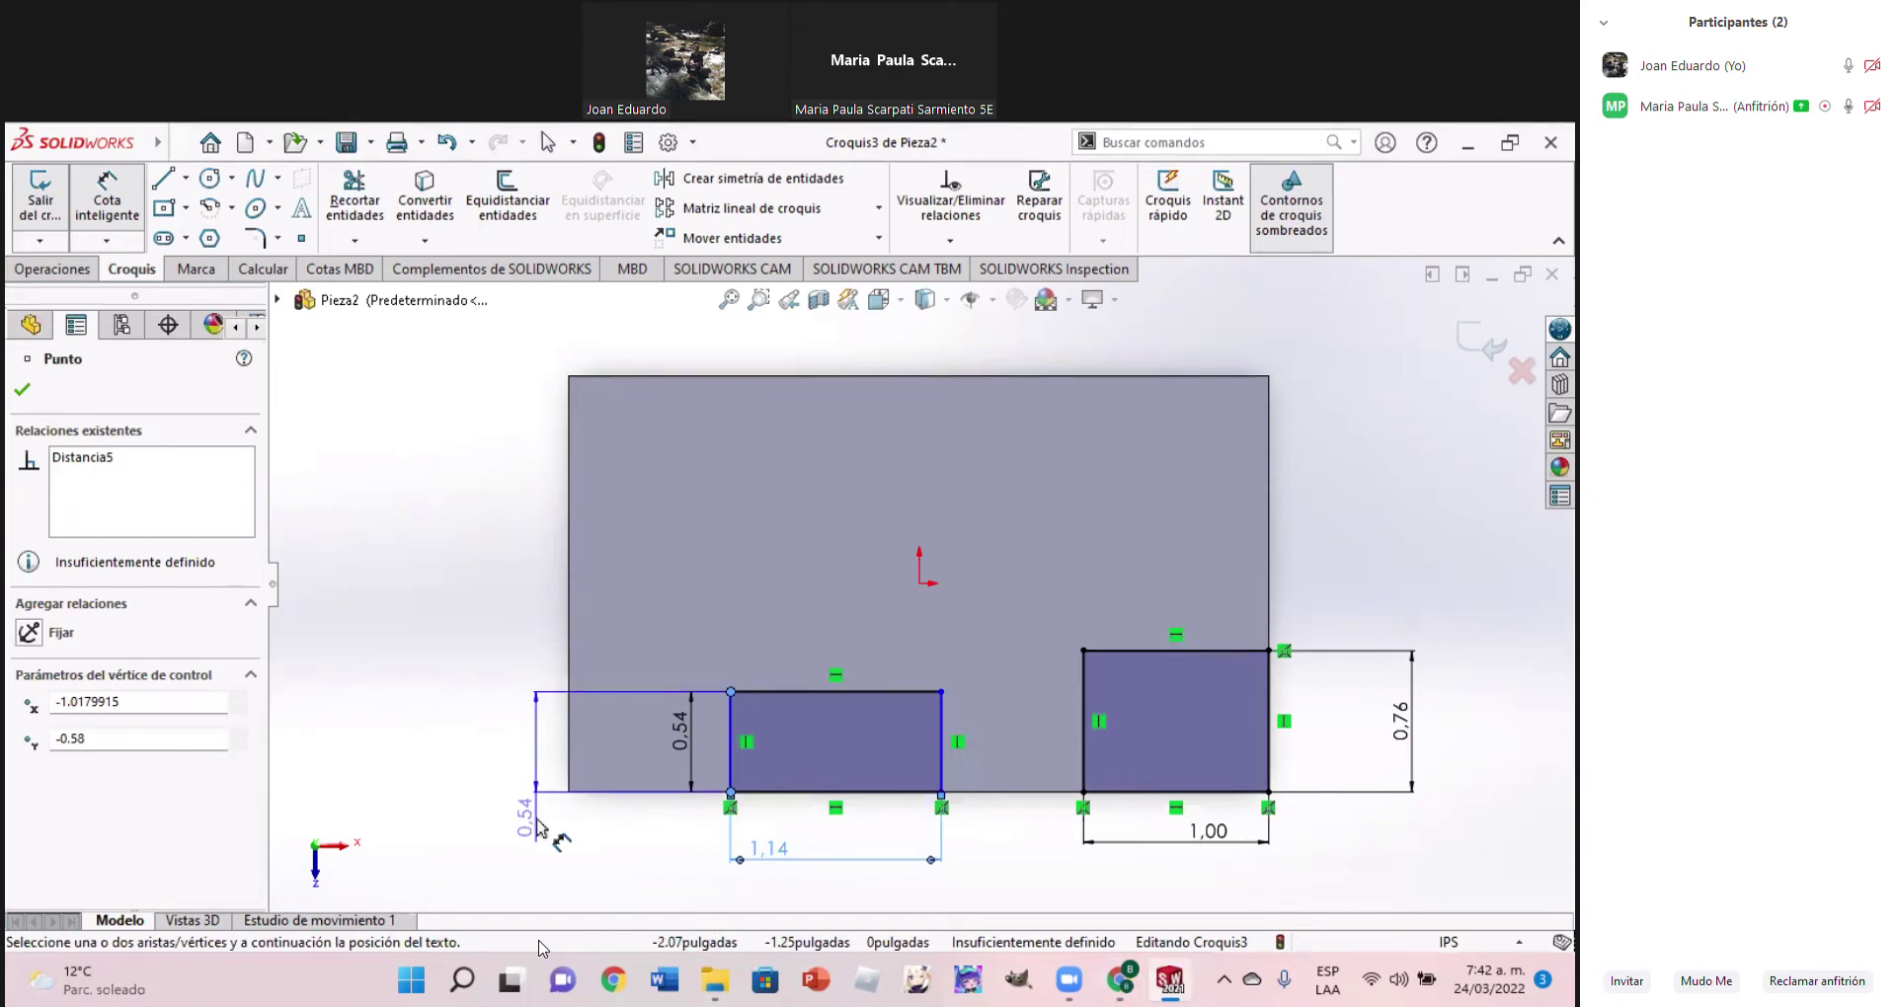
key(Escape)
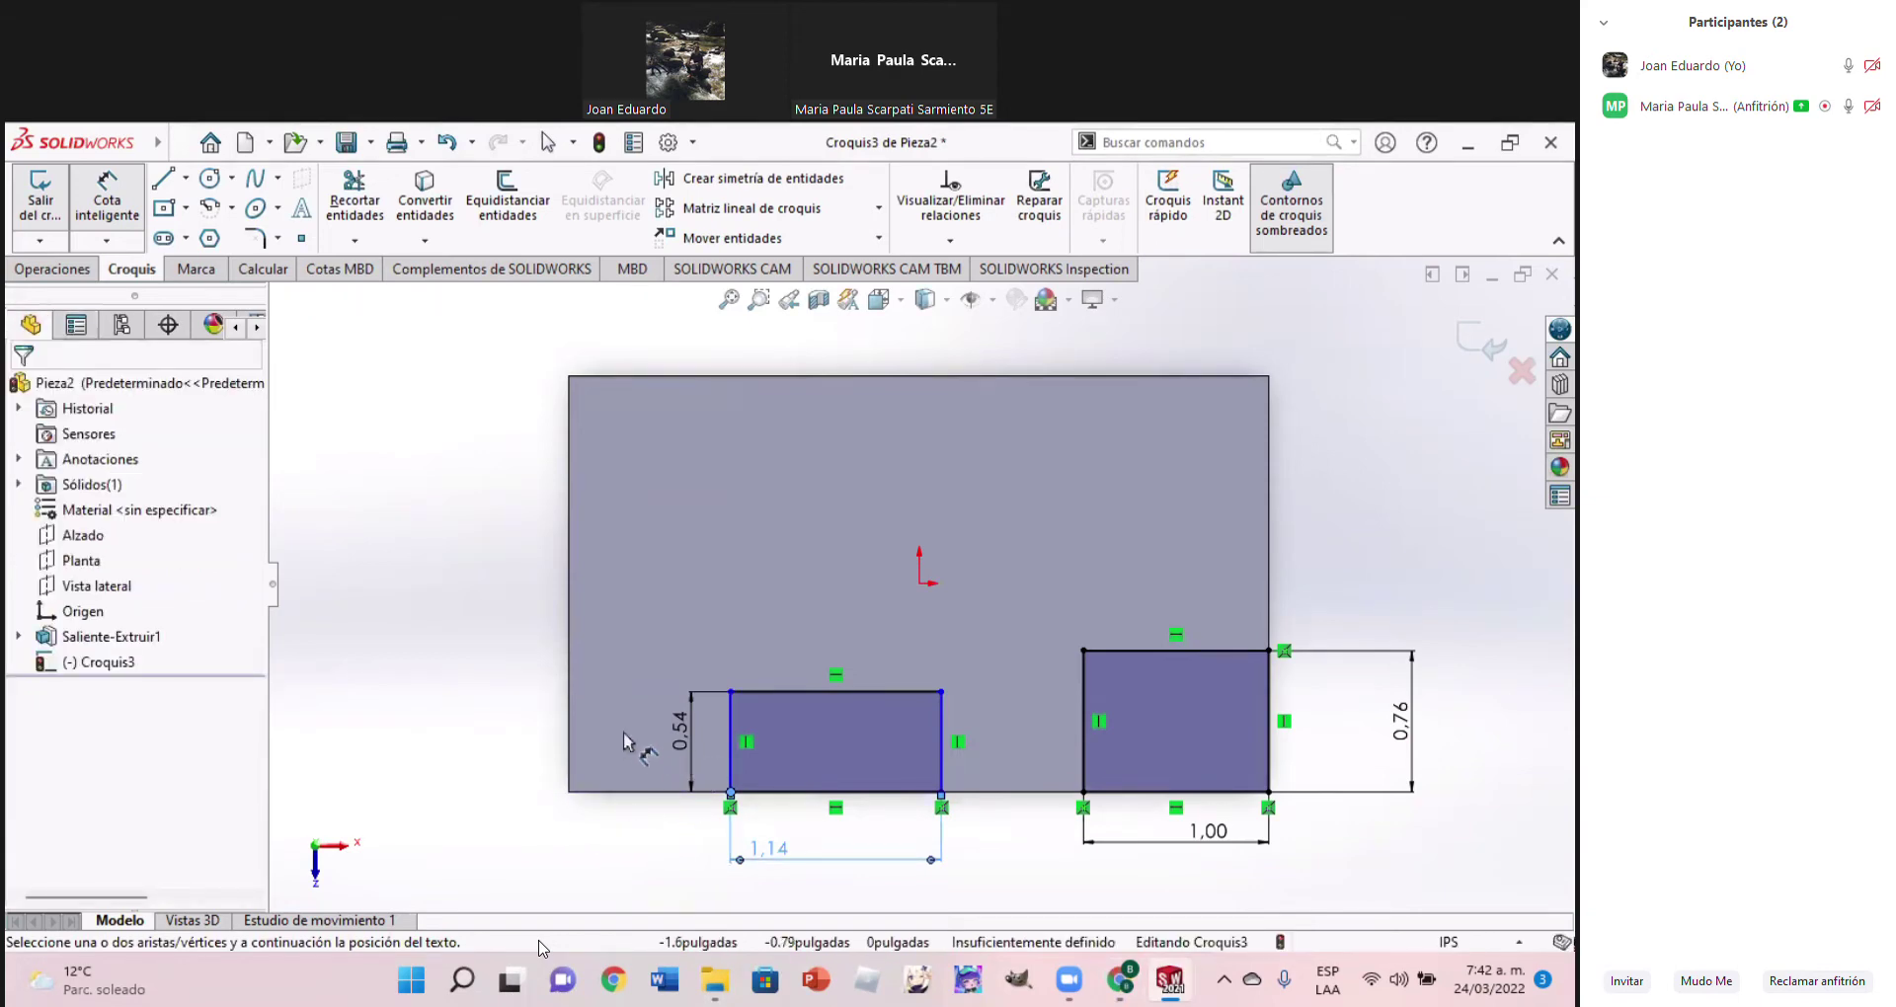
click(731, 692)
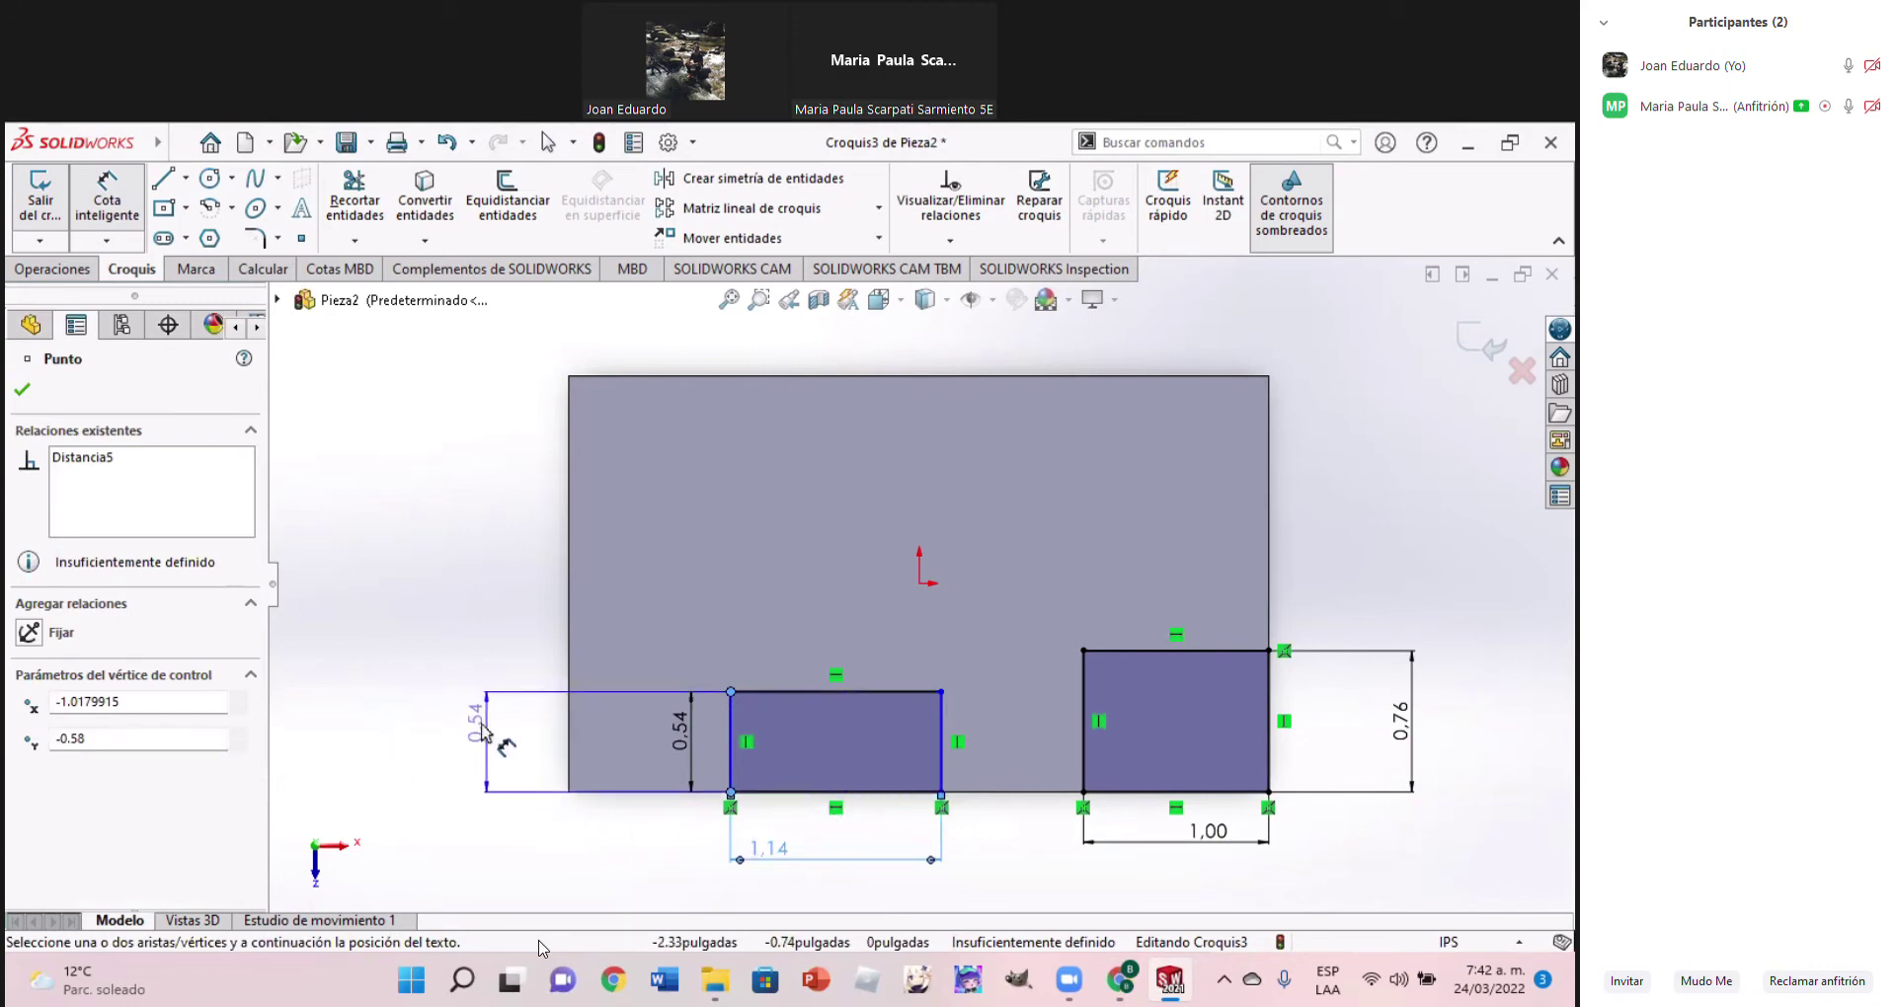
key(Escape)
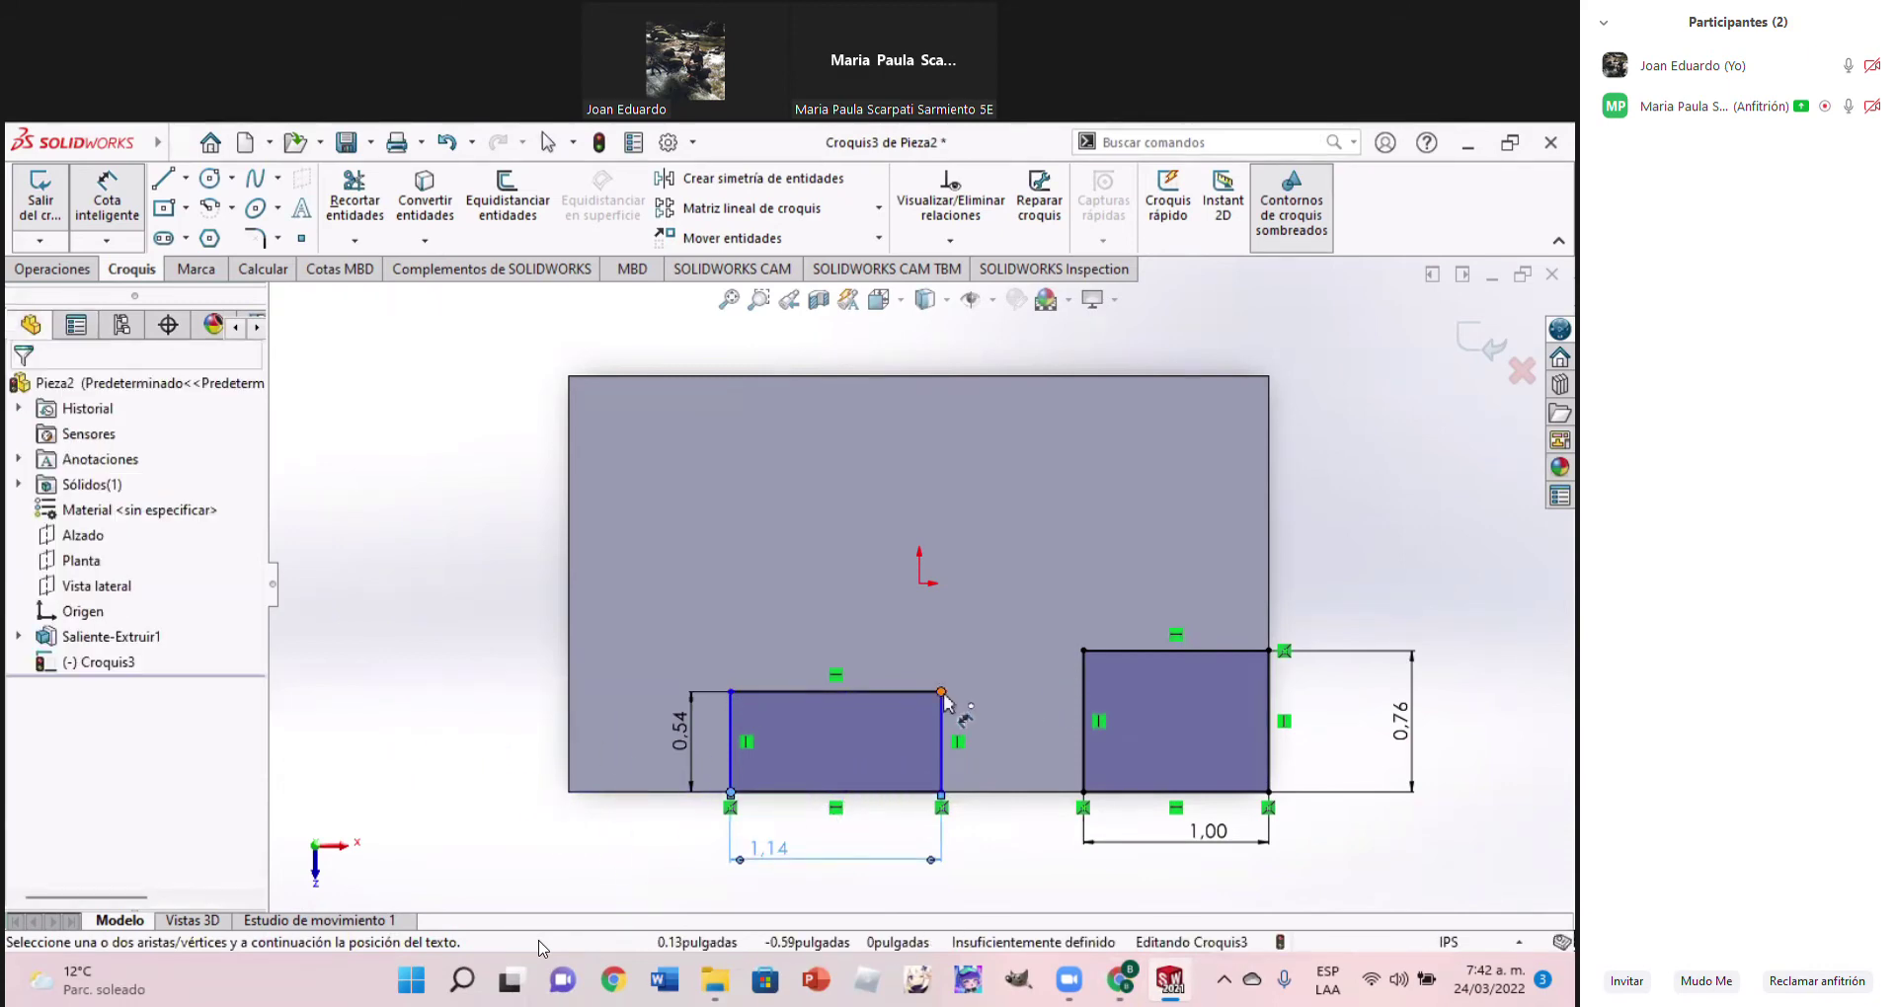
click(942, 692)
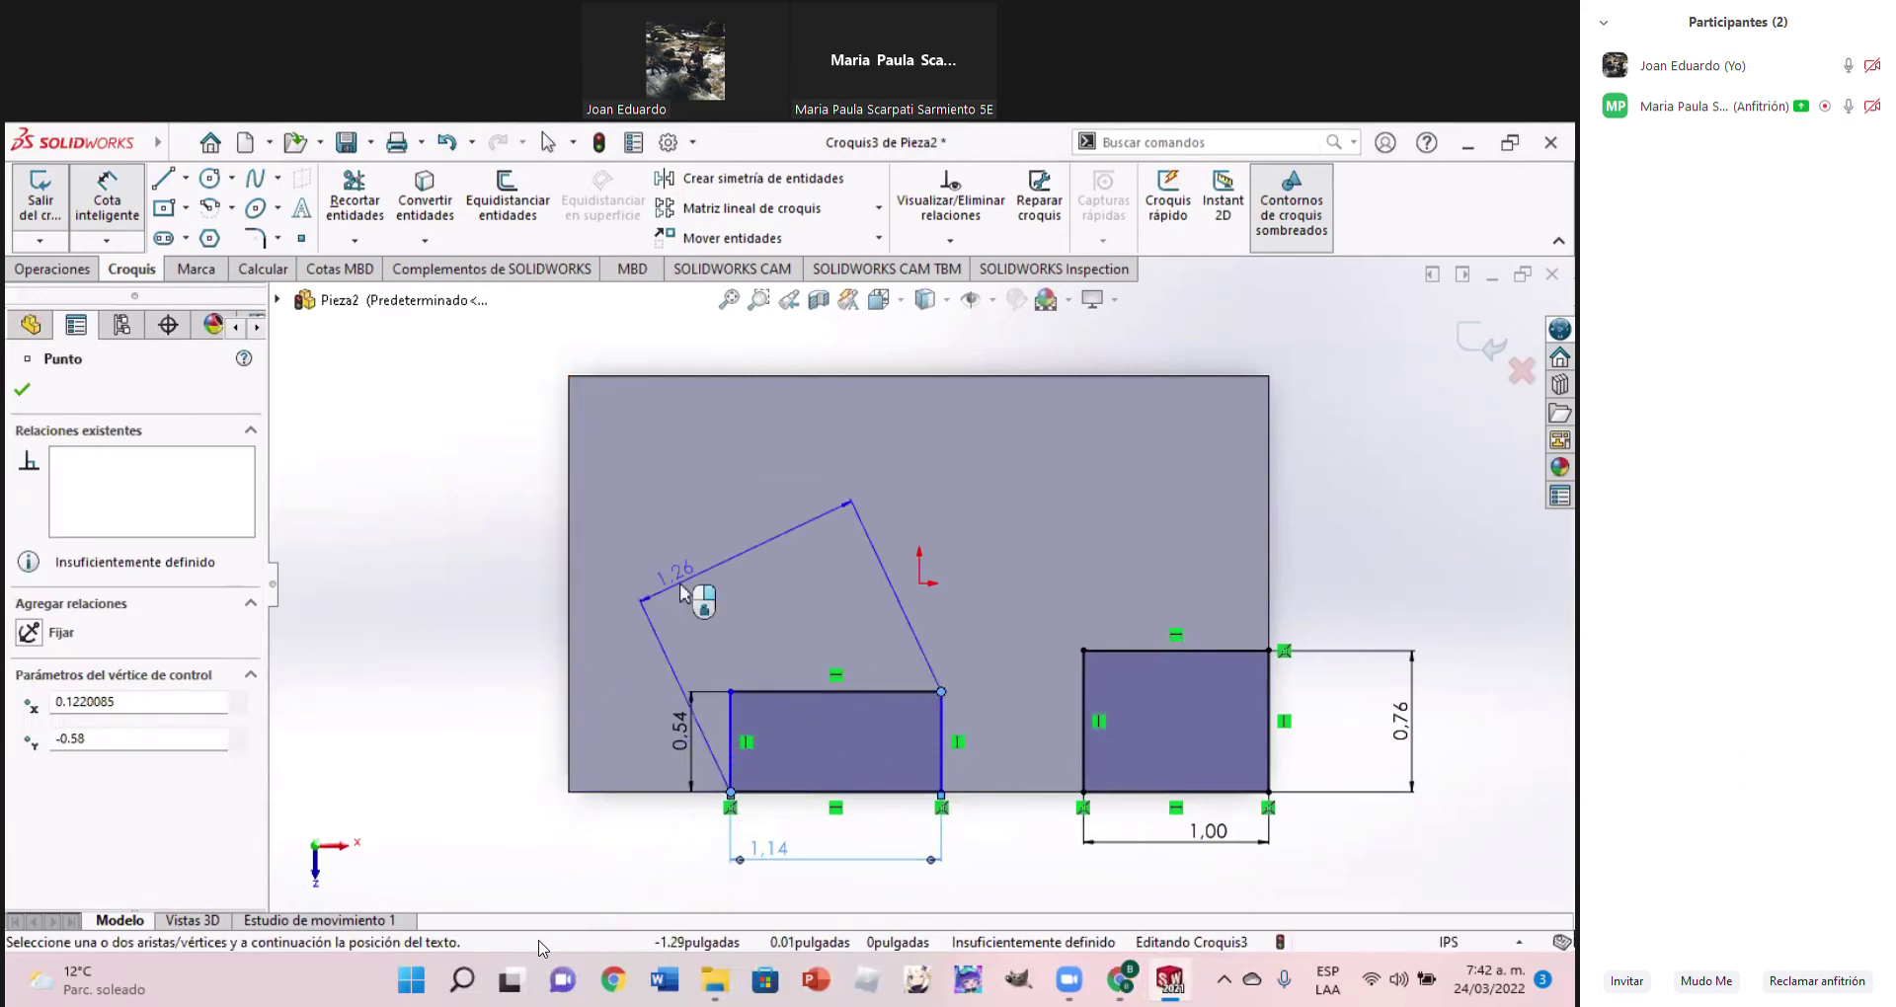
key(Escape)
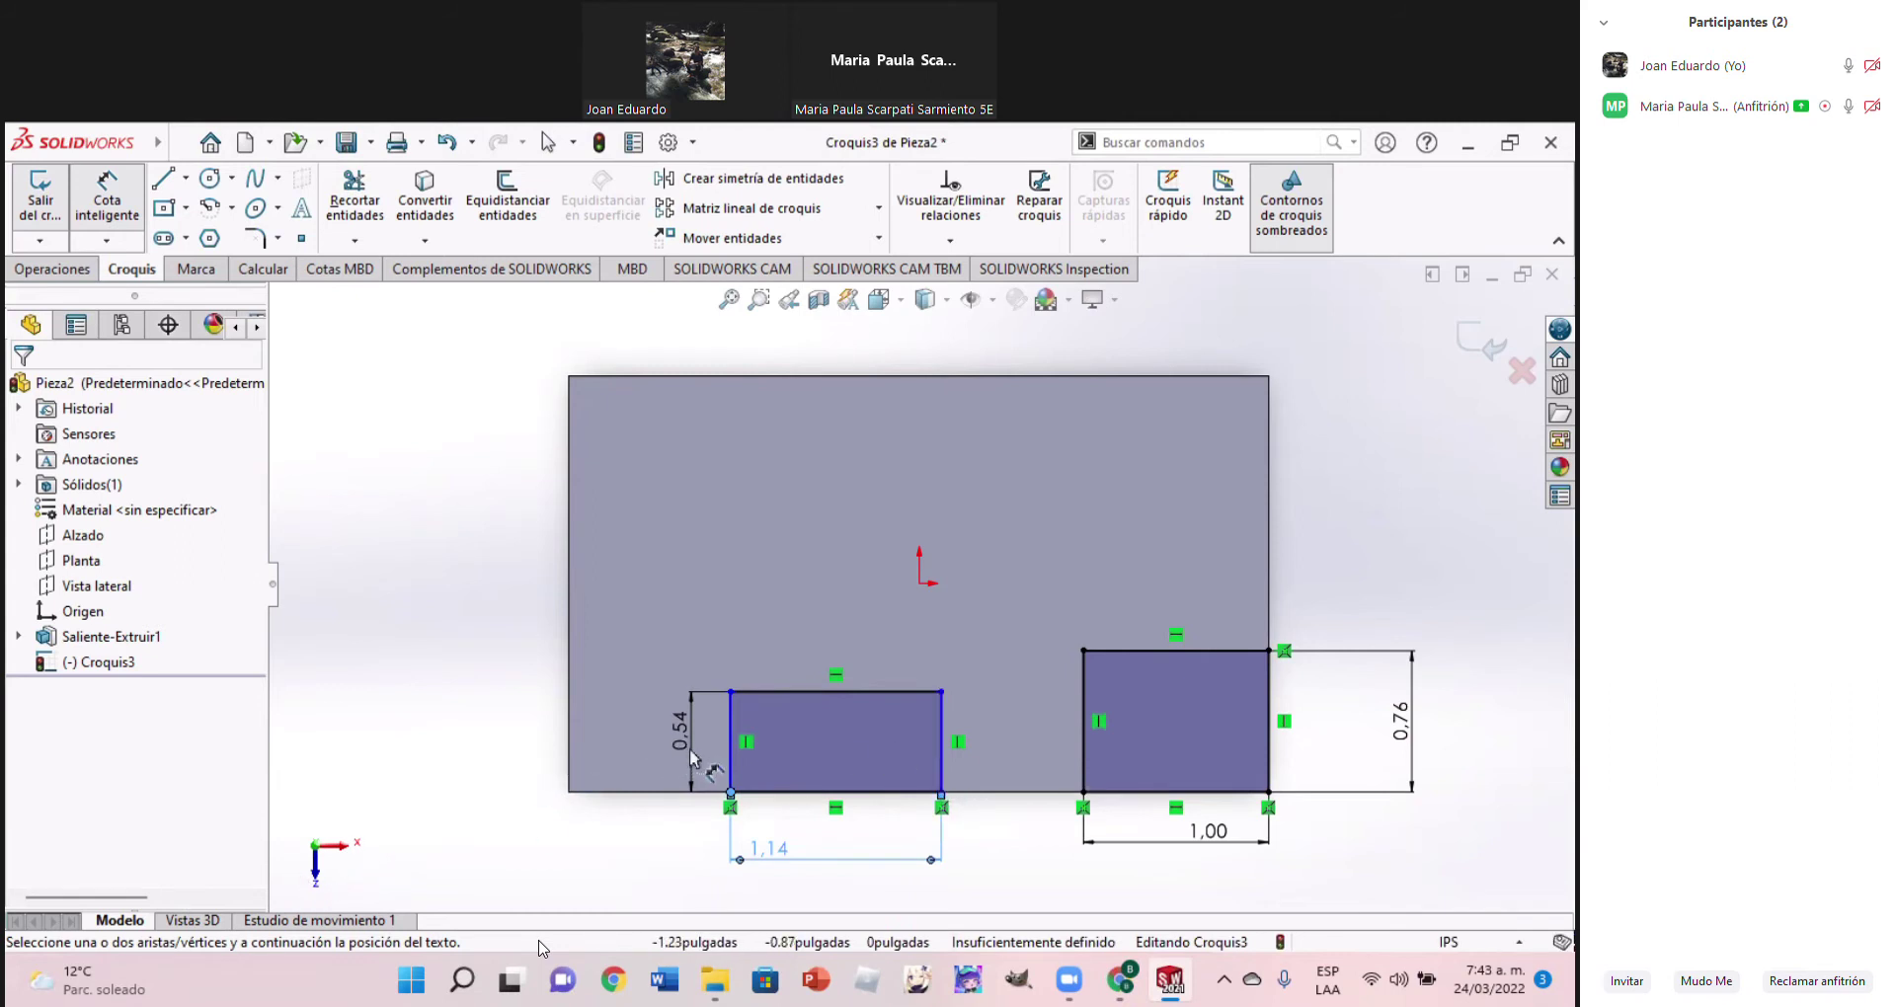
Dimension the notch 1.00 from the block's lower-left corner, fully defining the sketch
click(570, 792)
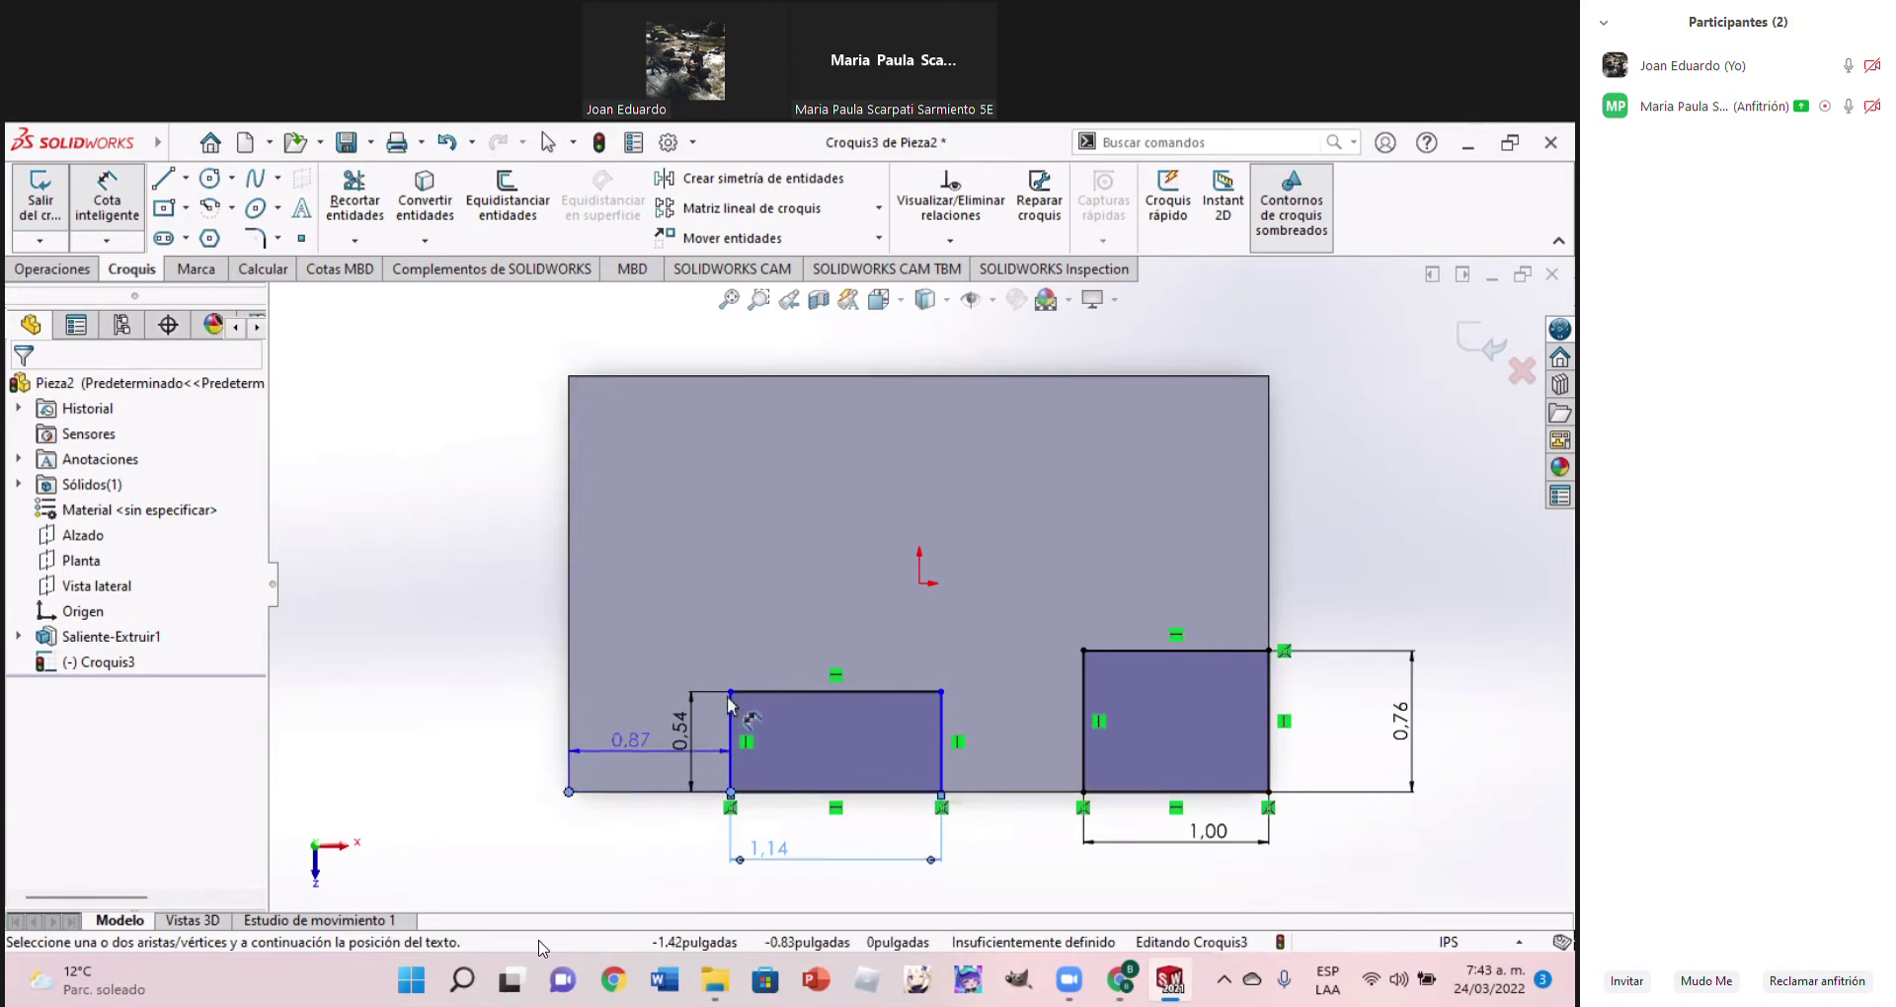
click(674, 855)
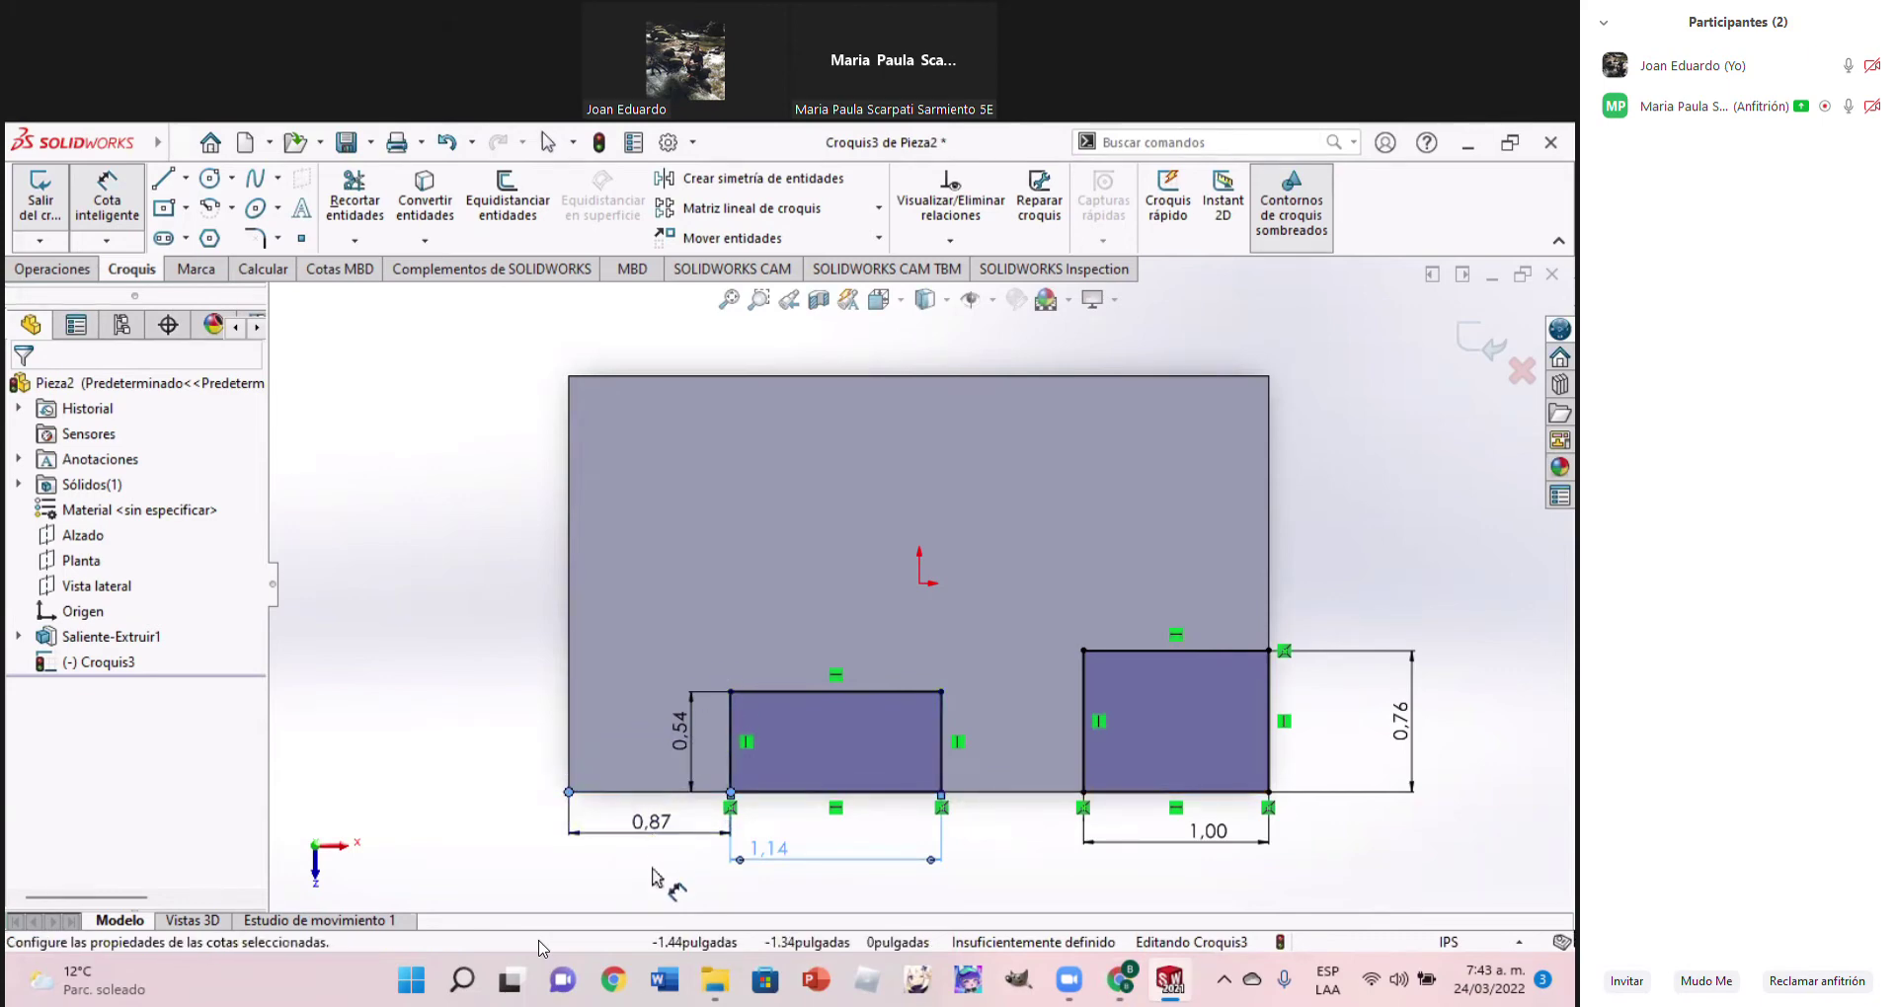
text(1)
key(Return)
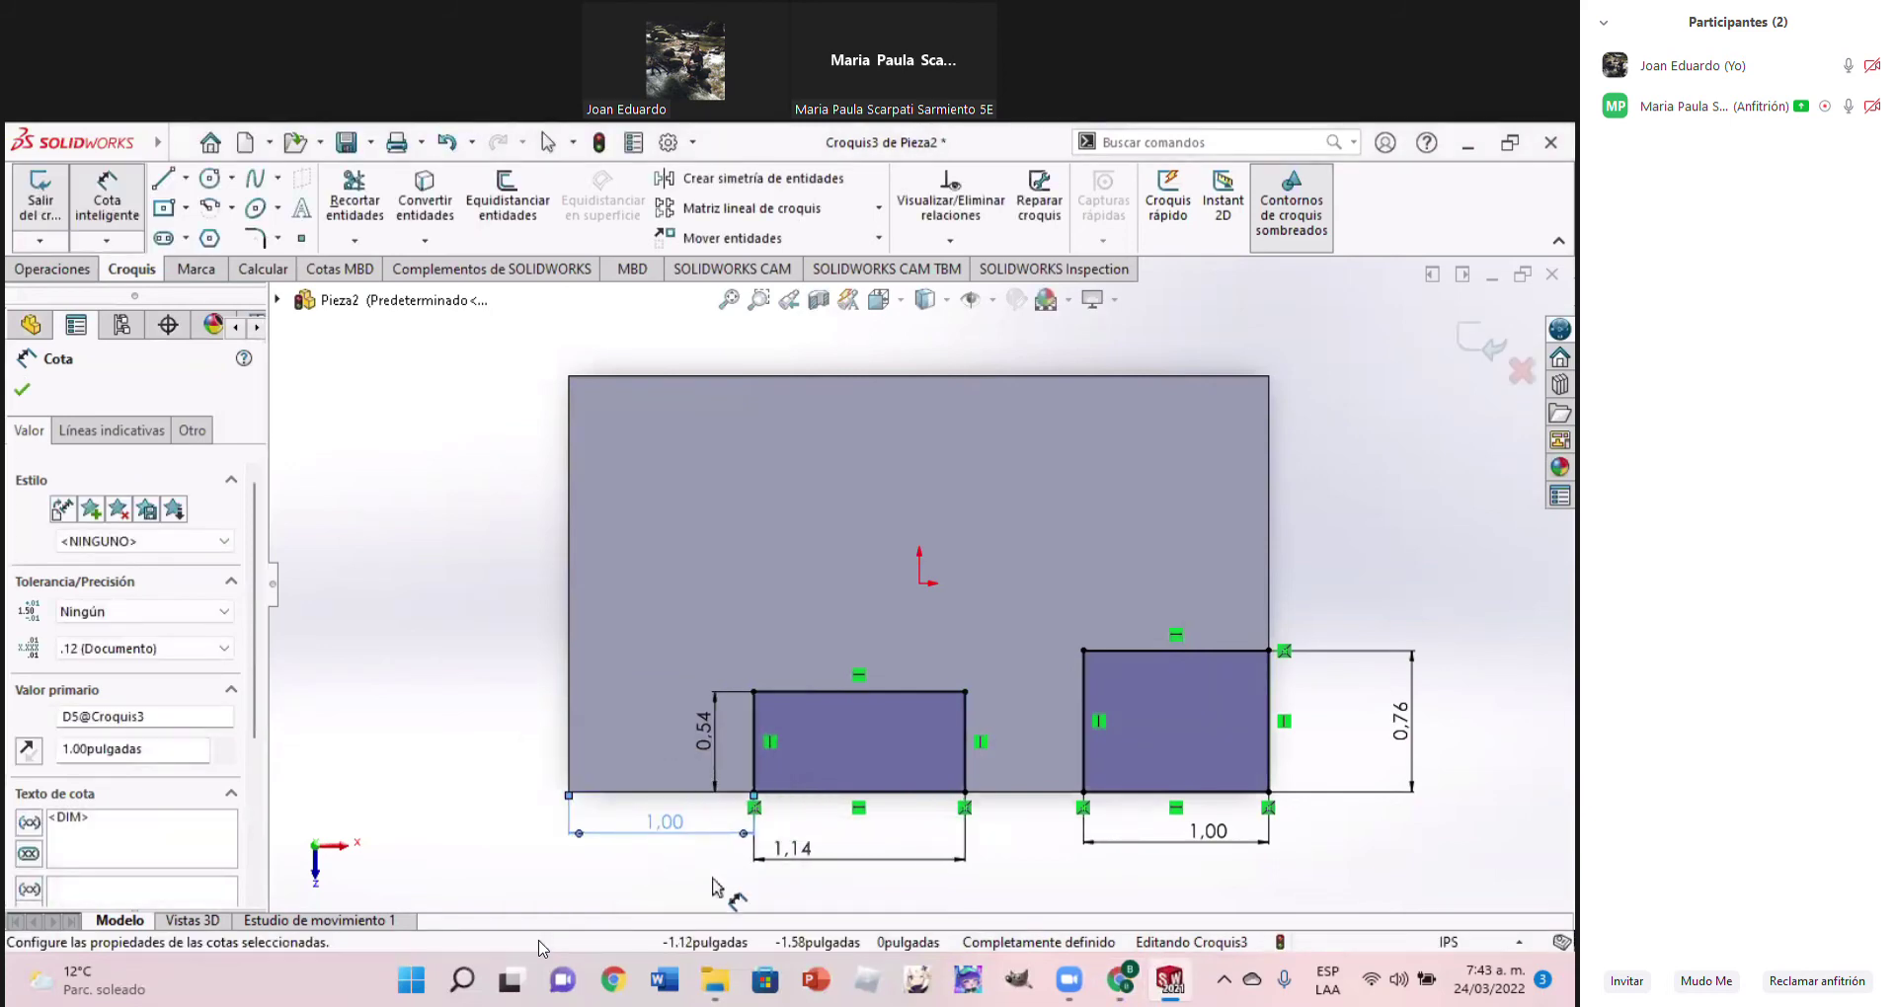
click(1169, 982)
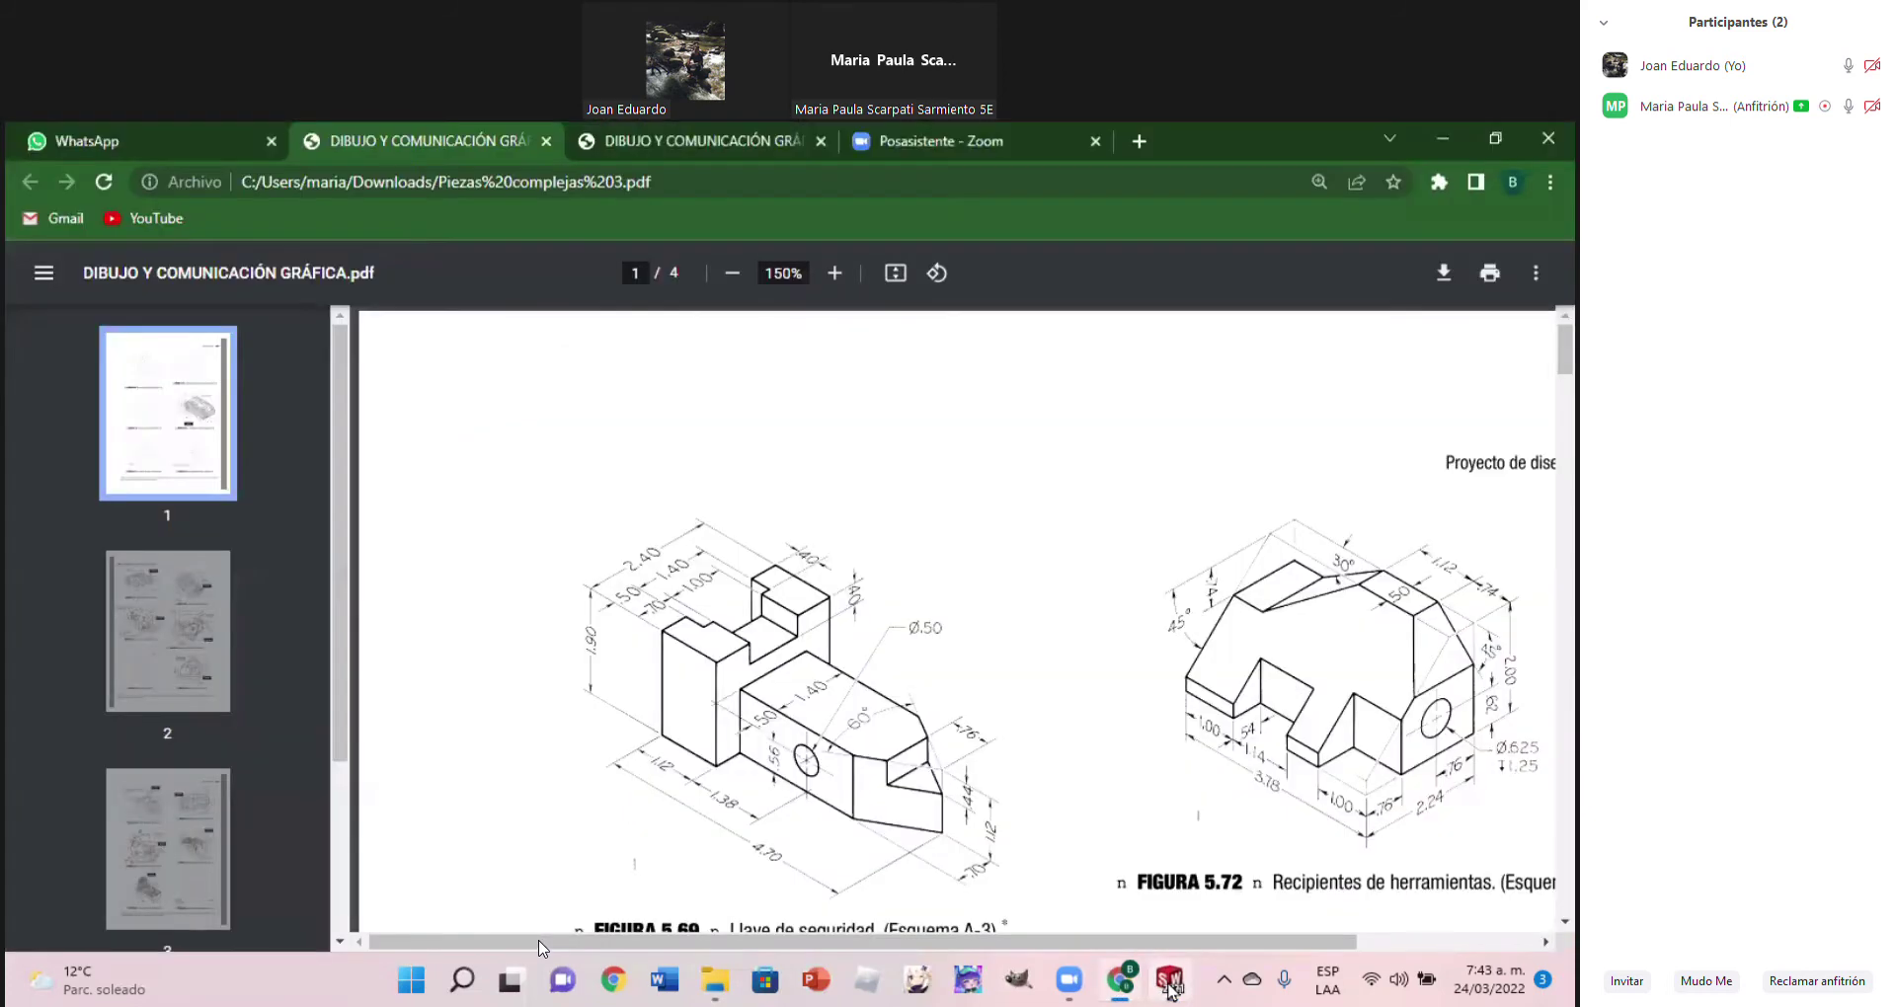
click(1169, 983)
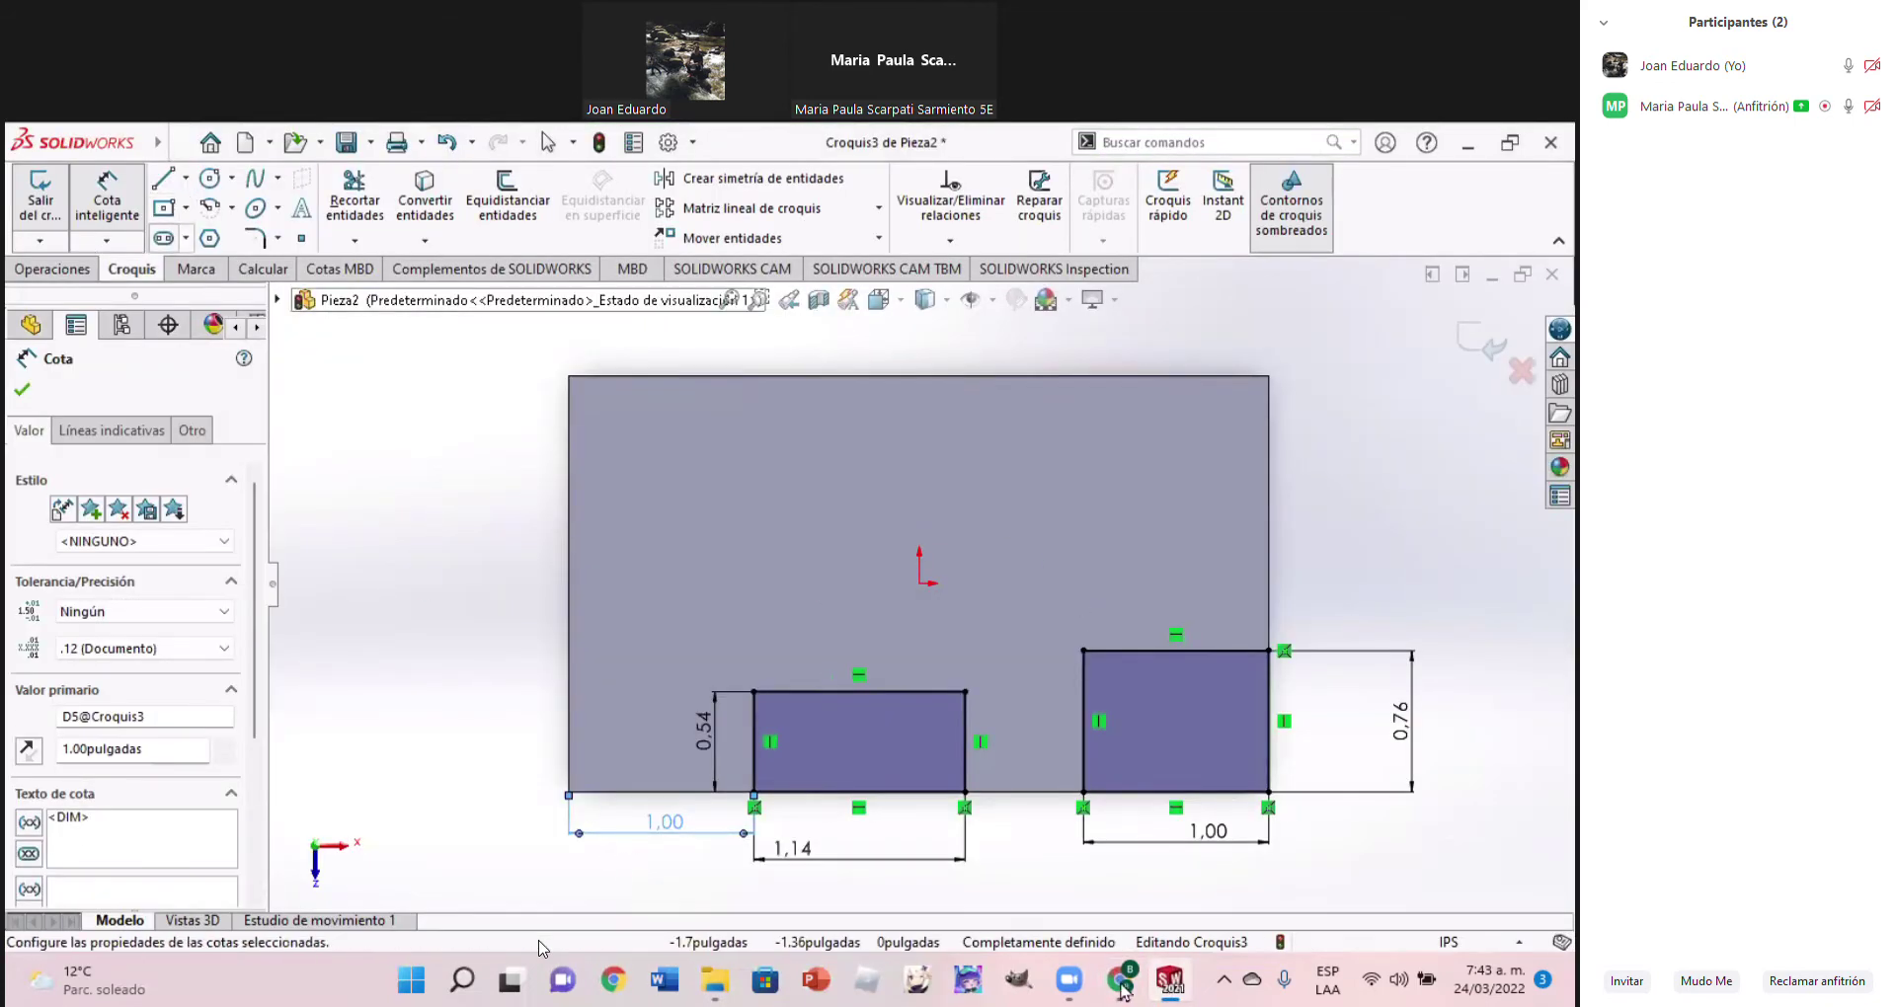
click(1122, 983)
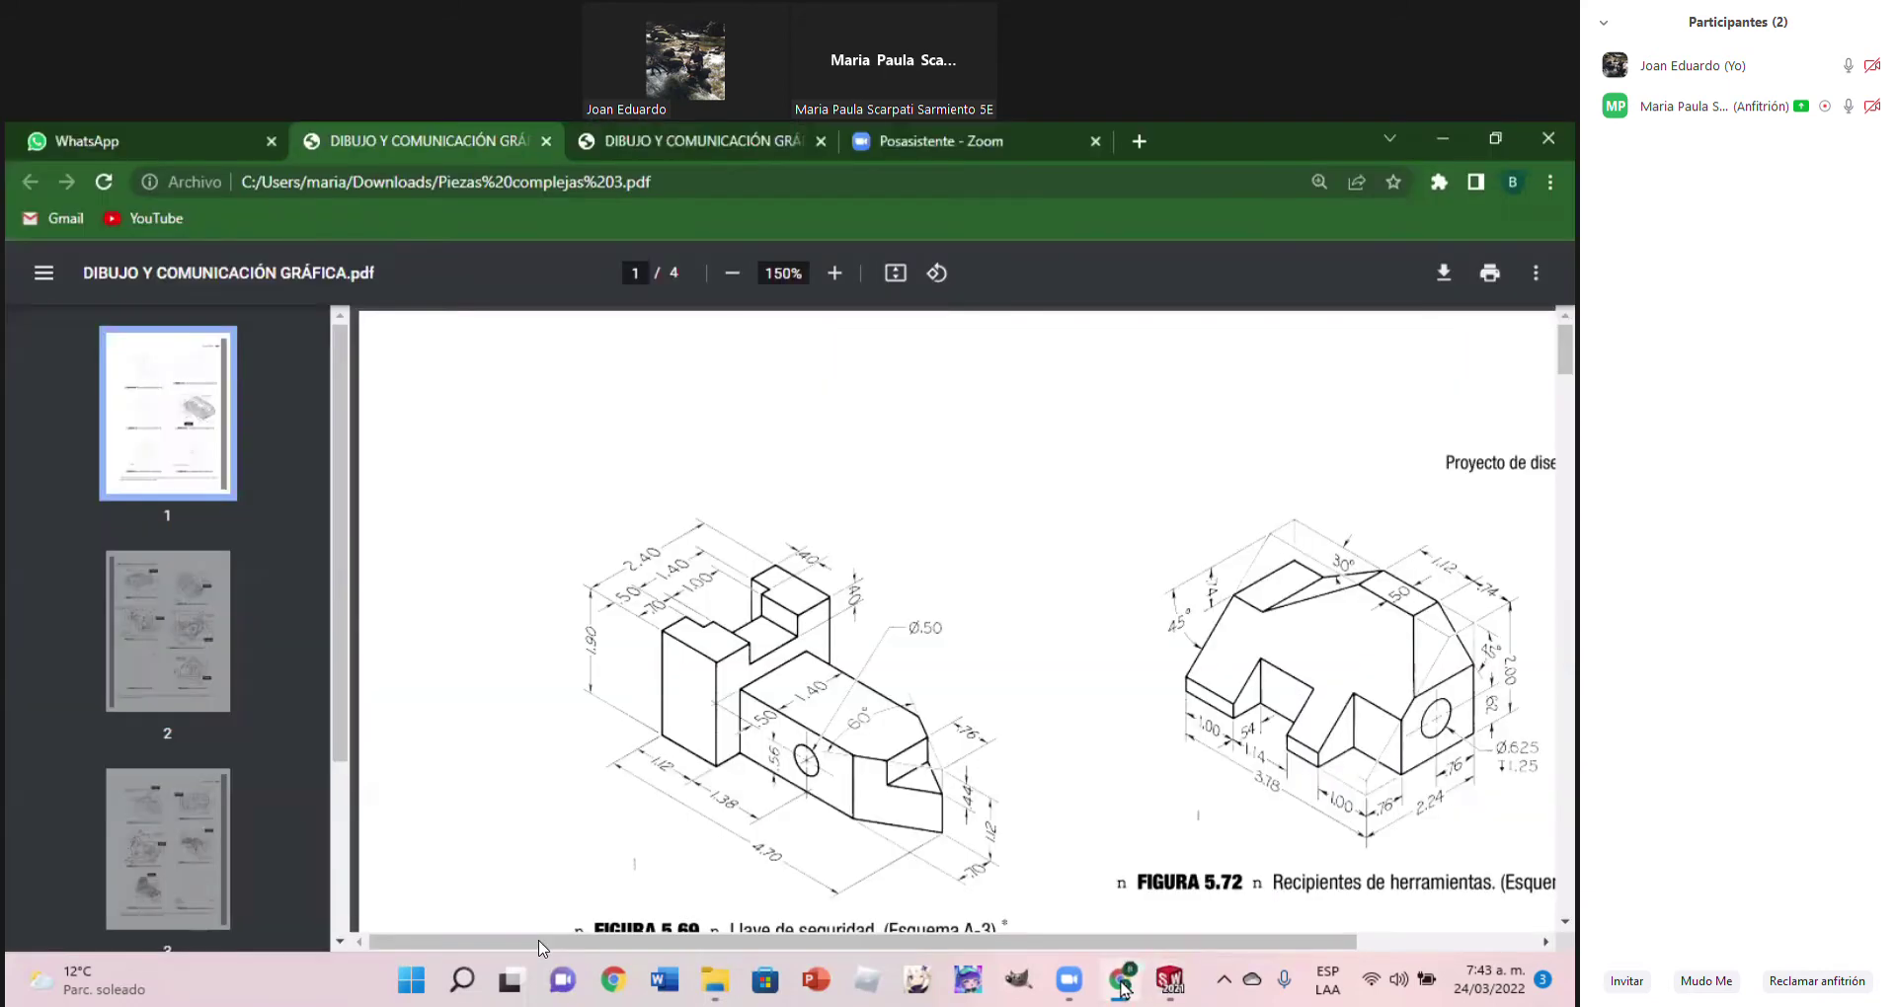
click(1123, 984)
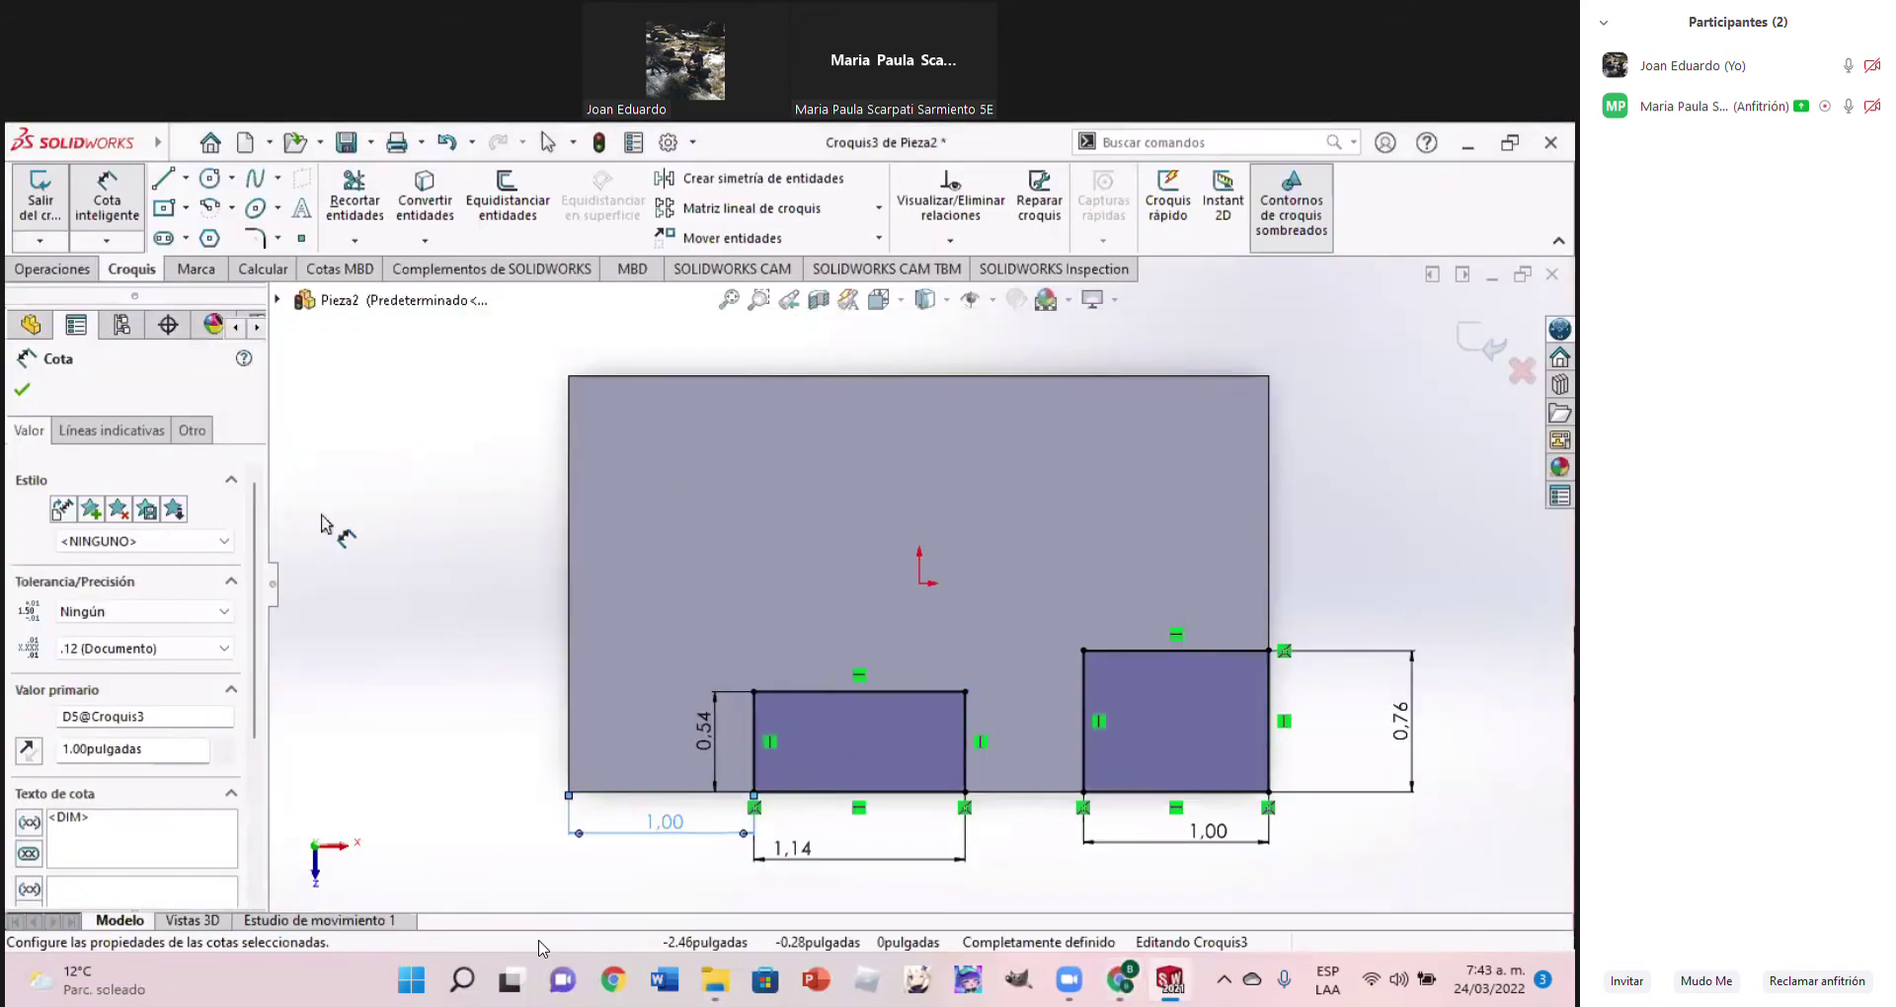
click(51, 268)
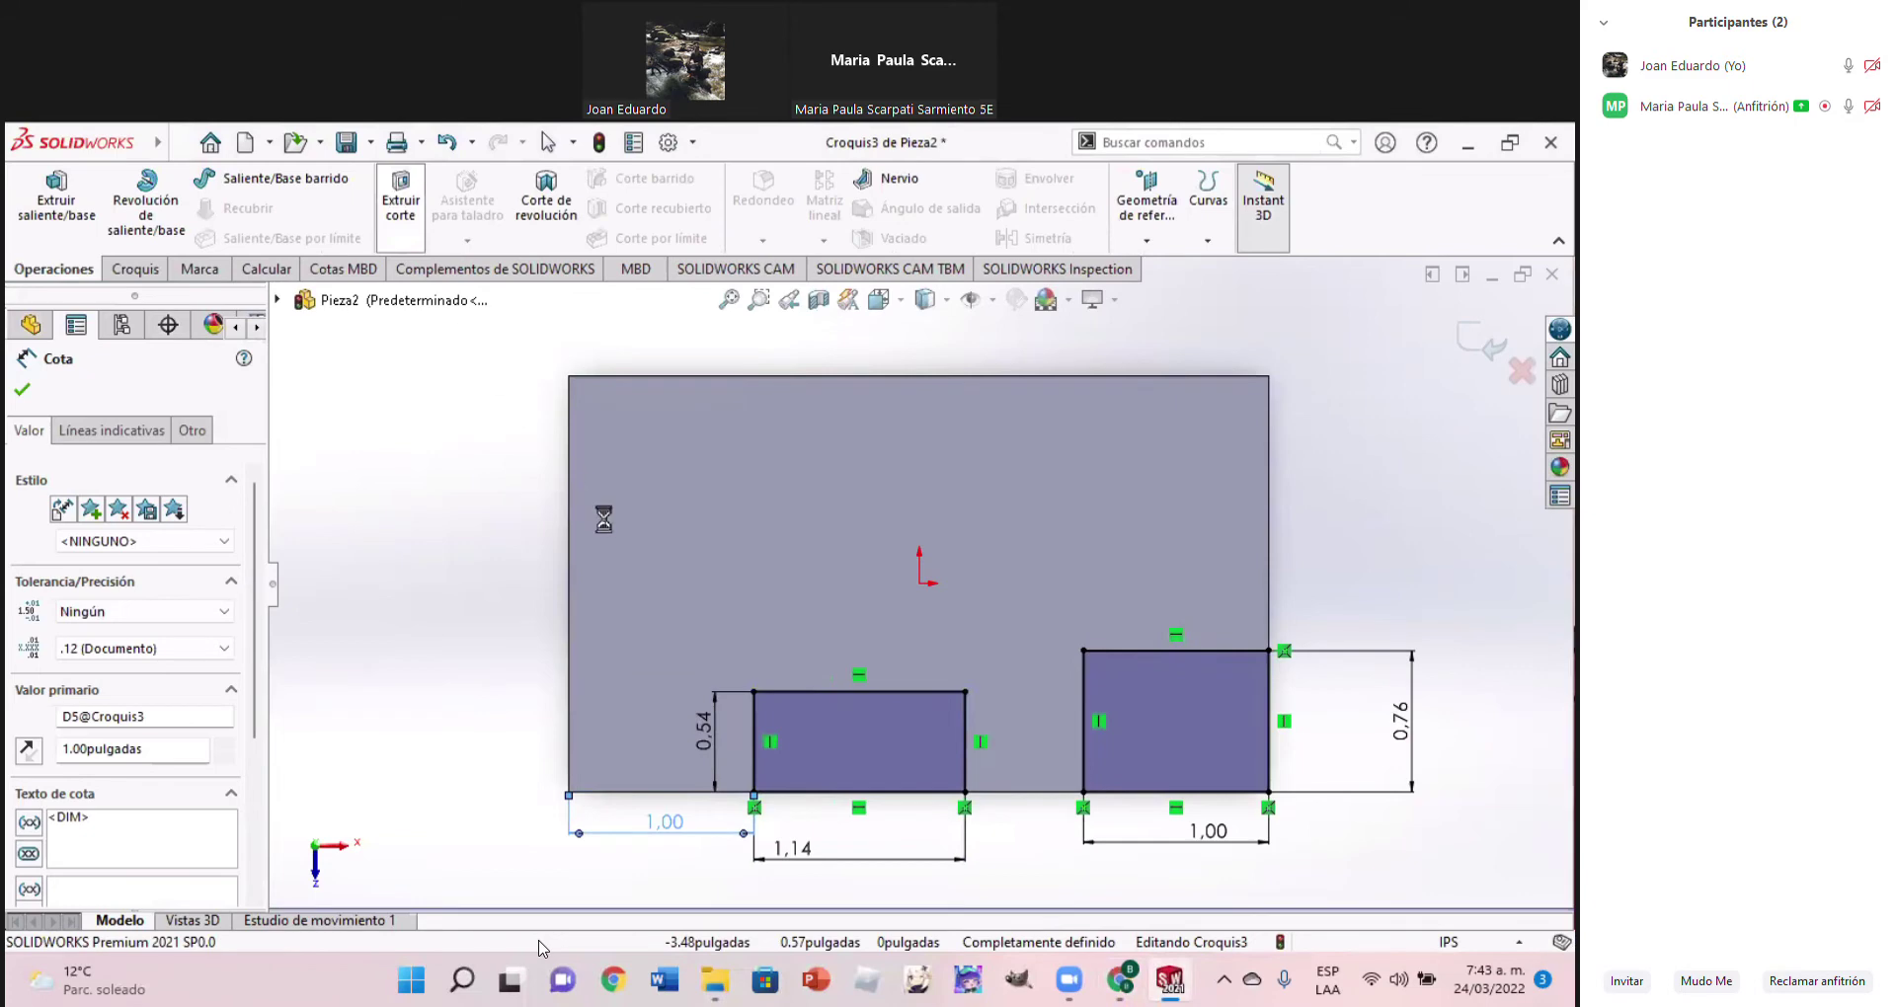
Extrude-cut both notch rectangles with end condition Por todo, creating Cortar-Extruir1
click(242, 530)
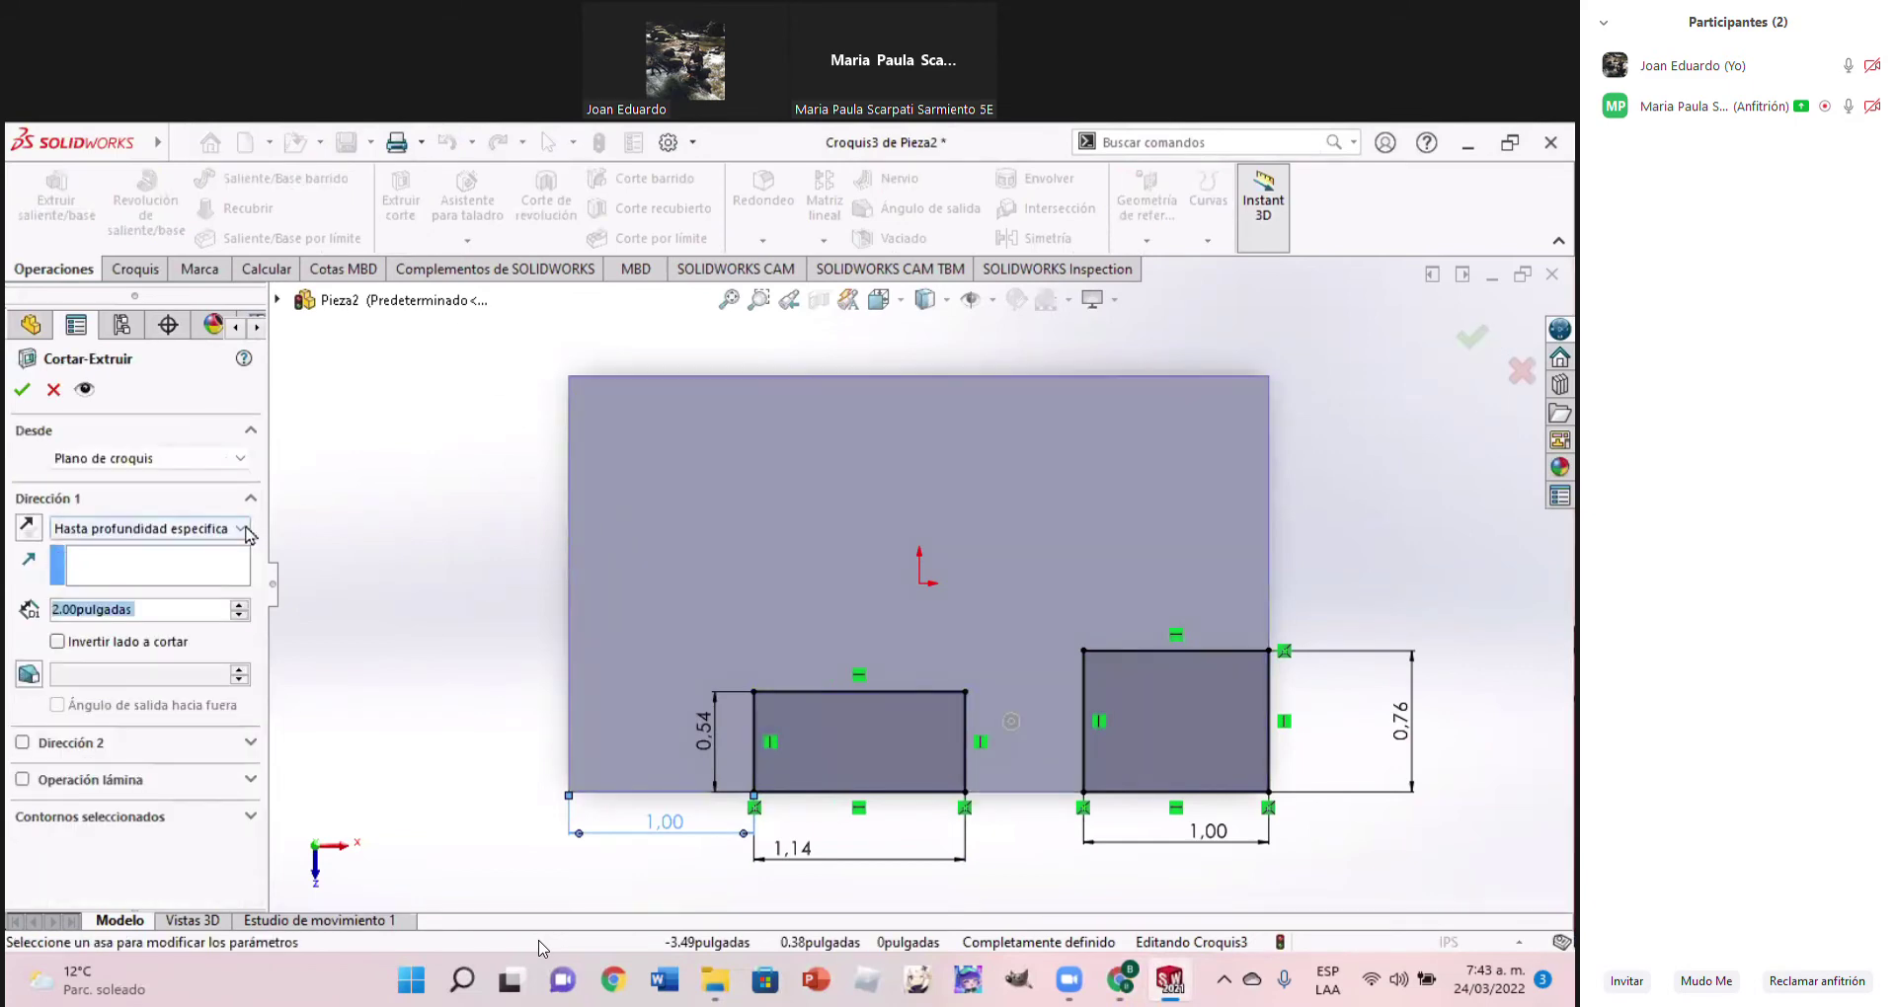
click(79, 564)
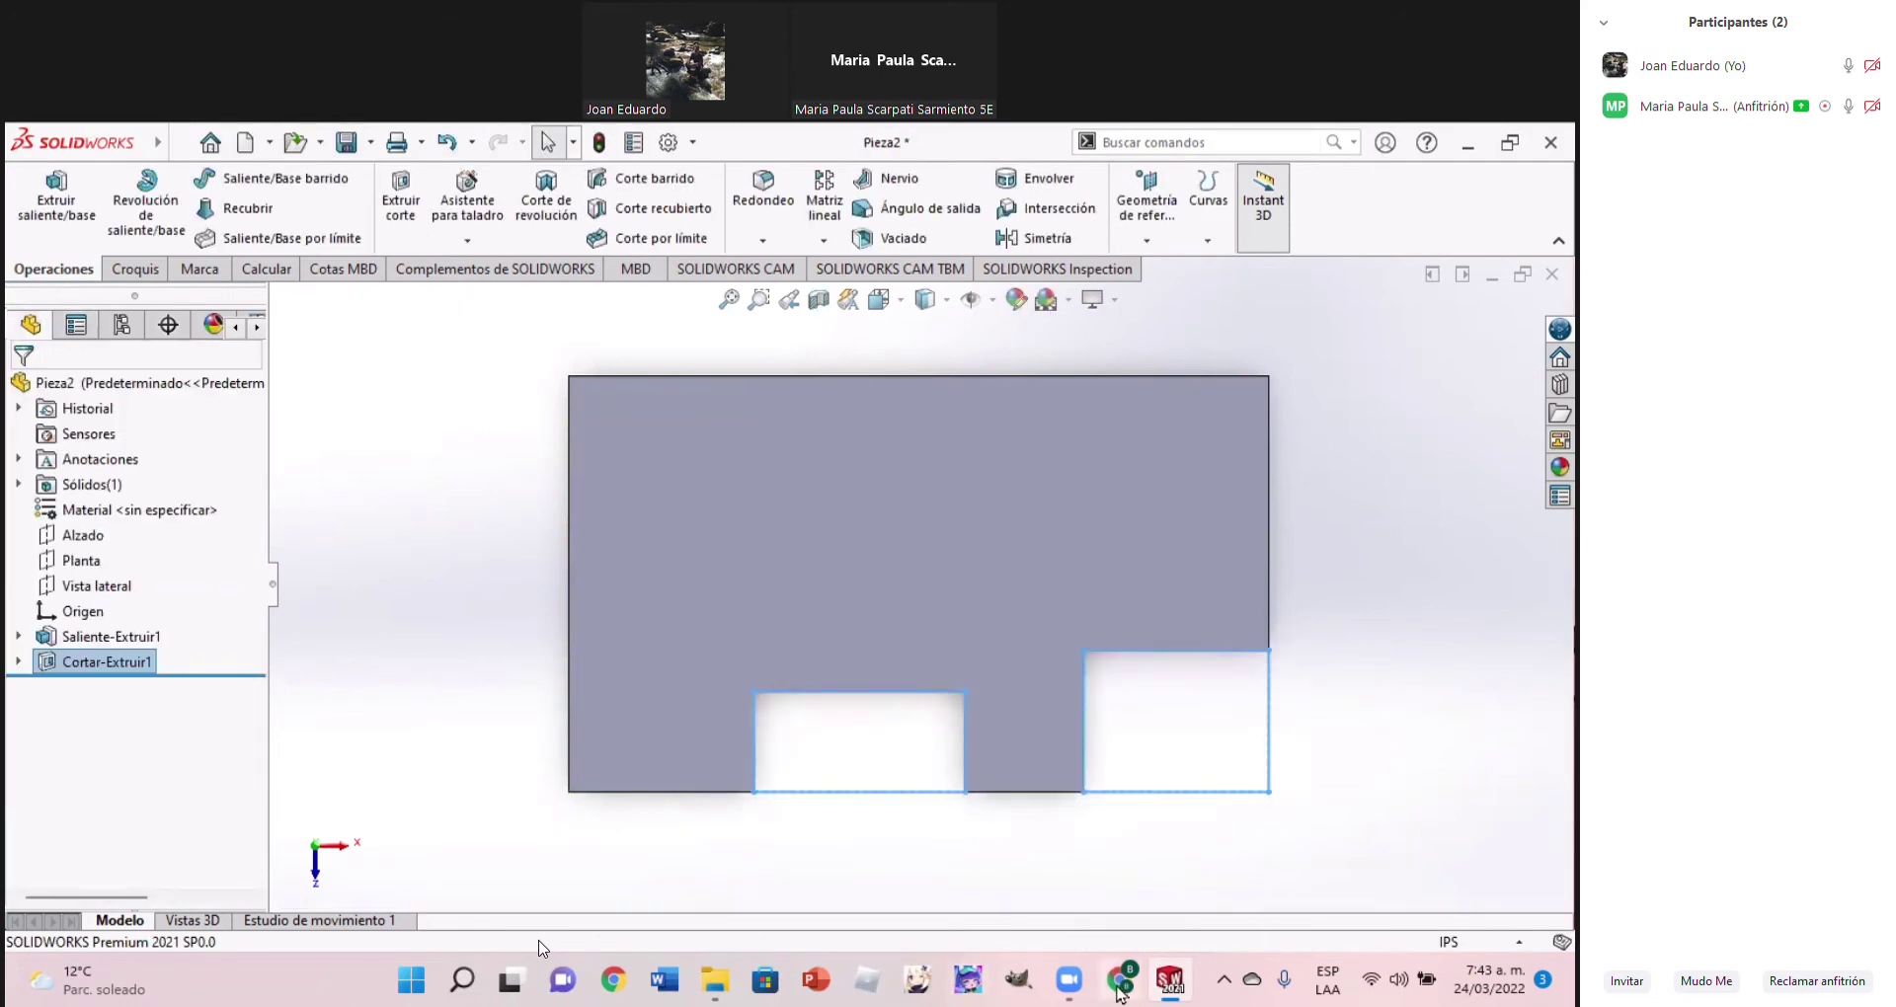
click(1119, 979)
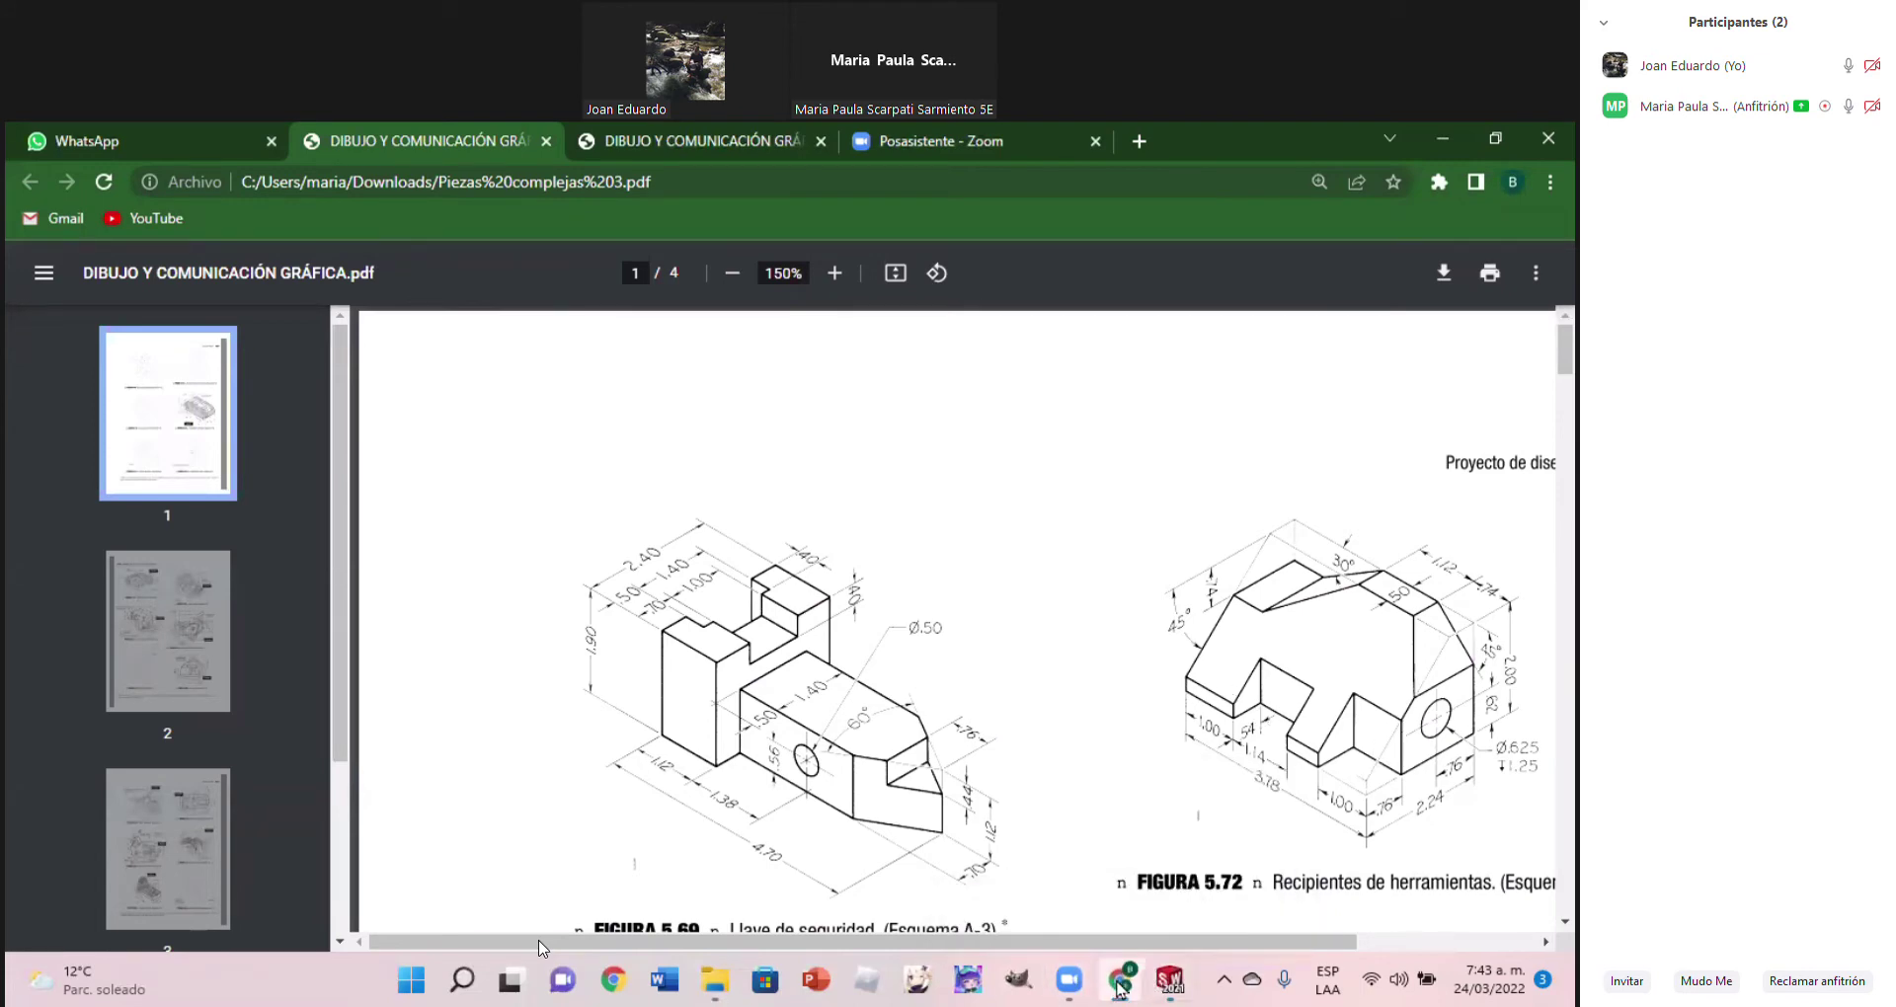
click(1122, 982)
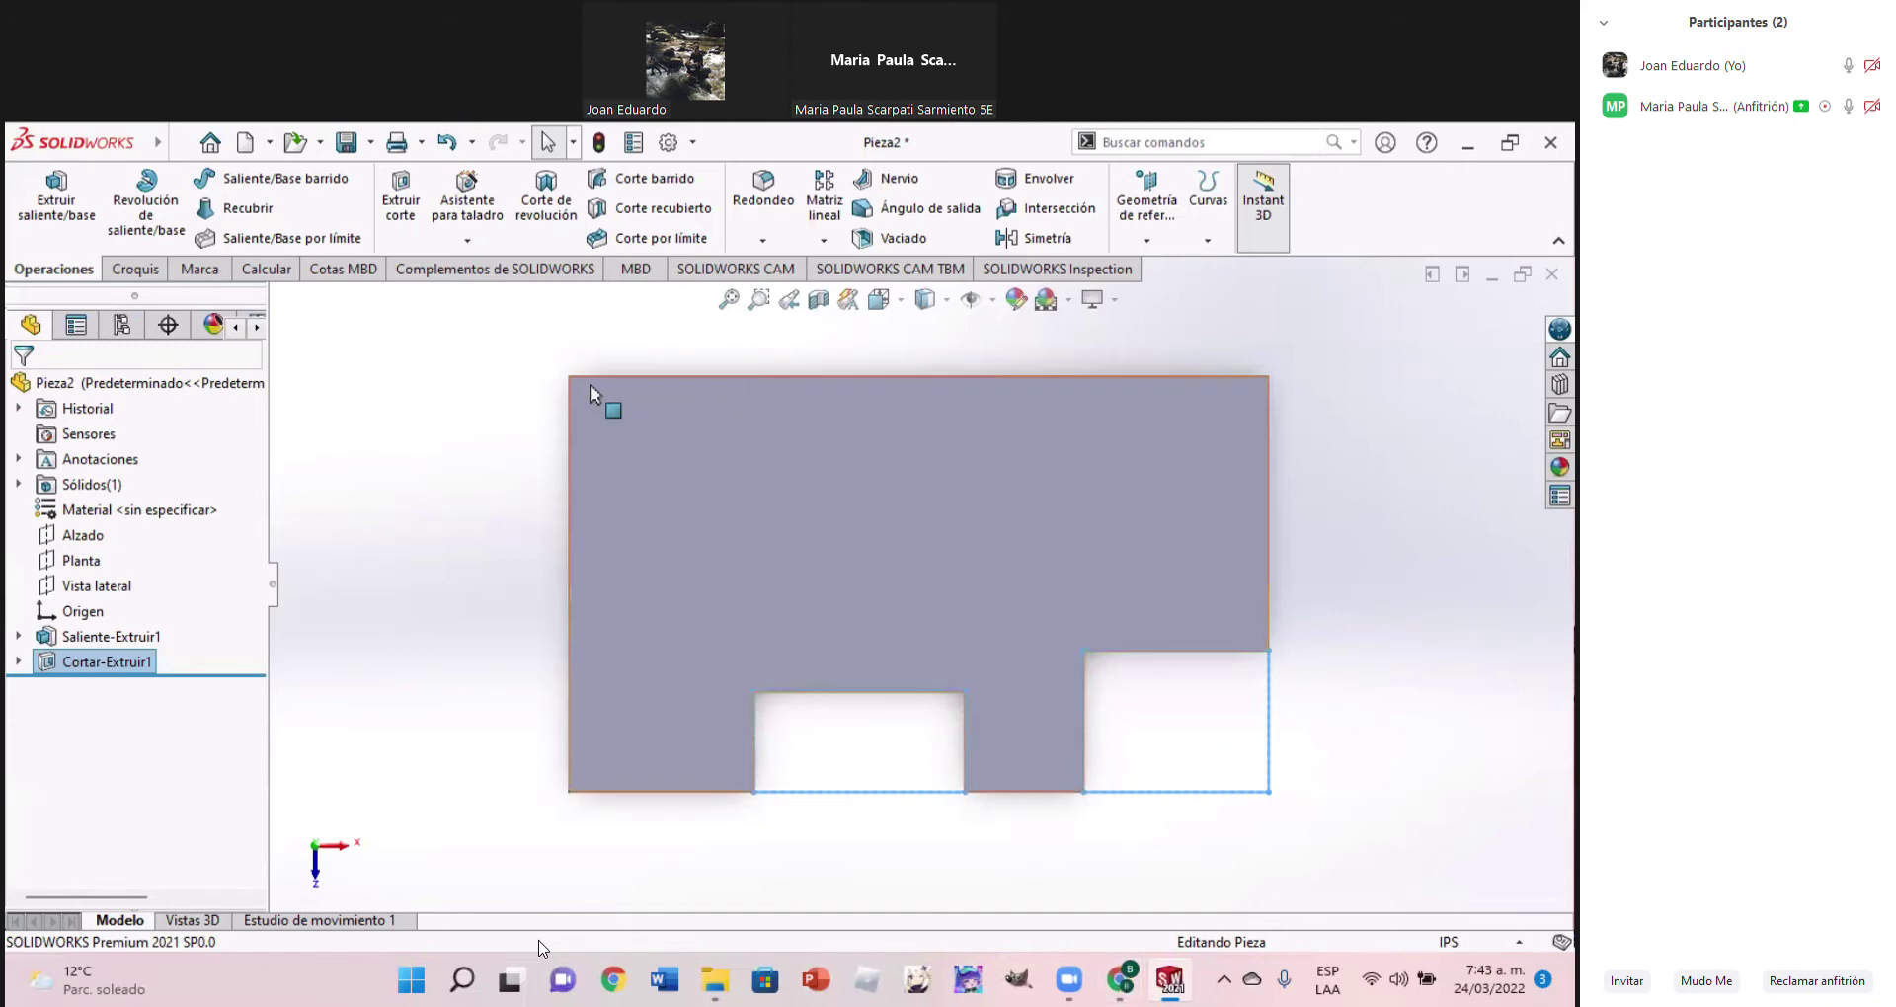
click(877, 302)
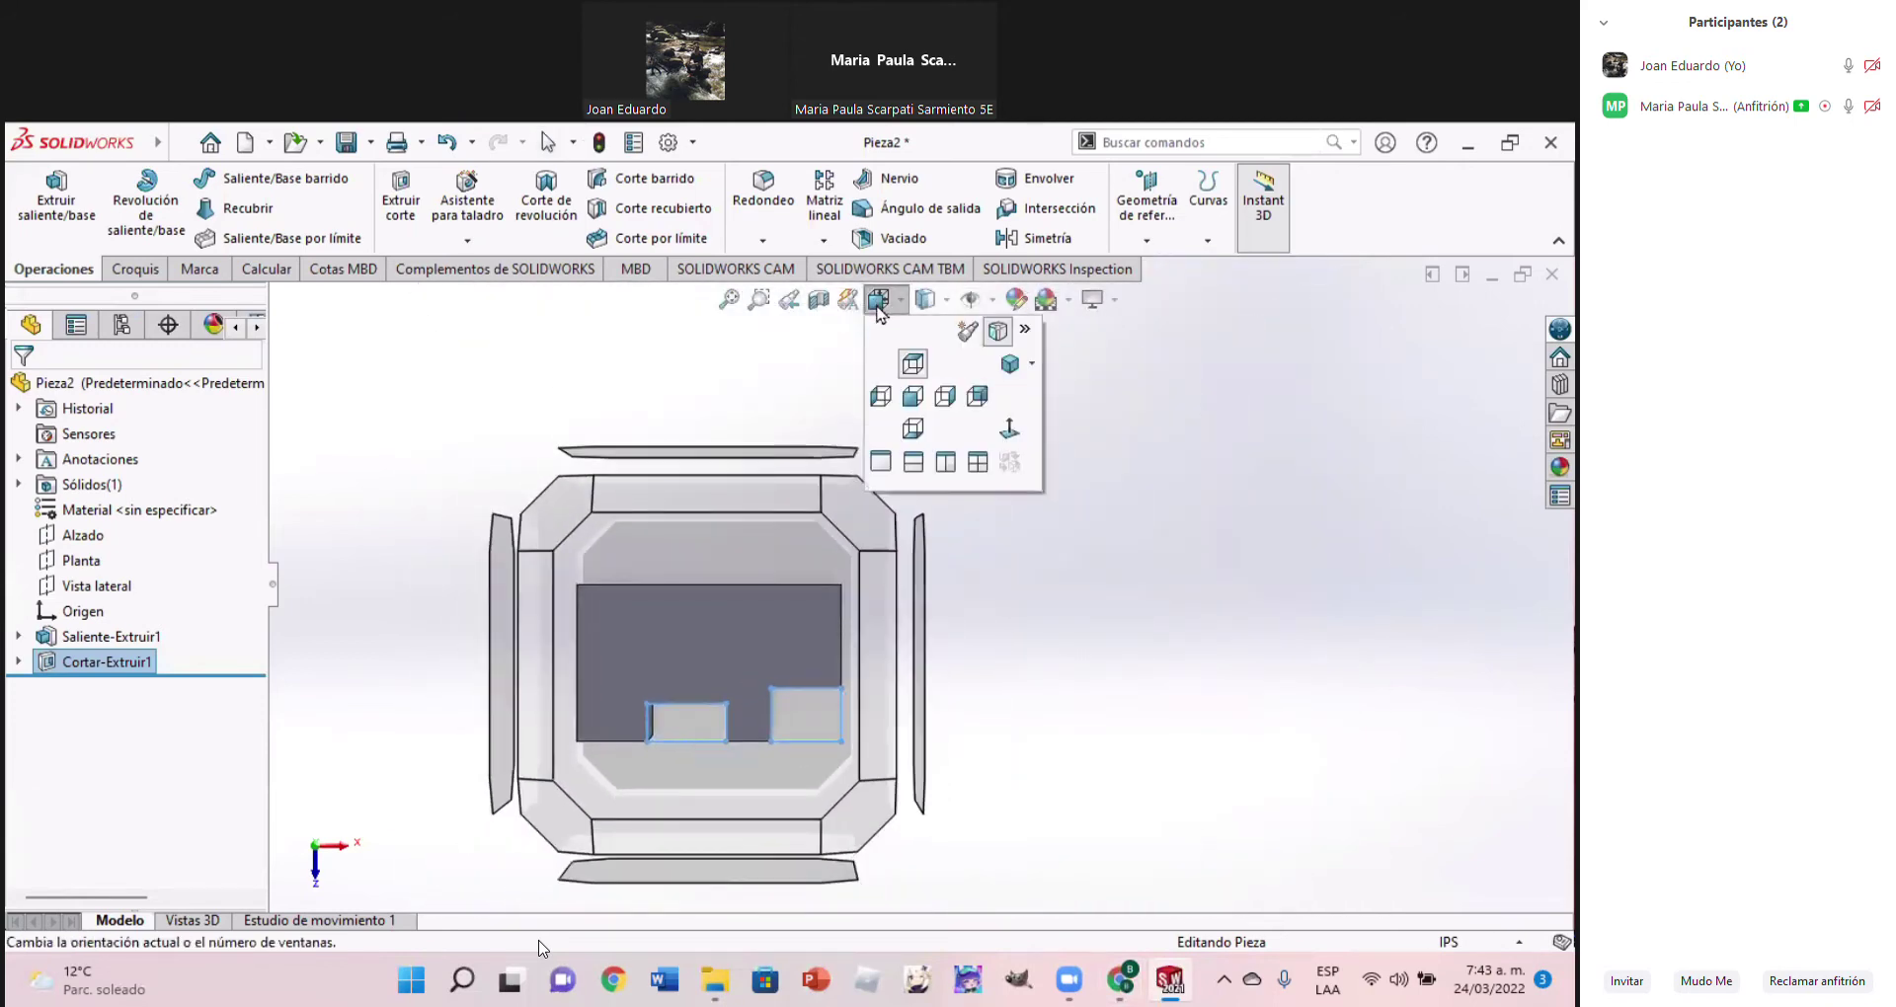
In the Right view, sketch a circle for the hole on the block's side face
click(928, 396)
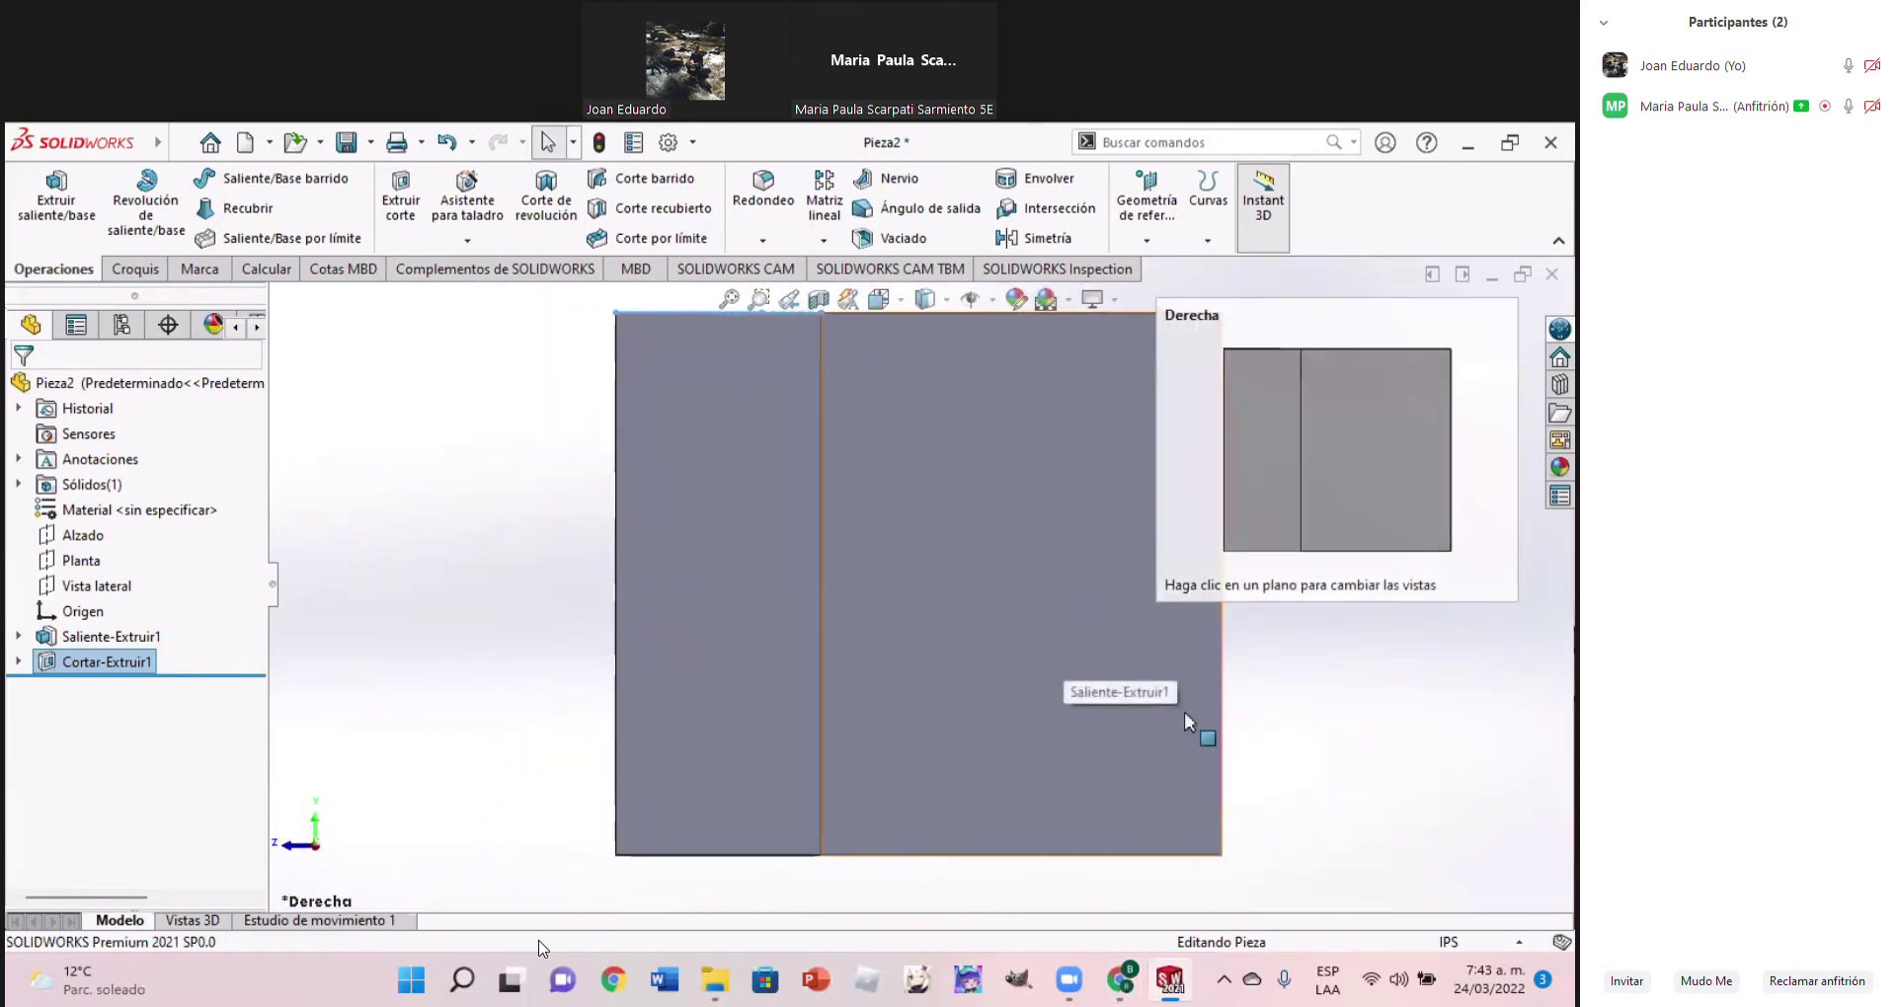
click(1037, 627)
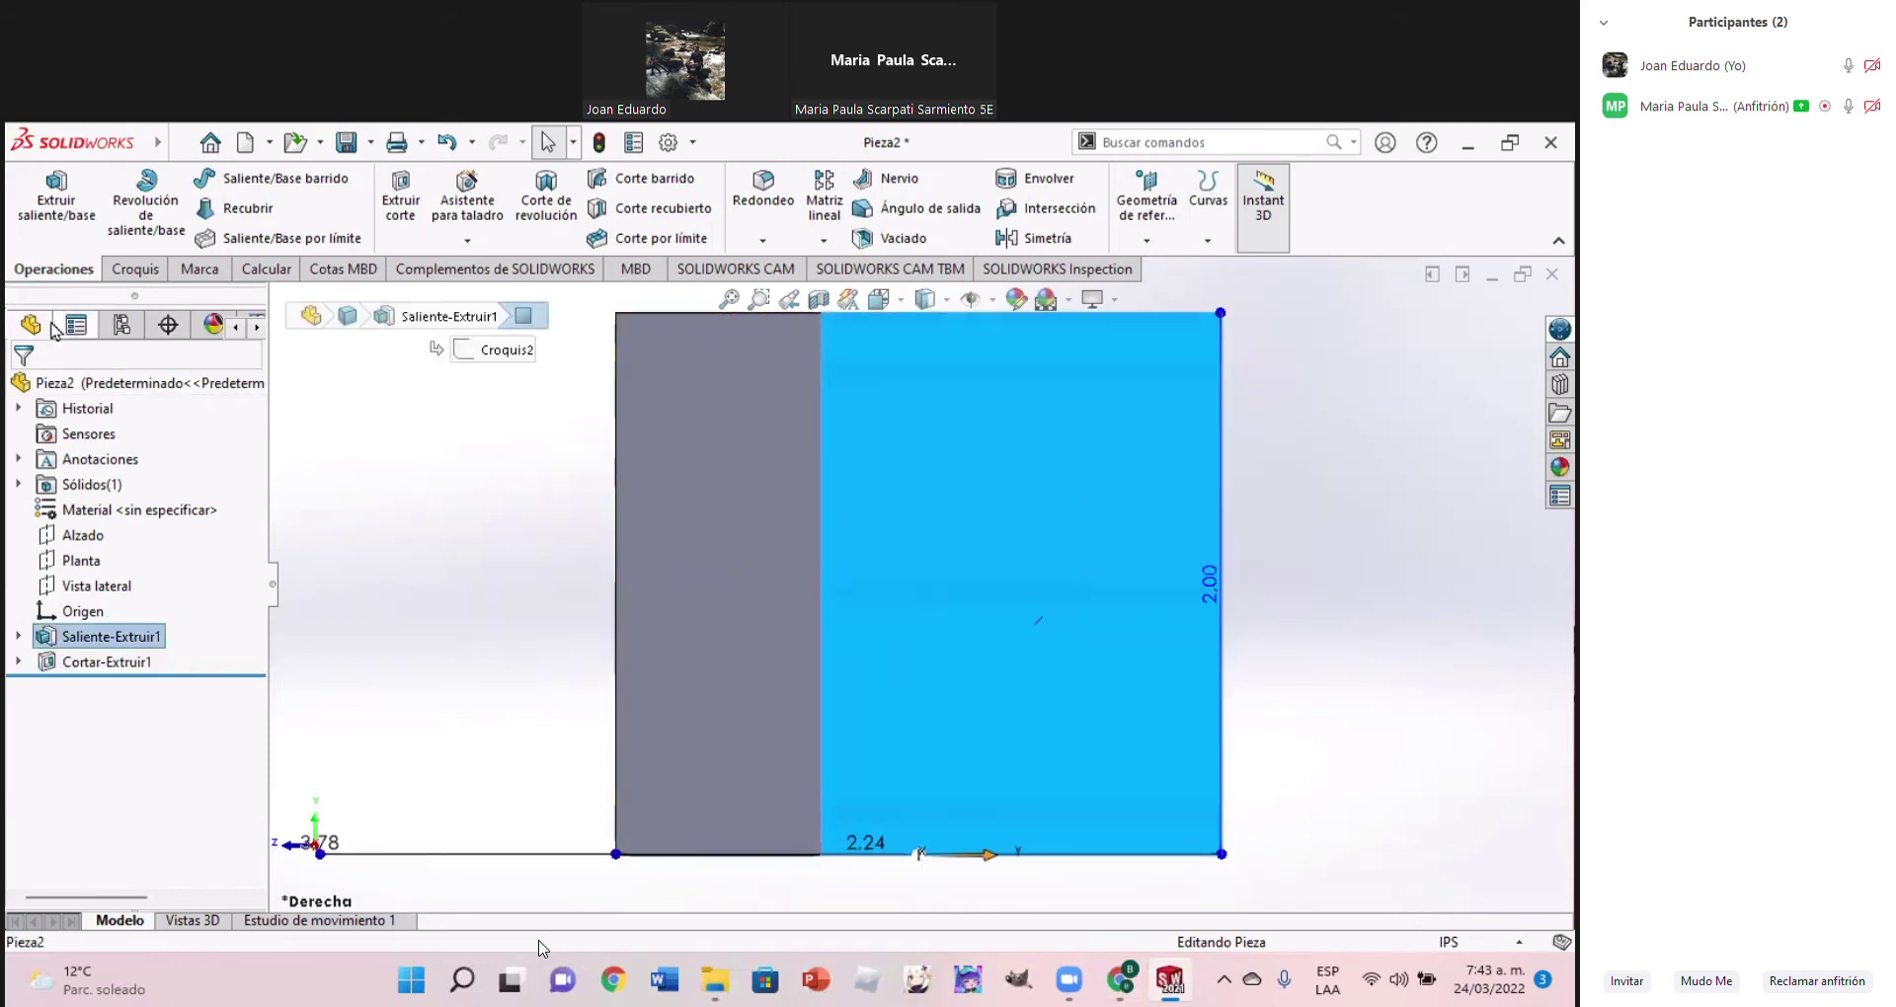
click(130, 271)
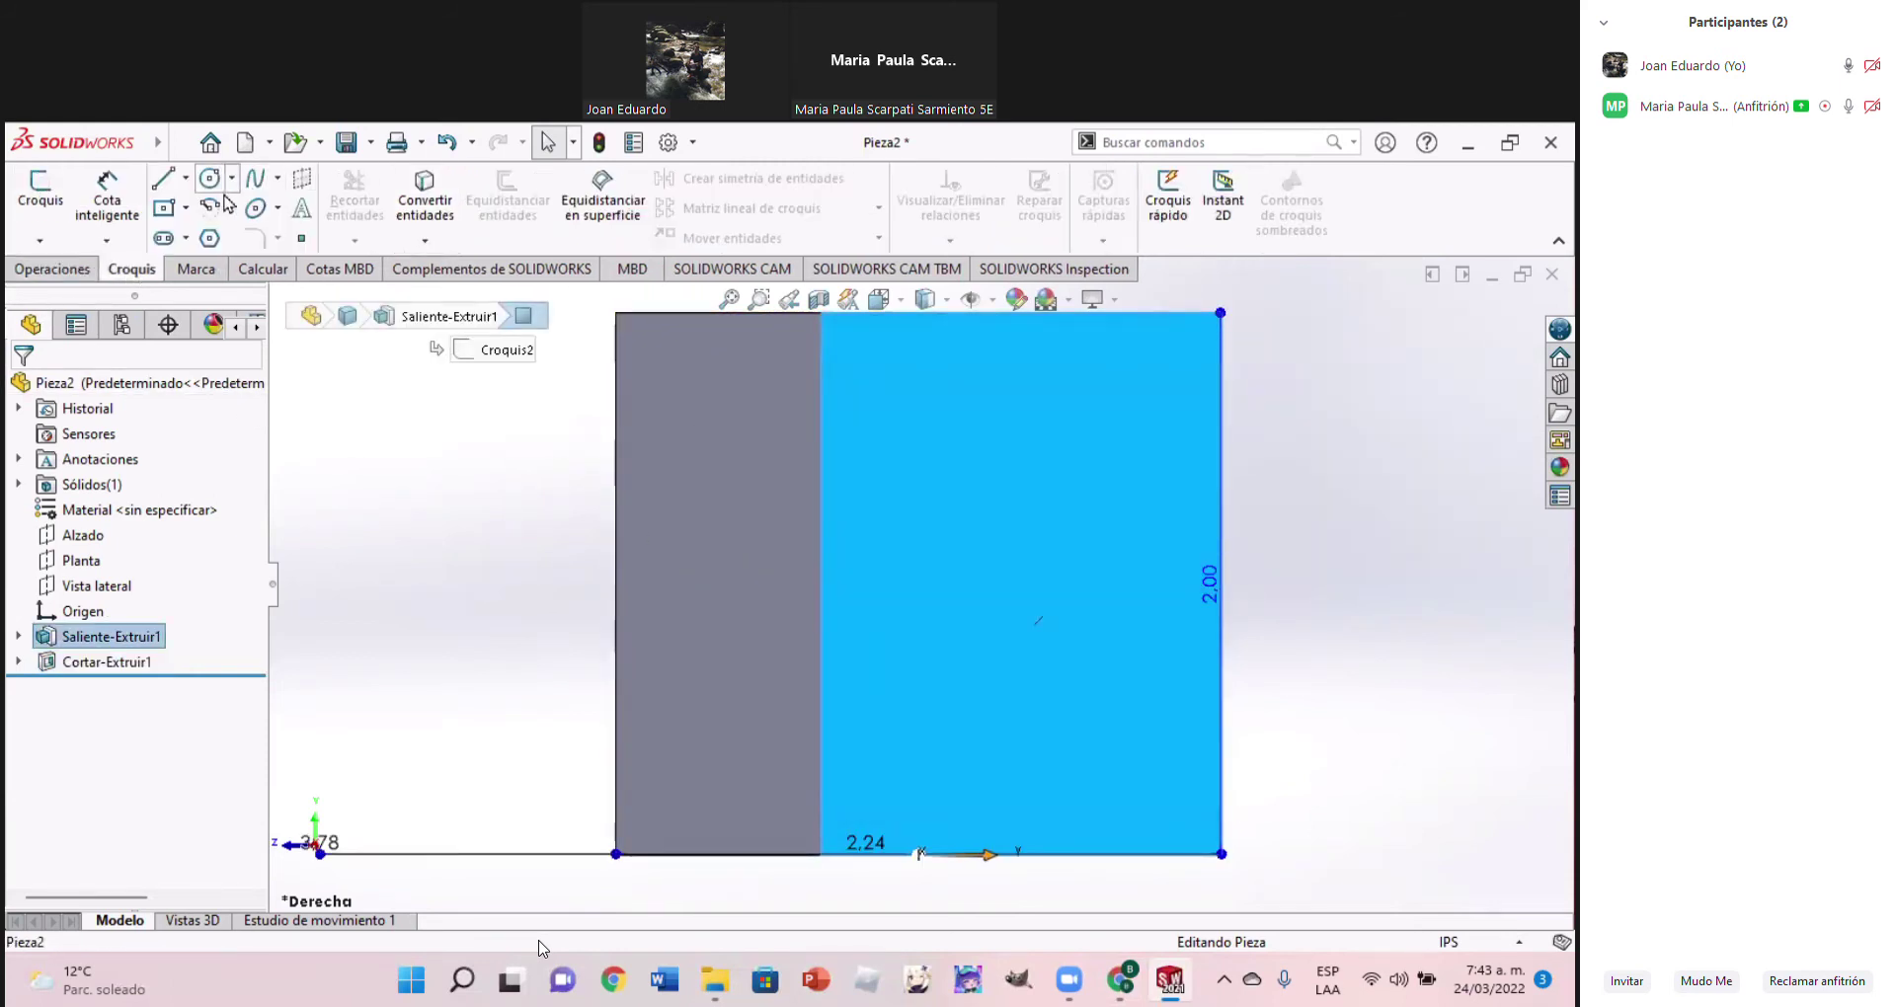
click(209, 179)
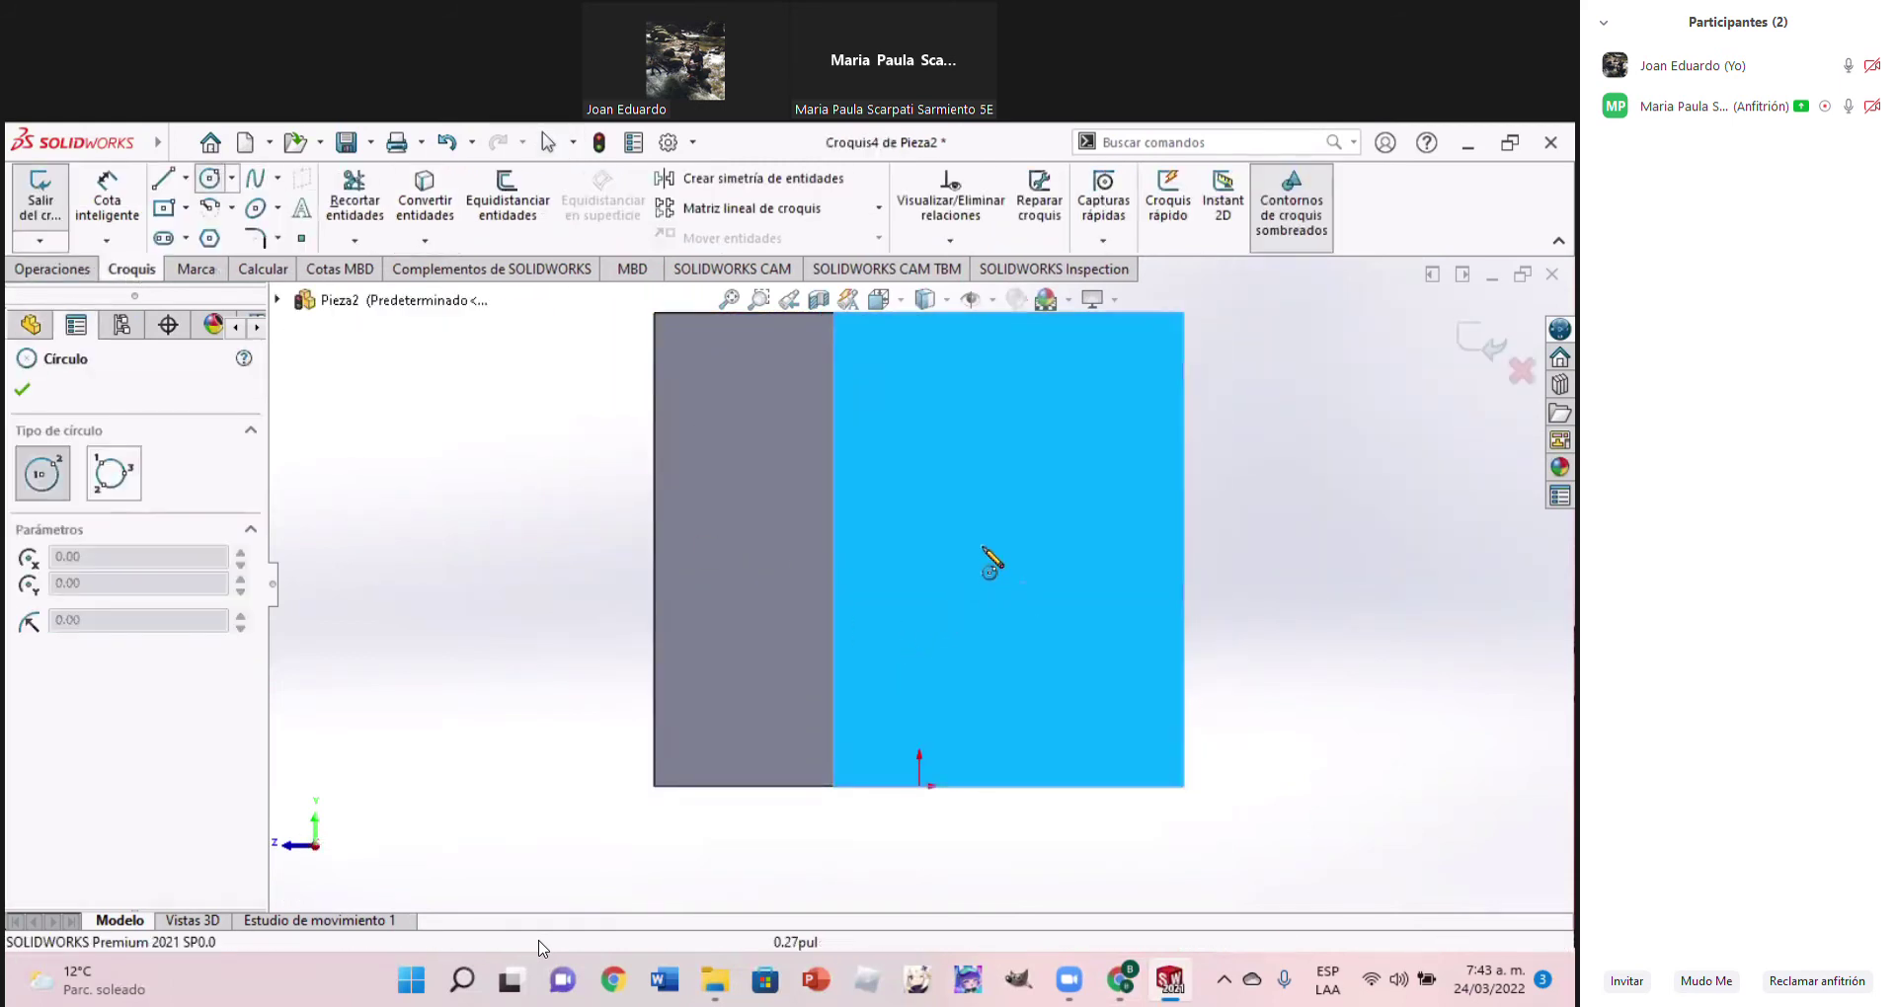
click(982, 537)
click(1039, 595)
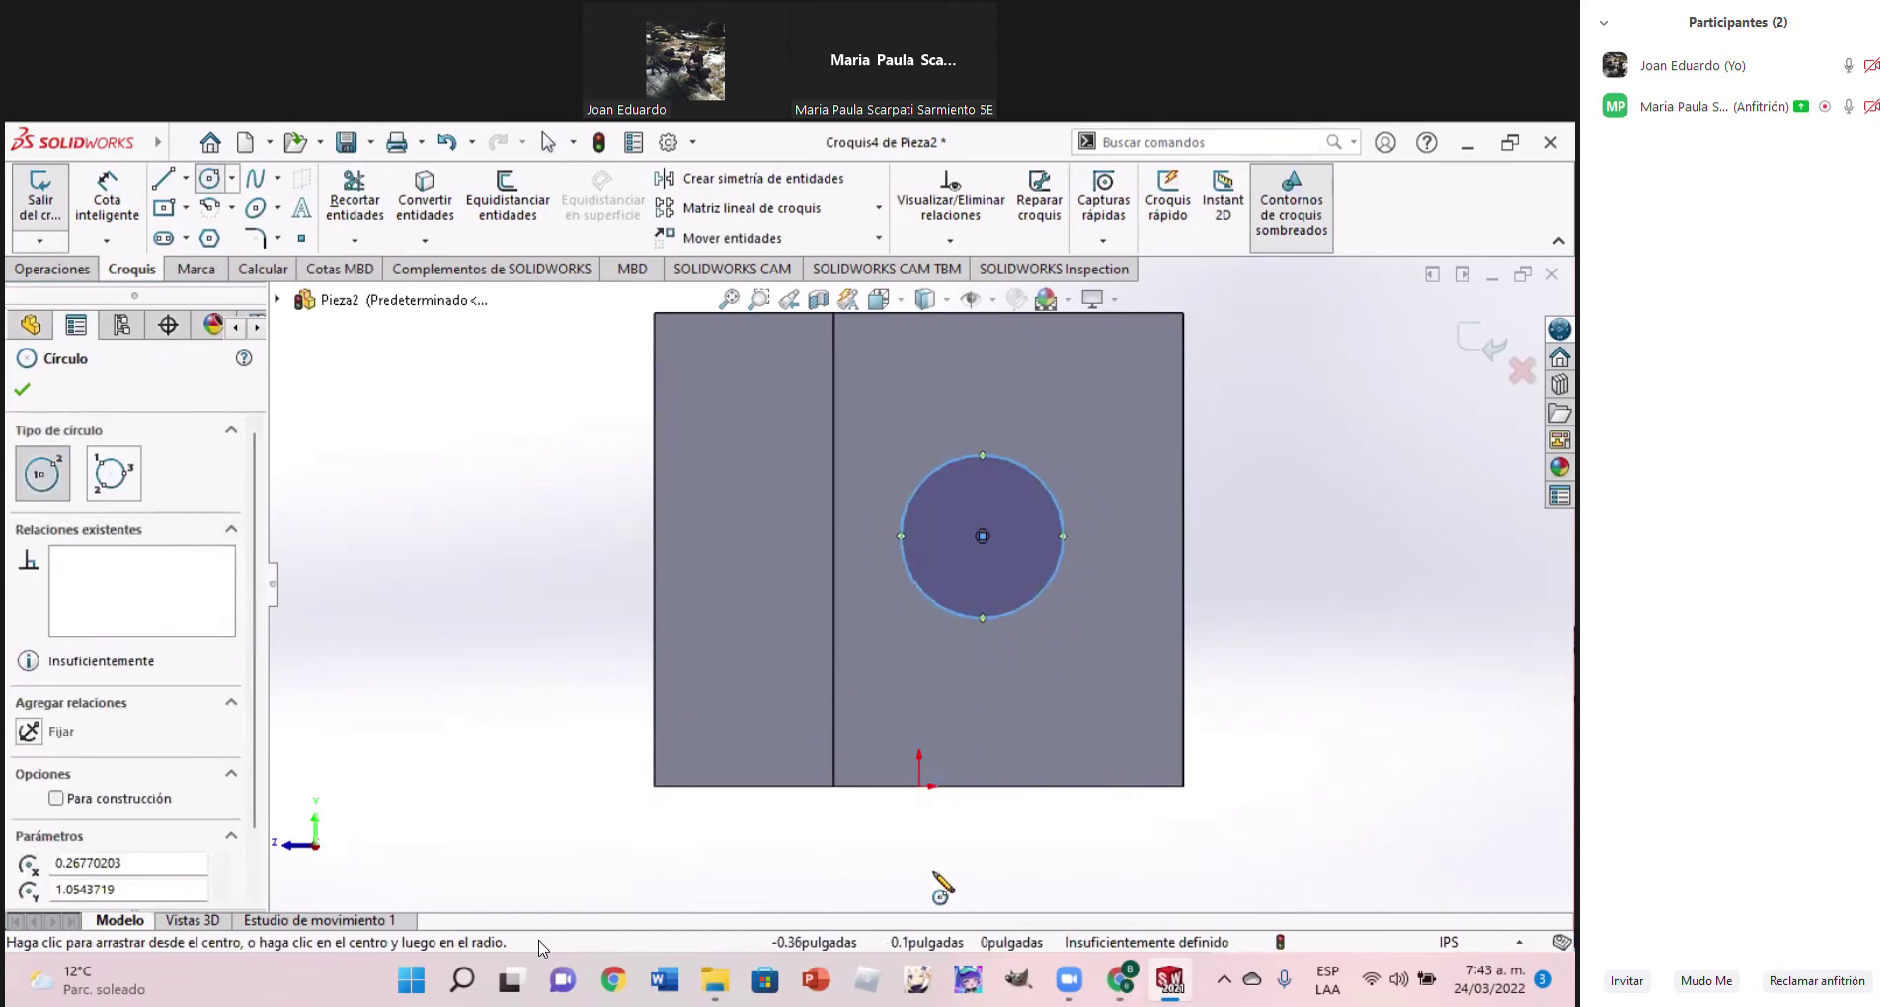
click(1122, 983)
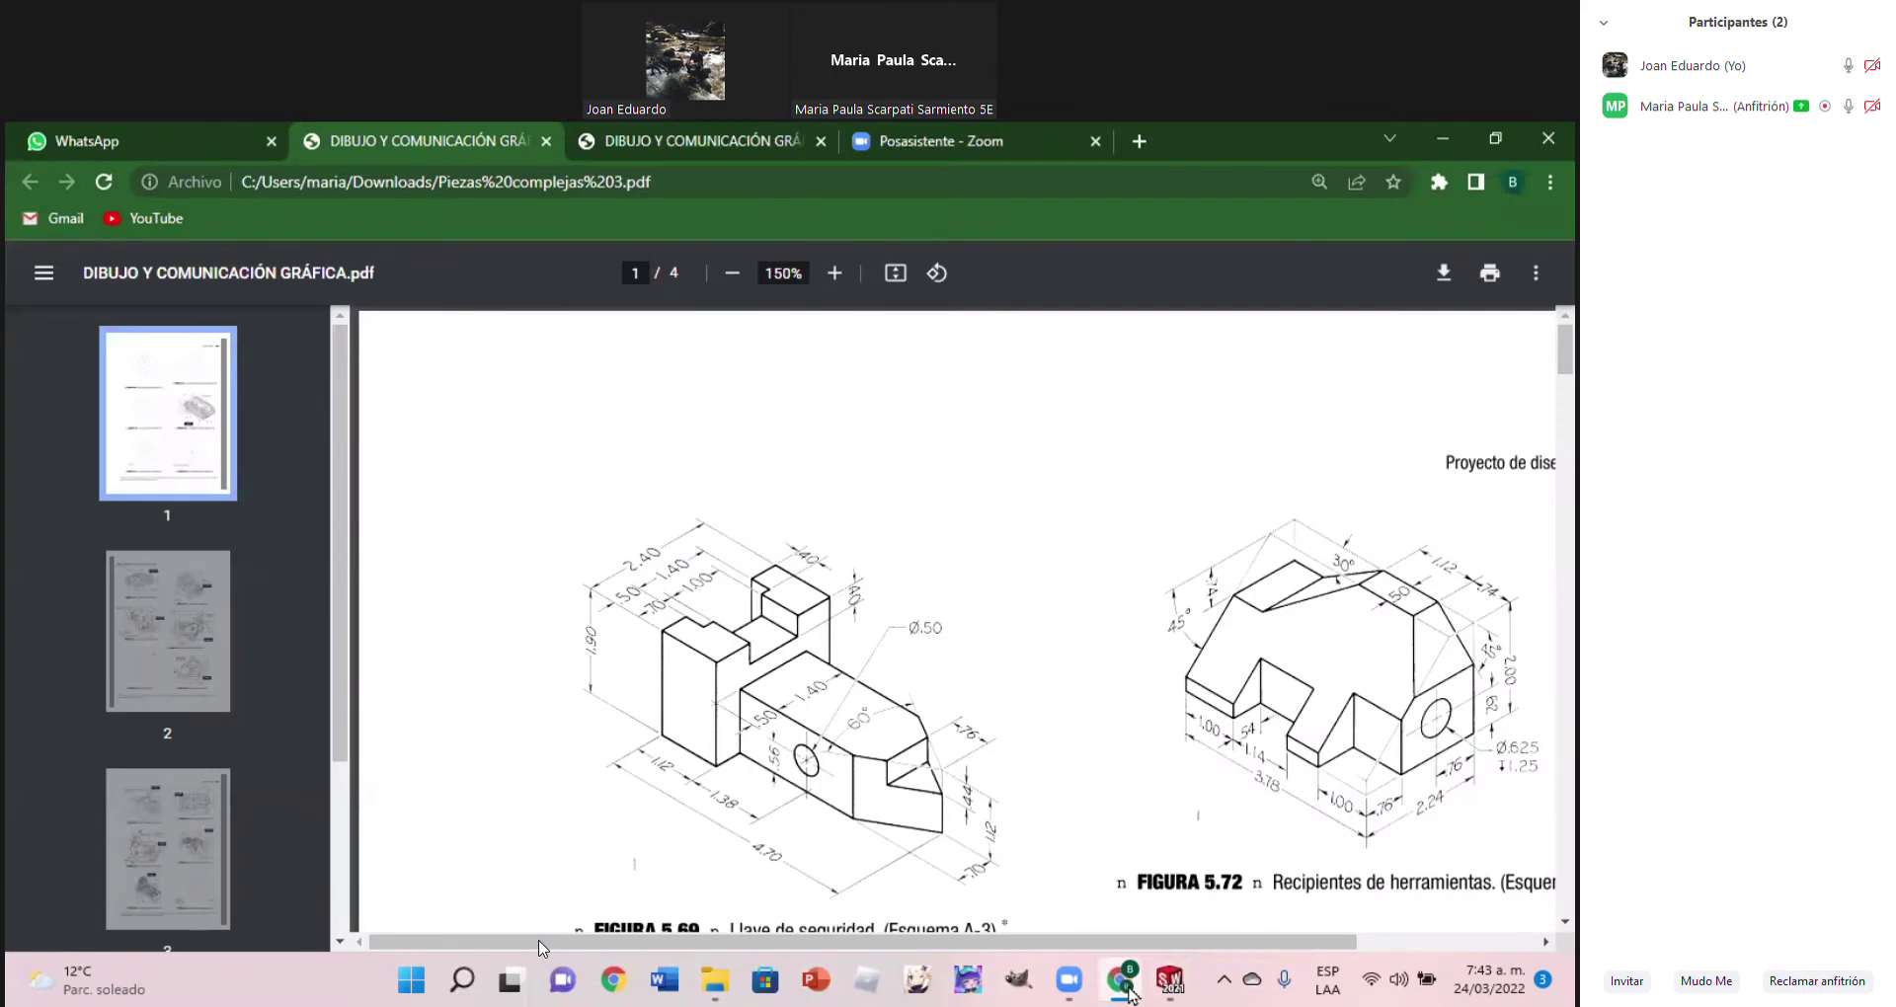
click(1127, 987)
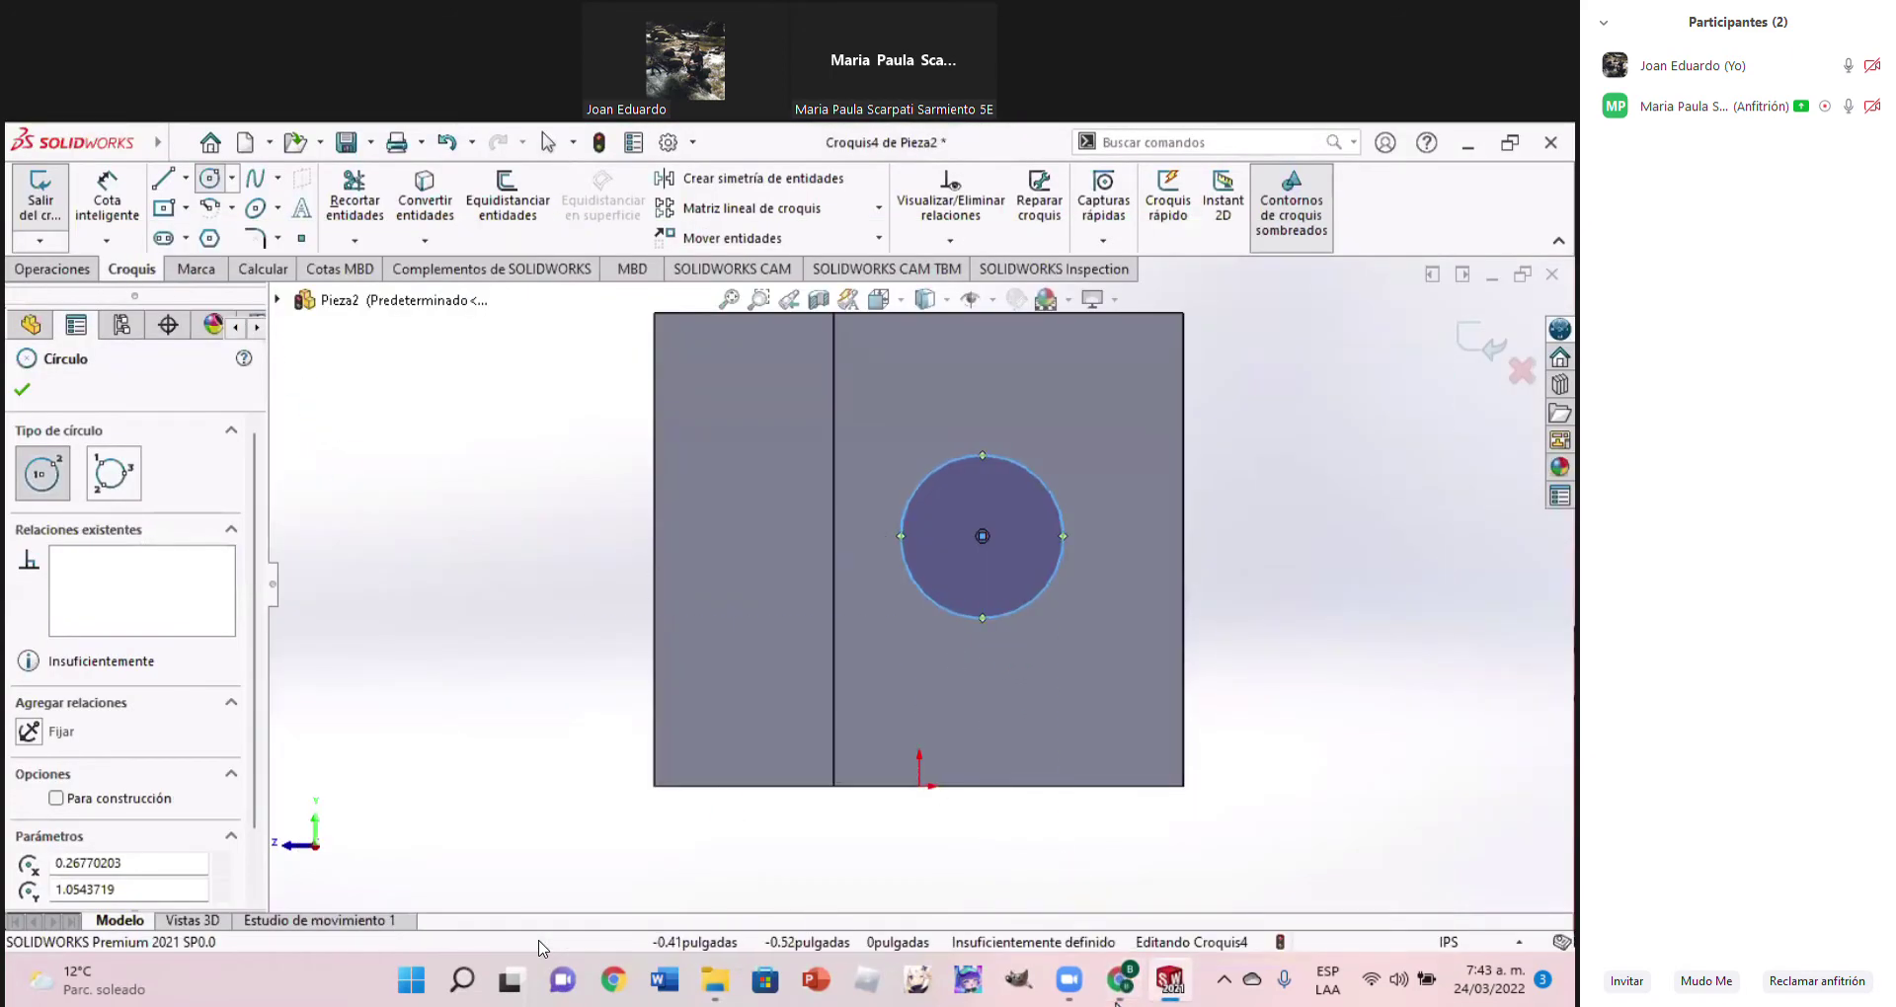
click(1116, 996)
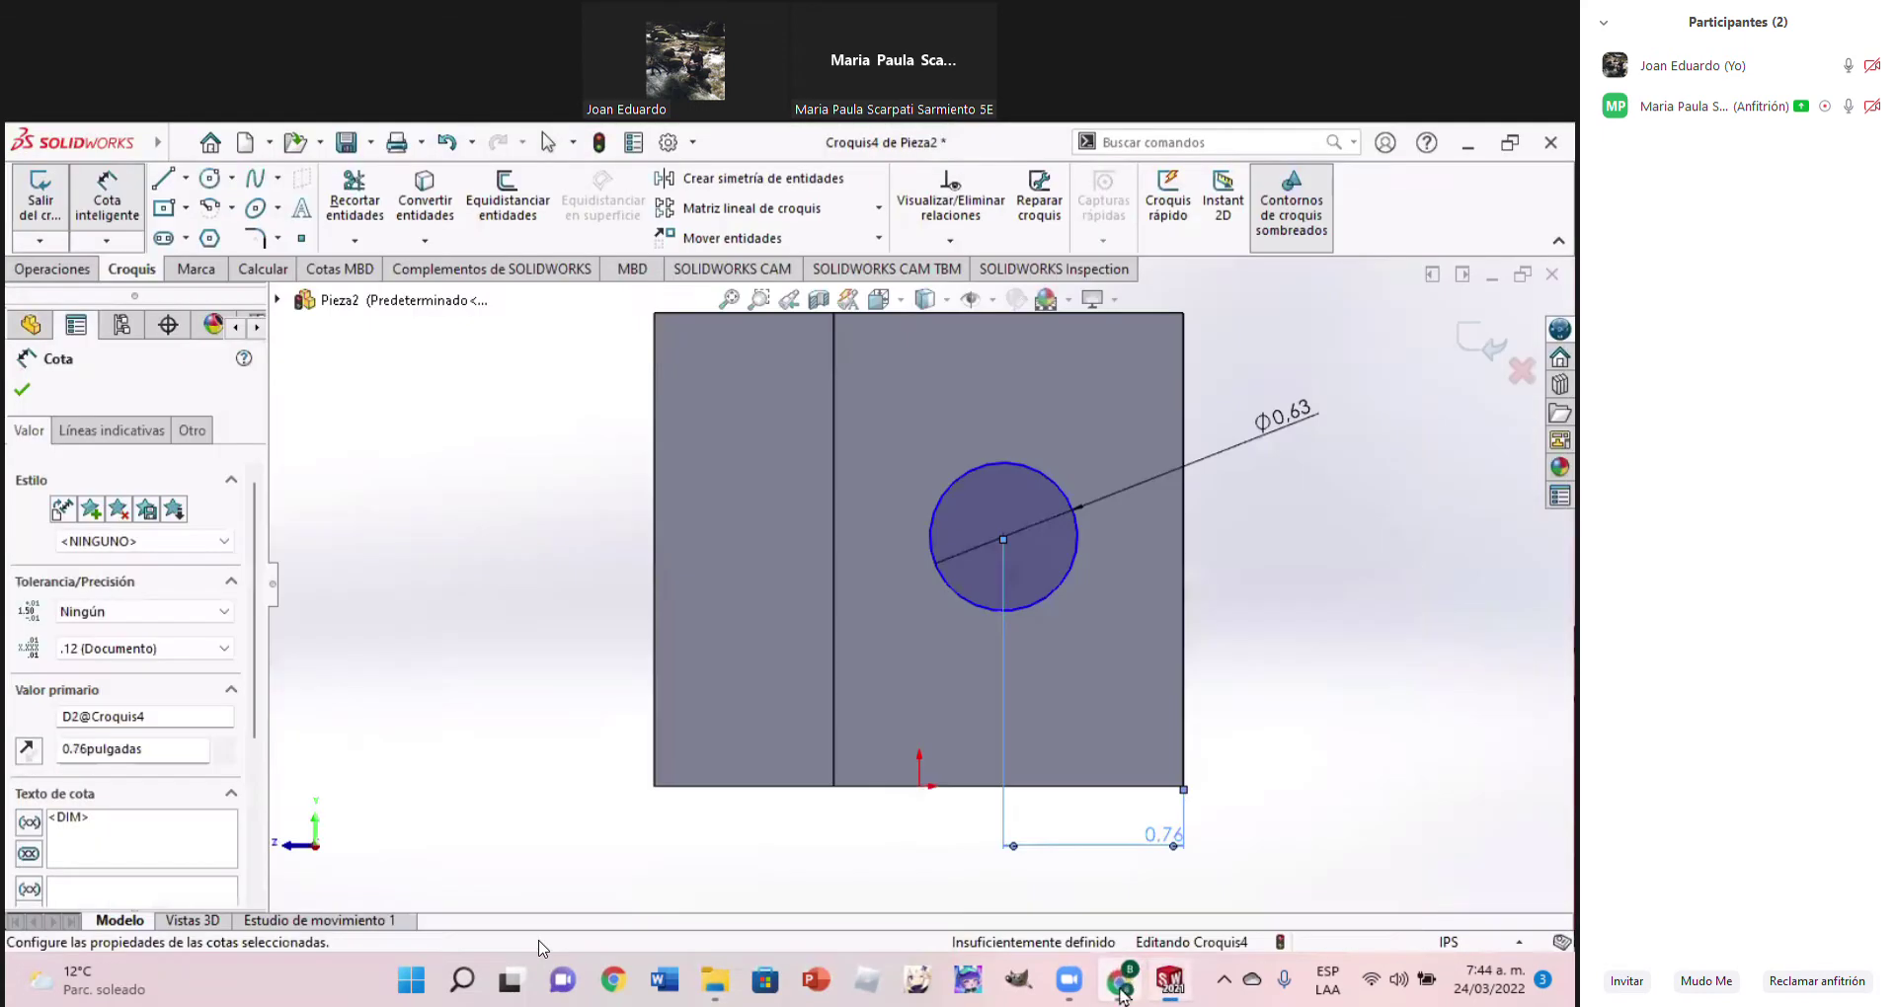
Dimension the hole centre's vertical distance above the block's bottom corner
click(1003, 538)
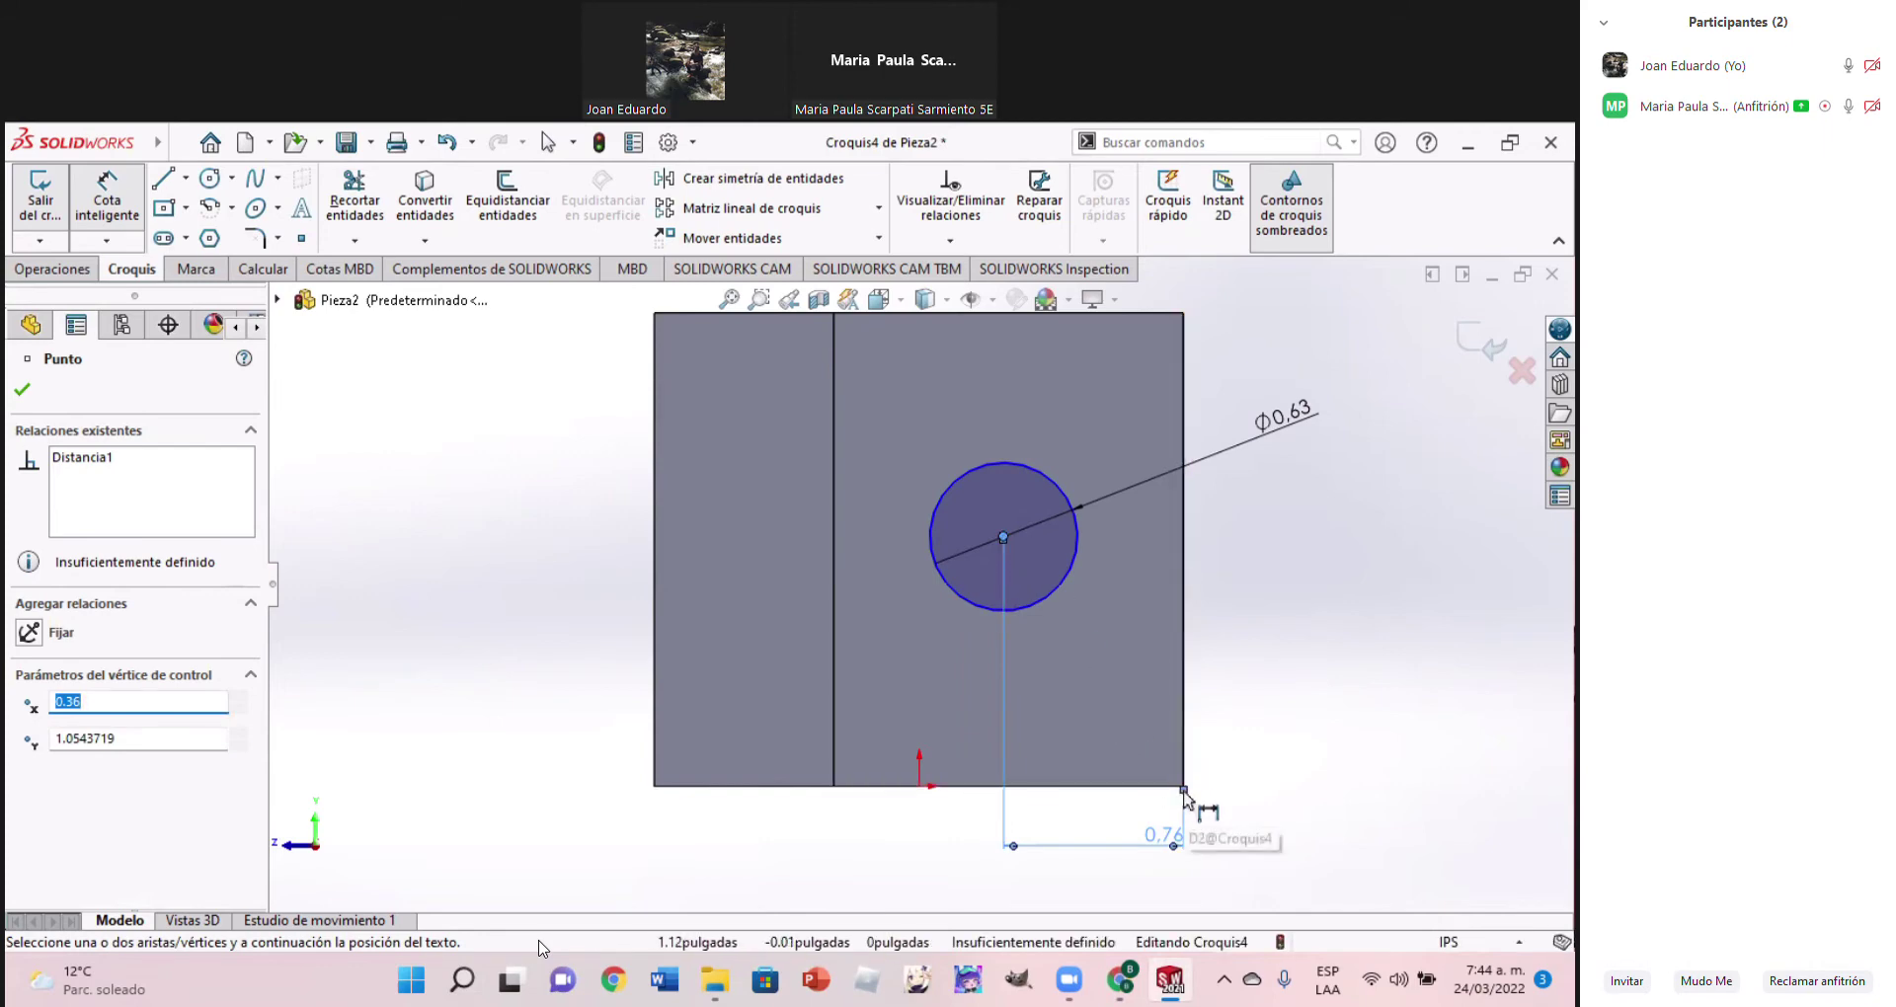
click(1183, 788)
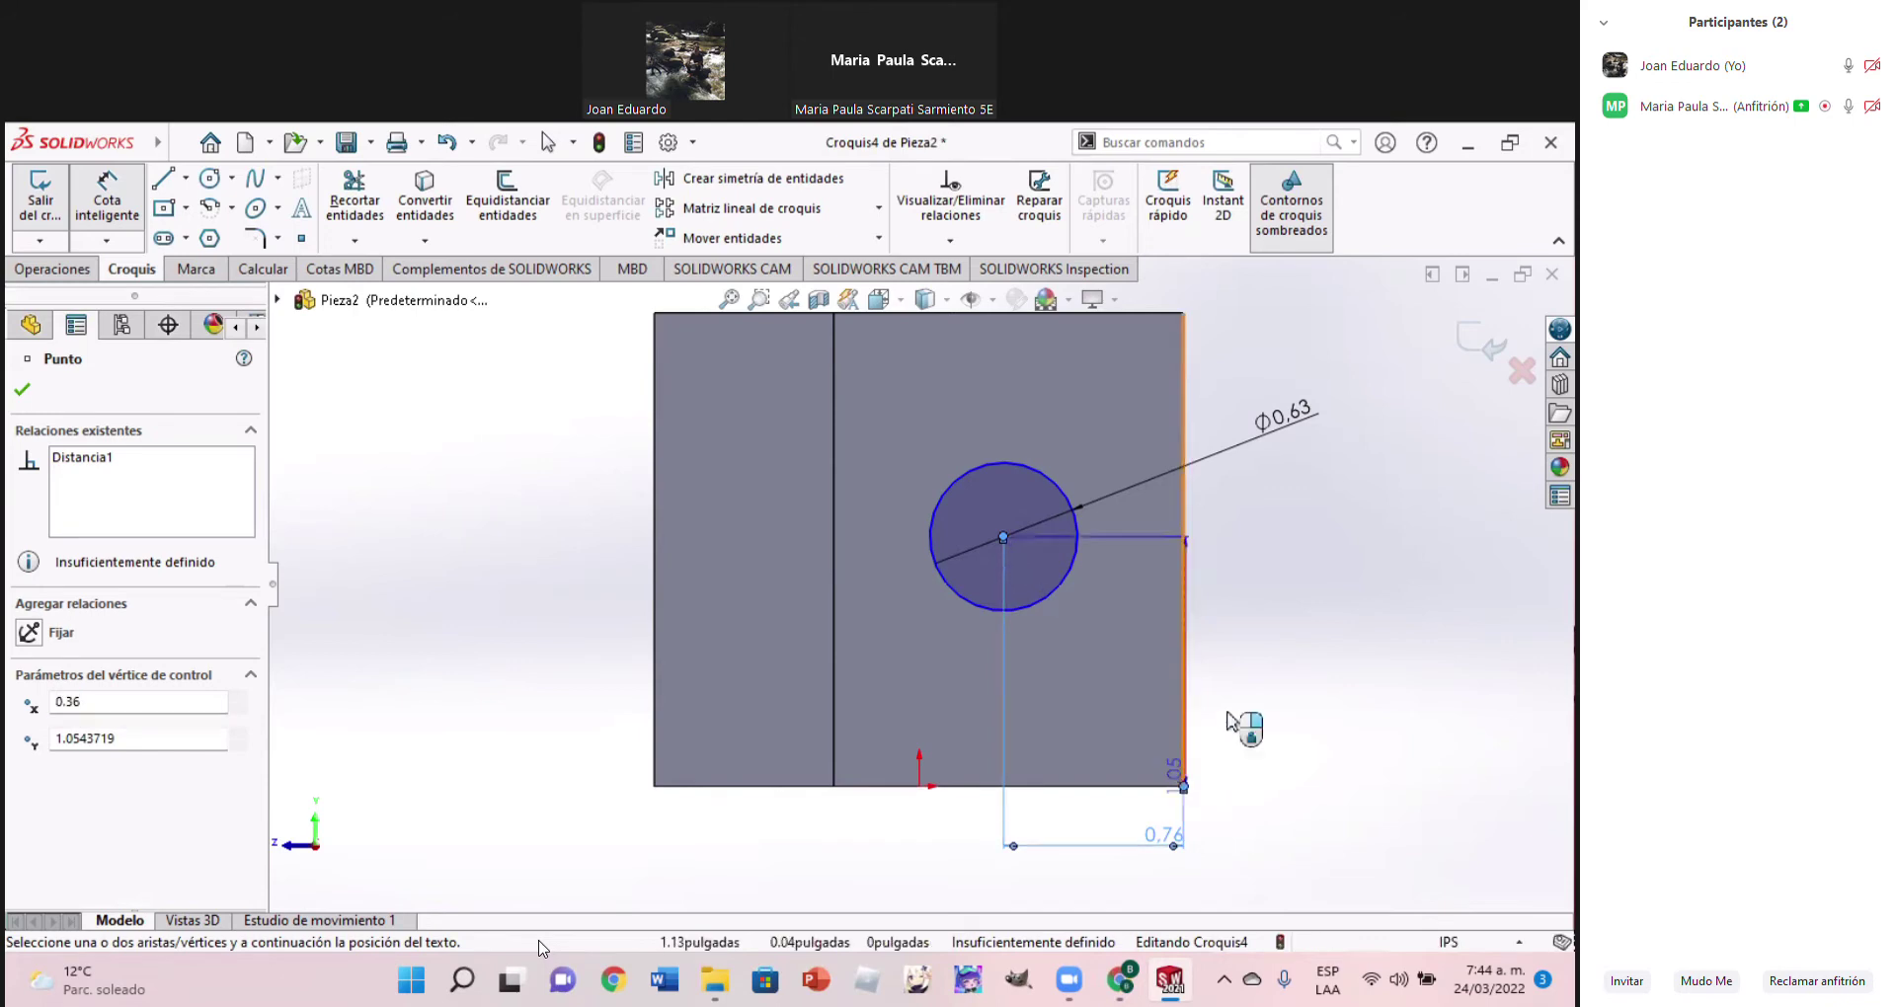
click(1313, 657)
text(0.)
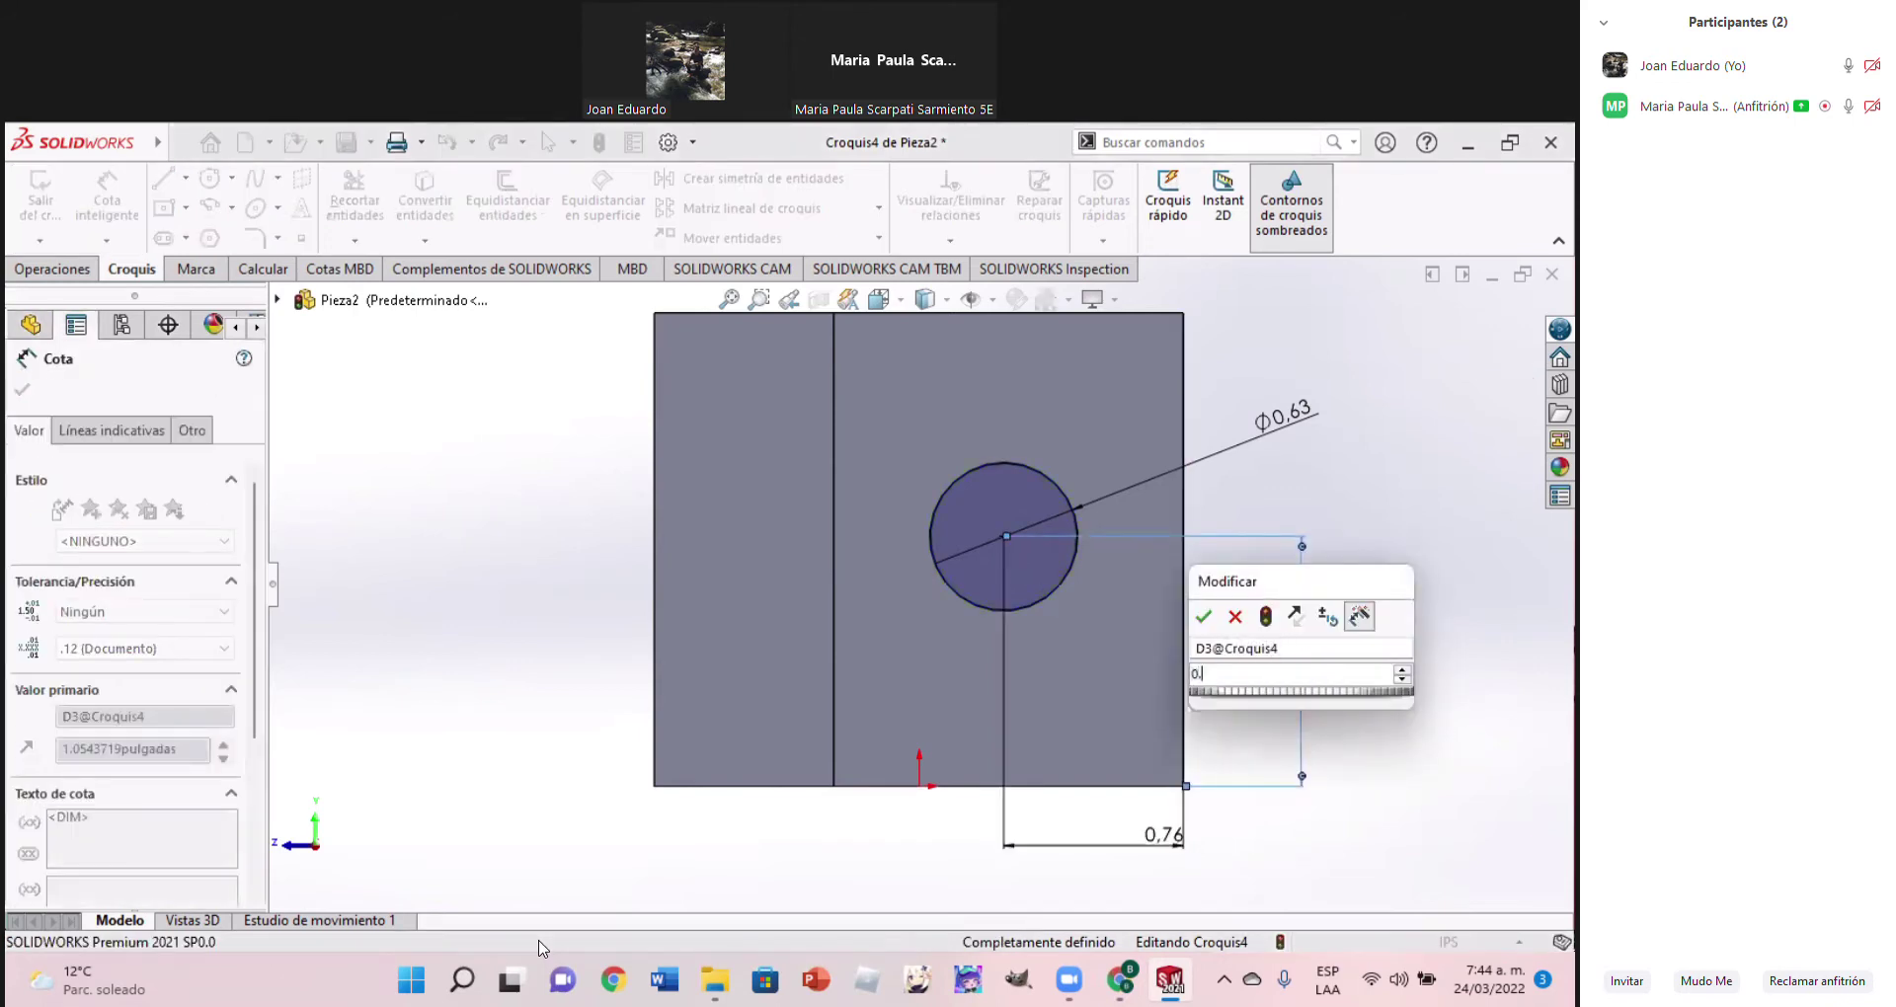
text(5)
key(Return)
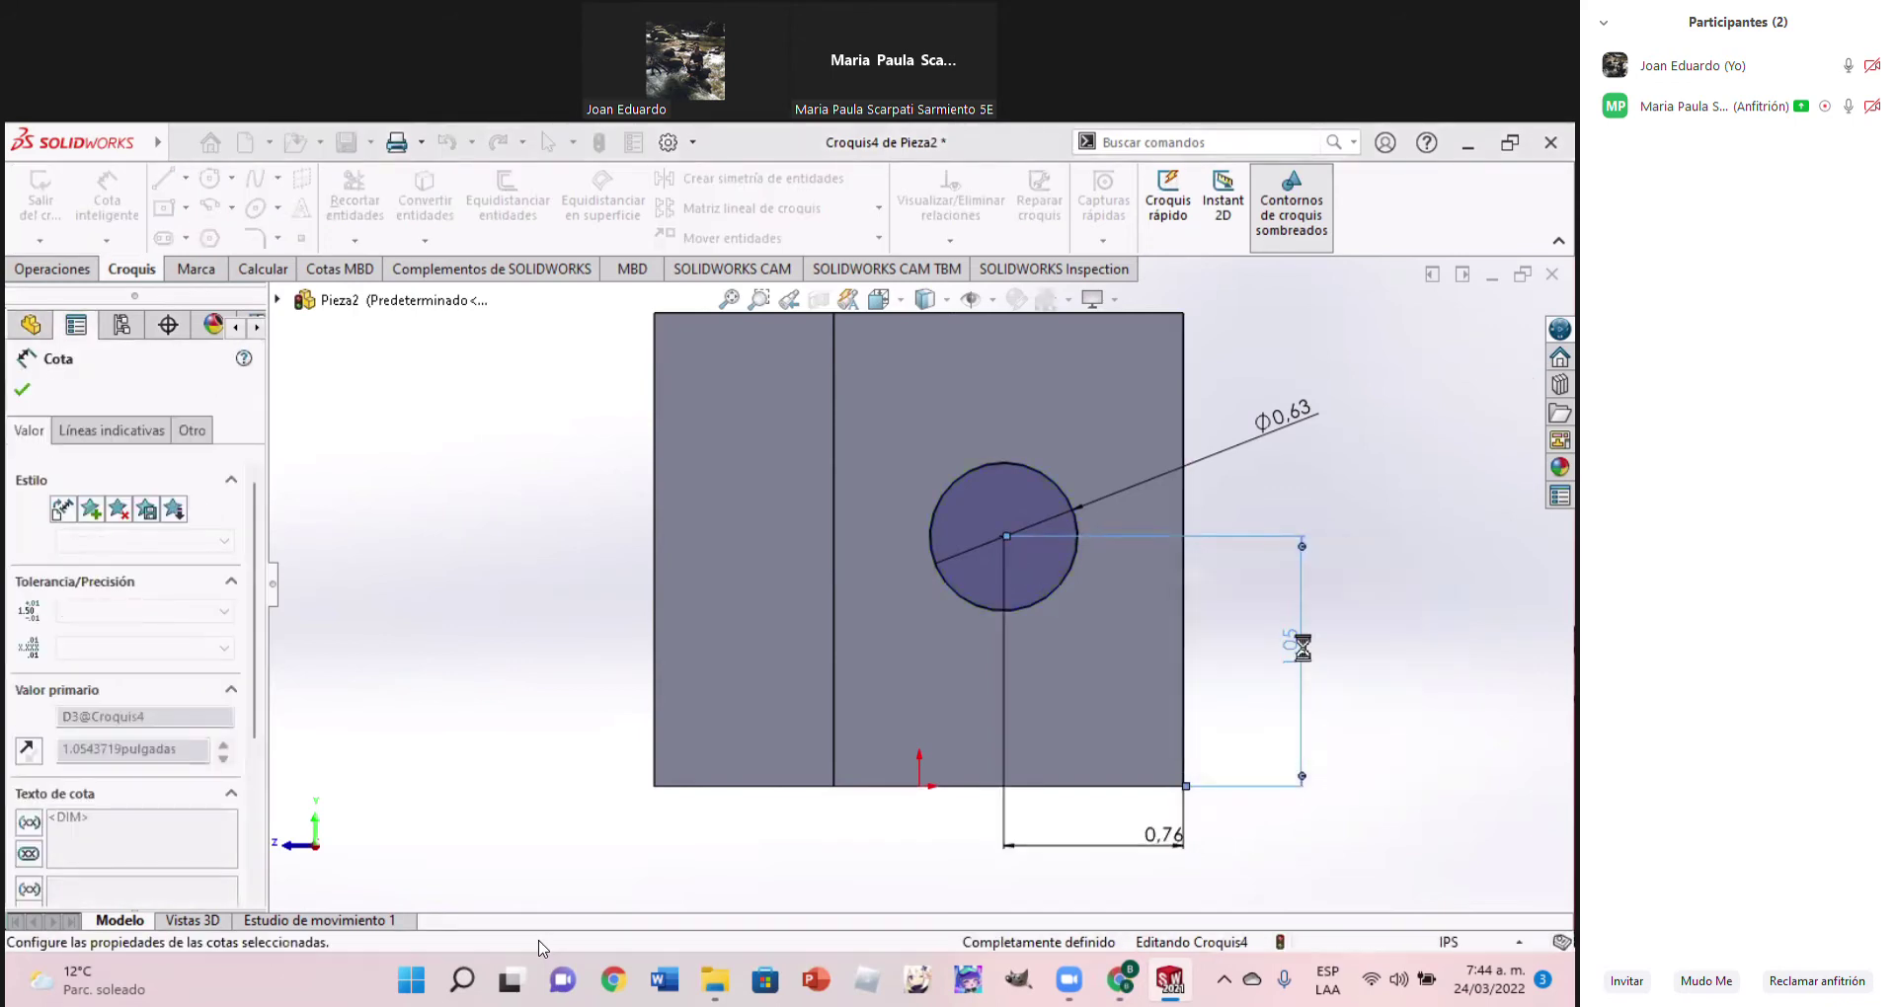
click(1121, 981)
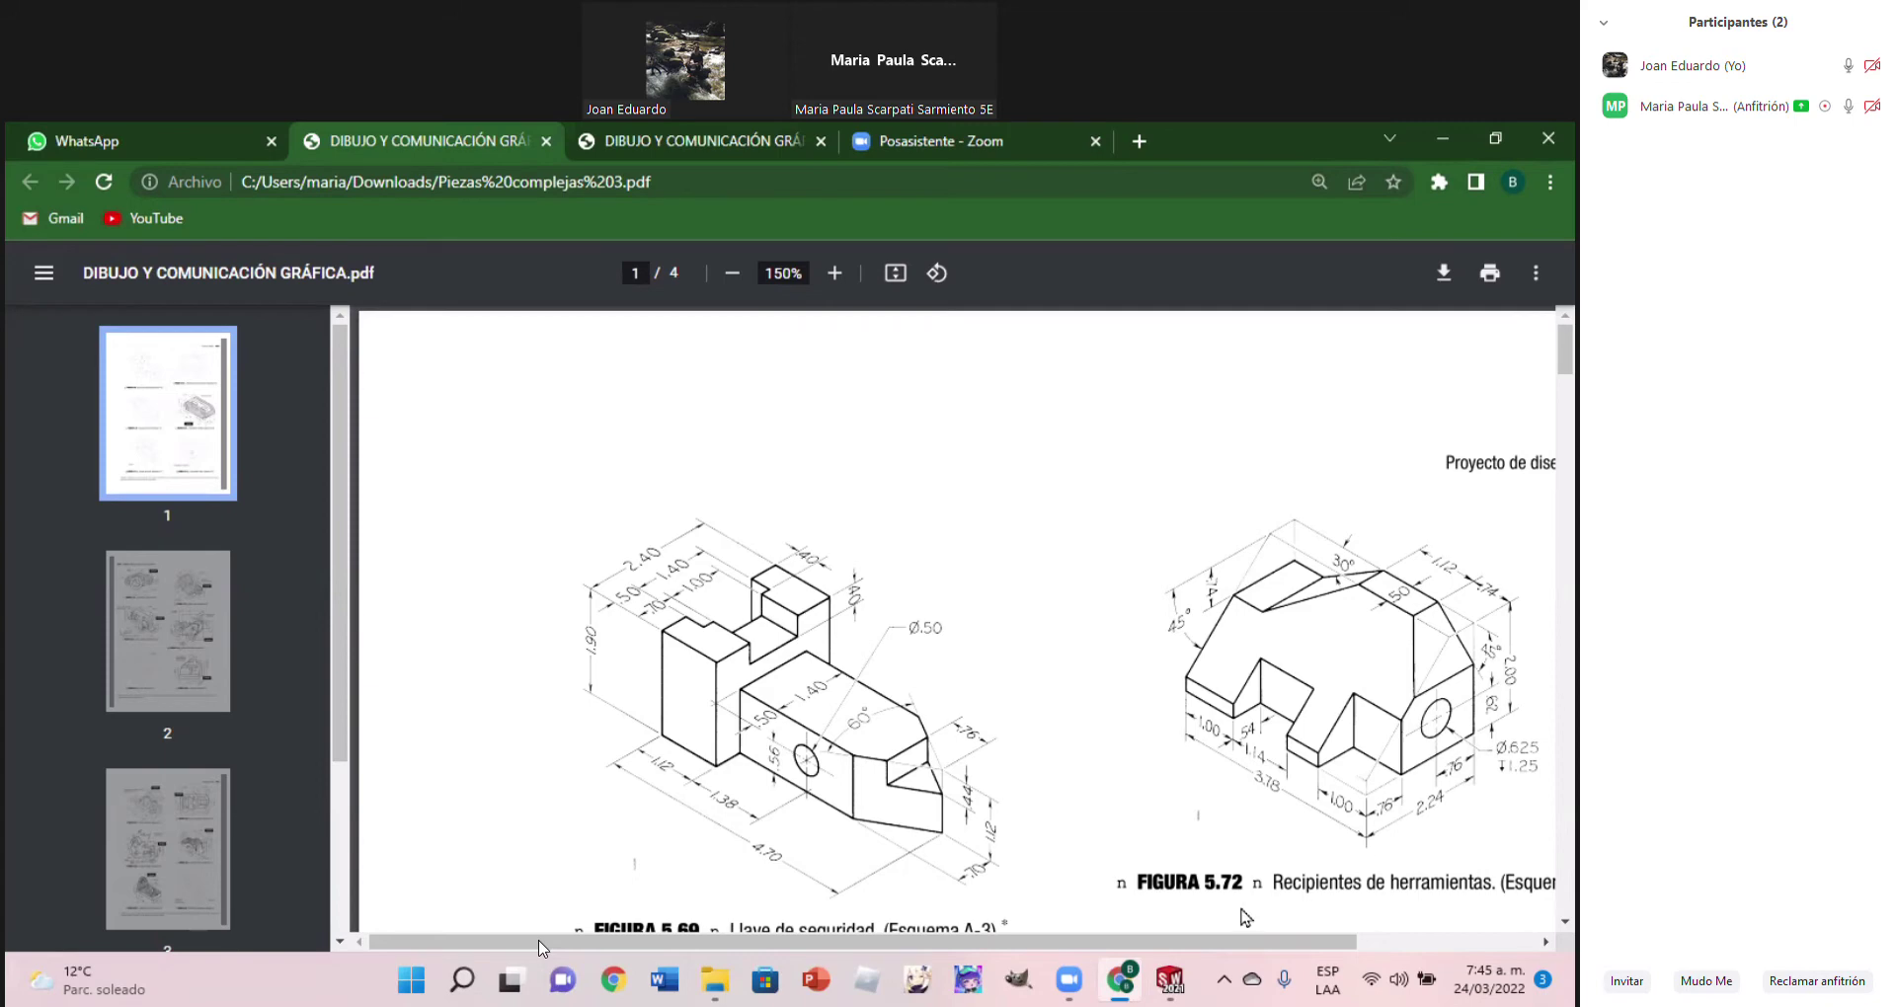
key(alt+Tab)
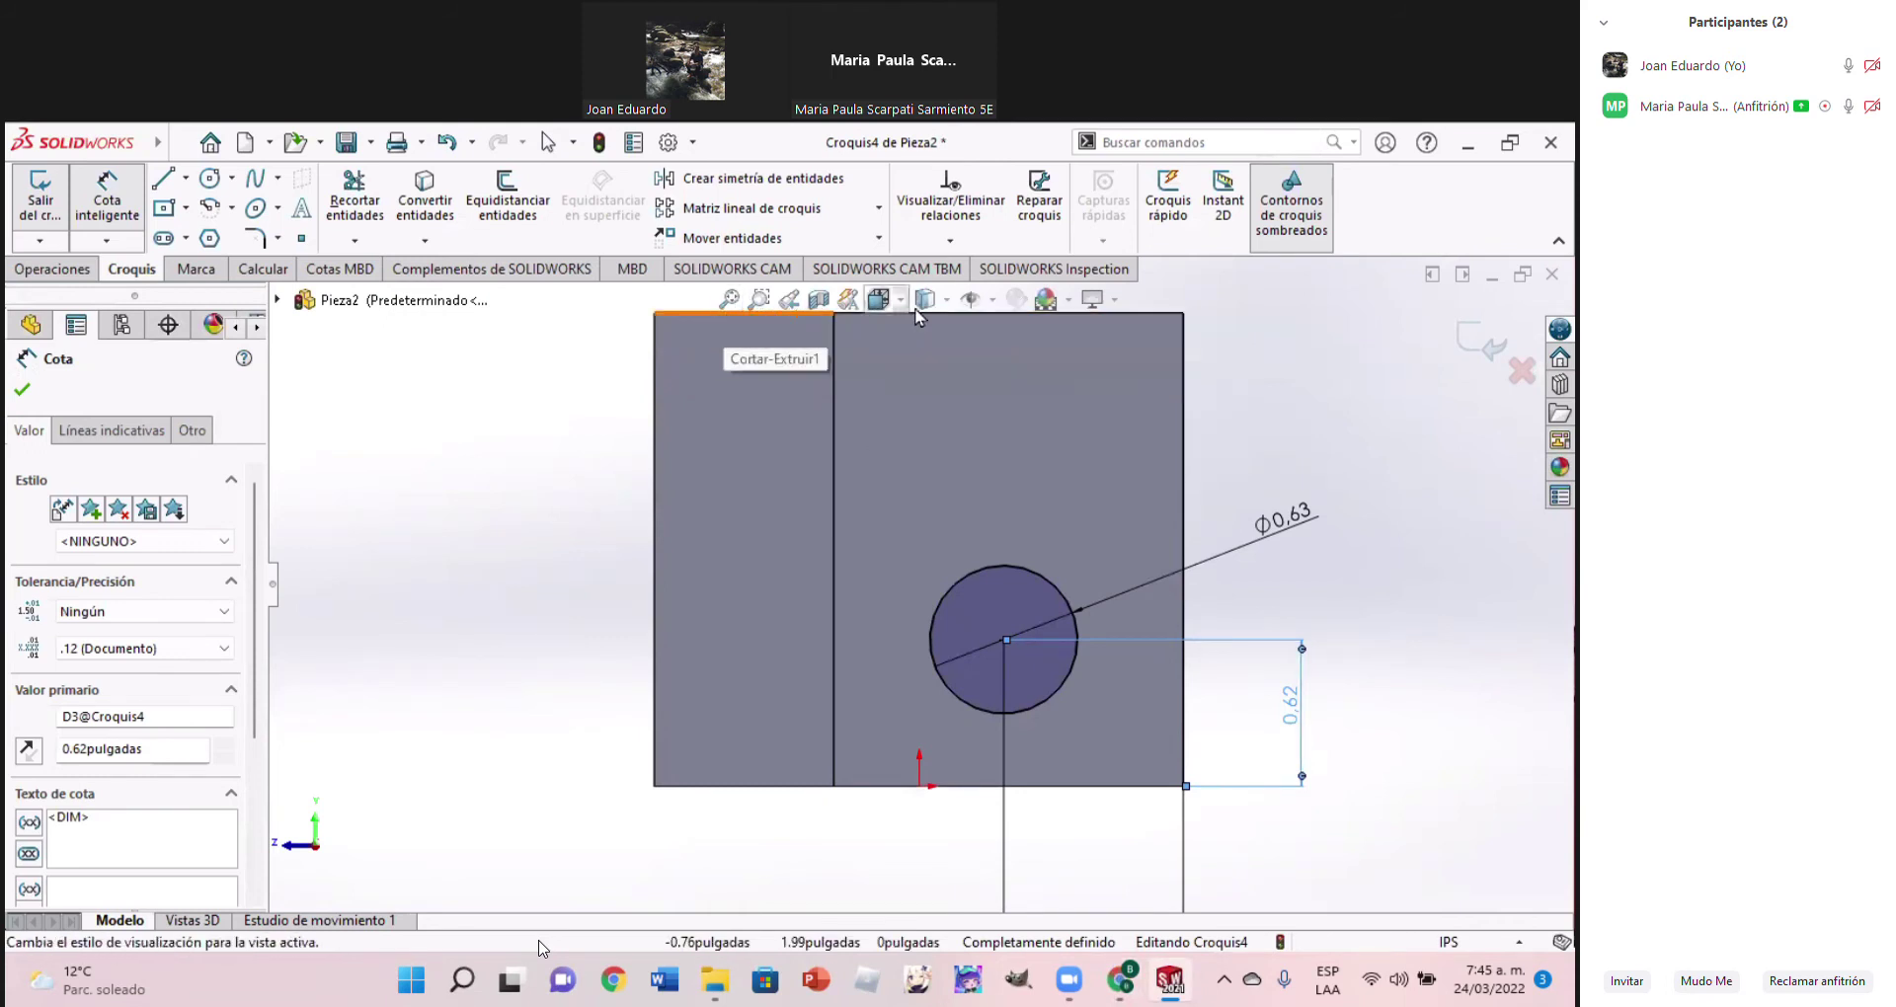
Fit the view, check the right edge, and start a line at the top-right corner
key(f)
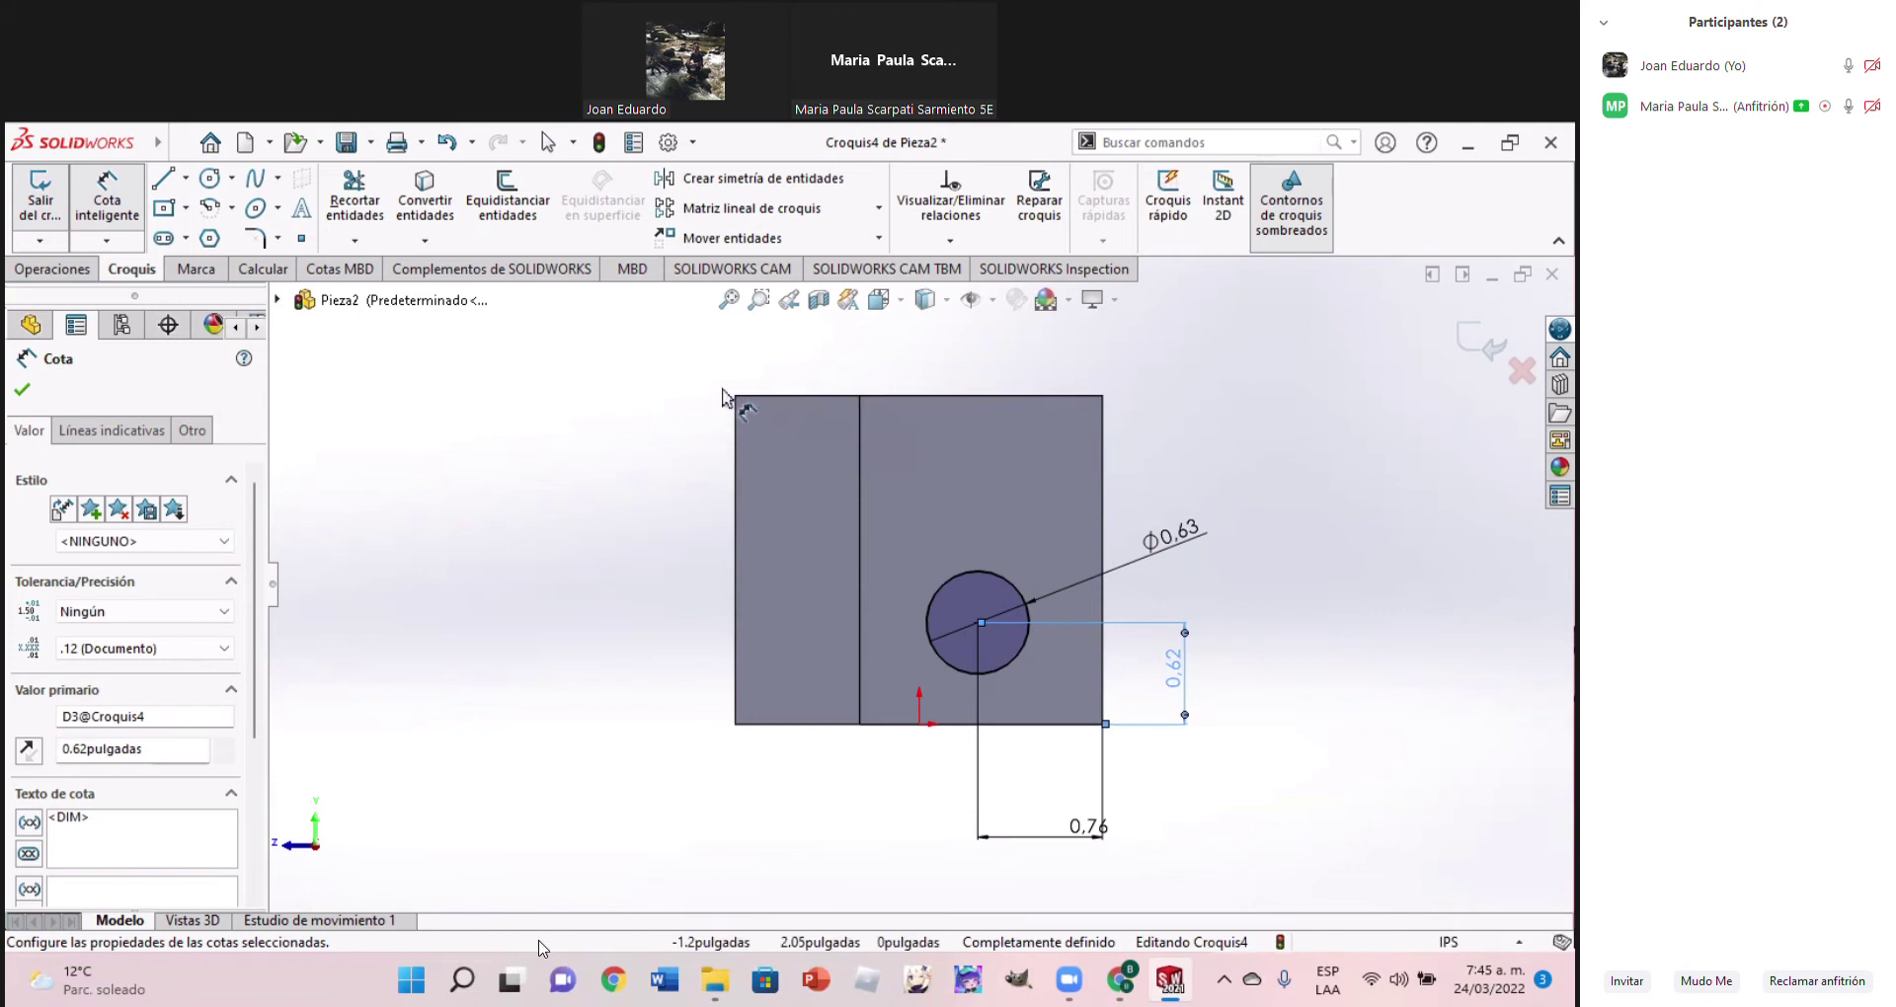
click(1103, 503)
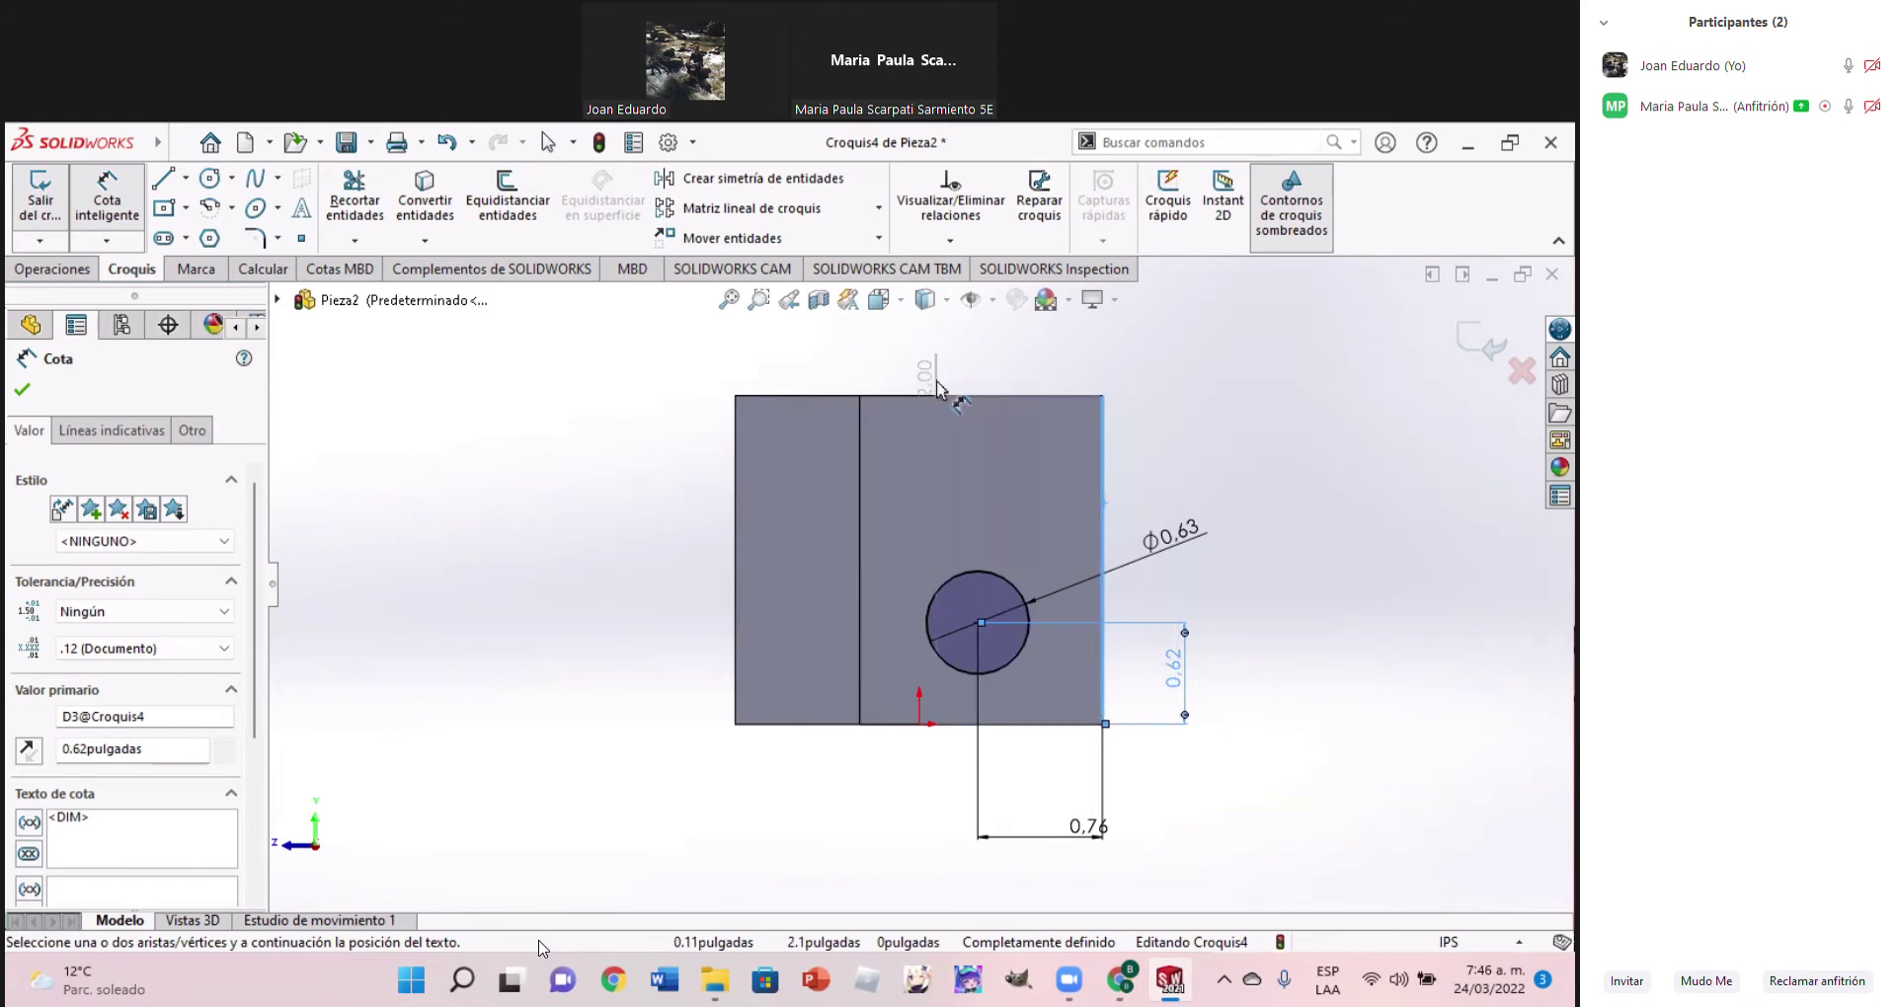
key(Escape)
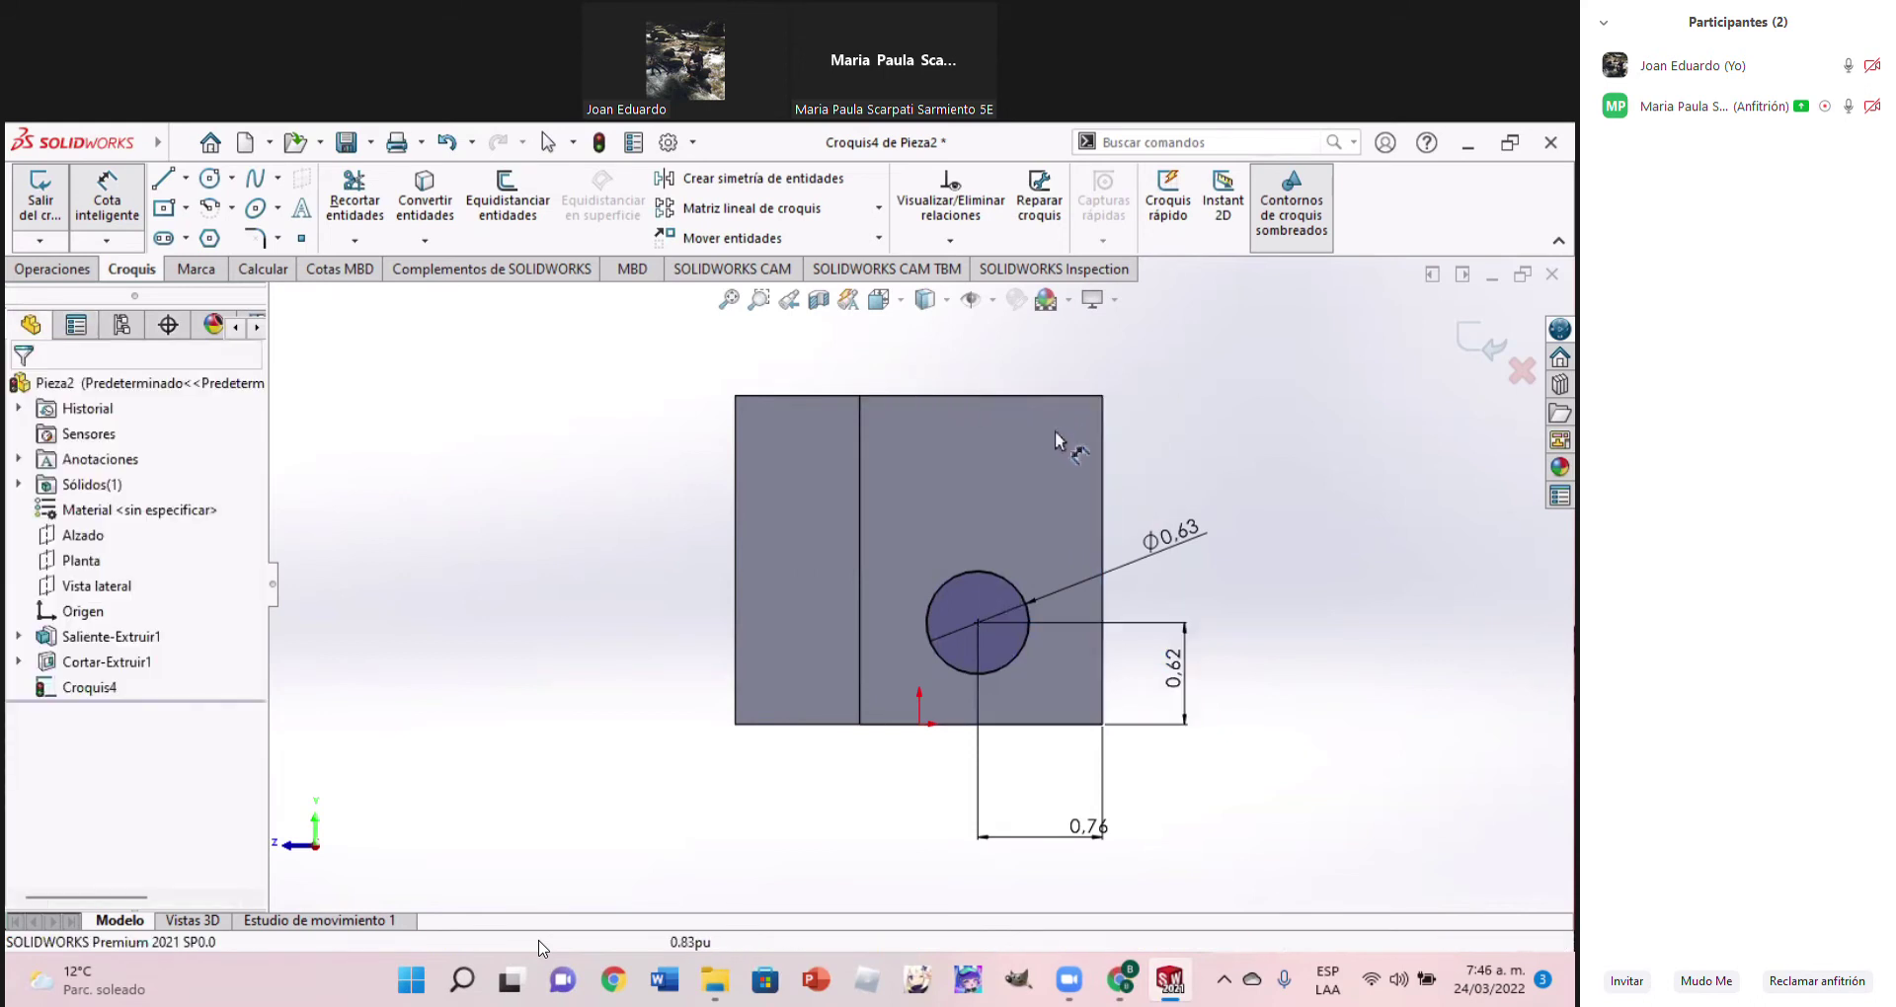
click(1102, 474)
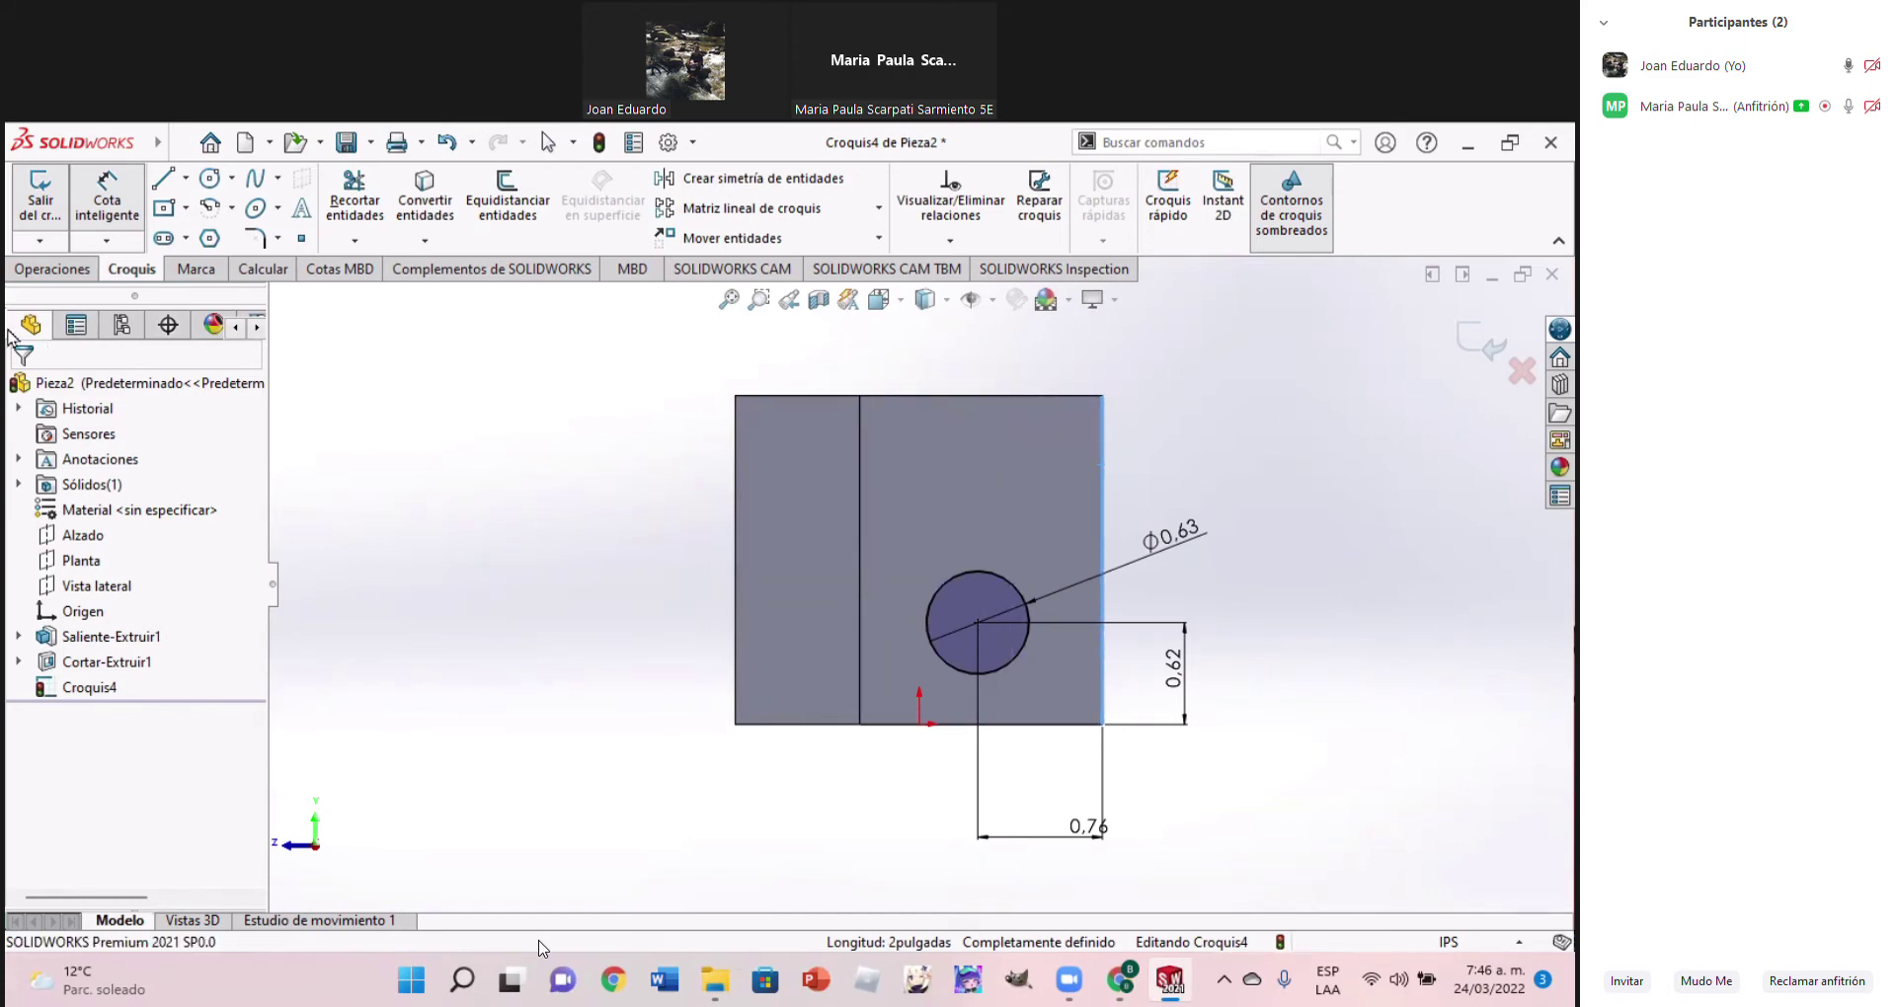
click(164, 181)
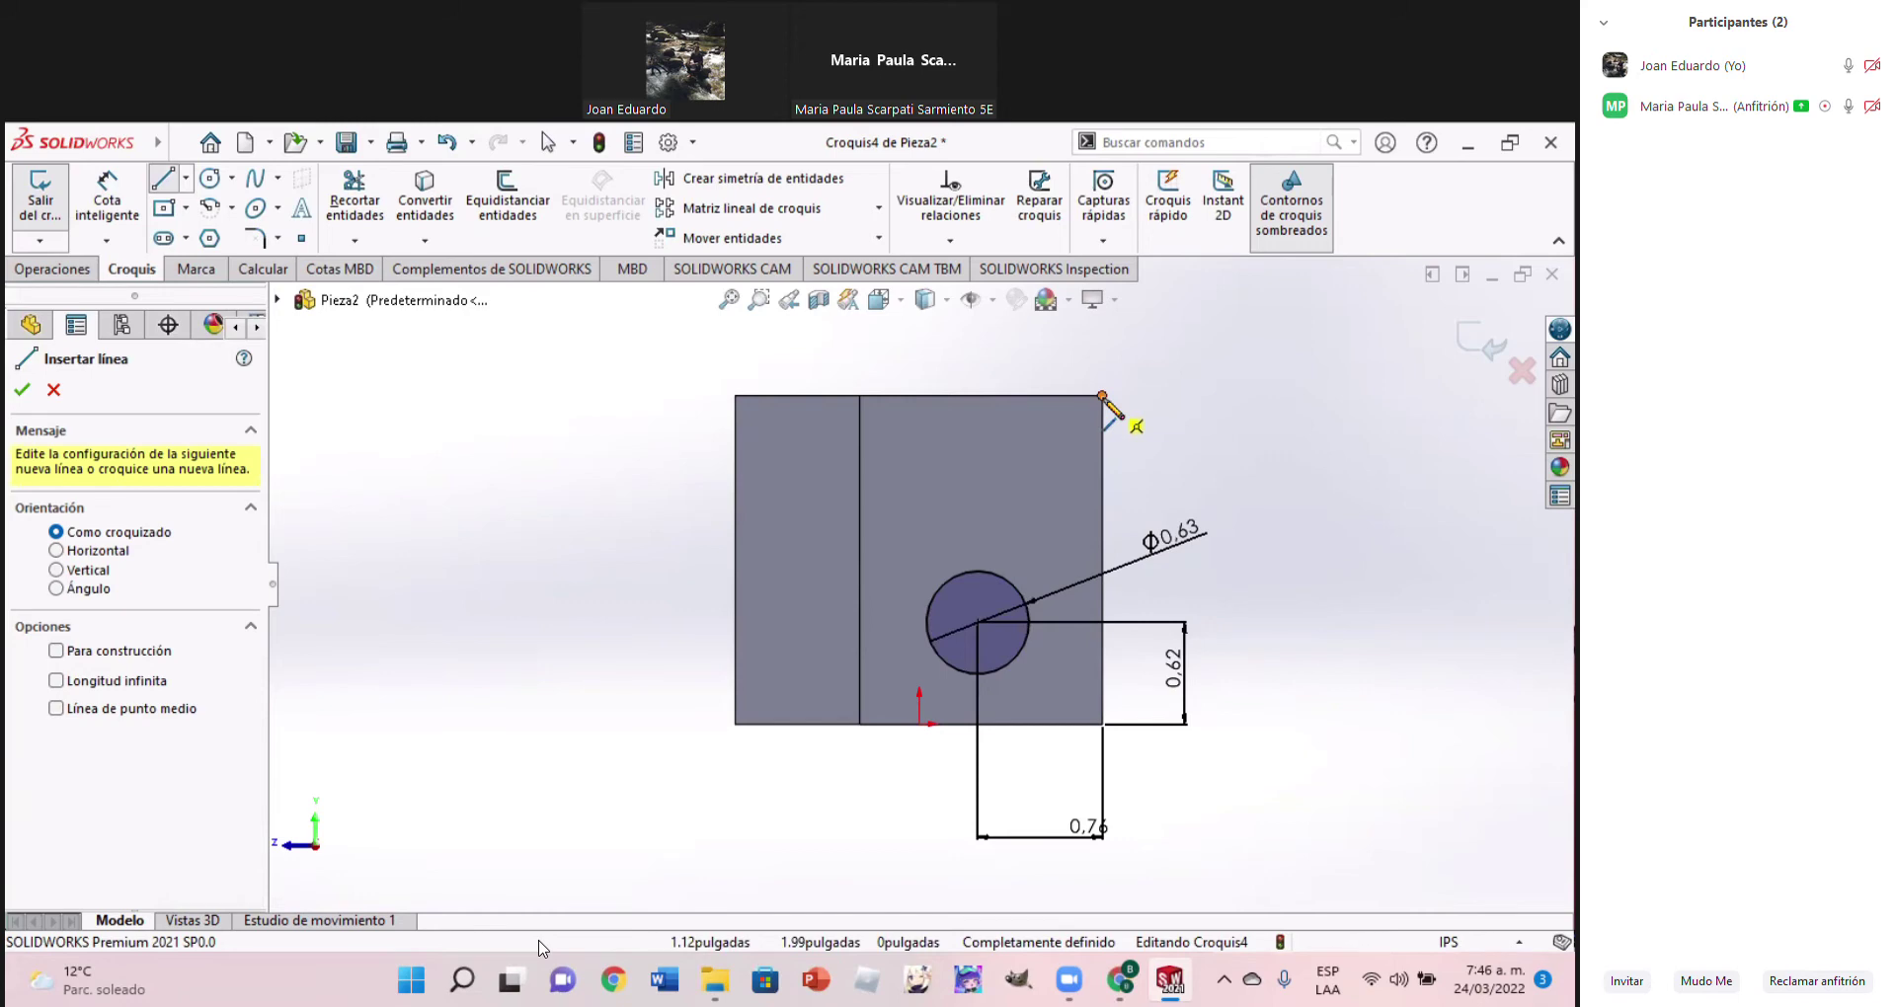
click(1102, 395)
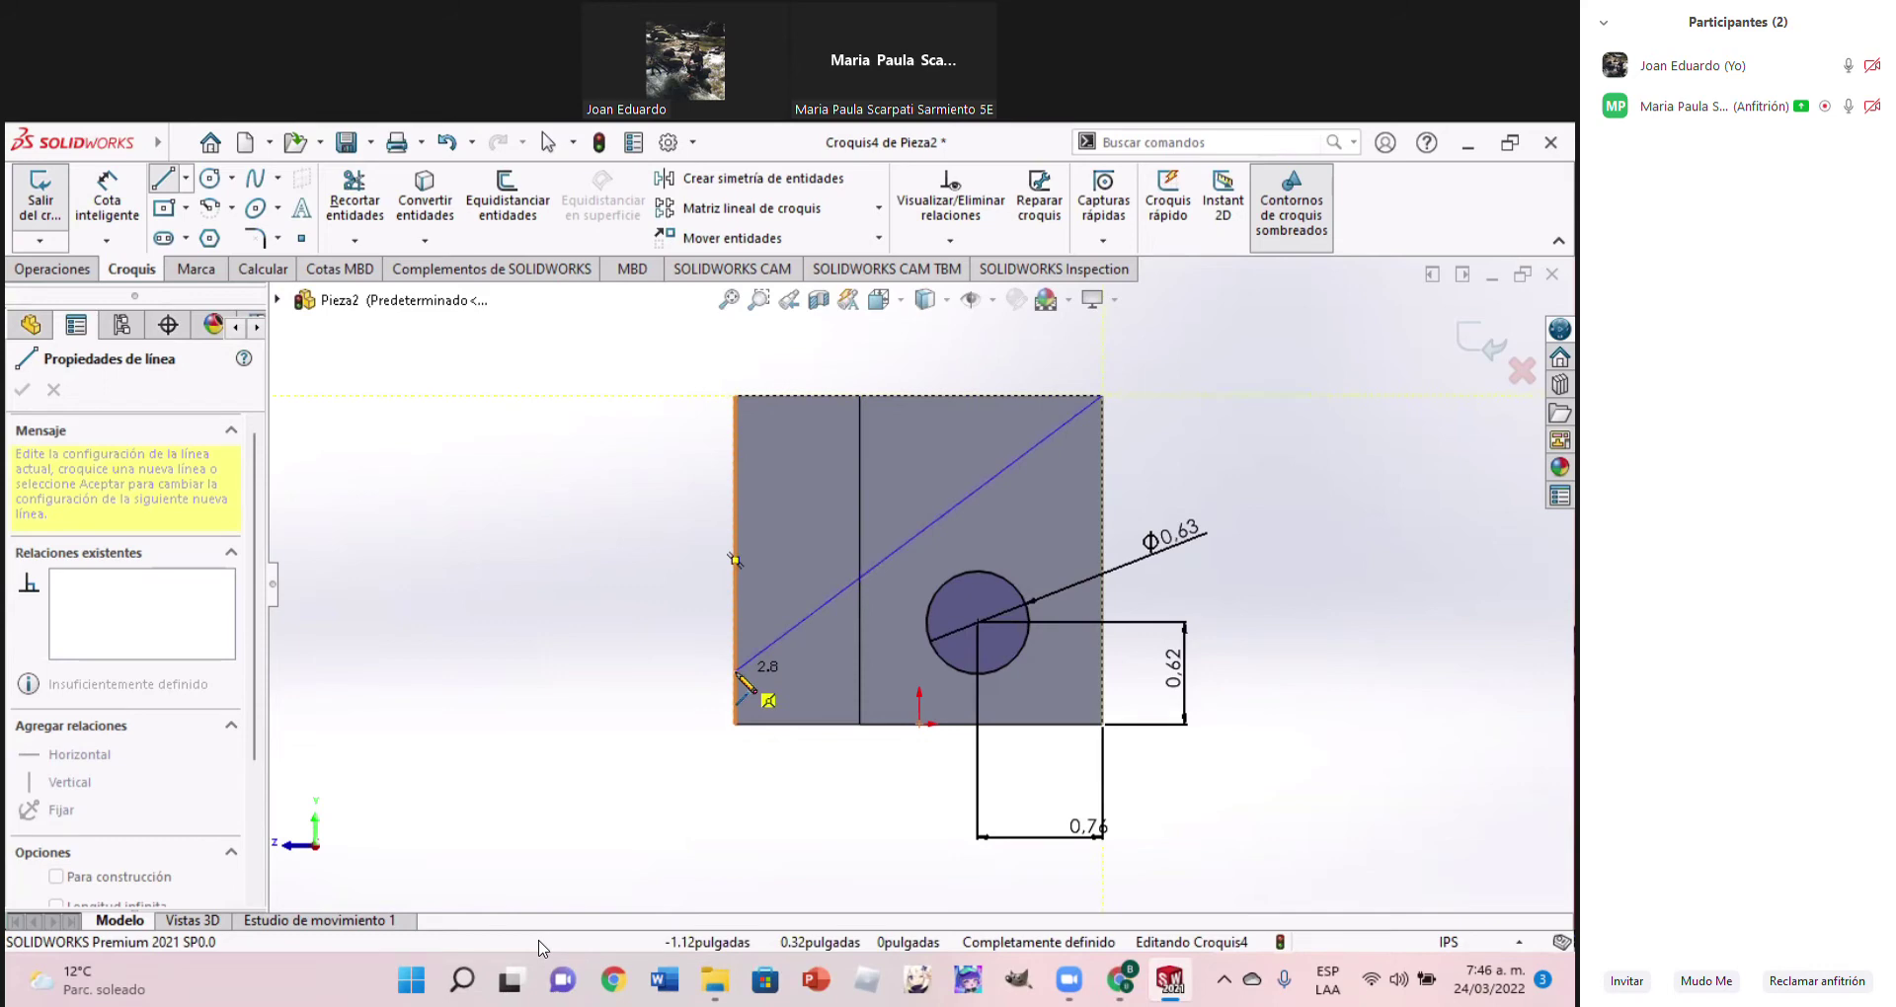
key(Escape)
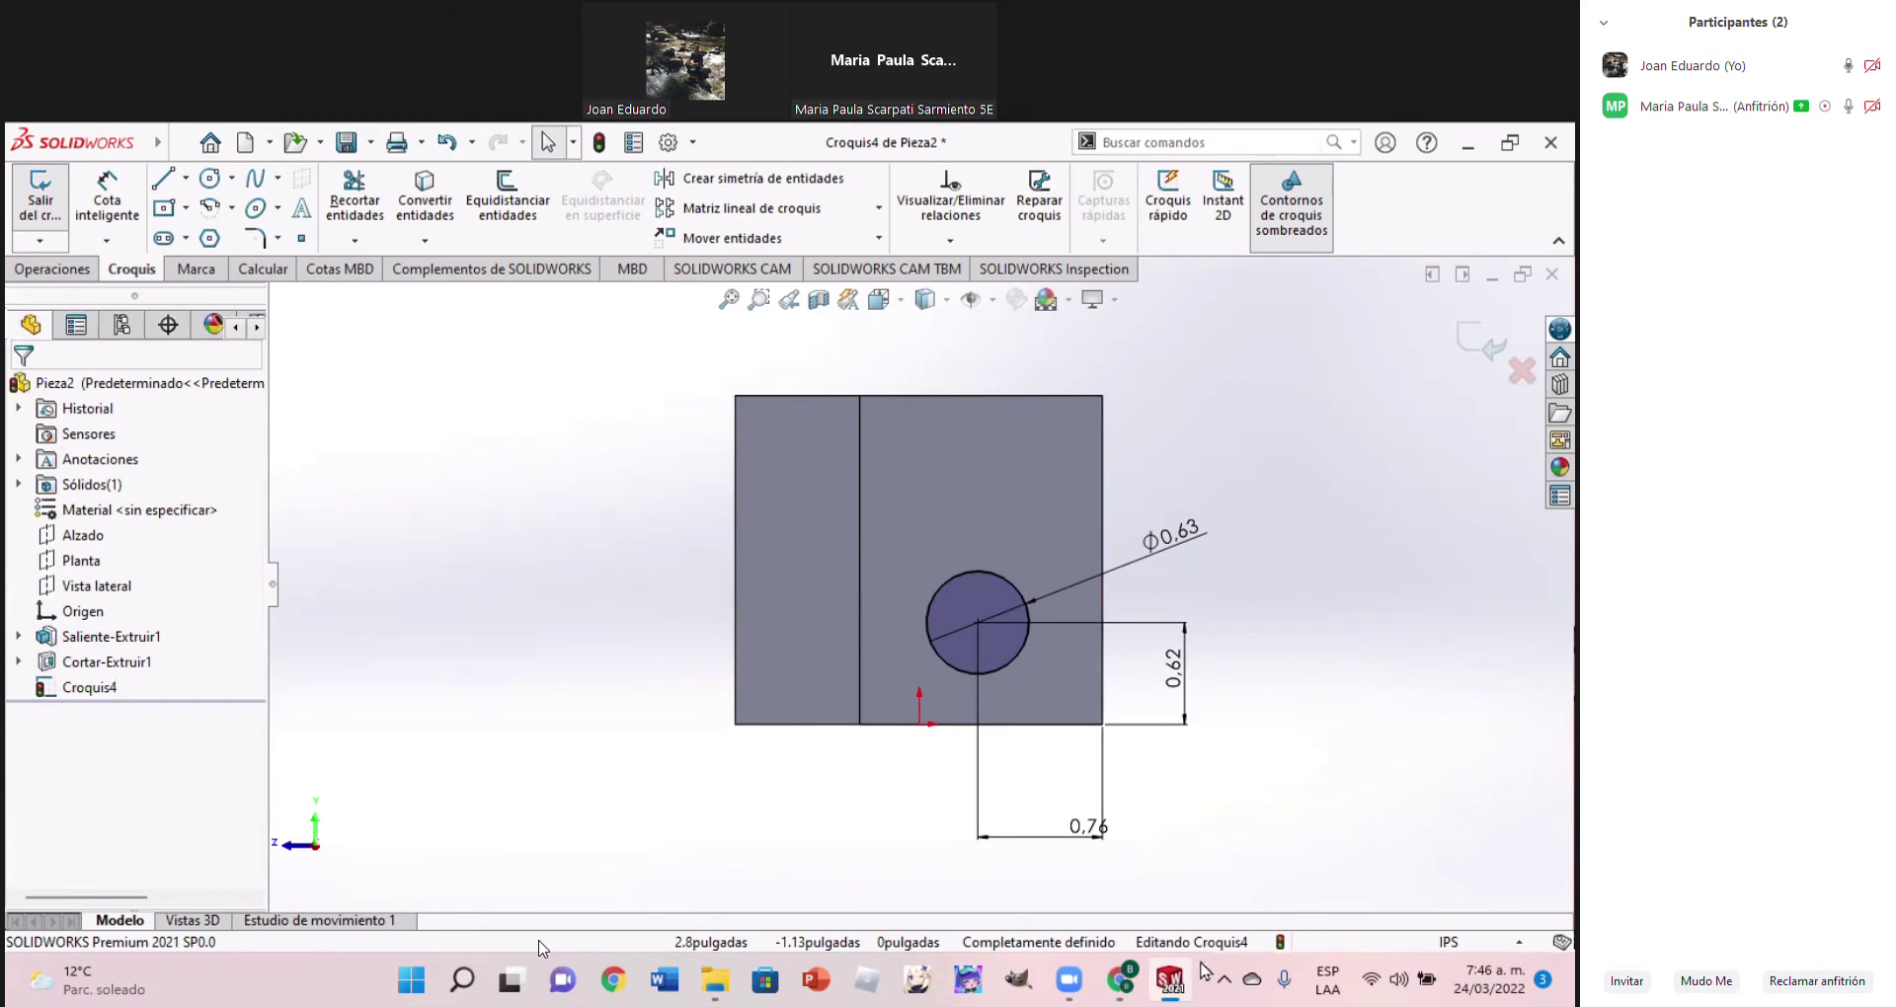
click(1124, 984)
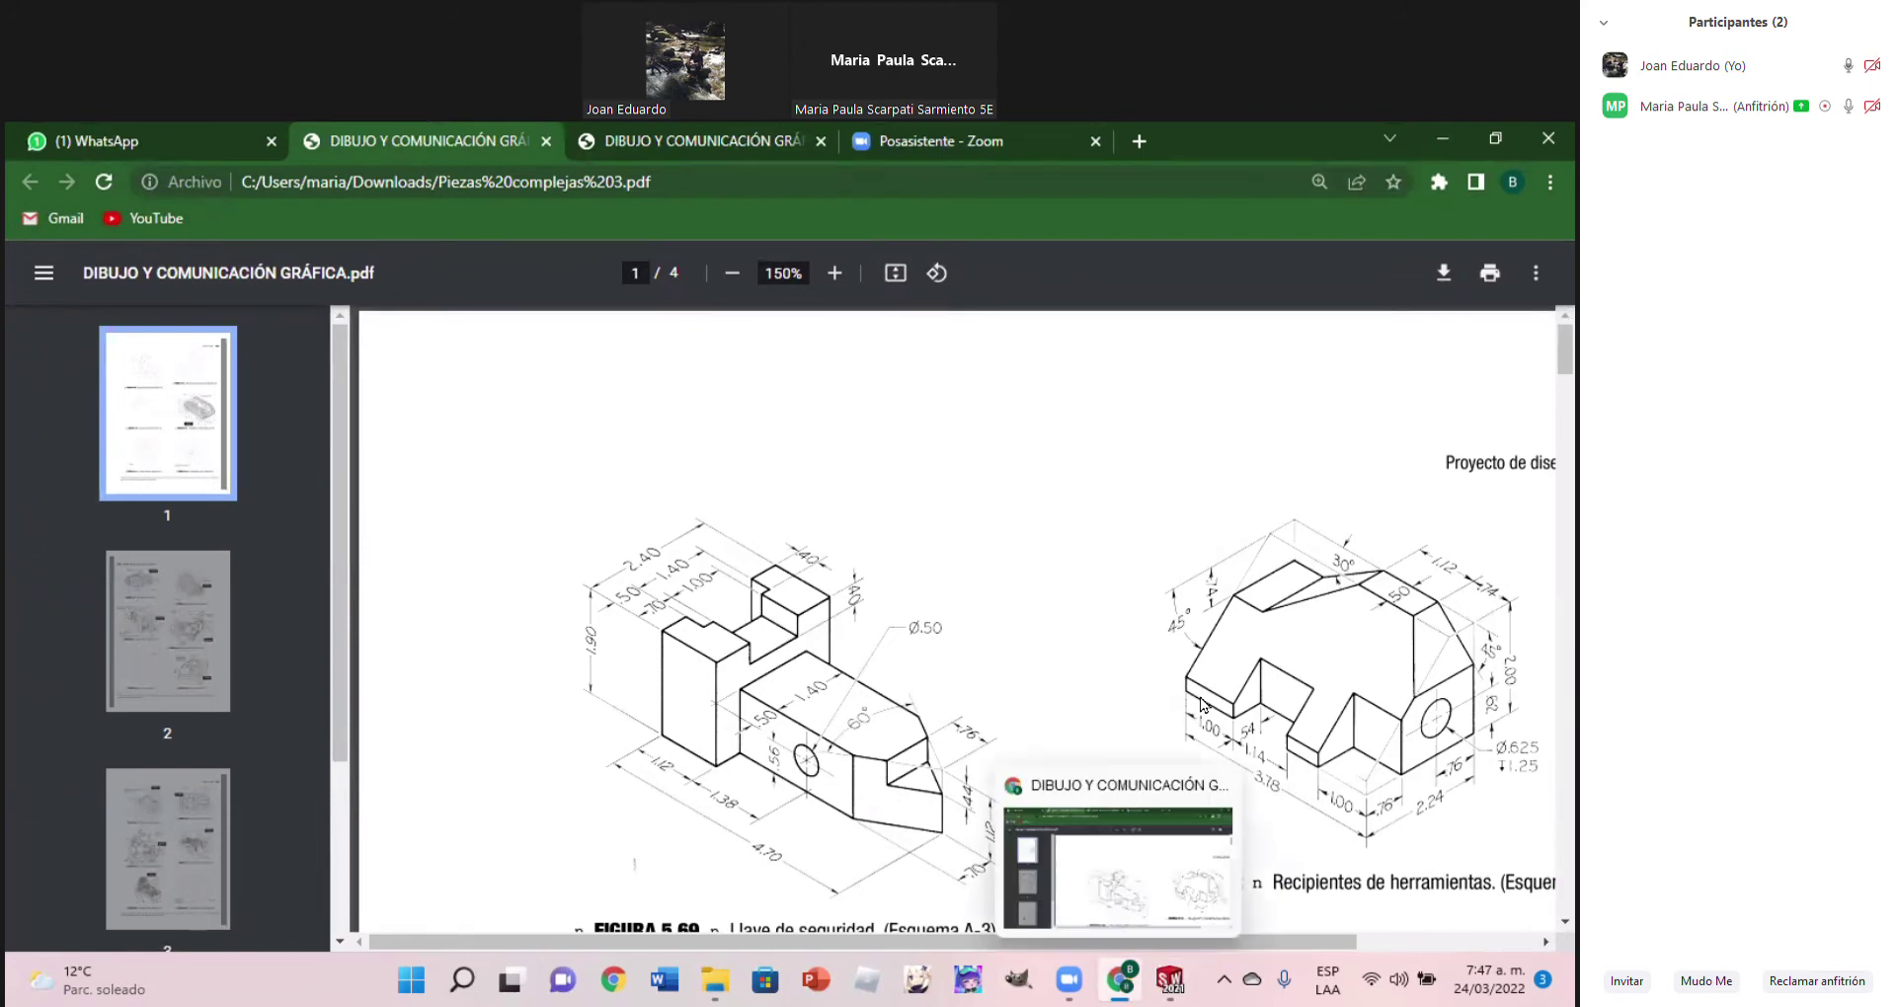
click(1169, 980)
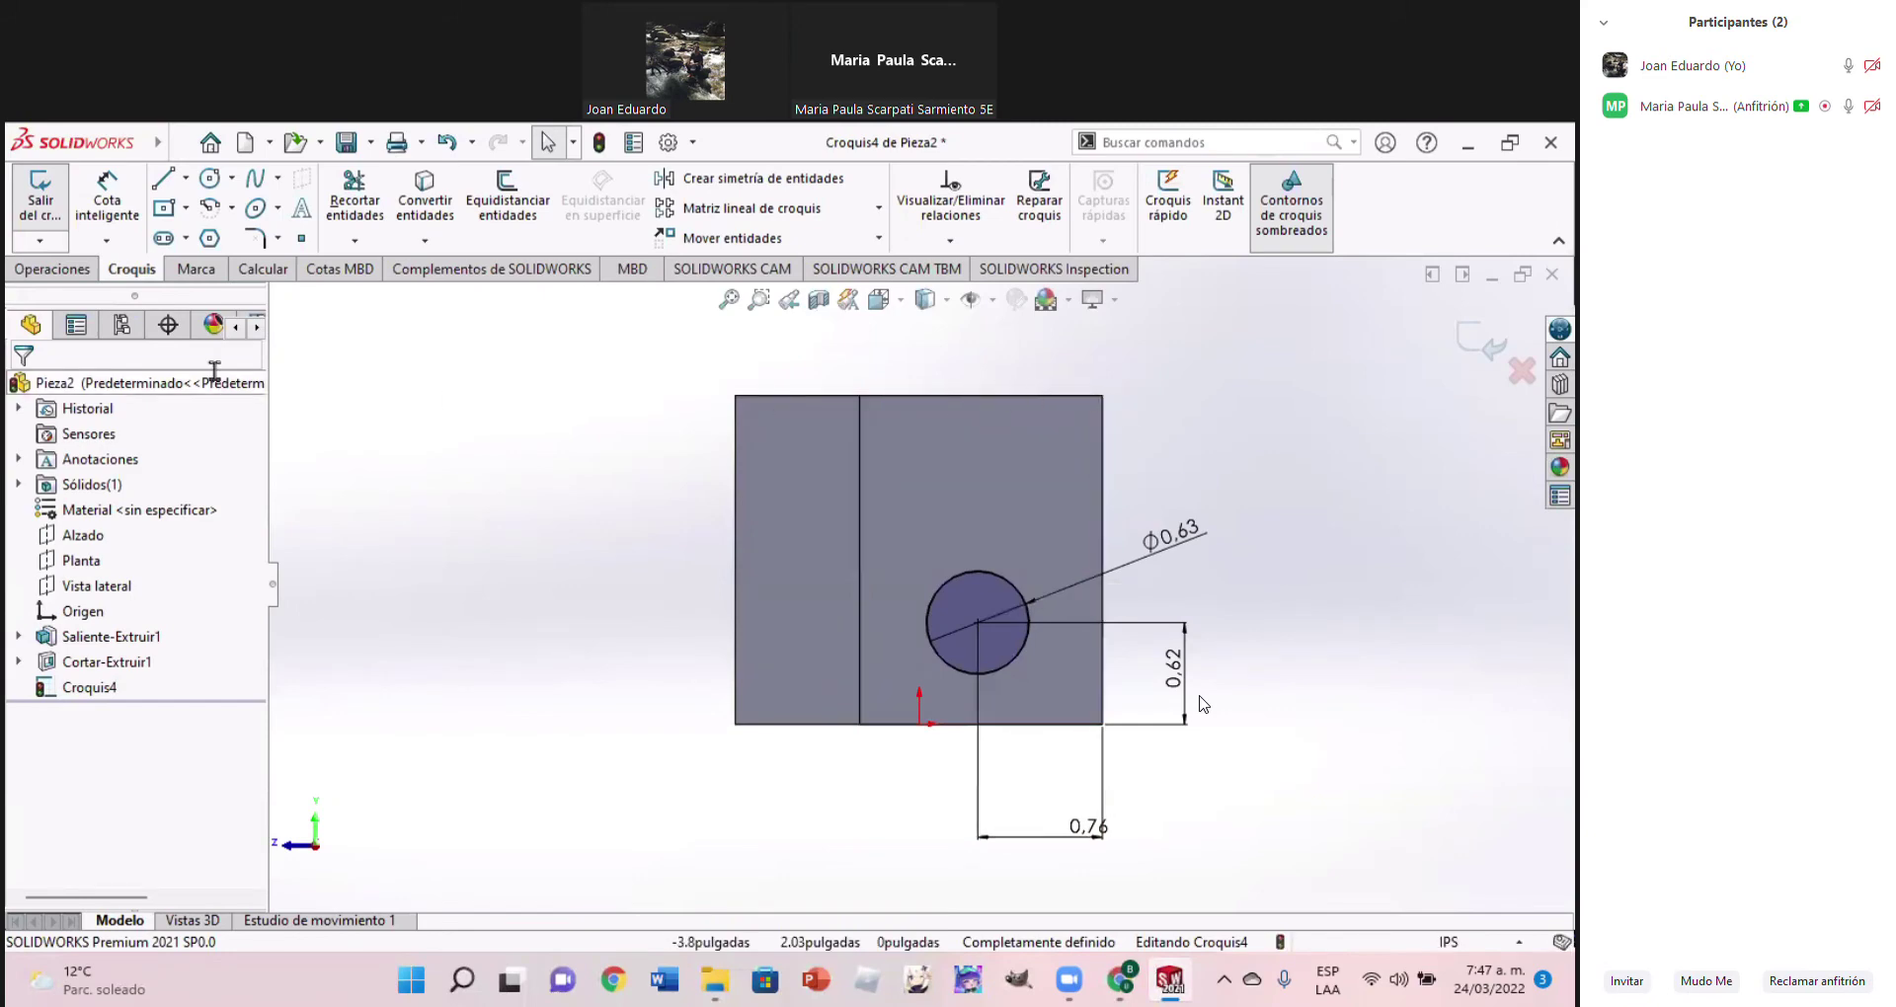
Draw the triangular corner-cut profile and set its diagonal at 45° to the top edge
click(1022, 396)
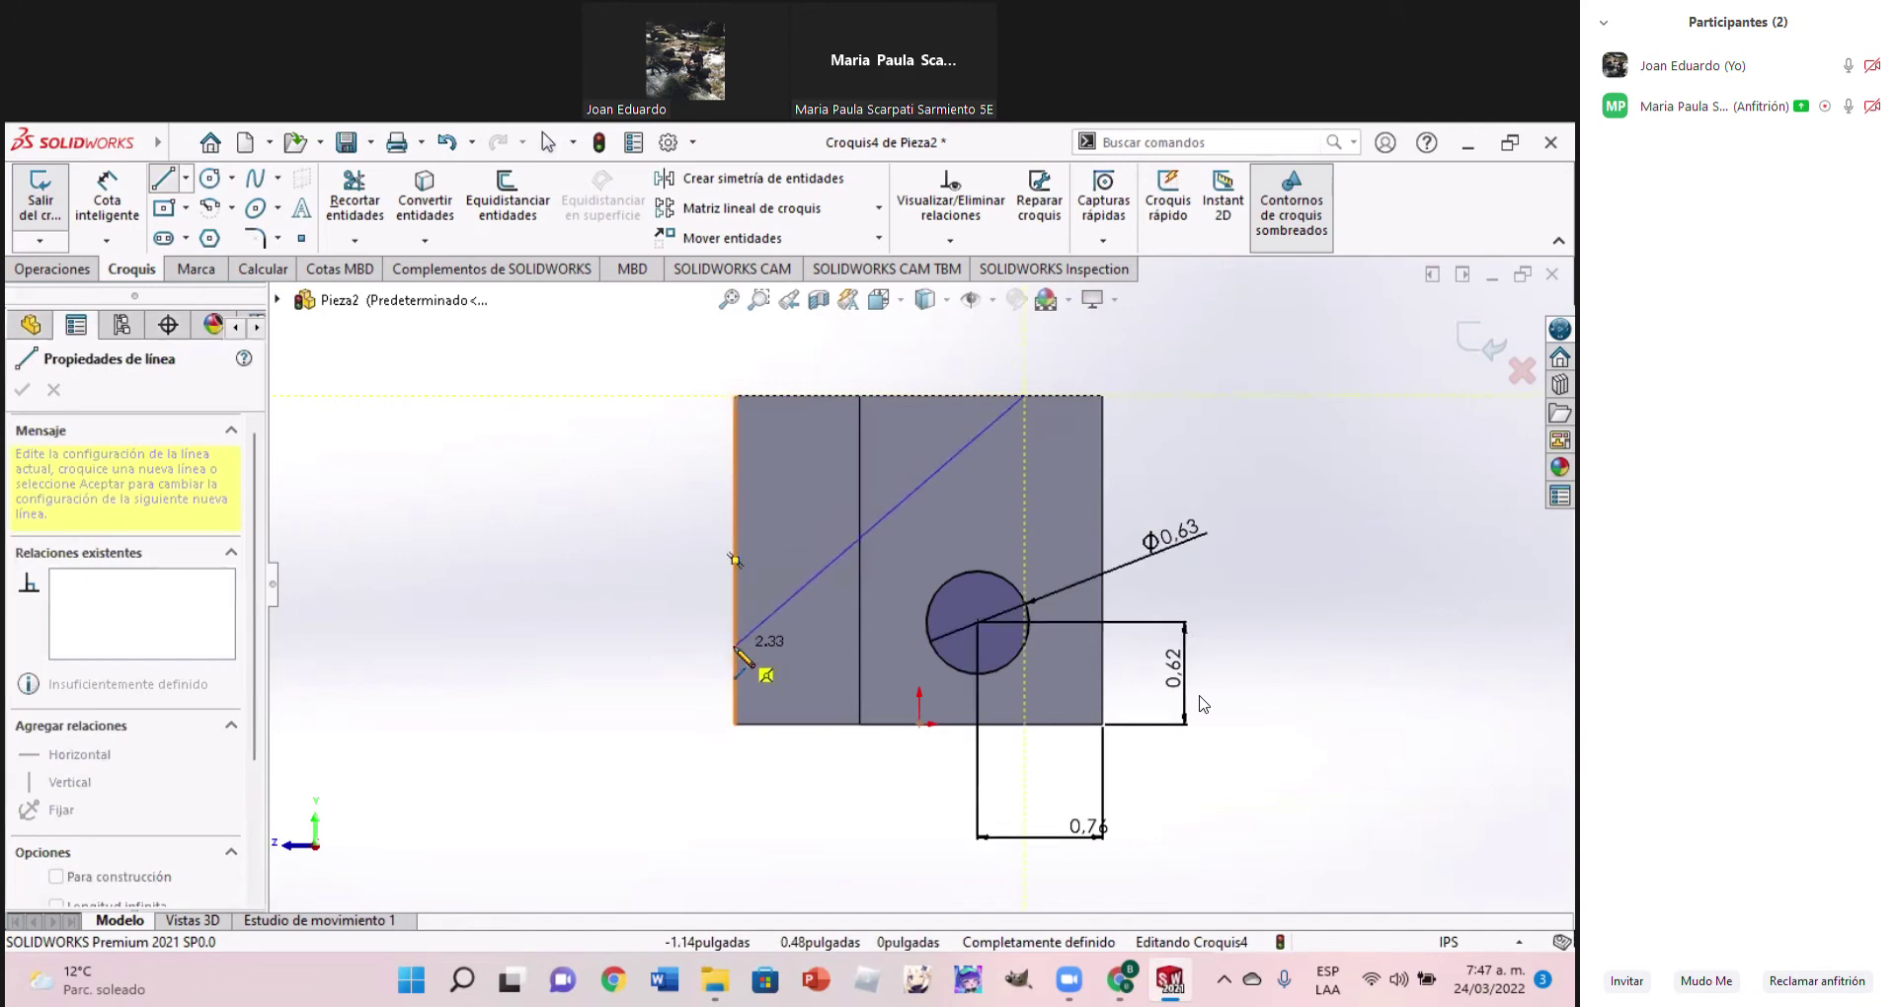
click(735, 647)
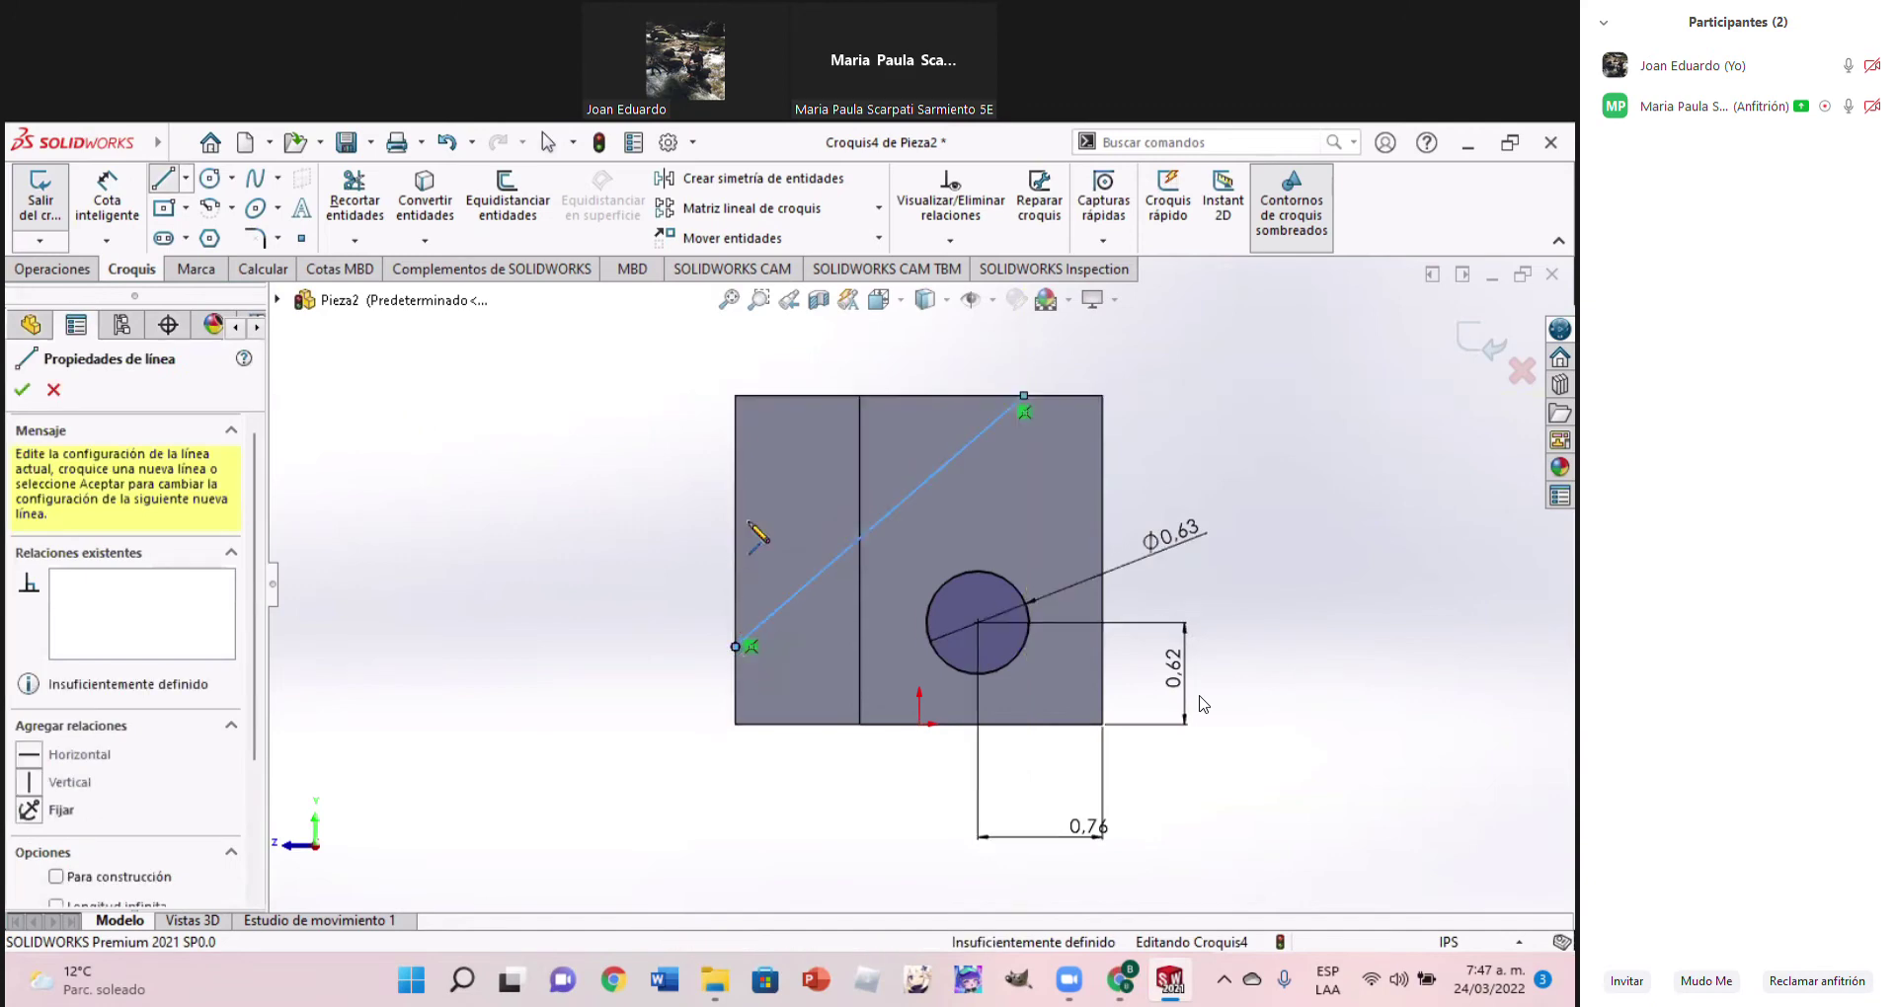
click(736, 395)
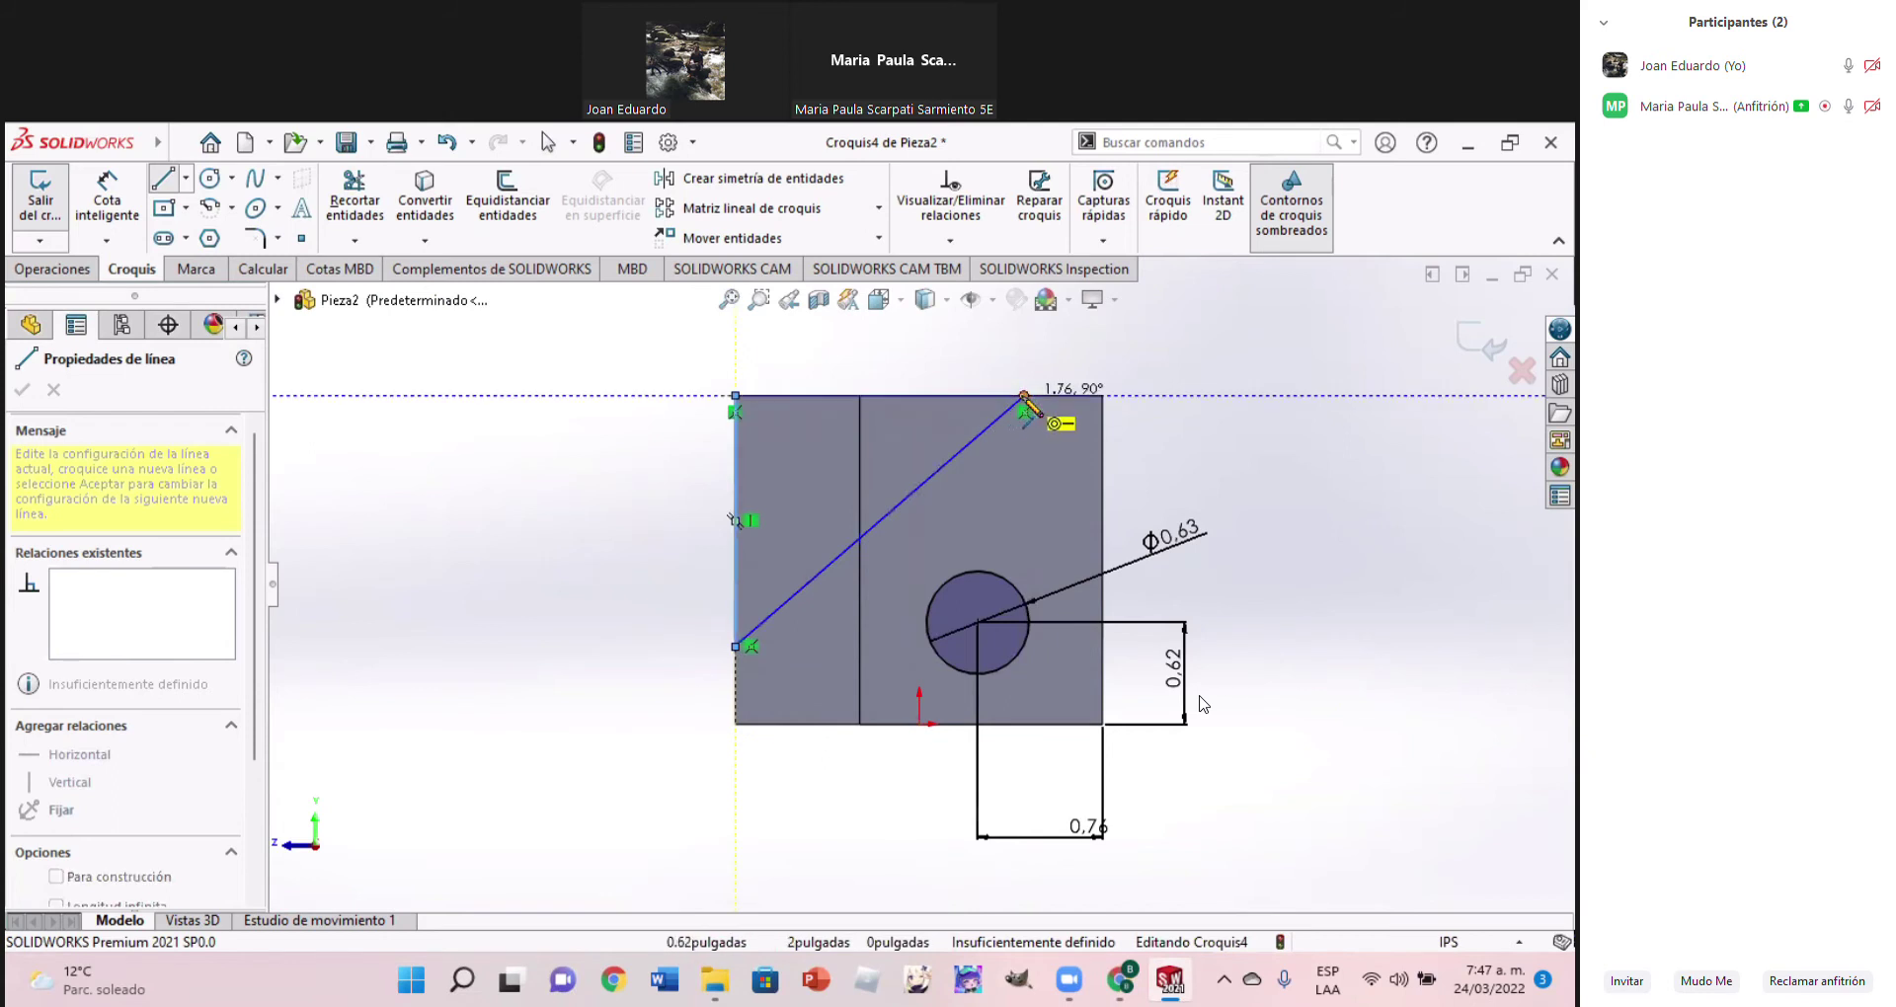
click(1023, 396)
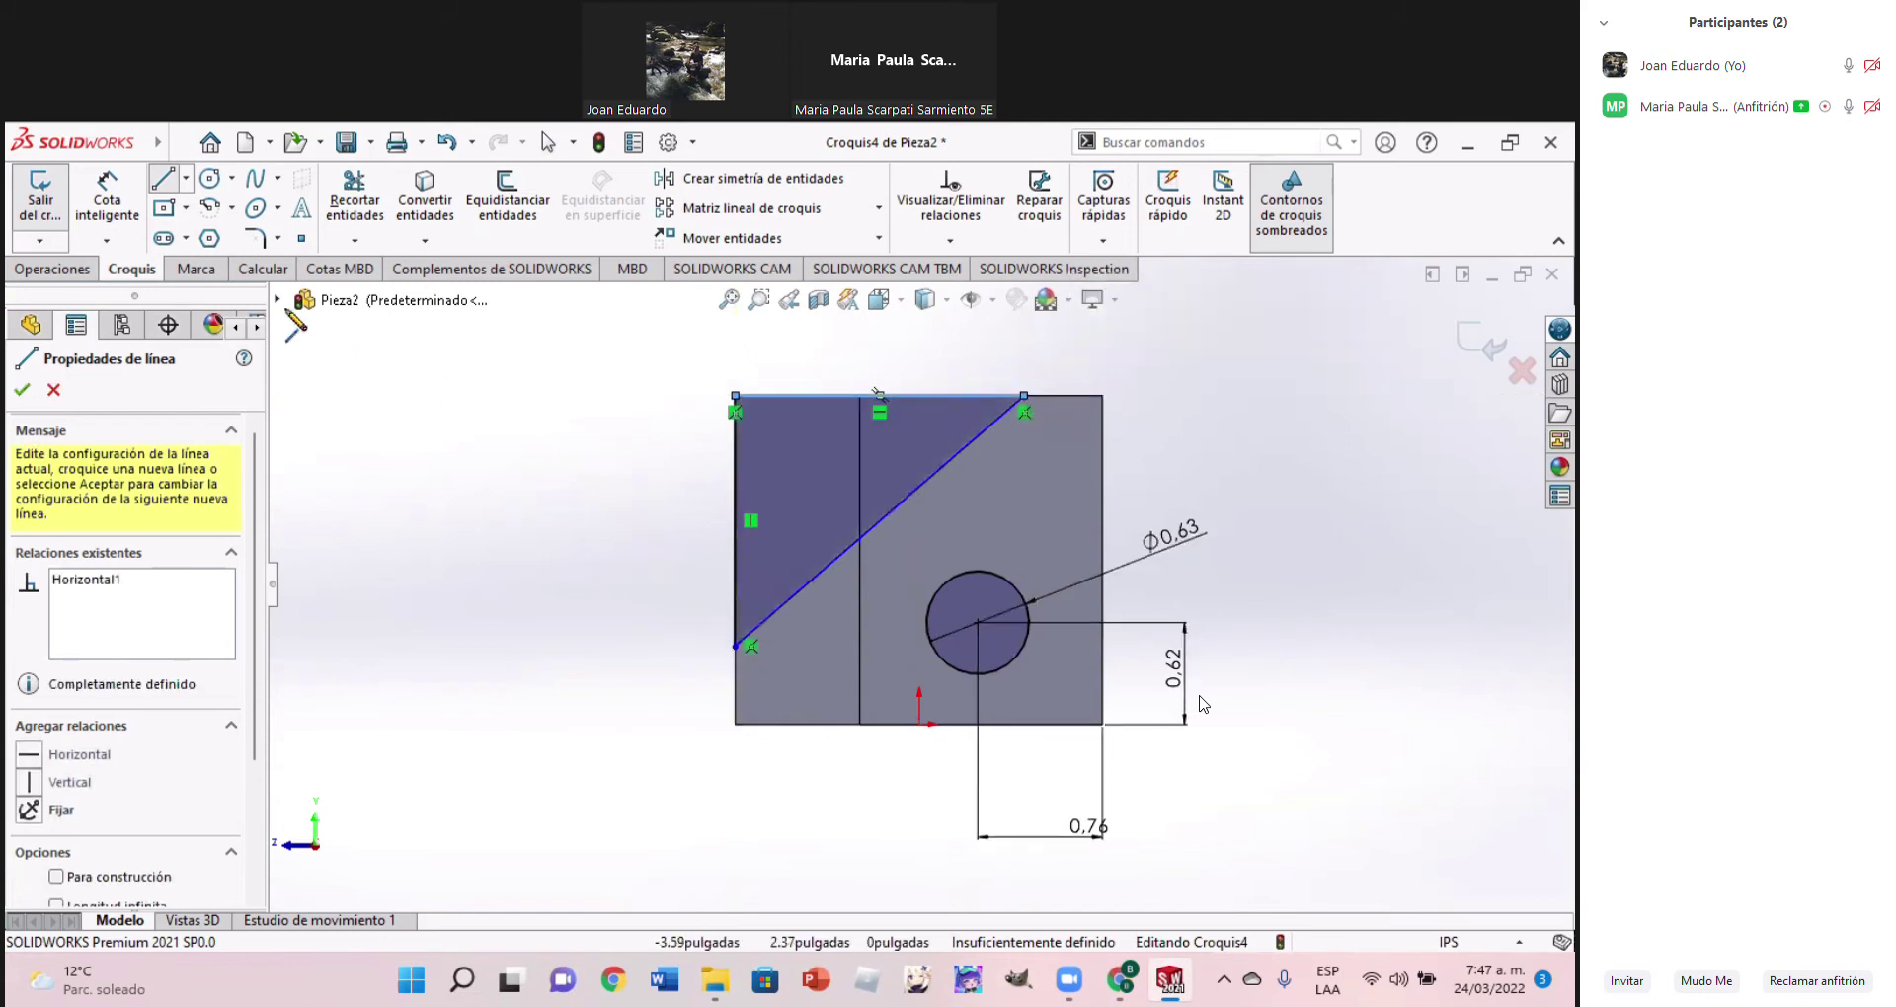
key(Escape)
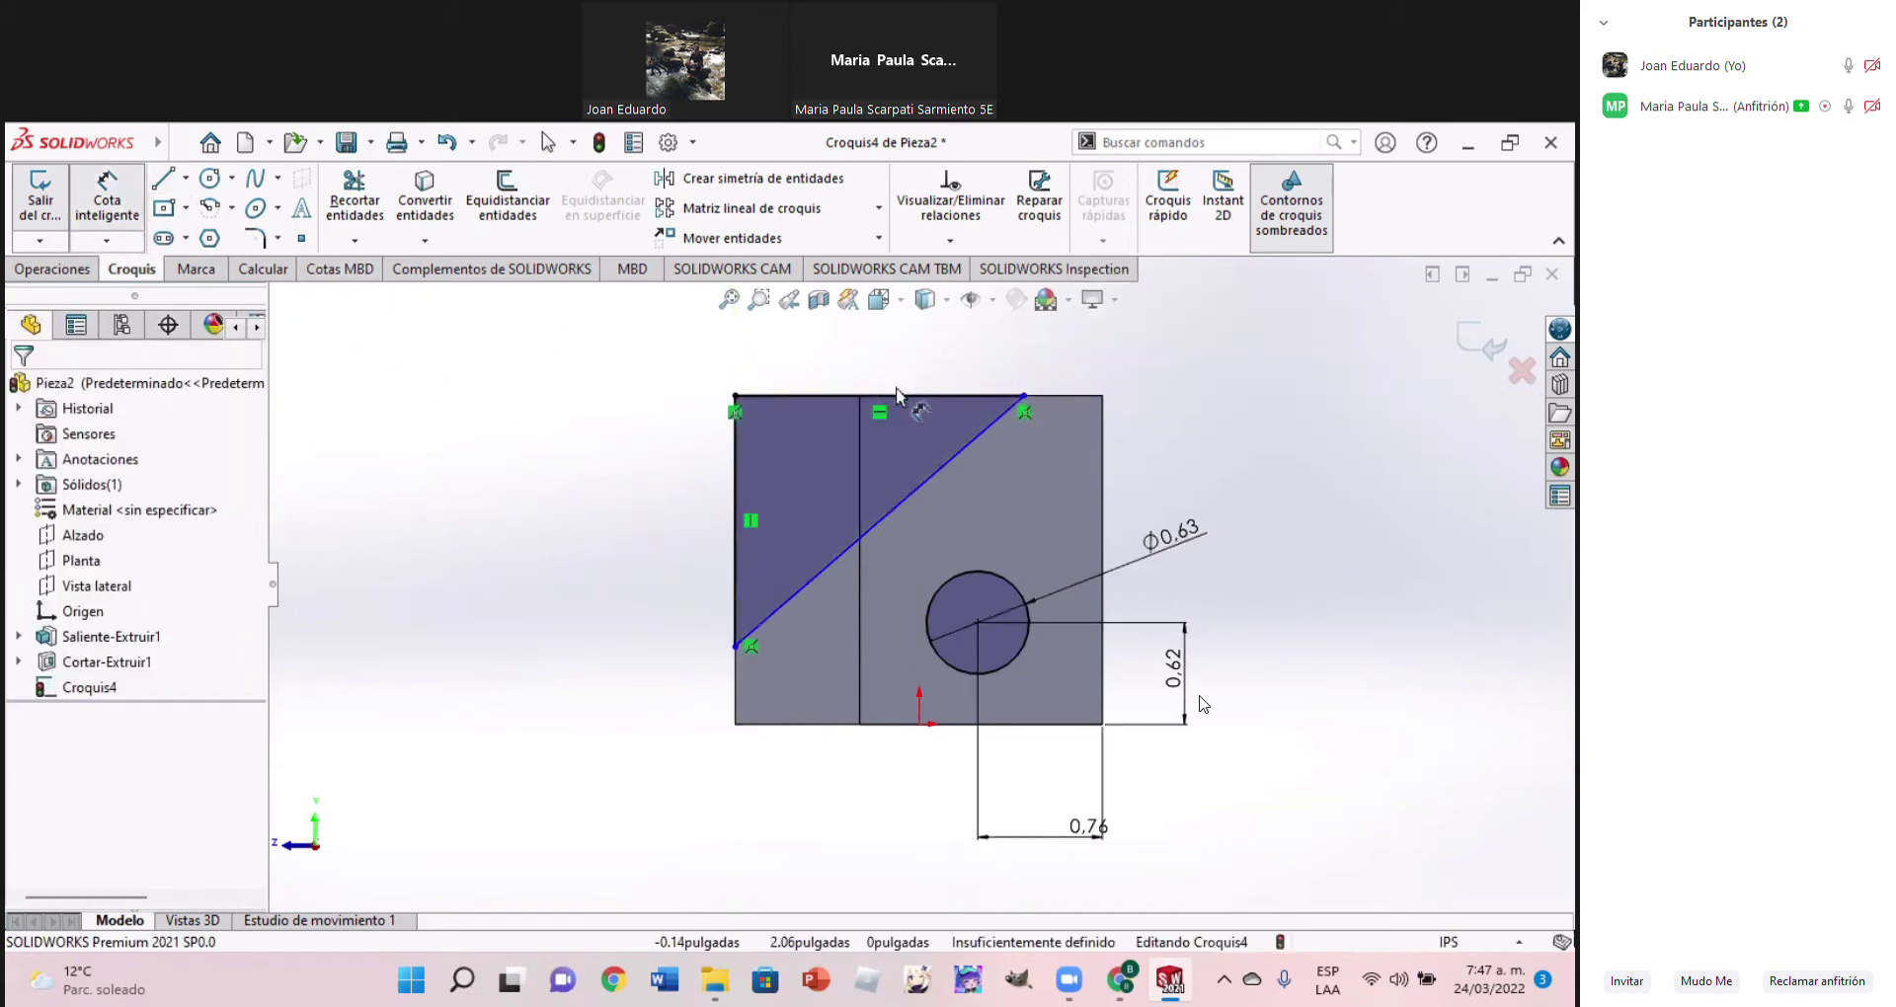
click(898, 396)
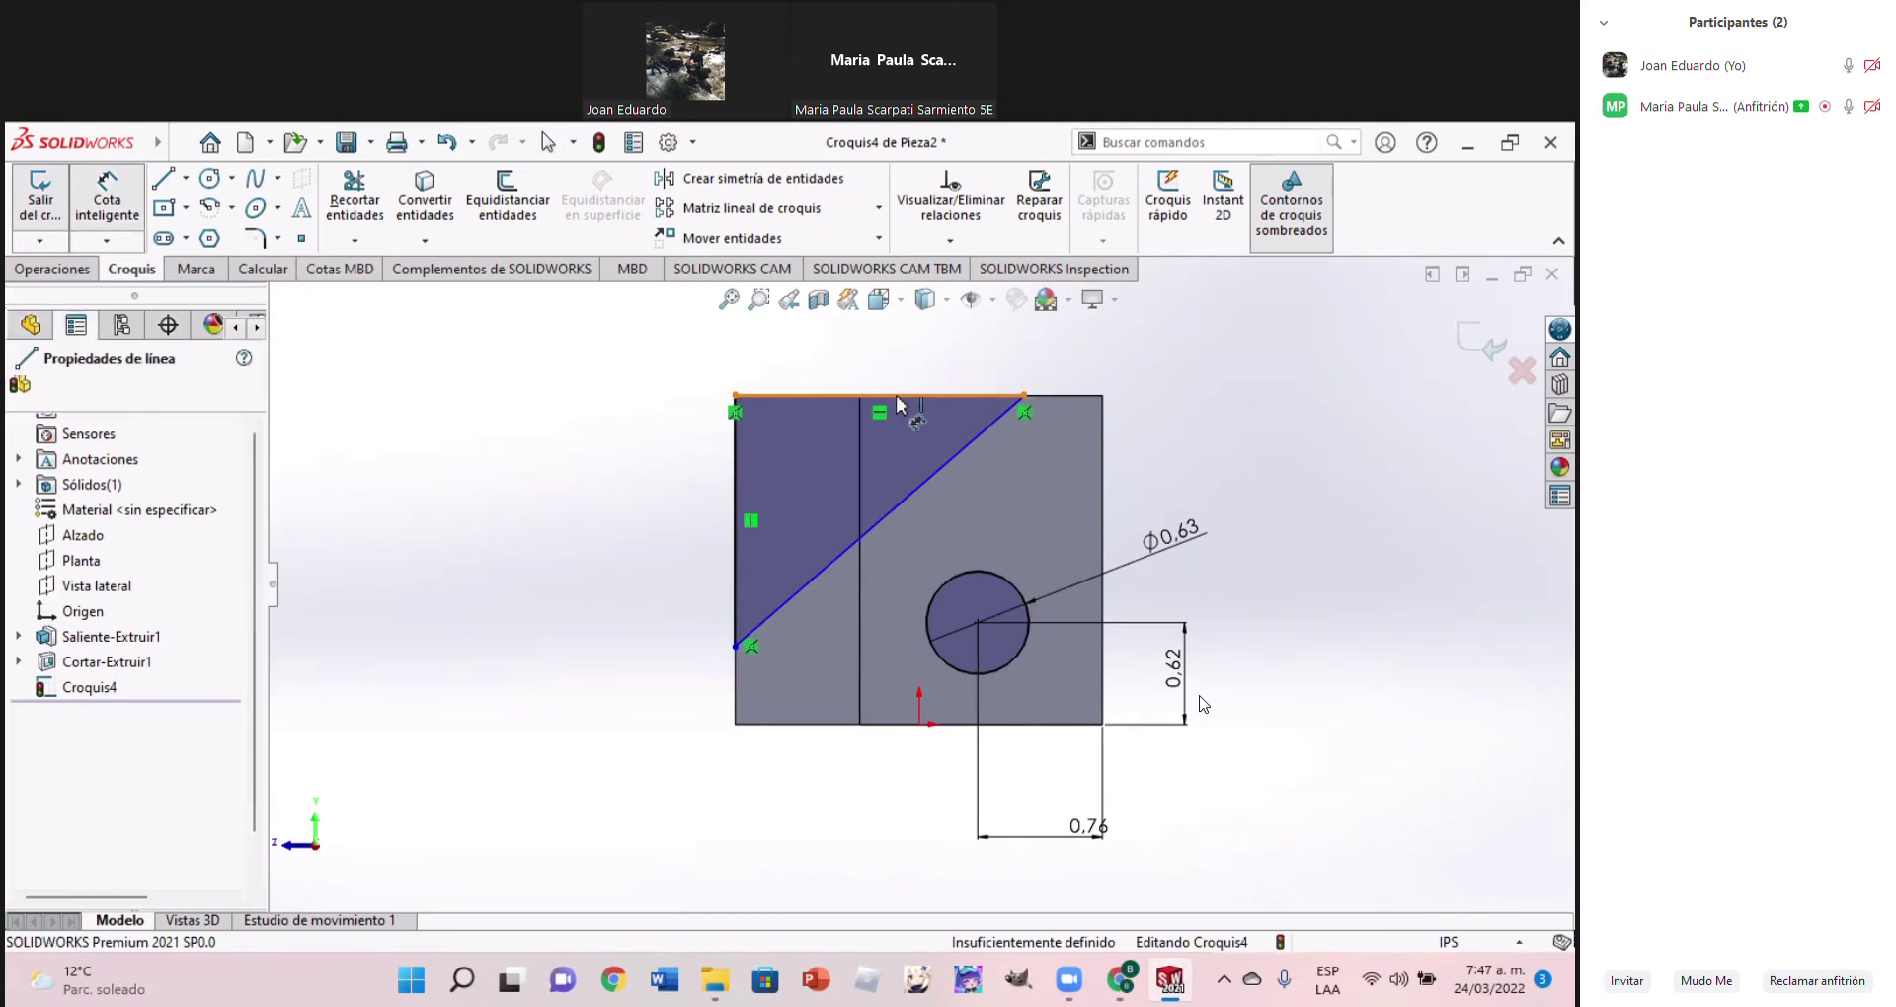
click(876, 533)
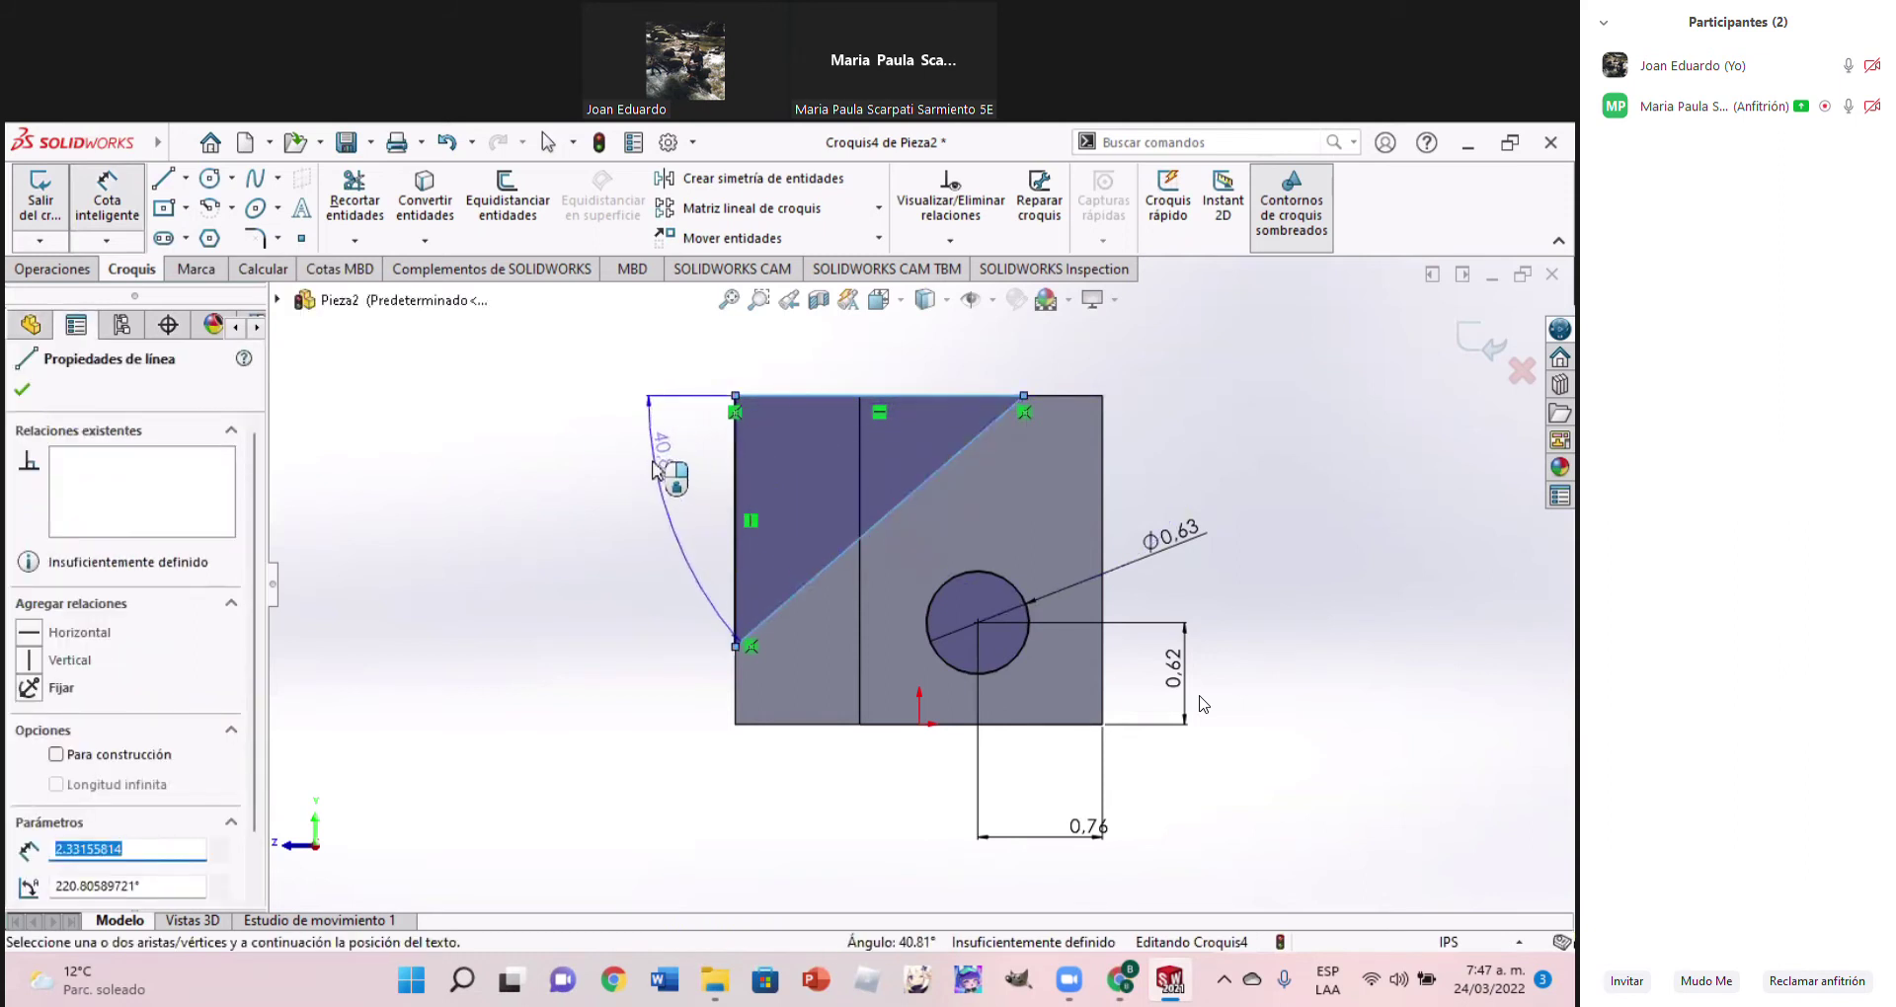
click(649, 469)
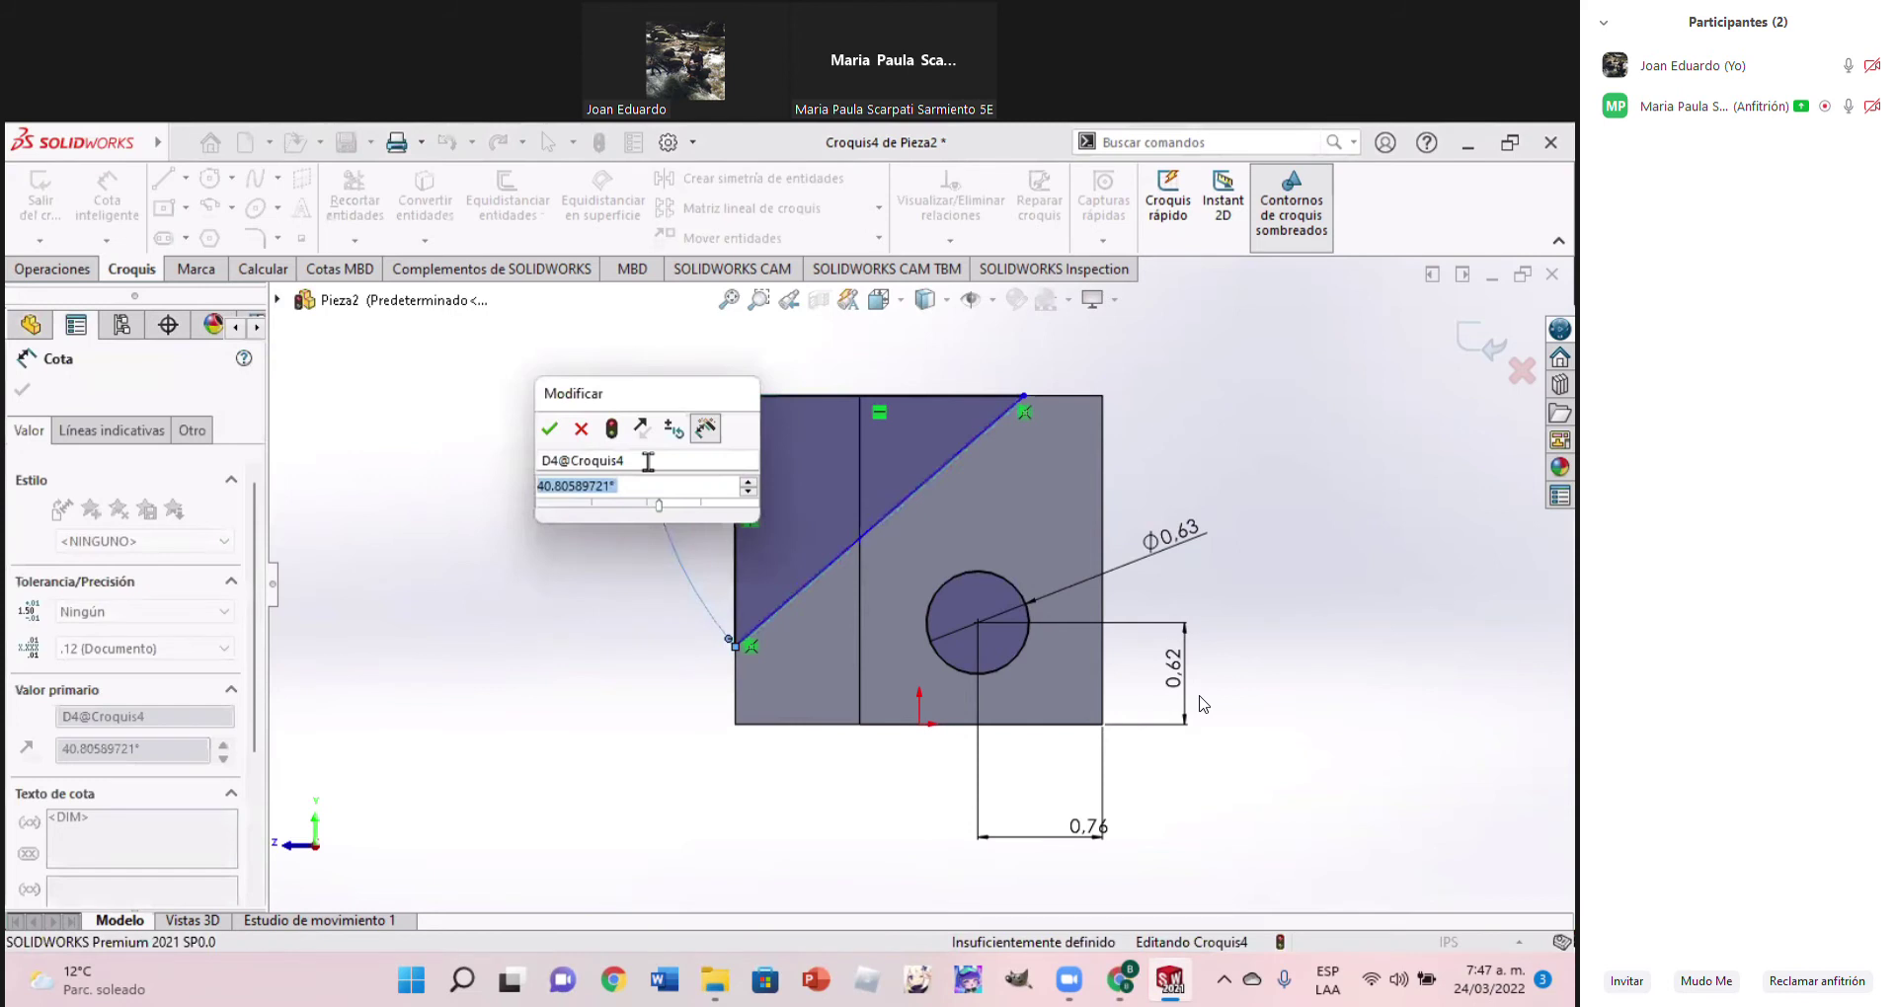
text(45)
key(Return)
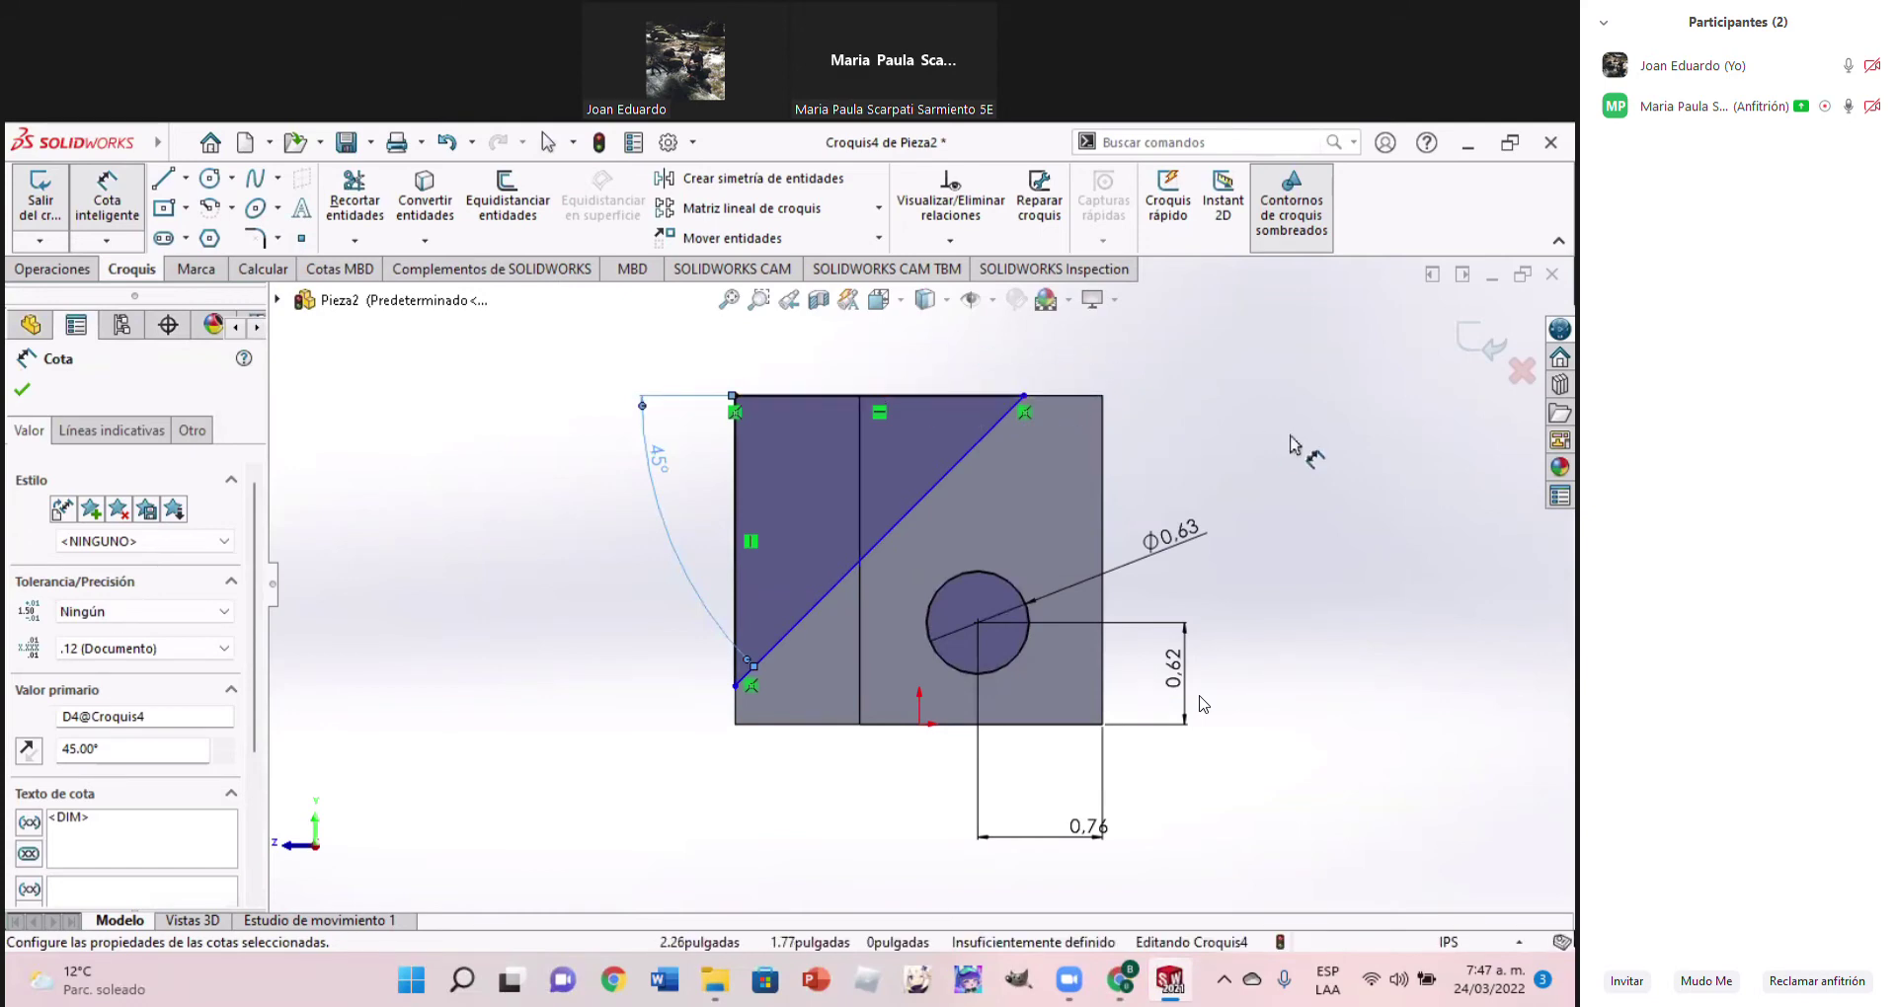
click(1119, 979)
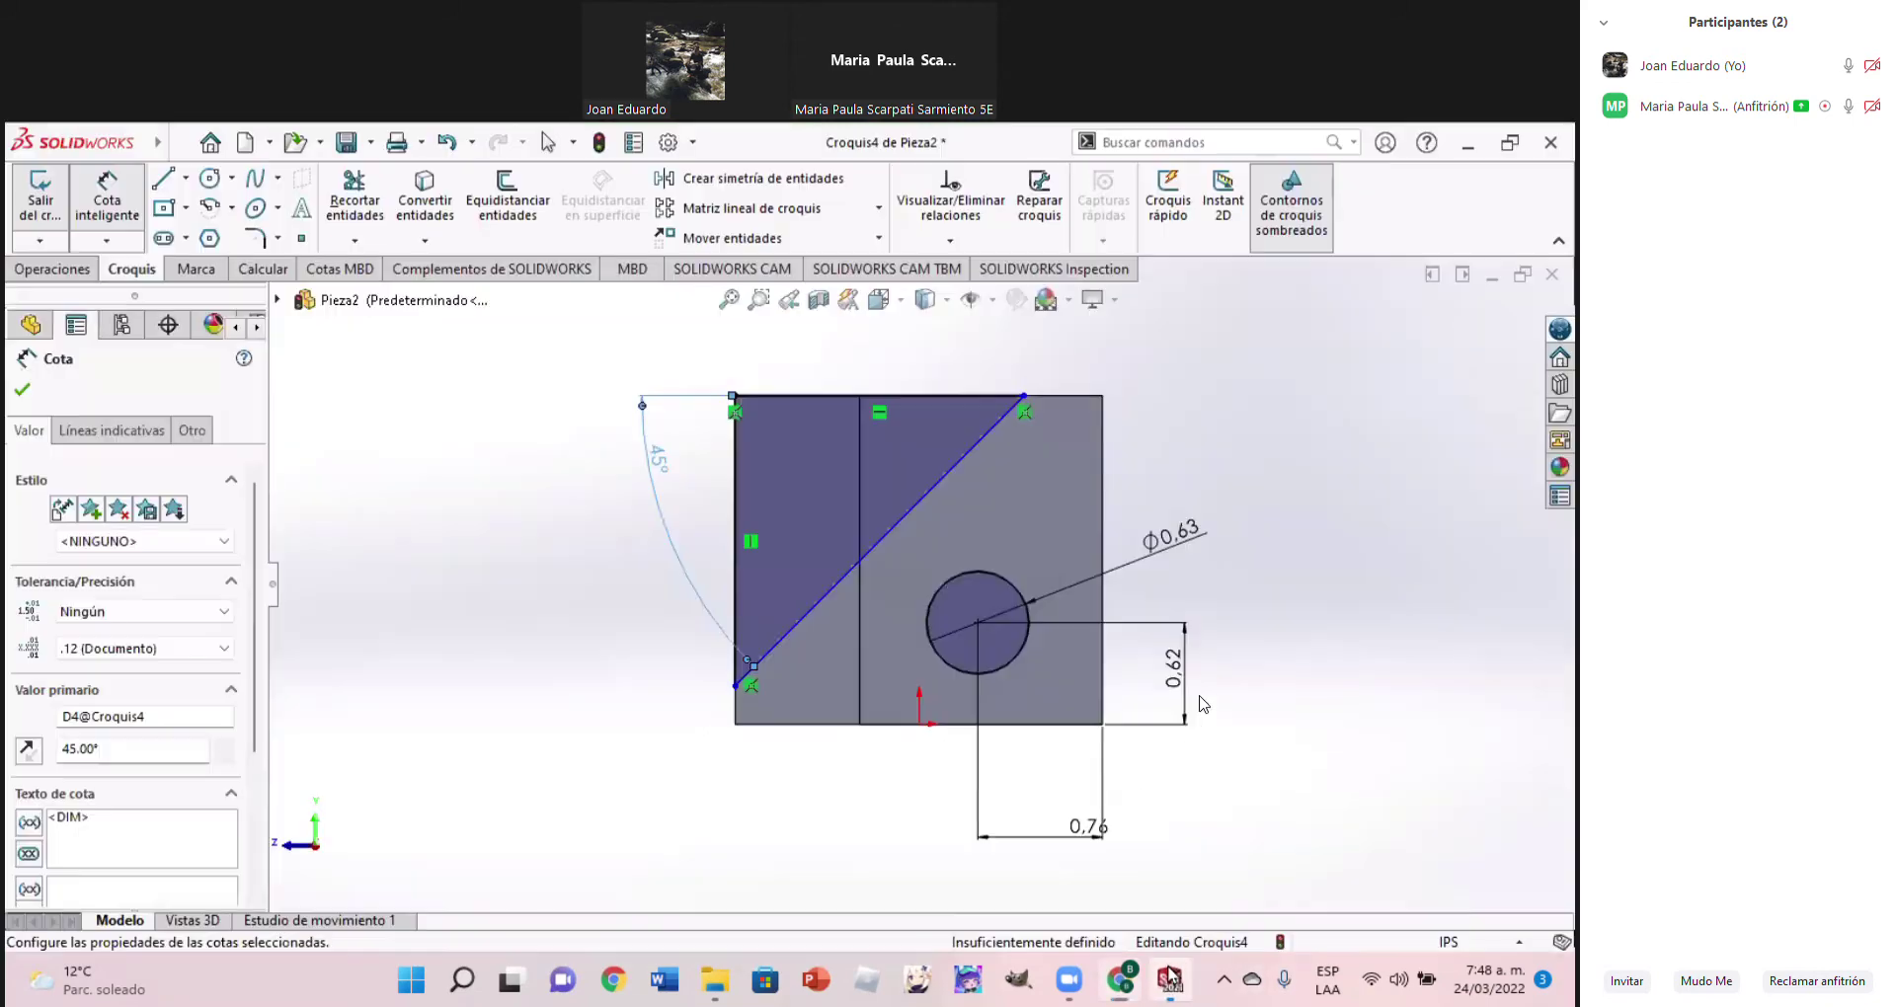
Dimension the triangle's top edge as 1.74
click(910, 400)
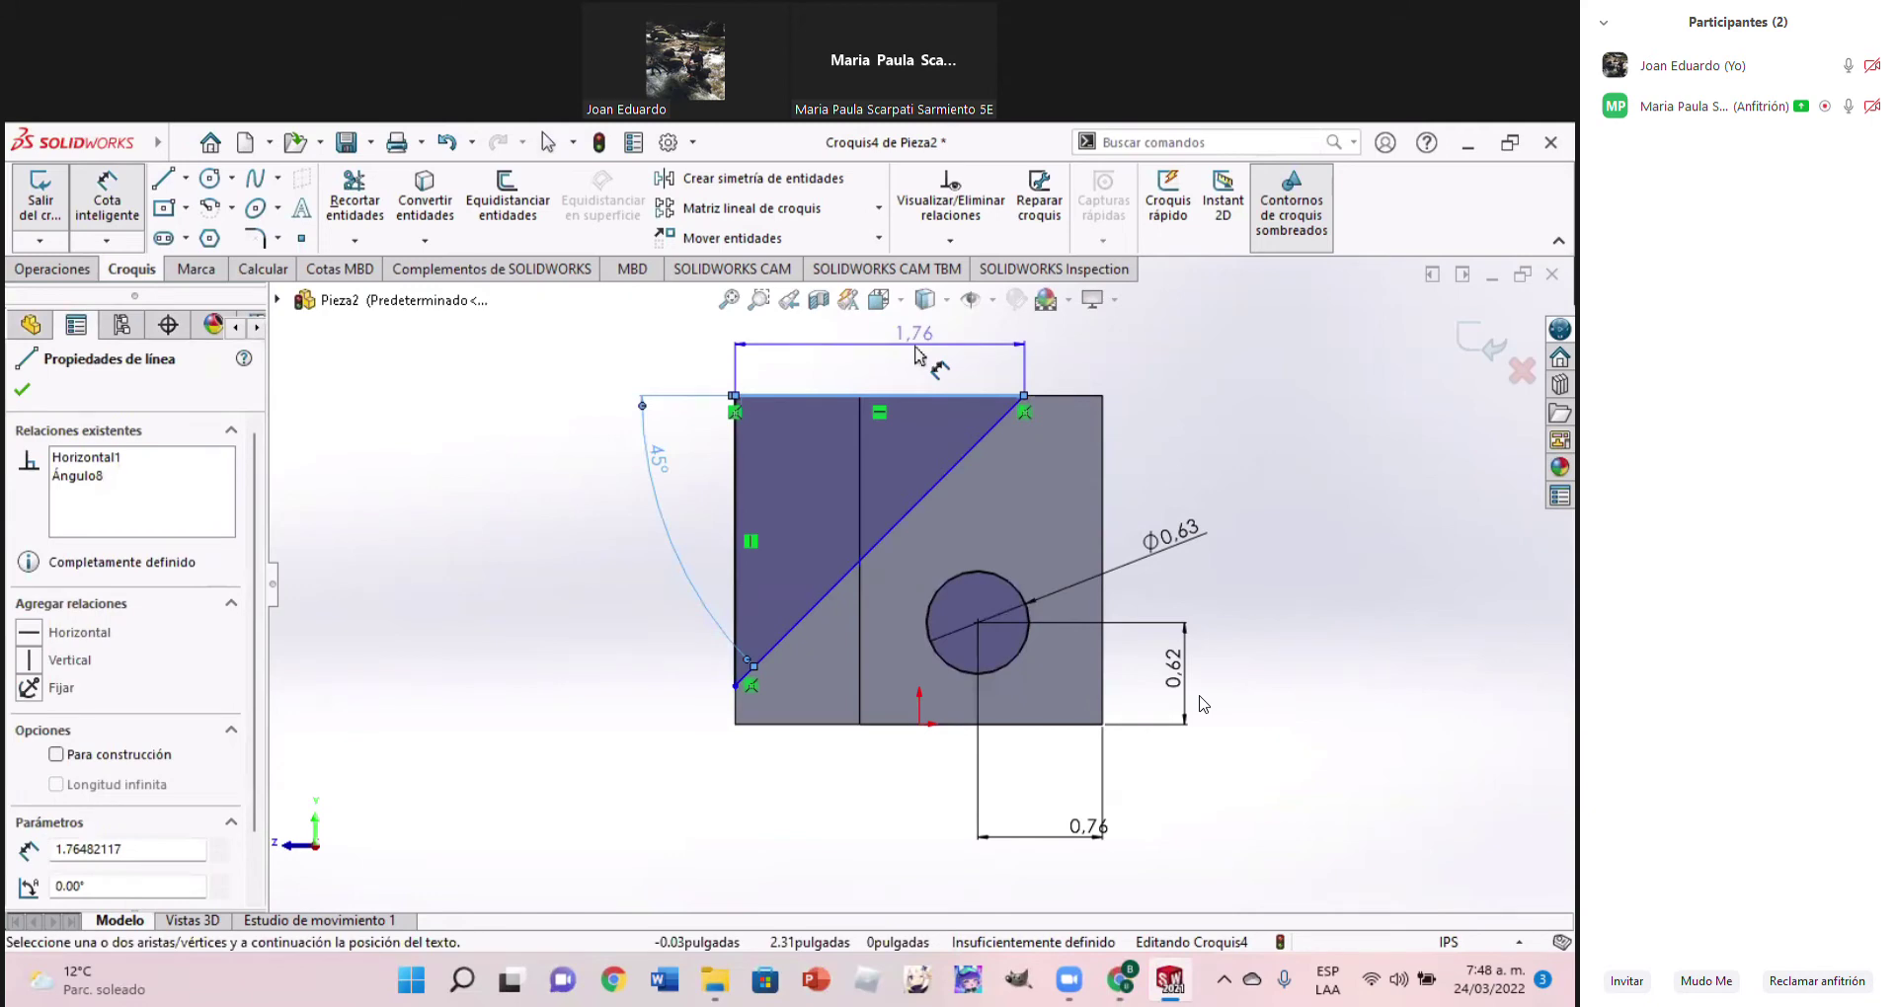
click(914, 353)
text(1.74)
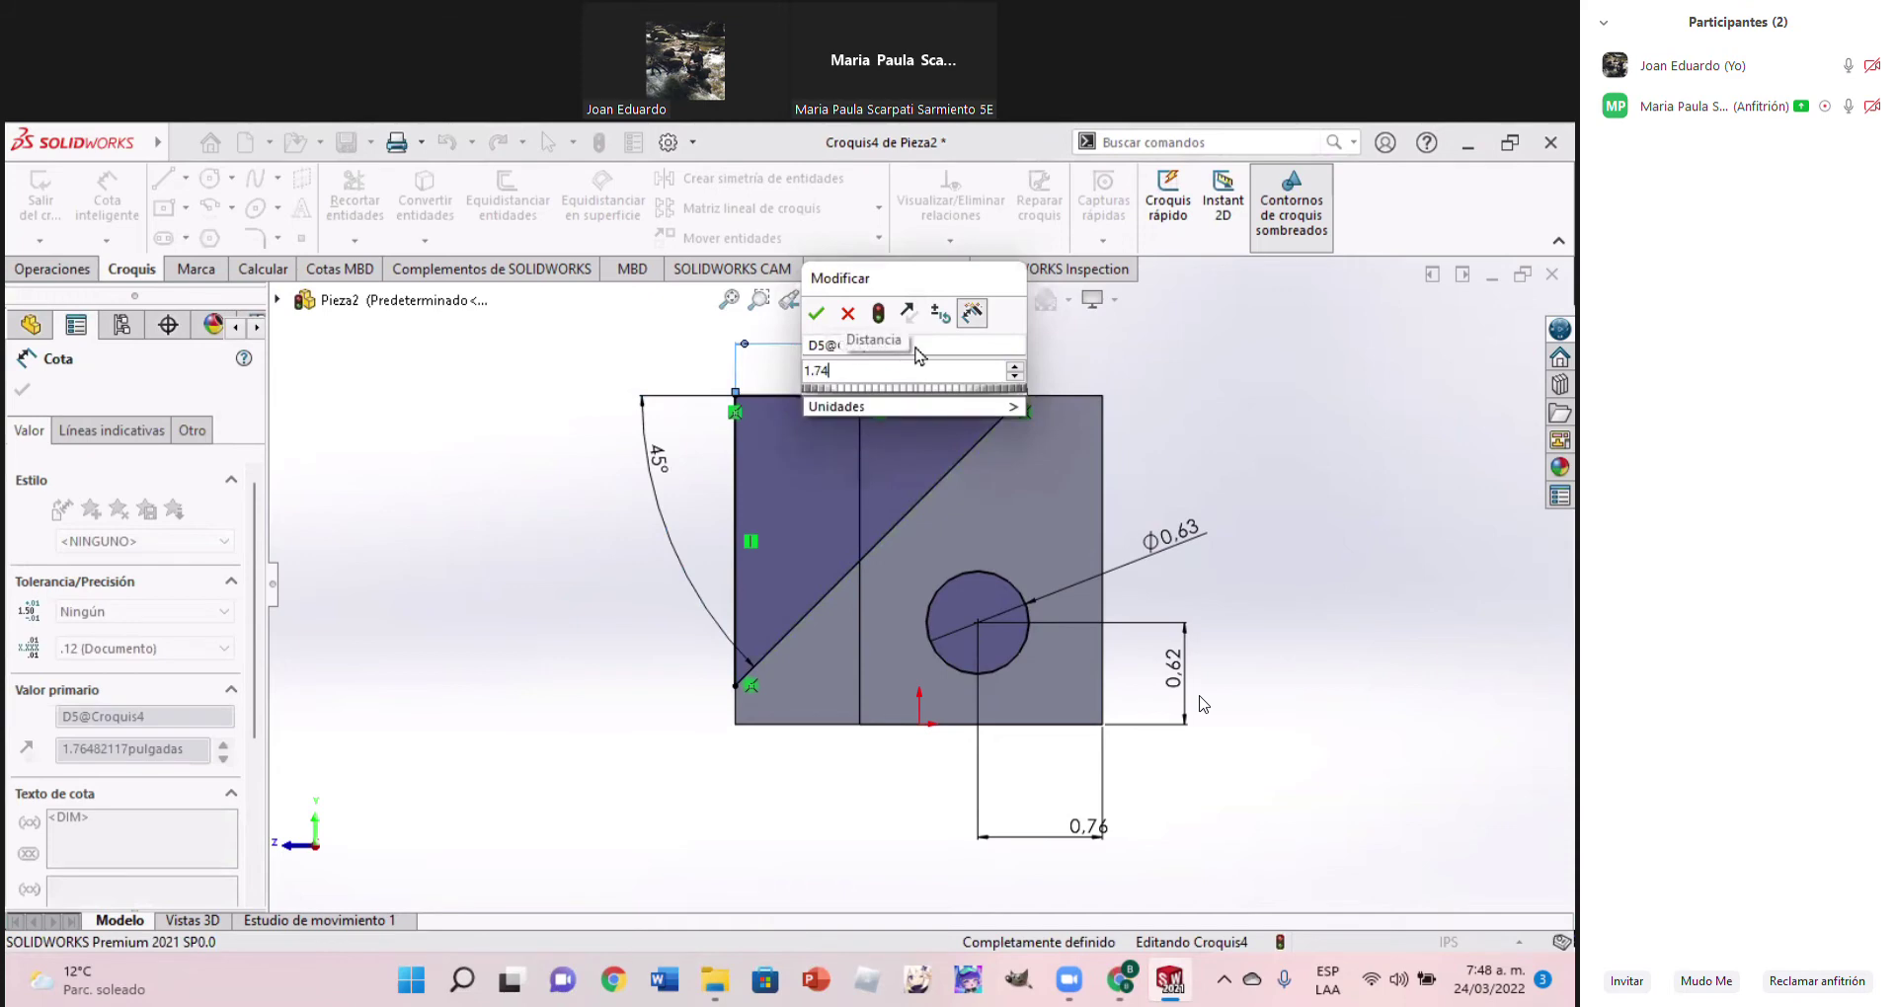
key(Return)
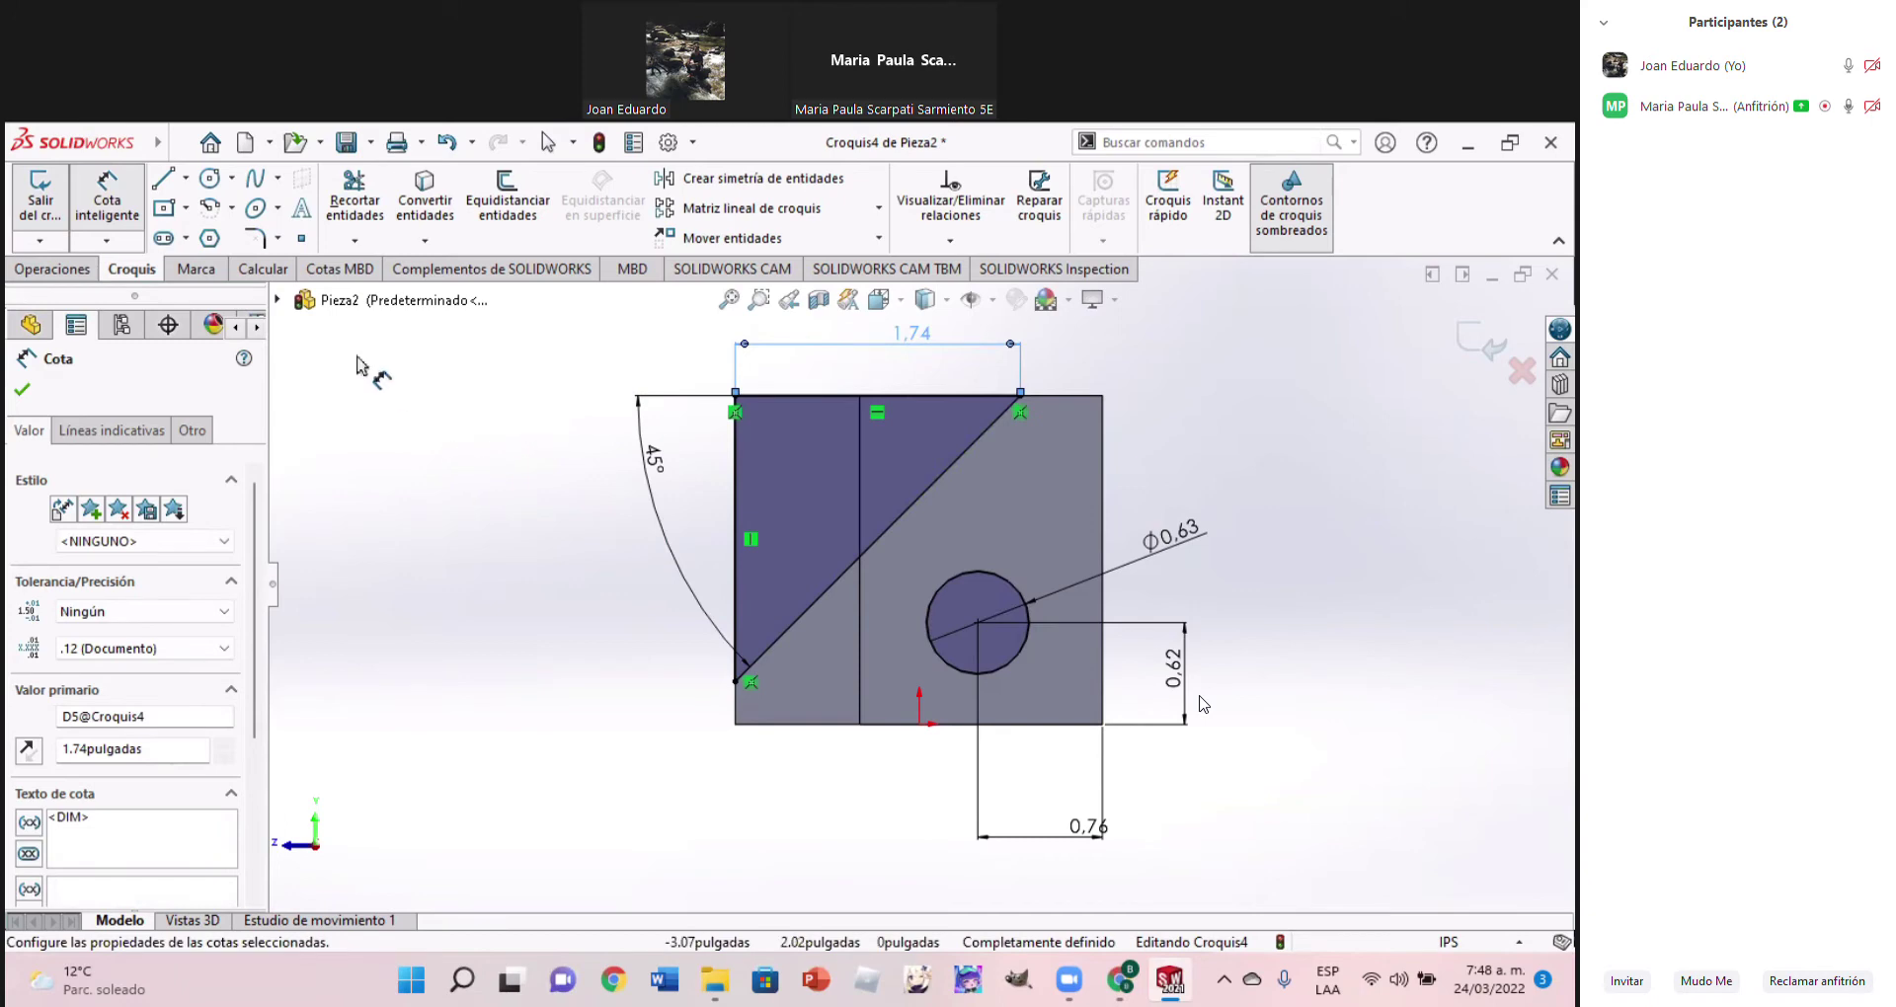
click(51, 269)
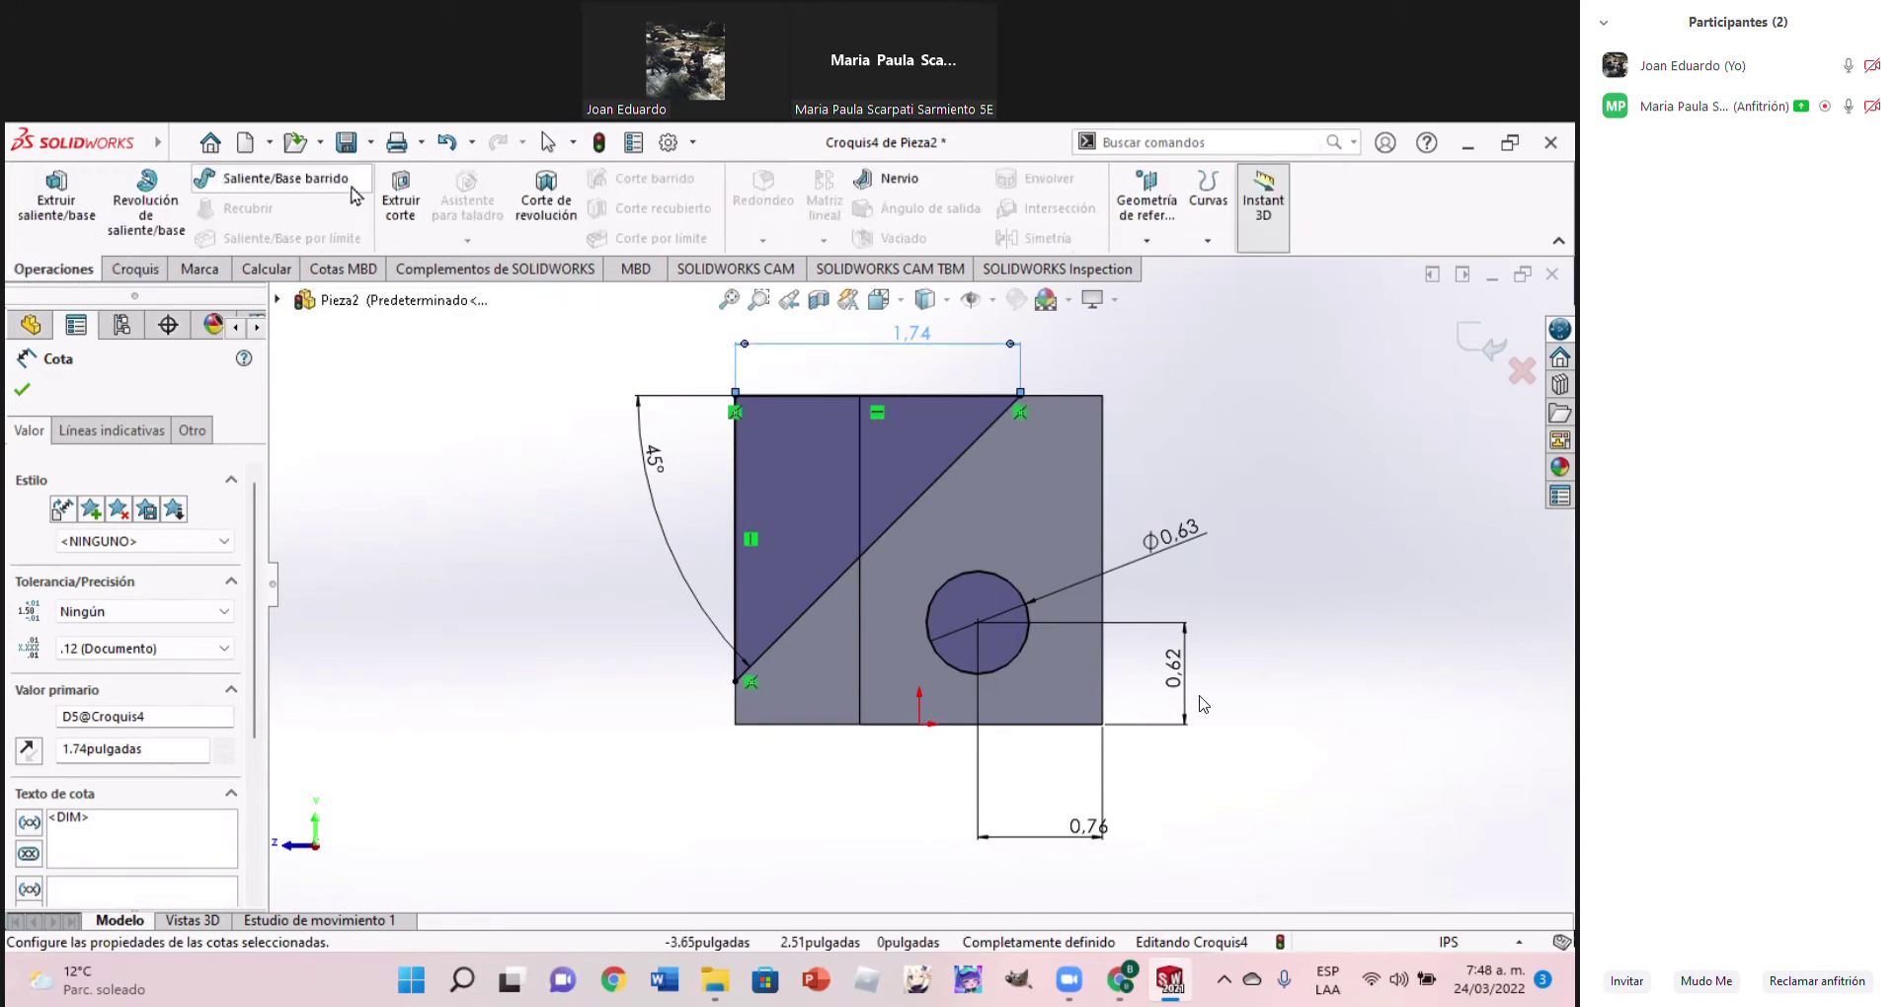
Extrude-cut the triangle, setting depth from the 1.74 dimension, creating Cortar-Extruir2
click(398, 198)
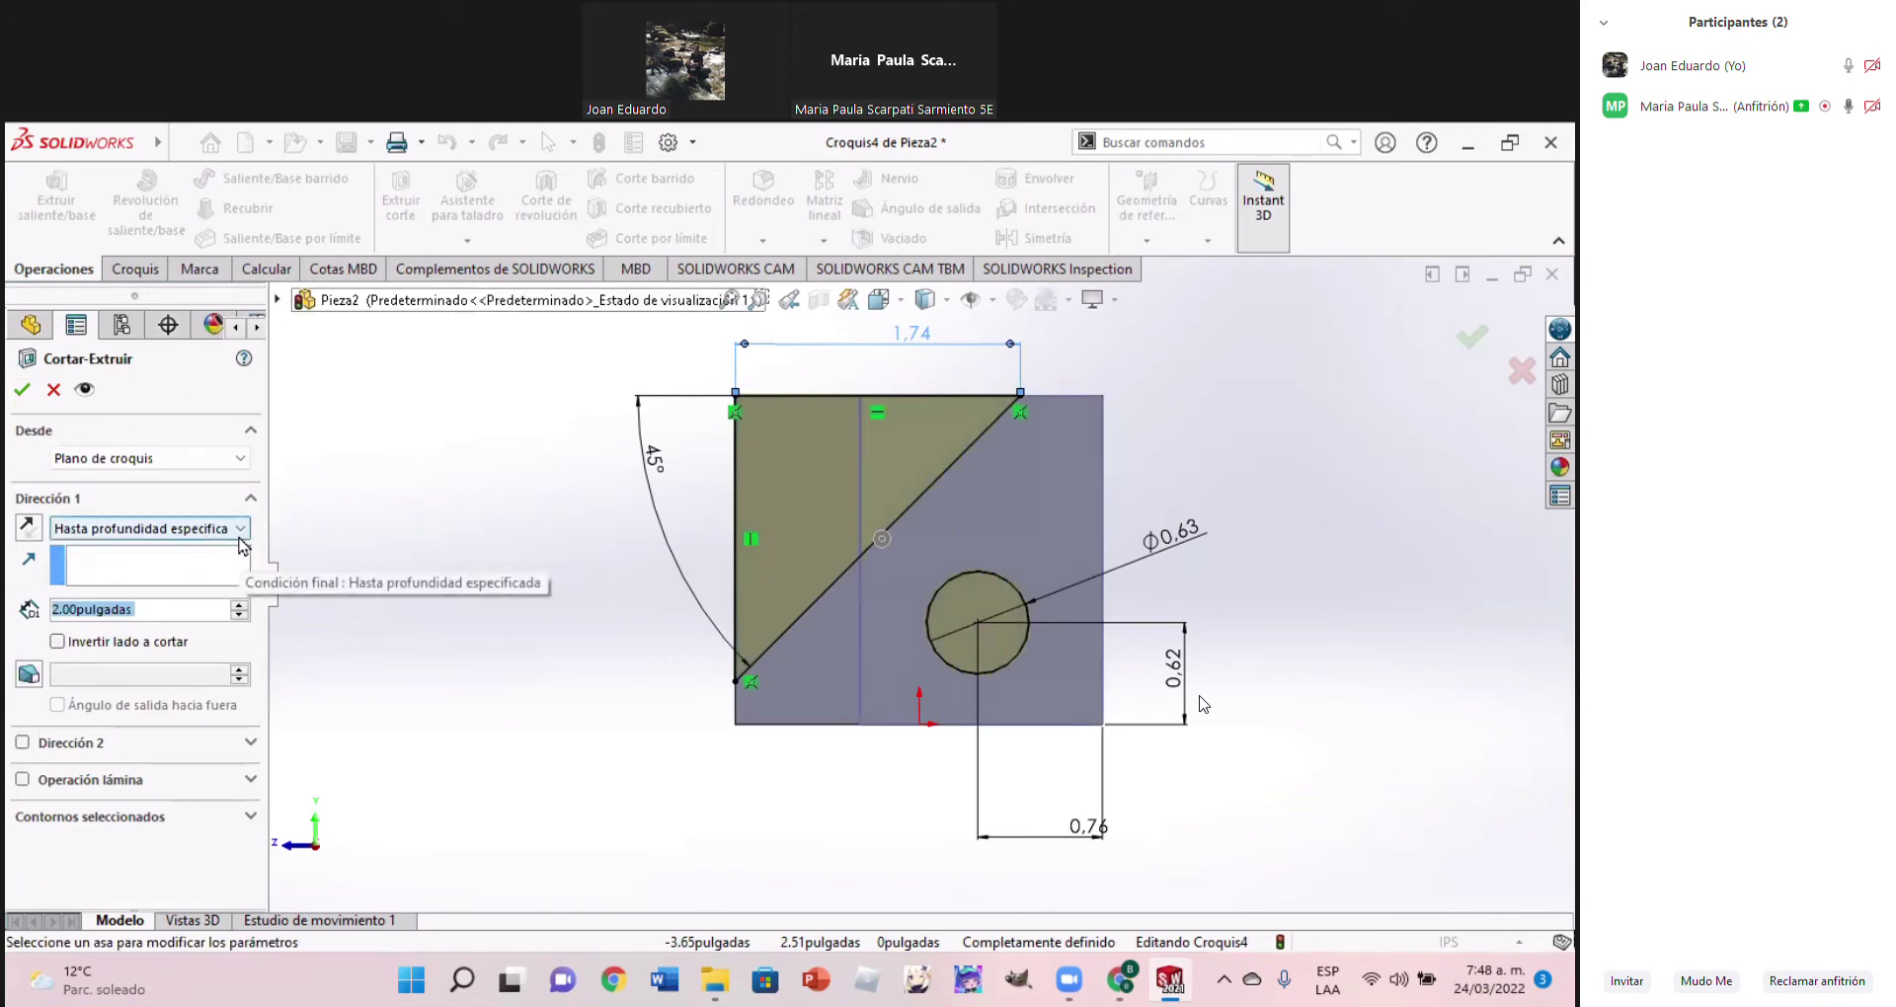
click(1123, 981)
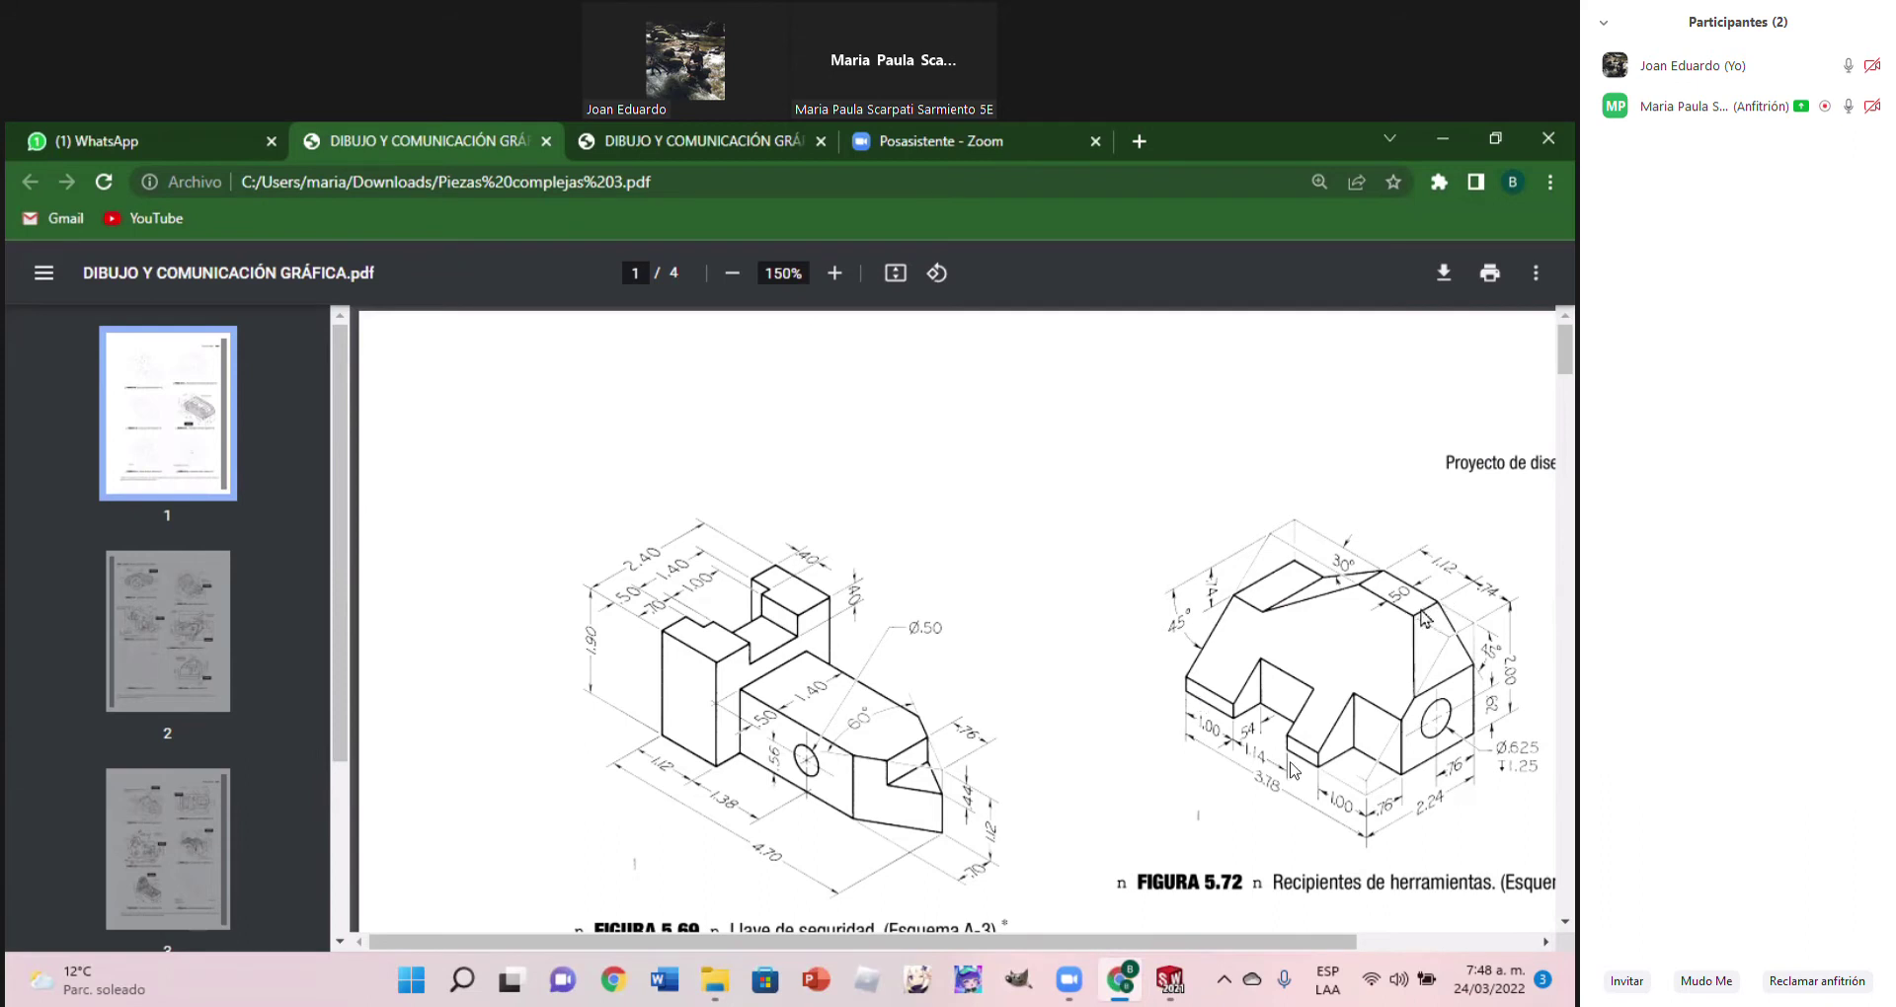
click(1174, 987)
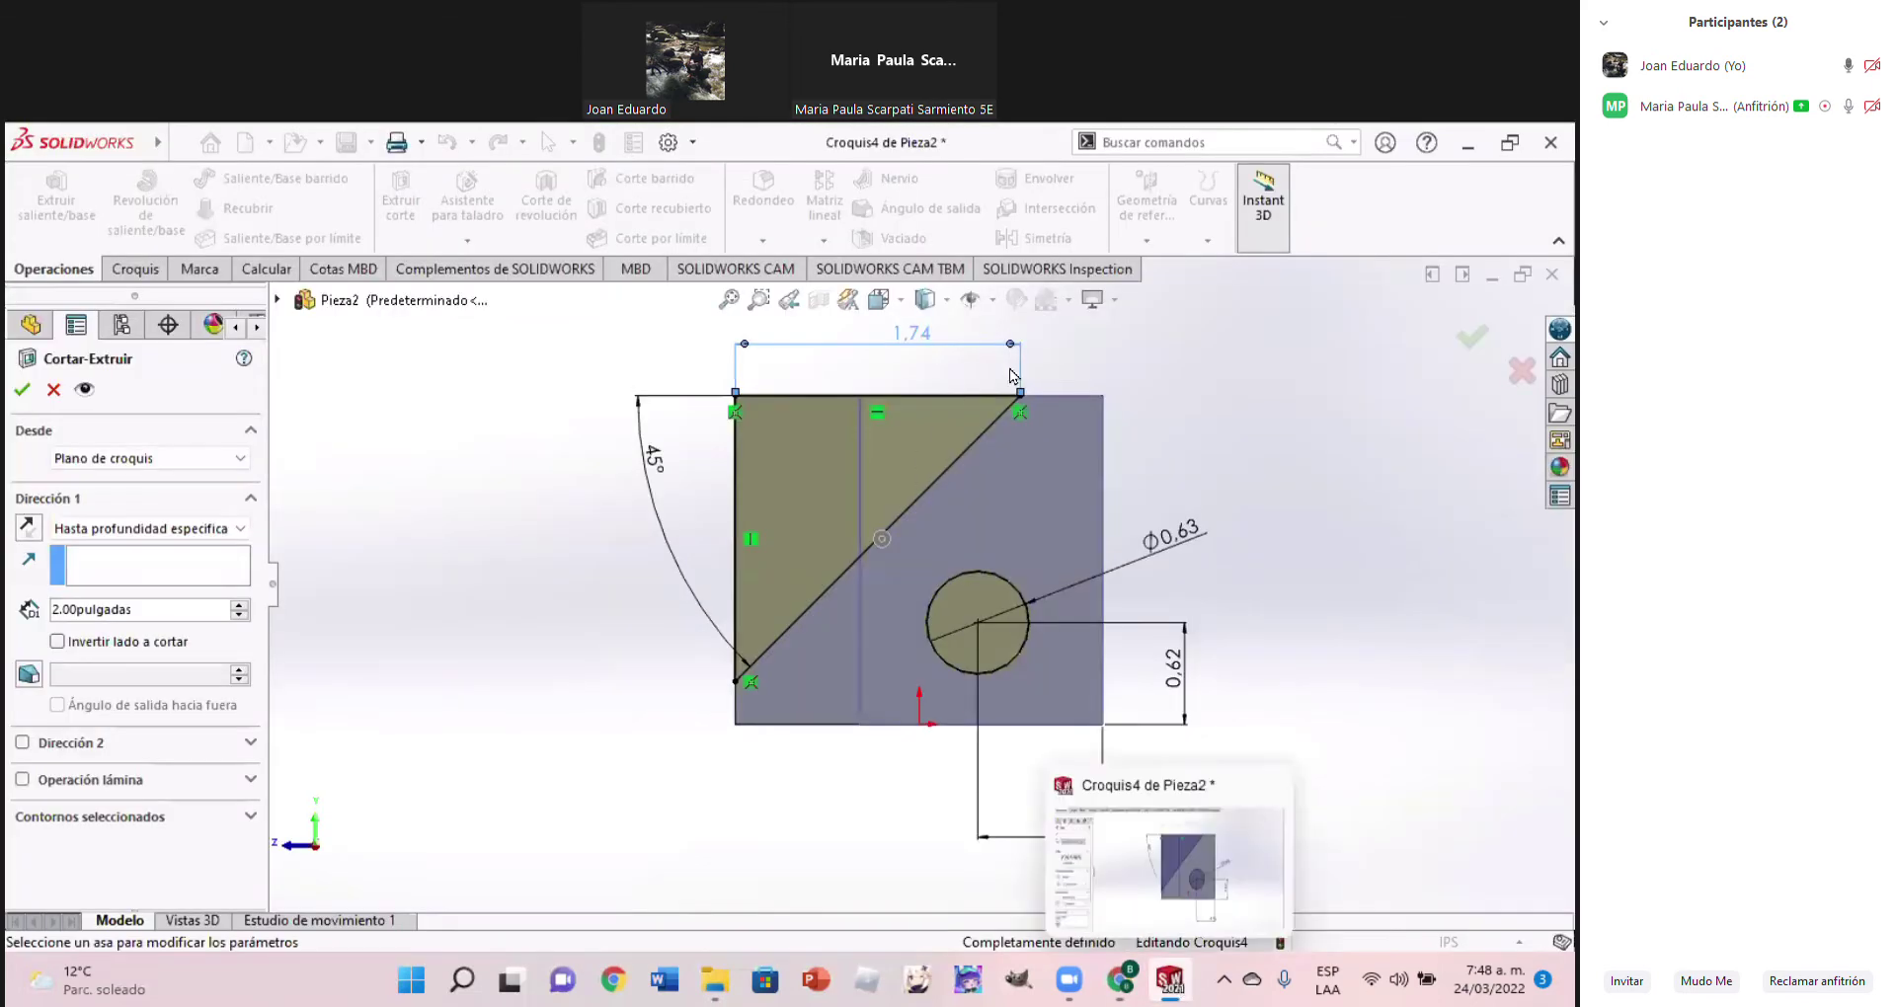
click(926, 347)
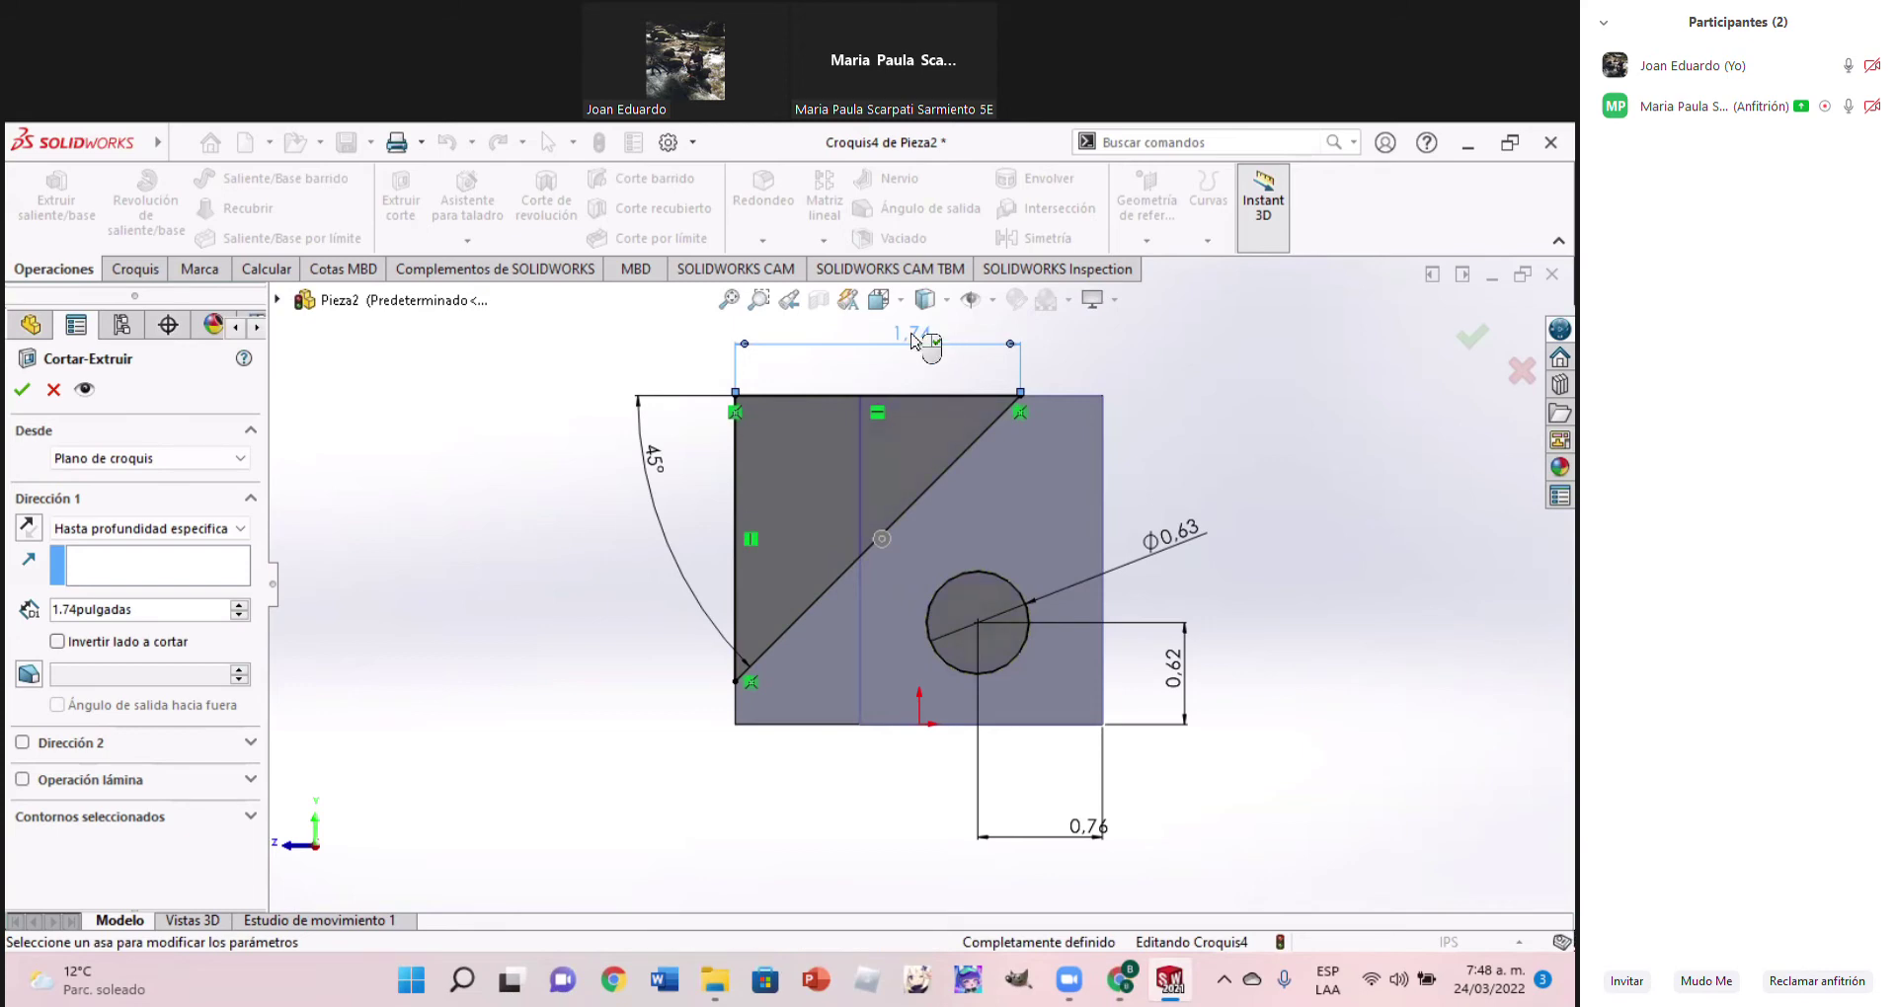
key(Return)
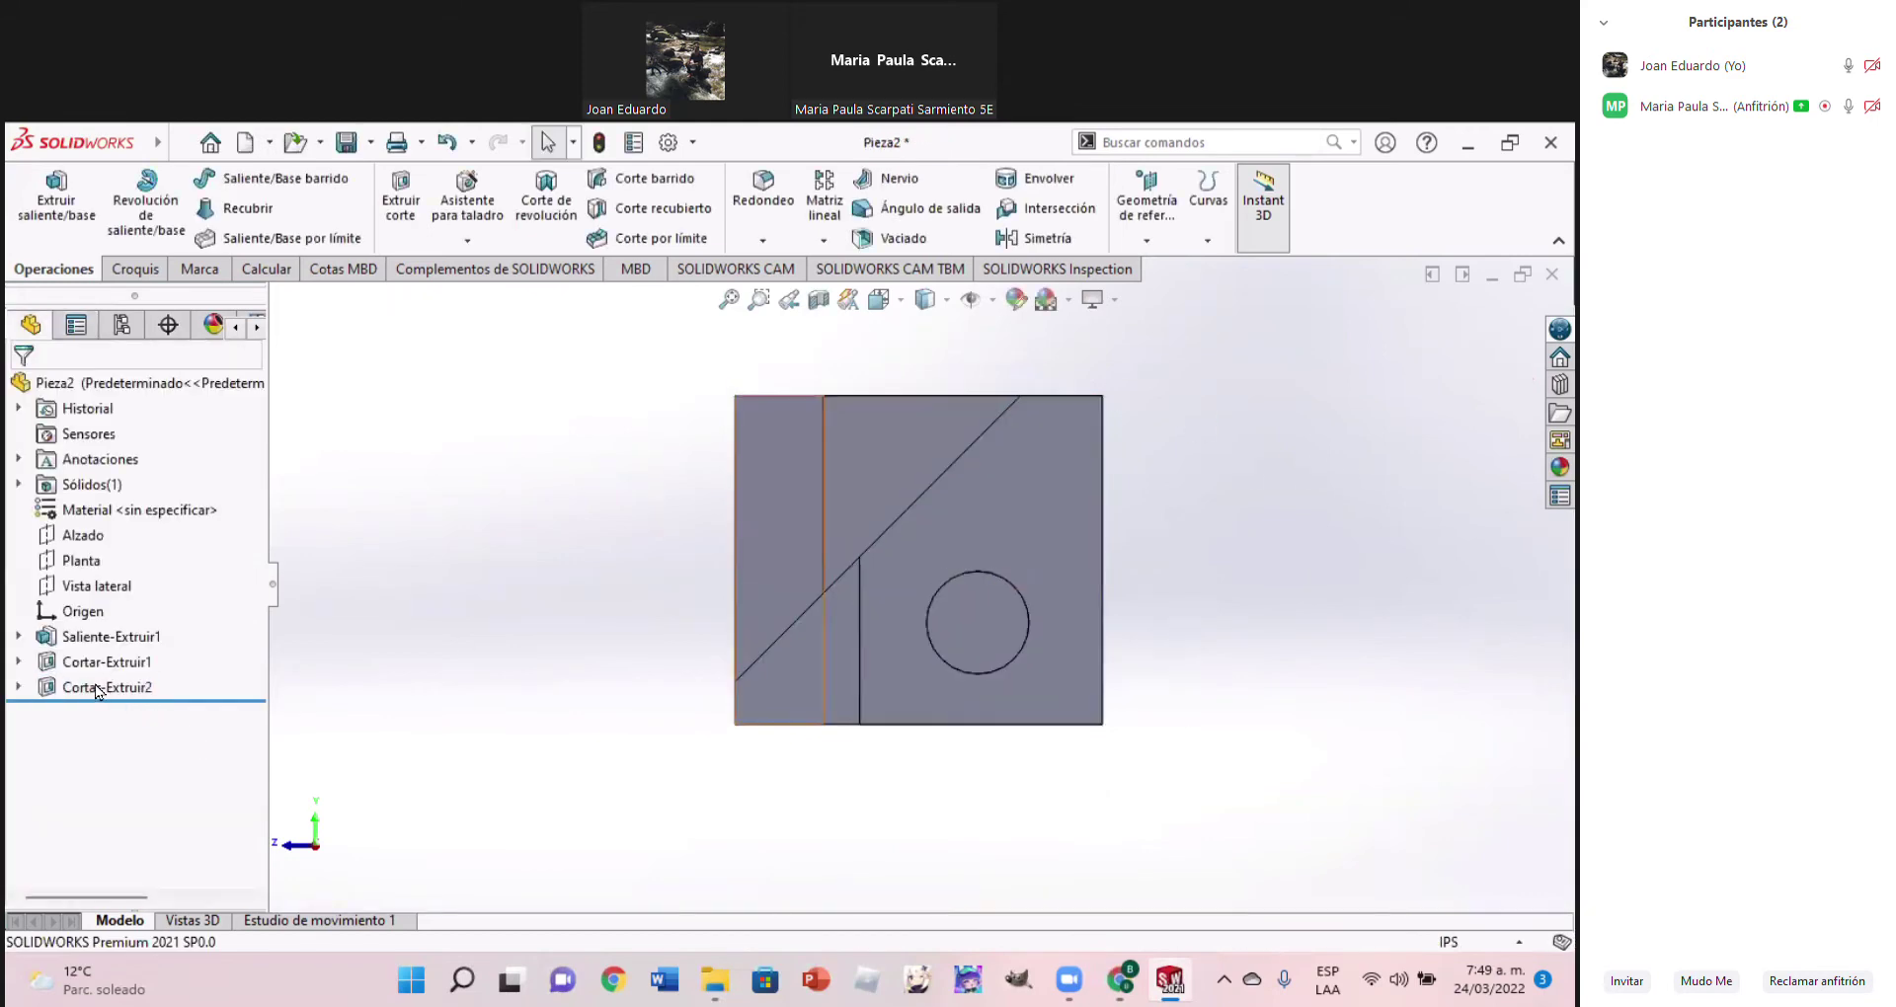
click(20, 687)
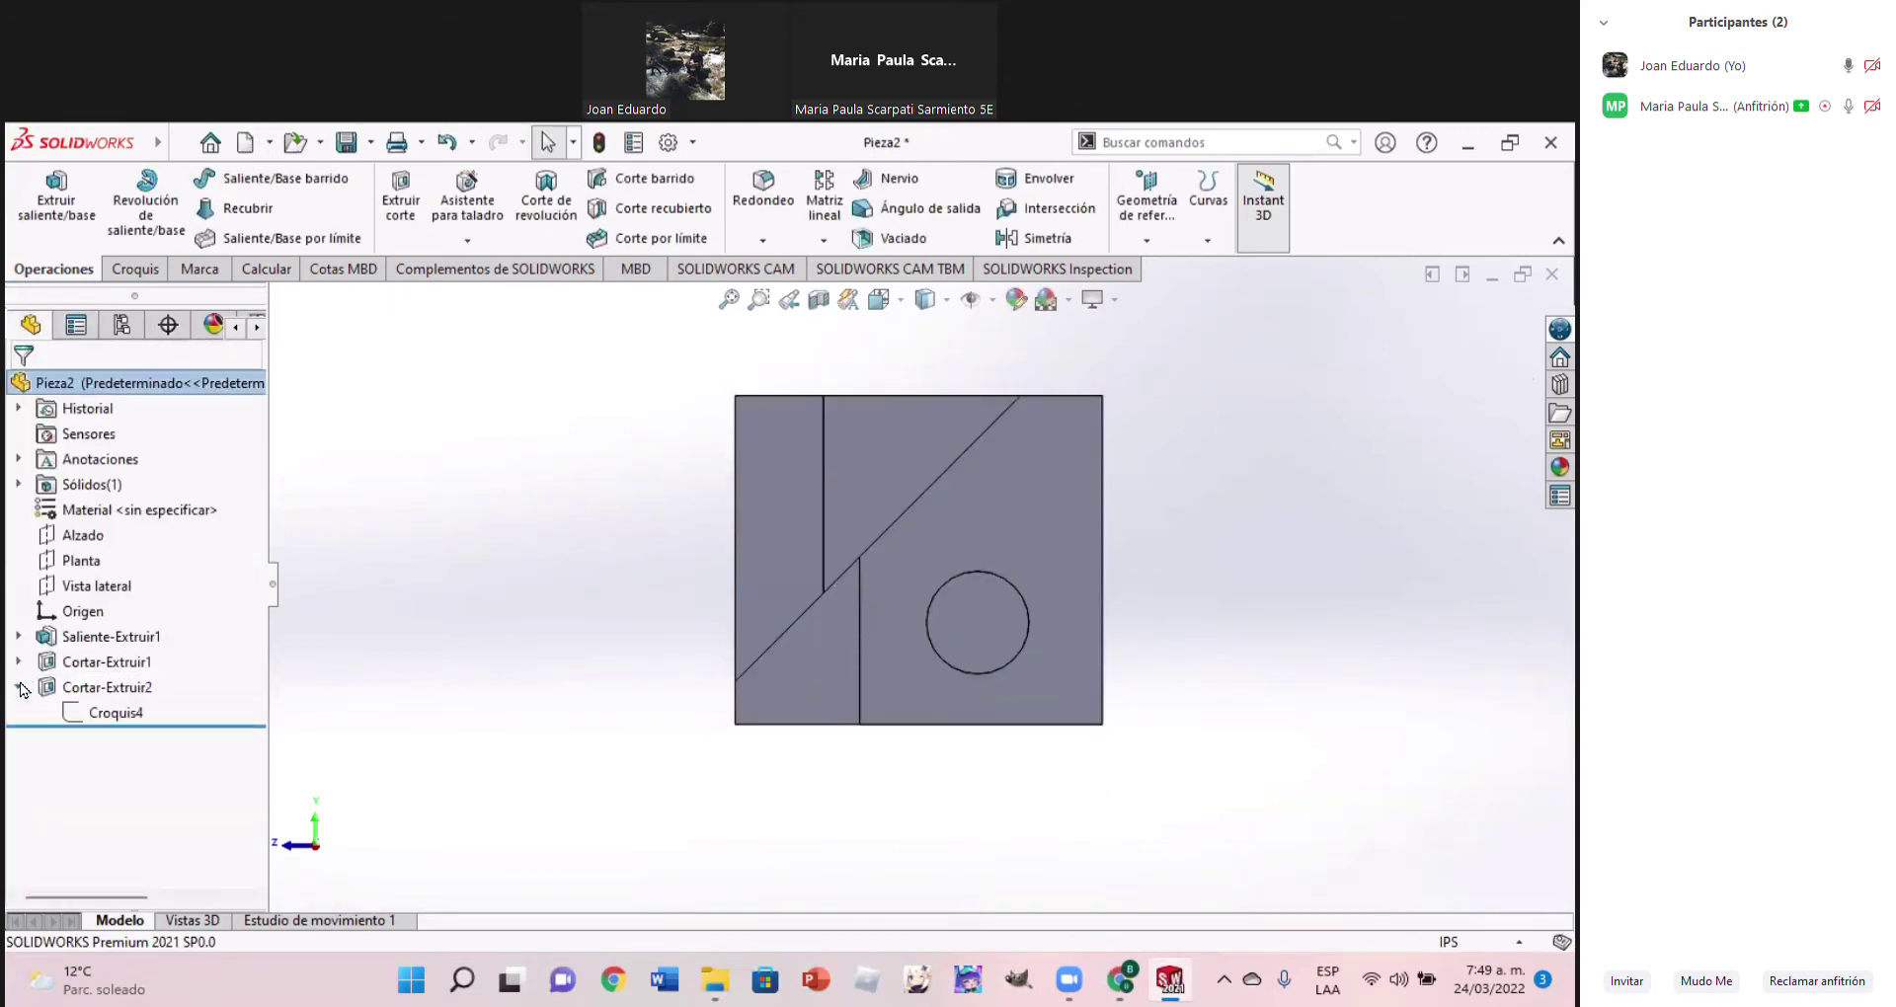
Reopen Croquis4 for editing and delete its 1.74 top-edge dimension
click(77, 713)
right_click(77, 713)
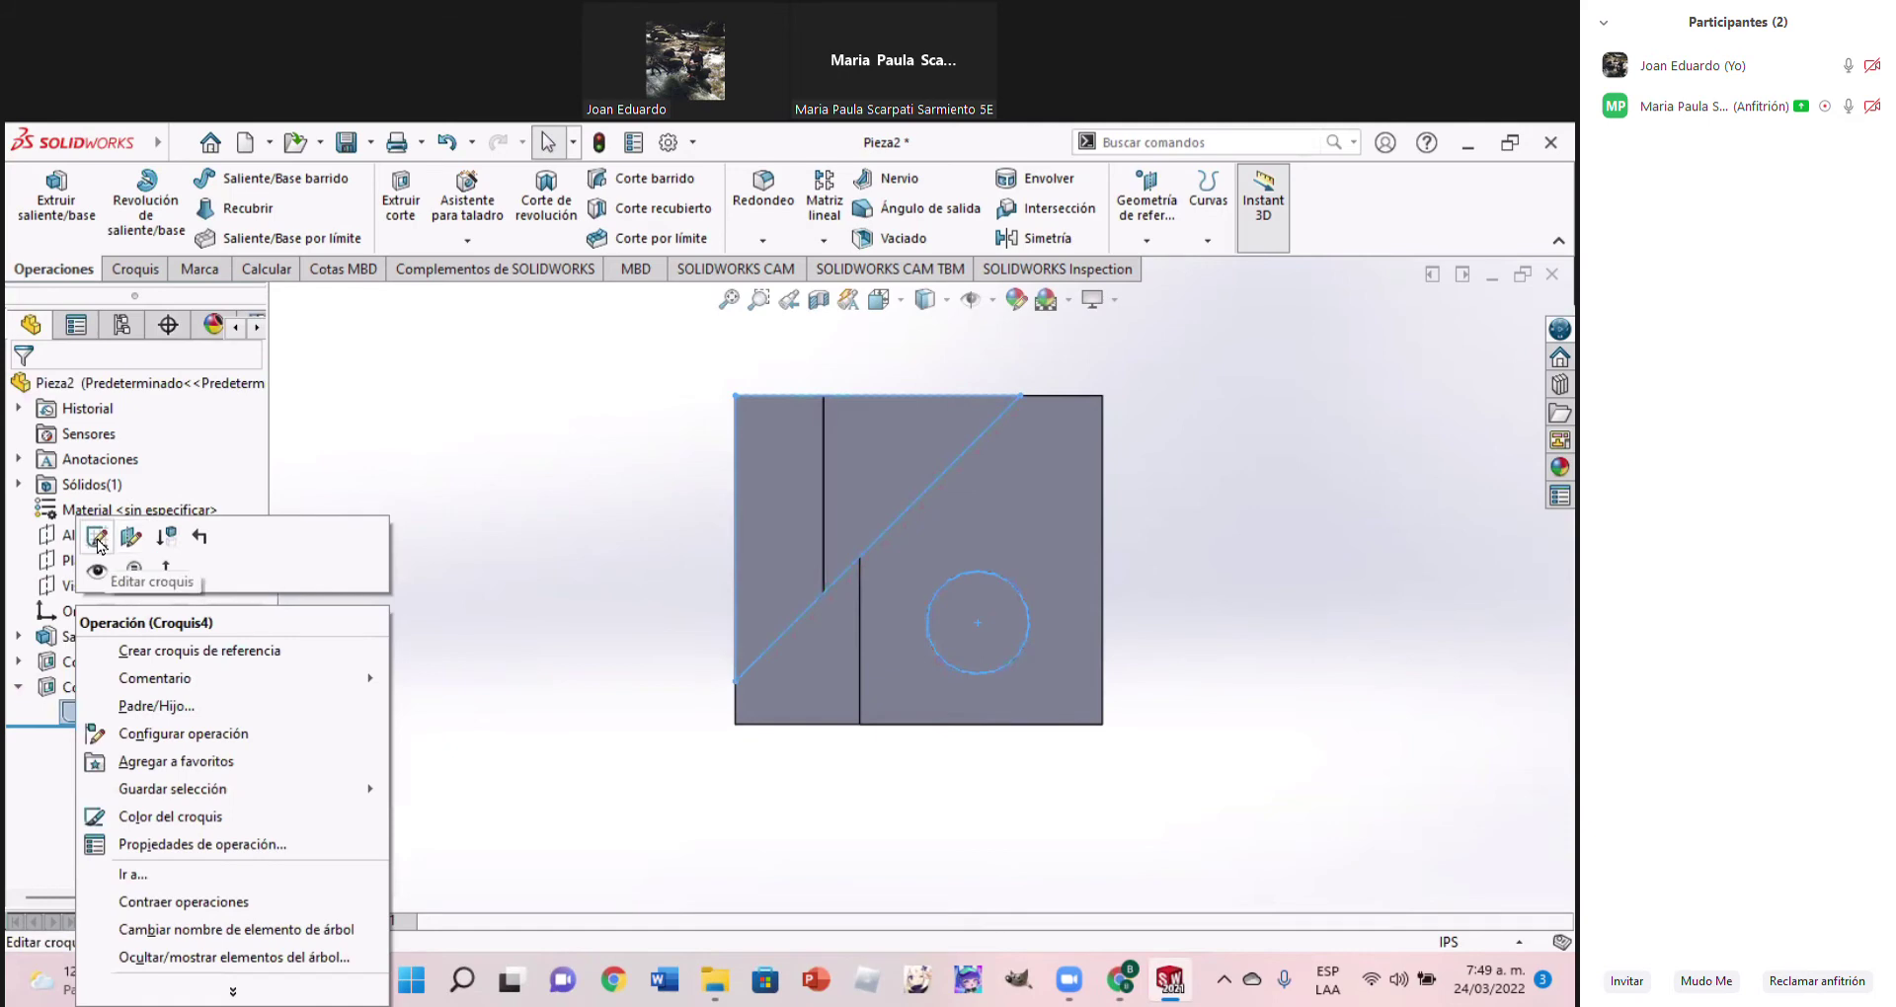
click(98, 538)
key(f)
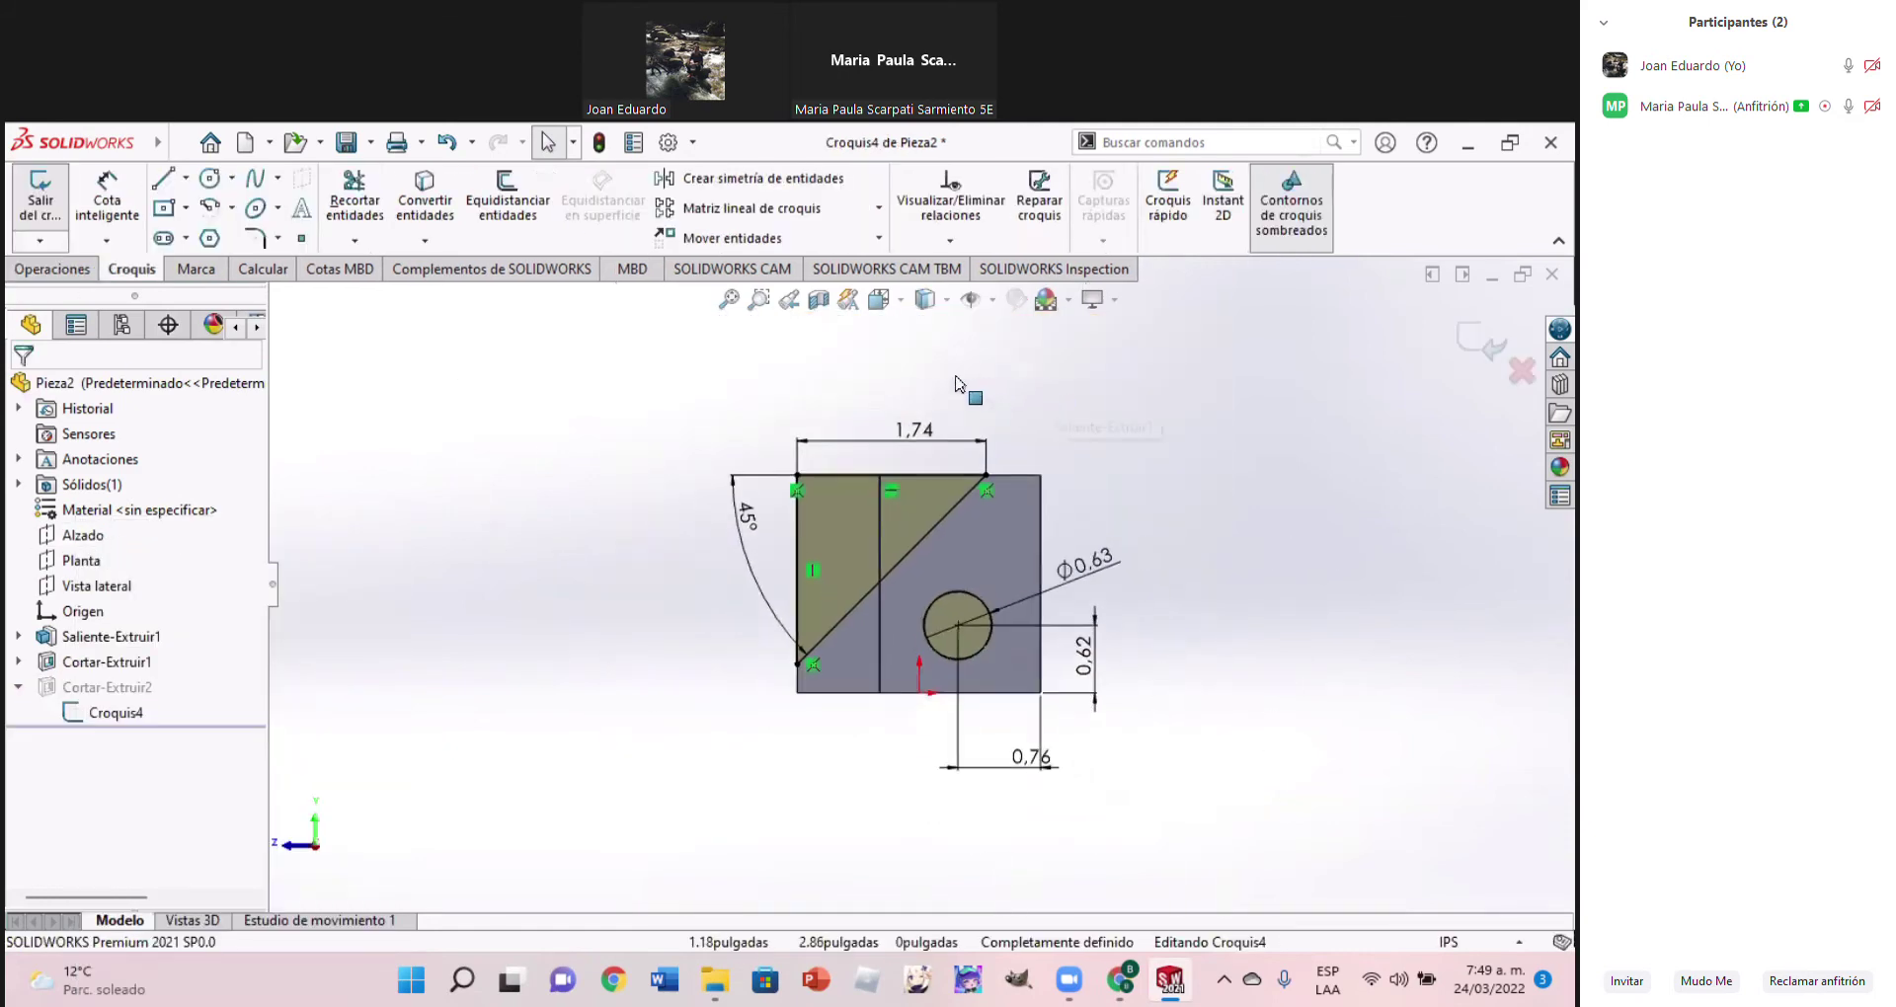
click(918, 459)
key(Delete)
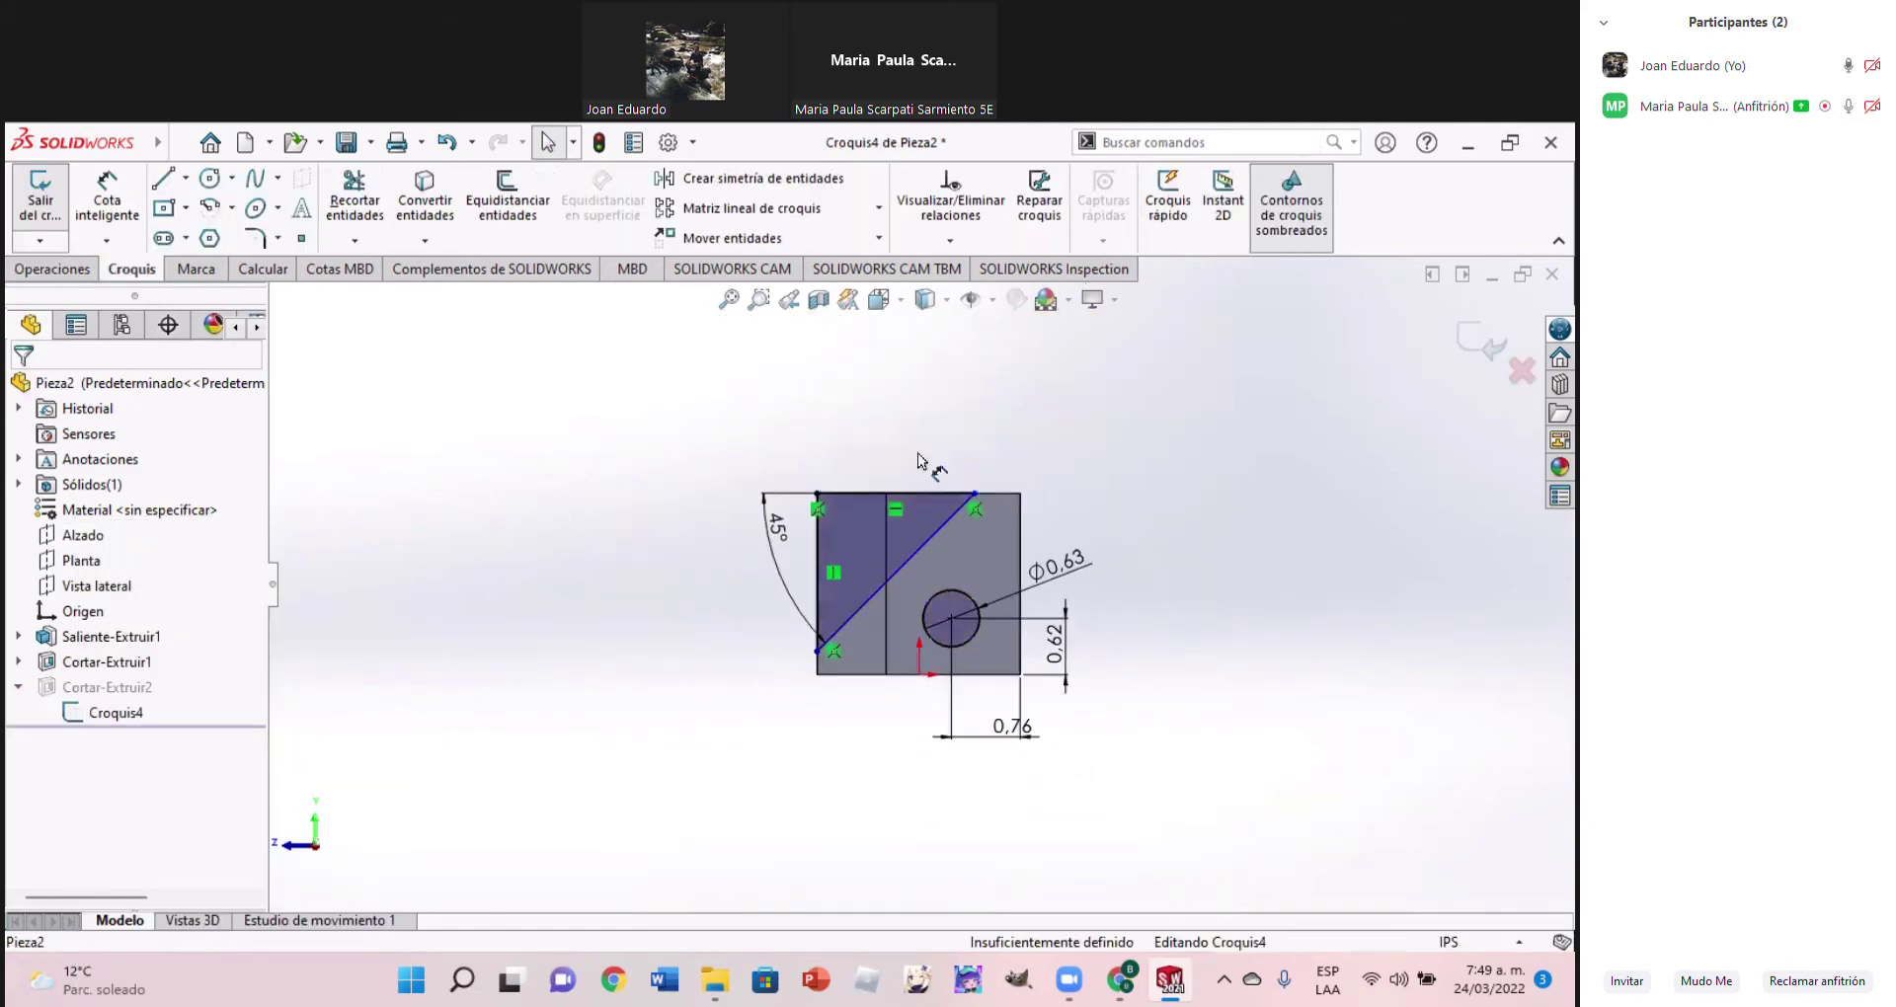
Add a 0.50 dimension from the block's top-right corner to the diagonal's upper end
scroll(1150, 558, down, 2)
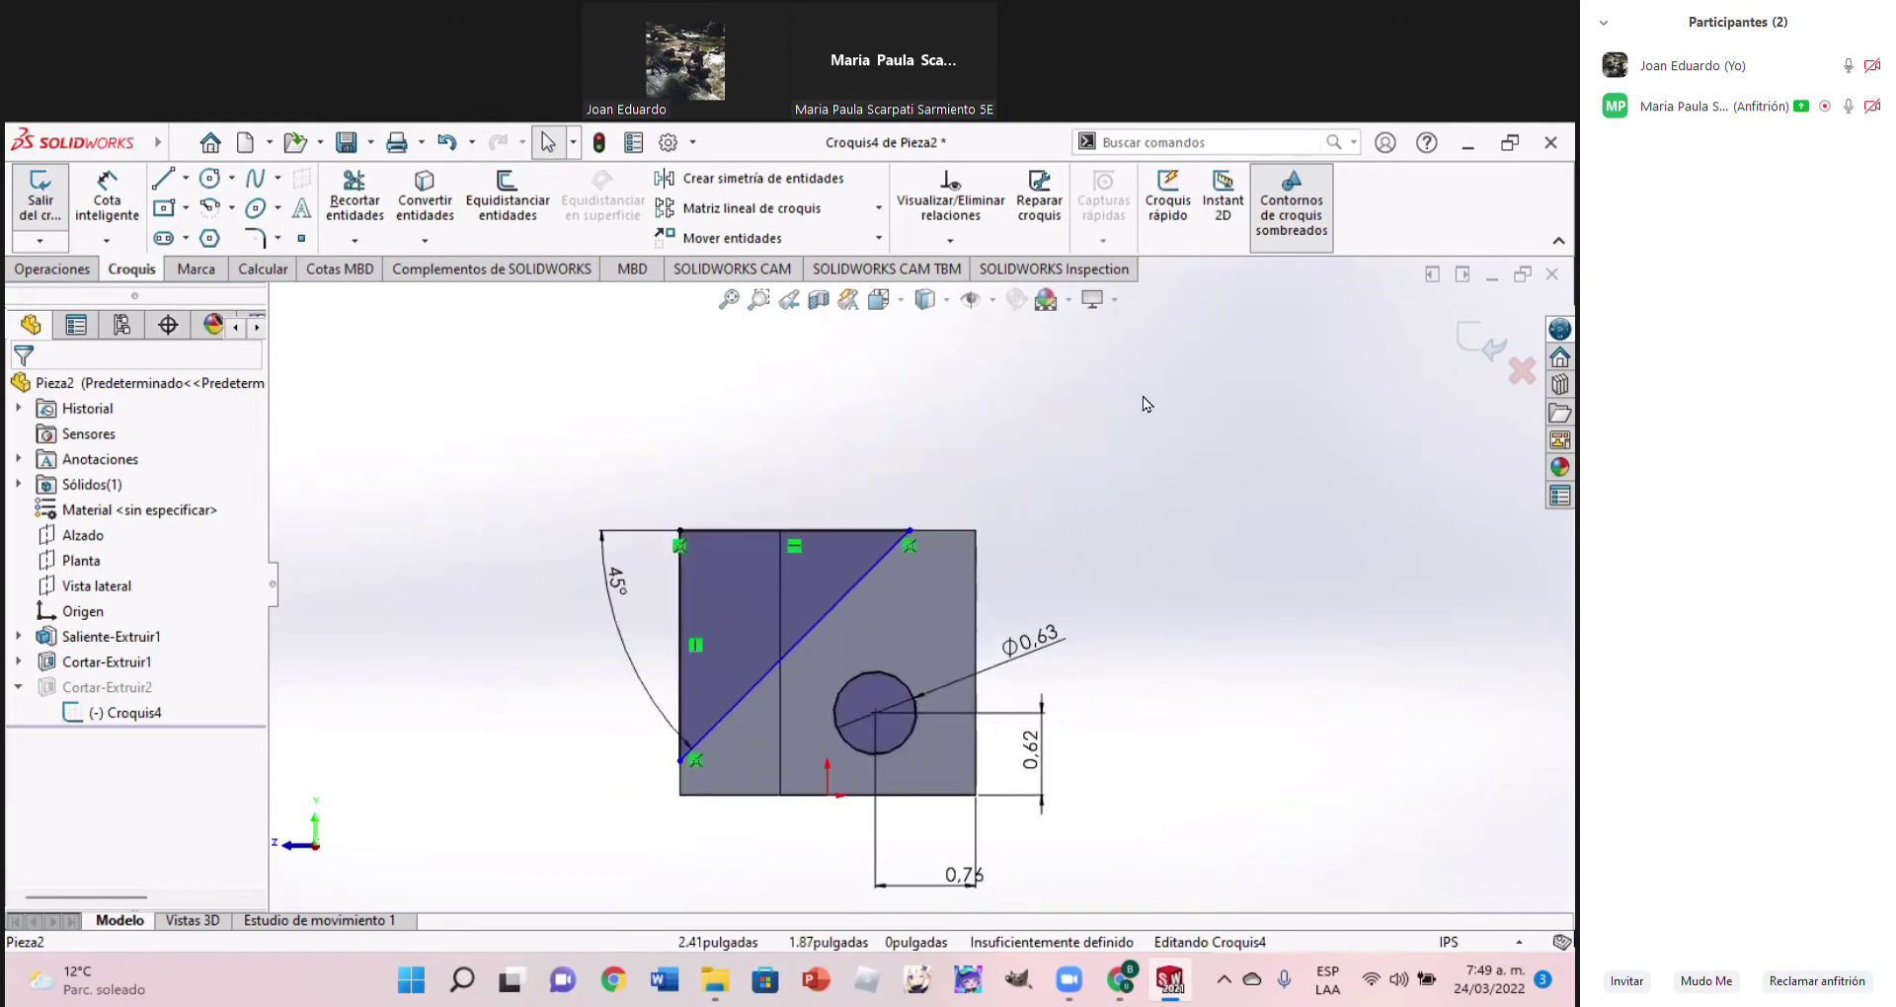
right_drag(1141, 412, 1142, 360)
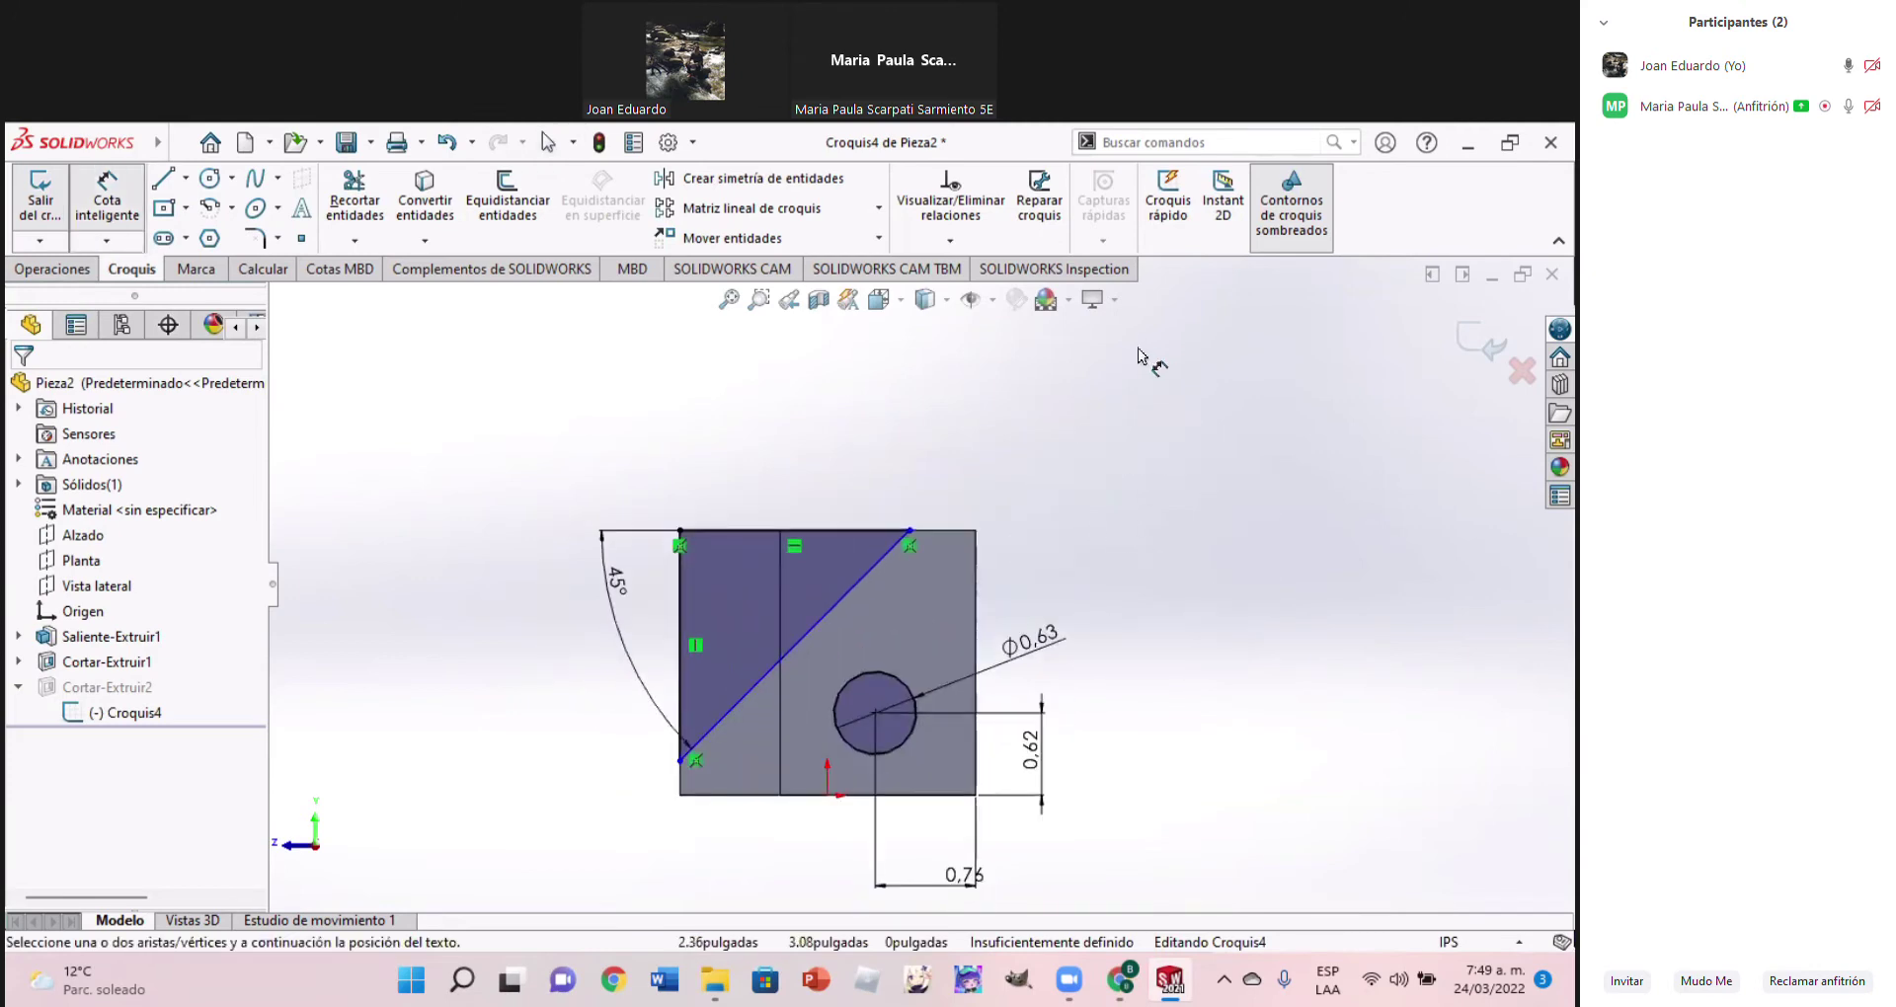
click(910, 533)
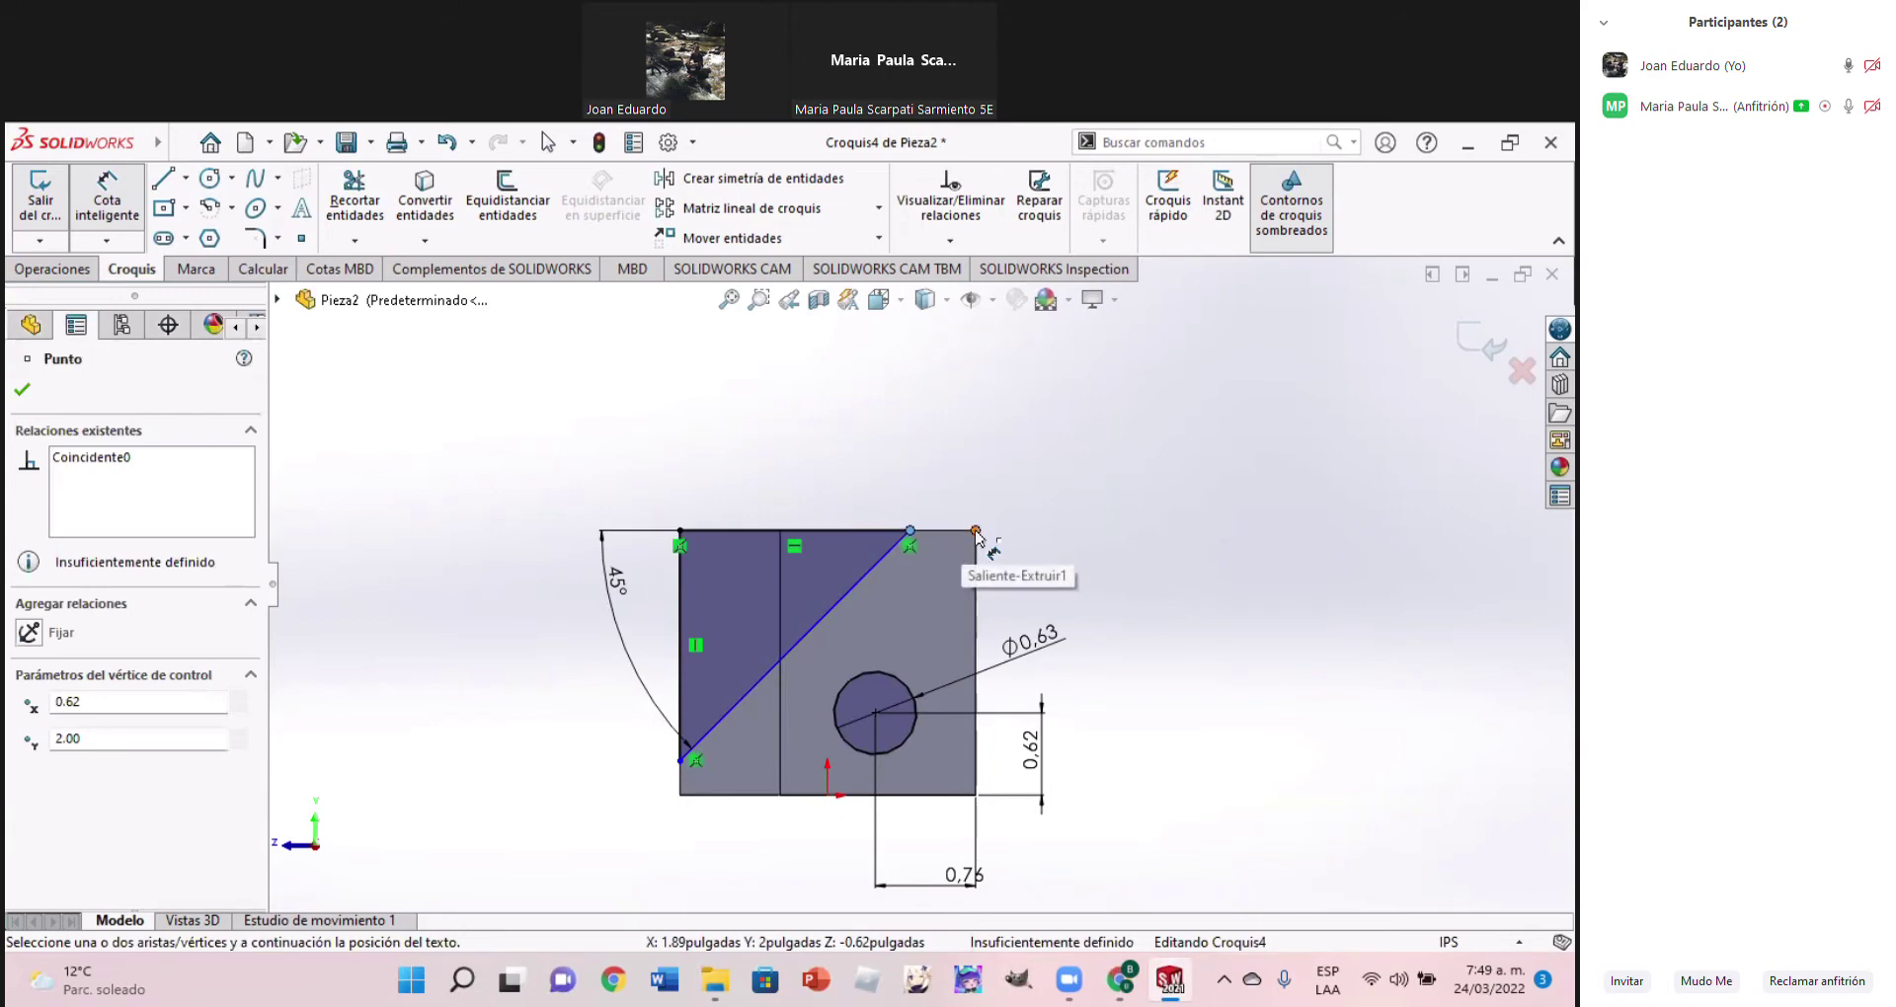
click(975, 532)
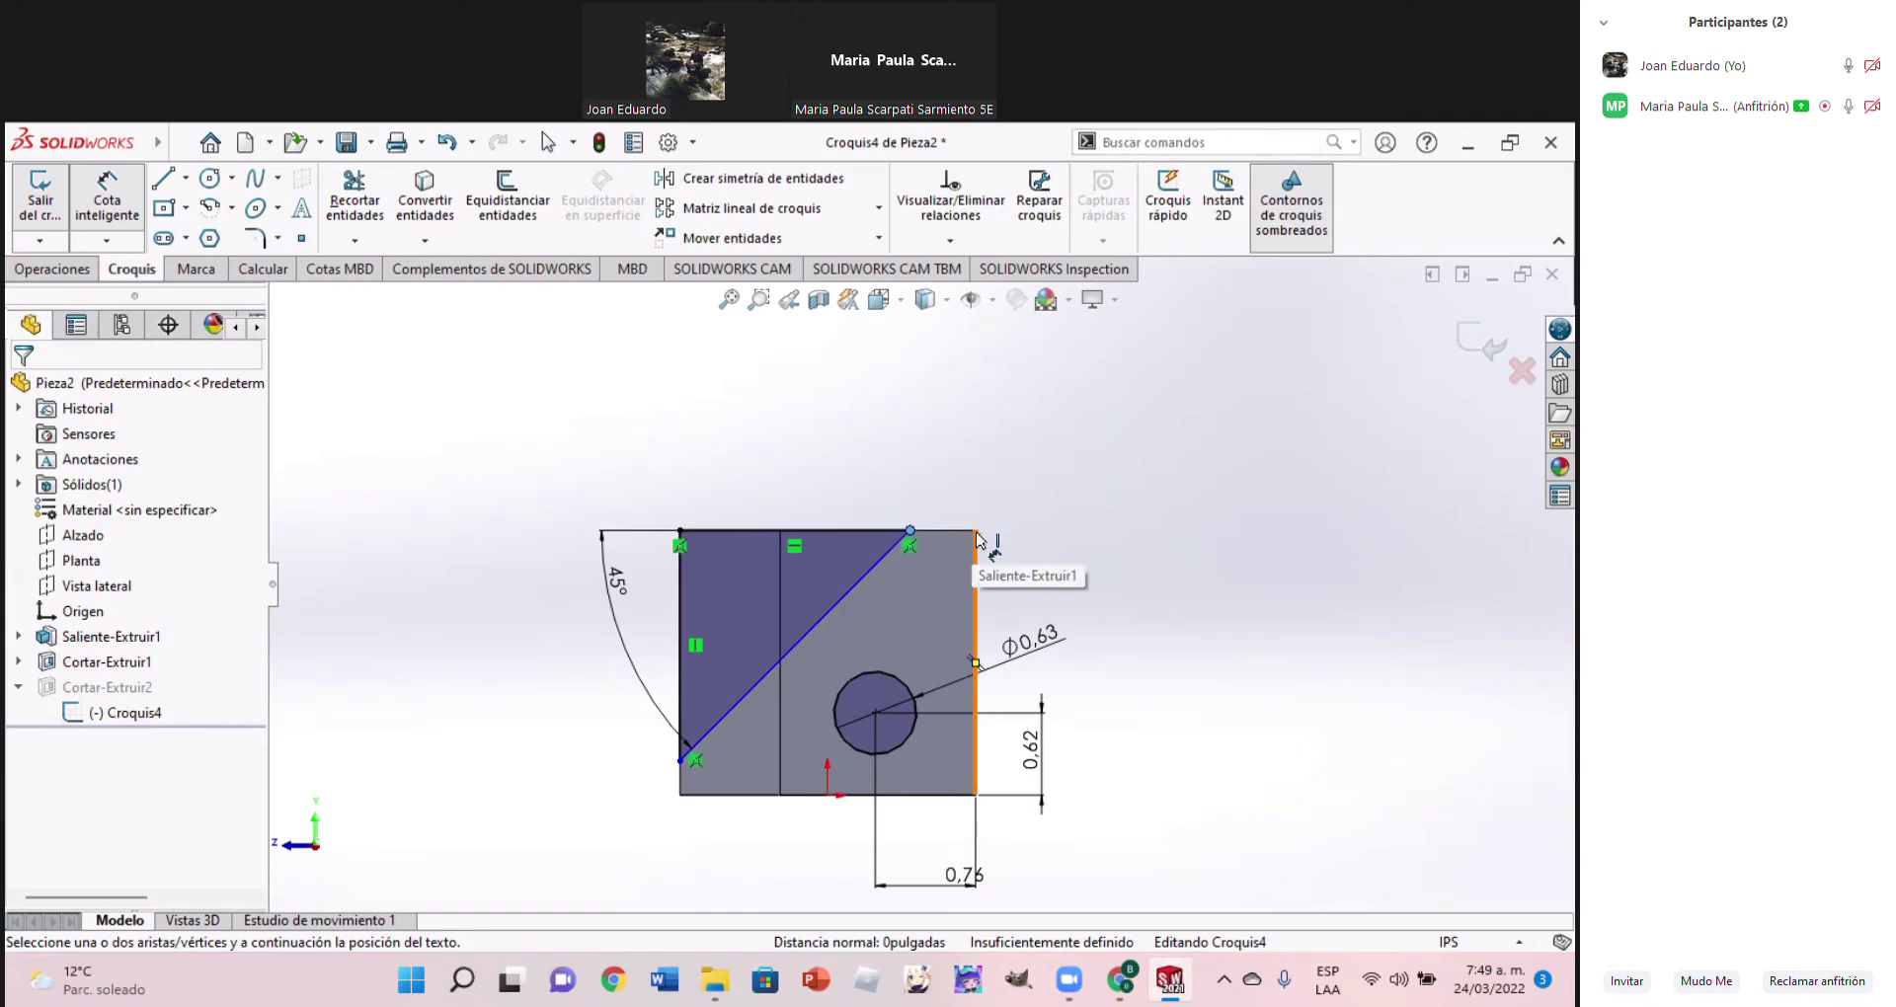
click(976, 533)
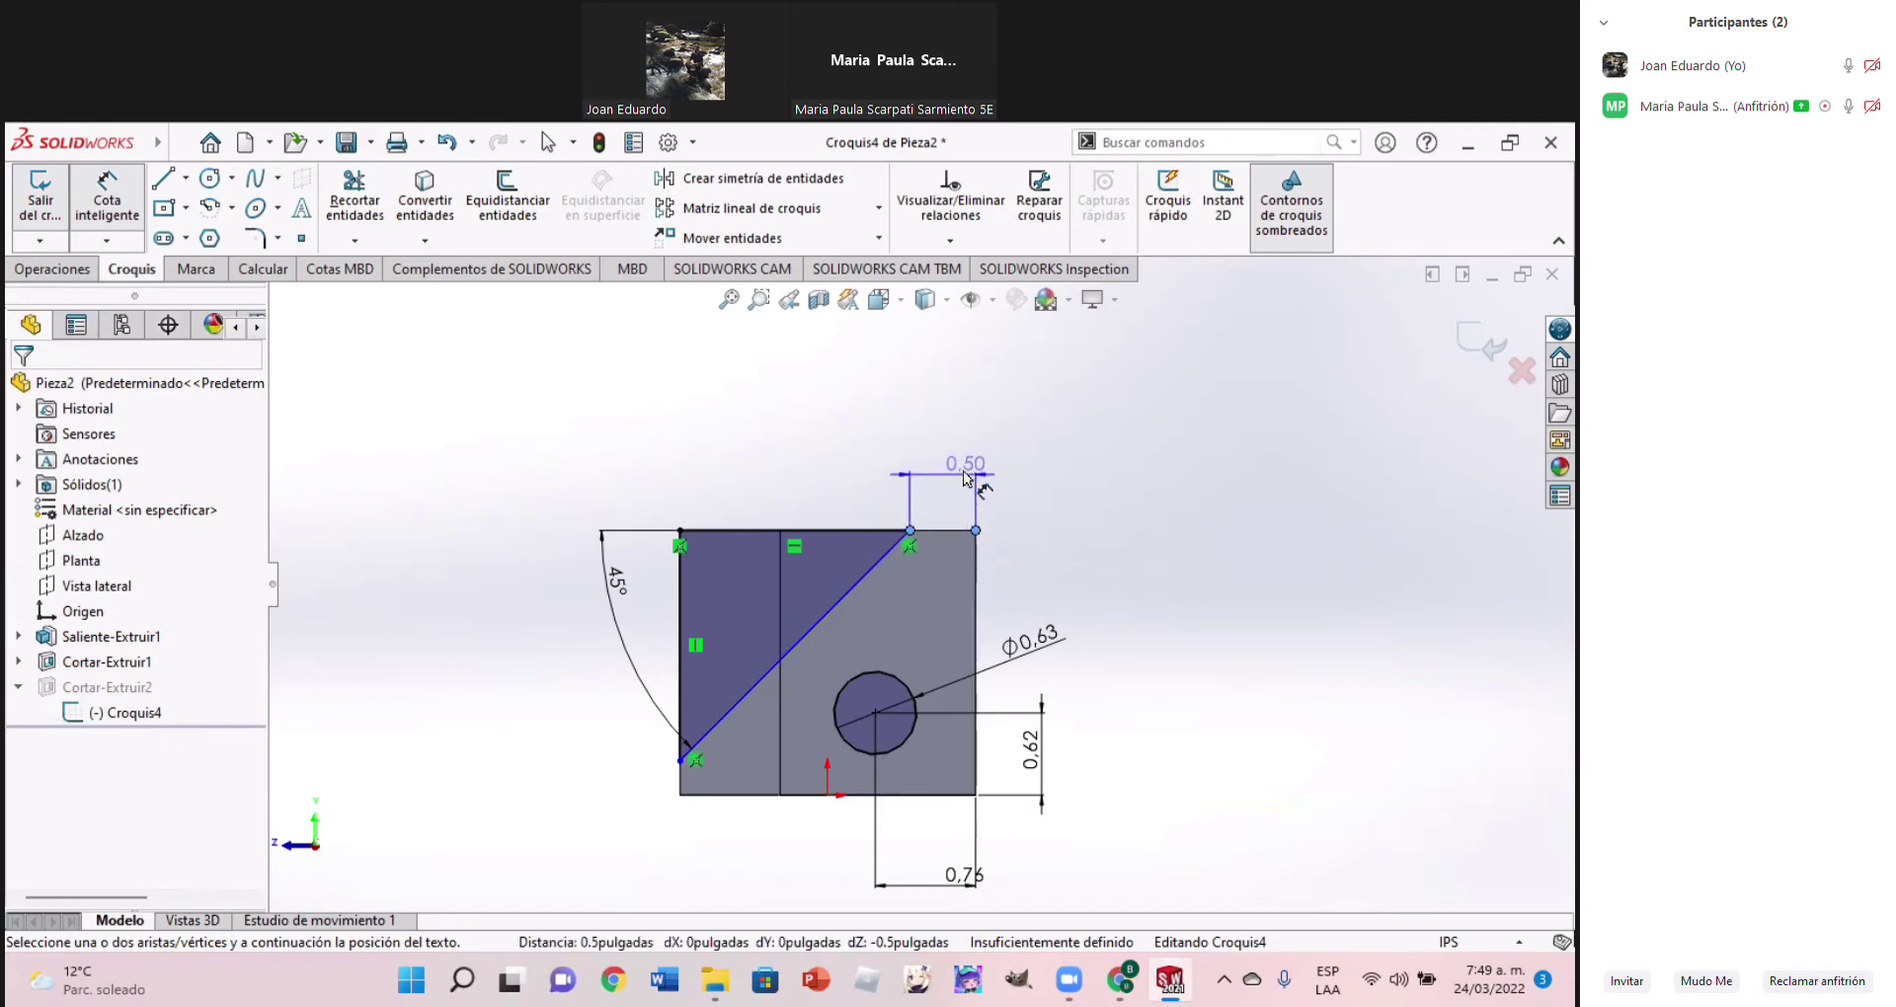
click(958, 480)
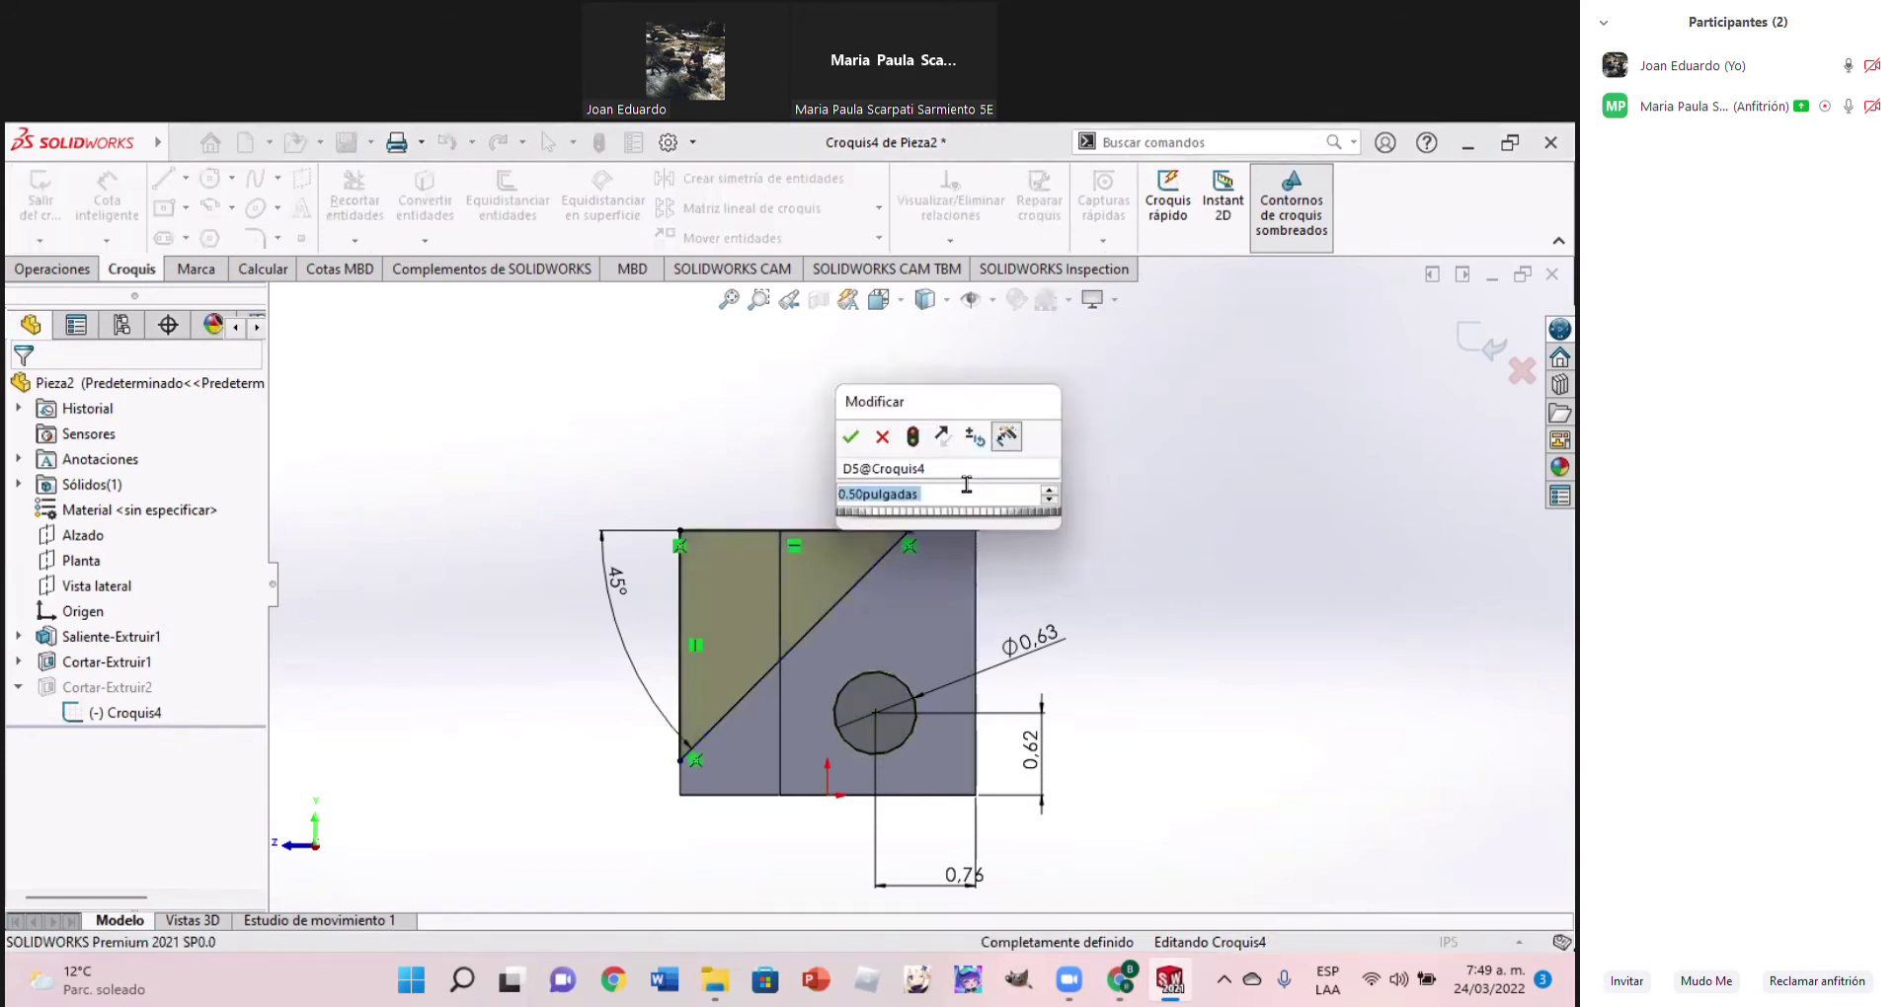
click(851, 438)
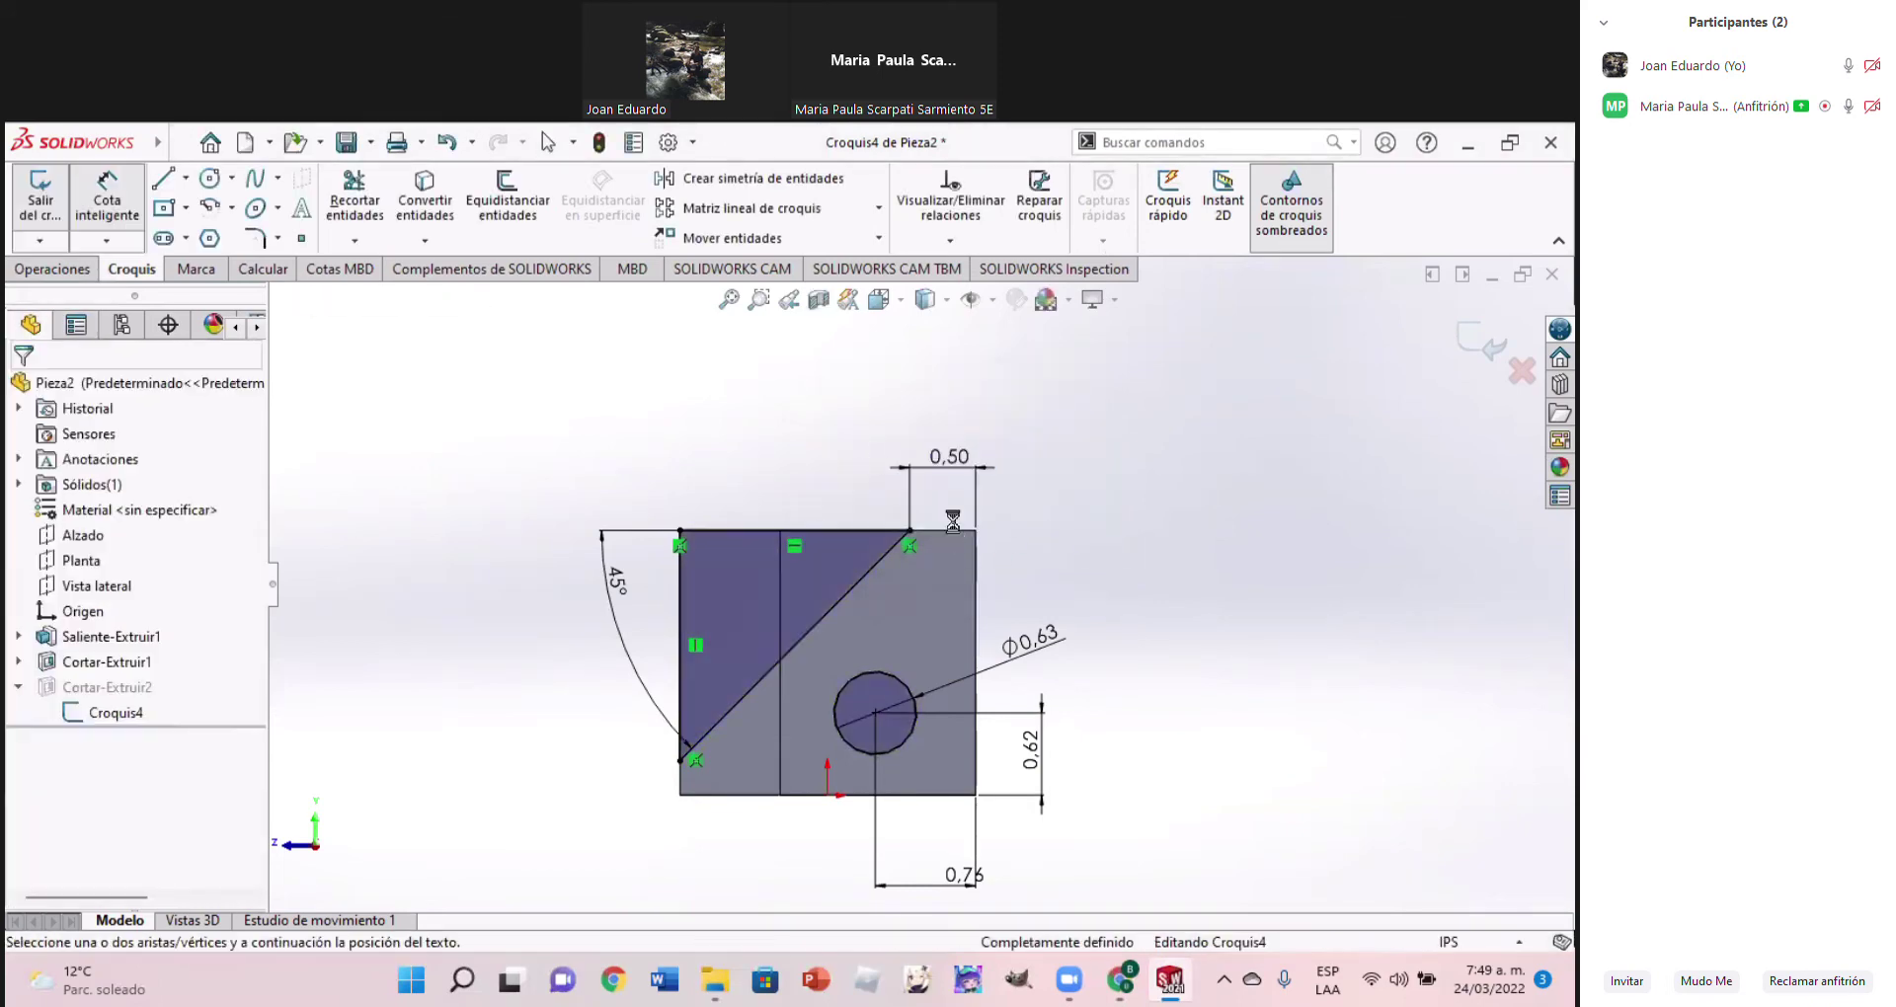
click(763, 530)
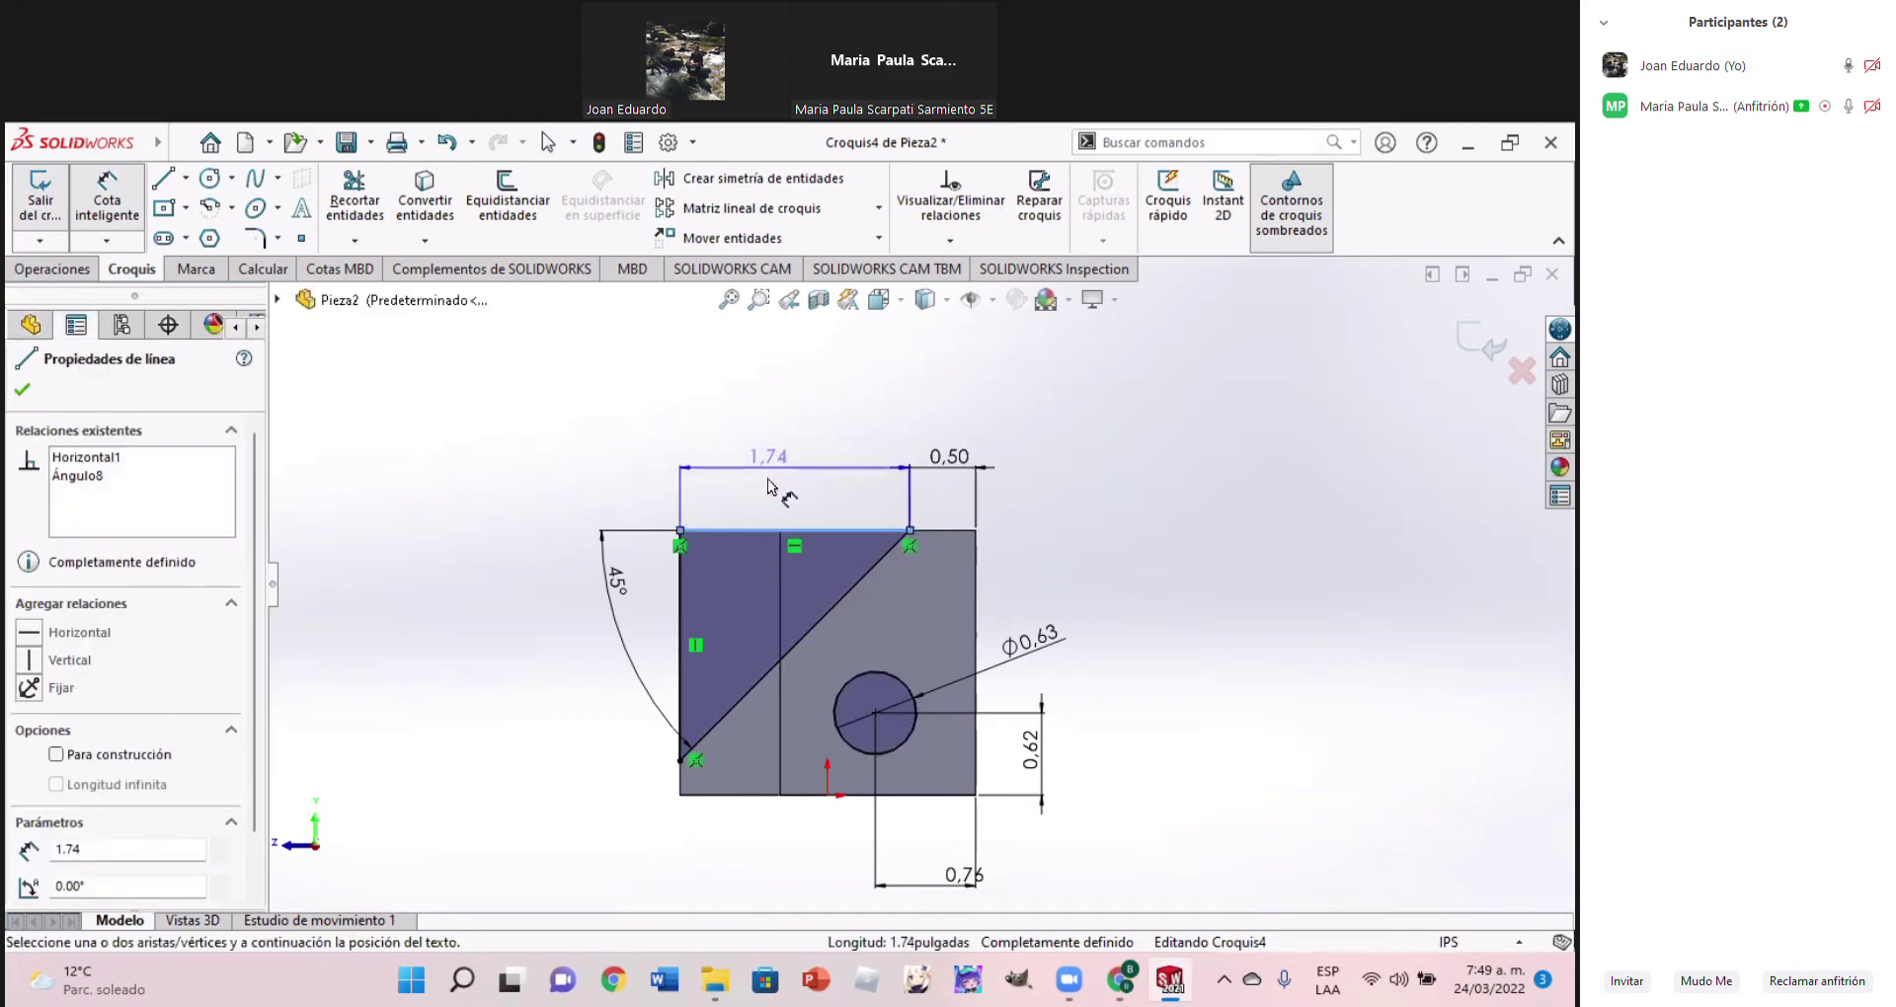
Drag the 45° angle dimension further out left, cancelling stray dimension previews
key(Escape)
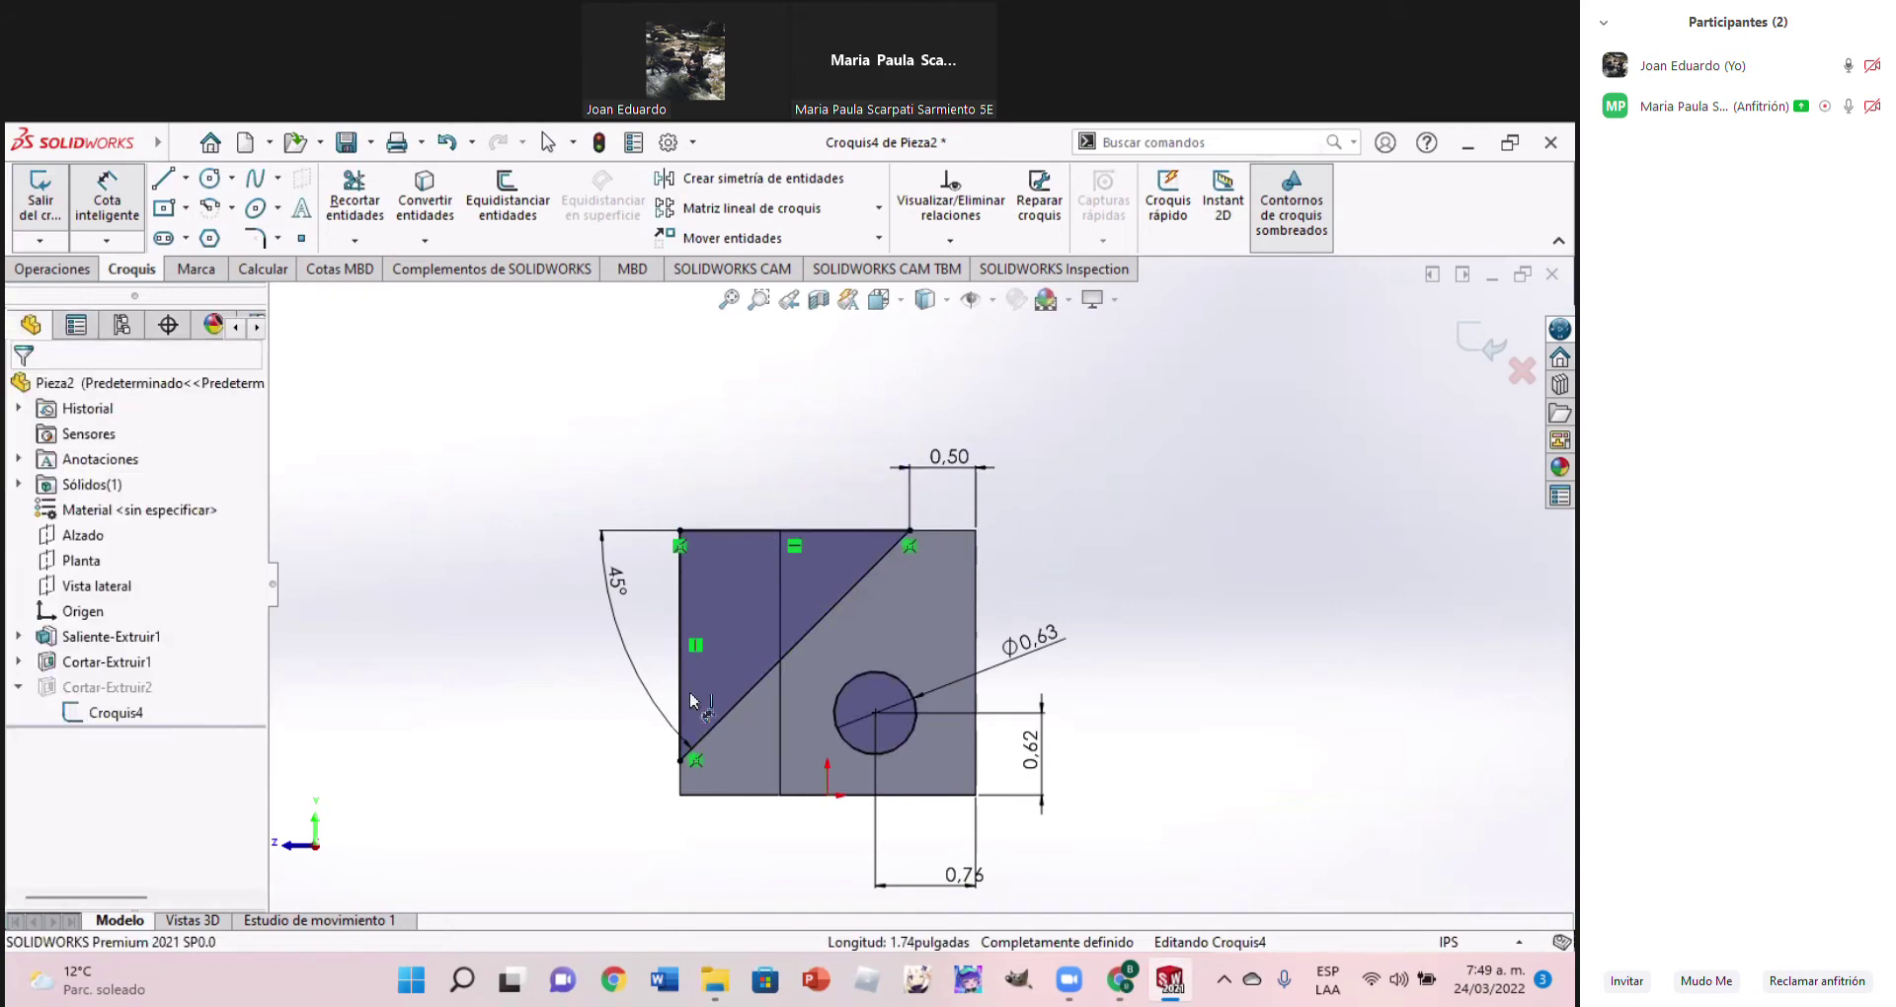
drag(617, 584, 533, 689)
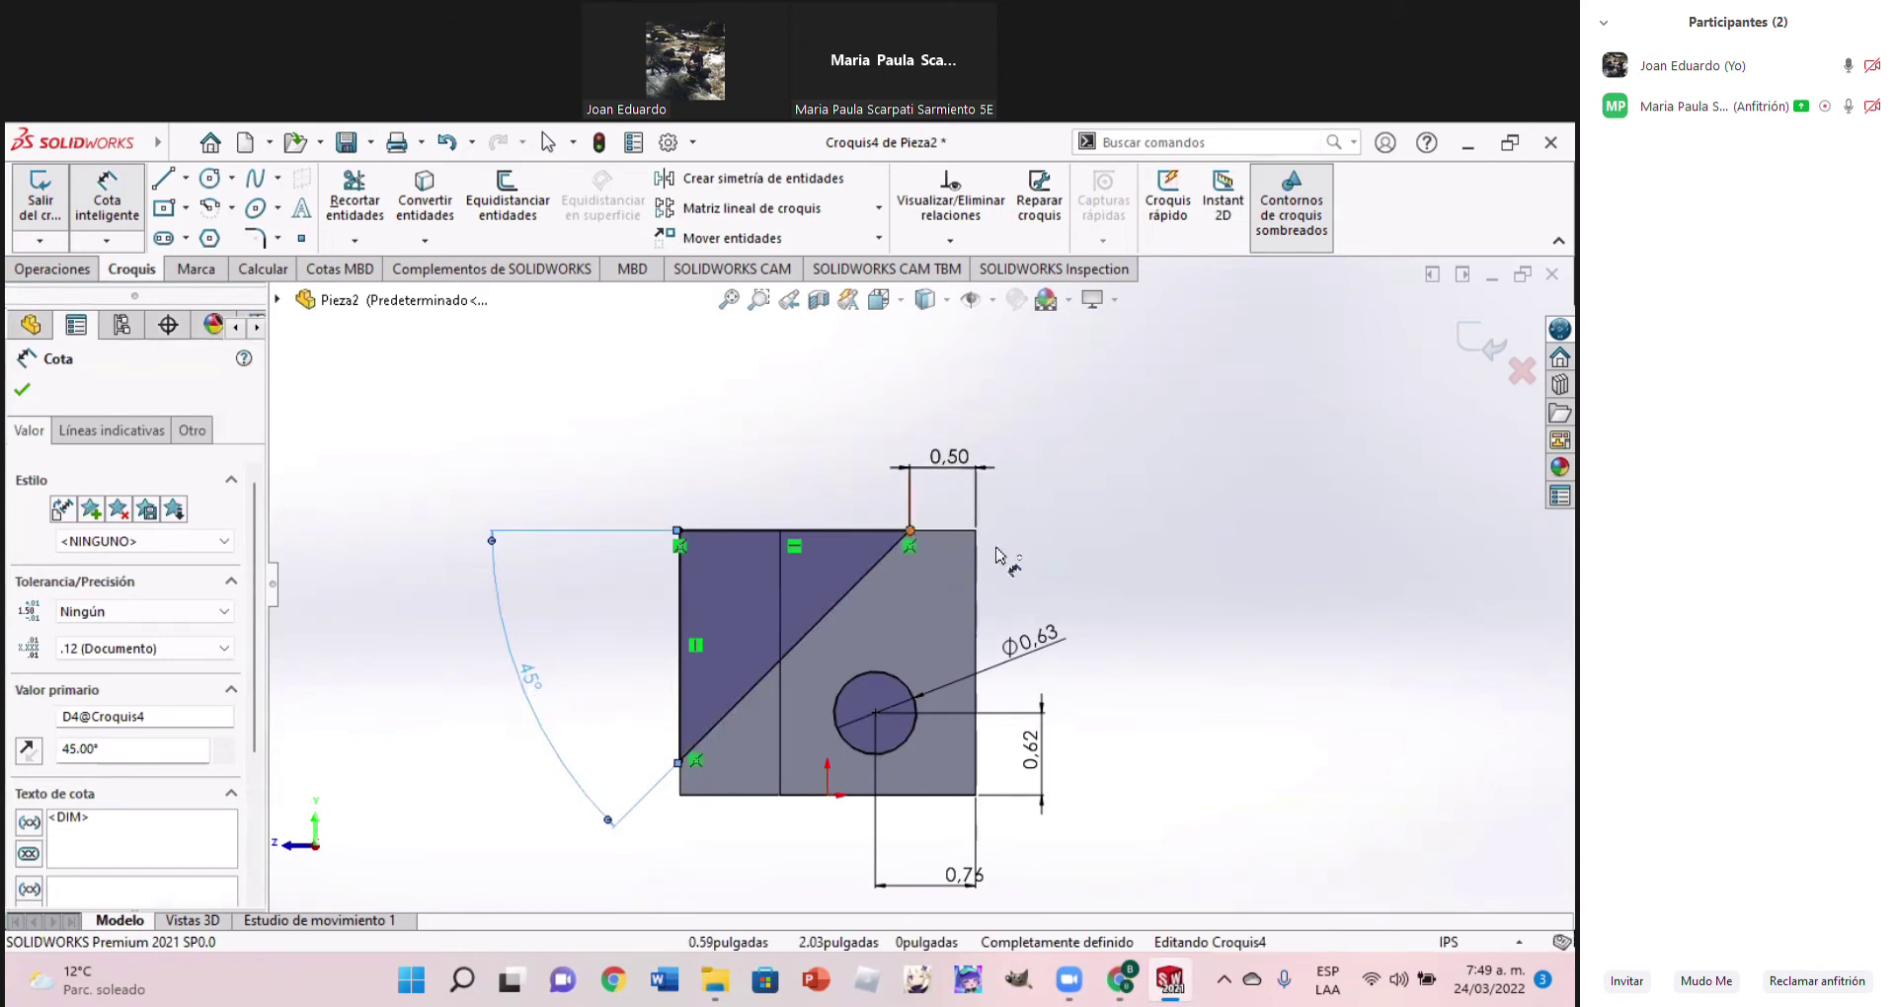
click(978, 773)
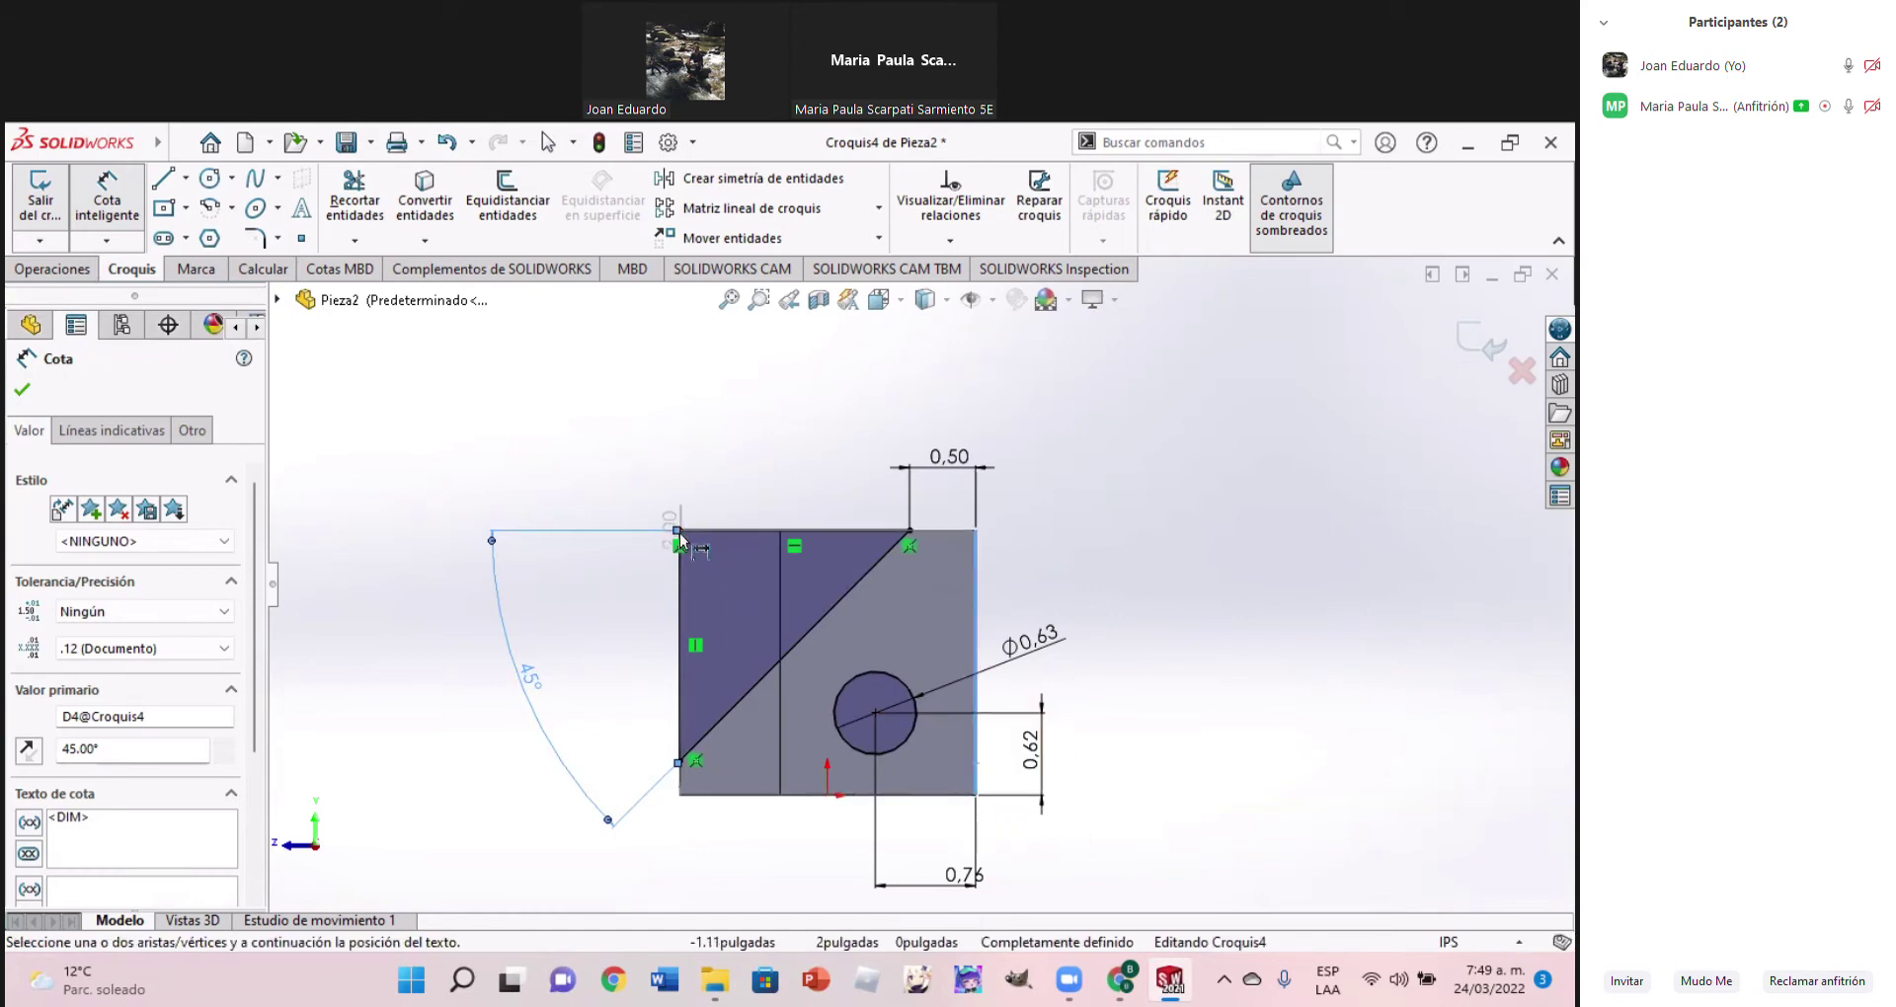
key(Escape)
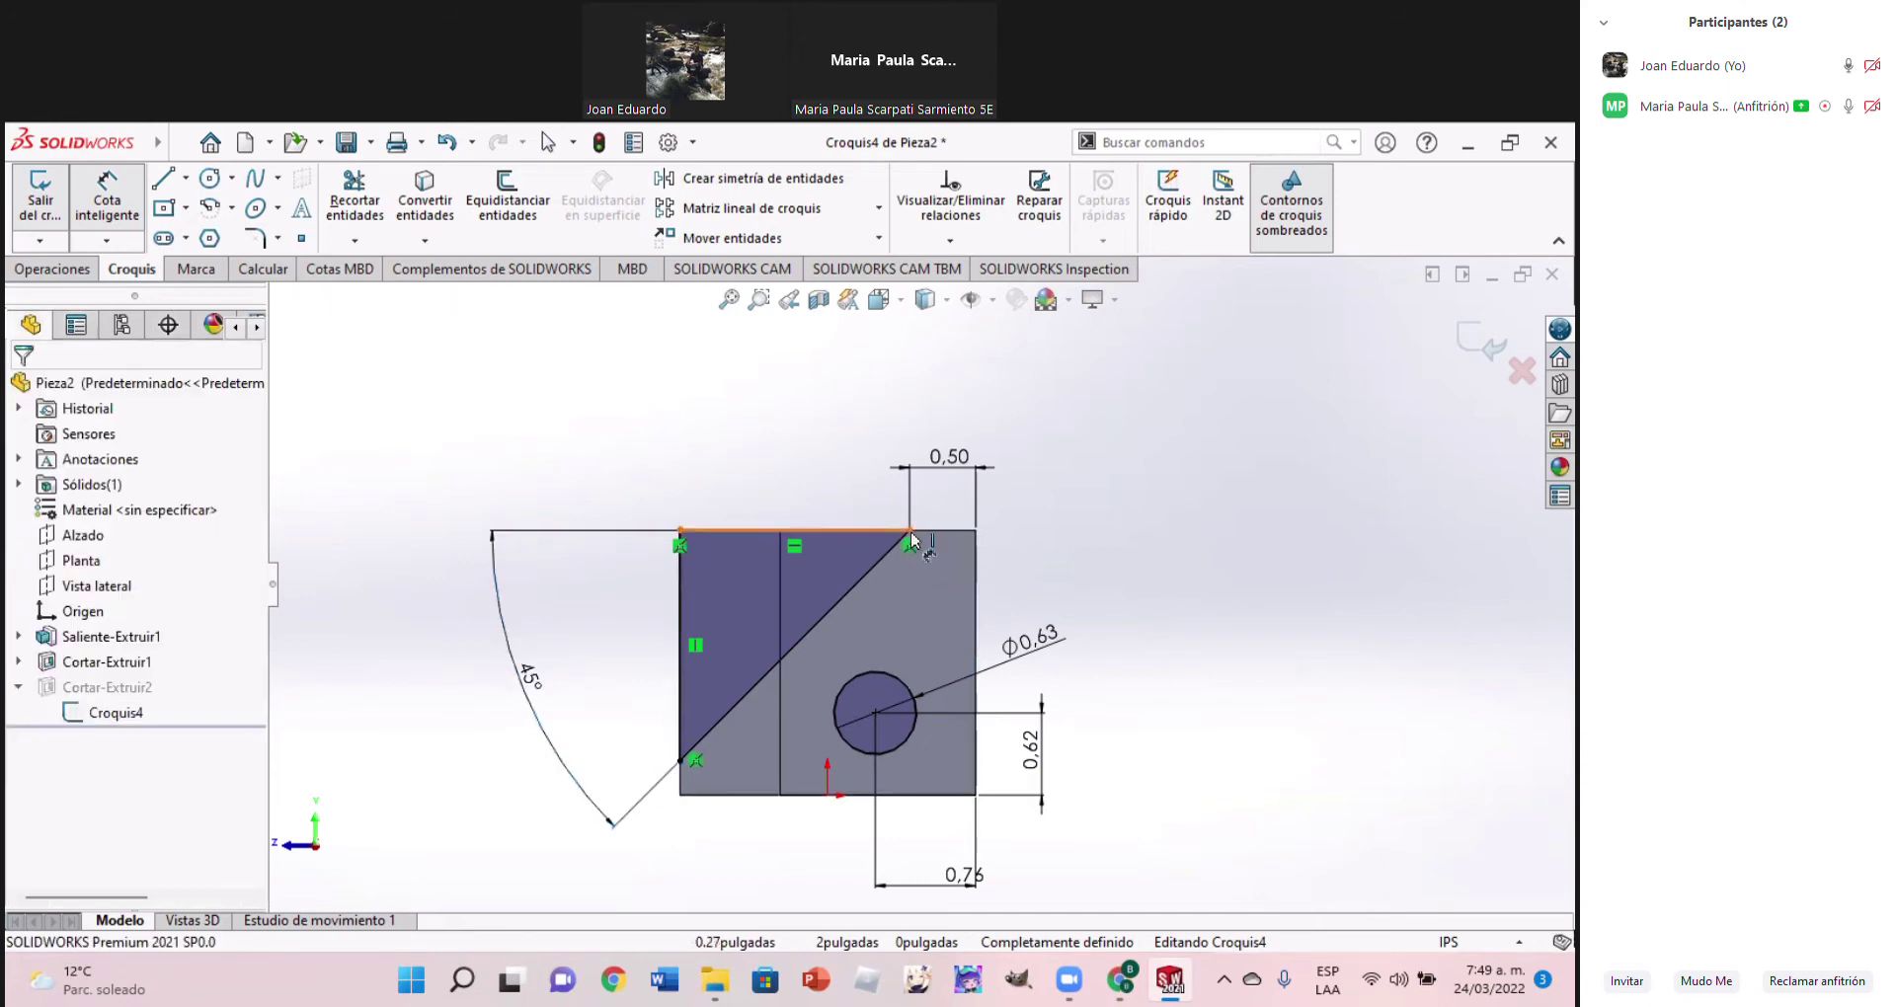
click(874, 711)
click(680, 531)
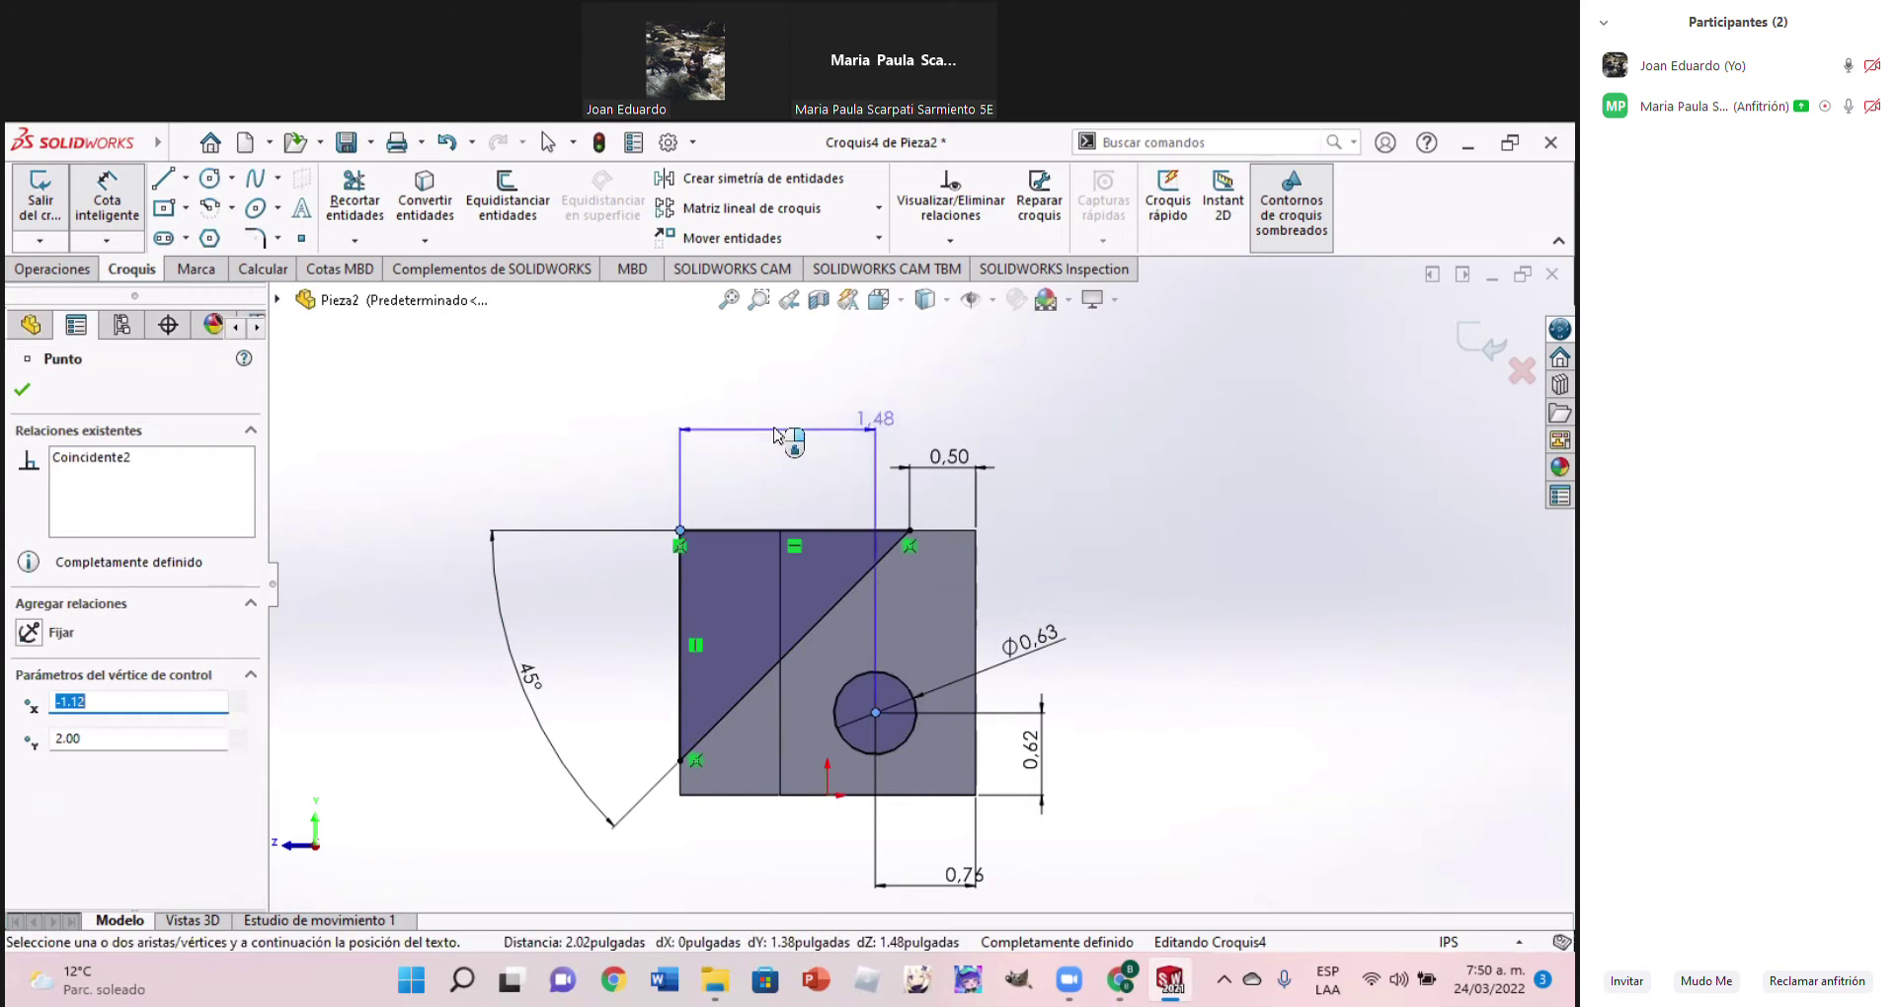
key(Escape)
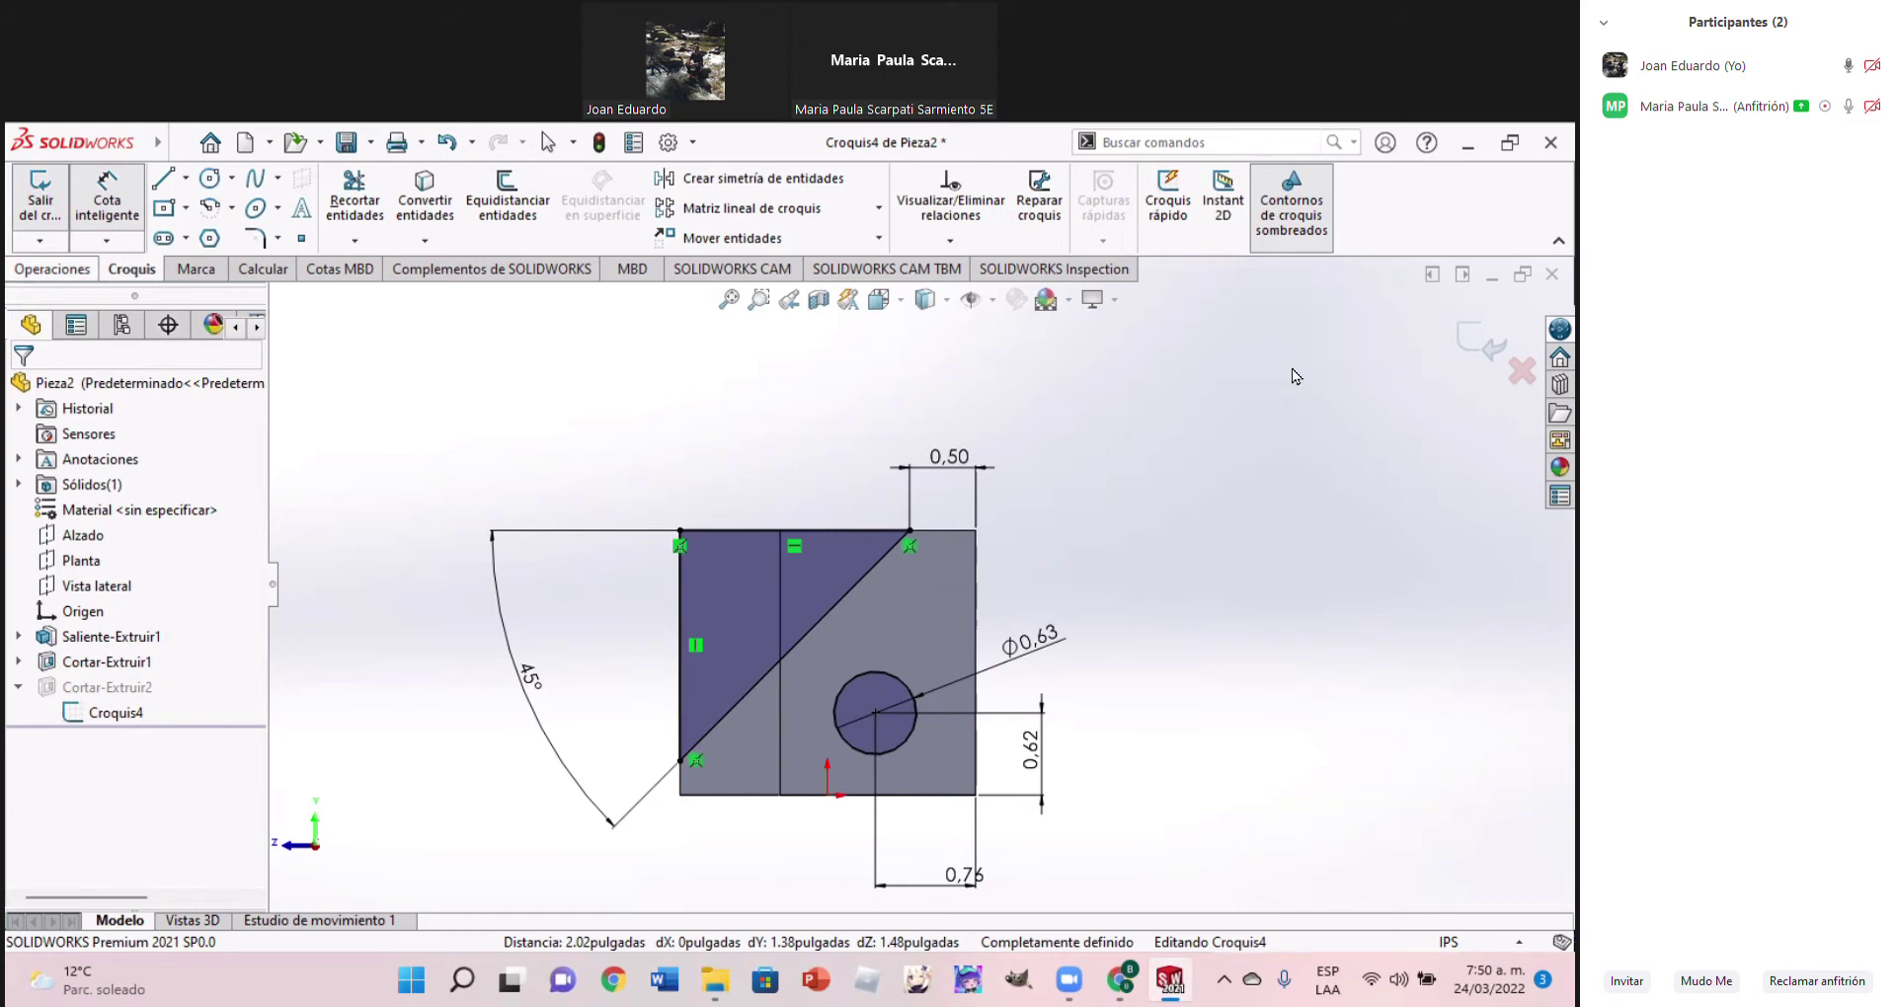
click(56, 276)
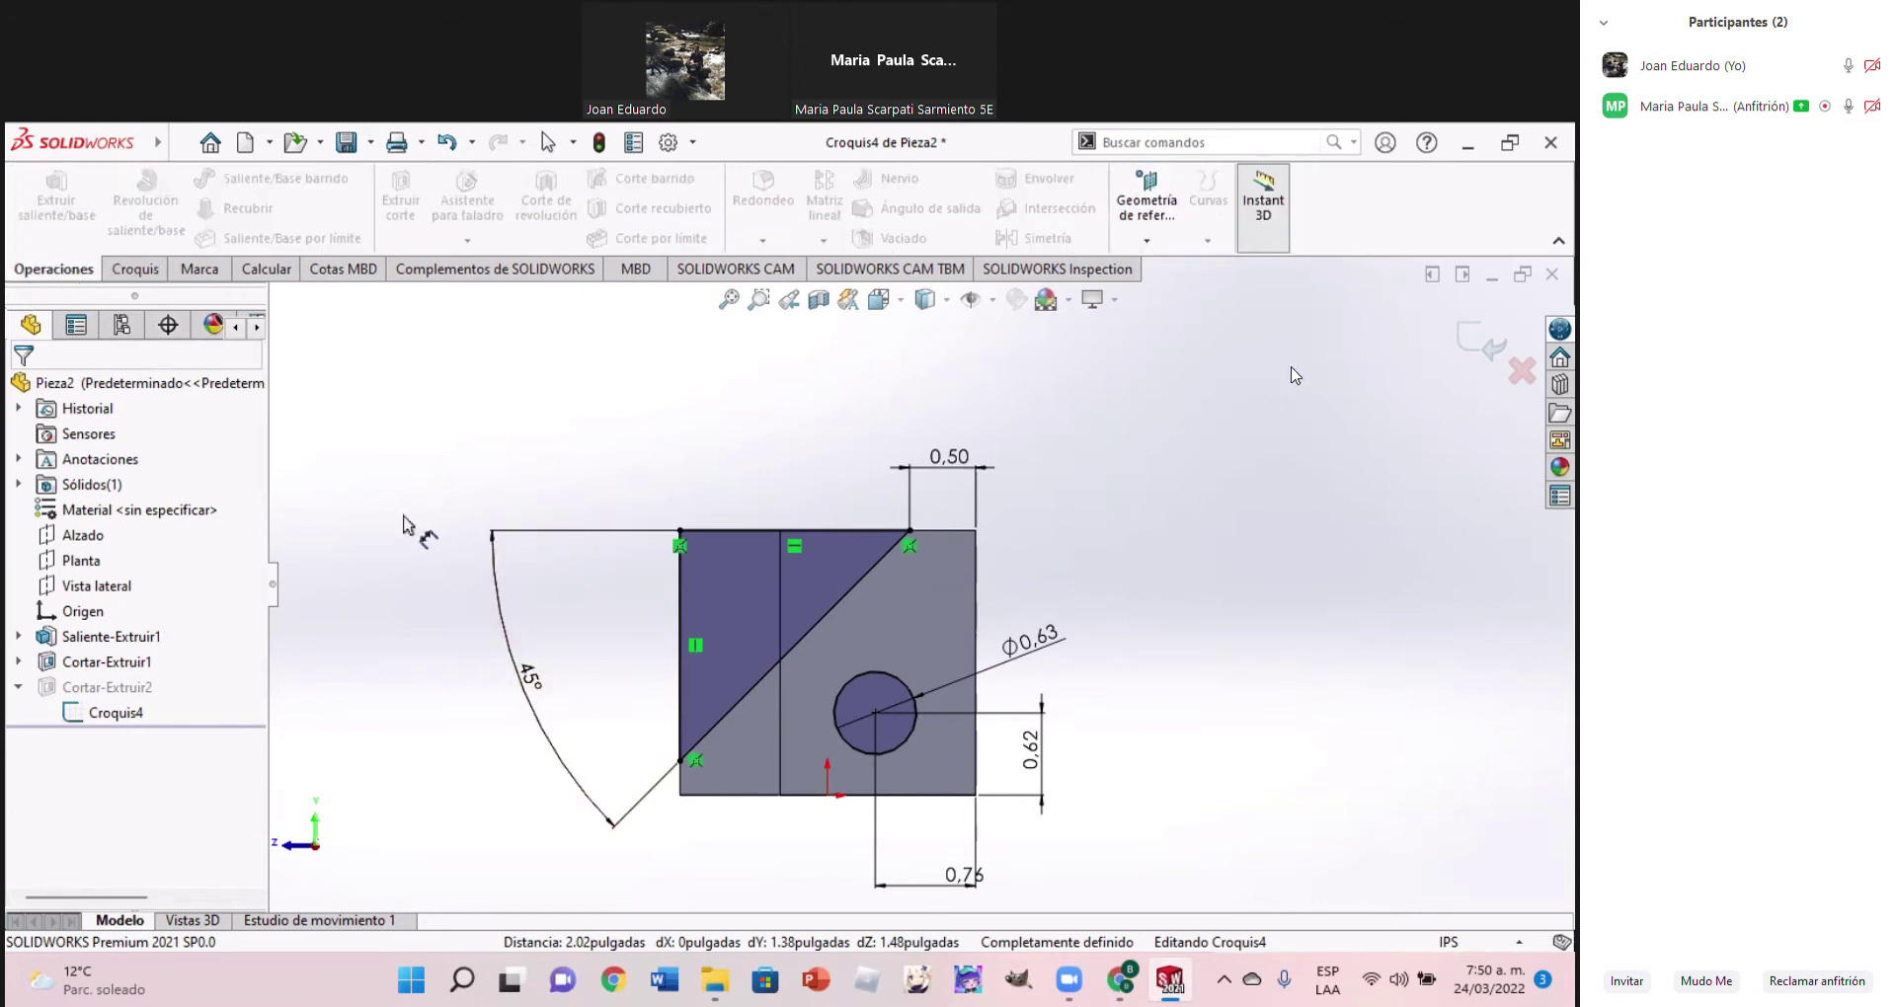
click(134, 715)
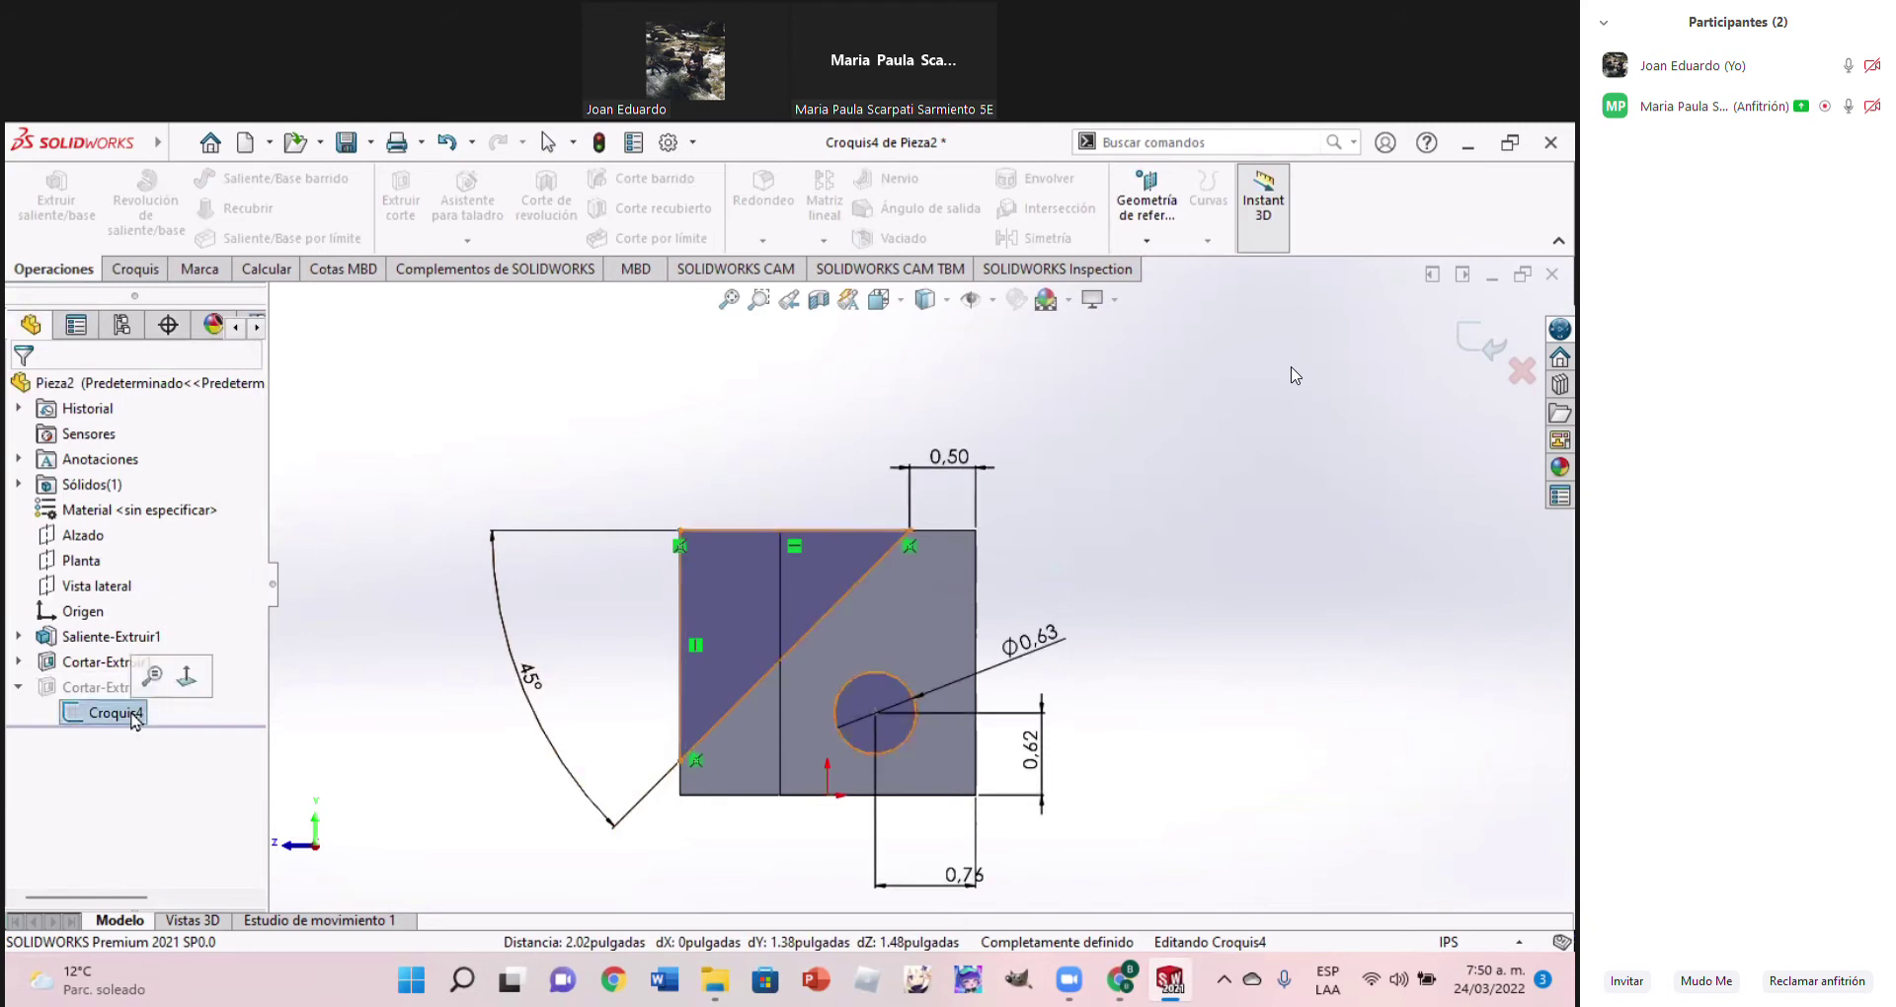
Exit the cut's sketch to rebuild it and reopen Cortar-Extruir2 for editing
click(134, 715)
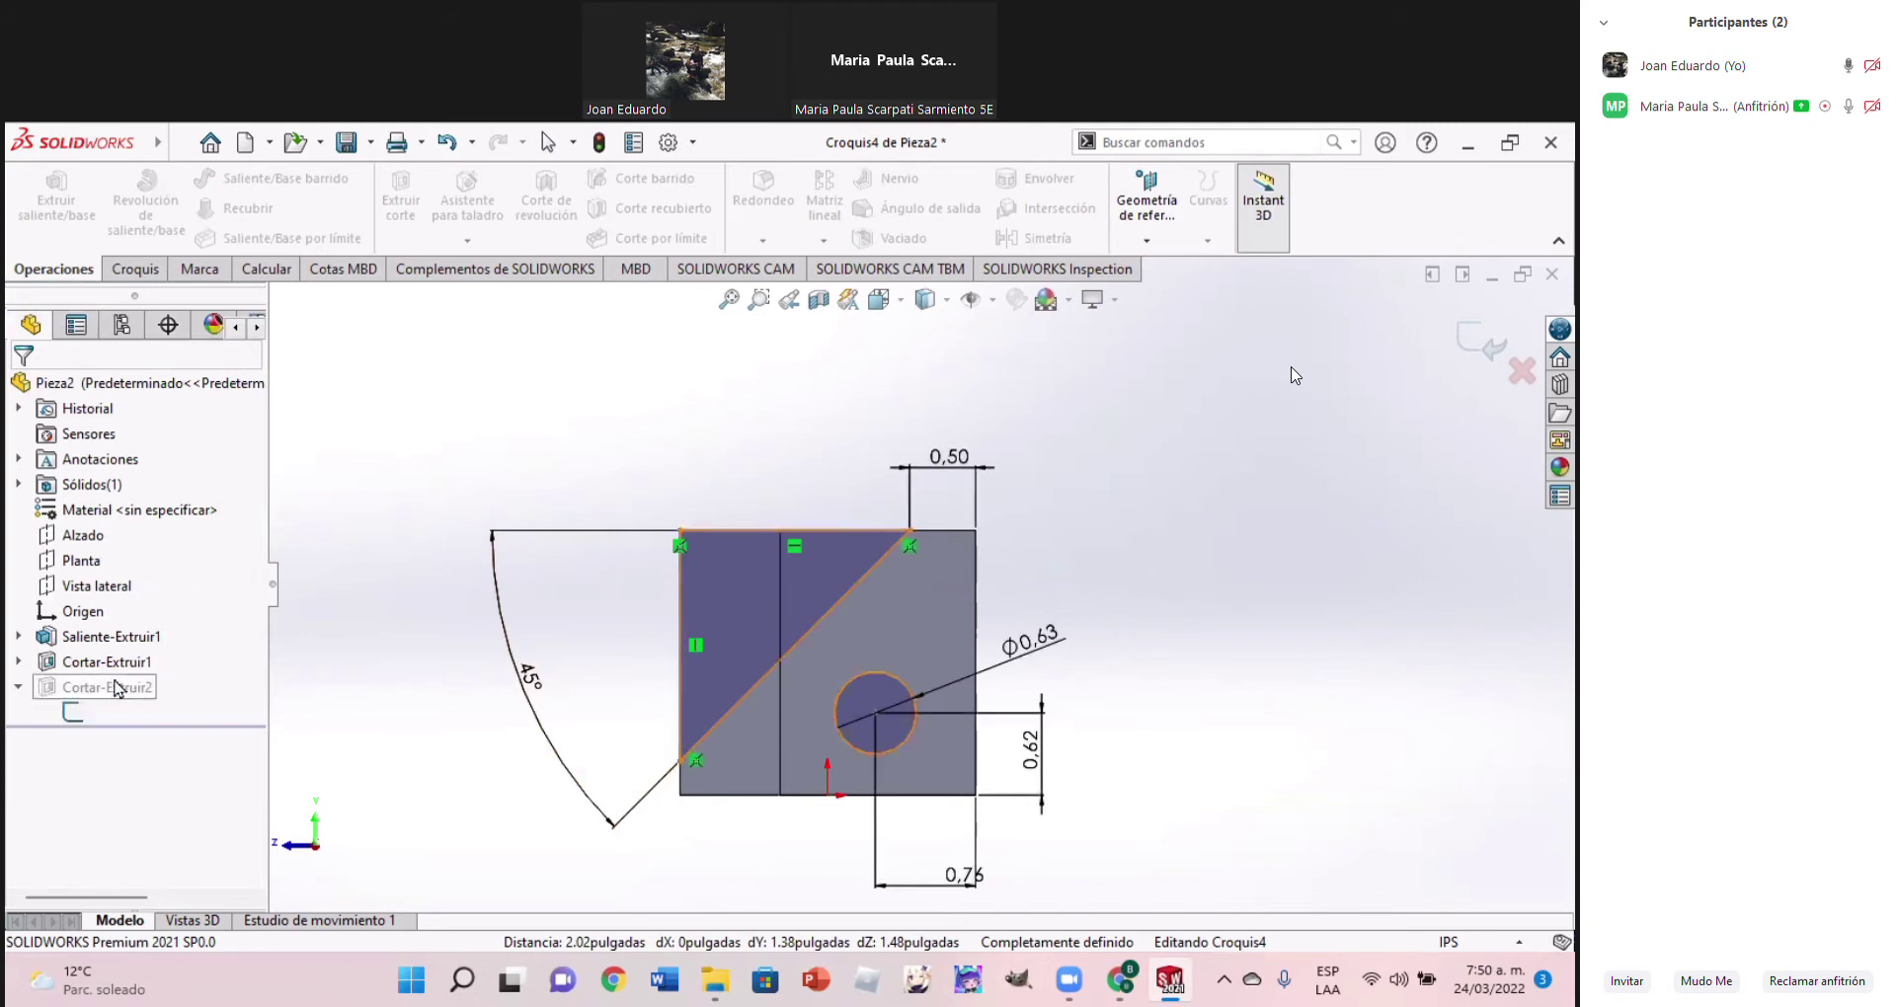
click(1467, 341)
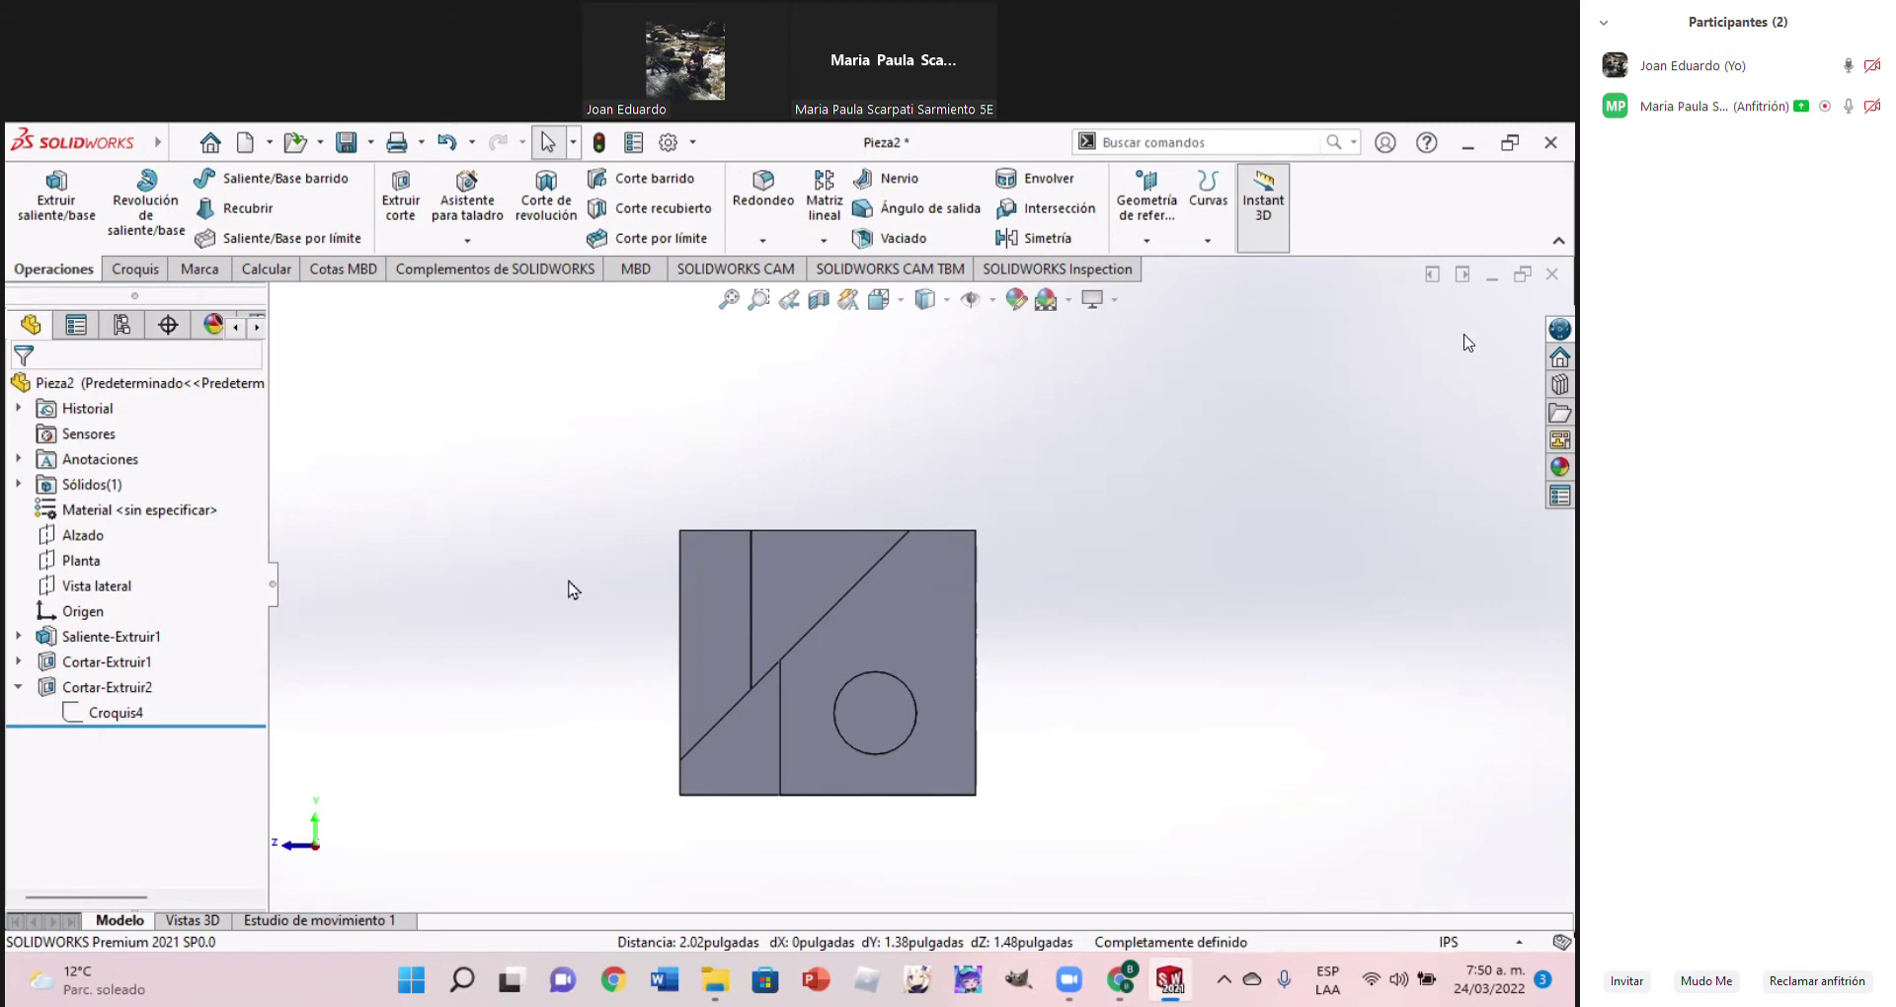
click(127, 686)
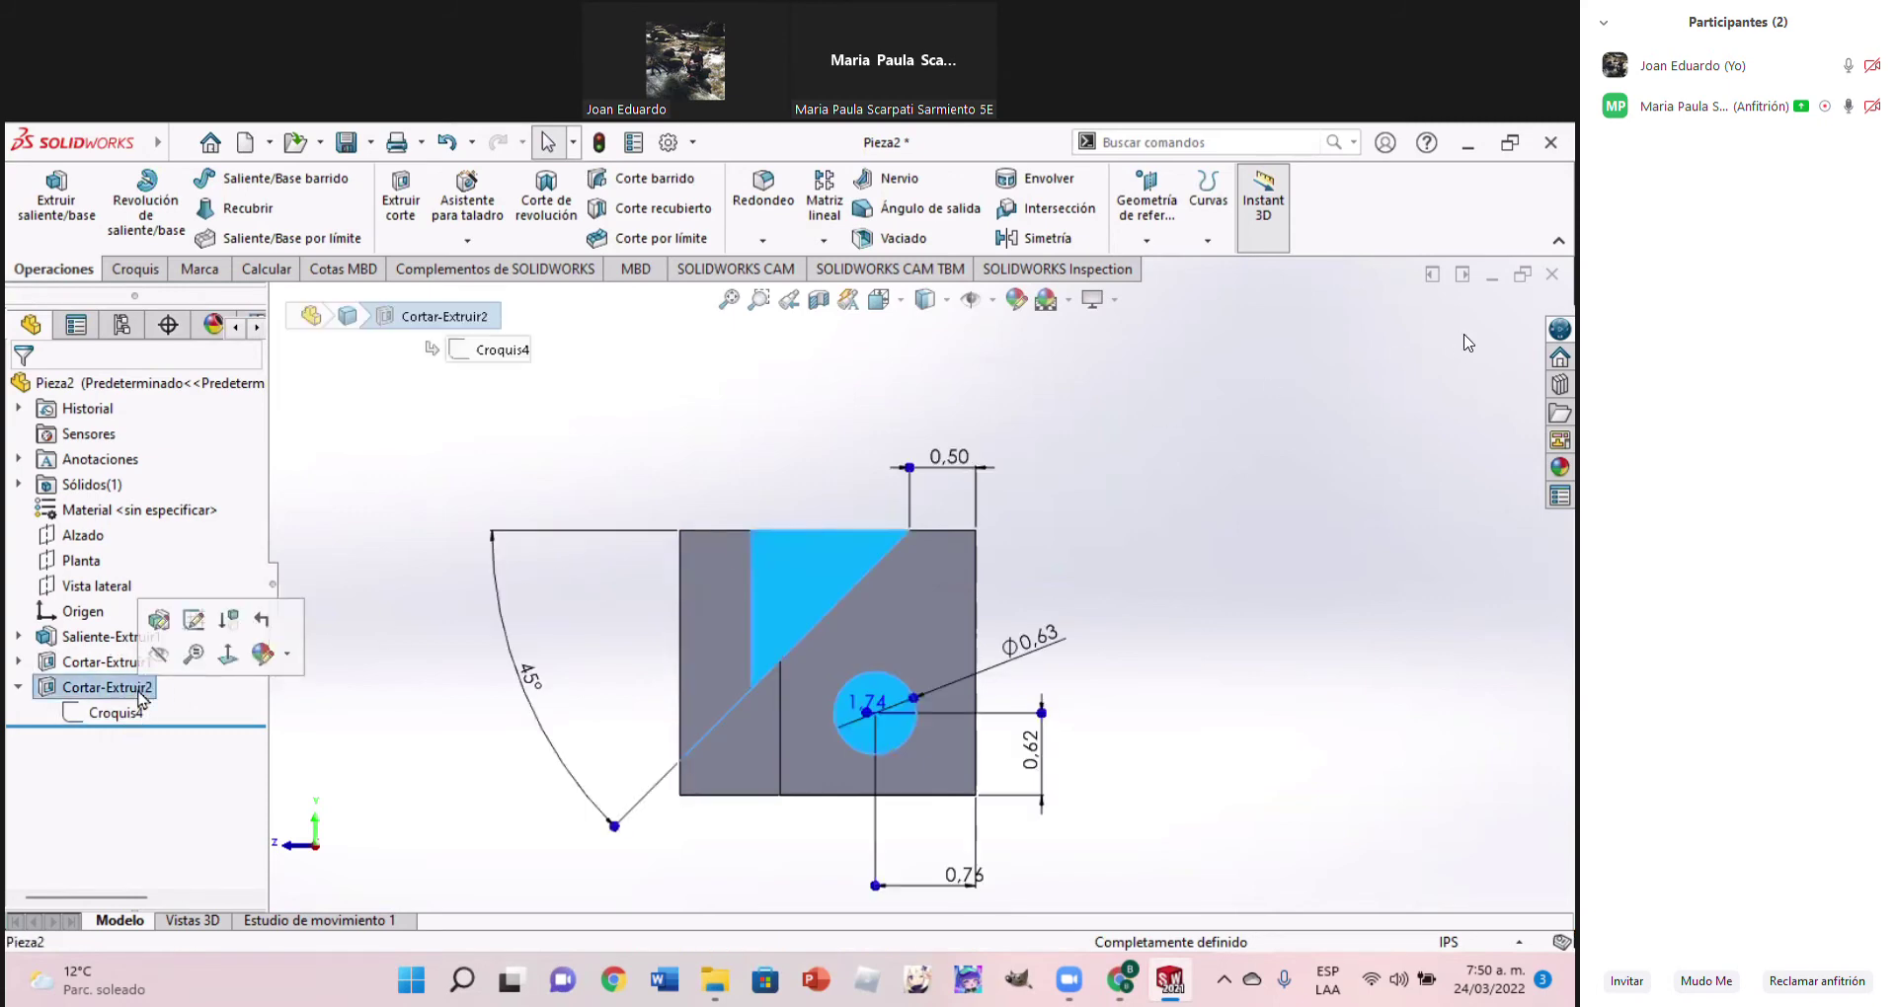
click(159, 632)
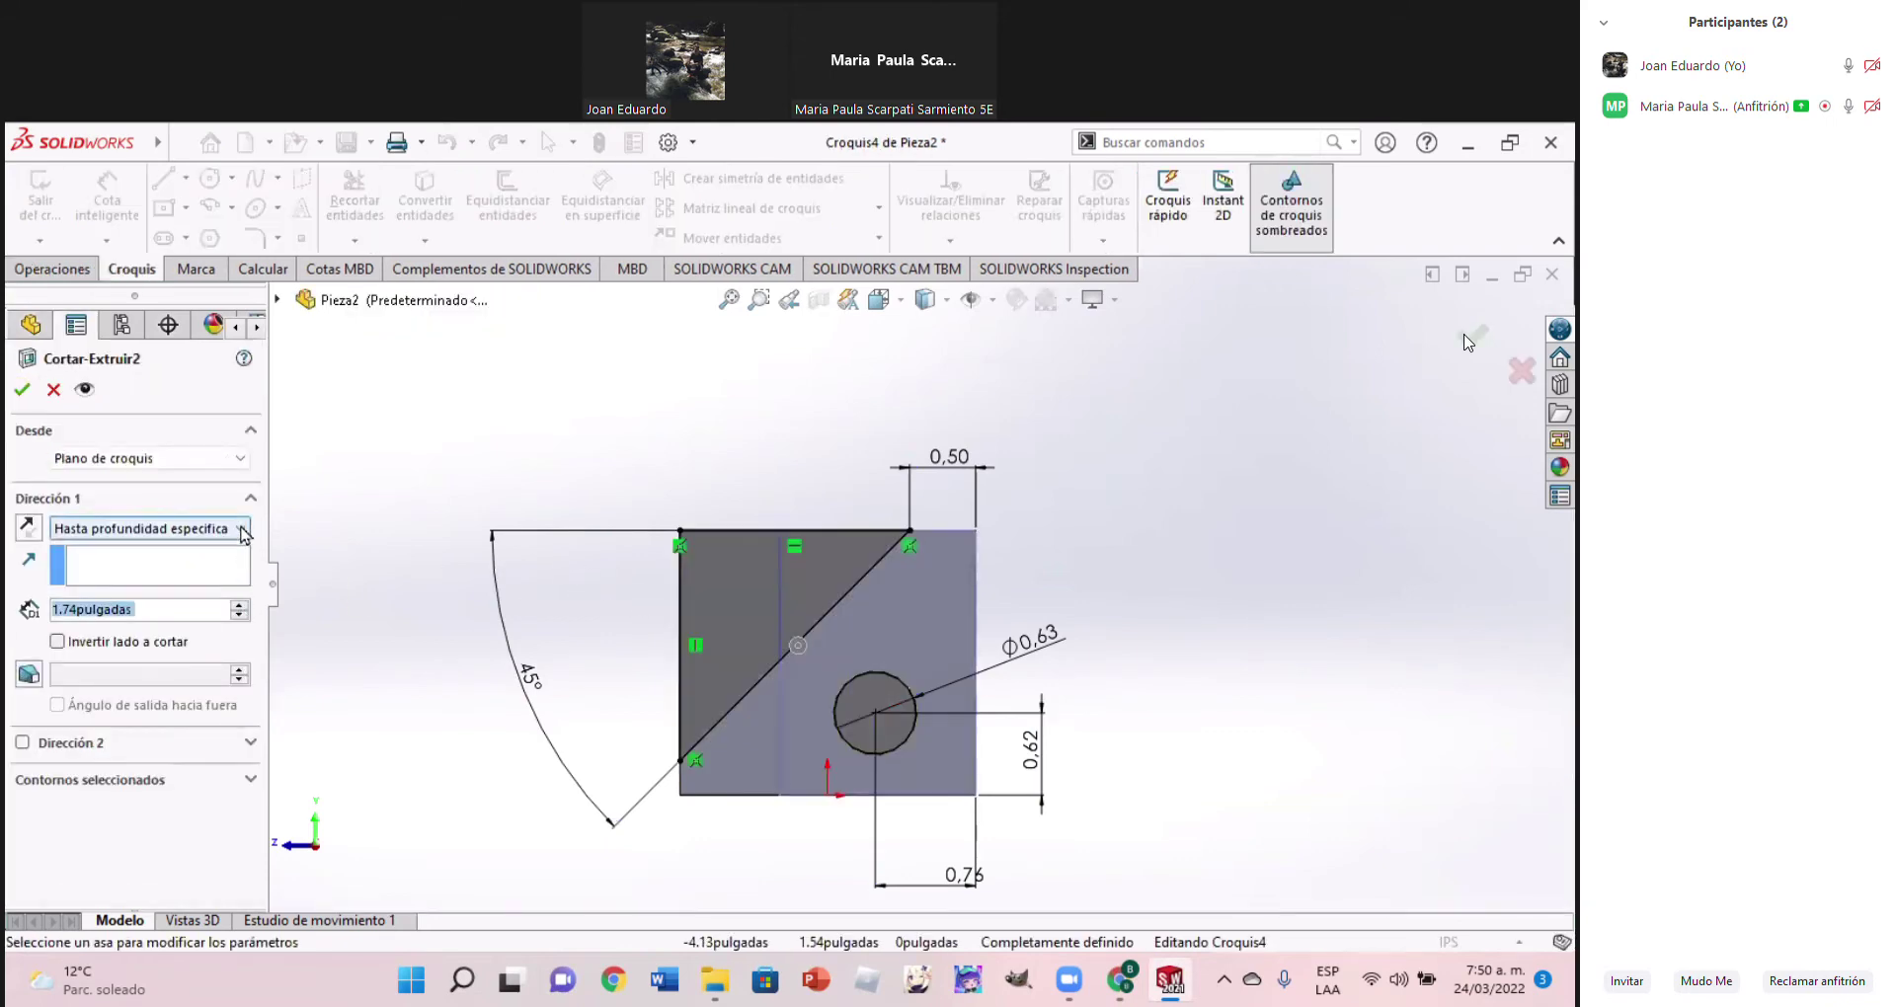
Set Cortar-Extruir2's Dirección 1 to Por todo, view it isometrically, and show the reference PDF
click(240, 529)
click(79, 565)
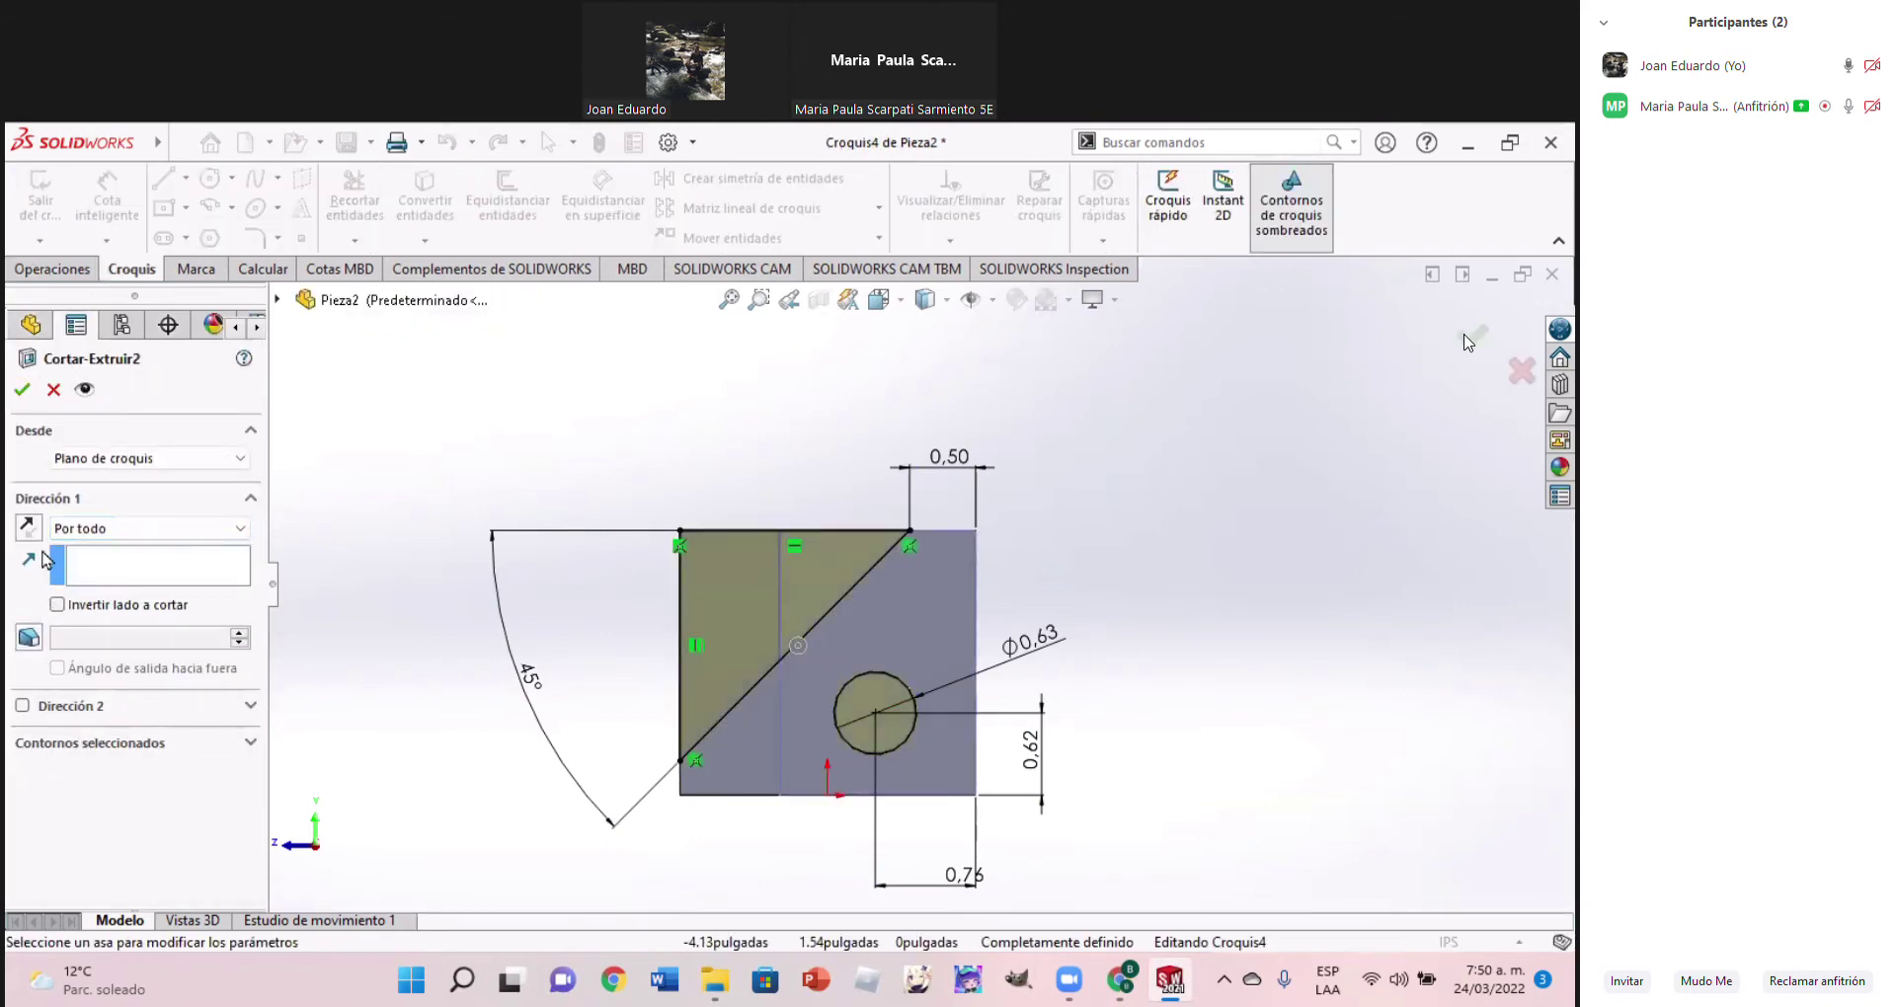
click(22, 389)
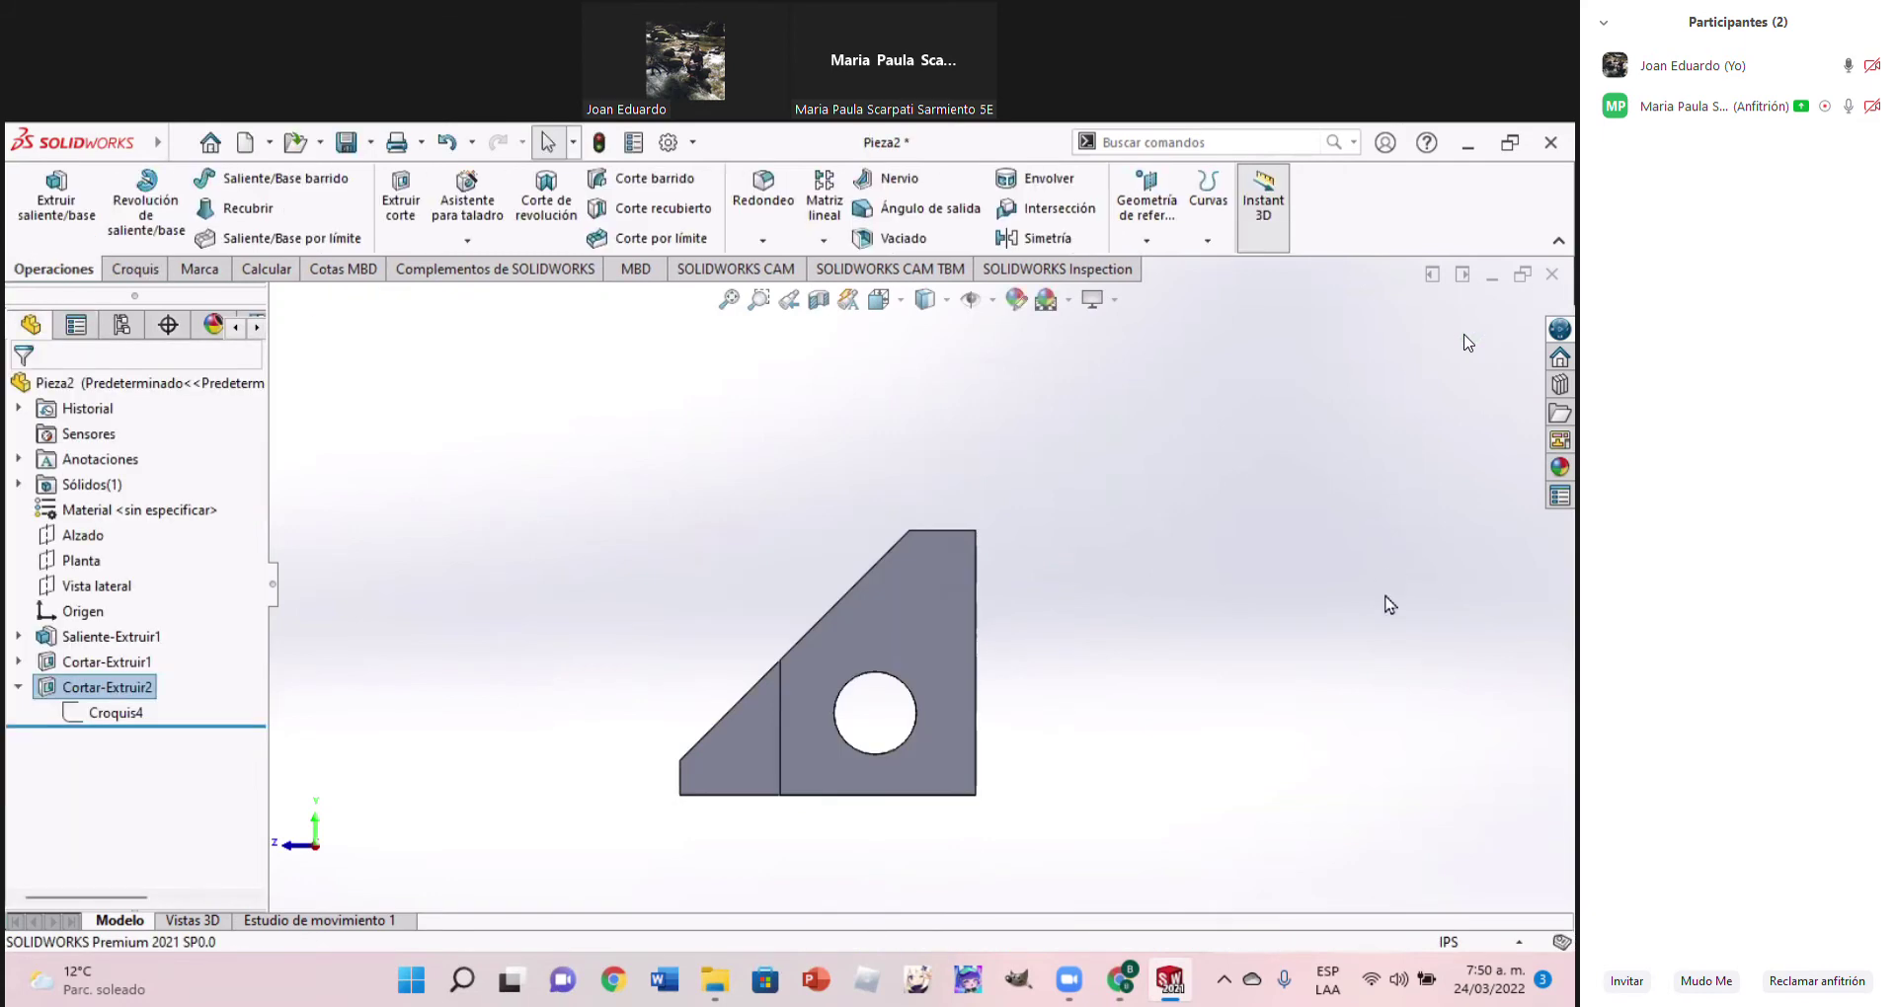
key(ctrl+7)
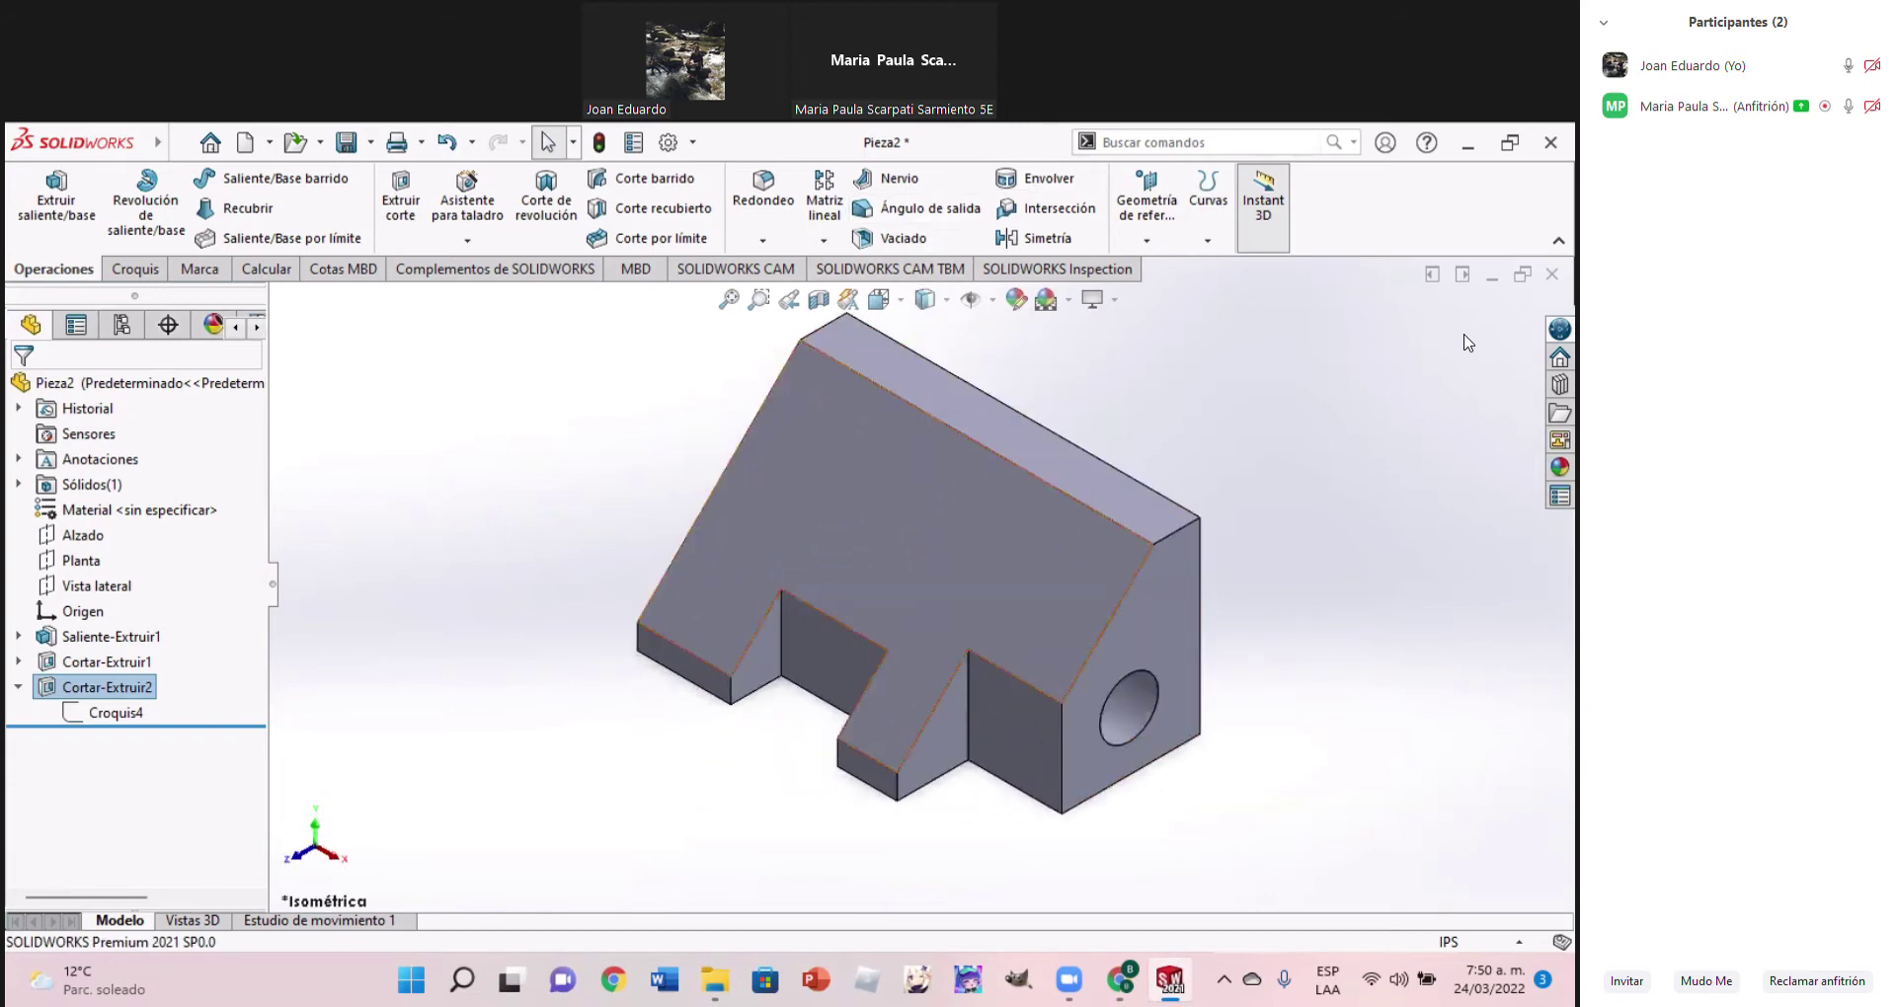
click(1121, 983)
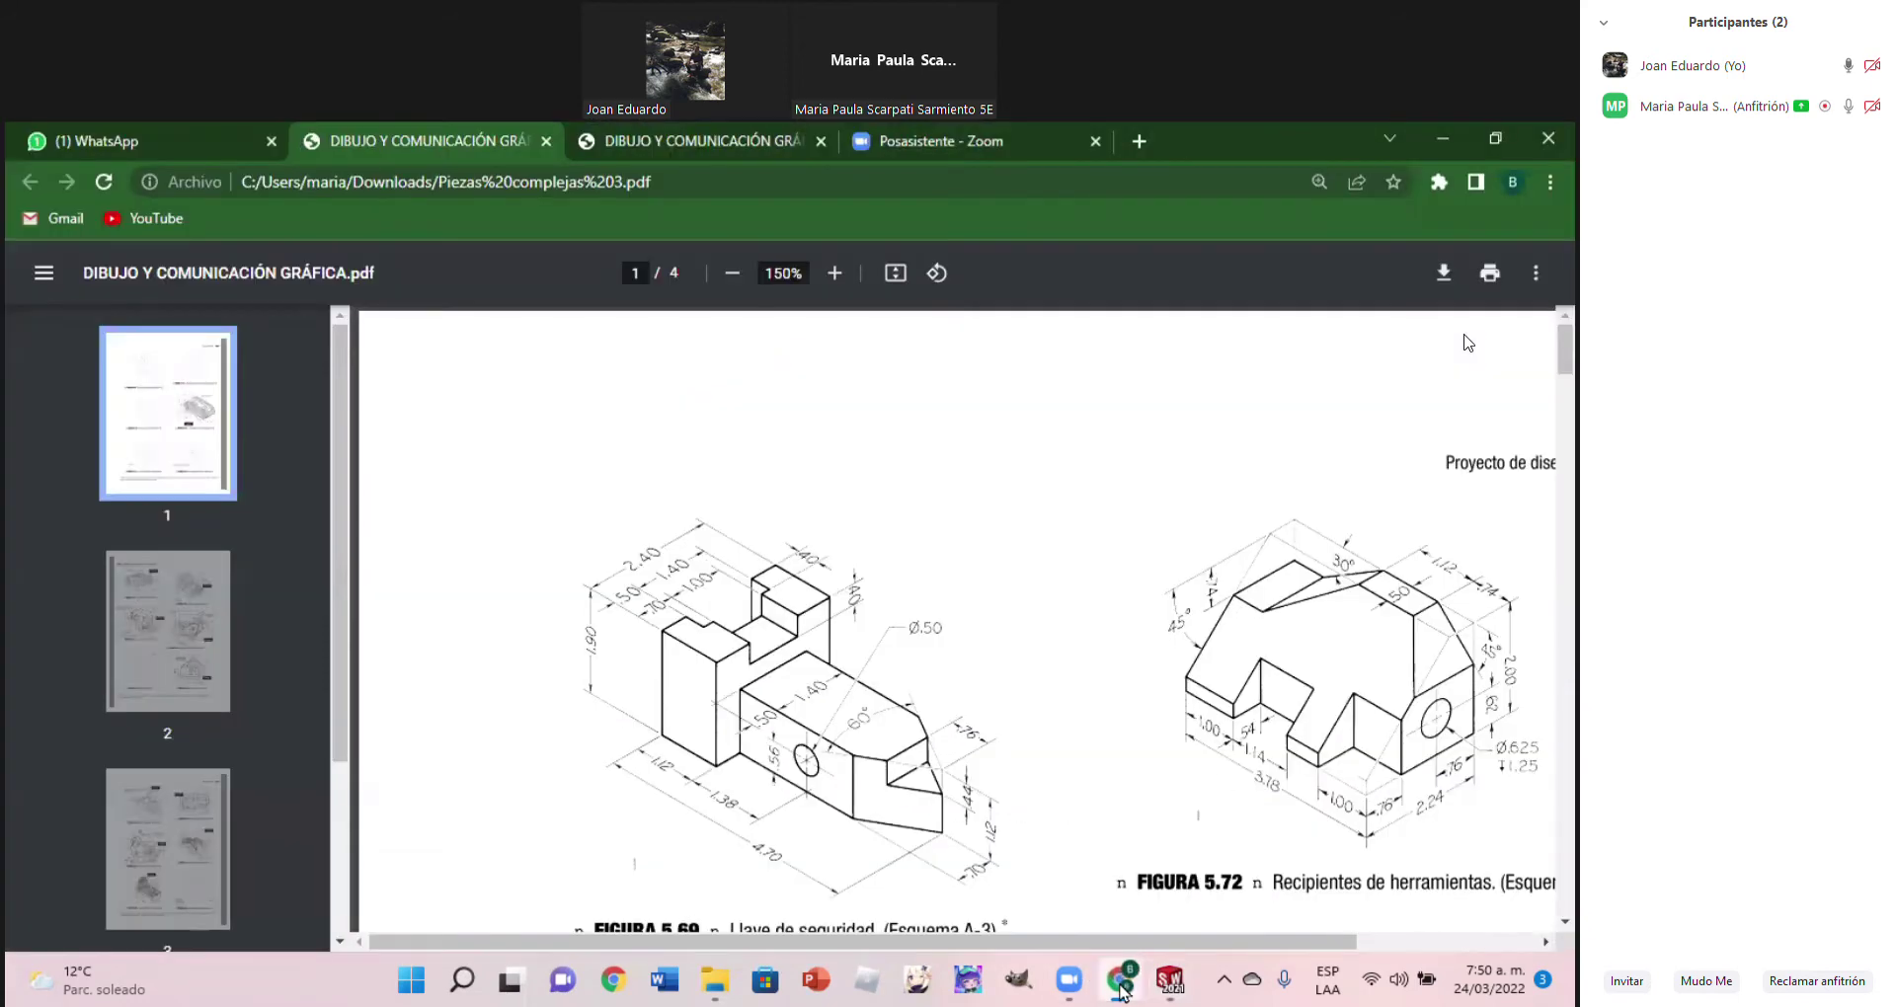
Look over the tool container drawing in the PDF, then return to Pieza2 in SOLIDWORKS
click(1120, 984)
click(1121, 983)
mouse_move(1121, 980)
click(1170, 982)
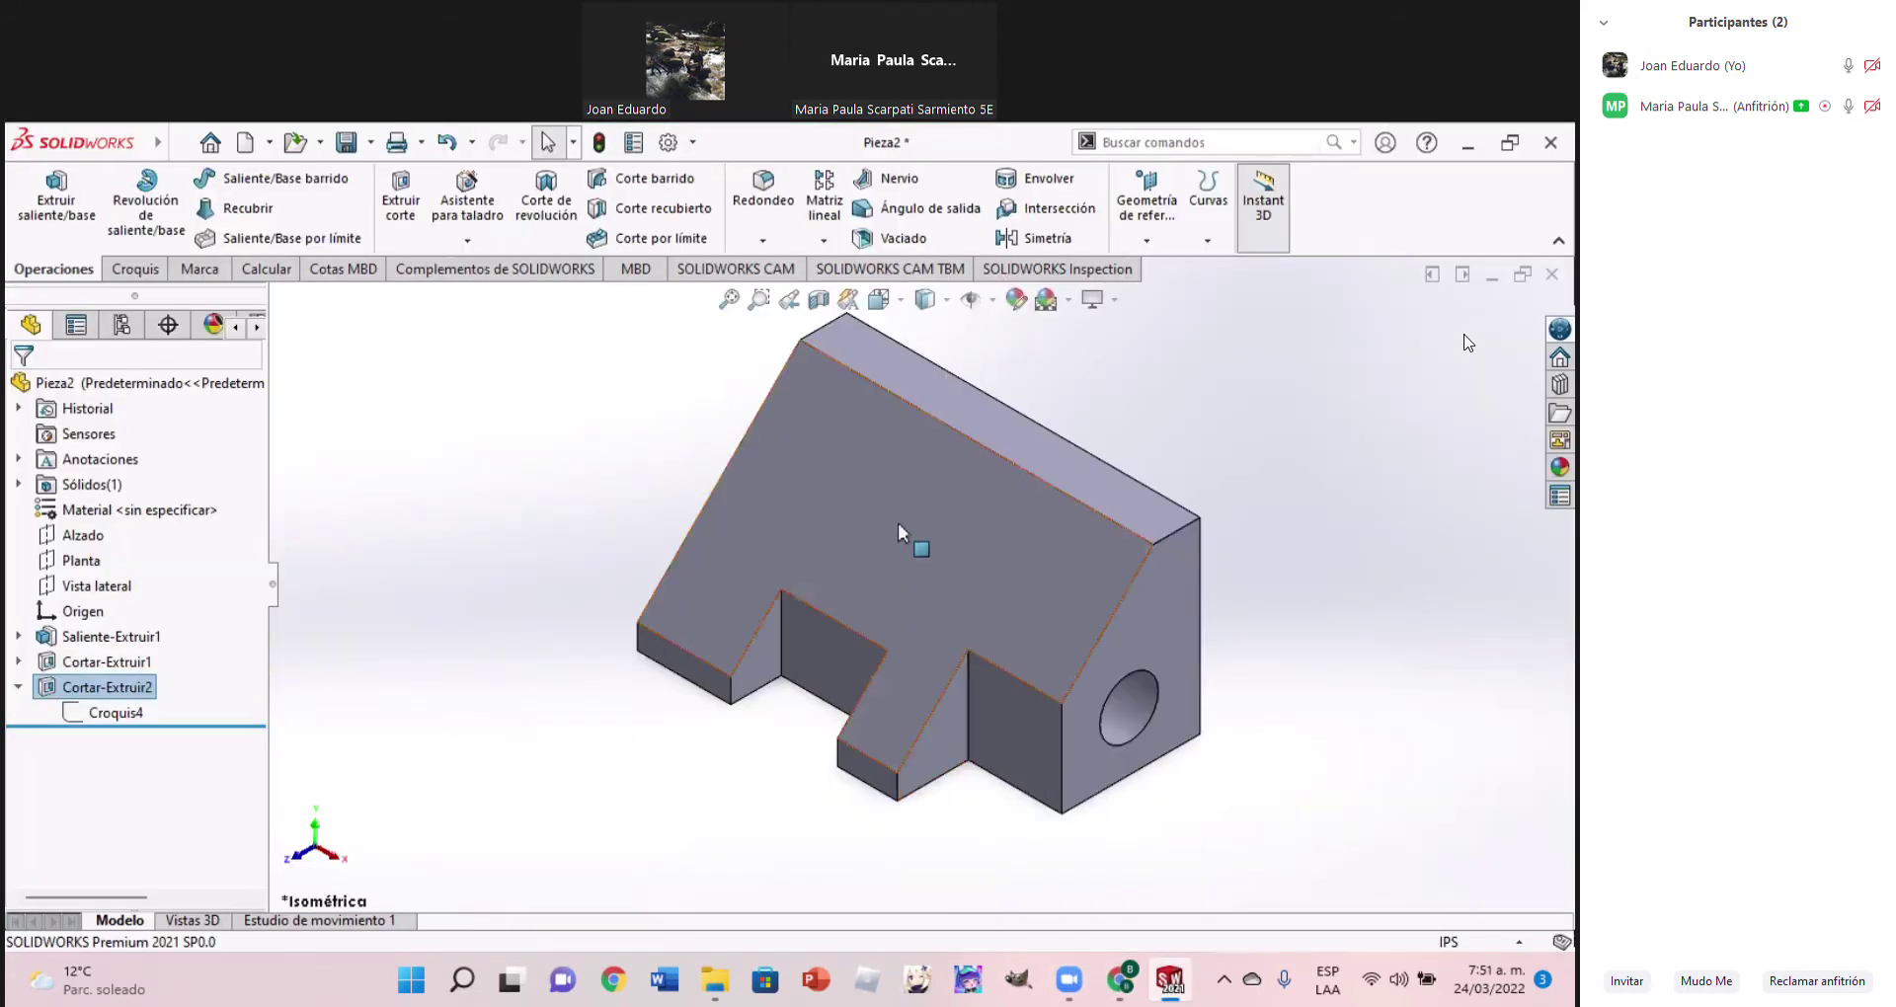
View Pieza2 from the Frontal orientation, compare with the PDF, and show the Croquis tools
click(891, 304)
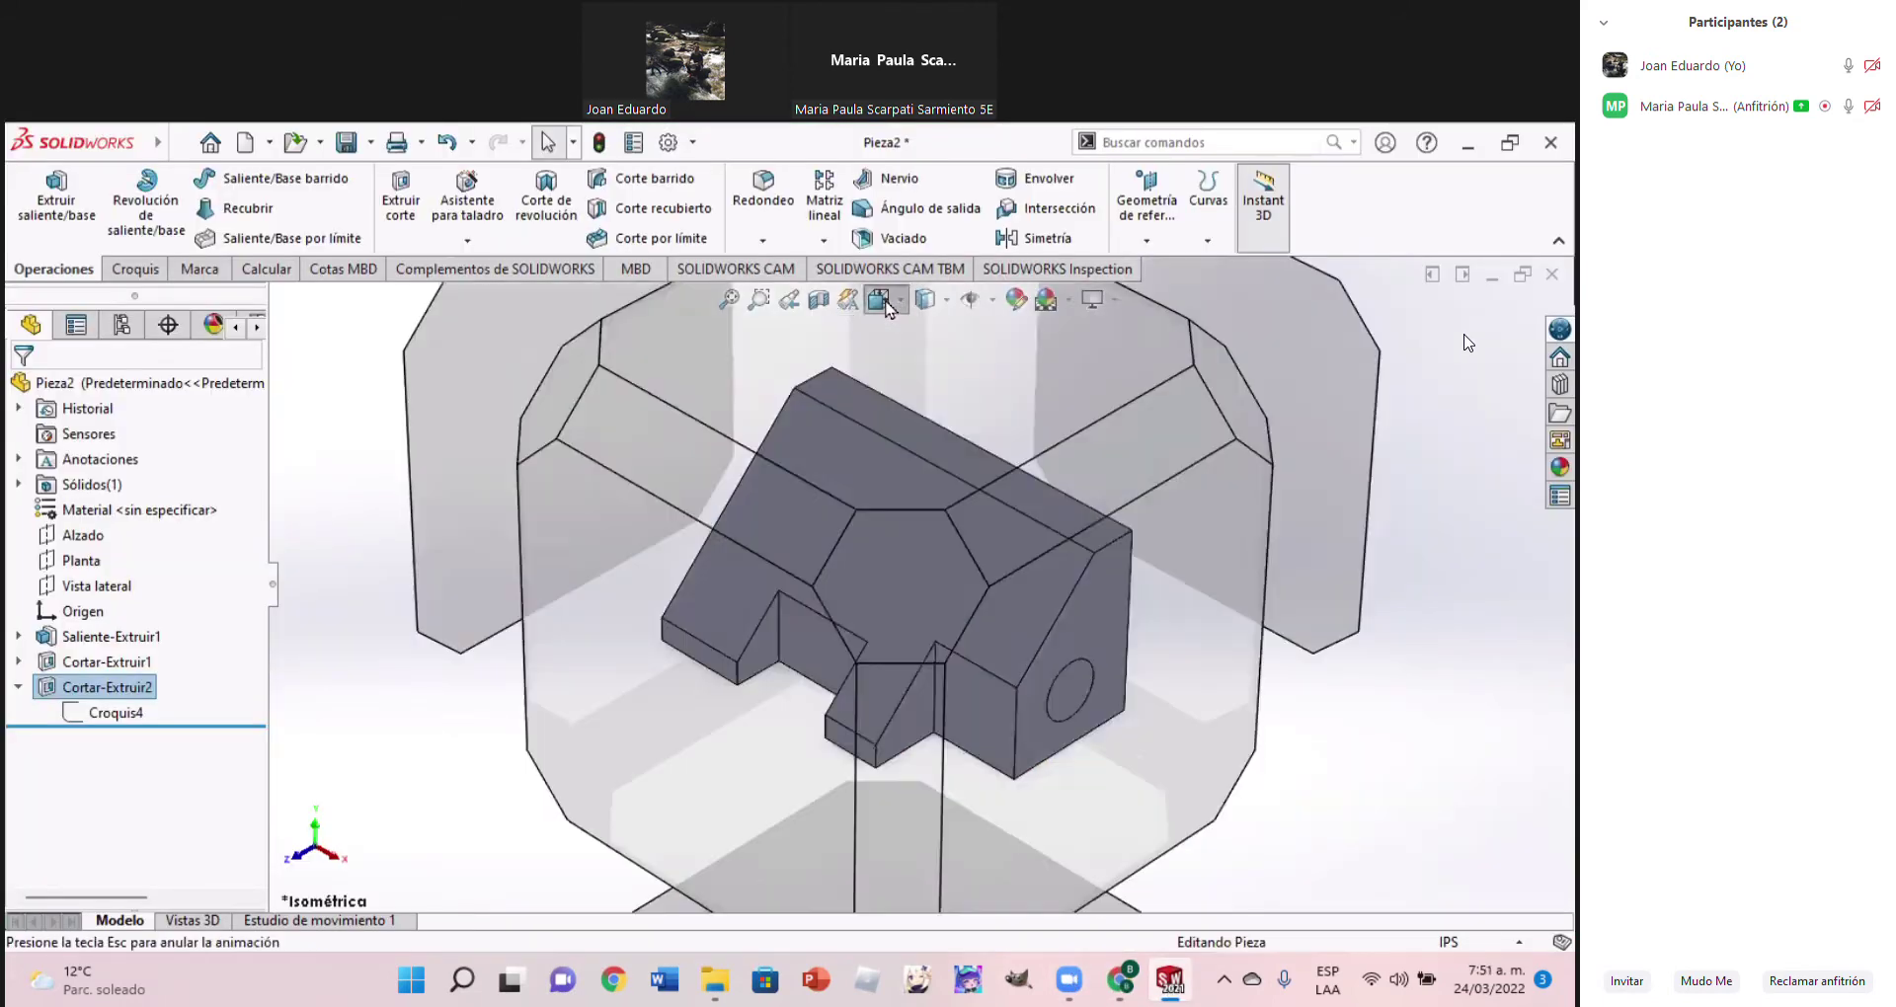
click(917, 405)
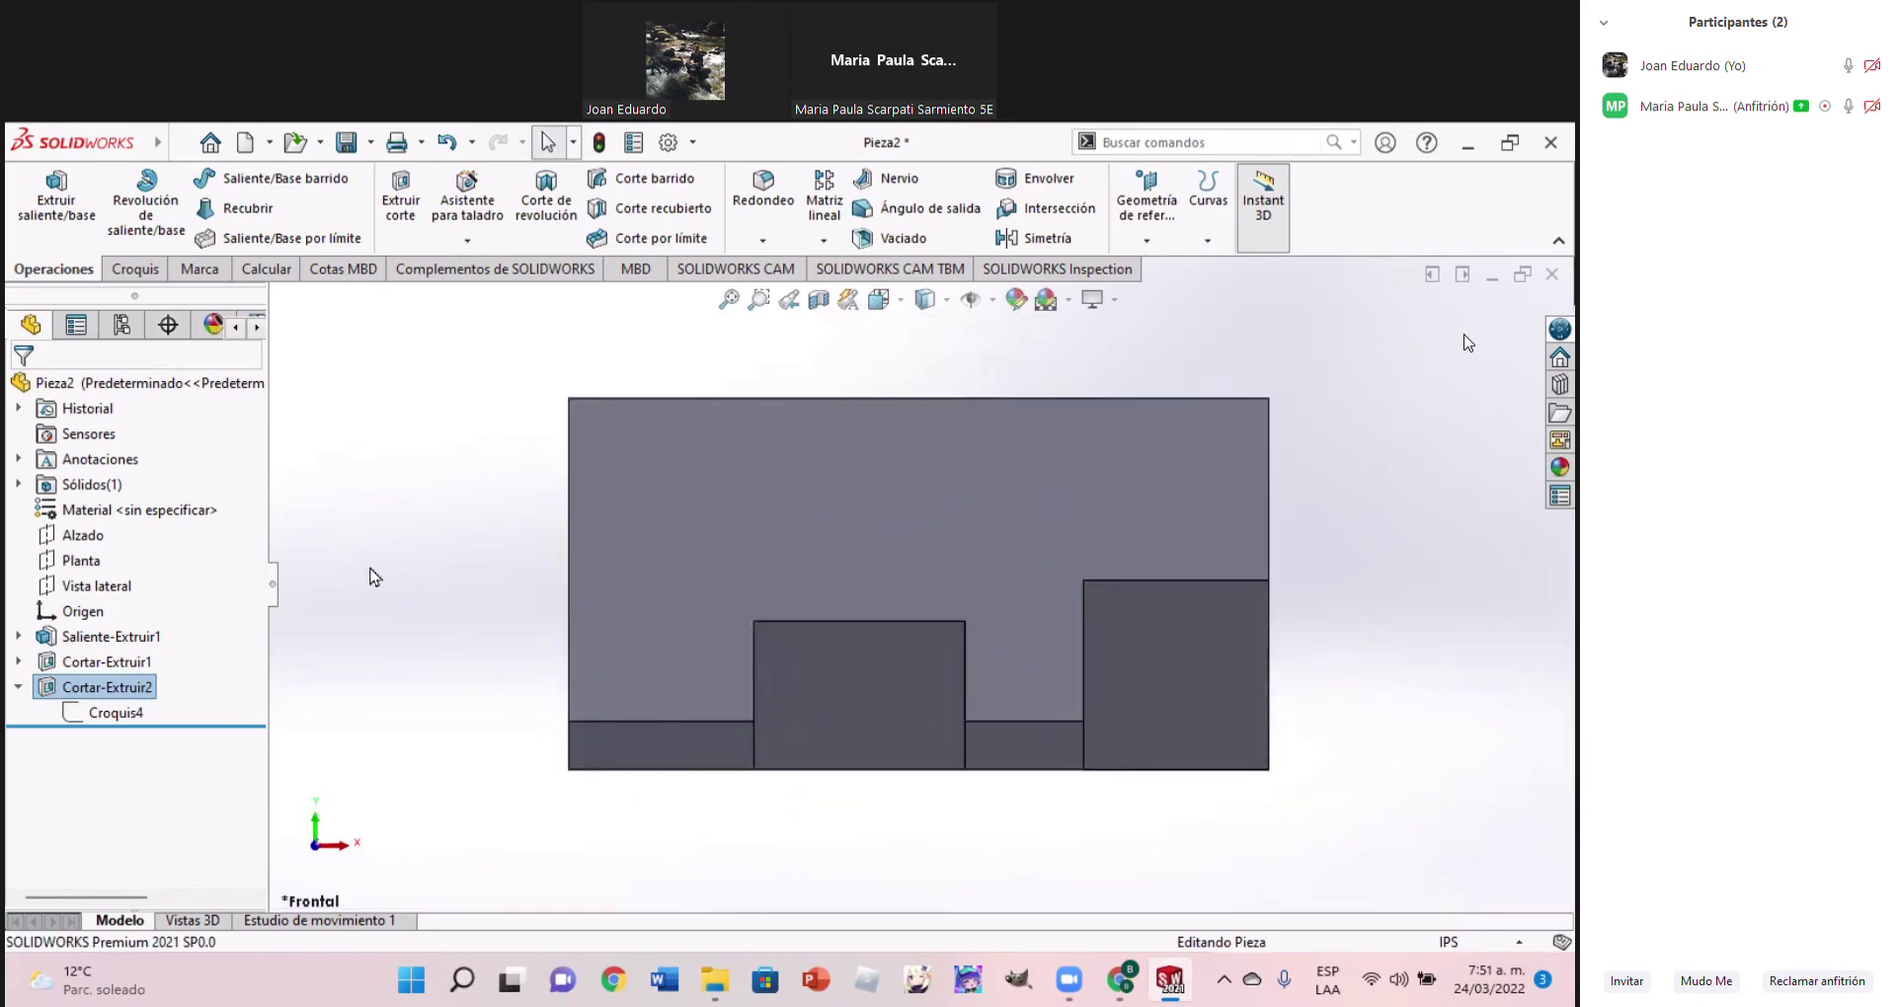
click(1114, 995)
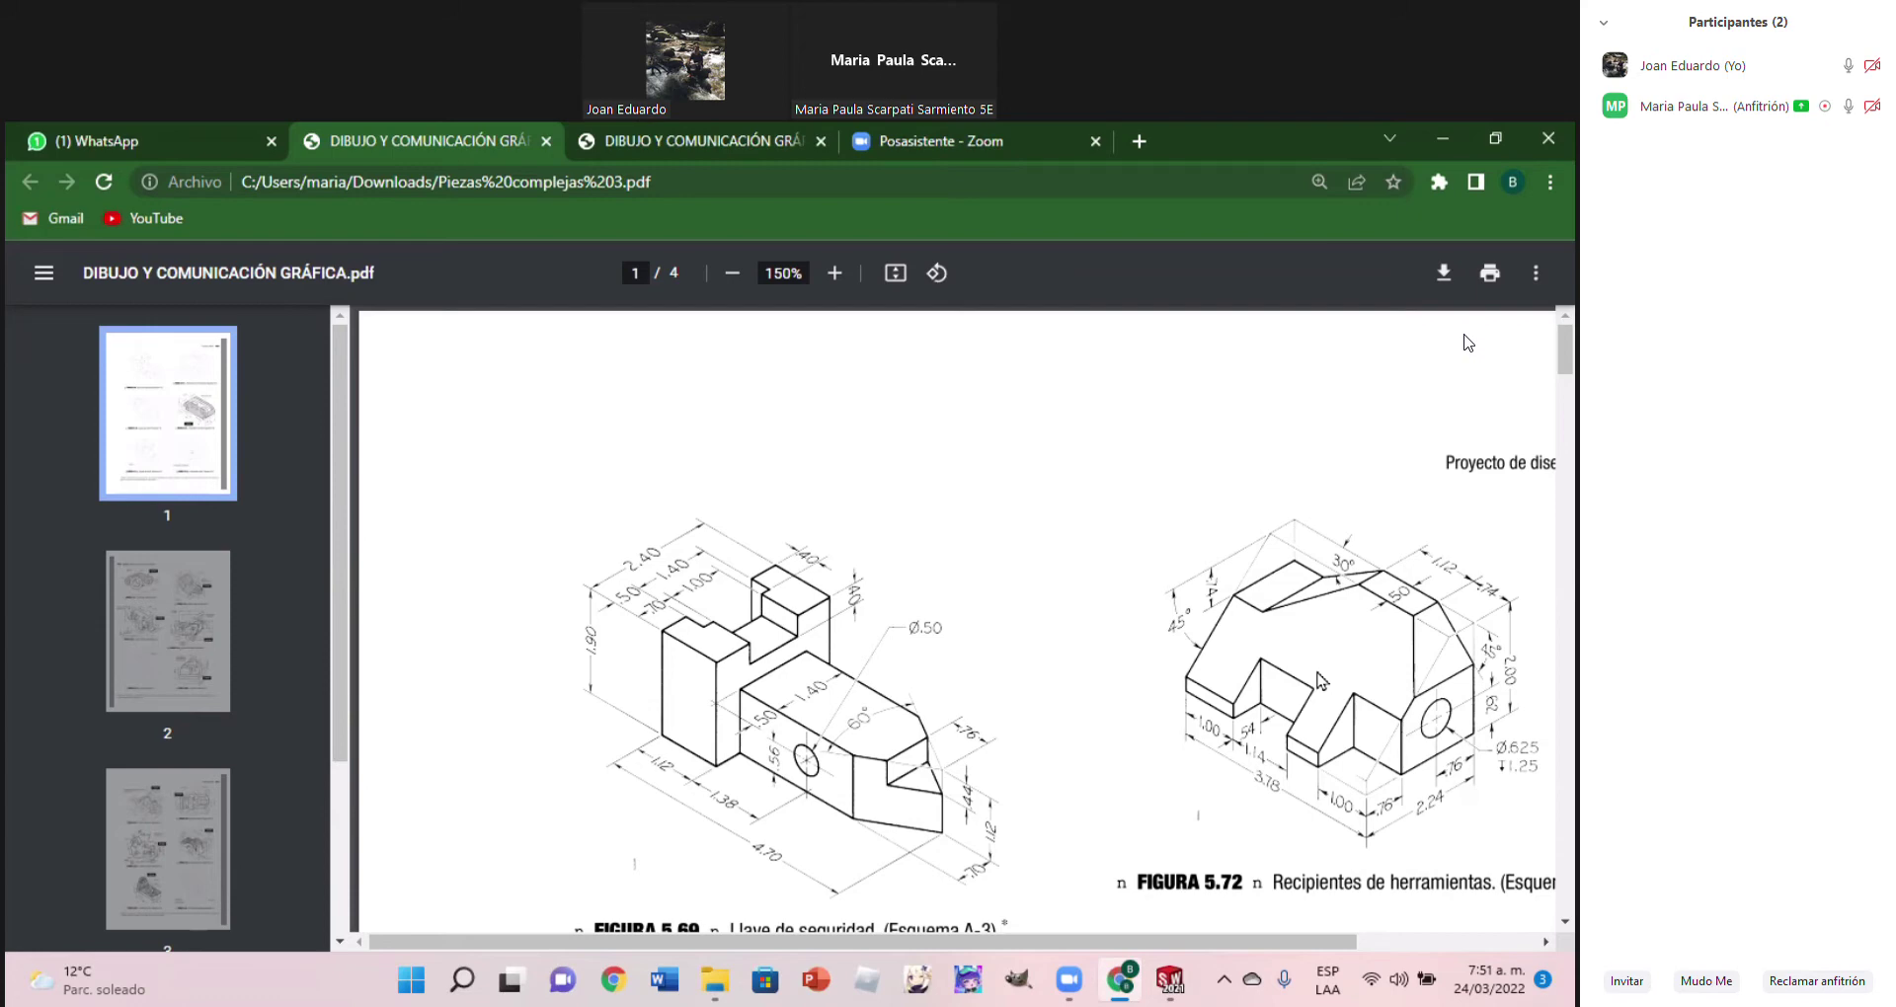
click(1150, 977)
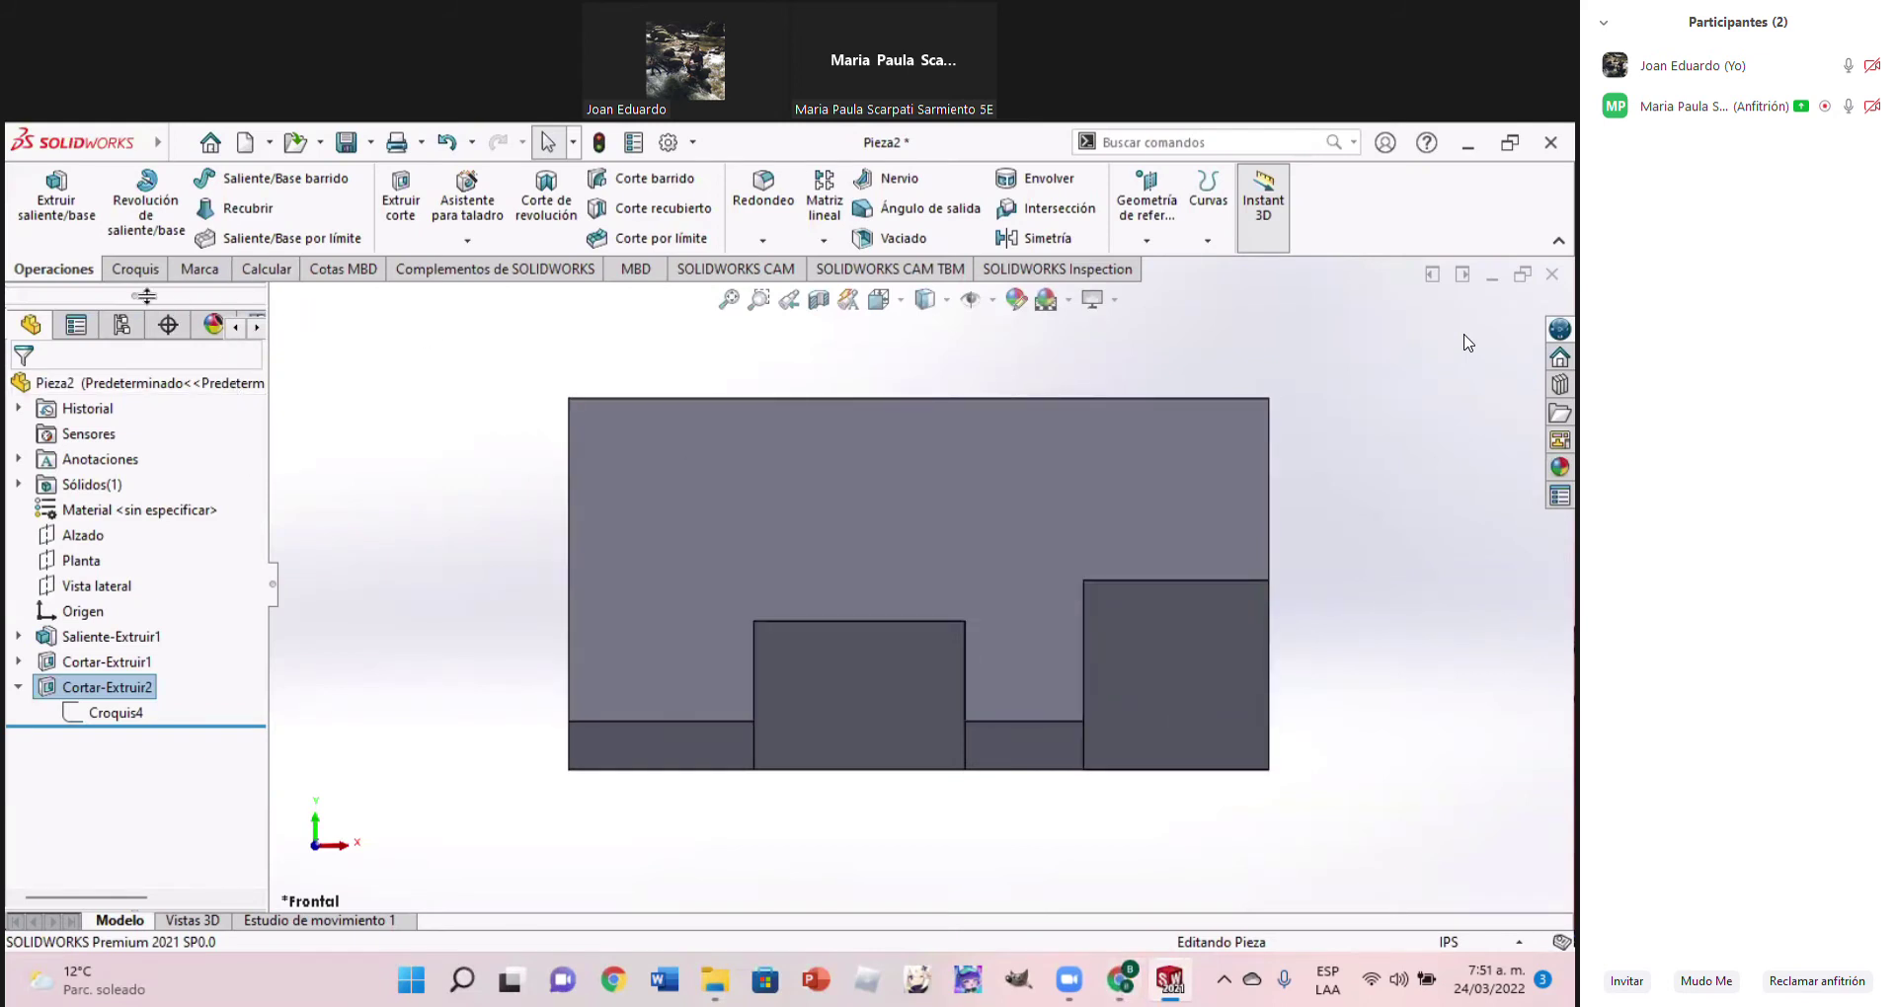
click(133, 269)
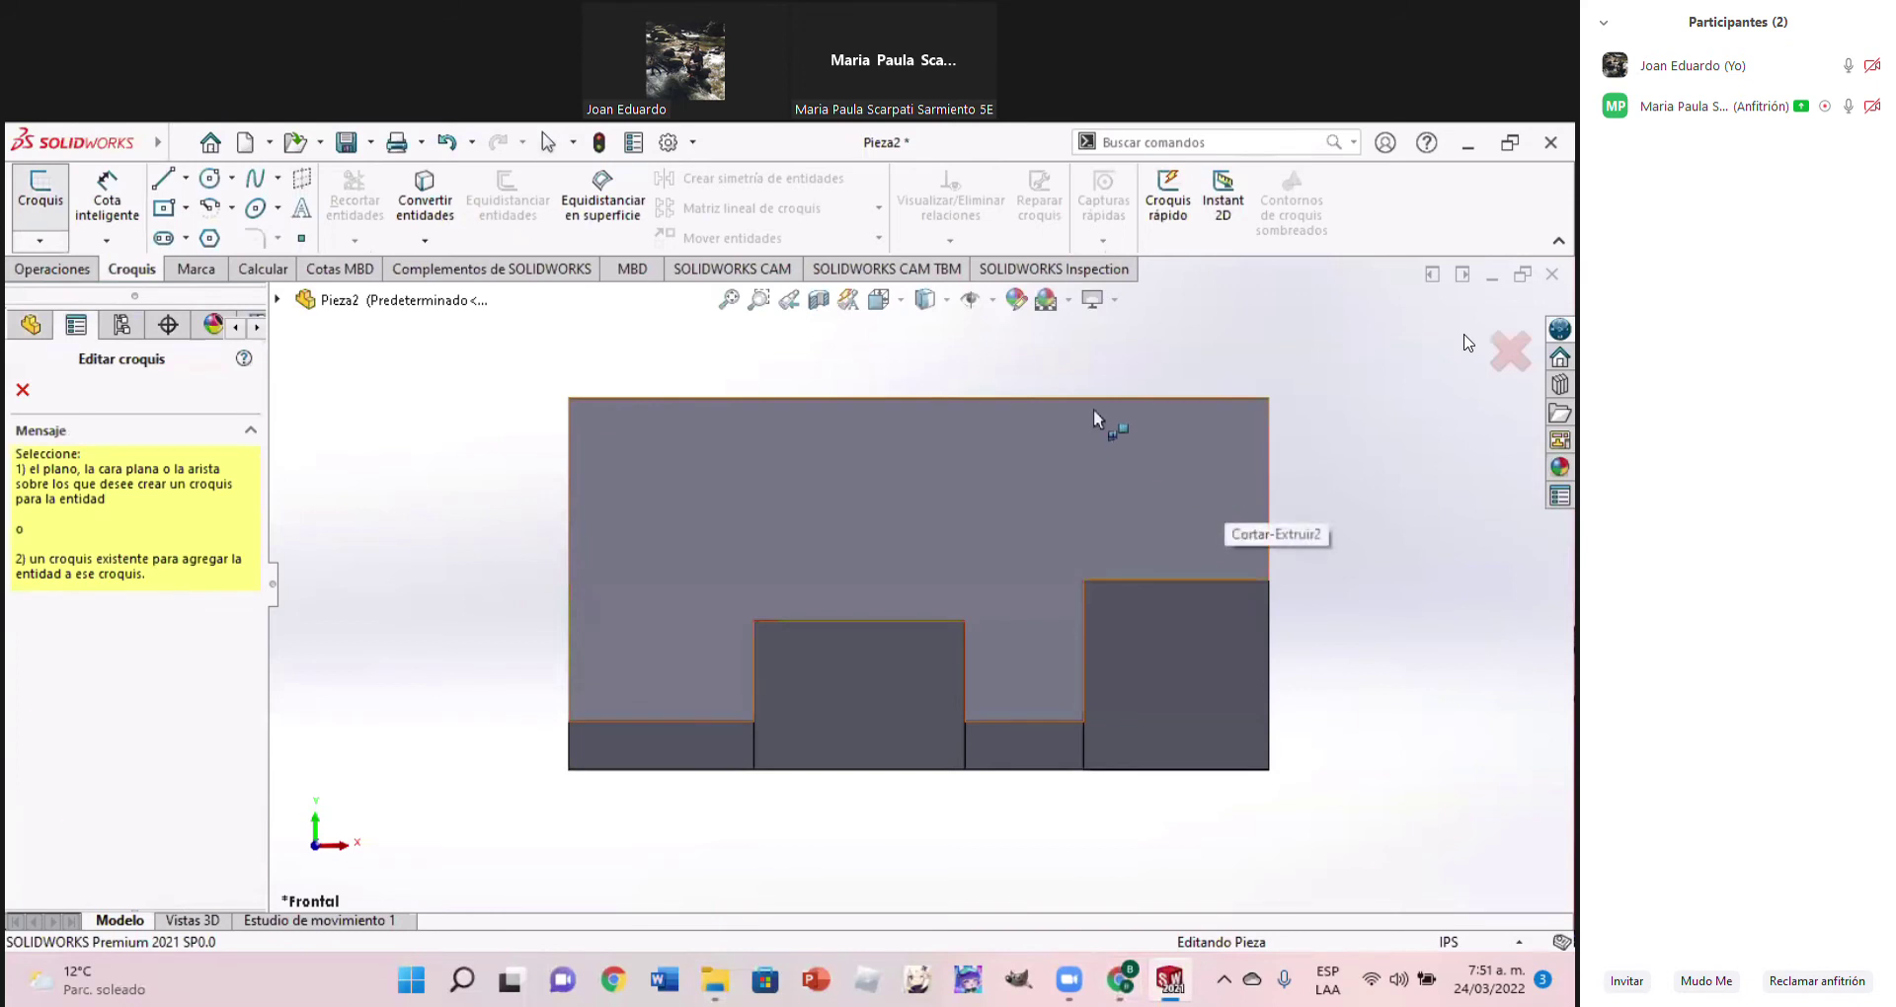
Start Croquis5 on the selected face in Frontal view and begin a line at its top edge
key(Escape)
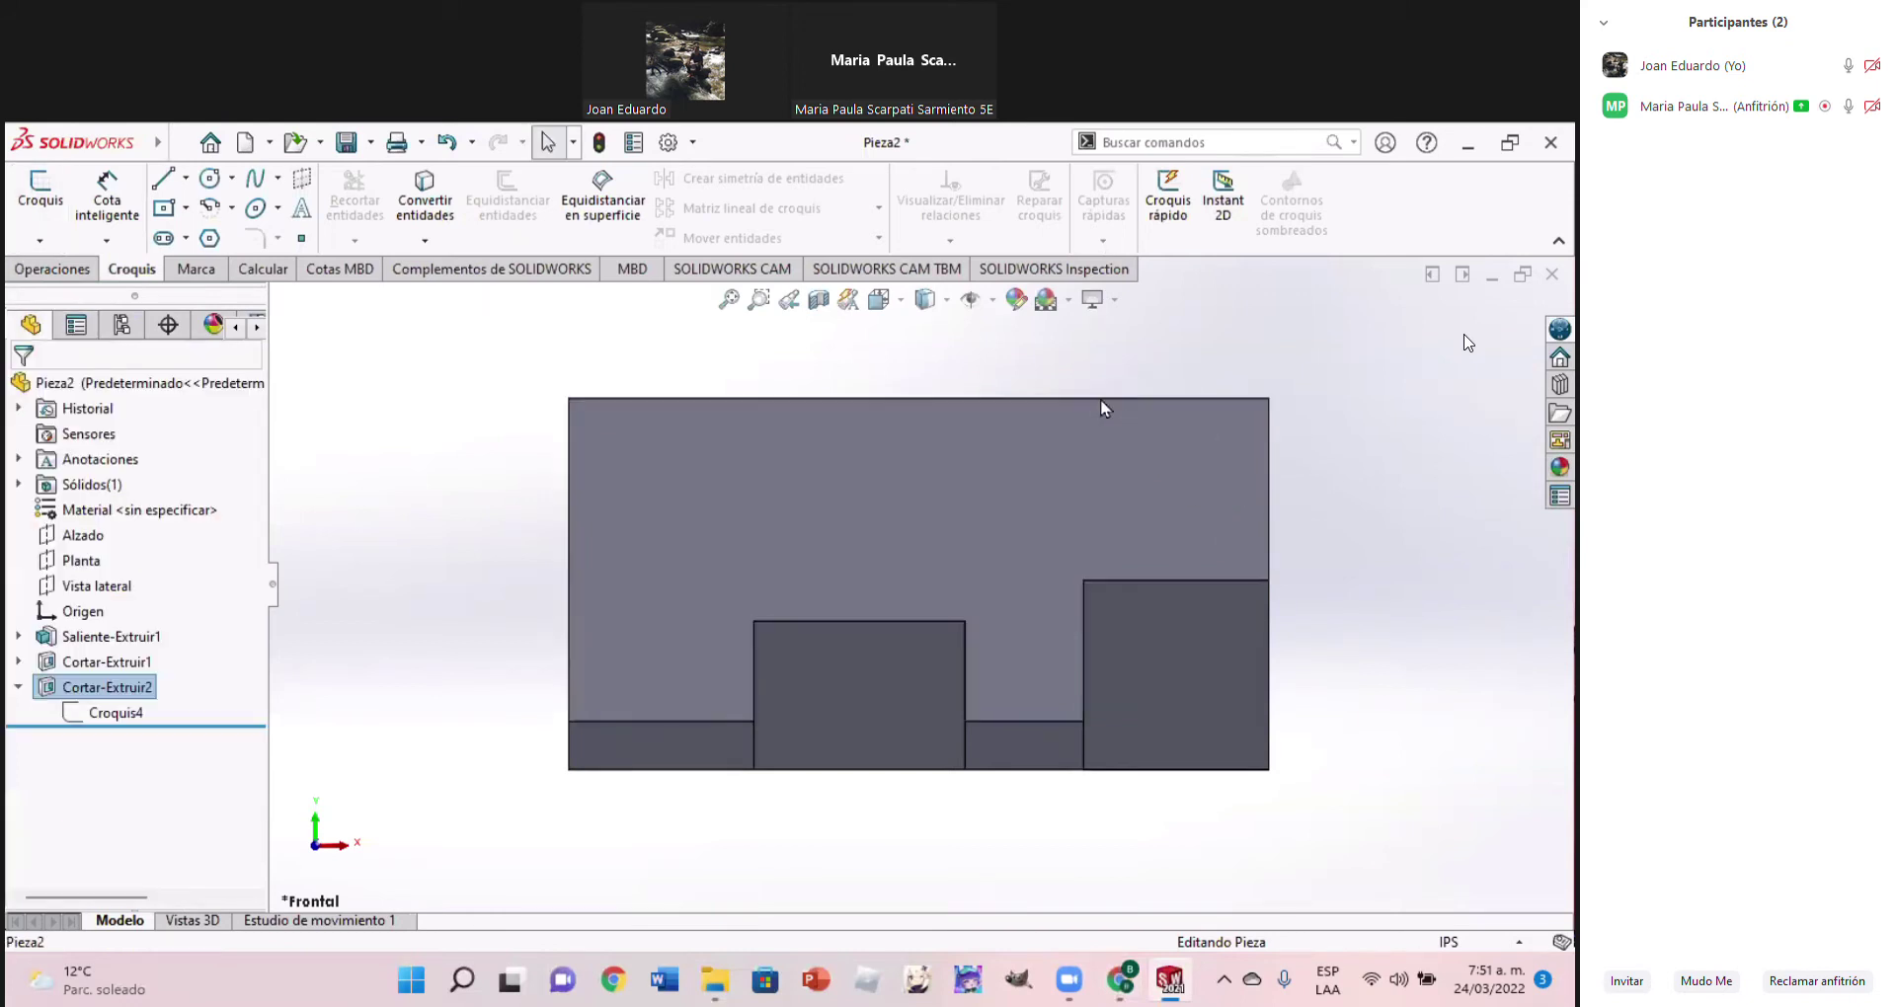
click(1032, 505)
click(163, 178)
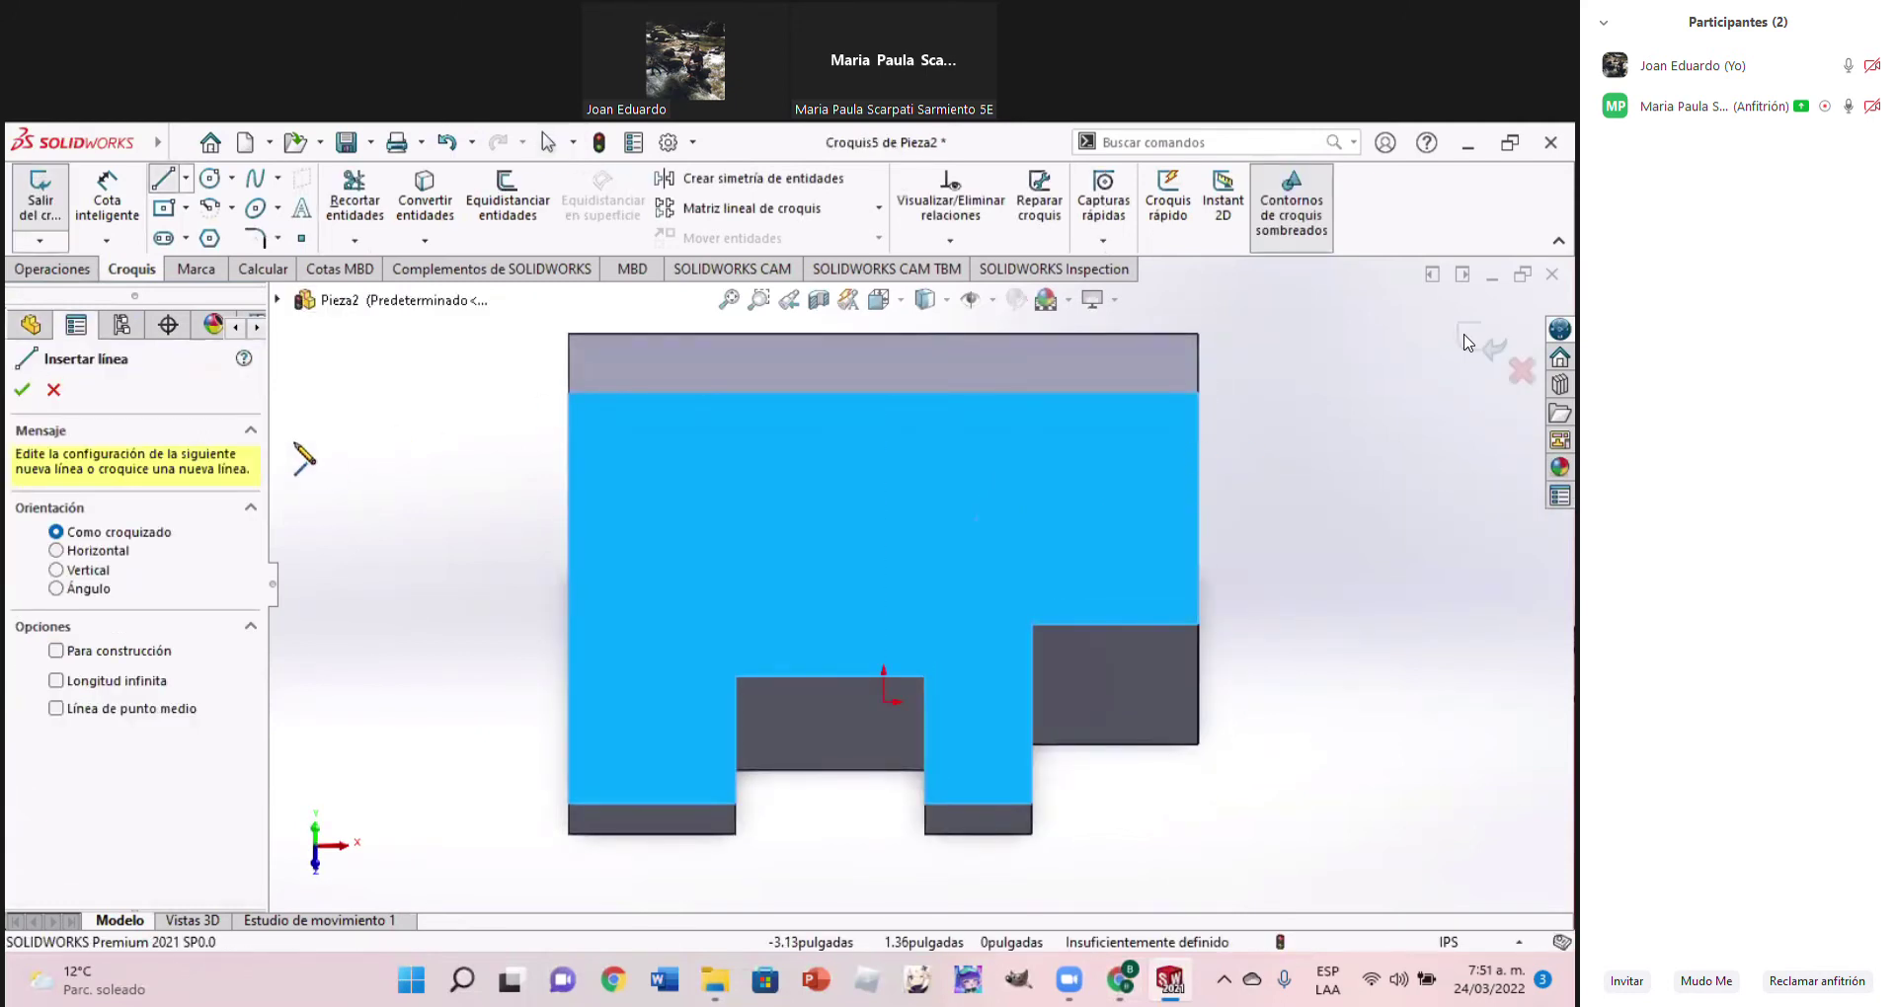
click(53, 389)
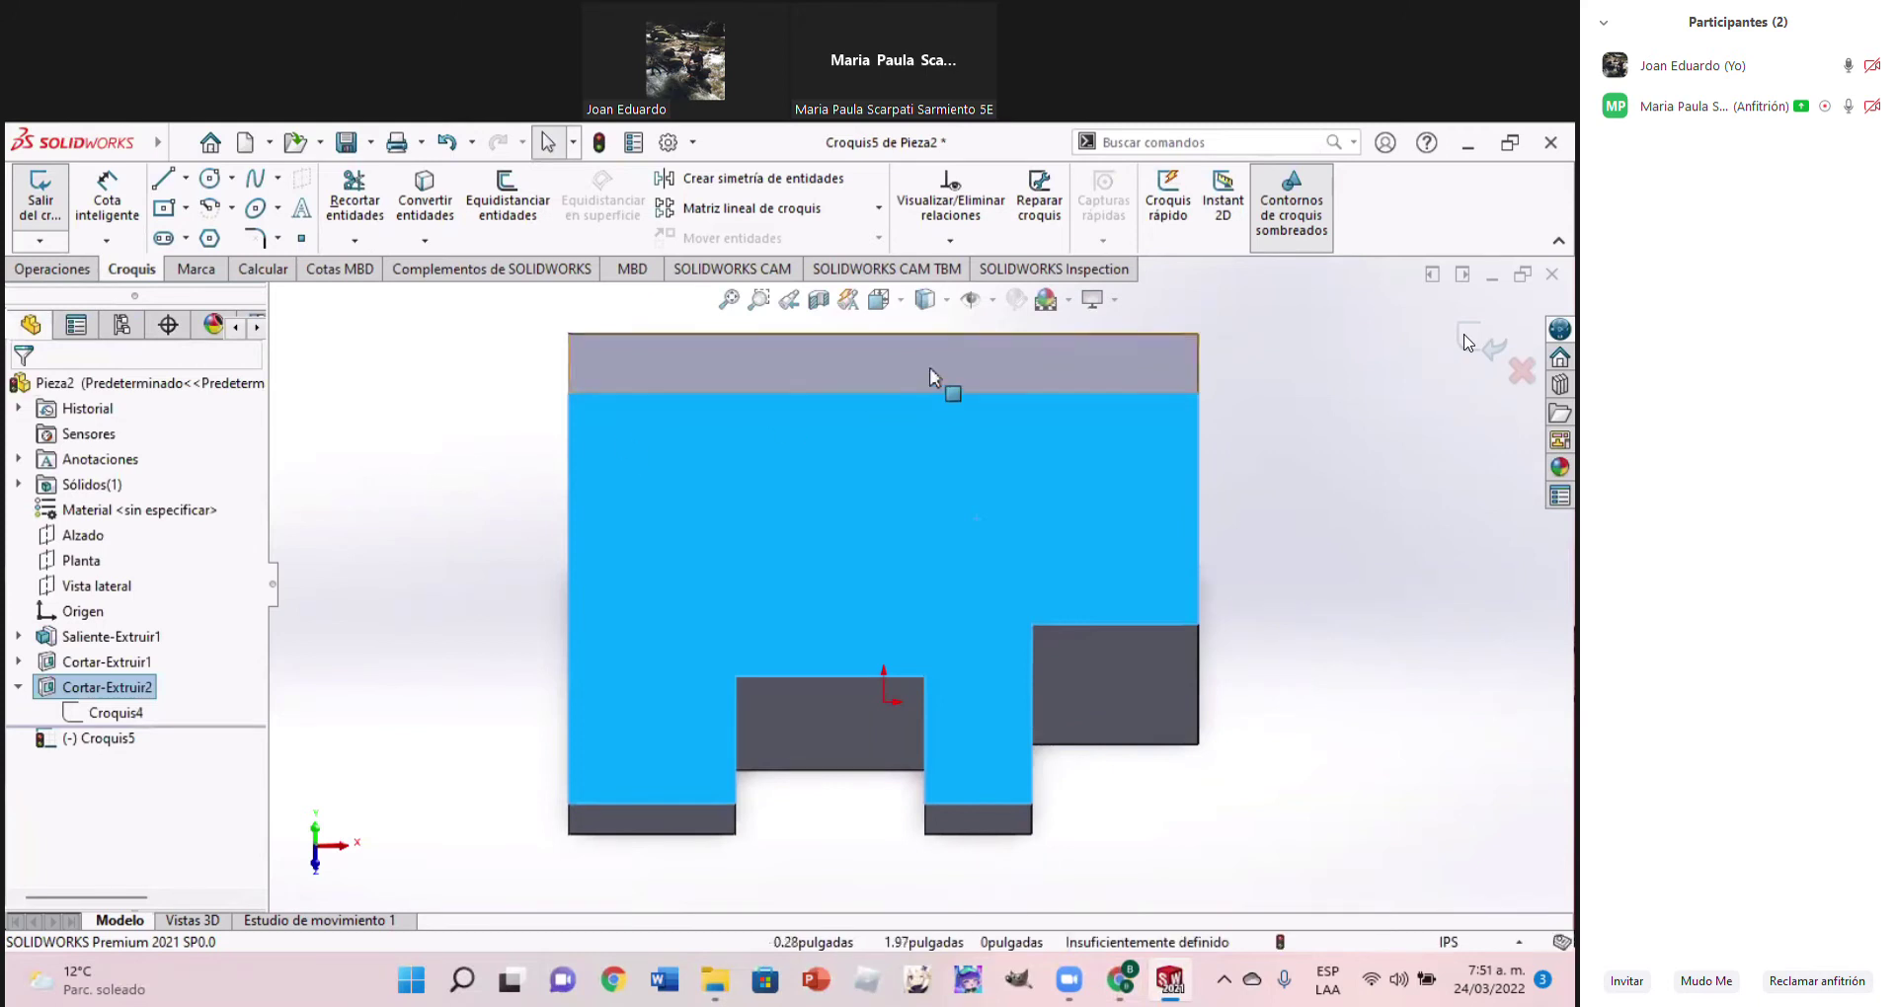
click(880, 301)
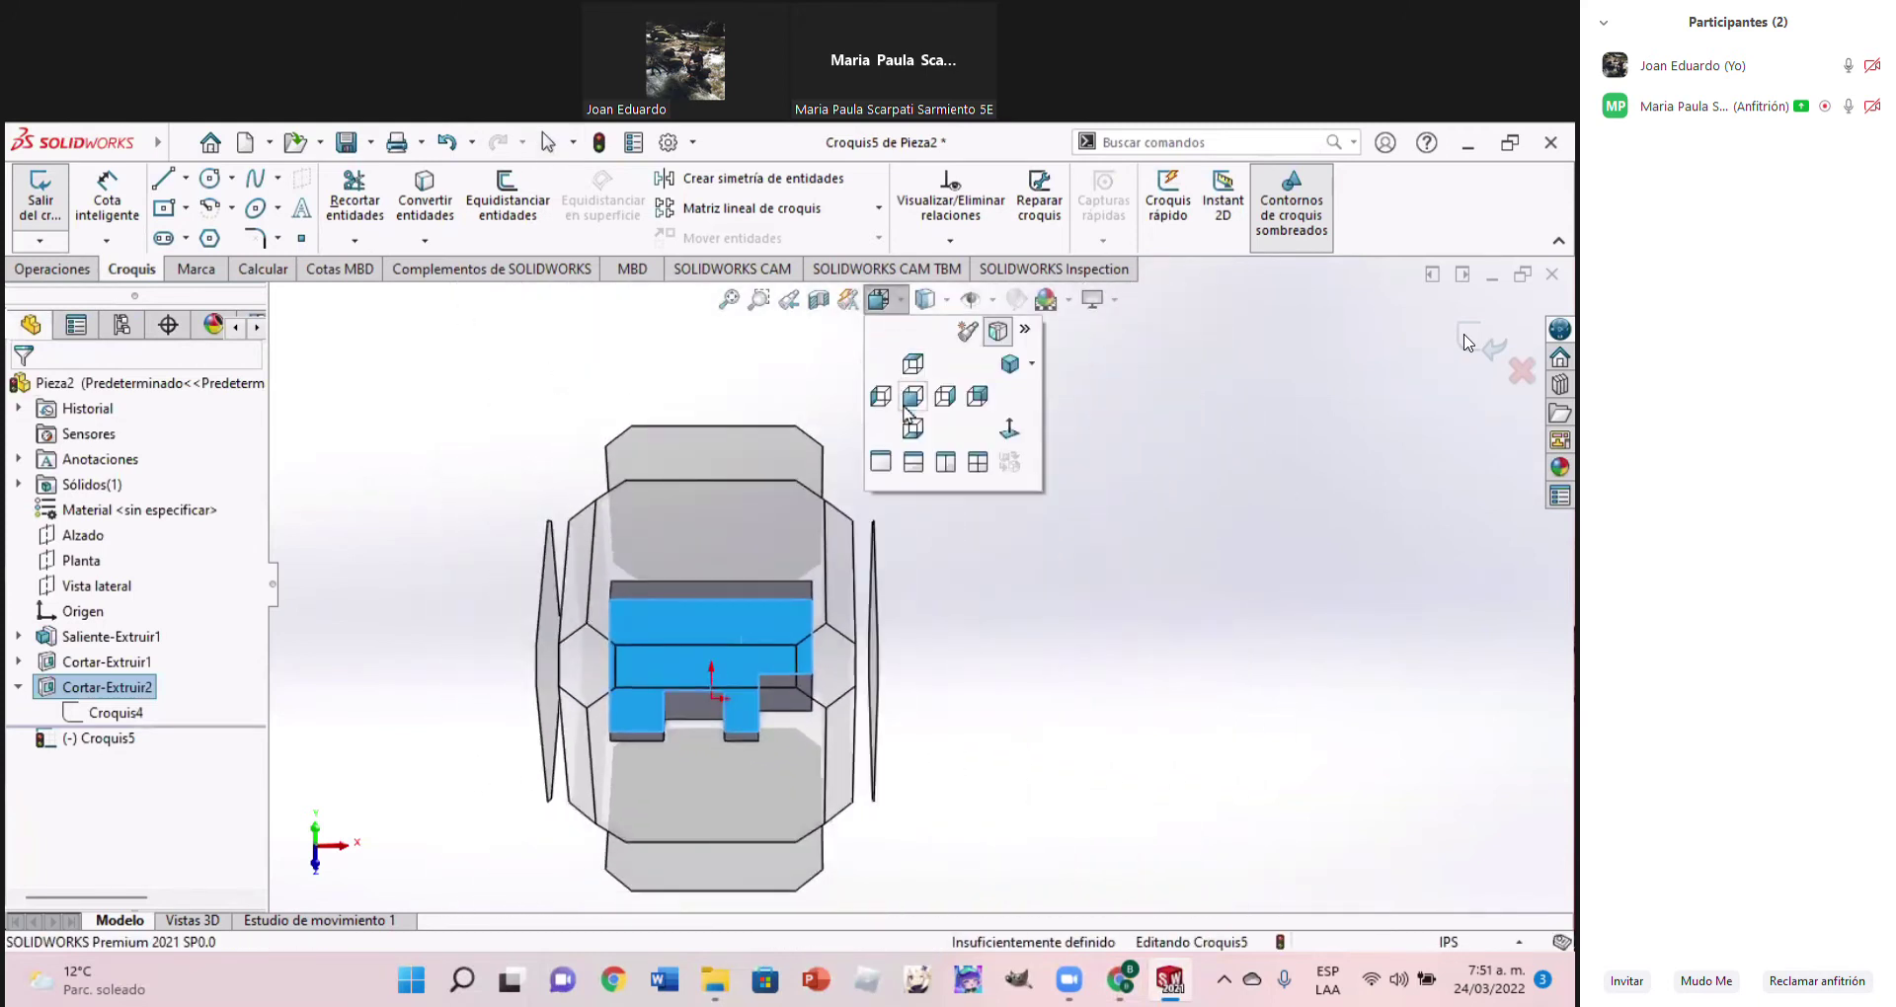
click(912, 396)
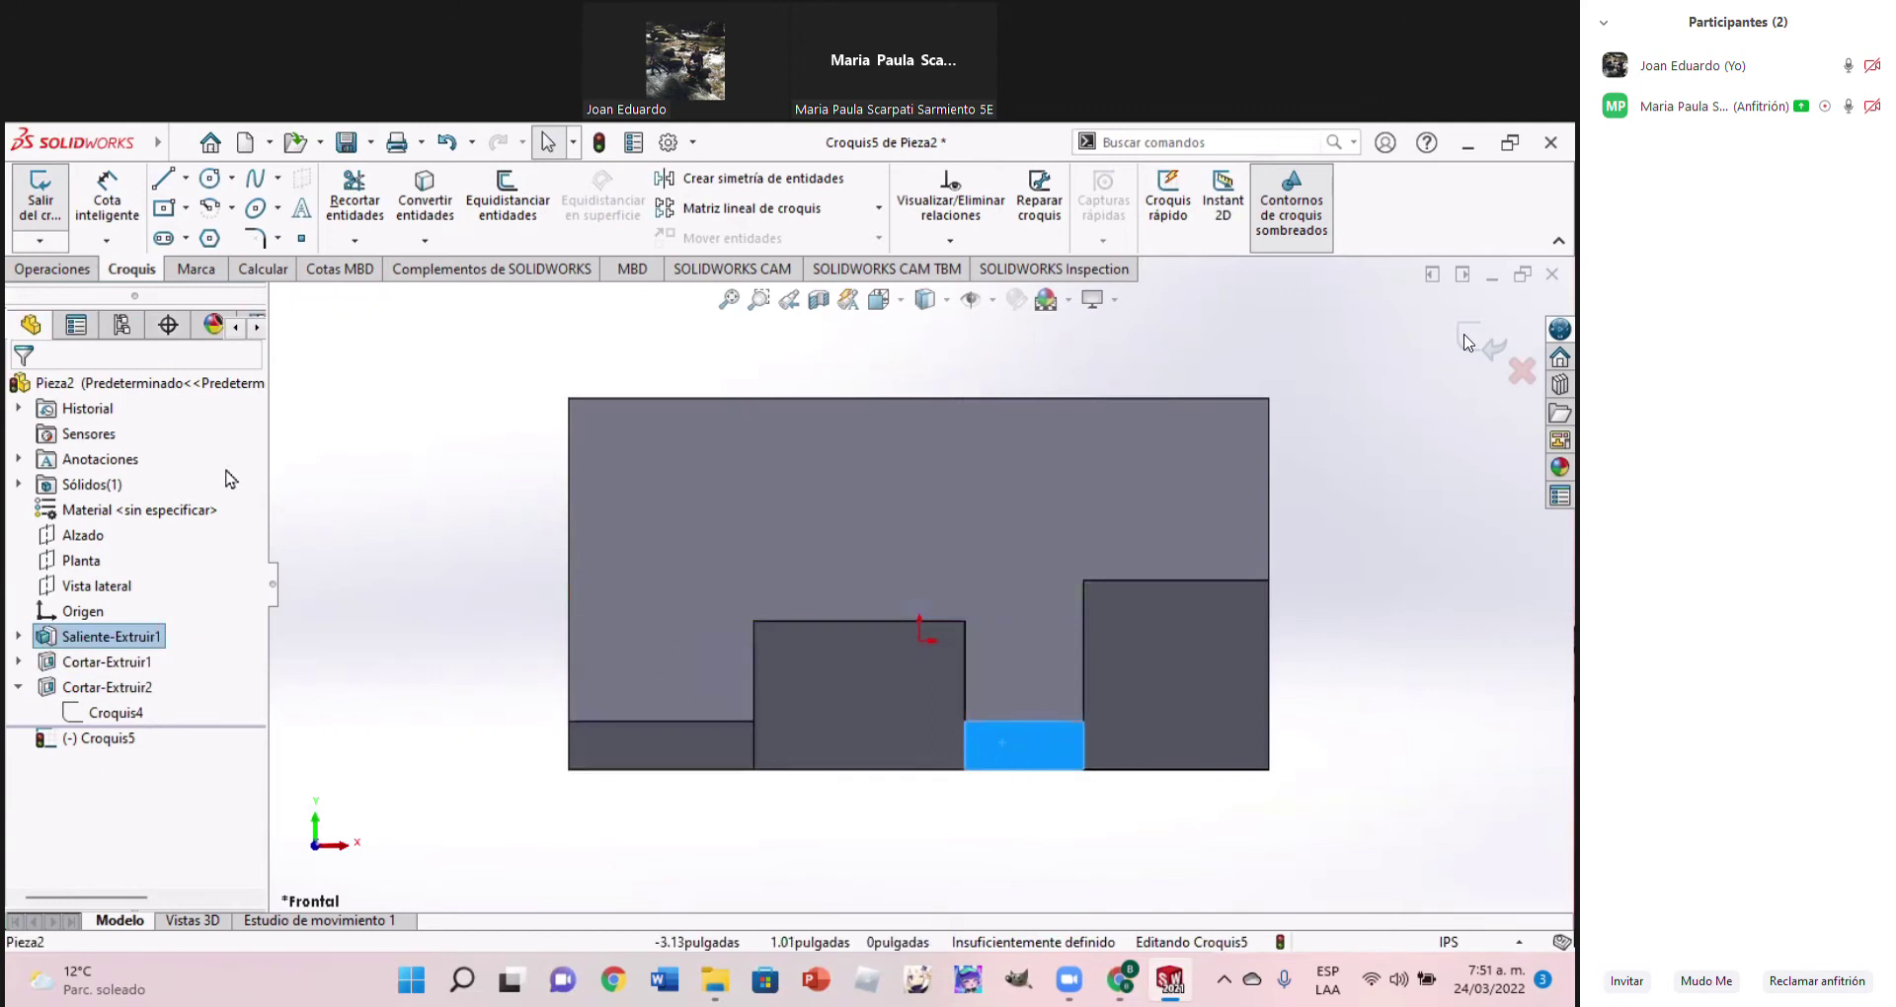
click(165, 185)
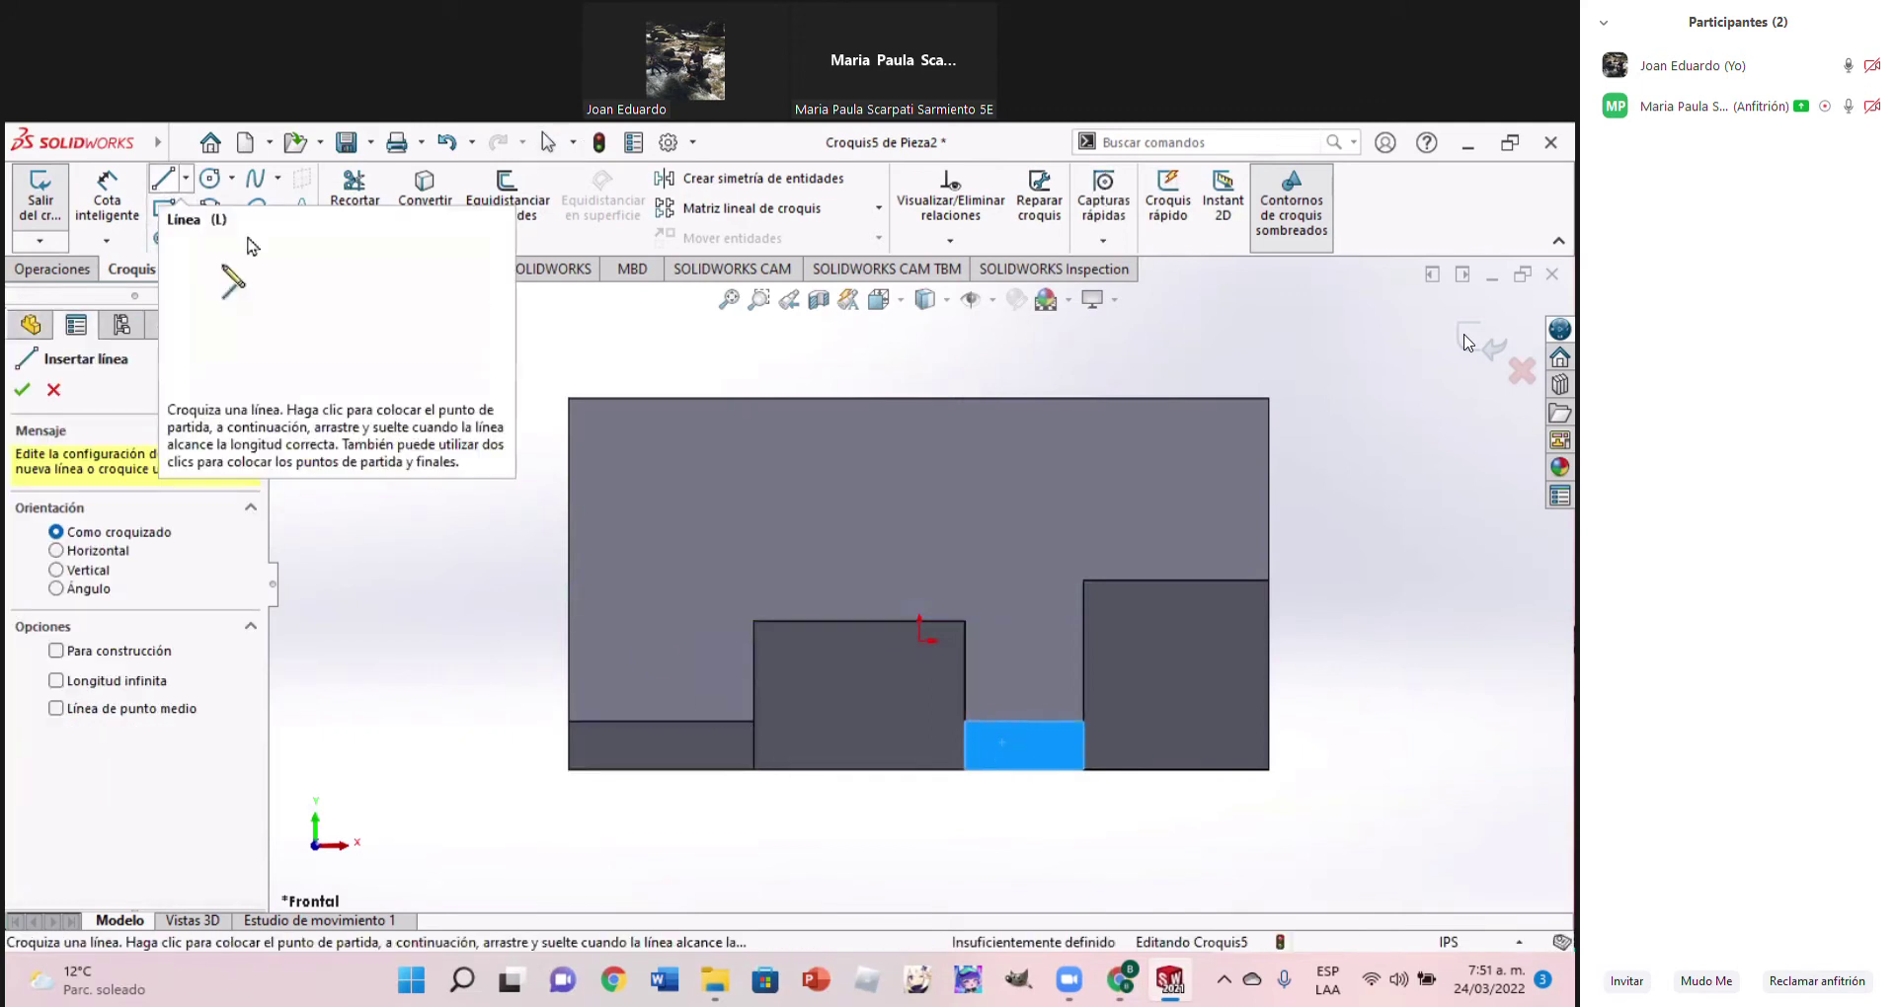
click(1087, 400)
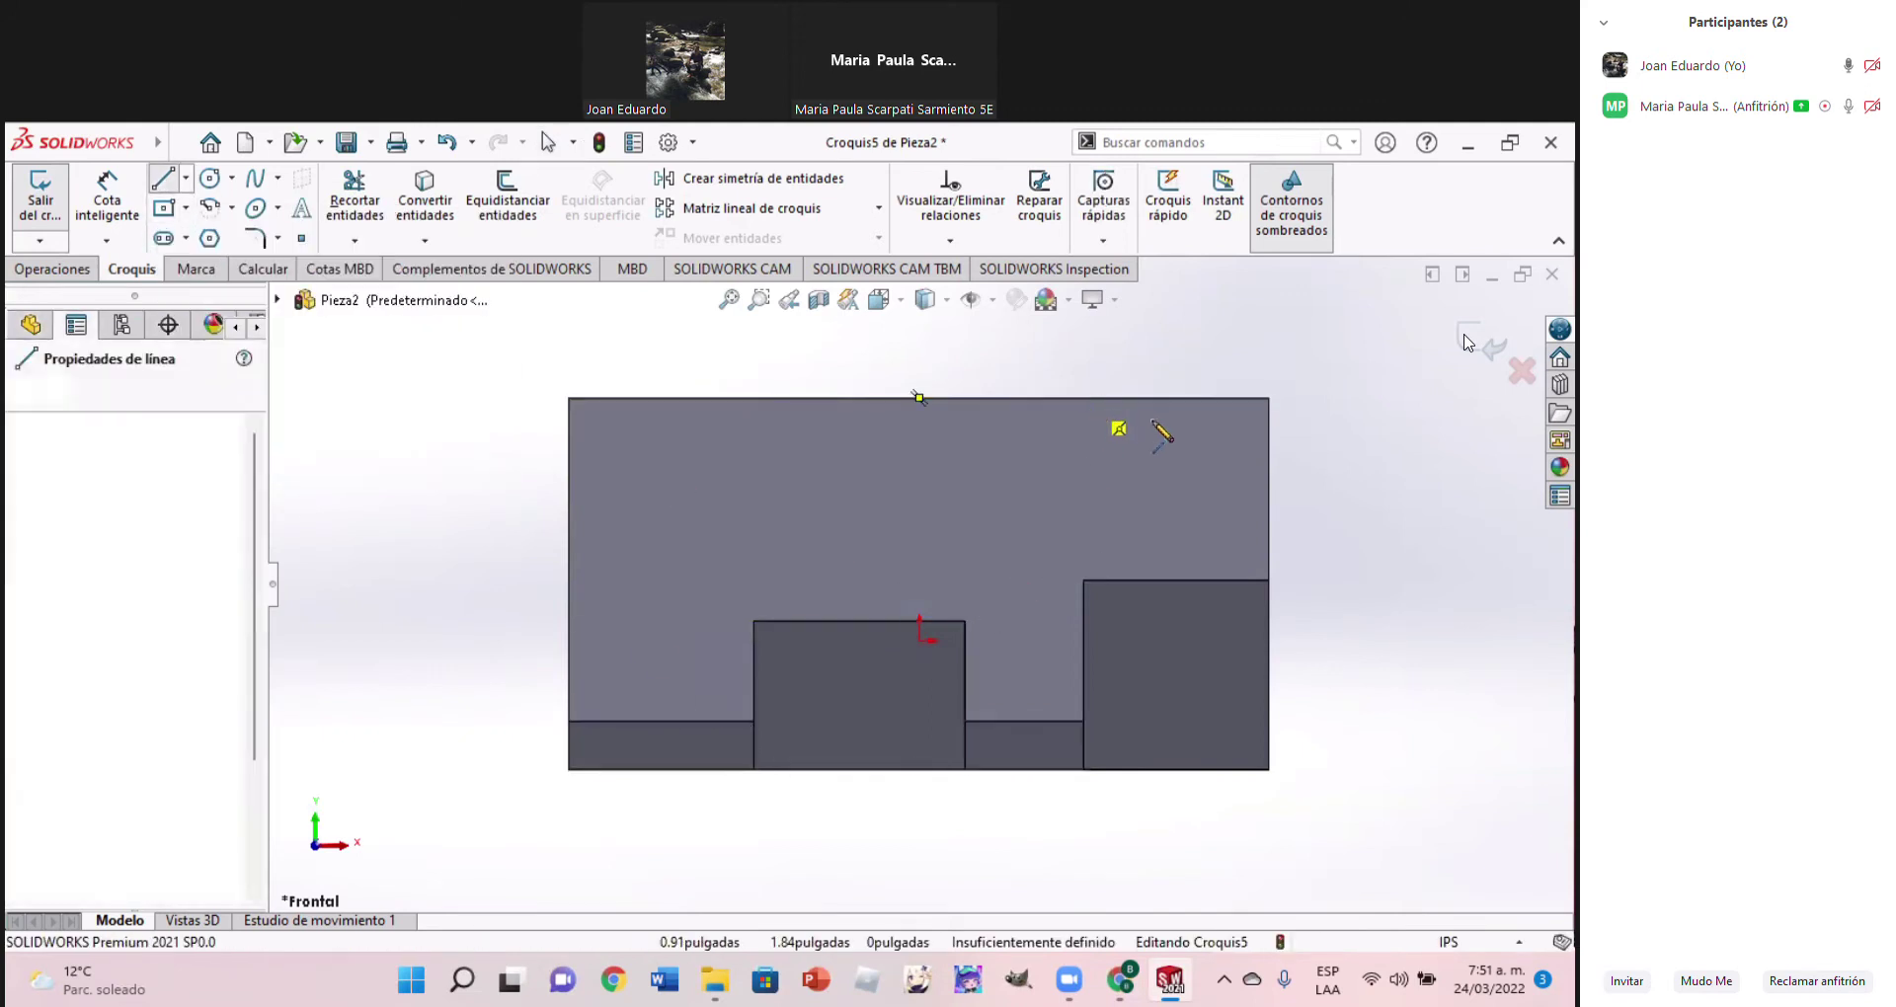
Draw sloped, vertical and top-edge lines forming a closed corner triangle, then end Línea in isometric view
click(1269, 507)
click(1269, 398)
click(1085, 397)
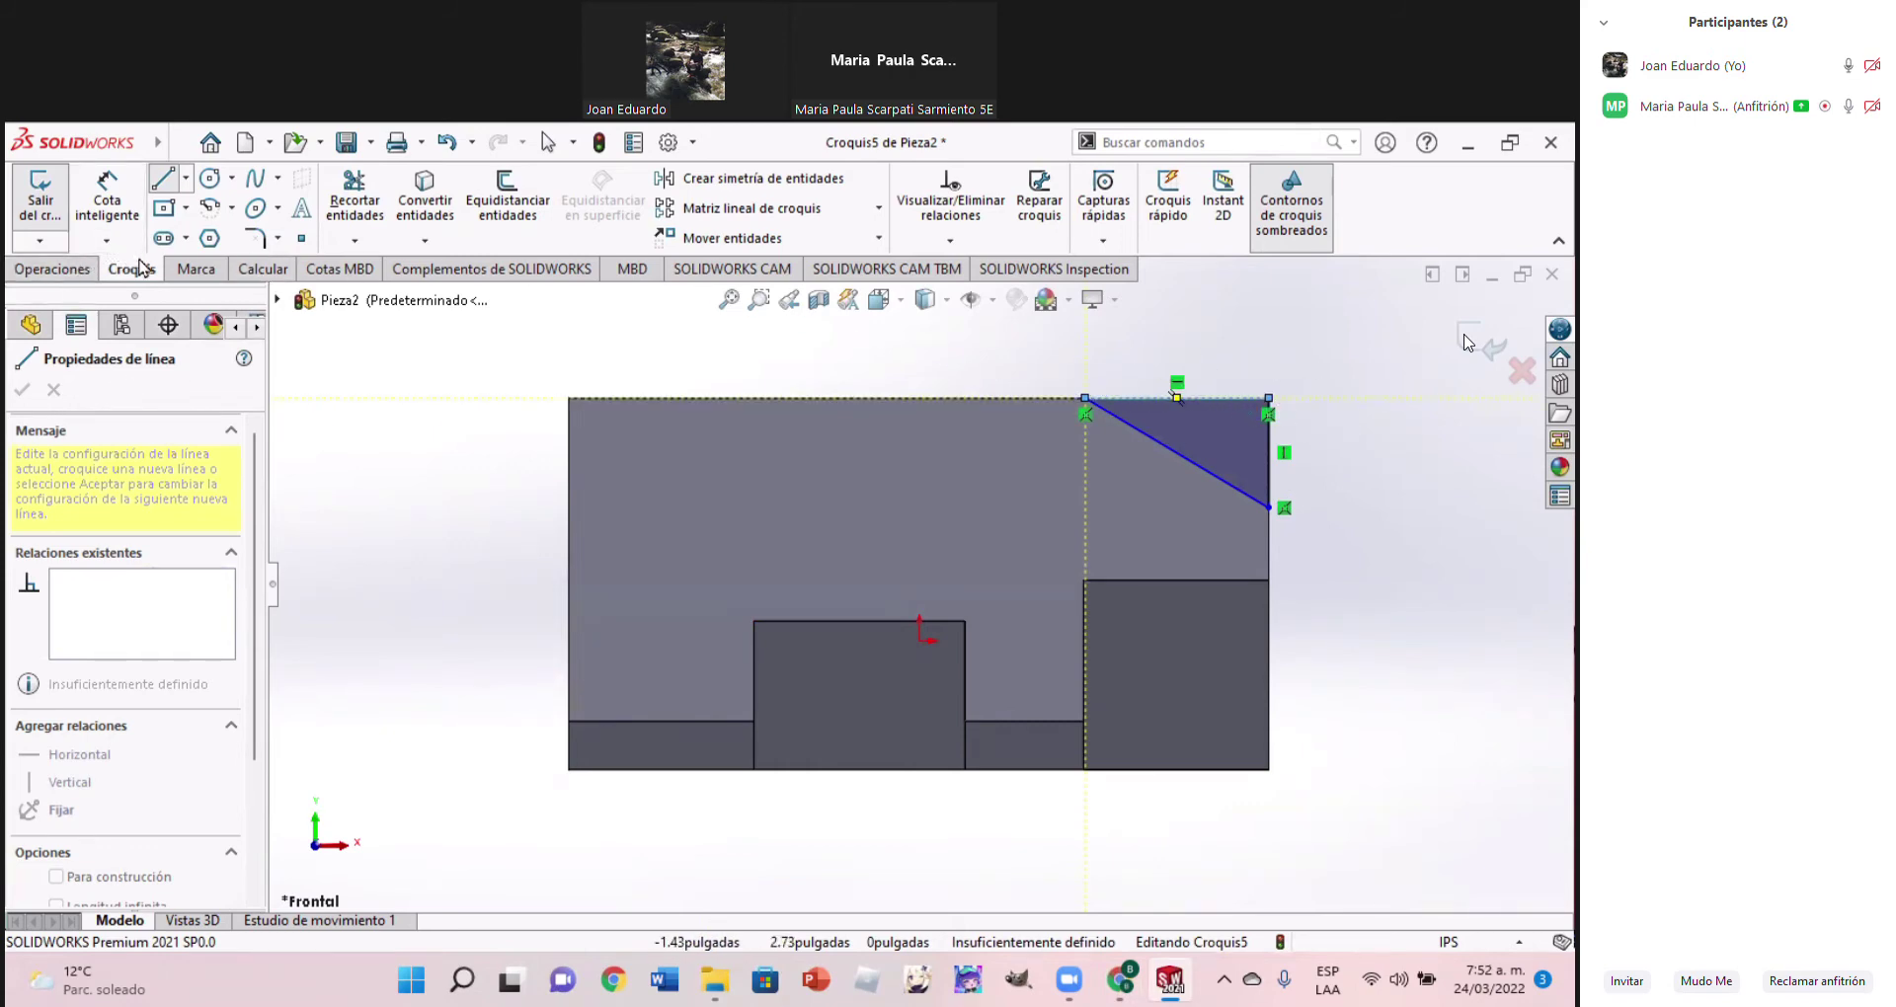
click(881, 302)
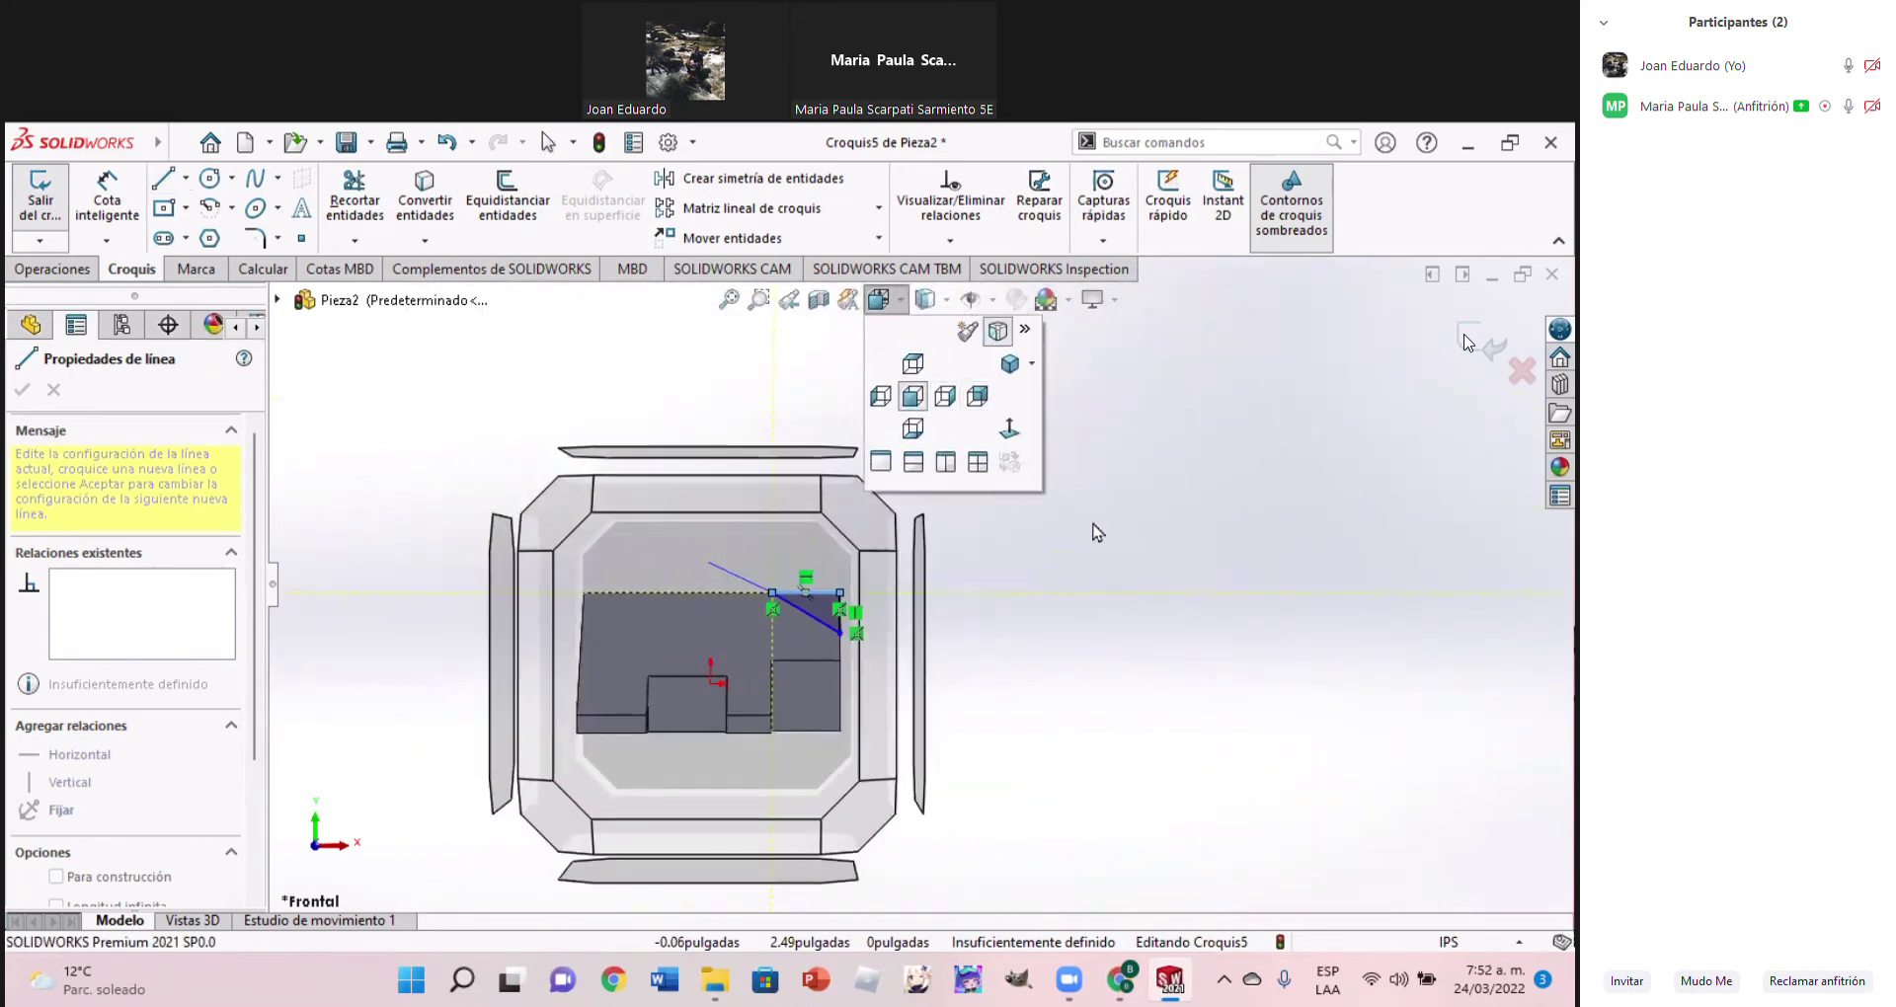
click(978, 396)
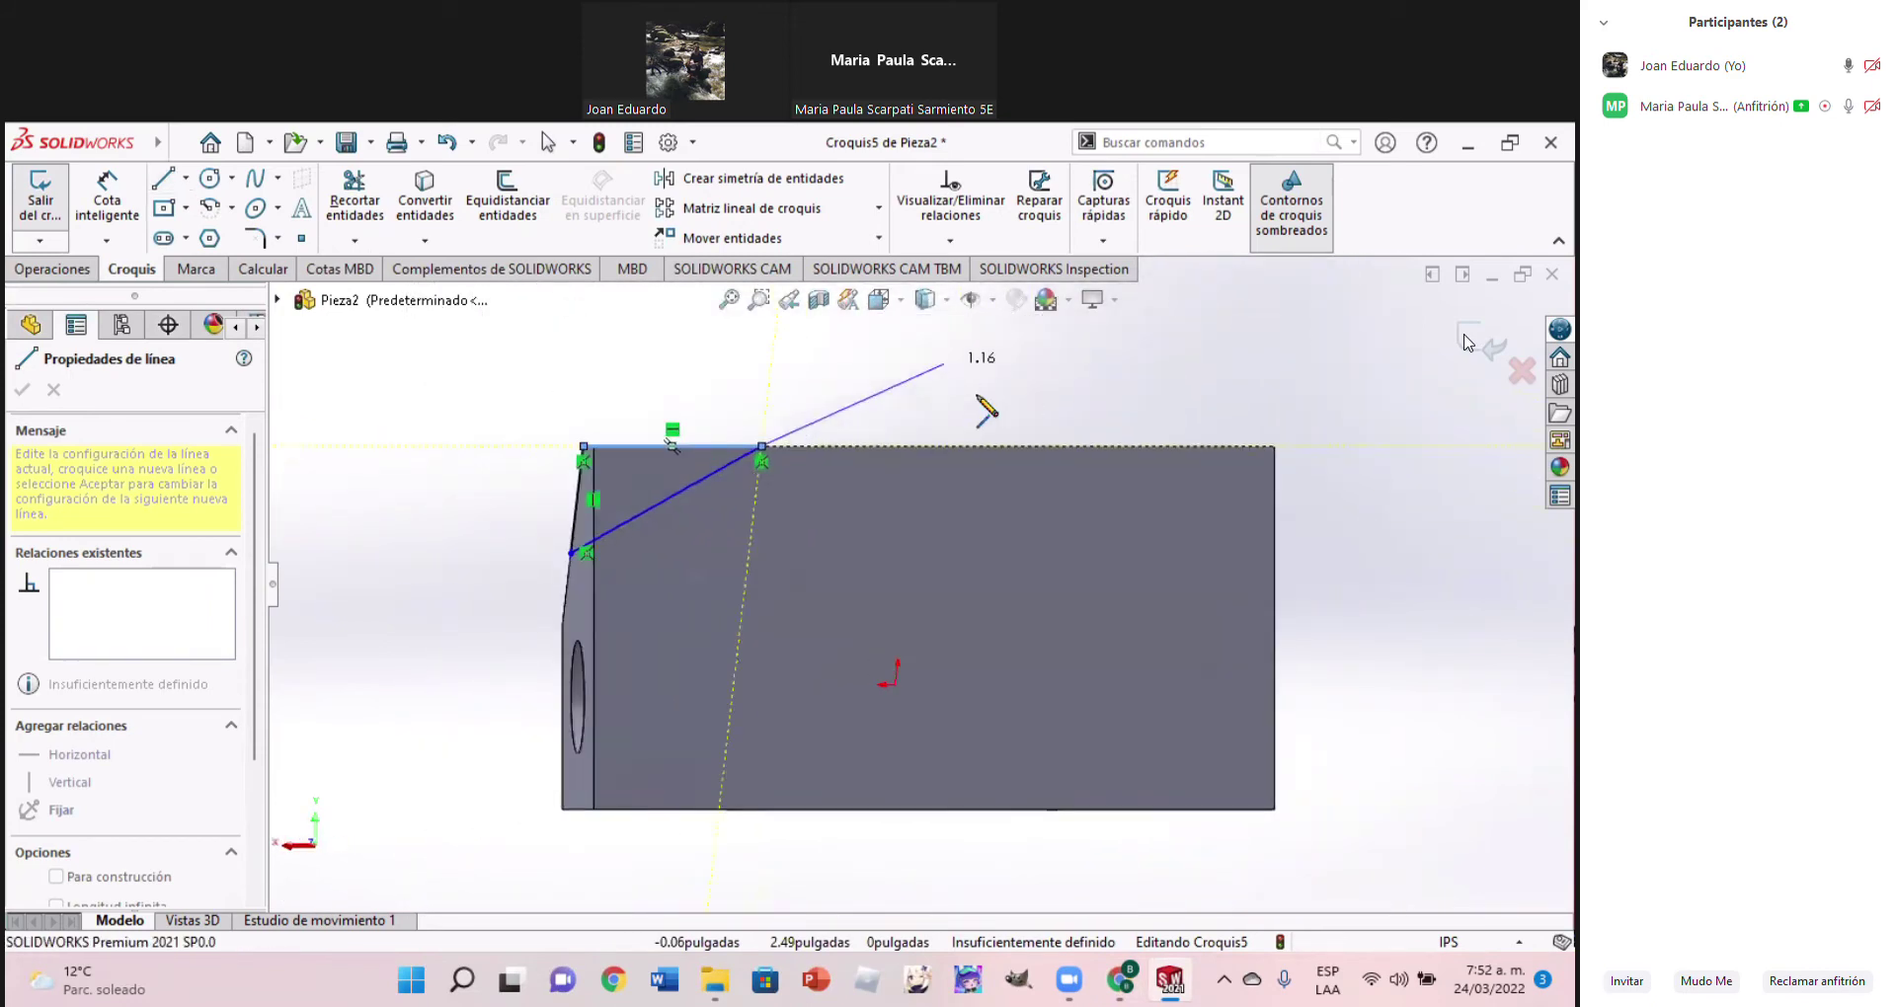
key(ctrl+7)
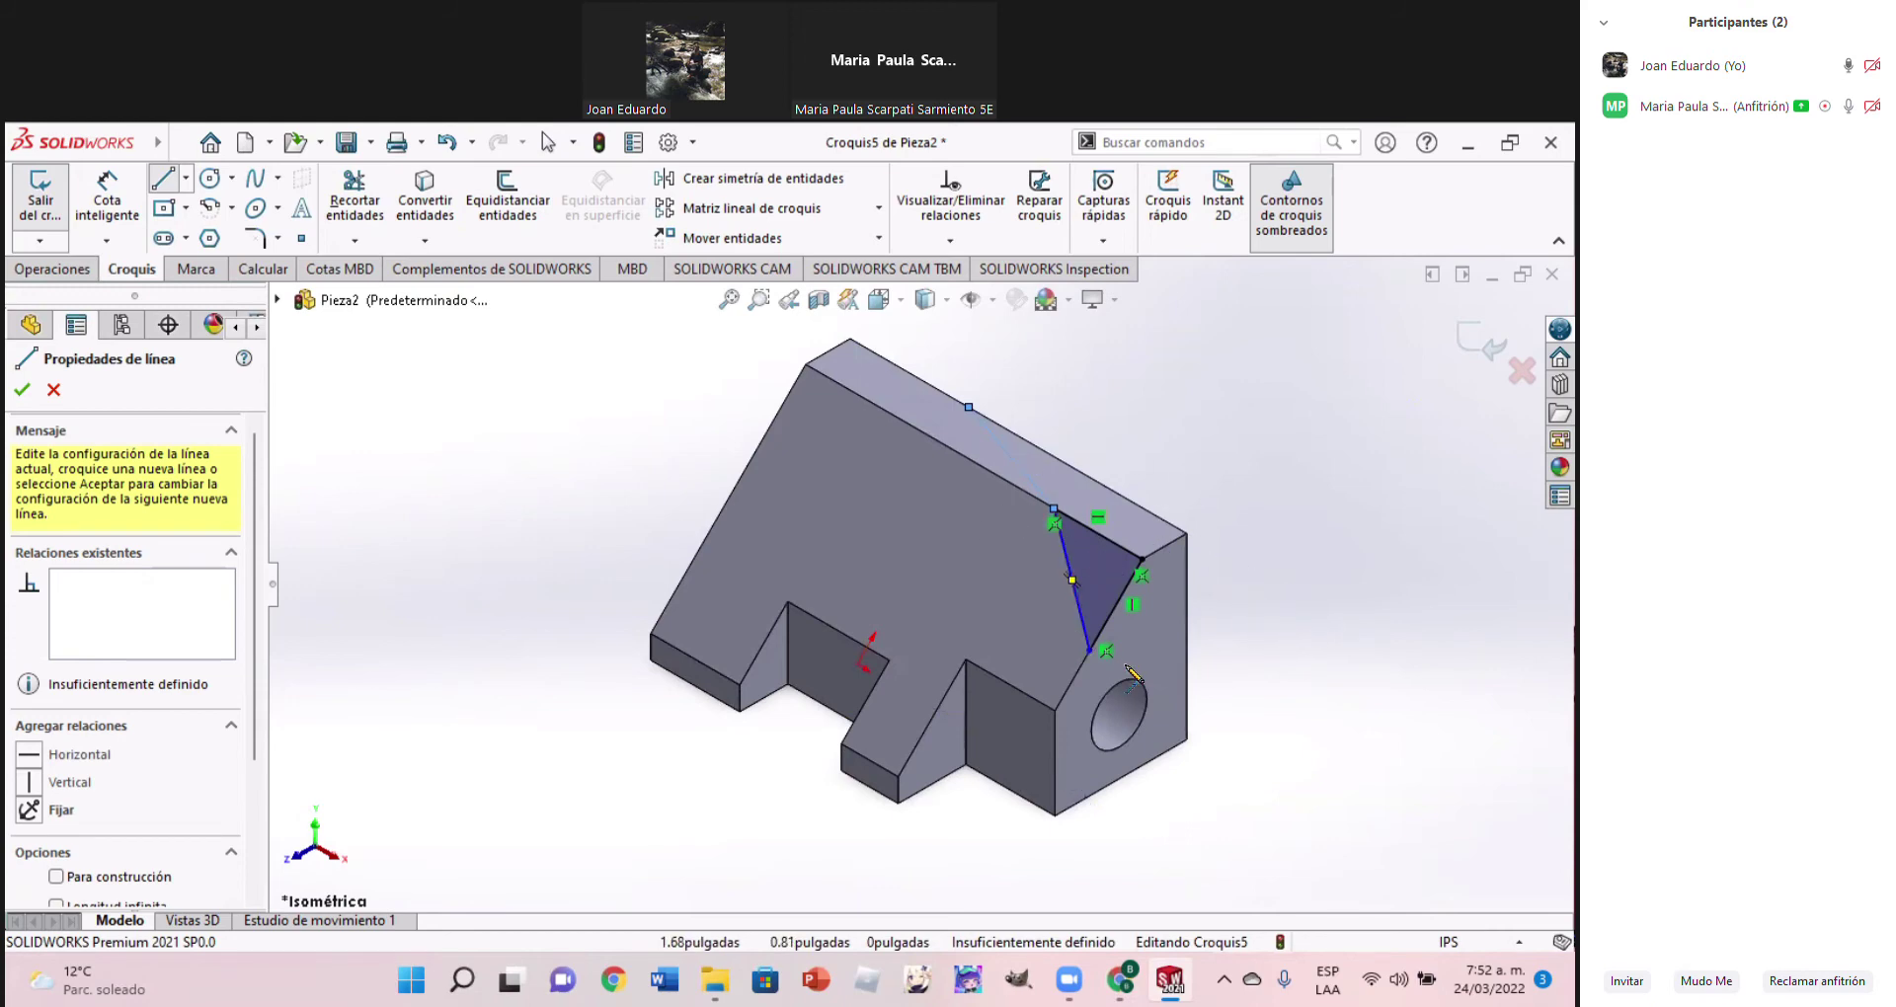
scroll(1190, 624, down, 1)
key(Escape)
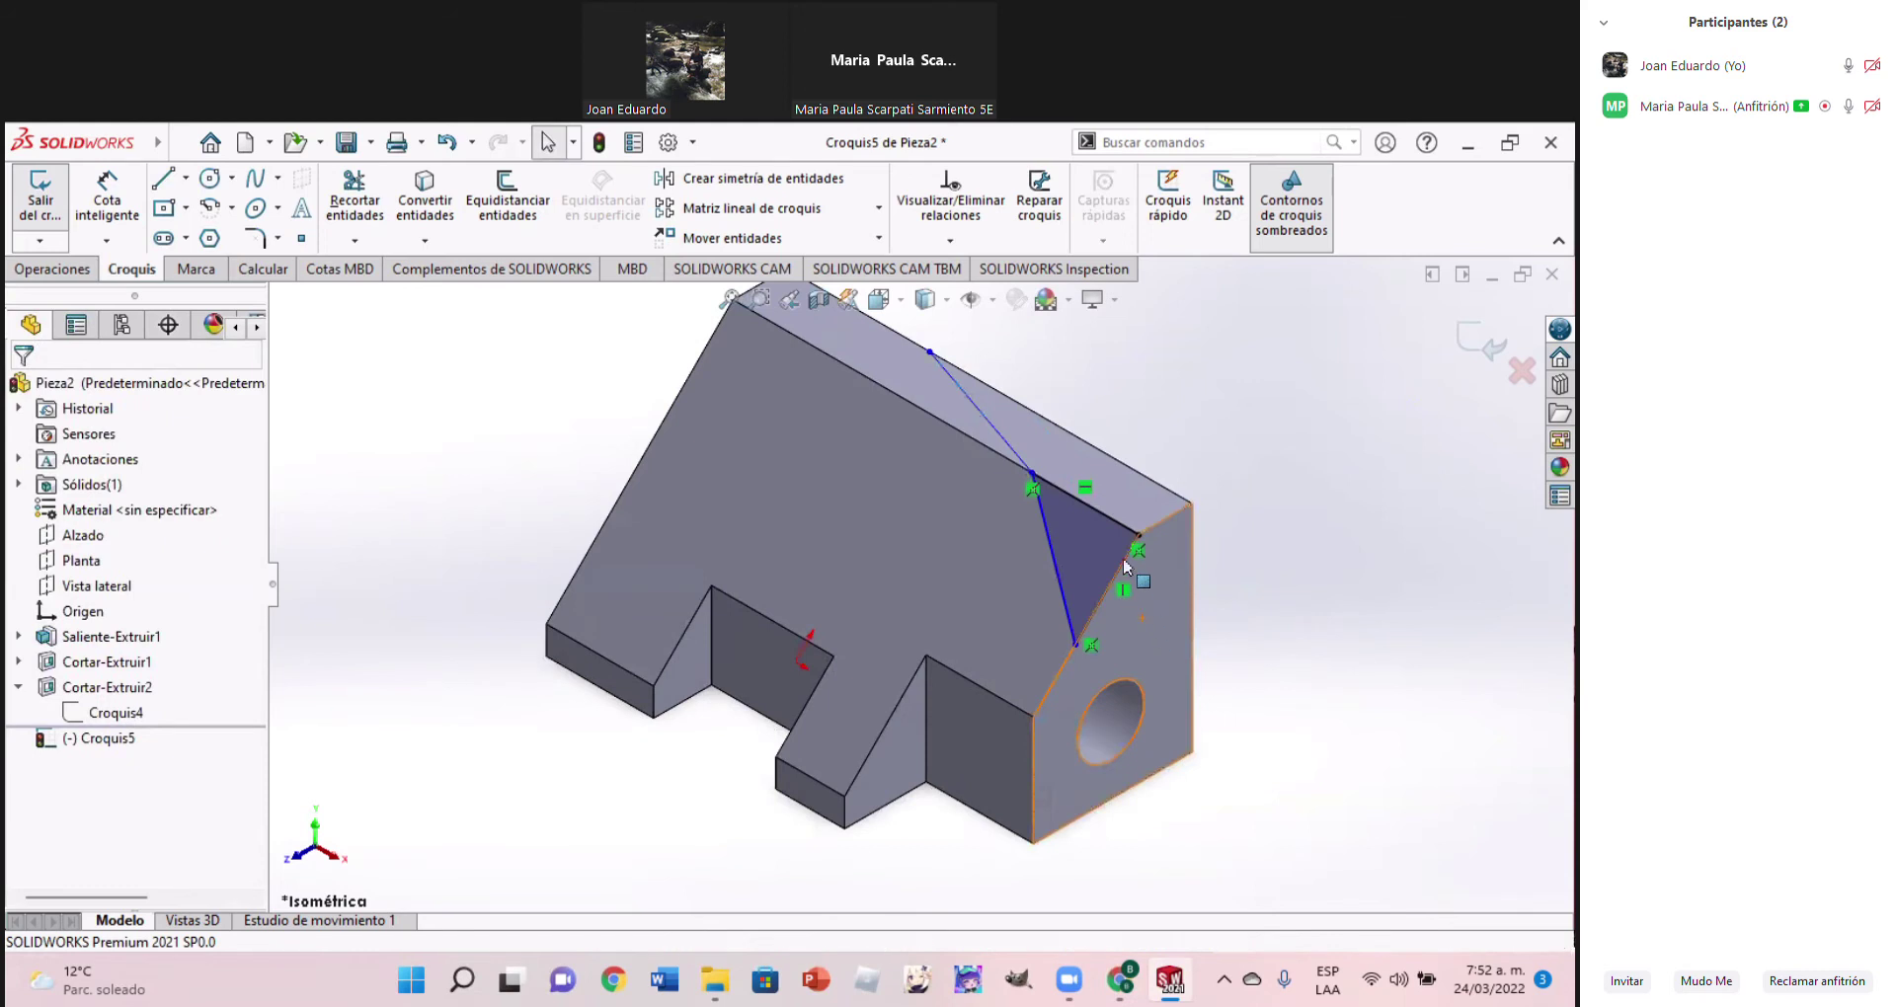
Inspect the part's side, end and sloped faces, looking straight at the sloped top face
mouse_move(1114, 528)
middle_down()
mouse_move(1077, 569)
mouse_move(1023, 583)
middle_up()
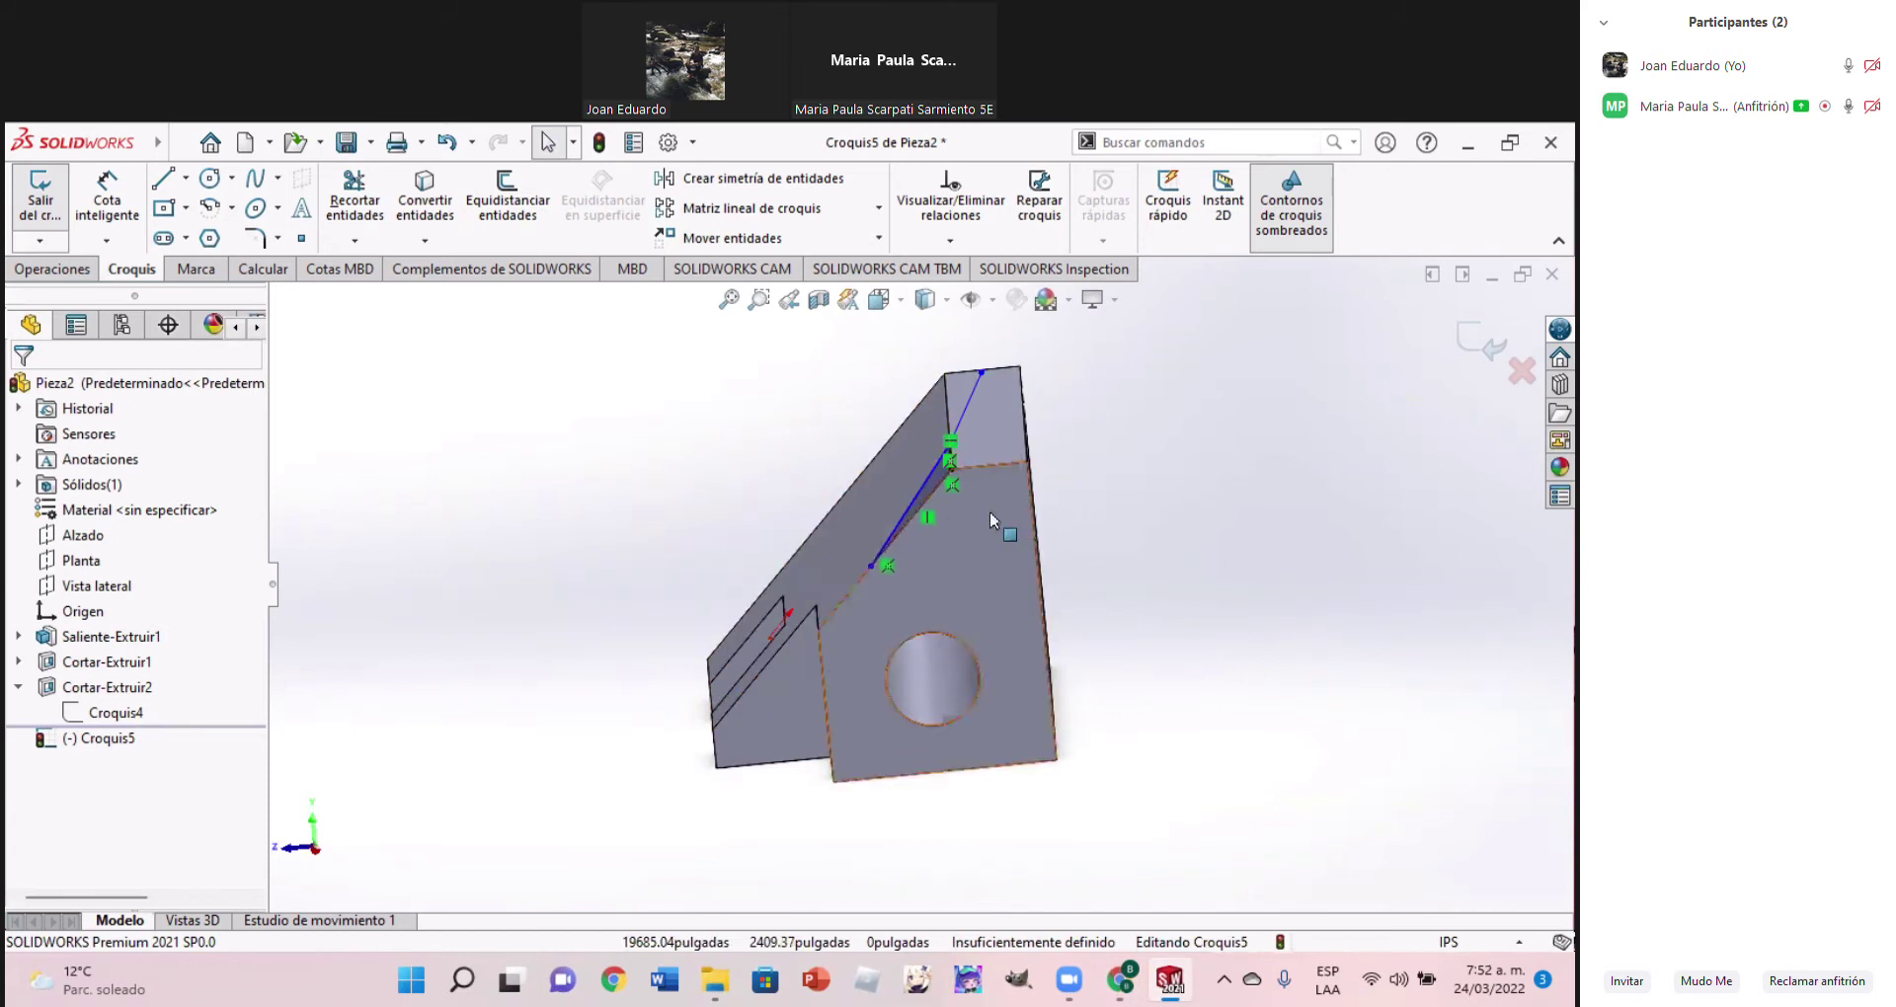
scroll(973, 523, down, 3)
middle_drag(982, 521, 1116, 497)
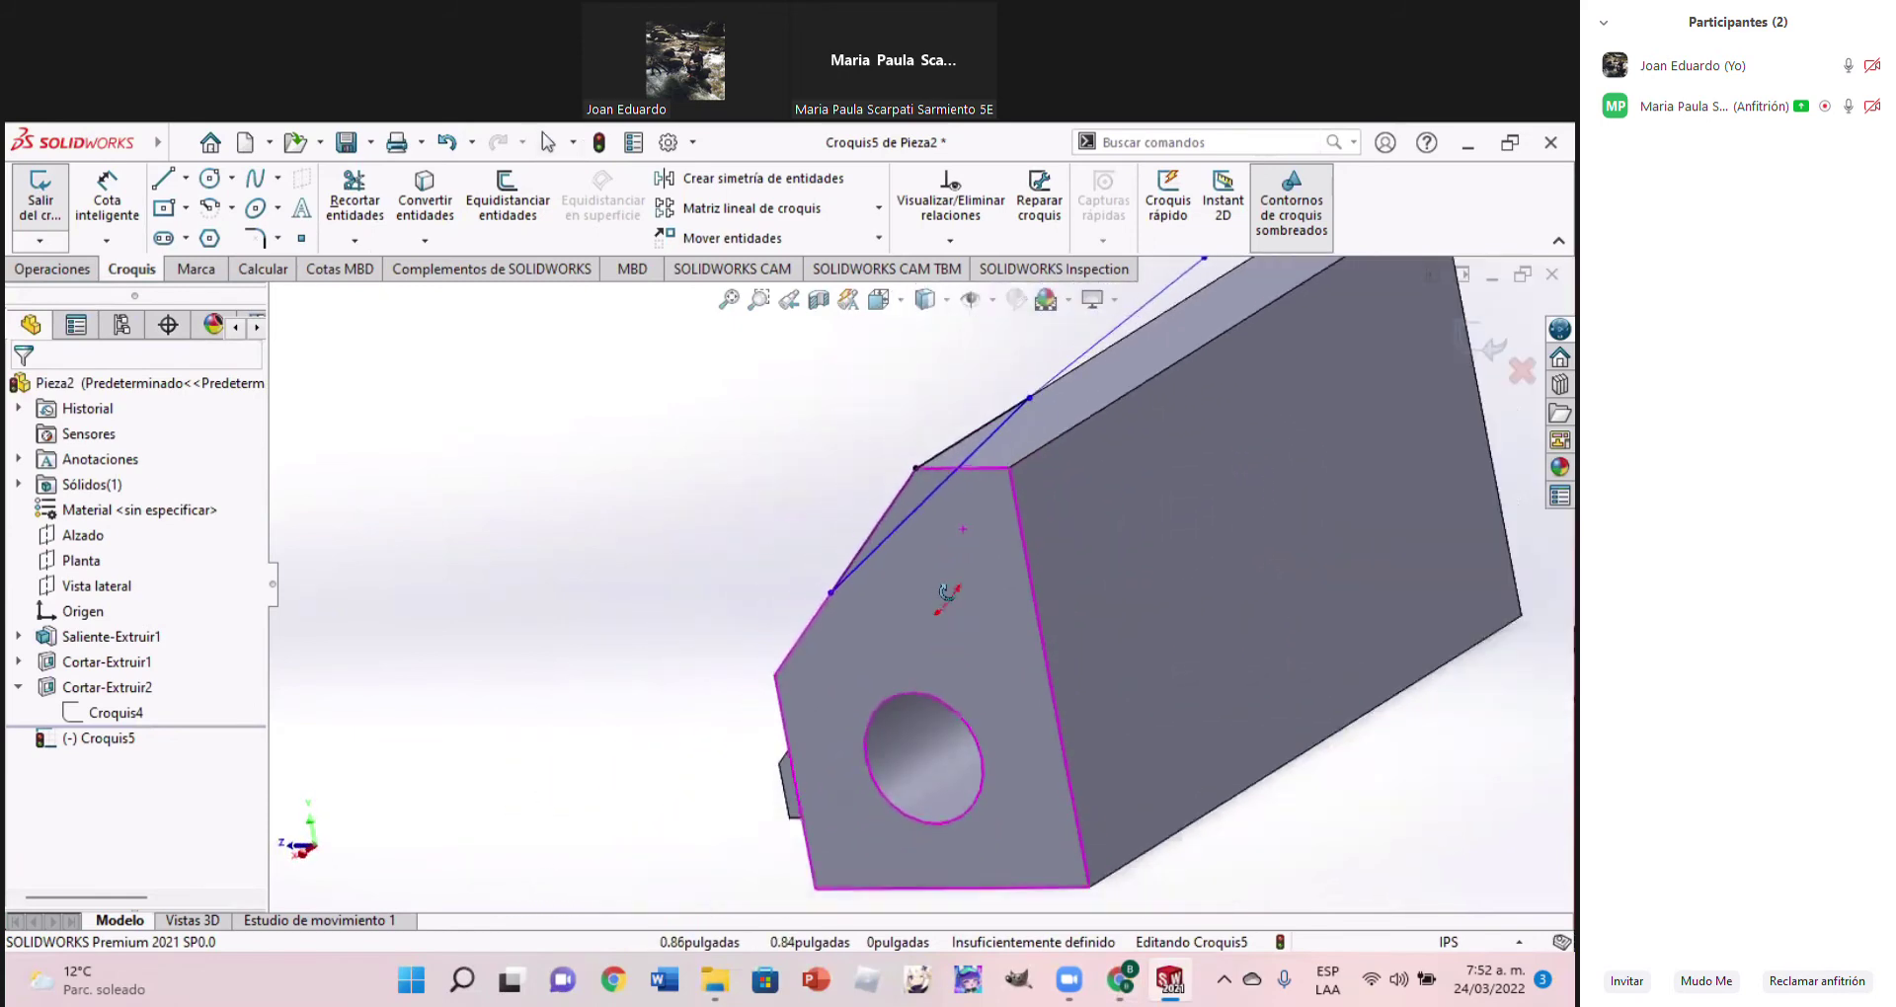
click(1118, 491)
middle_drag(782, 593, 318, 747)
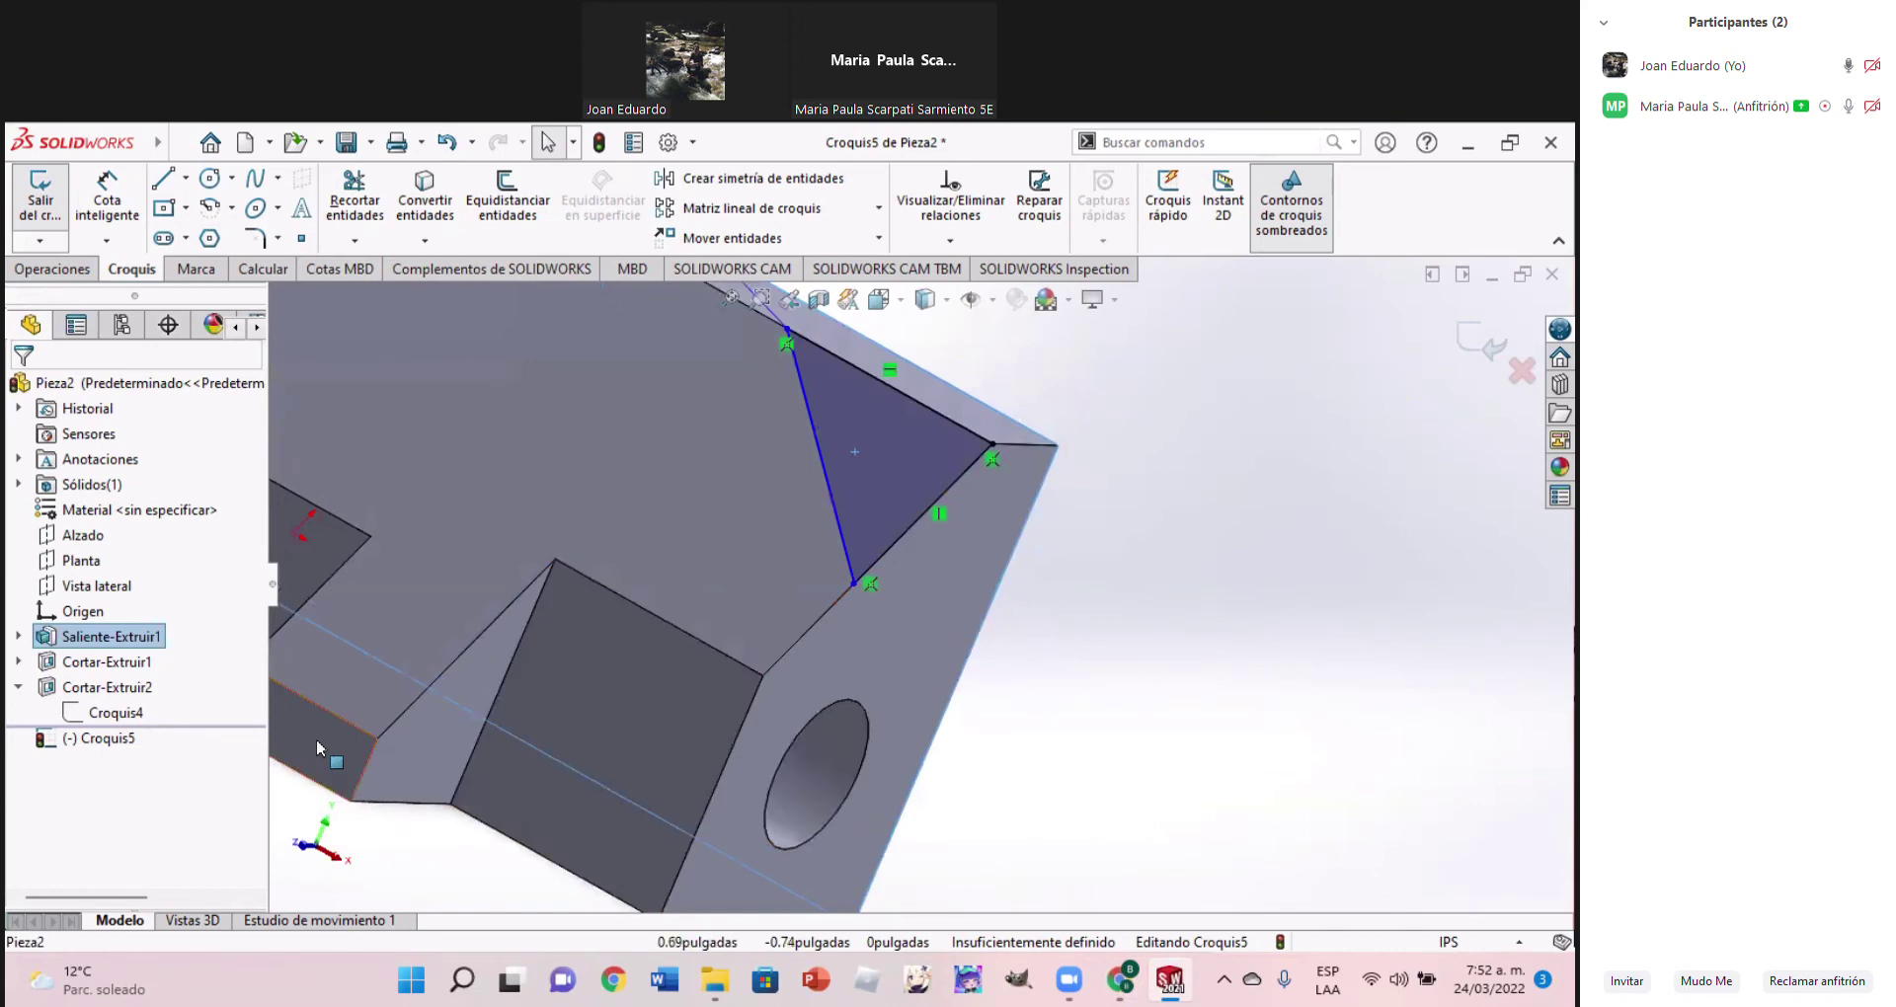
click(318, 747)
click(83, 535)
mouse_move(977, 620)
middle_down()
mouse_move(886, 556)
mouse_move(983, 609)
mouse_move(857, 431)
middle_up()
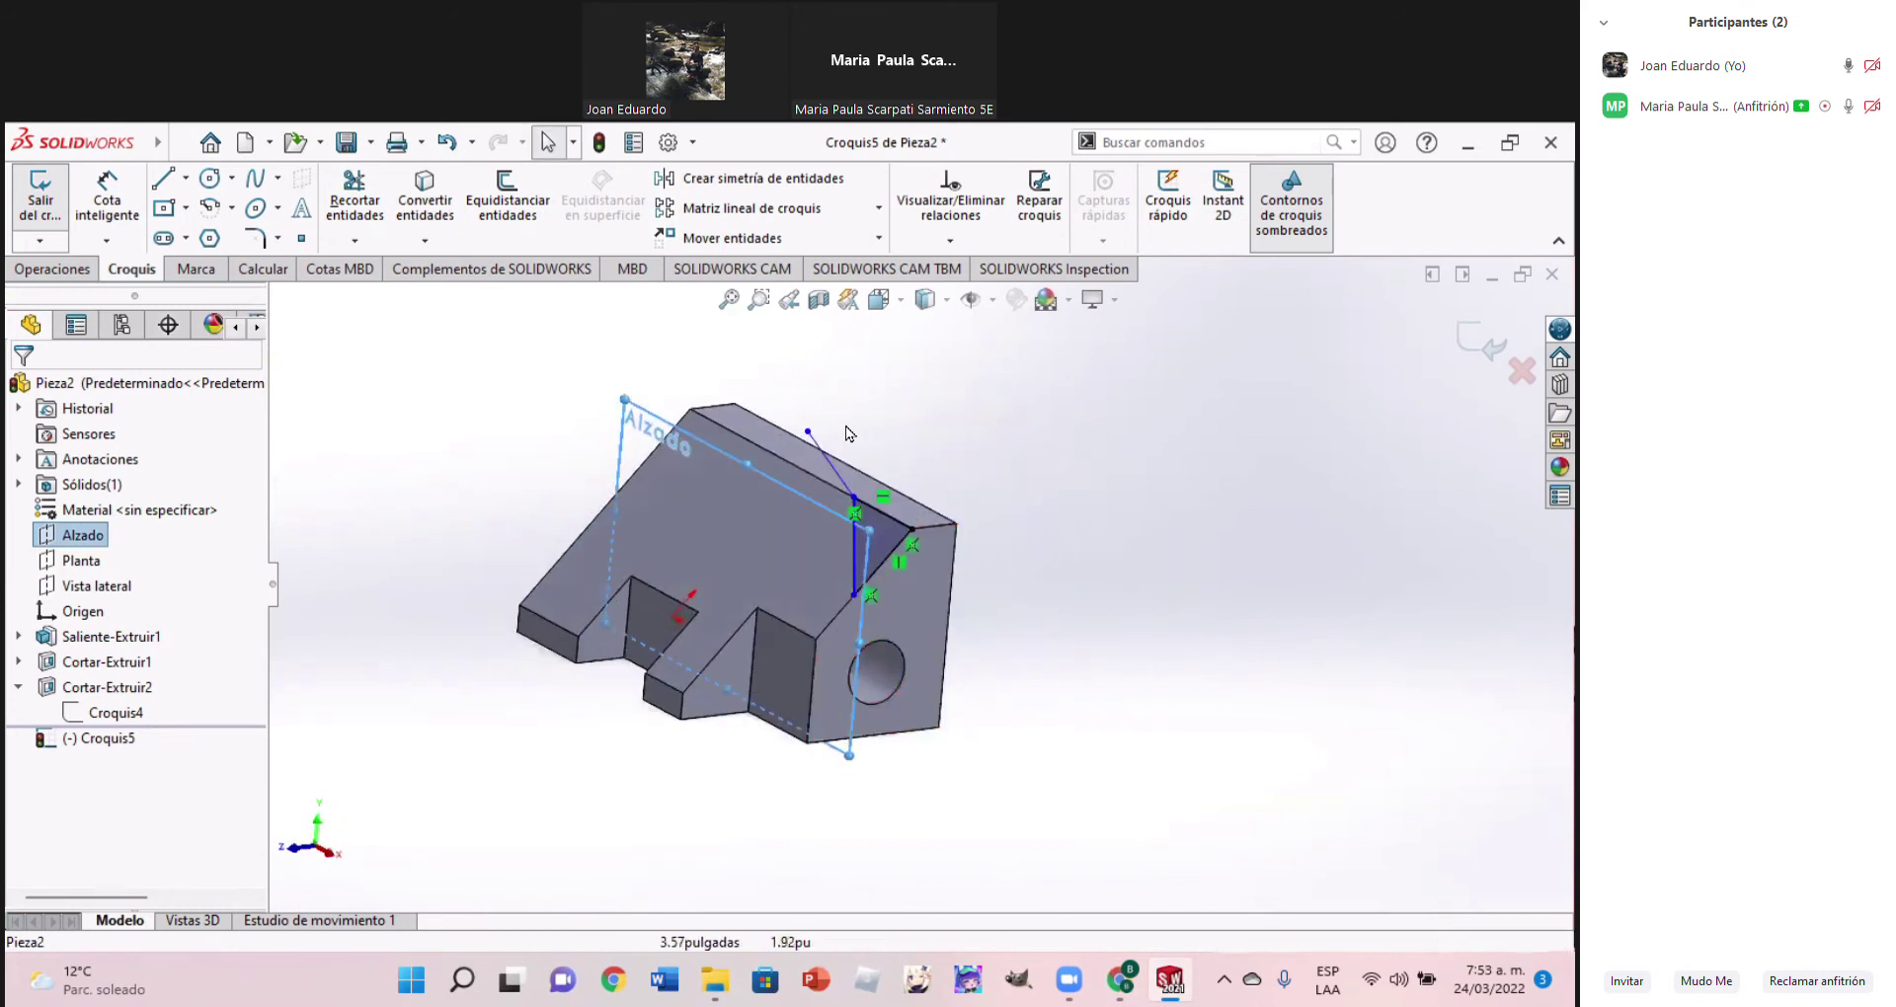
click(775, 556)
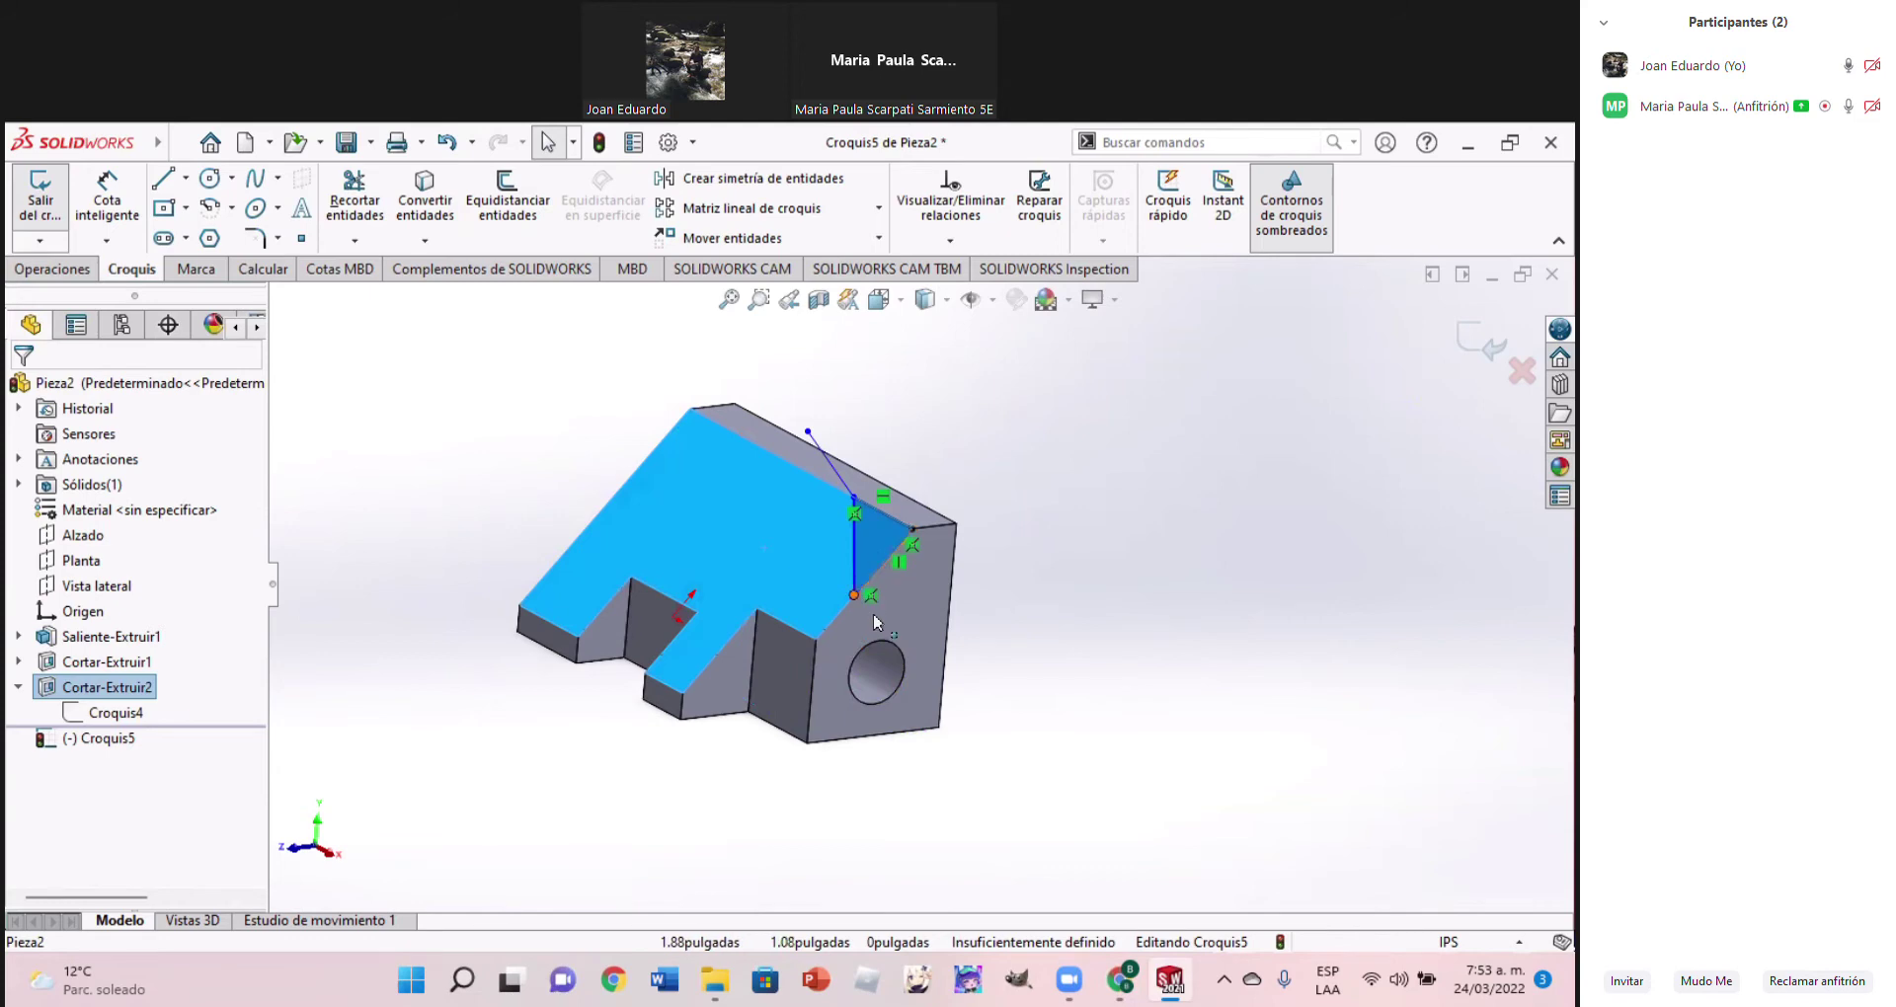
key(ctrl+8)
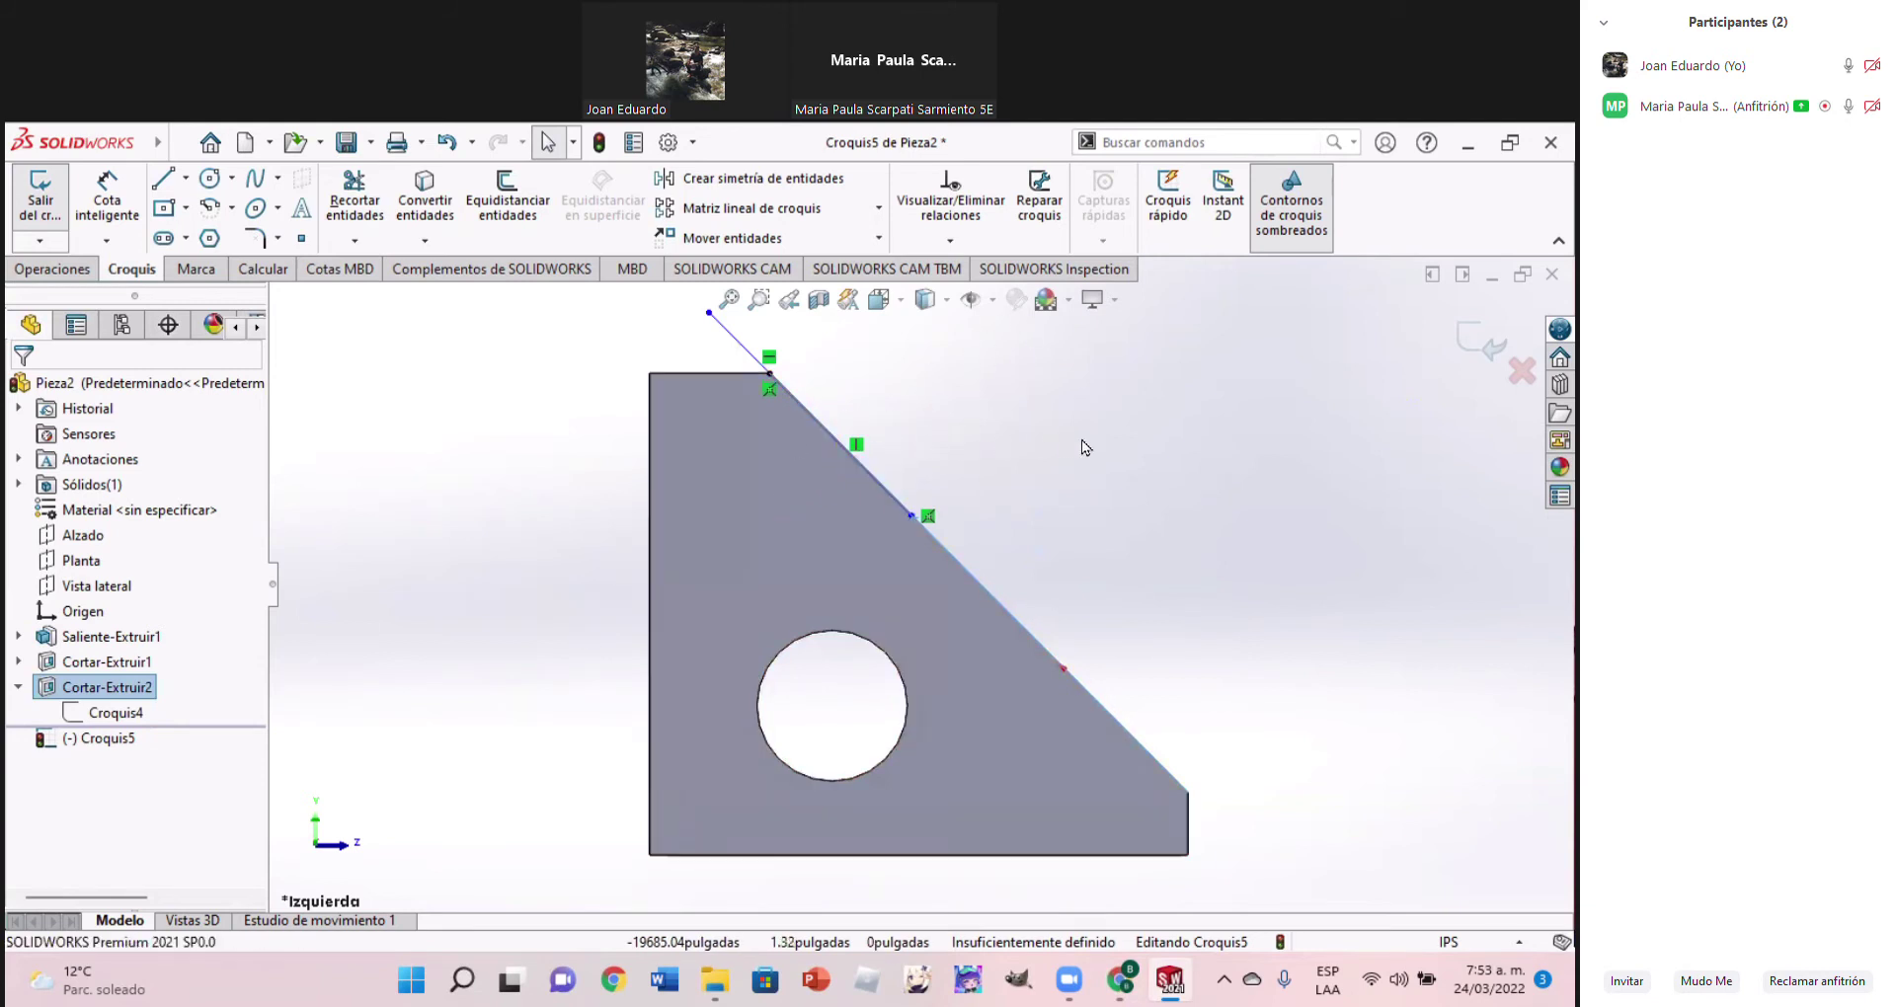
Return to the isometric view and undo the sketched triangle lines
click(1082, 531)
key(ctrl+shift+z)
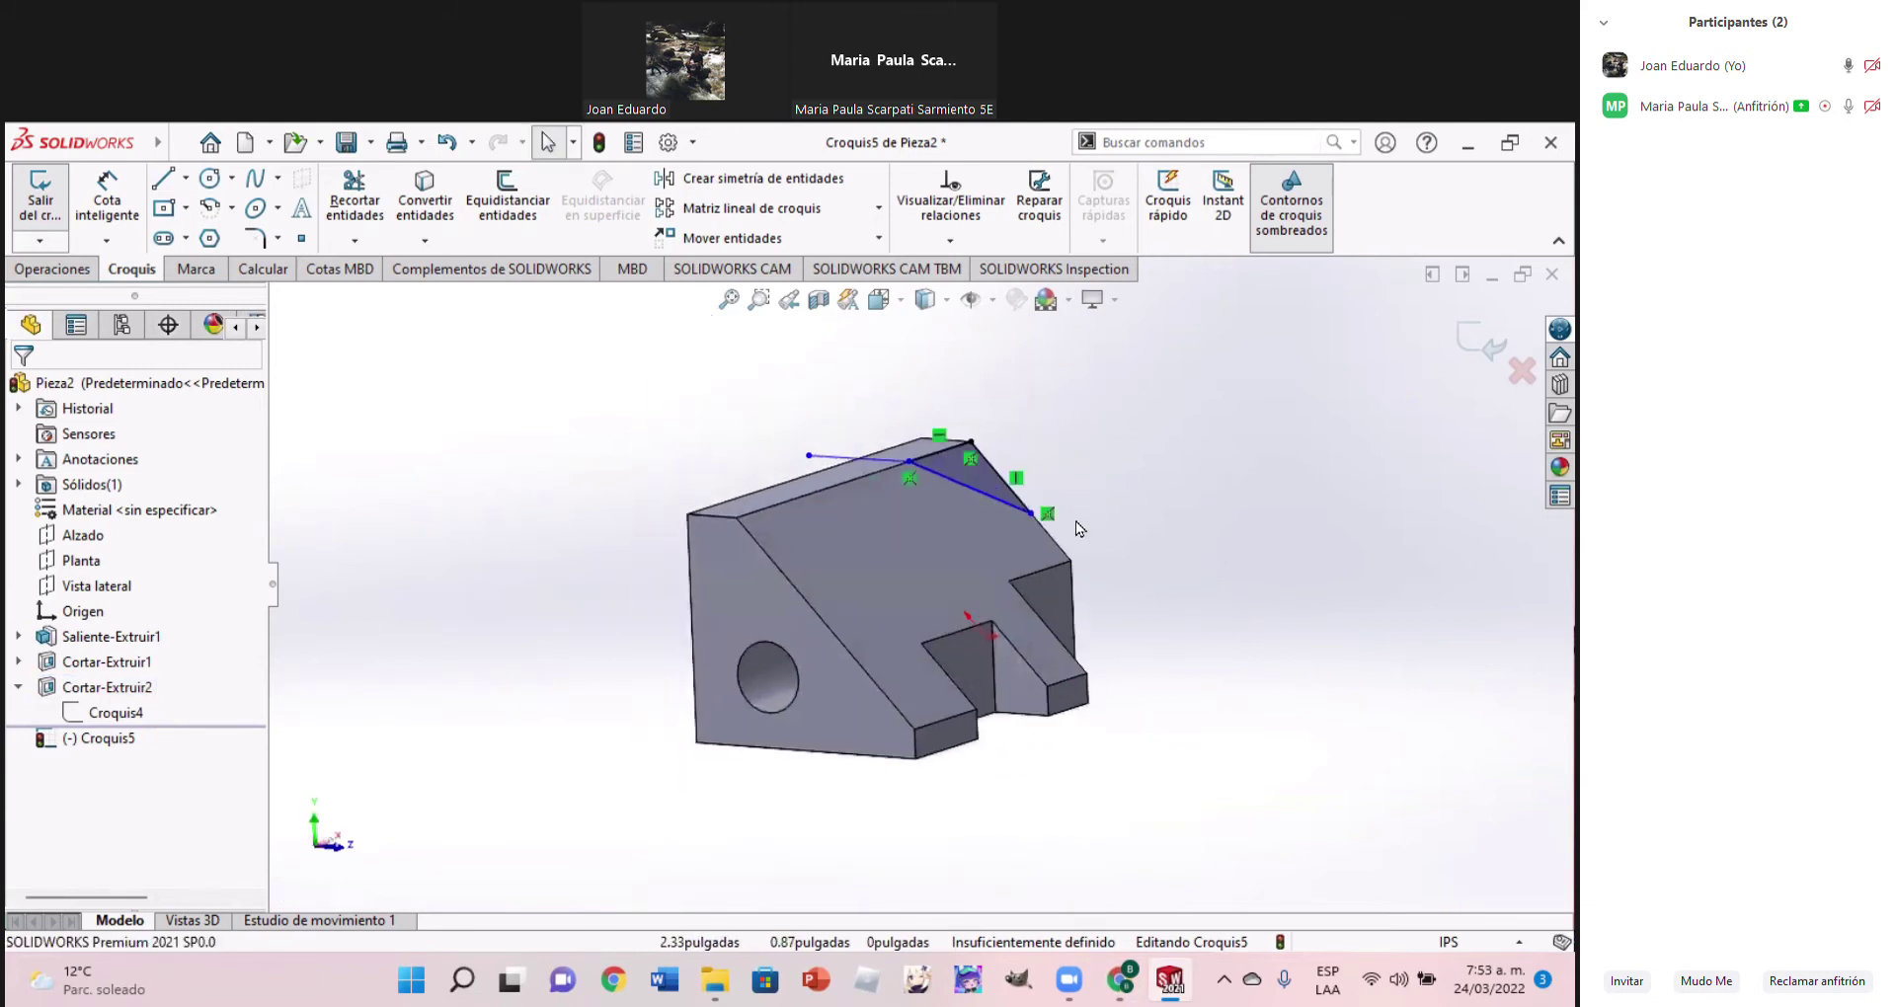
key(ctrl+7)
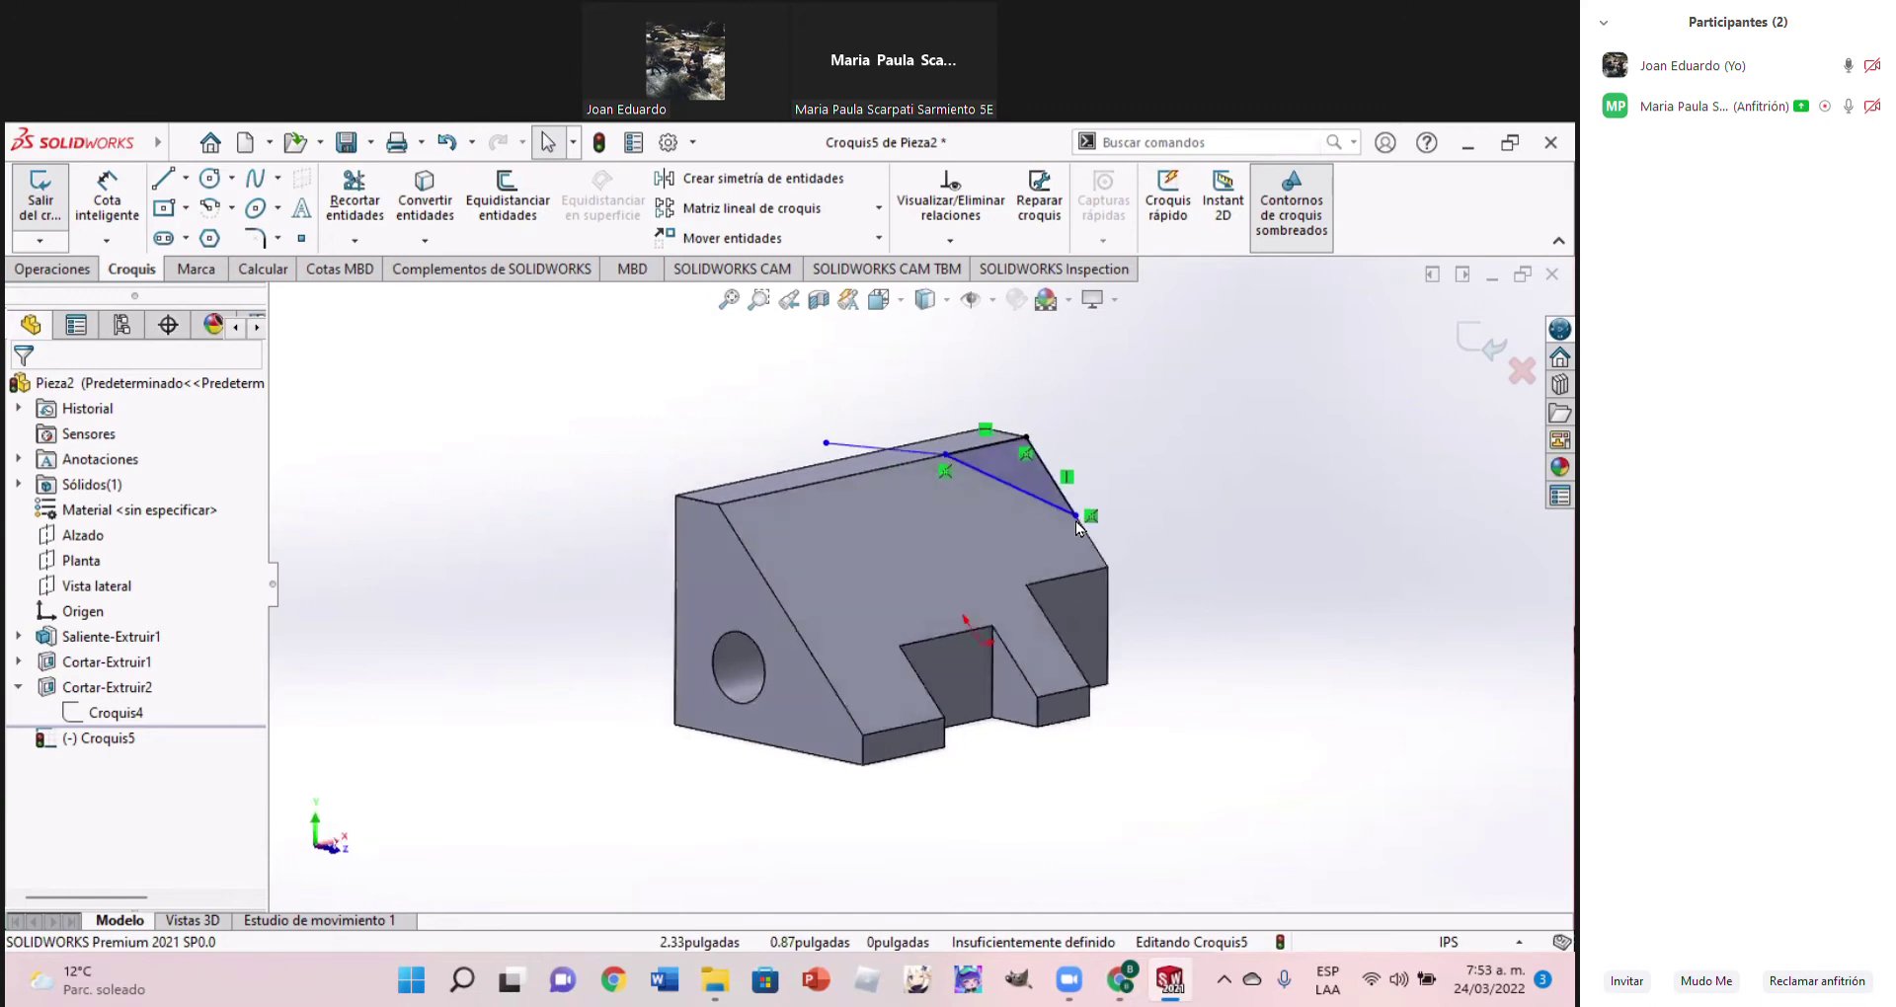
key(ctrl+z)
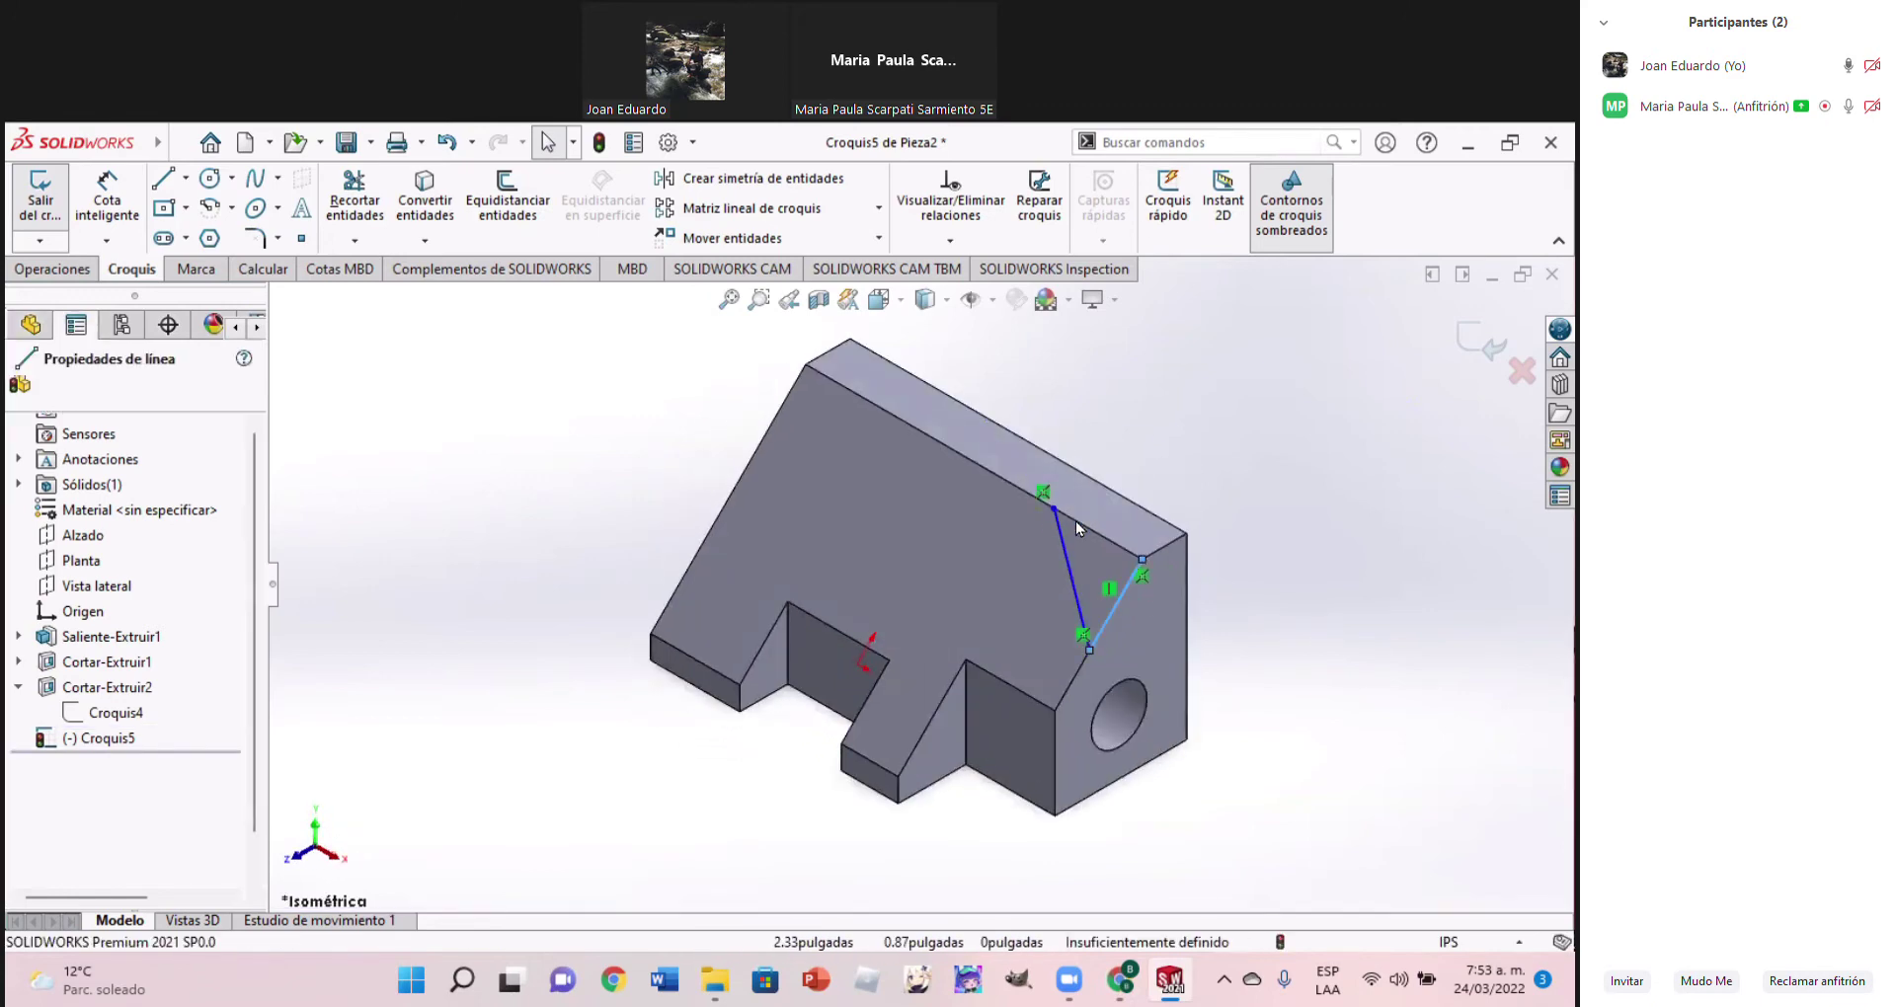
key(ctrl+z)
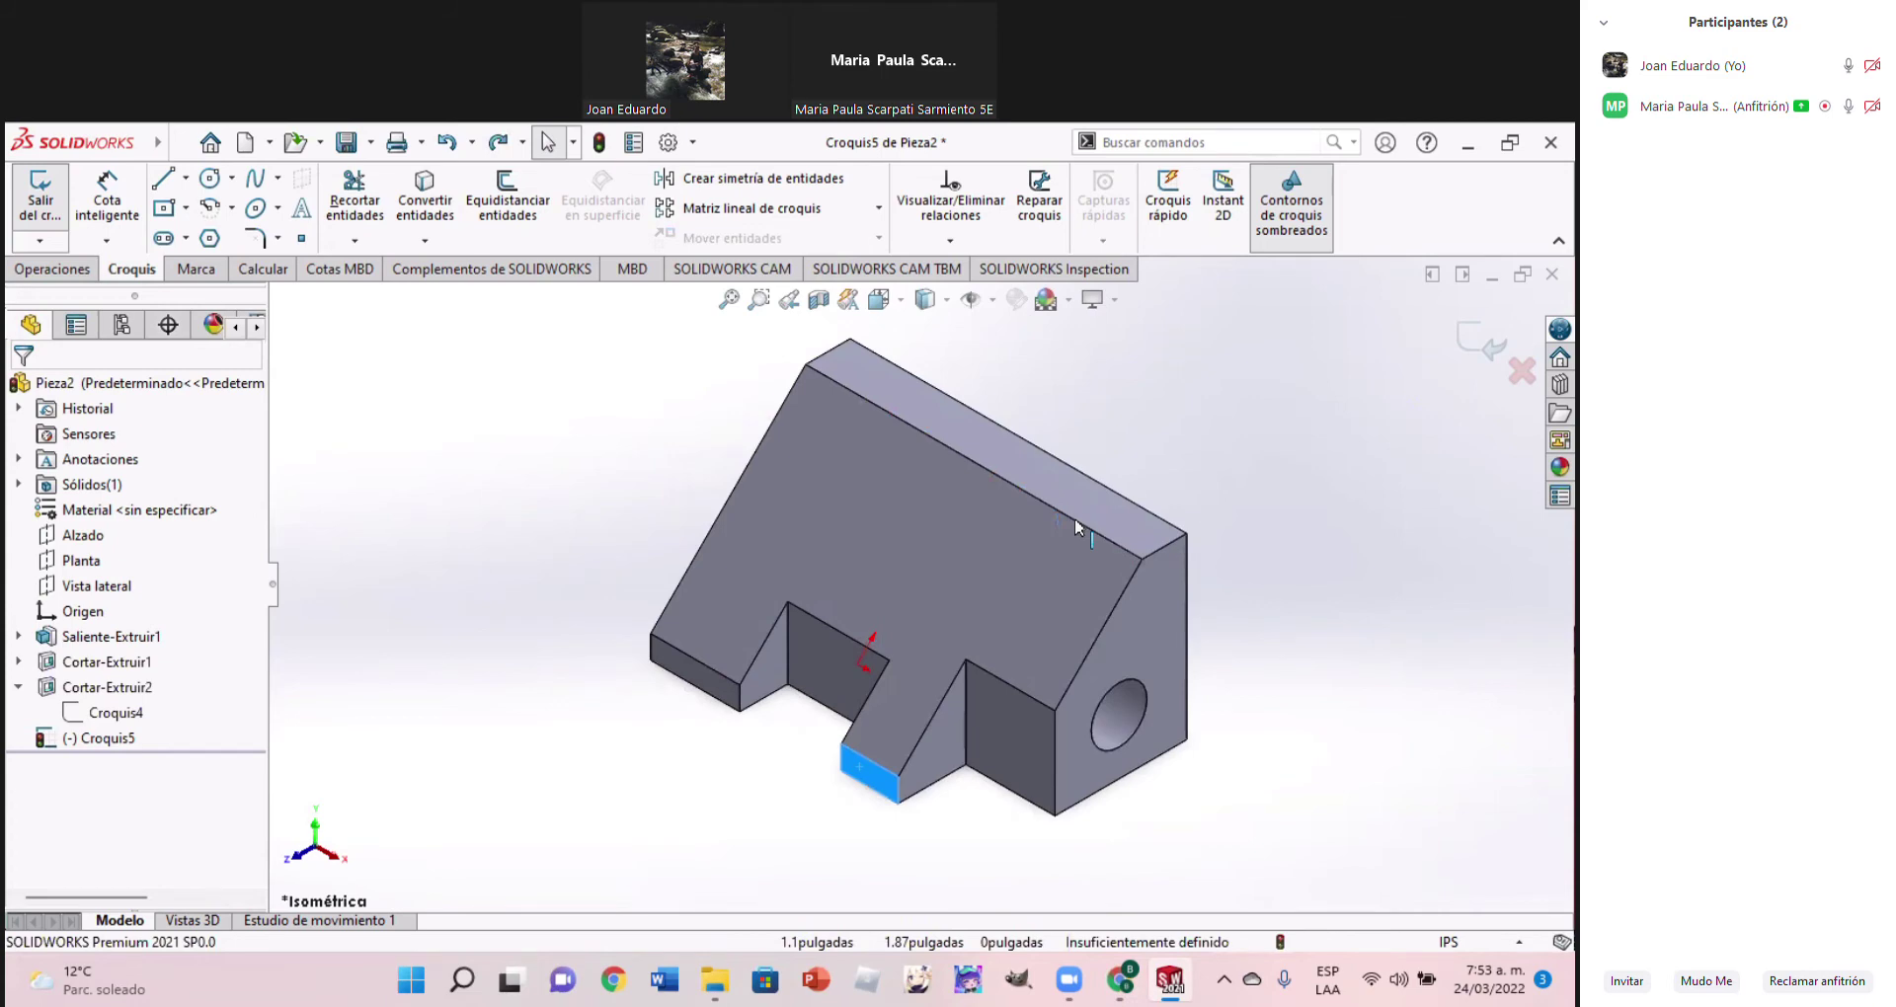
Show Pieza2 from the Posterior (back) view
click(878, 299)
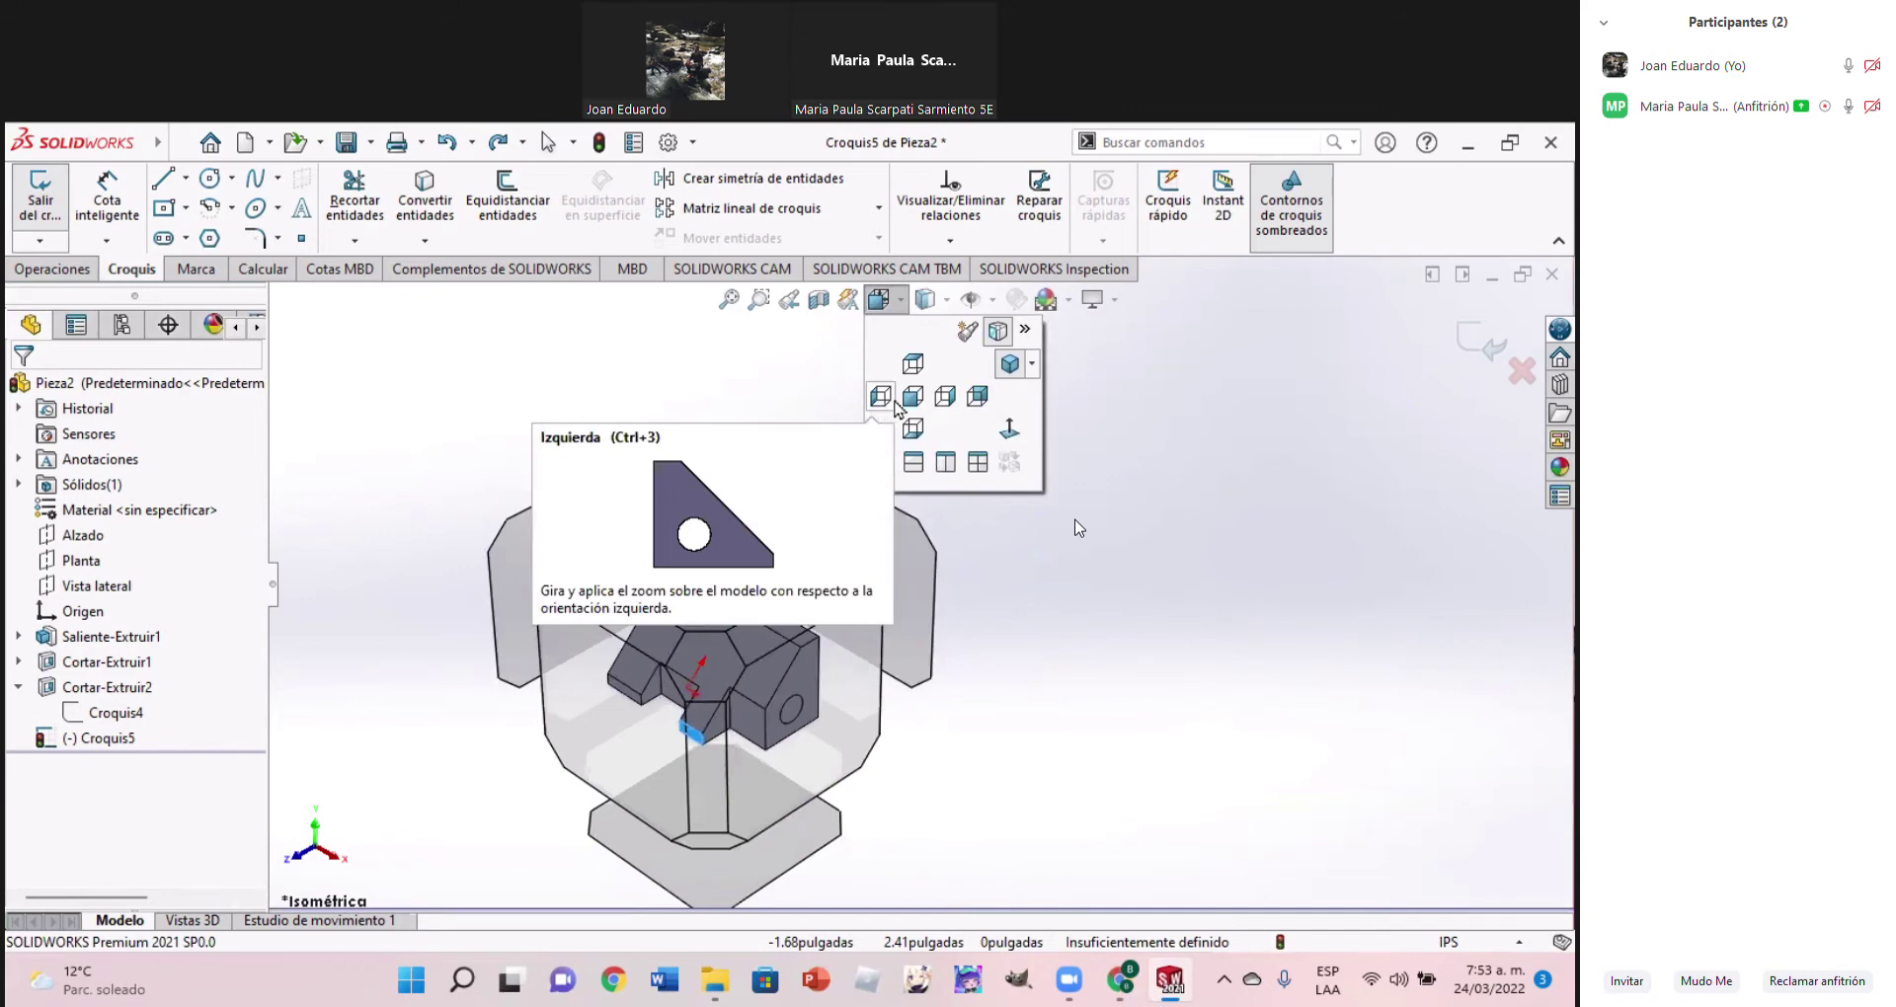
click(977, 396)
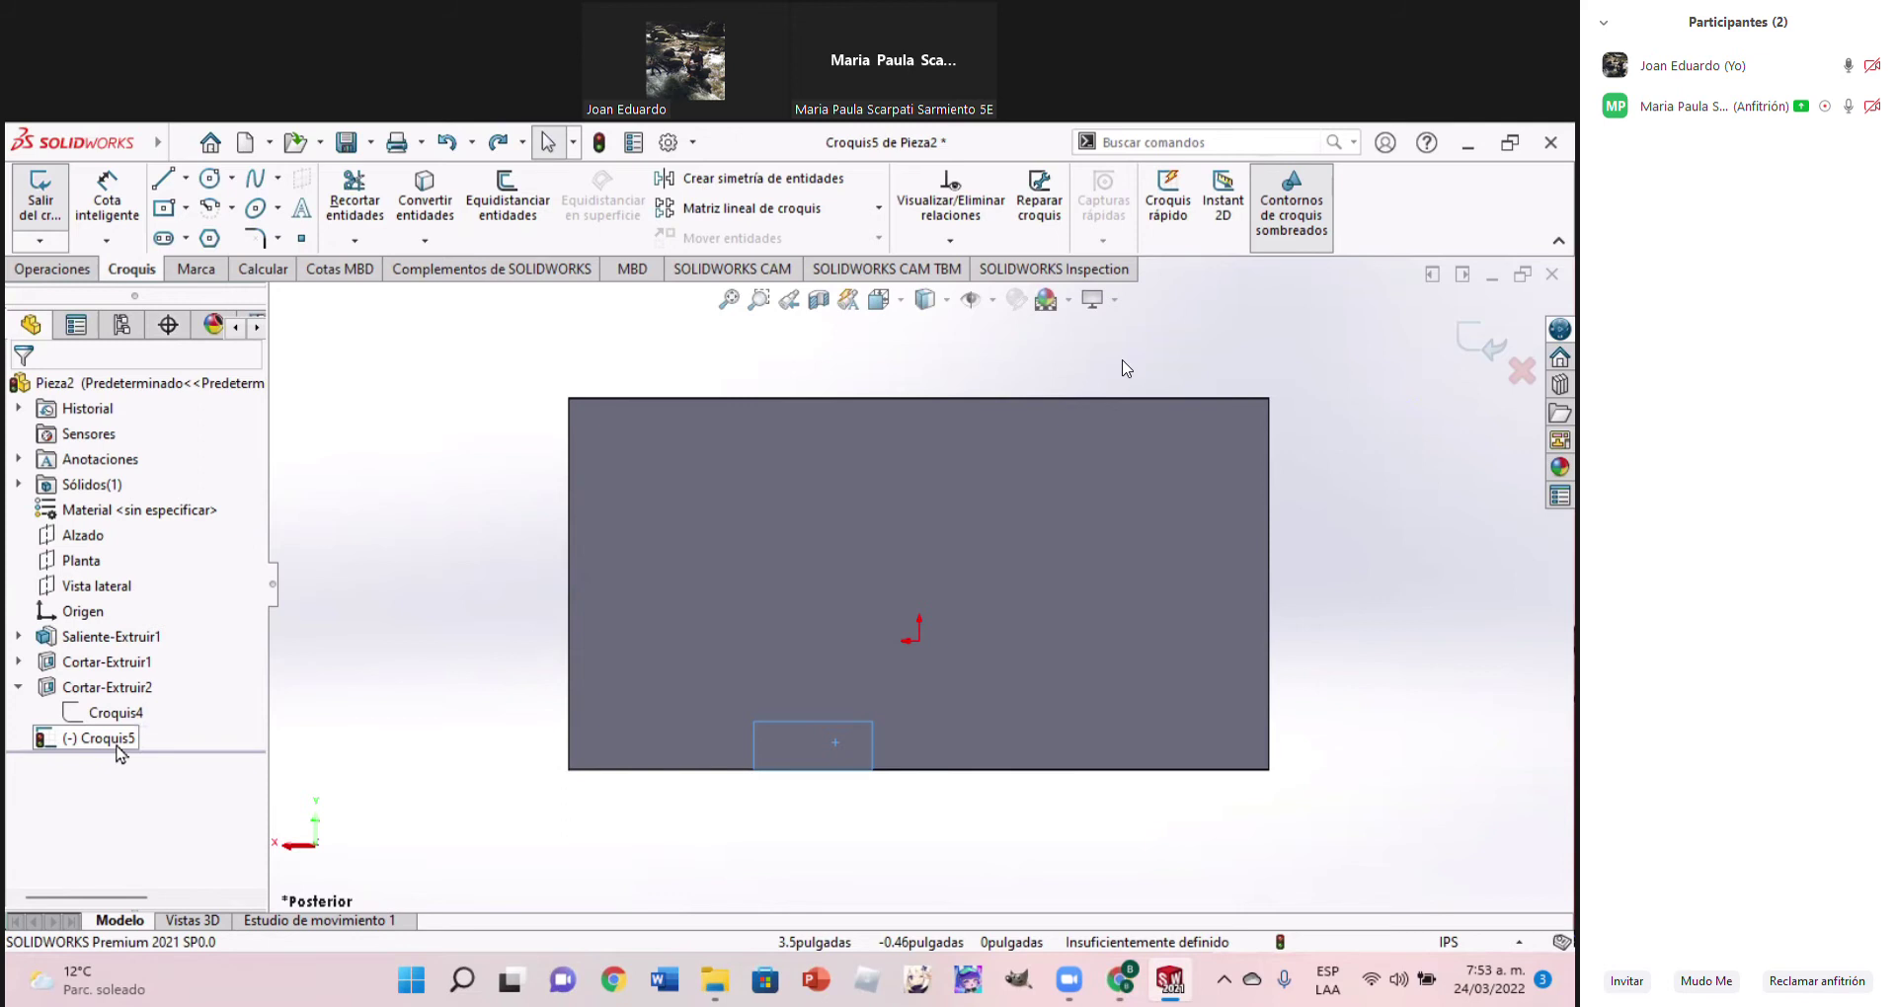
Discard the empty Croquis5 sketch and briefly review Croquis4 before hiding it again
click(99, 738)
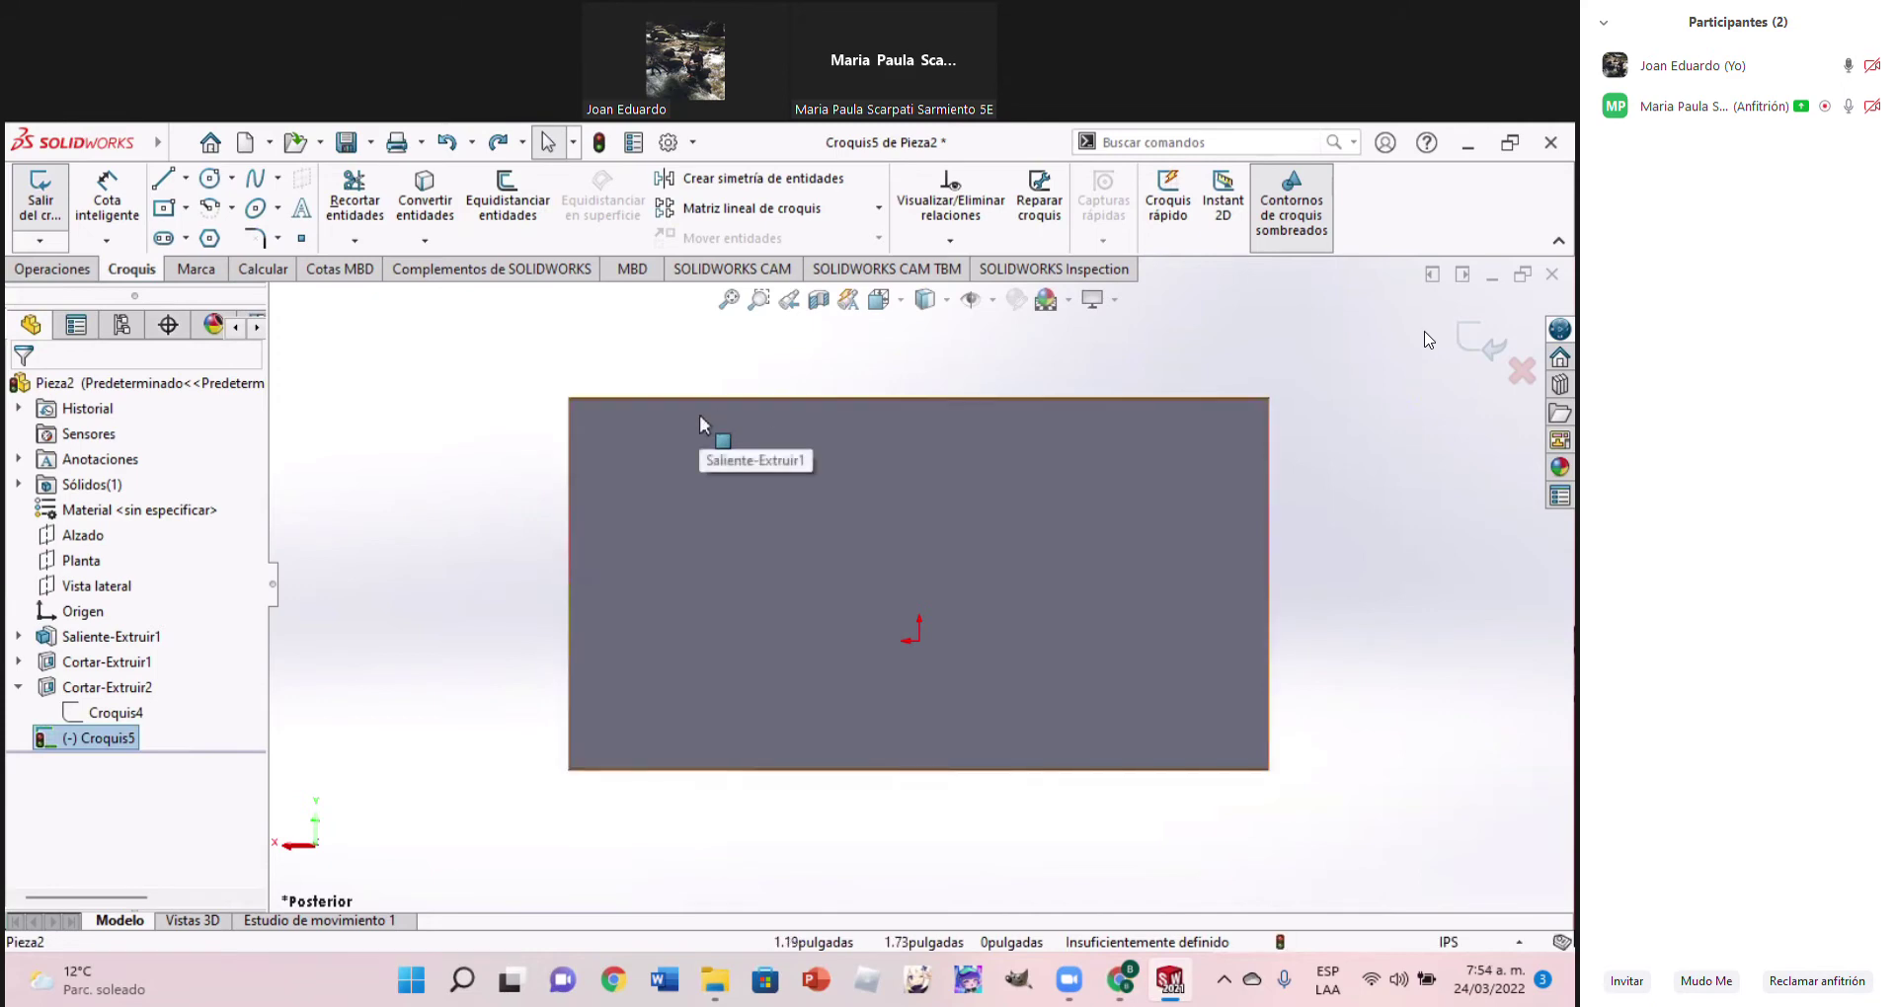
click(40, 200)
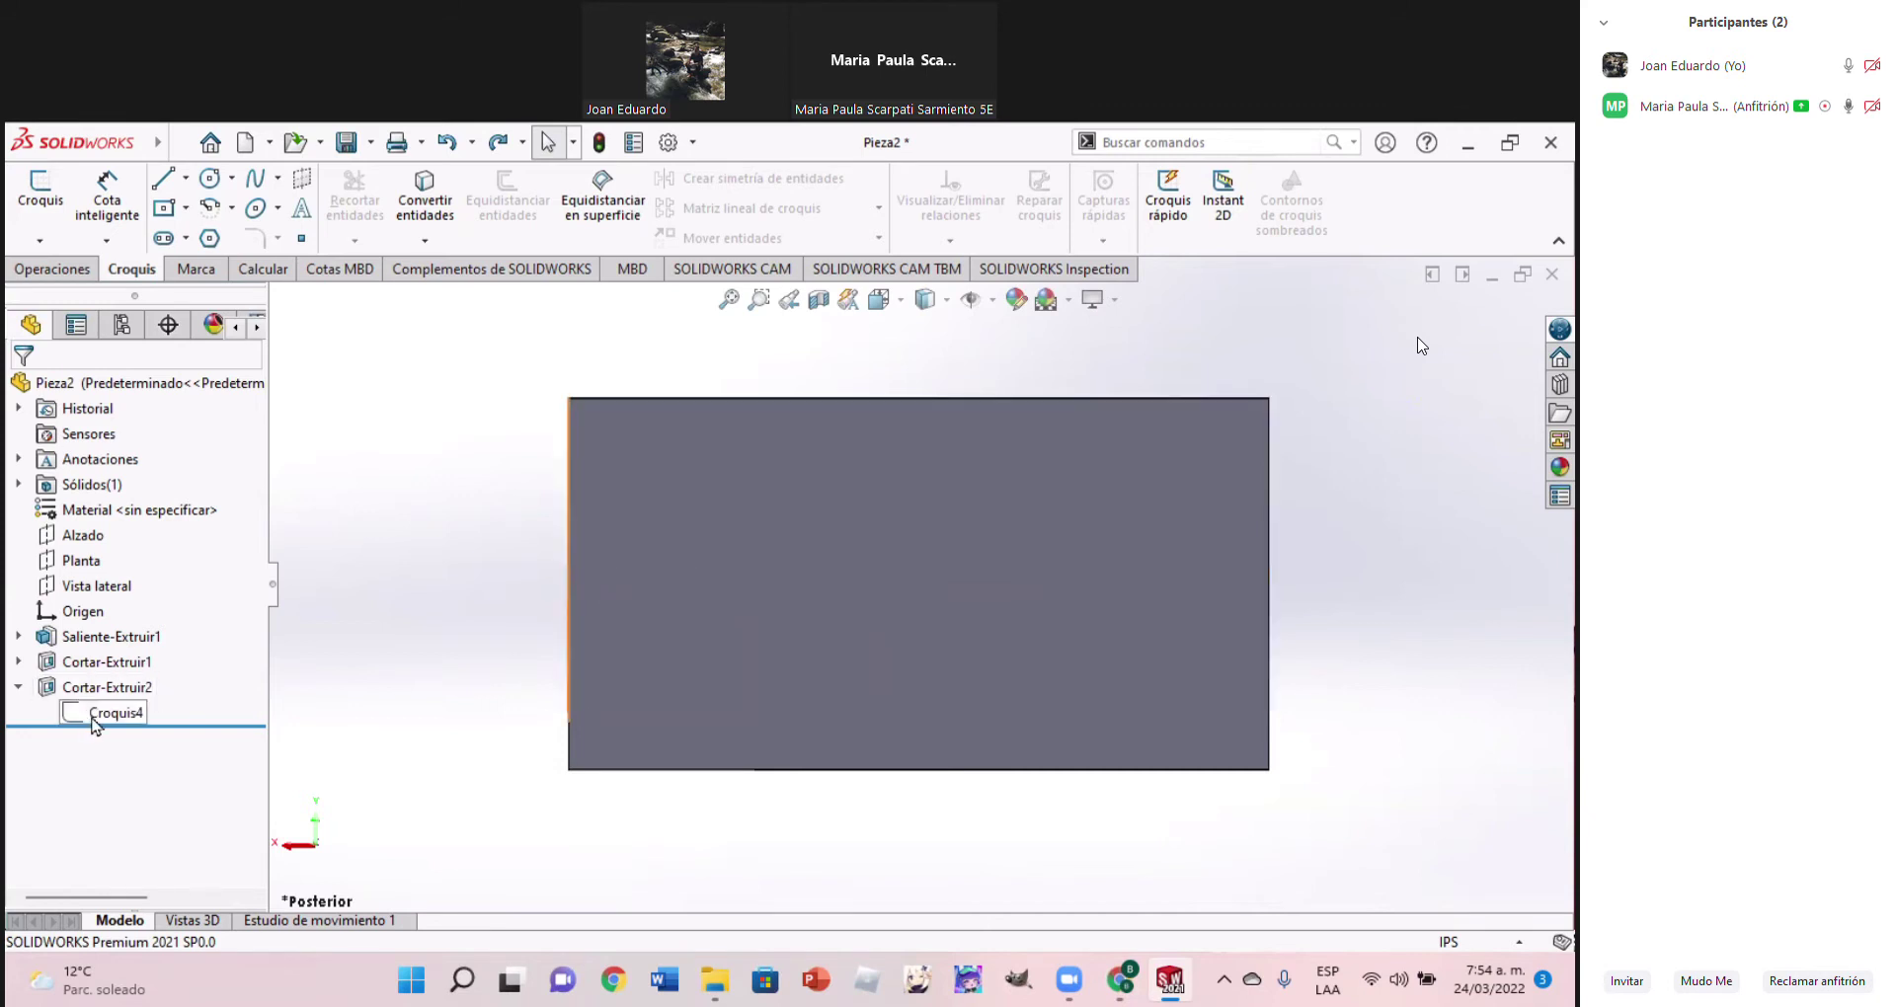
click(93, 722)
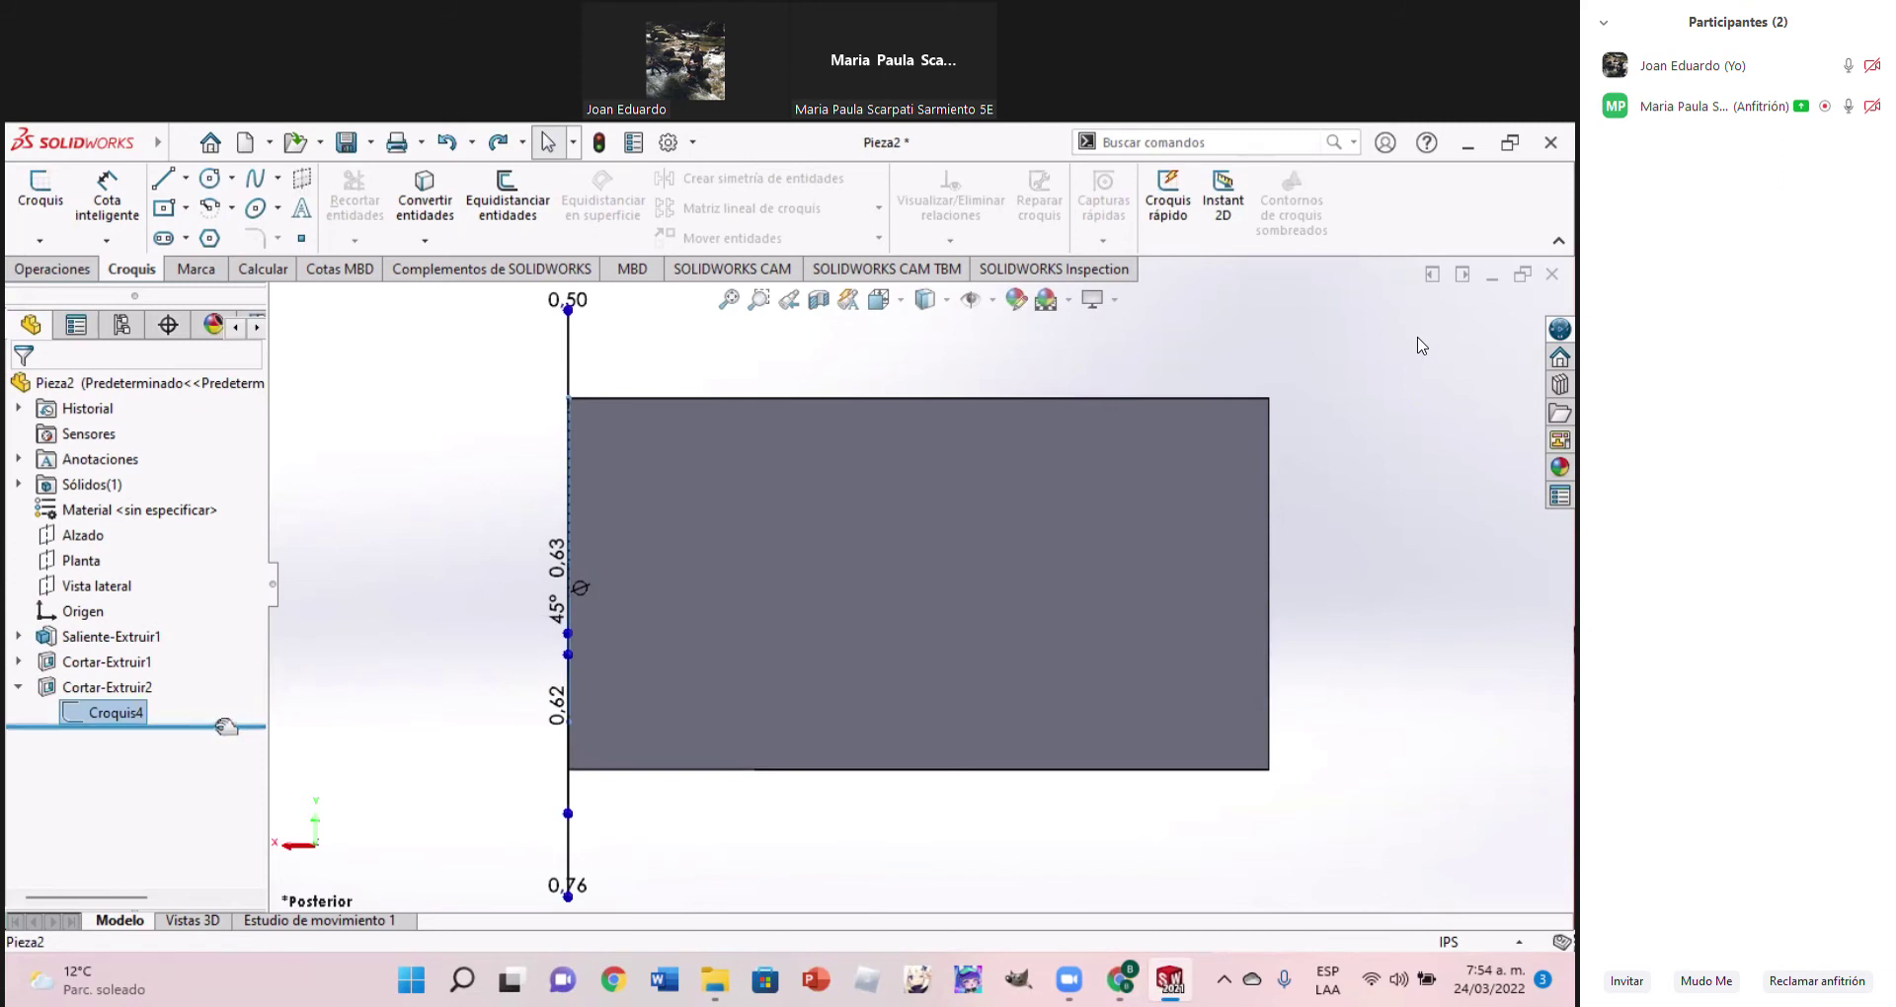
mouse_move(521, 582)
middle_down()
mouse_move(588, 676)
mouse_move(553, 642)
middle_up()
click(326, 533)
click(102, 689)
click(19, 687)
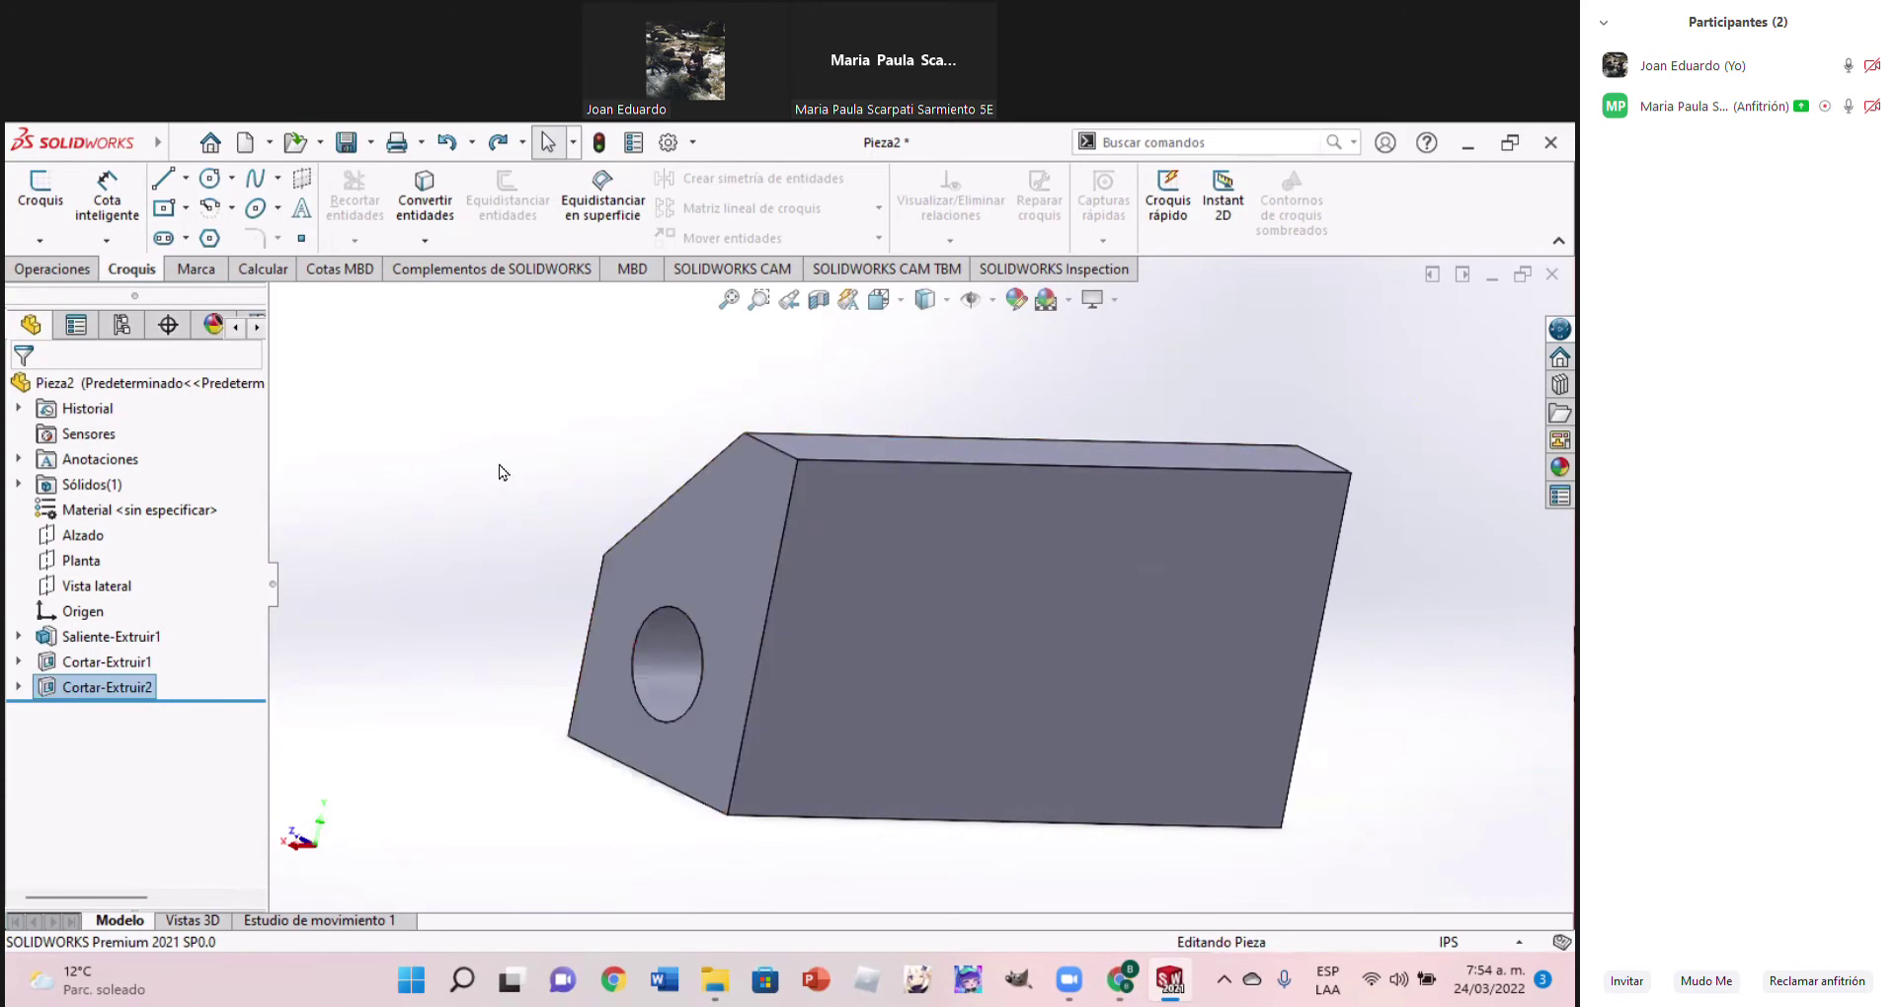
Return to the back view and start a Line sketch on the block's back face
click(925, 299)
click(986, 408)
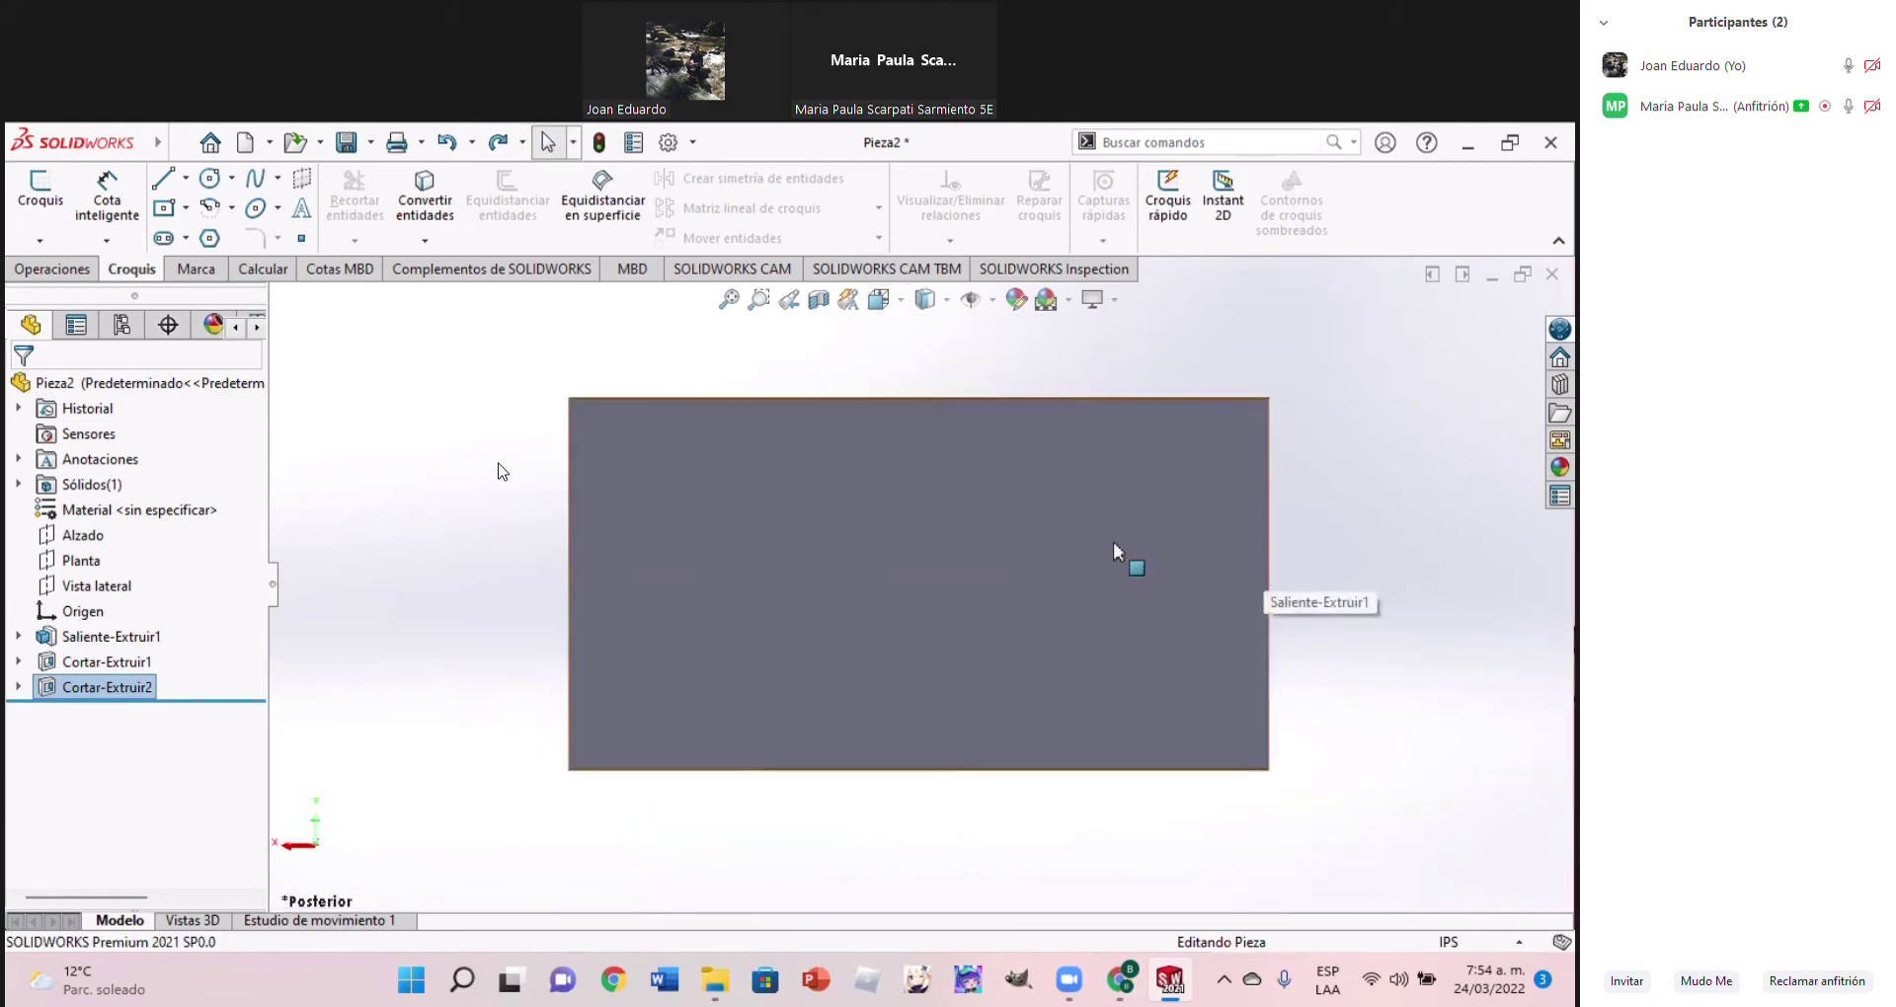
click(164, 207)
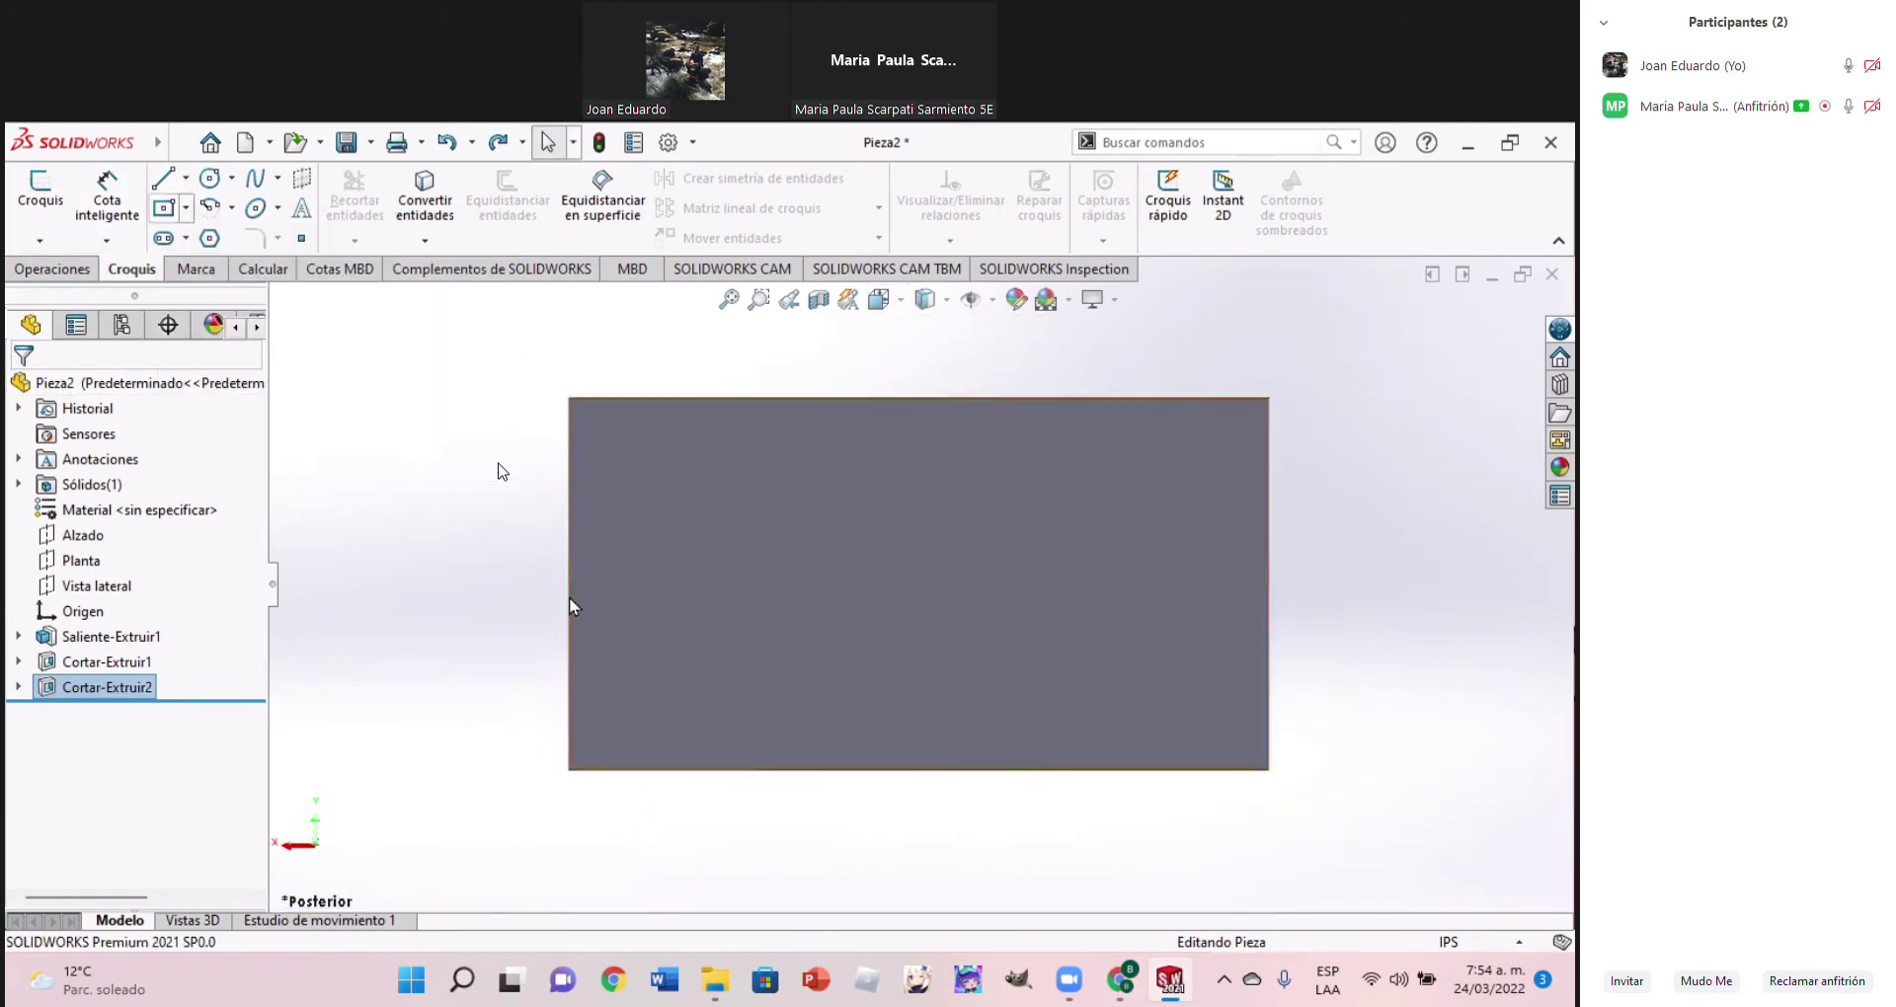
click(1024, 610)
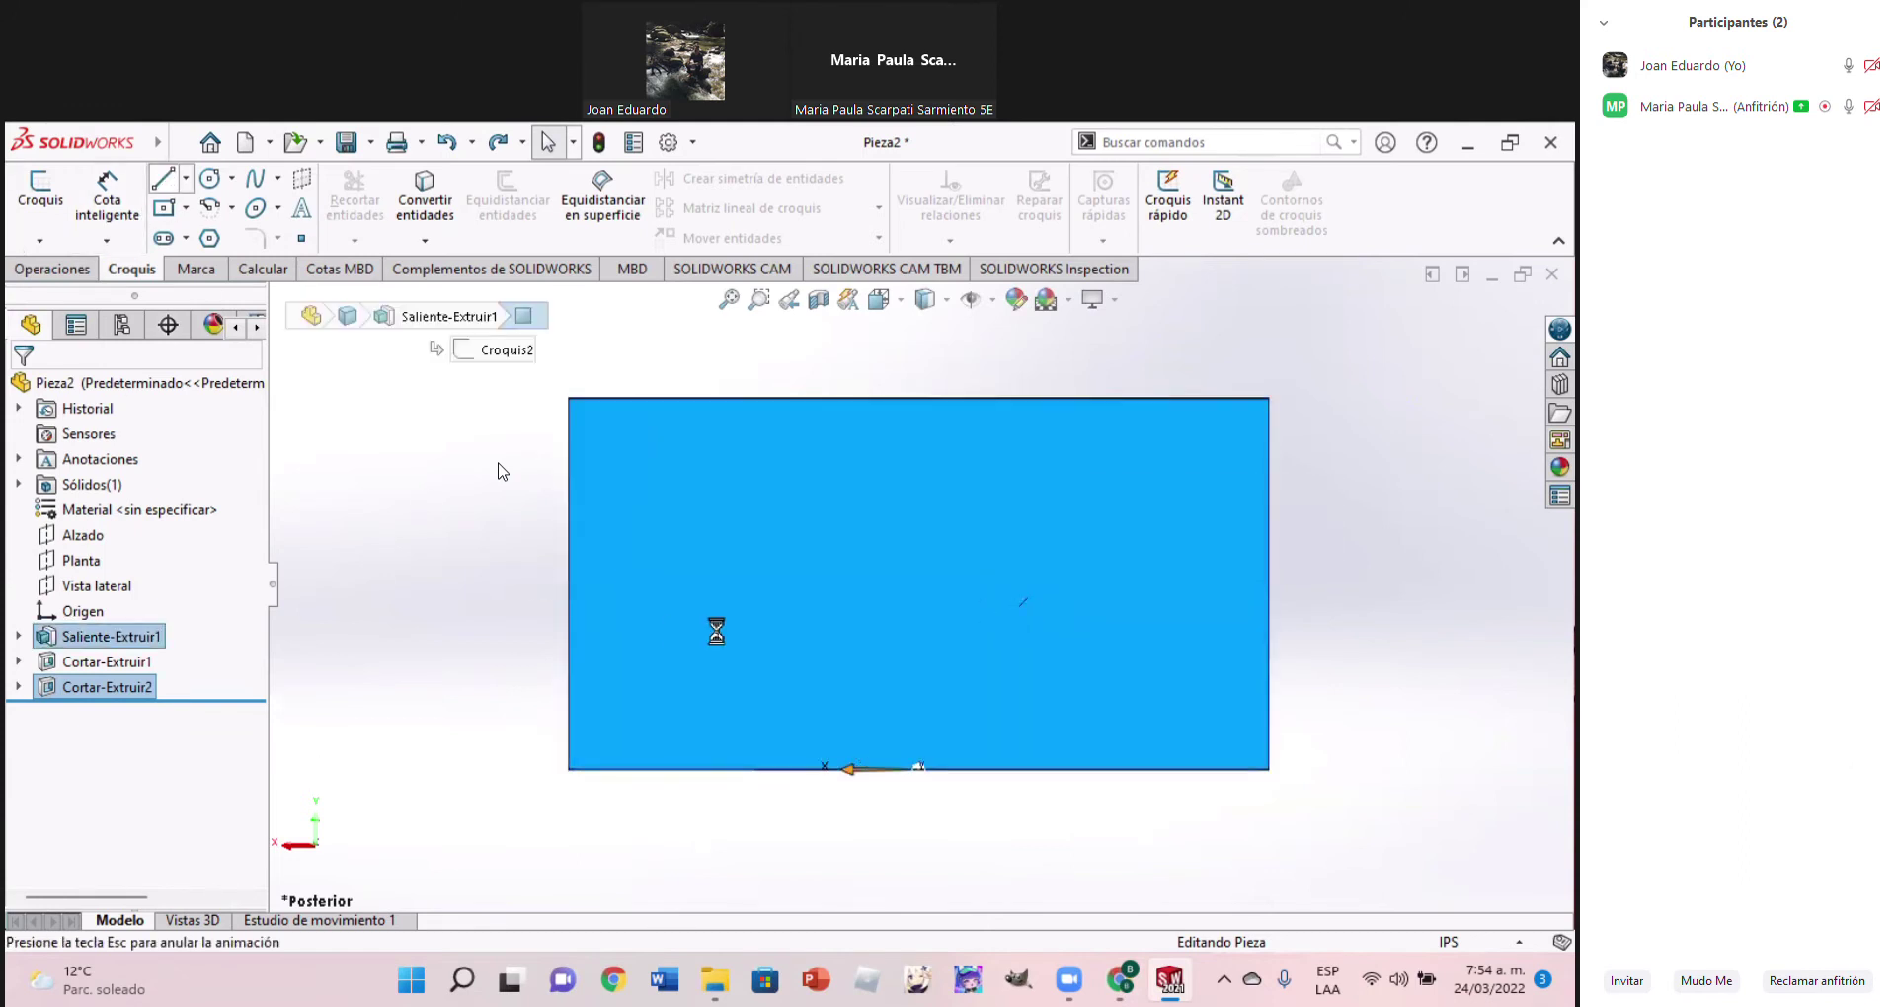
Draw a closed triangle at the back face's top-left corner, checking it against the reference drawing
click(709, 362)
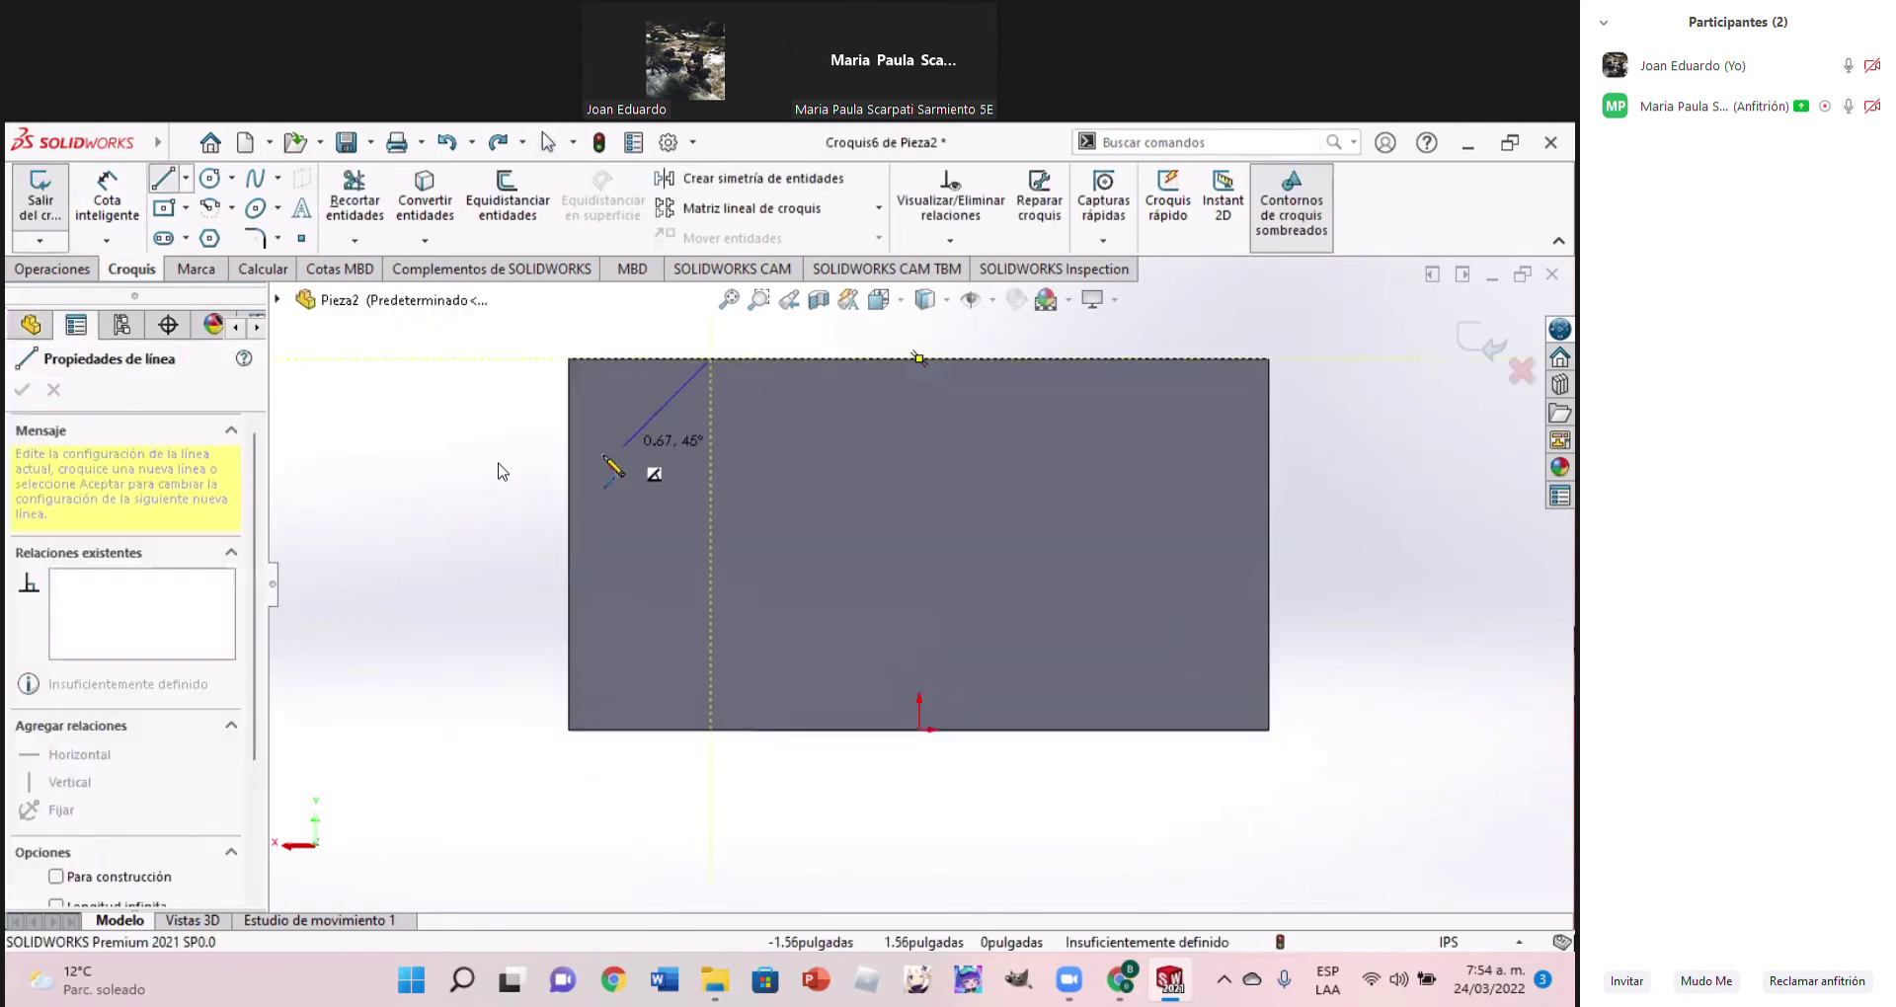
click(569, 478)
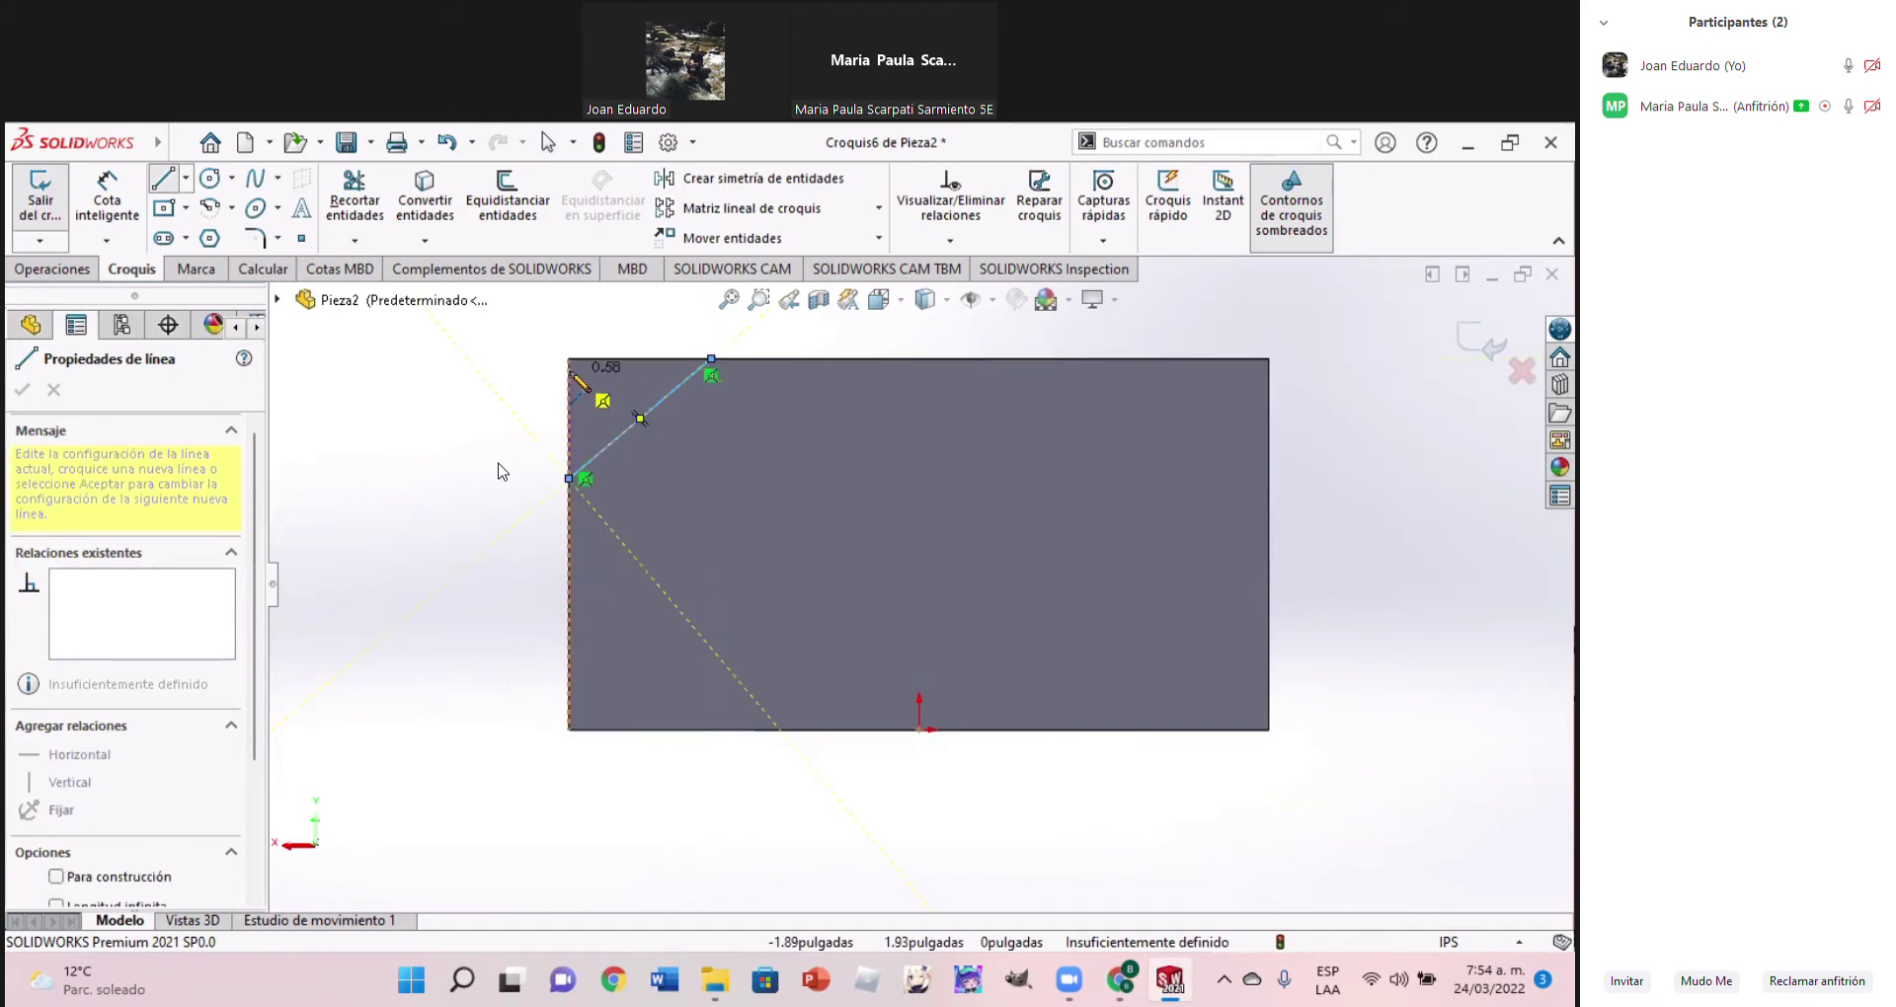
click(569, 359)
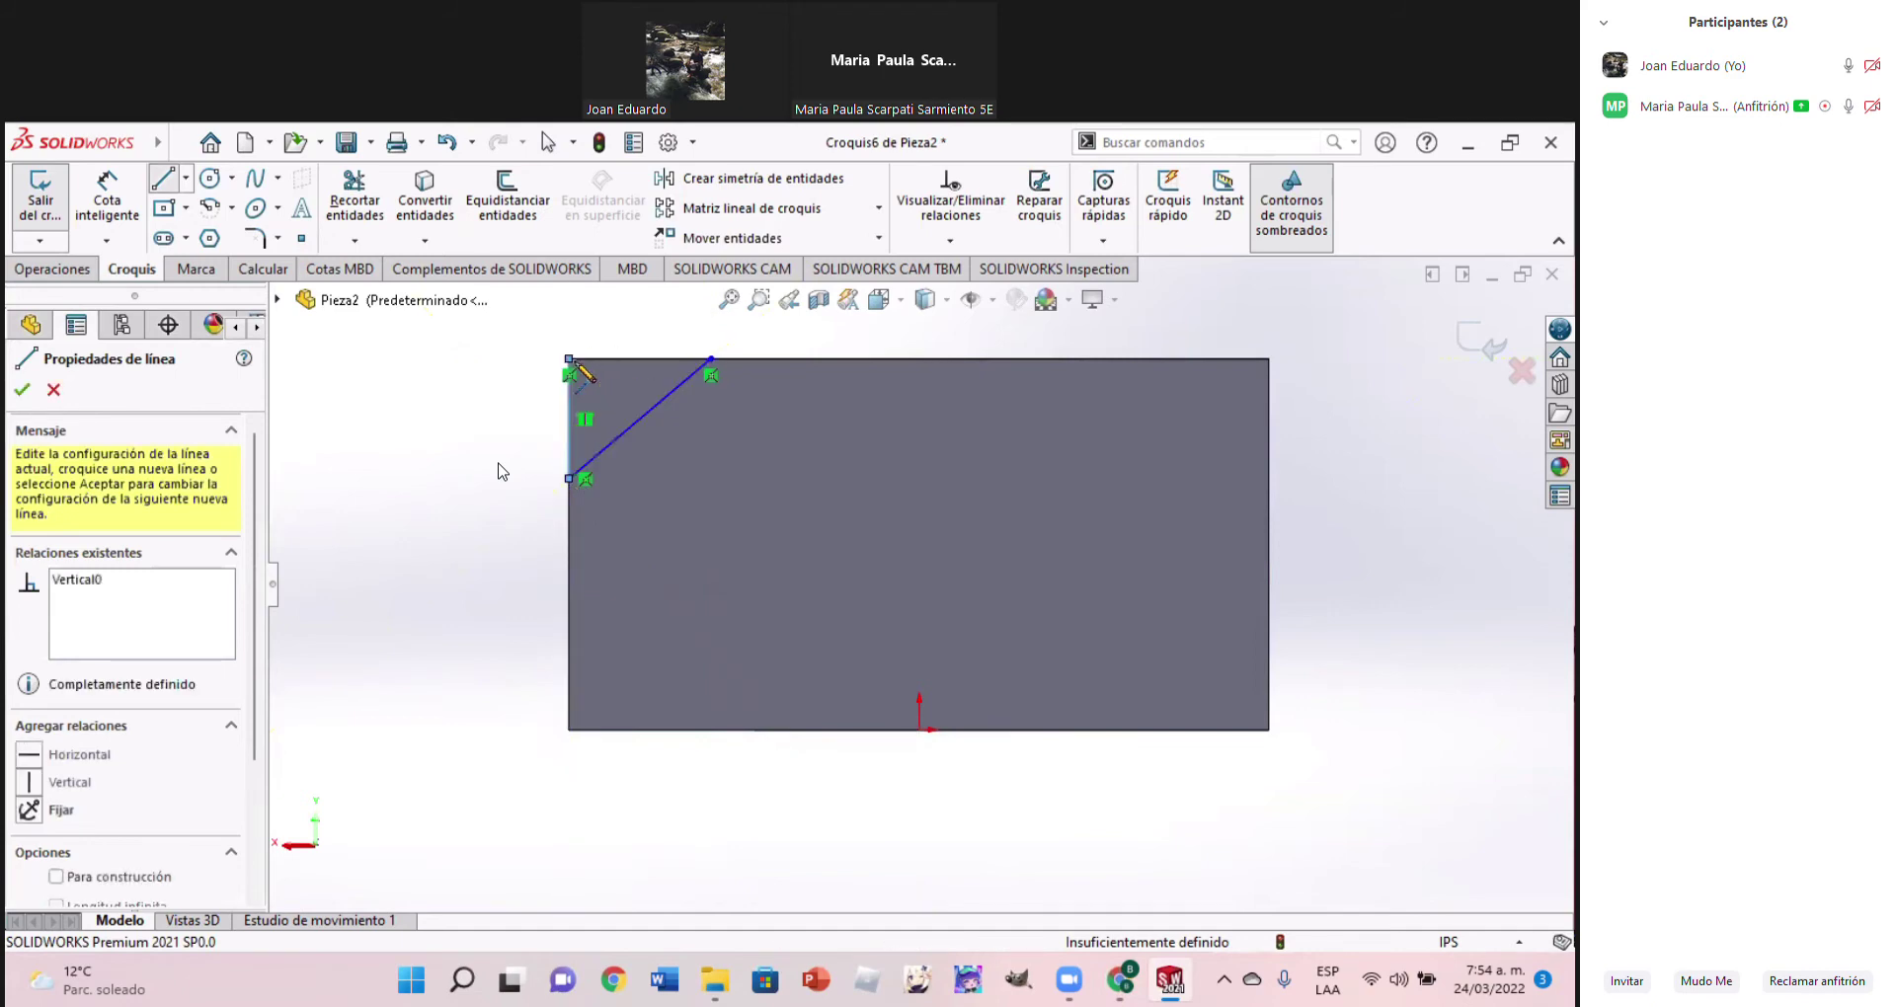
click(710, 359)
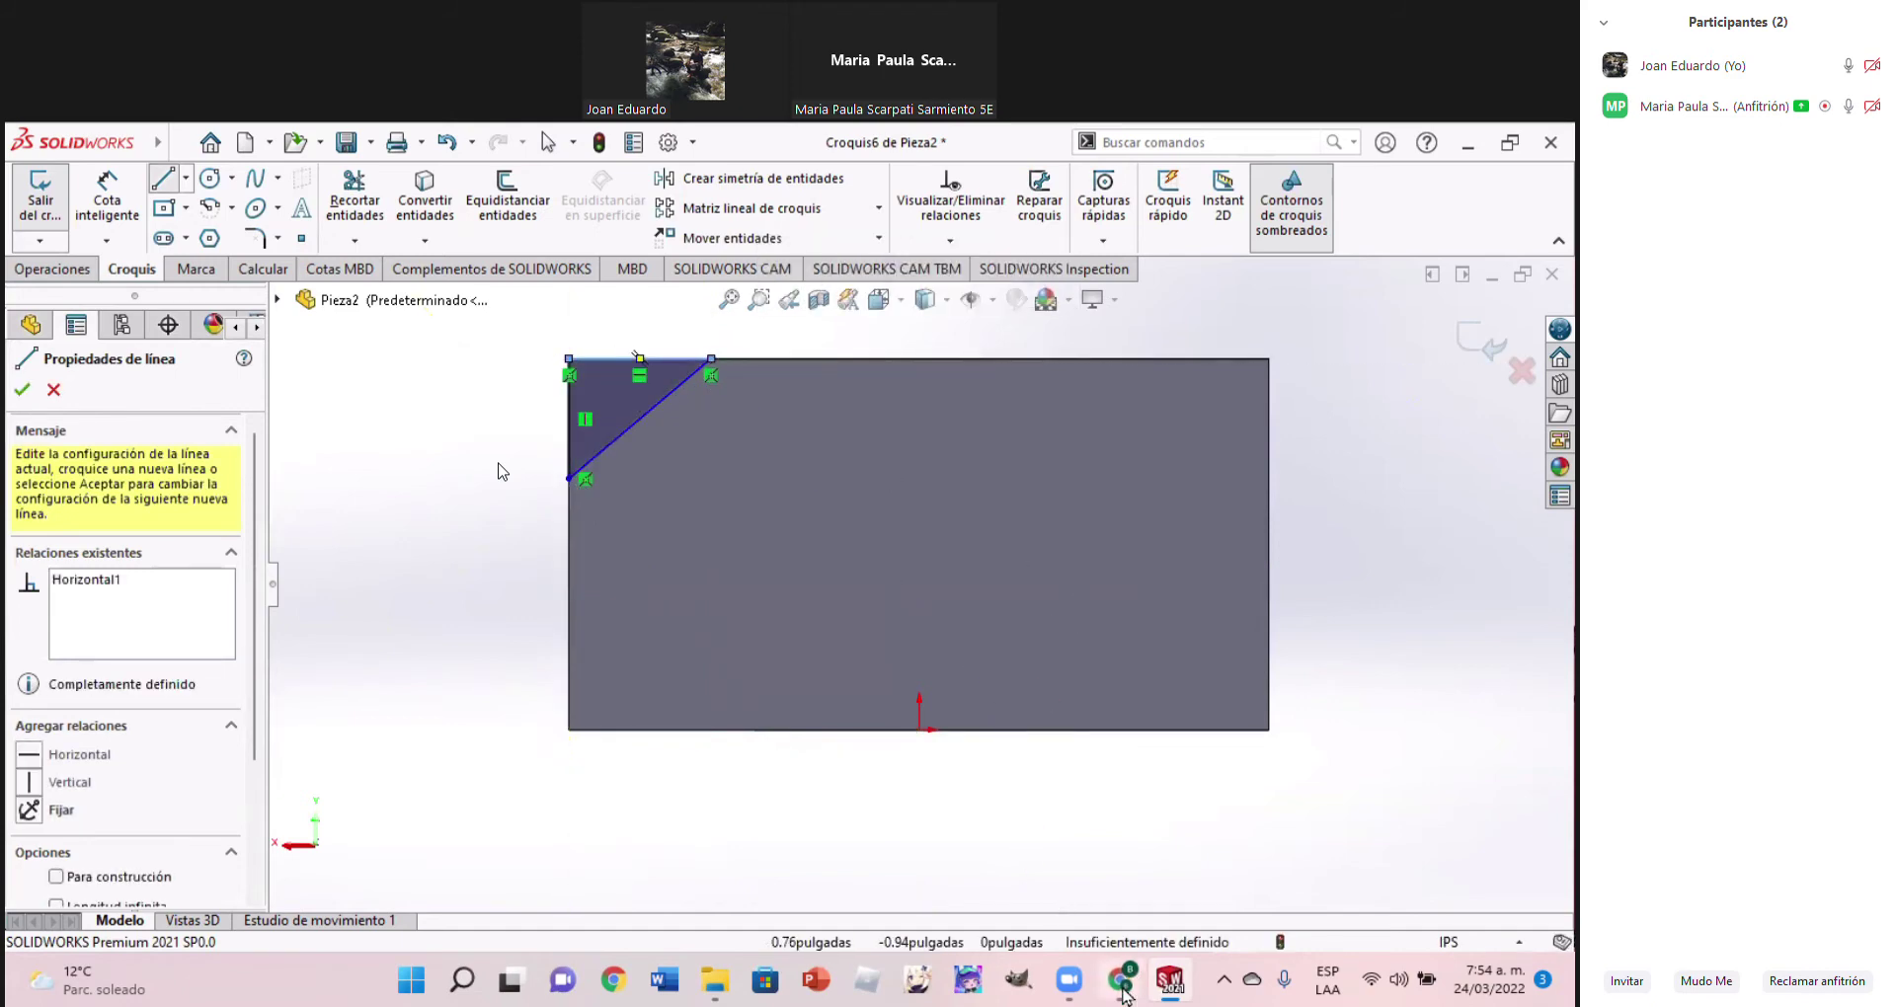
click(1120, 980)
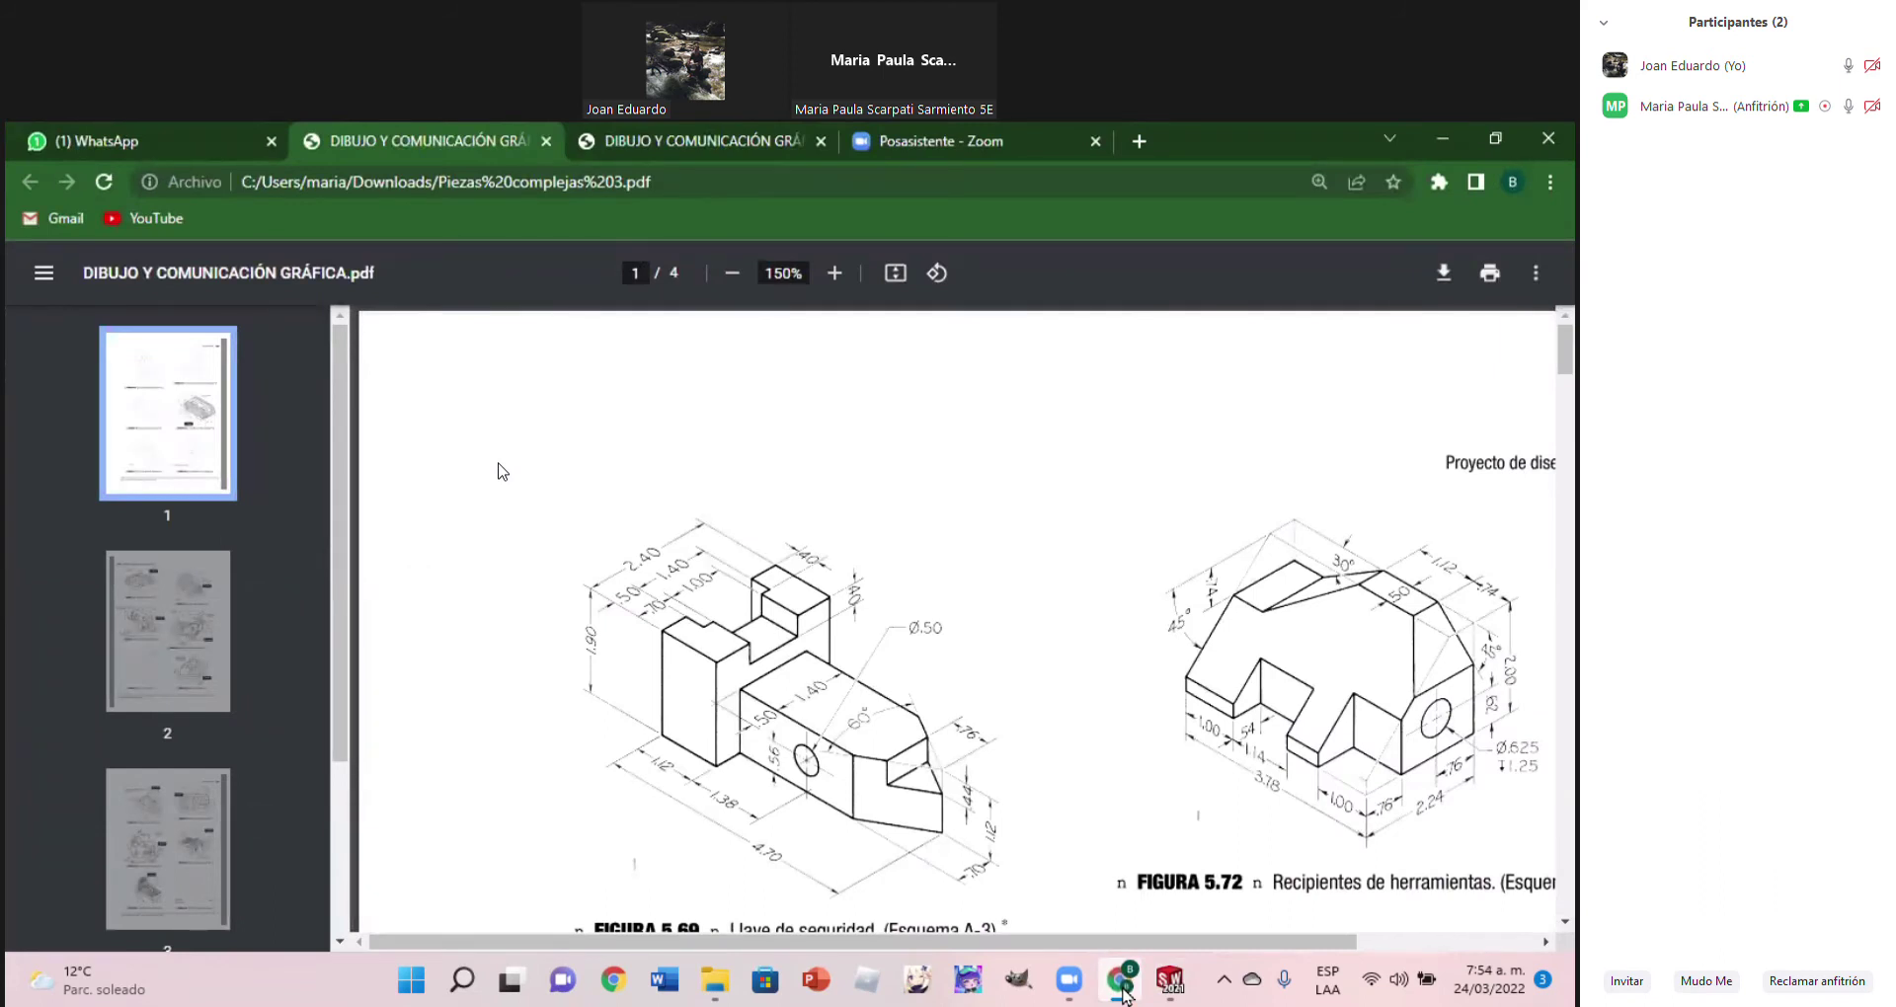
click(1122, 983)
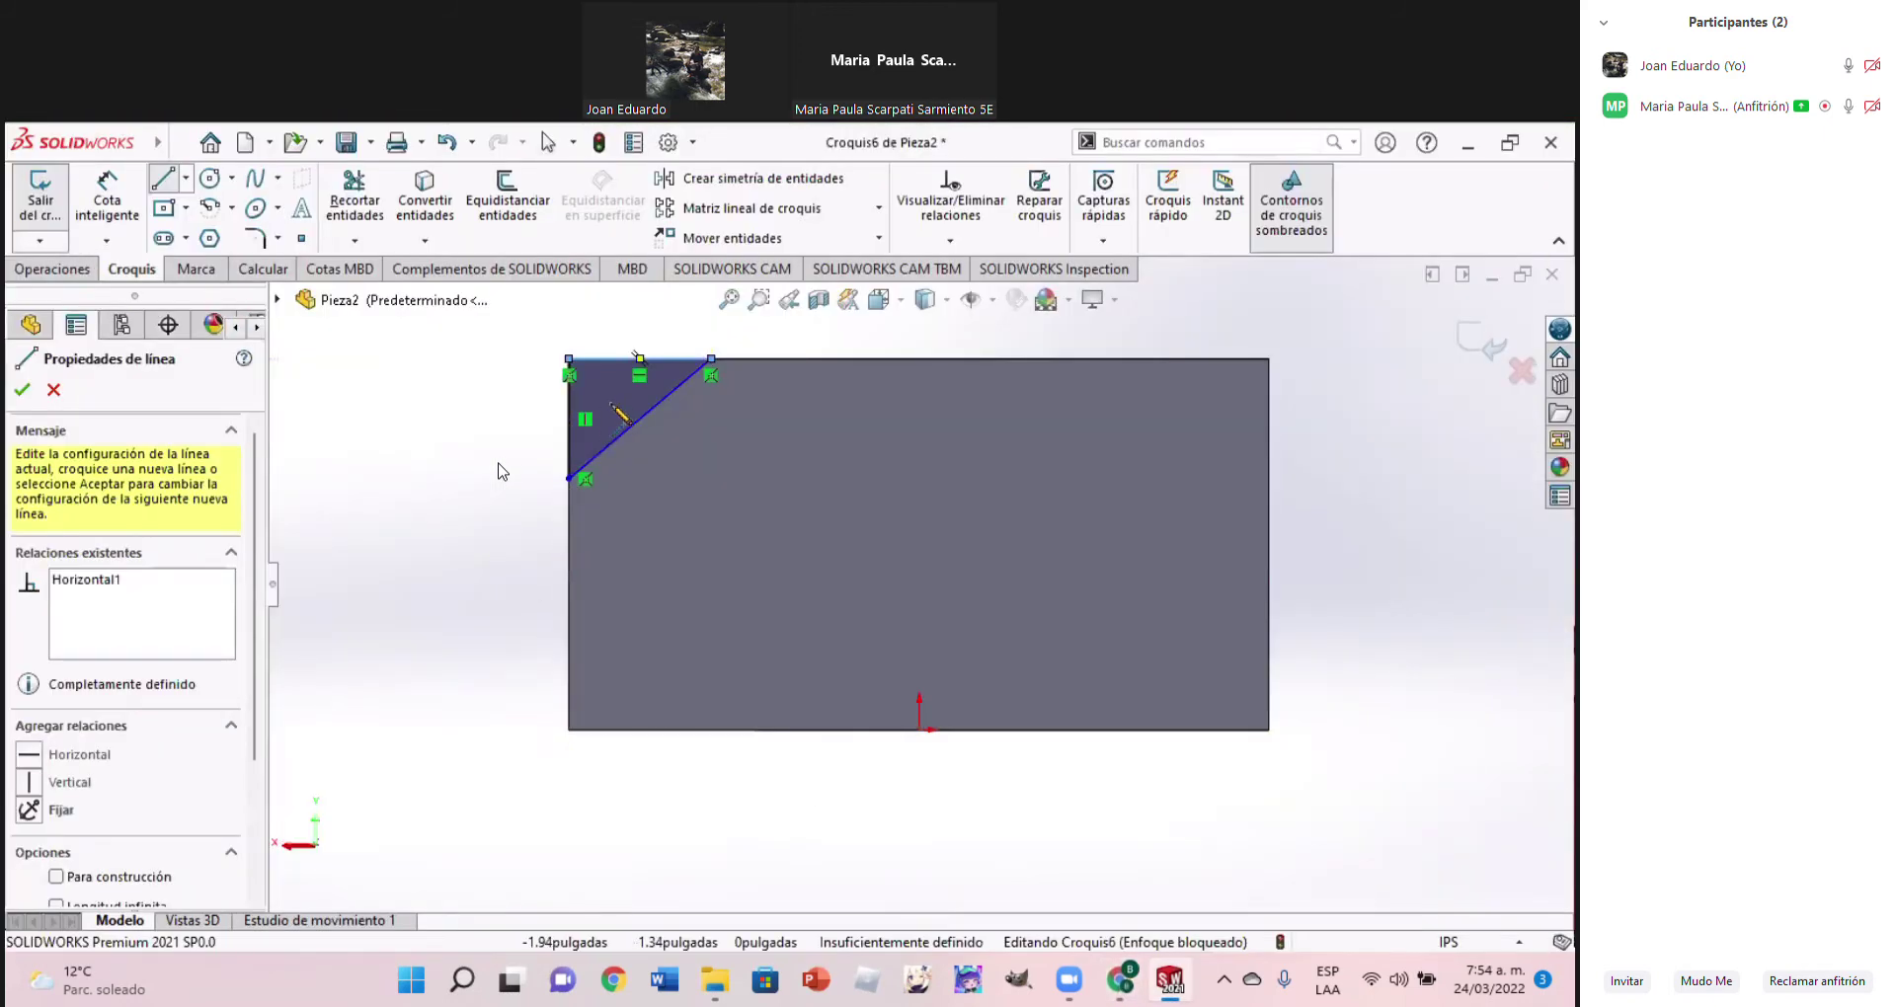
Dimension the triangle's top edge as 0.74
click(106, 198)
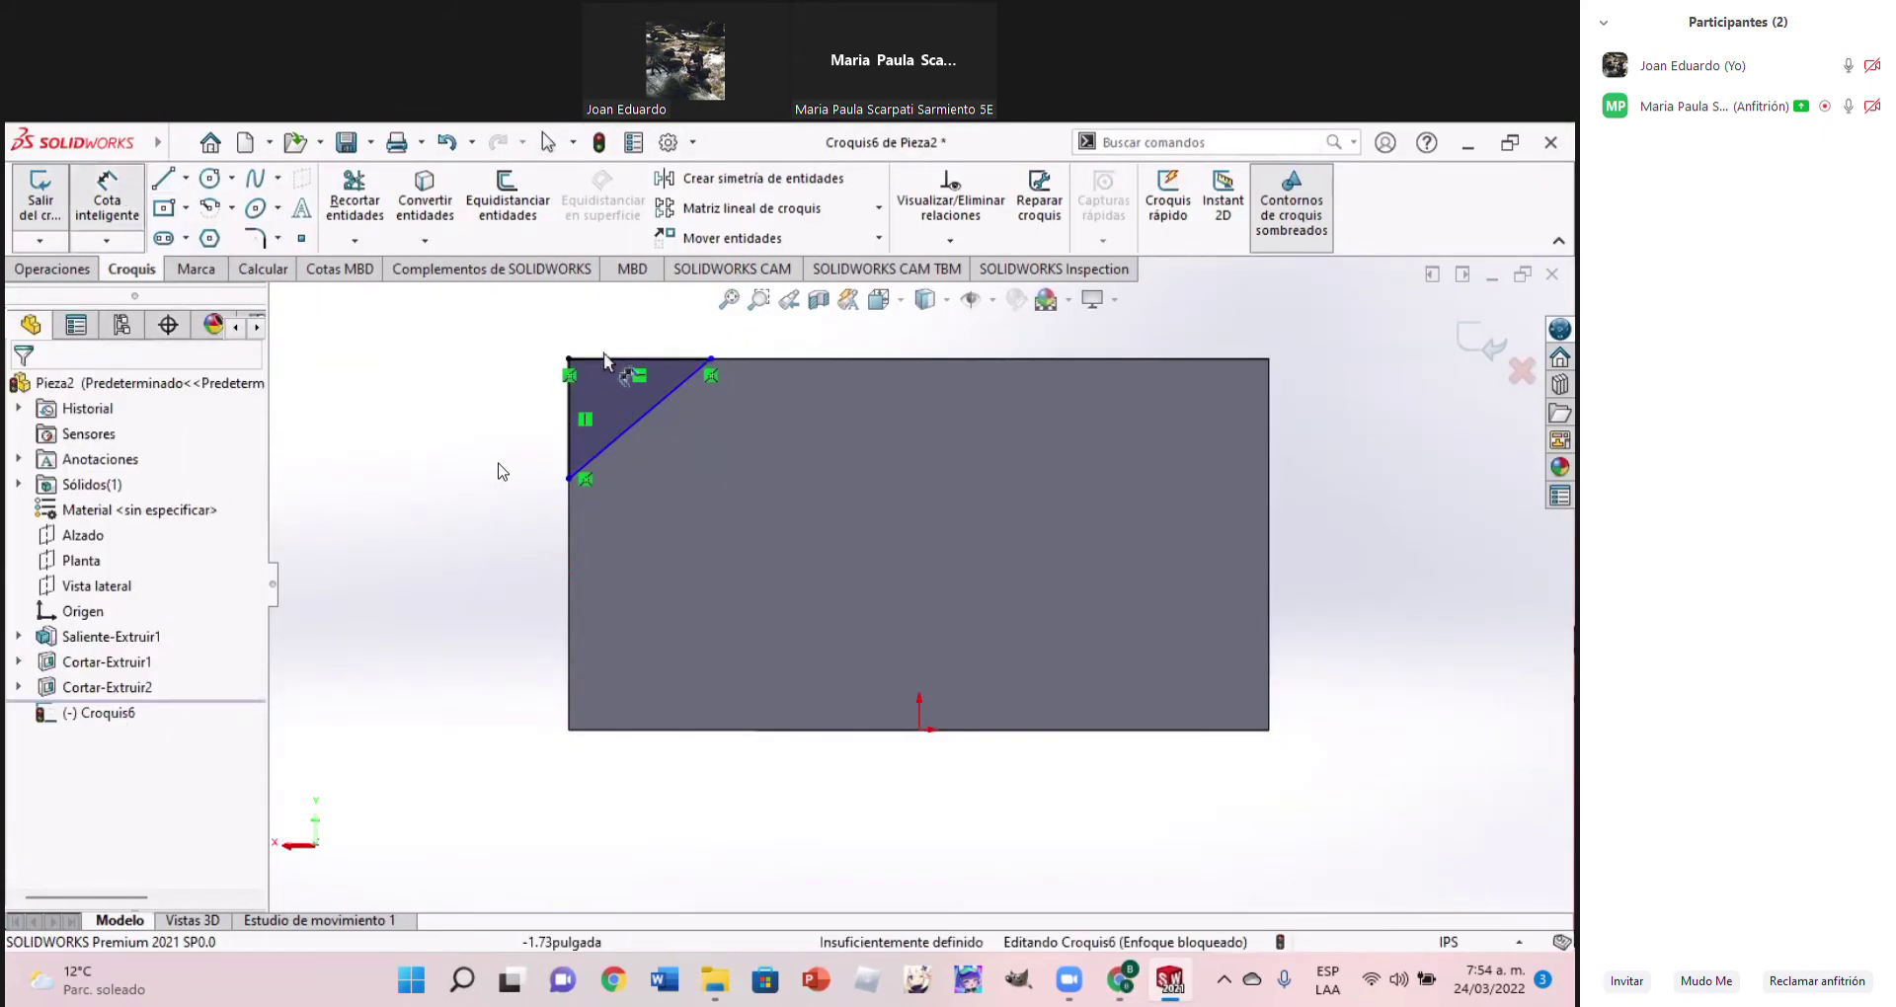
click(610, 360)
click(625, 326)
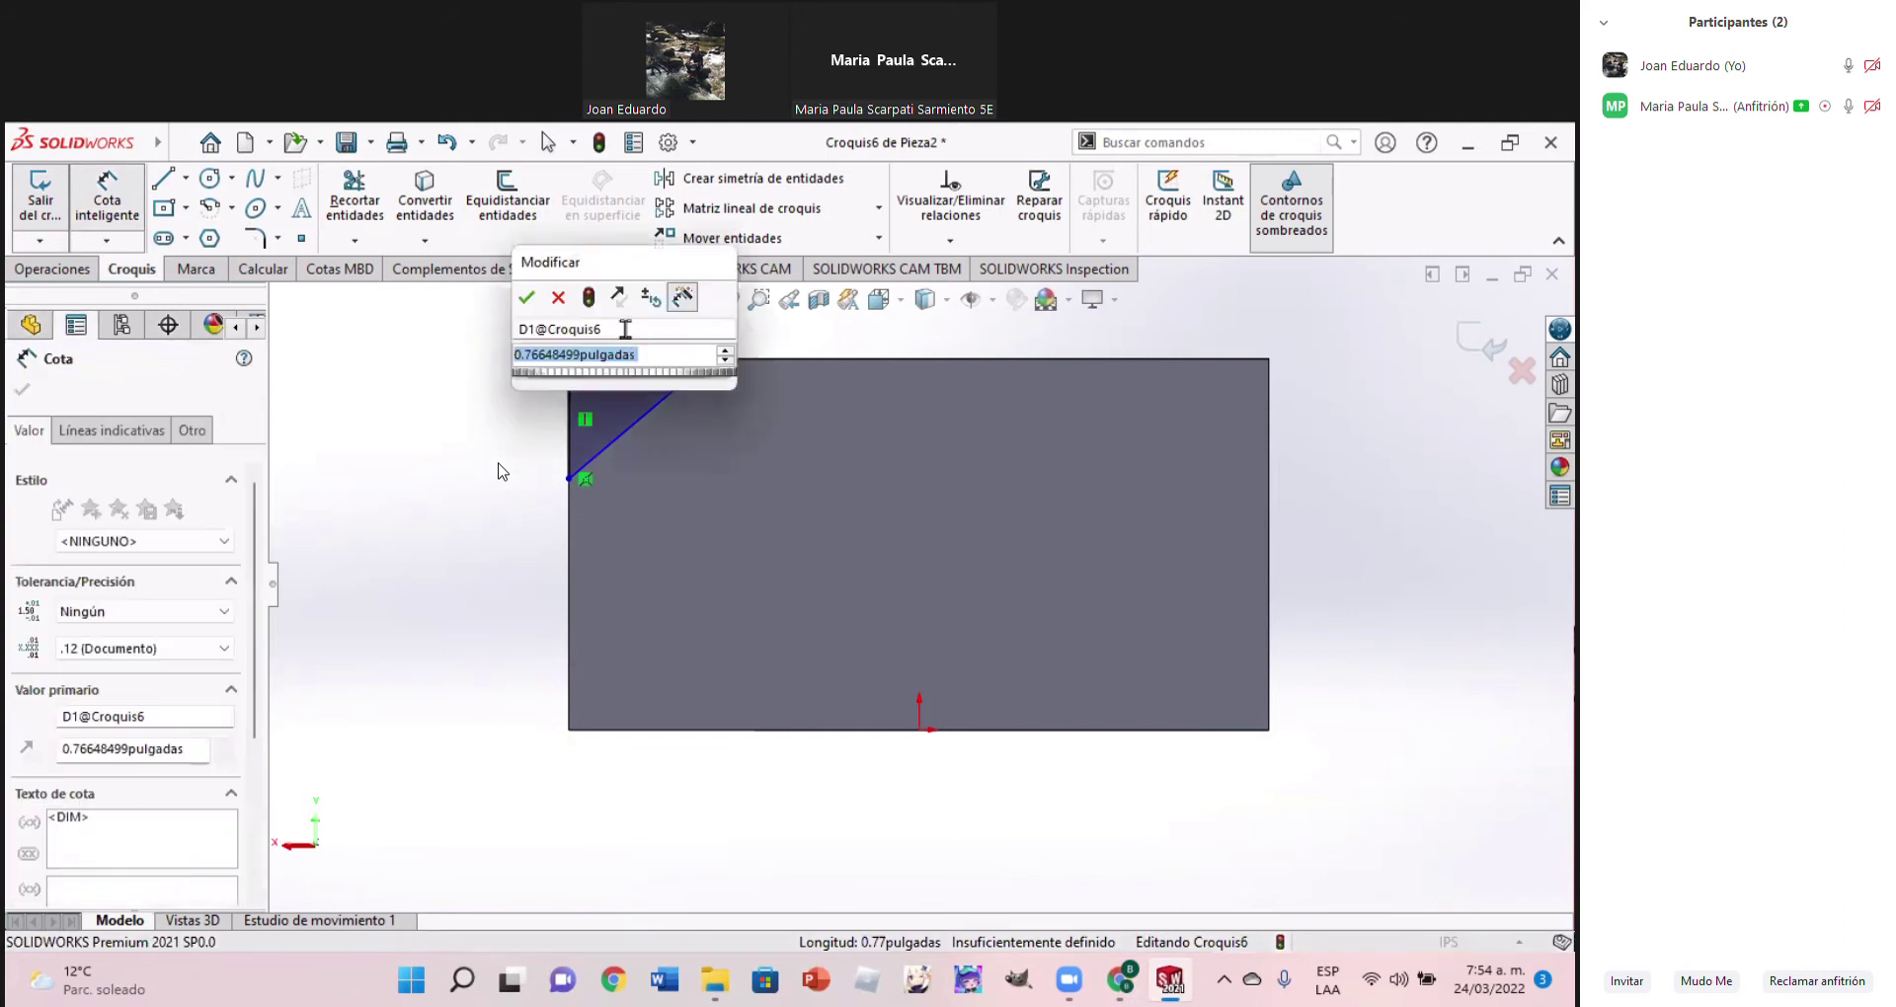
text(0.)
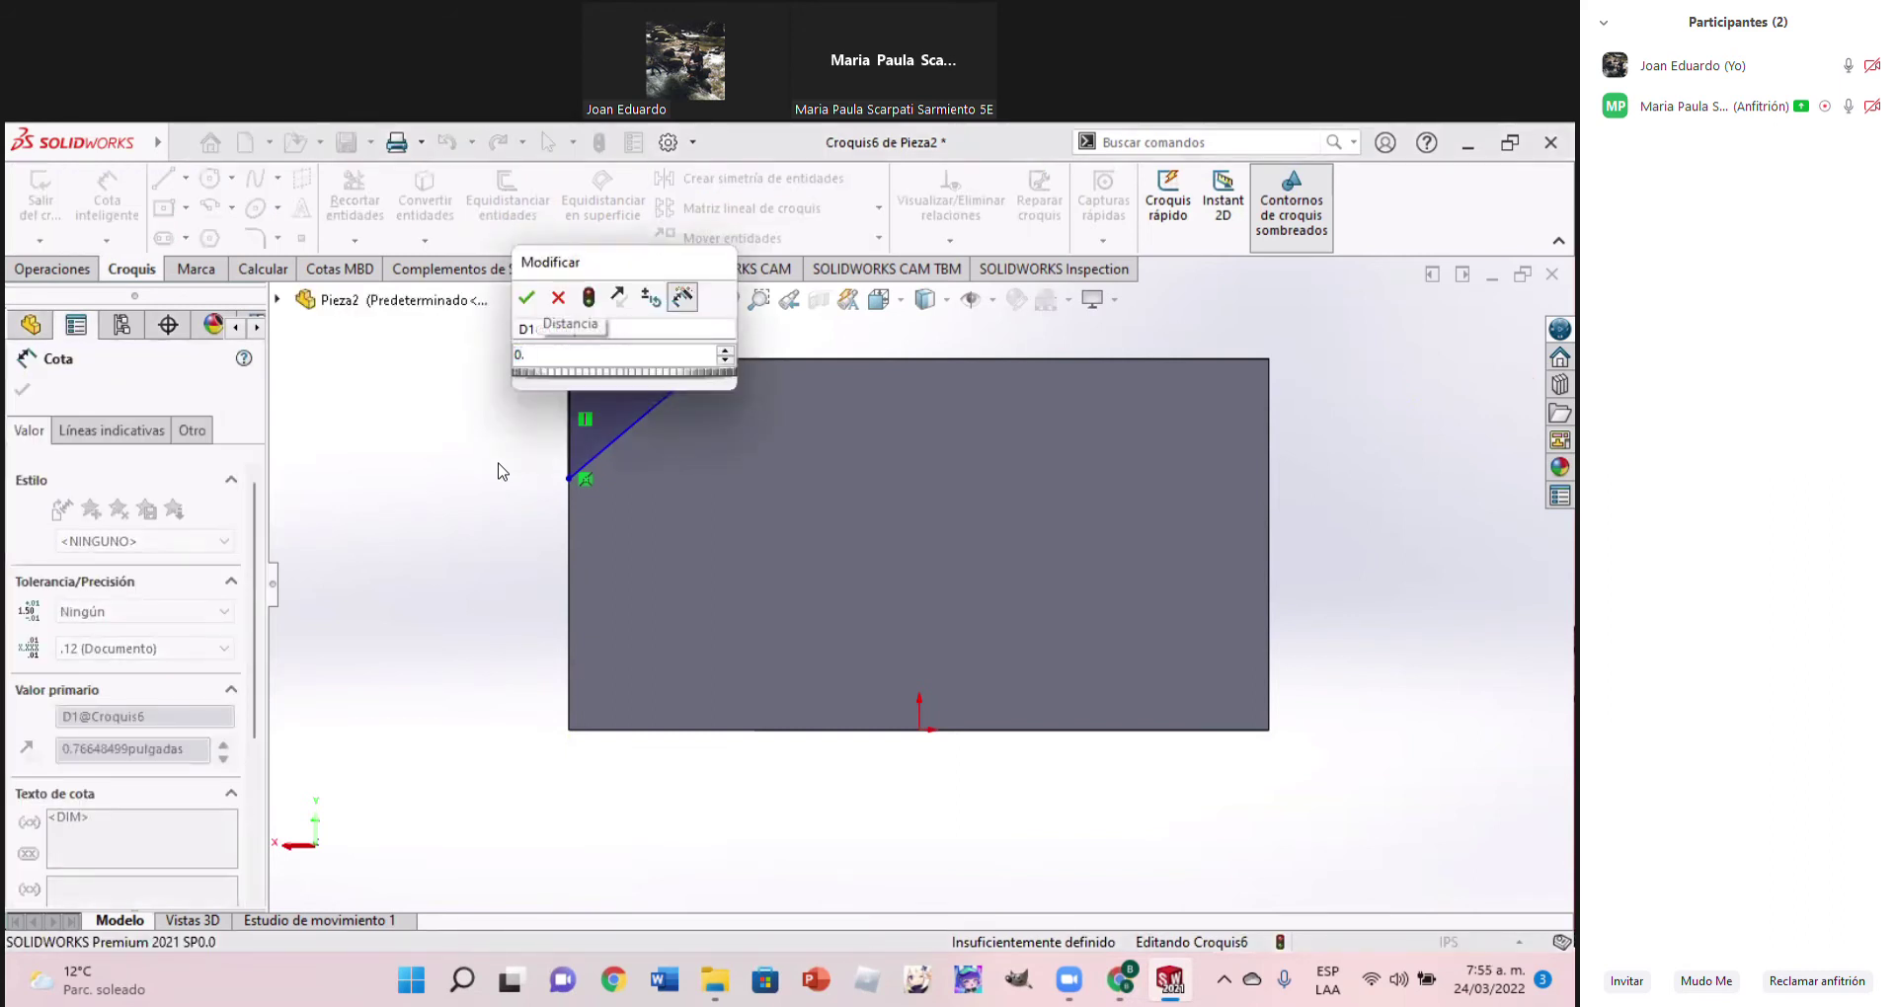
text(74)
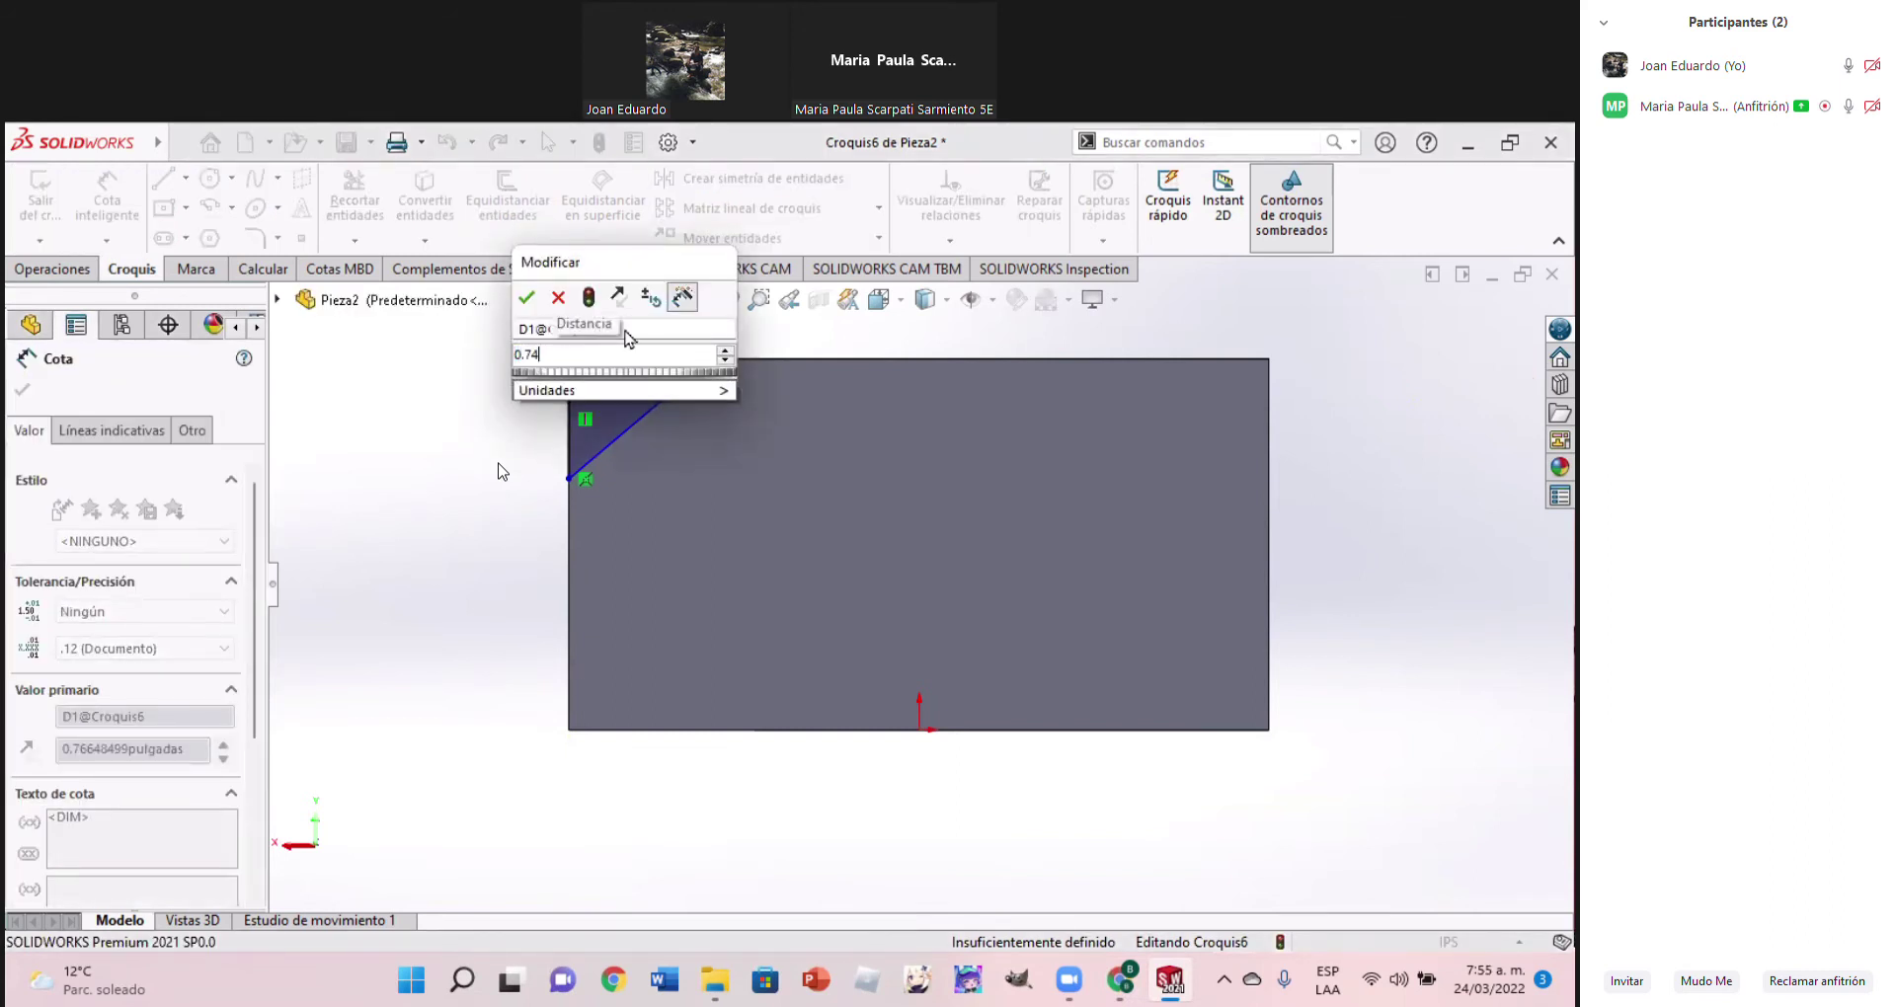
key(Return)
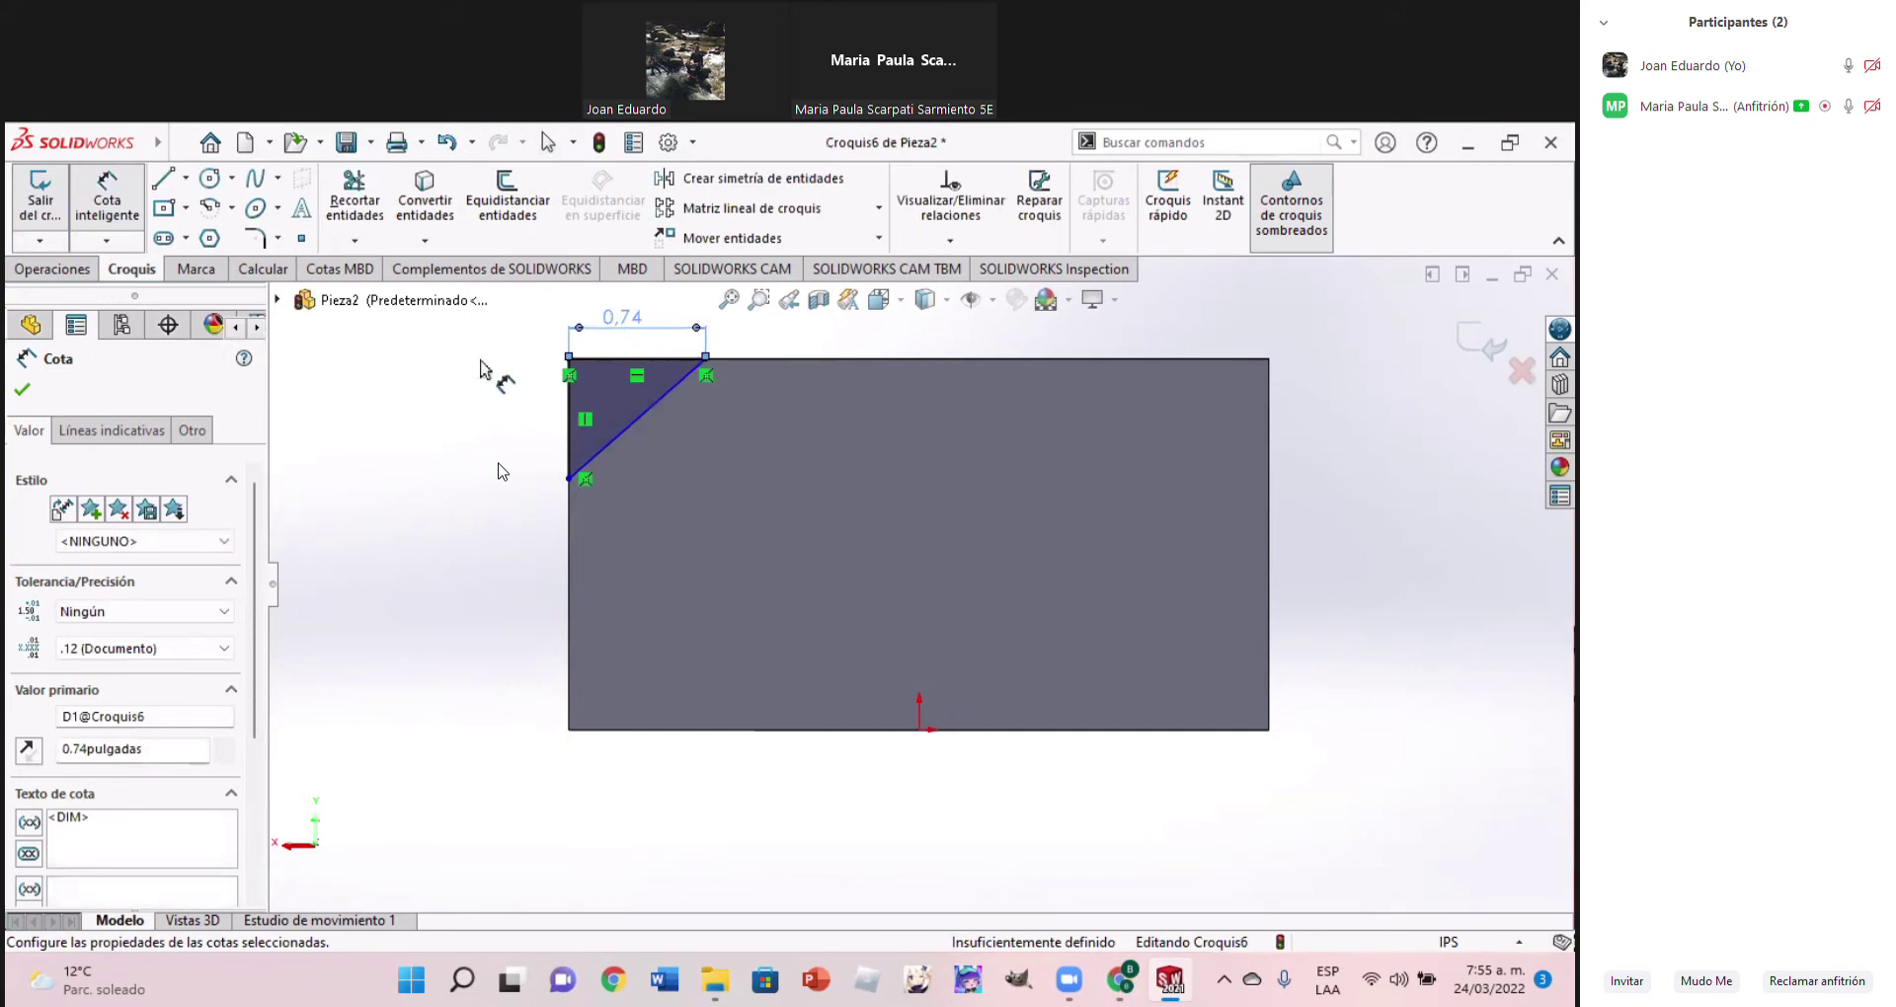
Set the angle between the triangle's top and diagonal edges to 45°
click(604, 365)
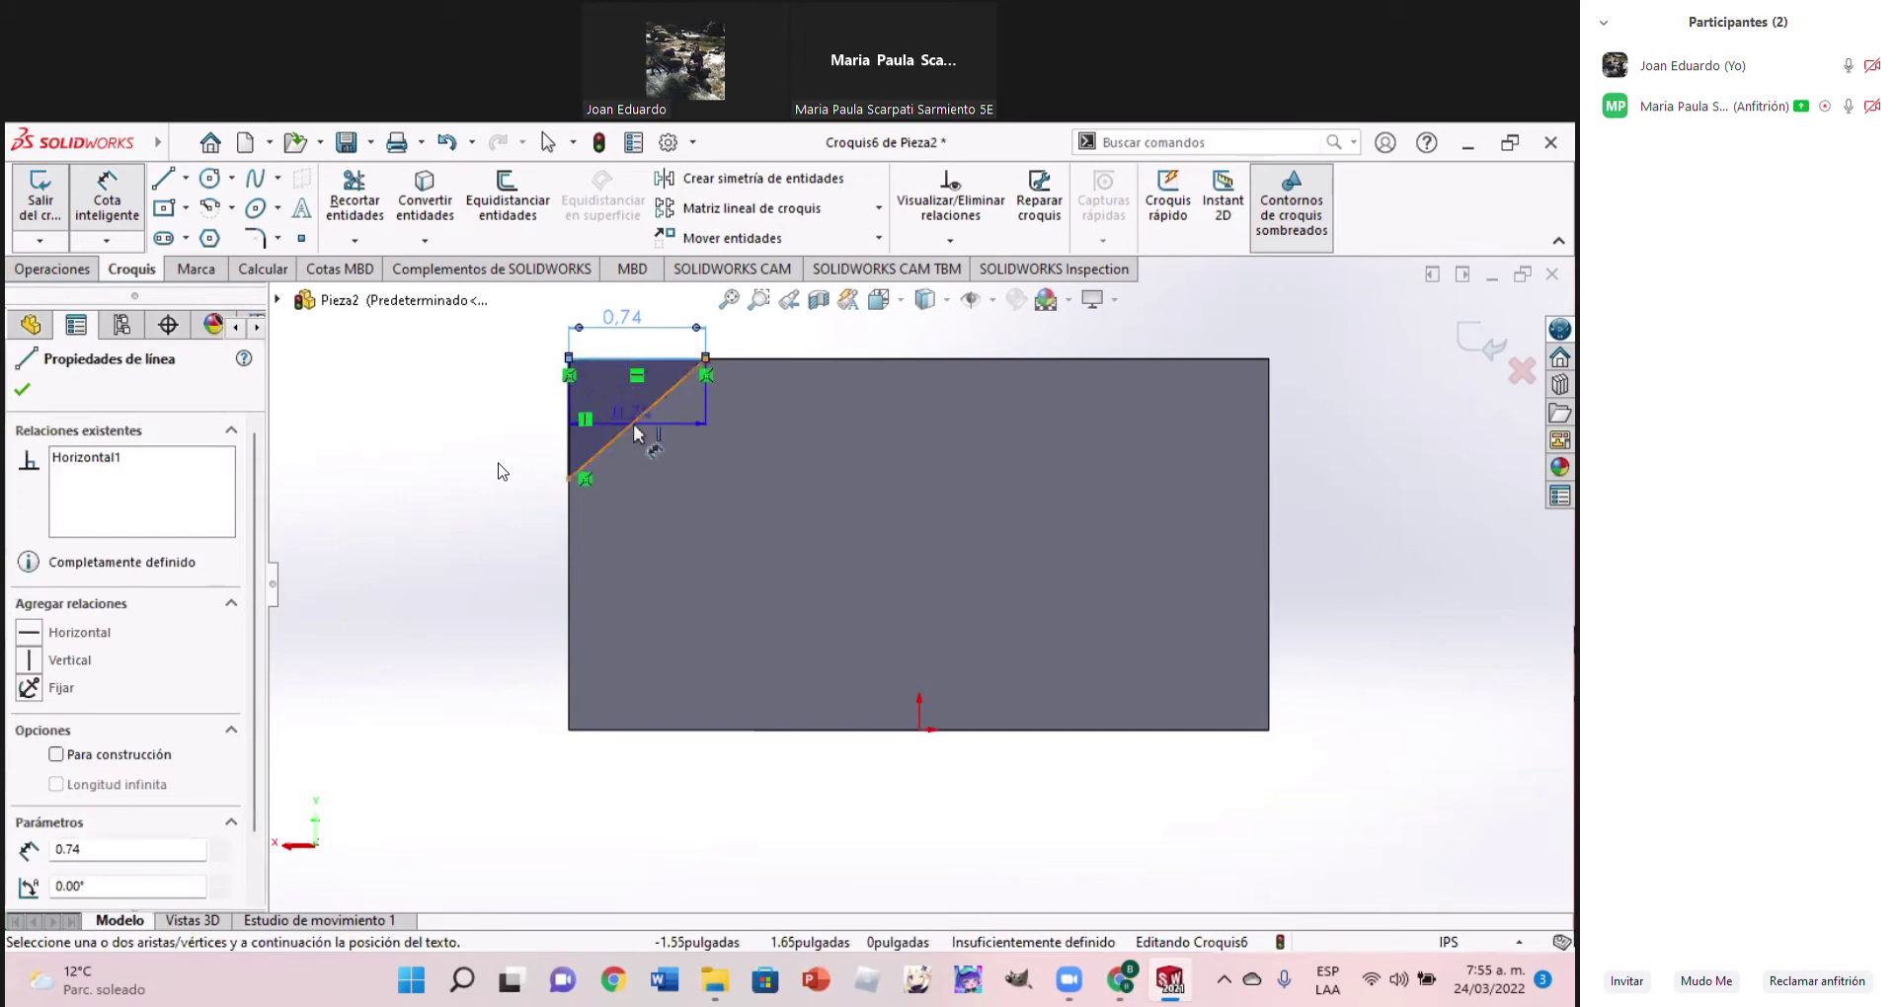
click(637, 432)
click(490, 420)
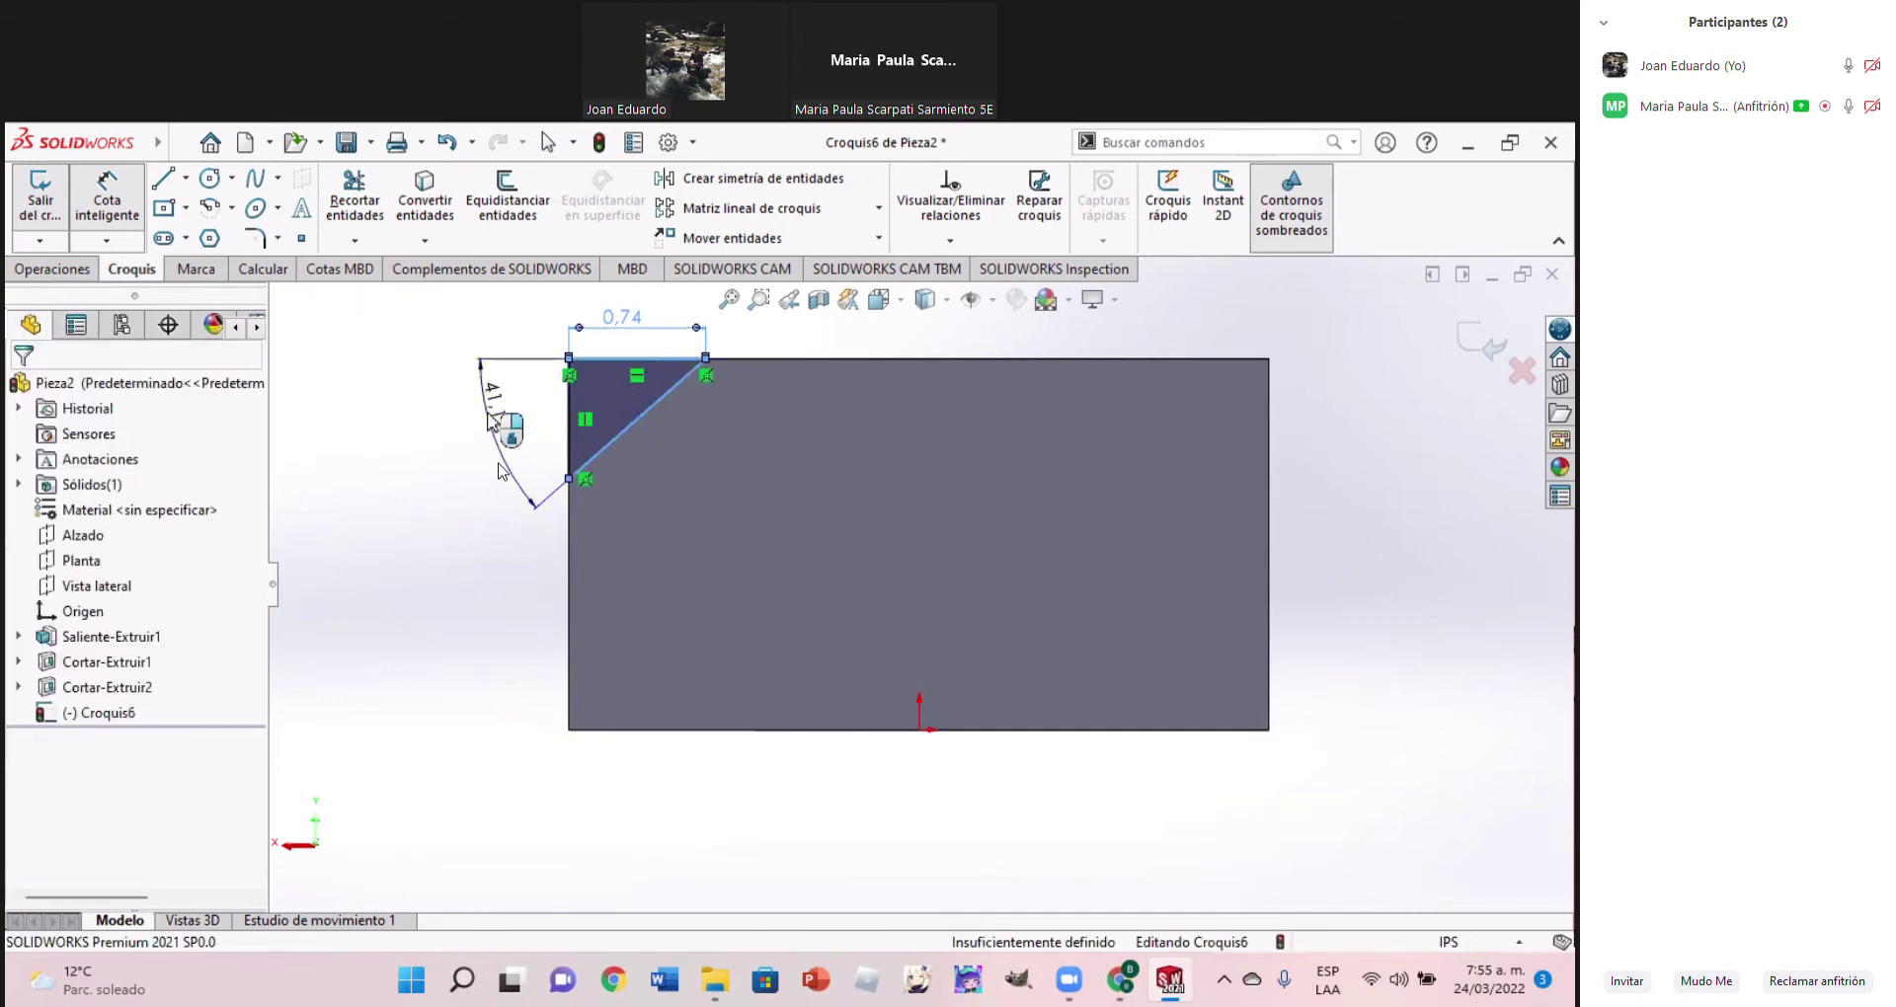
click(502, 470)
text(45)
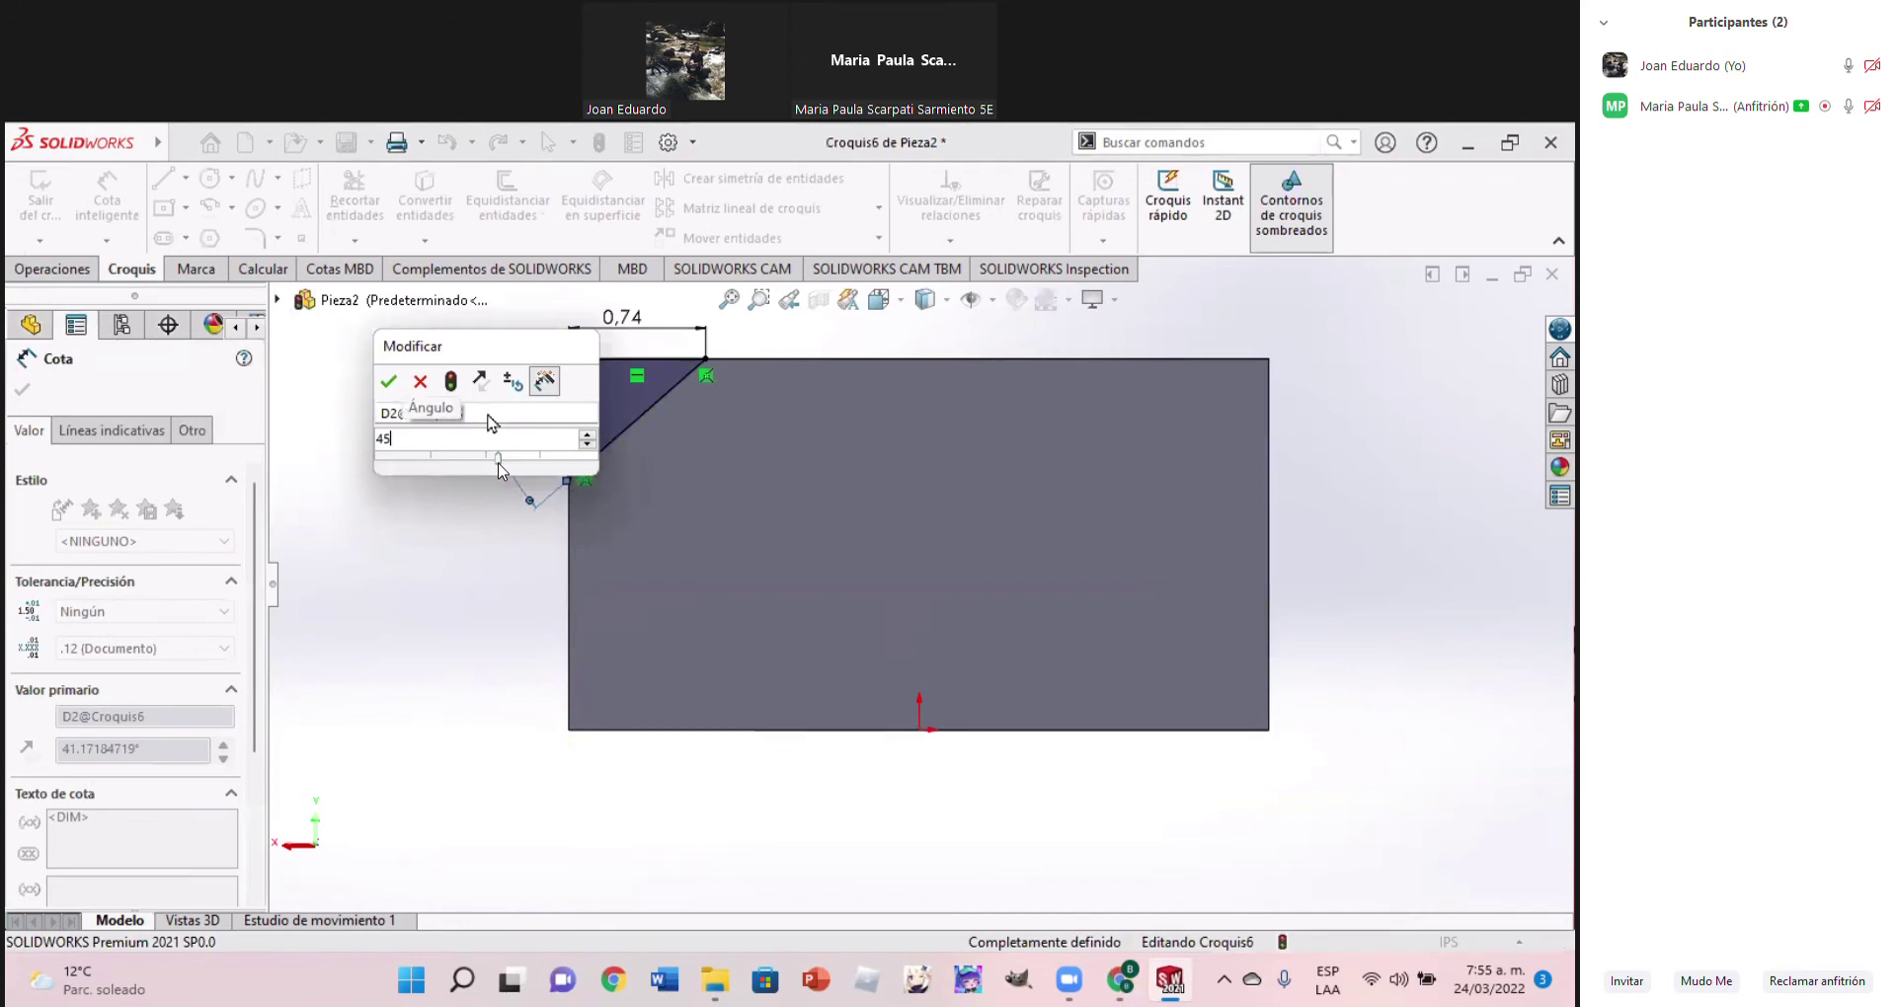
click(388, 381)
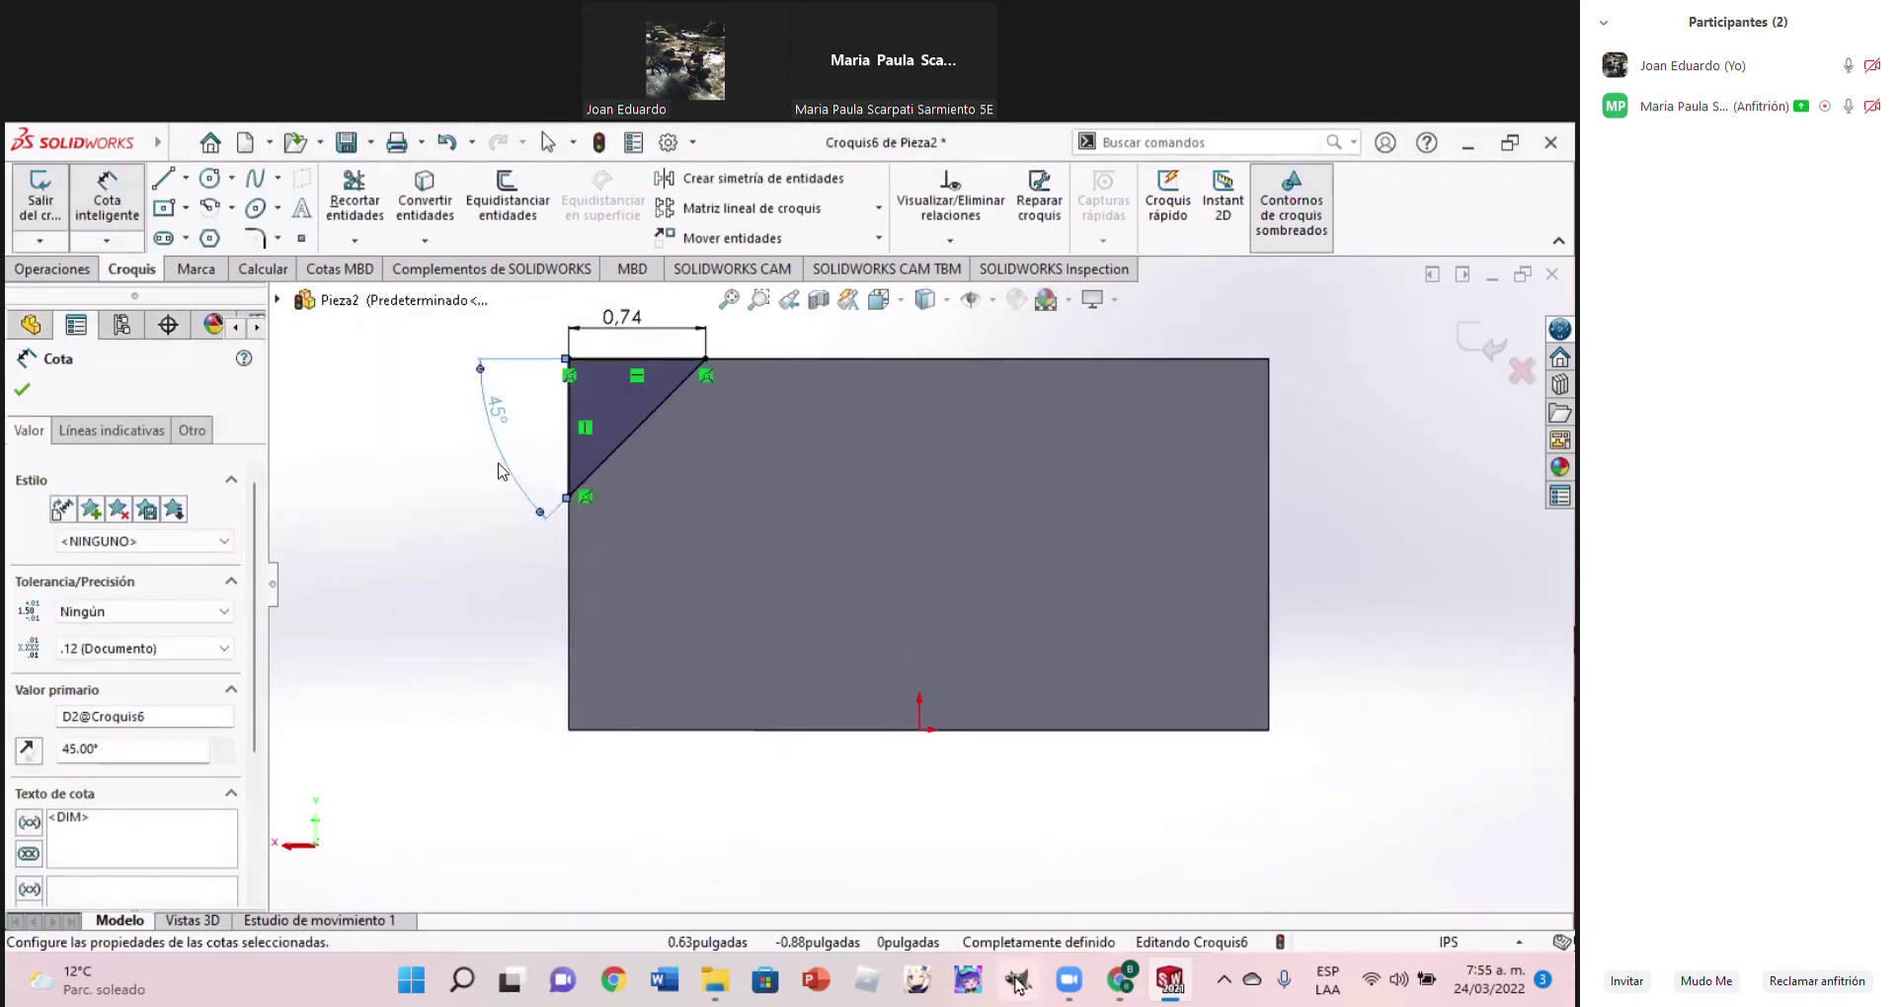
mouse_move(613, 980)
click(1125, 982)
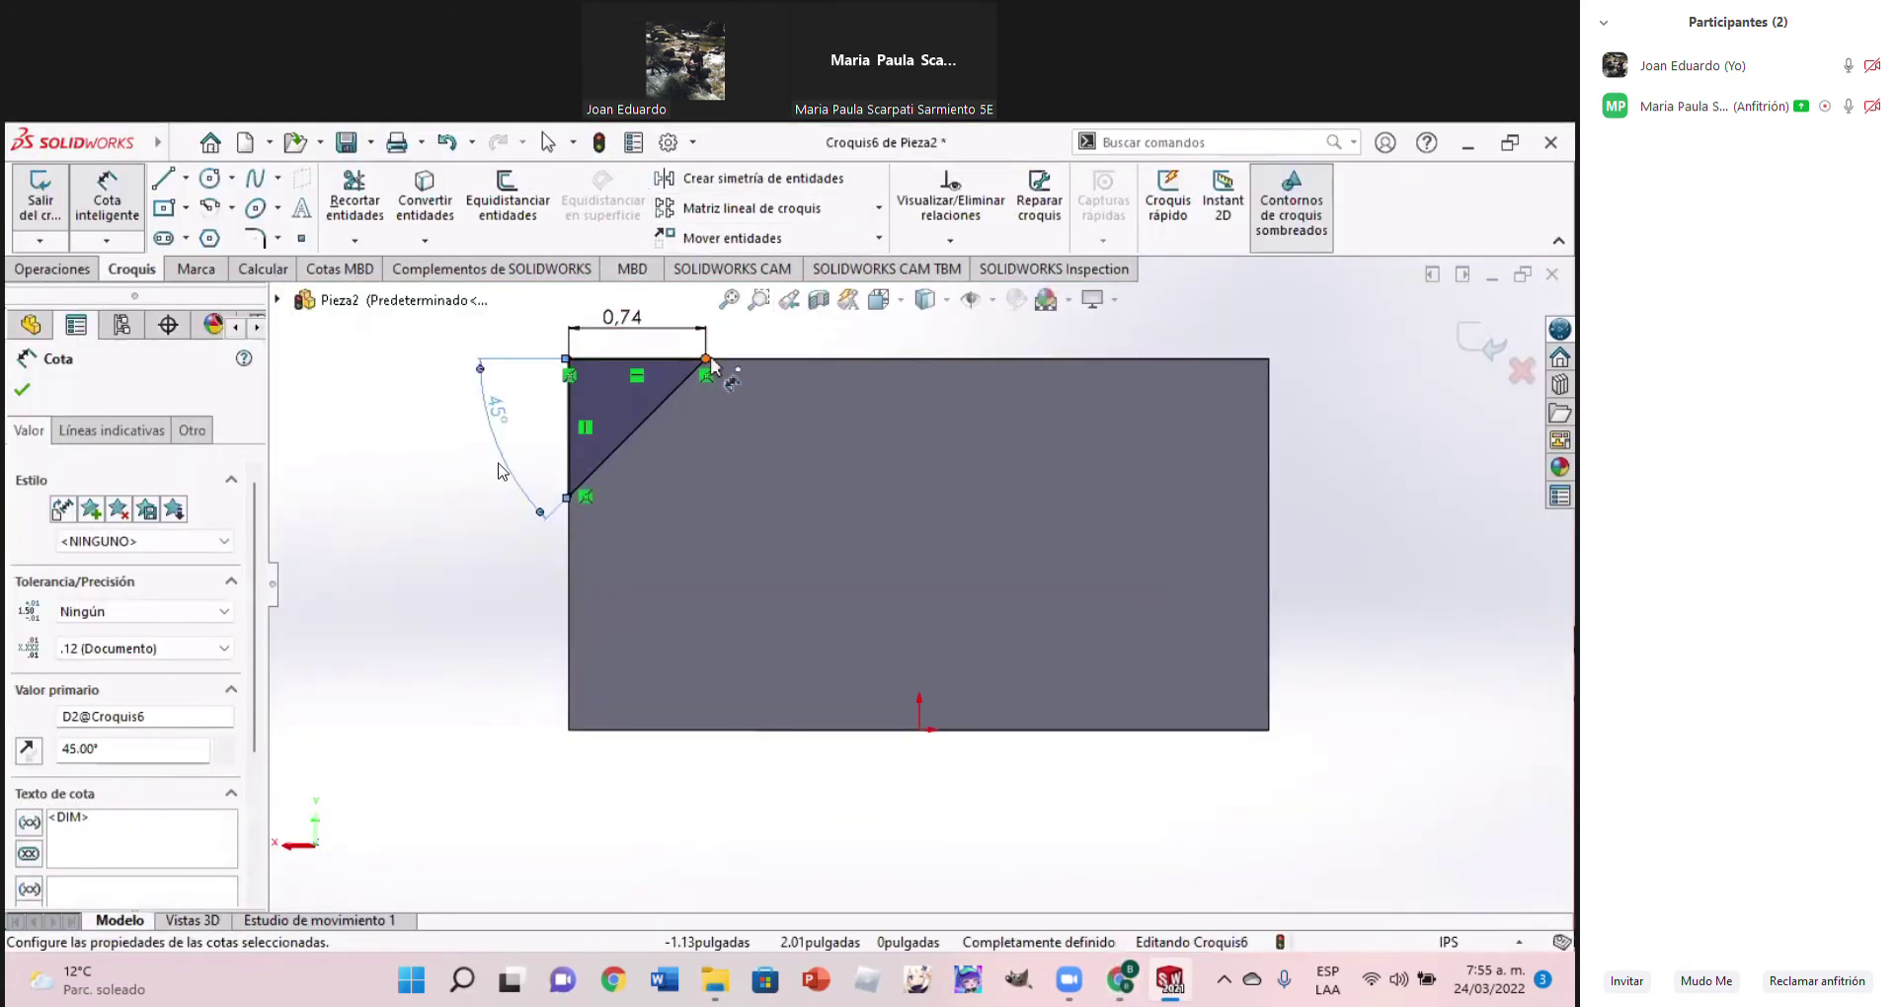
Draw a closed right-hand corner profile along the block's right and top edges
click(163, 179)
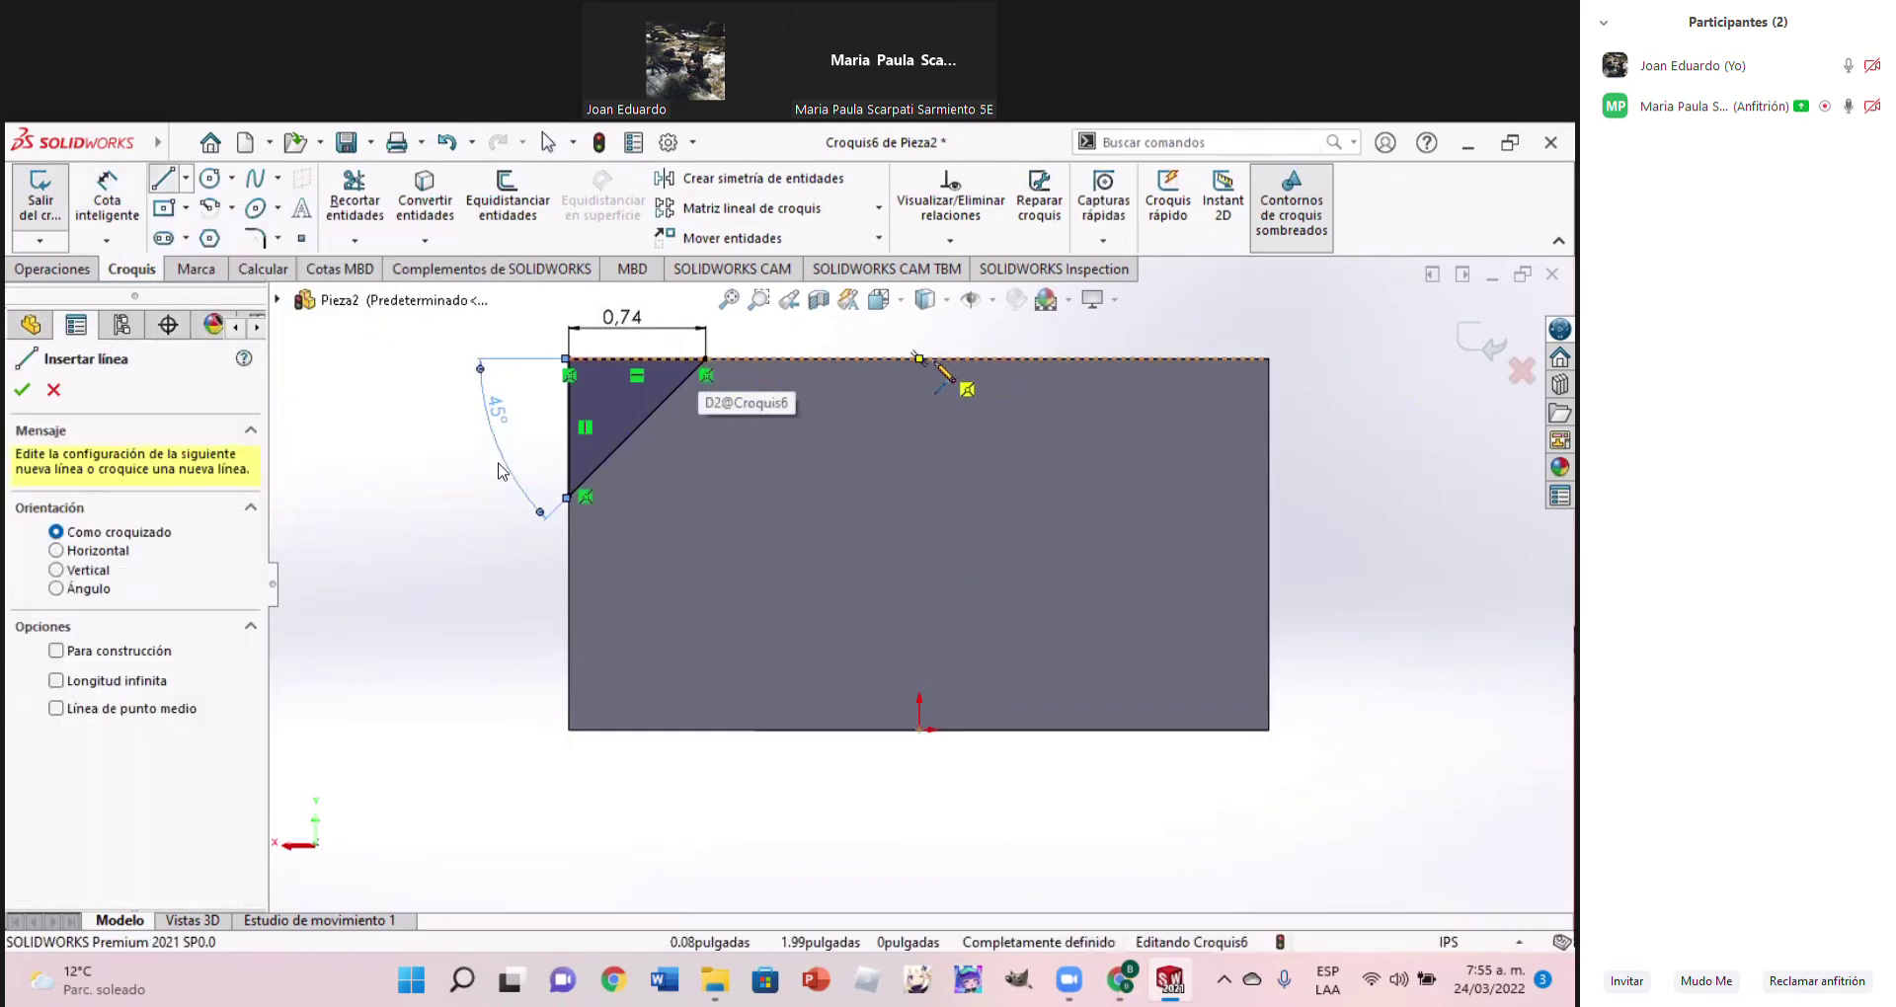
click(932, 358)
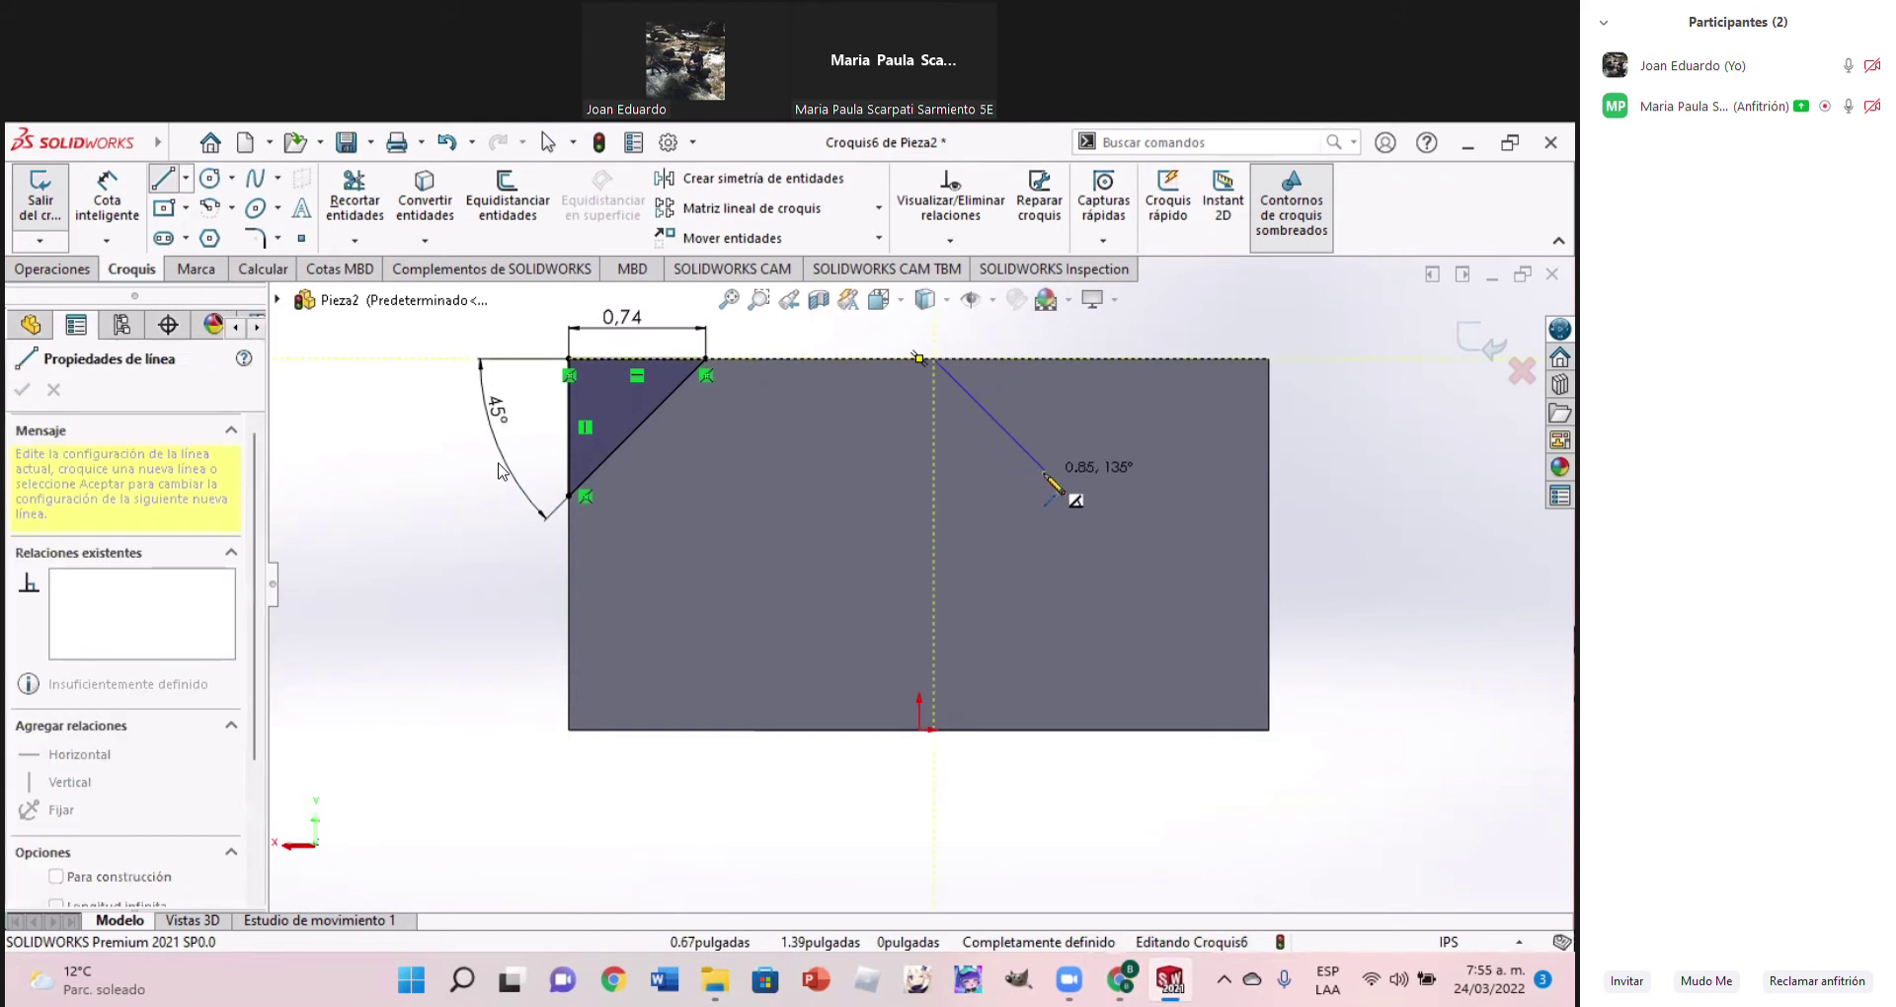
click(1268, 470)
click(1268, 358)
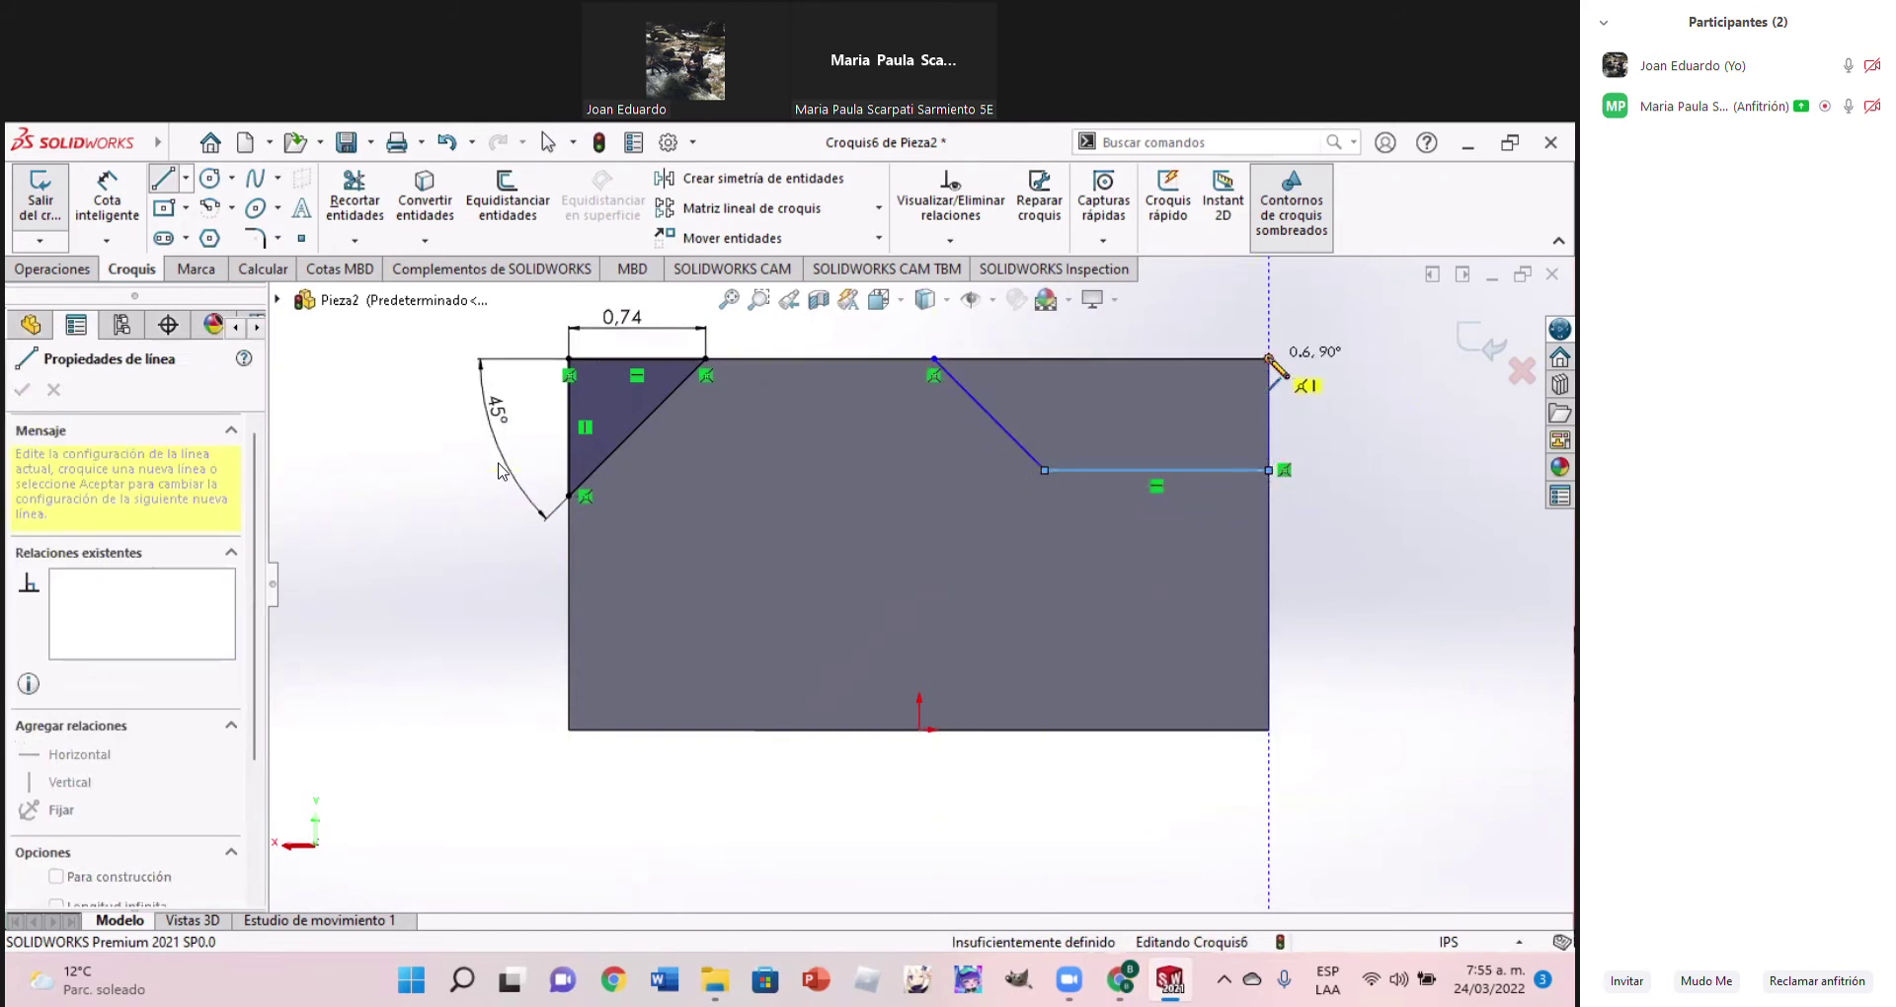
click(934, 359)
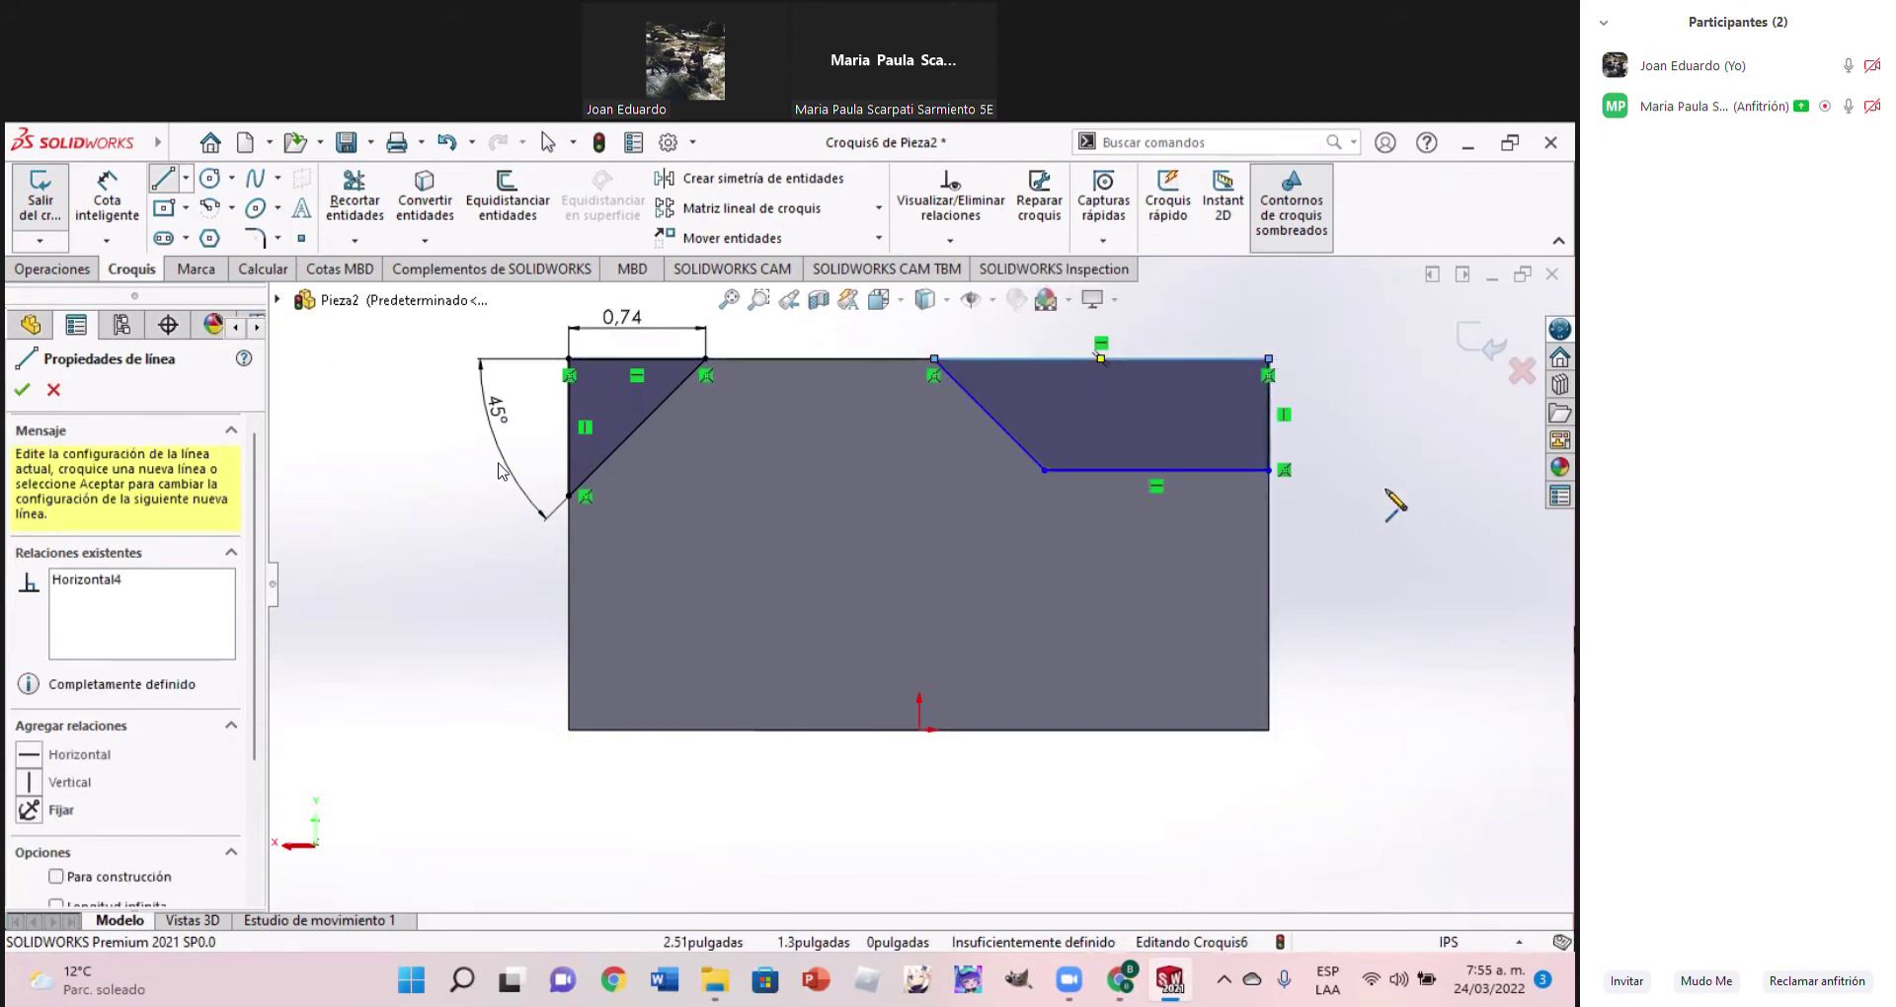
click(1125, 990)
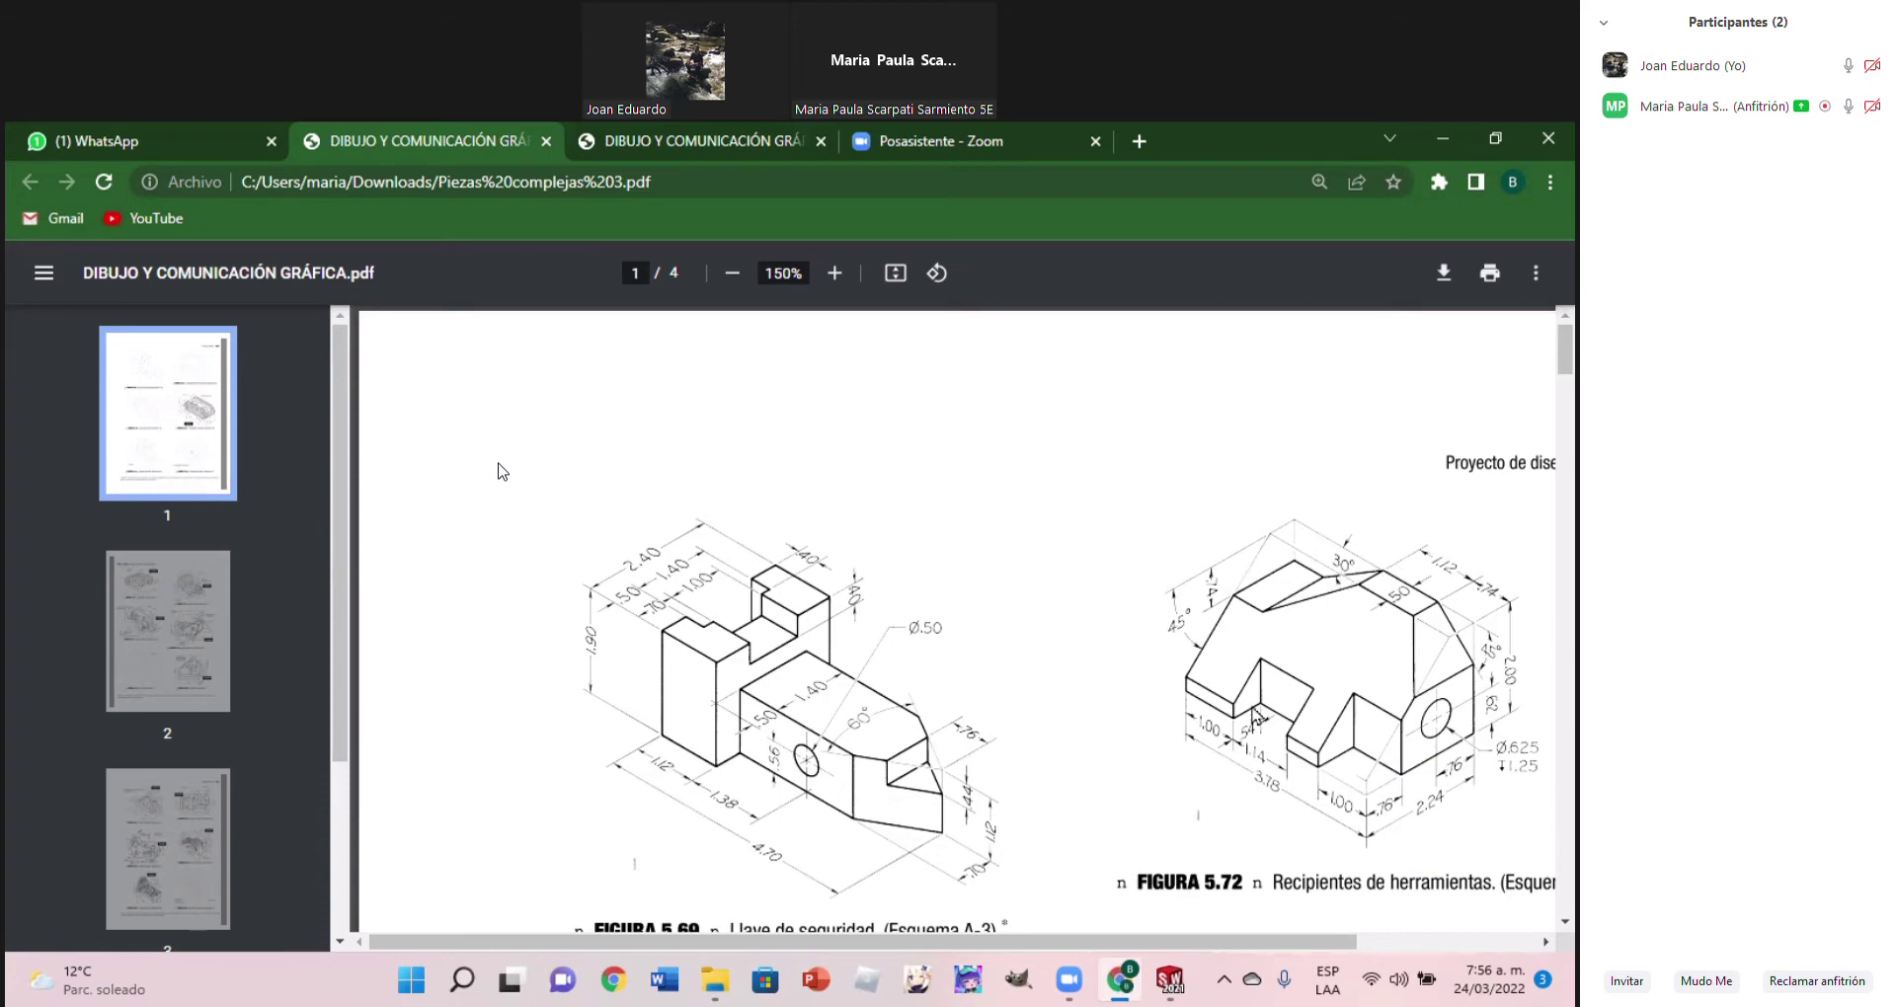
click(1127, 976)
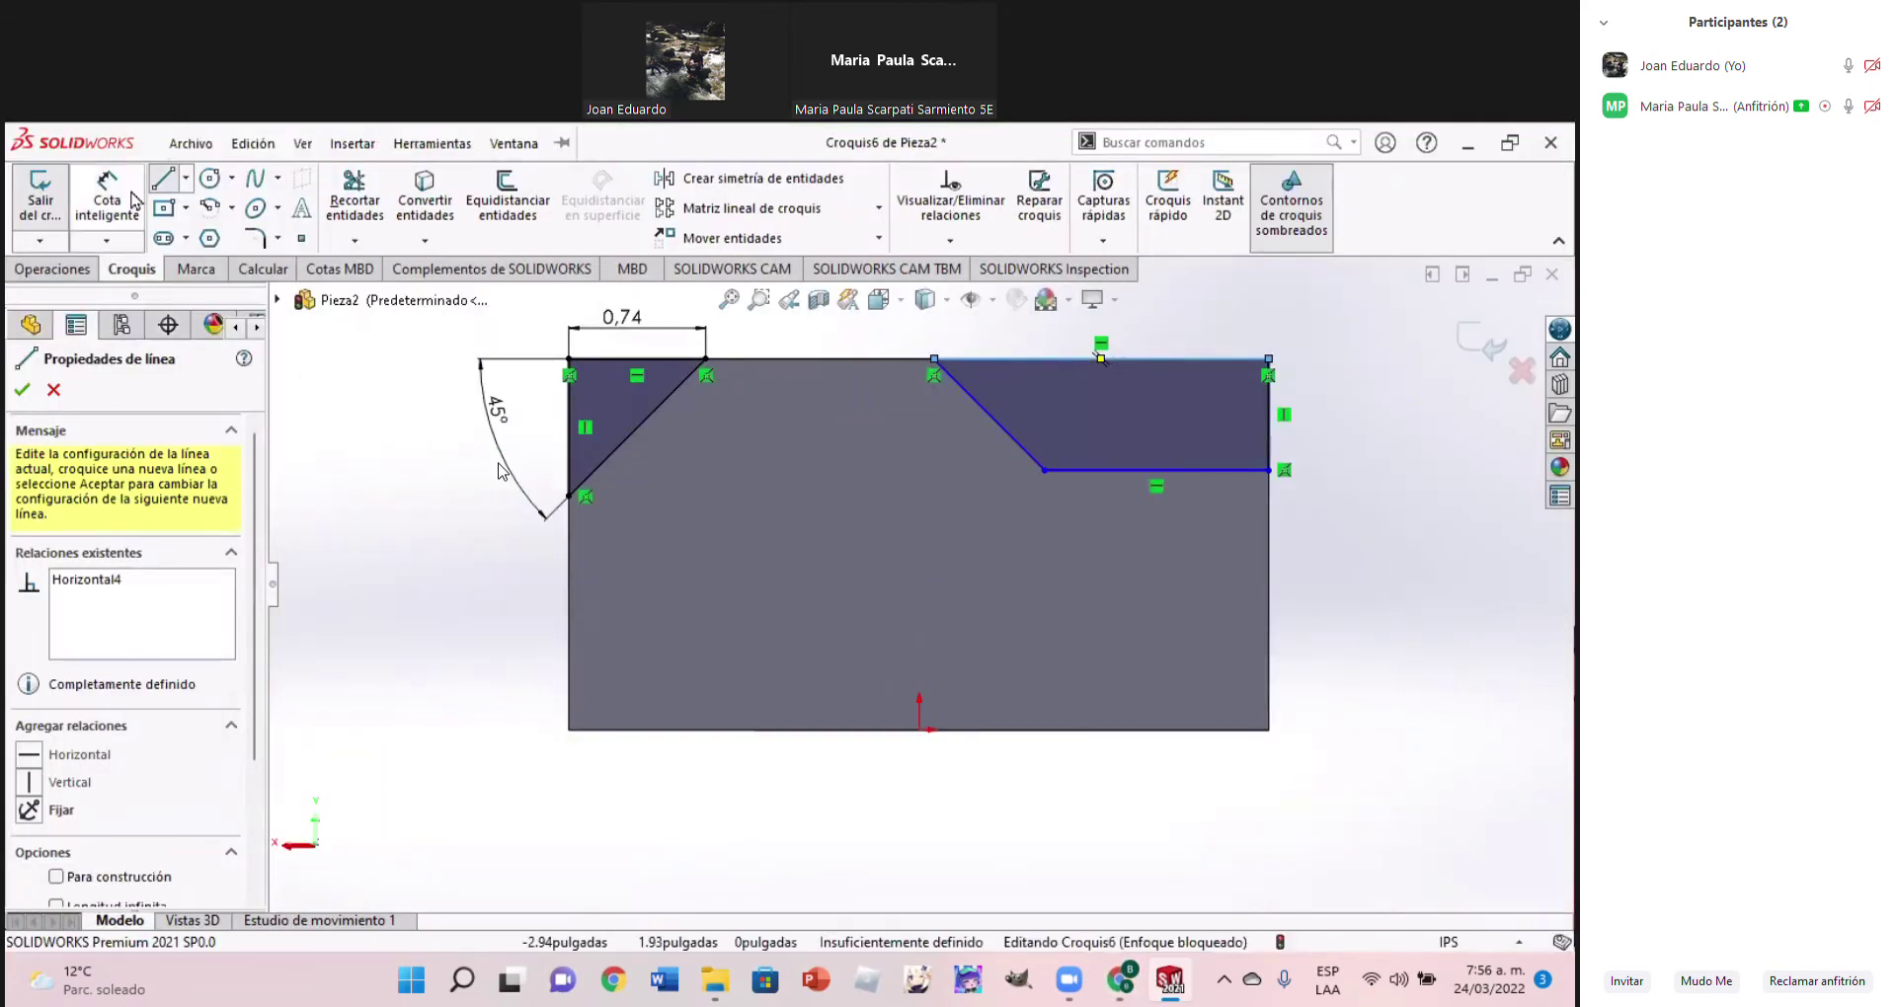
End line drawing and start, then cancel, a dimension on the top edge
key(Escape)
click(838, 361)
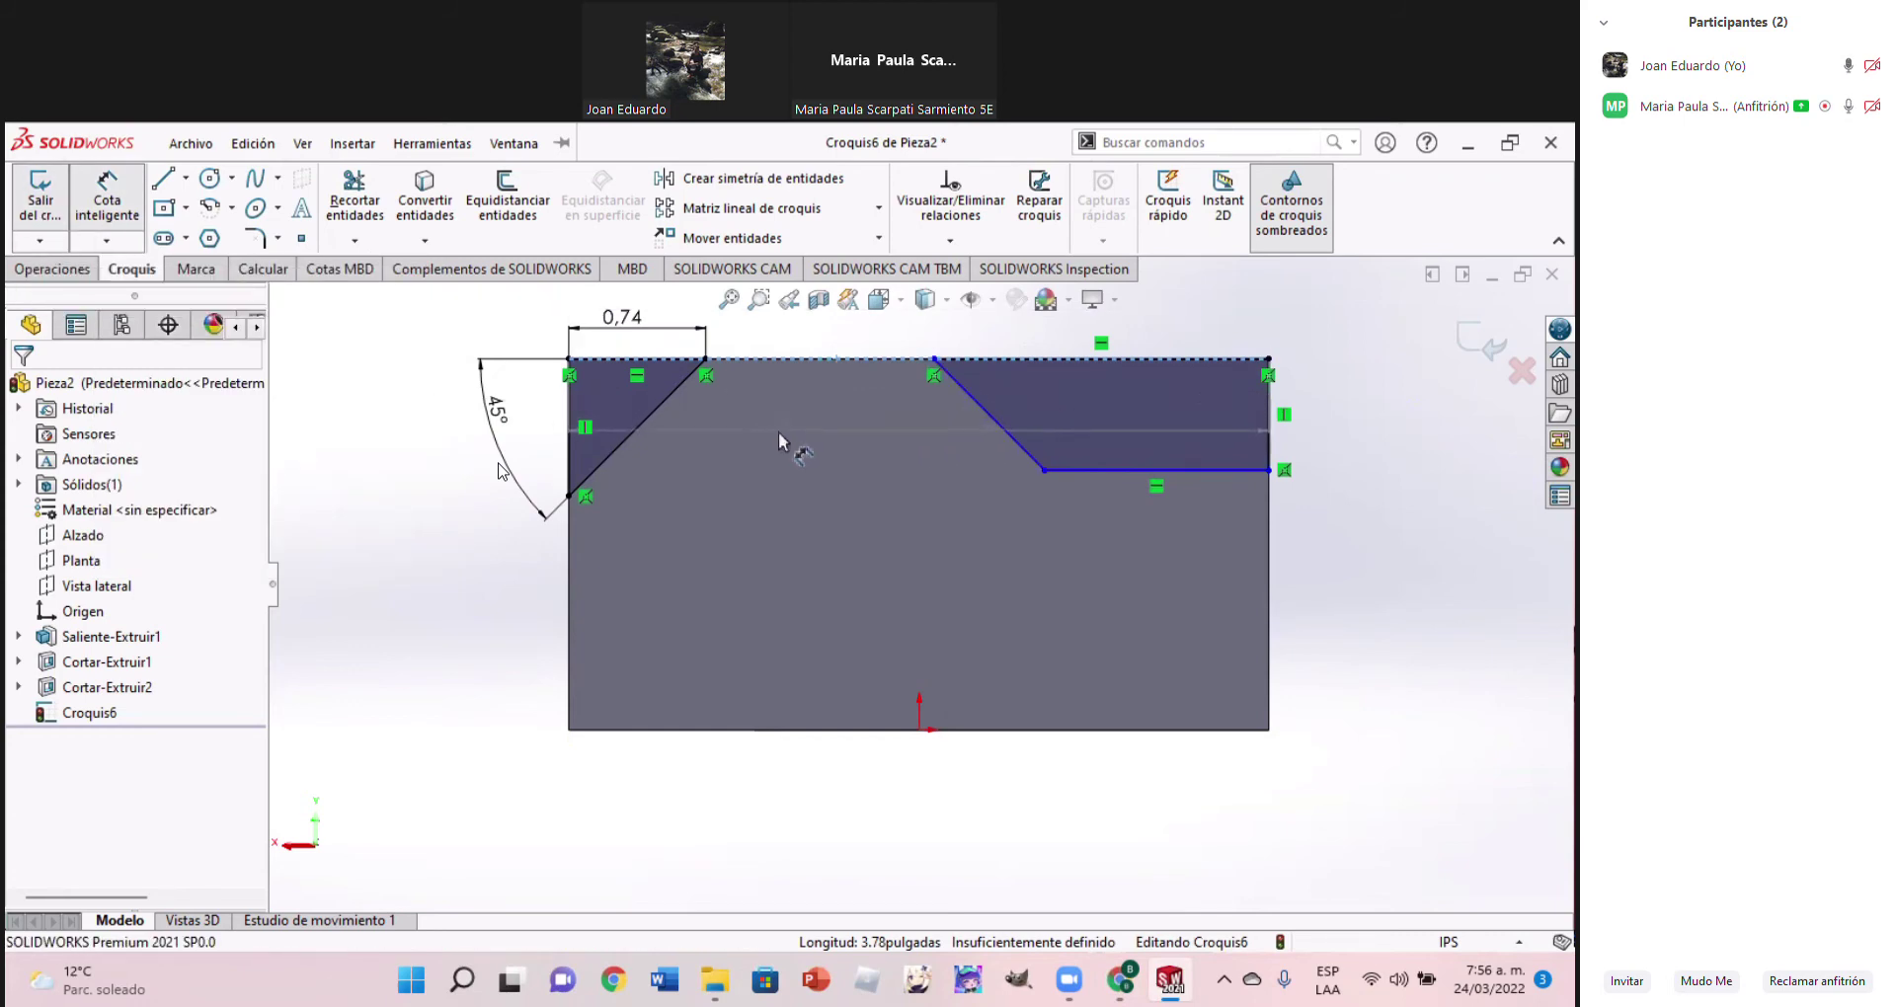
key(Escape)
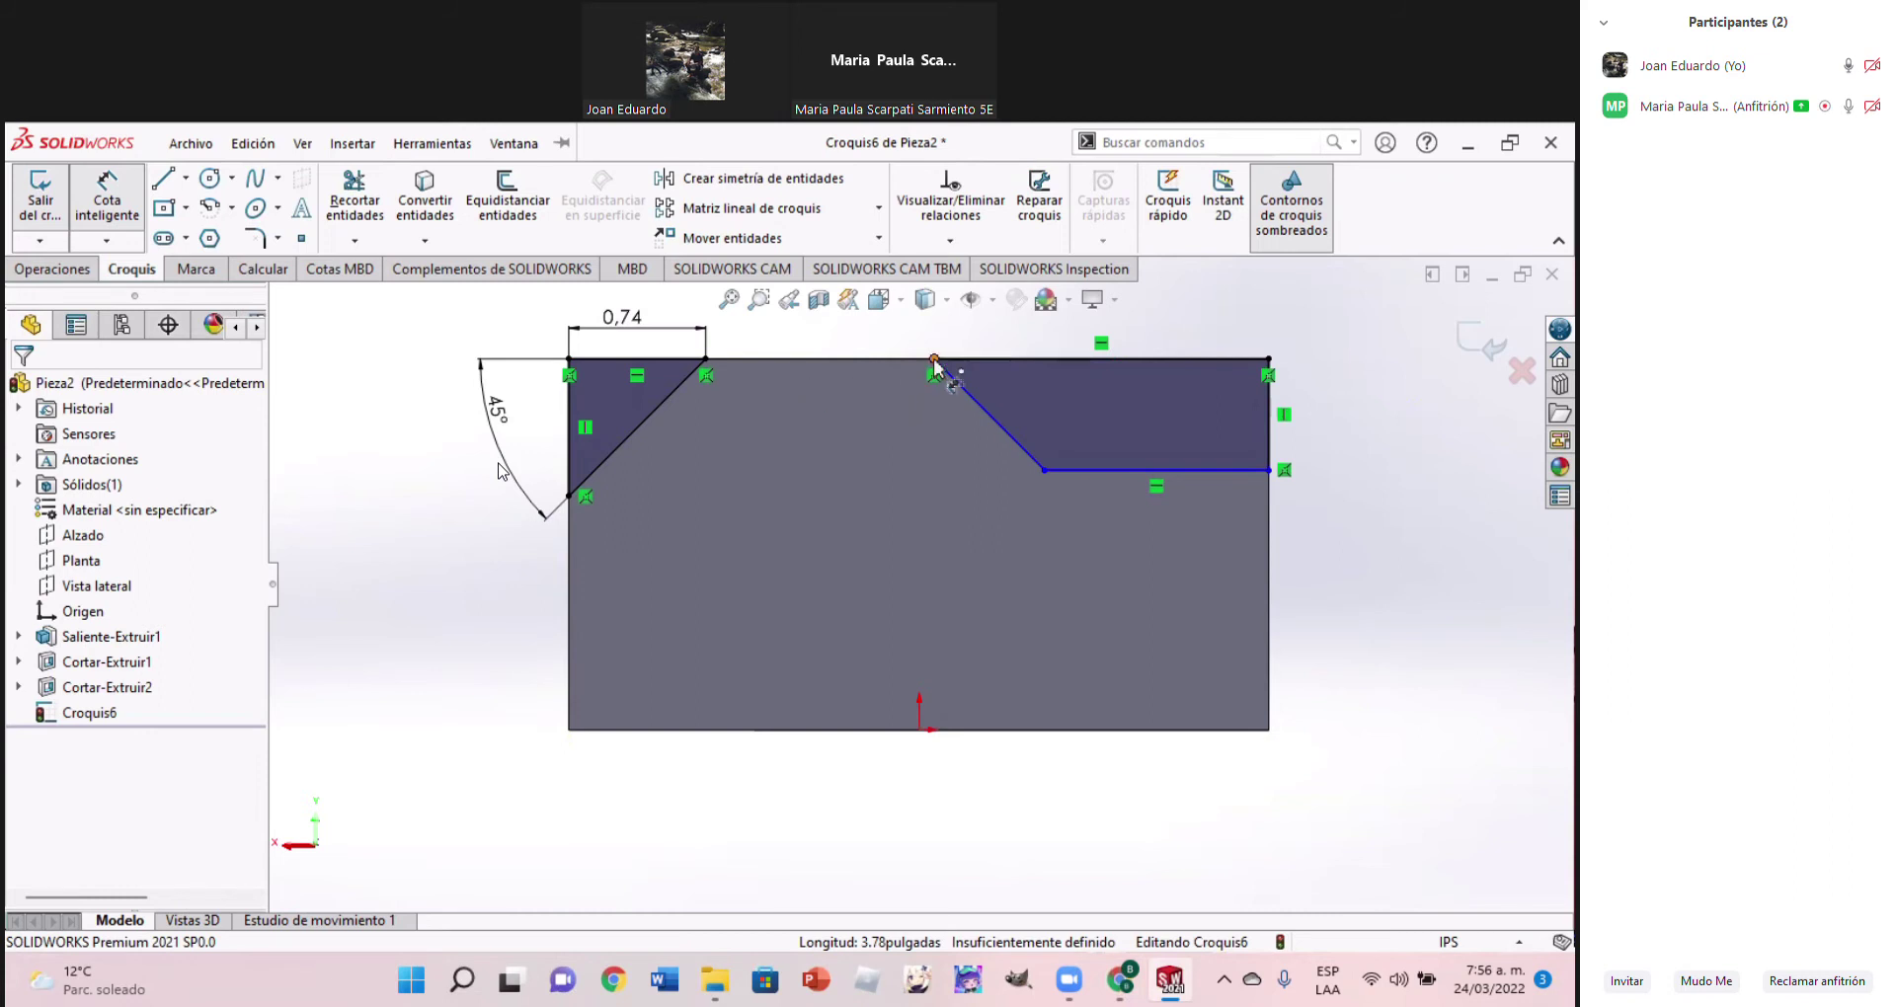
Dimension the gap between the two top-edge vertices as 0.50 inch, checking the reference drawing
click(934, 359)
click(706, 359)
click(823, 341)
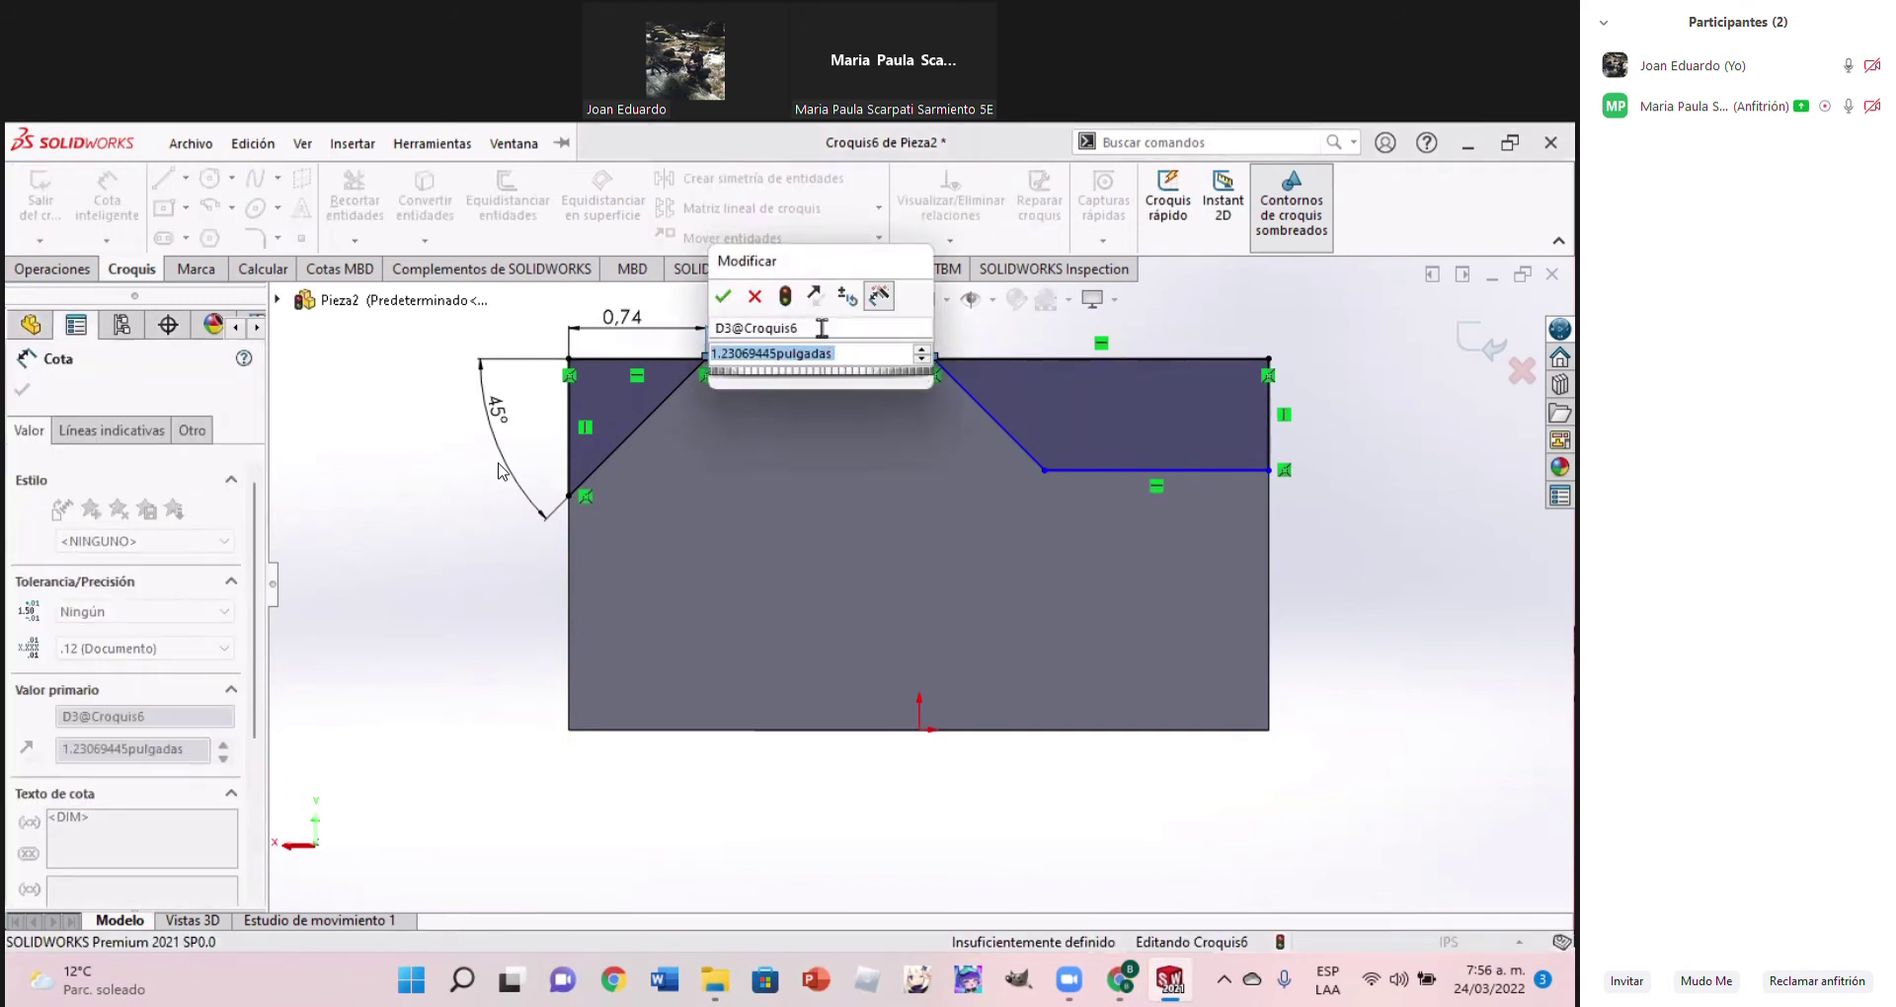
click(1120, 979)
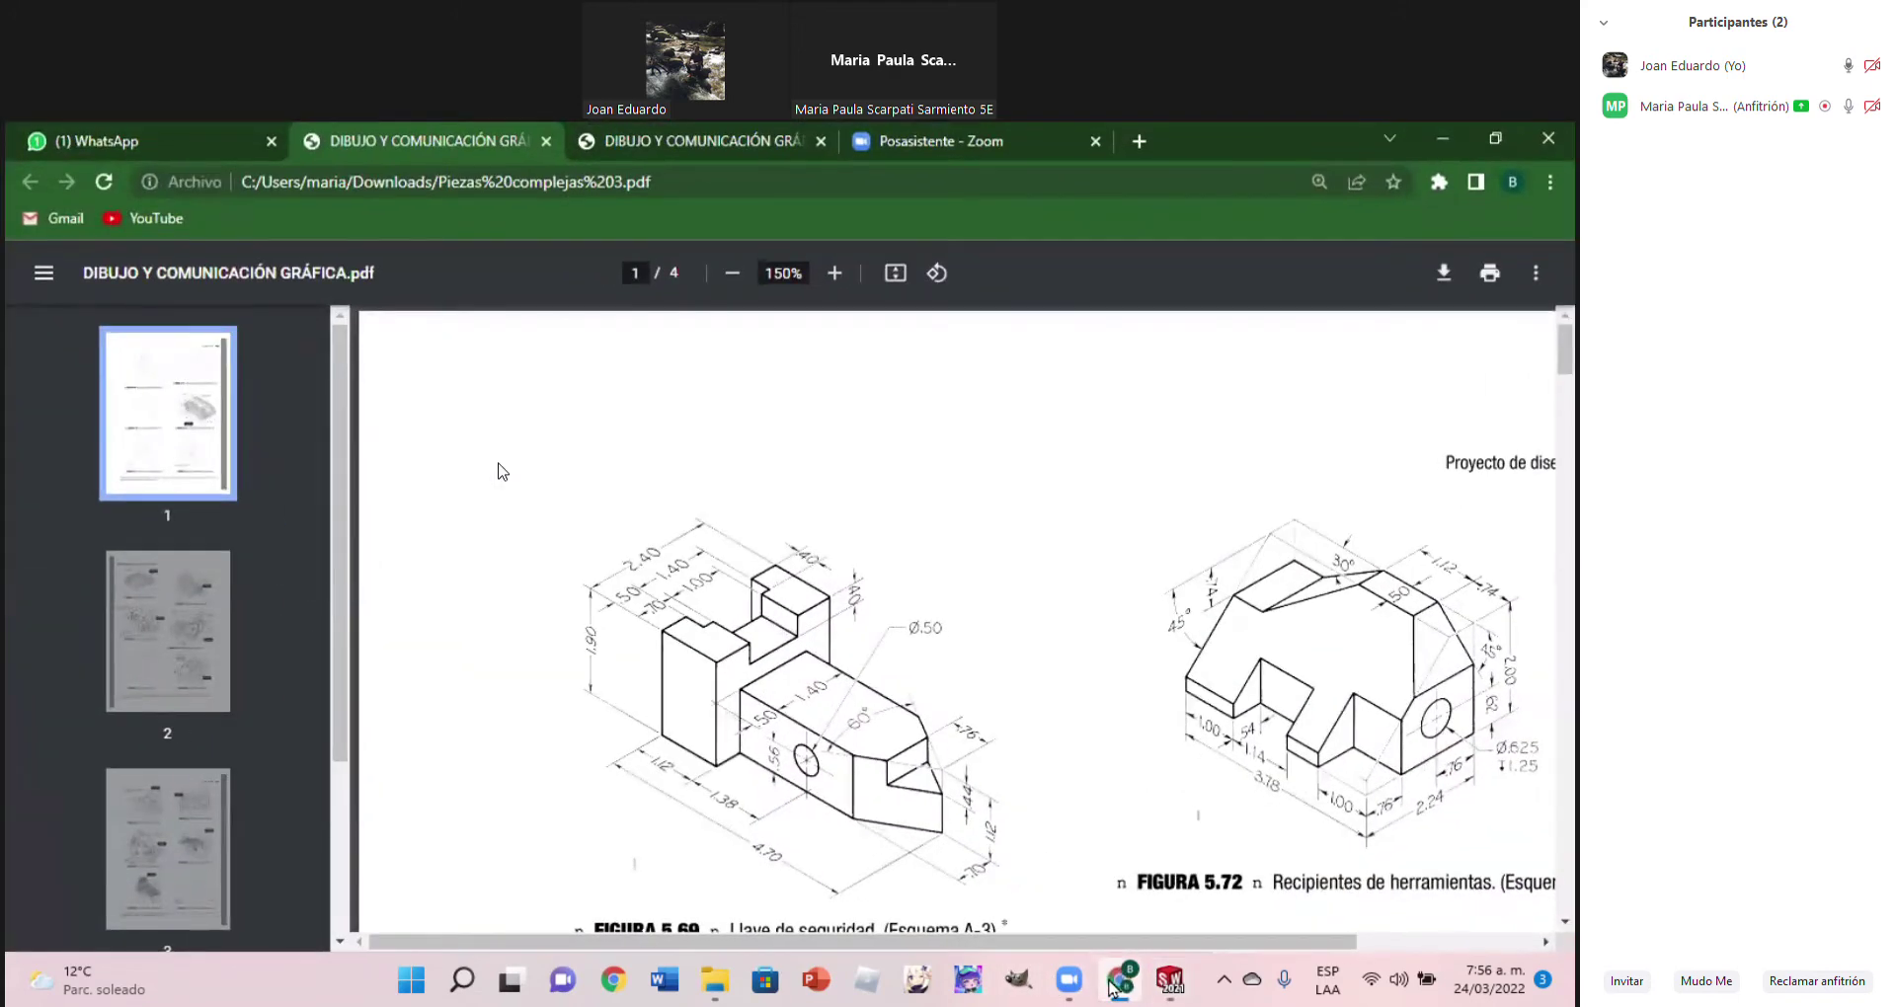
click(1116, 980)
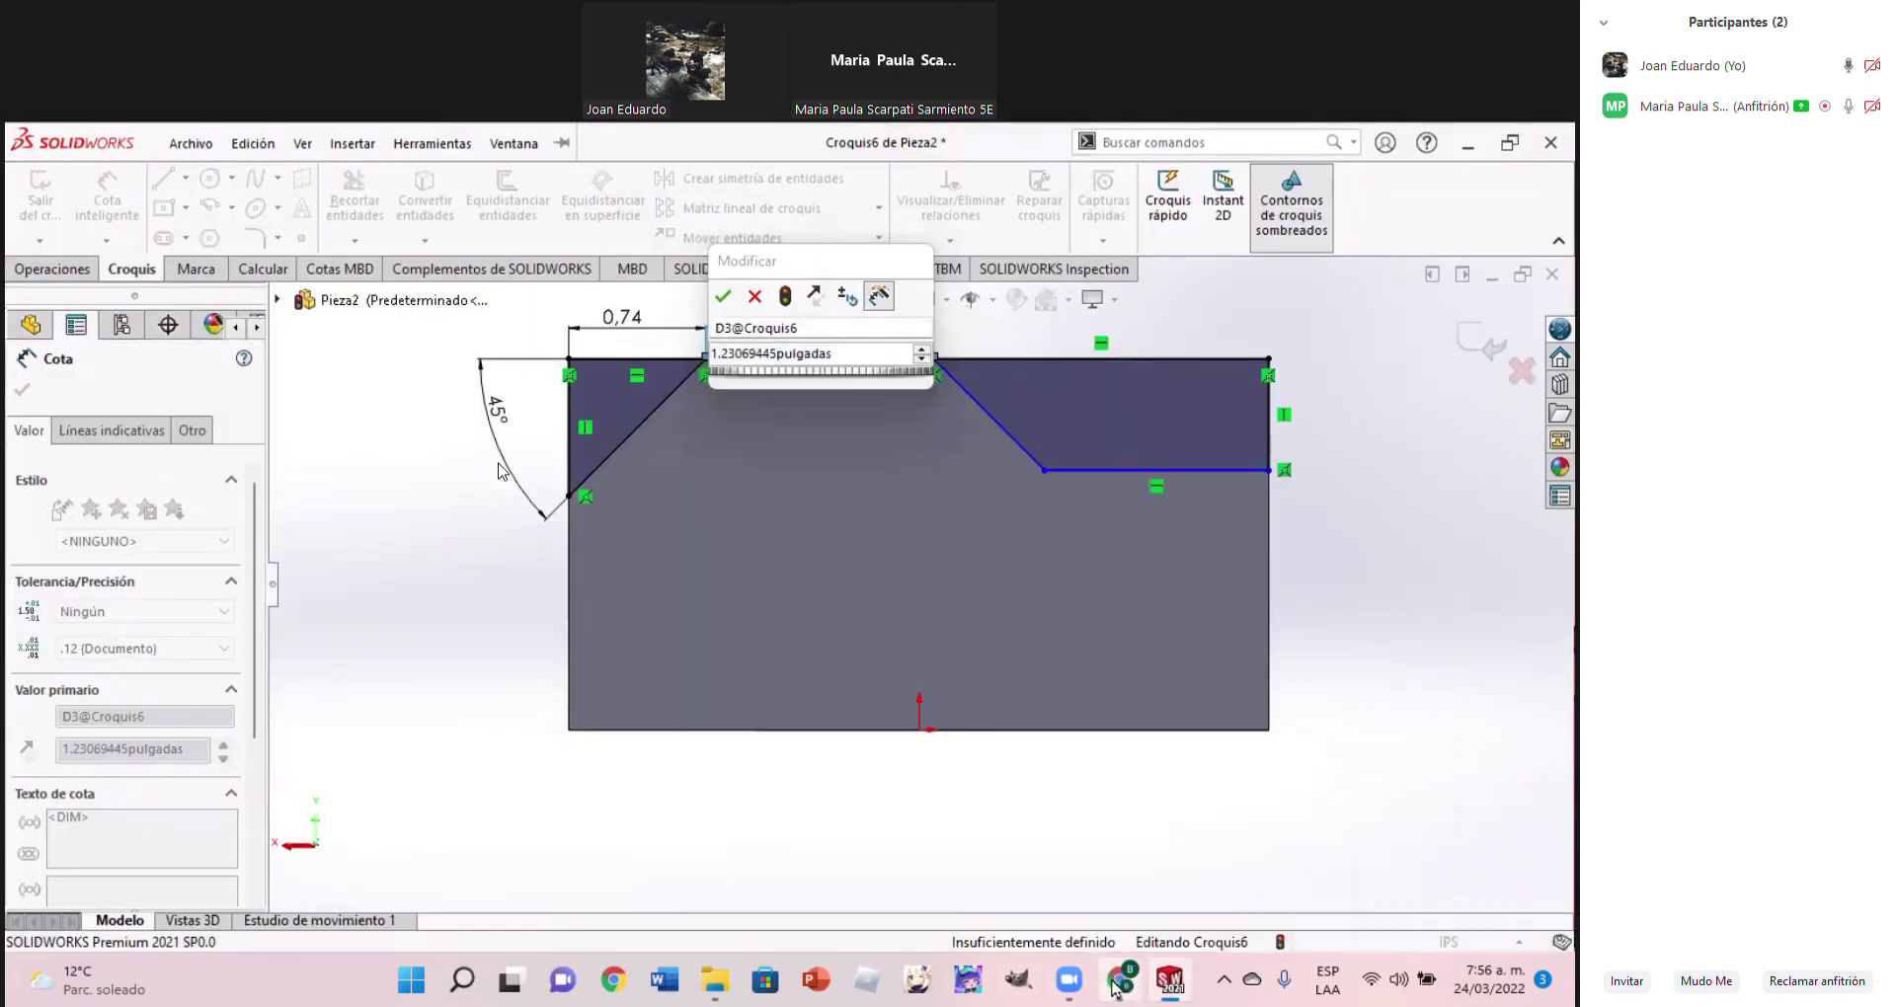
click(844, 372)
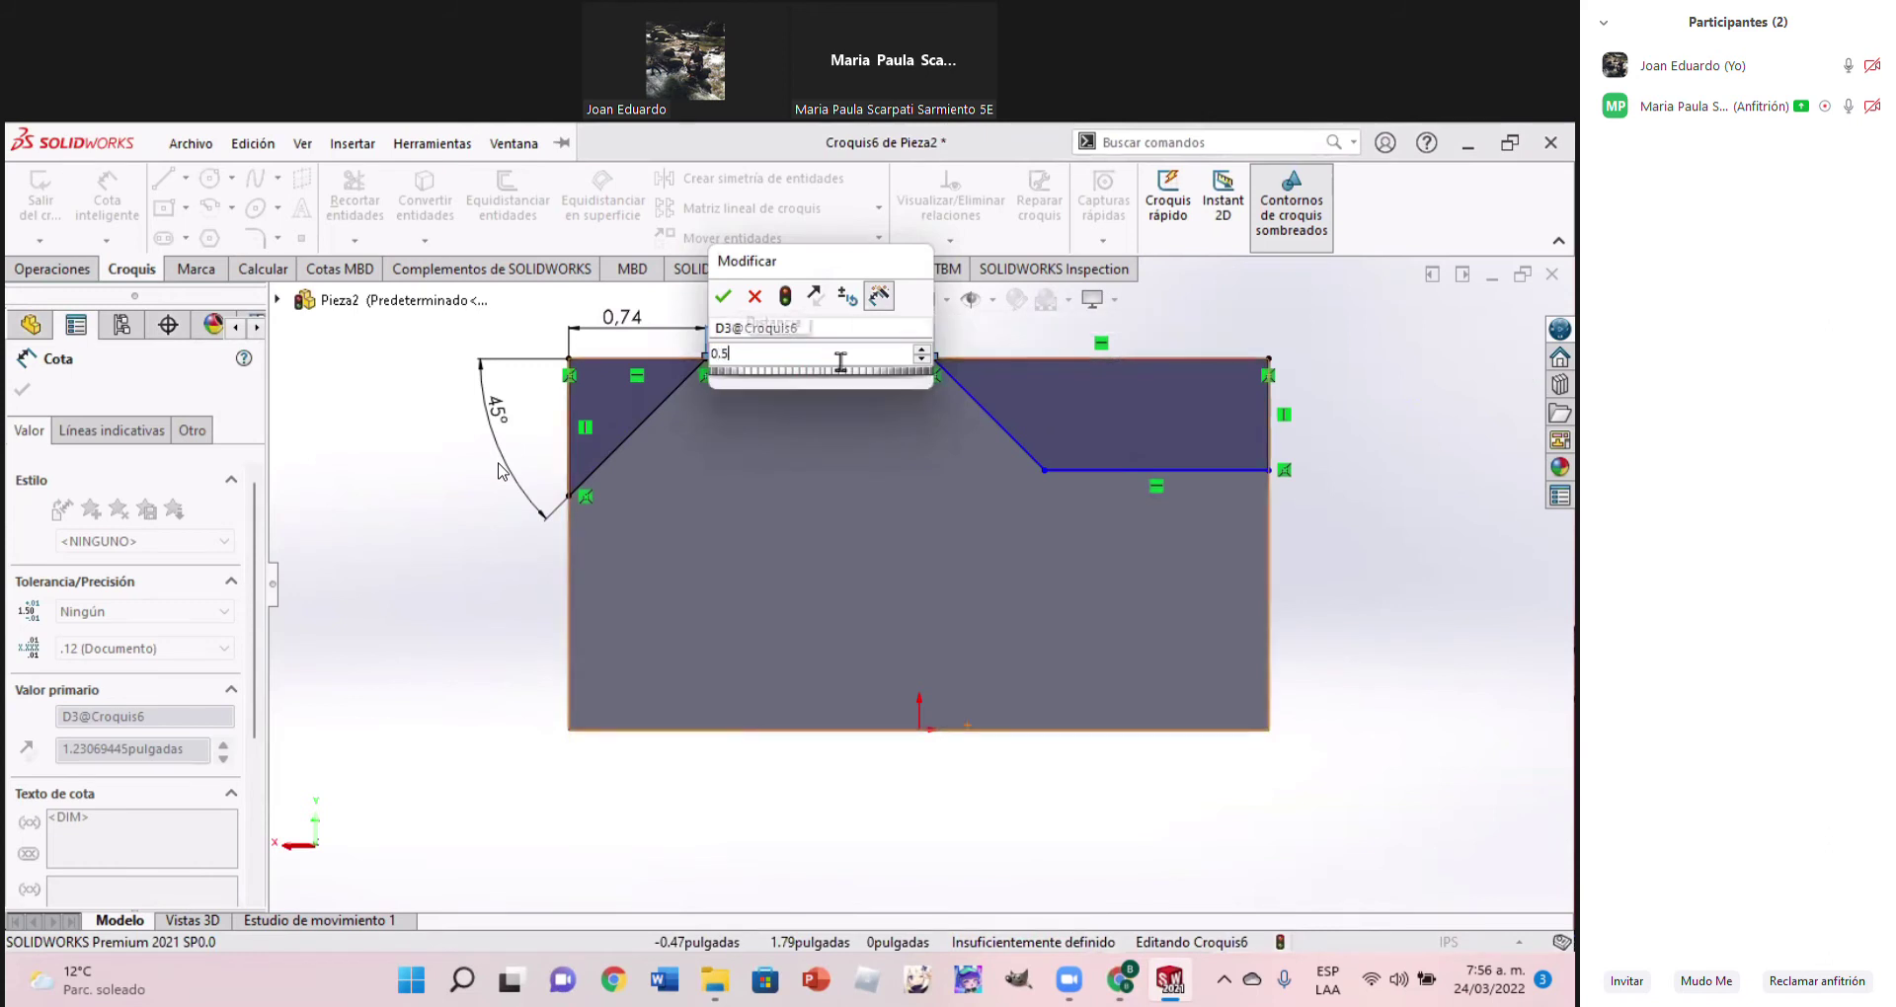
key(Return)
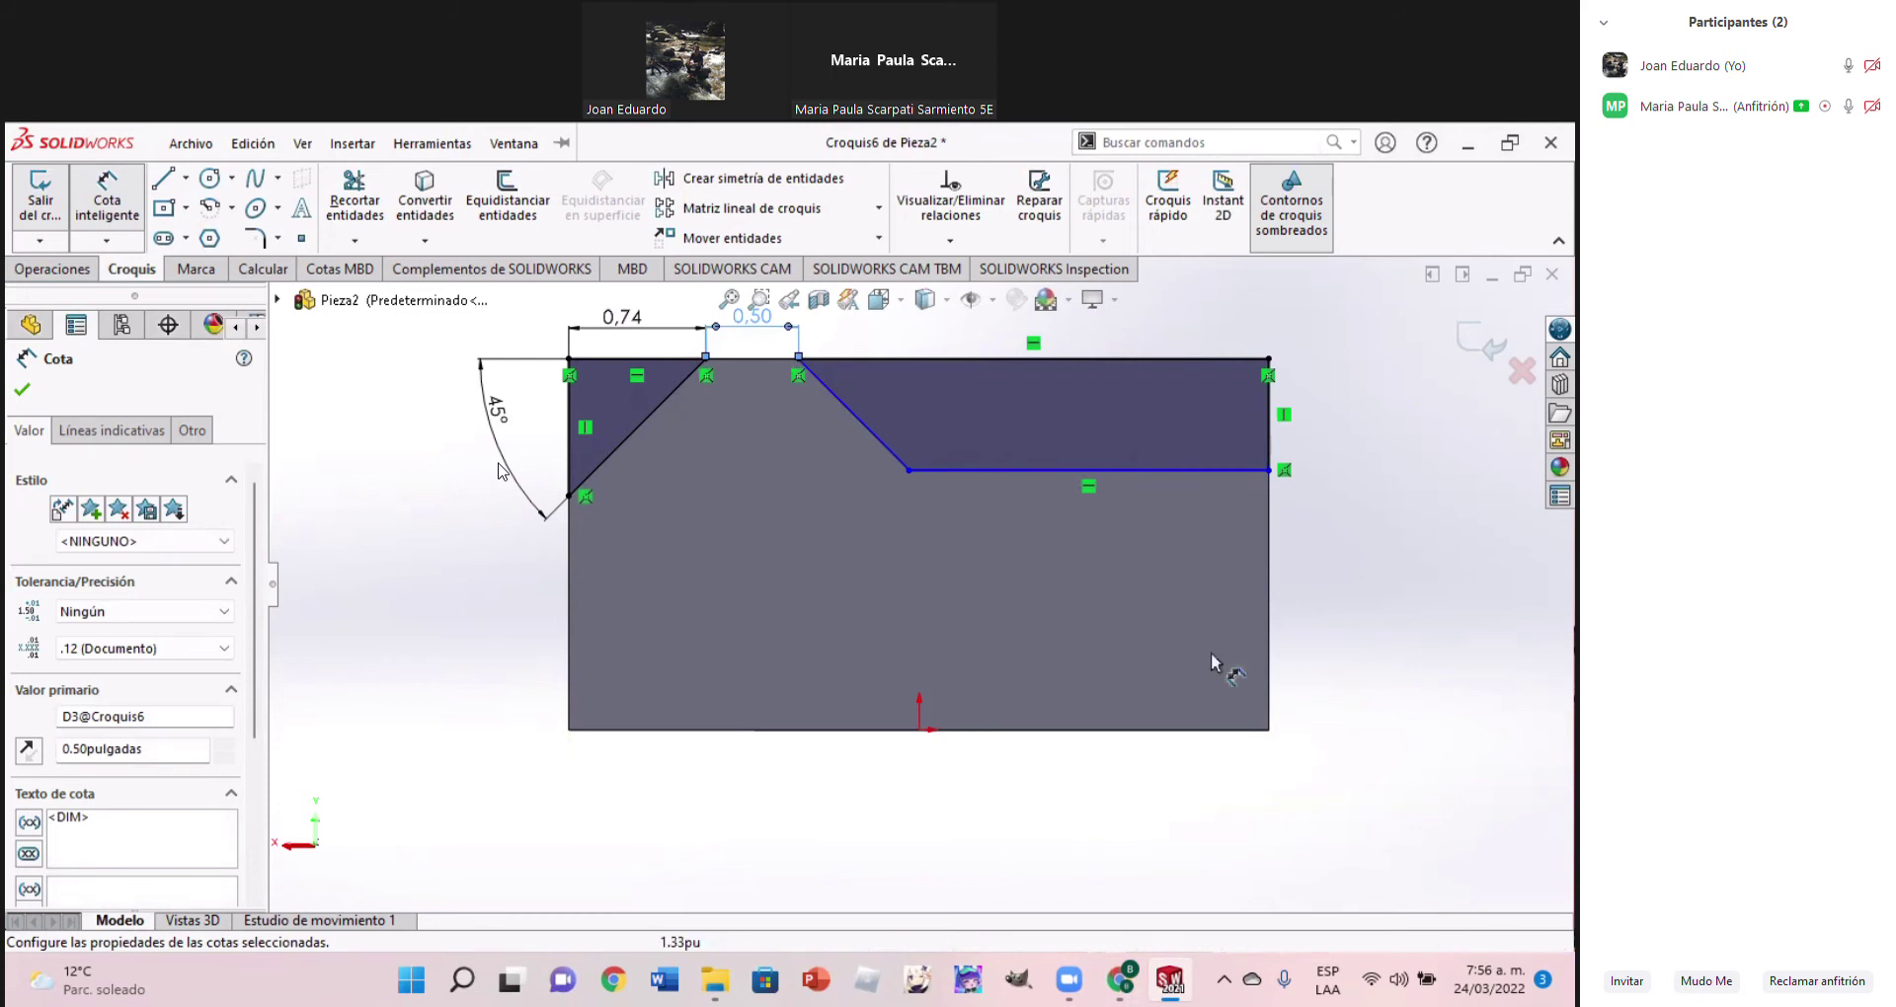
Recheck the reference drawing, then pick the right profile's diagonal line for an angle dimension
click(1121, 979)
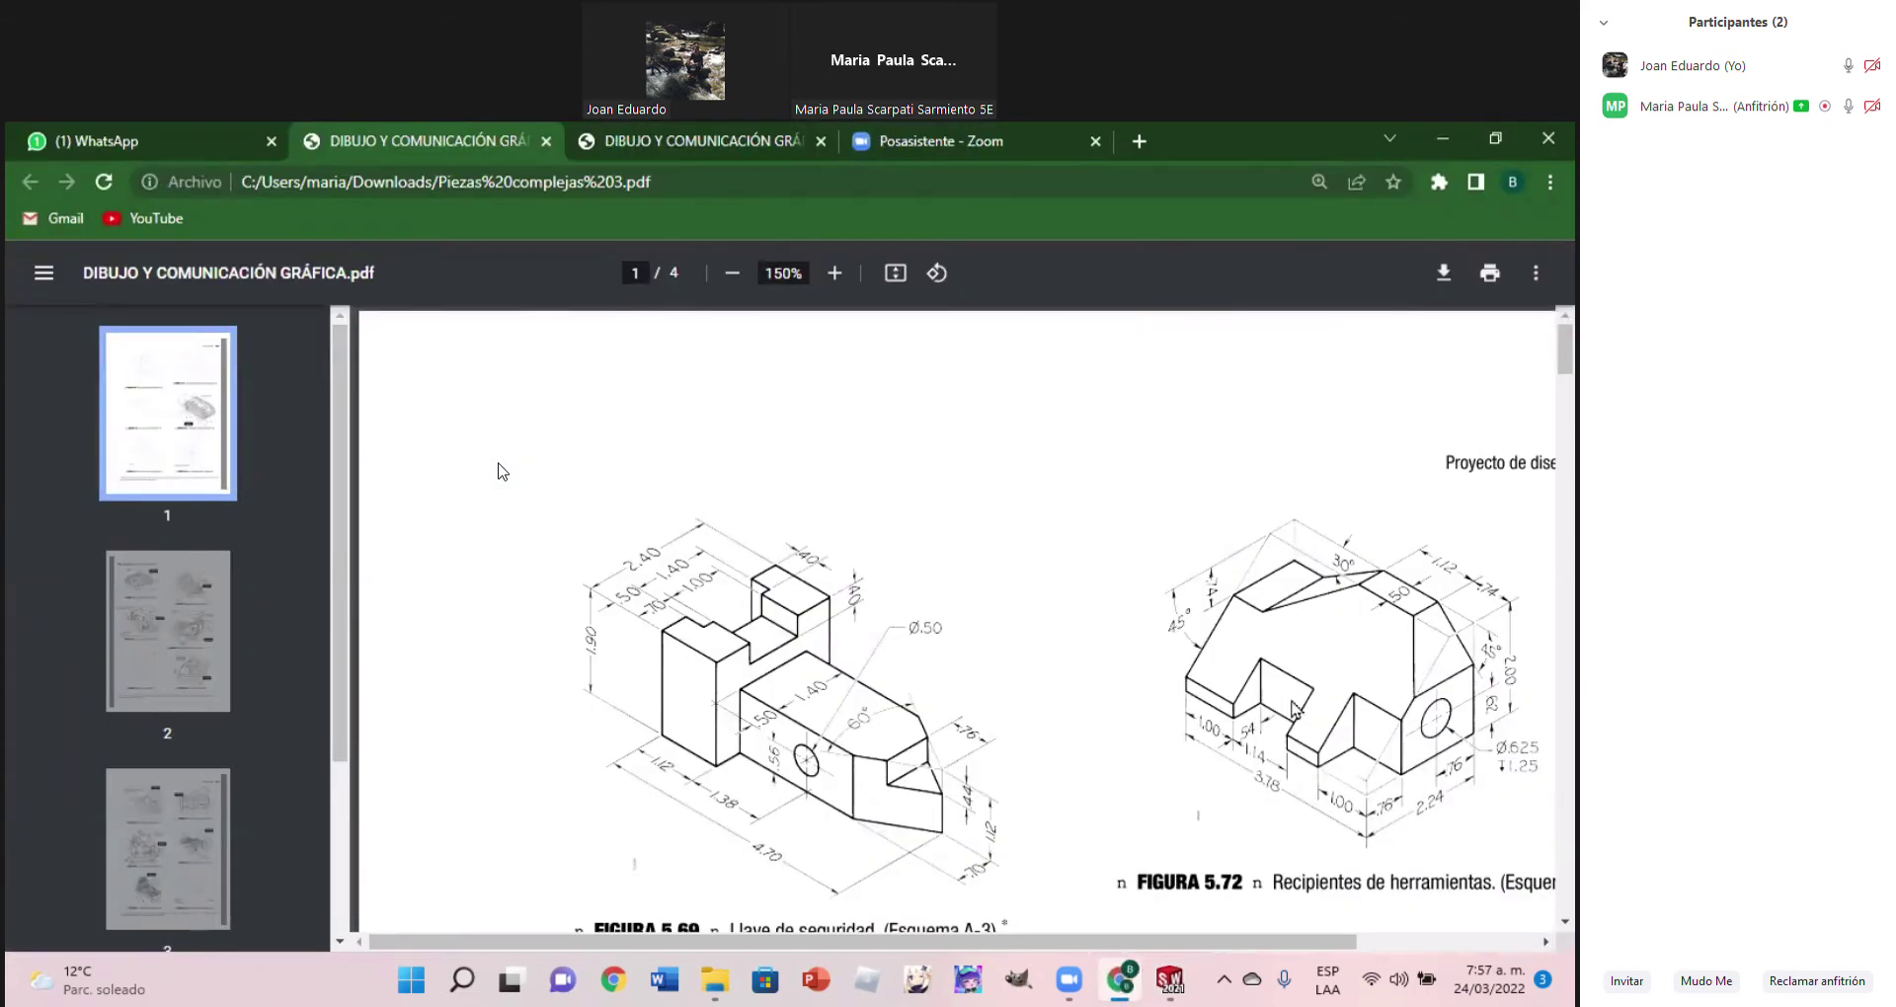
click(1122, 979)
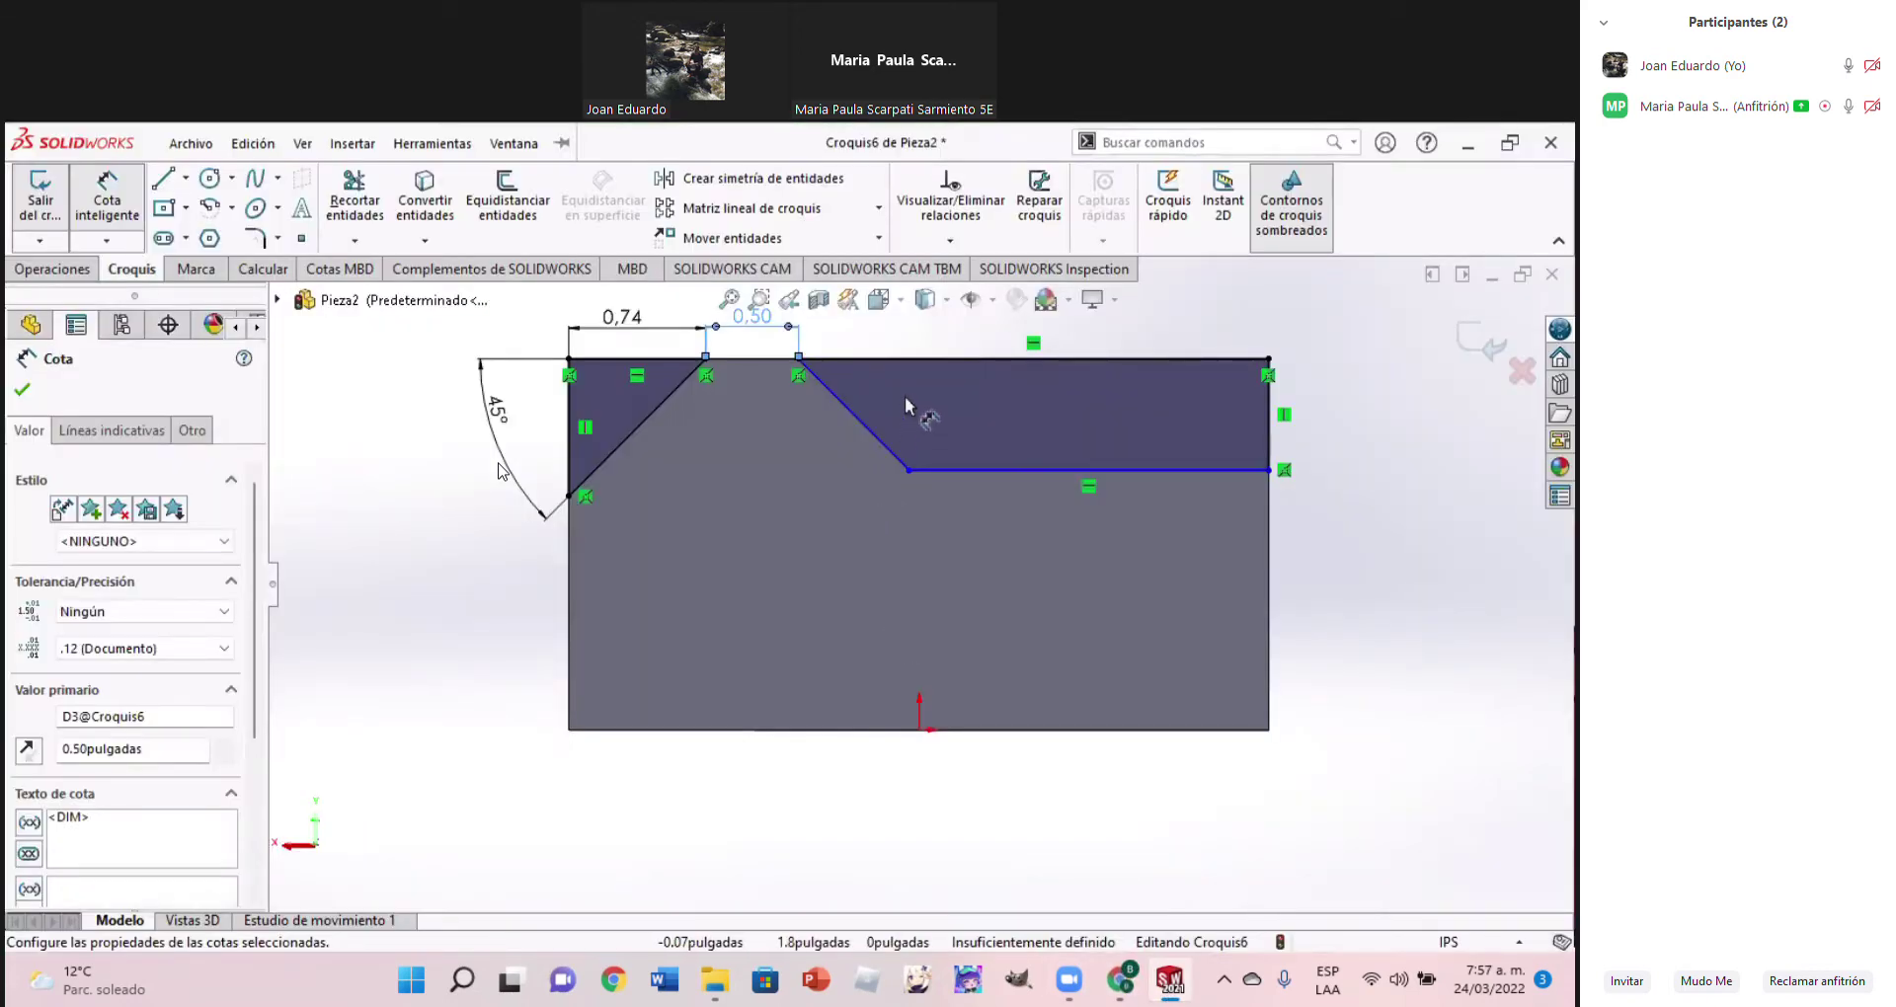
click(859, 420)
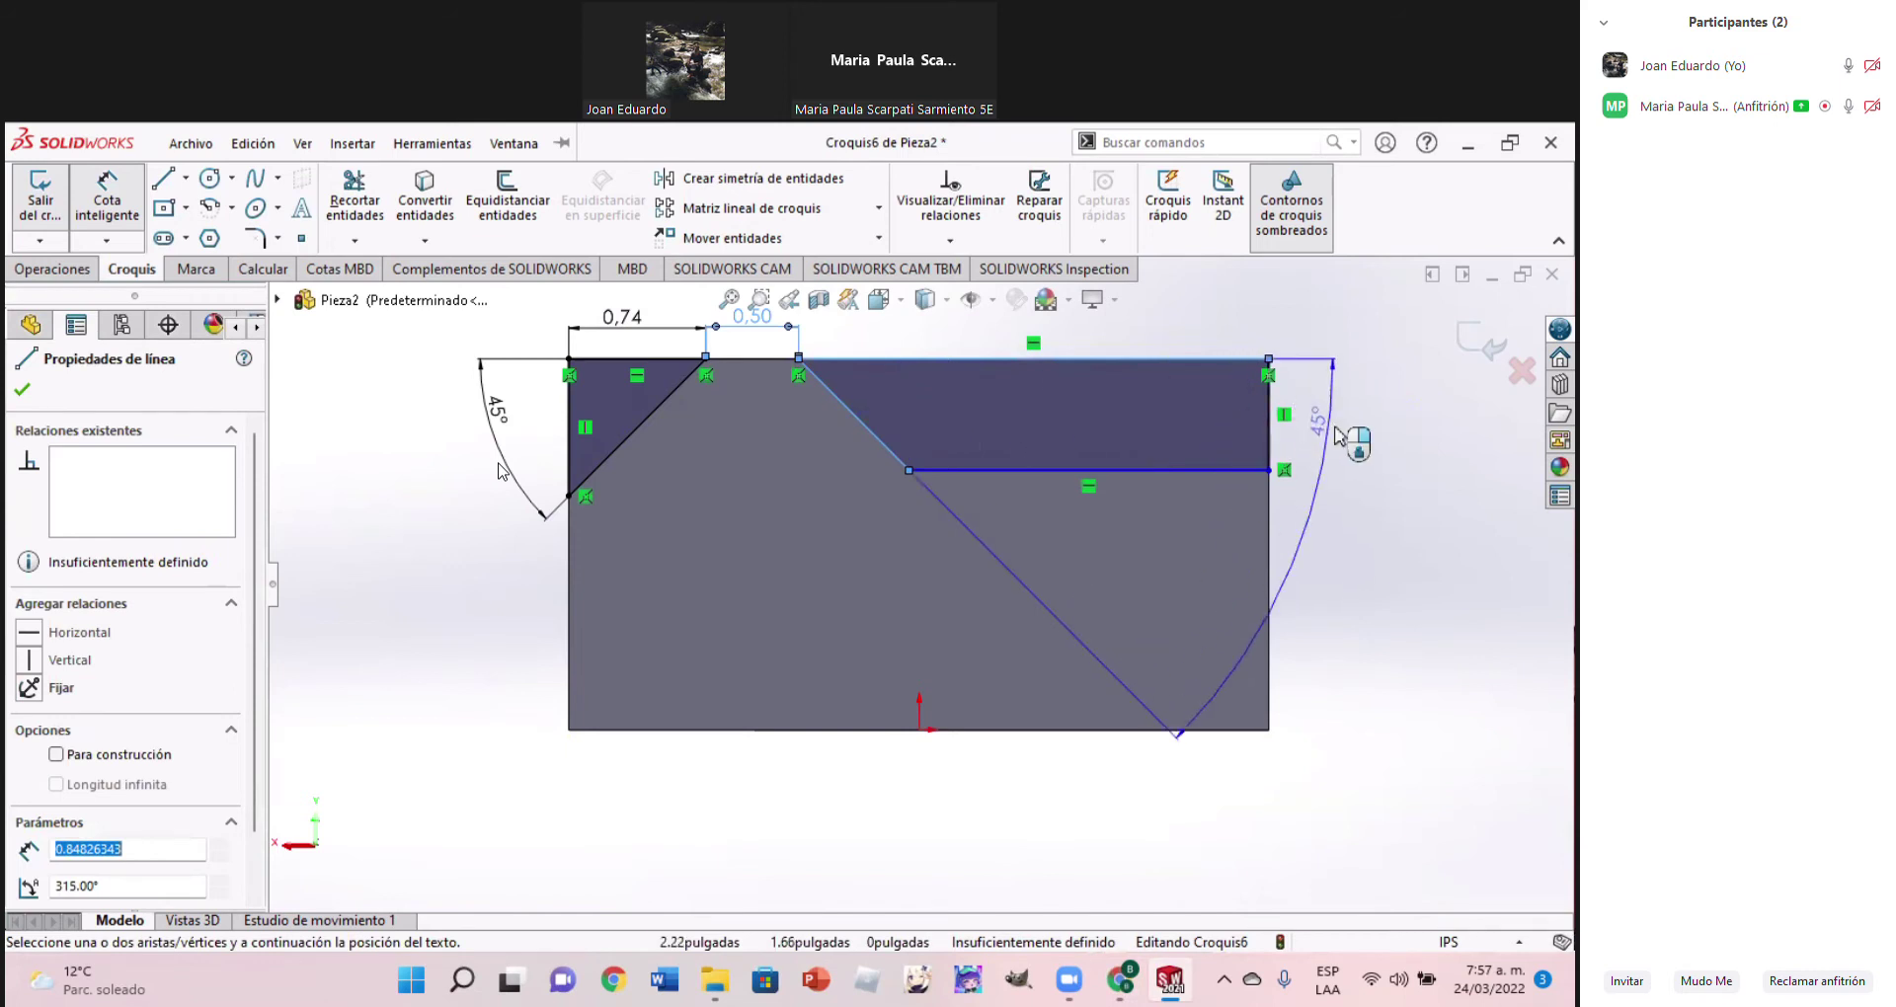
Set the right corner cut's diagonal angle to 30°
click(1370, 449)
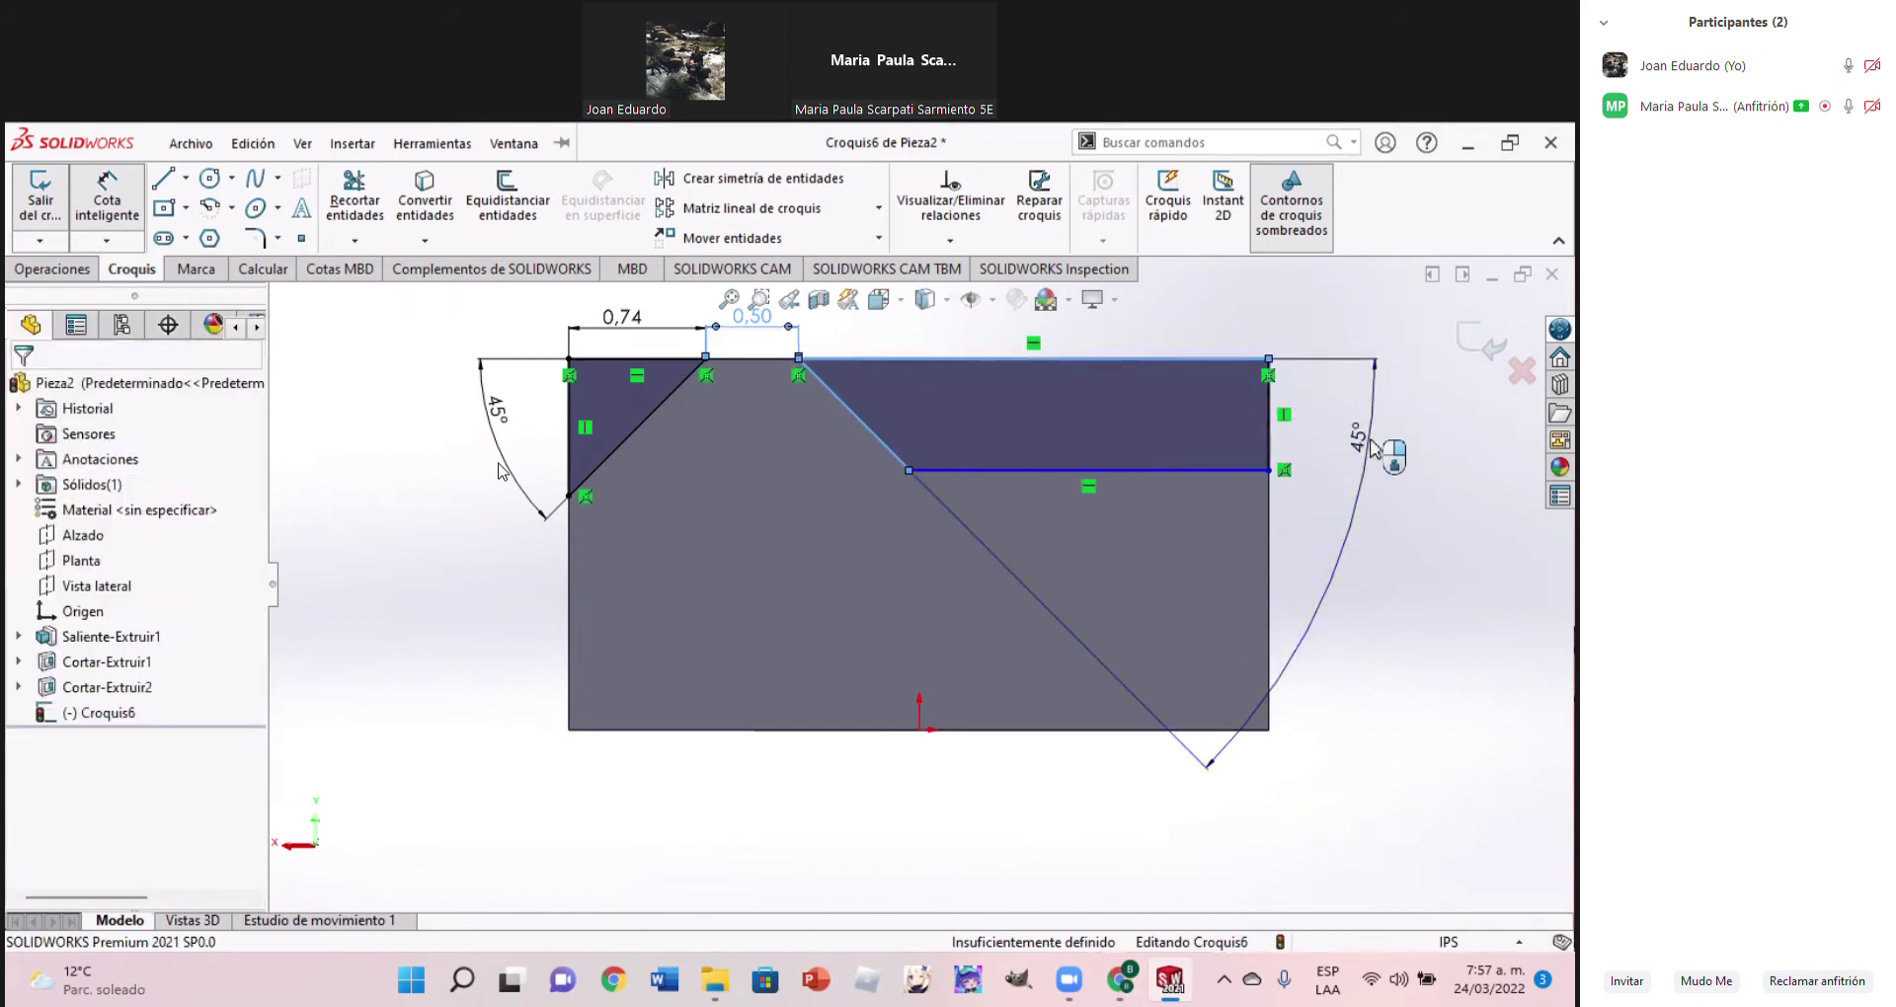
text(30)
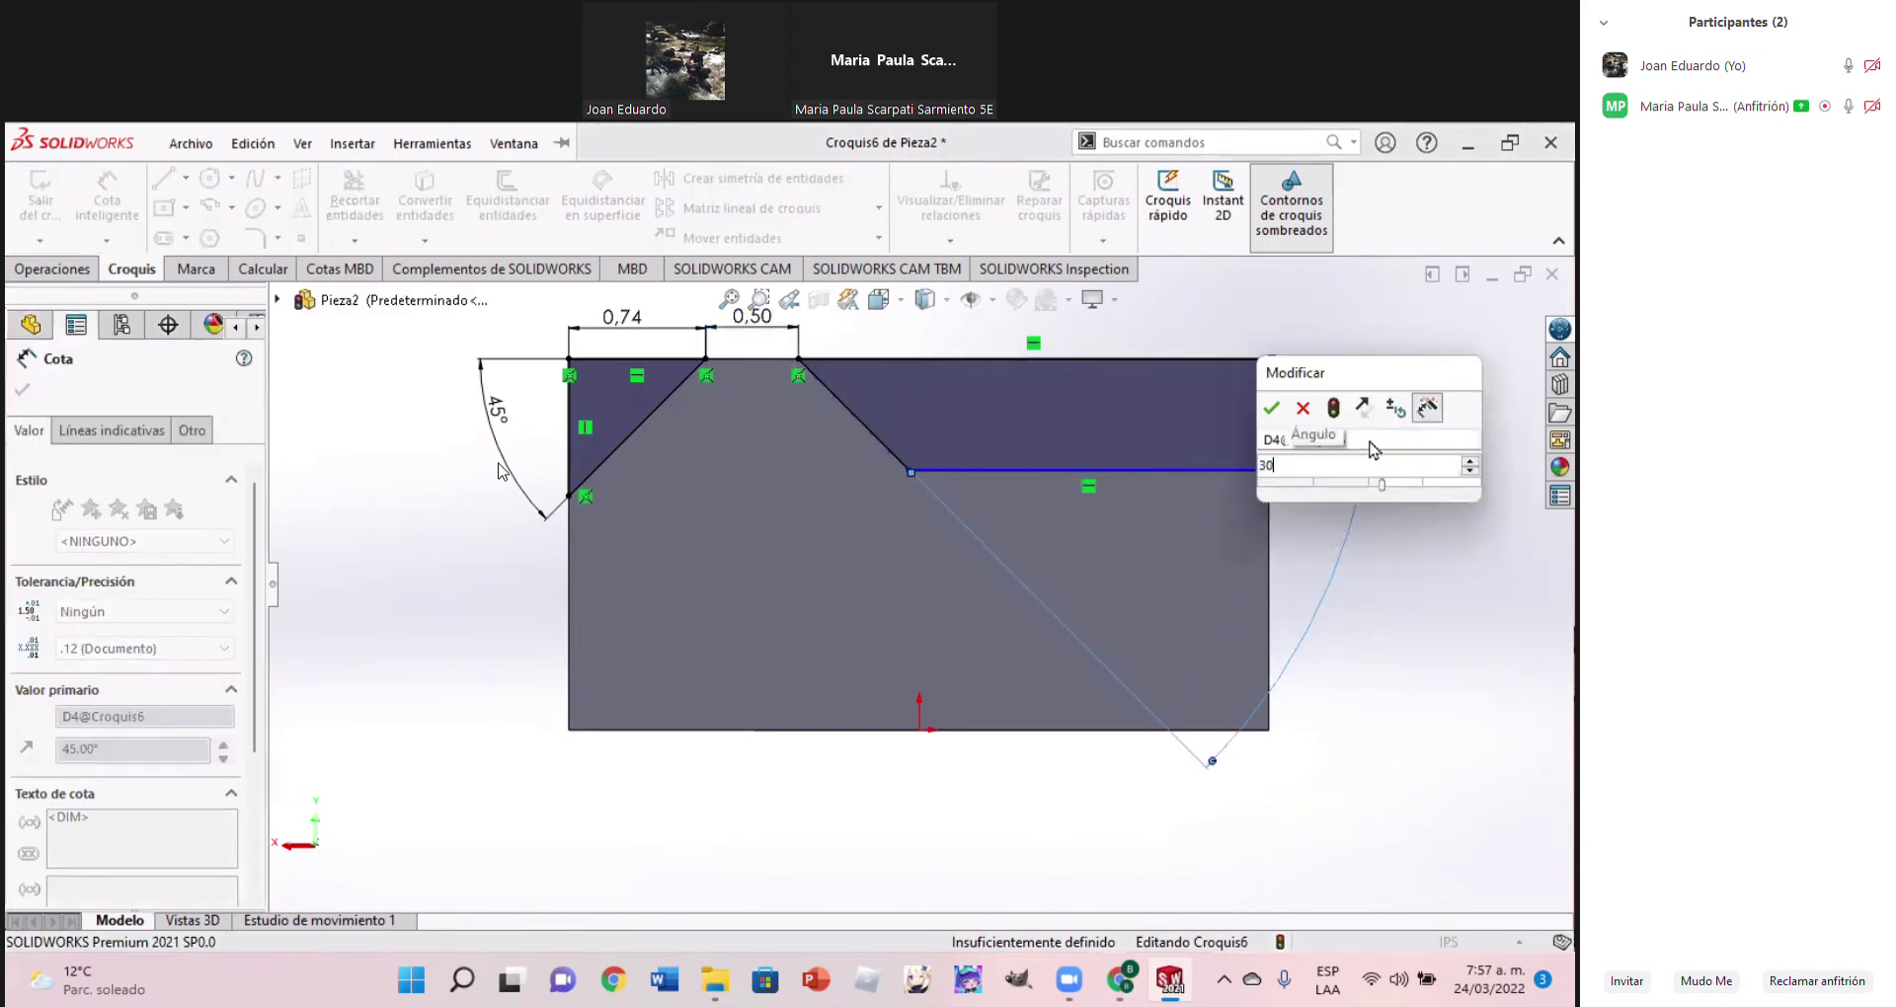
key(Return)
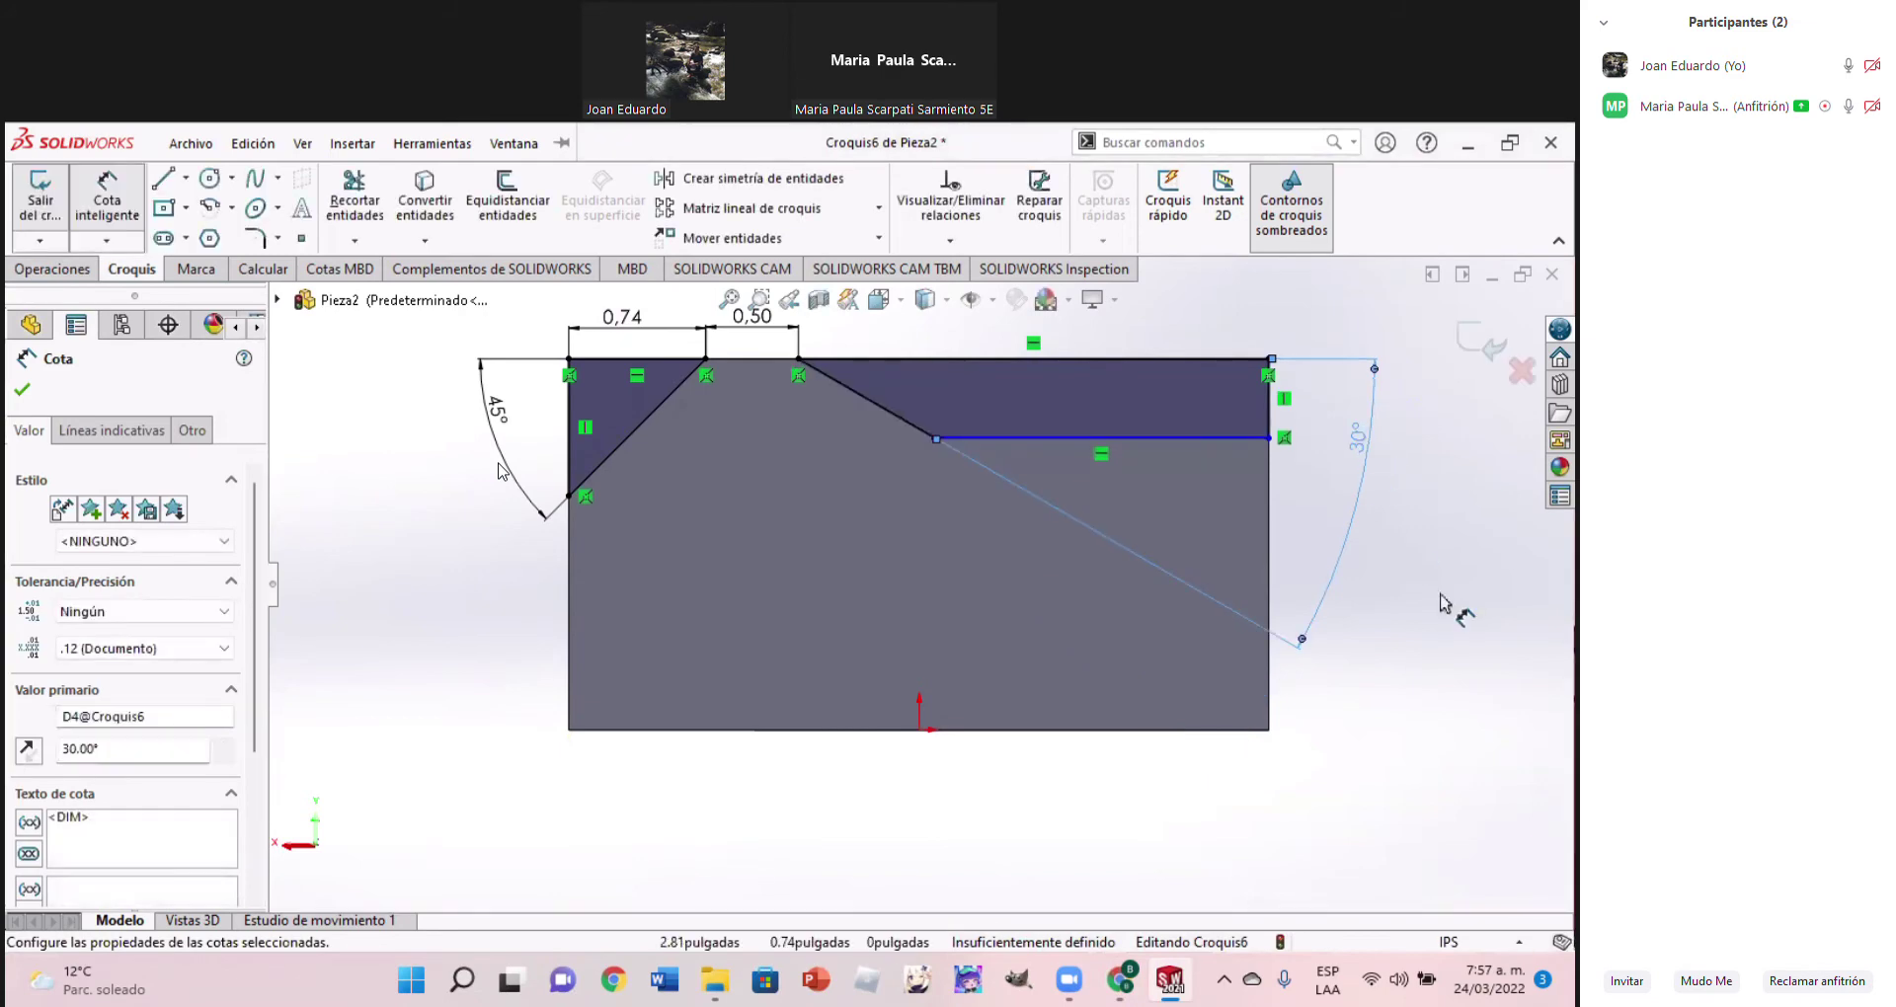
mouse_move(1121, 980)
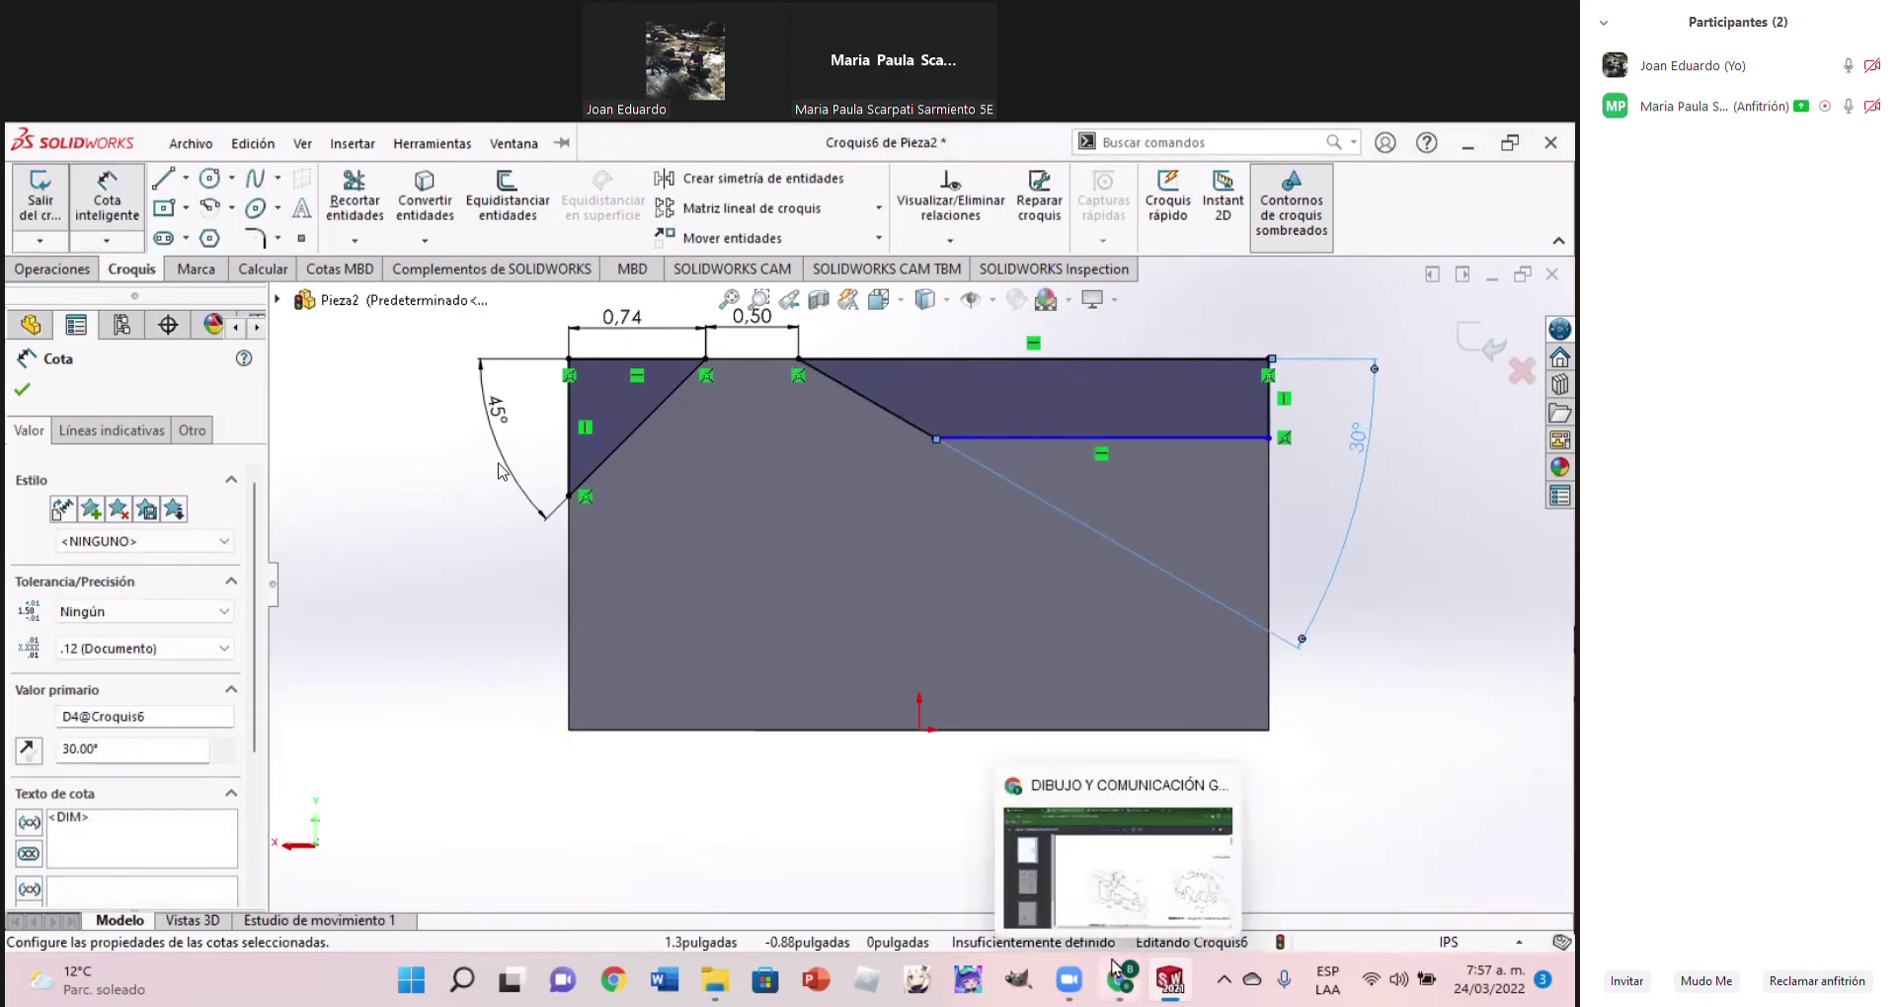
click(1112, 998)
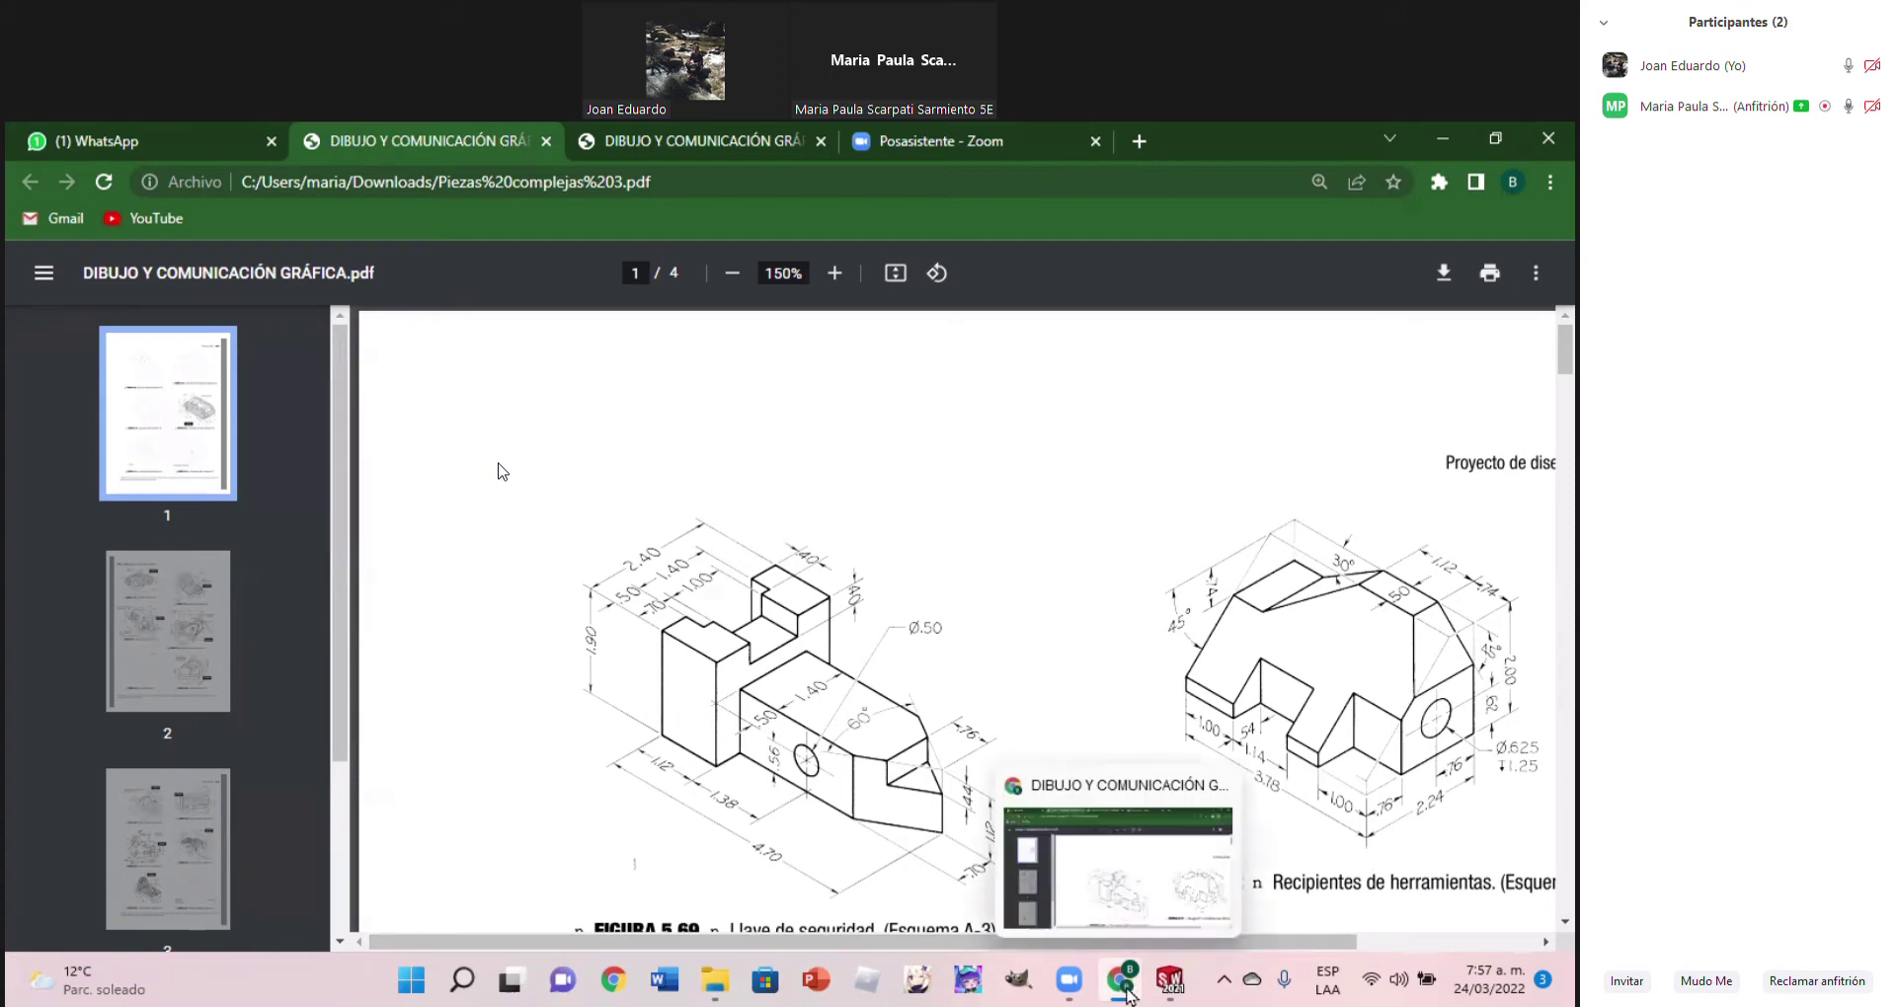
click(1170, 979)
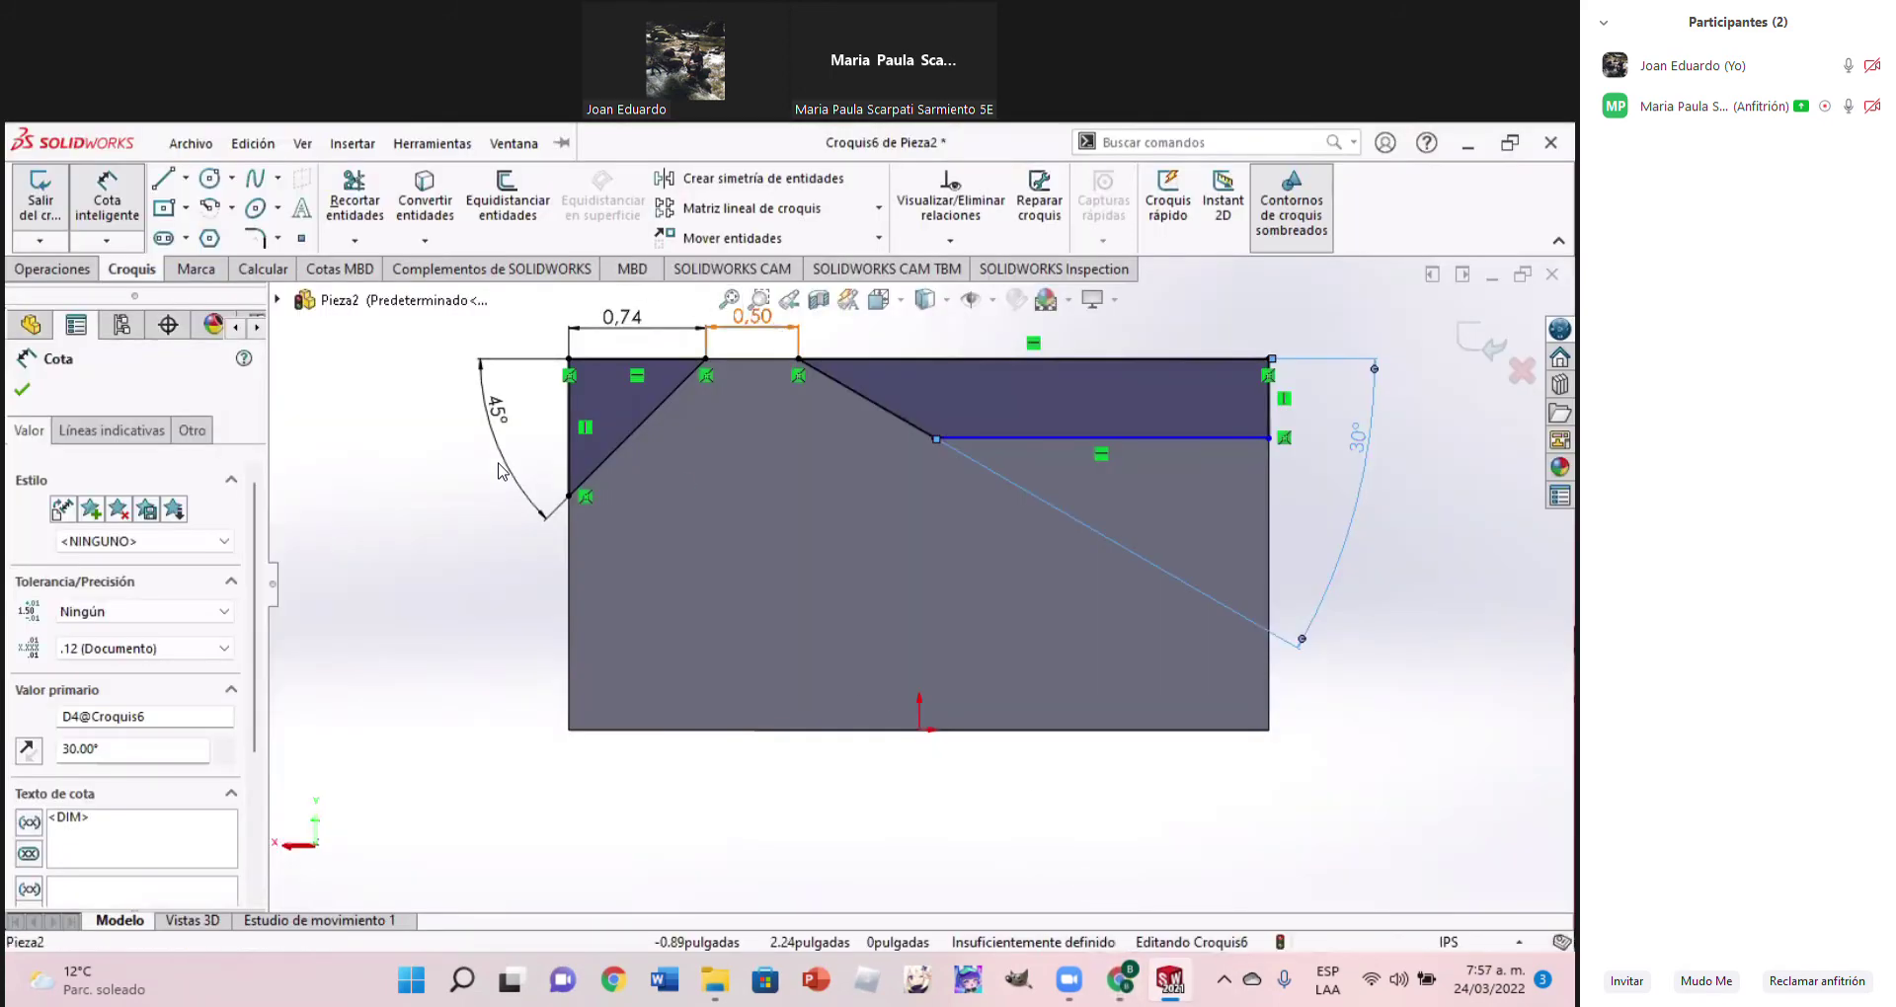
Change the gap dimension between the profiles from 0.50 to 1.12 inch, comparing against the reference drawing
click(754, 317)
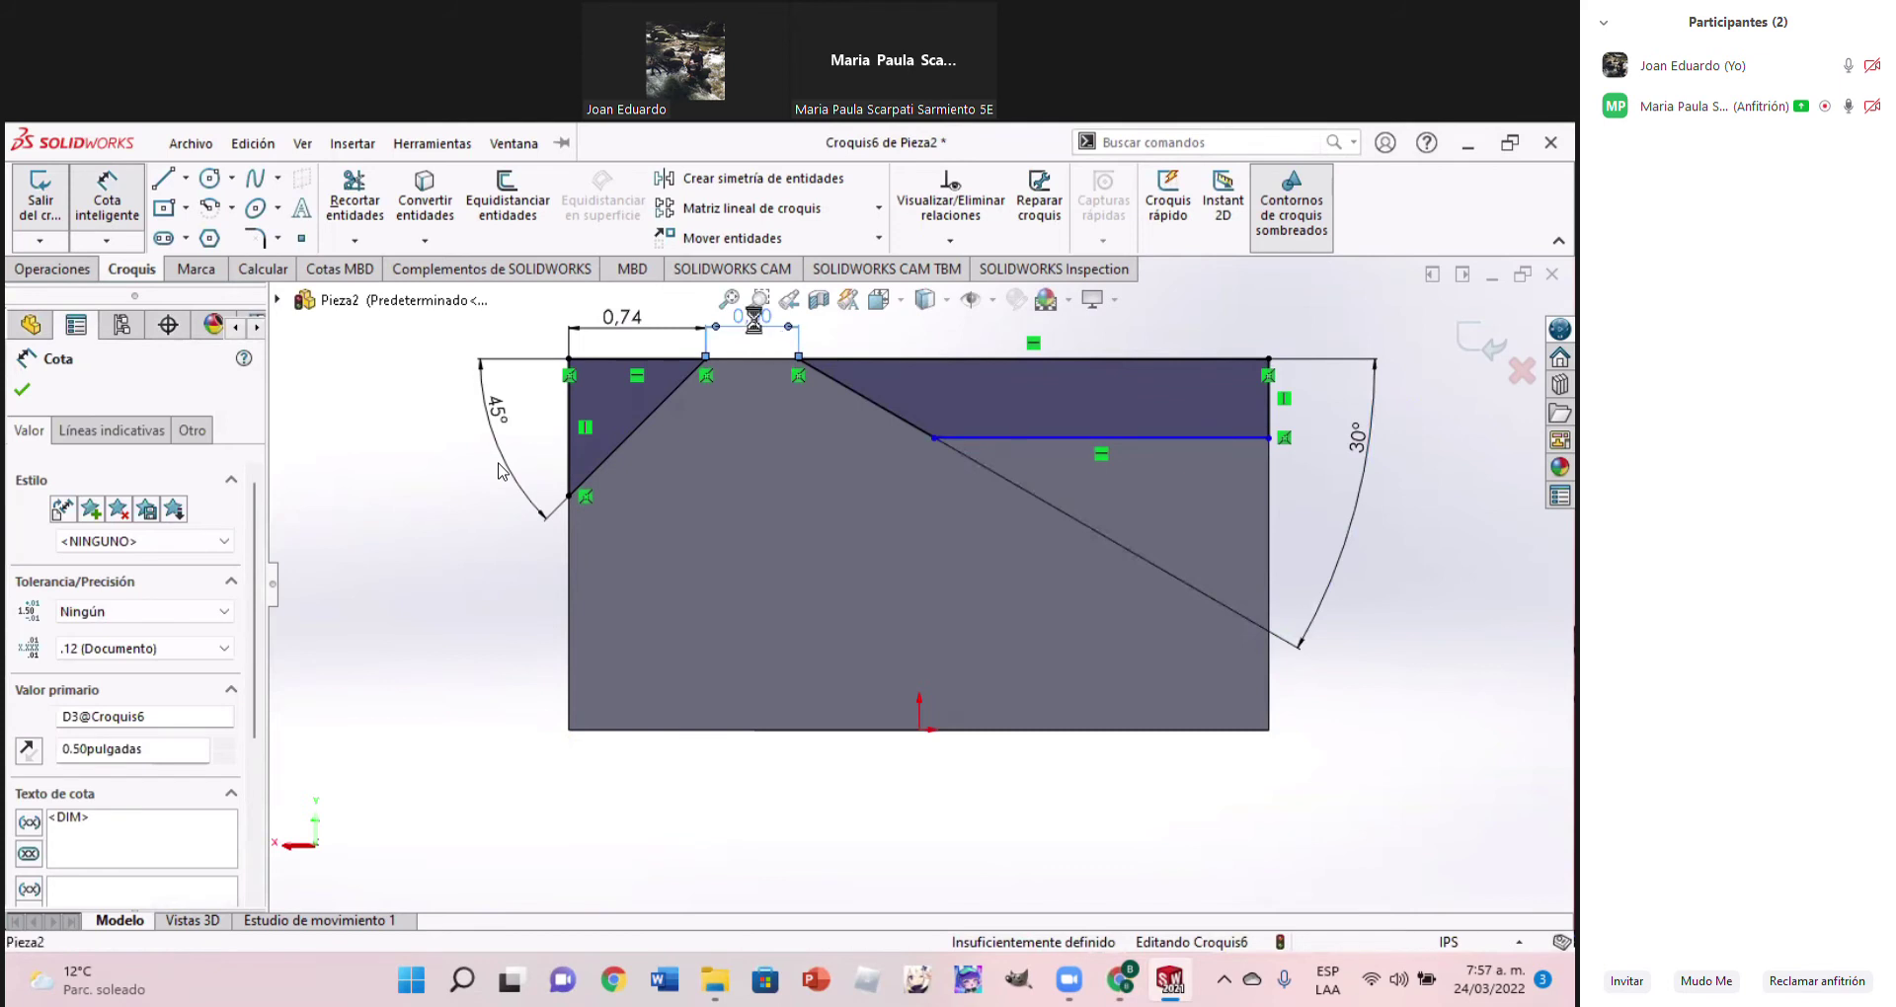
double_click(754, 317)
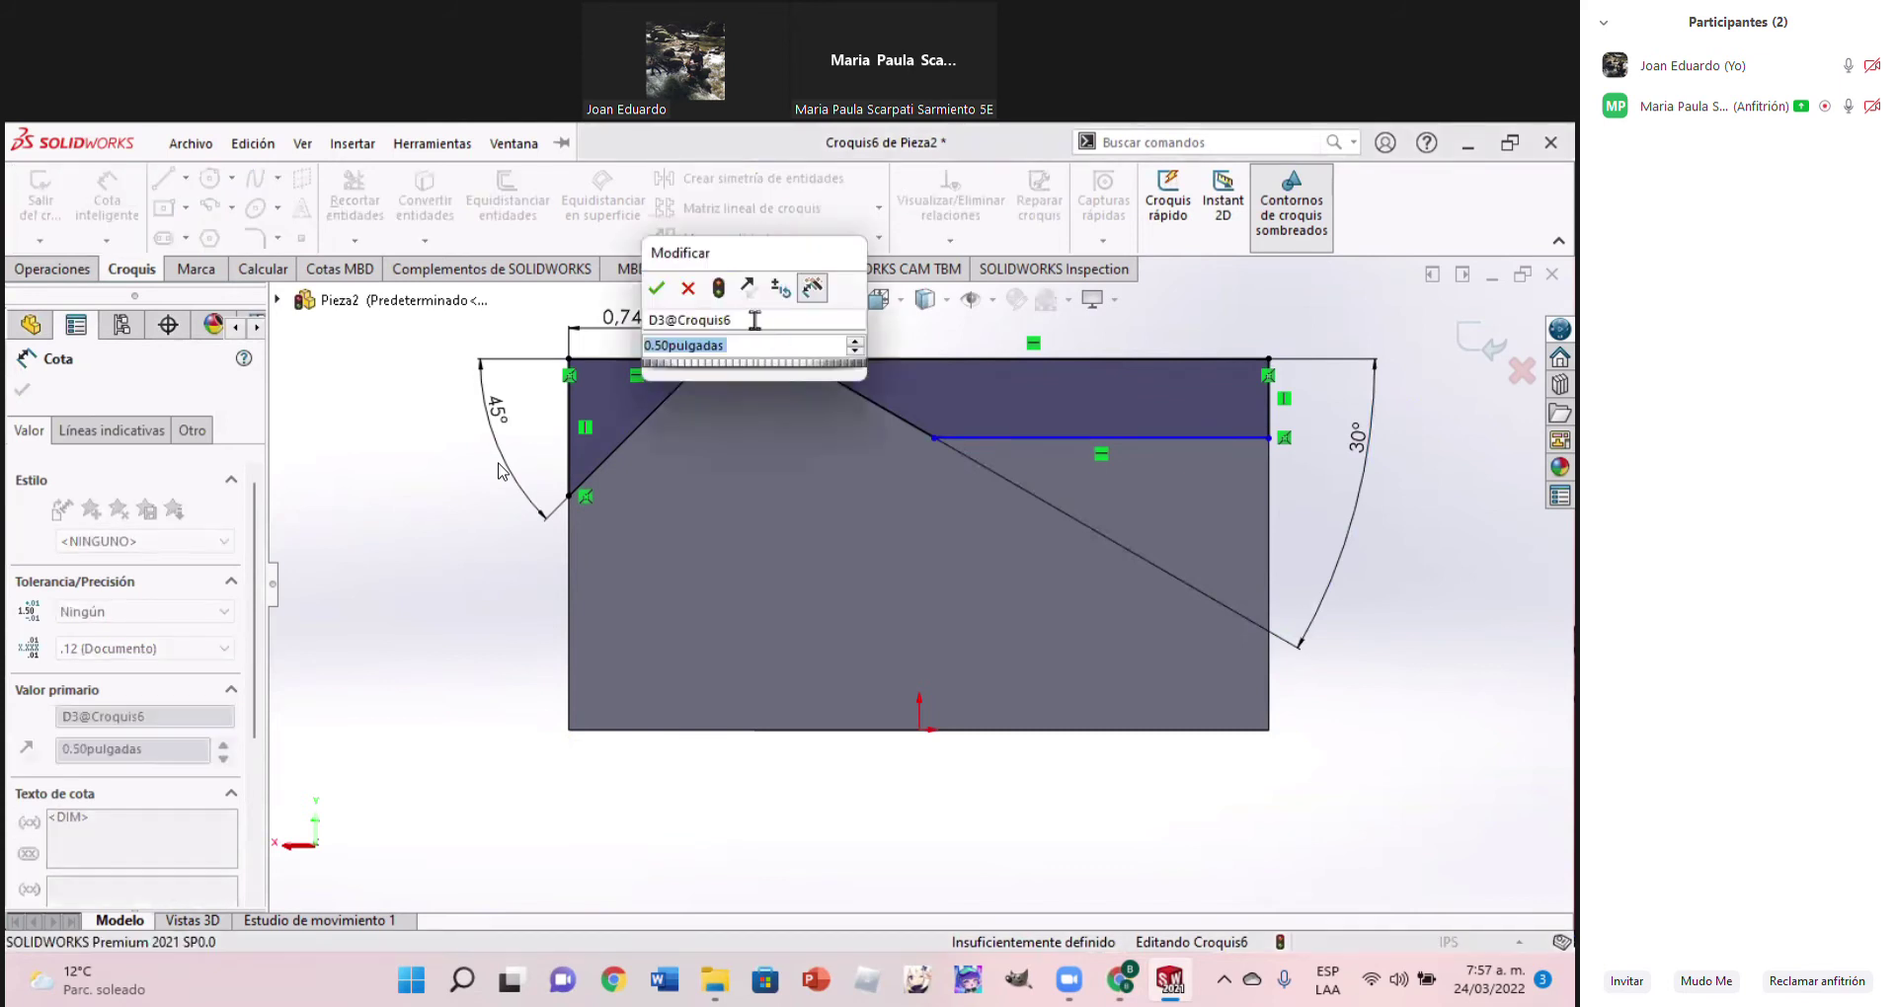
click(1122, 993)
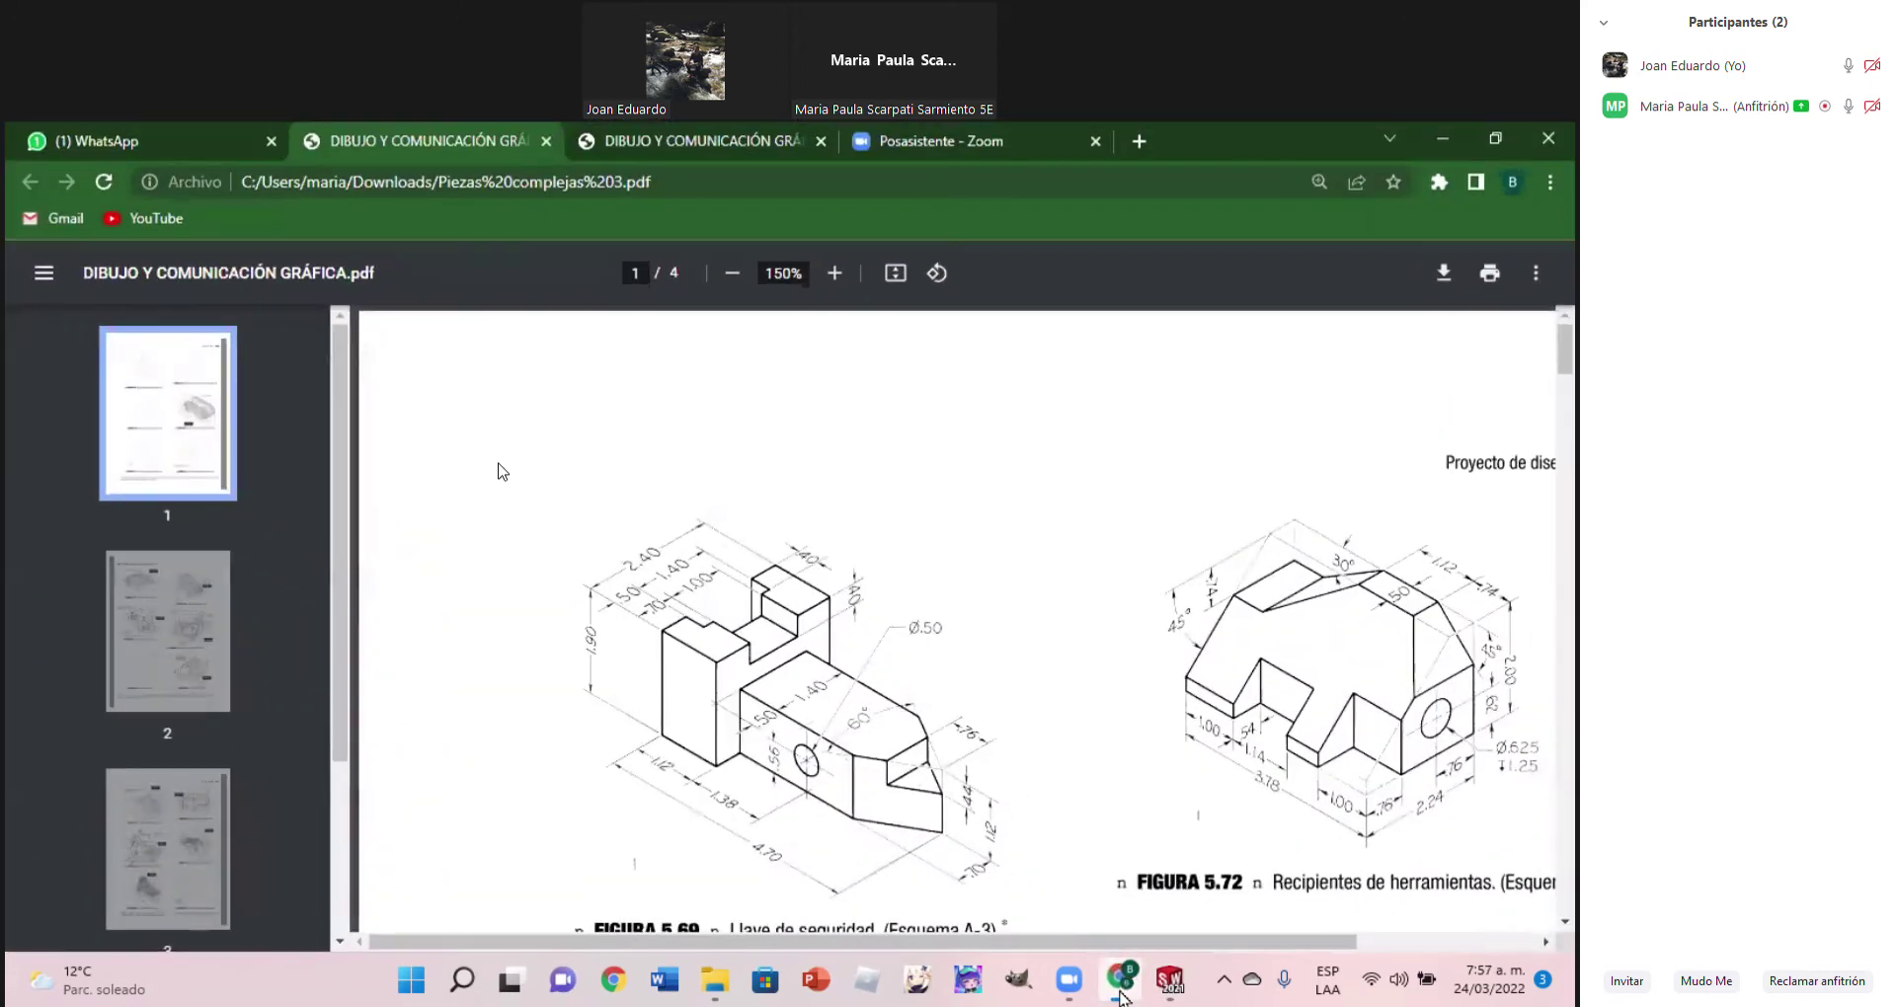
click(1122, 995)
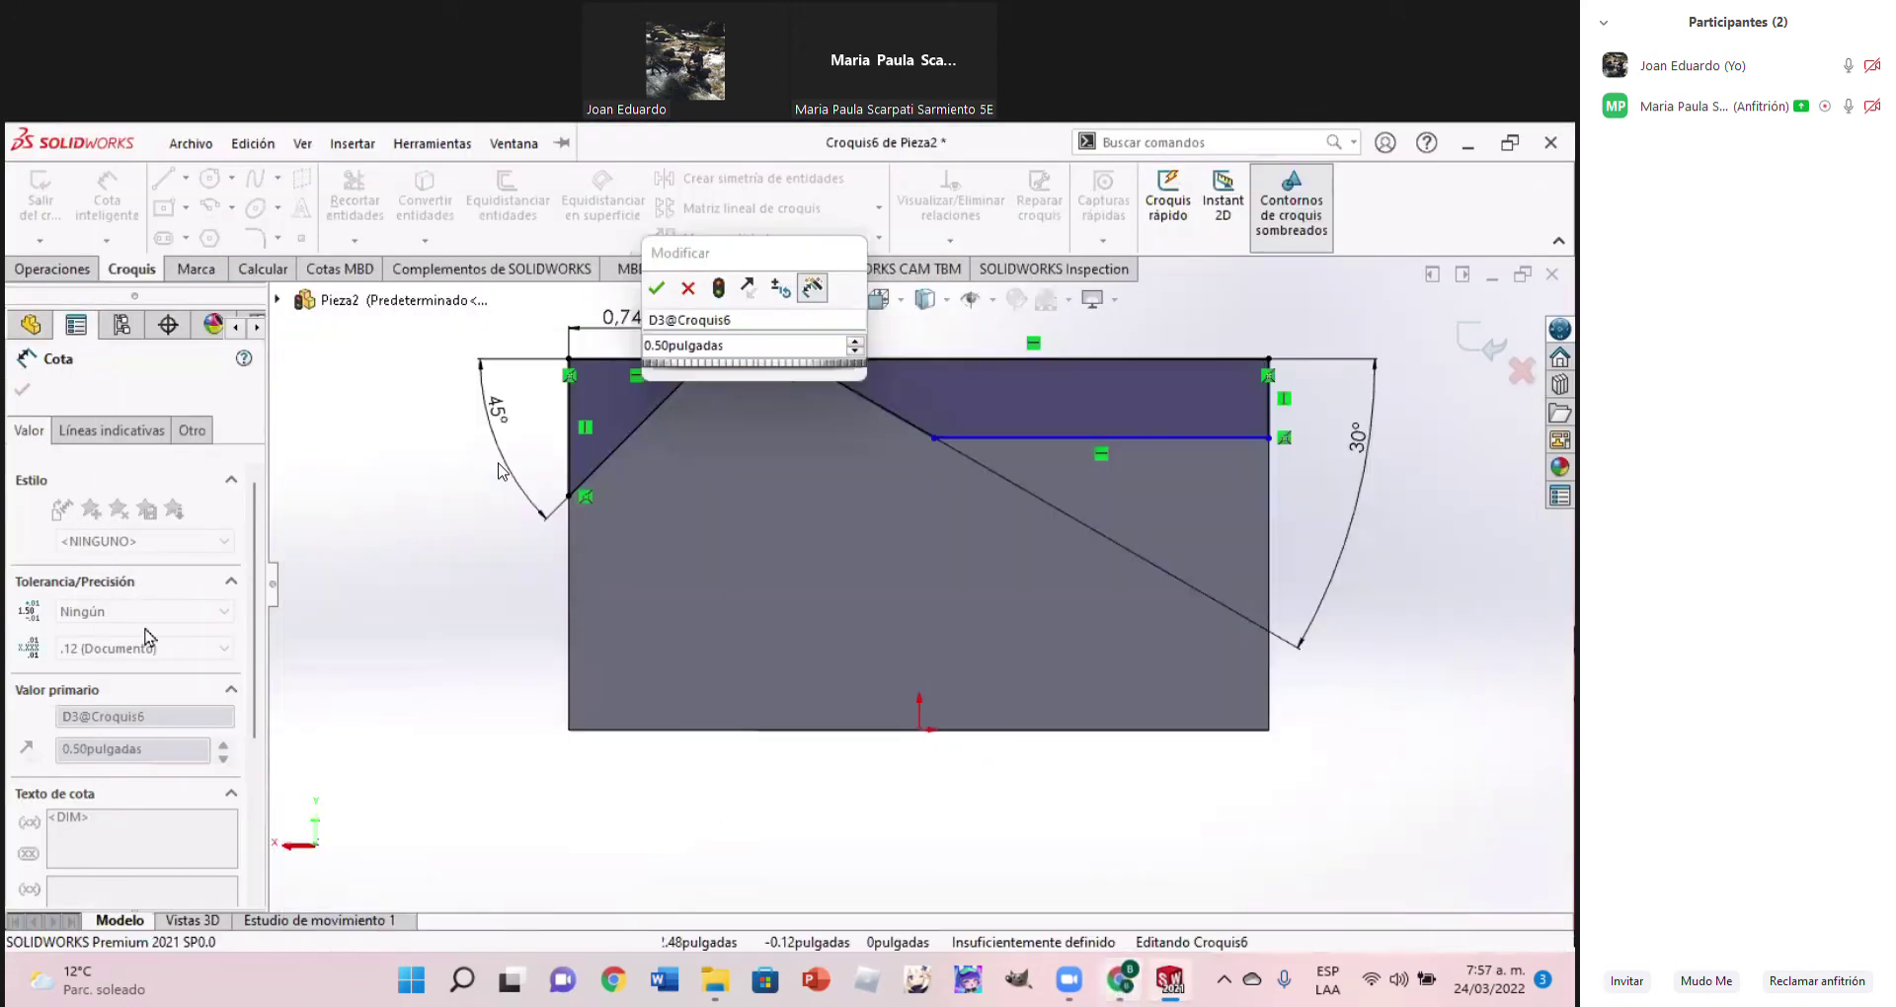
click(738, 346)
text(1)
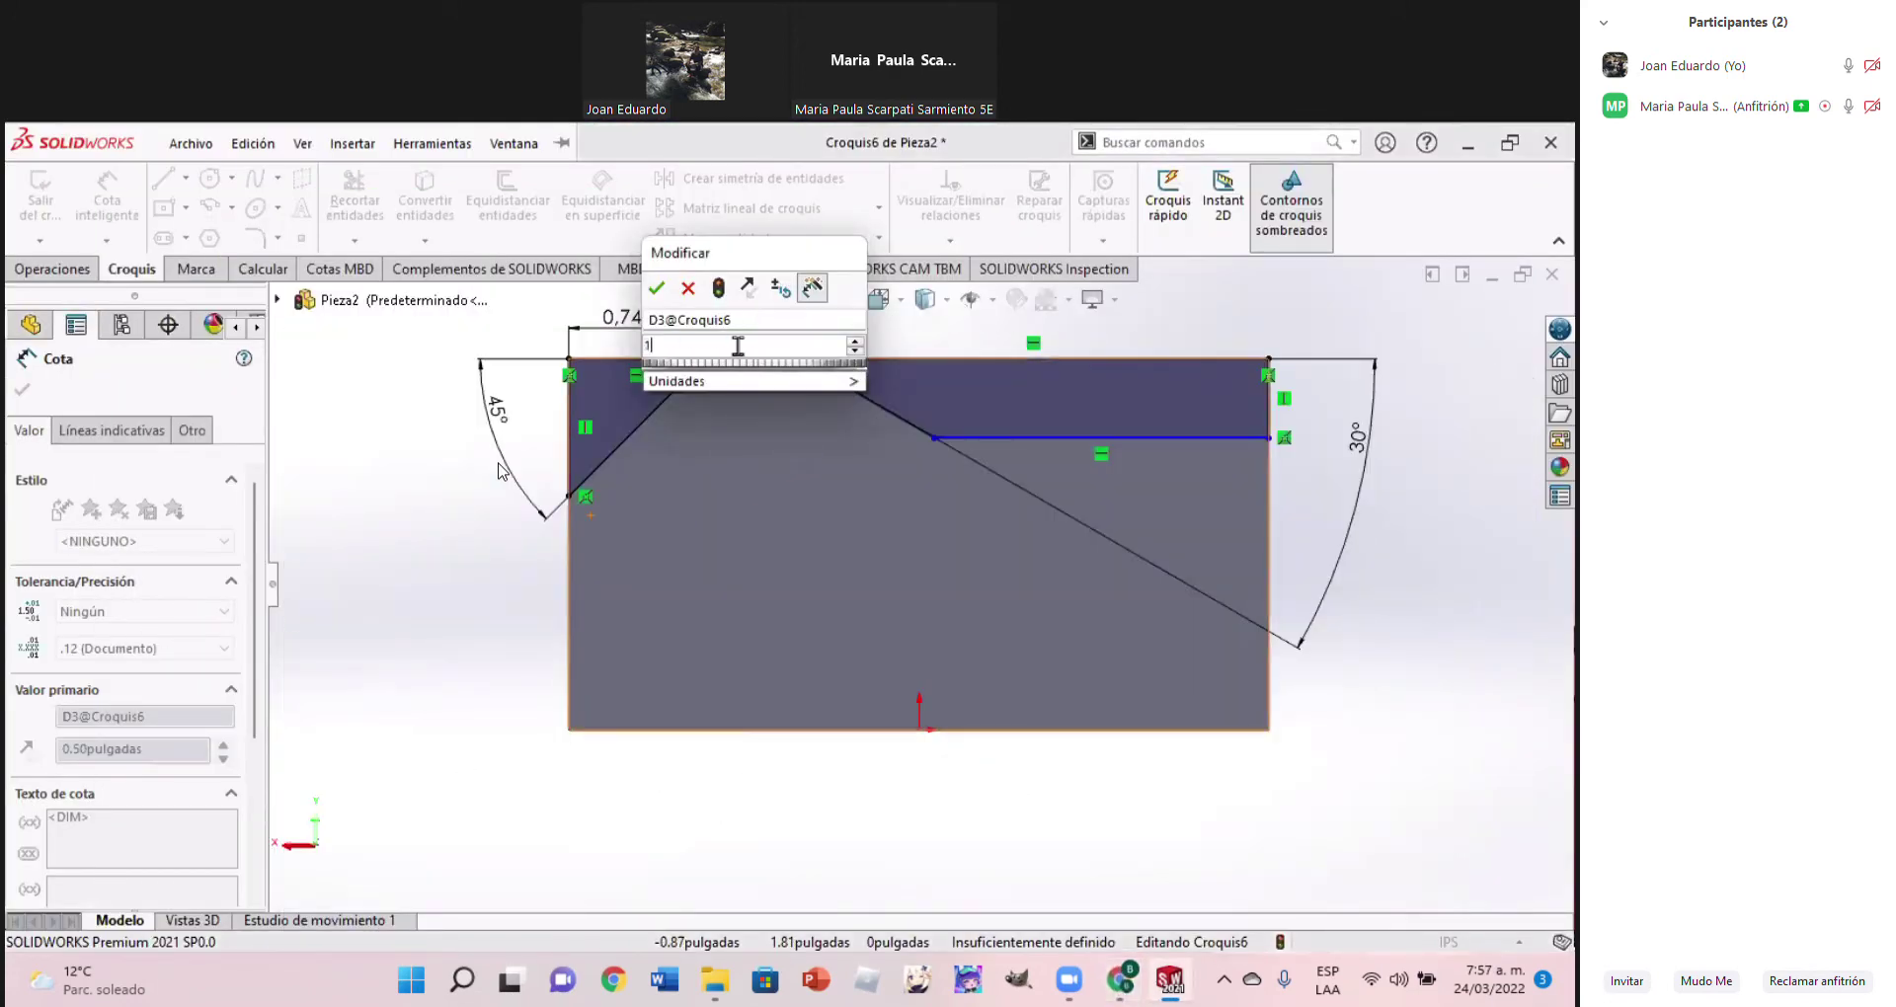
text(.12)
key(Return)
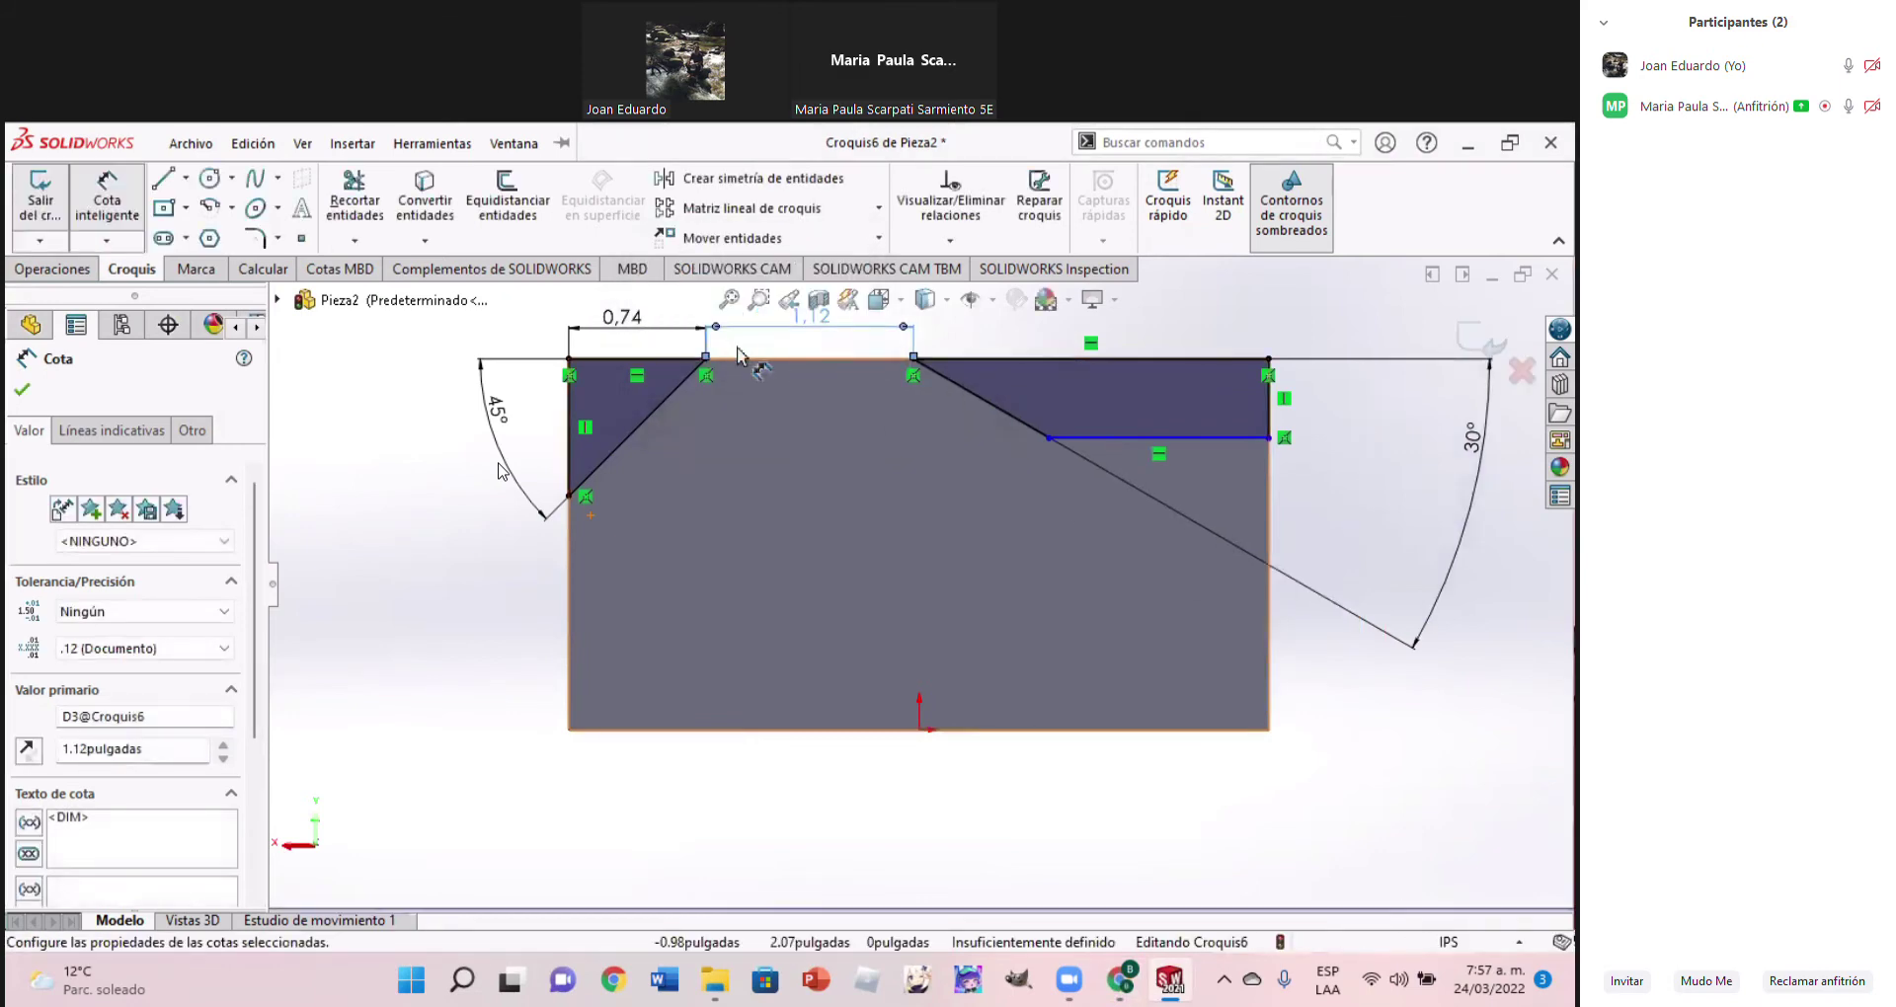
click(1123, 982)
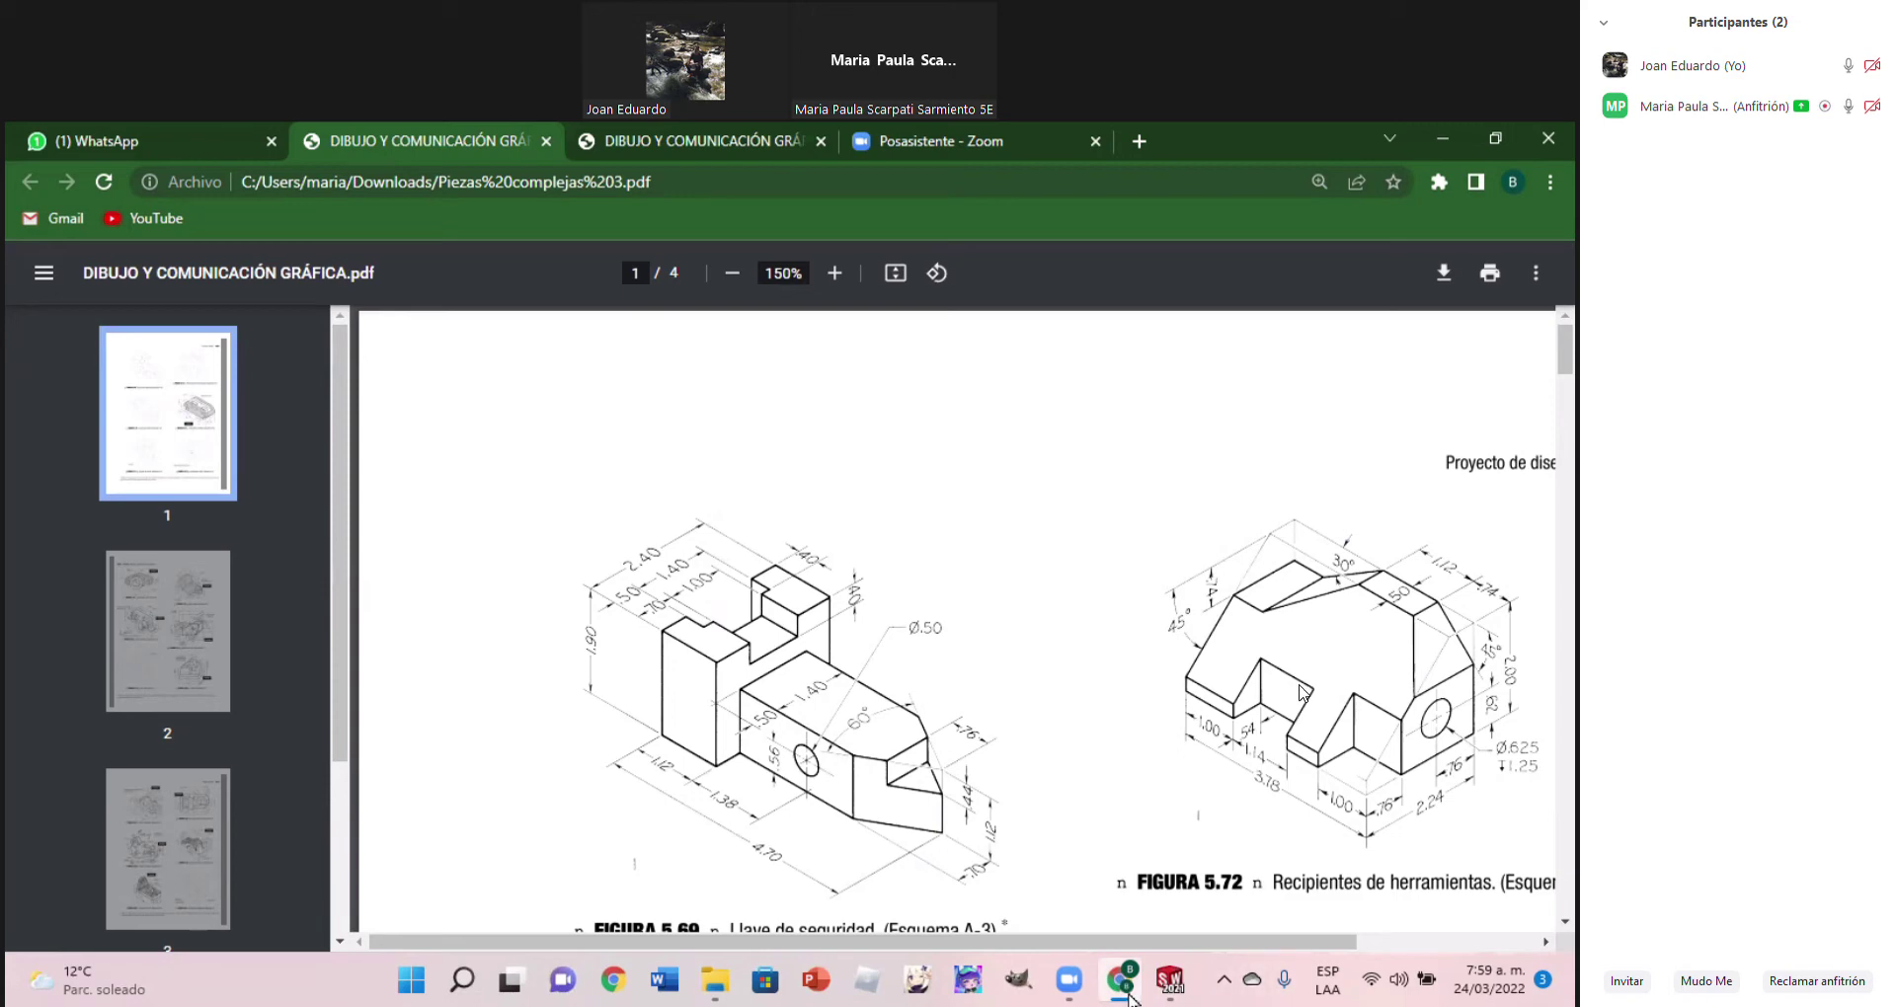
Return to the Croquis6 sketch and start dimensioning its right vertical edge, currently 0.42
click(1169, 980)
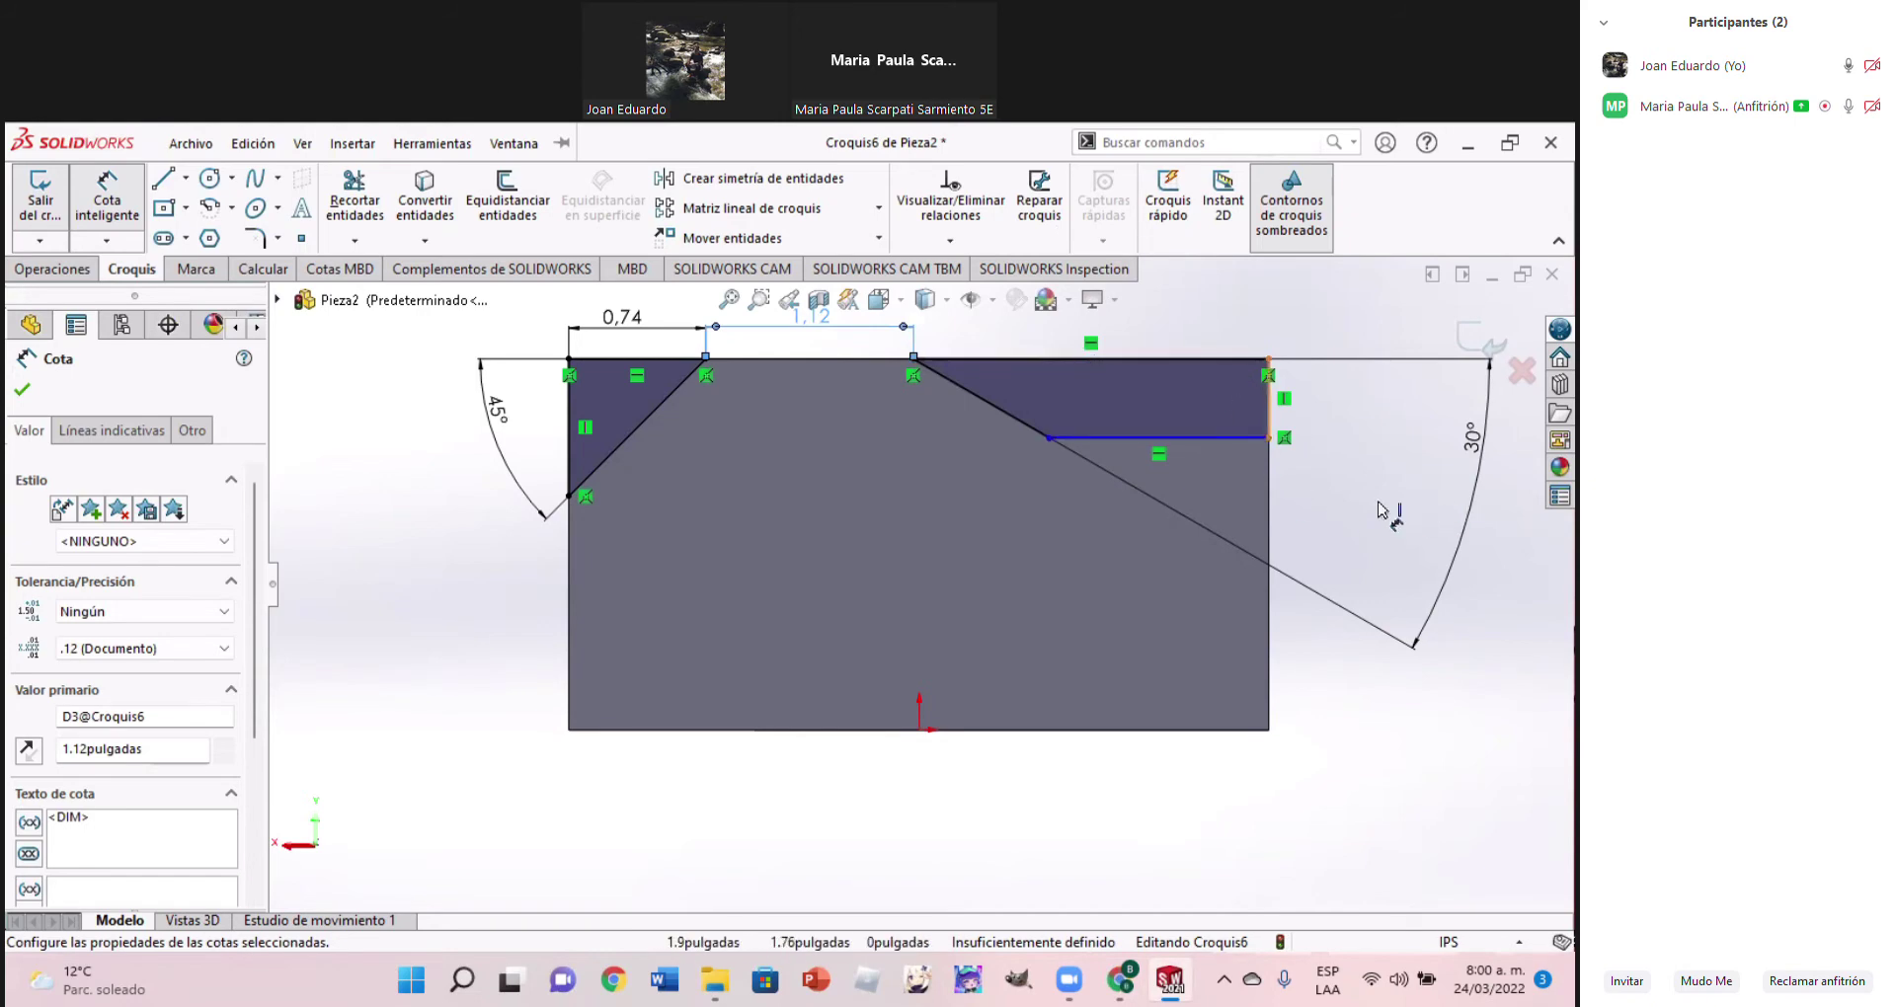
click(1113, 982)
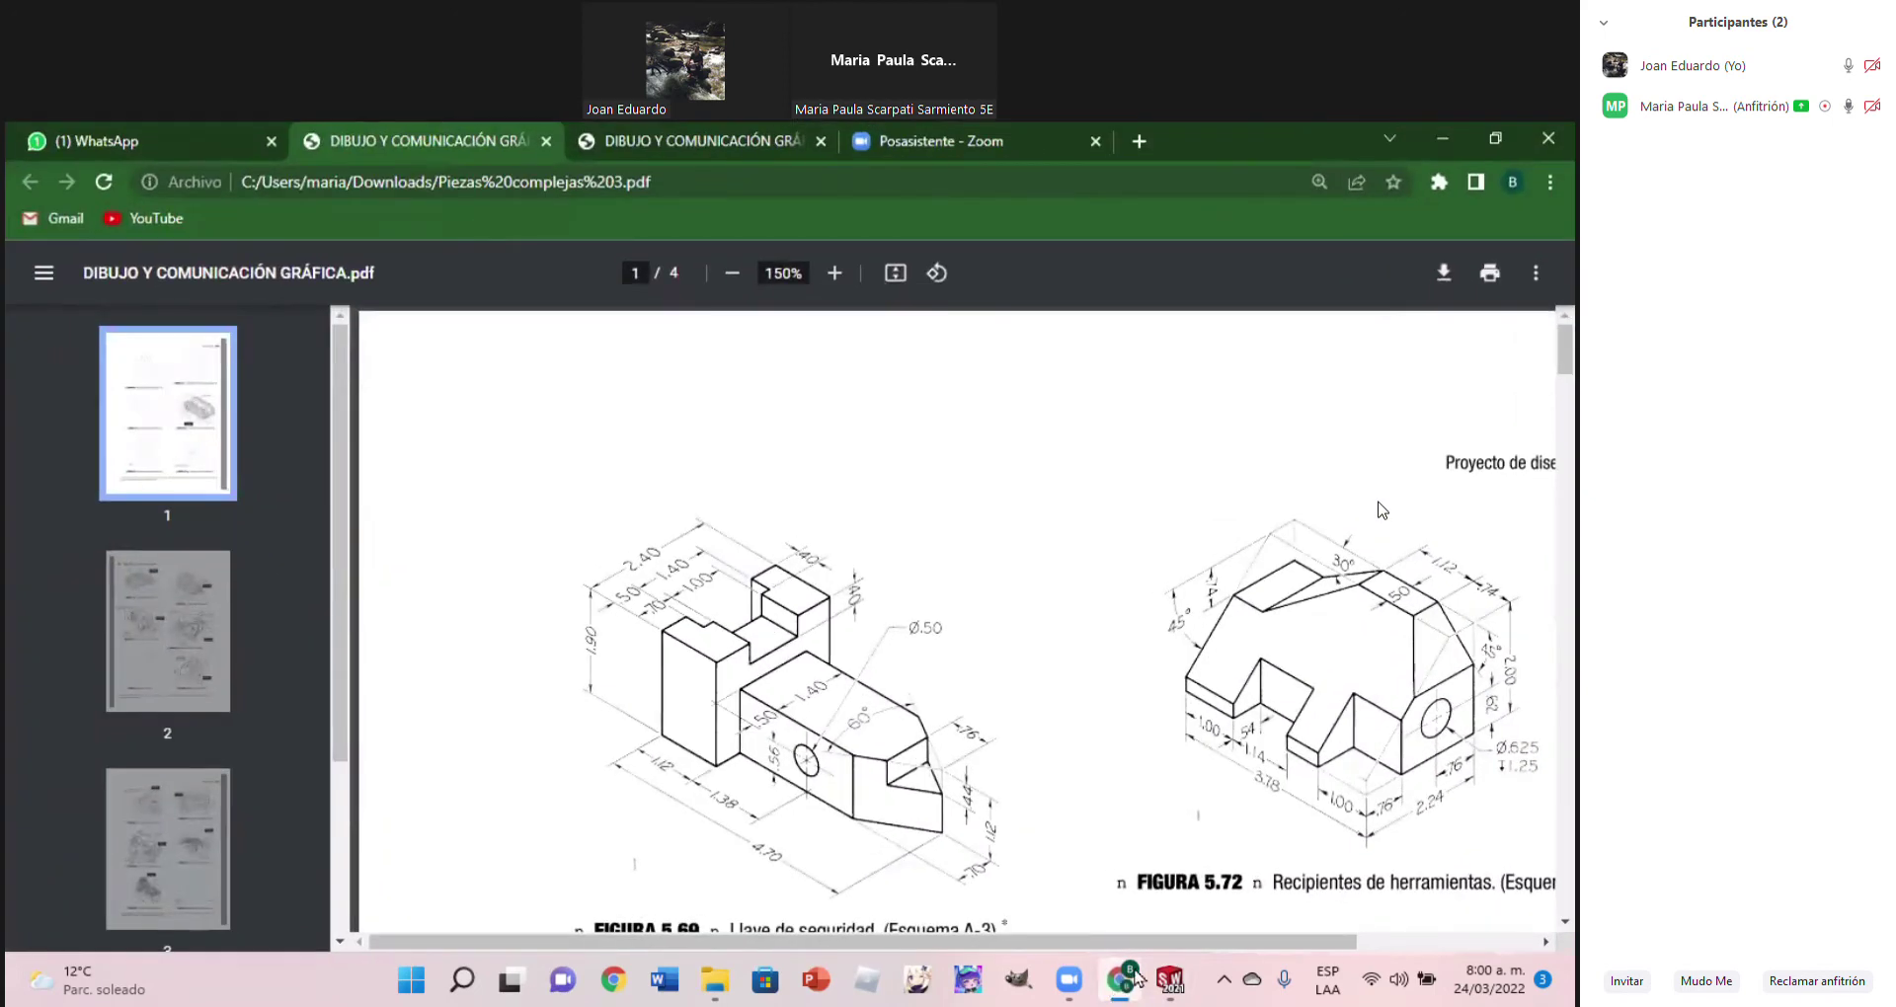
click(1115, 983)
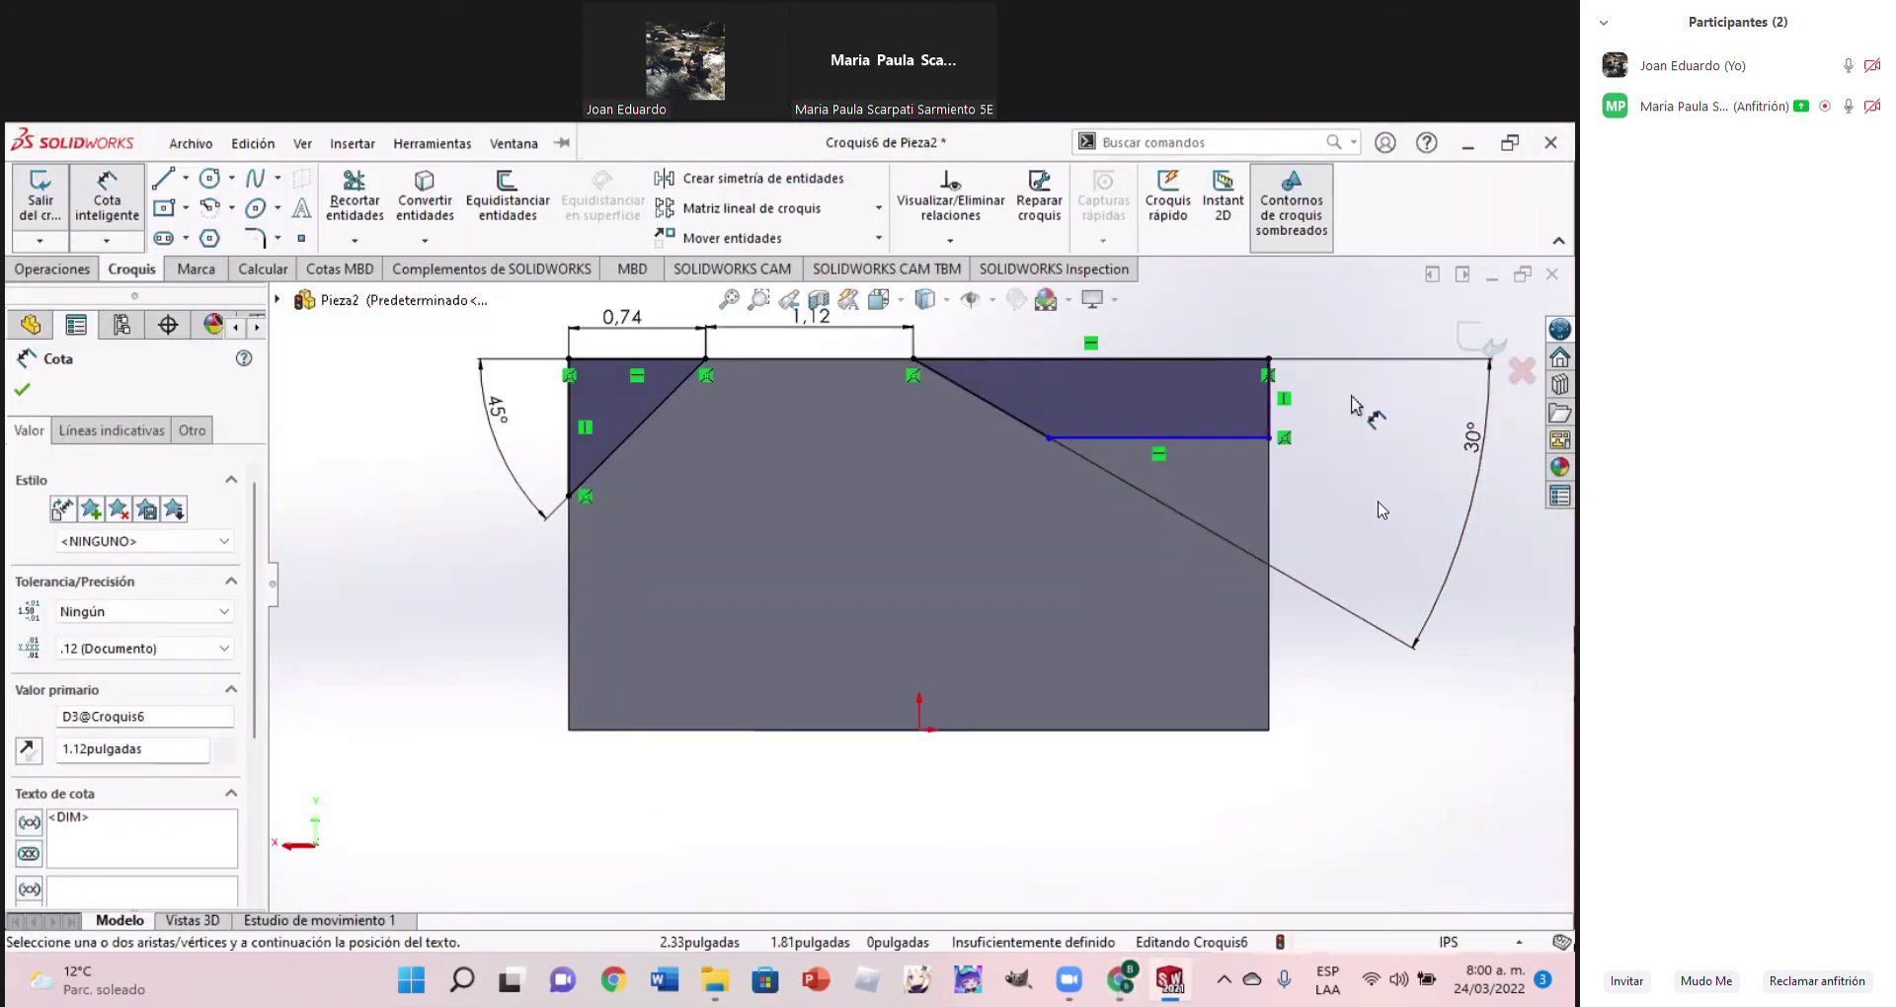
click(1269, 405)
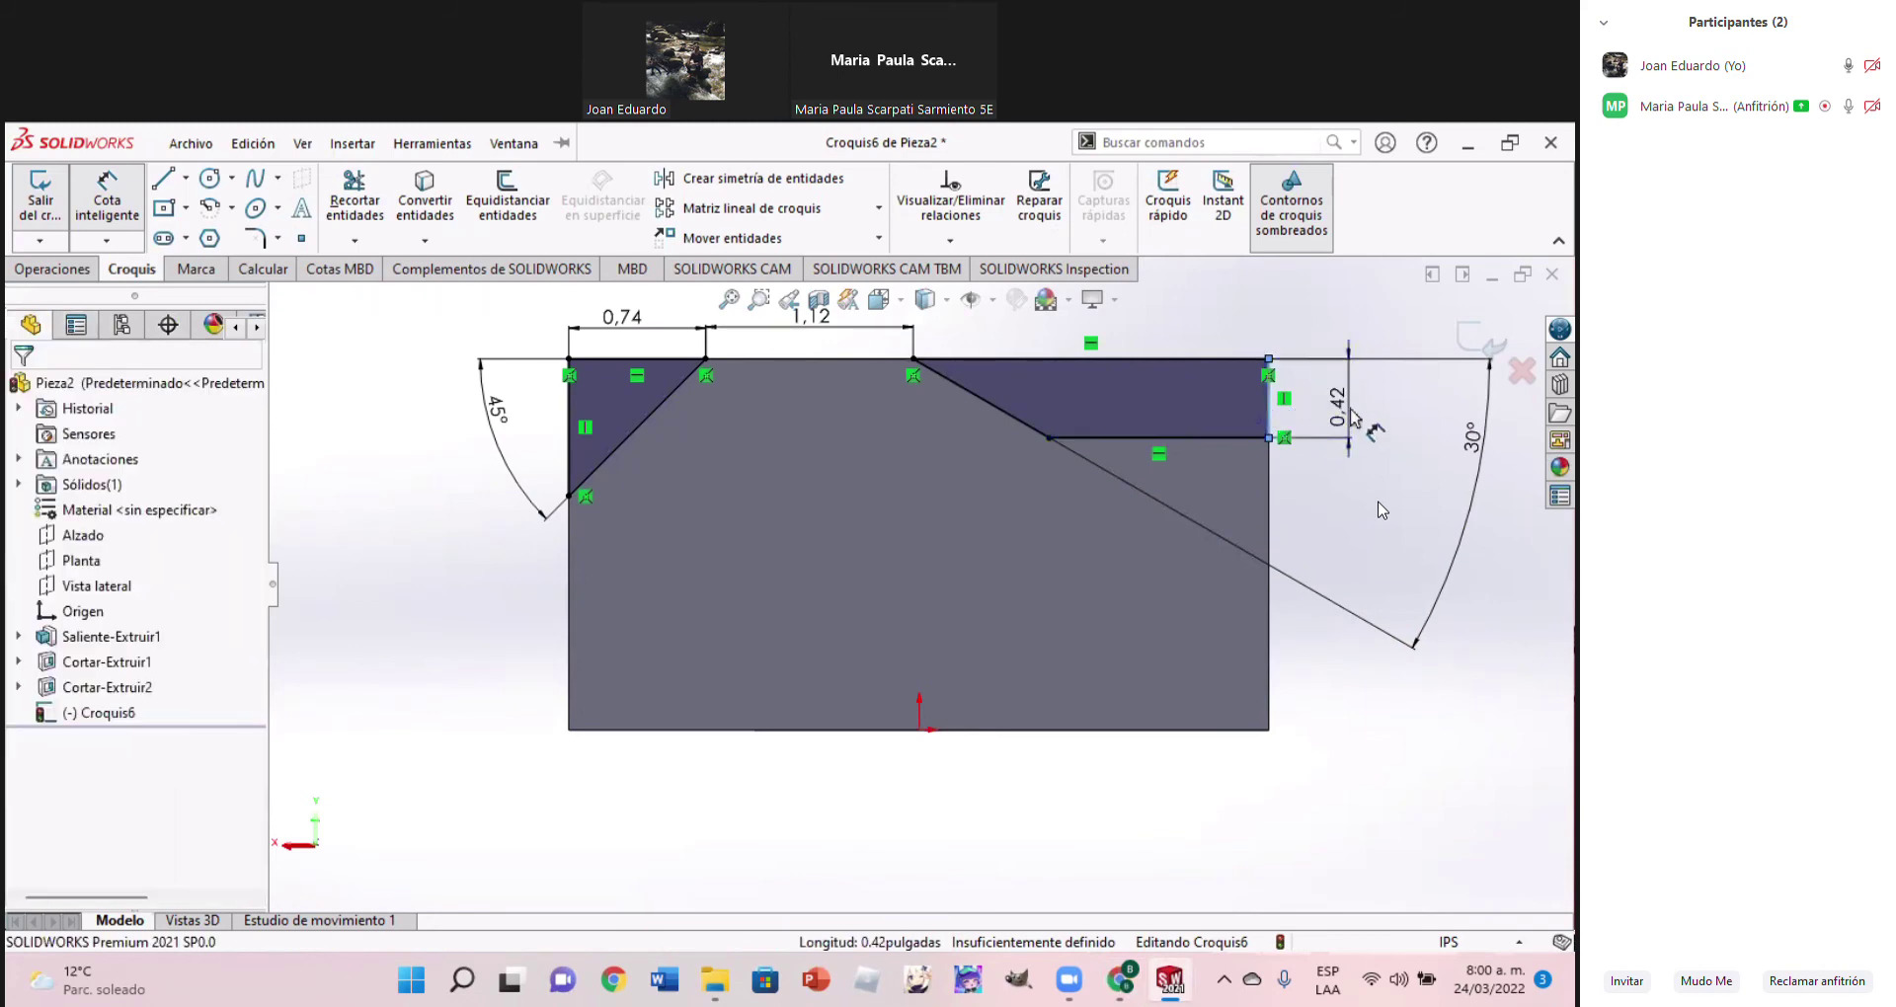
Set the right vertical edge to 0.74 so Croquis6 becomes fully defined
click(1348, 414)
text(0.)
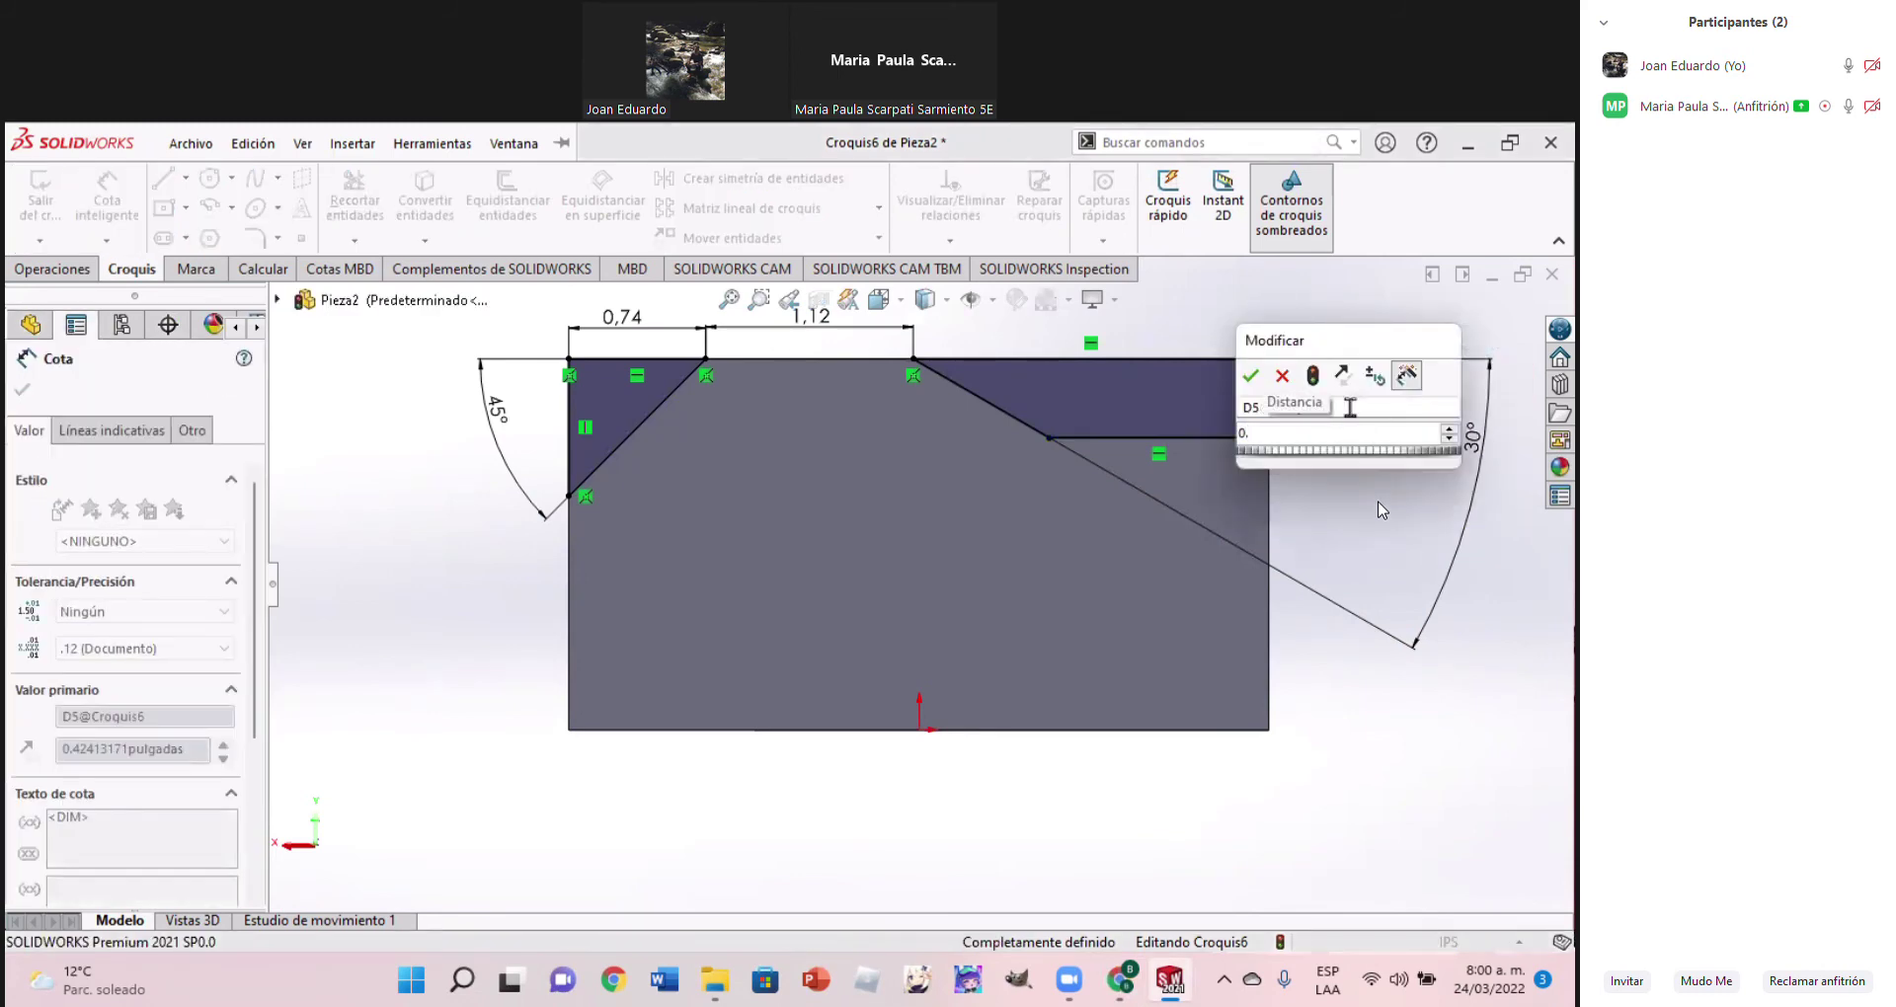
text(74)
key(Return)
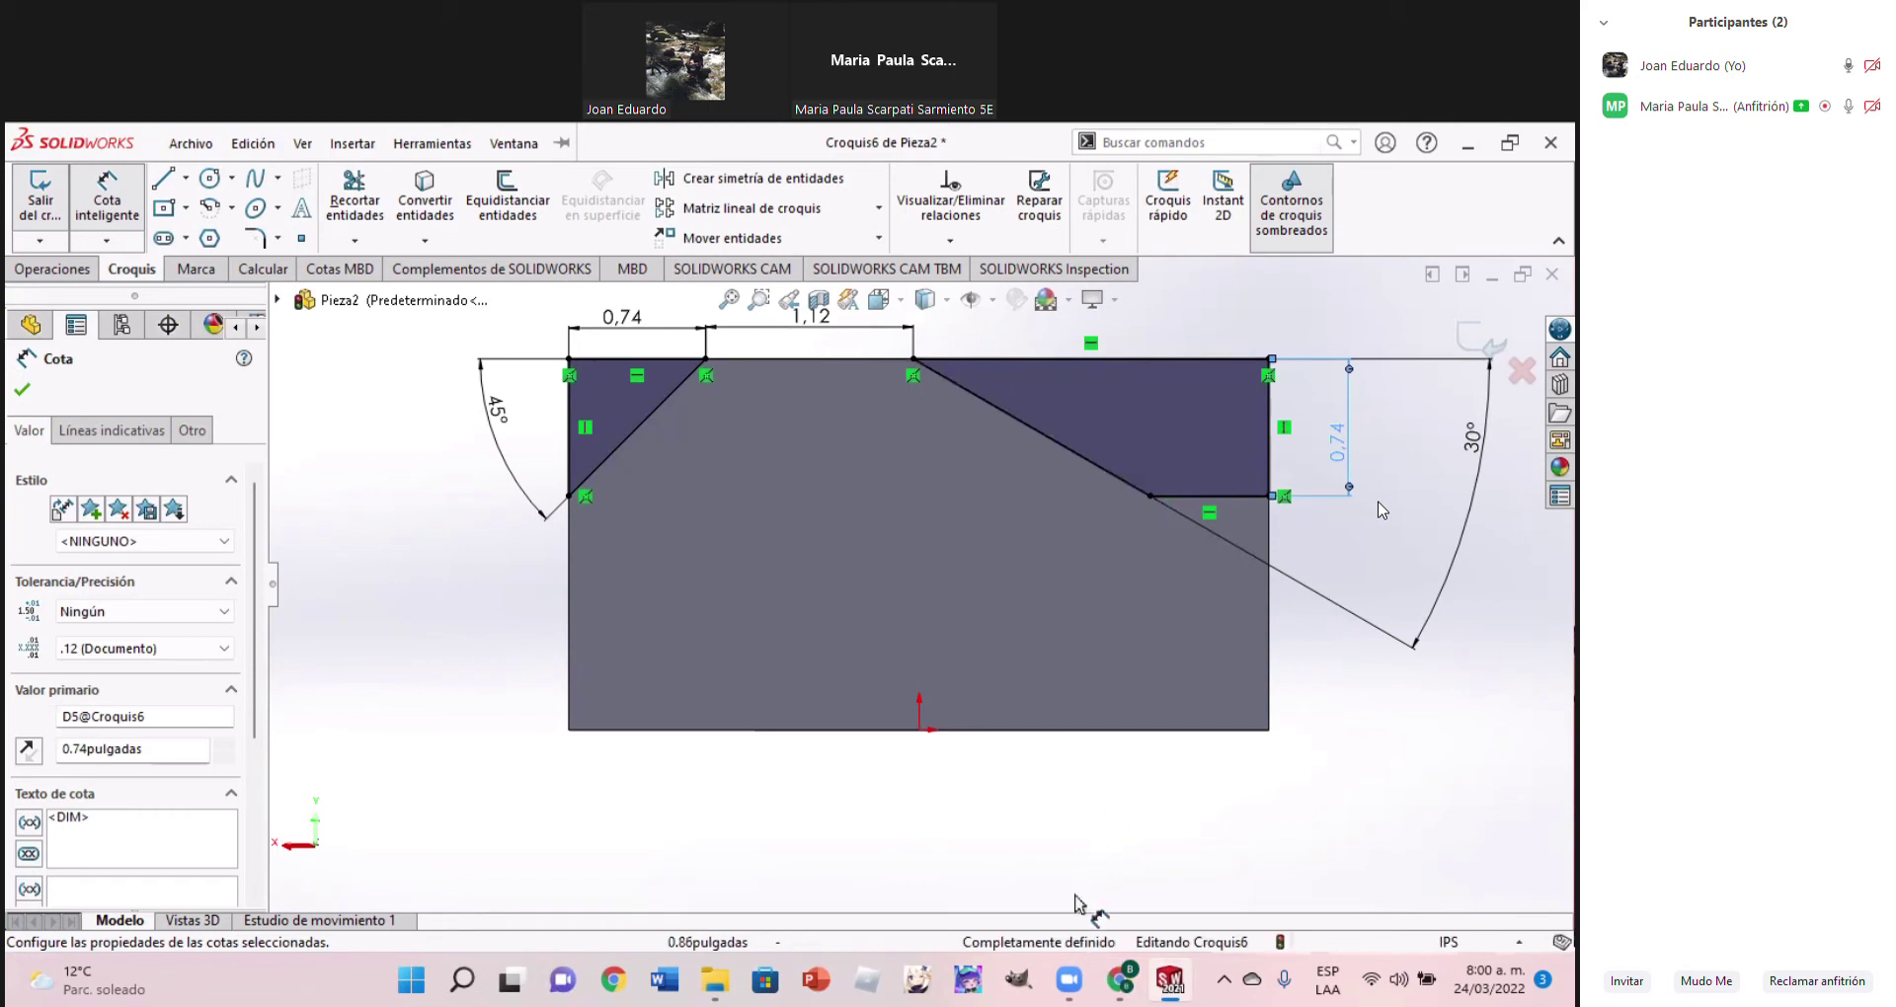
click(1125, 987)
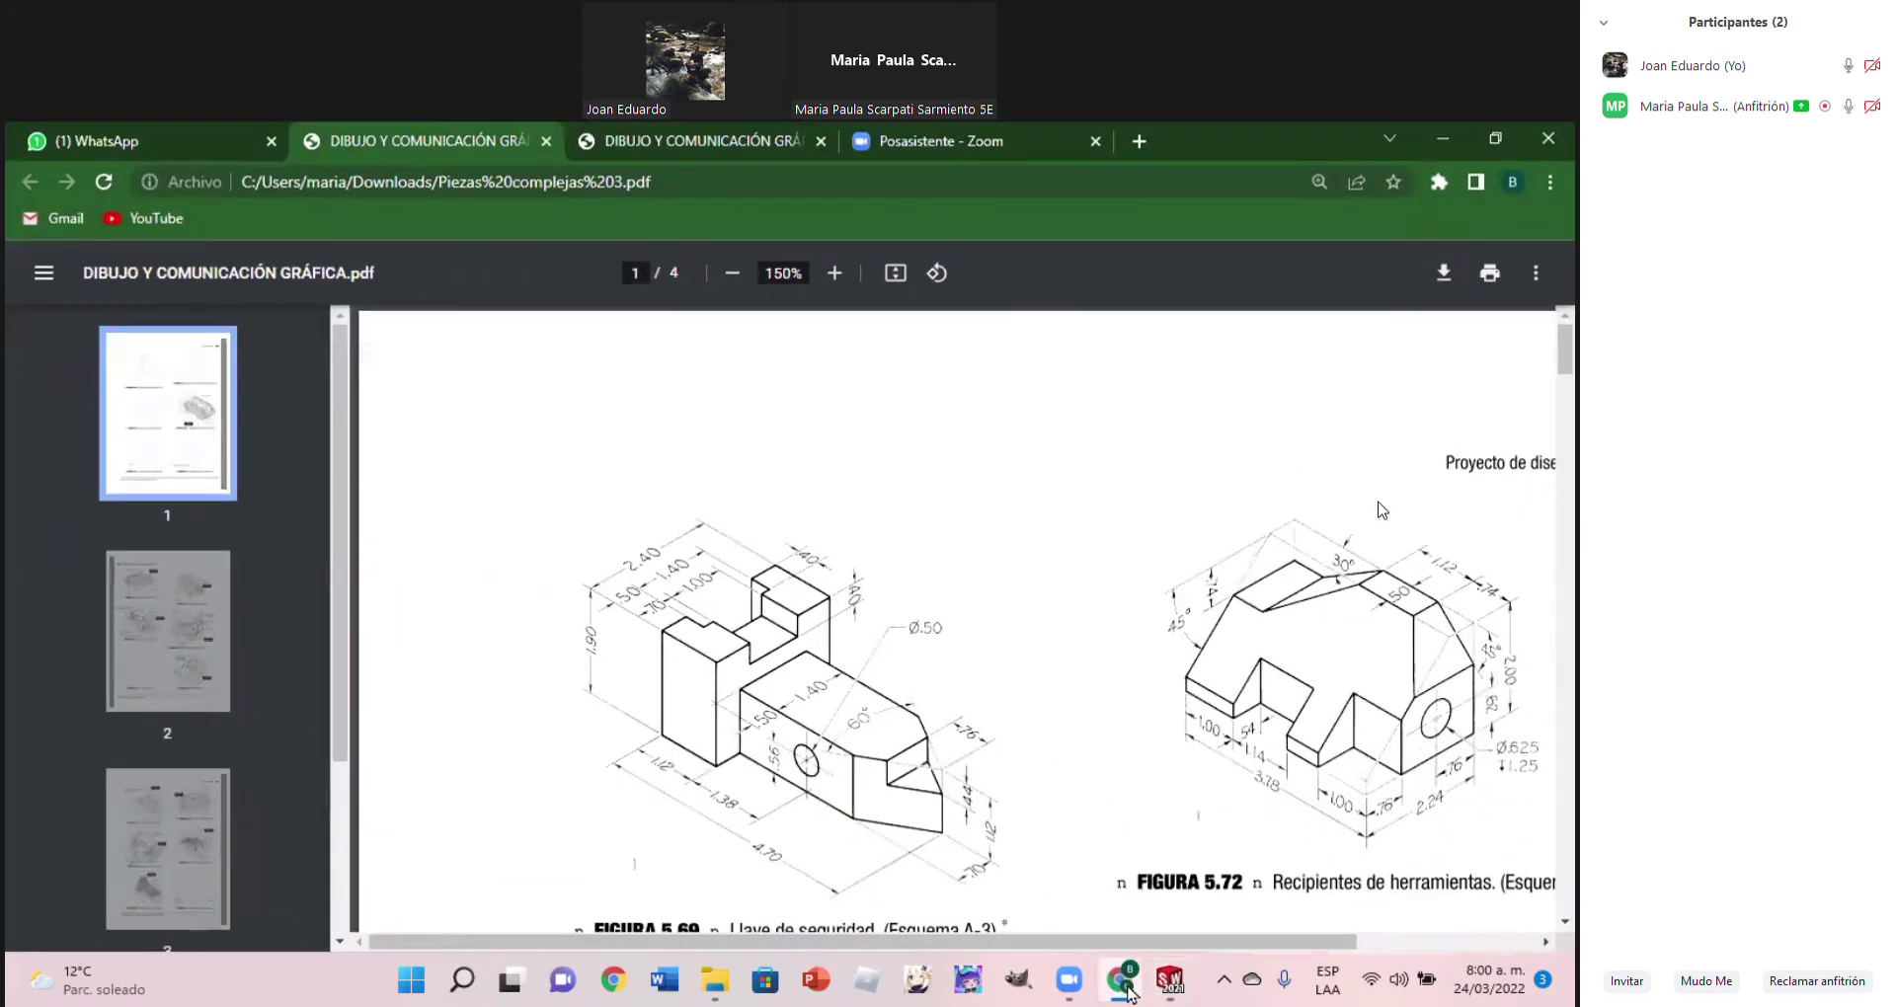
click(1126, 987)
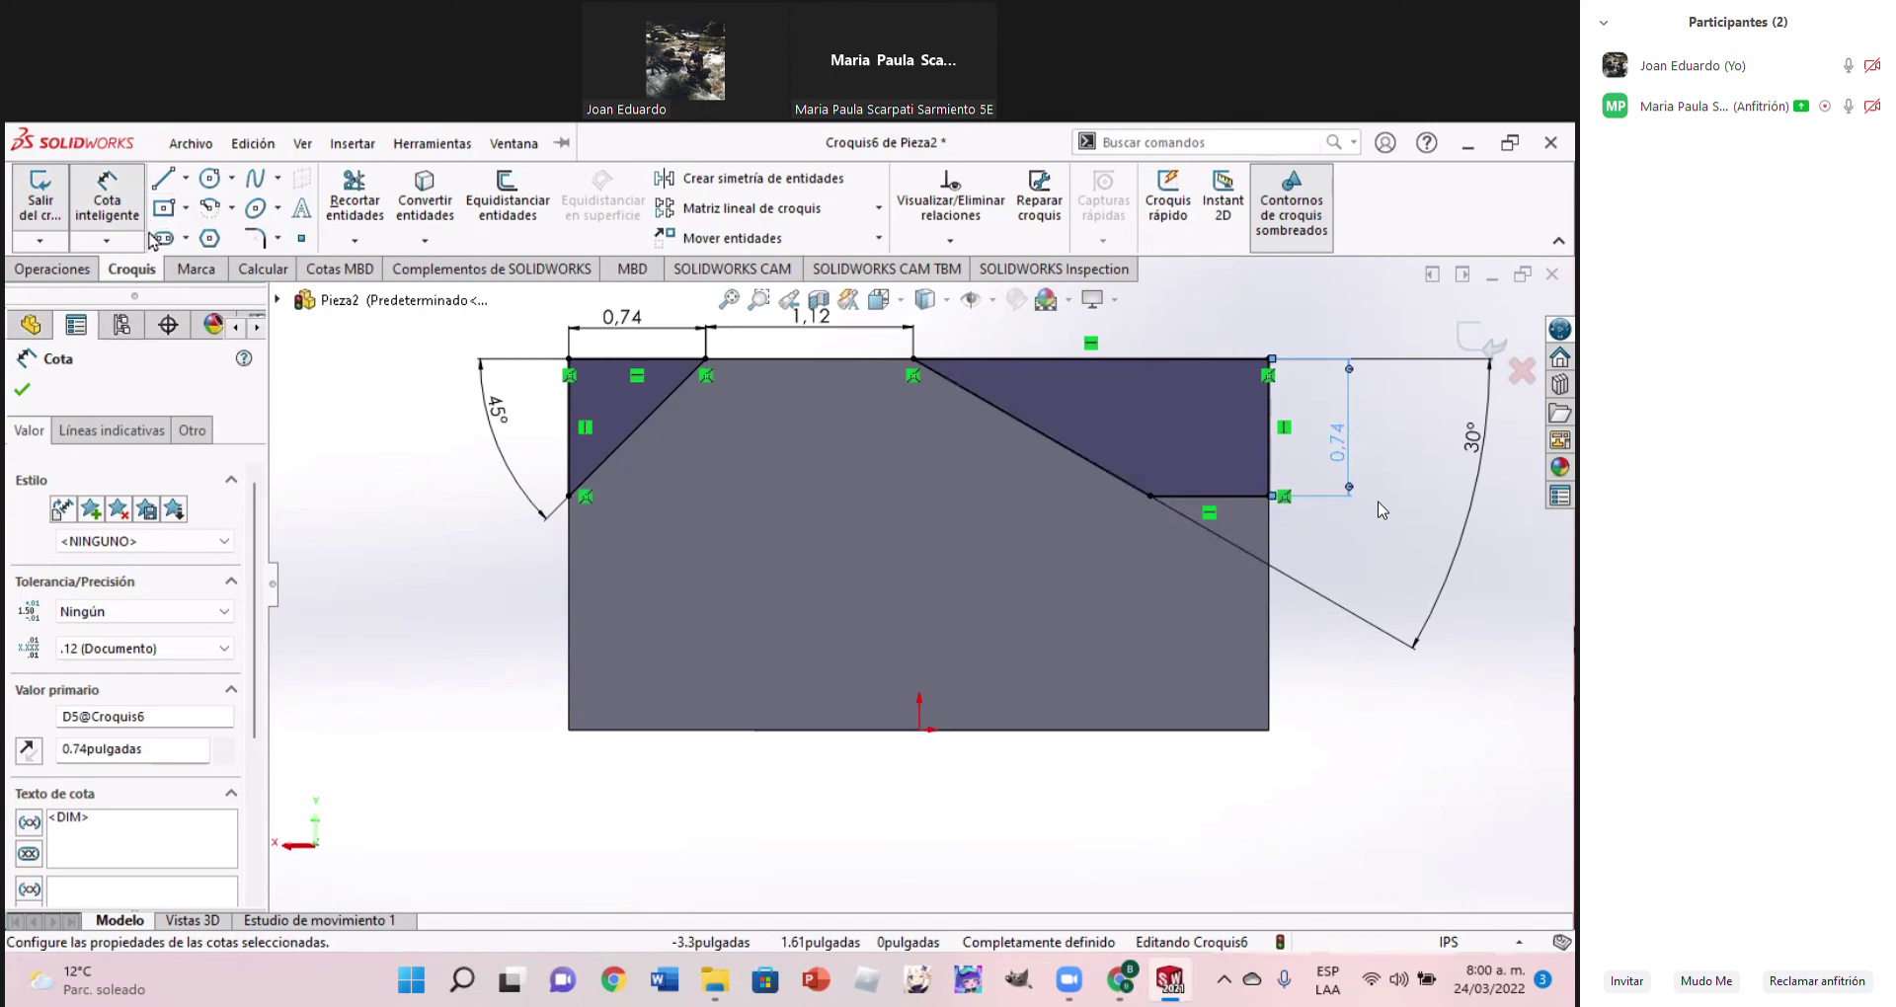
click(57, 273)
Cut-extrude the sketch Through All as Cortar-Extruir3 and view the part isometrically
click(403, 205)
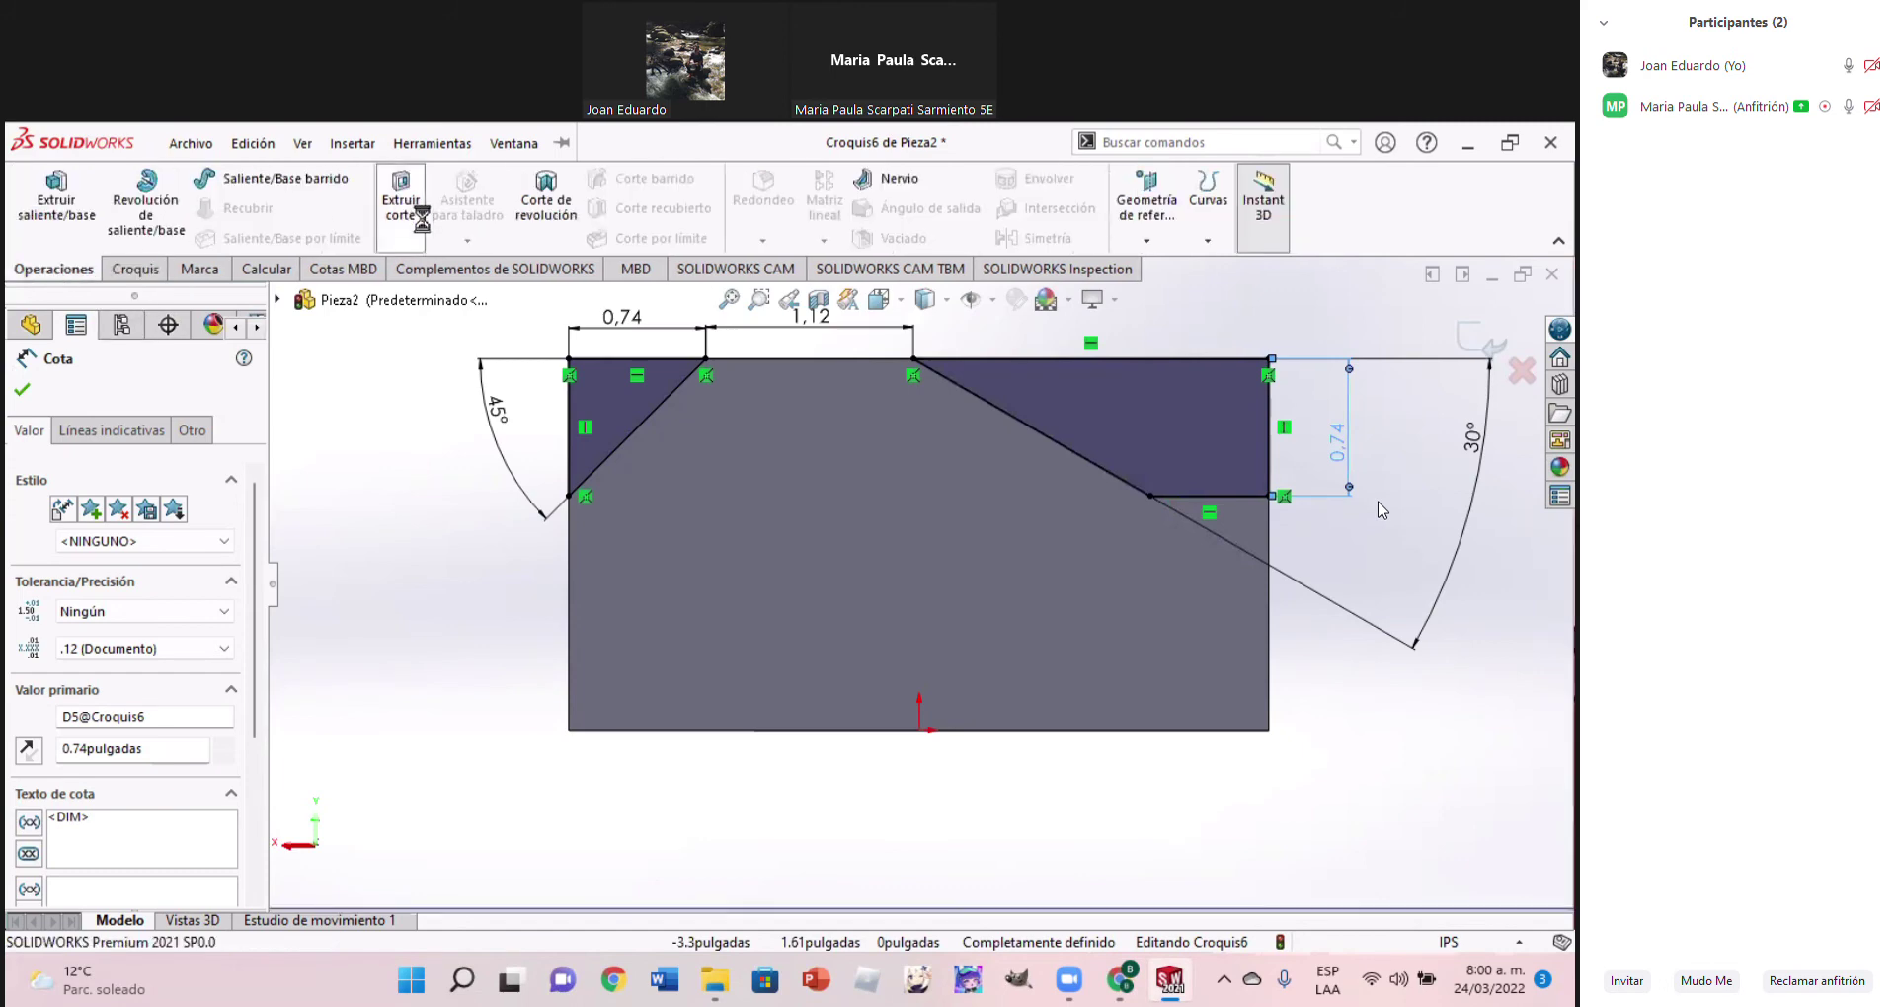
click(247, 459)
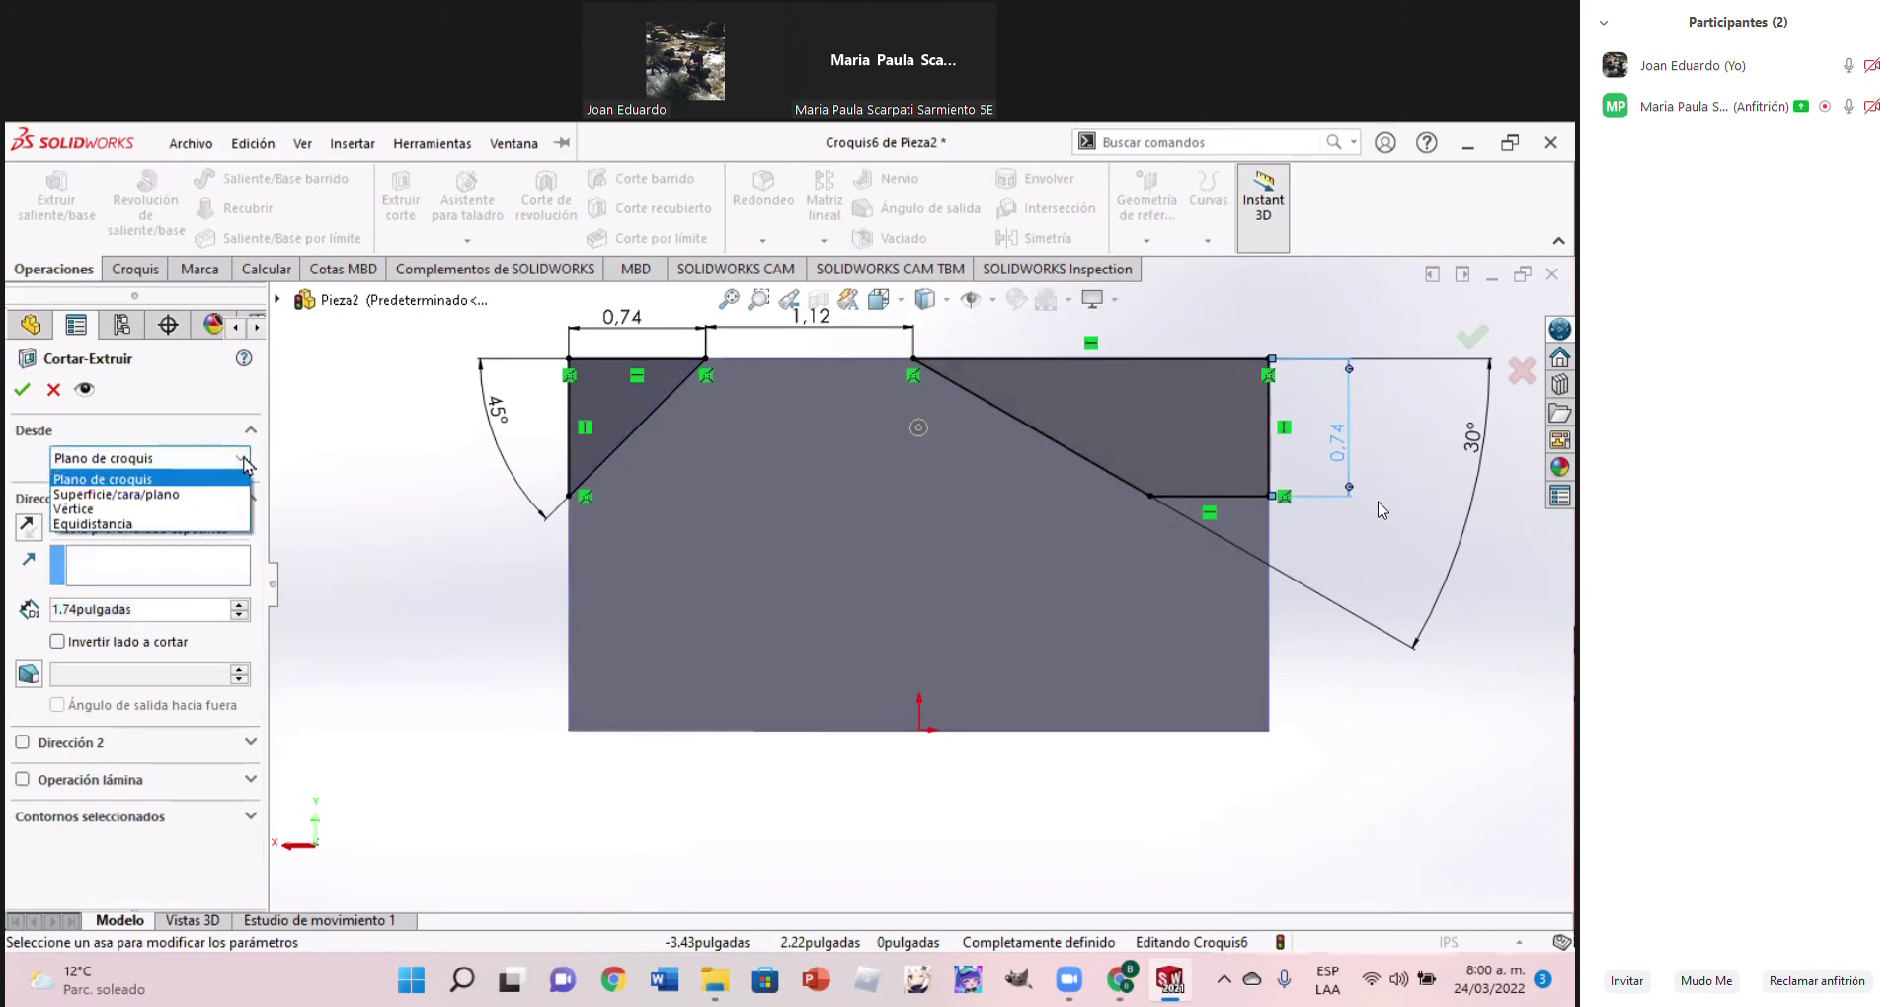
click(271, 479)
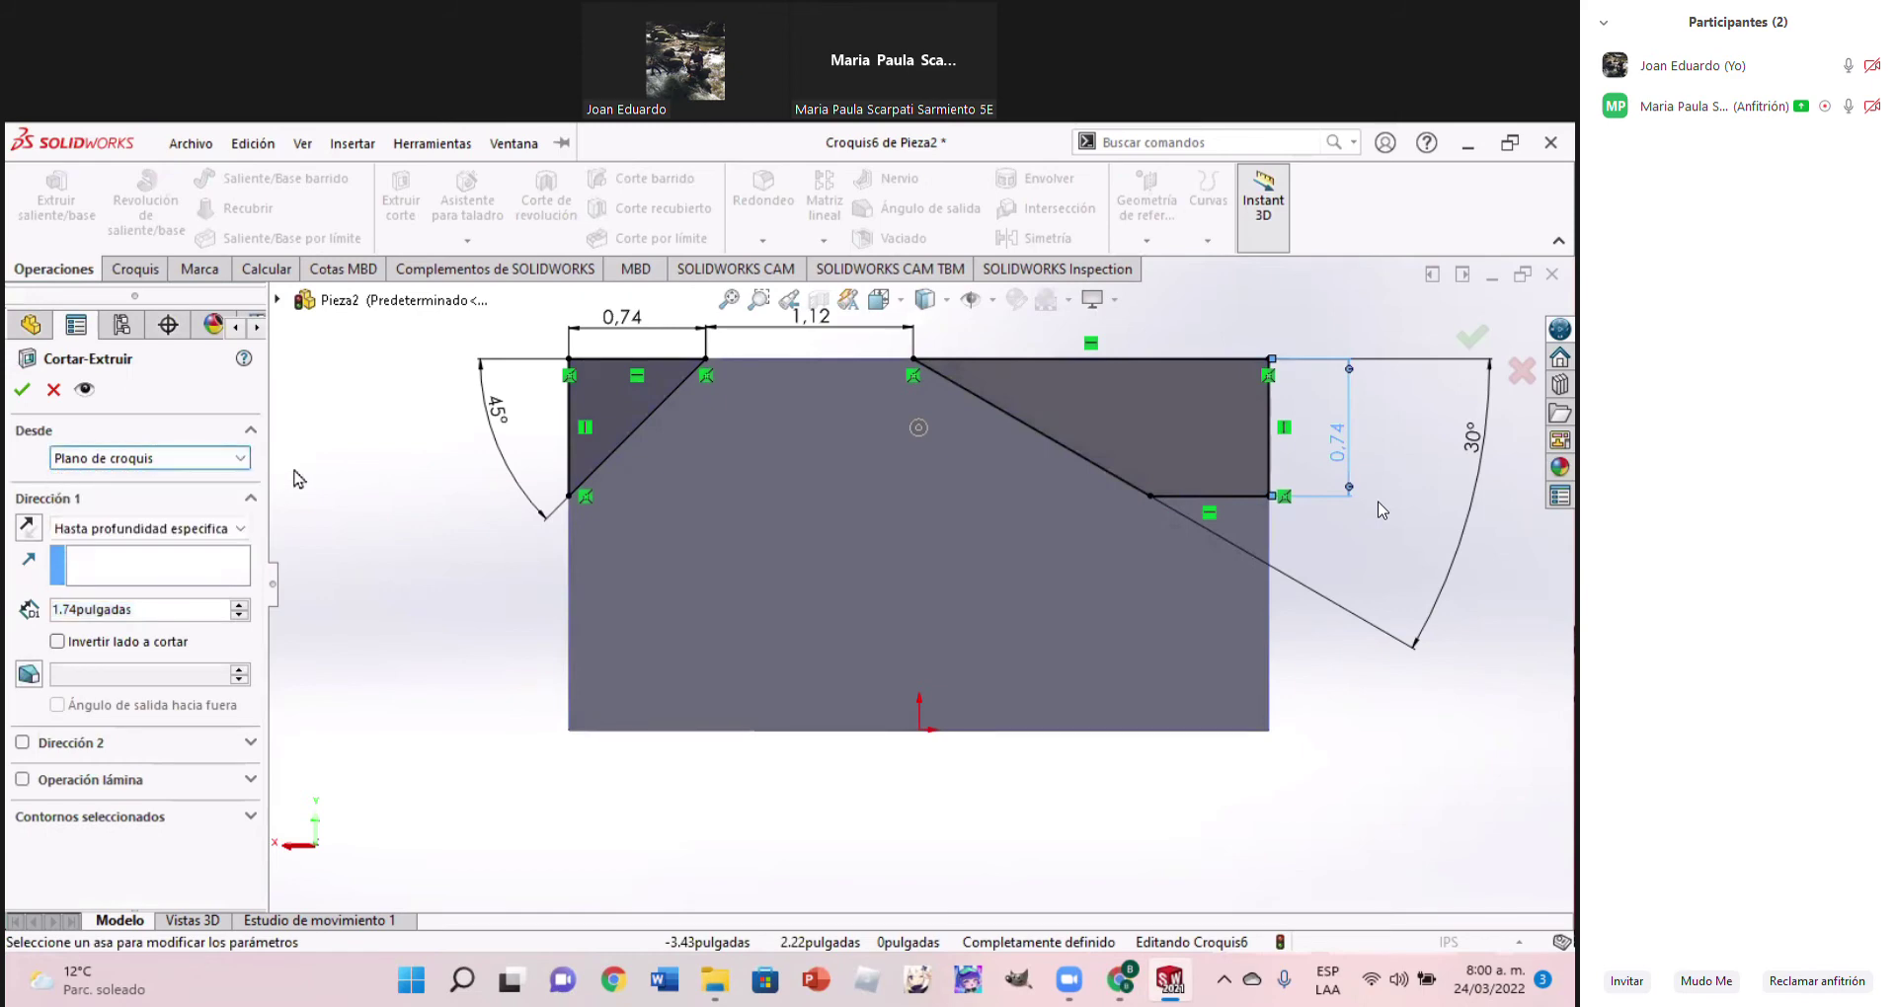
click(240, 528)
click(98, 554)
click(22, 389)
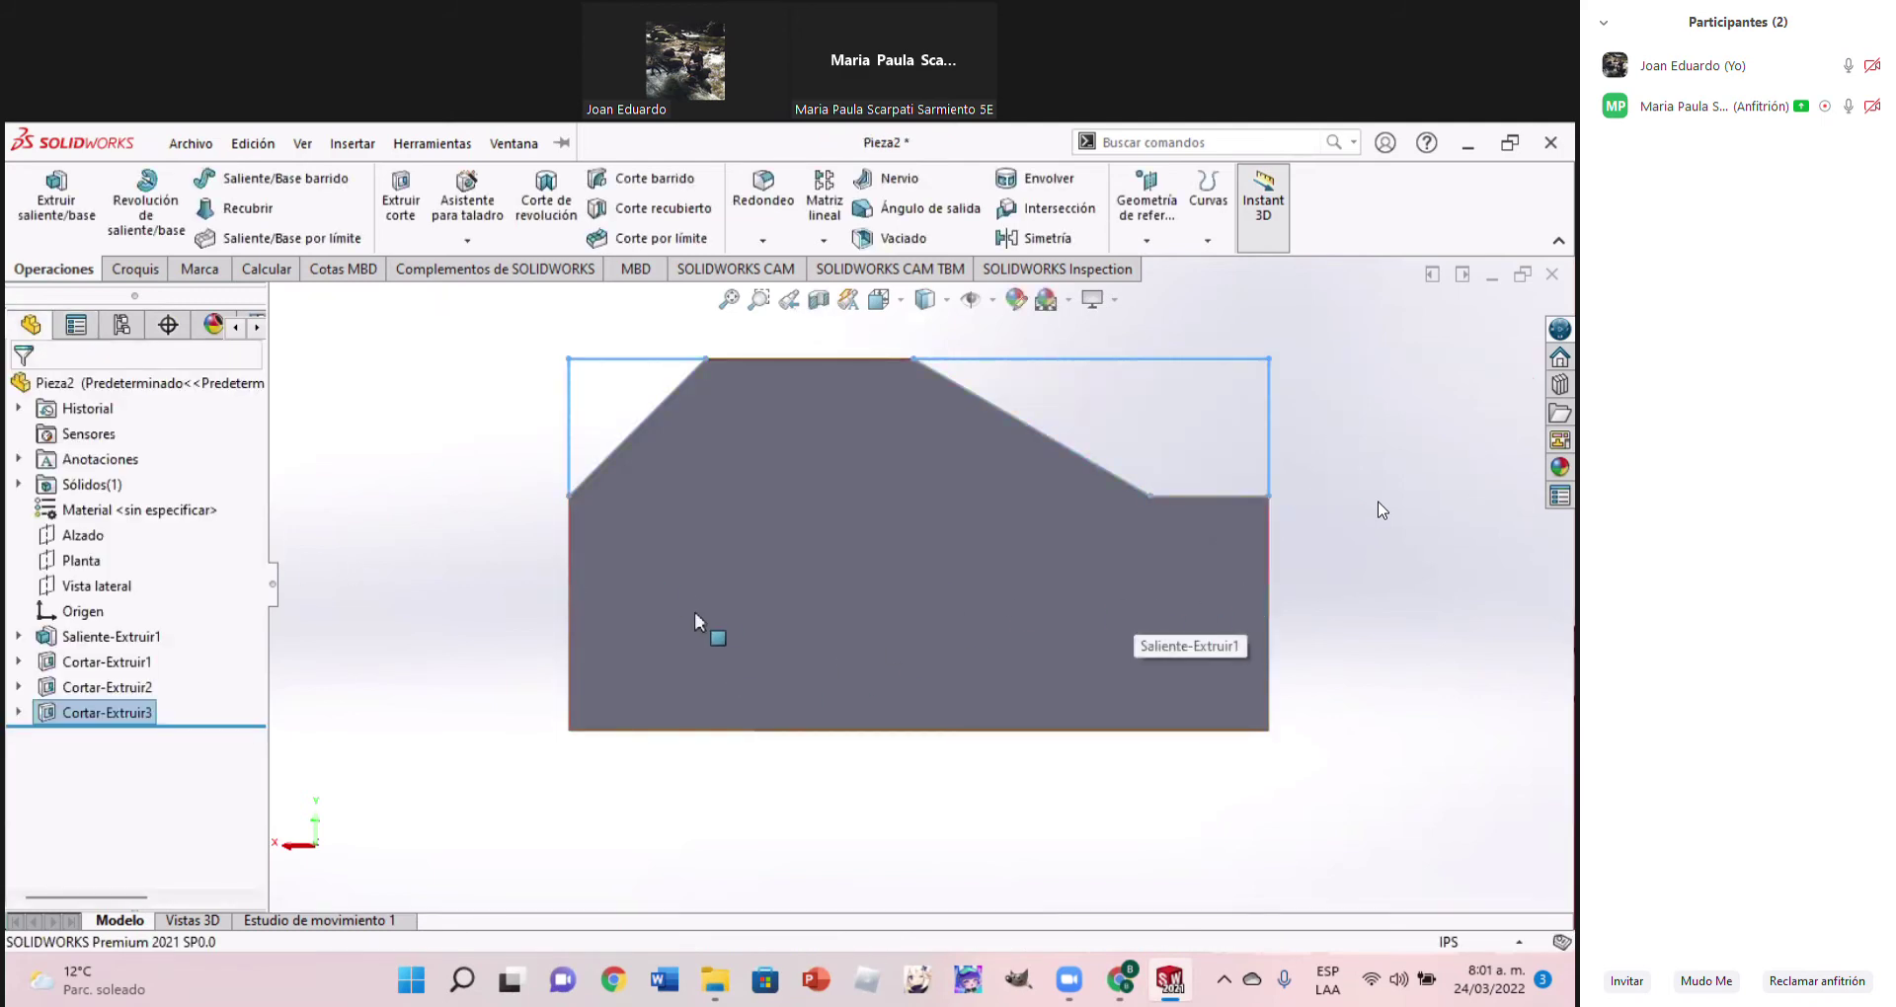
key(ctrl+7)
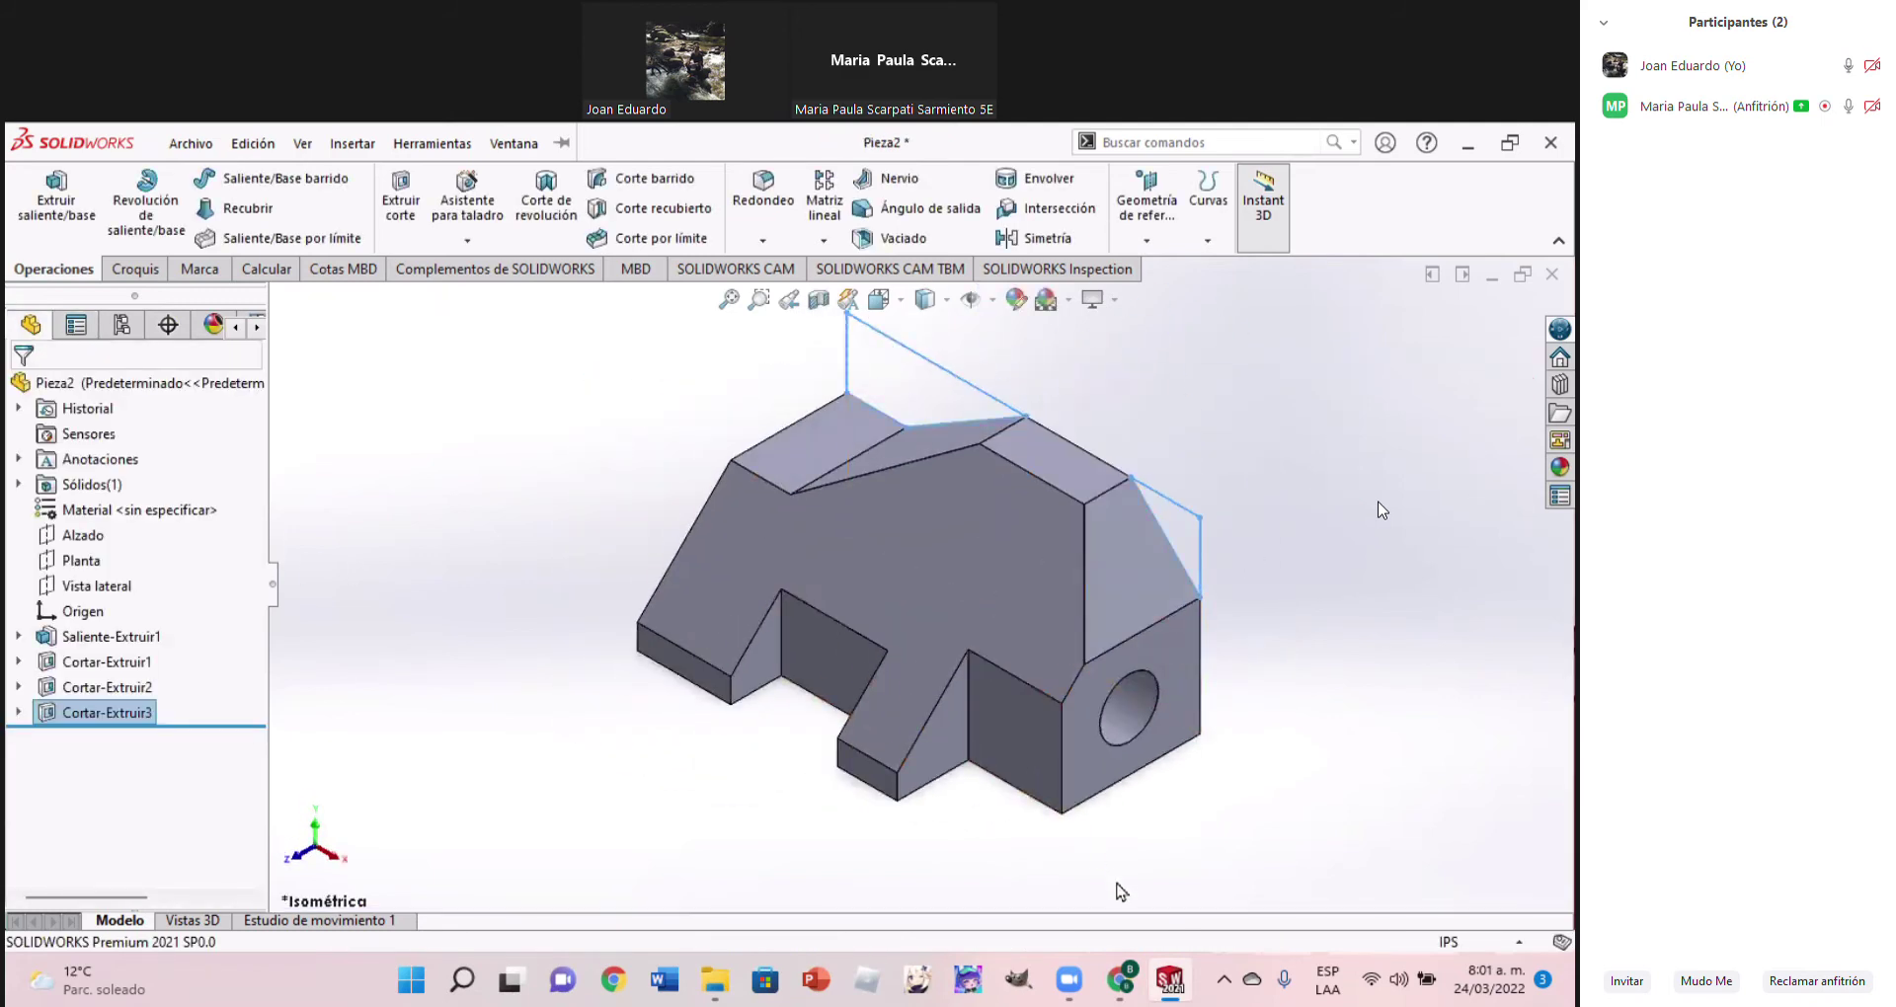
Compare the cut part against the reference PDF and bring the browser forward
click(1128, 989)
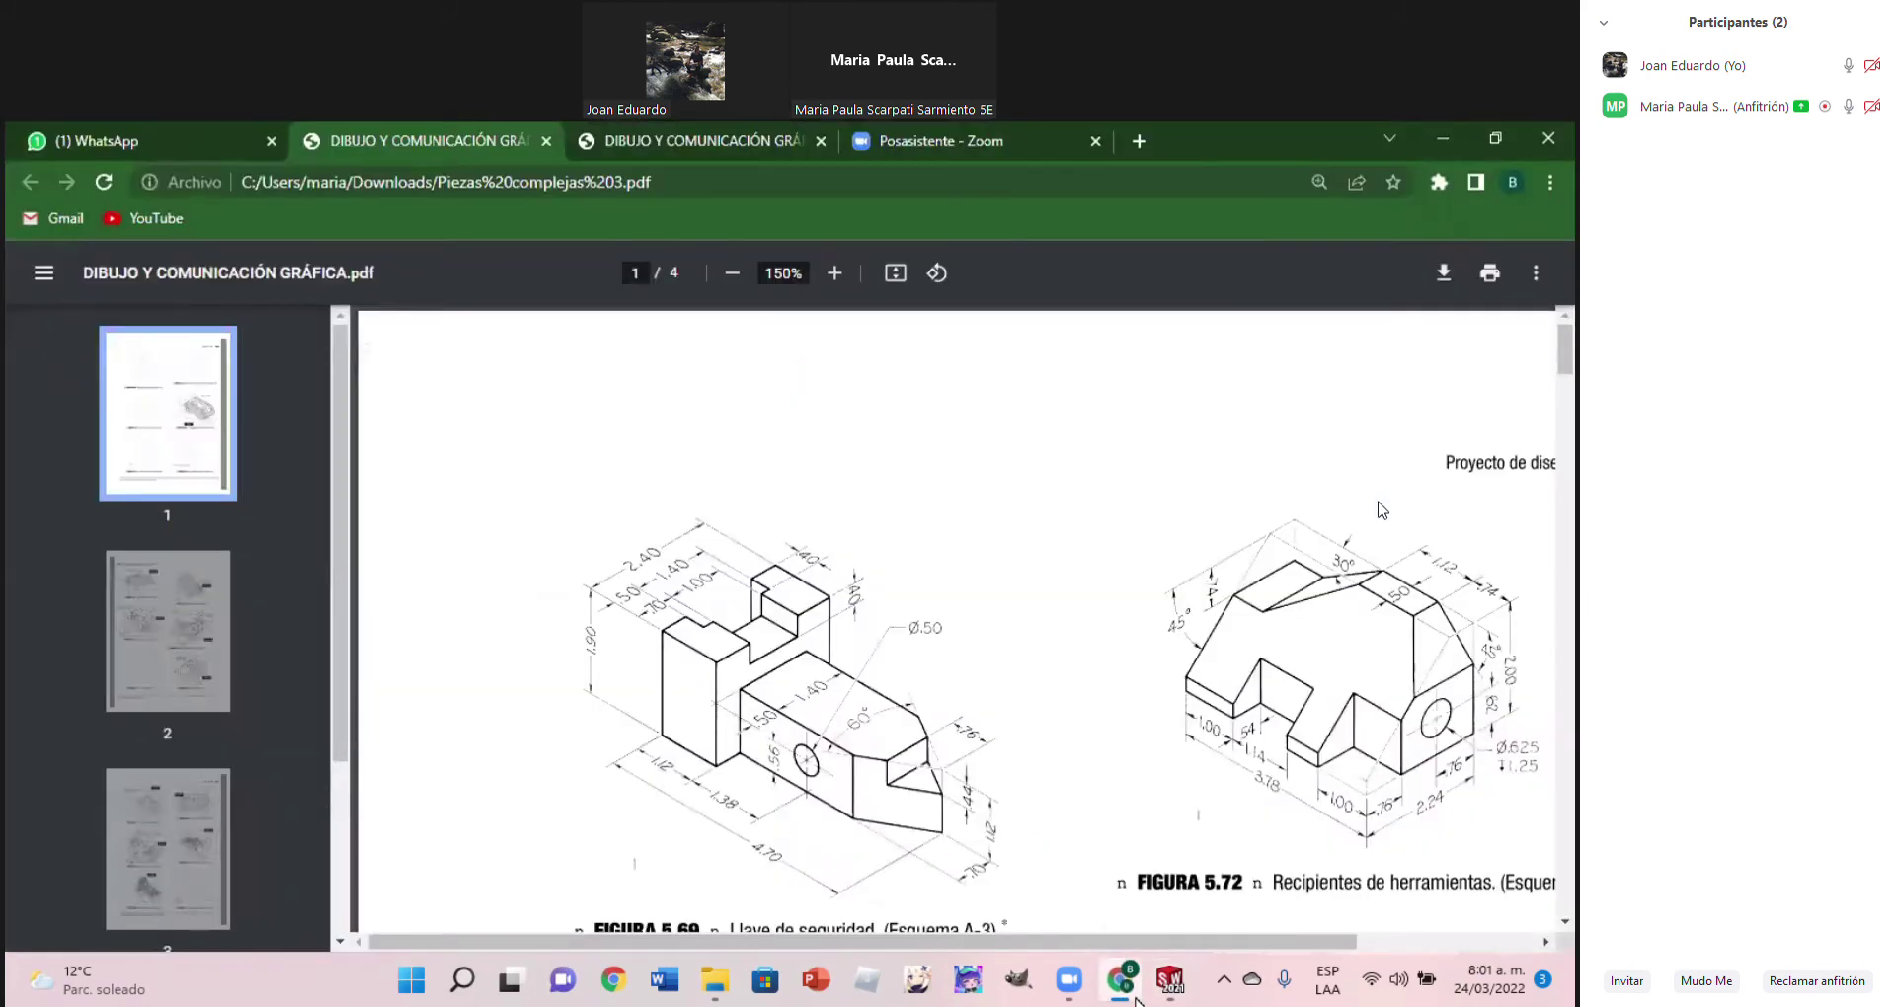
click(1134, 997)
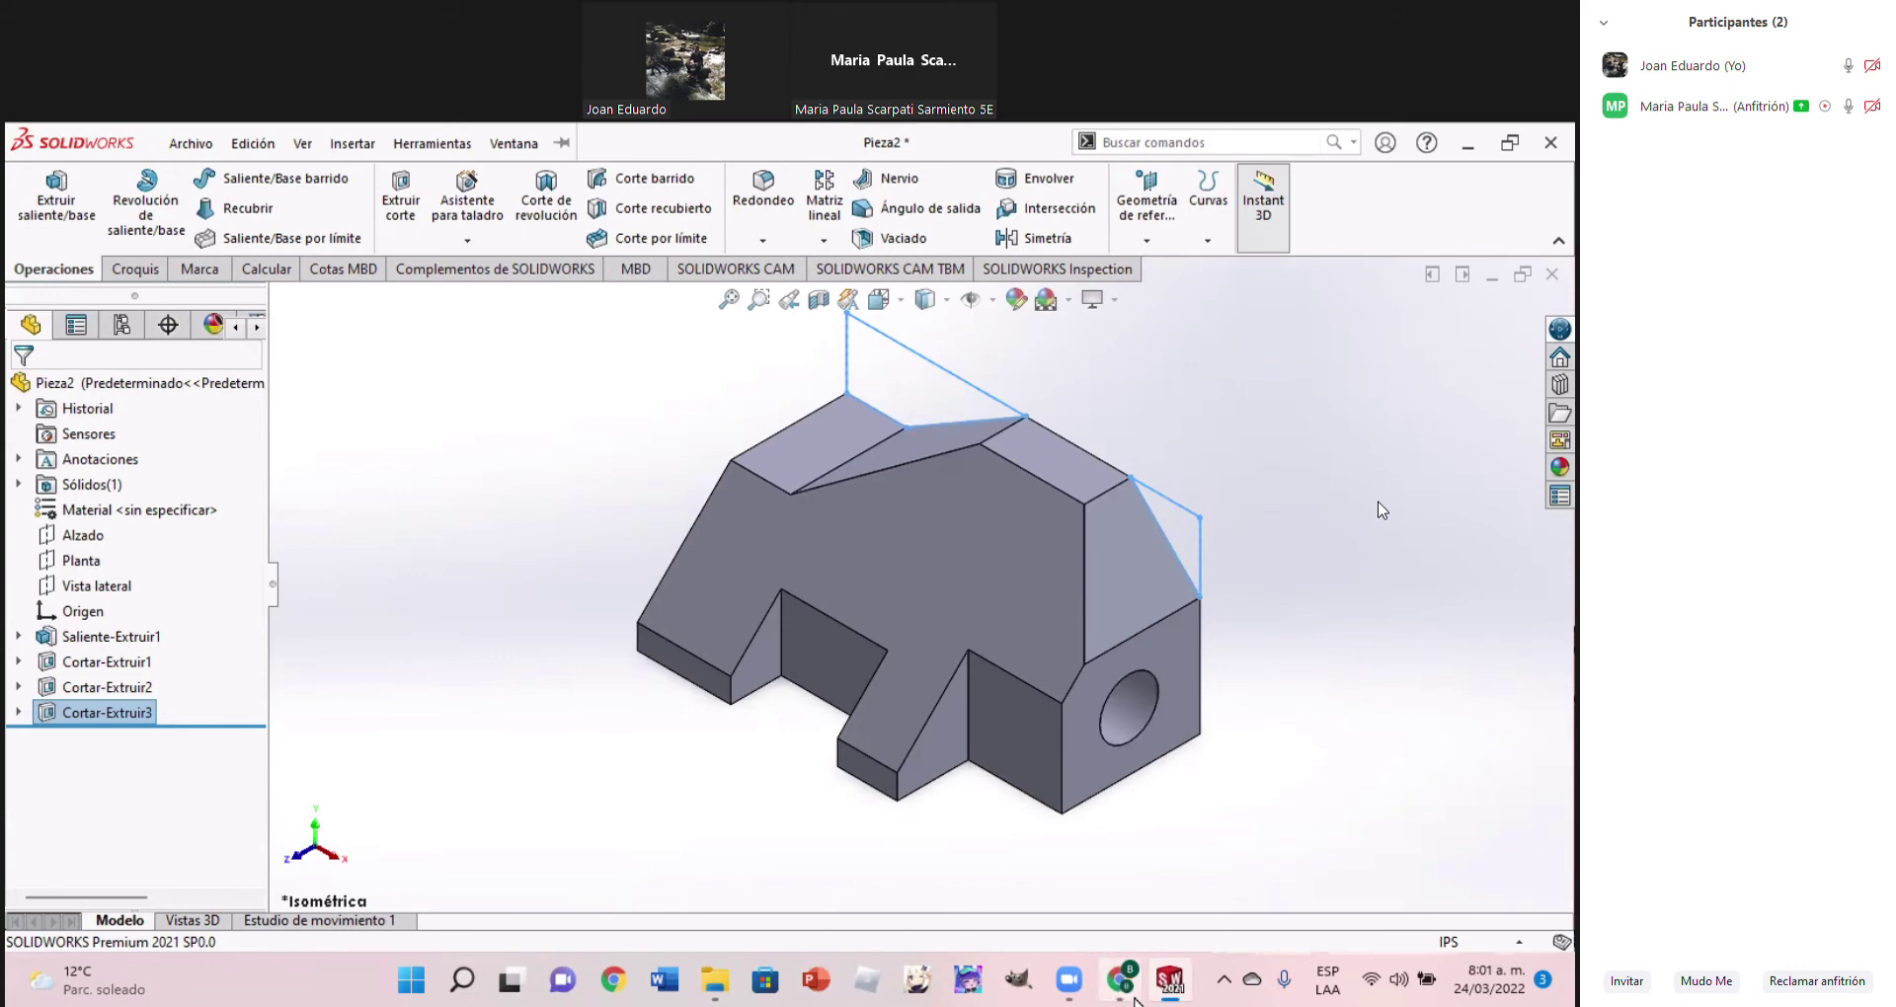
click(1135, 998)
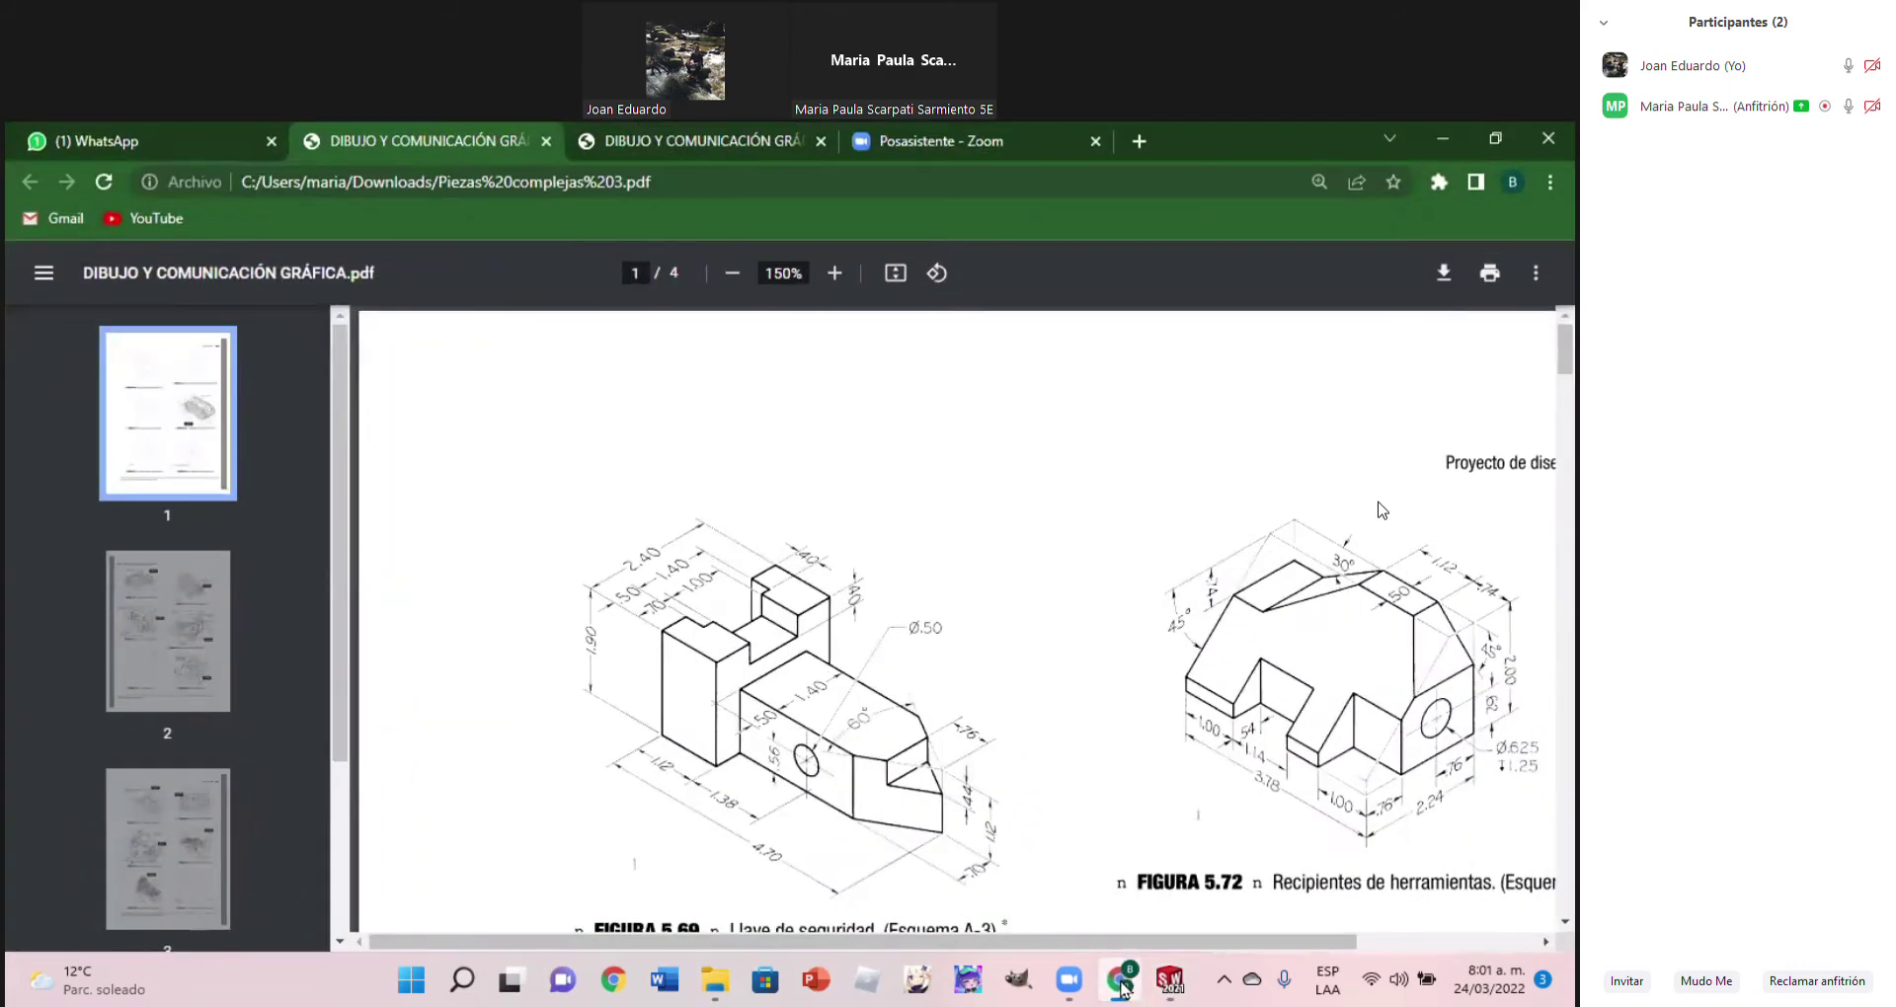
click(1123, 987)
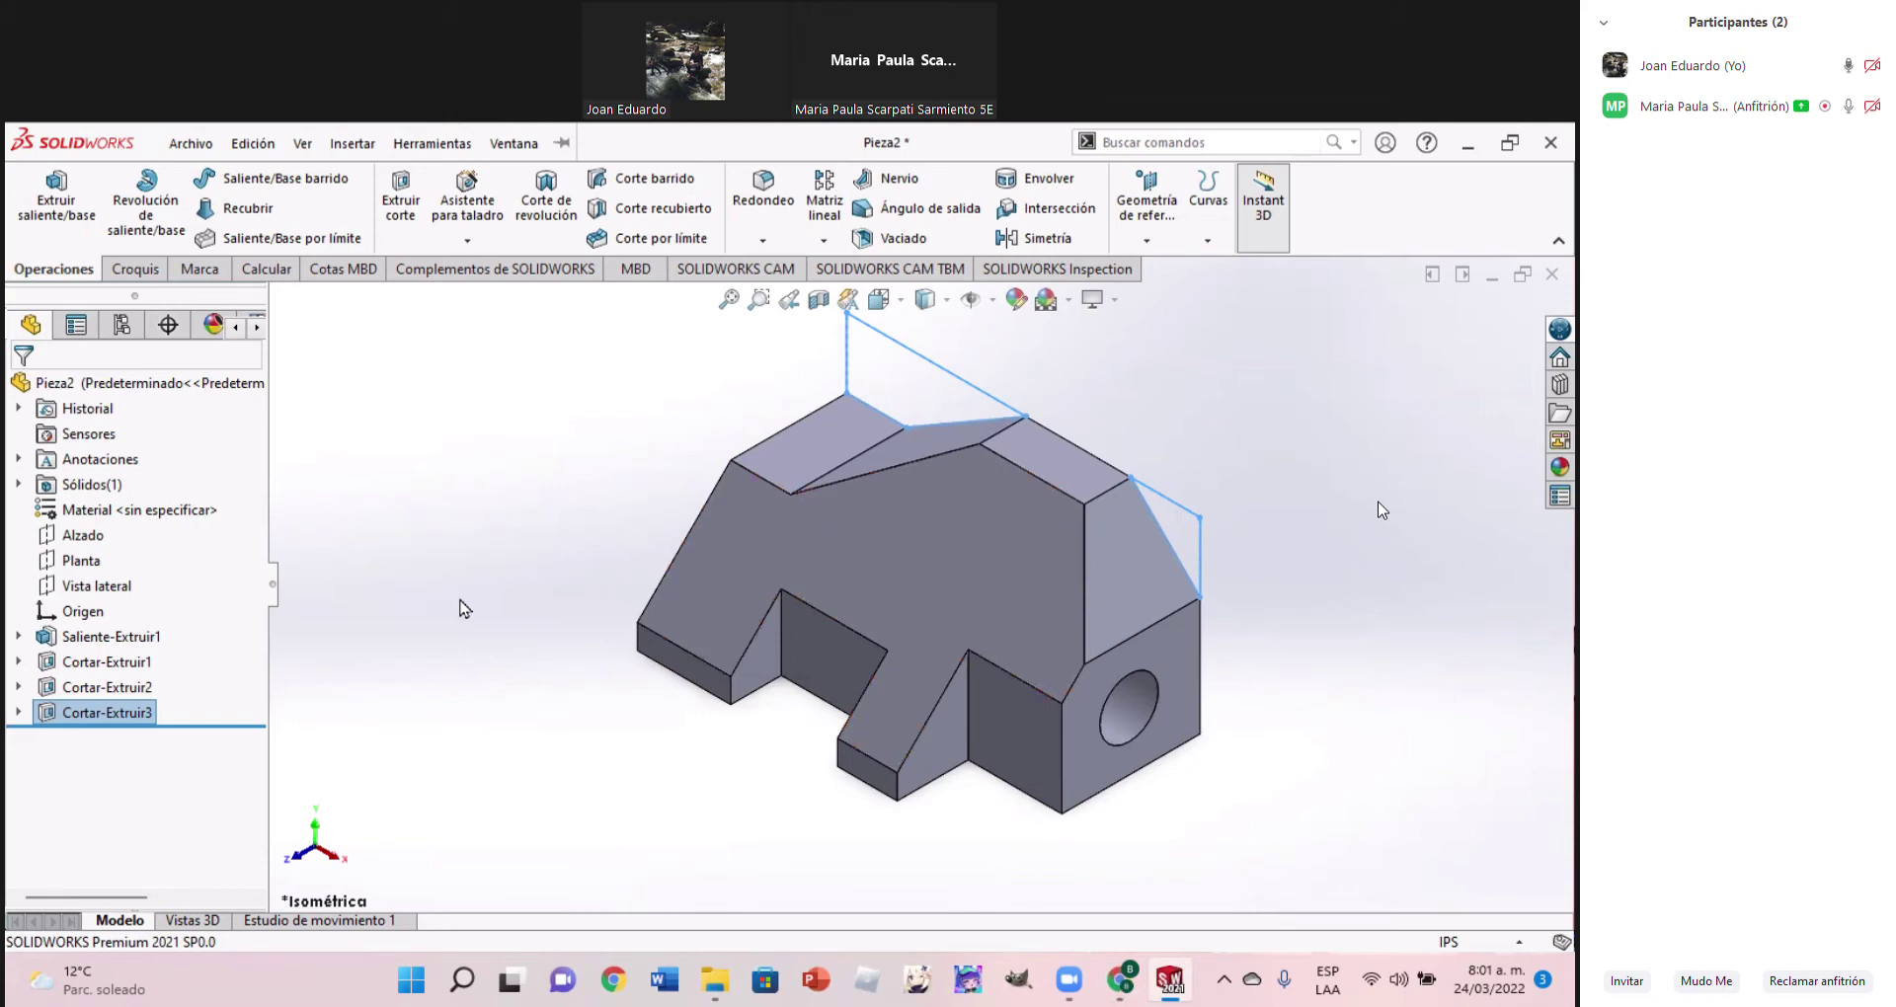
click(1119, 979)
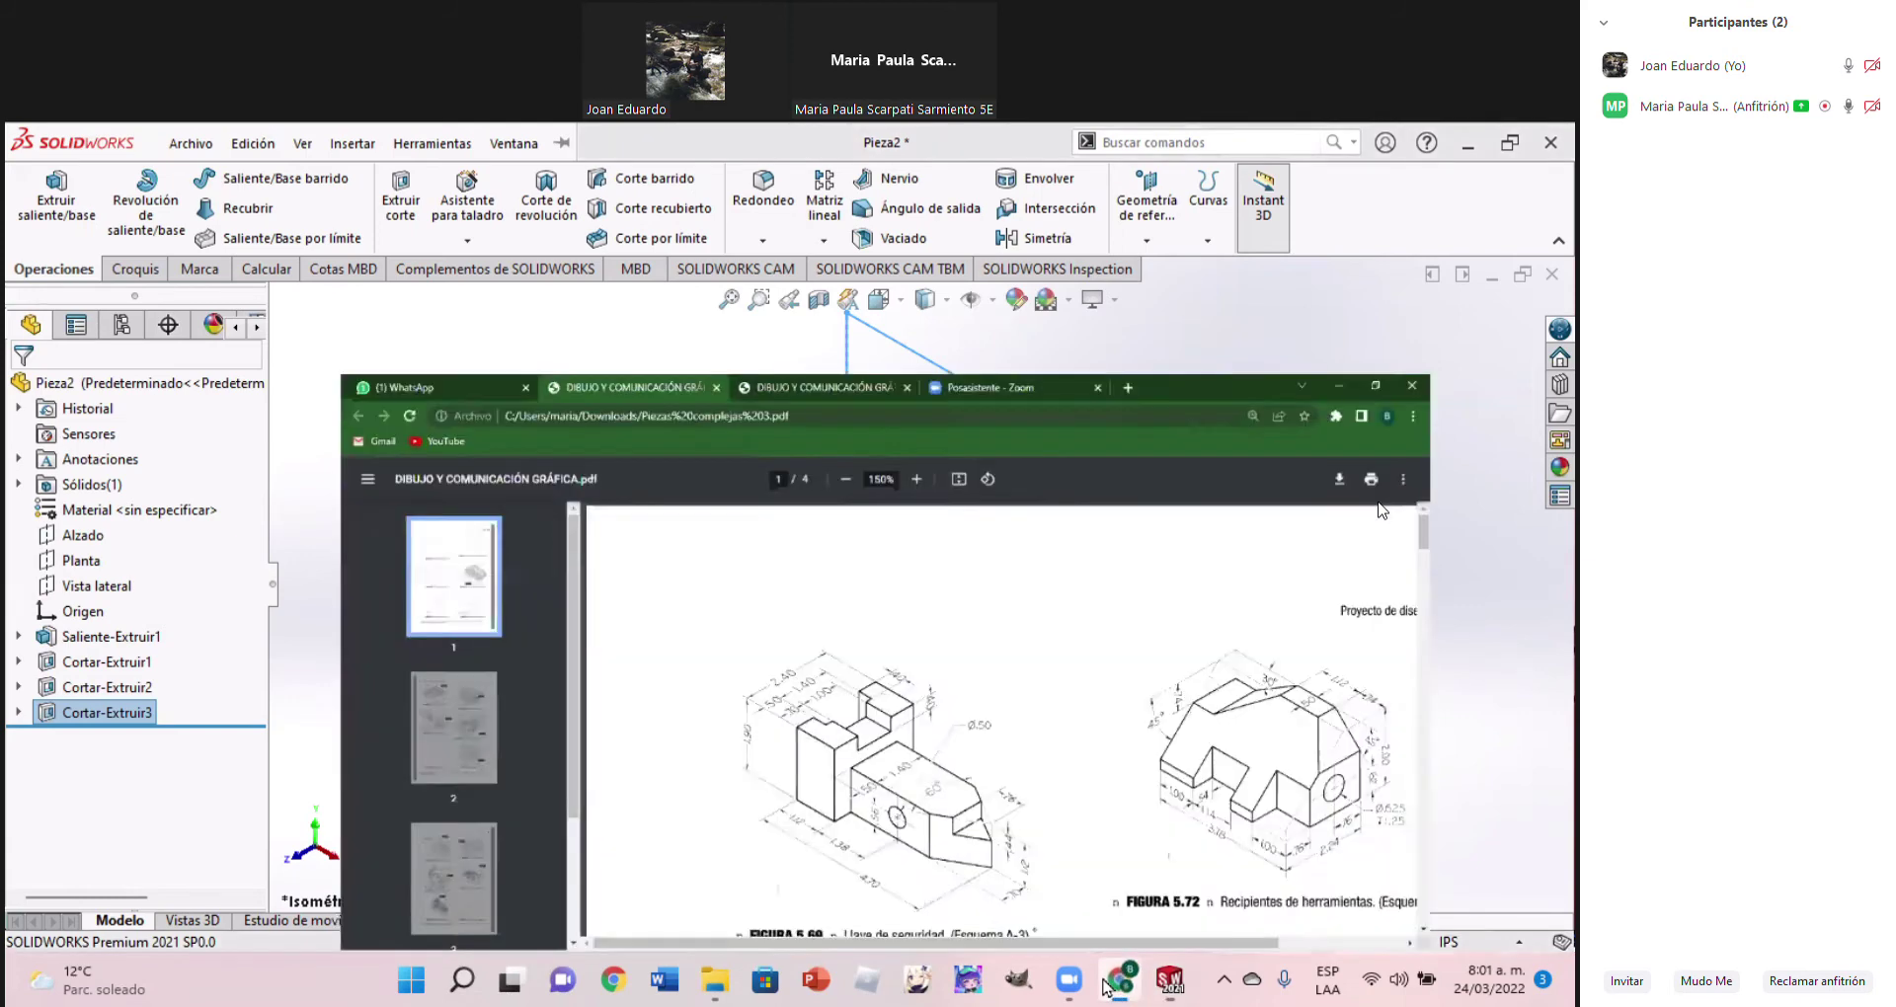
Download the Two Cylinder Vertical Steam Engine PDF from the Solid Works WhatsApp chat and open it
click(187, 140)
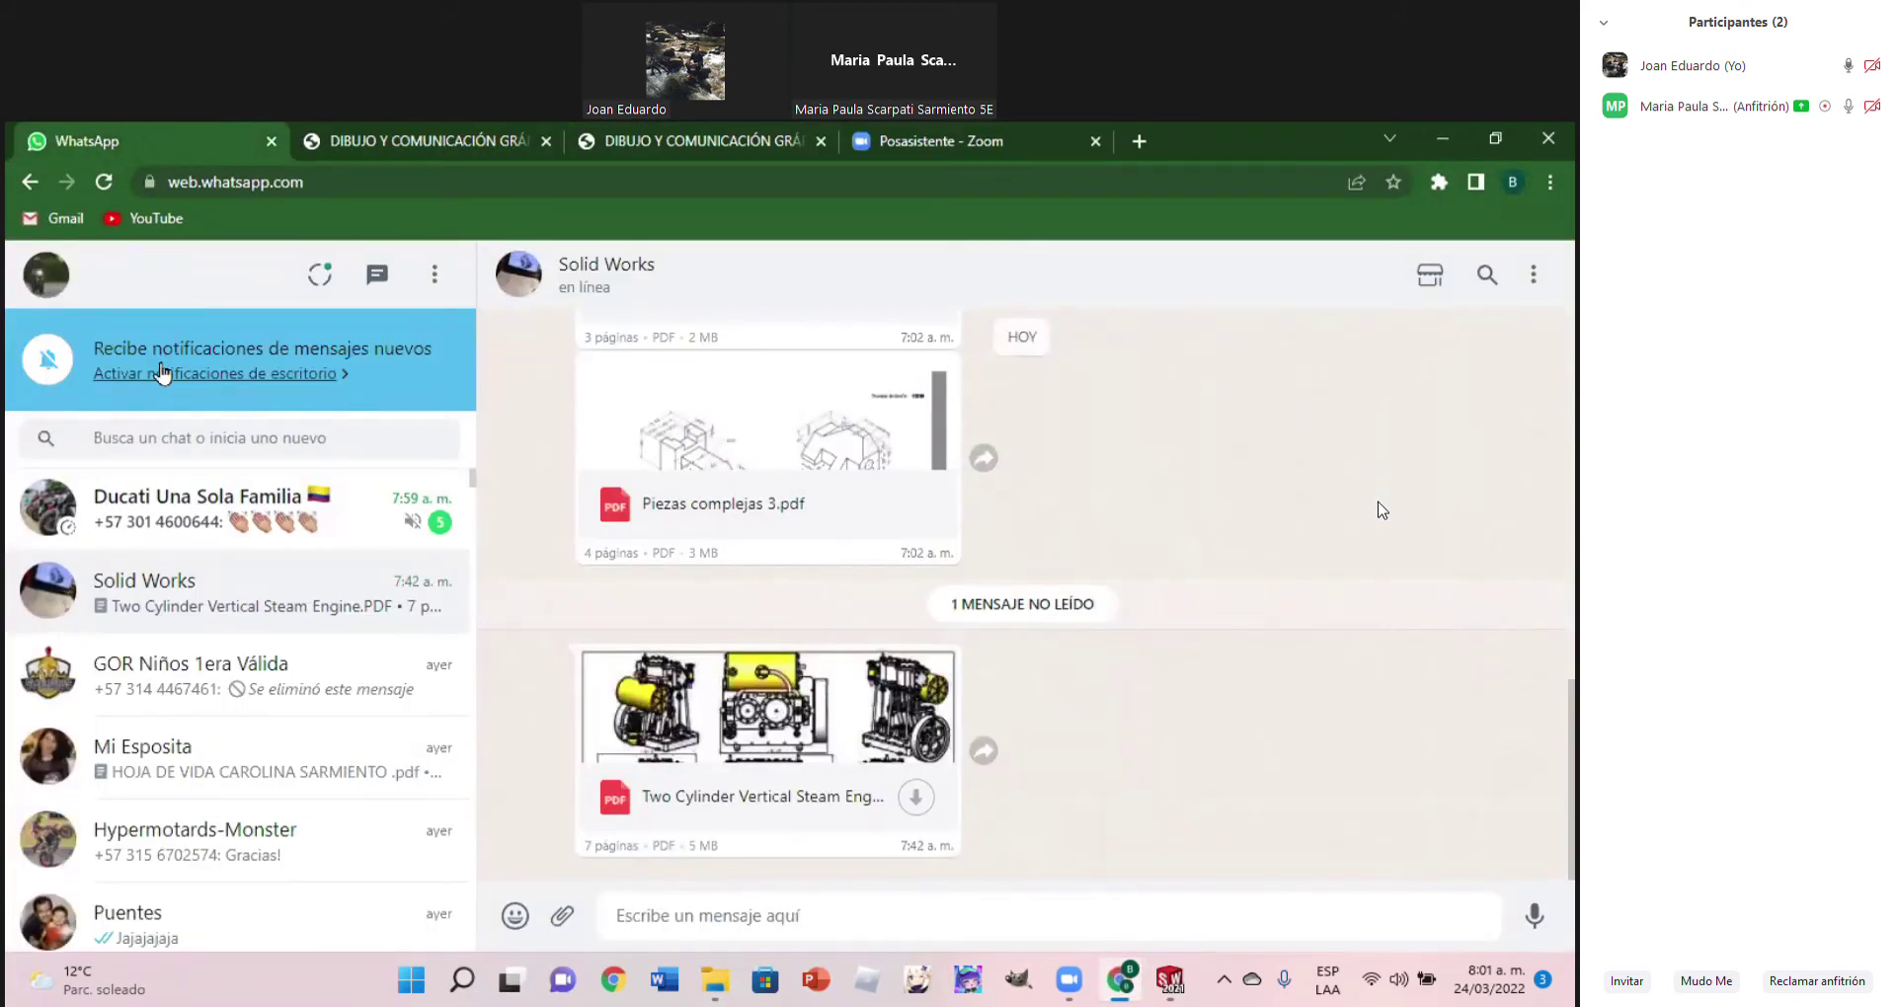
click(736, 792)
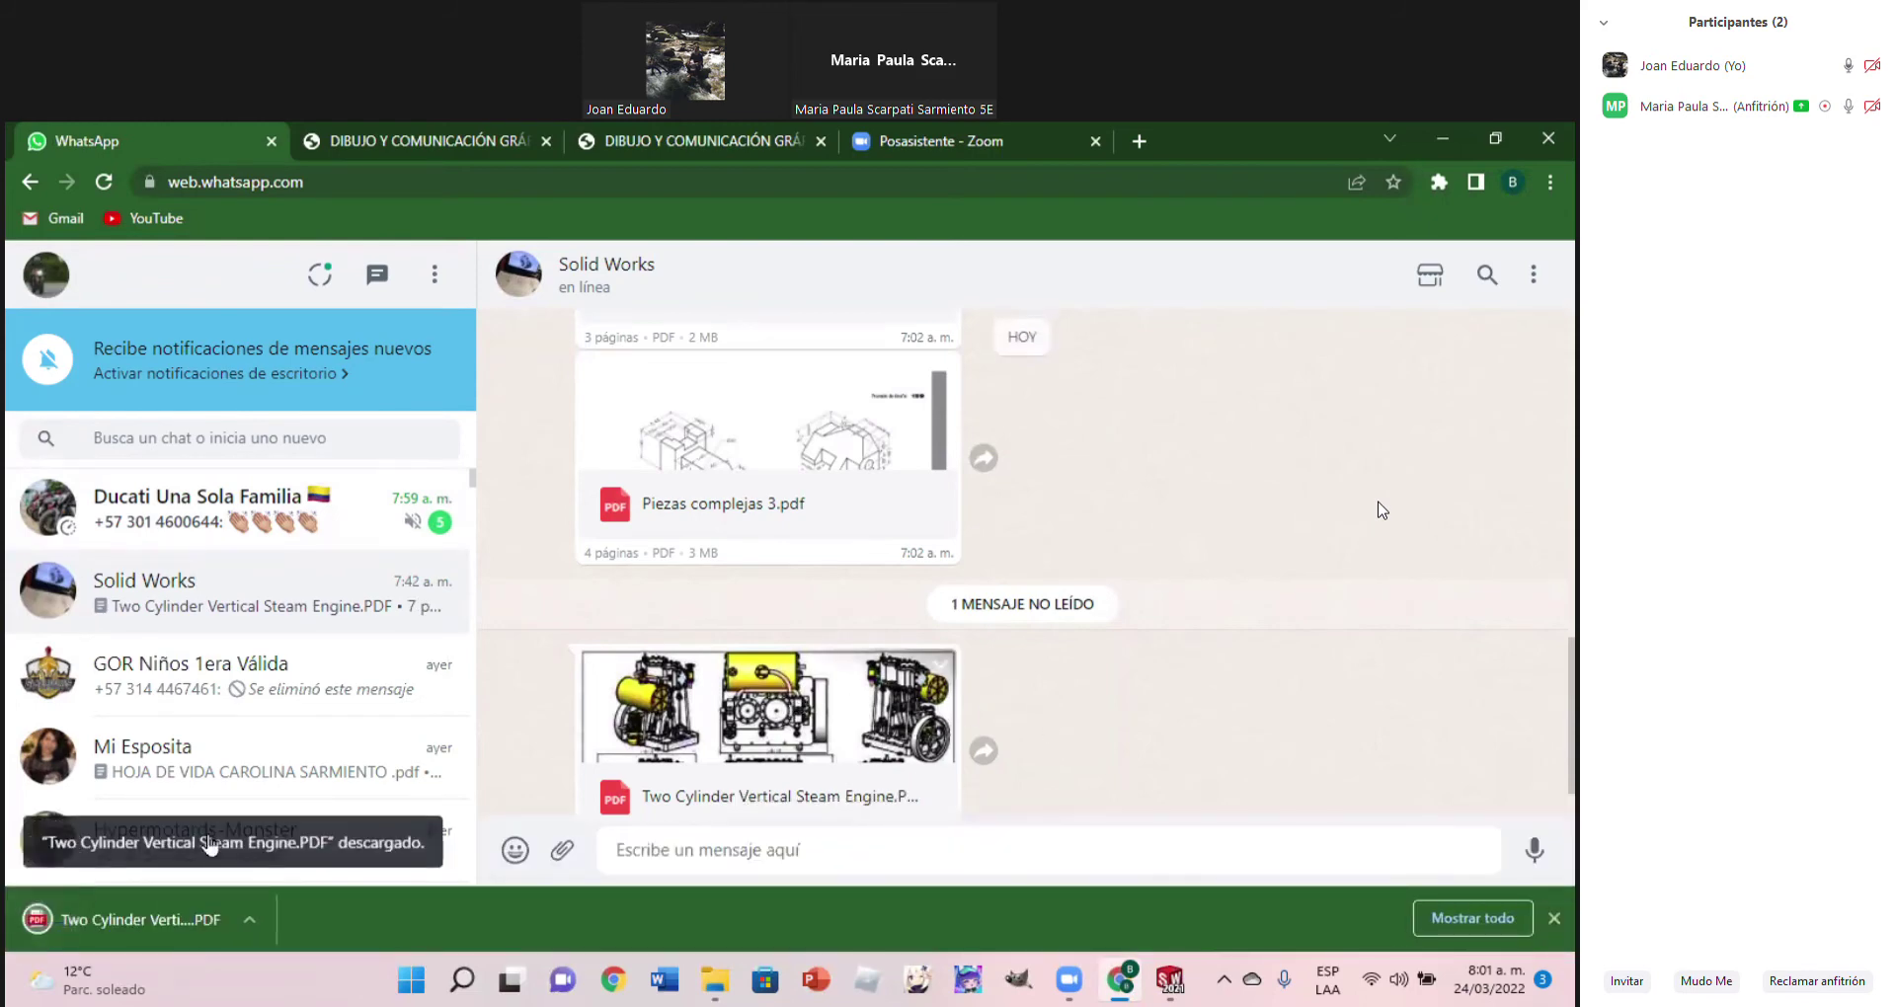
click(118, 920)
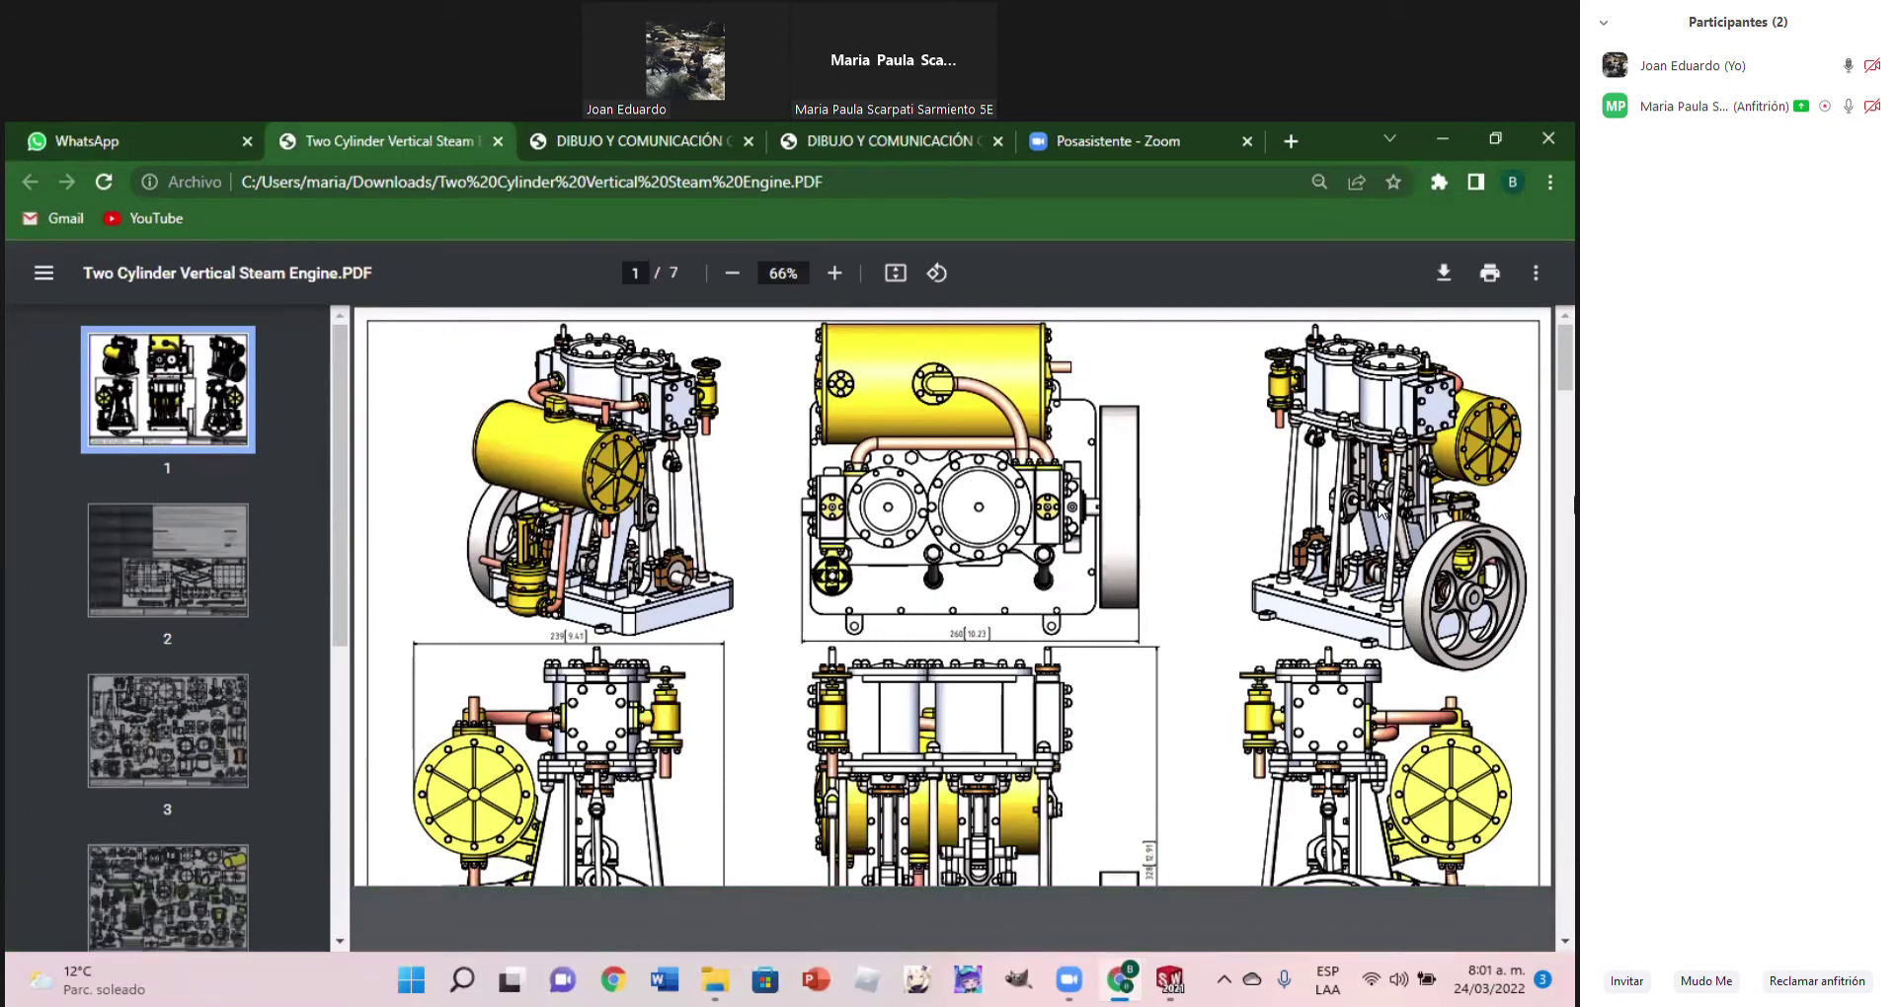
Scroll down through the steam engine PDF drawing pages
drag(1567, 391, 1560, 501)
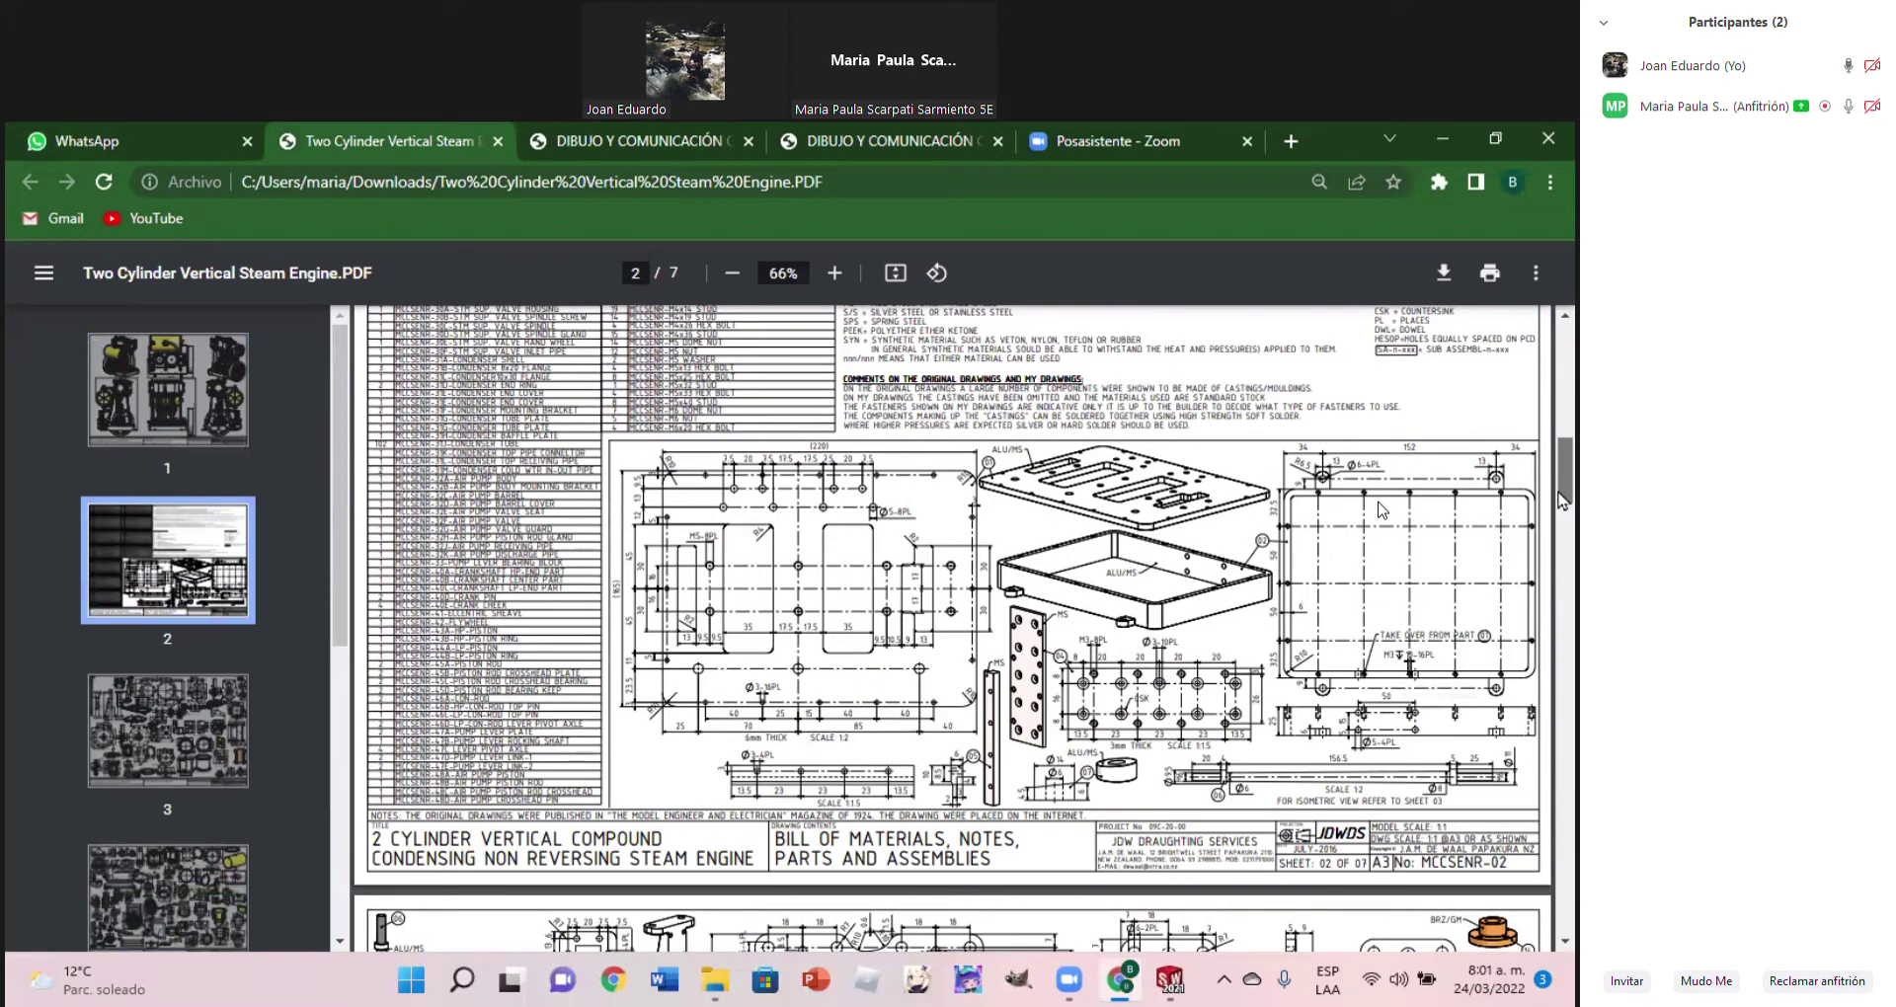
drag(1562, 506, 1555, 567)
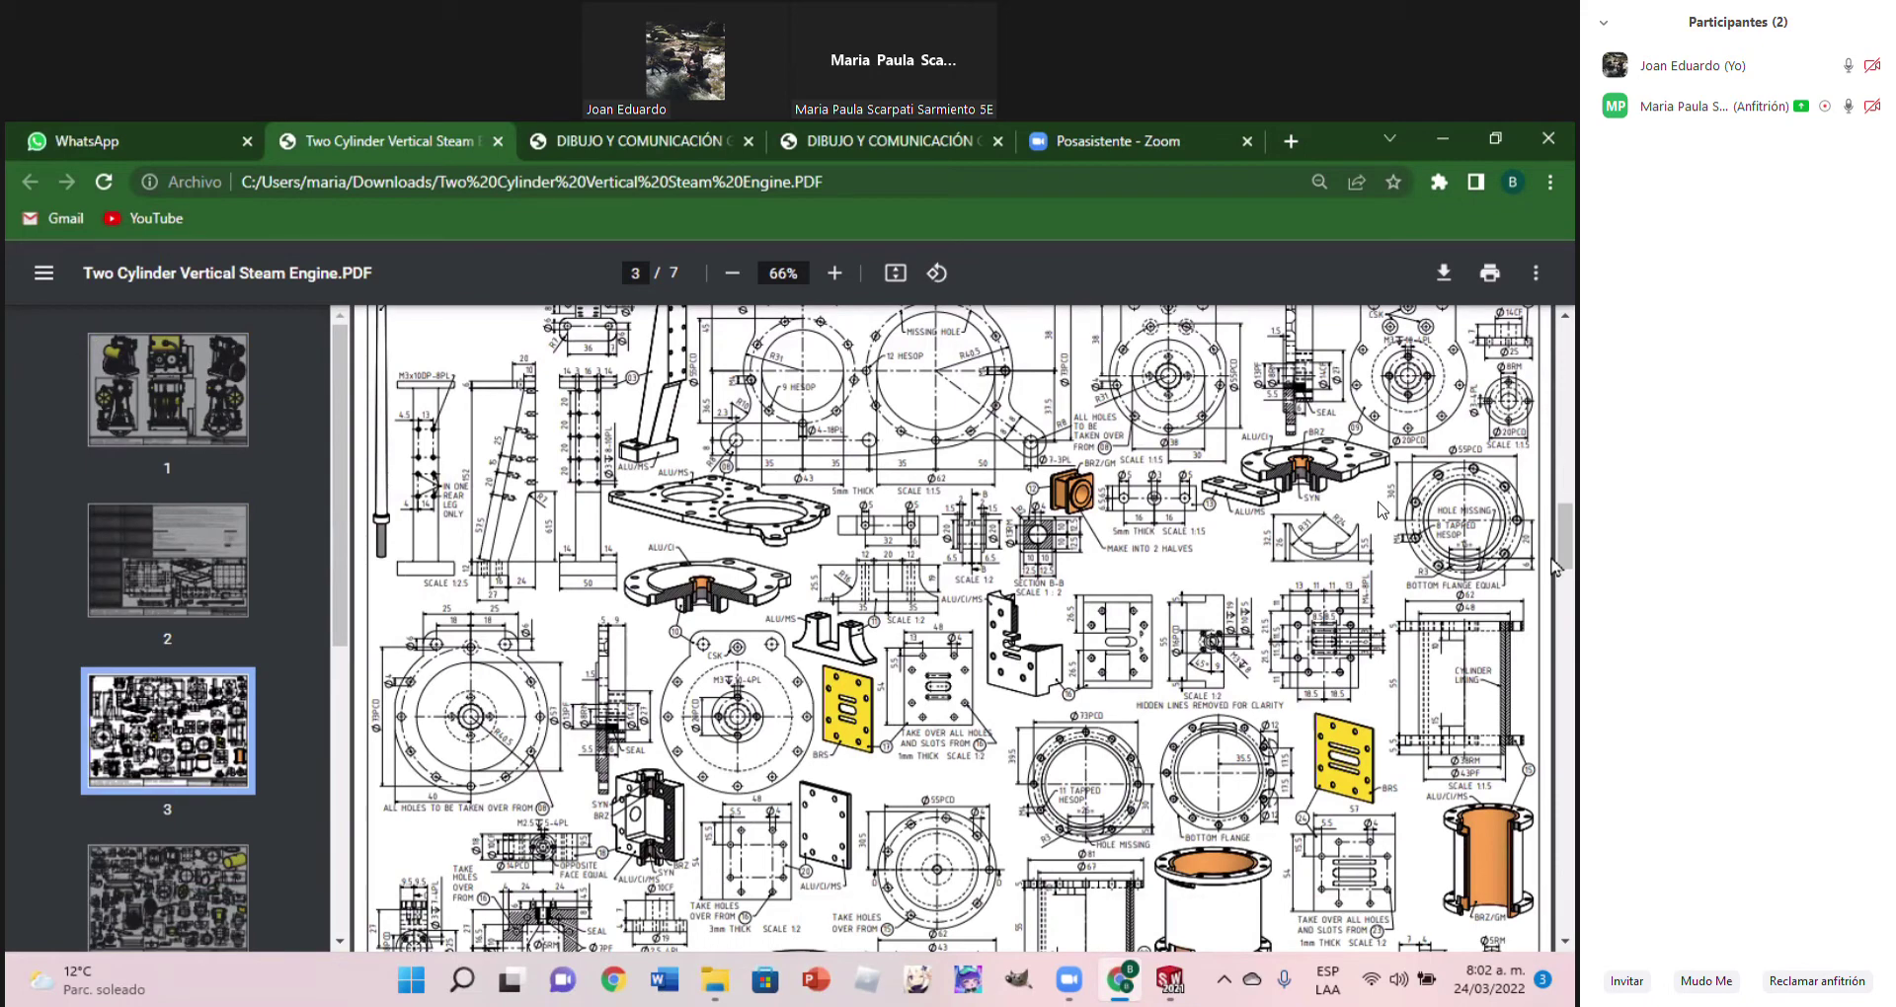
scroll(1484, 575, down, 2)
scroll(1380, 509, down, 4)
scroll(1378, 508, down, 1)
scroll(1281, 340, down, 1)
scroll(1086, 444, down, 2)
scroll(815, 546, down, 2)
scroll(815, 546, down, 2)
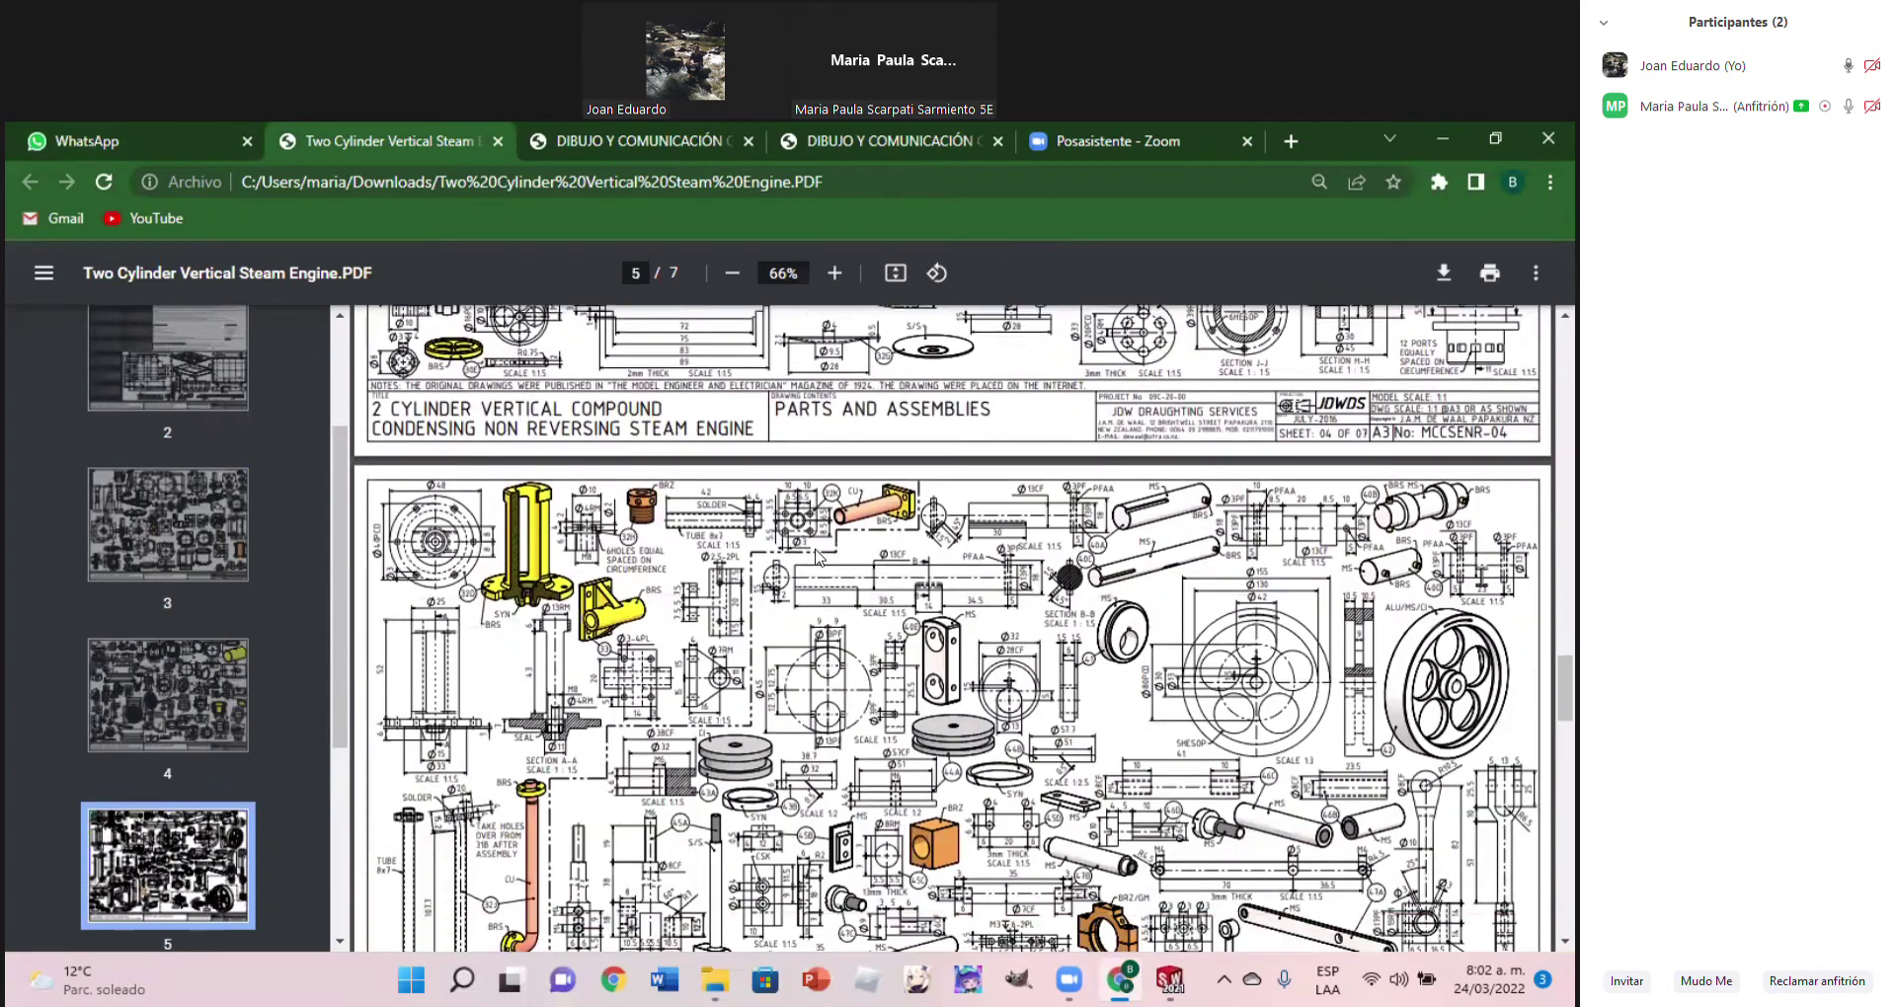
scroll(830, 578, down, 6)
scroll(829, 578, down, 1)
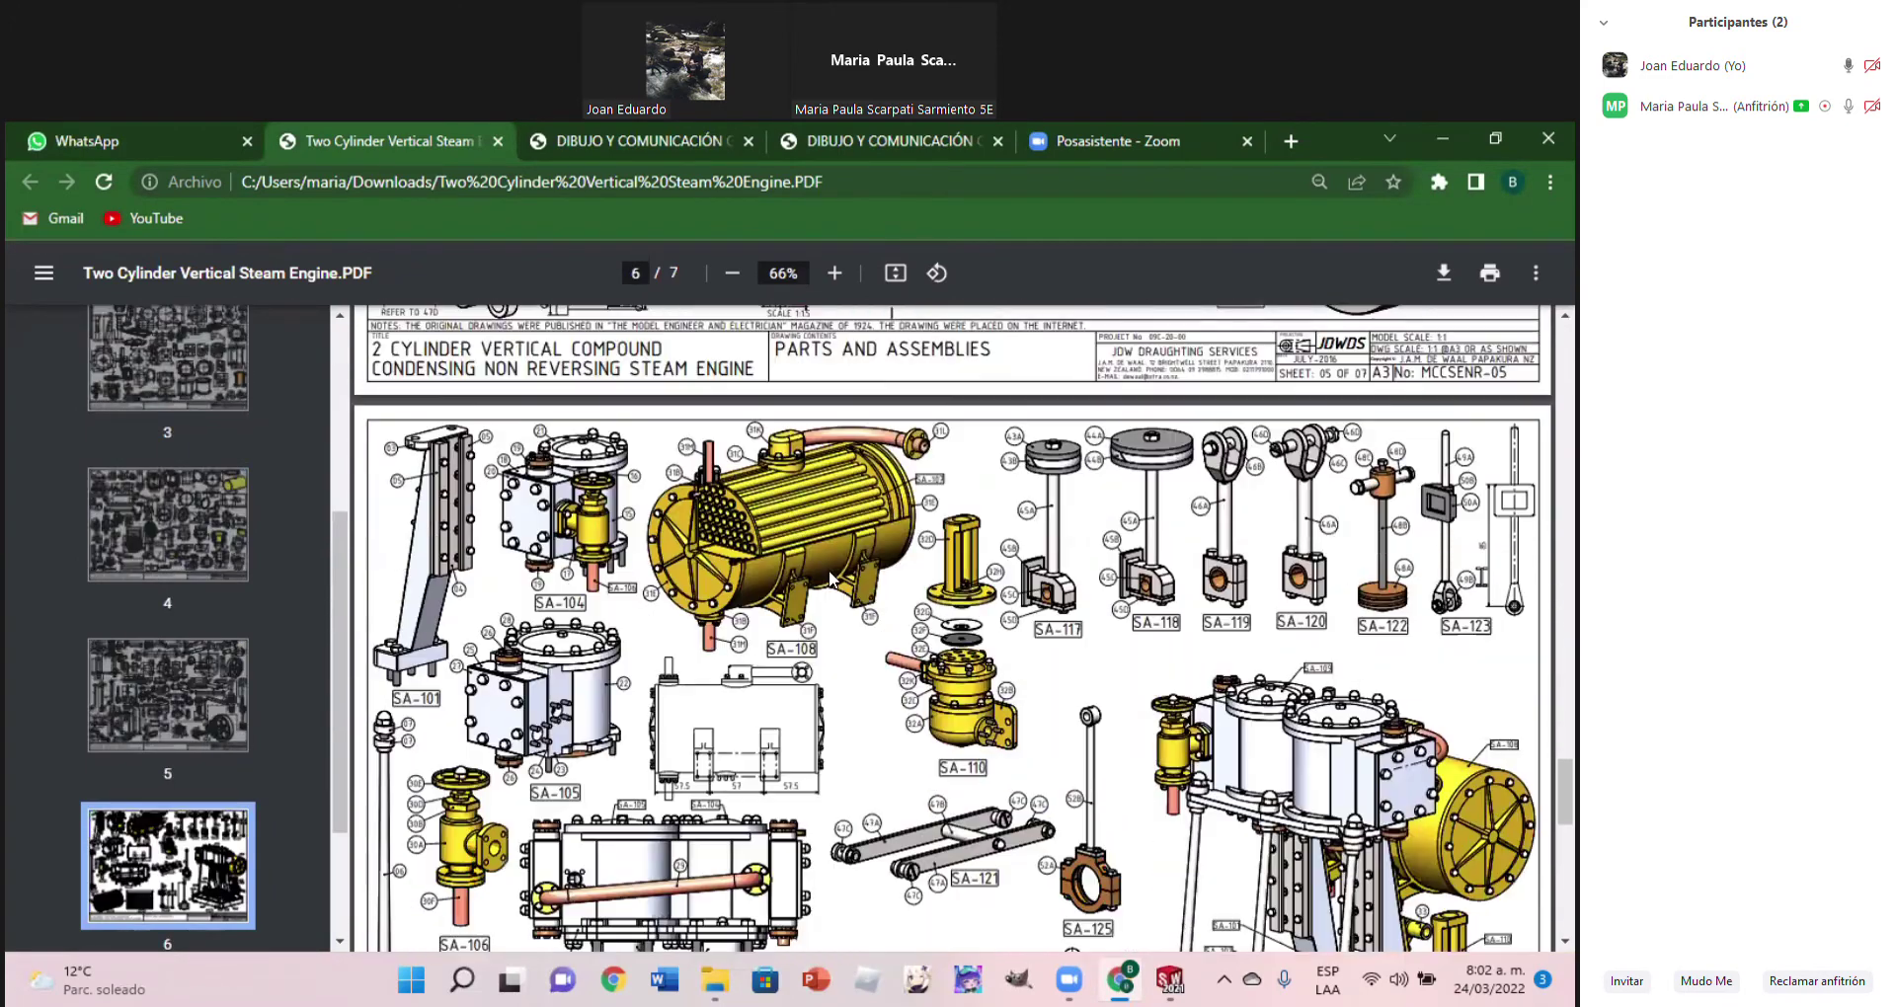
scroll(829, 577, down, 1)
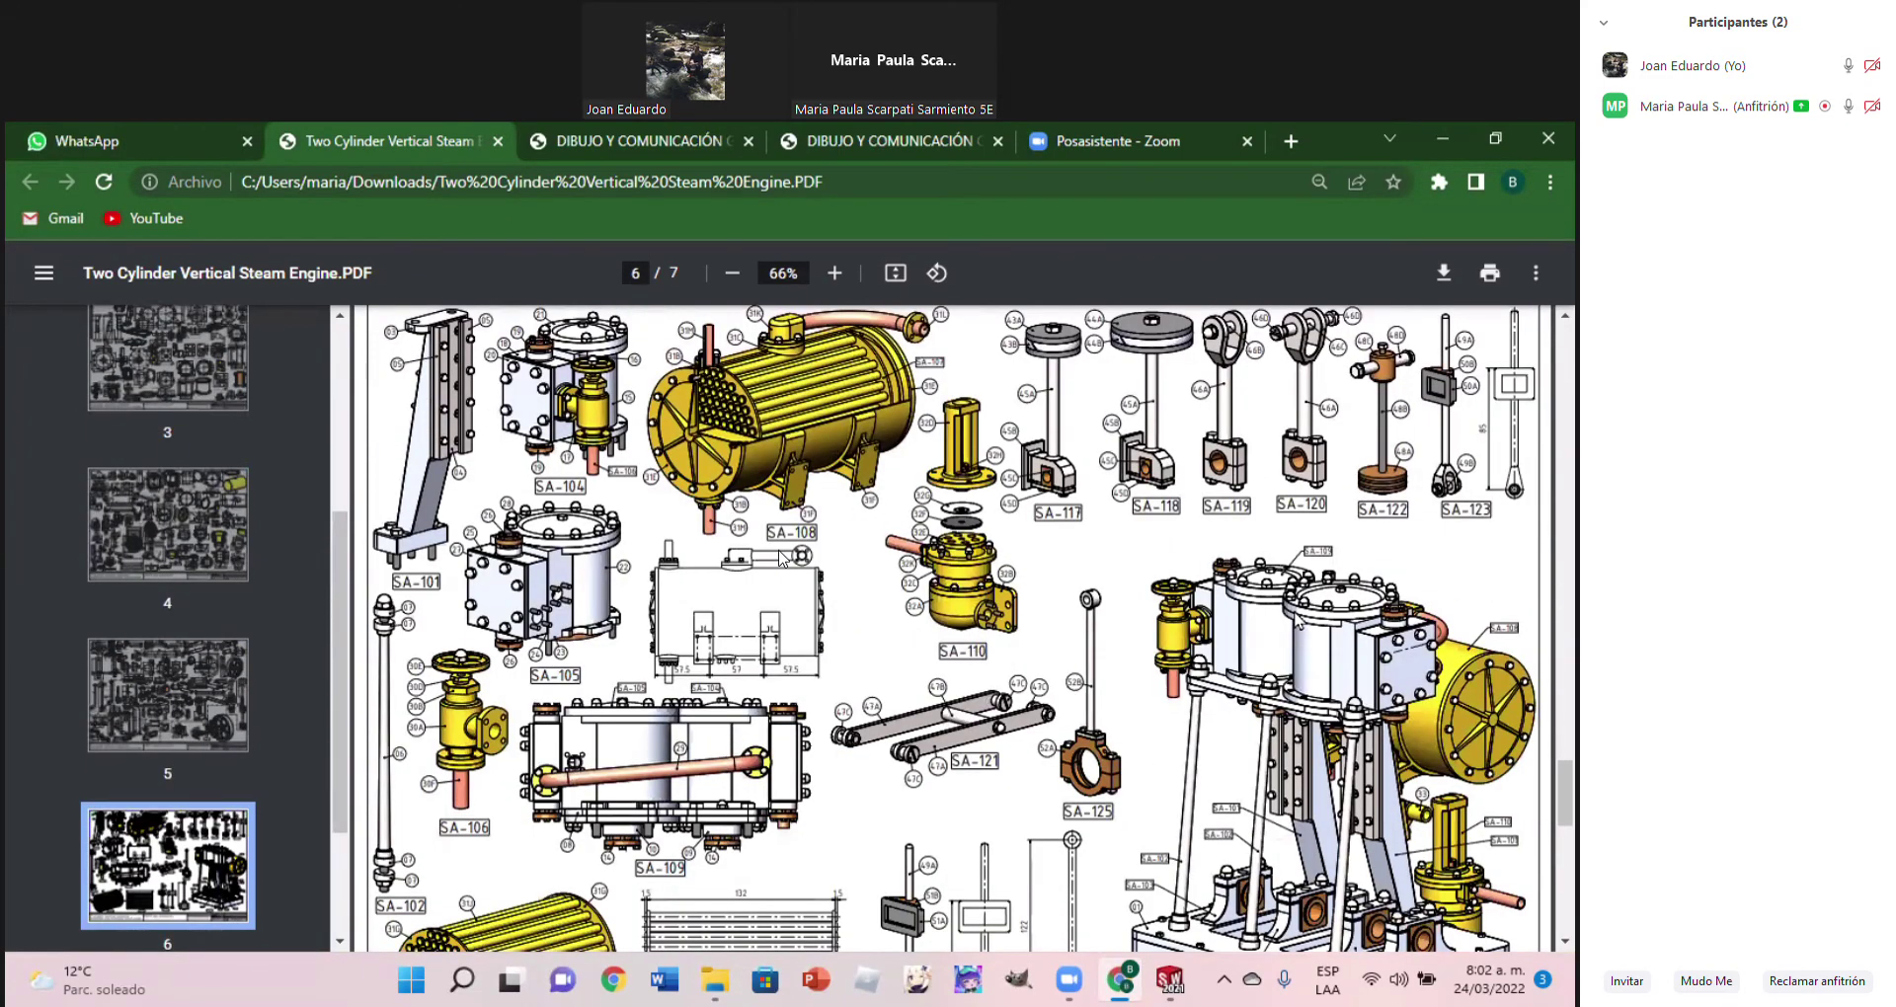
scroll(840, 578, down, 1)
scroll(948, 597, down, 5)
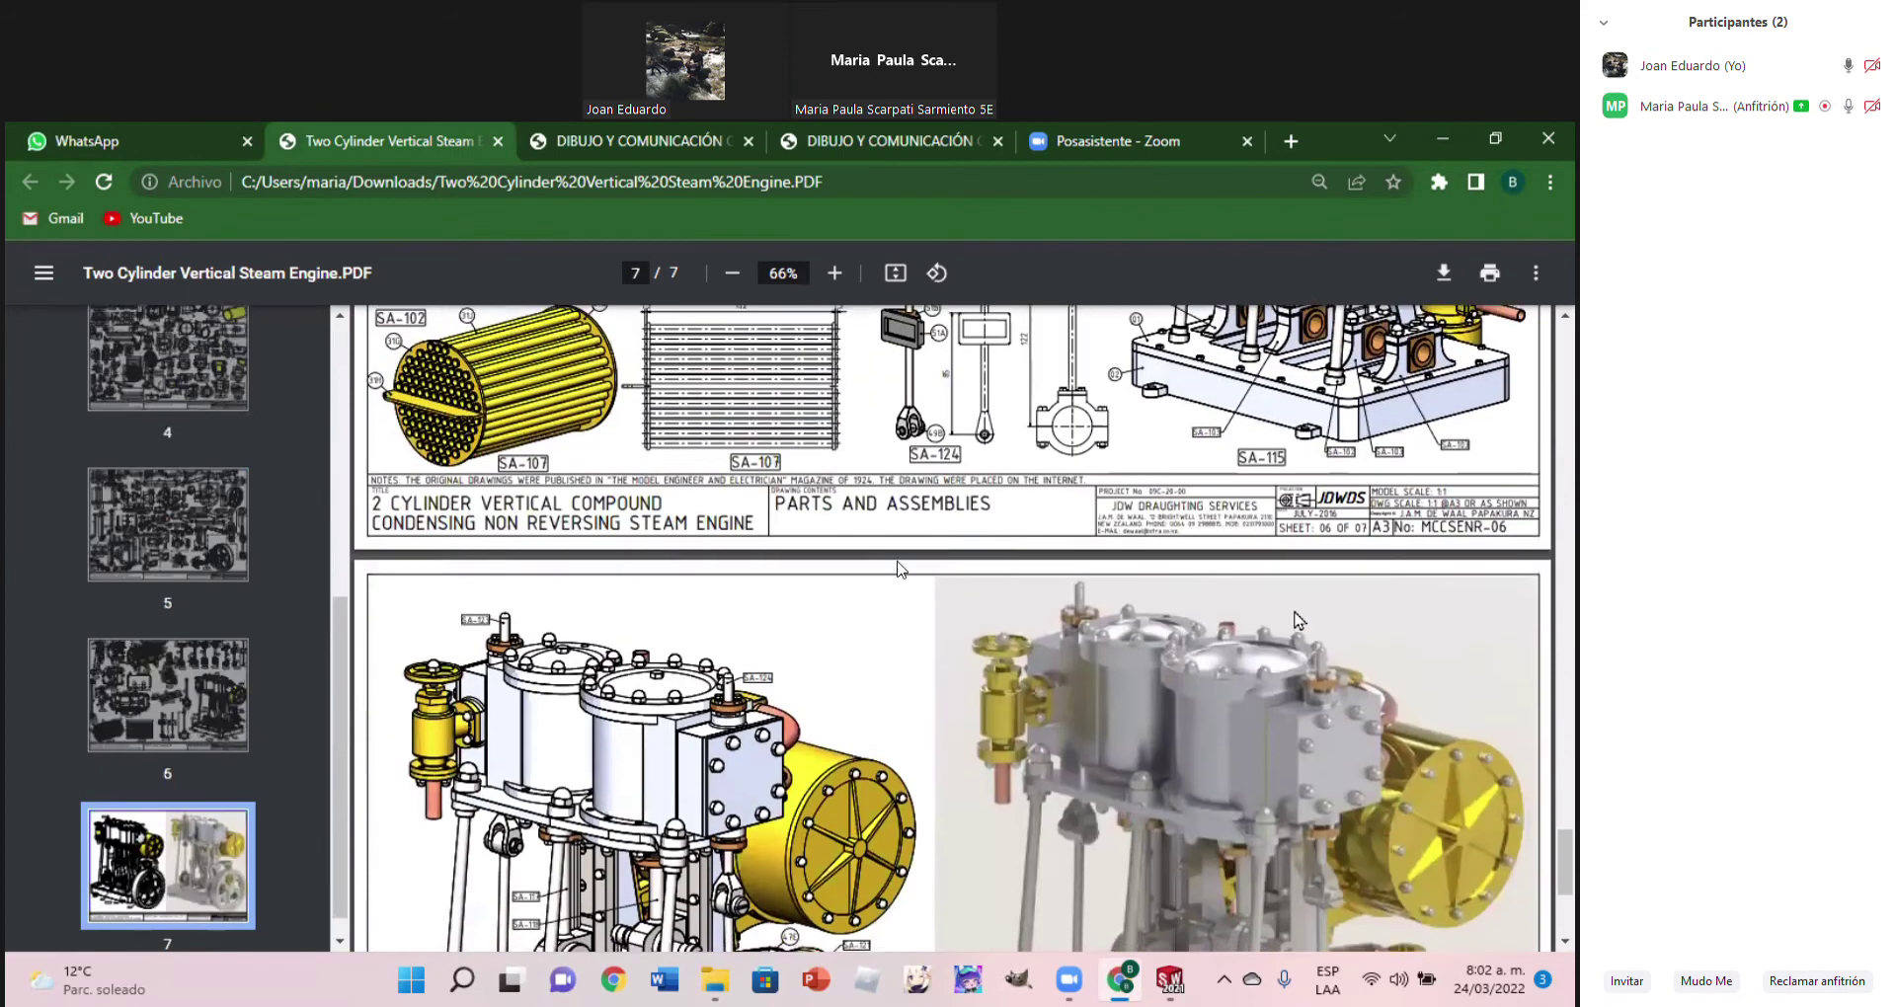
scroll(1294, 610, down, 2)
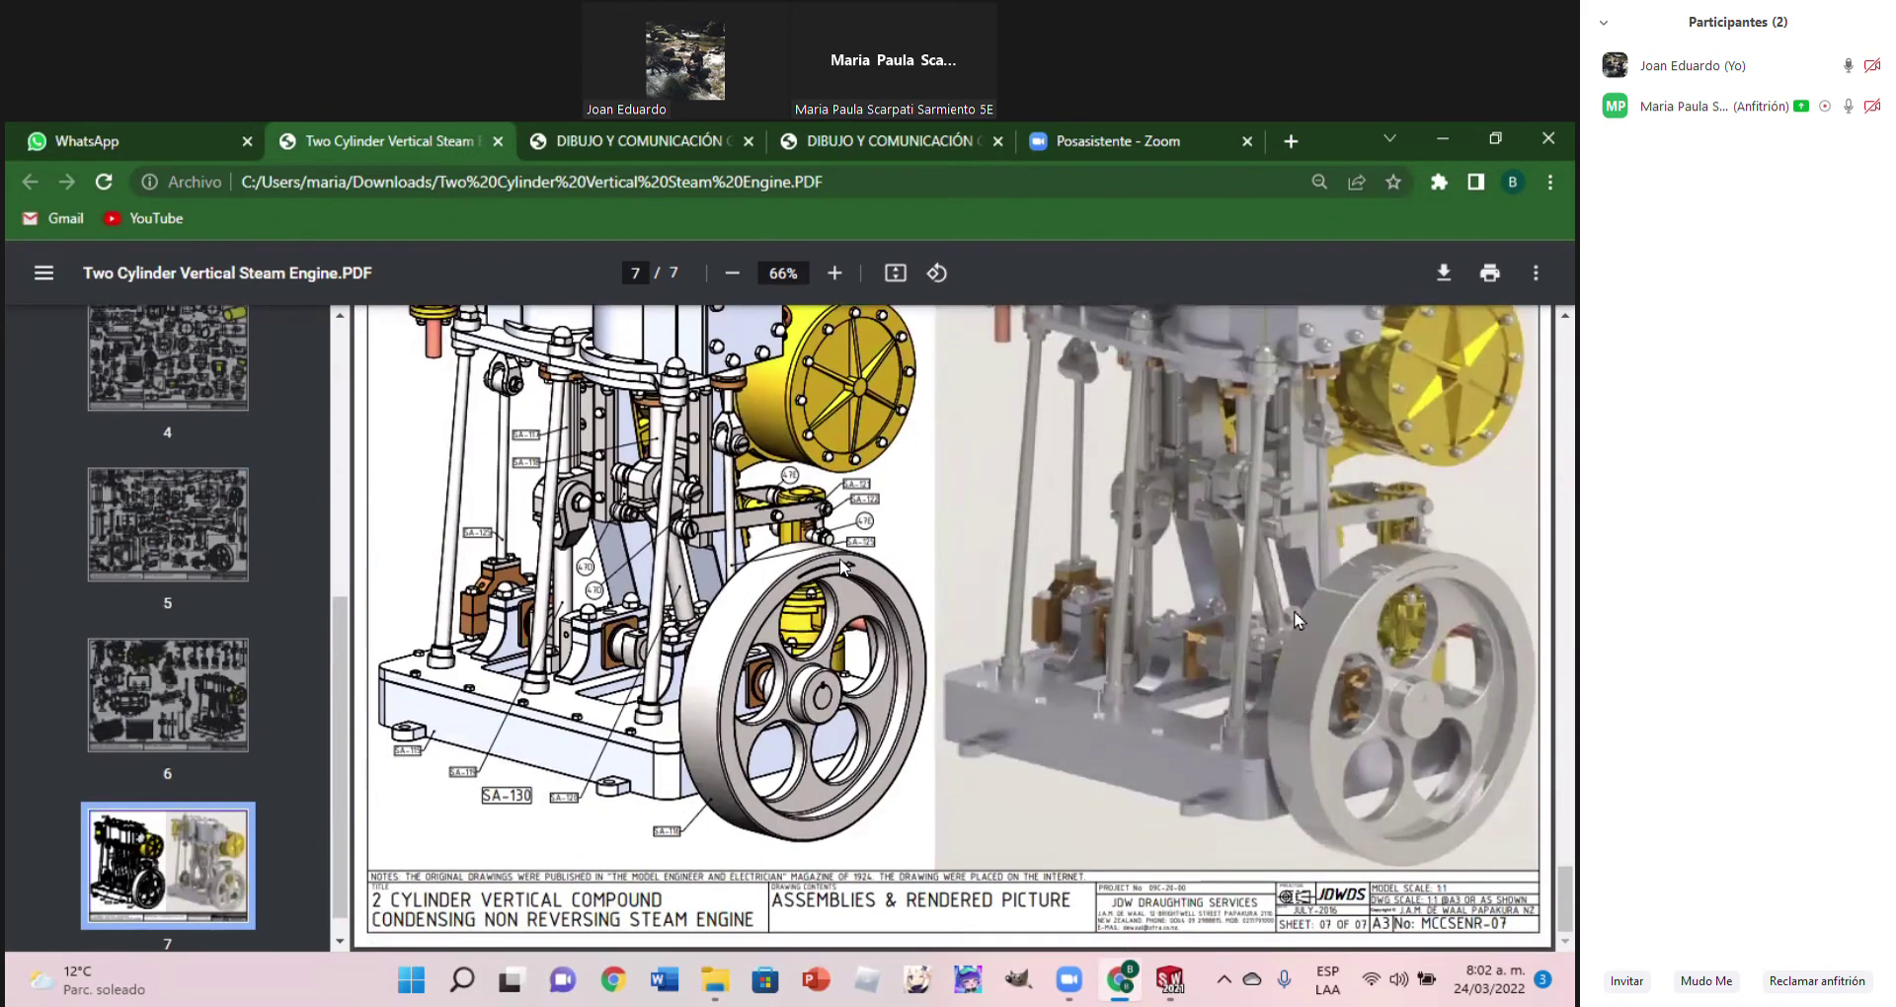
Scroll back up to page 5, the parts-and-assemblies detail sheet
scroll(1294, 613, up, 3)
scroll(1293, 620, up, 1)
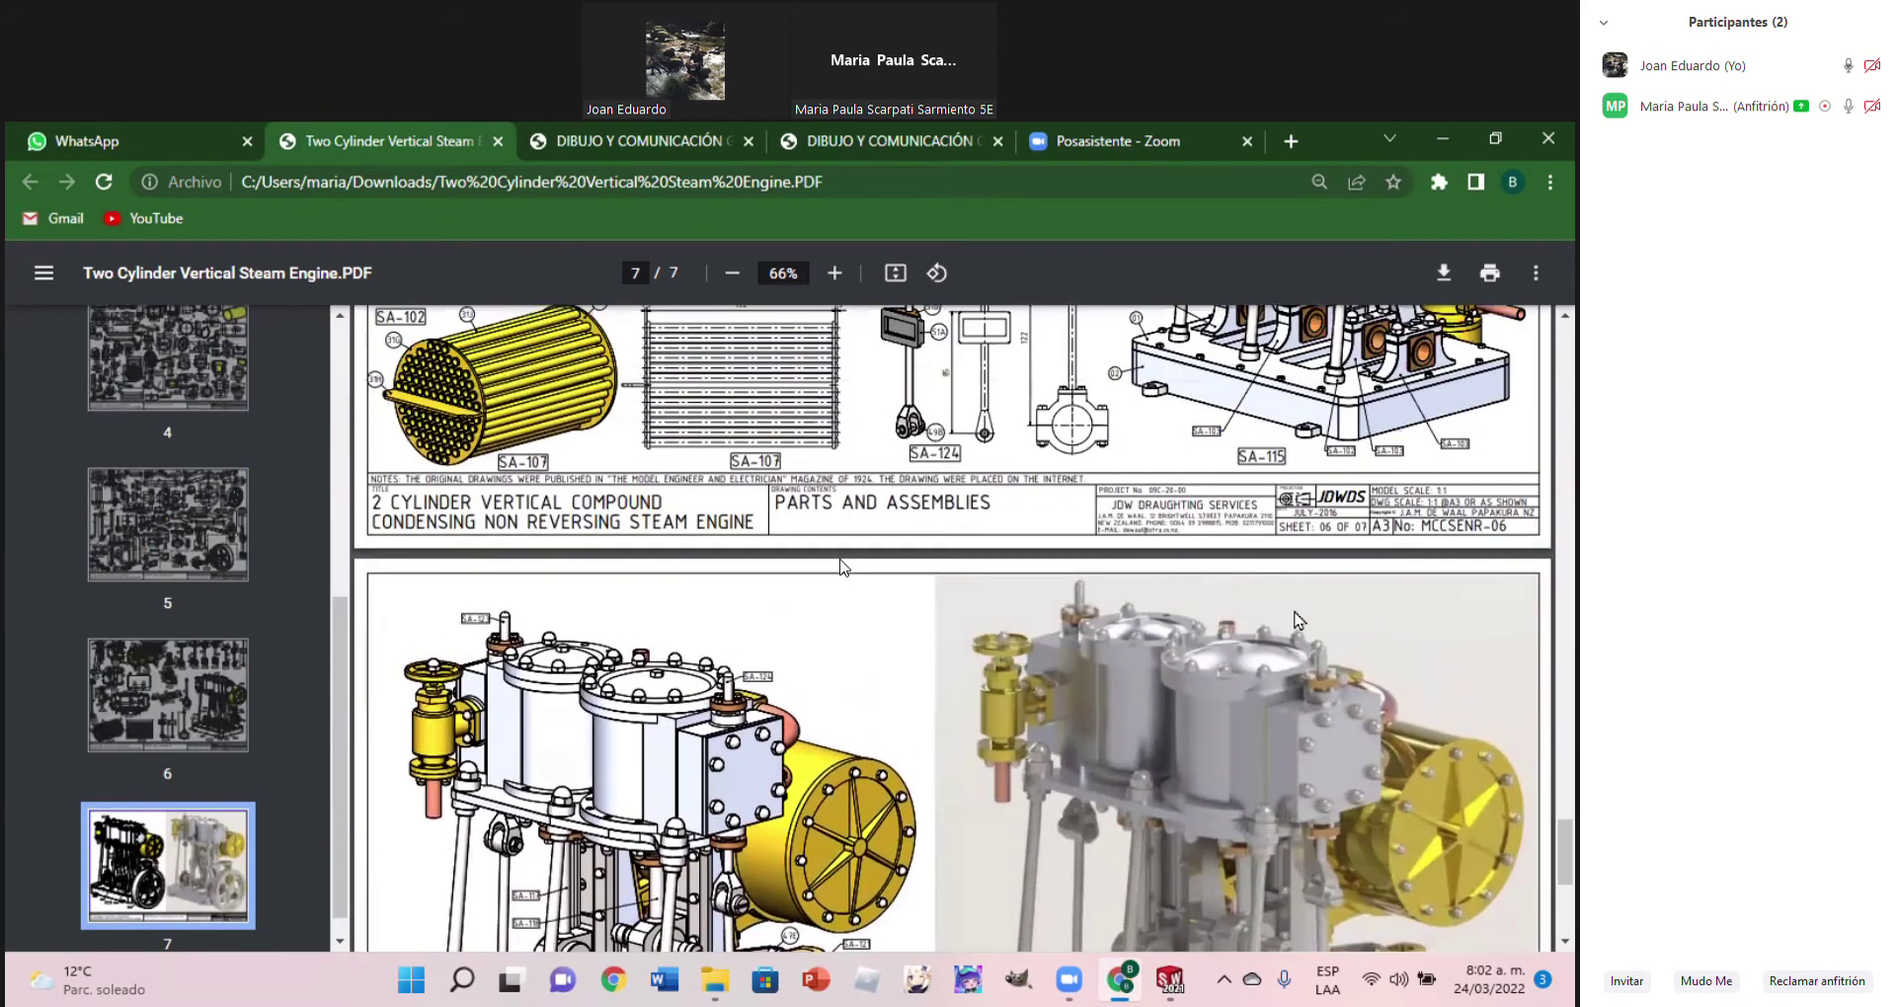
scroll(1294, 620, up, 3)
scroll(1293, 620, up, 1)
scroll(1293, 620, up, 1)
scroll(1296, 620, up, 1)
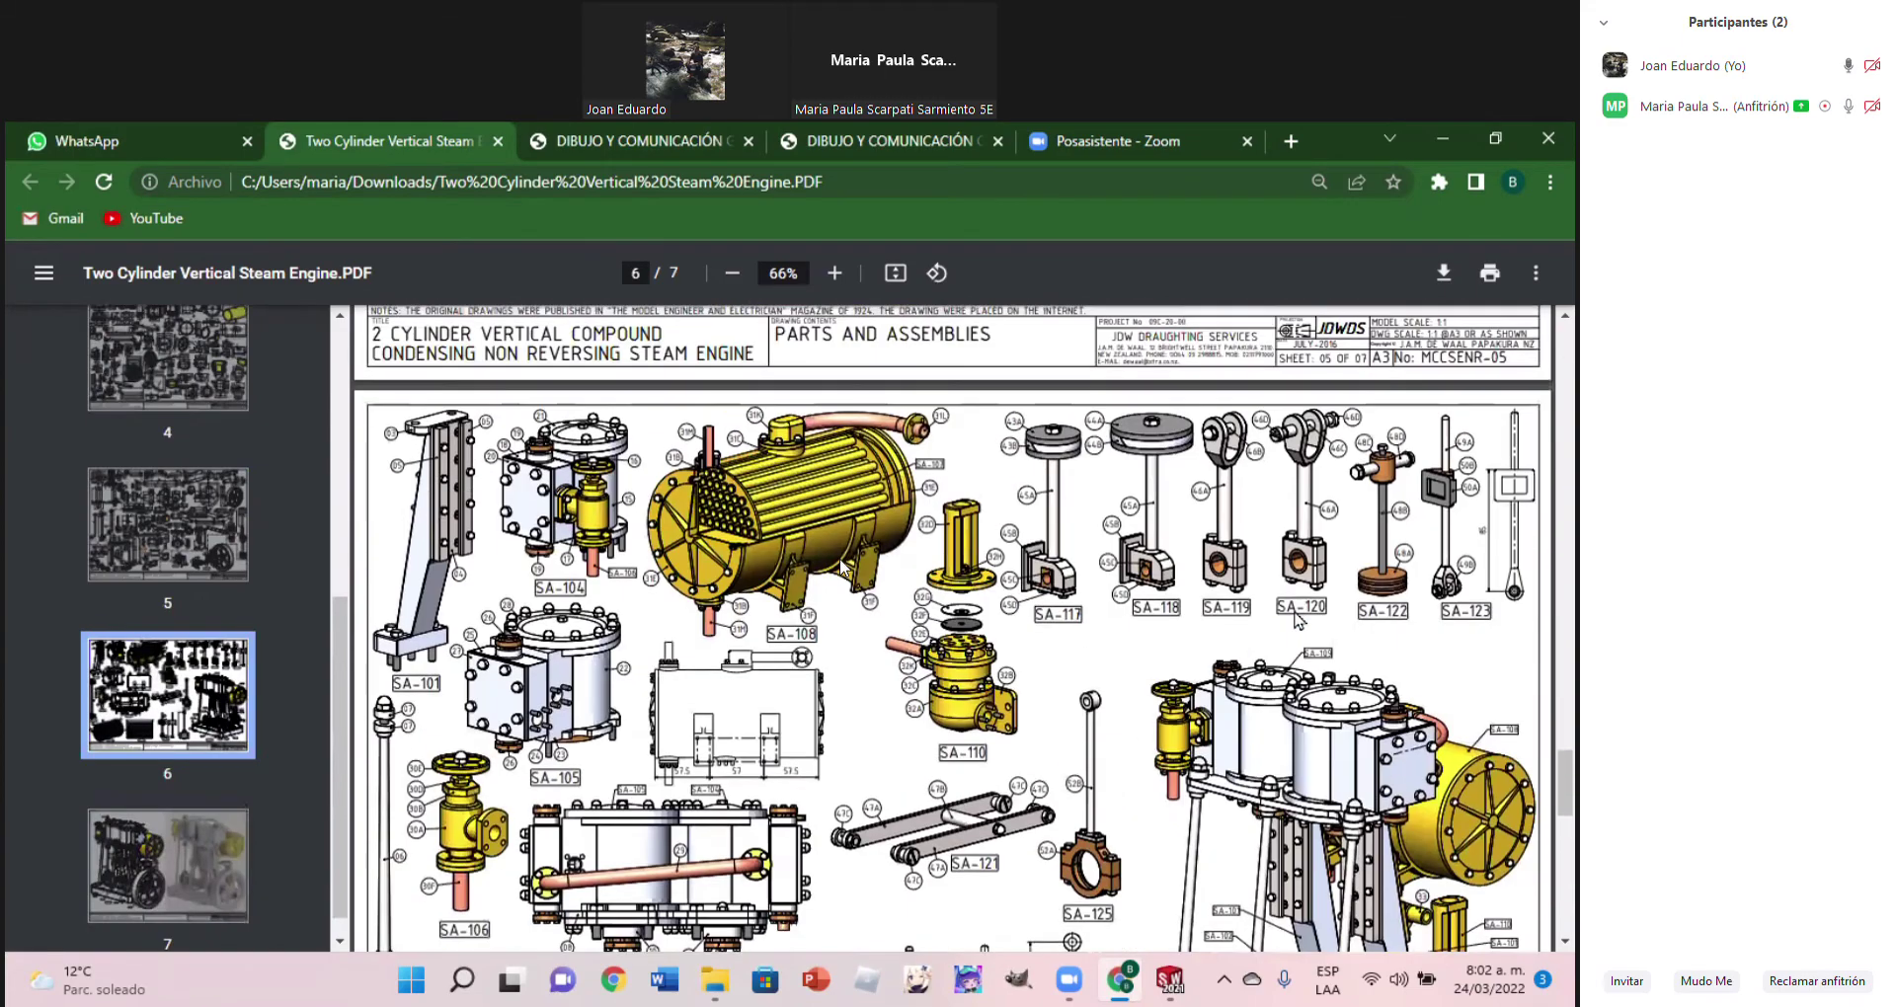
scroll(948, 672, up, 1)
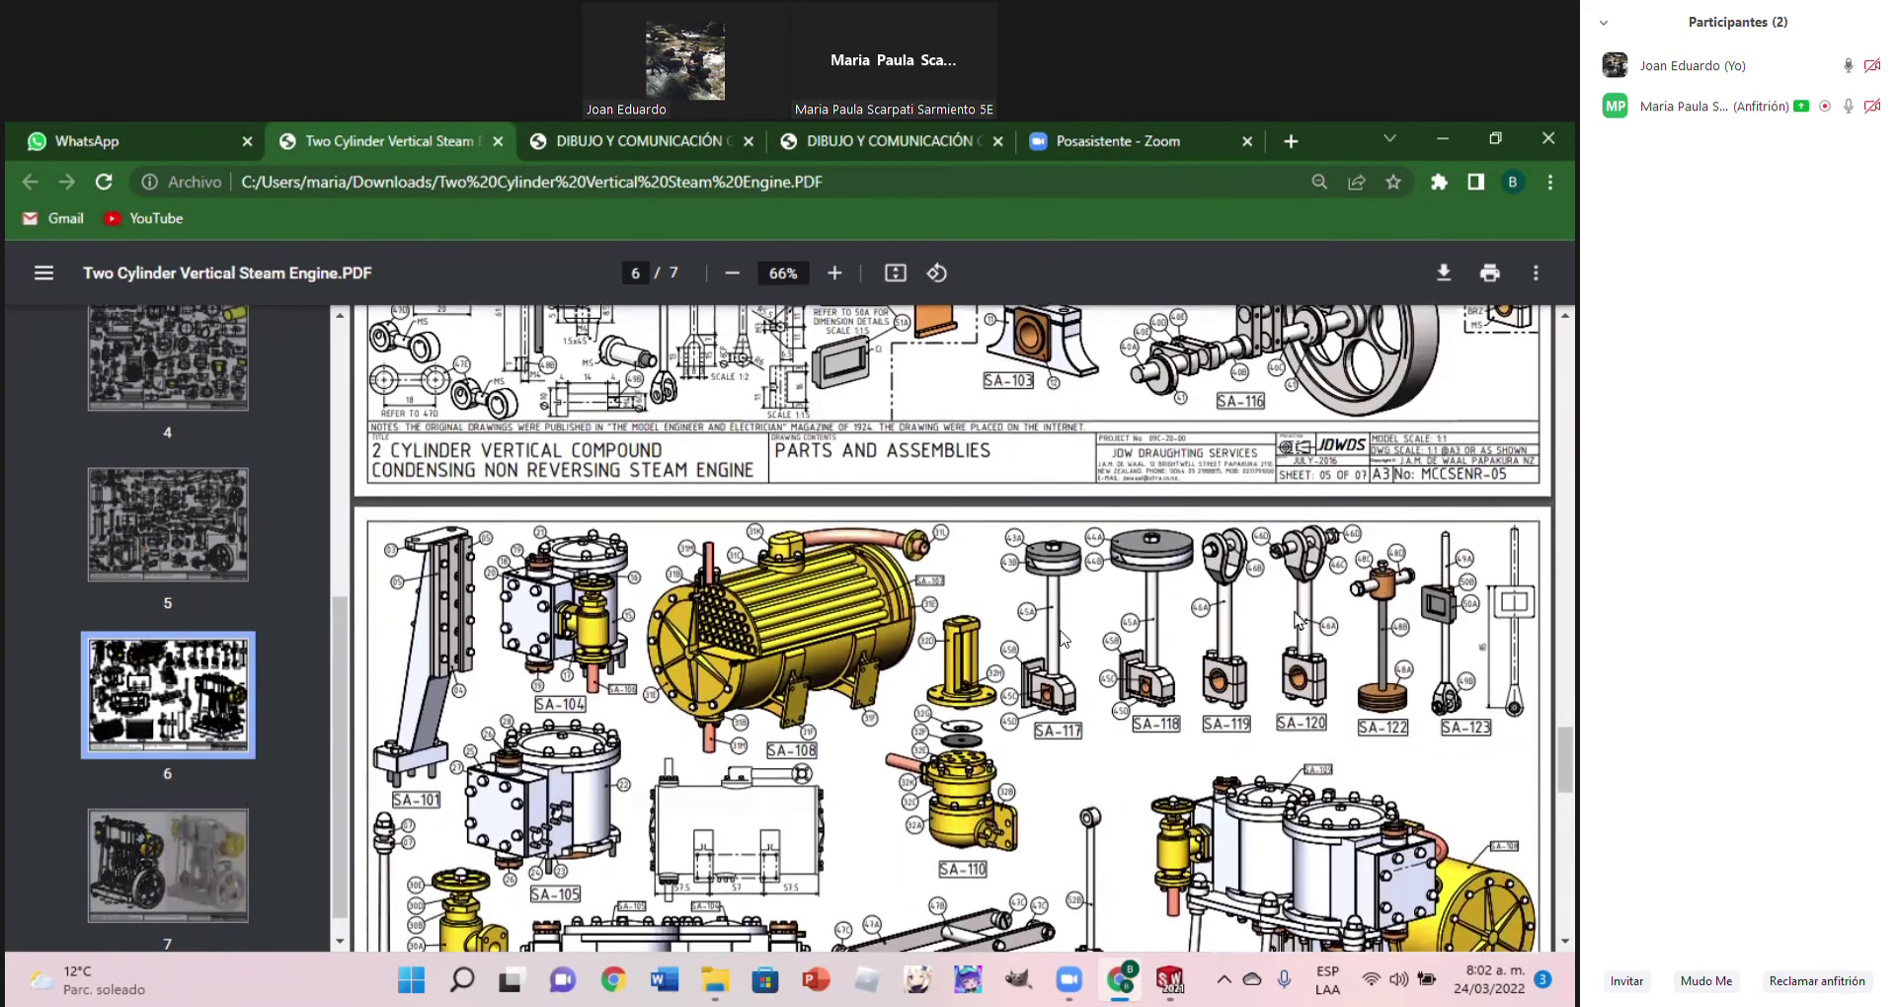
scroll(1007, 770, up, 1)
scroll(1078, 865, up, 2)
scroll(1076, 863, up, 3)
scroll(1104, 772, up, 1)
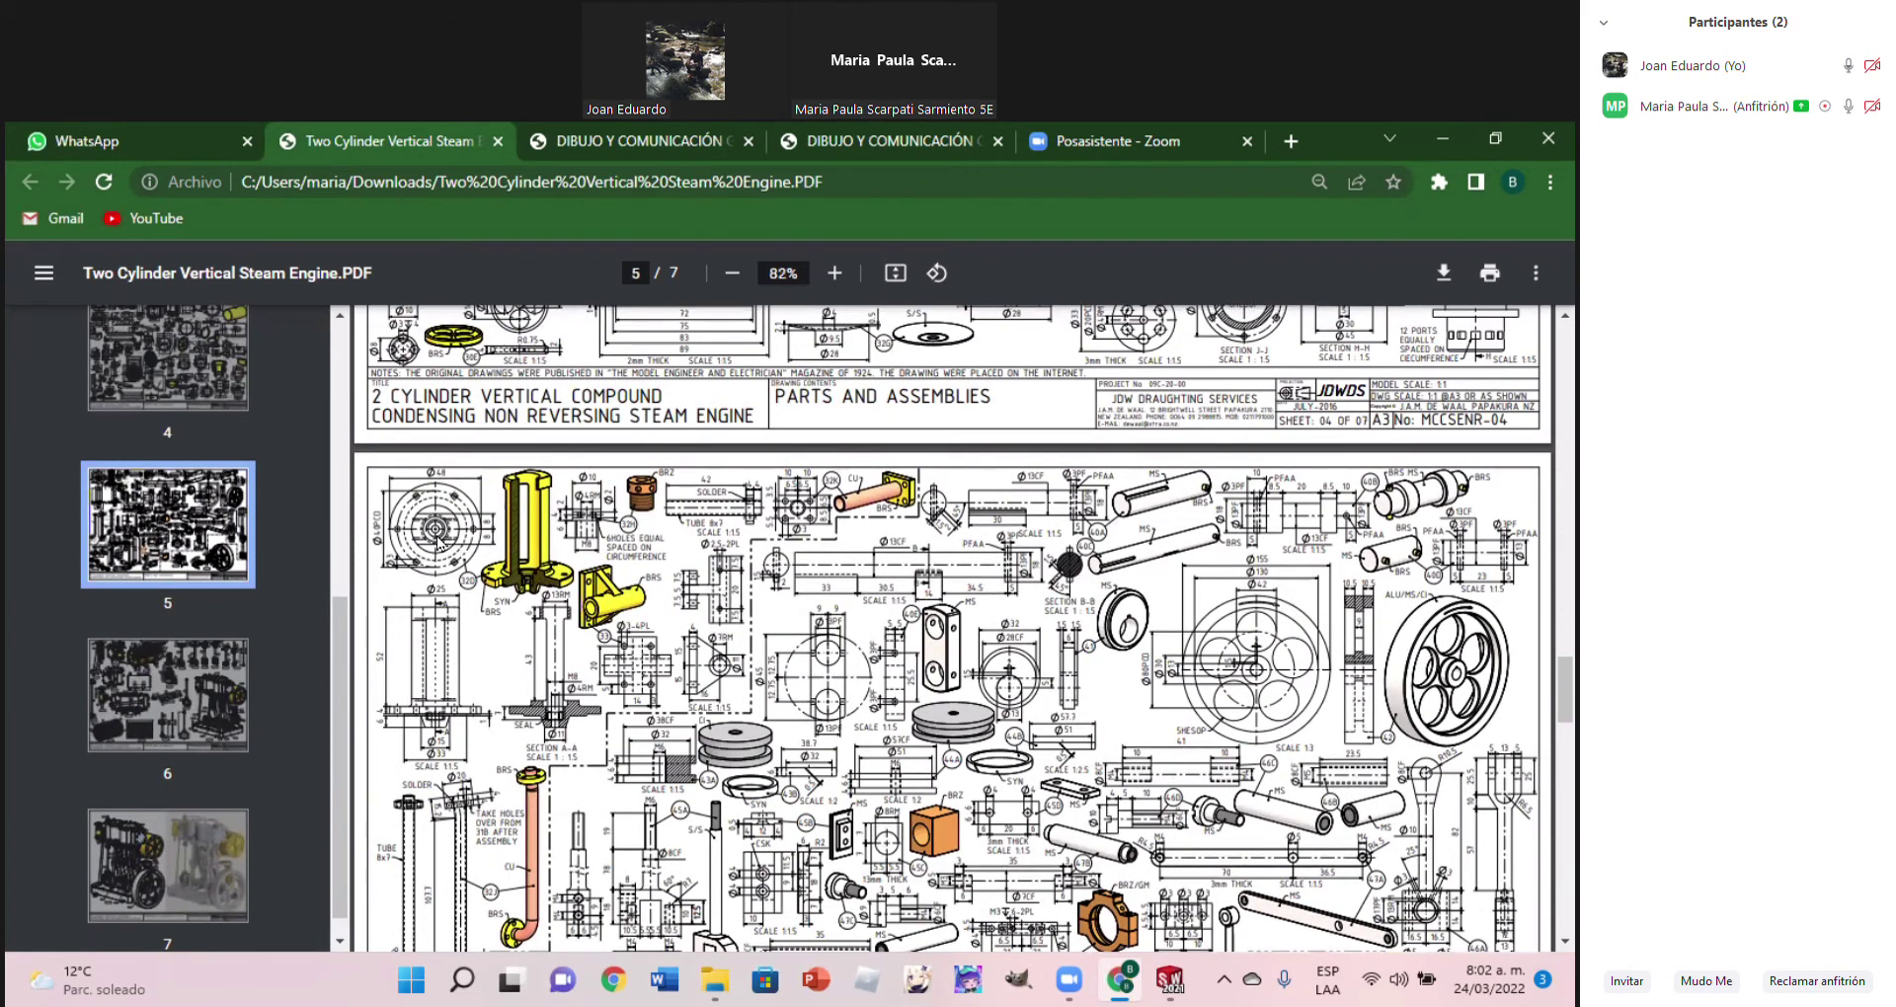
ctrl+scroll(439, 541, up, 1)
ctrl+scroll(441, 542, up, 1)
ctrl+scroll(444, 543, up, 1)
ctrl+scroll(449, 544, up, 2)
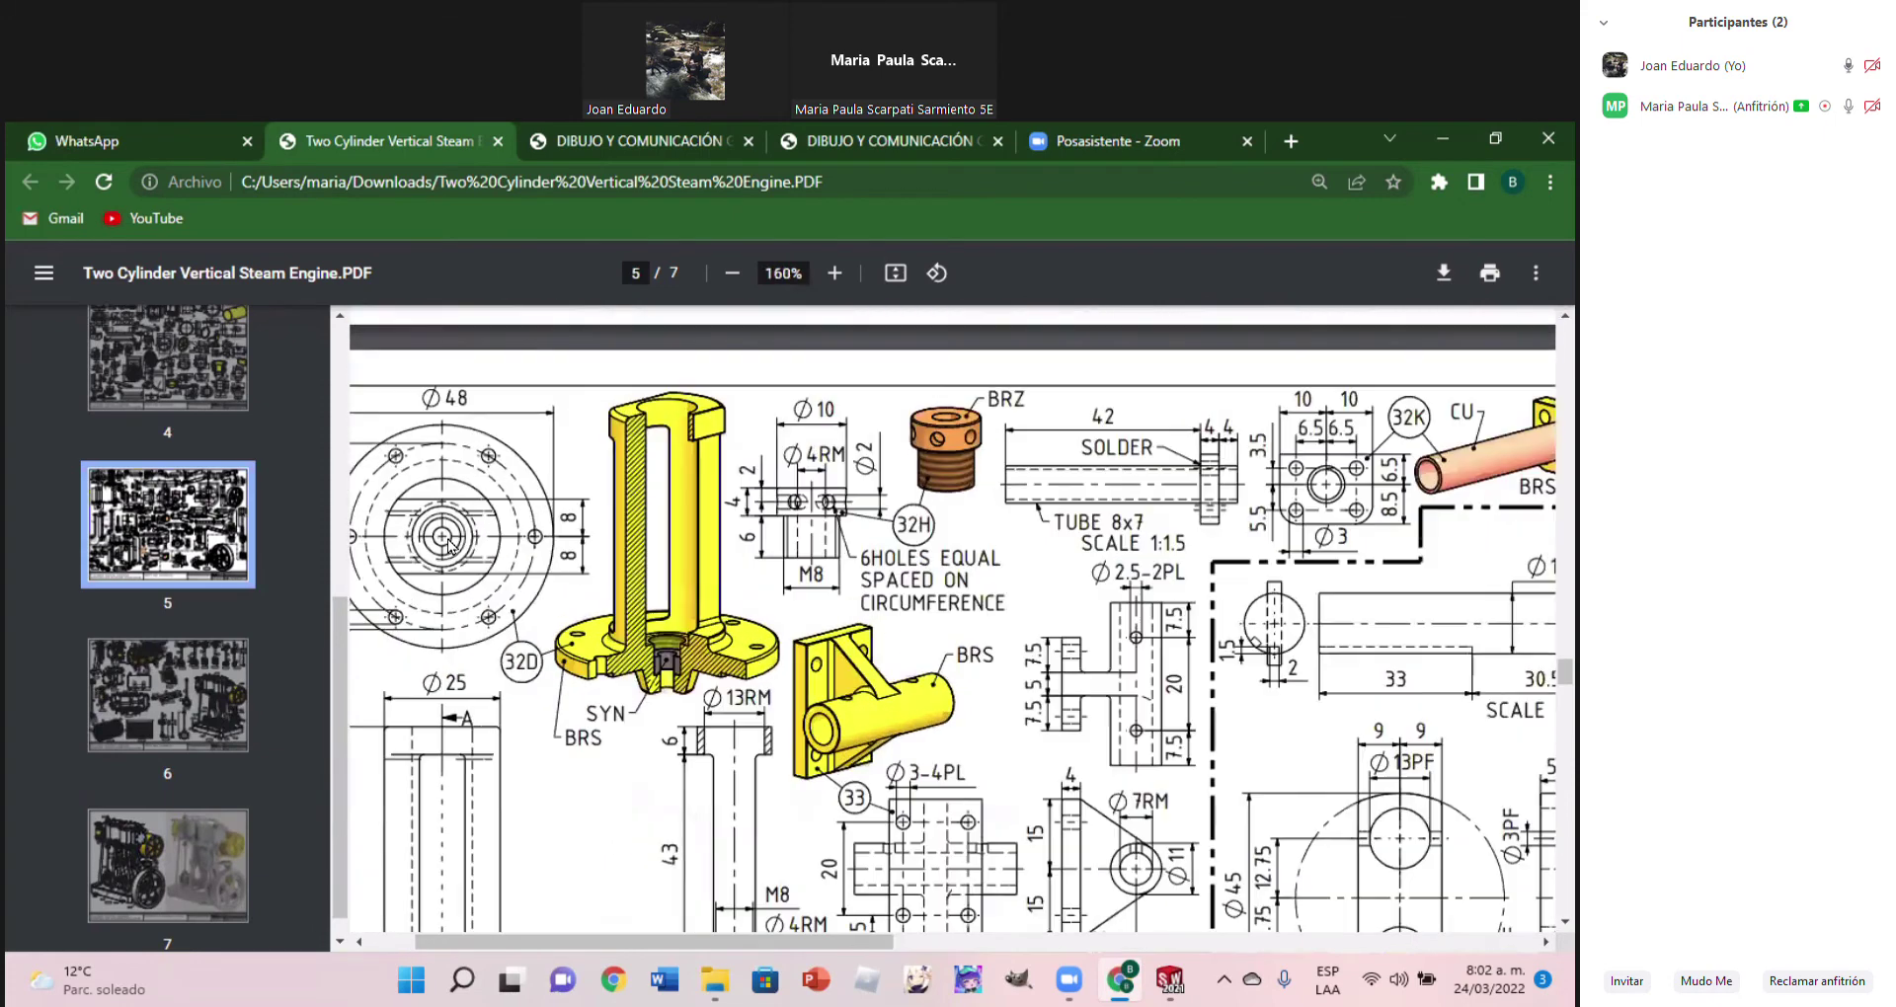
Highlight the 32D part callout on page 5 of the steam engine PDF
ctrl+scroll(450, 544, up, 3)
drag(651, 948, 589, 950)
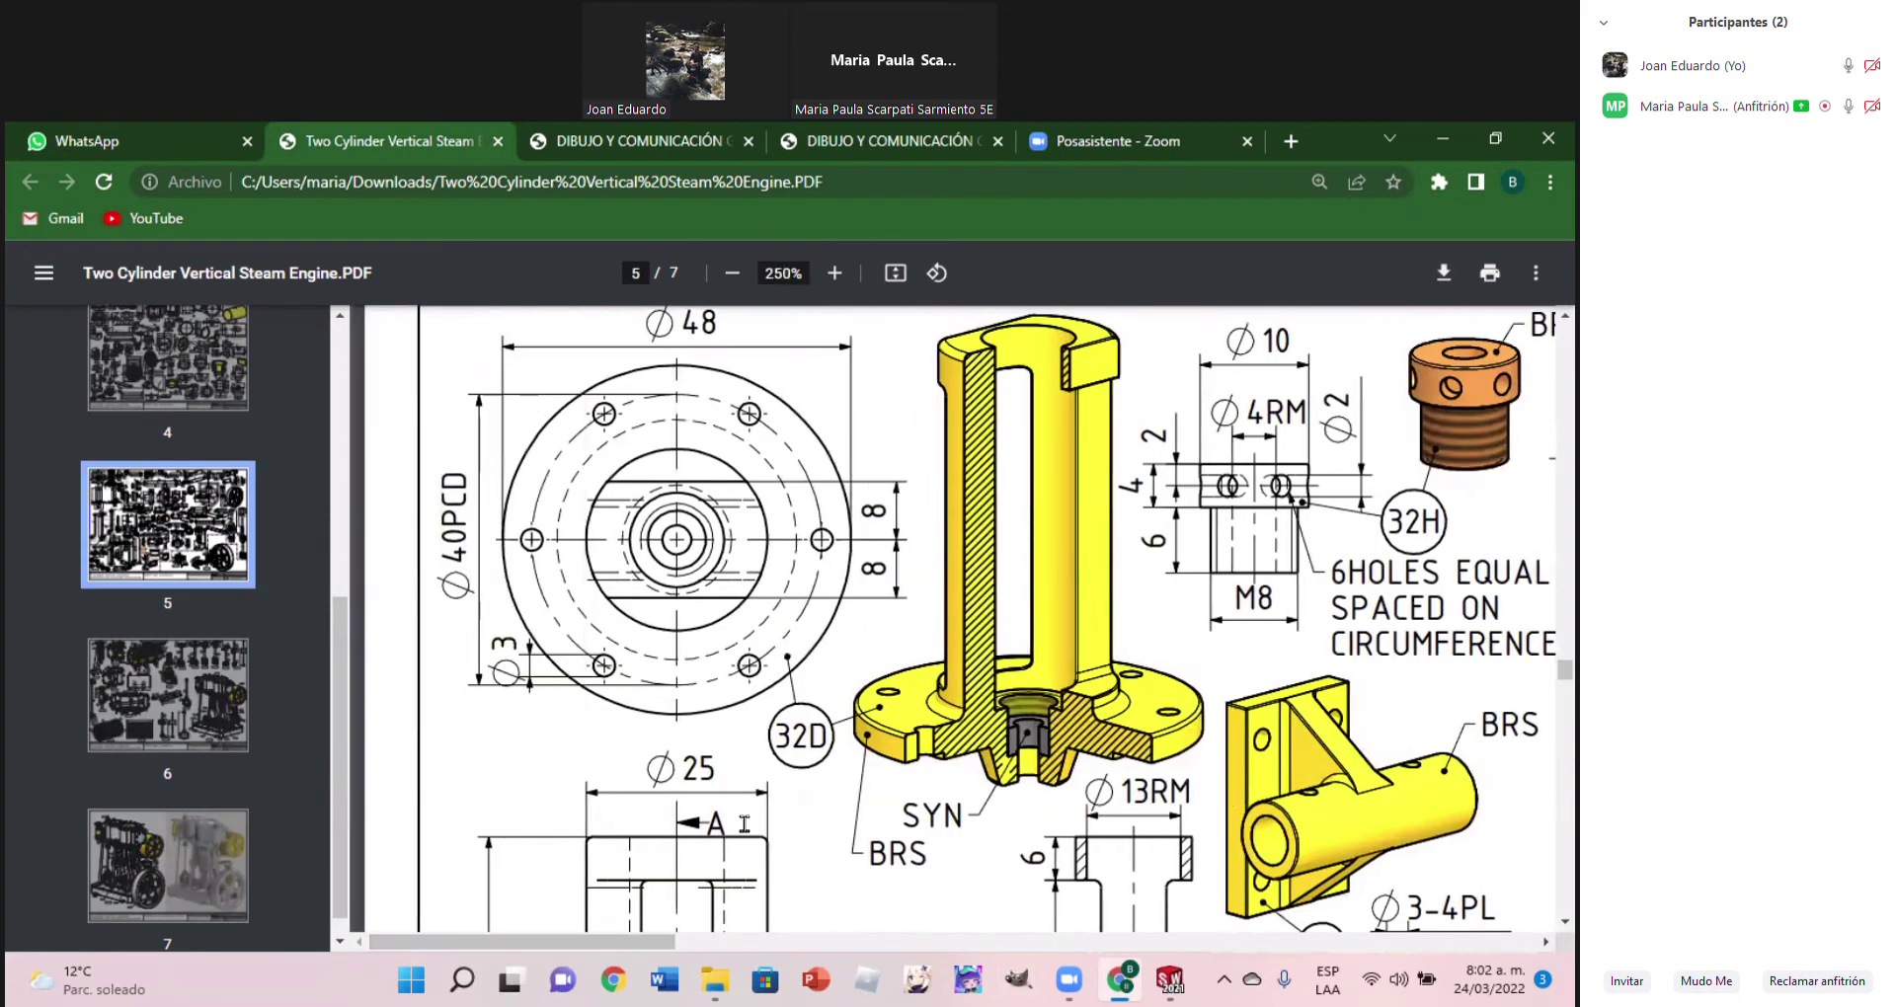
scroll(744, 823, up, 1)
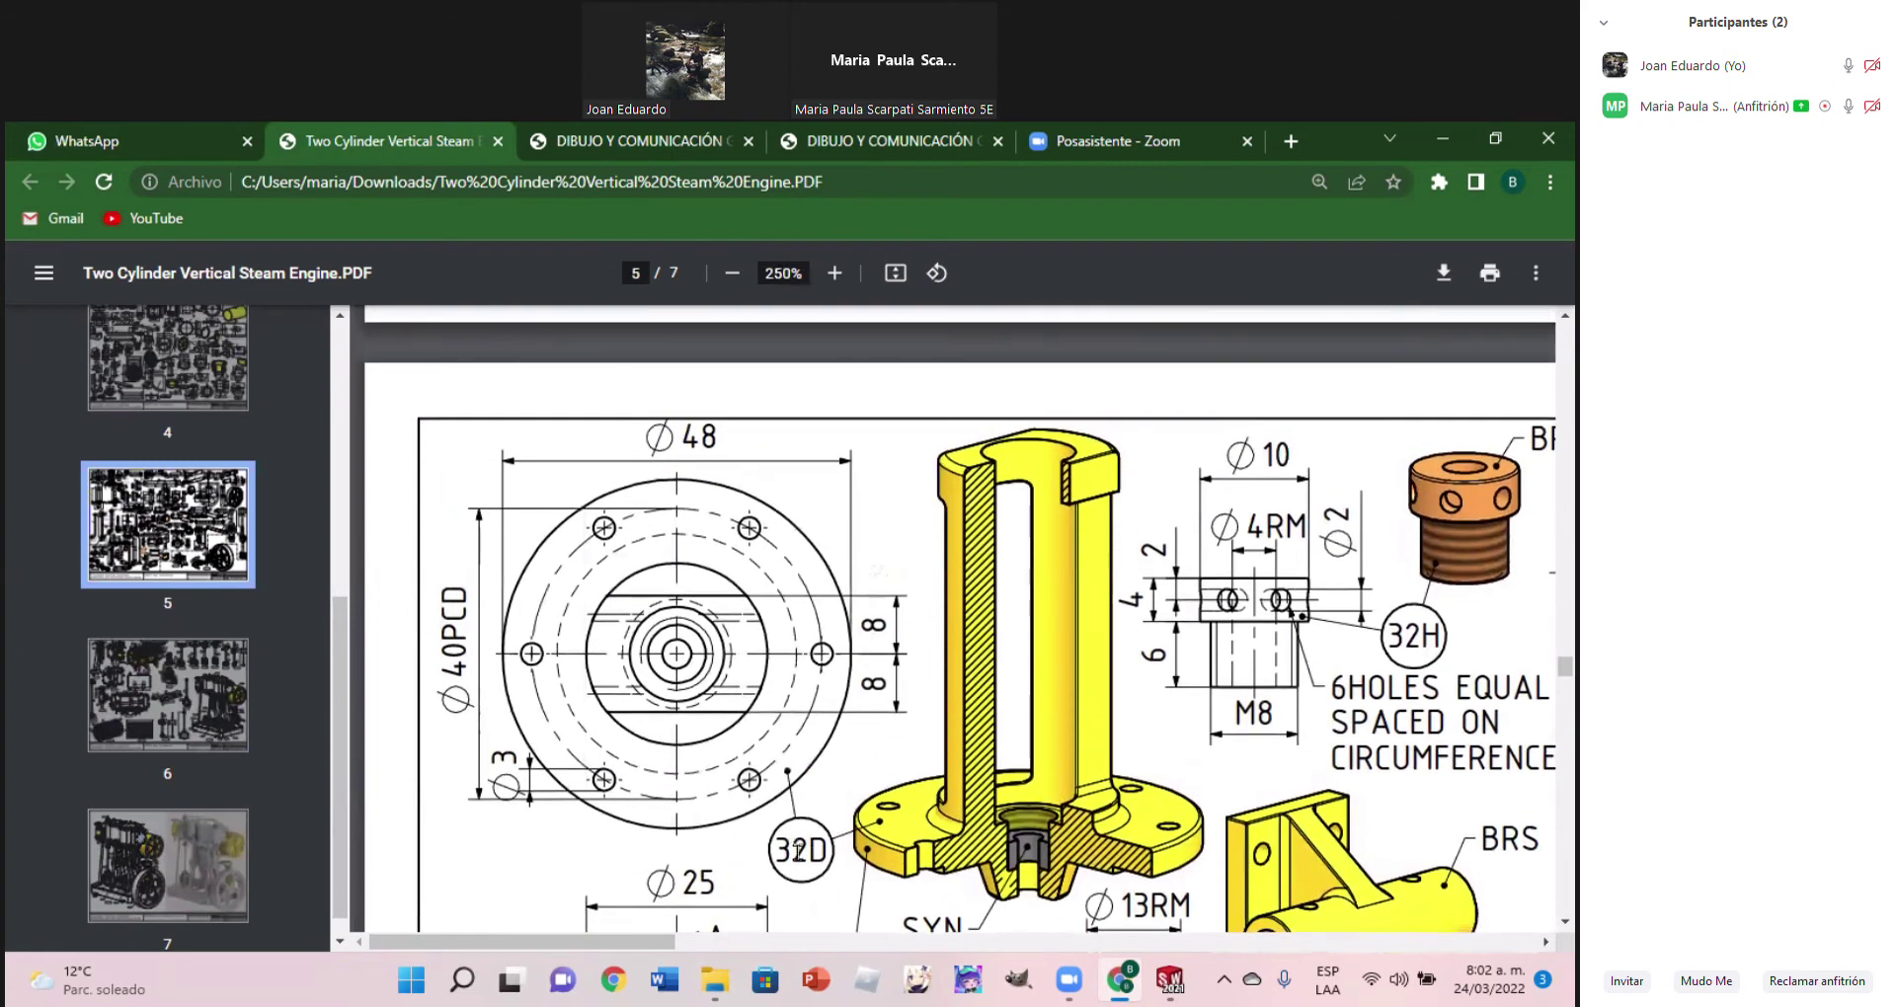
double_click(797, 859)
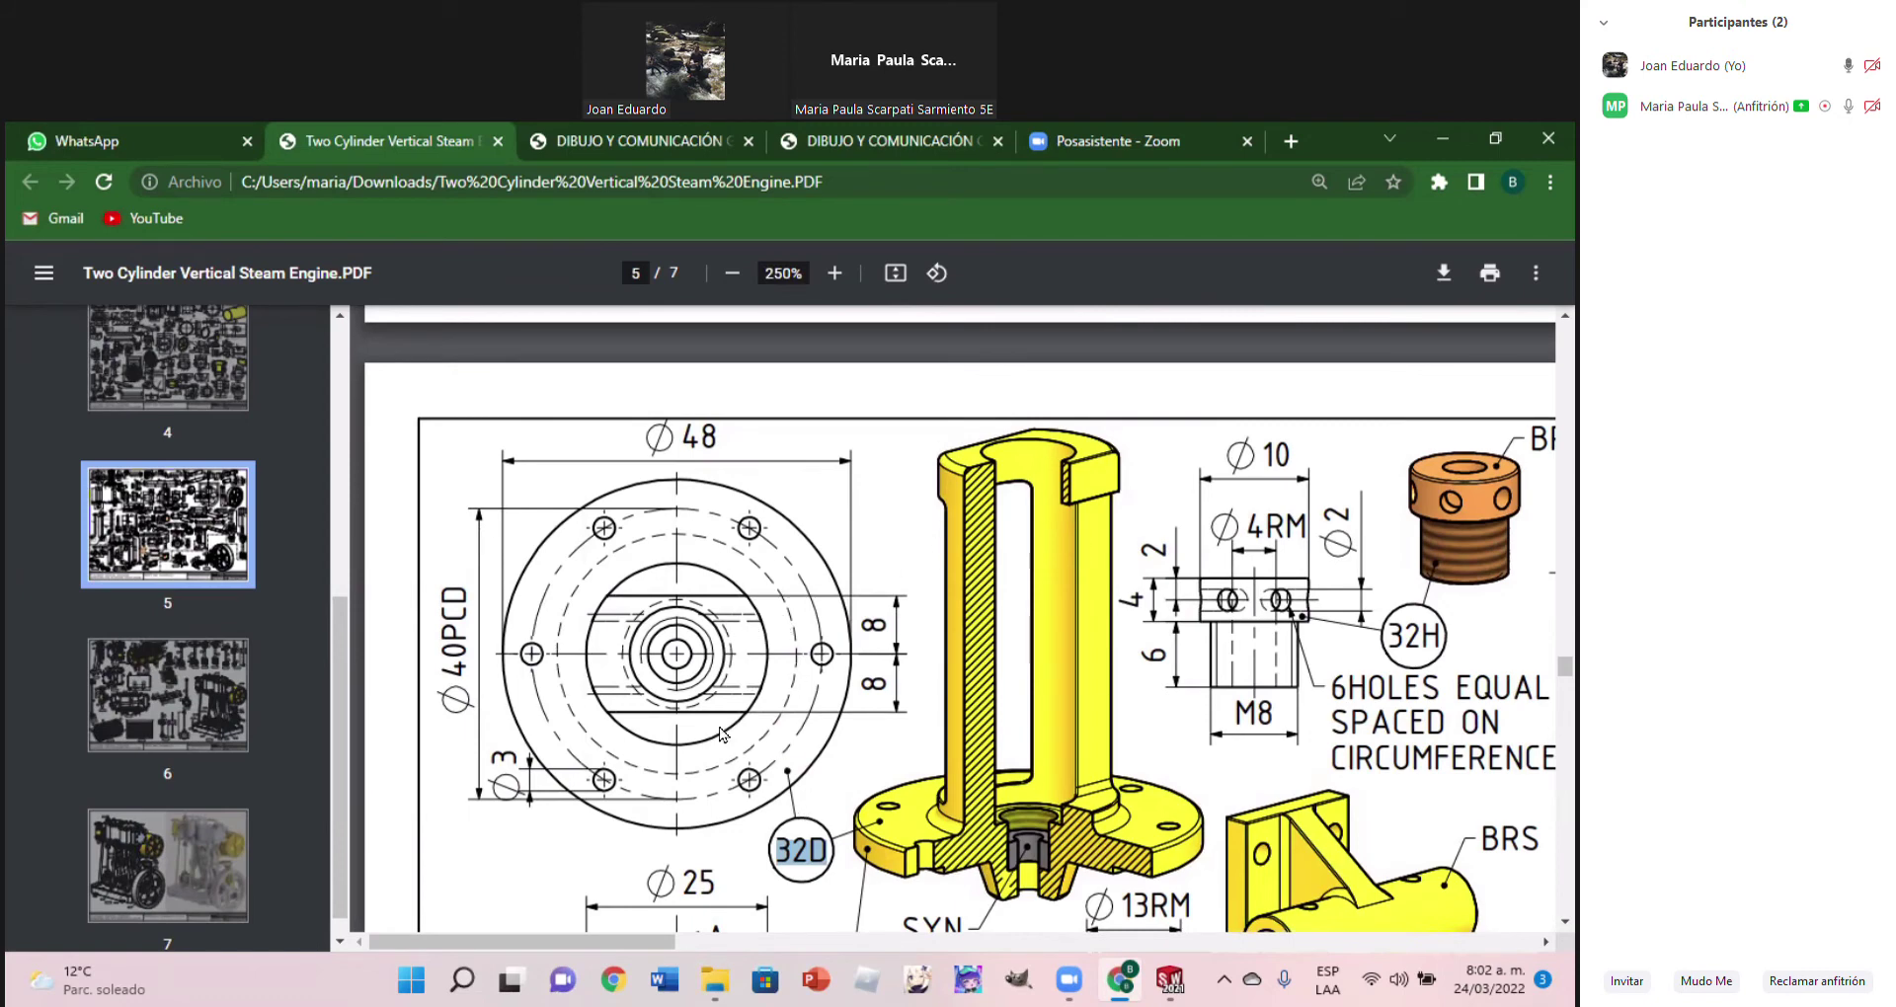
Scroll through the steam engine PDF pages to review the drawings
scroll(1225, 780, down, 2)
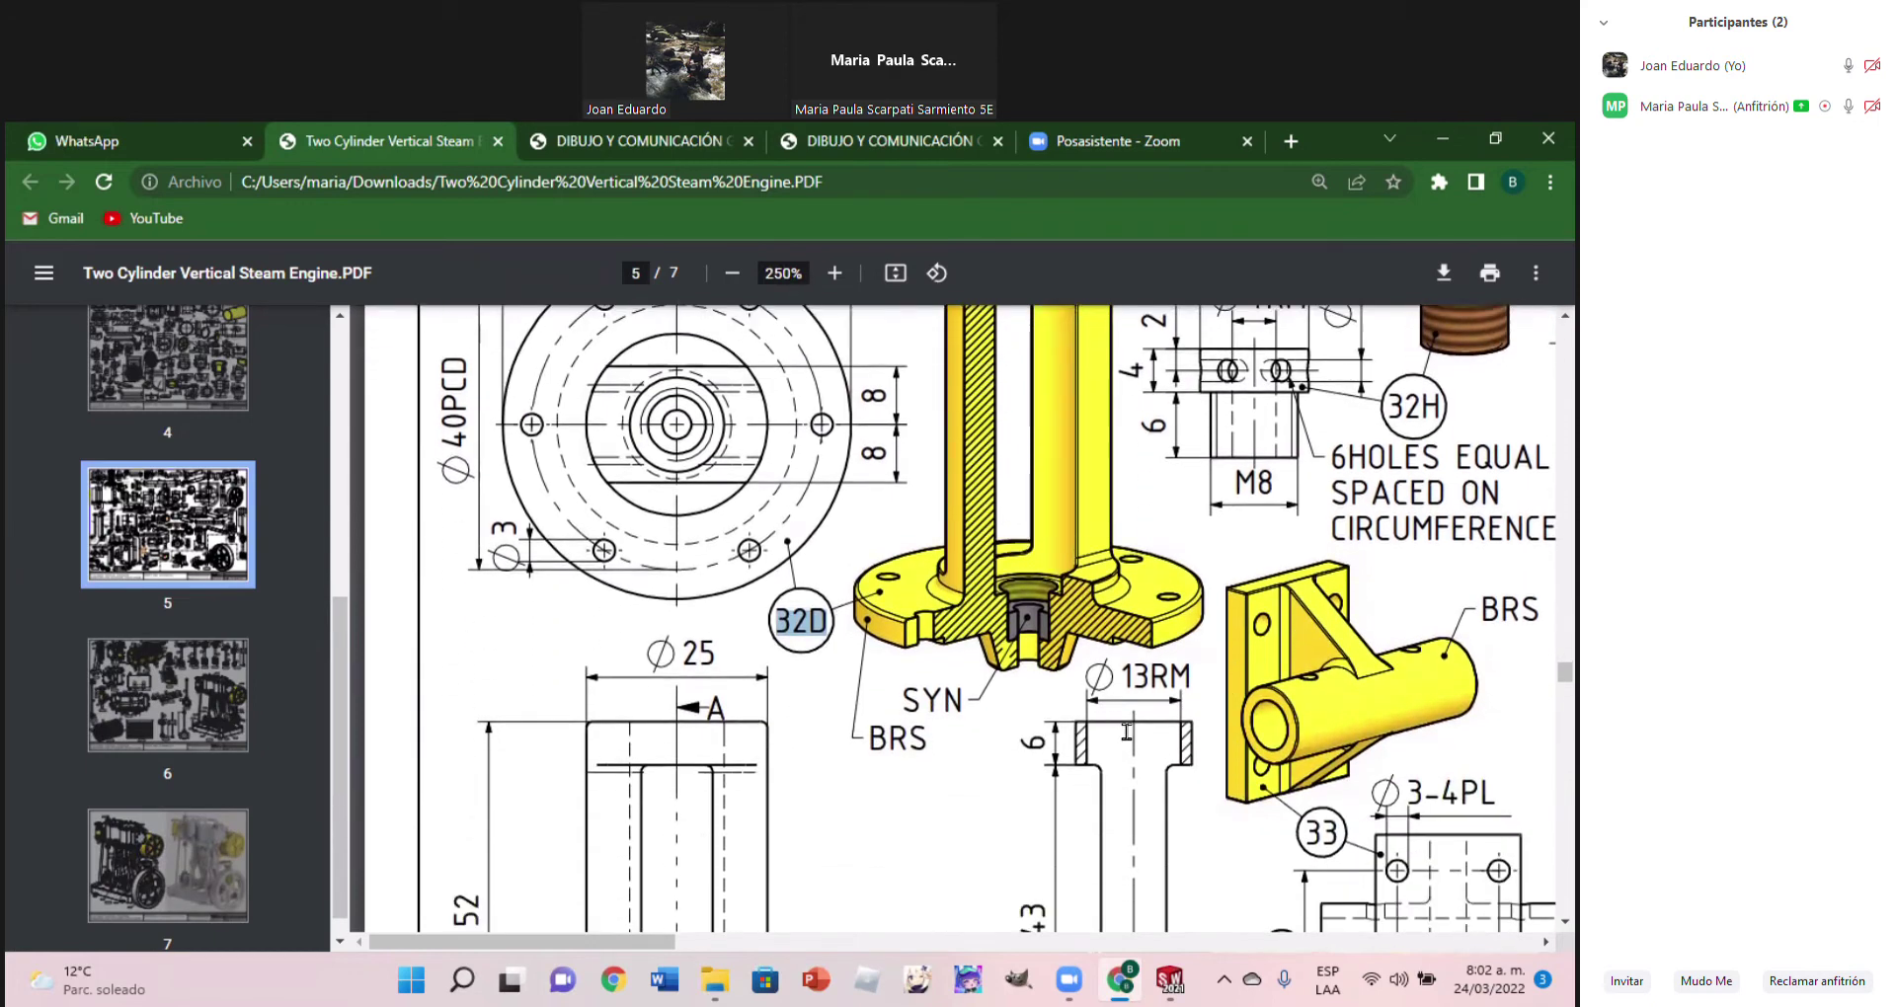
scroll(1127, 731, up, 2)
scroll(1126, 733, up, 1)
scroll(1123, 735, up, 1)
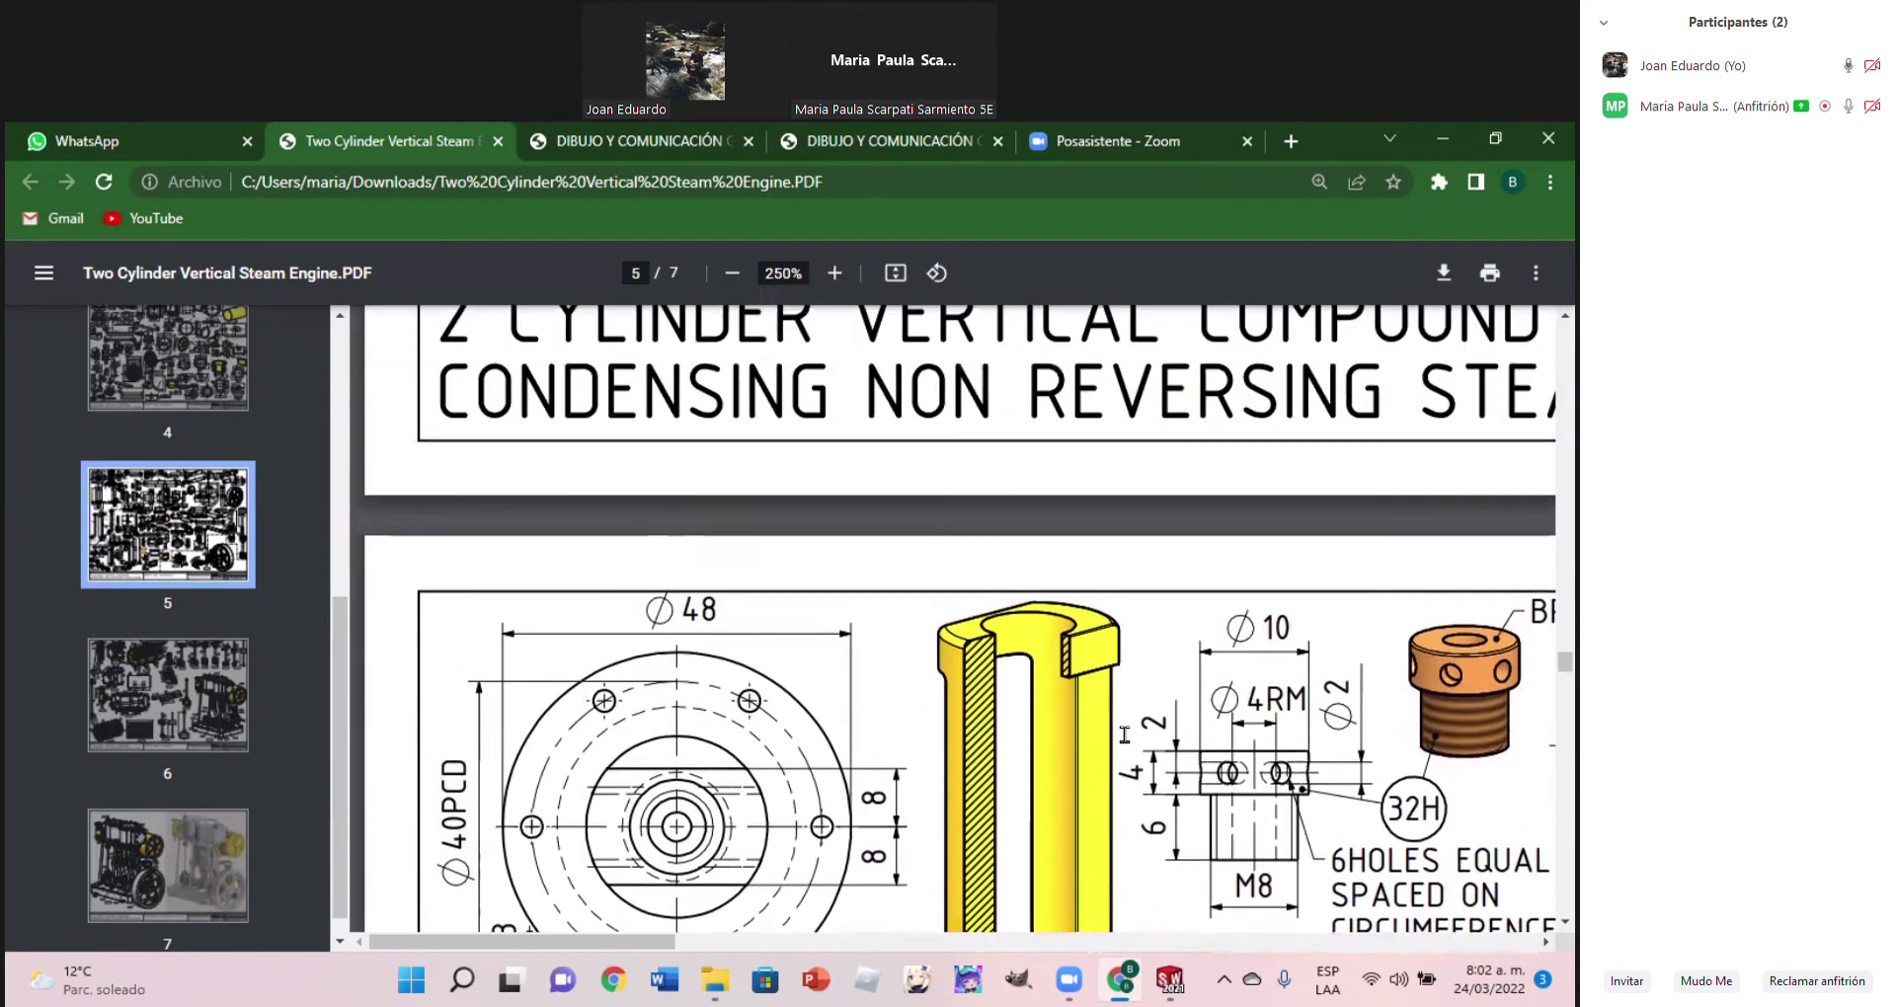
scroll(1123, 733, up, 1)
scroll(1121, 732, up, 1)
scroll(1117, 731, up, 2)
scroll(1115, 729, up, 1)
scroll(1114, 728, up, 2)
scroll(1114, 728, up, 1)
scroll(1114, 728, up, 1)
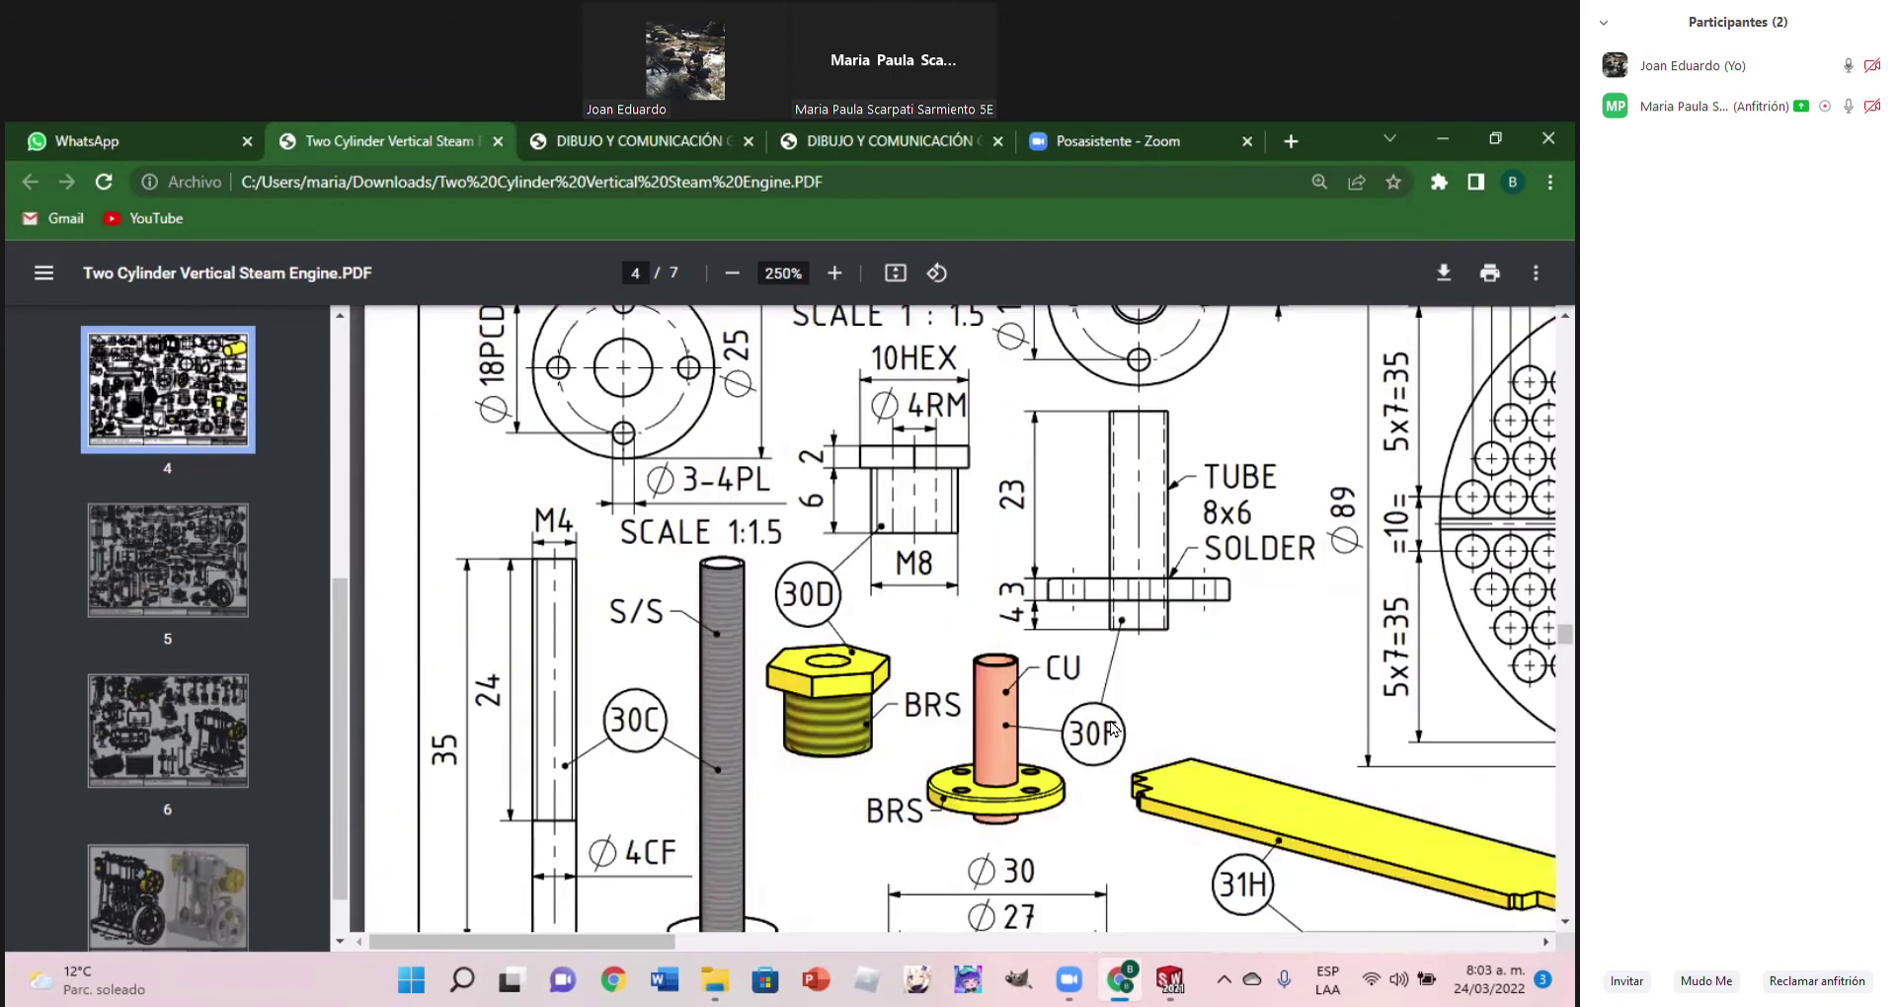
scroll(1112, 729, up, 1)
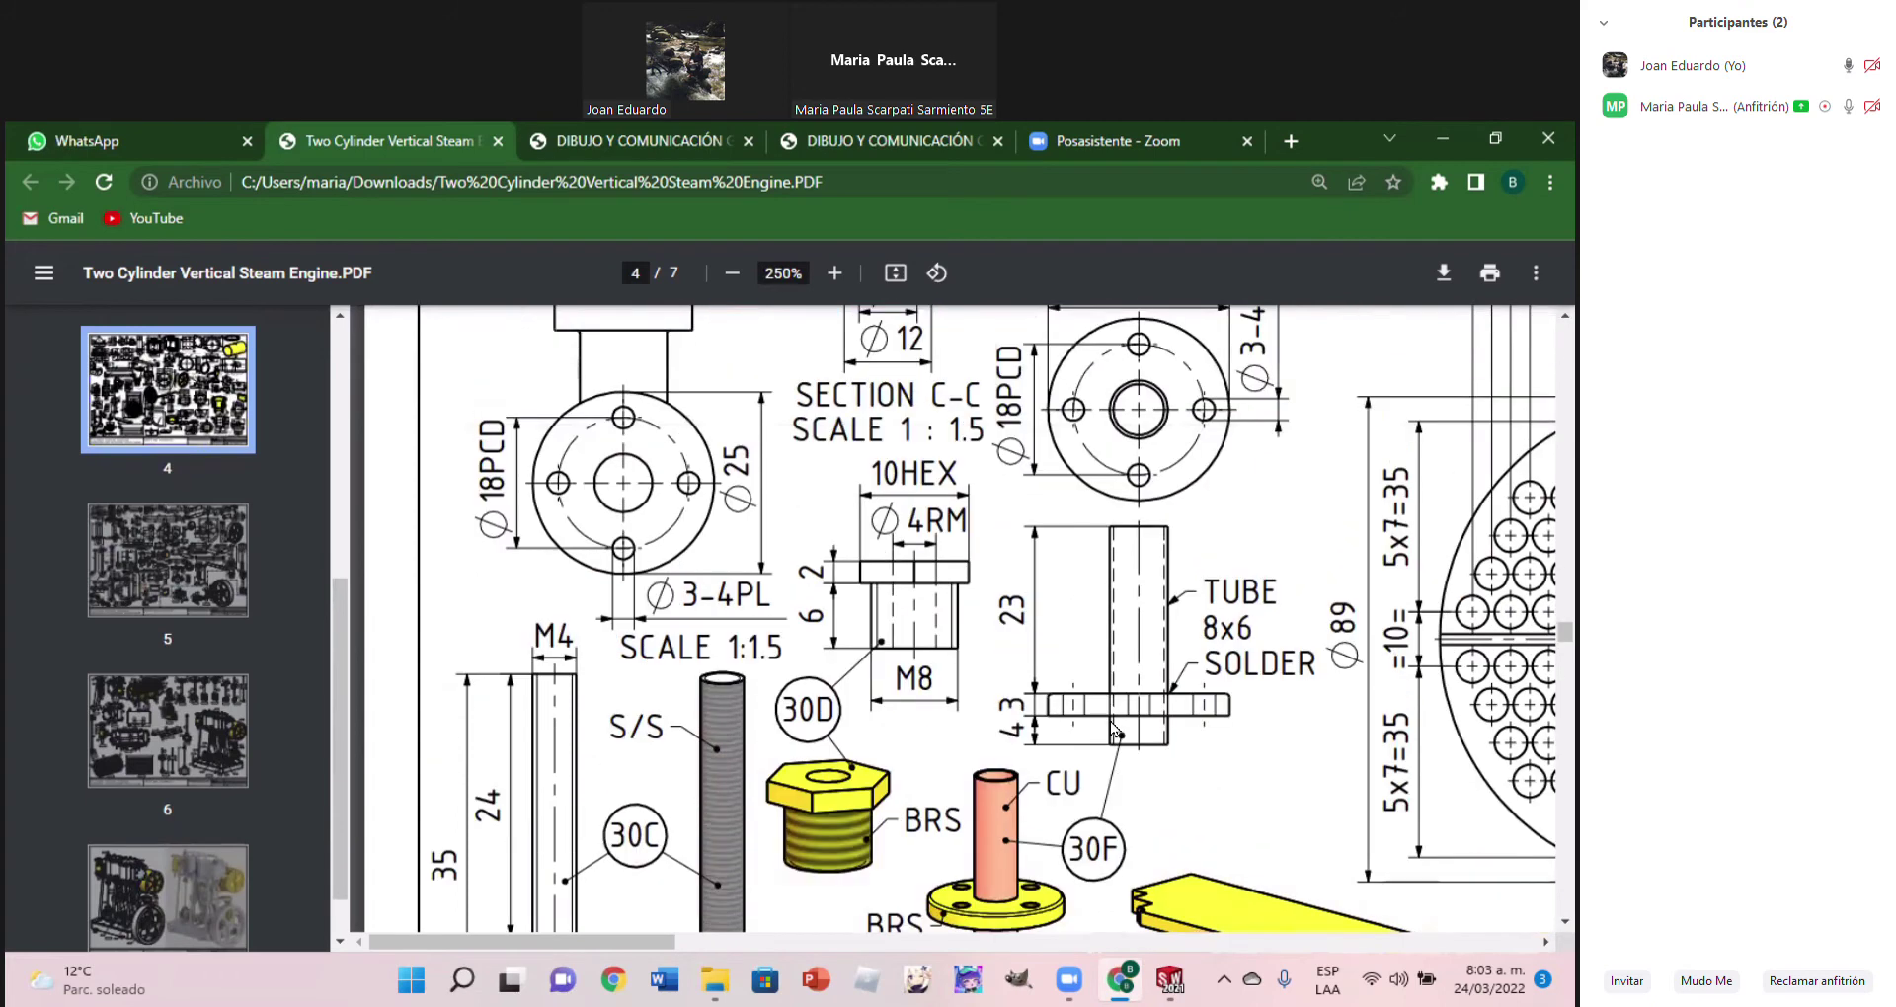
scroll(1113, 728, up, 1)
scroll(1112, 729, up, 1)
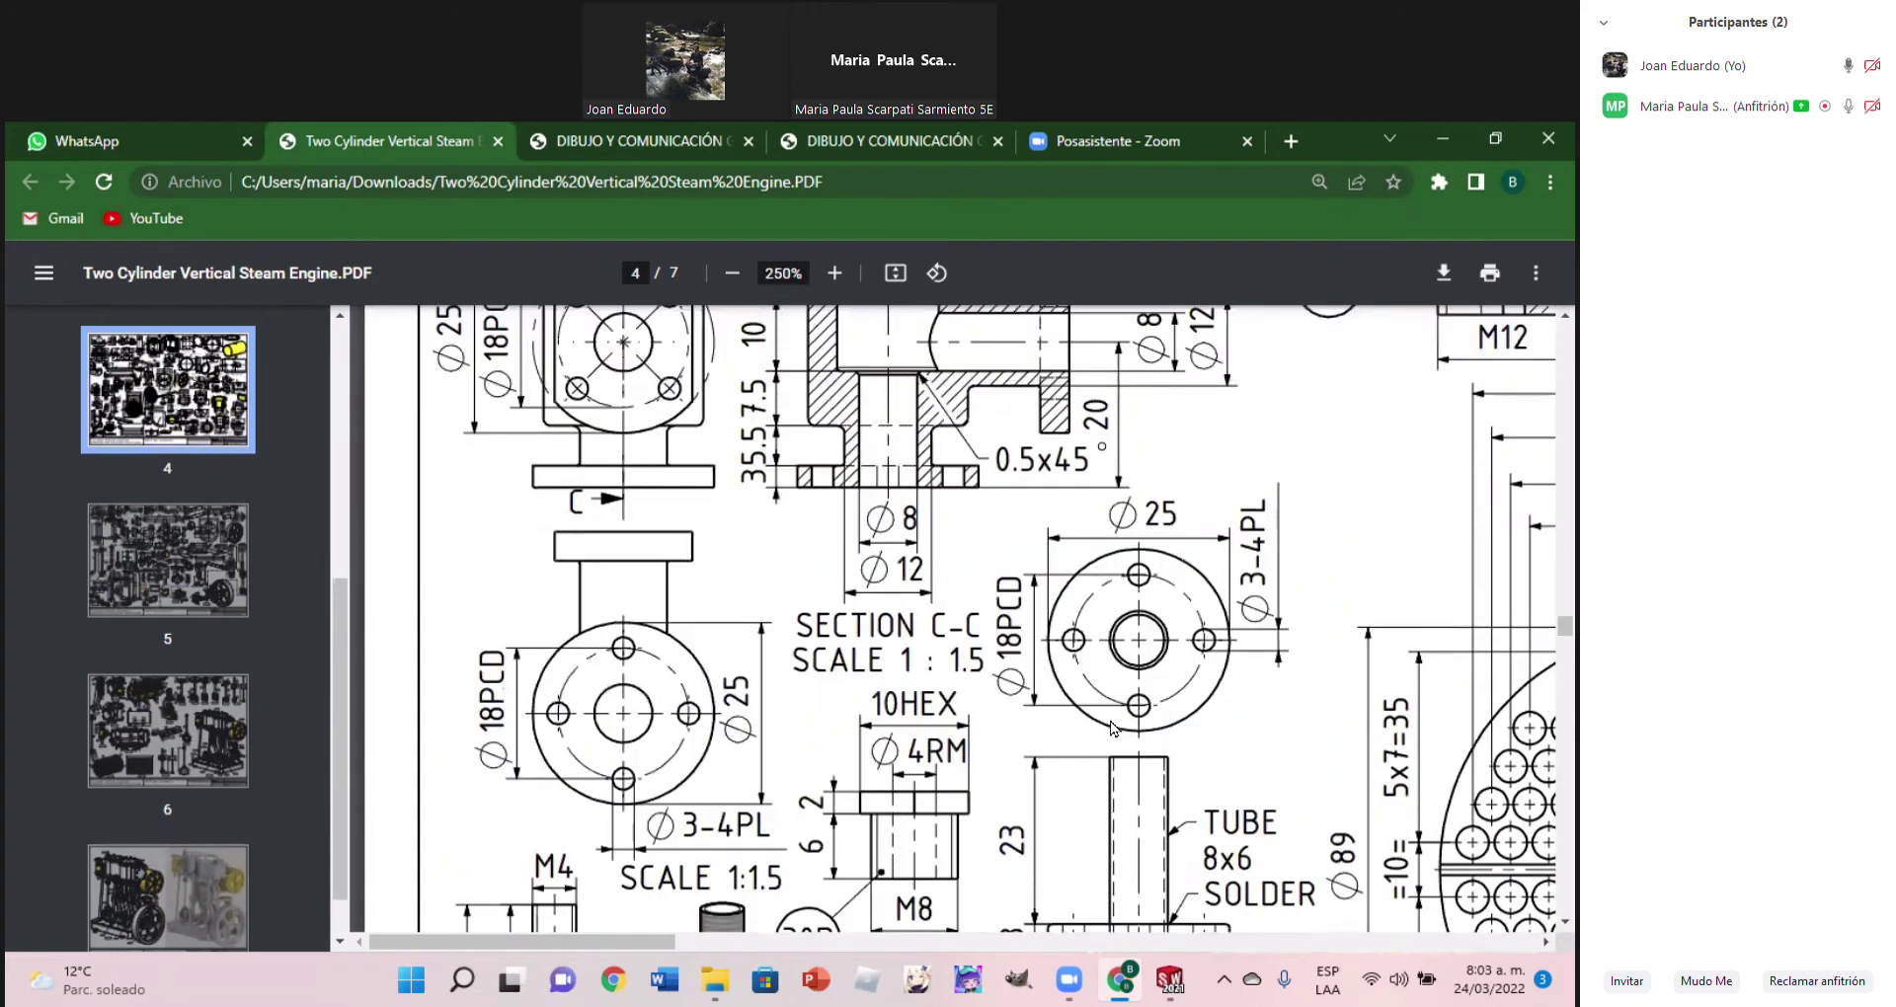
scroll(1113, 729, up, 1)
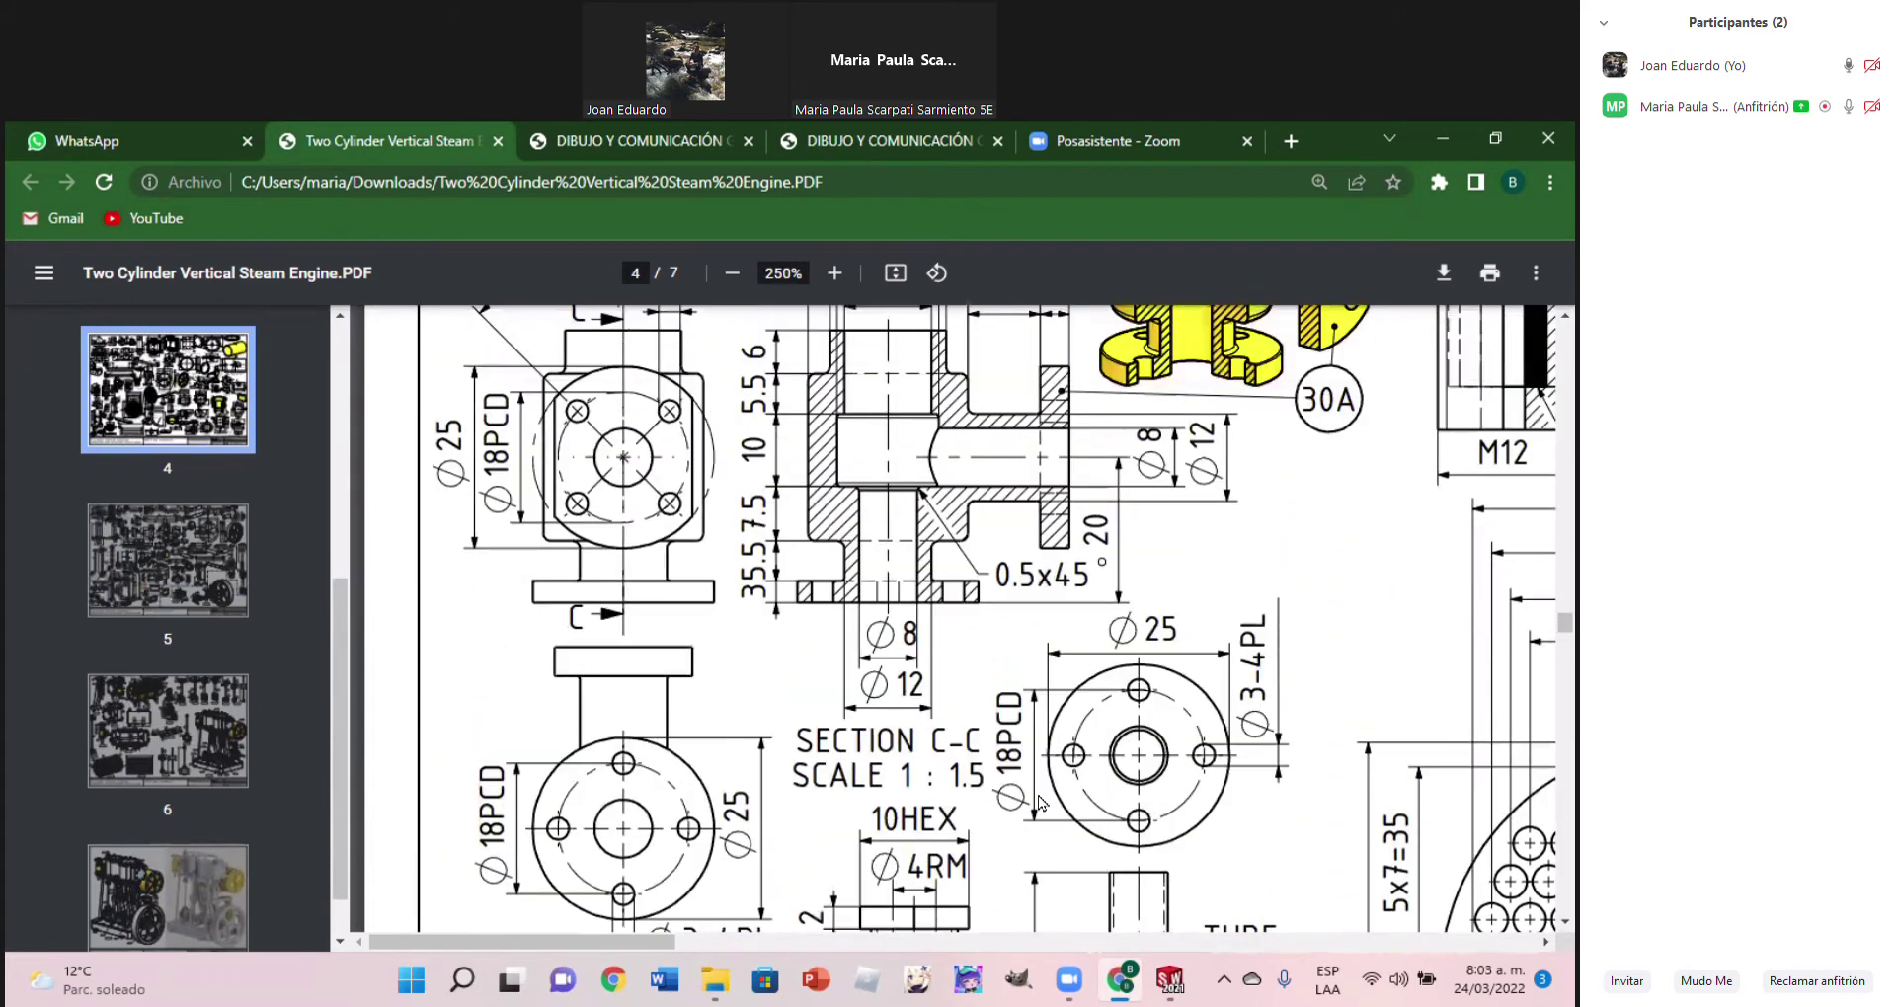
scroll(1049, 806, up, 2)
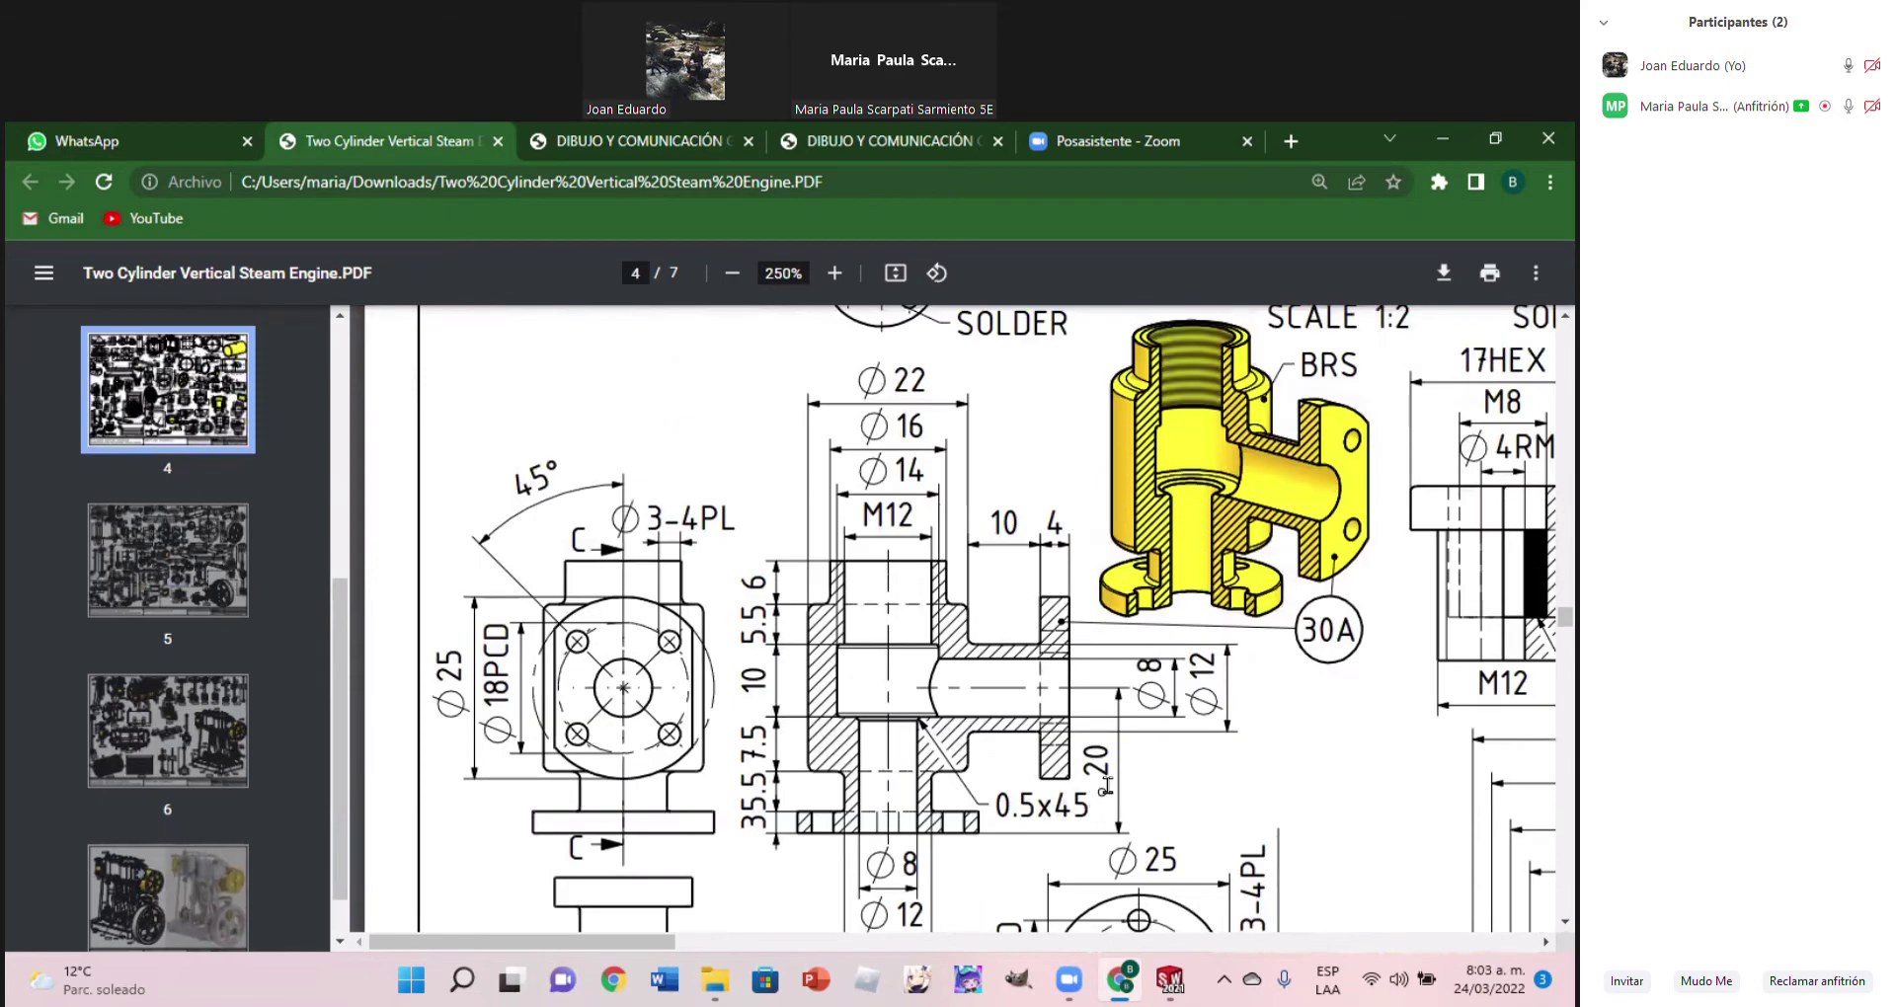
scroll(1104, 782, up, 1)
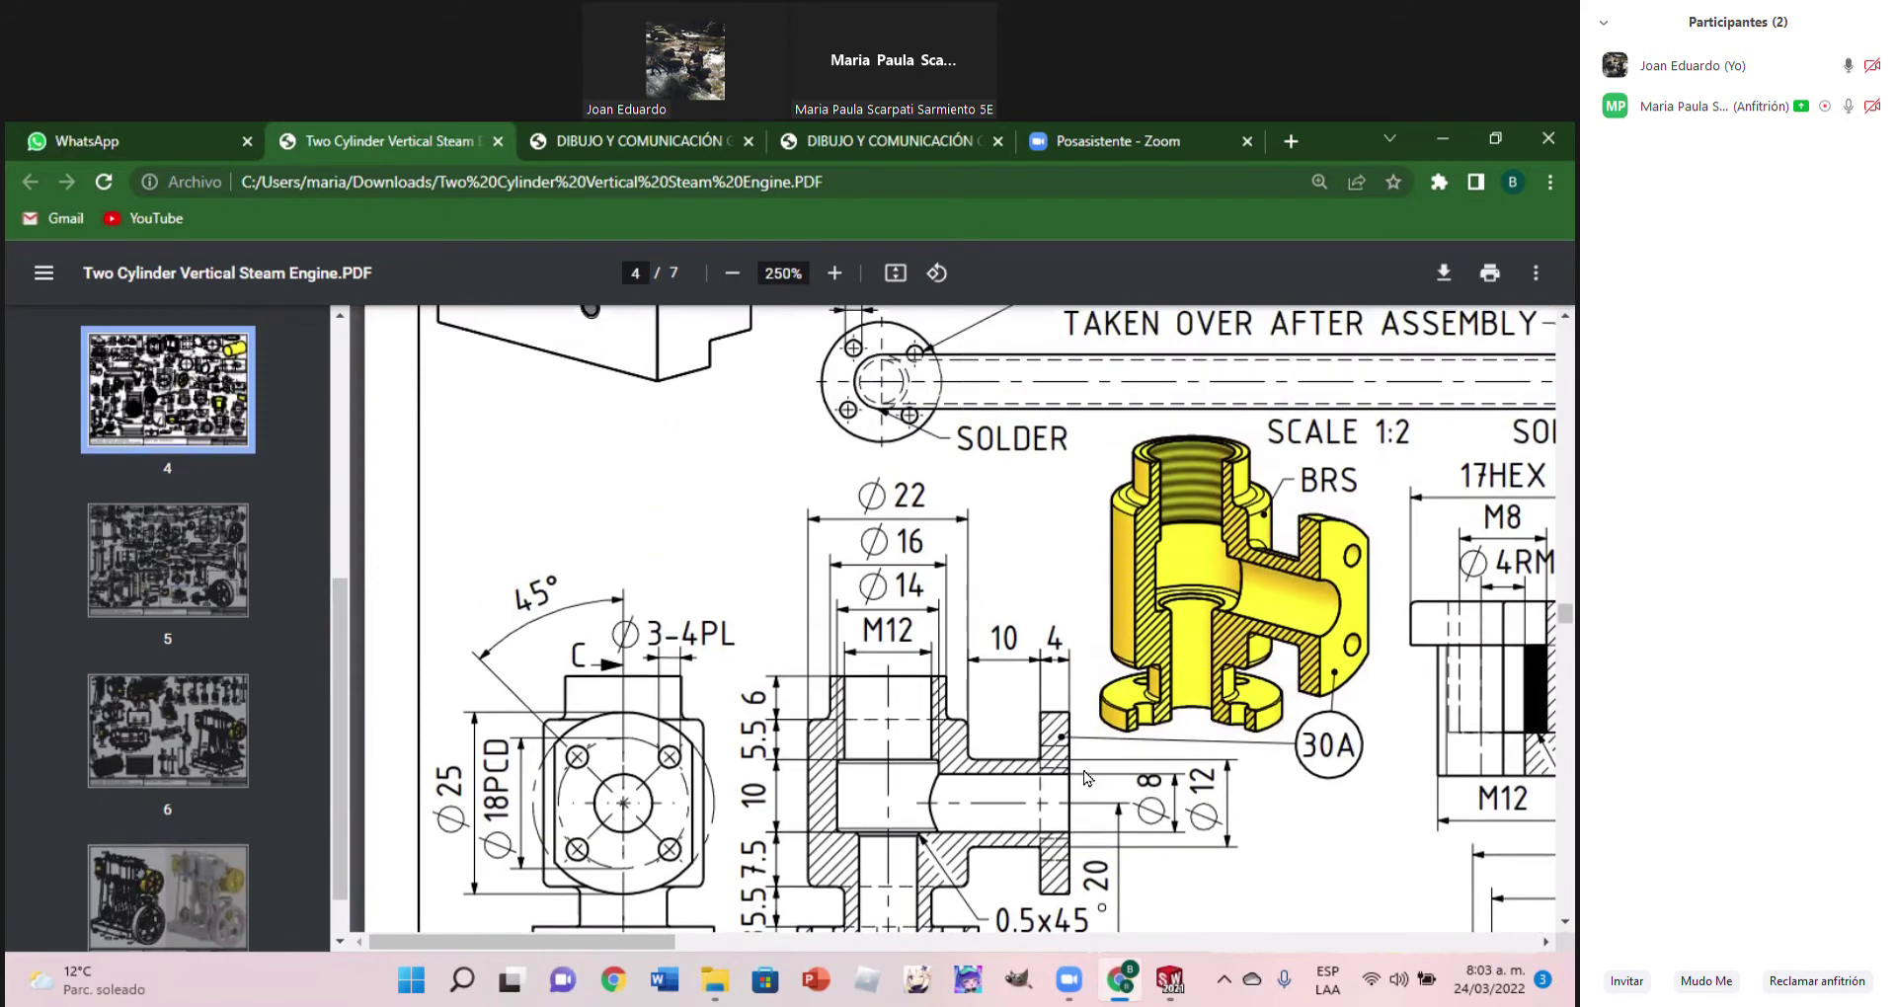
scroll(1084, 777, up, 2)
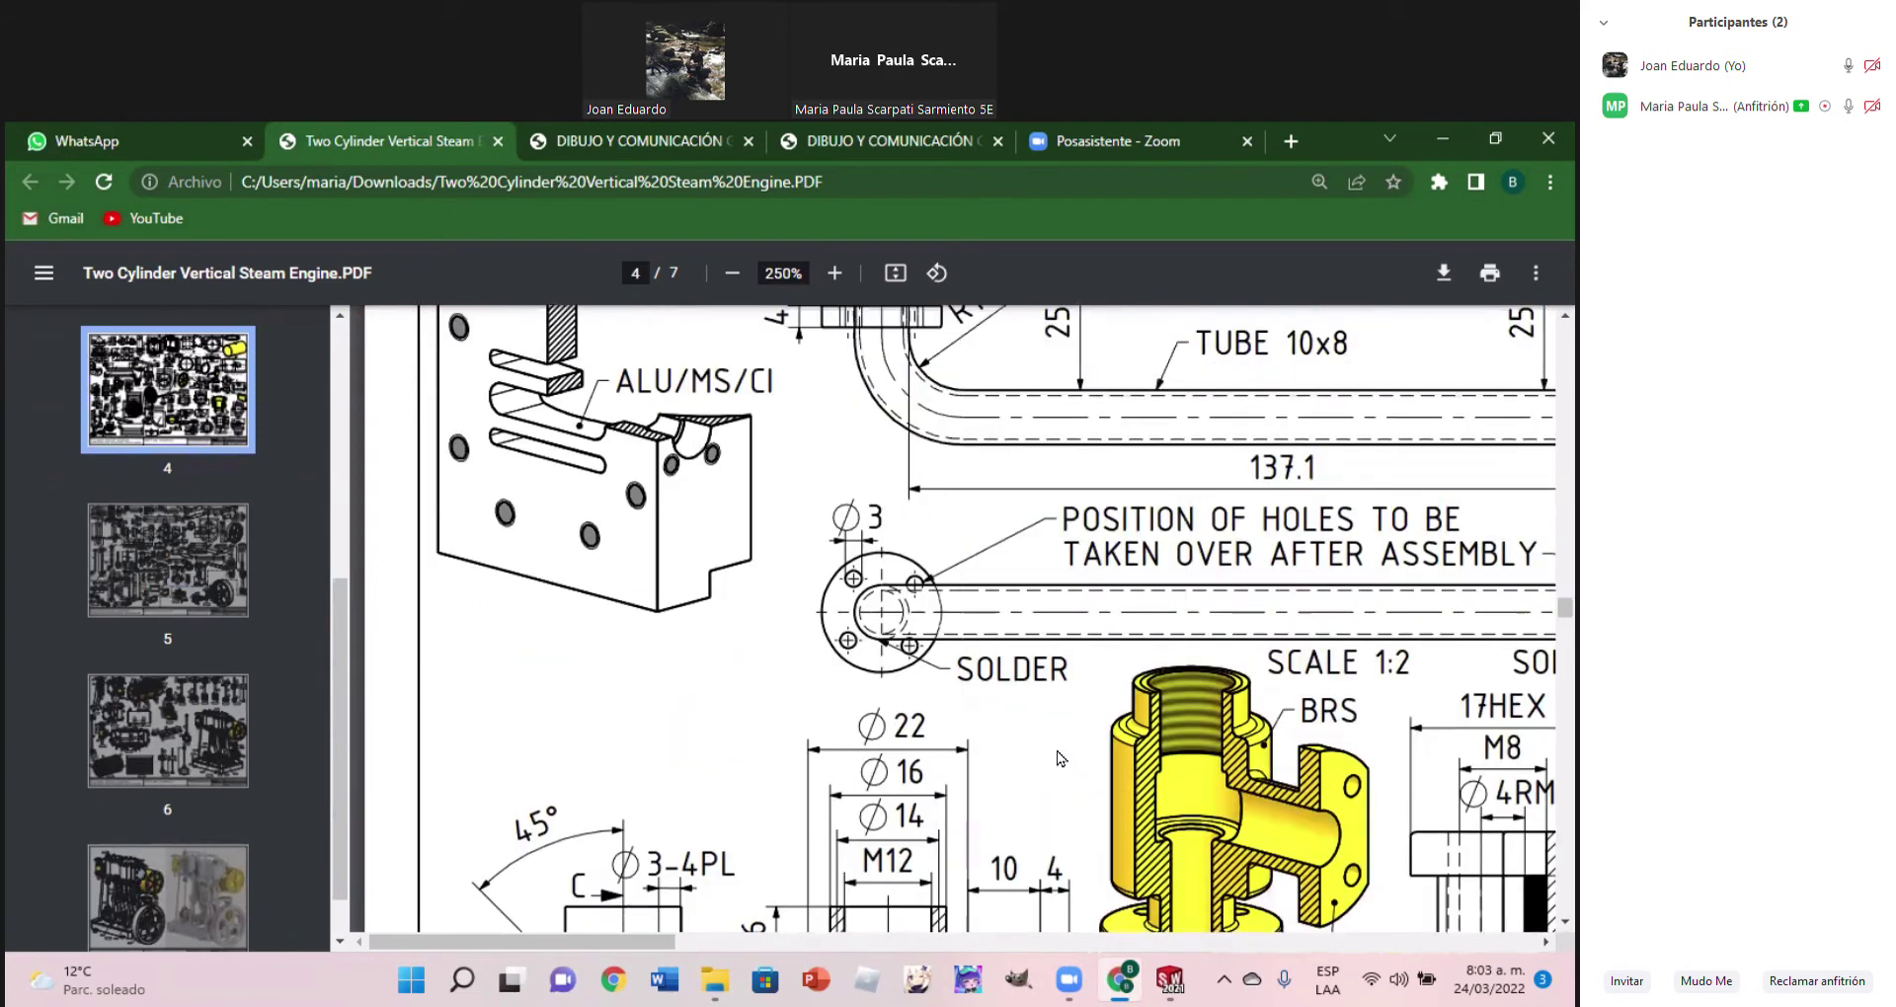
scroll(1061, 758, up, 1)
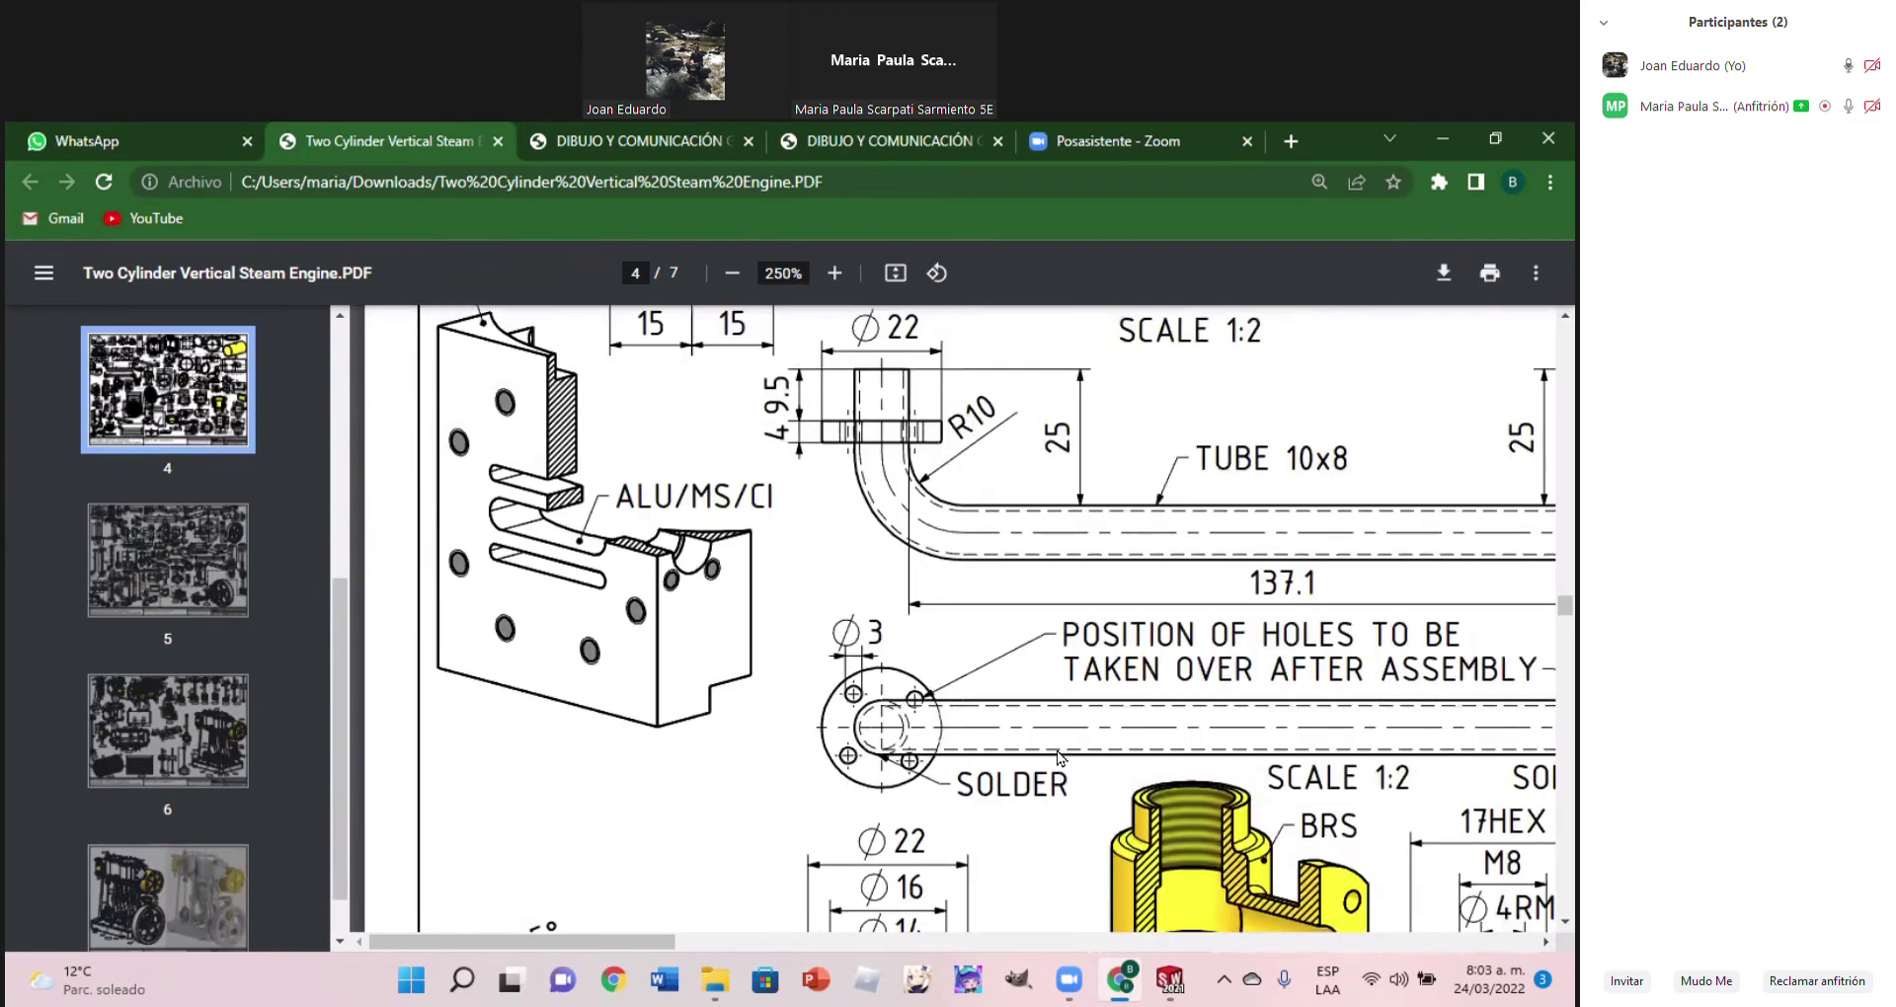
scroll(1057, 758, up, 1)
scroll(1057, 757, up, 1)
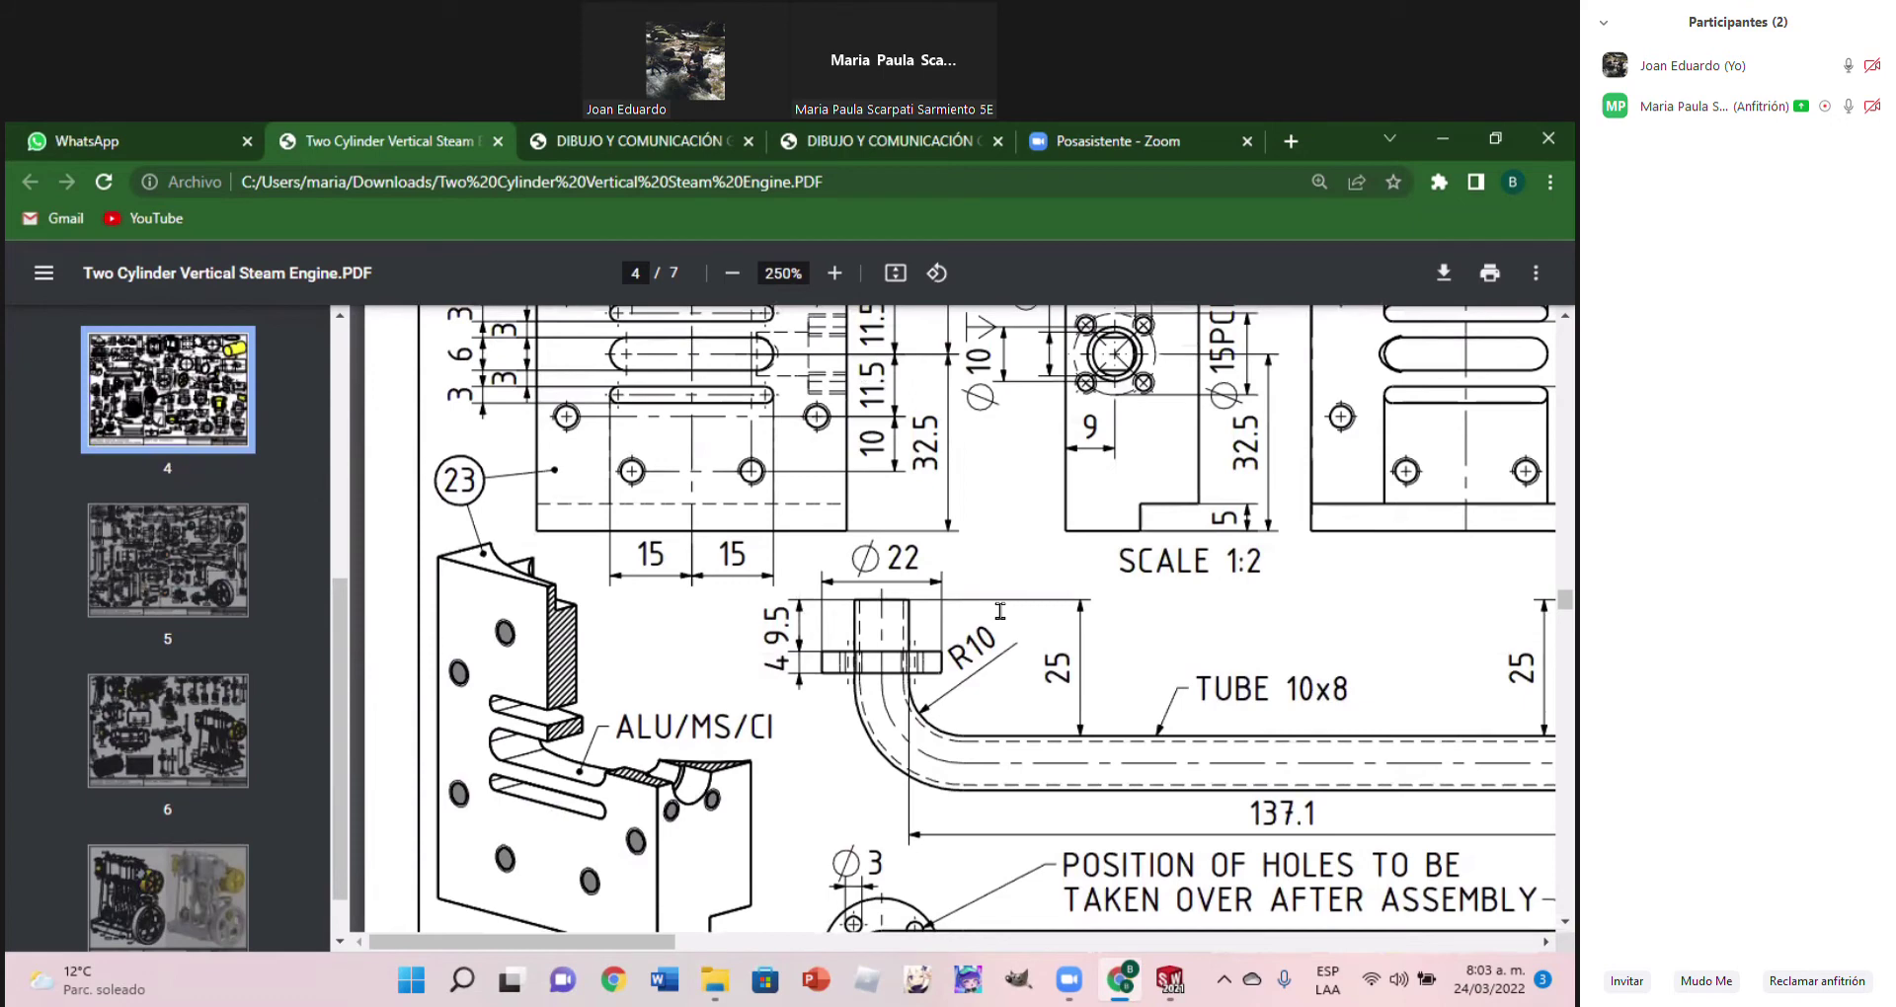
scroll(1000, 611, up, 1)
scroll(1000, 611, up, 1)
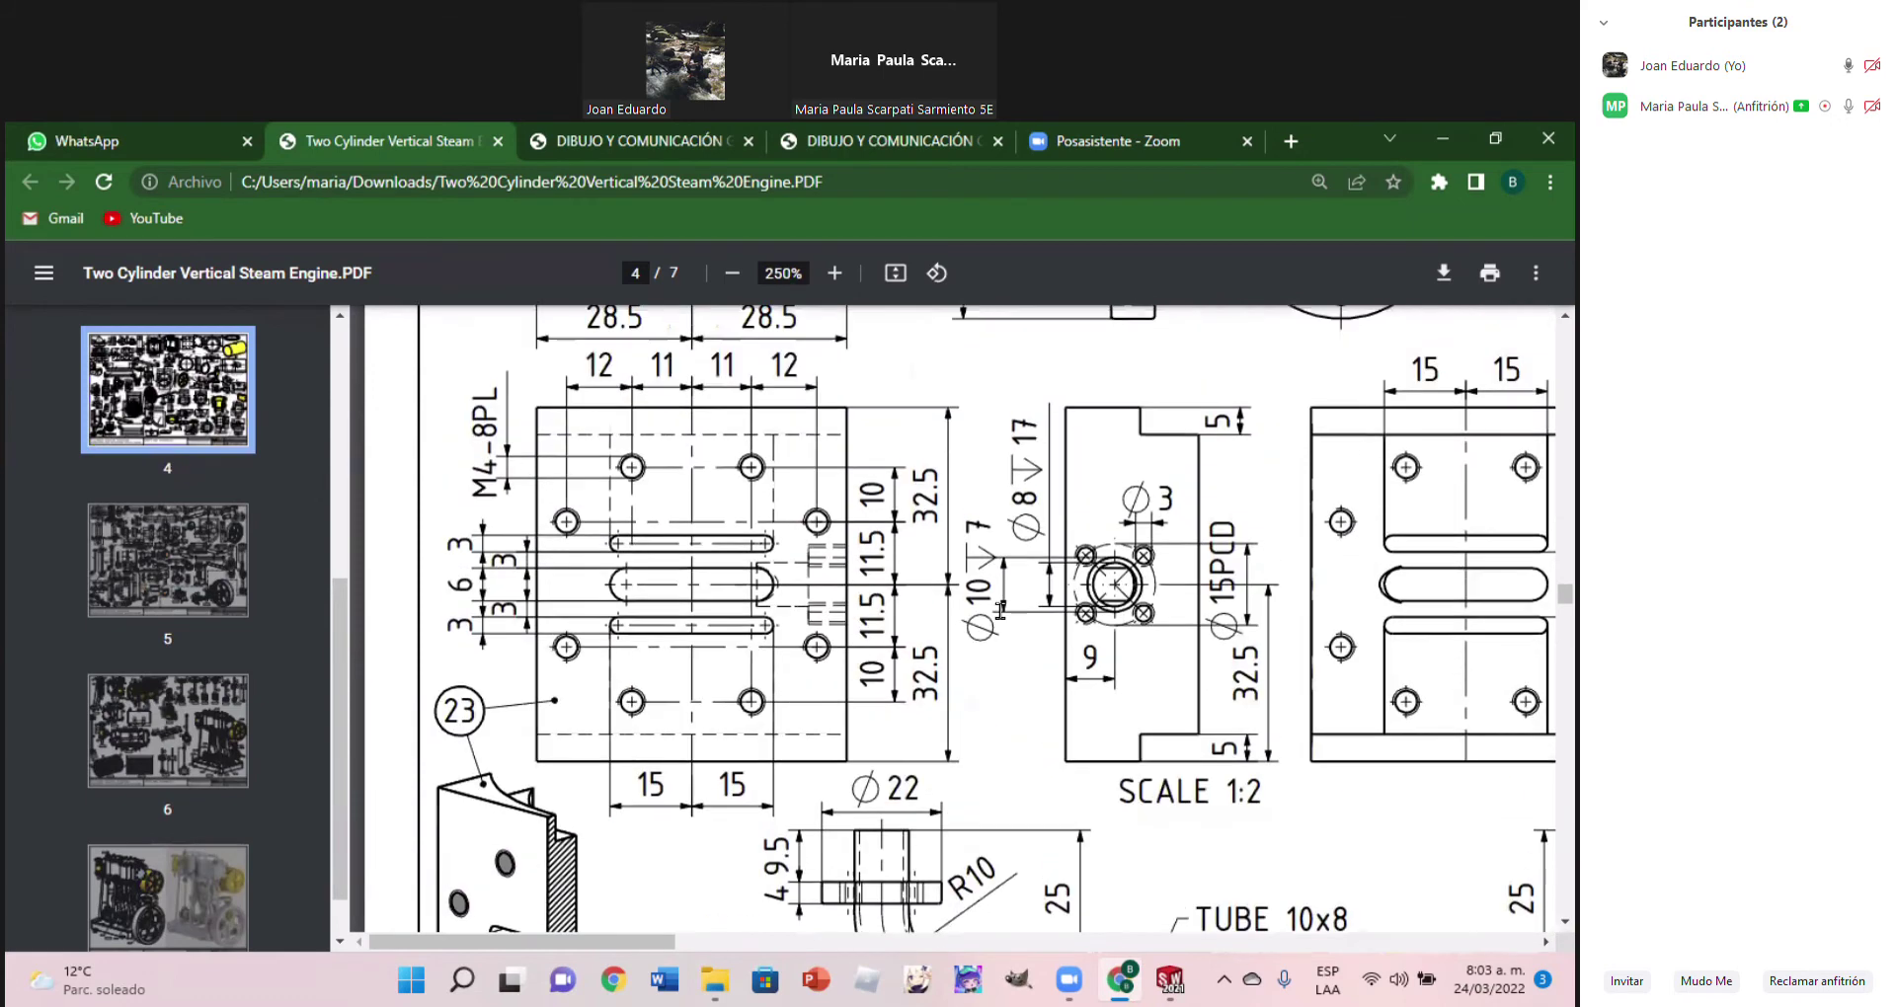
scroll(1000, 612, up, 1)
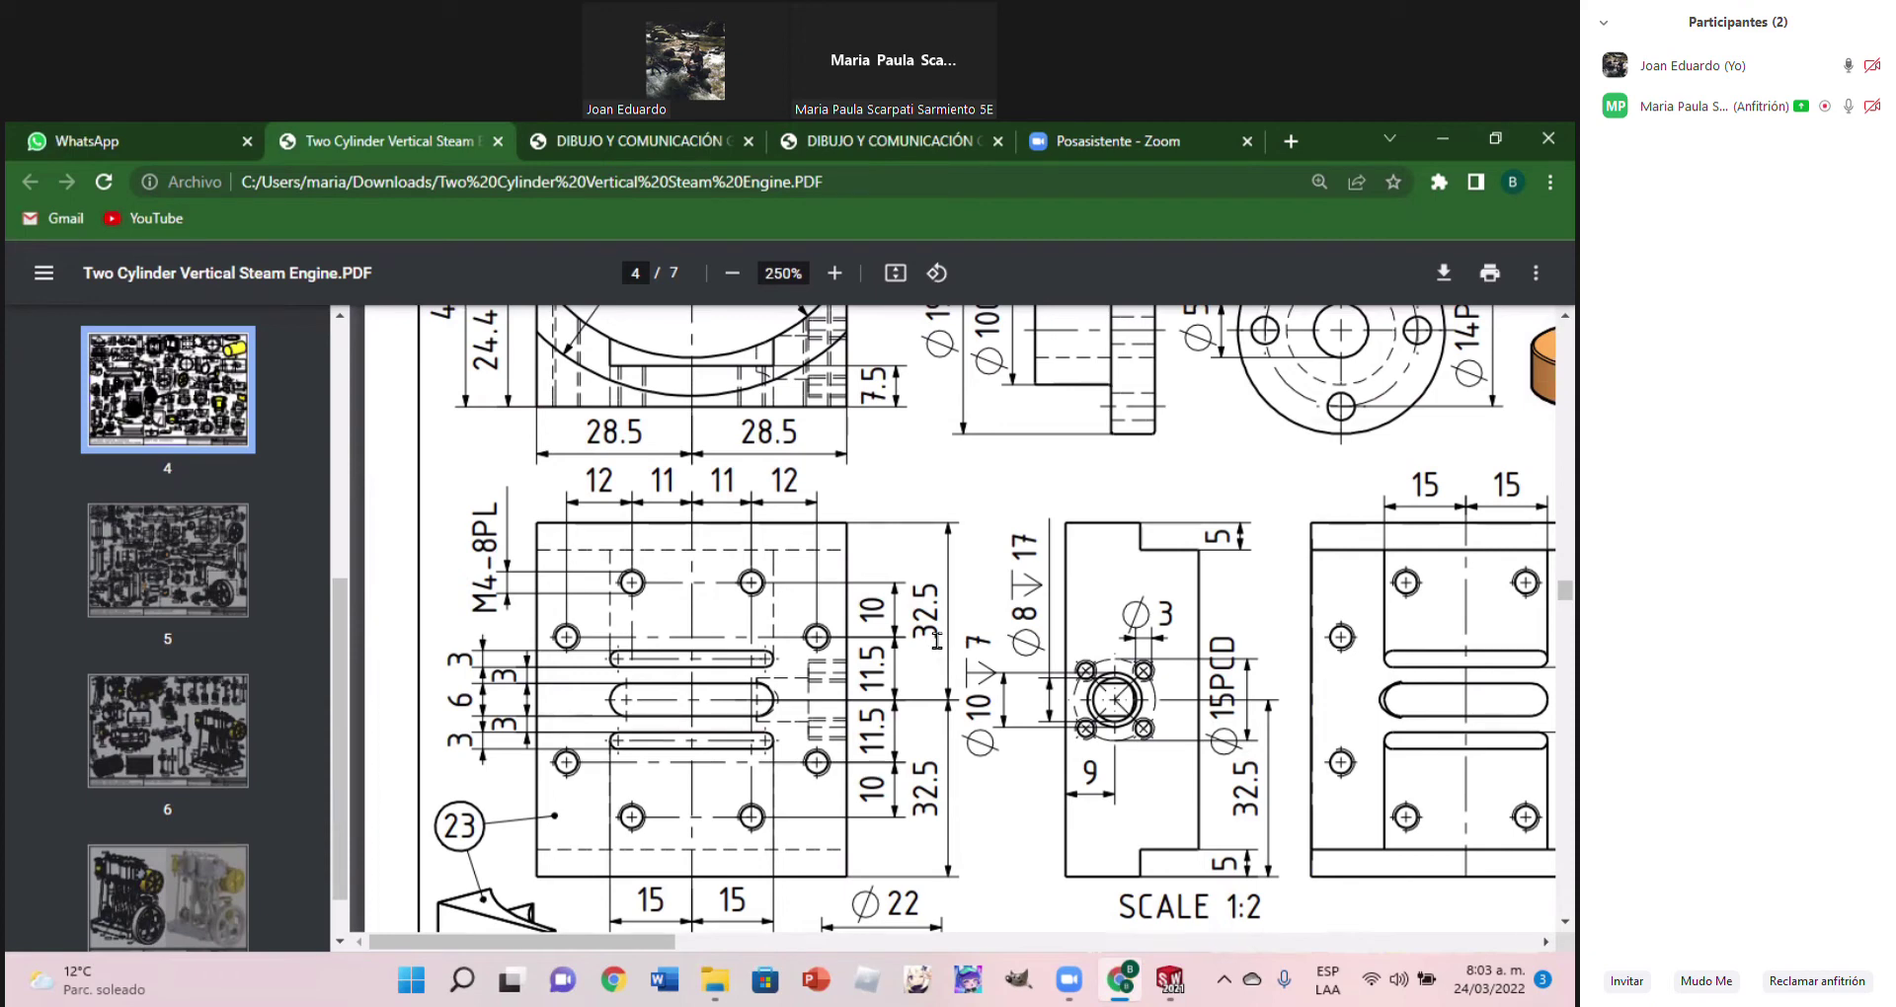
scroll(1110, 701, up, 2)
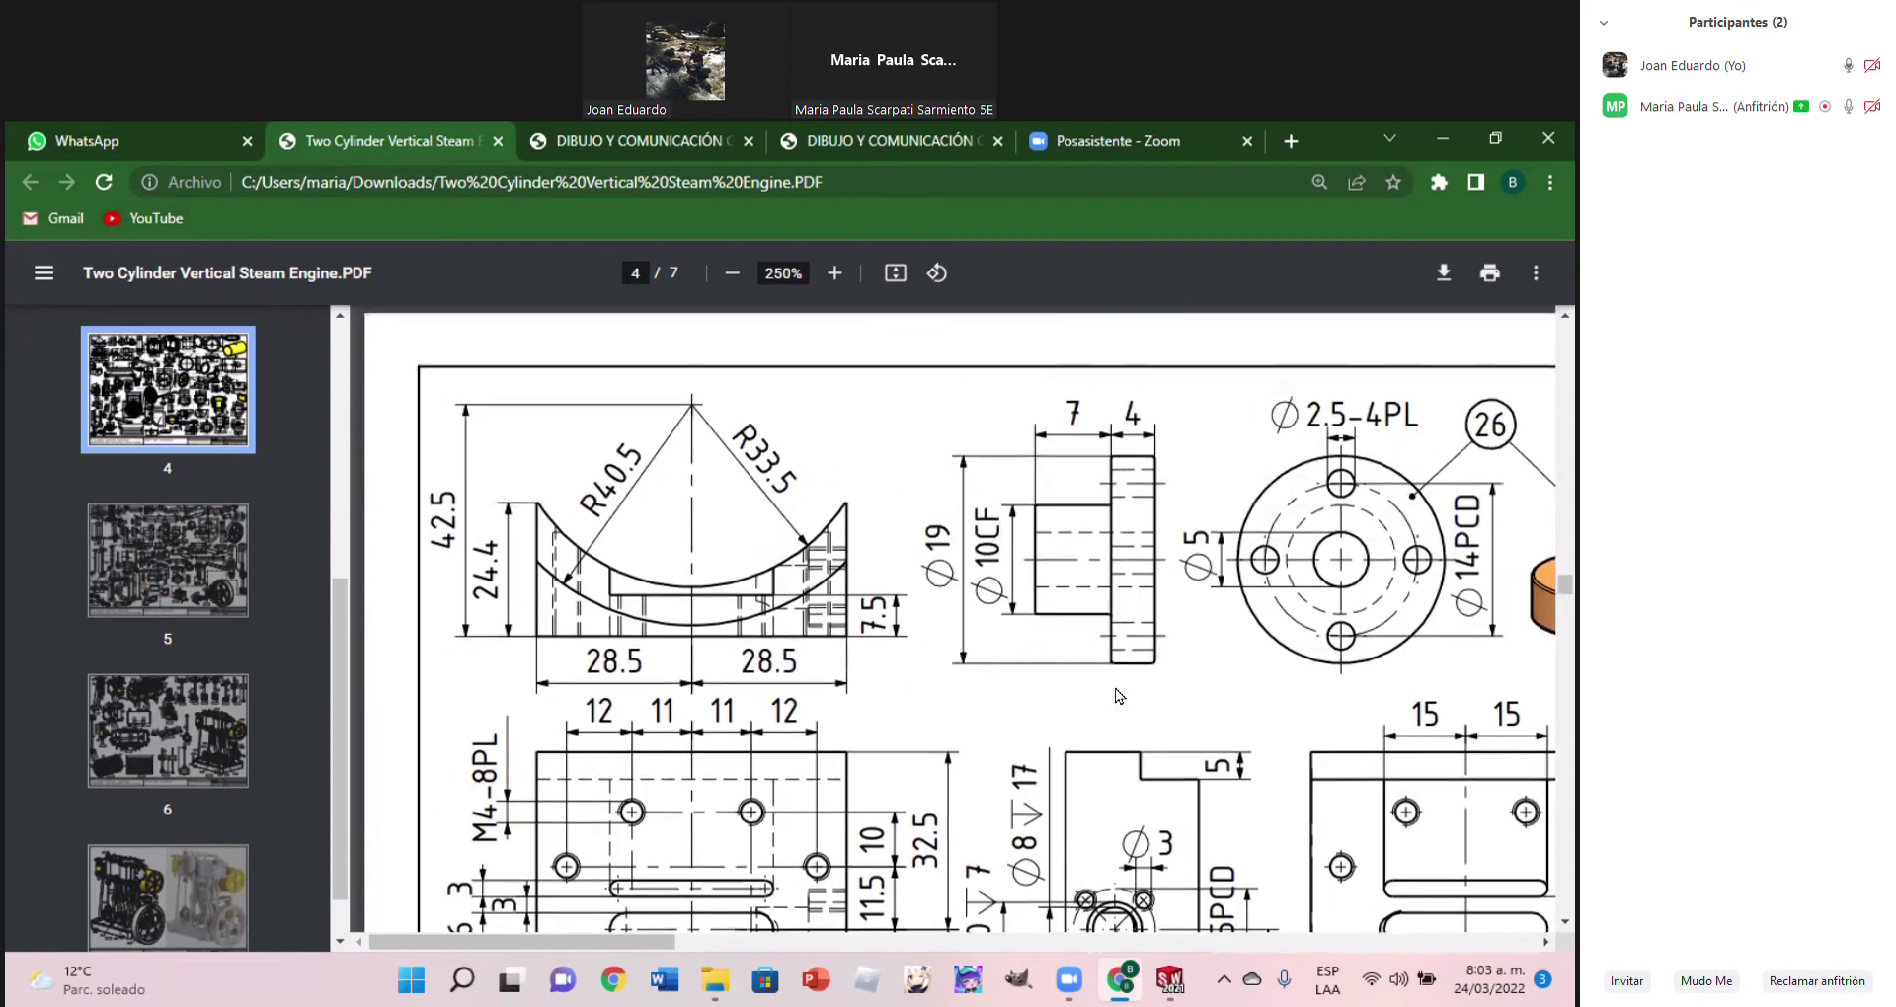
scroll(1118, 696, up, 1)
scroll(1117, 696, up, 3)
scroll(1120, 698, up, 1)
scroll(1129, 701, up, 1)
scroll(1129, 701, up, 1)
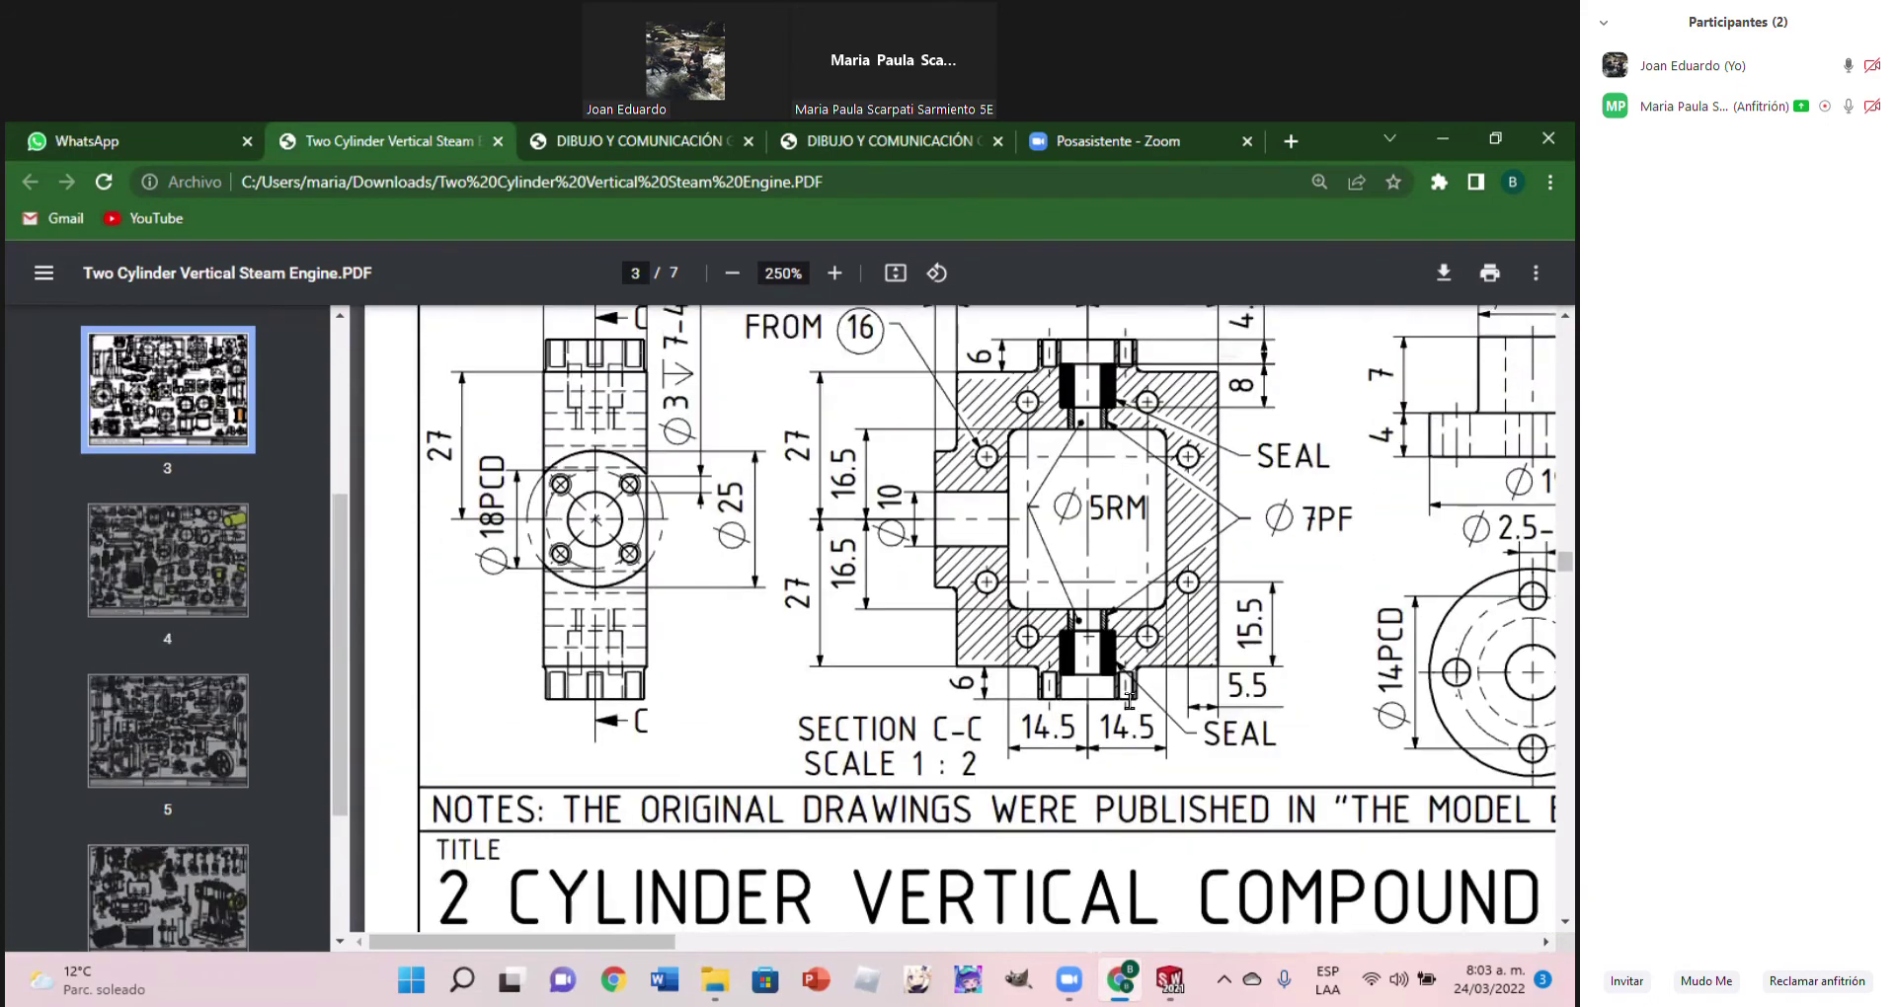
scroll(1128, 701, up, 2)
scroll(1129, 701, up, 1)
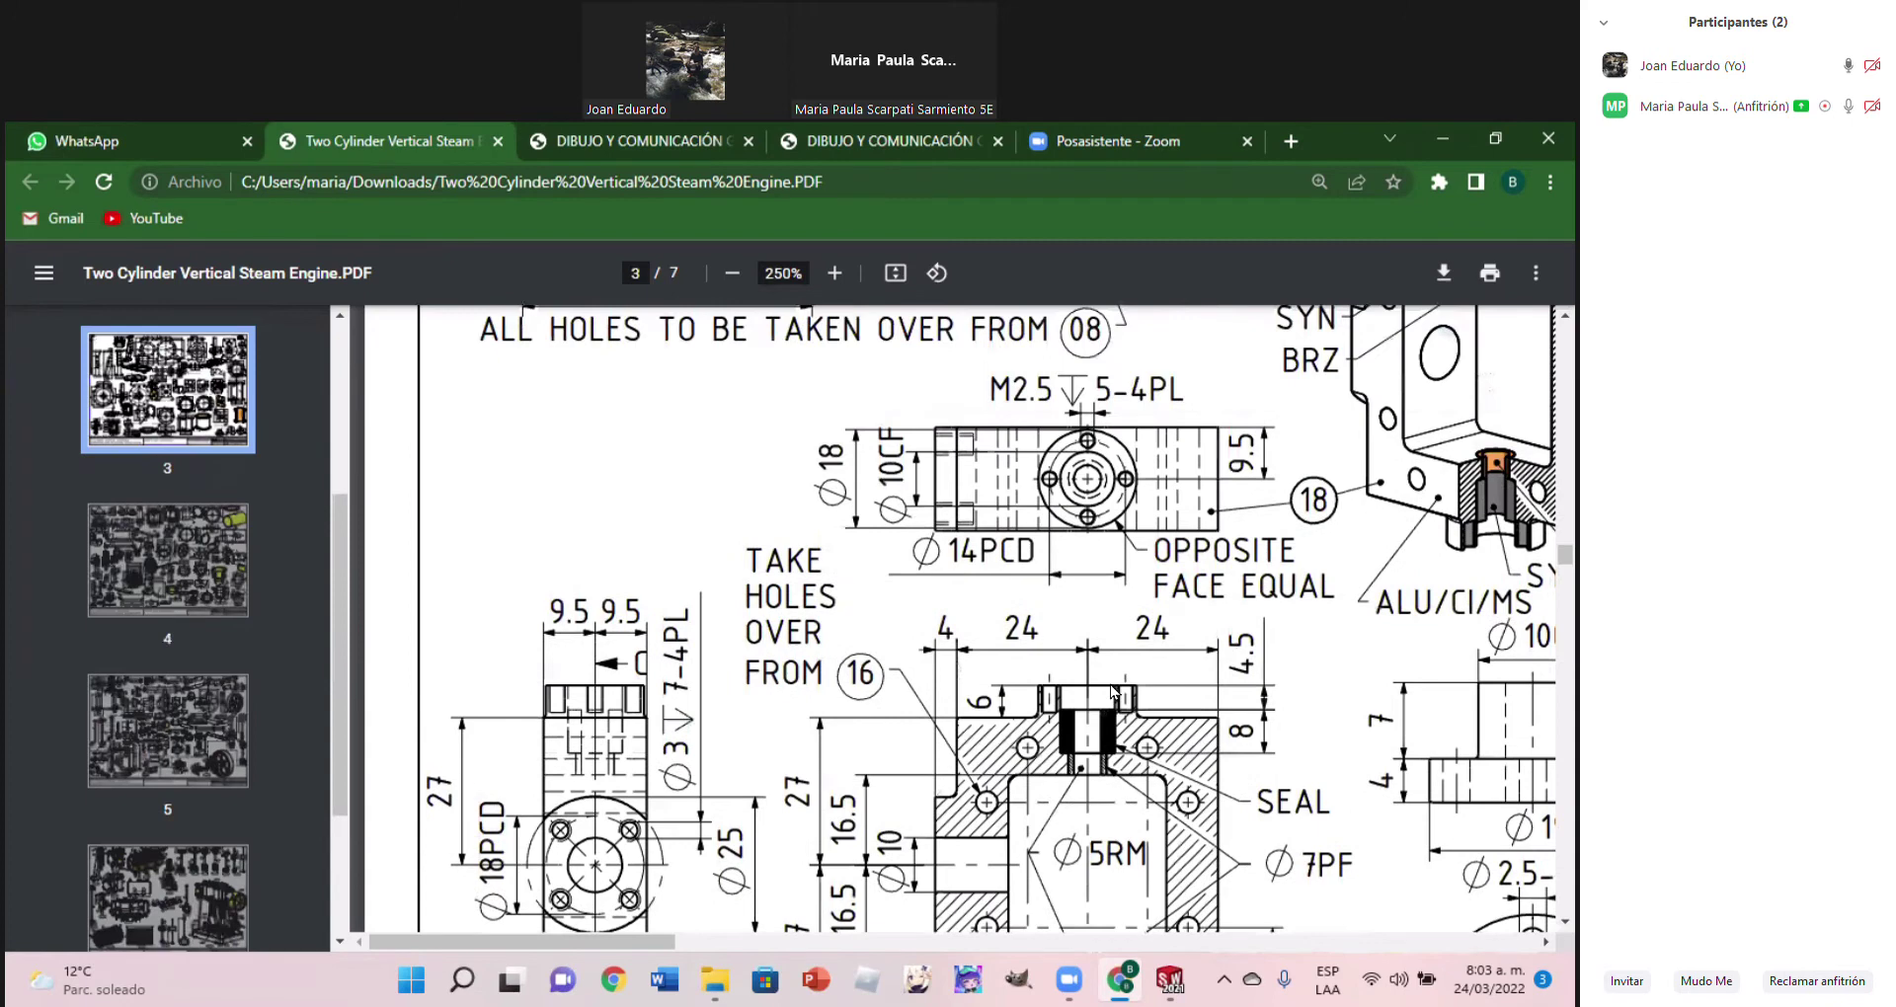
scroll(1113, 691, up, 1)
scroll(1115, 694, up, 1)
scroll(1121, 697, up, 2)
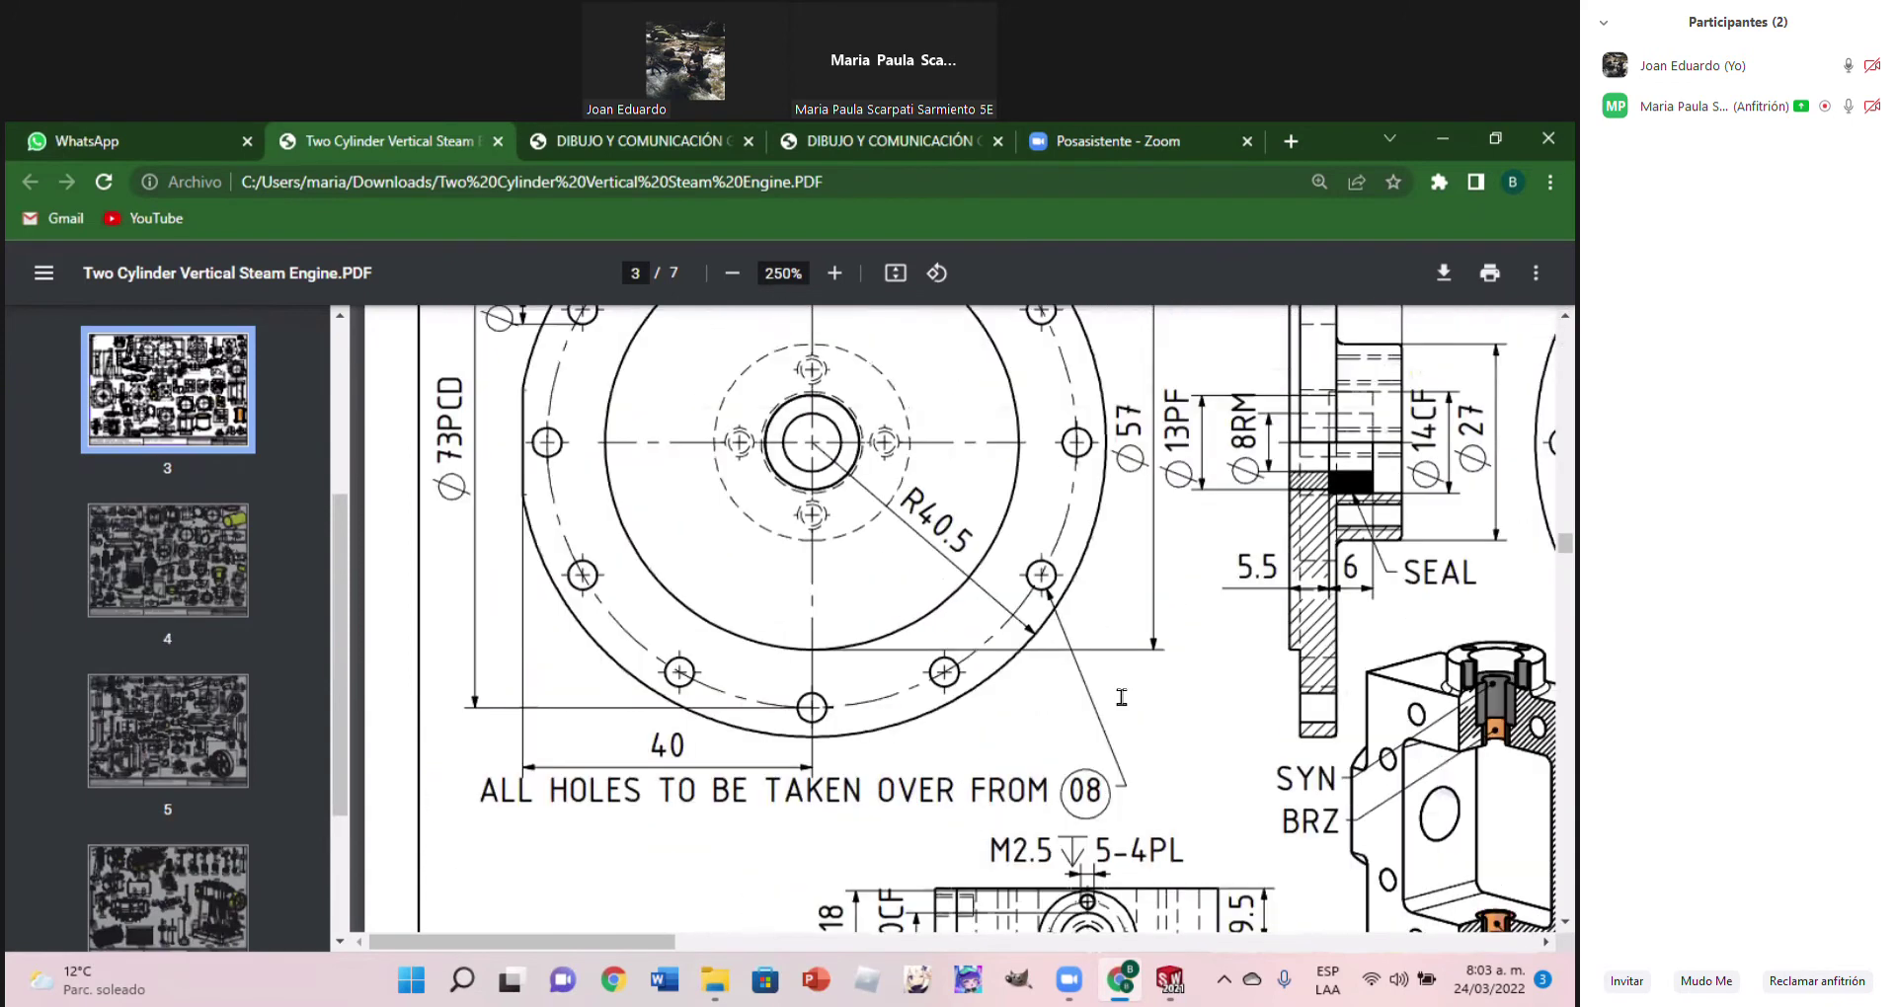
scroll(1122, 697, up, 1)
scroll(1122, 697, up, 1)
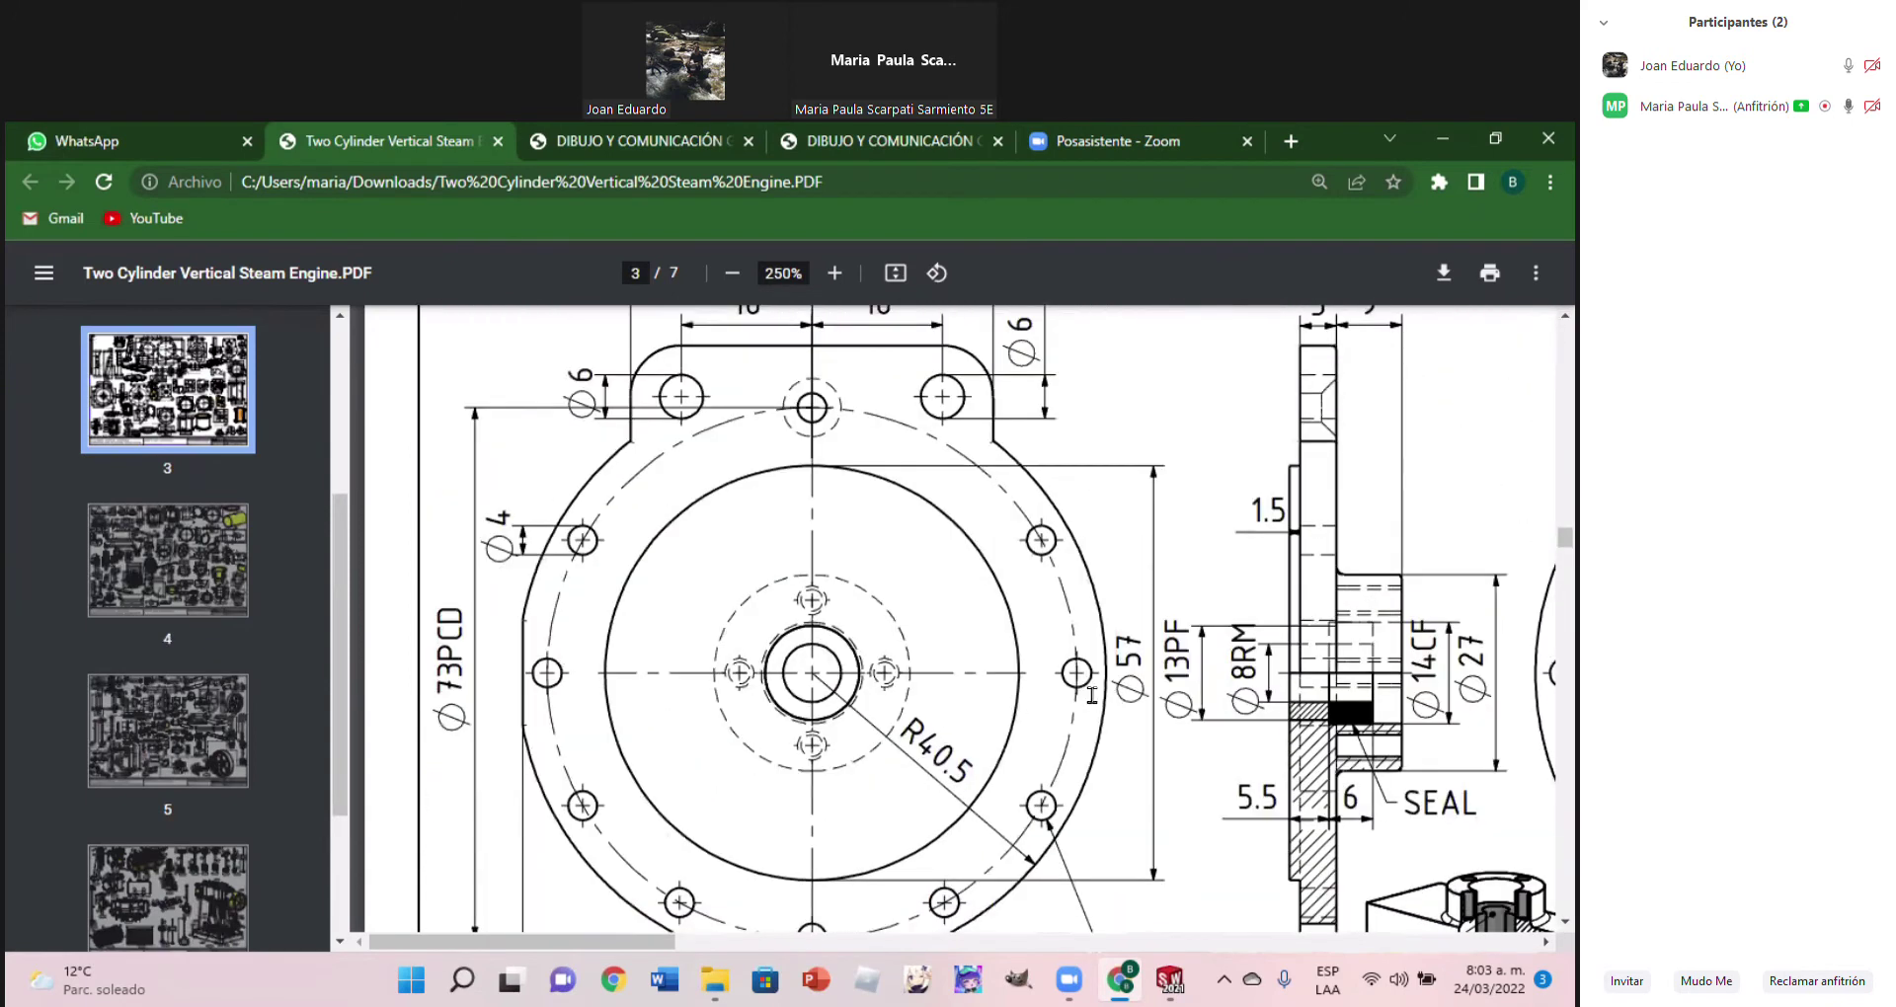
ctrl+scroll(1079, 688, down, 1)
ctrl+scroll(1079, 688, down, 1)
ctrl+scroll(1080, 688, down, 1)
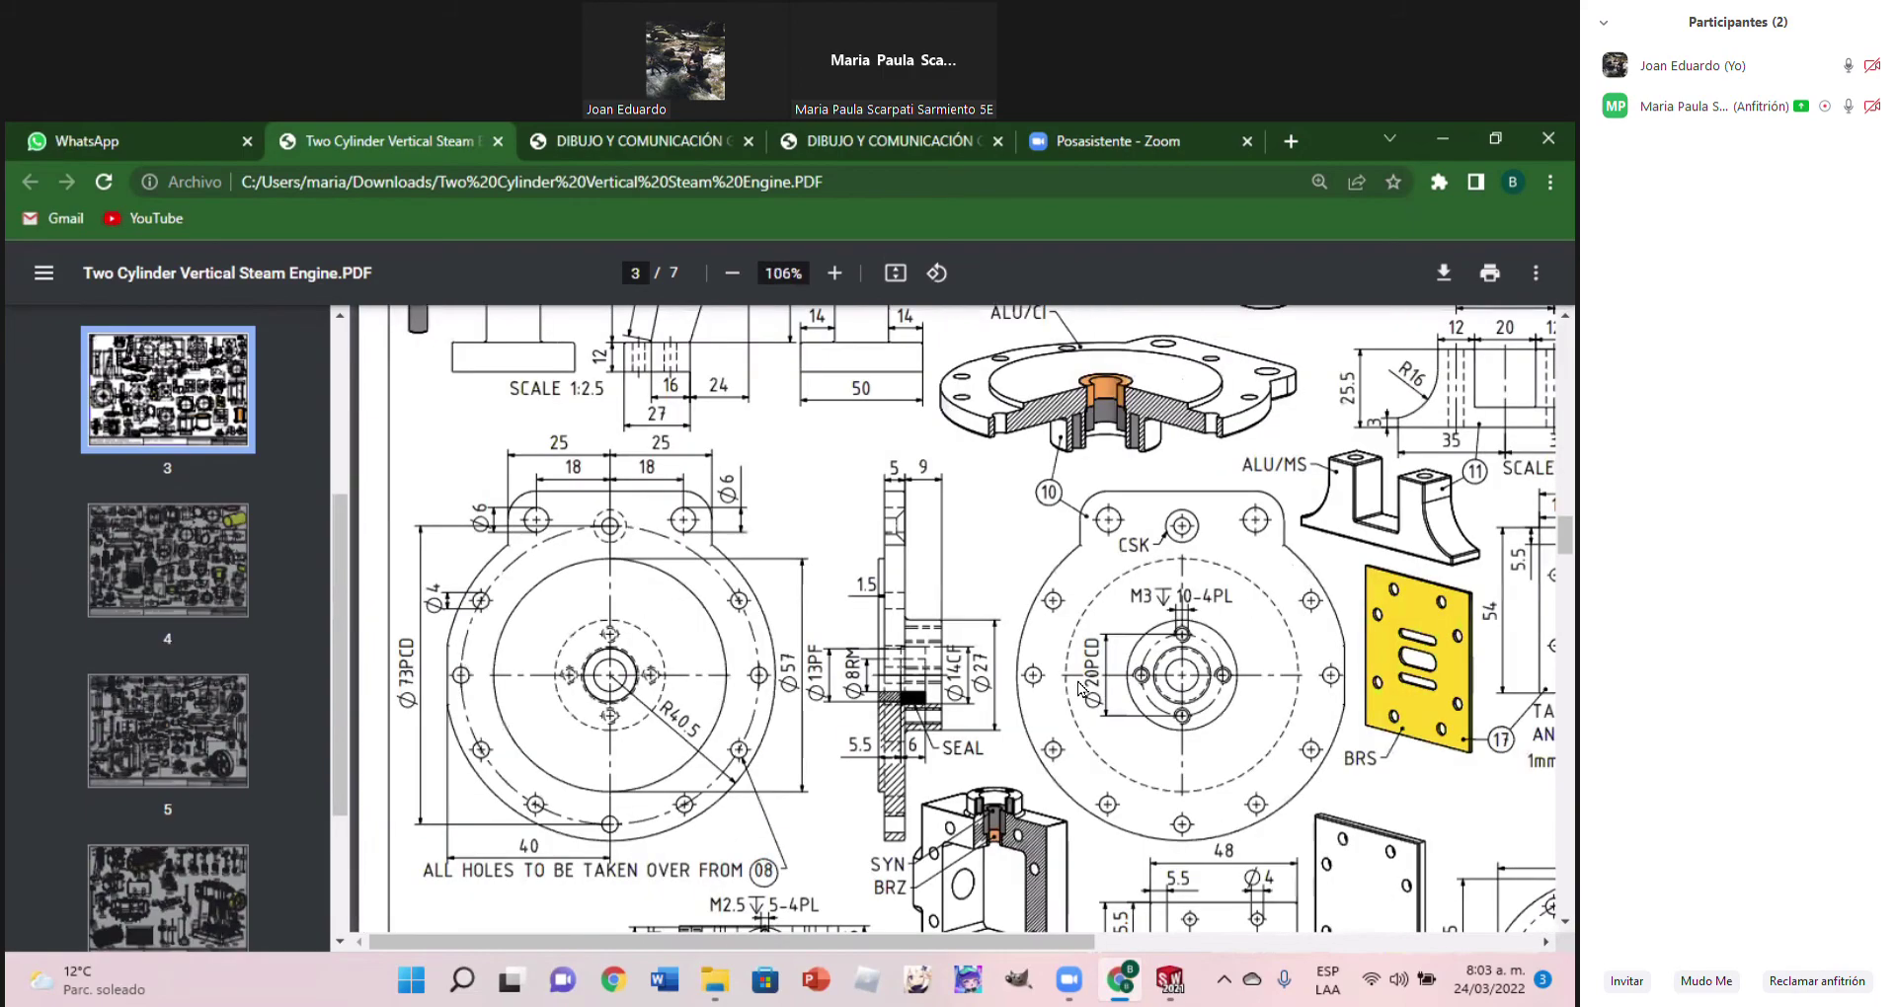
ctrl+scroll(1079, 688, down, 1)
ctrl+scroll(1079, 688, down, 1)
ctrl+scroll(918, 699, down, 1)
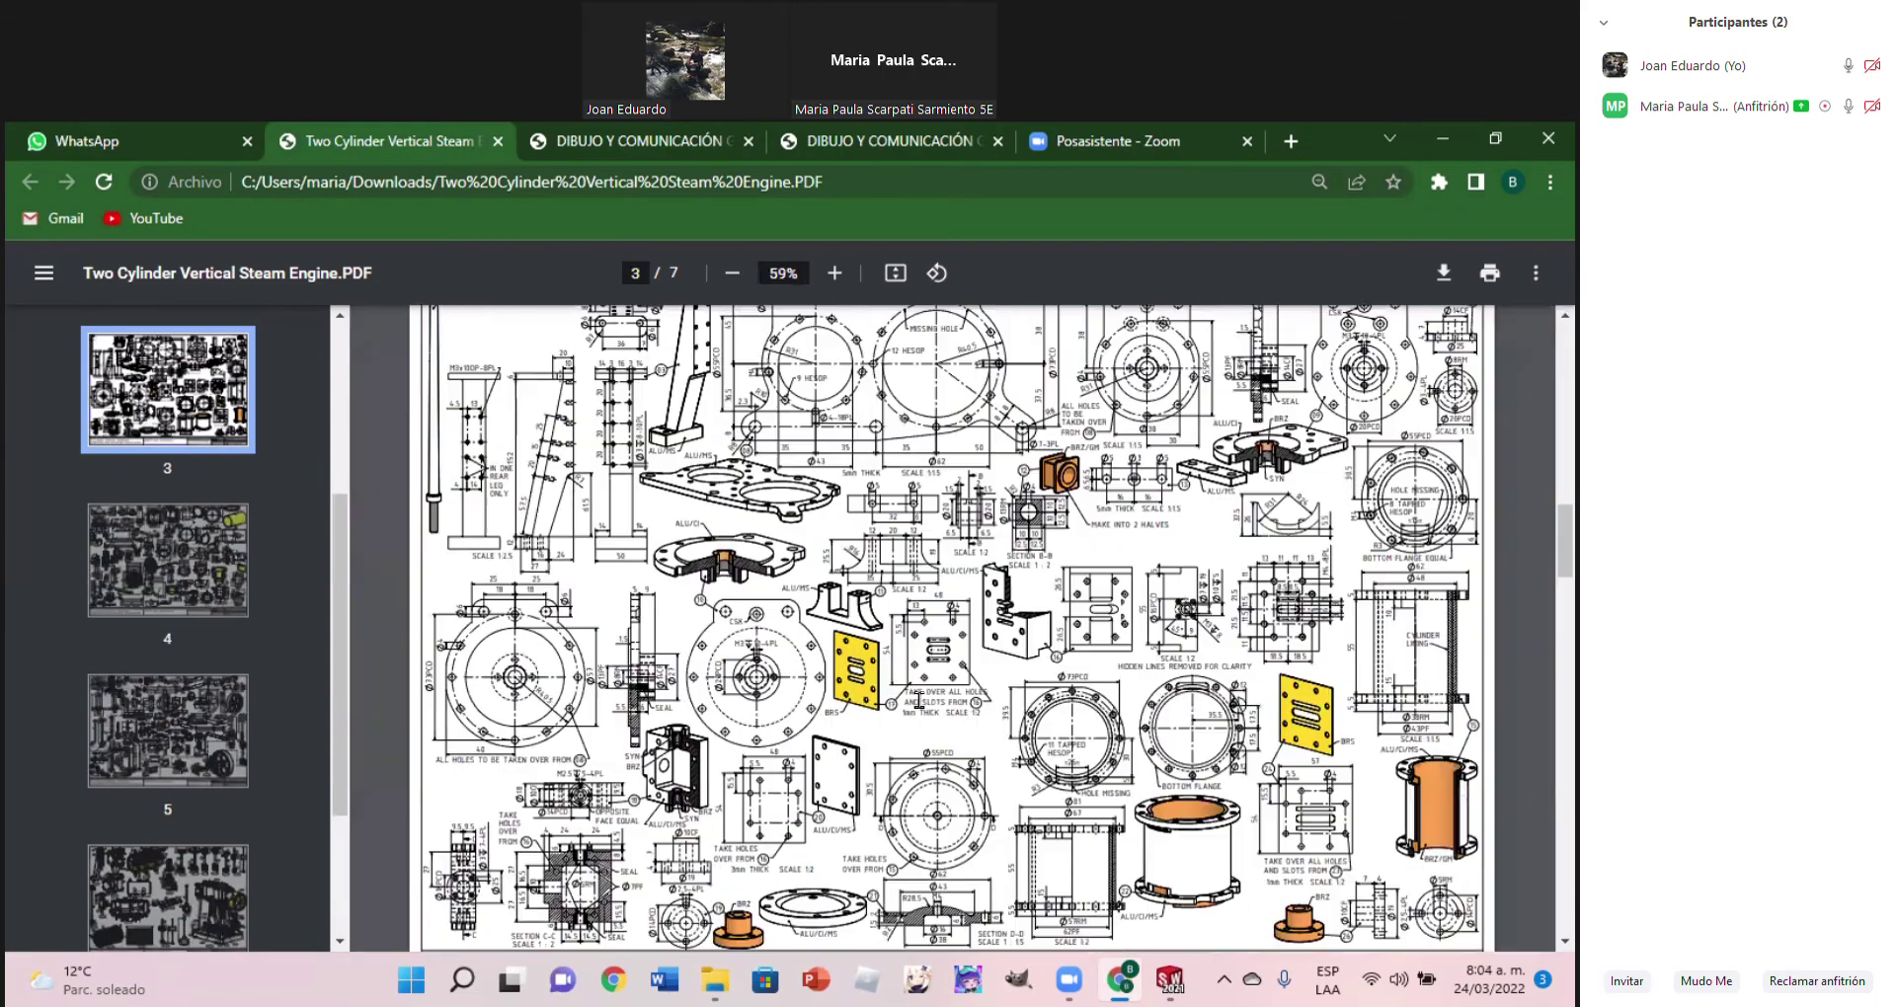
scroll(918, 699, up, 2)
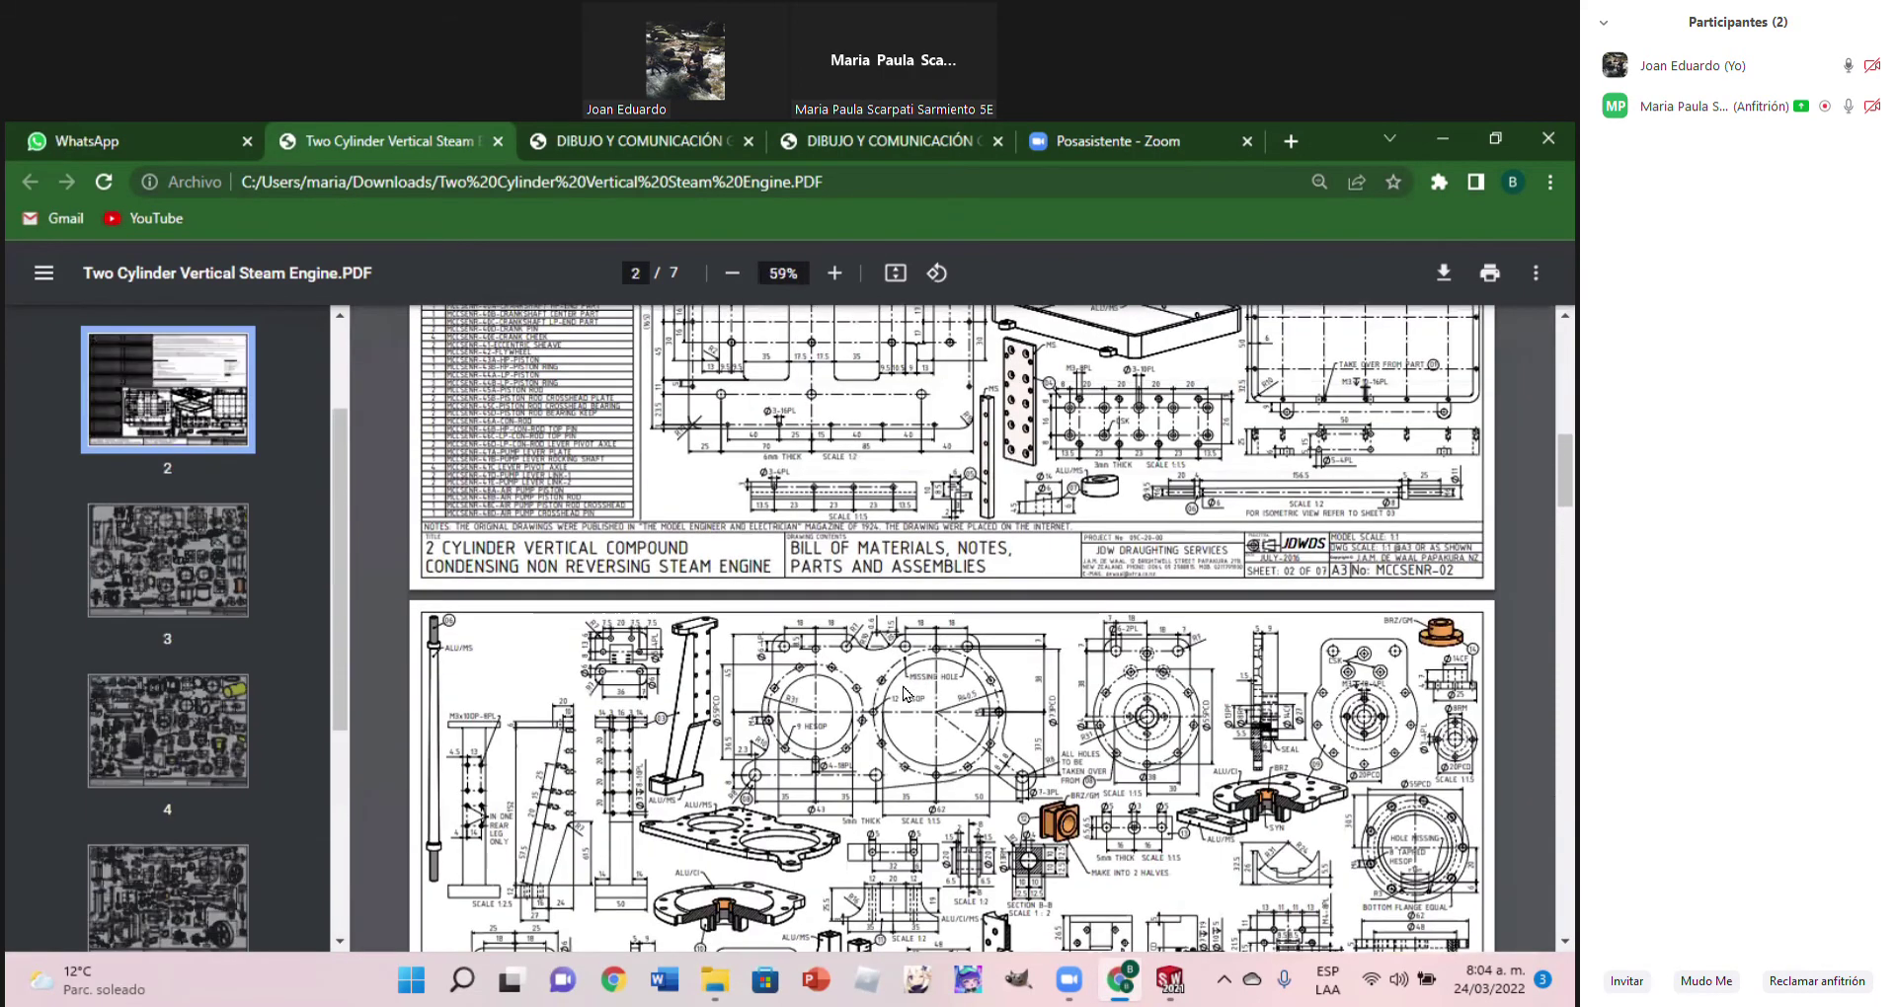
scroll(905, 694, up, 4)
scroll(909, 695, up, 2)
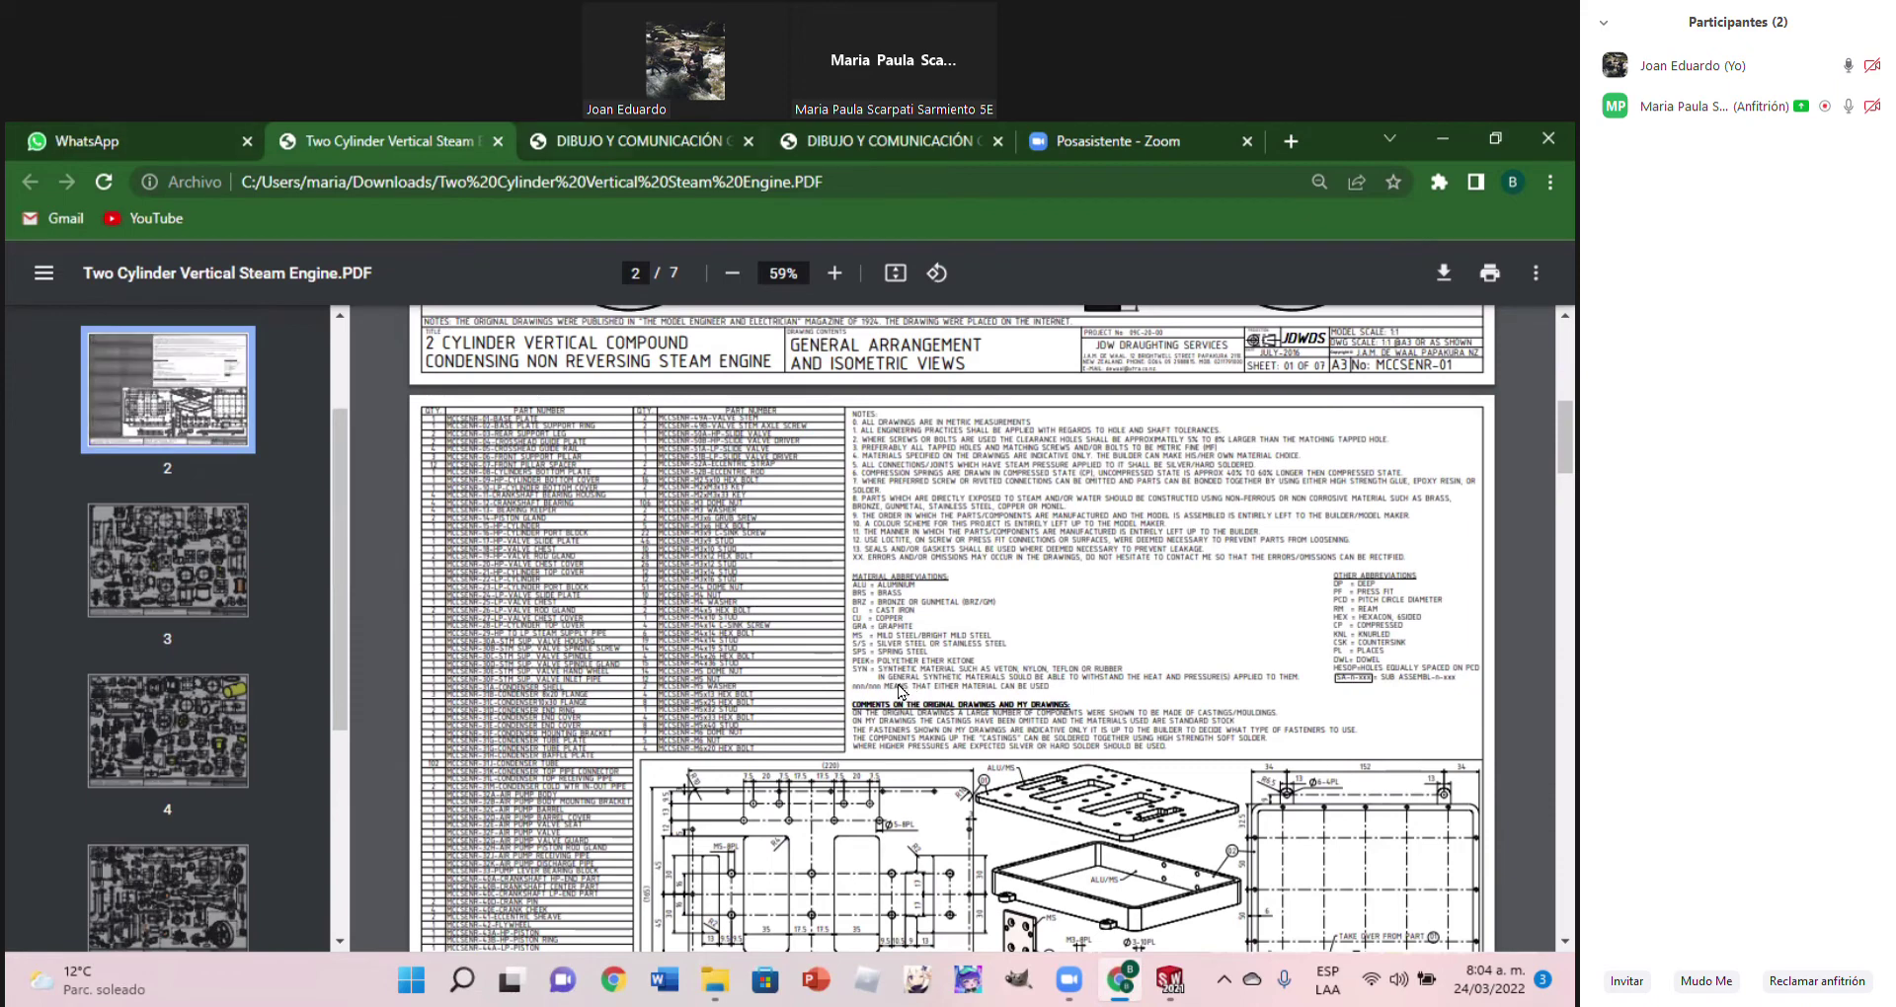
Switch to the DIBUJO Y COMUNICACIÓN GRÁFICA PDF showing Figures 5.69–5.73
click(573, 148)
scroll(1054, 558, down, 2)
scroll(900, 691, down, 3)
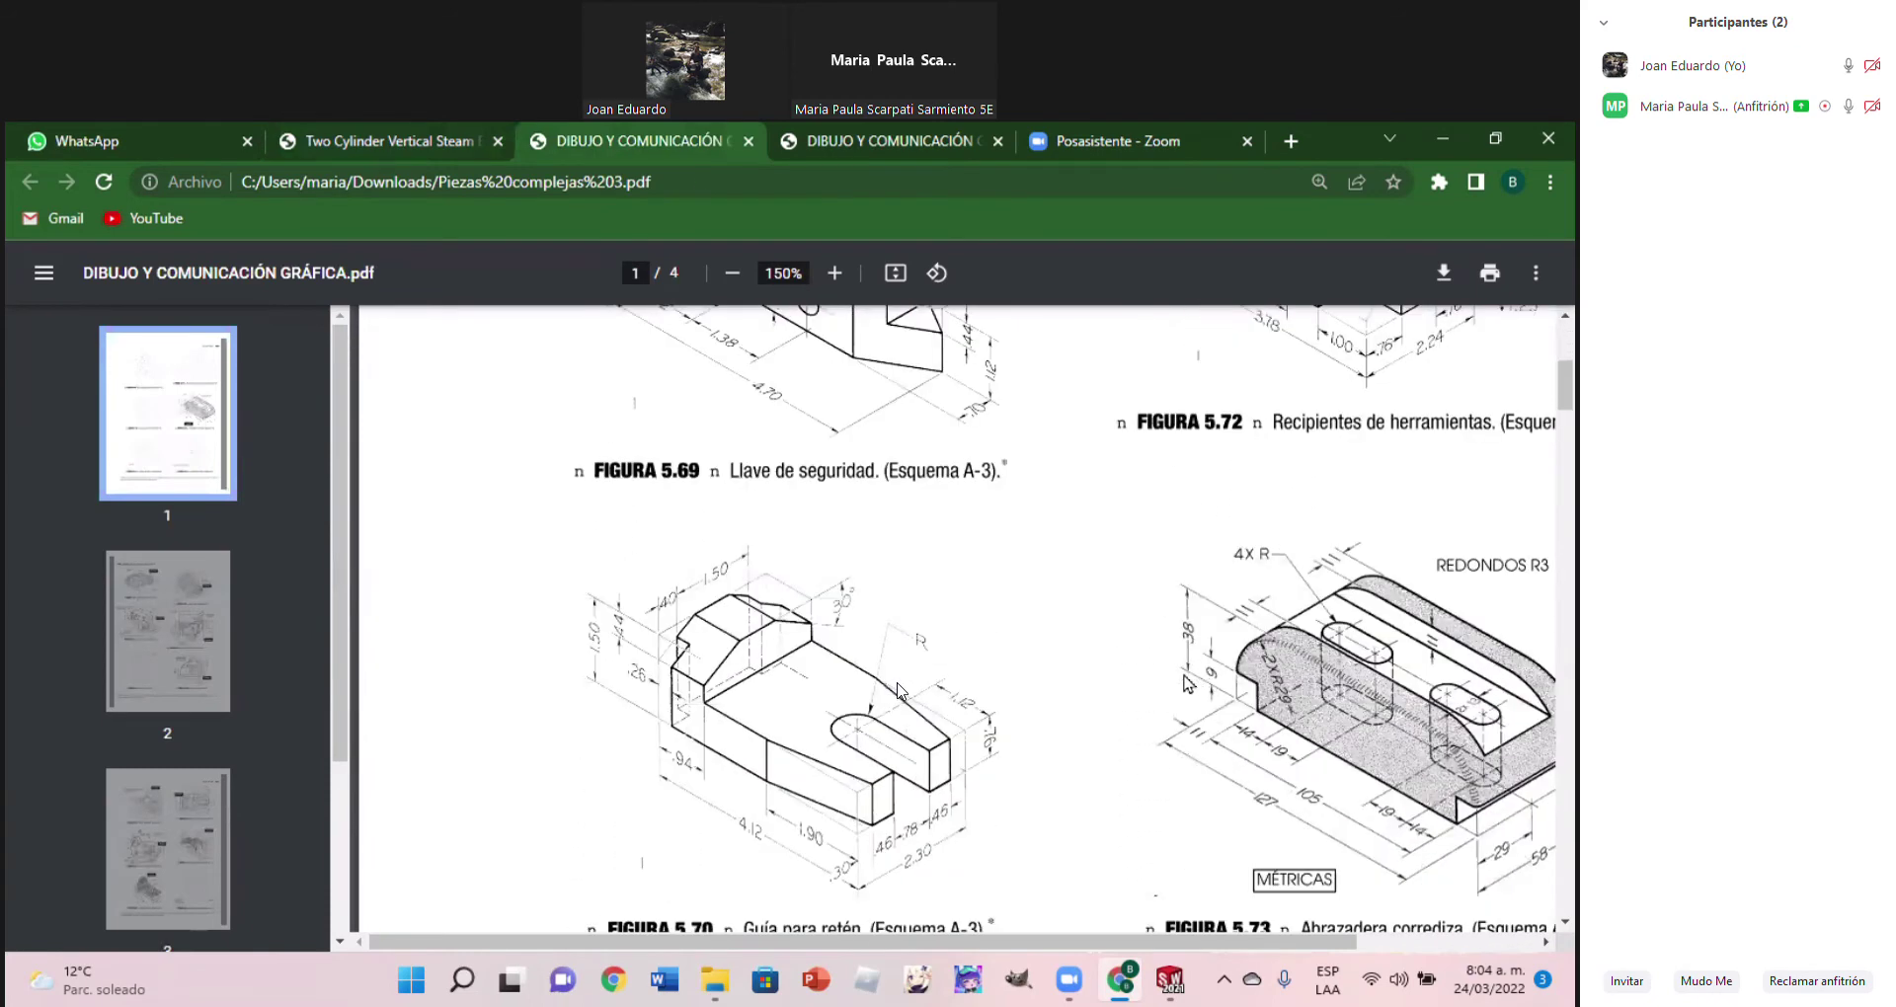
Locate Figure 5.92 on page 4 at 125% zoom, then return to the Pieza2 part
scroll(900, 691, down, 1)
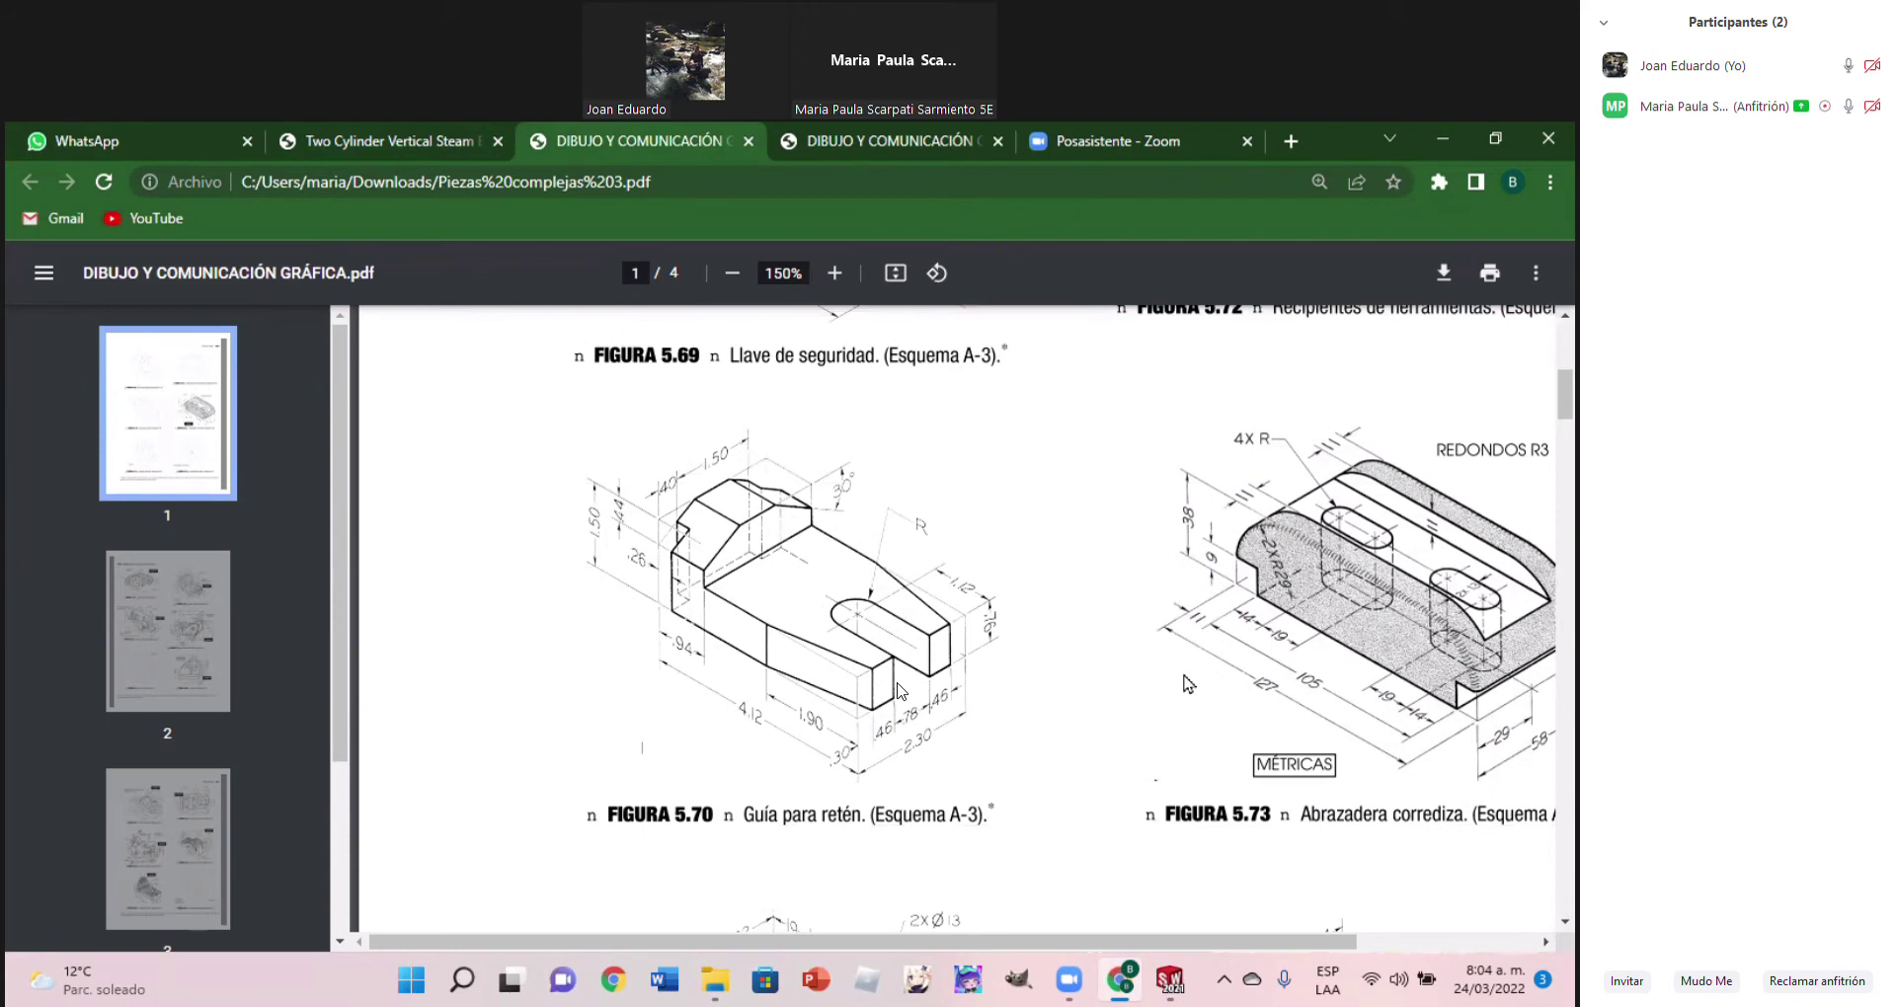
scroll(900, 691, down, 1)
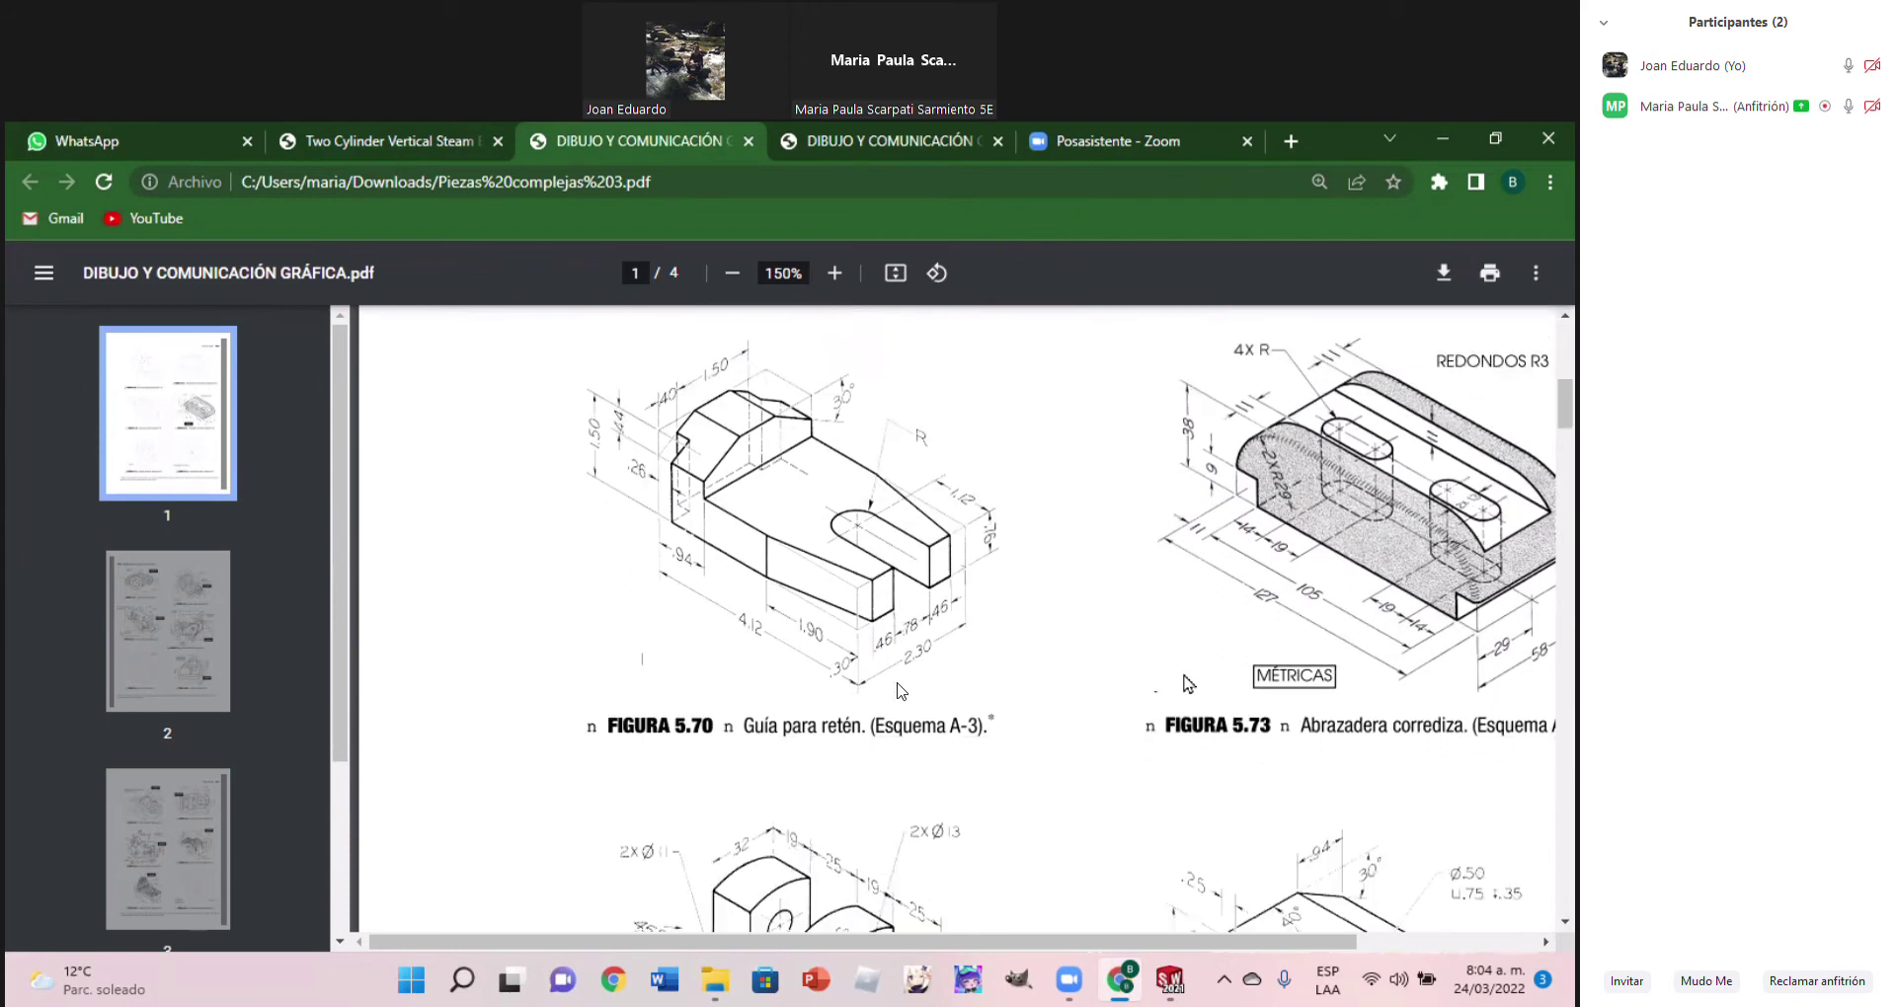
click(729, 275)
click(728, 275)
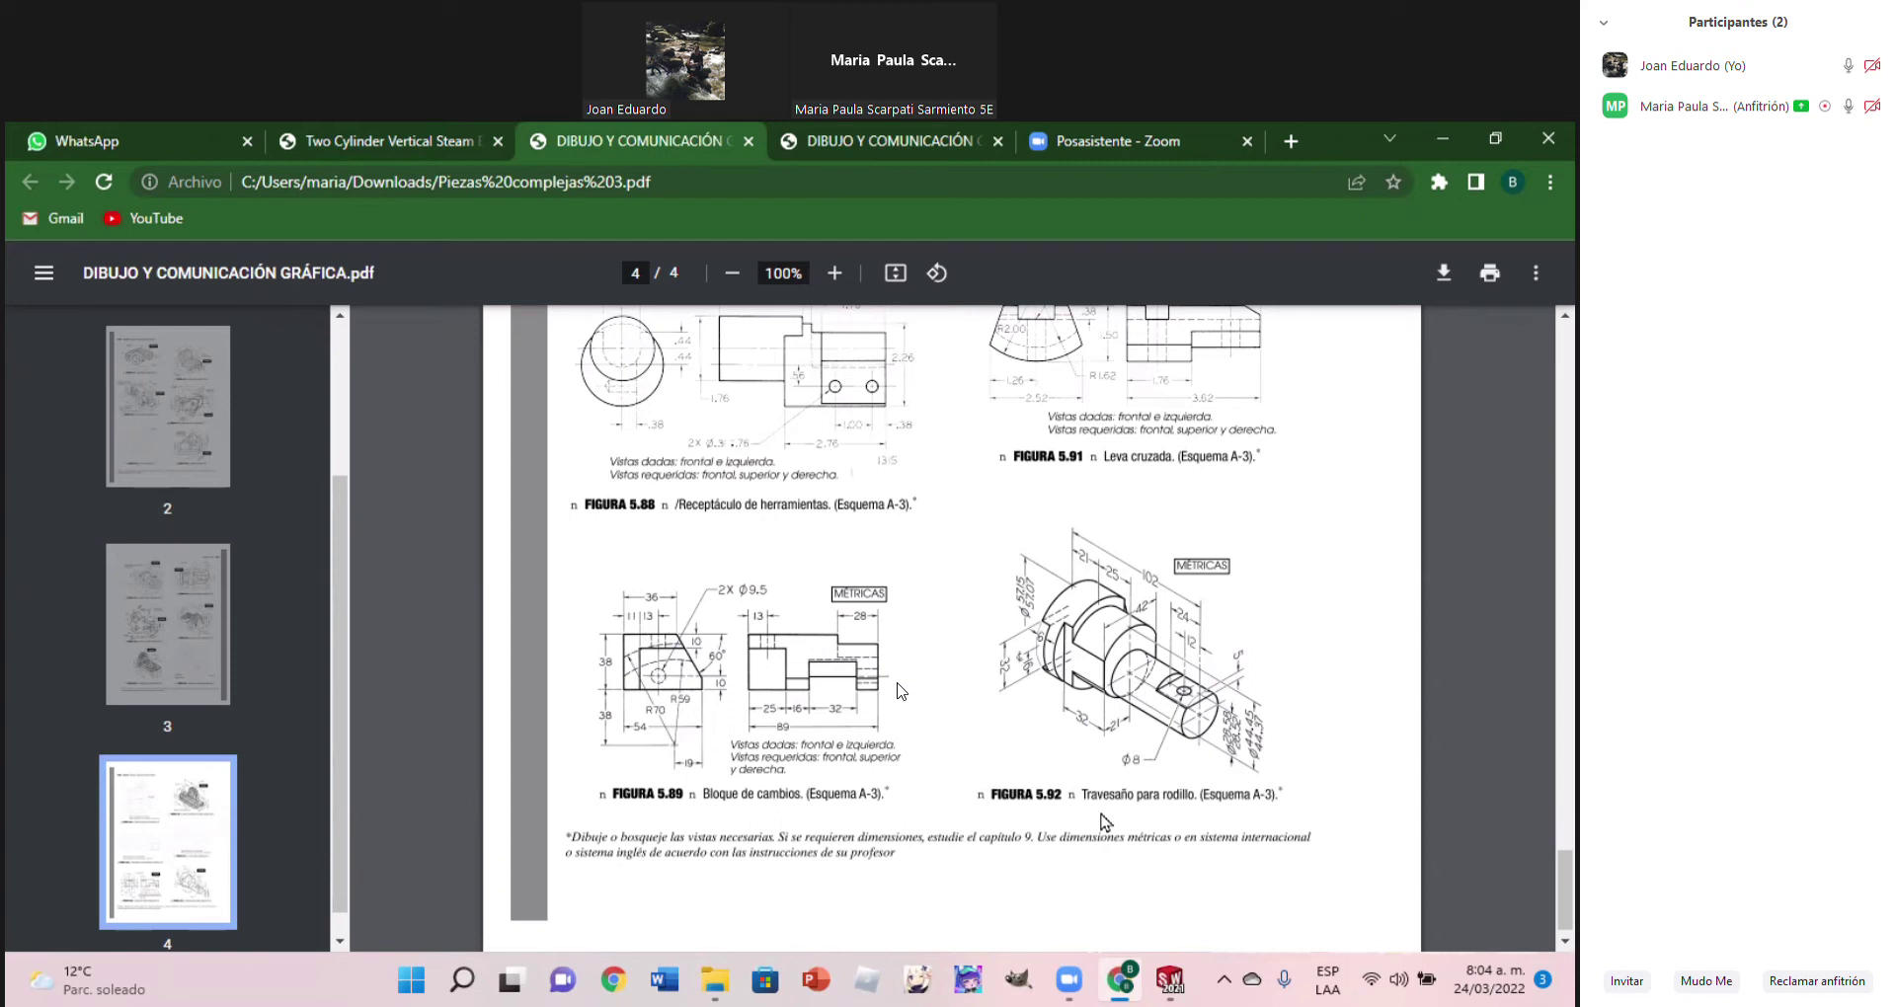
click(835, 277)
click(835, 276)
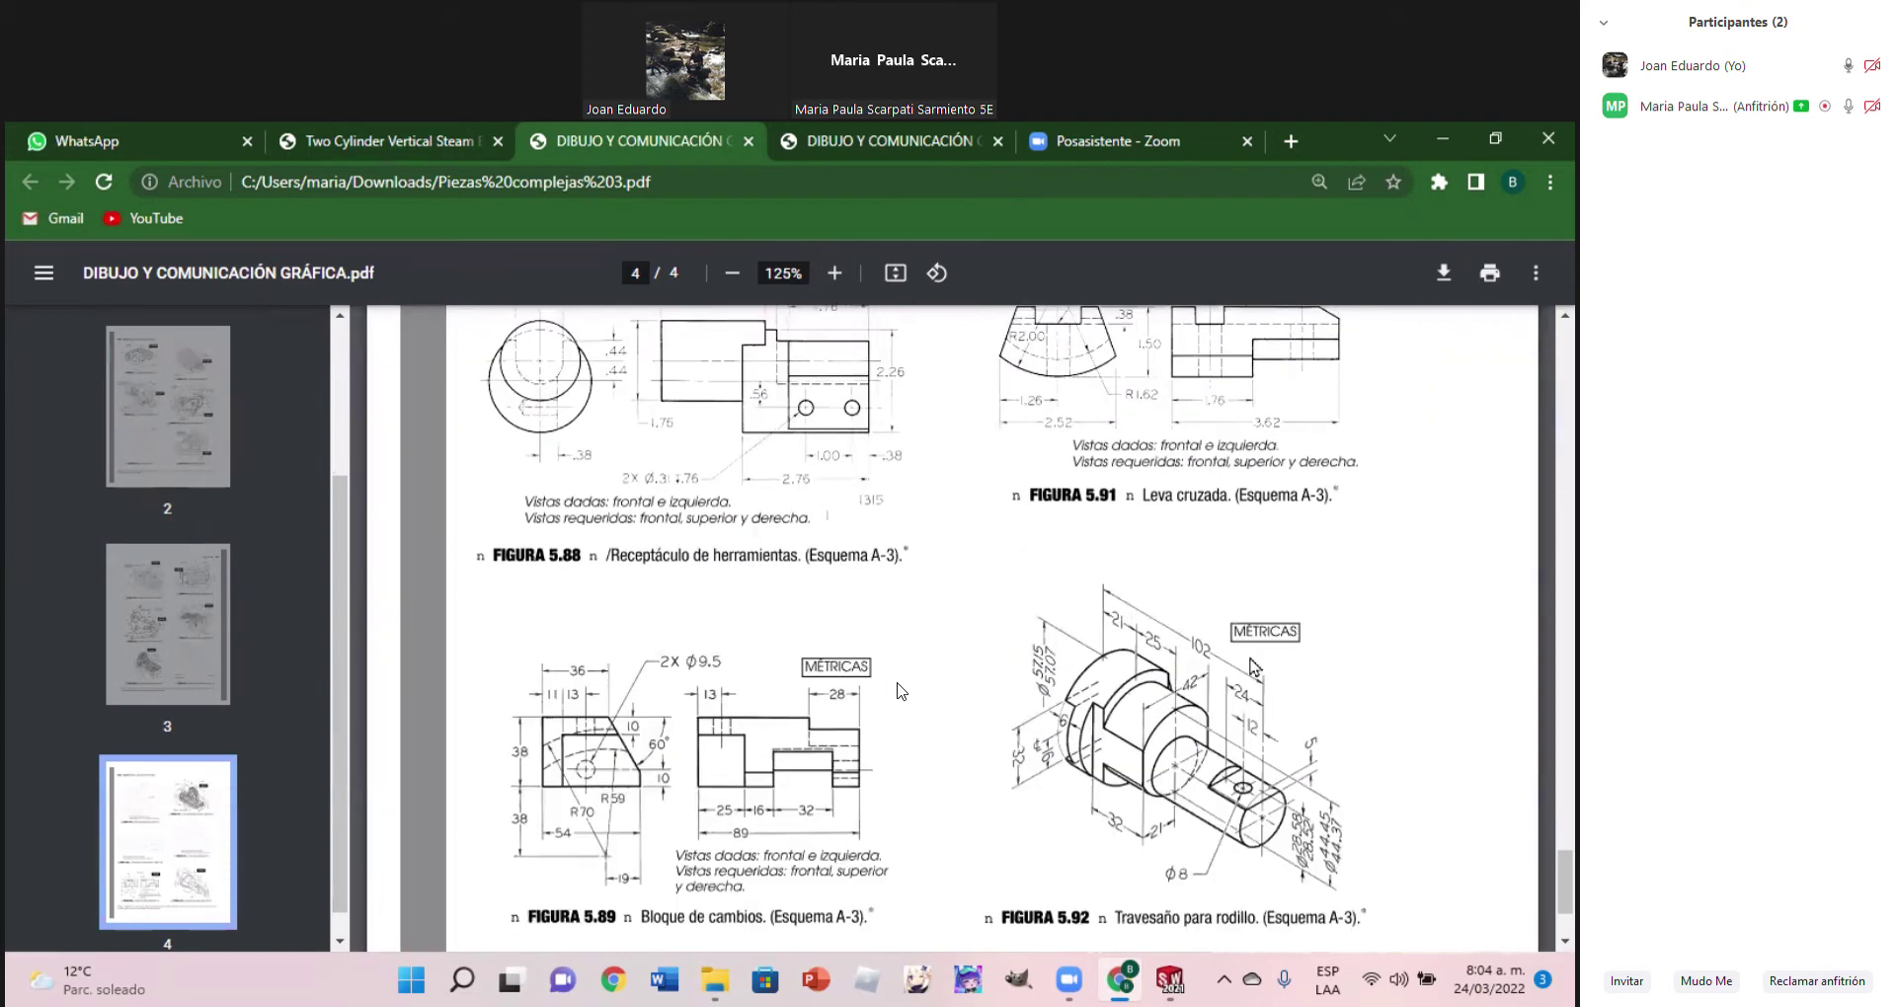
click(835, 272)
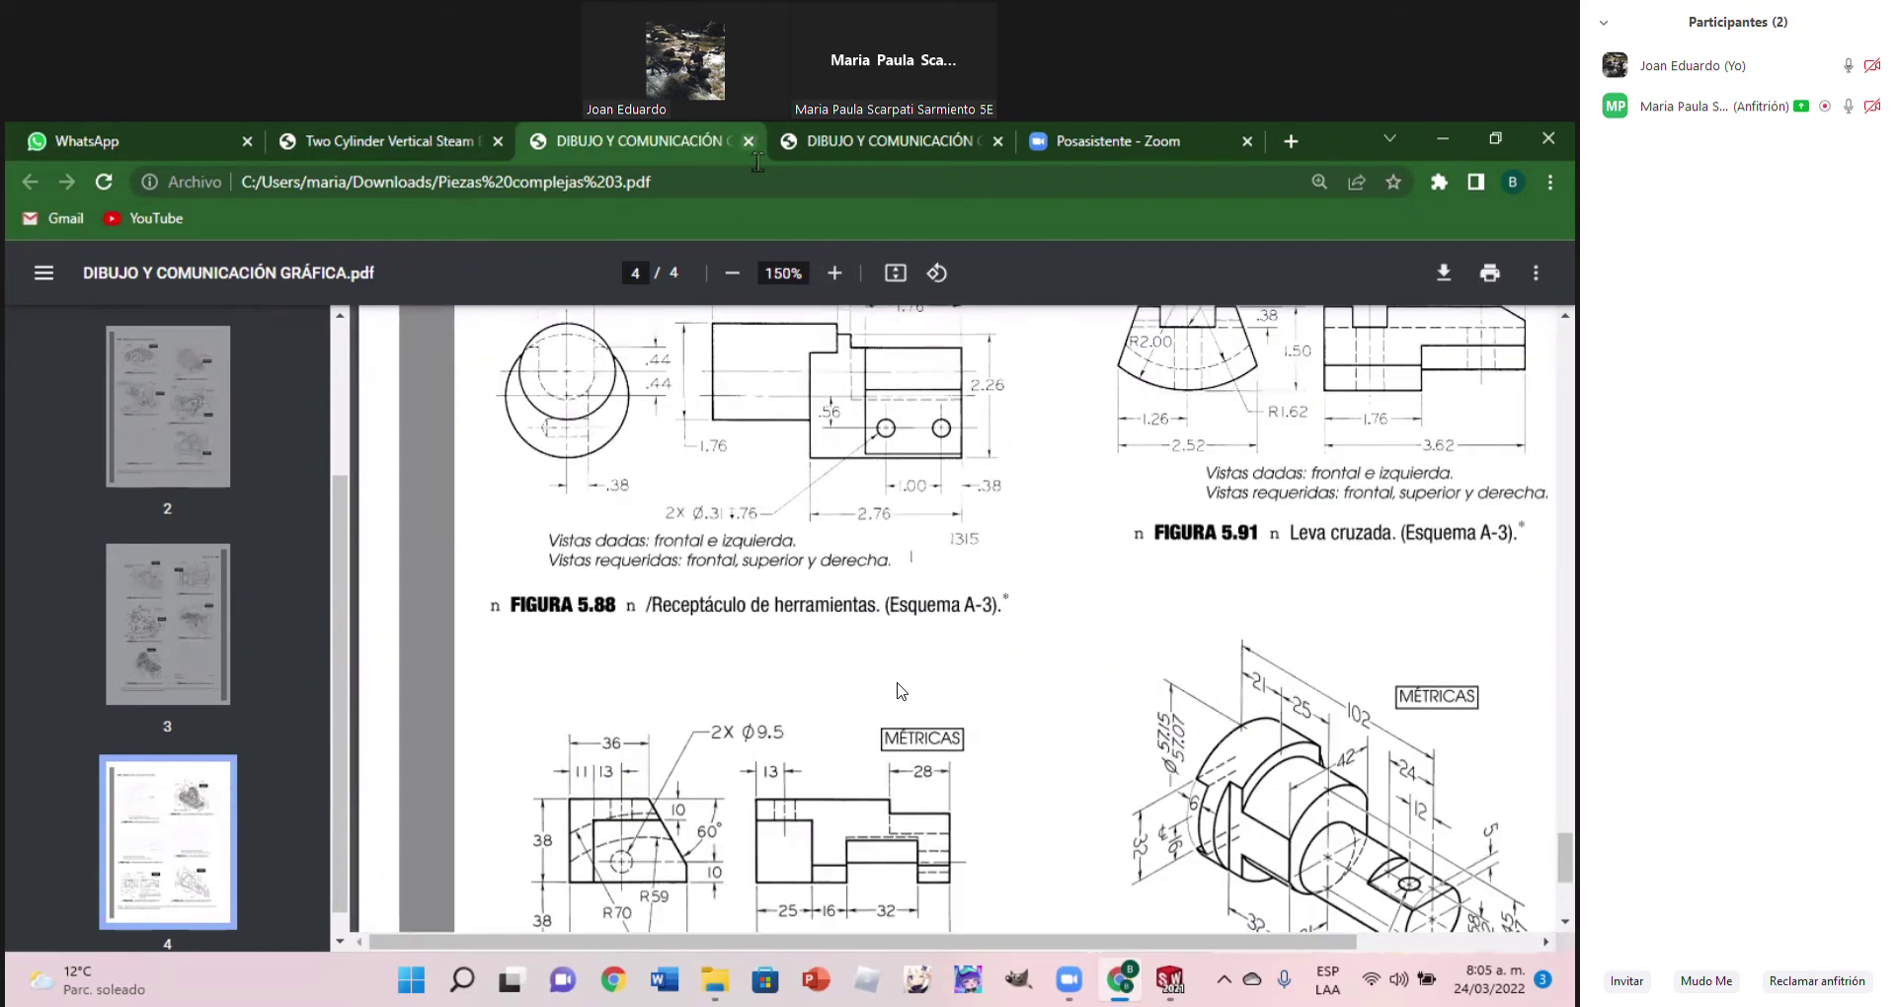
click(732, 272)
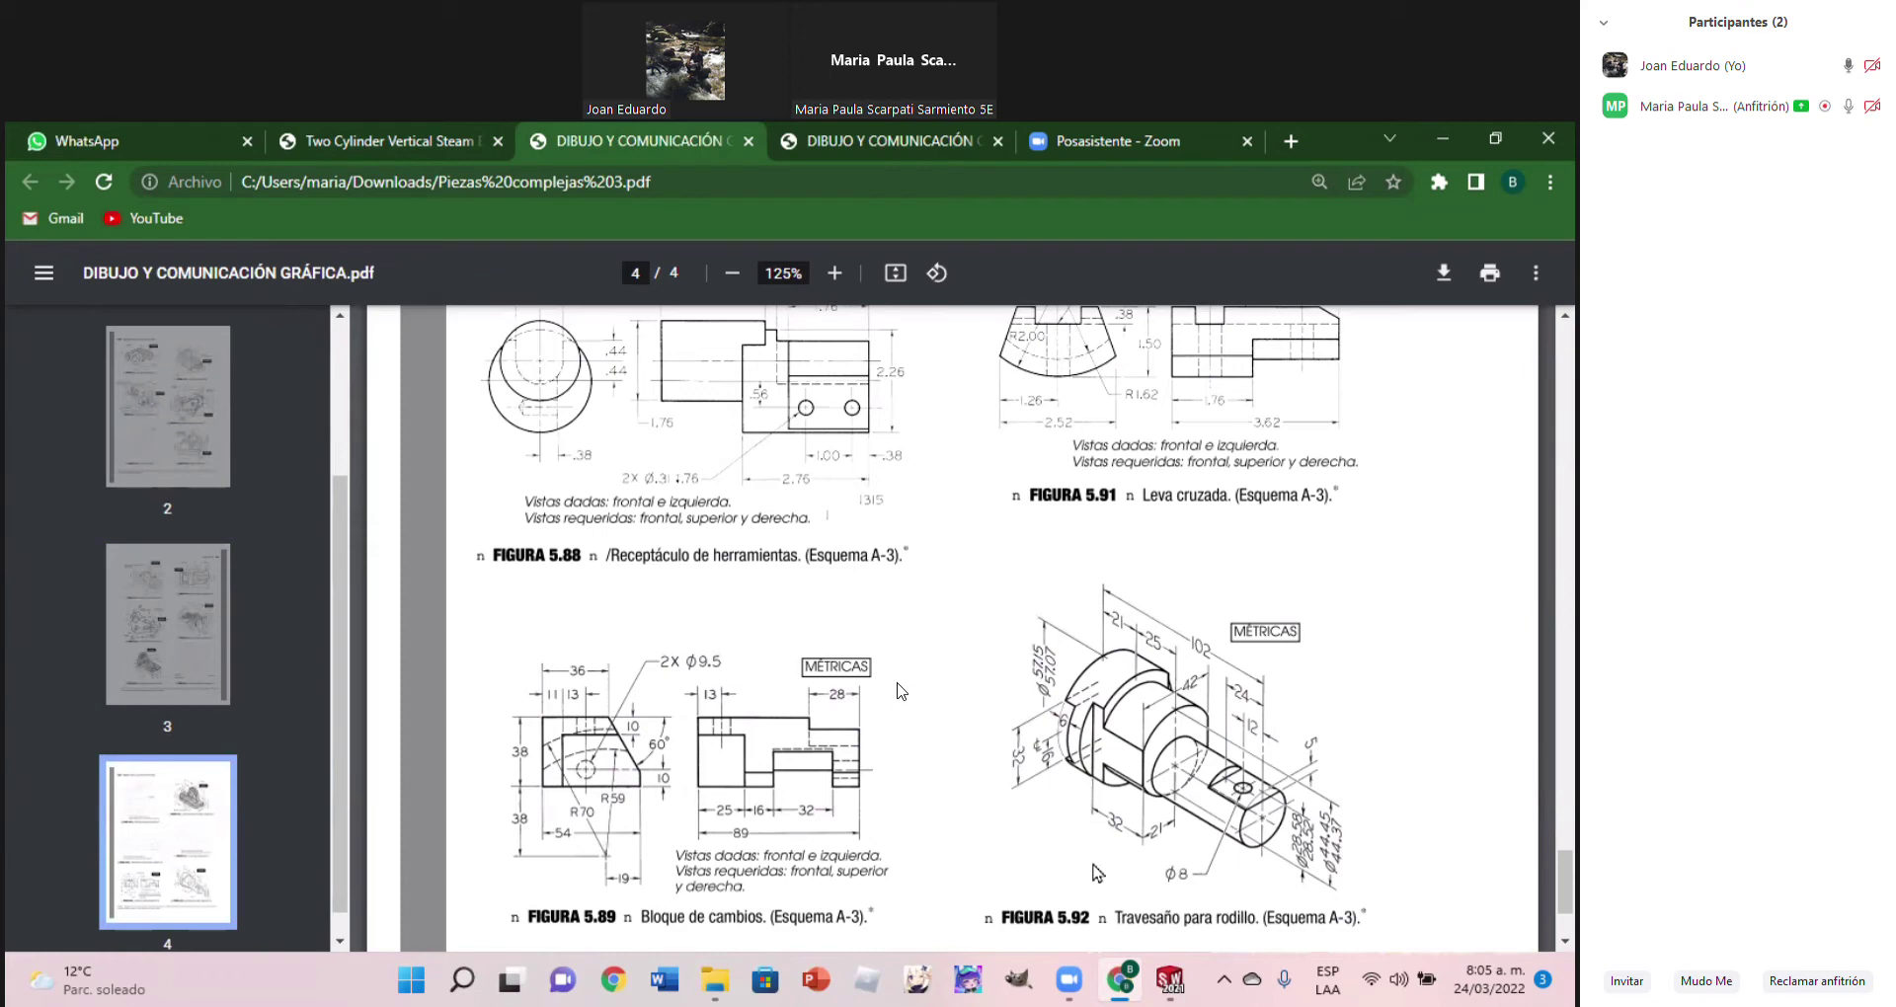
click(1165, 988)
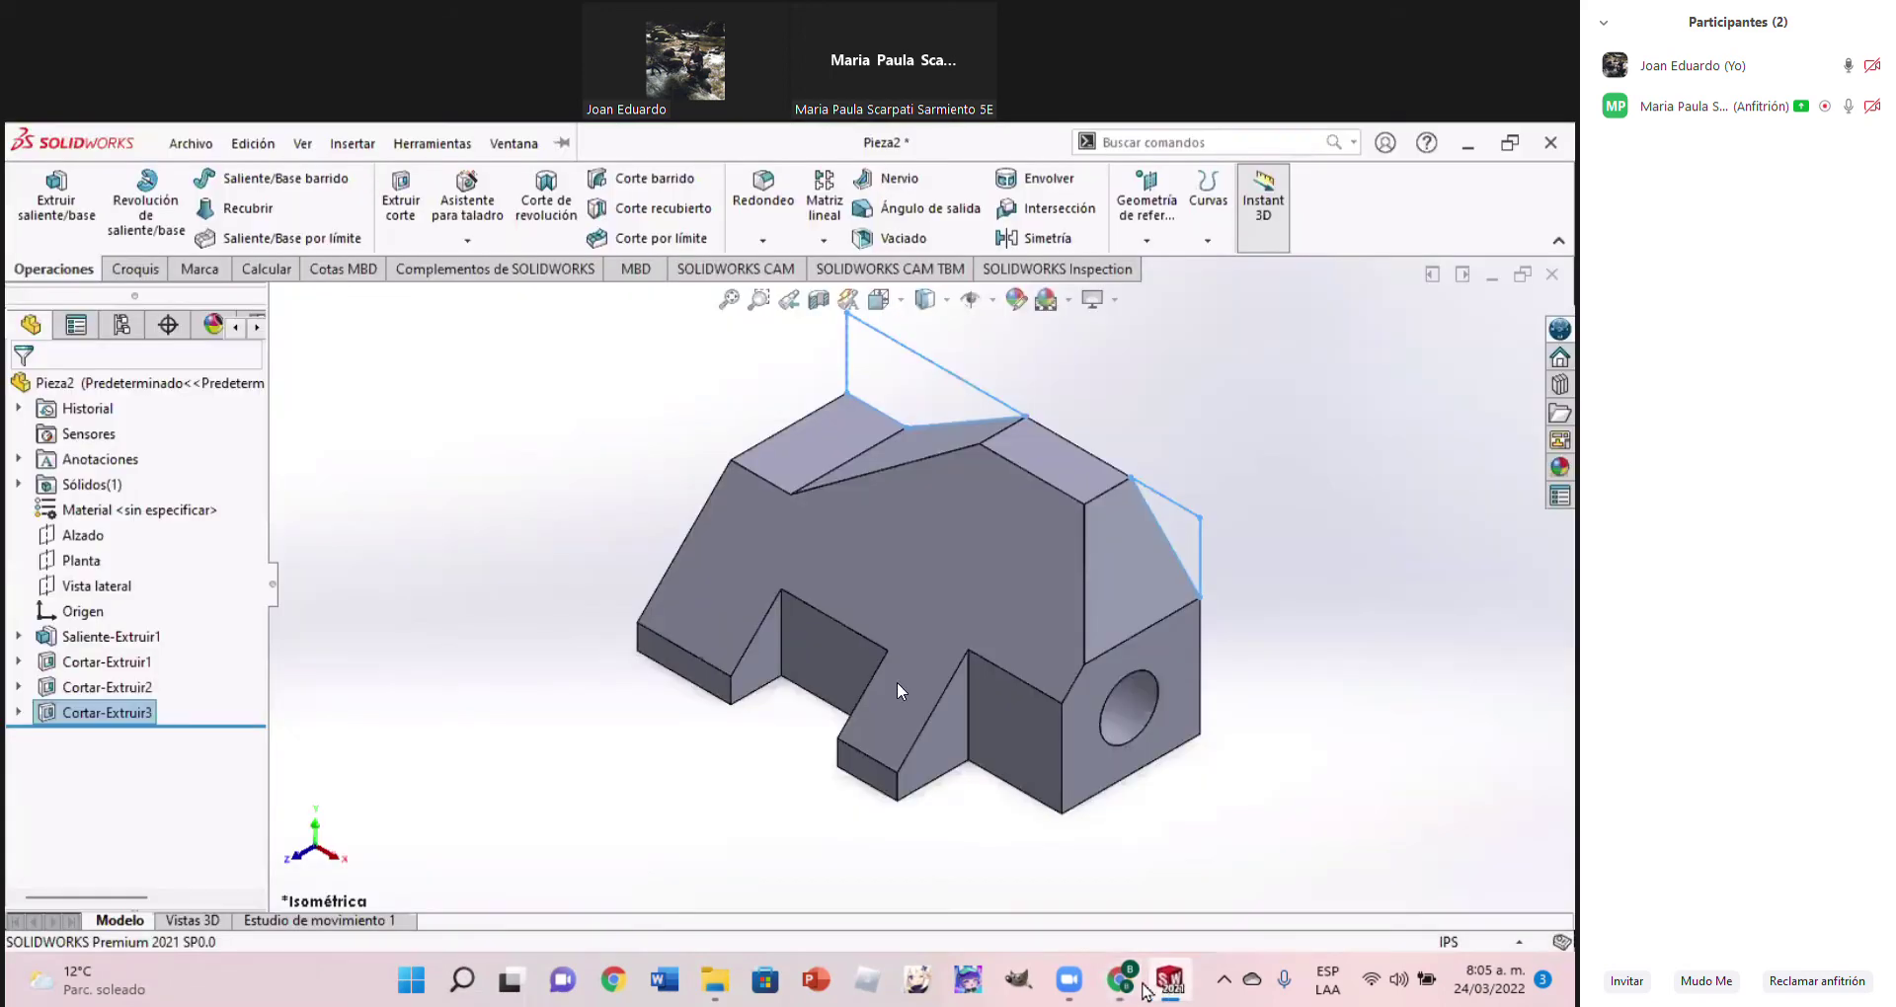
Bring the PDF back to view Figure 5.92 on page 4
click(1134, 990)
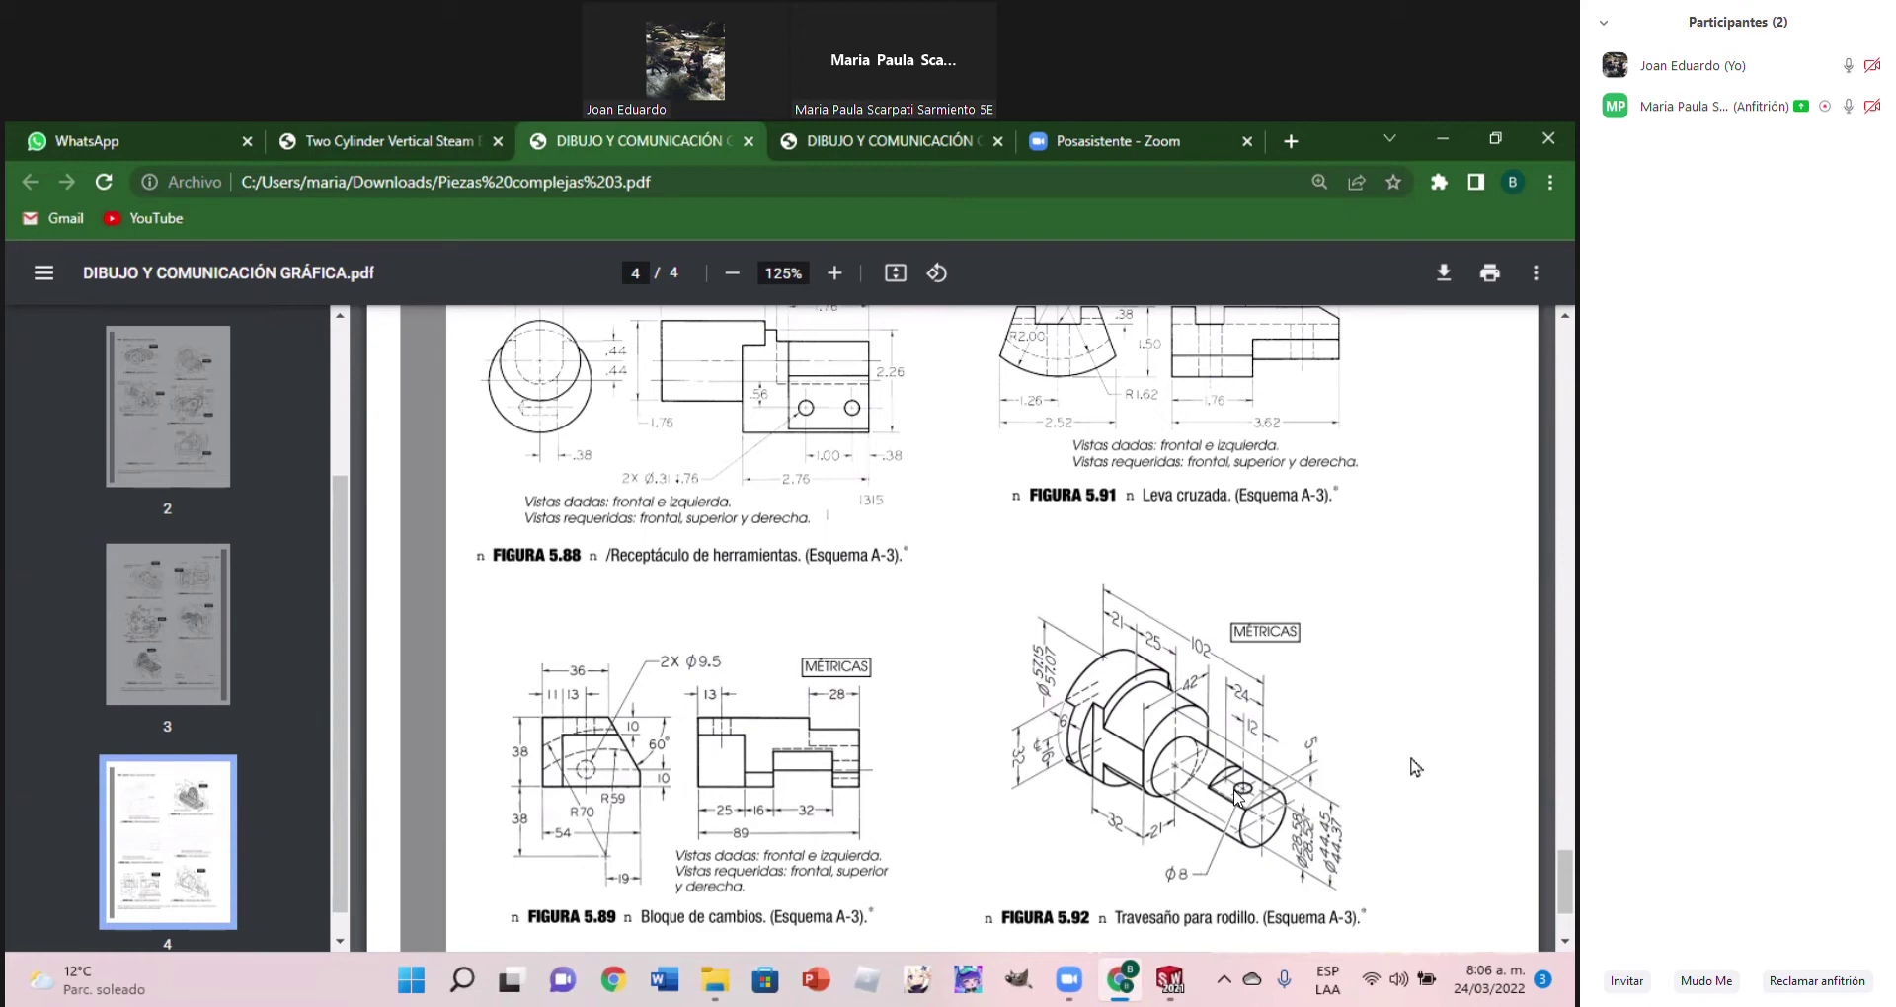
Begin a Save As for the part and confirm the figure number in the reference PDF
scroll(1238, 796, down, 2)
scroll(1237, 796, up, 2)
click(1133, 981)
click(188, 145)
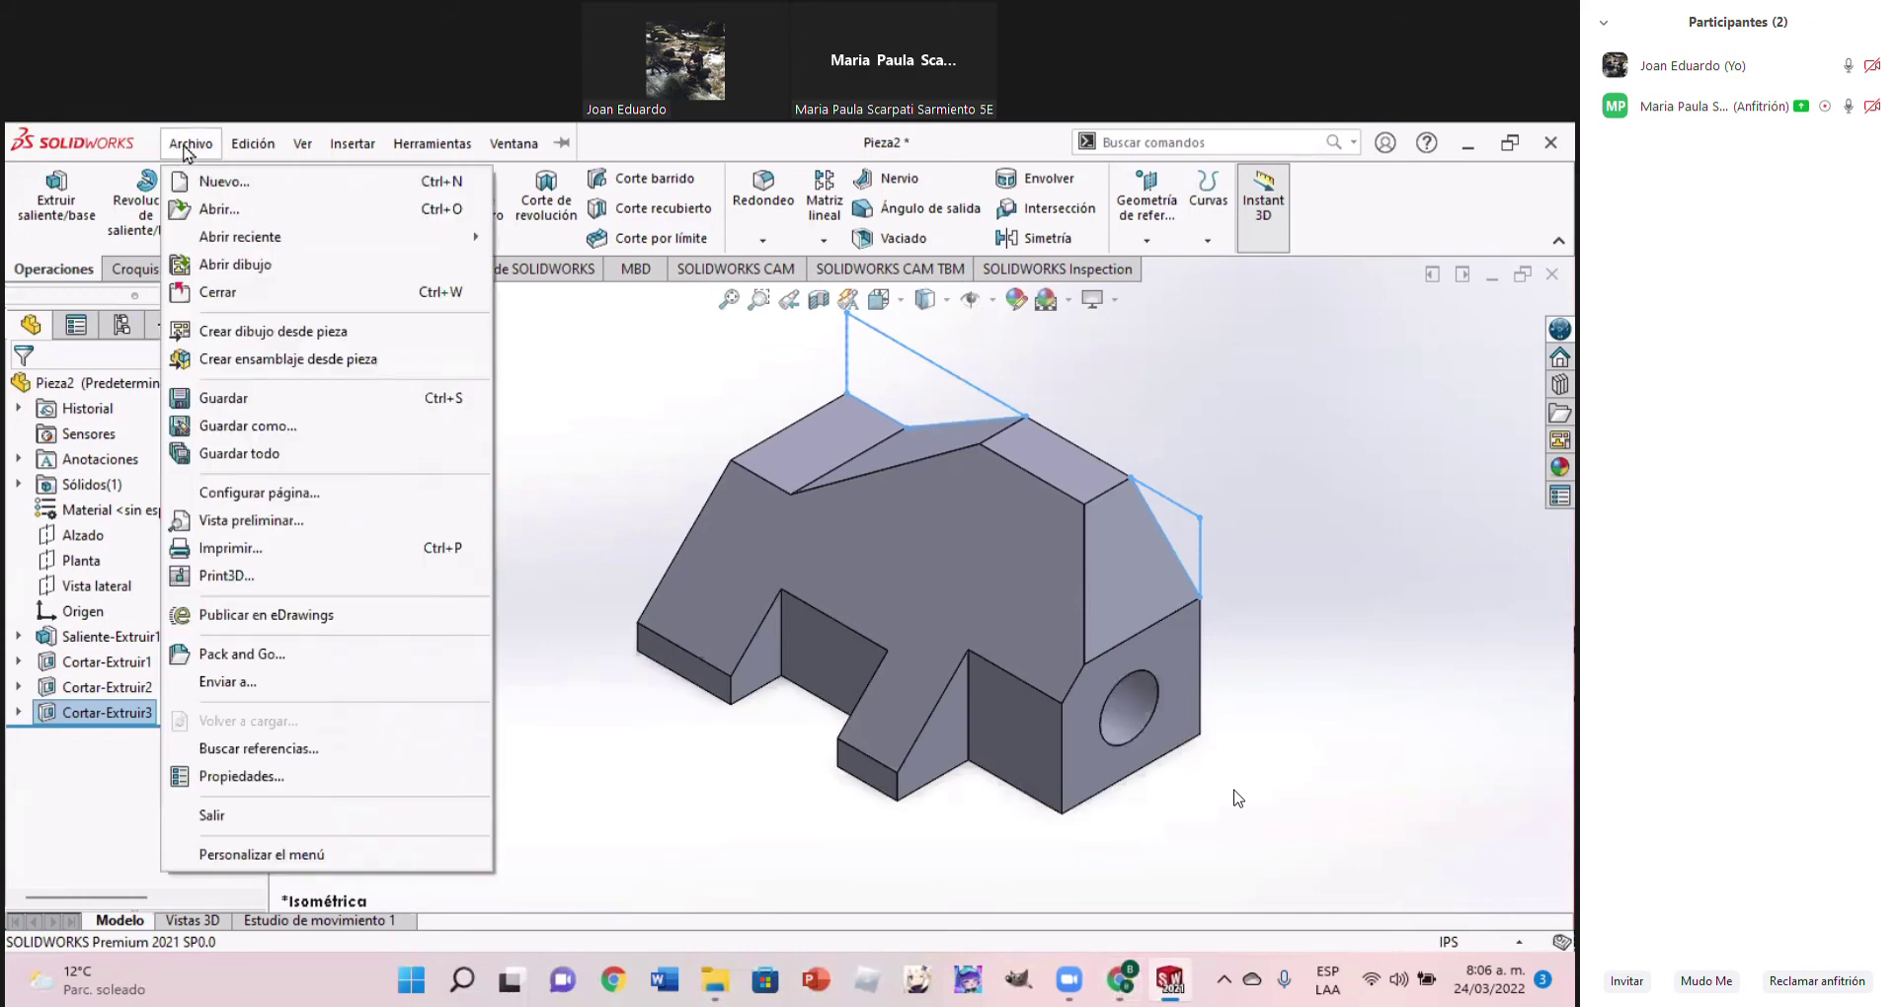
click(269, 426)
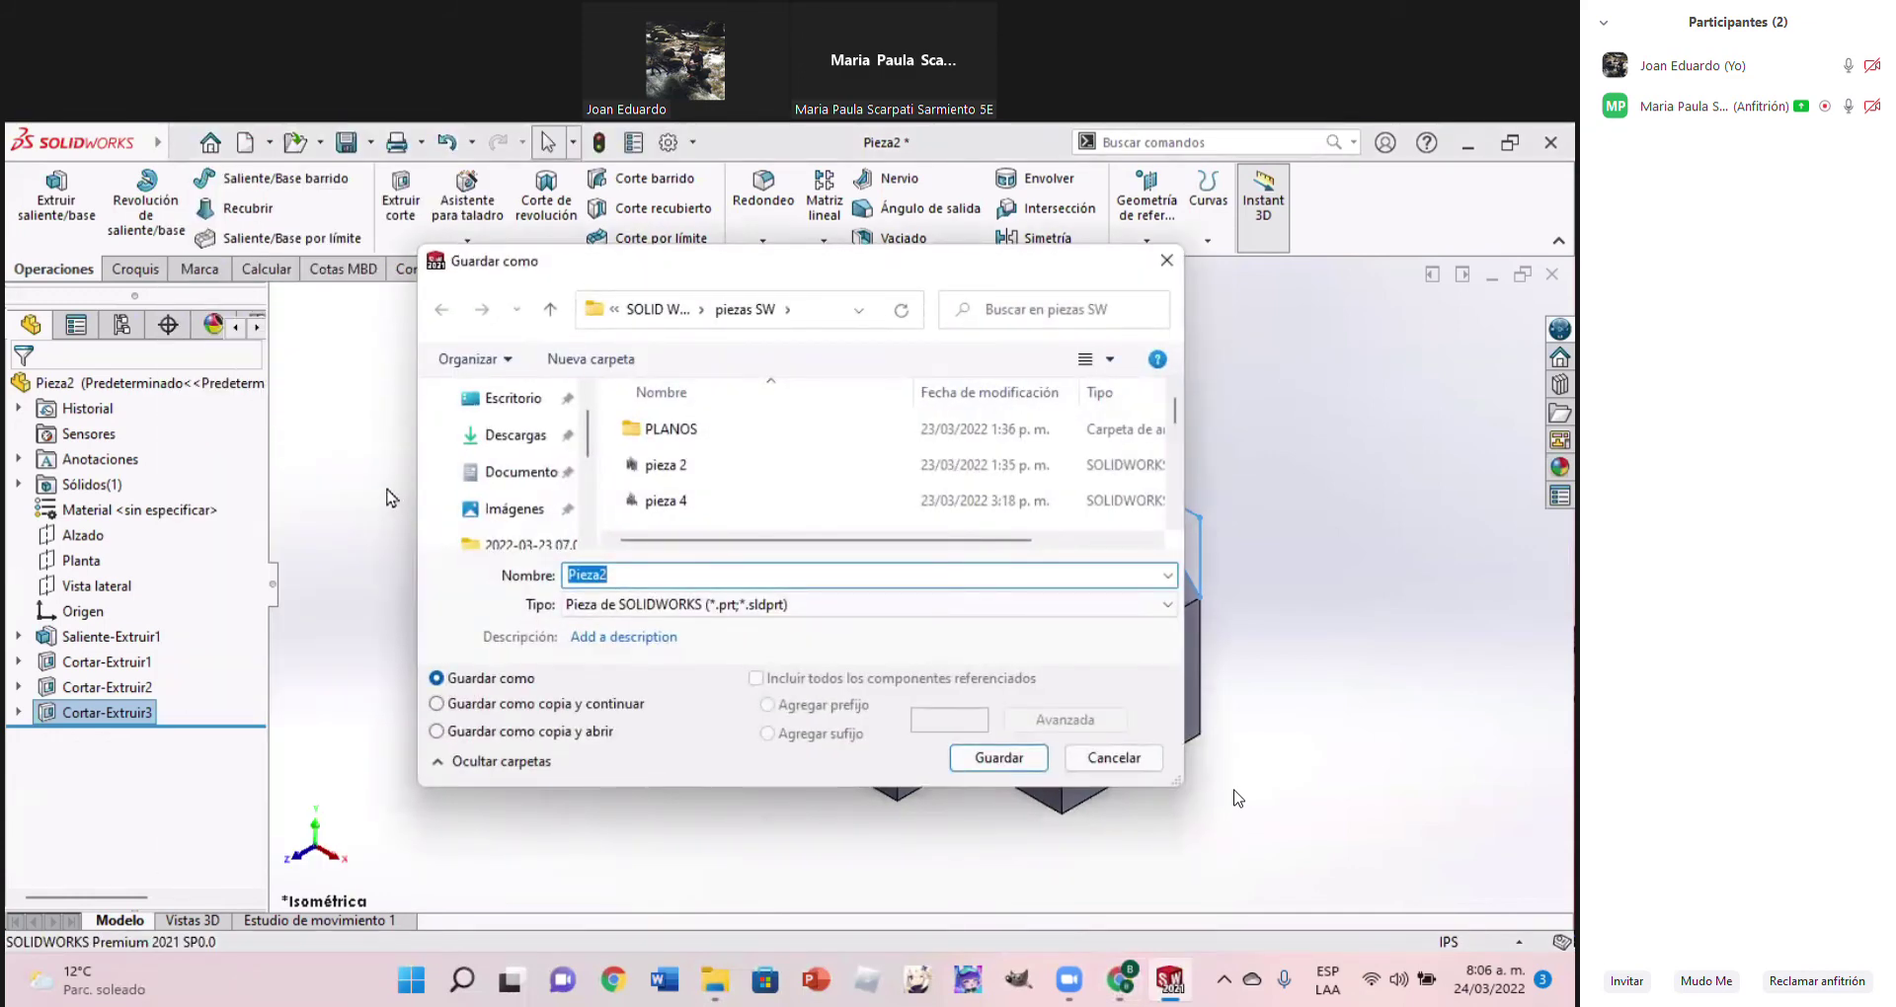
click(1123, 980)
scroll(1303, 846, up, 5)
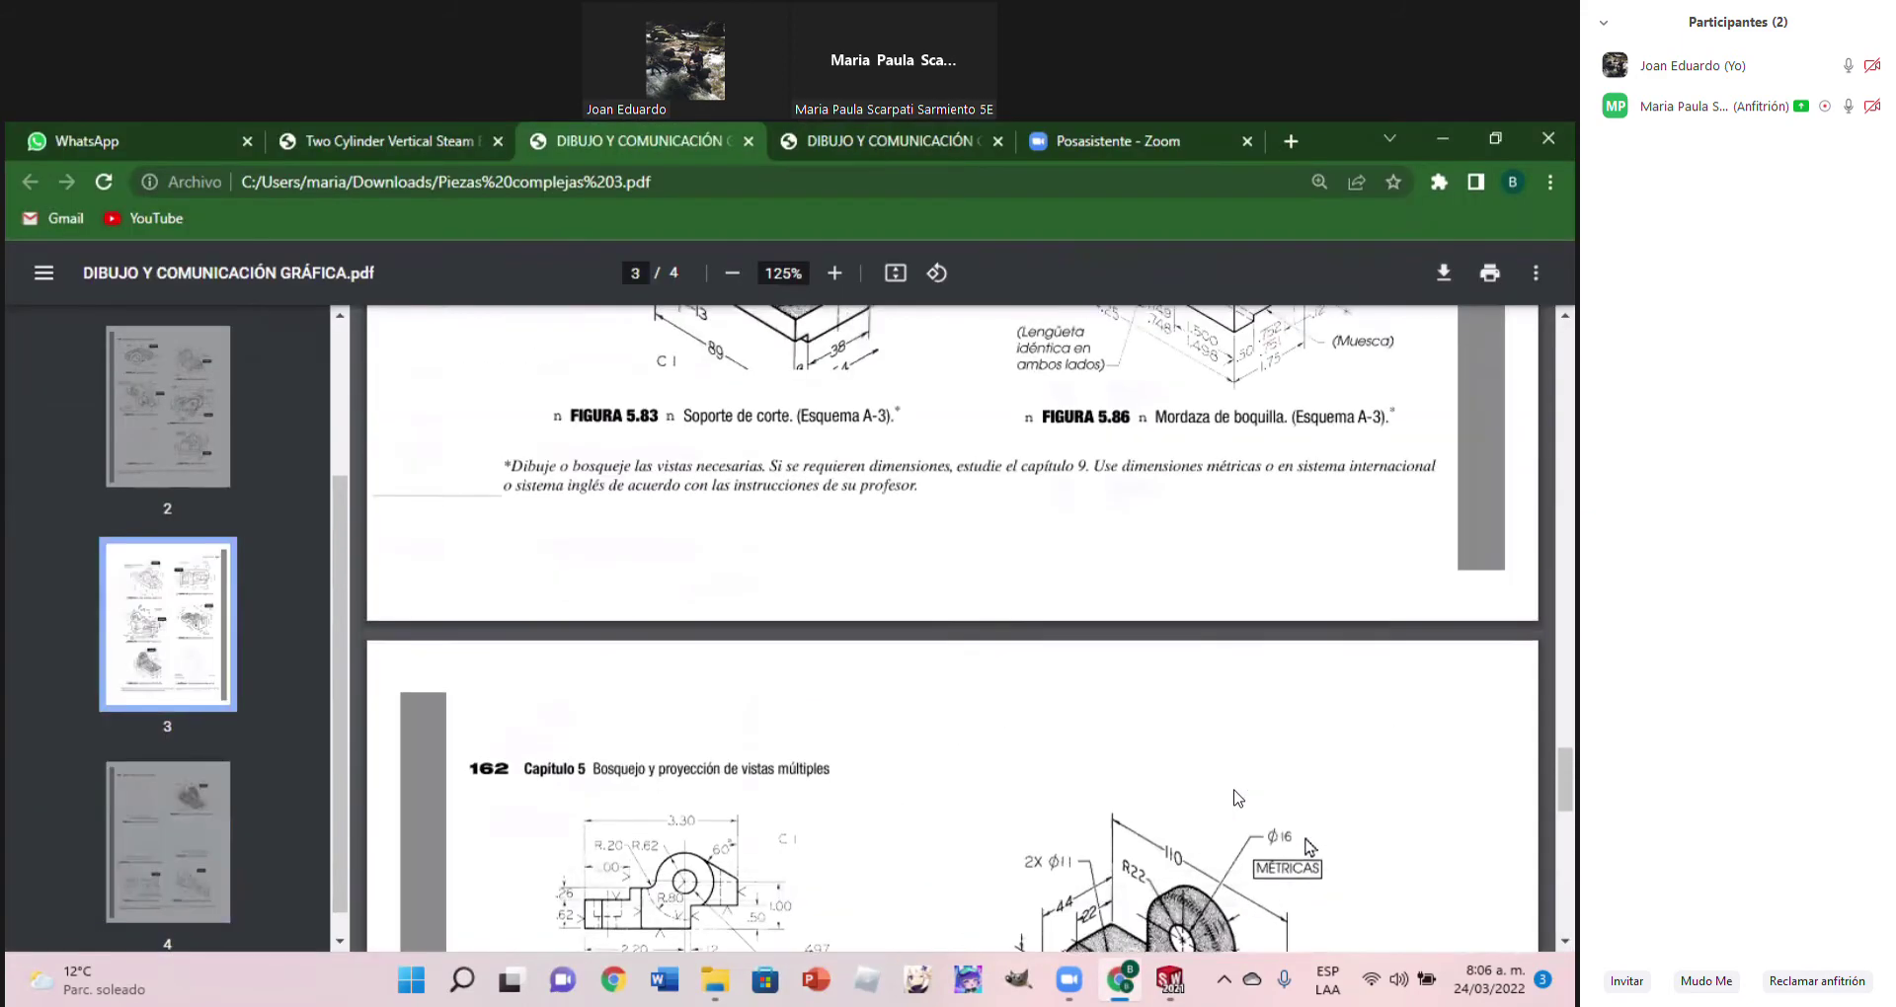
scroll(1303, 846, up, 1)
scroll(1311, 847, up, 5)
scroll(1308, 846, up, 2)
scroll(1308, 846, up, 5)
scroll(1308, 846, up, 5)
scroll(1309, 846, up, 2)
scroll(1308, 846, up, 5)
scroll(1308, 846, up, 4)
scroll(1308, 846, up, 4)
scroll(1308, 846, up, 1)
scroll(1308, 846, up, 3)
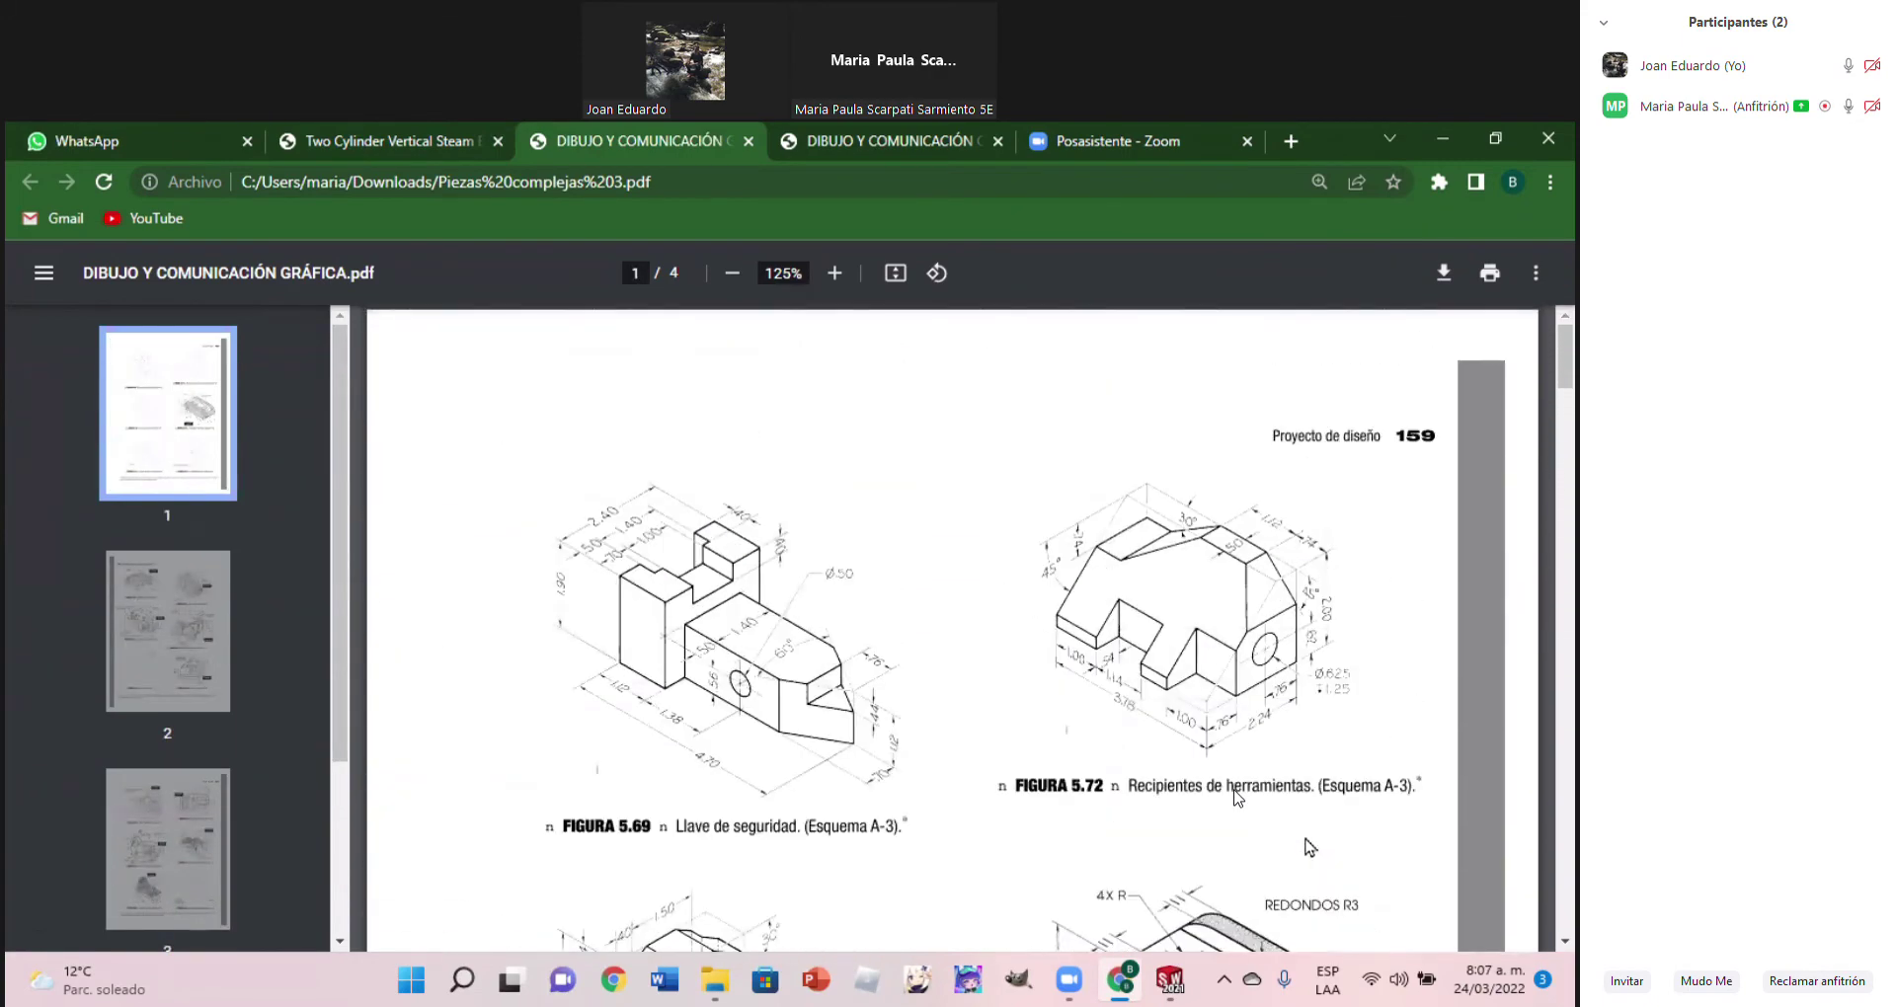
scroll(1308, 846, down, 2)
scroll(1308, 846, down, 5)
scroll(1308, 846, down, 5)
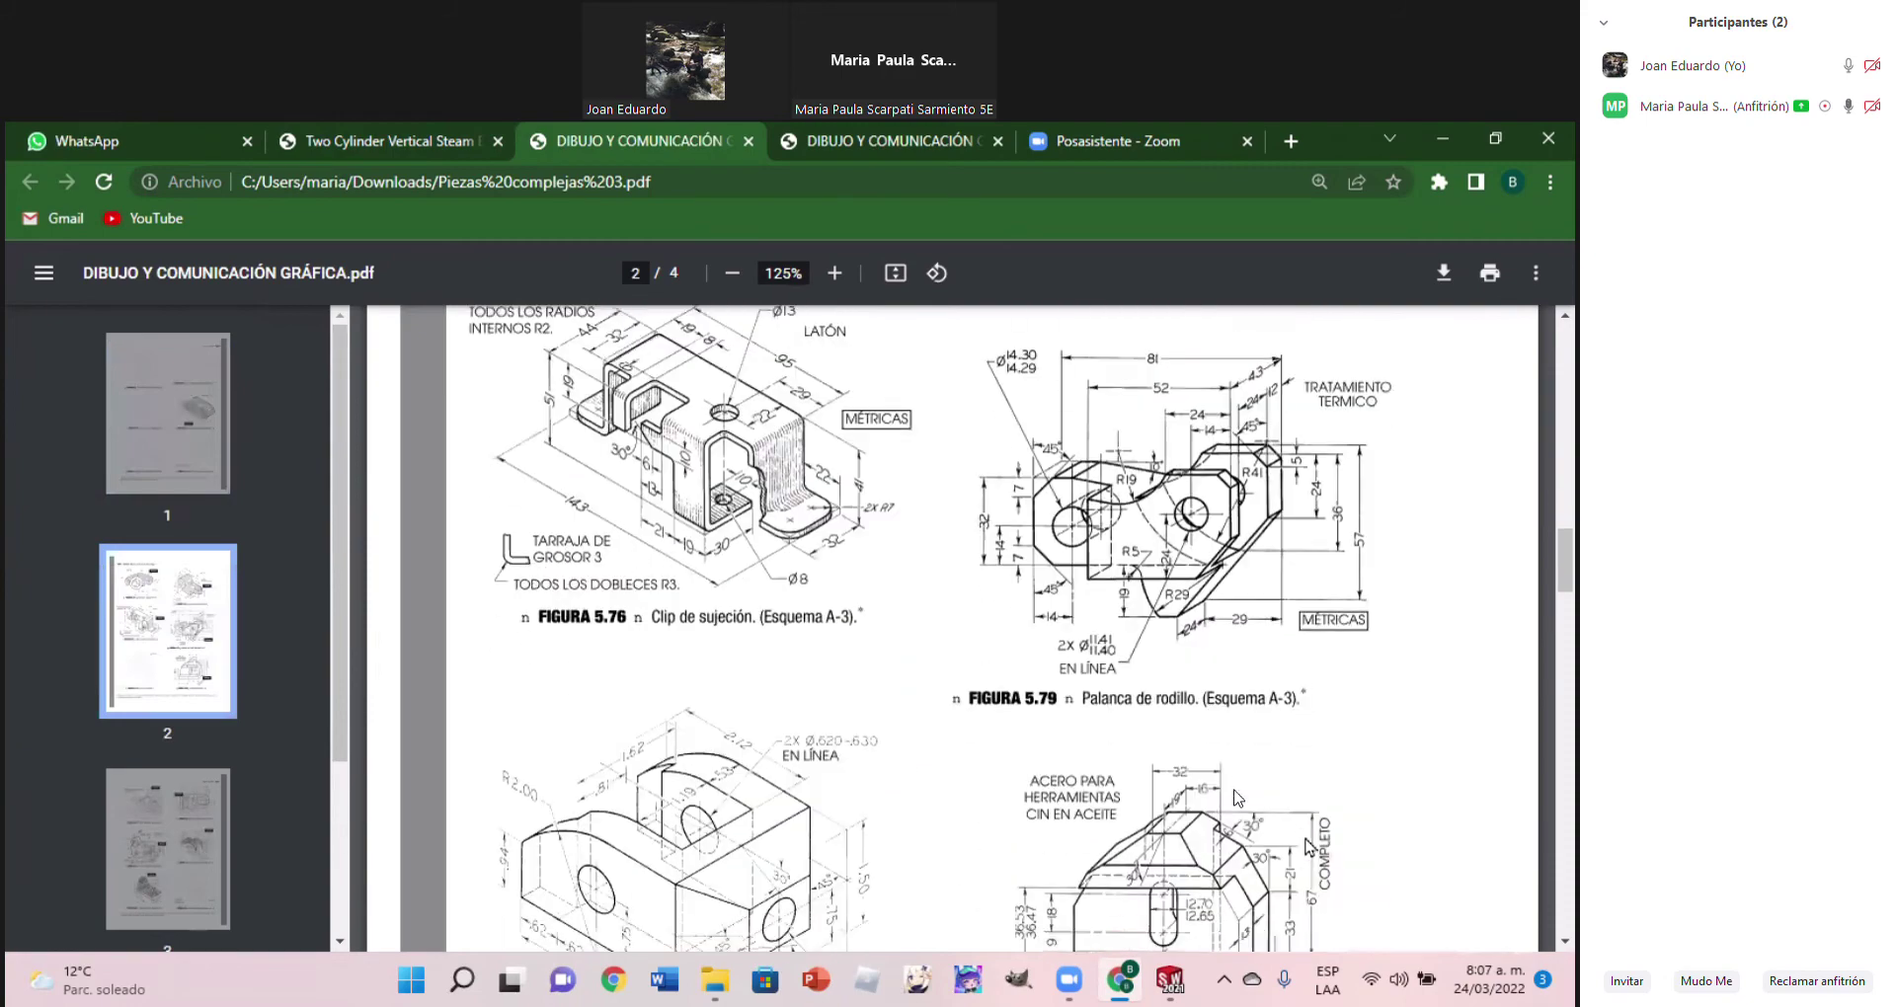
scroll(1308, 846, down, 5)
scroll(1234, 797, down, 4)
scroll(1234, 798, down, 1)
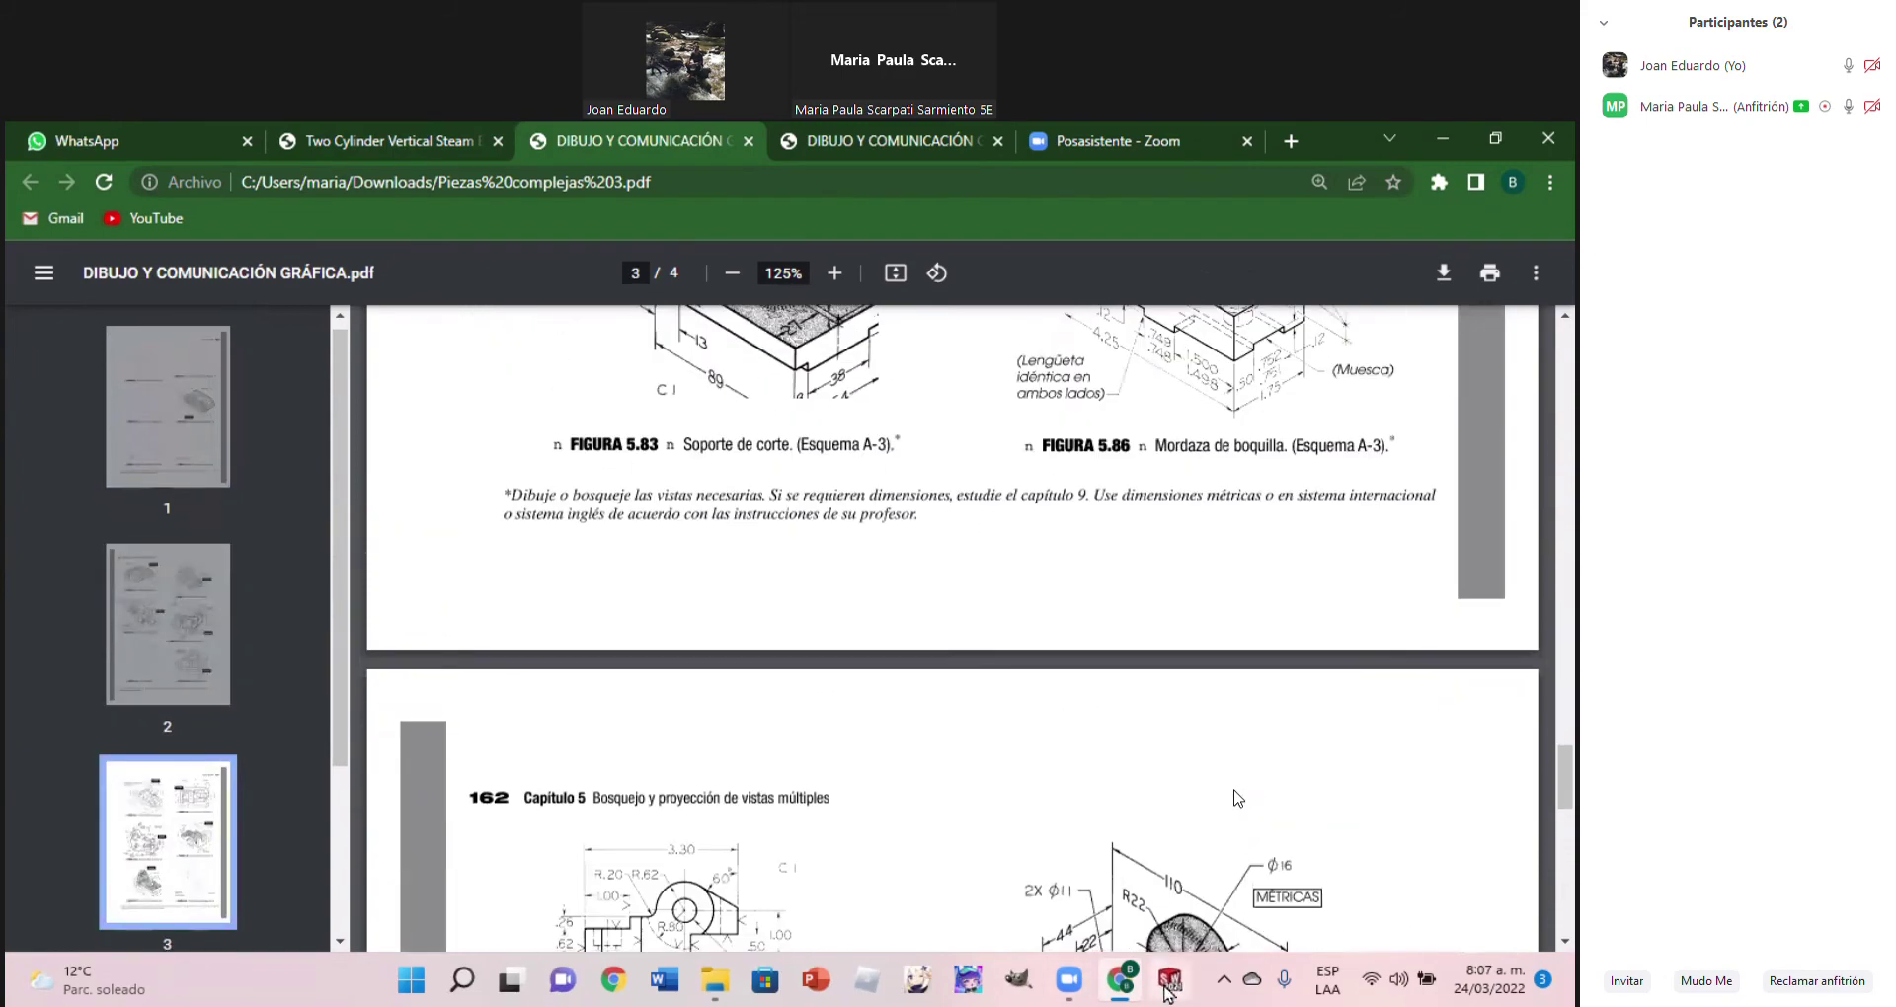
Save the part as 'Pieza compleja 5.72' and close the document
key(alt+Tab)
click(686, 578)
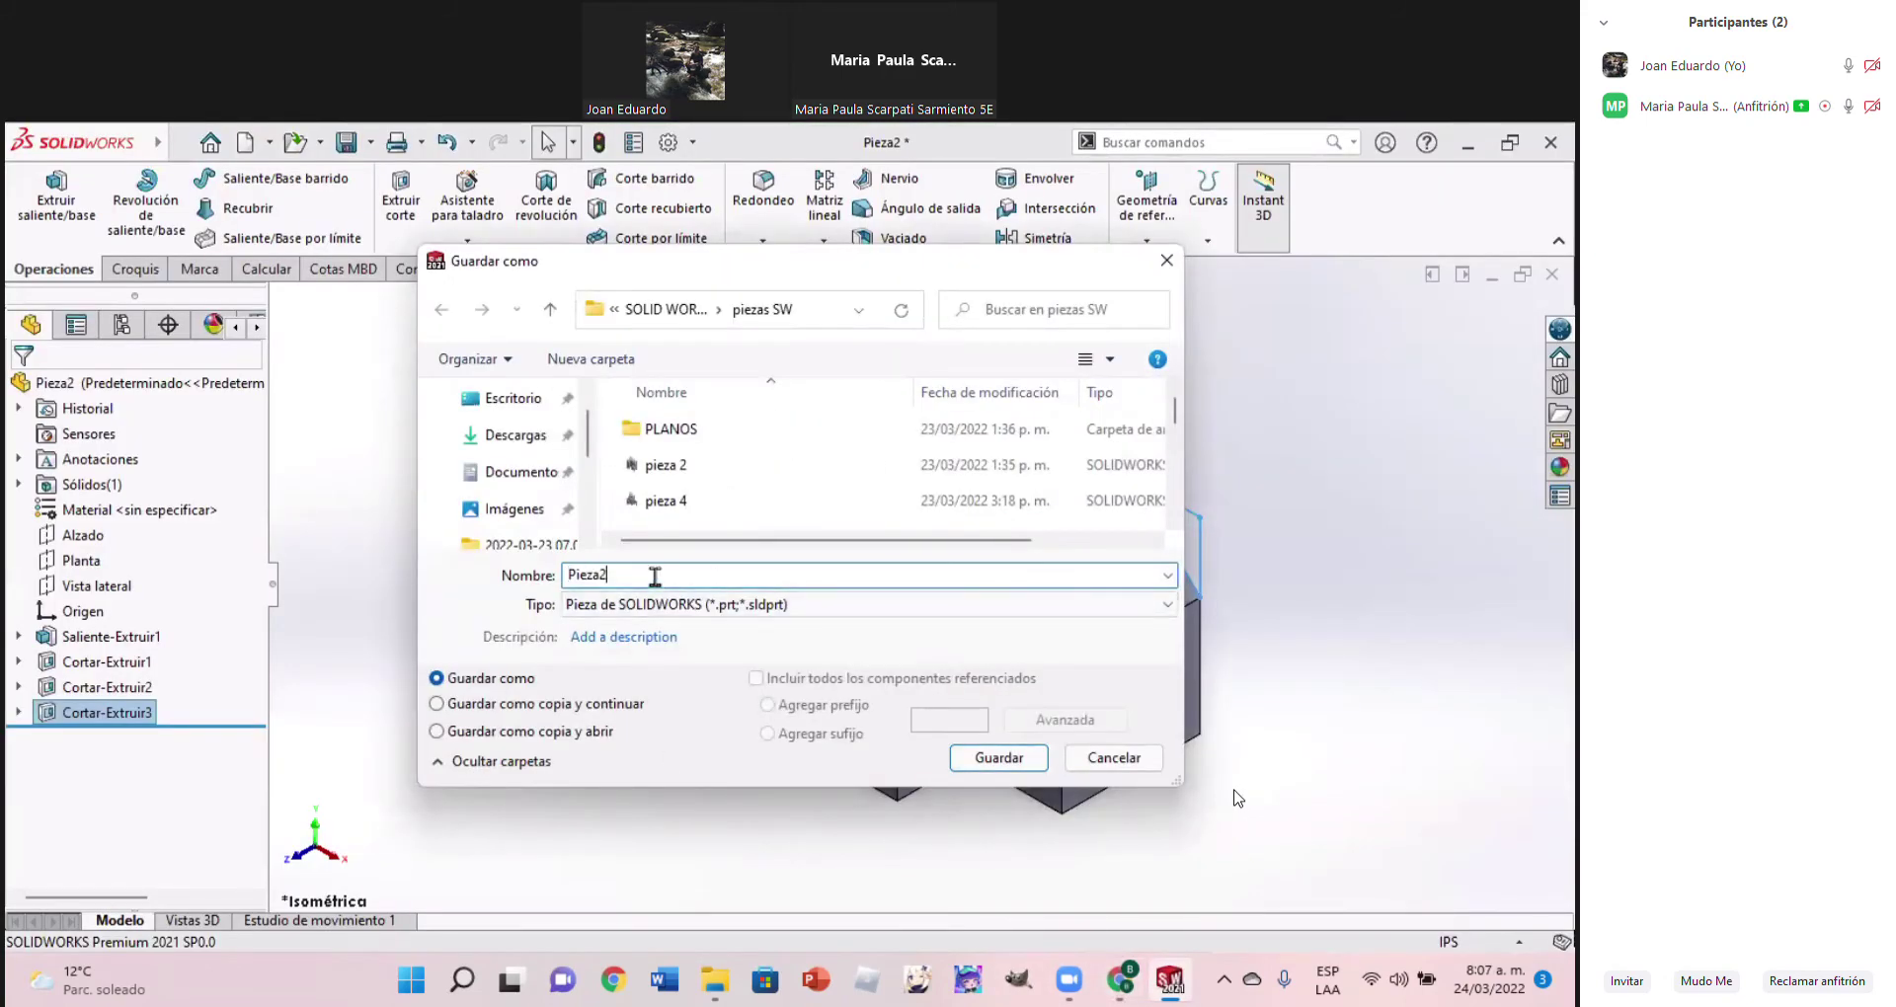
key(BackSpace)
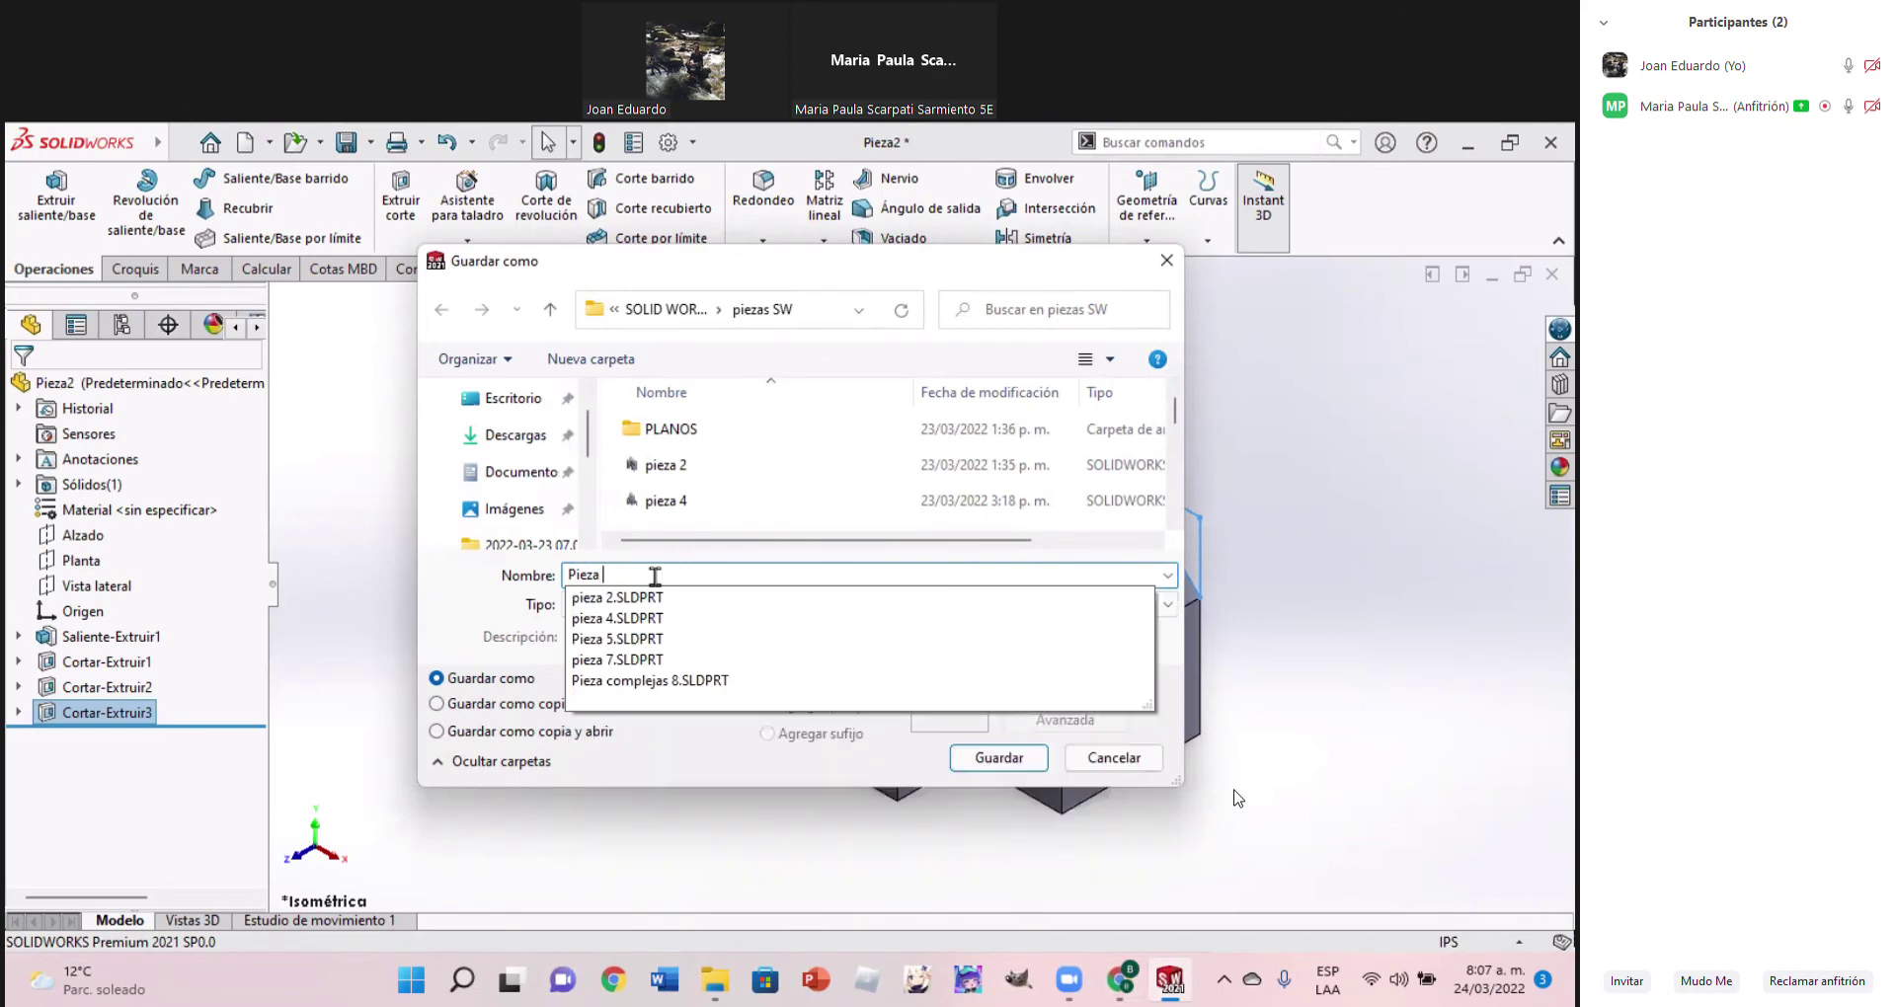
text(comple)
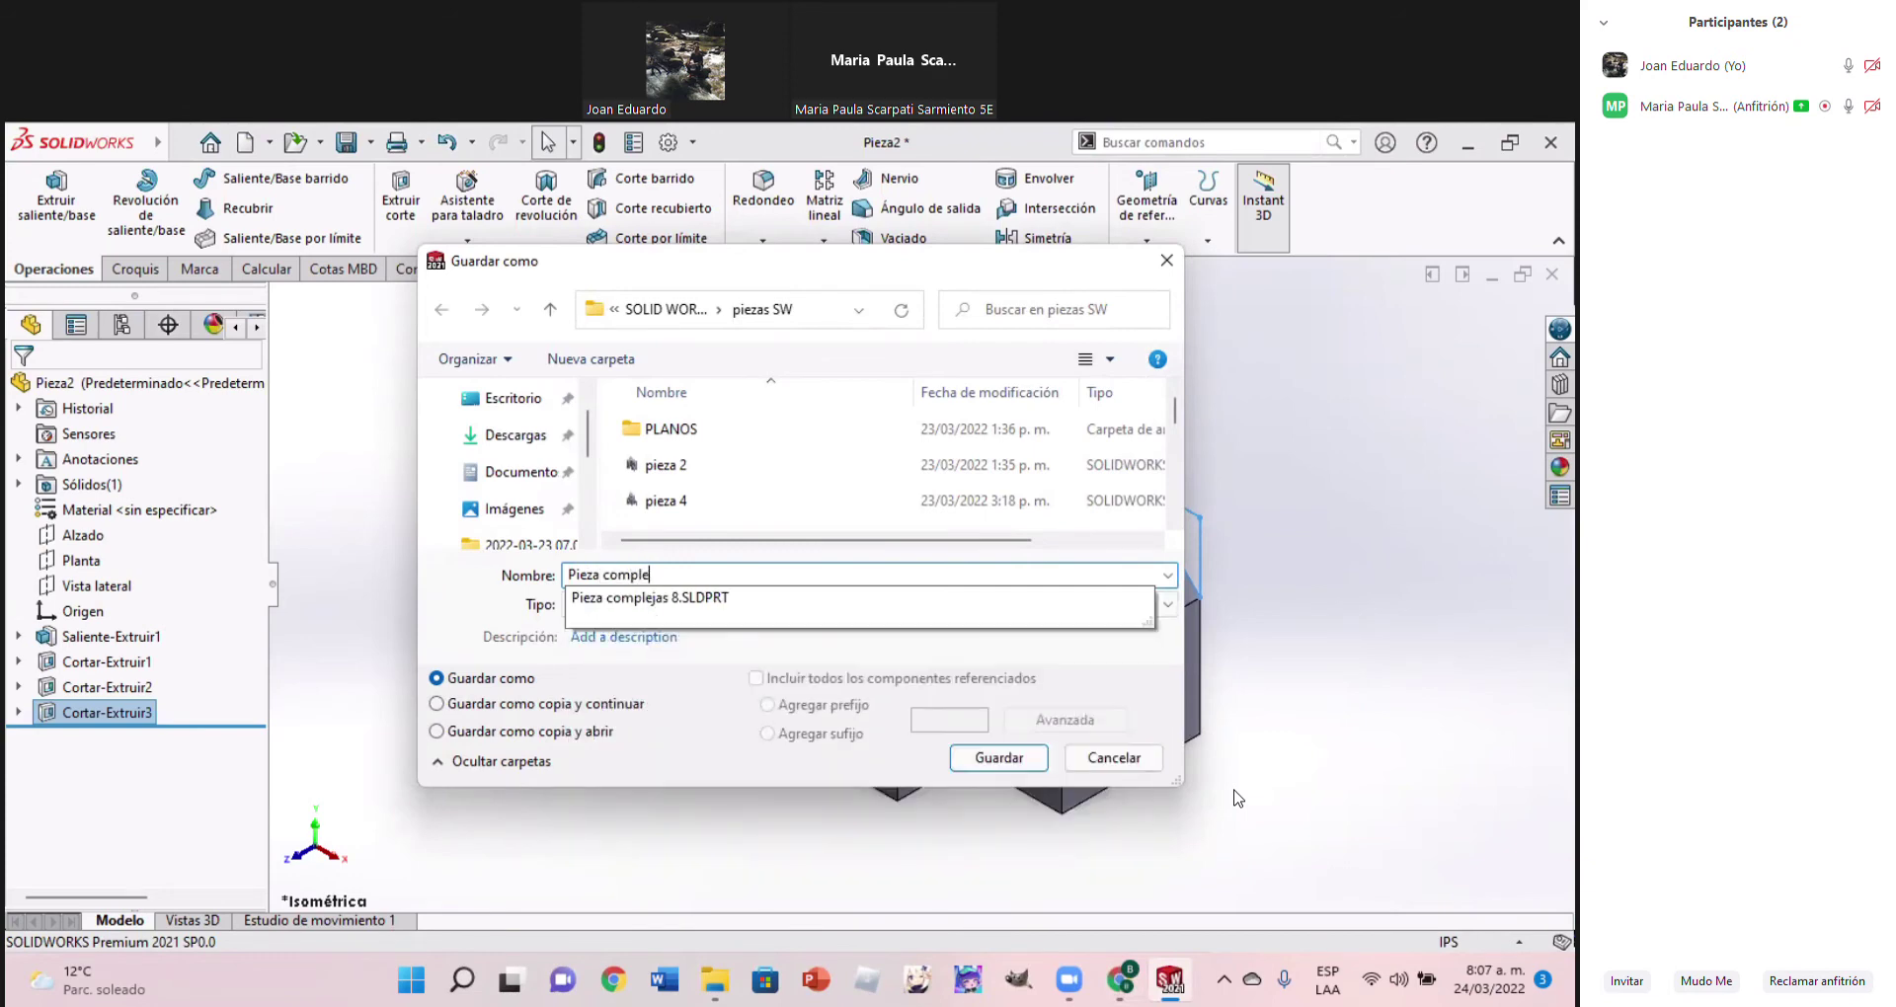
click(654, 575)
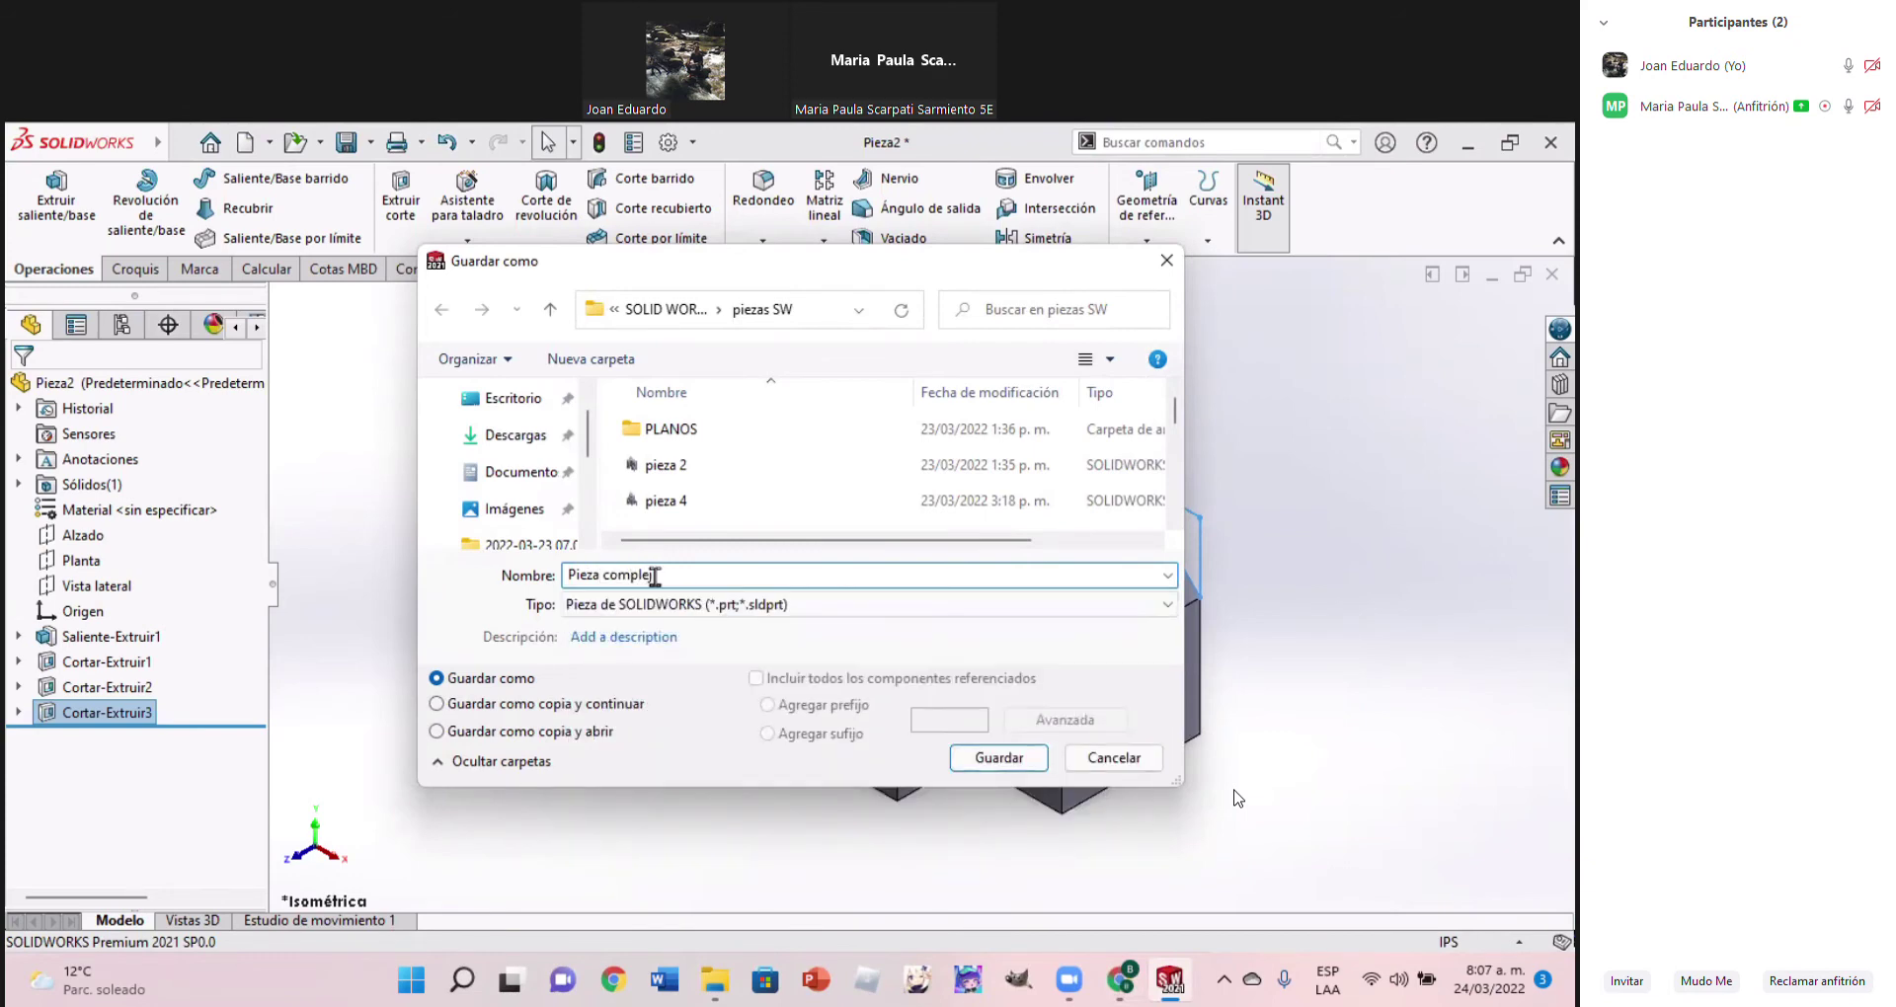
text(j)
text(a)
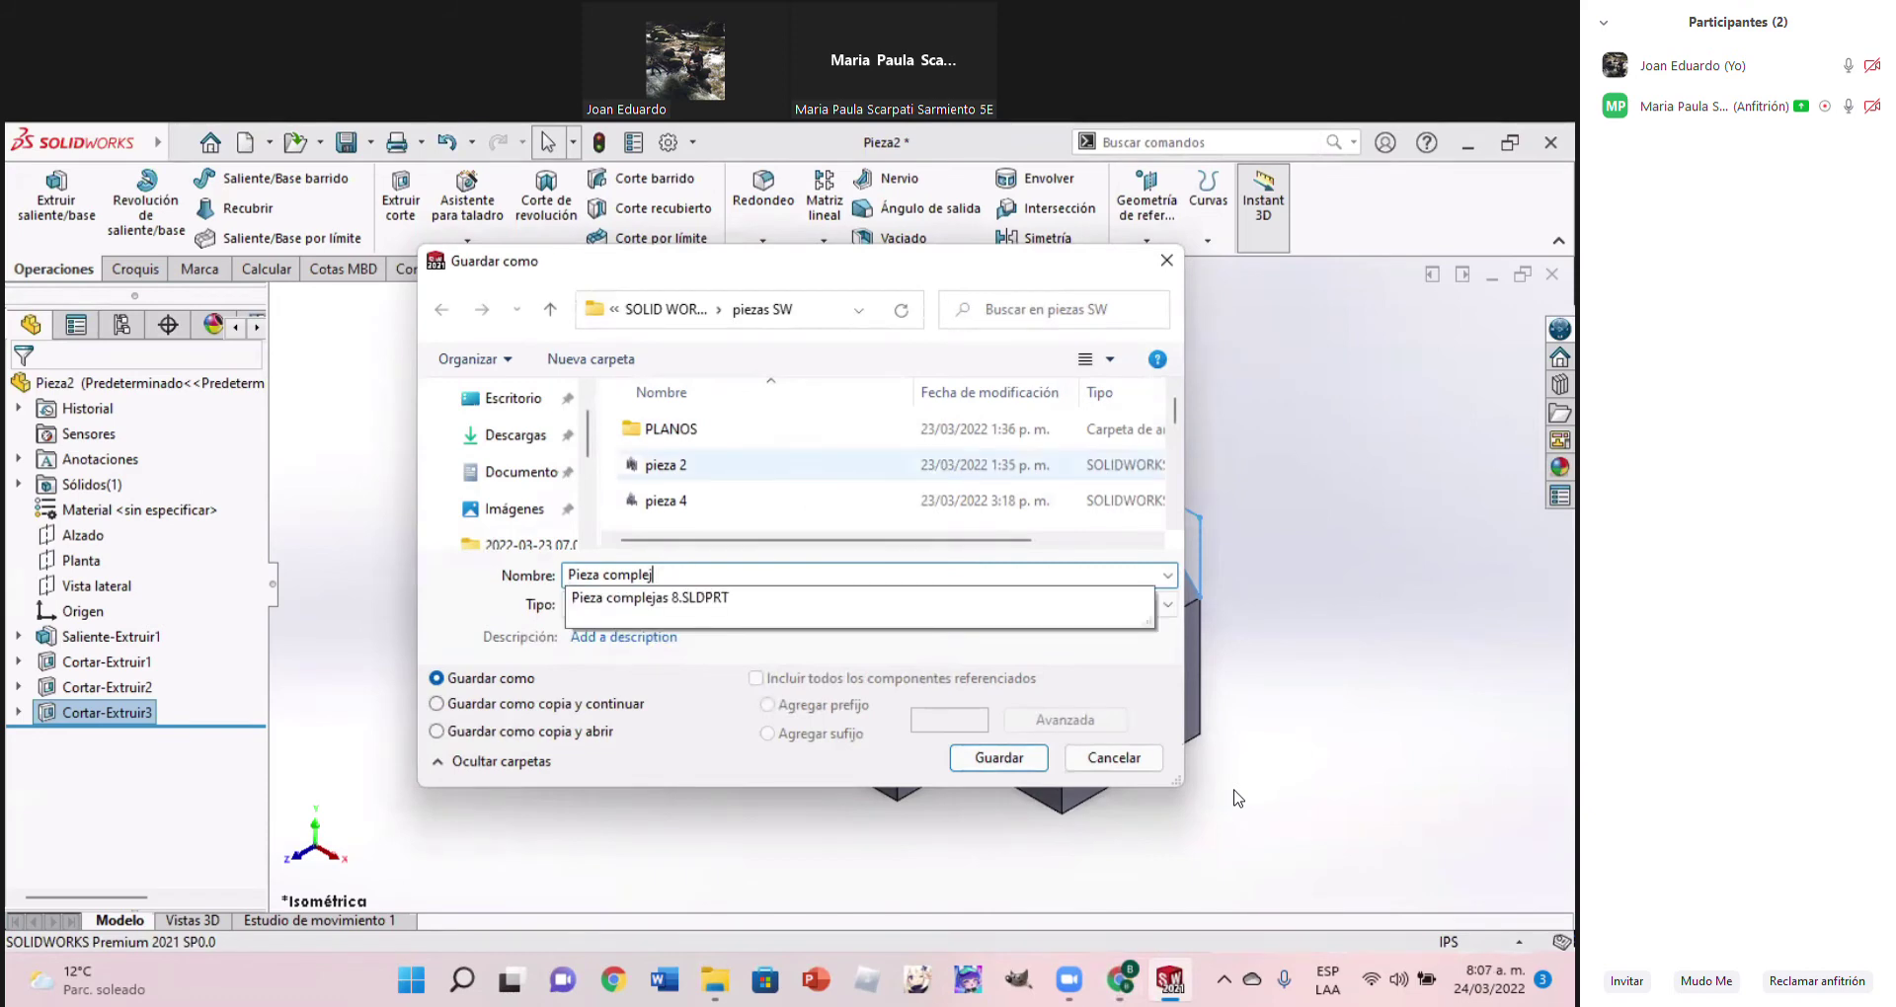
text( 5)
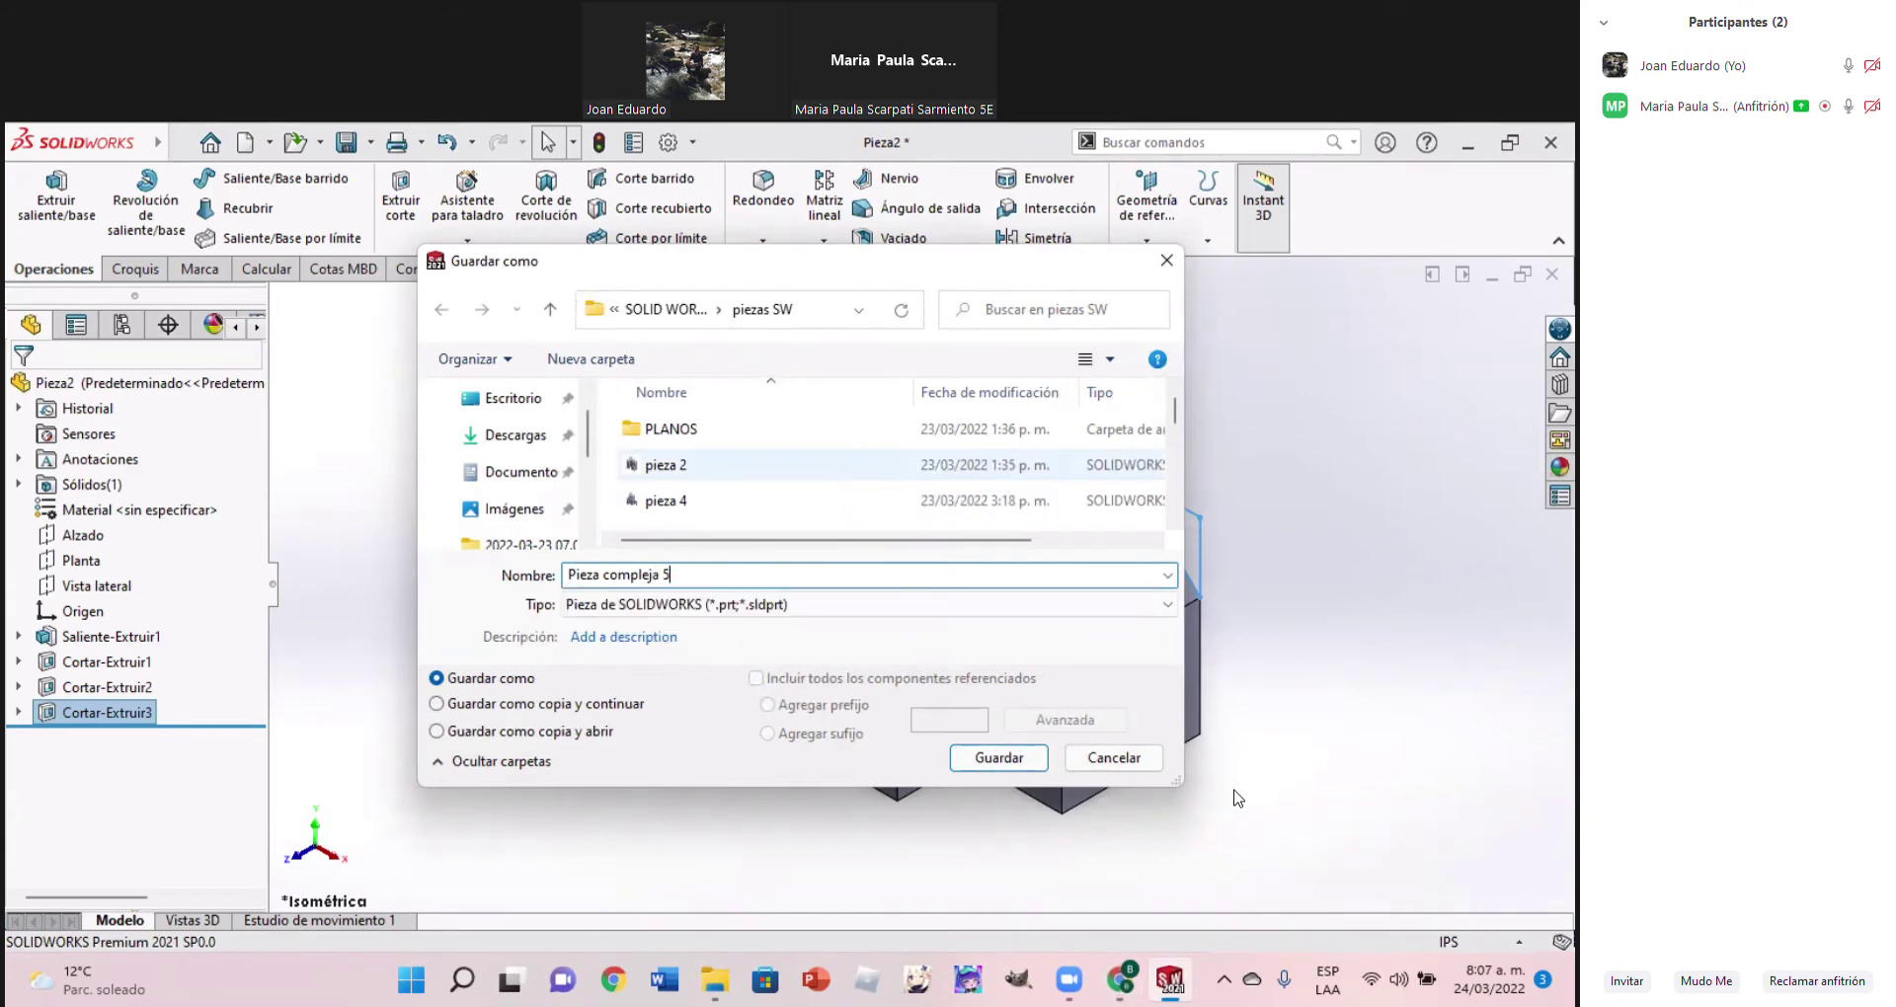
text(.72)
click(992, 762)
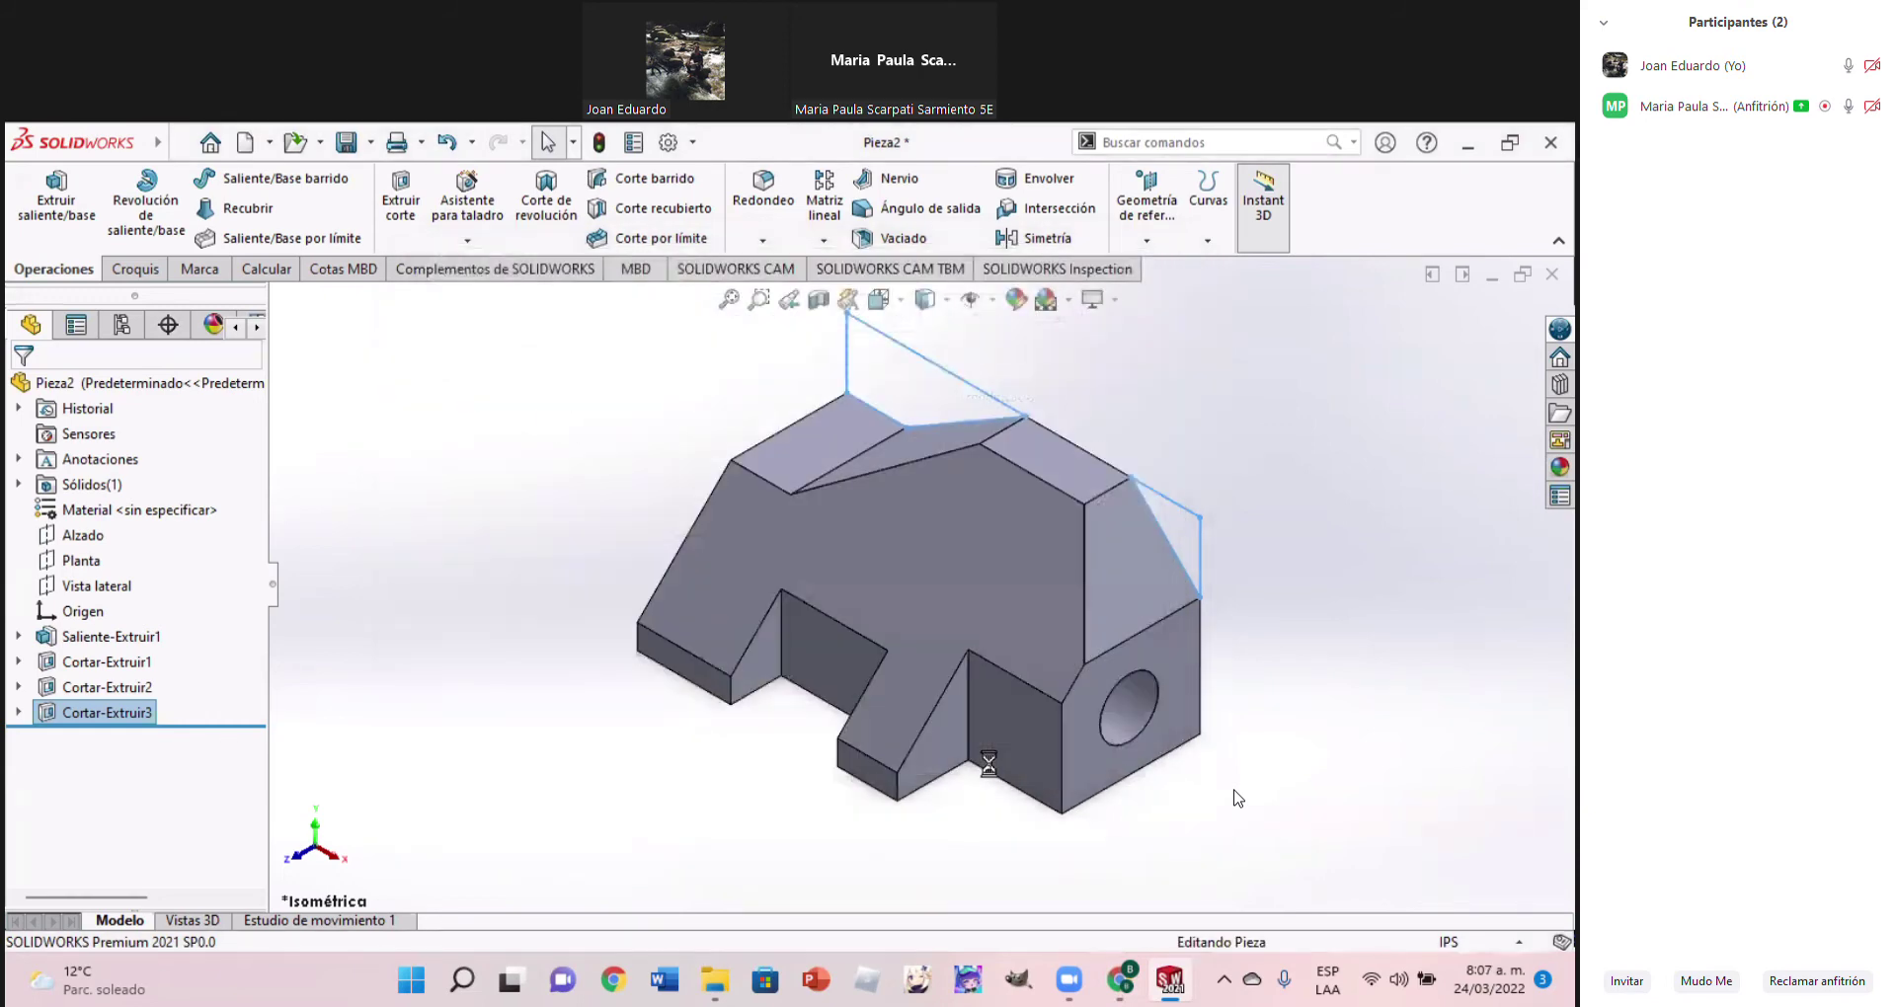
click(1552, 276)
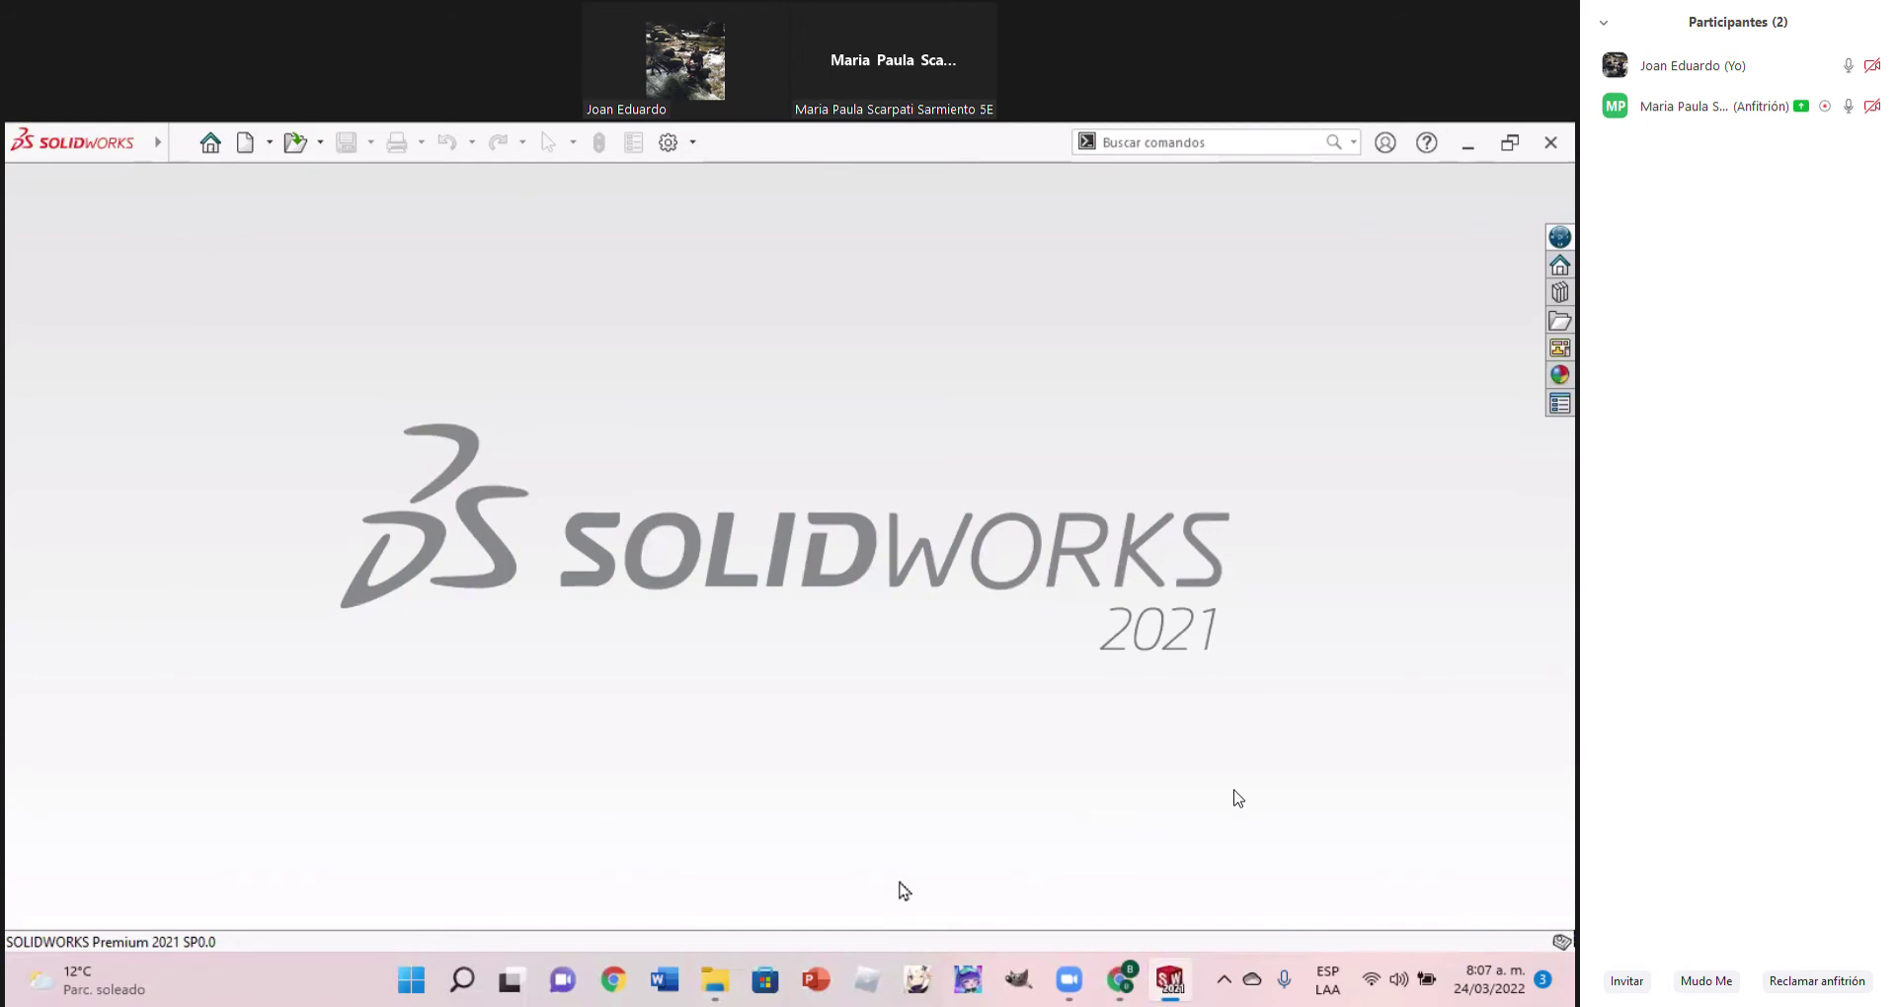
Recheck Figure 5.92, then create a new blank part document, Pieza3
click(1110, 989)
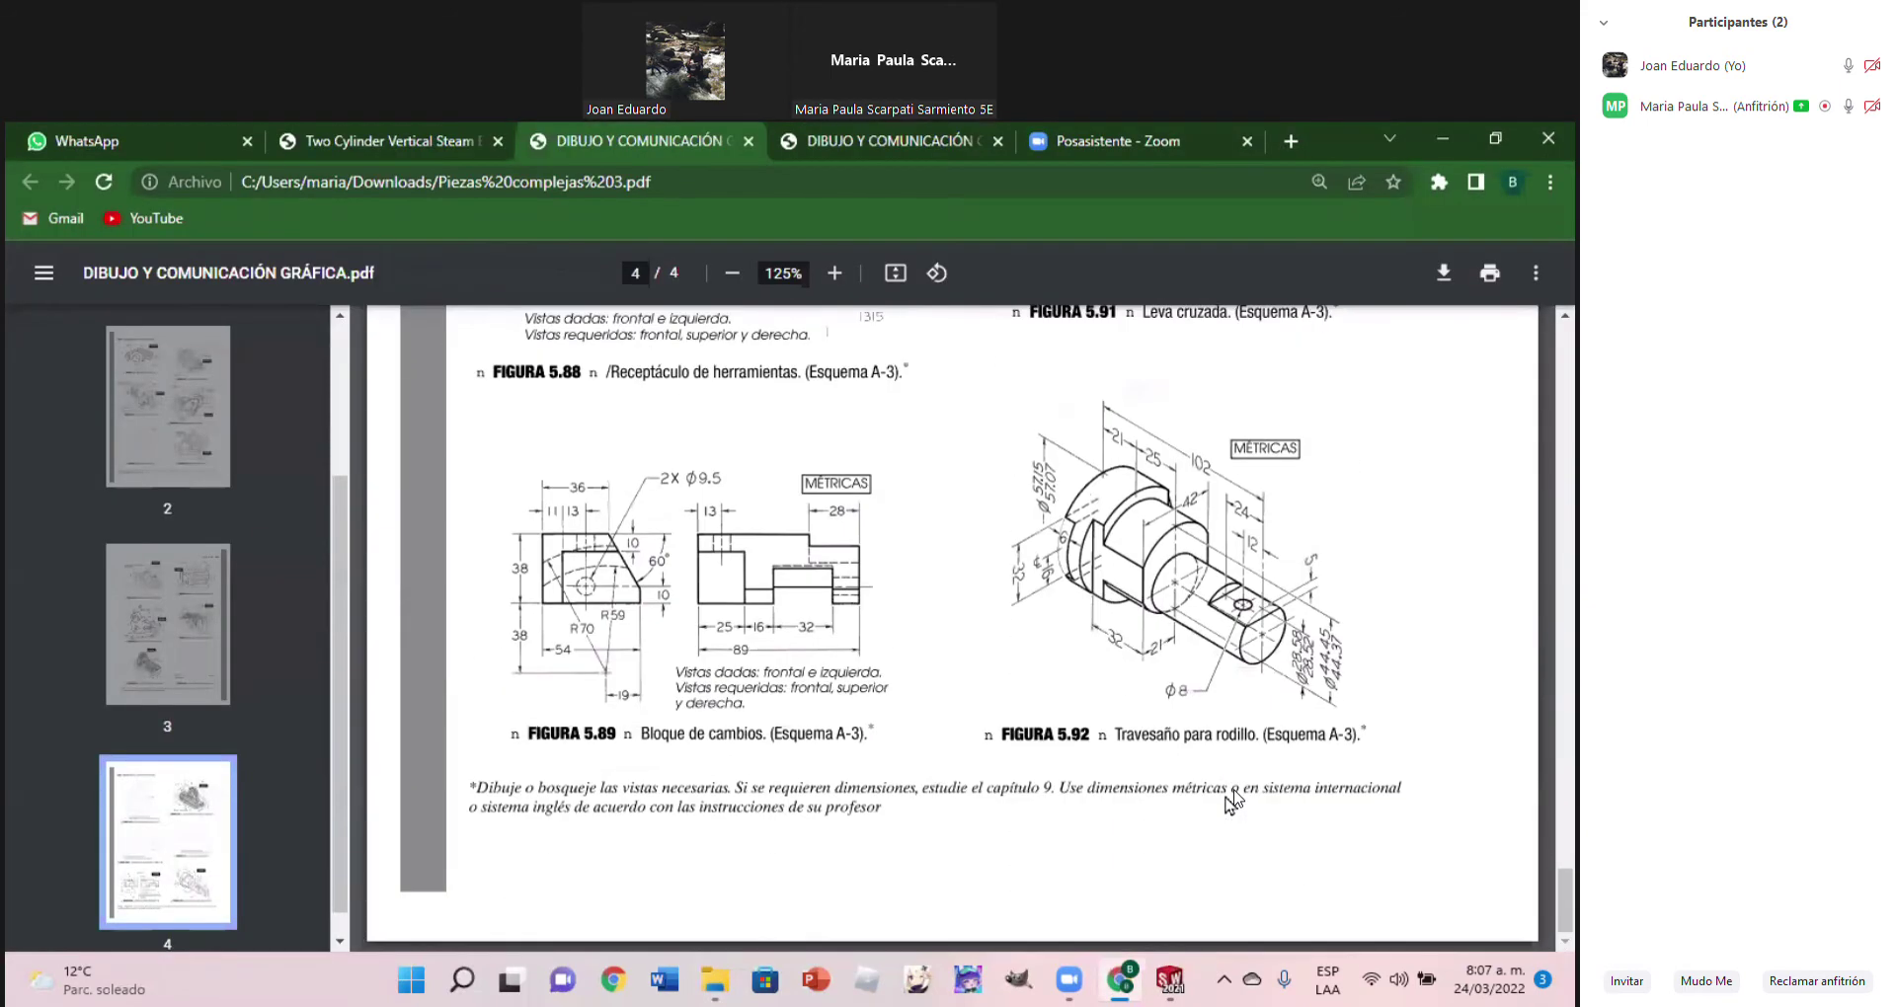
scroll(1233, 800, up, 1)
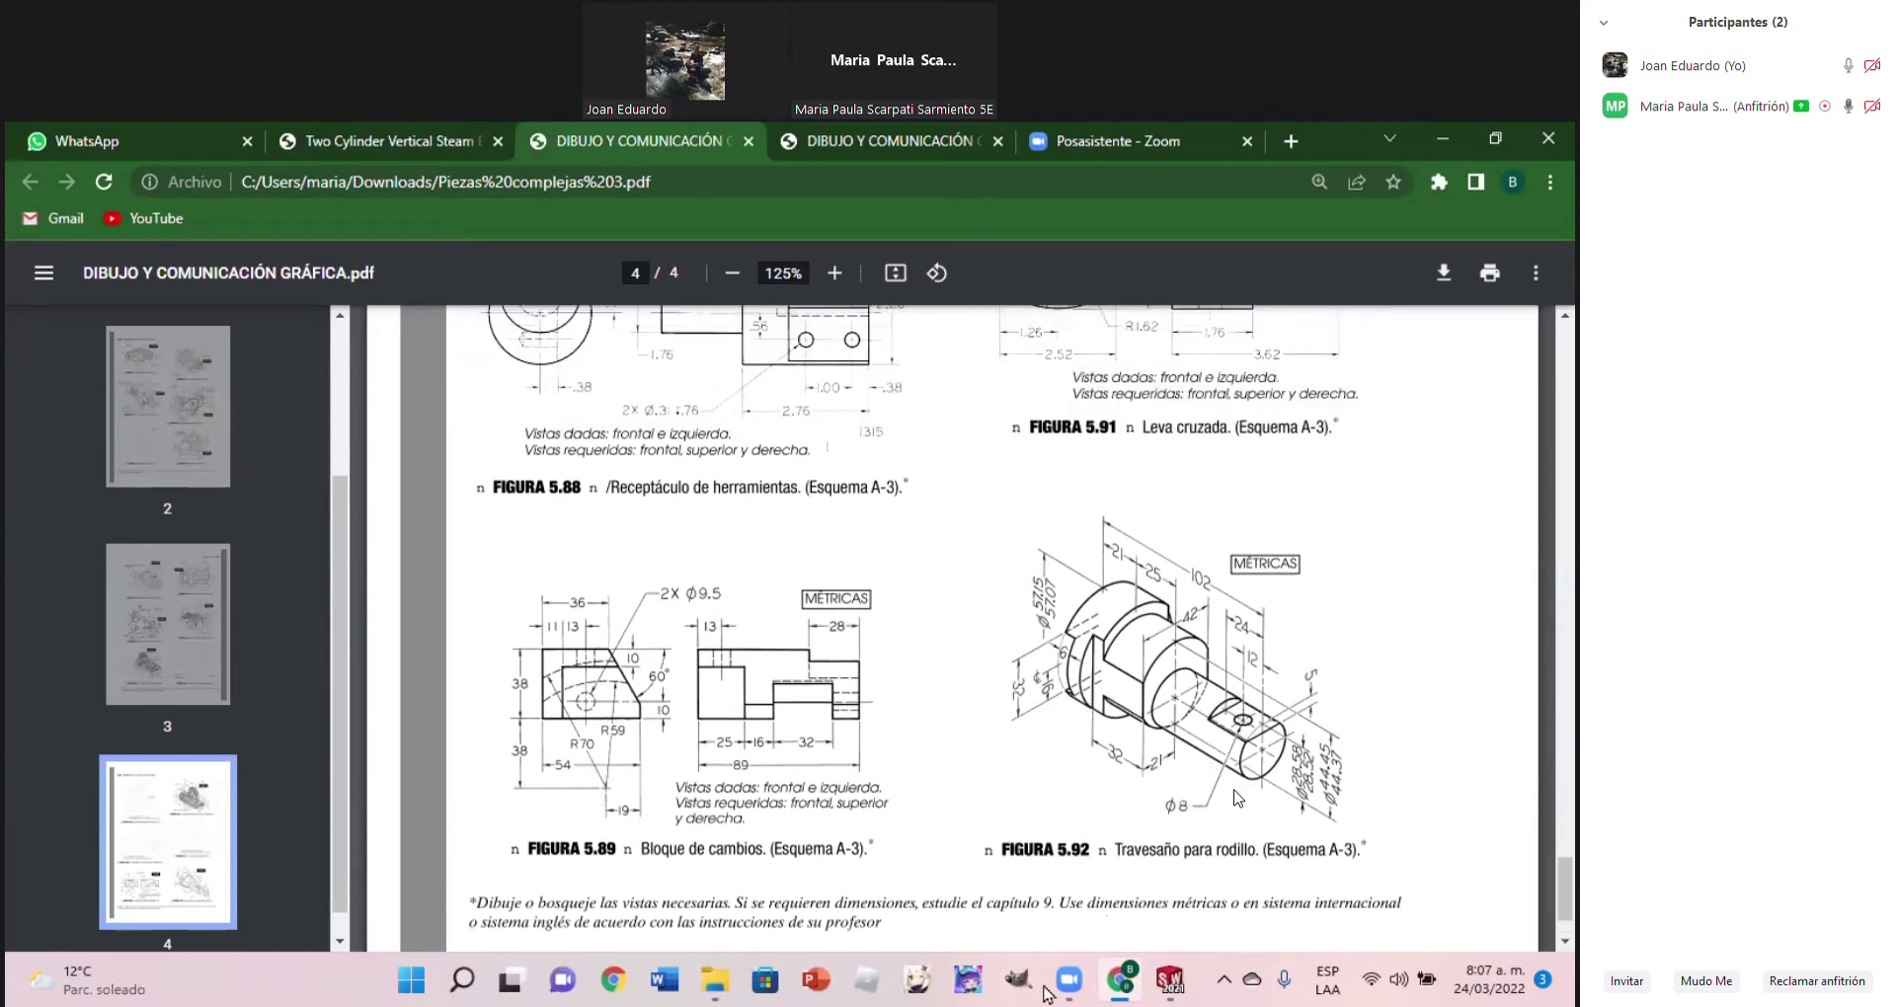
mouse_move(1122, 981)
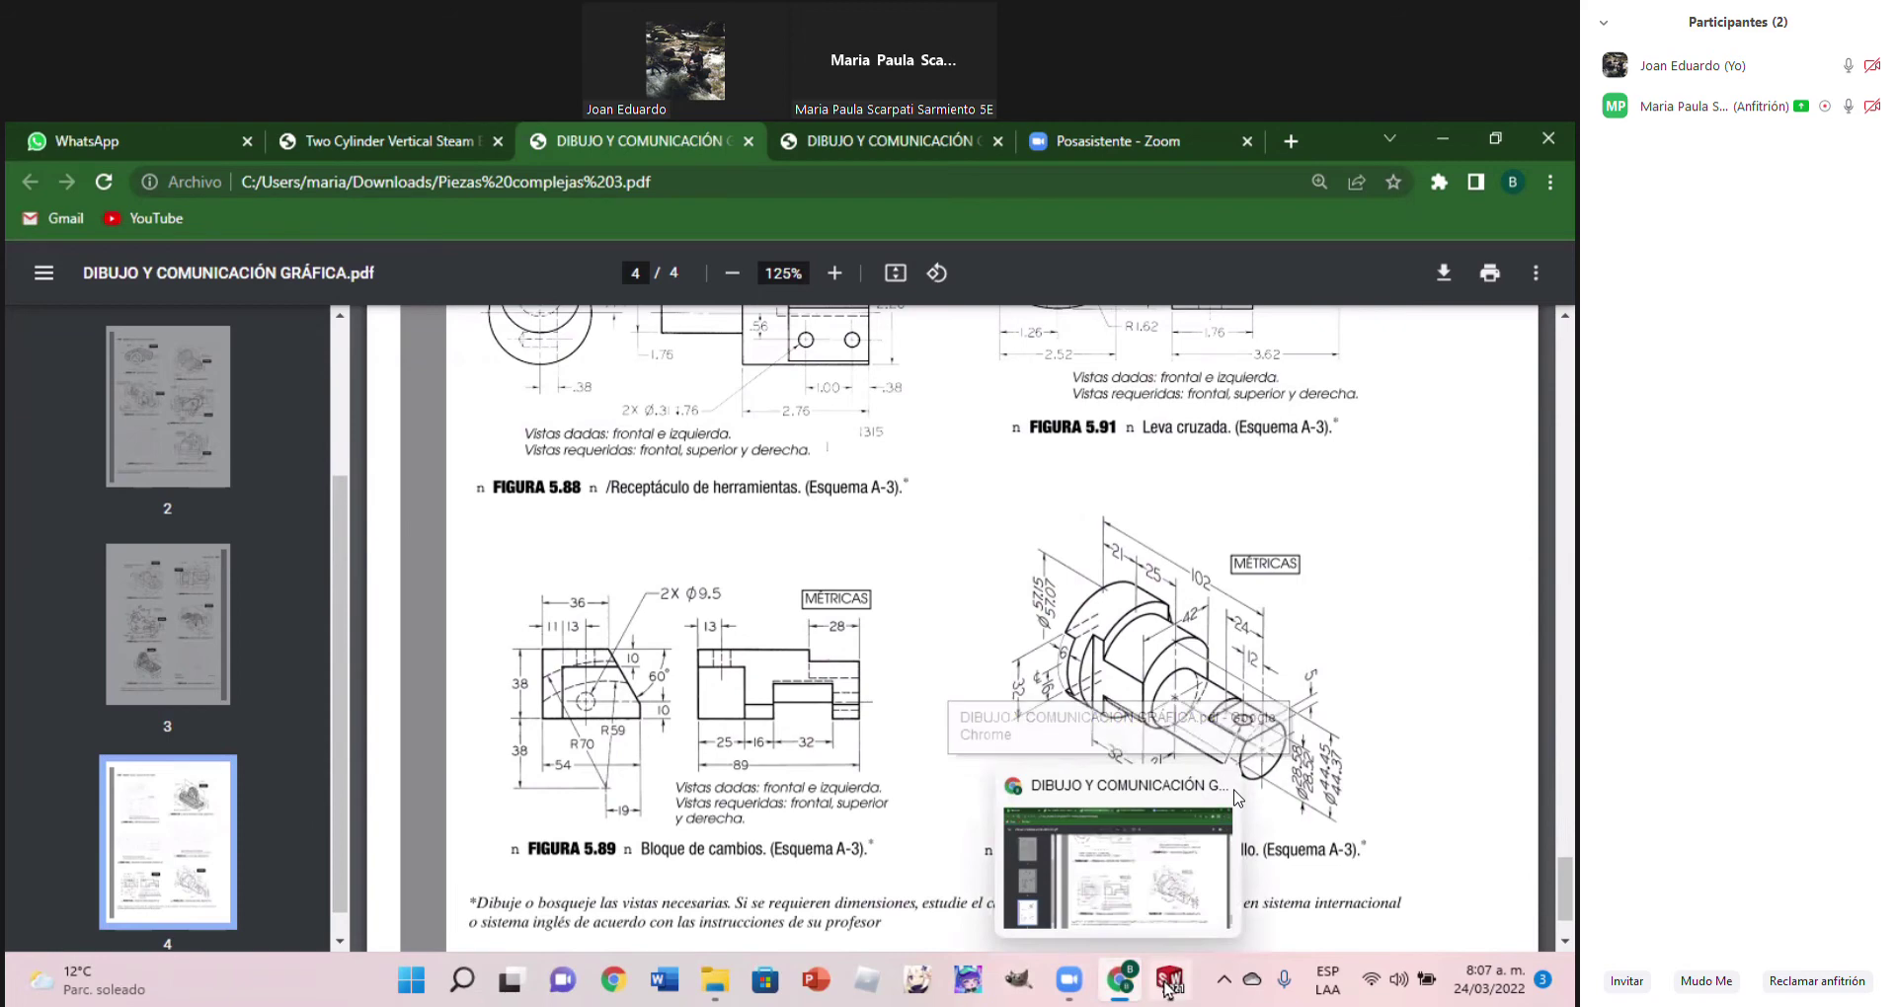
click(1167, 981)
click(191, 143)
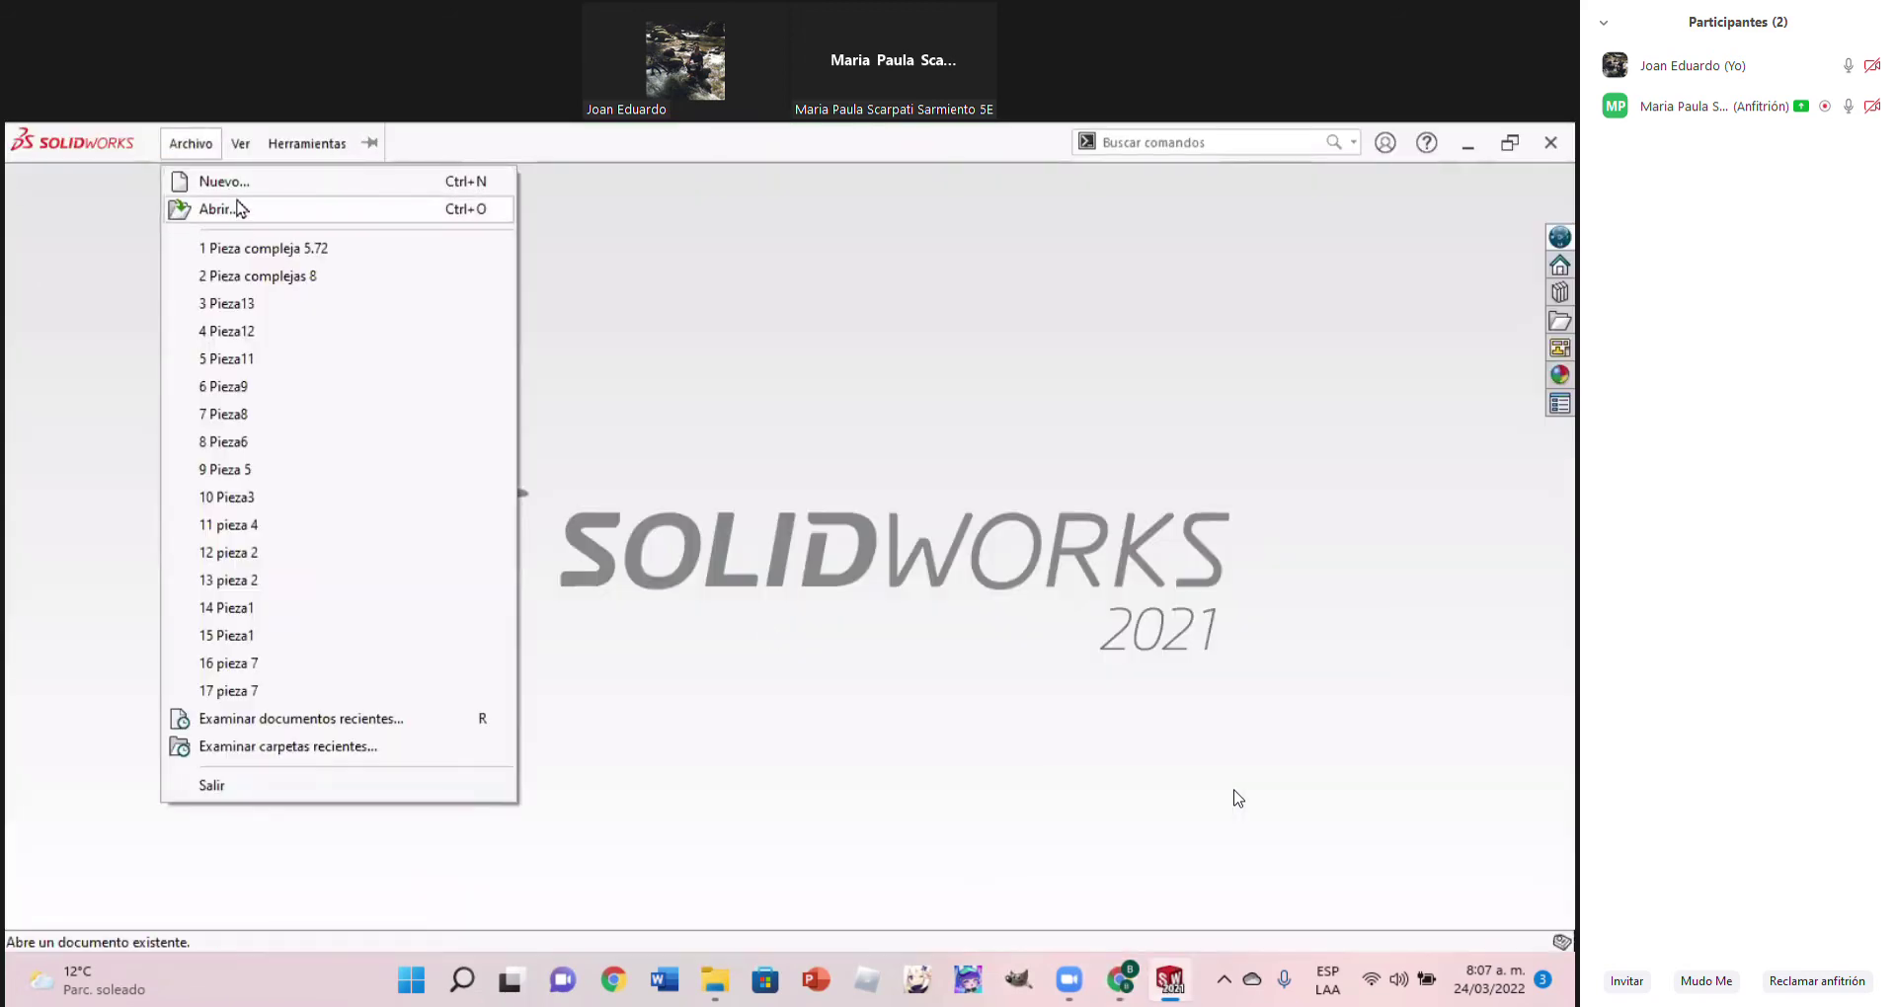
click(244, 193)
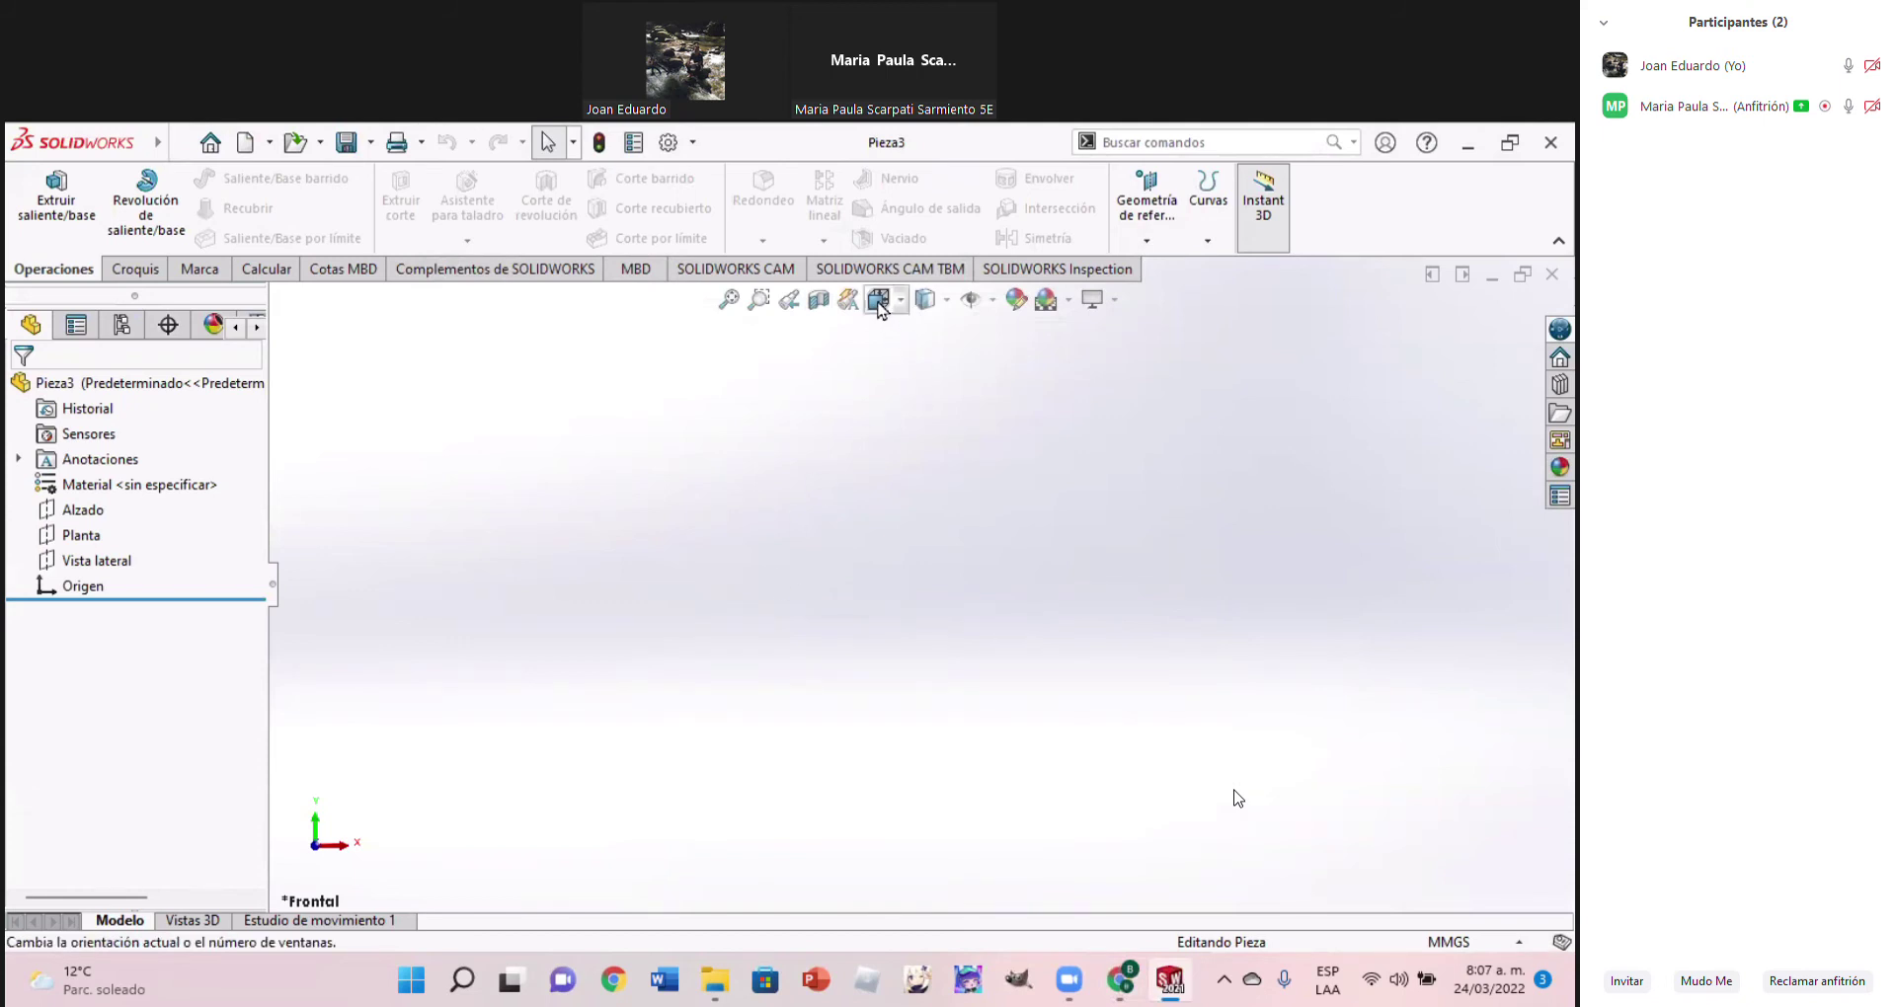
In the right view, draw a circle centred on the origin of the Vista lateral plane
click(878, 301)
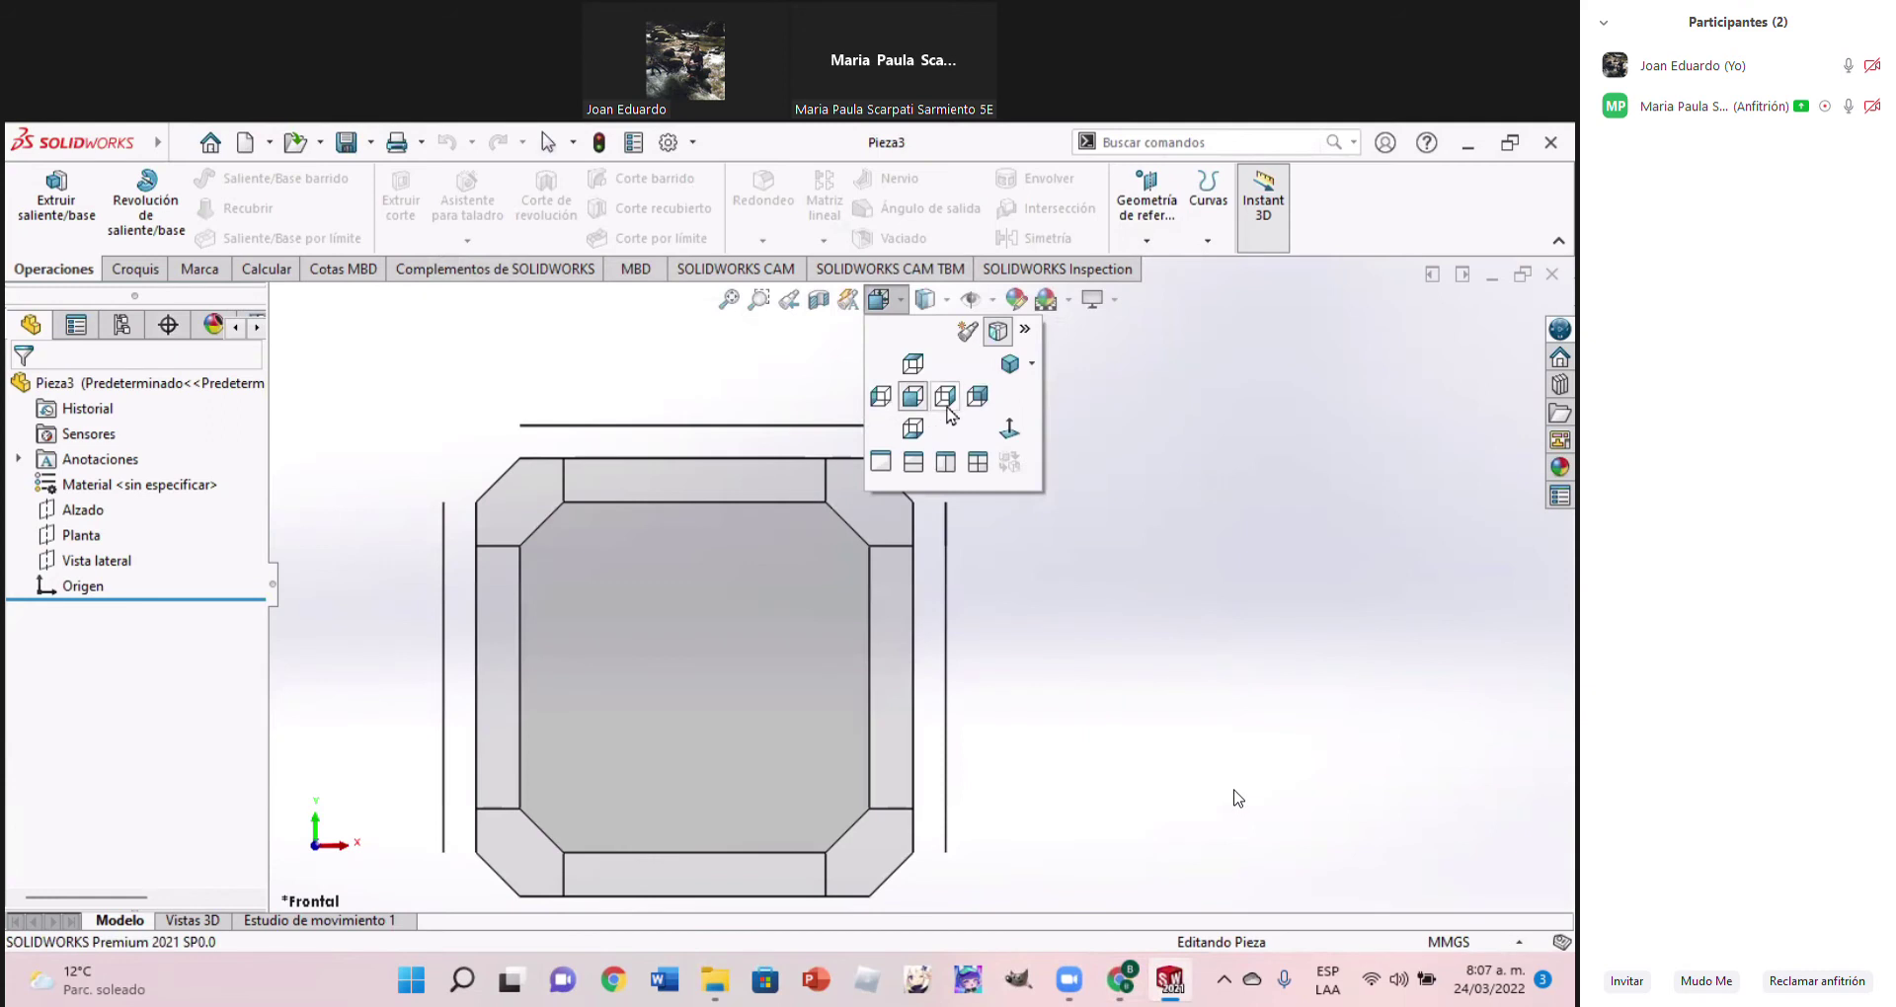
click(945, 396)
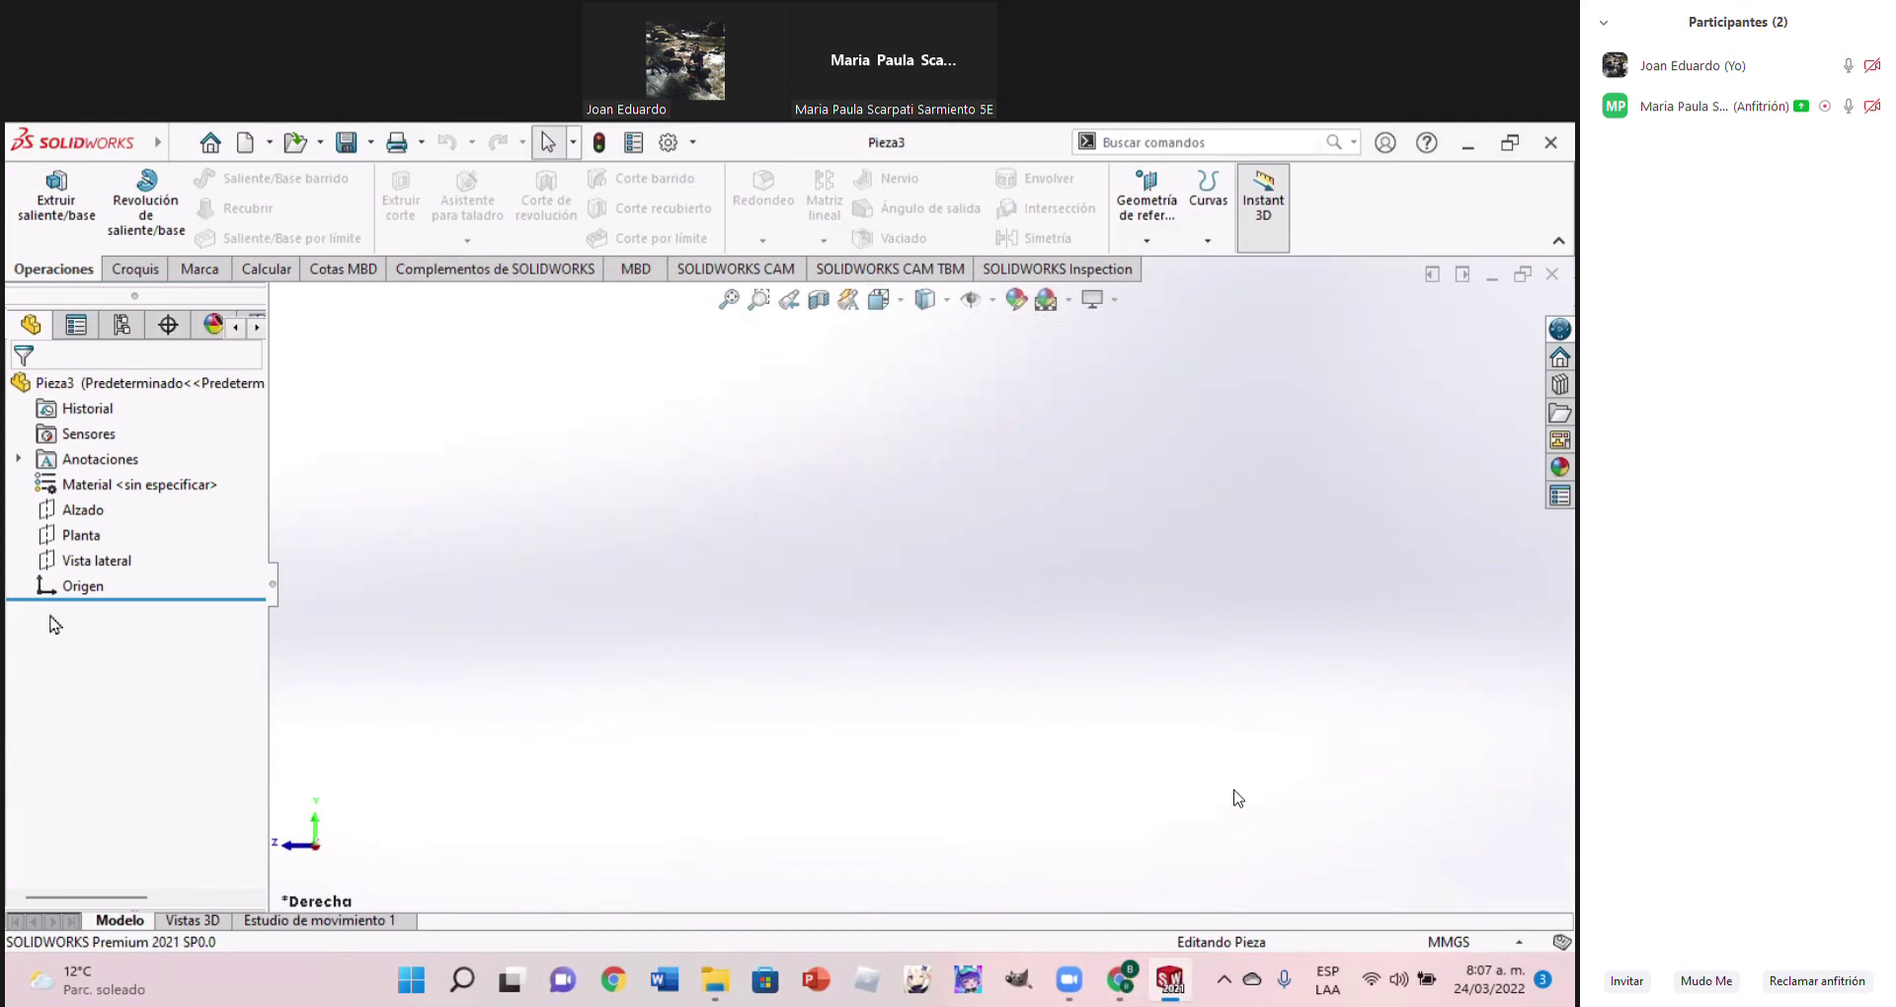
click(100, 562)
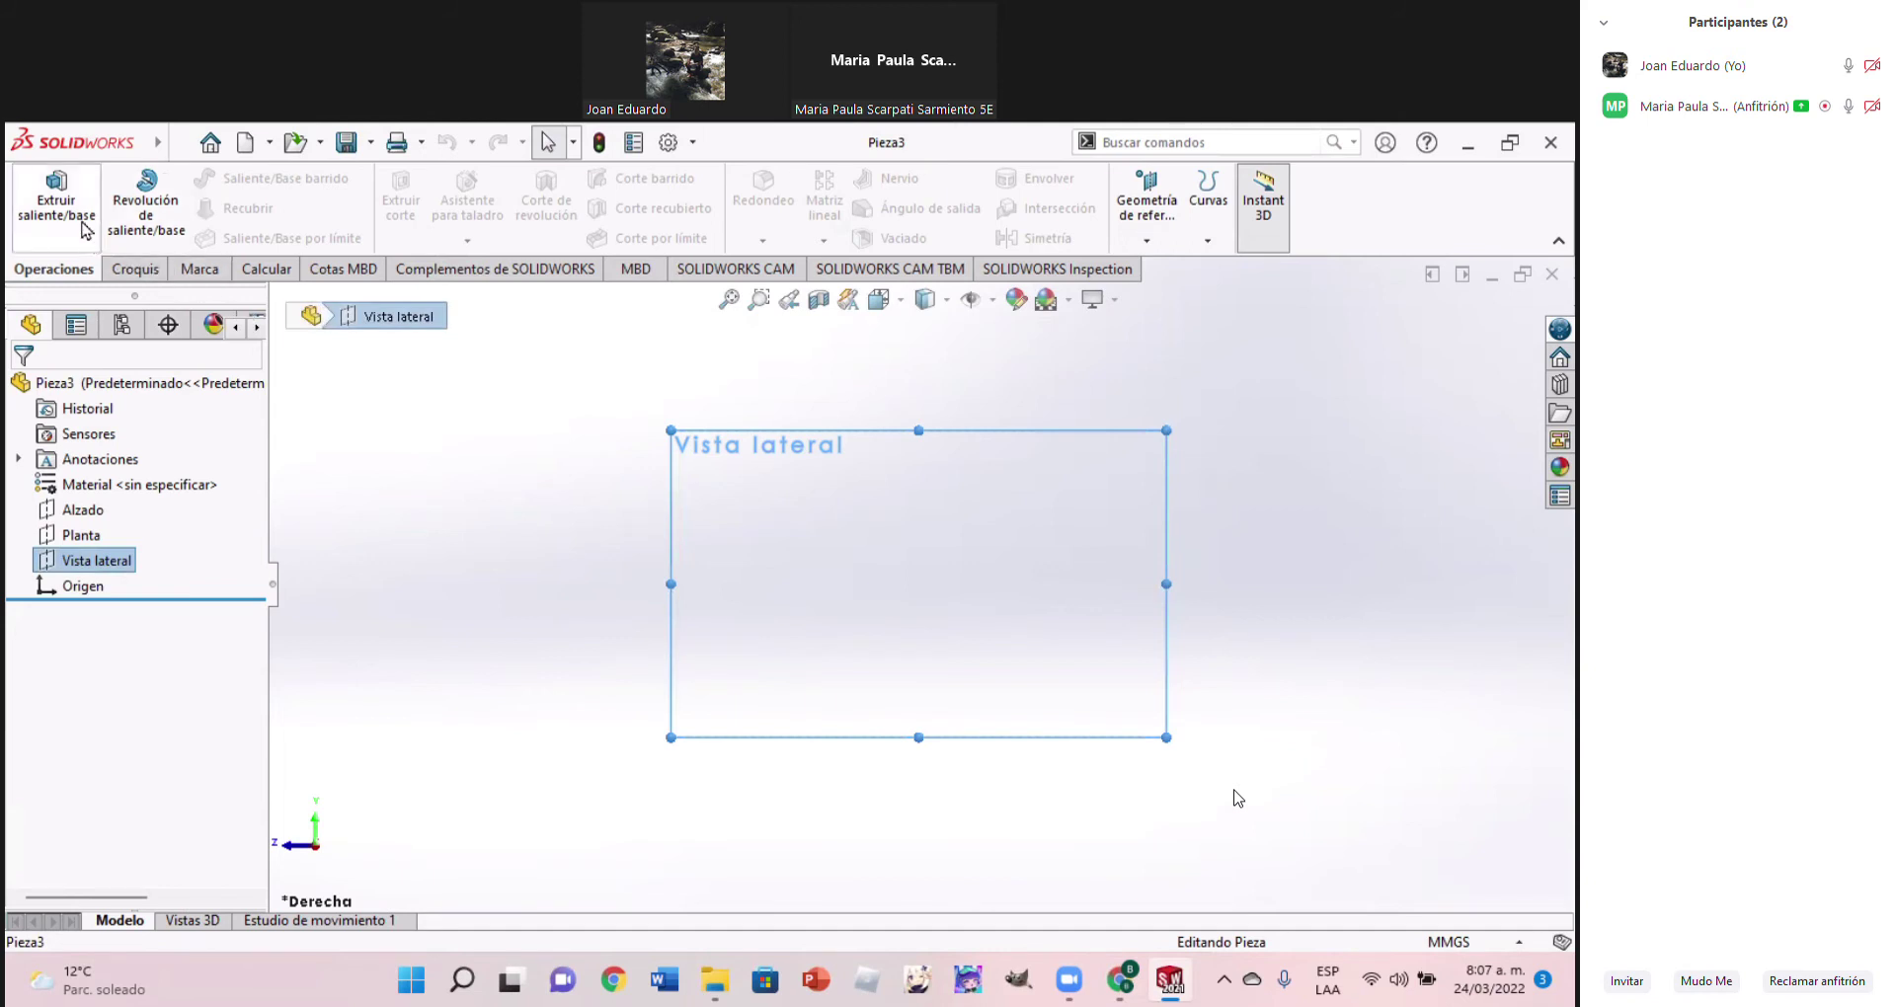
click(136, 279)
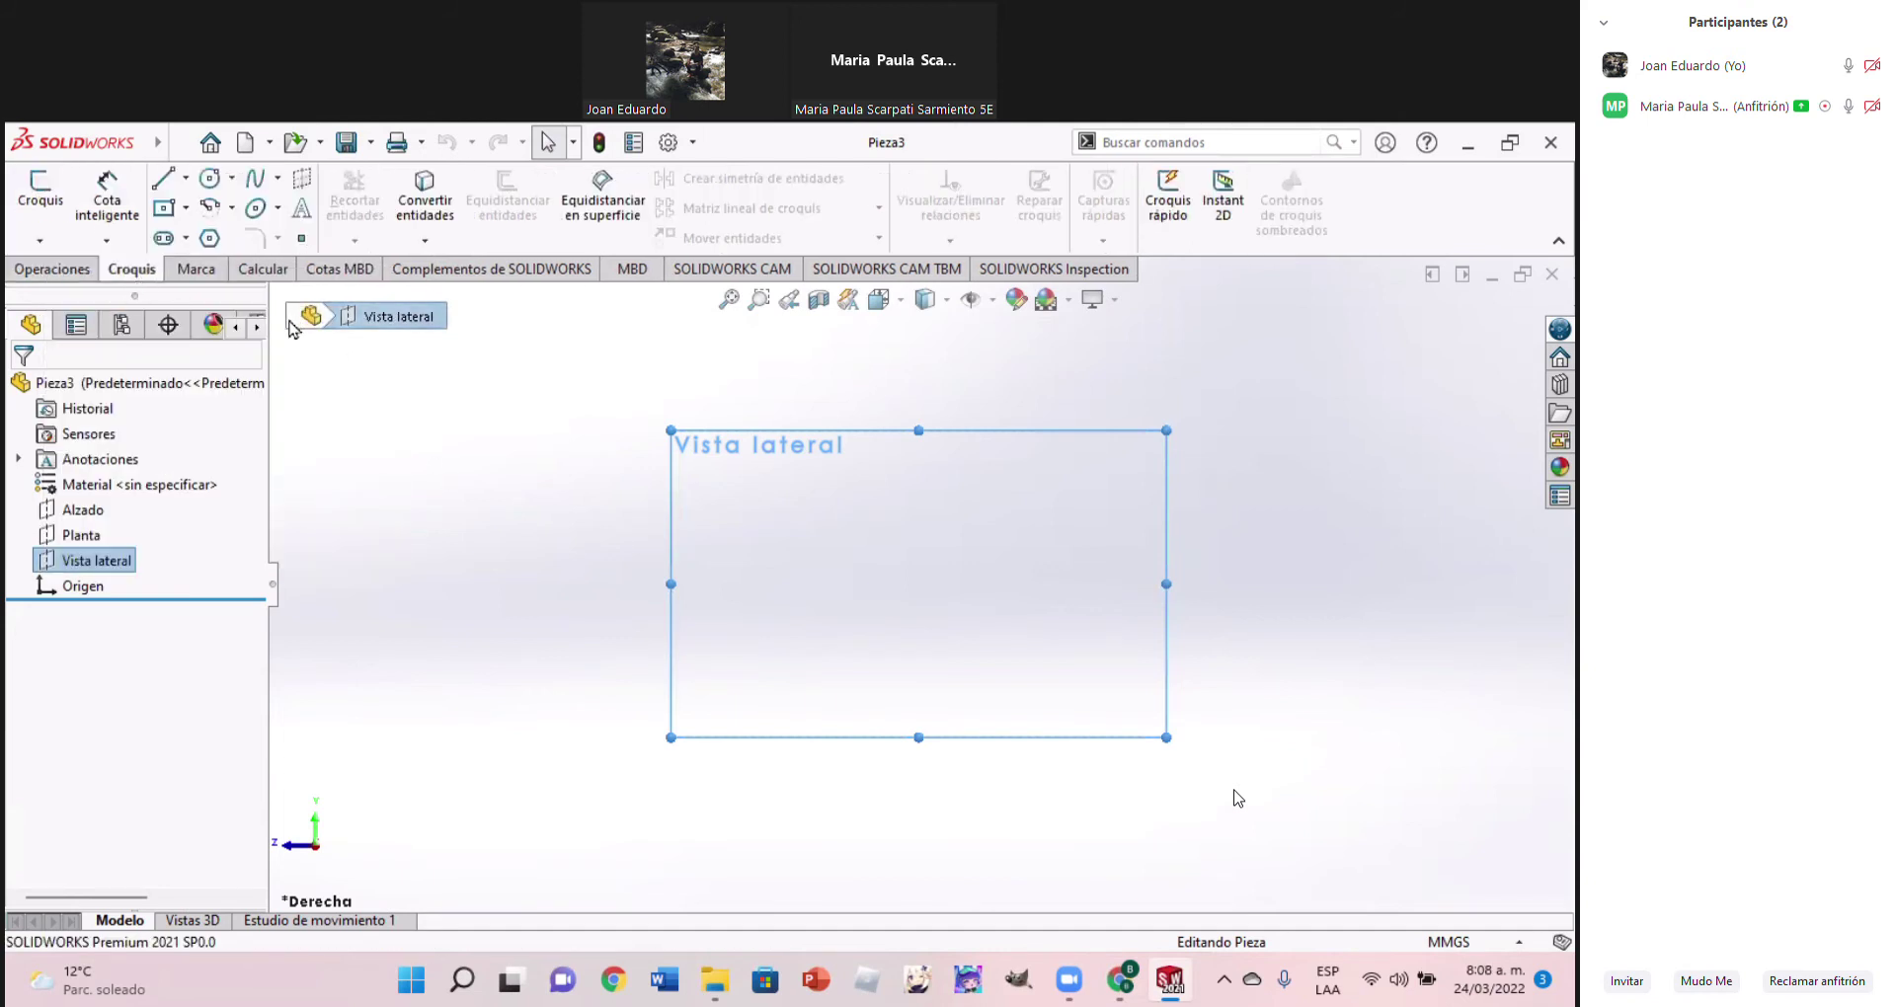
click(208, 177)
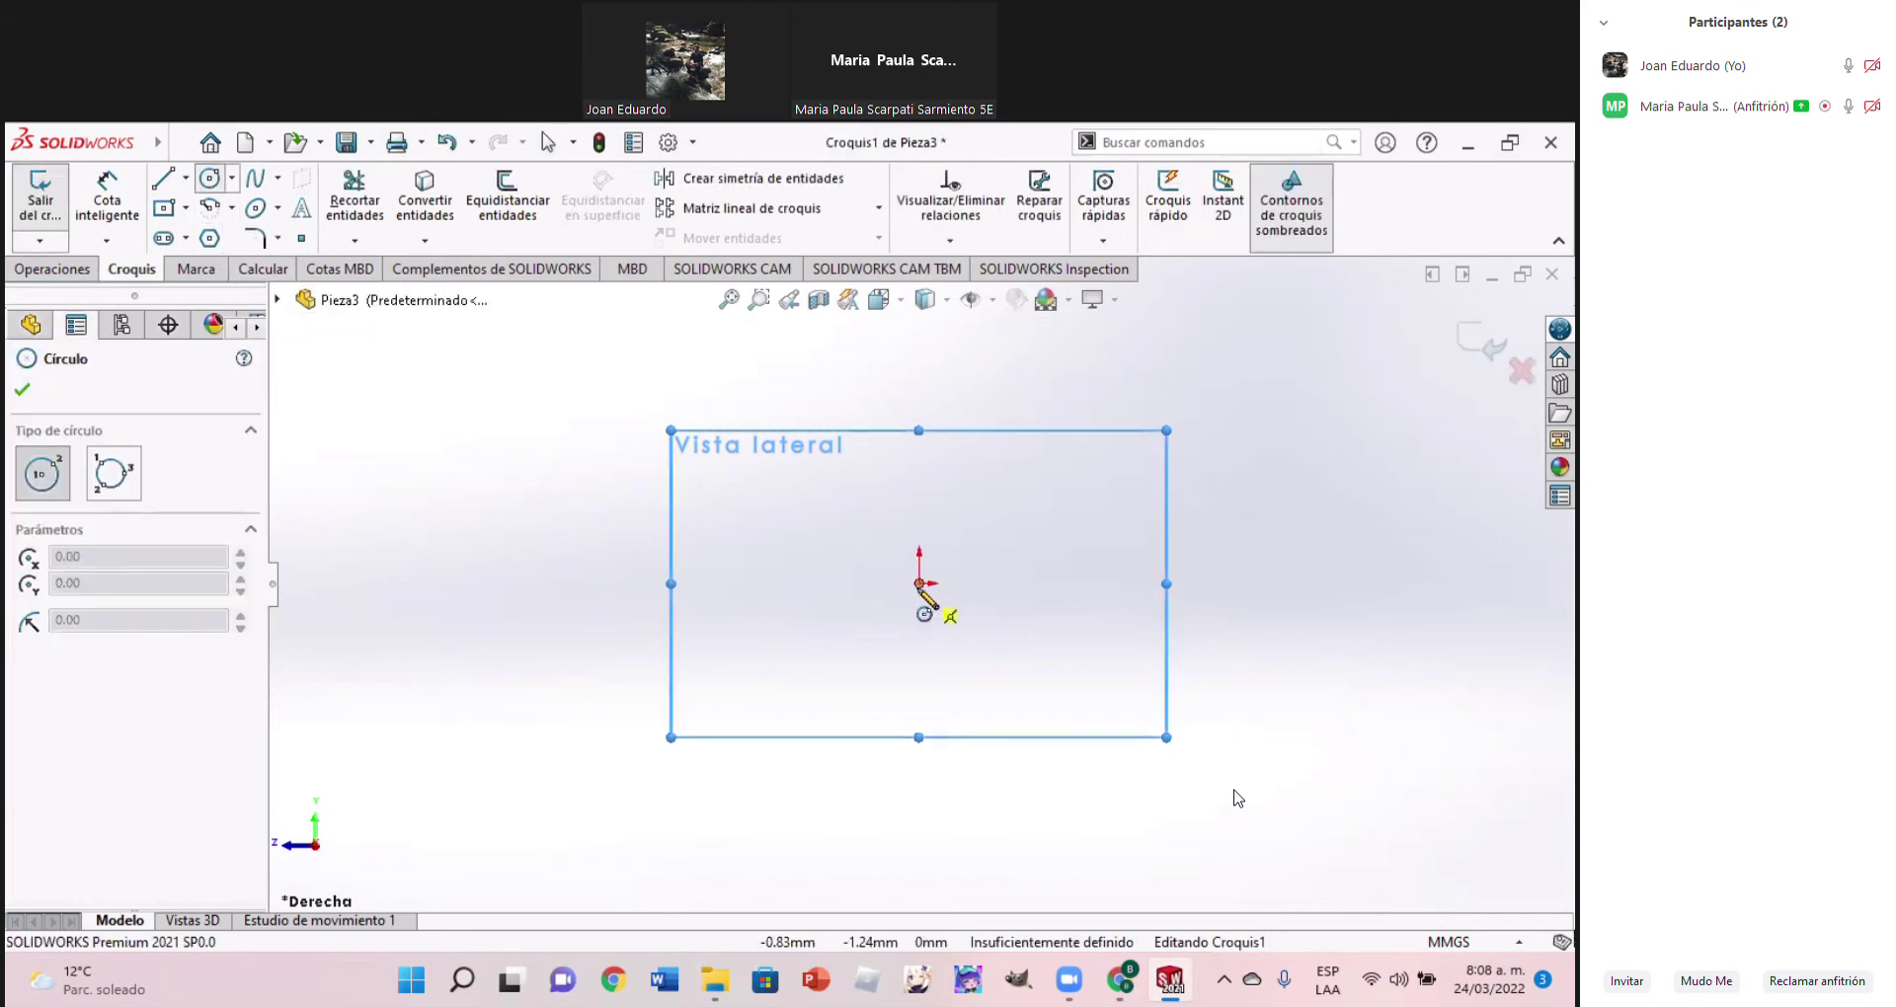
click(920, 584)
click(1017, 696)
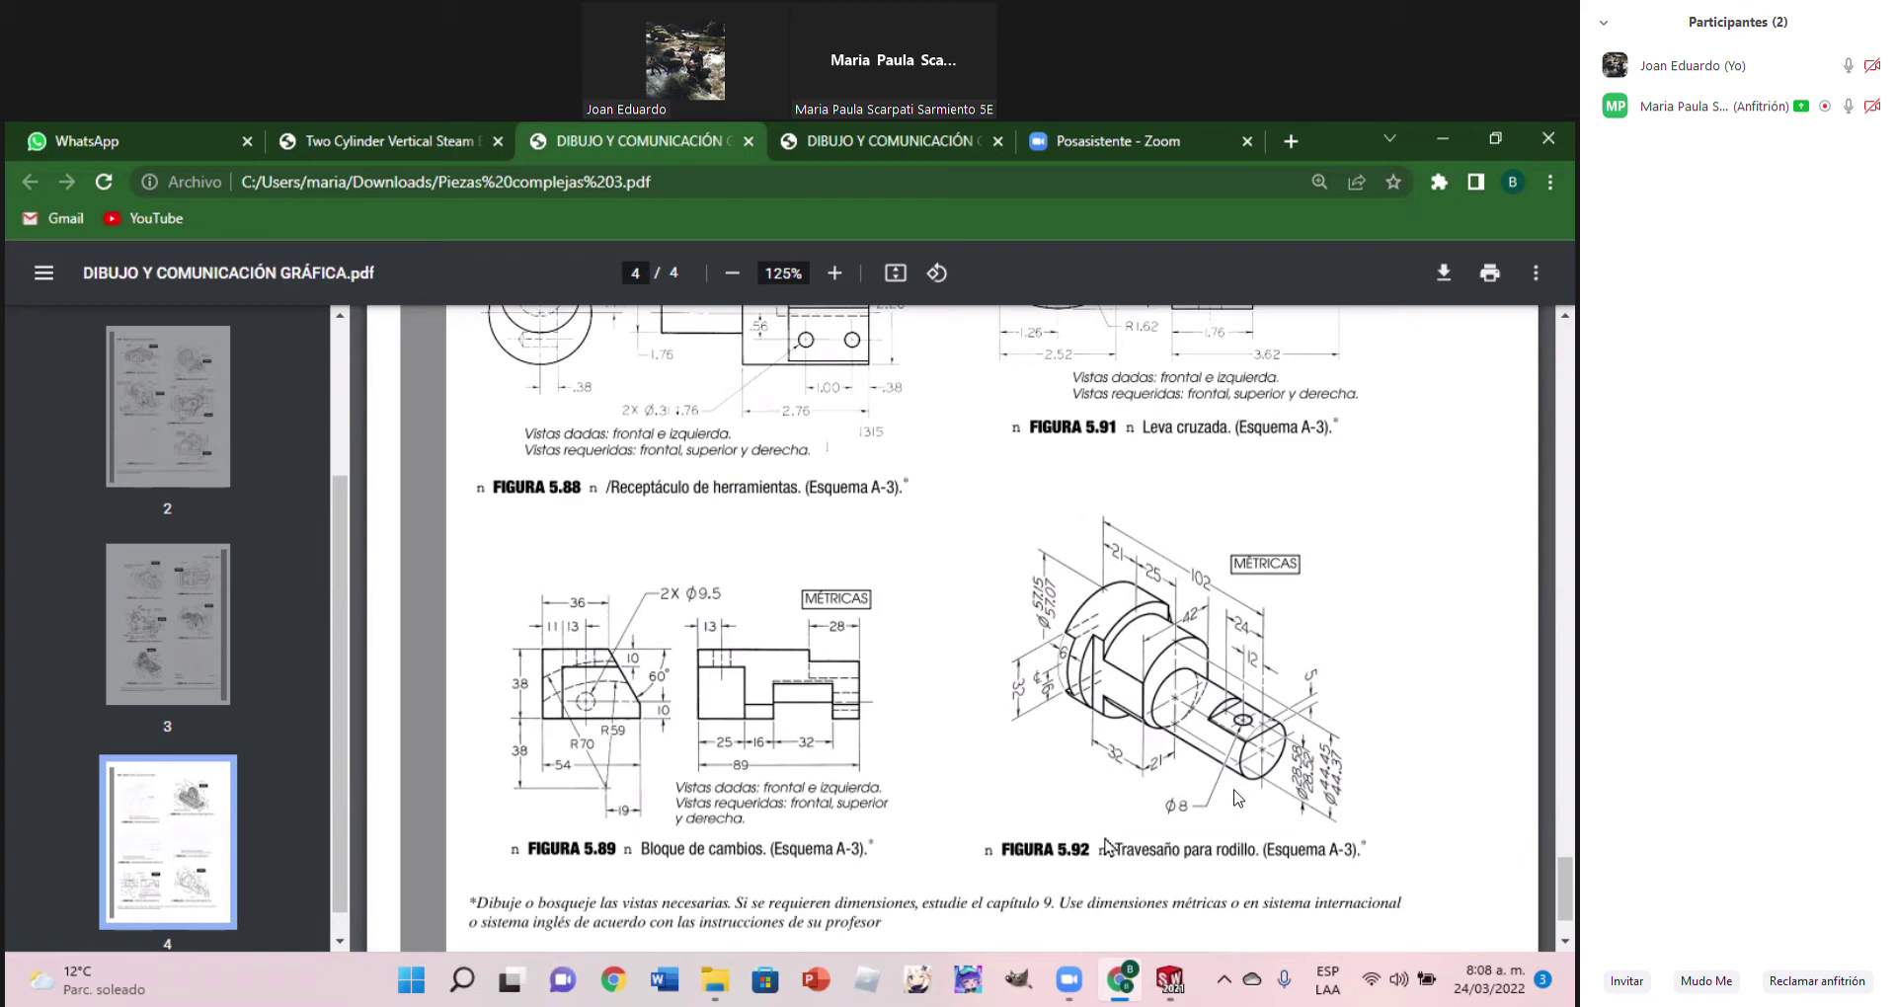
Dimension the circle's diameter, correcting the value from 5.15 to 57.15 mm
click(1169, 980)
key(Escape)
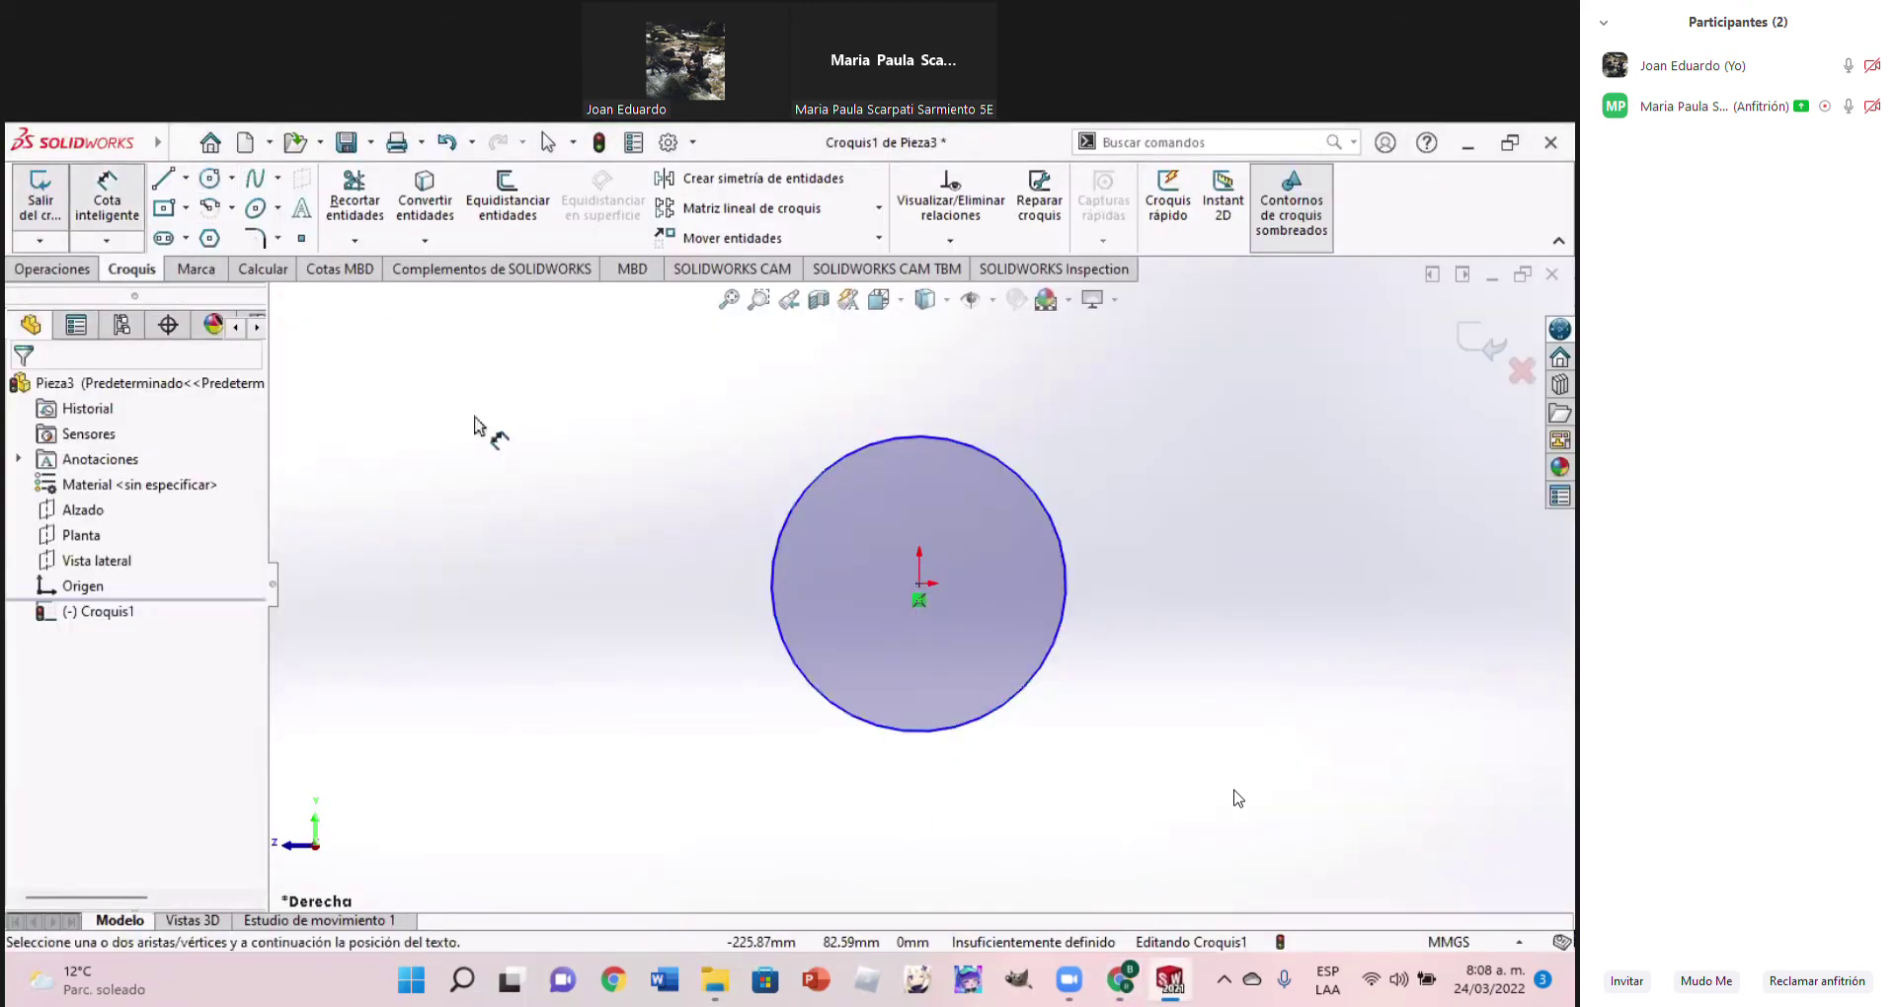
click(1037, 681)
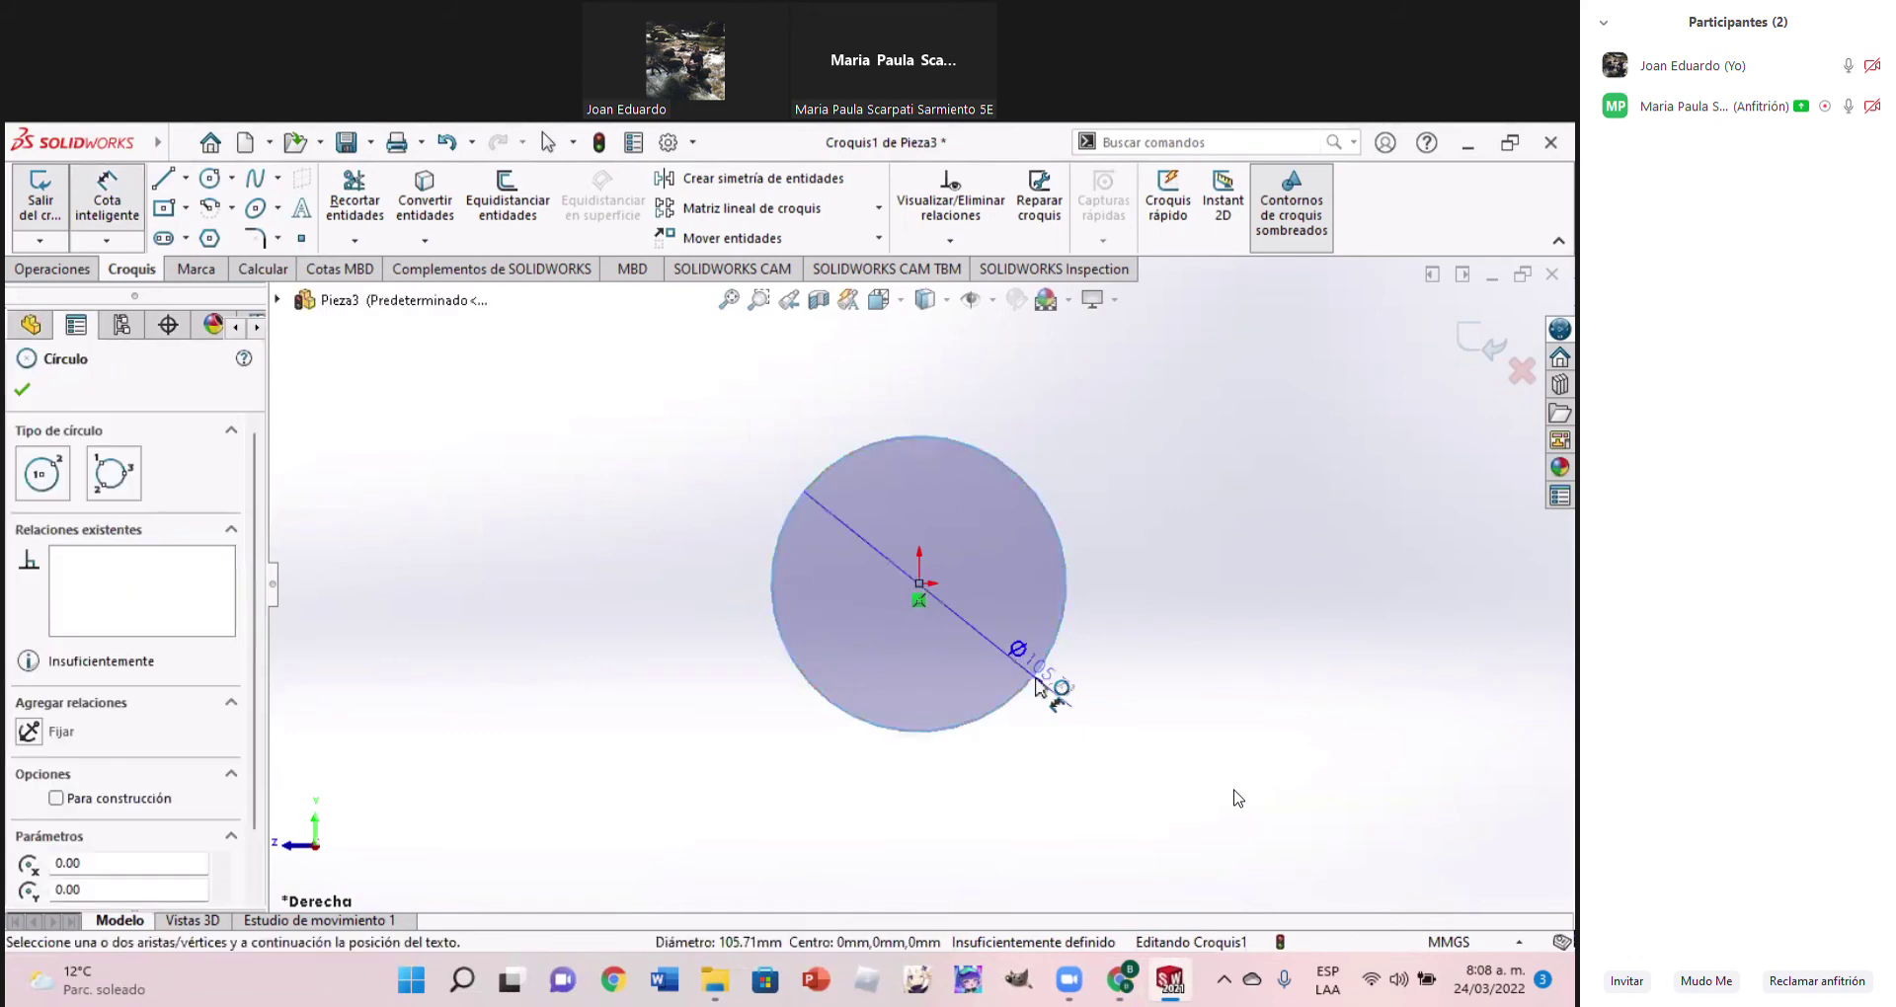
click(1114, 414)
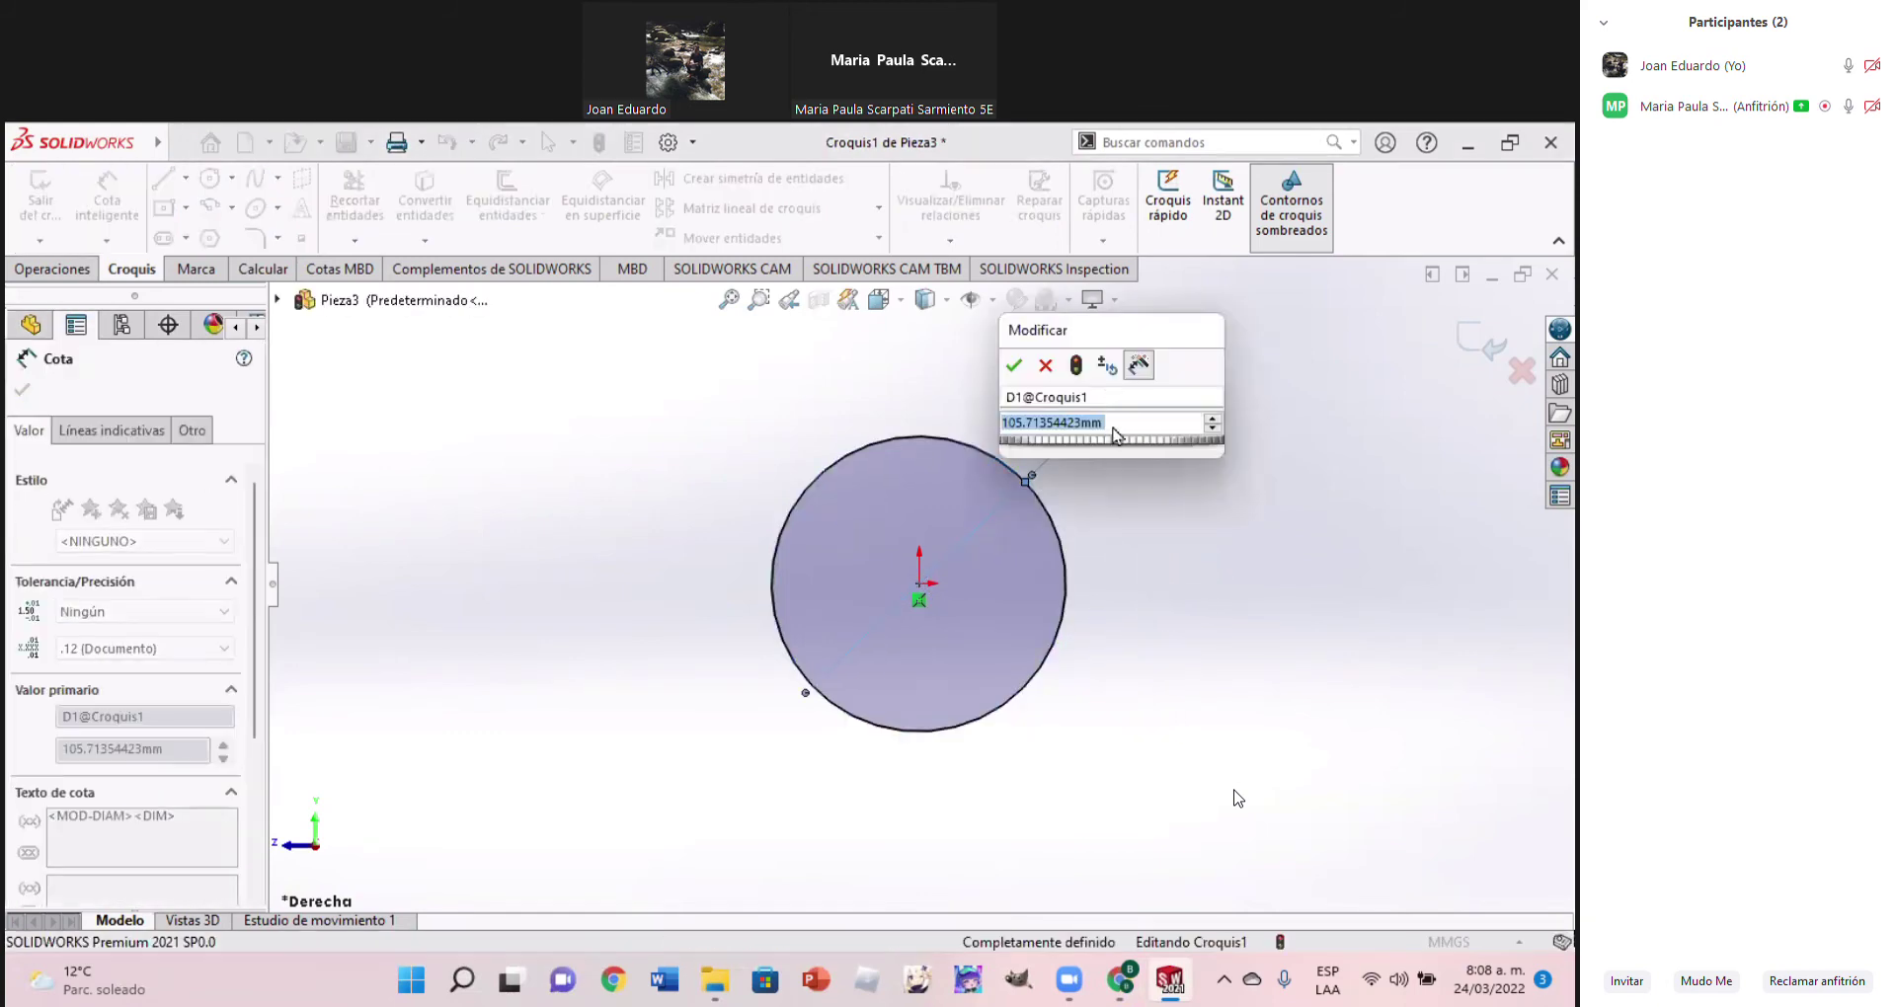
text(5.)
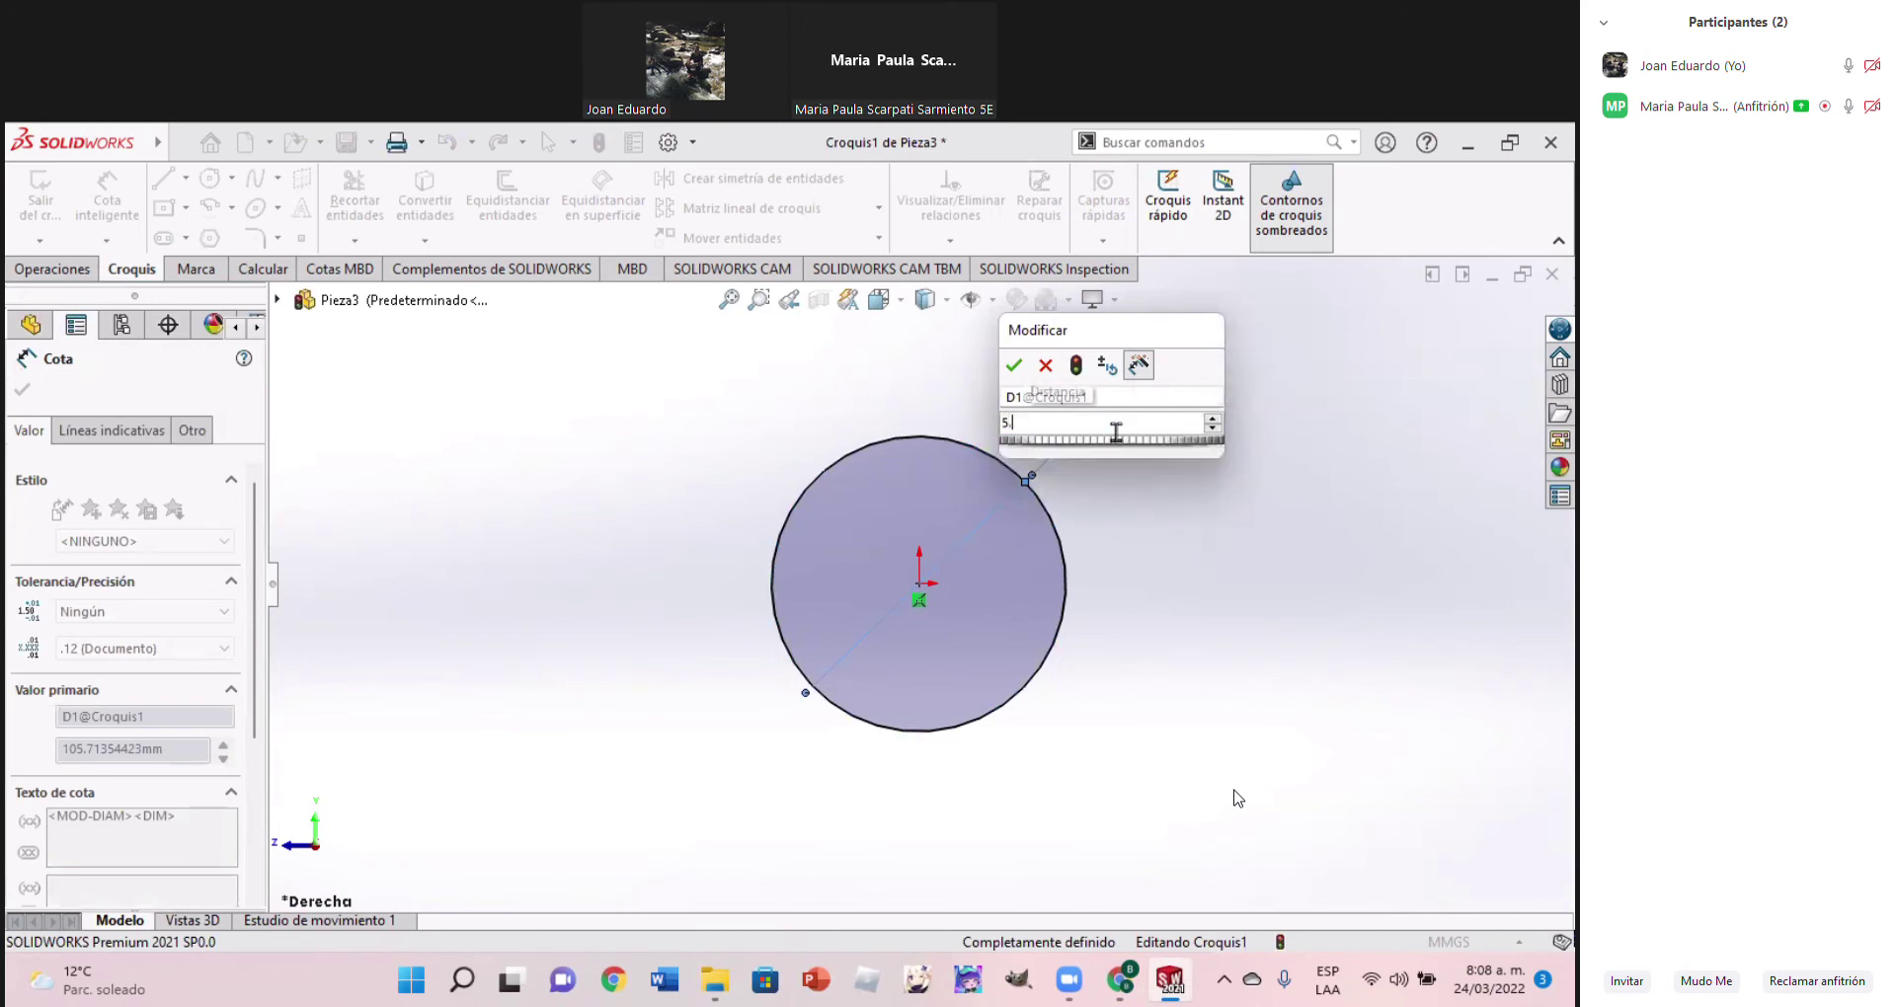
text(15)
key(Return)
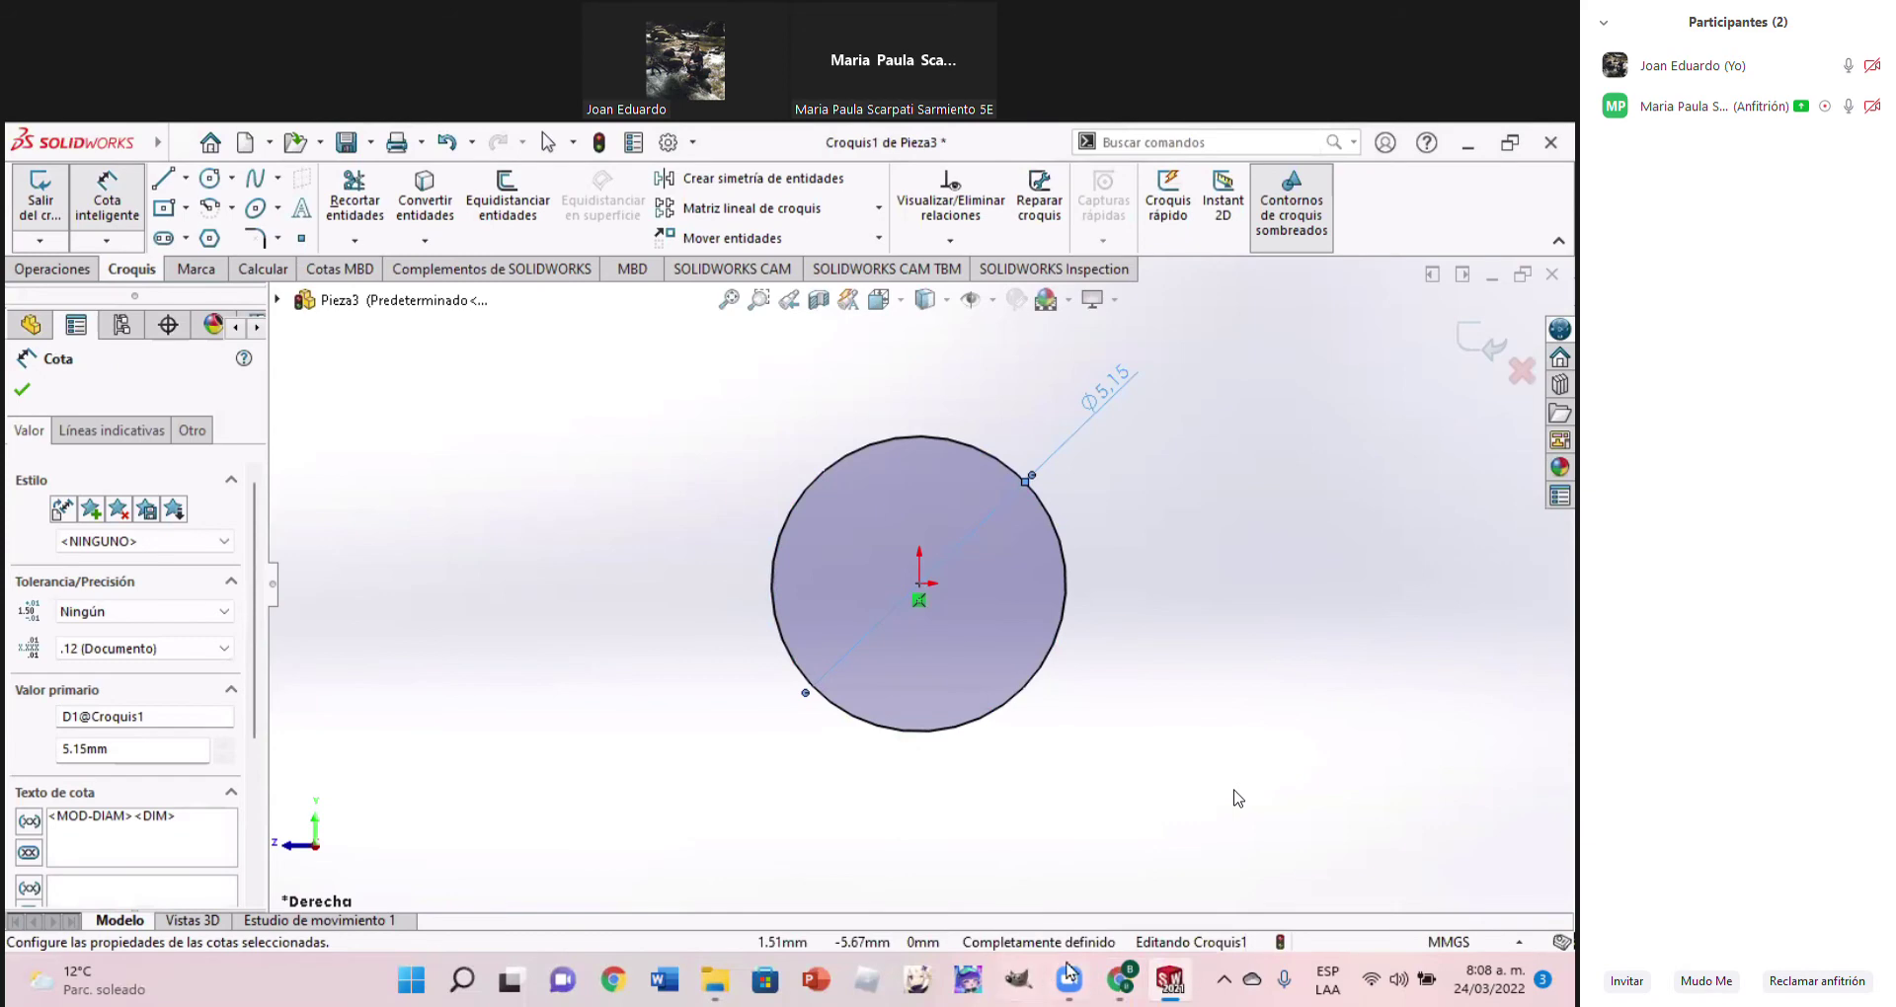
click(1128, 980)
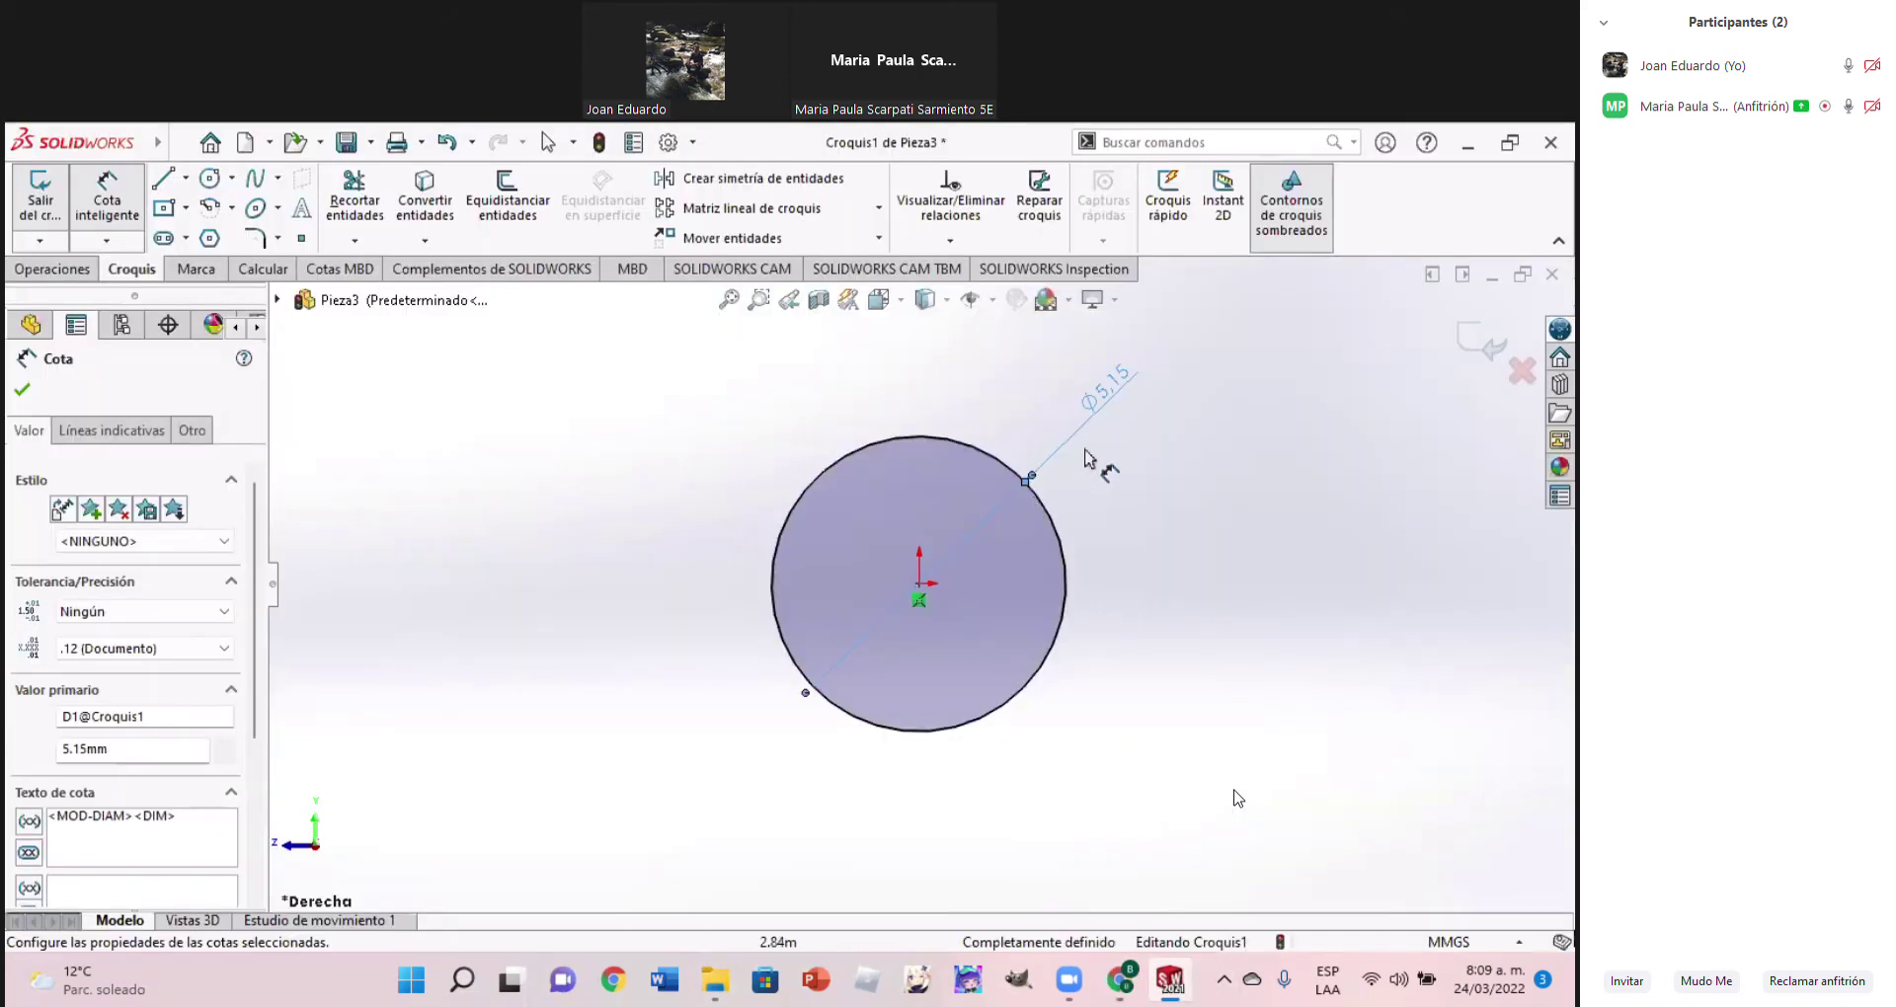
click(1108, 387)
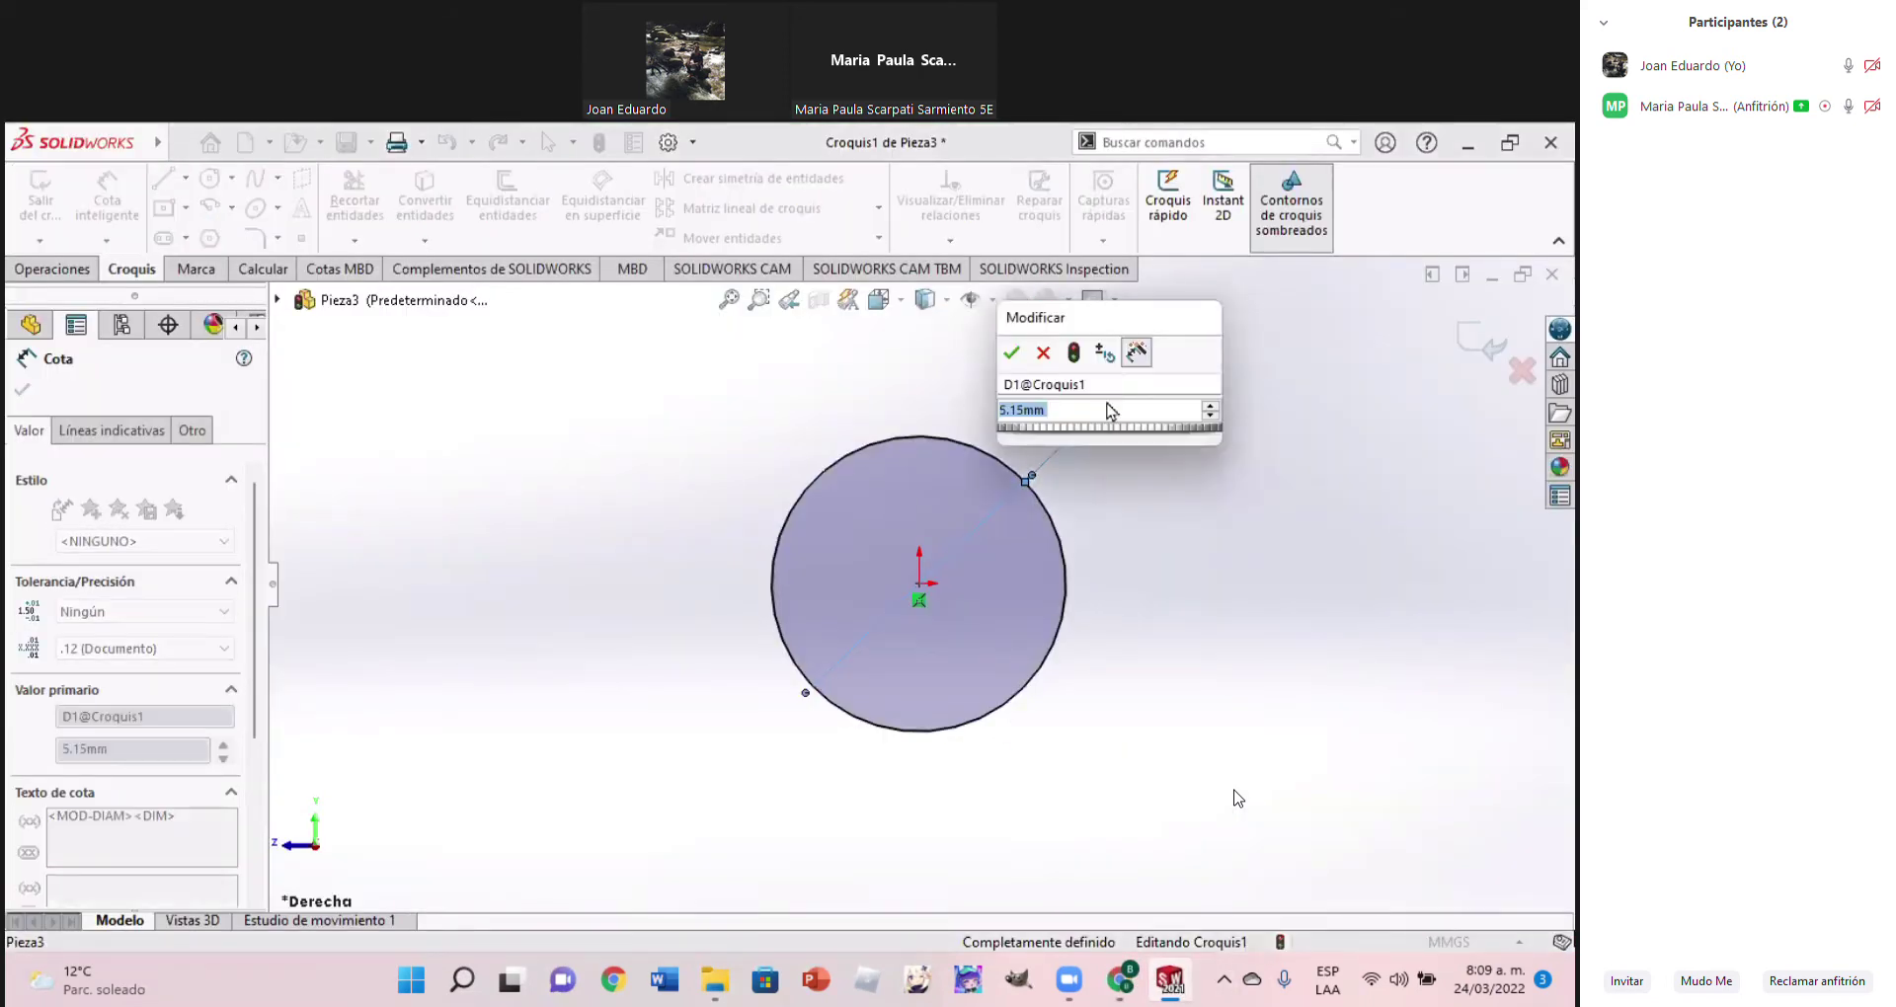
text(57)
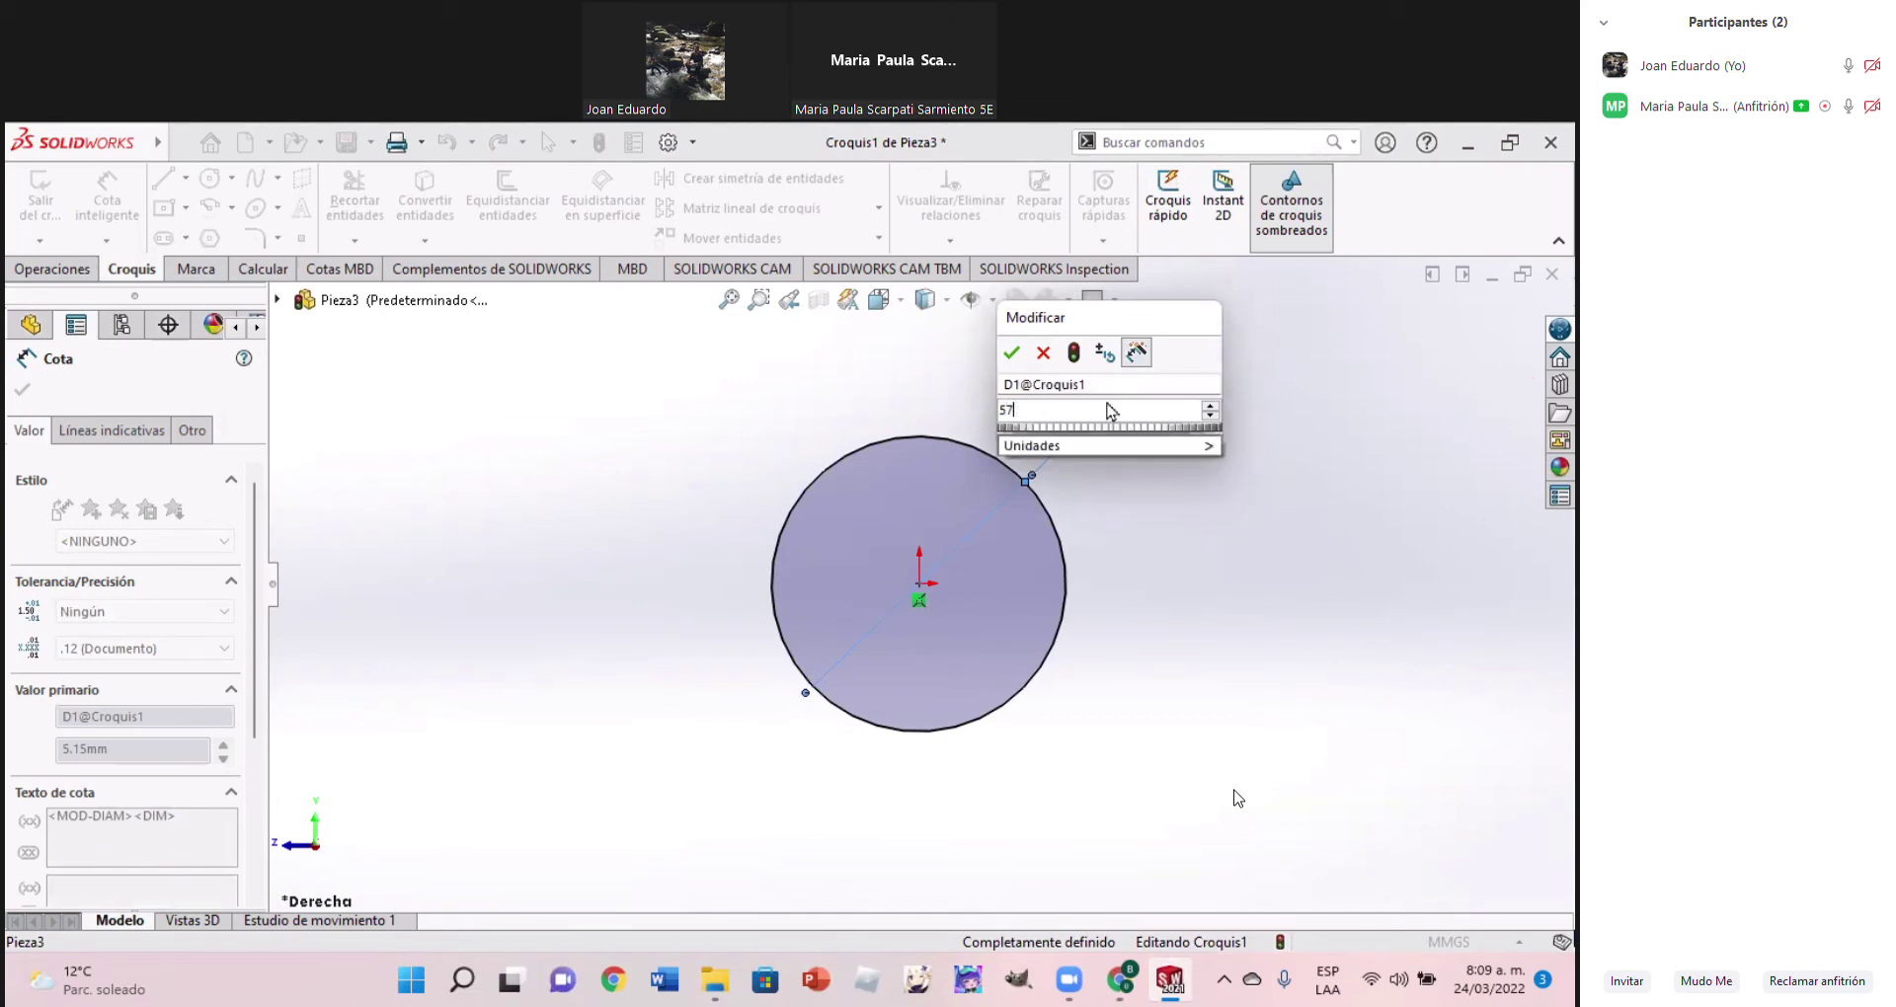
text(.15)
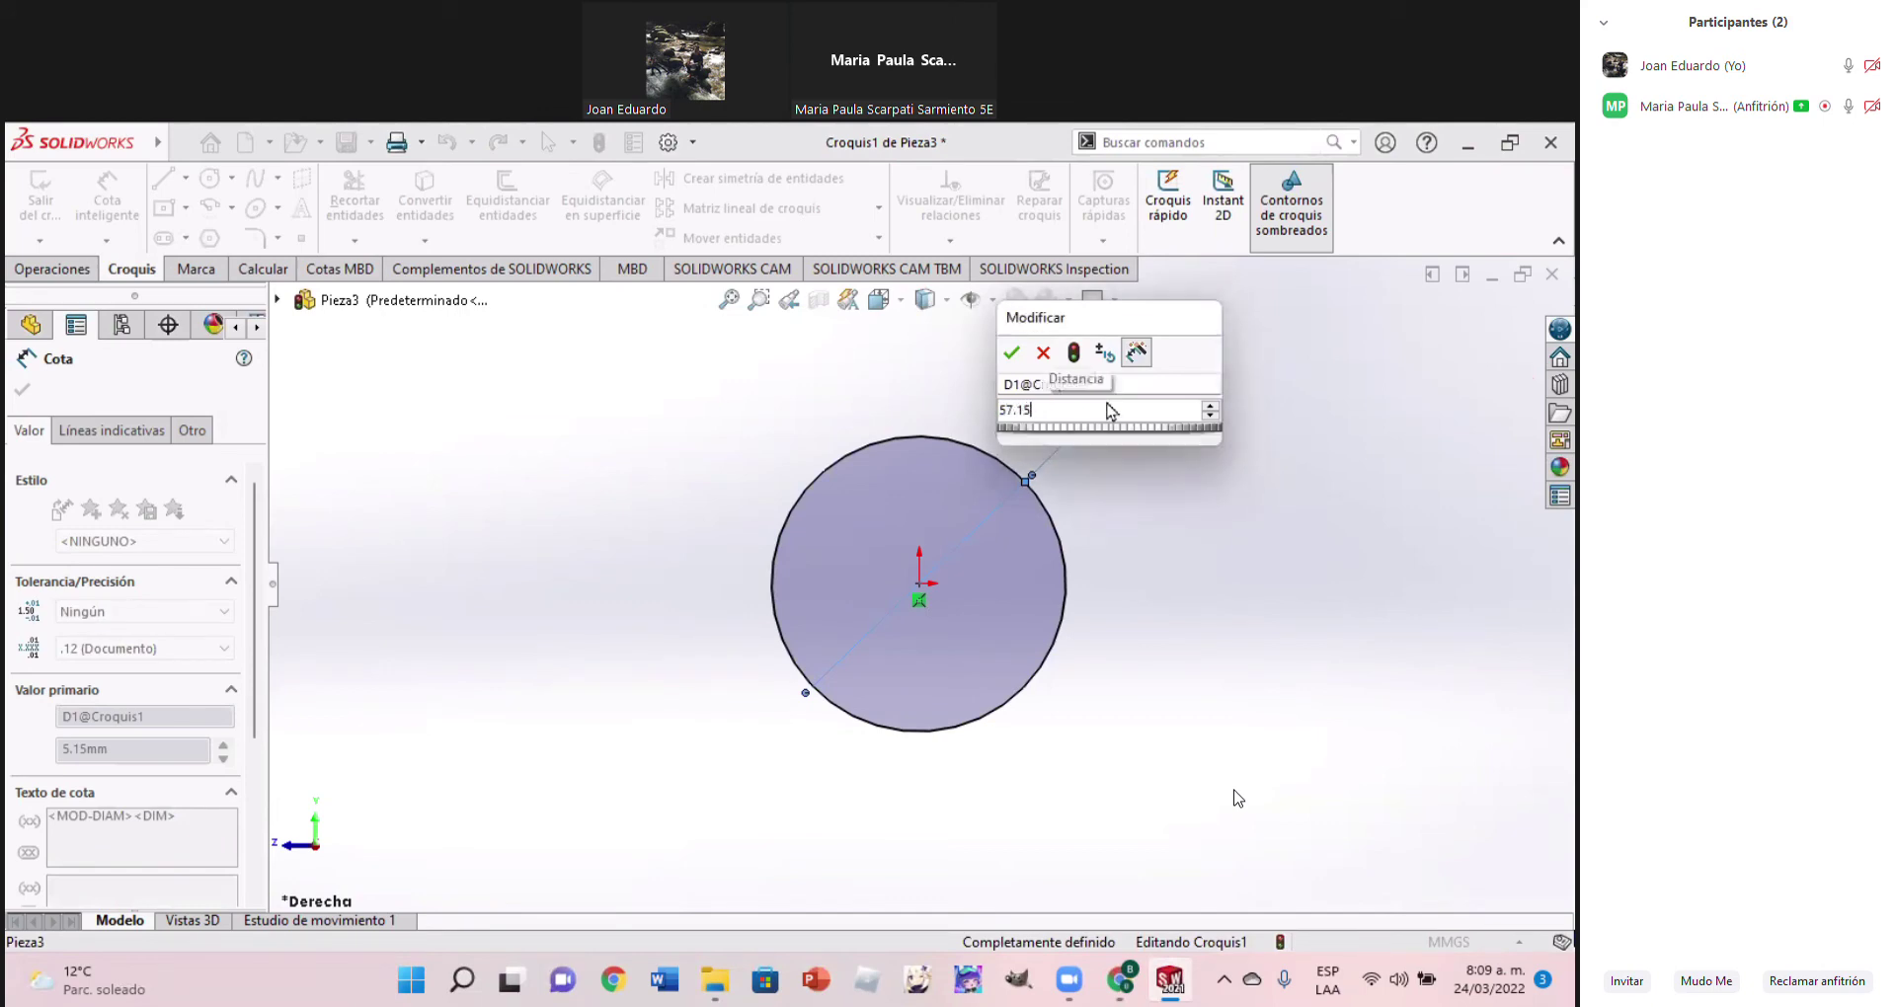
key(Return)
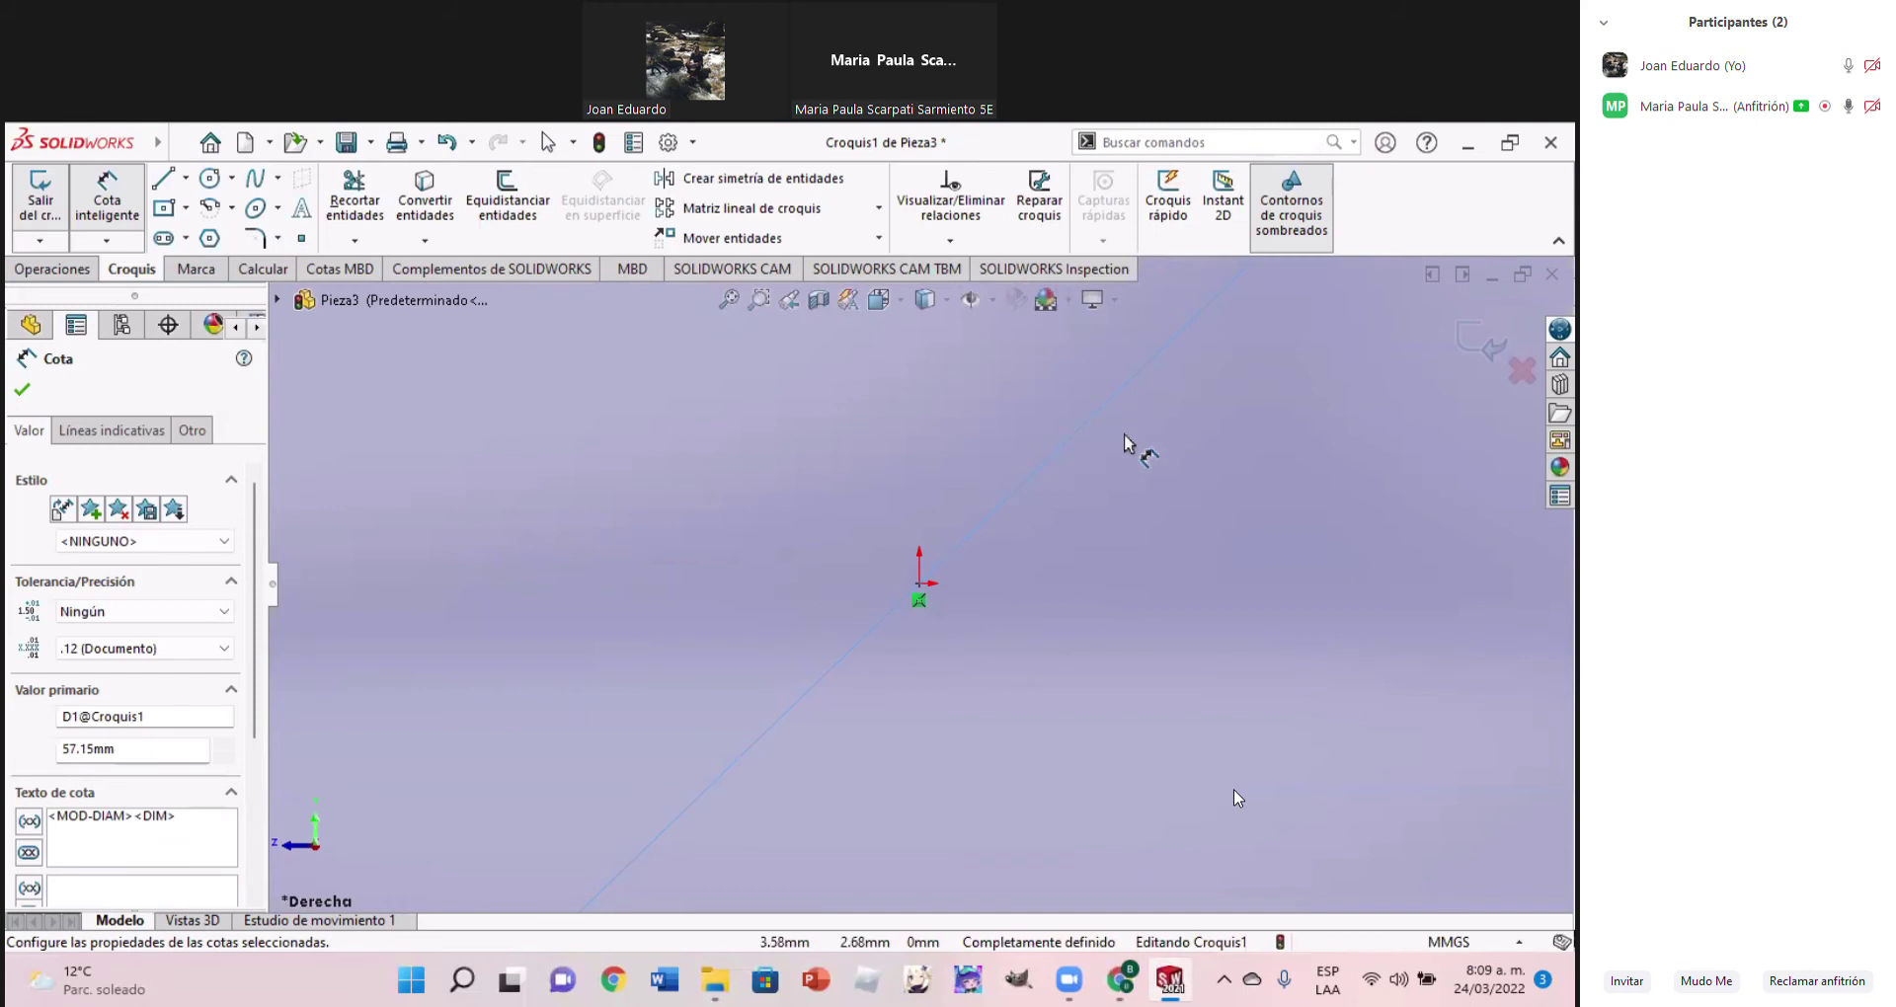
Zoom the view around the dimensioned 57.15 mm circle
scroll(1134, 454, down, 2)
scroll(1135, 458, down, 1)
scroll(1134, 462, up, 1)
scroll(1136, 464, down, 2)
scroll(1136, 464, down, 1)
scroll(1135, 464, up, 1)
scroll(1135, 464, up, 1)
scroll(1076, 707, up, 3)
scroll(1077, 707, up, 1)
scroll(1009, 637, up, 1)
scroll(1029, 533, up, 1)
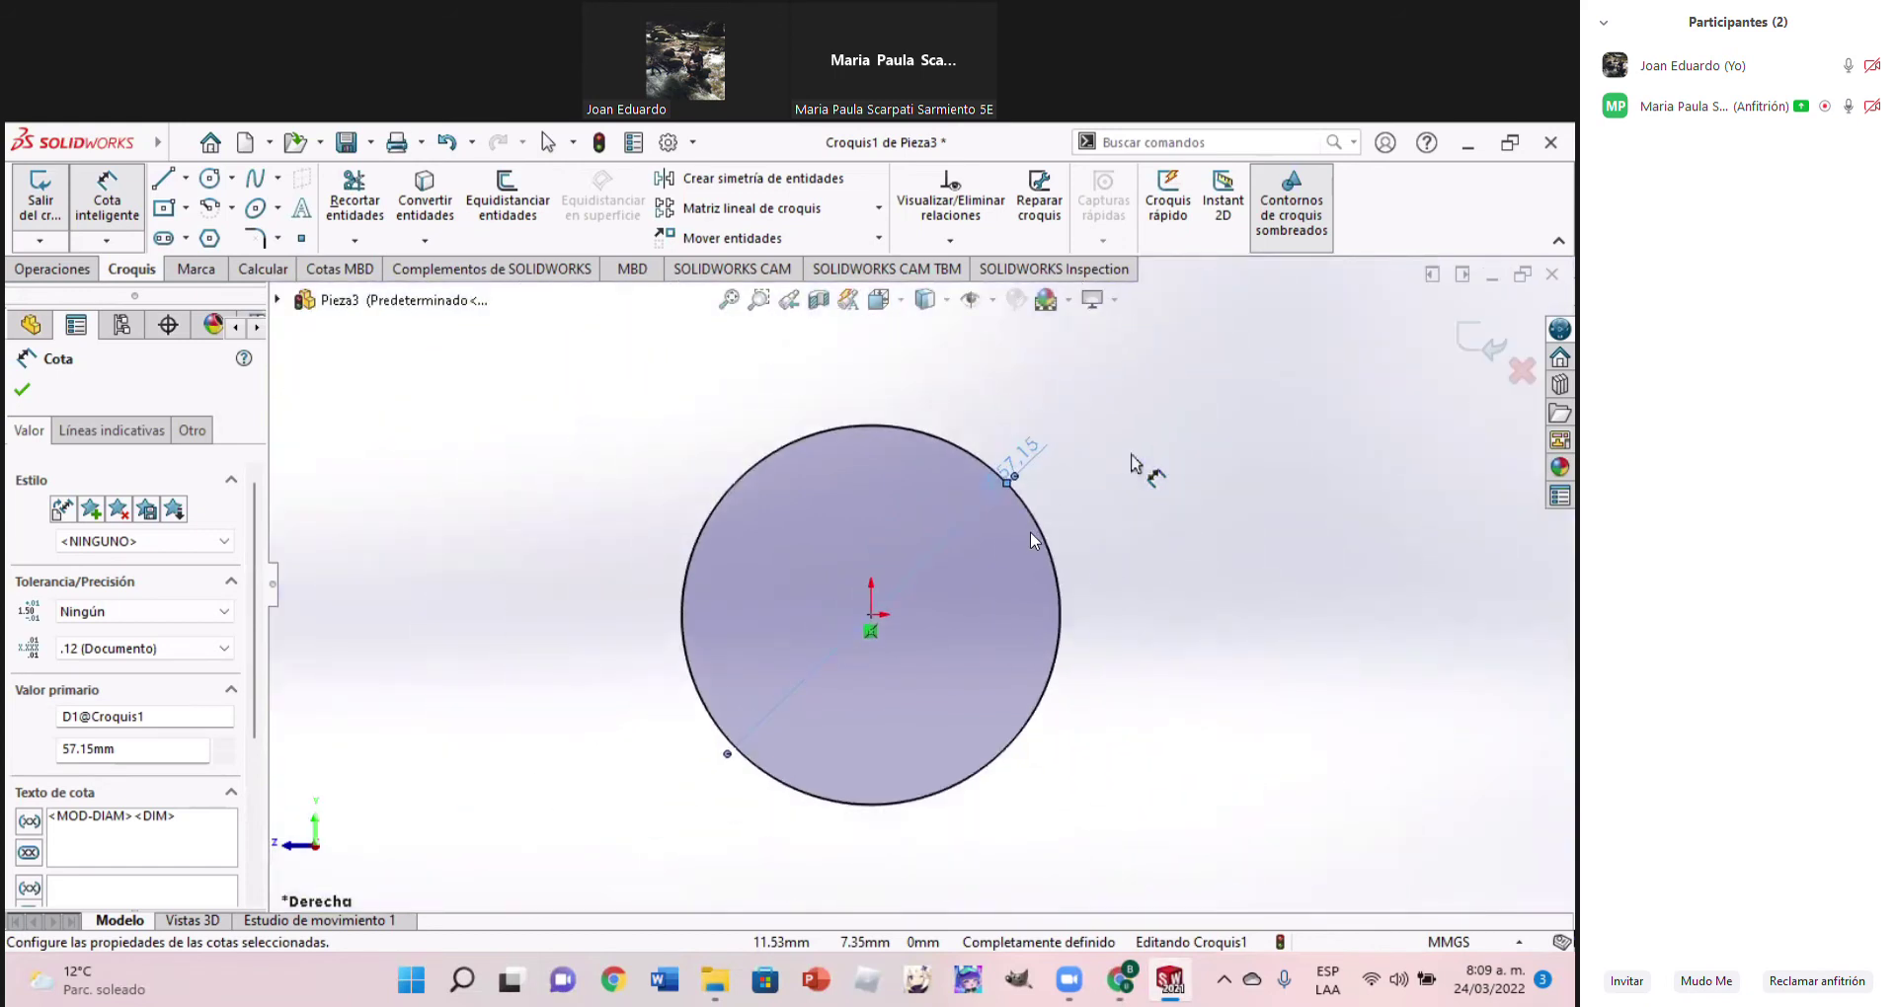
scroll(1207, 701, up, 1)
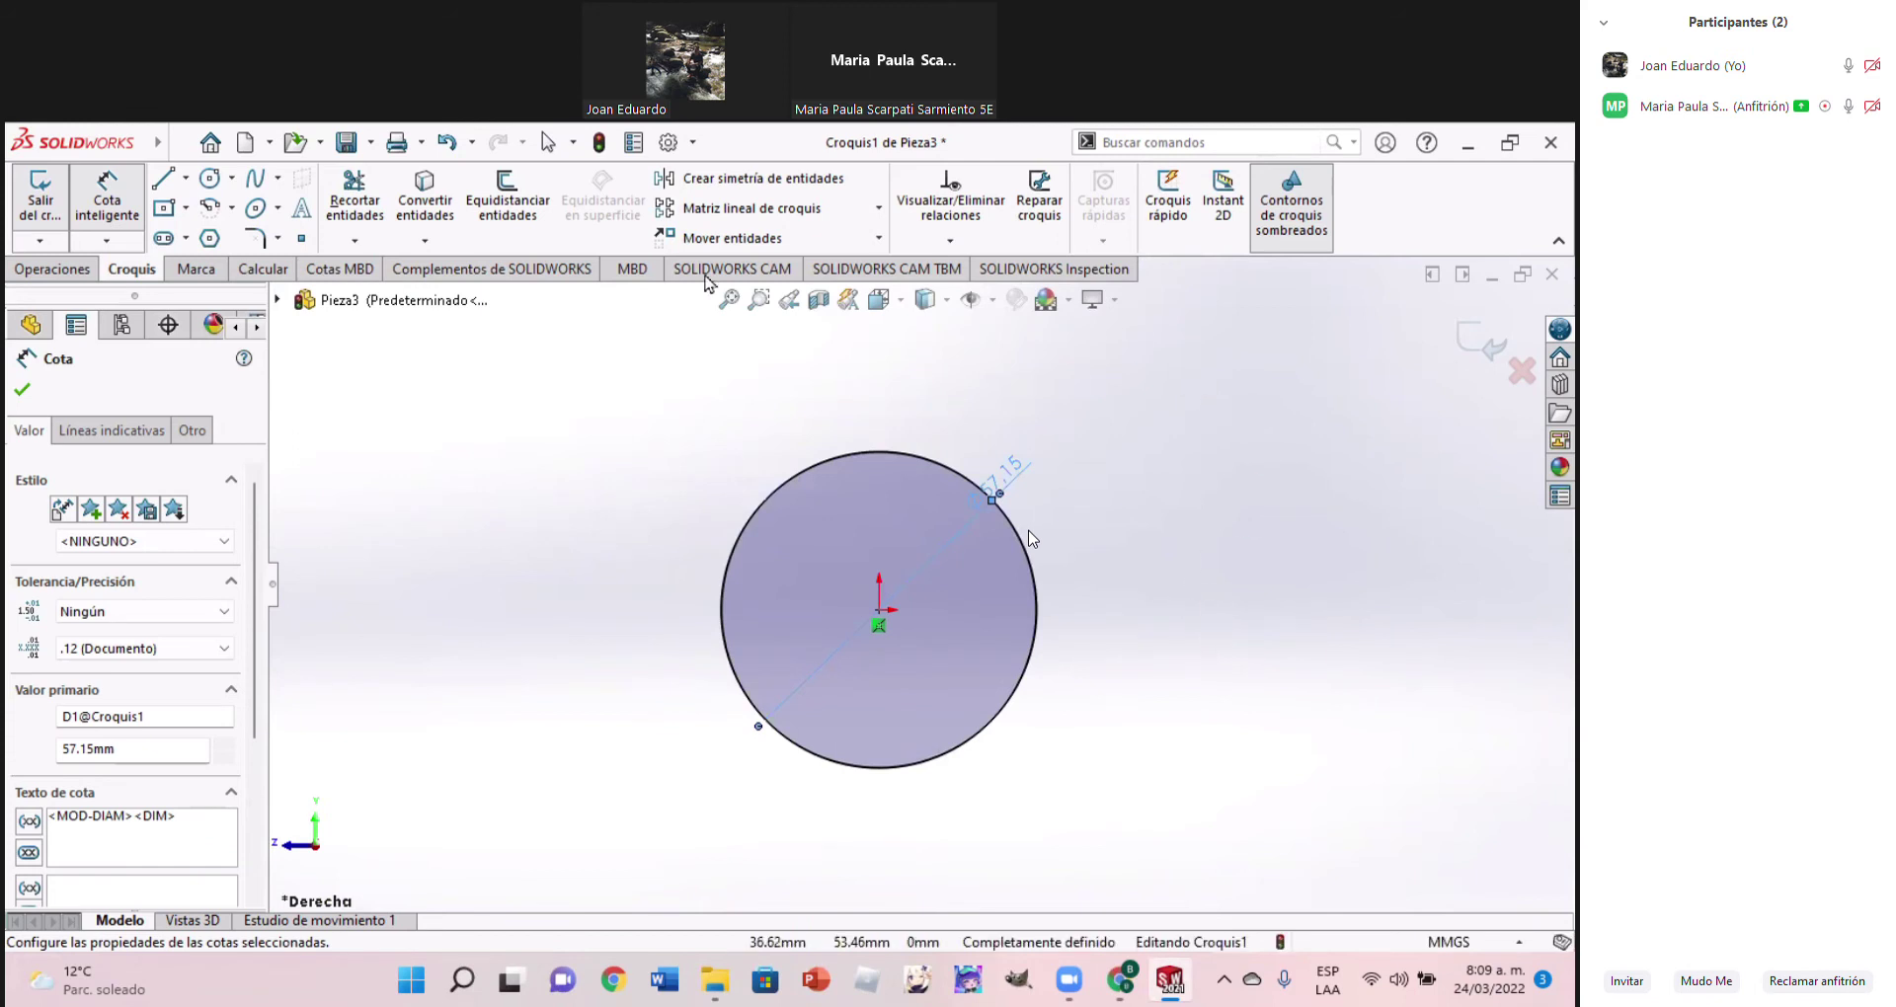
click(55, 270)
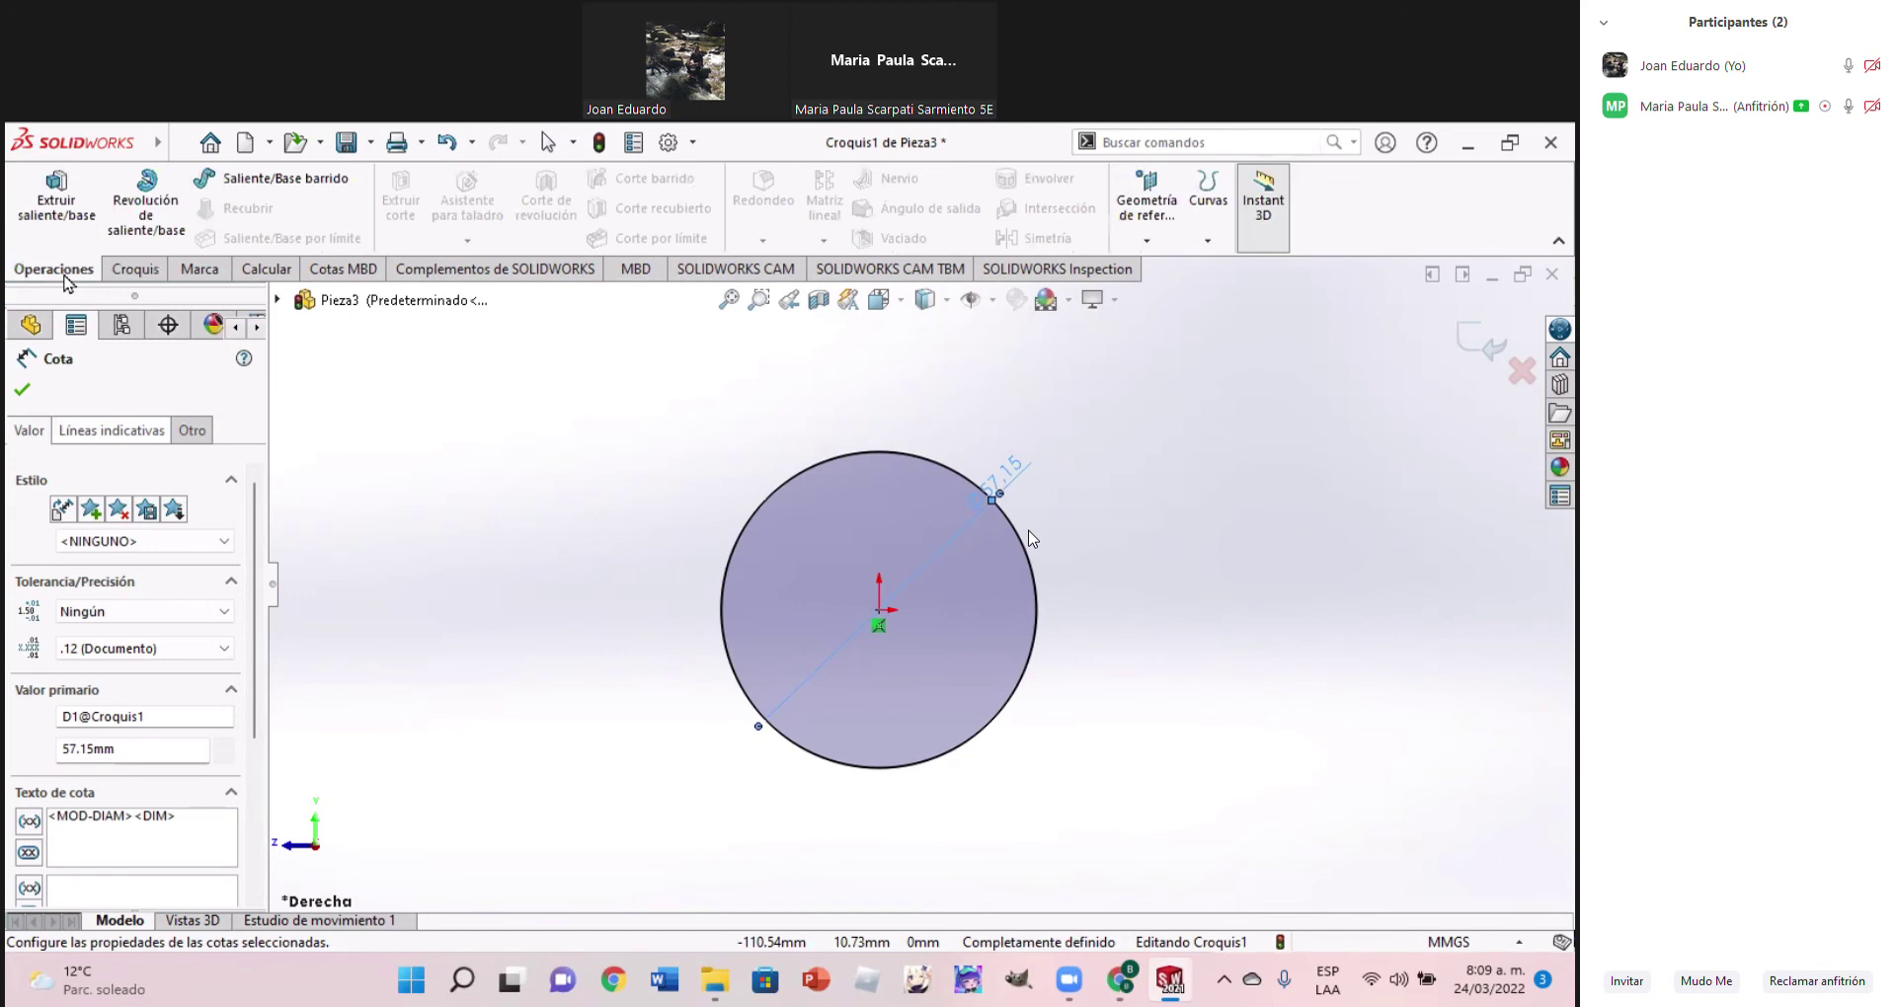
Start a boss extrusion of the circle, flipping its direction while checking the drawing
click(56, 200)
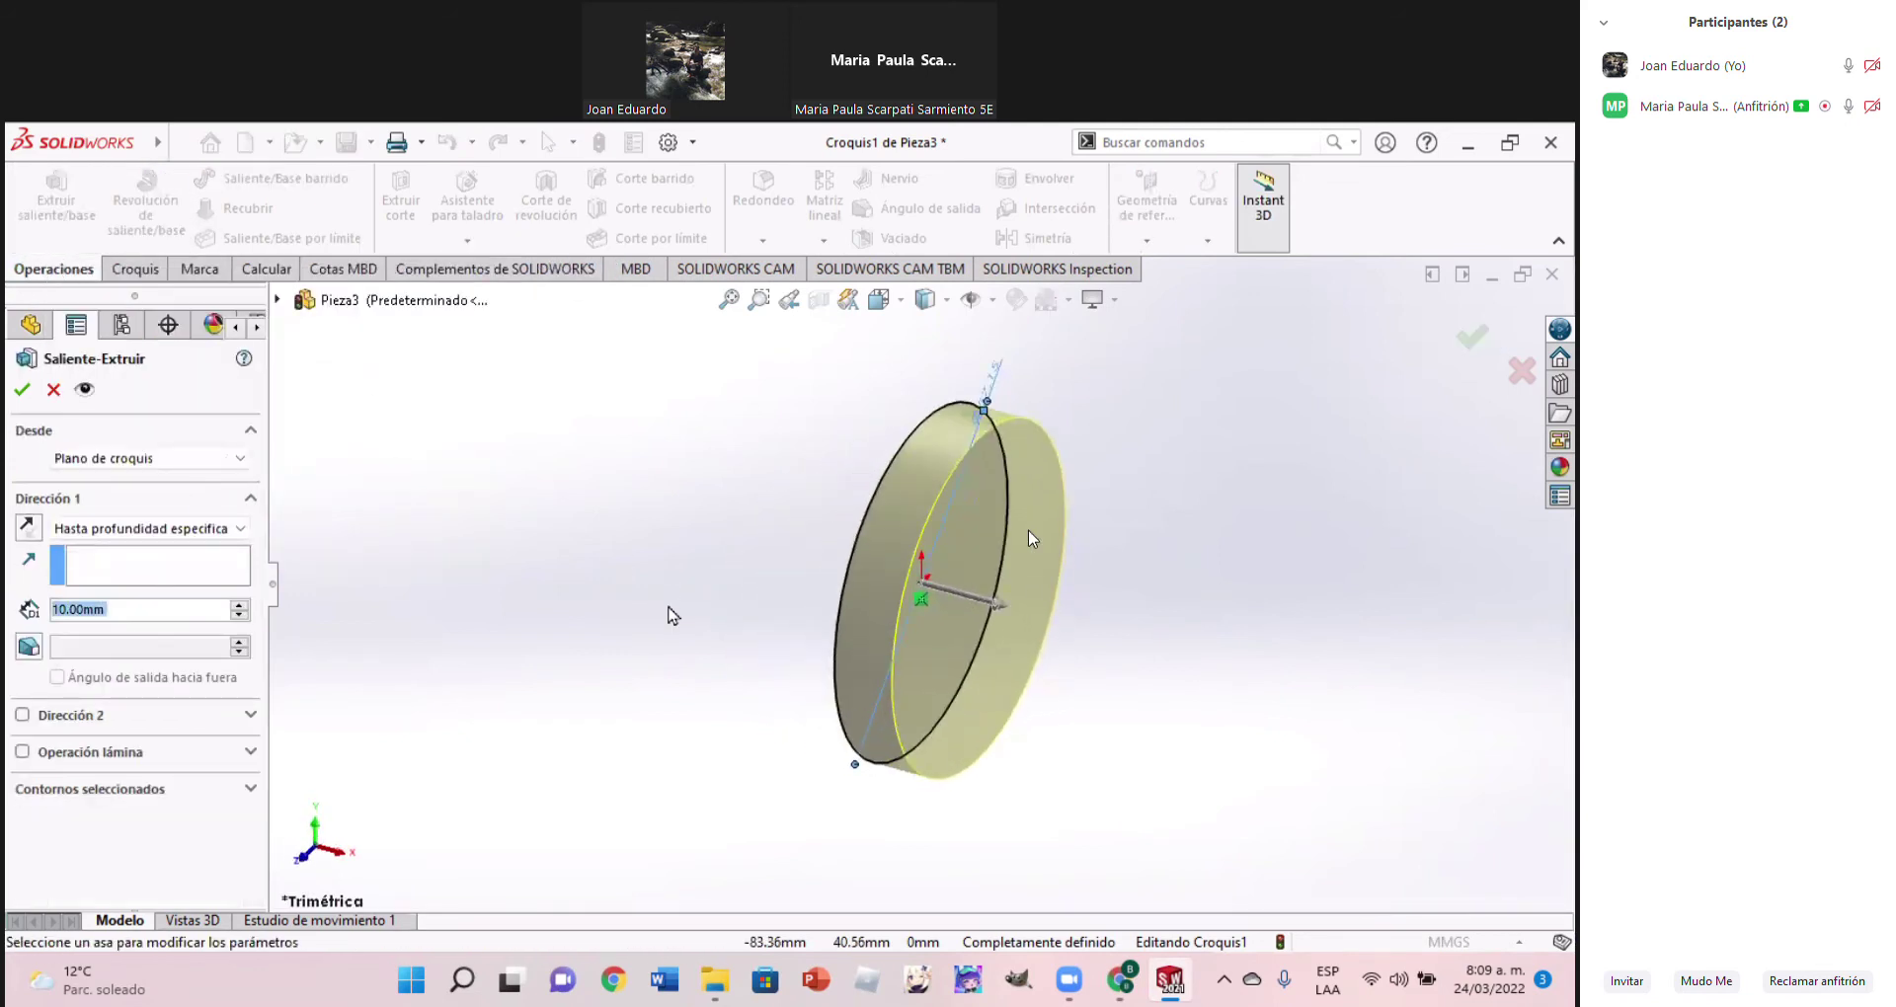
click(28, 529)
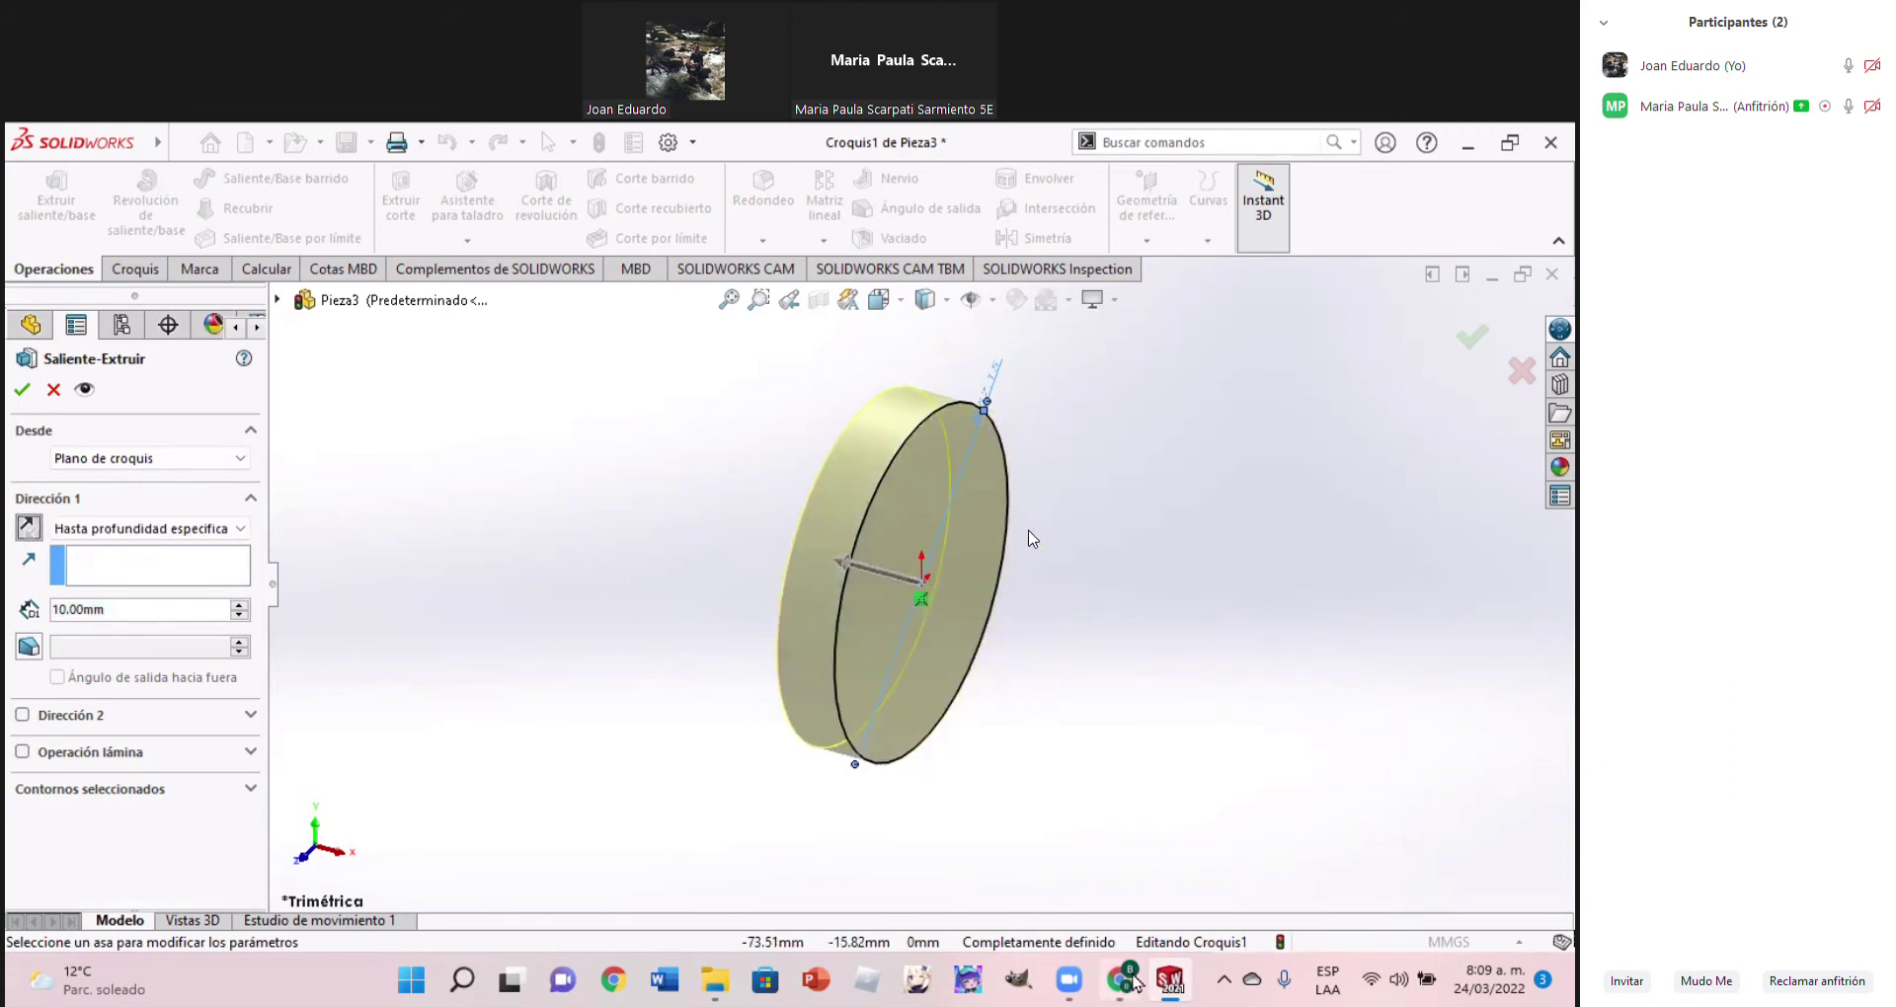
click(1133, 974)
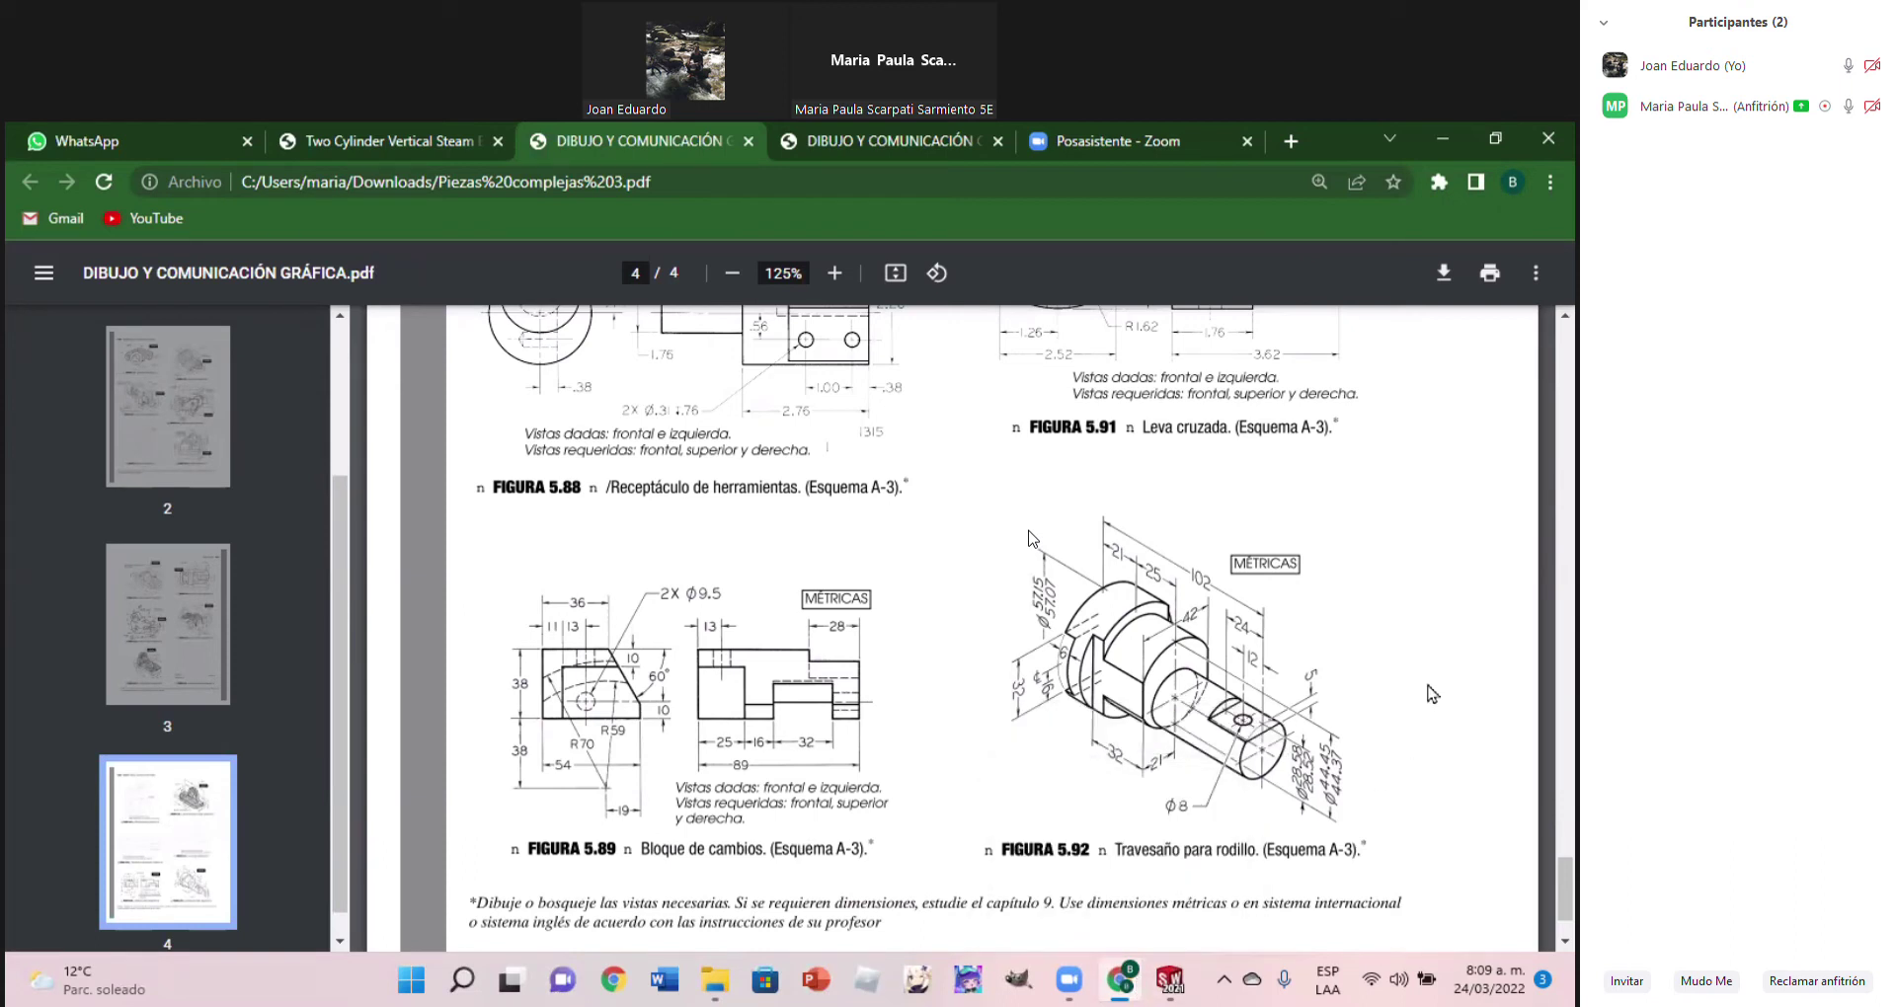
click(1122, 982)
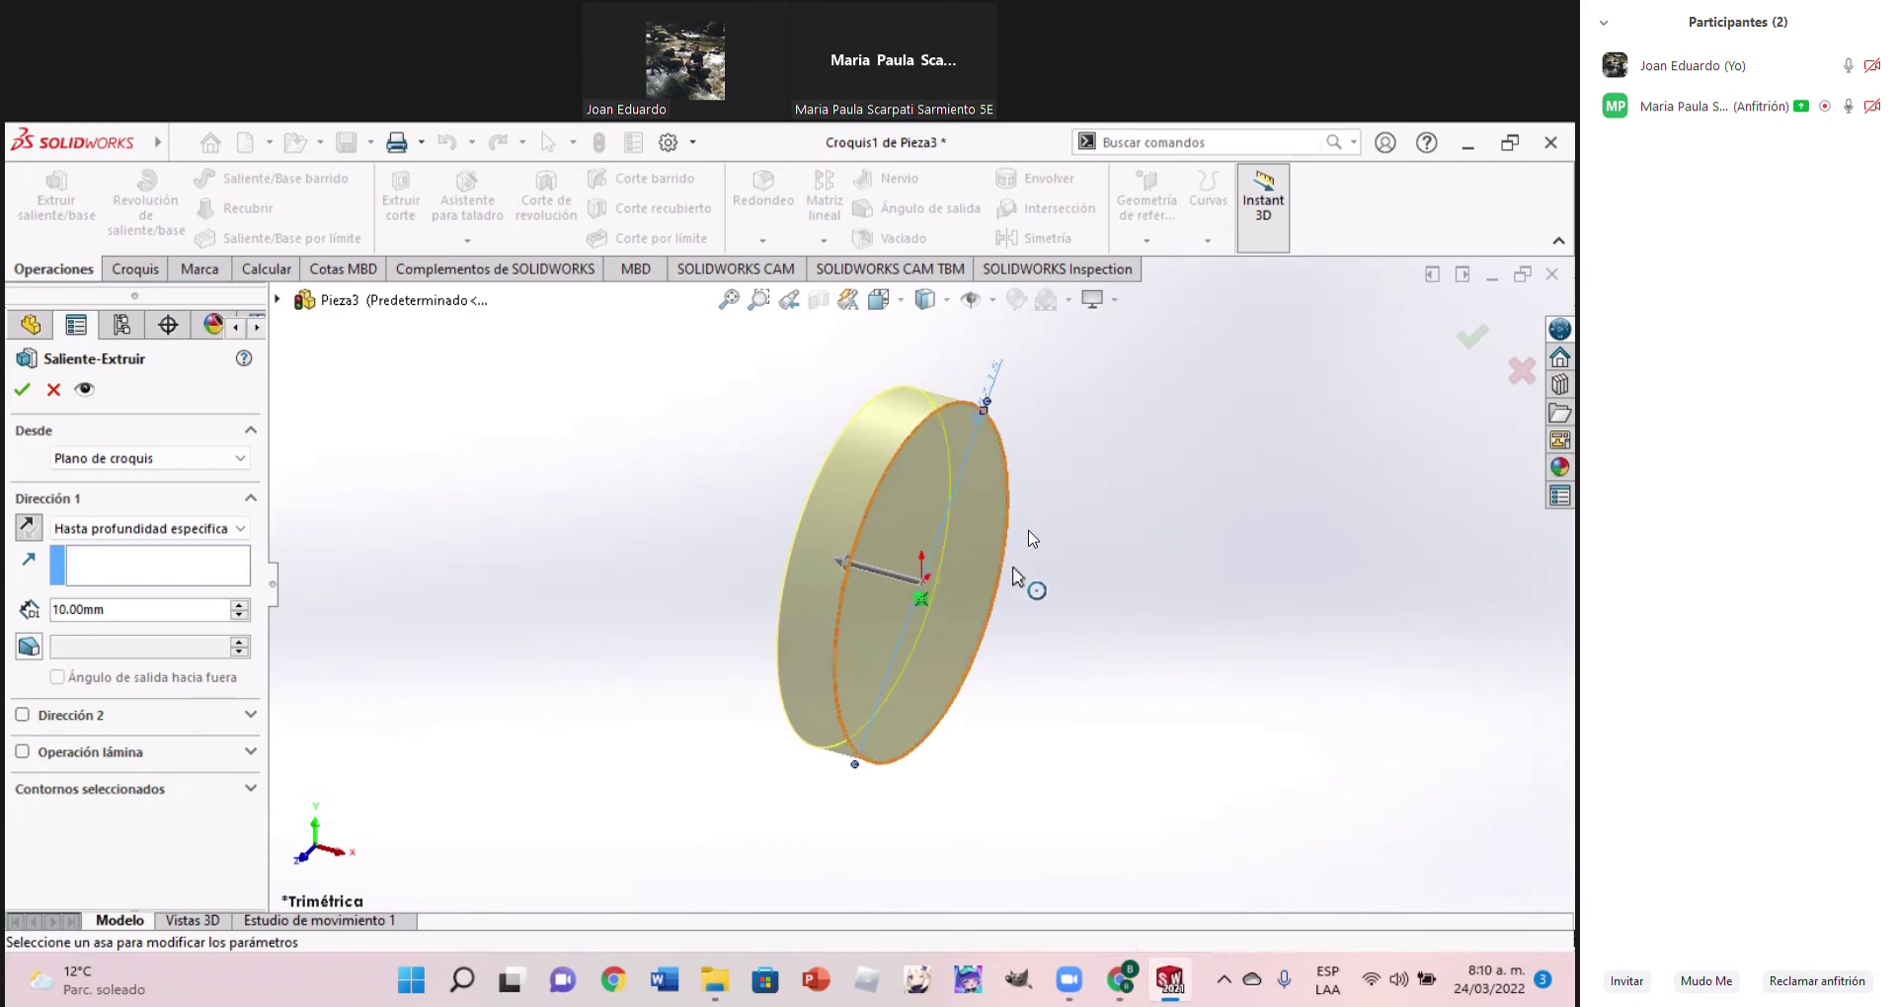
click(1126, 982)
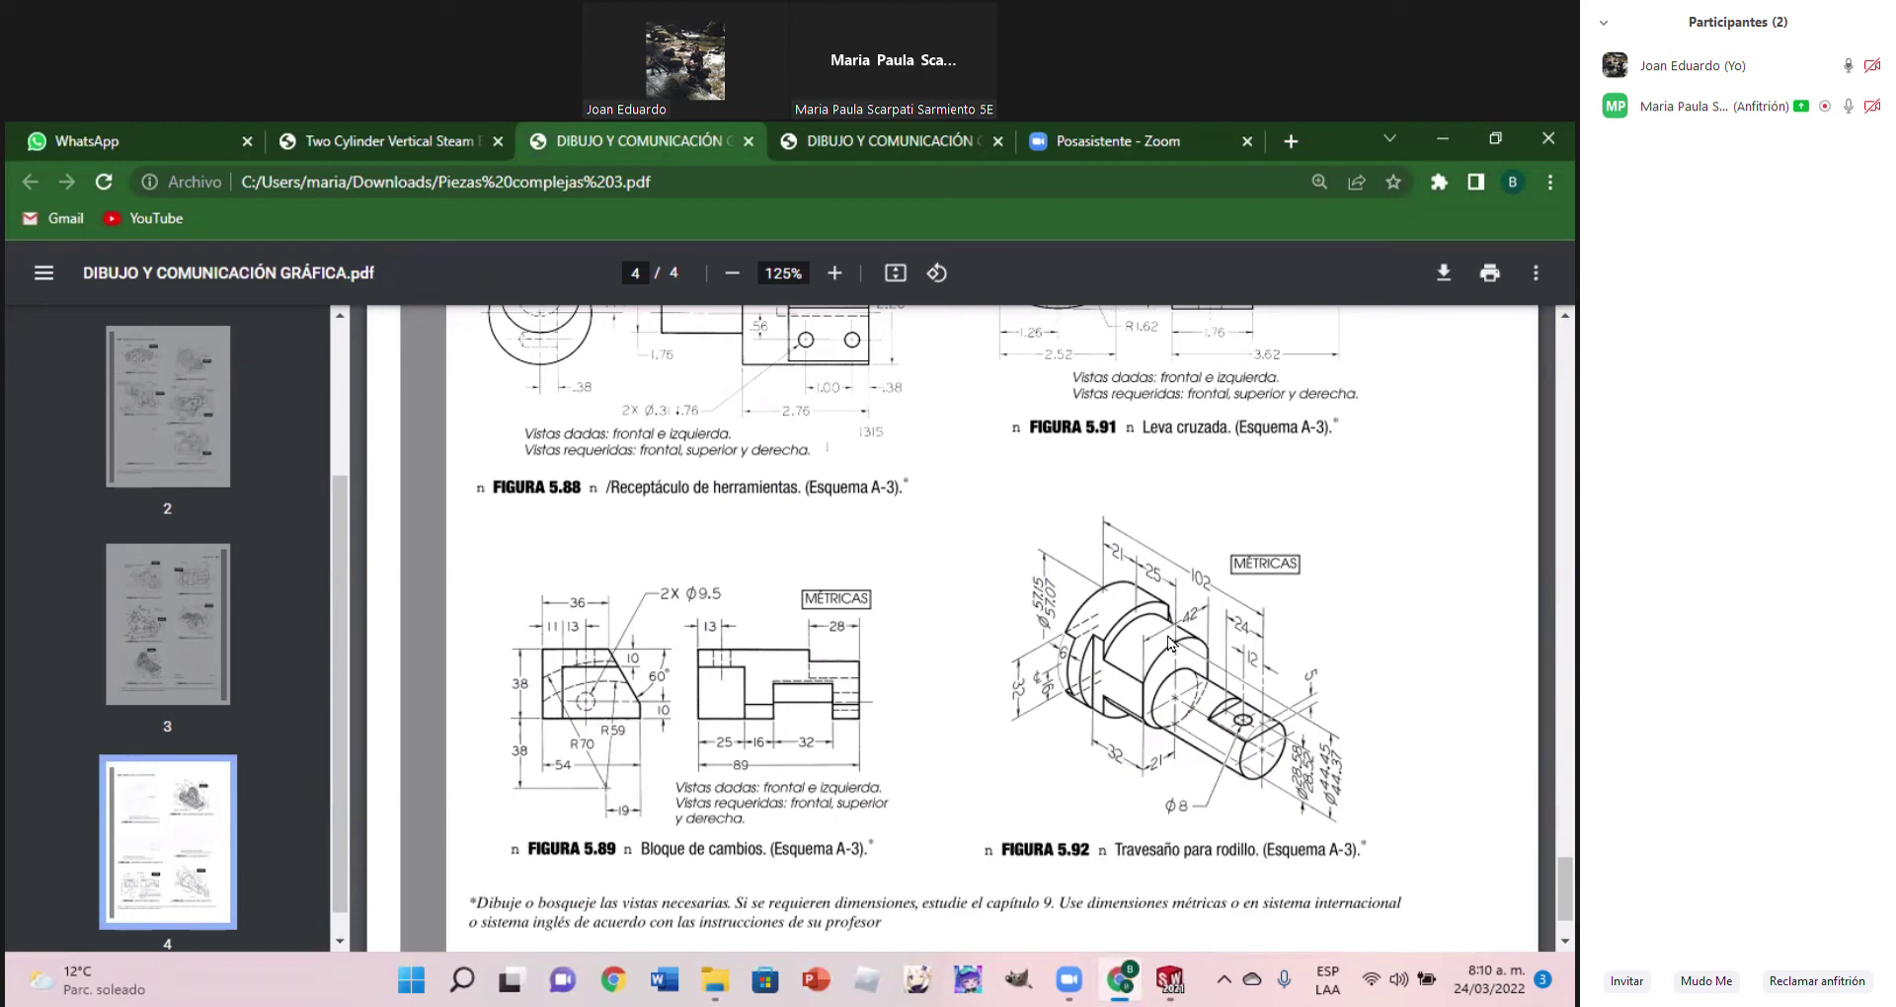
click(1169, 979)
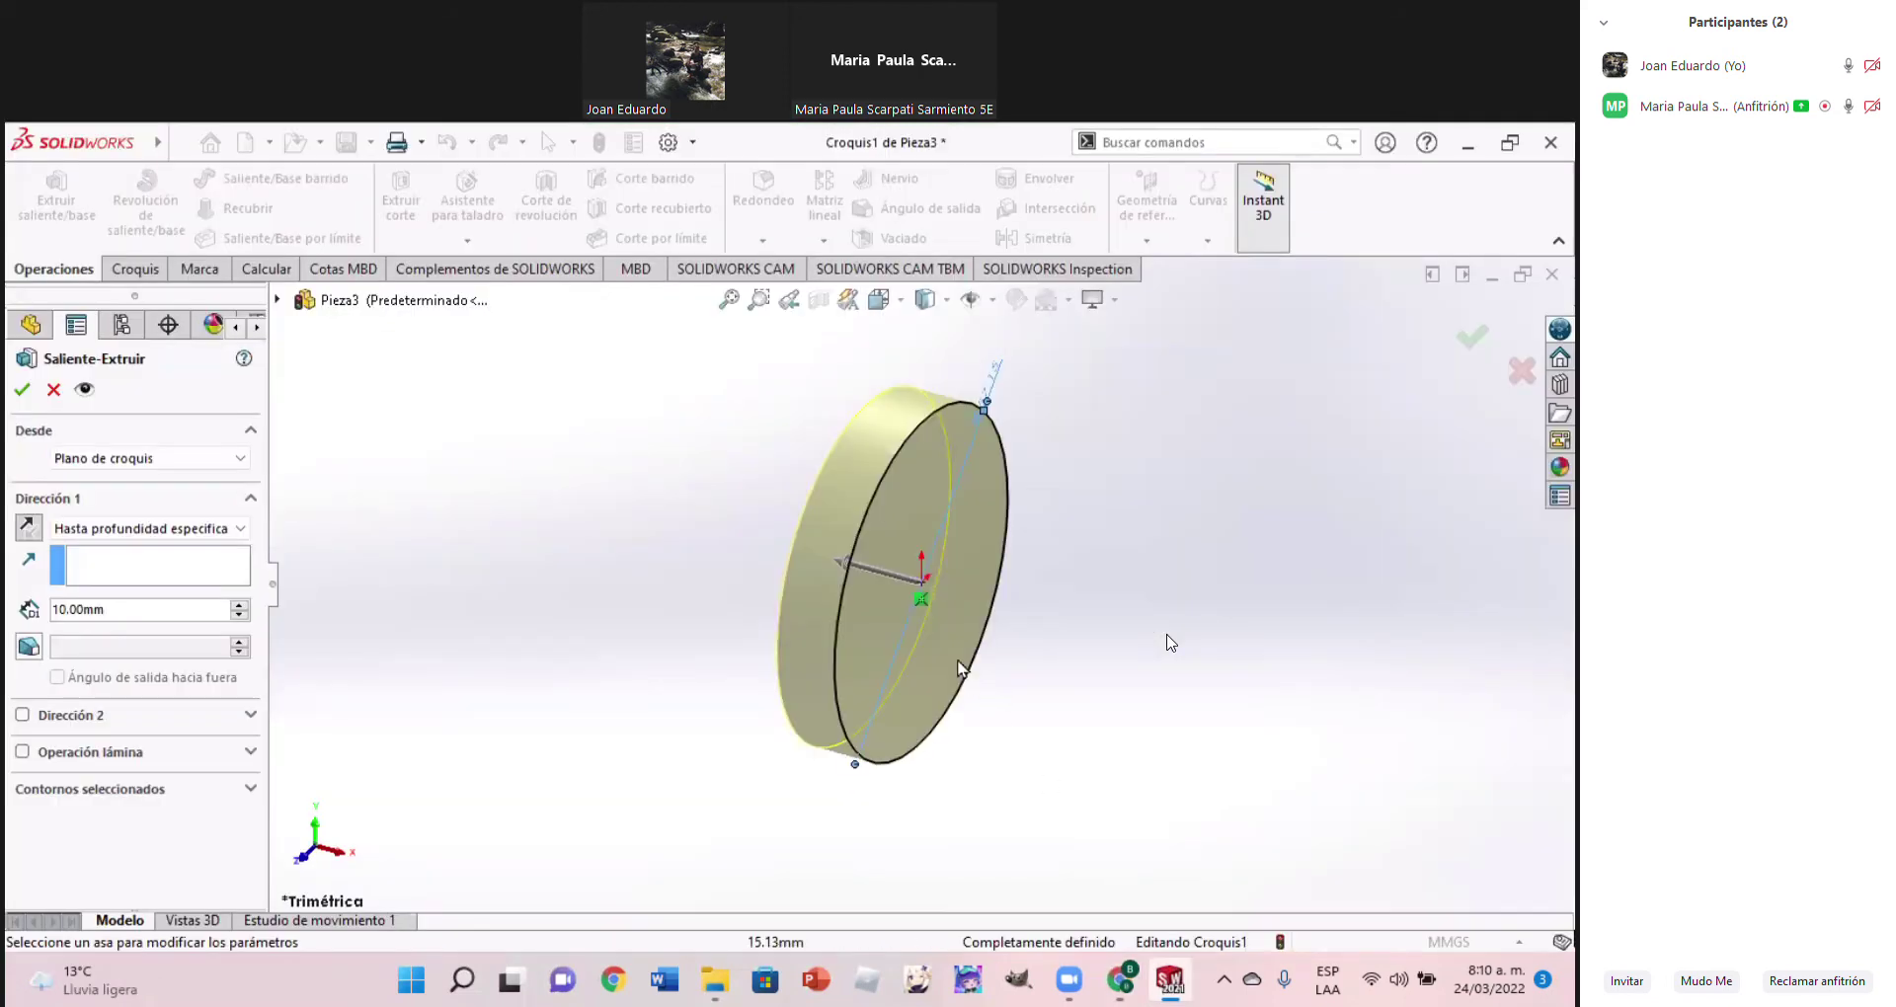
click(28, 527)
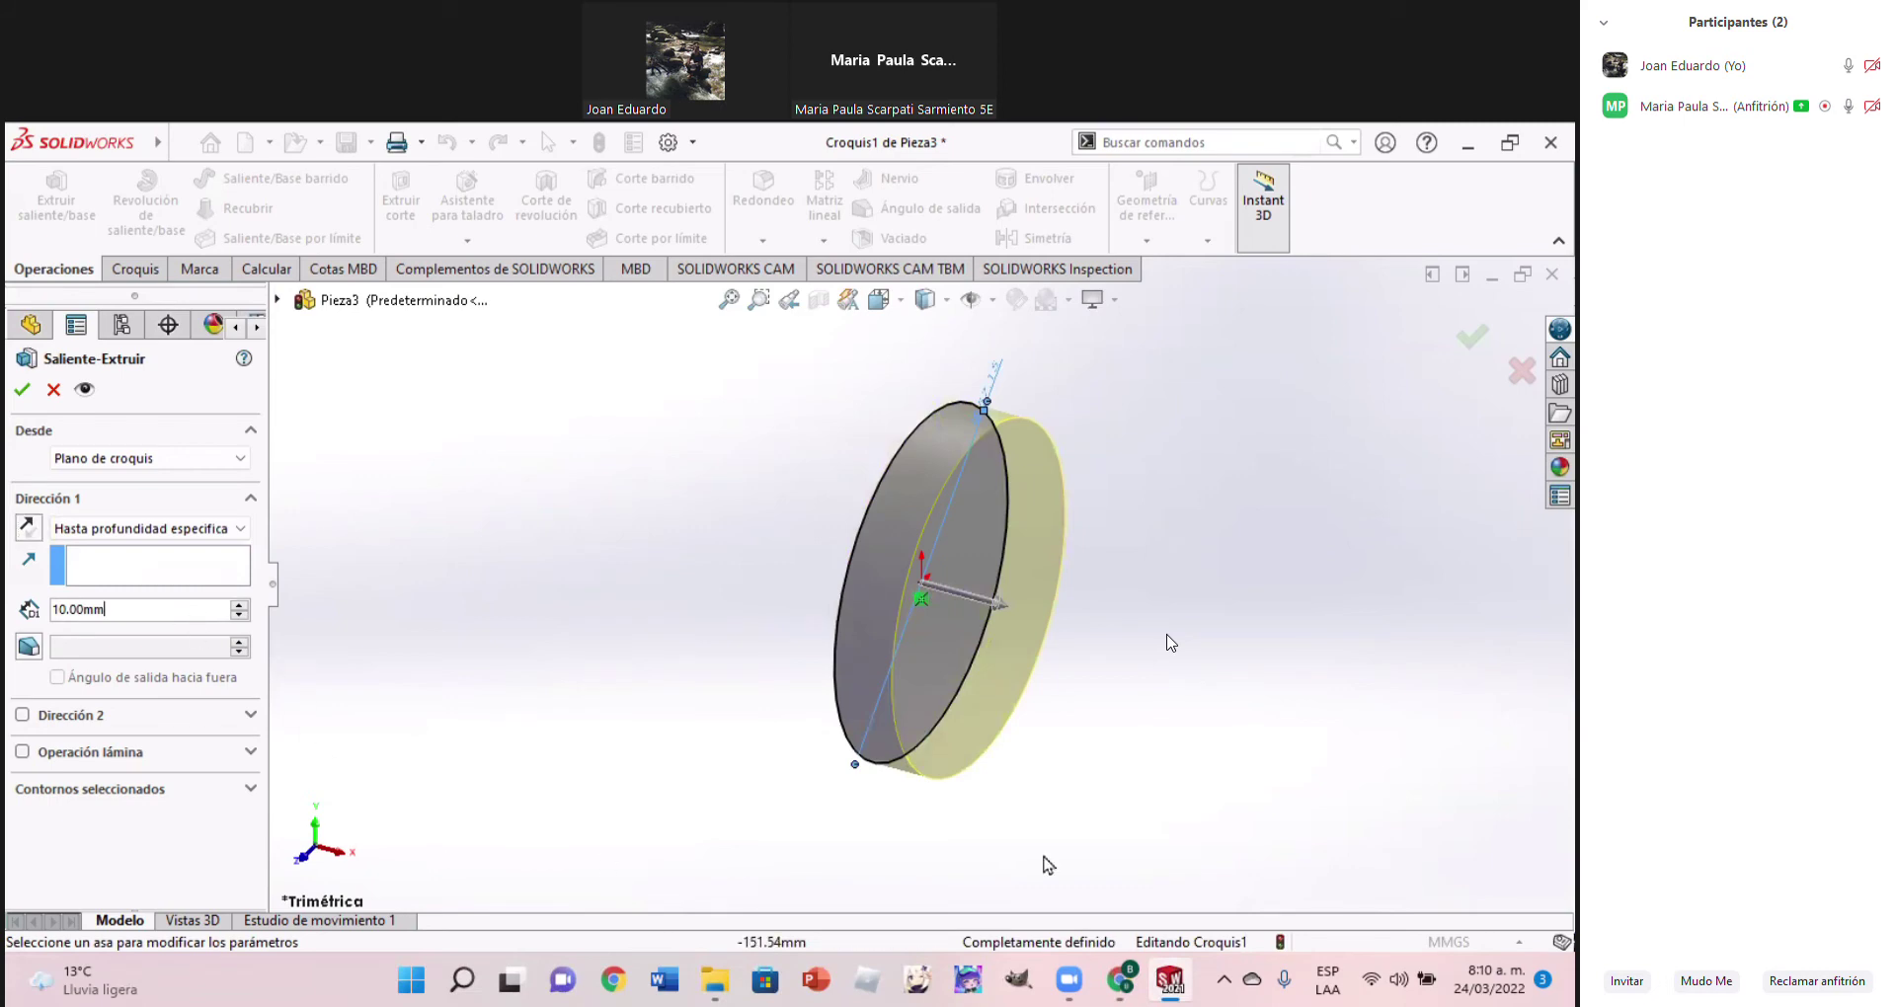
Set the extrusion depth to 102 mm and confirm the cylinder
click(1139, 988)
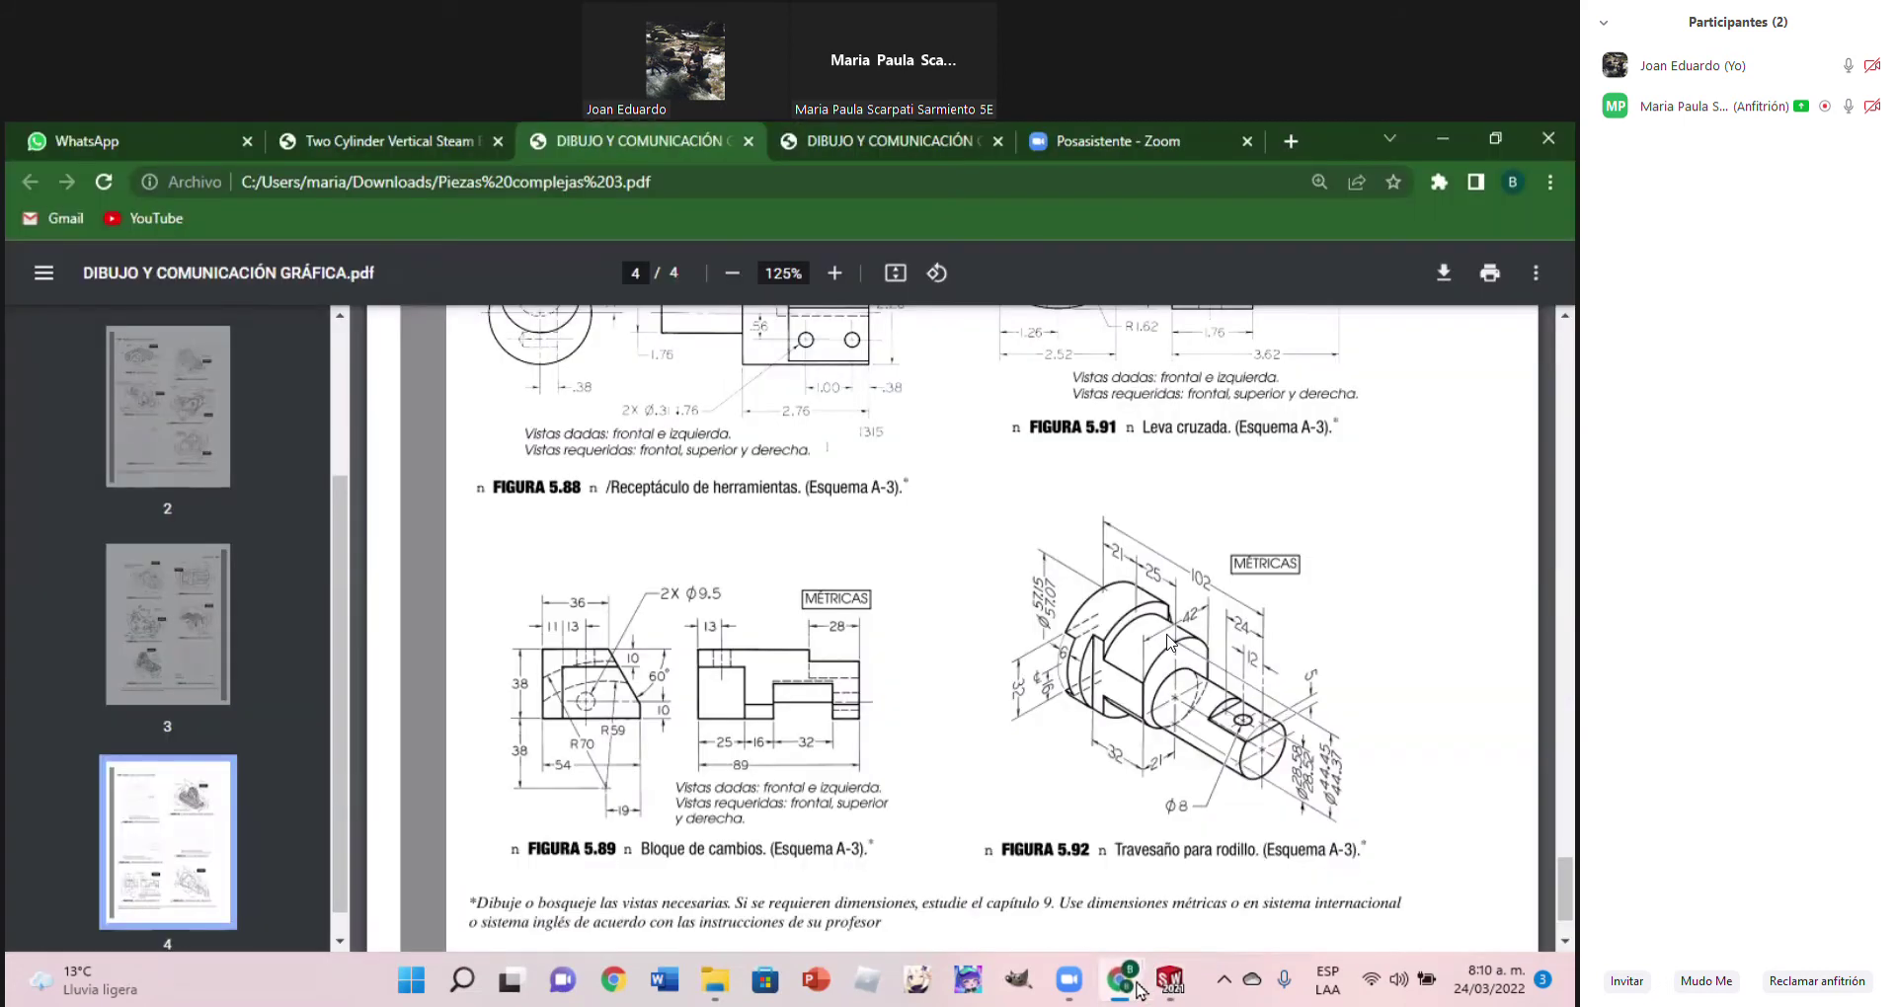
click(1138, 988)
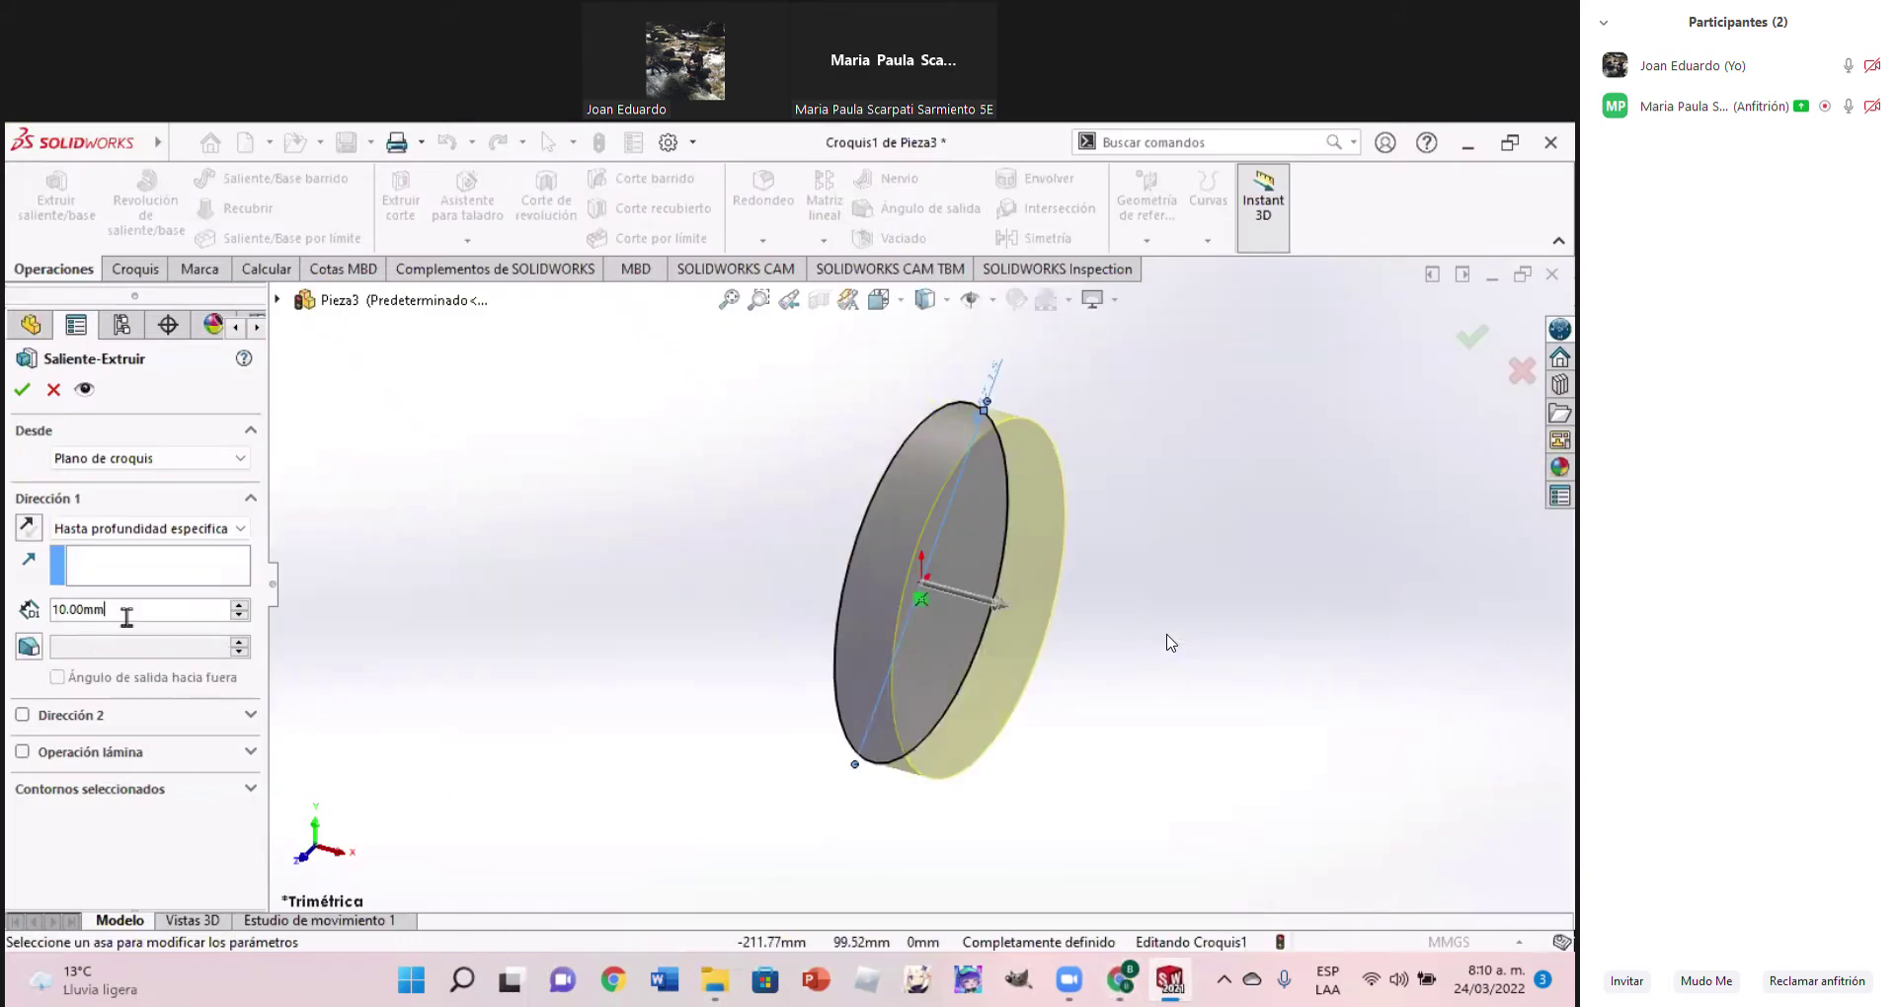
double_click(126, 612)
text(102)
key(Return)
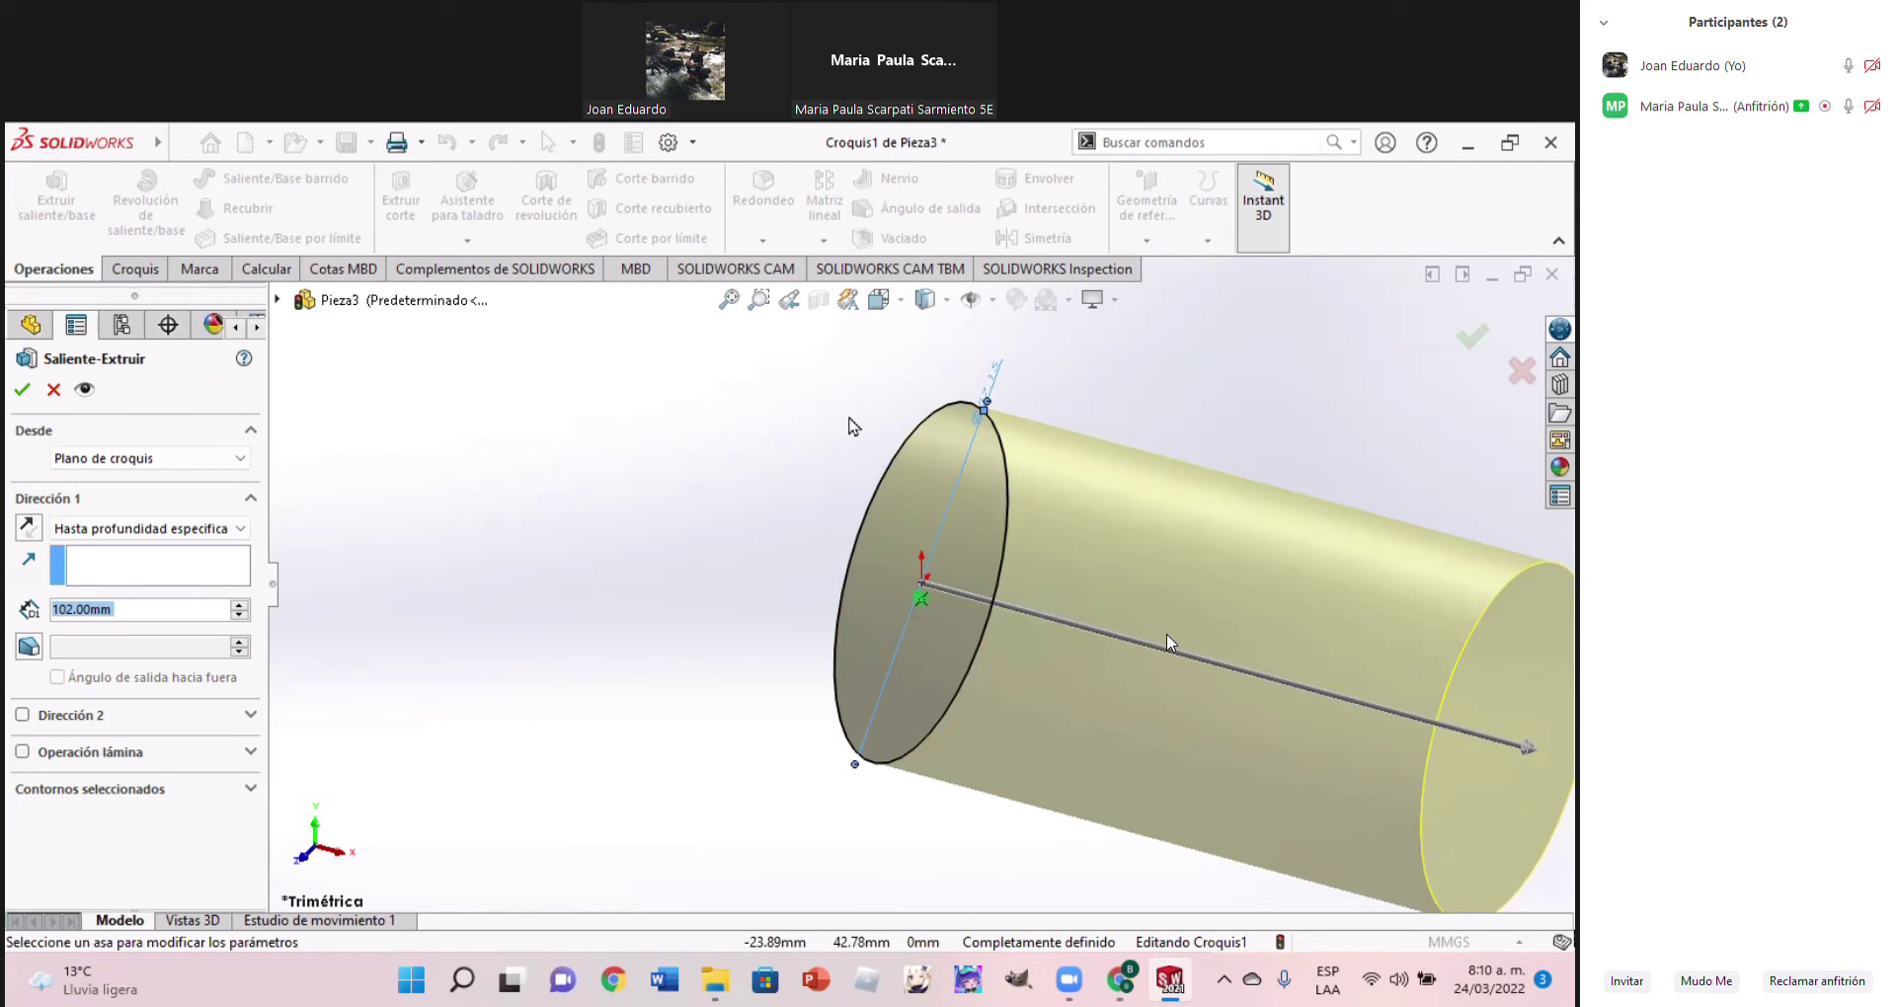
click(22, 389)
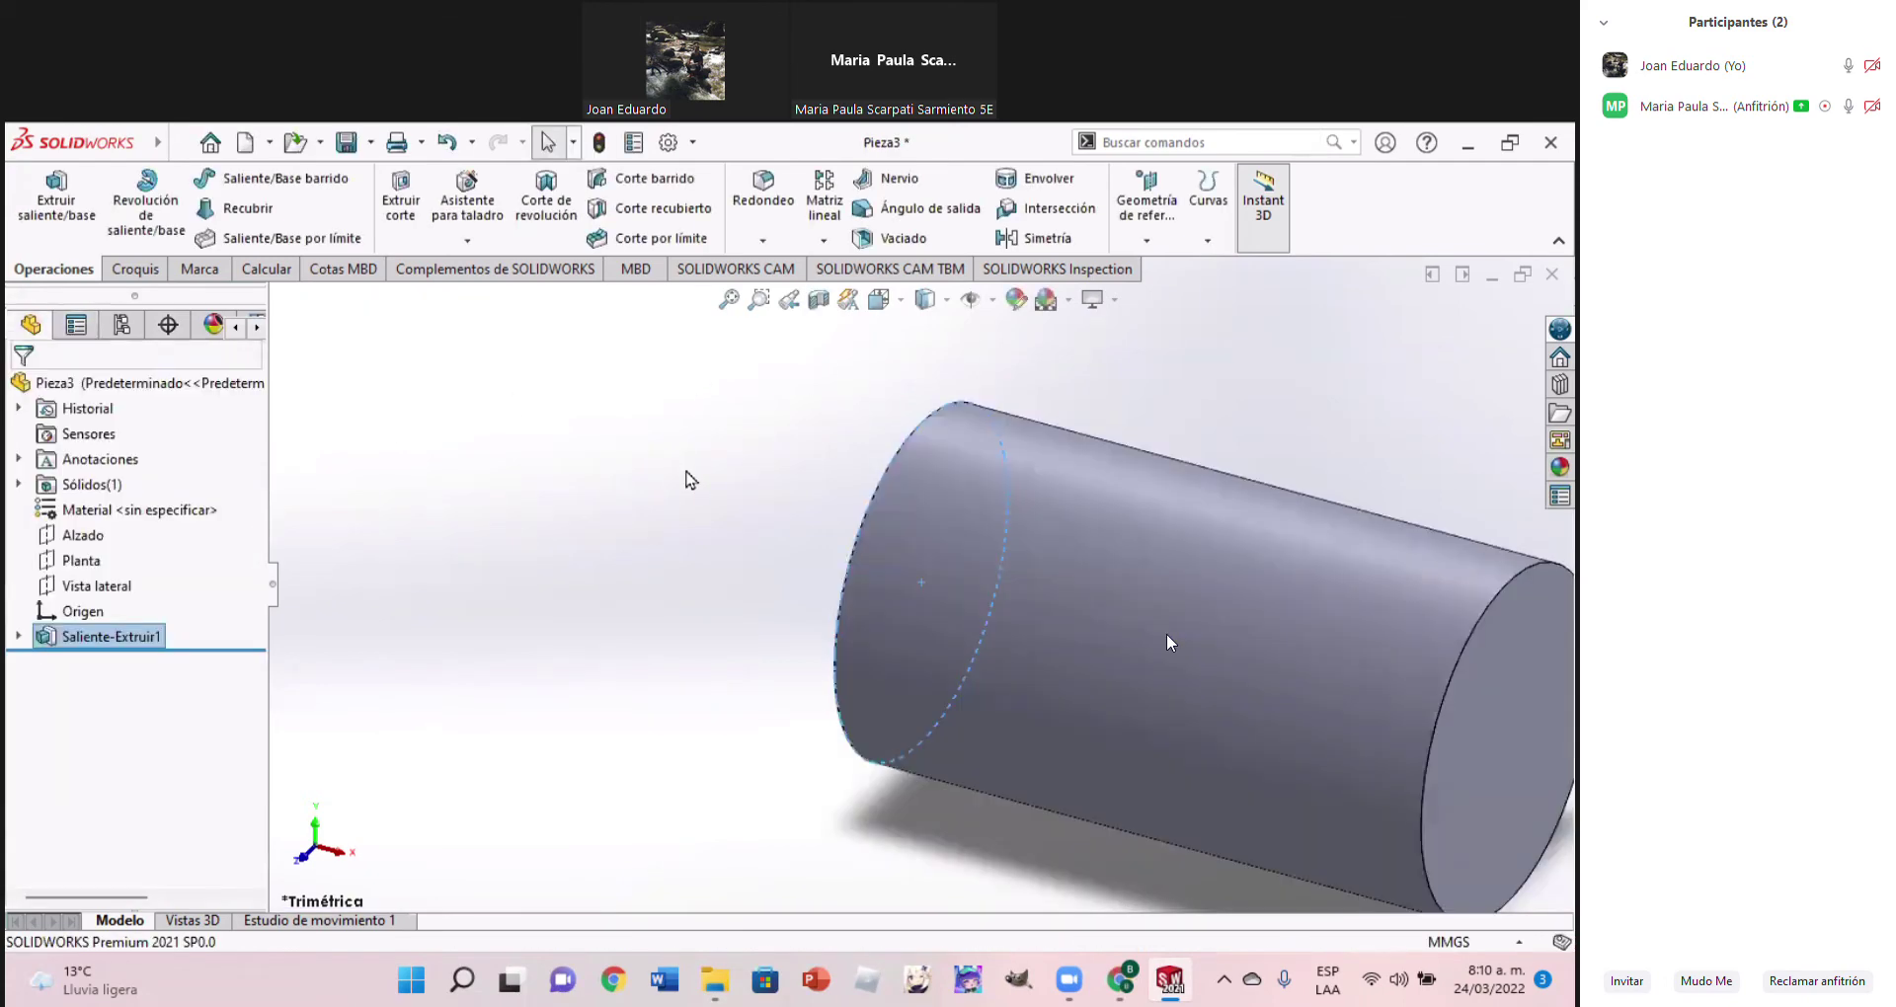
Zoom the PDF to Figura 5.92, then view the cylinder from the Left orientation
key(ctrl+7)
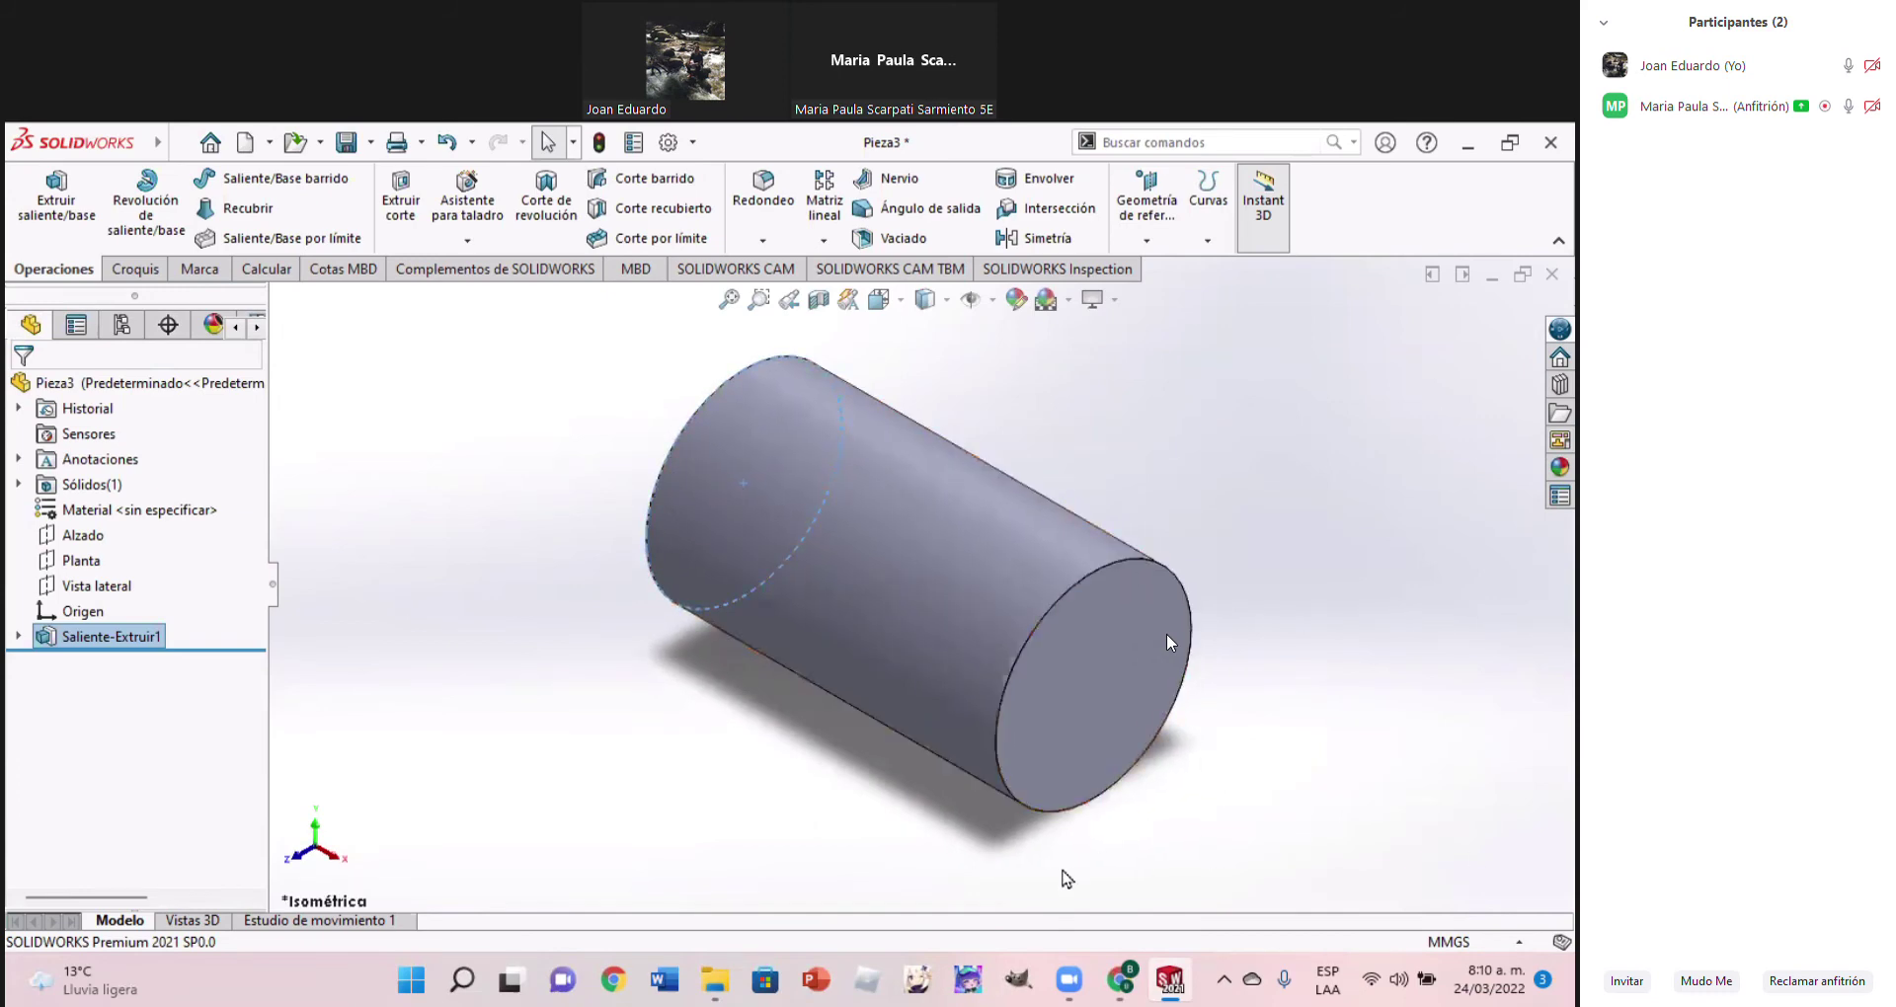
click(1119, 980)
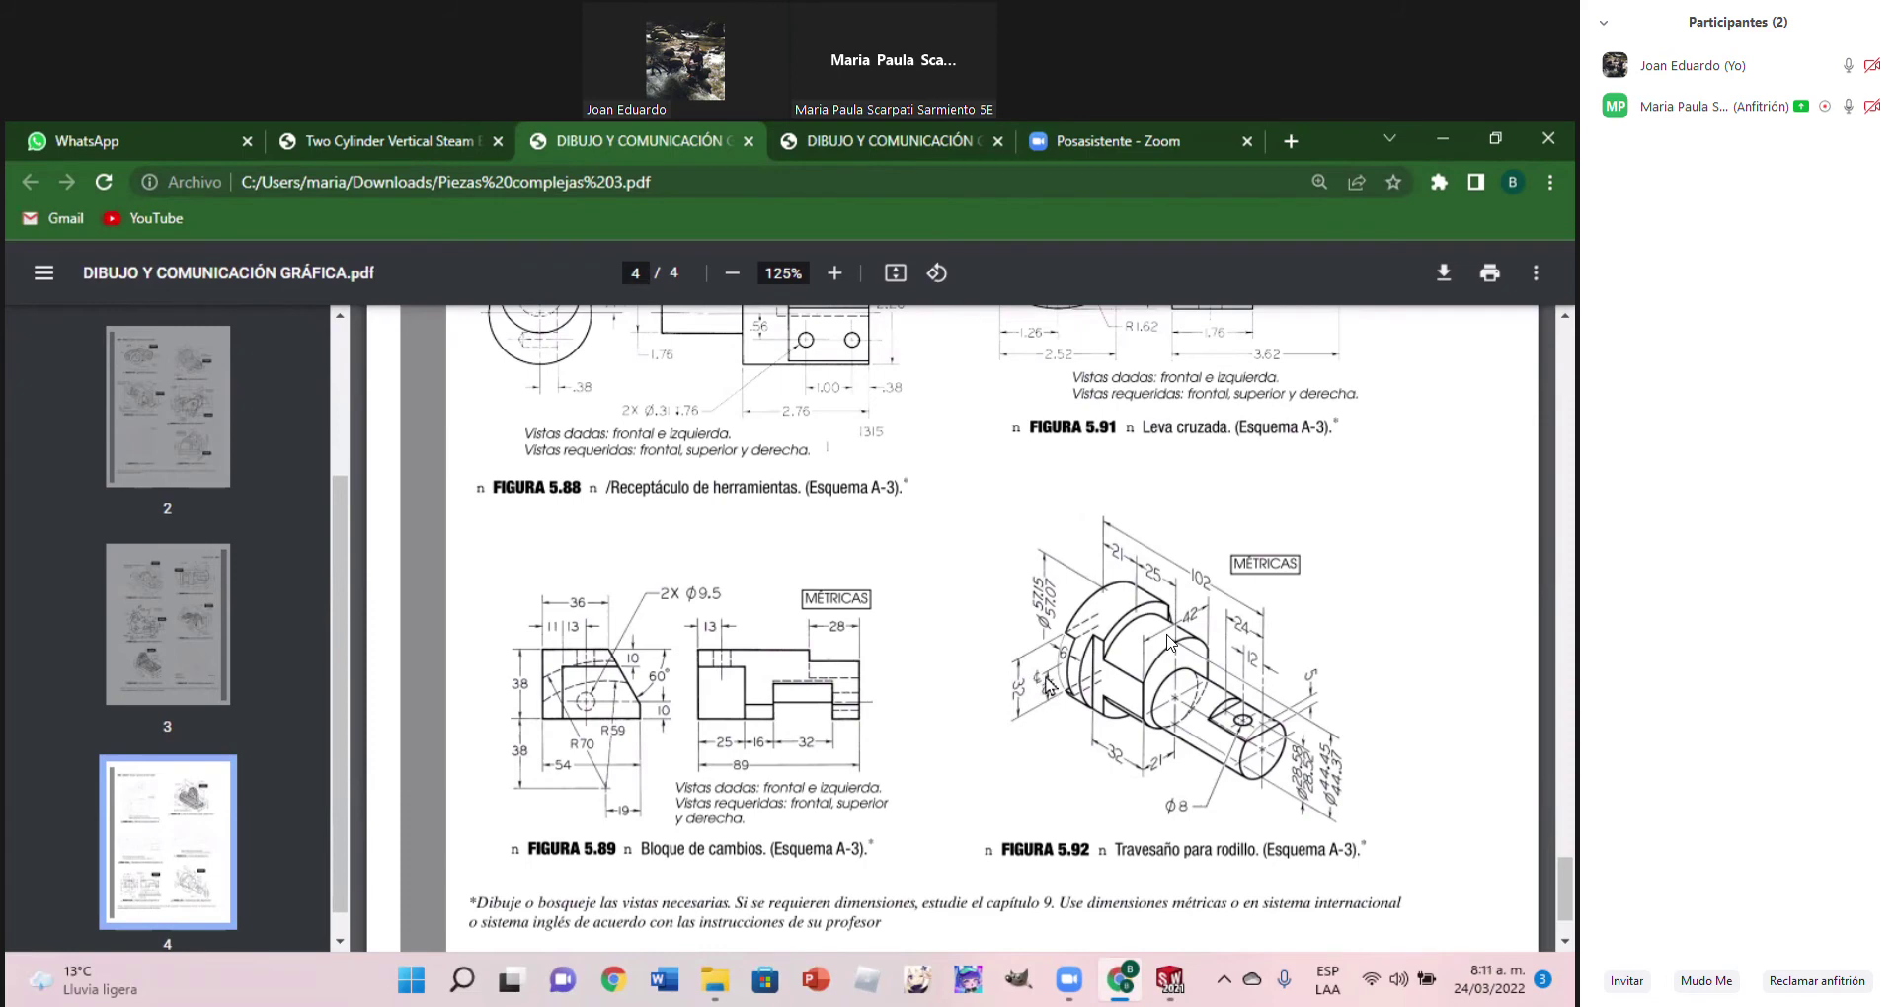
click(834, 273)
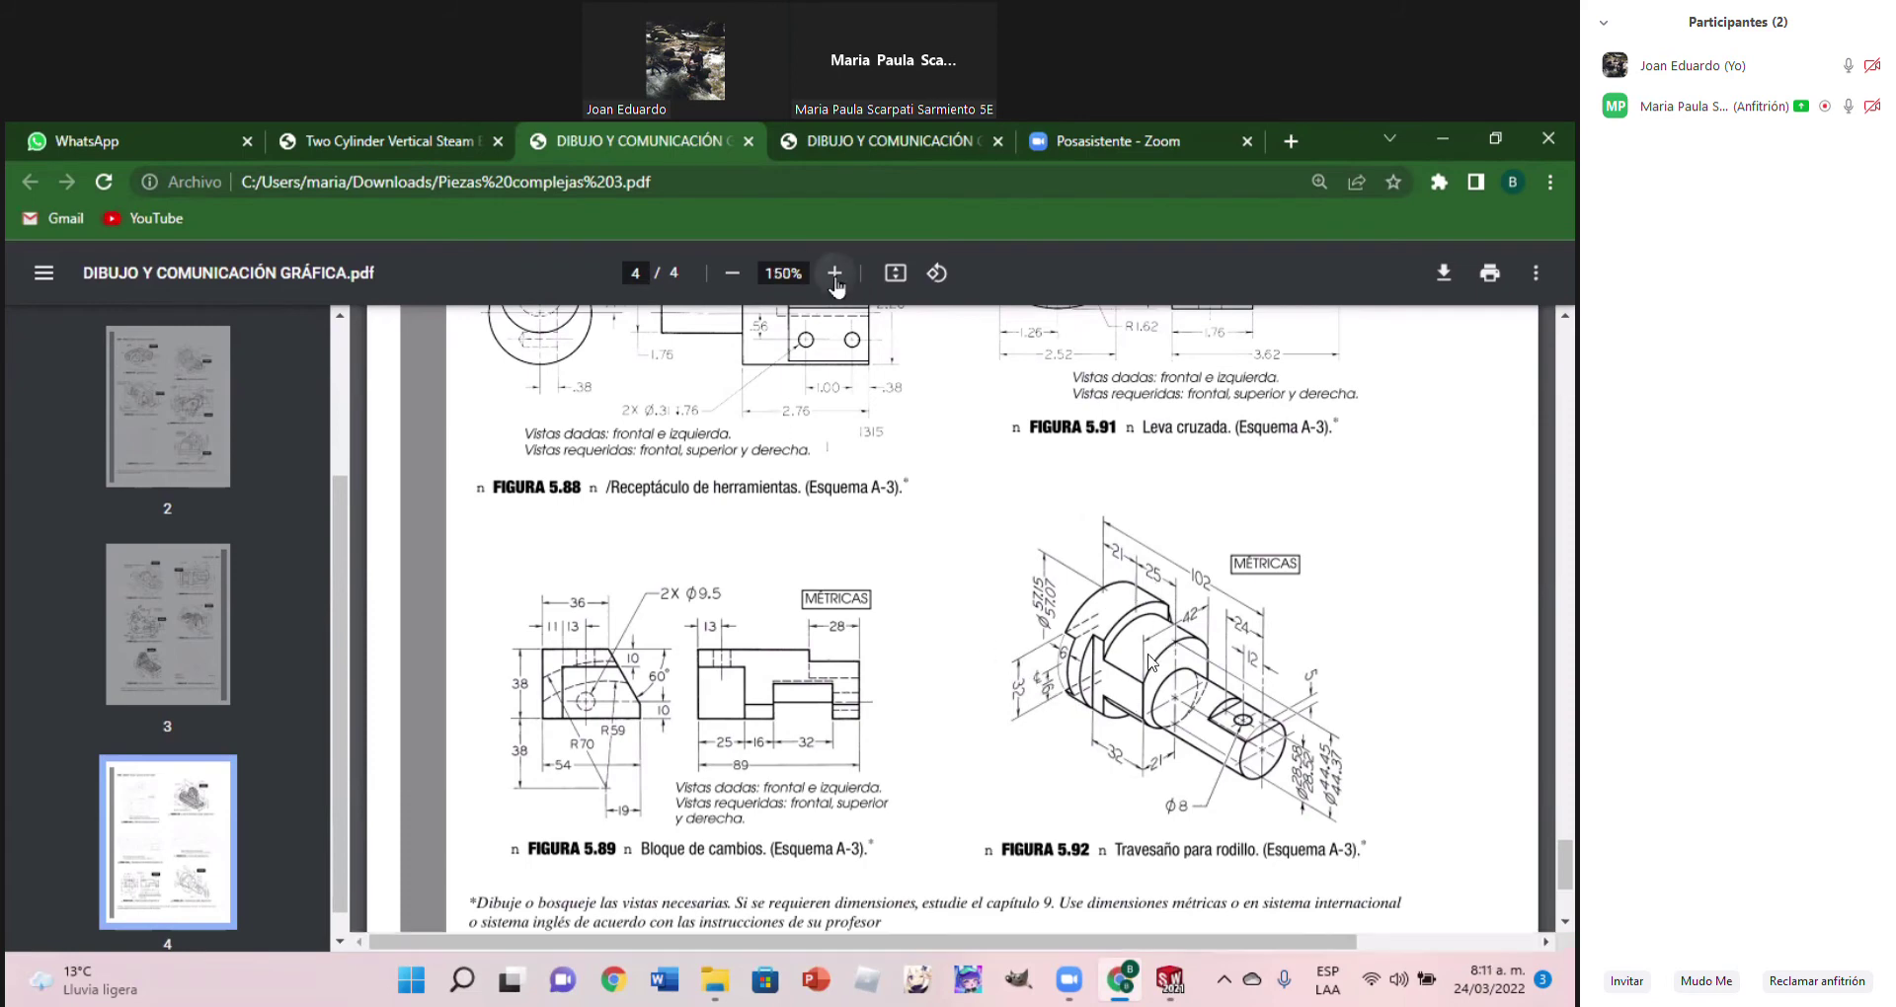
click(834, 272)
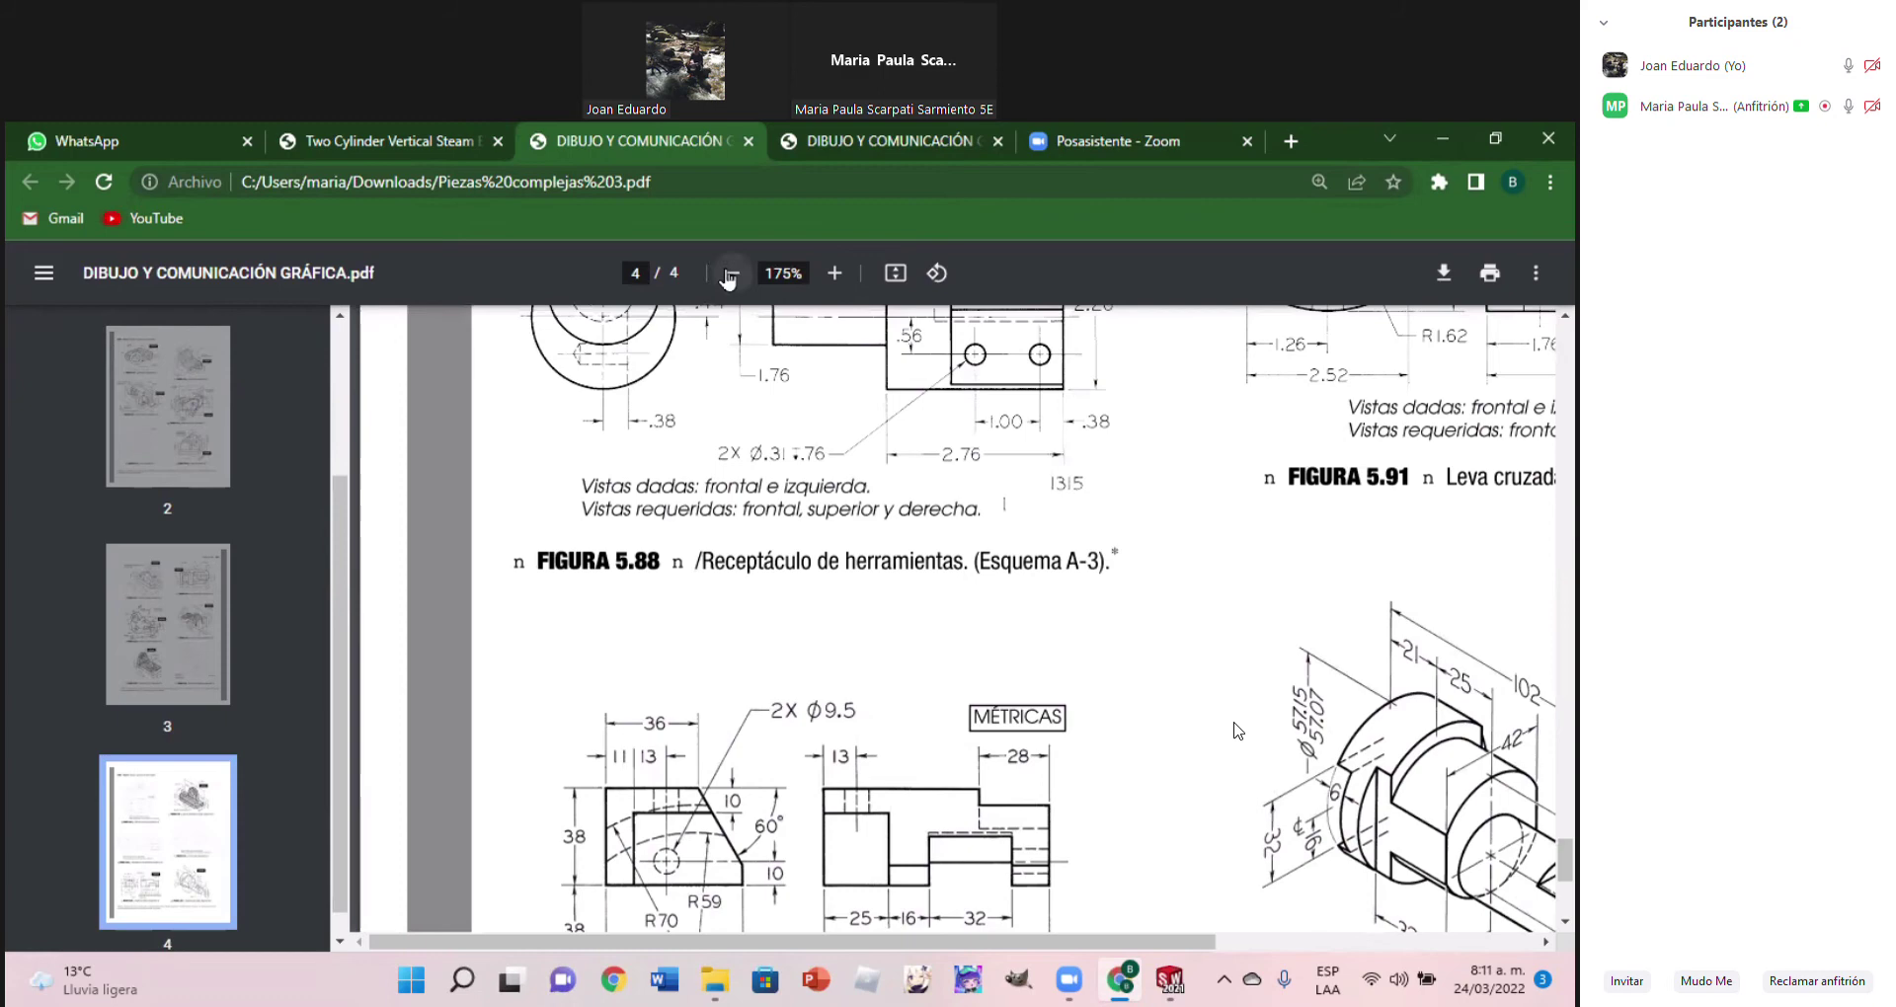
click(731, 273)
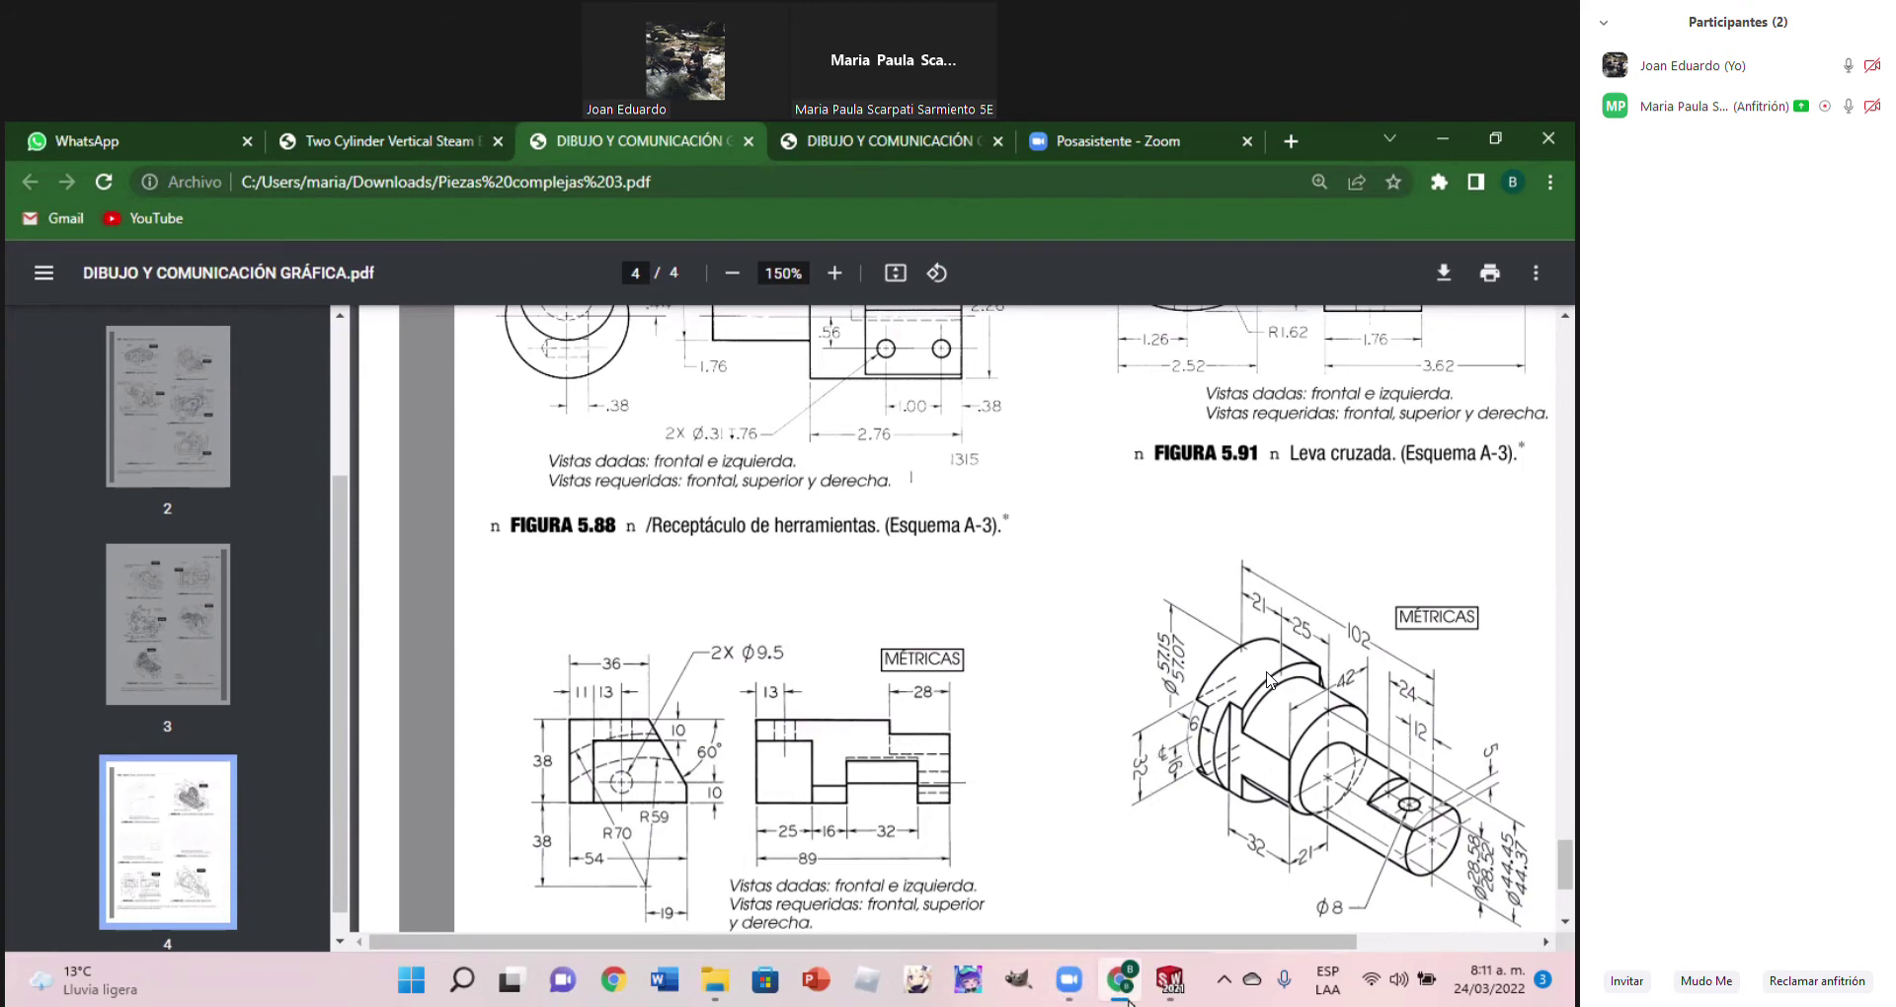
click(1170, 979)
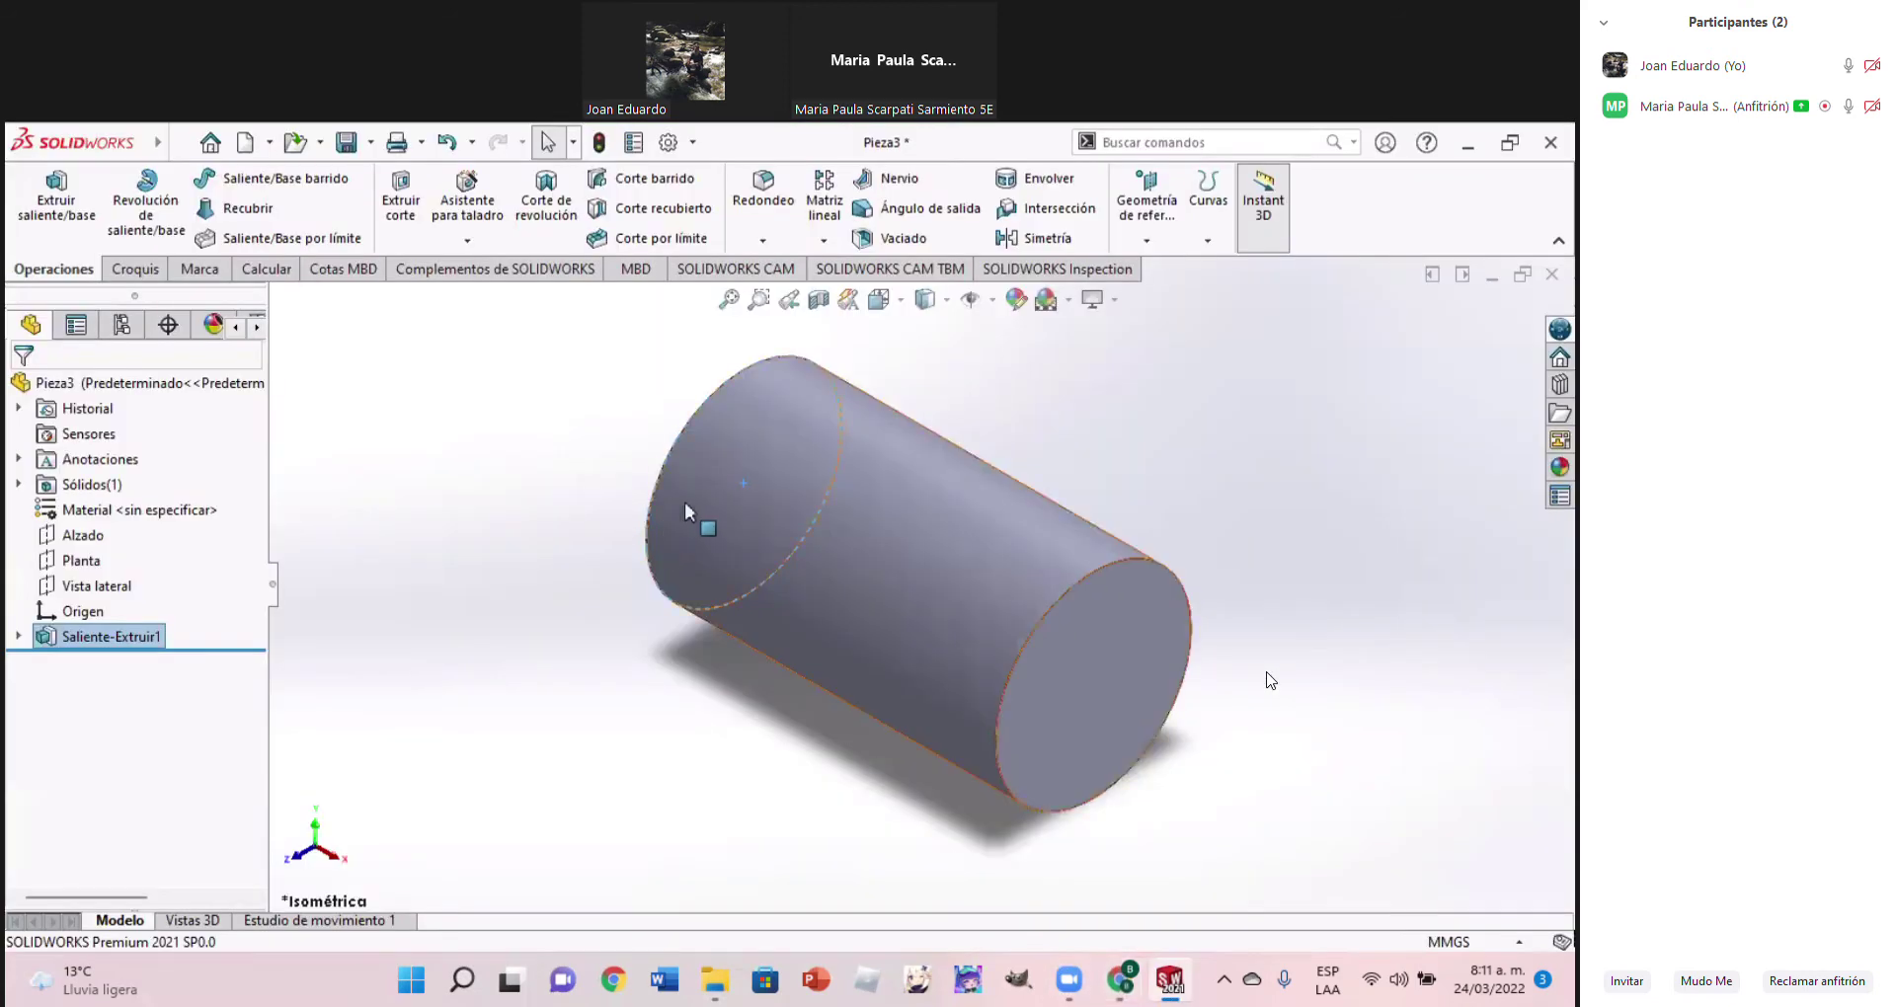
click(879, 301)
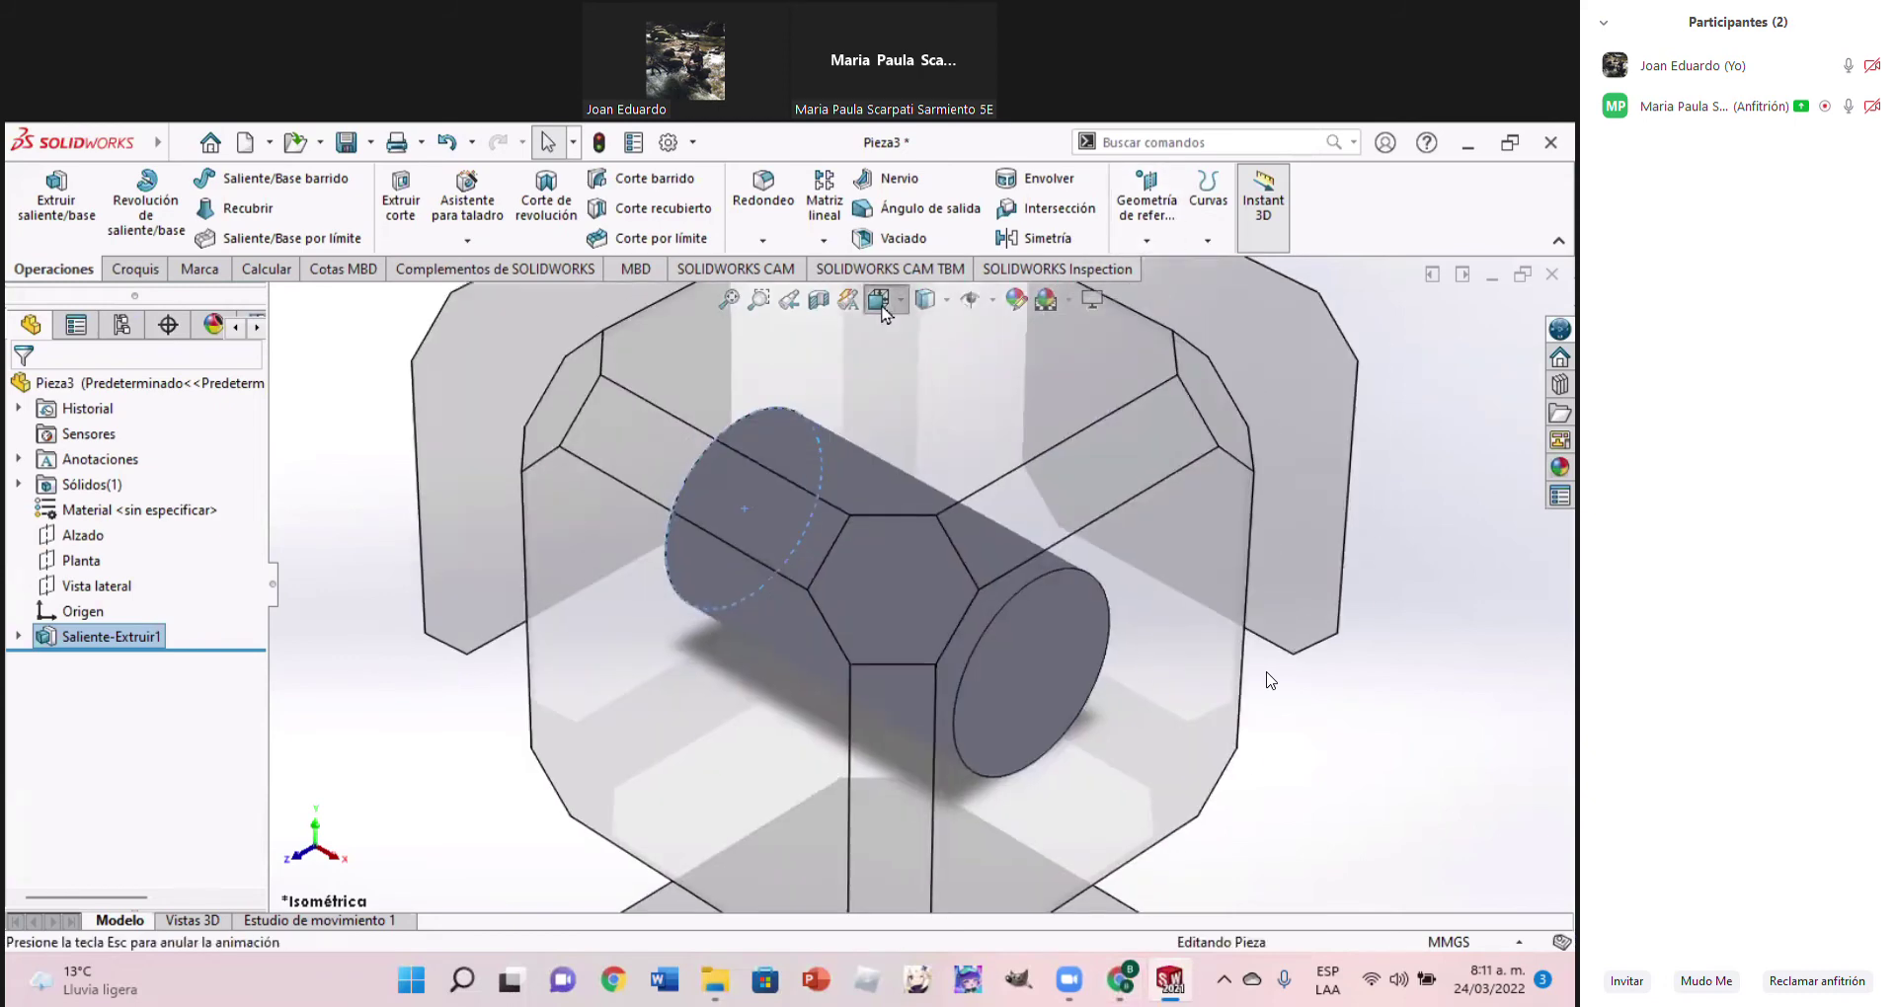
click(887, 405)
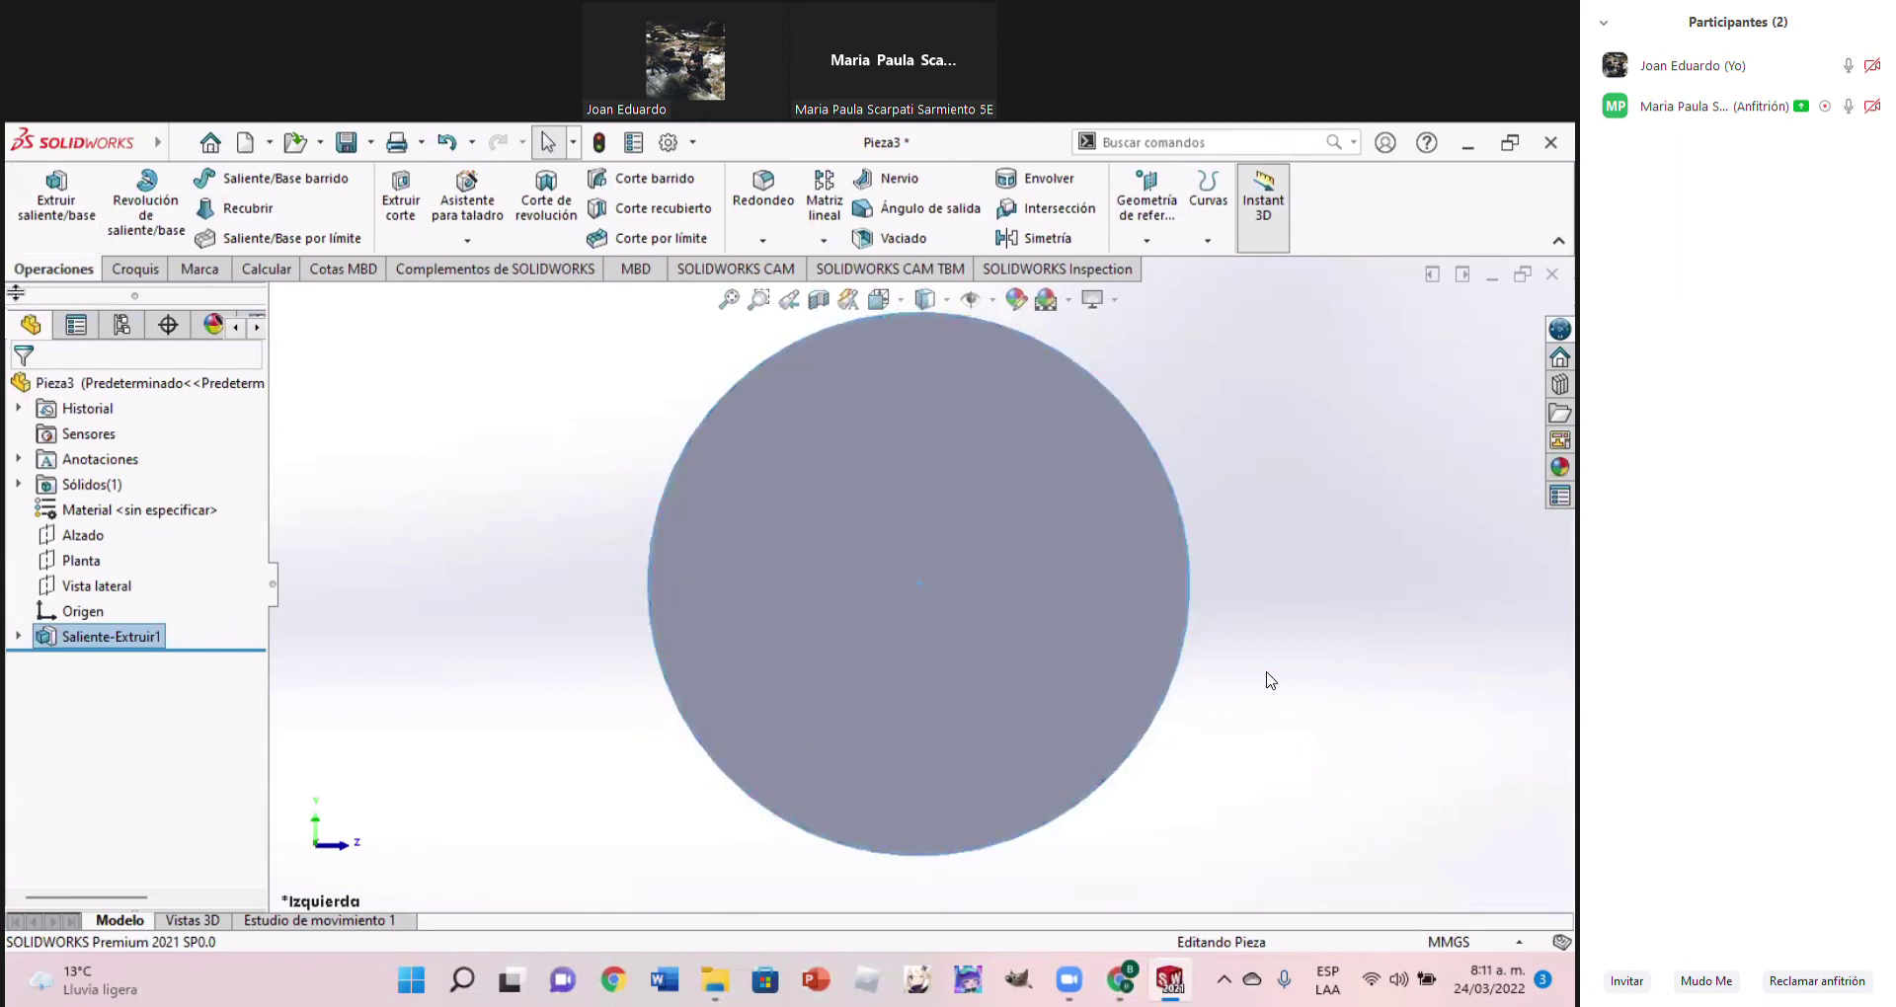
Open a sketch on the cylinder's circular end face, drawing and undoing a trial line
click(126, 270)
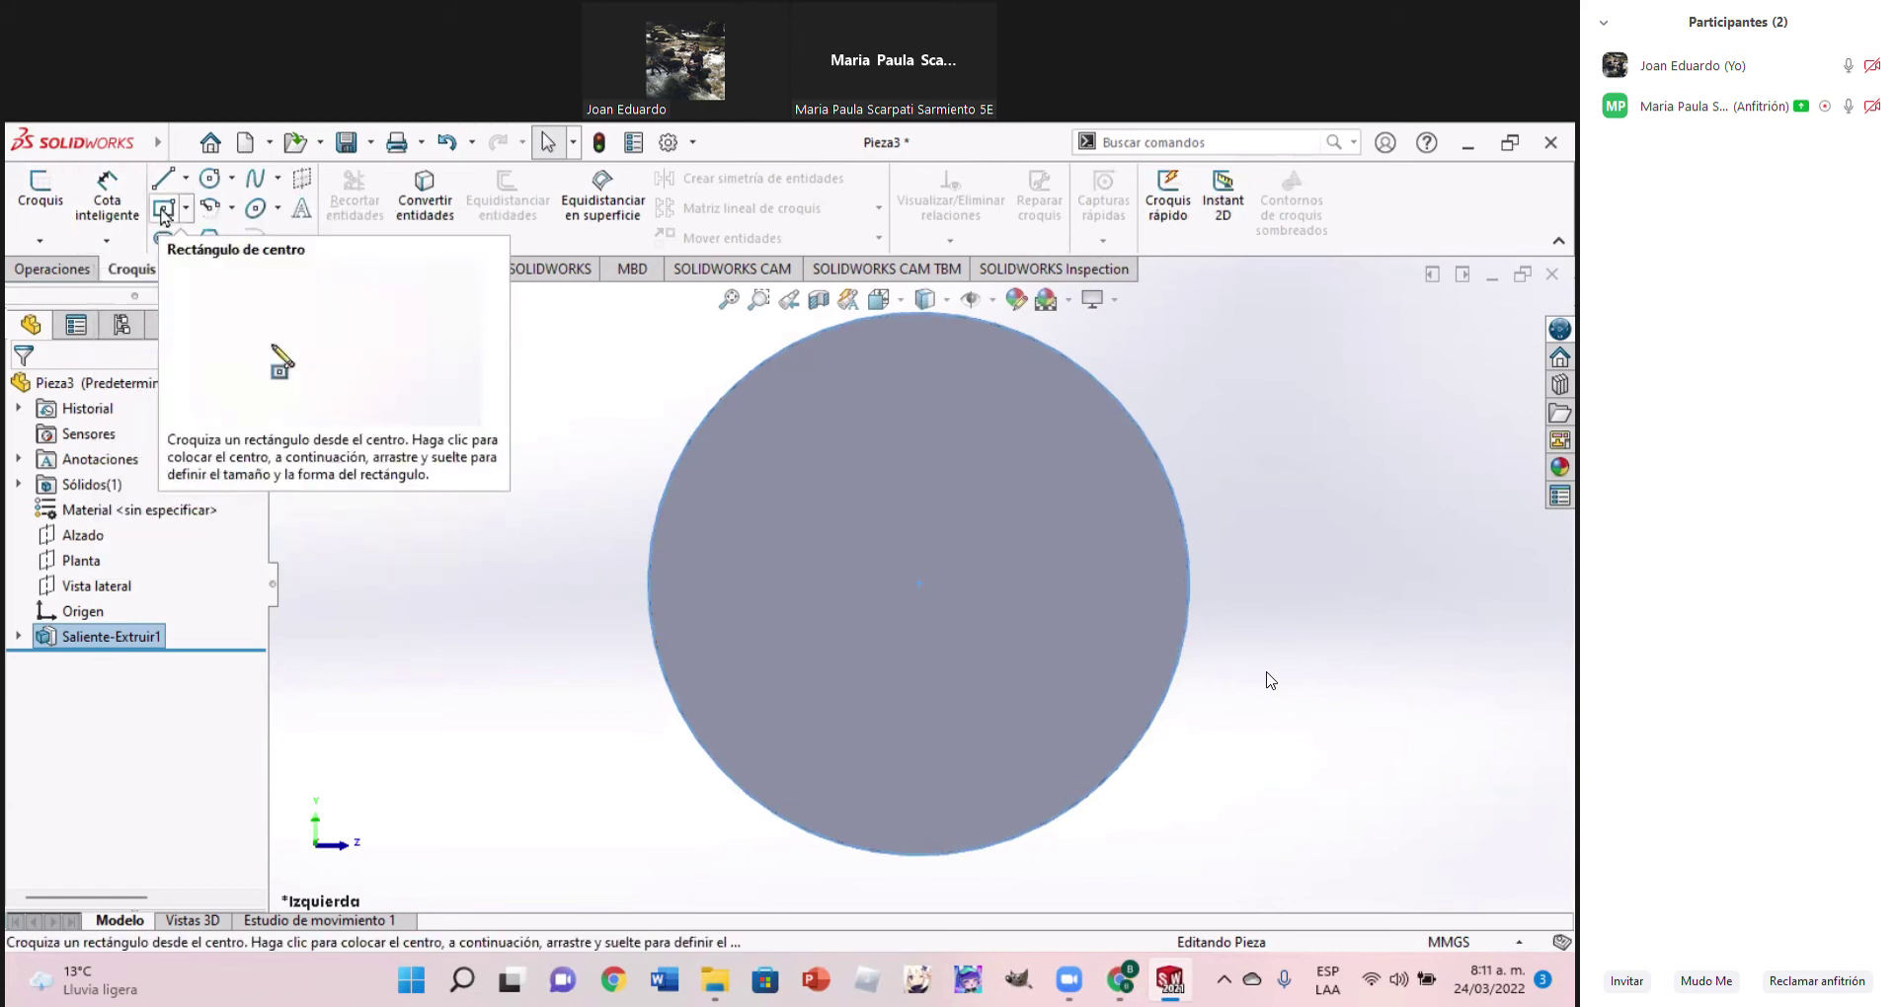
click(163, 178)
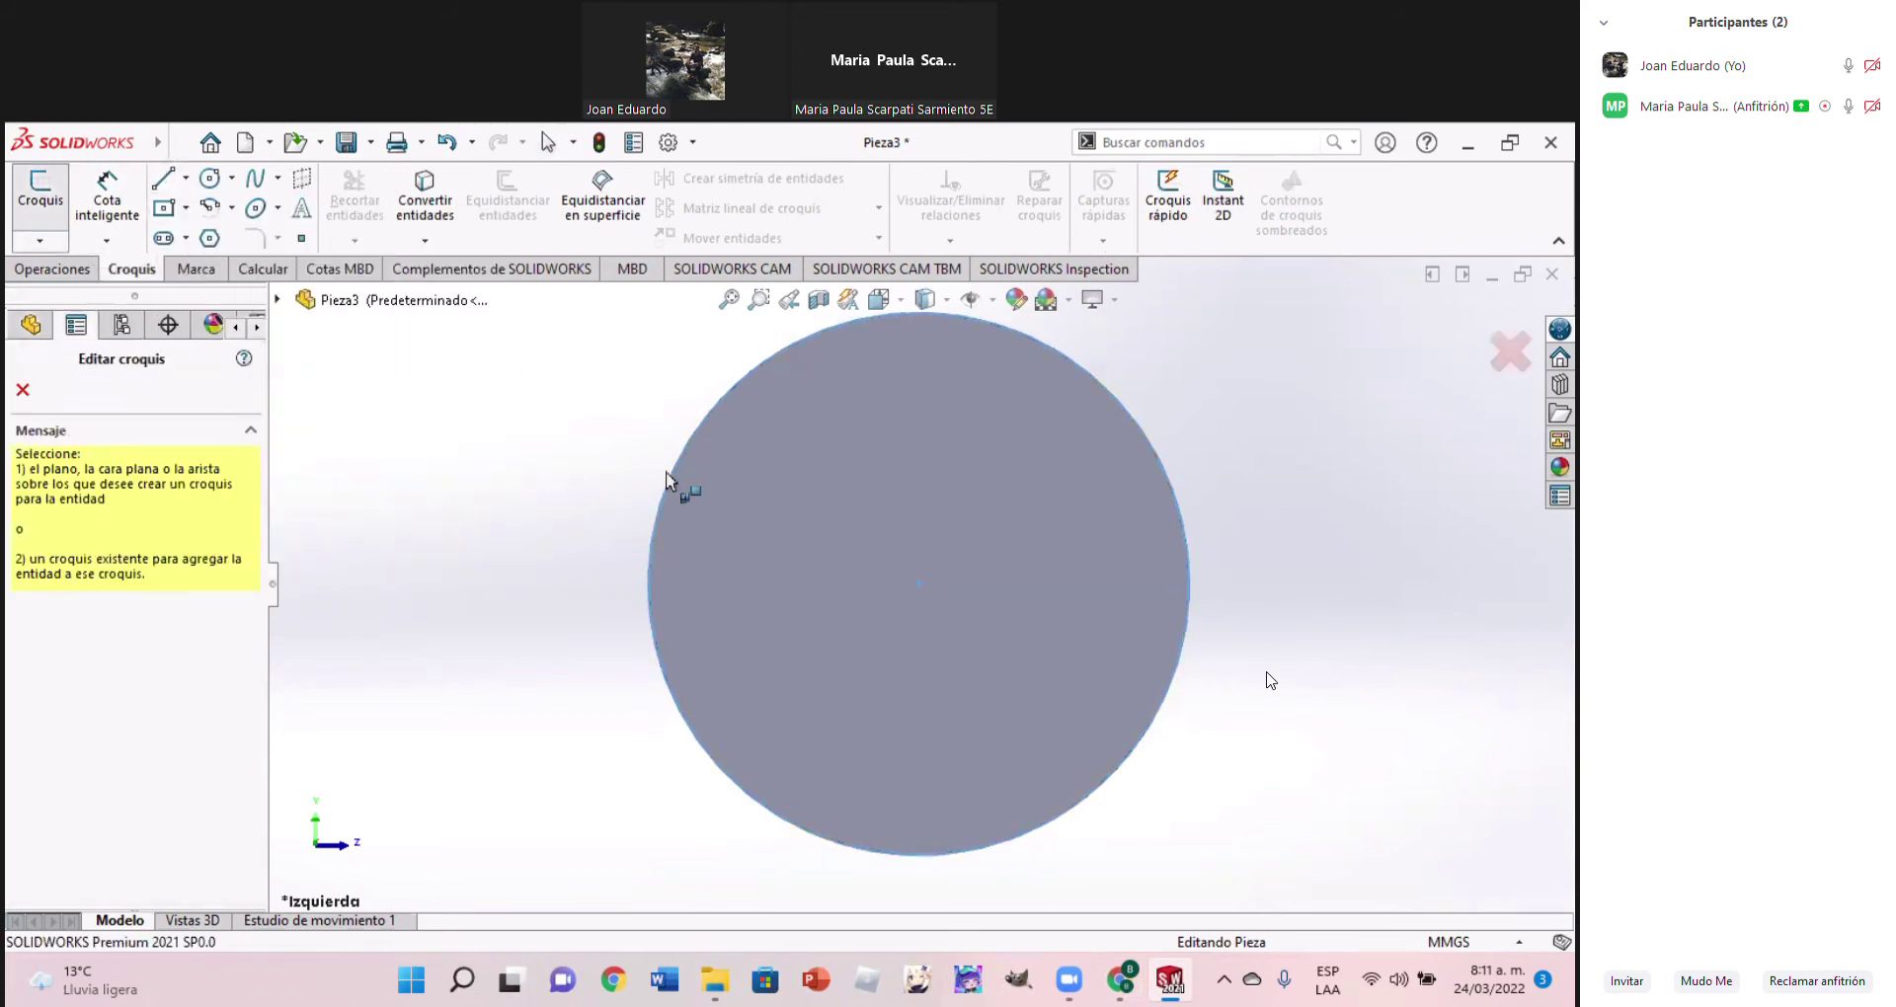
click(23, 391)
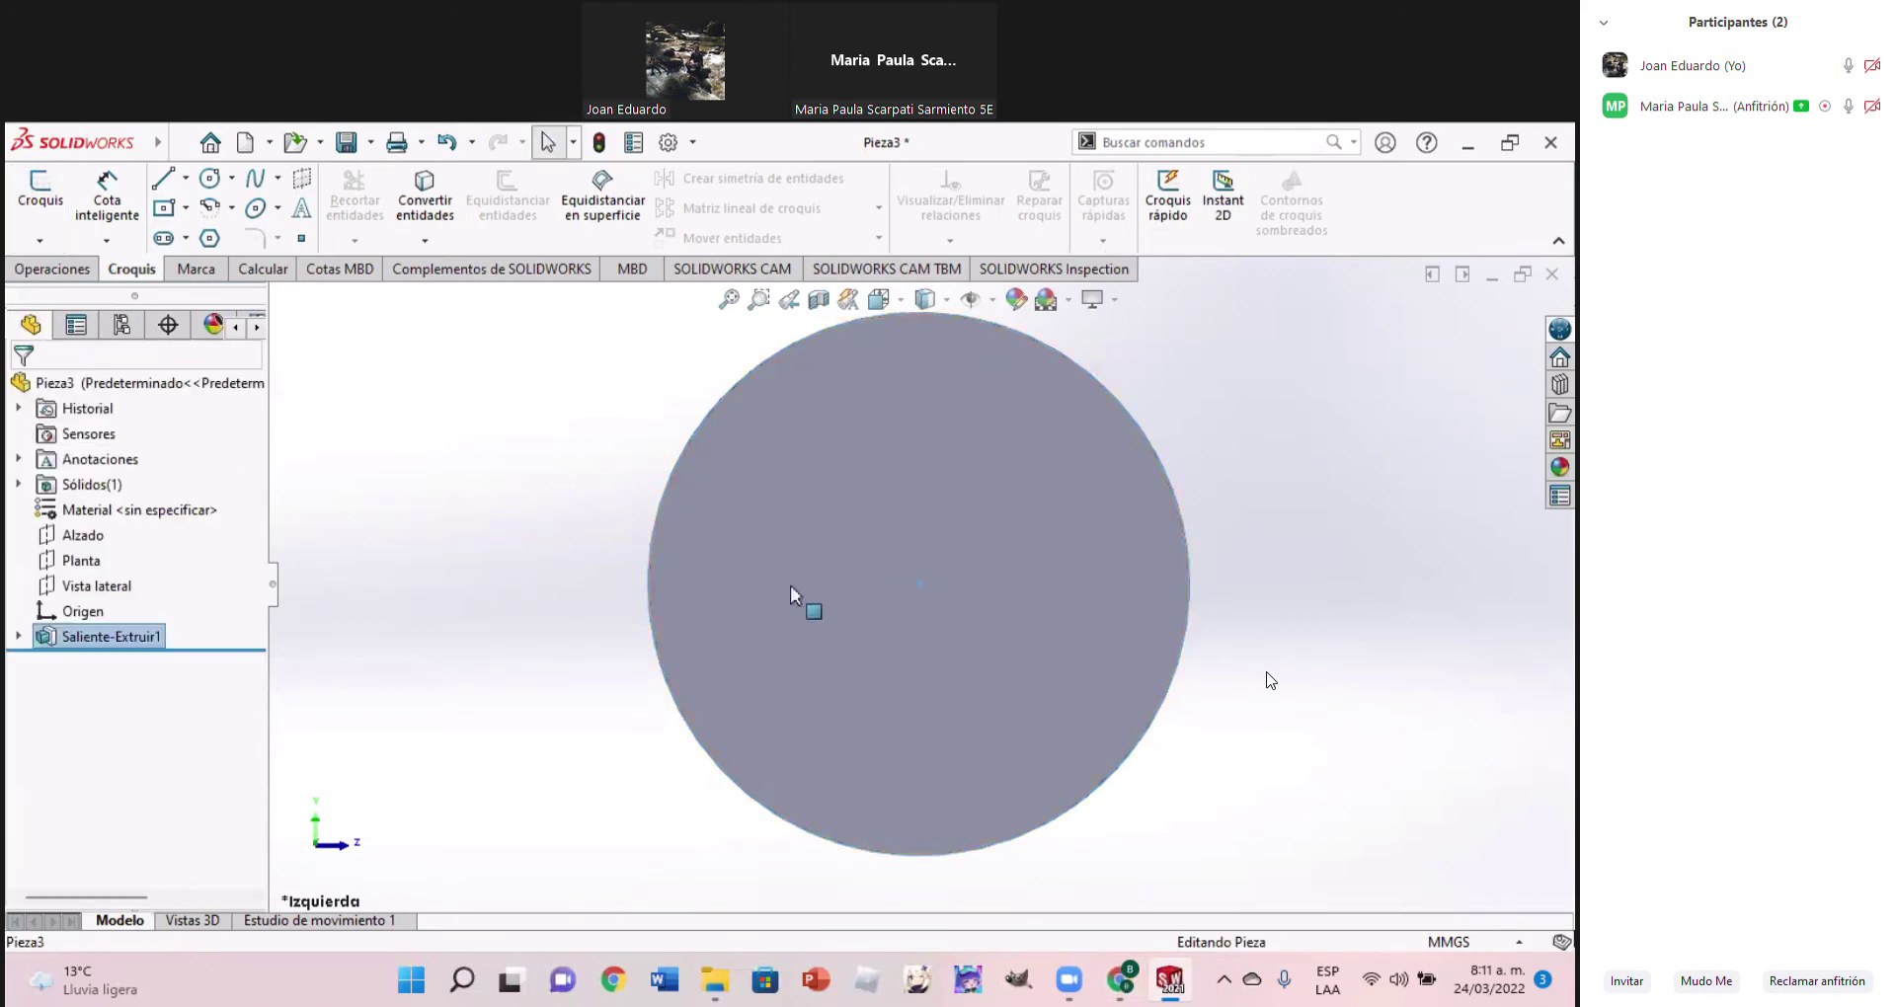
click(804, 600)
click(163, 177)
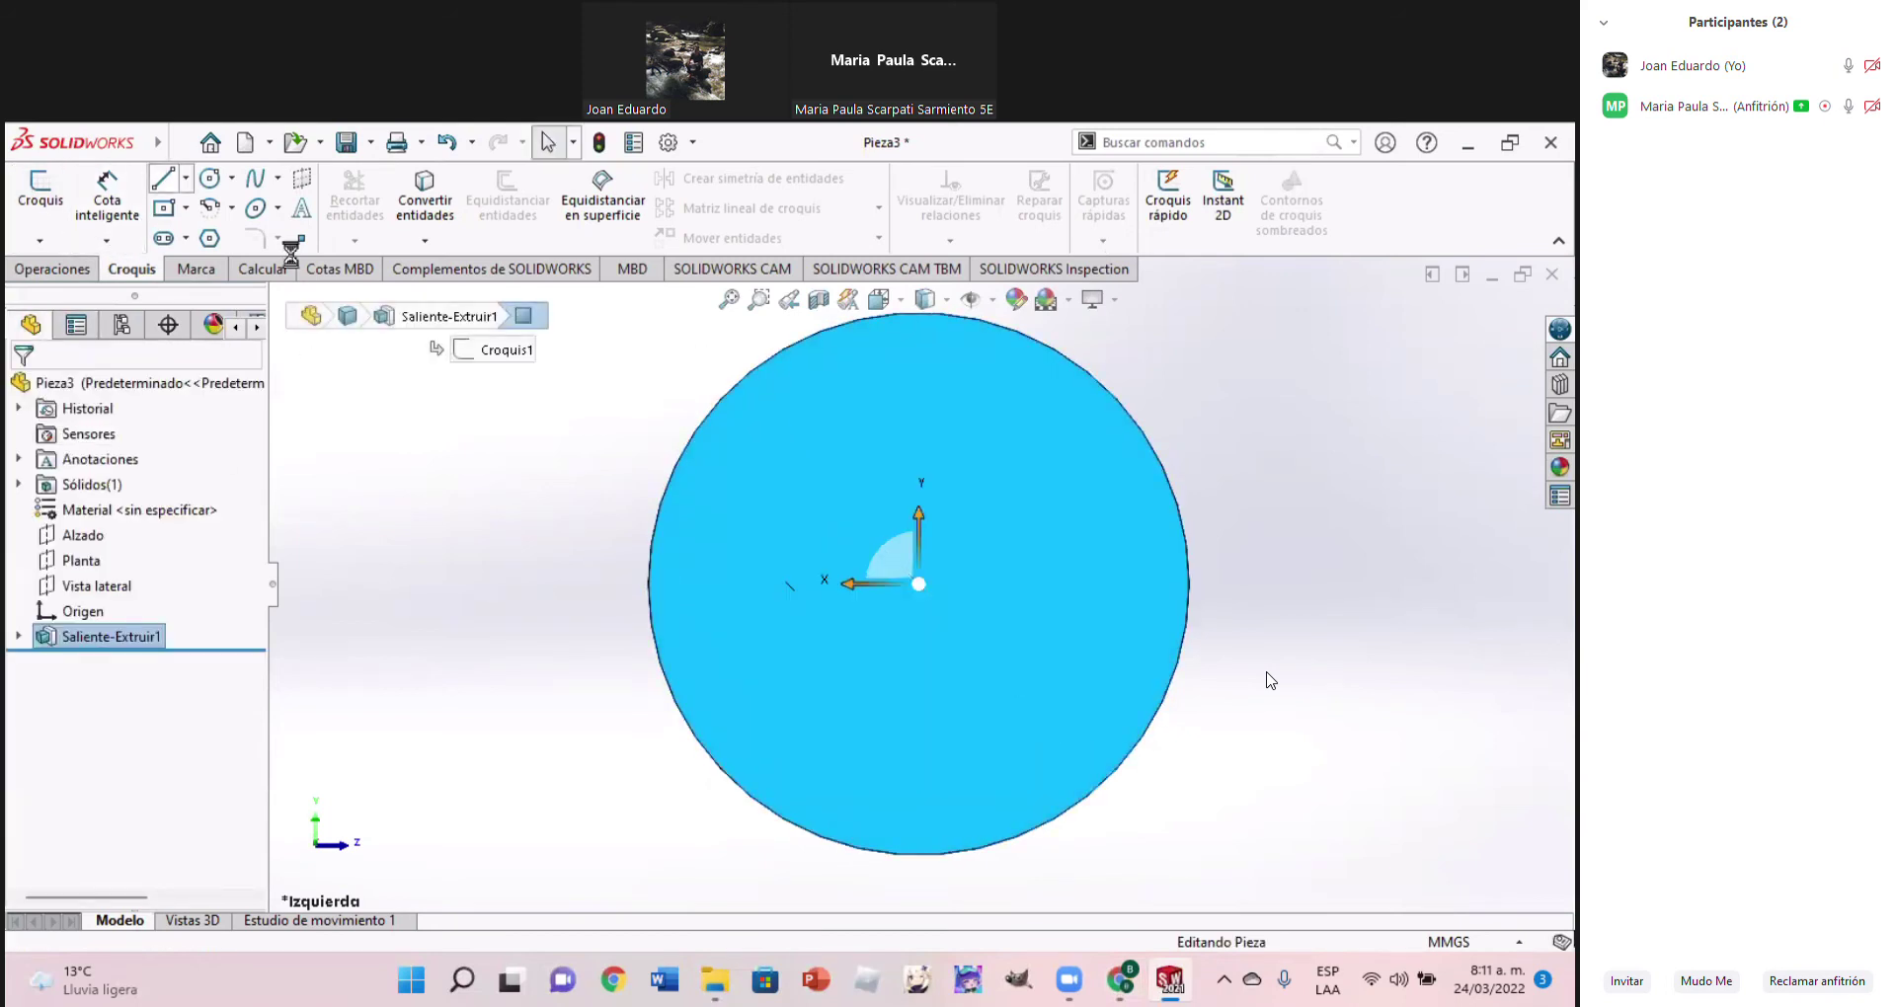
click(656, 546)
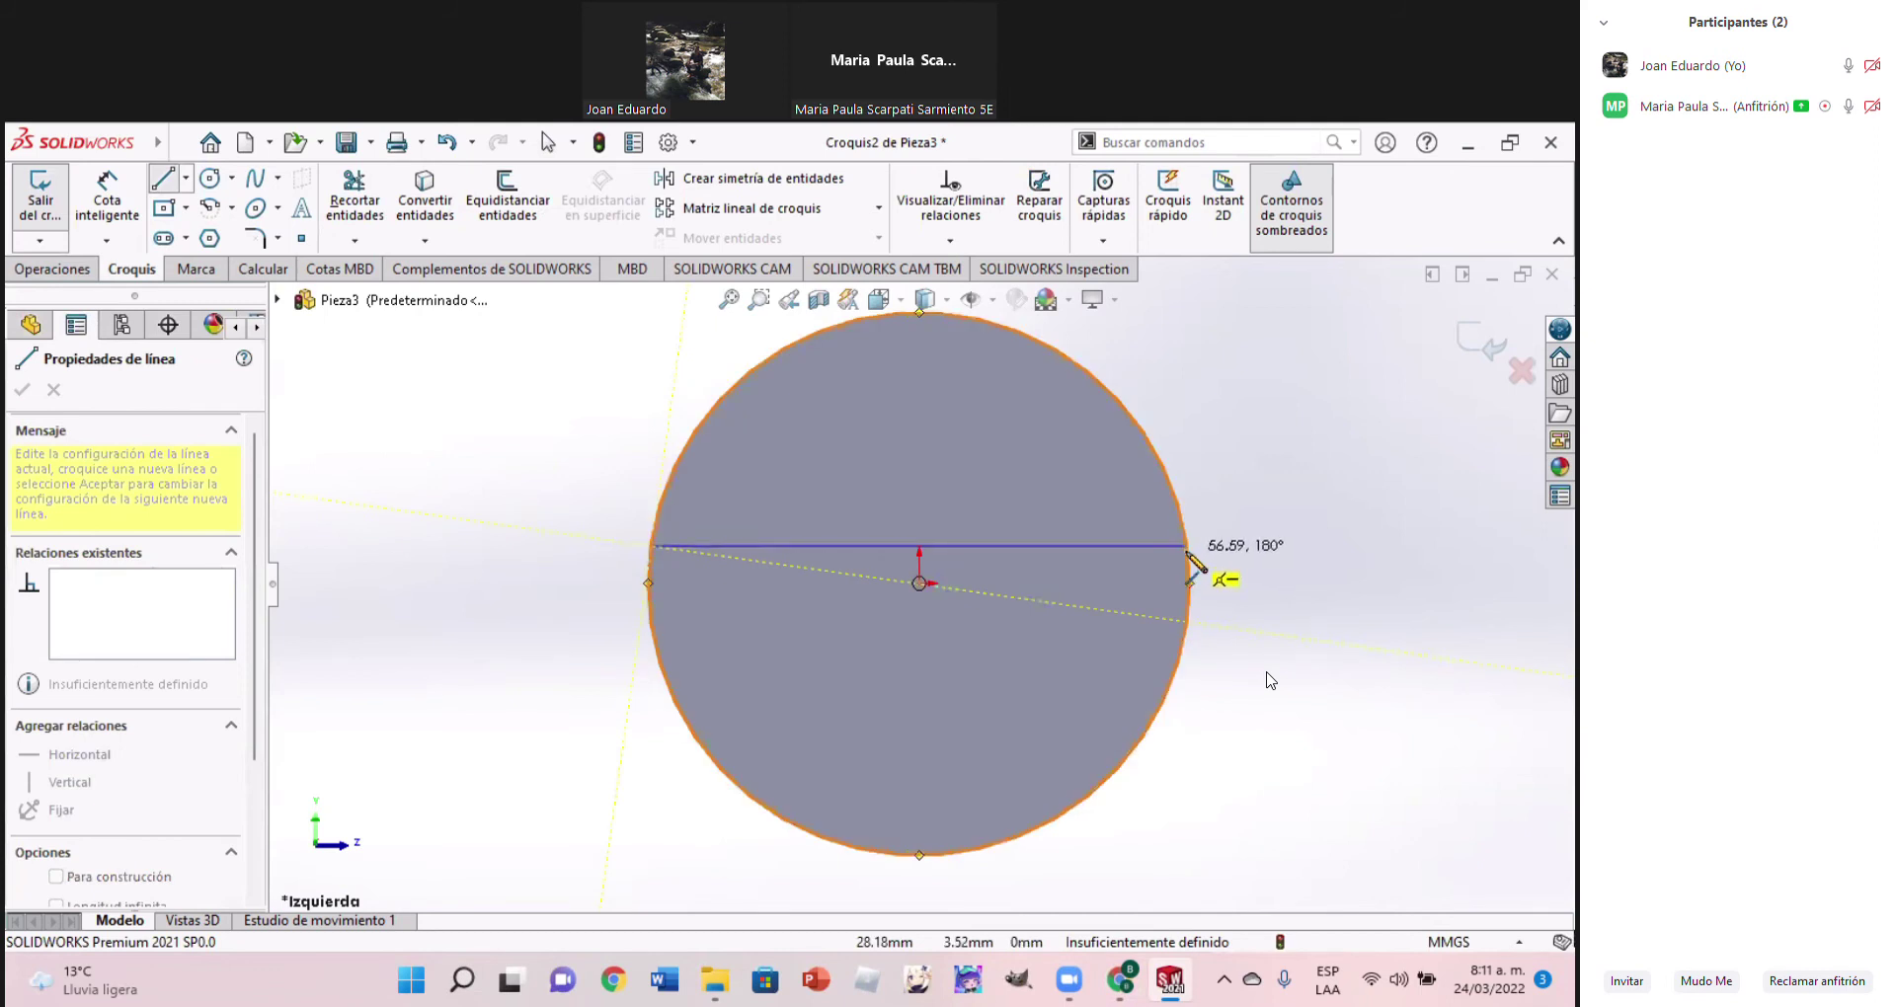
click(1186, 546)
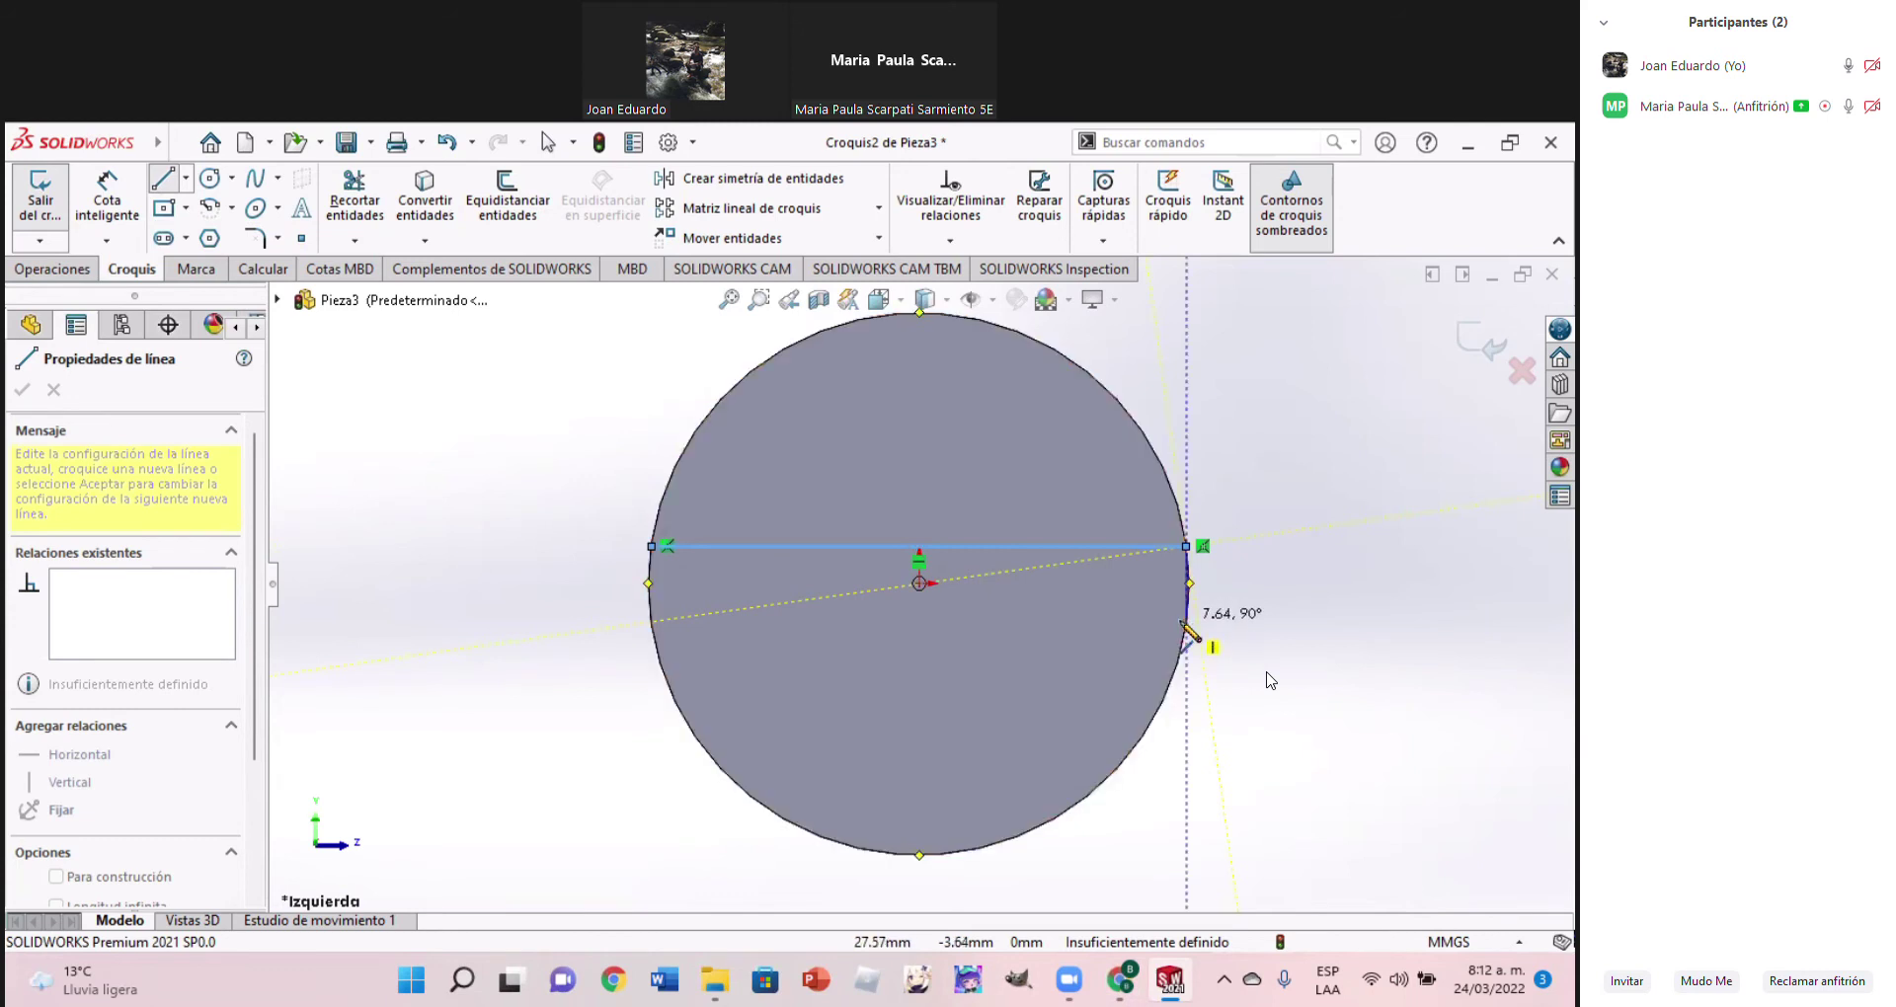
key(Escape)
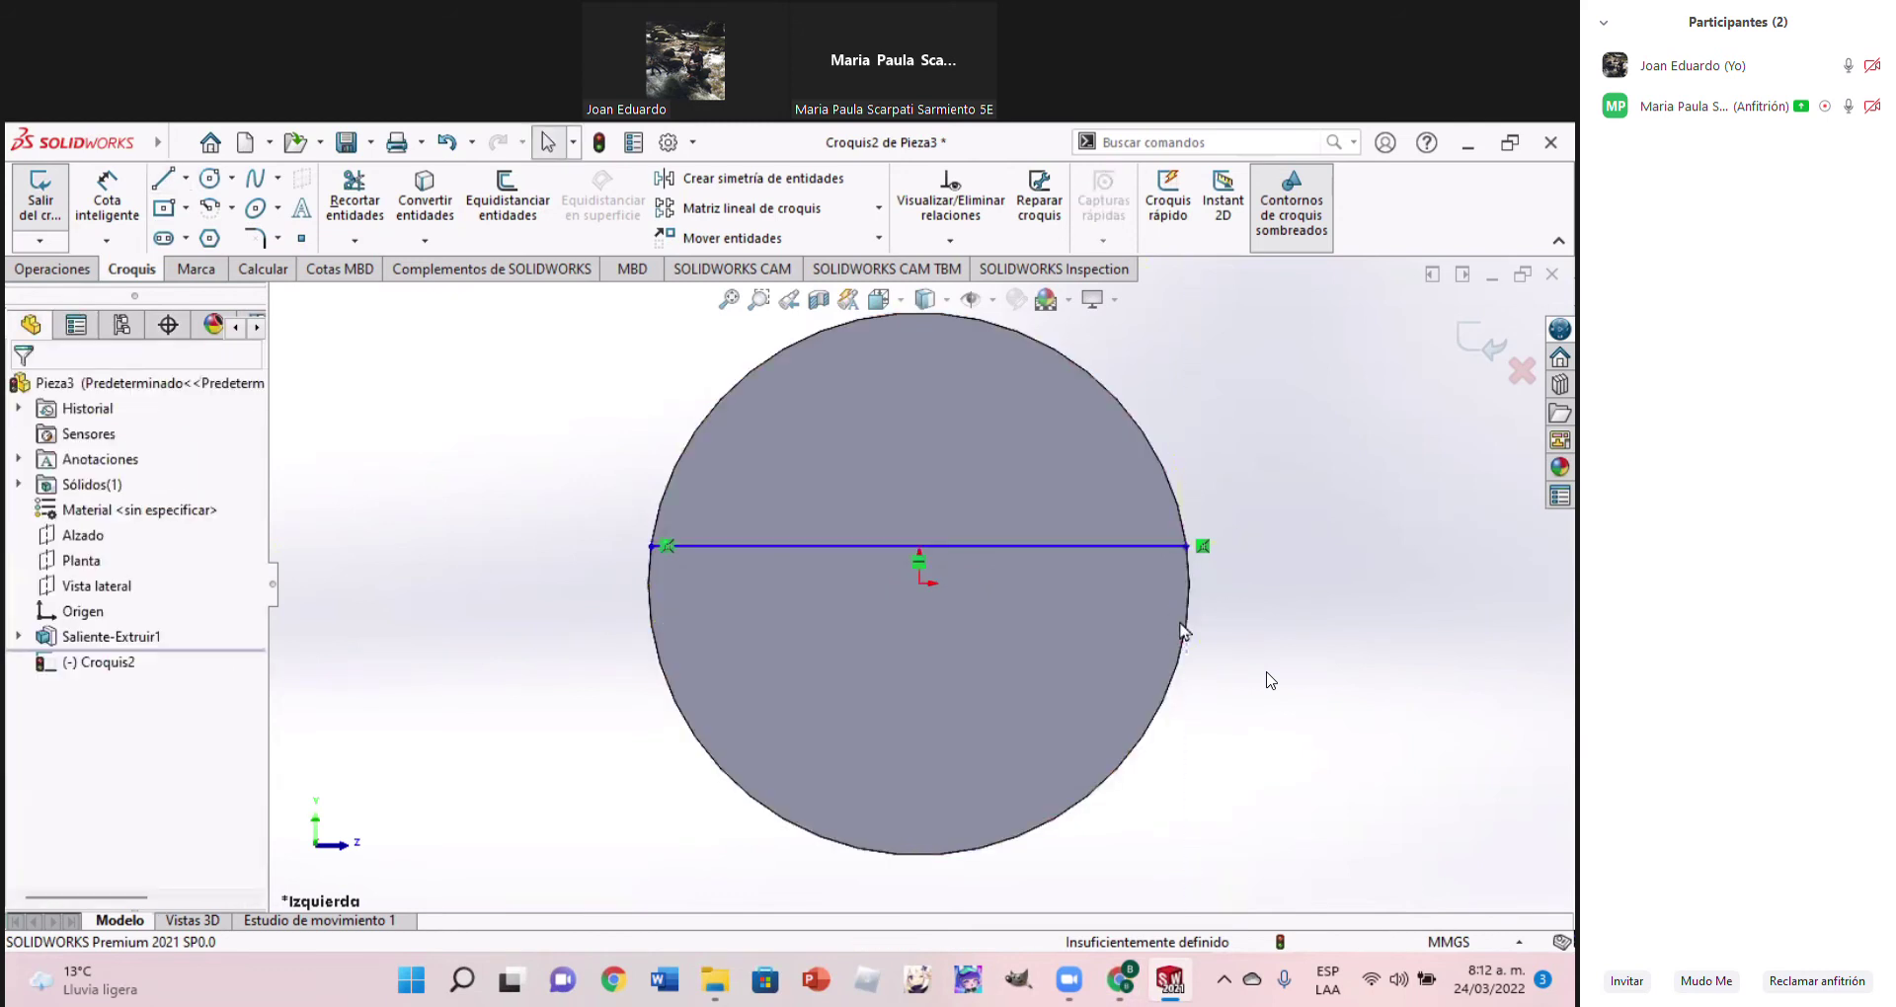
key(ctrl+z)
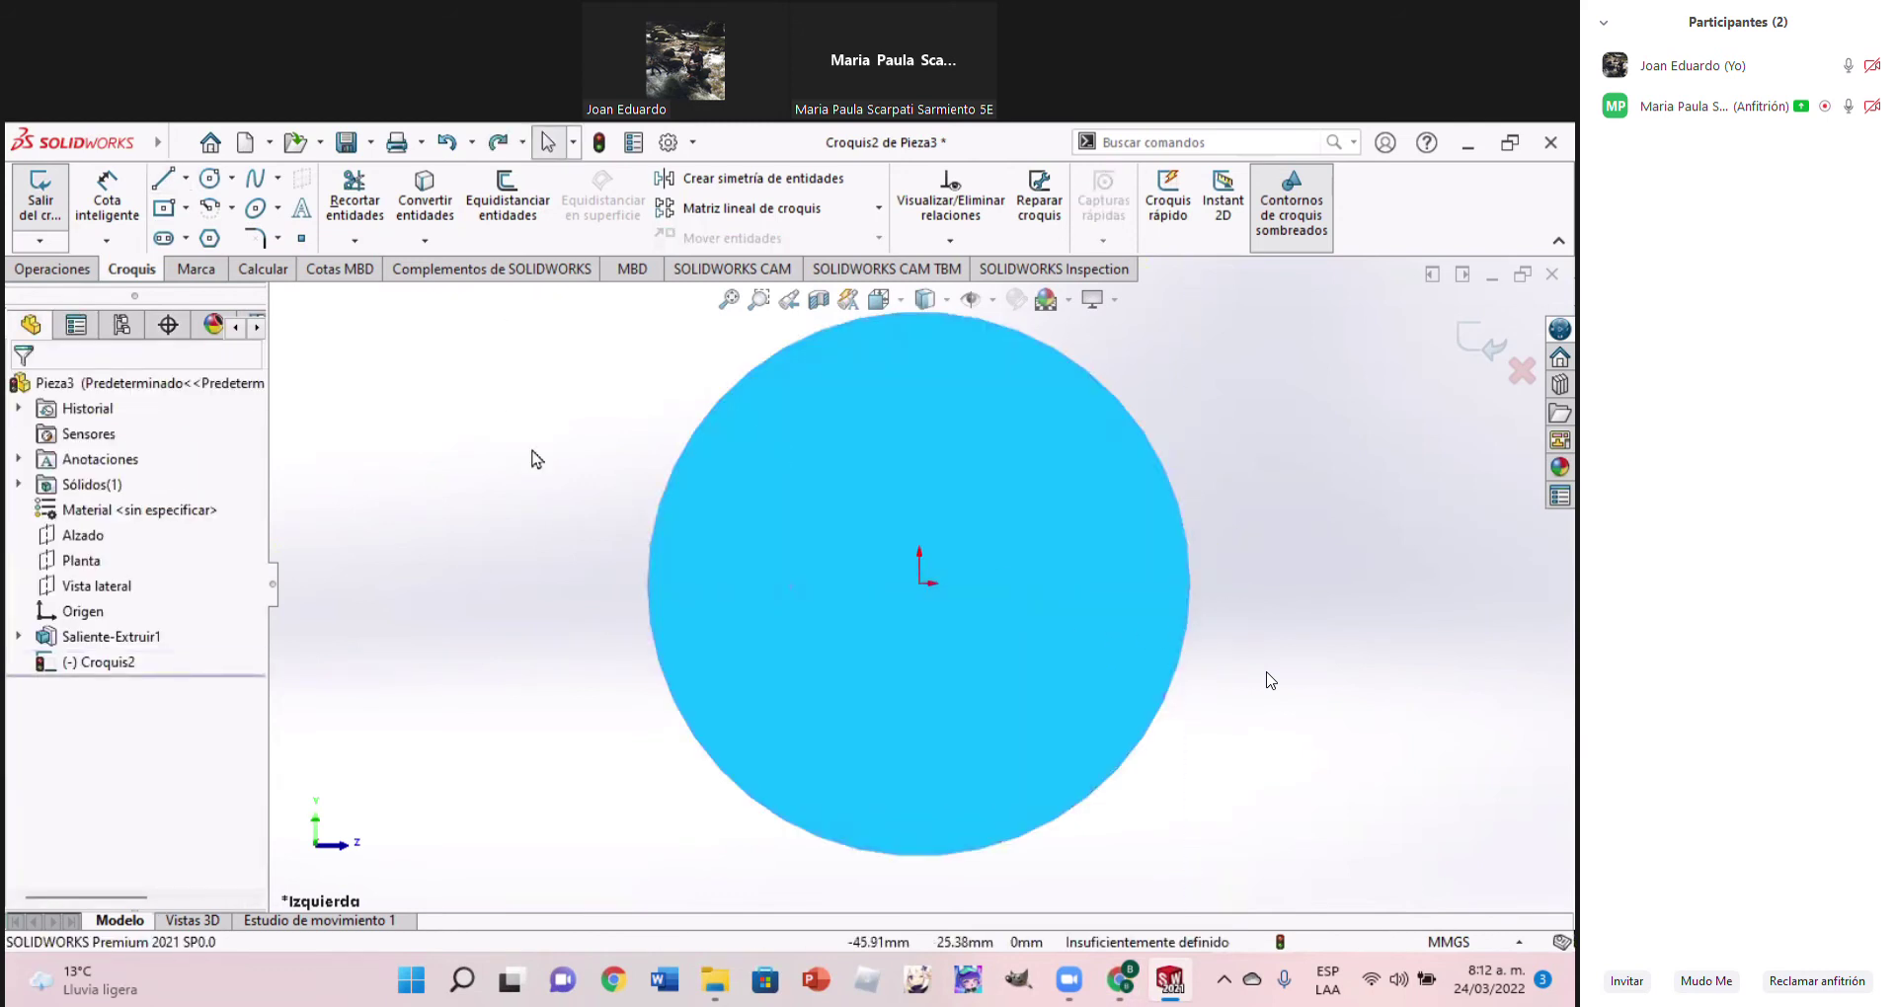
Draw a centre rectangle from the origin out to the circle's right edge
click(186, 217)
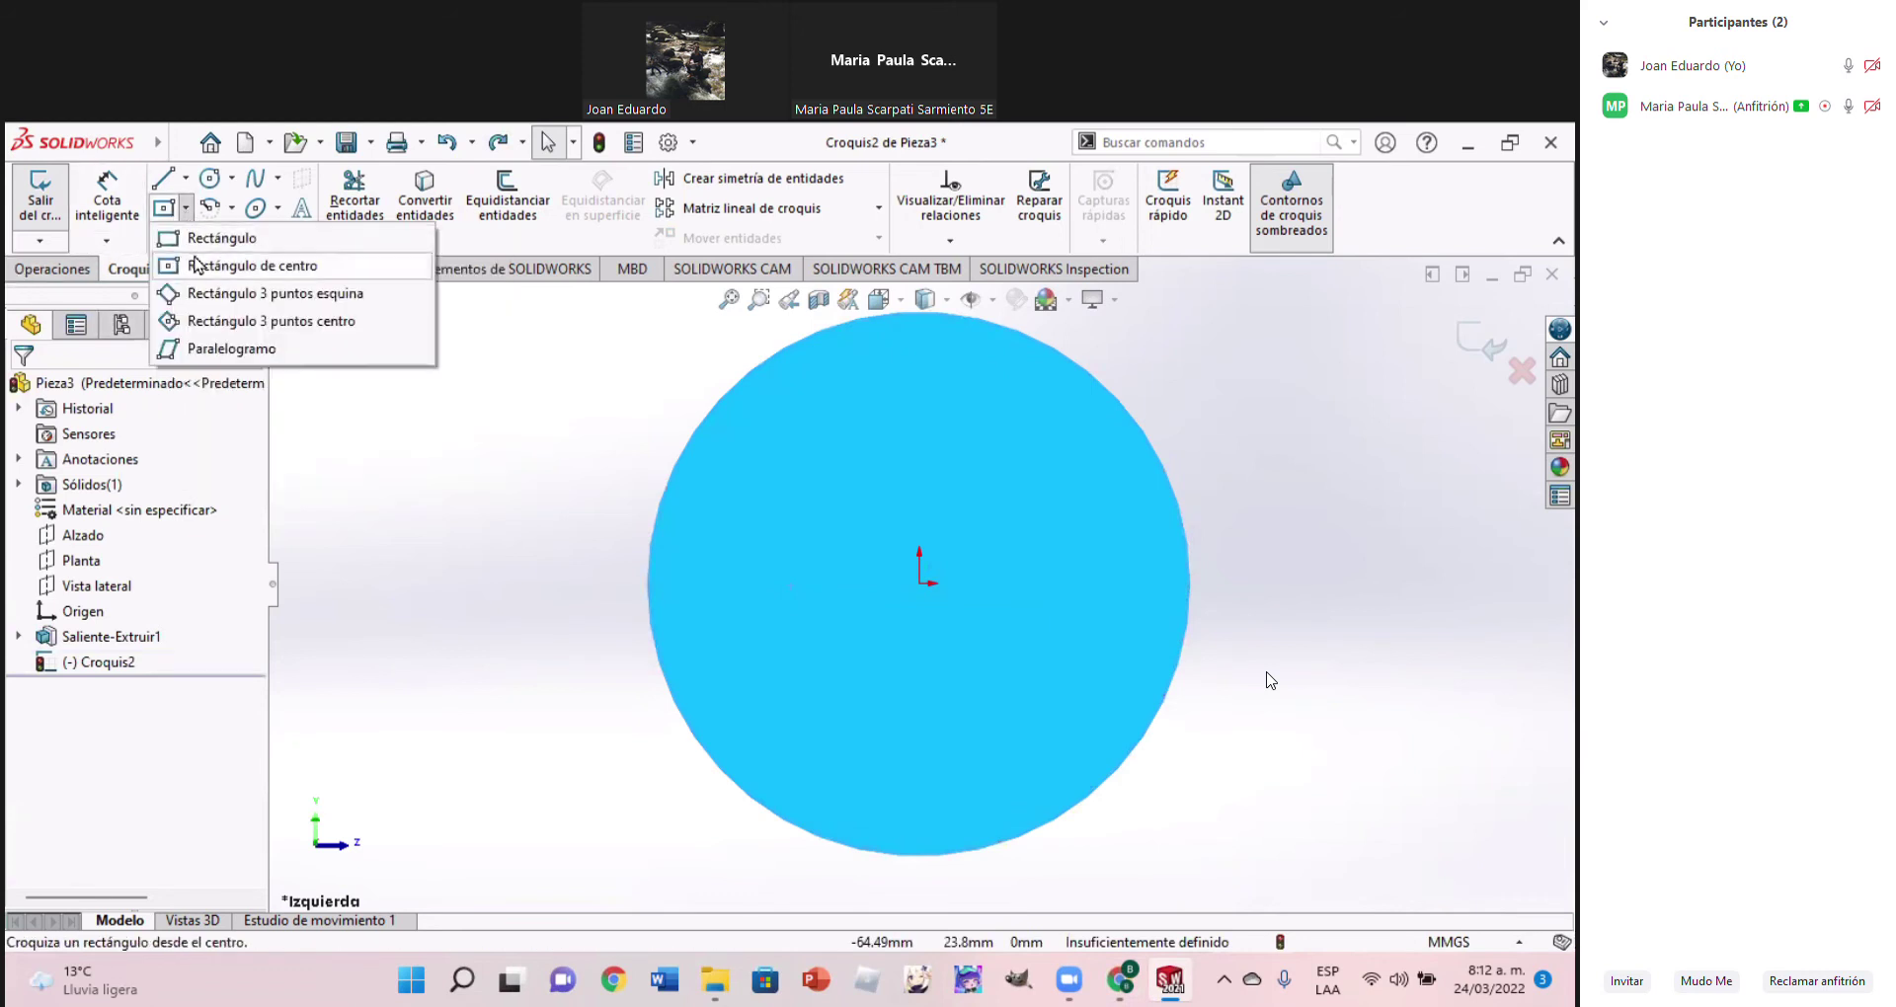
click(223, 264)
click(919, 583)
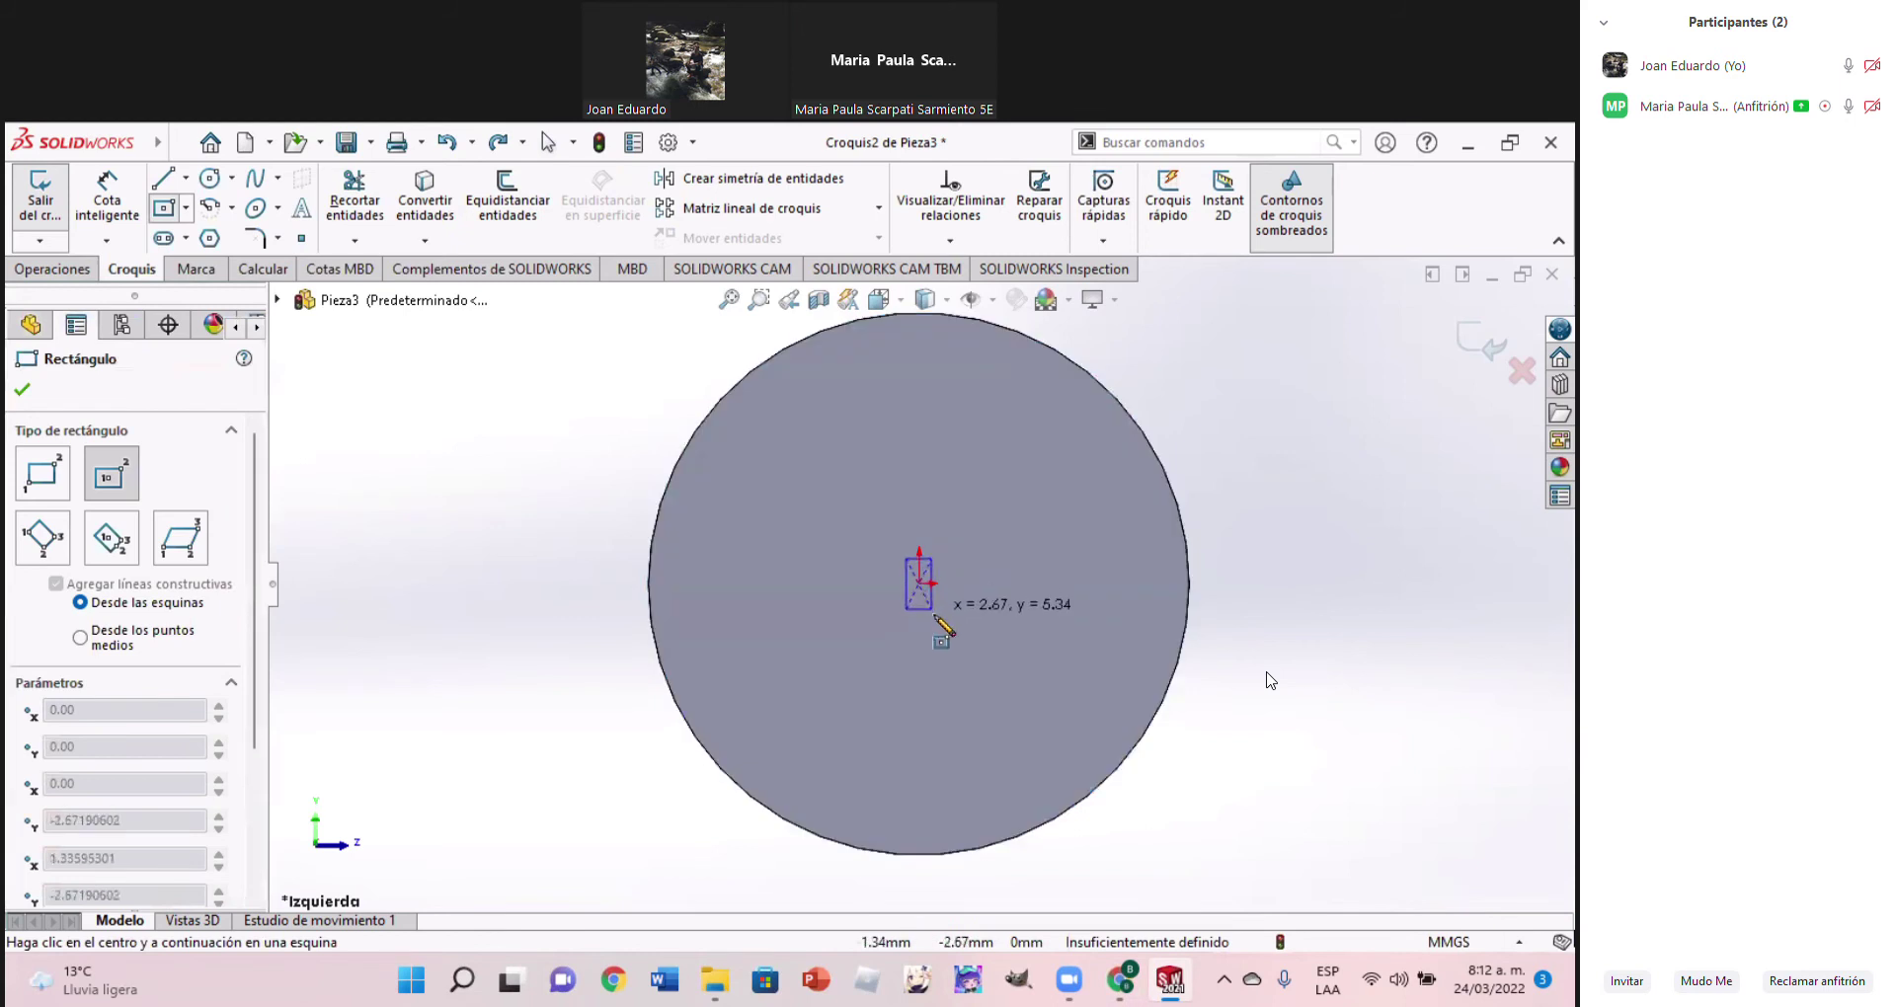
click(1188, 626)
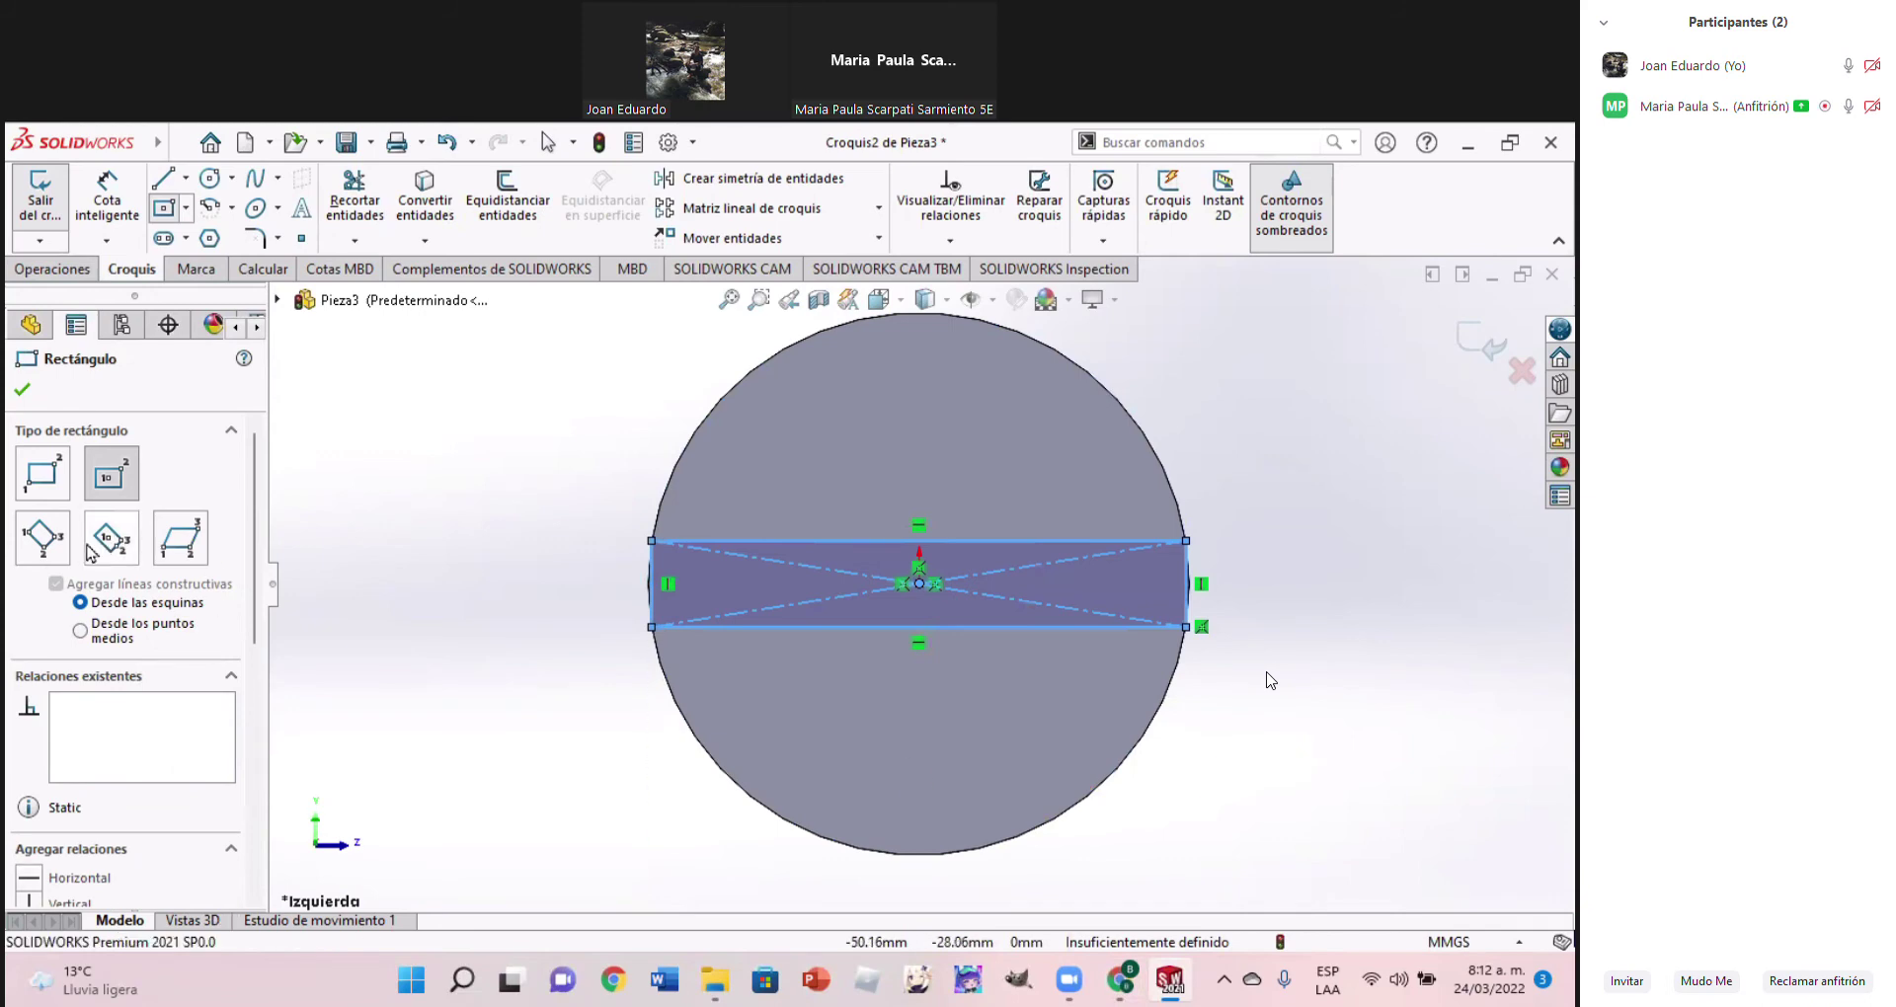
click(22, 389)
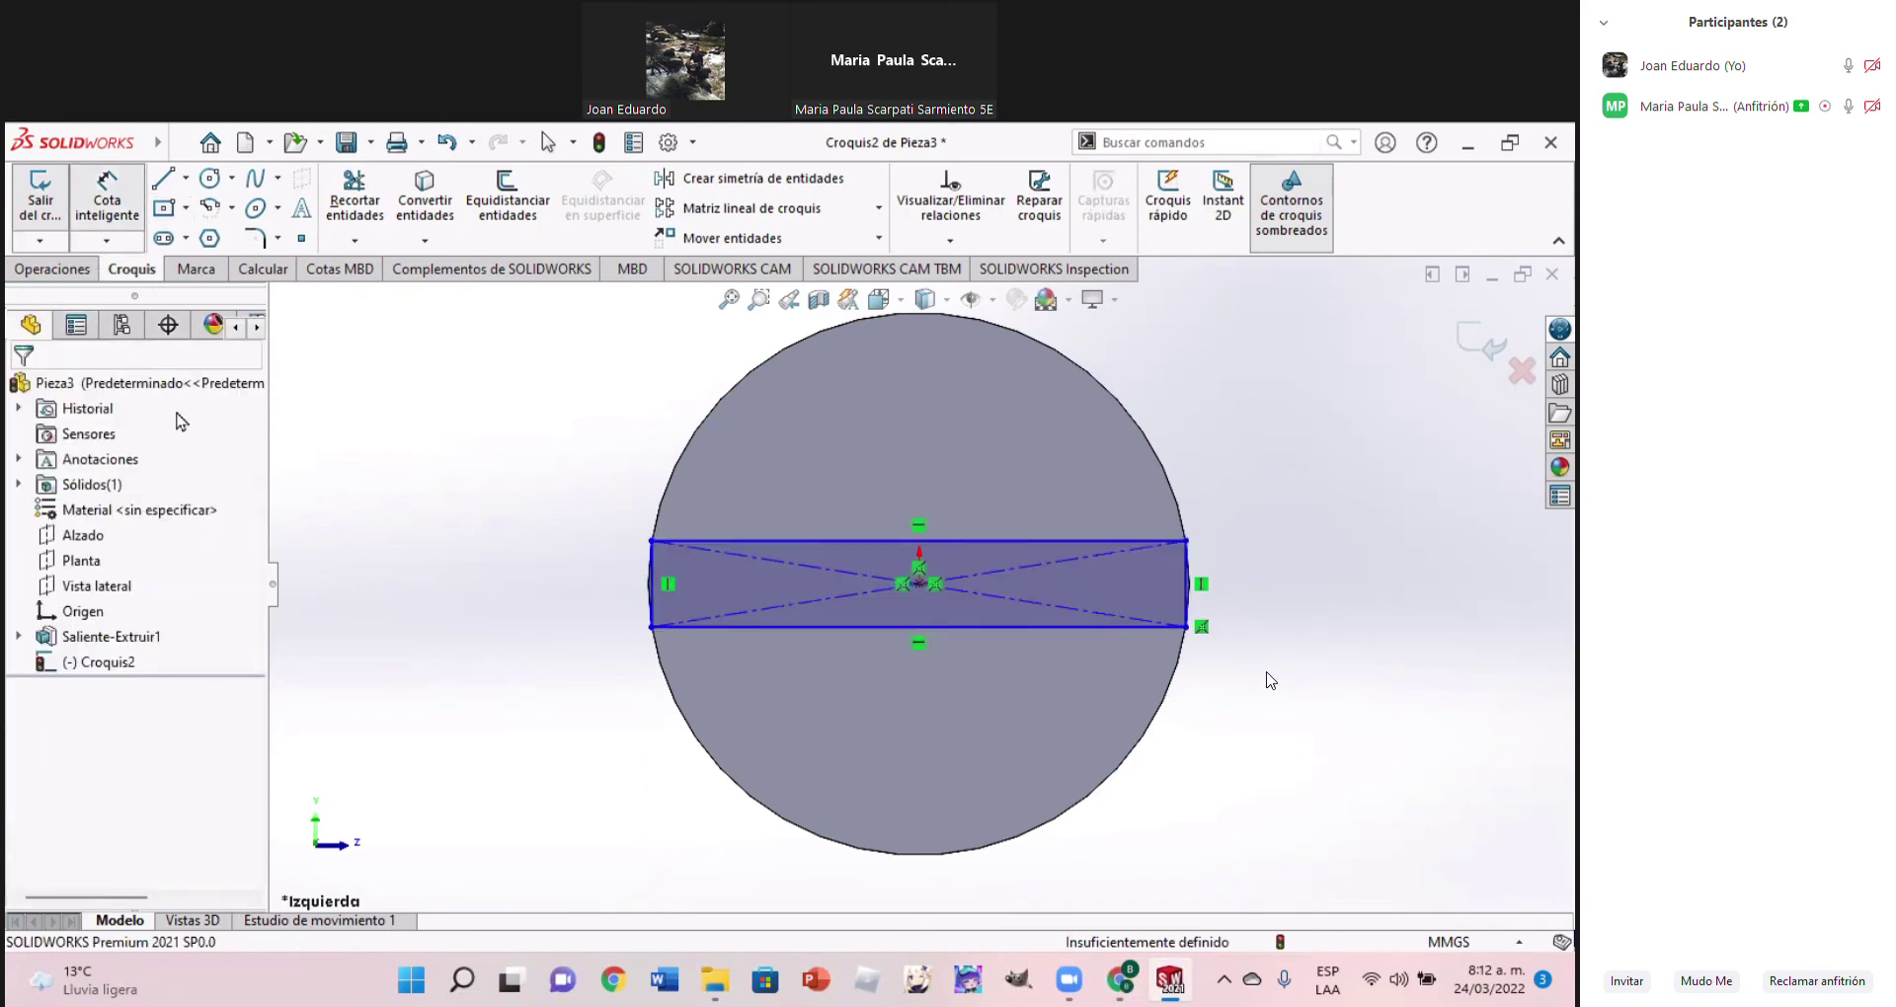
click(1126, 987)
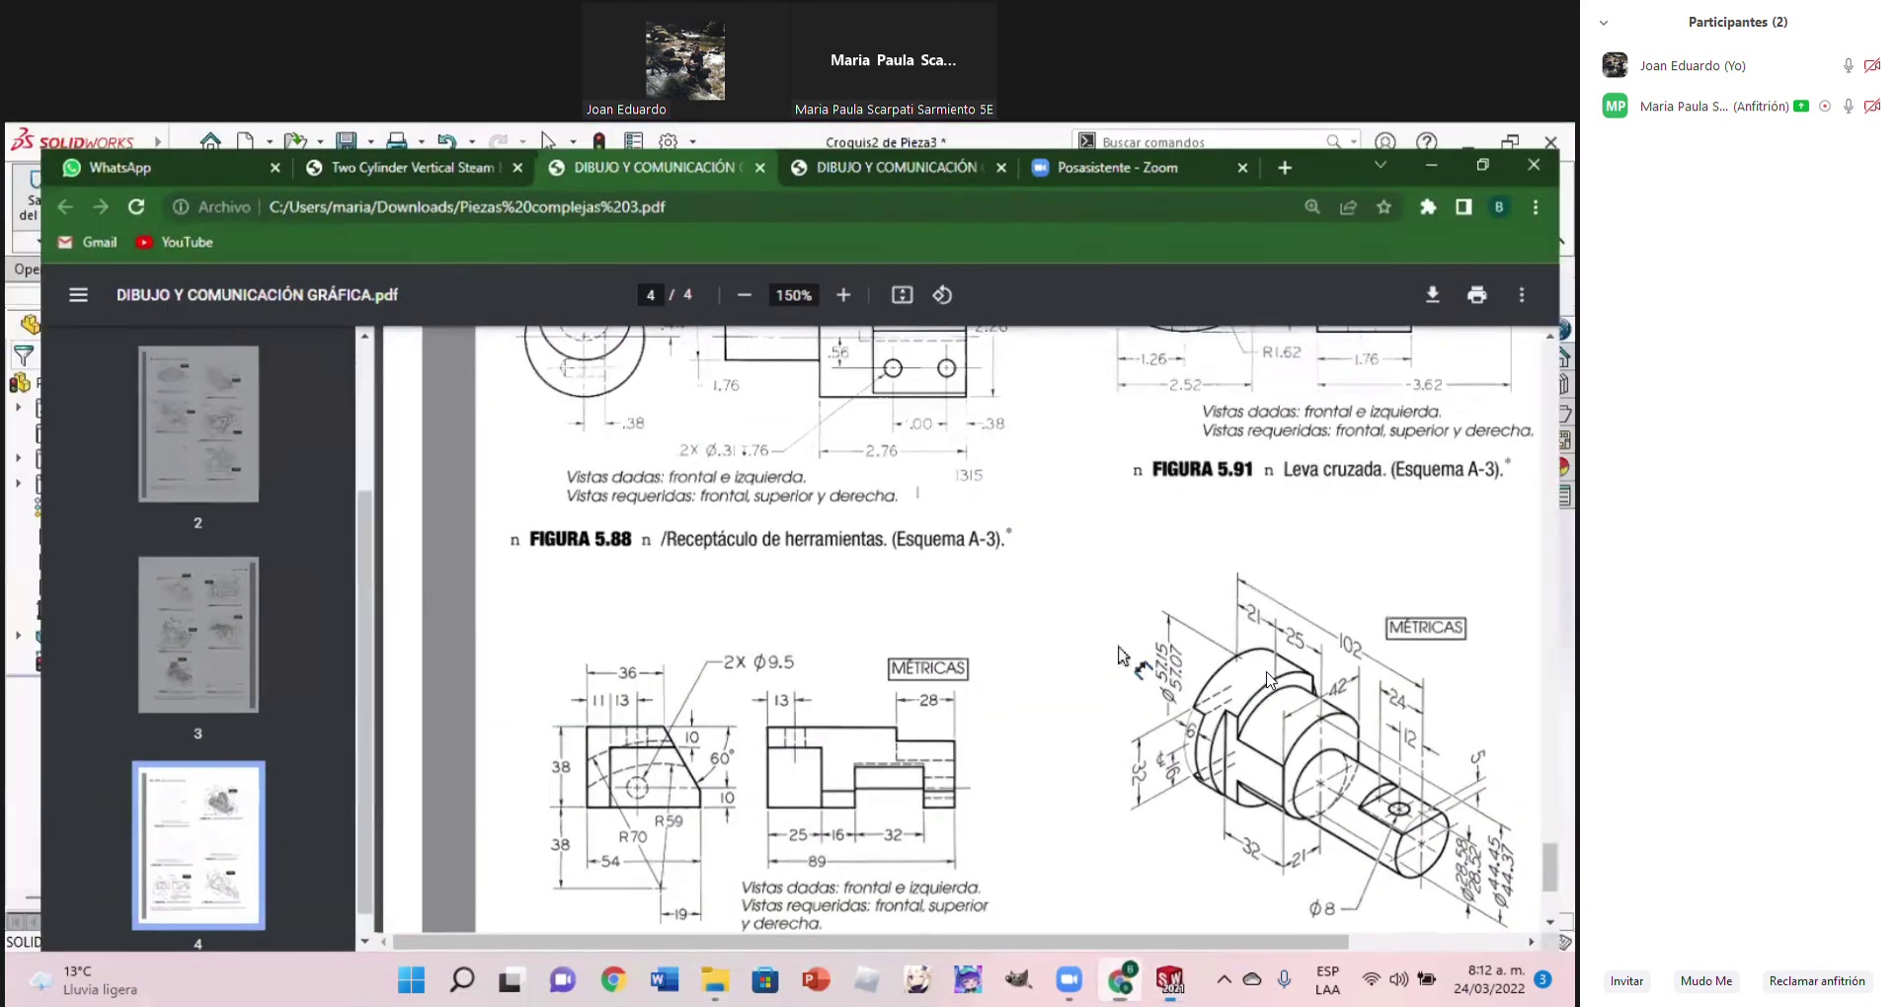
click(1122, 982)
Dimension the rectangle's height to 32 mm
click(1197, 592)
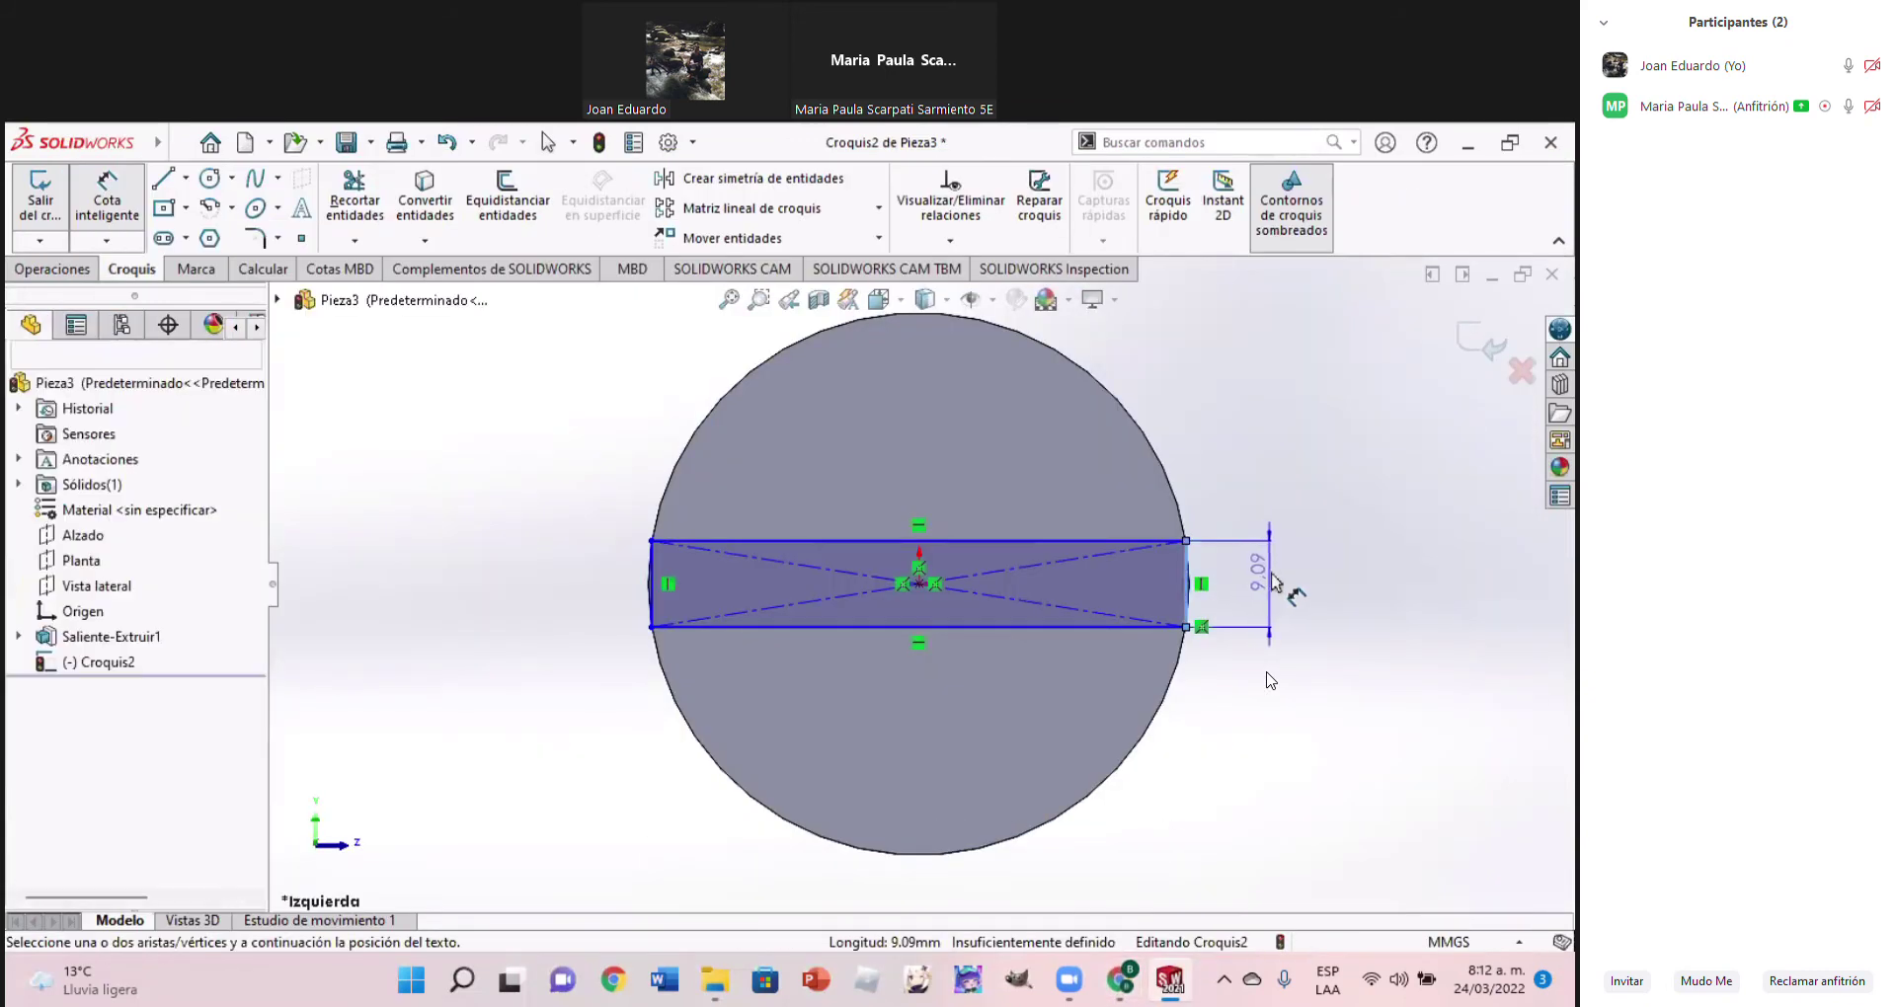
click(1271, 590)
text(32)
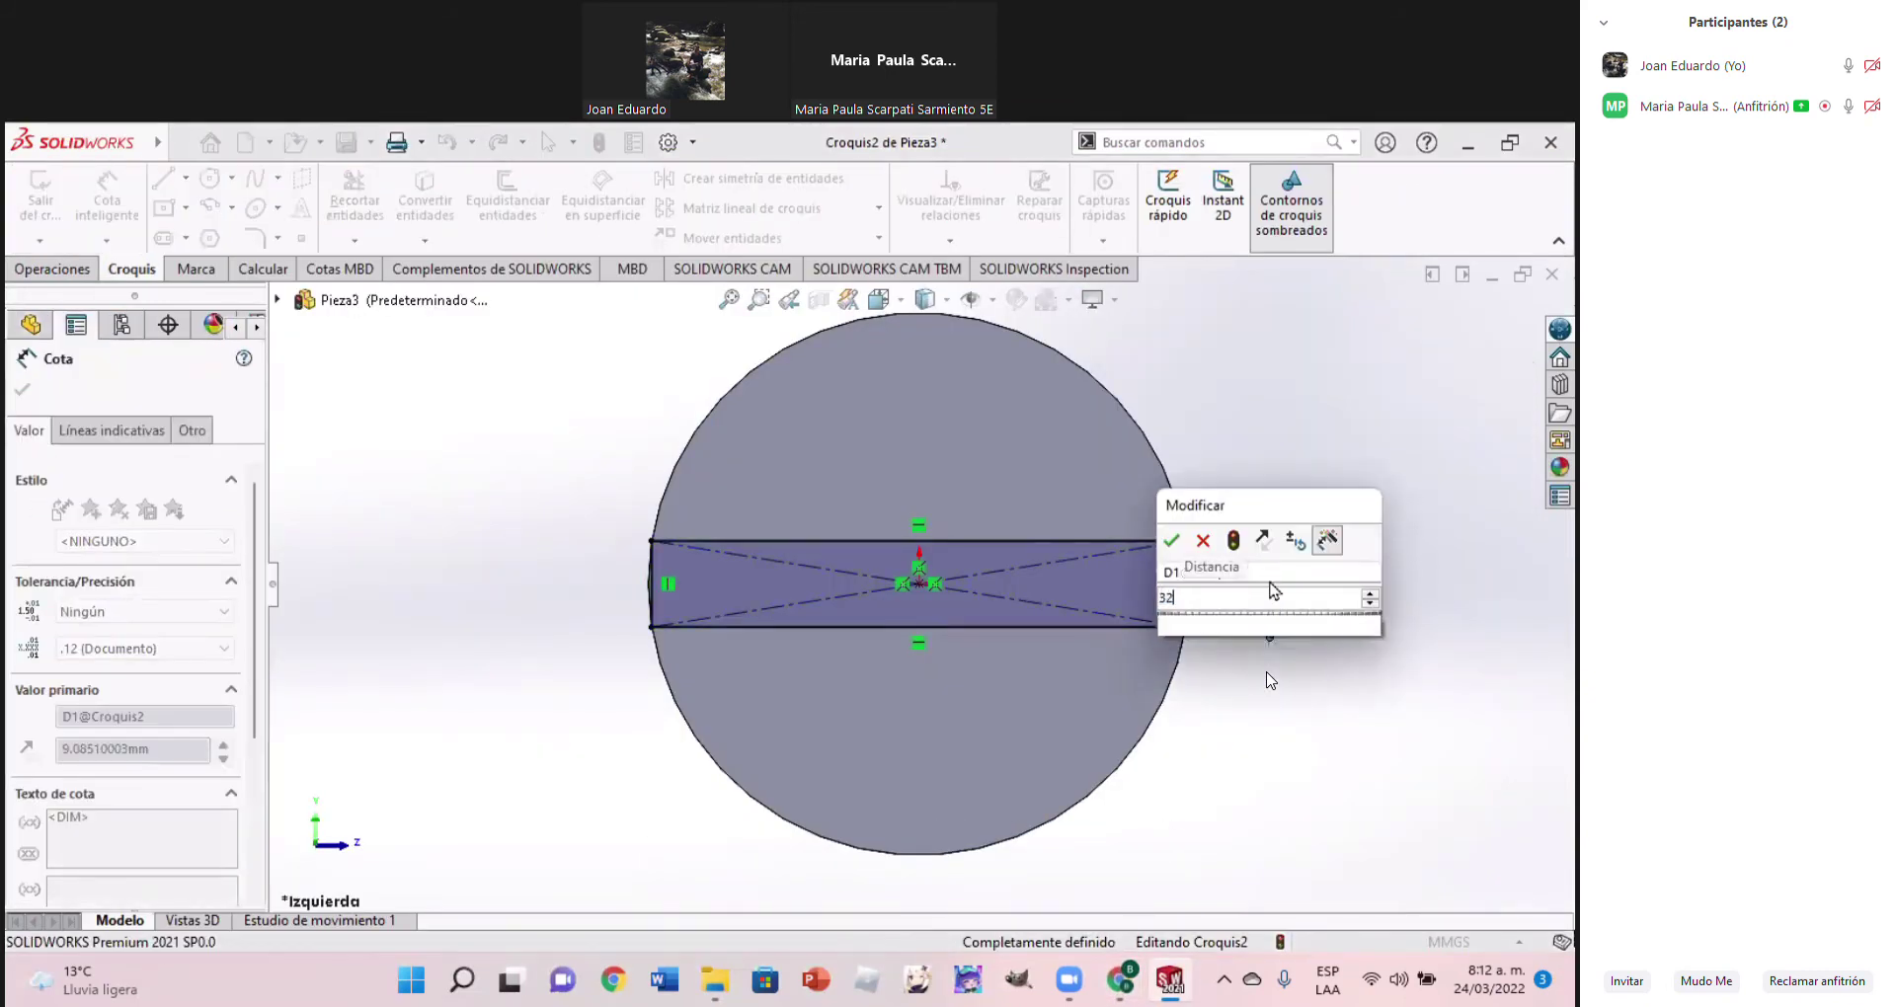
key(Return)
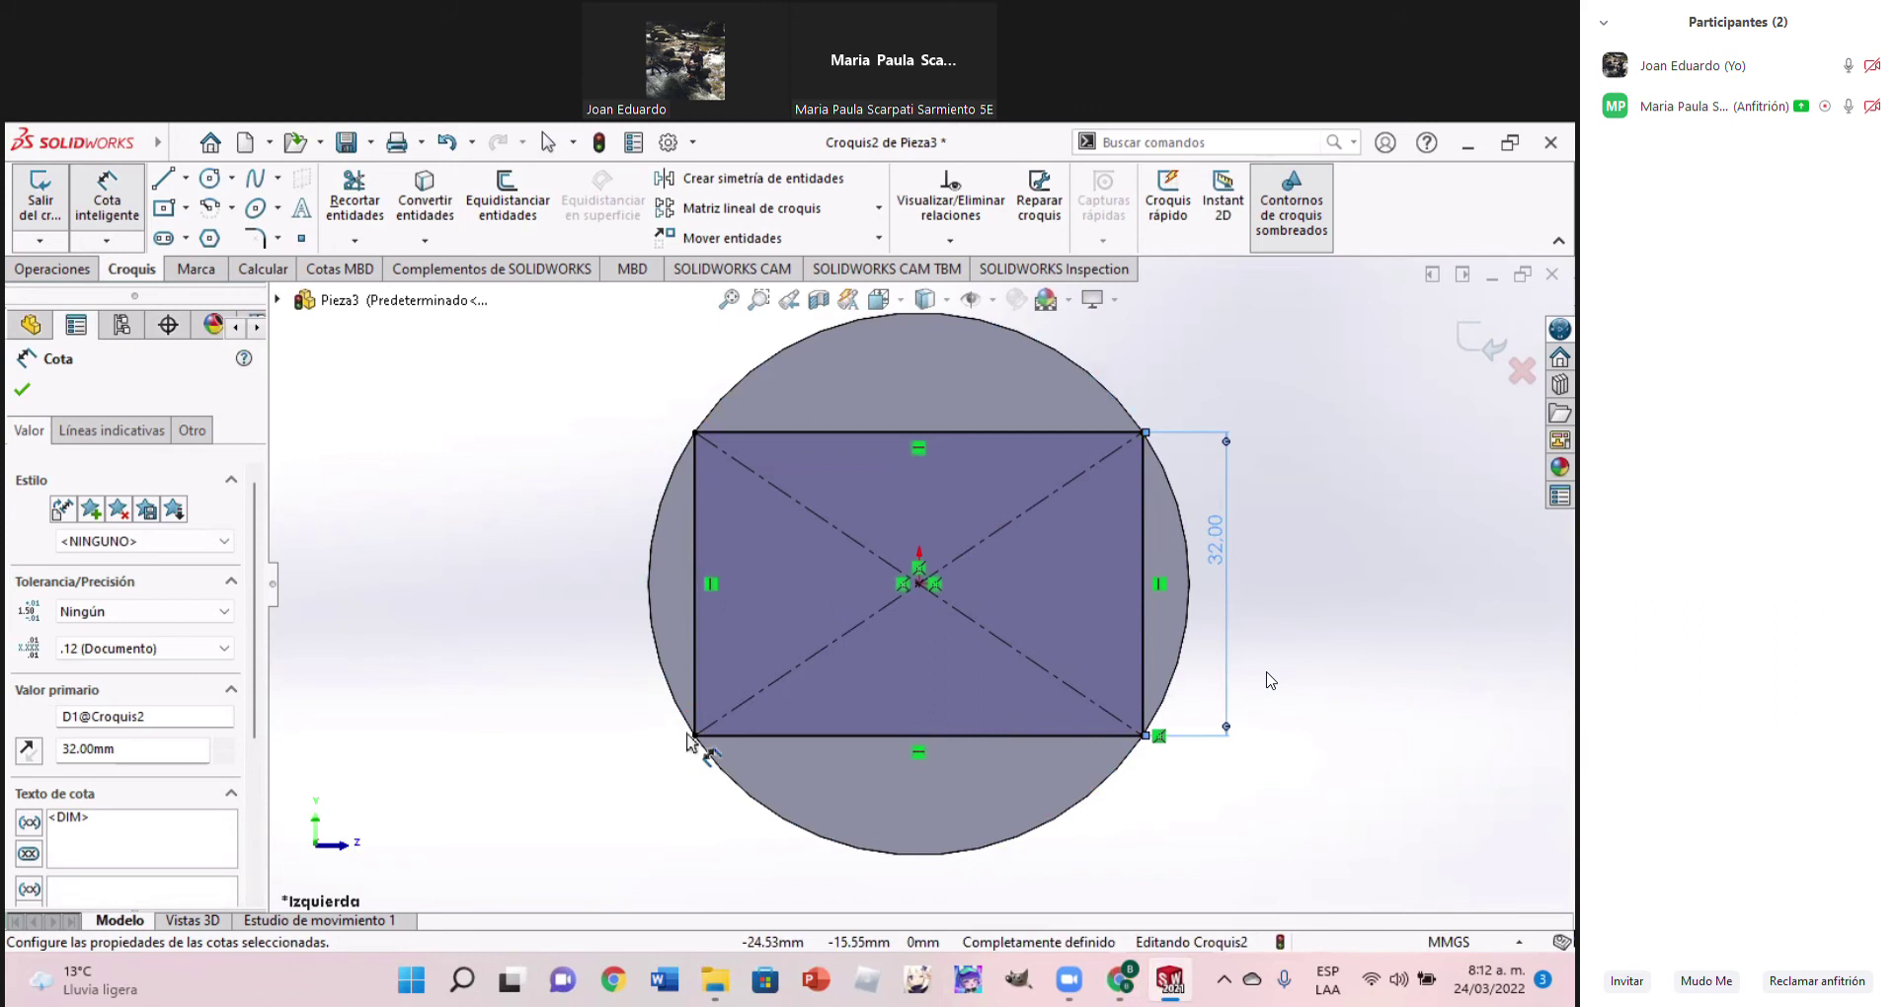
click(1171, 749)
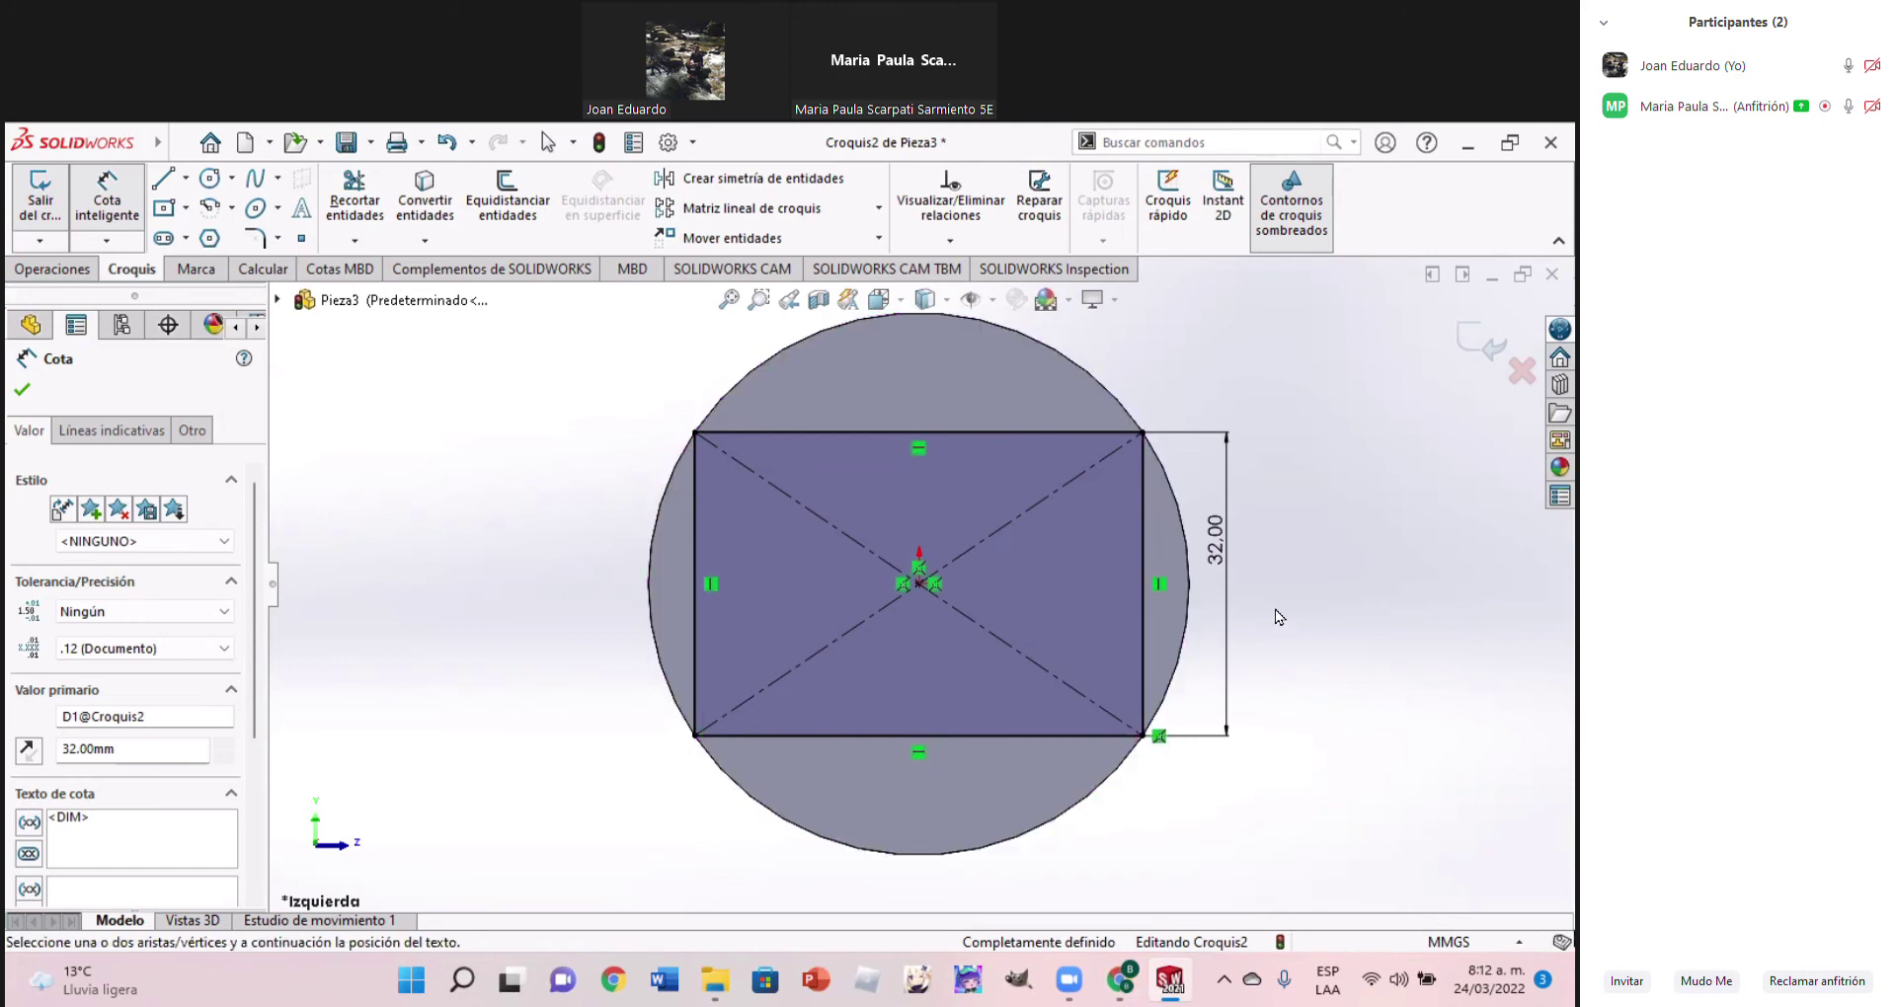
key(Escape)
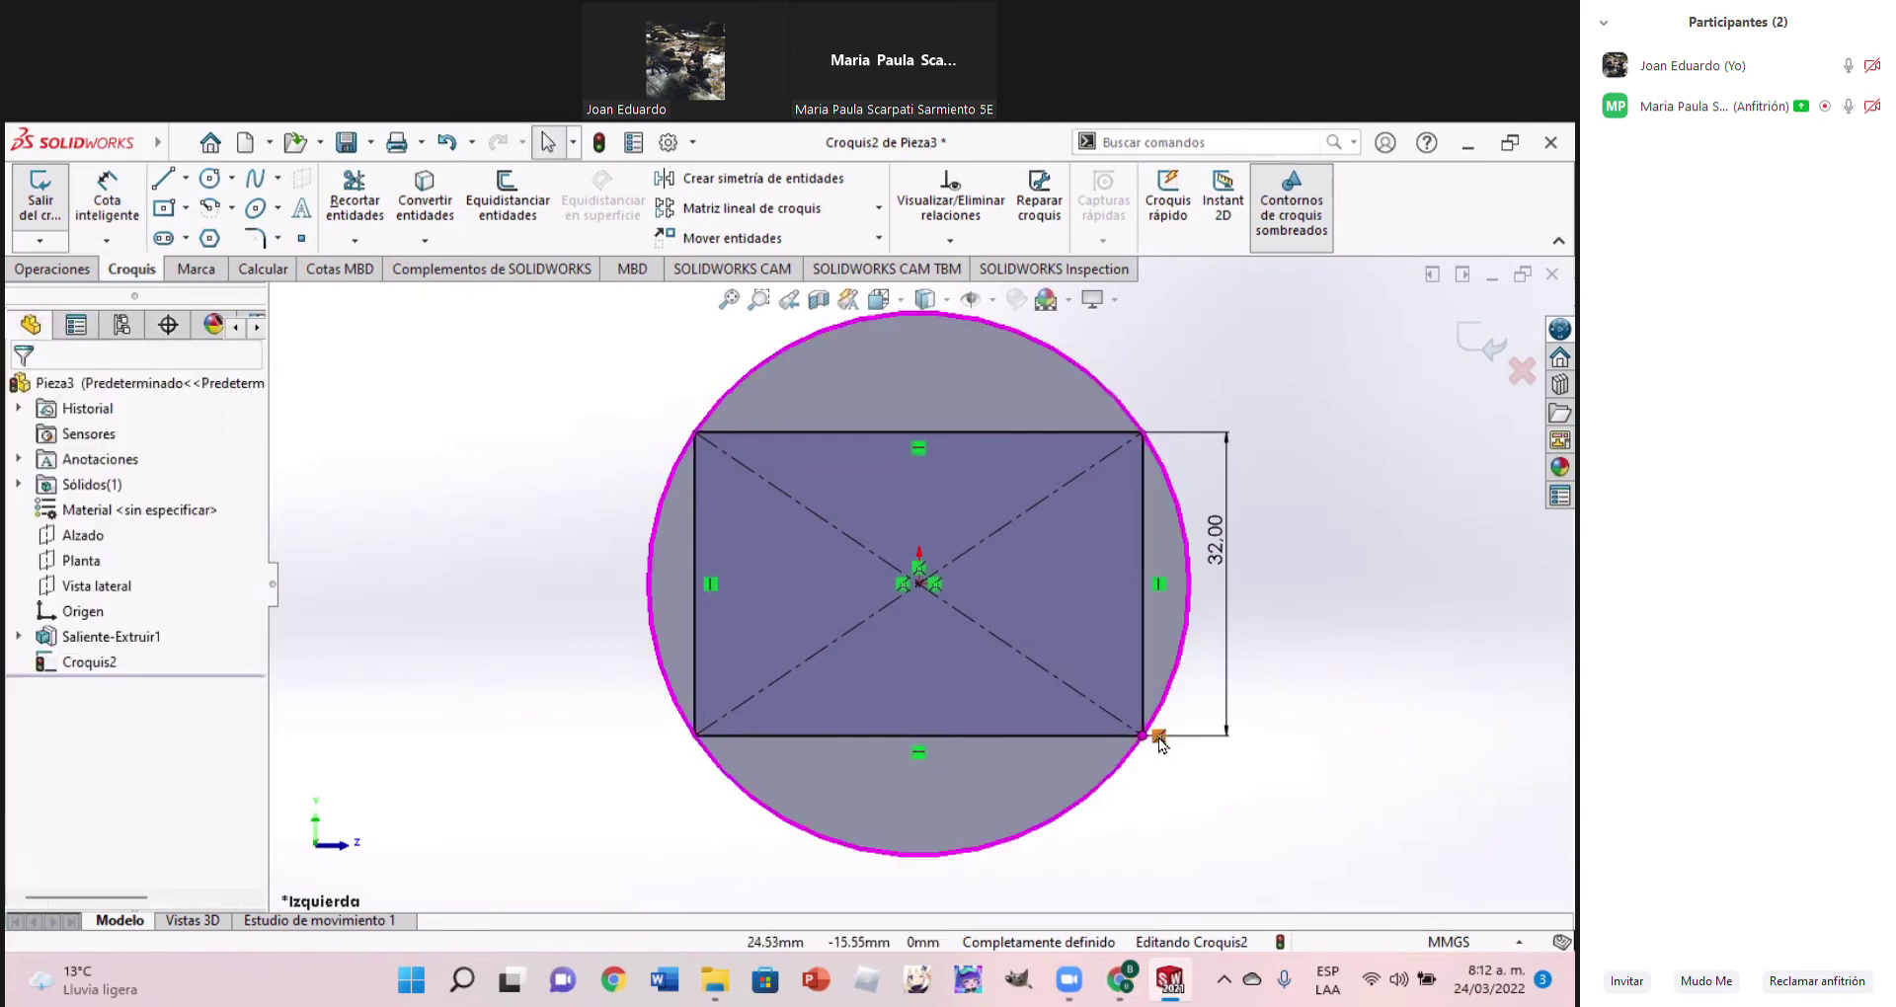
Delete the corner's coincident relation and drag the rectangle wider than the circle
click(1158, 735)
key(Delete)
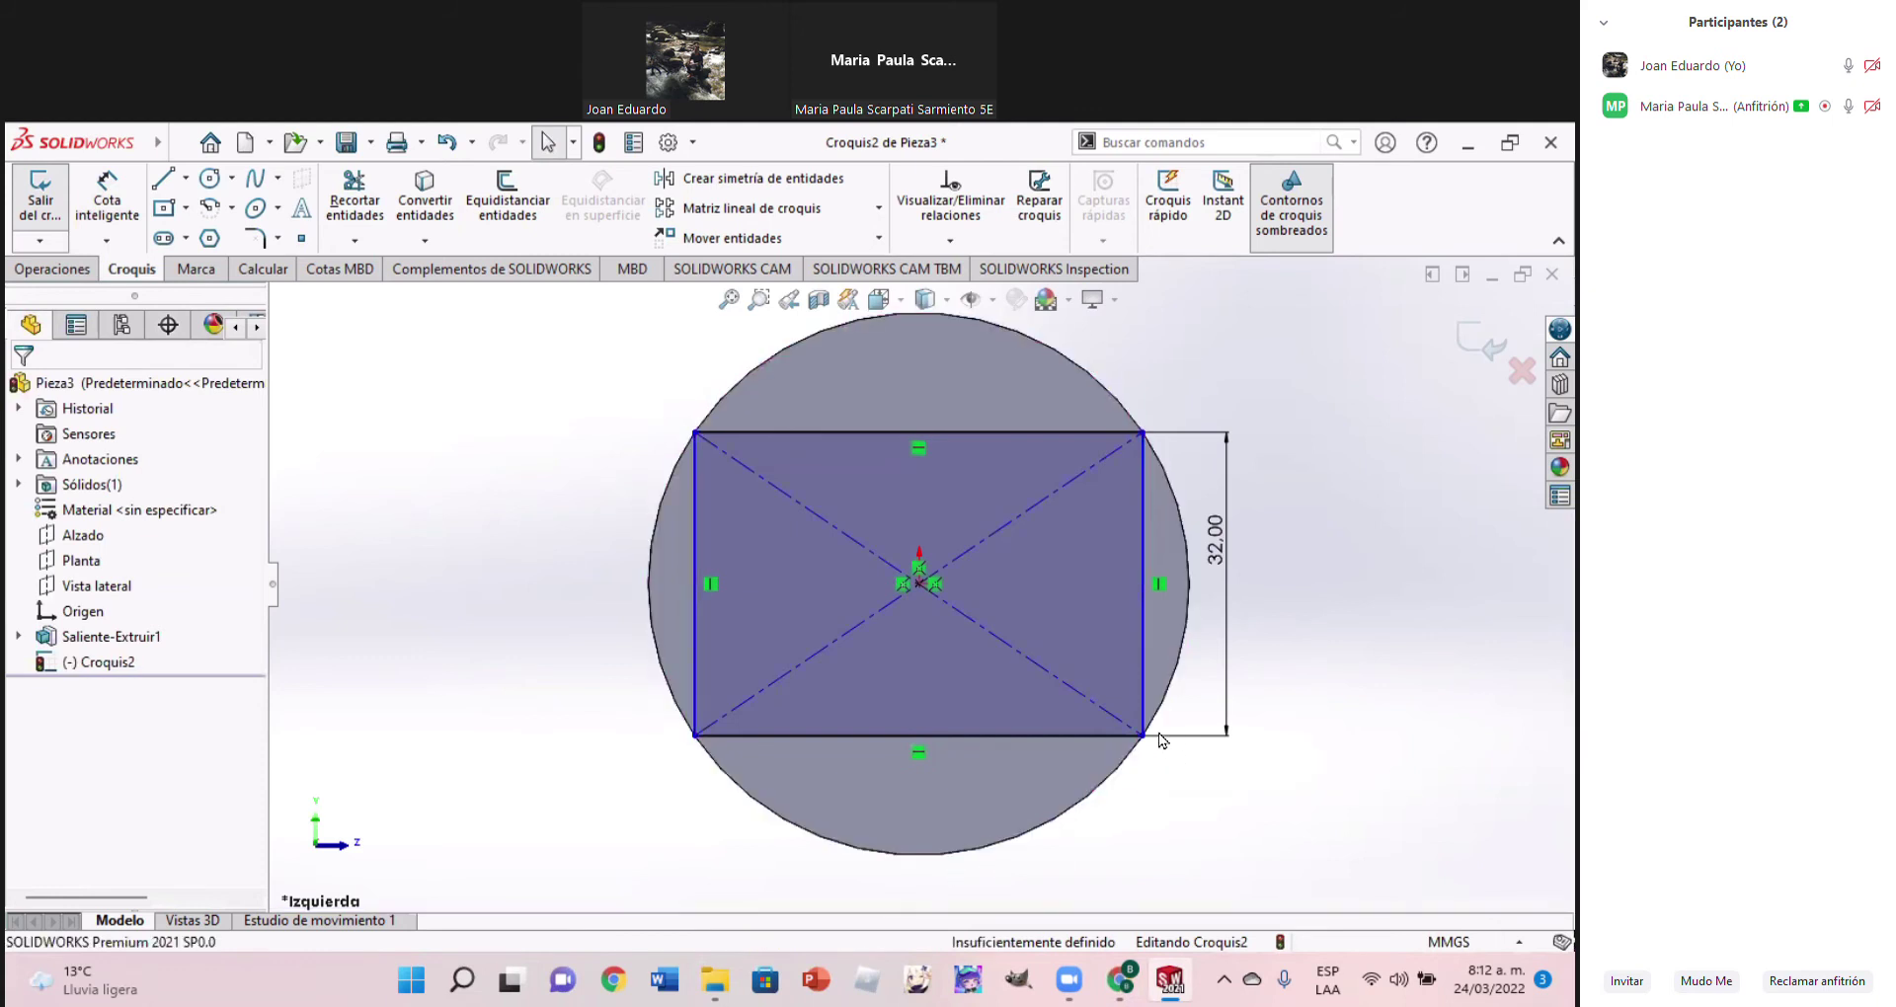
drag(1162, 604, 1234, 609)
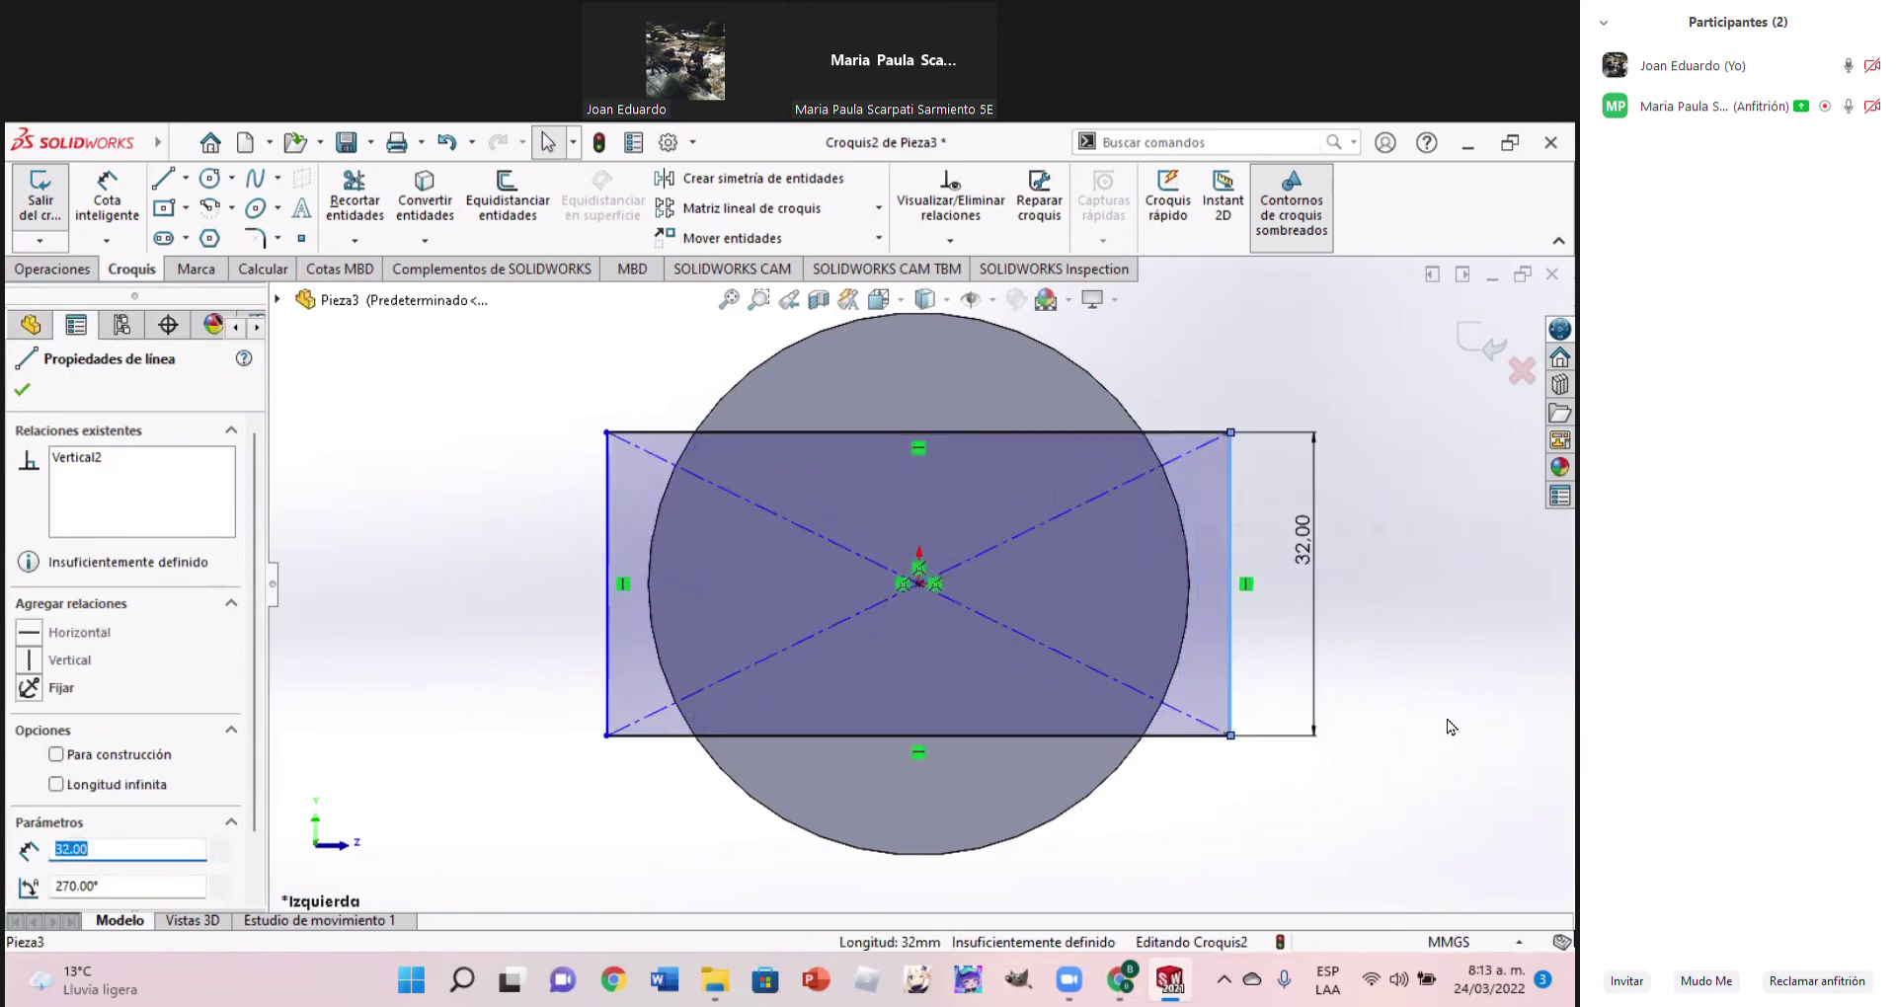
key(Escape)
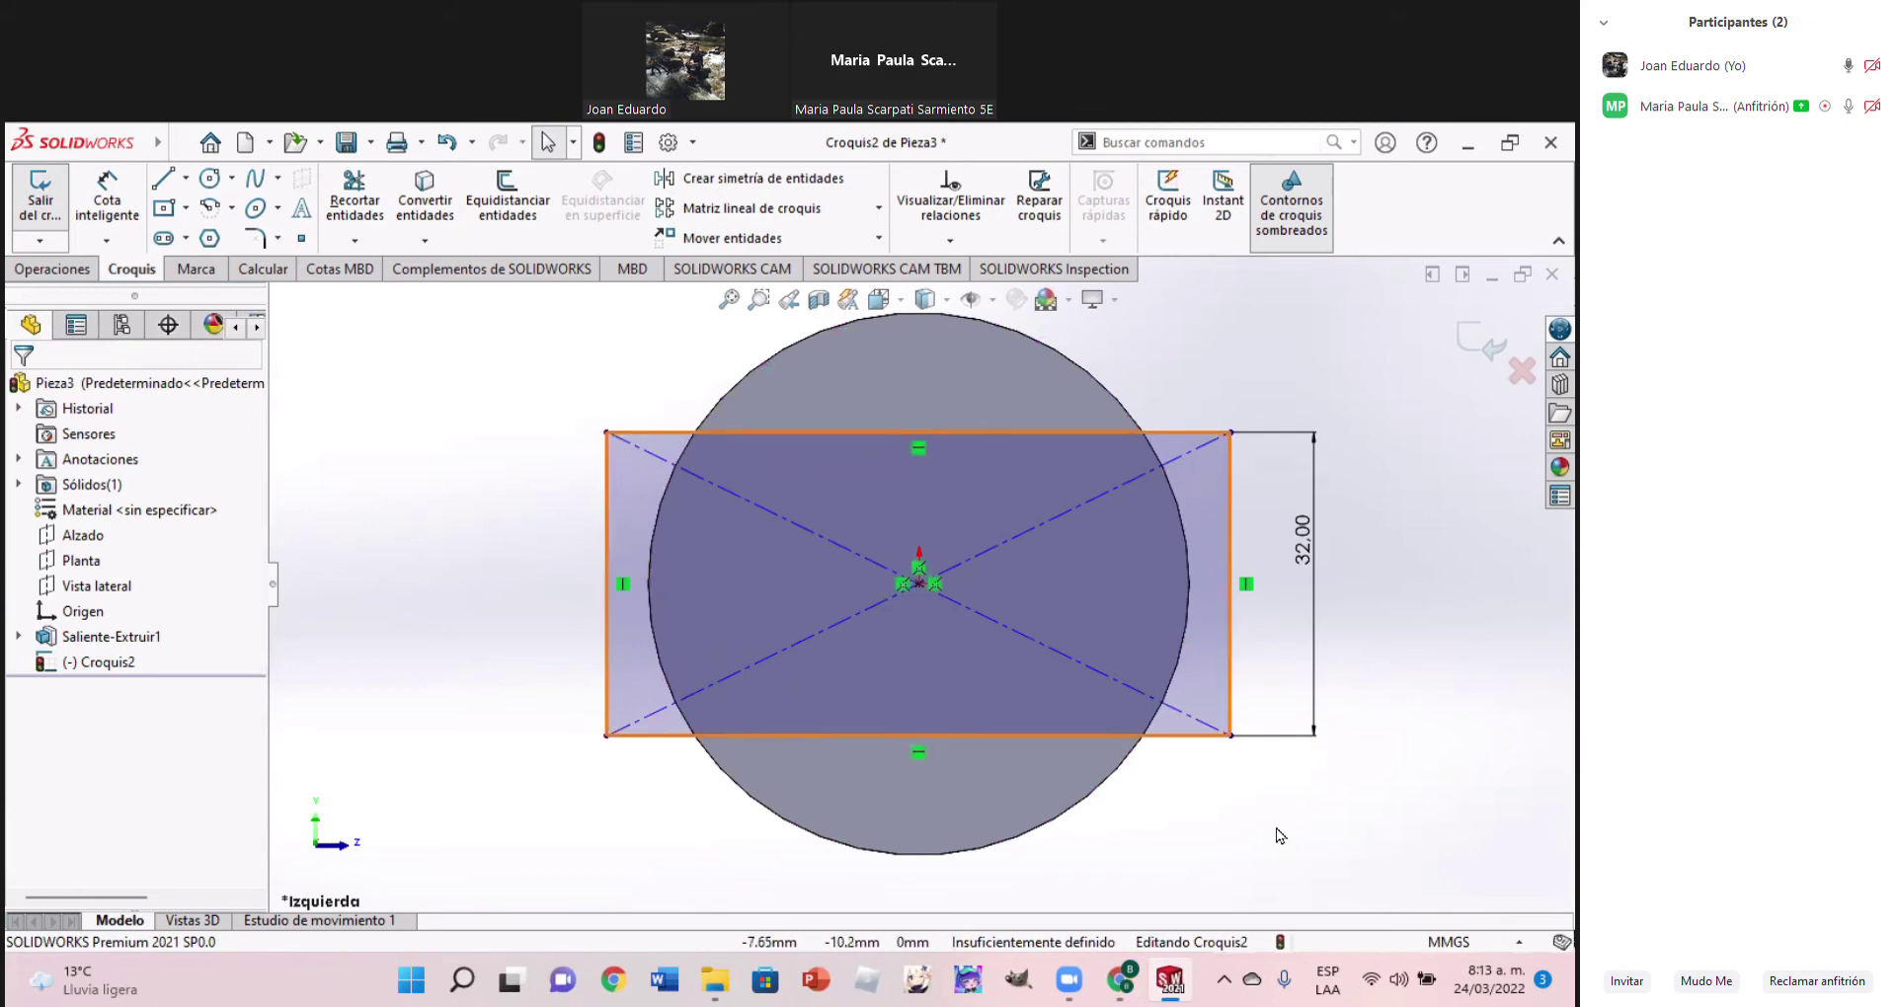
Dimension the rectangle's top edge to 65 mm wide
key(d)
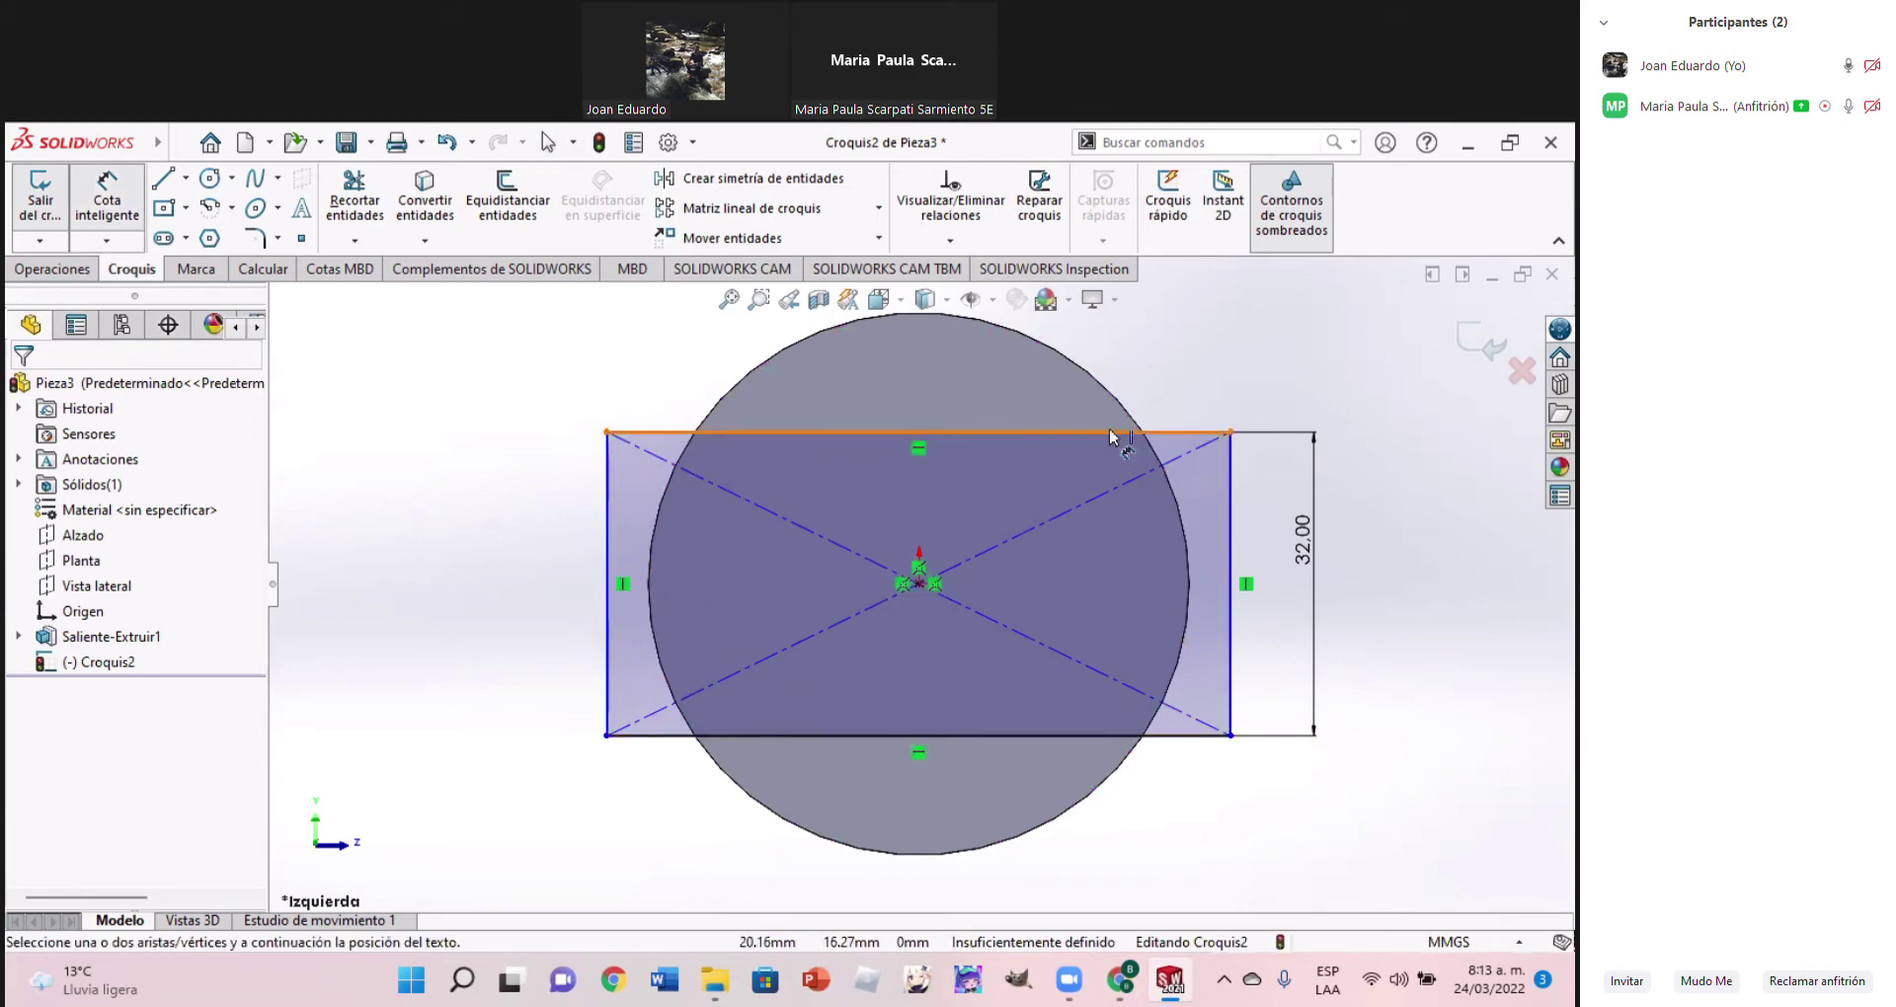
click(988, 431)
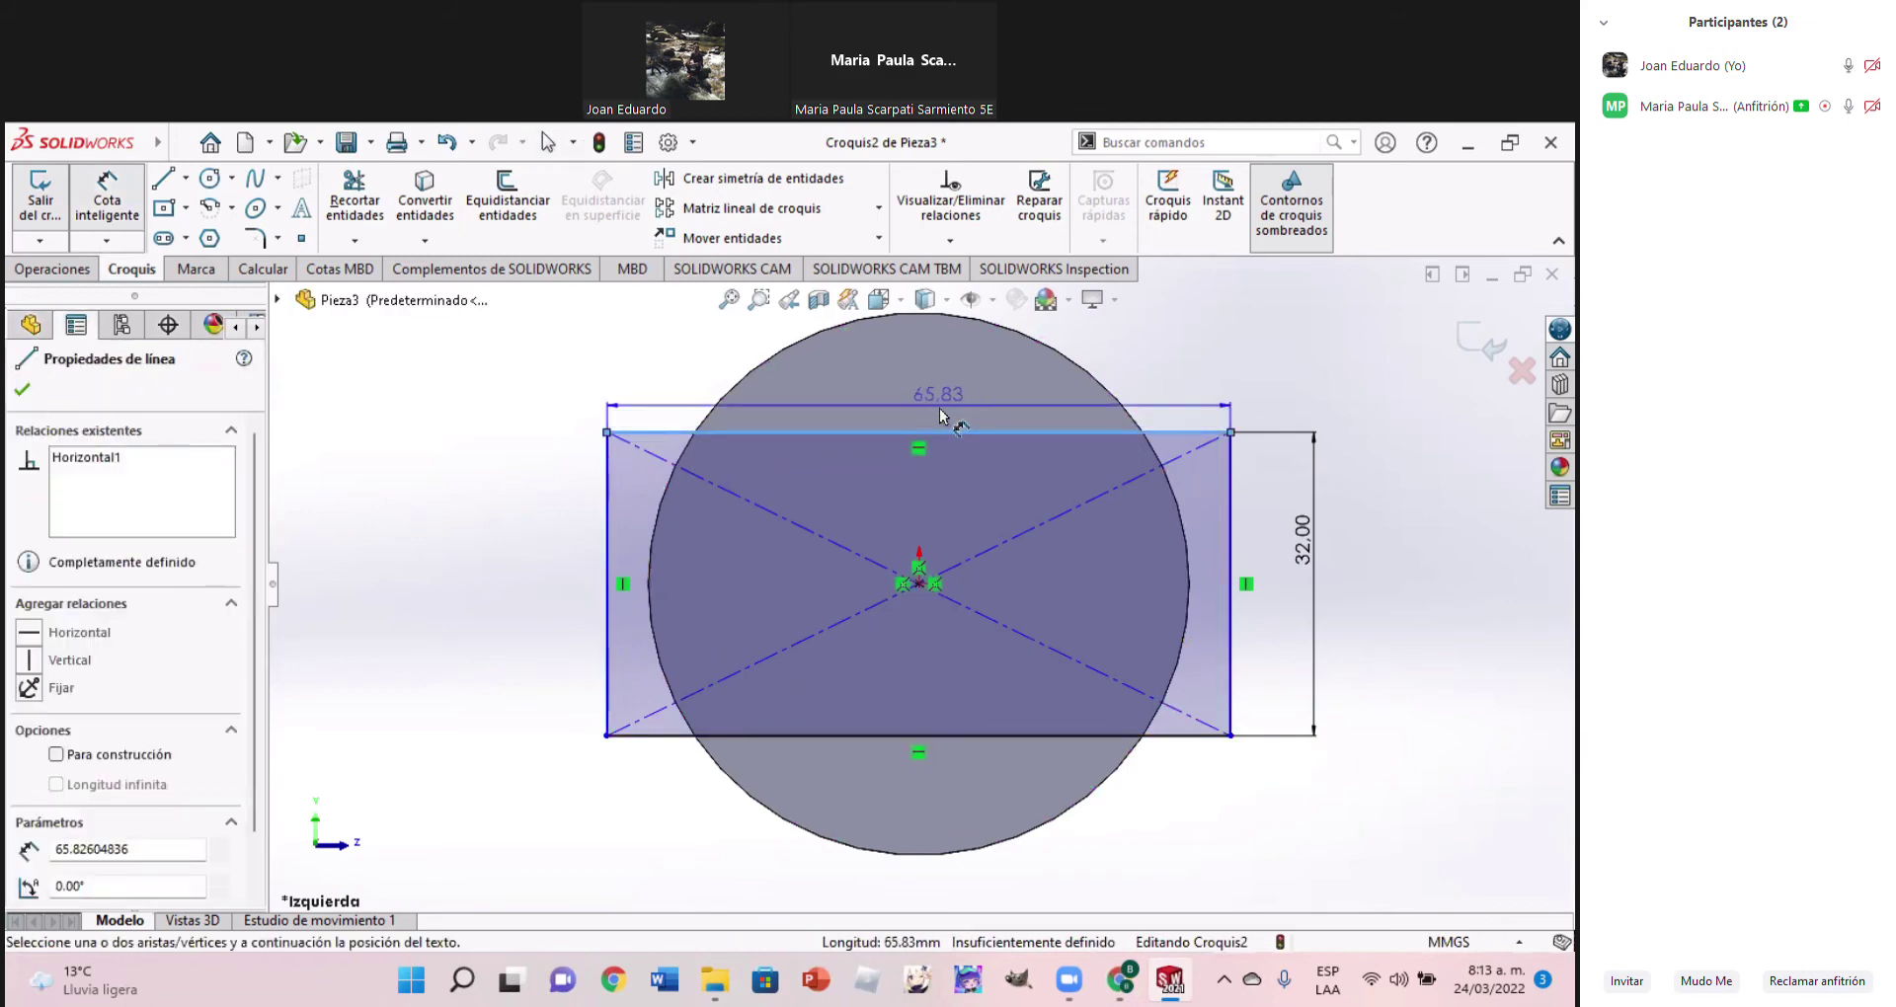
click(939, 407)
text(65)
key(Return)
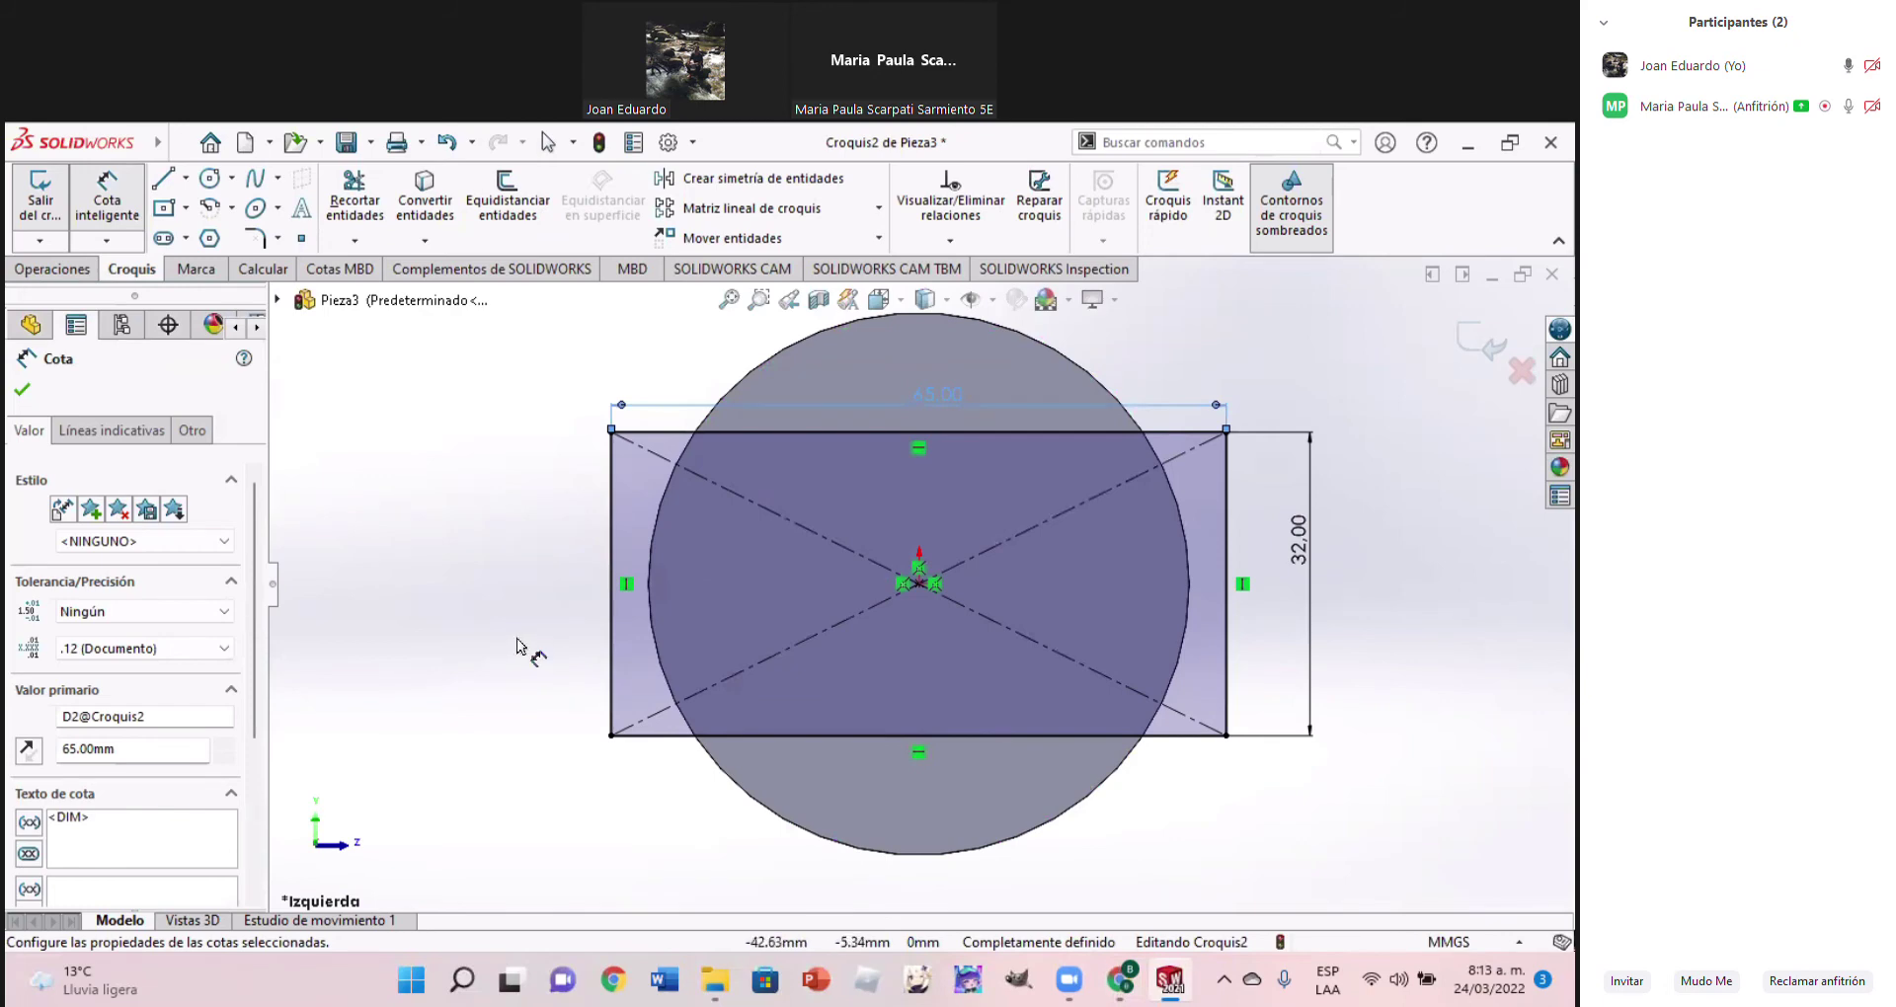
key(alt)
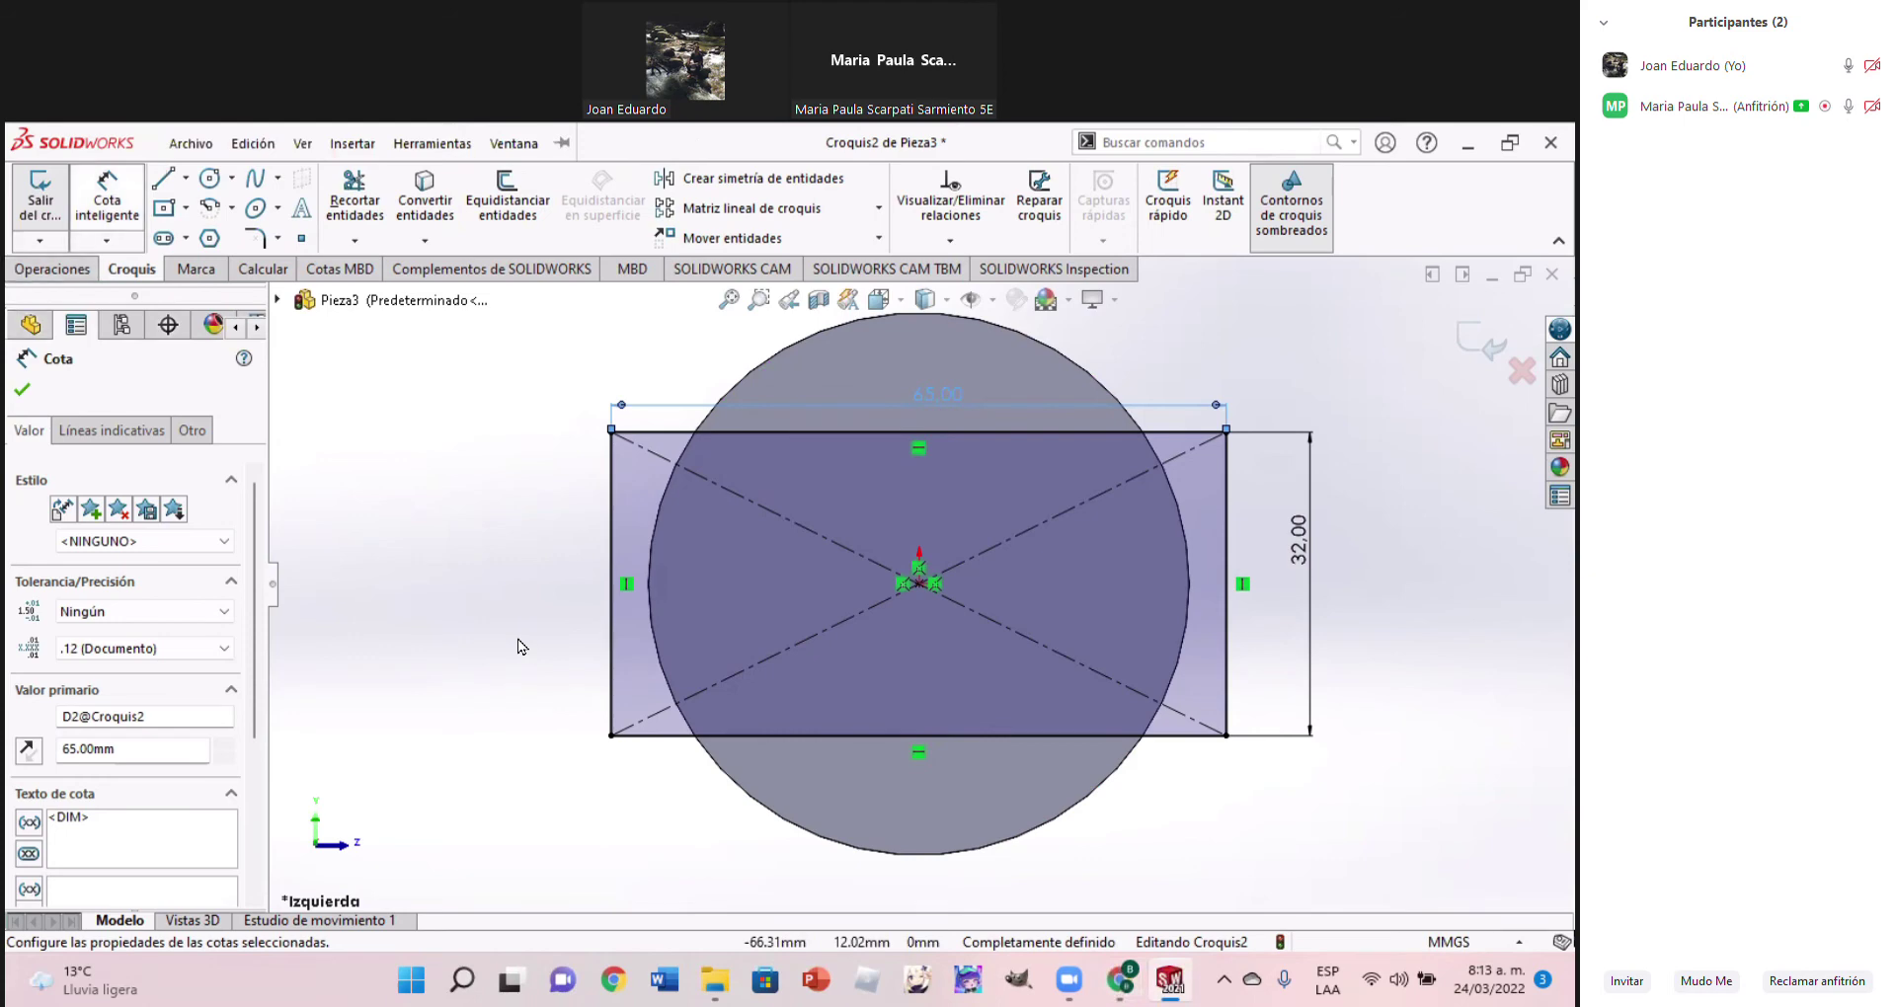
click(1130, 980)
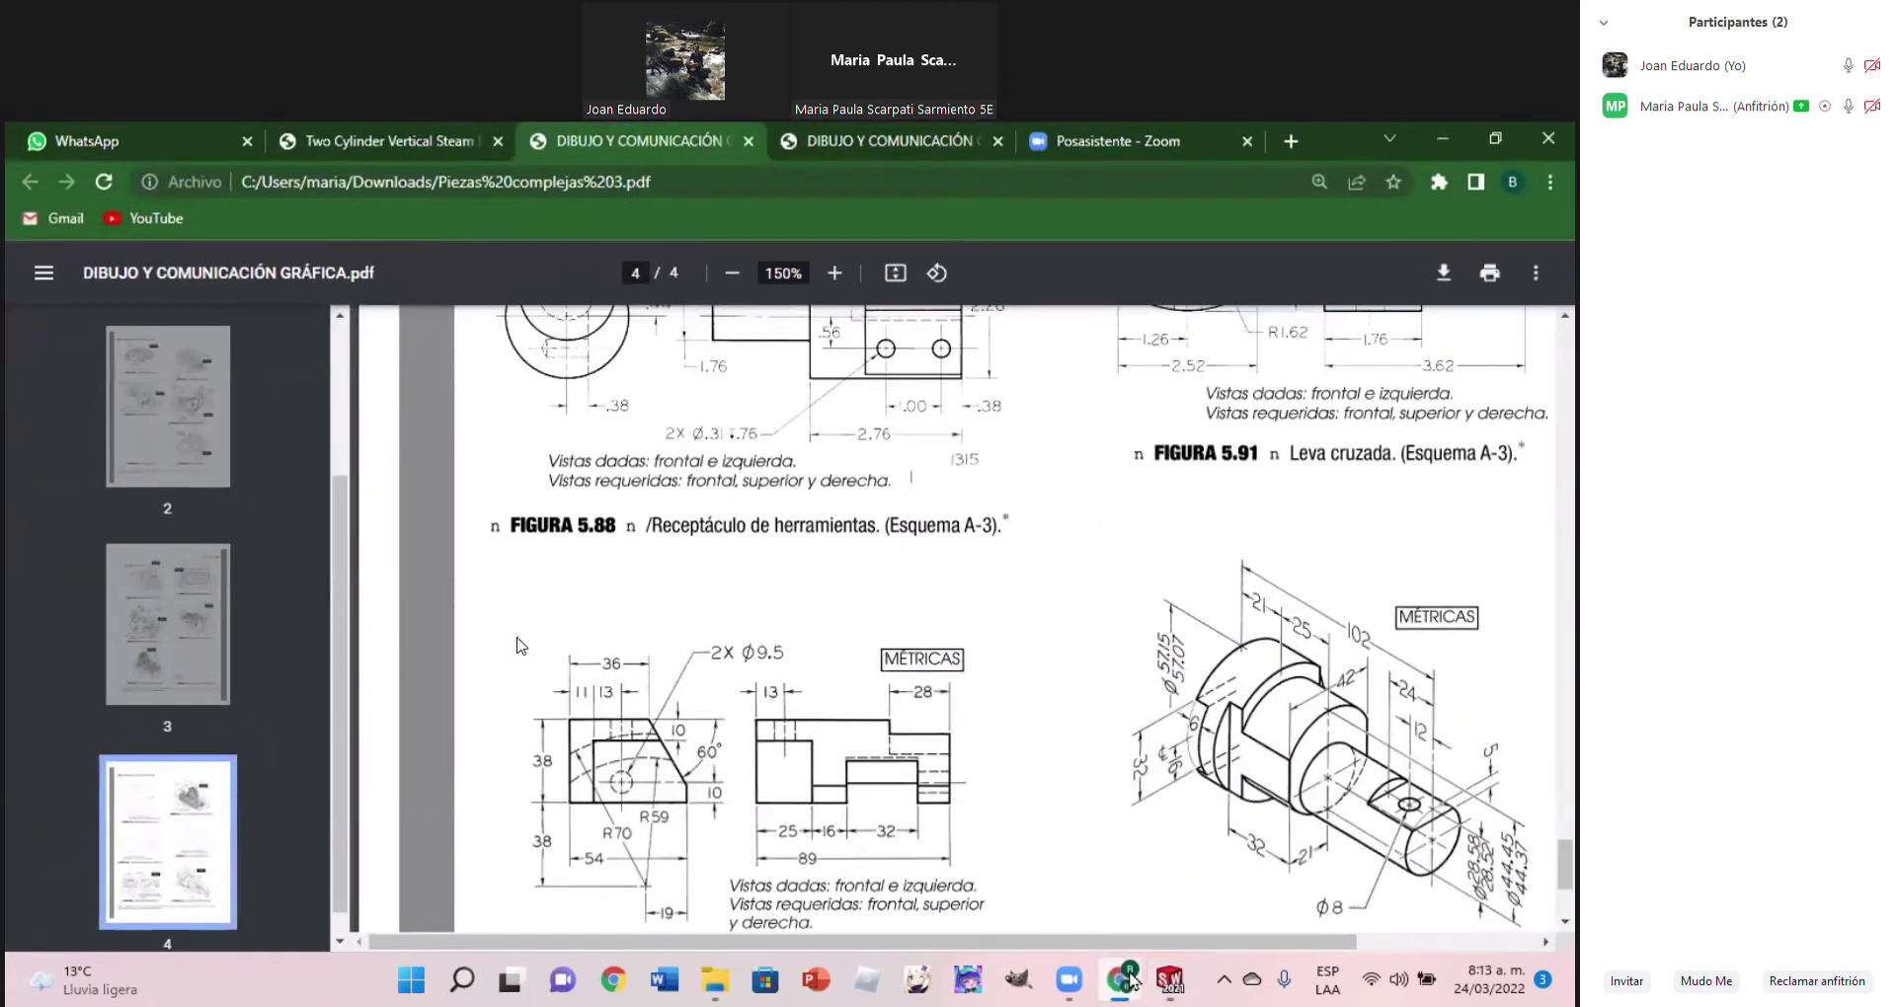
Cut the rectangle 6 mm deep into the cylinder end and view it isometrically
click(1130, 979)
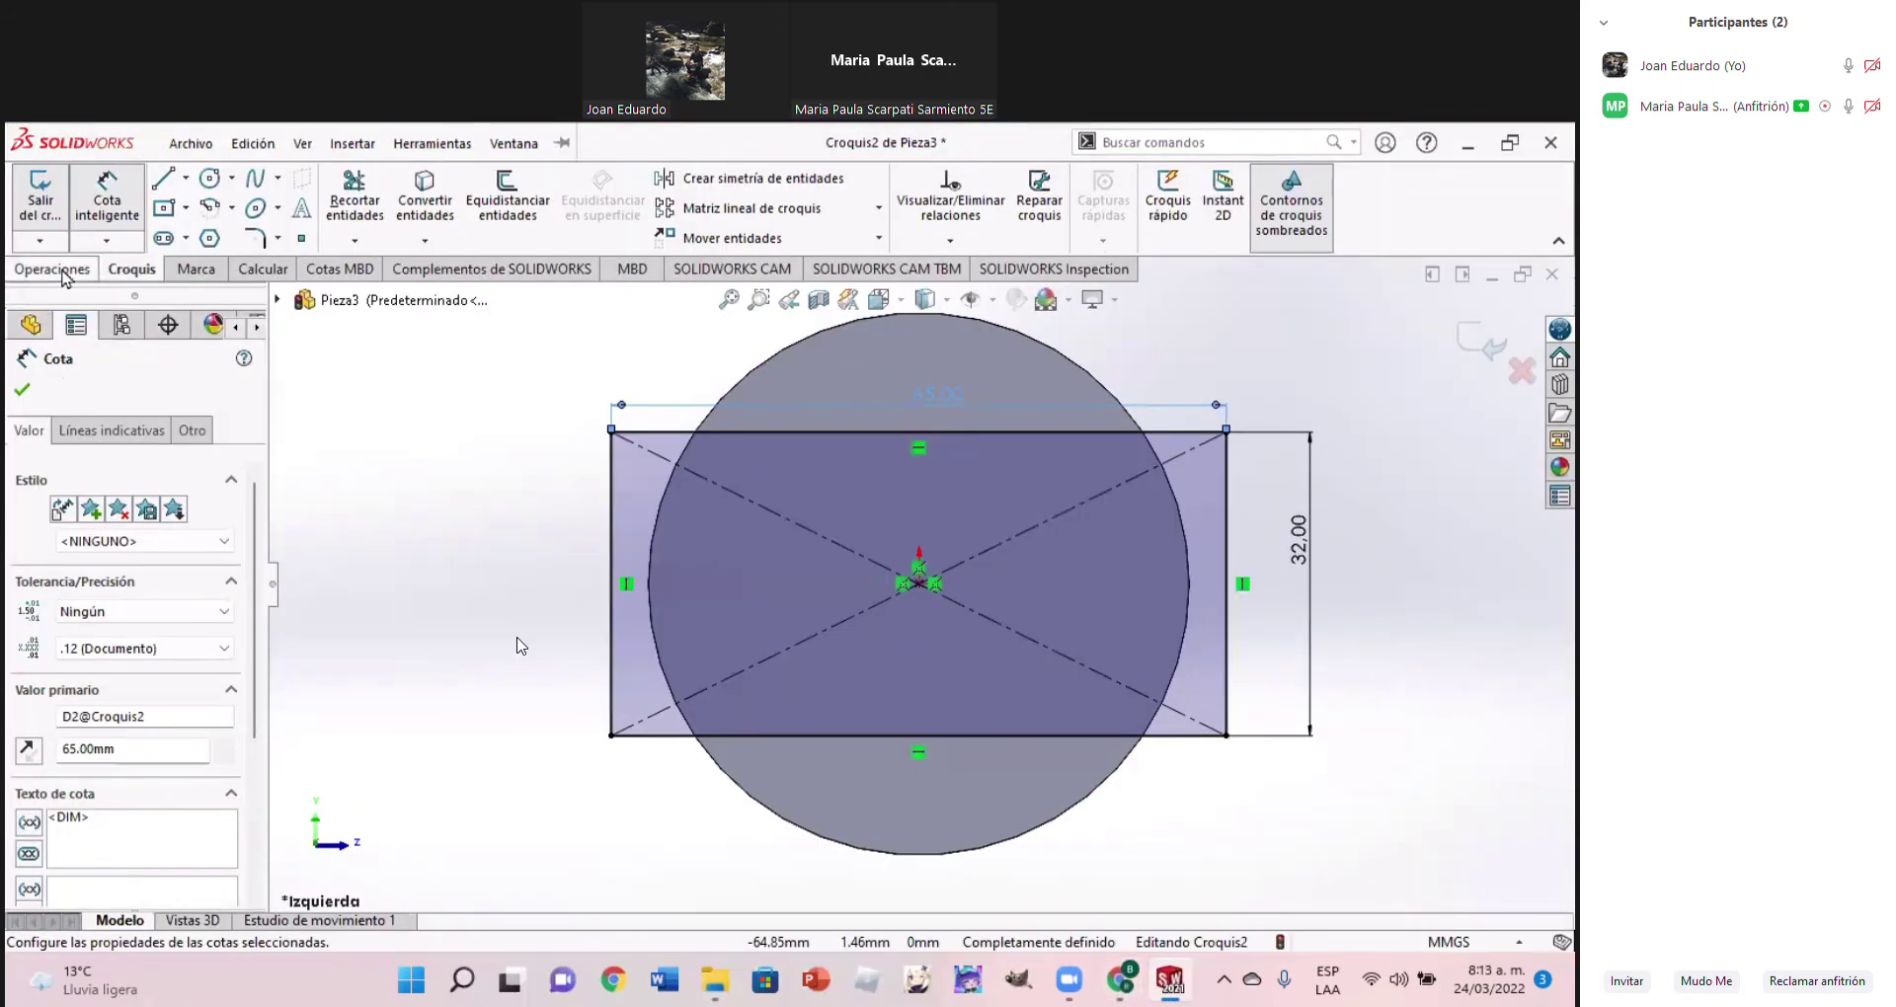
click(53, 269)
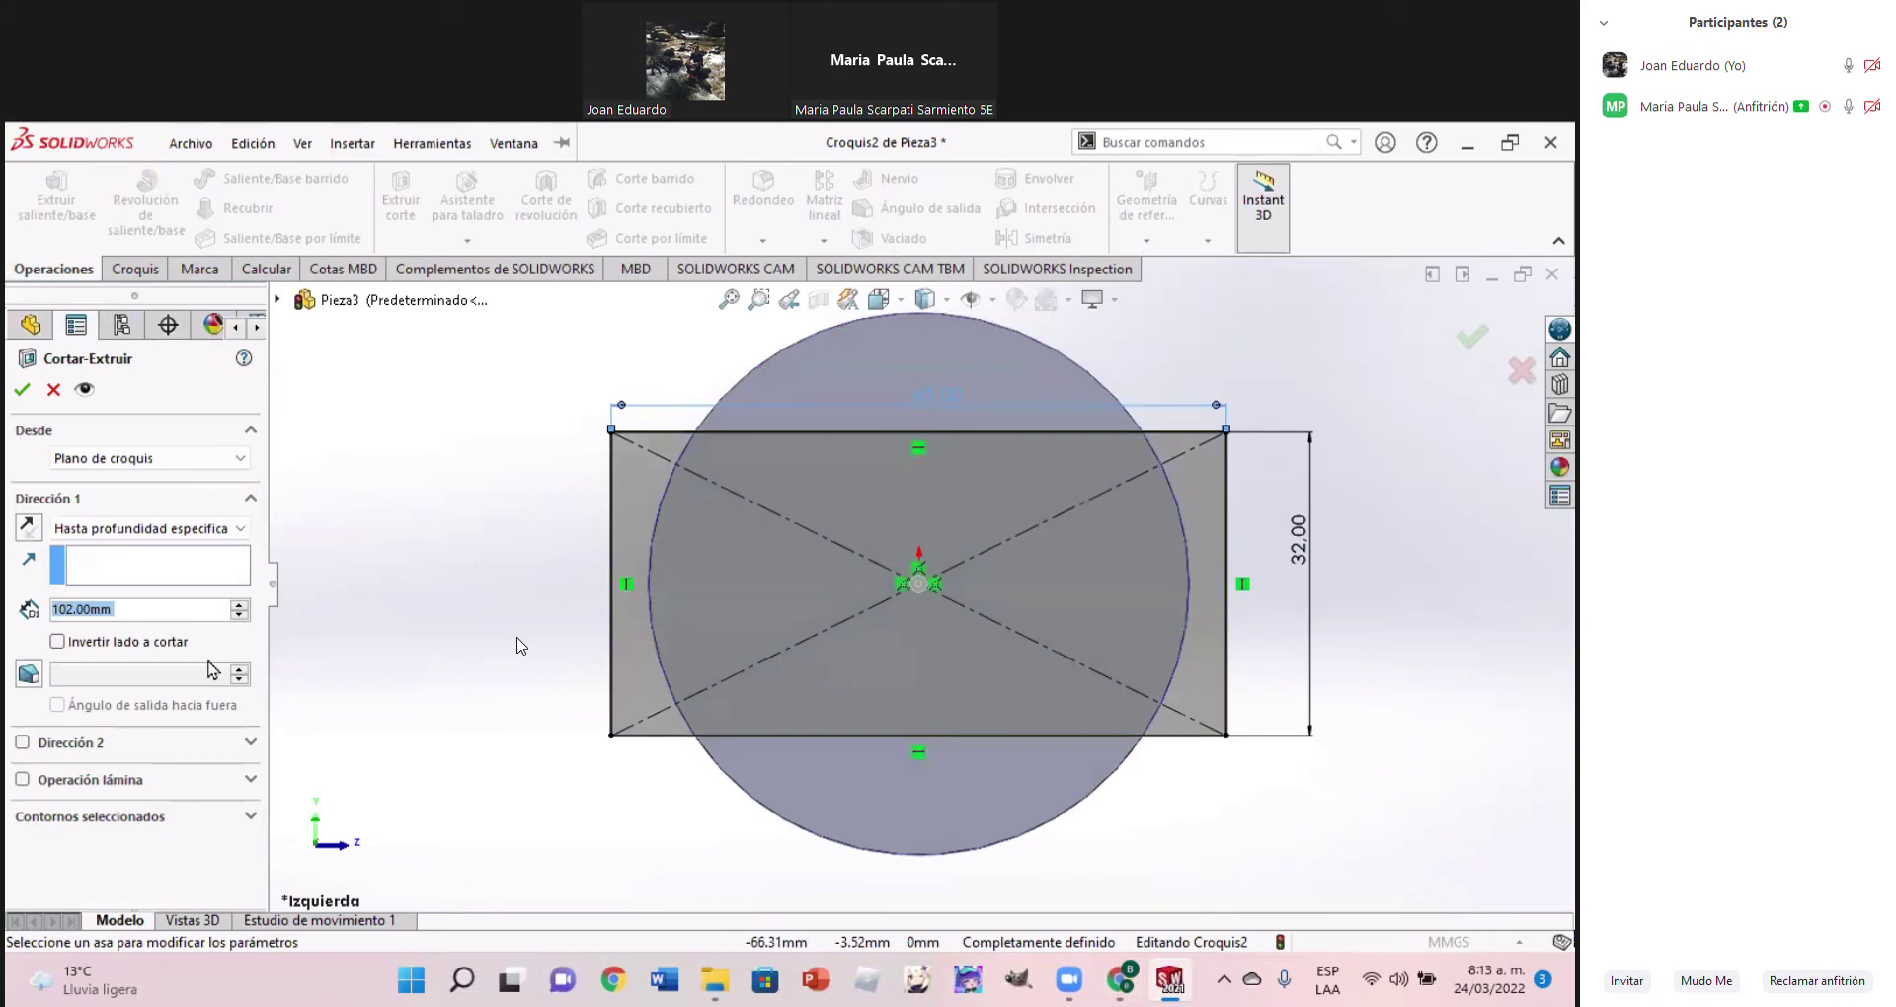
text(6)
key(Return)
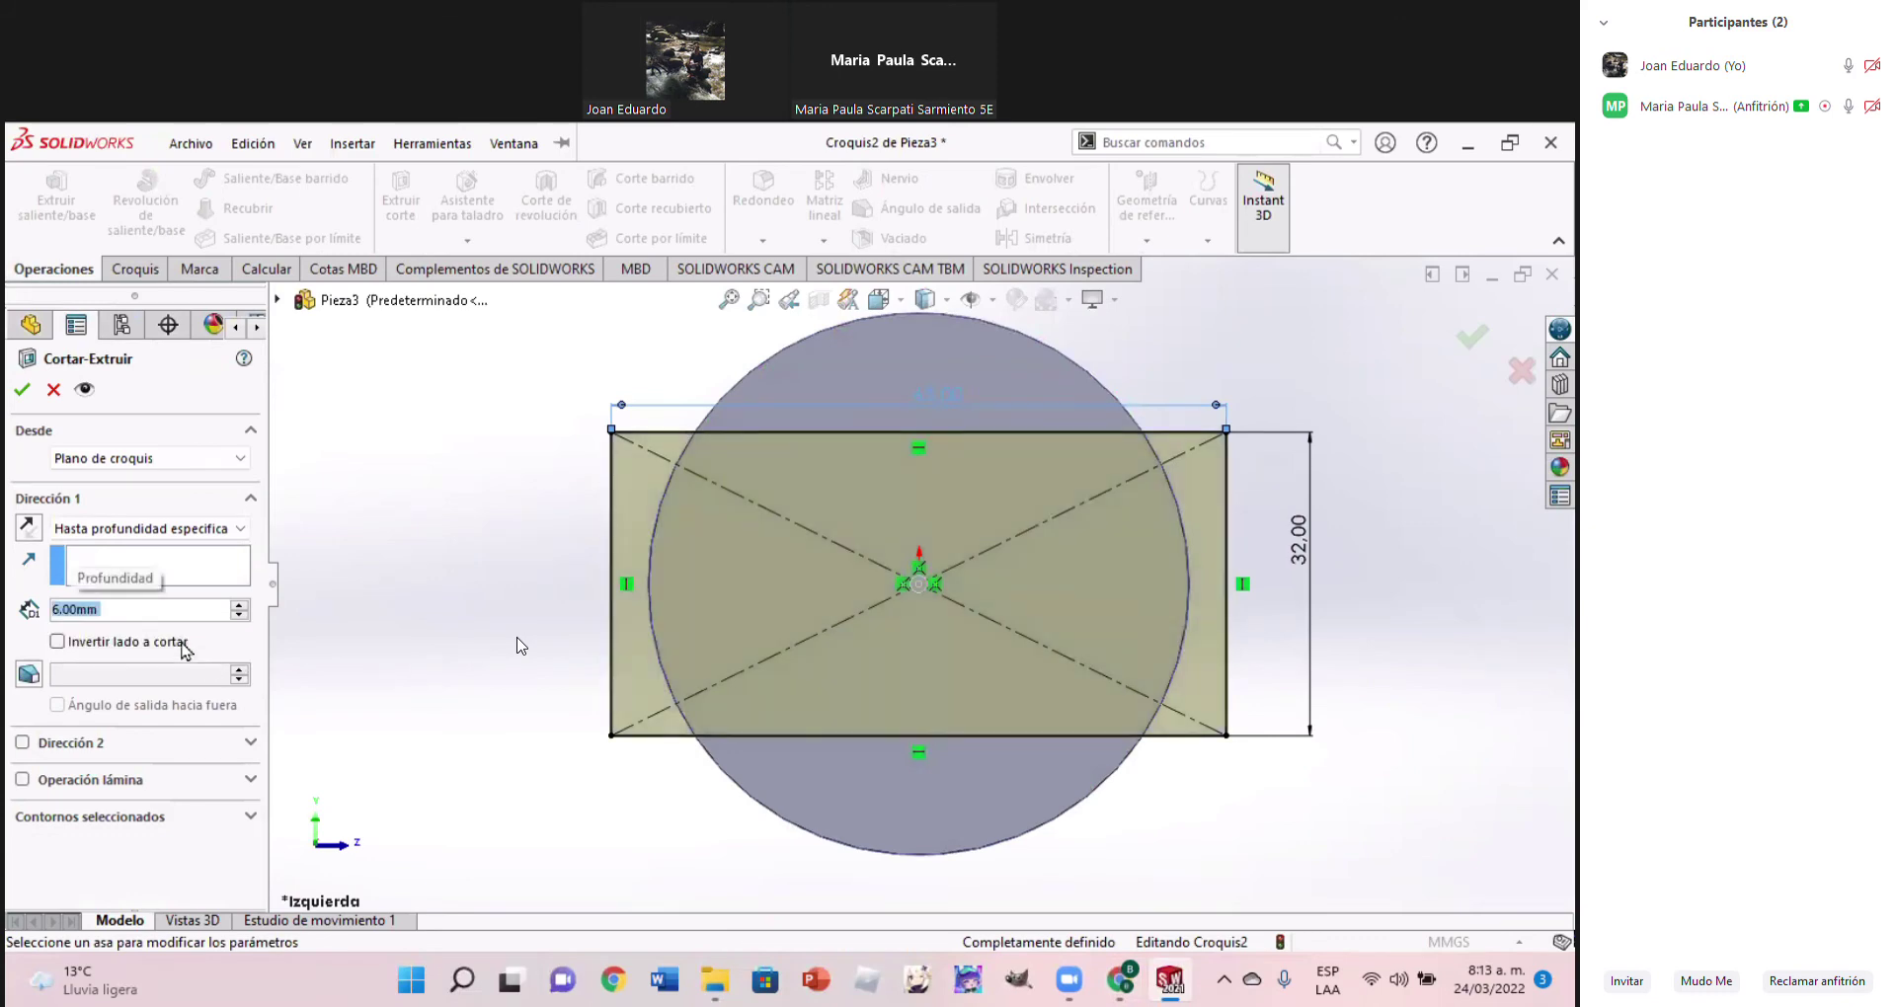
key(Return)
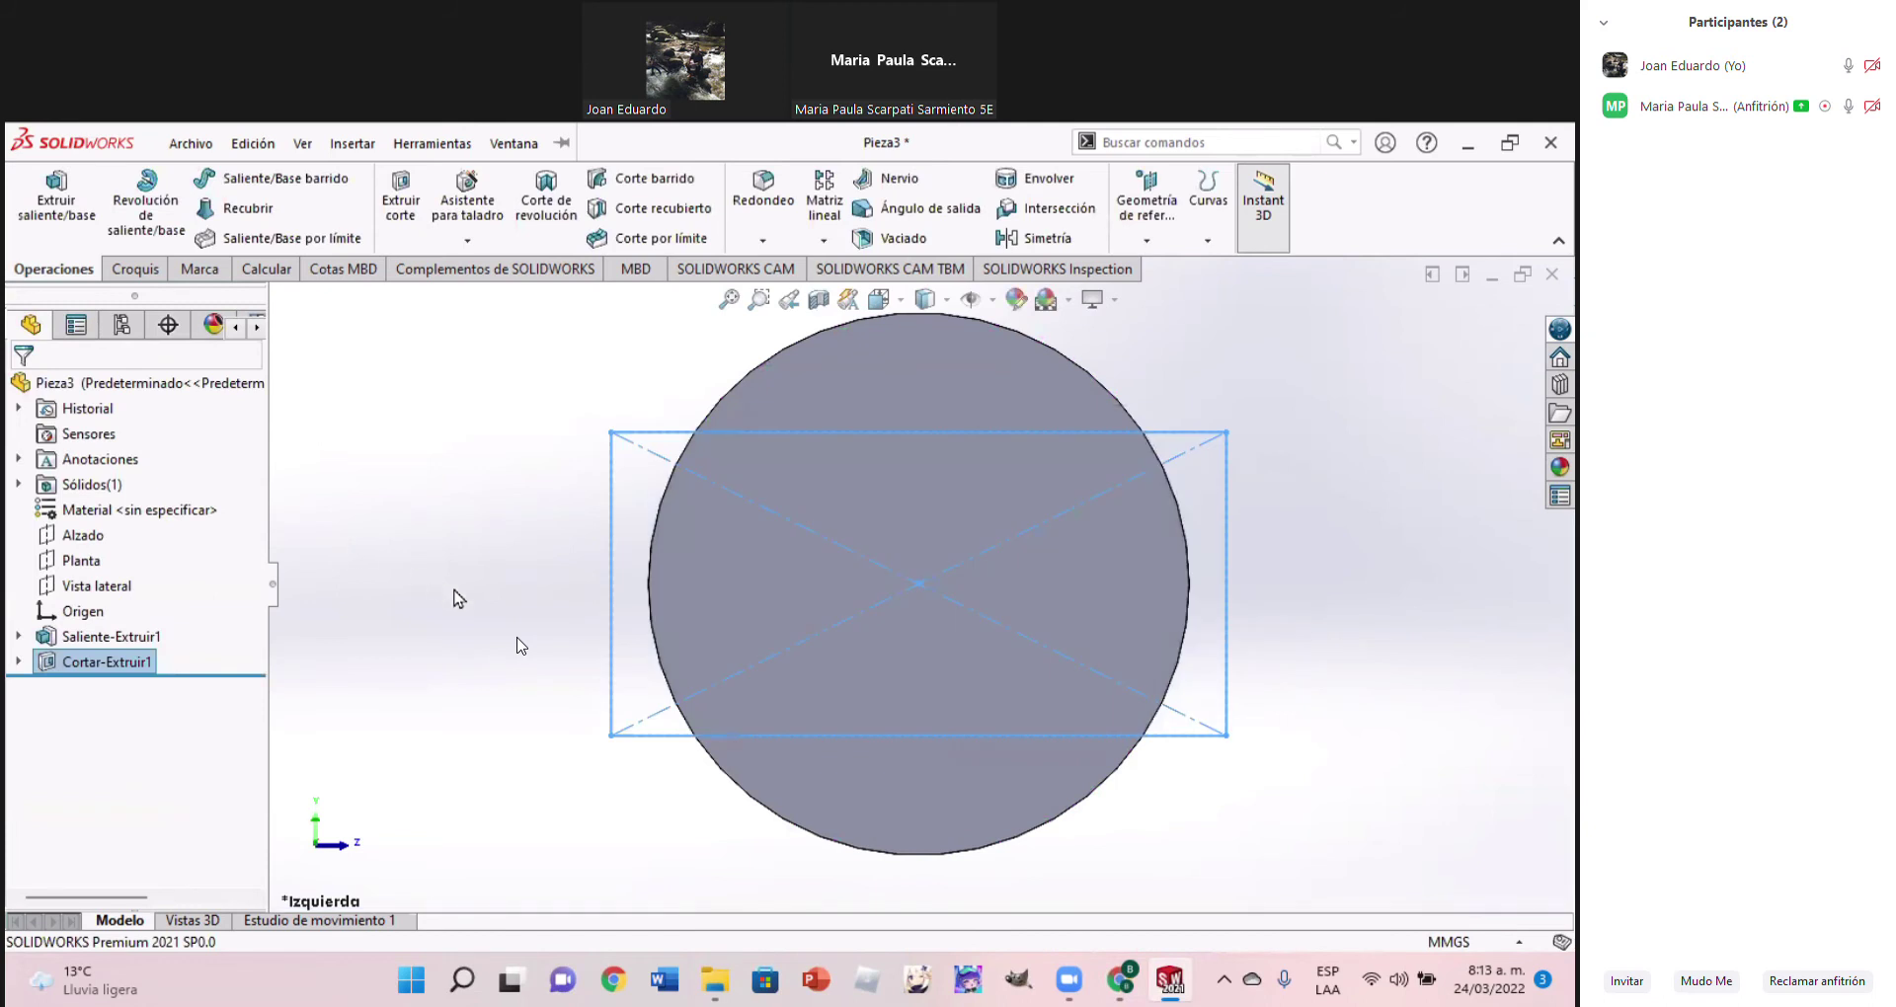
key(ctrl+7)
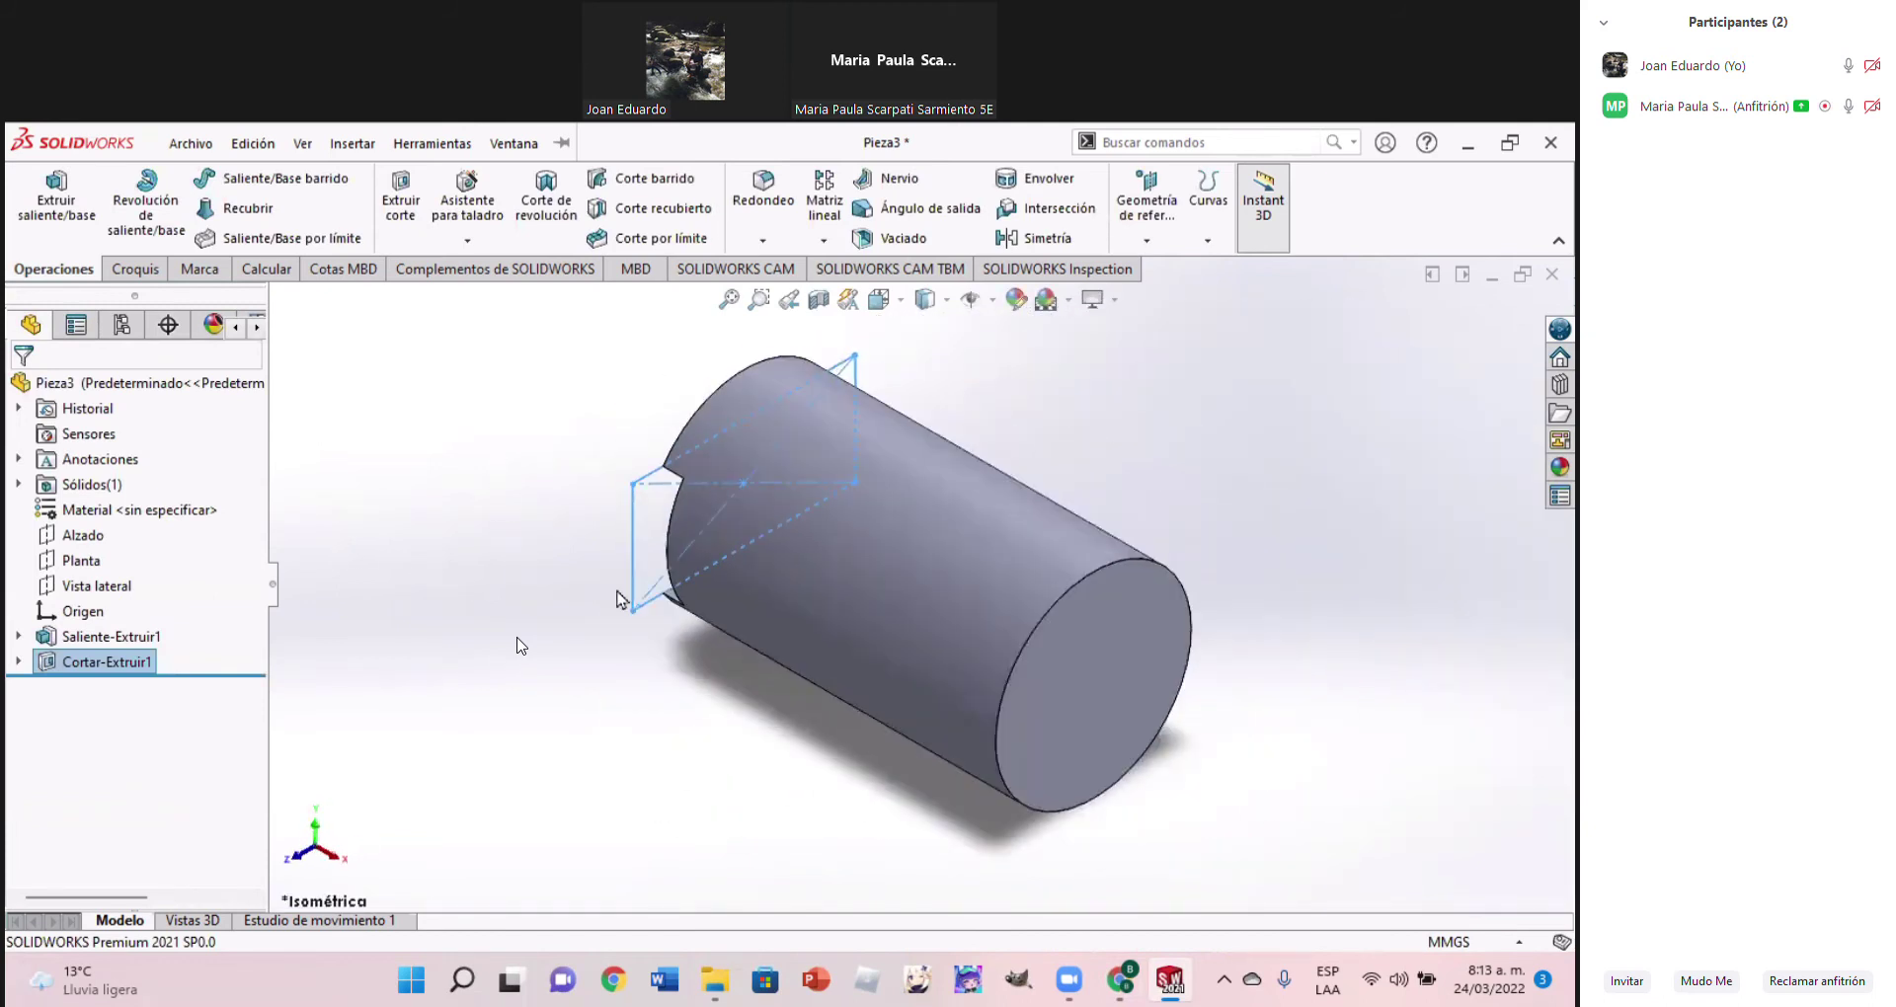
mouse_move(1169, 980)
click(1120, 980)
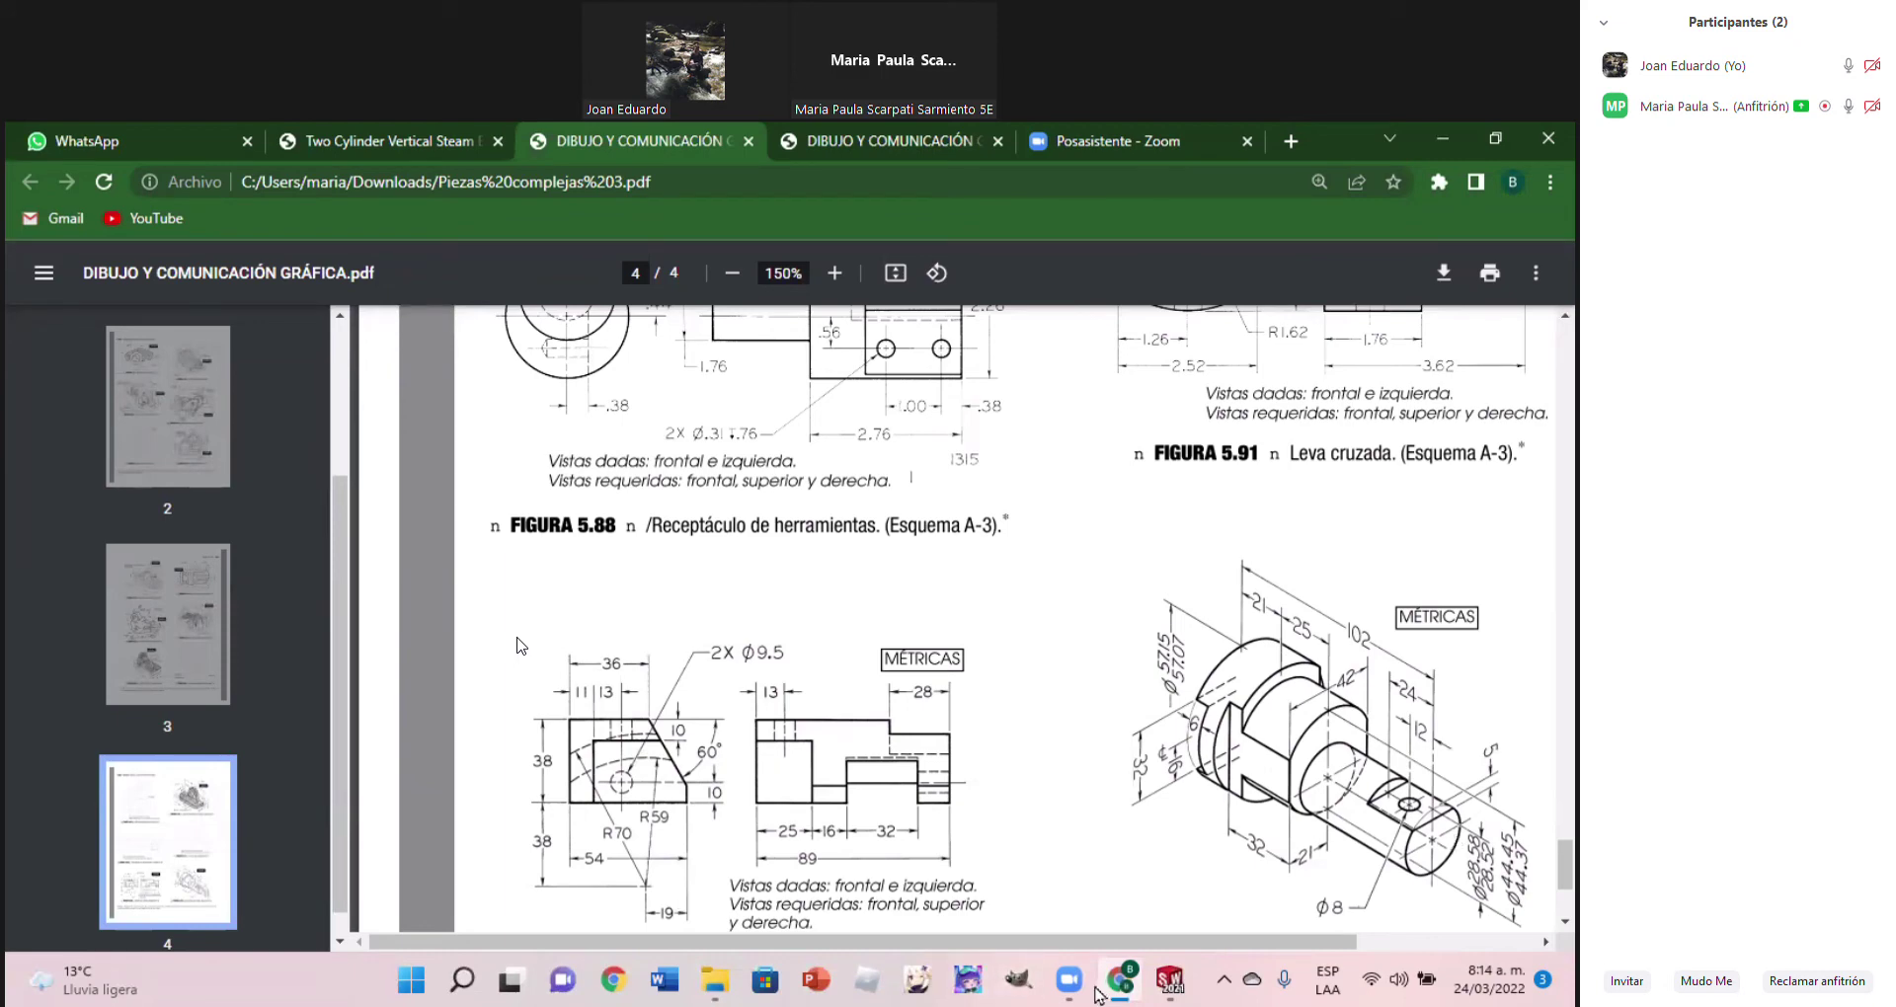
Switch to the Right view and select the cylinder's opposite circular end face
click(1170, 980)
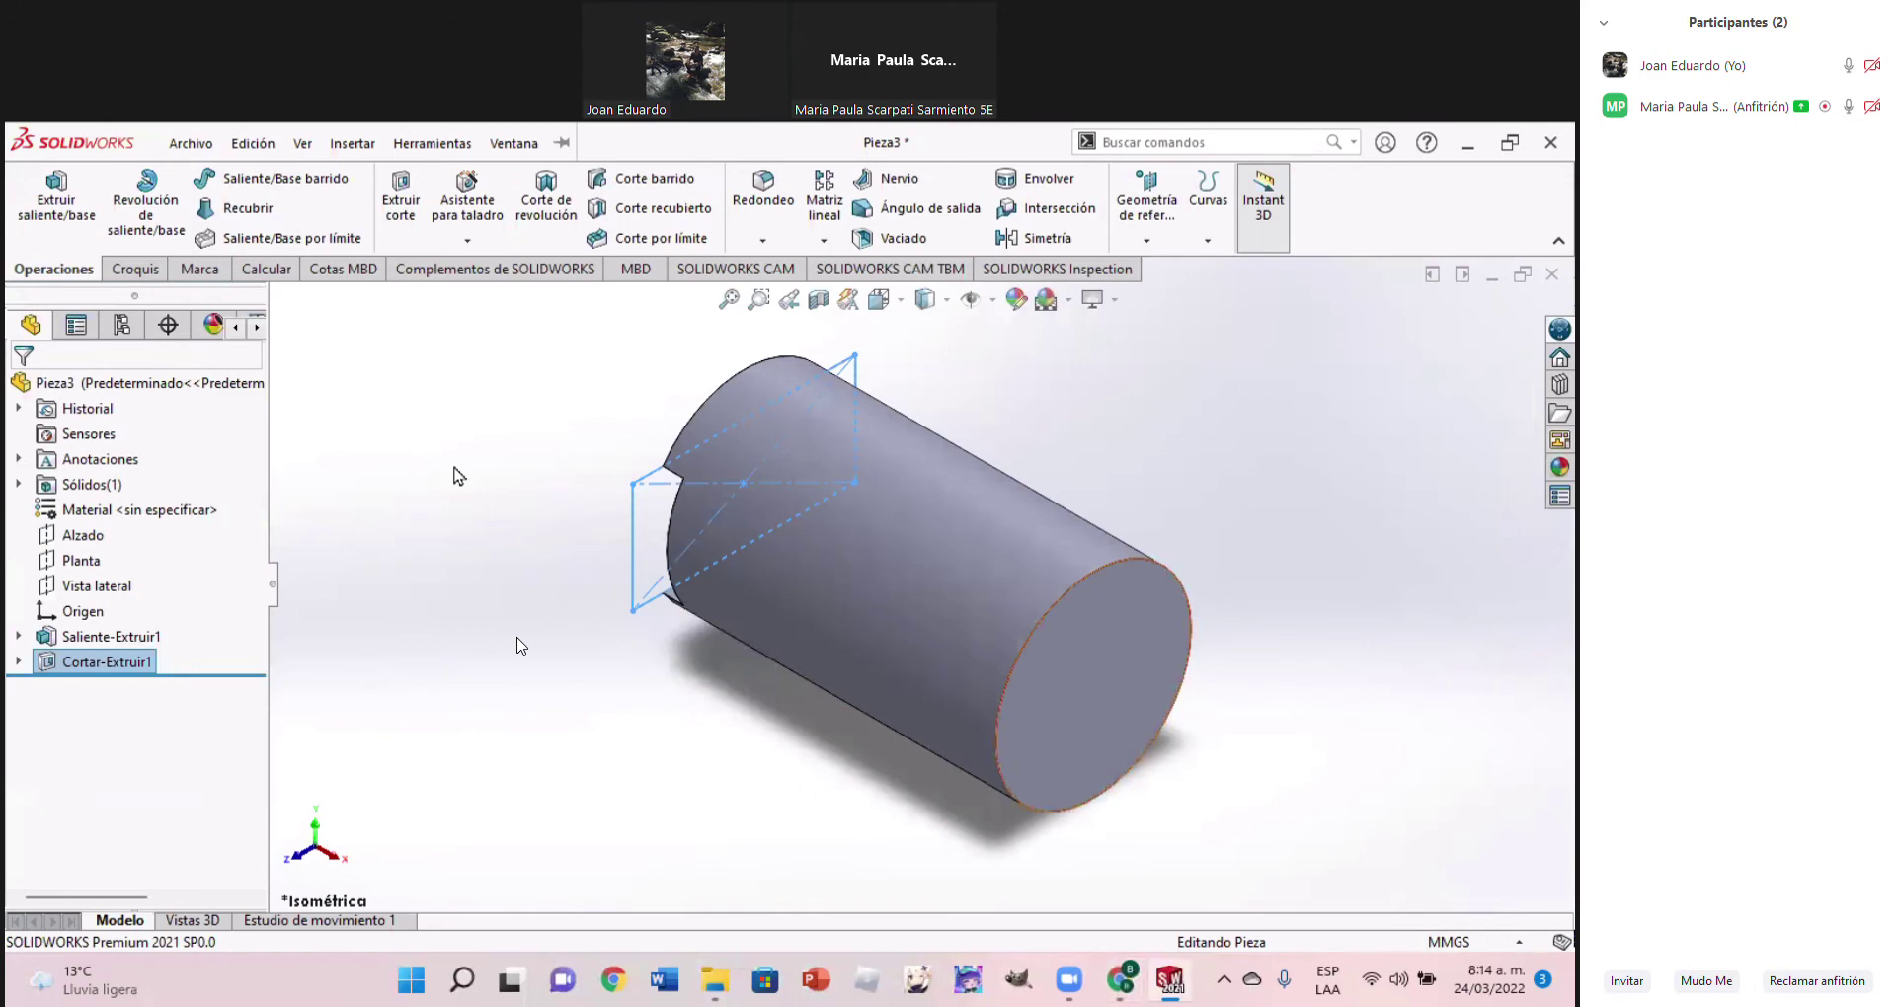
click(878, 301)
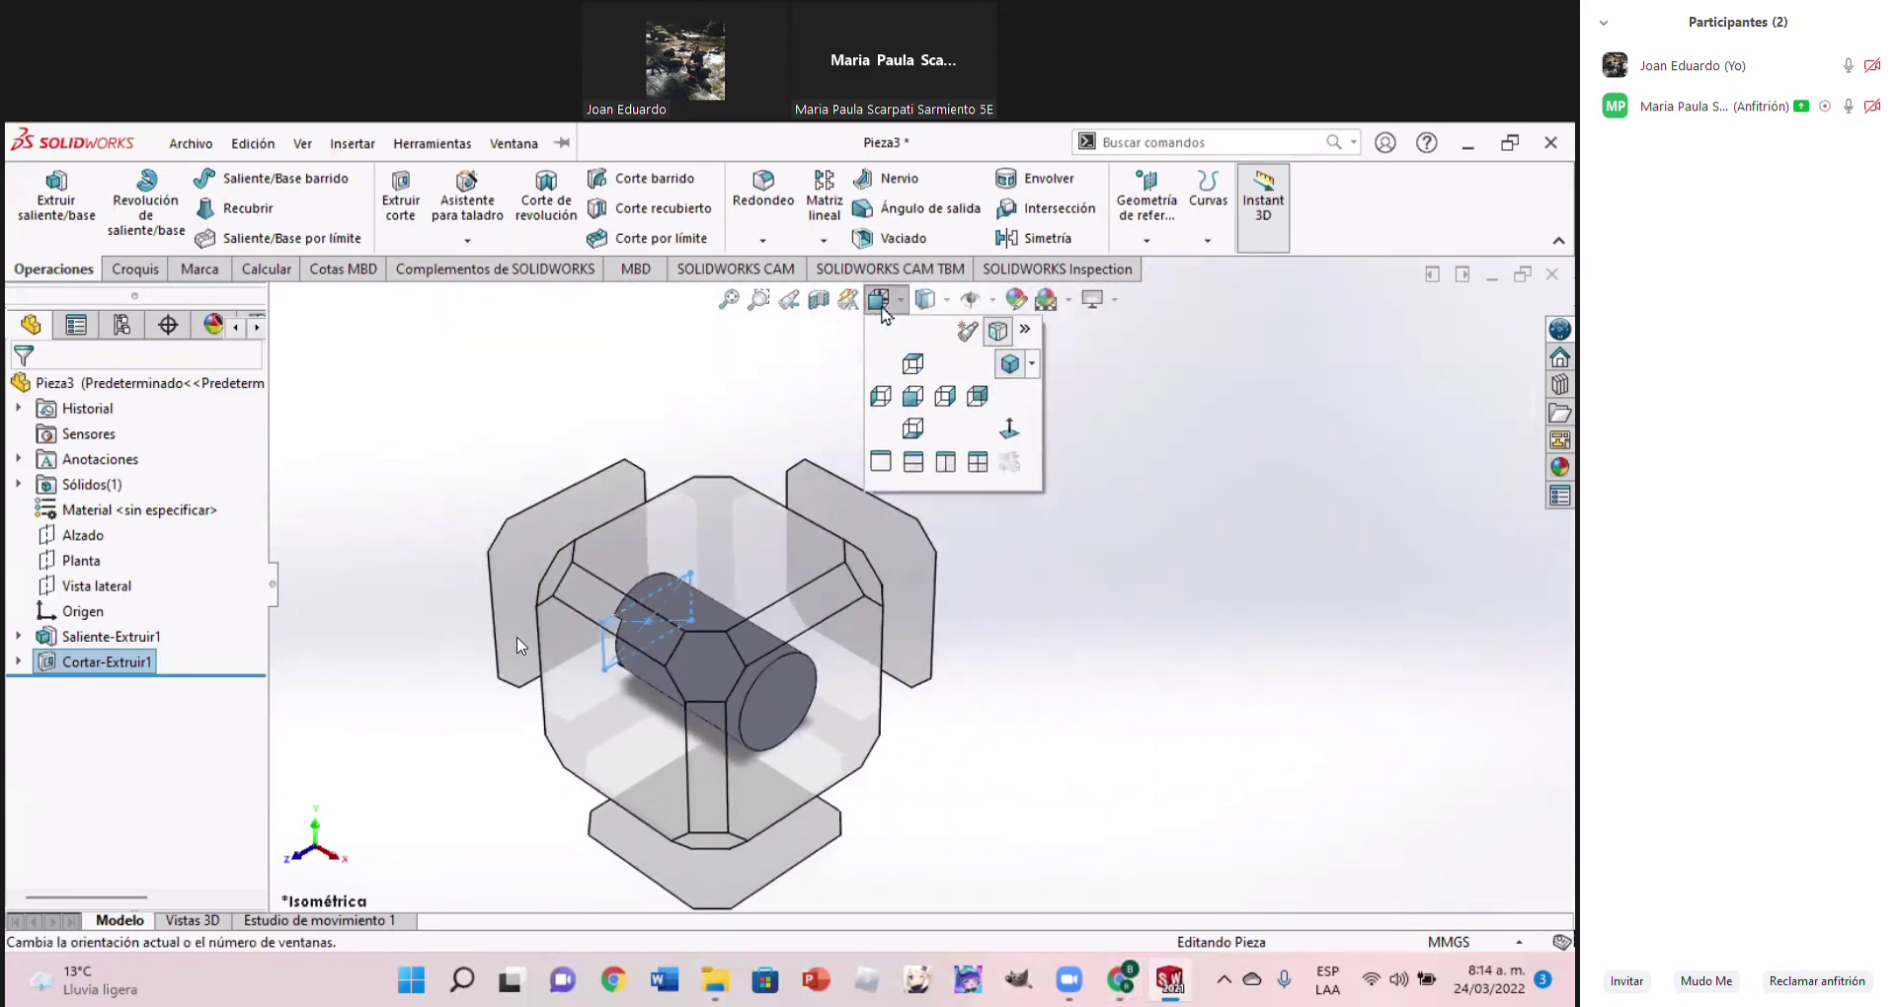
click(945, 397)
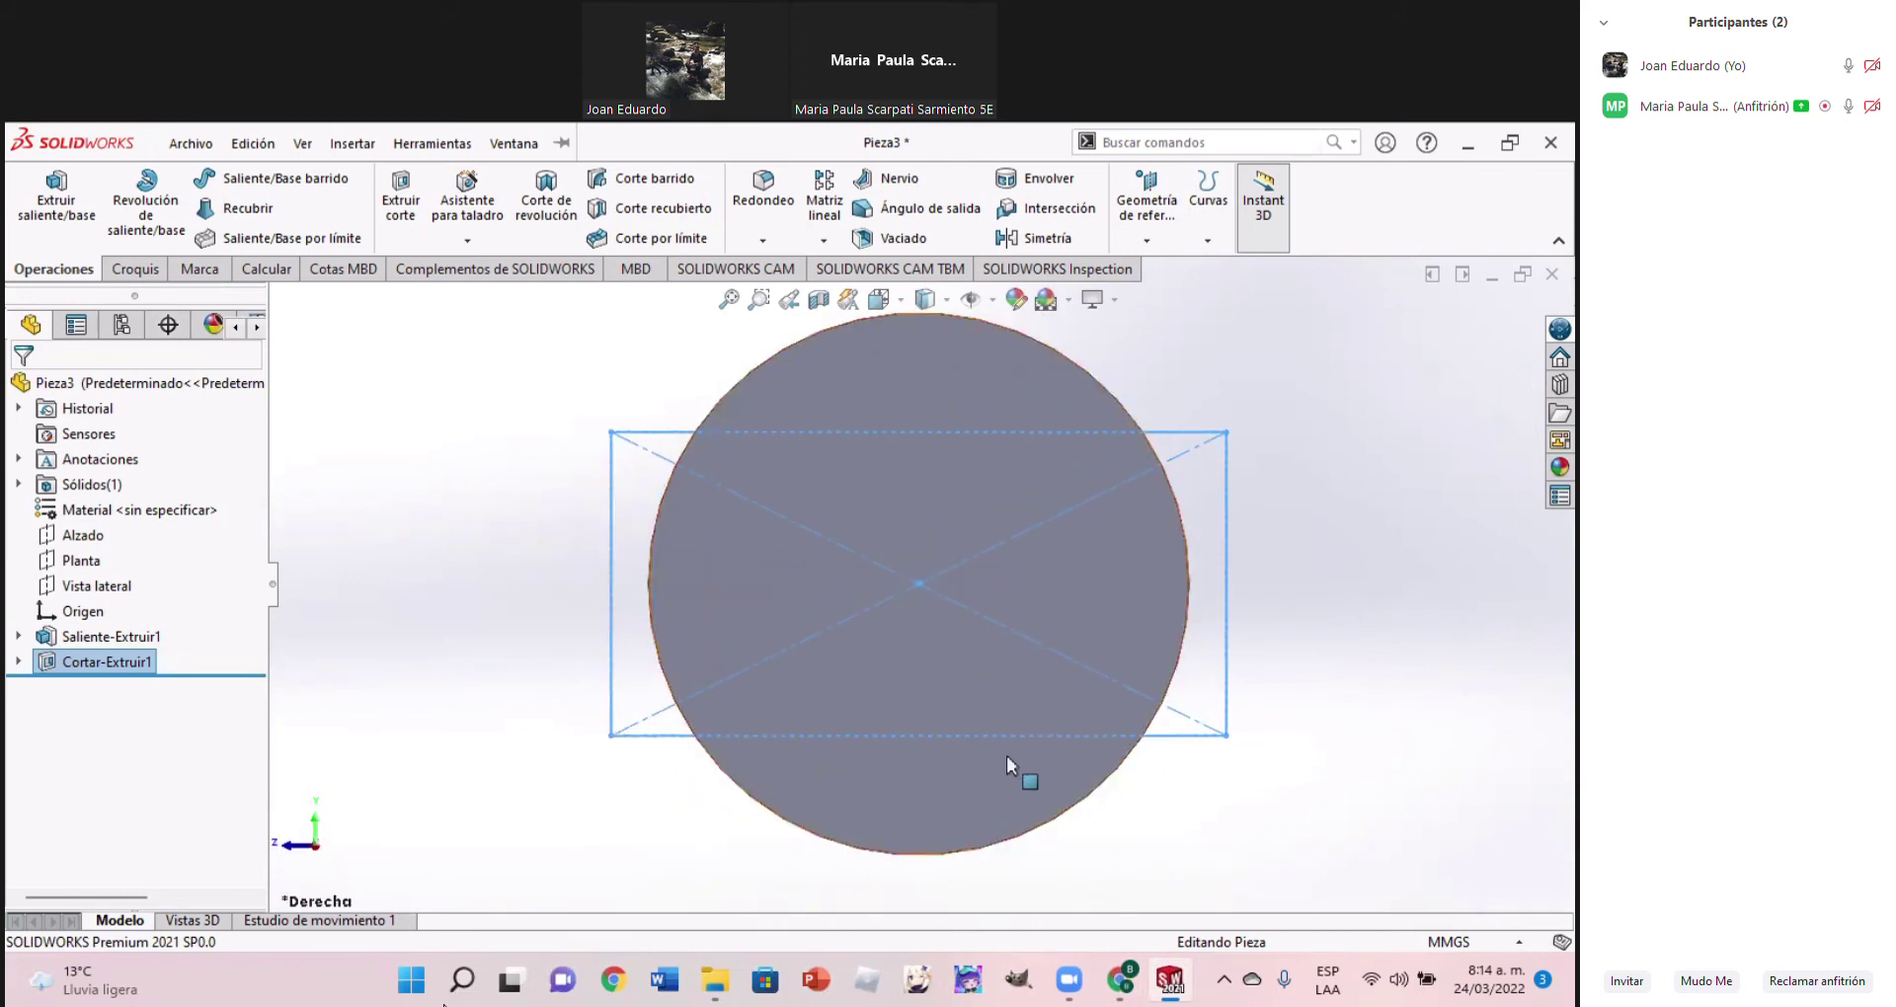
click(1354, 766)
click(1122, 699)
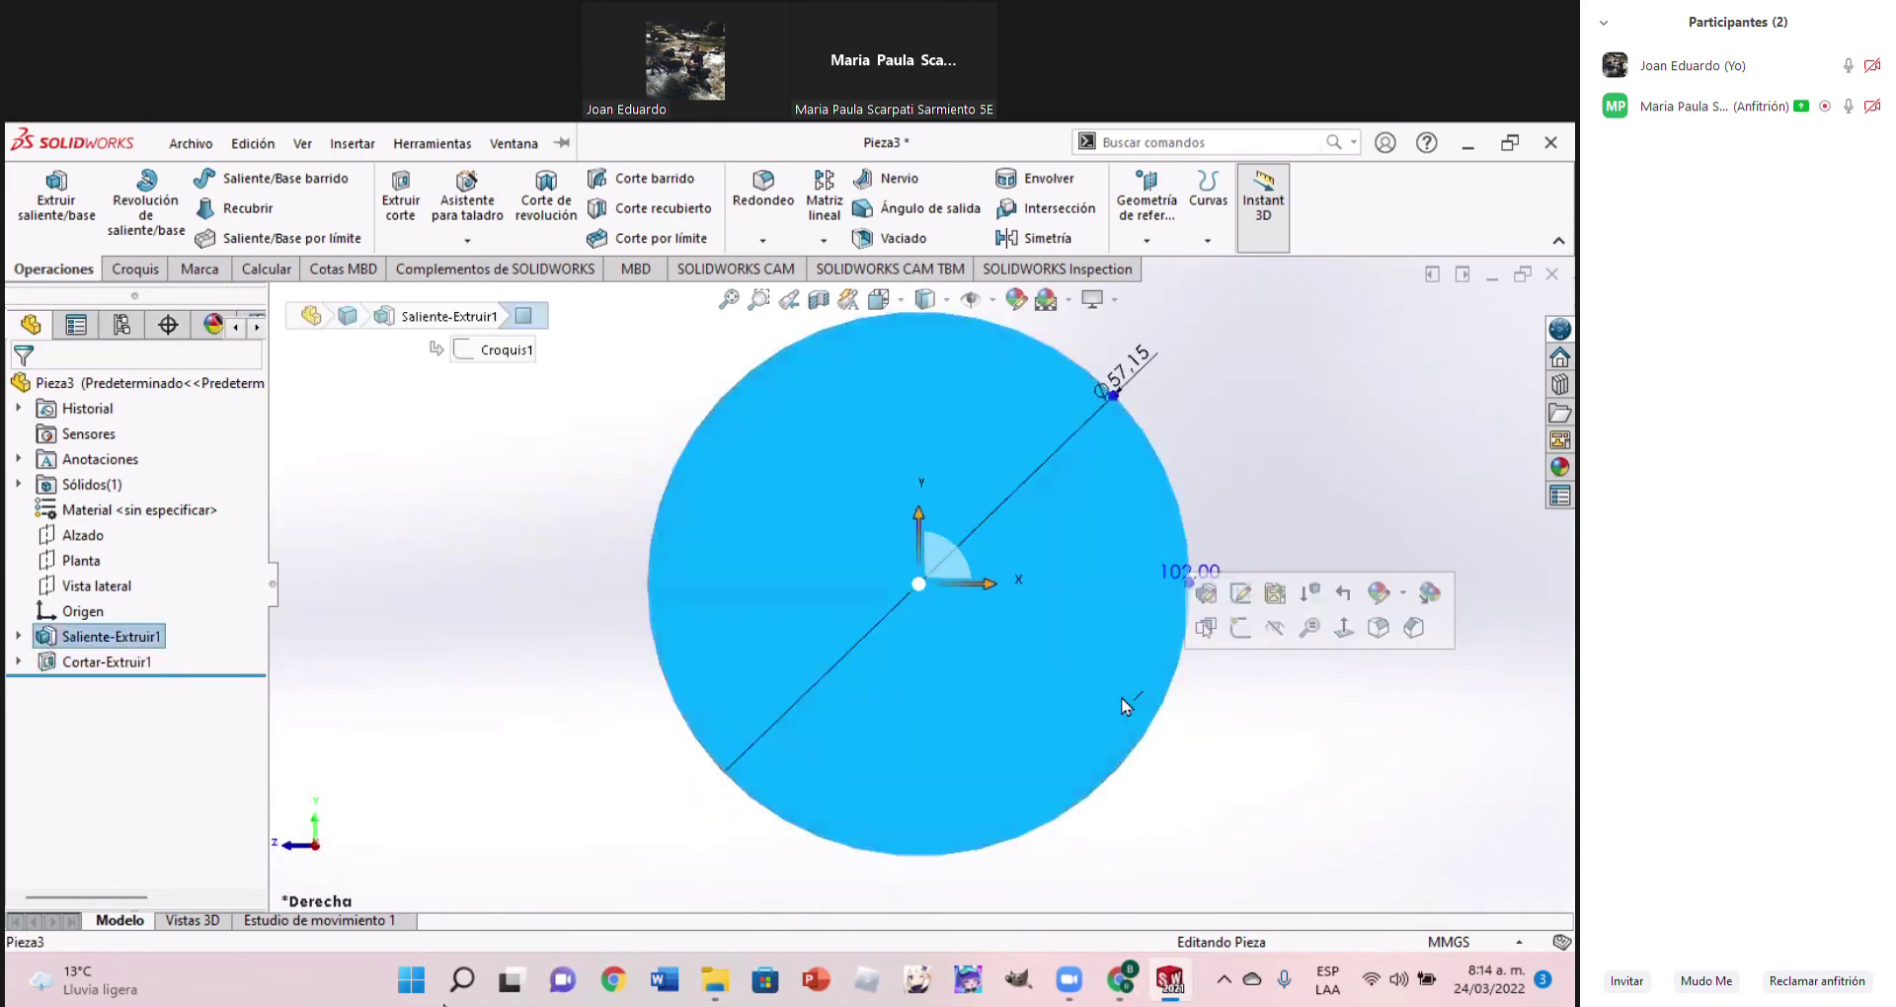
Draw a small circle centred below the origin on the end face, then check the PDF
click(129, 277)
click(210, 179)
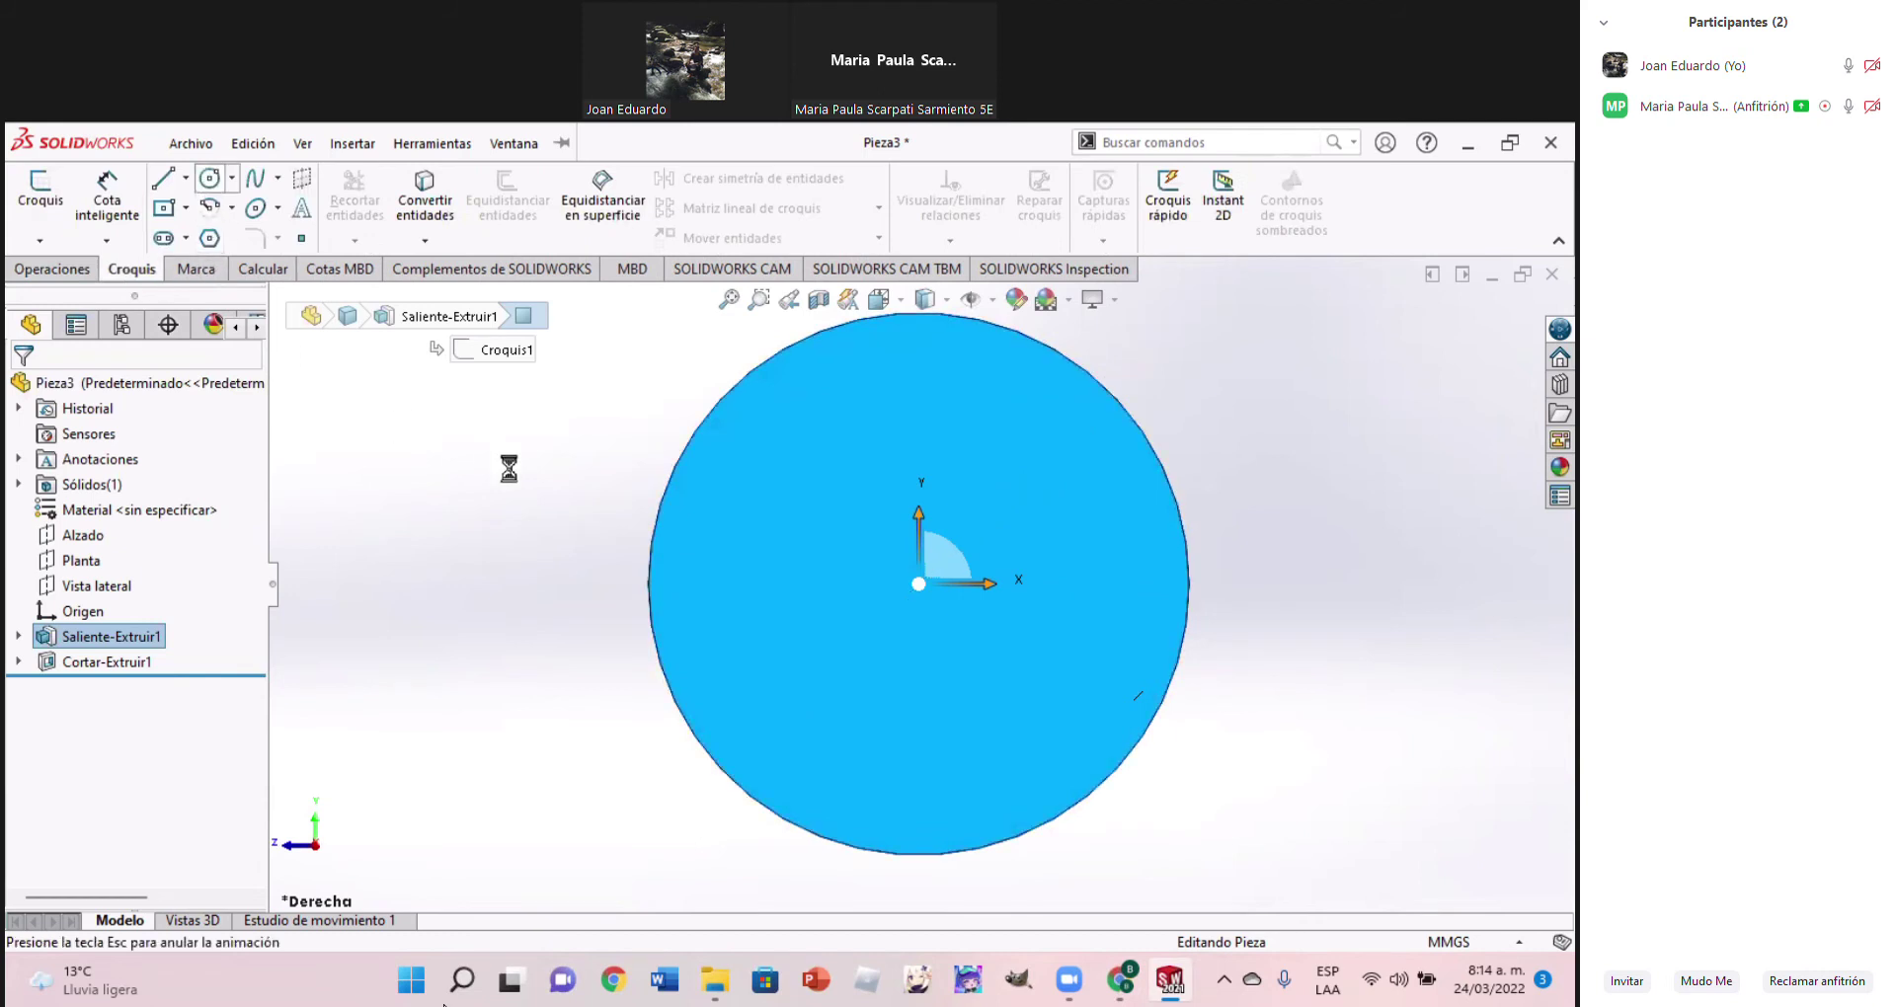
click(912, 688)
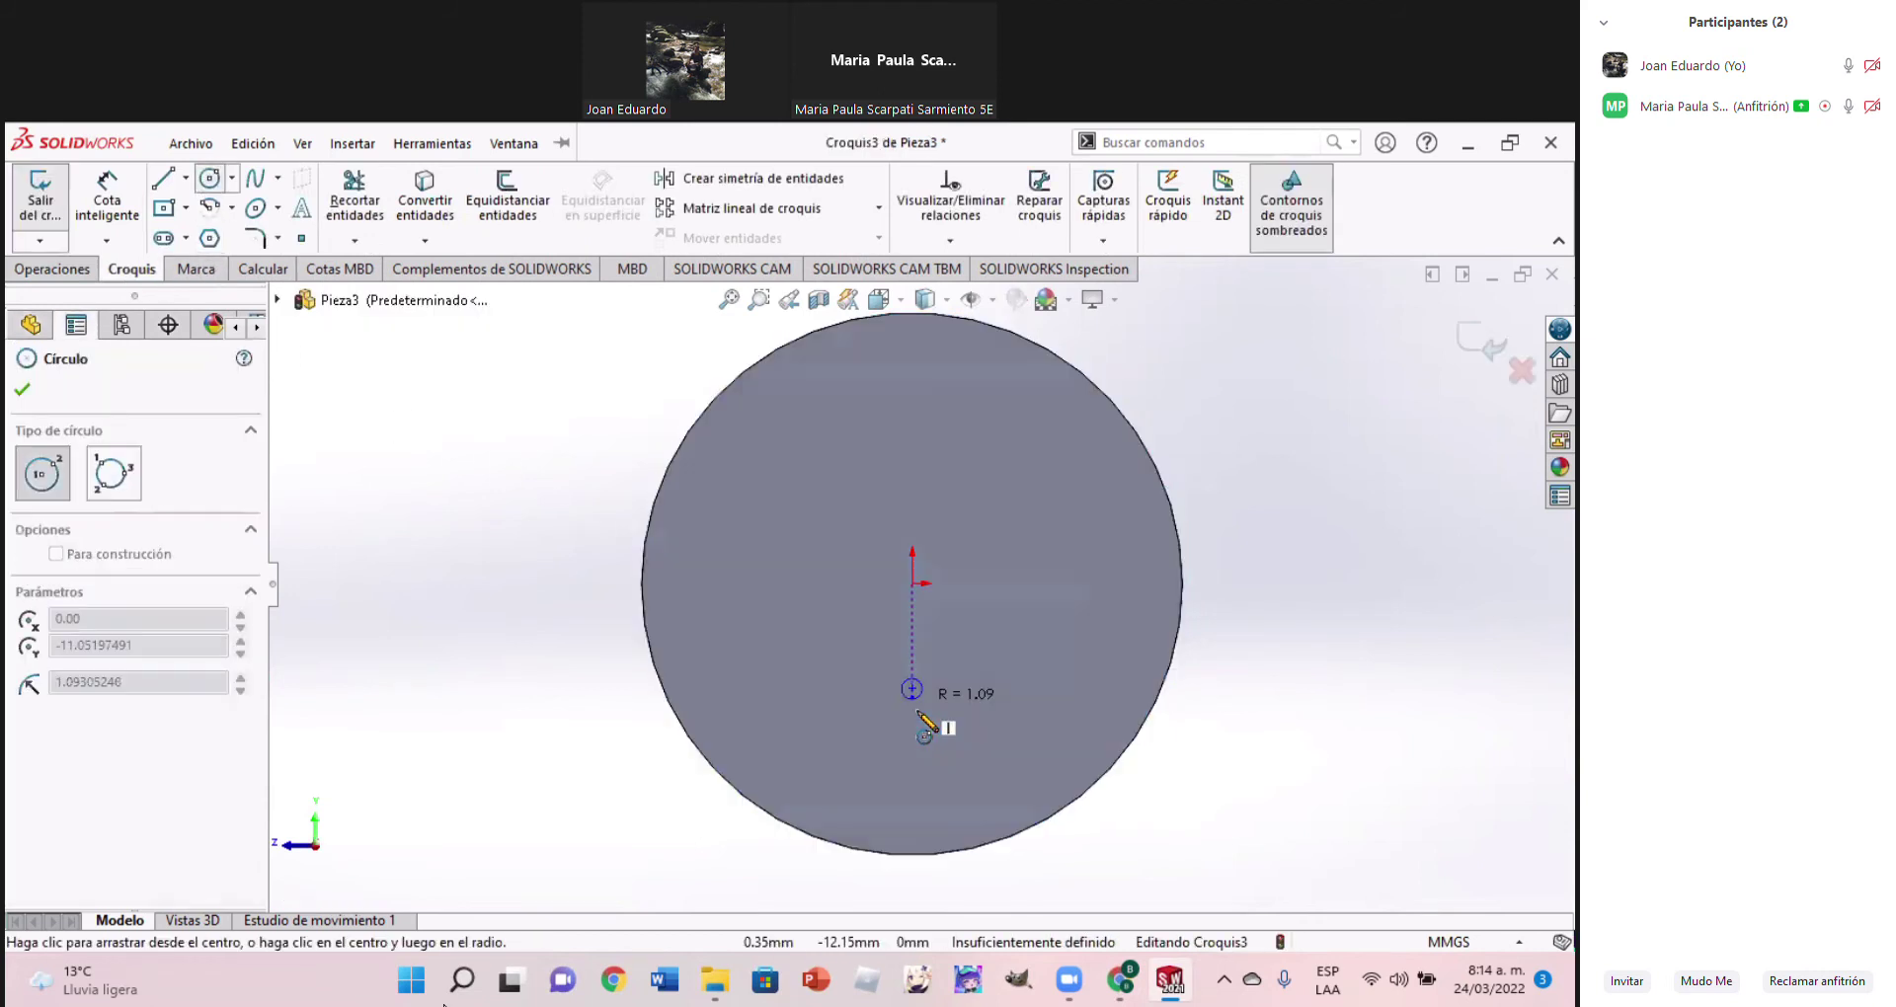
click(967, 746)
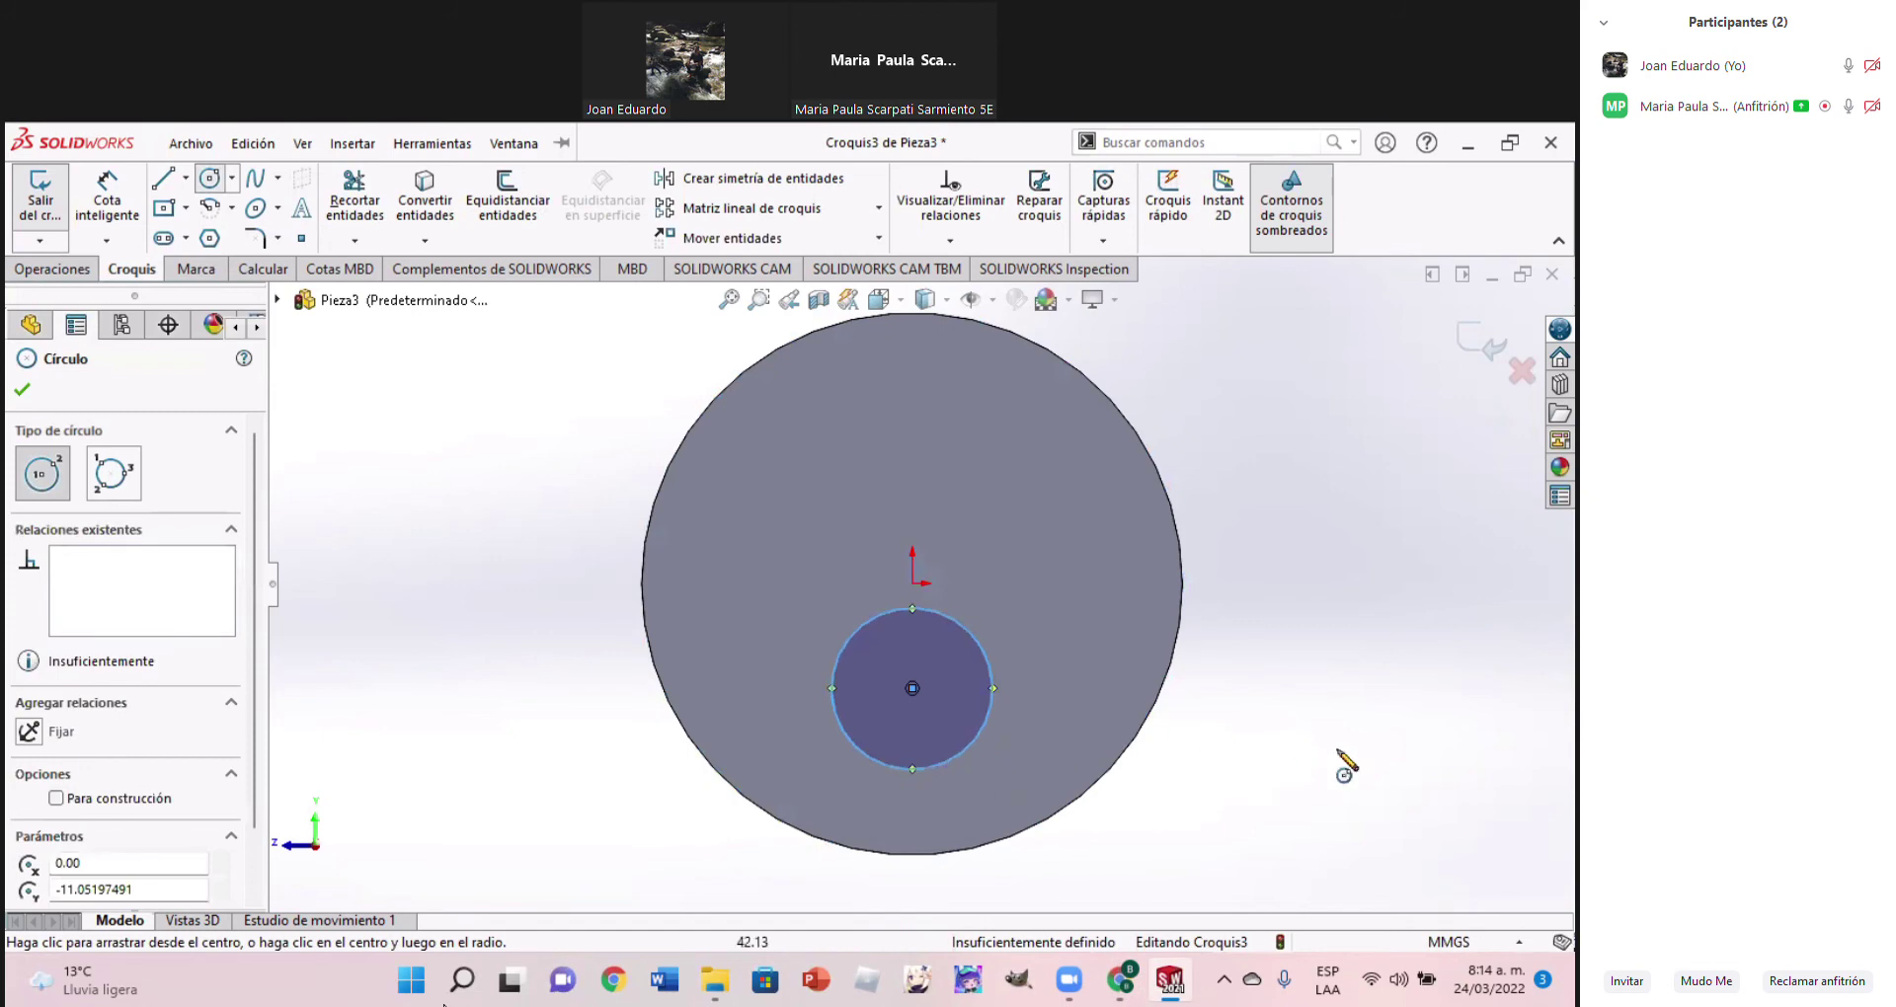
mouse_move(1122, 980)
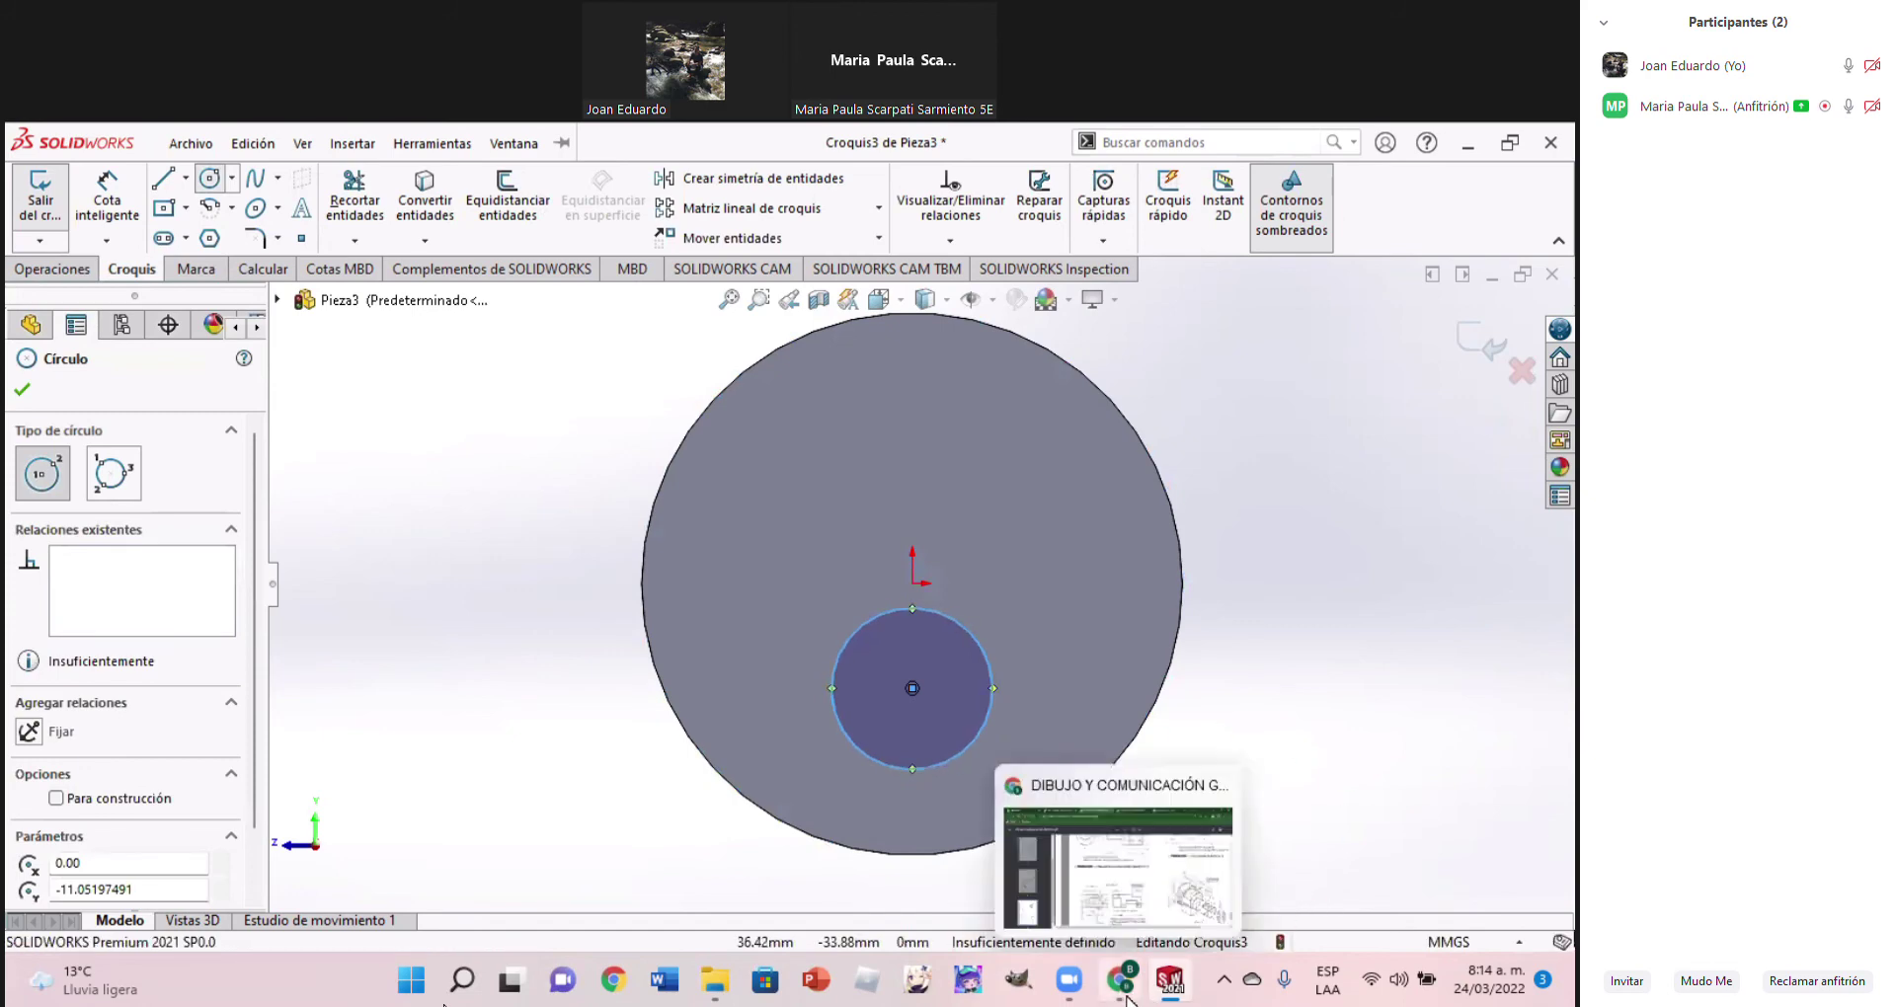
click(1126, 999)
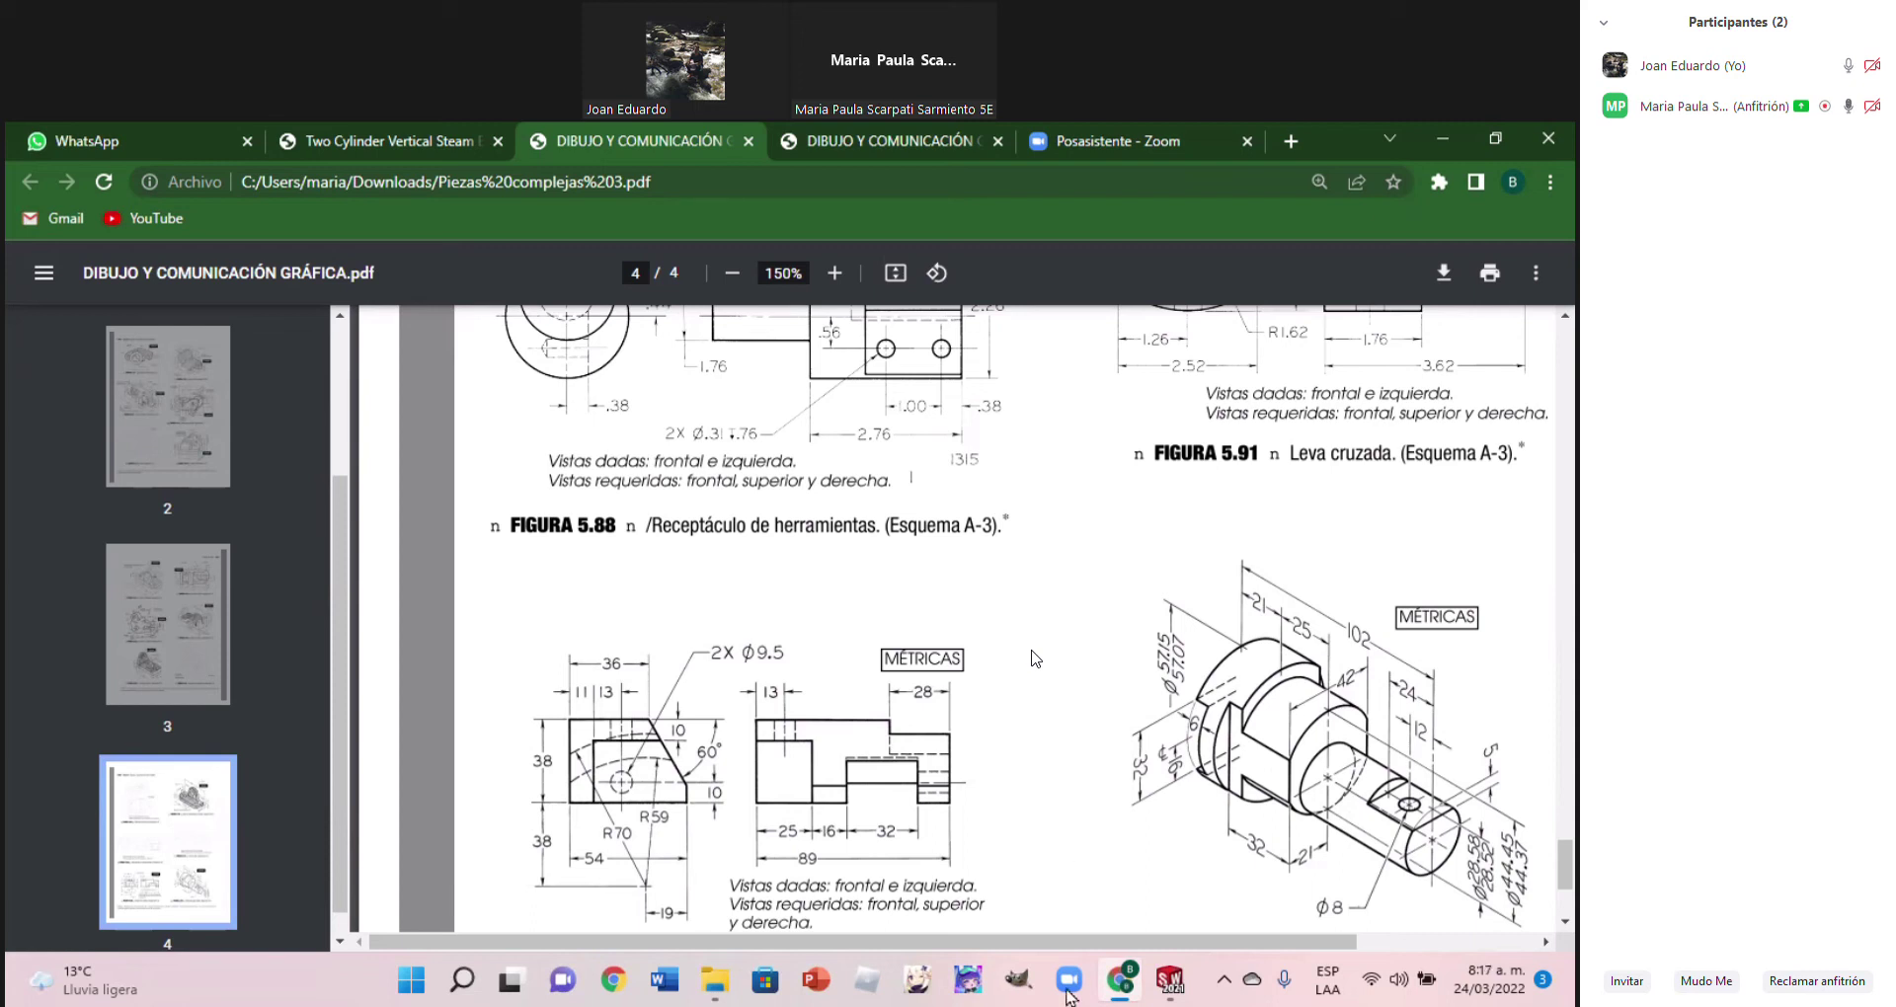
Accept the Ø28.58 mm circle dimension, view isometrically and exit Croquis3
mouse_move(1122, 980)
click(1168, 981)
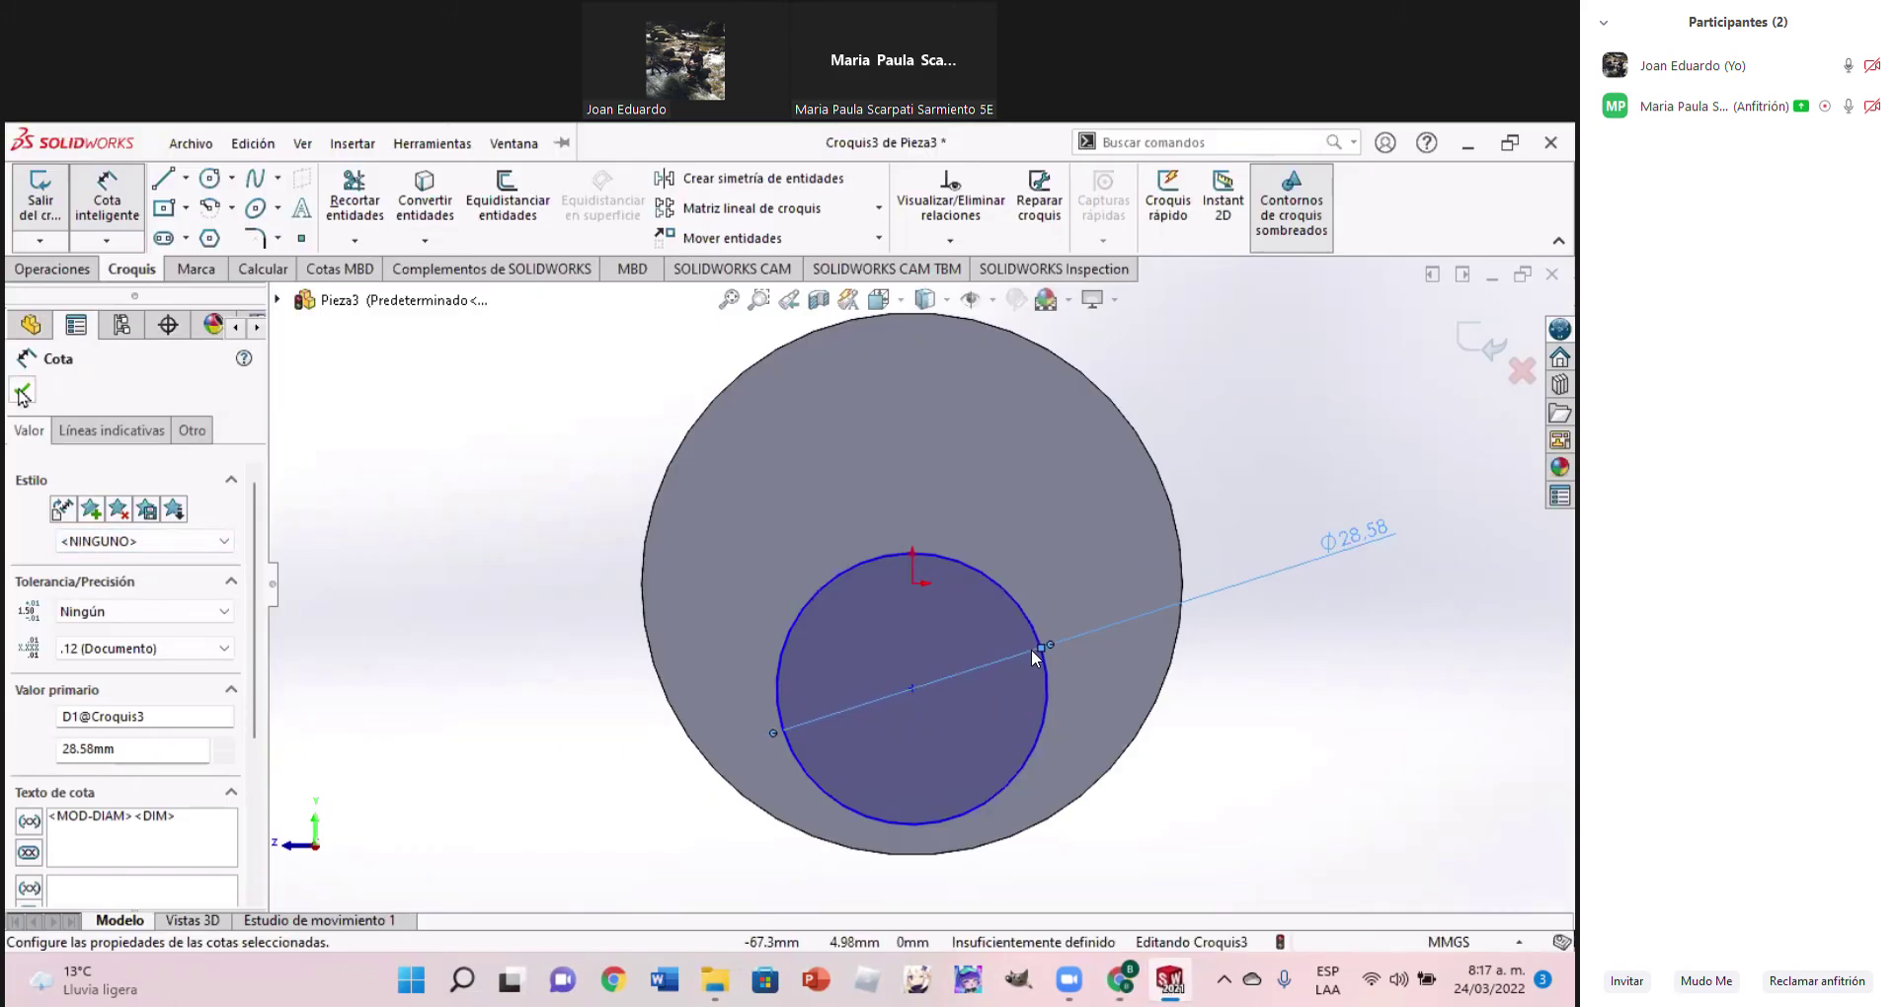
click(22, 389)
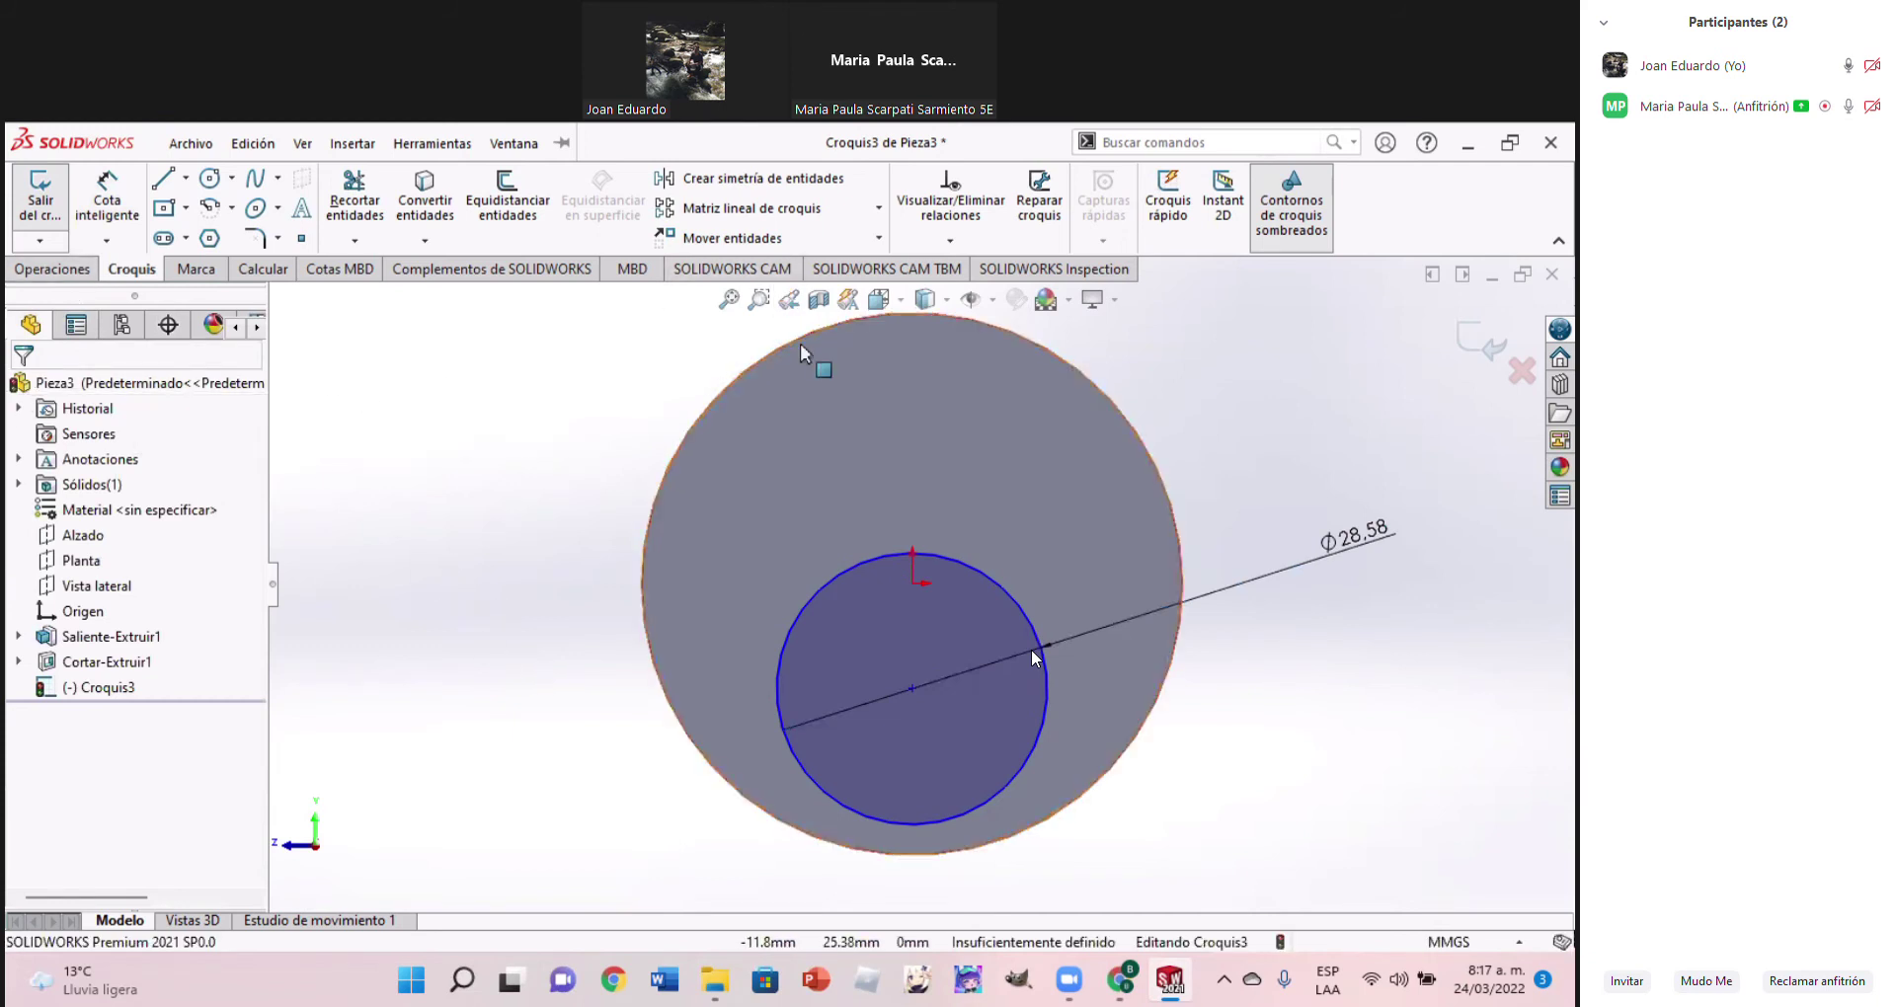
key(ctrl+7)
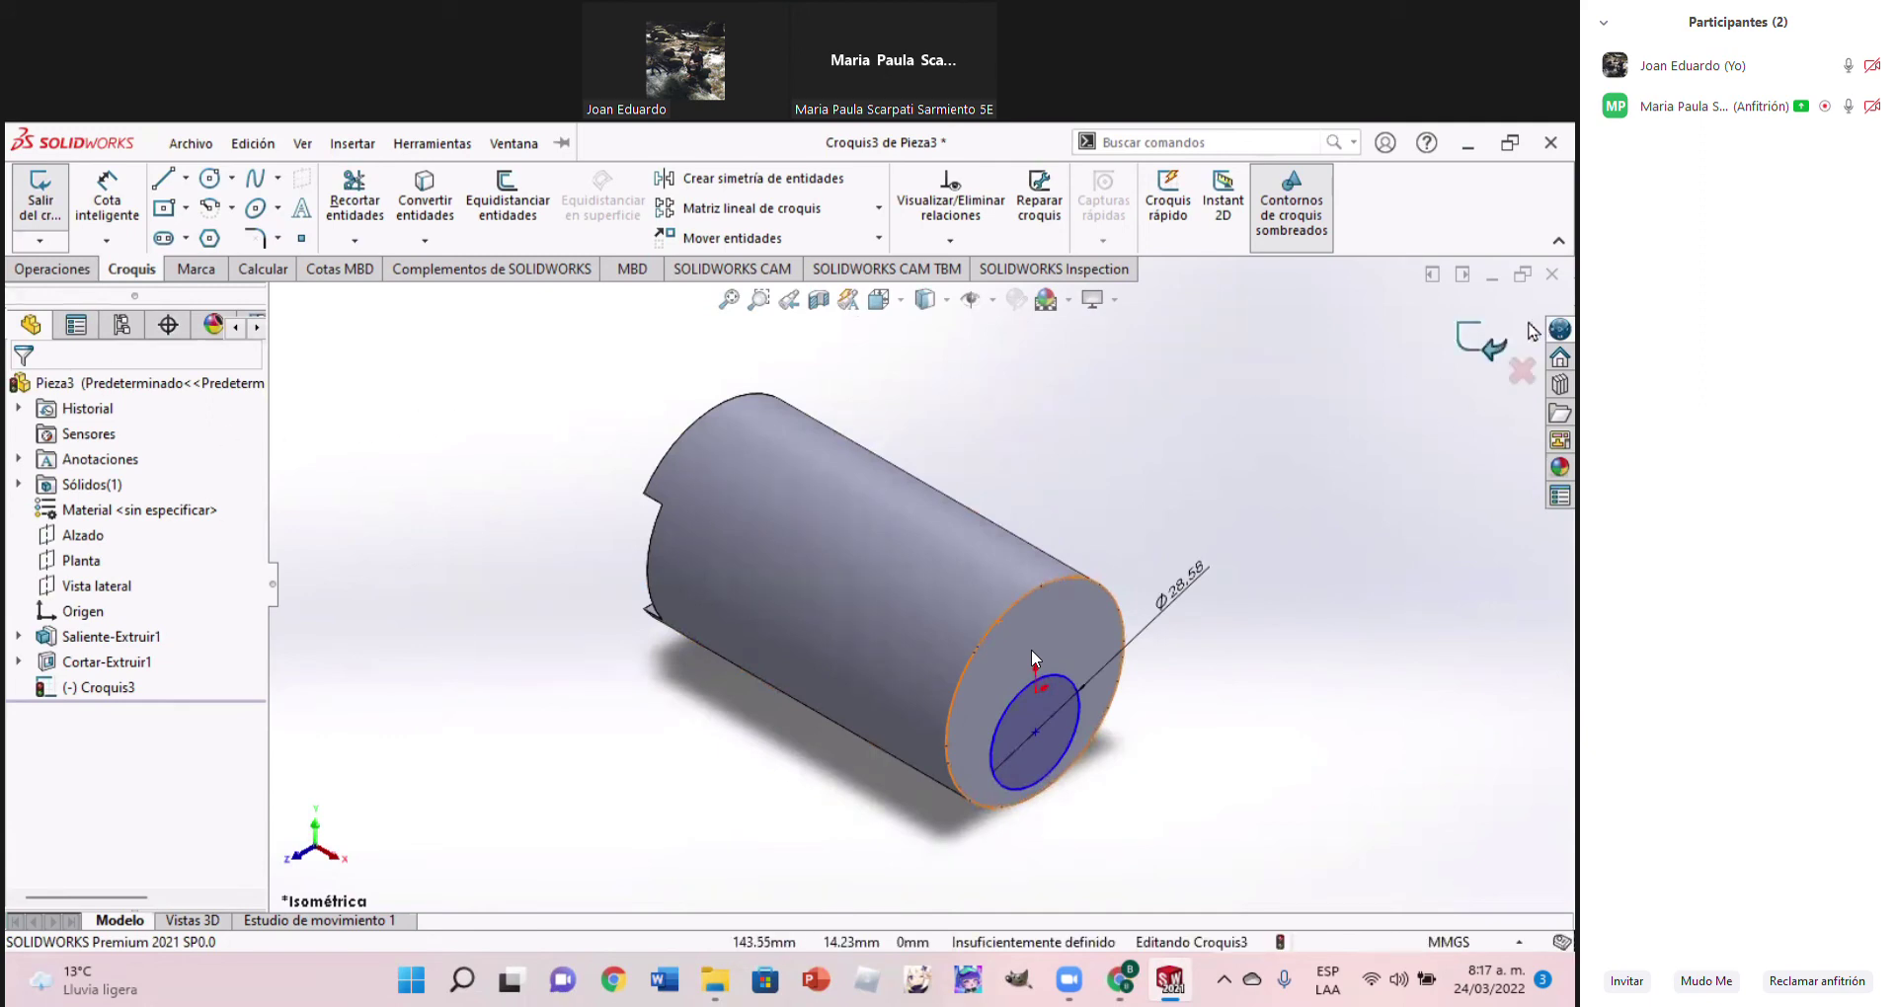
click(1486, 344)
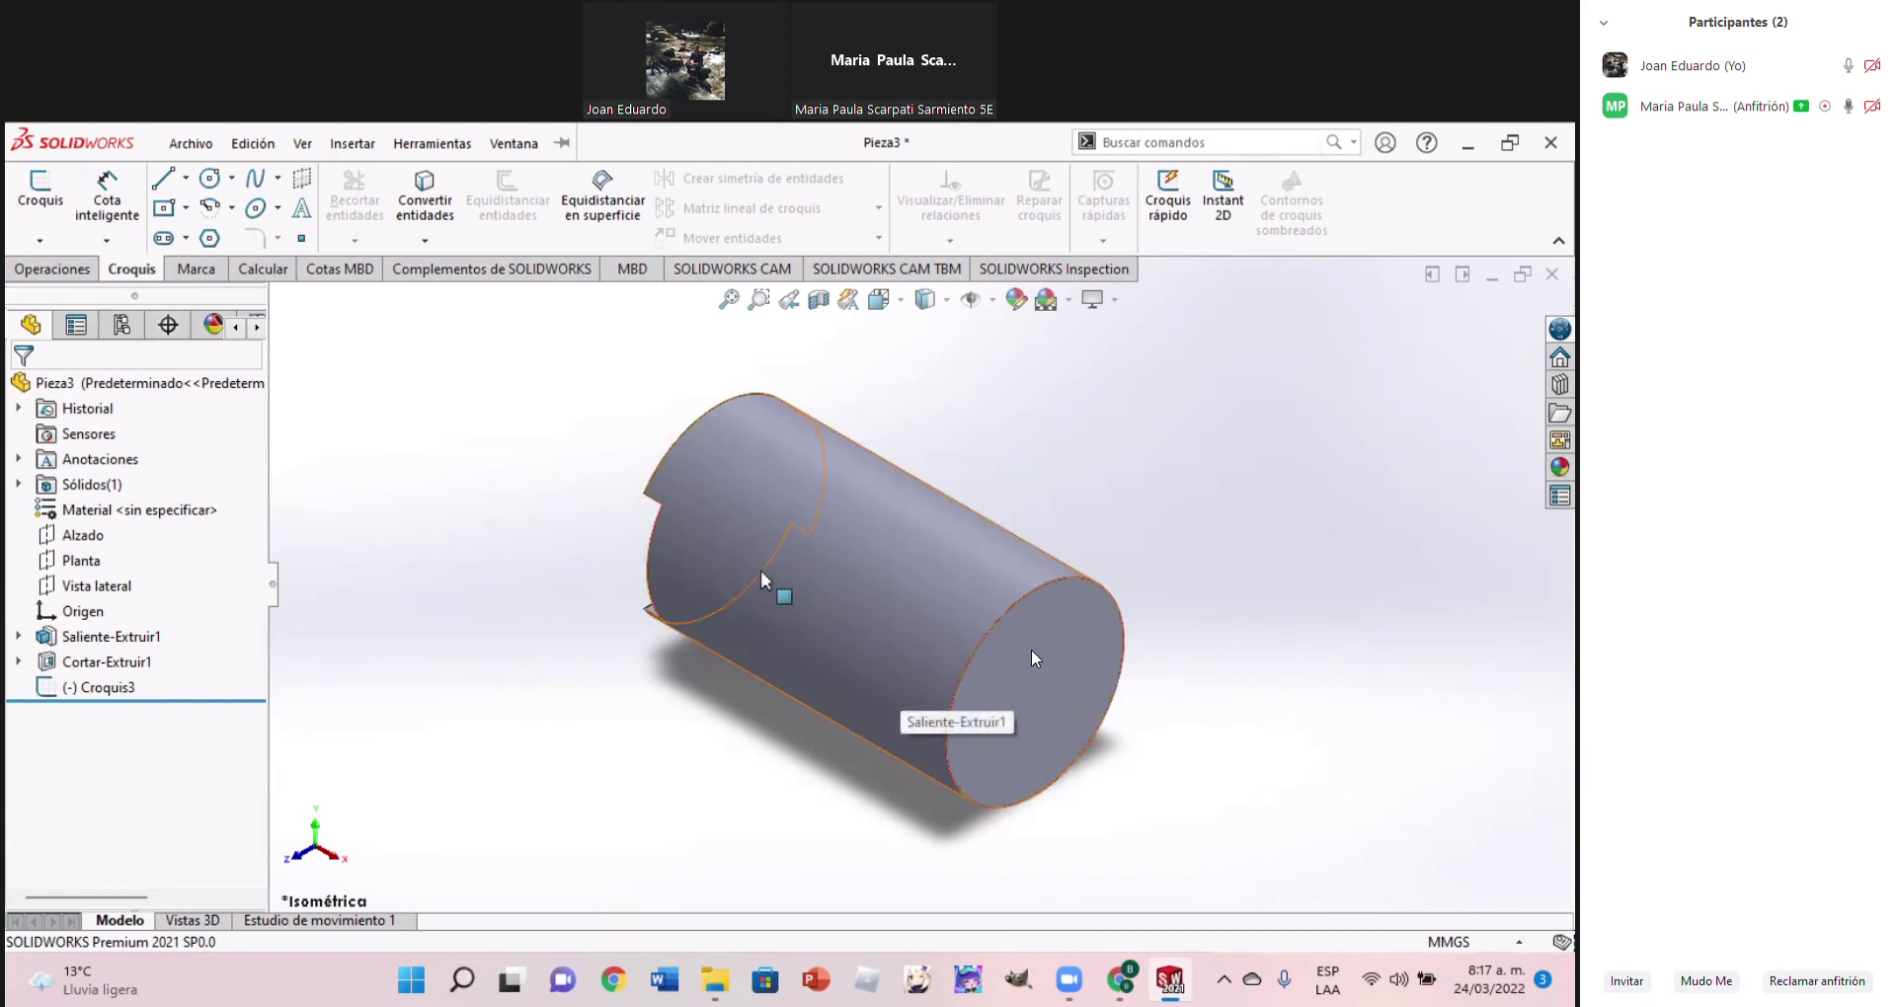
click(878, 299)
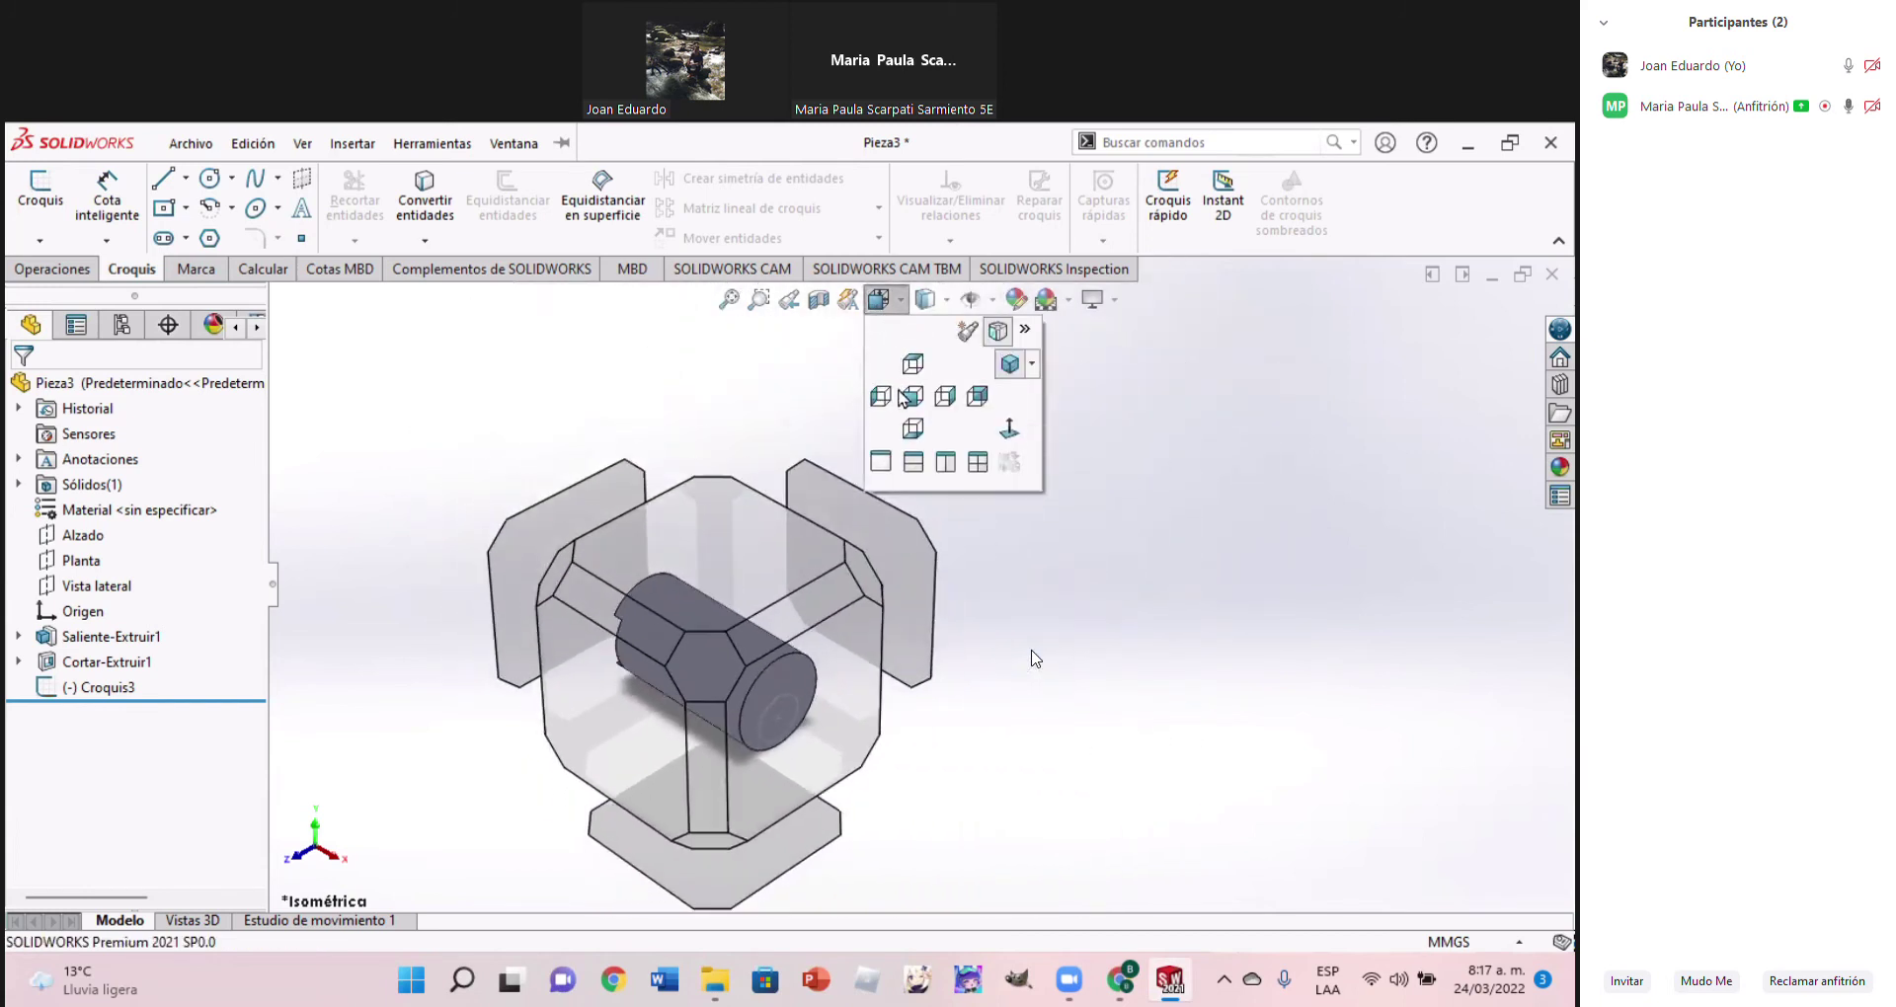
click(912, 396)
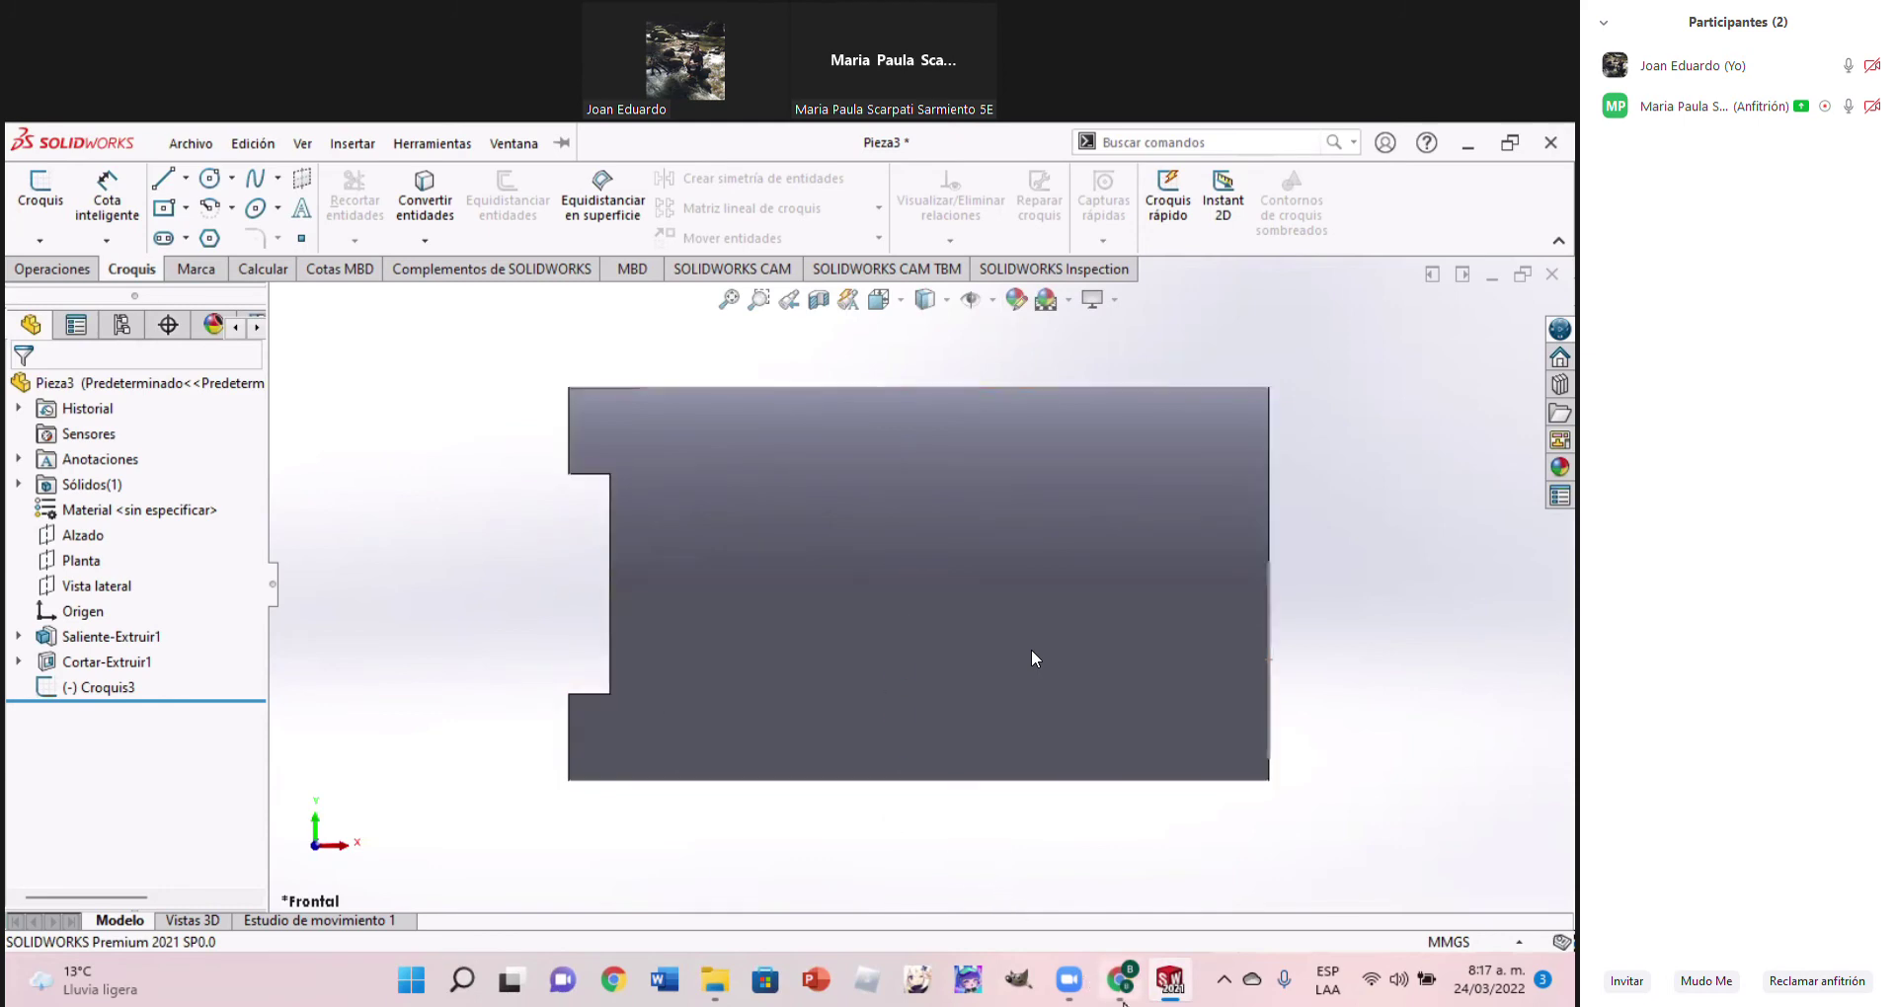
mouse_move(1122, 980)
click(1131, 993)
click(1133, 994)
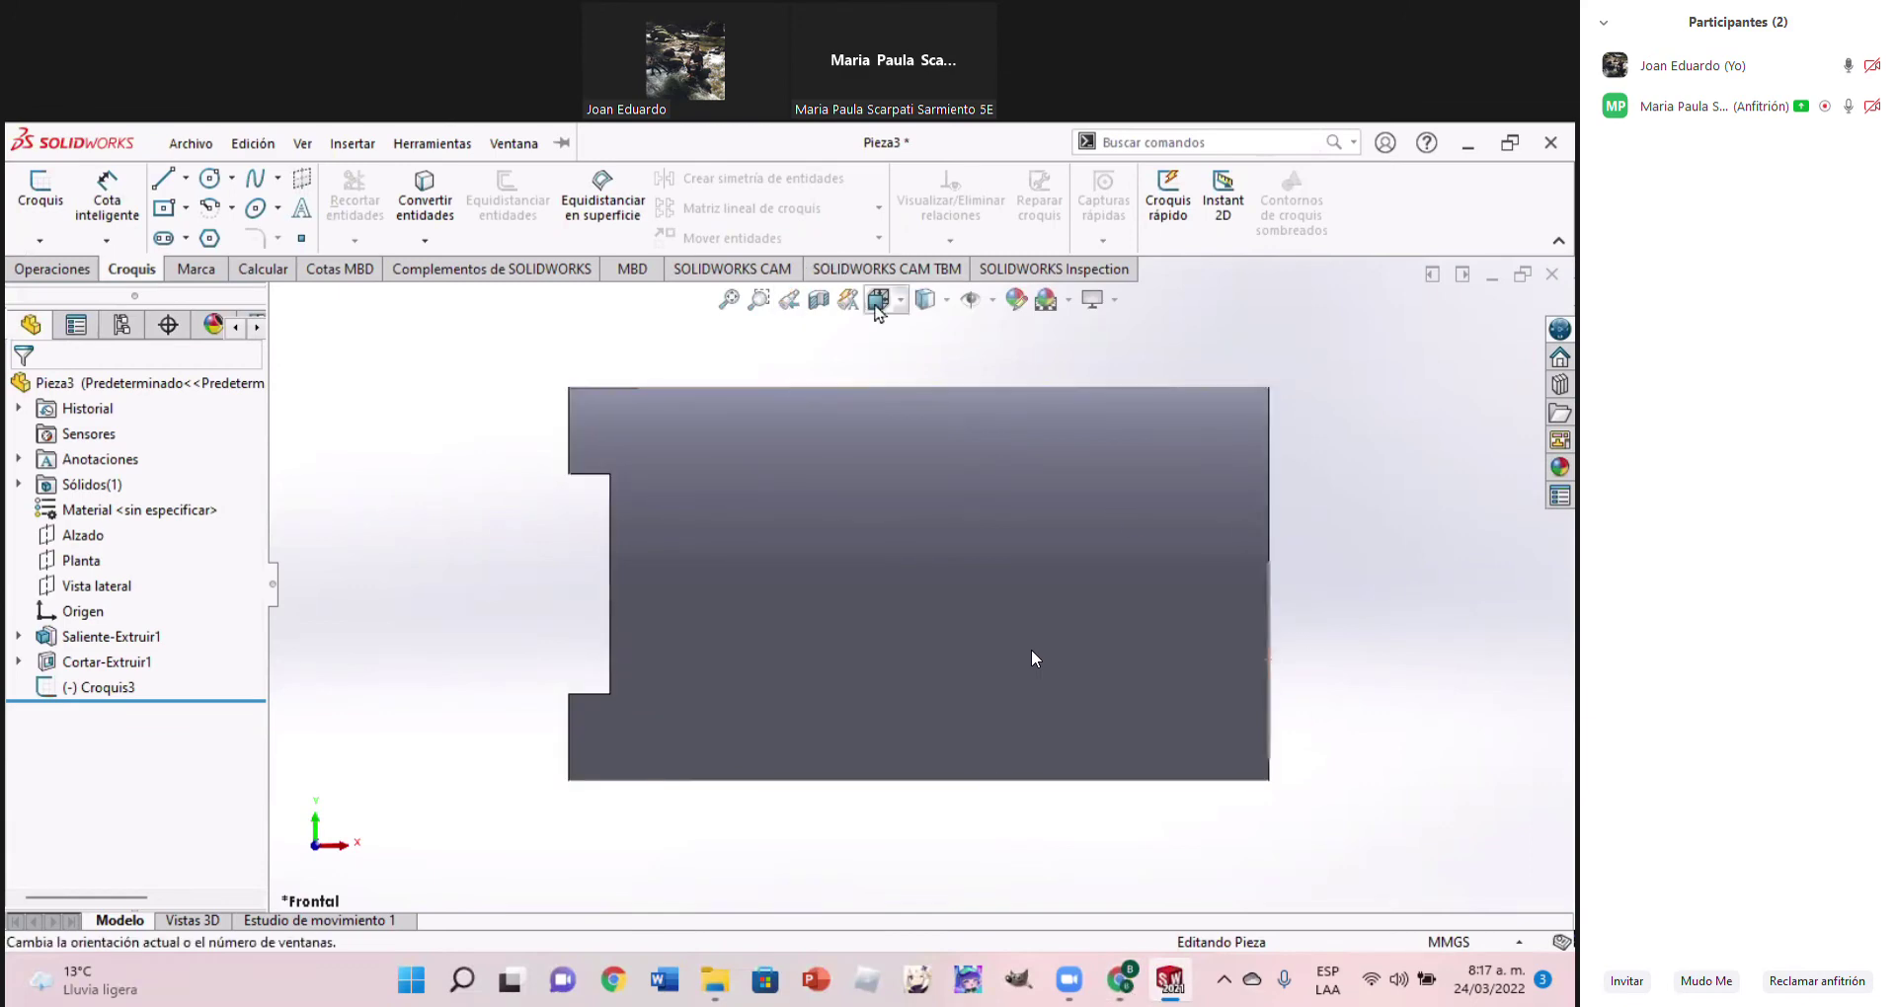
click(878, 299)
click(946, 405)
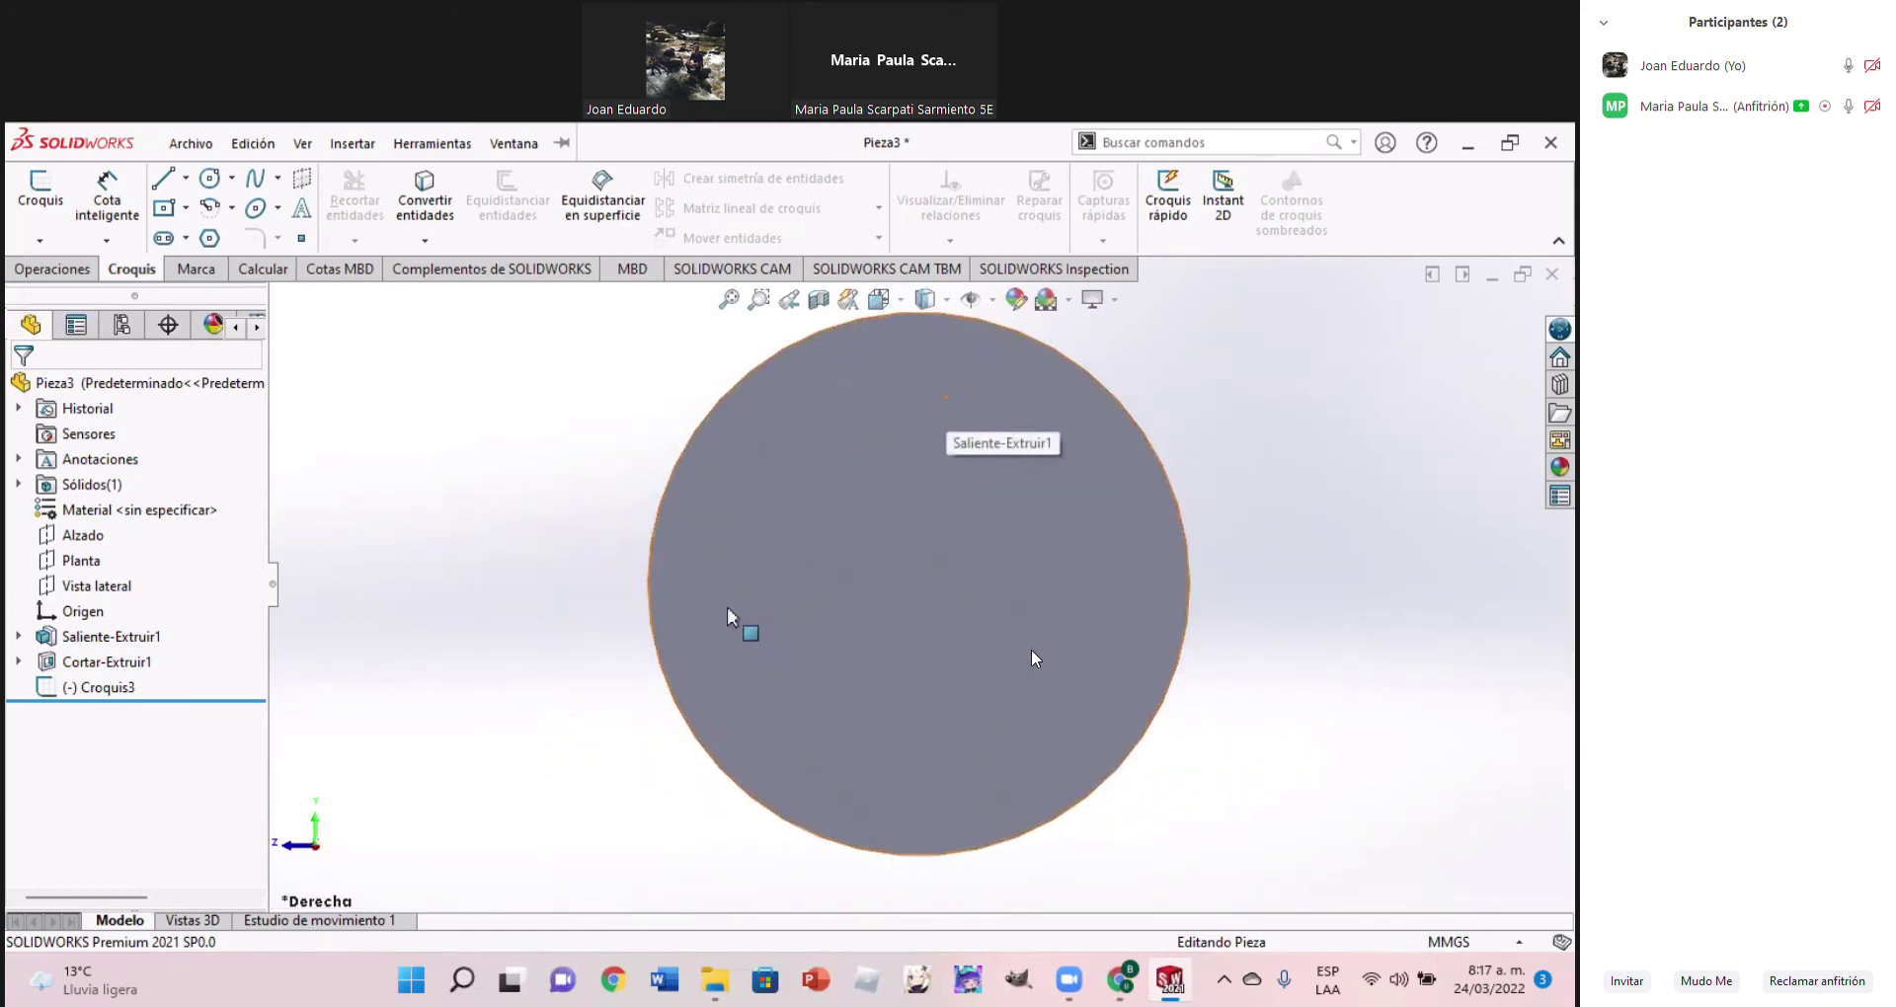
click(1126, 995)
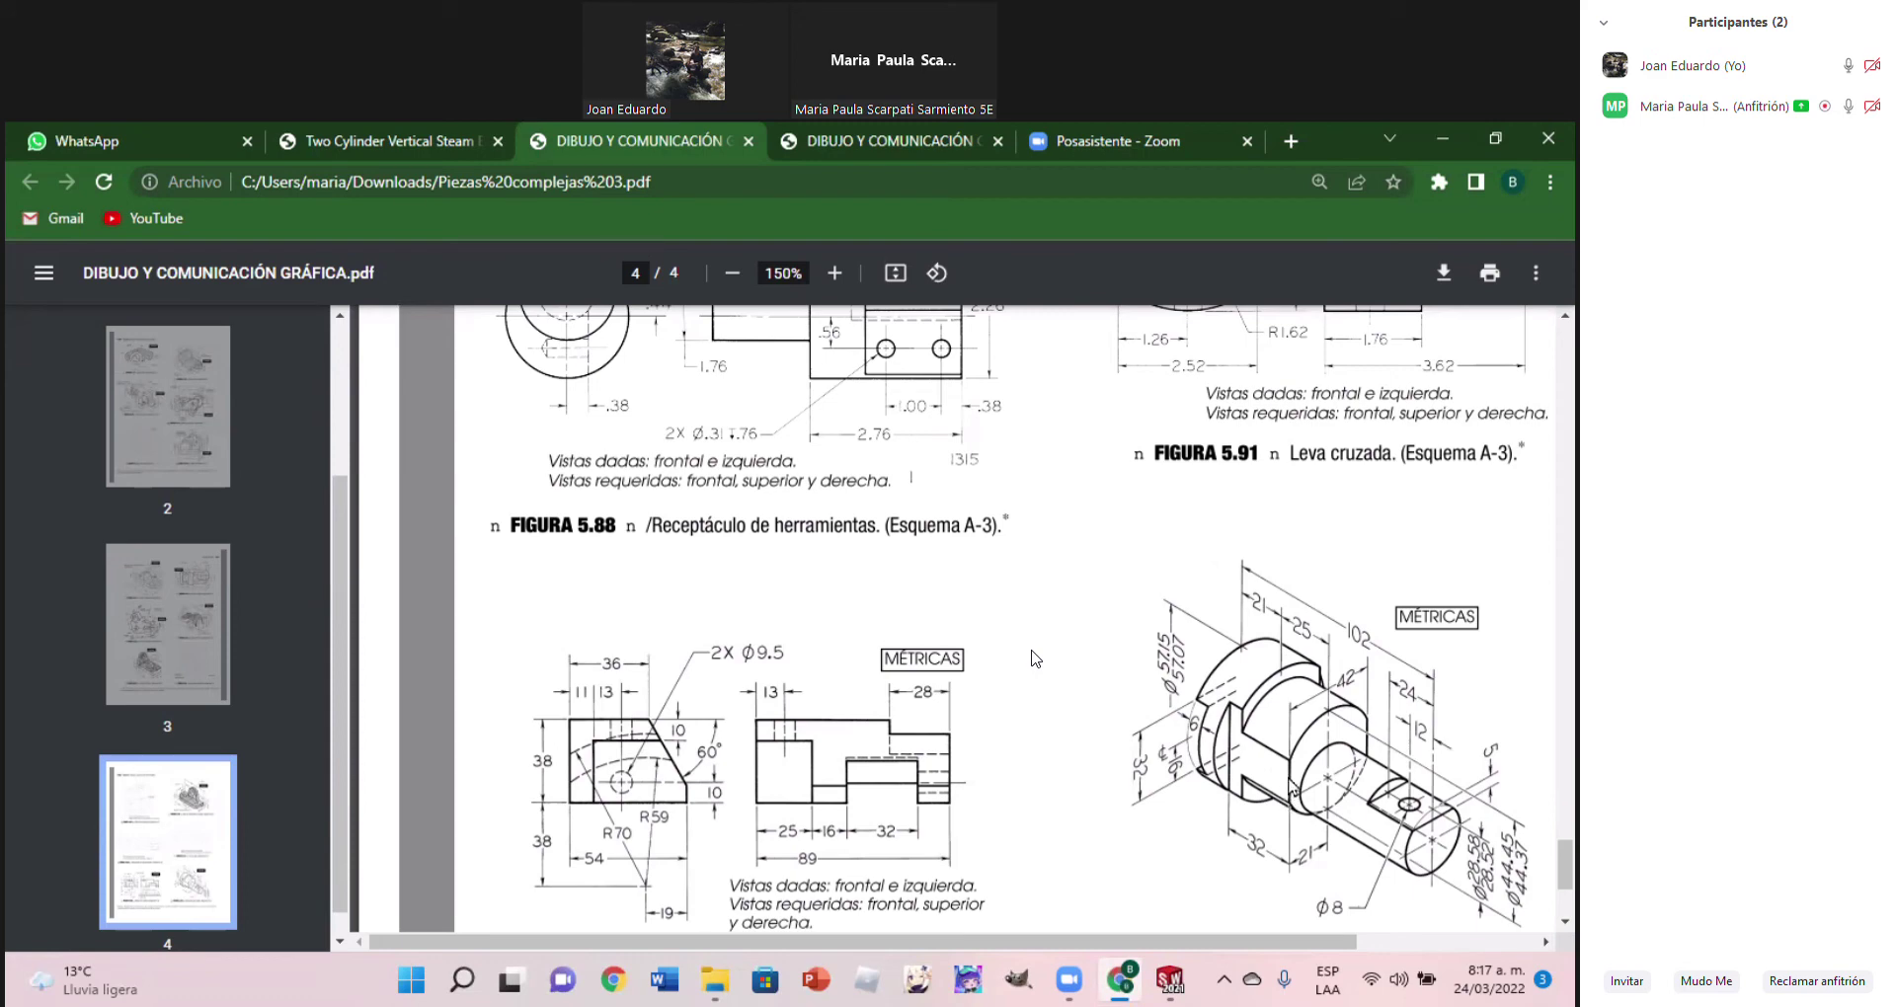
mouse_move(1122, 980)
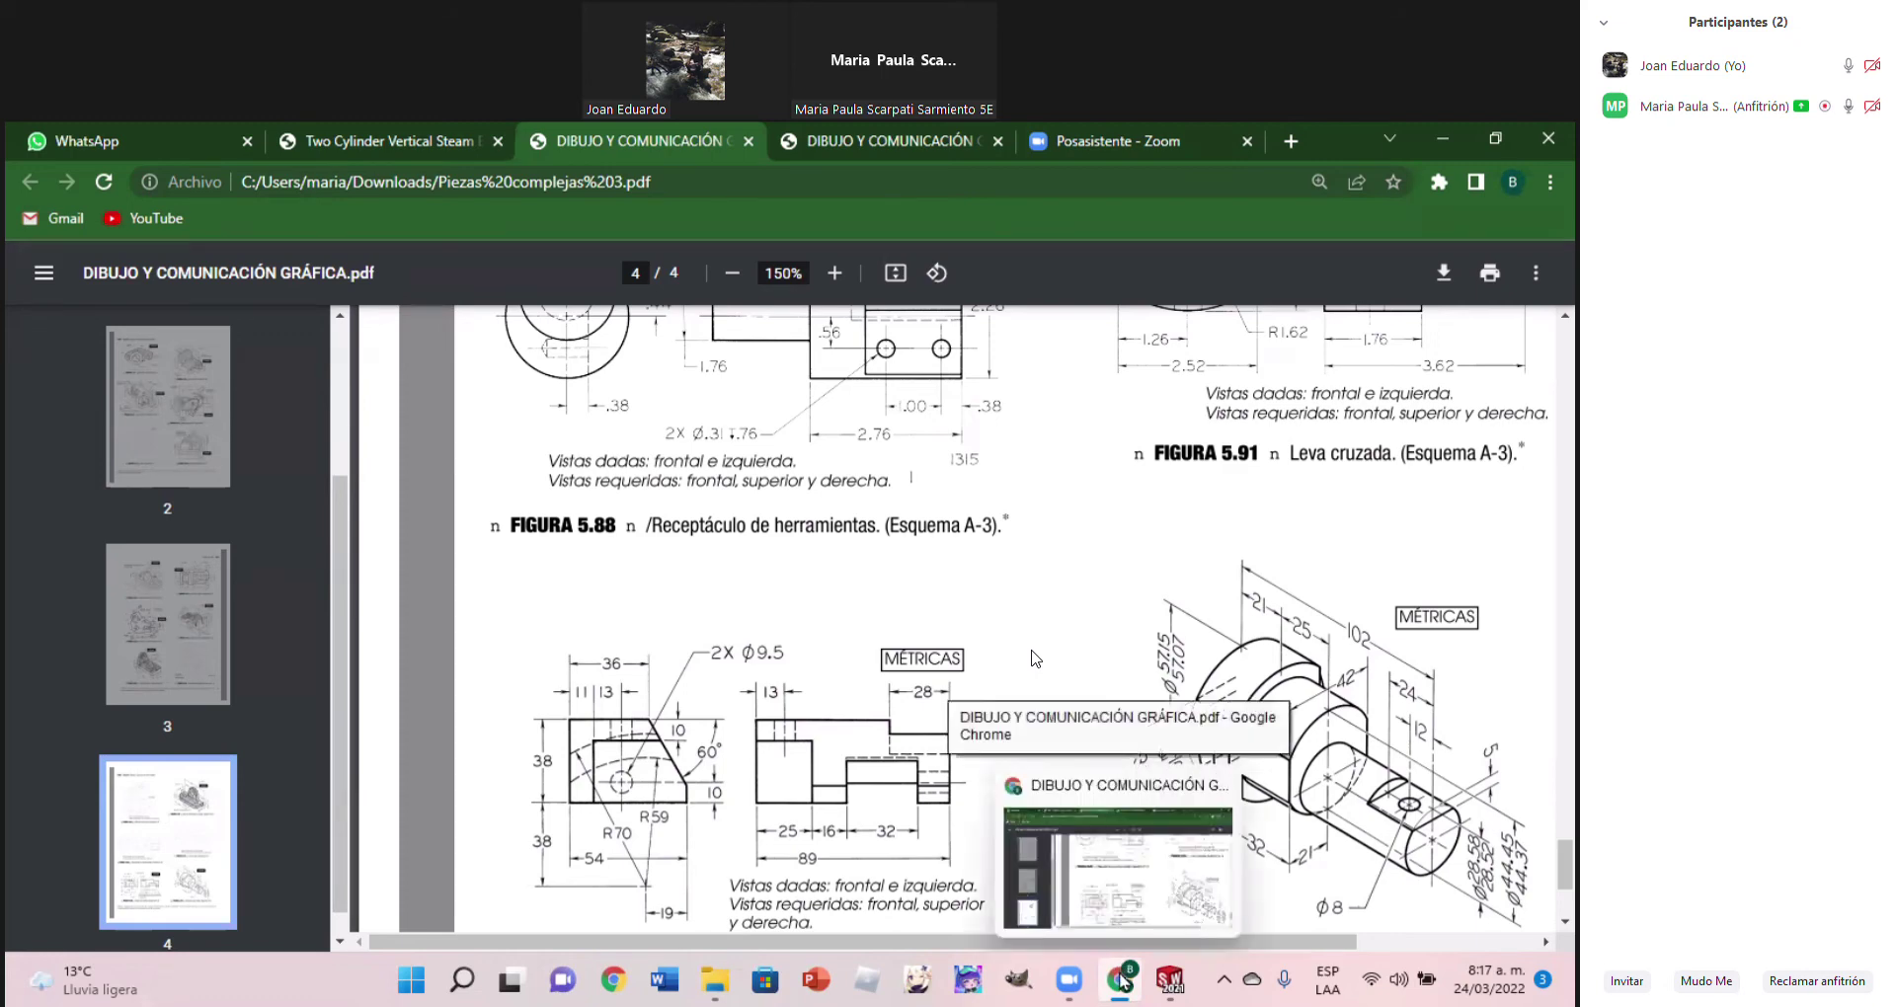
click(1167, 980)
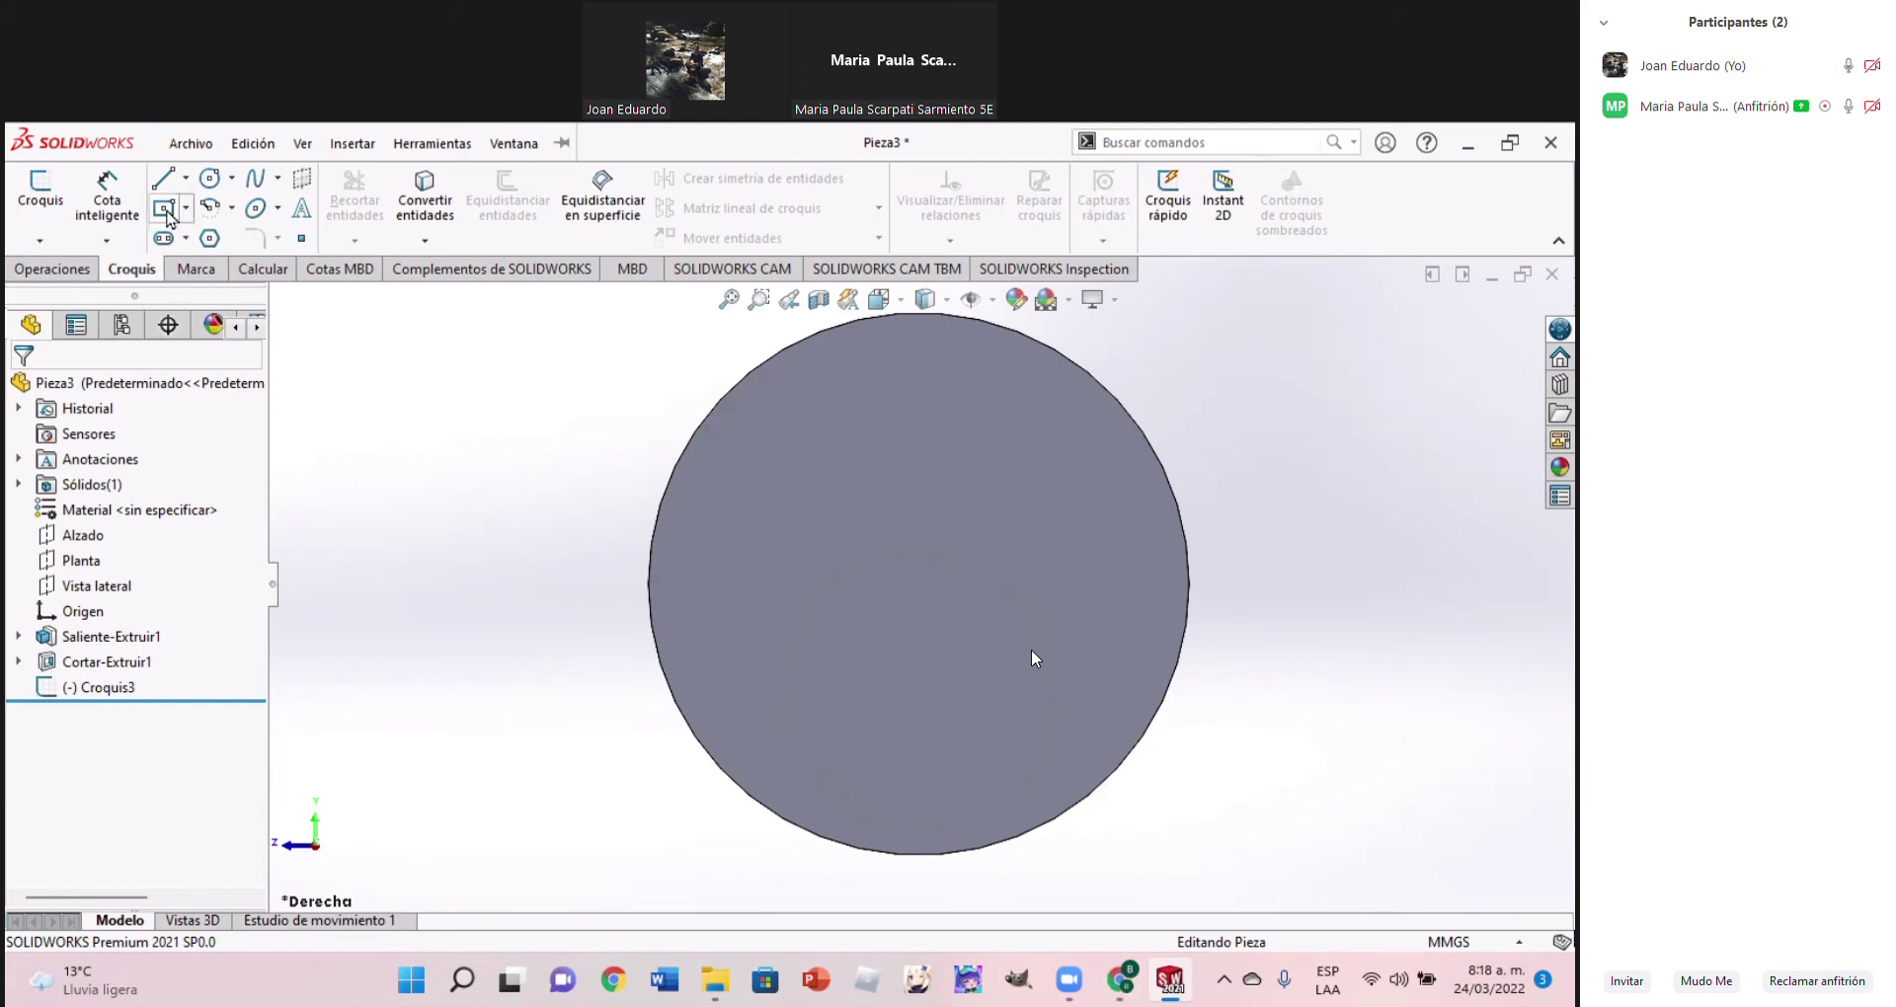
Select the cylinder's flat end face to sketch on, abandoning a centre-rectangle attempt
click(166, 211)
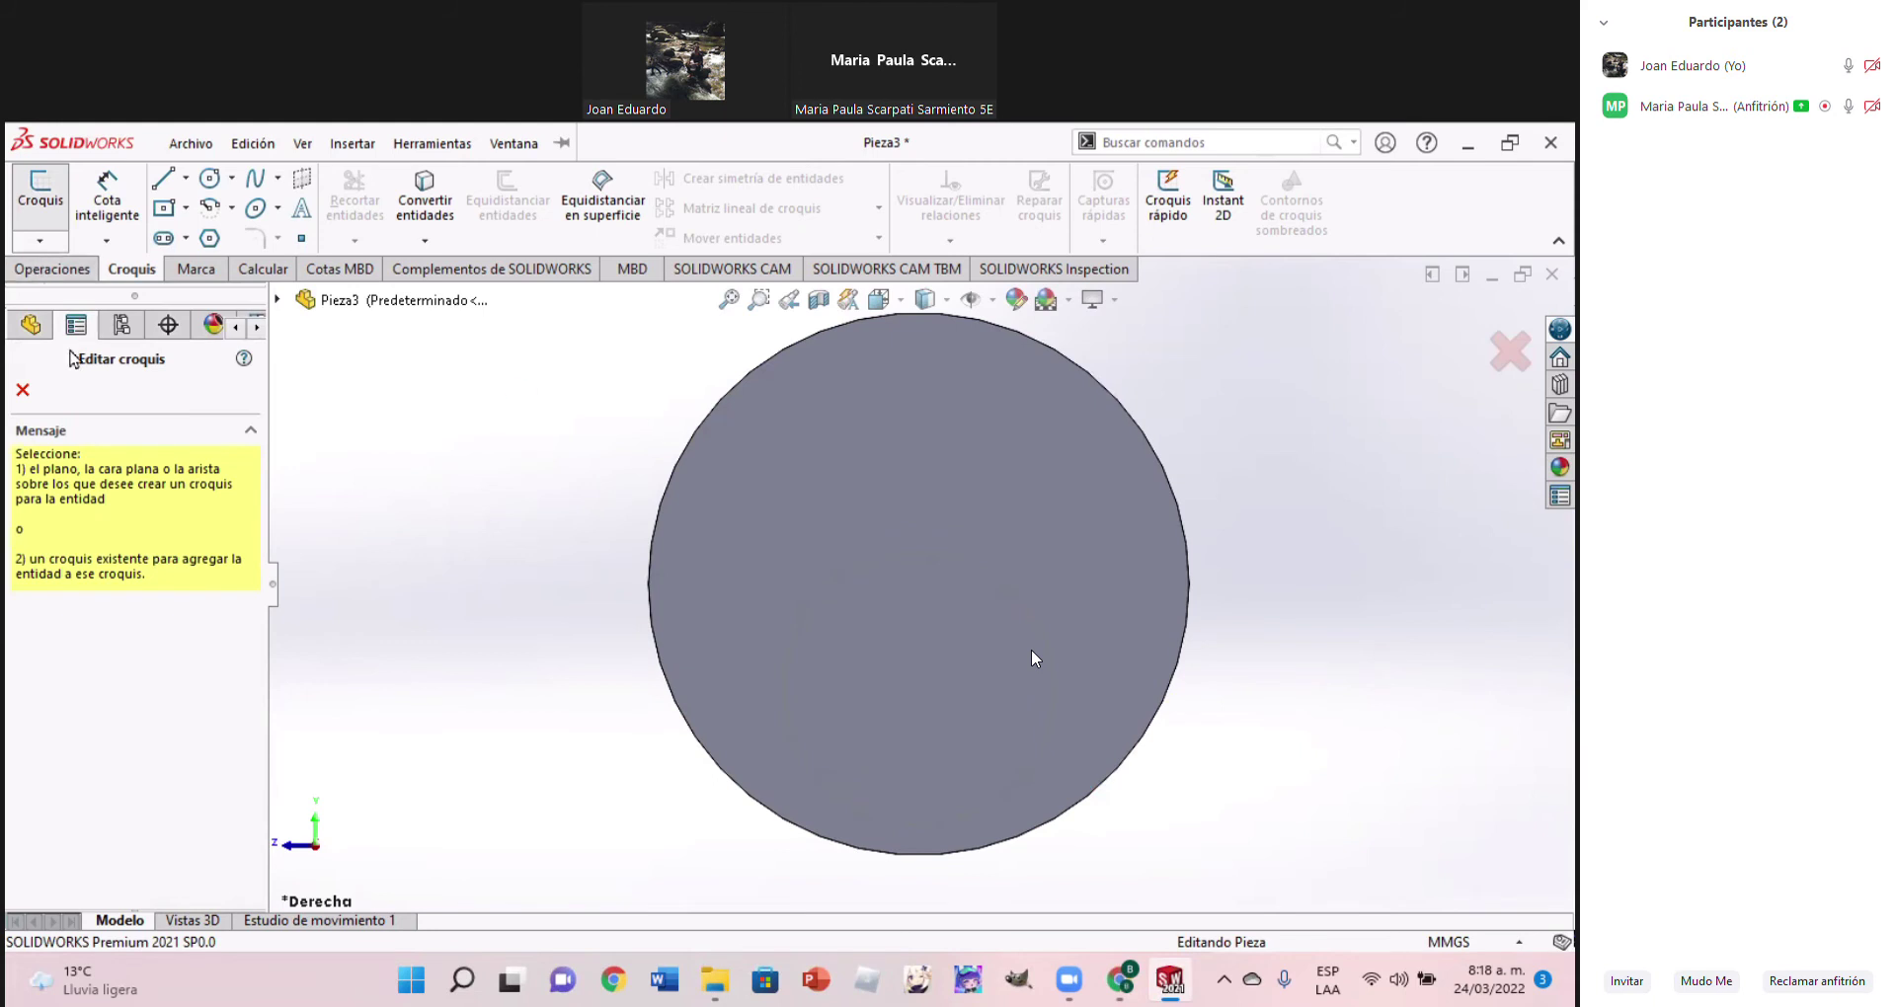
key(Escape)
click(837, 604)
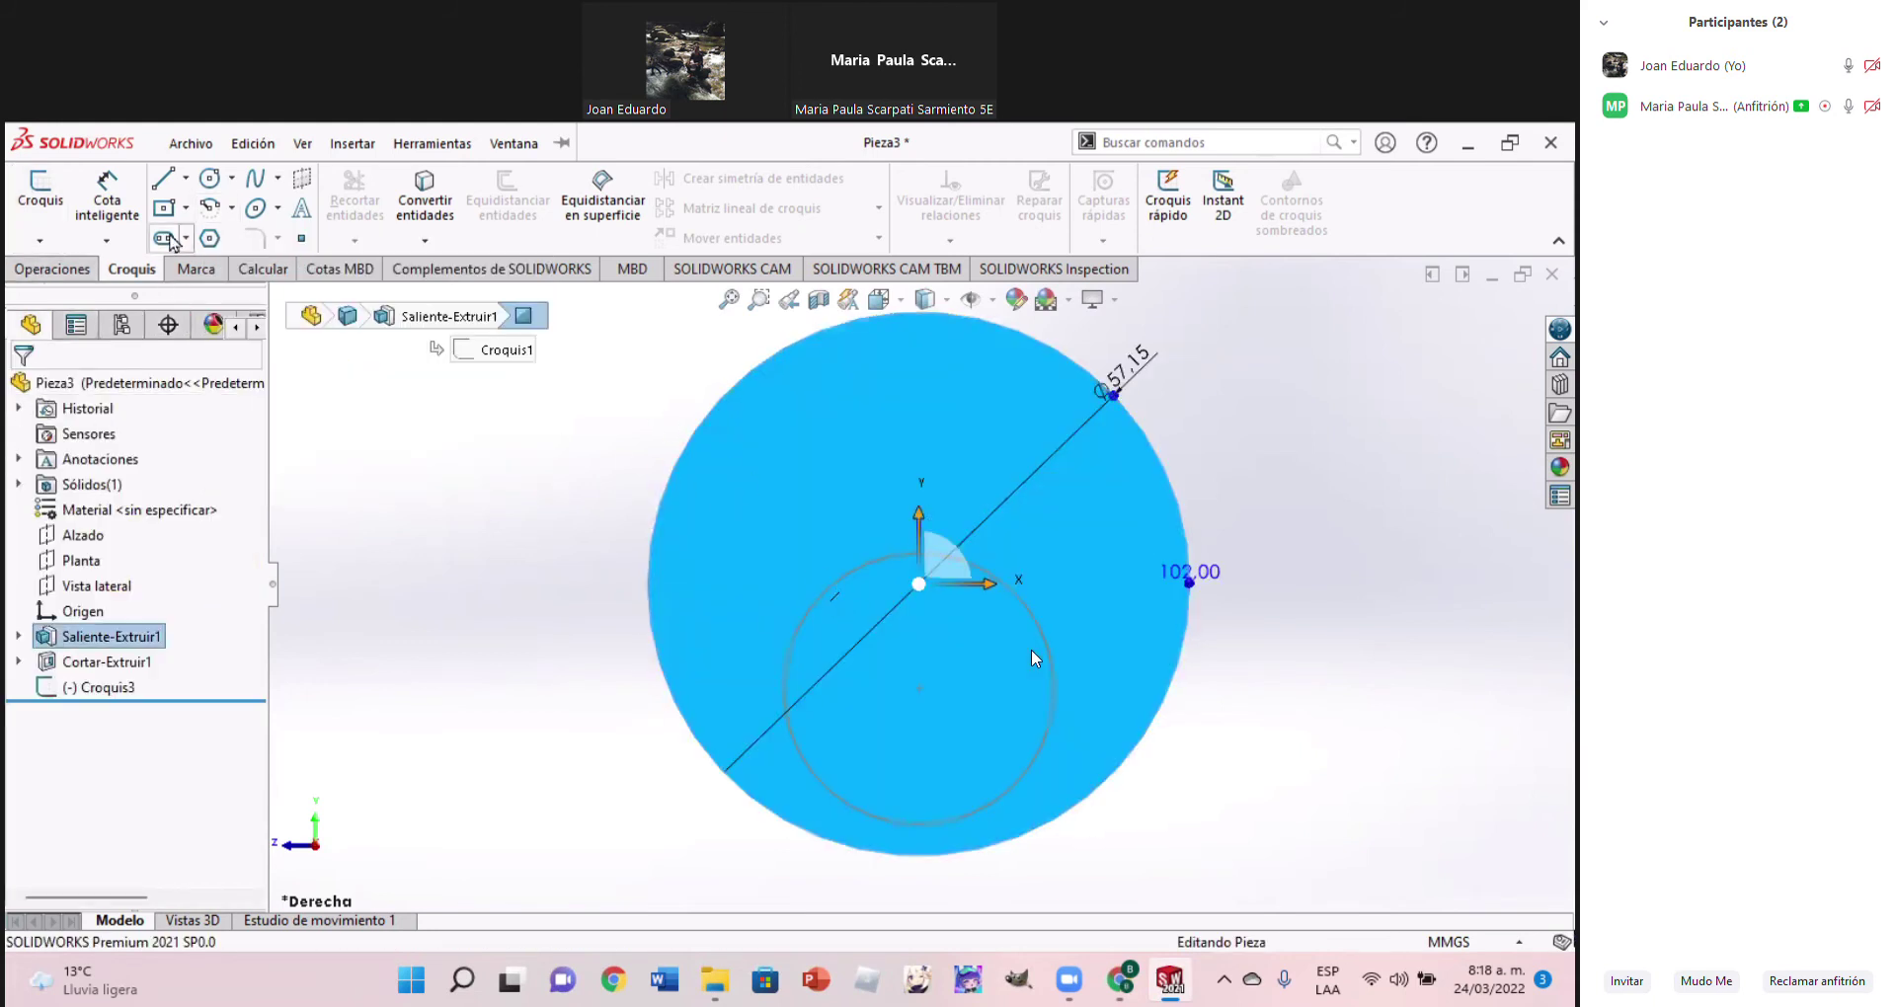
click(167, 209)
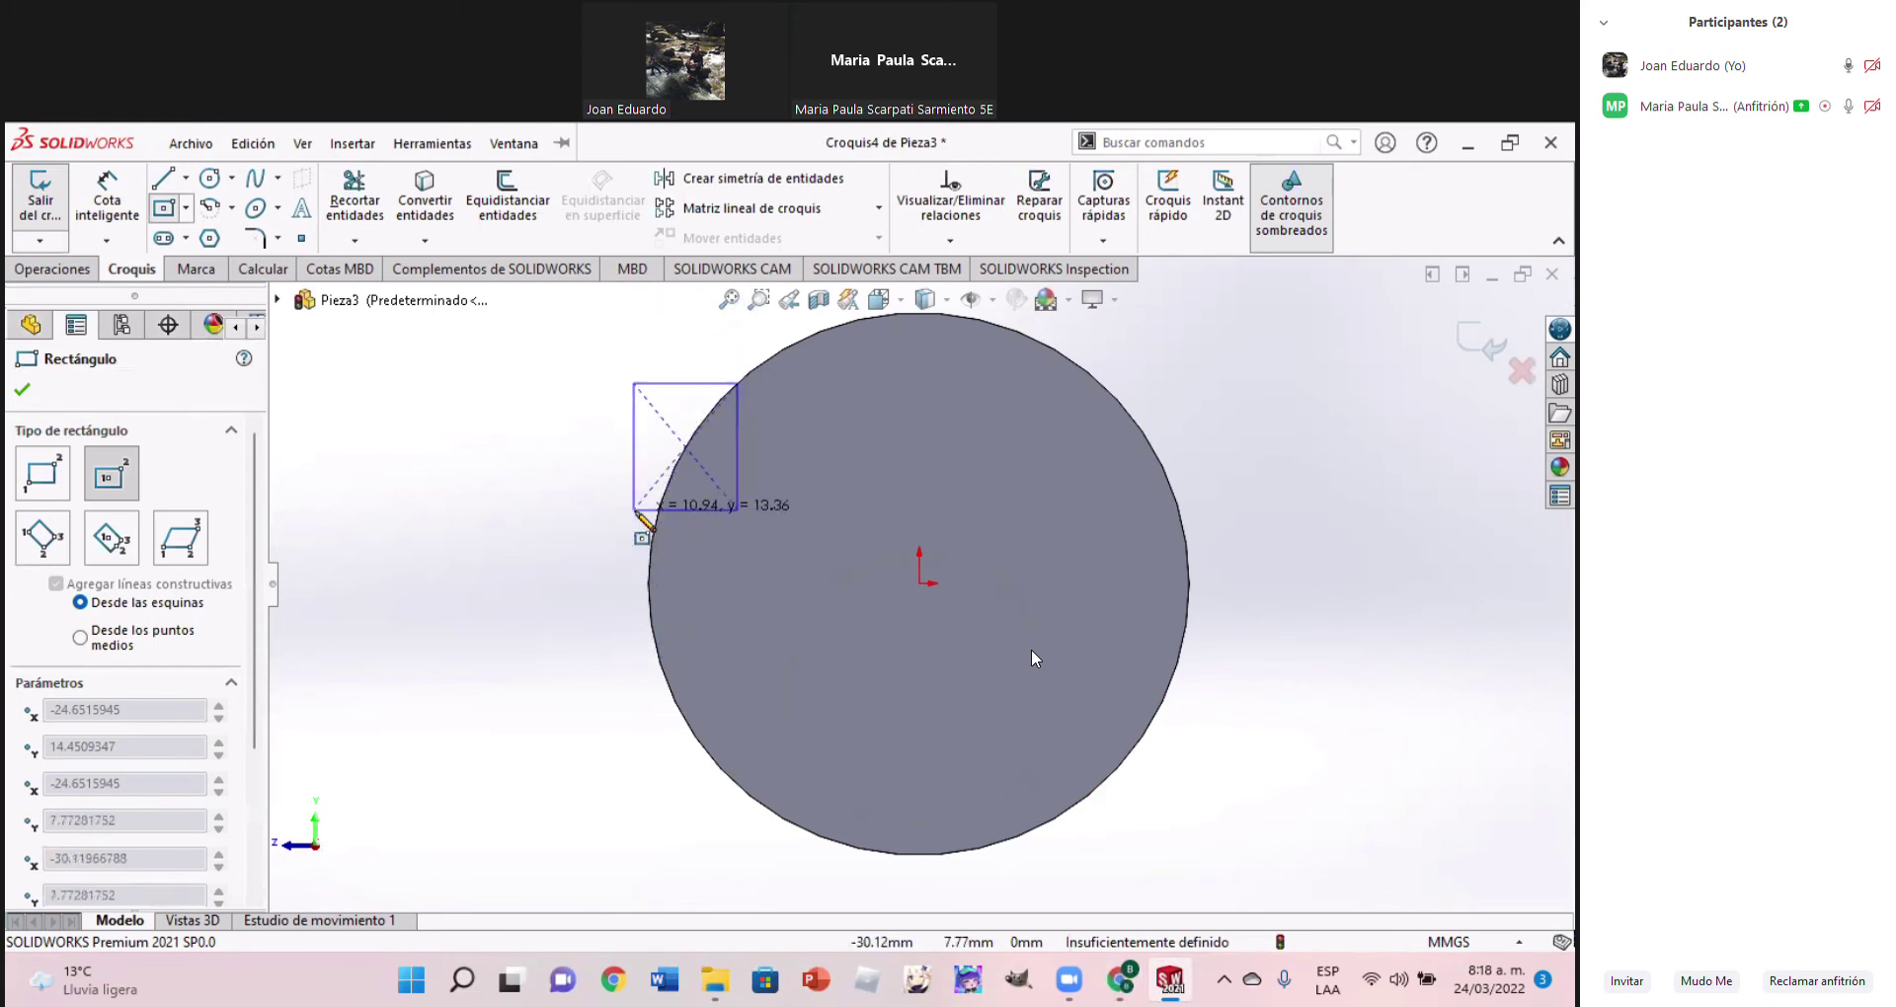
key(Escape)
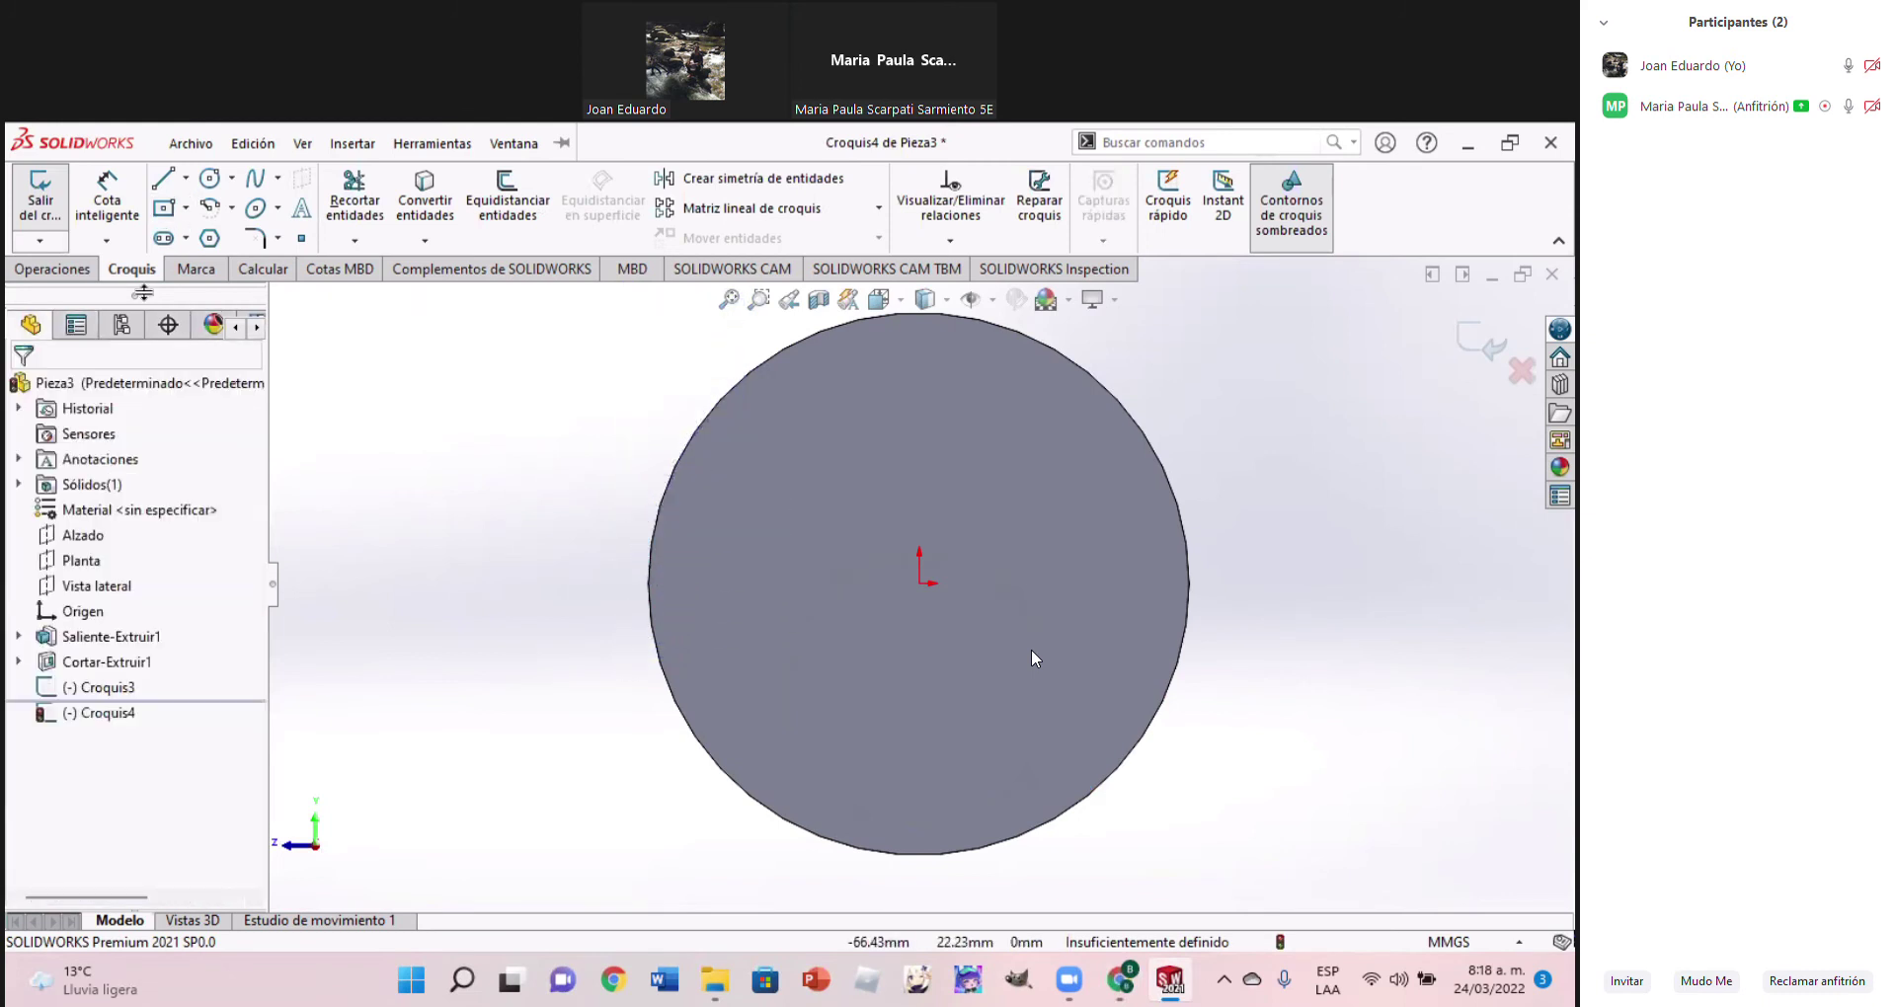
Draw a corner rectangle overlapping the circle's left edge and select it
click(186, 209)
click(237, 228)
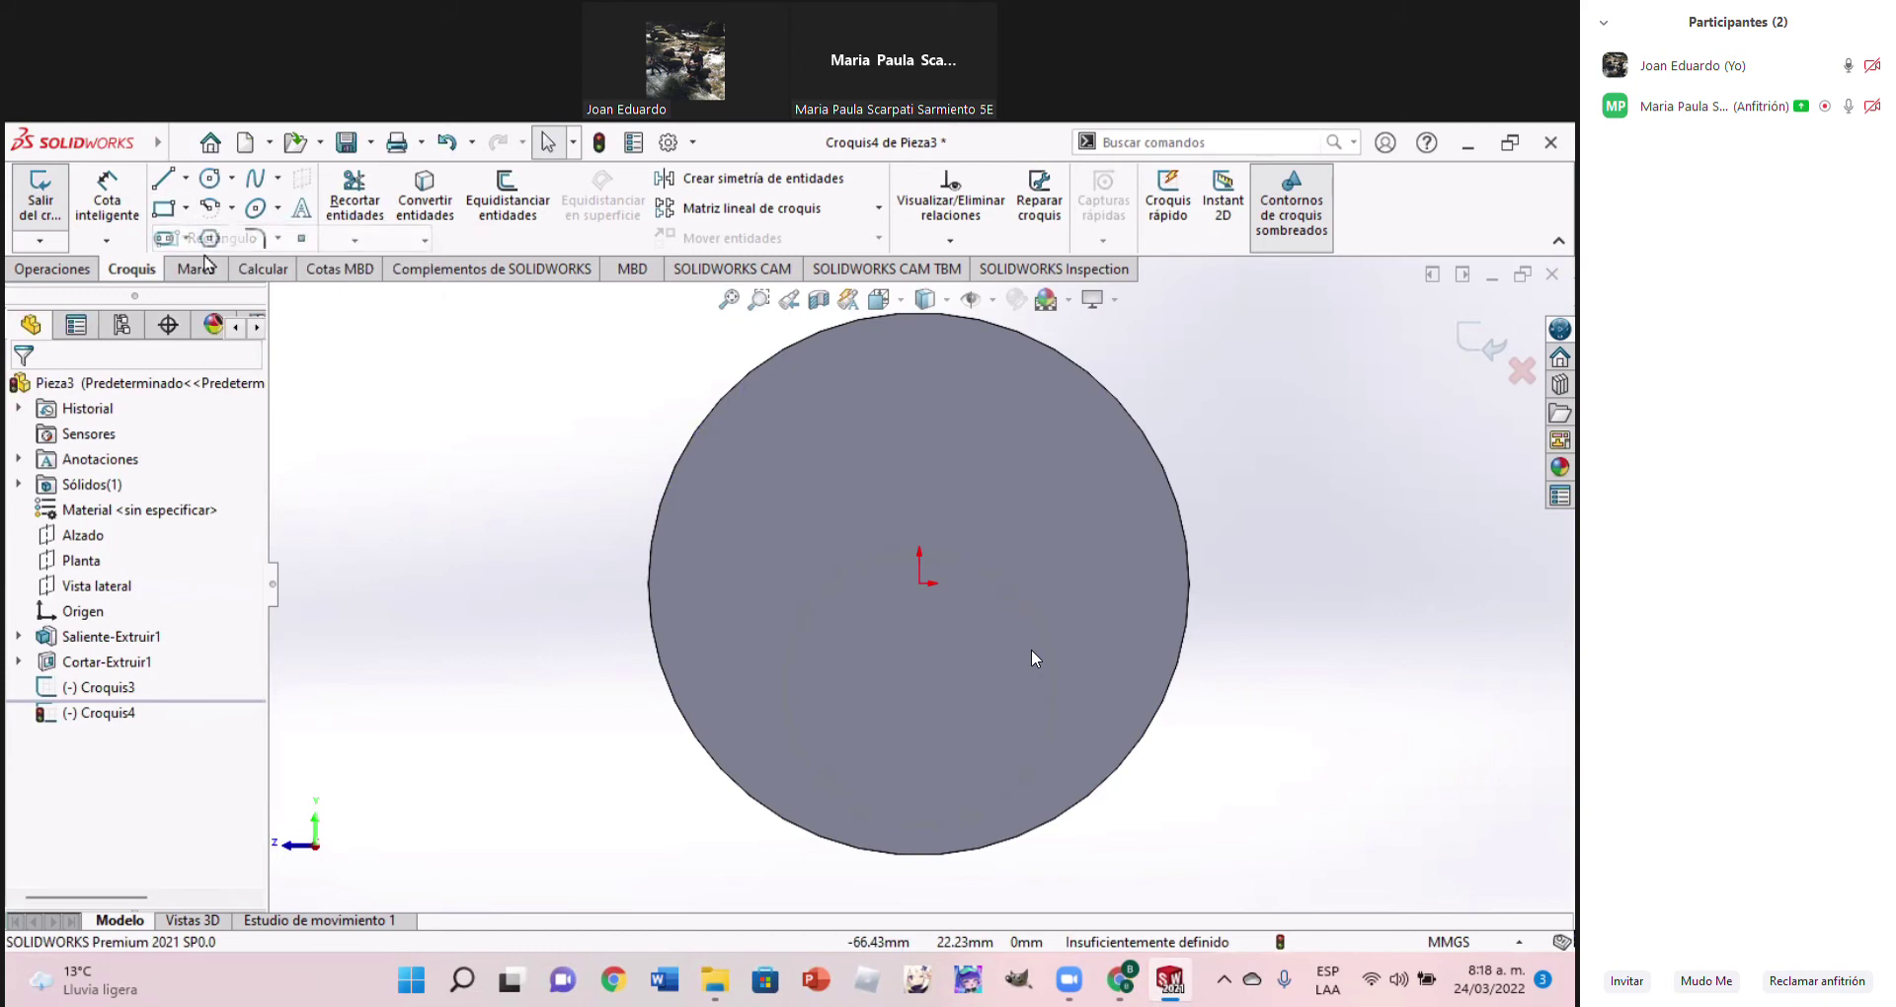
click(697, 428)
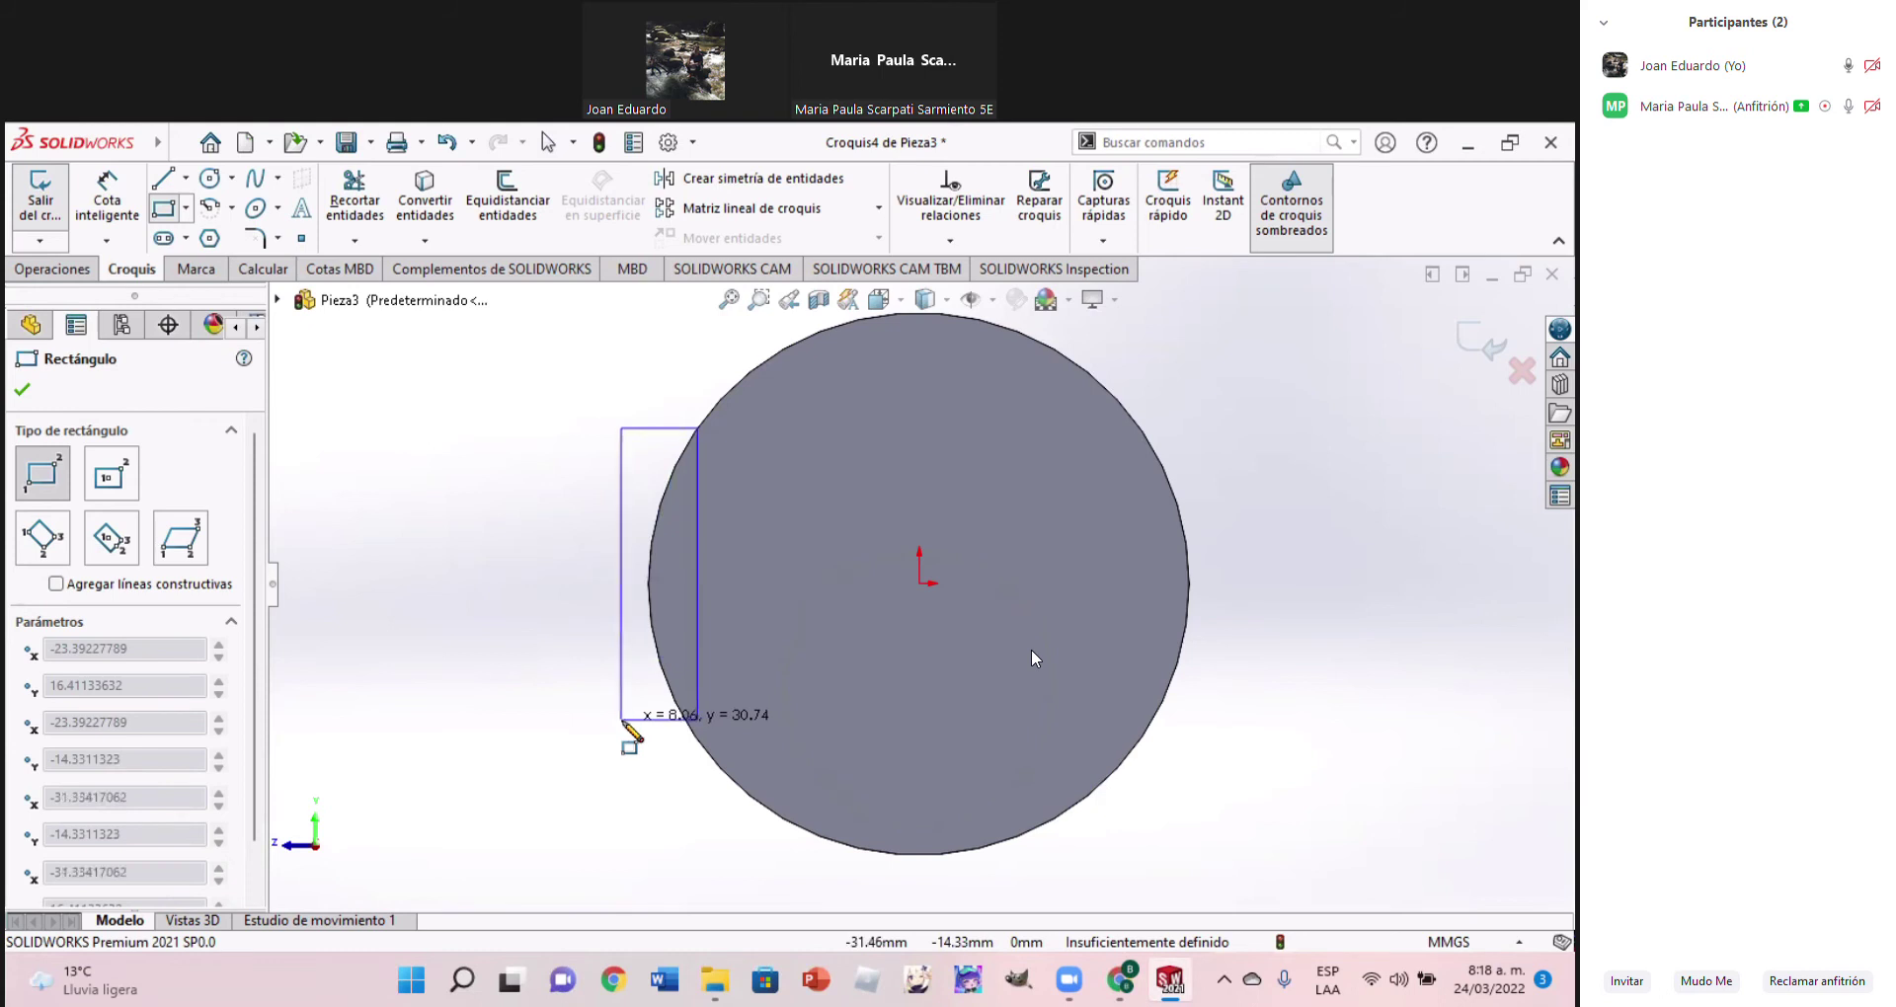
key(Escape)
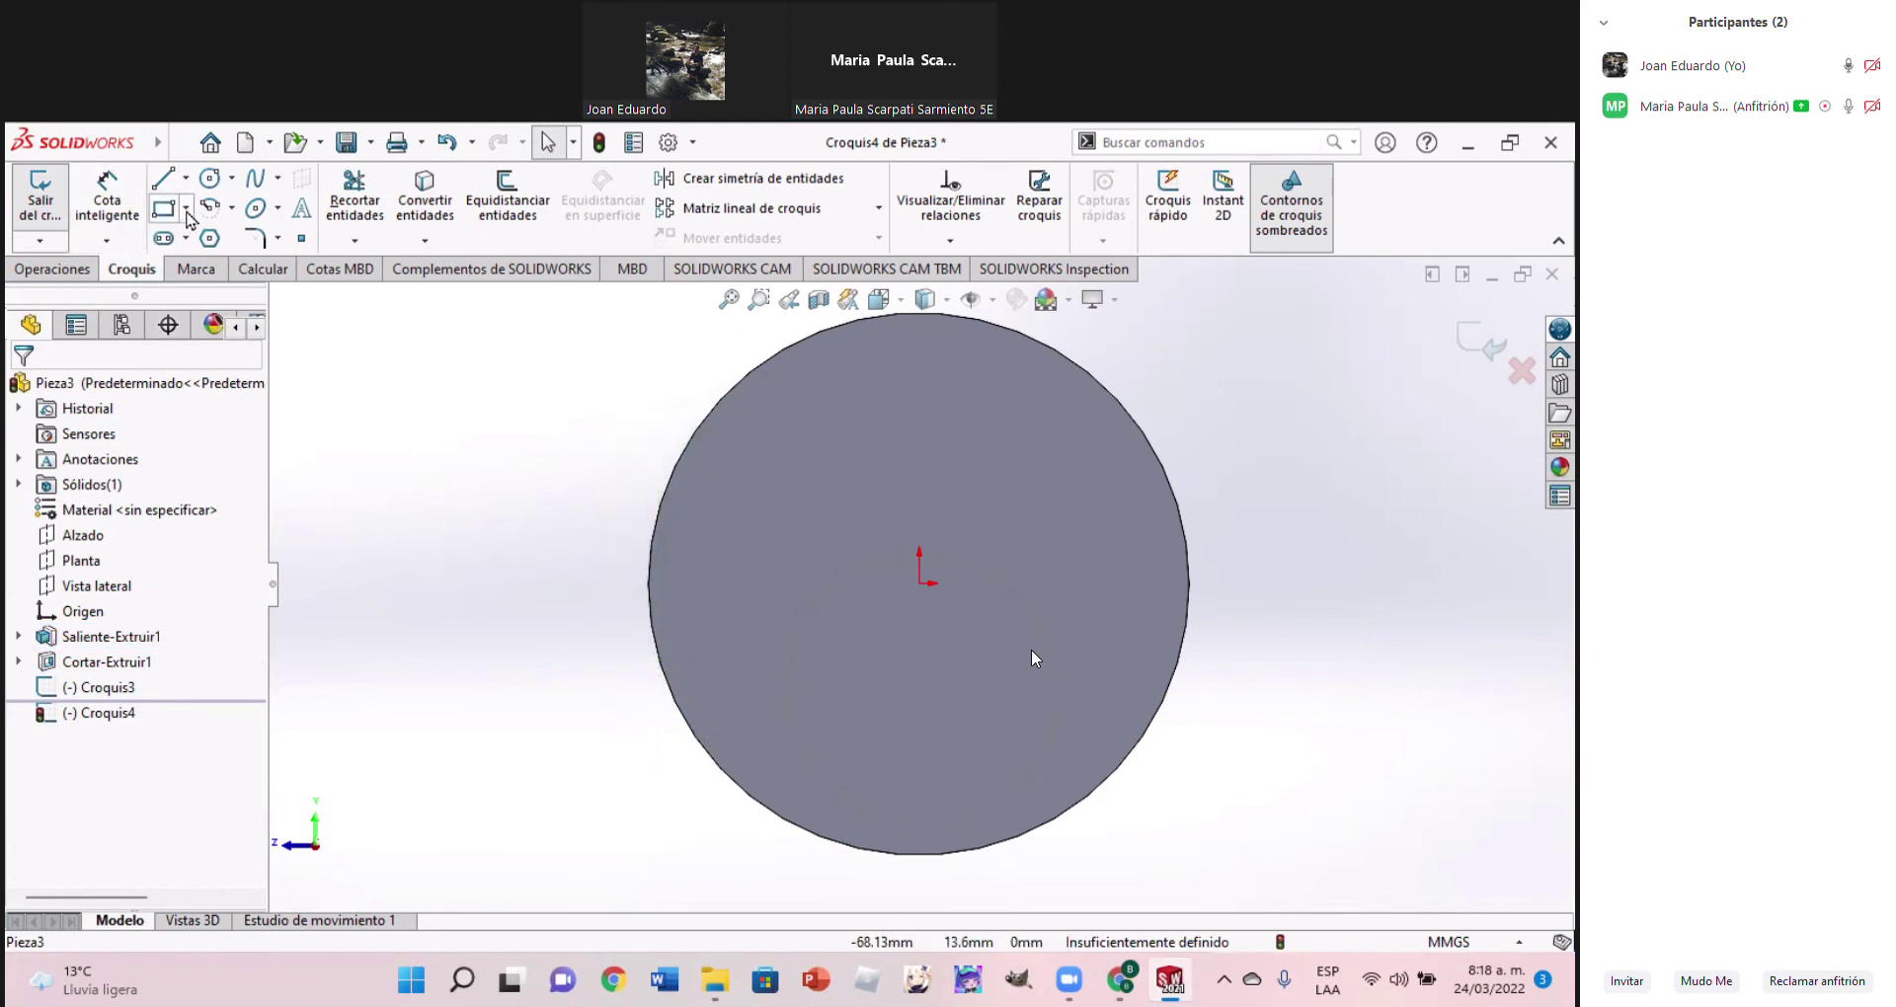
click(165, 209)
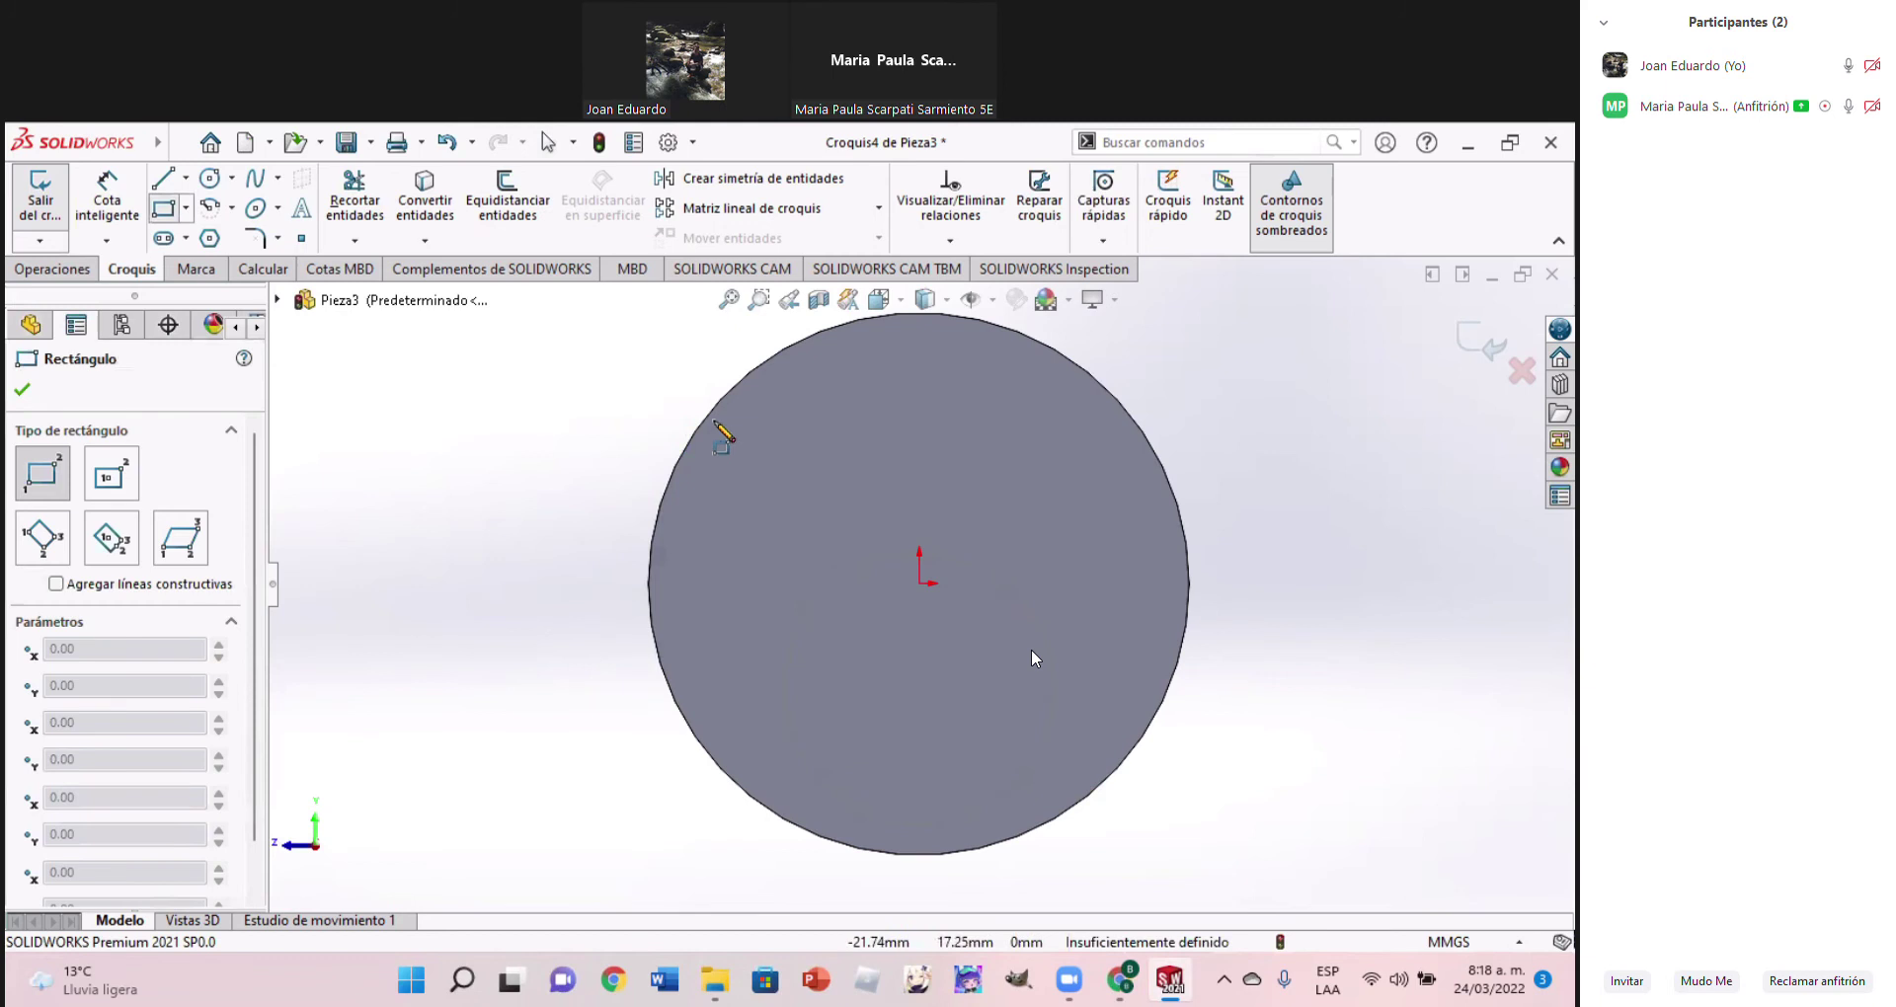
drag(723, 410, 569, 709)
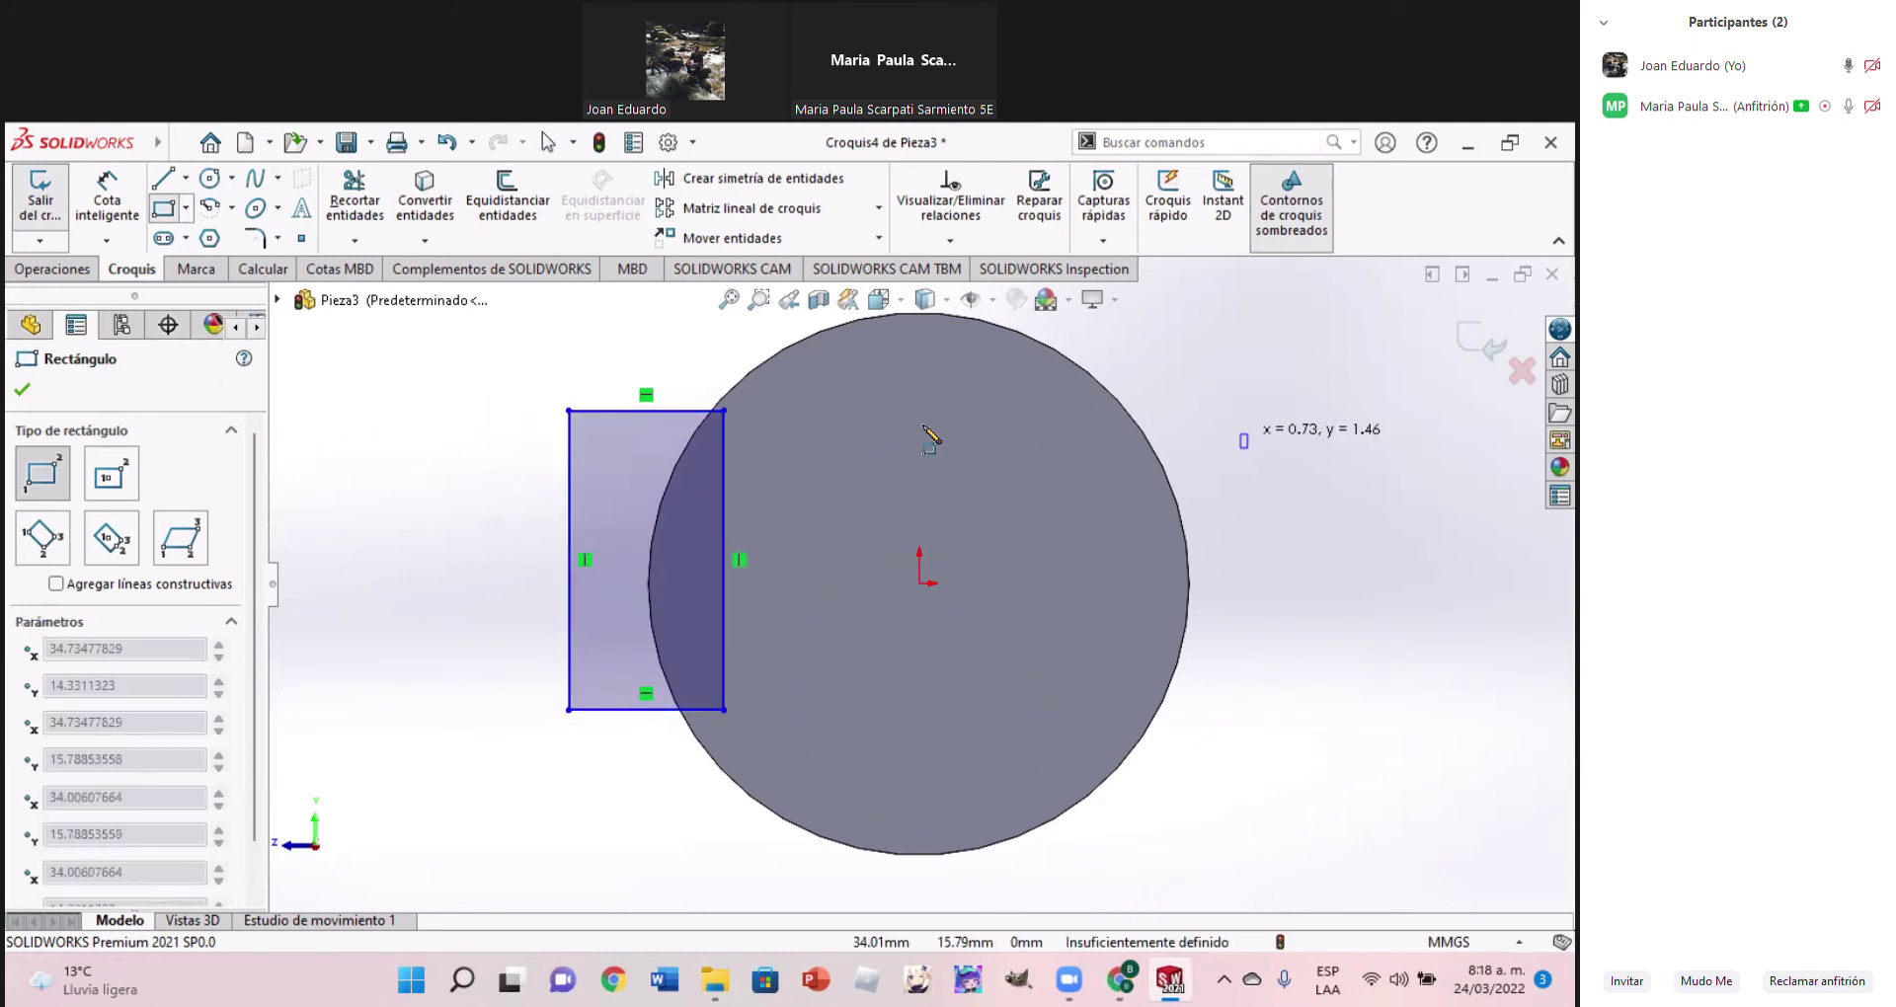
key(Escape)
click(722, 490)
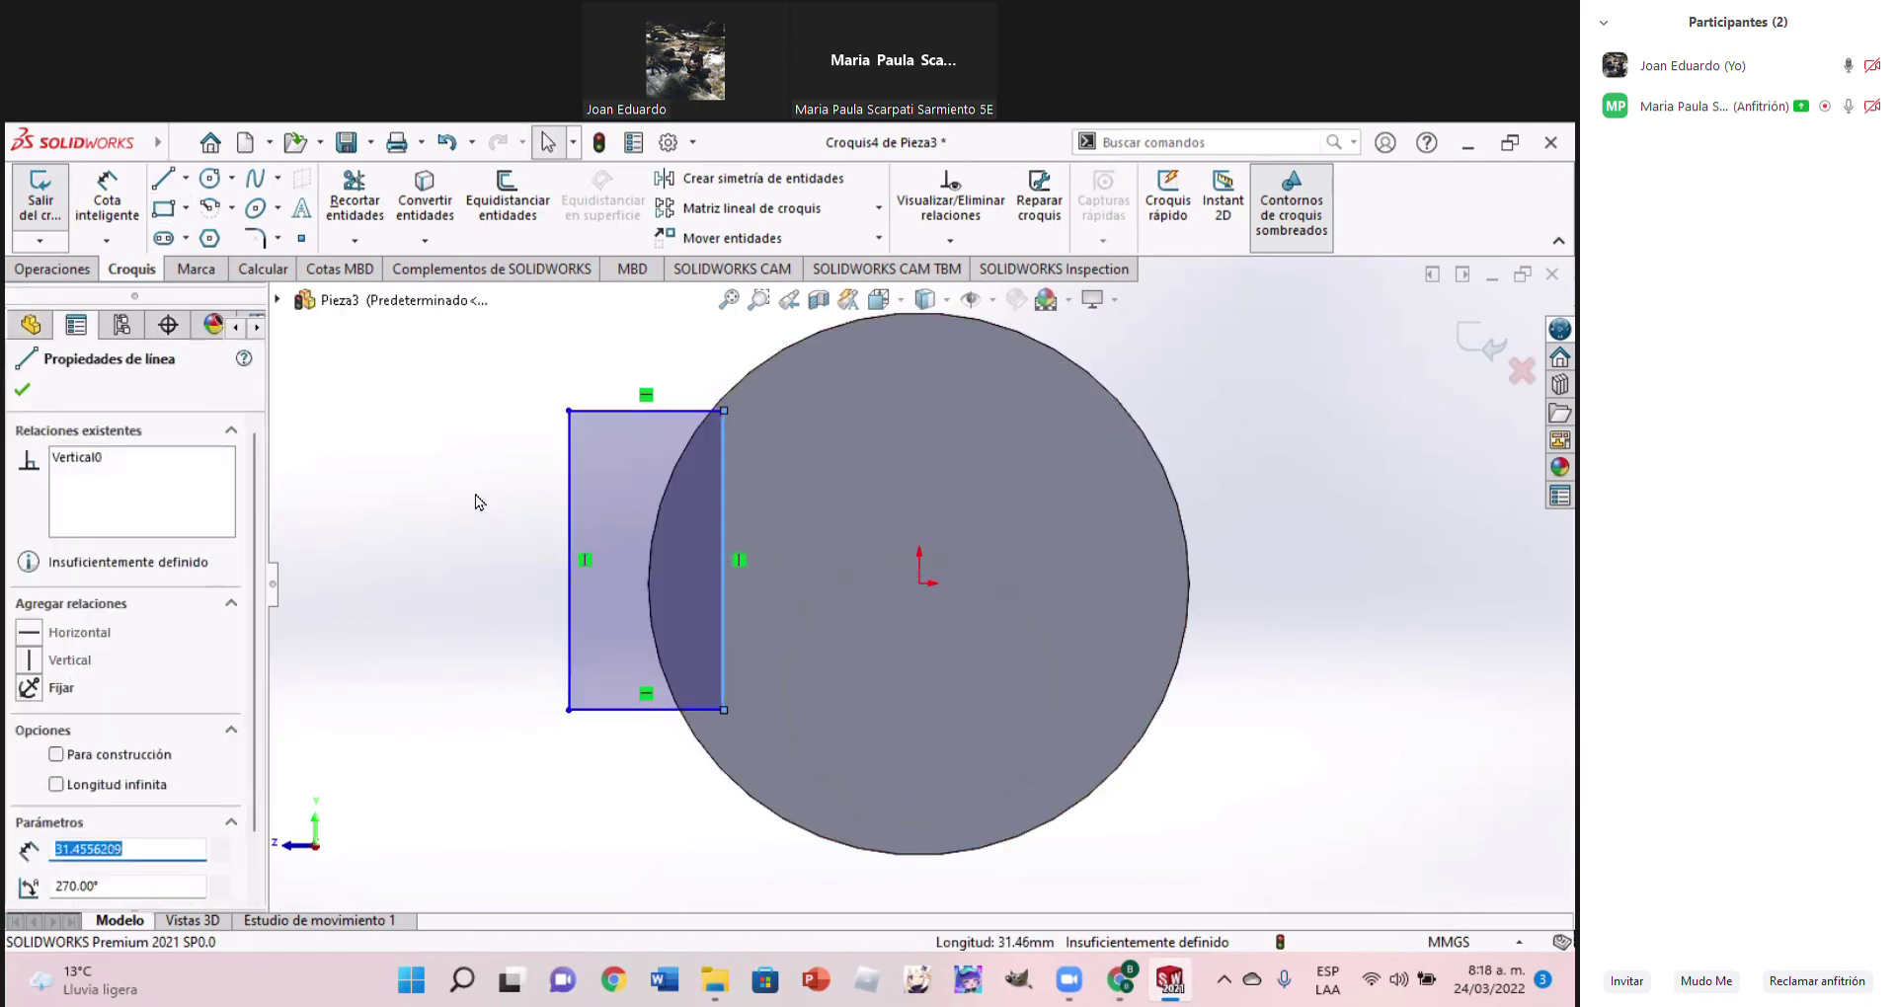
click(487, 370)
drag(493, 363, 776, 796)
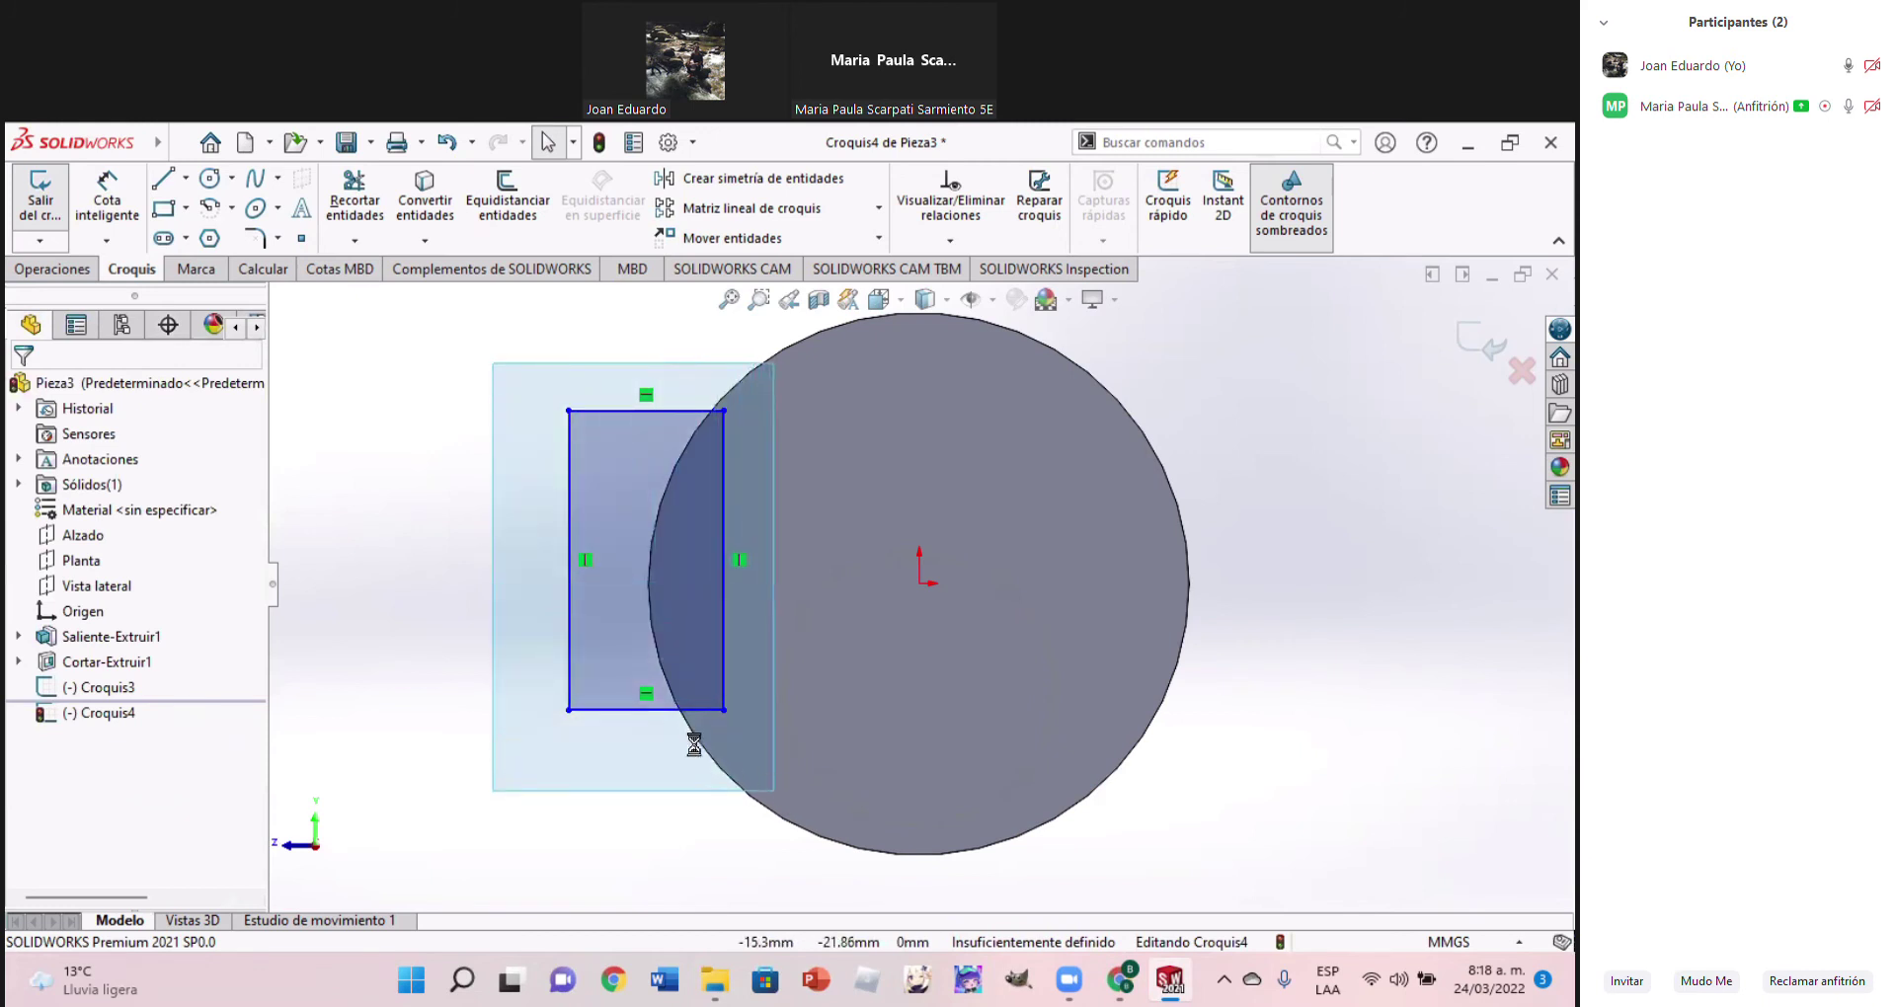
Make the rectangle's right-edge midpoint horizontal with the sketch origin
drag(776, 796, 696, 745)
click(432, 537)
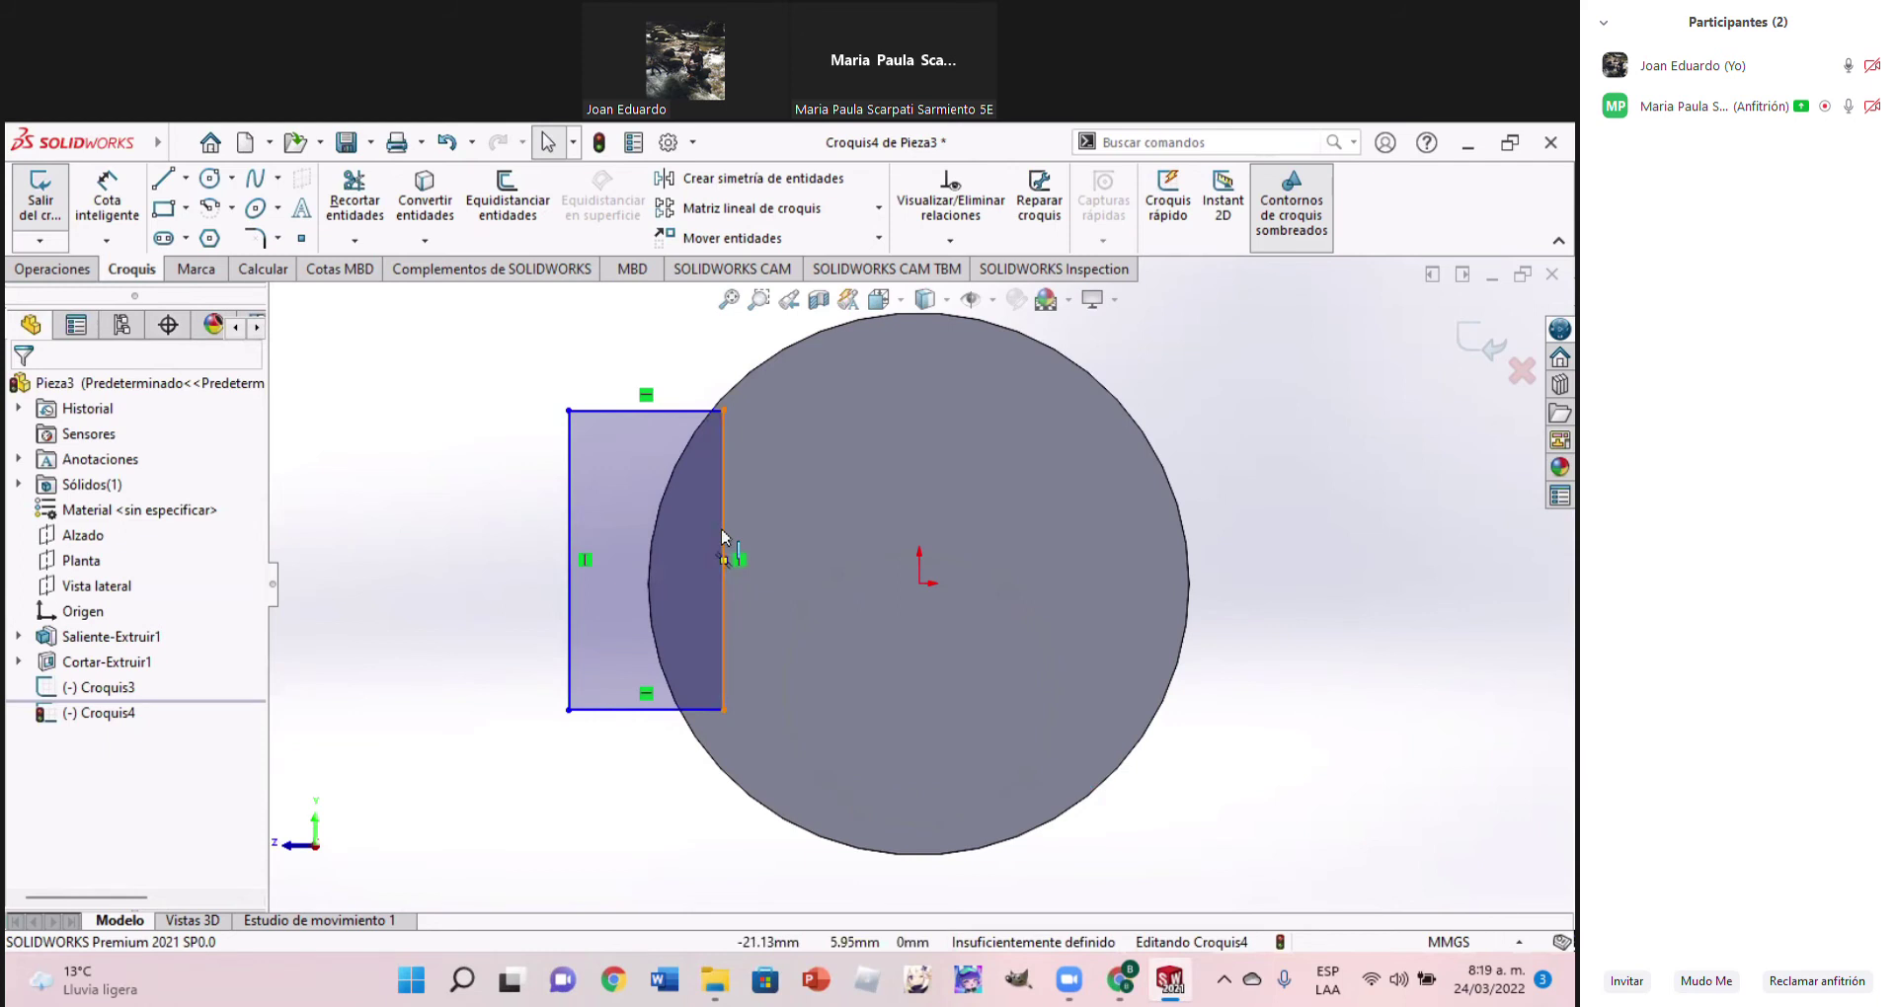
click(722, 538)
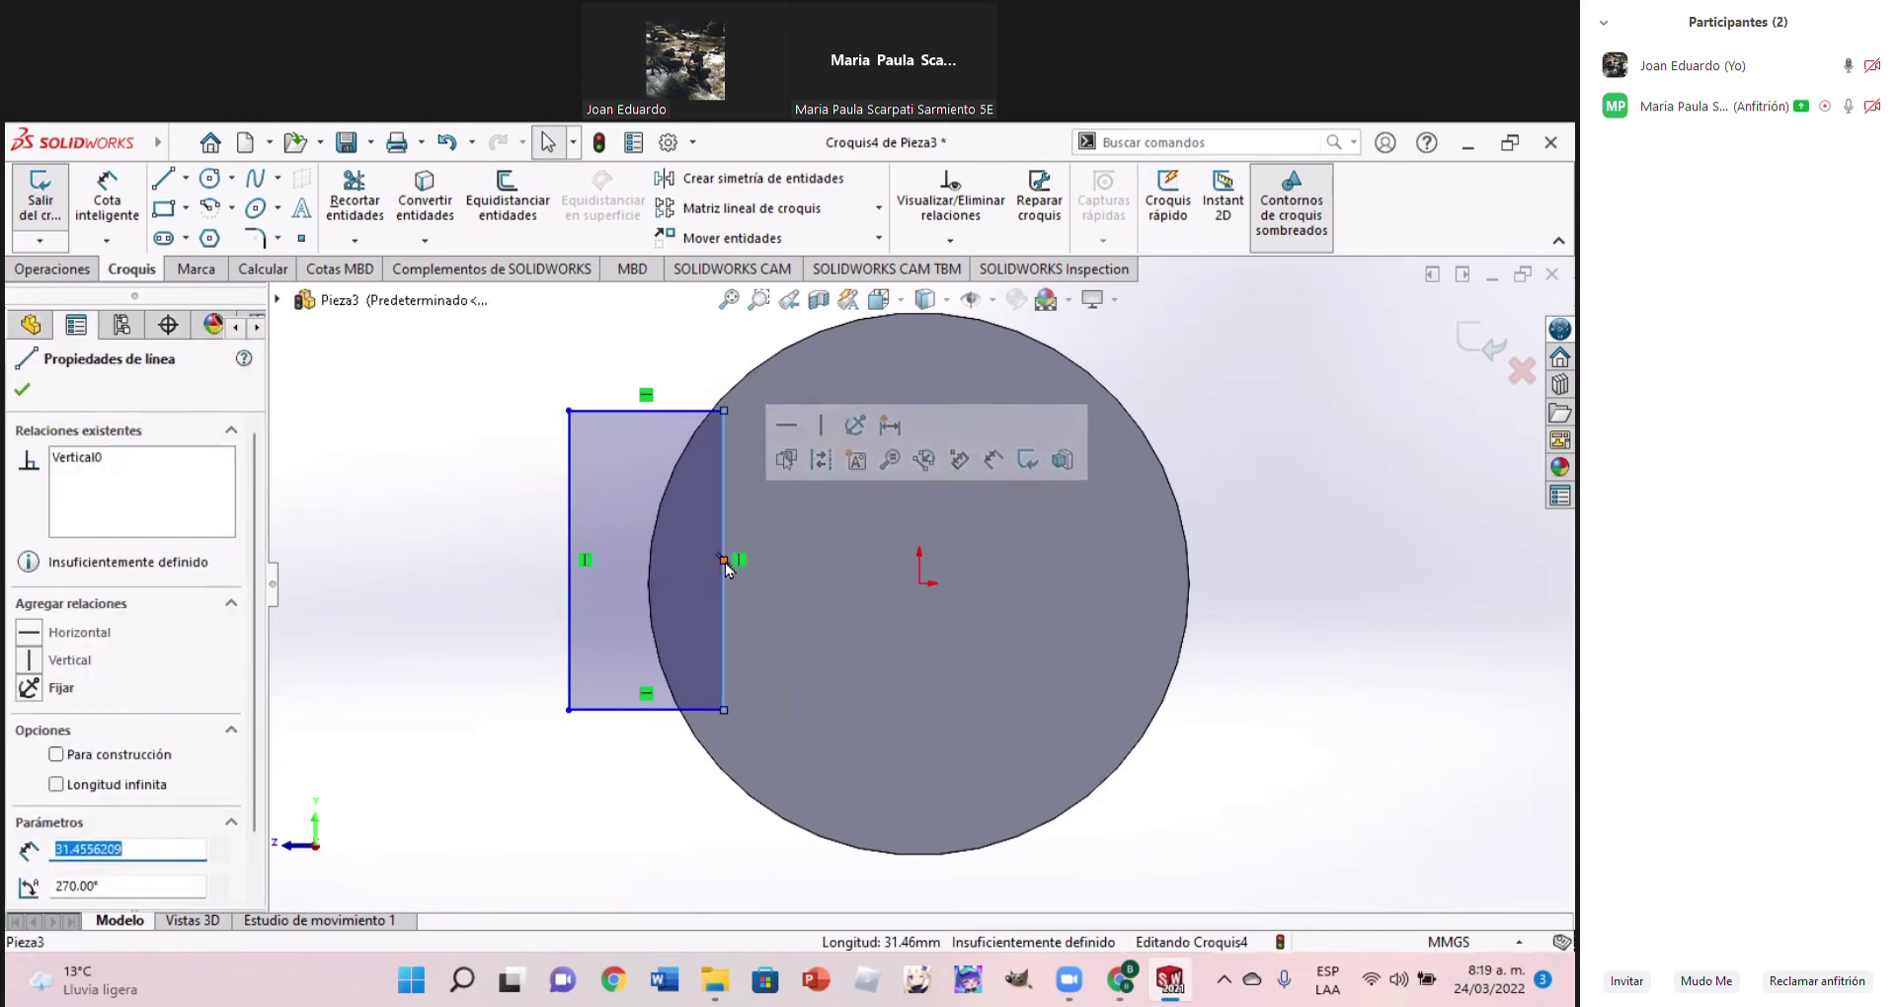
ctrl+click(725, 561)
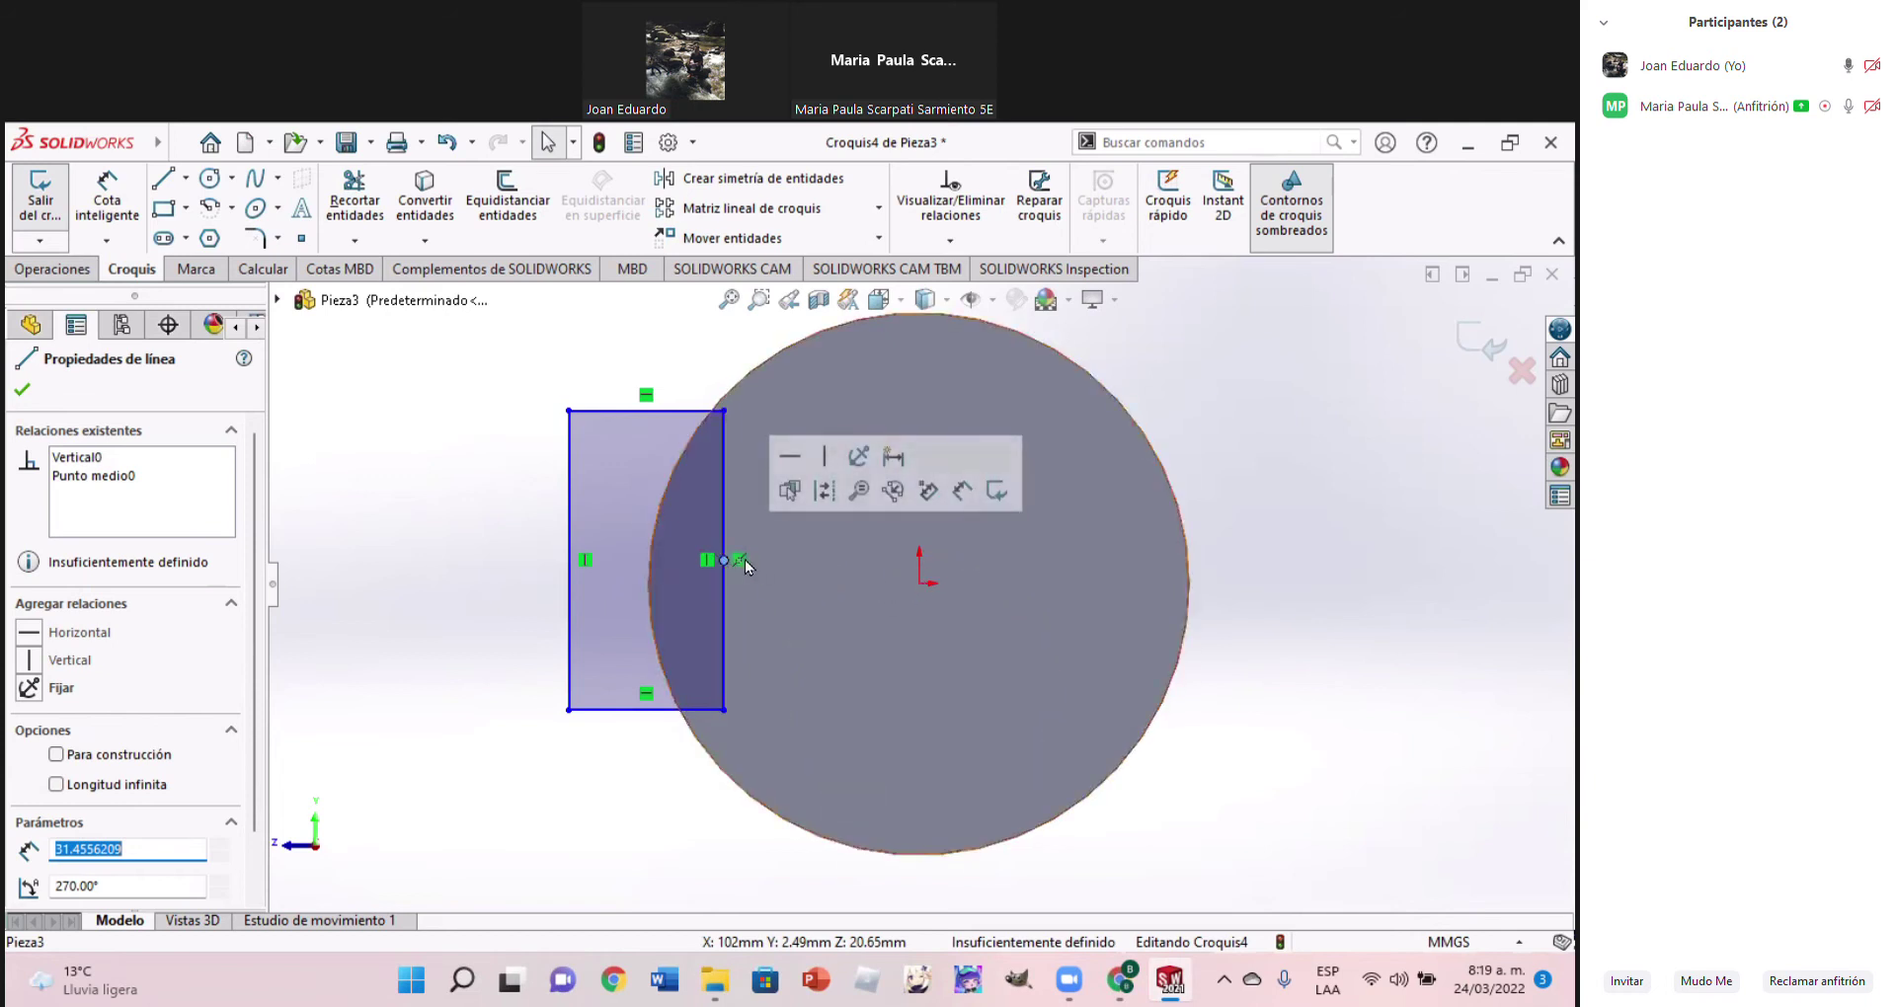
ctrl+click(920, 582)
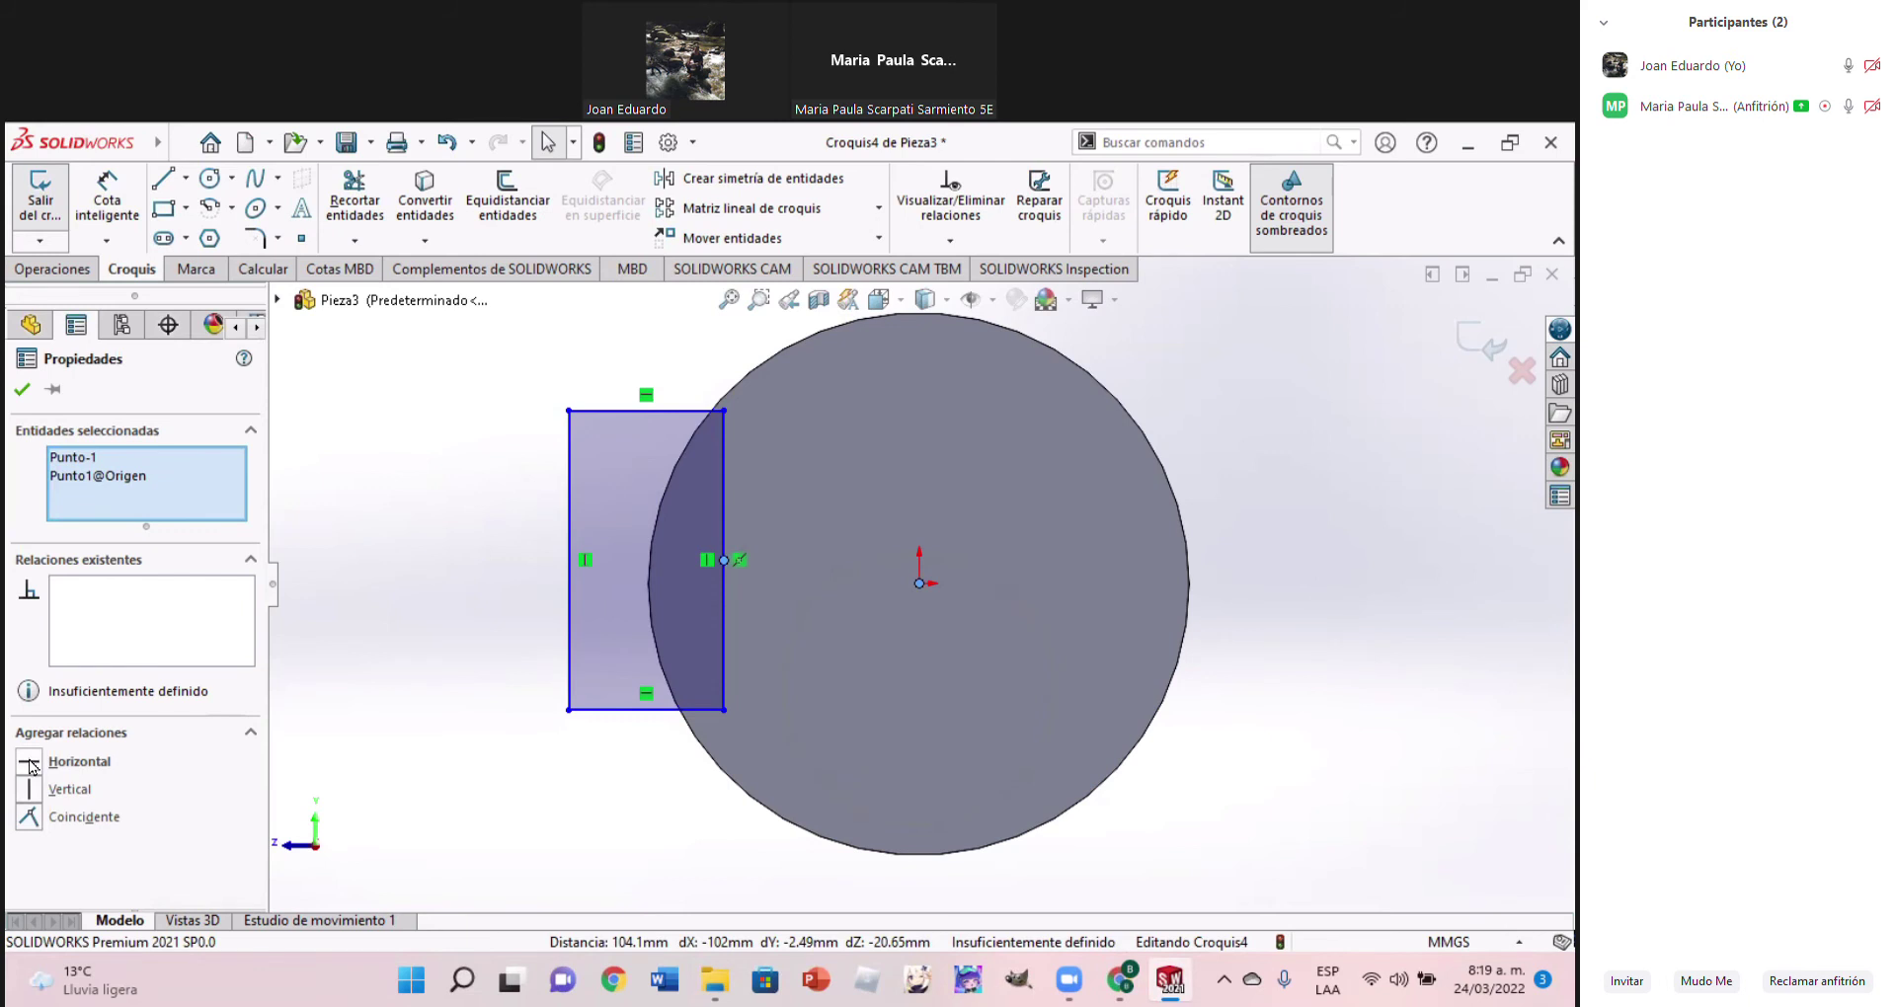
click(29, 762)
key(Escape)
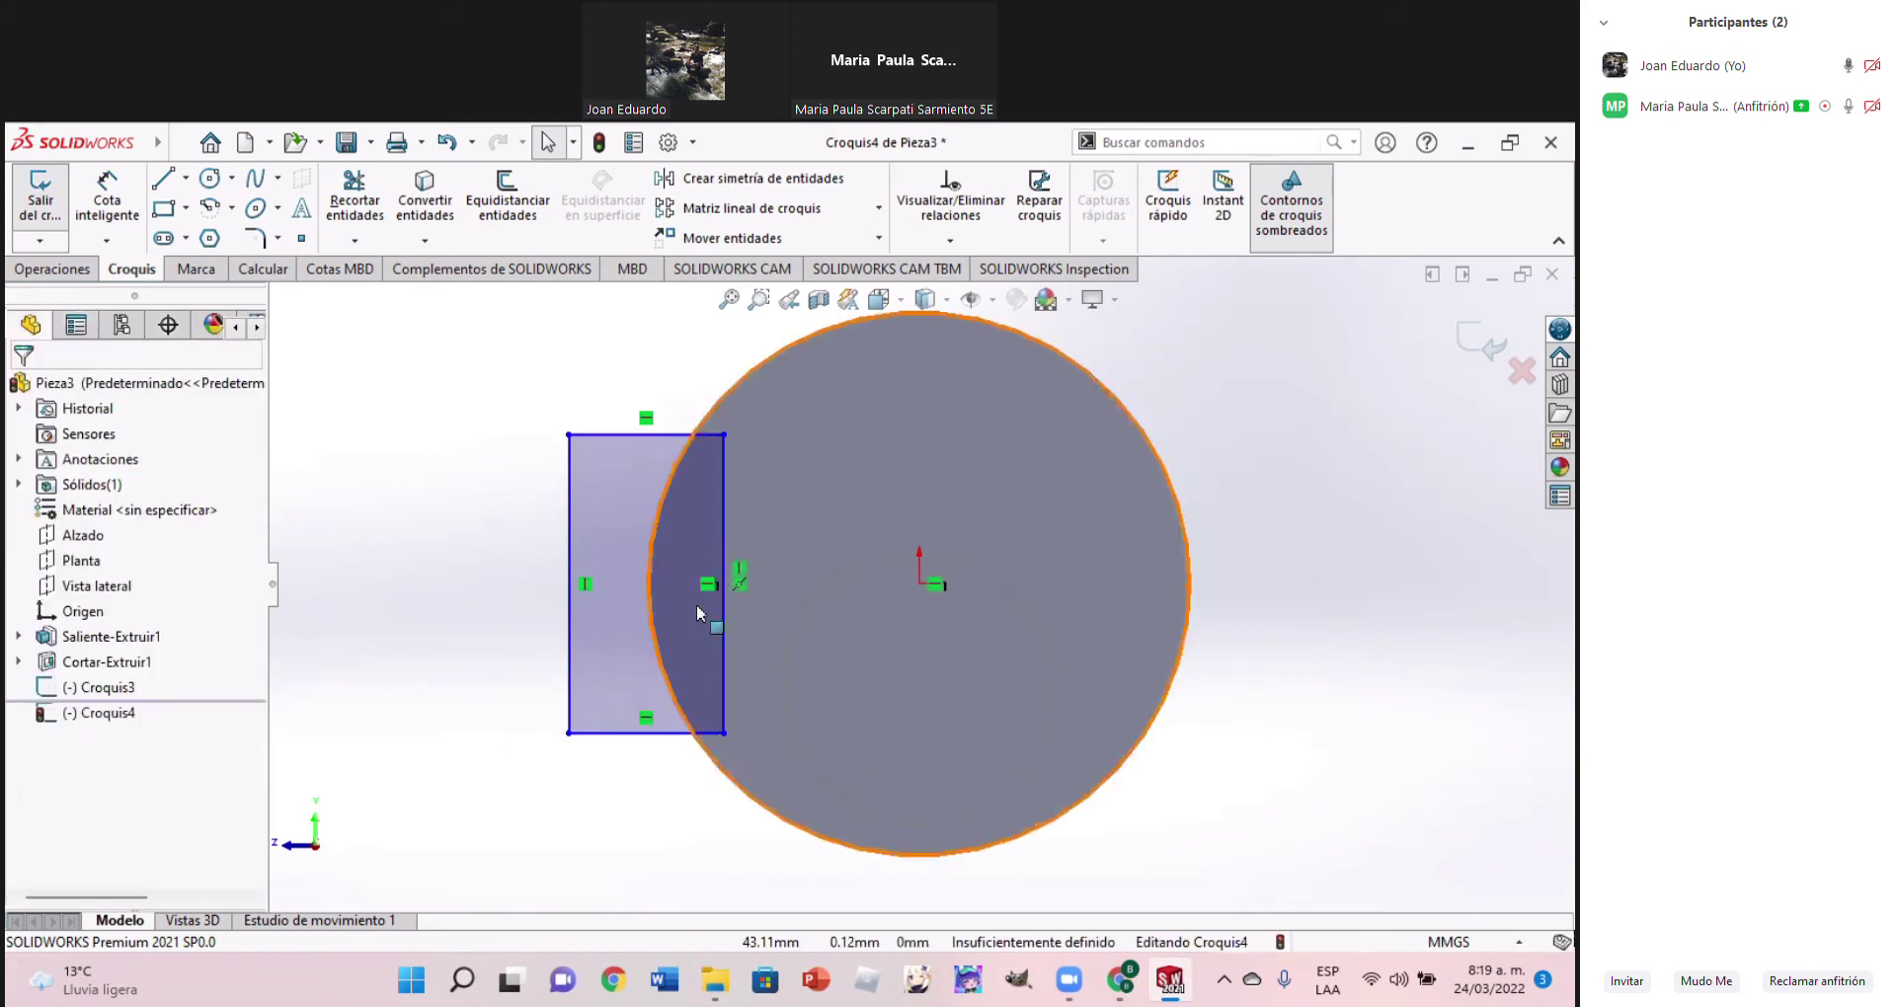
Stretch the rectangle taller than the circle and bring up the reference drawing PDF
key(f)
mouse_move(717, 481)
mouse_down()
mouse_move(742, 362)
mouse_move(742, 400)
mouse_up()
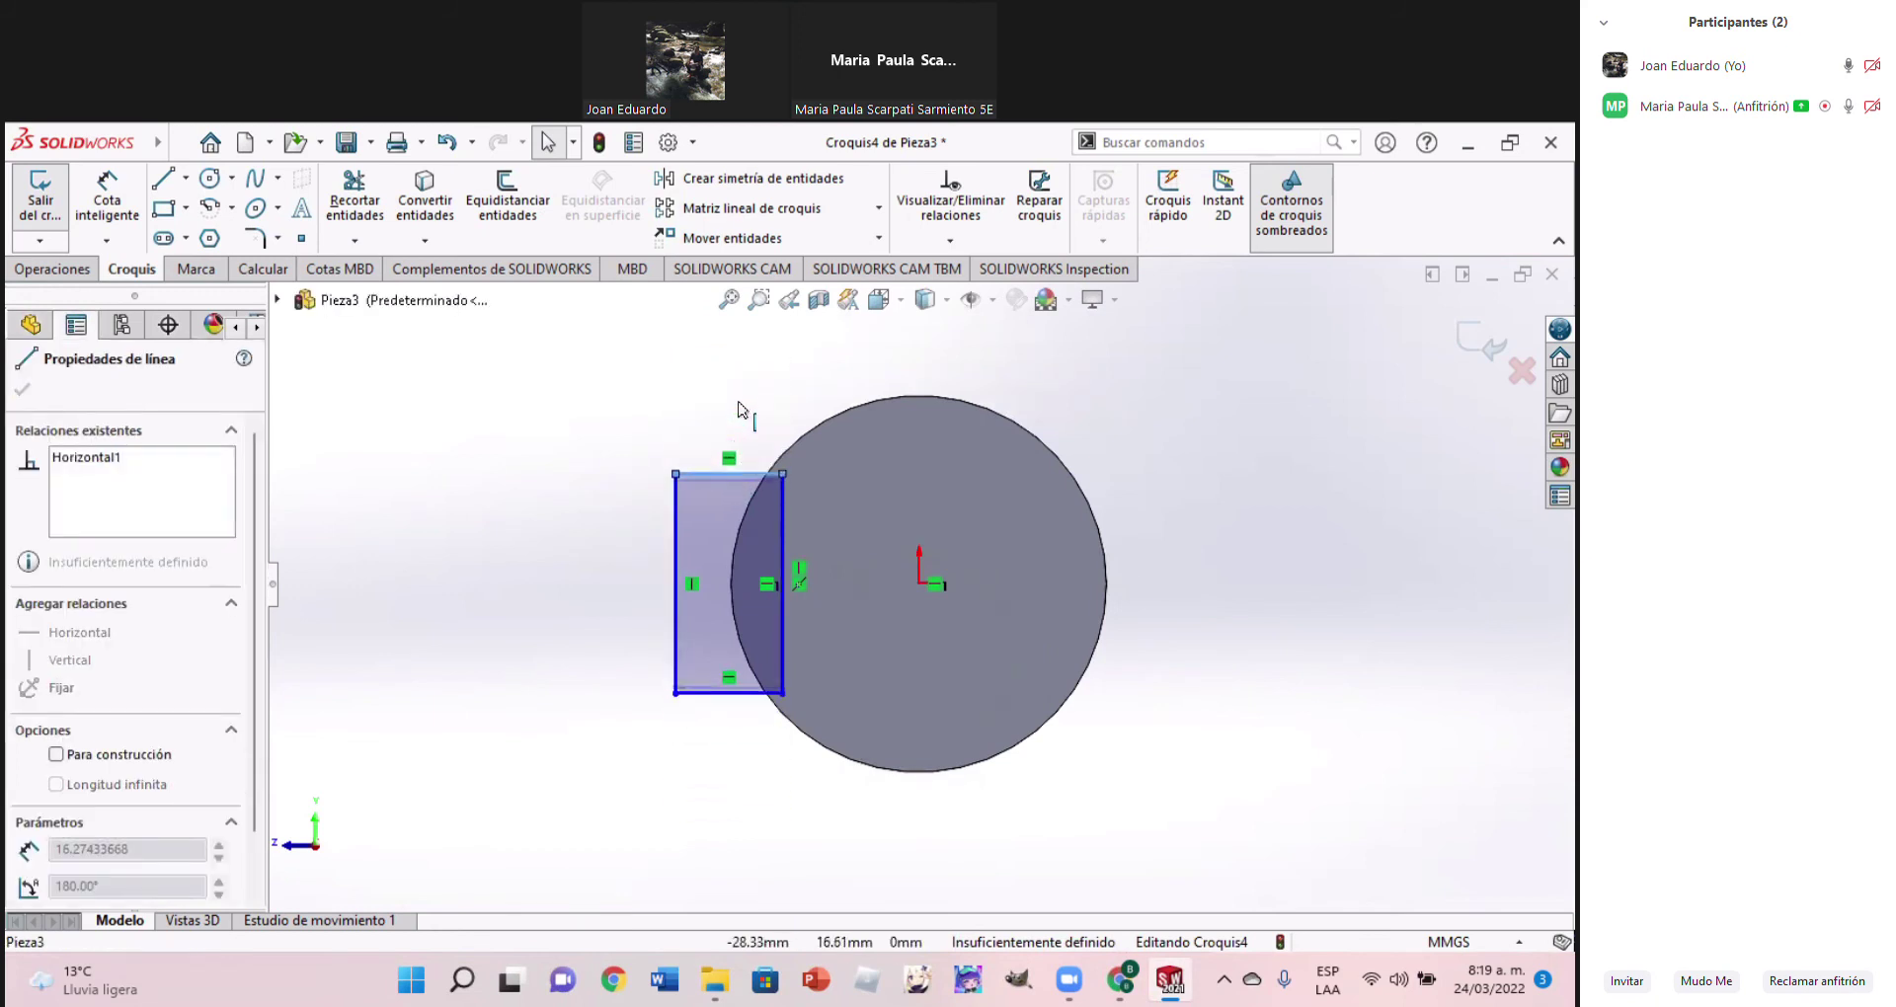
click(783, 496)
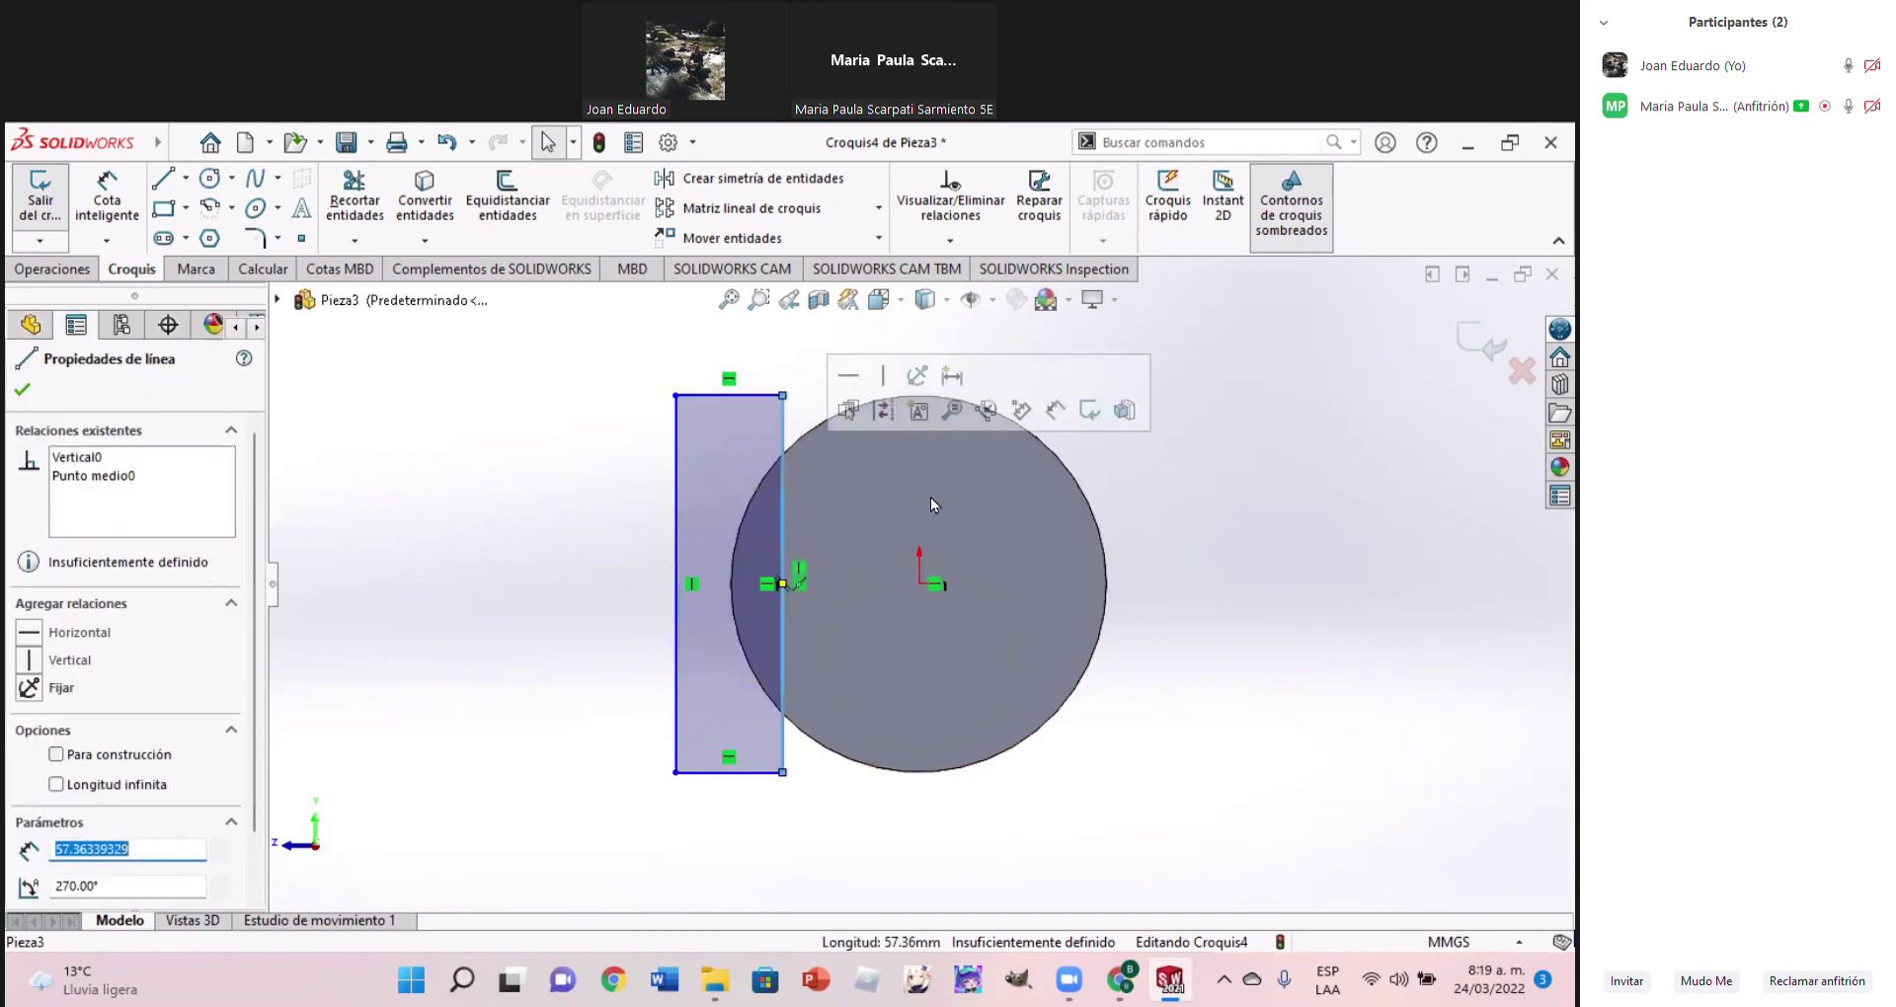
click(1219, 535)
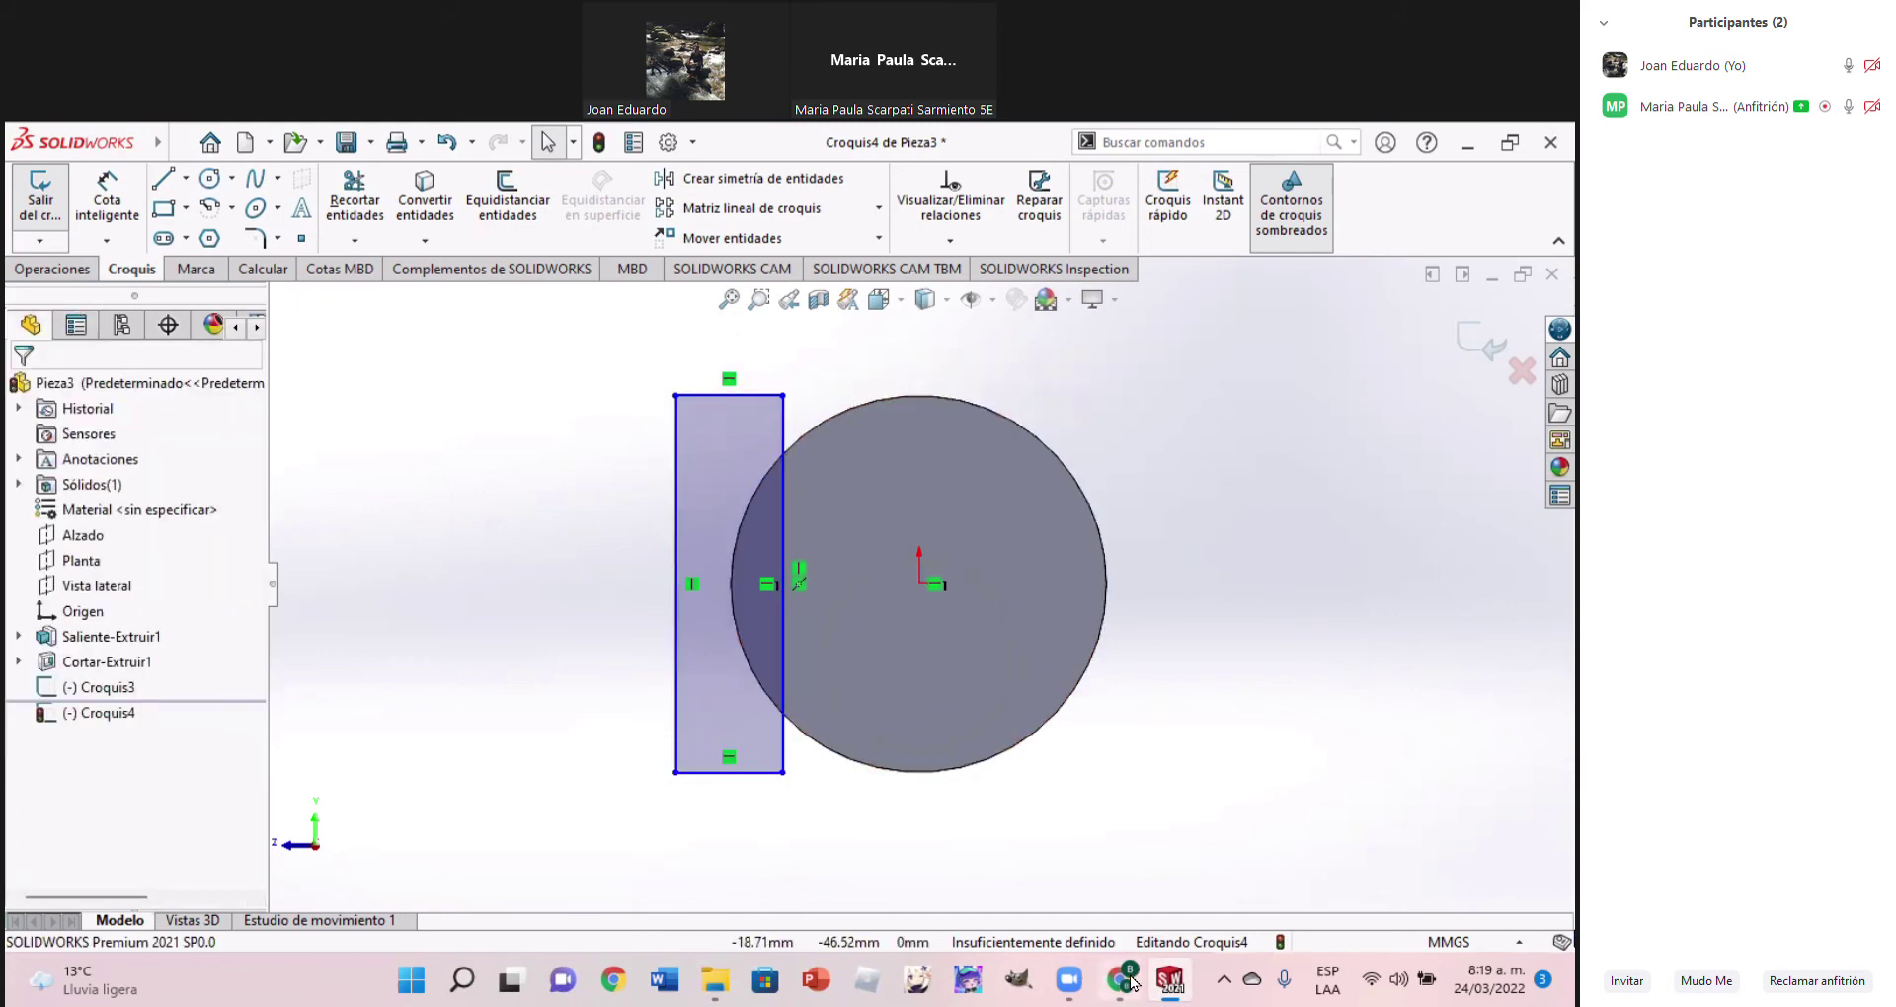
click(1125, 980)
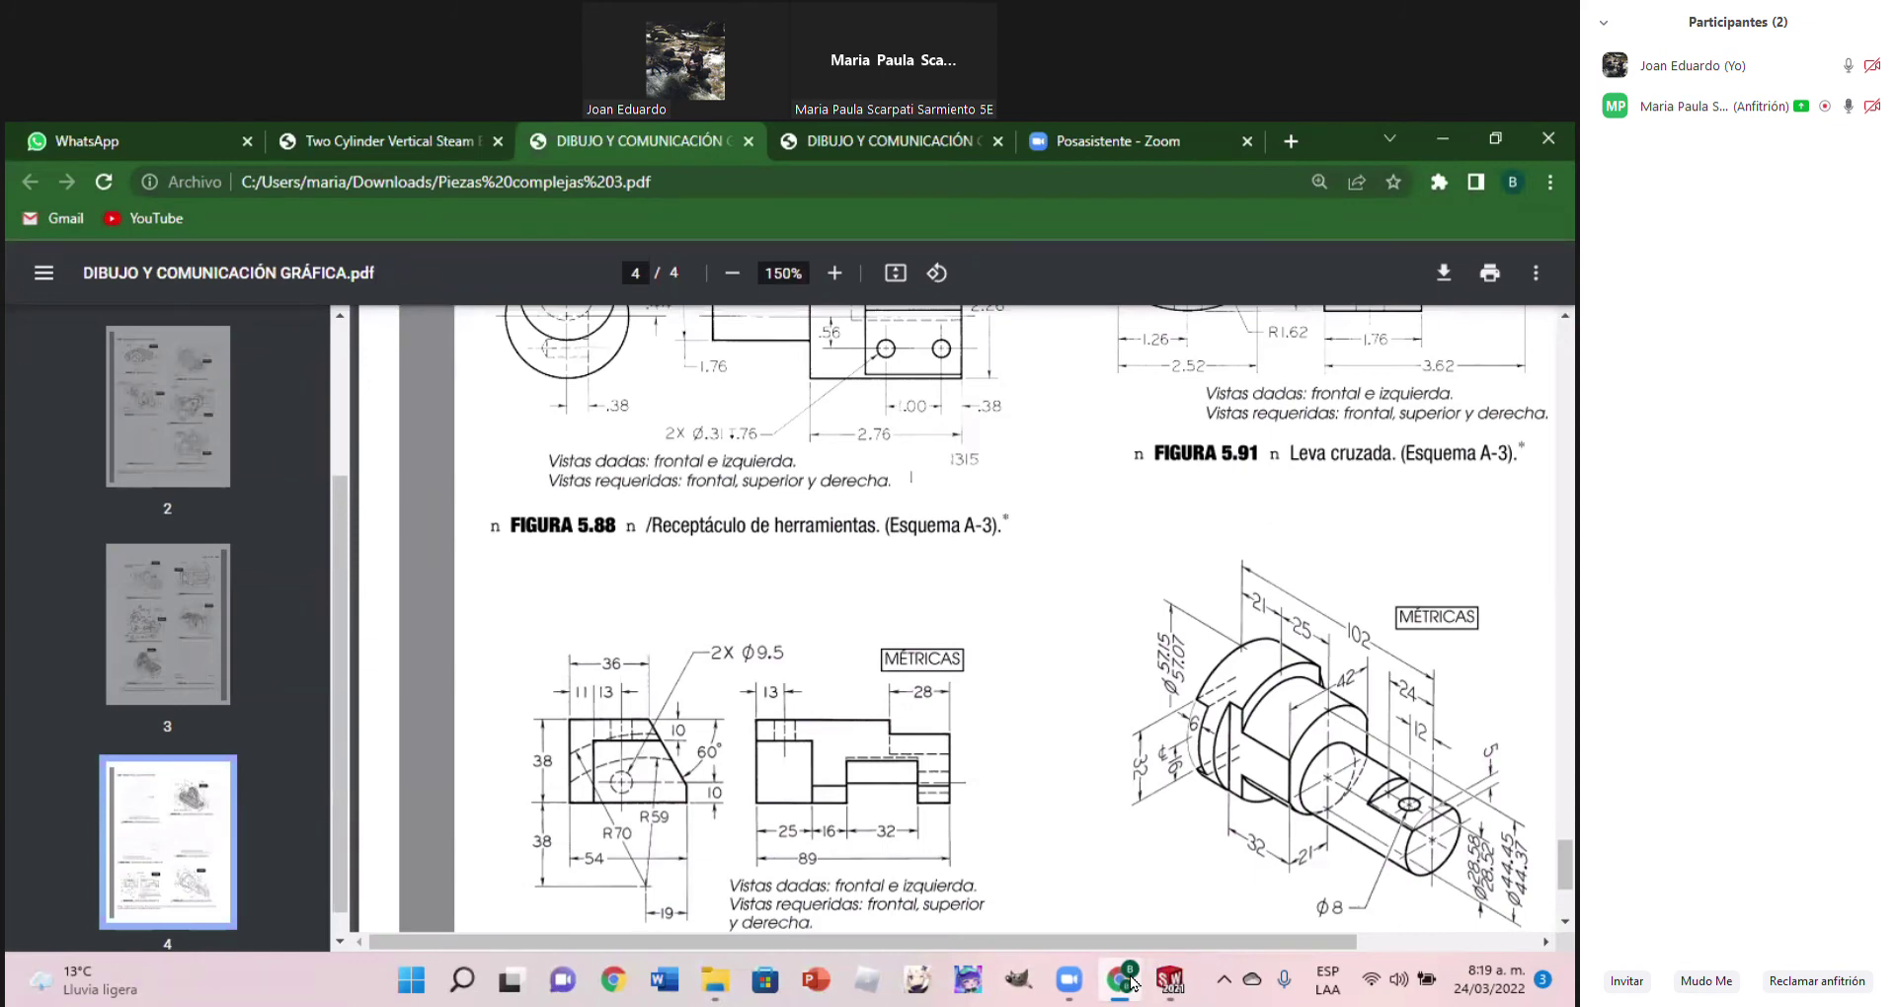
Dimension the rectangle's right edge 21 mm from the origin in Croquis4
click(1131, 983)
key(d)
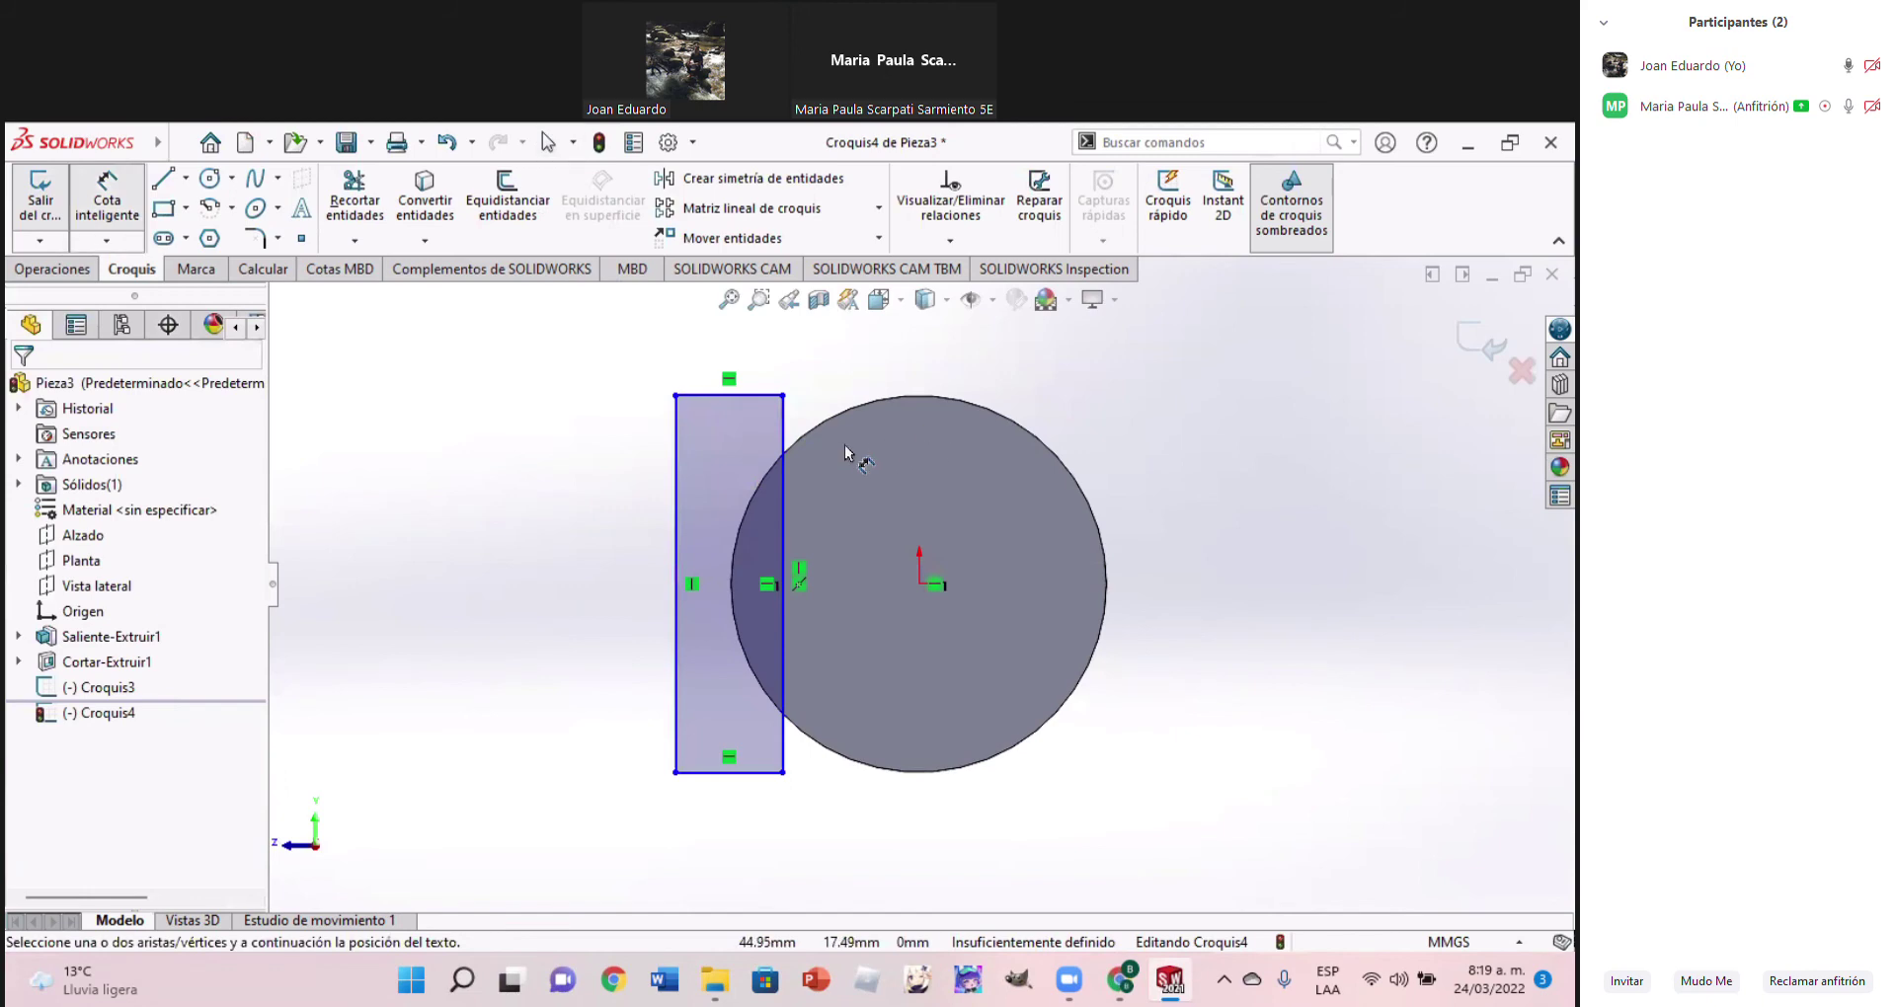
click(785, 444)
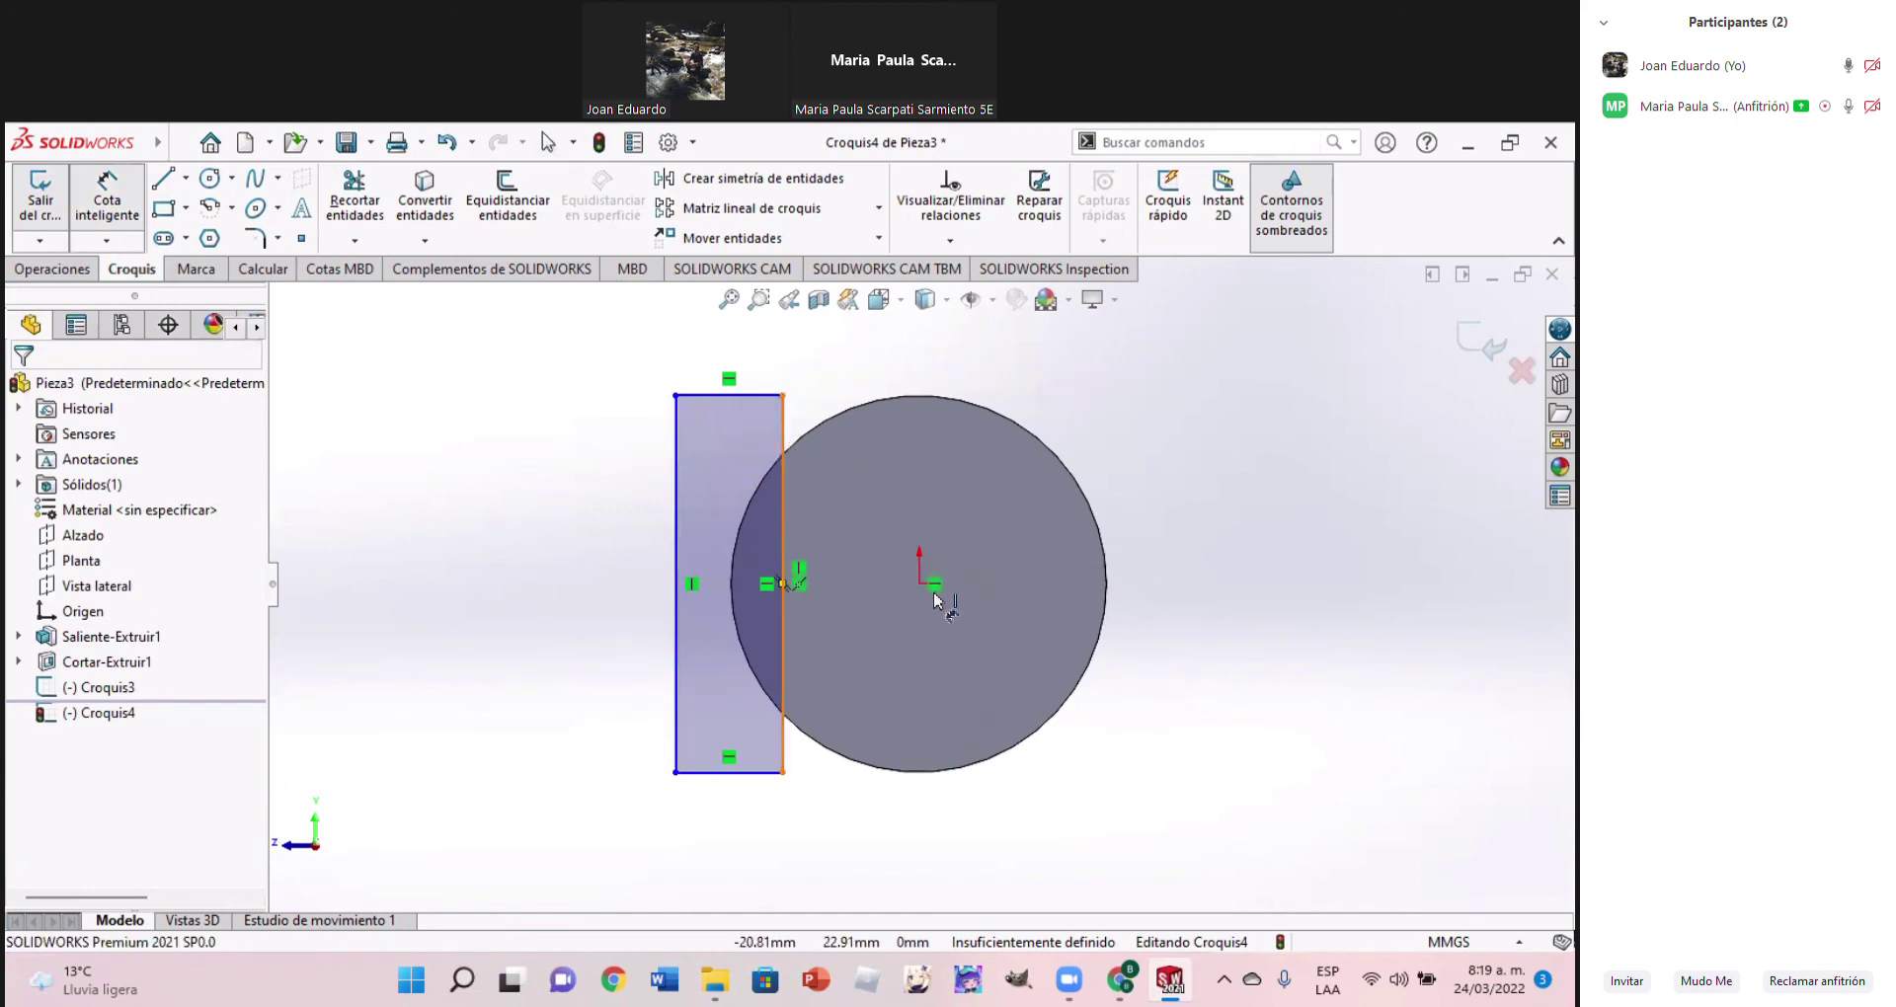
click(918, 584)
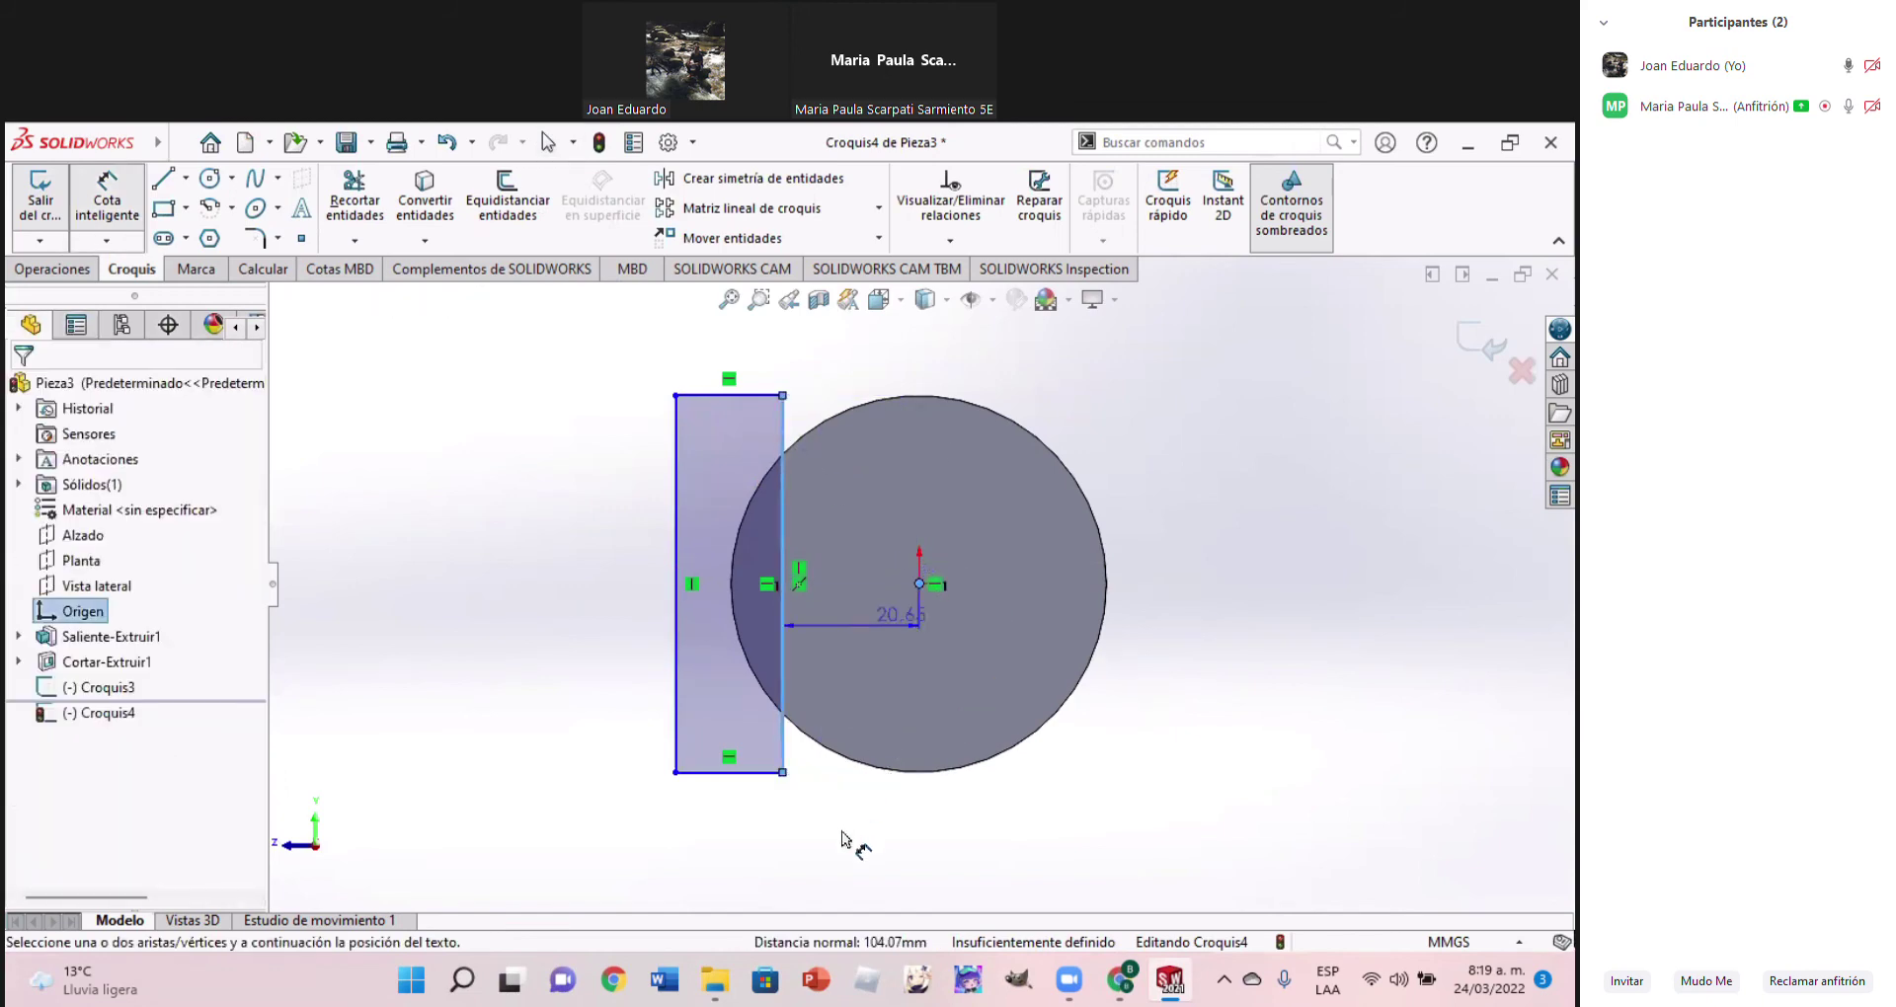
click(844, 861)
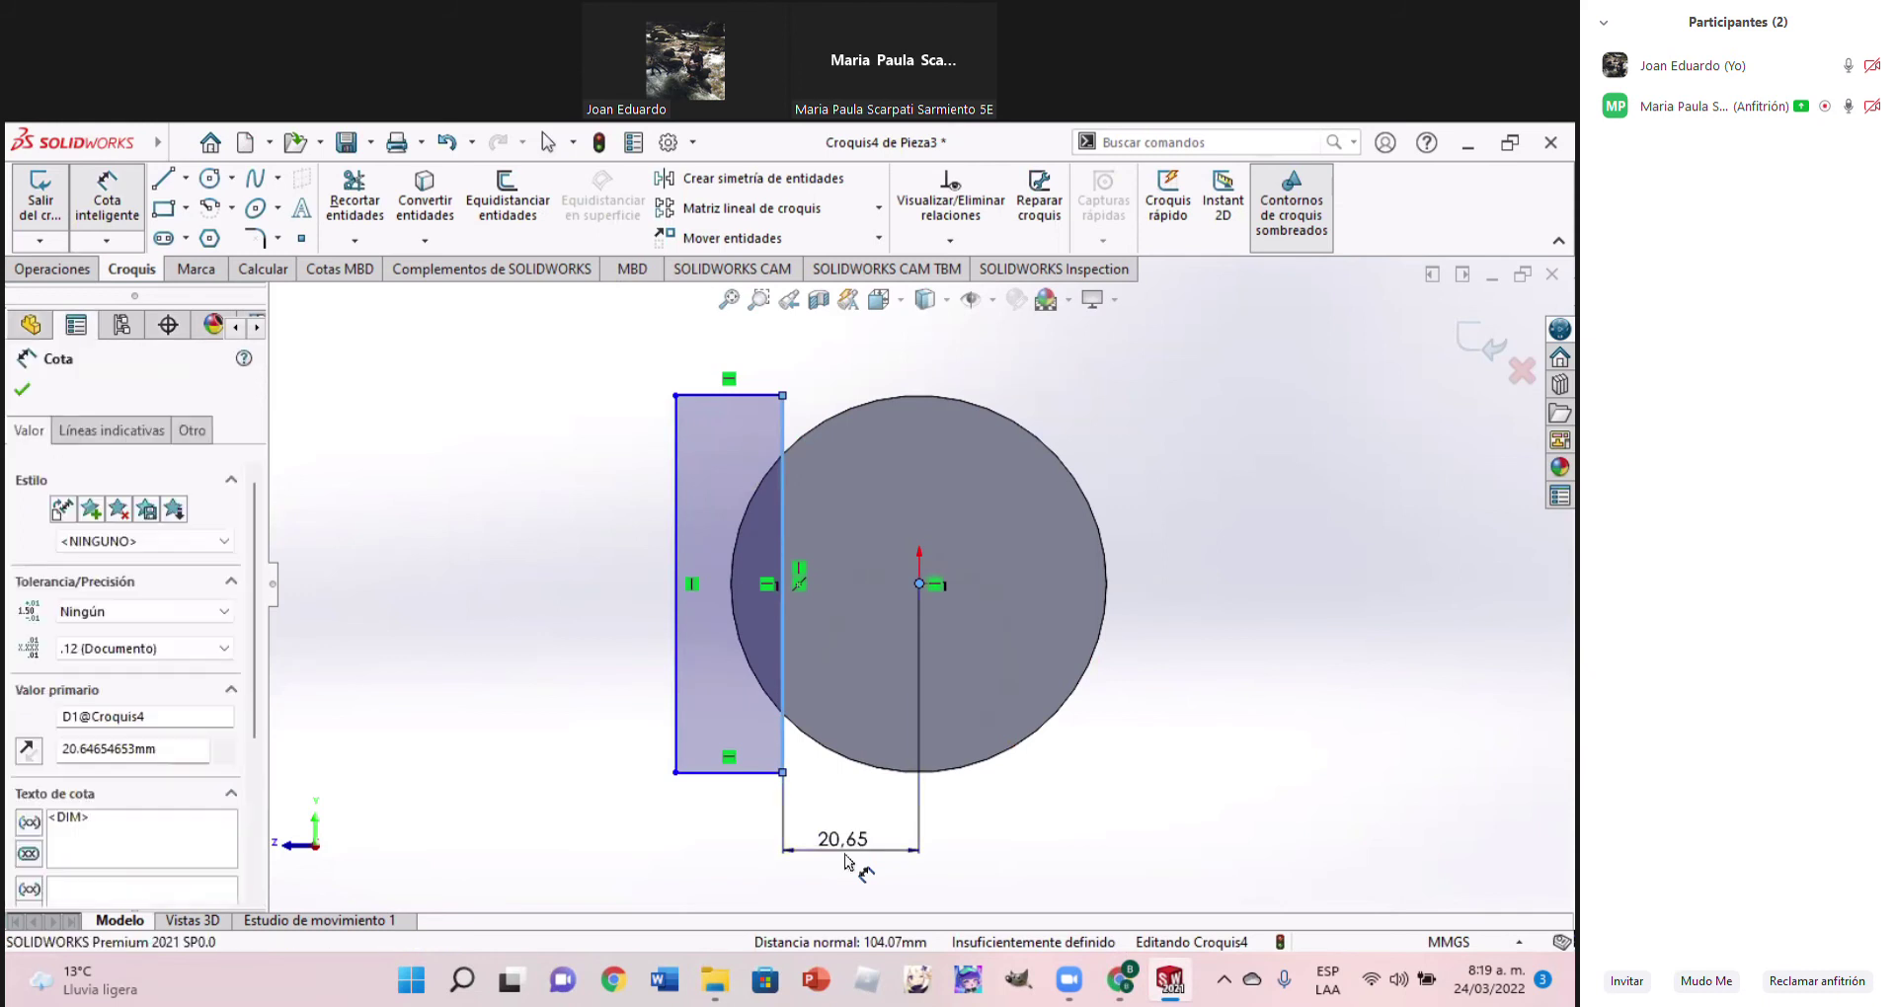
text(21)
key(Return)
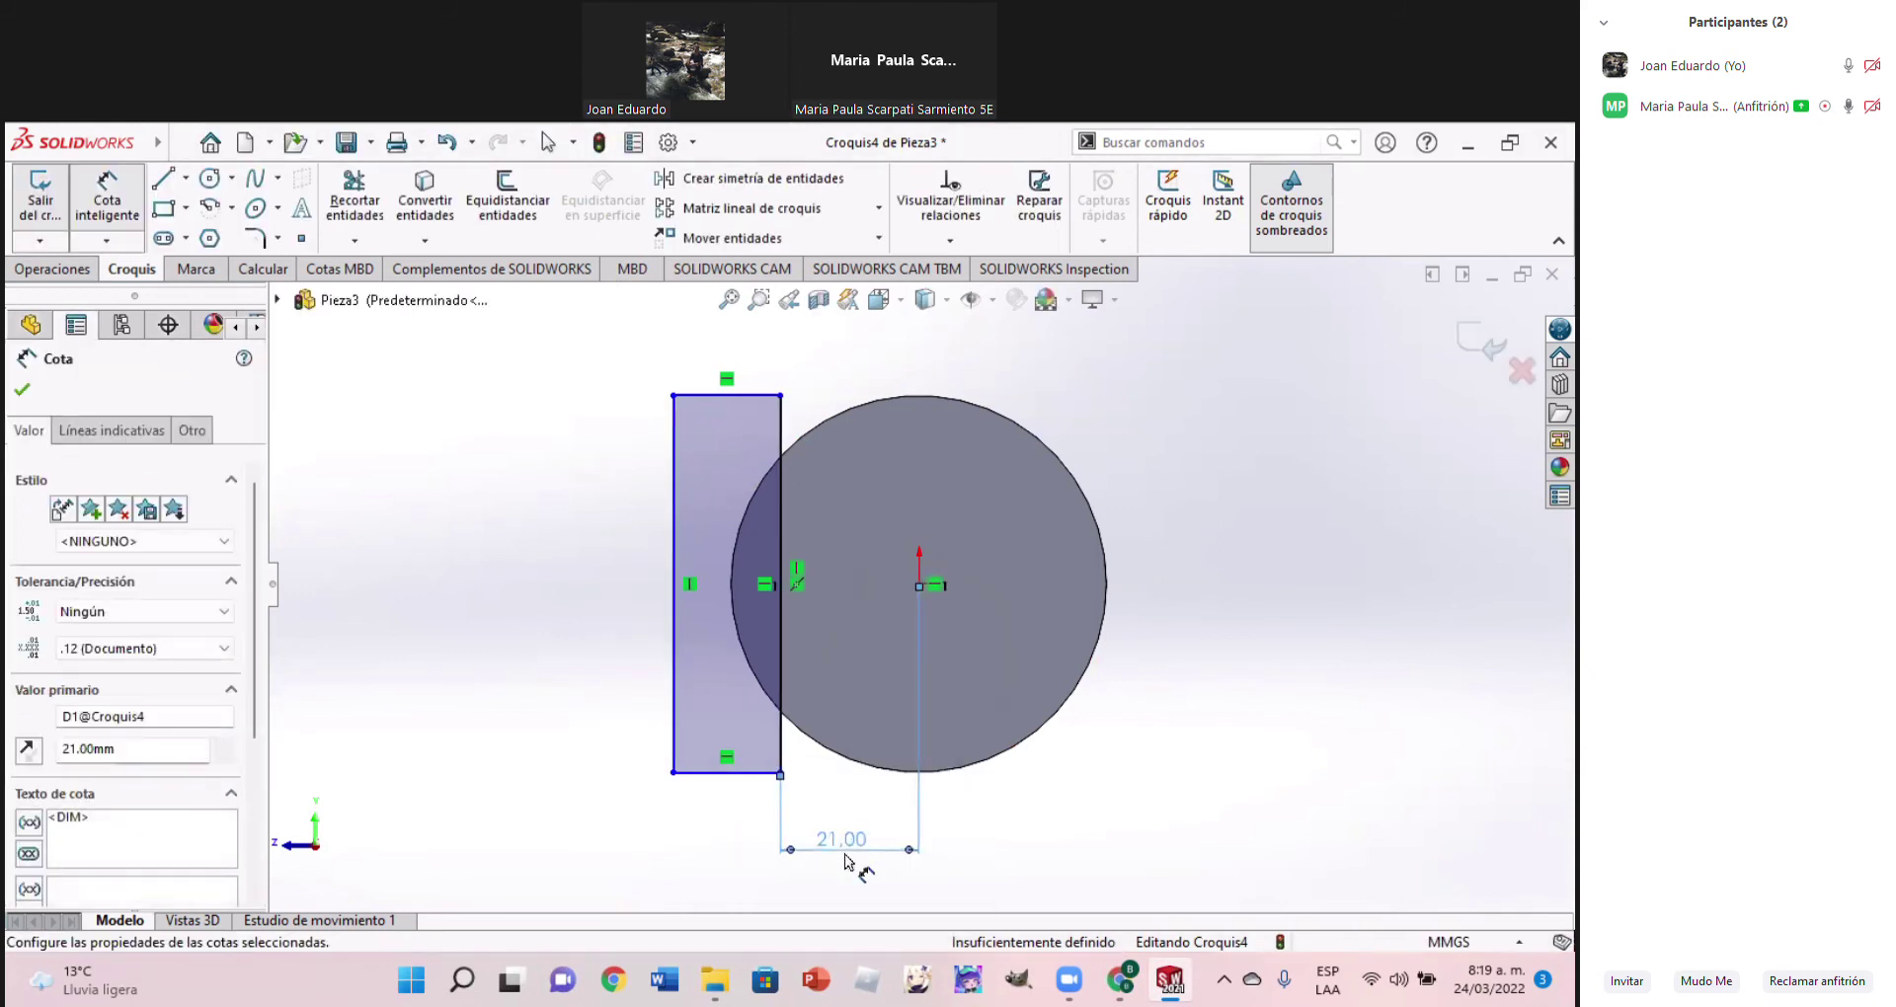
middle_drag(834, 747, 982, 809)
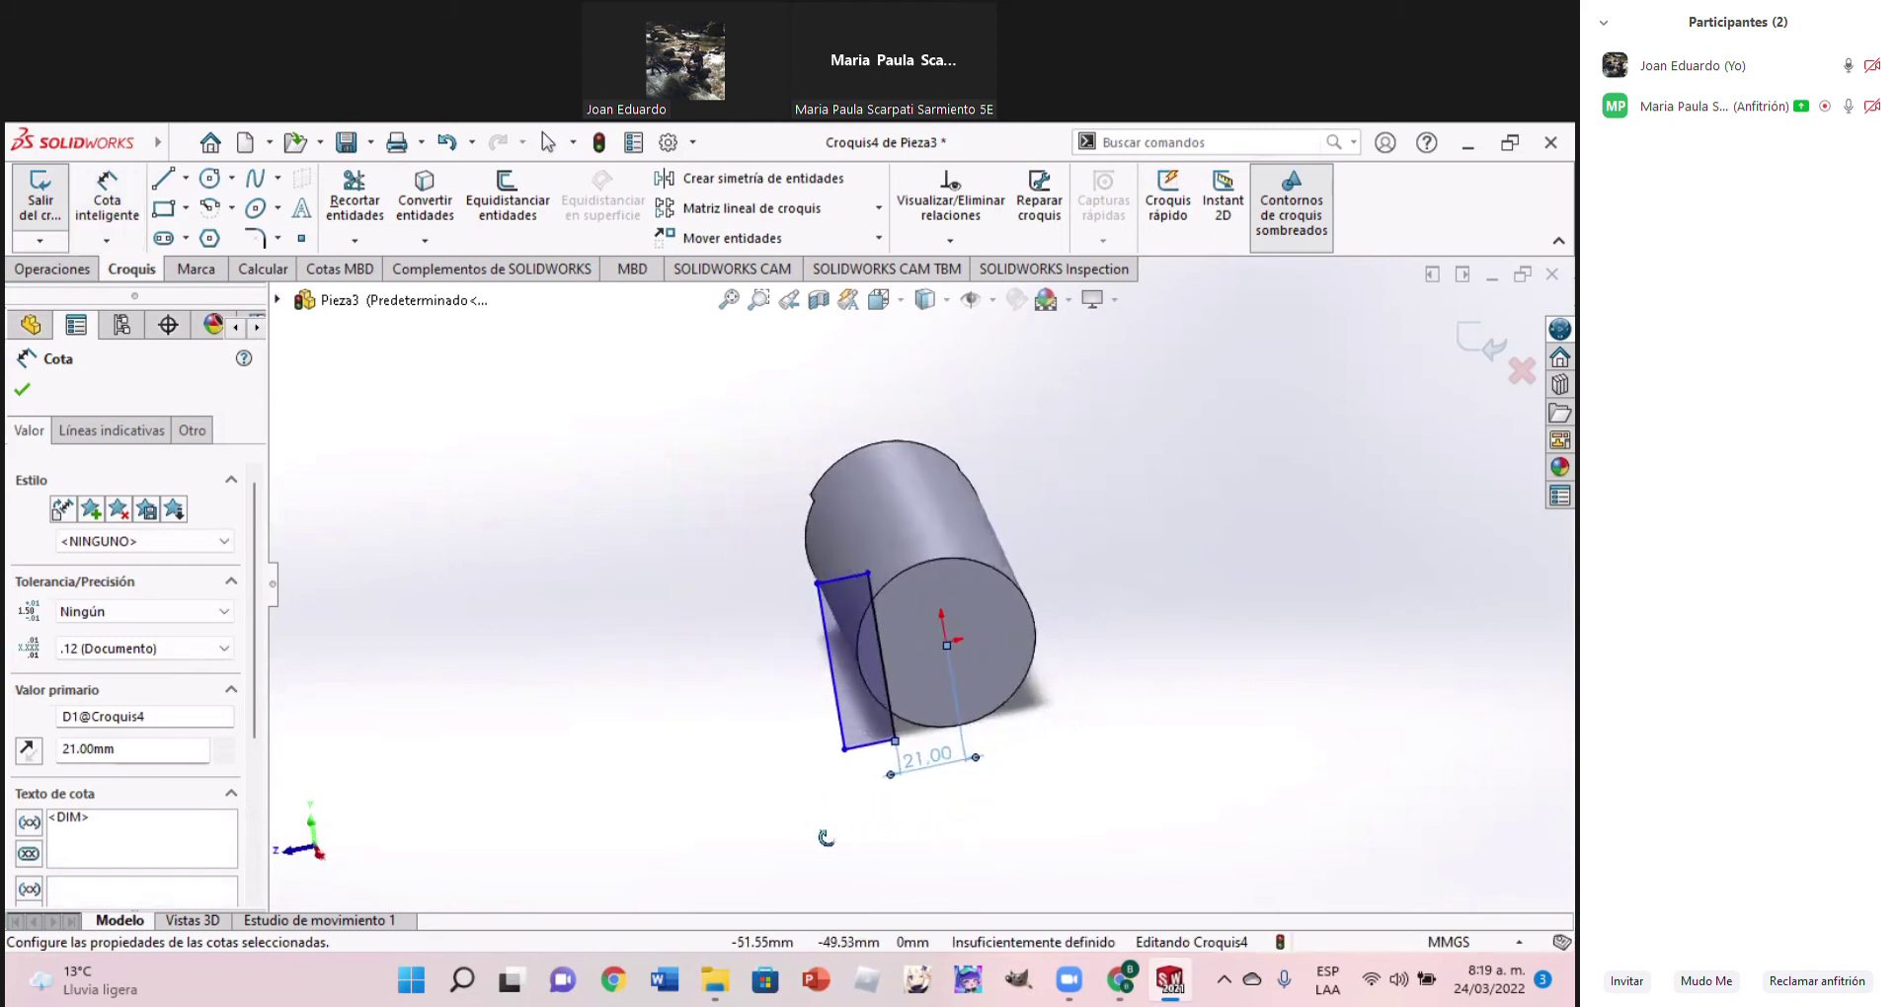
middle_drag(983, 810, 798, 730)
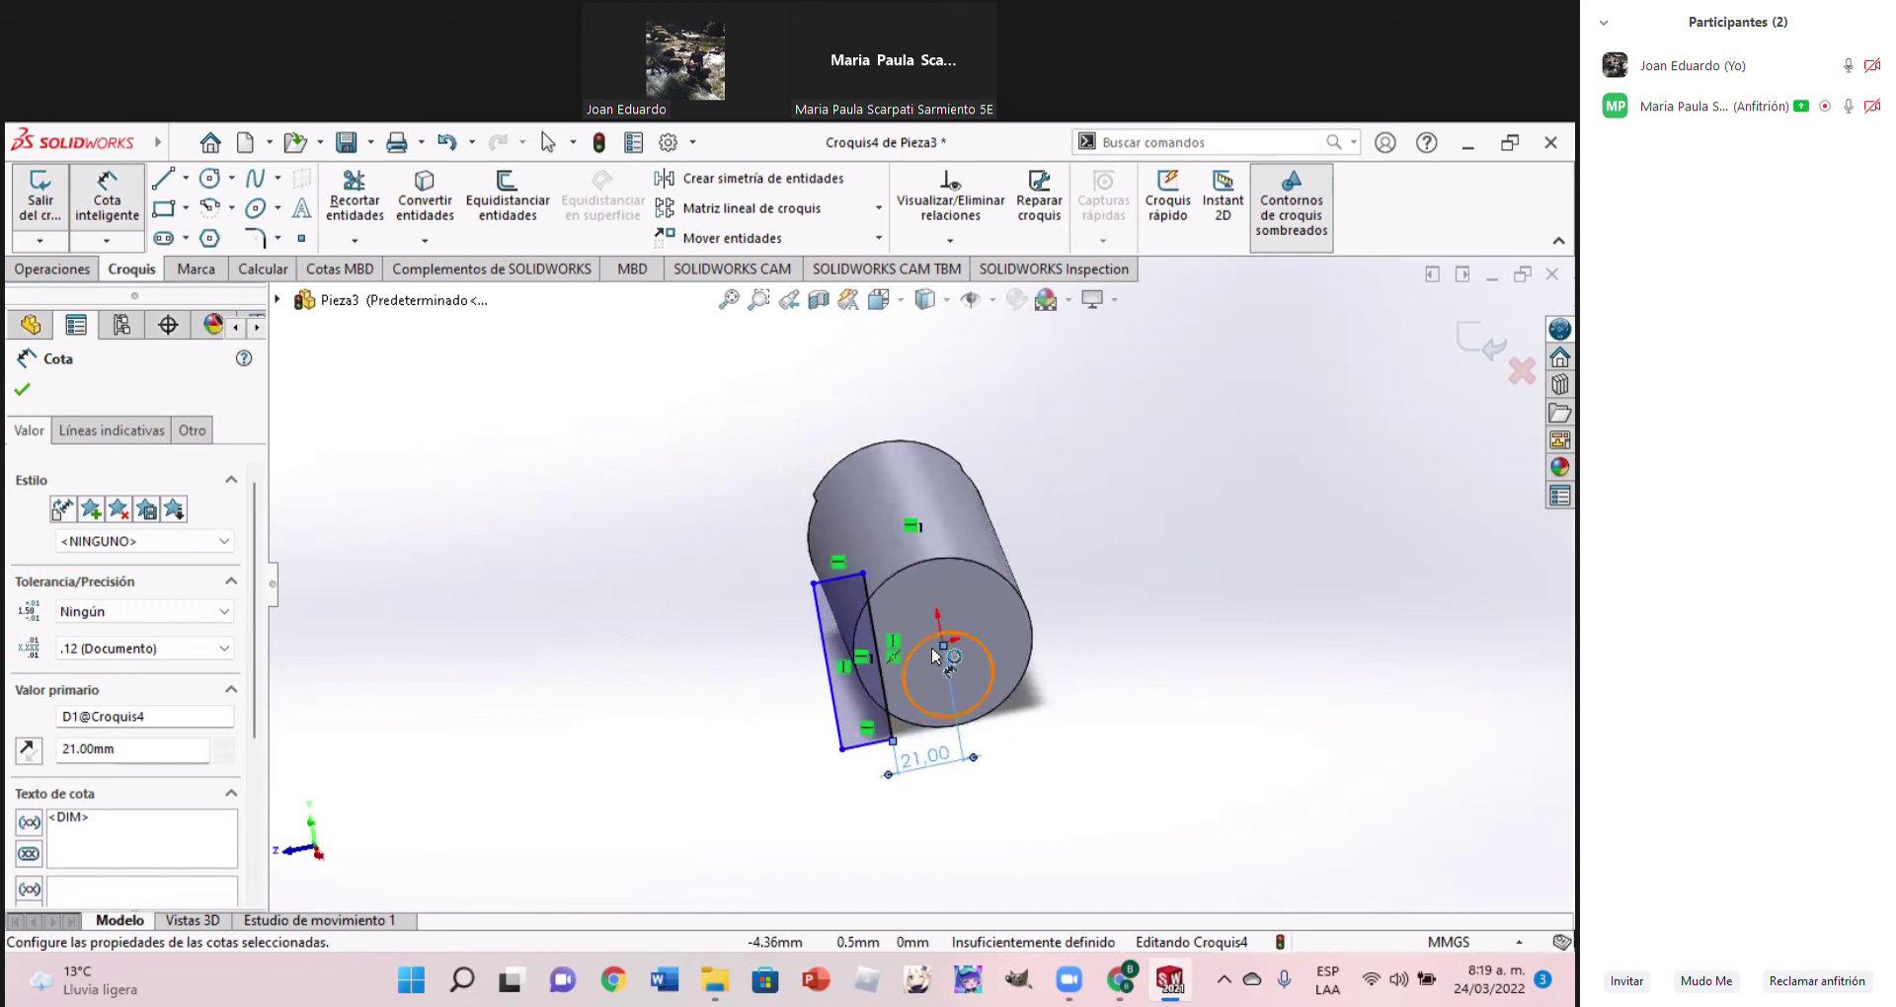
key(ctrl+8)
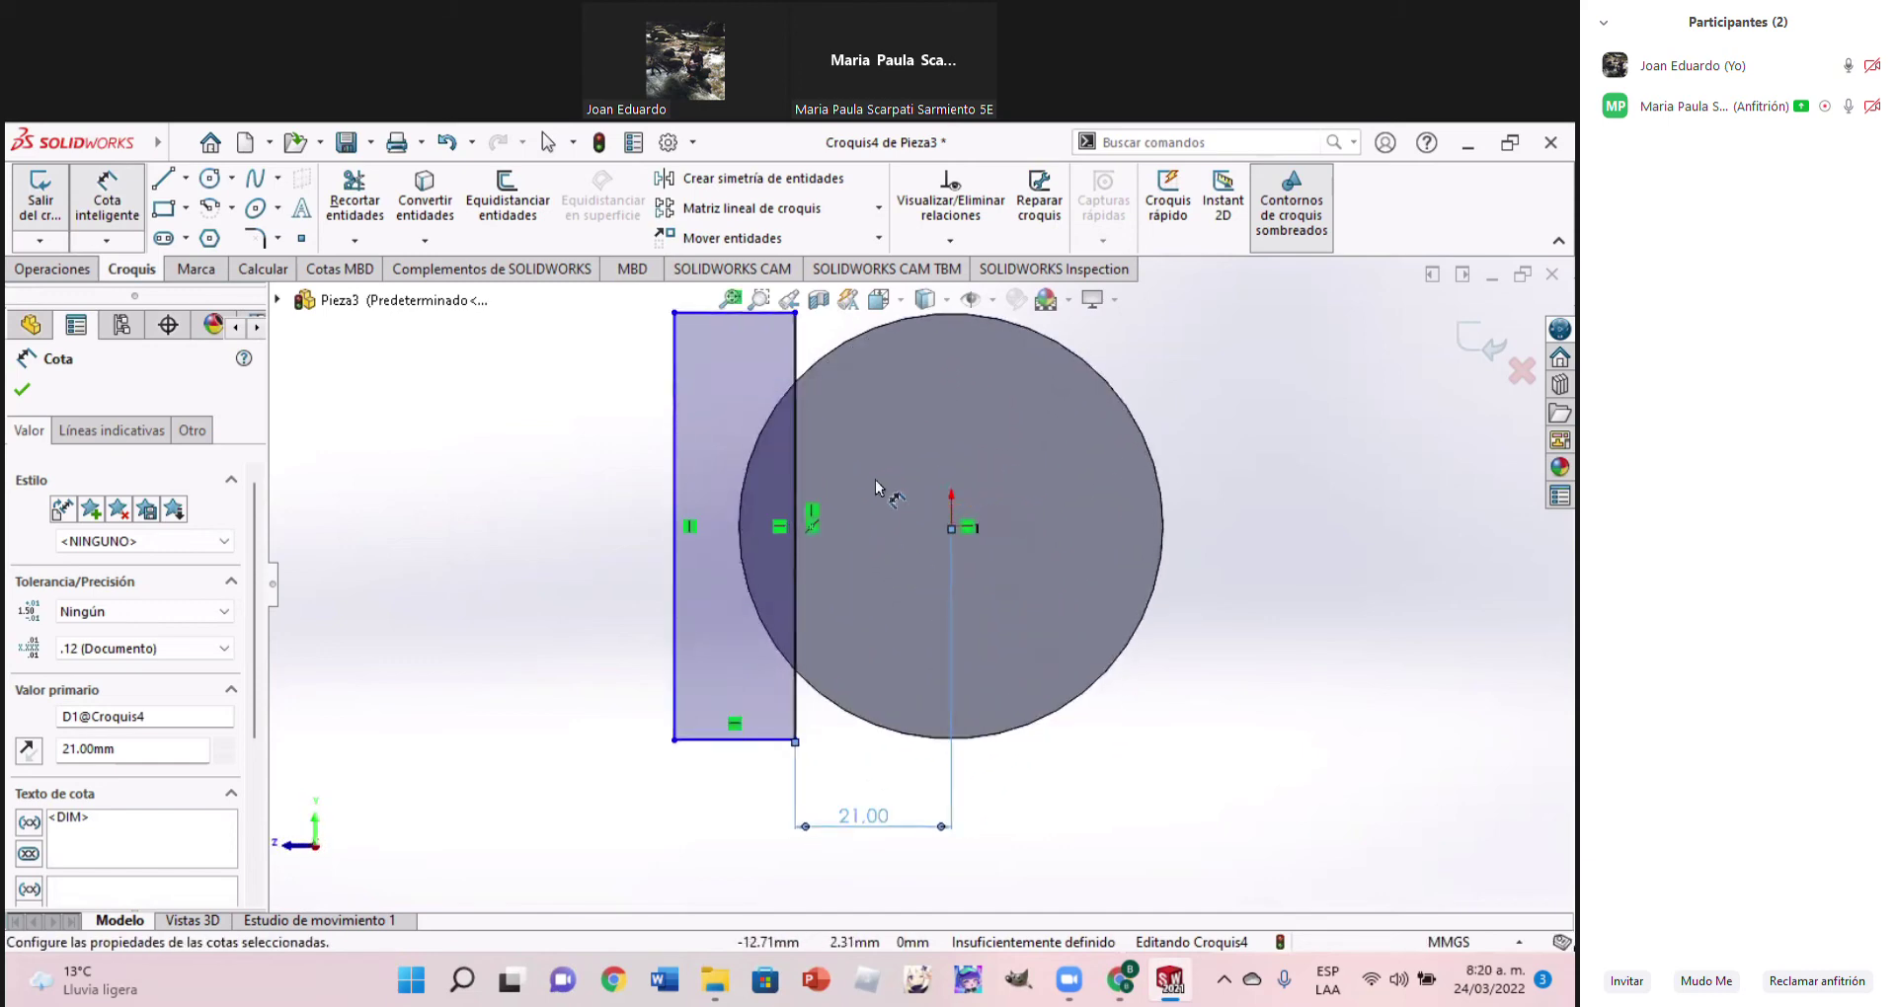
key(Escape)
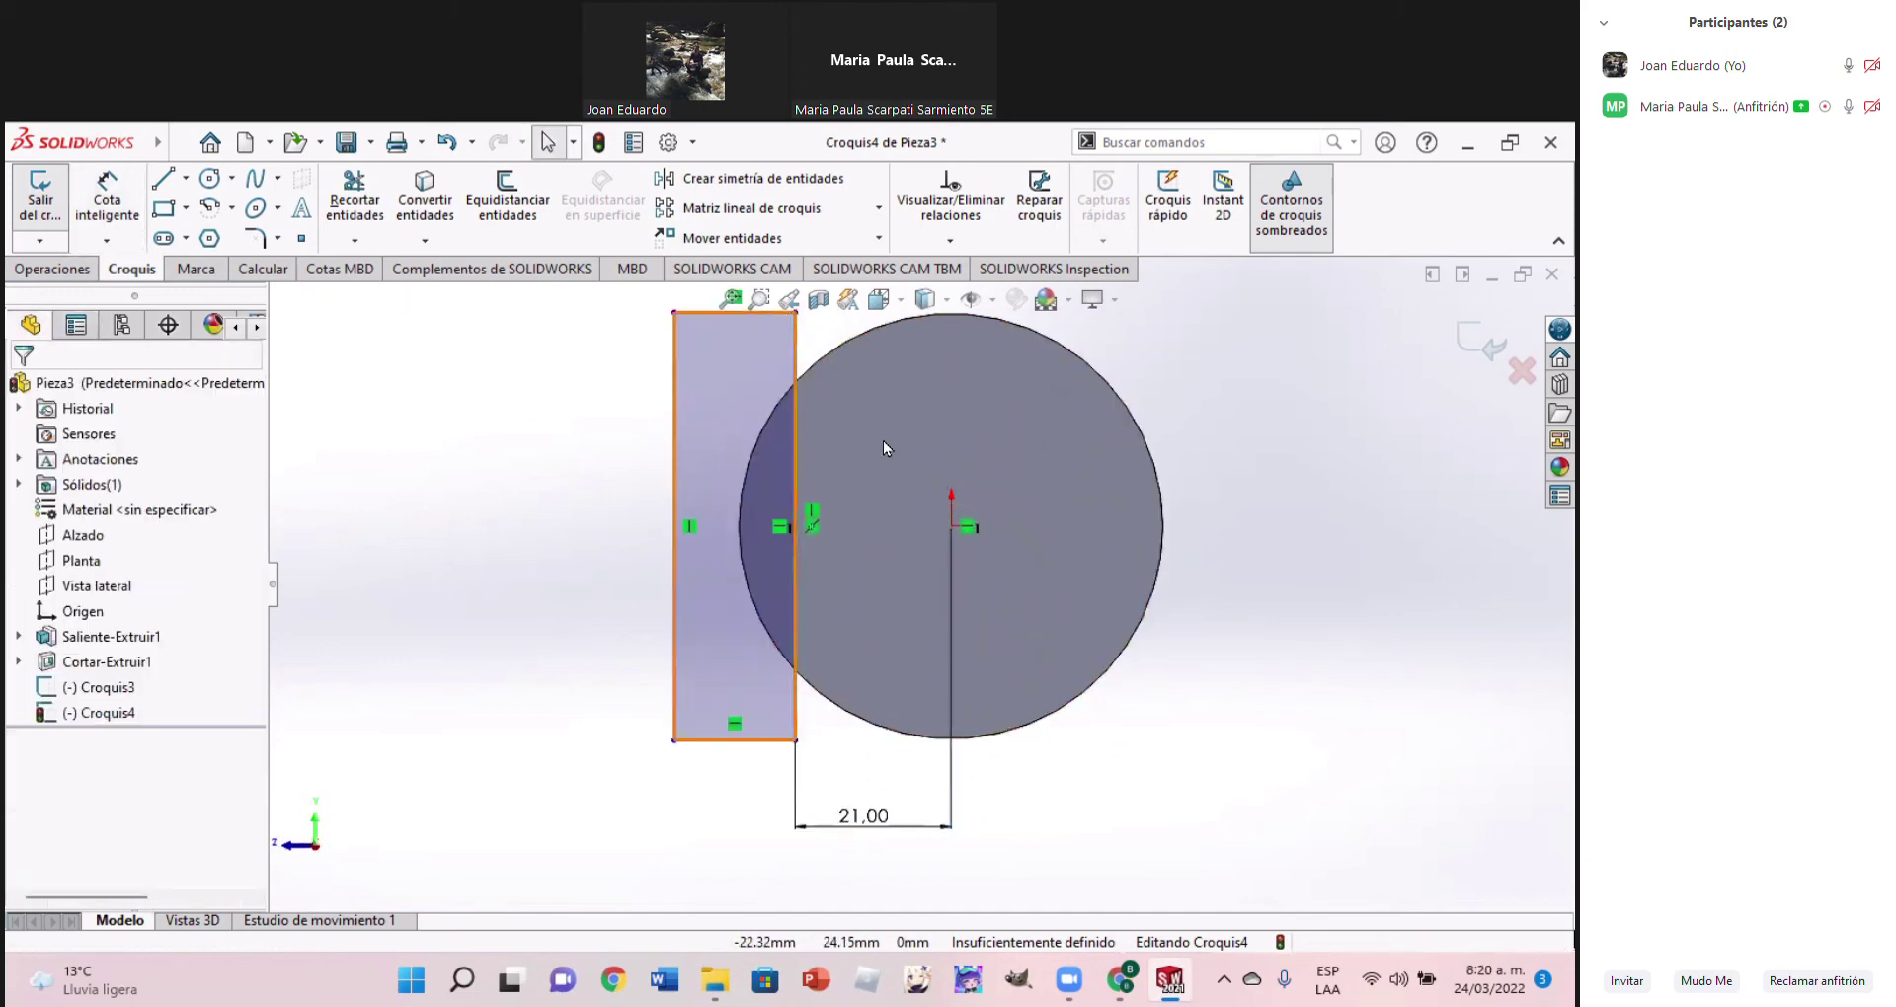
scroll(844, 434, up, 1)
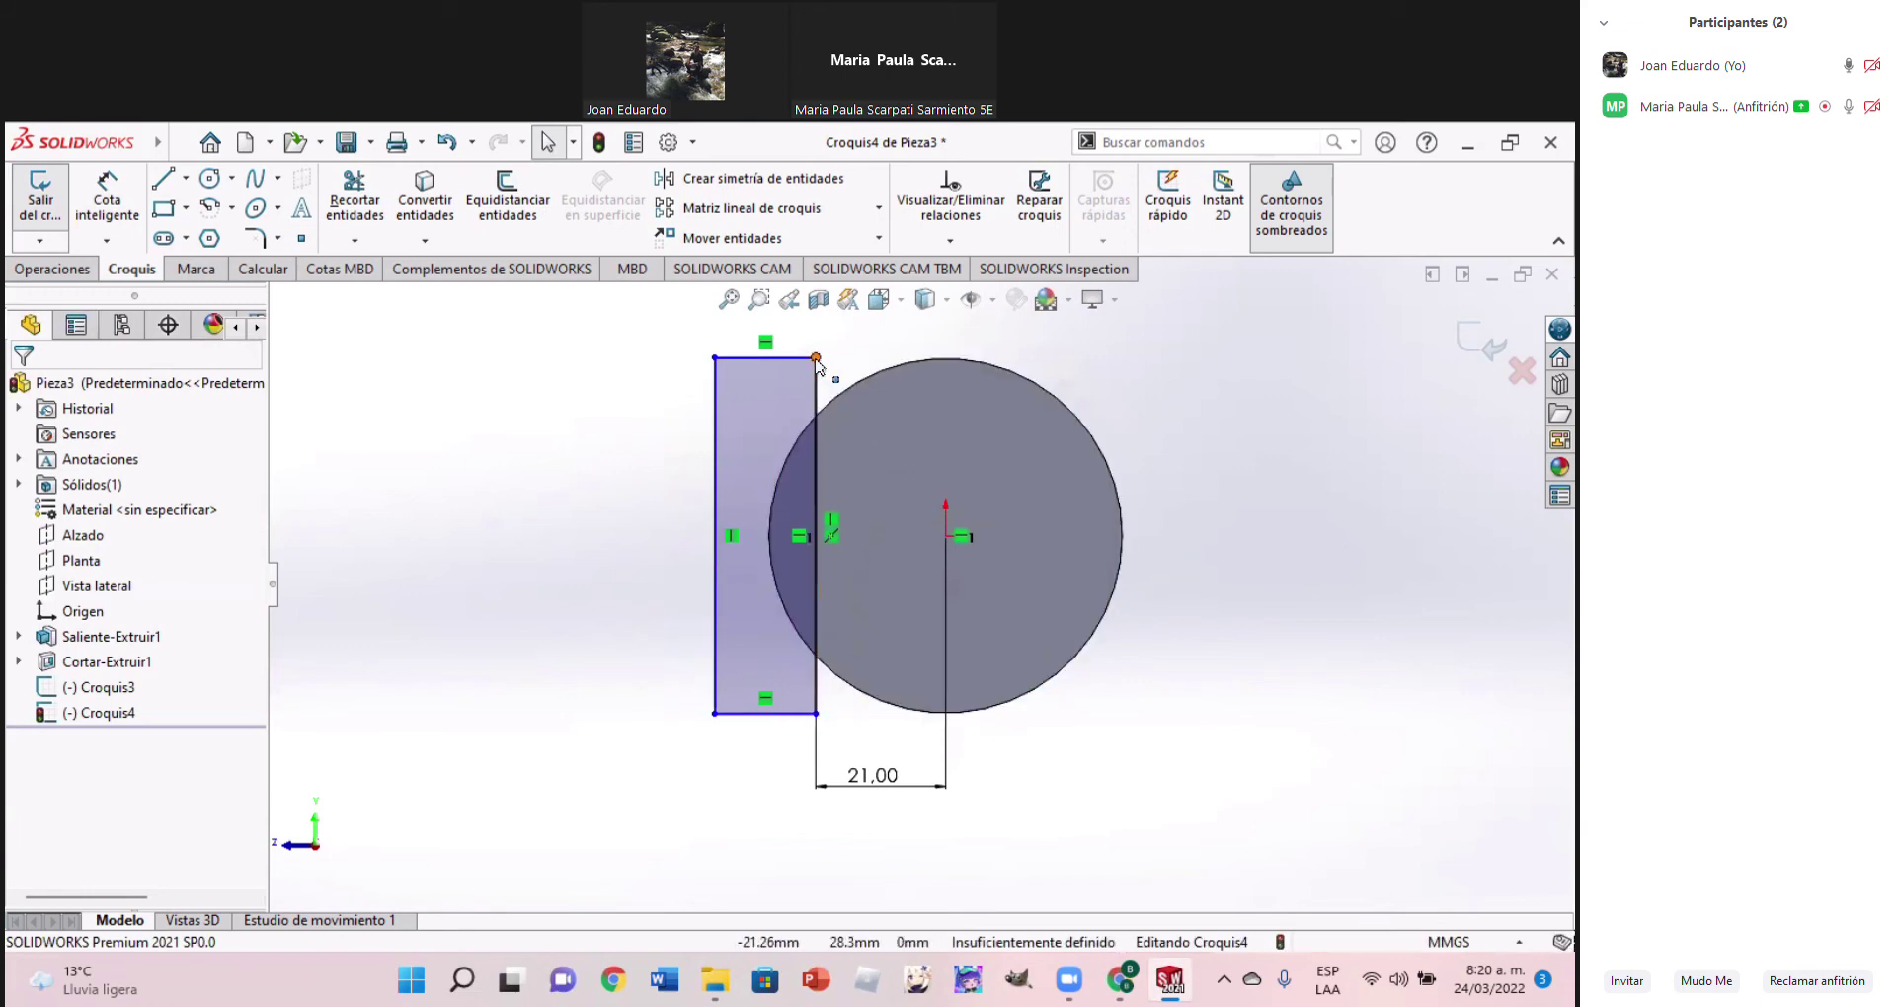
Adjust the rectangle corner and make its left side tangent to the circle
click(715, 357)
mouse_move(709, 352)
mouse_down()
mouse_move(562, 388)
mouse_move(760, 368)
mouse_move(692, 383)
mouse_up()
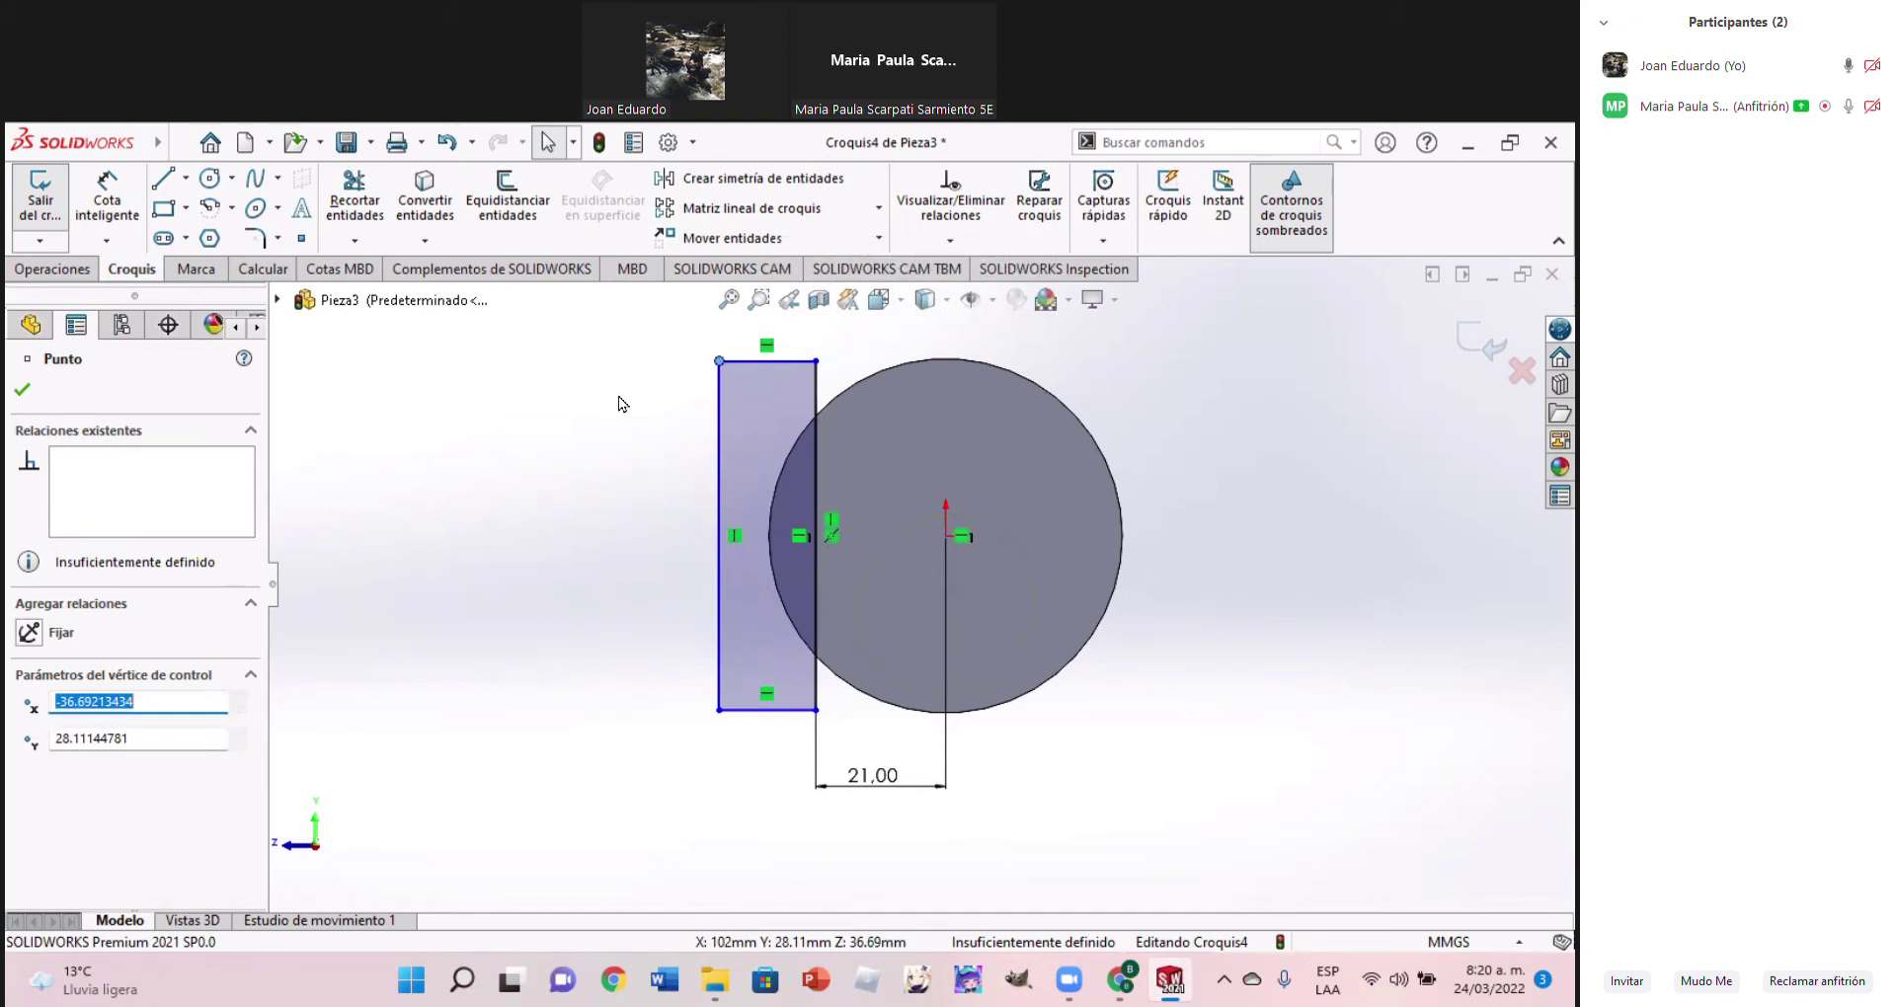
click(720, 469)
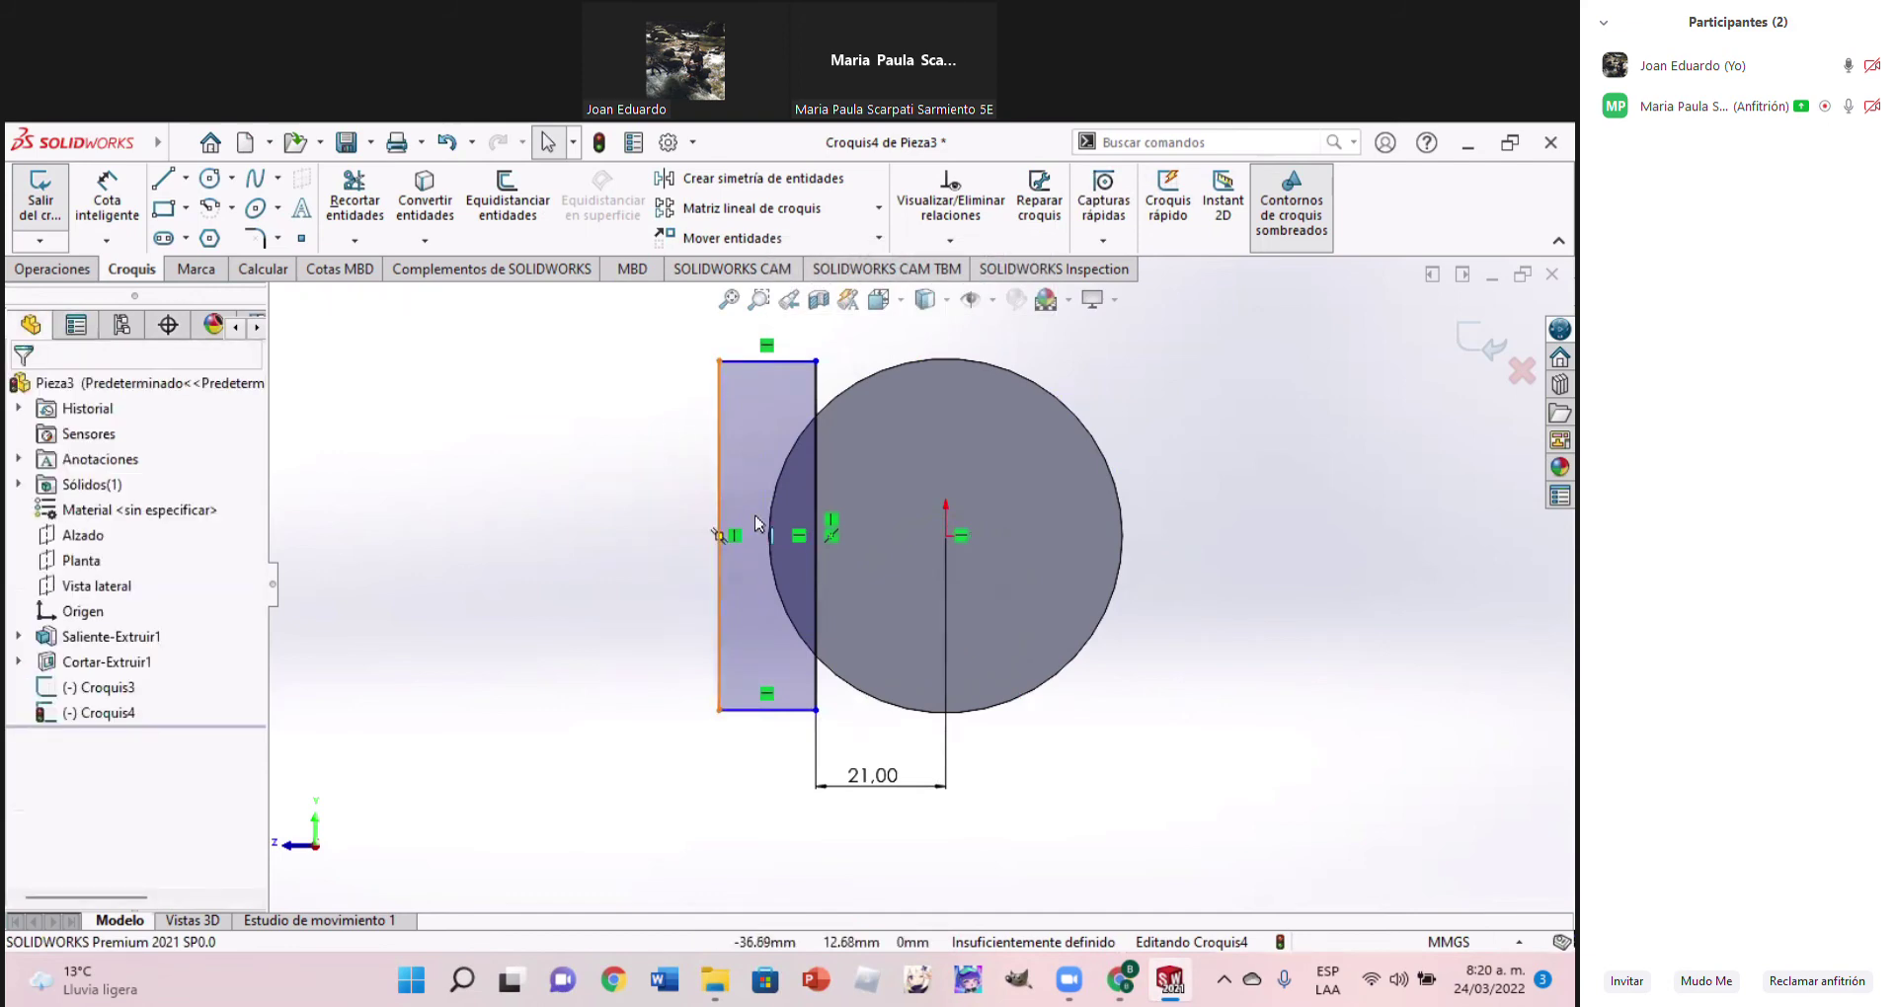
ctrl+click(771, 530)
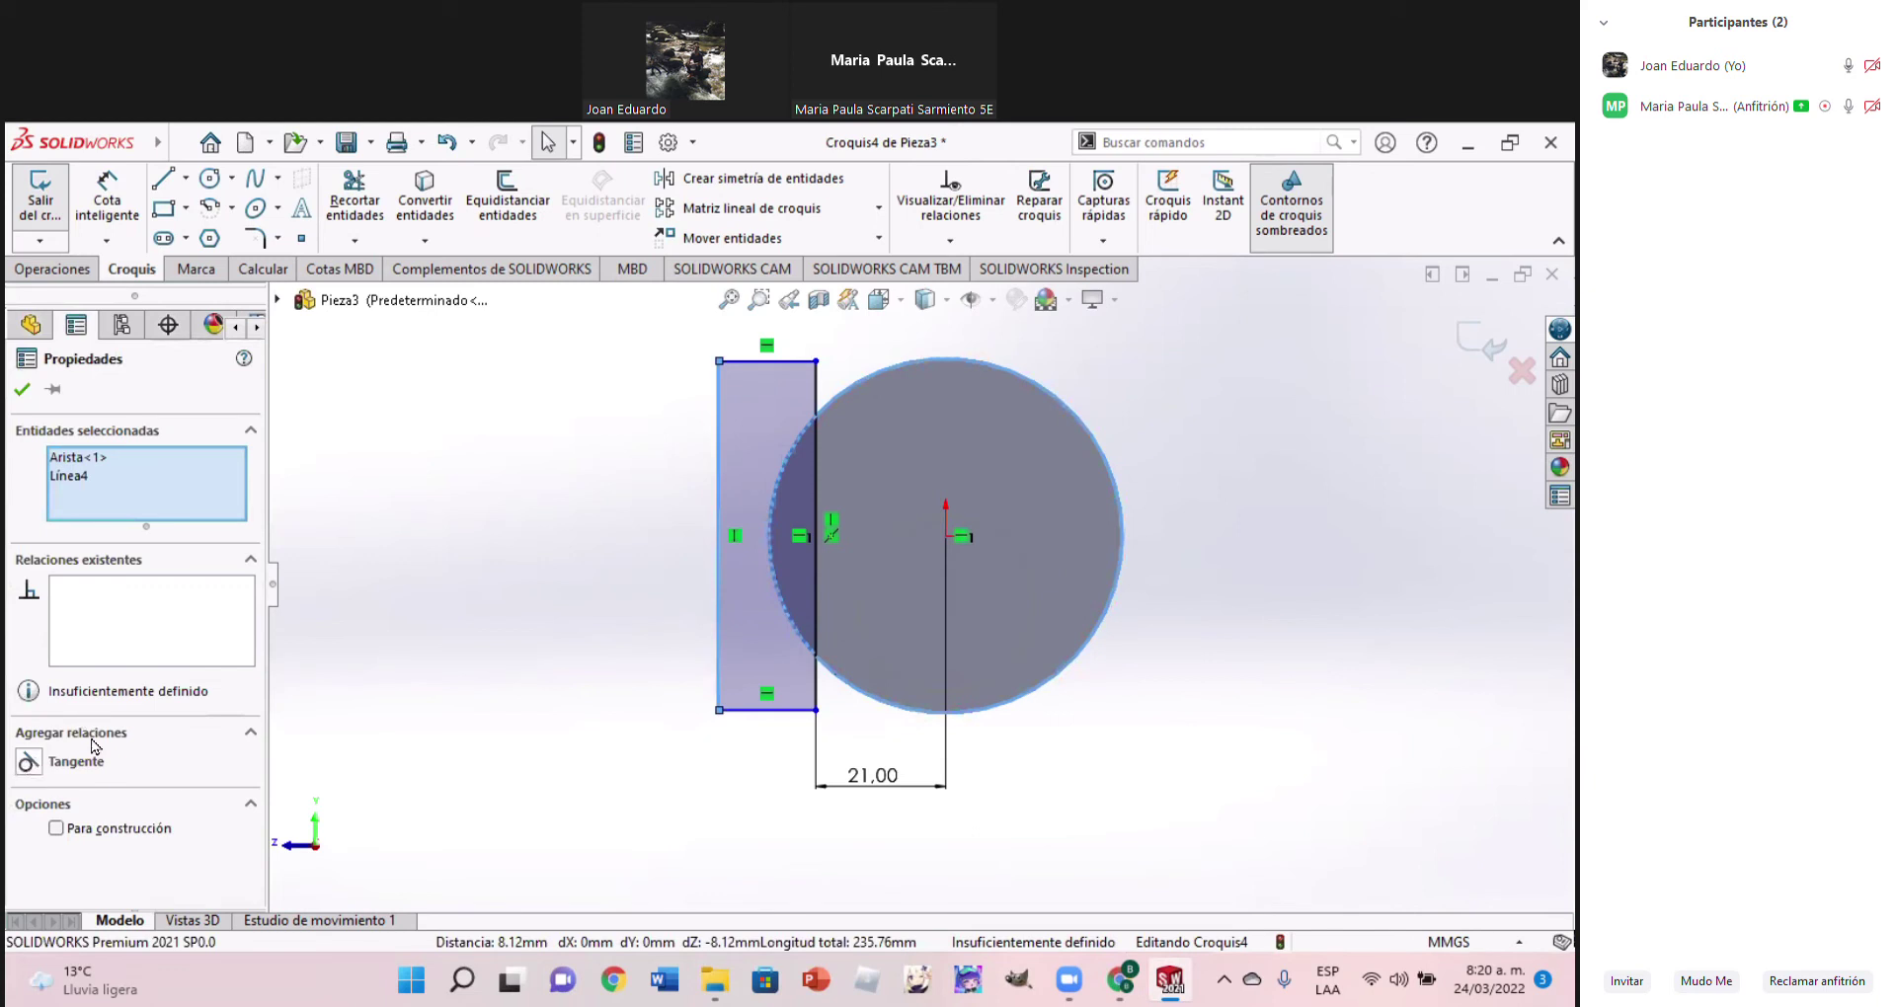
click(599, 555)
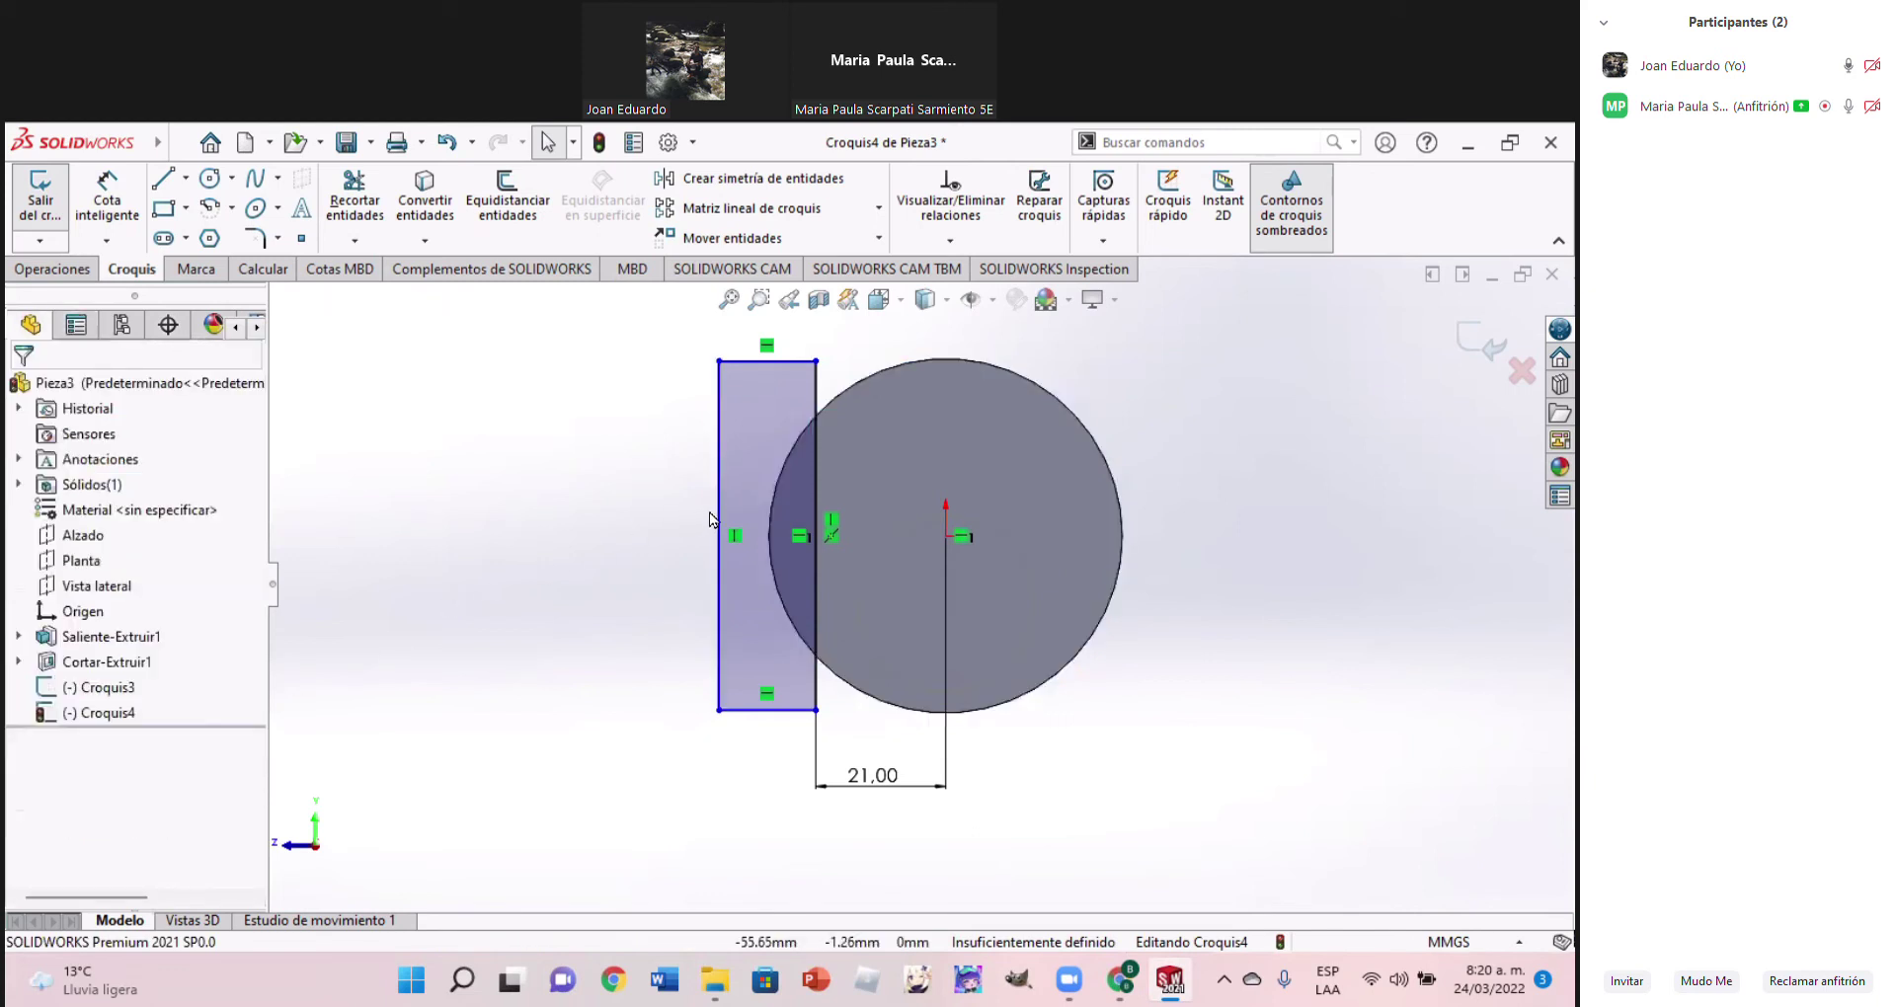
click(720, 508)
ctrl+click(772, 516)
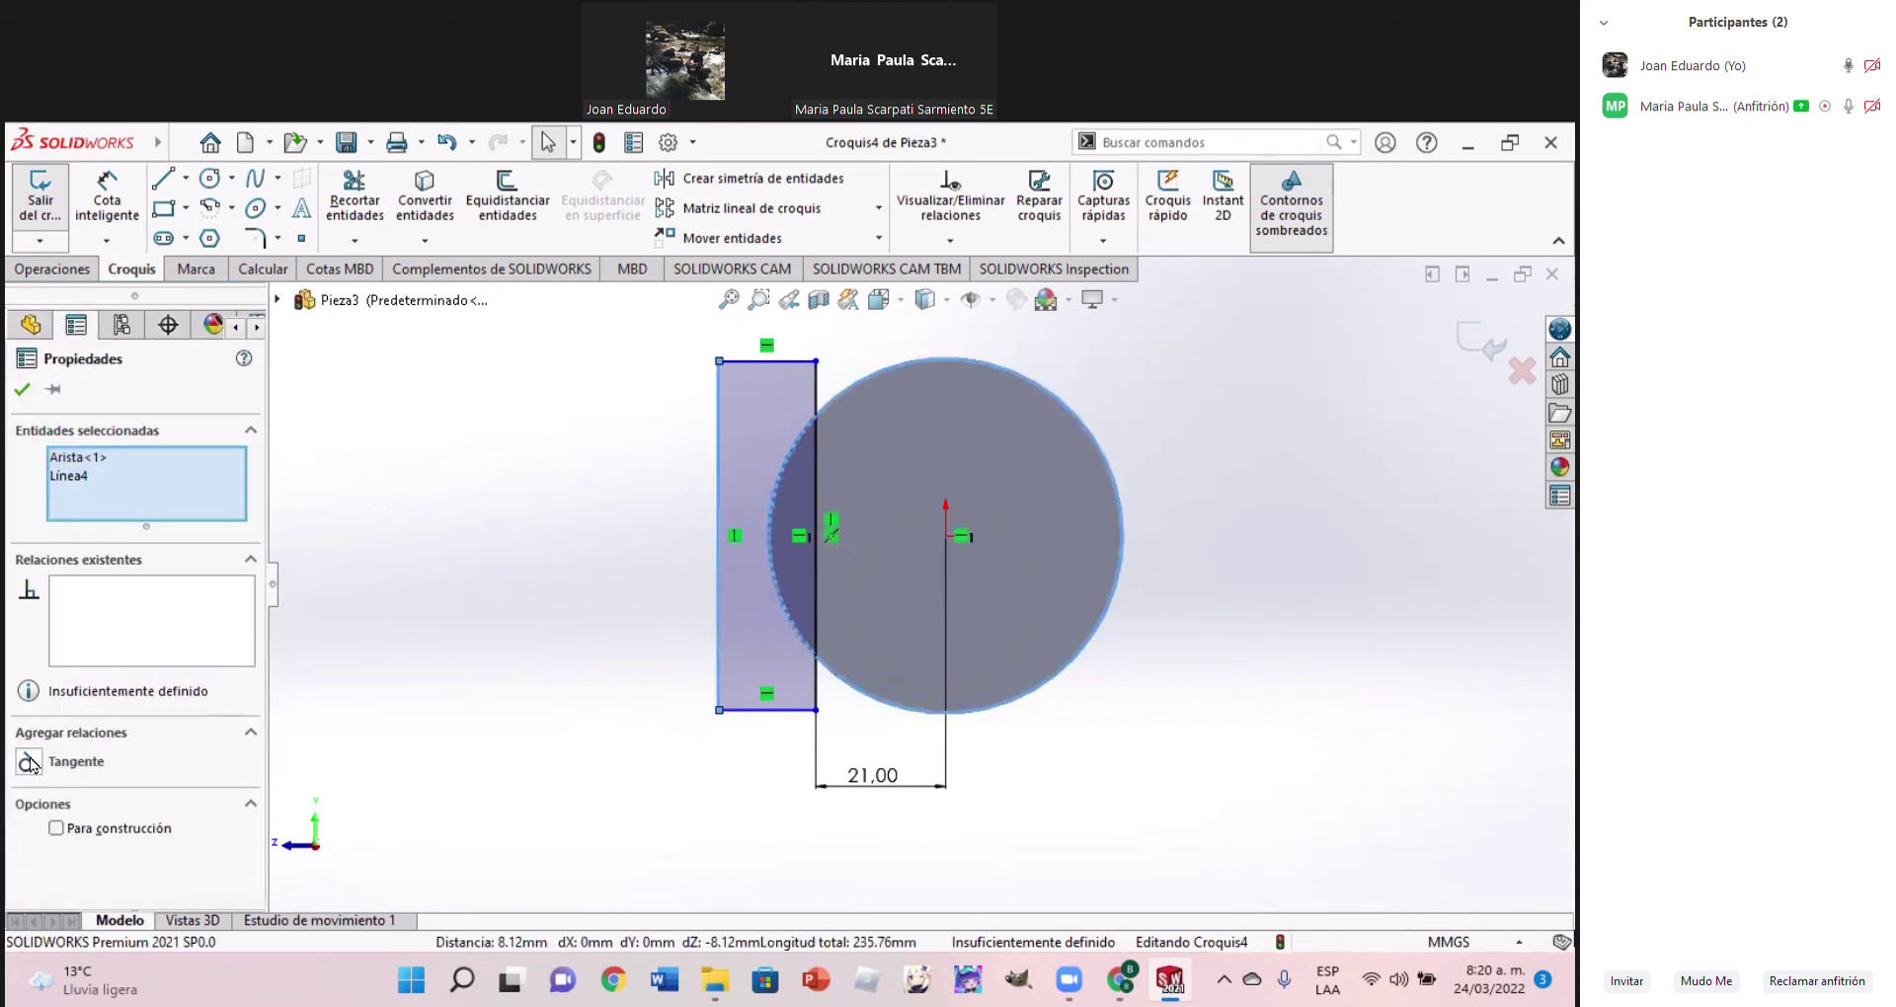
click(29, 761)
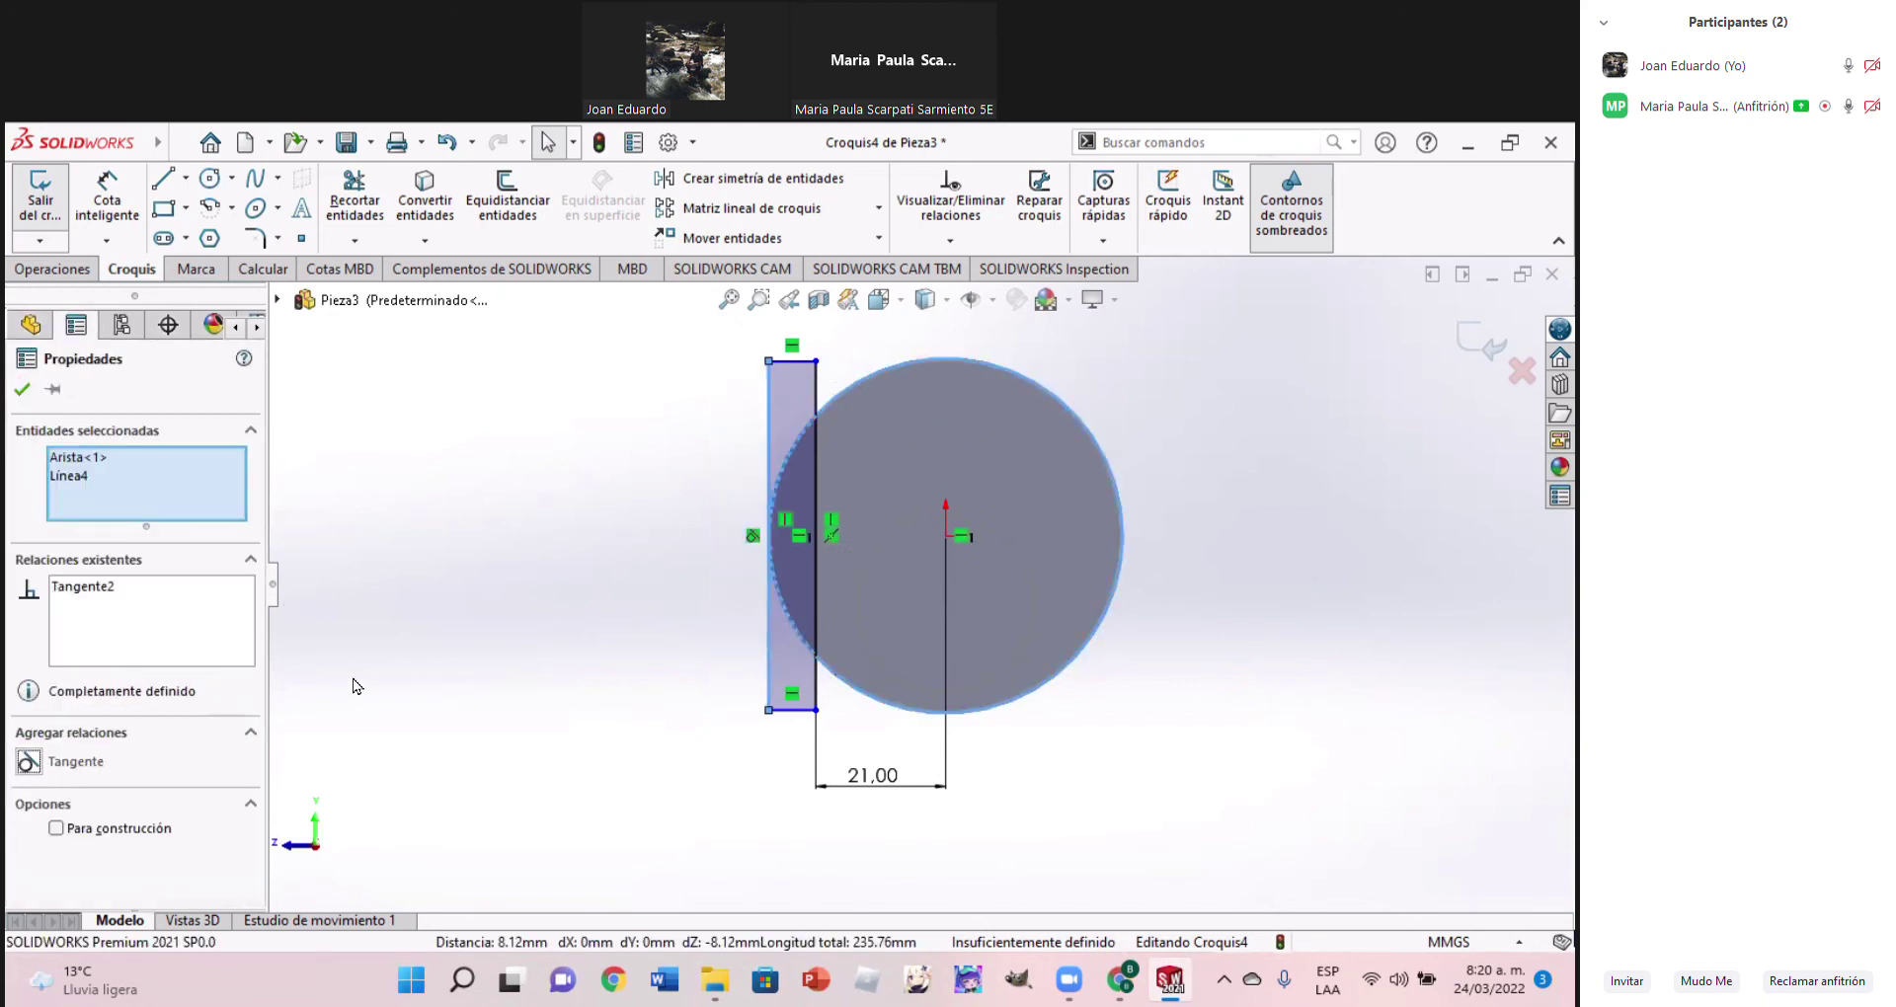
Place the rectangle's top-right corner on the circle, fully defining Croquis4
click(400, 649)
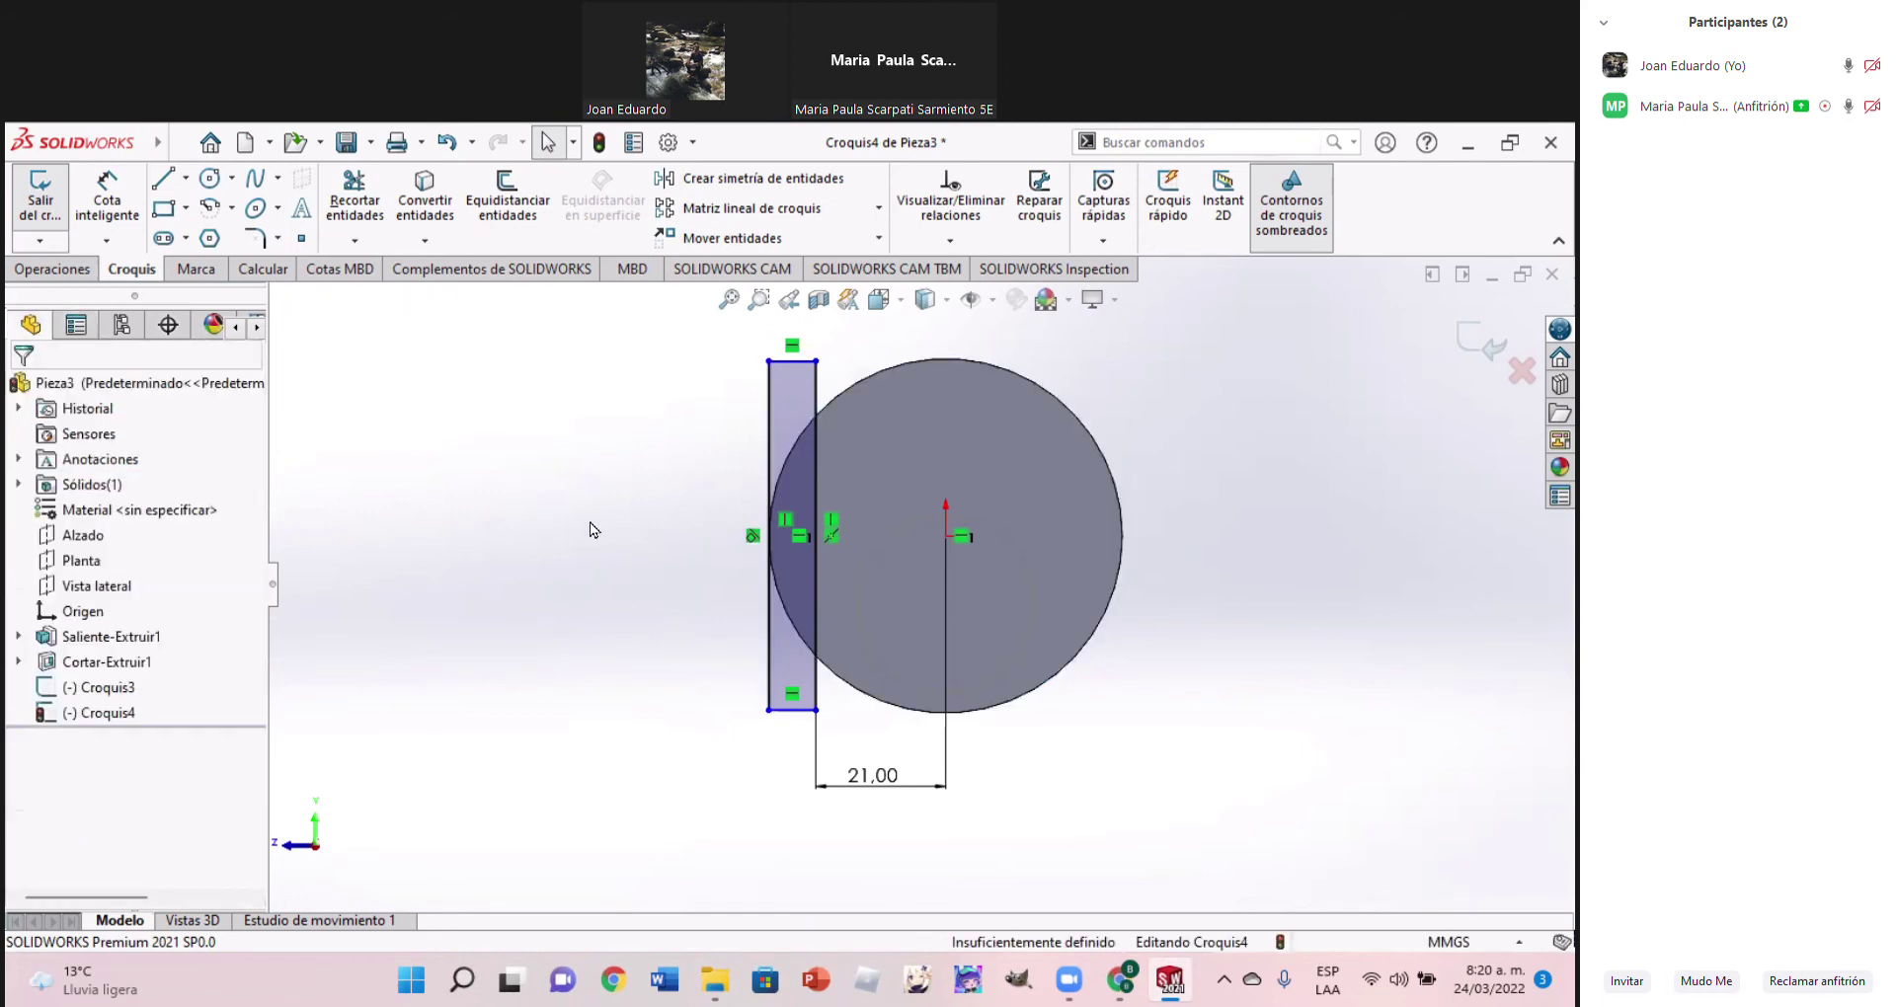
click(838, 395)
ctrl+click(836, 398)
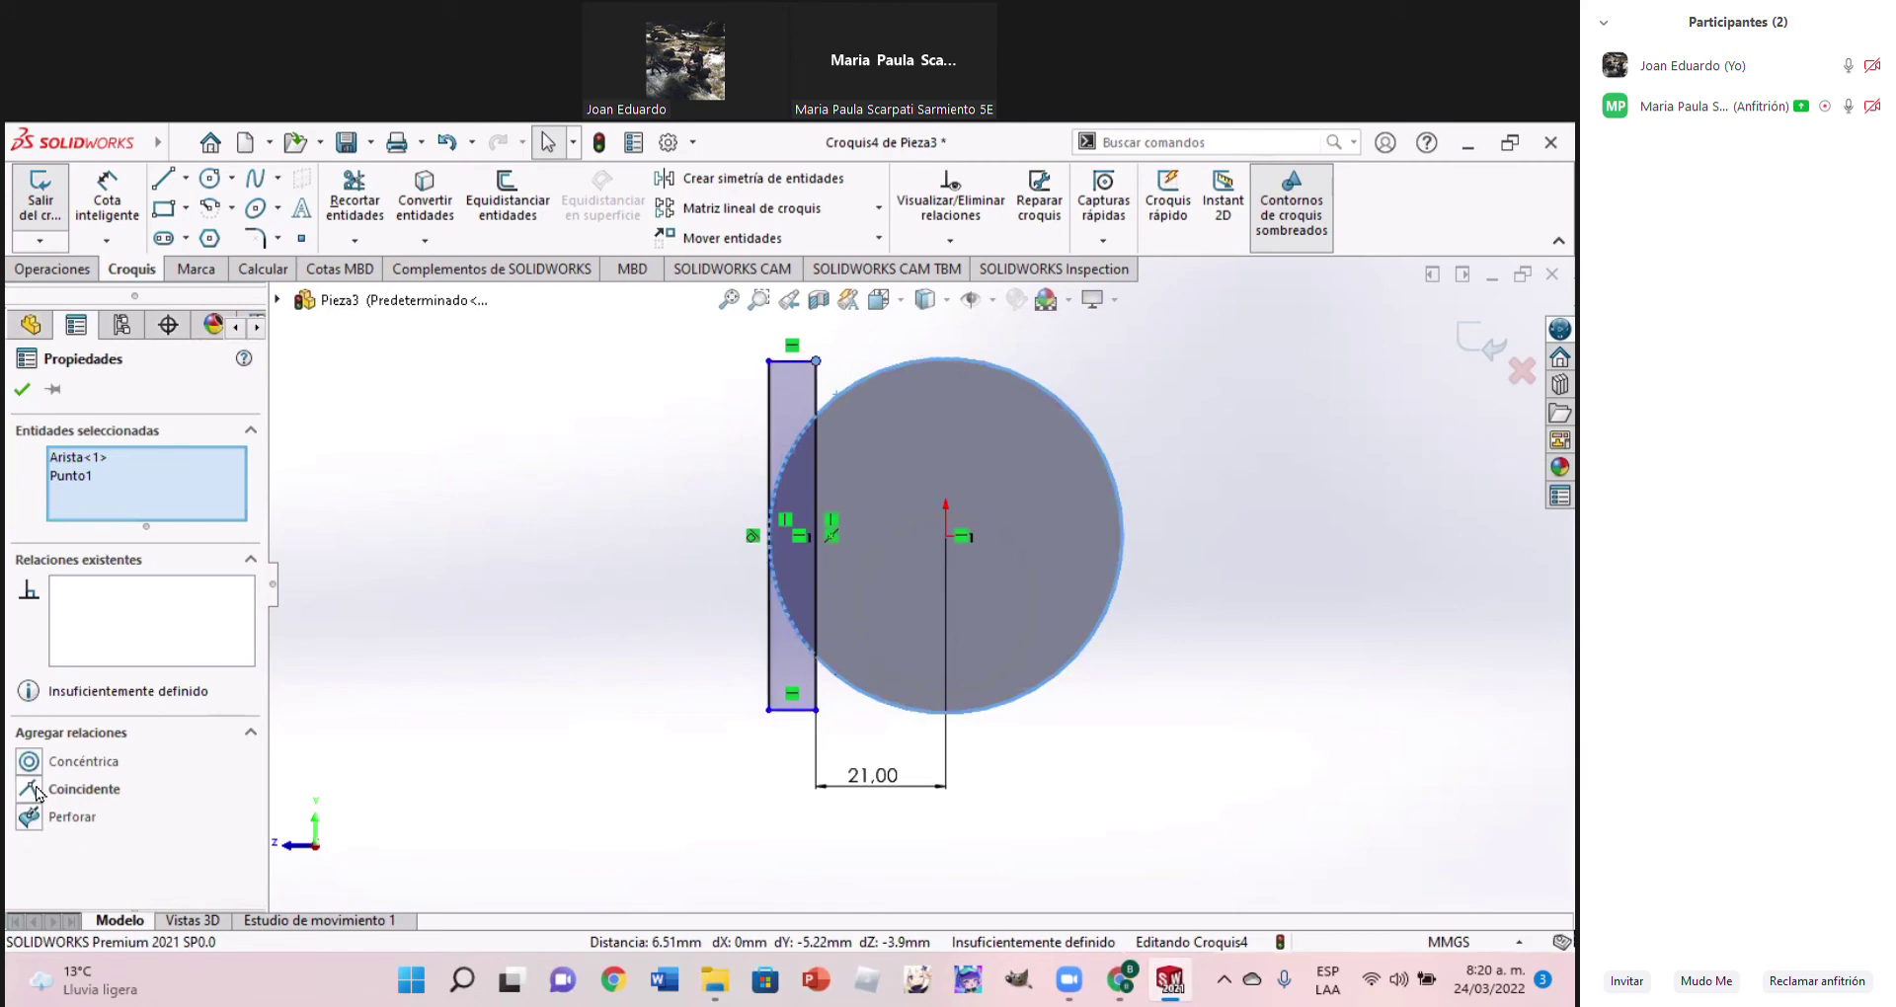
click(37, 789)
click(524, 590)
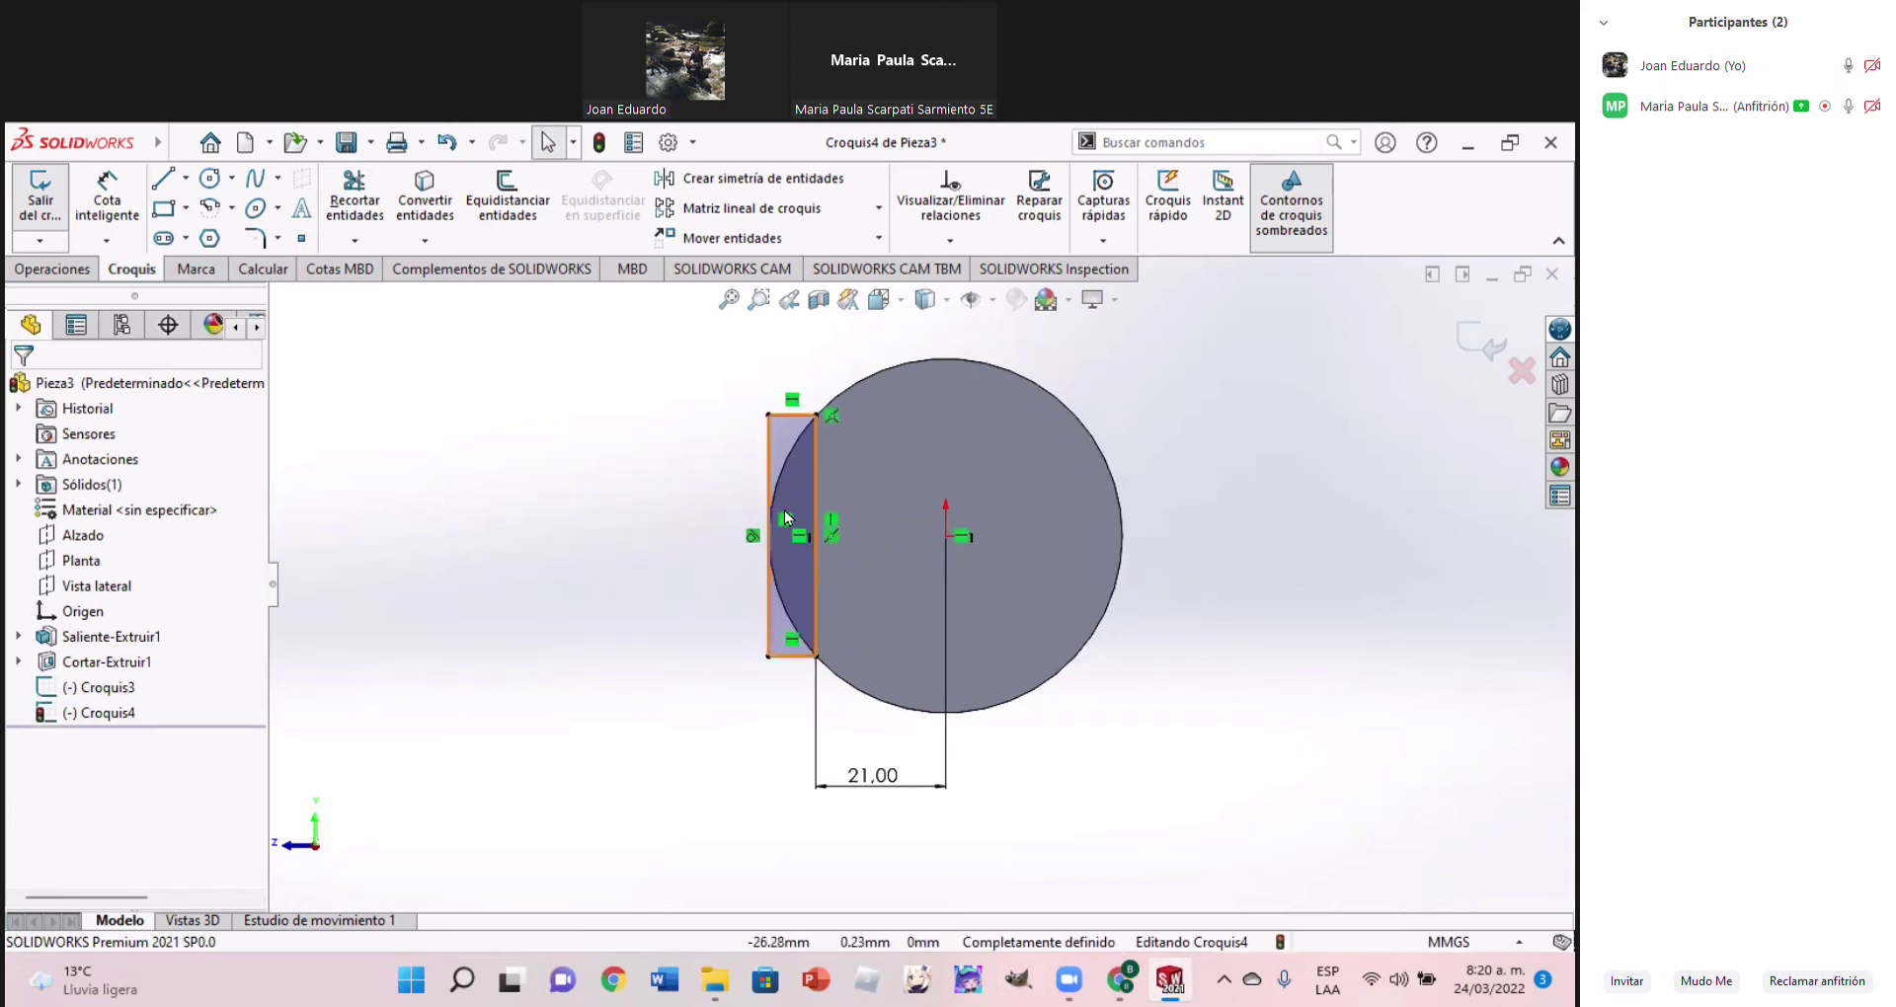
scroll(819, 563, down, 1)
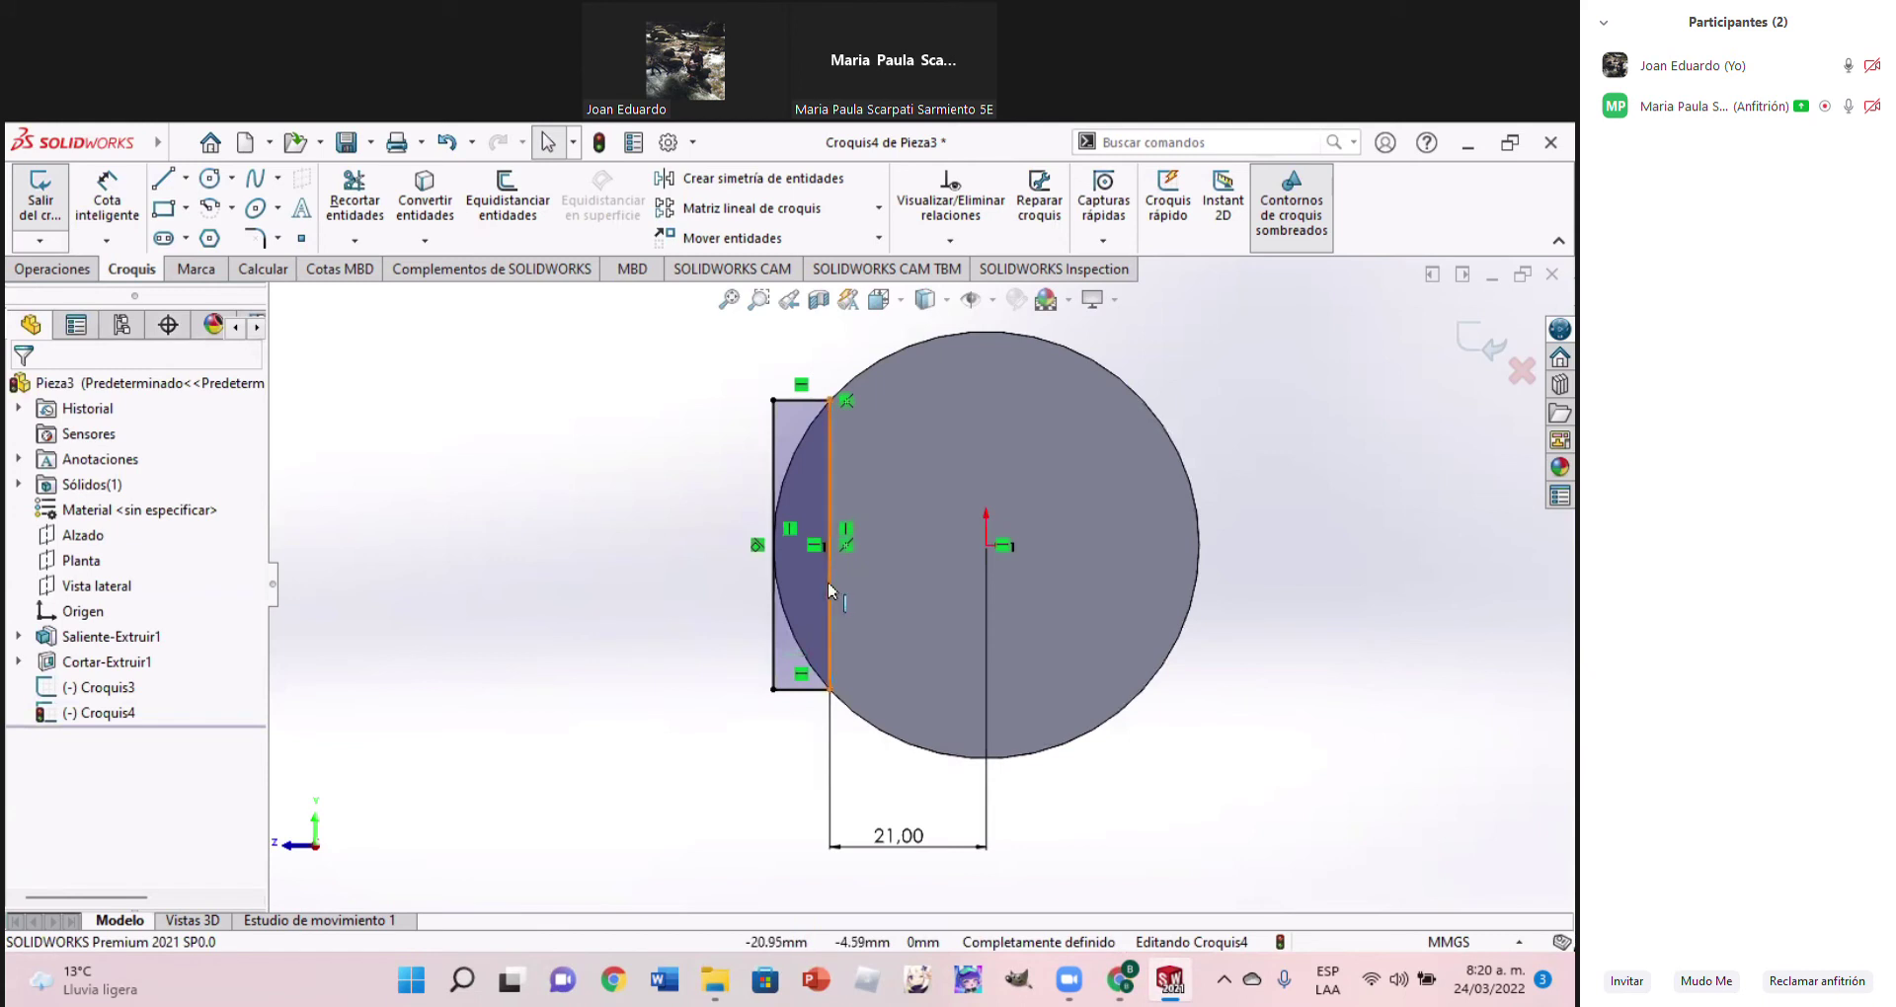
click(59, 269)
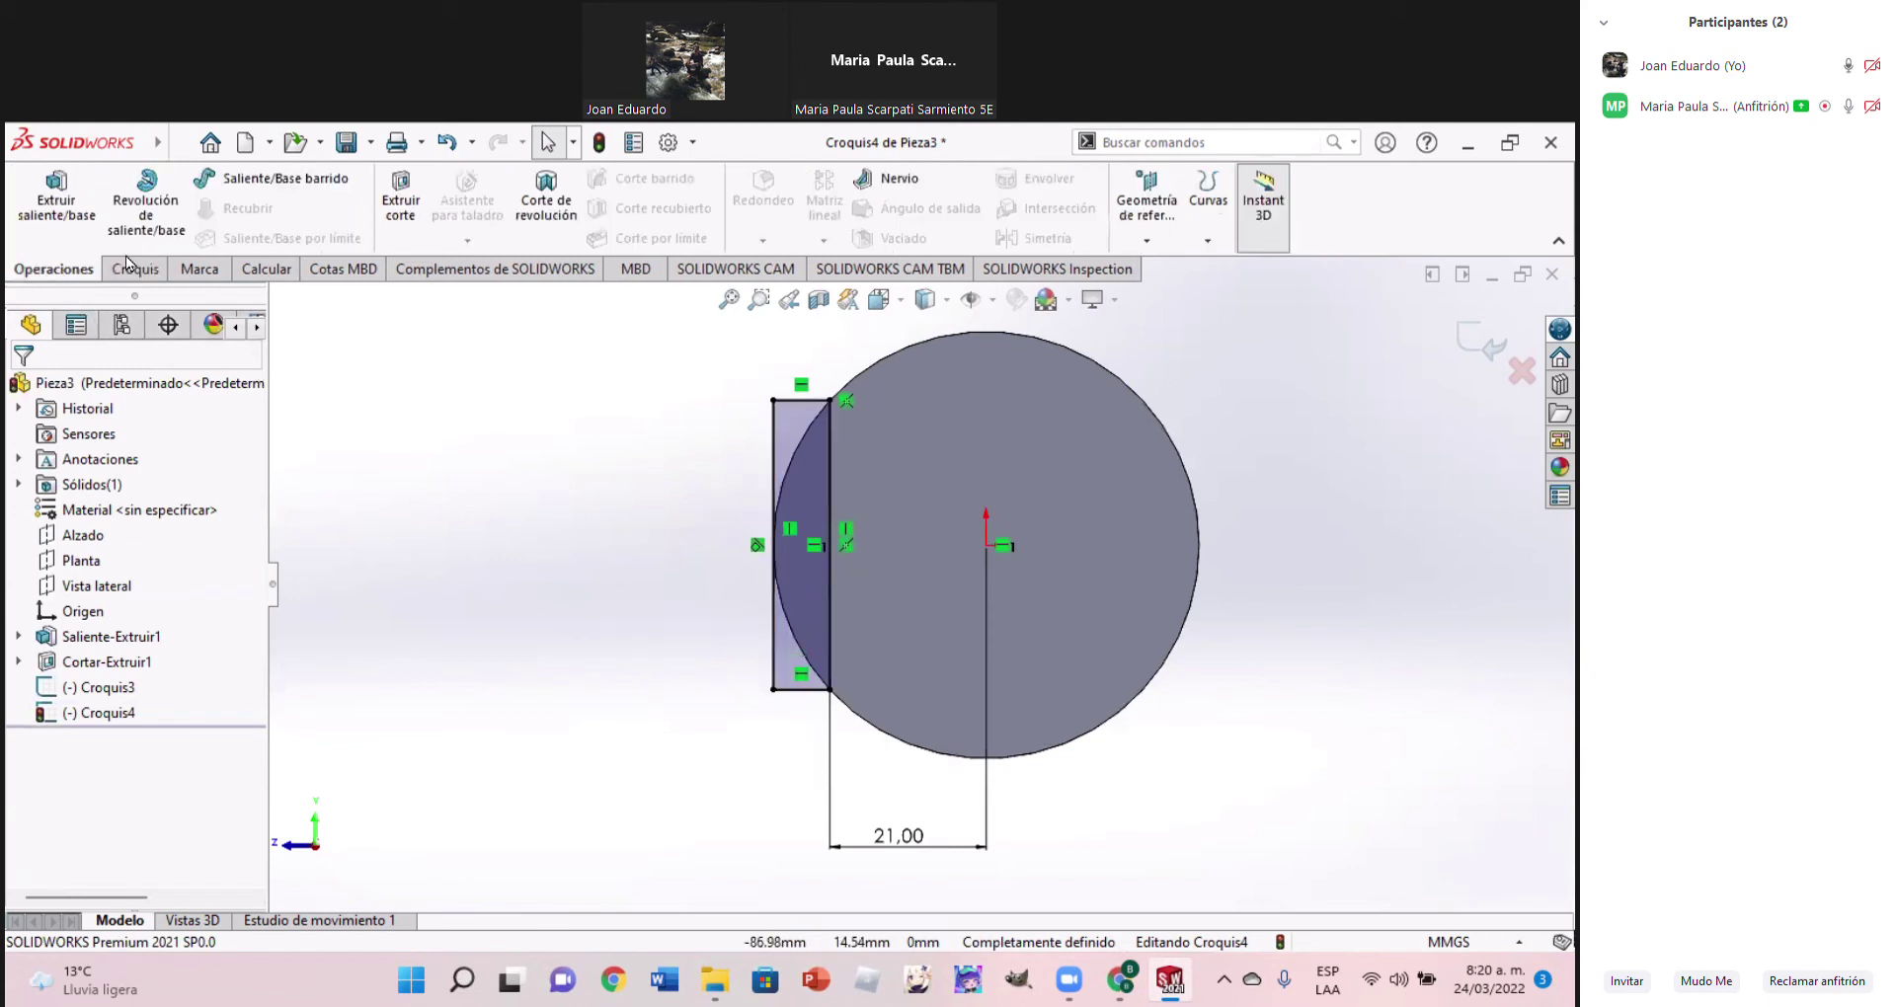
Launch Extruir corte on Croquis4 and check page 4 of the reference PDF
click(401, 202)
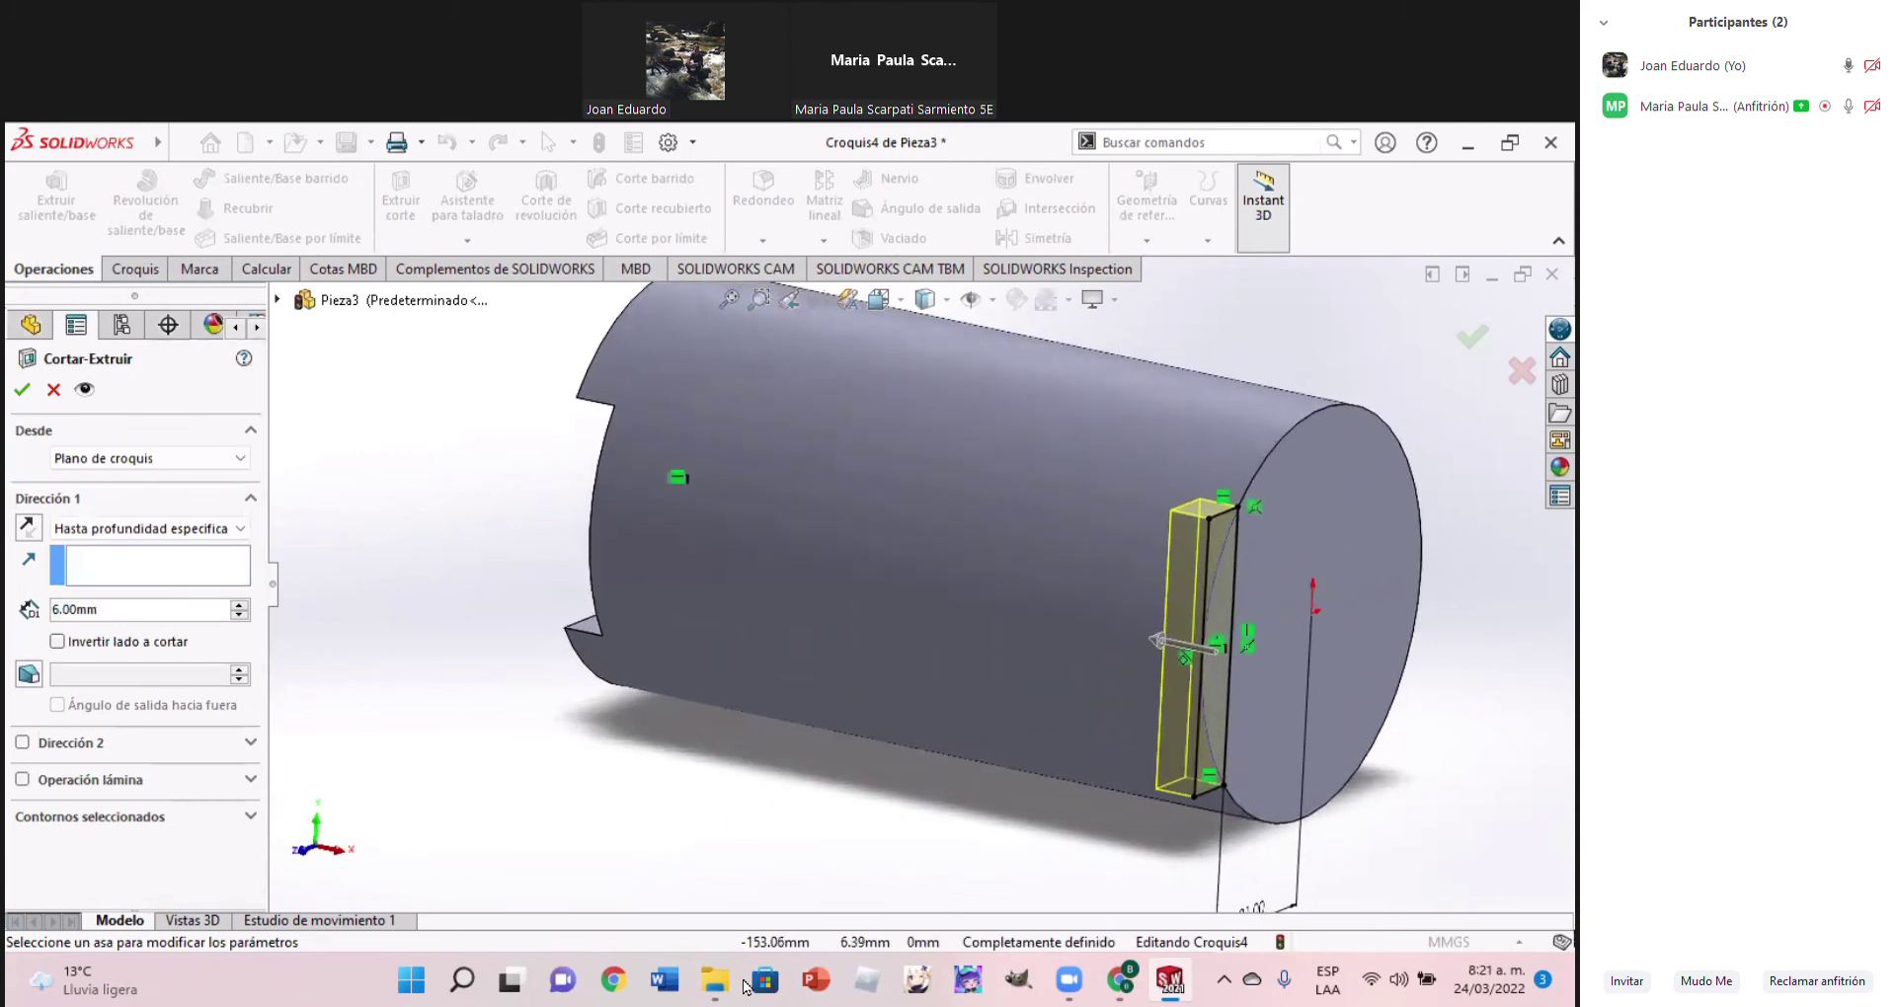
click(1122, 983)
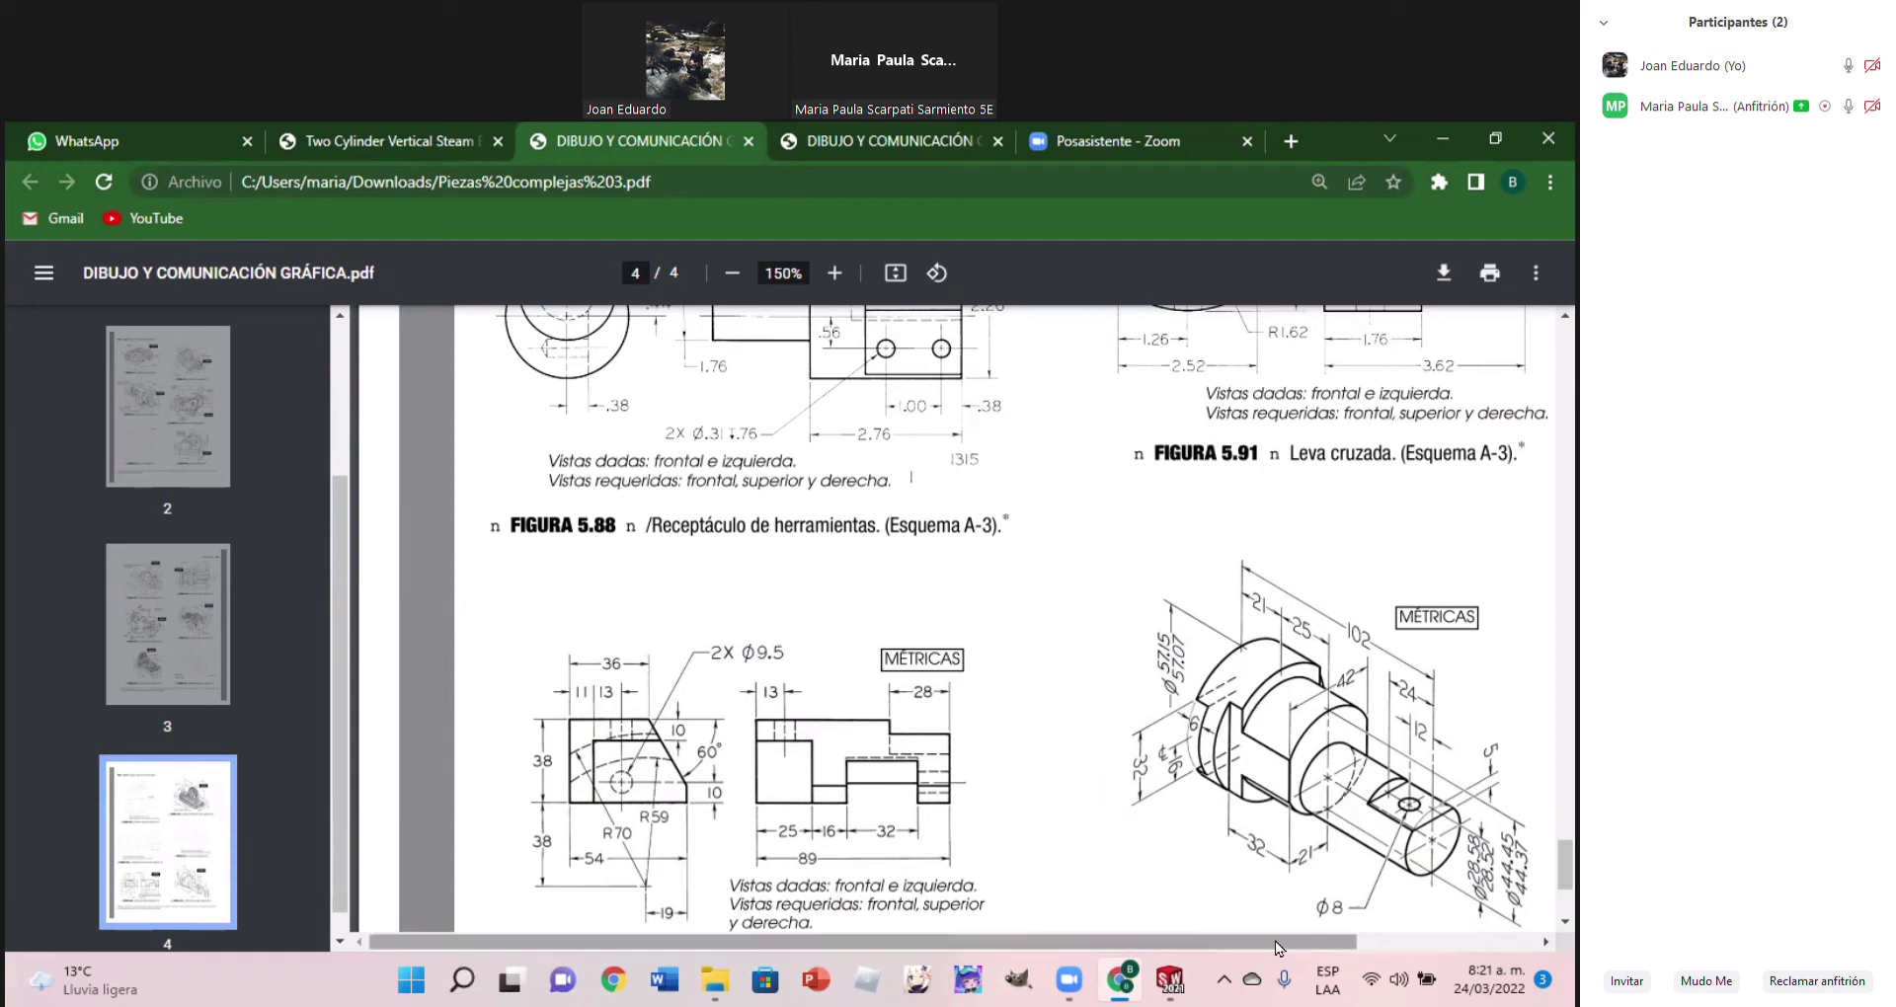
drag(1285, 948, 1332, 947)
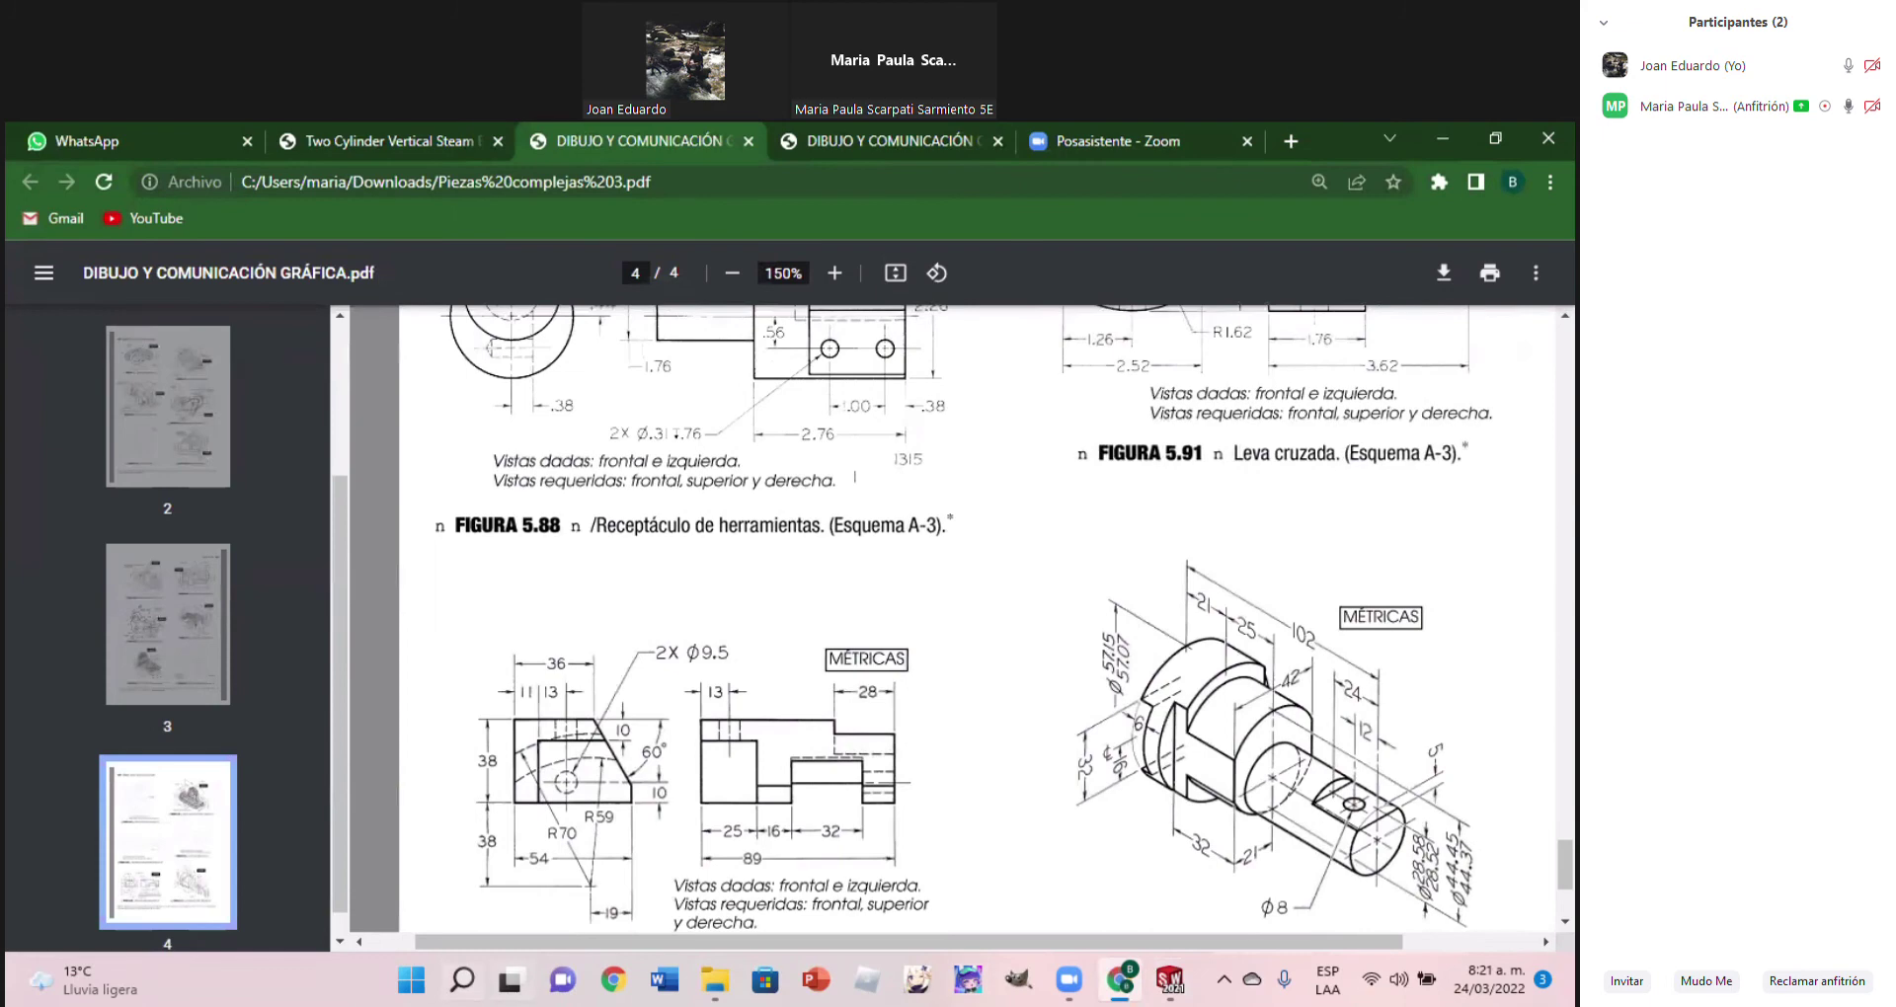
Preview the cut in isometric view and recheck the depth on the reference PDF
click(1170, 980)
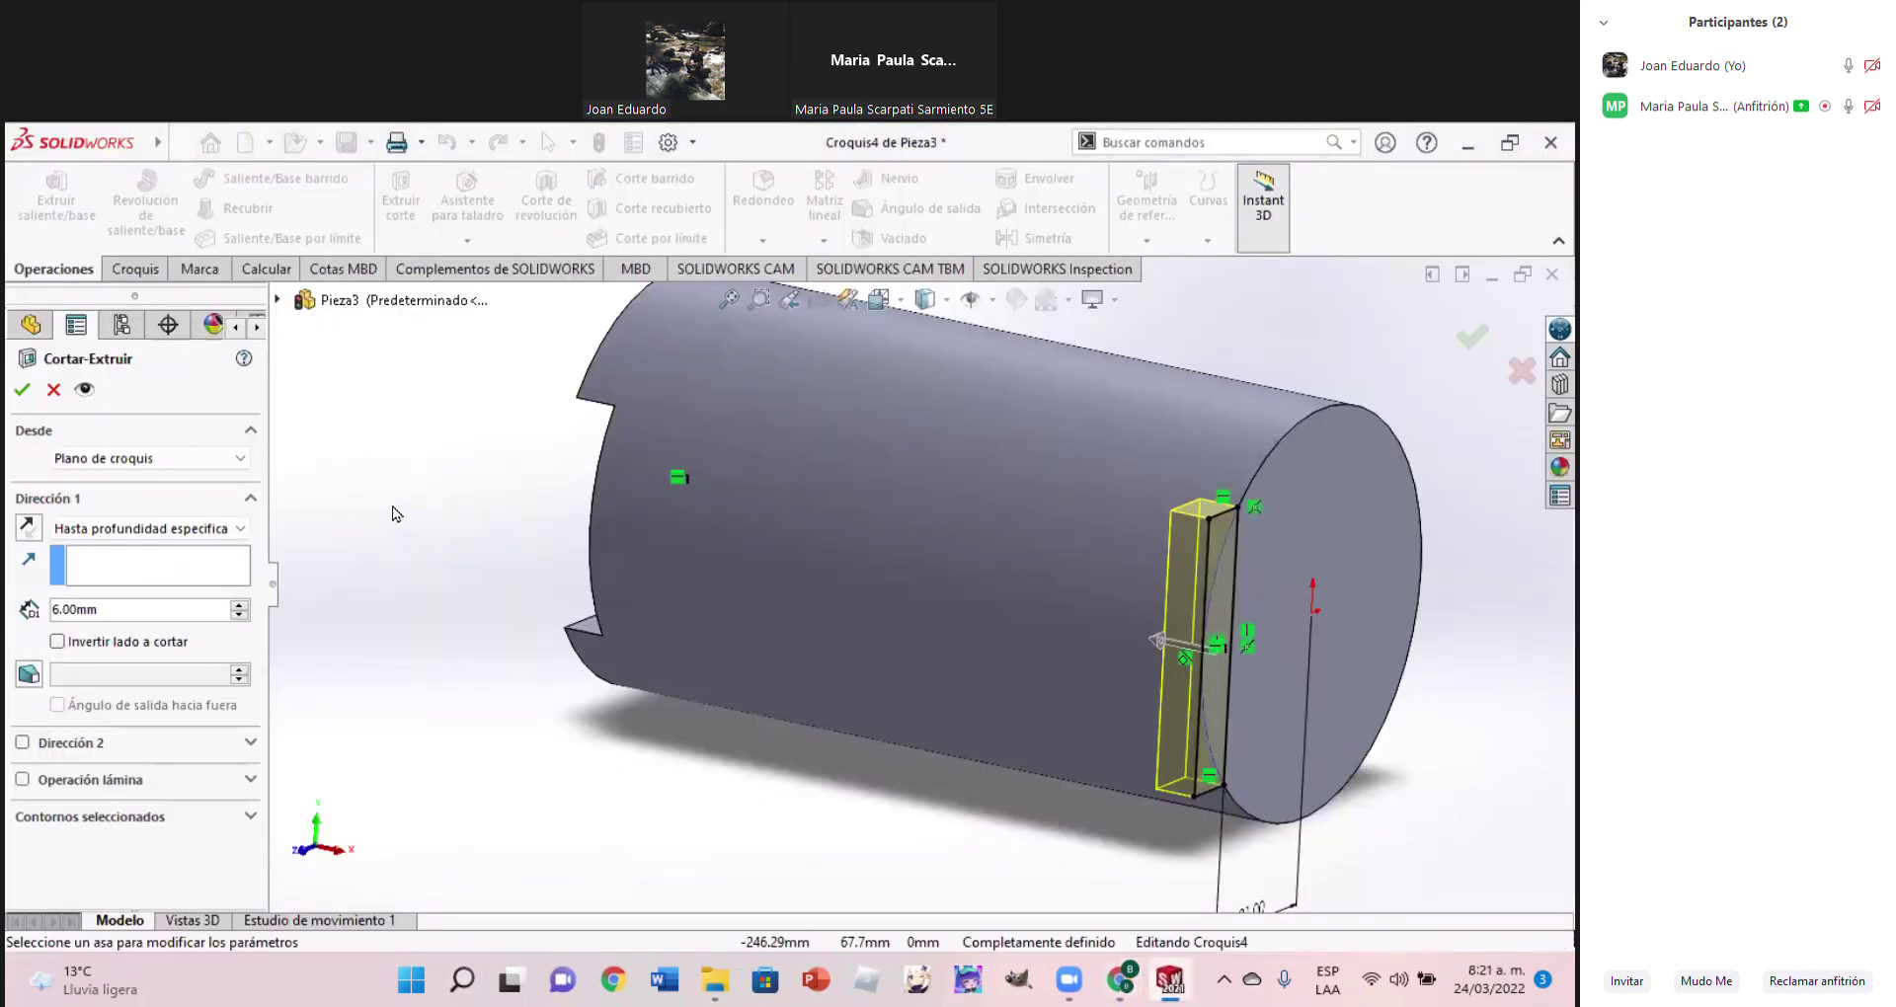
key(ctrl+7)
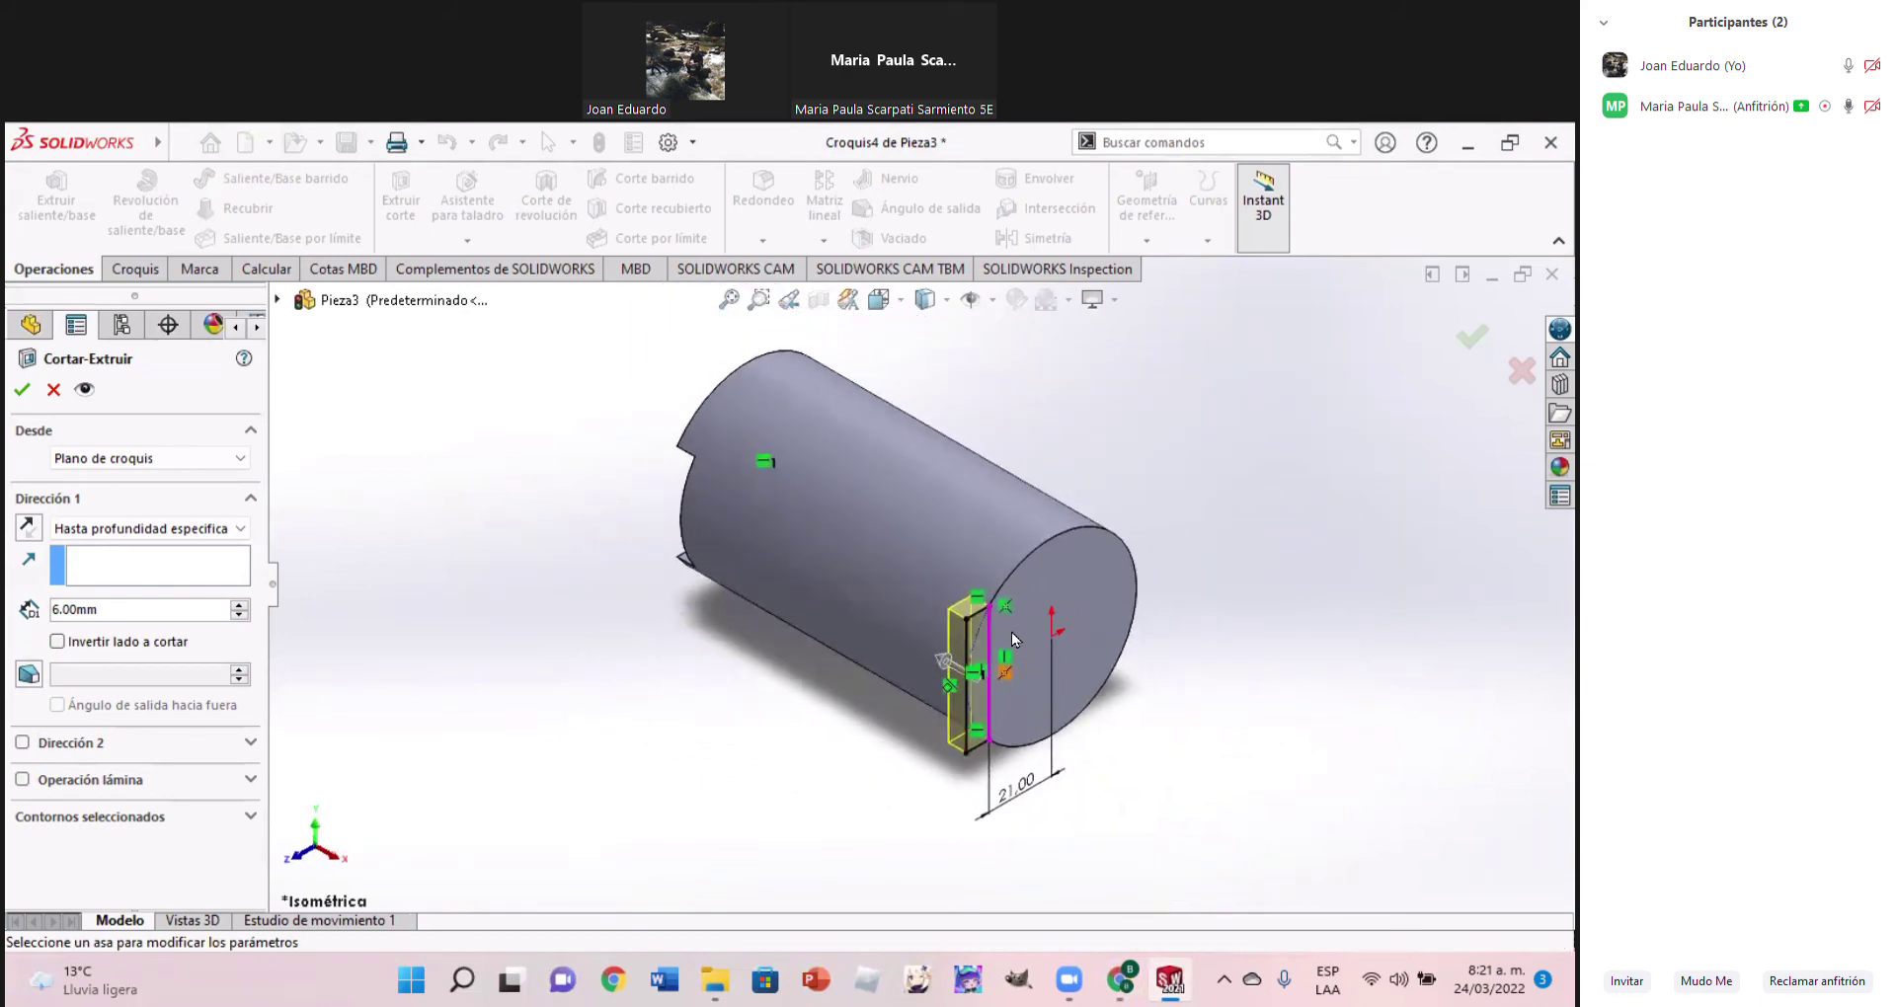
scroll(1011, 632, down, 2)
scroll(971, 608, up, 1)
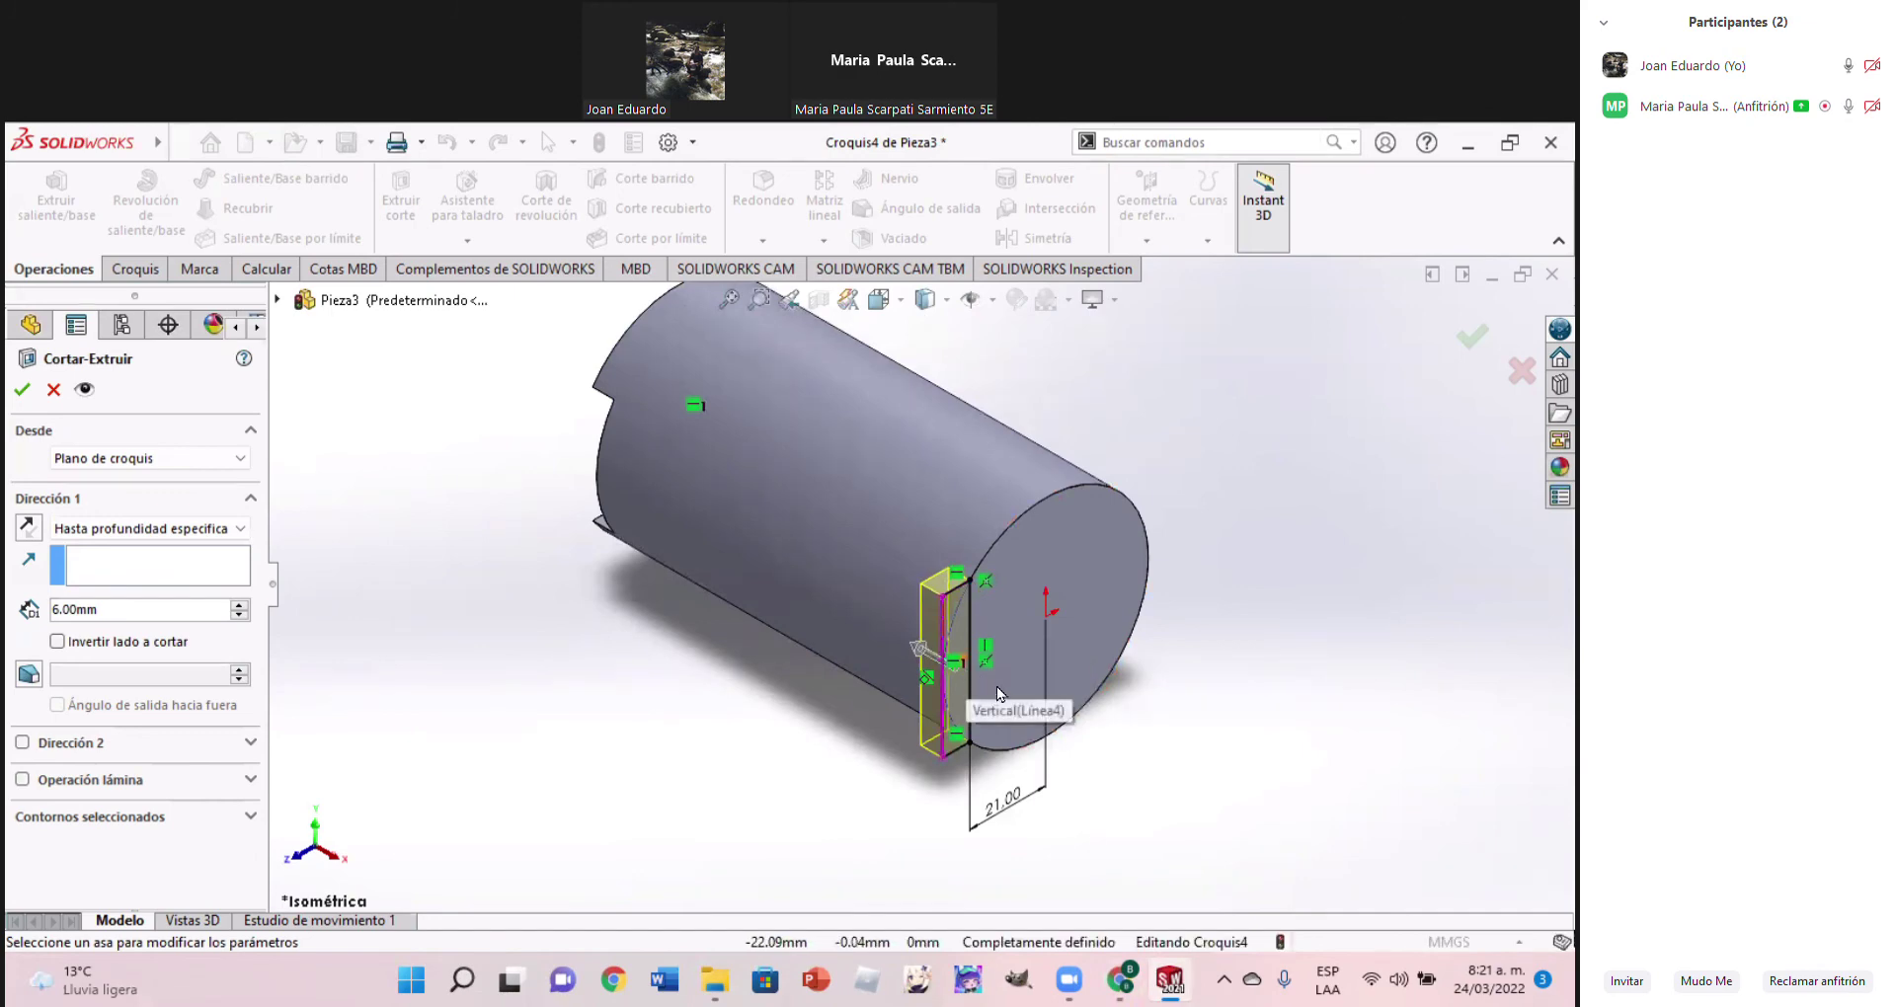
click(1130, 979)
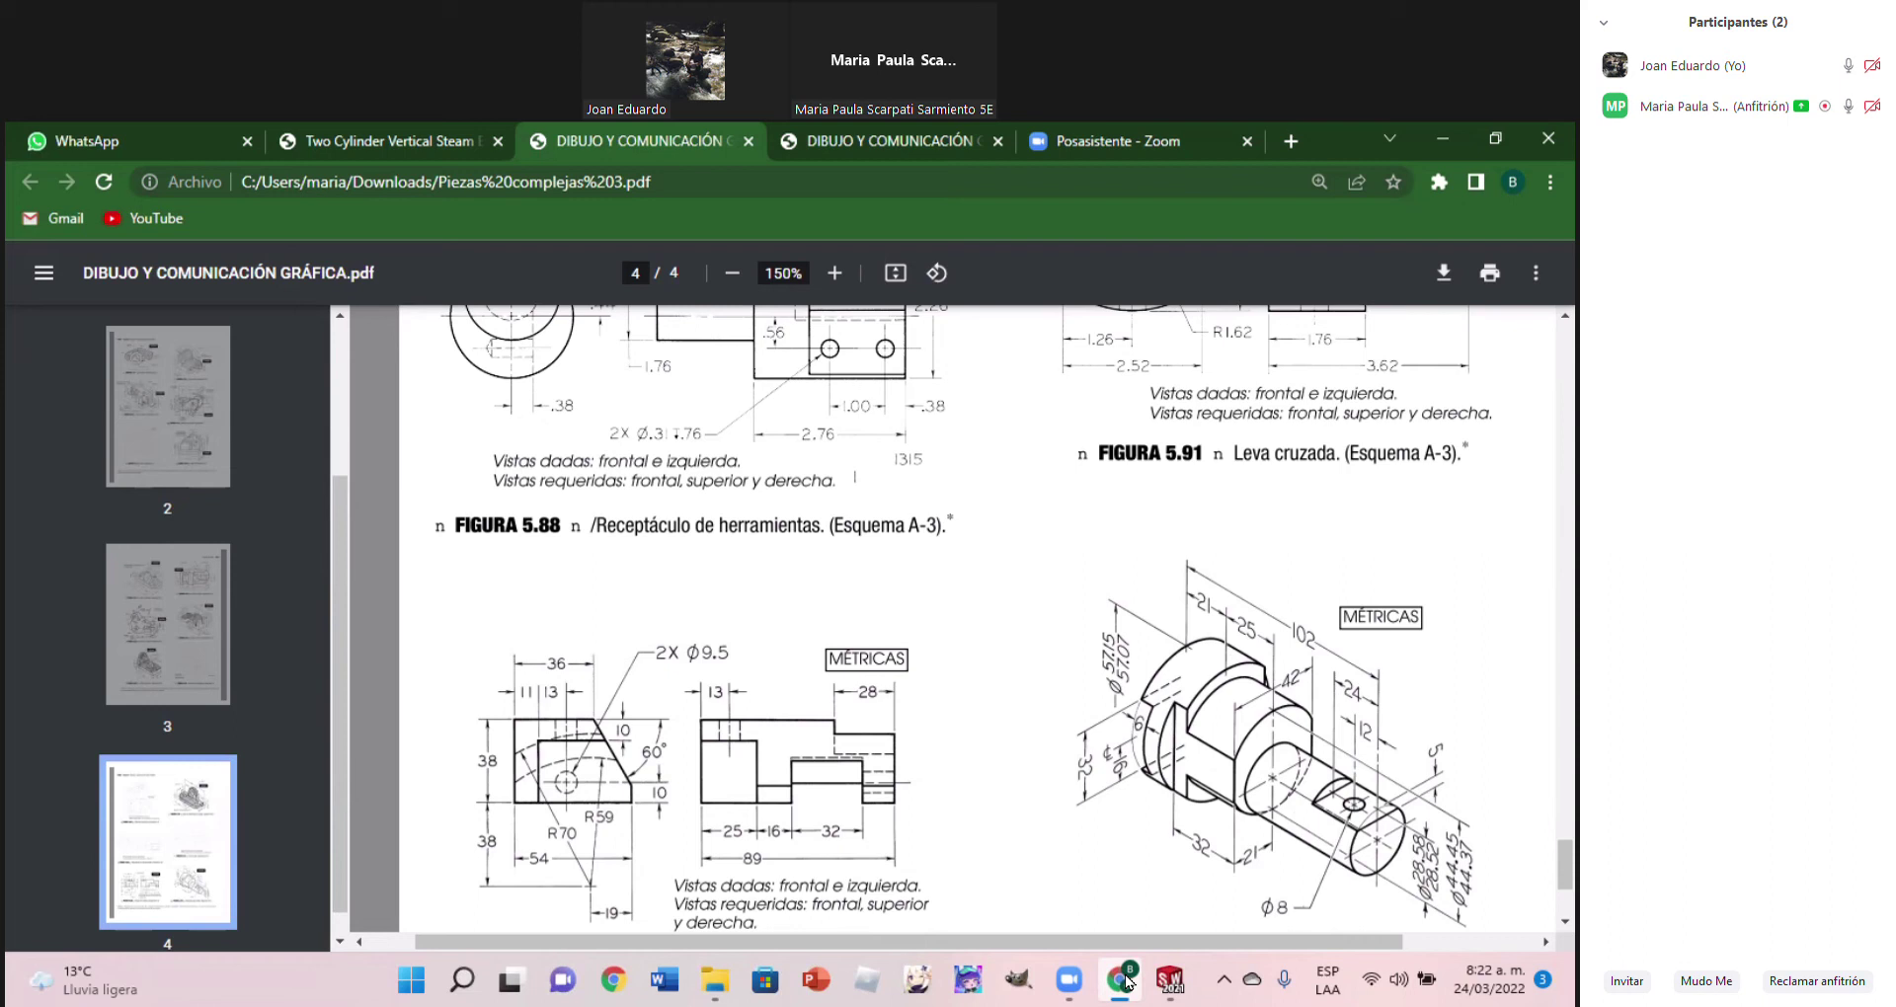
click(1130, 995)
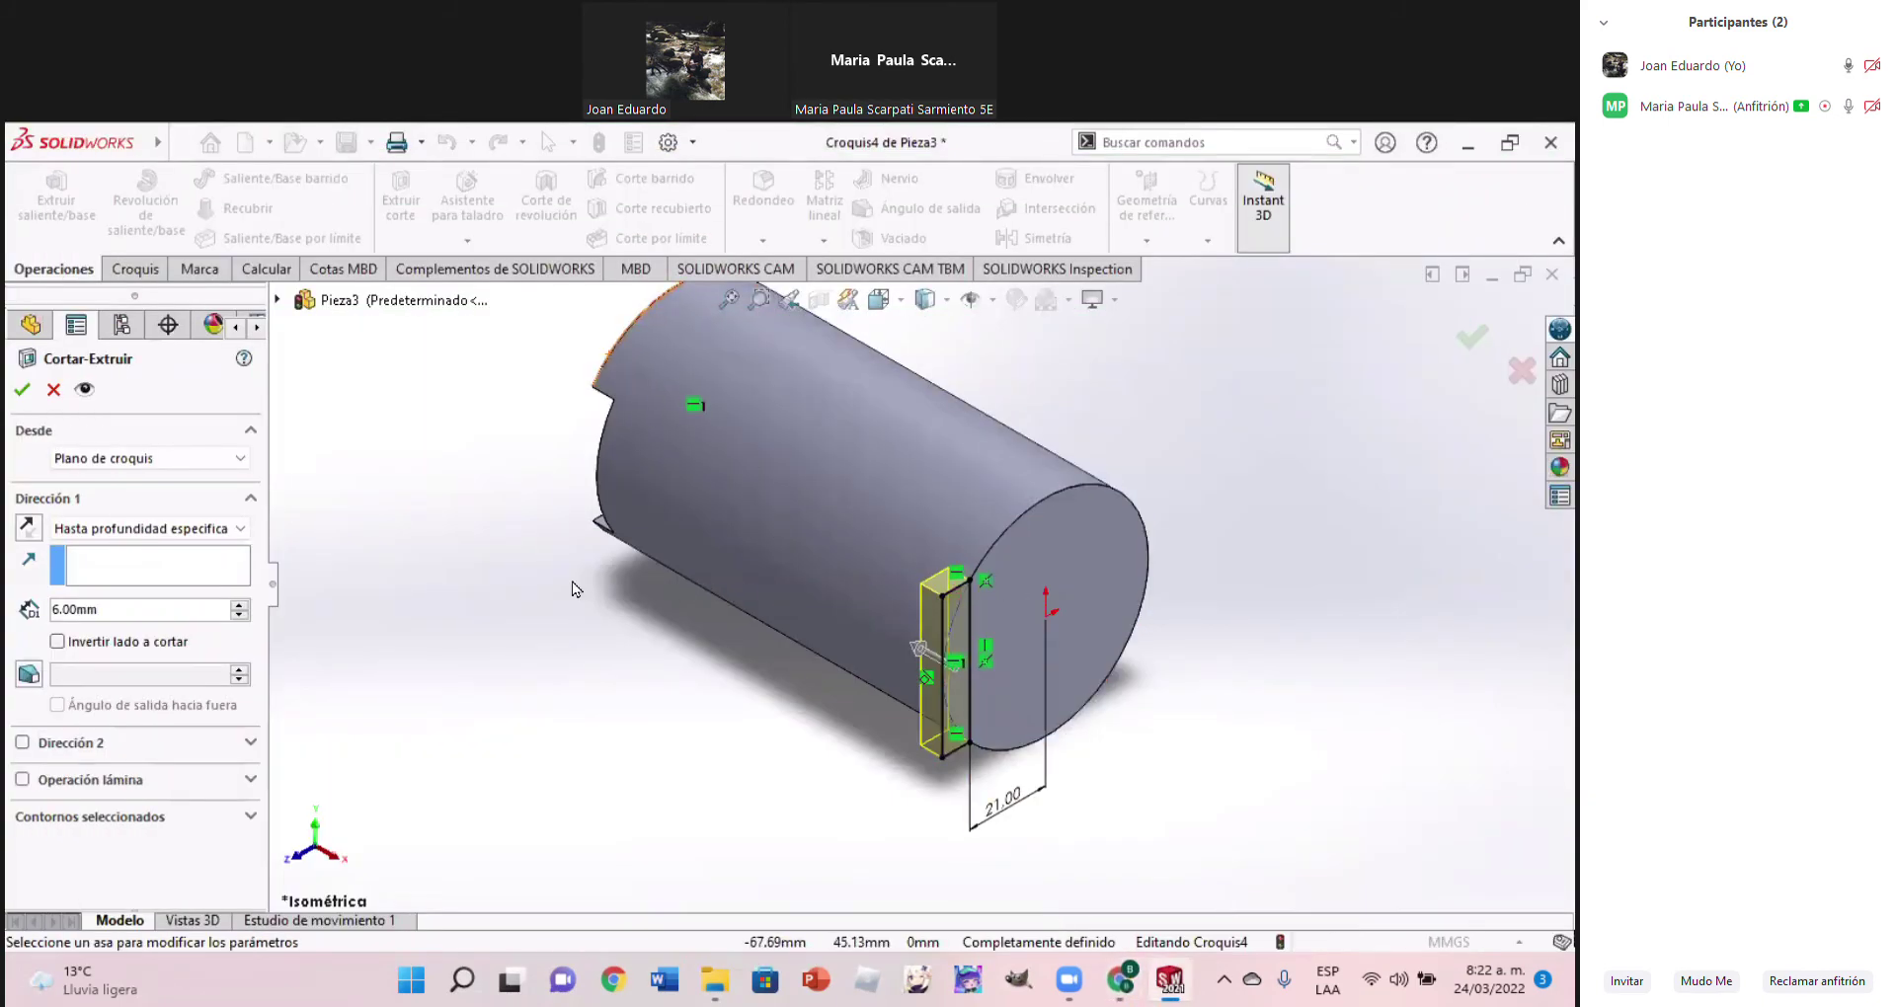
Set the cut depth to 32 mm and accept Cortar-Extruir2
click(117, 617)
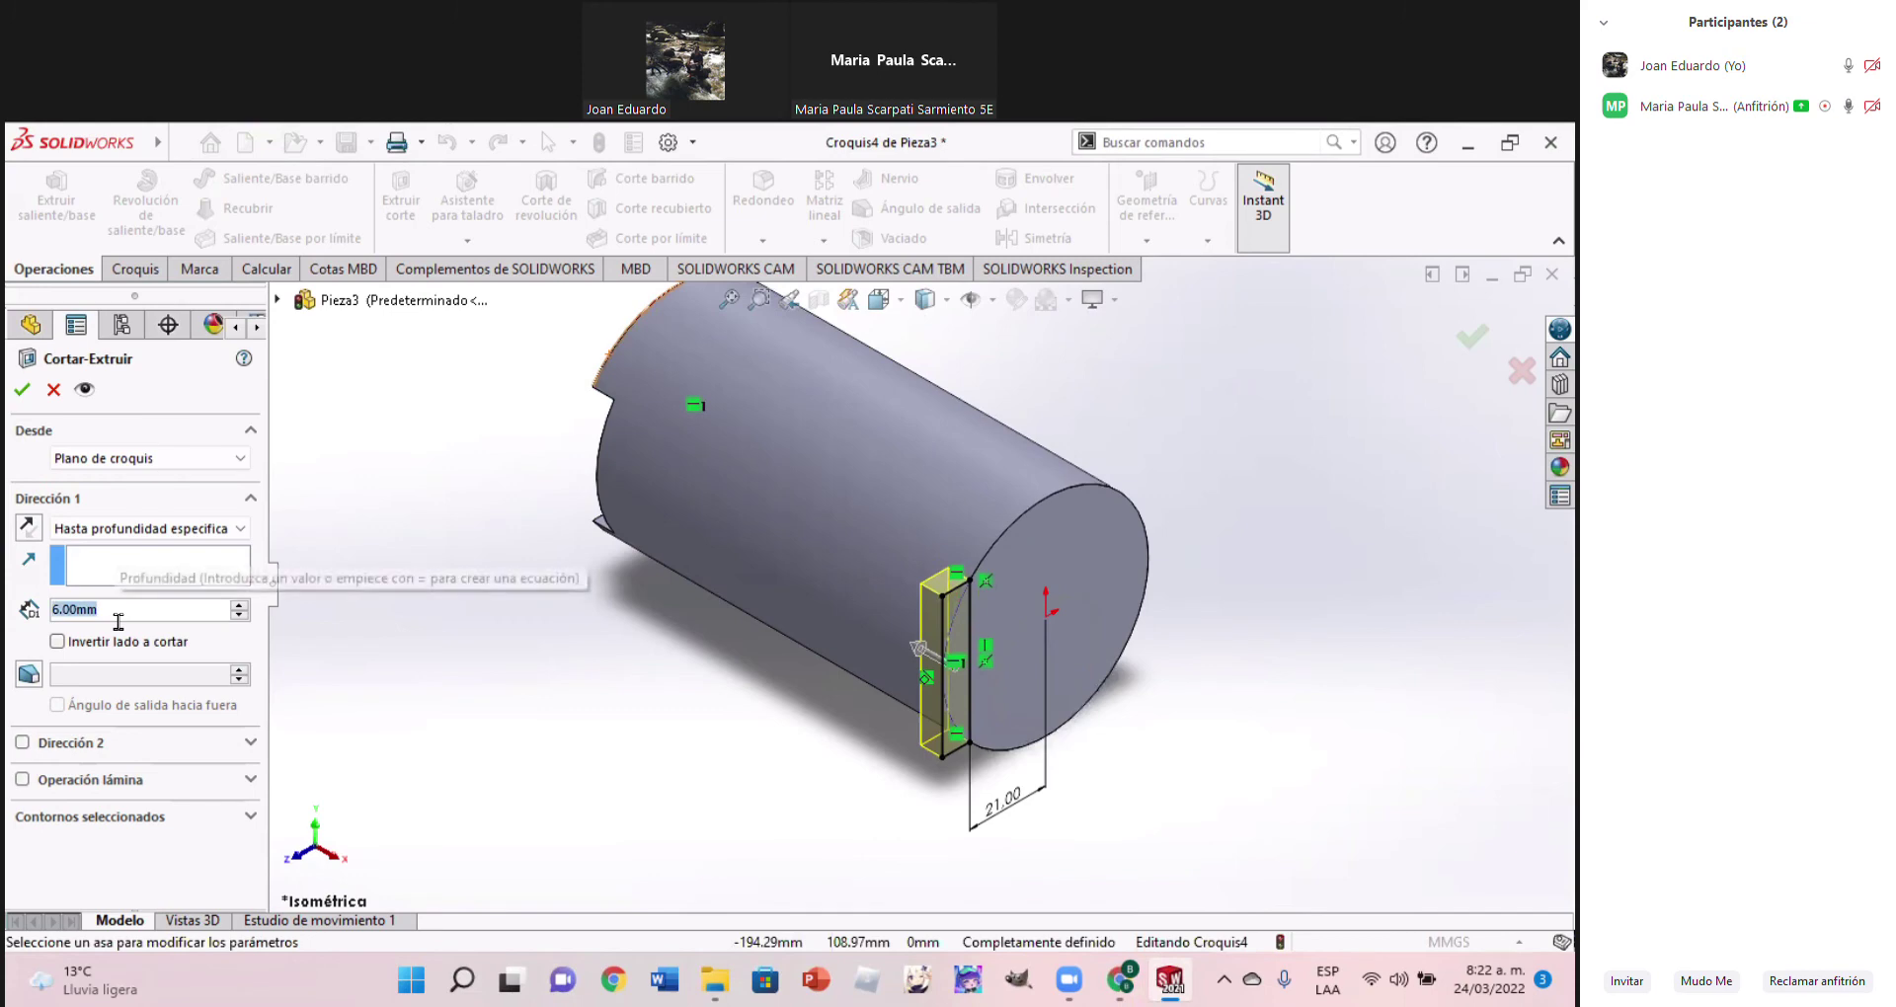
text(32)
key(Return)
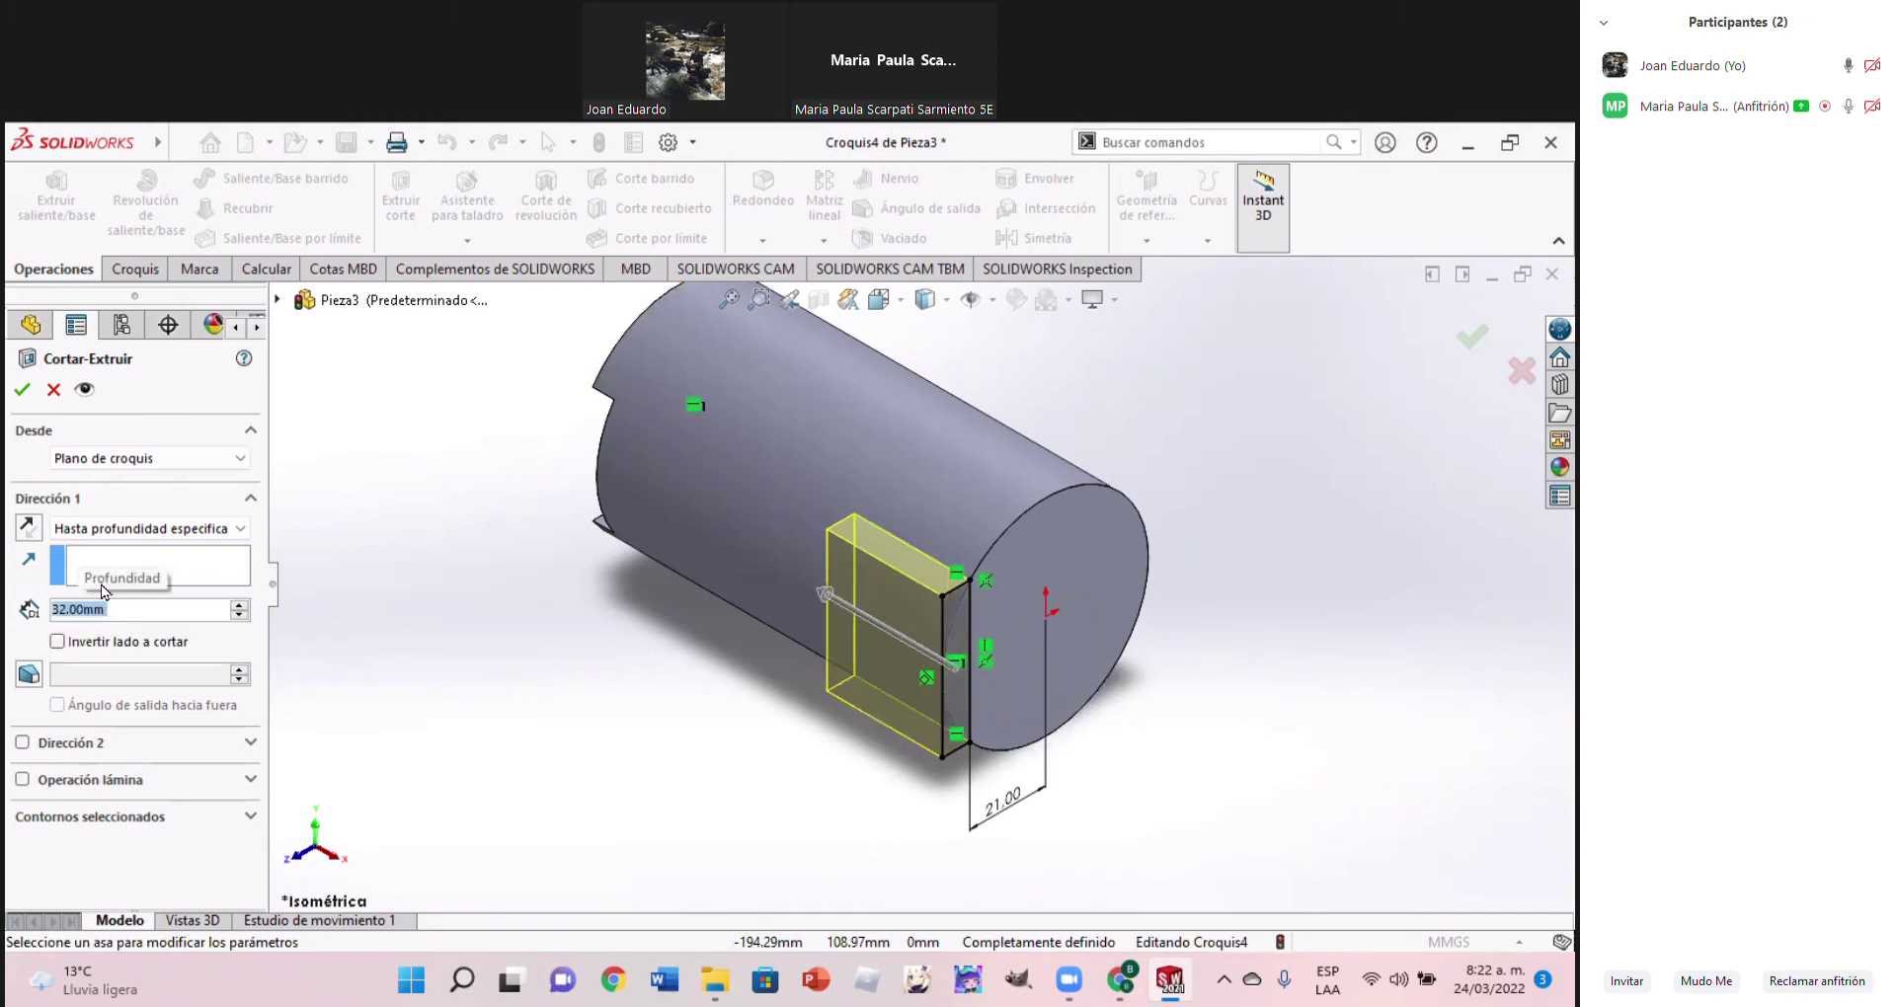
click(24, 391)
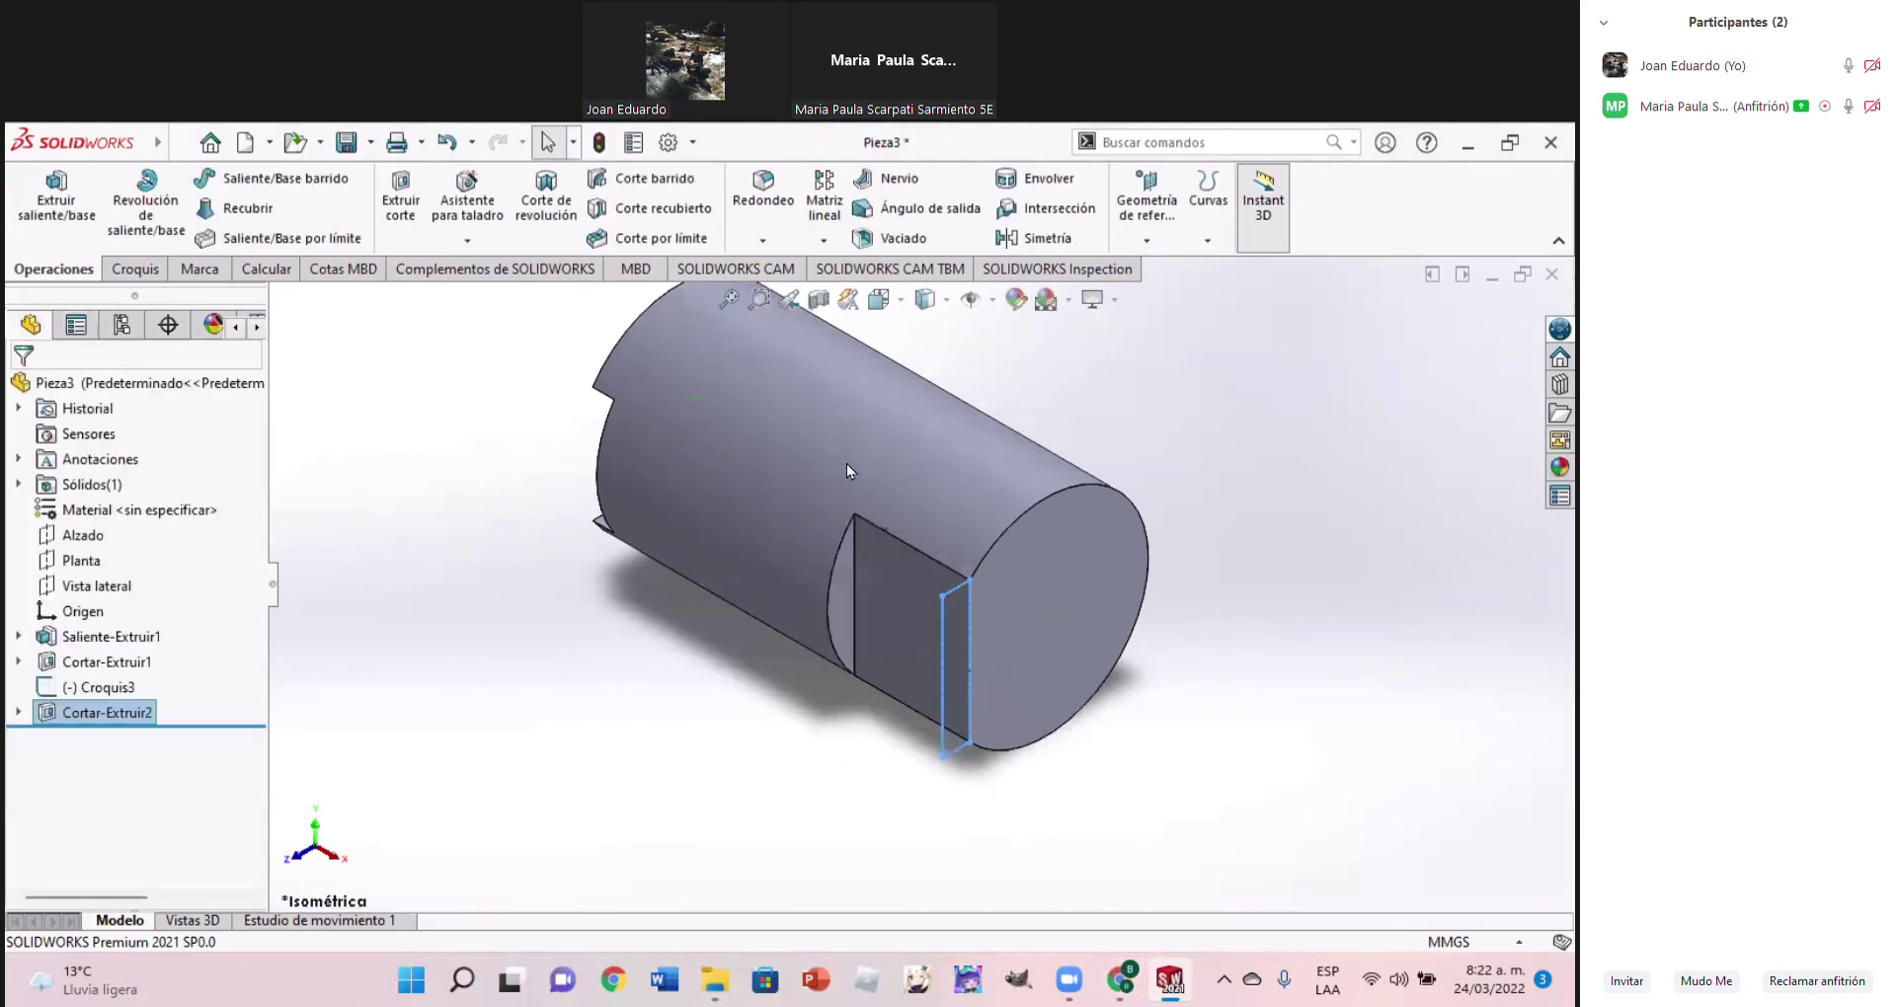
click(849, 437)
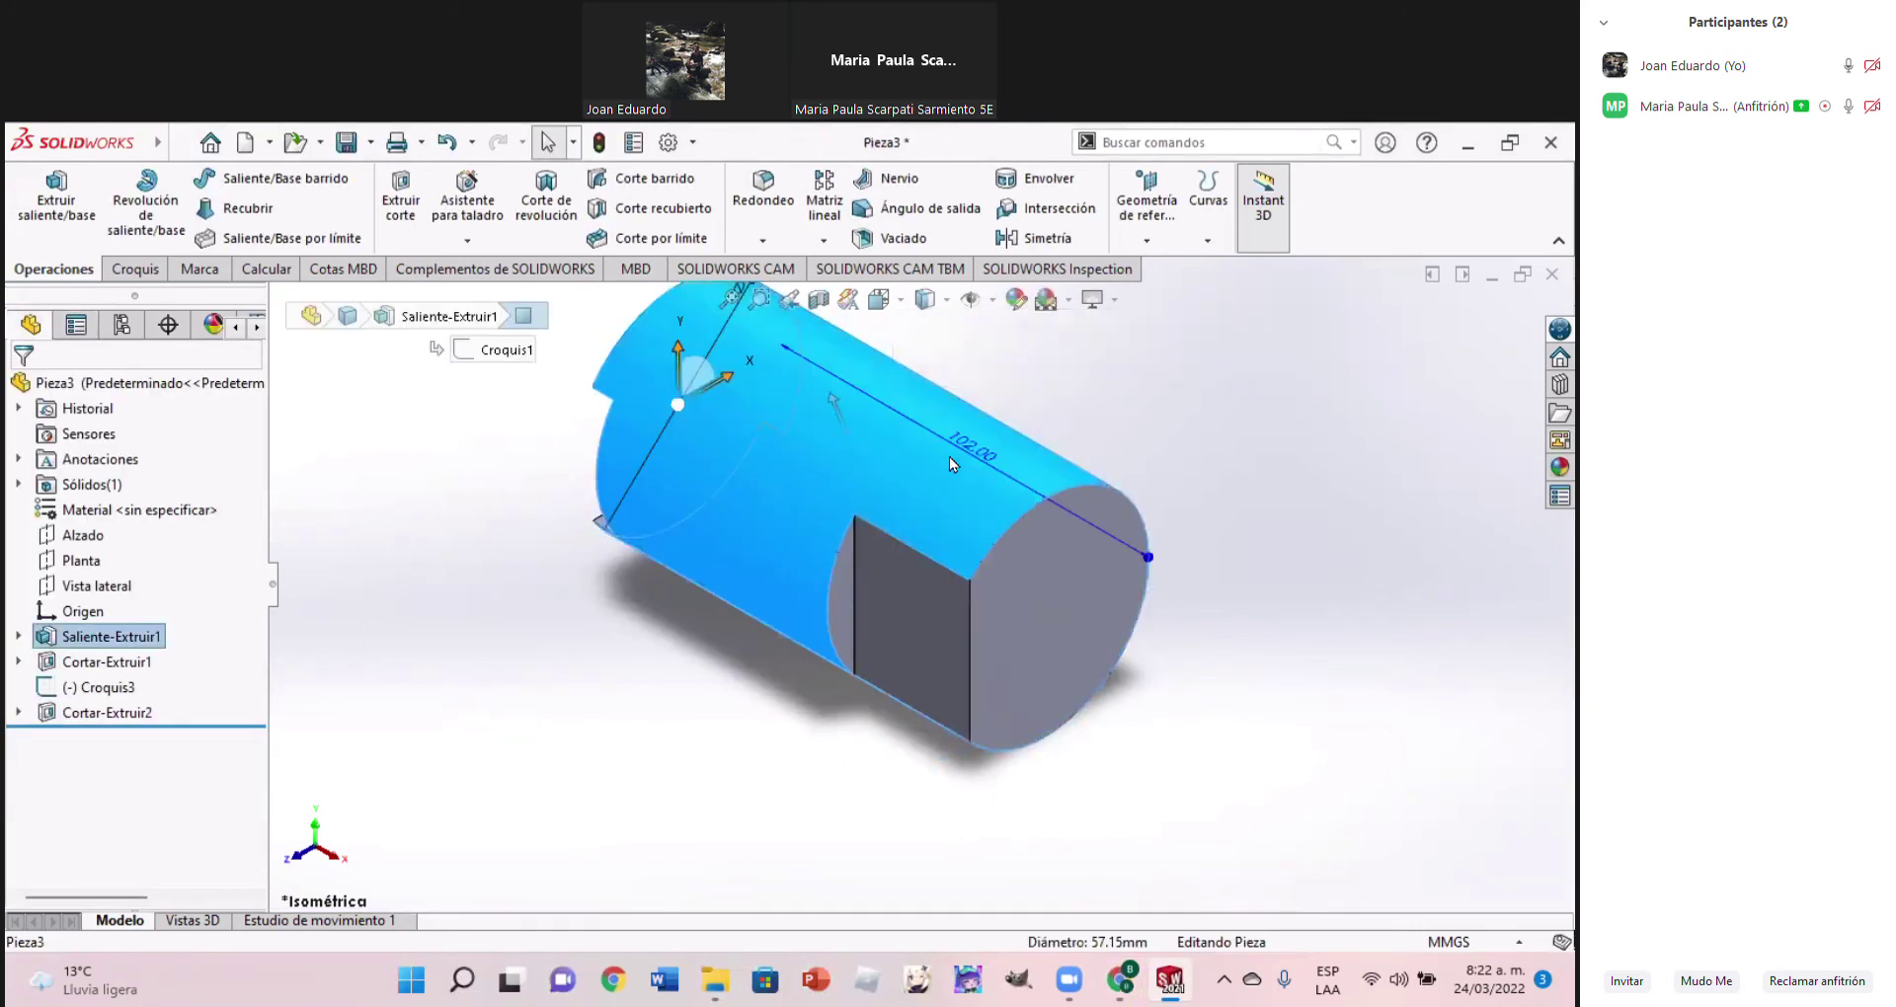
Reopen Saliente-Extruir1's 102 mm extrusion for editing and compare against the PDF drawing
right_click(114, 649)
click(145, 466)
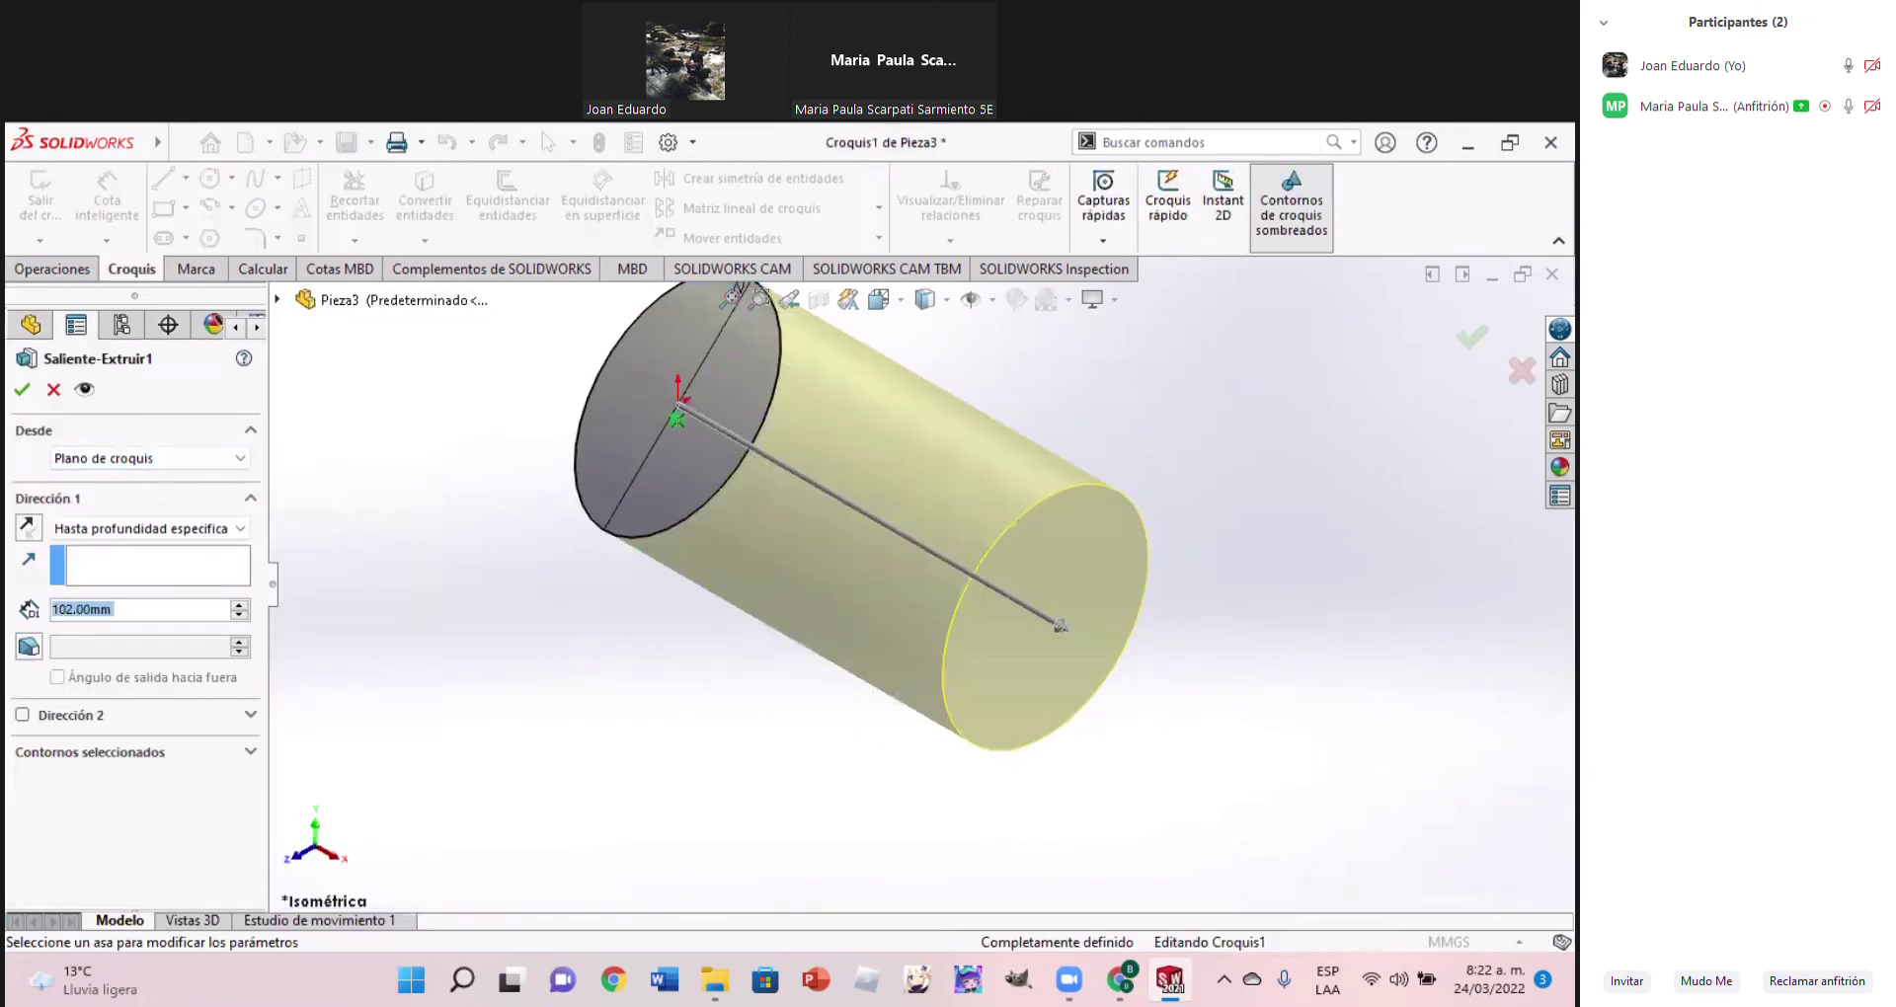
click(1126, 980)
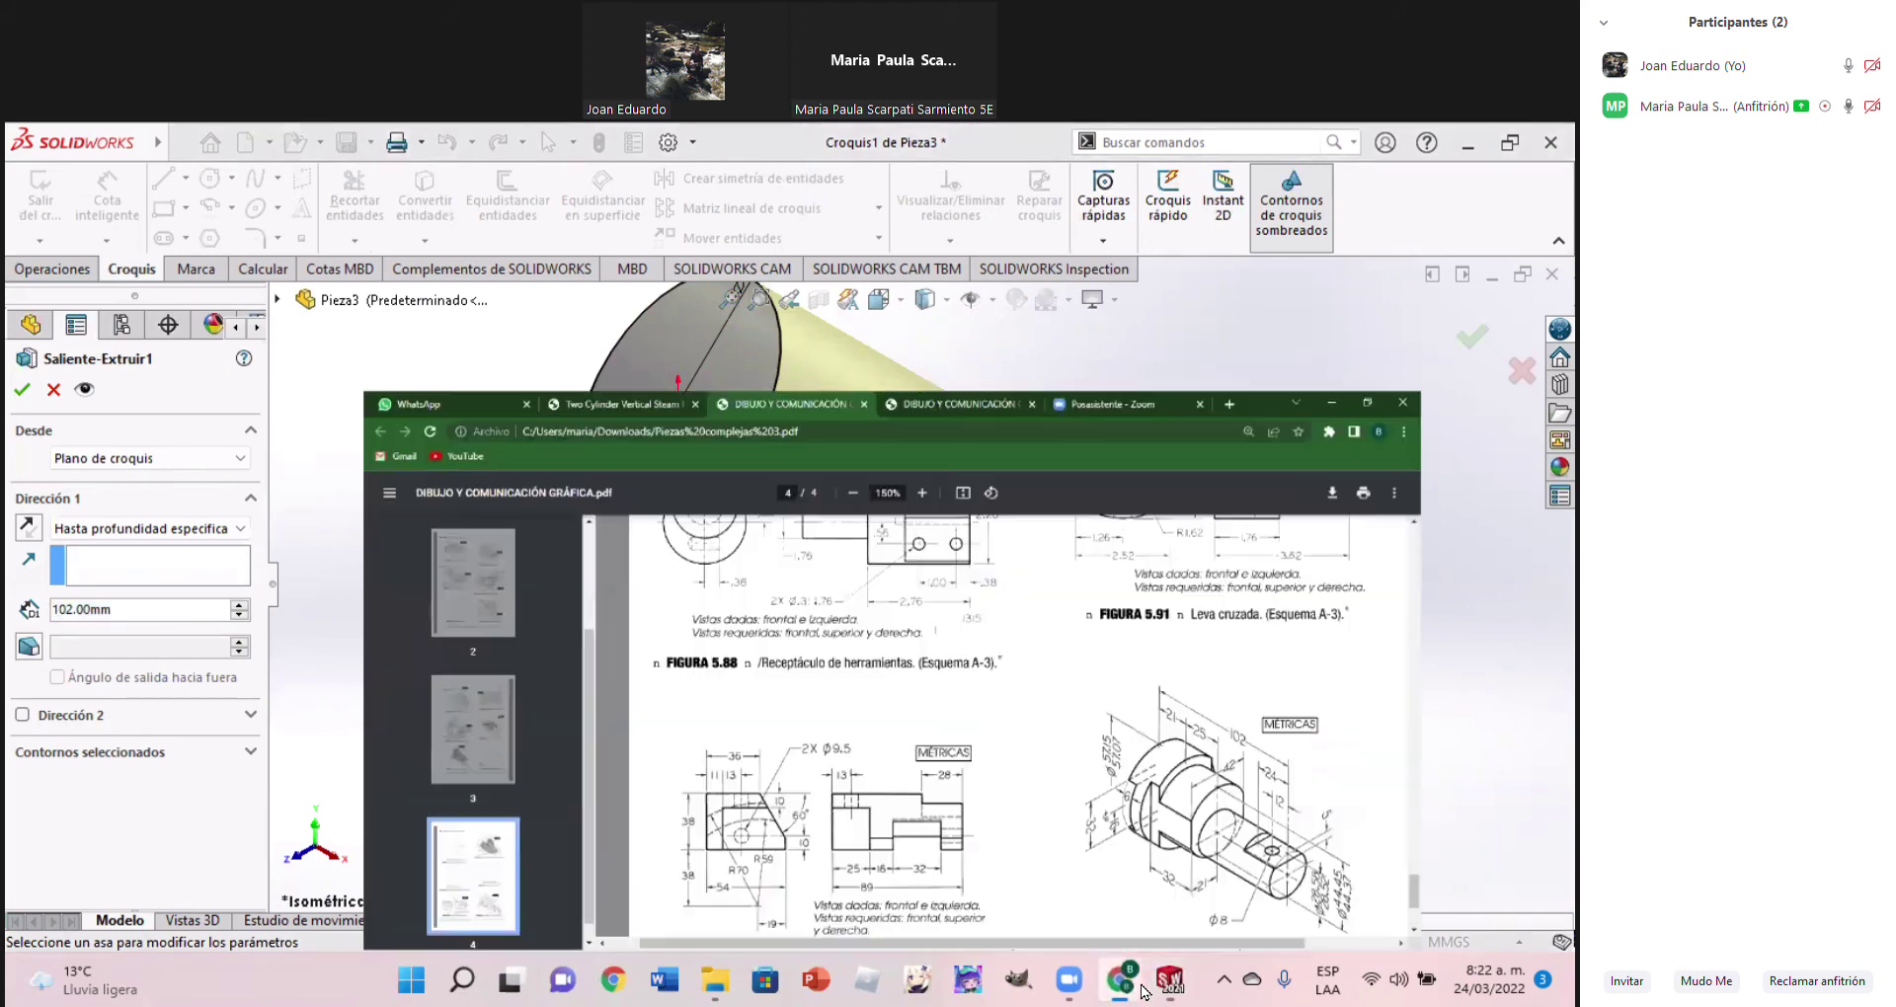
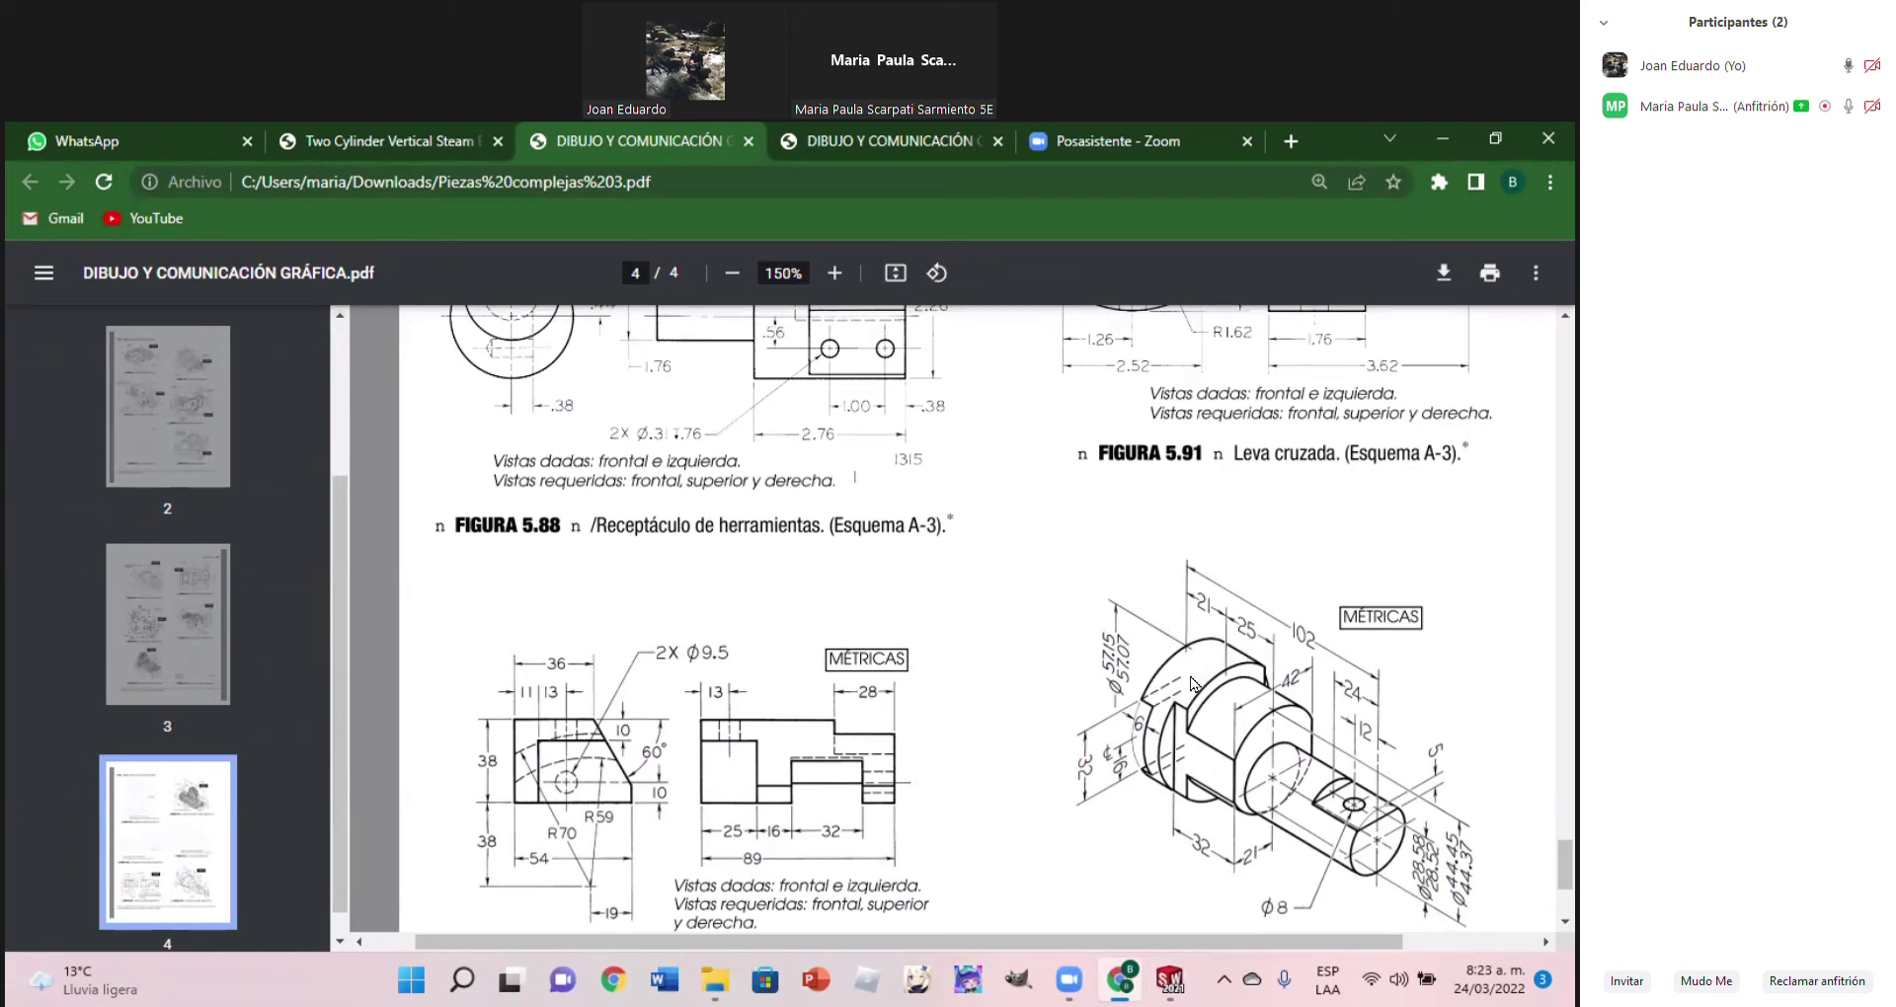
Replace the Saliente-Extruir1 depth of 102 mm with 2*23 (46 mm) and accept it
click(1169, 979)
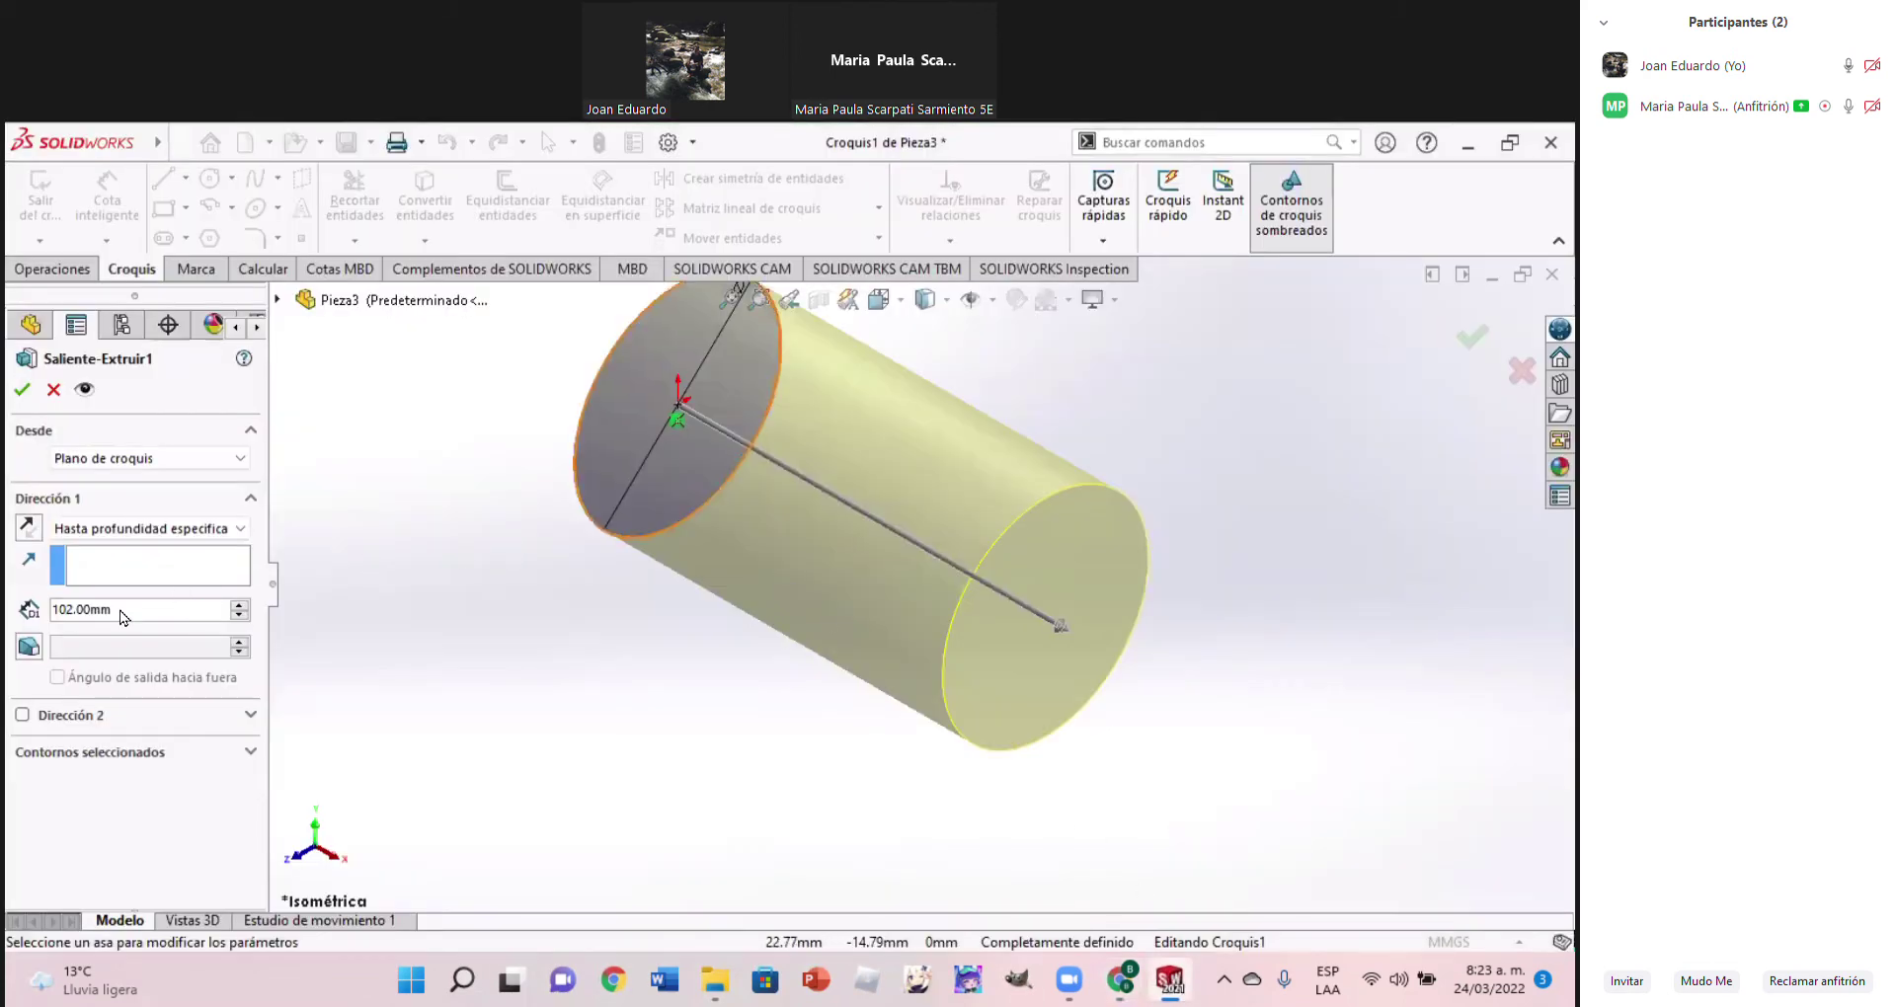
click(1117, 997)
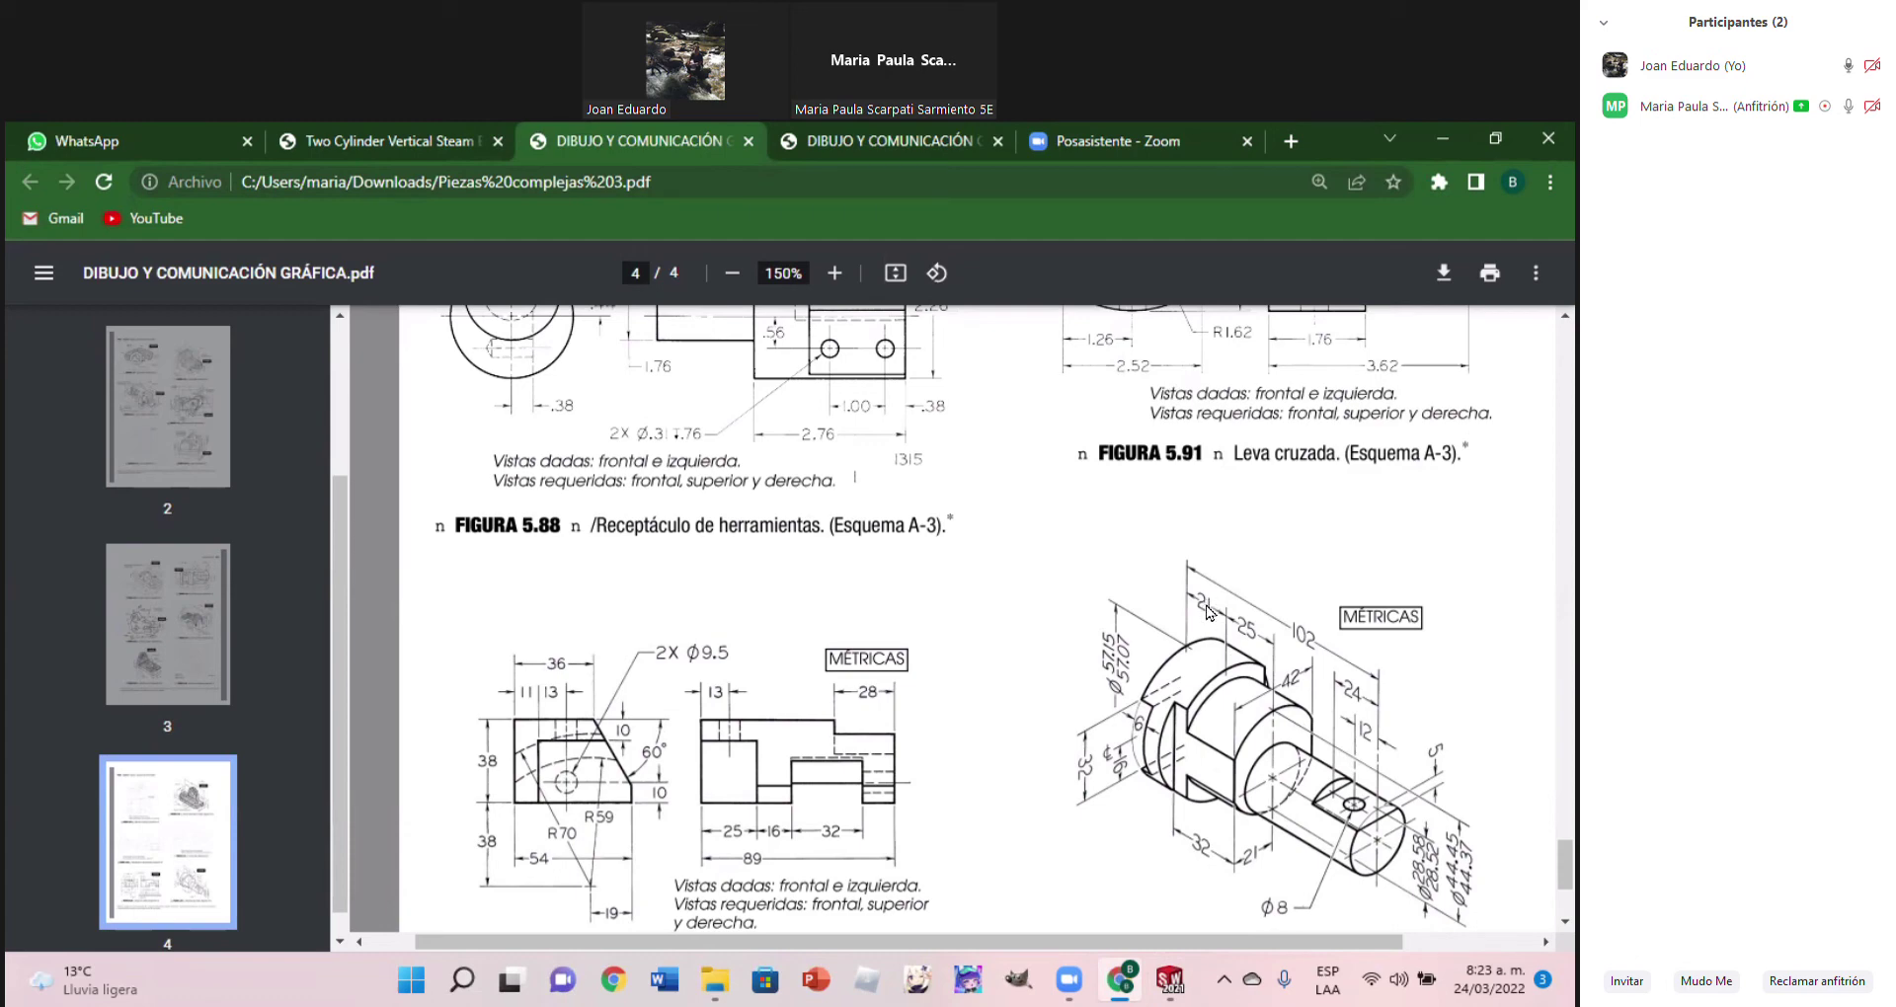
click(1169, 979)
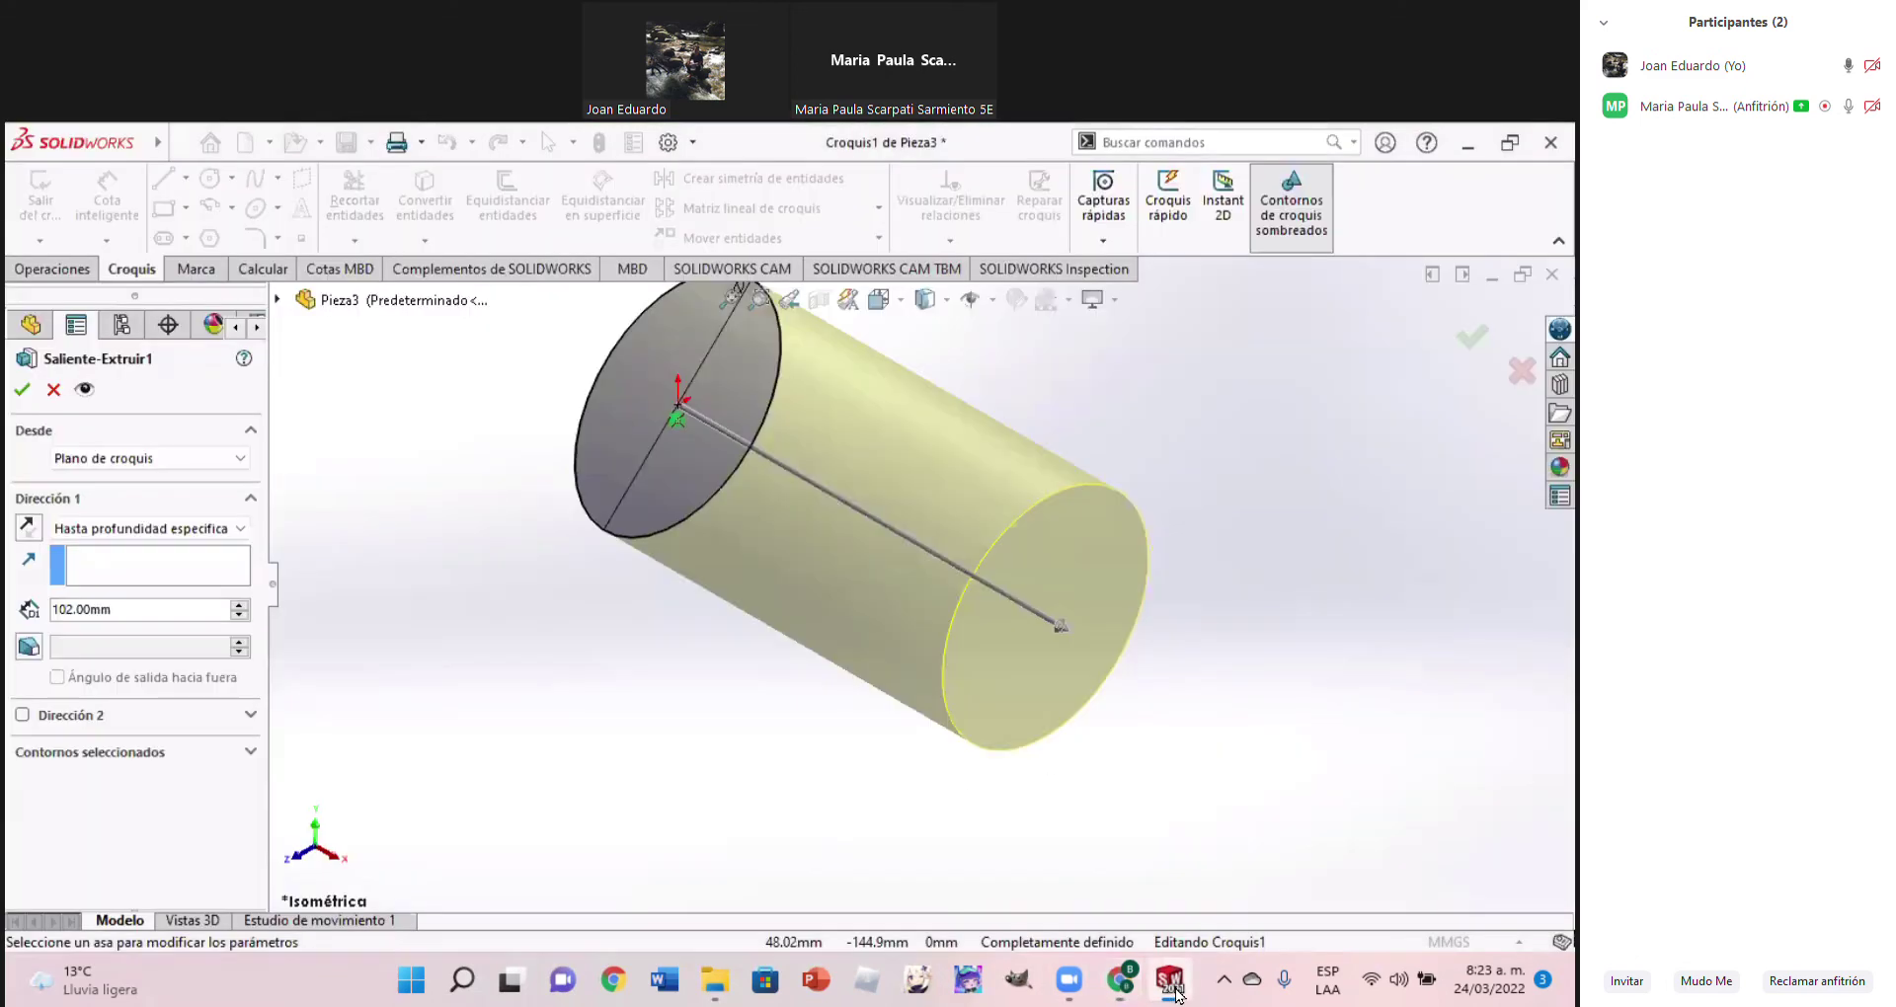
double_click(104, 622)
text(2*23)
key(Return)
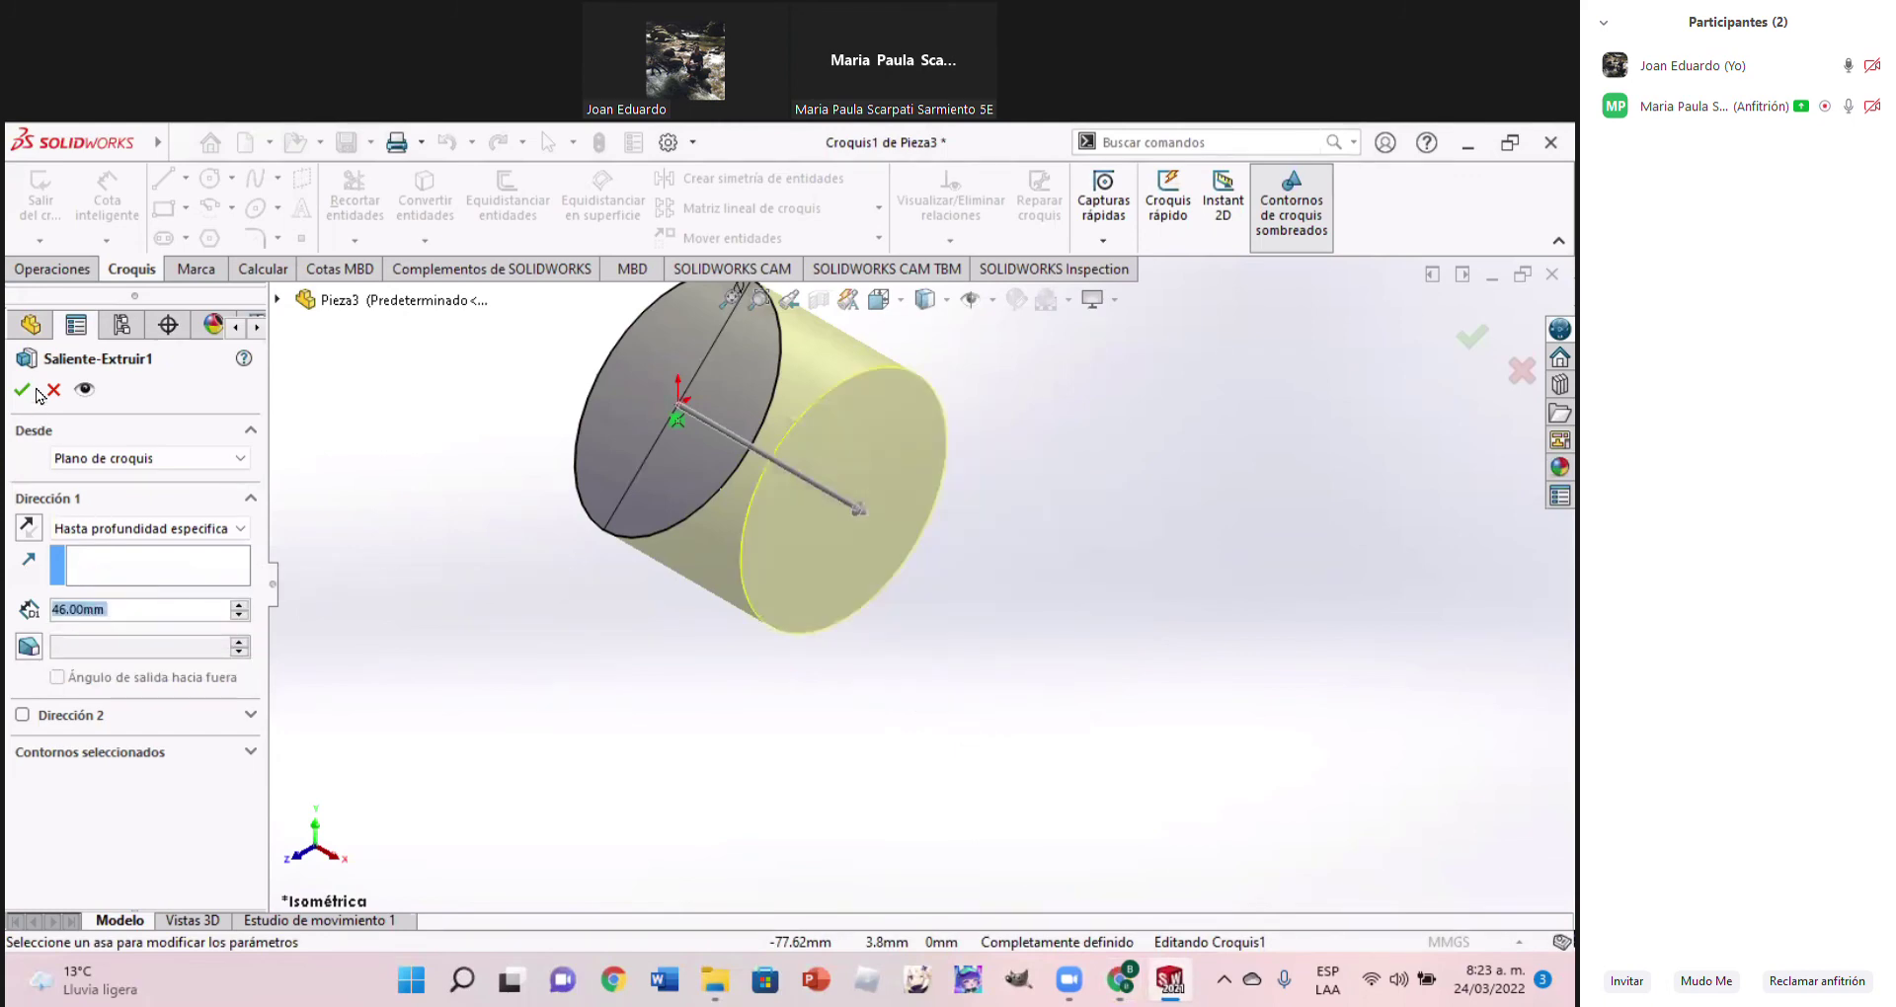
click(22, 389)
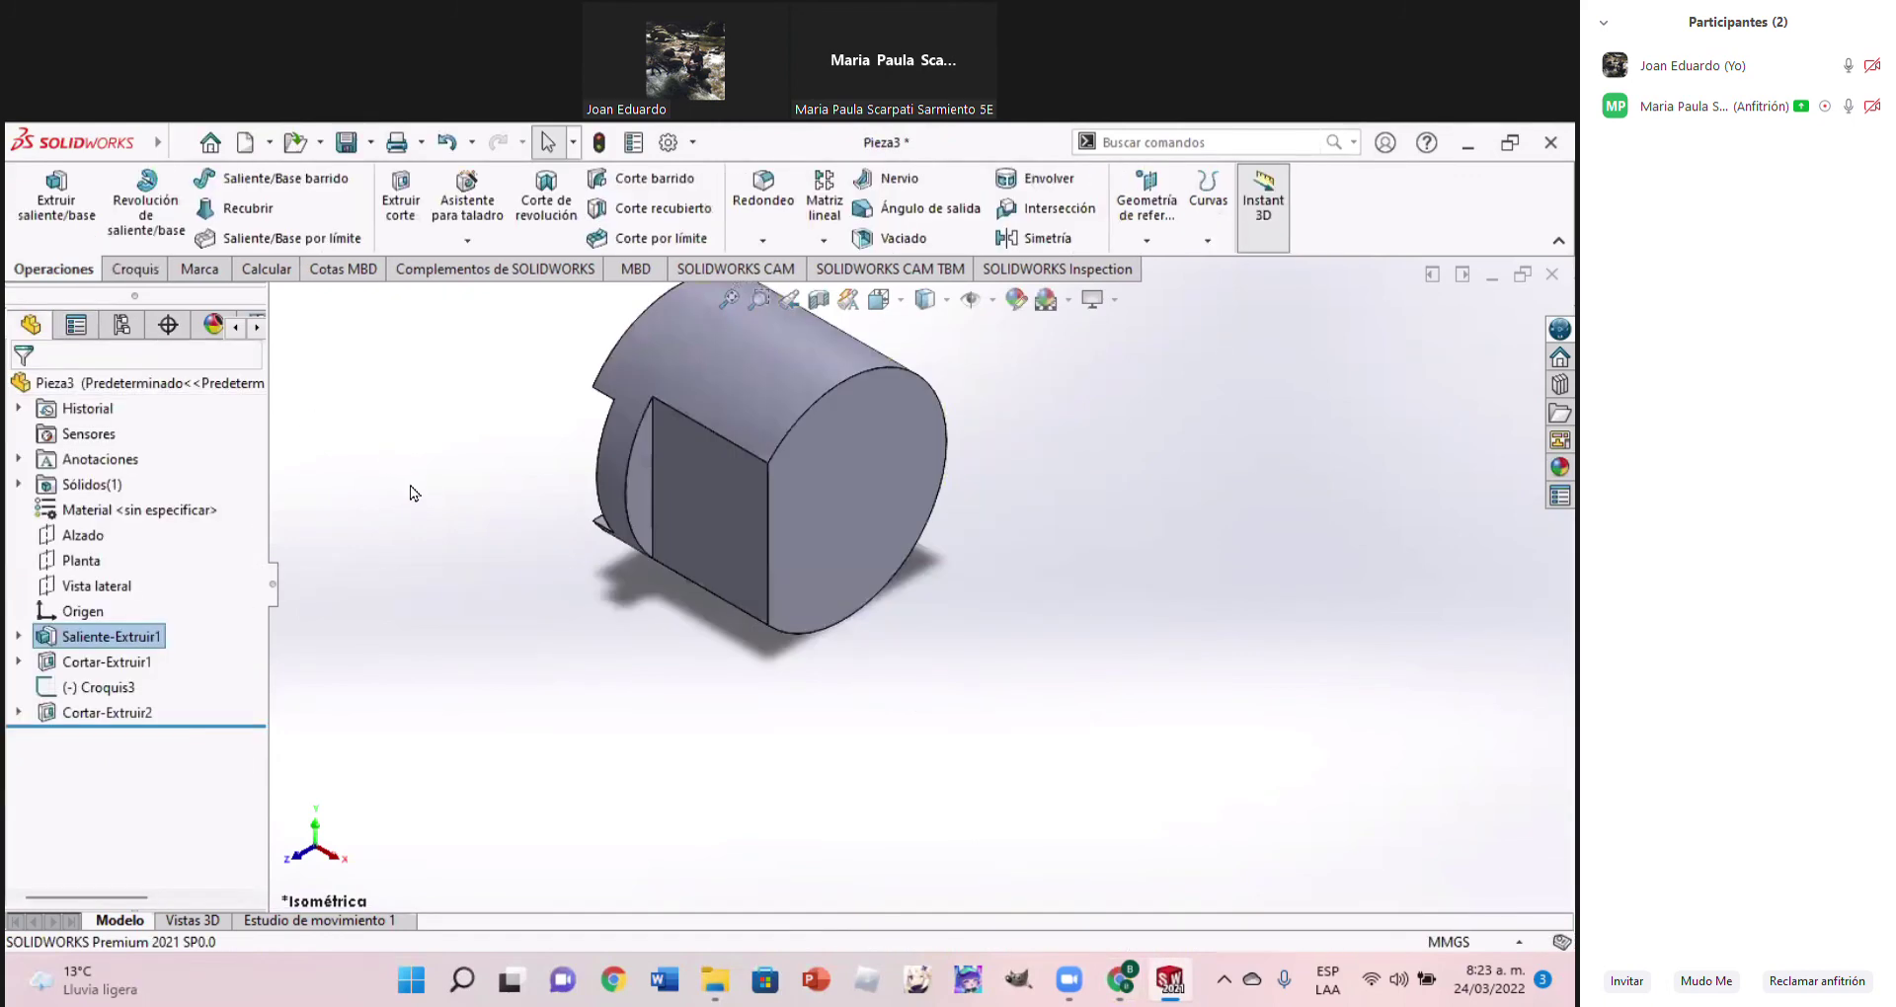
Reset to isometric view and inspect the cylinder's front face and end circle
scroll(749, 524, up, 2)
mouse_move(750, 524)
middle_down()
mouse_move(798, 474)
mouse_move(851, 476)
middle_up()
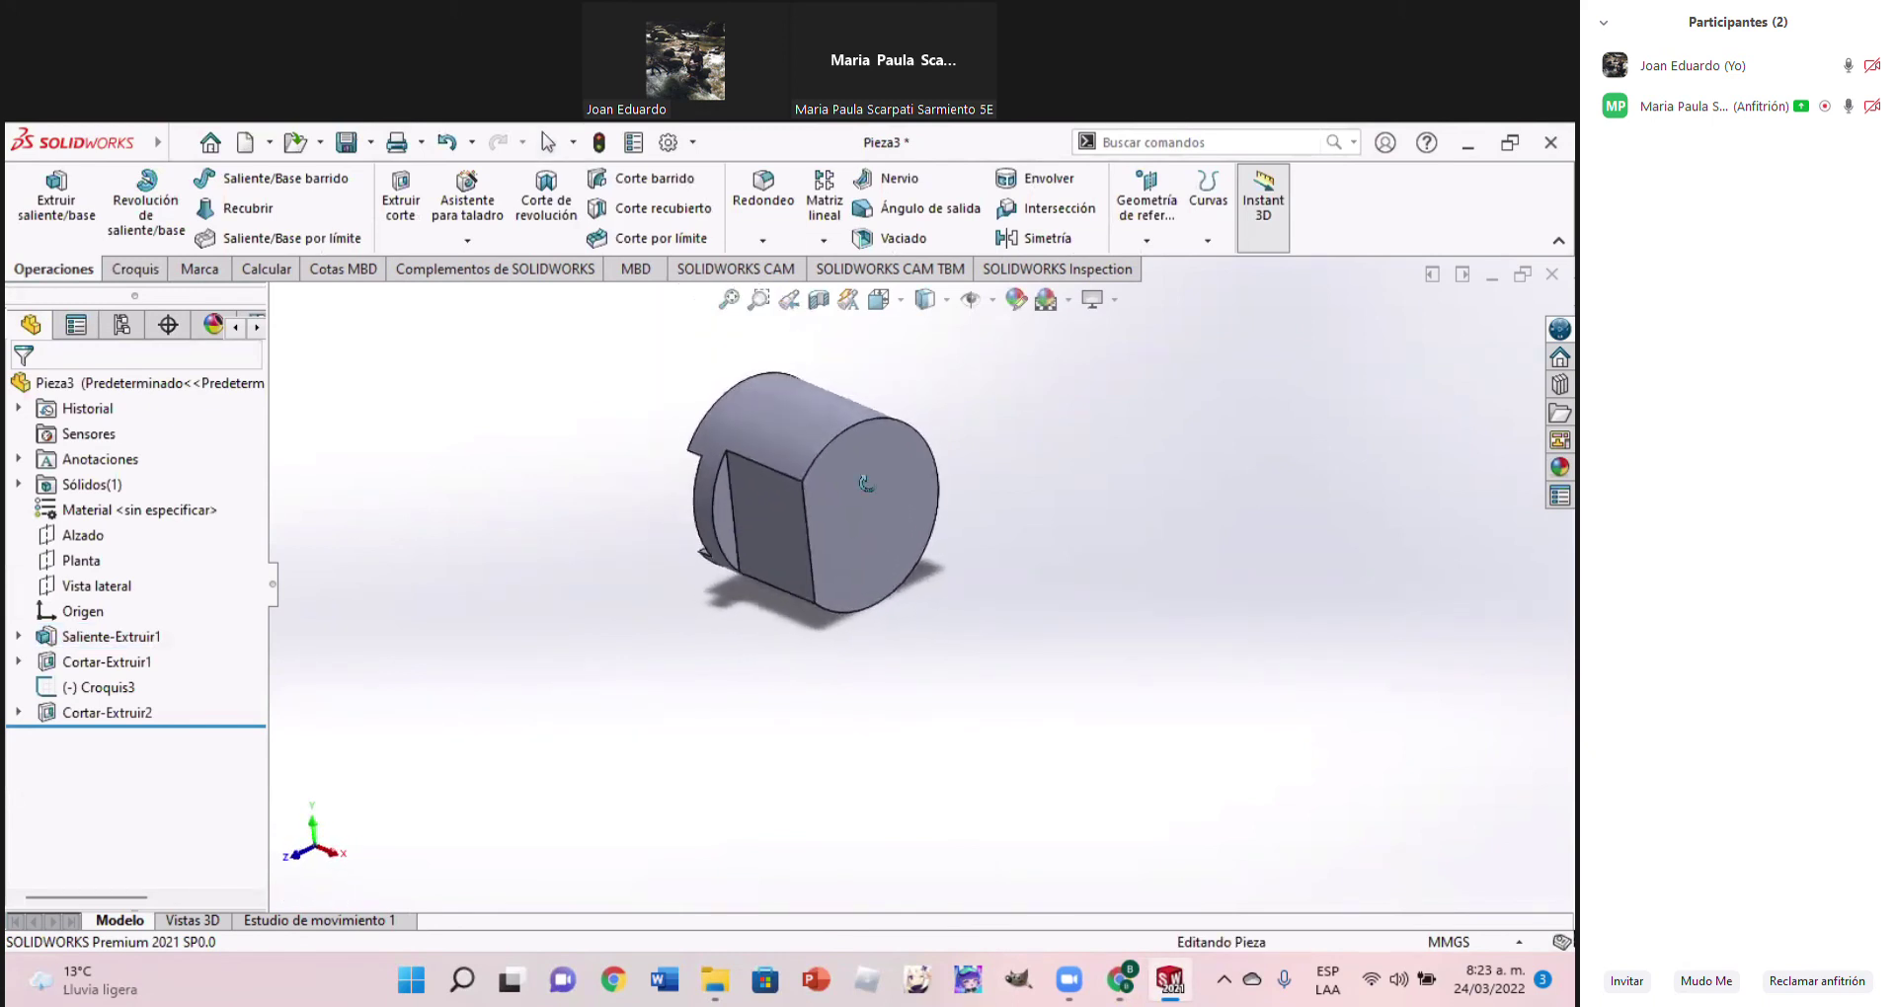
scroll(851, 477, down, 2)
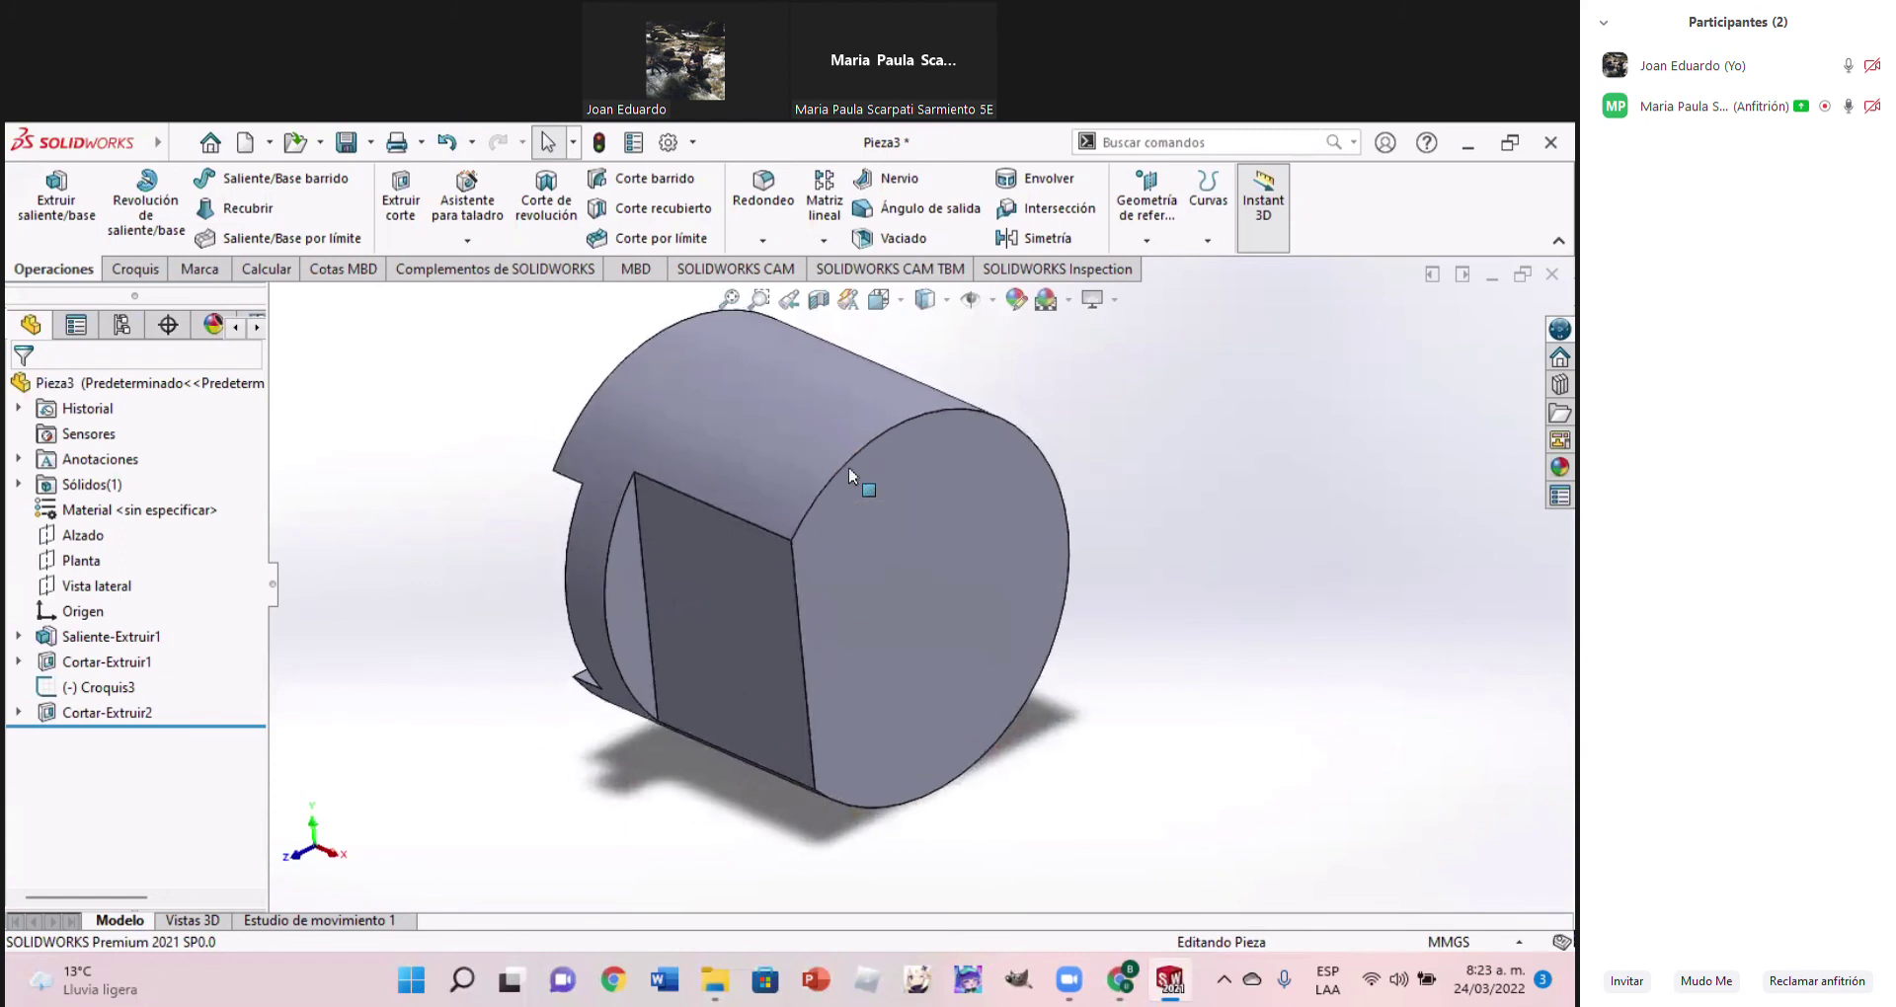
key(ctrl+7)
click(991, 679)
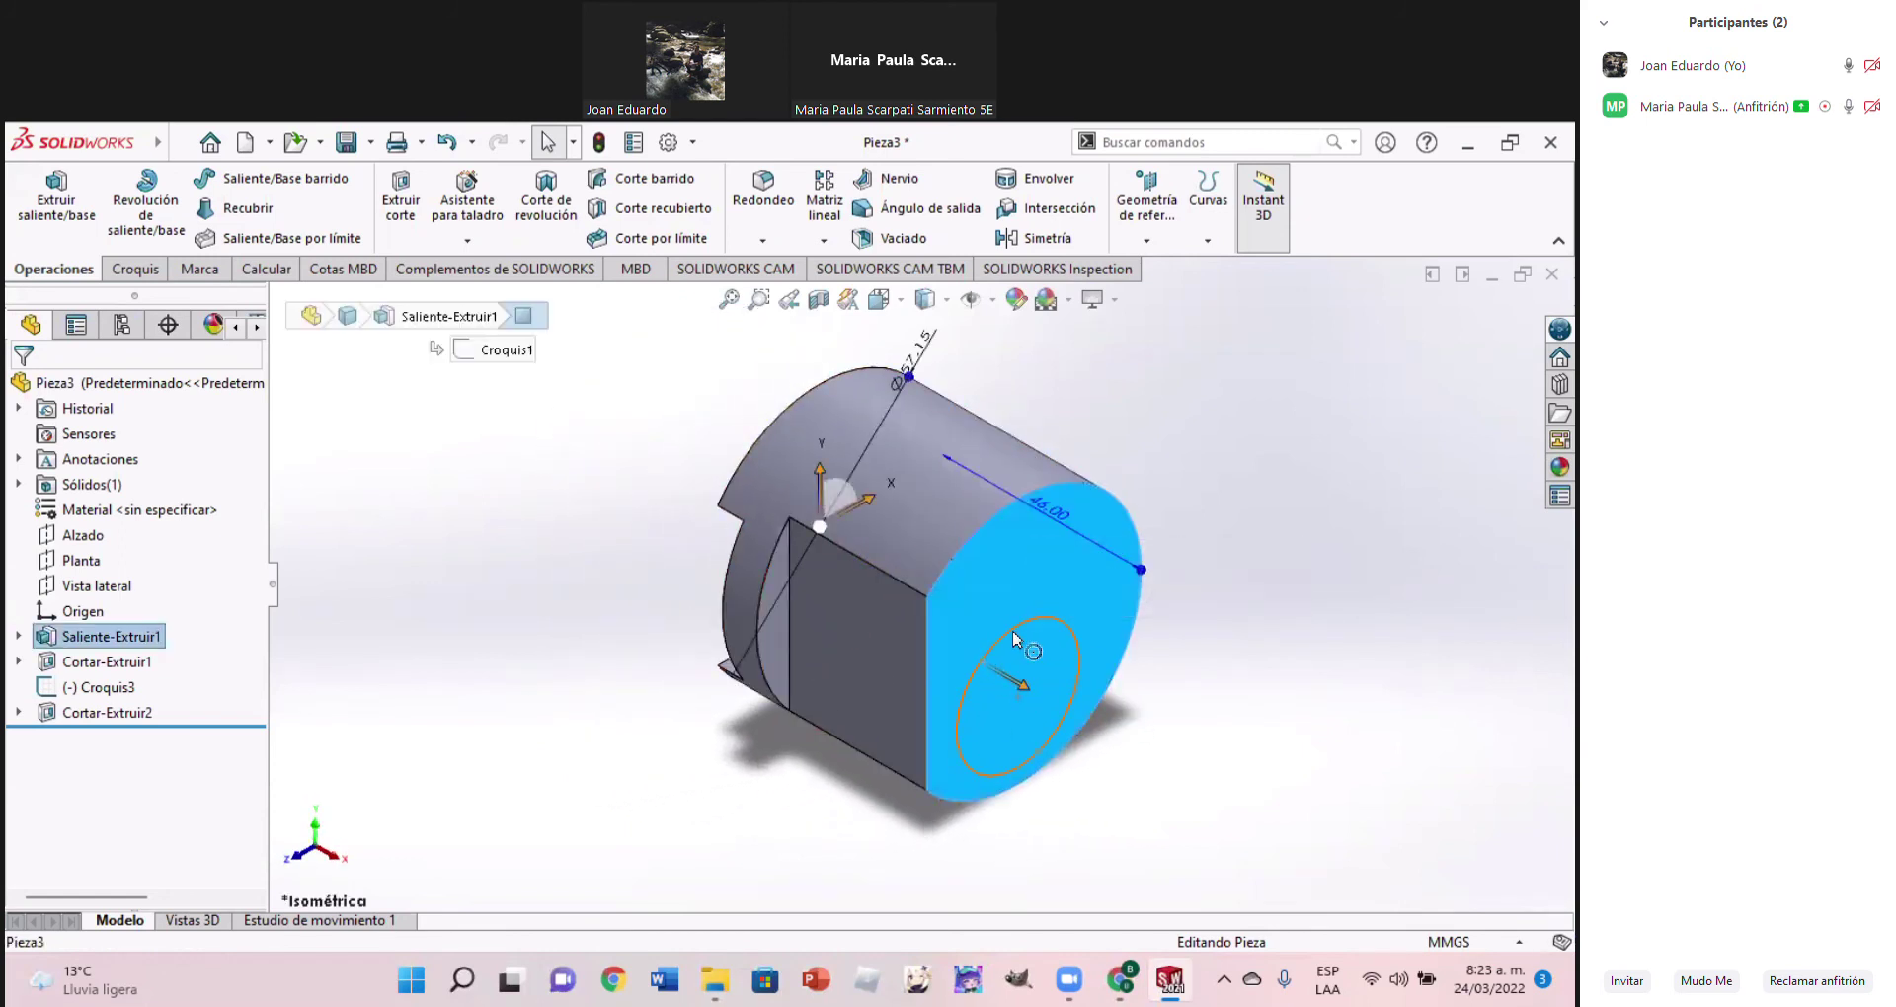
click(1013, 634)
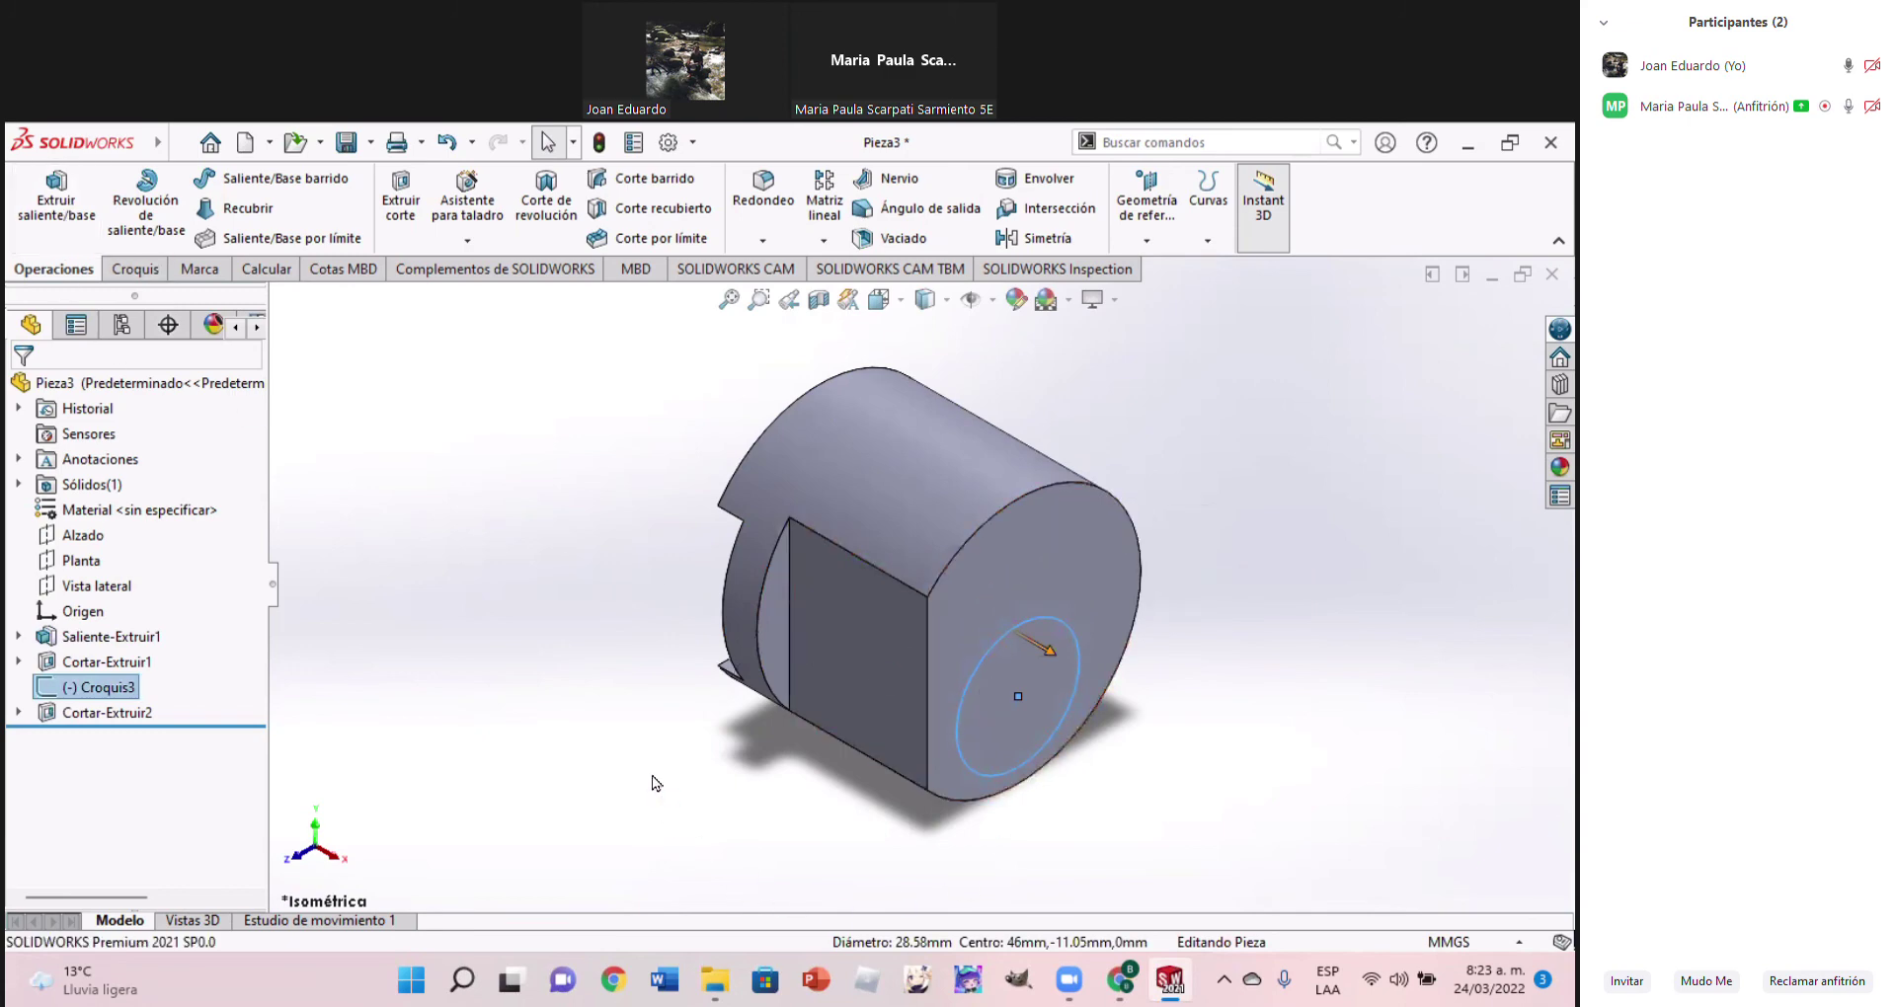
click(592, 751)
Orbit around the part to inspect the round end and the flat slot face
mouse_move(1186, 656)
middle_down()
mouse_move(971, 658)
mouse_move(1265, 672)
middle_up()
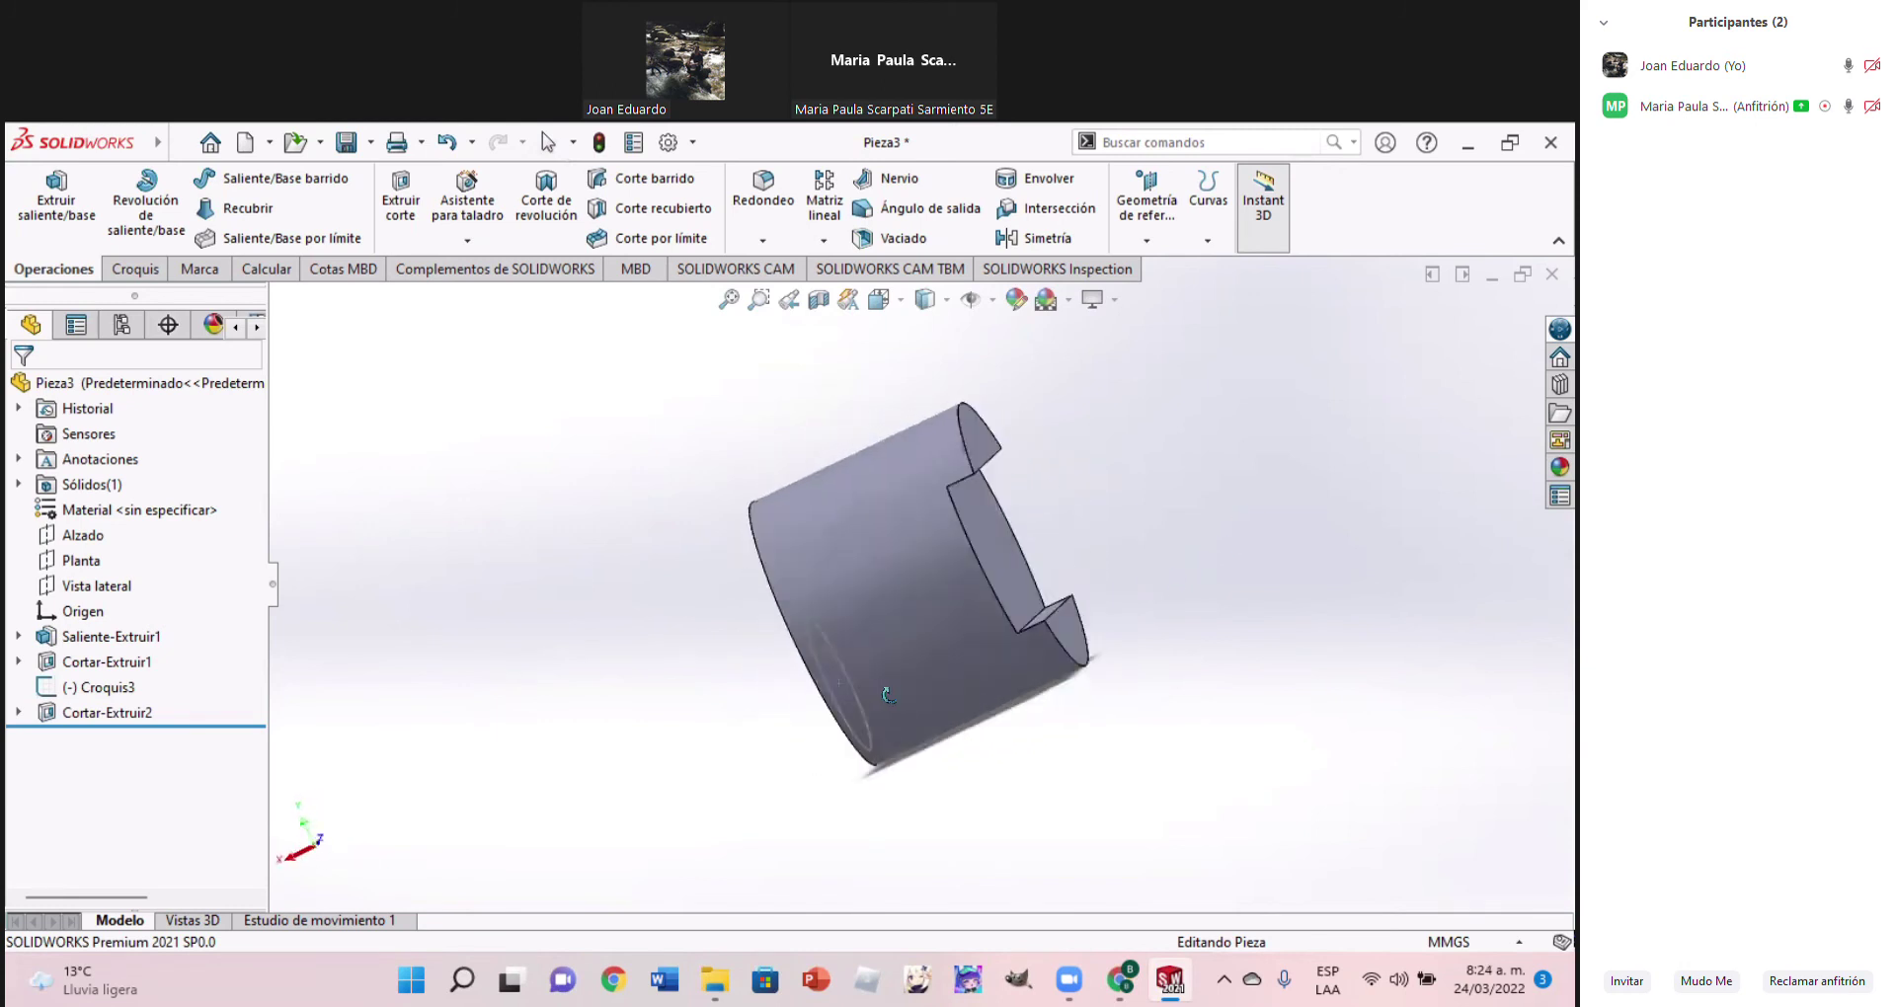
mouse_move(1313, 703)
middle_down()
mouse_move(1170, 817)
mouse_move(881, 643)
middle_up()
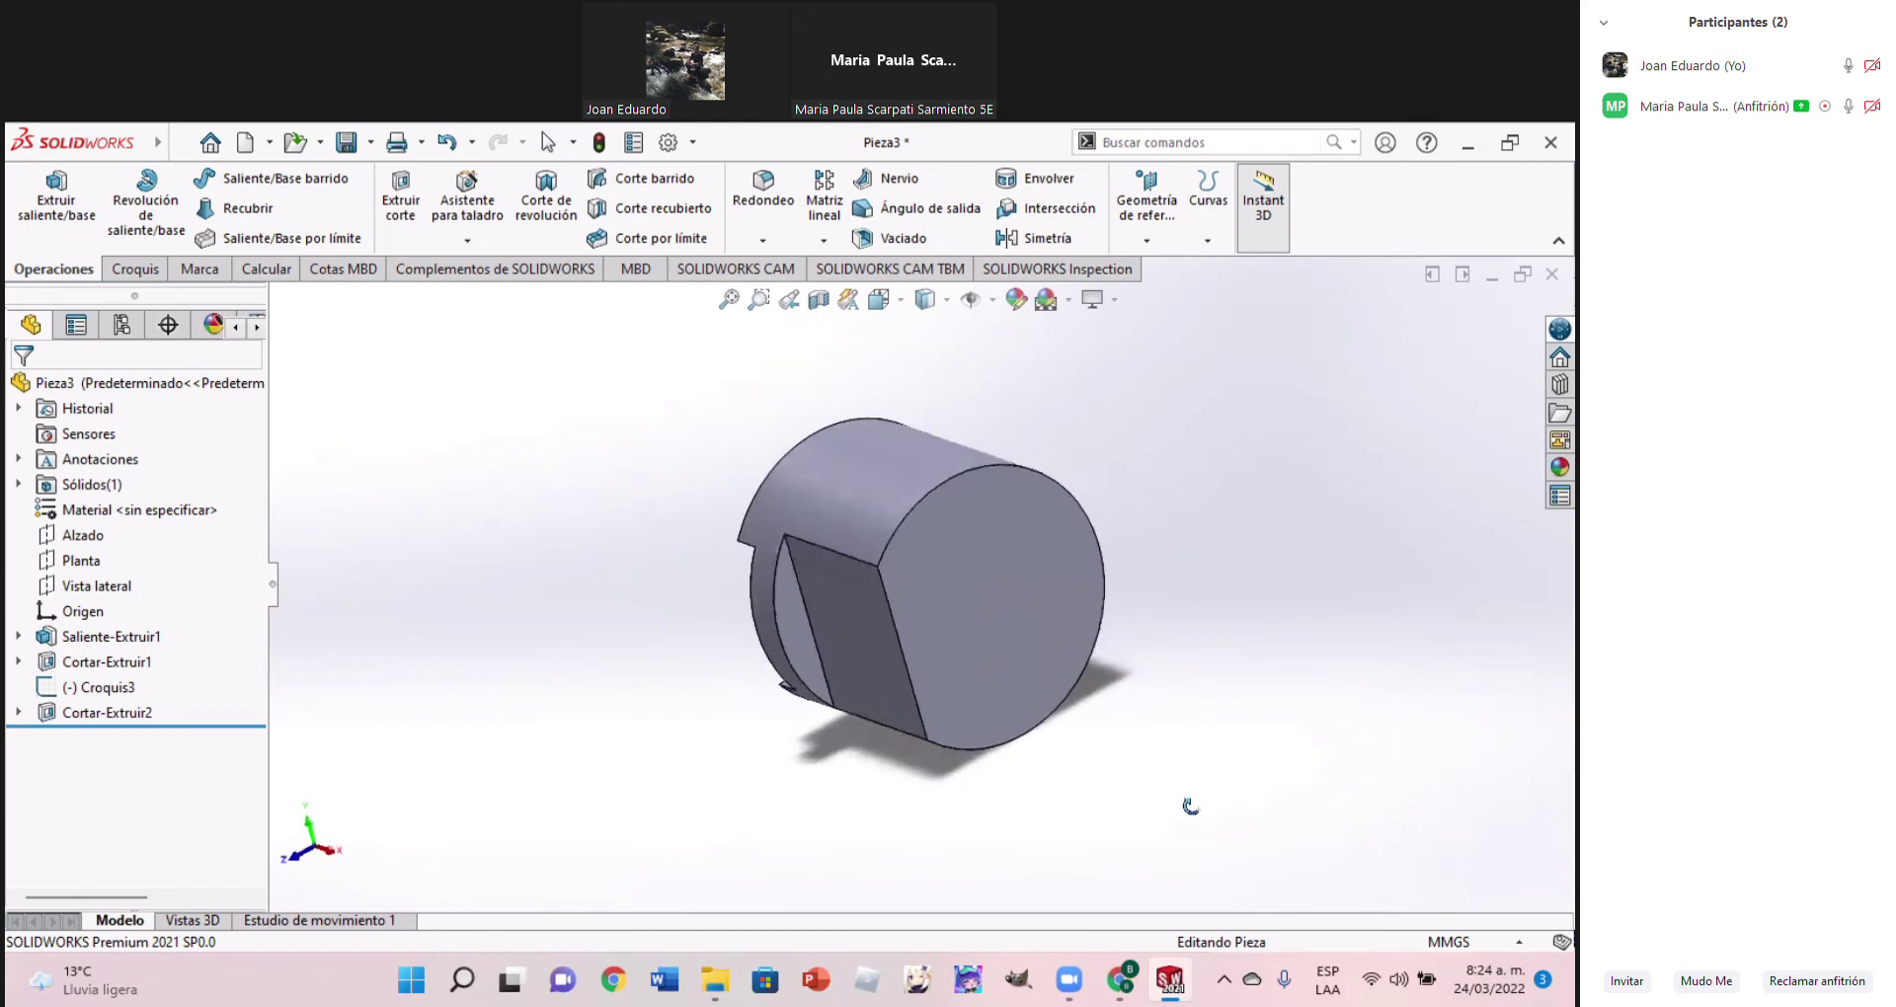
click(881, 650)
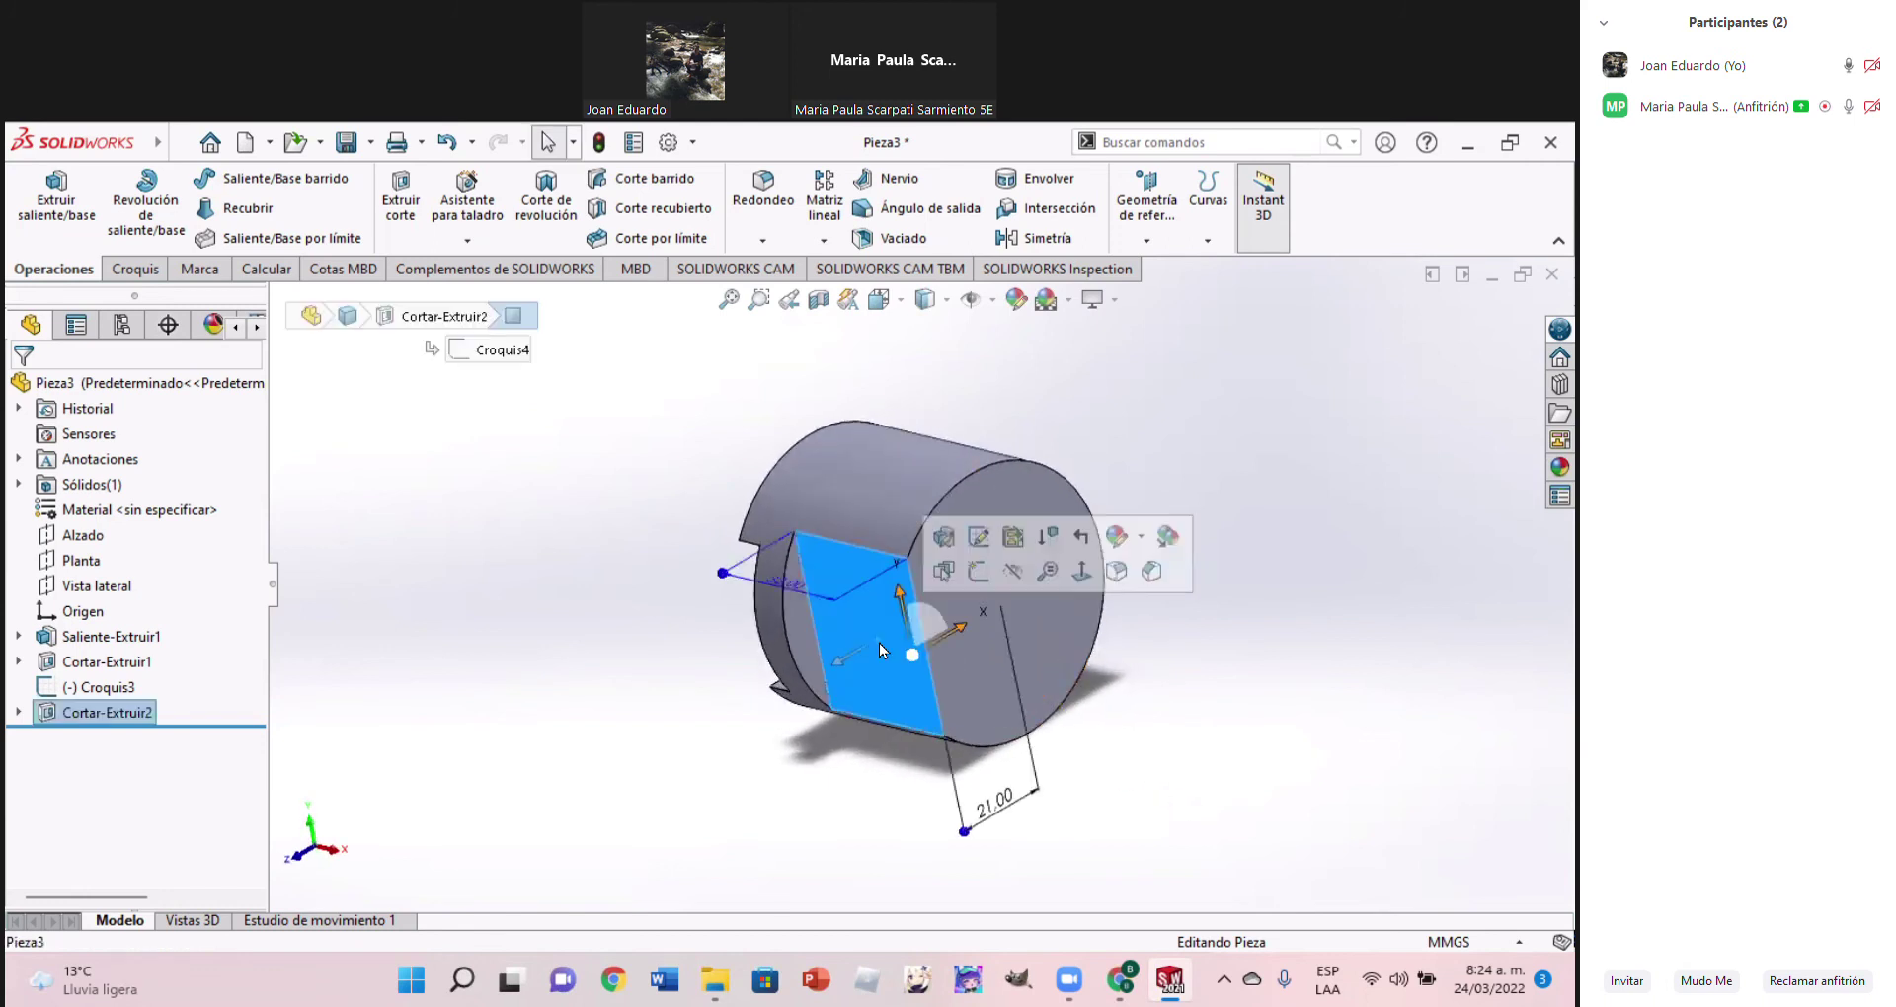
click(629, 684)
mouse_move(1111, 515)
middle_down()
mouse_move(1020, 644)
mouse_move(1255, 766)
mouse_move(692, 600)
middle_up()
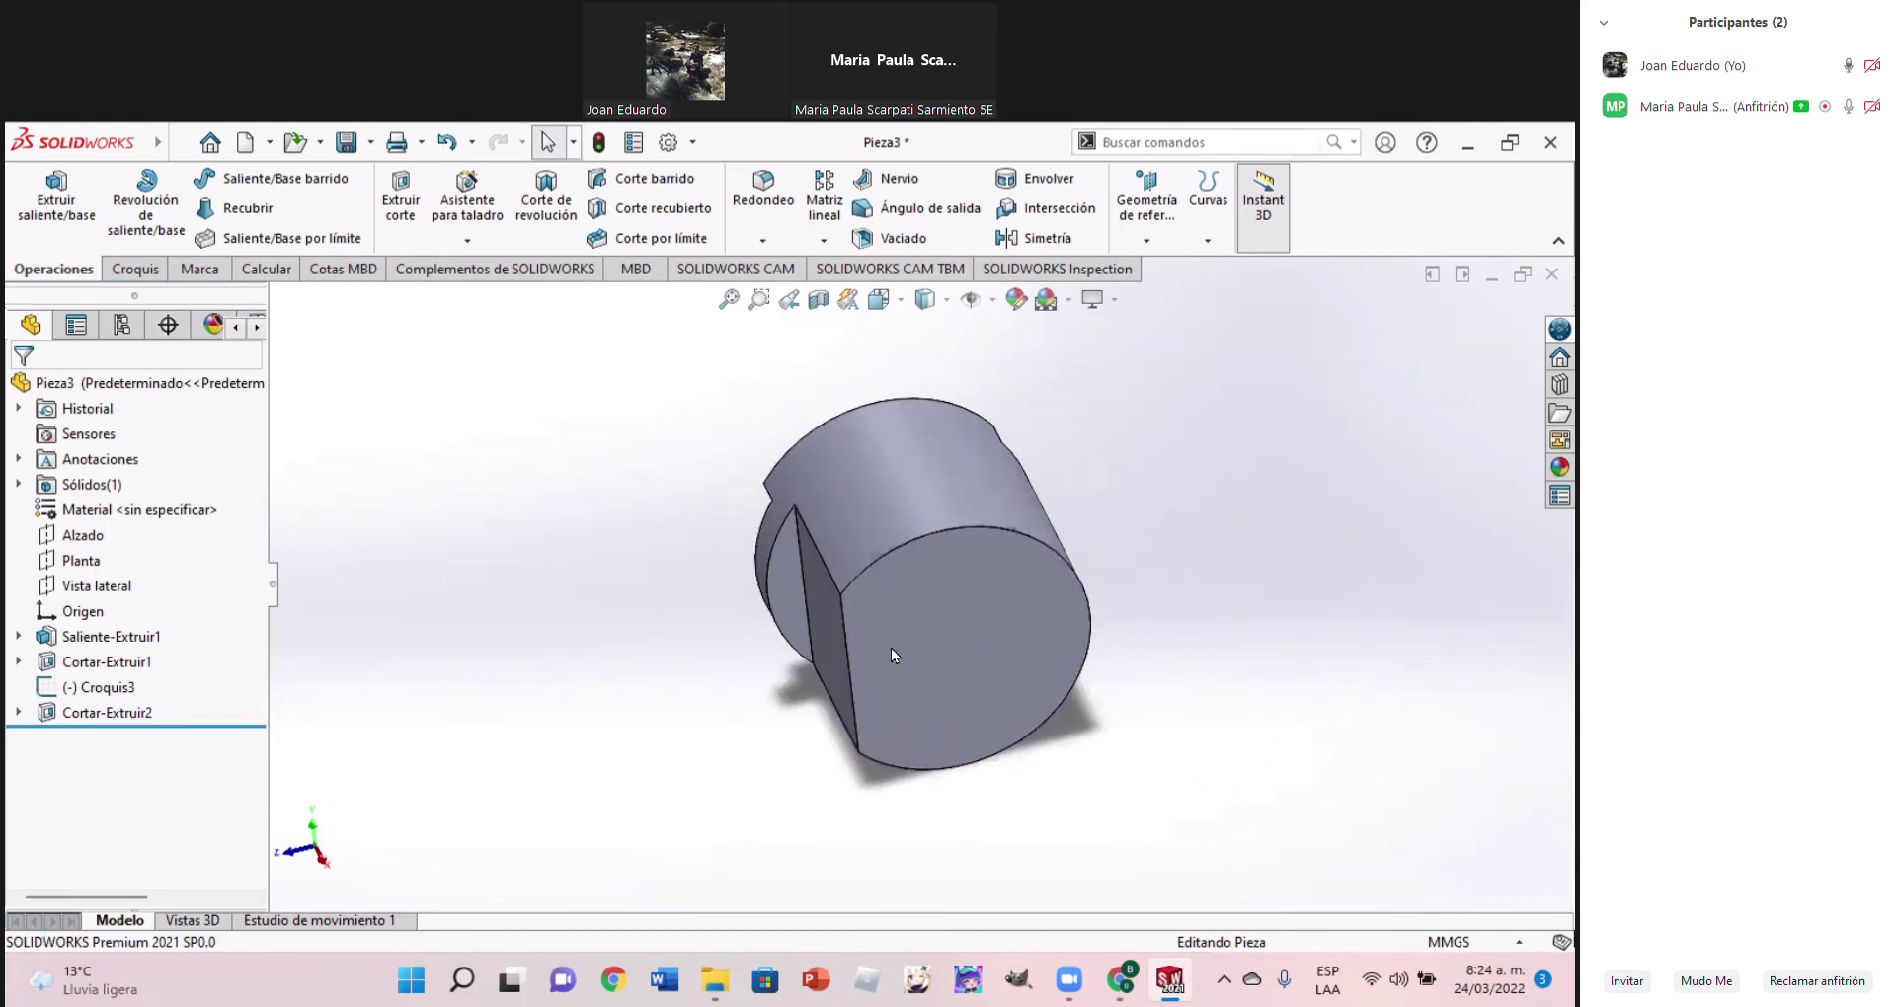
mouse_move(886, 653)
middle_down()
mouse_move(957, 654)
mouse_move(947, 632)
middle_up()
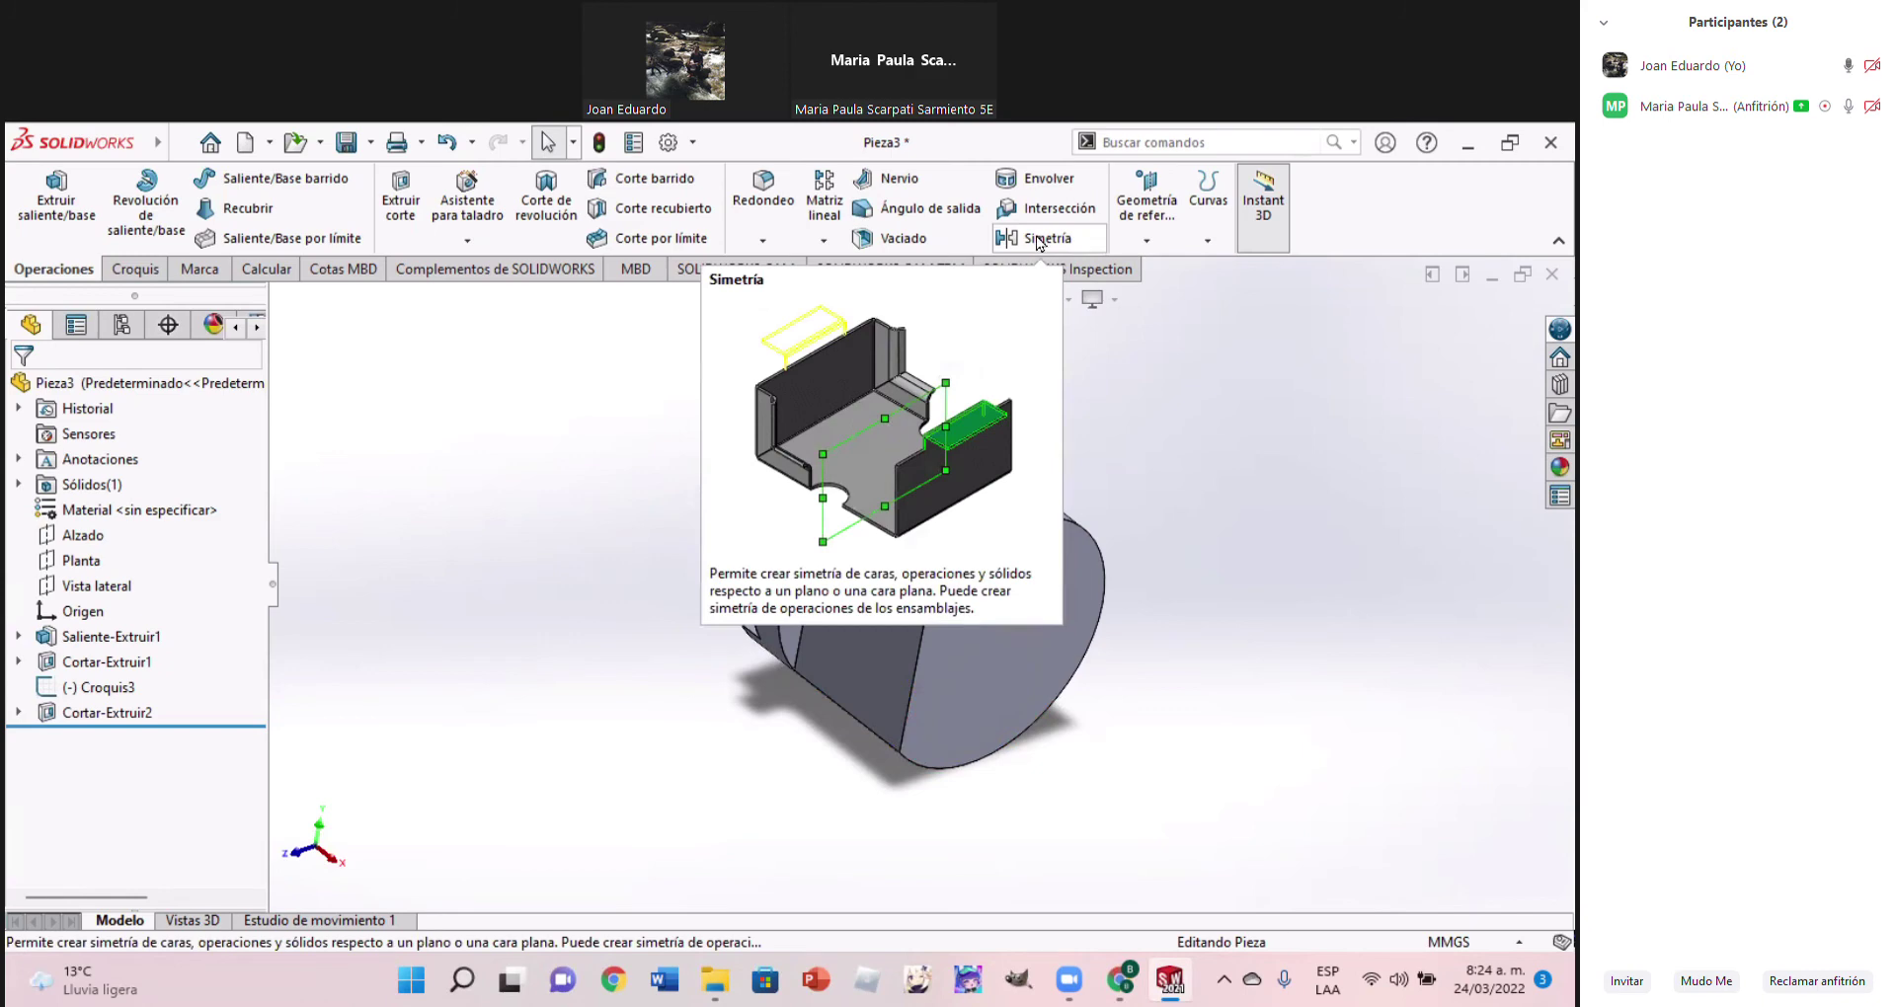
Browse the sketch and feature toolbars and the item visibility options
click(133, 281)
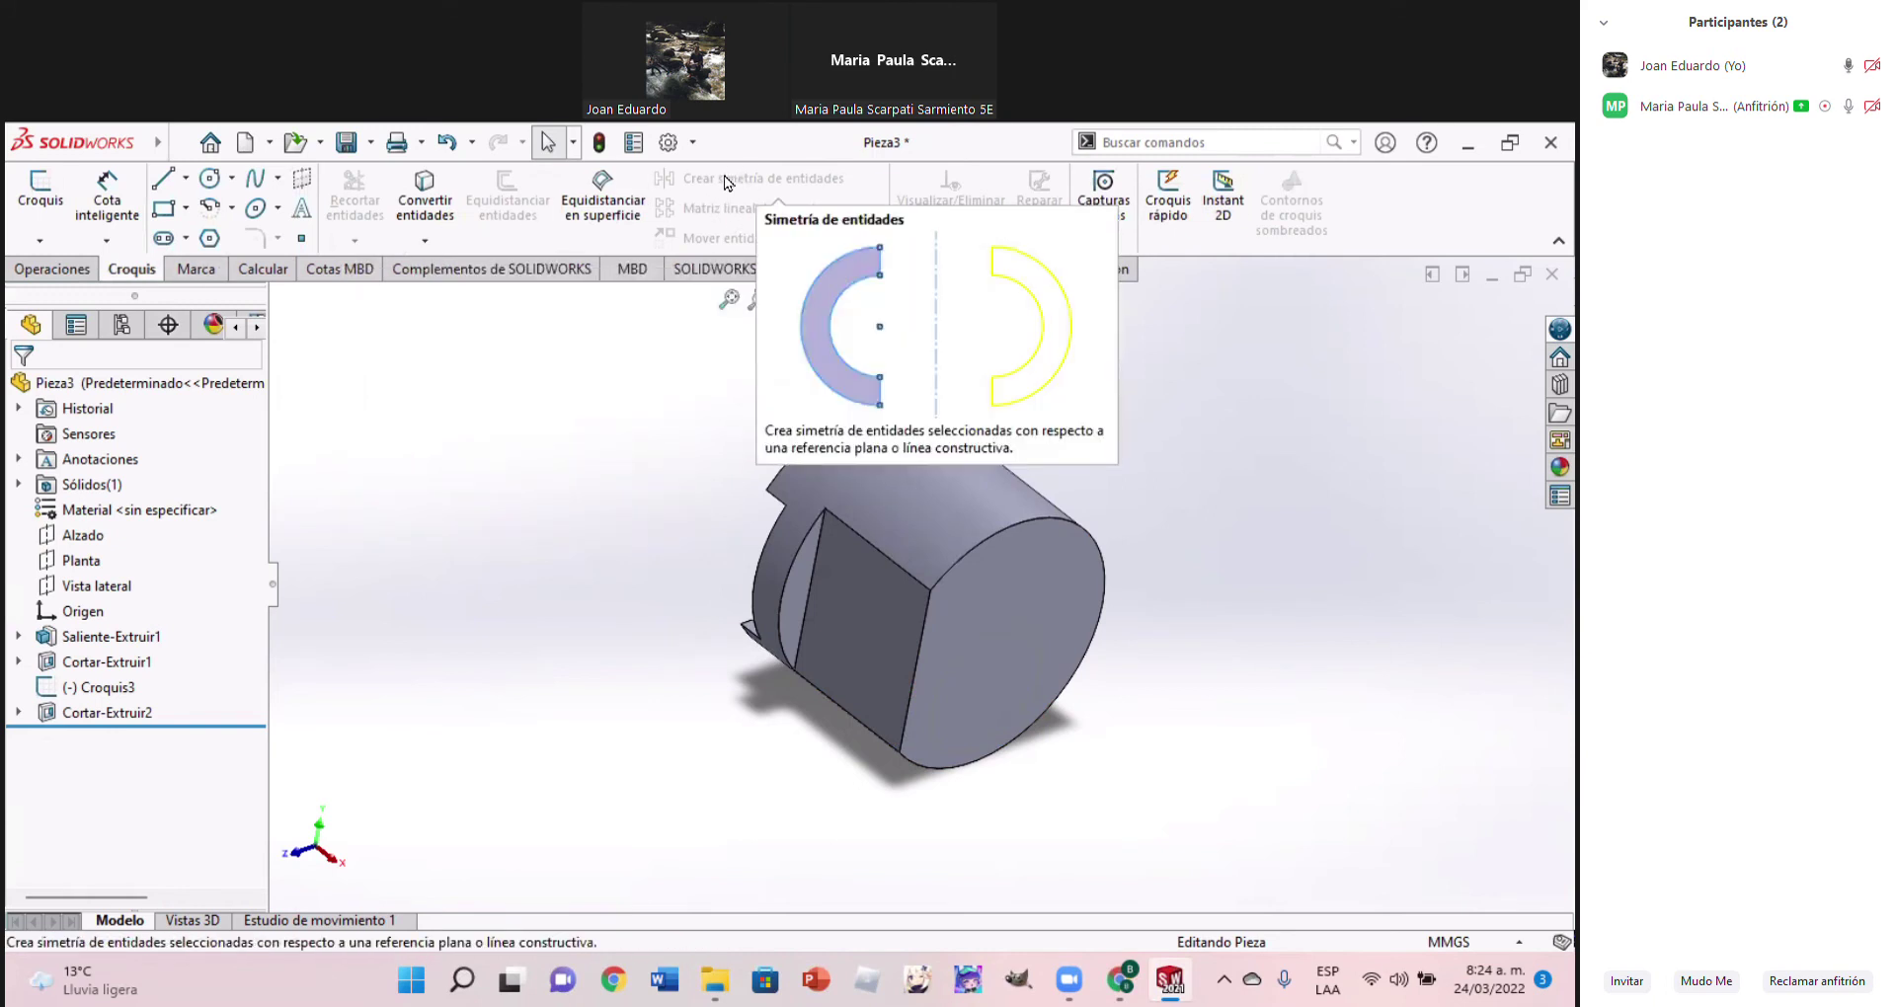
click(52, 269)
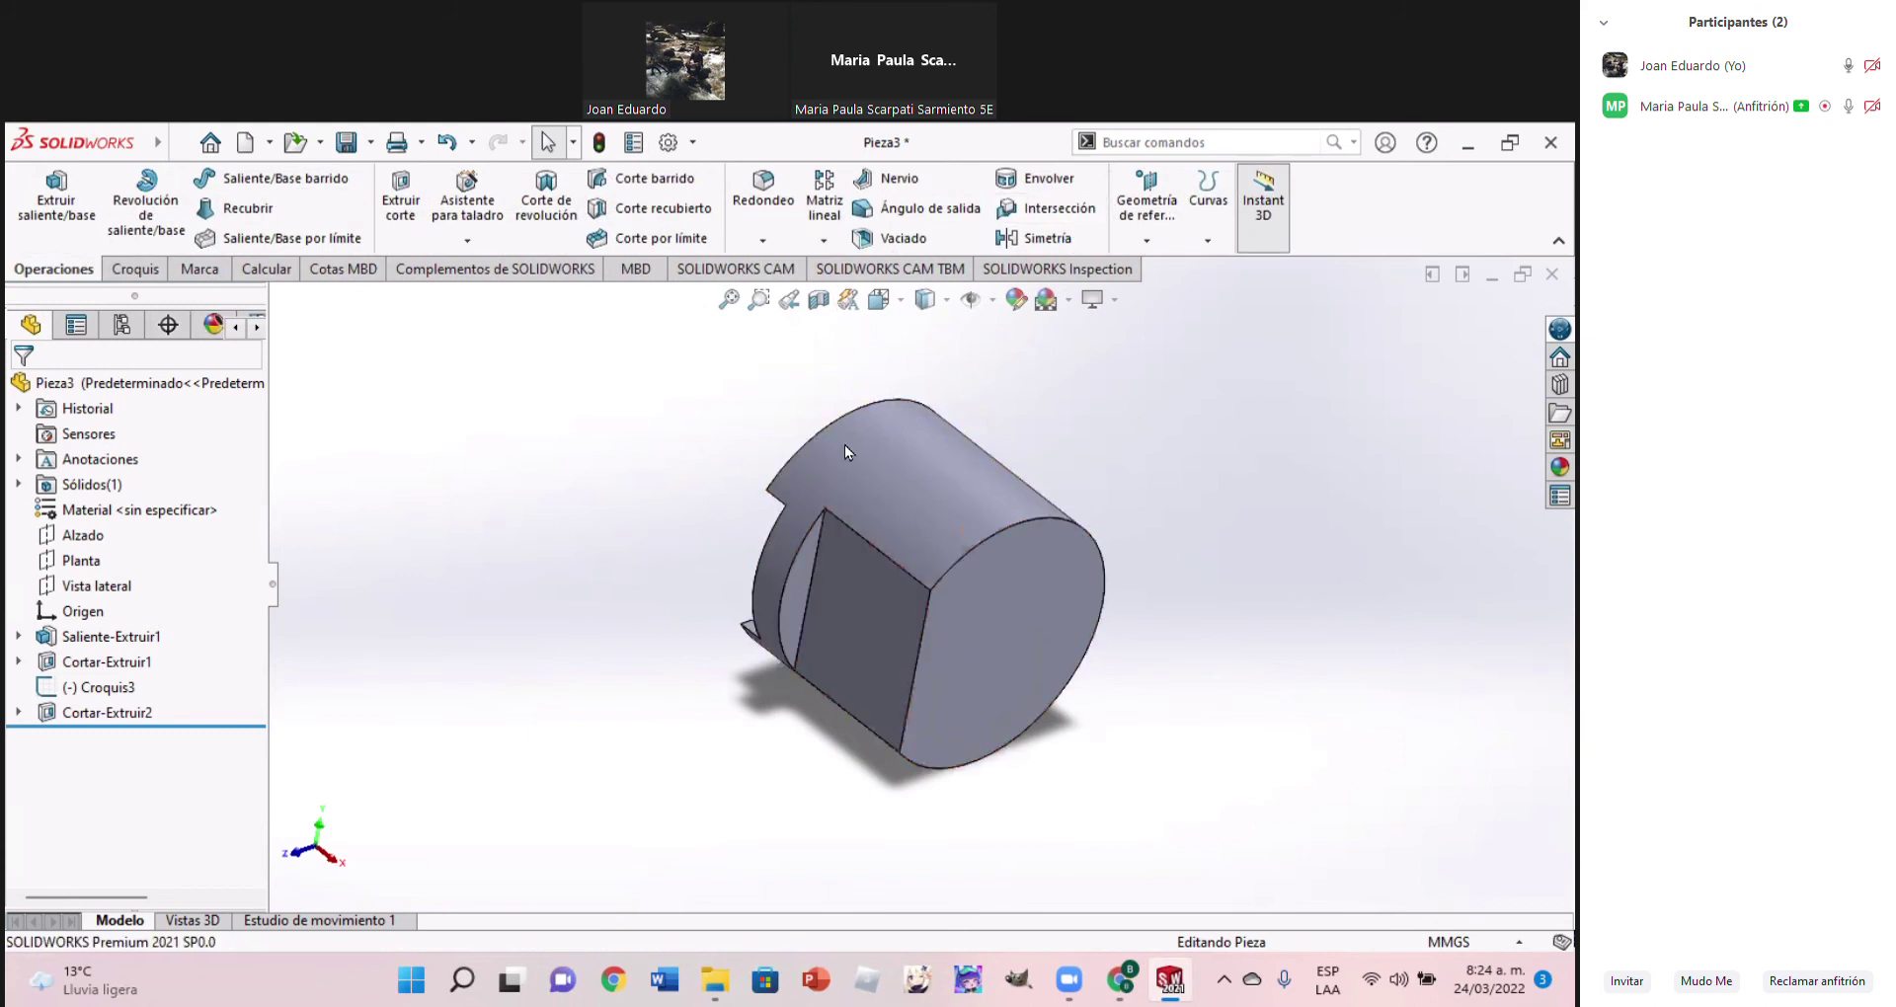
click(992, 300)
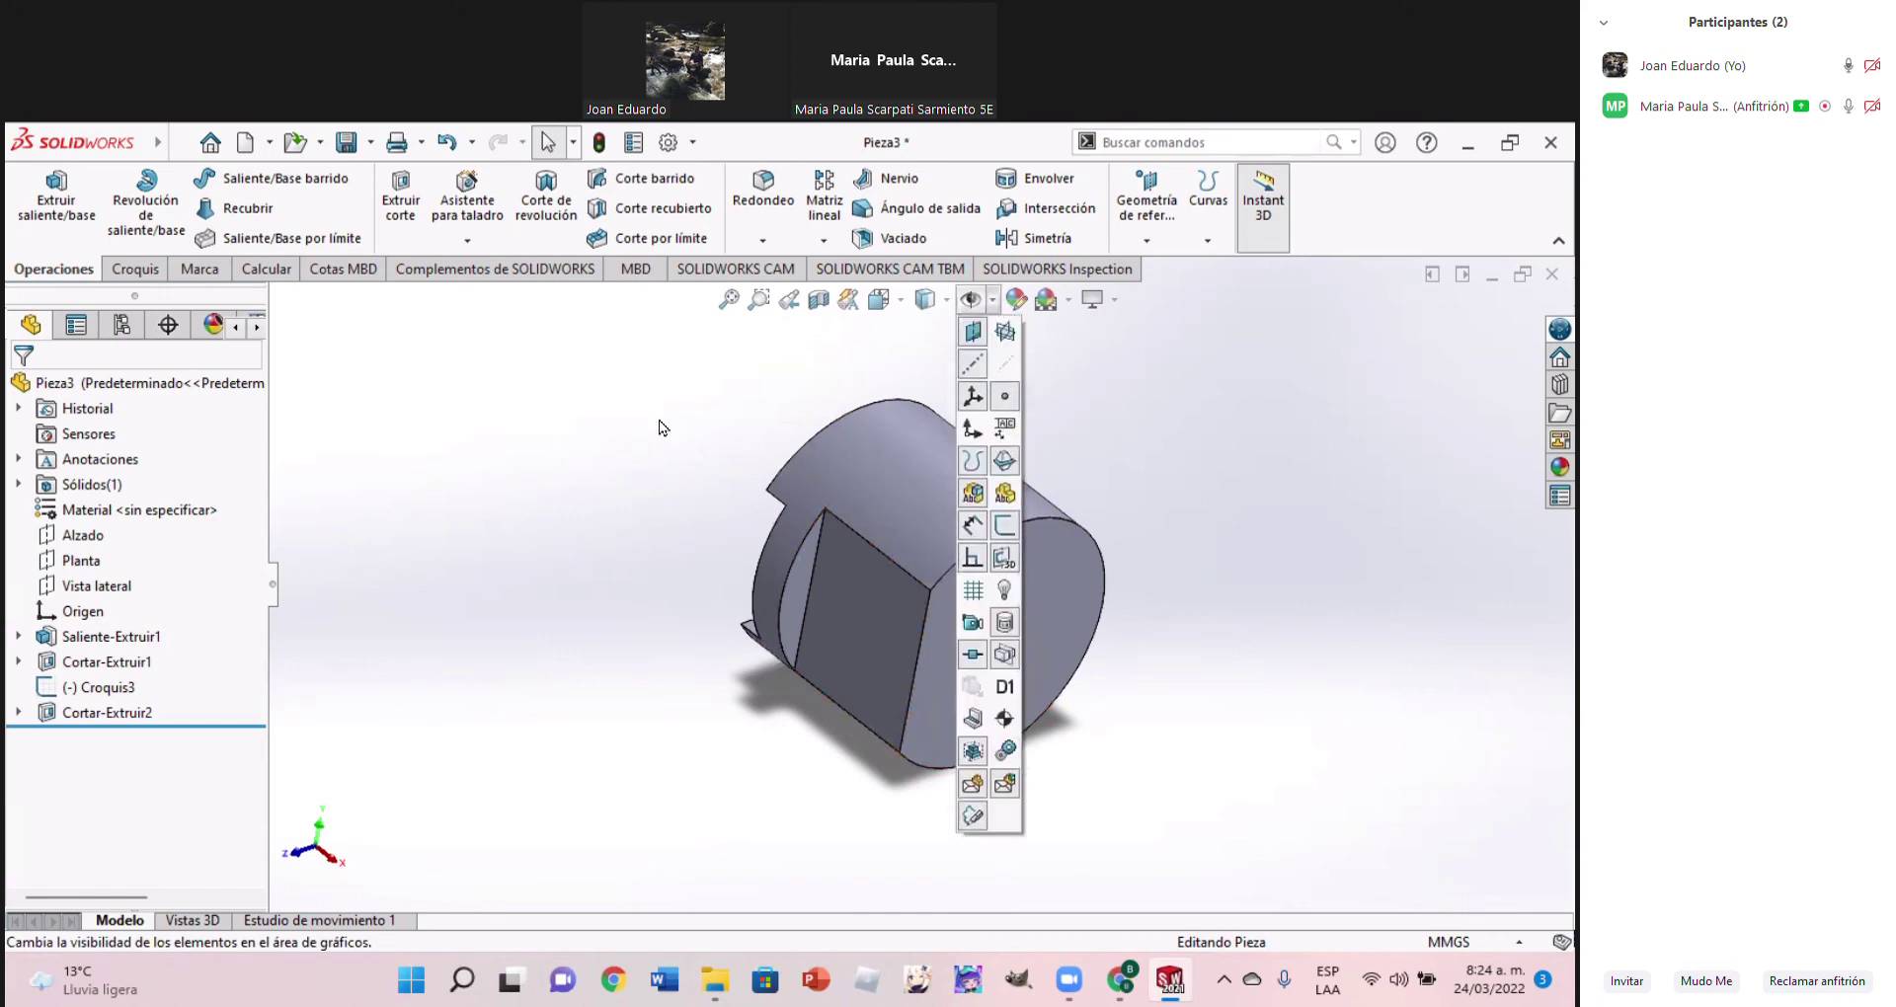
click(409, 485)
Show the Alzado, Planta and Vista lateral planes, orbit to view them, and launch Simetría
drag(66, 533, 148, 589)
right_click(77, 533)
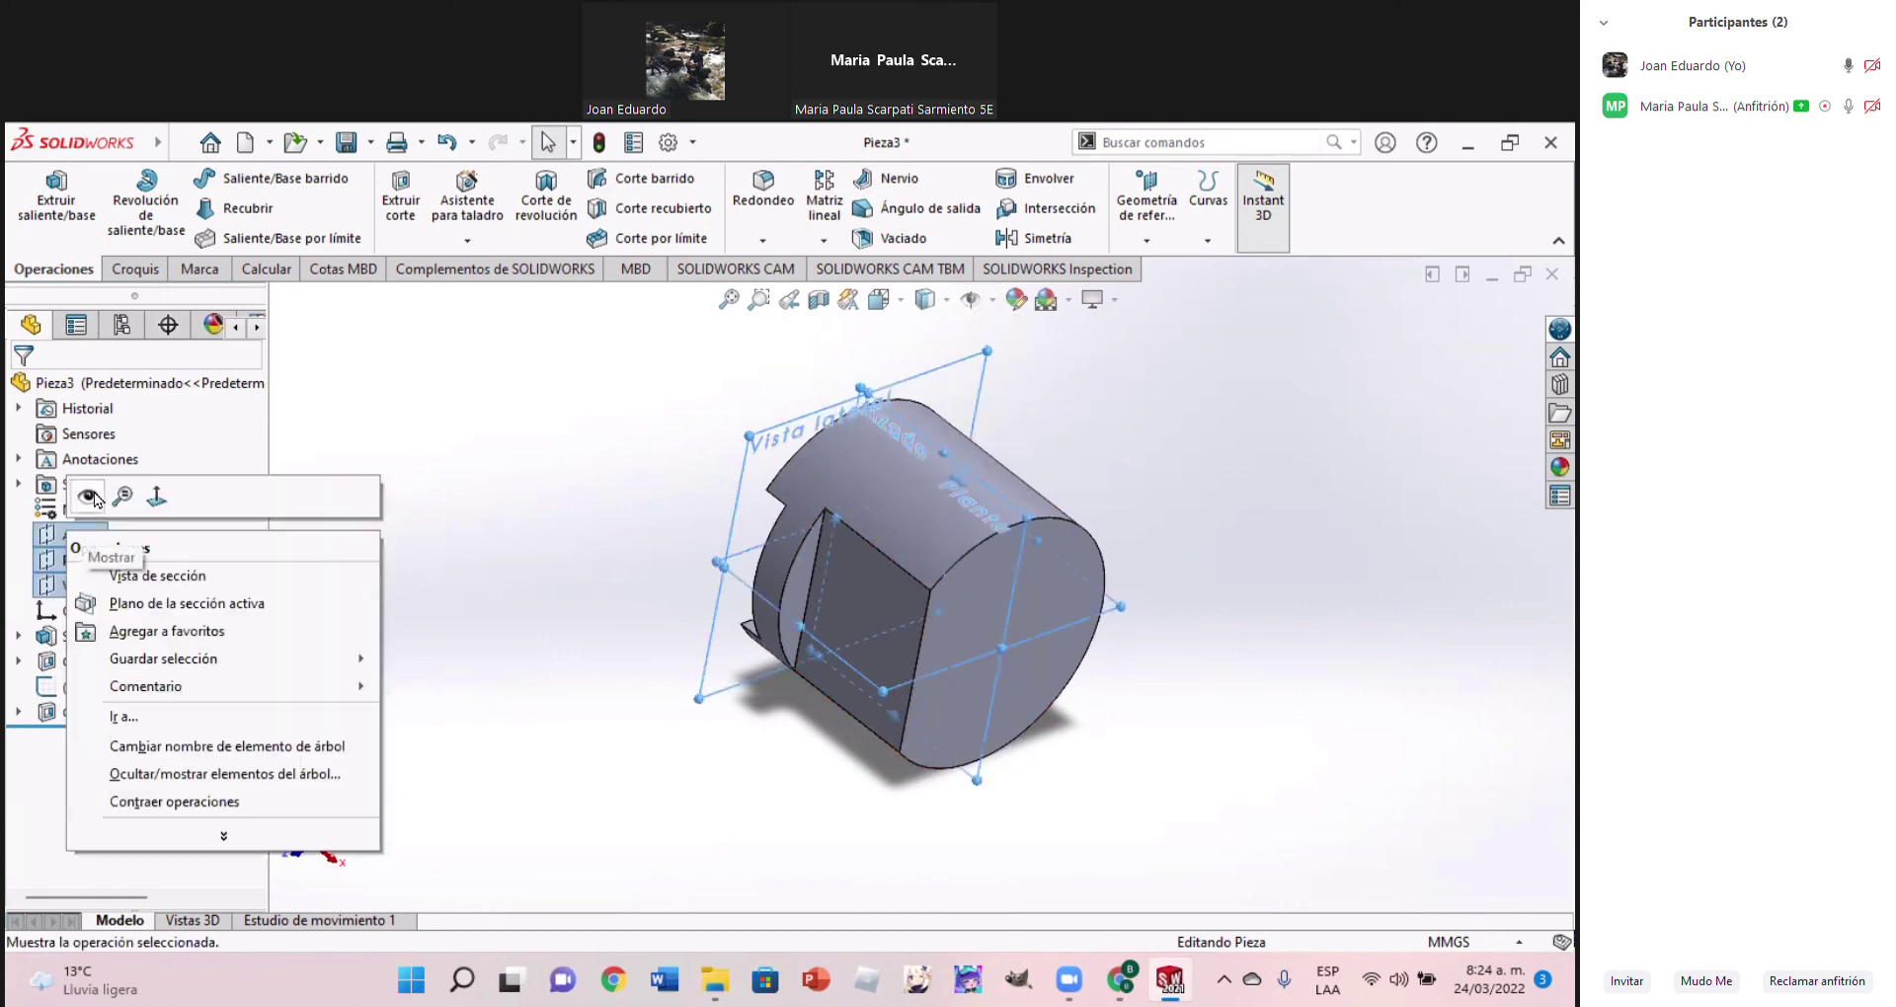
click(89, 498)
middle_drag(1014, 517, 1014, 494)
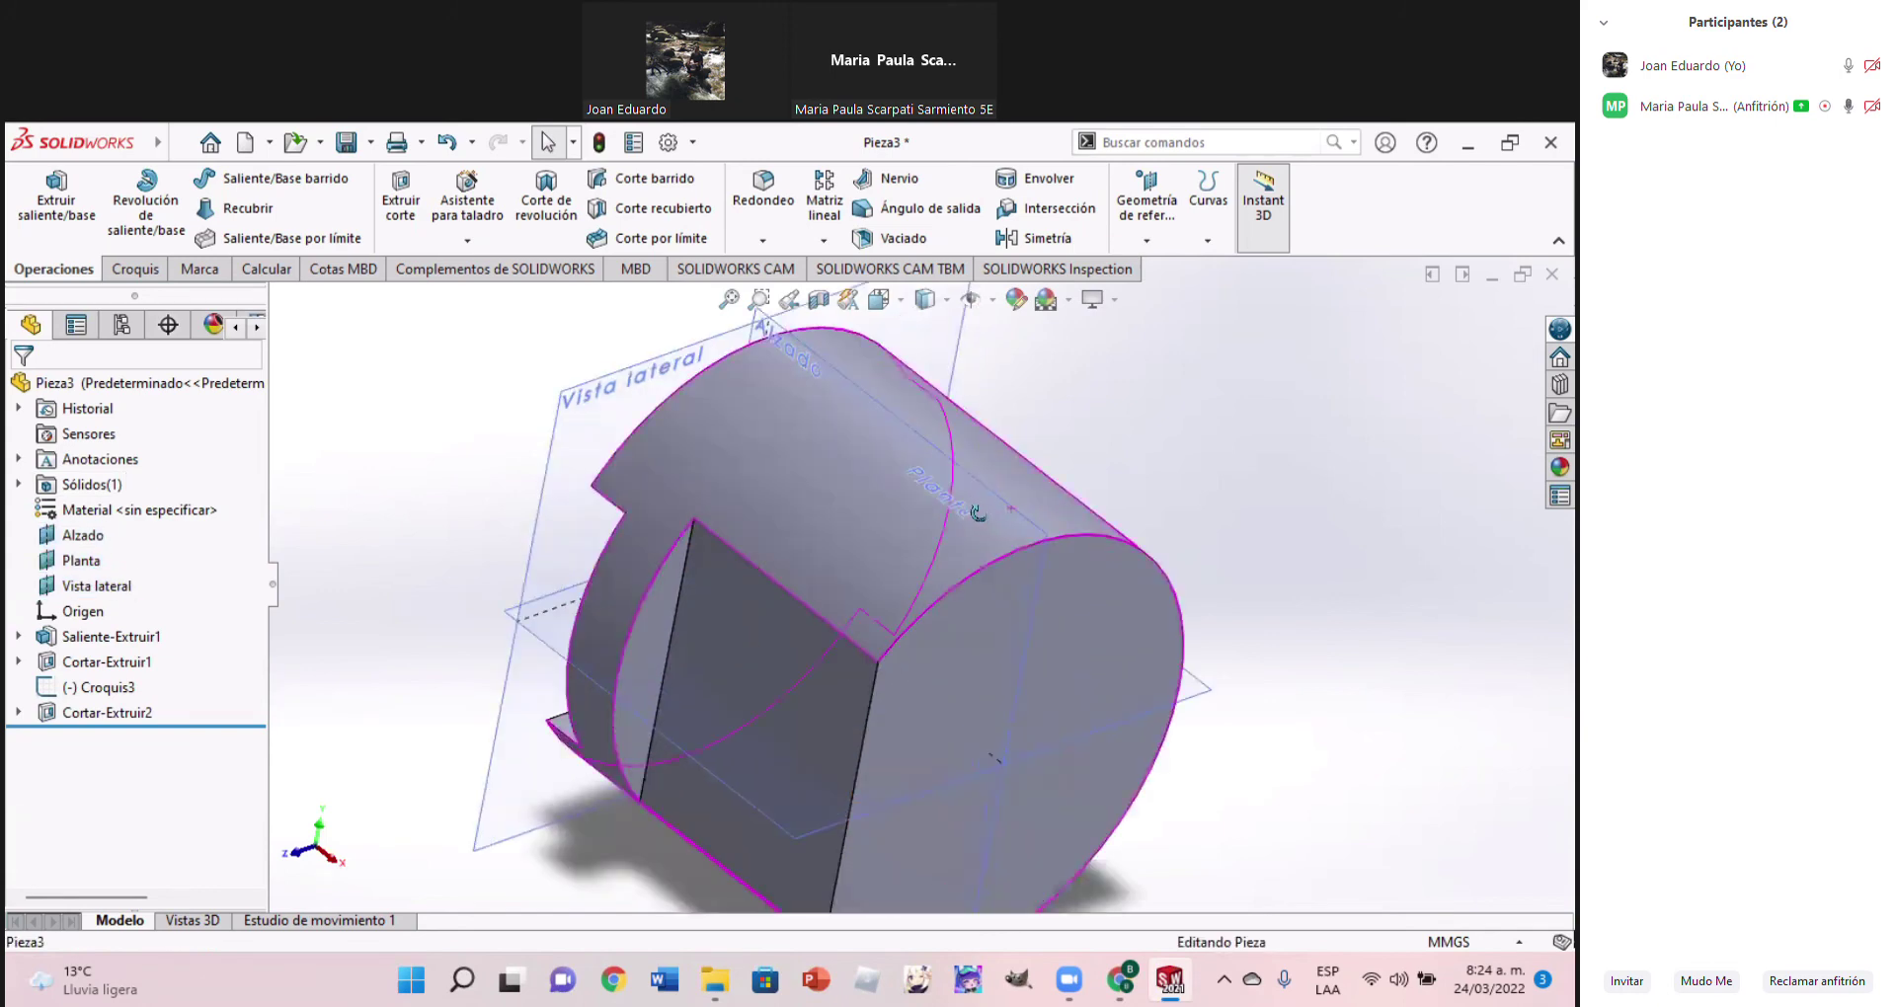
middle_drag(1014, 494, 968, 347)
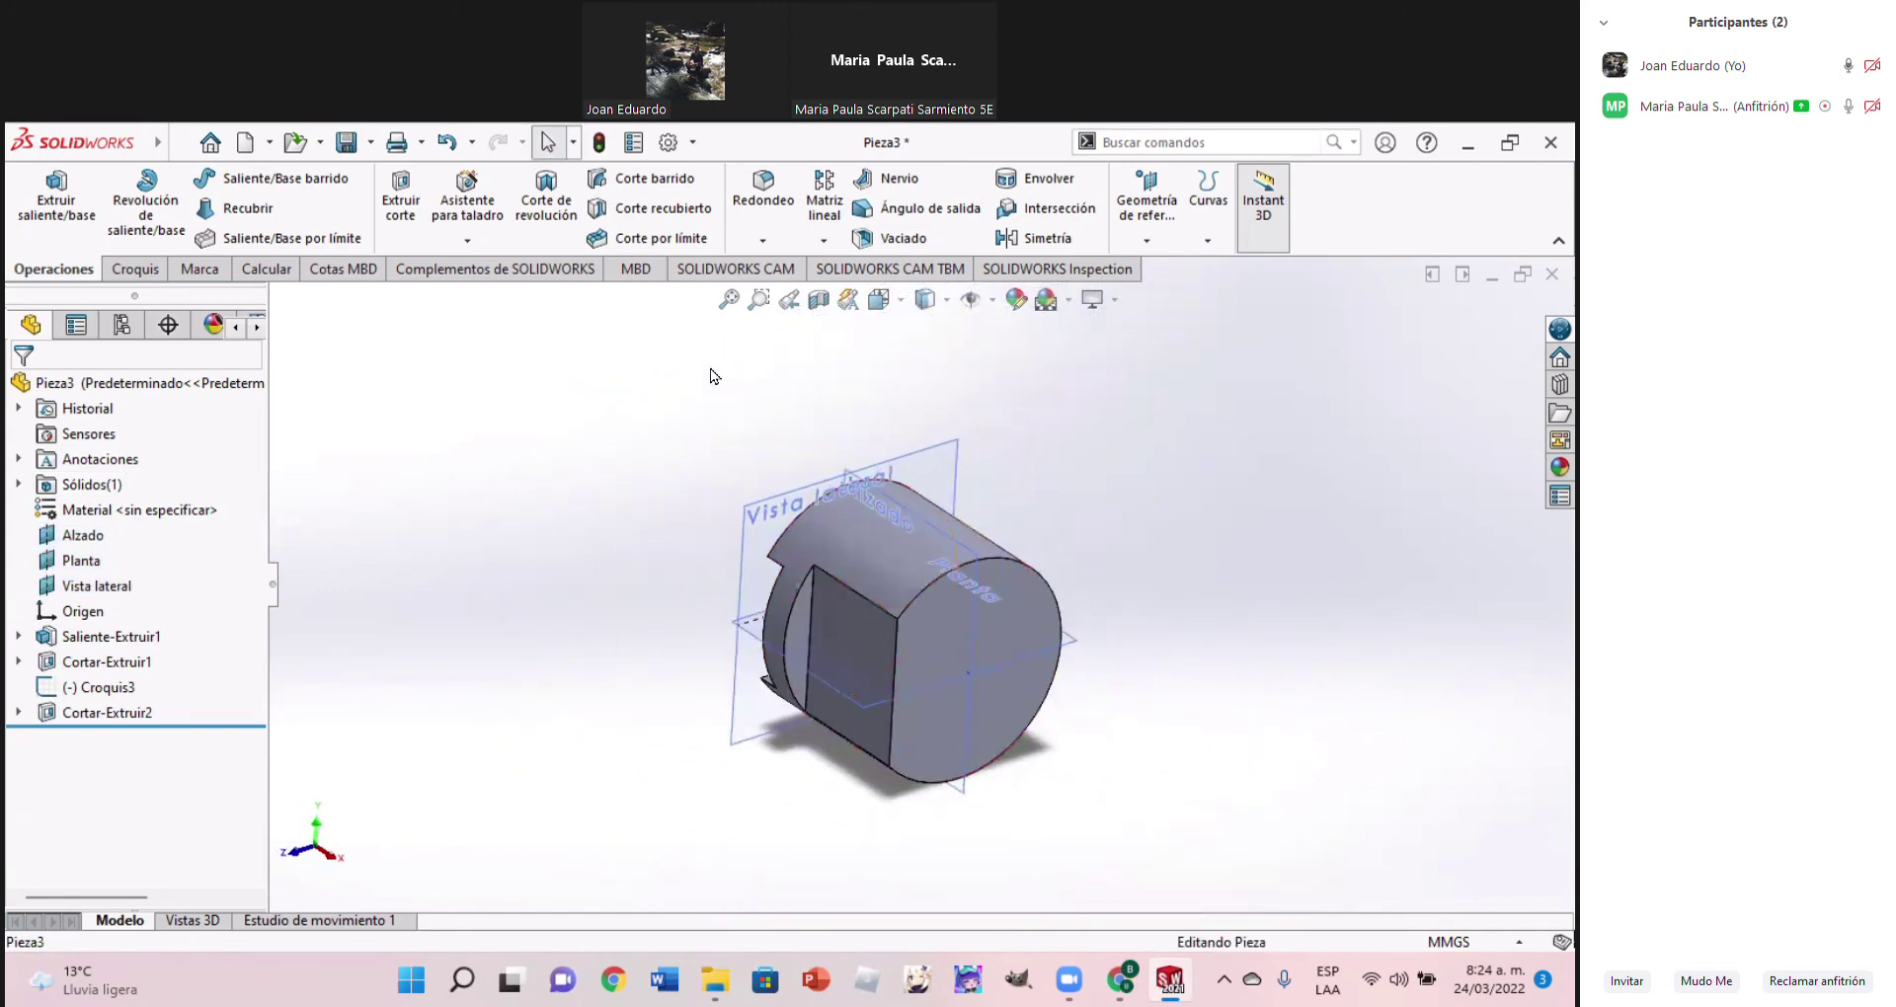
click(1050, 241)
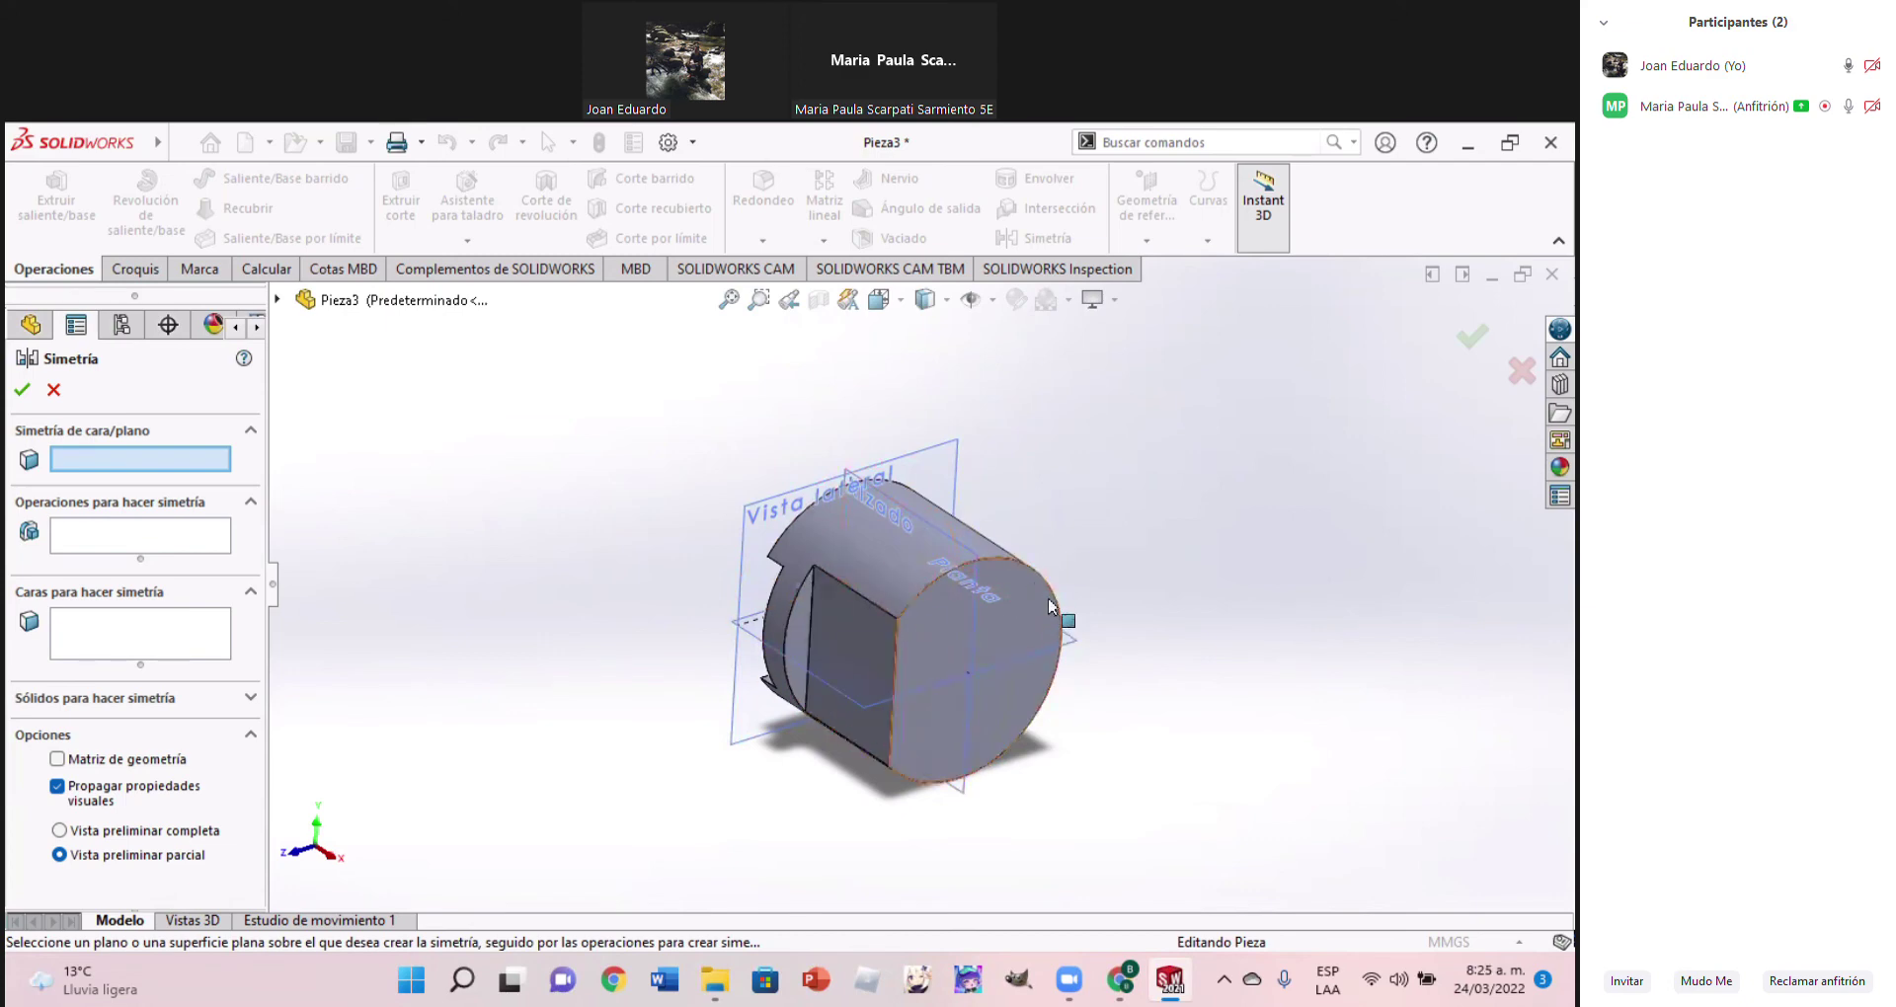
Pick the Alzado plane for a first mirror attempt, then cancel it
click(885, 505)
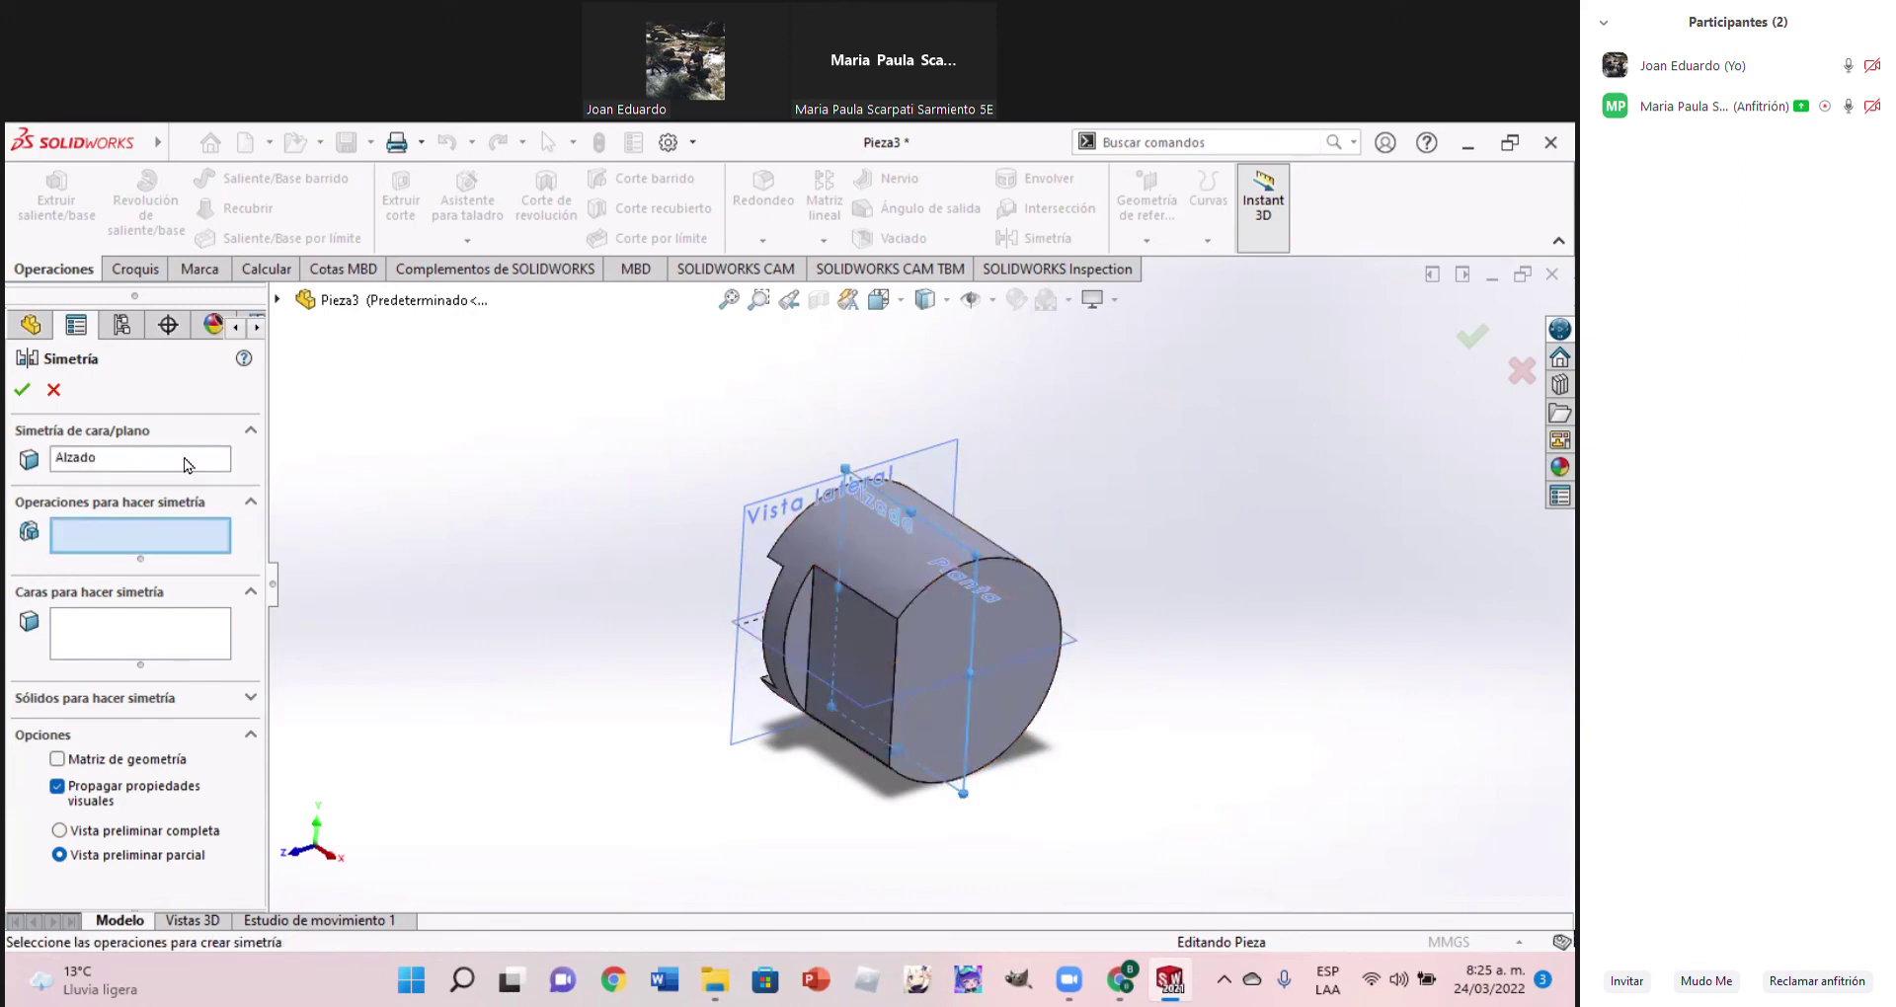
click(278, 302)
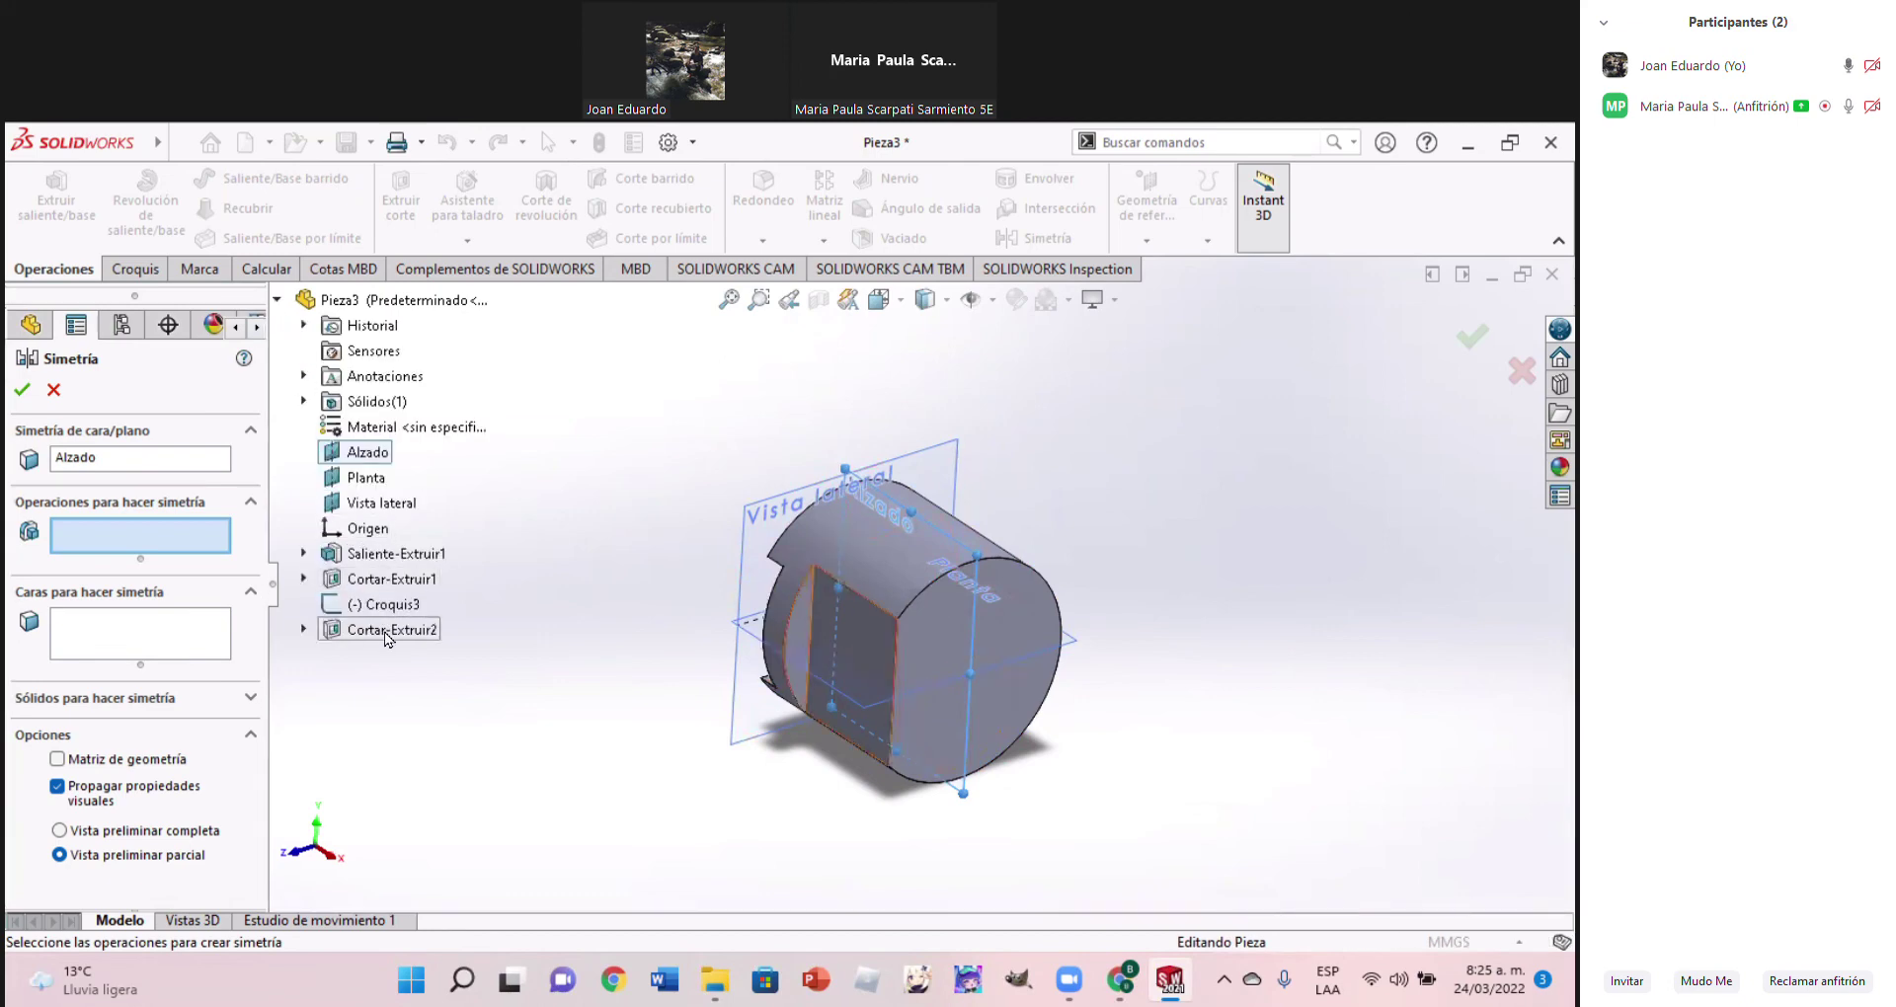
click(279, 302)
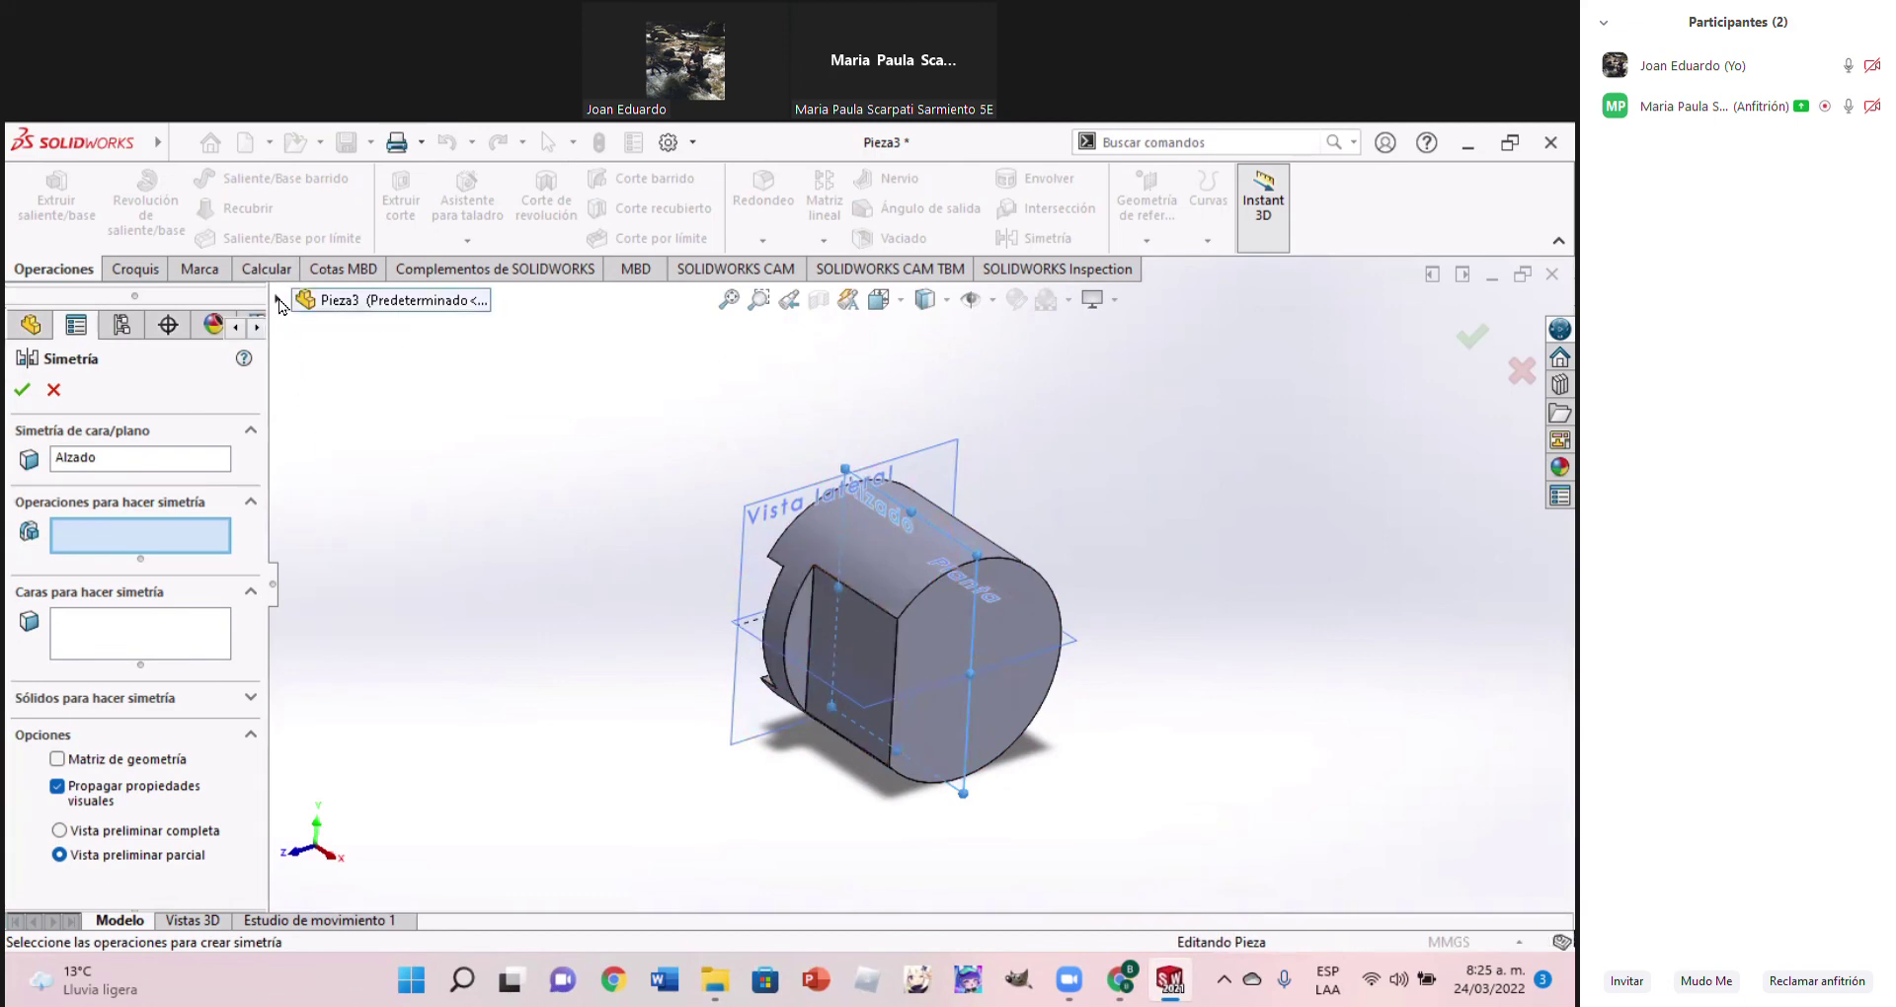
click(56, 393)
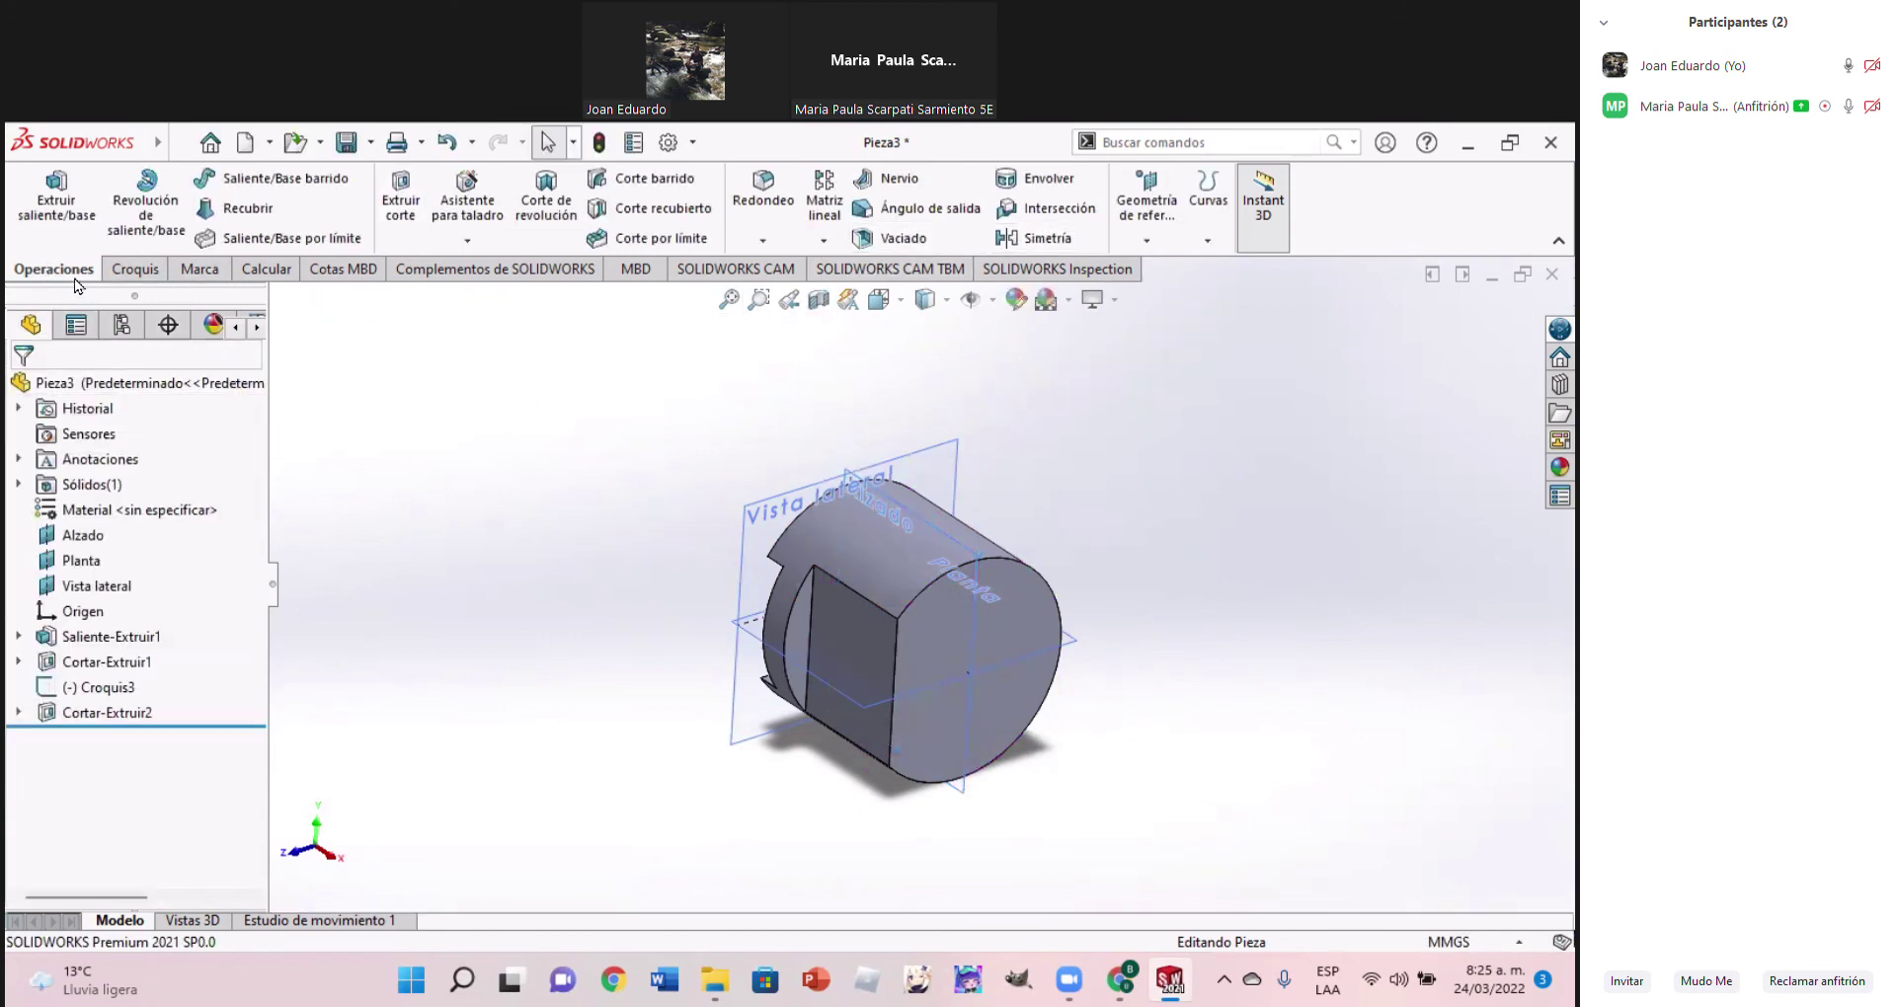
Mirror Cortar-Extruir2 across the Alzado plane and orbit to check the new flat
click(1035, 242)
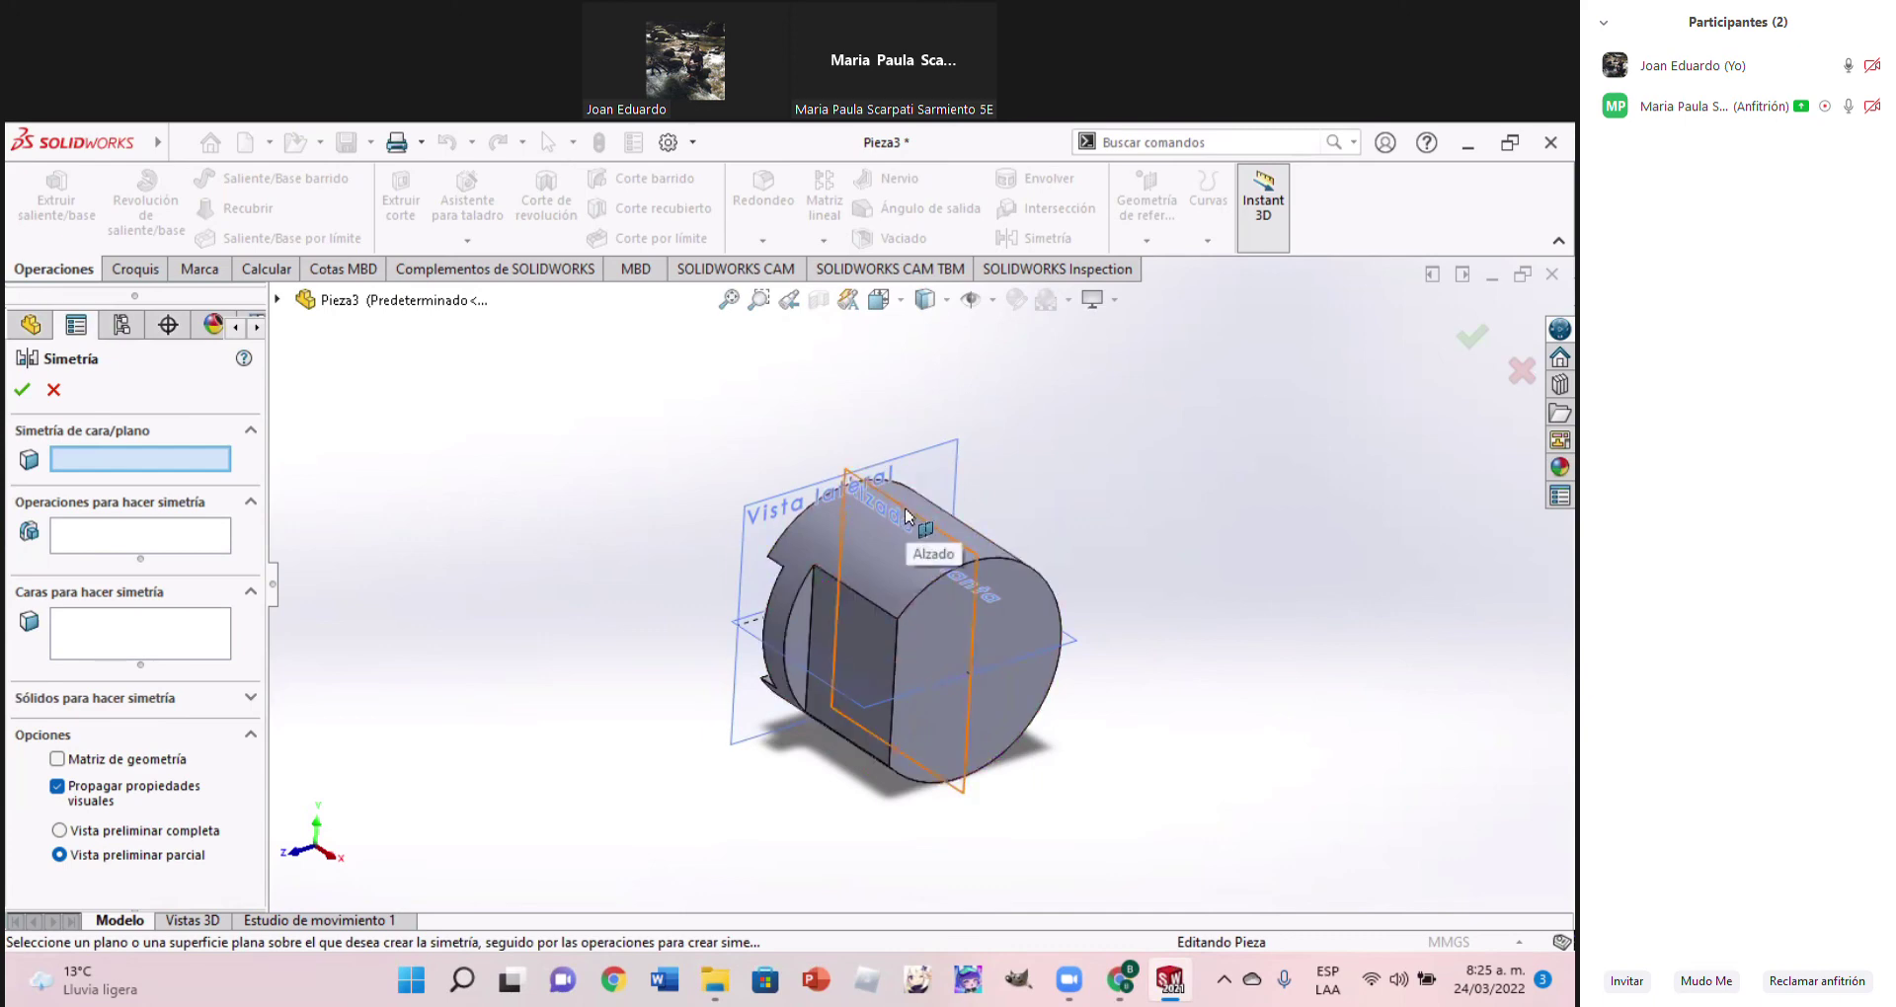
click(906, 517)
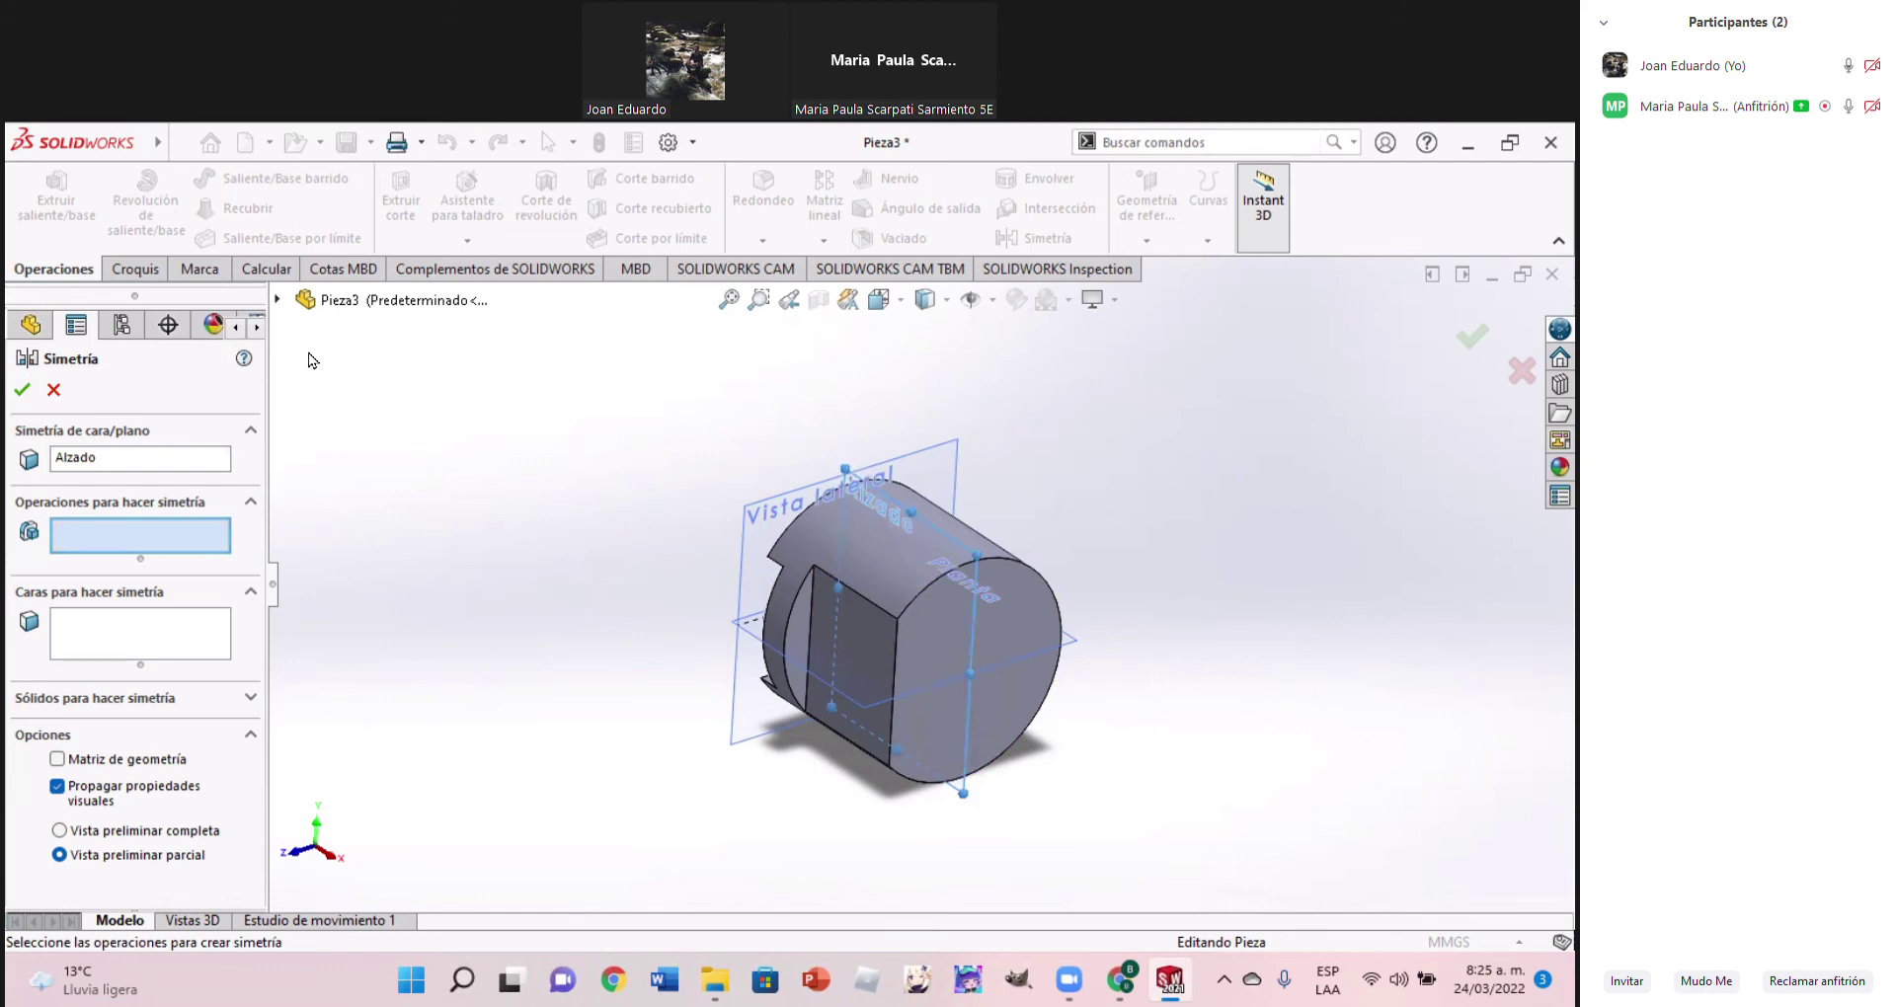
click(278, 301)
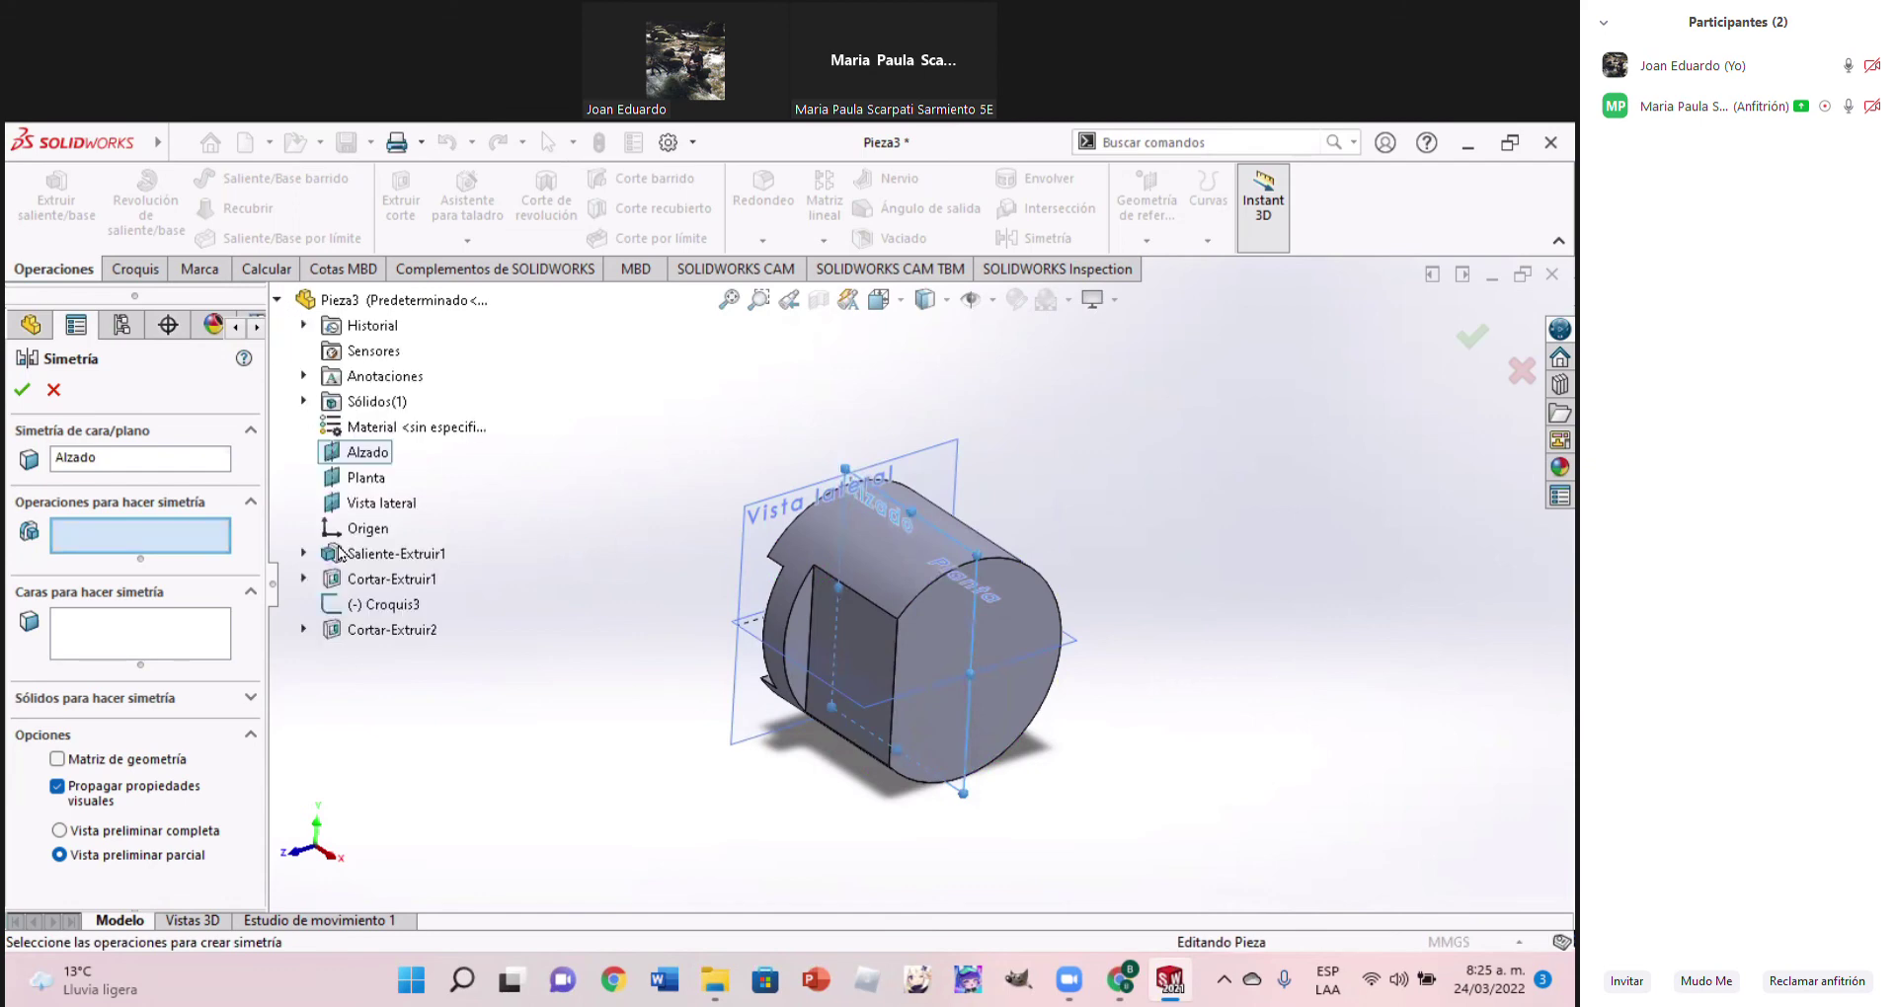
click(372, 632)
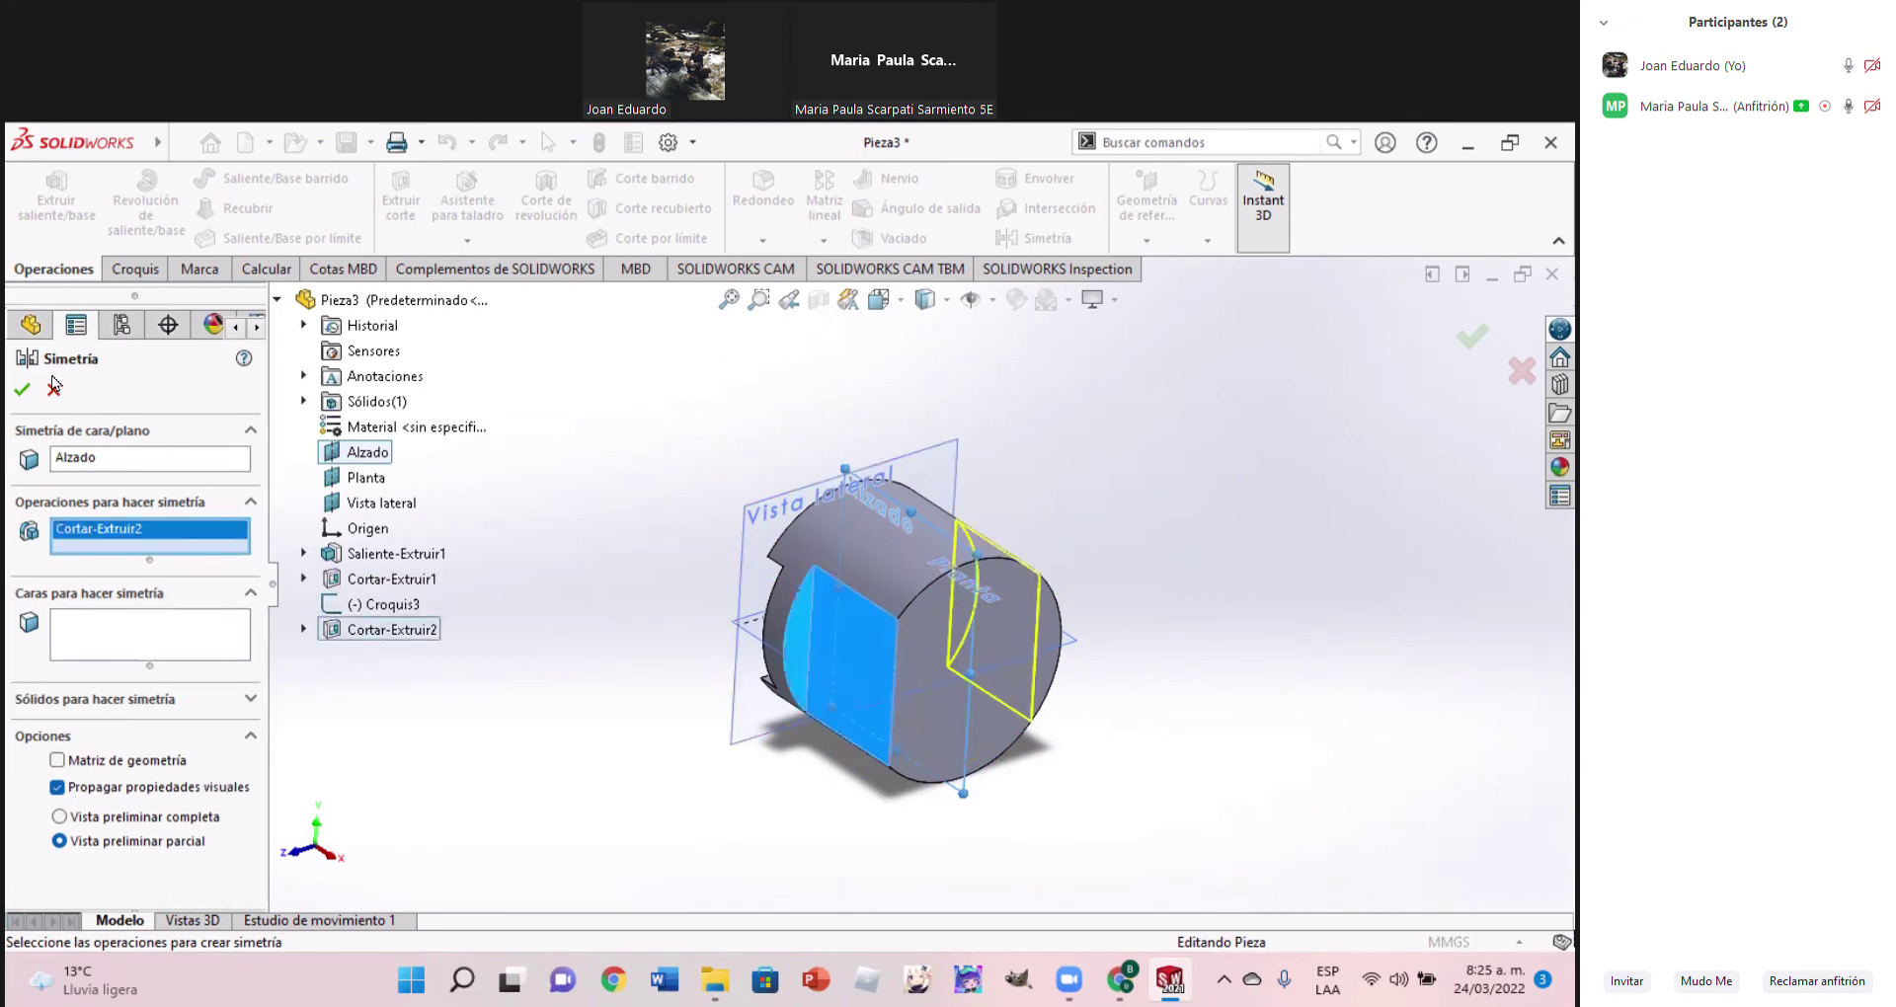
click(22, 391)
mouse_move(1062, 546)
middle_down()
mouse_move(780, 593)
mouse_move(1155, 674)
mouse_move(835, 841)
mouse_move(1181, 774)
mouse_move(1164, 732)
mouse_move(1055, 752)
mouse_move(973, 711)
mouse_move(987, 735)
middle_up()
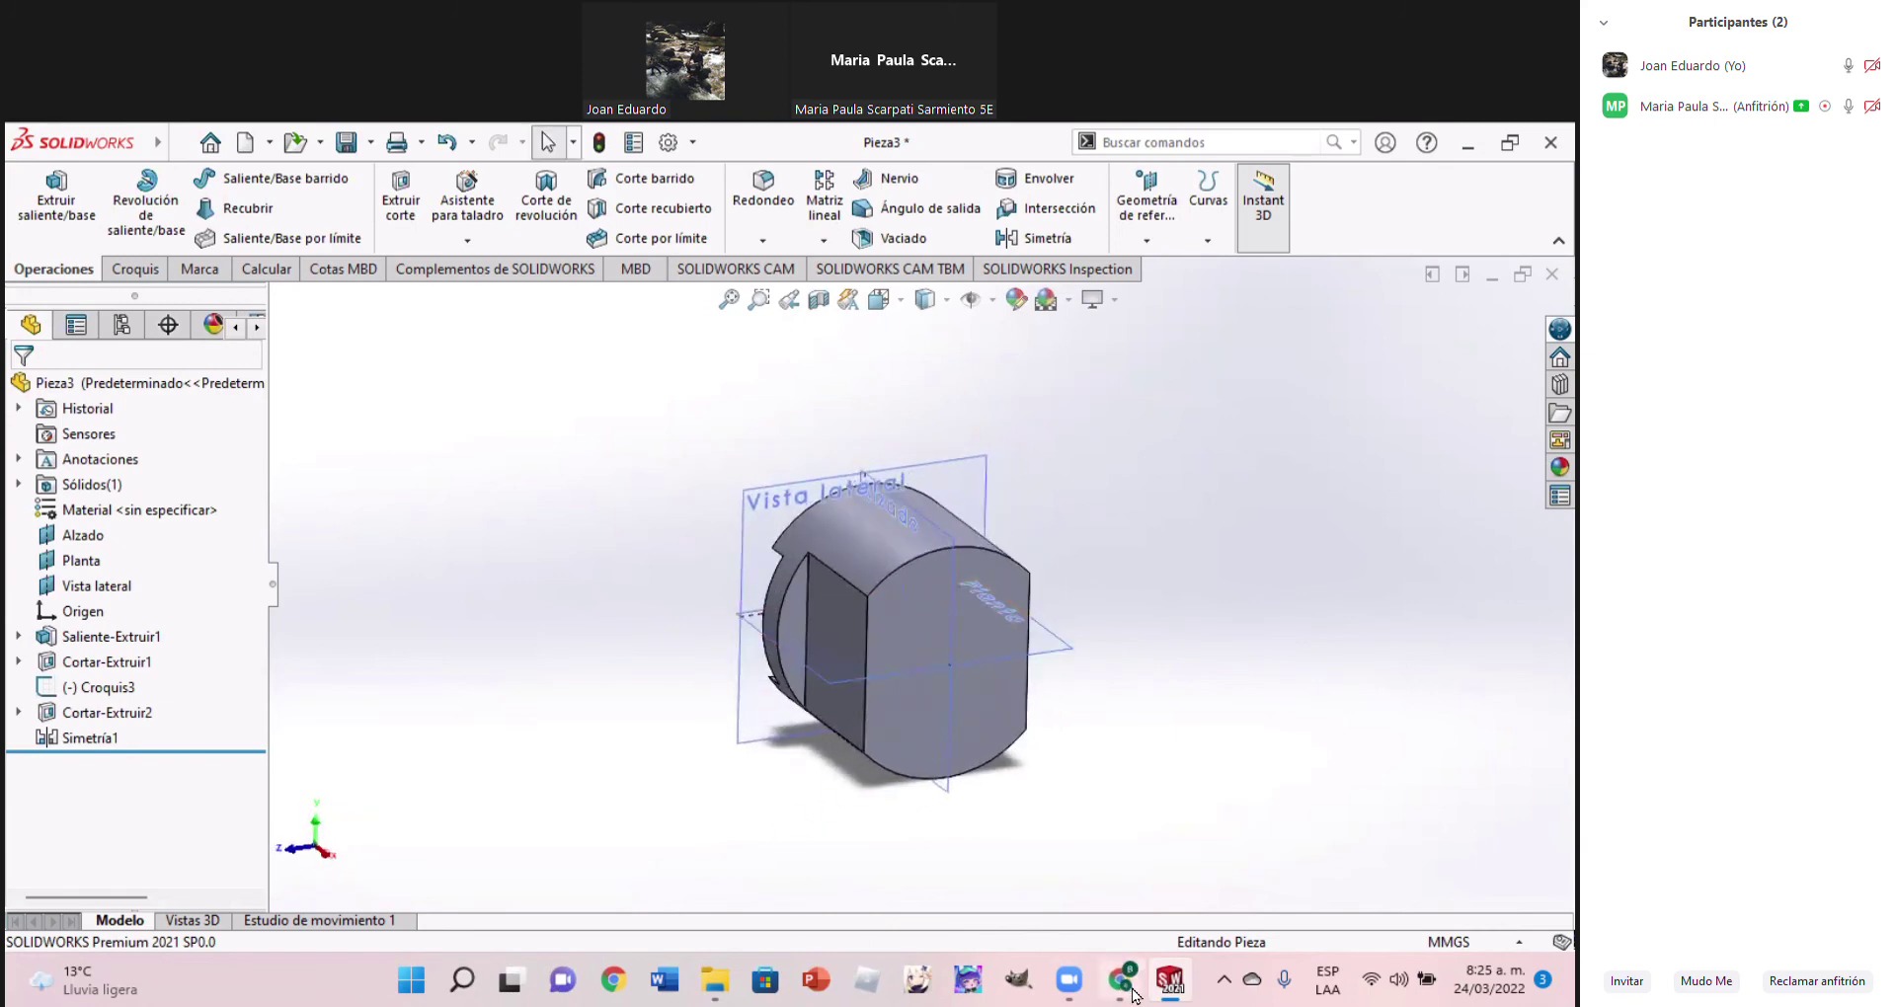
click(1132, 992)
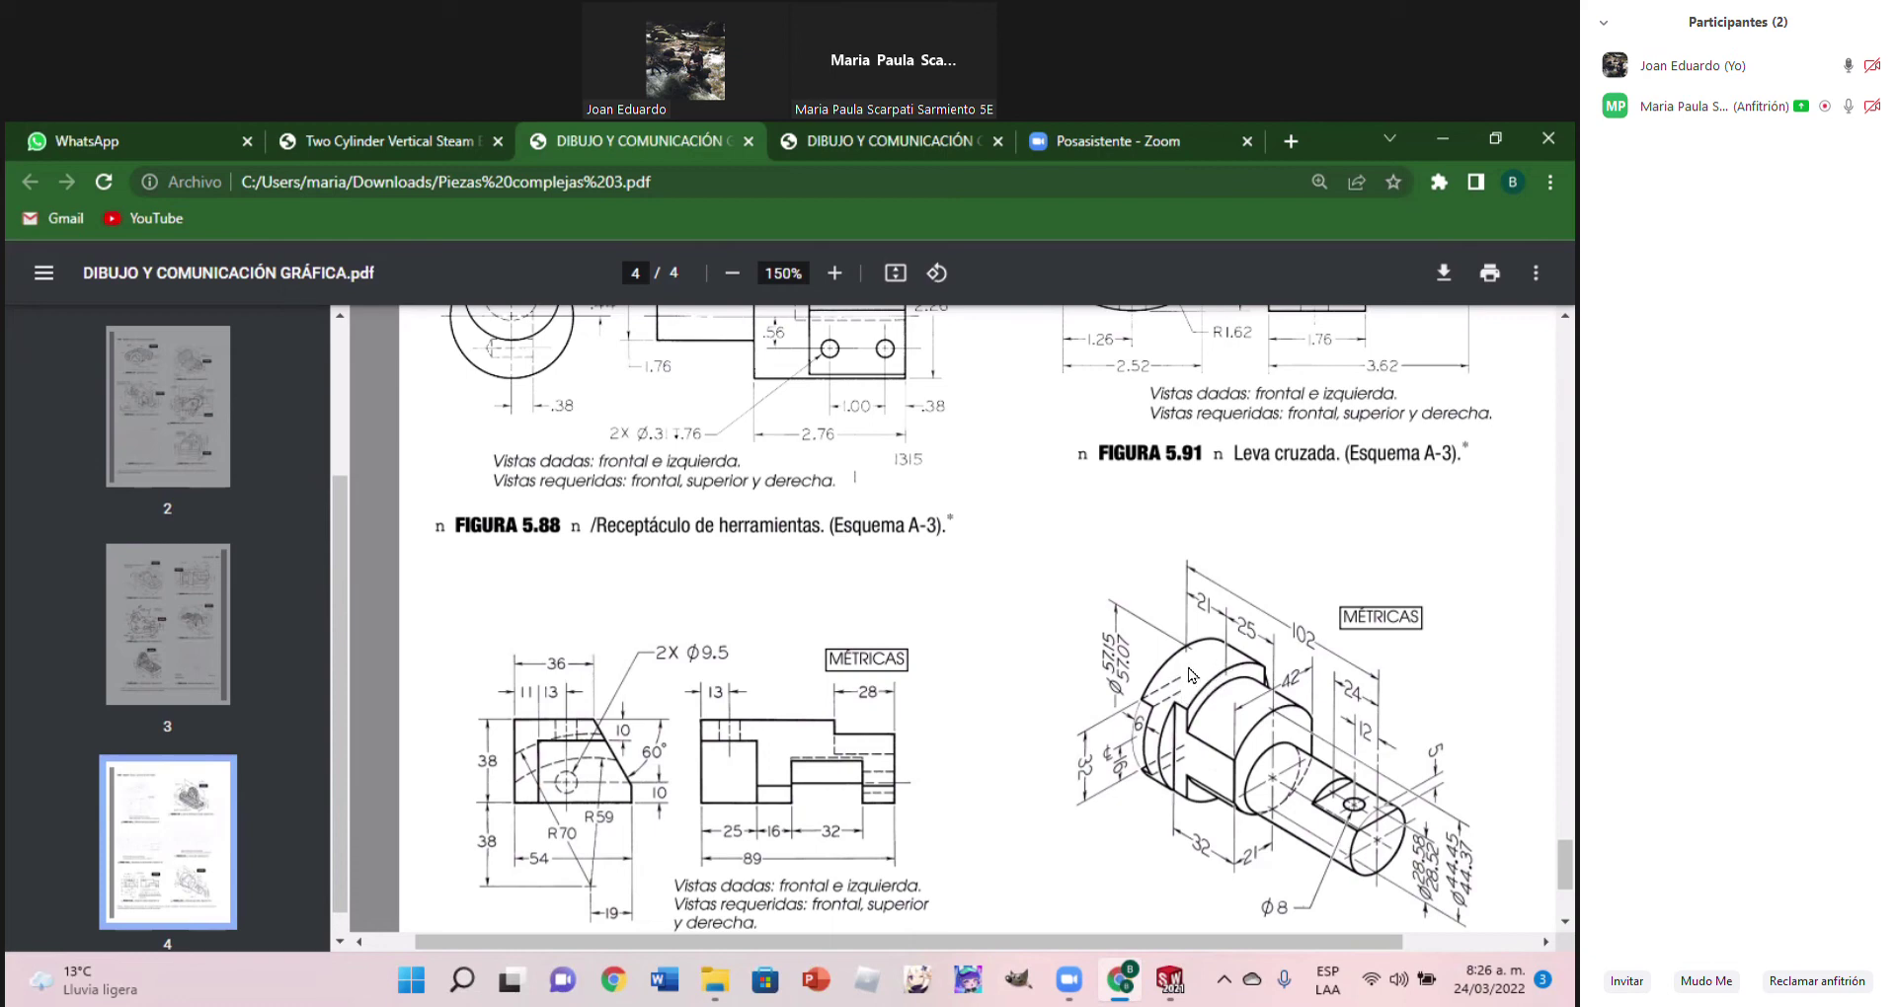
Start a new sketch on the cylinder's front face, viewed normal to it
click(1169, 980)
click(1170, 992)
click(1170, 992)
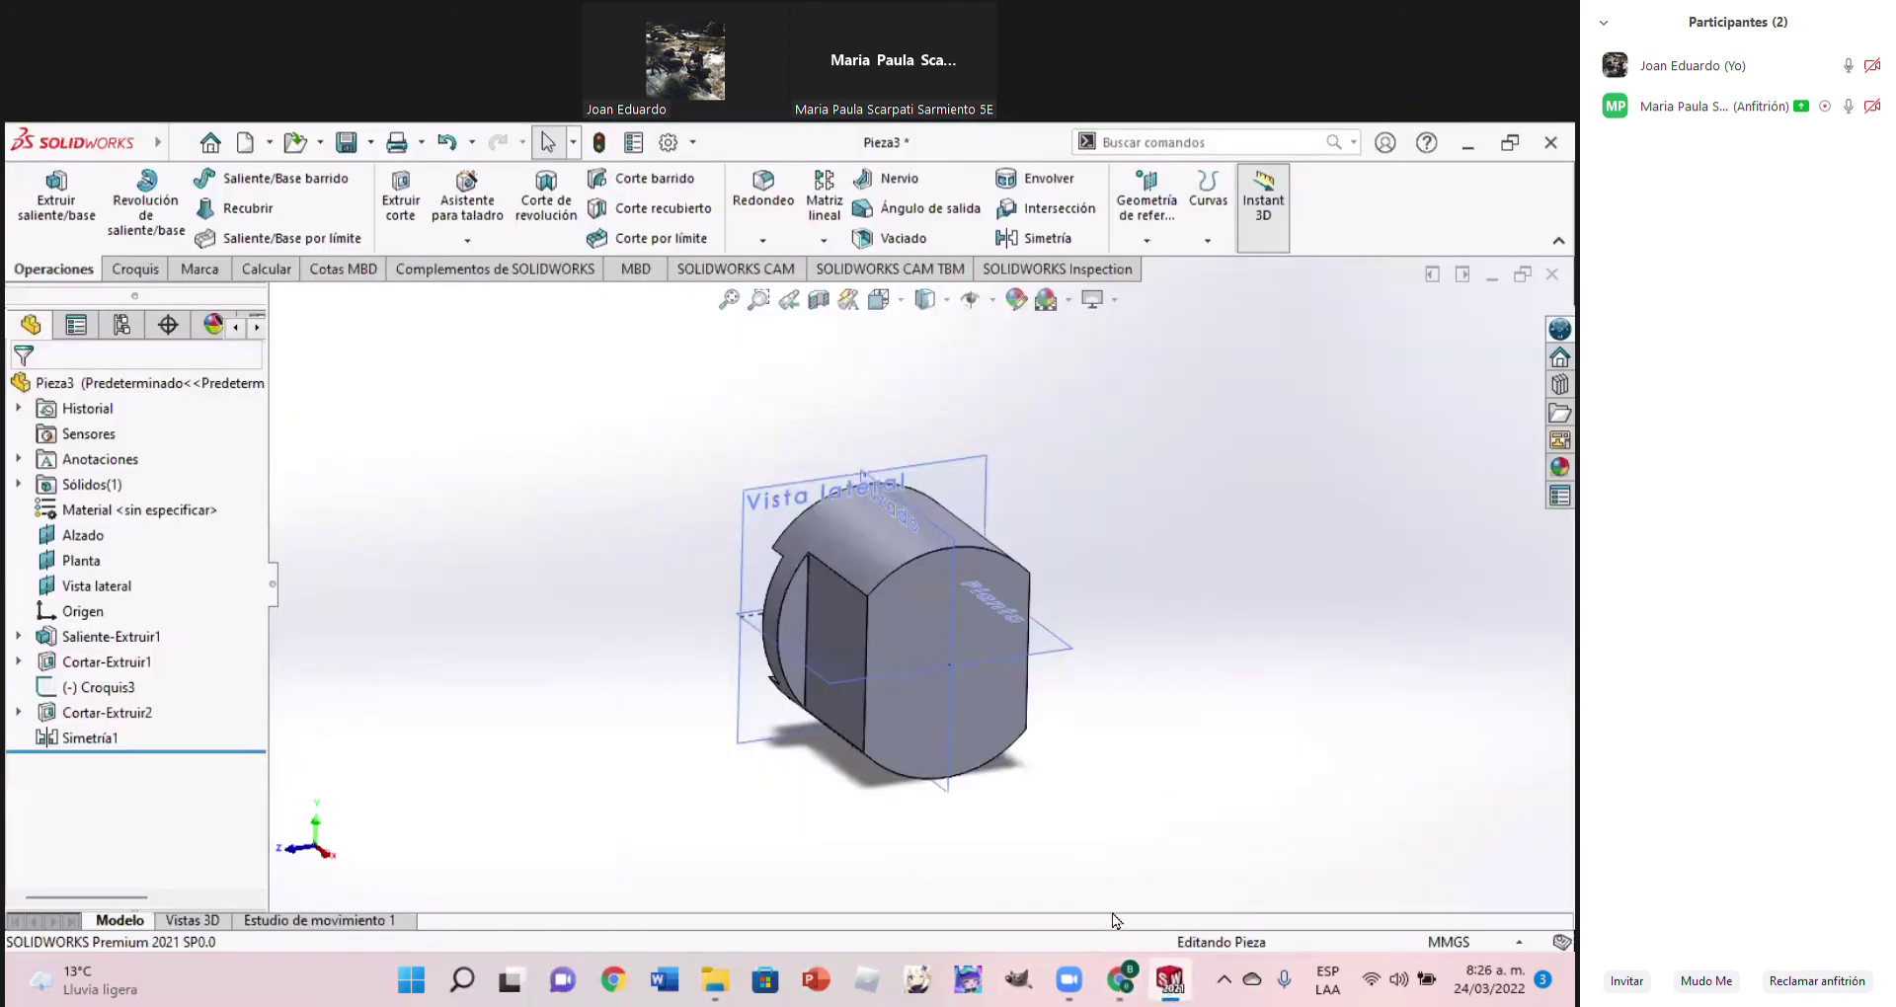
click(994, 628)
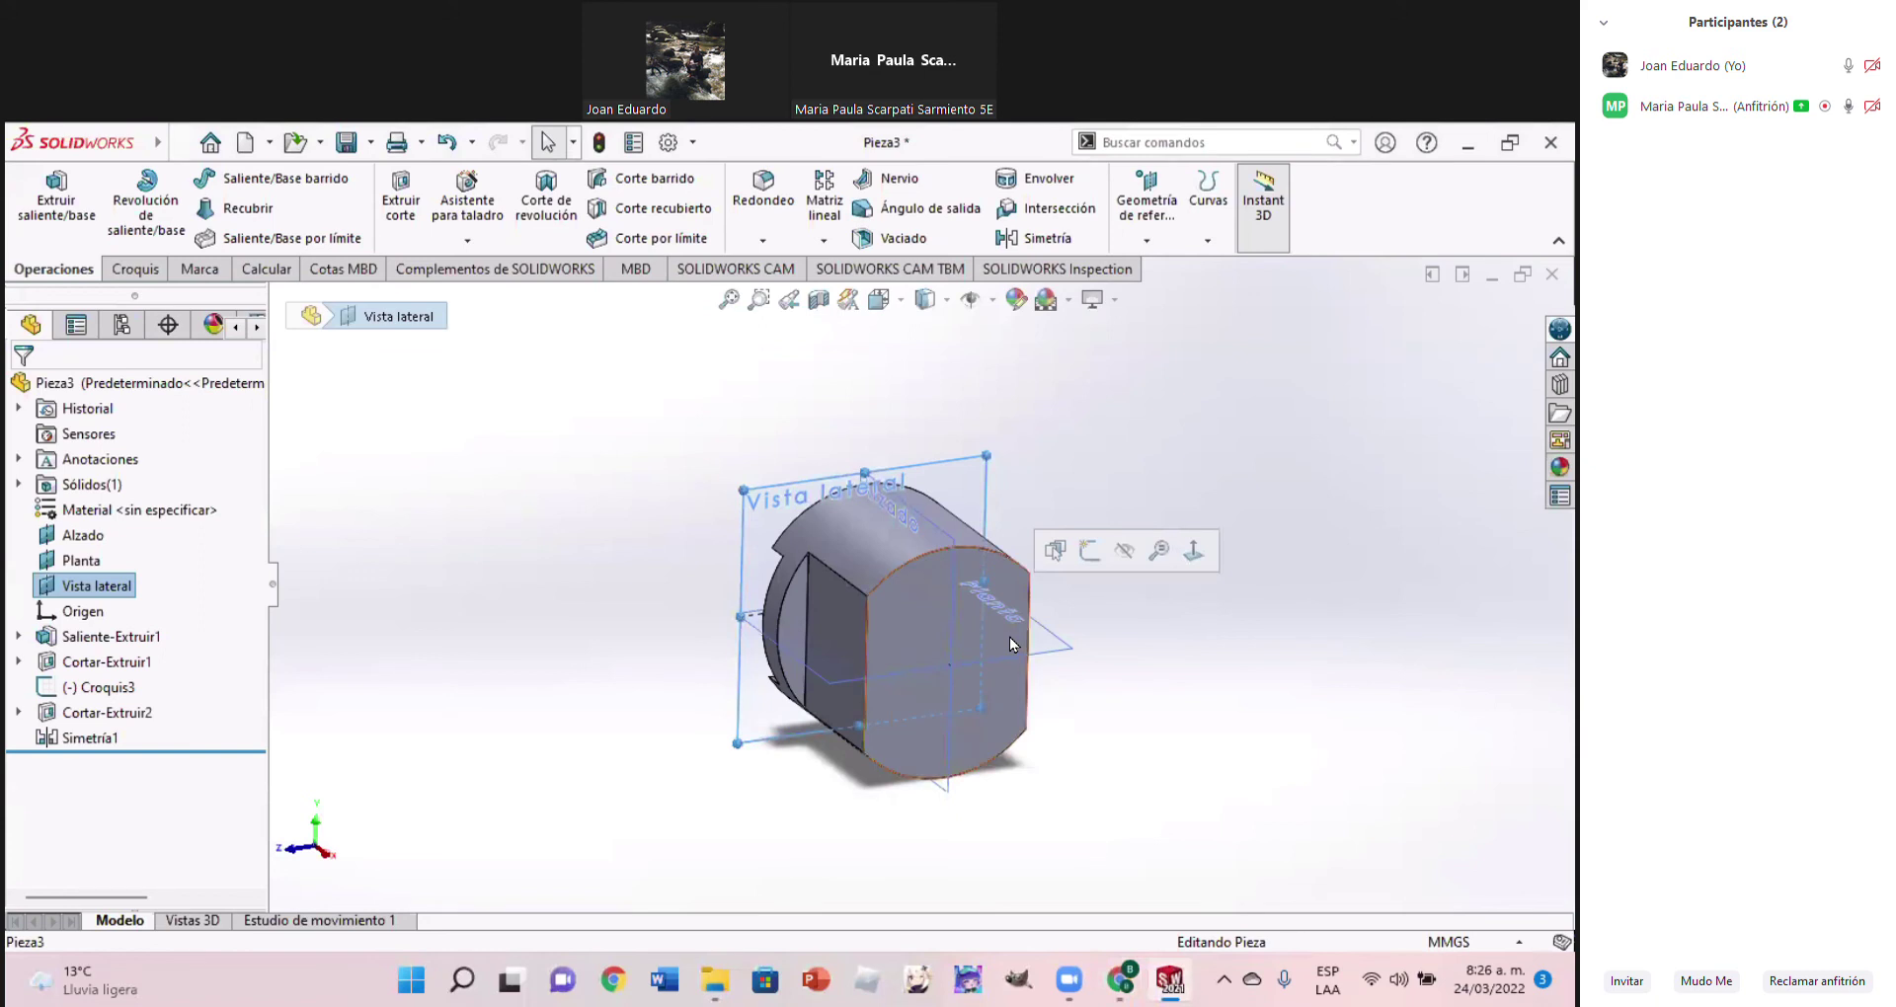
click(1009, 637)
key(ctrl+8)
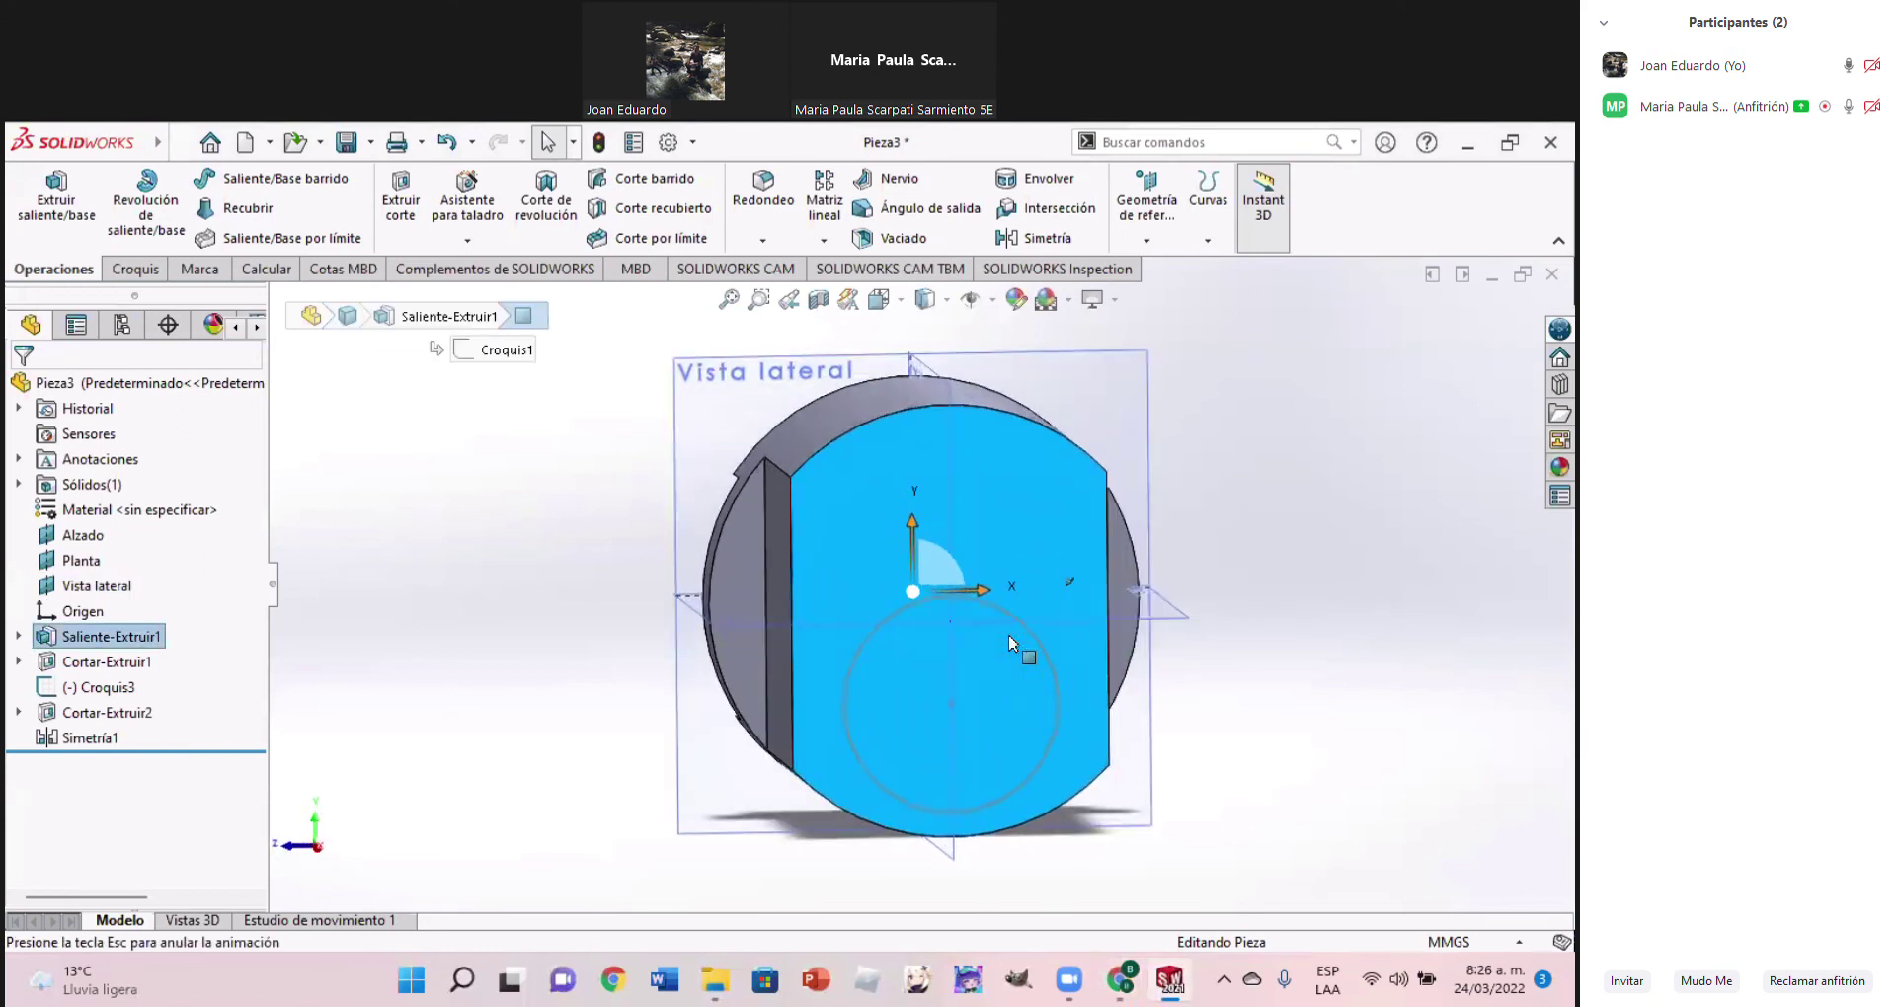
click(128, 269)
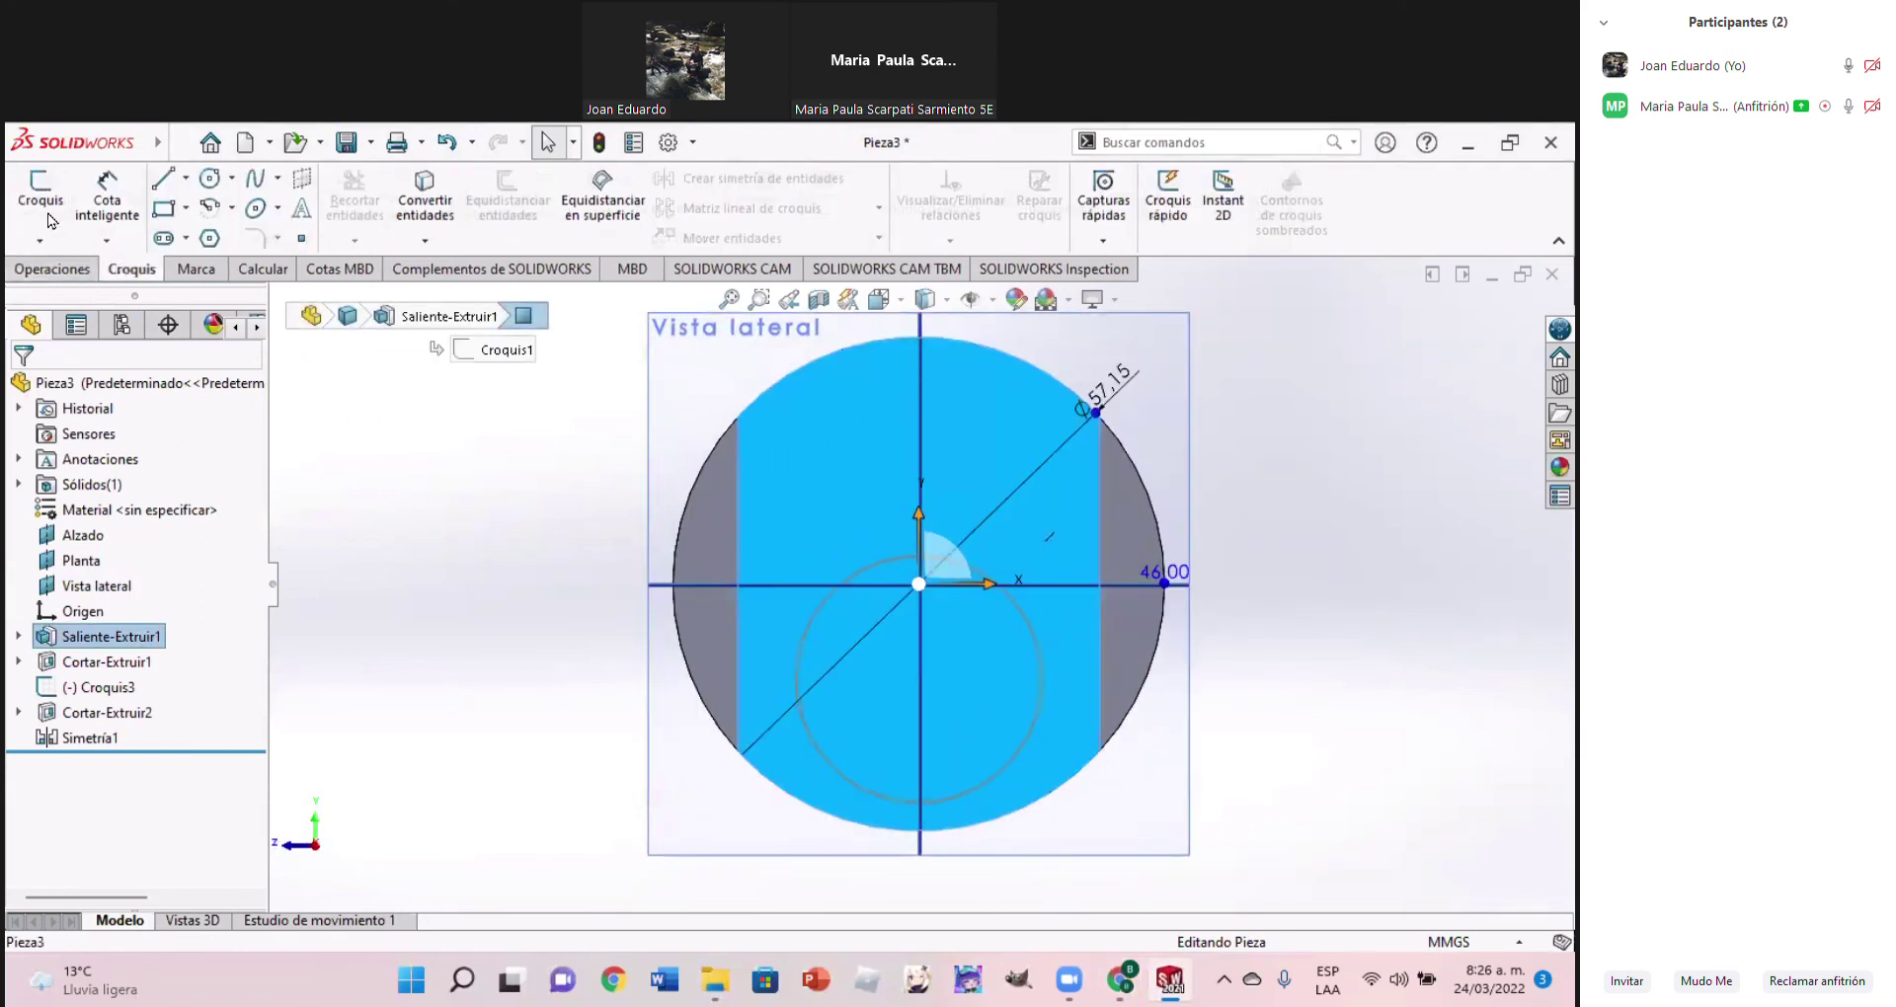
click(44, 207)
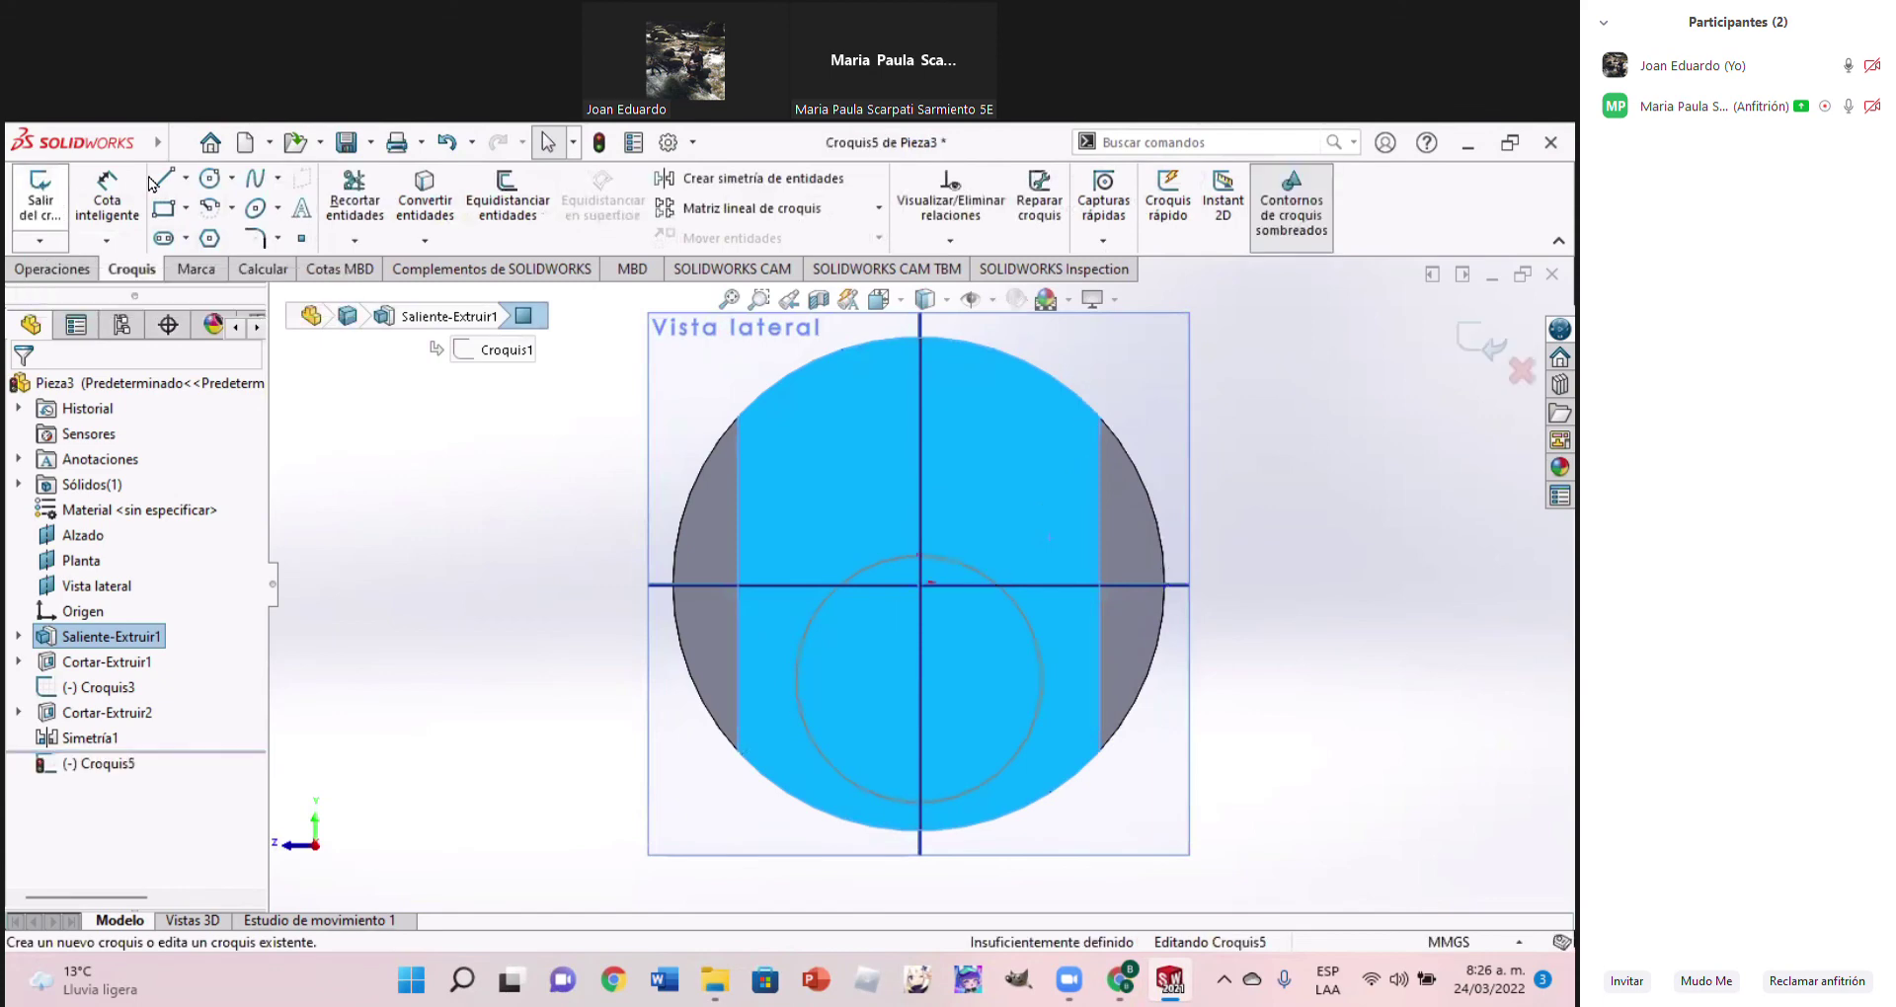
Draw a circle centred on the origin and dimension it to Ø44.45 mm
click(226, 186)
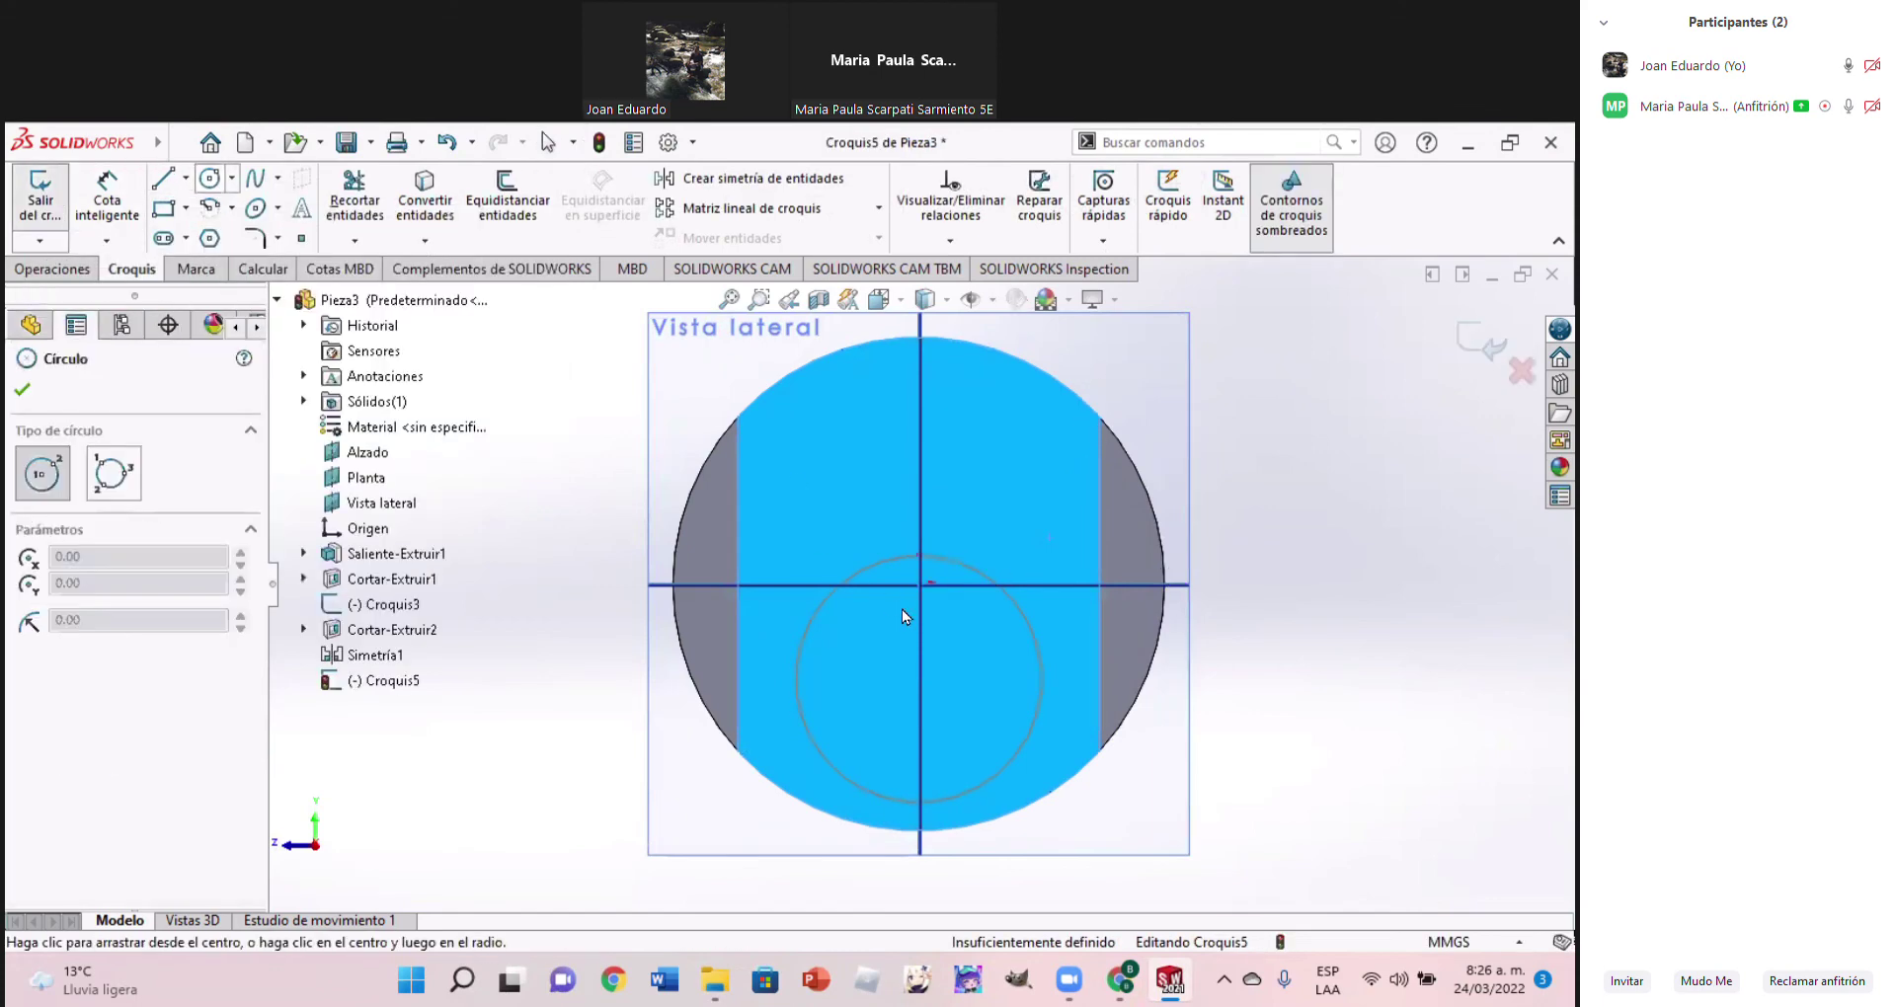
click(920, 585)
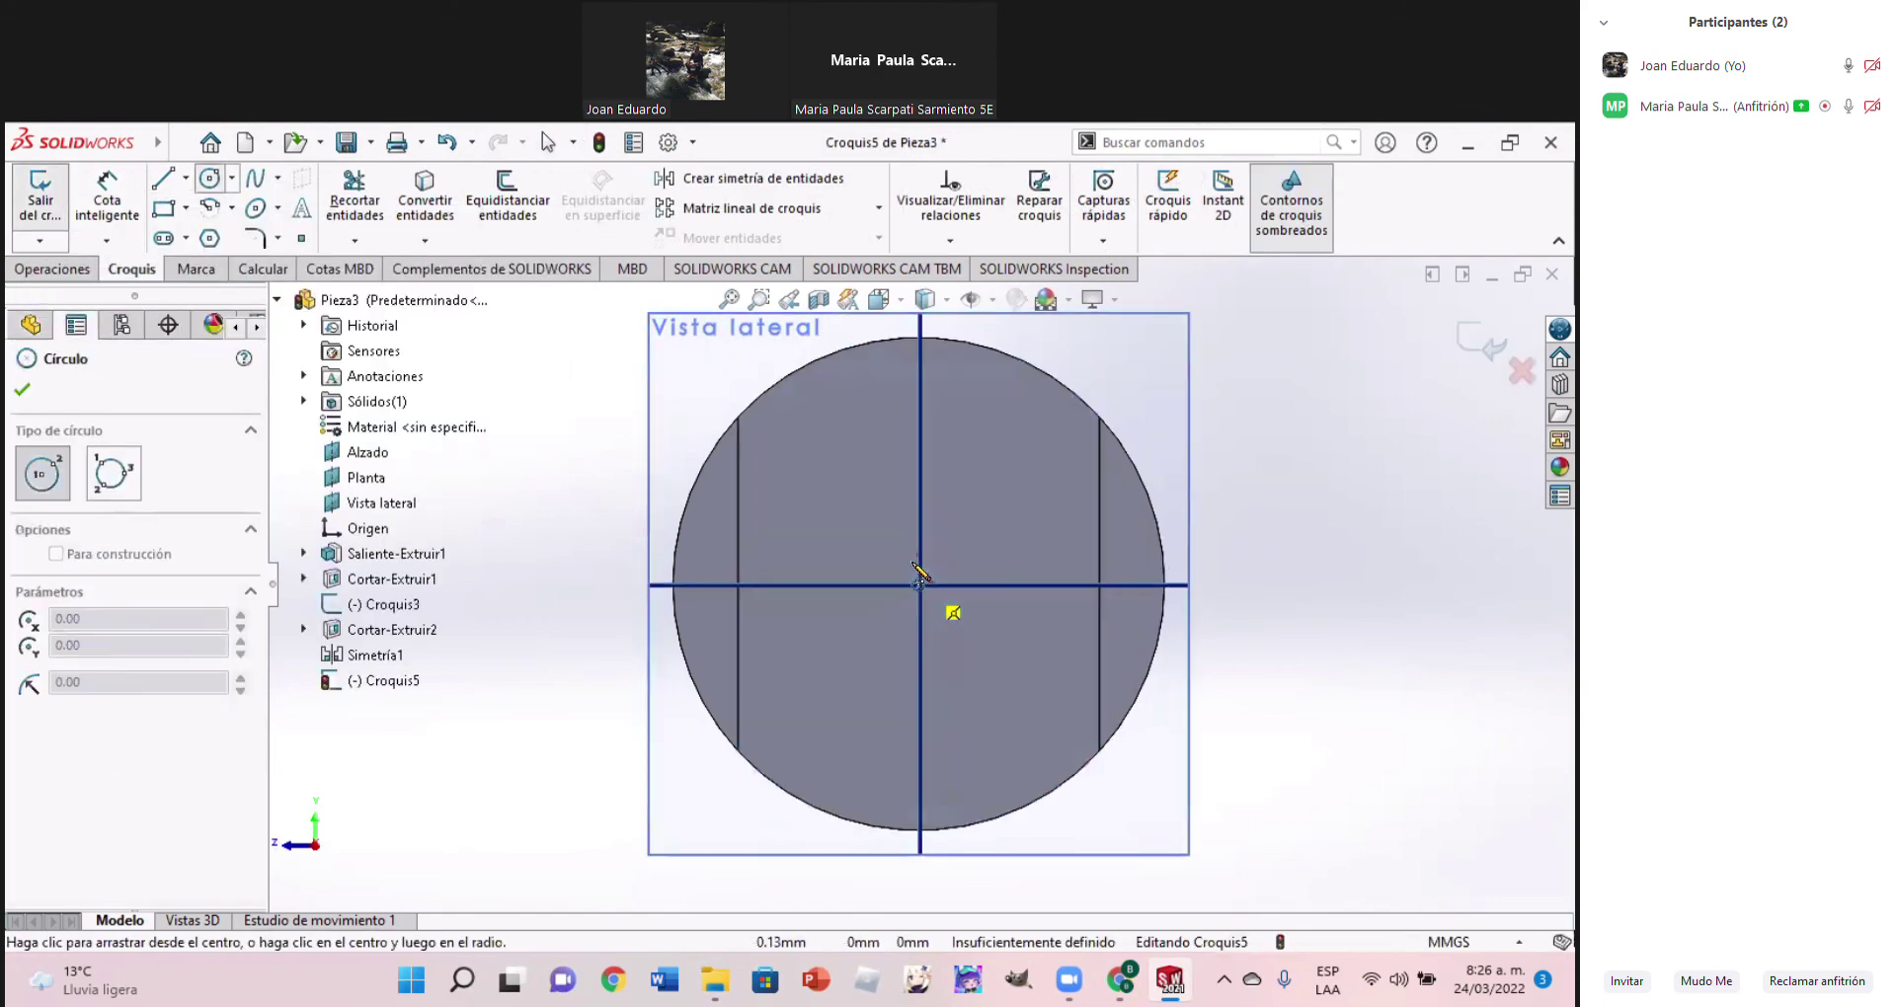
click(825, 431)
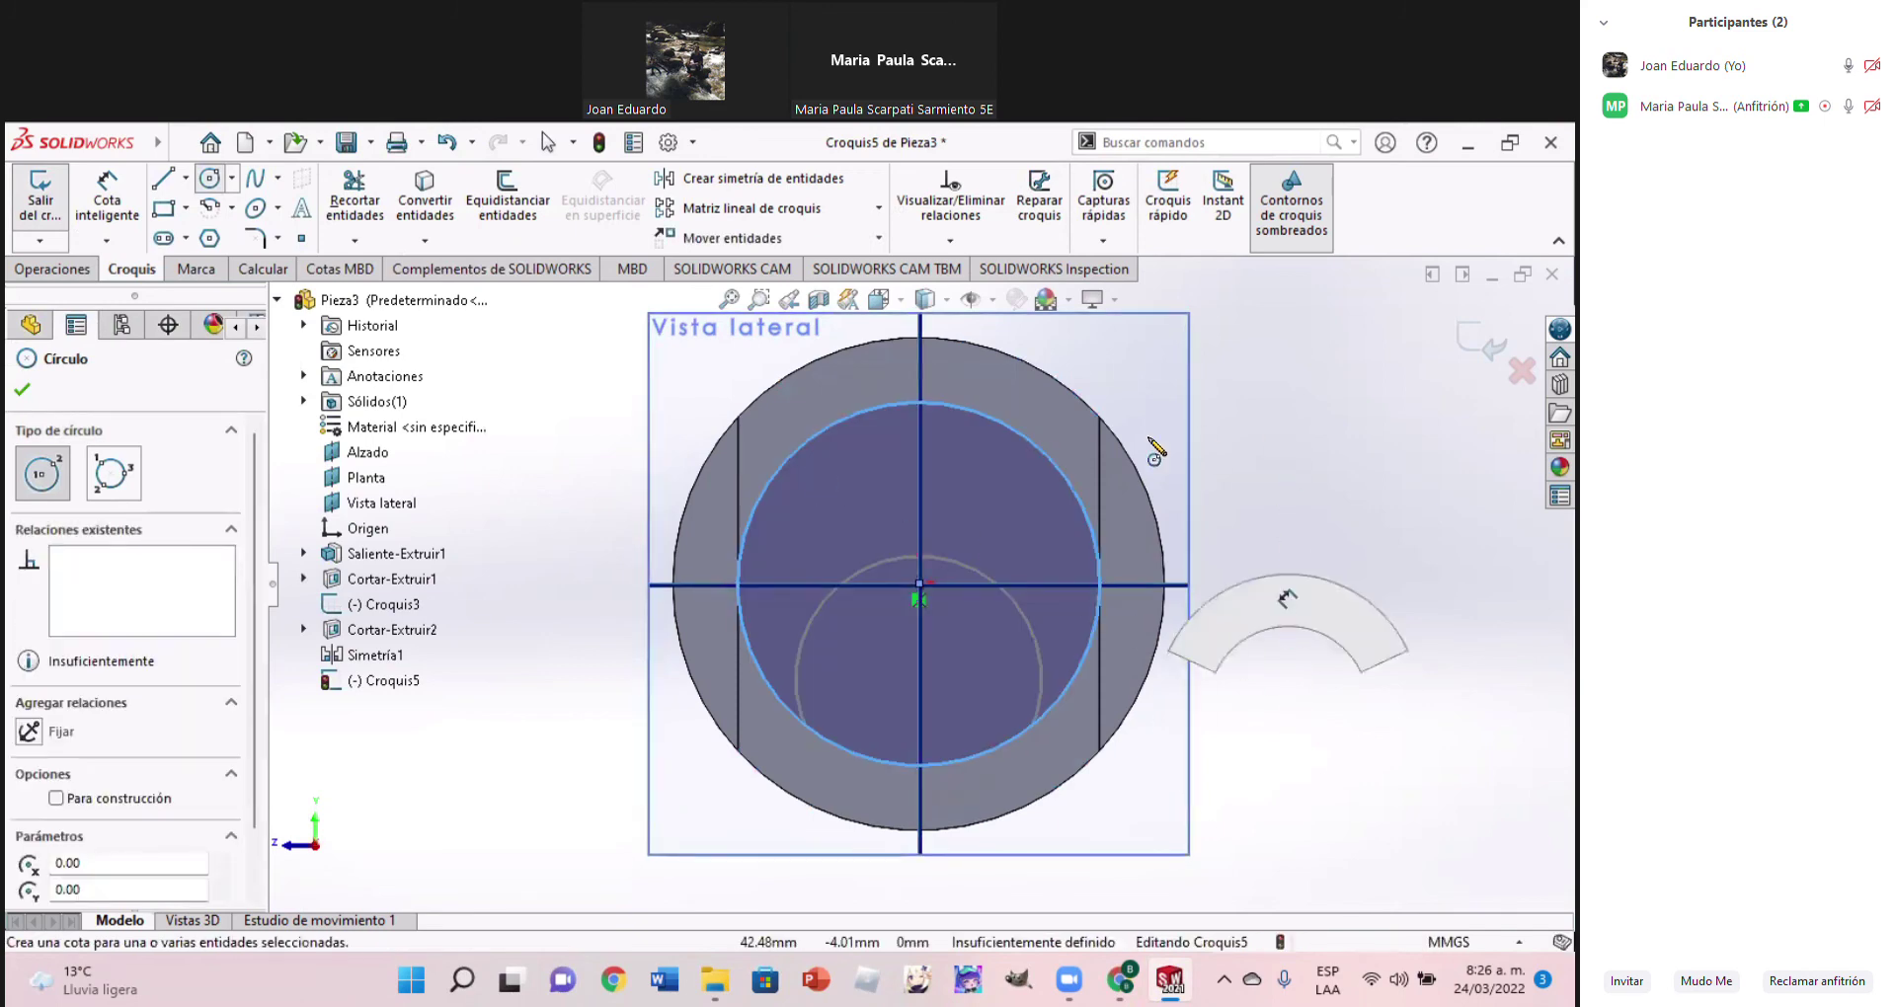
right_drag(1289, 706, 1185, 603)
click(1099, 533)
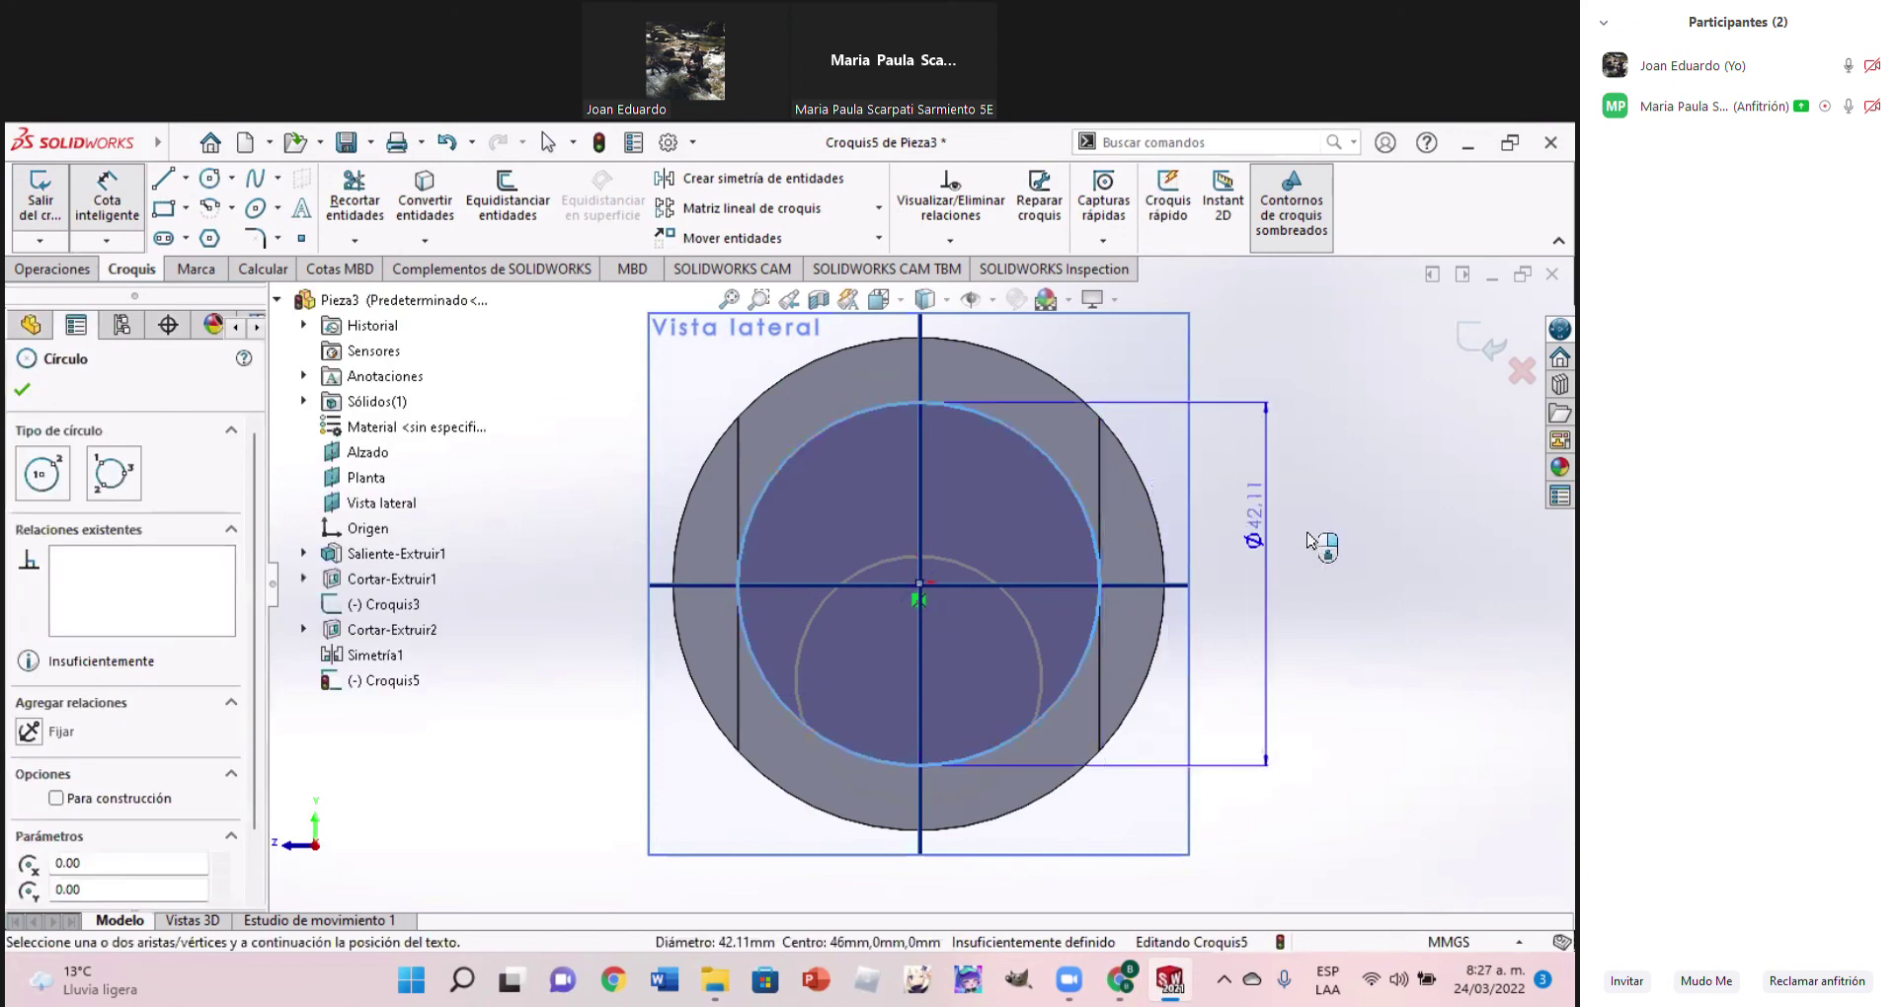
click(1309, 540)
text(44.45)
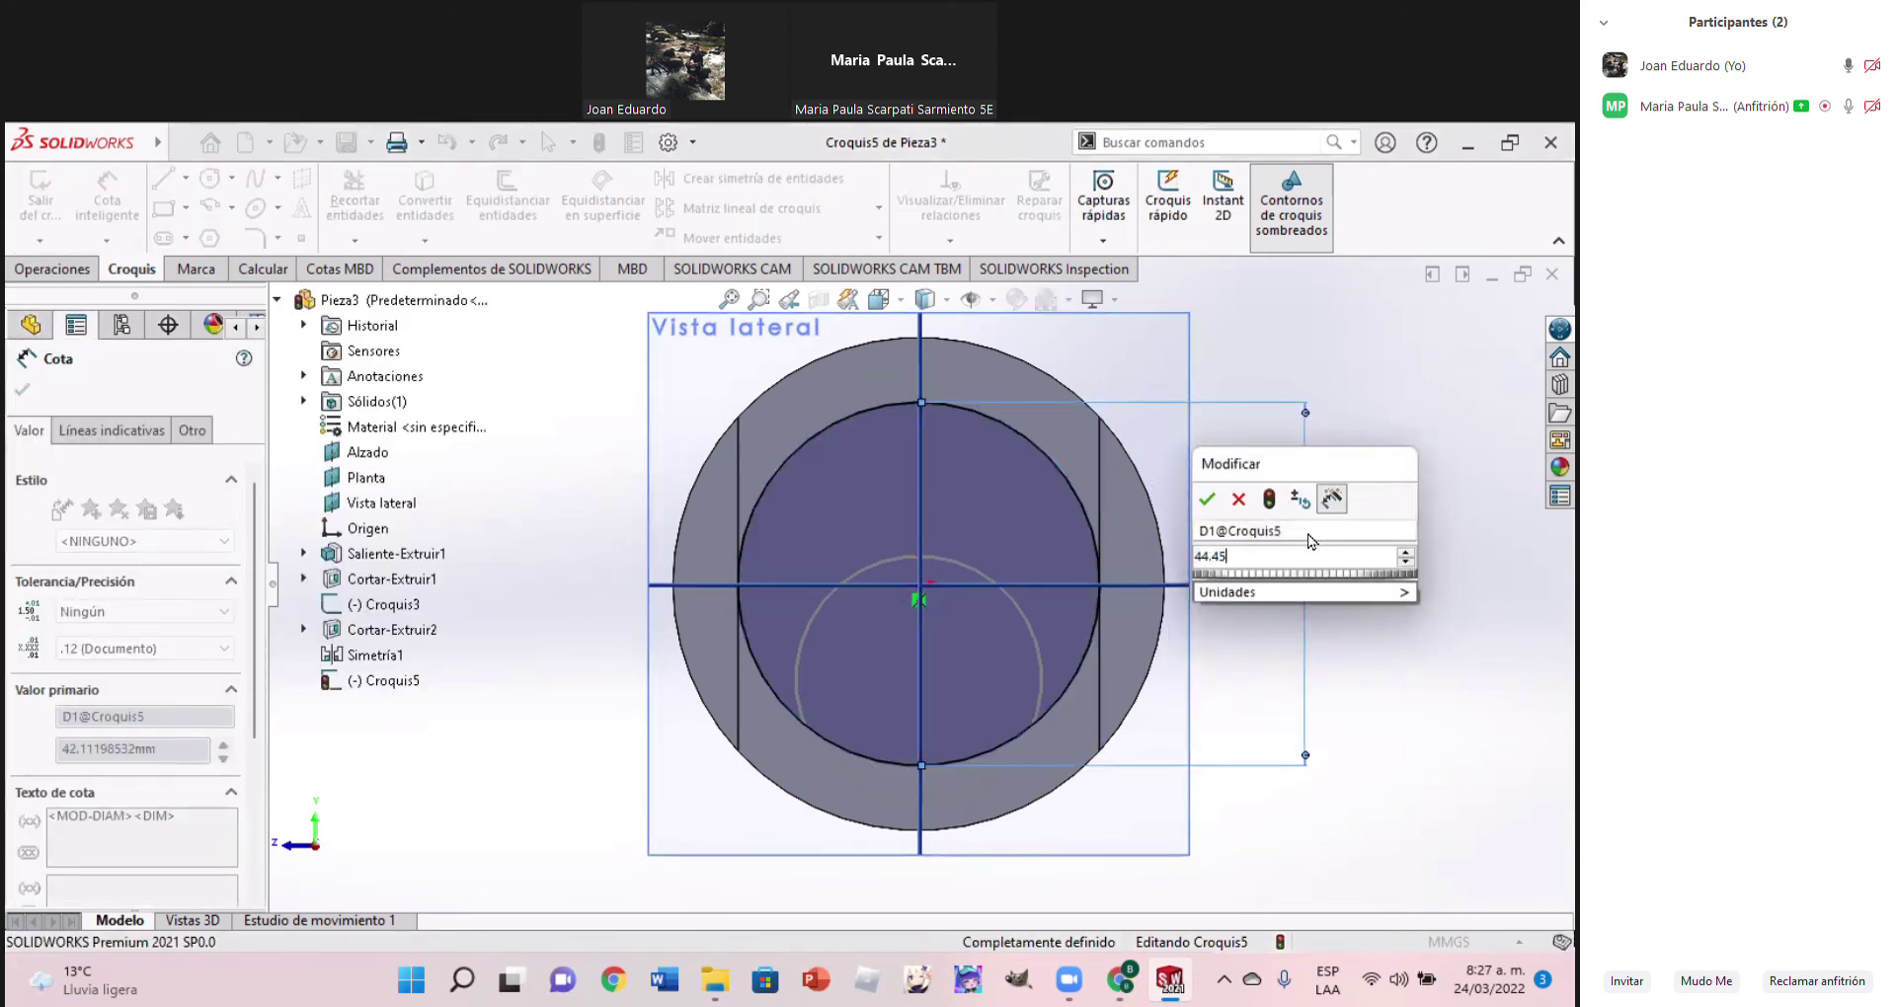
key(Return)
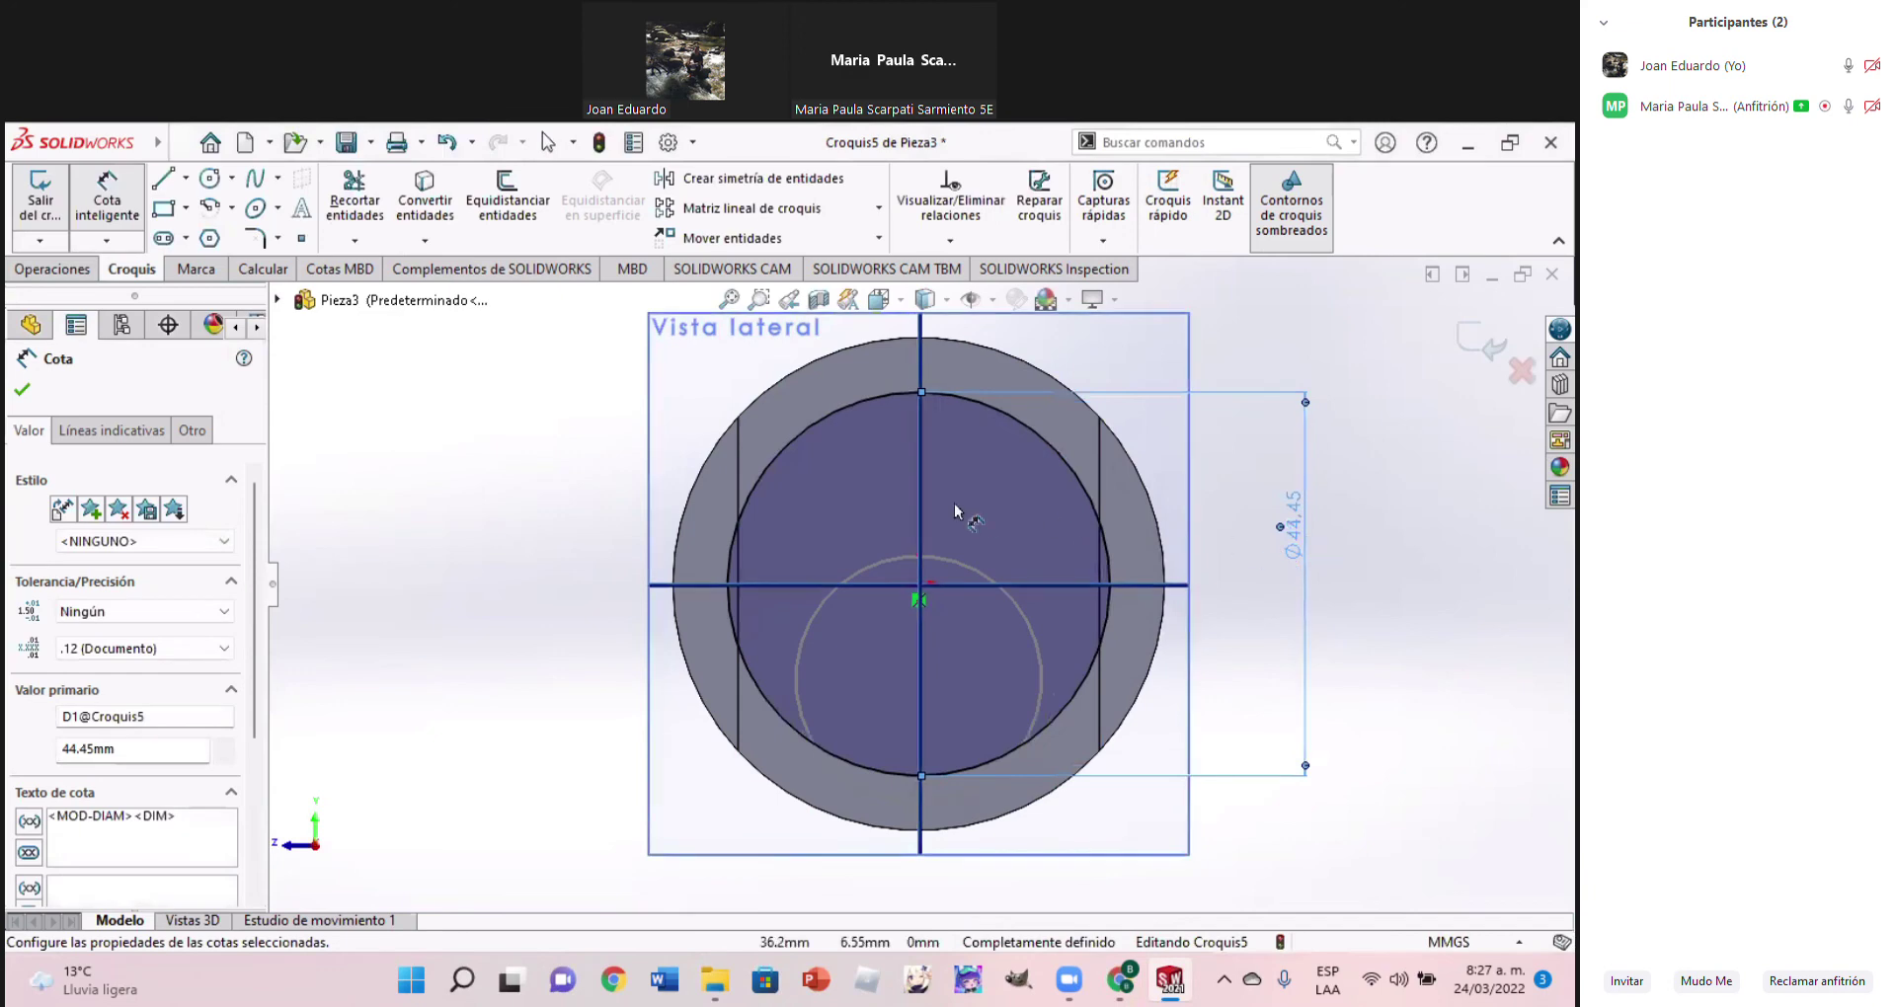
key(Escape)
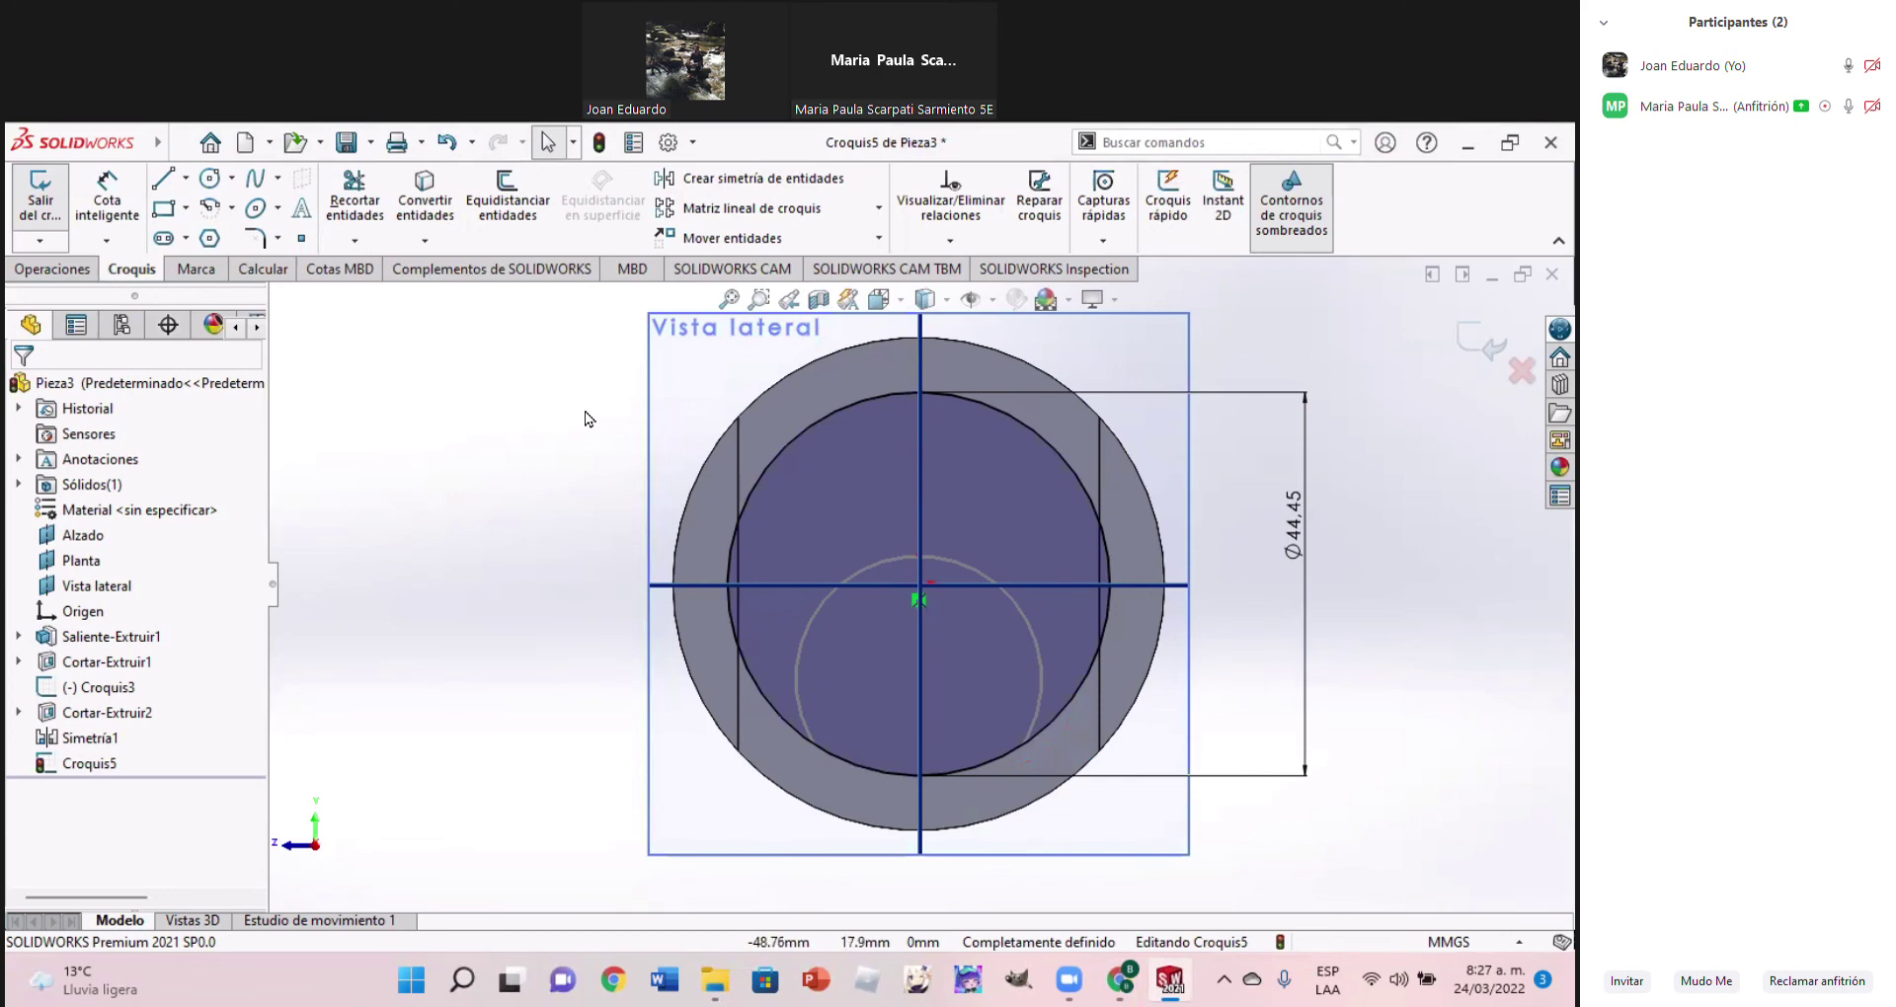
mouse_move(859, 531)
middle_down()
mouse_move(956, 596)
mouse_move(1076, 488)
middle_up()
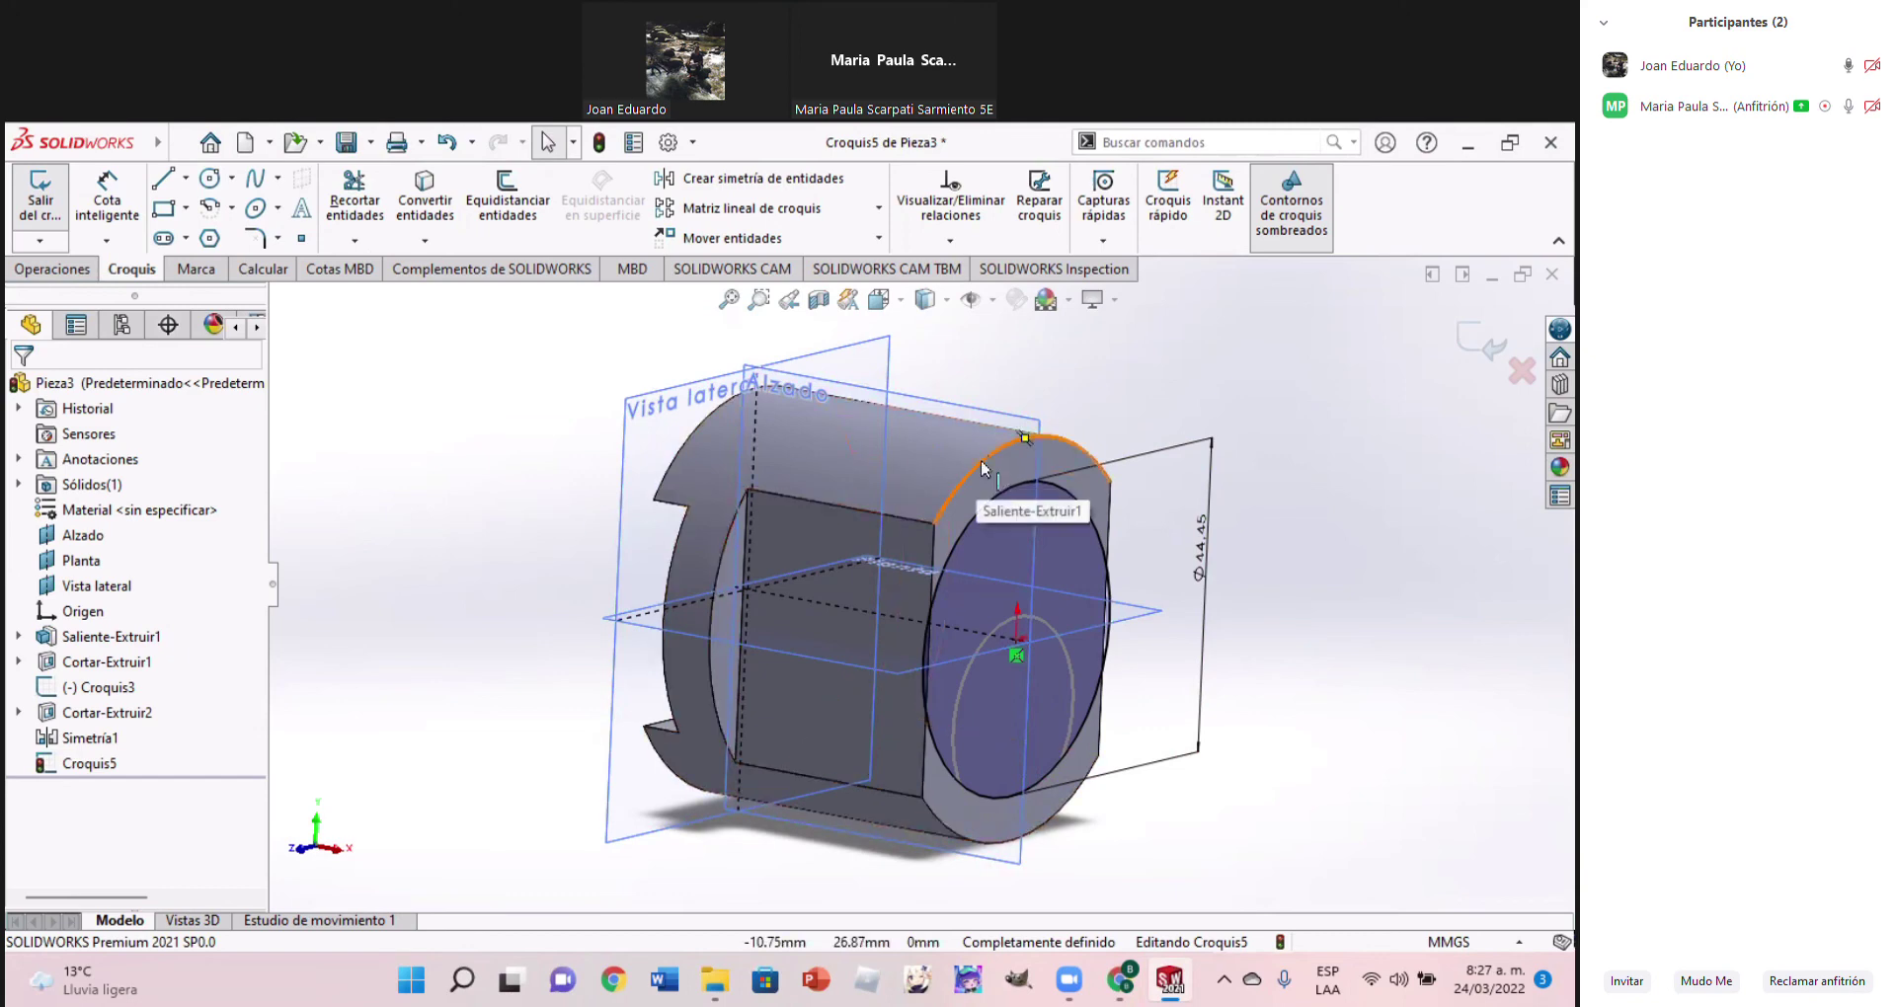
Convert the outer circular edge and the flat's straight edge into Croquis5, viewed normal
click(983, 468)
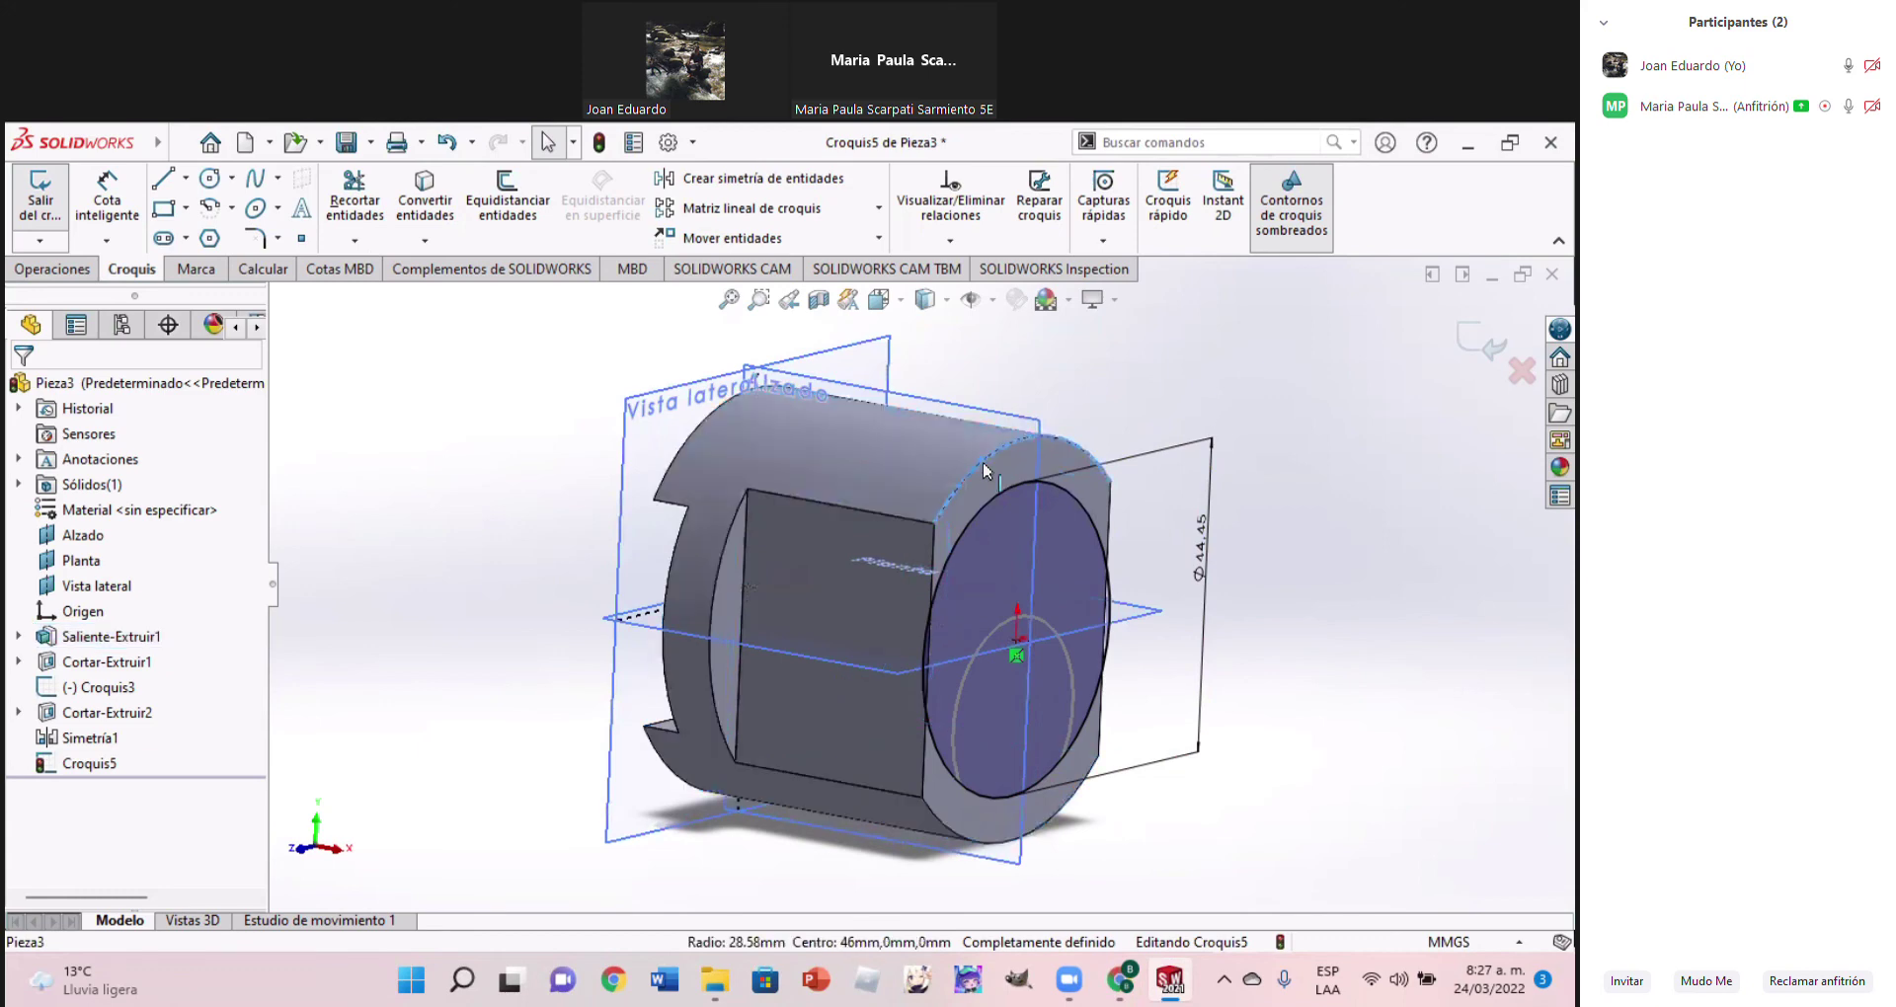
click(363, 366)
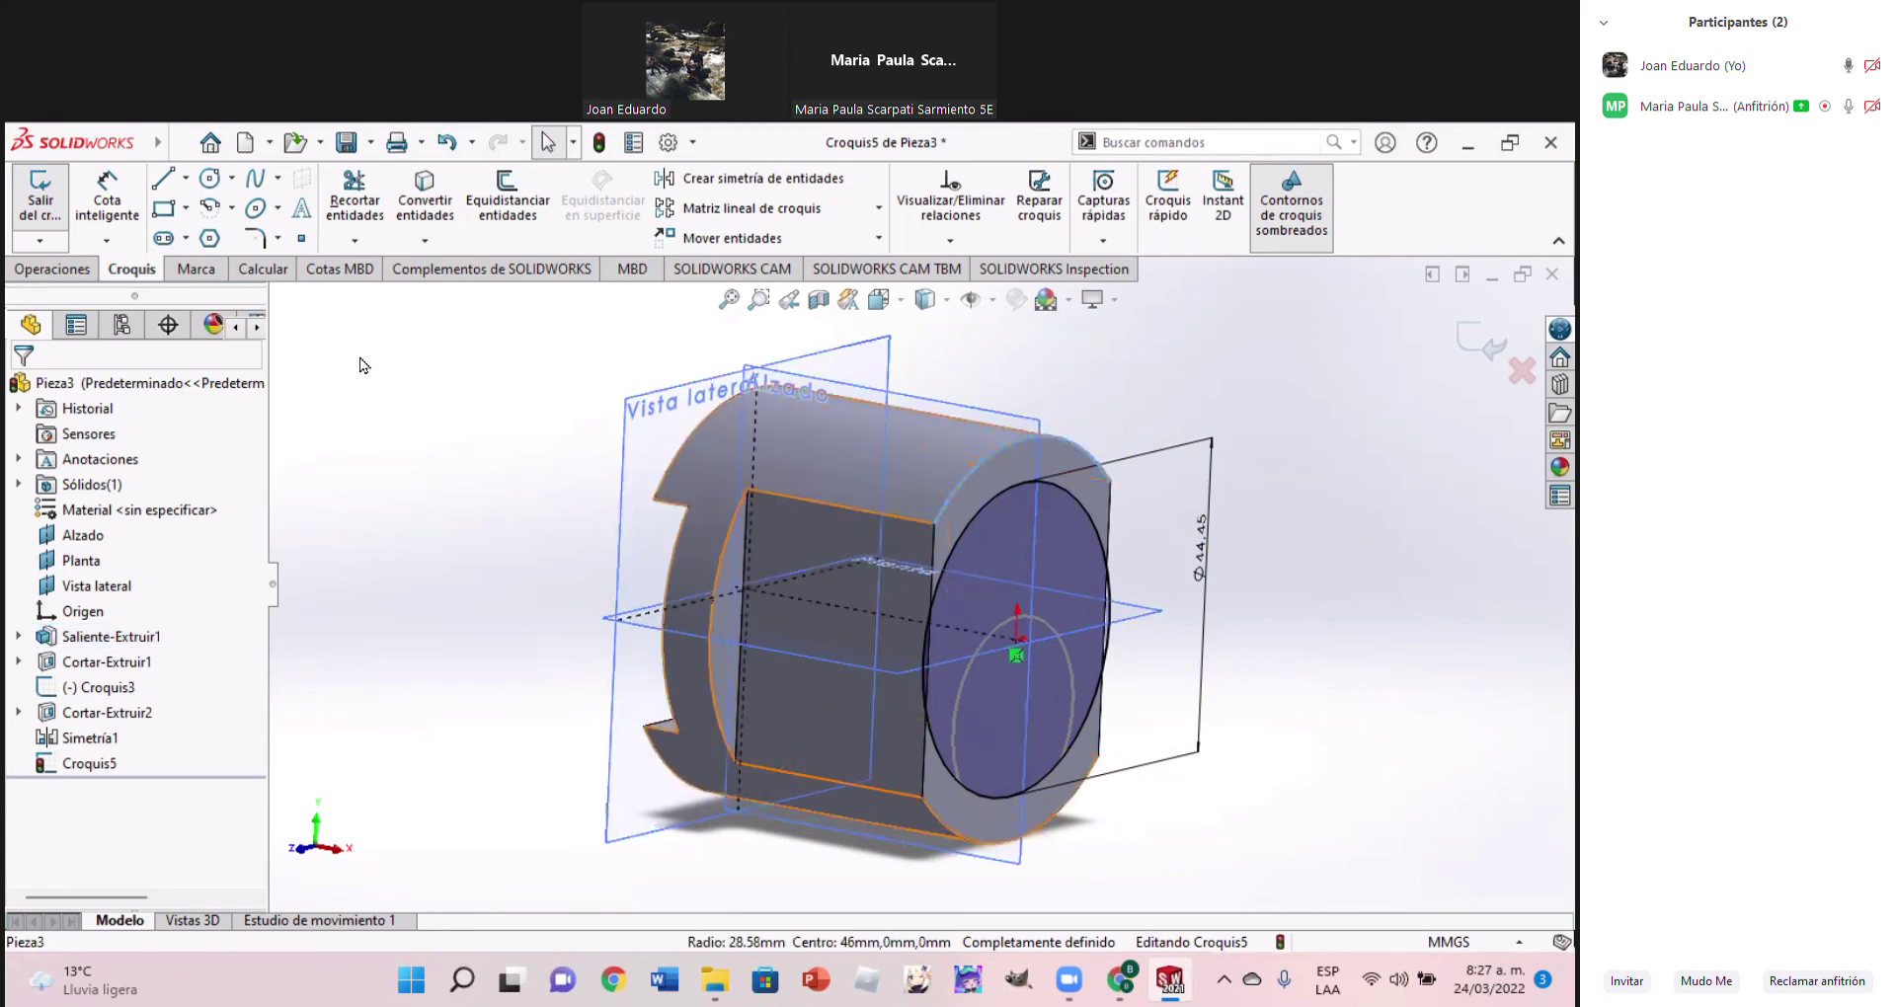
click(440, 206)
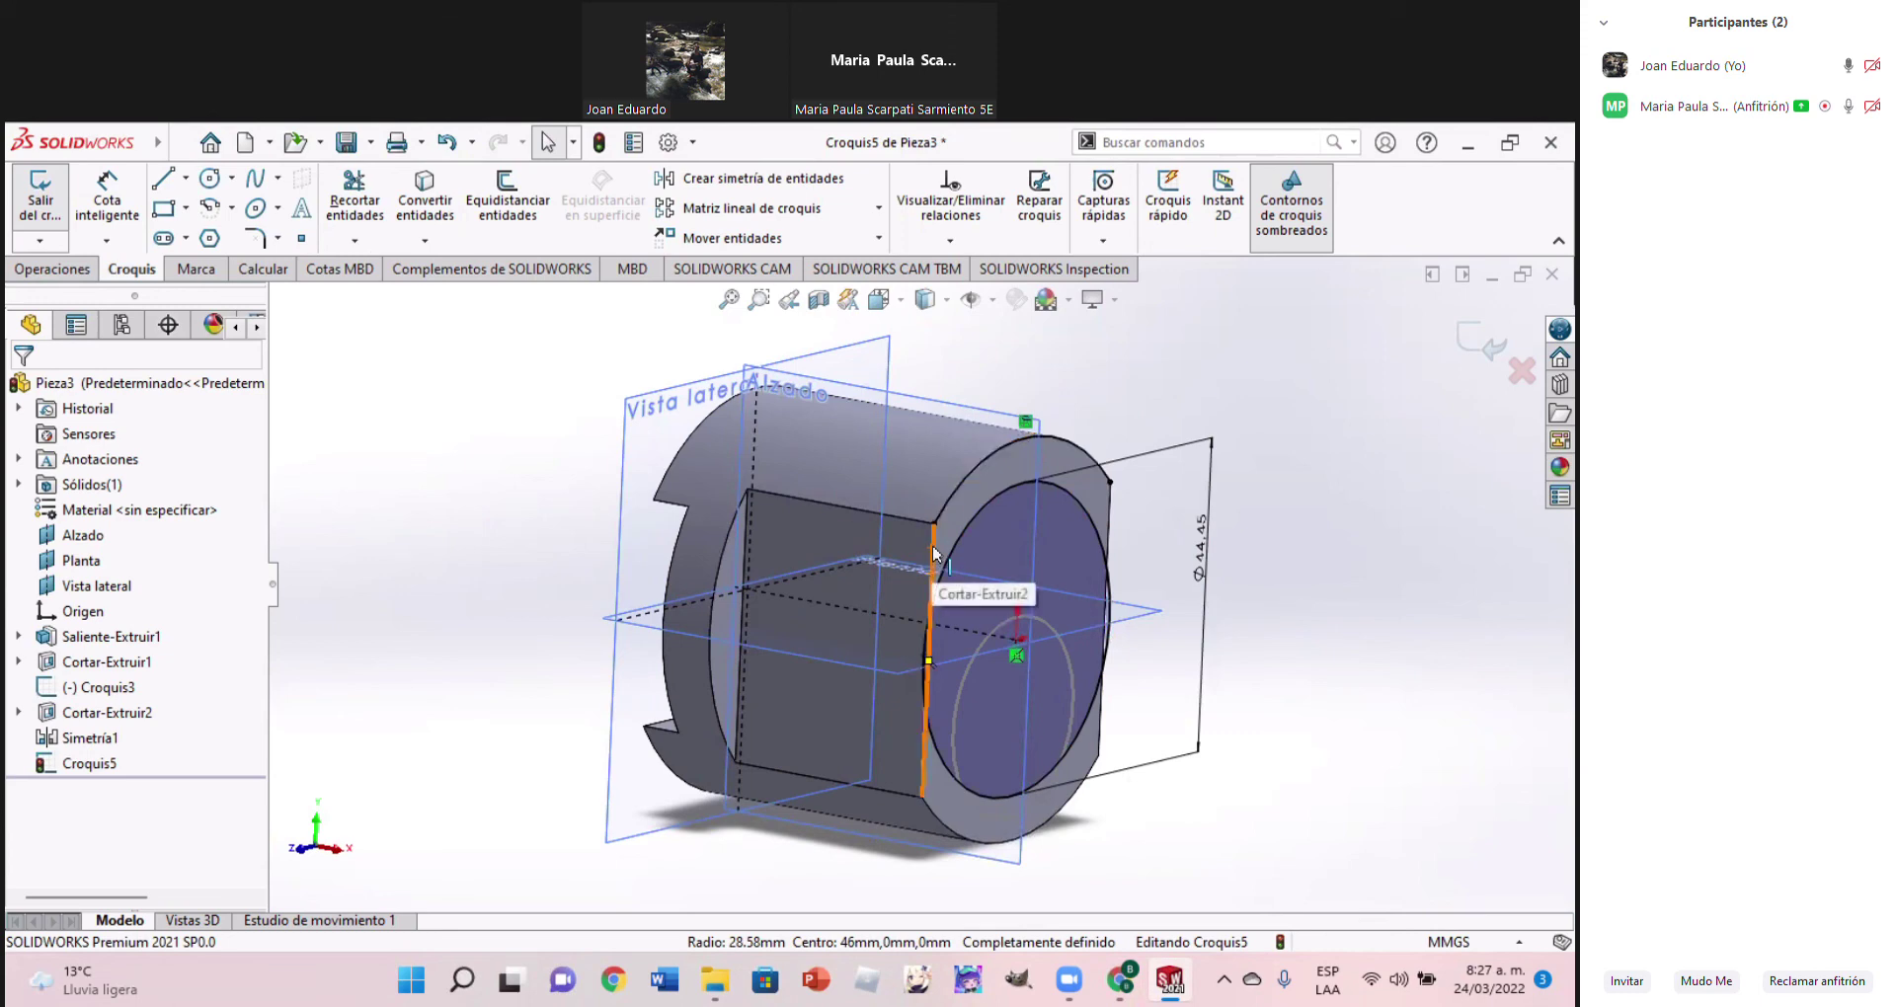
click(1113, 514)
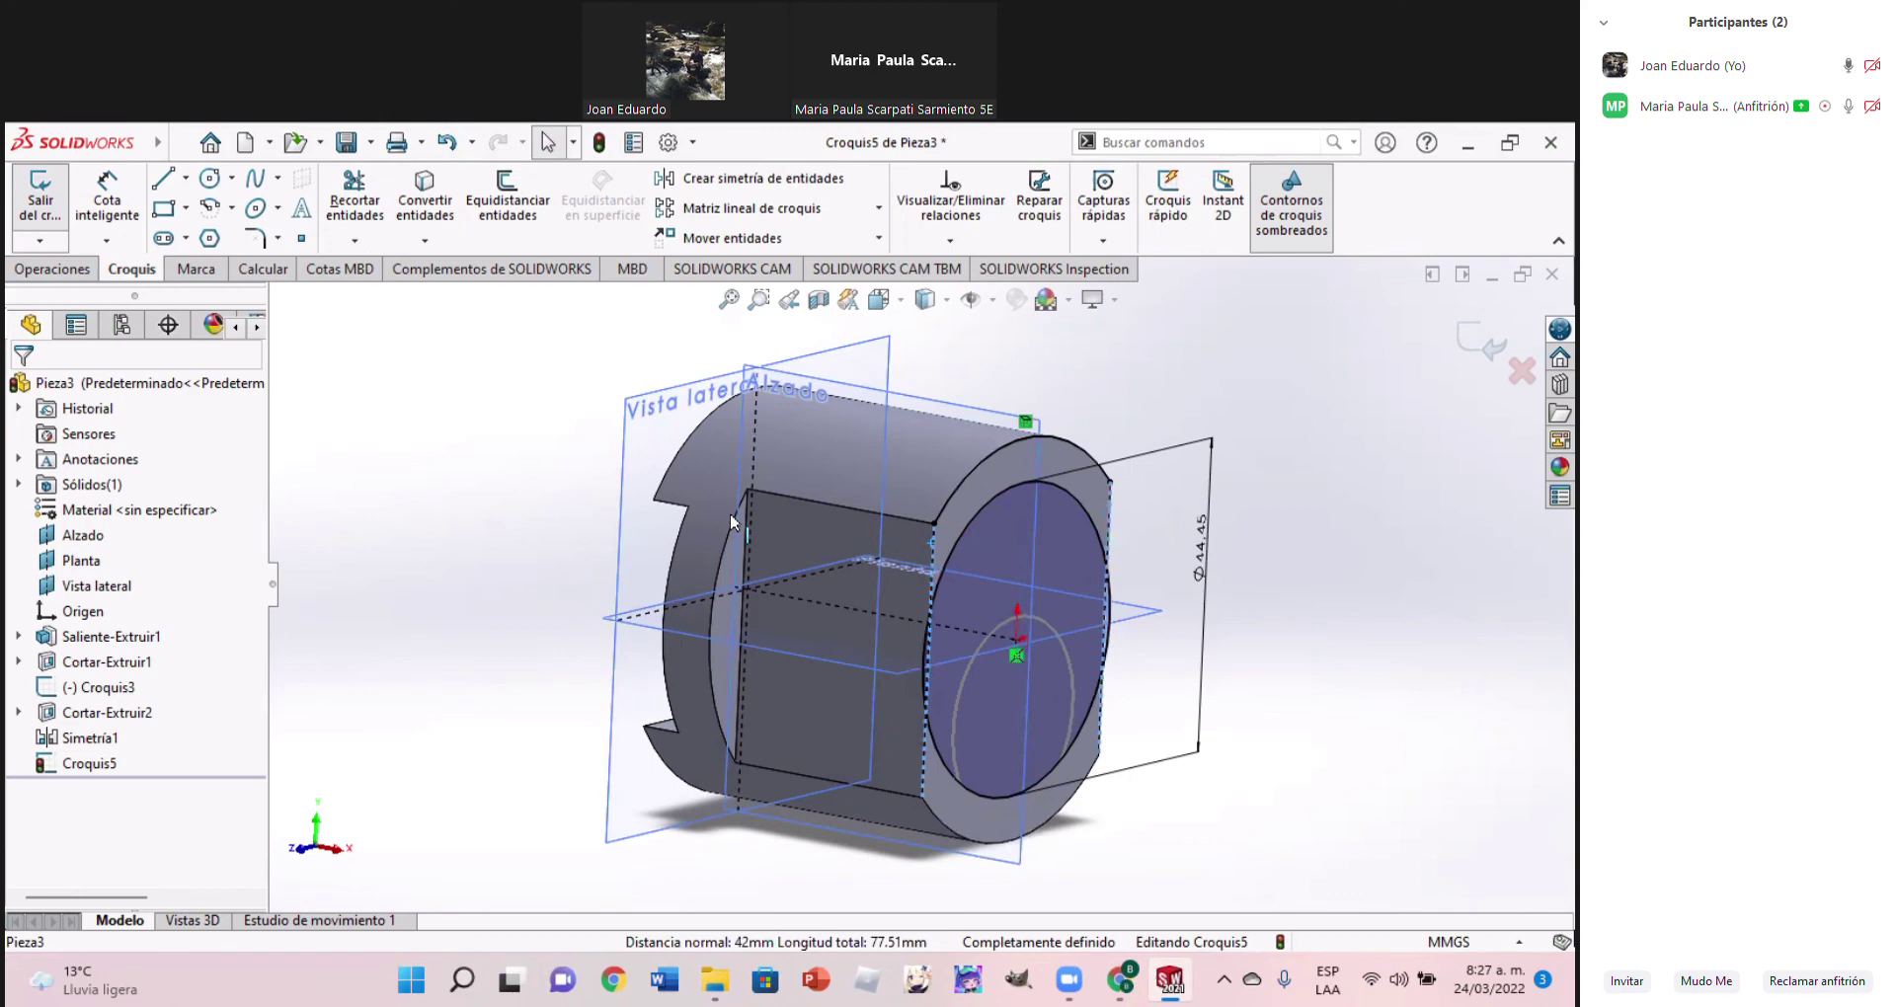
click(432, 189)
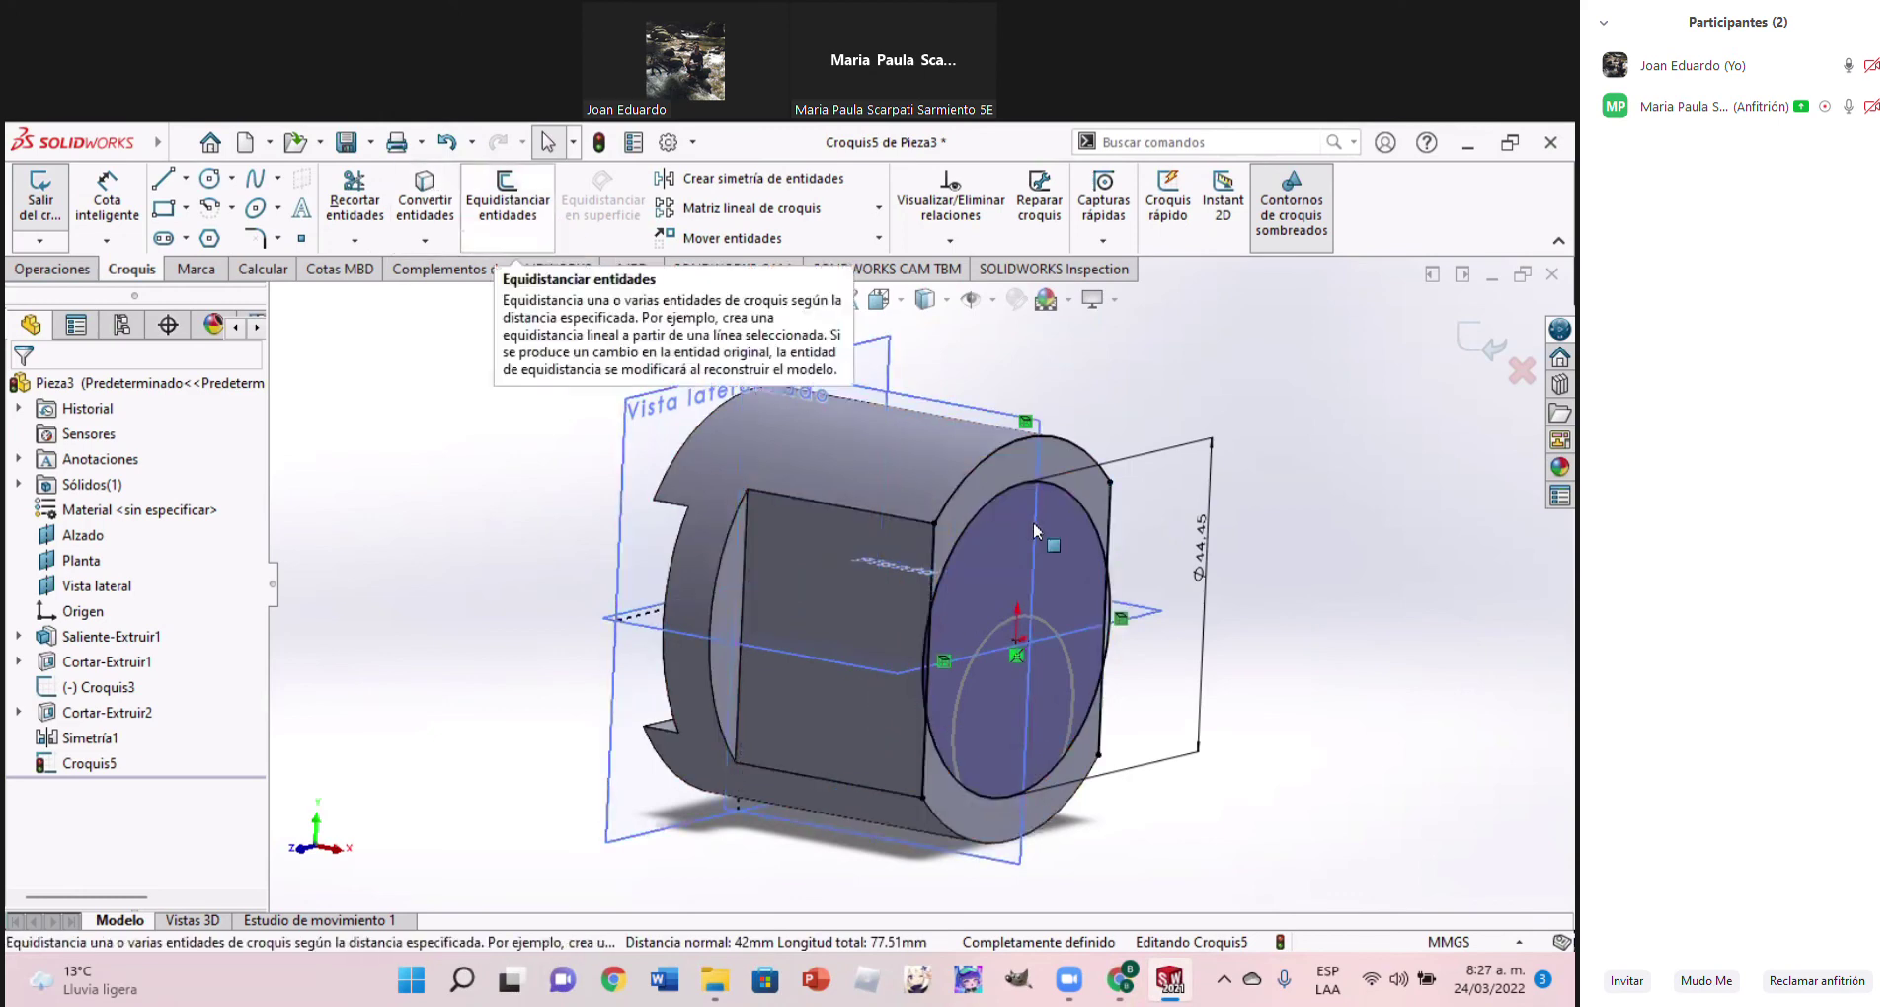
key(ctrl+8)
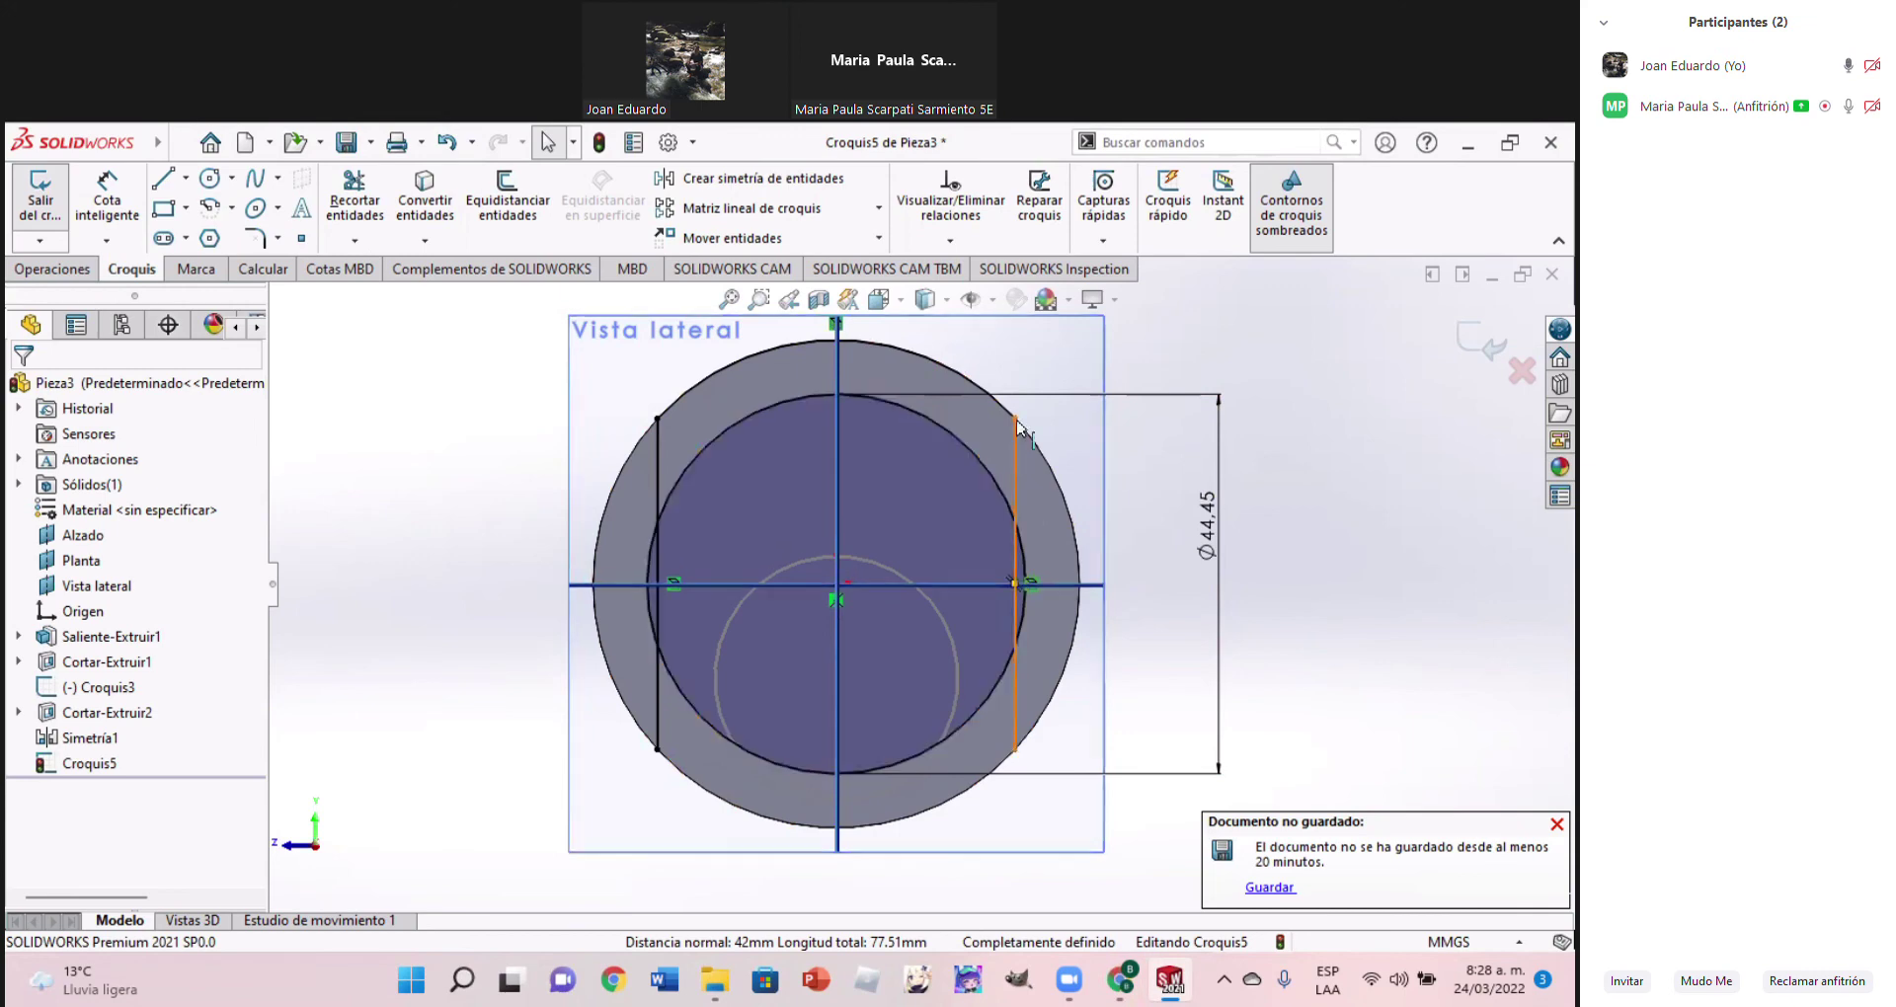
click(1122, 979)
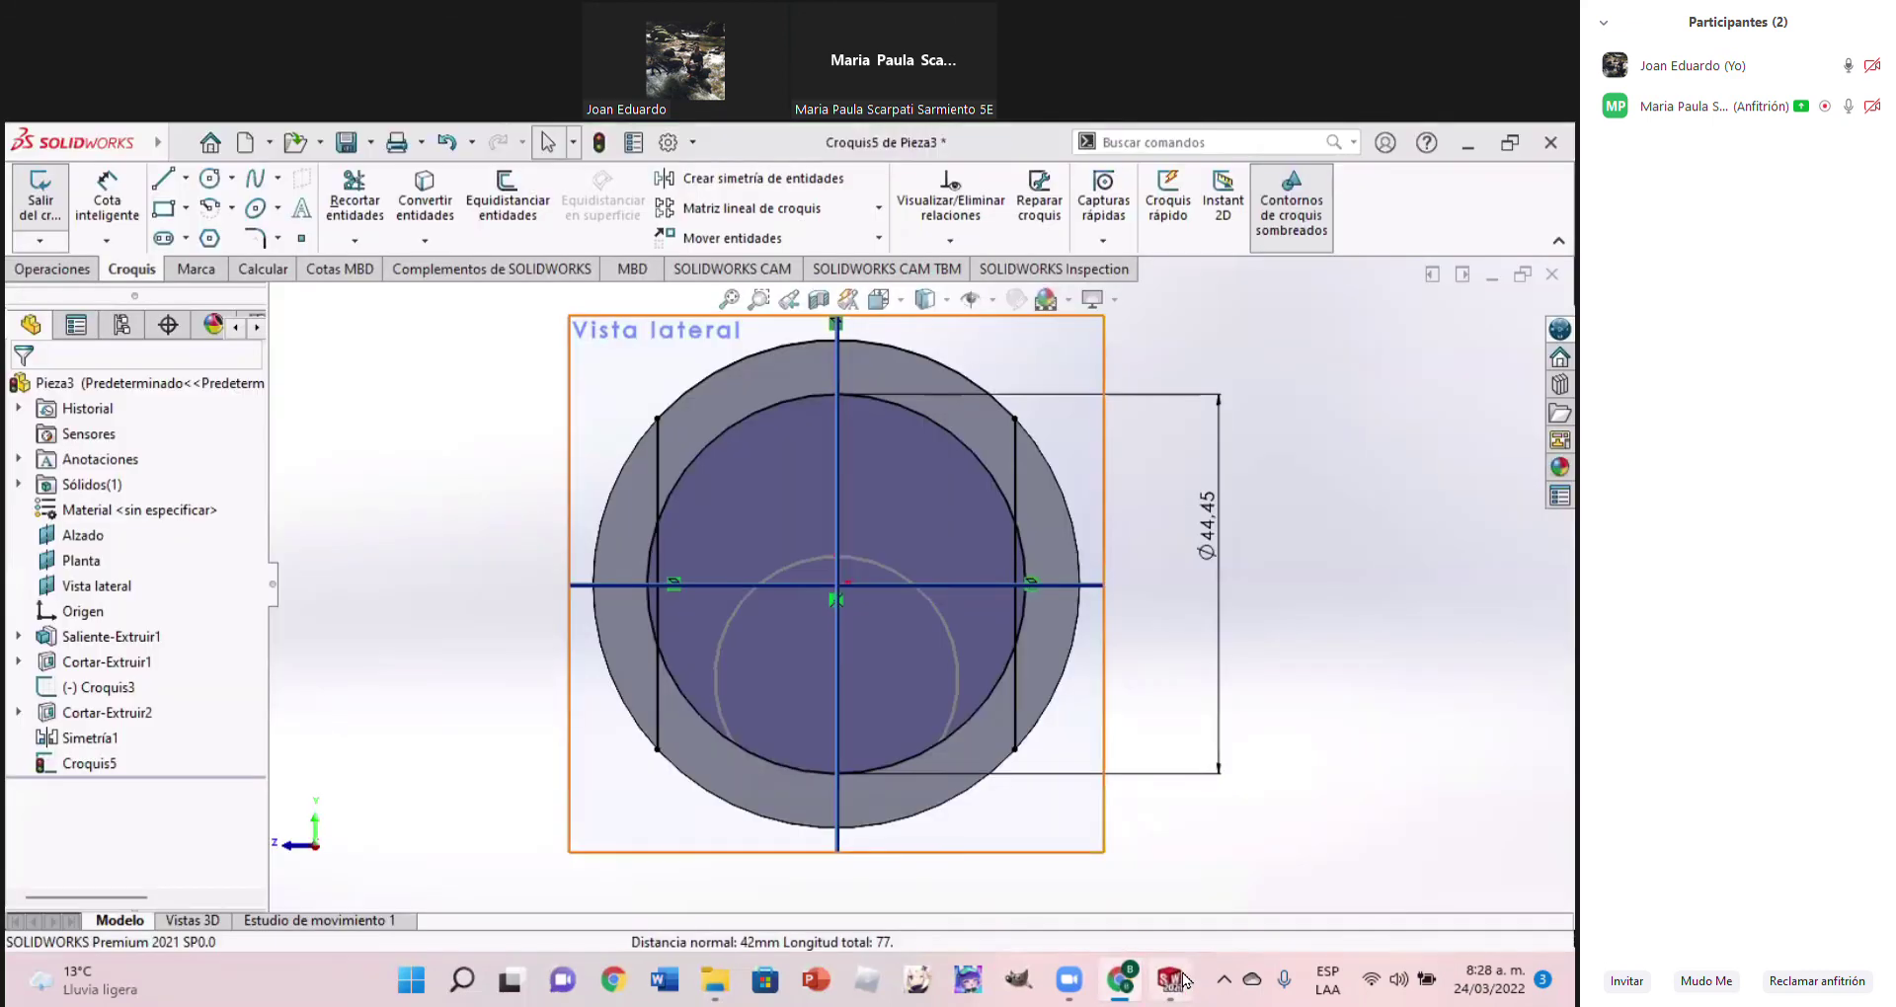
Go back from the Leva cruzada PDF figure to the SOLIDWORKS sketch
click(1170, 979)
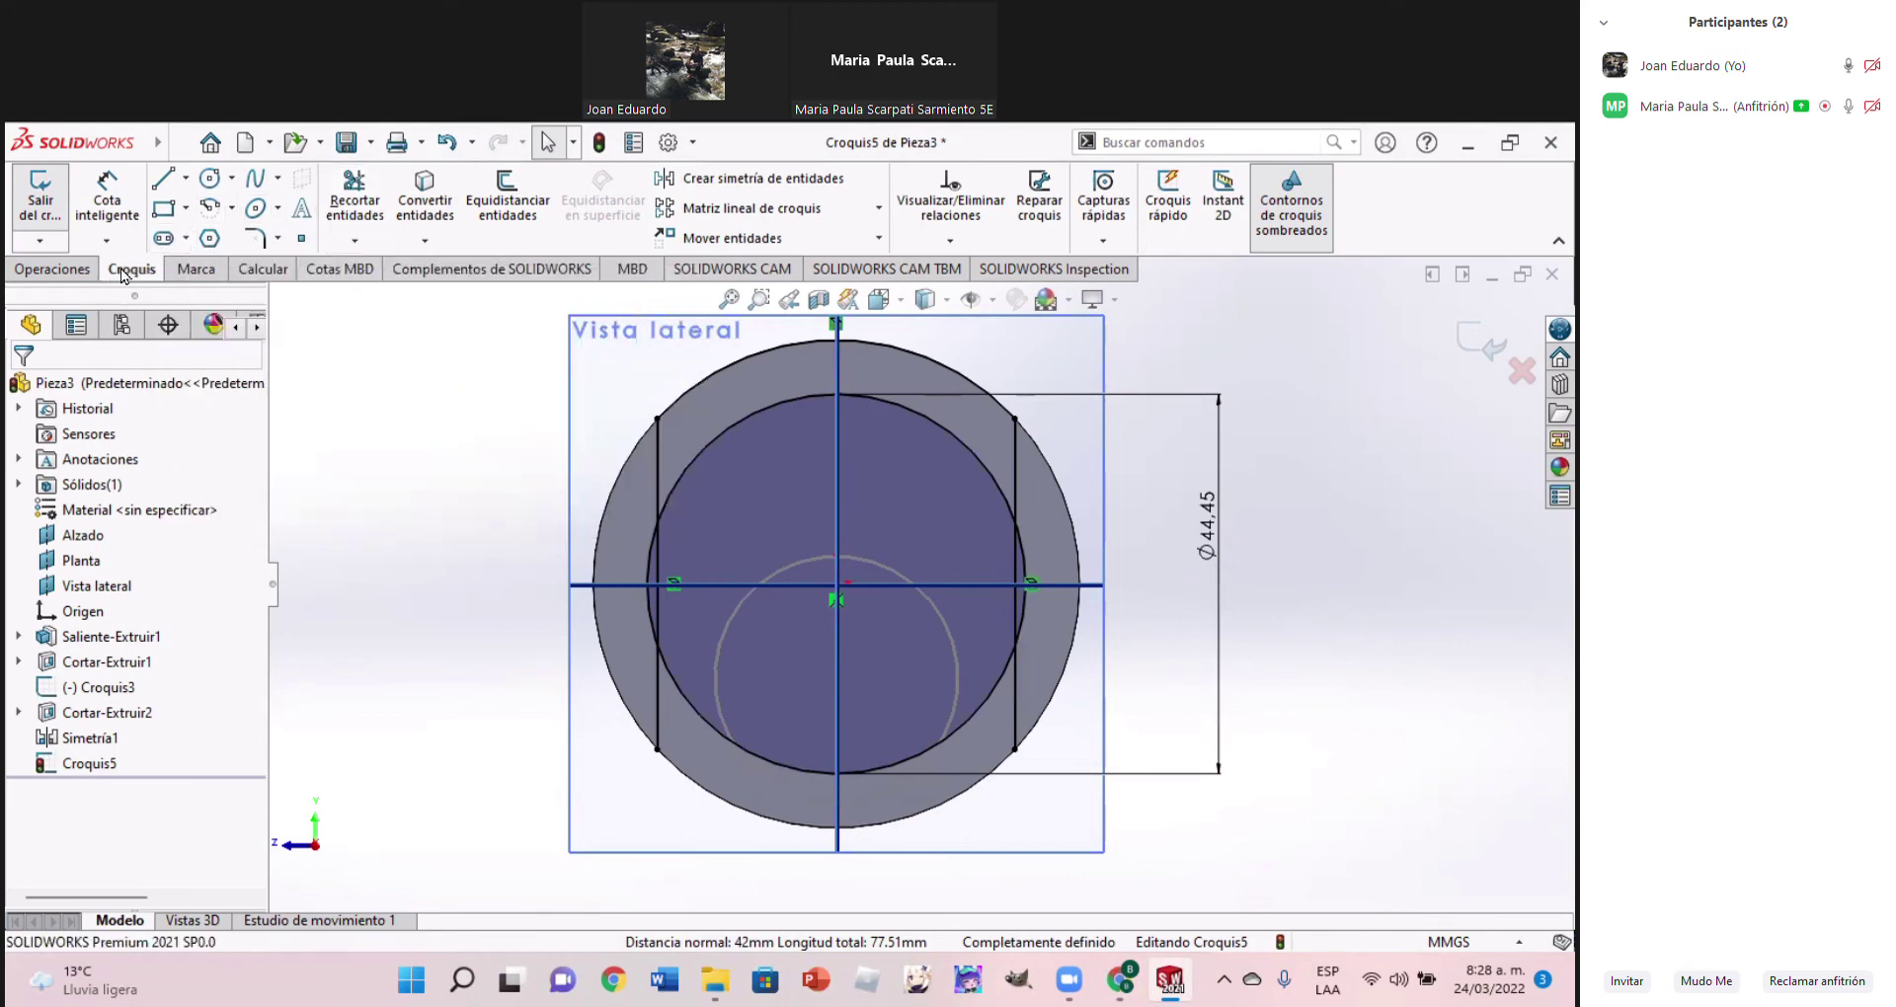
Power-trim the Ø44.45 circle's left, lower and right arcs plus a leftover segment
click(376, 204)
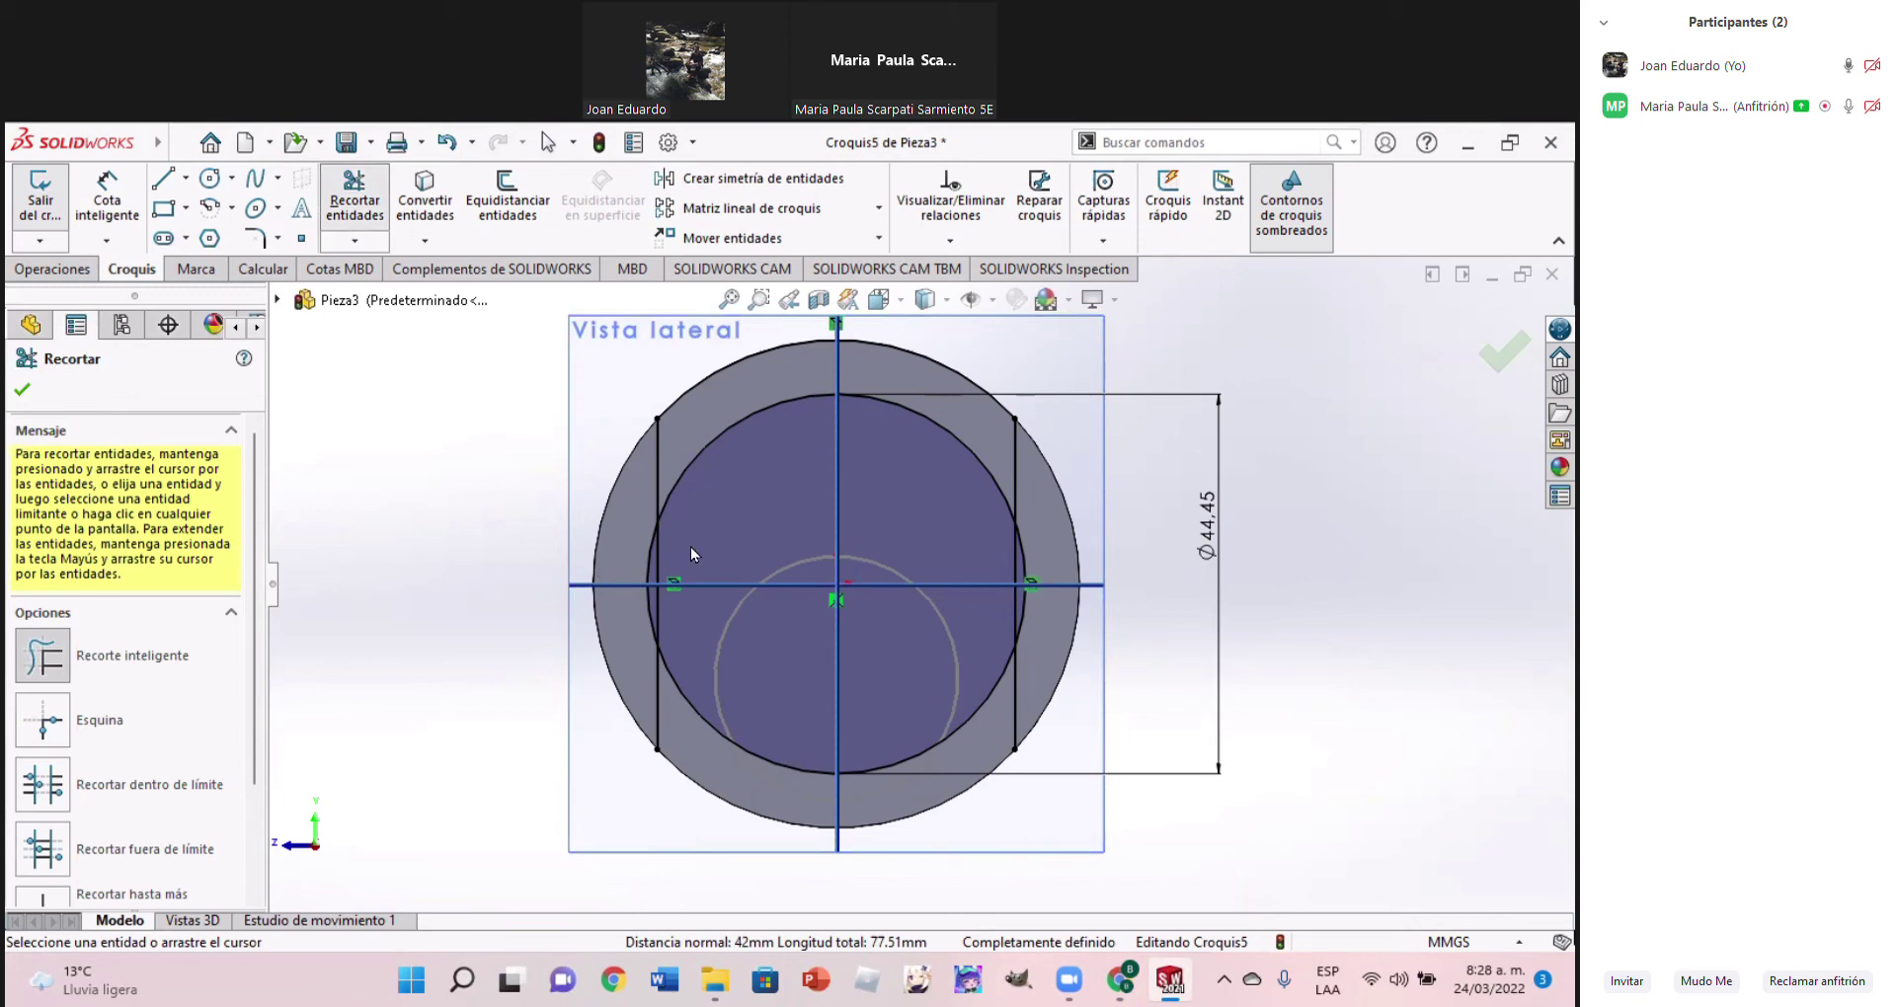
scroll(679, 525, down, 1)
scroll(670, 513, down, 1)
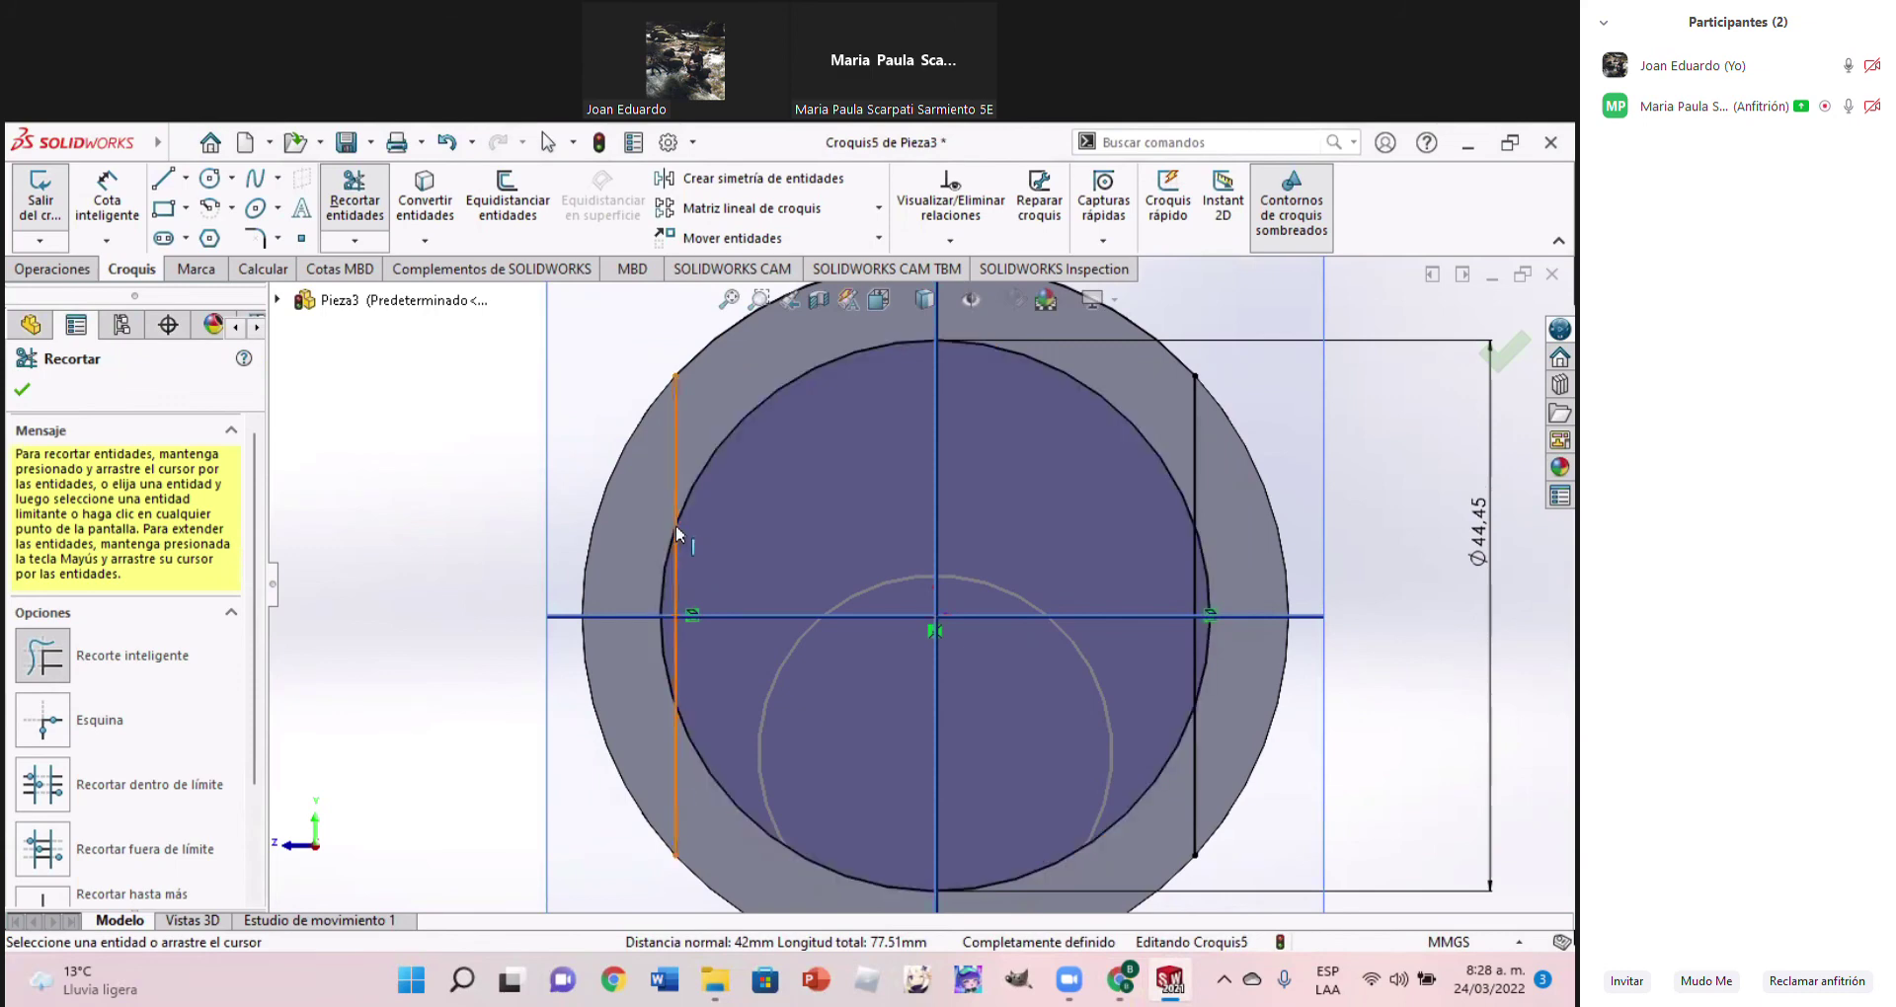
drag(631, 575, 705, 581)
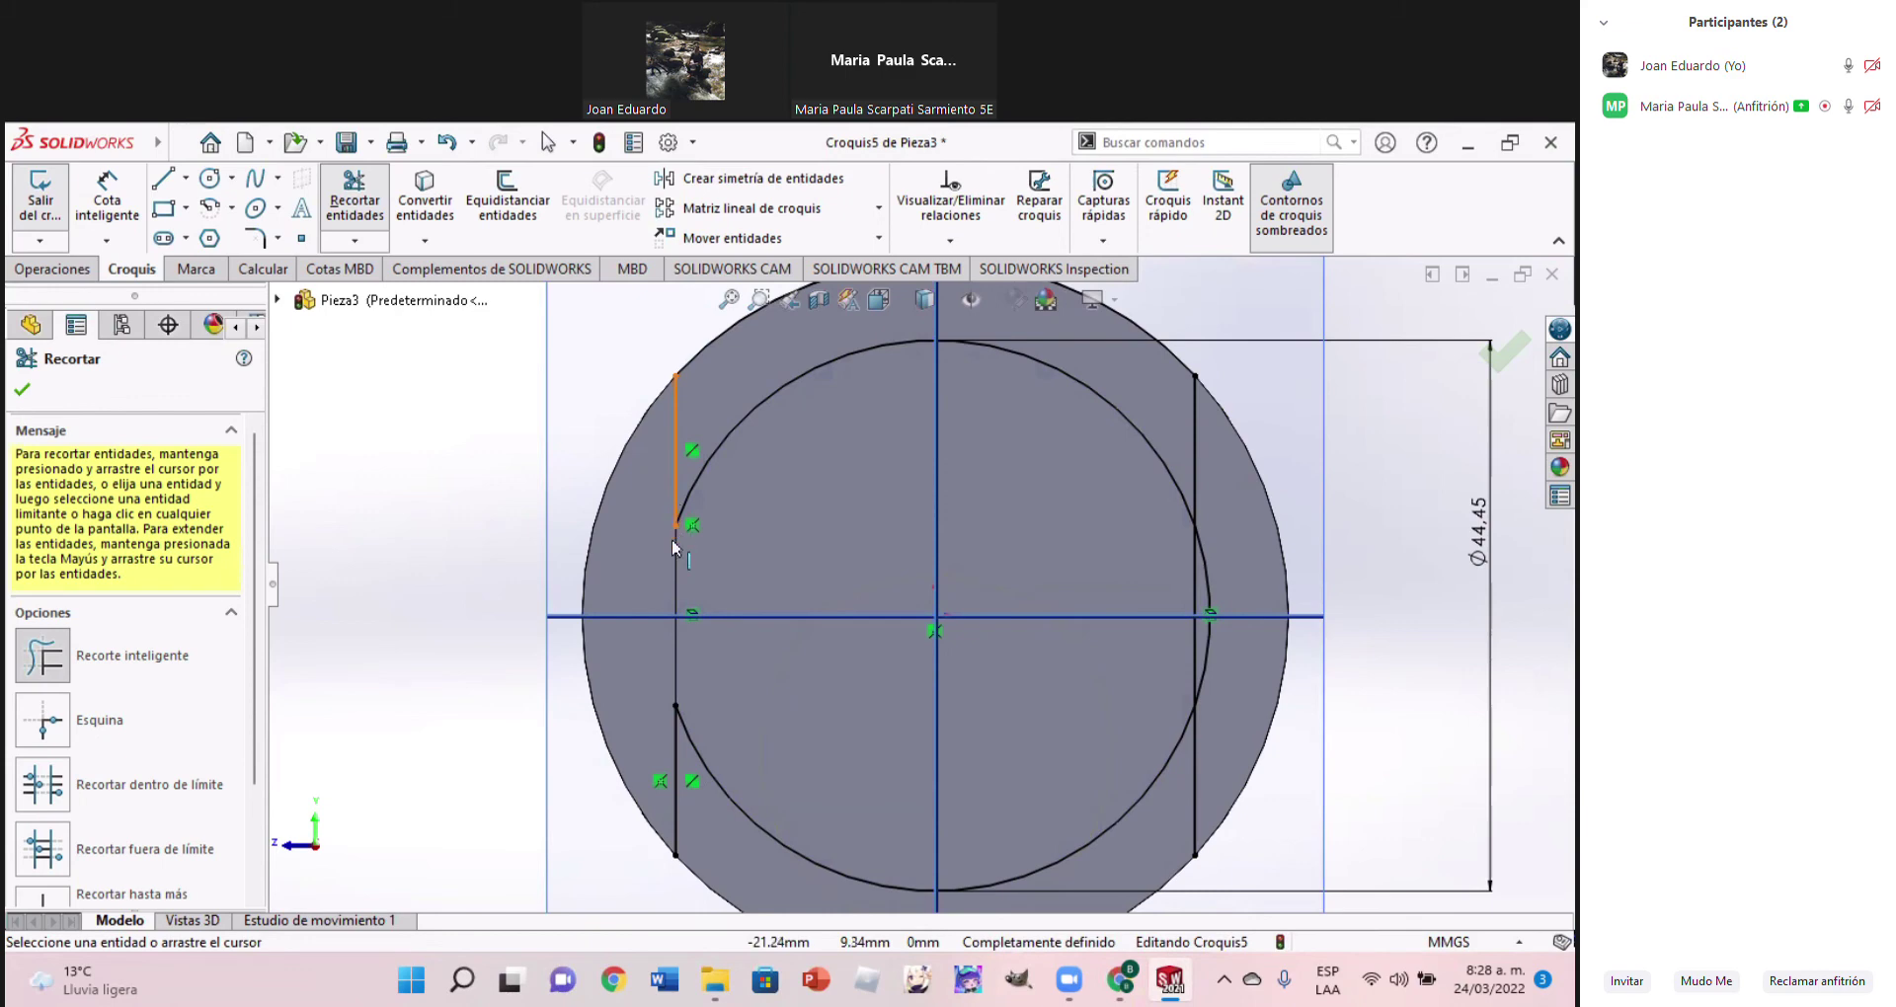
drag(639, 732, 857, 762)
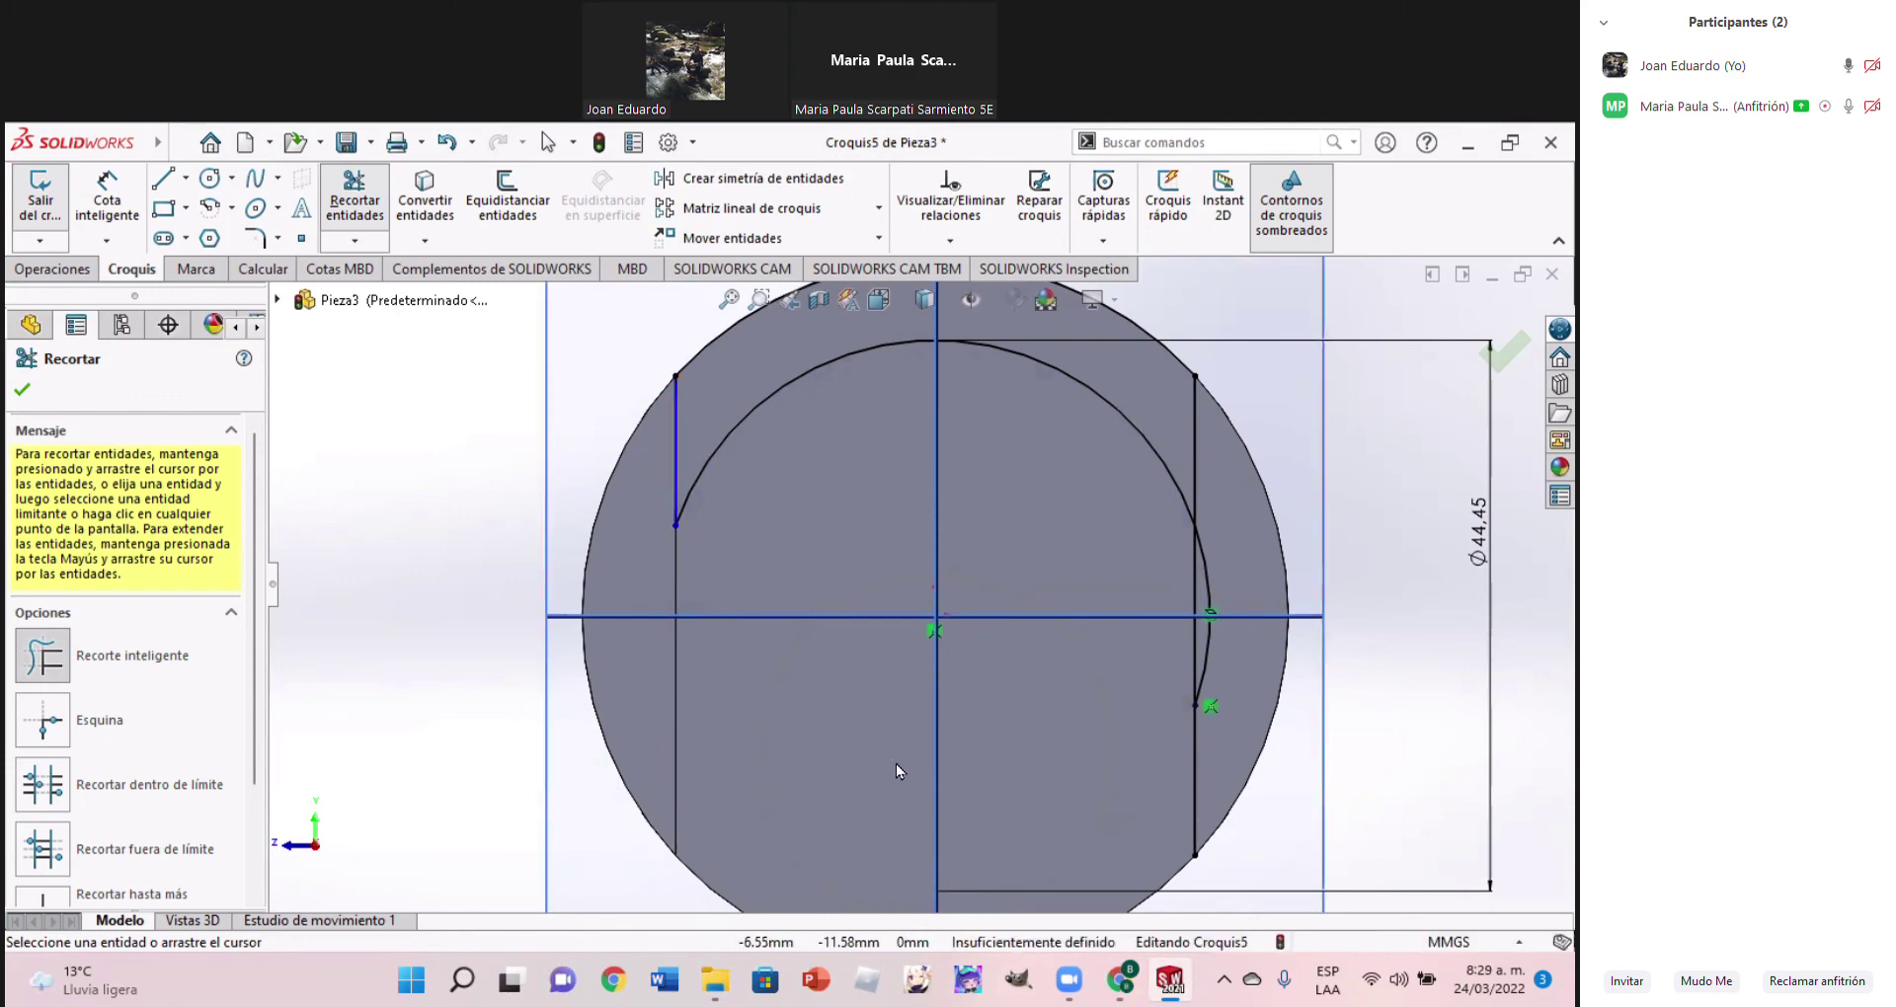
mouse_move(1147, 571)
mouse_down()
mouse_move(1258, 593)
mouse_move(1250, 677)
mouse_up()
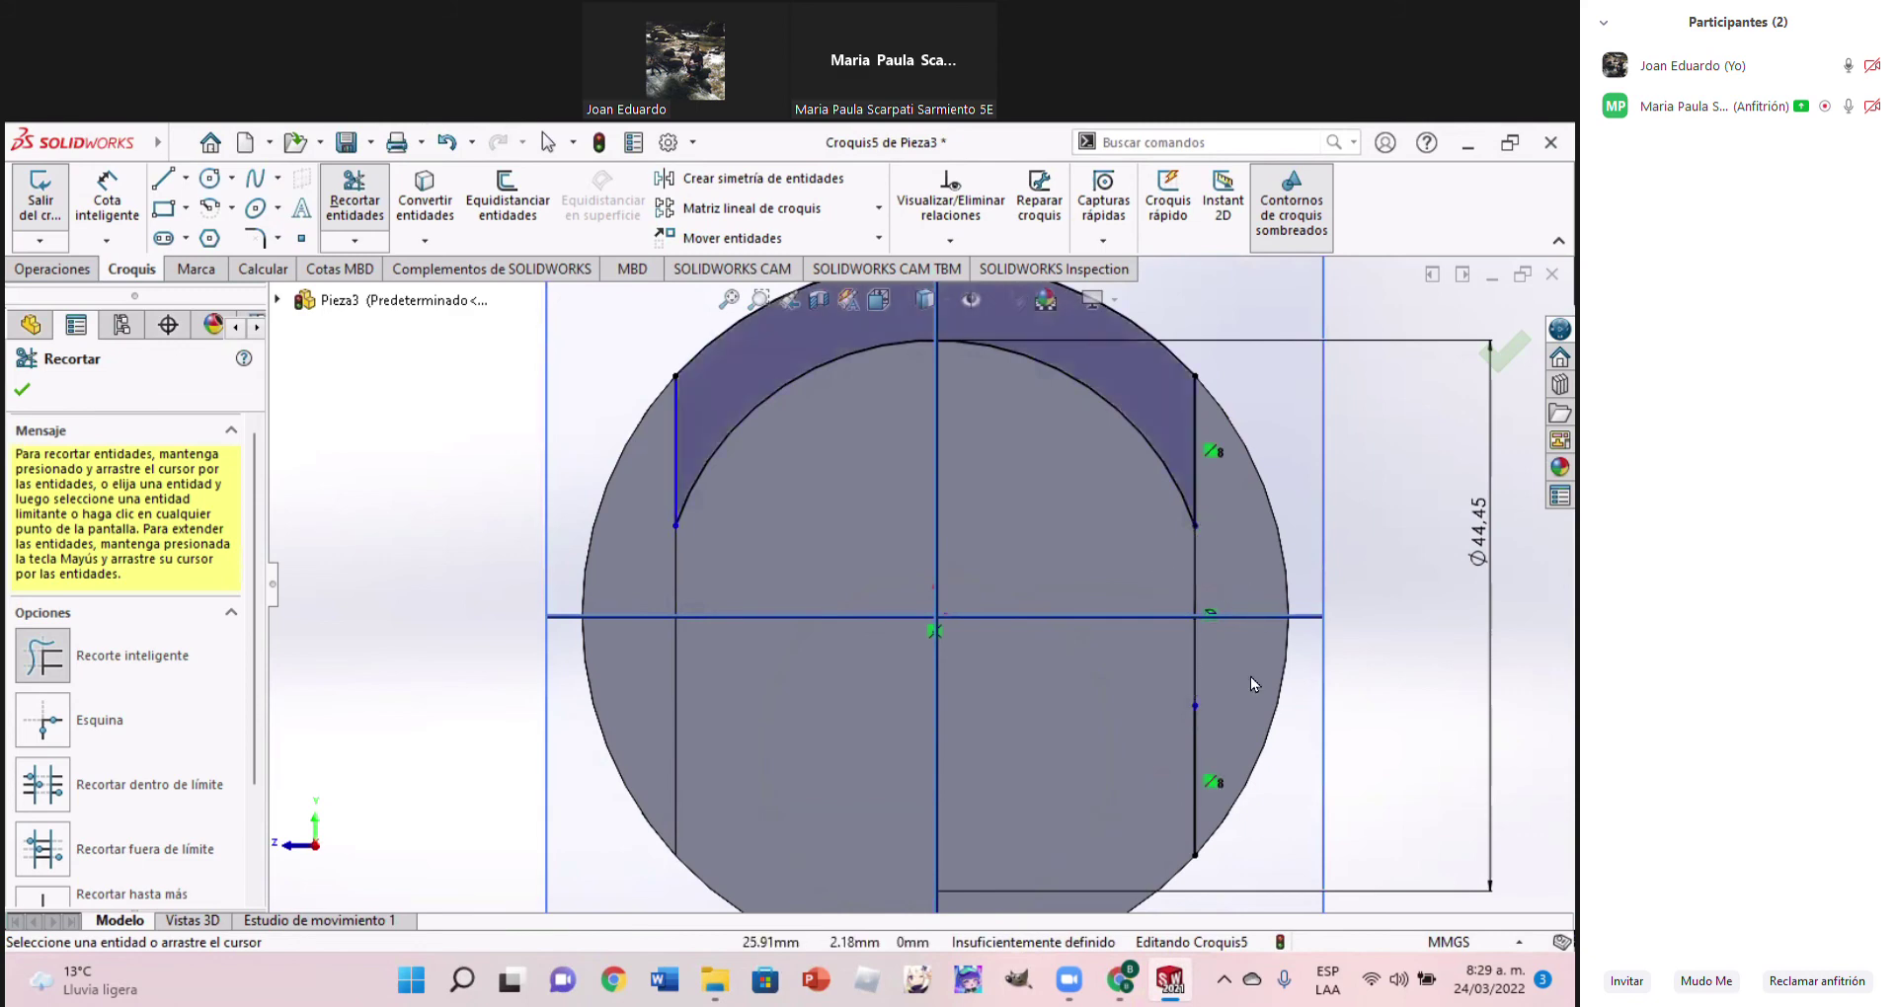
drag(1189, 741, 1134, 772)
key(ctrl+4)
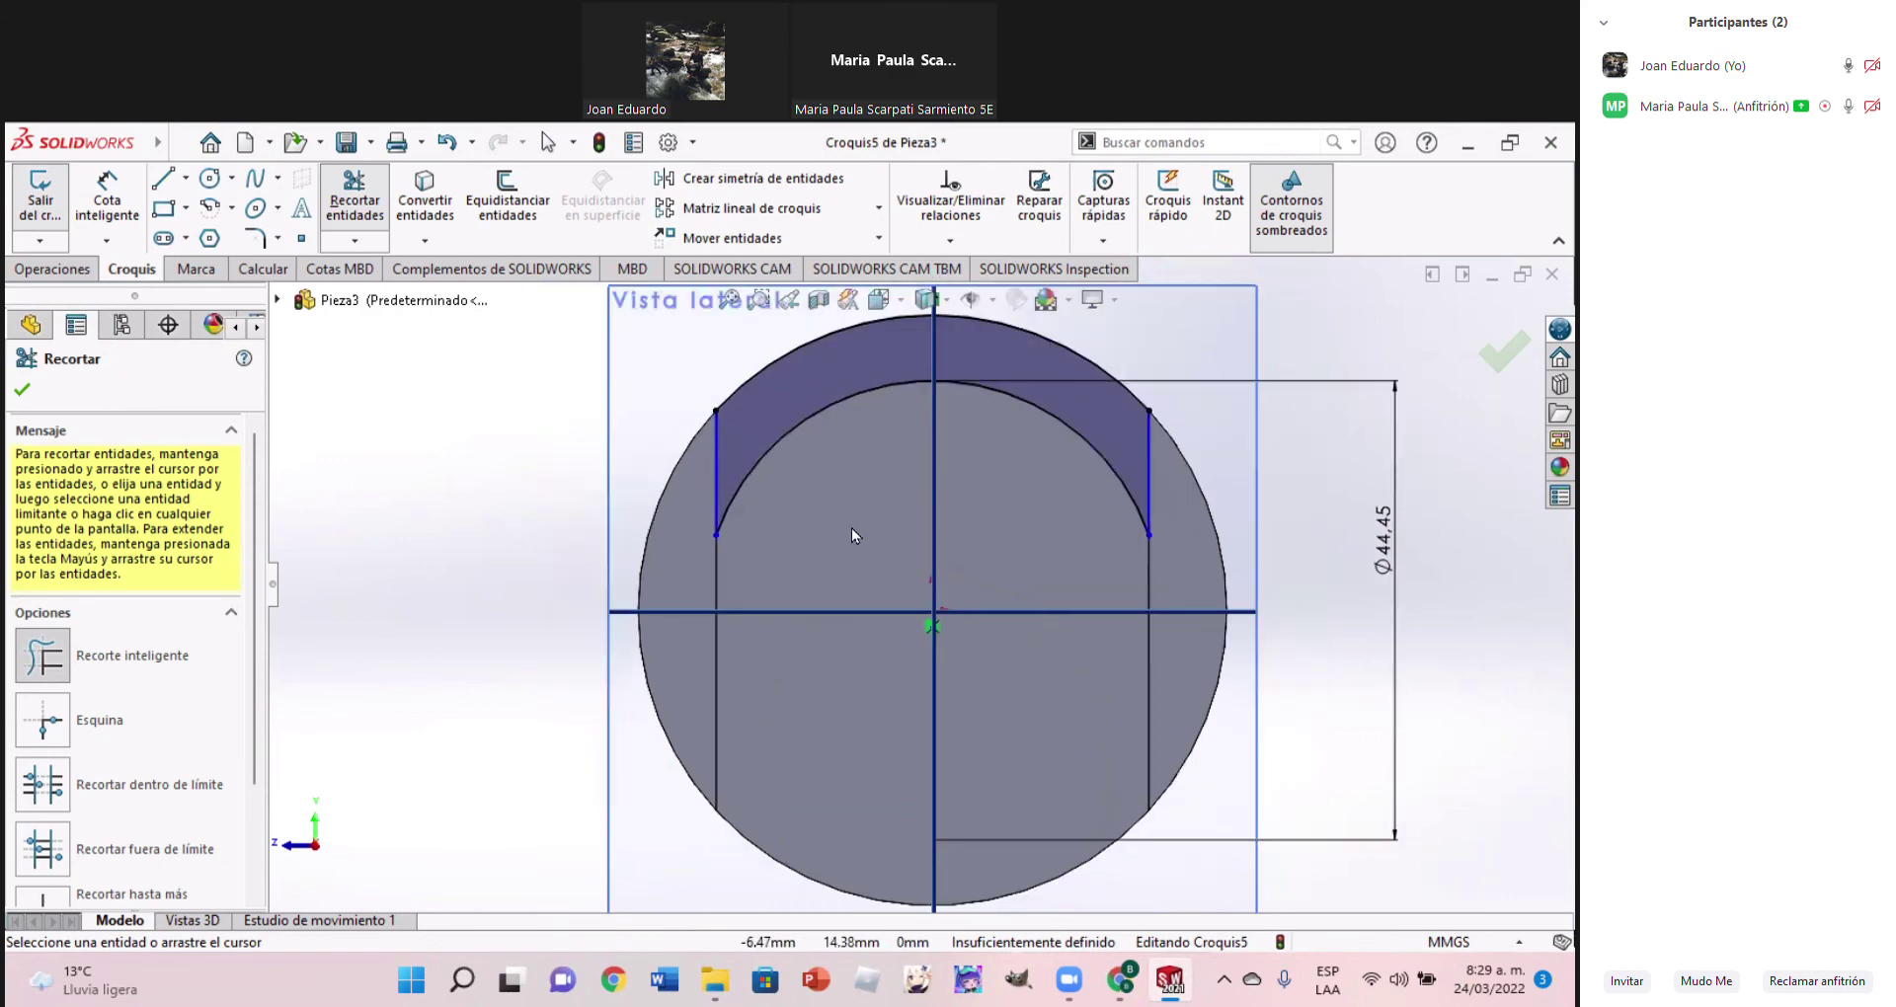
key(f)
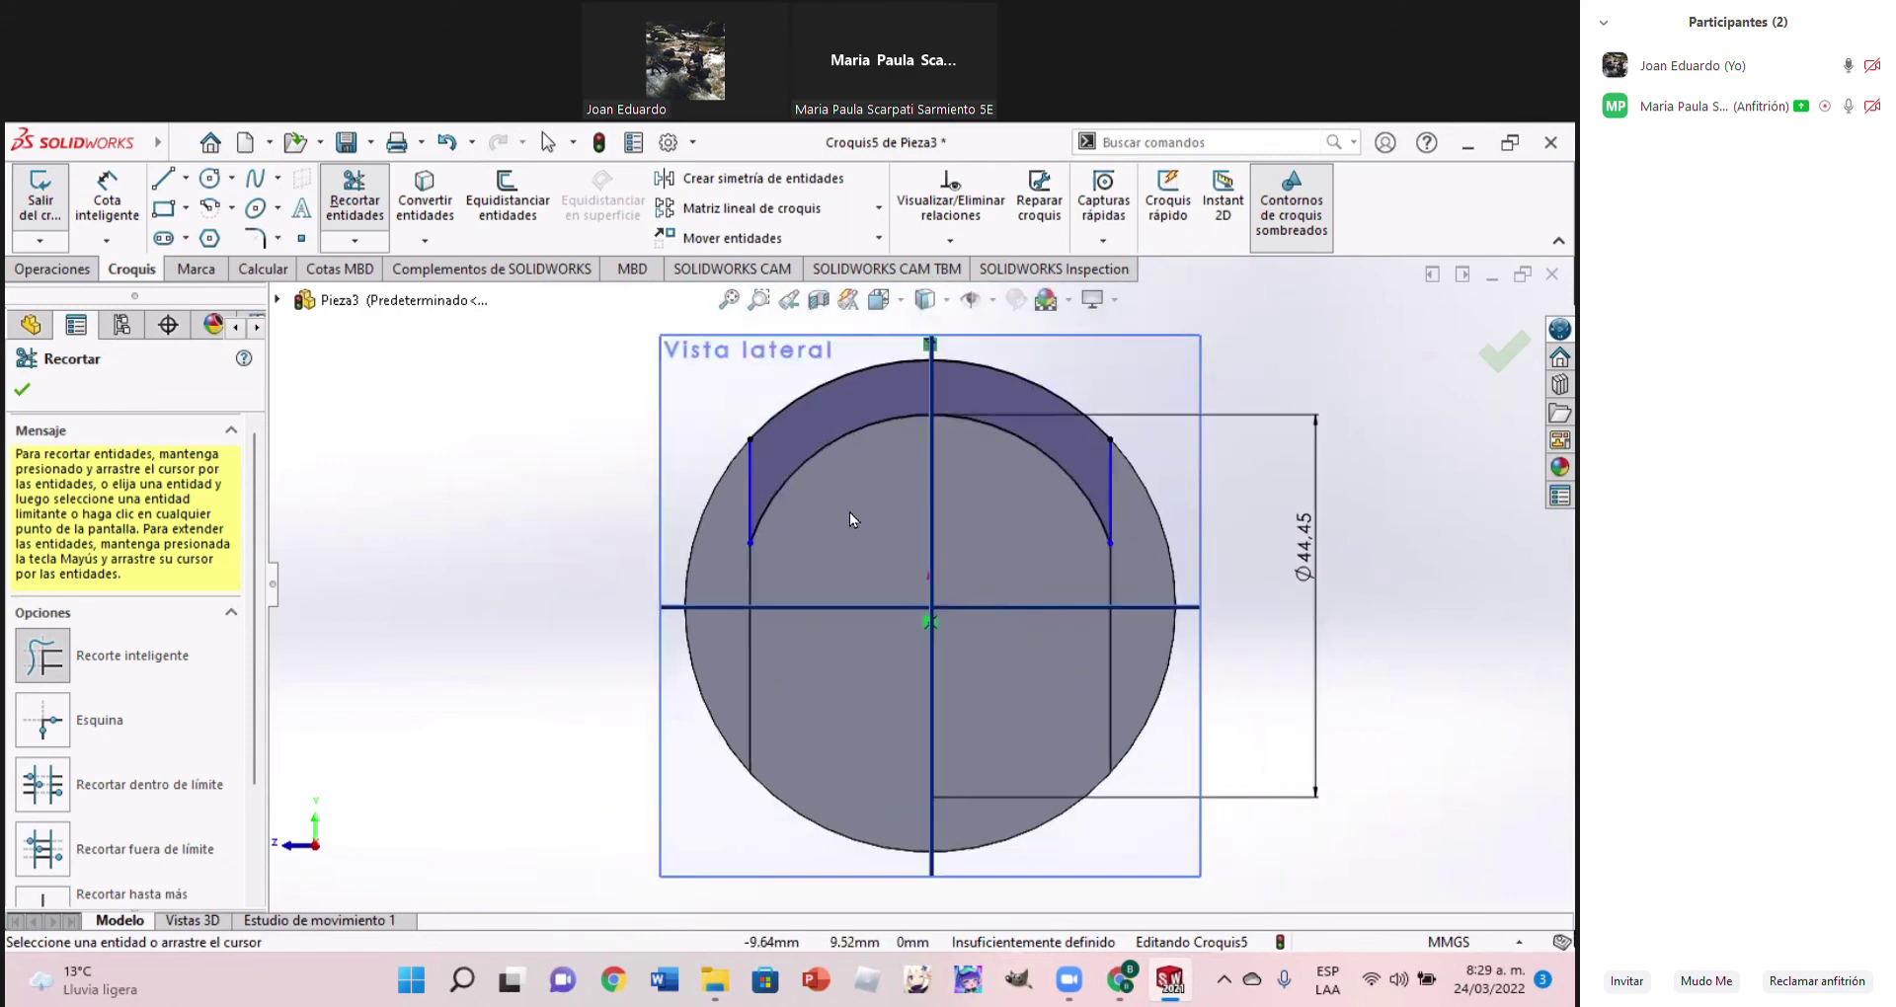
key(Escape)
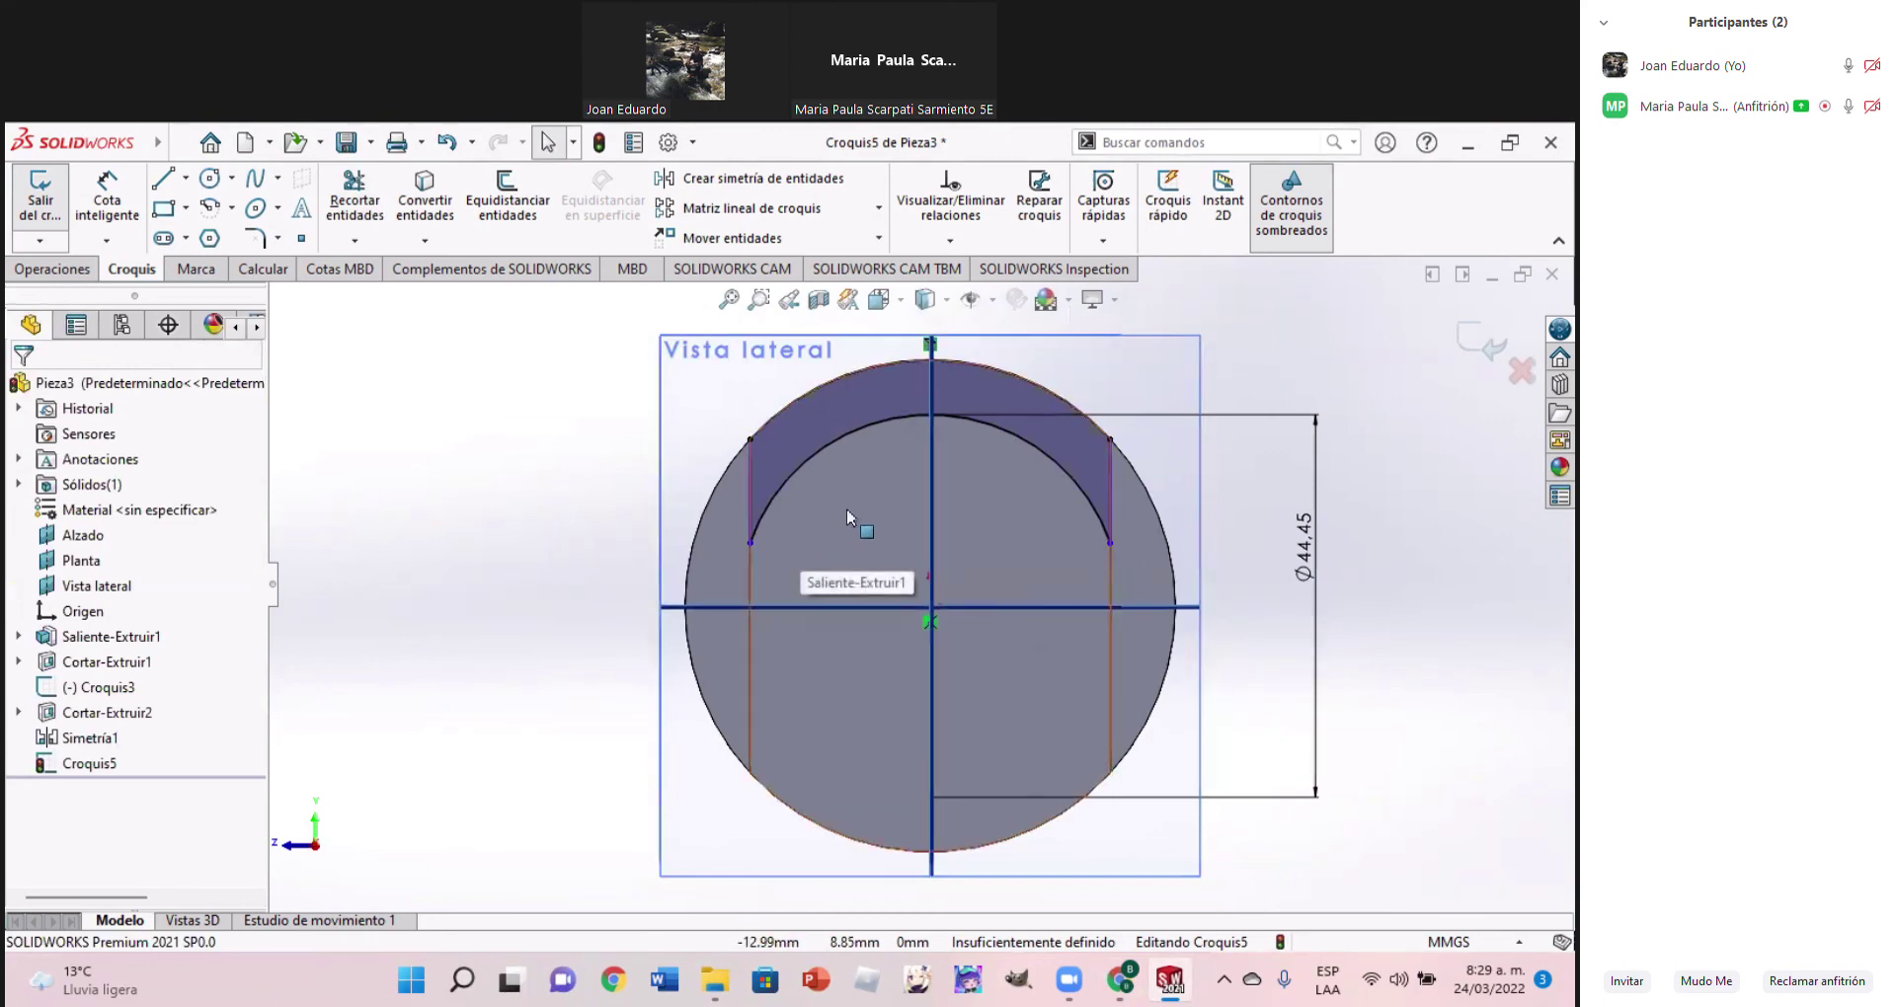
Extrude-cut the Croquis5 crescent 25 mm deep into the cylinder
scroll(913, 471, down, 1)
mouse_move(904, 460)
middle_down()
mouse_move(1005, 504)
mouse_move(984, 511)
middle_up()
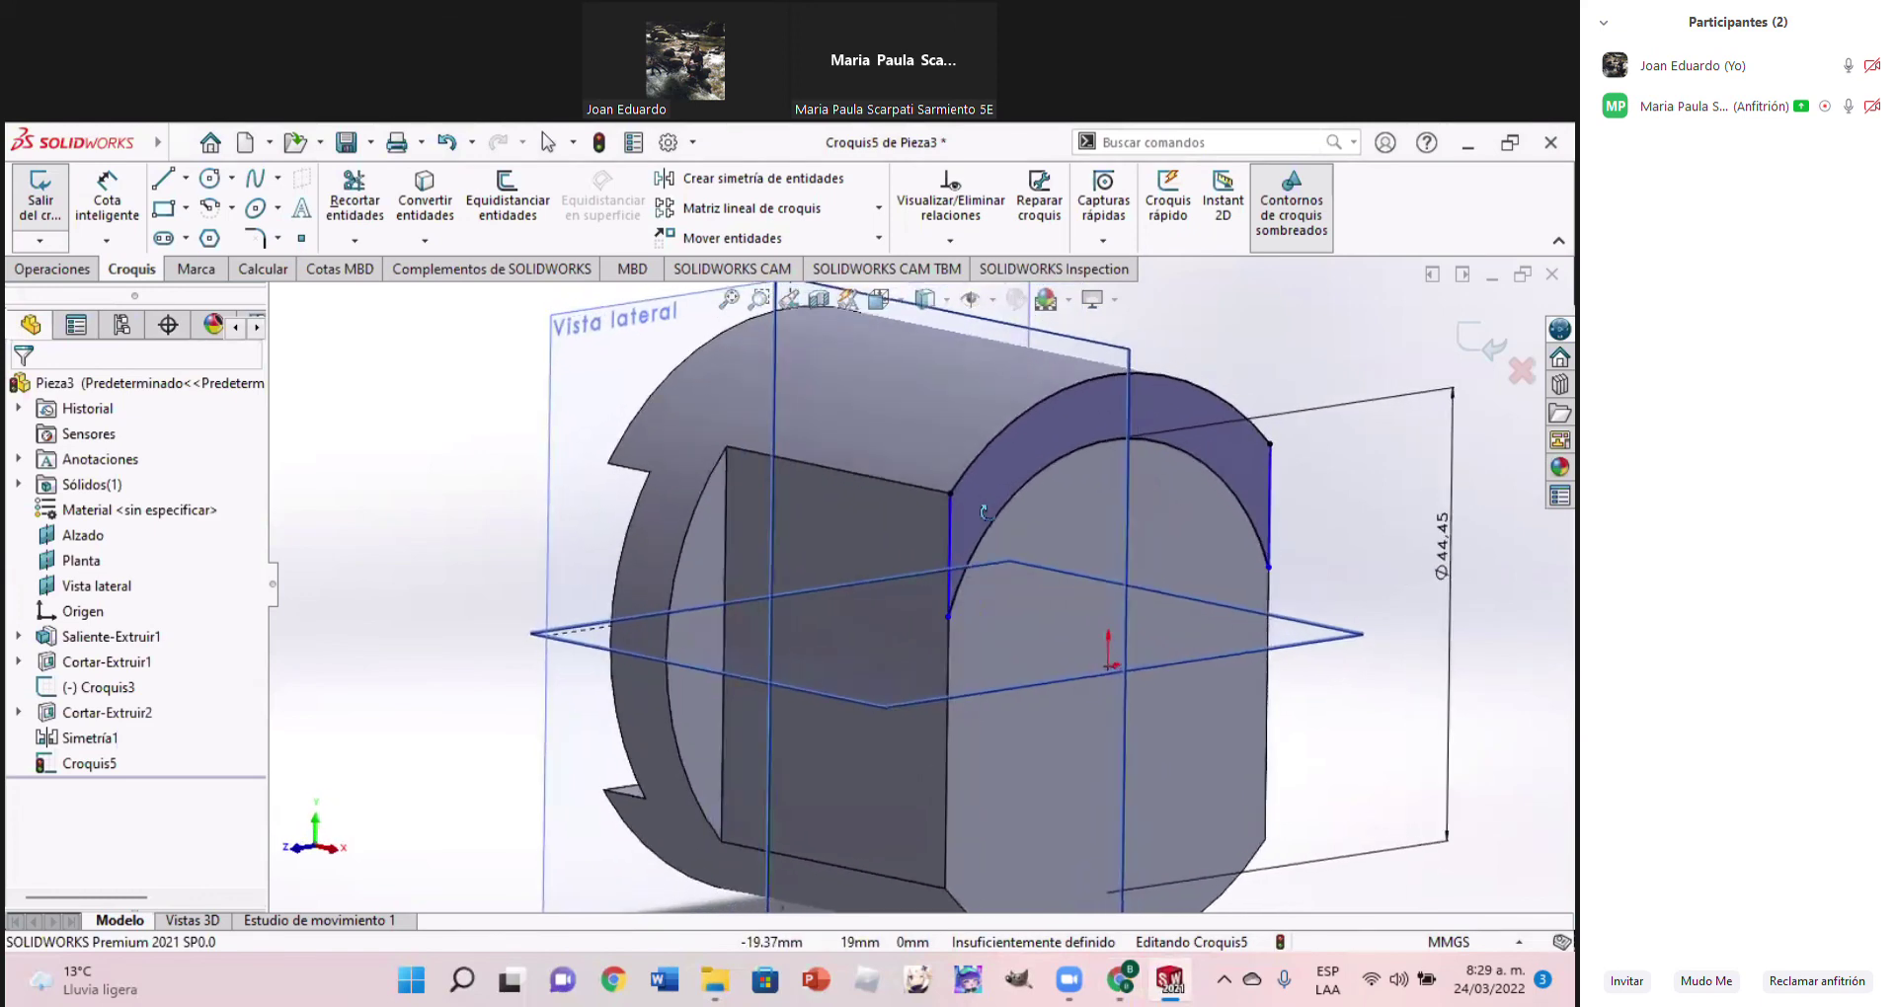
key(Escape)
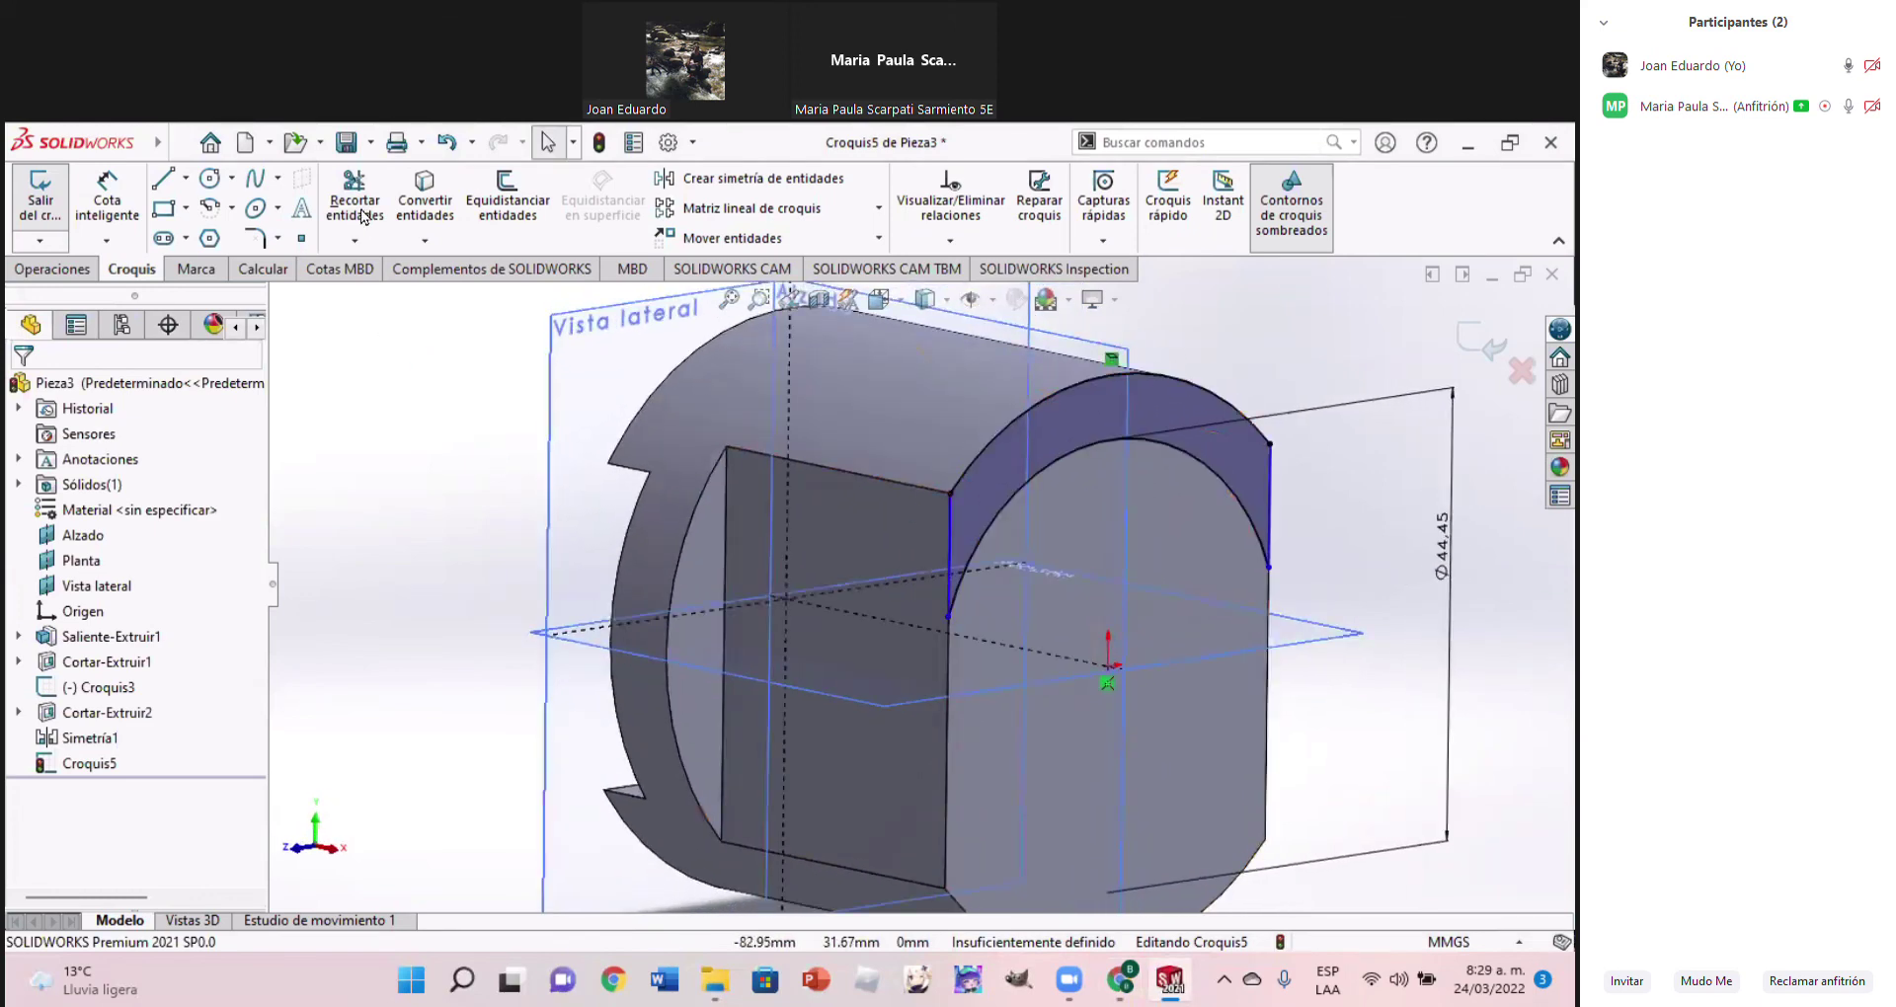
click(79, 268)
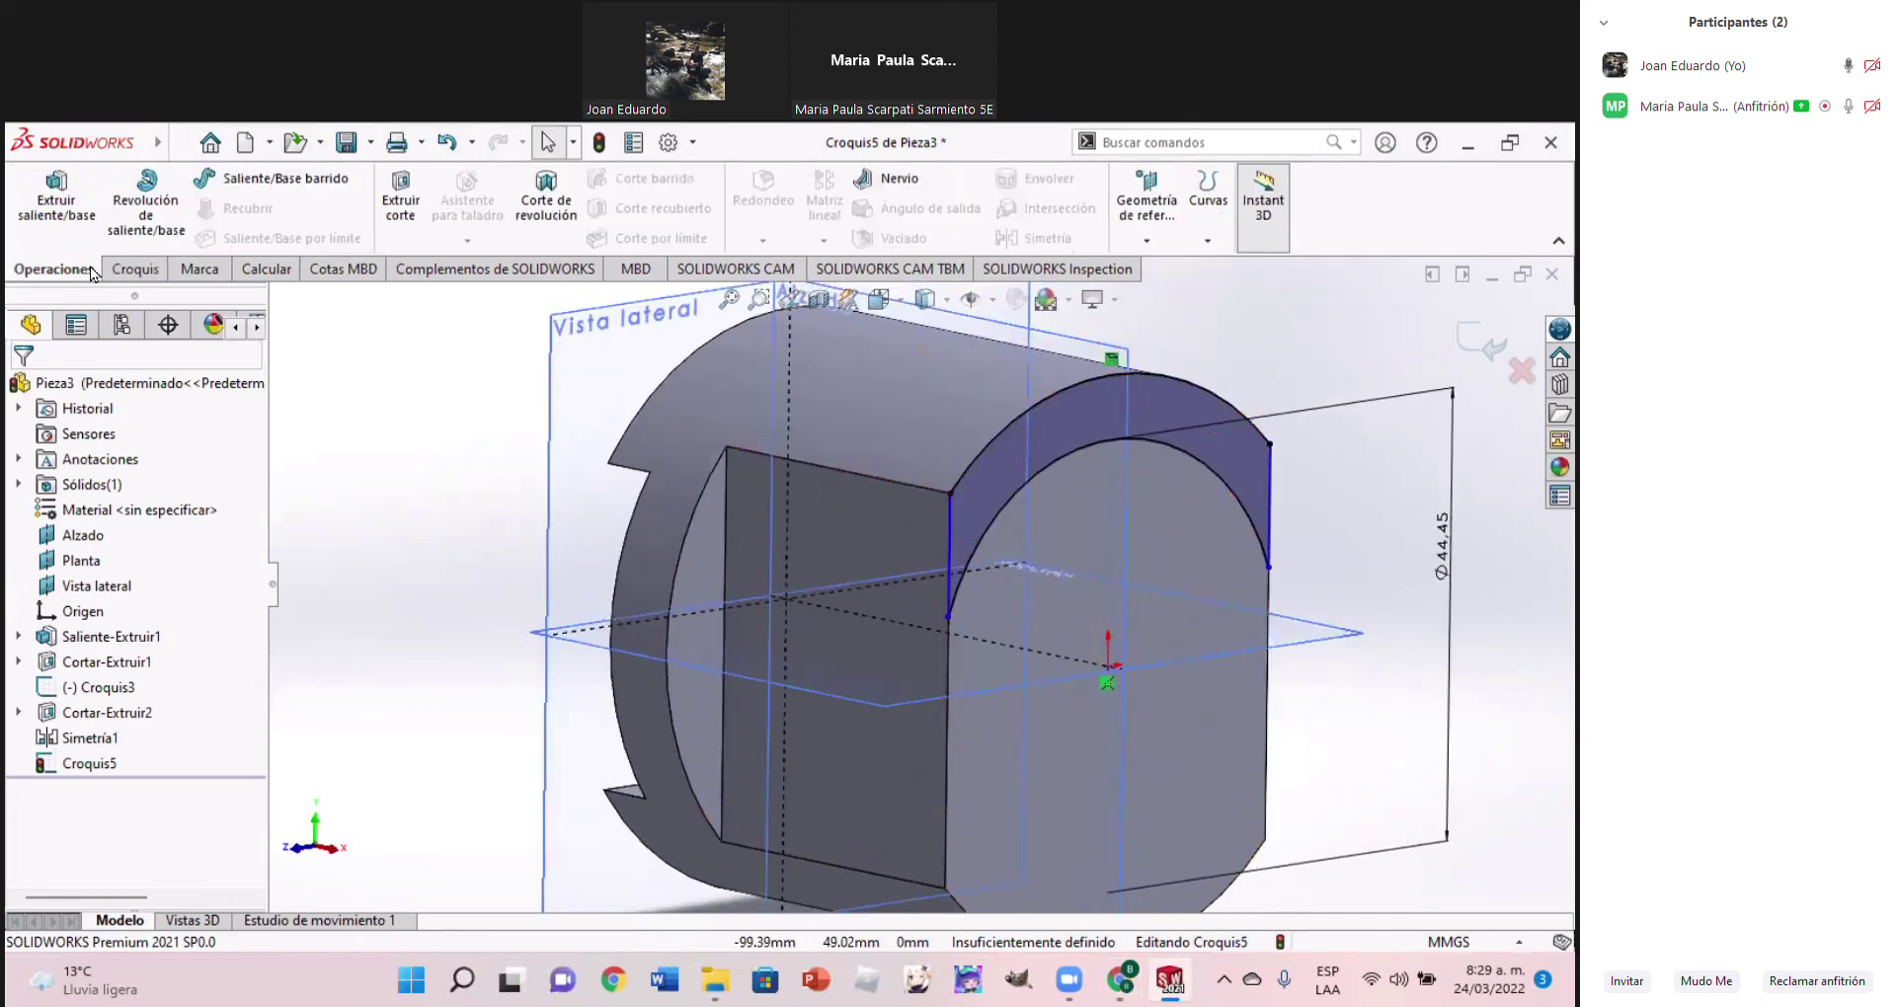
click(419, 210)
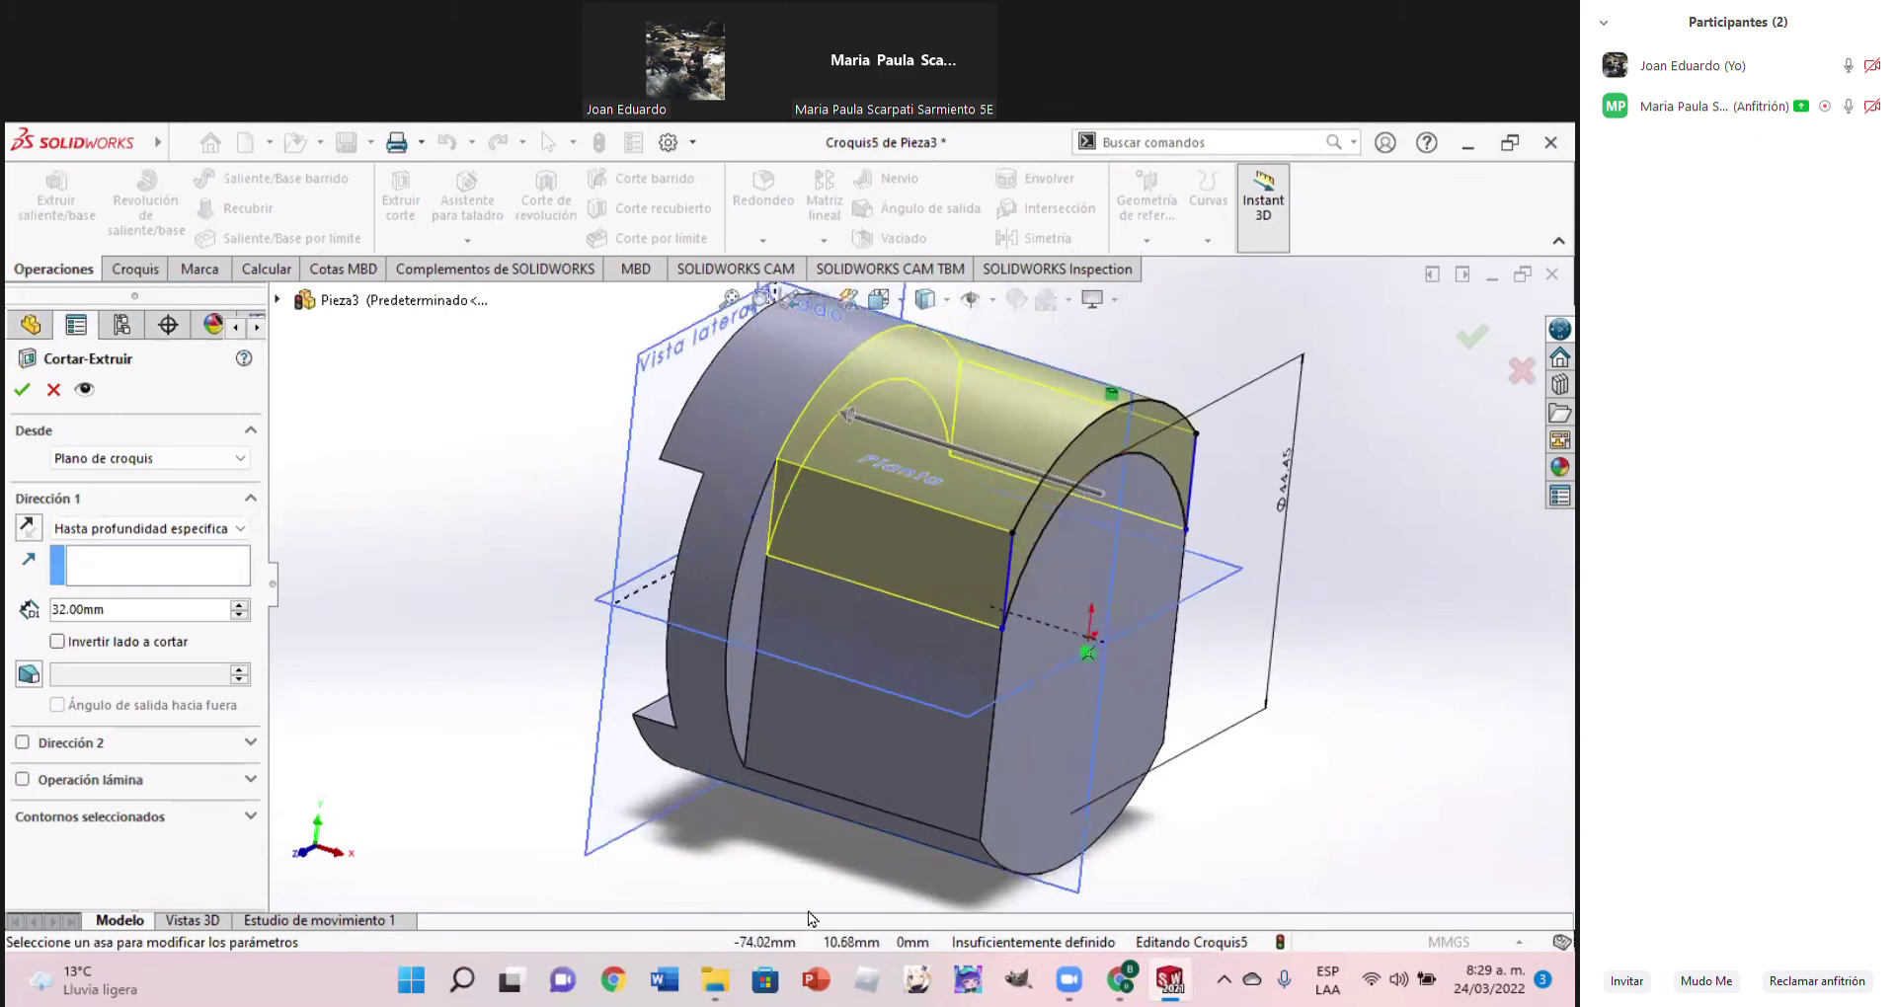
click(1126, 985)
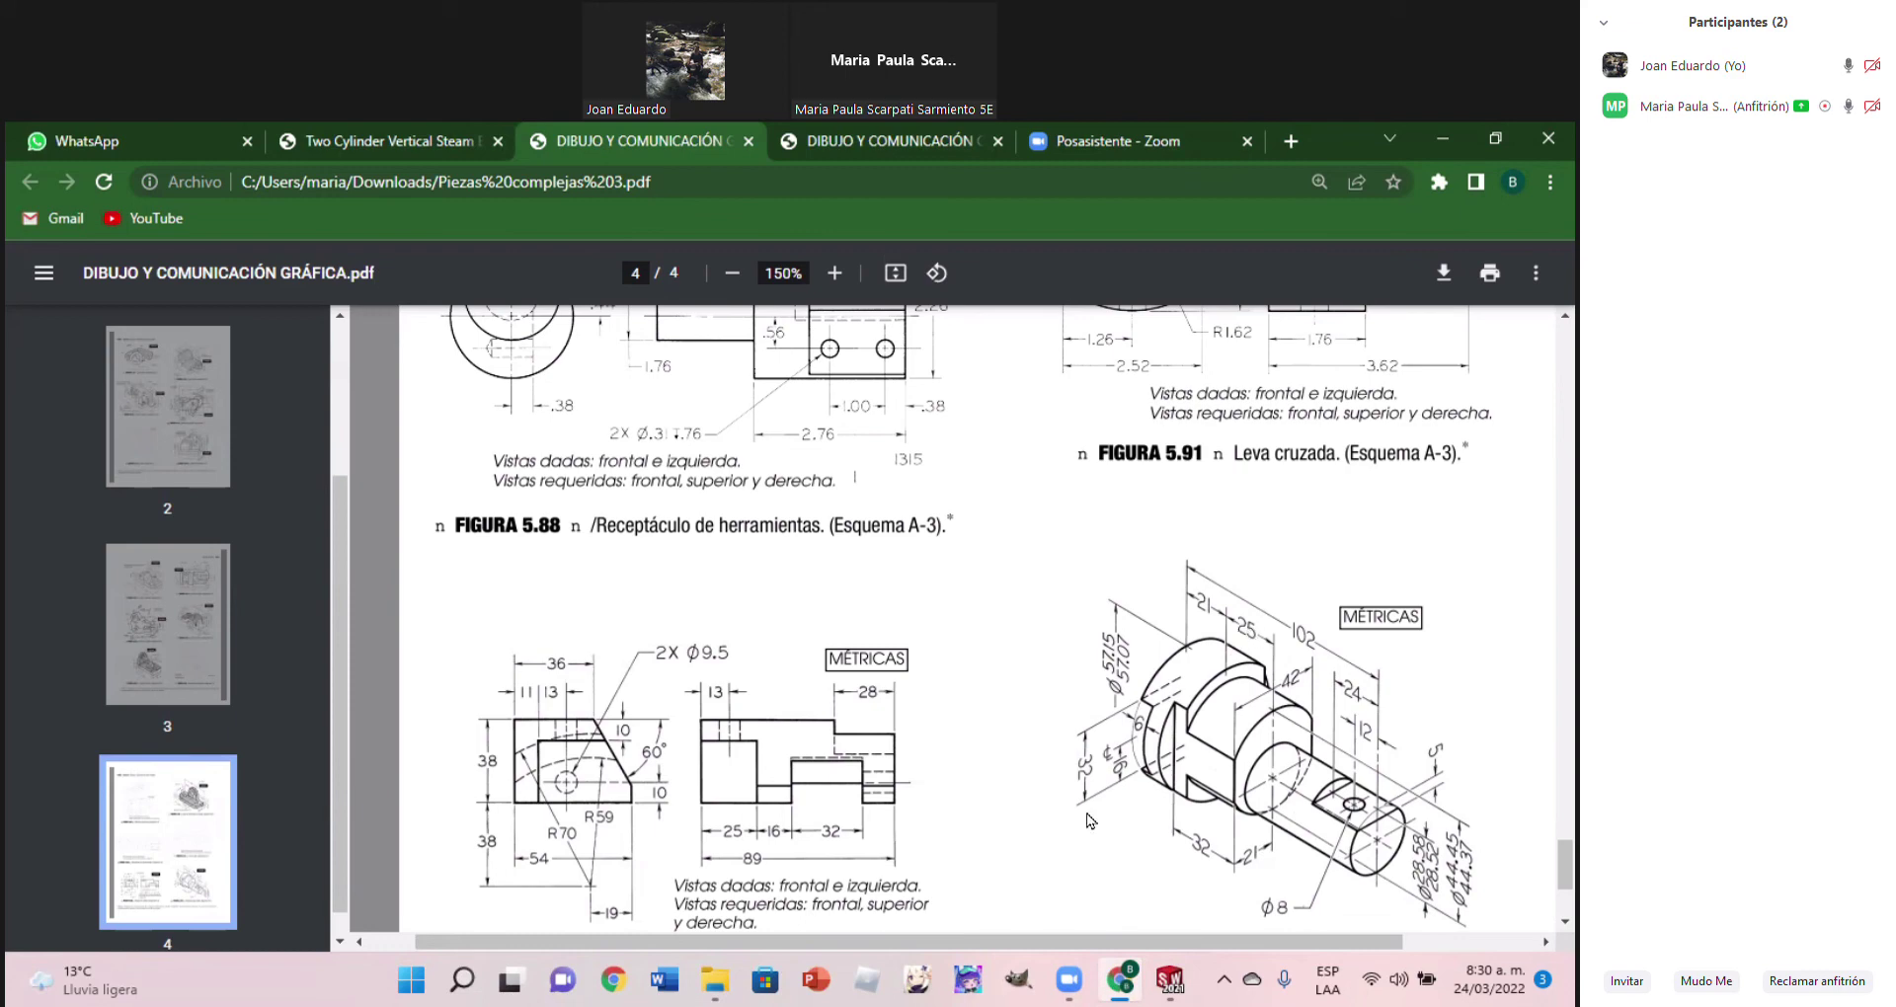
click(1167, 981)
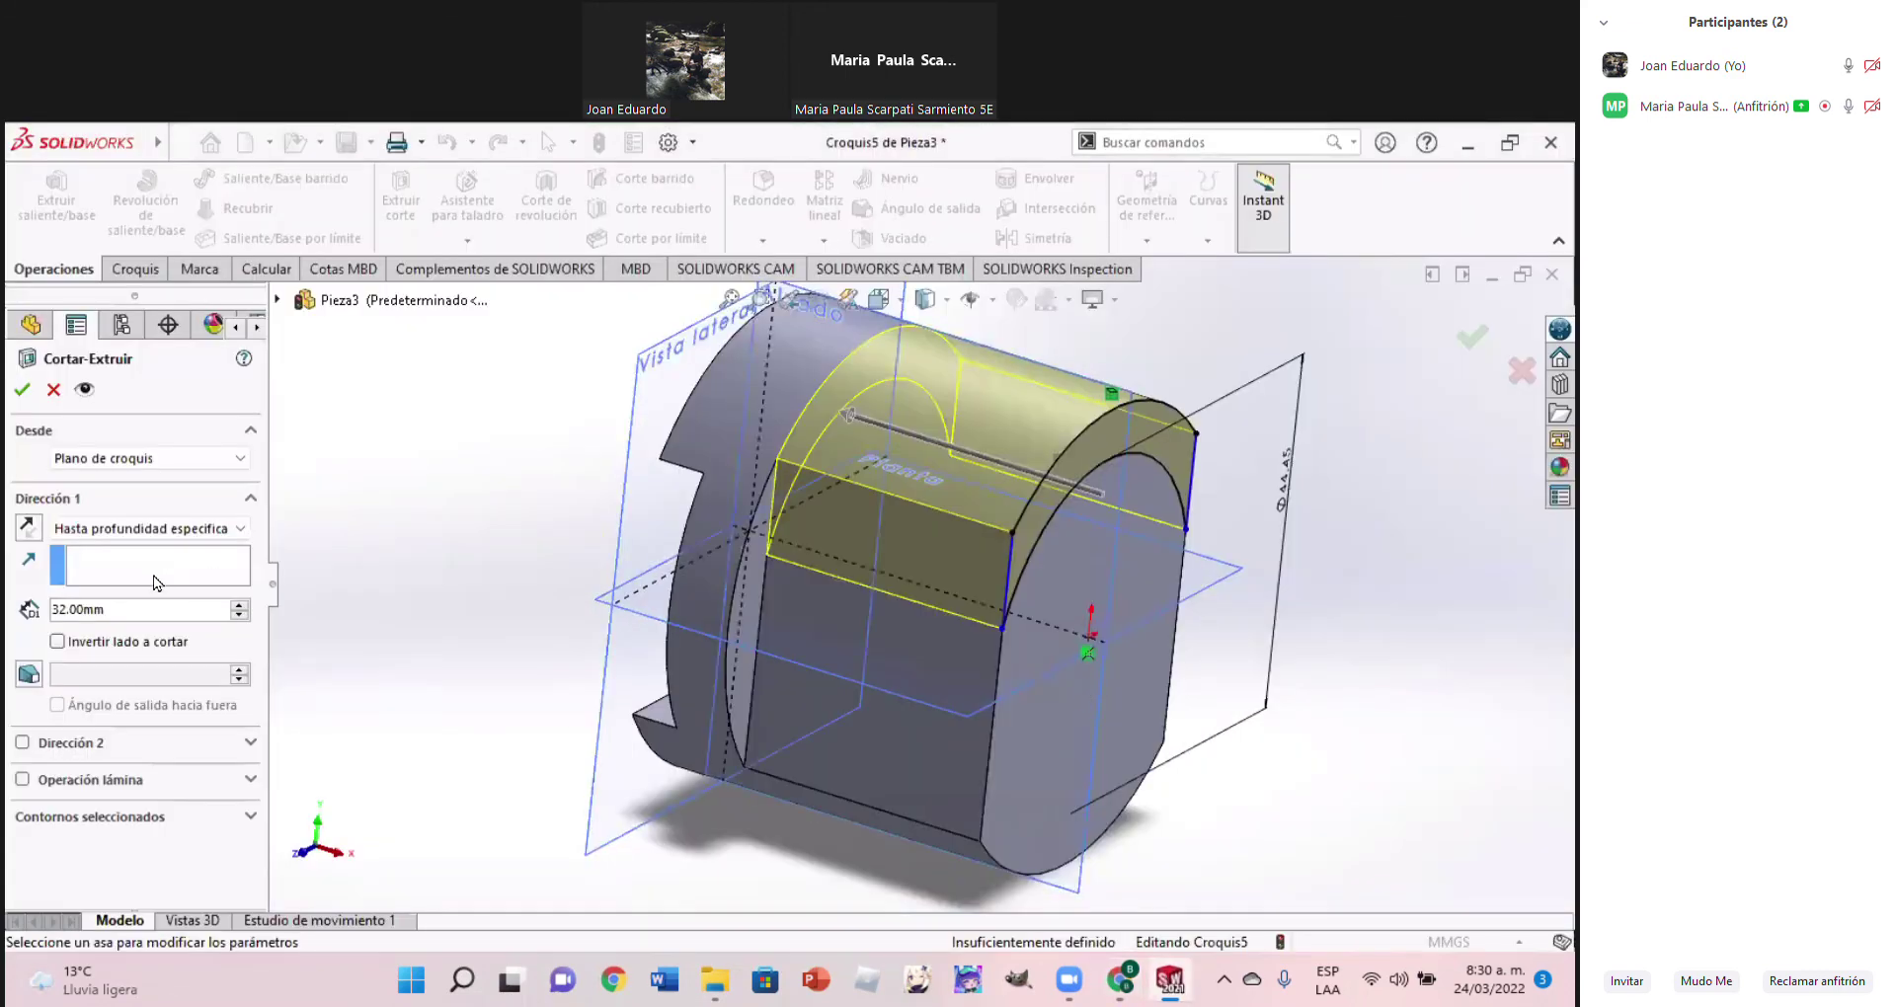
double_click(145, 611)
text(25)
key(Return)
click(22, 389)
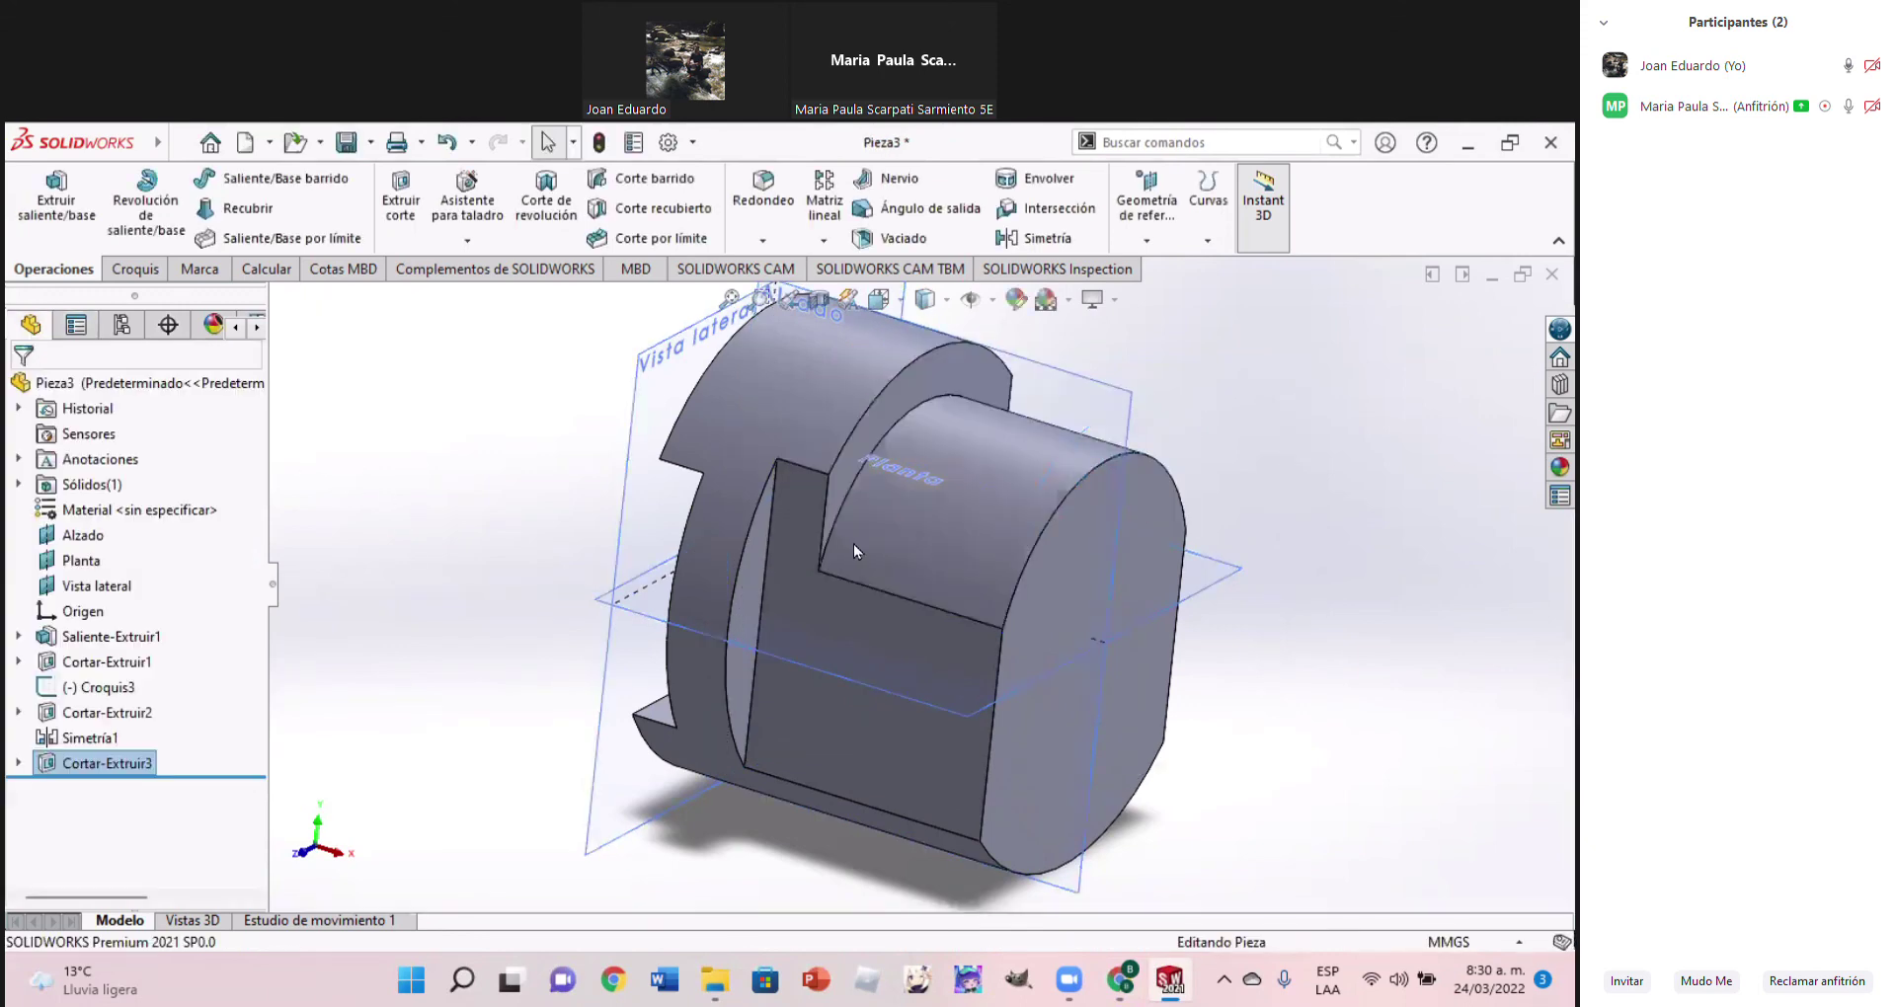
Mirror Cortar-Extruir3 across the Planta plane as Simetría2
middle_drag(798, 574, 948, 533)
scroll(974, 514, down, 3)
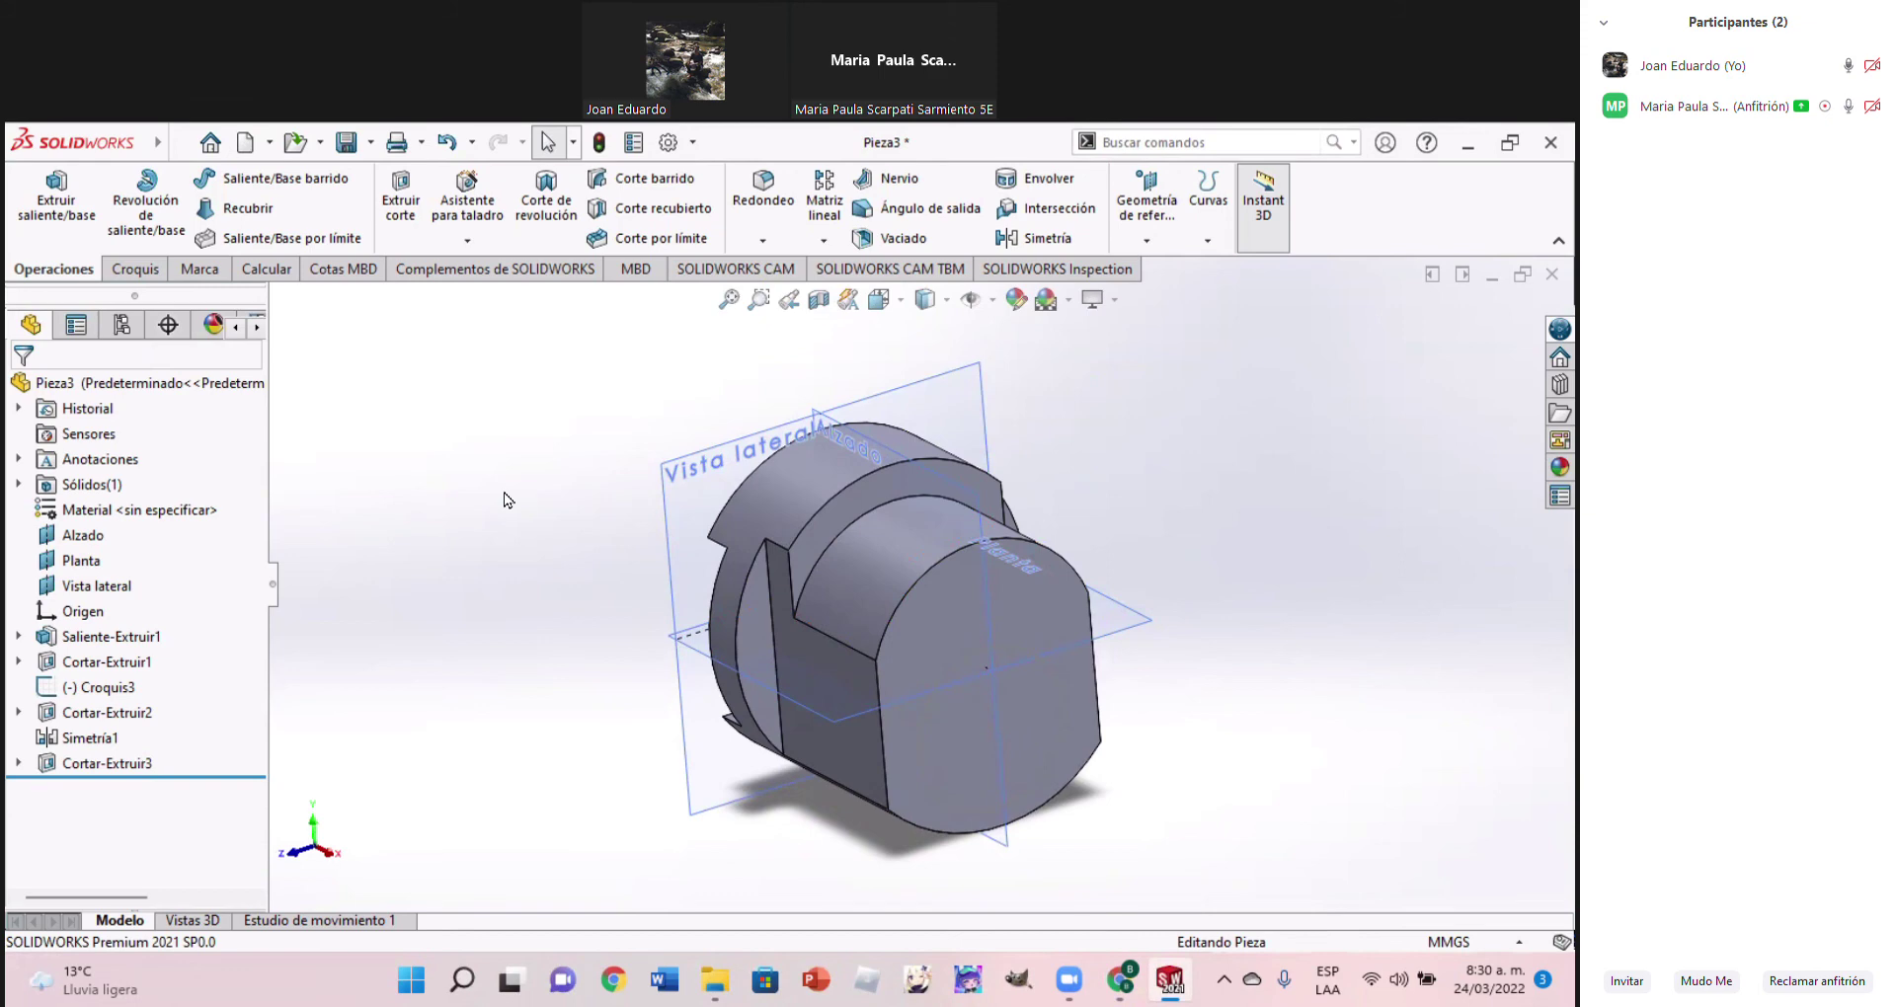
click(1037, 245)
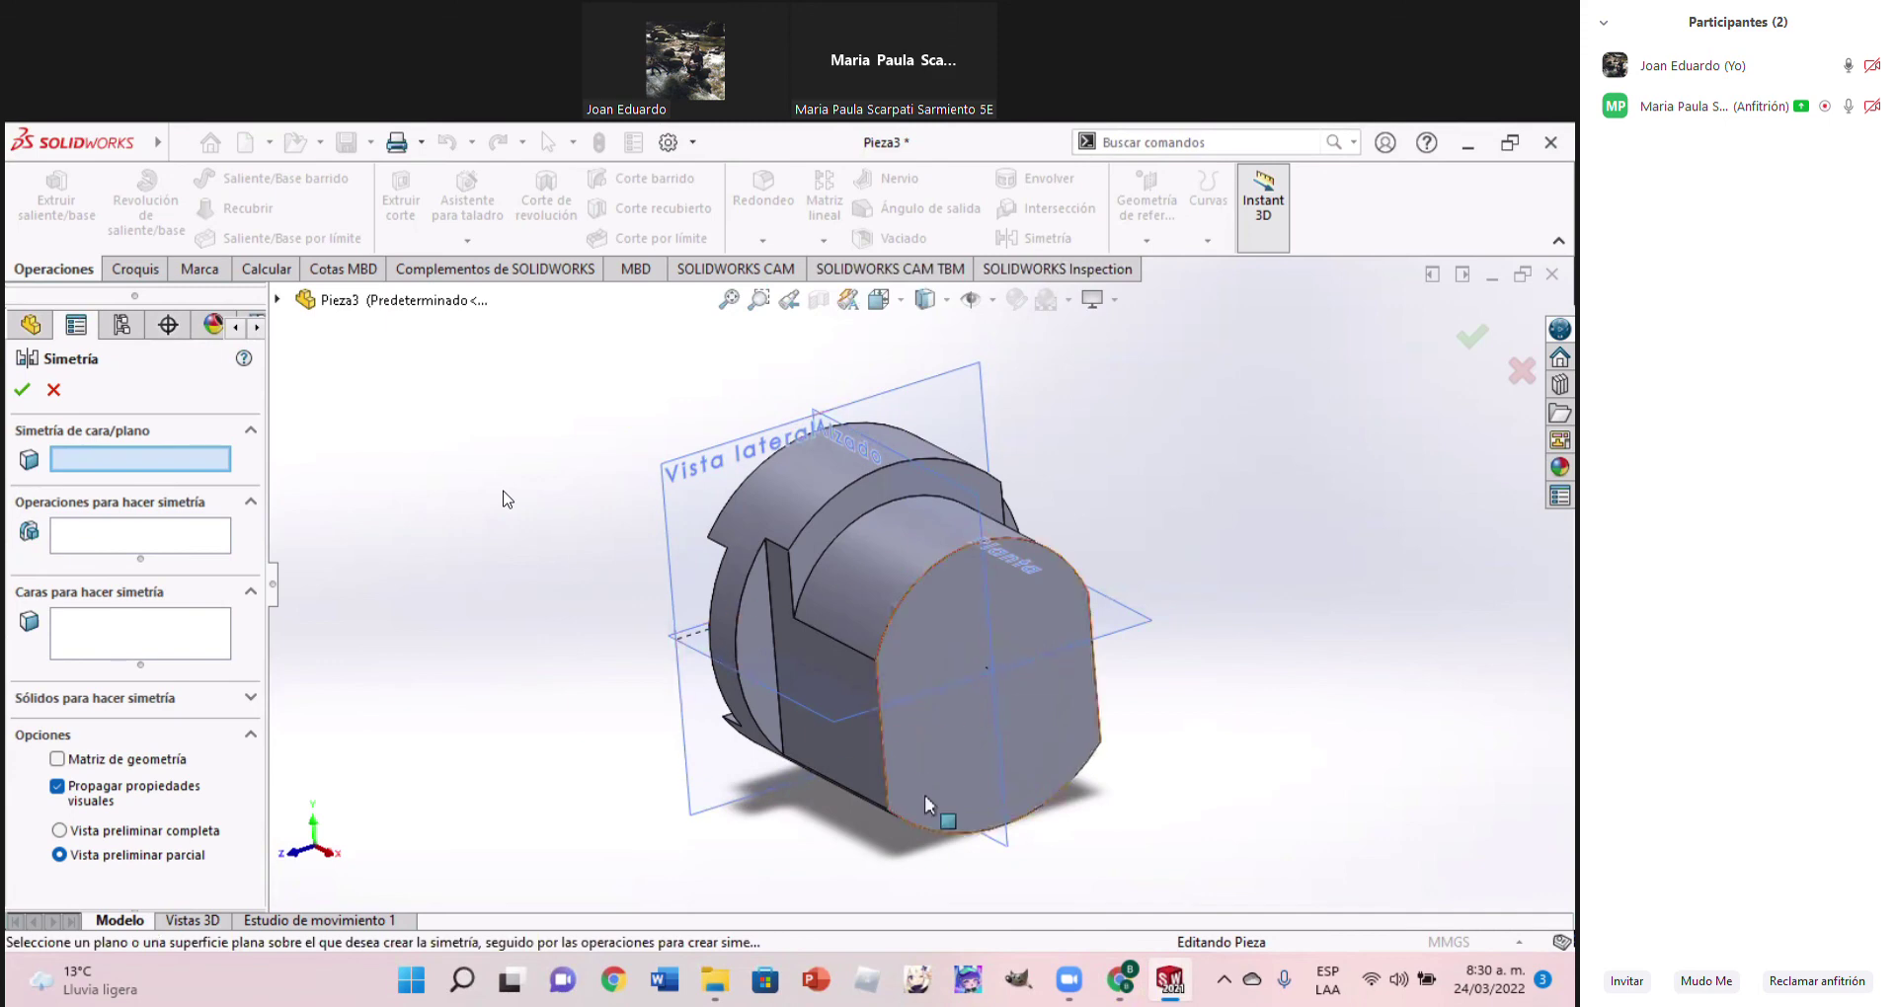
click(990, 681)
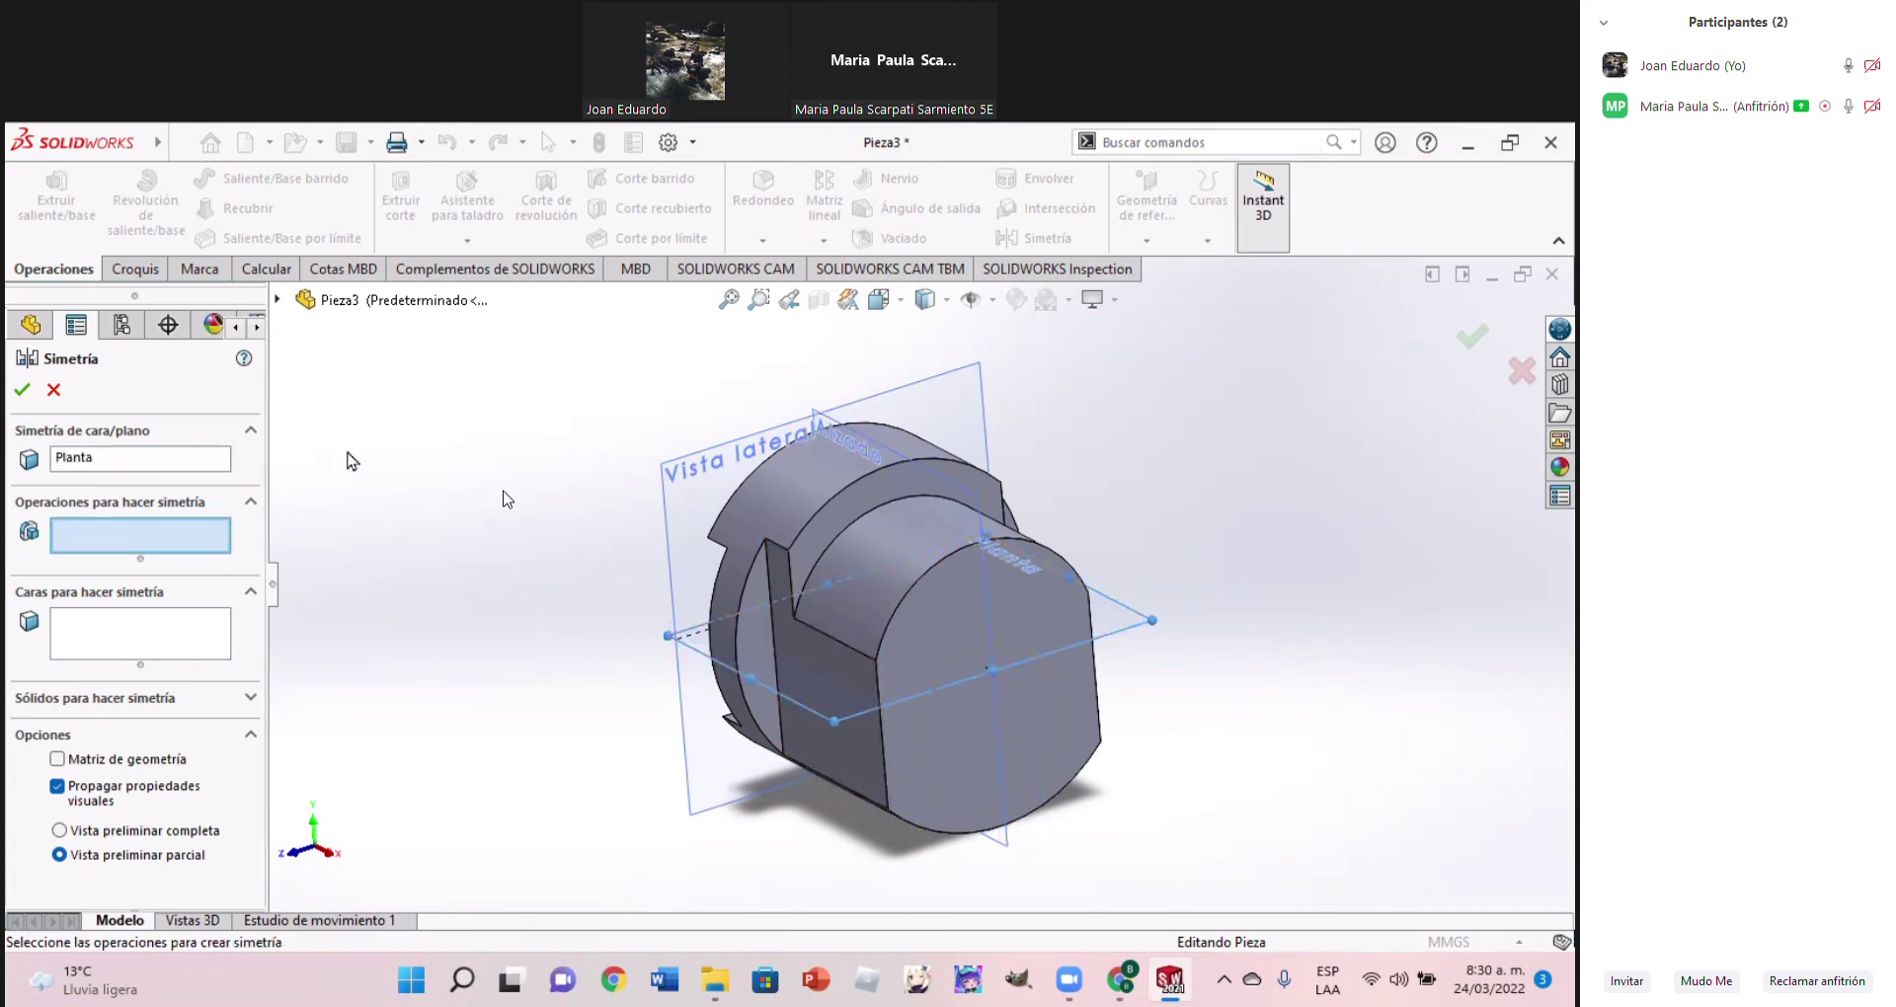
click(277, 301)
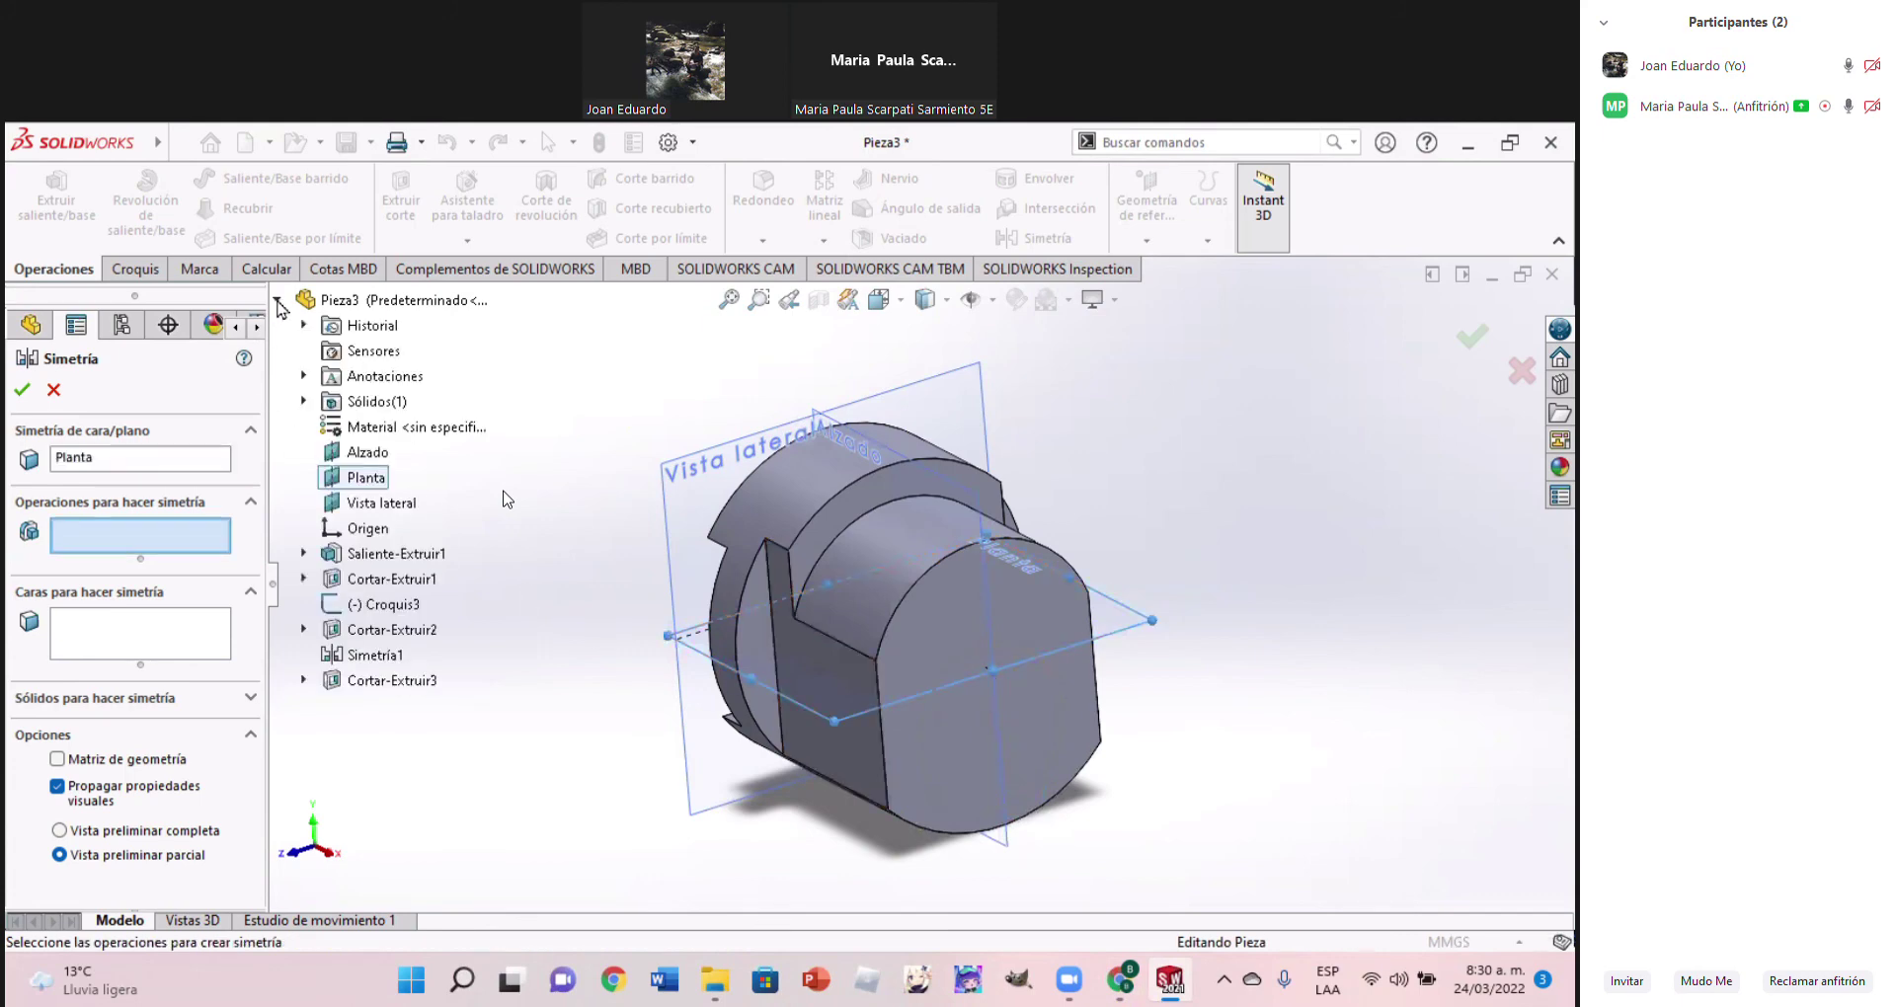
click(418, 684)
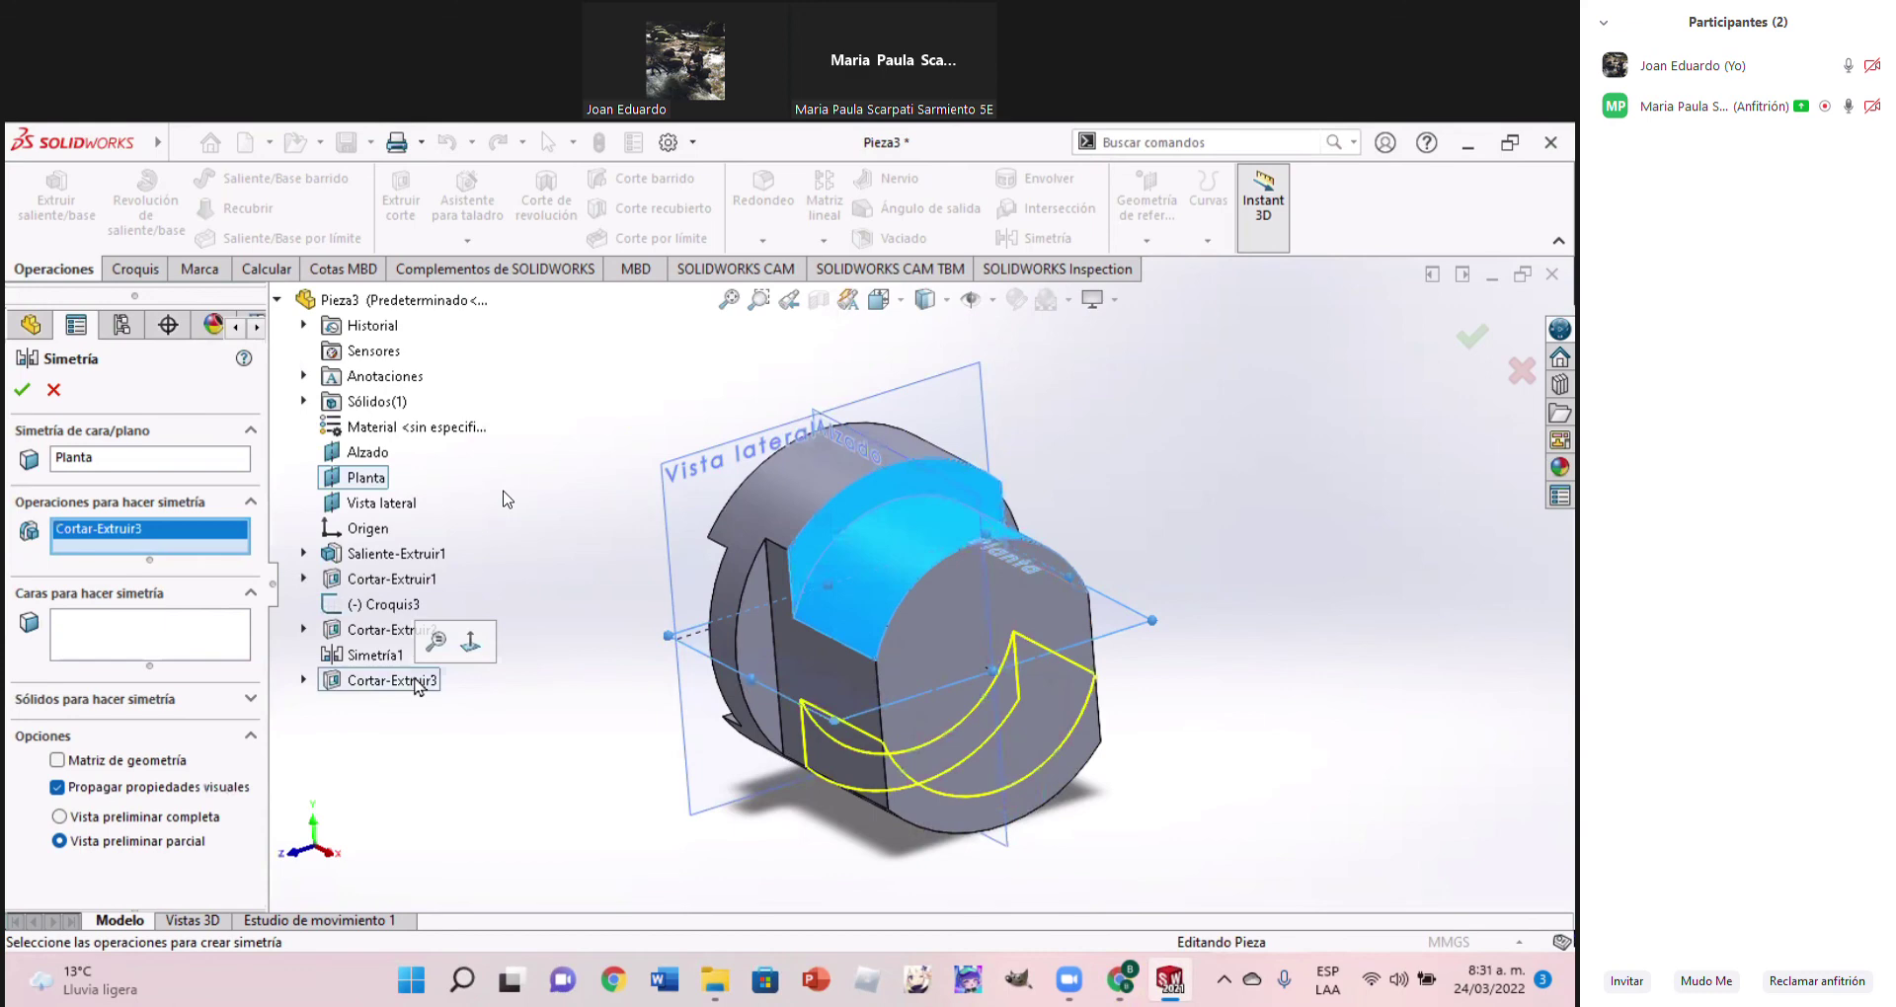
click(21, 392)
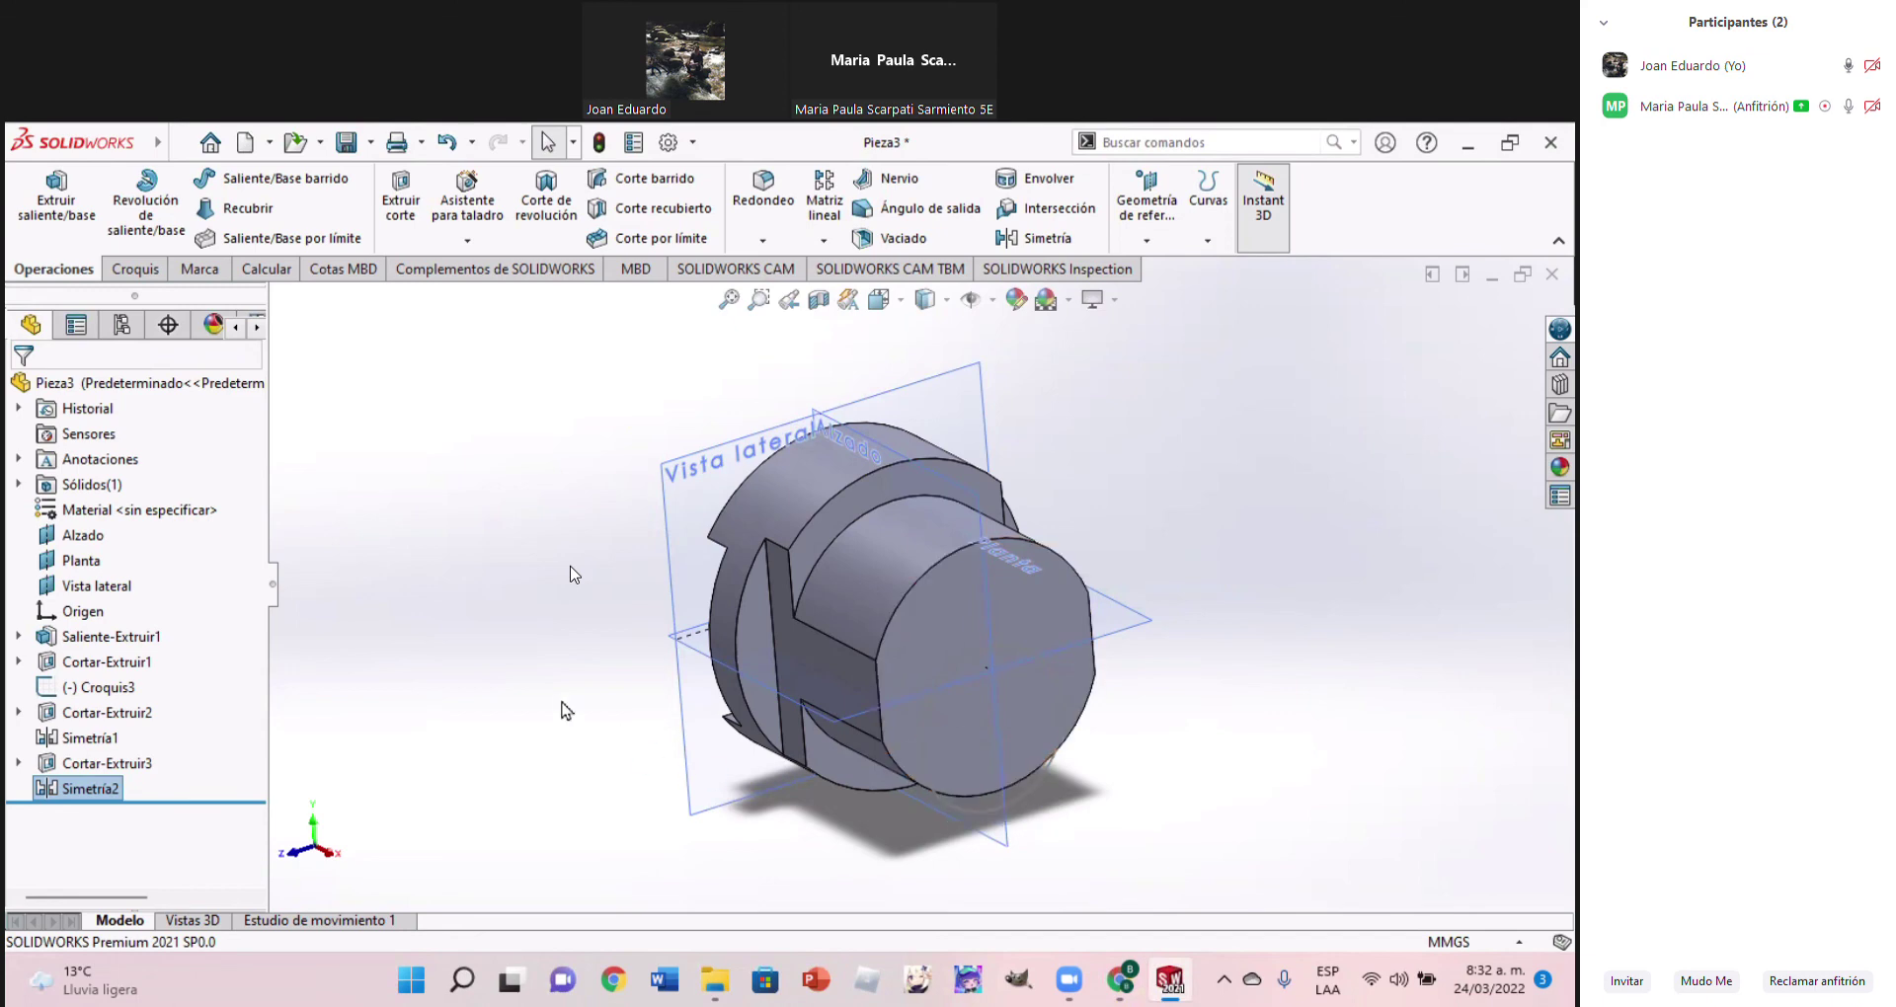
mouse_move(157, 142)
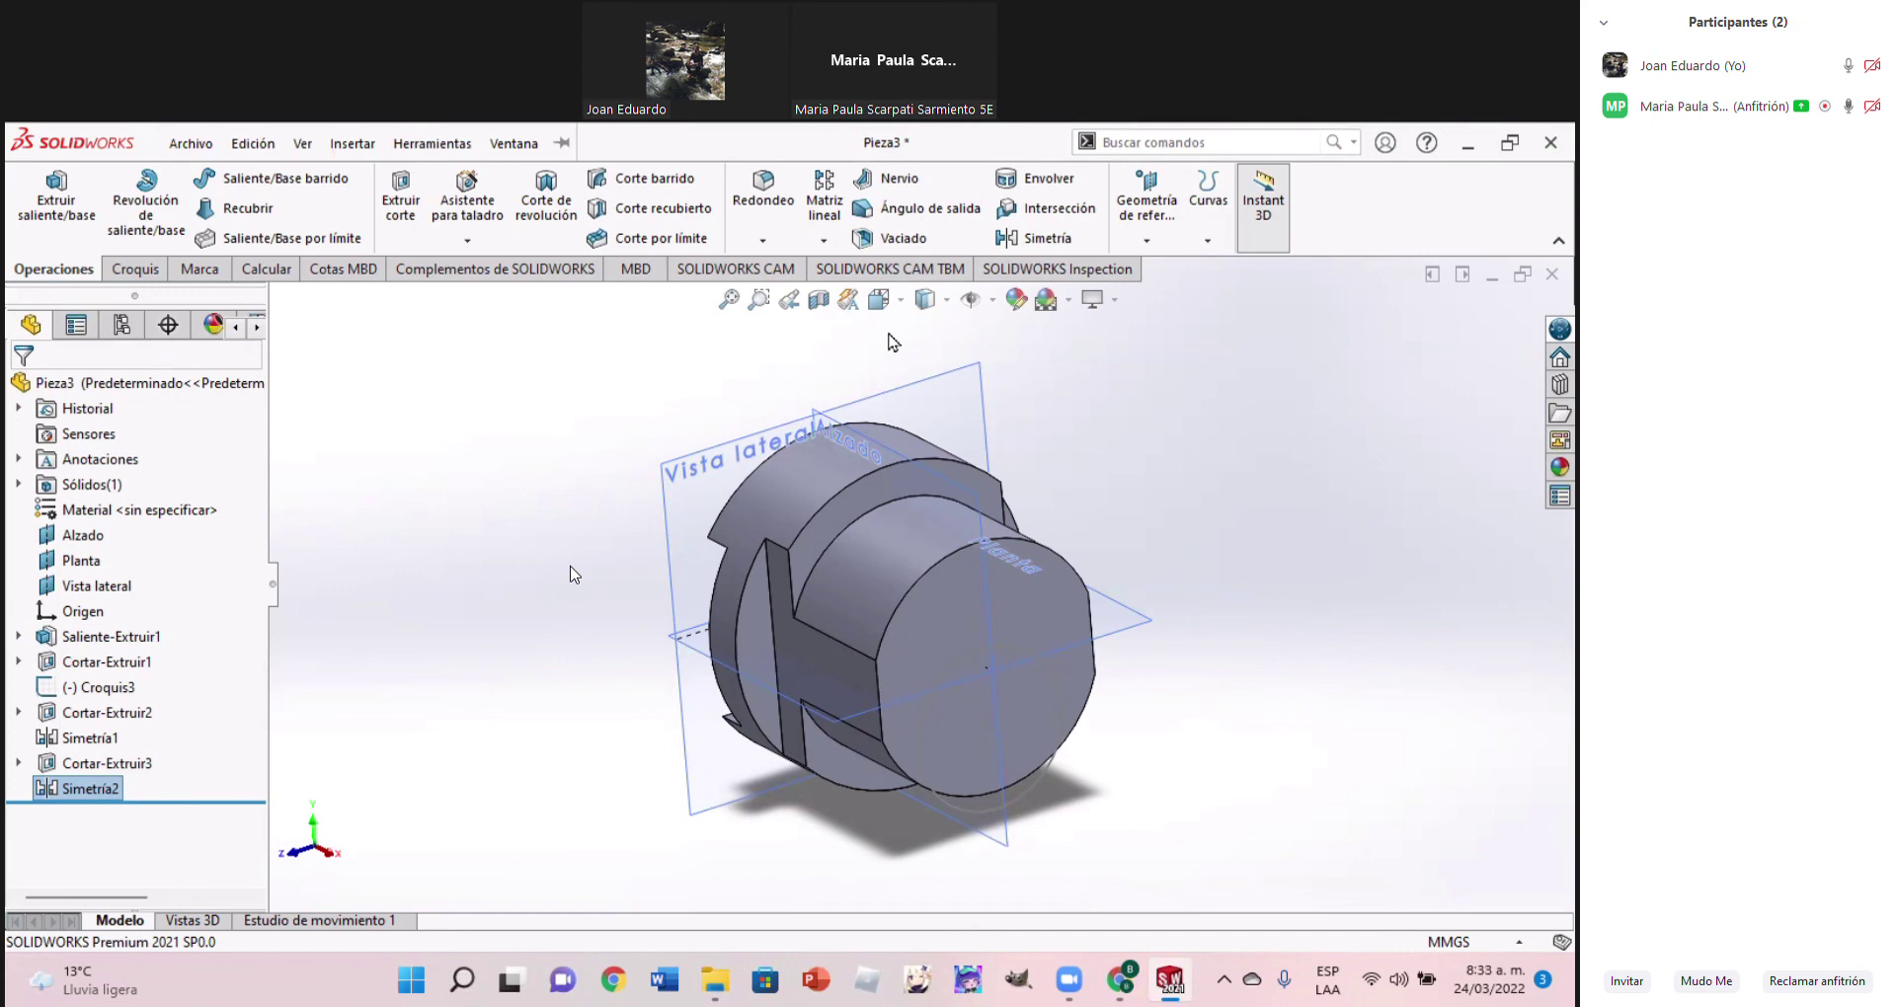
Orient the view to Frontal, then Derecha, and select the Vista lateral plane
click(878, 300)
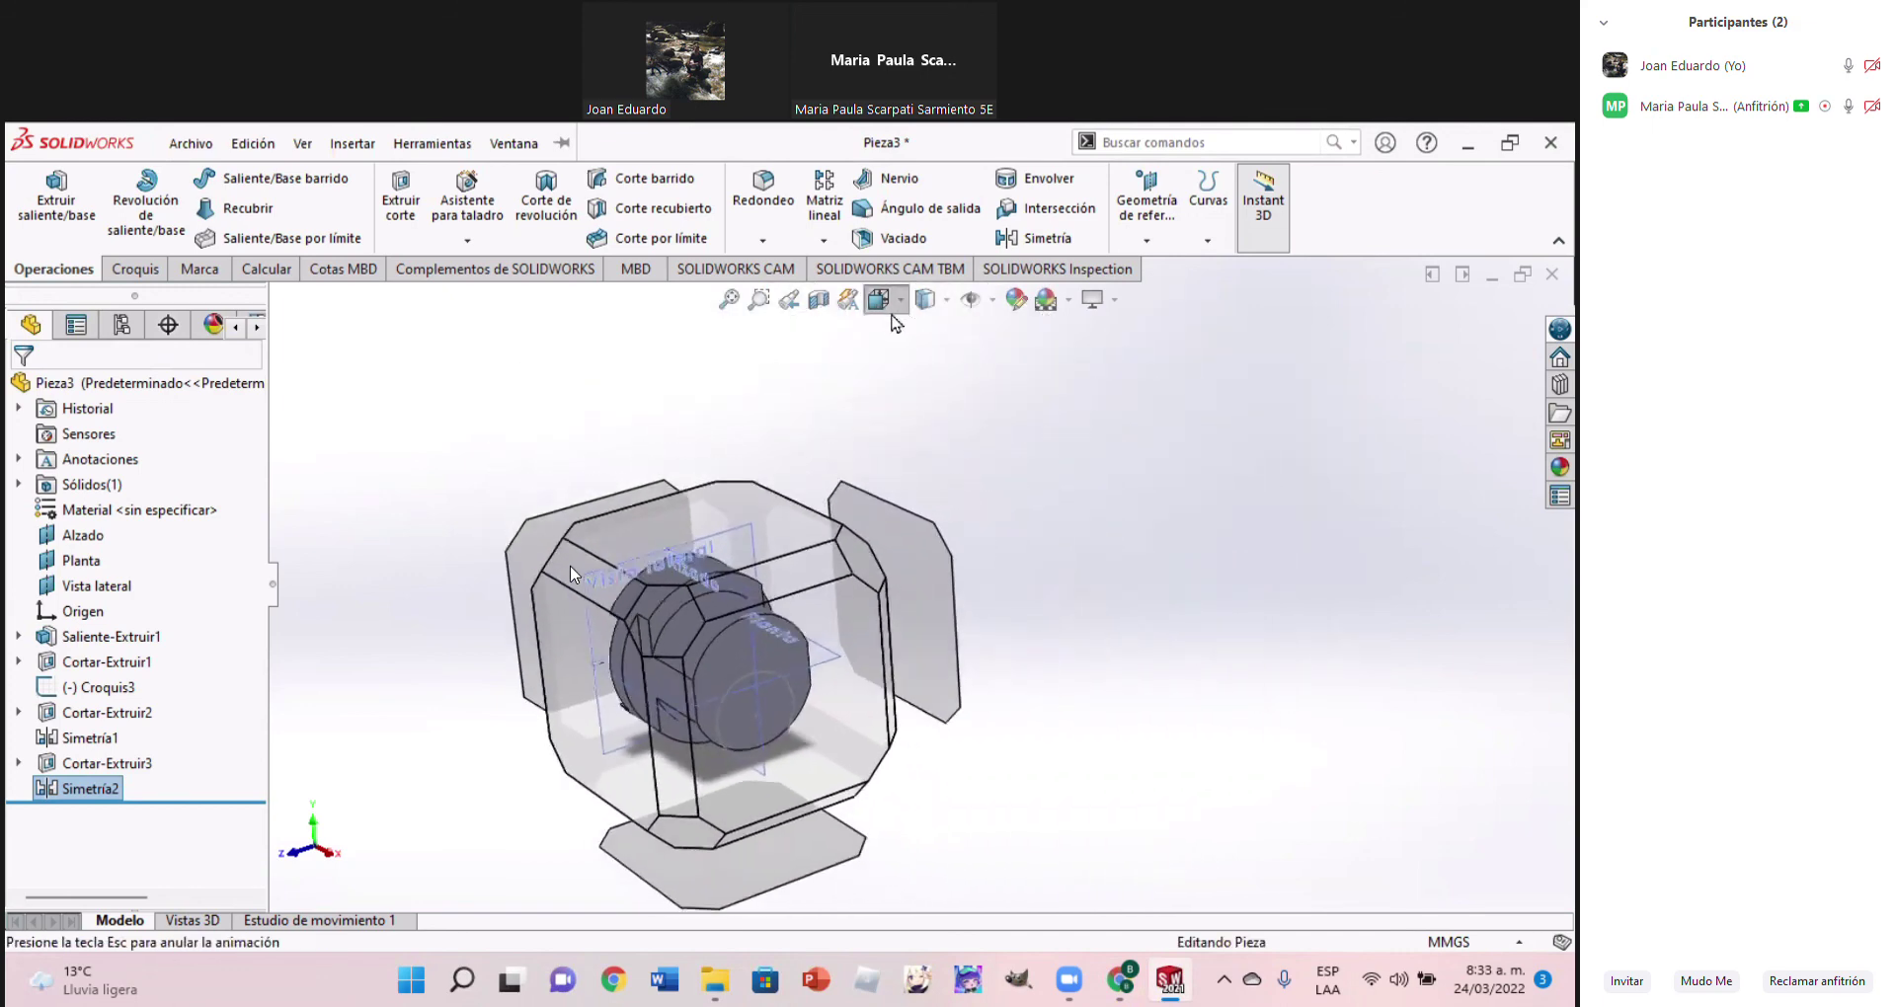
click(913, 396)
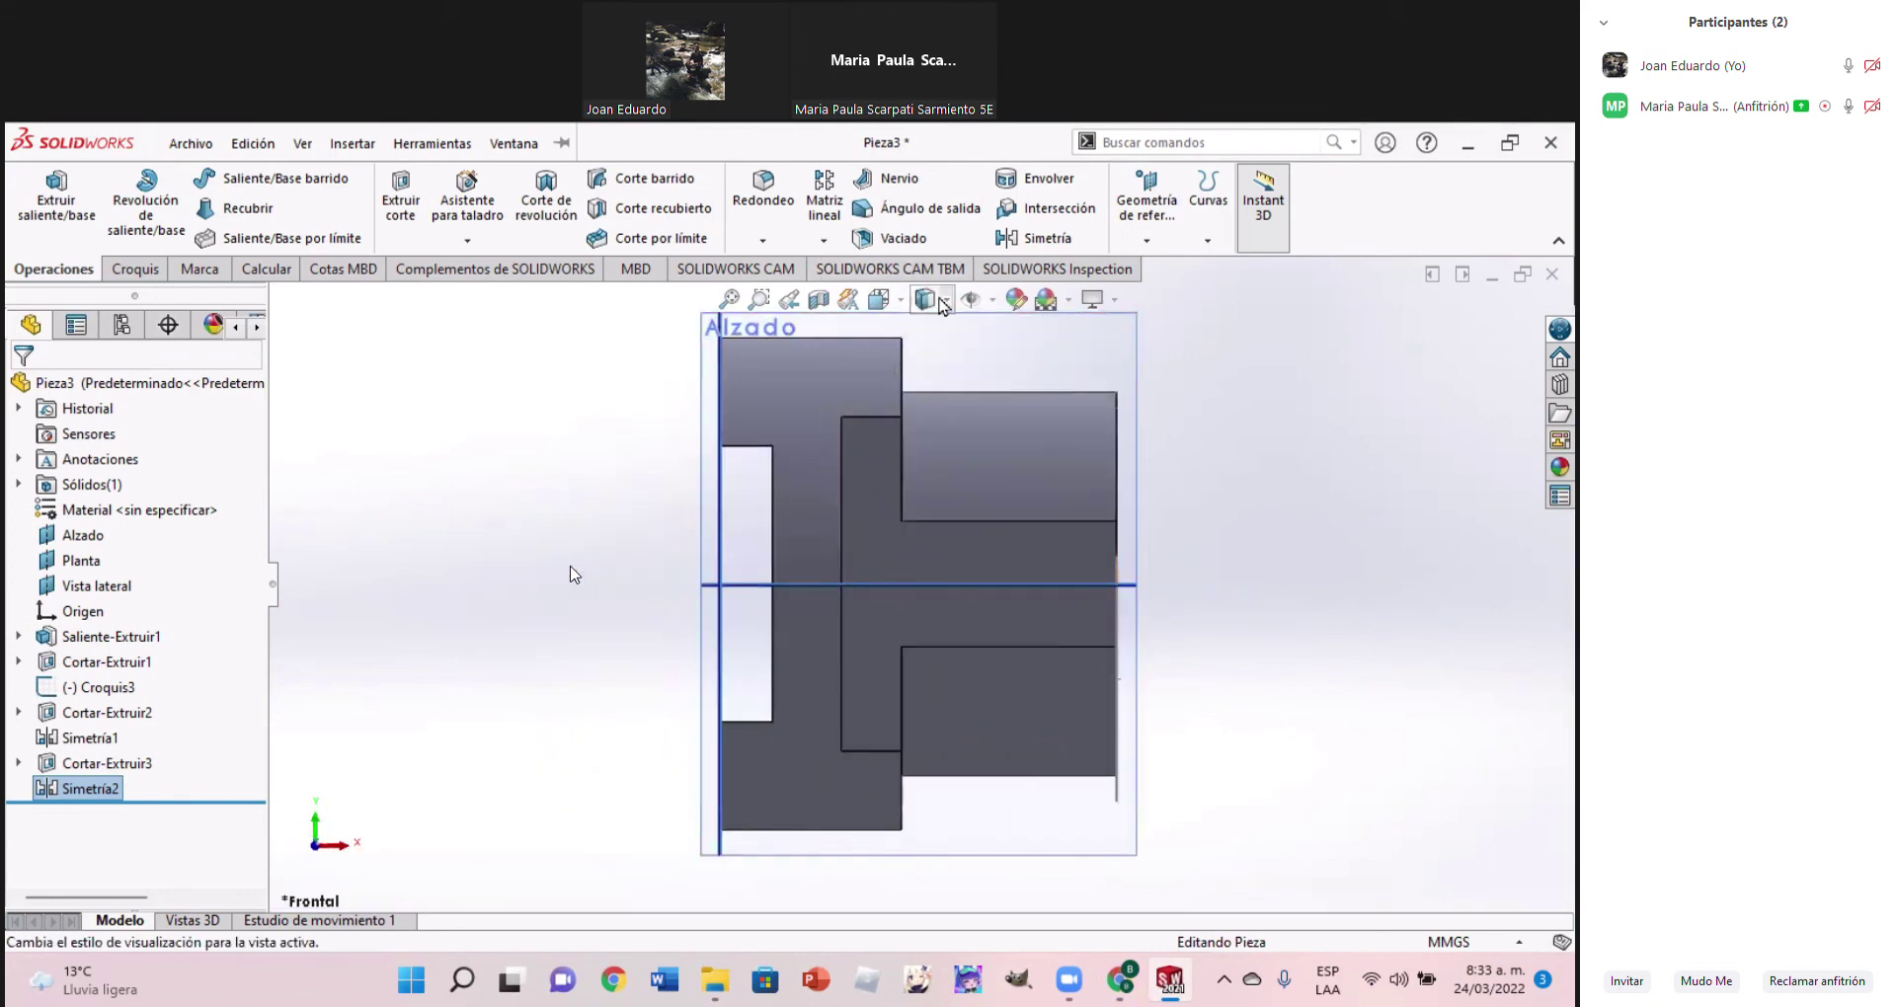
click(894, 301)
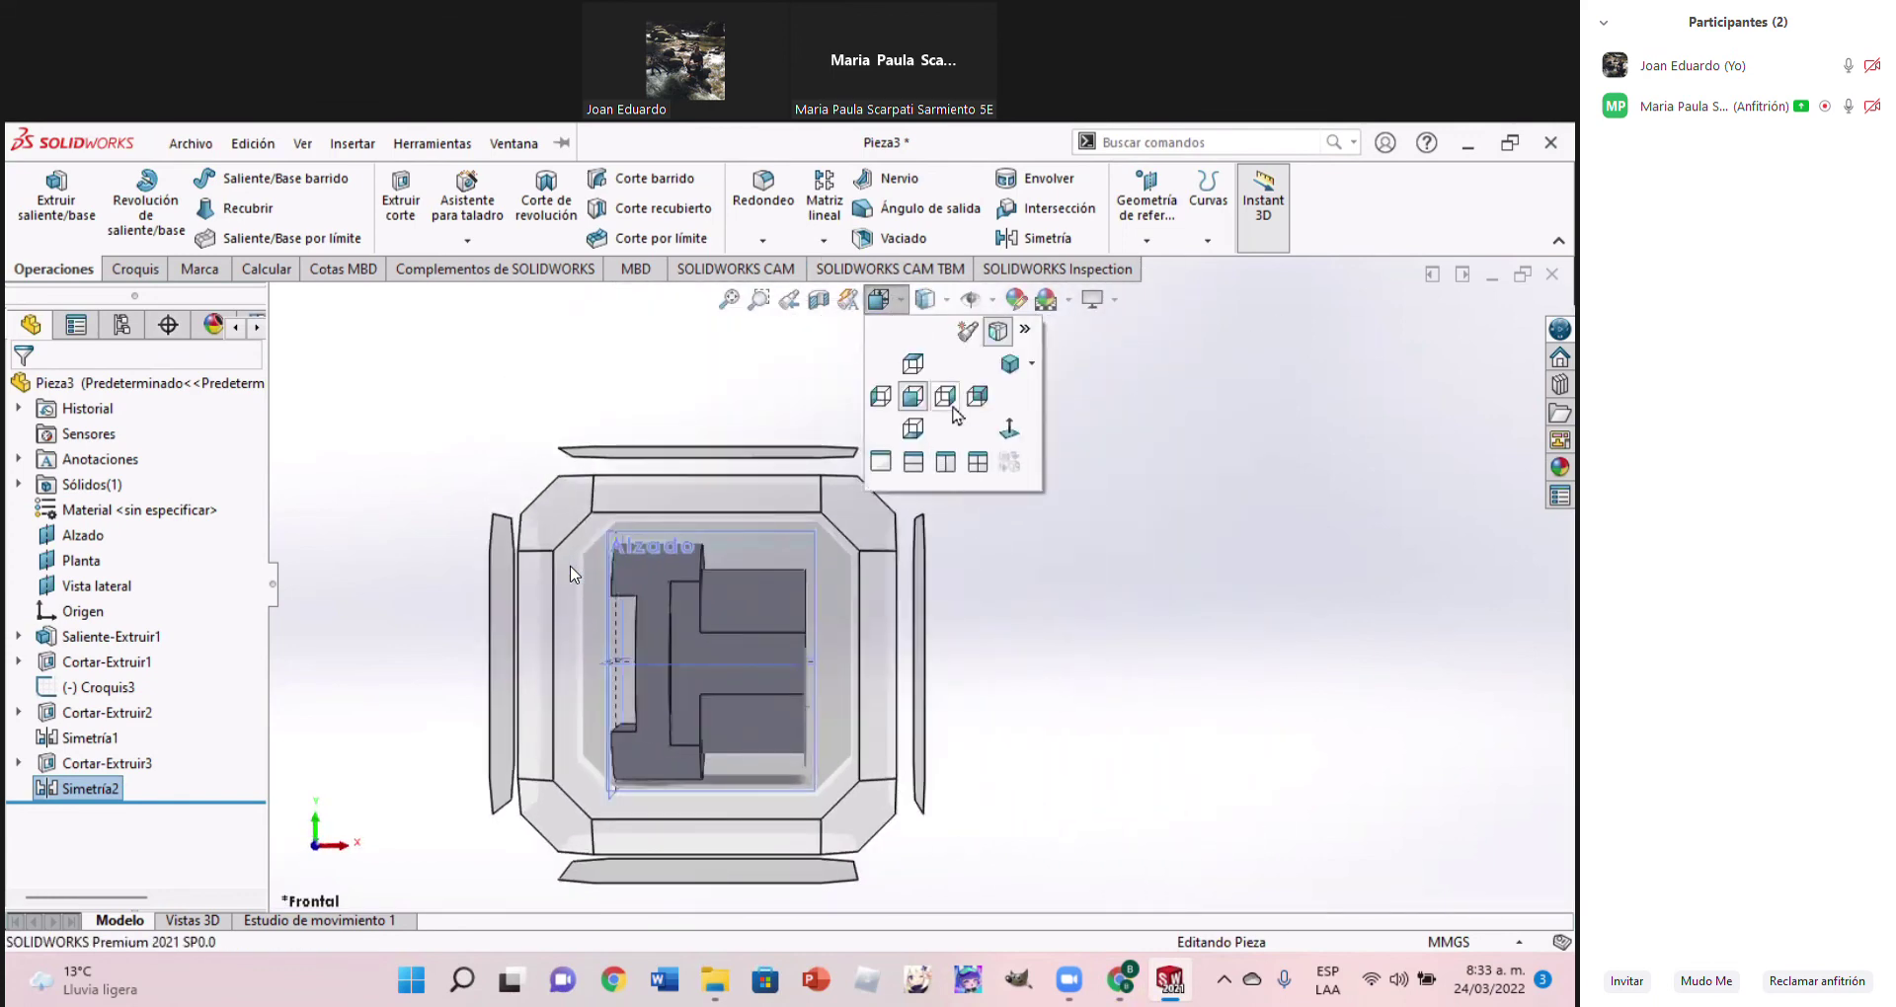
click(966, 422)
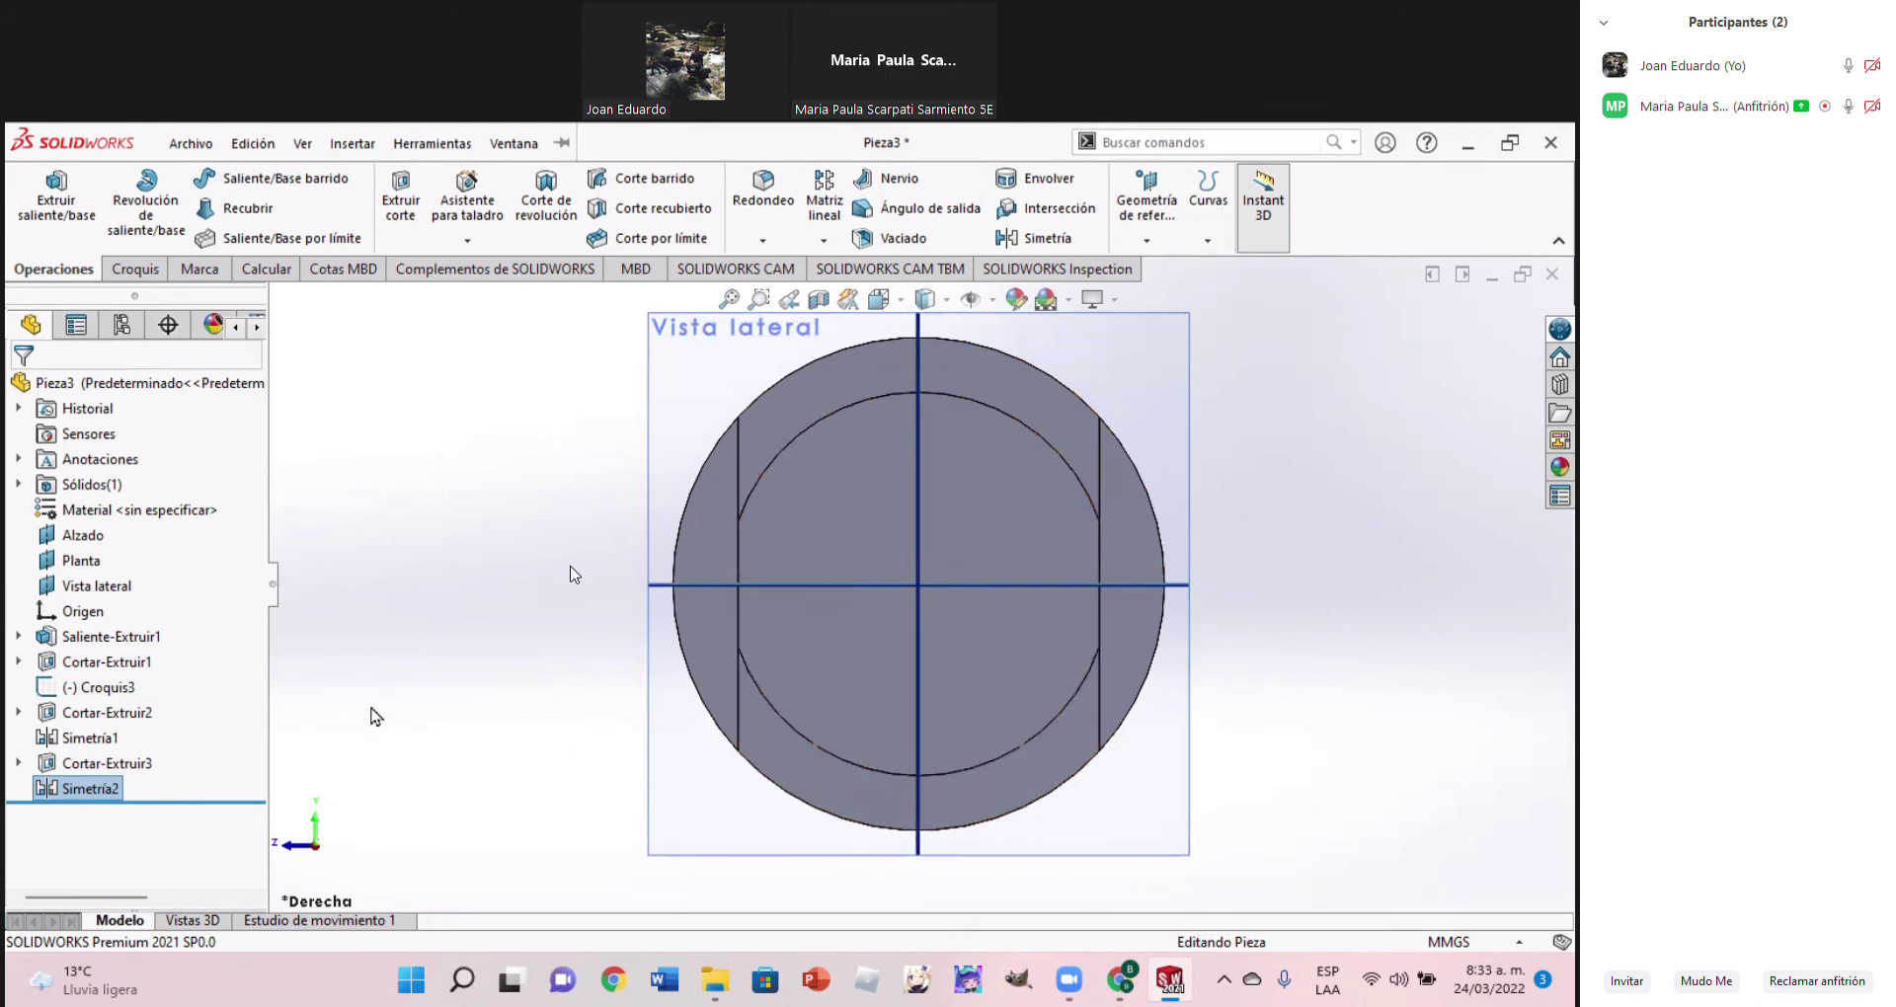
click(1067, 861)
drag(325, 660, 326, 660)
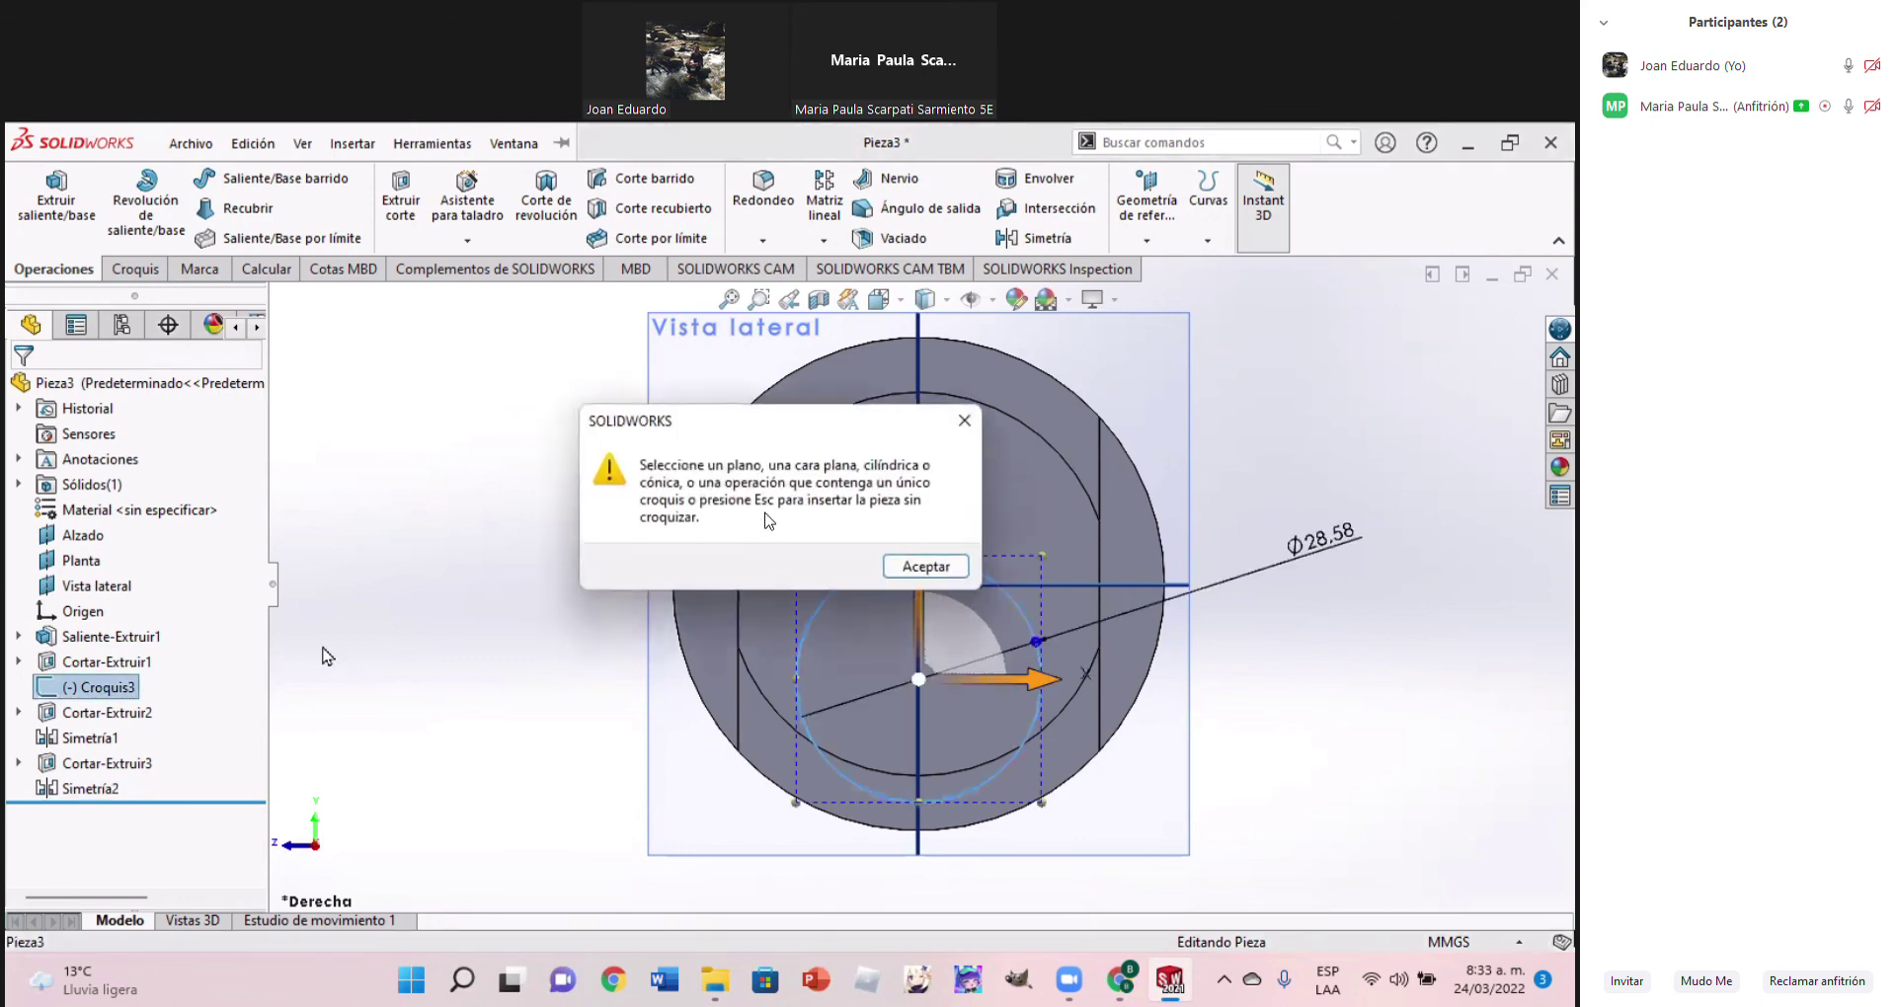
click(965, 422)
middle_drag(745, 630, 818, 721)
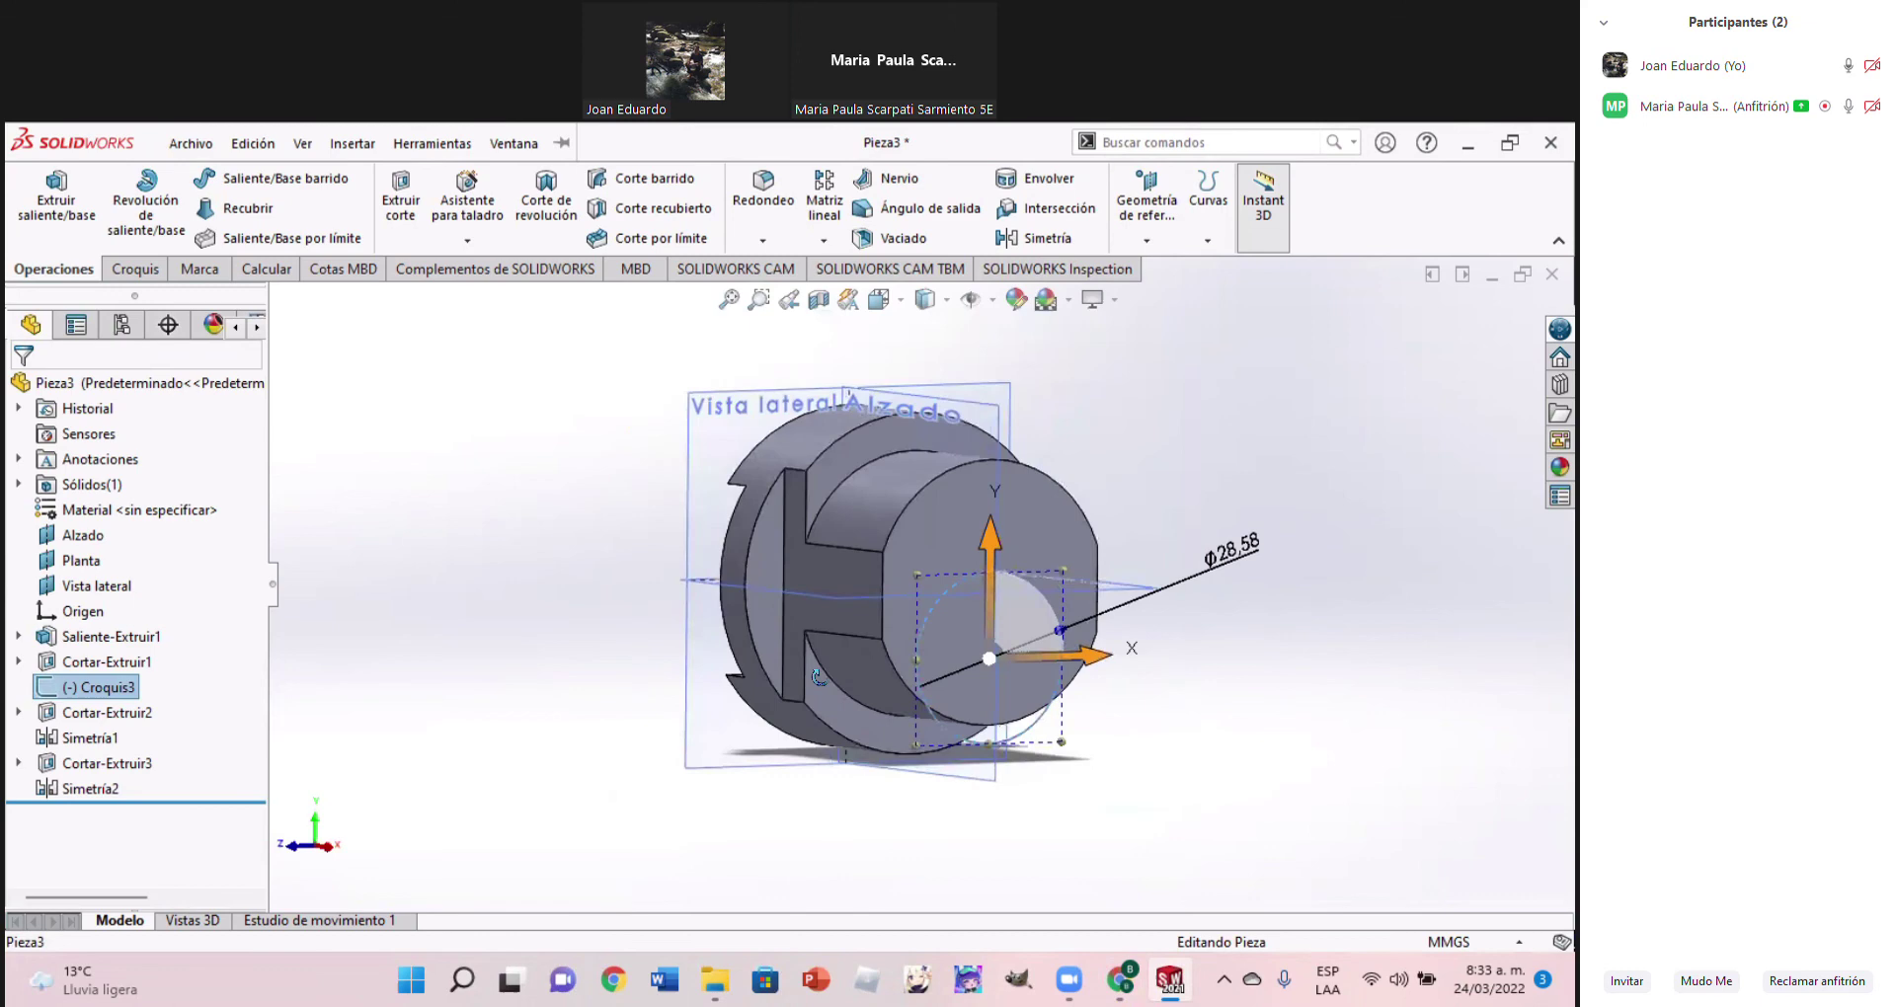
key(Escape)
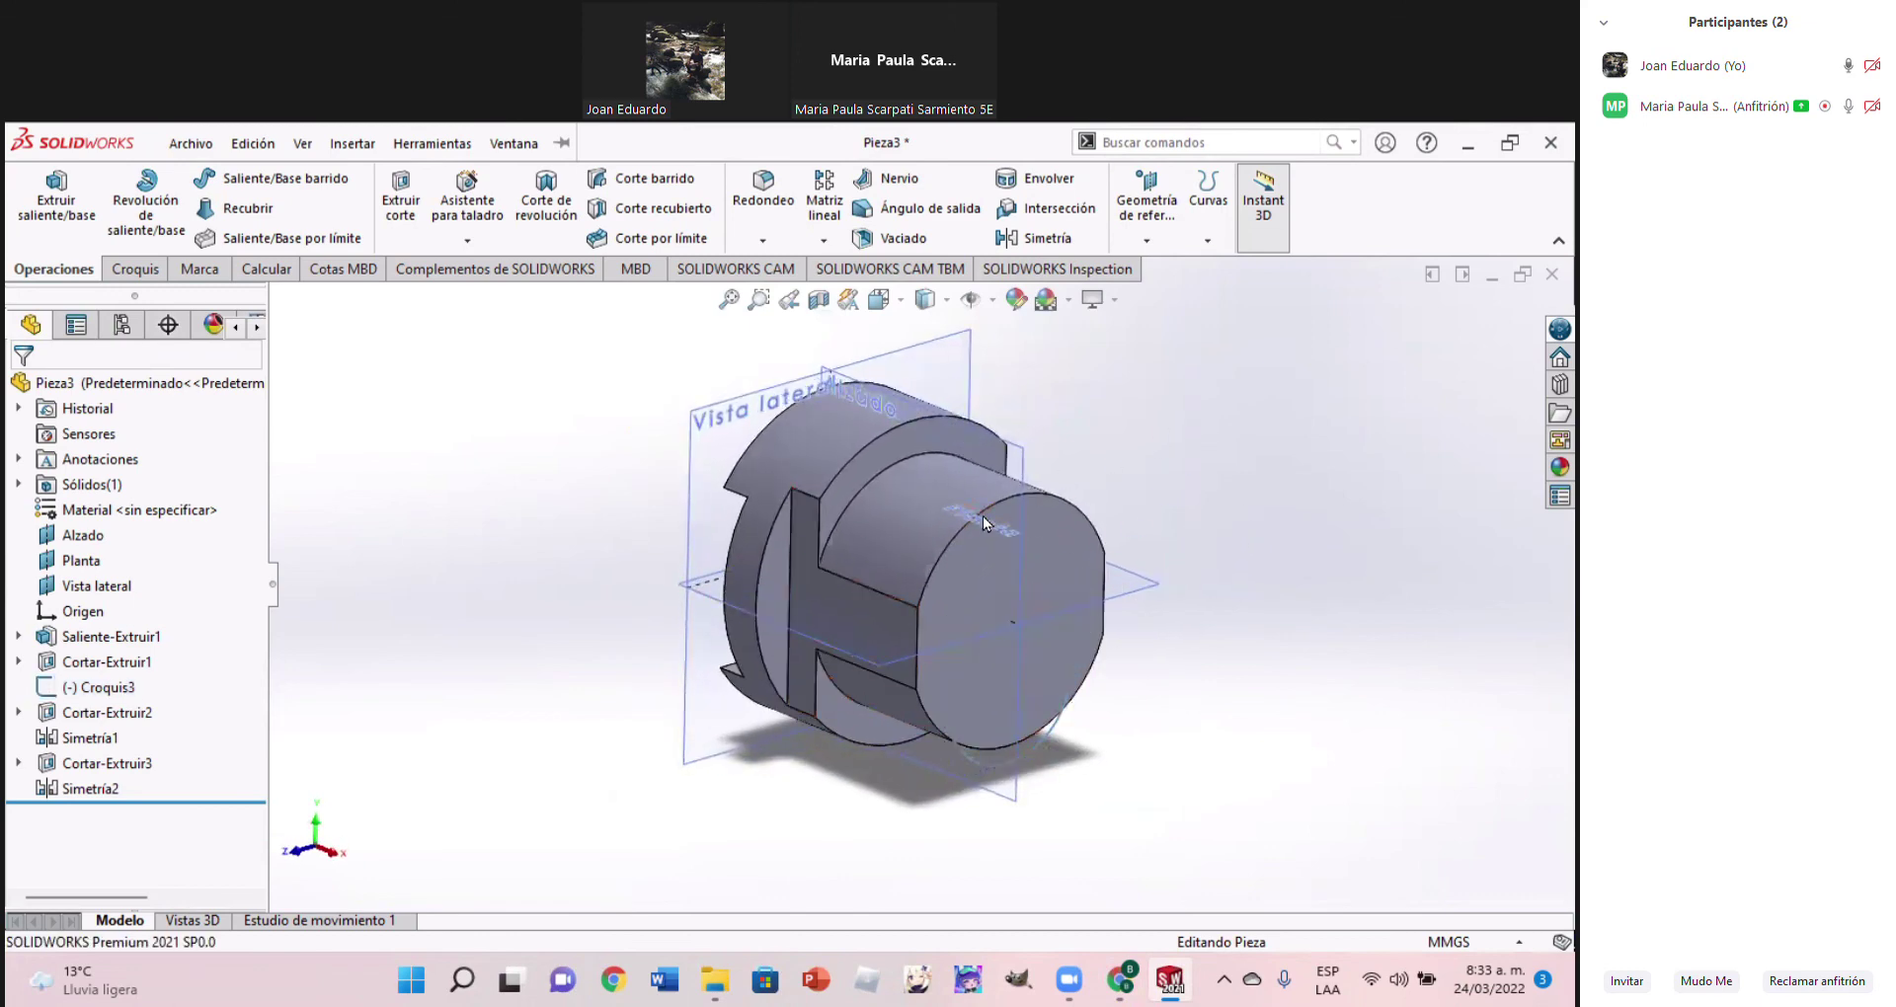
click(1047, 669)
click(1136, 394)
right_click(85, 691)
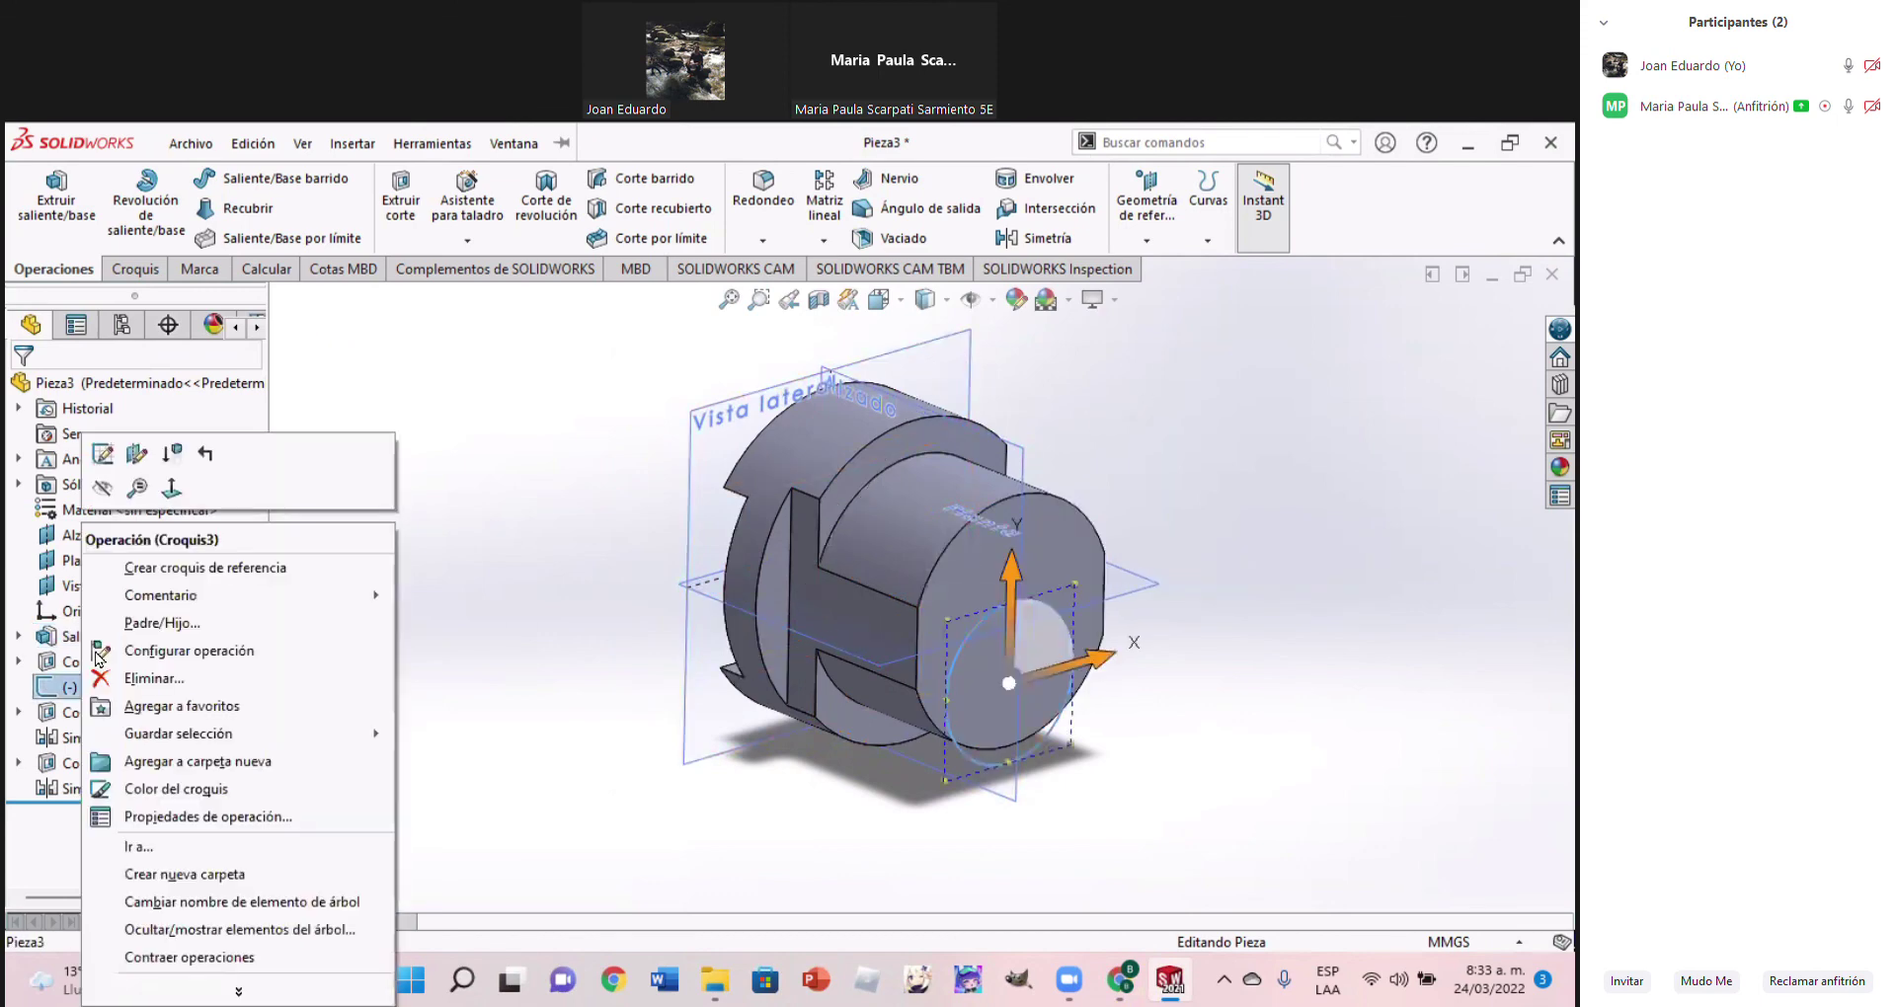
Move Croquis3's sketch plane onto the cylinder's front end face, Cara<1>
click(138, 455)
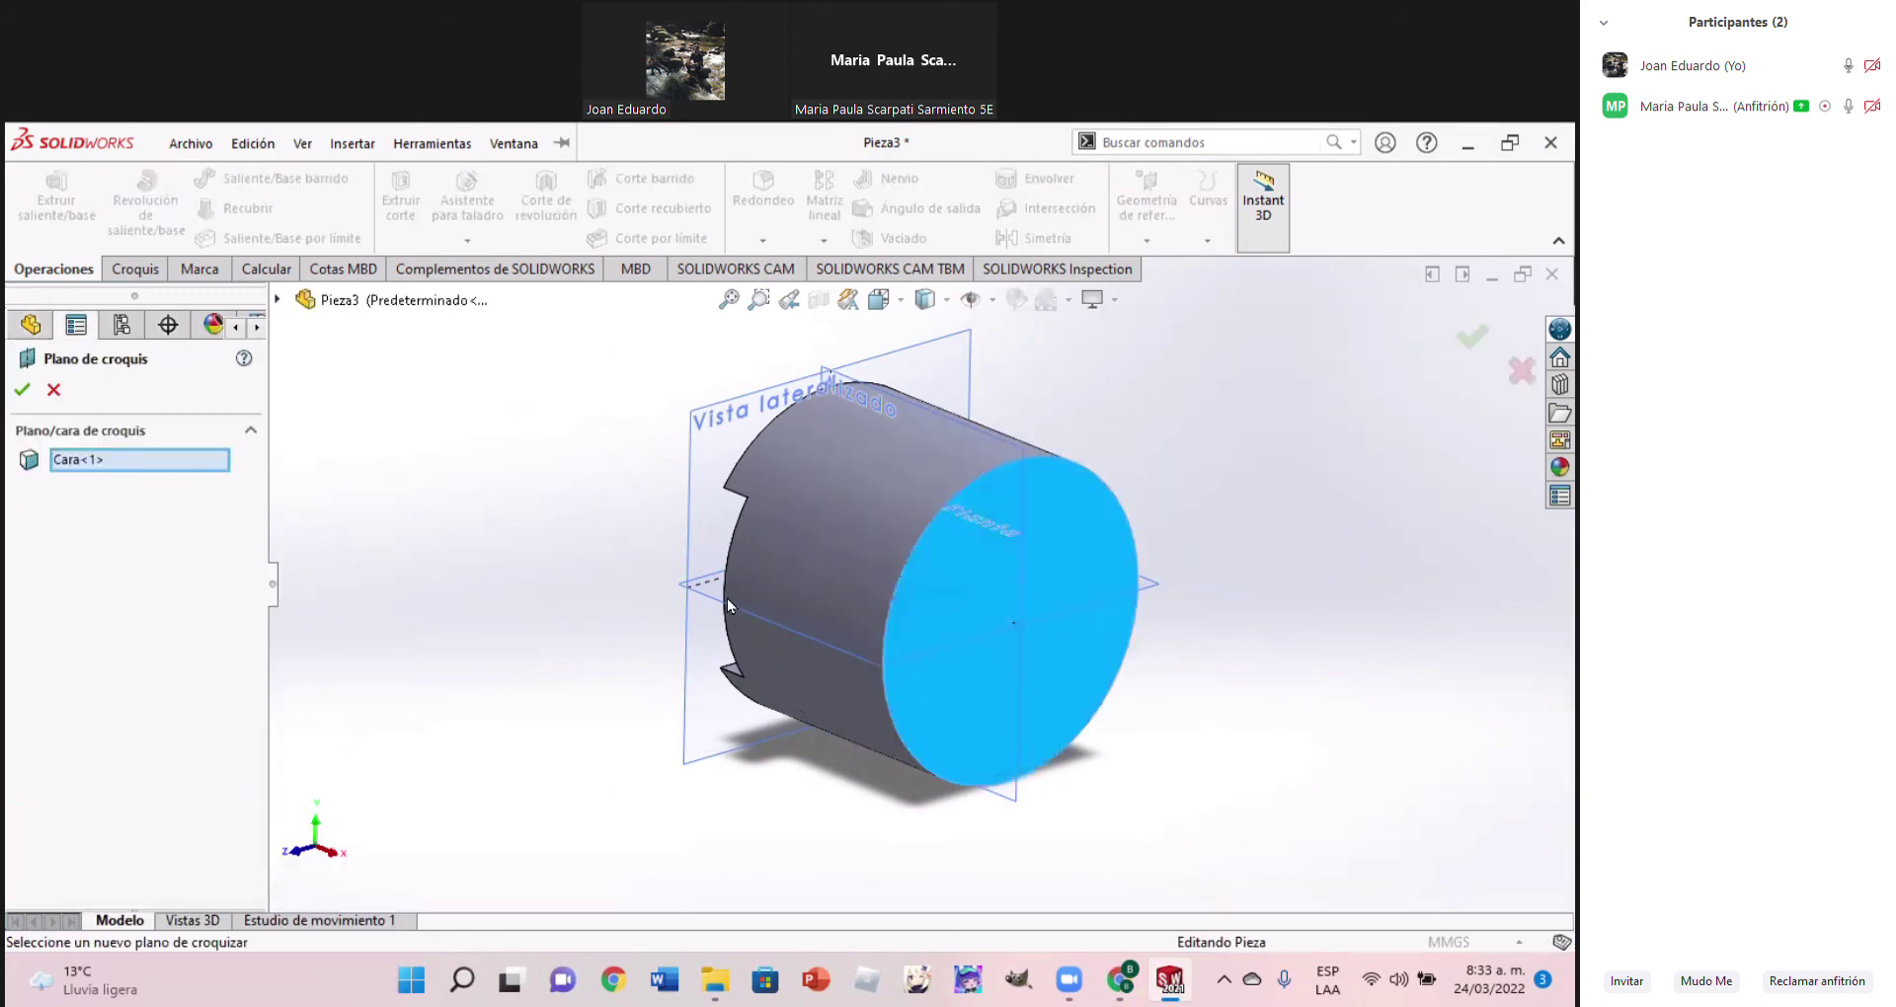
click(23, 391)
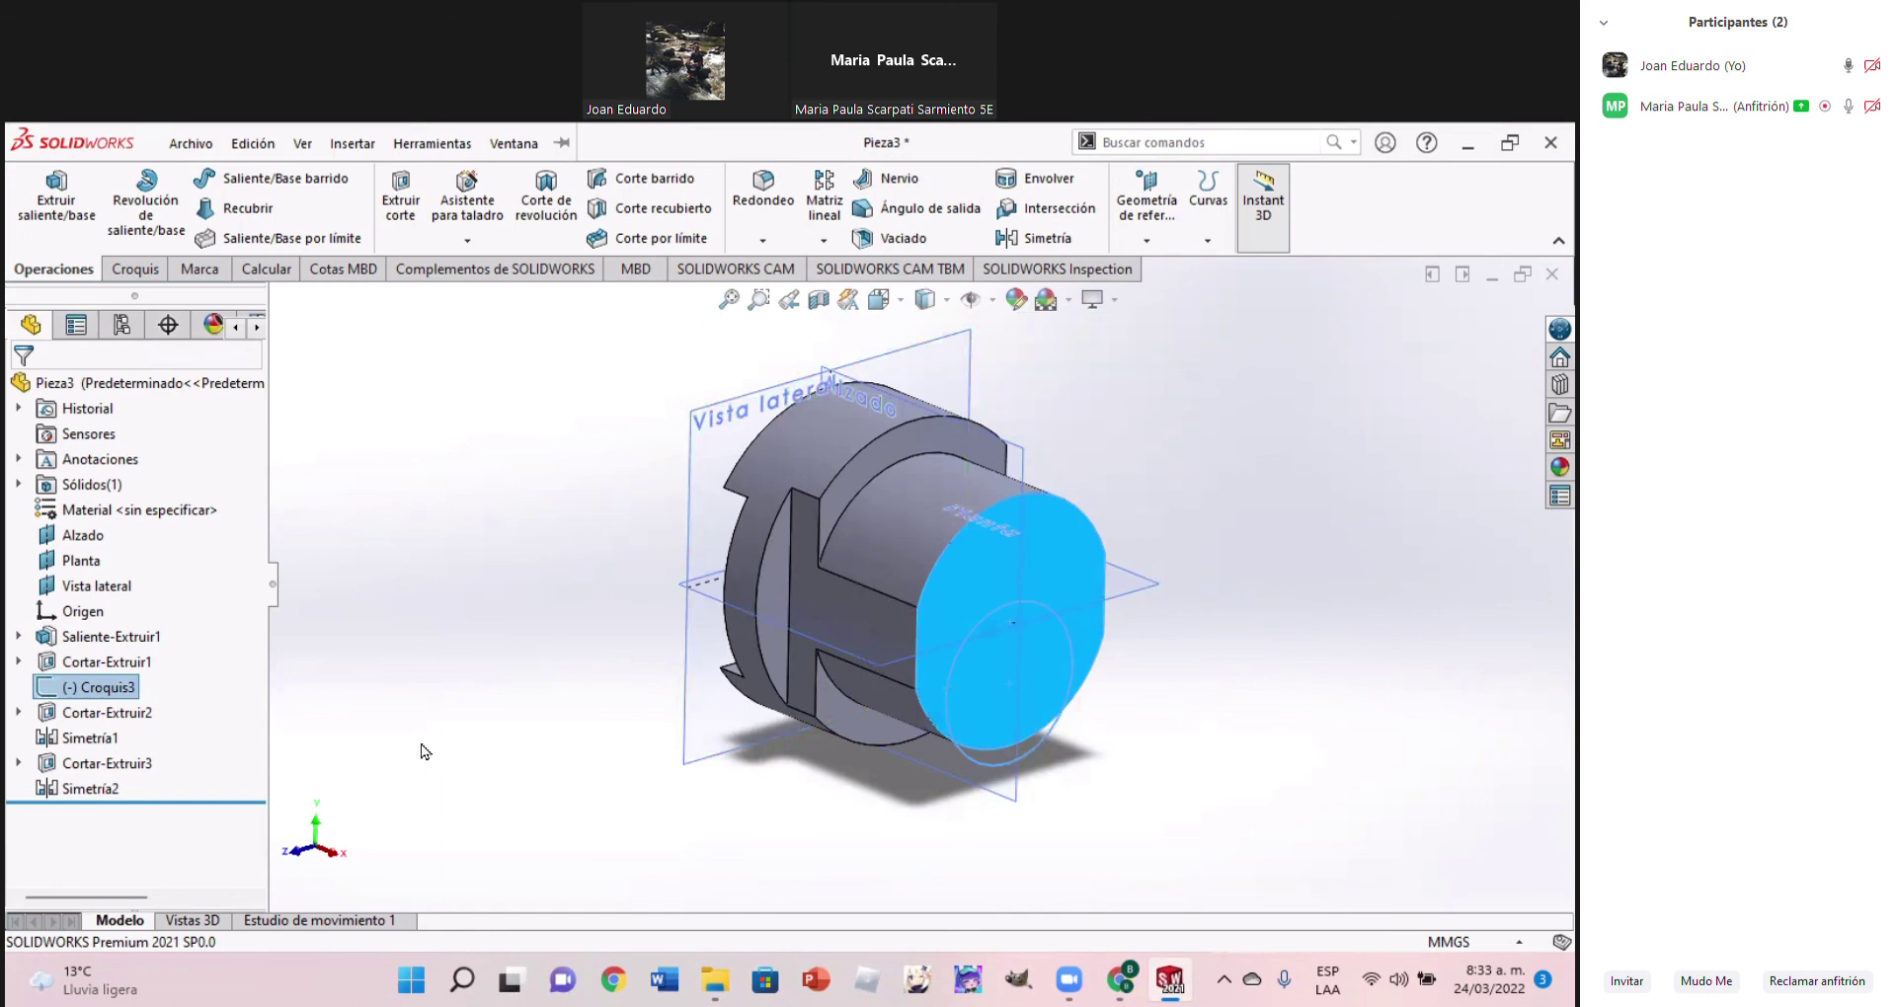
click(416, 700)
Drag Croquis3 below Simetría2 at the end of the feature tree, then open it for editing
click(109, 686)
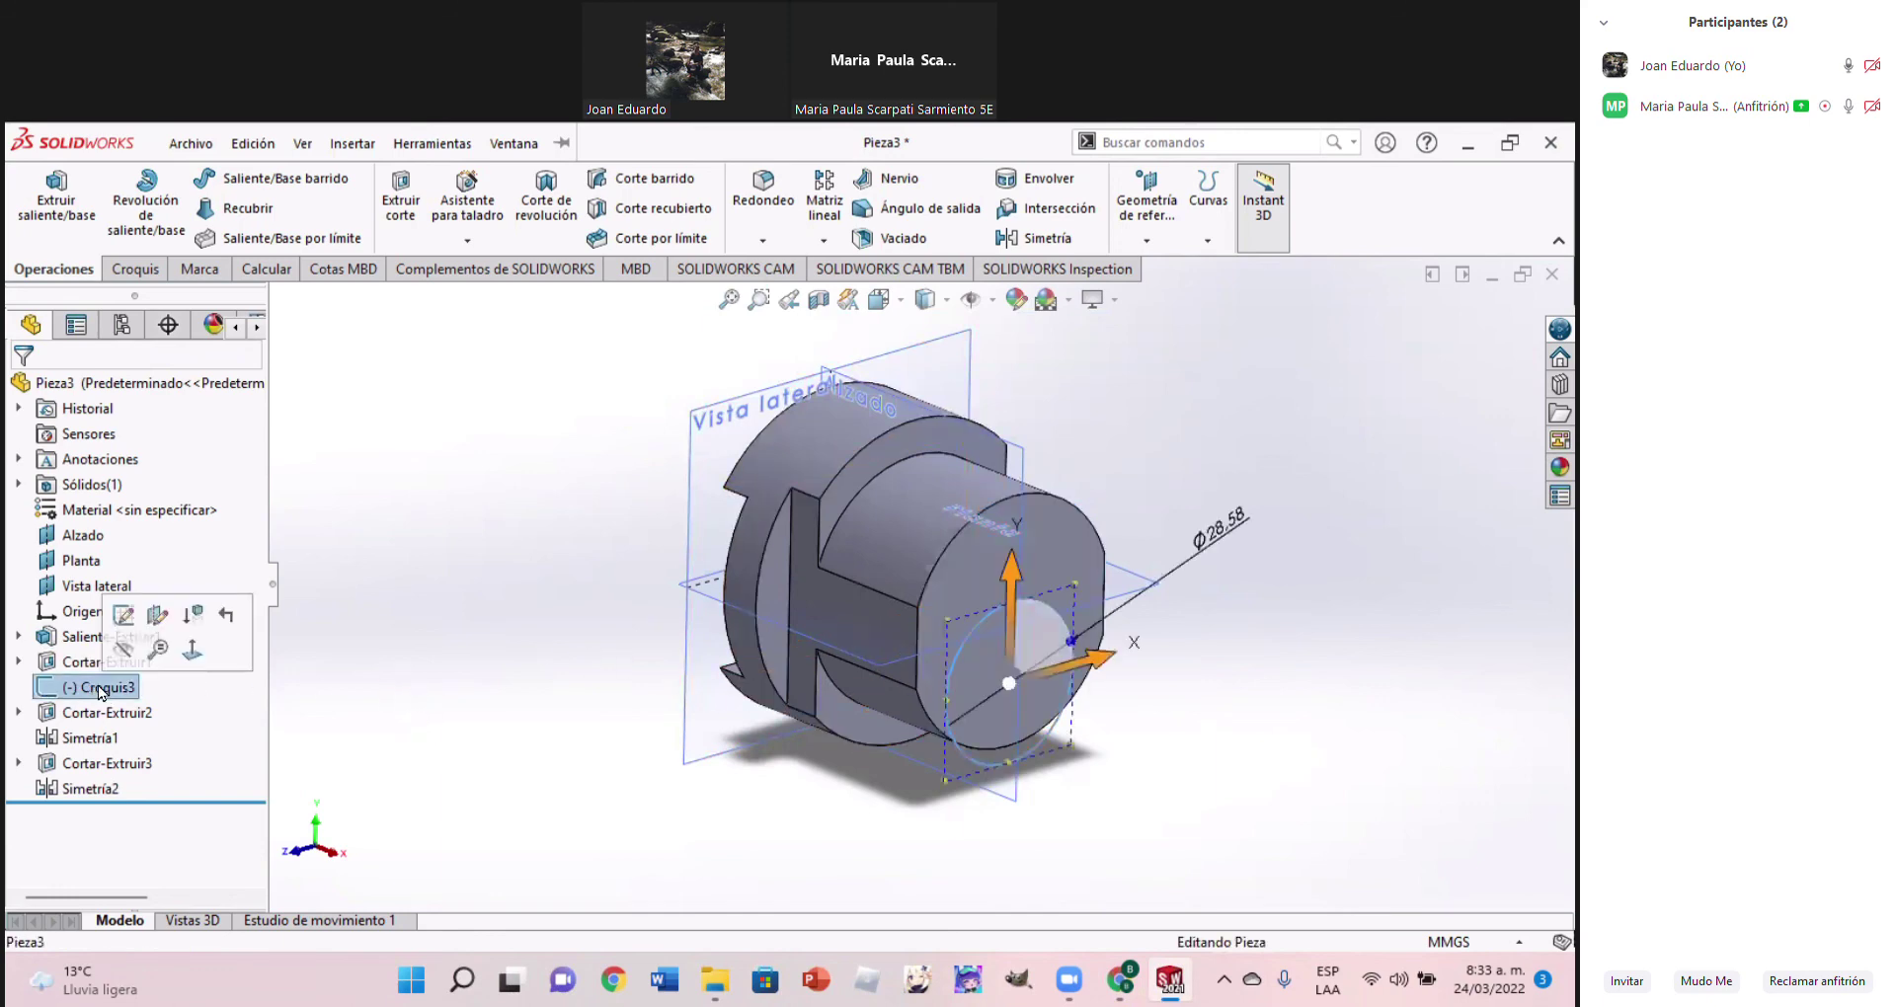
drag(111, 724, 110, 815)
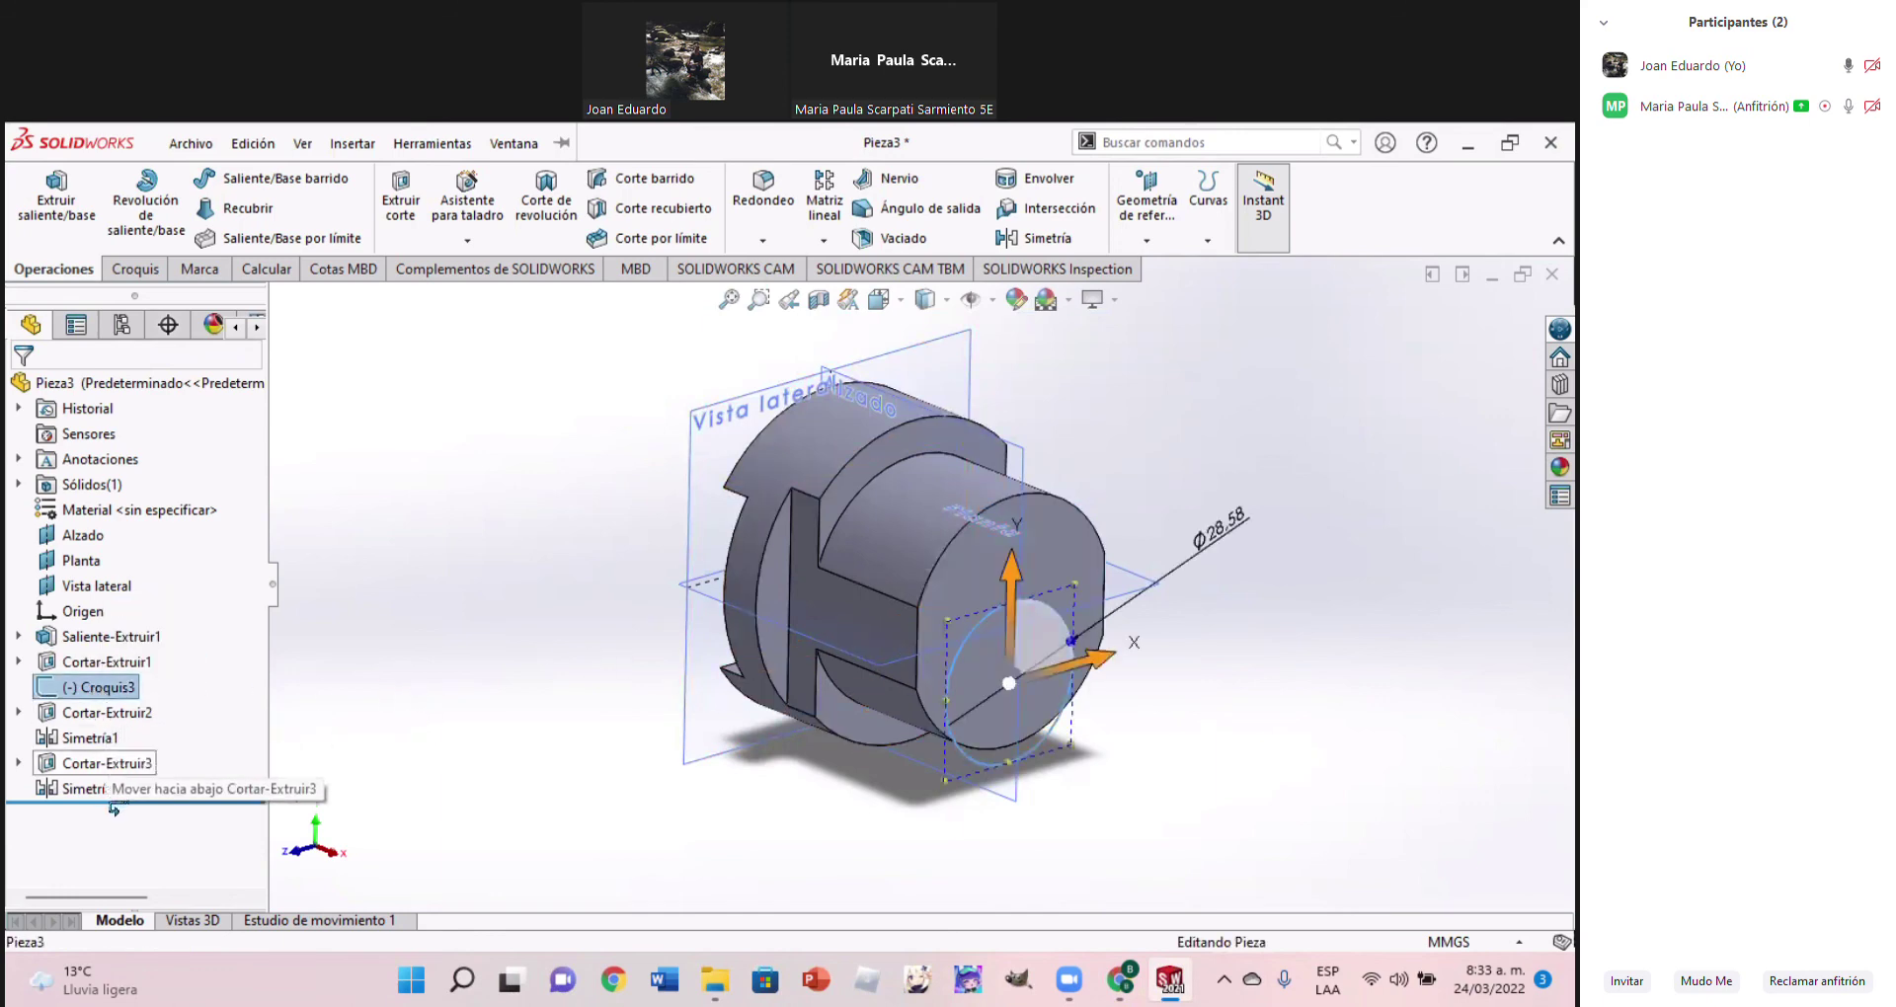
drag(111, 815, 110, 817)
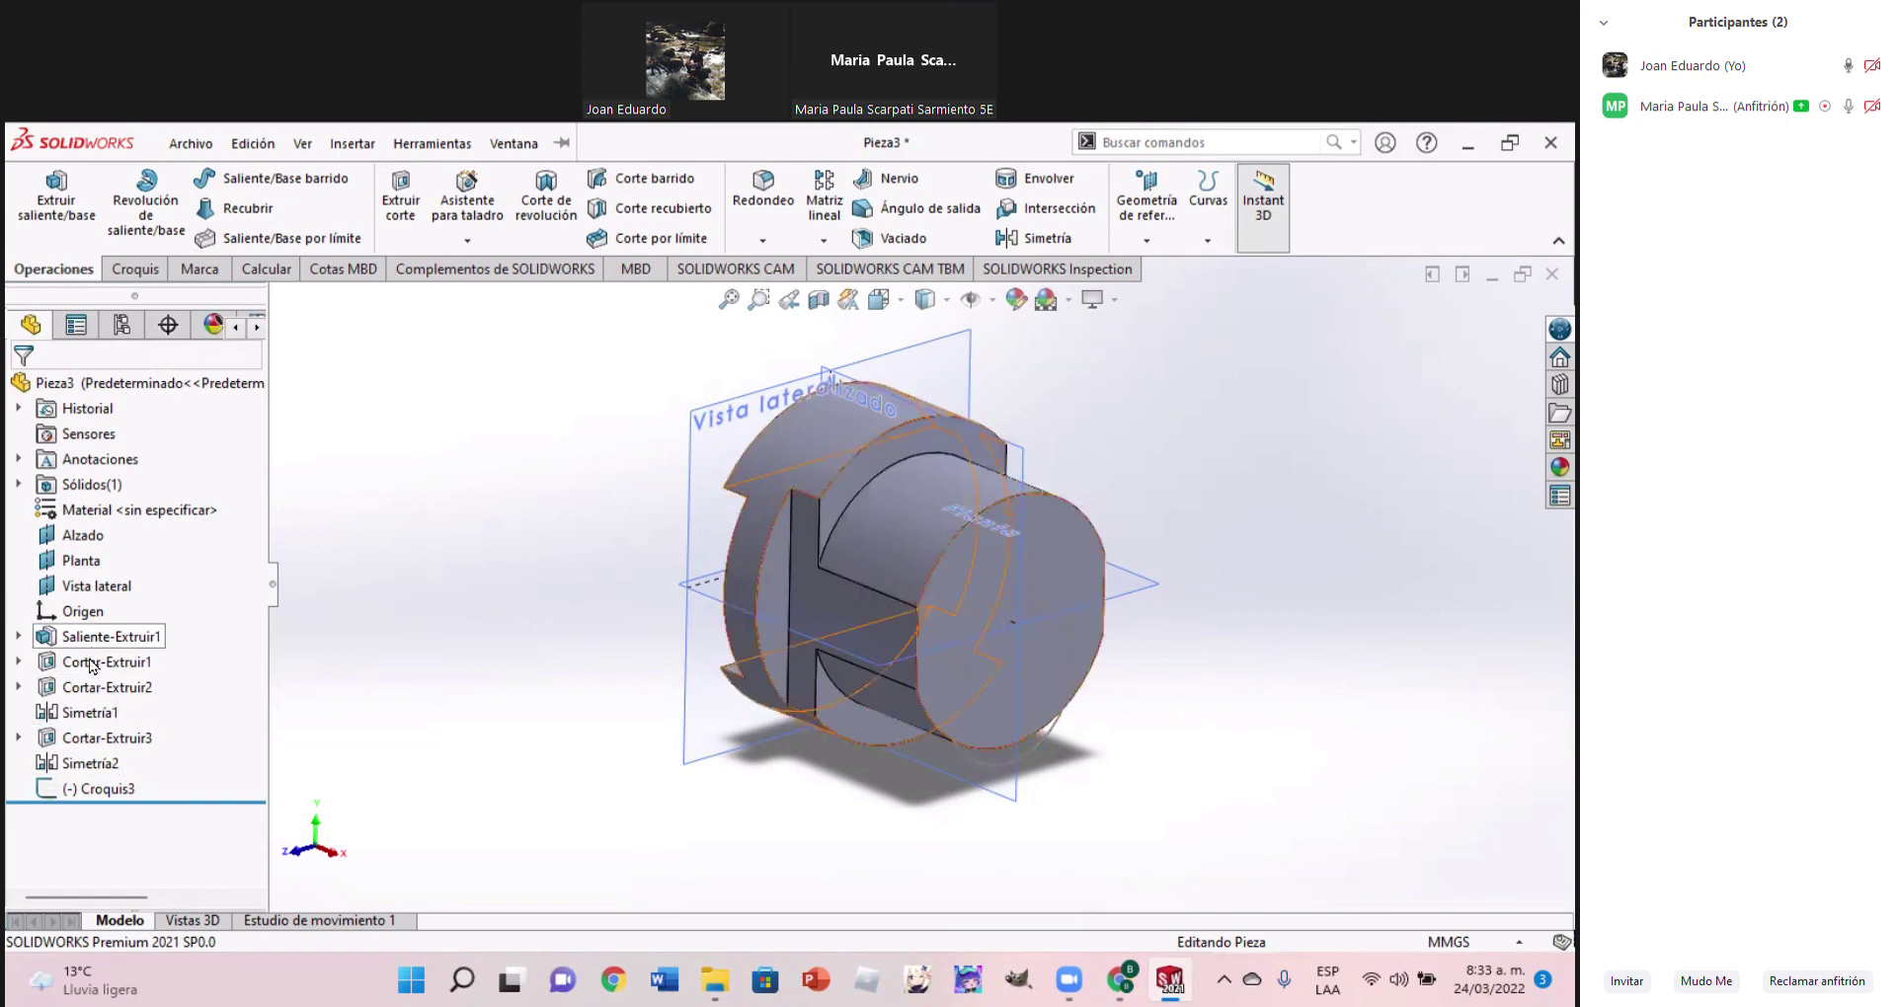
click(98, 790)
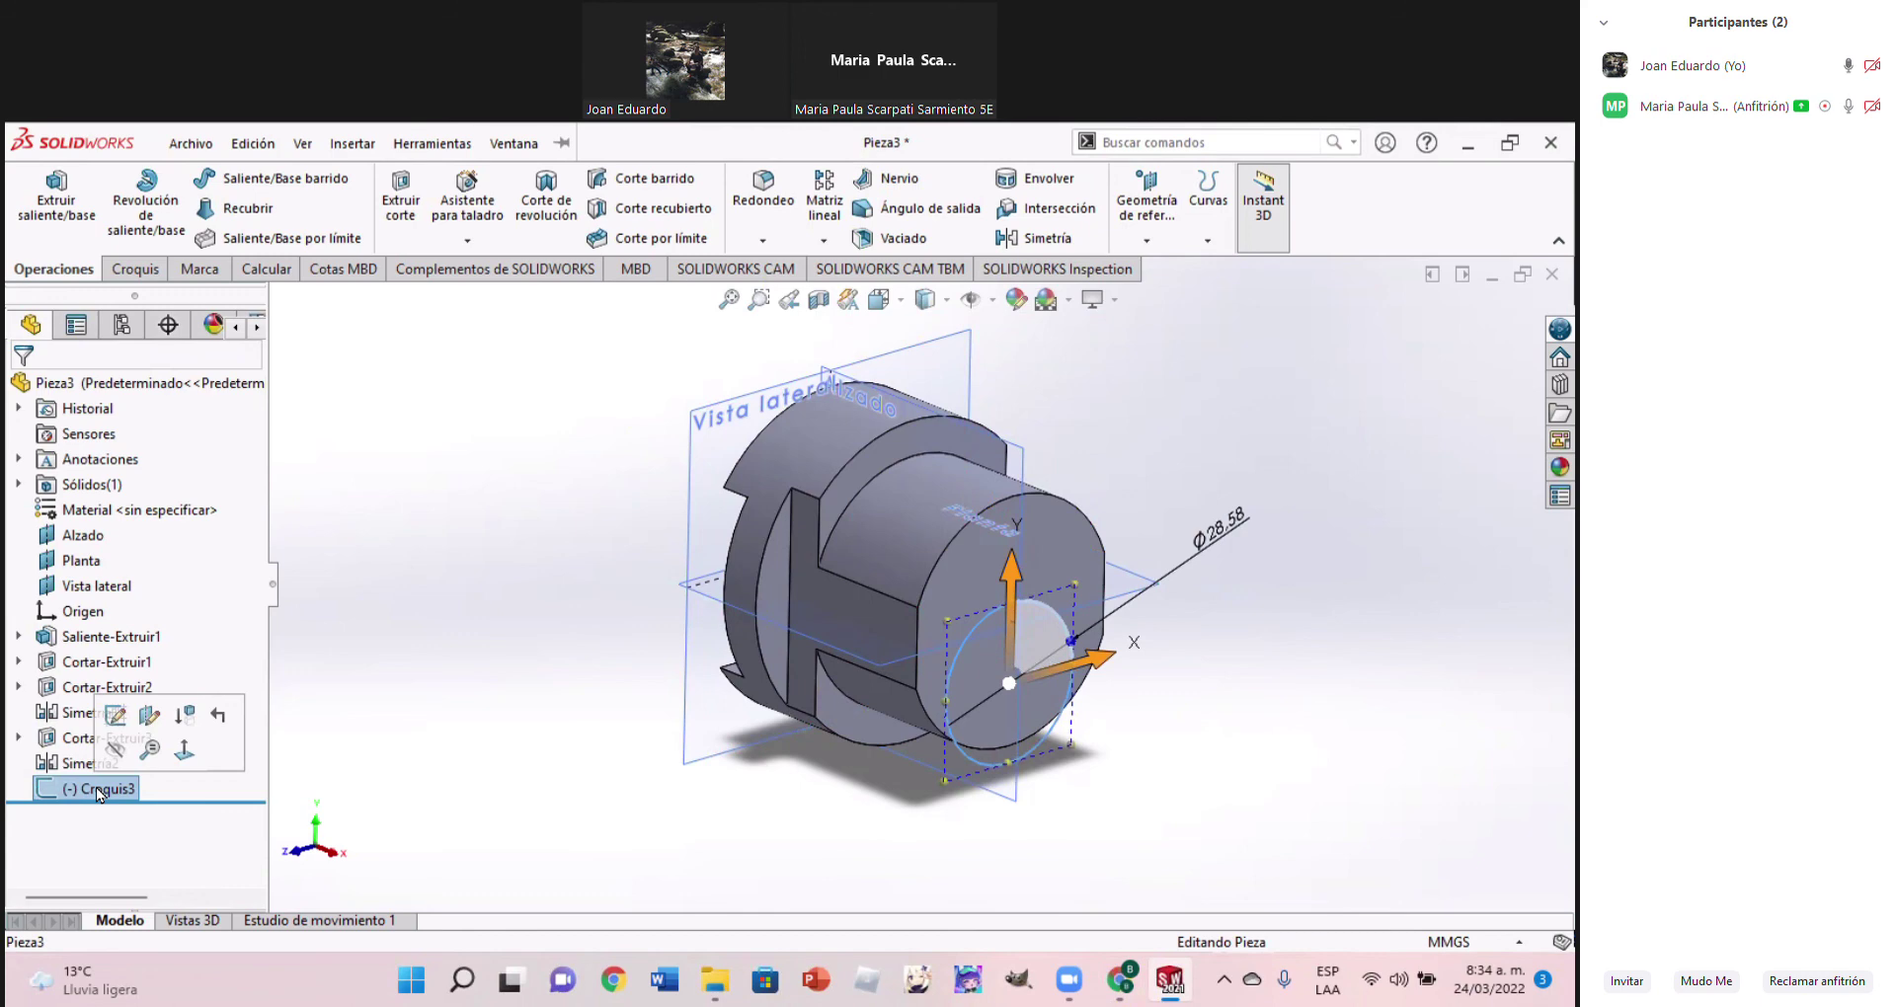
key(Escape)
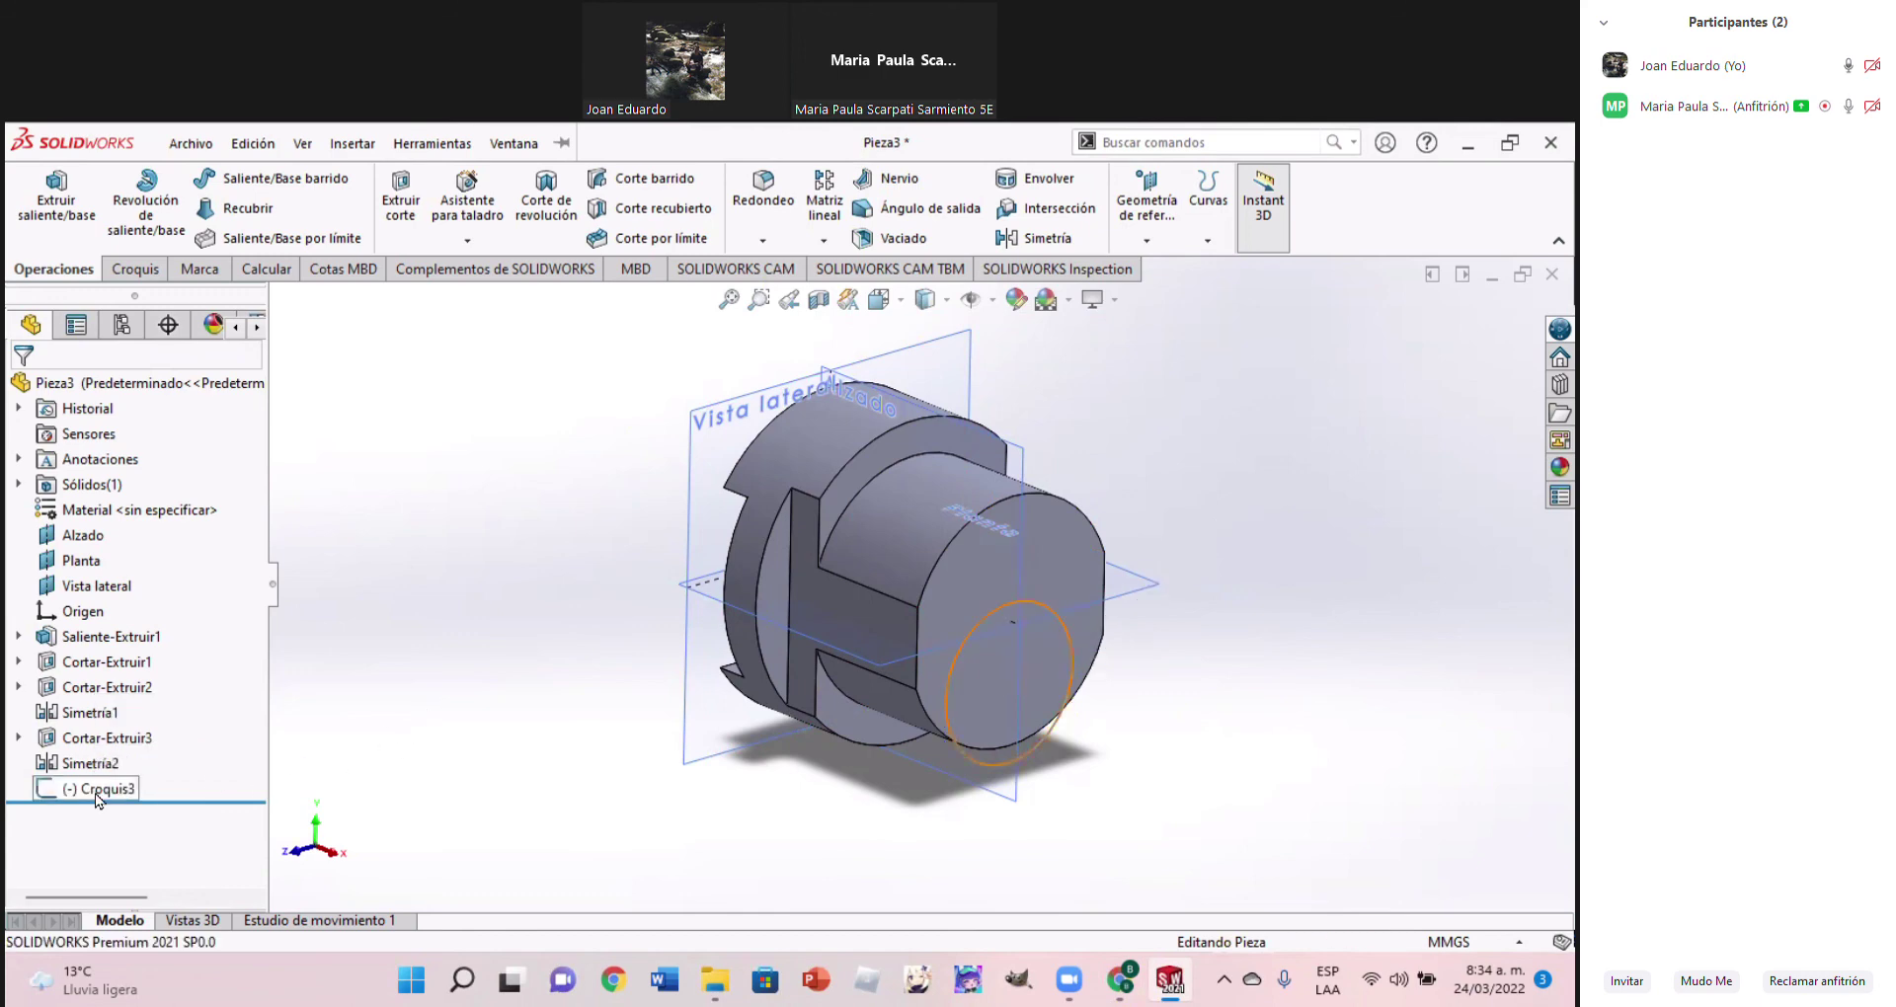
right_click(98, 798)
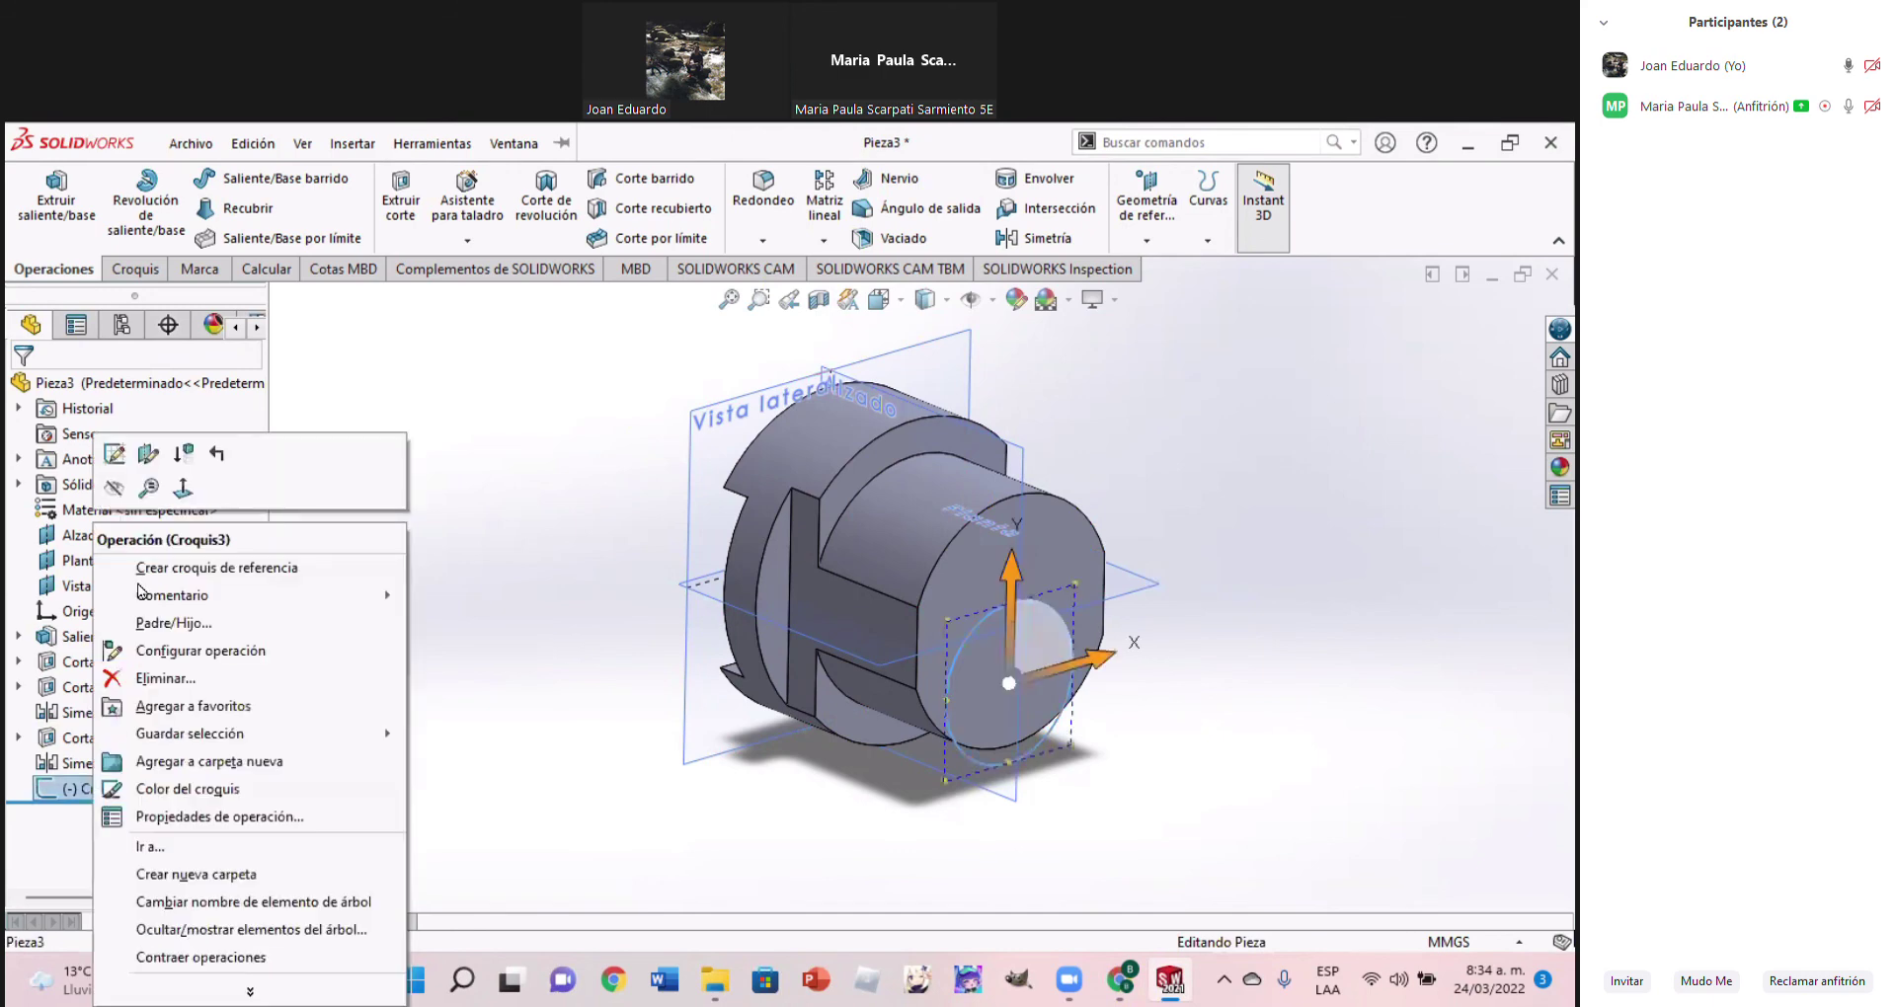
click(115, 456)
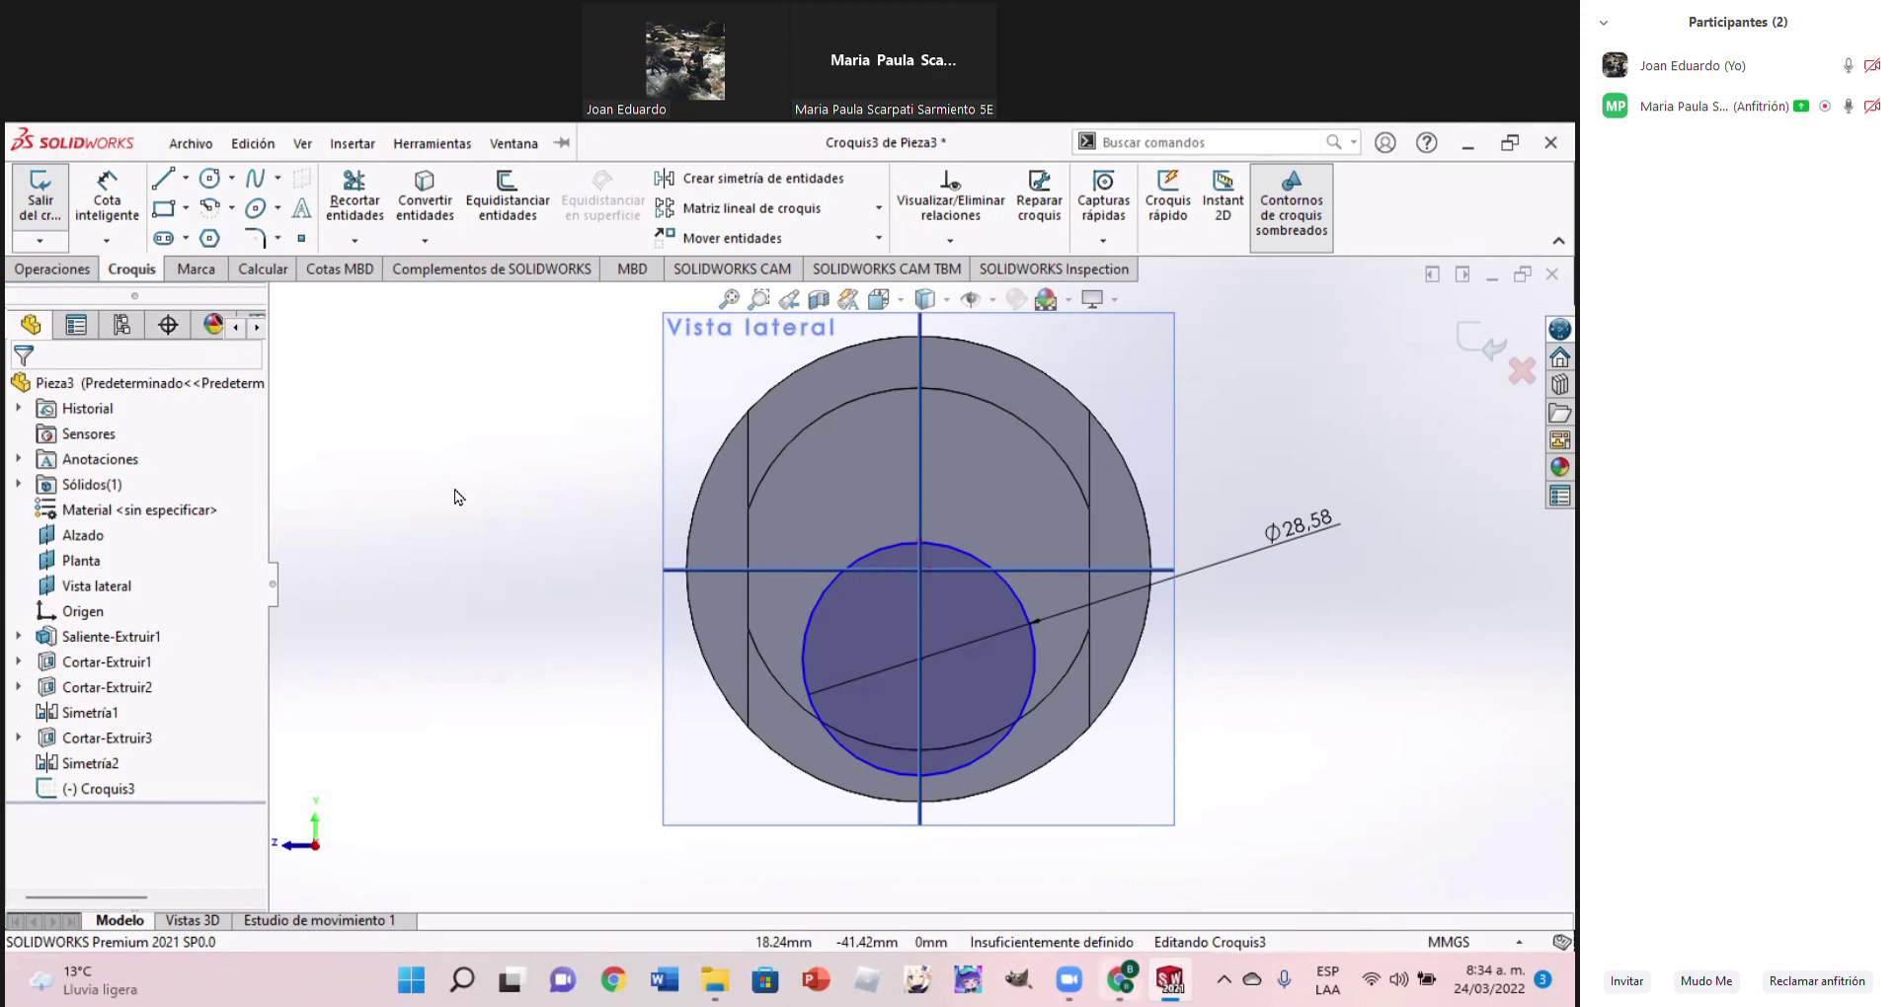
mouse_move(612, 980)
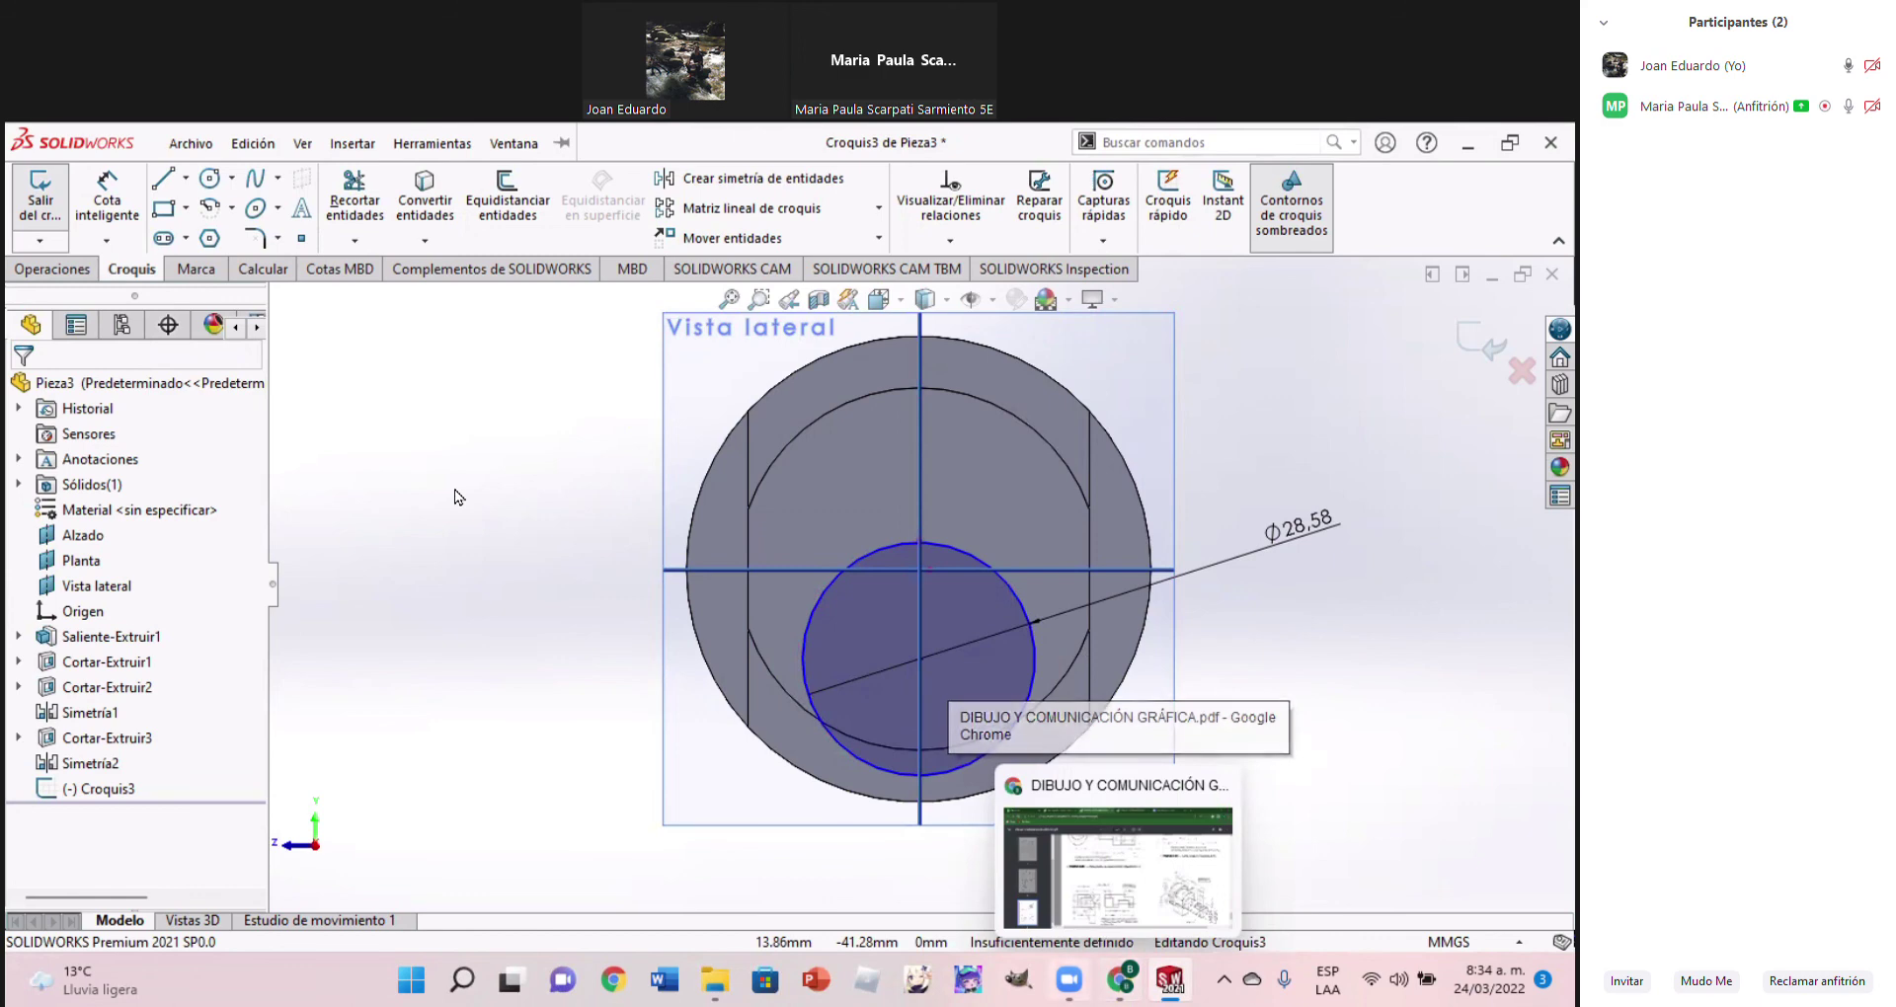
Check the Leva cruzada reference drawing in the PDF, then return to Croquis3
click(1139, 984)
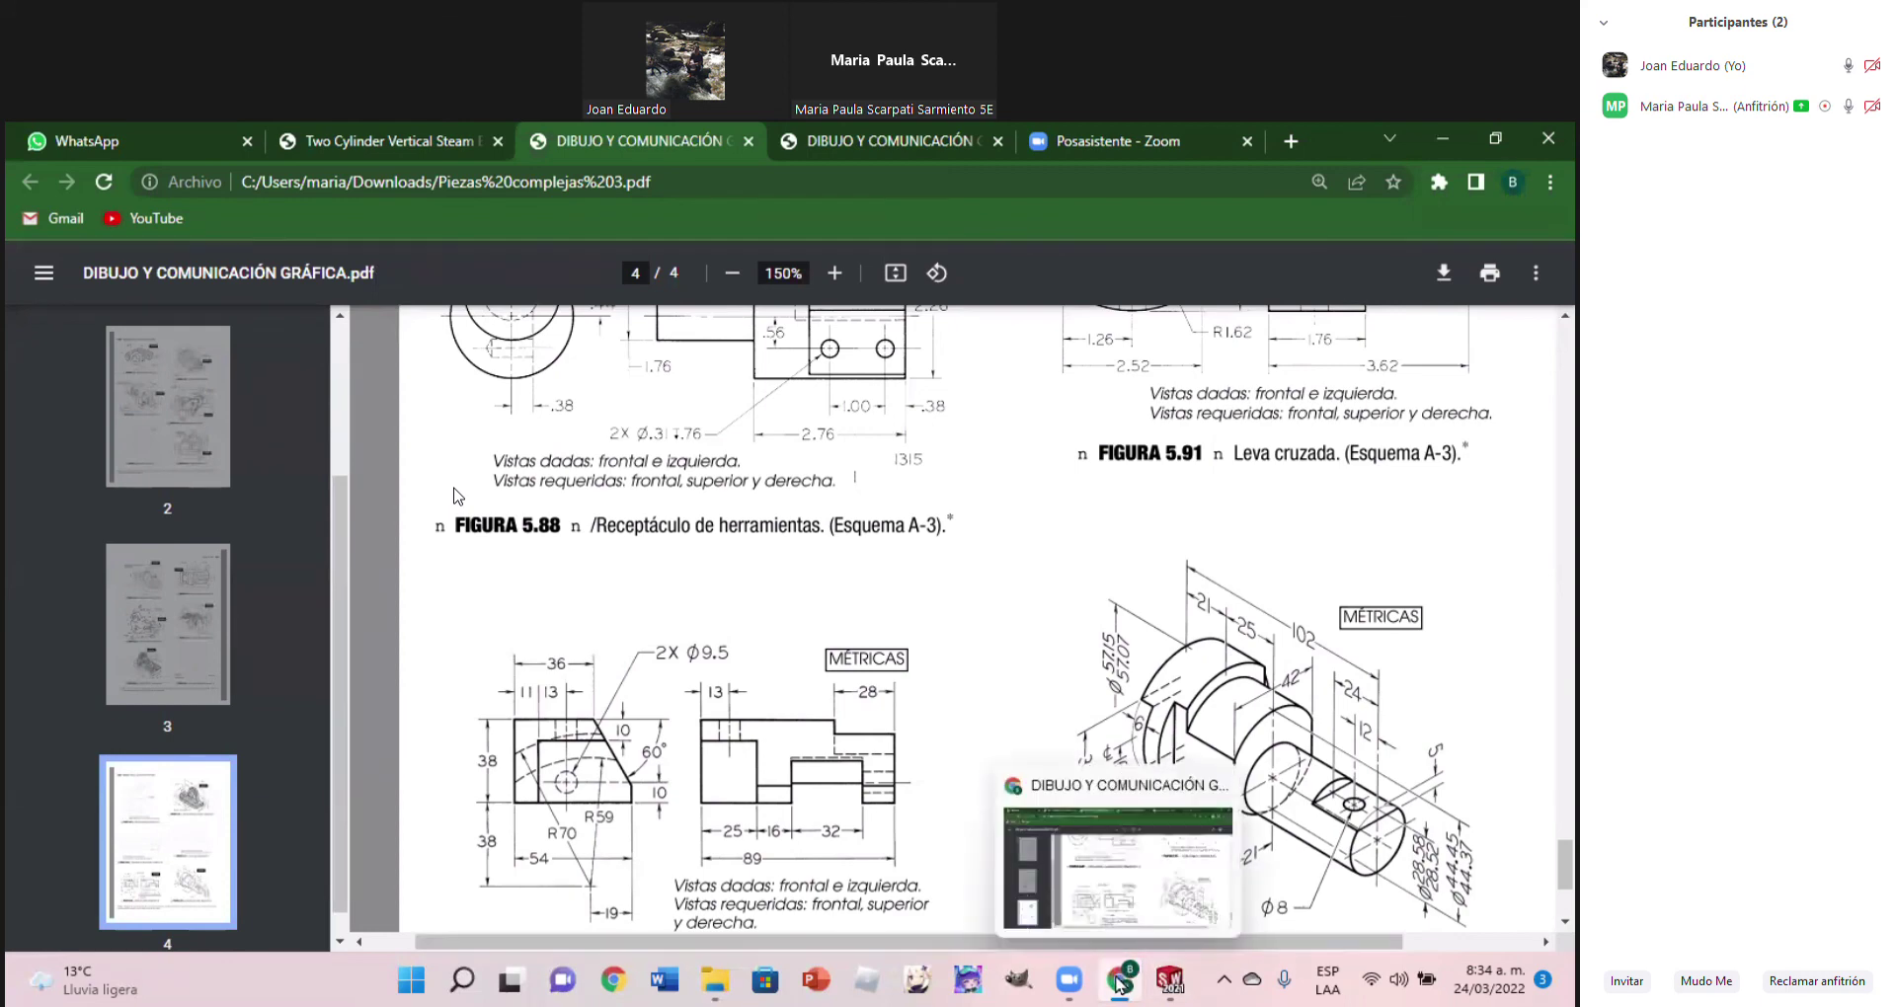
click(1170, 979)
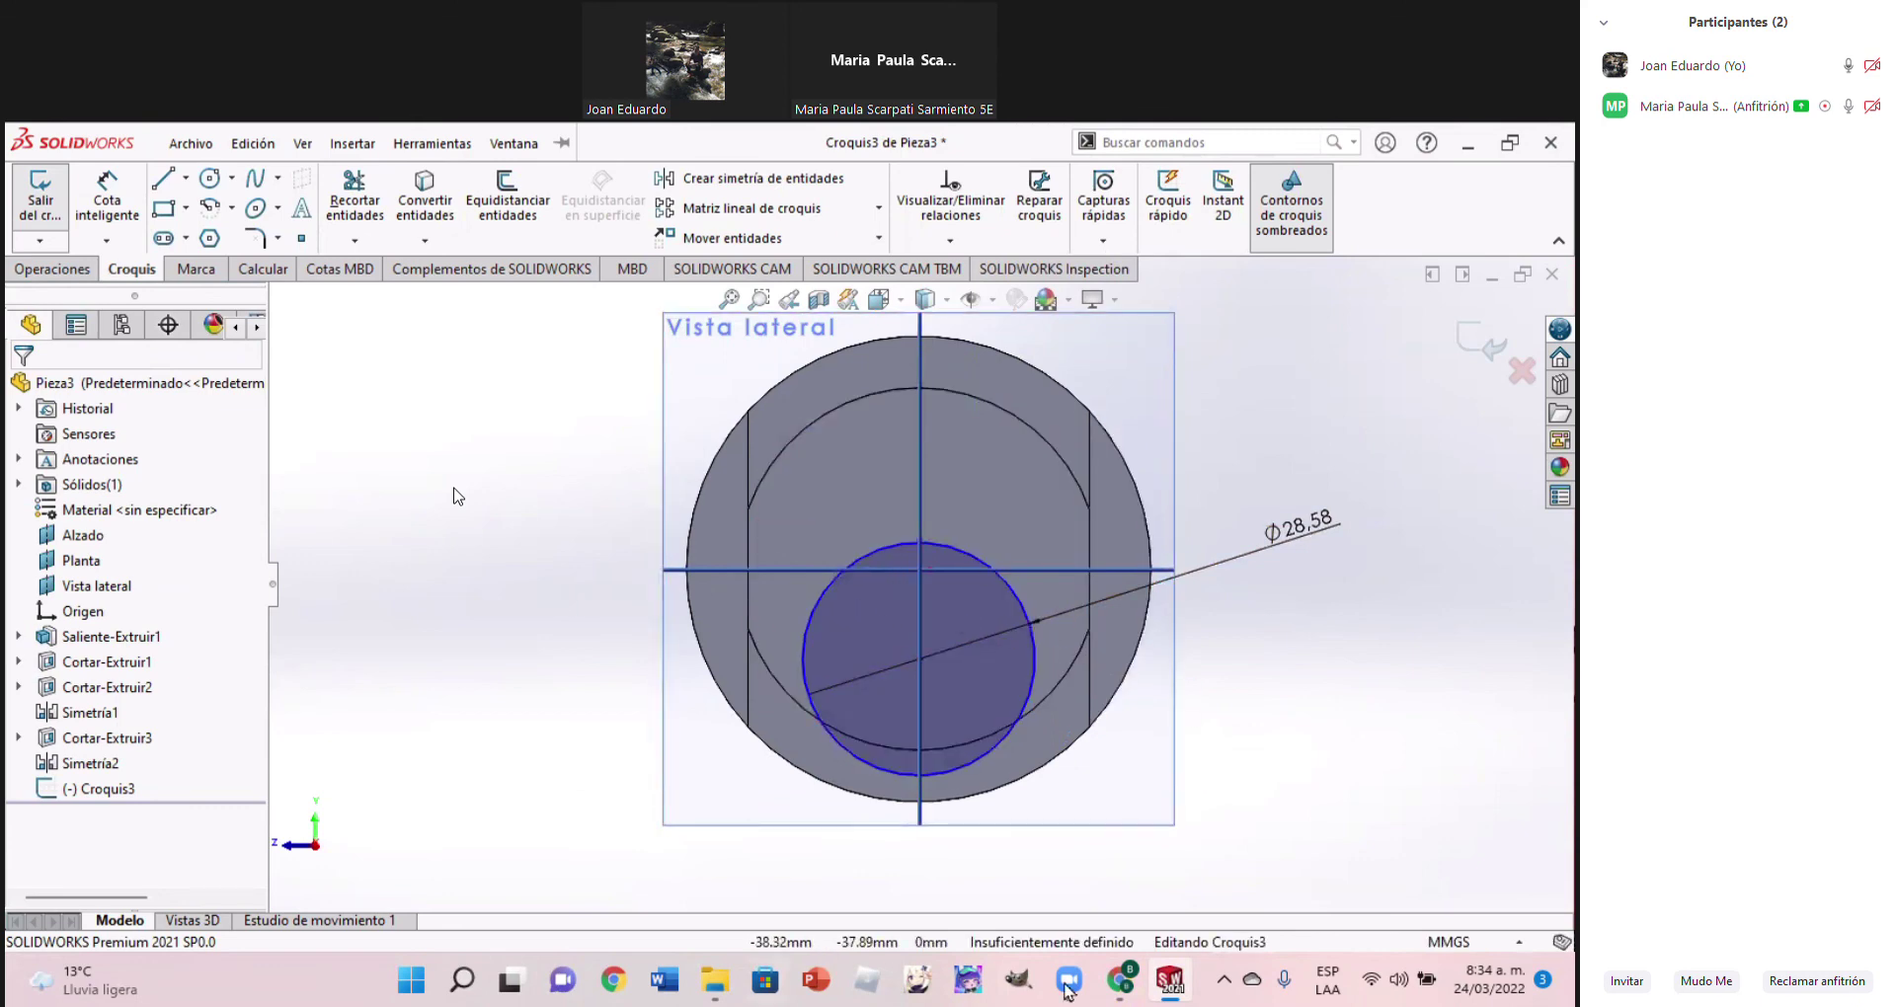
click(1122, 982)
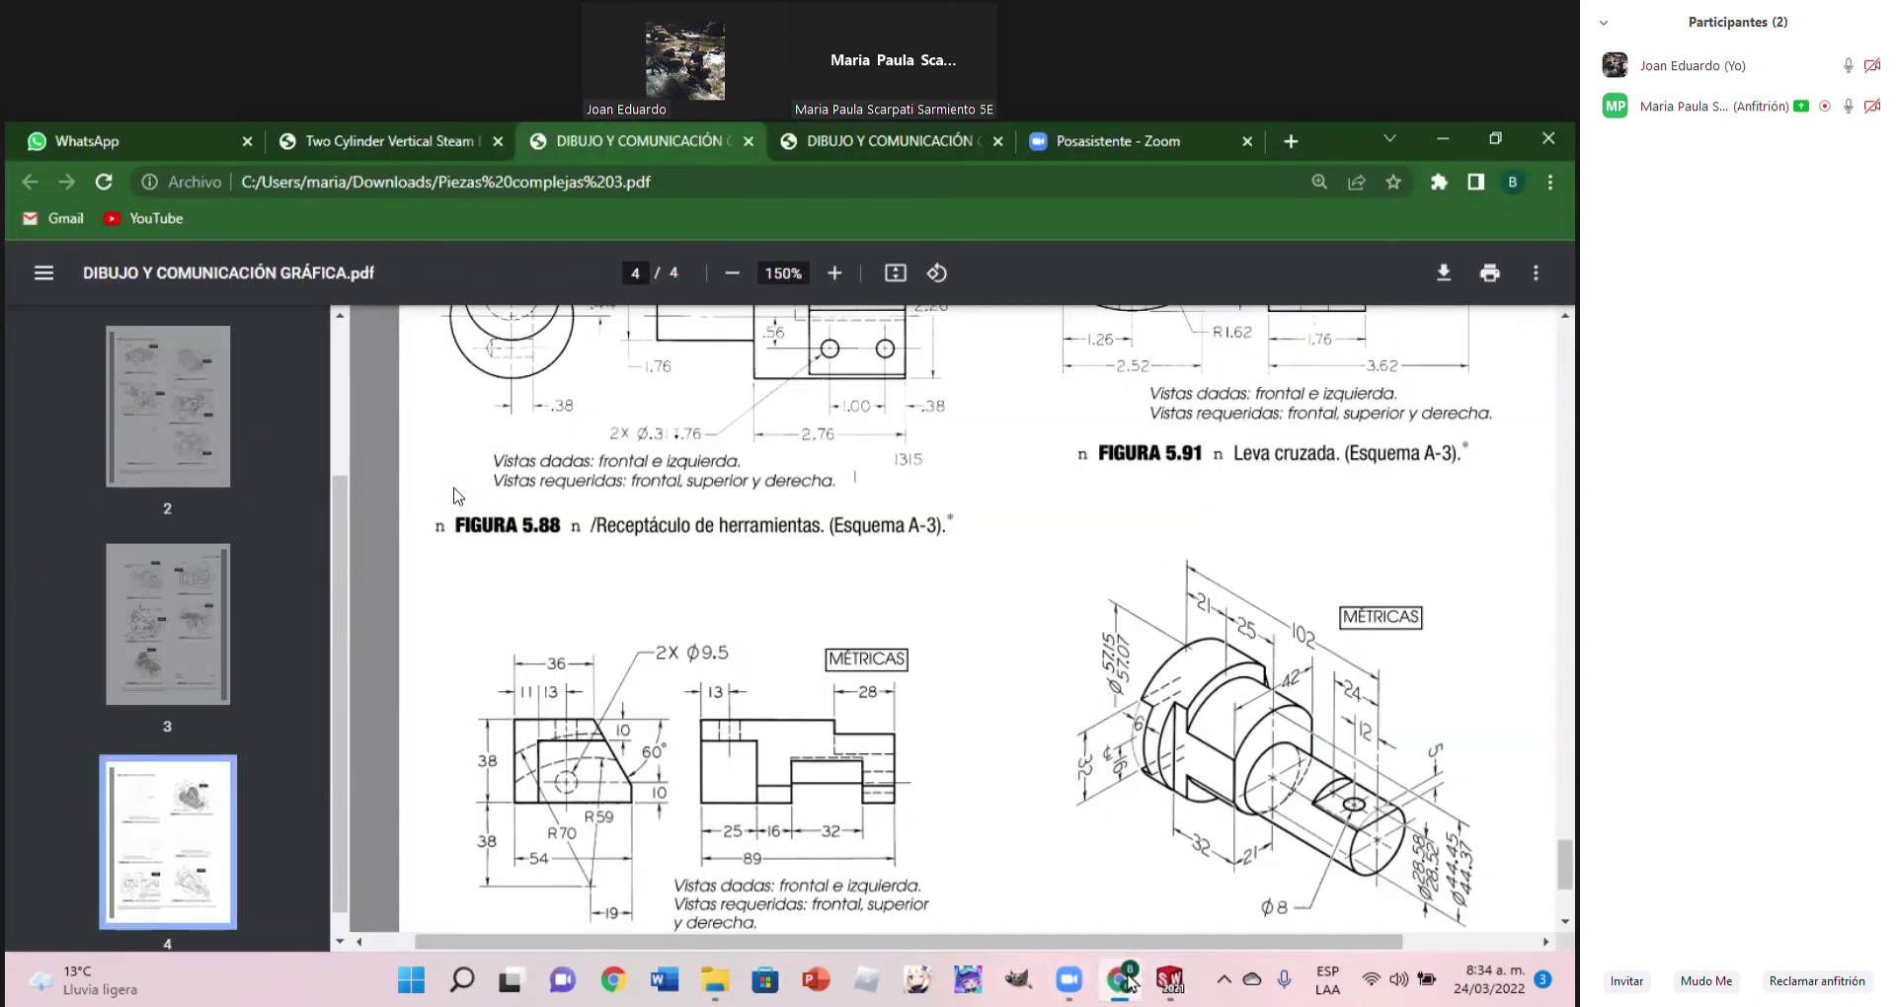
key(alt+Tab)
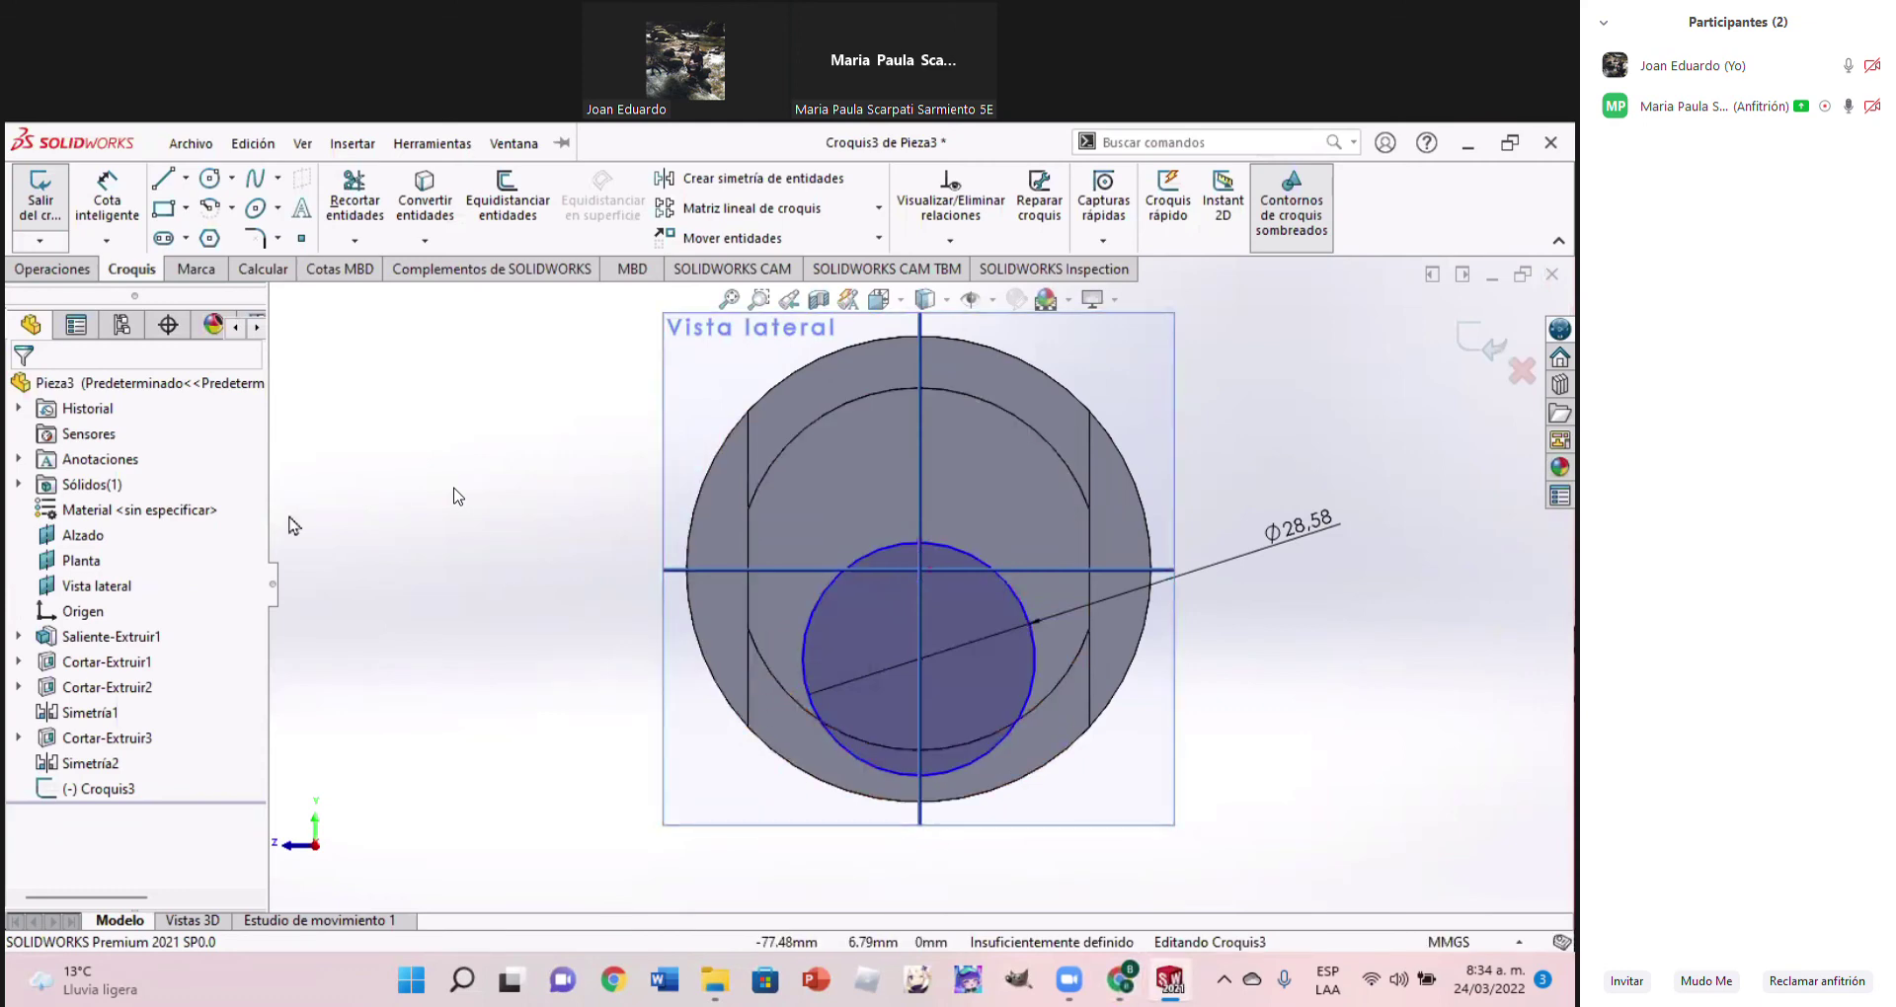
click(107, 203)
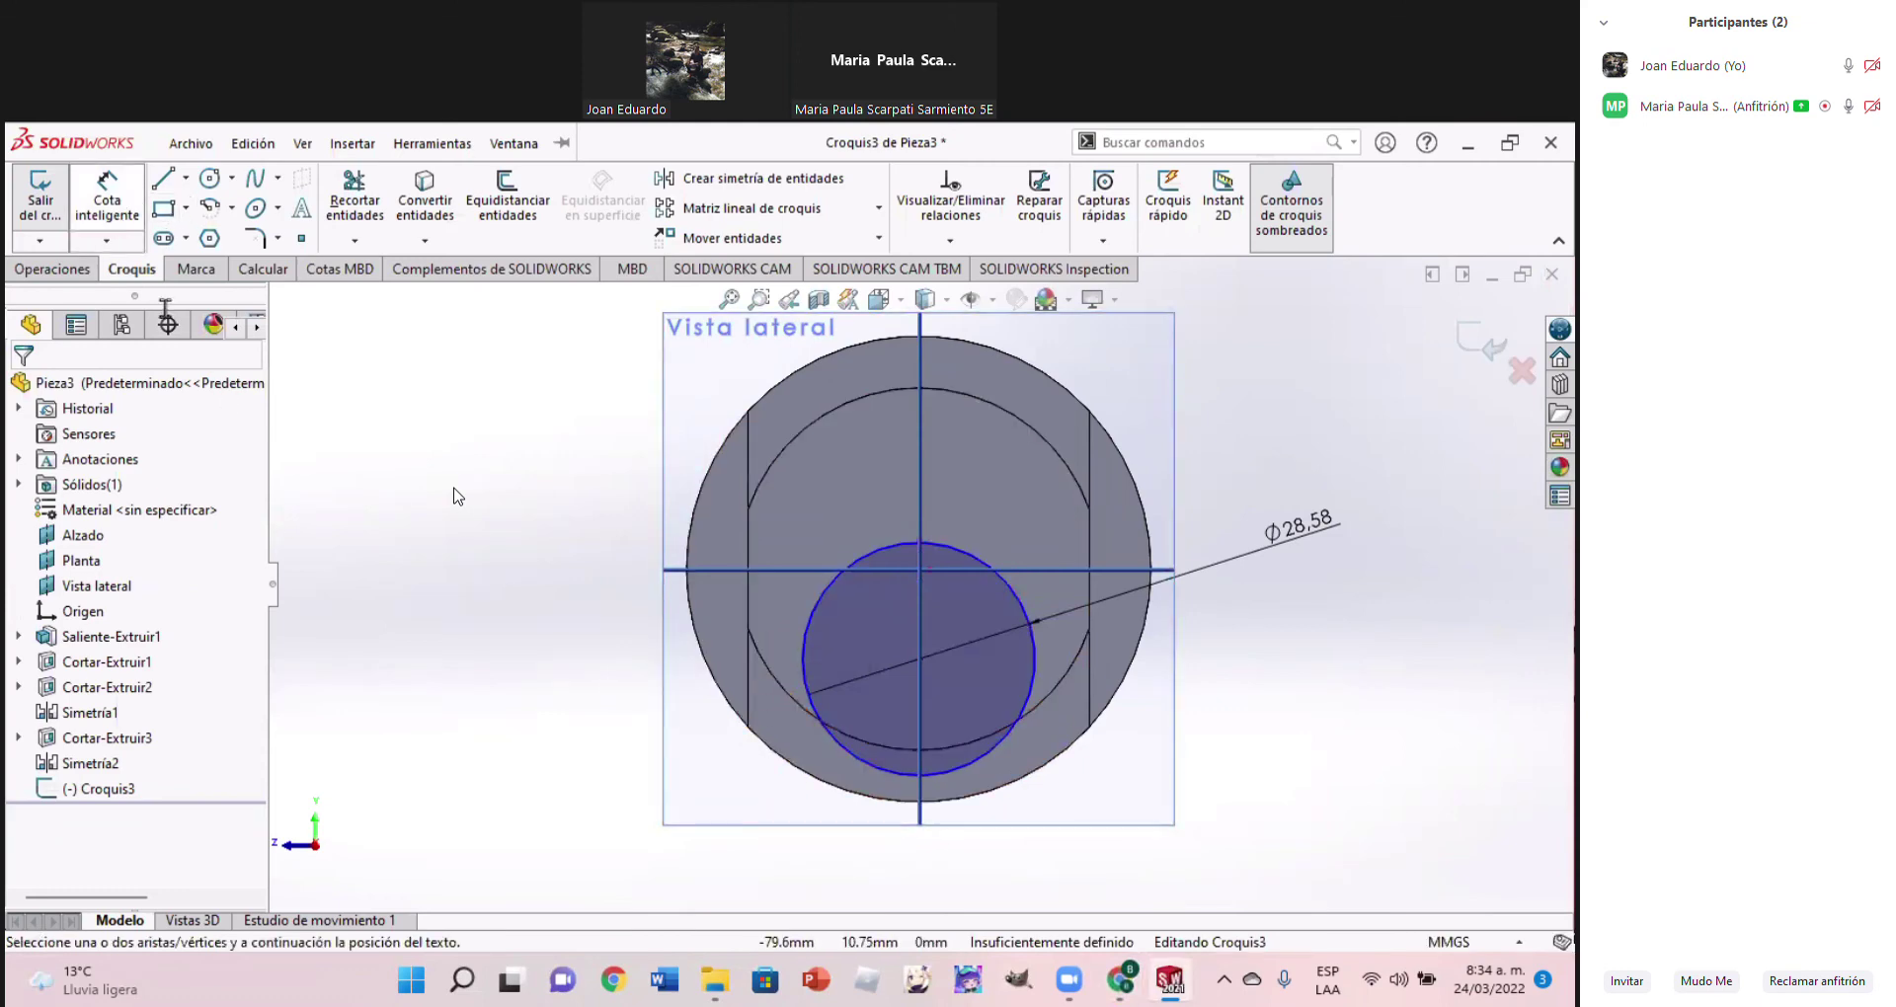
Dimension the small circle's centre 21 mm from the left vertical line, fully defining Croquis3
click(919, 660)
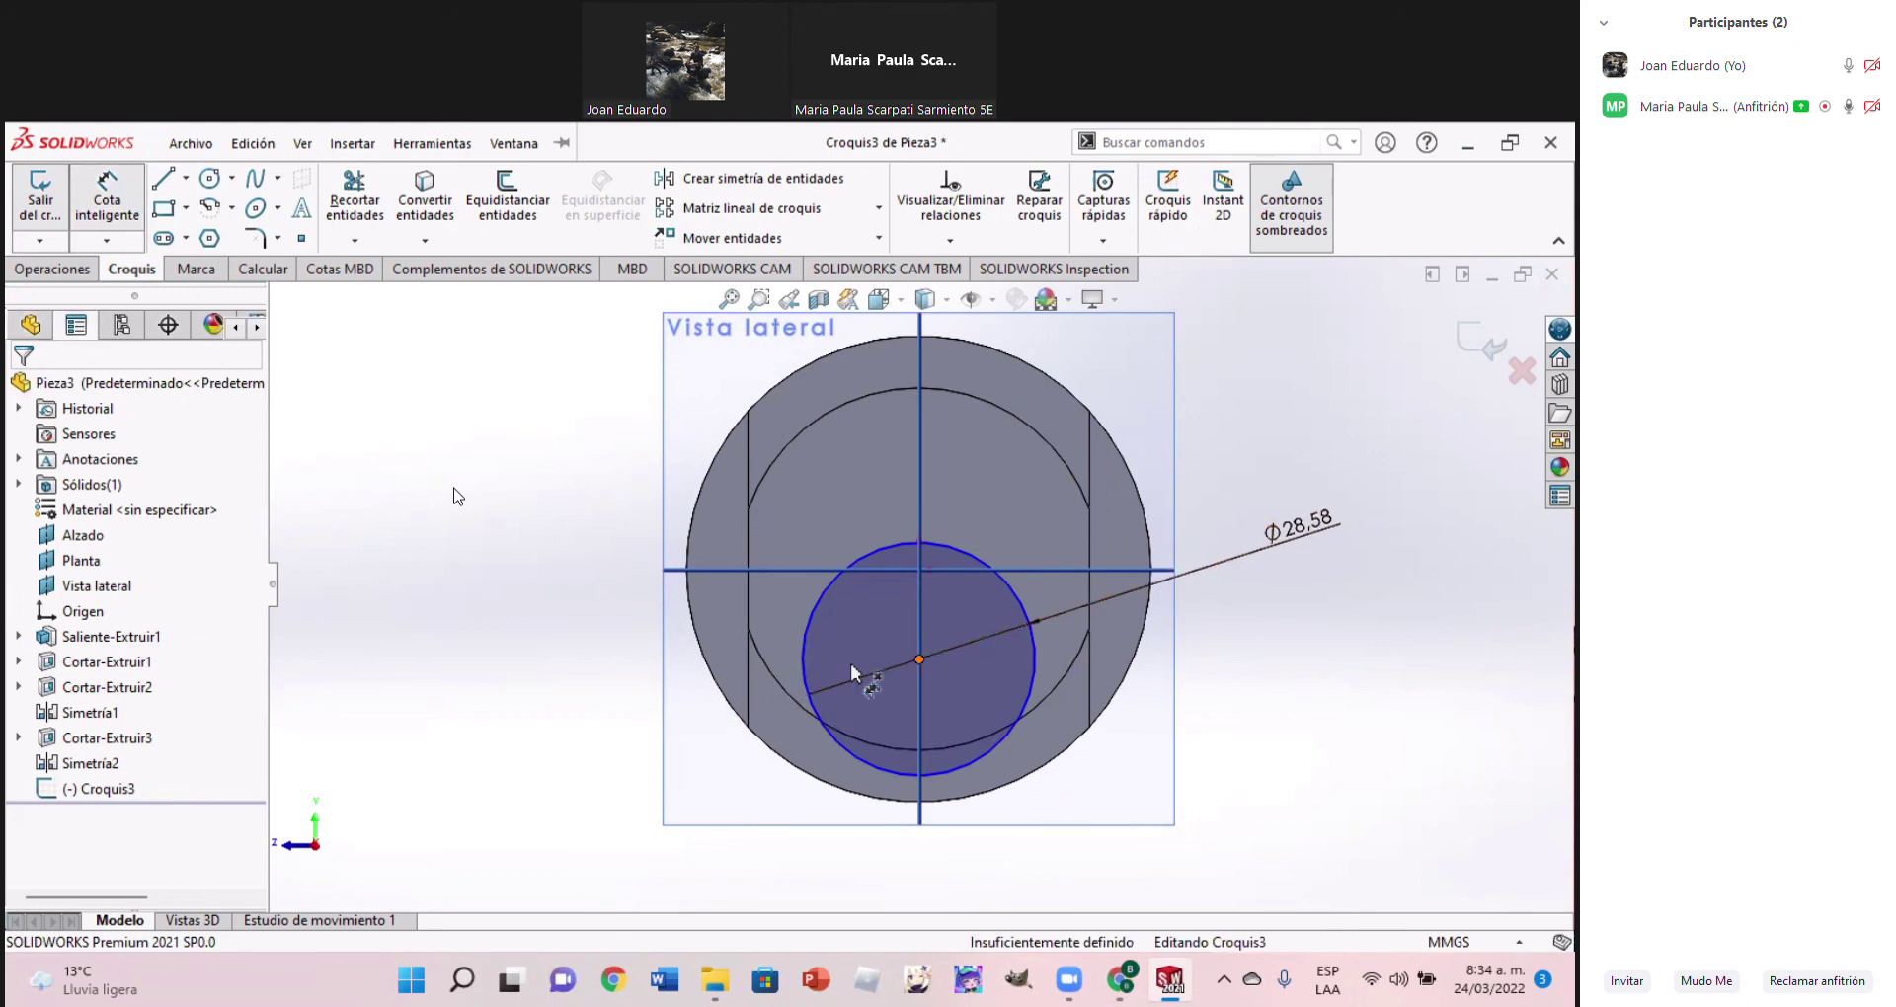
click(751, 599)
click(817, 867)
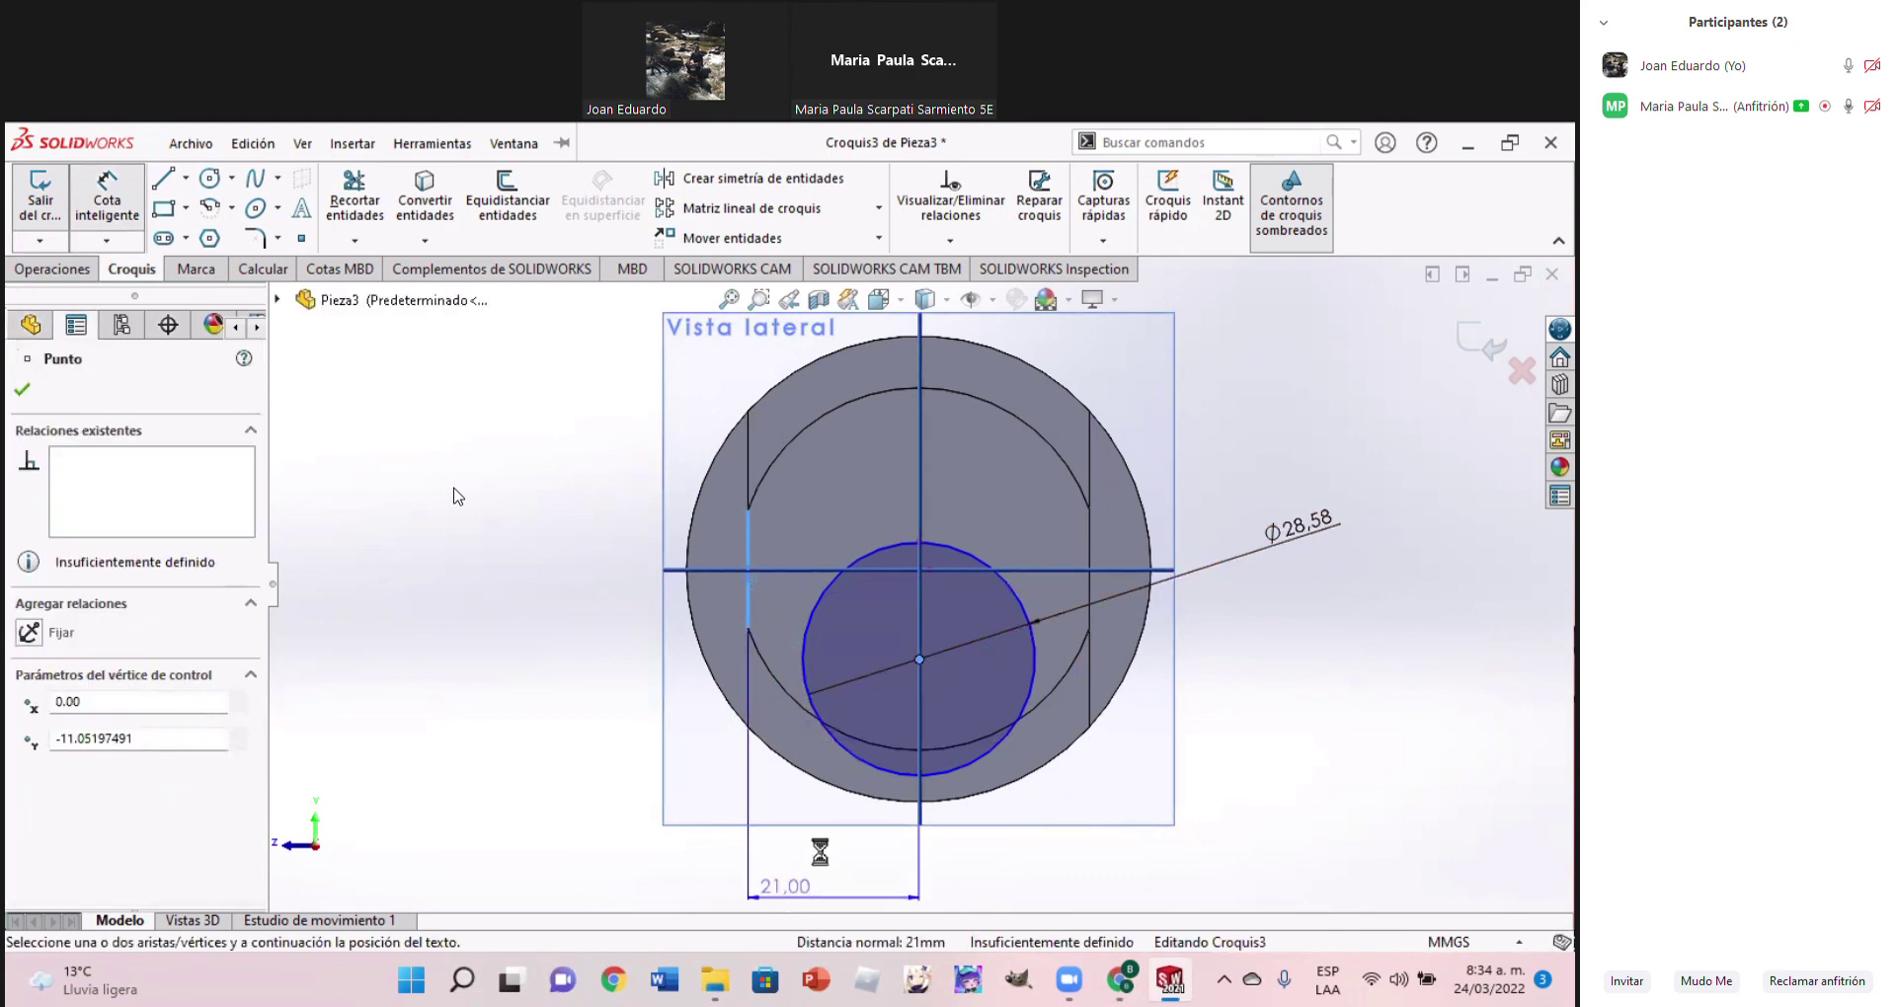
click(971, 880)
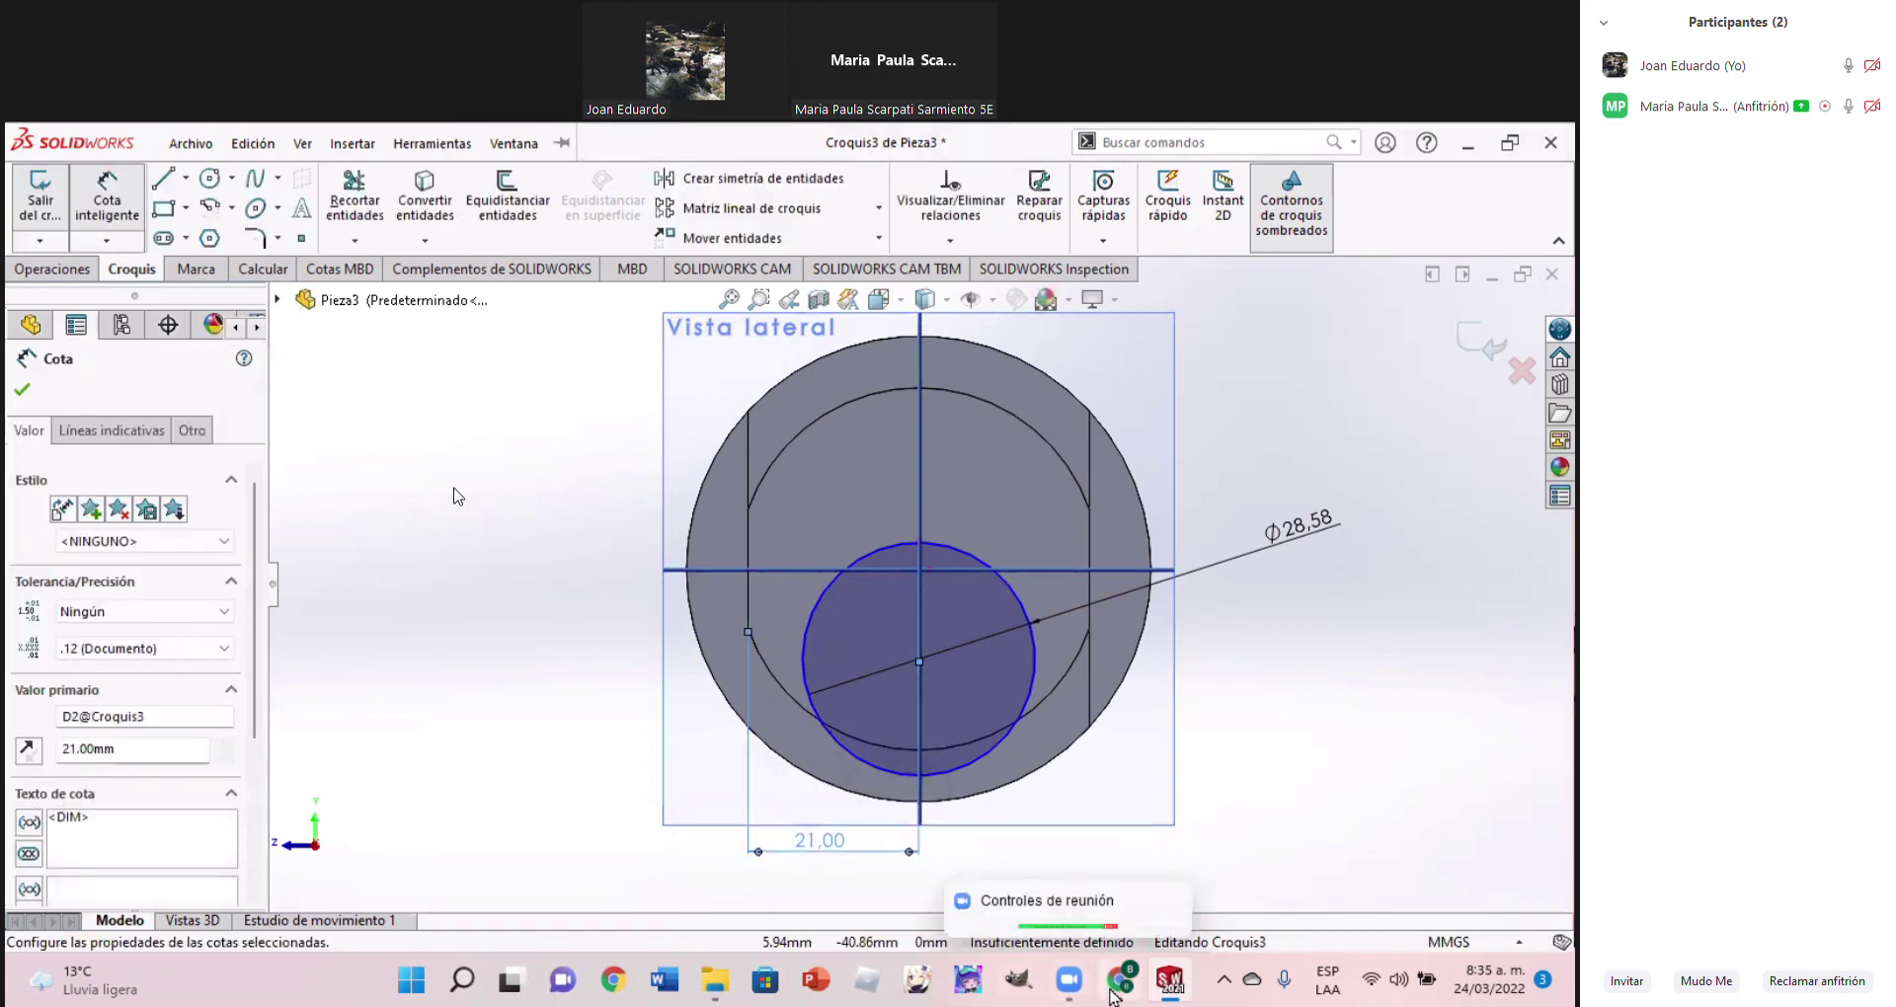
Consult the reference drawing, then select the boss extrusion's 25.00mm depth to replace it
click(1116, 987)
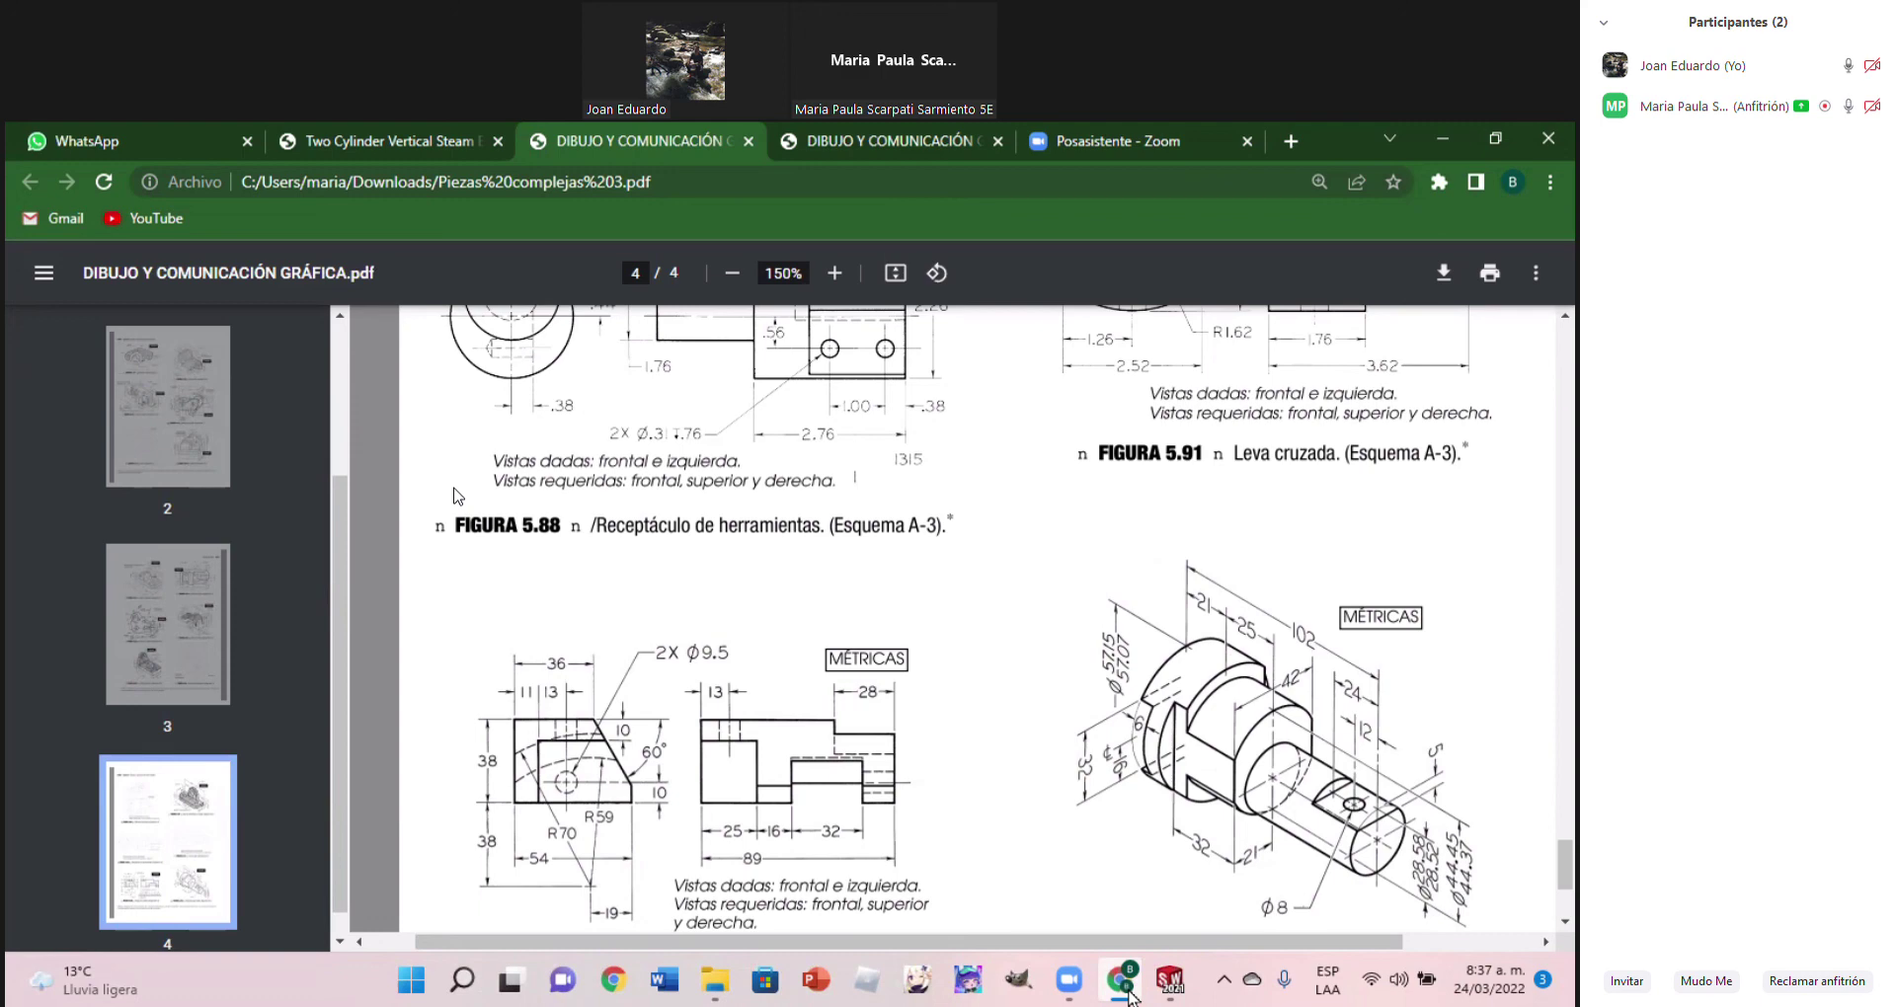
click(1125, 992)
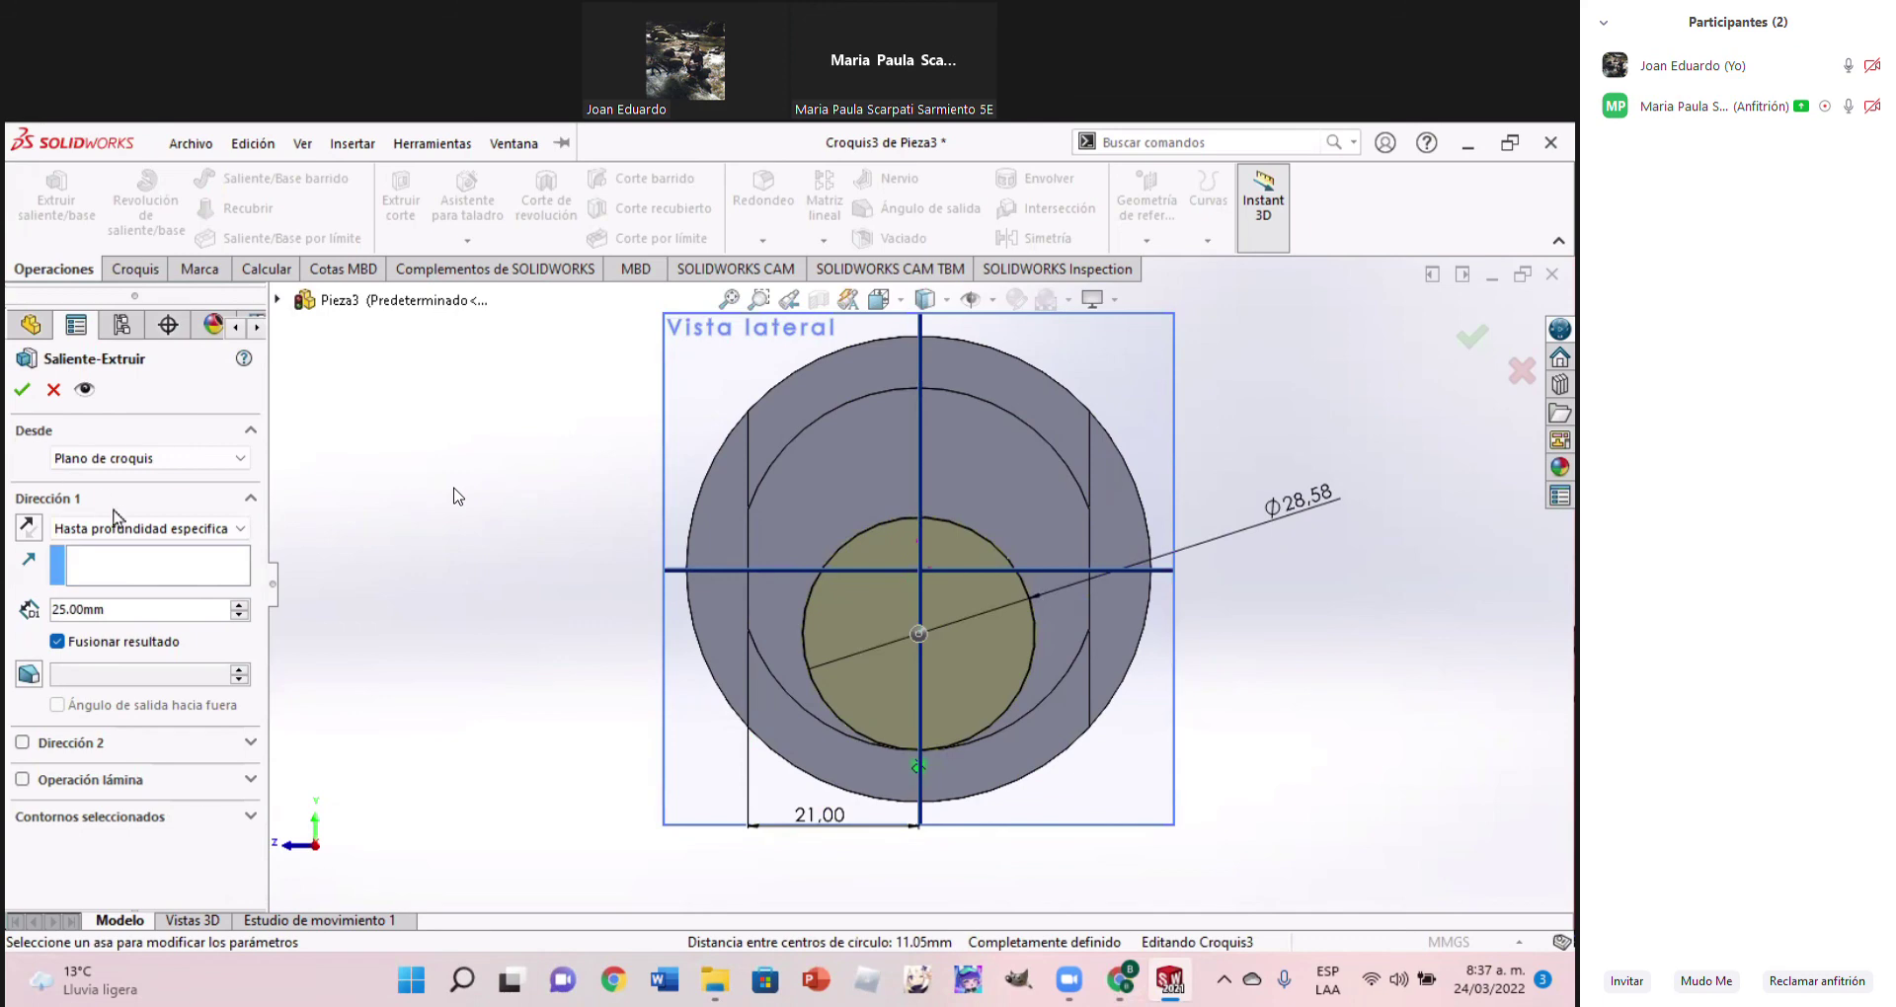
click(121, 609)
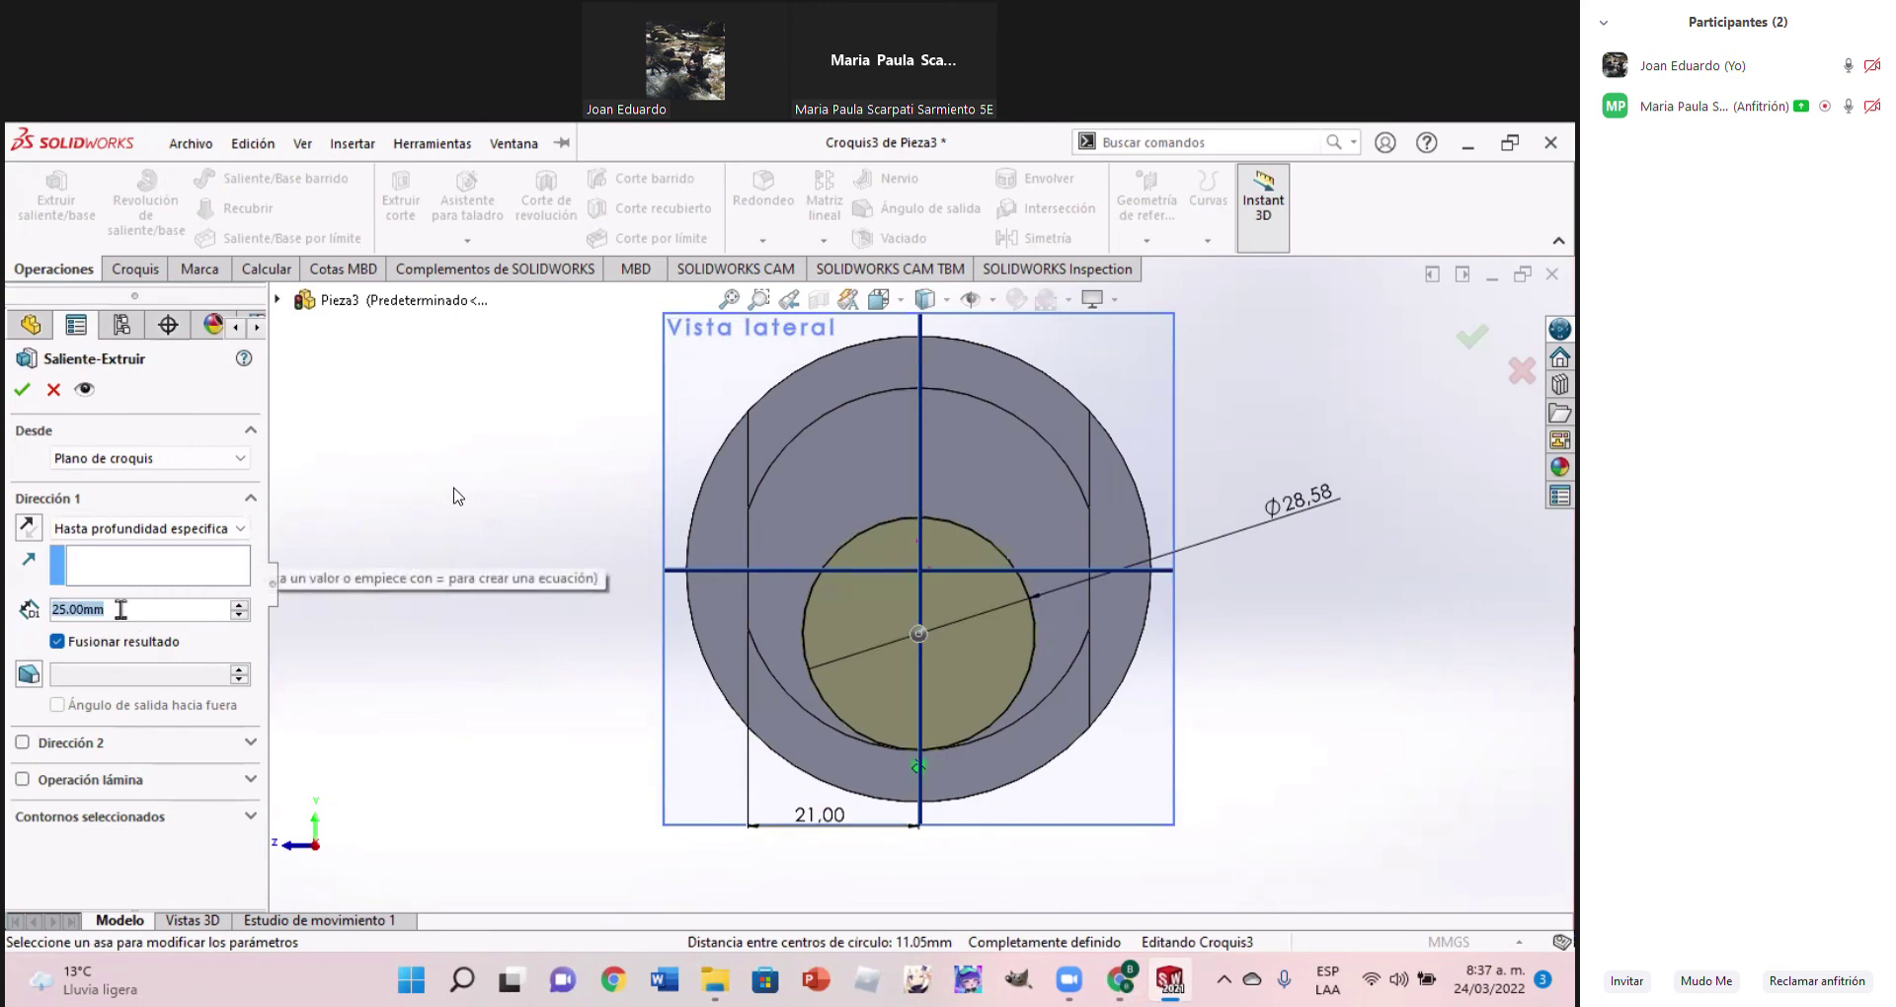
Set the boss depth to 102-21-25, giving 56 mm, and accept the shaft extrusion
text(102)
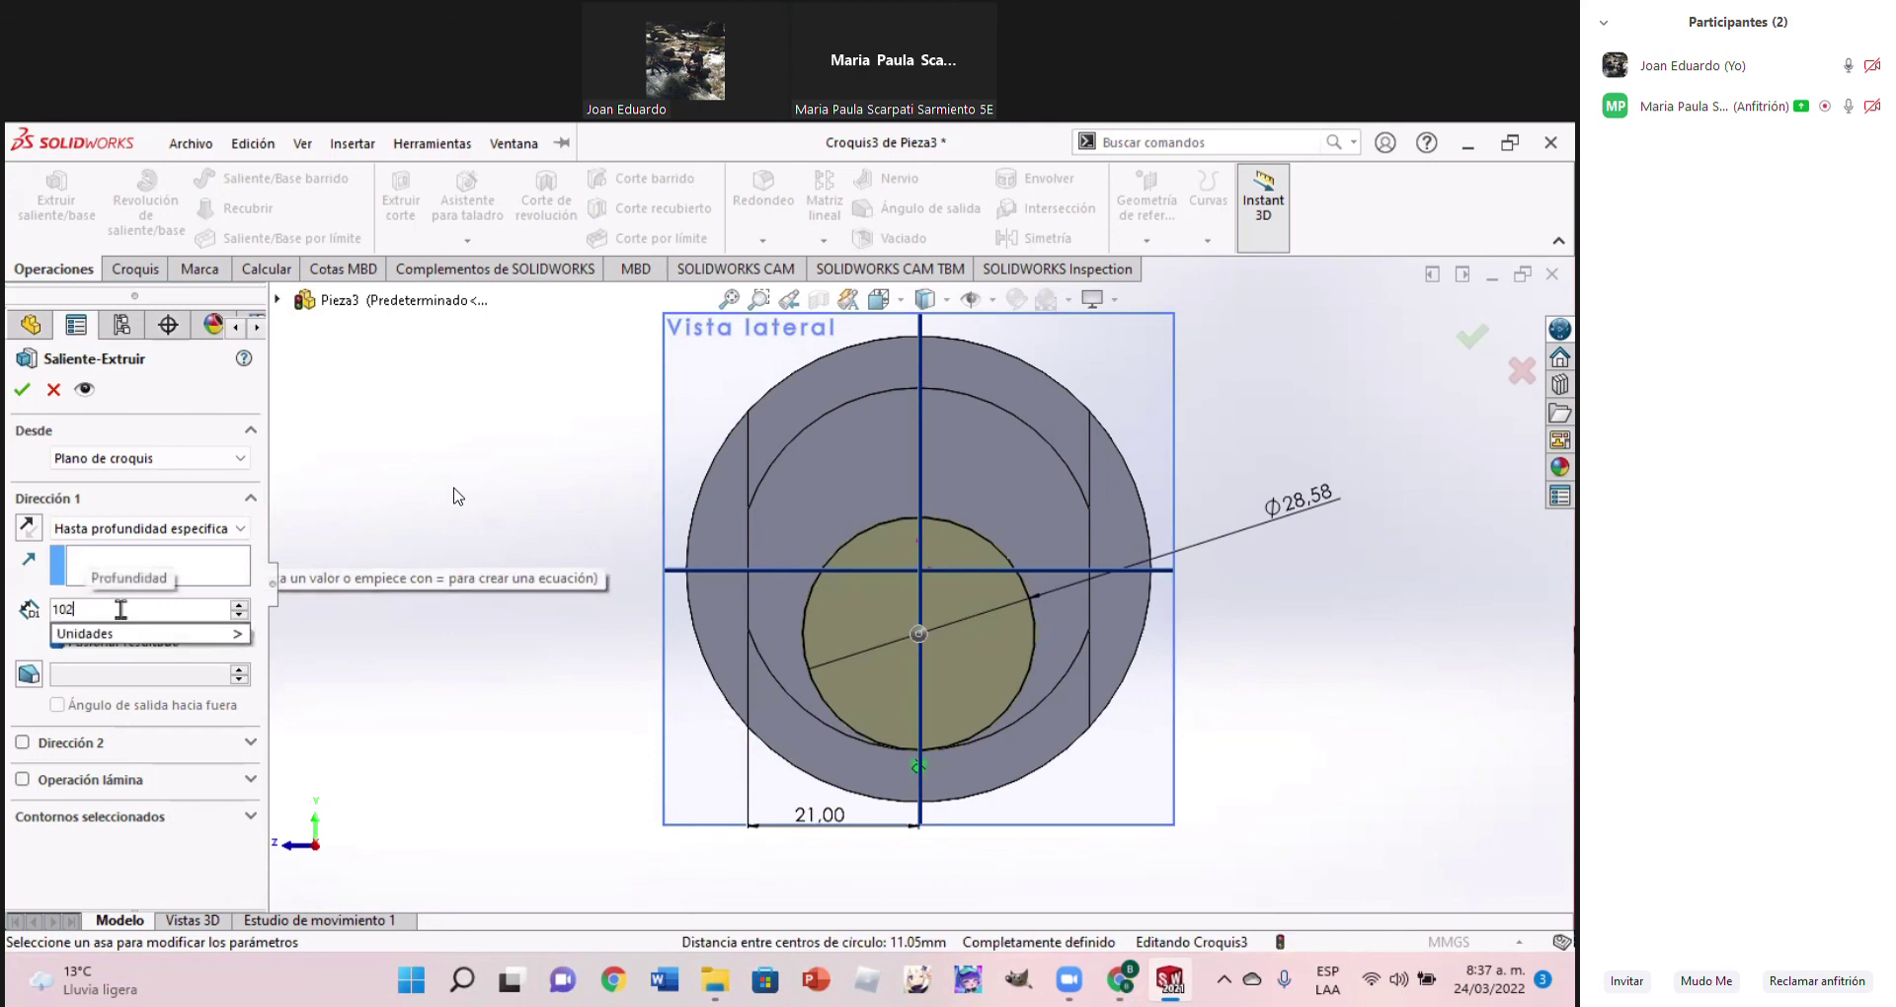
text(-)
text(21)
text(-25)
key(Return)
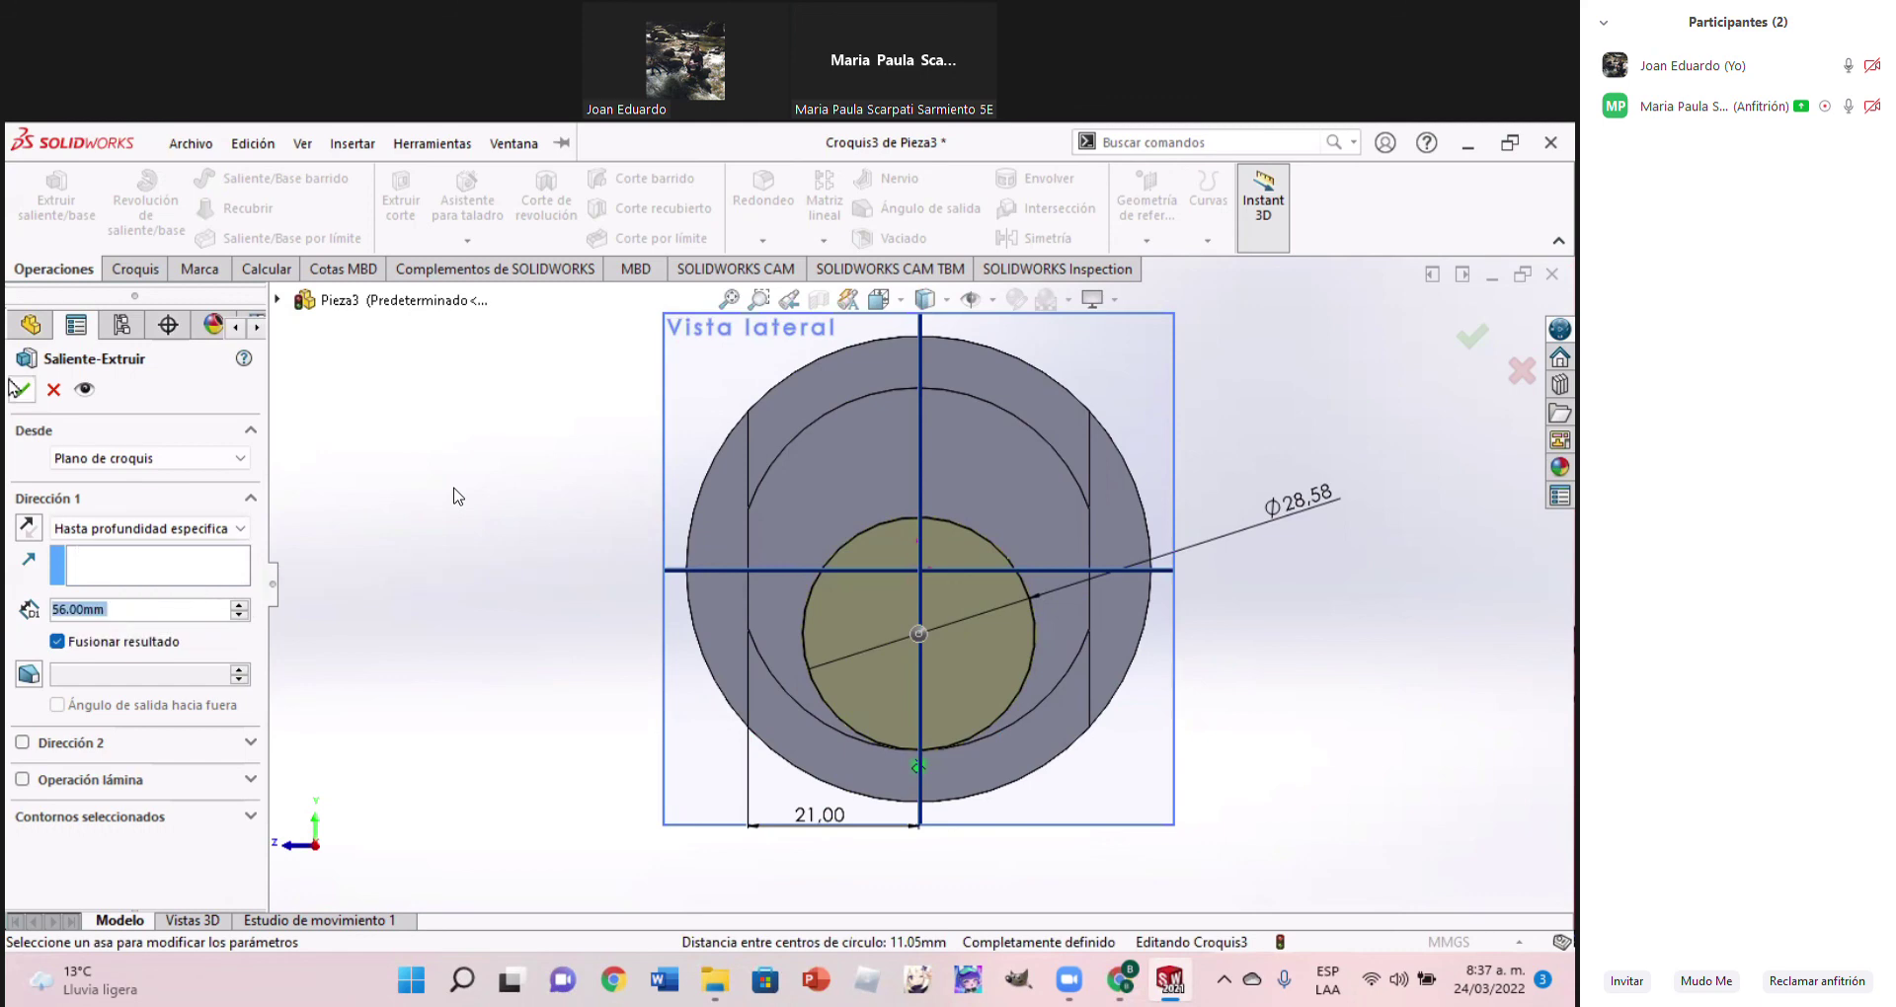
click(14, 393)
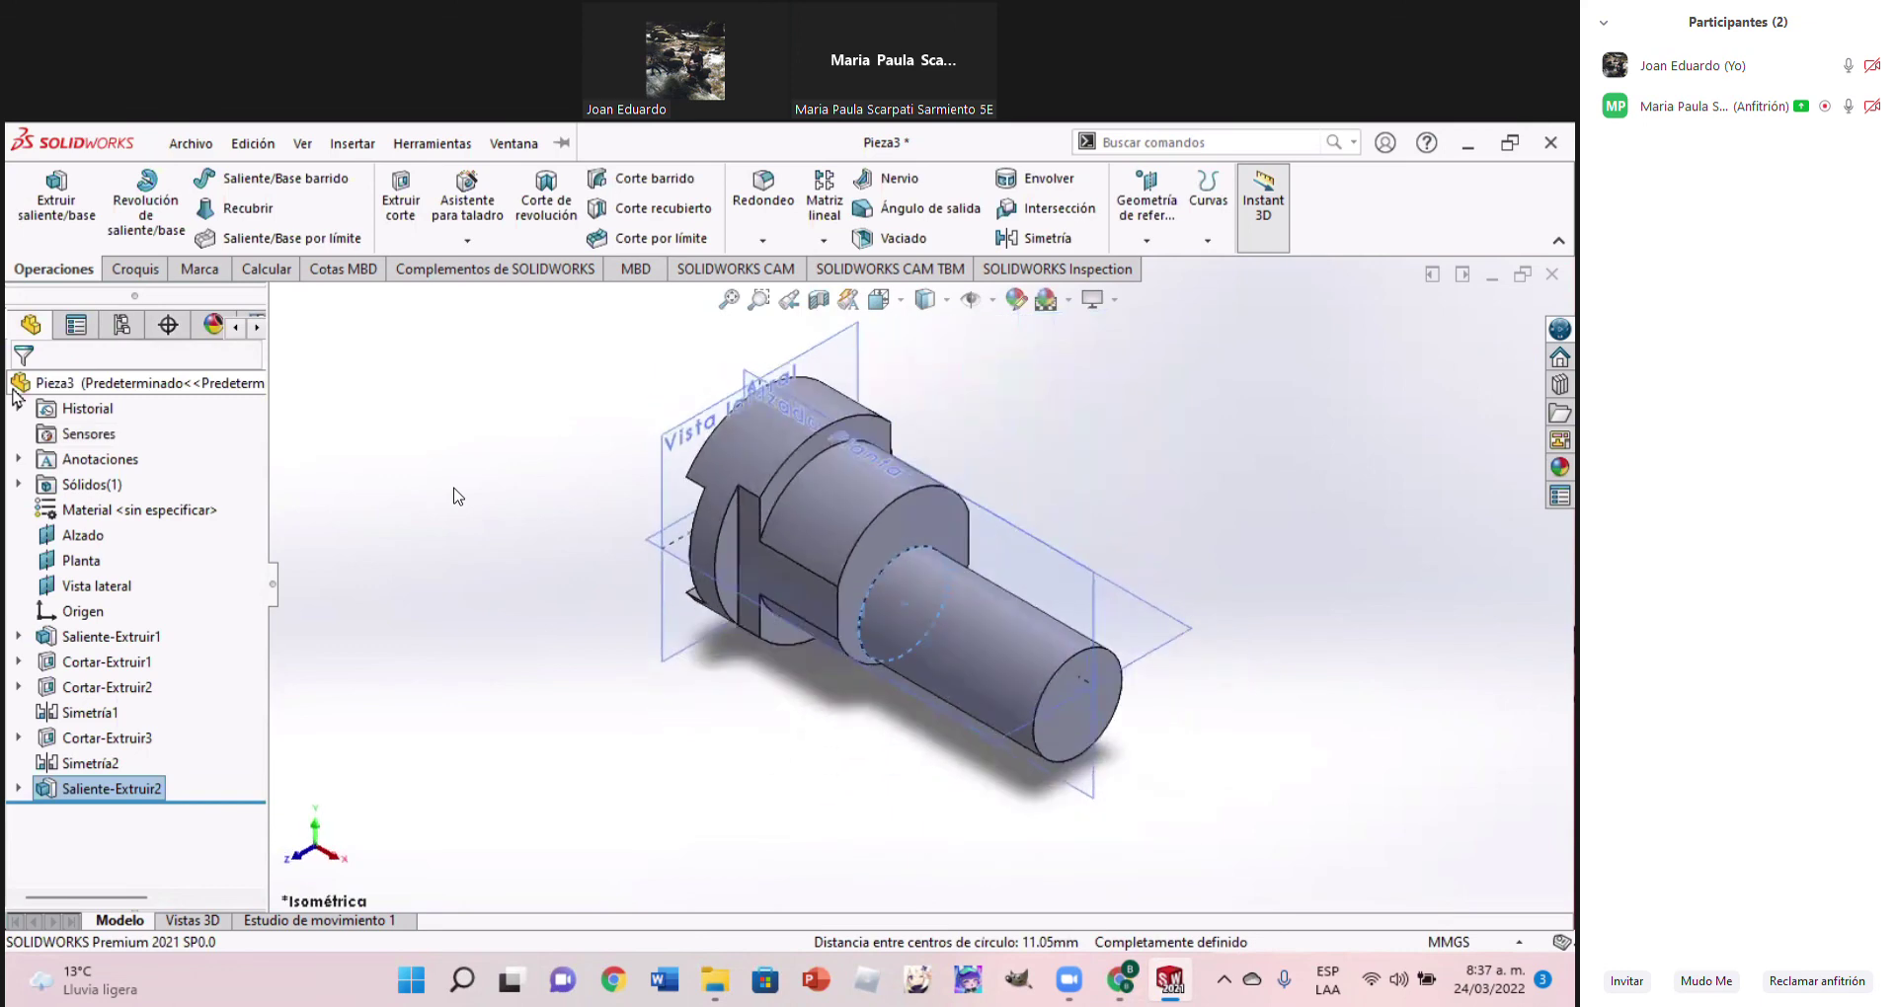
click(1126, 980)
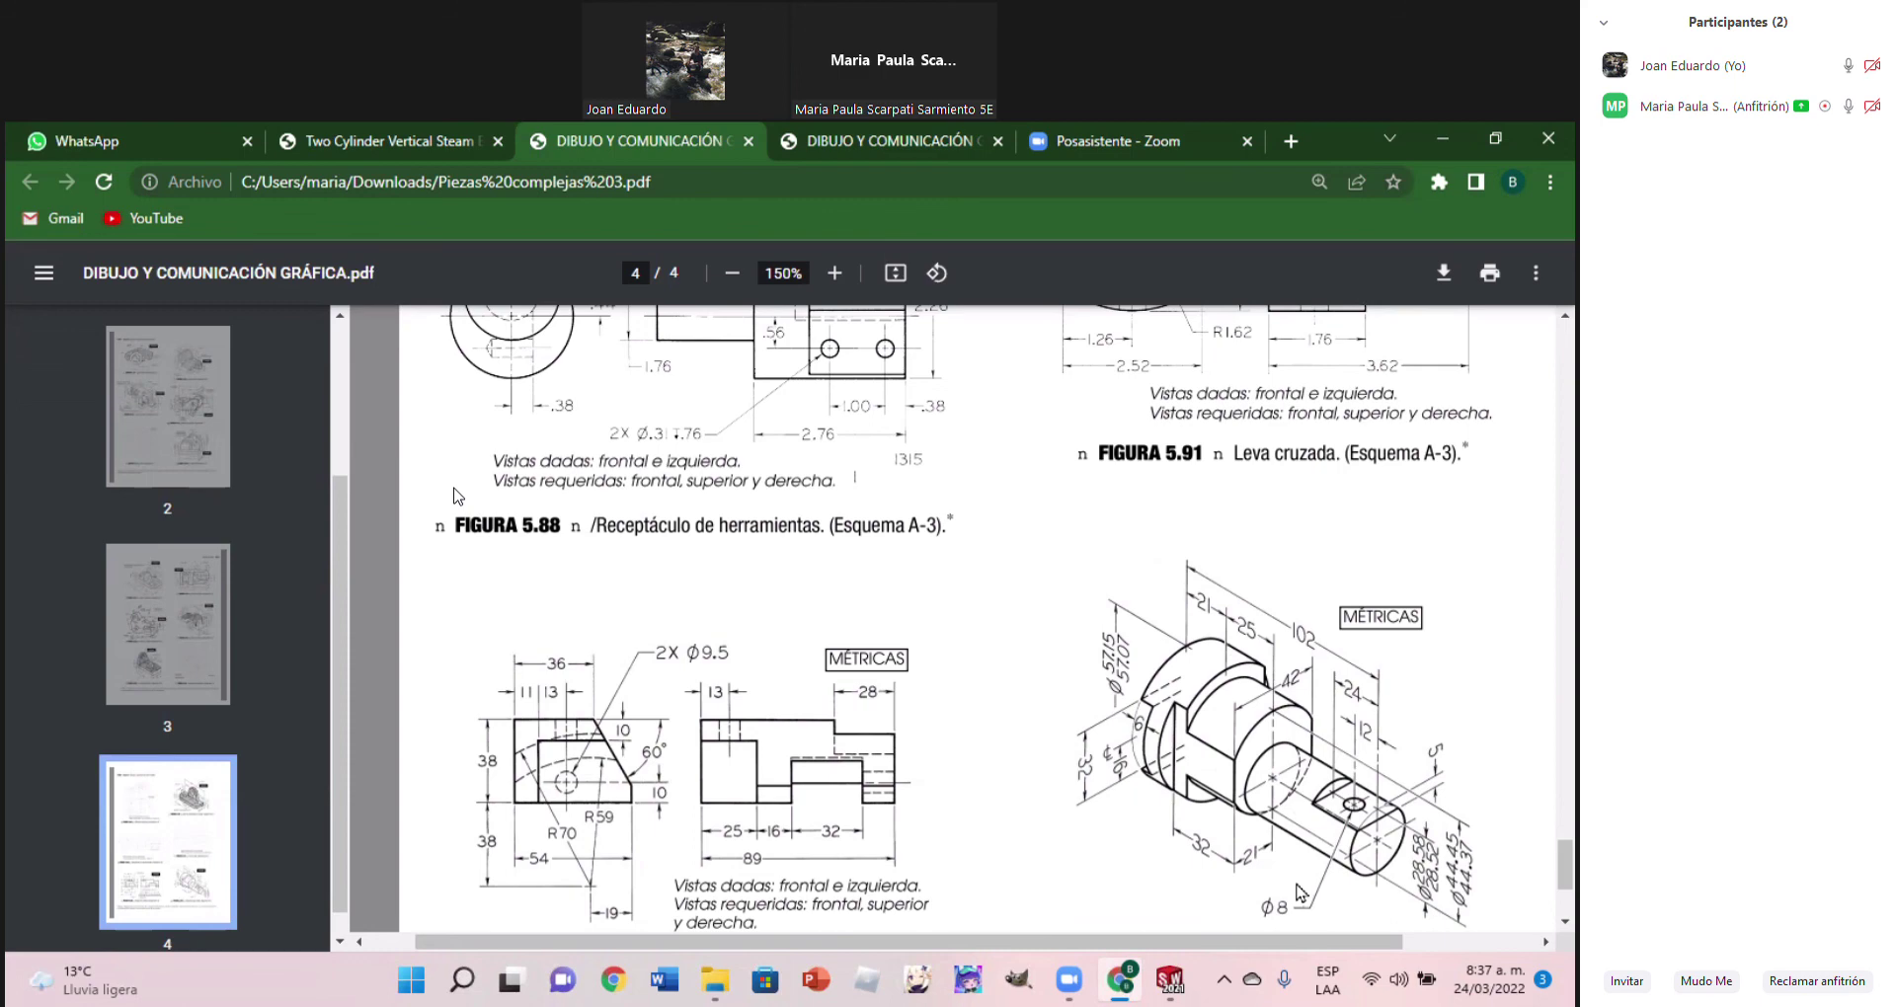
click(1168, 982)
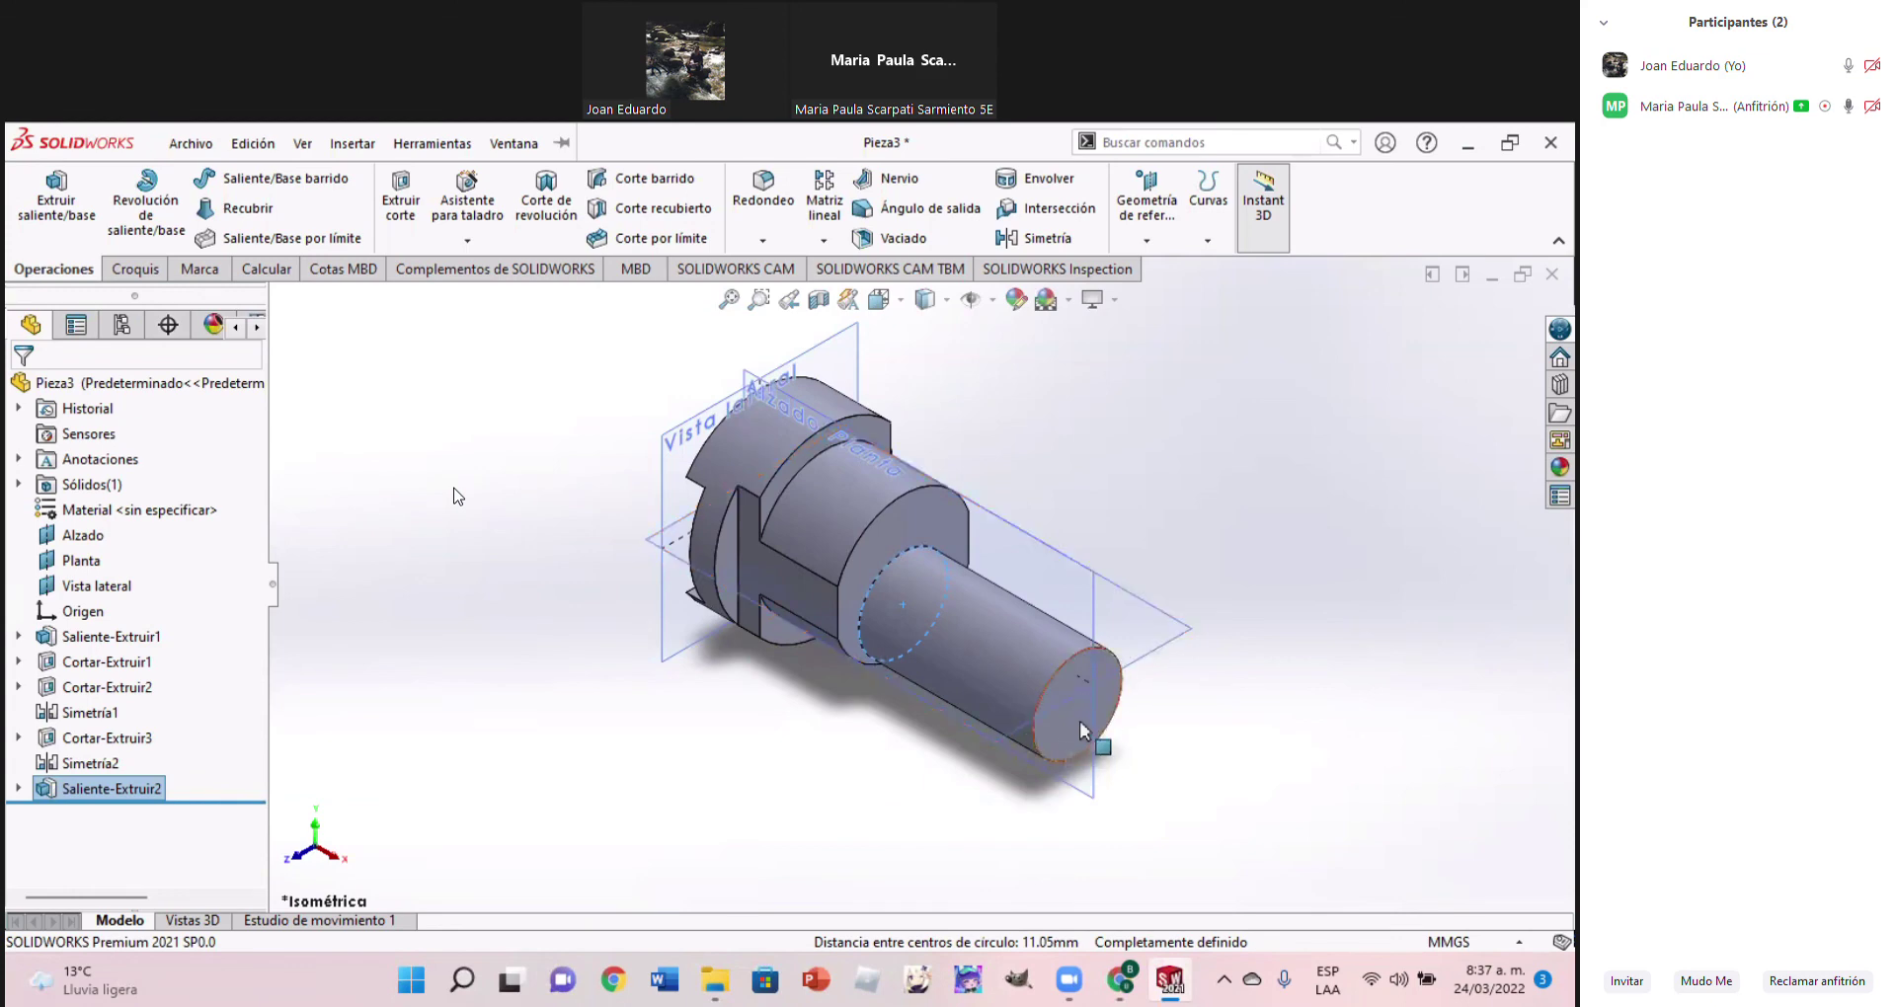
Switch to the Right view and start sketch Croquis6 on the shaft's end face
click(878, 299)
click(945, 396)
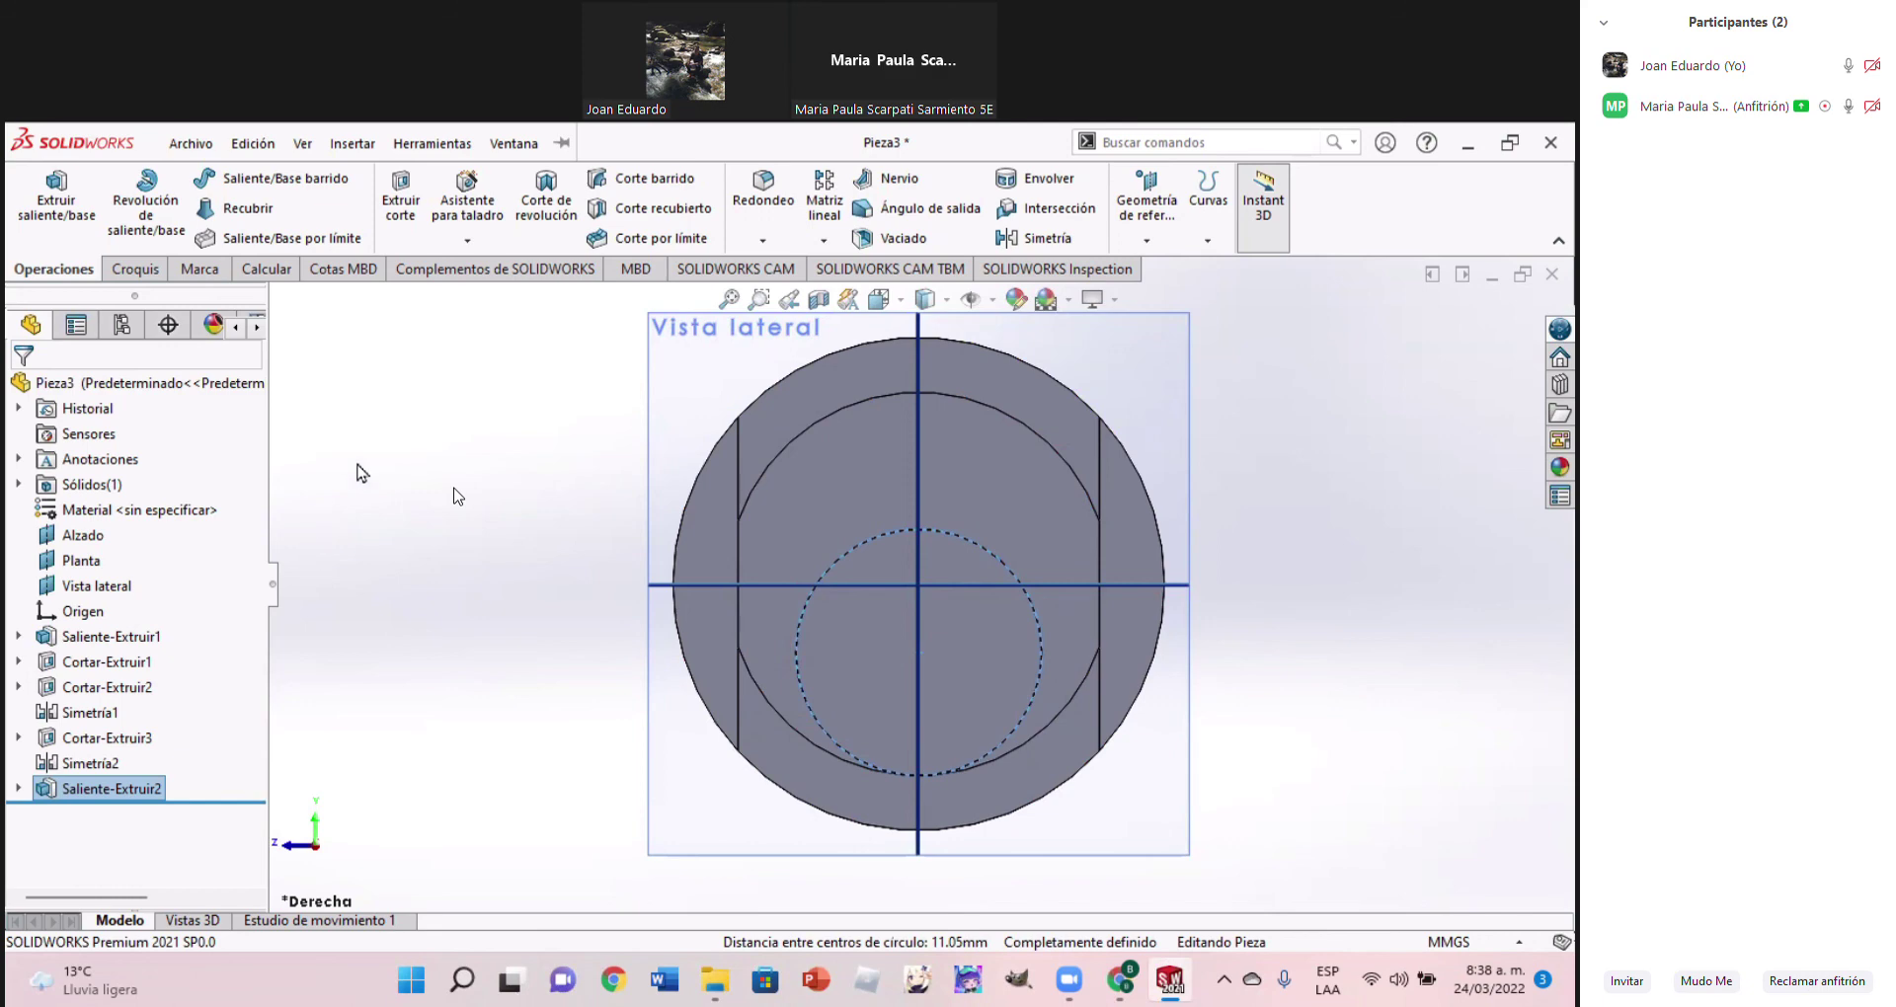
click(859, 553)
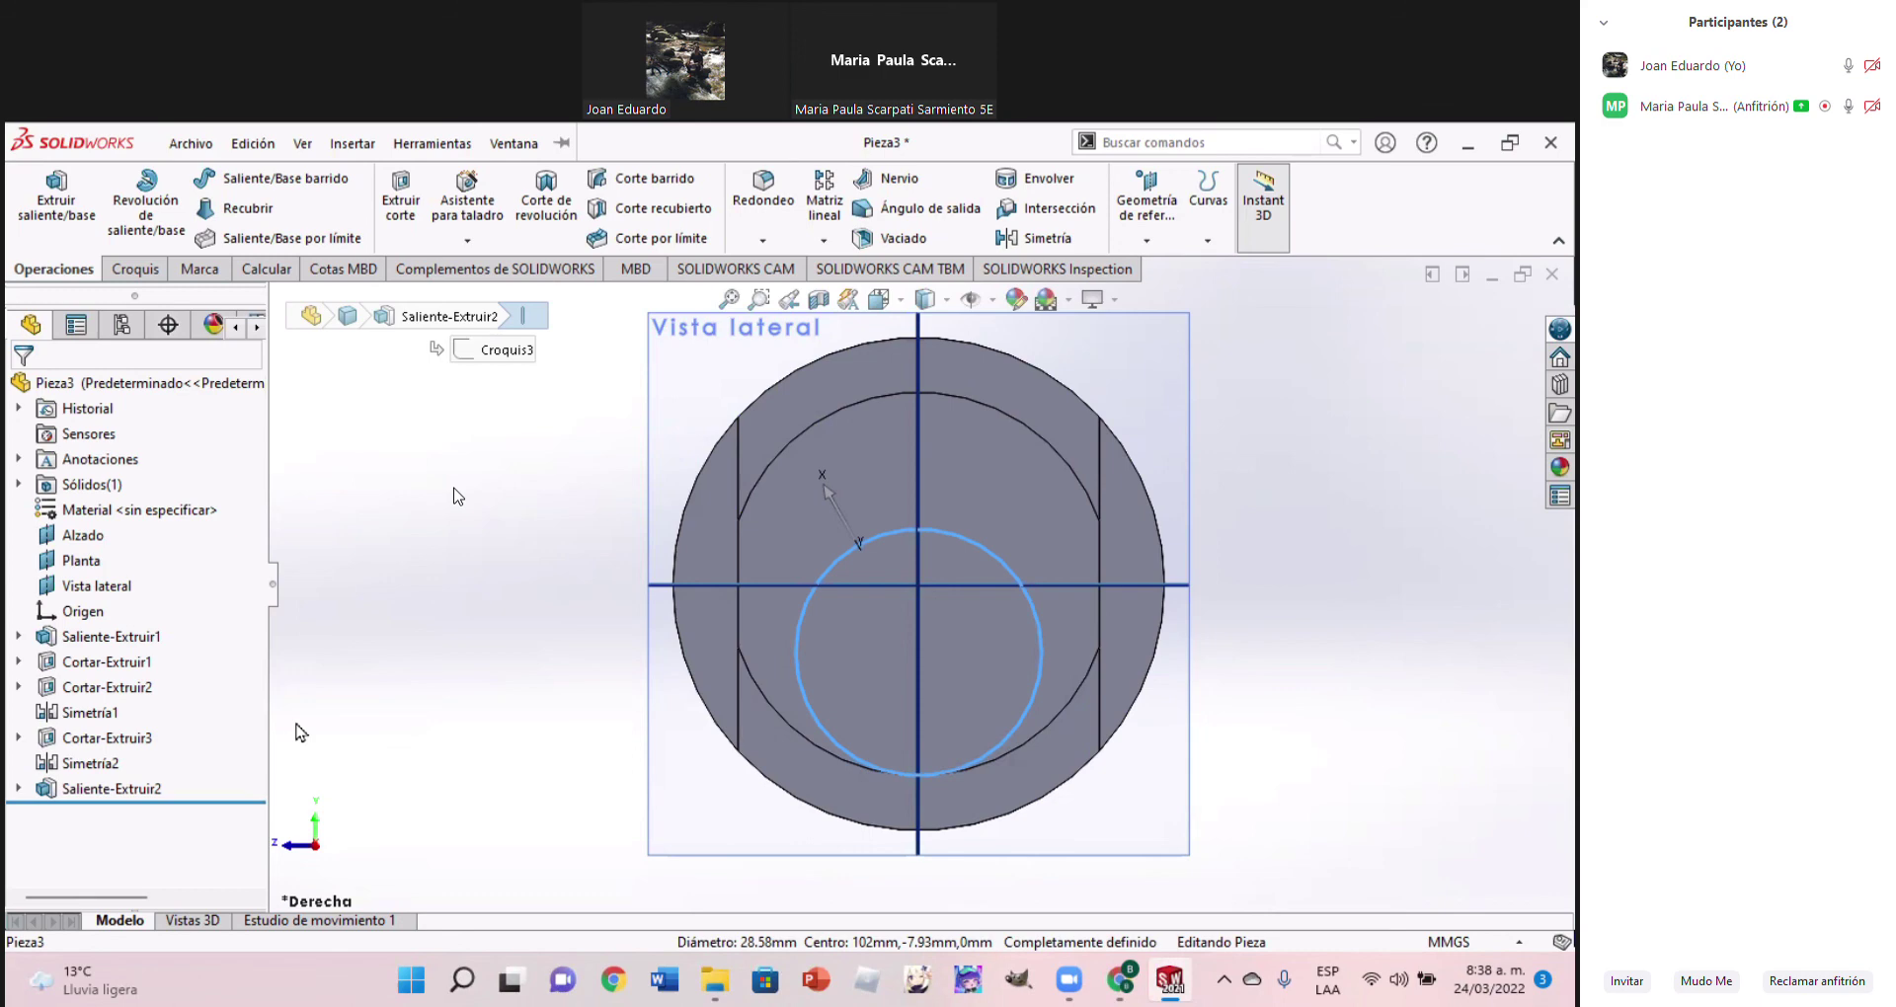
click(555, 549)
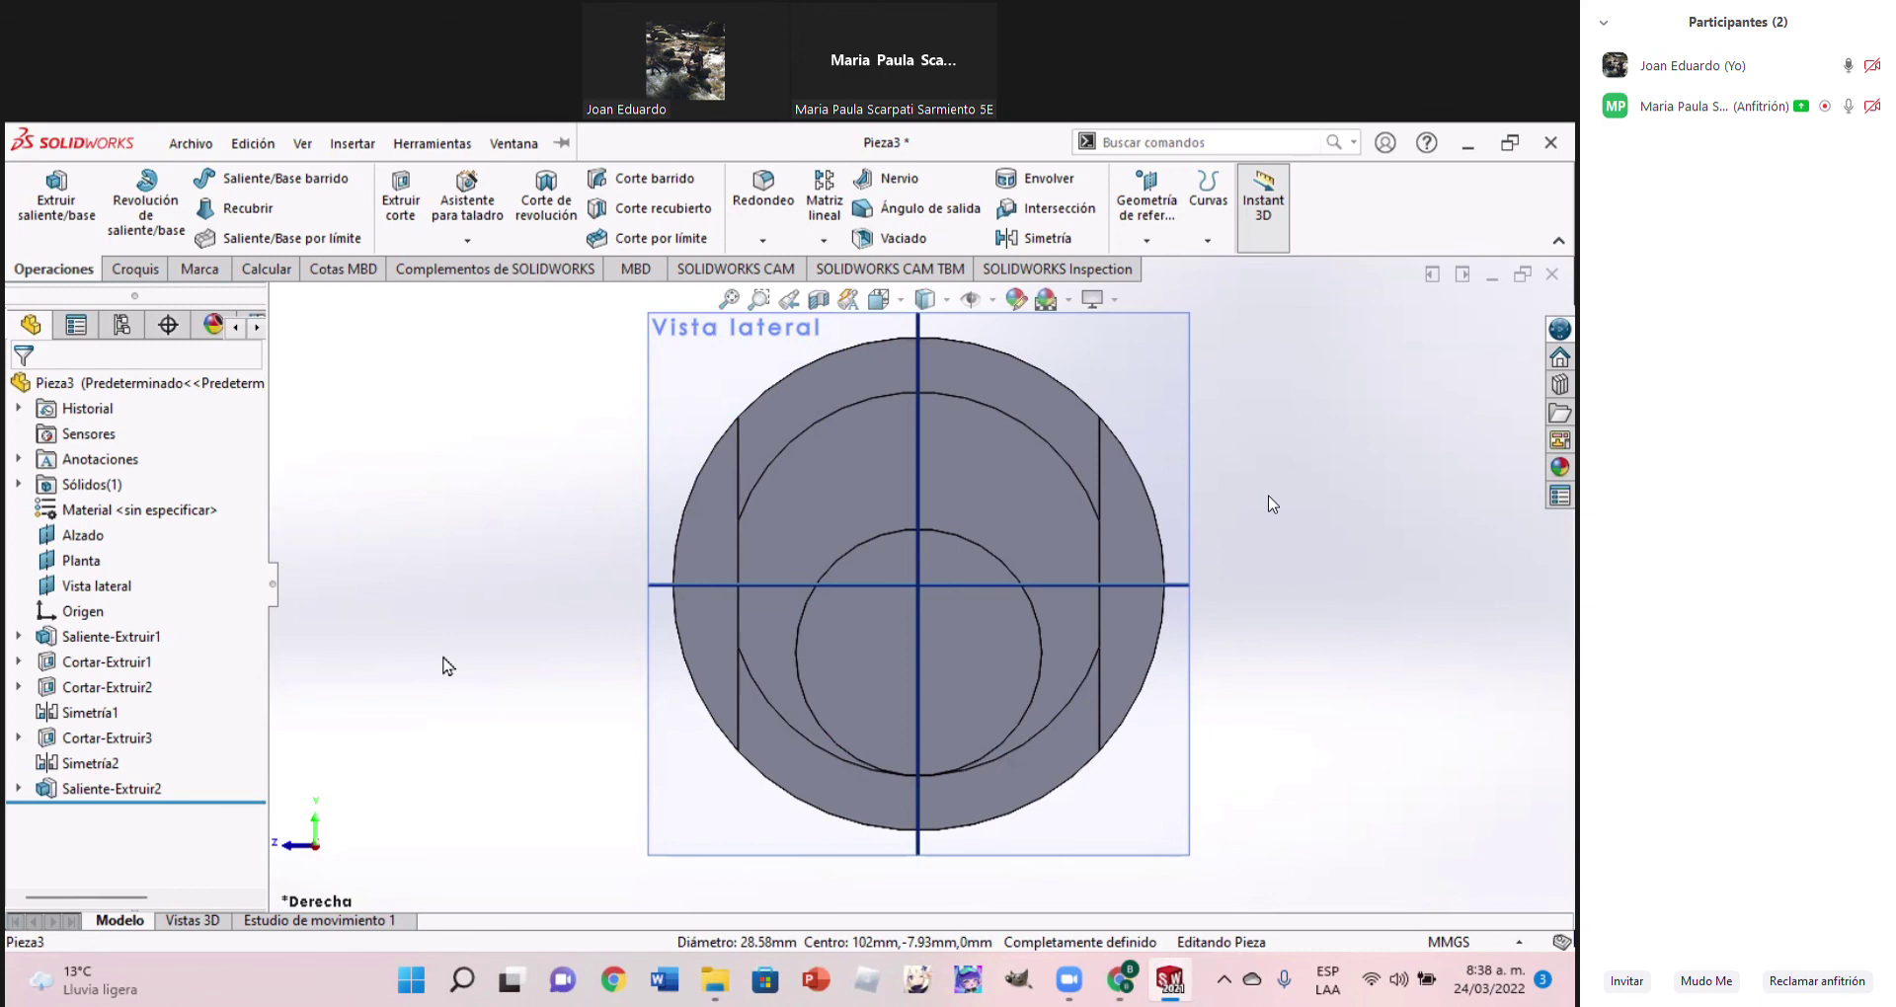
click(861, 674)
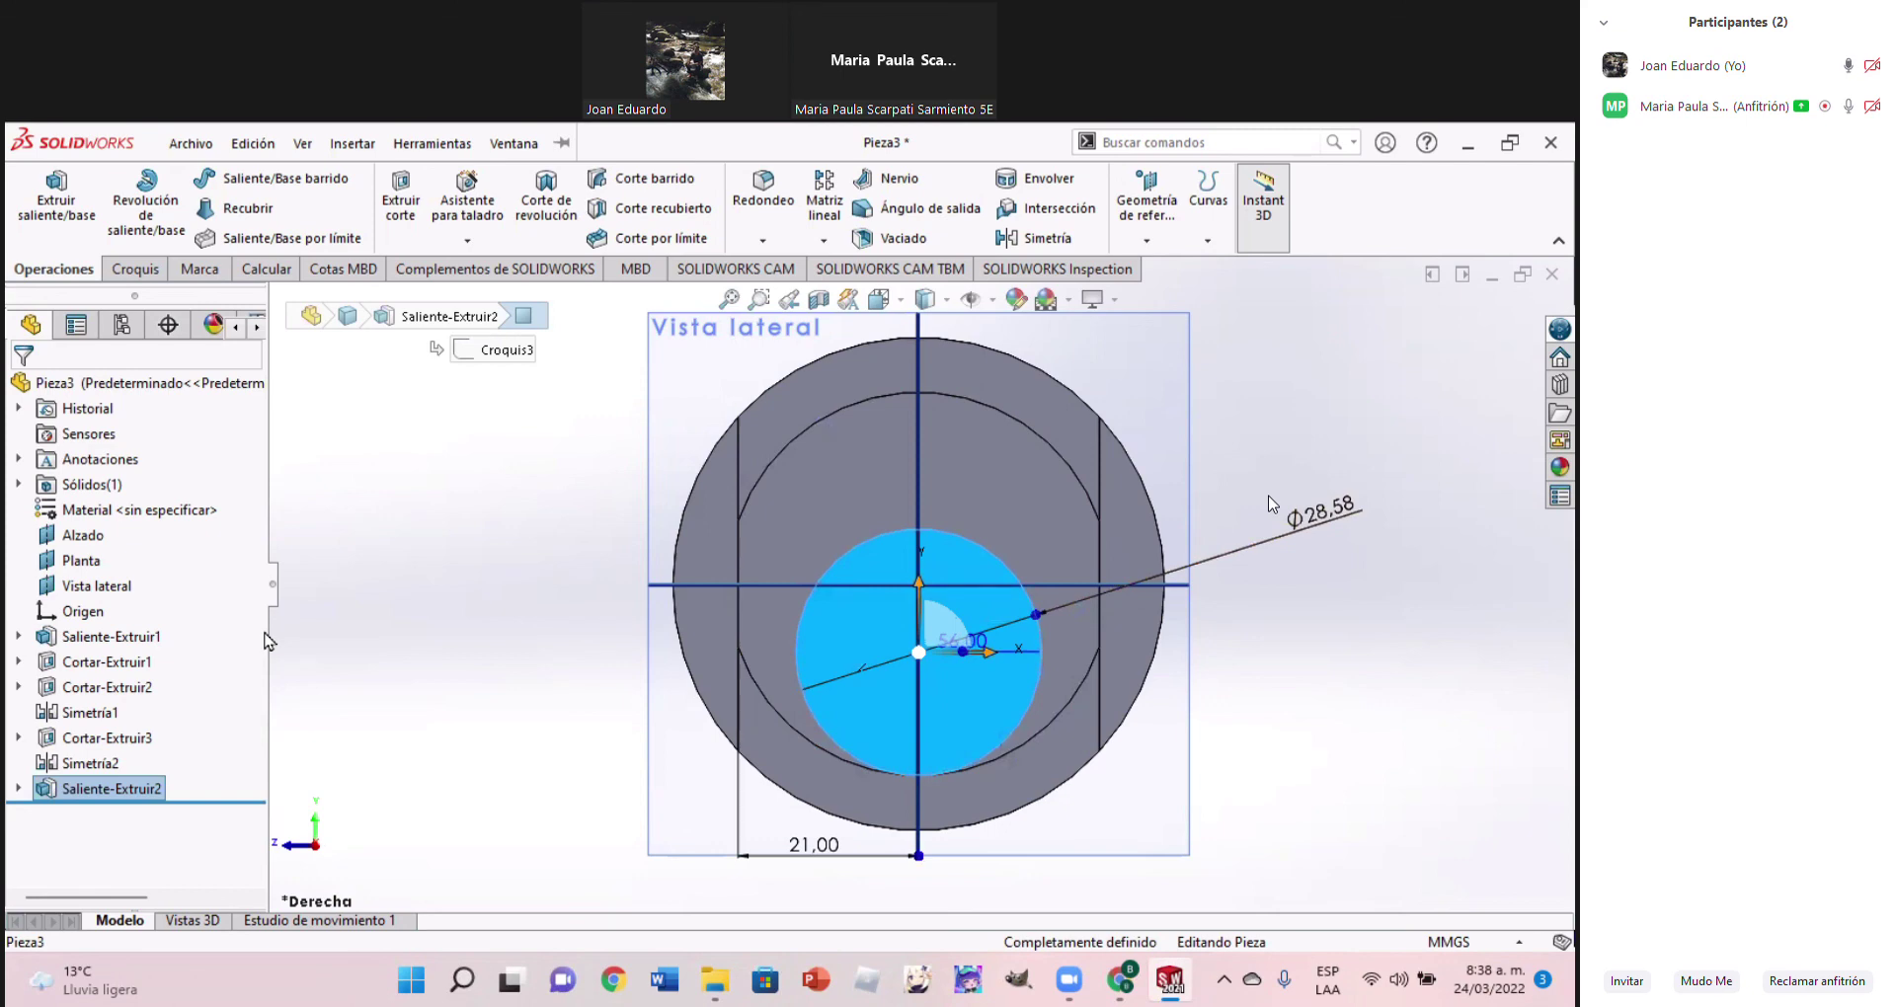
click(132, 268)
click(50, 197)
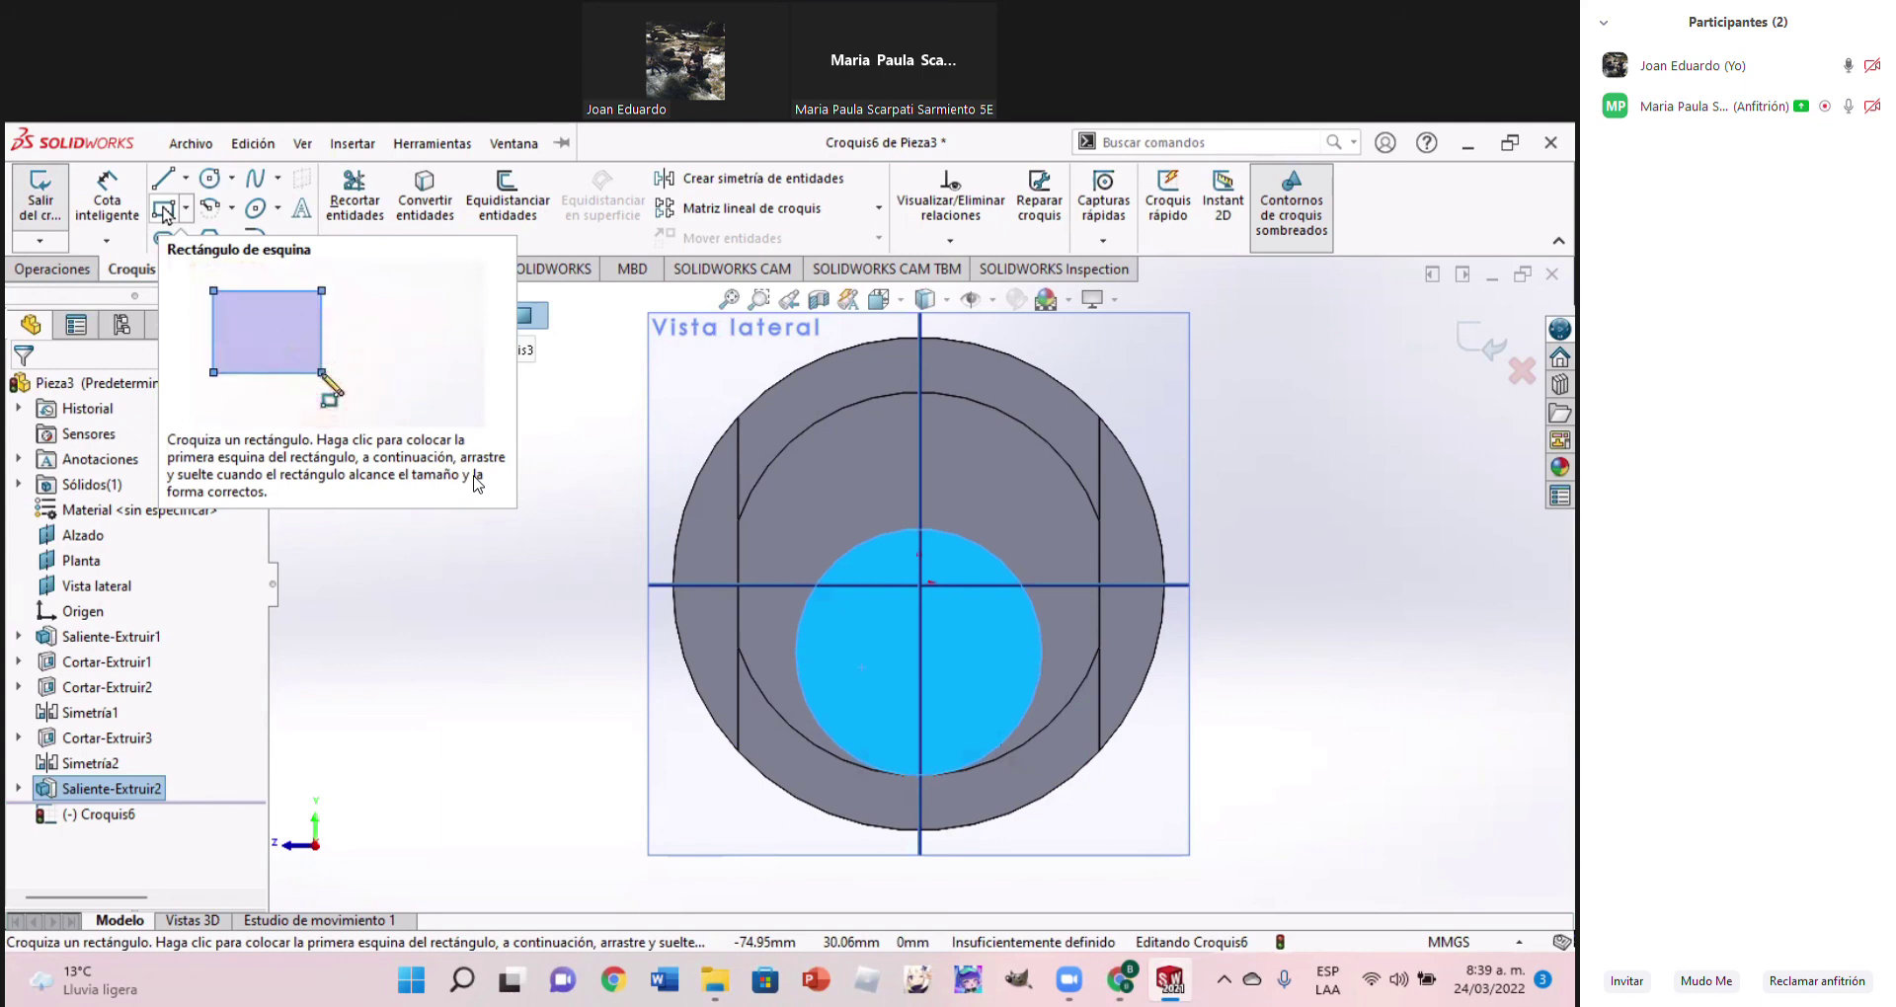
Draw a centre rectangle centred at the top of the shaft circle, redoing a misplaced first attempt
click(163, 212)
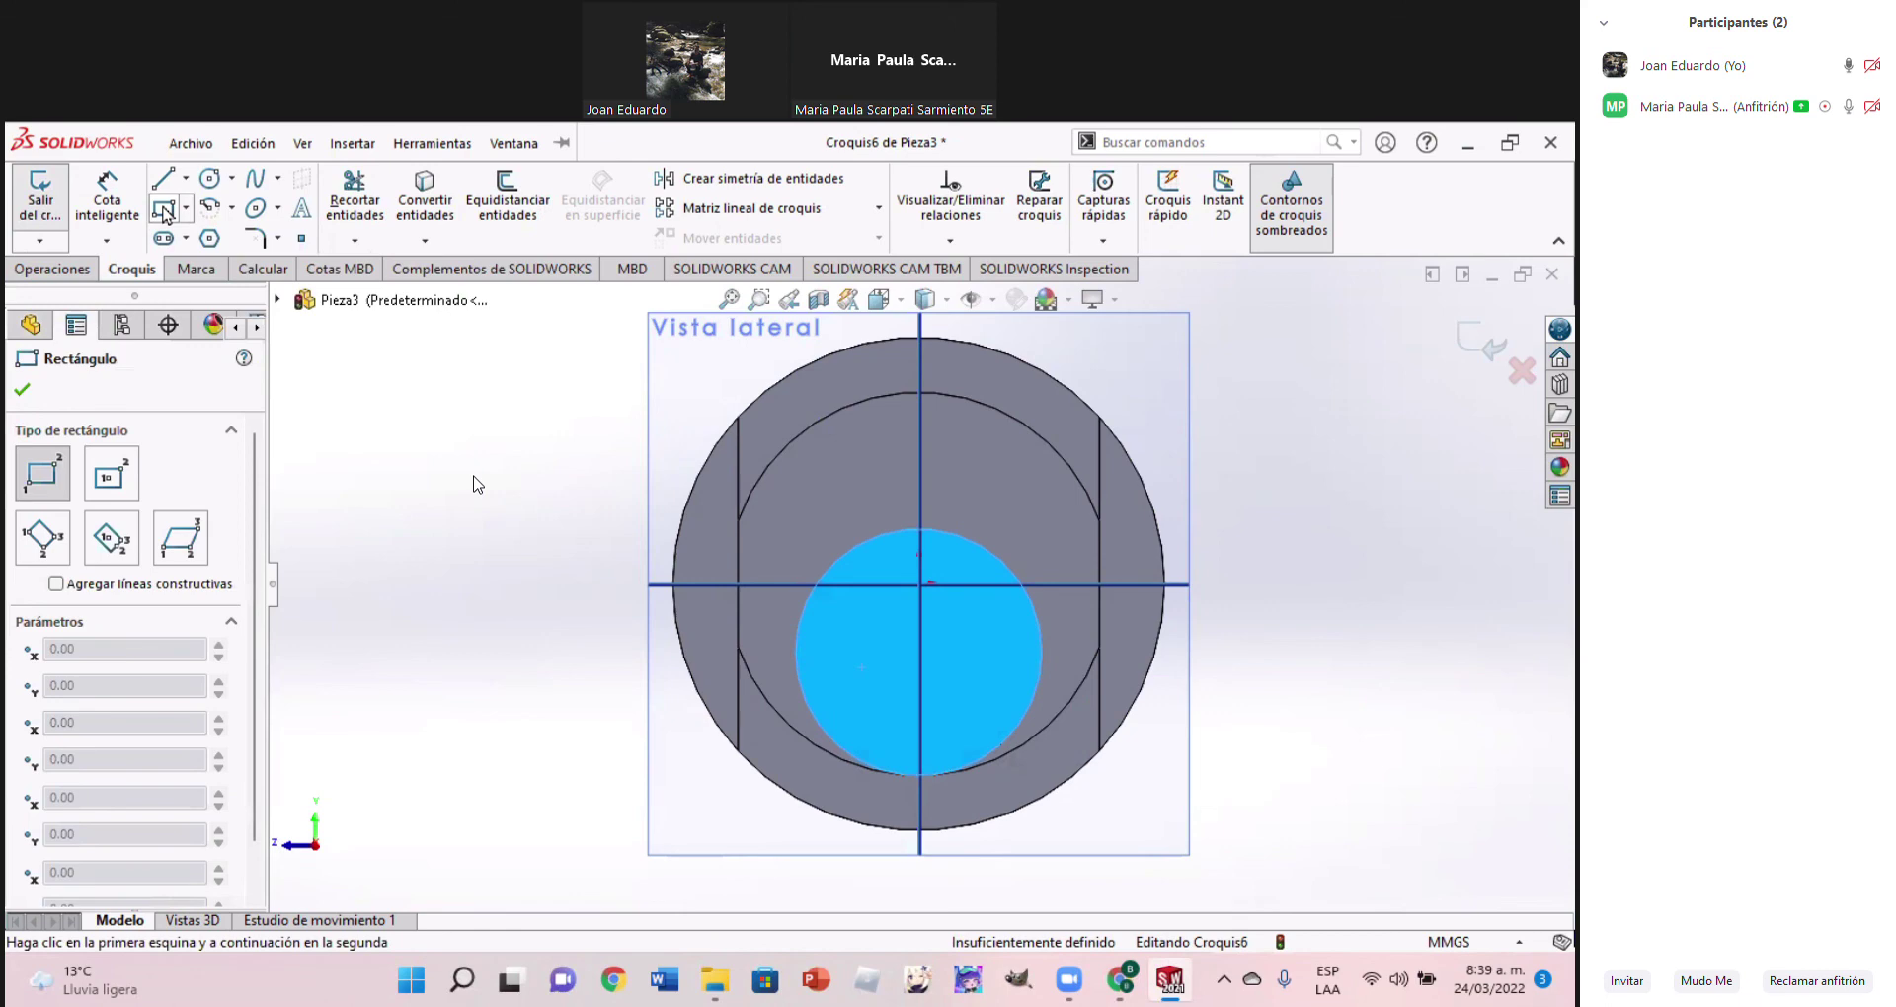
click(186, 208)
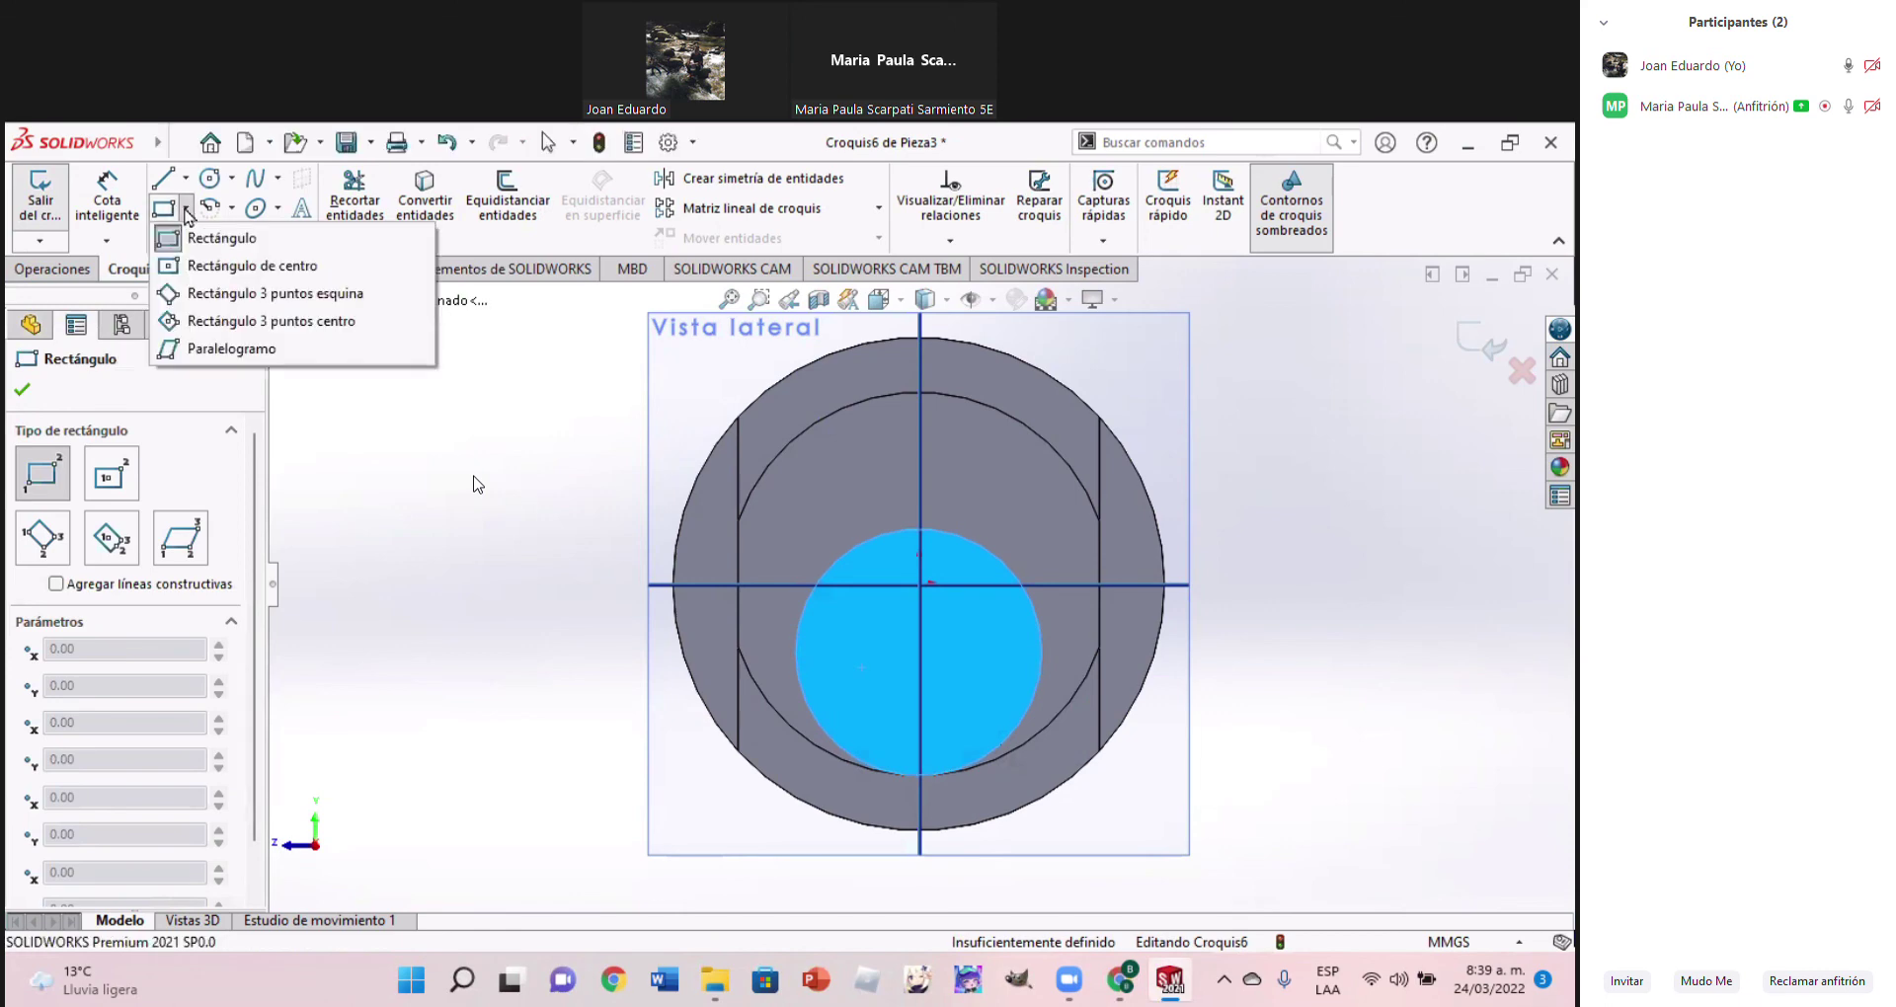
click(174, 266)
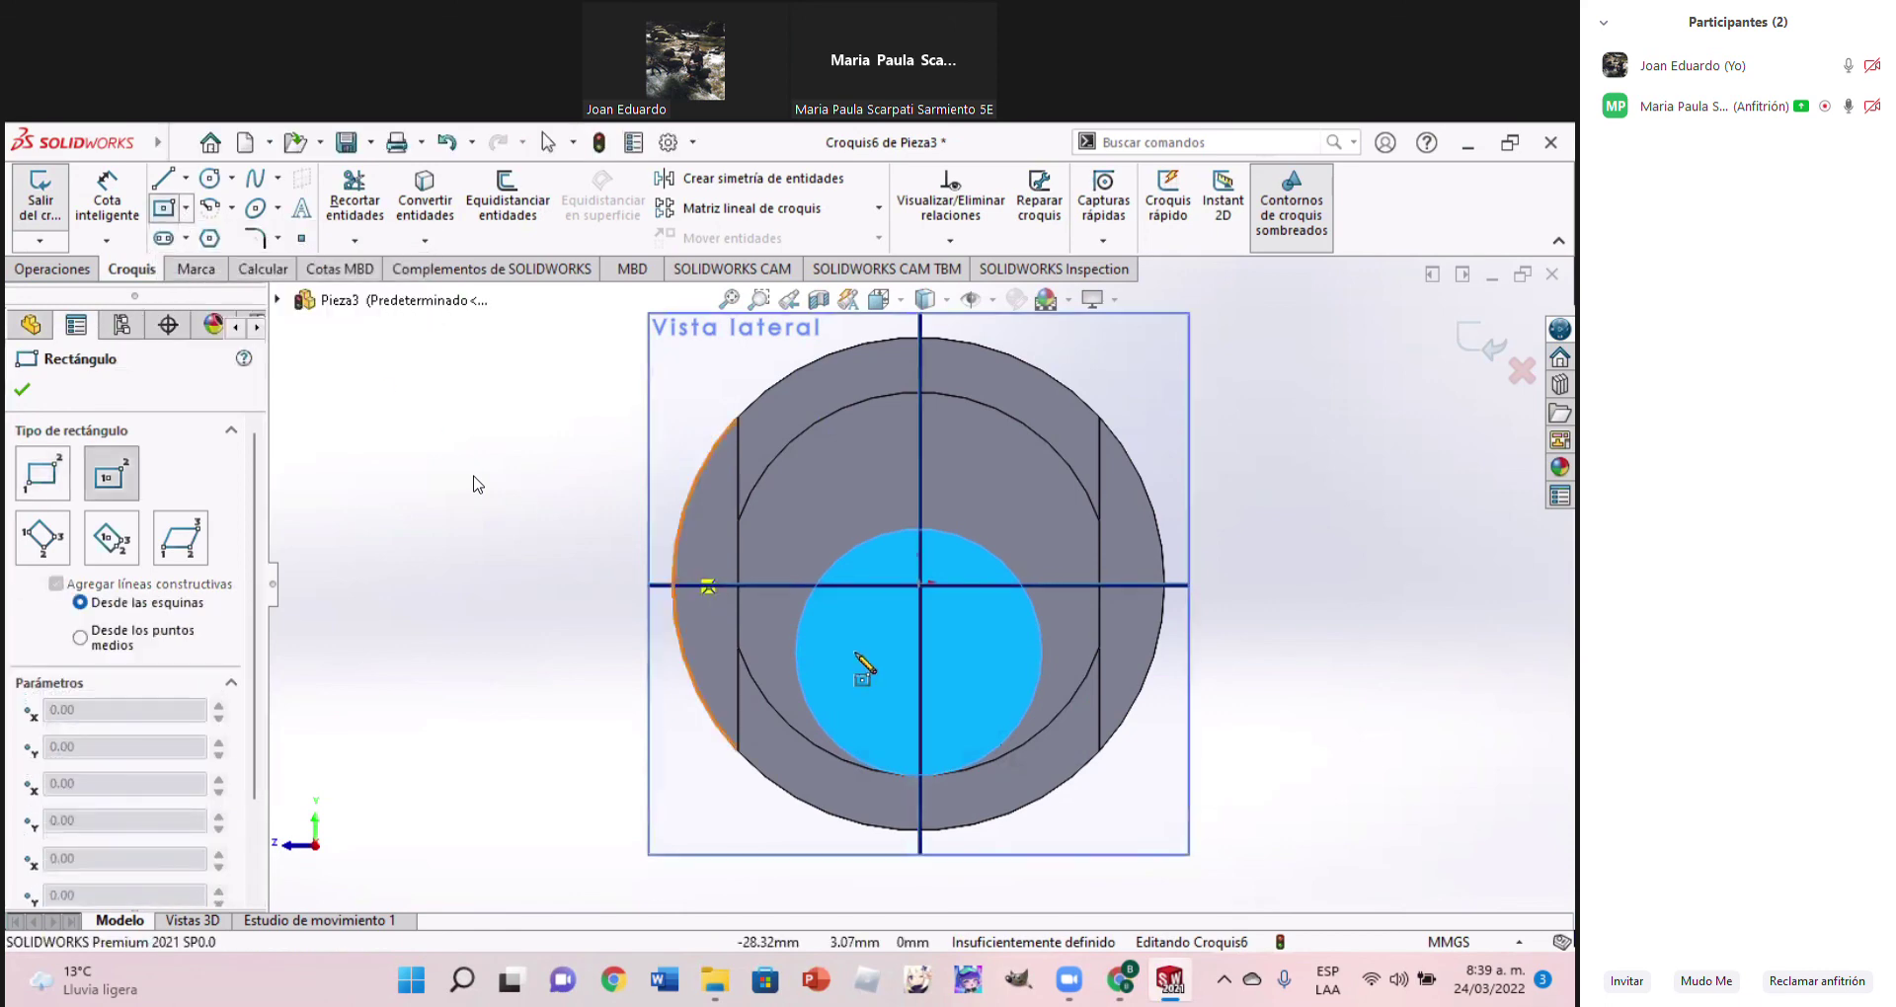
click(919, 585)
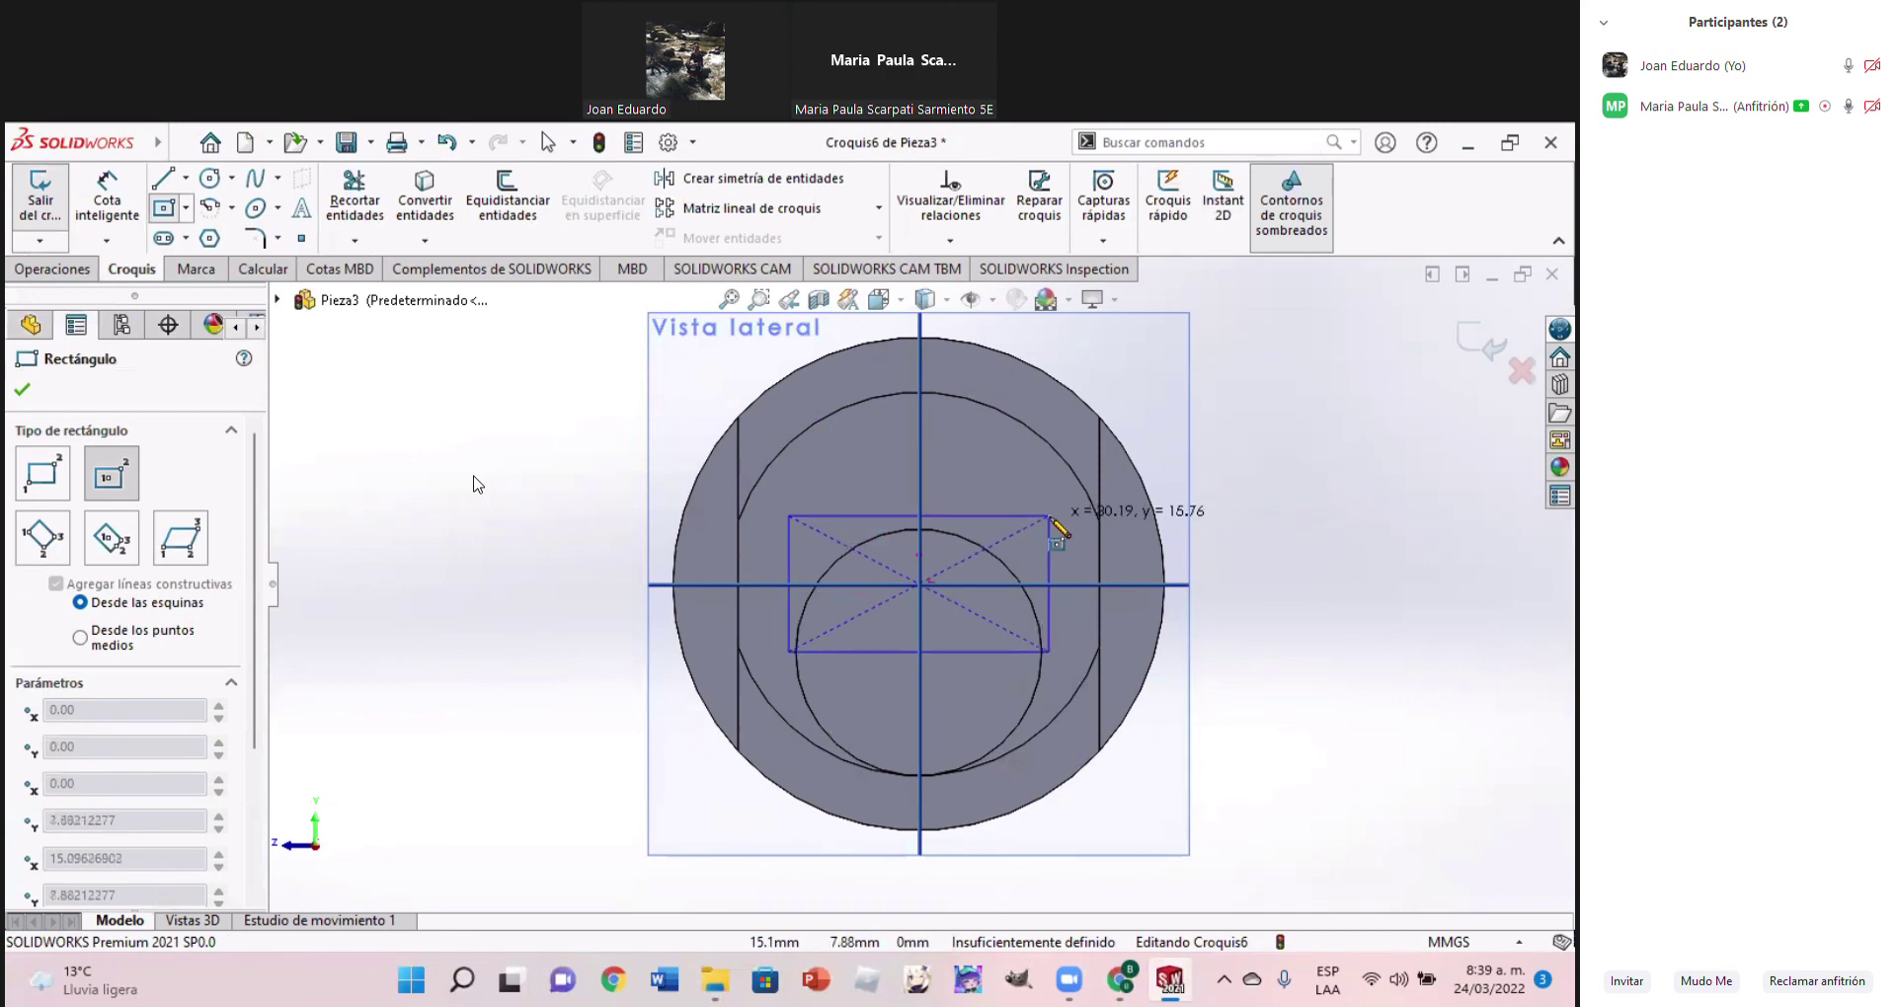
key(Escape)
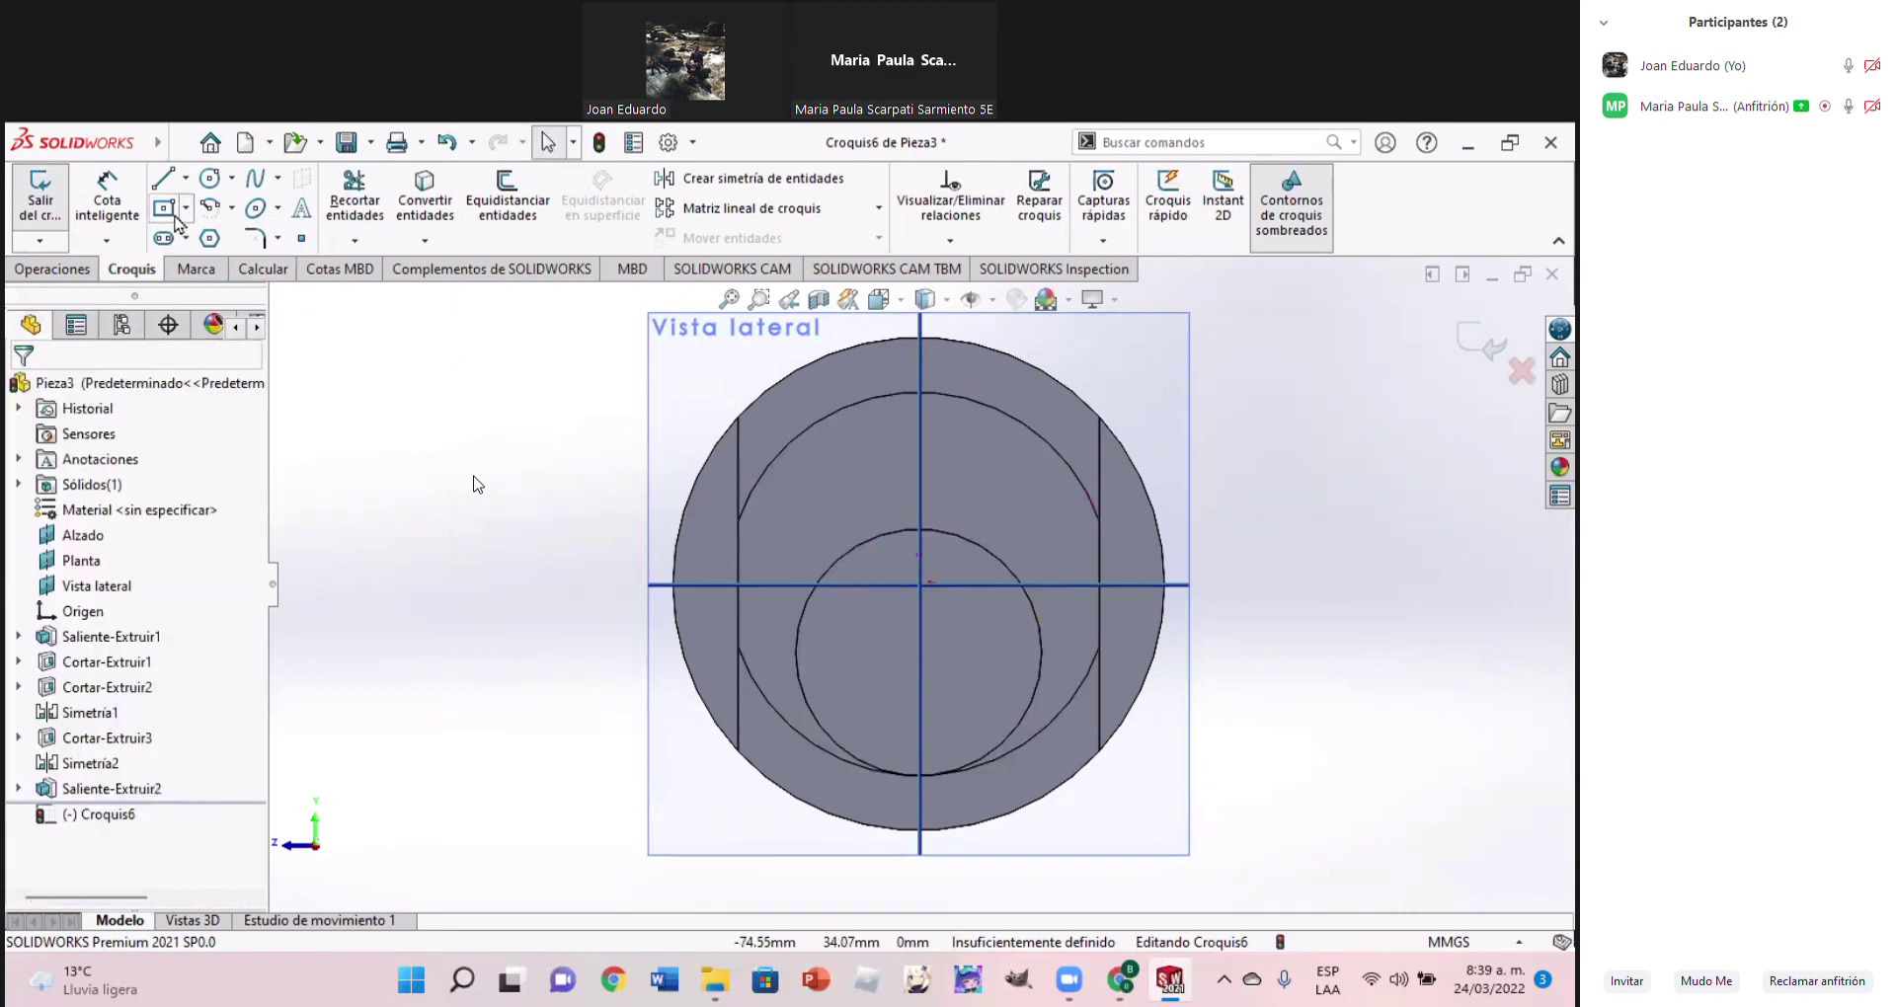
click(165, 210)
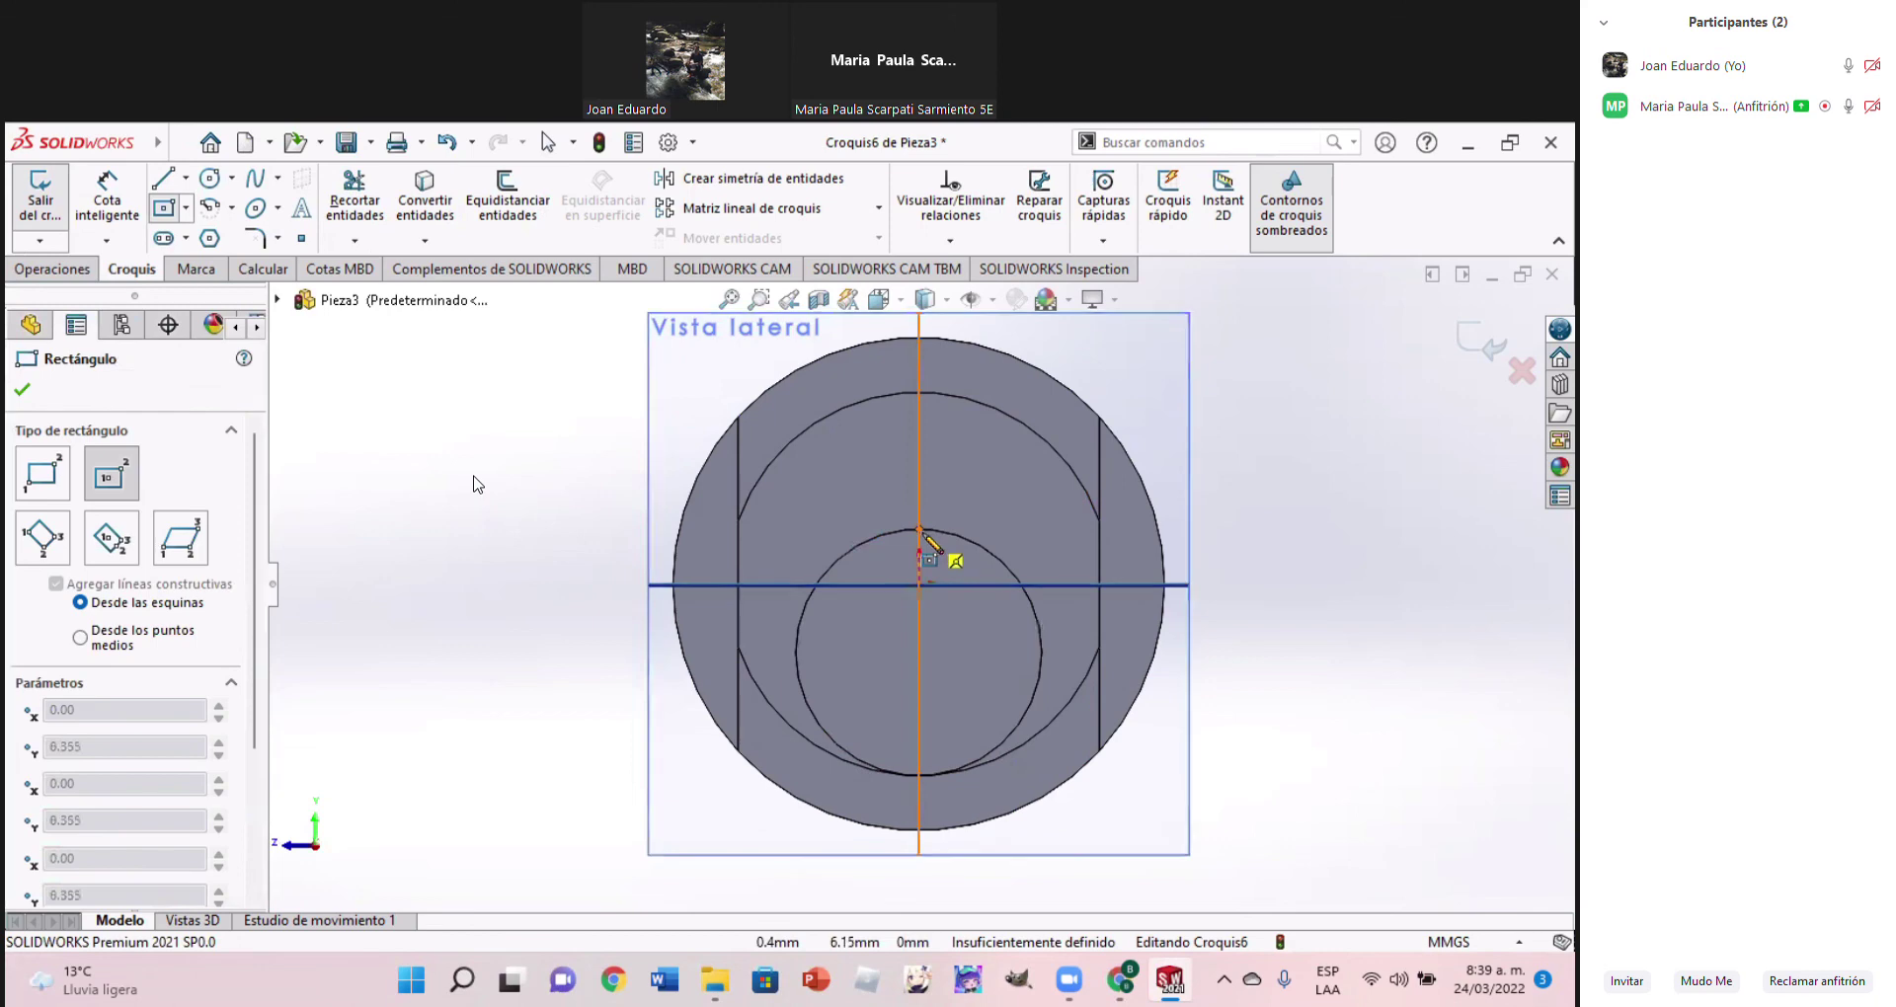
click(918, 530)
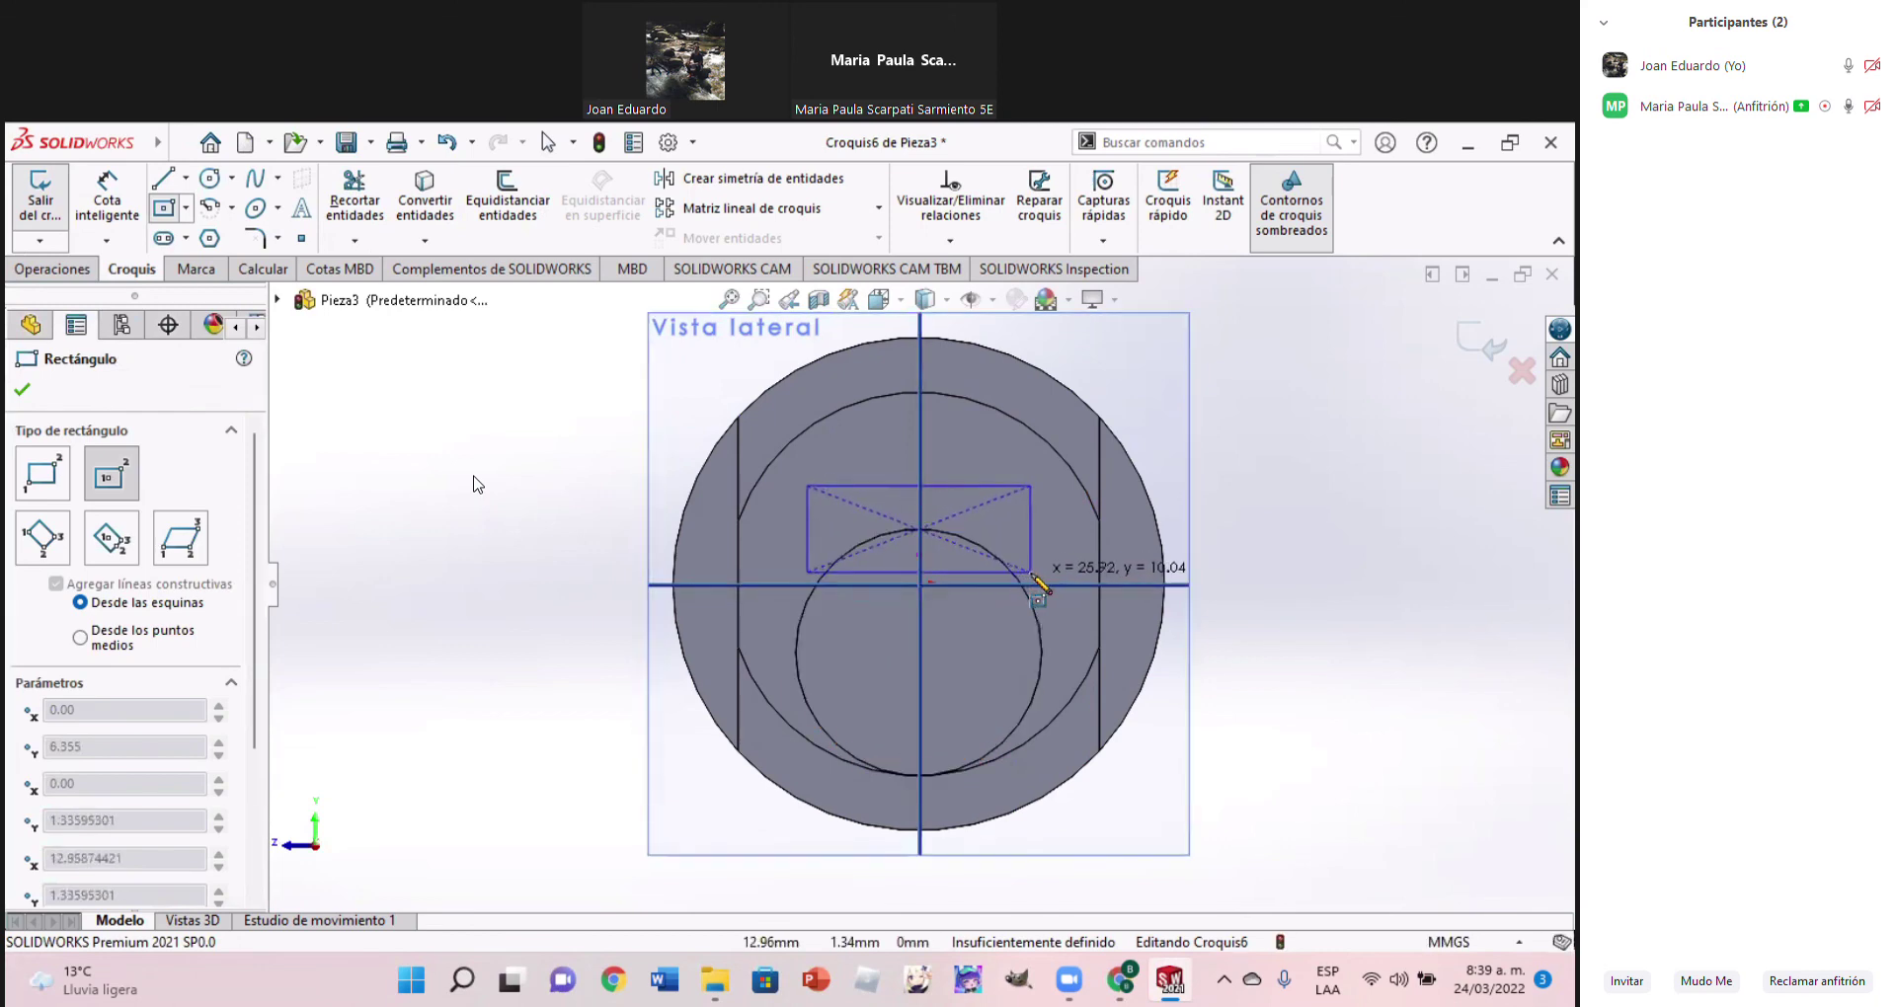
click(1032, 574)
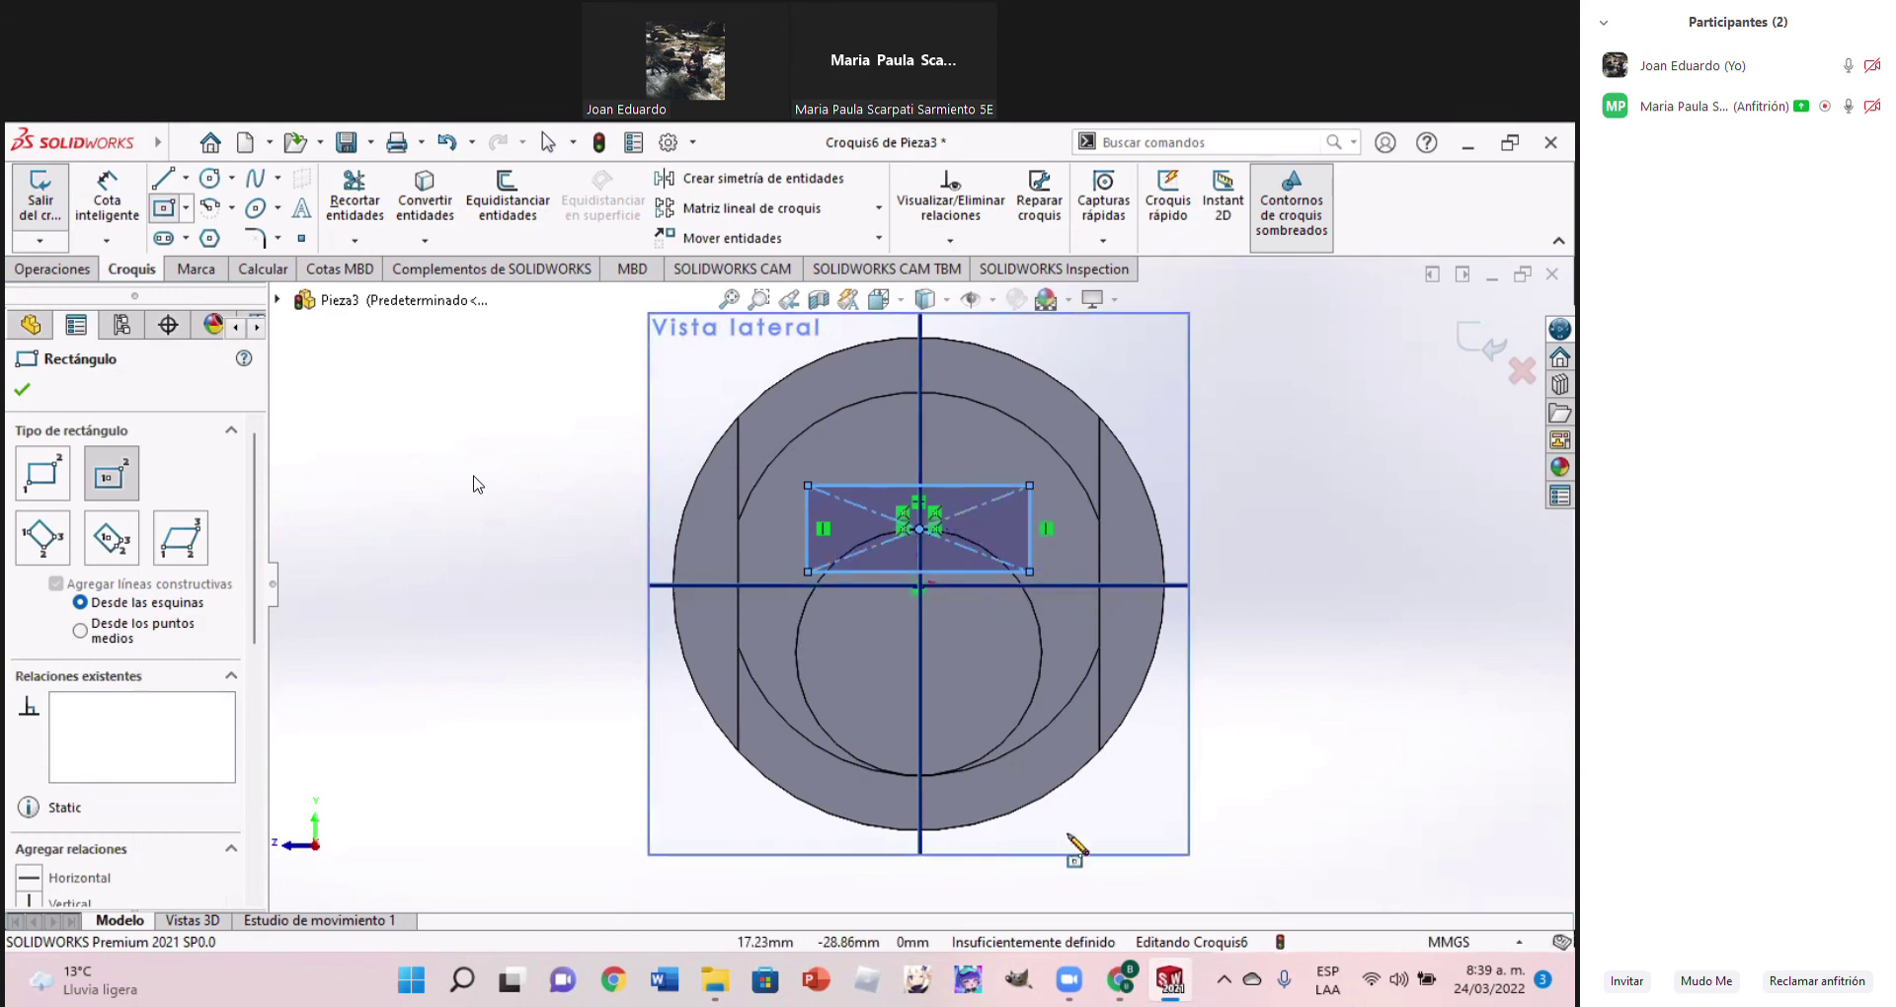
click(1122, 994)
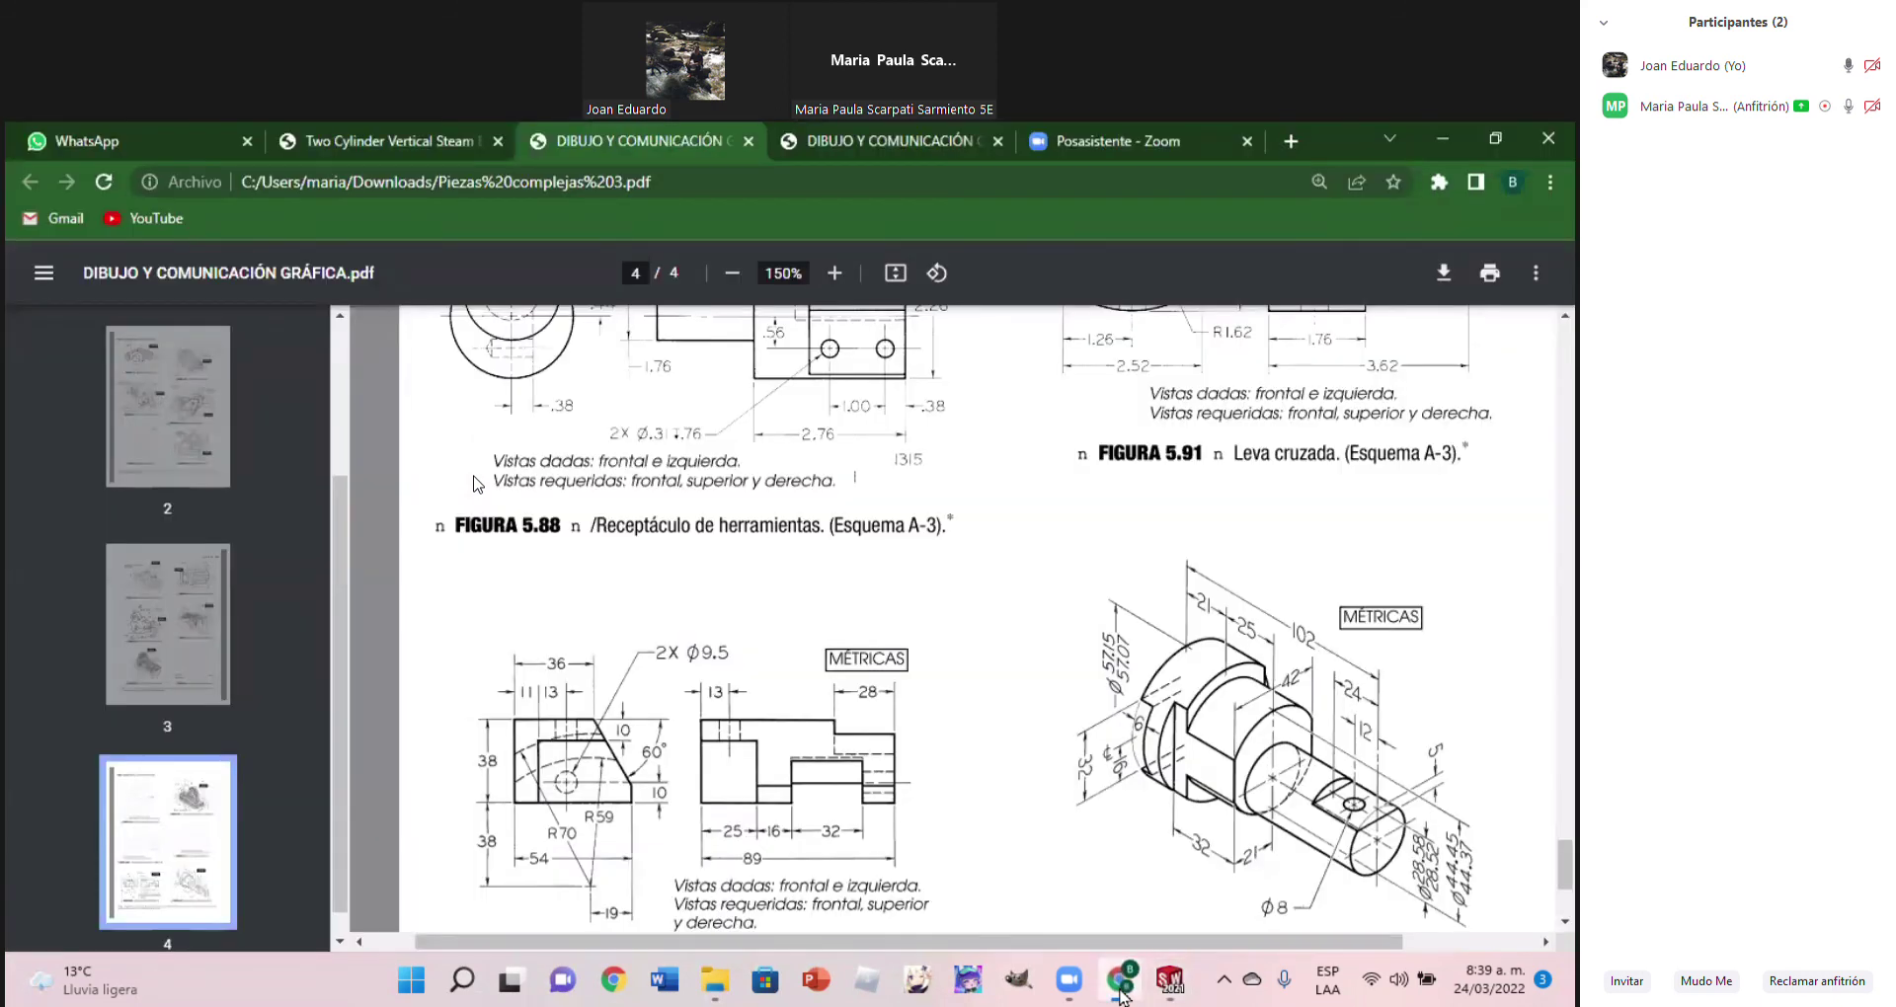
Dimension the centre rectangle to 5 mm tall and 24 mm wide
click(1121, 987)
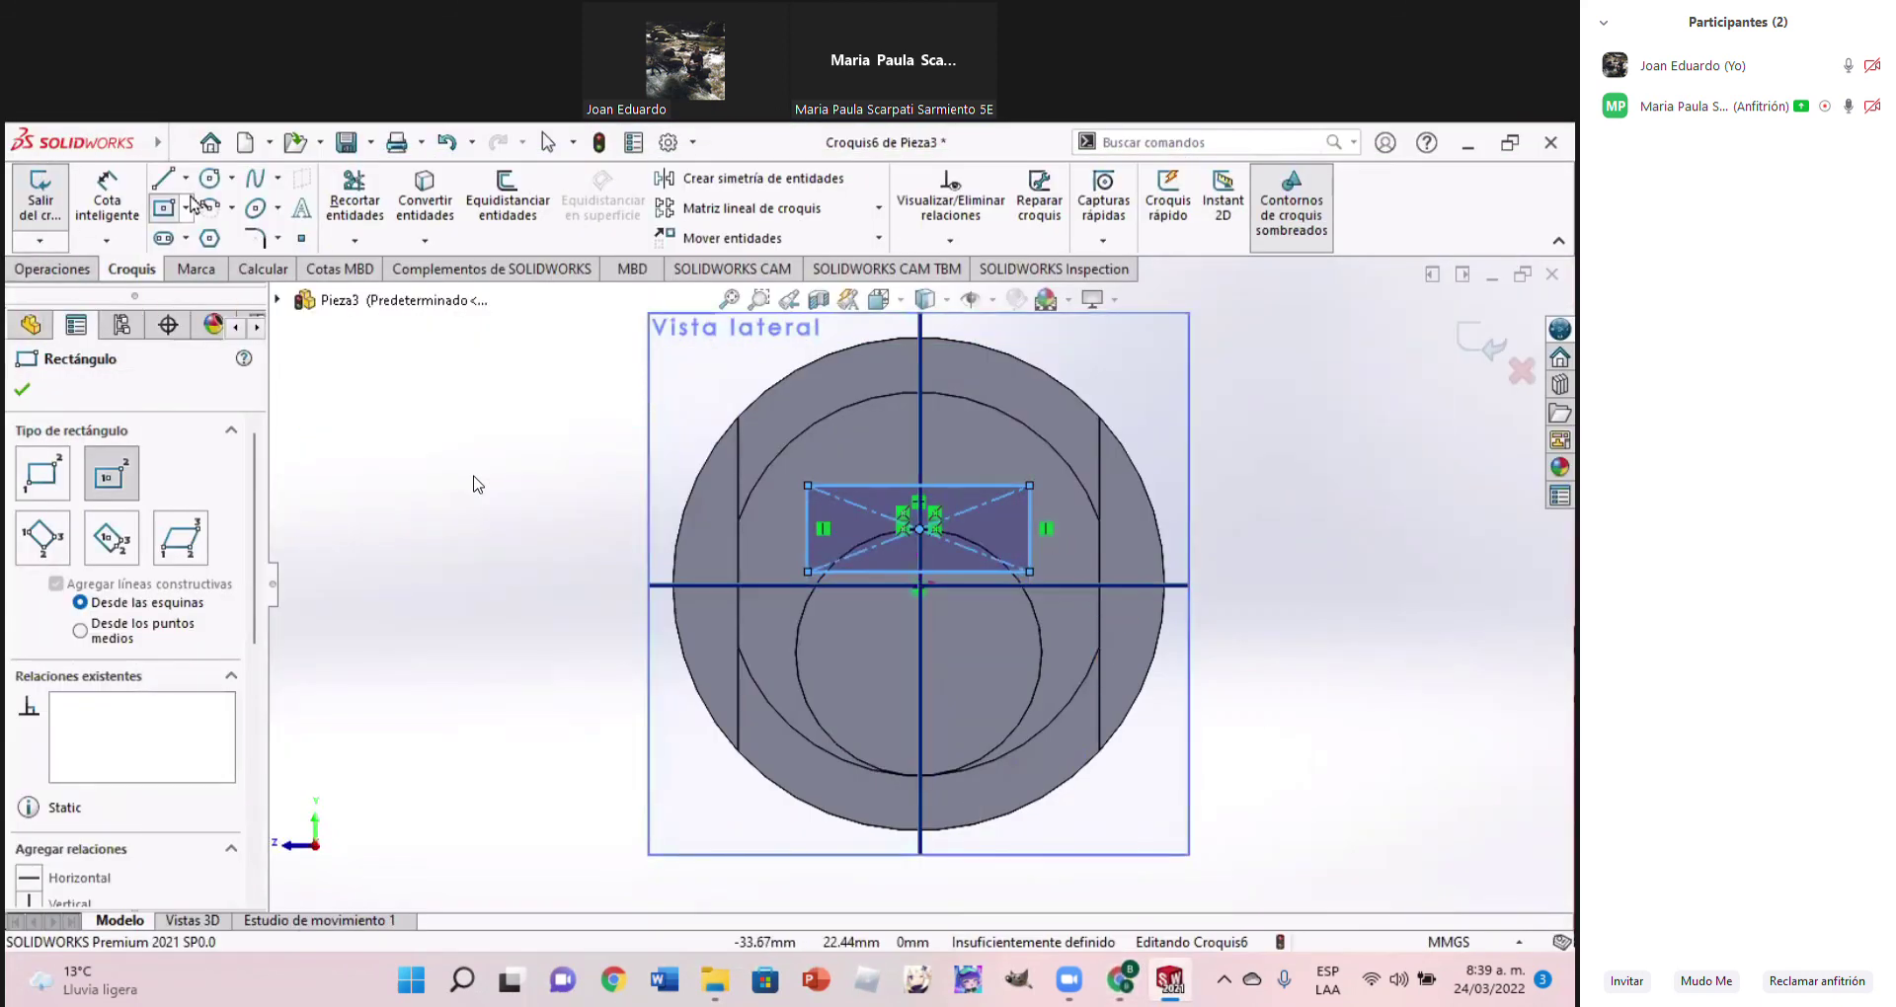
click(107, 193)
click(1029, 531)
click(1343, 538)
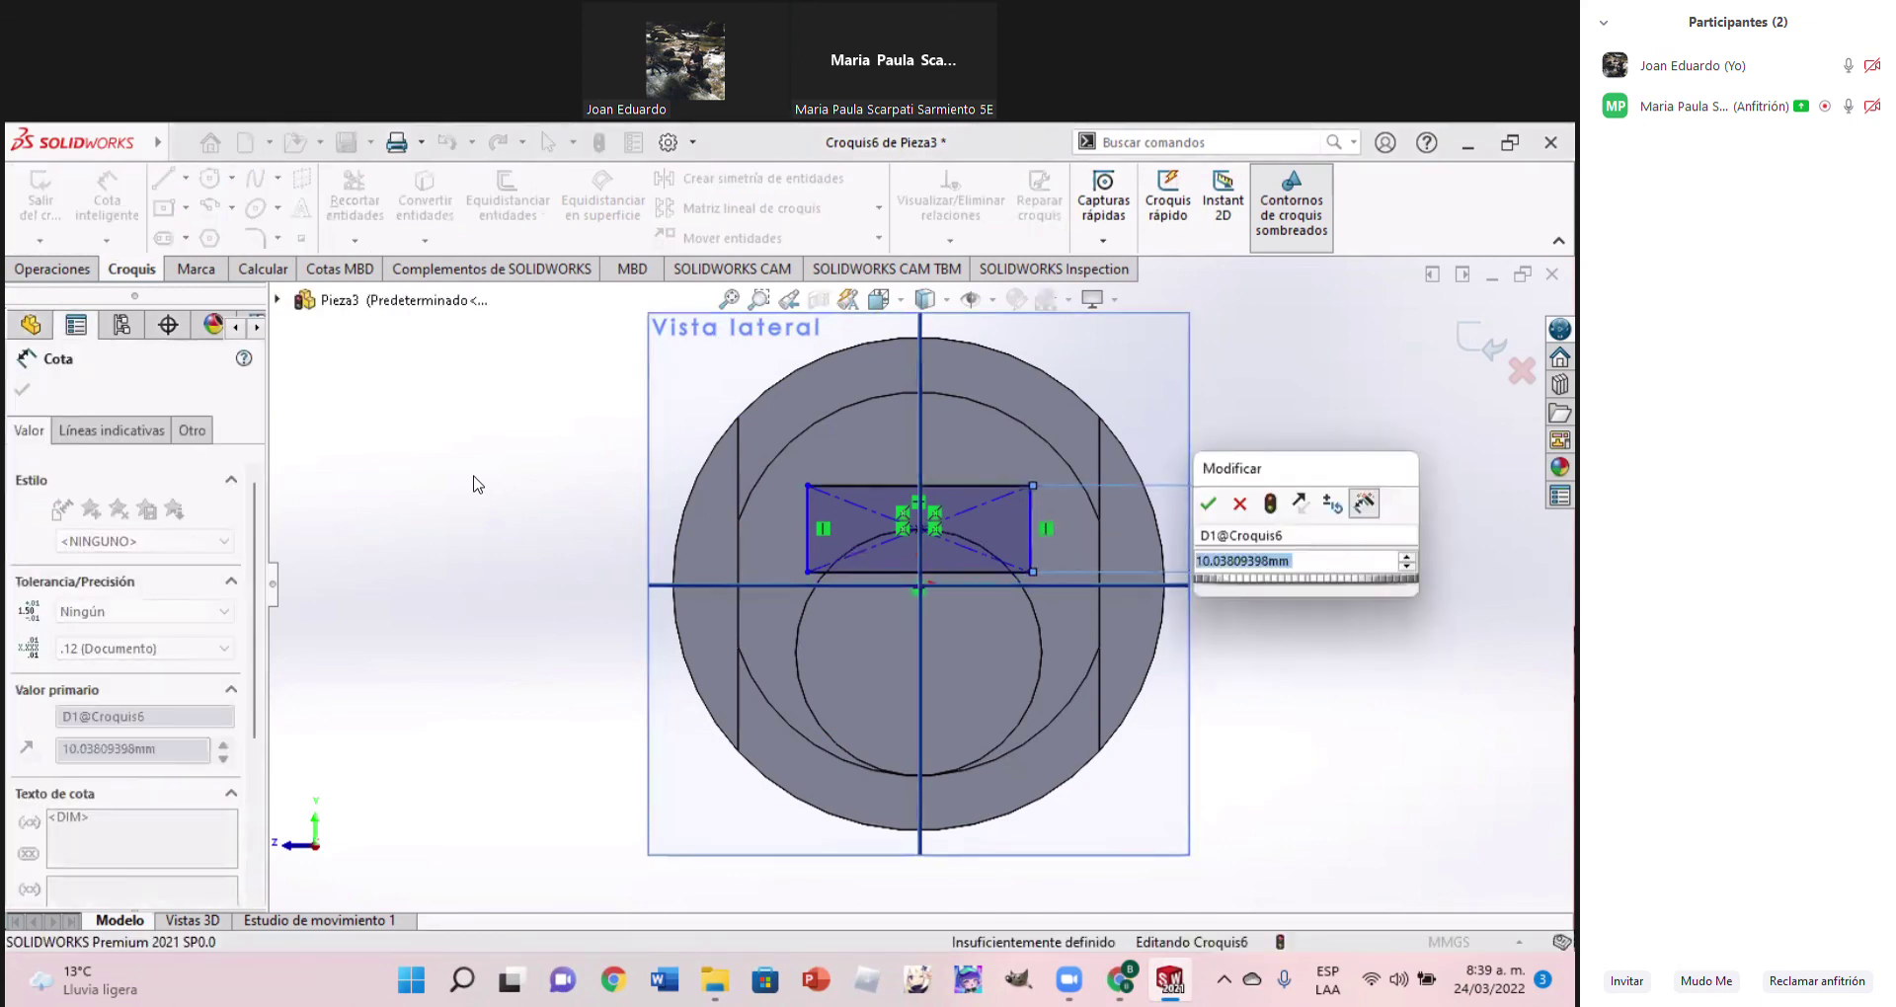
text(5)
key(Return)
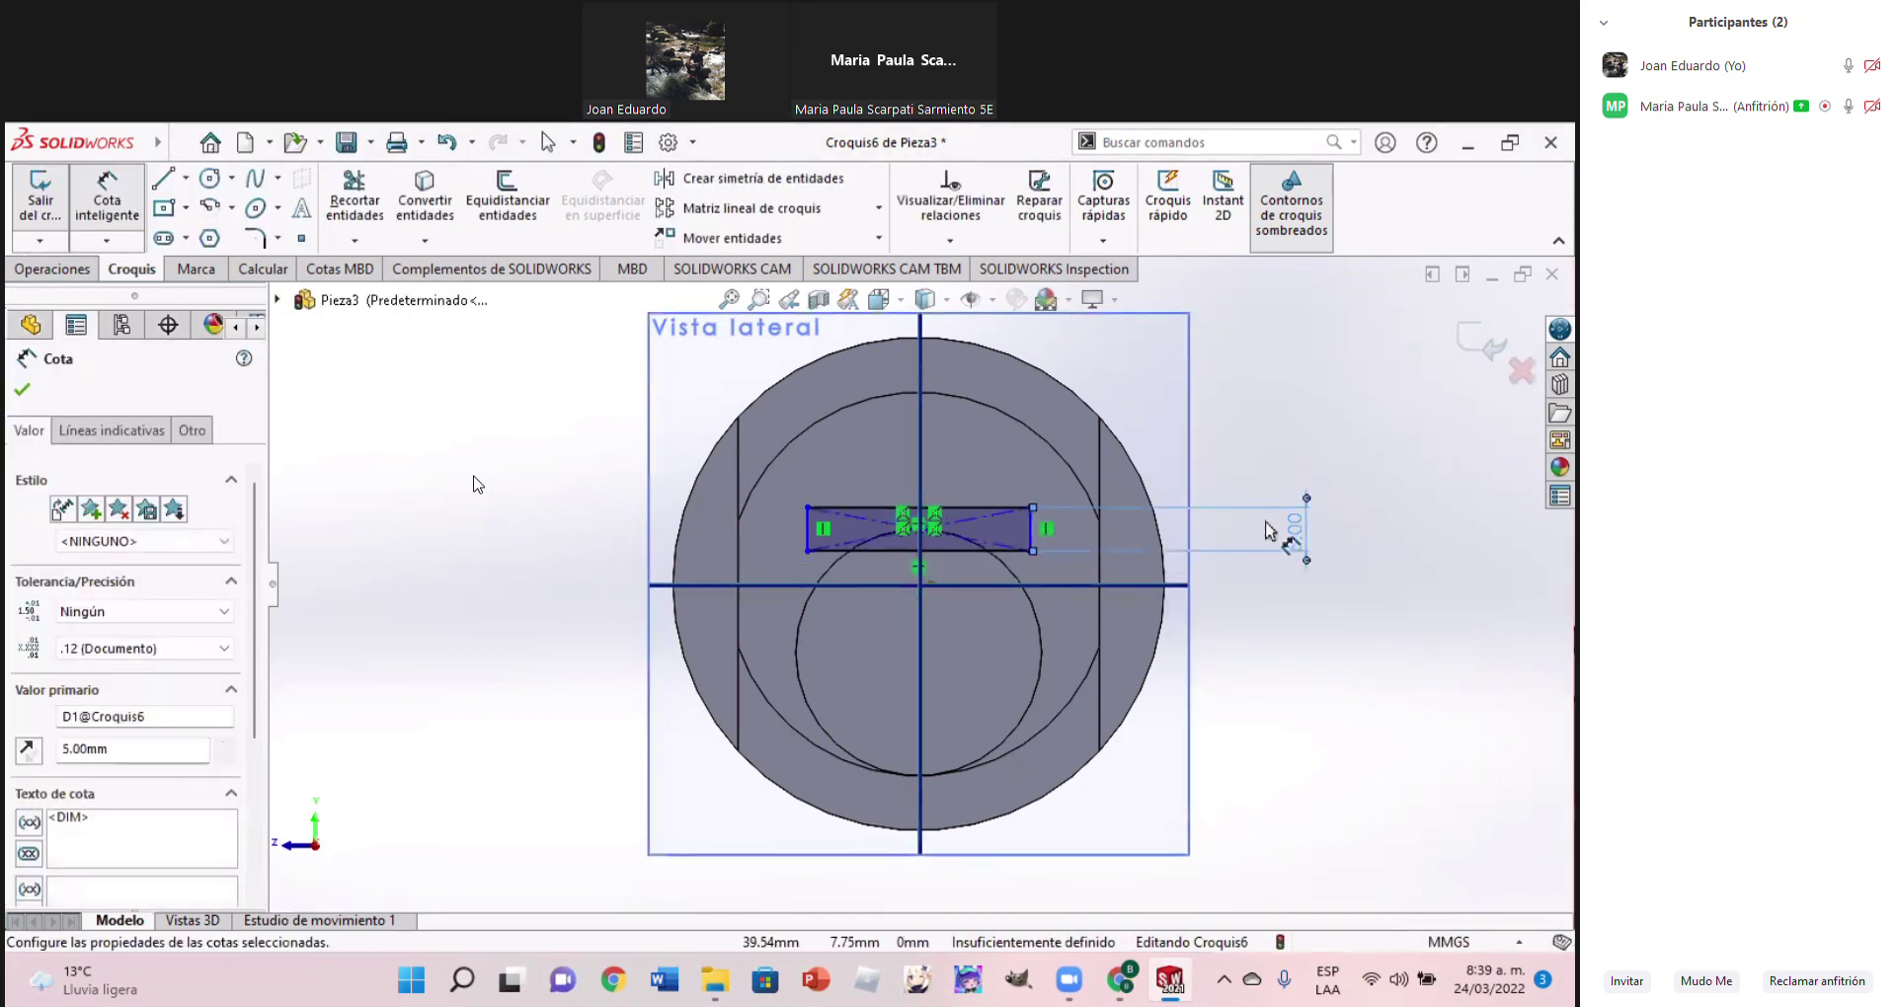
click(987, 507)
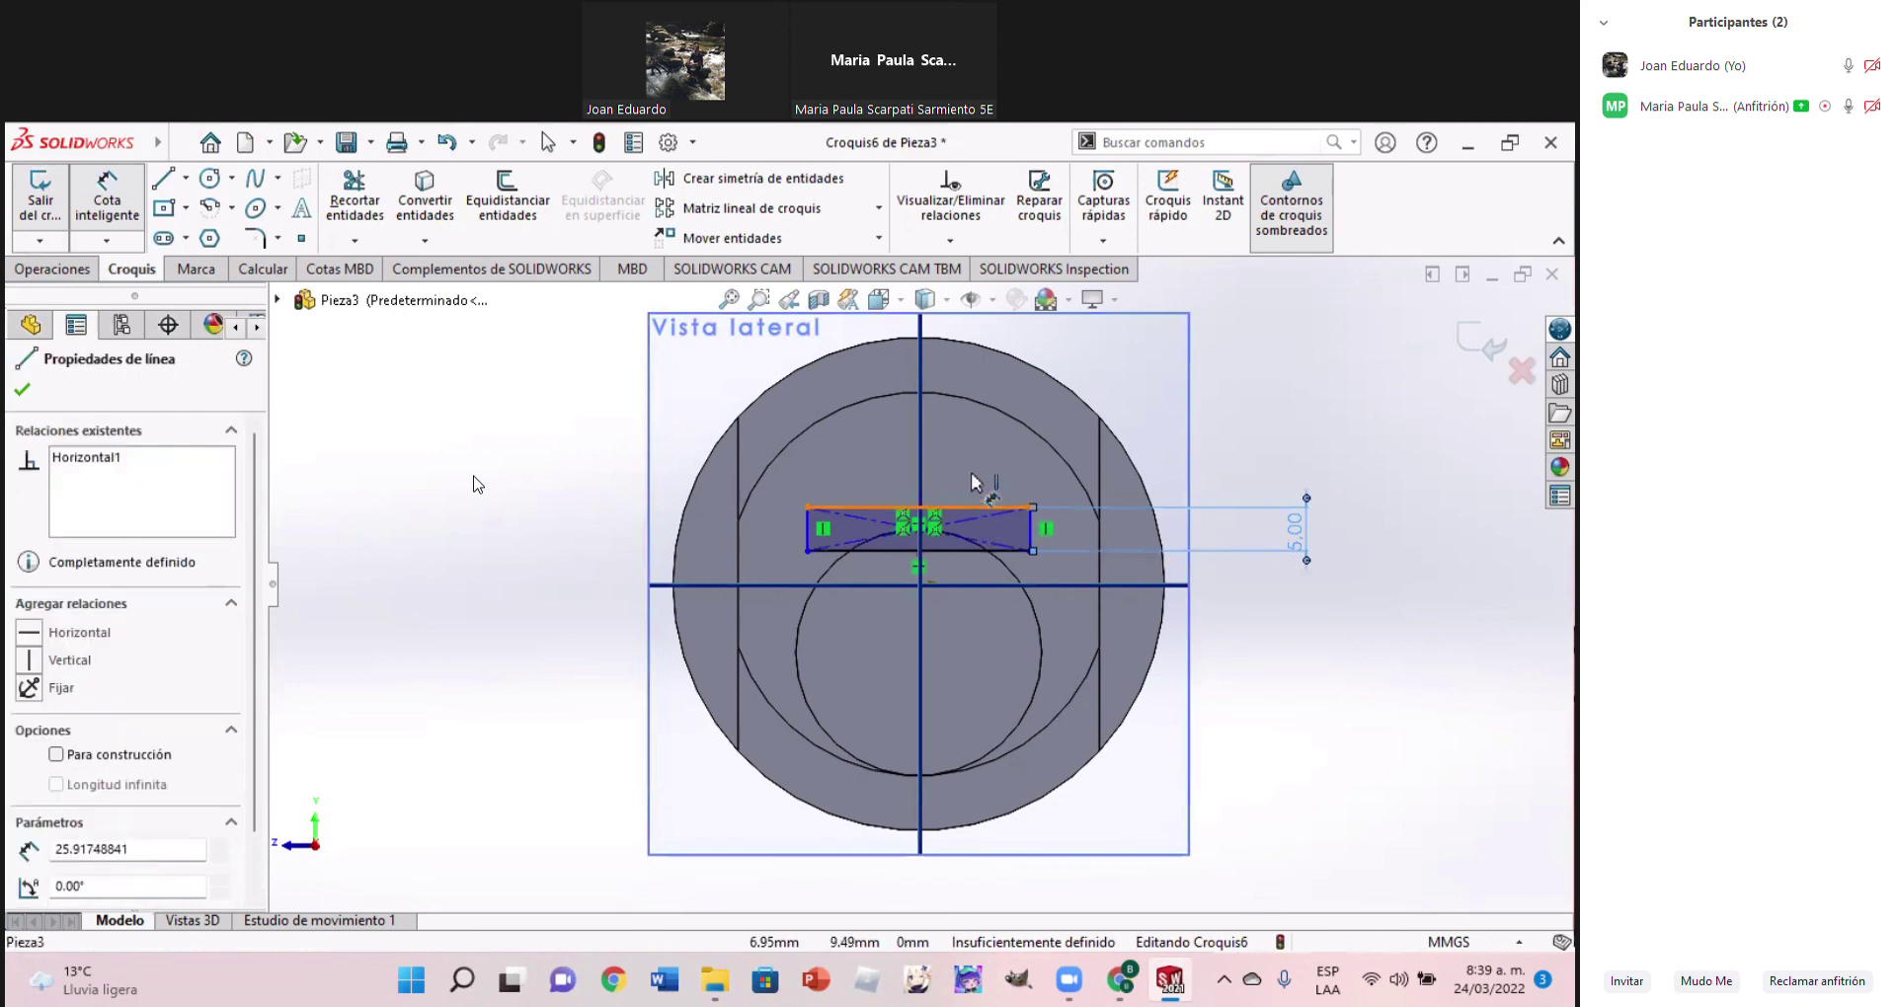
click(974, 464)
text(24)
key(Return)
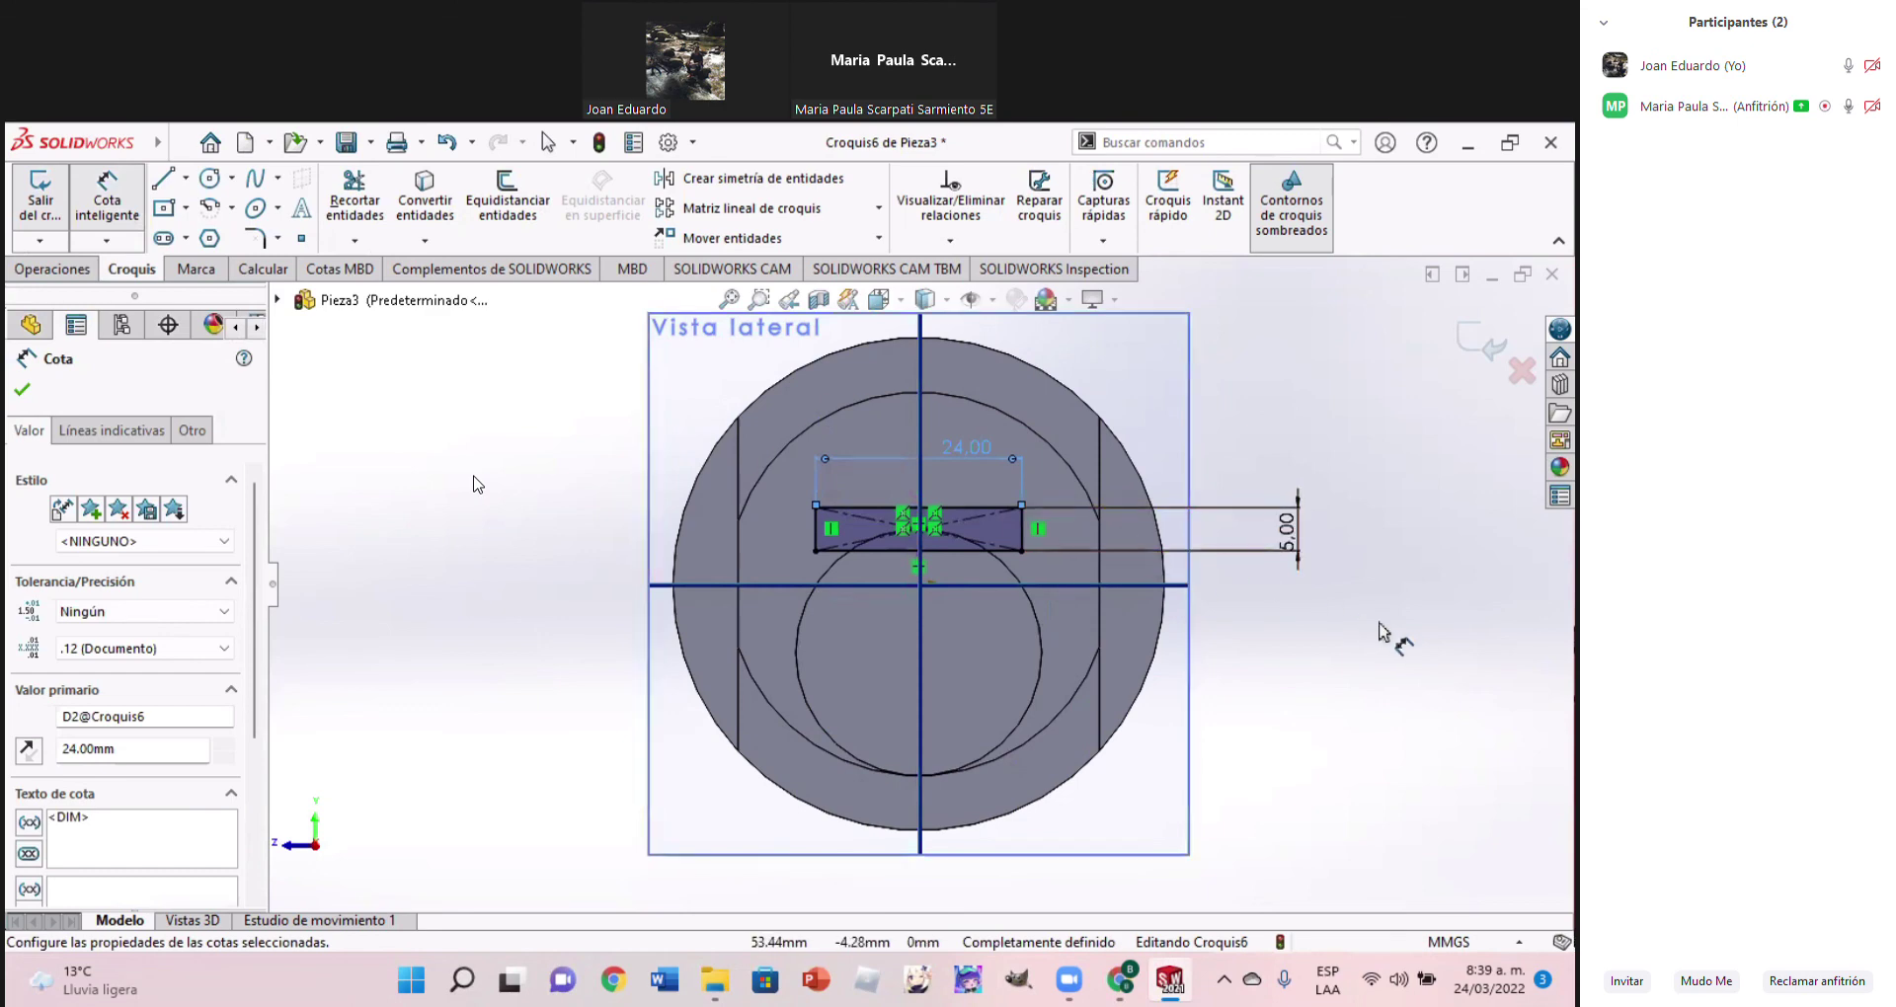
click(20, 392)
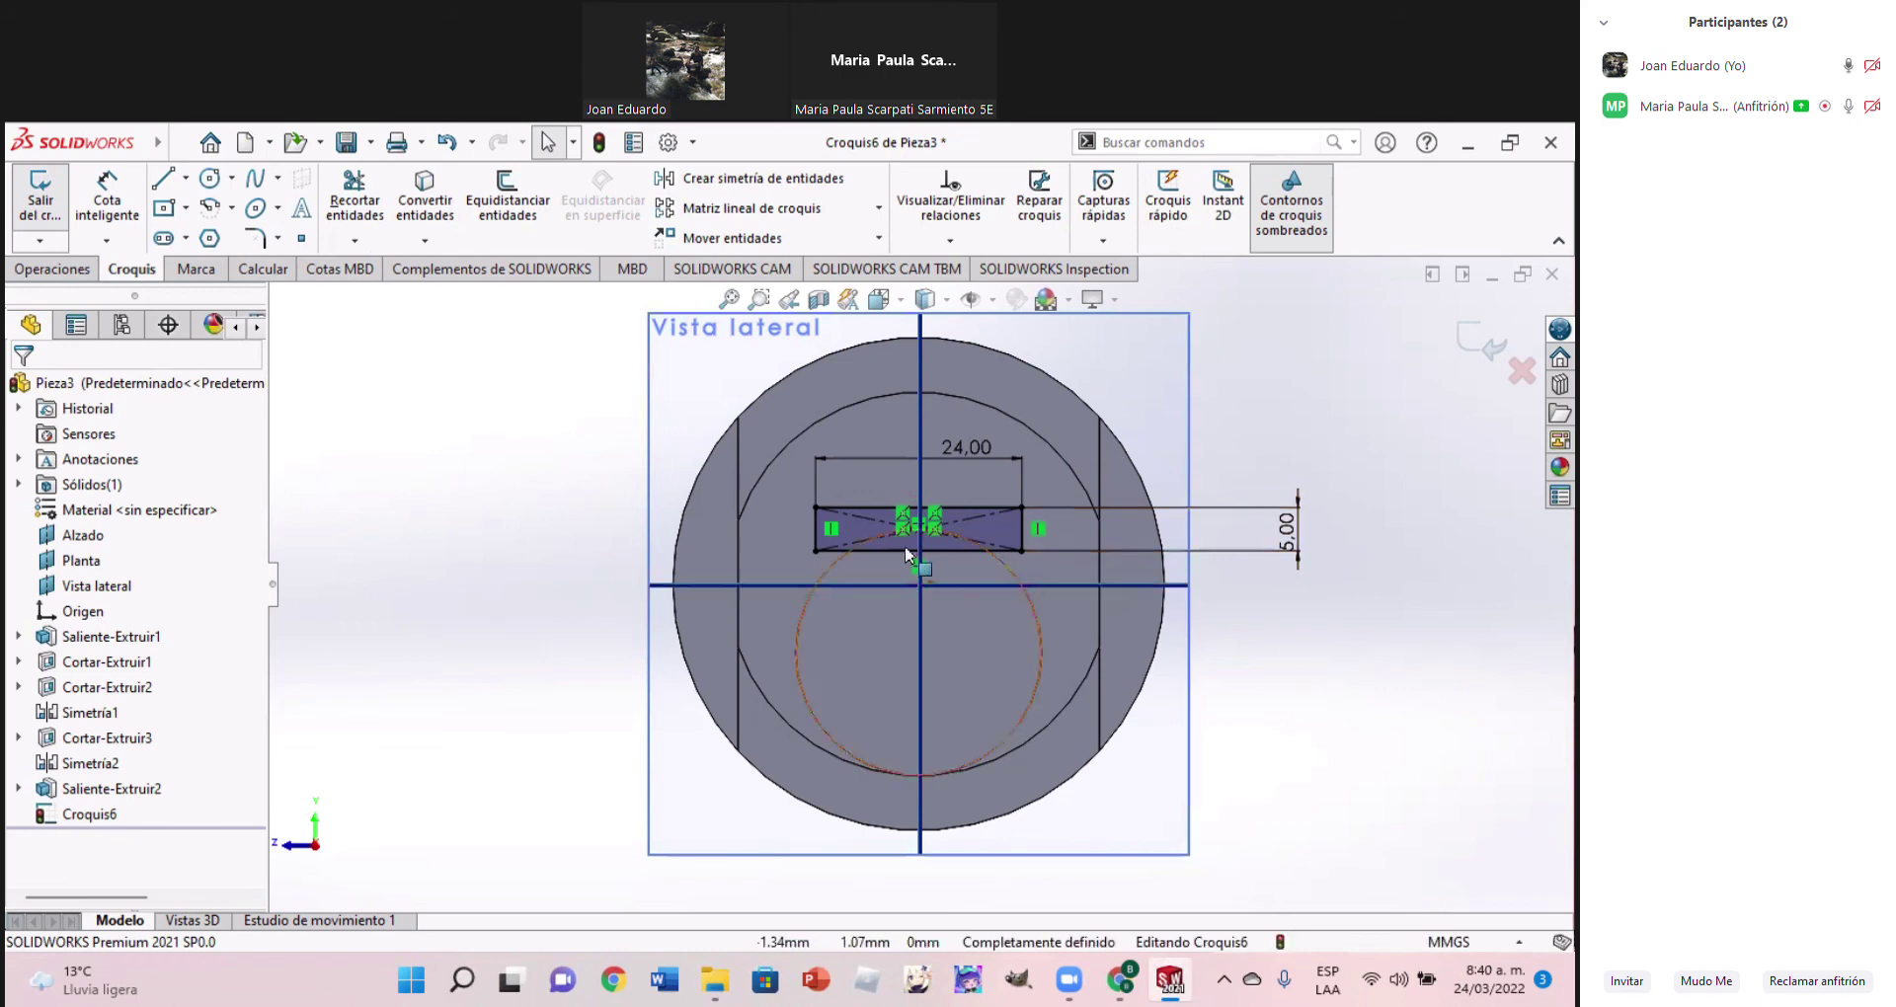
Inspect the sketch, fit the view, and box-select all the rectangle's lines and centre point
scroll(980, 549, down, 5)
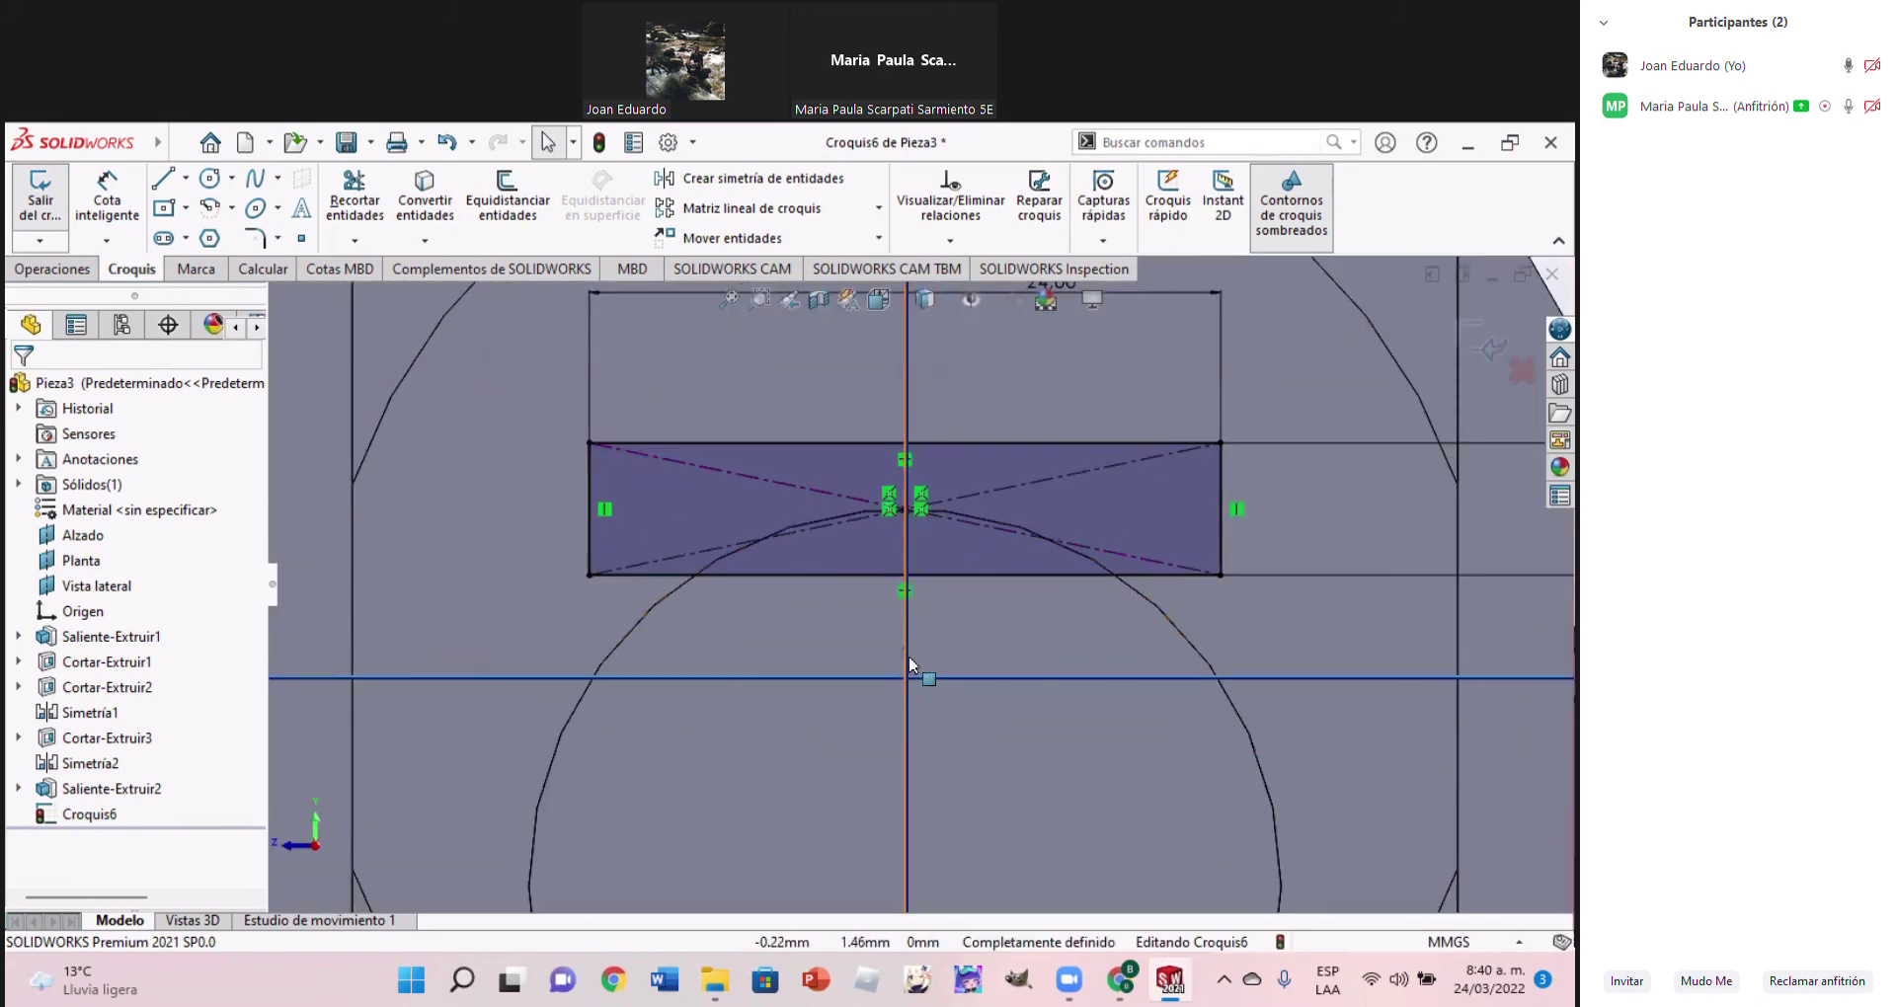
scroll(1198, 612, up, 1)
scroll(1197, 612, up, 1)
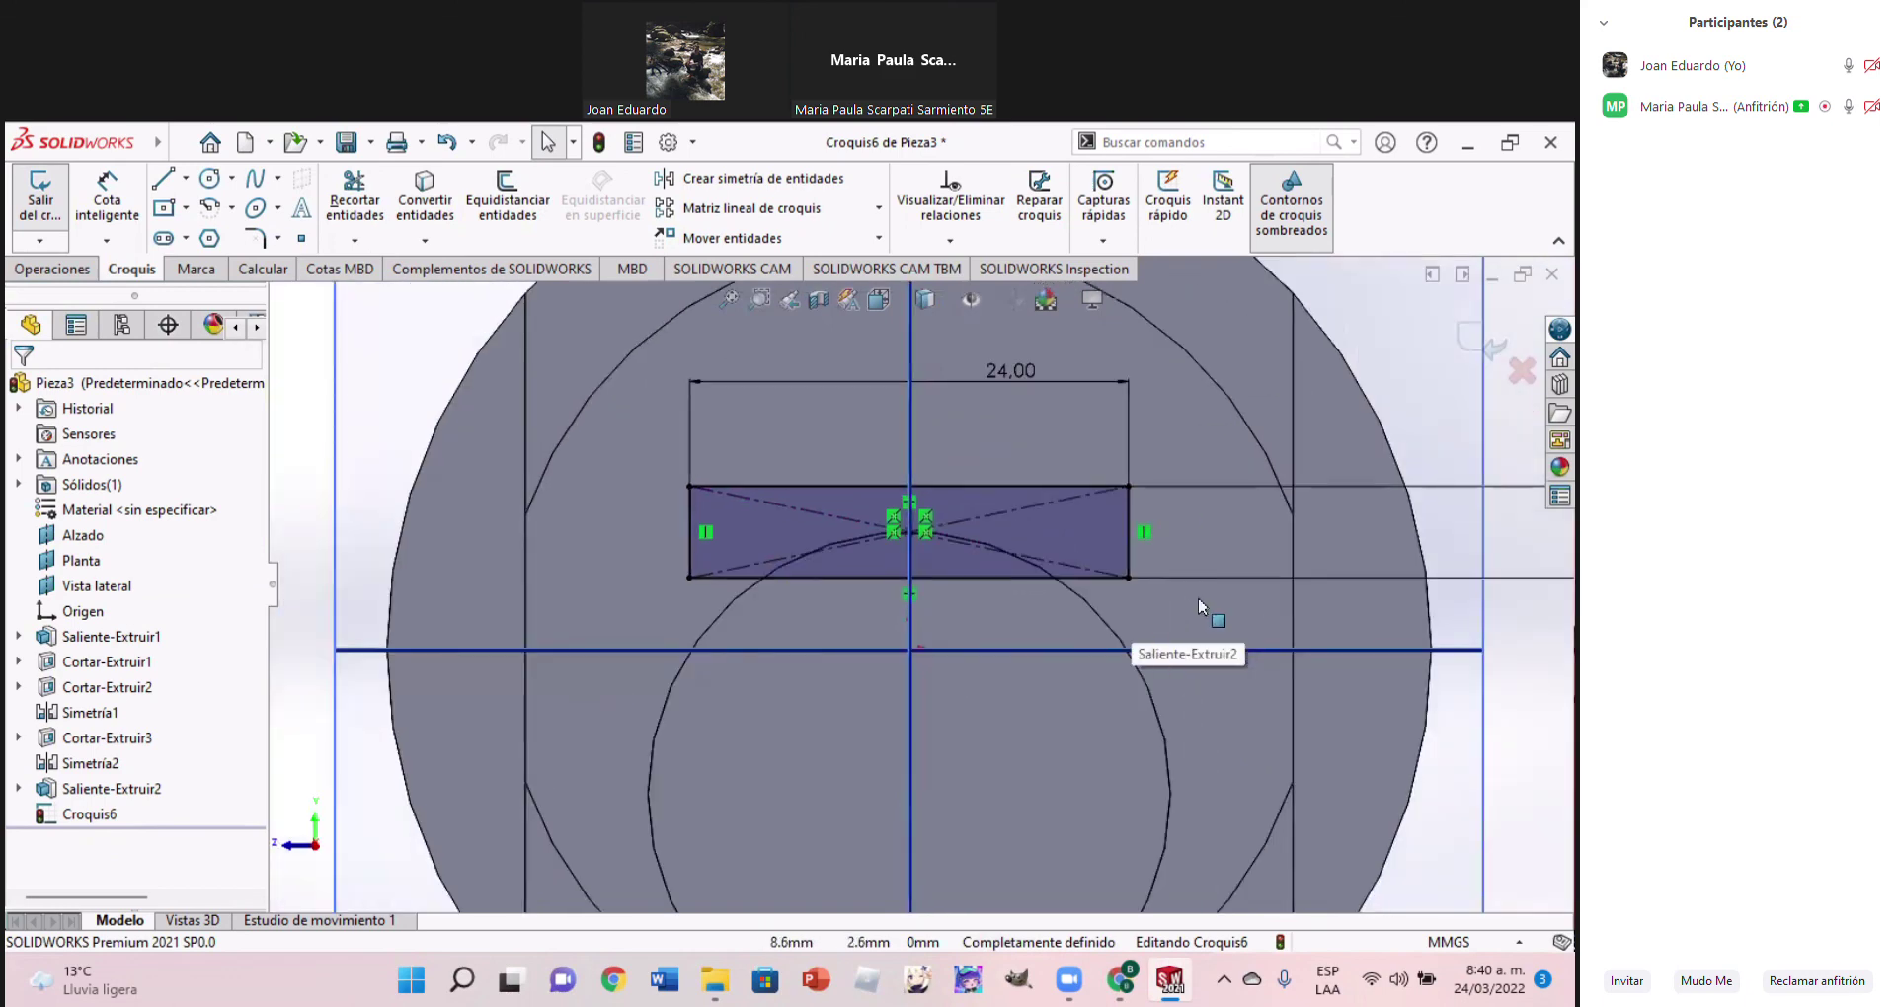
scroll(1200, 609, up, 1)
scroll(976, 582, down, 1)
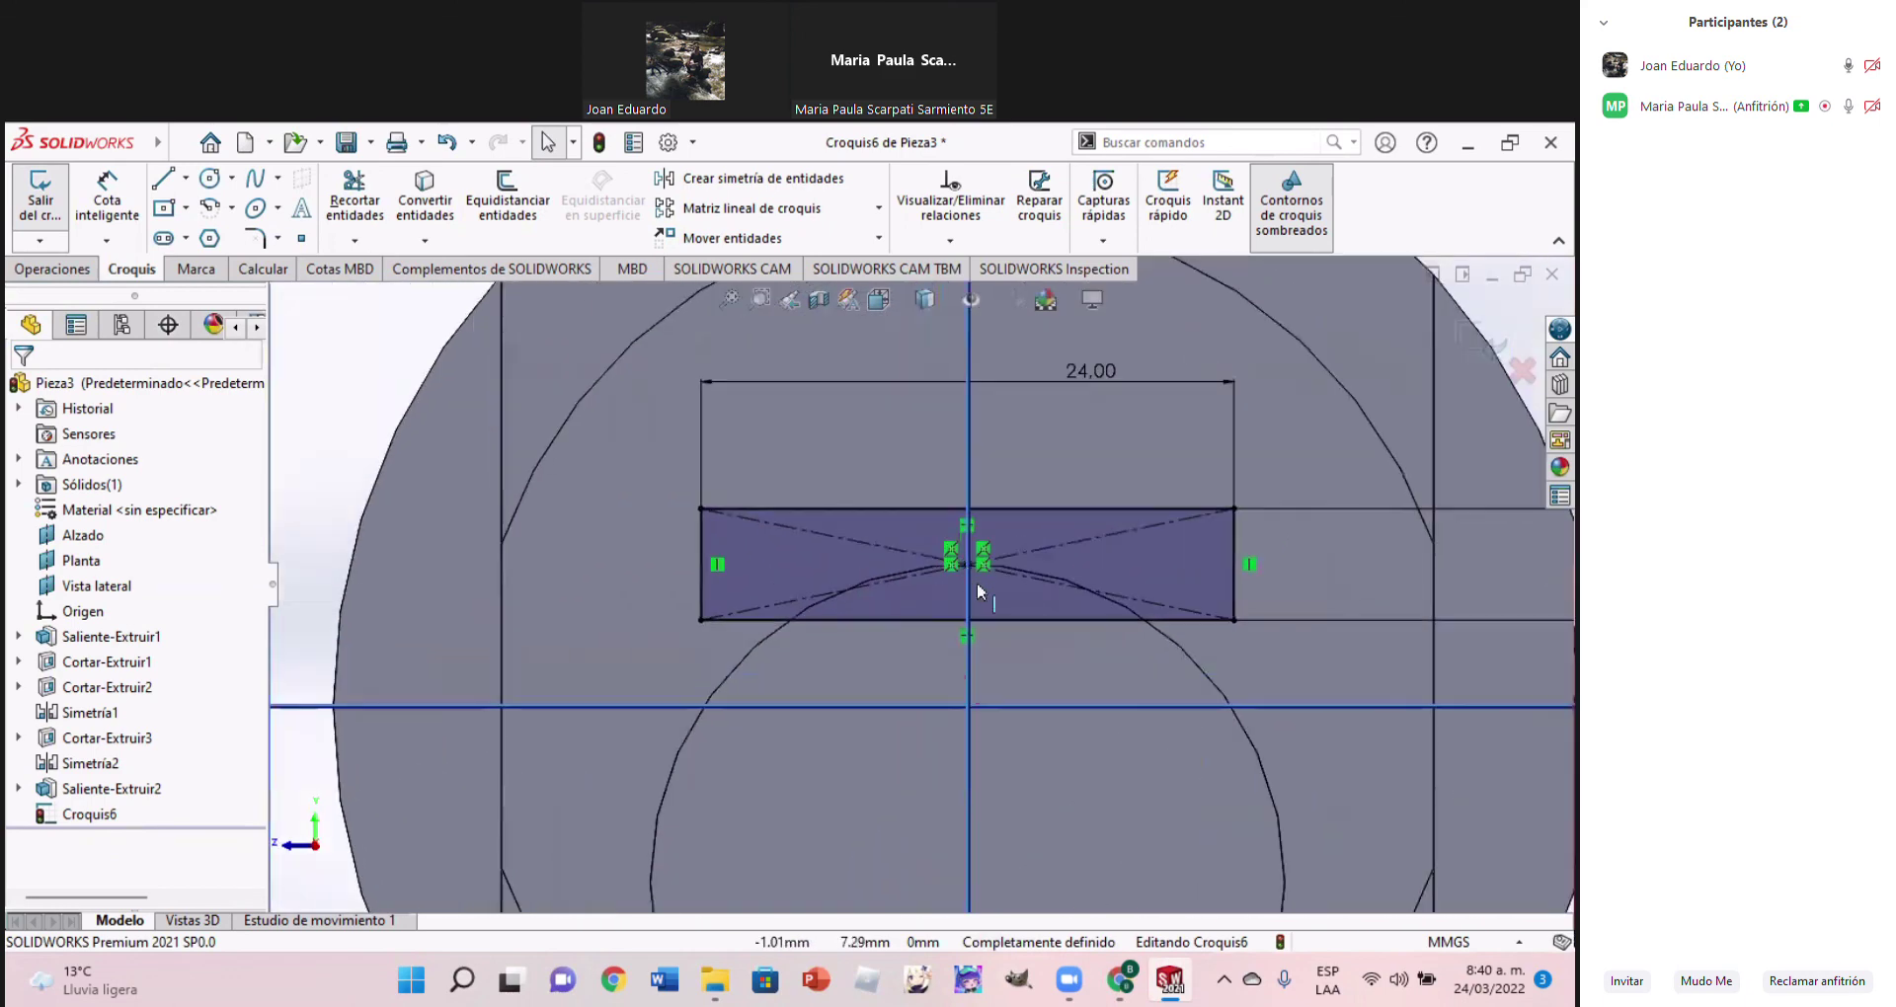
scroll(982, 587, down, 1)
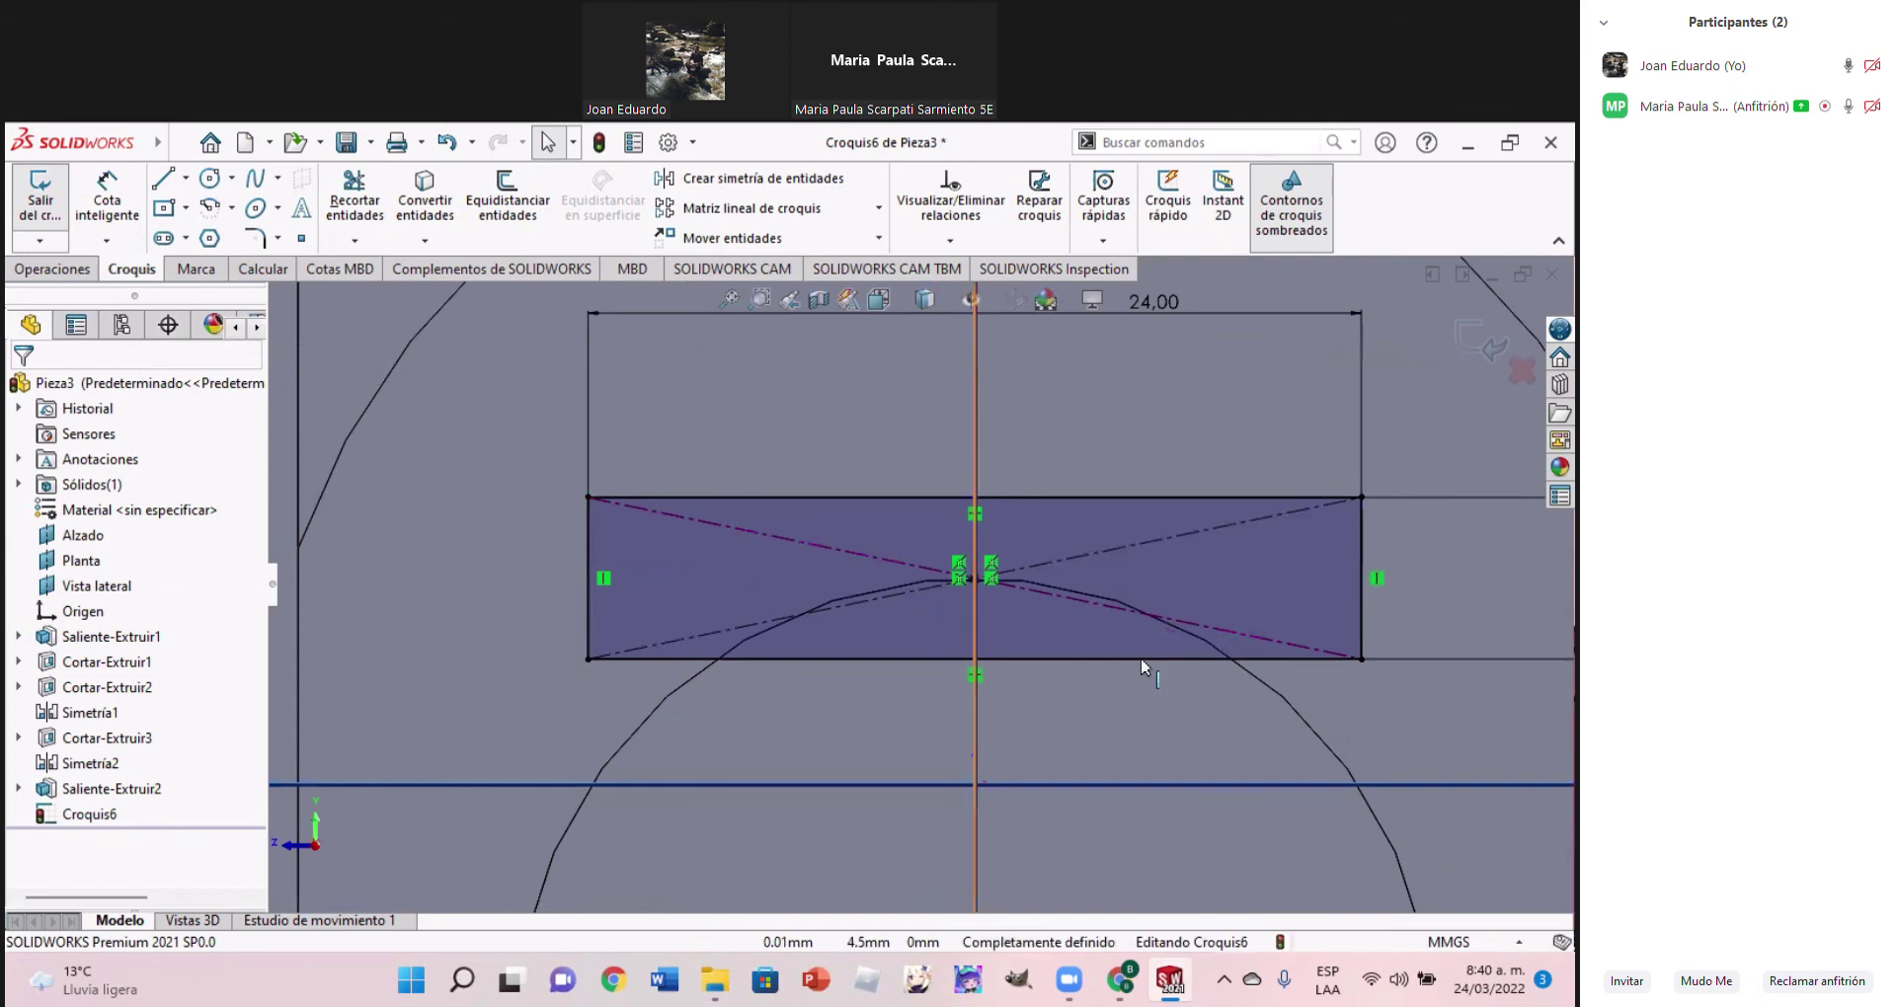
scroll(918, 585, up, 3)
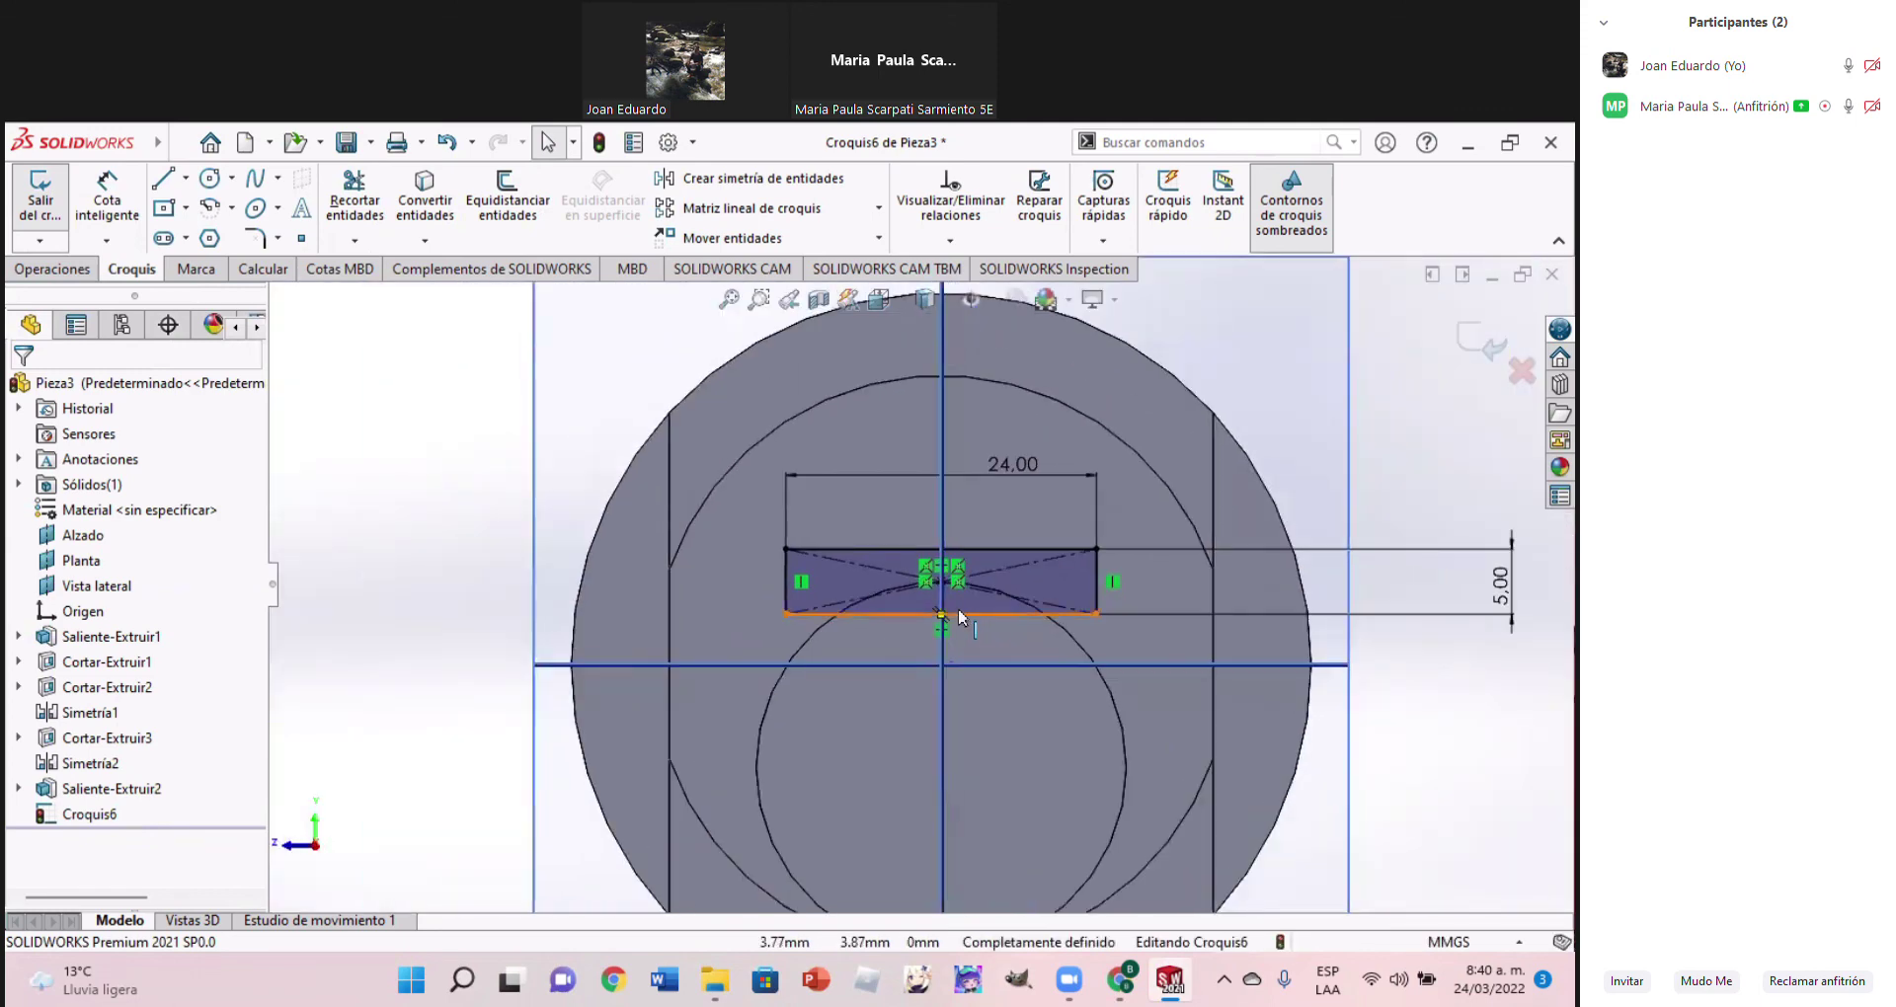
scroll(940, 586, down, 2)
scroll(948, 593, down, 2)
scroll(888, 582, down, 1)
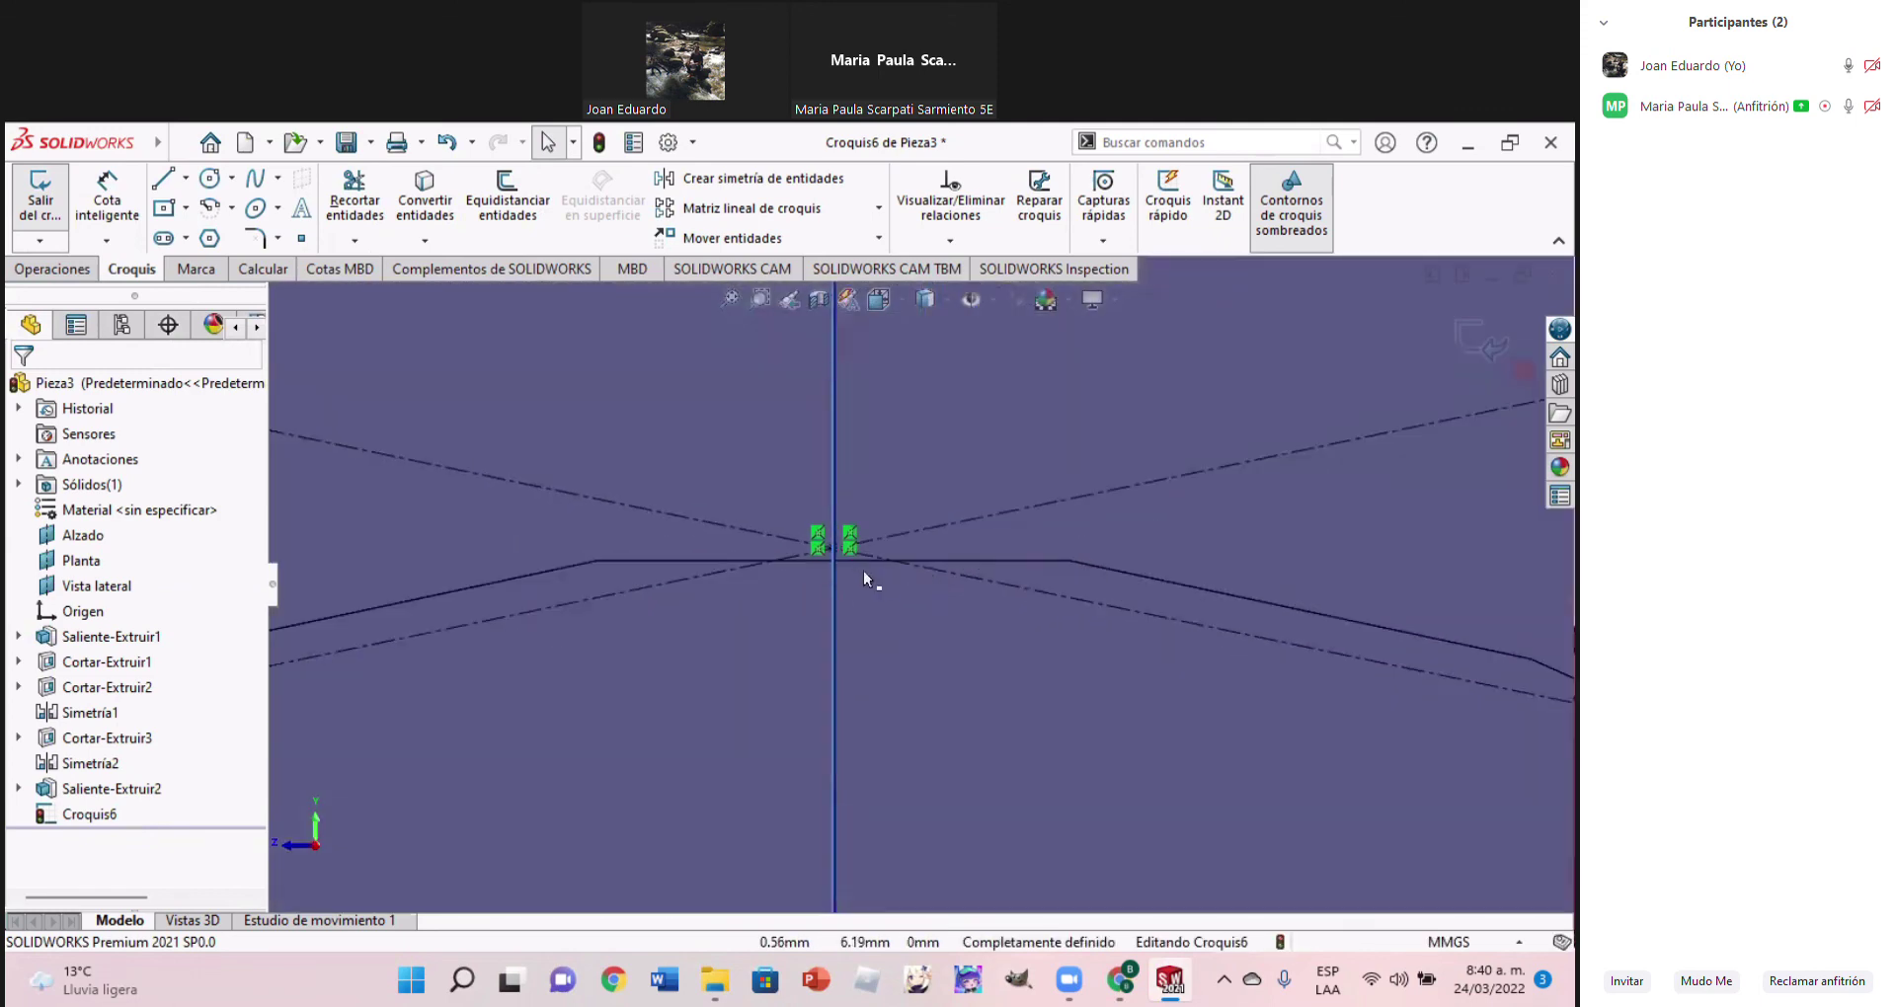
scroll(847, 596, up, 1)
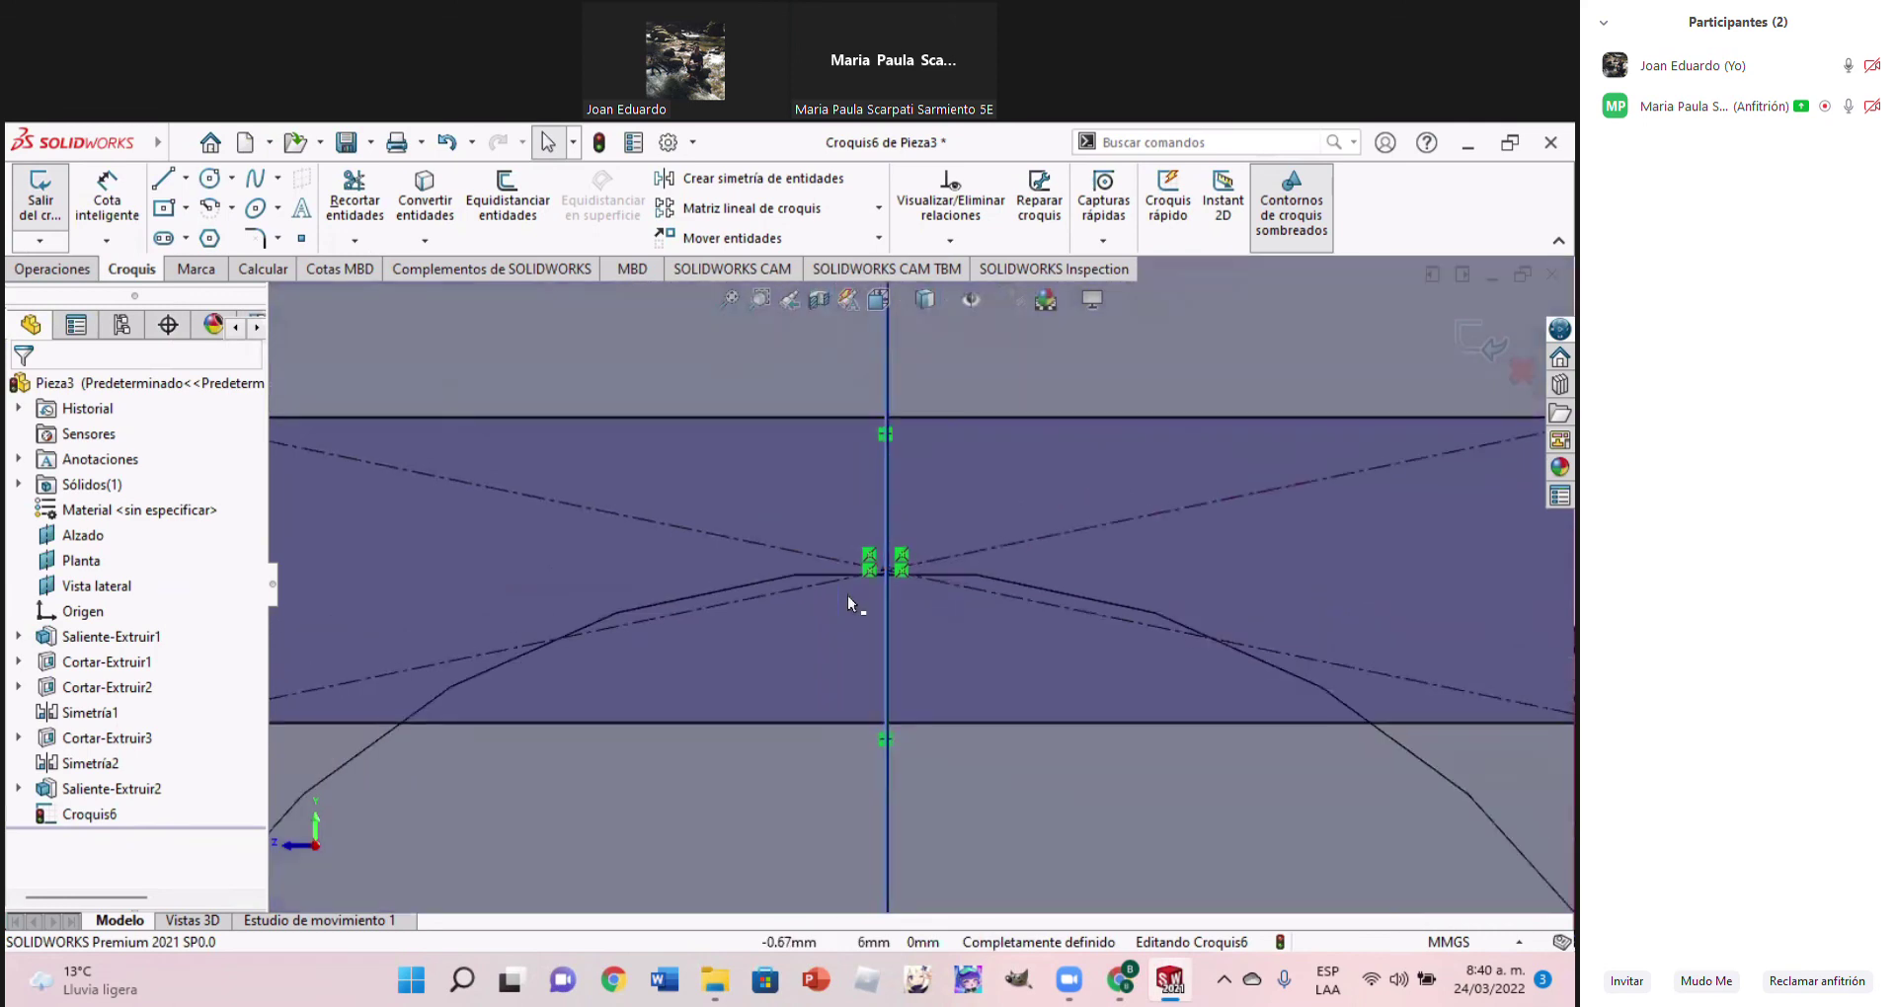
scroll(847, 595, up, 1)
scroll(903, 600, up, 1)
scroll(943, 622, down, 1)
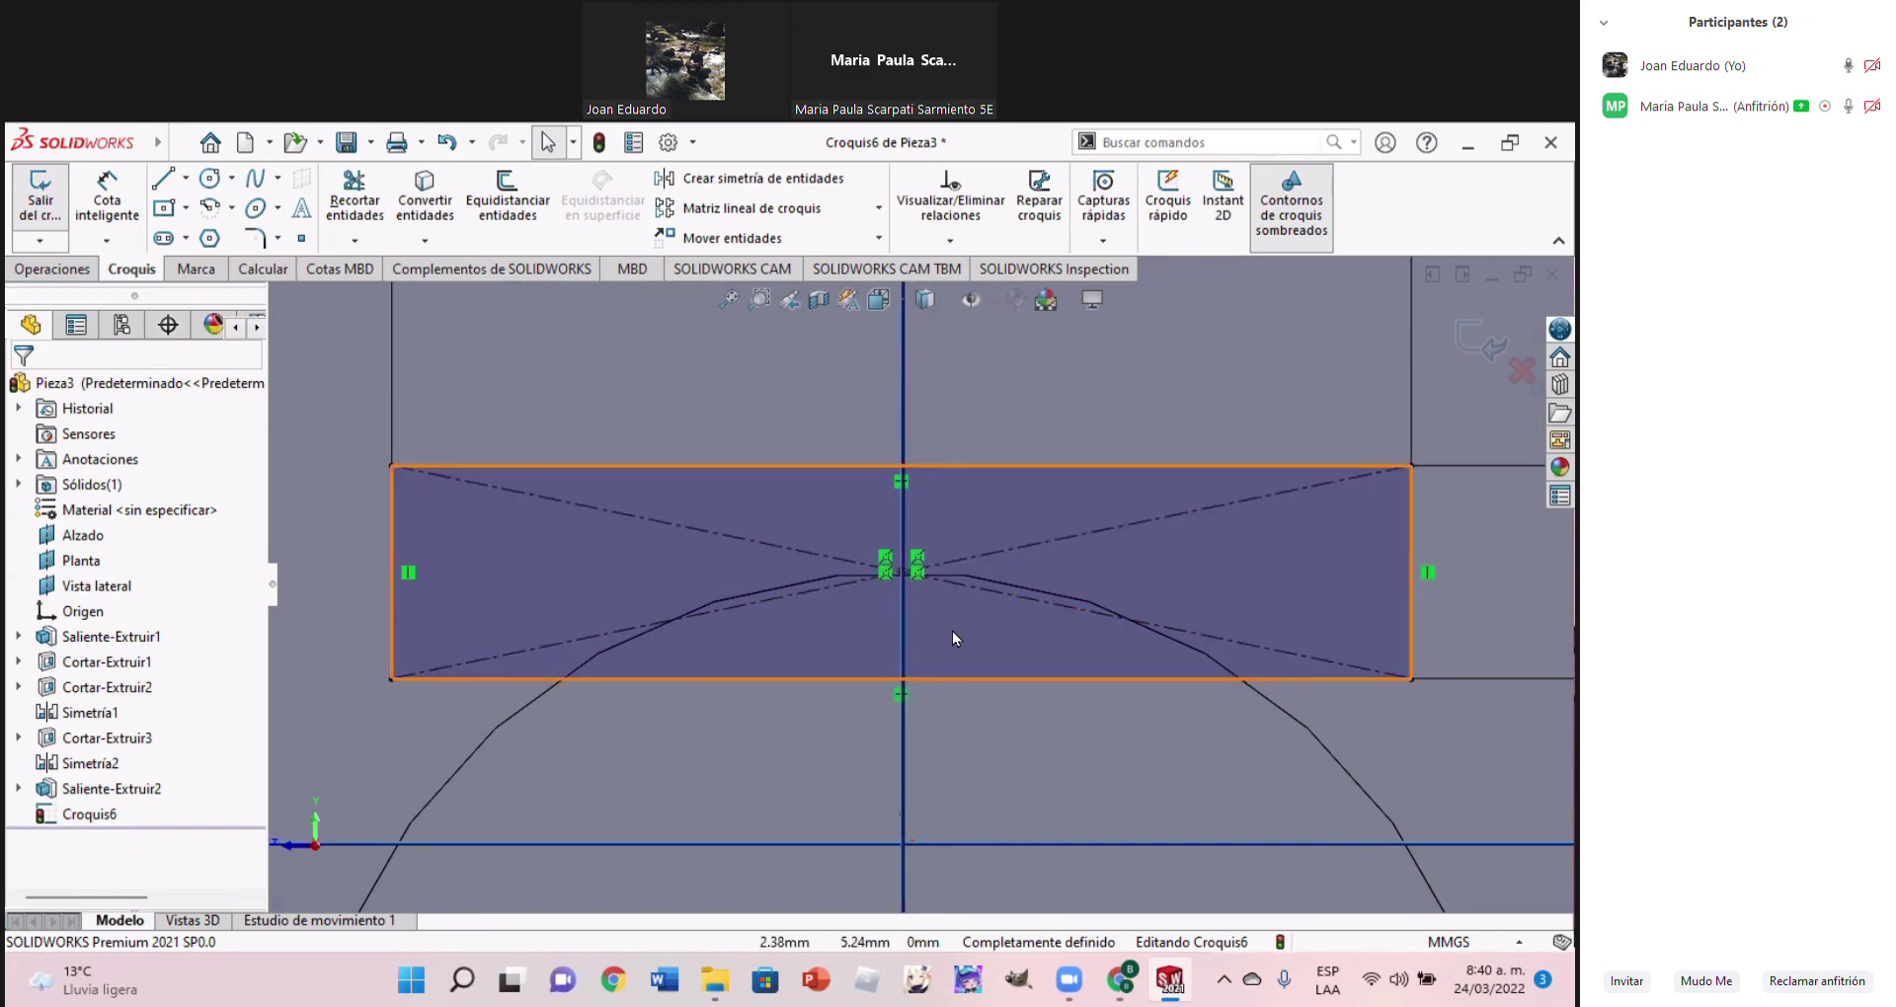
click(903, 574)
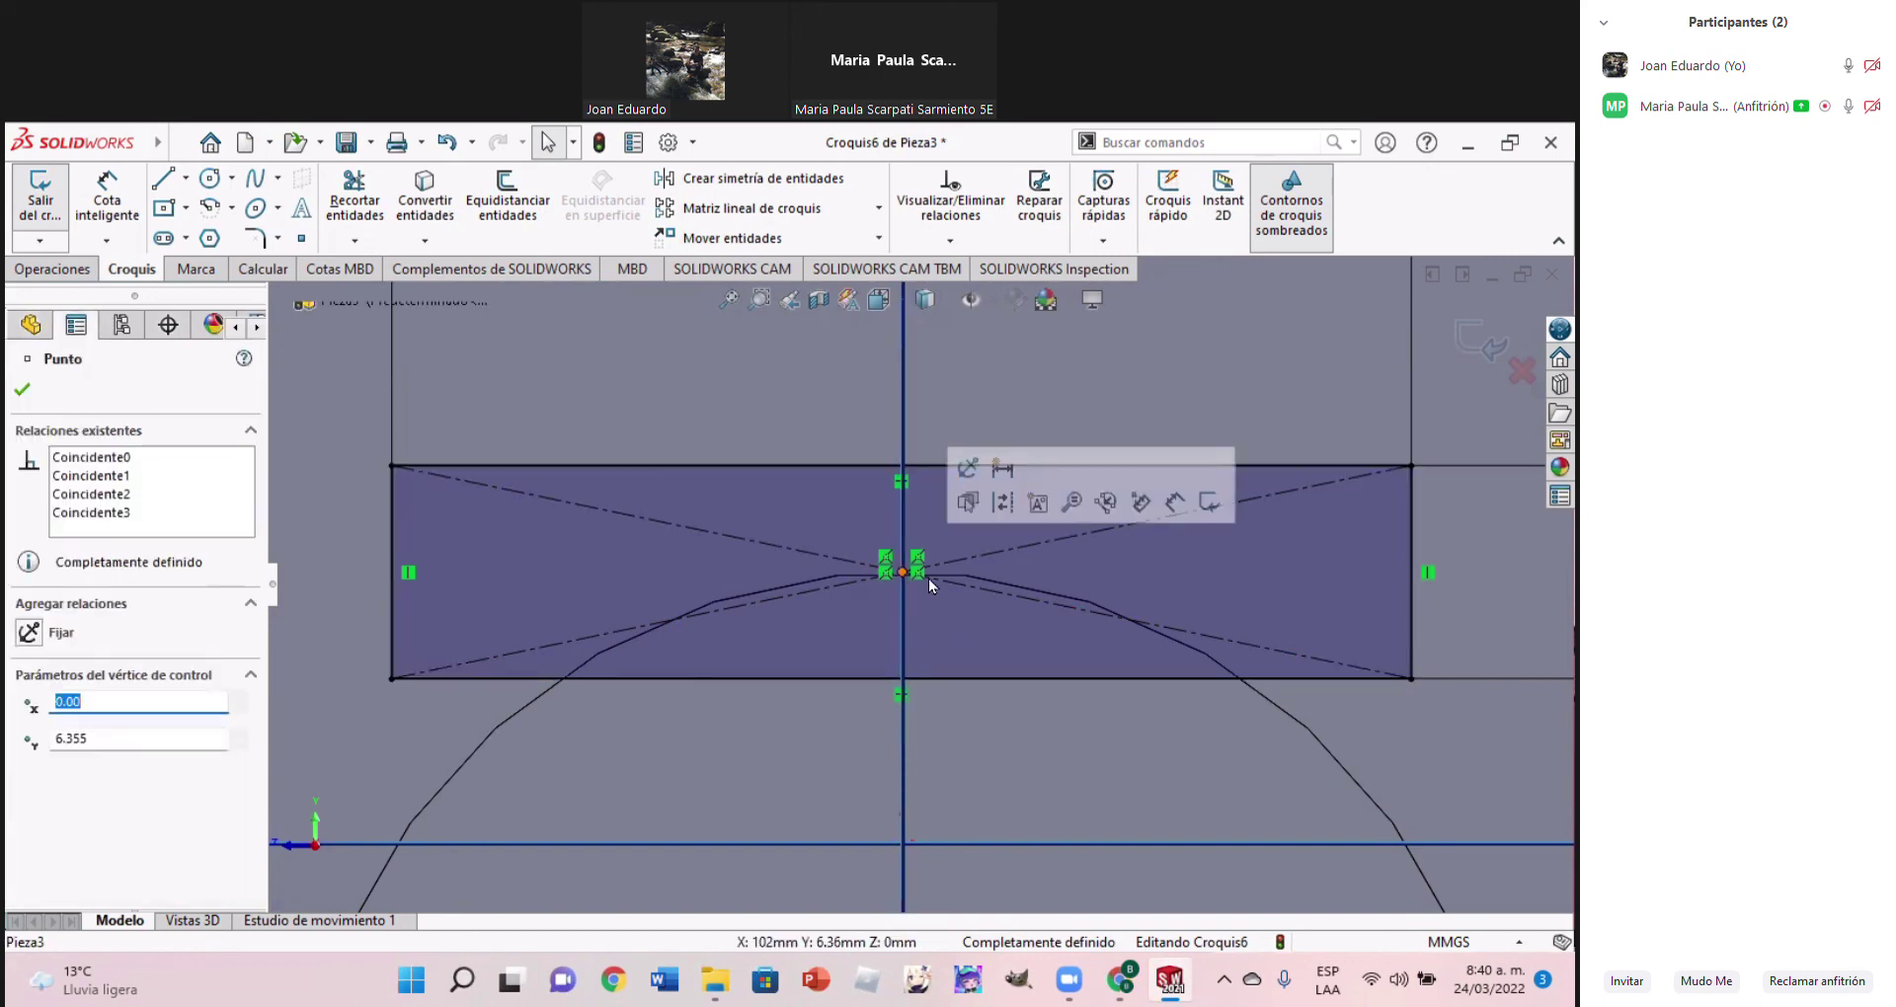
click(497, 732)
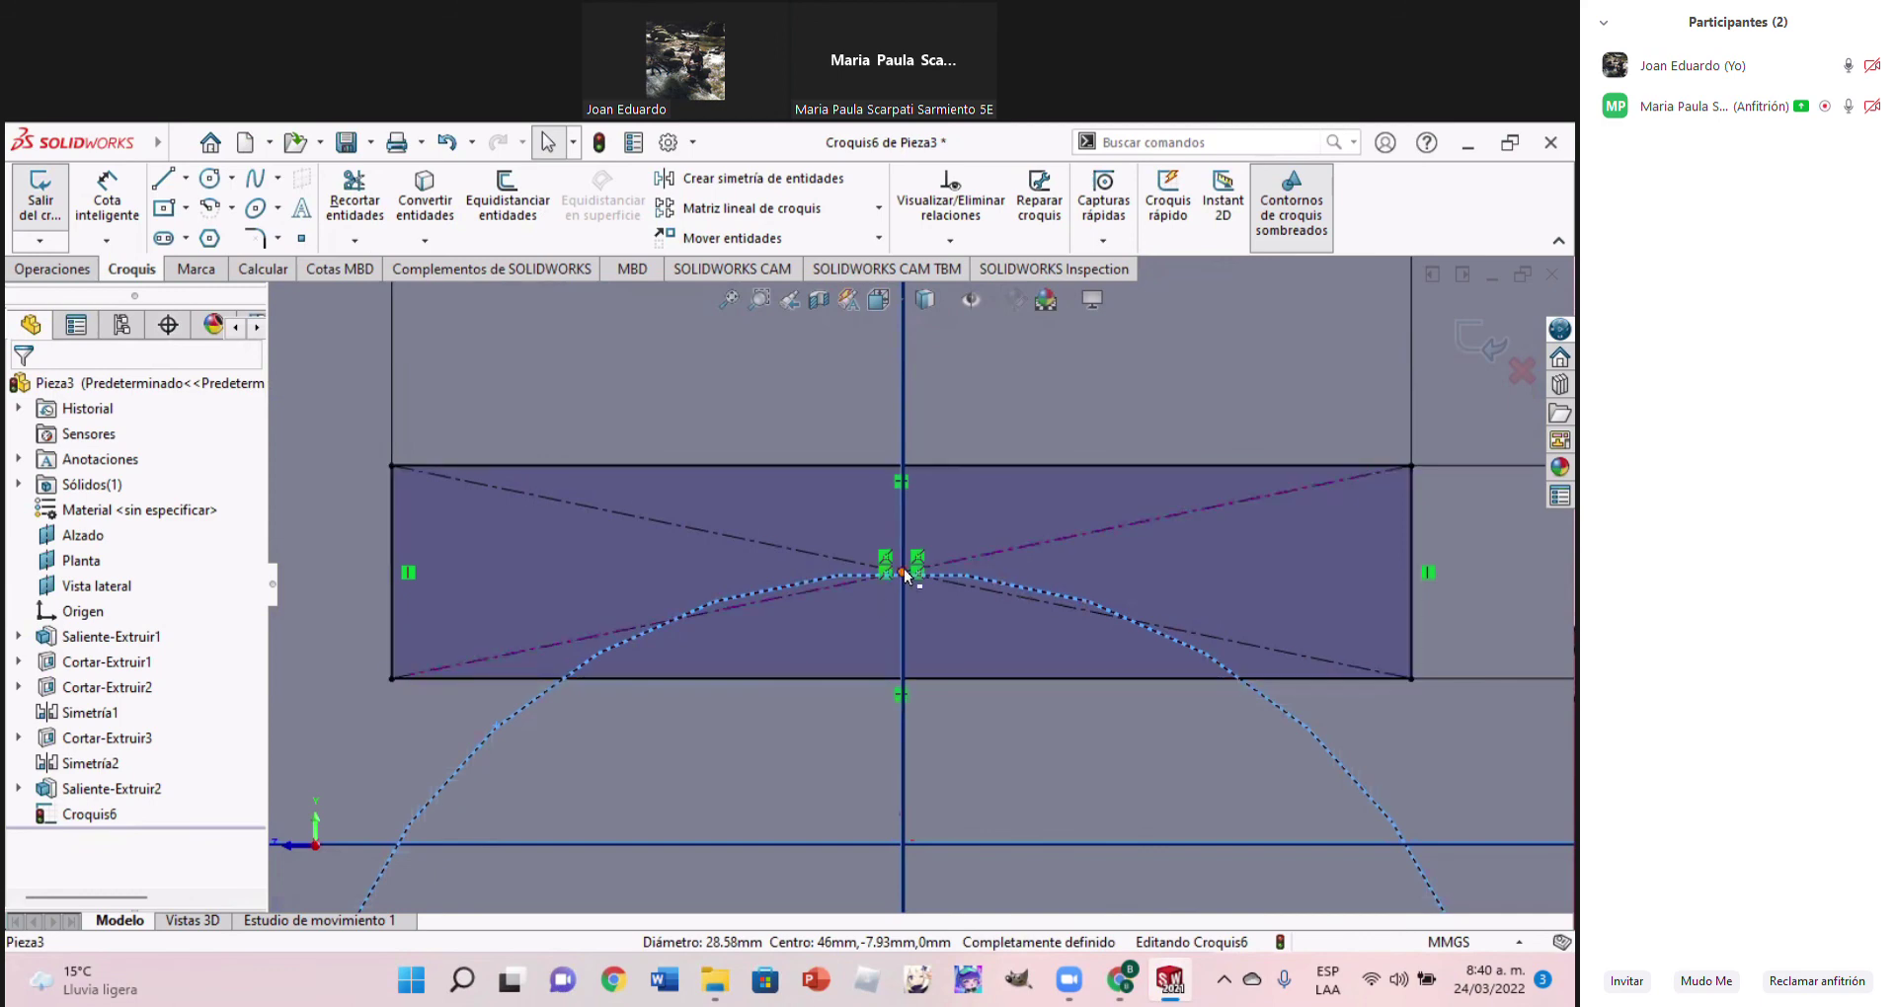
key(f)
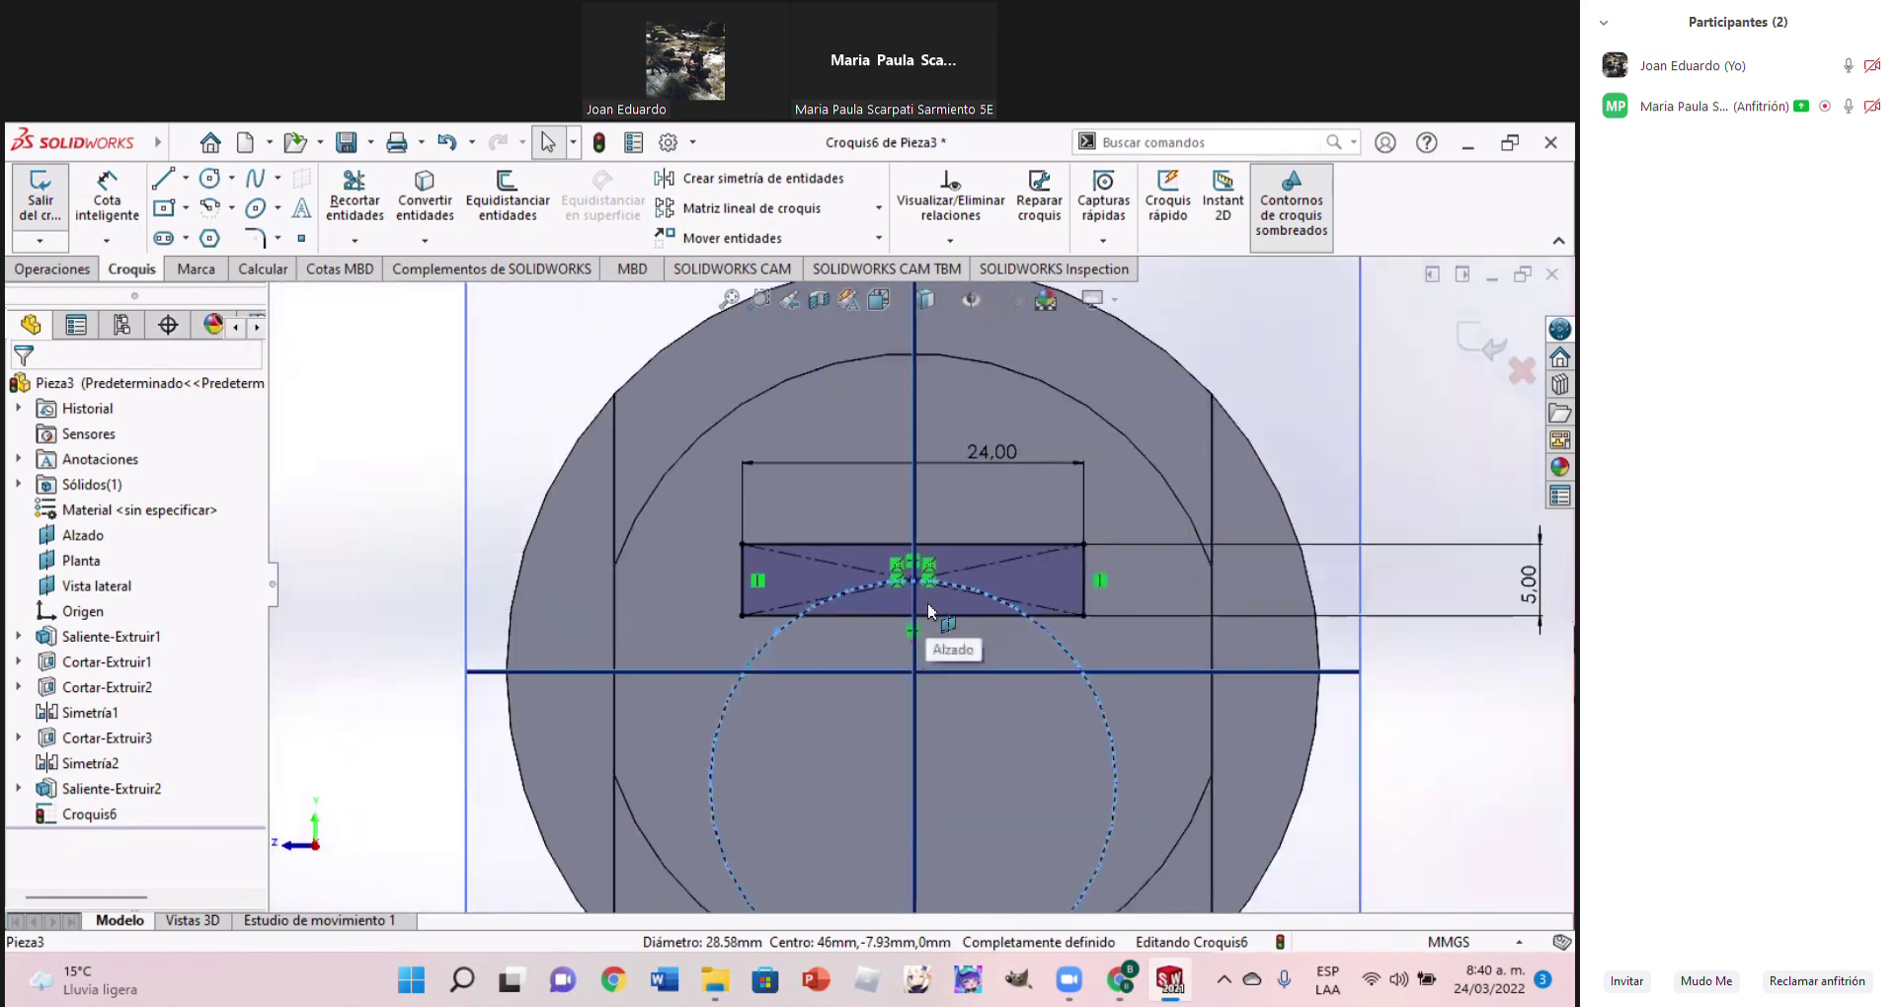
drag(480, 411, 1312, 696)
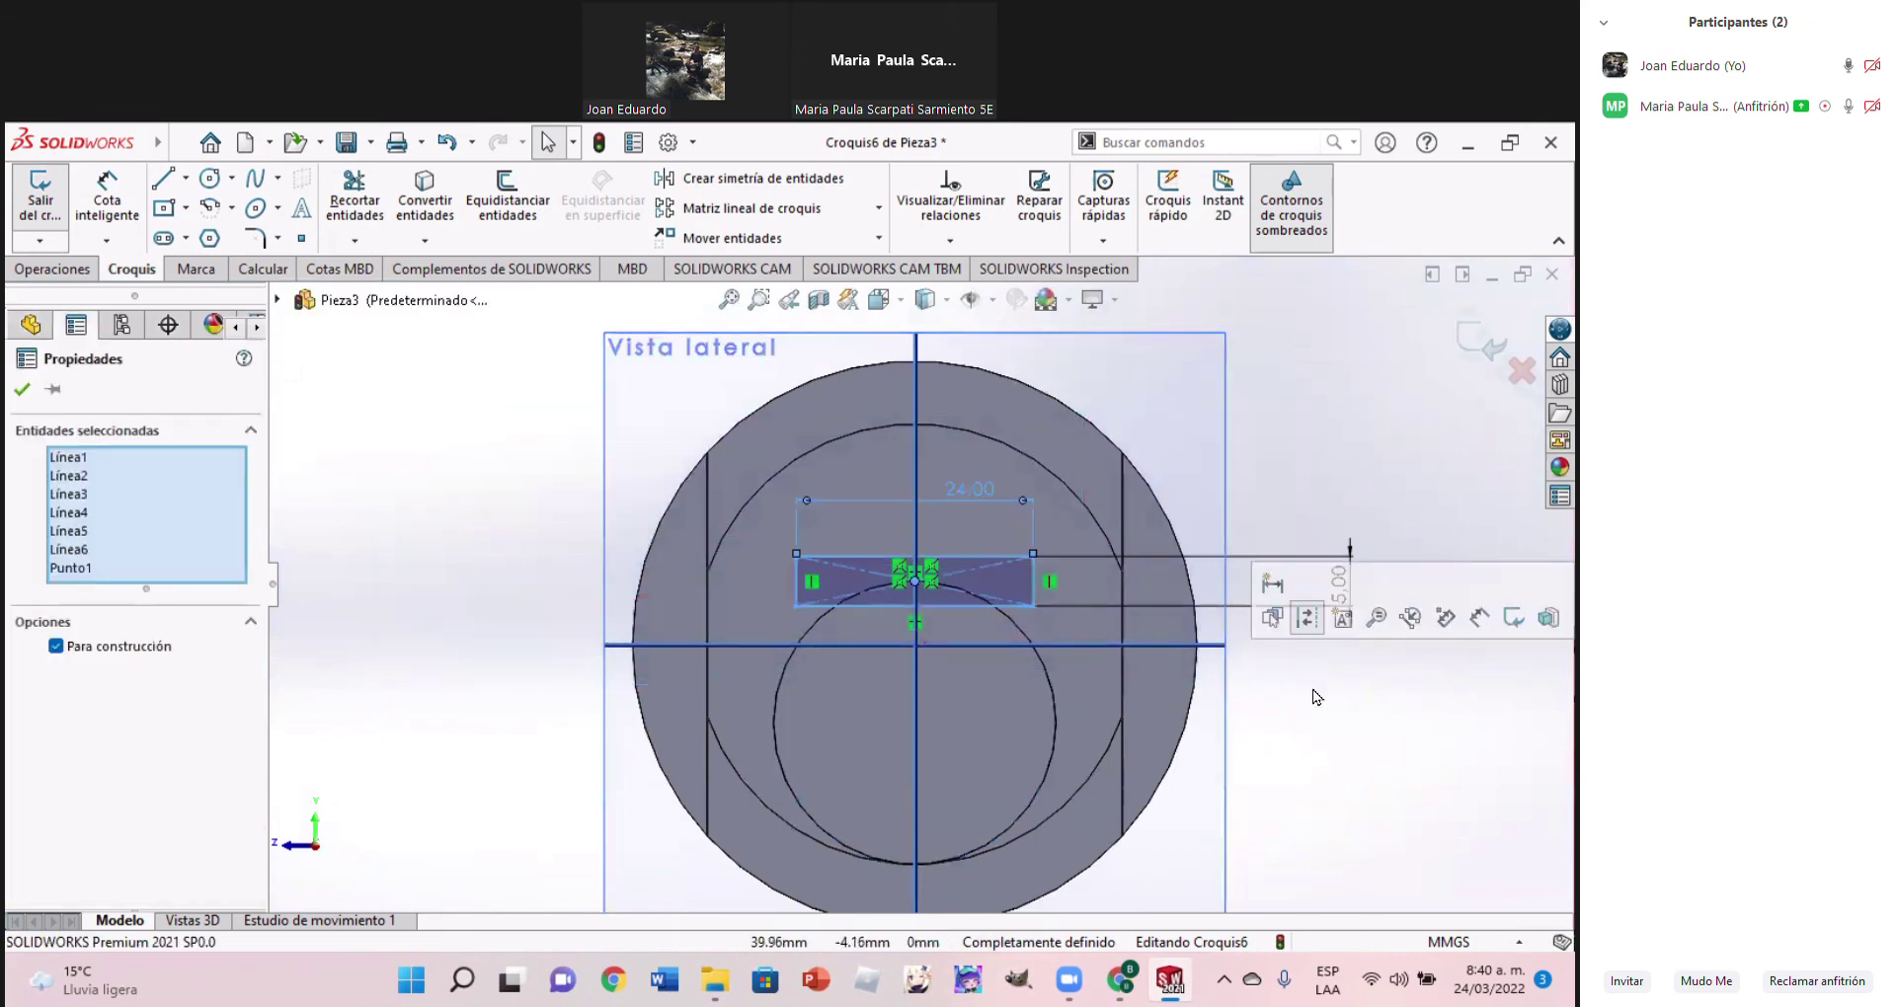
Delete the rectangle and convert the shaft's inner circle edge into the sketch
key(Delete)
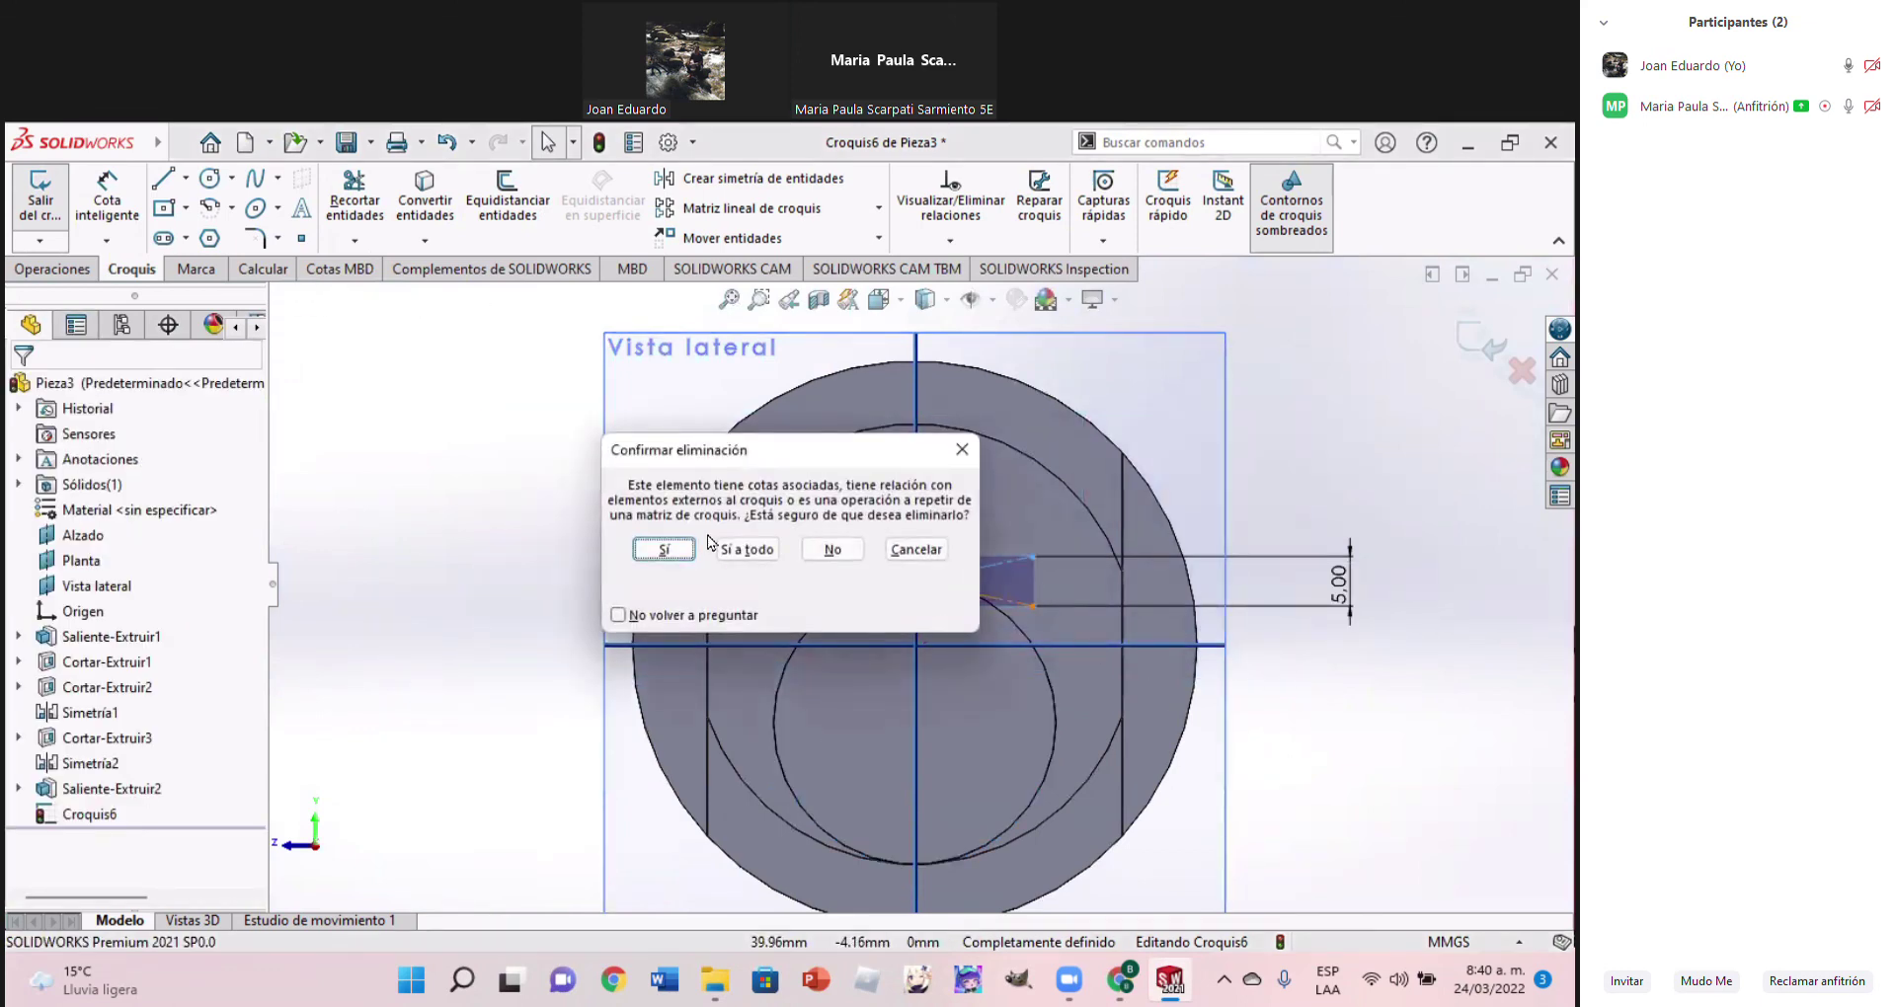
click(743, 555)
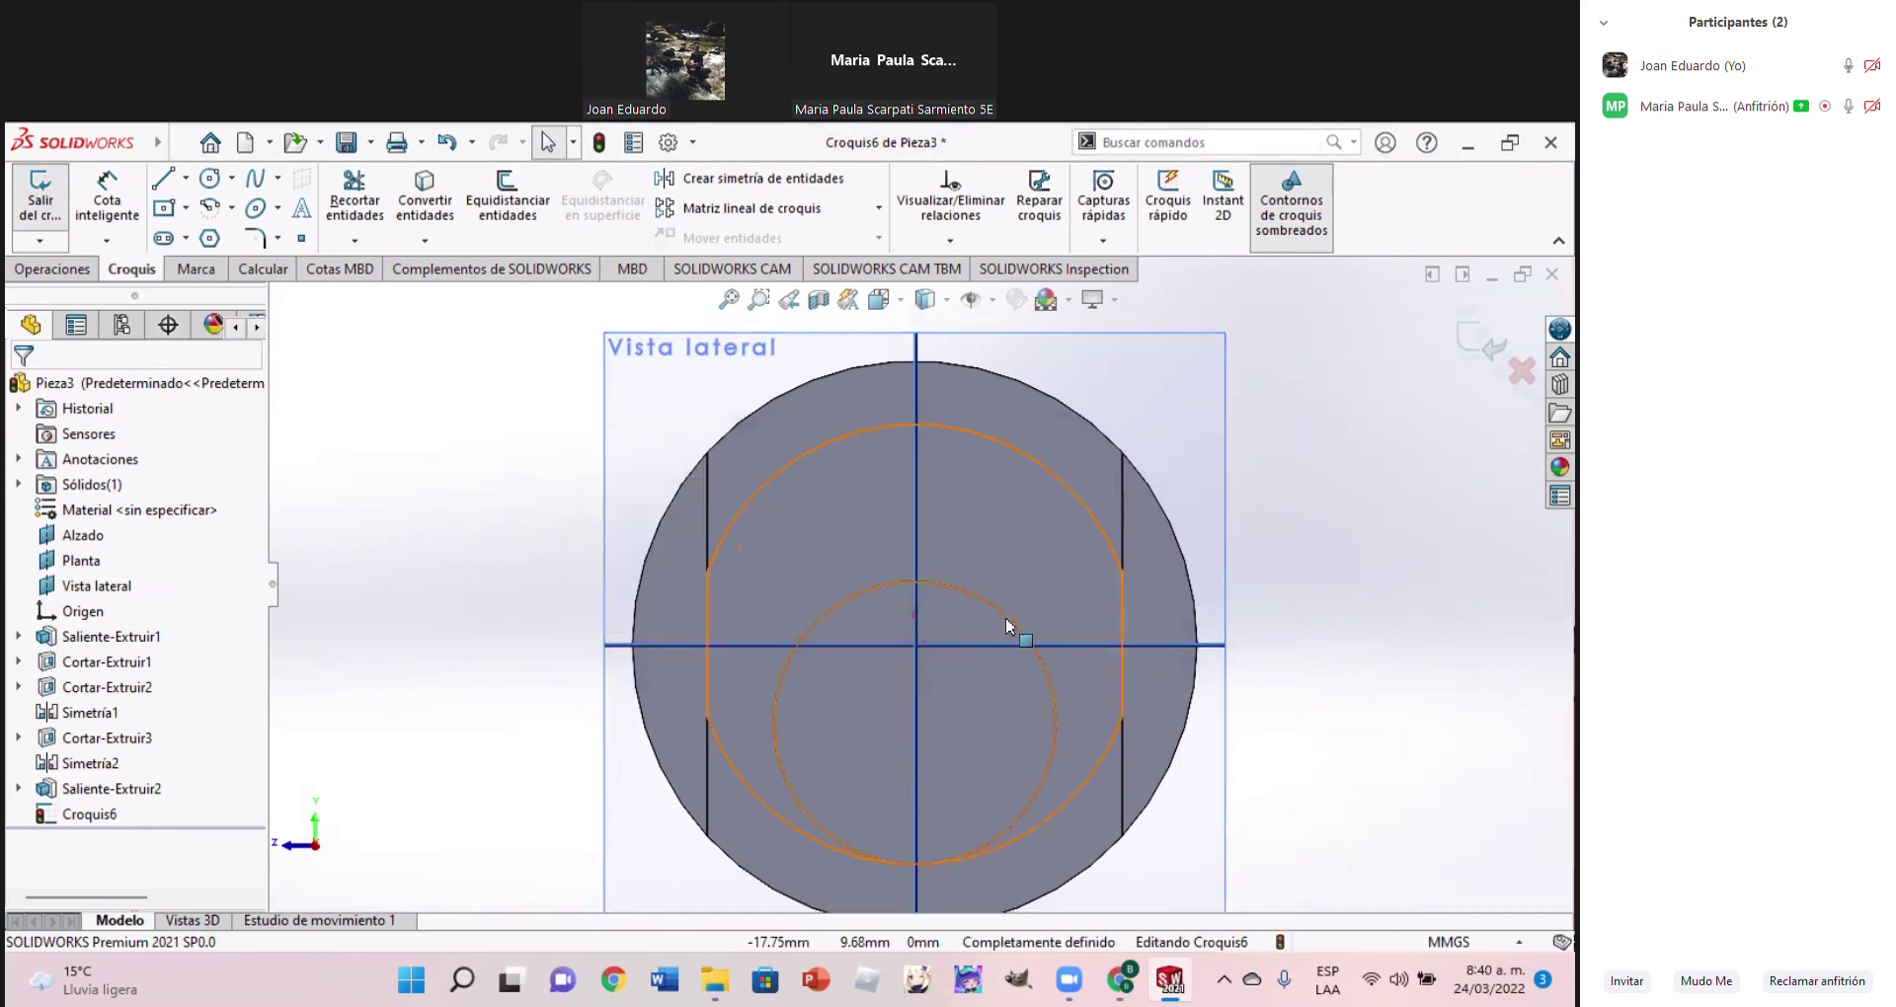
scroll(1032, 626, down, 4)
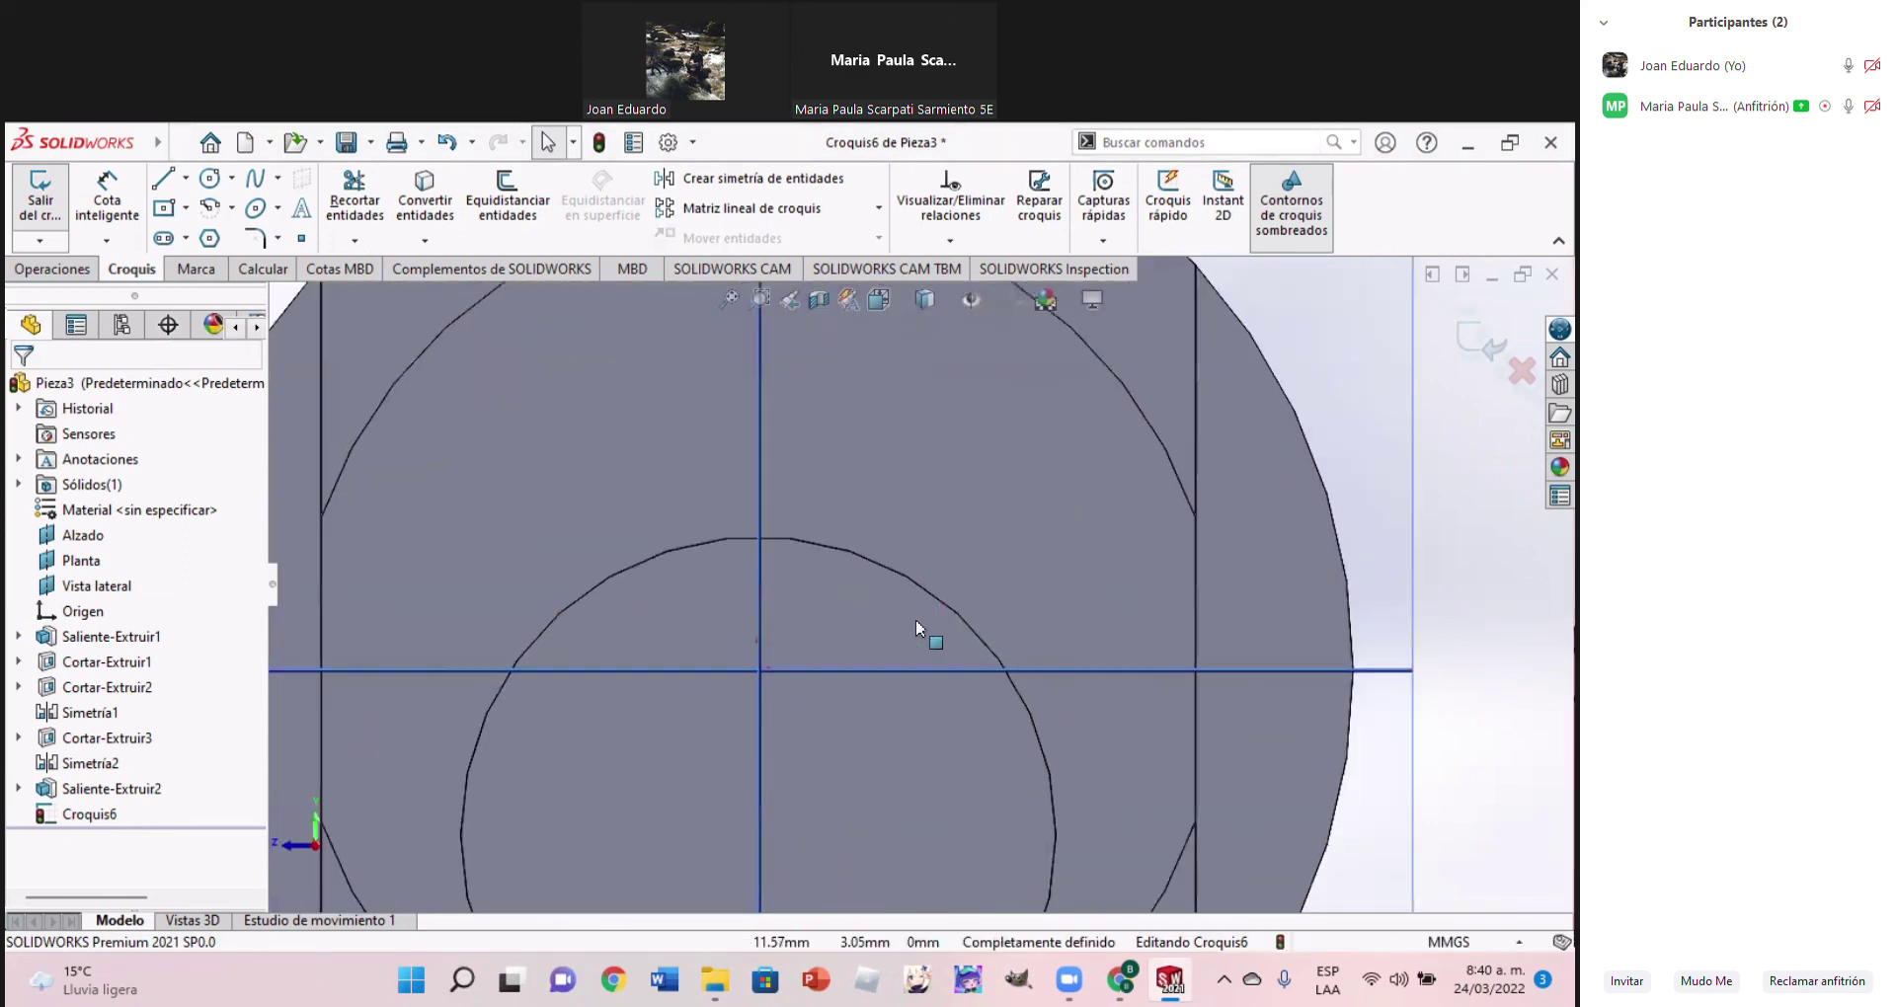
click(807, 549)
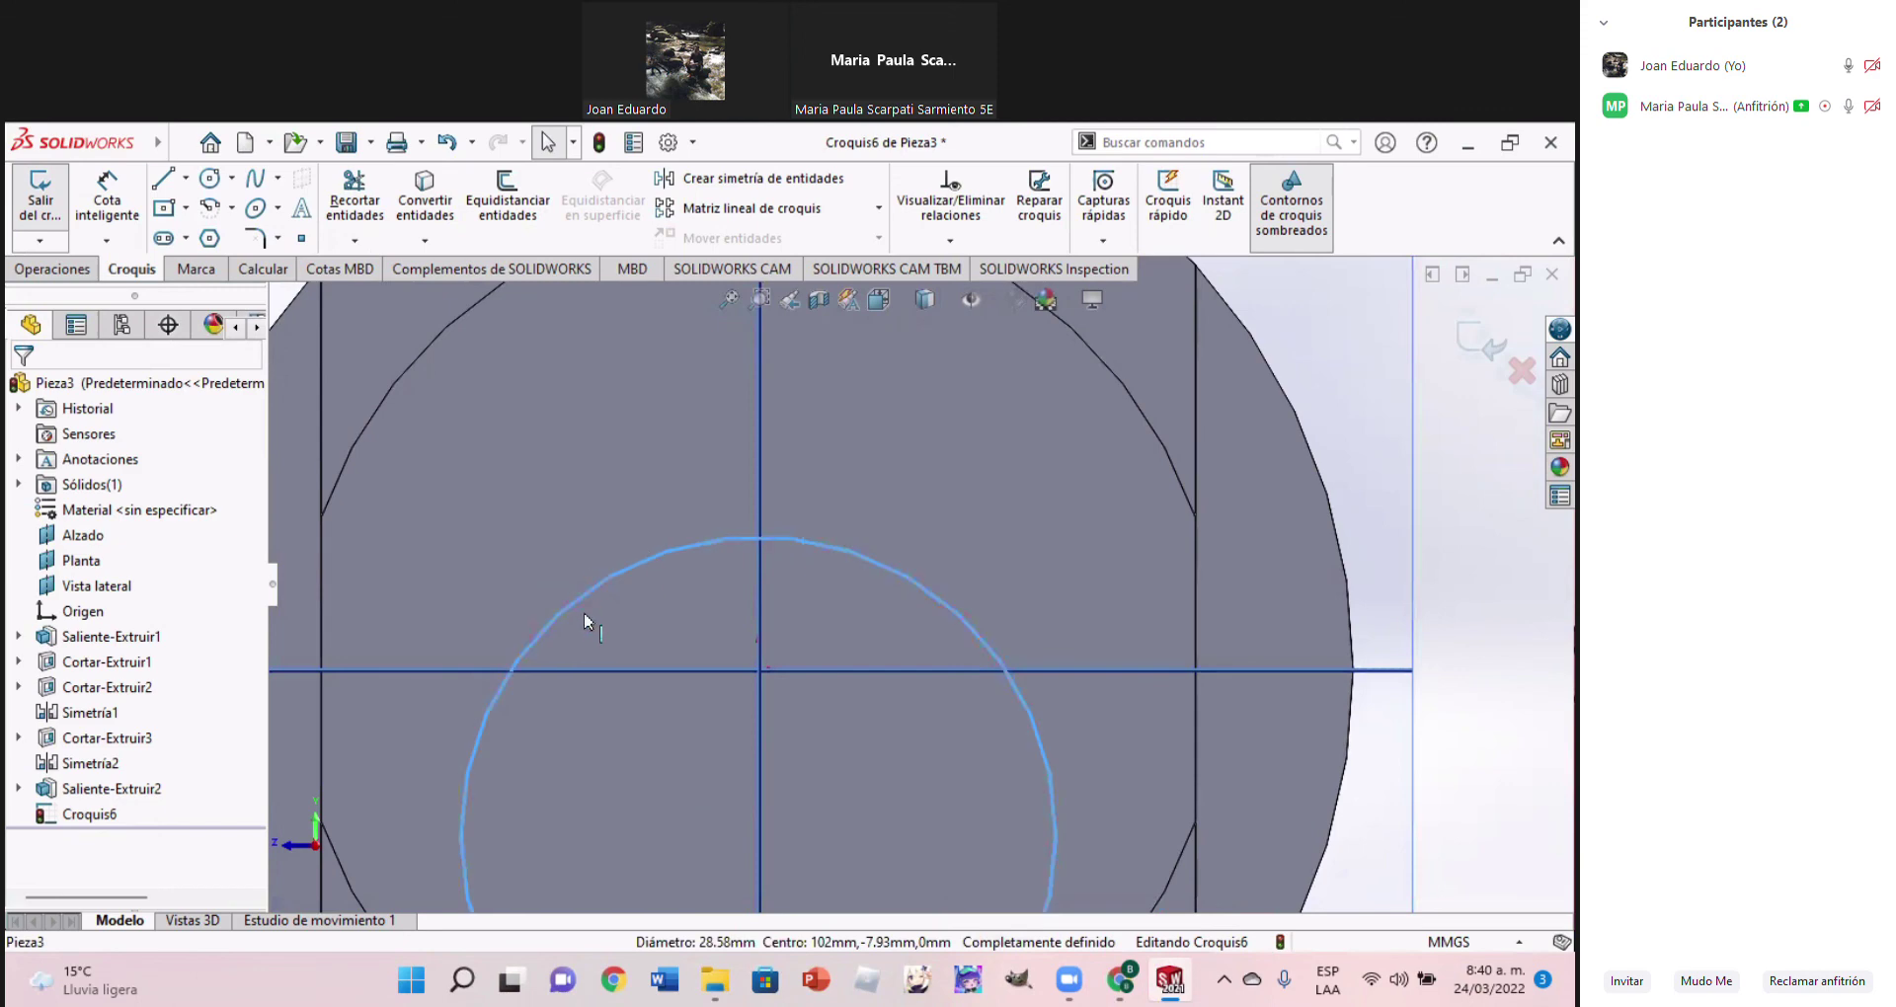
click(435, 203)
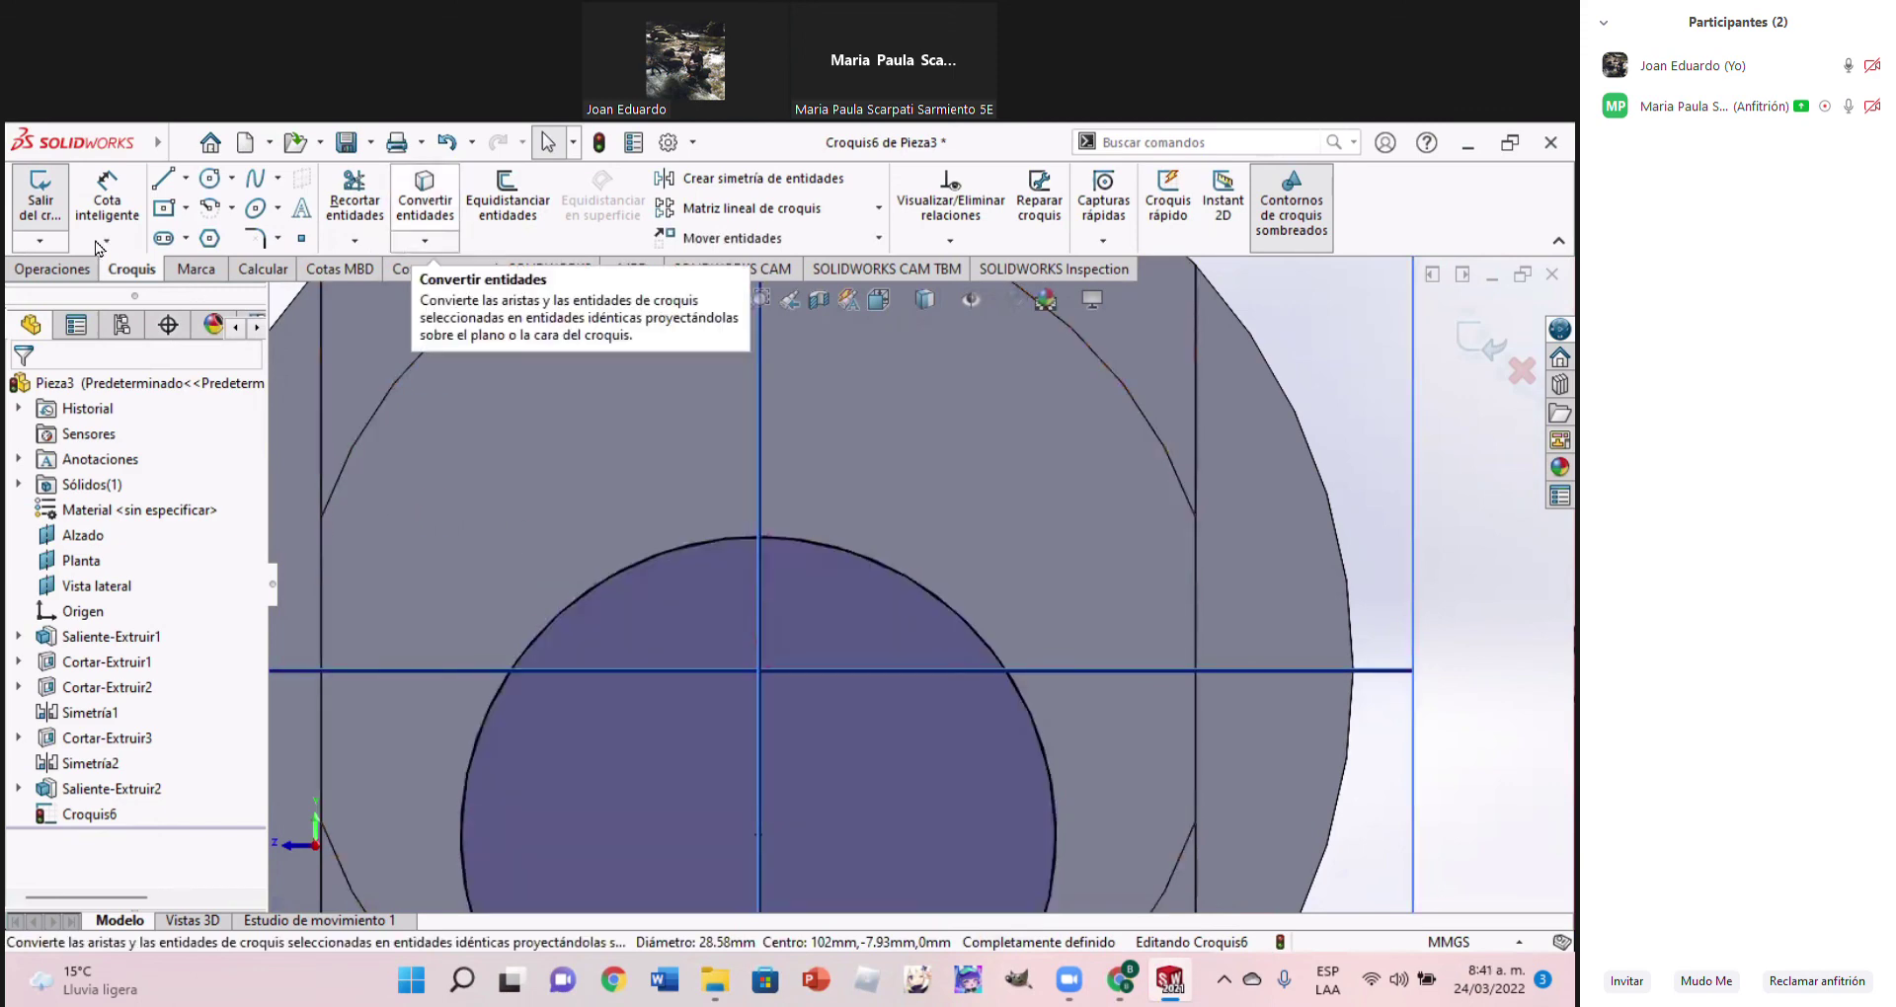
Draw a line across the shaft circle and trim its ends back to the circle
click(163, 178)
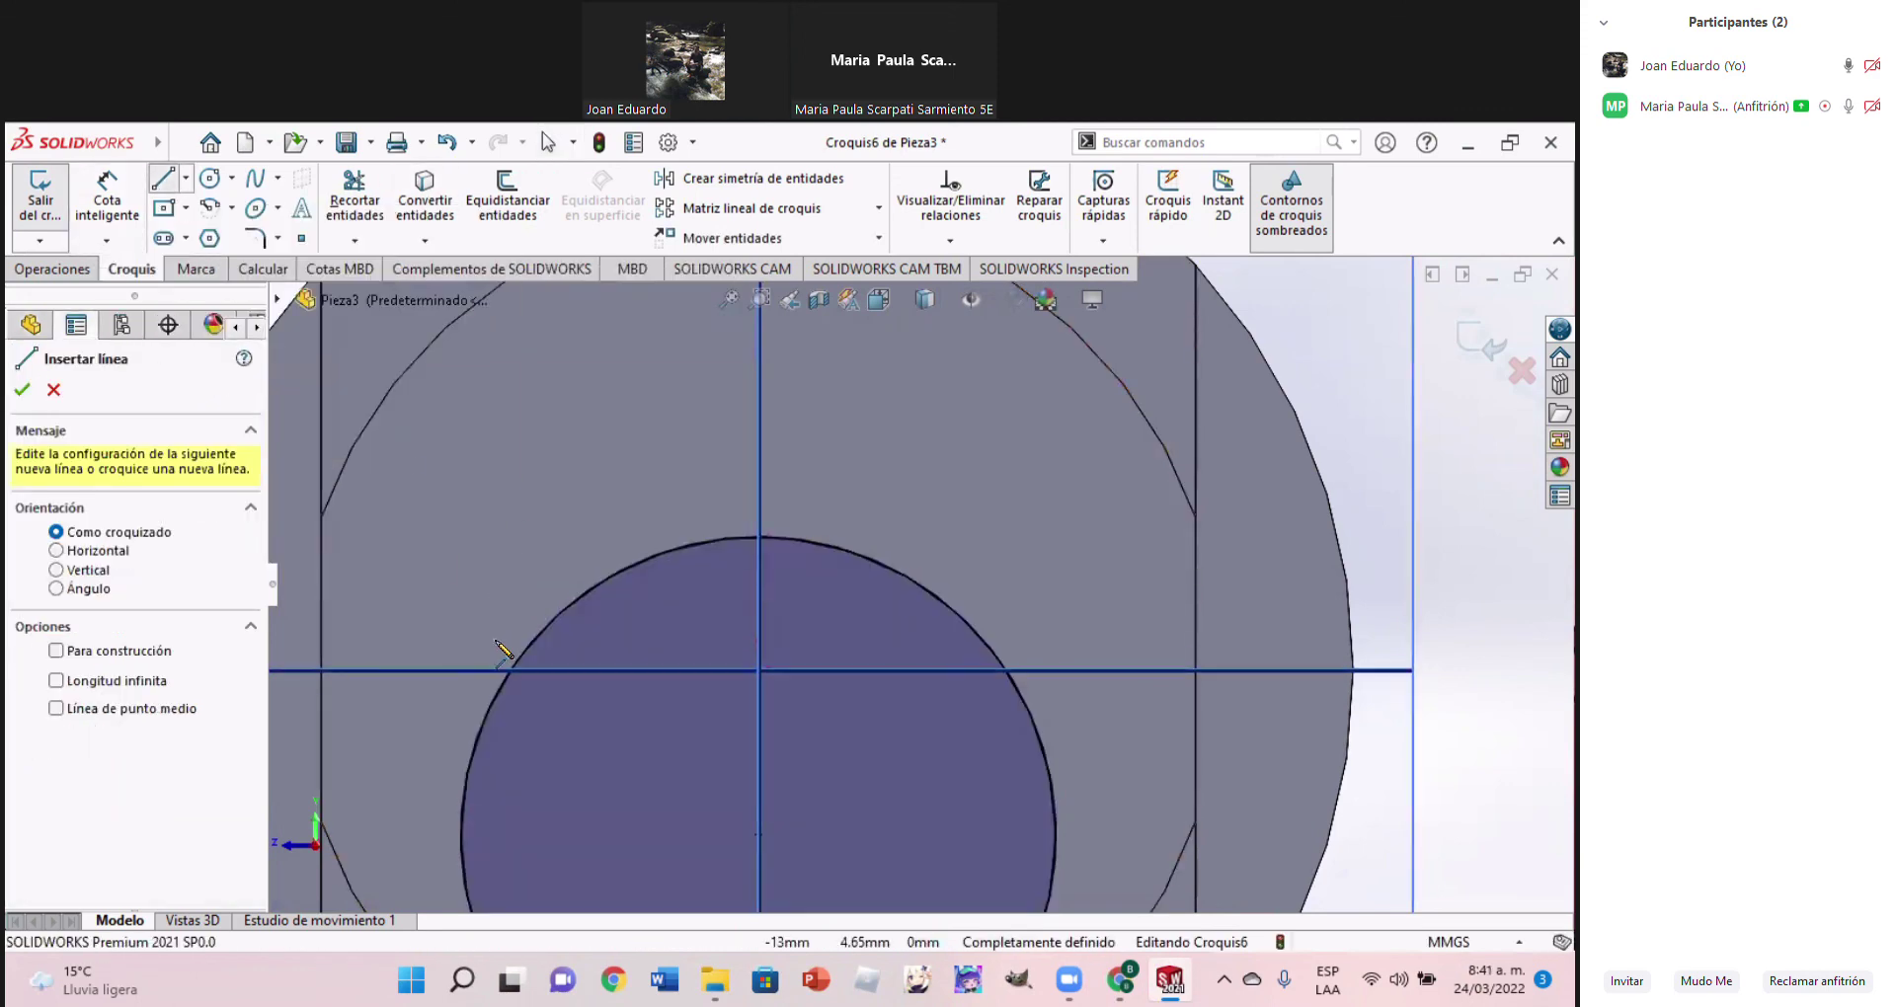
click(474, 630)
click(1045, 622)
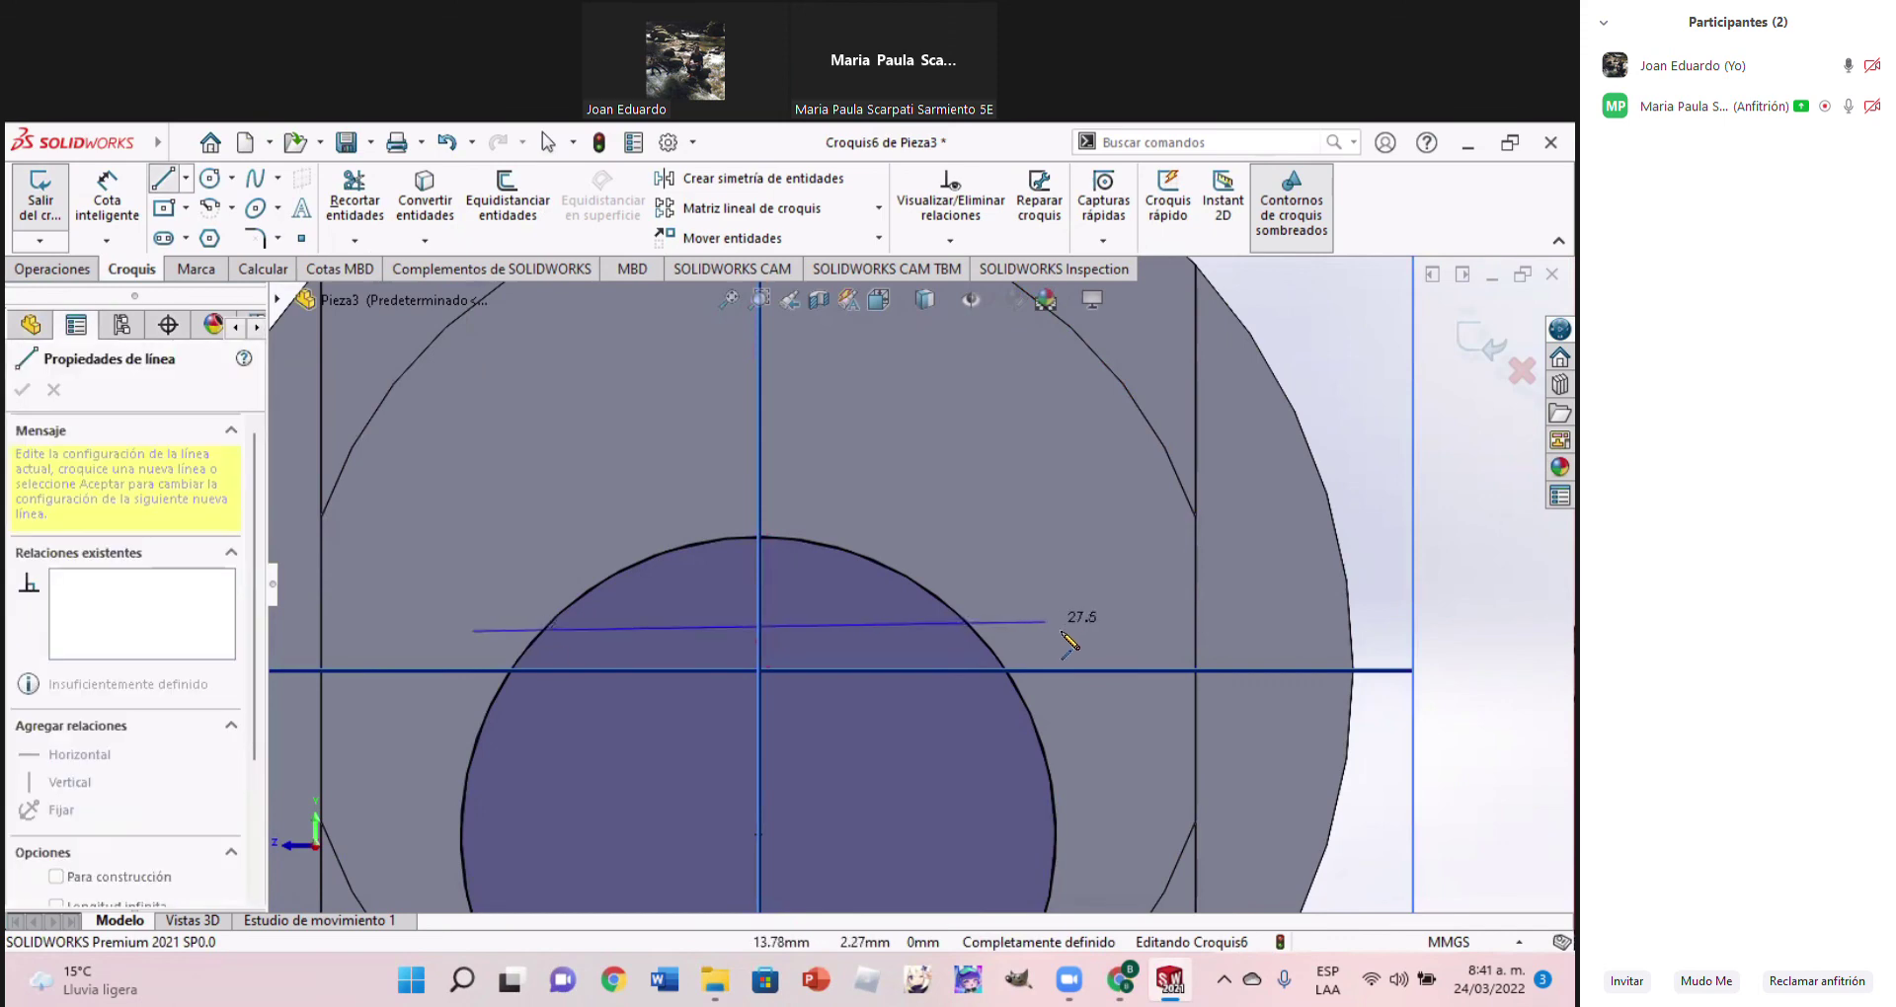
click(1071, 640)
key(Escape)
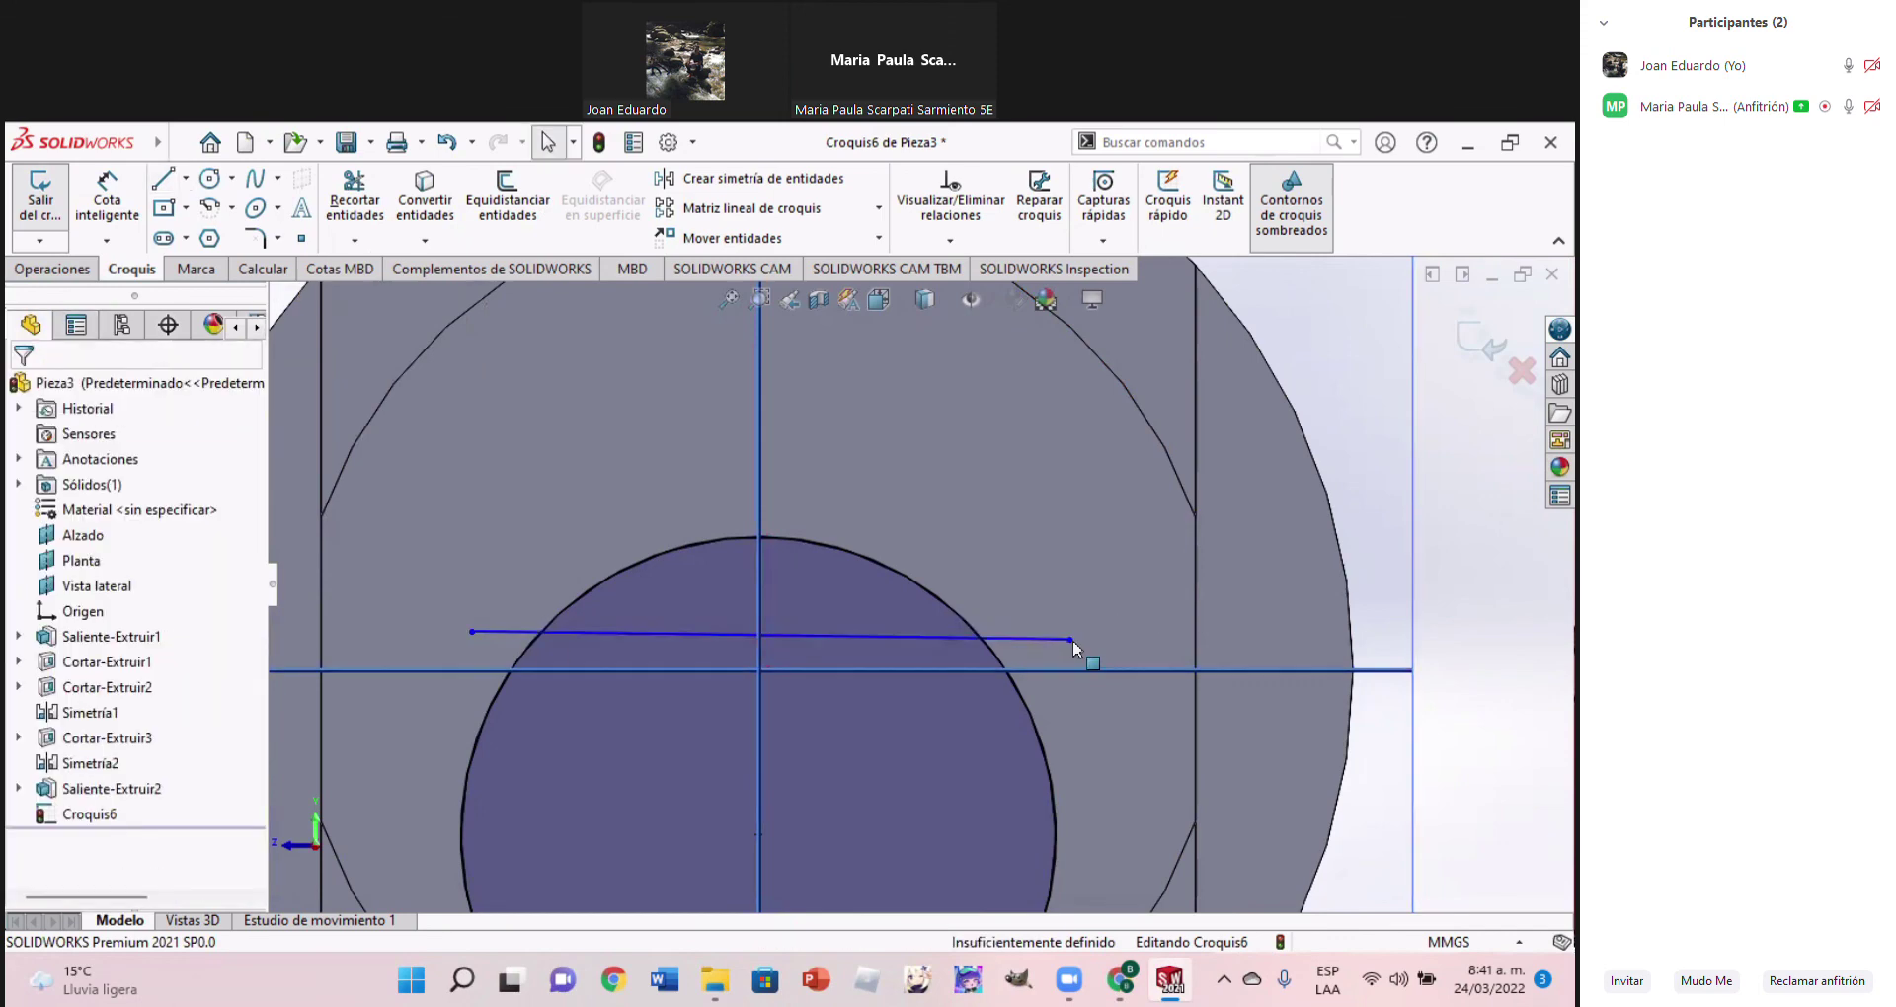
click(337, 195)
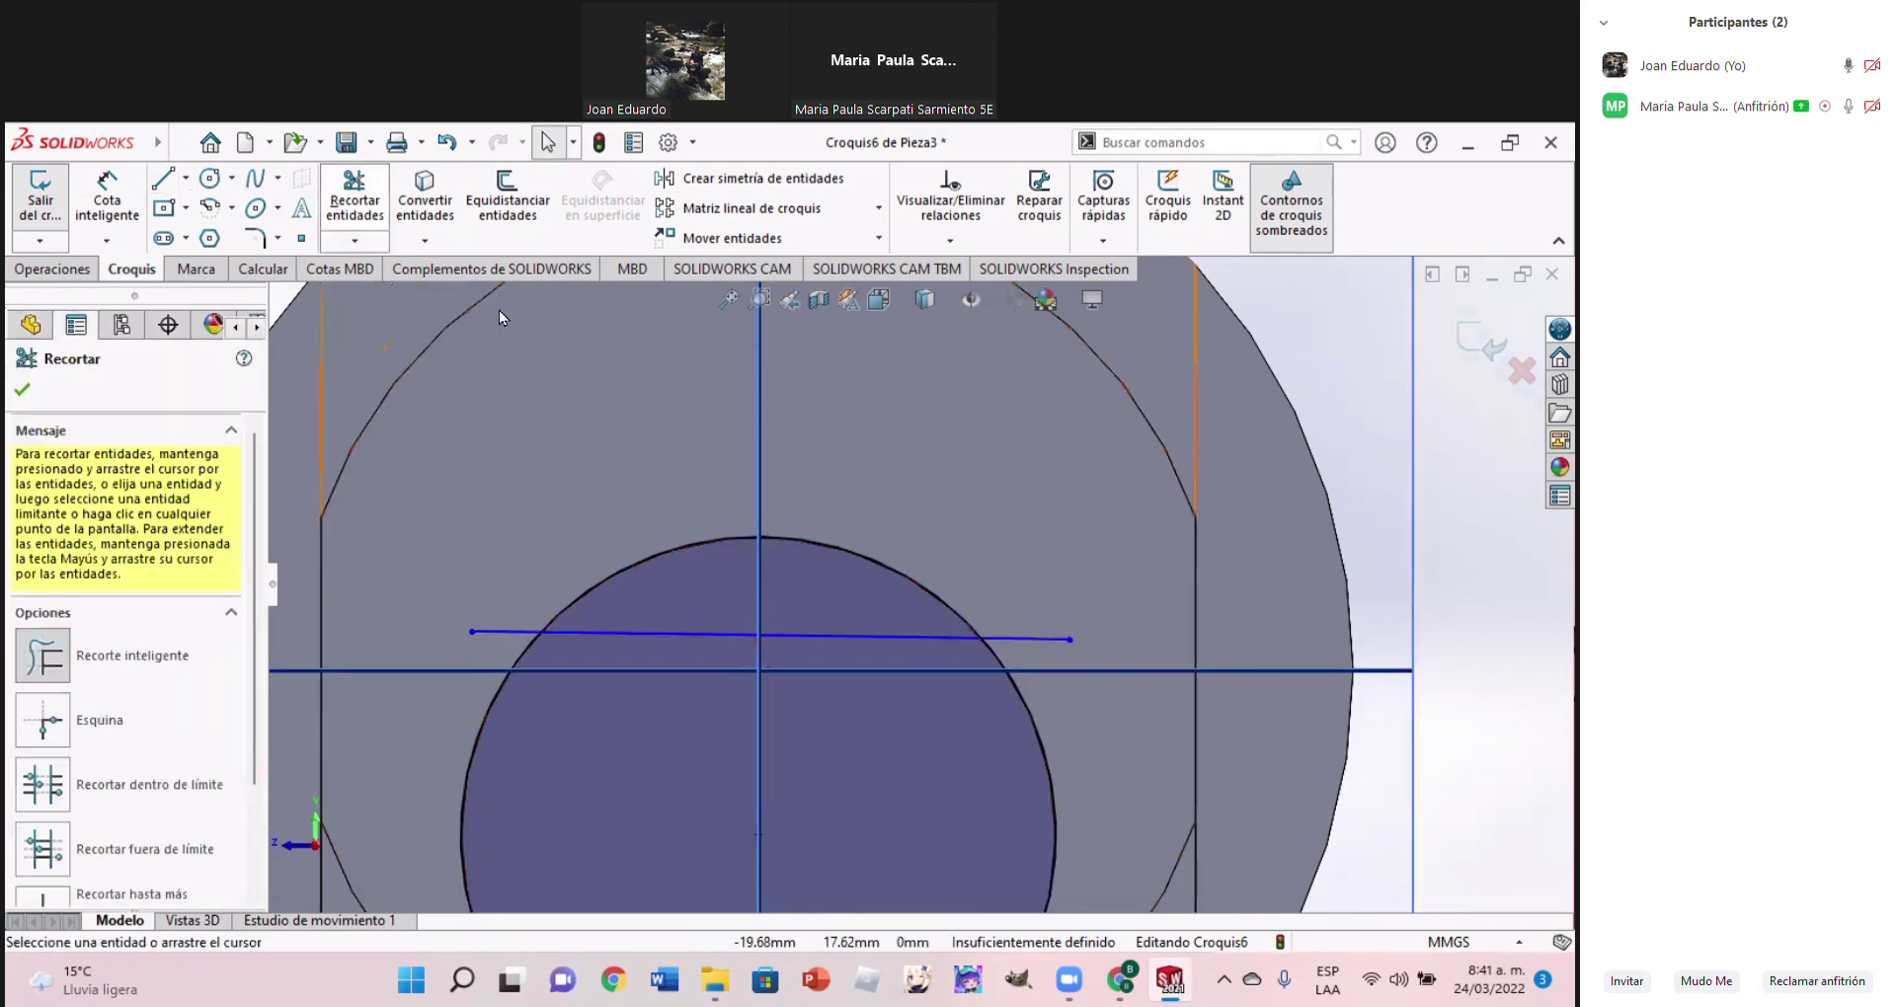
drag(1042, 650, 1020, 595)
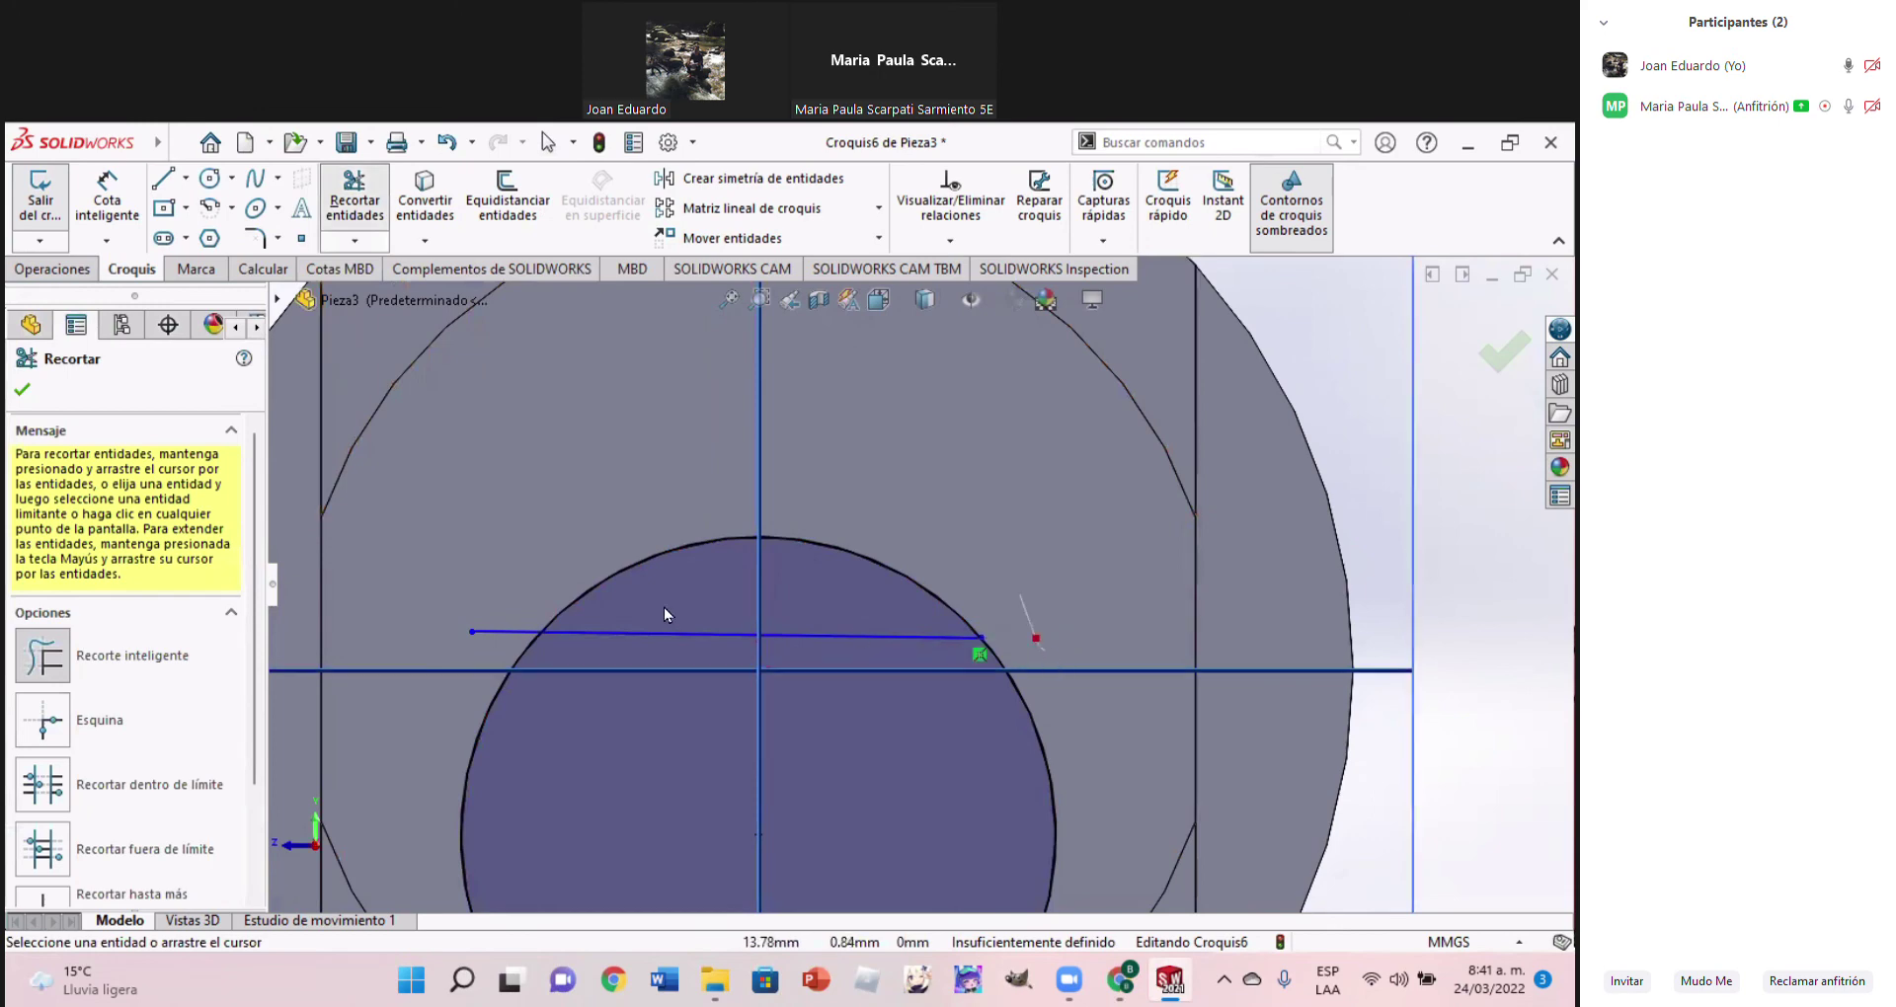
drag(477, 659, 498, 608)
key(Escape)
Make the chord horizontal and trim away the circle arc below it
click(673, 635)
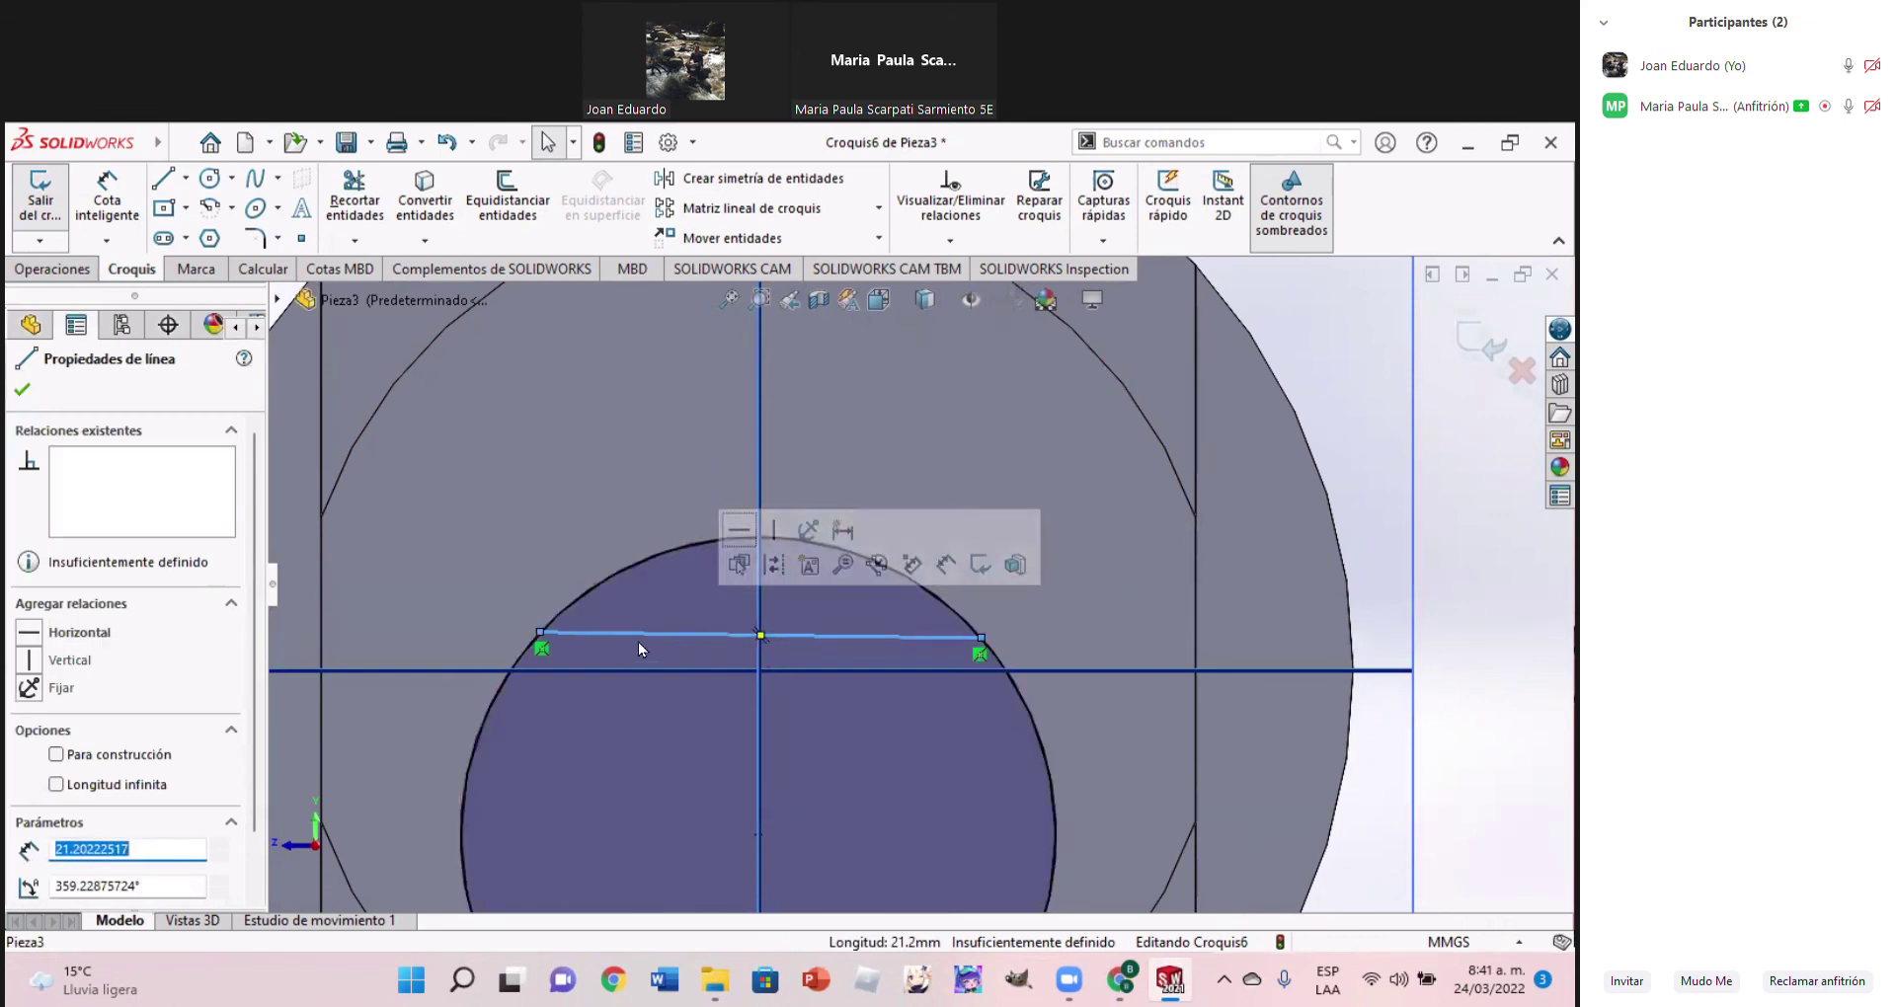
click(36, 640)
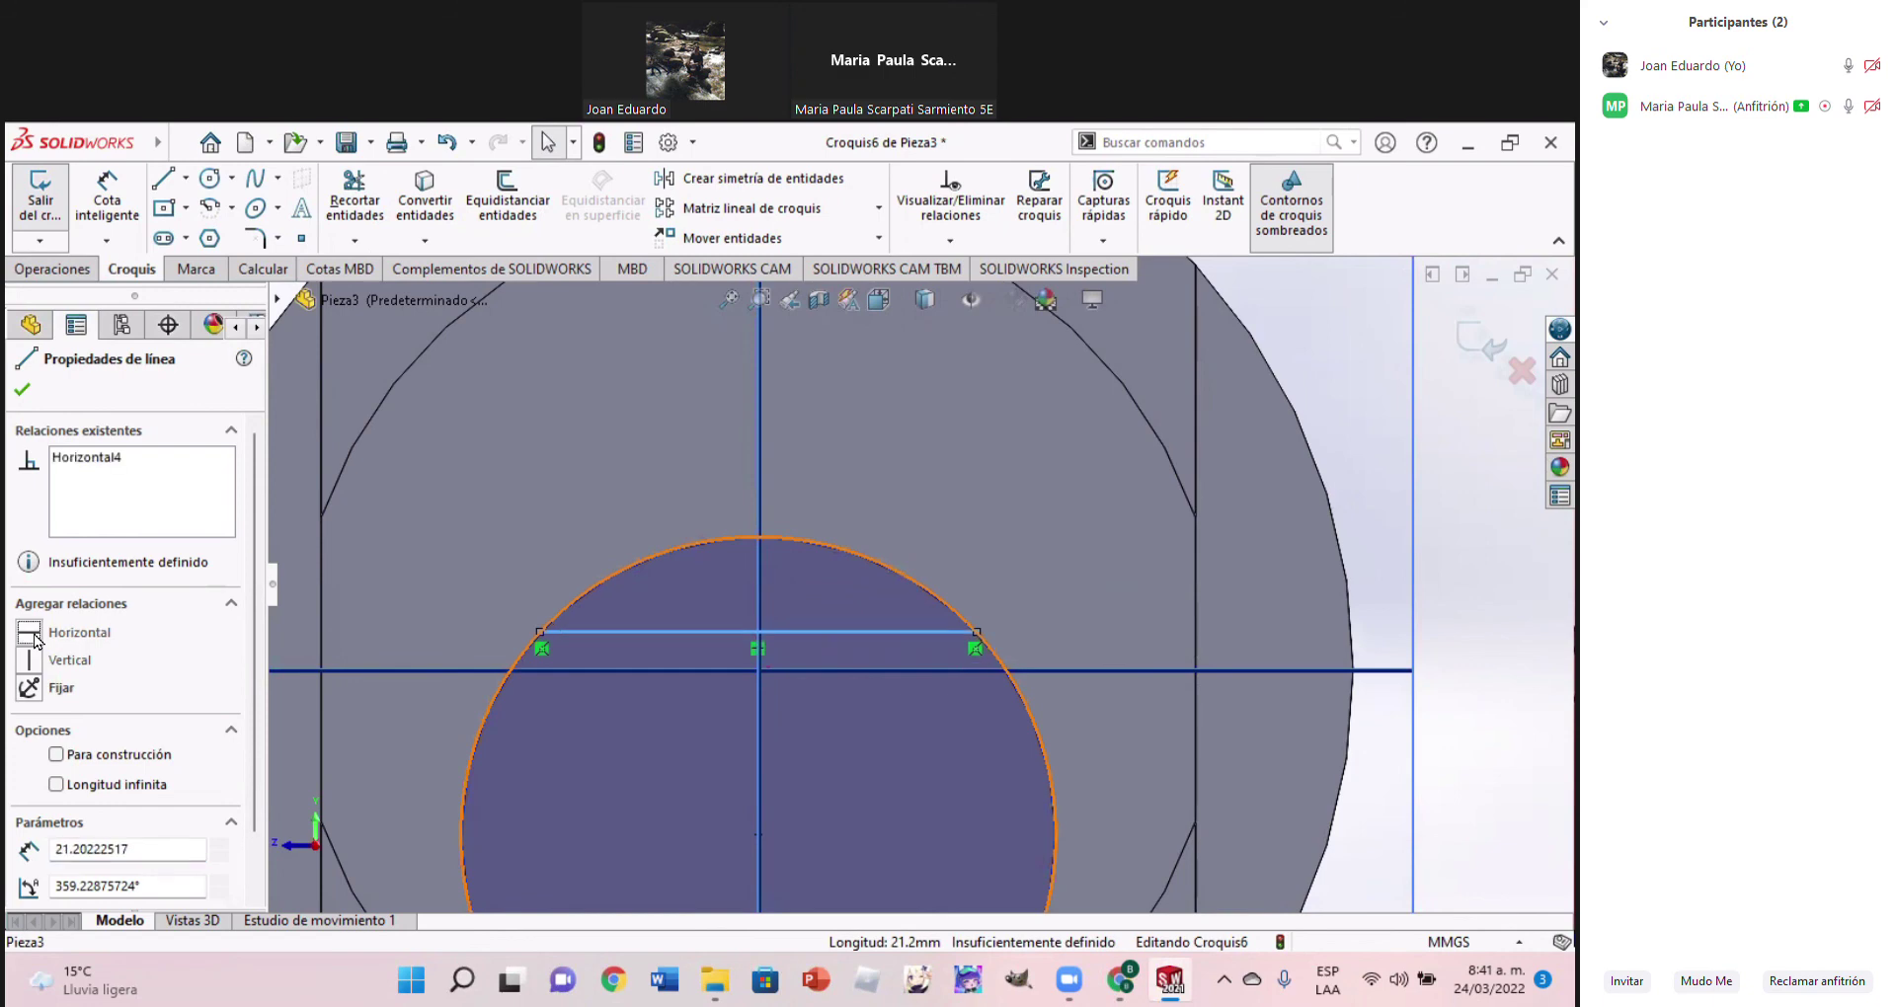
click(353, 207)
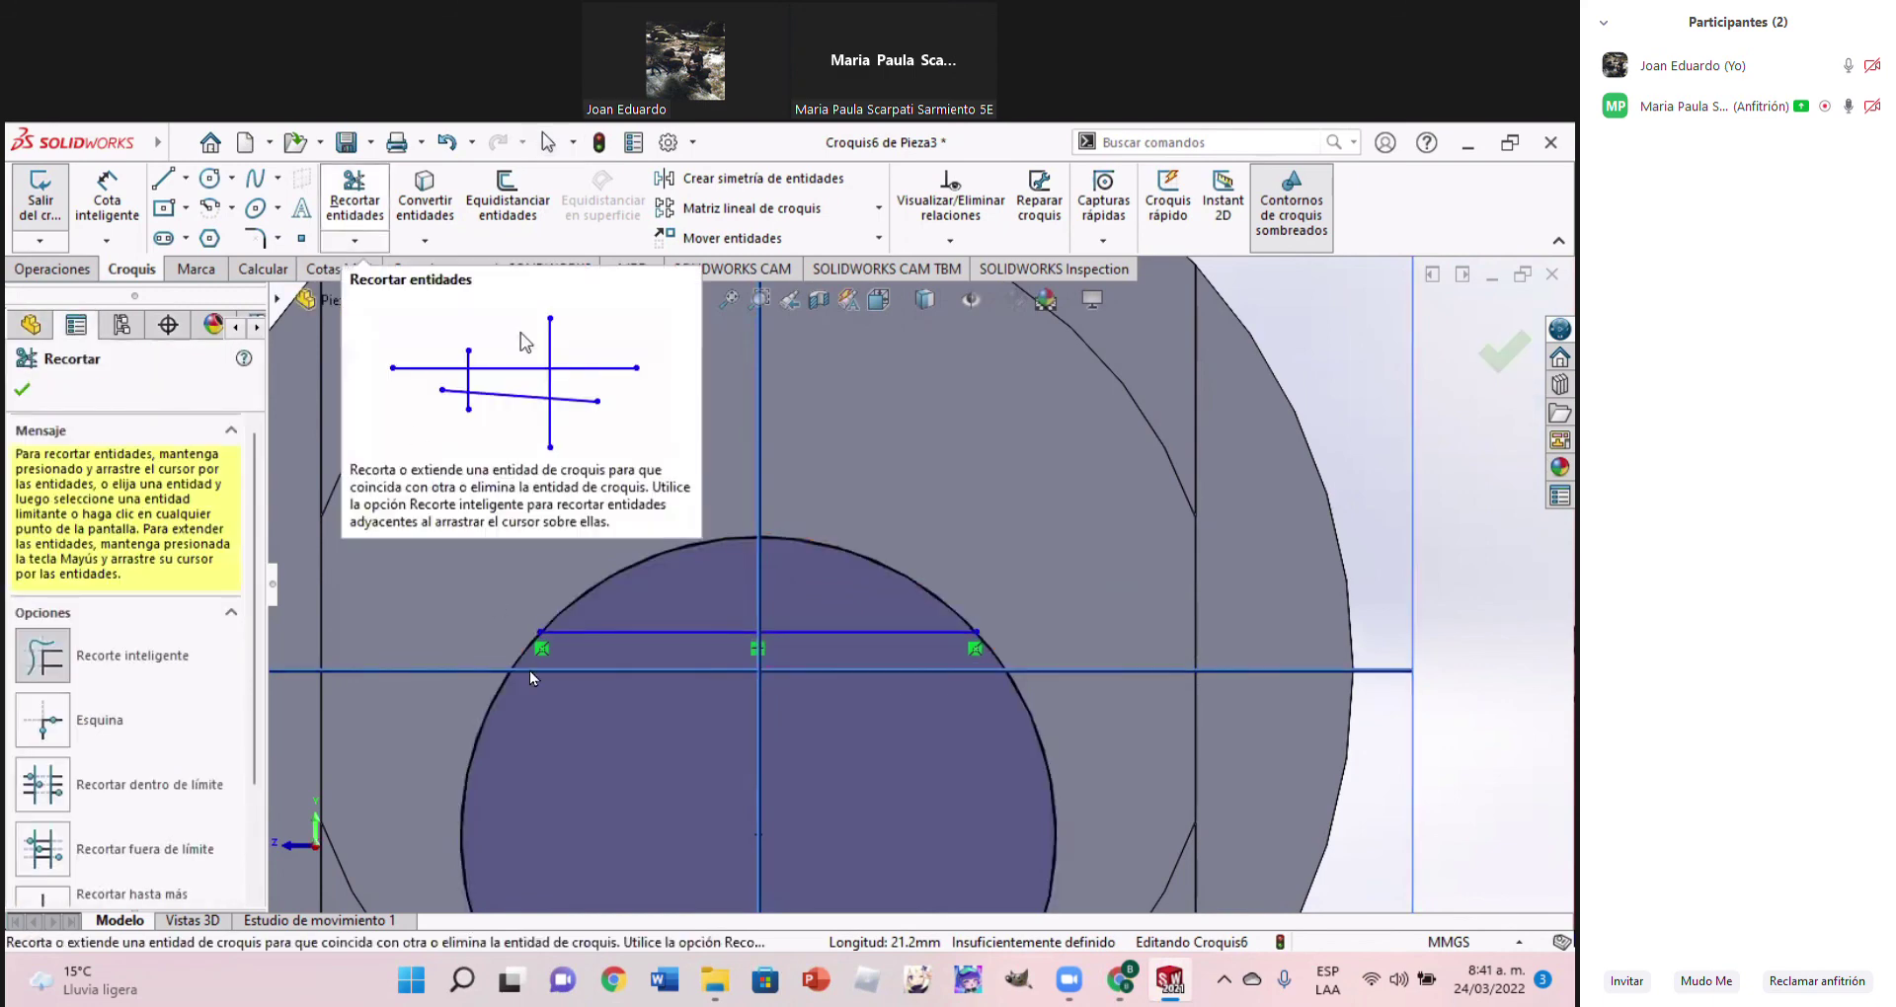
drag(440, 748, 524, 749)
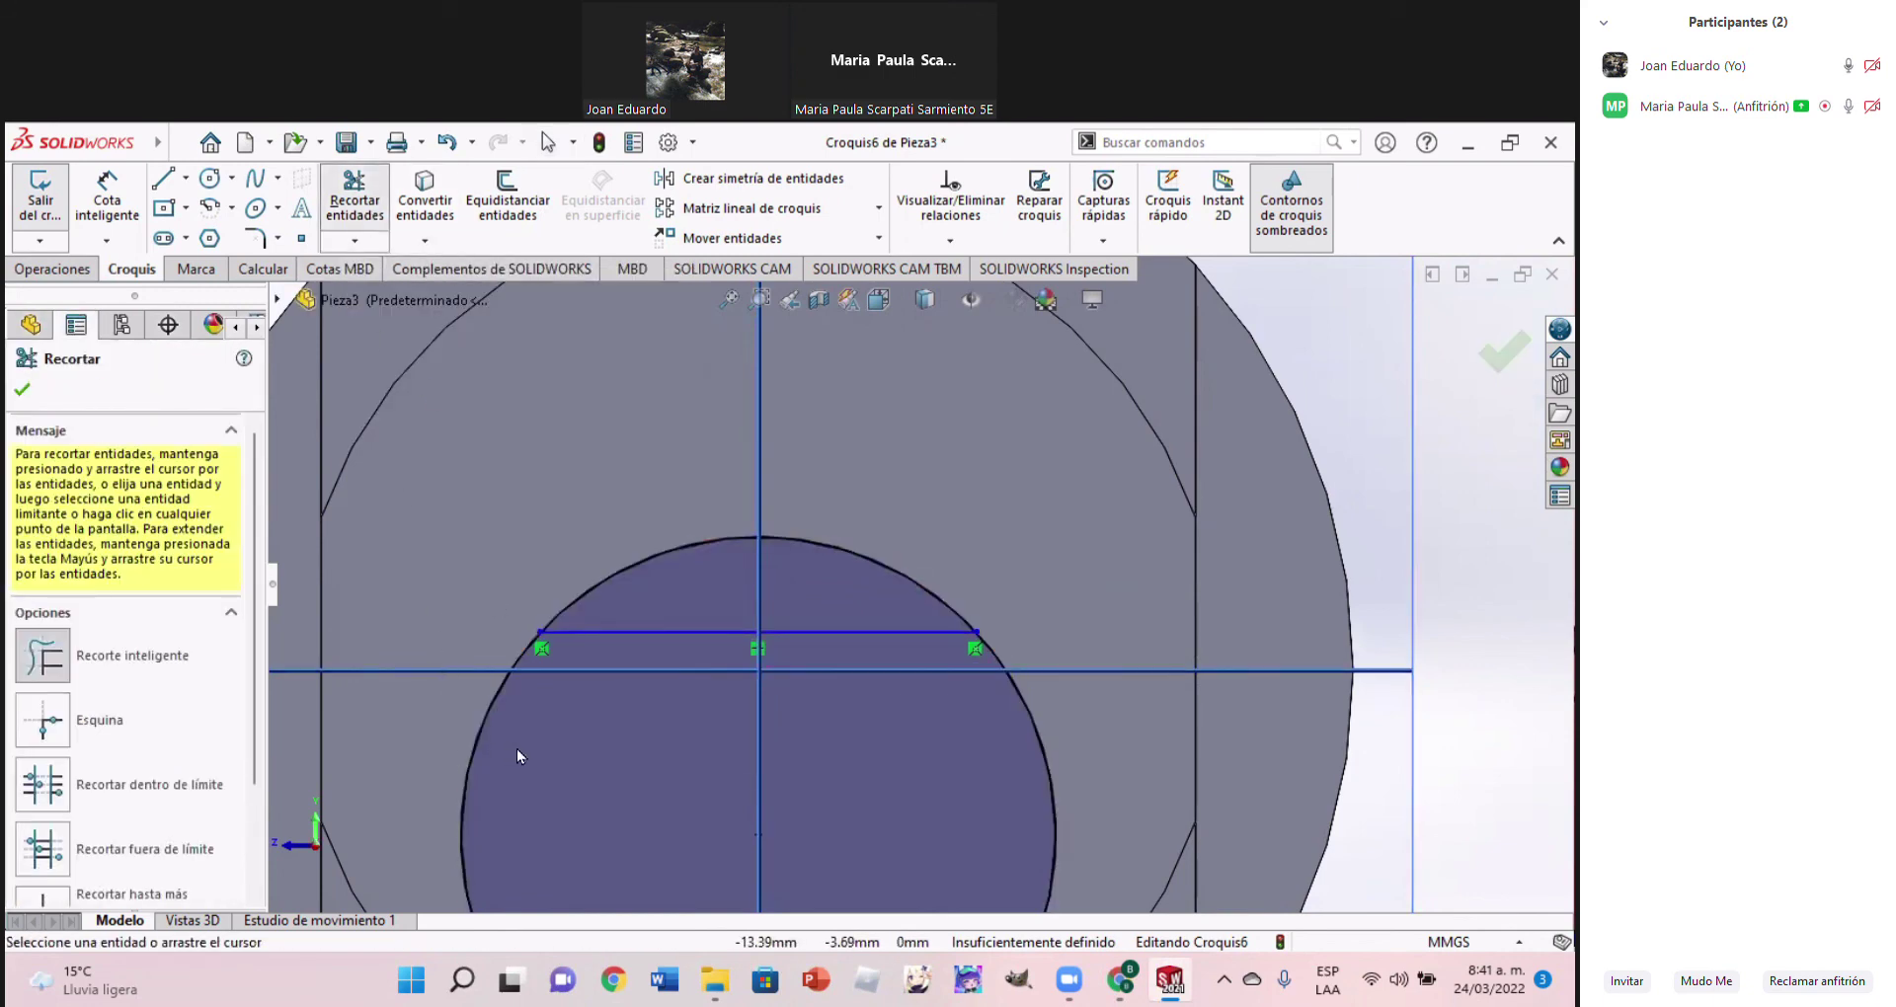
click(132, 190)
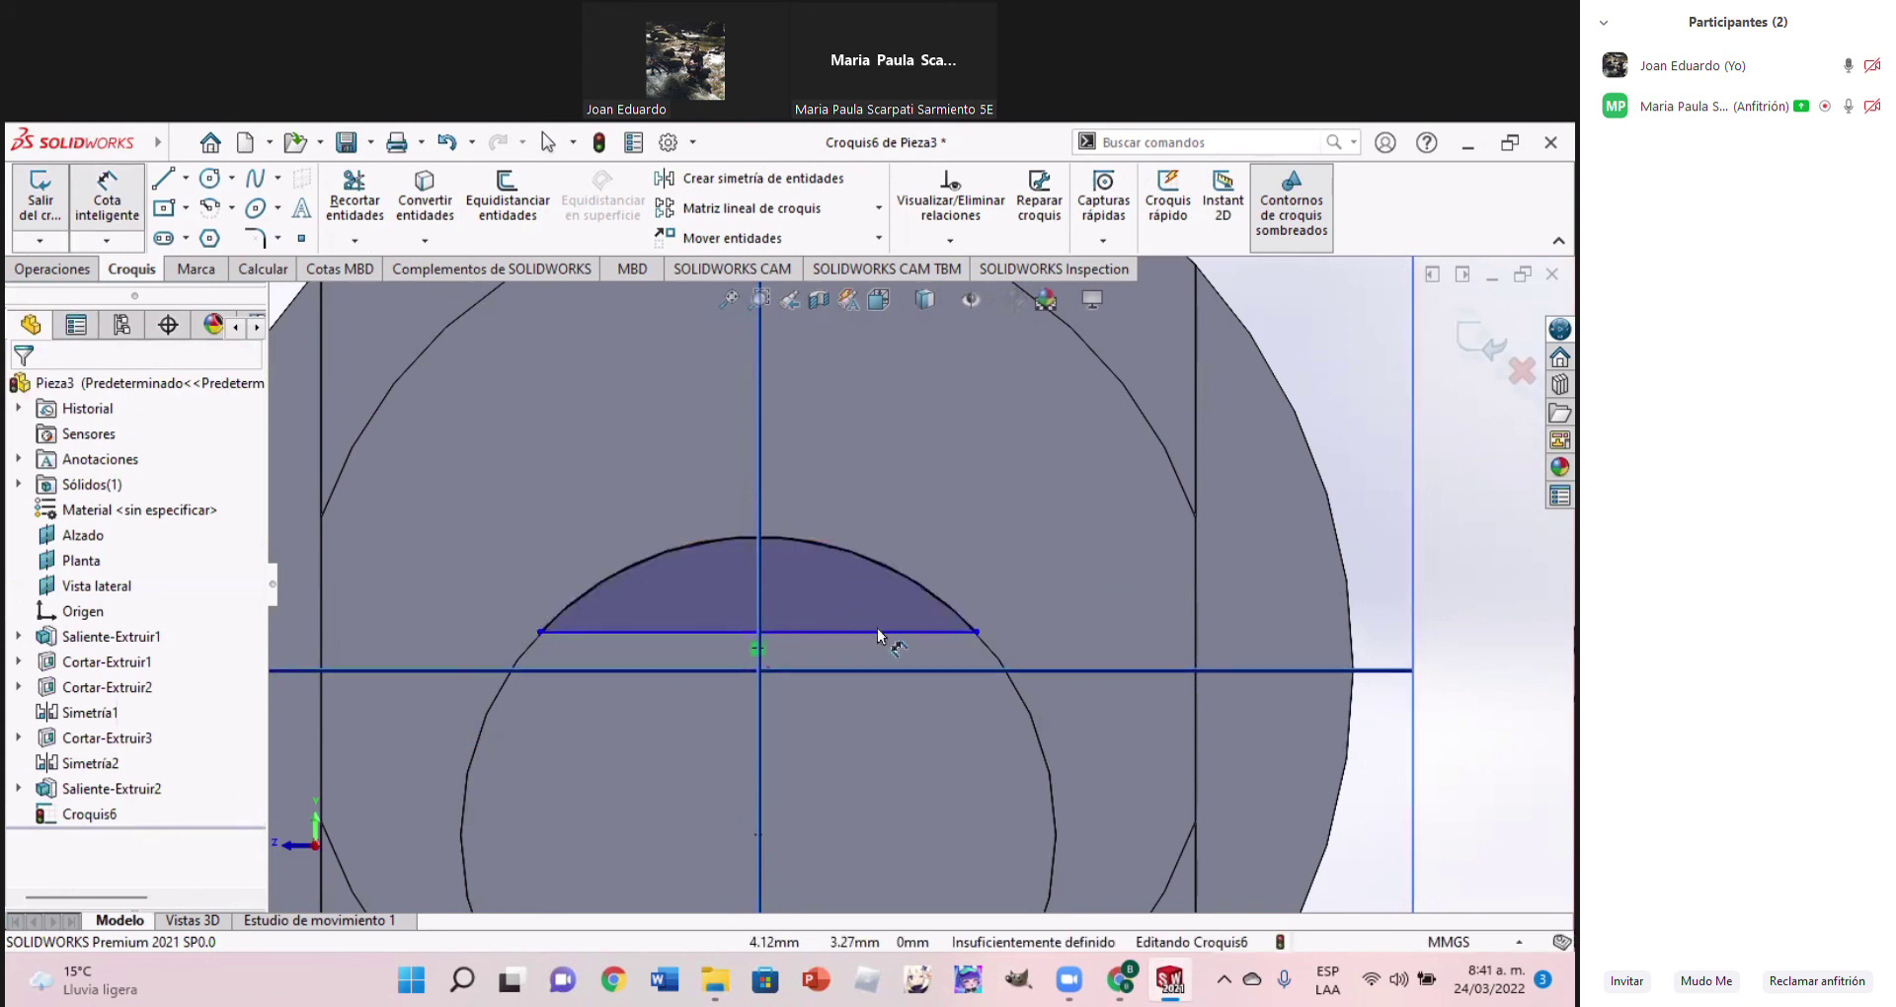
Dimension the height of the arc-and-chord cap on the shaft end to 5 mm
scroll(878, 635, up, 2)
scroll(882, 632, up, 2)
middle_drag(885, 629, 914, 657)
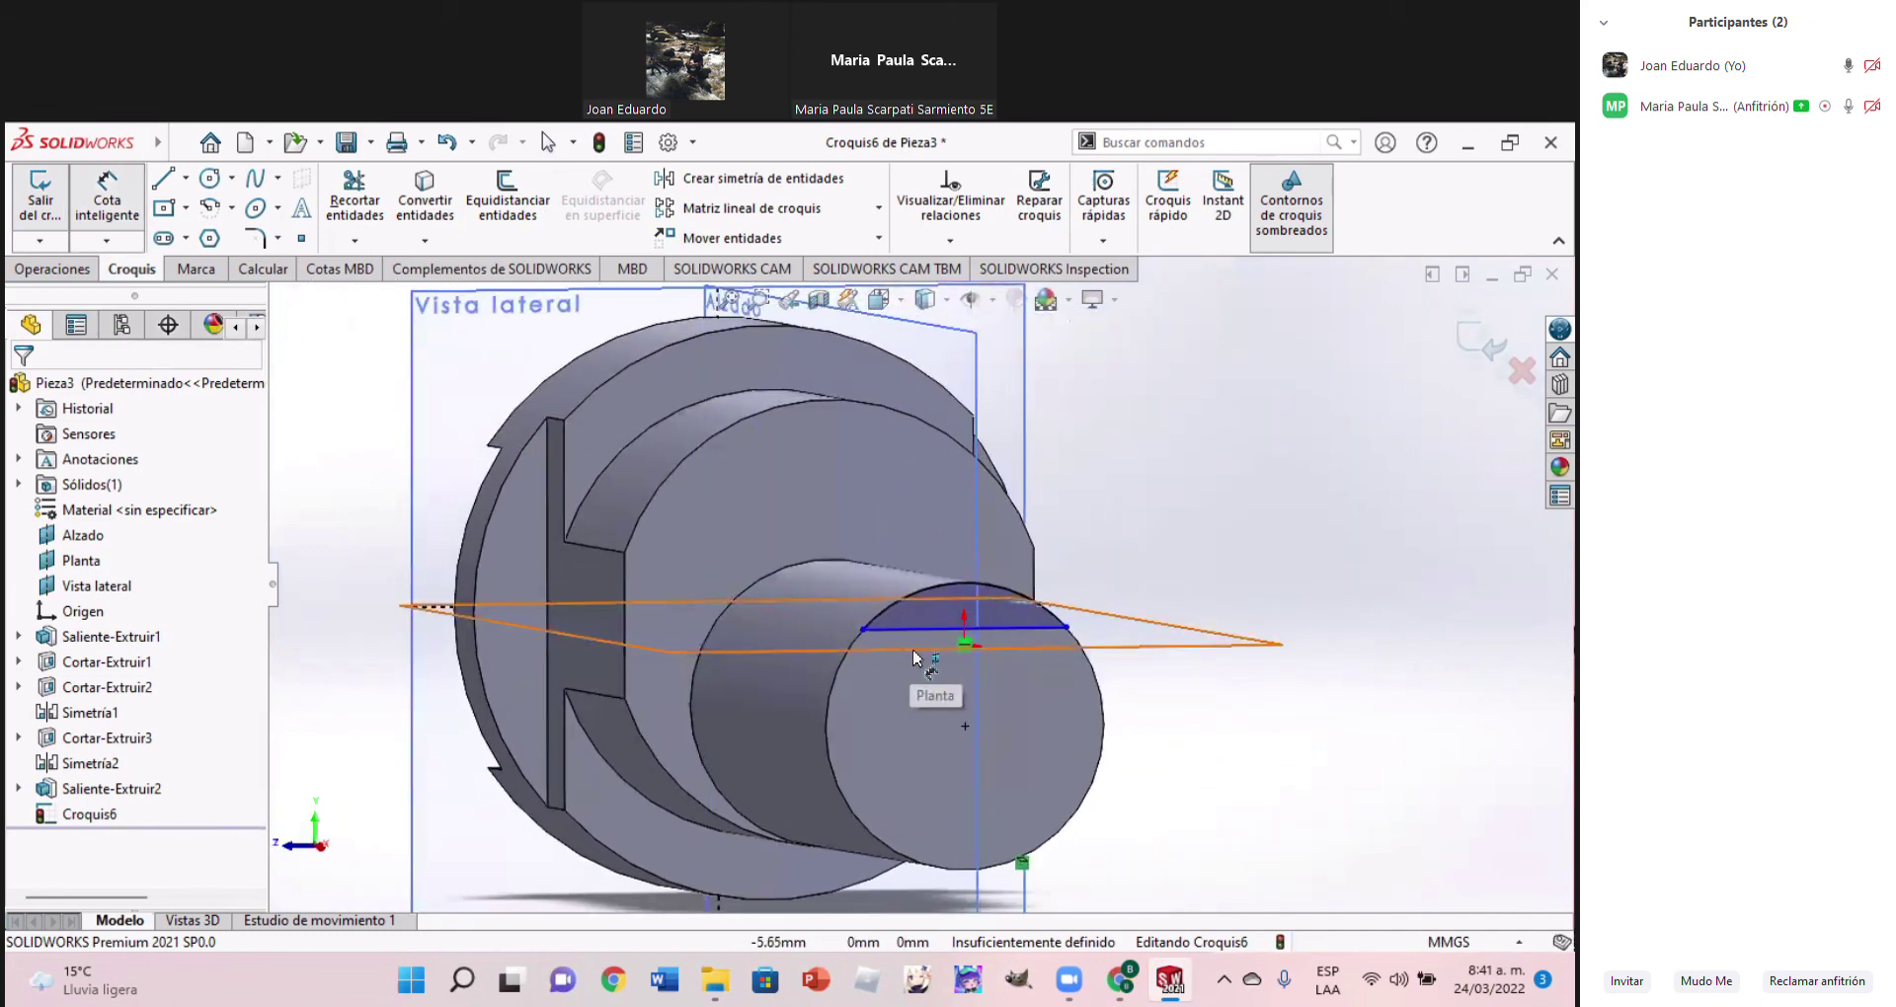
key(ctrl+8)
scroll(938, 553, down, 2)
scroll(944, 538, down, 2)
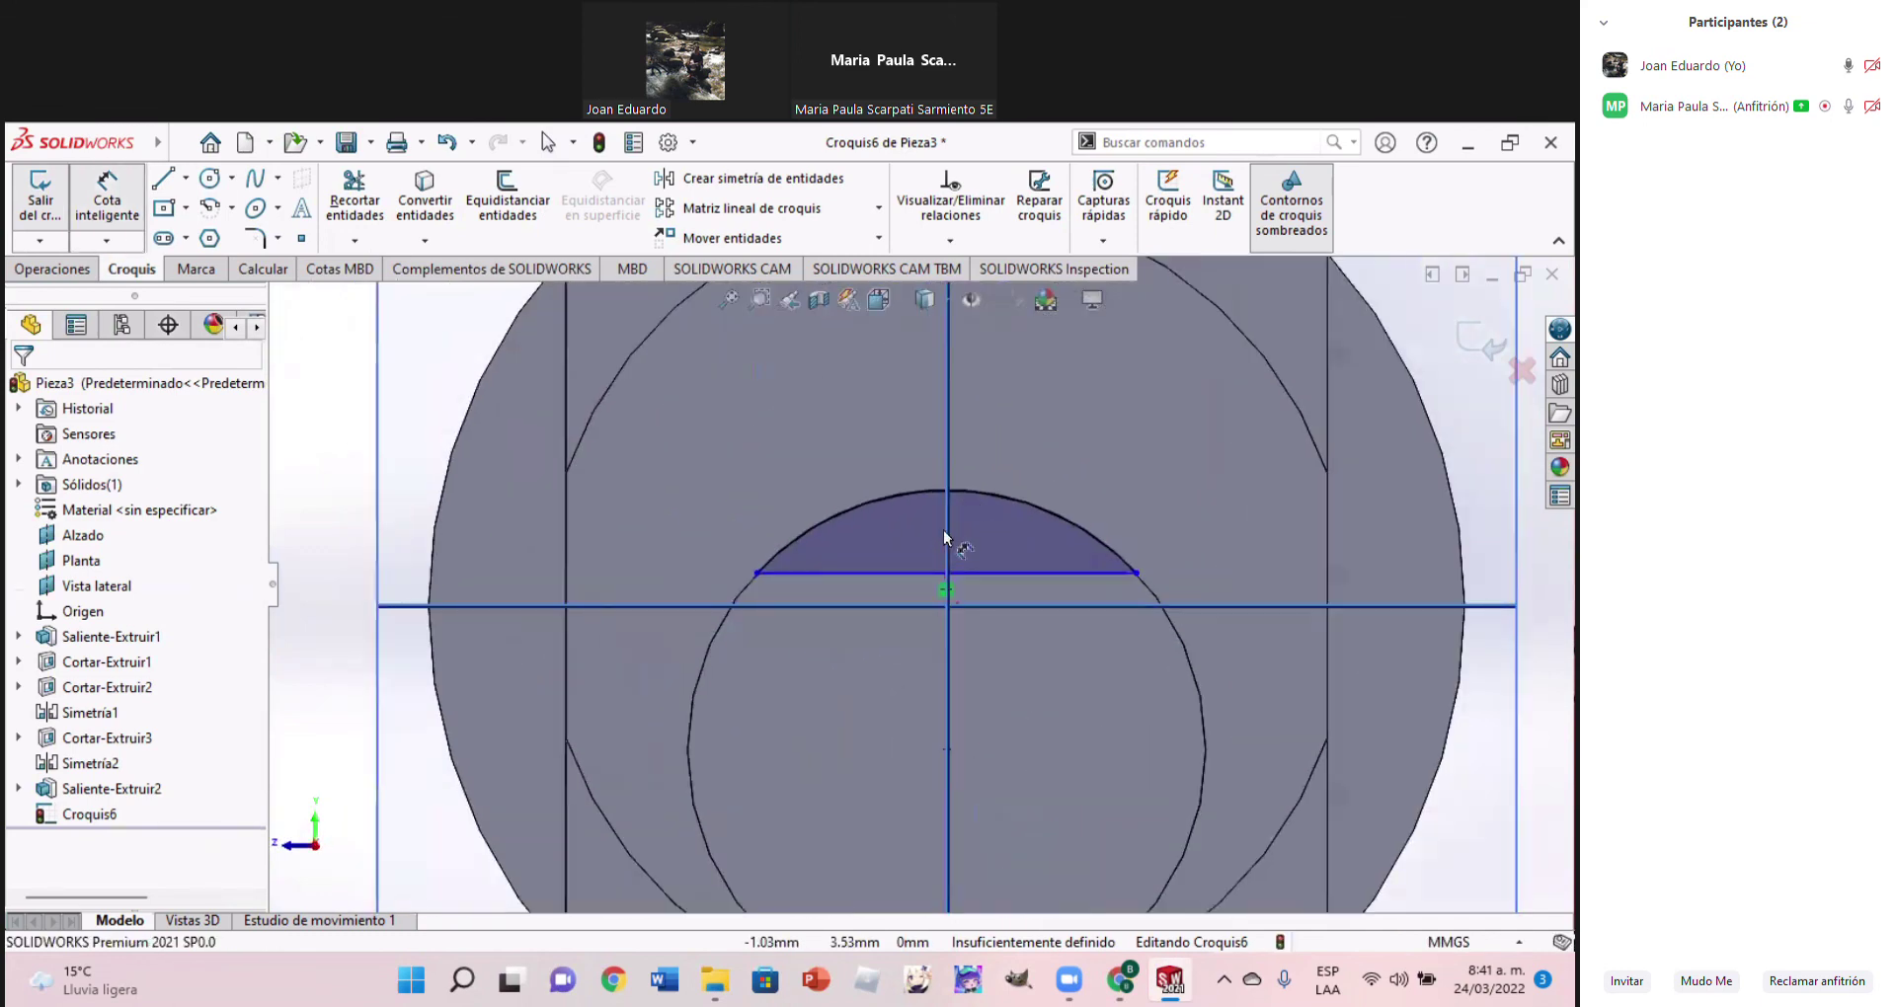
scroll(944, 538, down, 2)
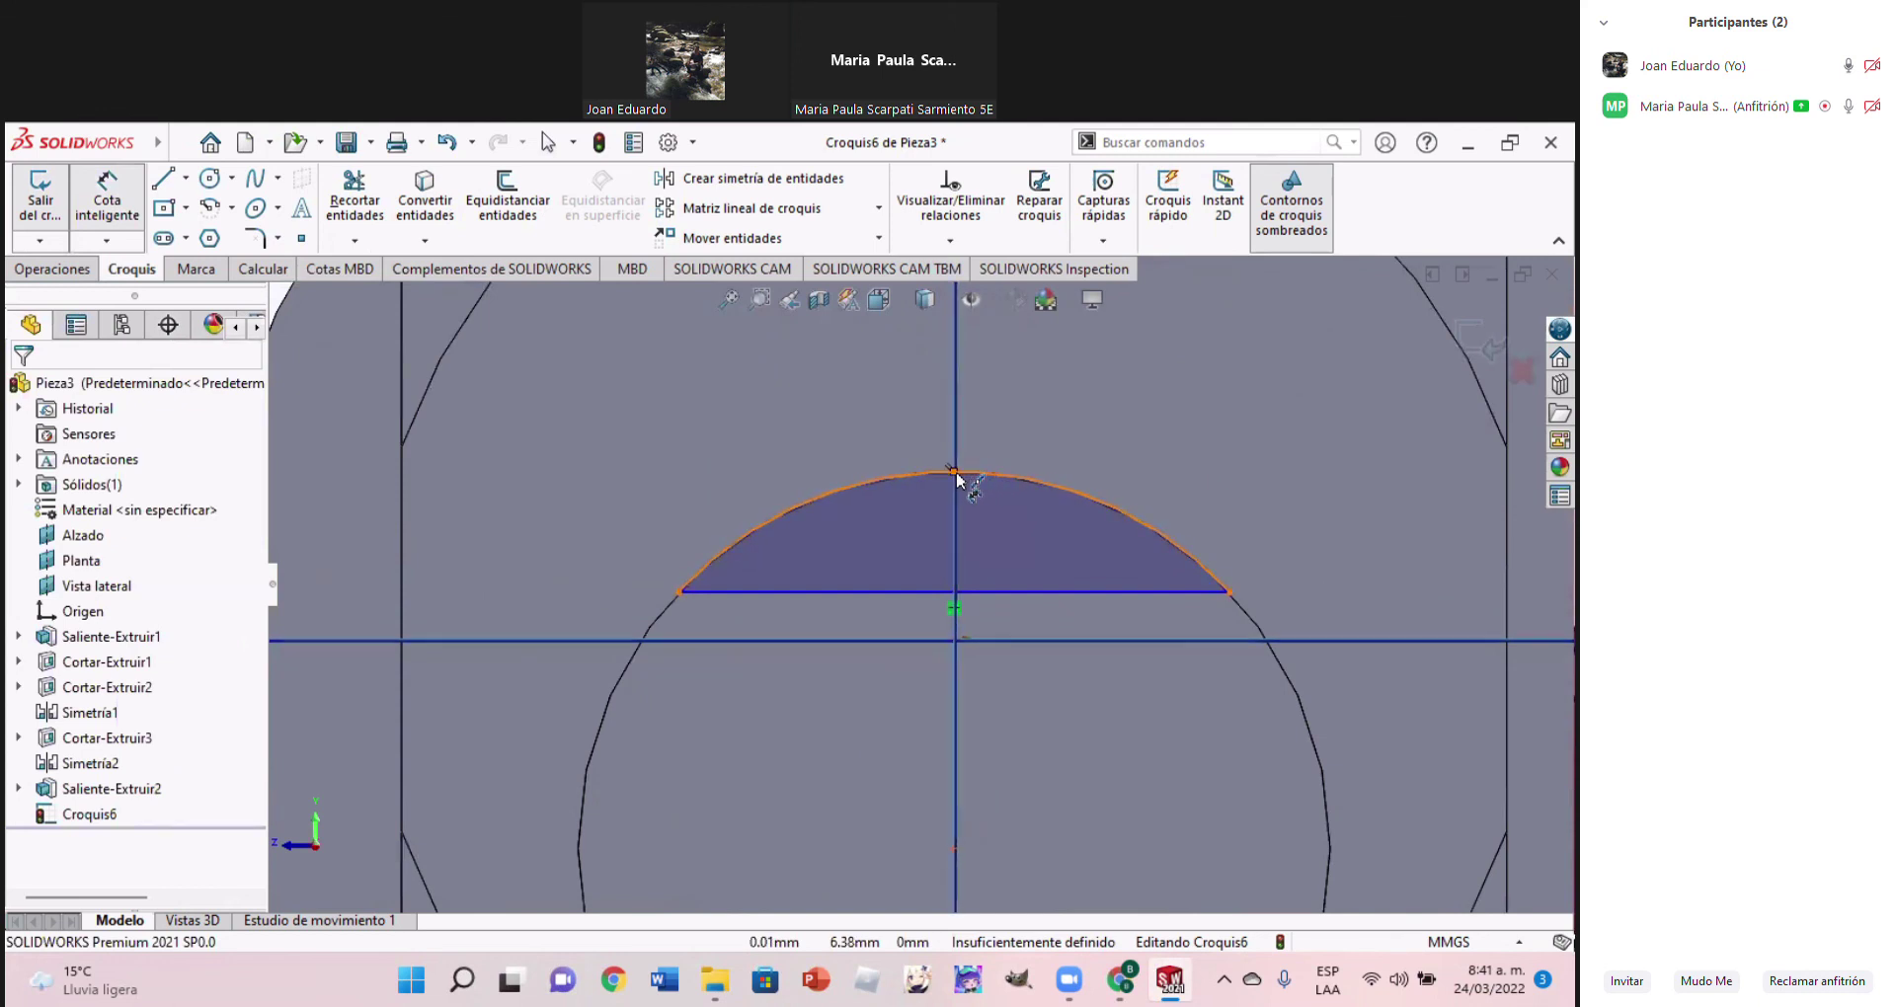
click(954, 543)
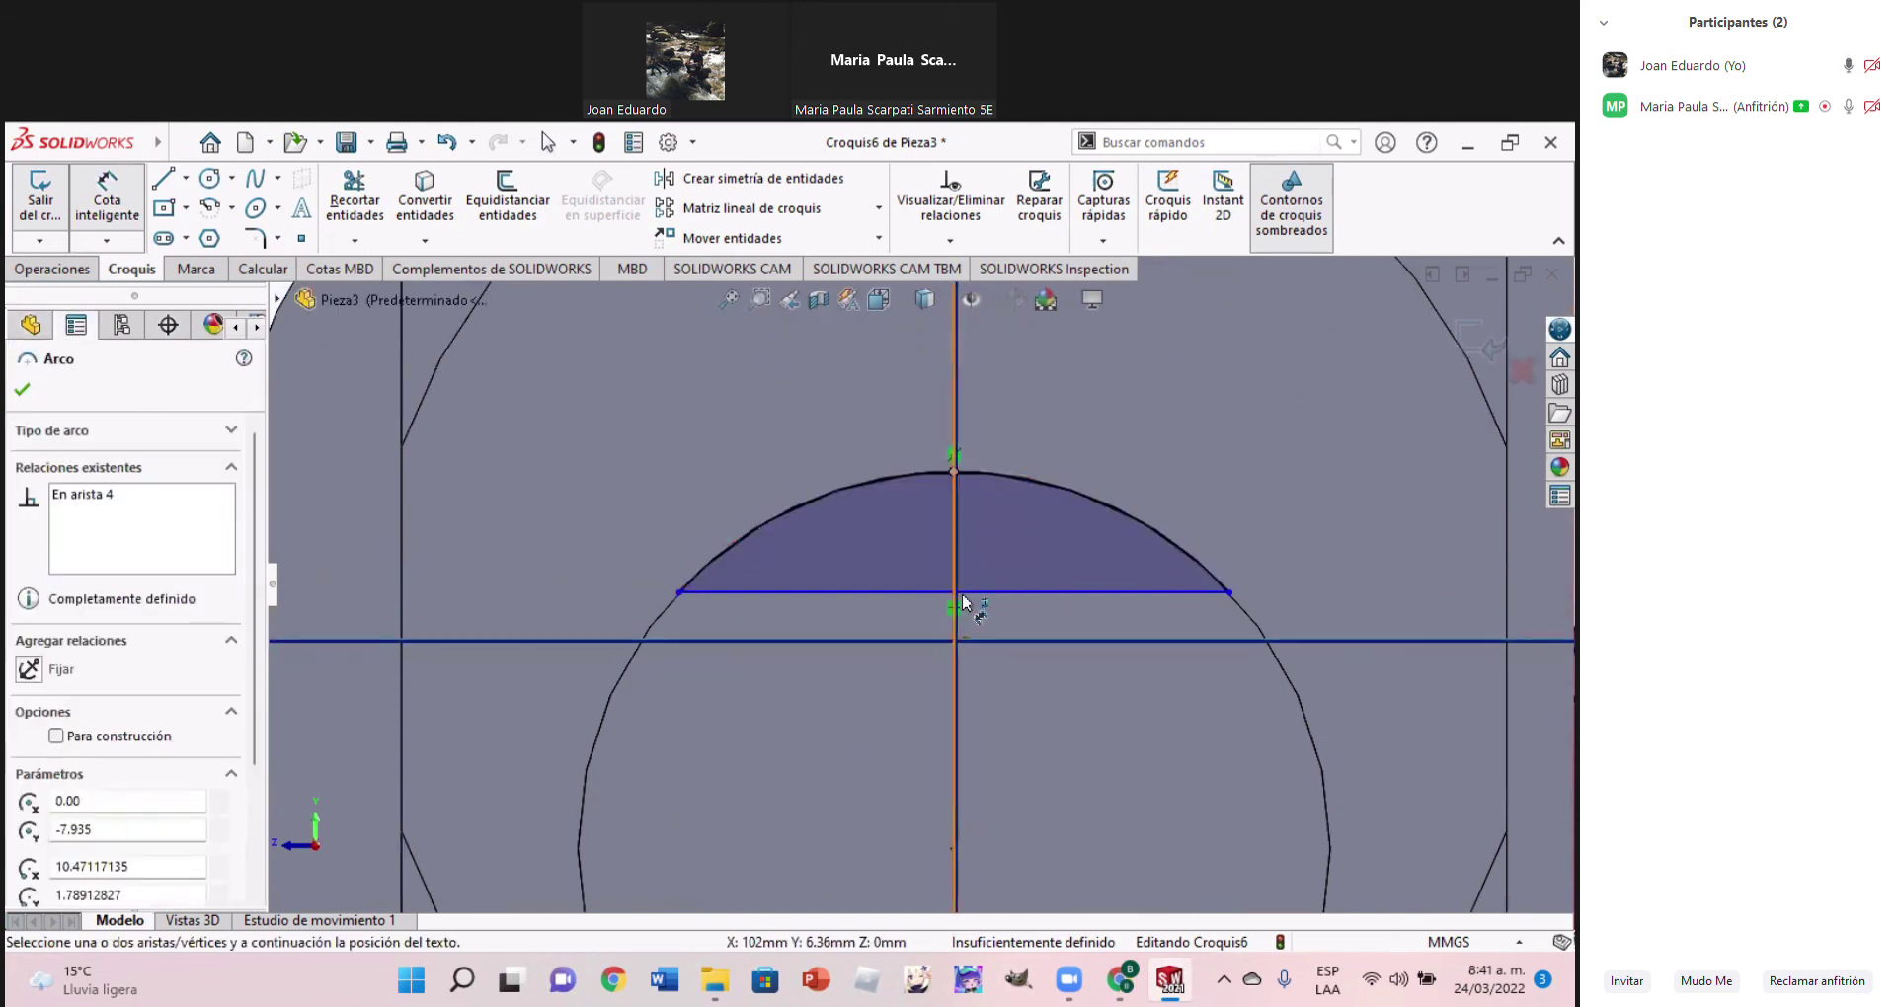
click(1173, 593)
click(1429, 531)
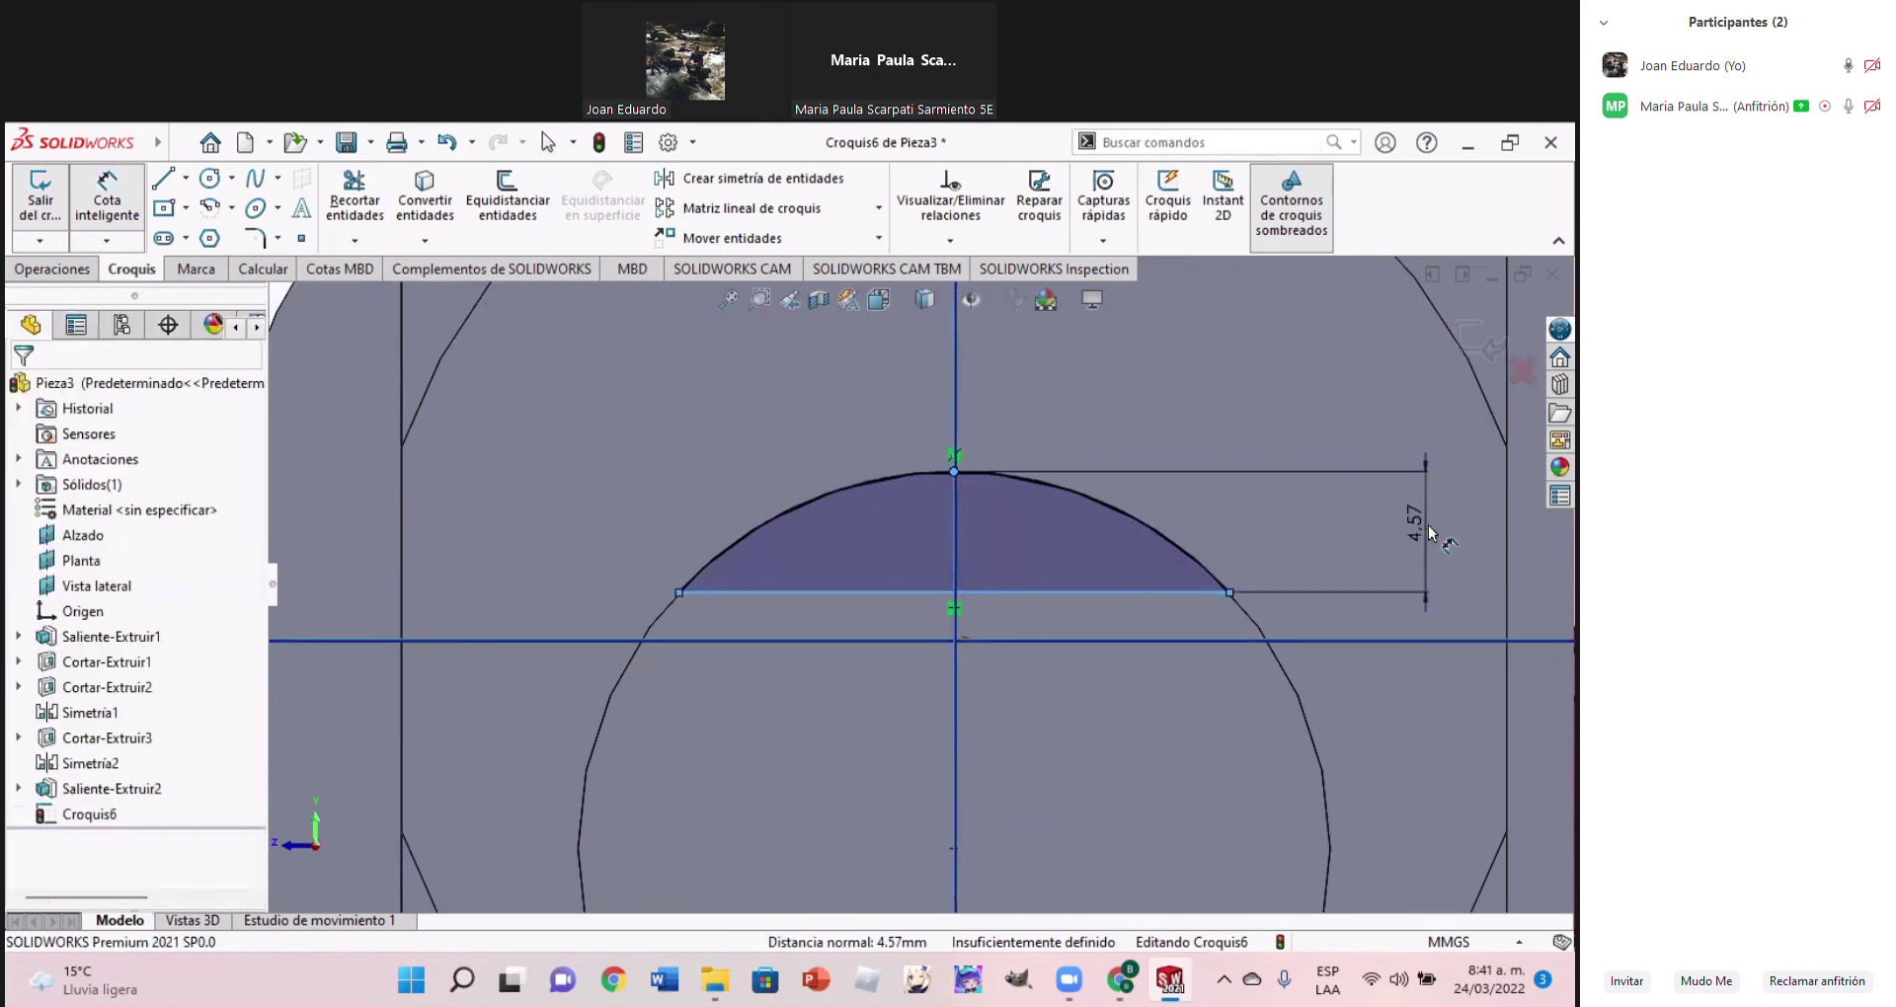
text(5.00mm)
key(Return)
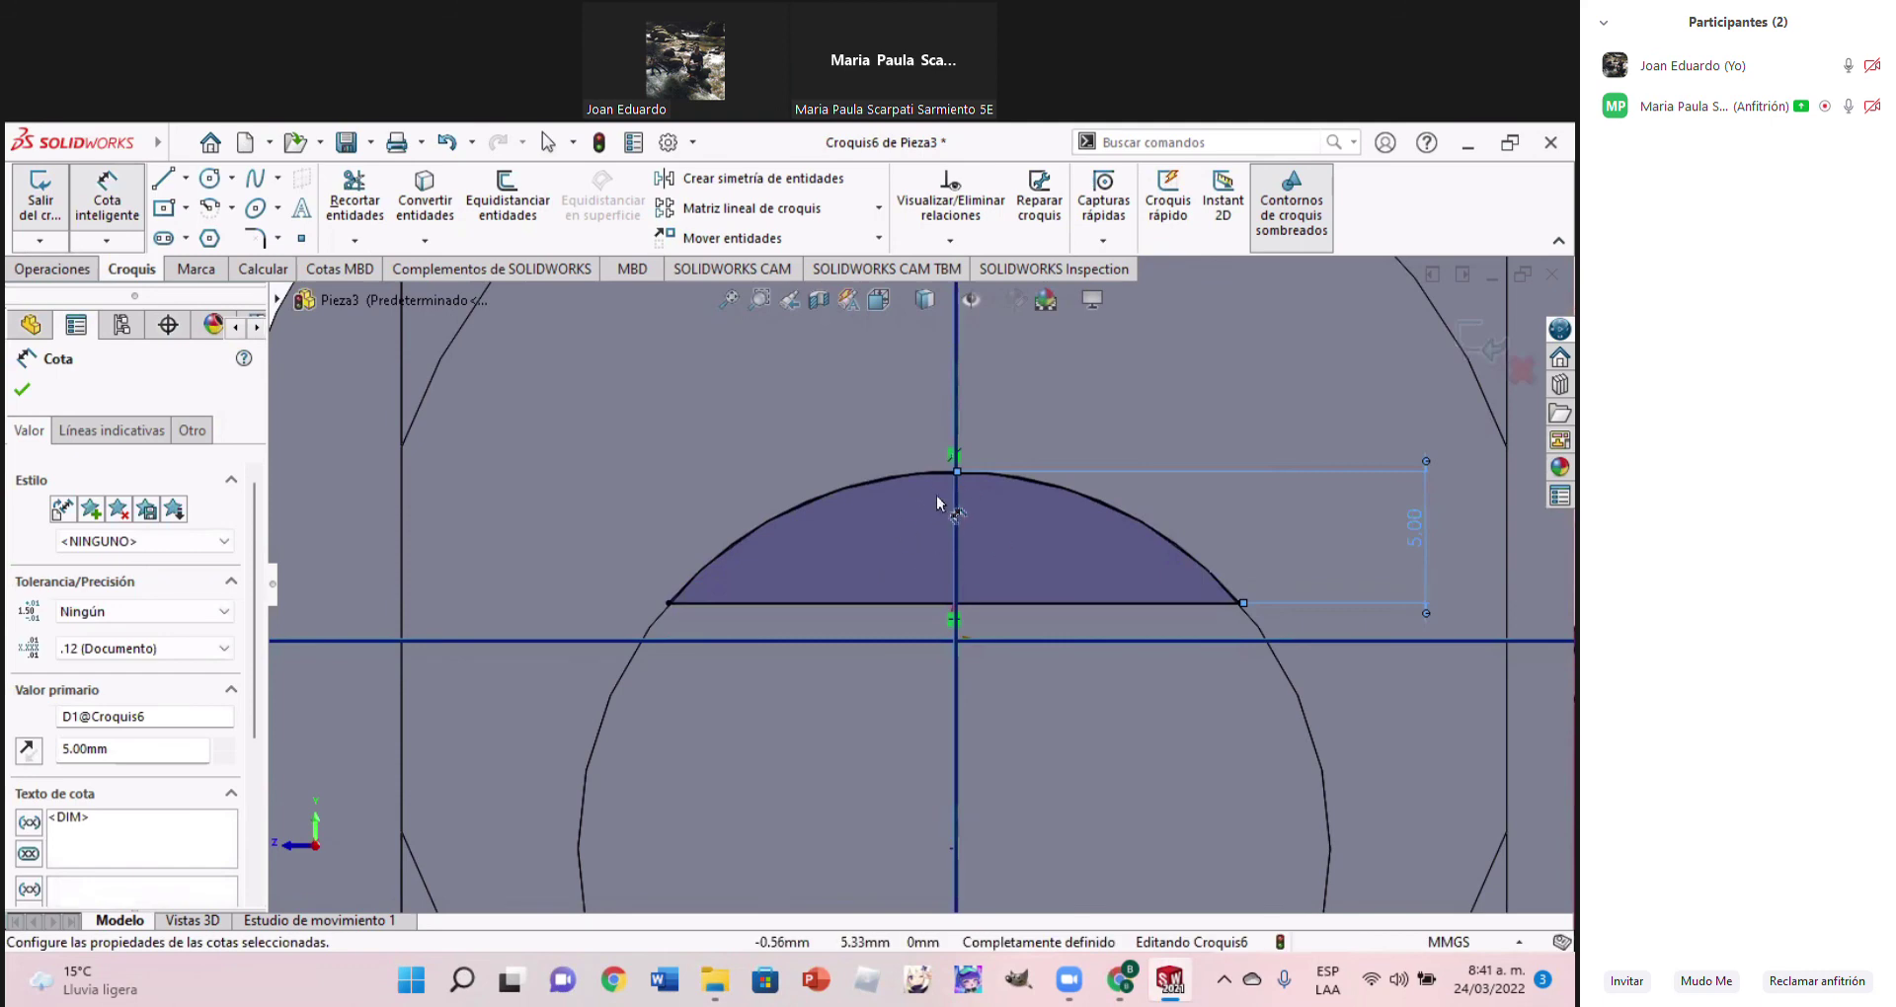
Delete the arc and its chord together, leaving only the centre lines
scroll(1113, 648, up, 3)
key(Escape)
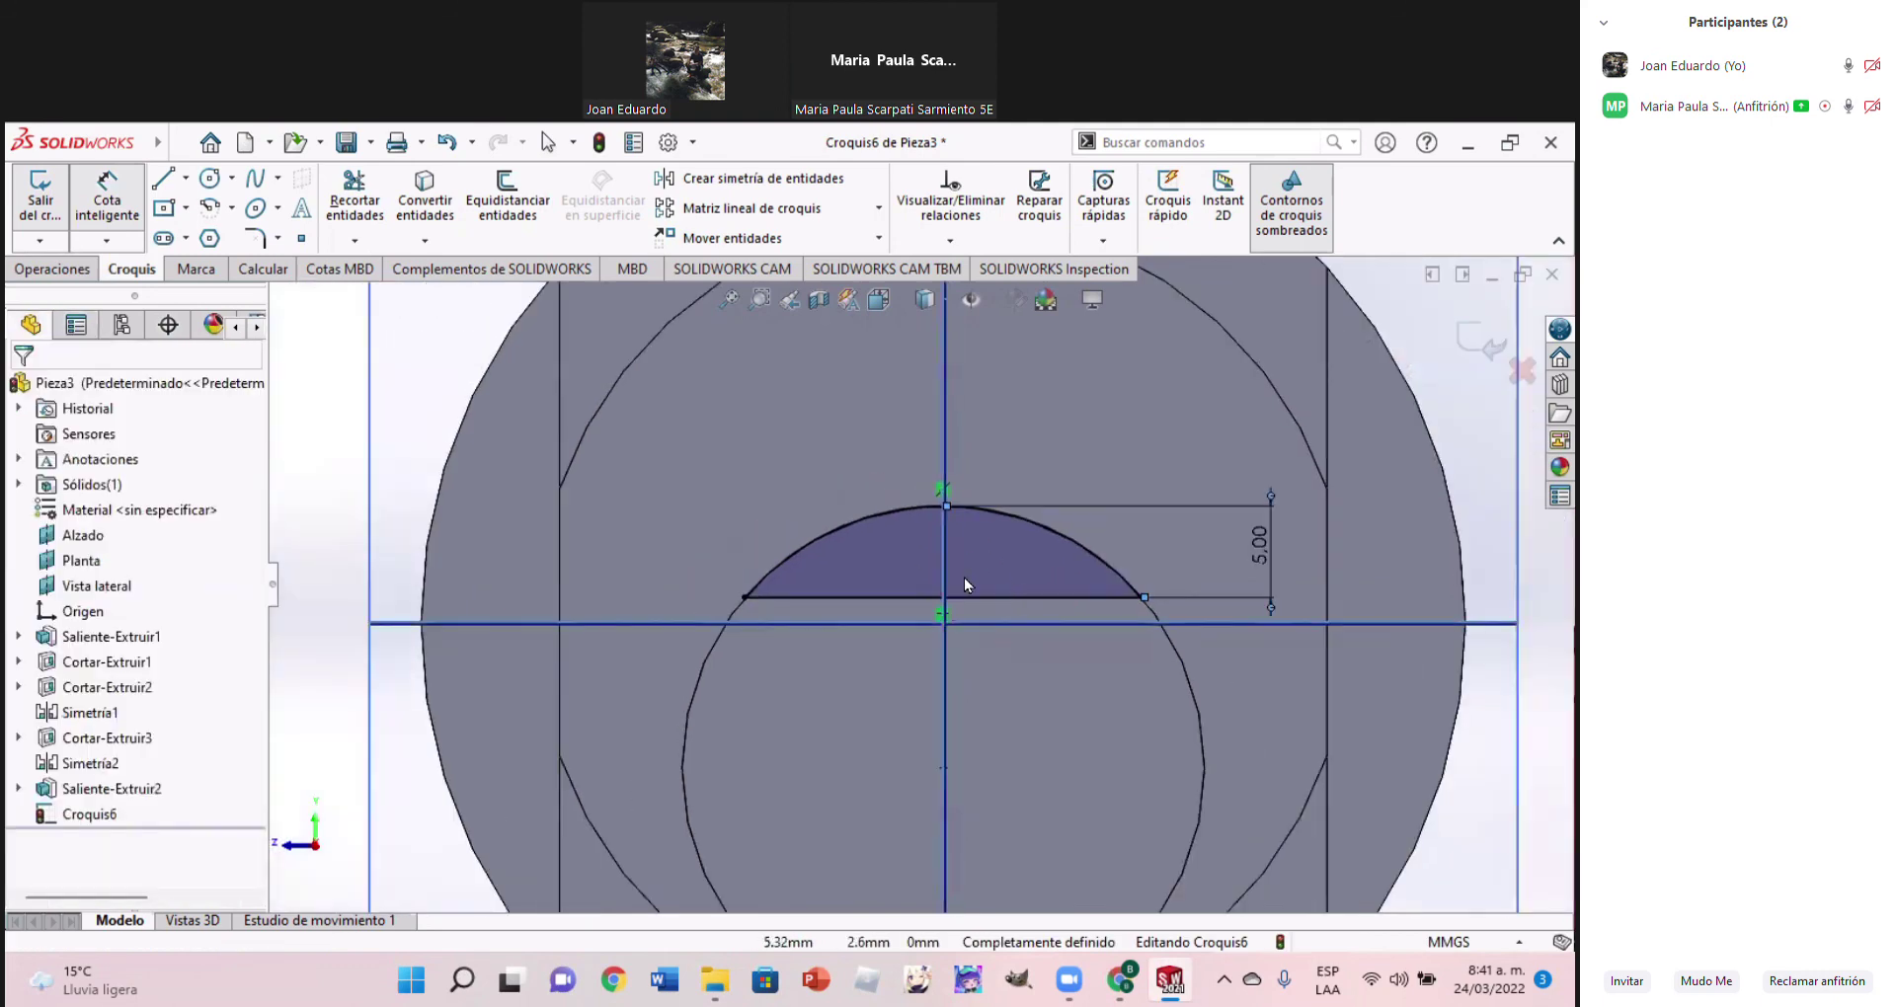
scroll(980, 582, up, 2)
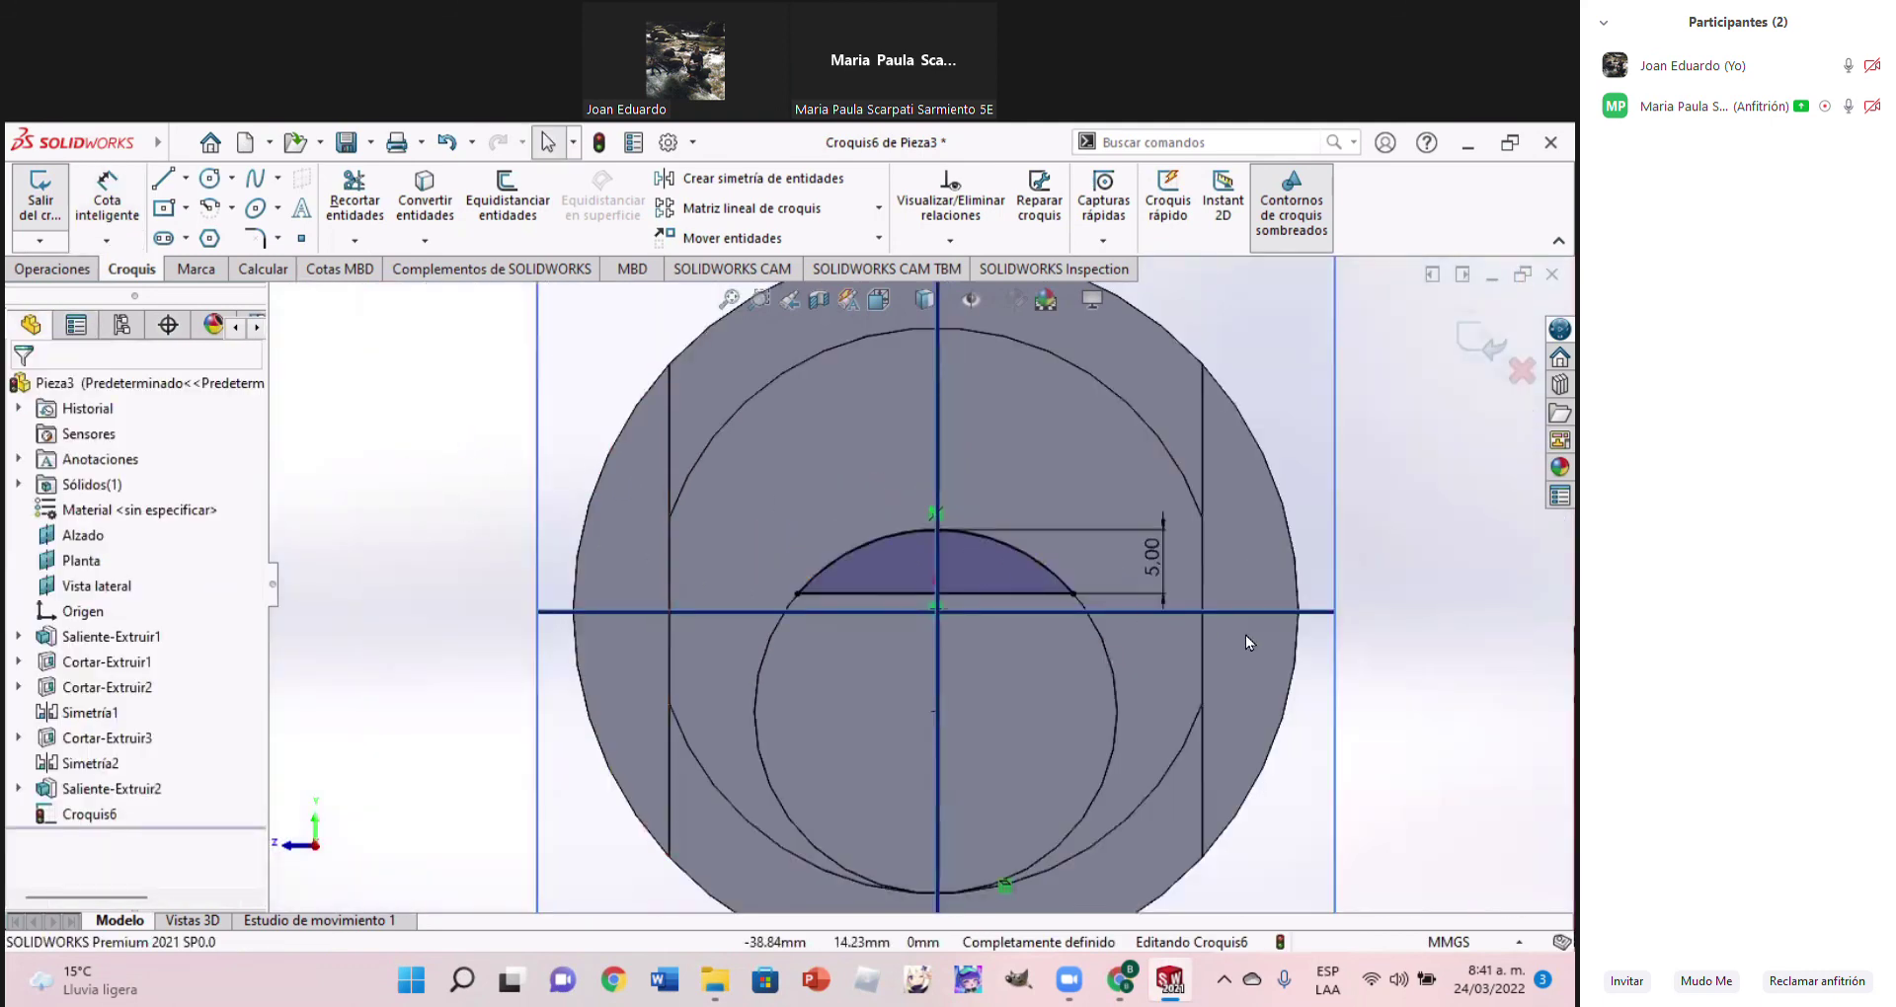
drag(431, 422, 1334, 651)
key(Delete)
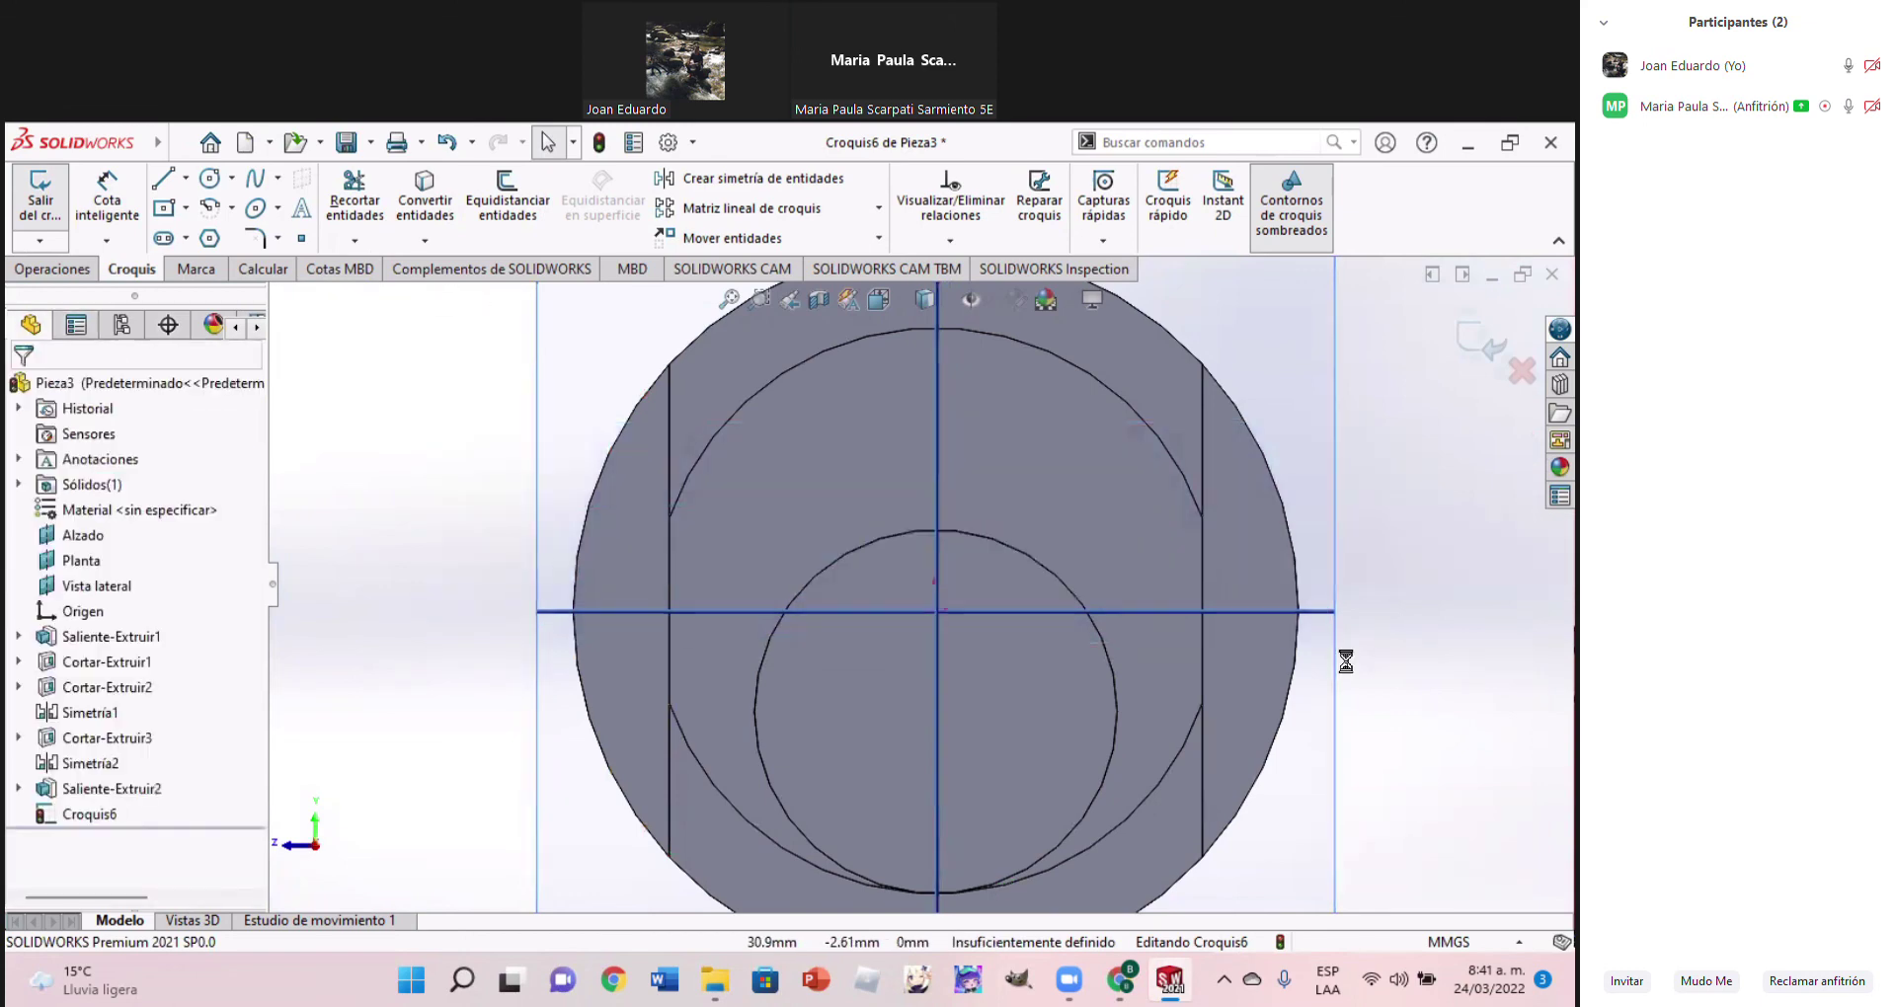
click(161, 212)
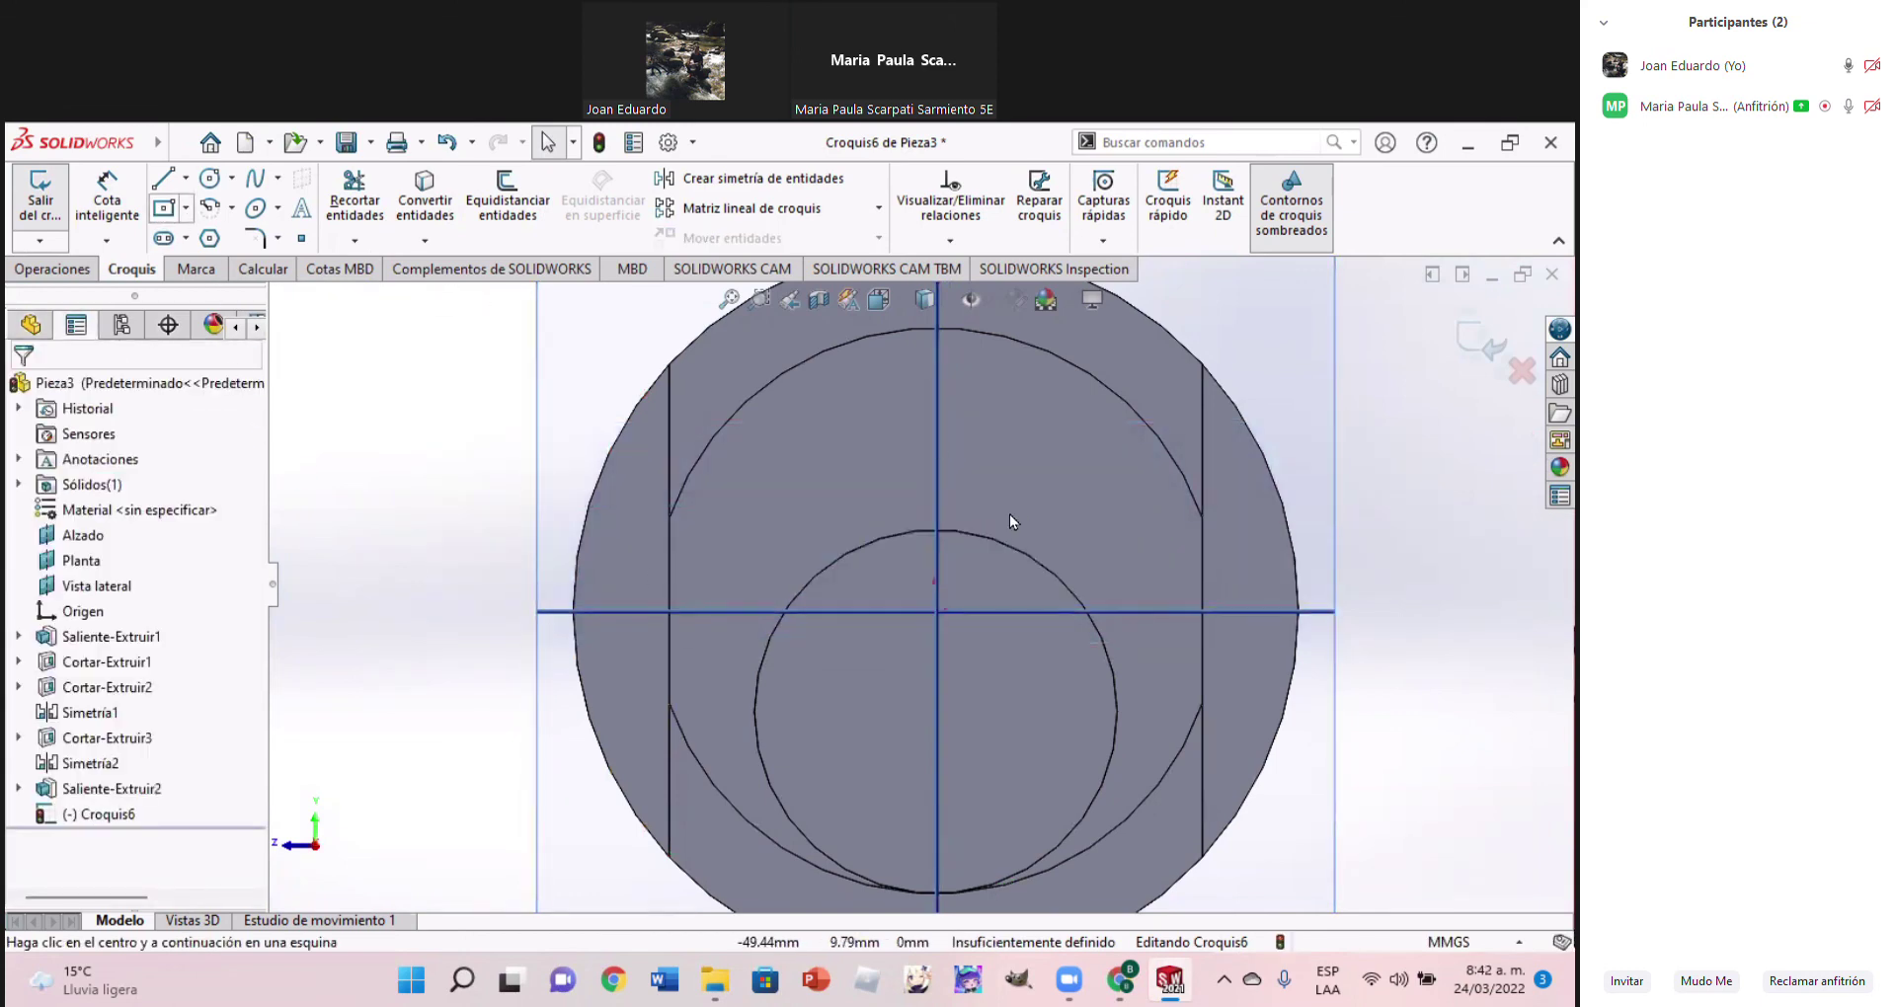
Draw a centre rectangle from the circle's top point and dimension its height 10 mm
scroll(930, 537, down, 2)
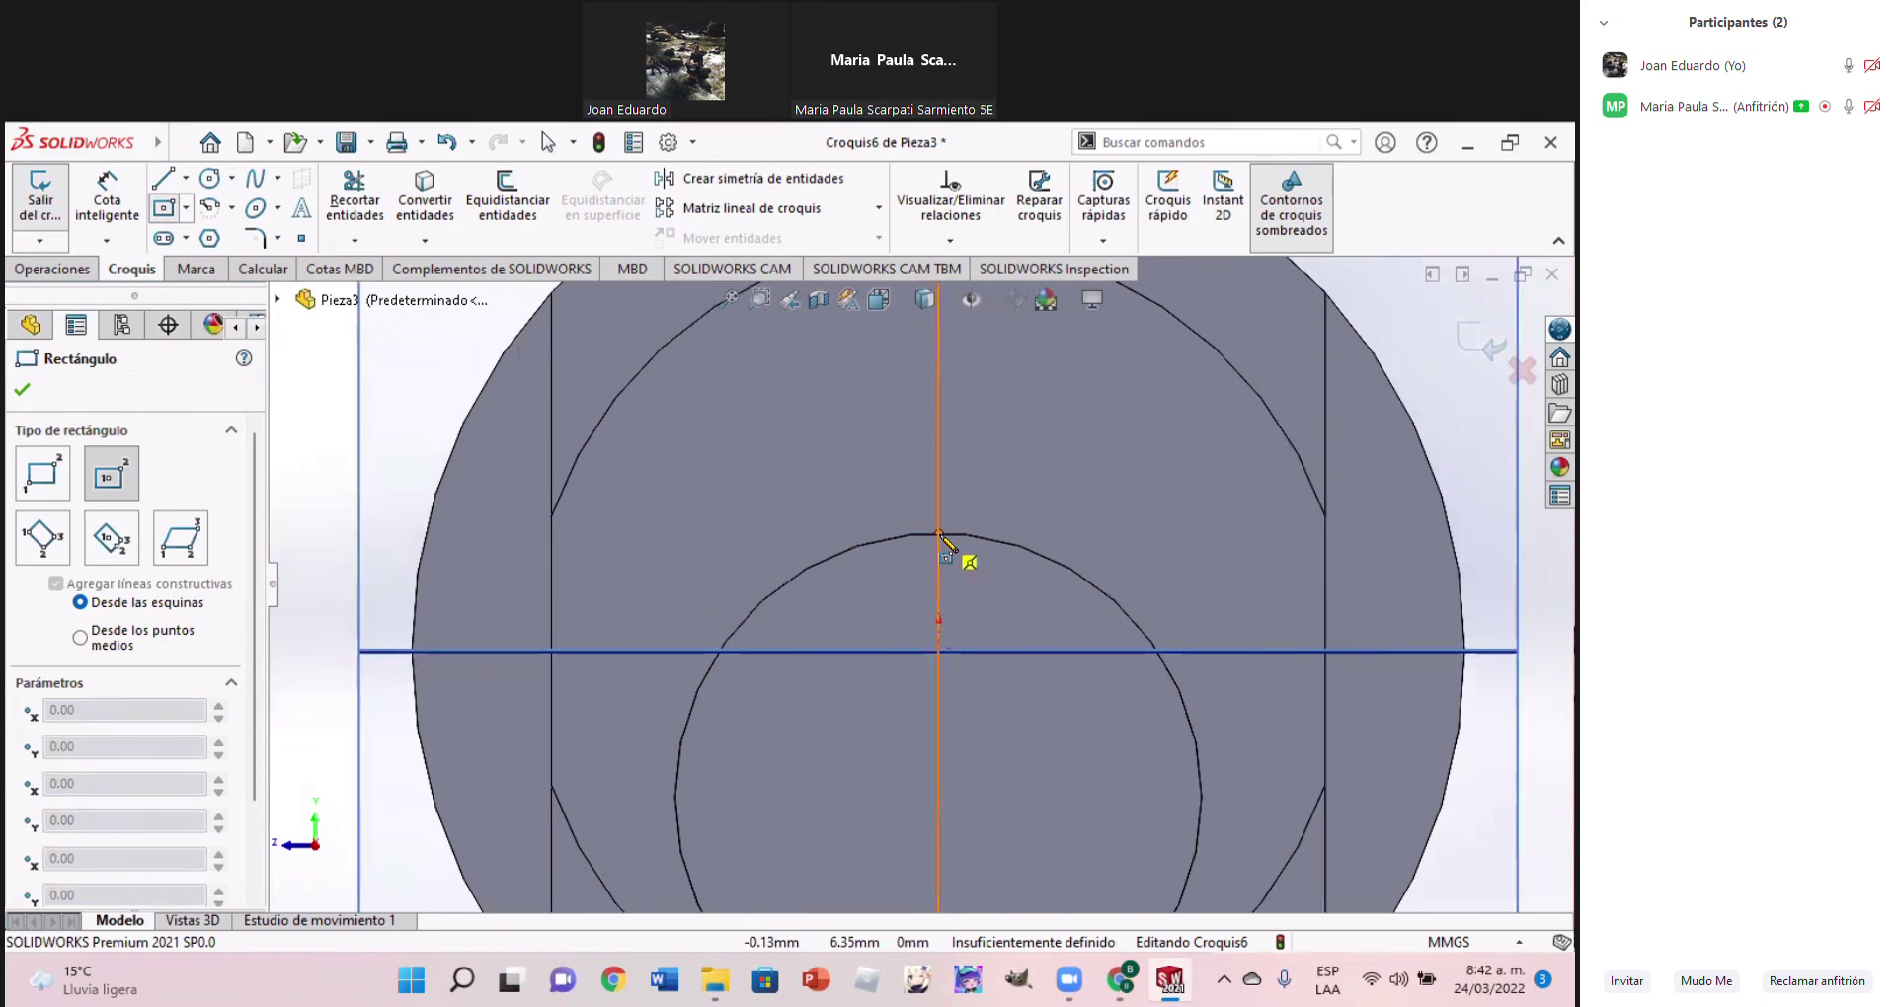
click(939, 534)
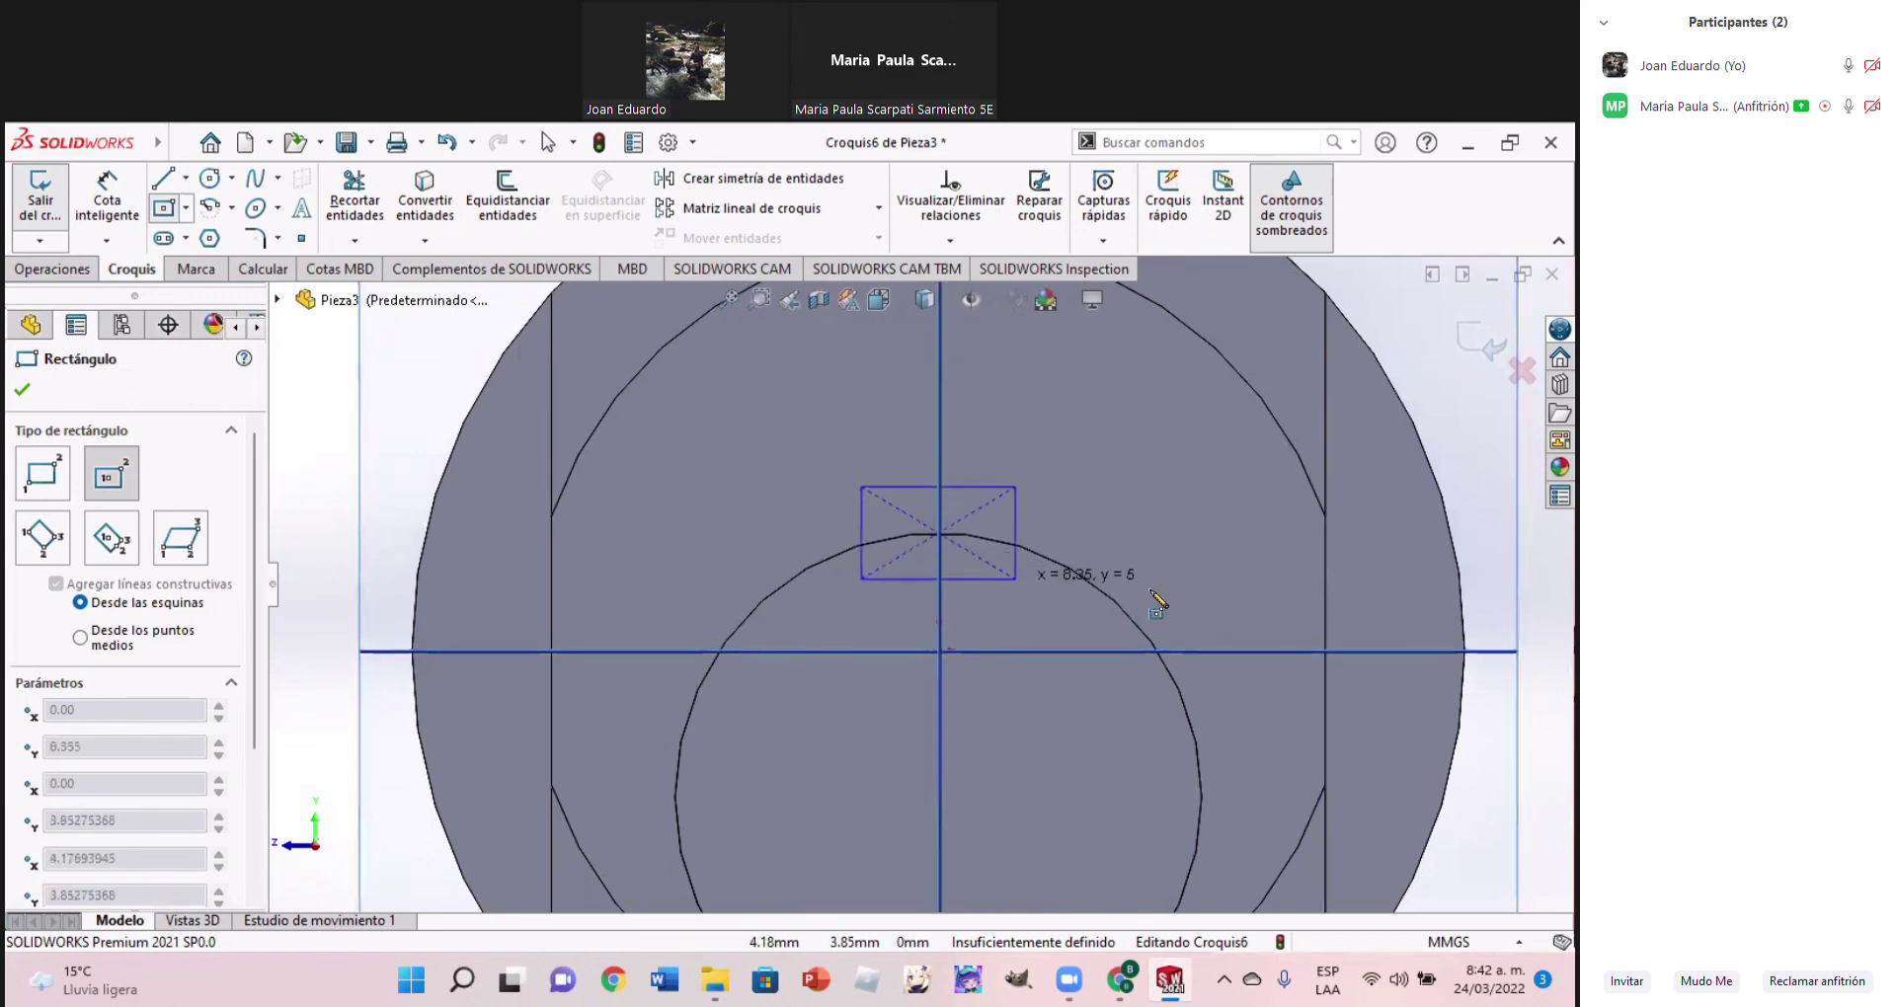
click(1220, 611)
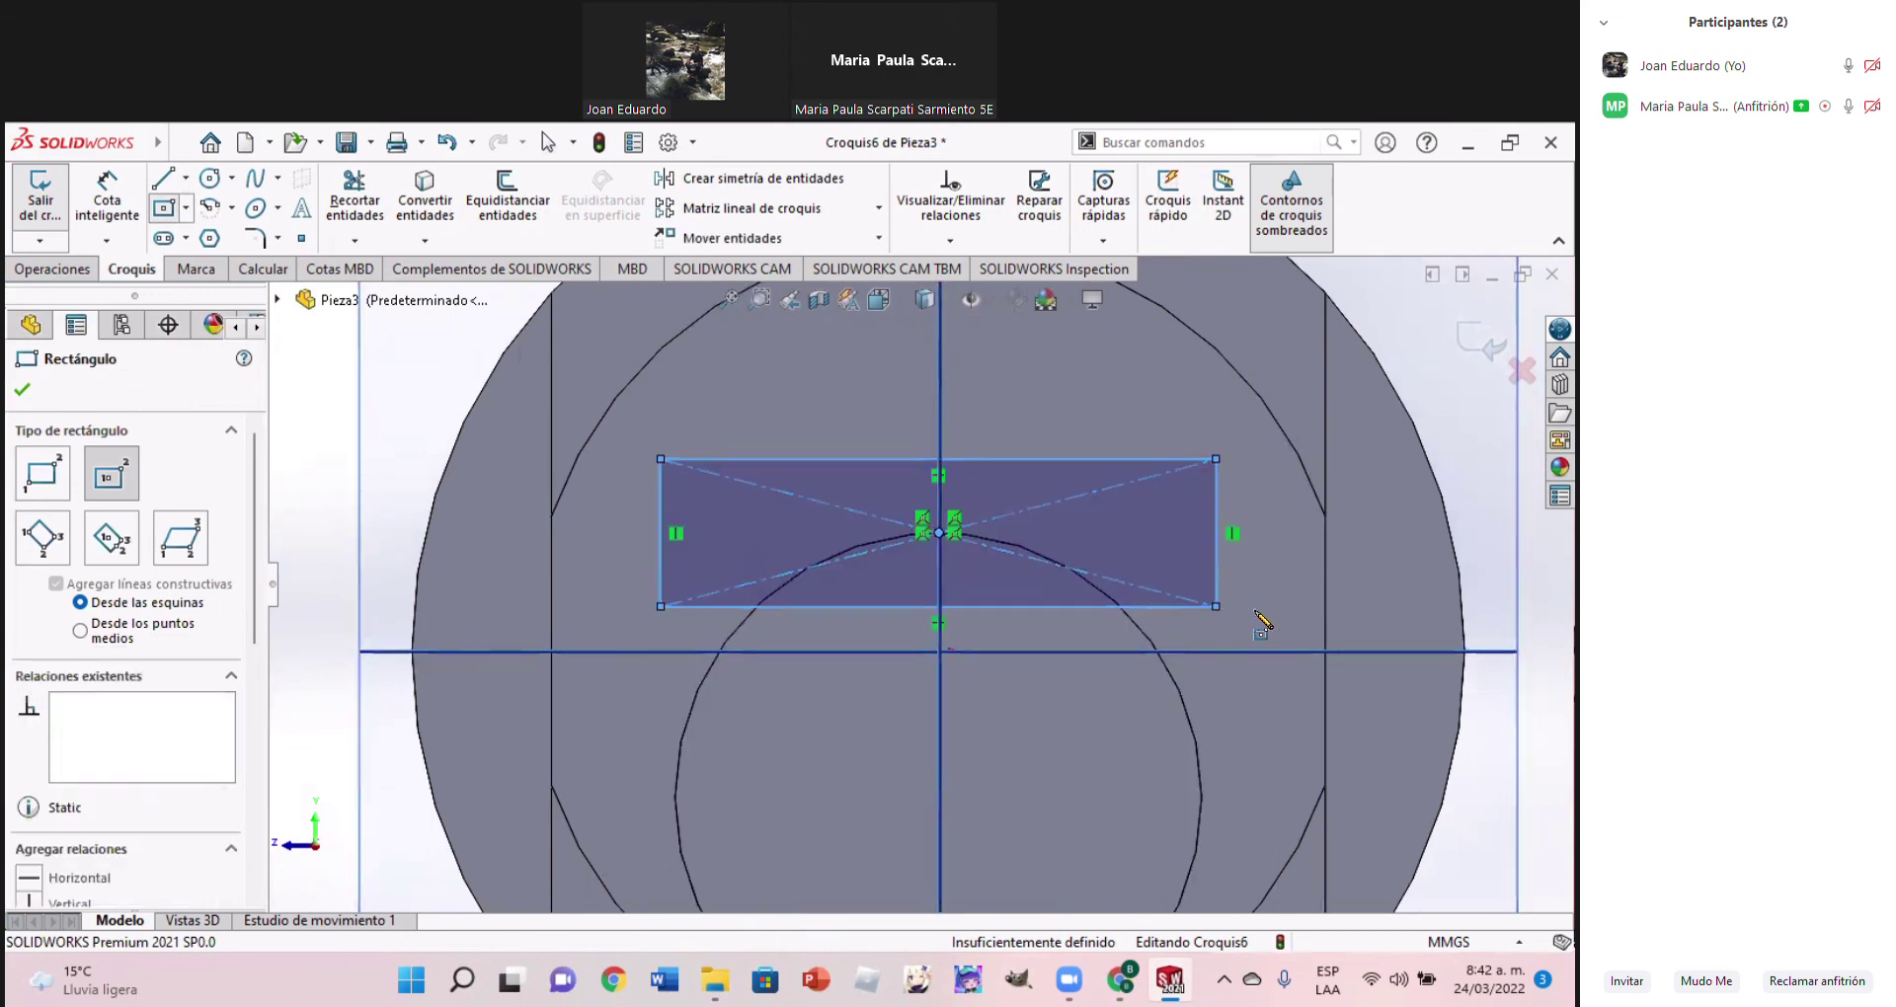
right_drag(1412, 472, 1225, 503)
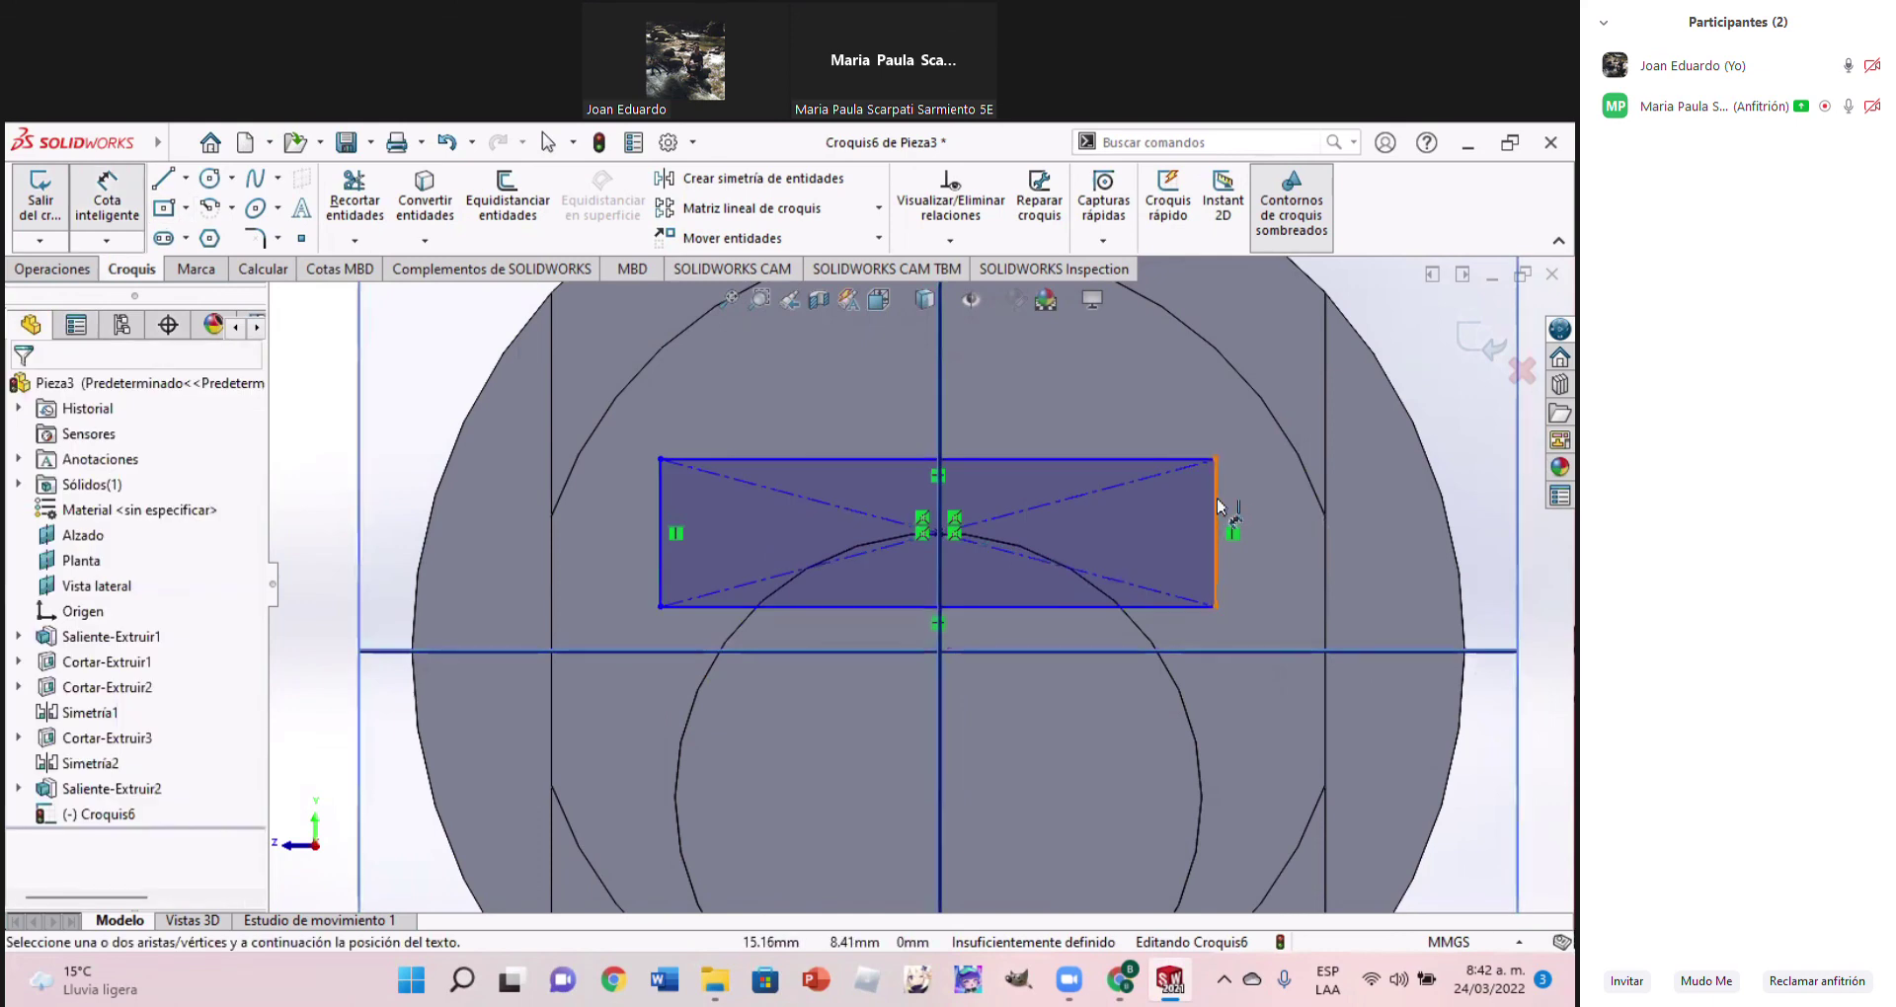
click(1216, 506)
click(1270, 508)
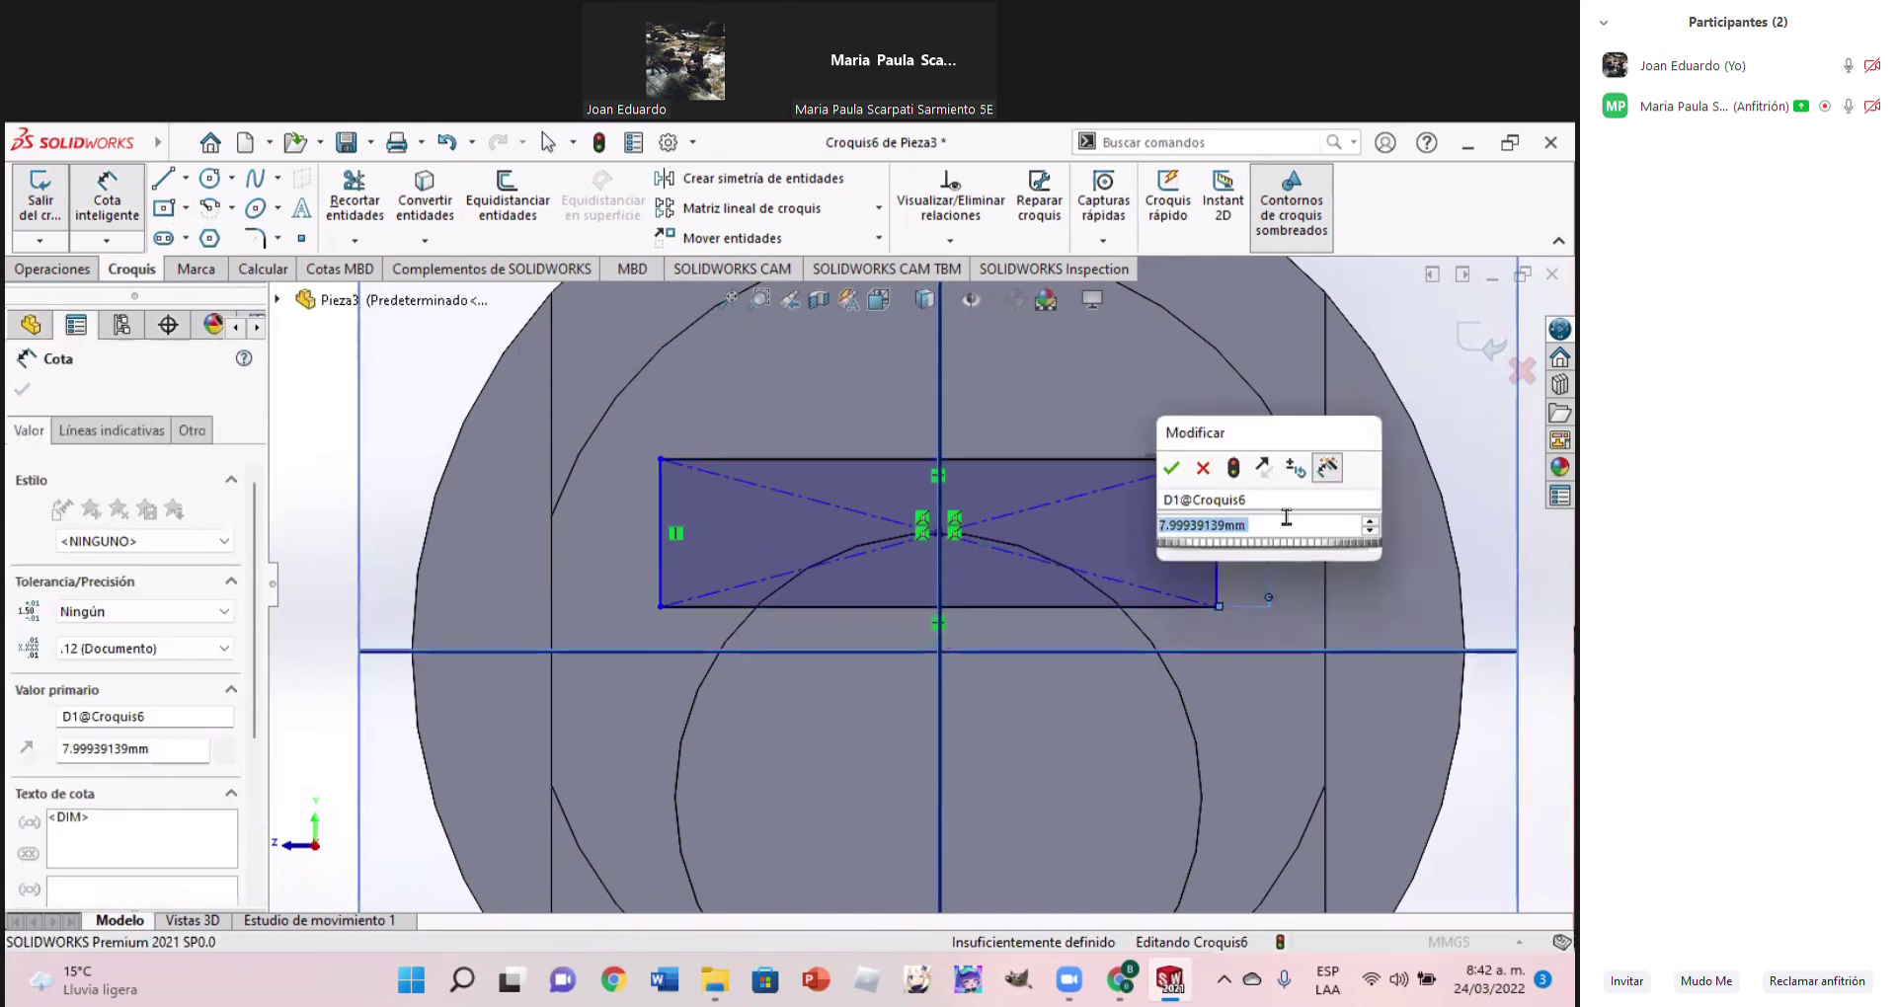
text(10)
key(Return)
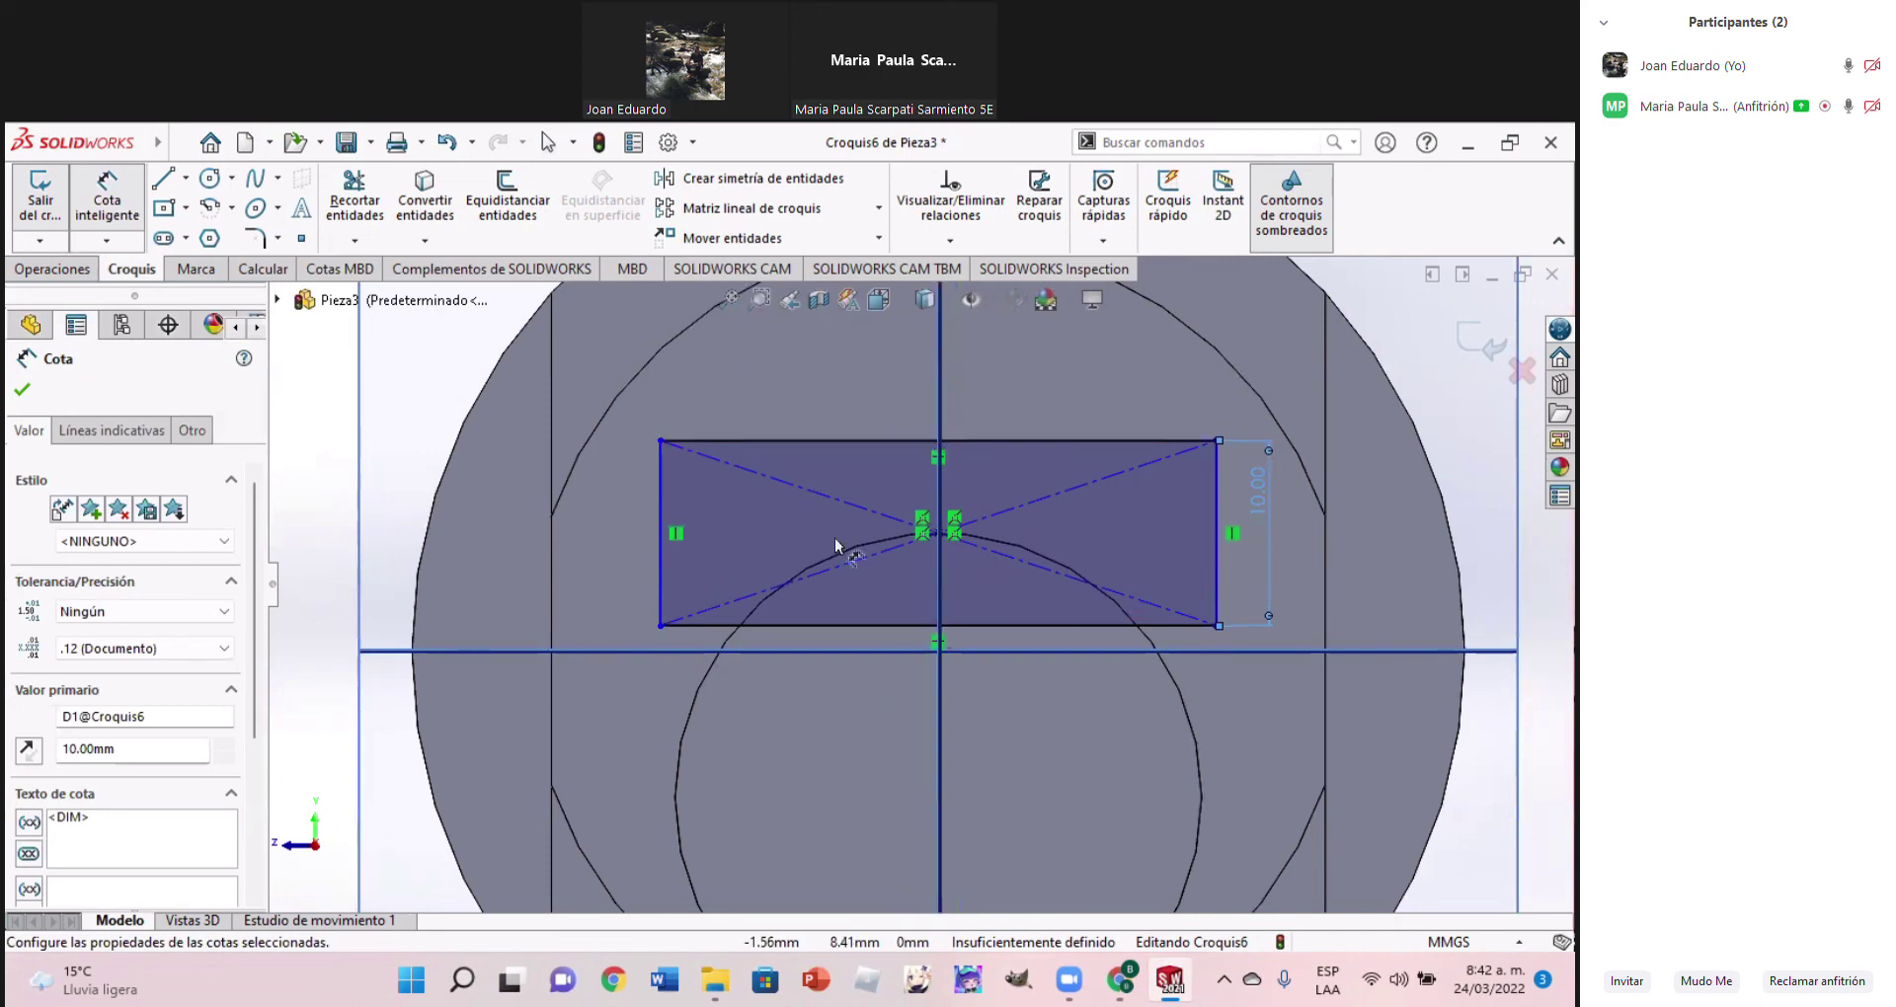
Make the rectangle's lower-left corner coincident with the shaft circle
key(Escape)
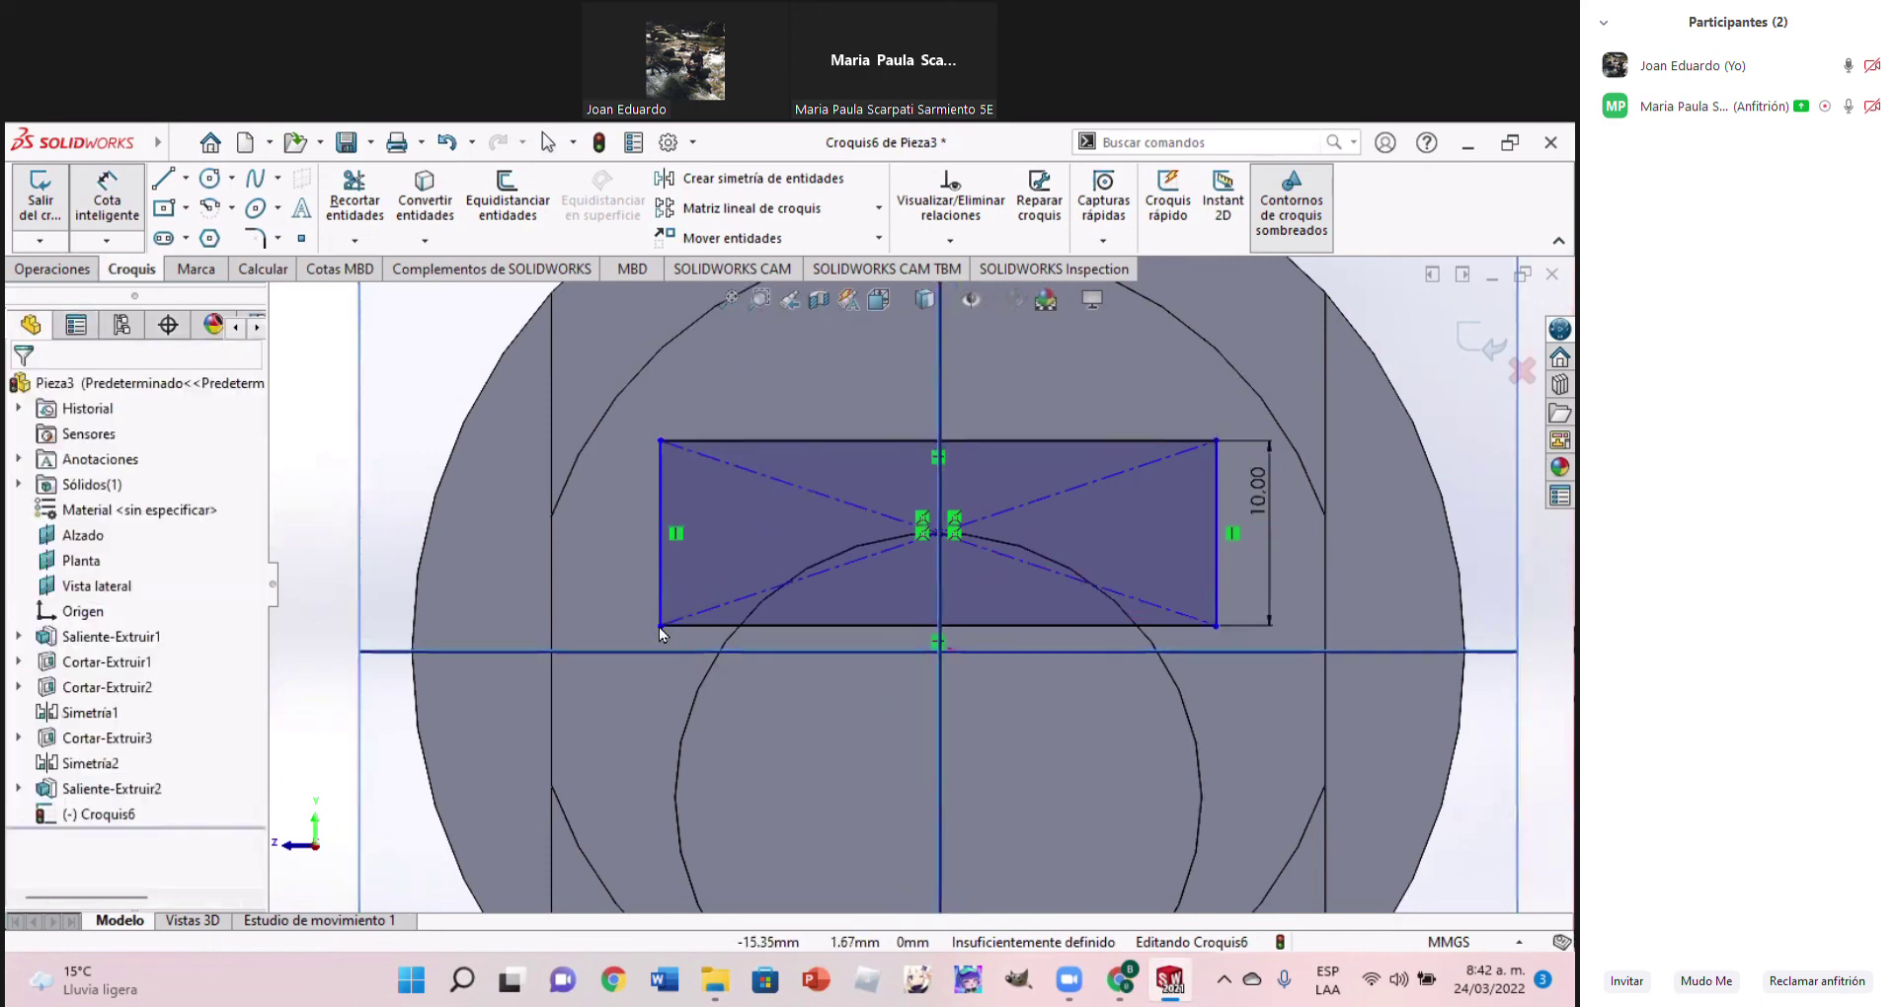
click(725, 647)
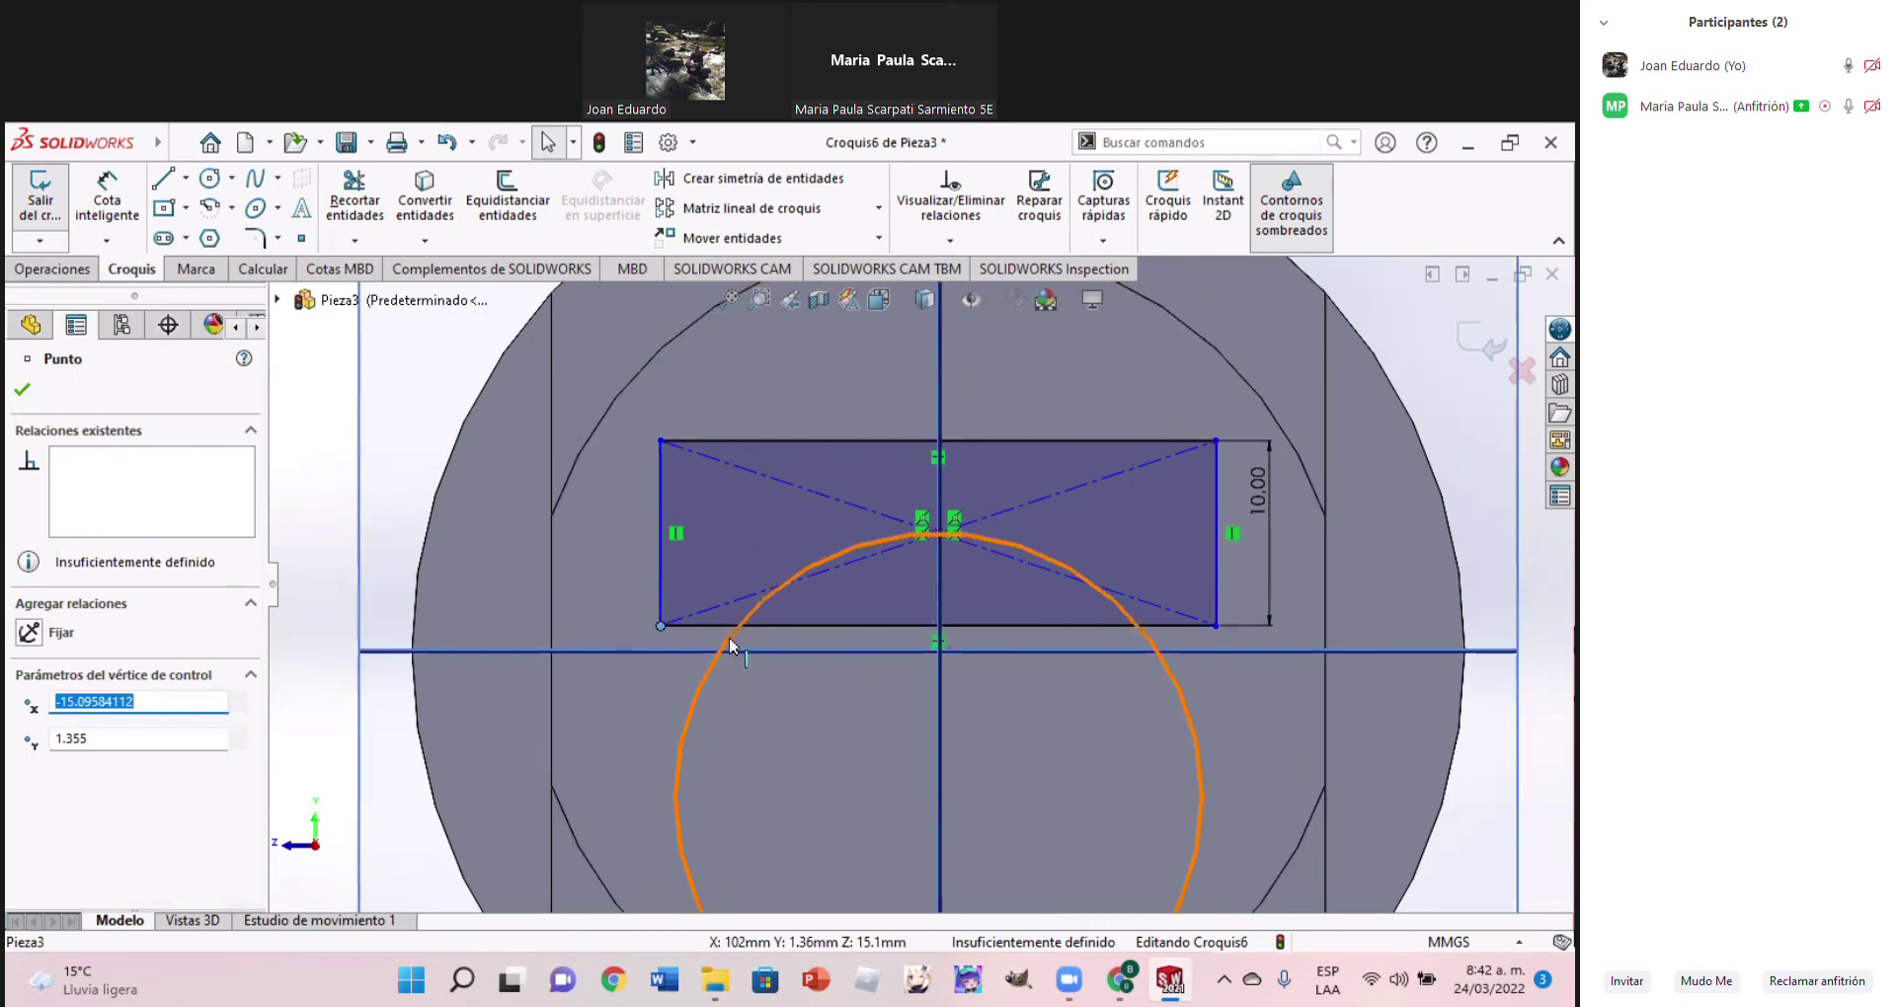
ctrl+click(729, 643)
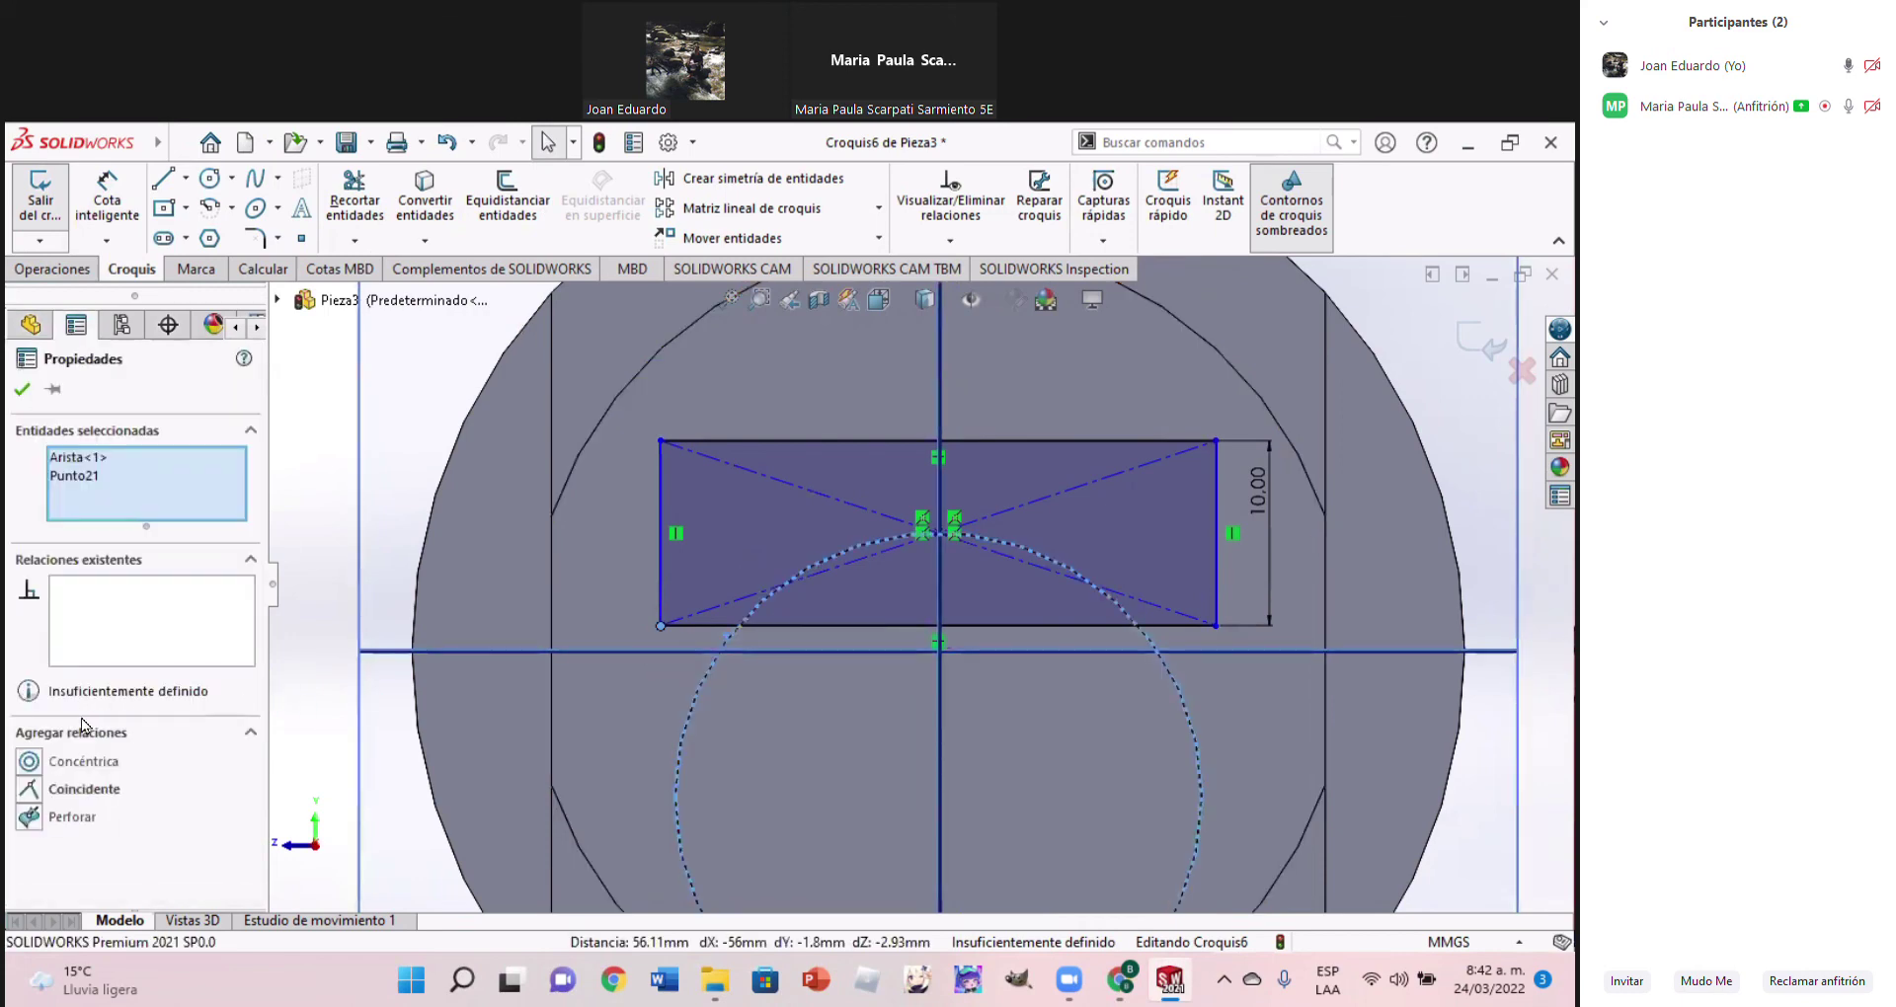
click(31, 789)
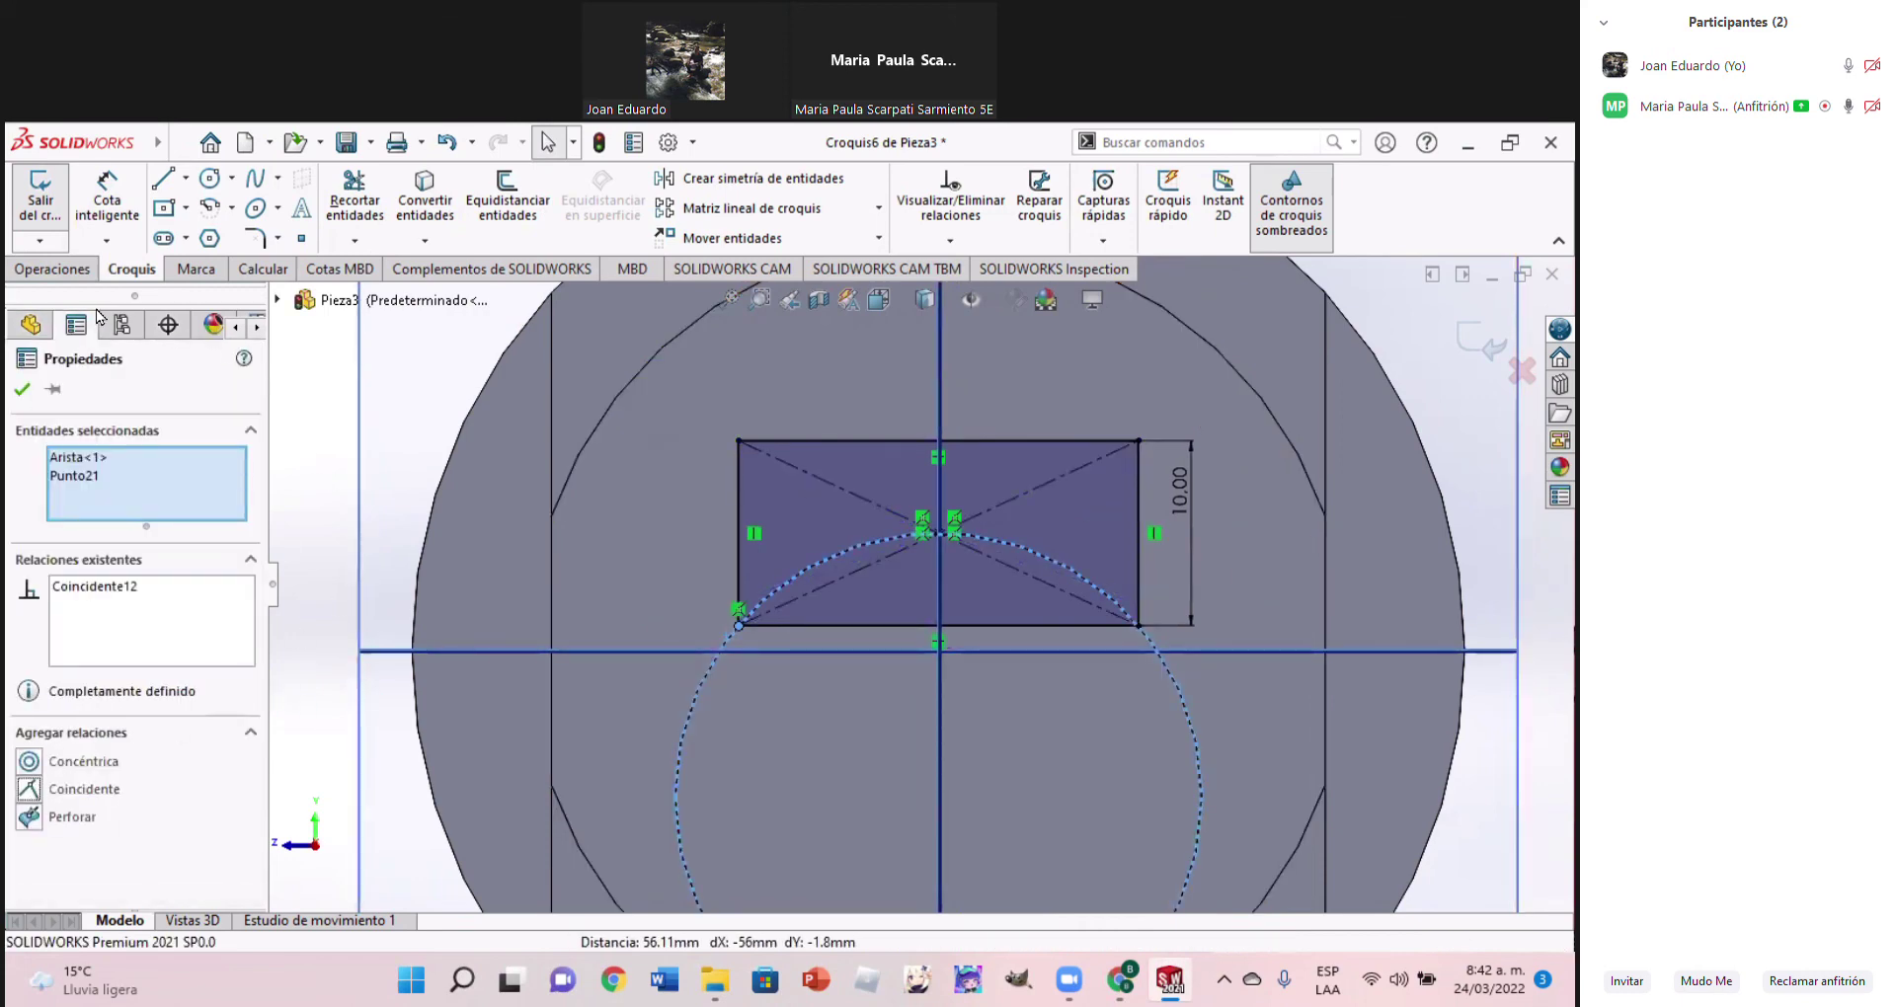
key(Escape)
Orbit to inspect the sketch in 3D and compare it against the reference PDF drawing
mouse_move(884, 585)
middle_down()
mouse_move(958, 619)
mouse_move(719, 522)
middle_up()
scroll(958, 619, up, 3)
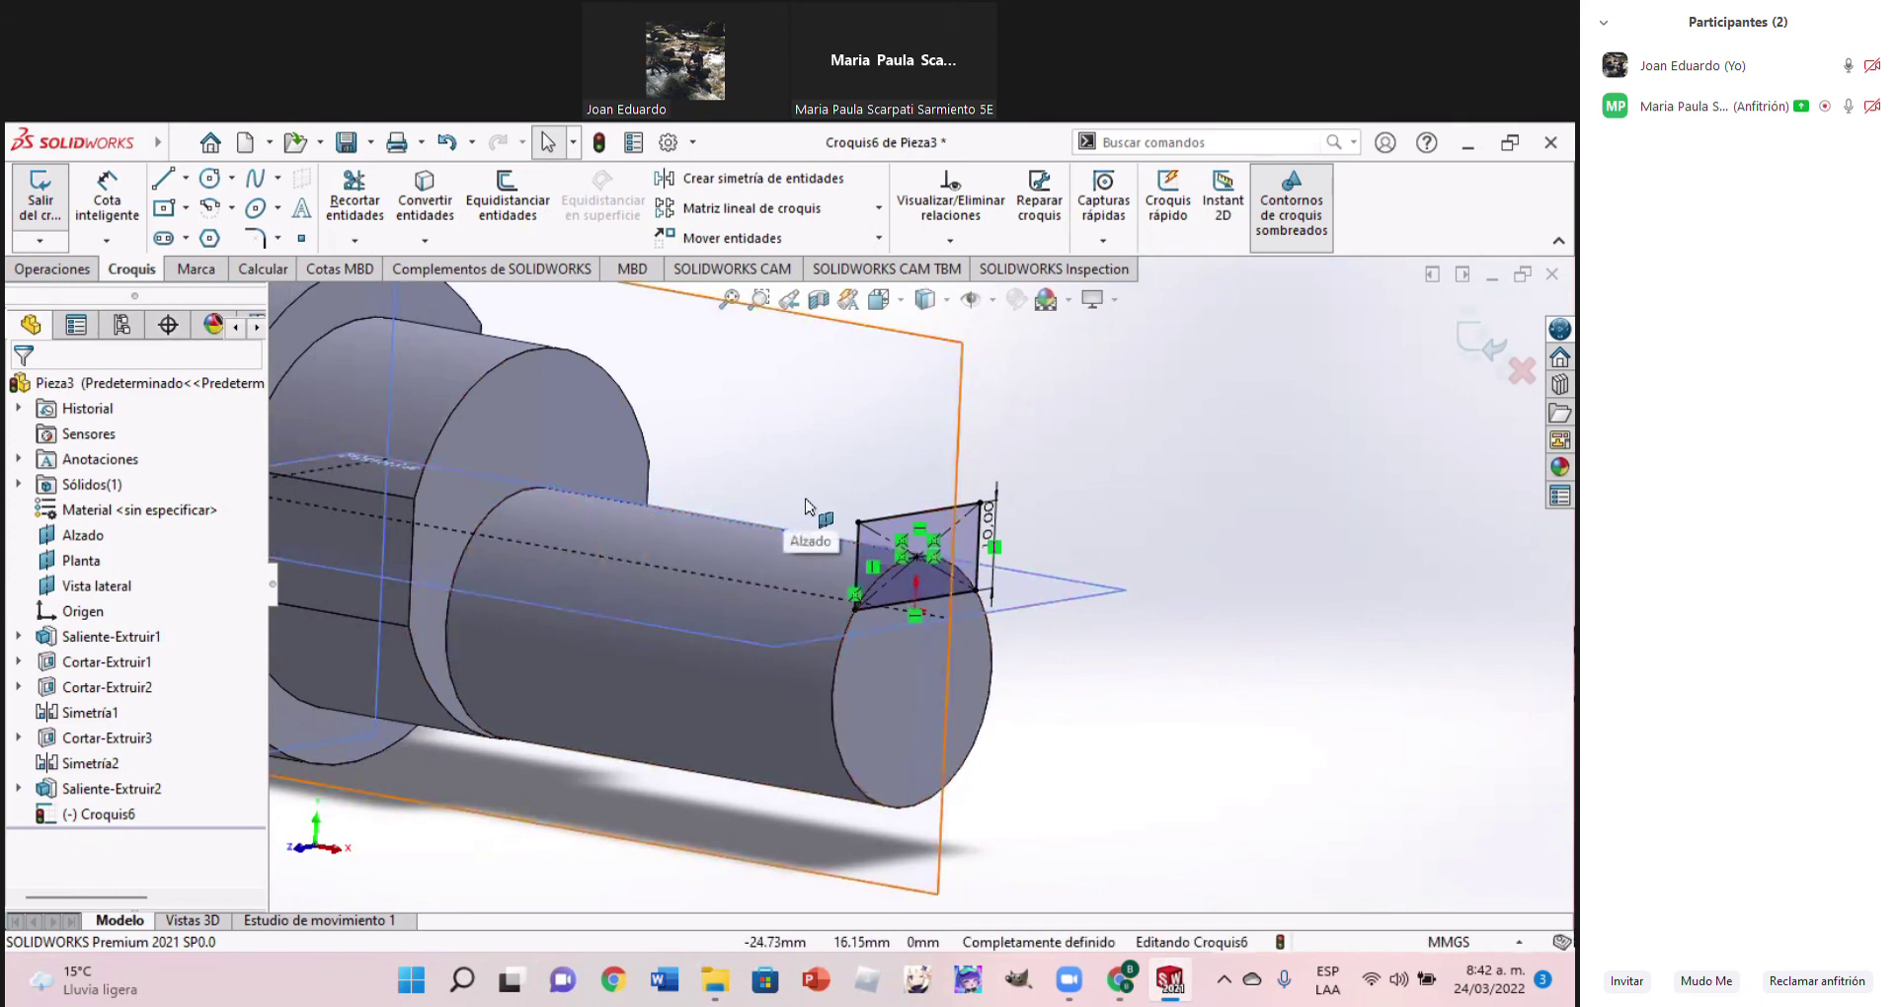
scroll(951, 569, down, 3)
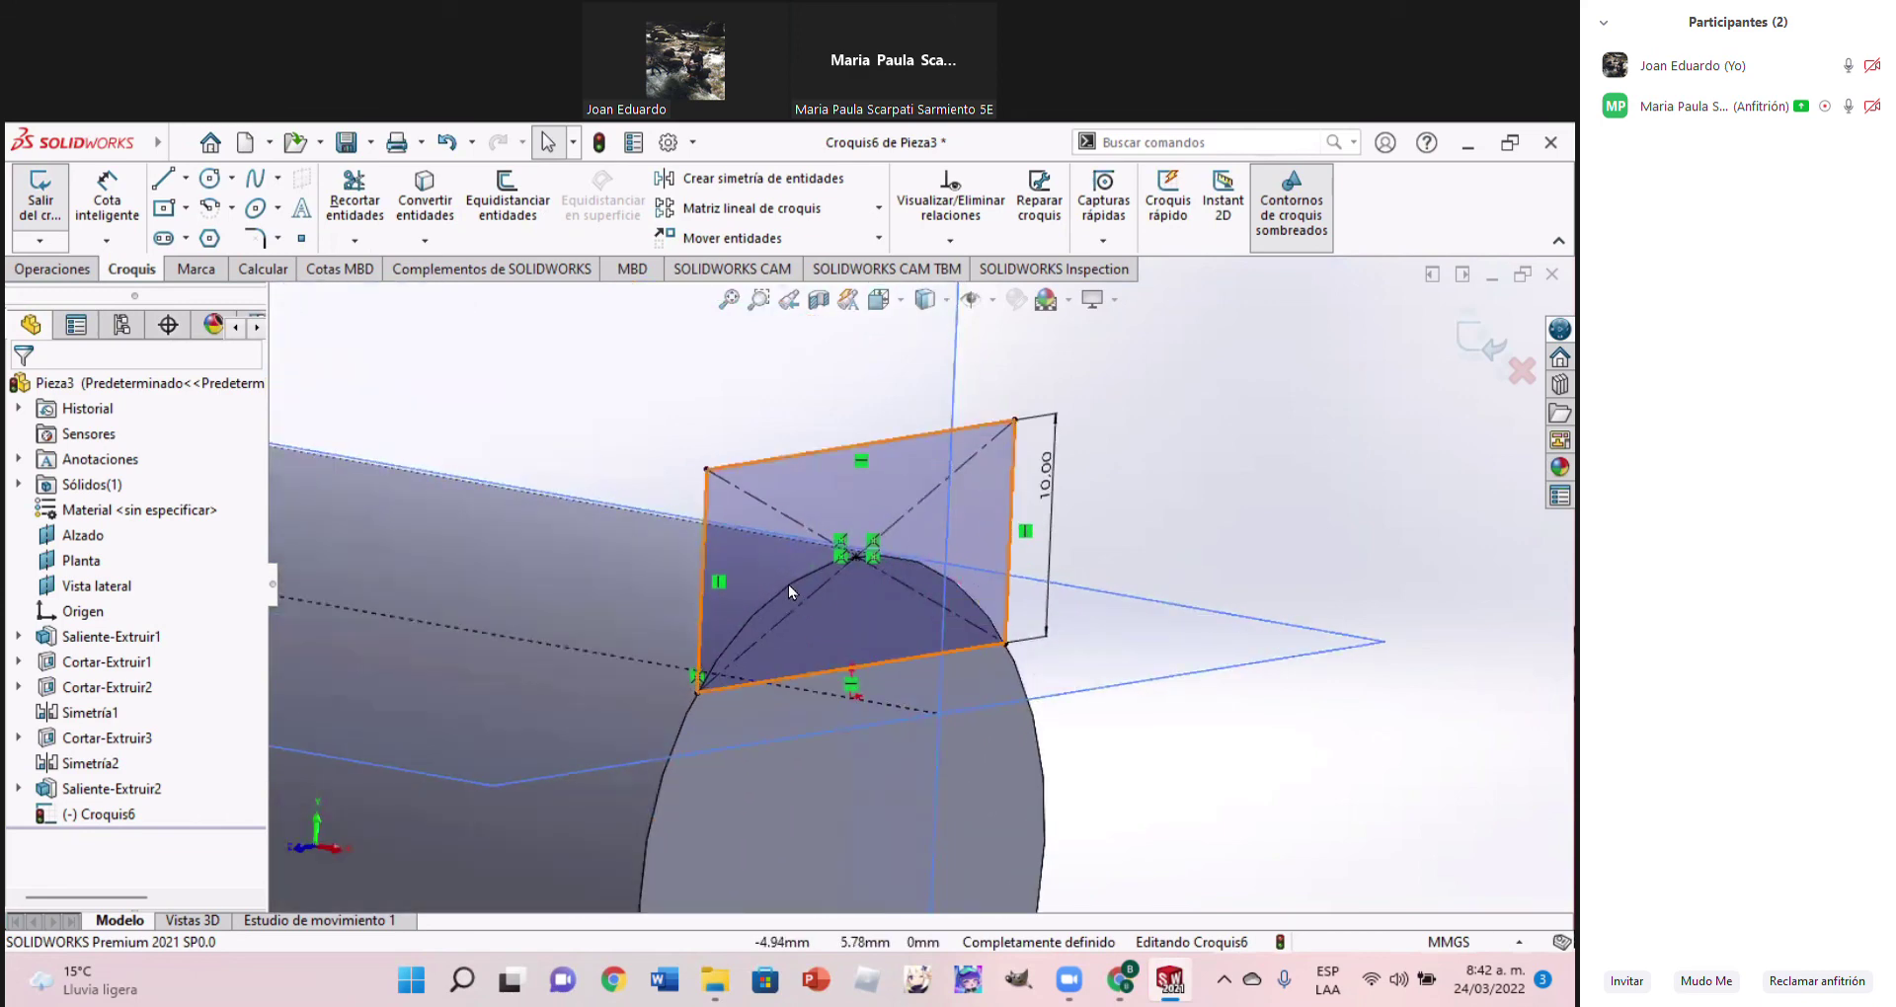
middle_drag(830, 584, 595, 831)
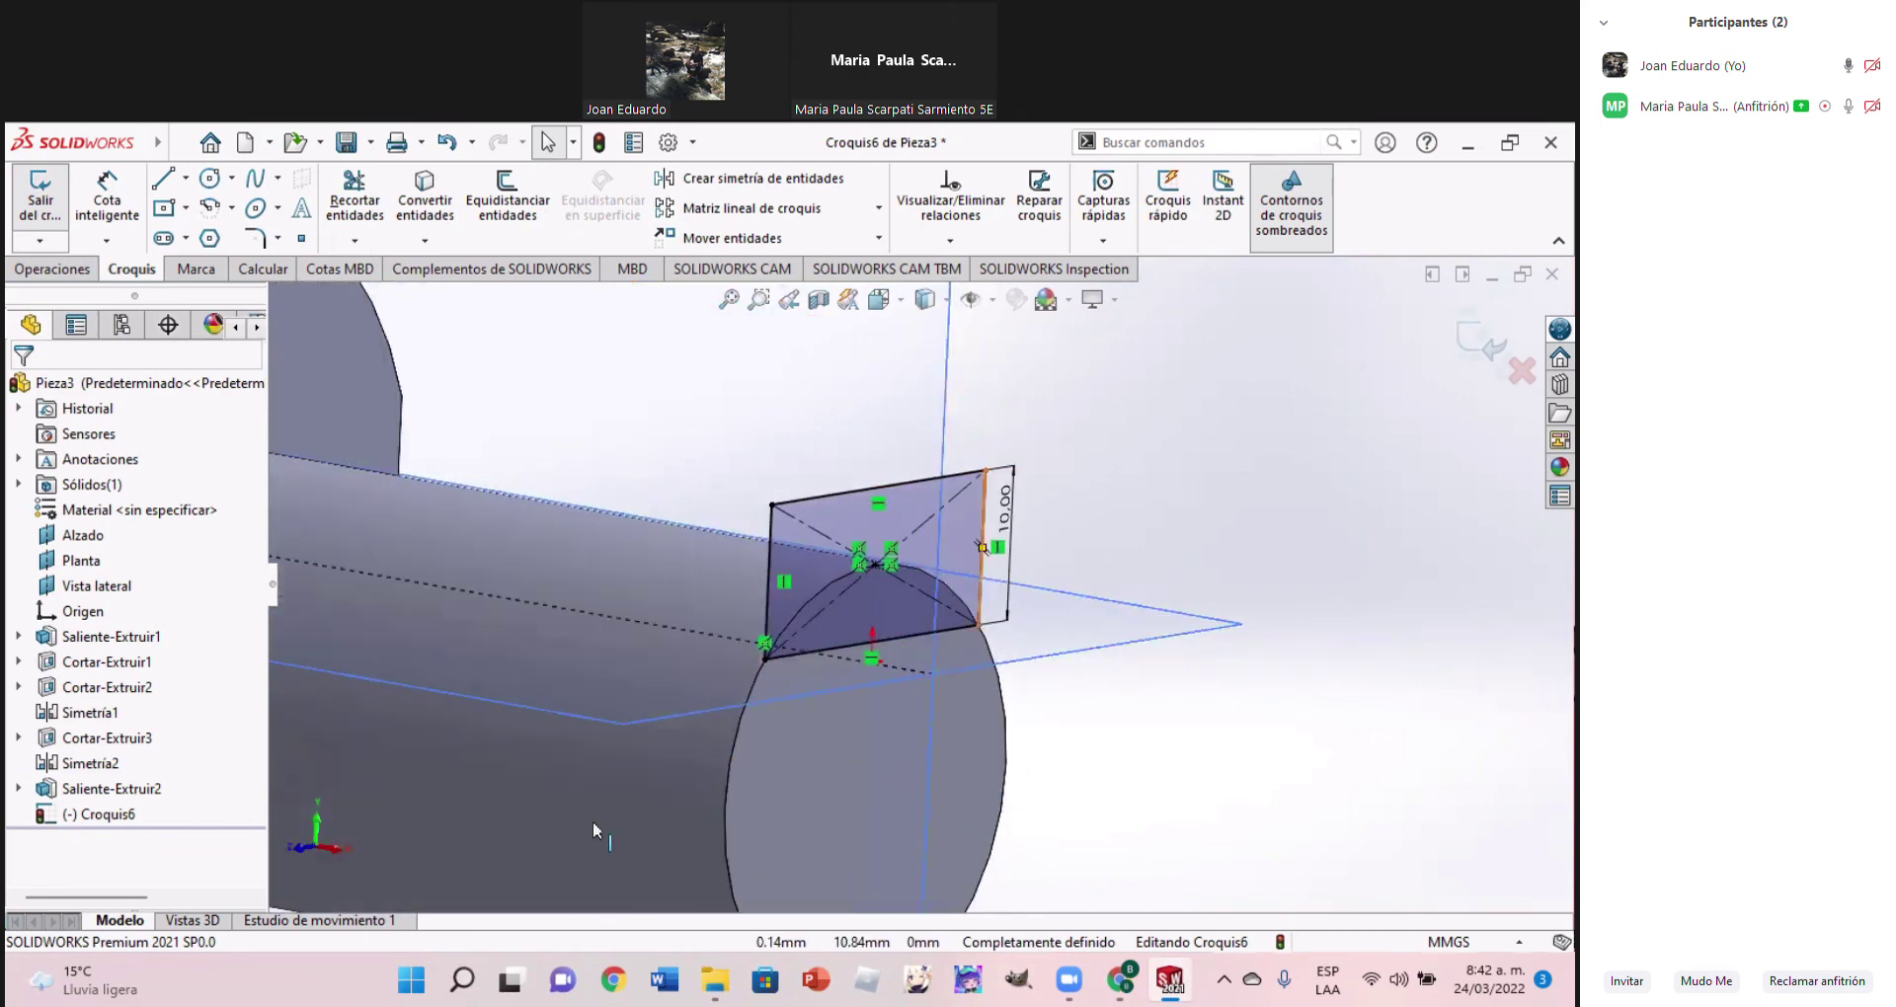
click(1116, 990)
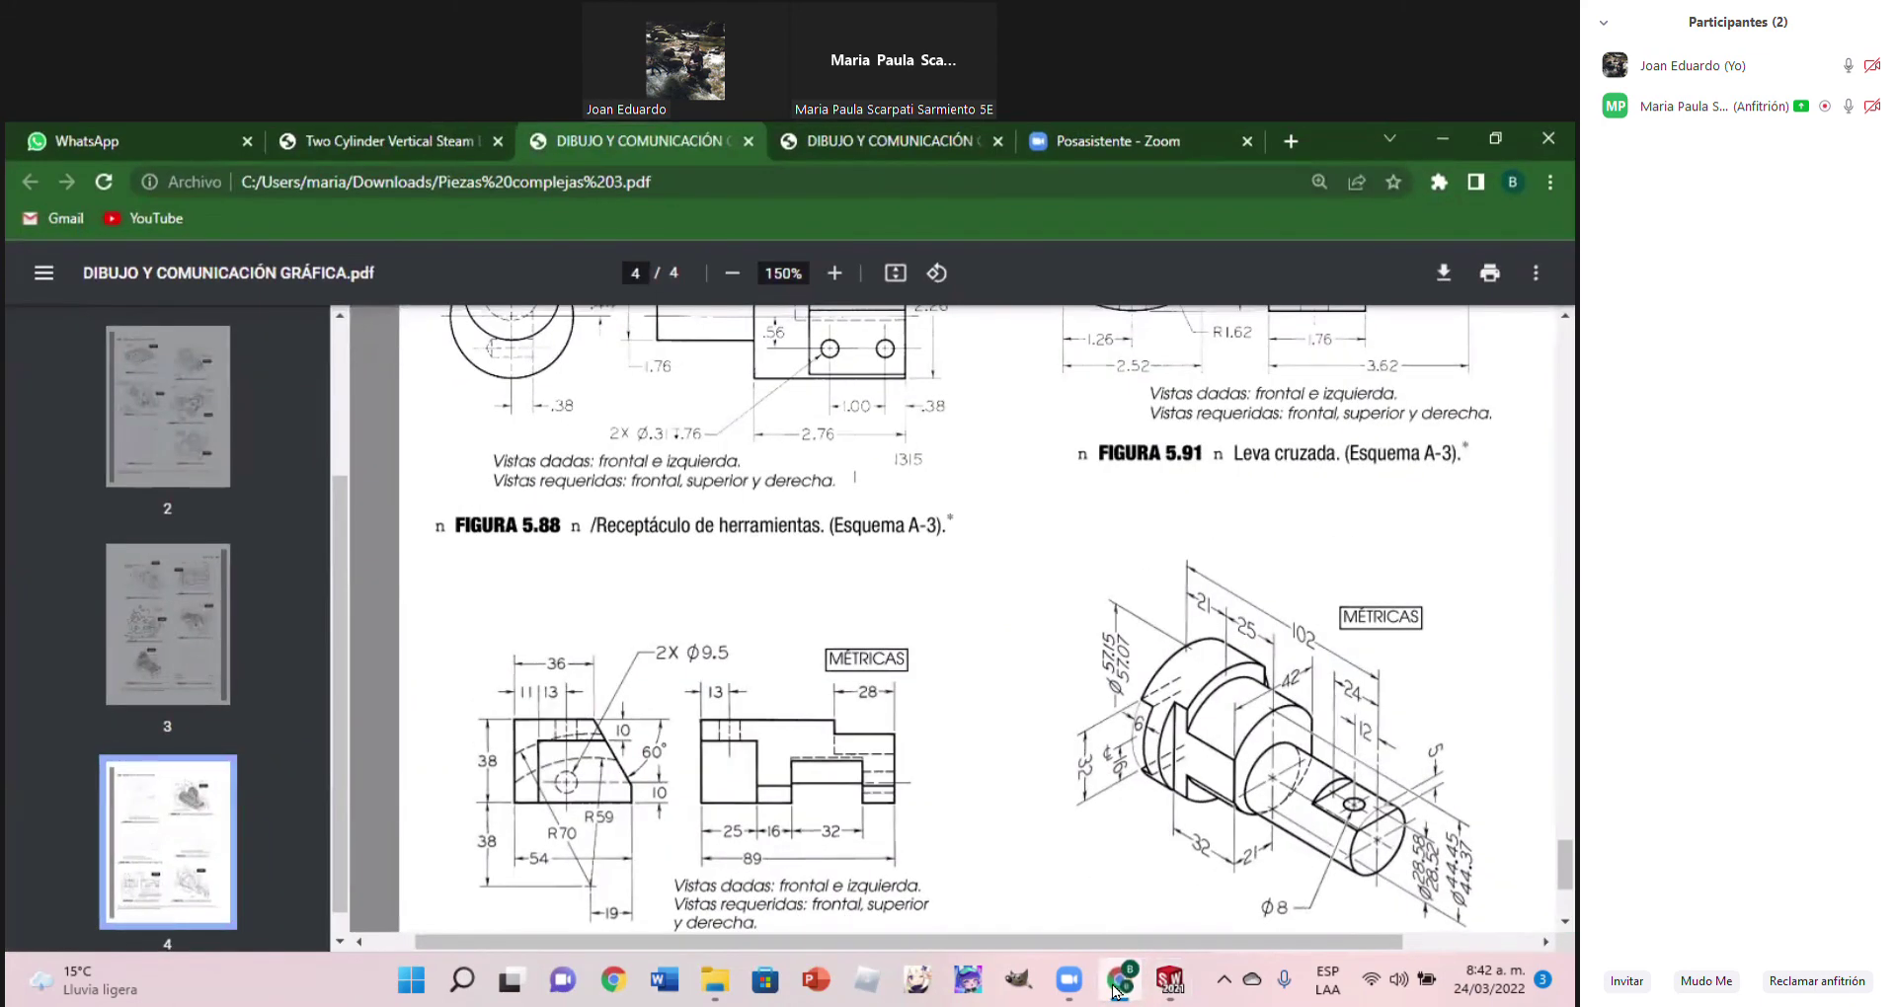
click(1169, 981)
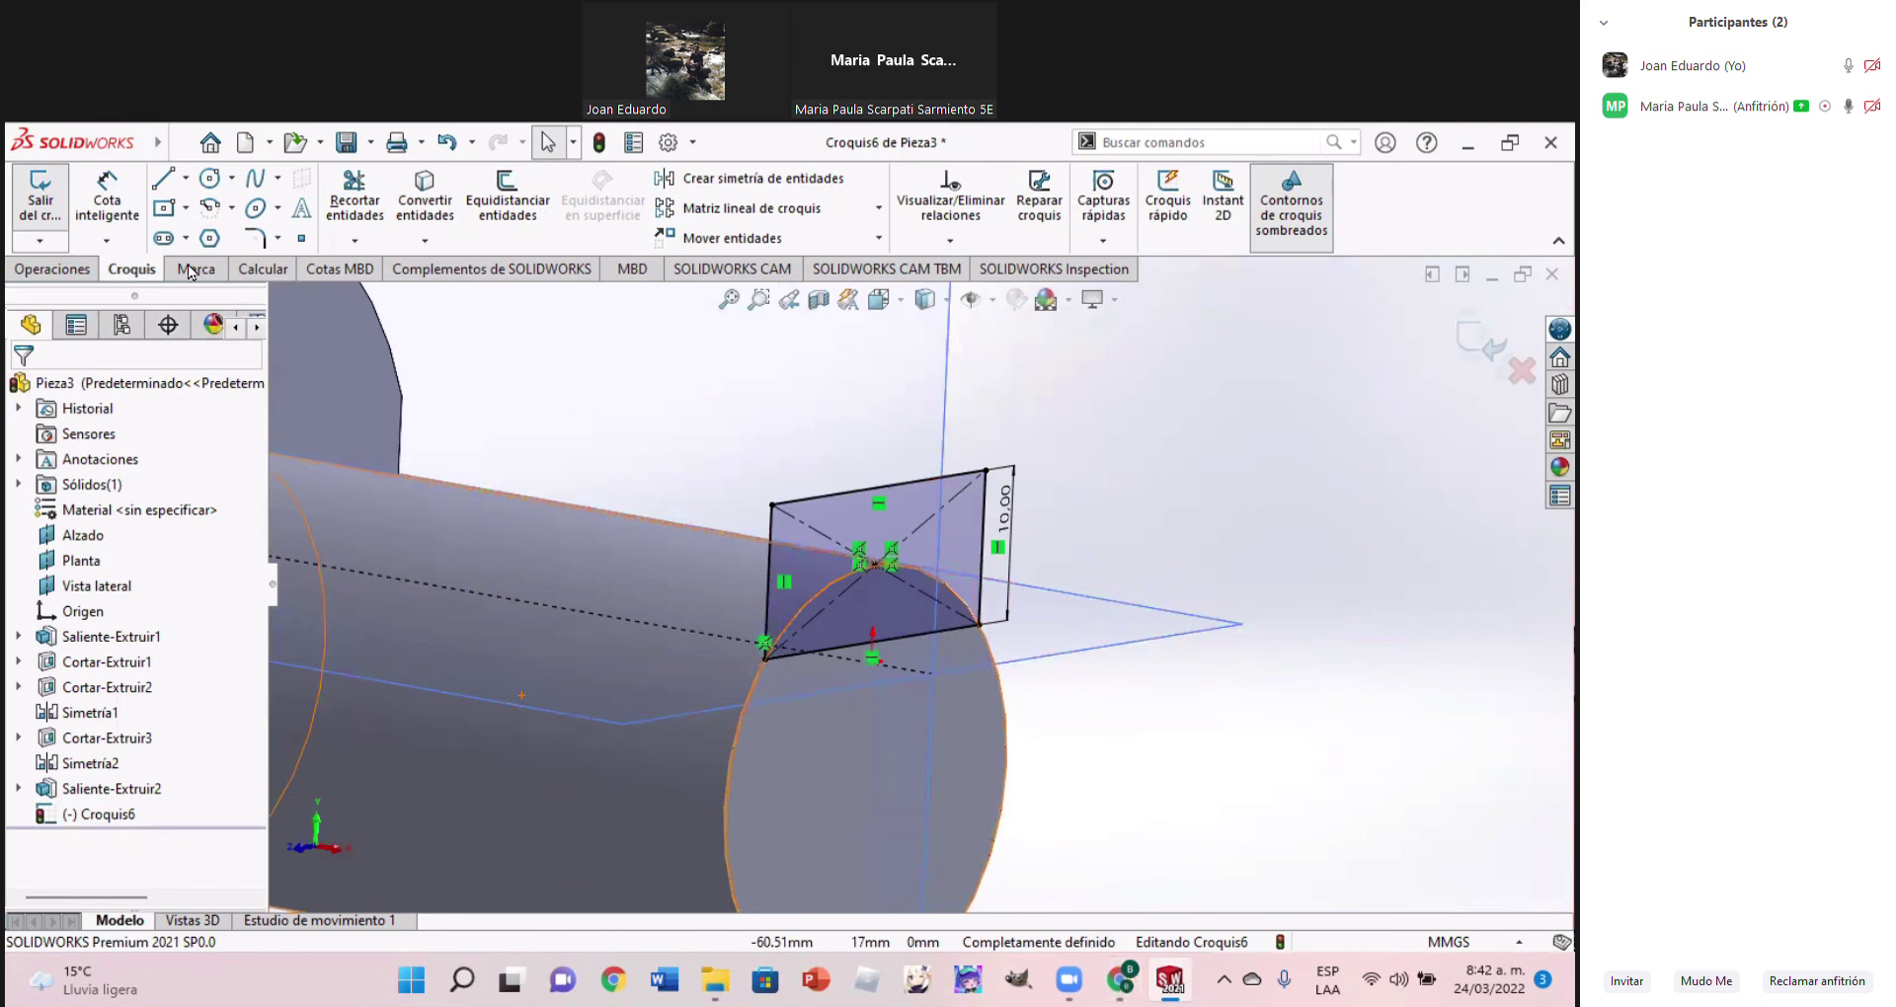
click(62, 270)
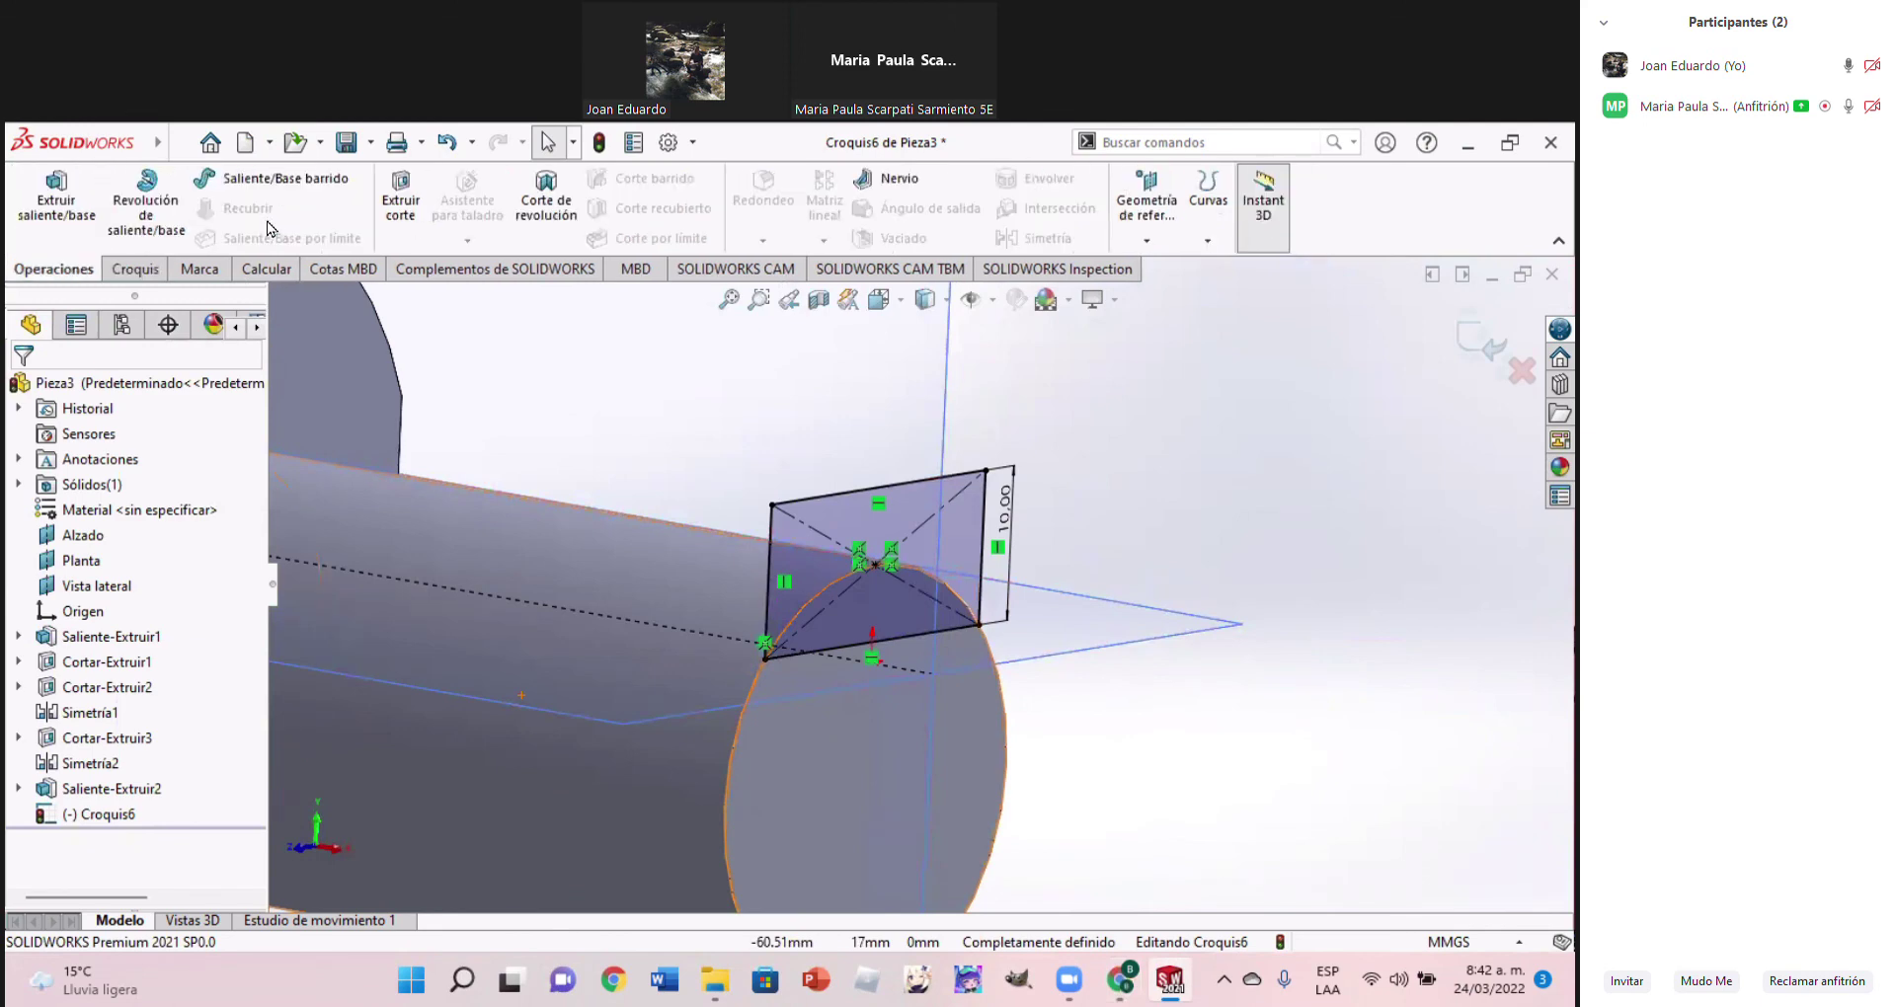
Cut-extrude the rectangle sketch 24 mm deep to mill the flat on the shaft
click(401, 208)
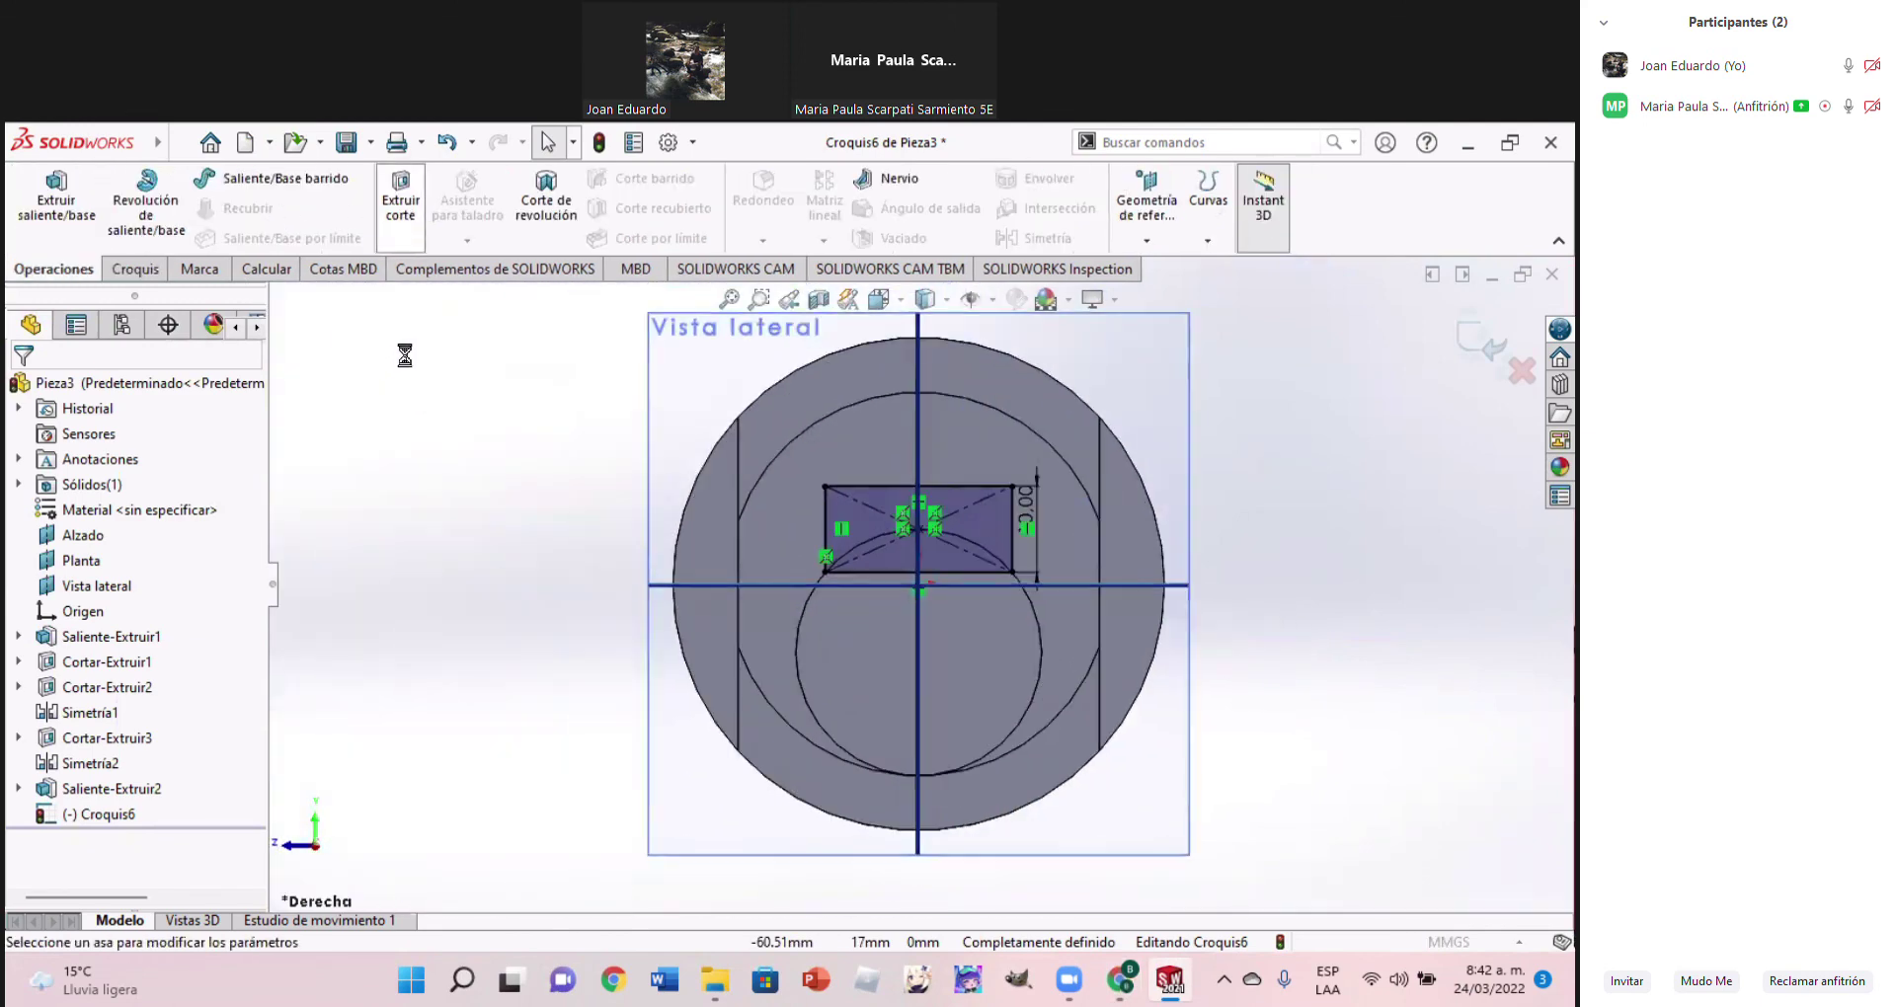
text(24.00mm)
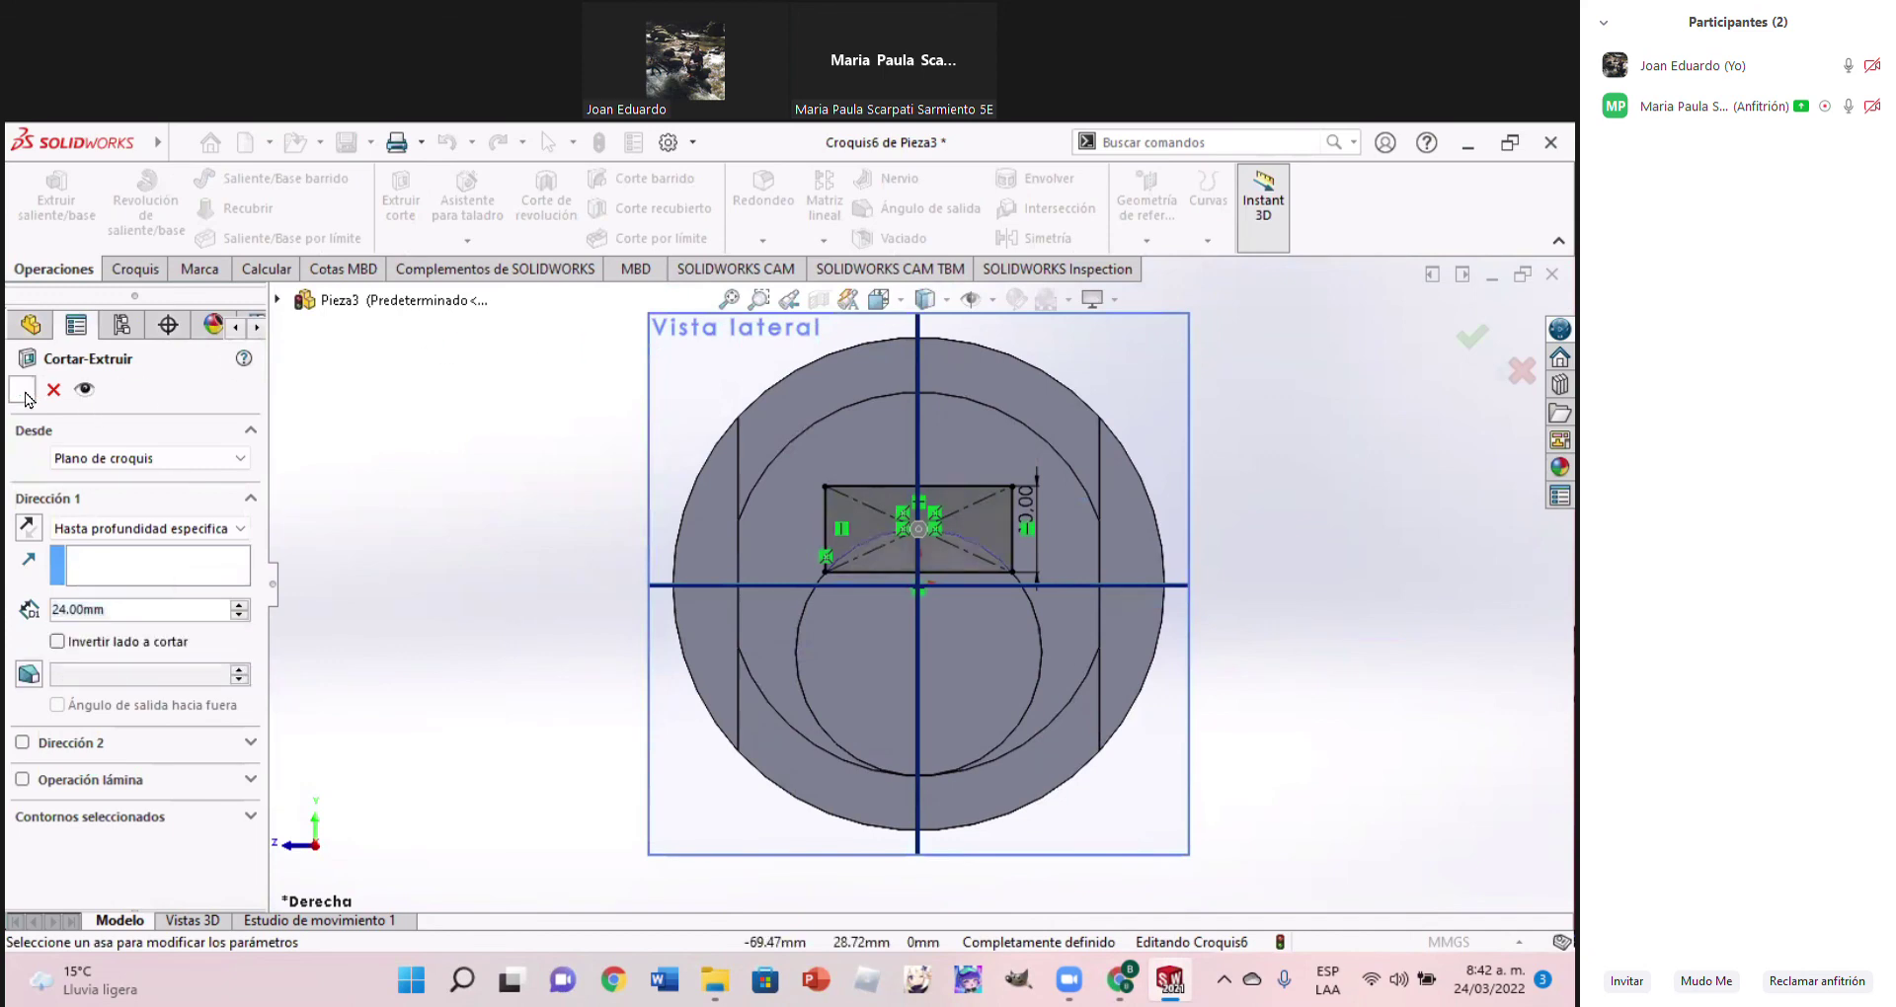
click(25, 393)
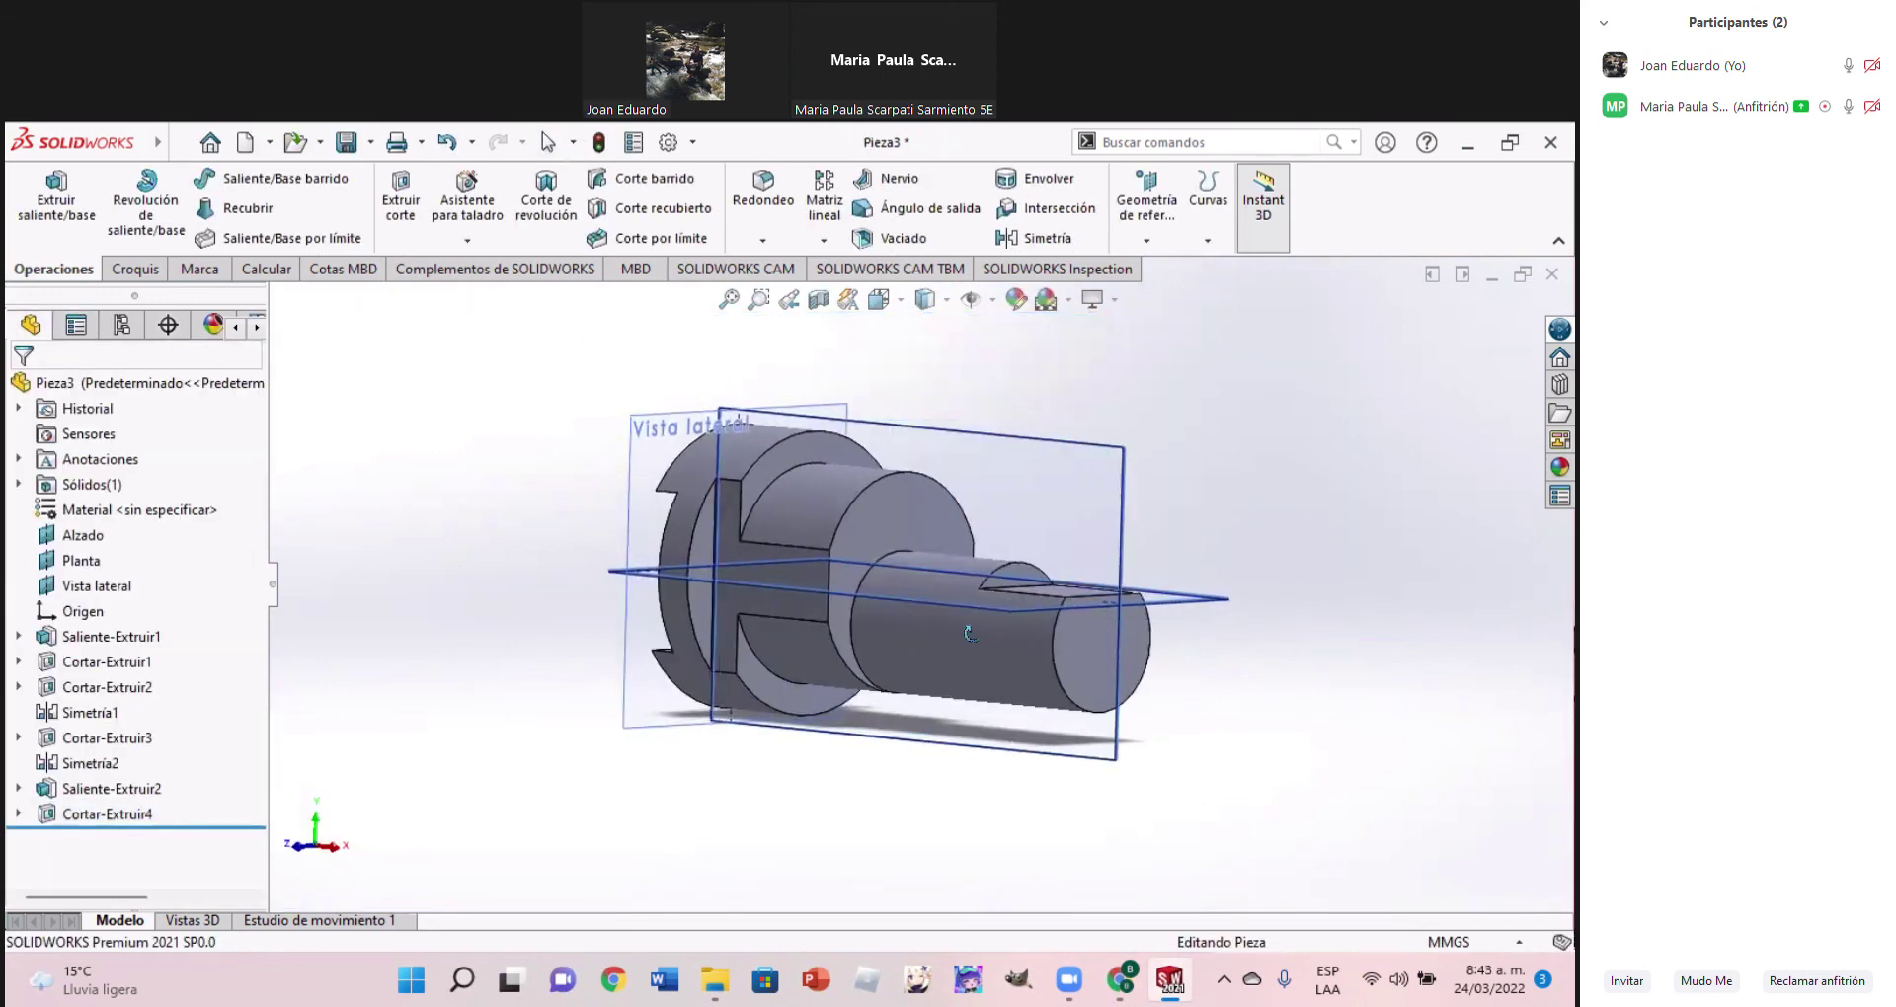
Check the reference PDF, then select the milled flat face on the shaft
scroll(1068, 652, down, 3)
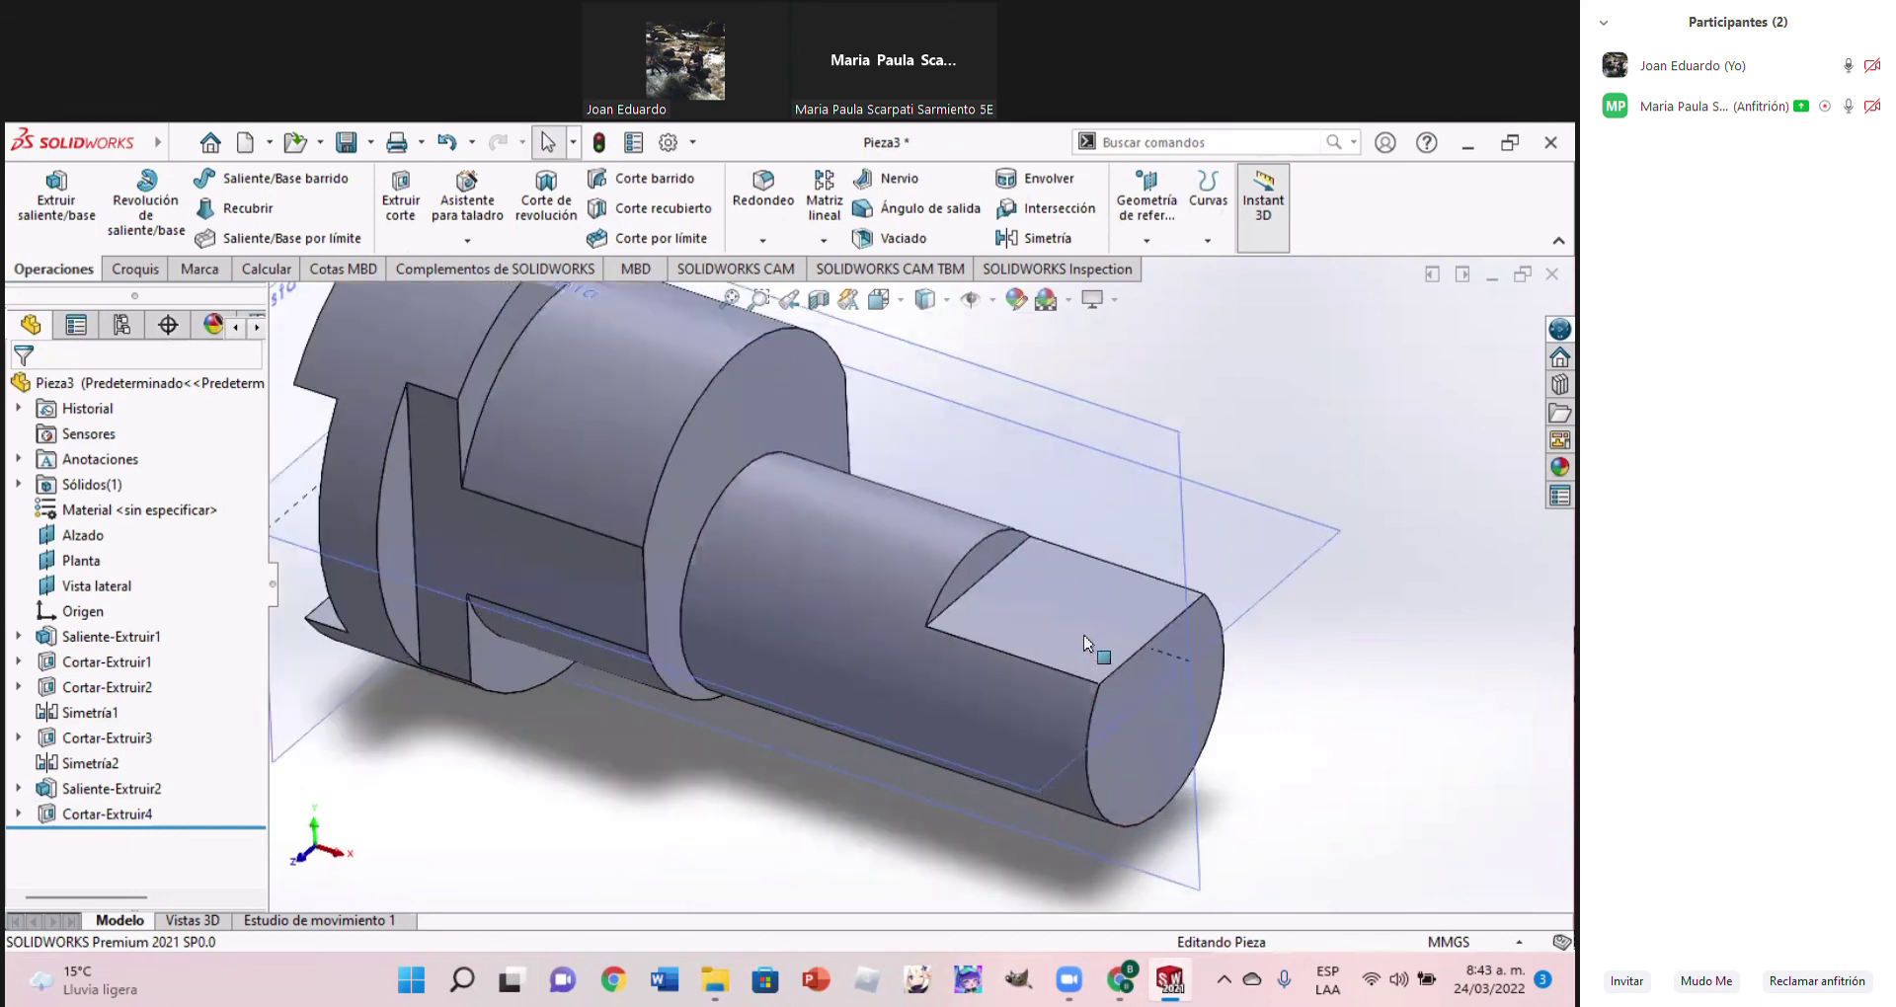
click(1076, 644)
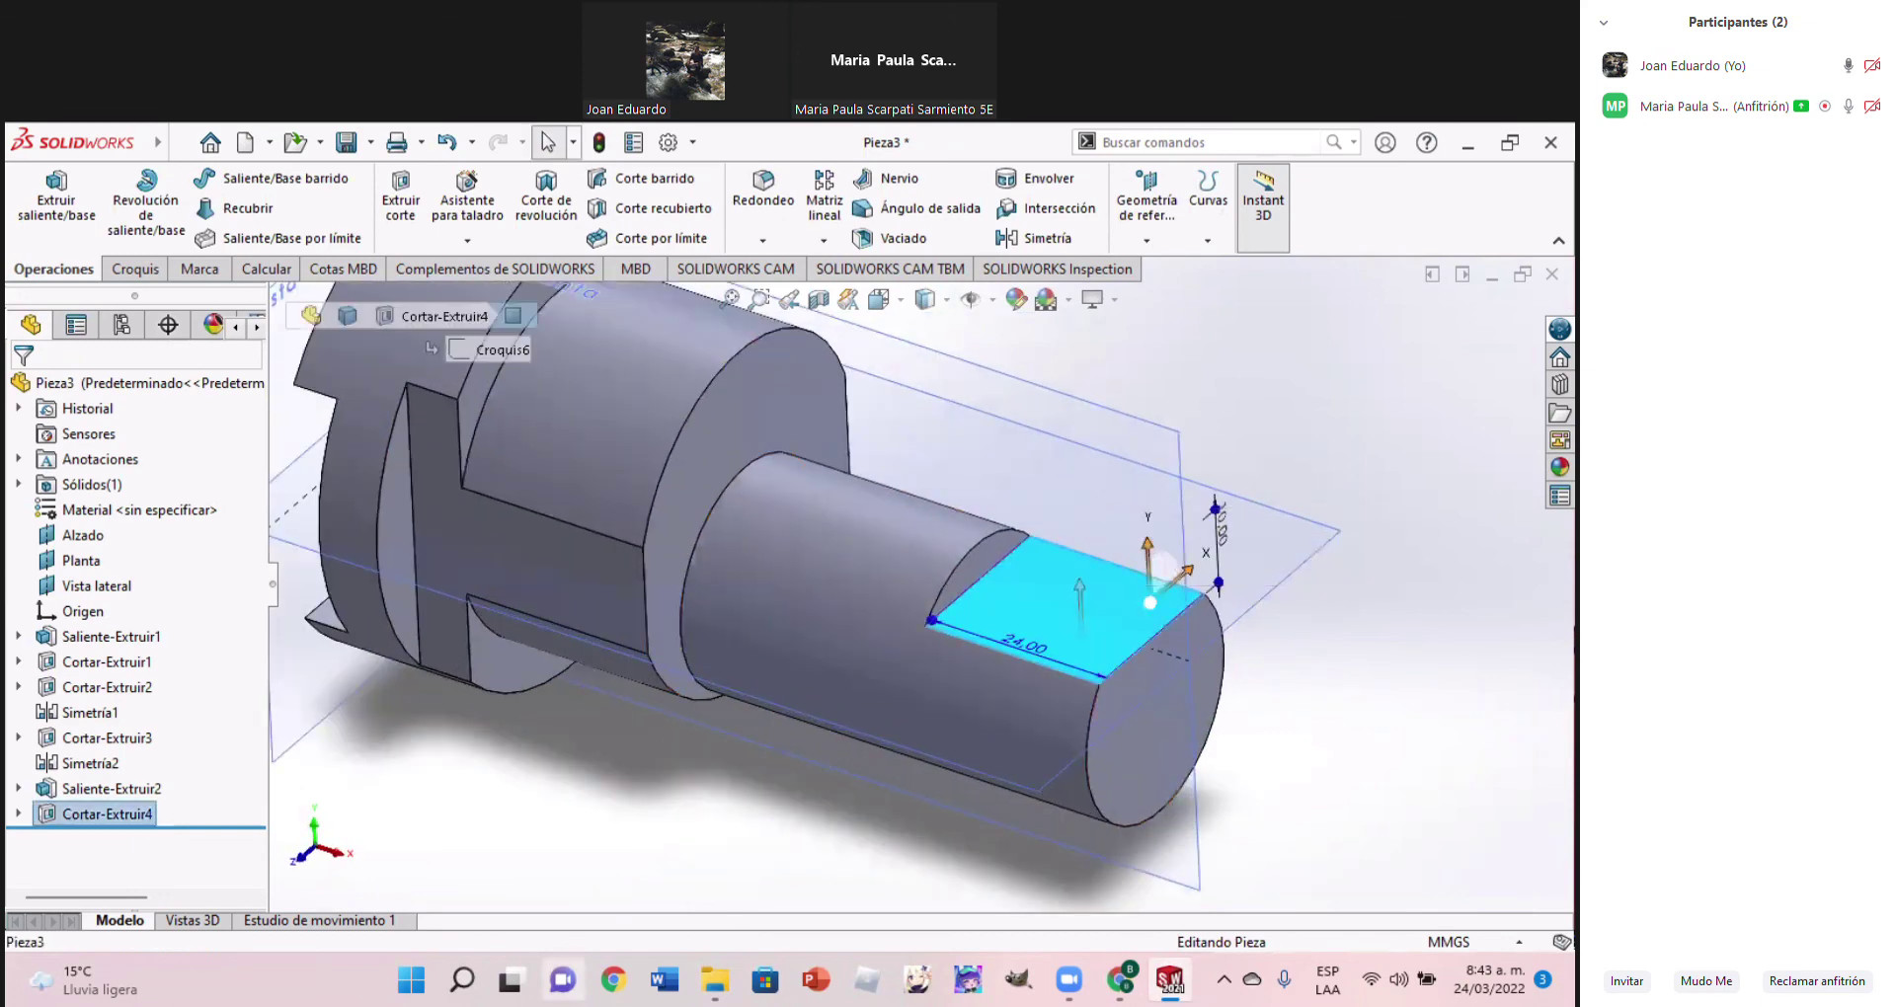
click(1117, 981)
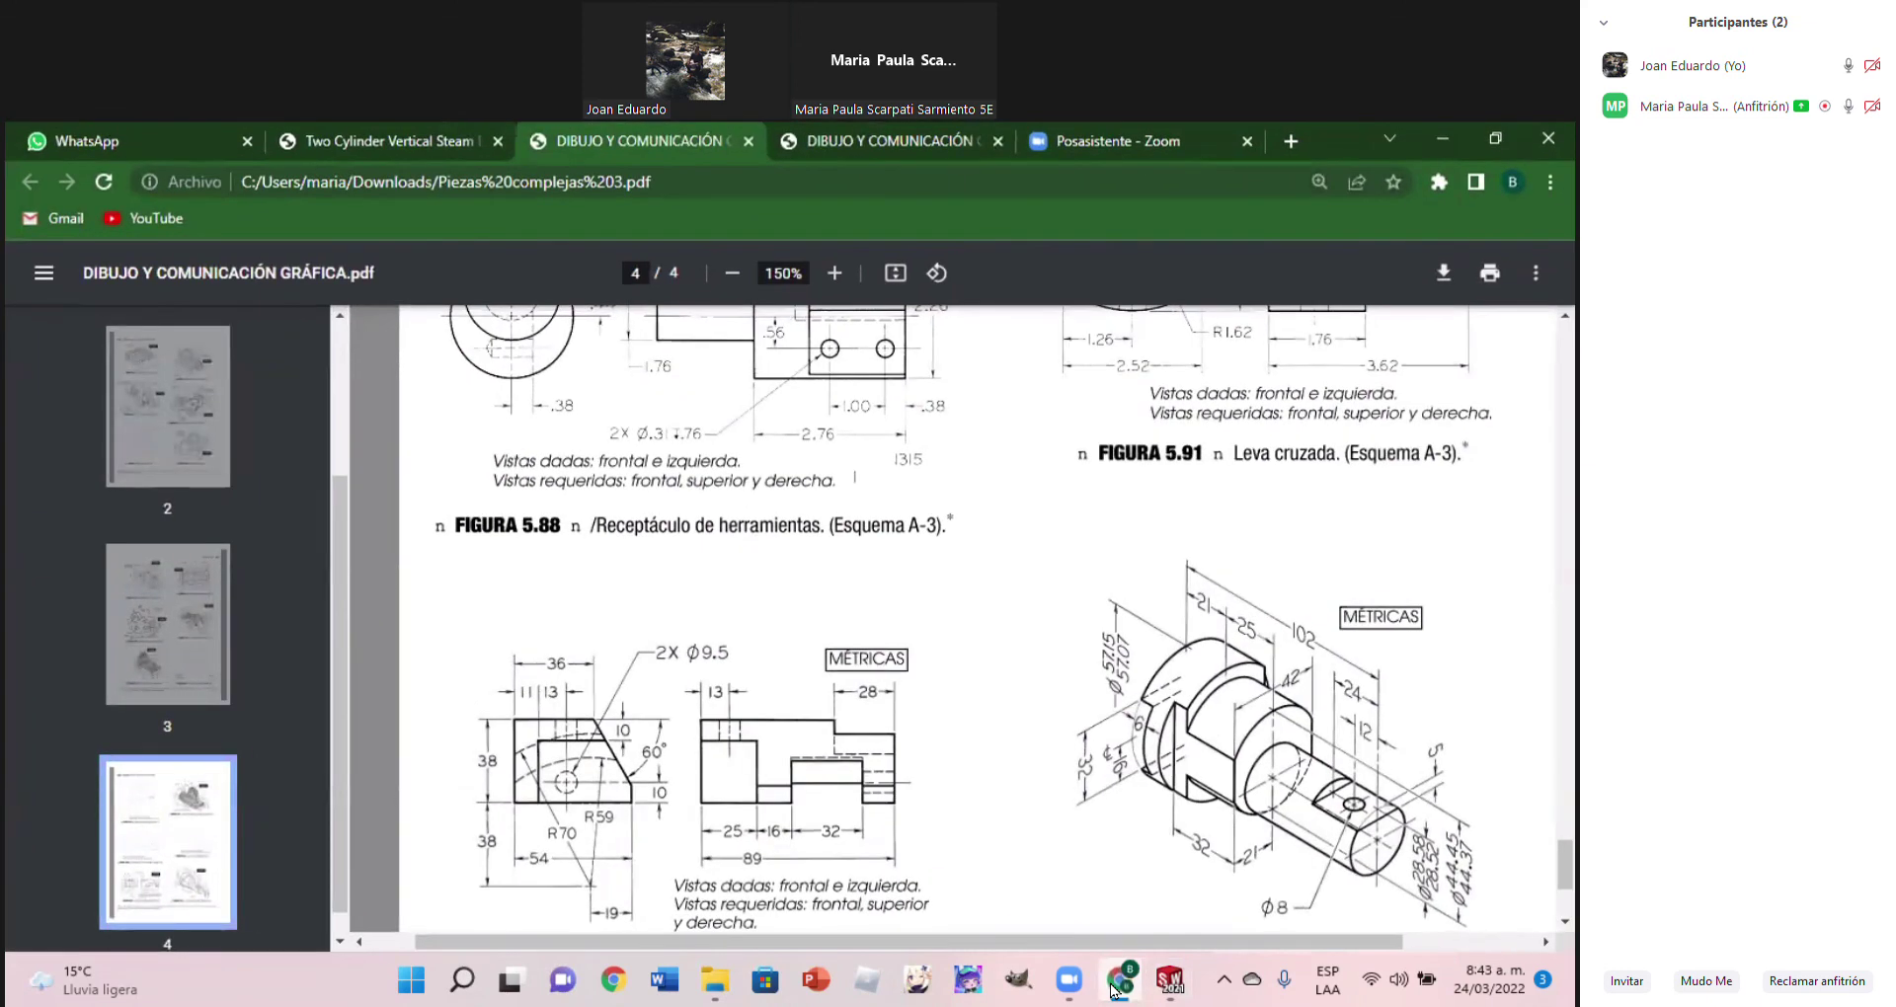
click(1169, 980)
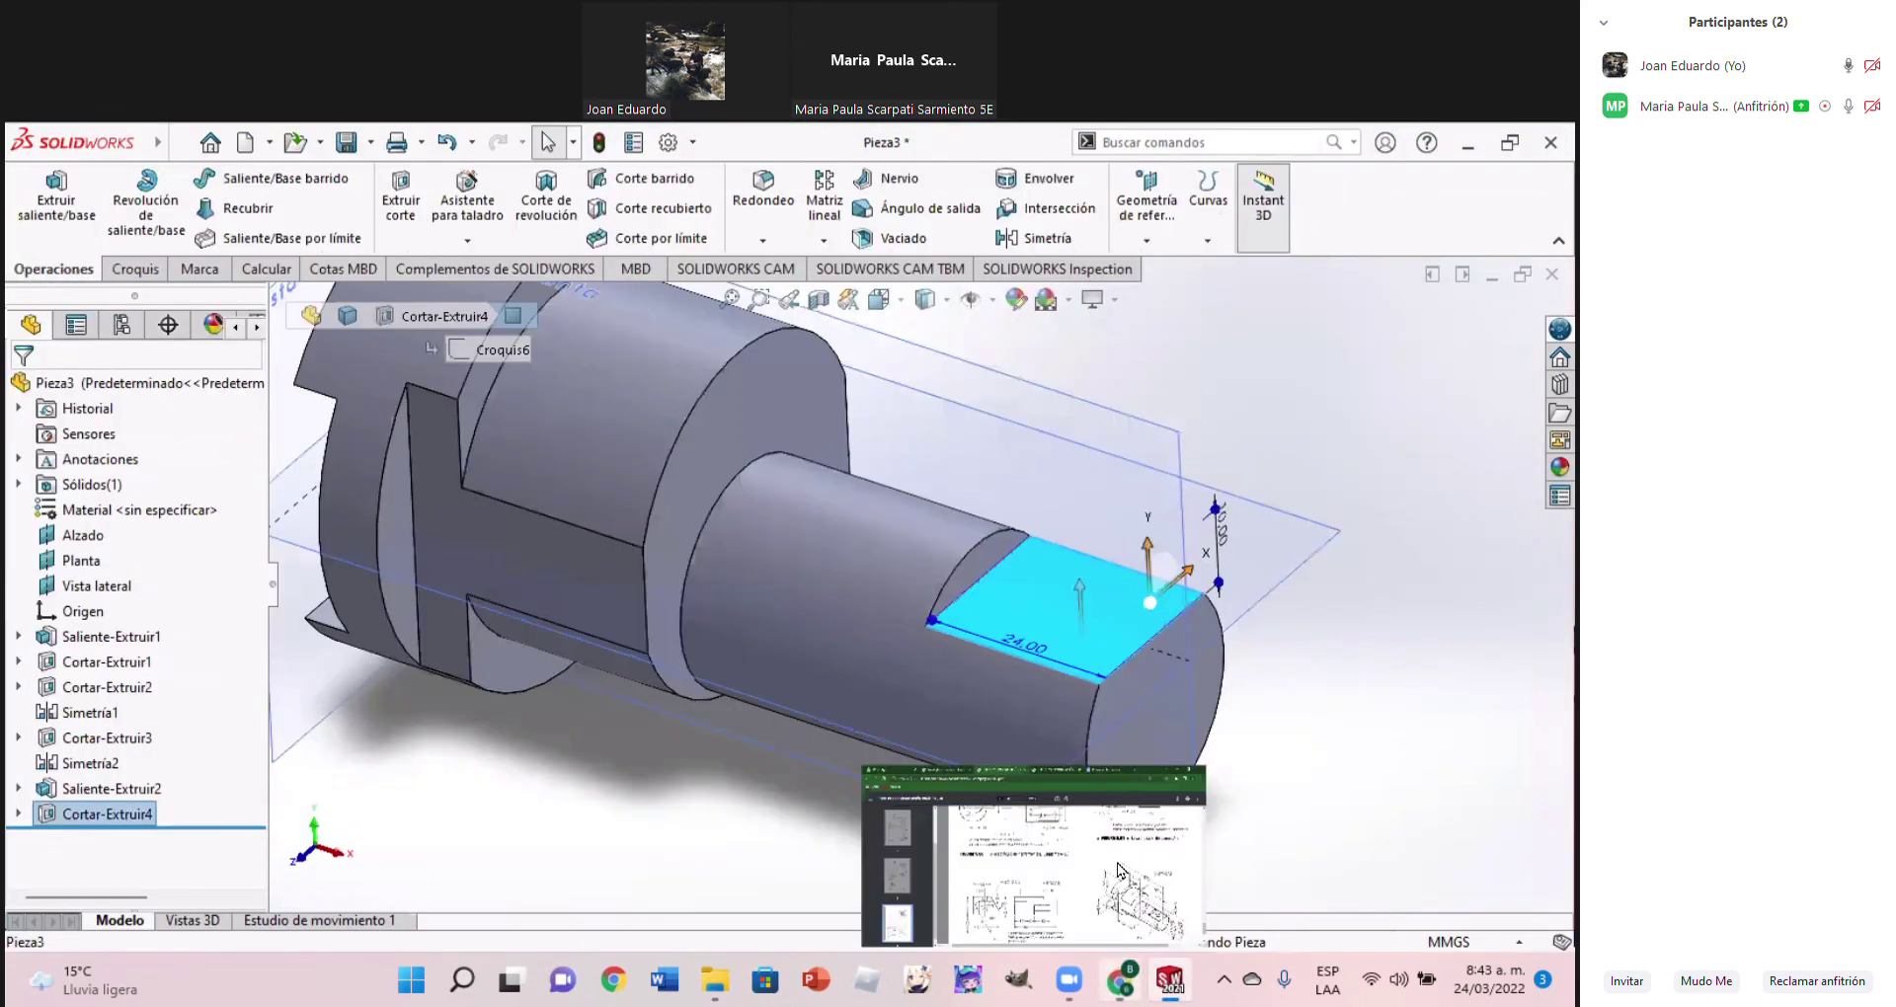
key(Escape)
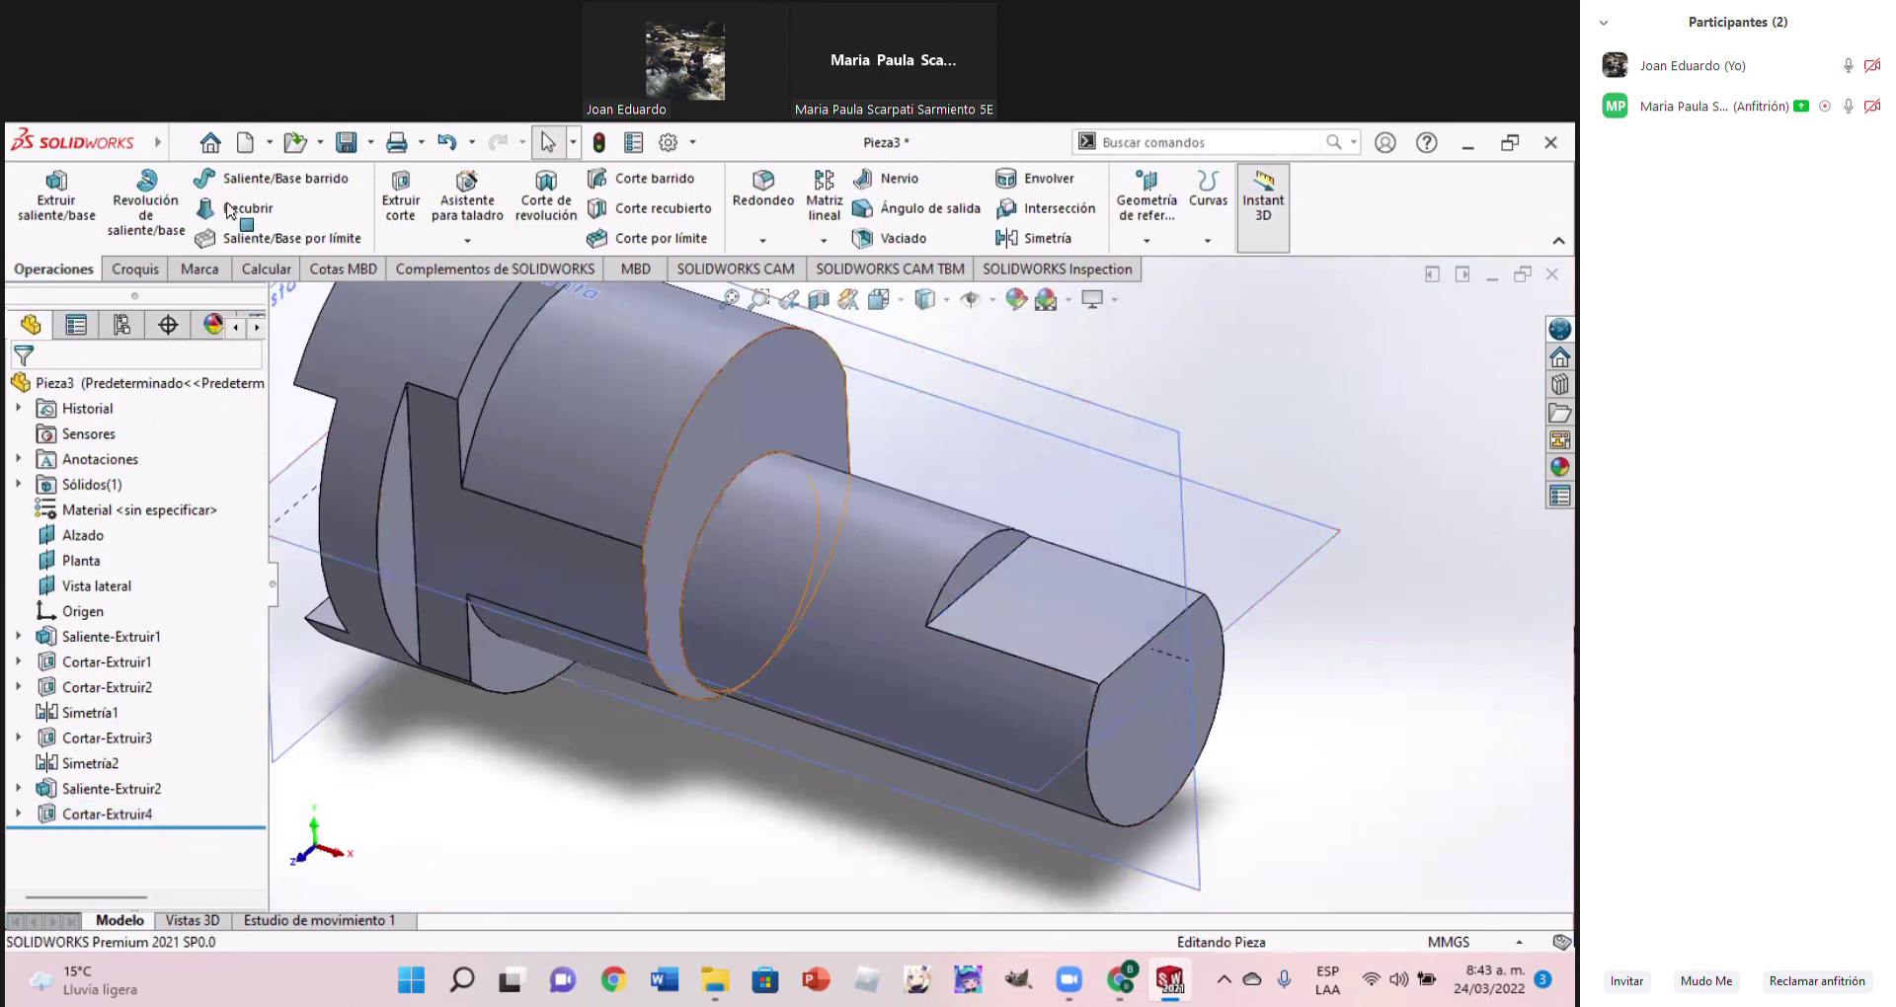
click(1047, 612)
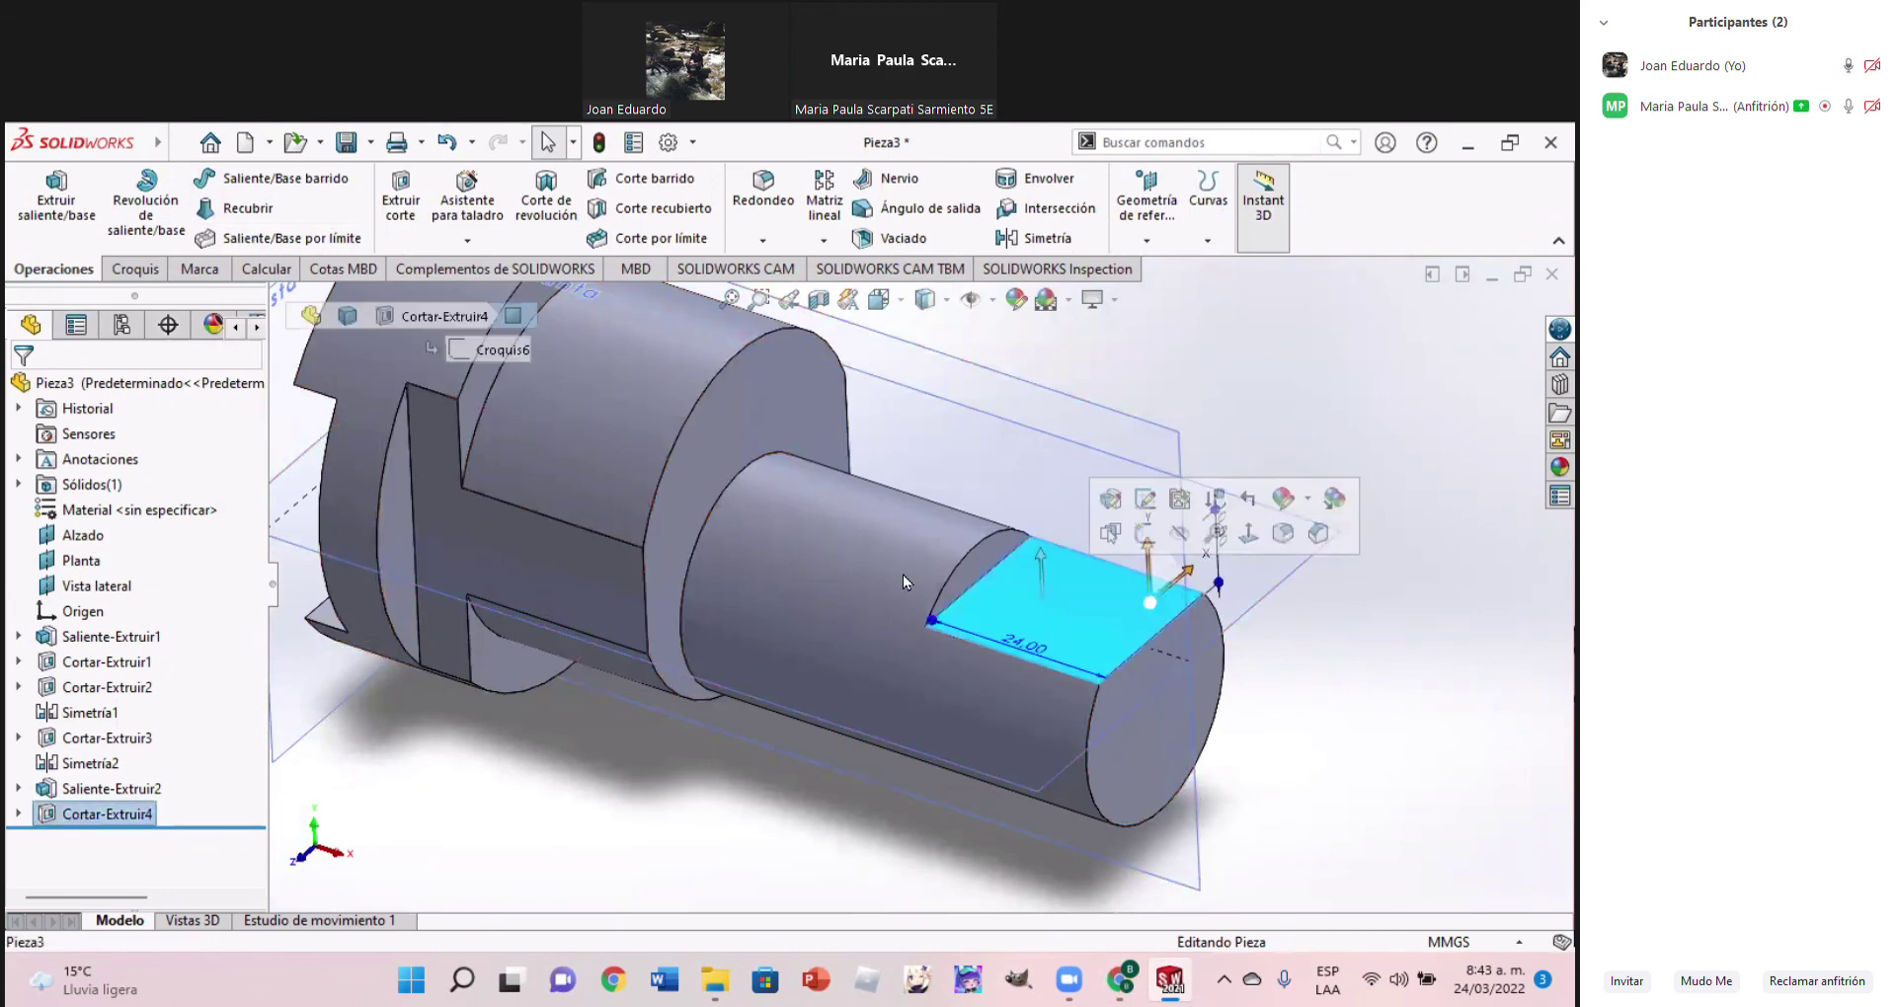
Start a sketch on the milled flat and draw a circle on it
click(136, 270)
click(39, 202)
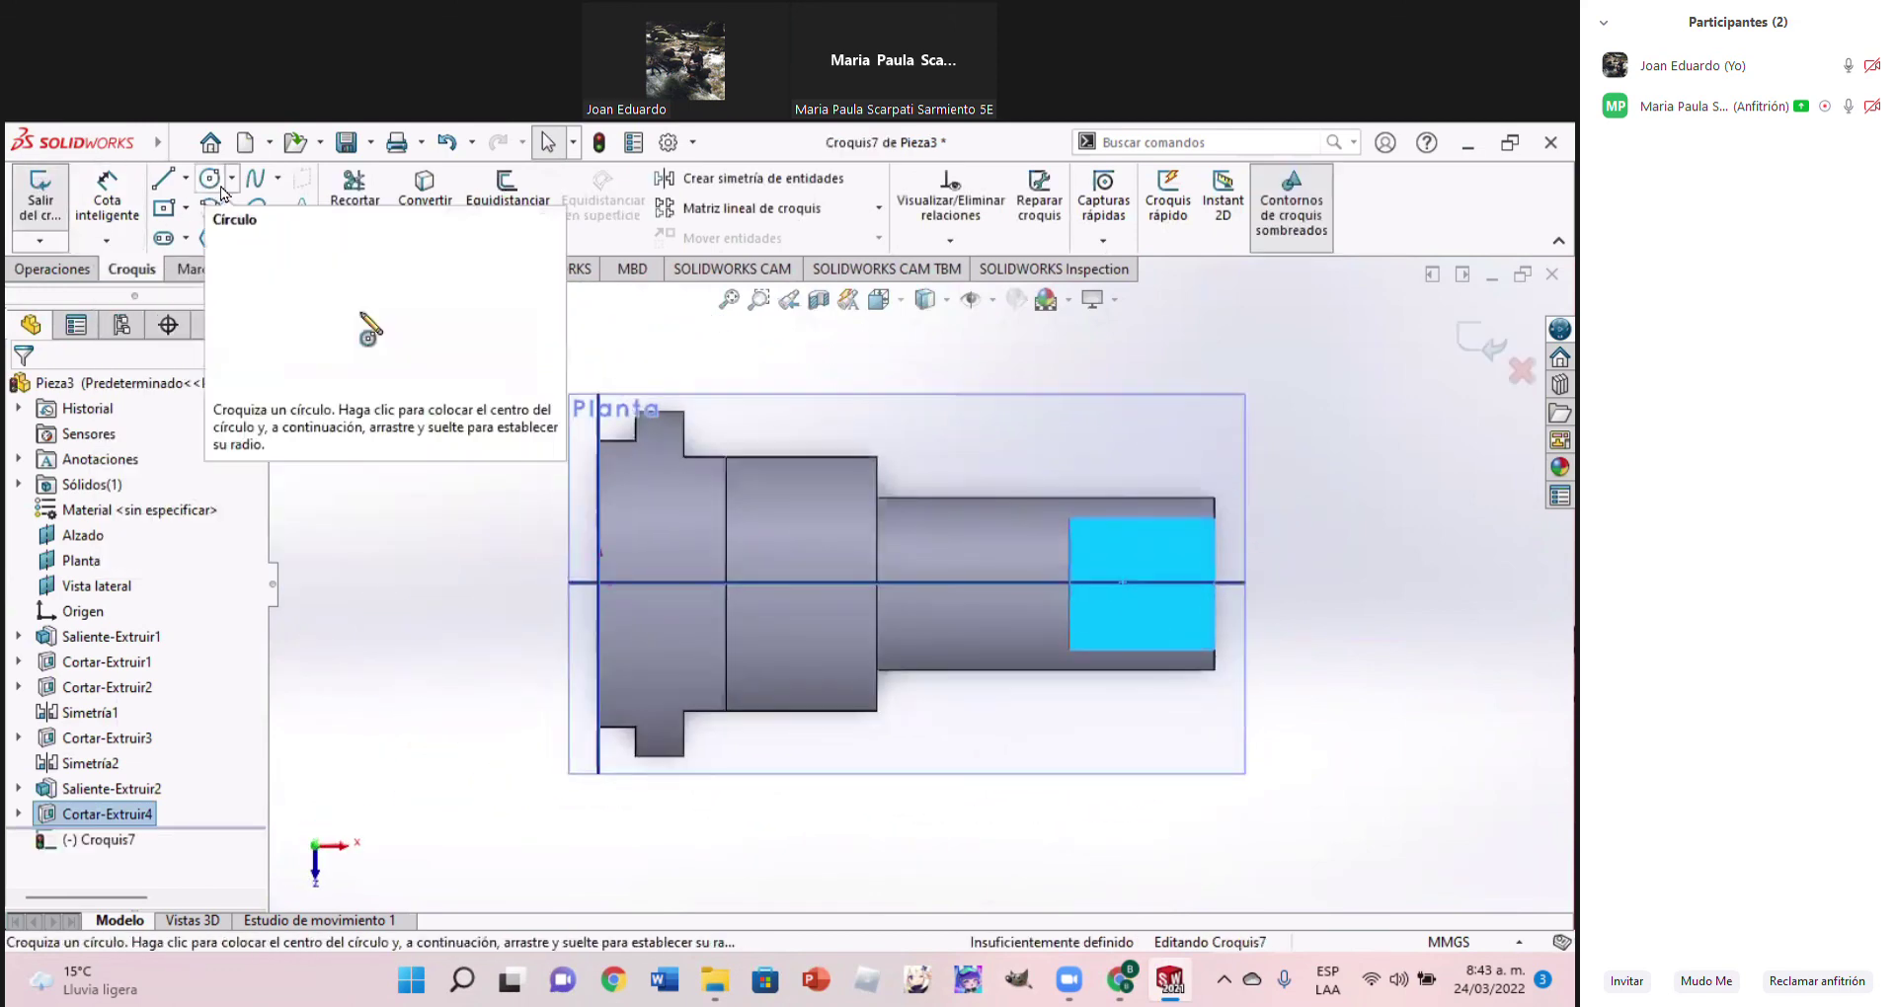
click(219, 189)
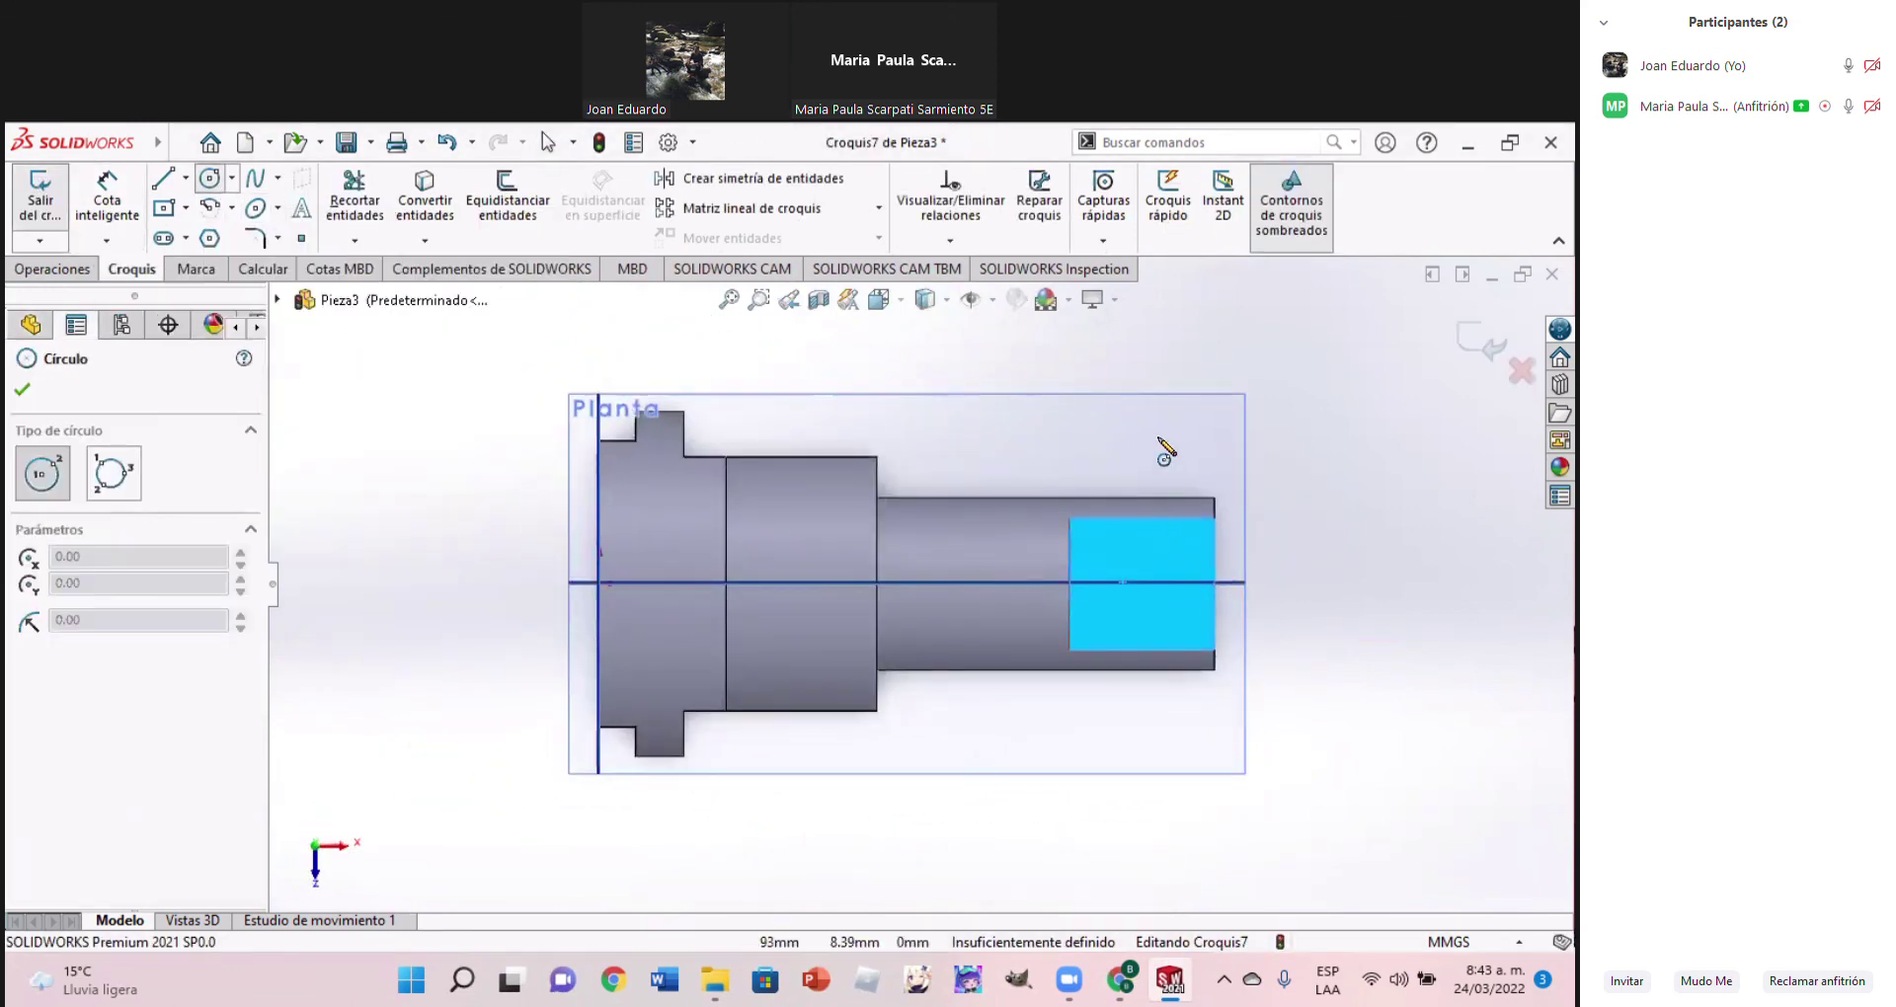
mouse_move(1063, 613)
middle_down()
mouse_move(950, 444)
mouse_move(1101, 679)
middle_up()
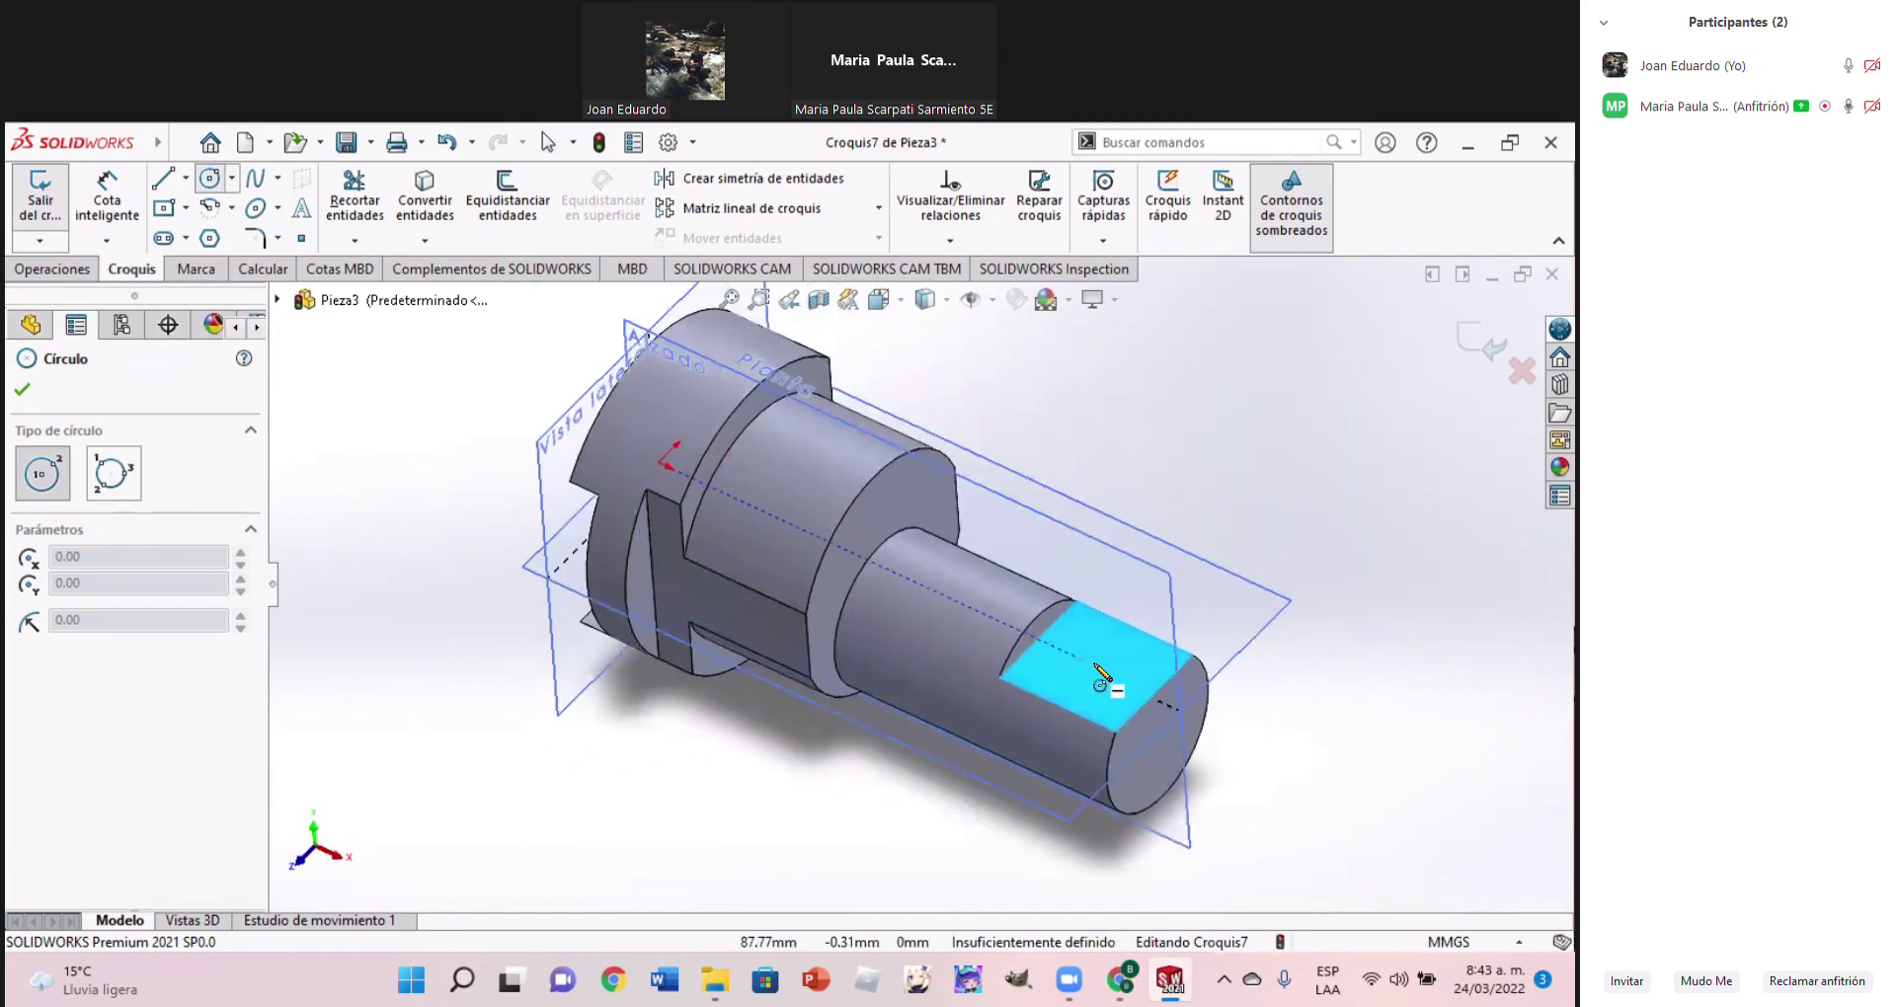
click(1088, 664)
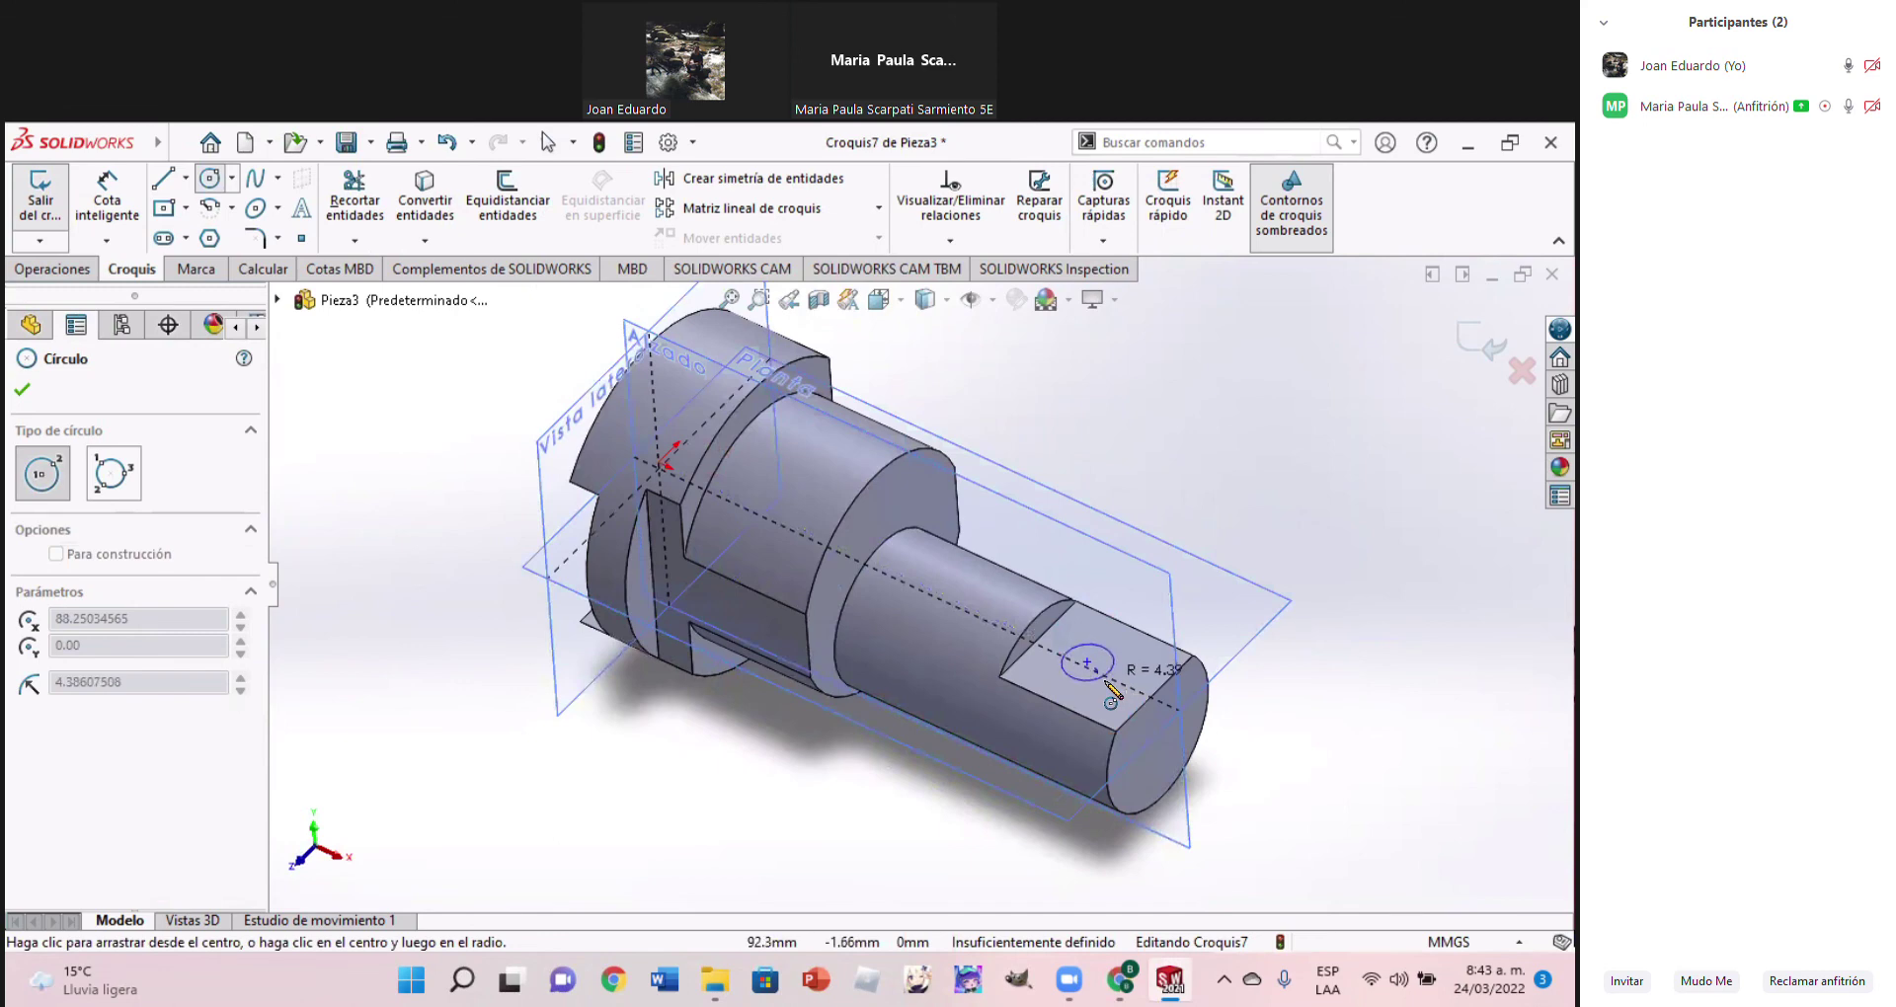
click(1106, 681)
key(Escape)
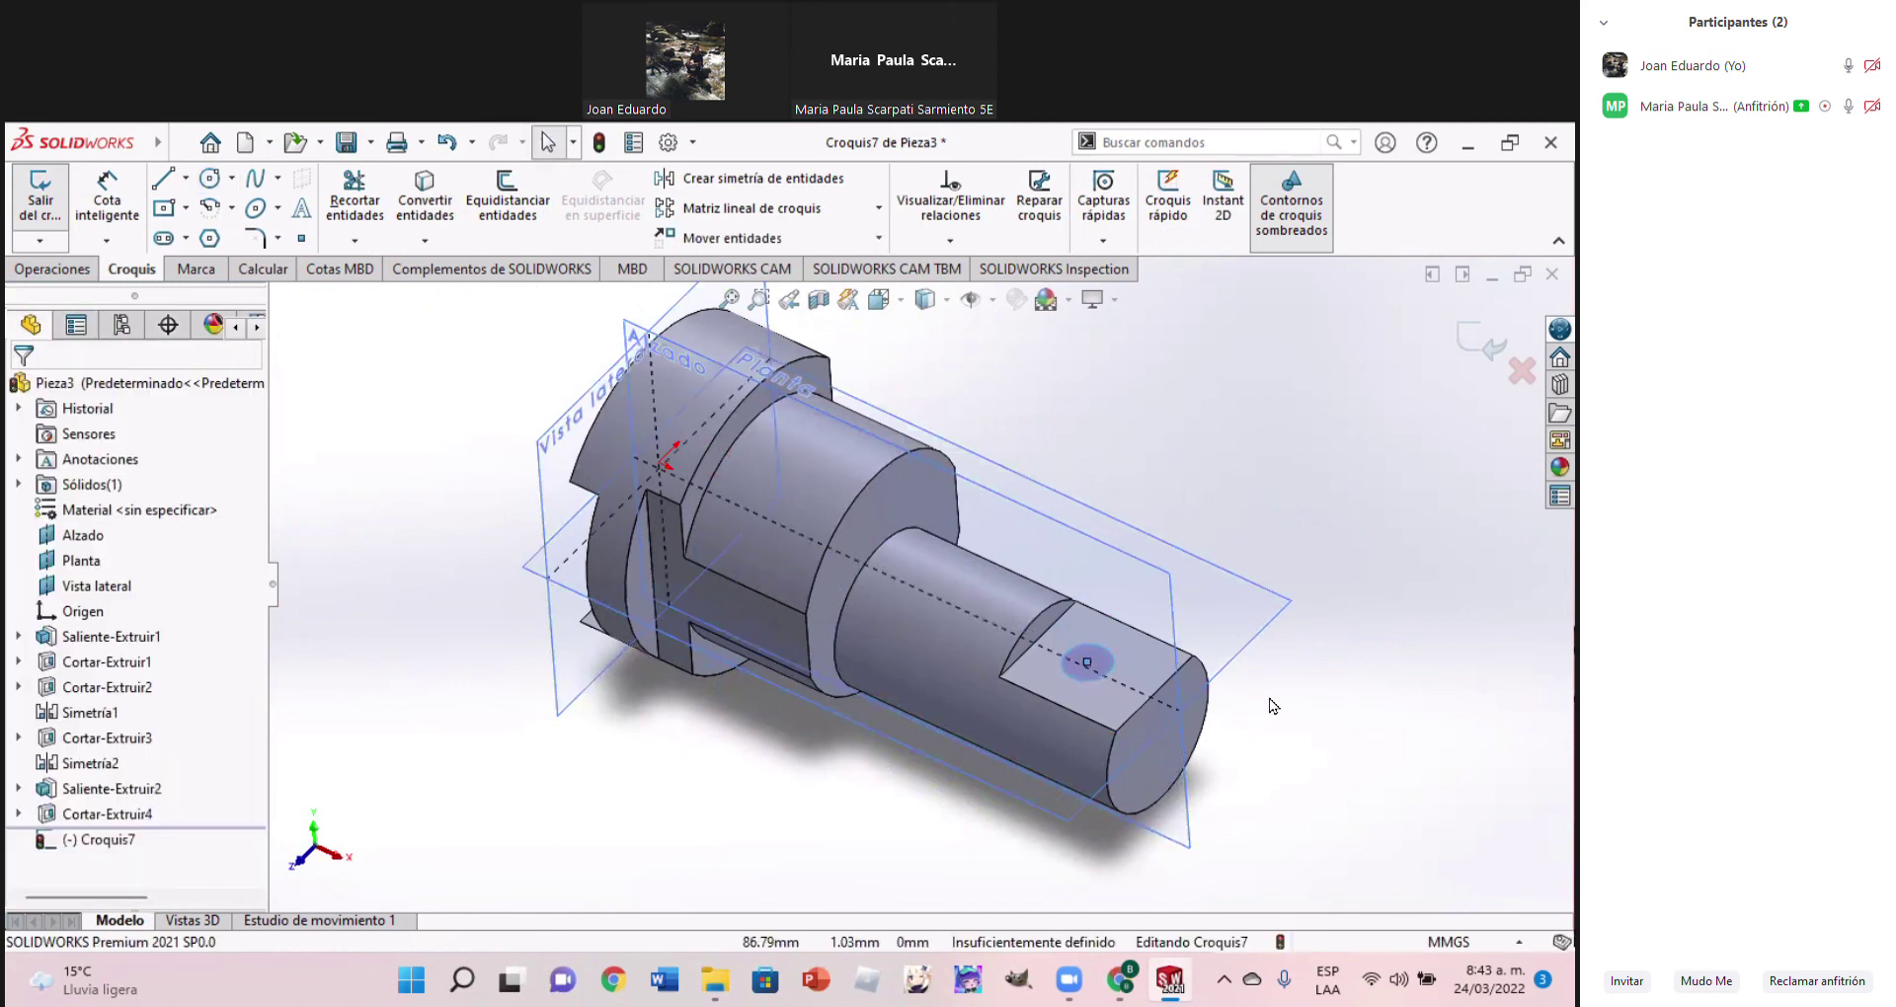
Dimension the circle Ø8 and 12 mm from the shaft's end edge
key(d)
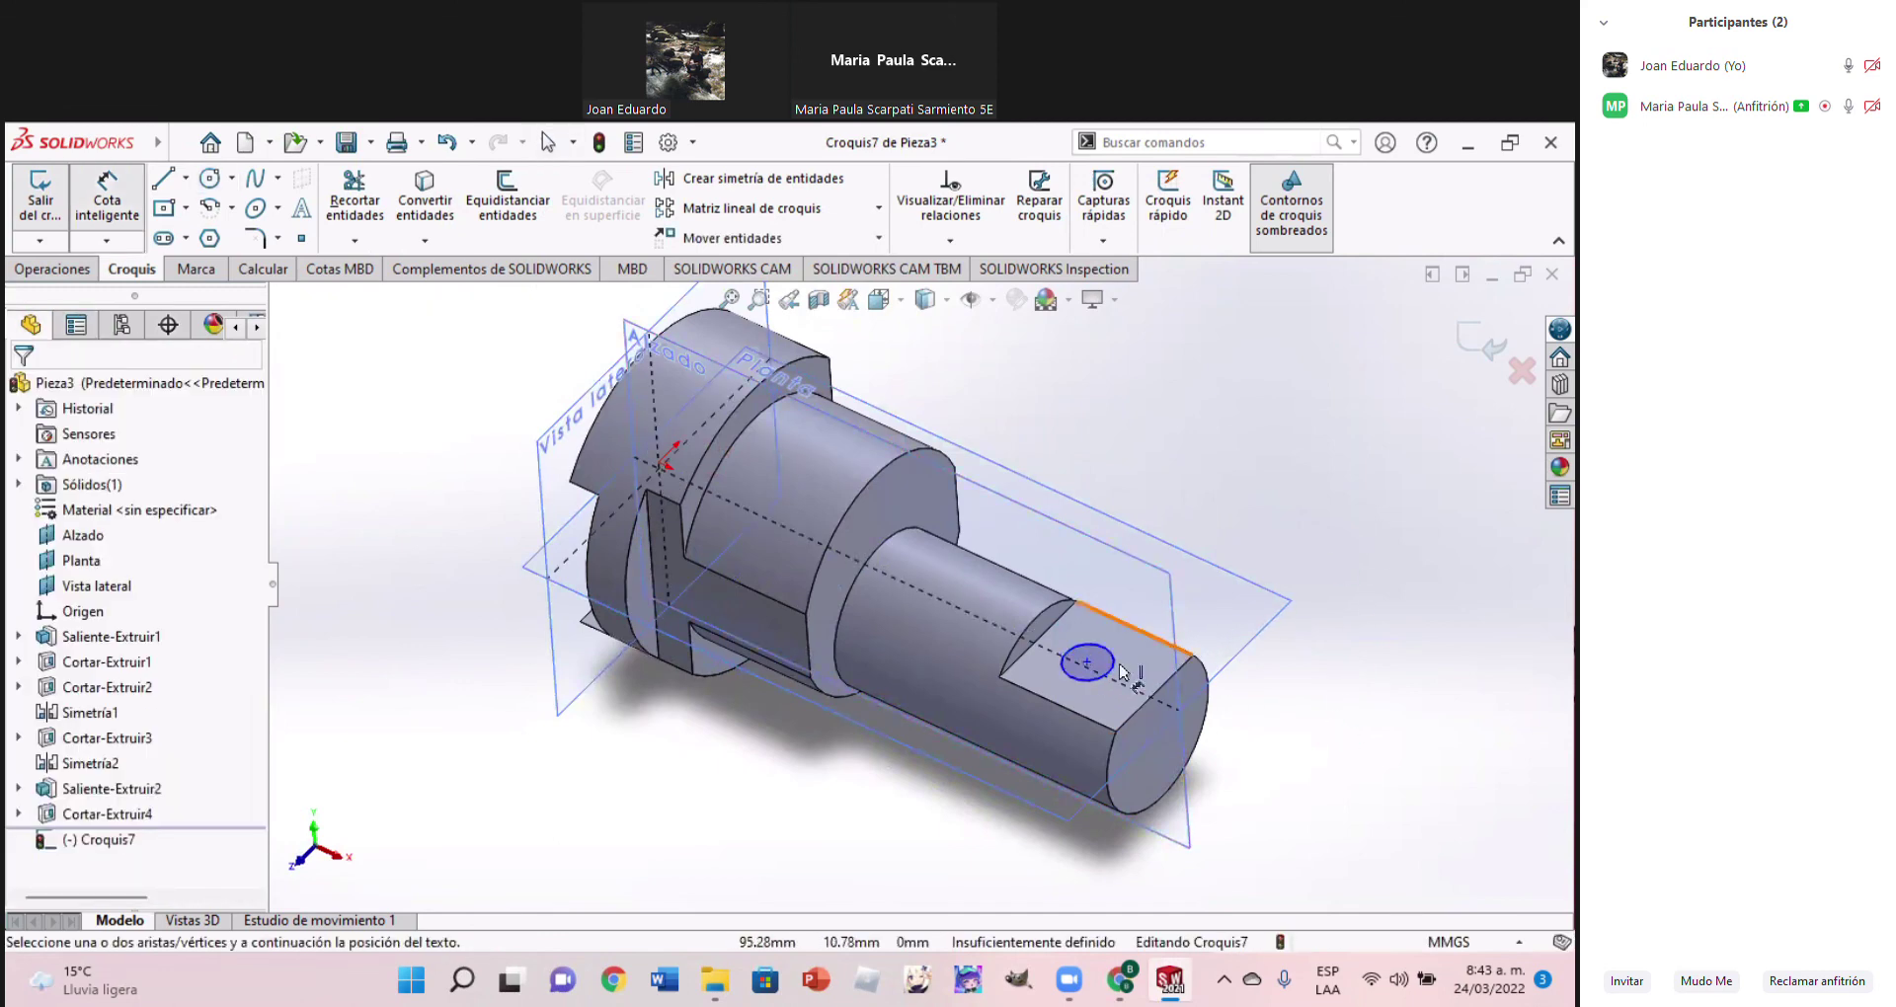
click(1114, 668)
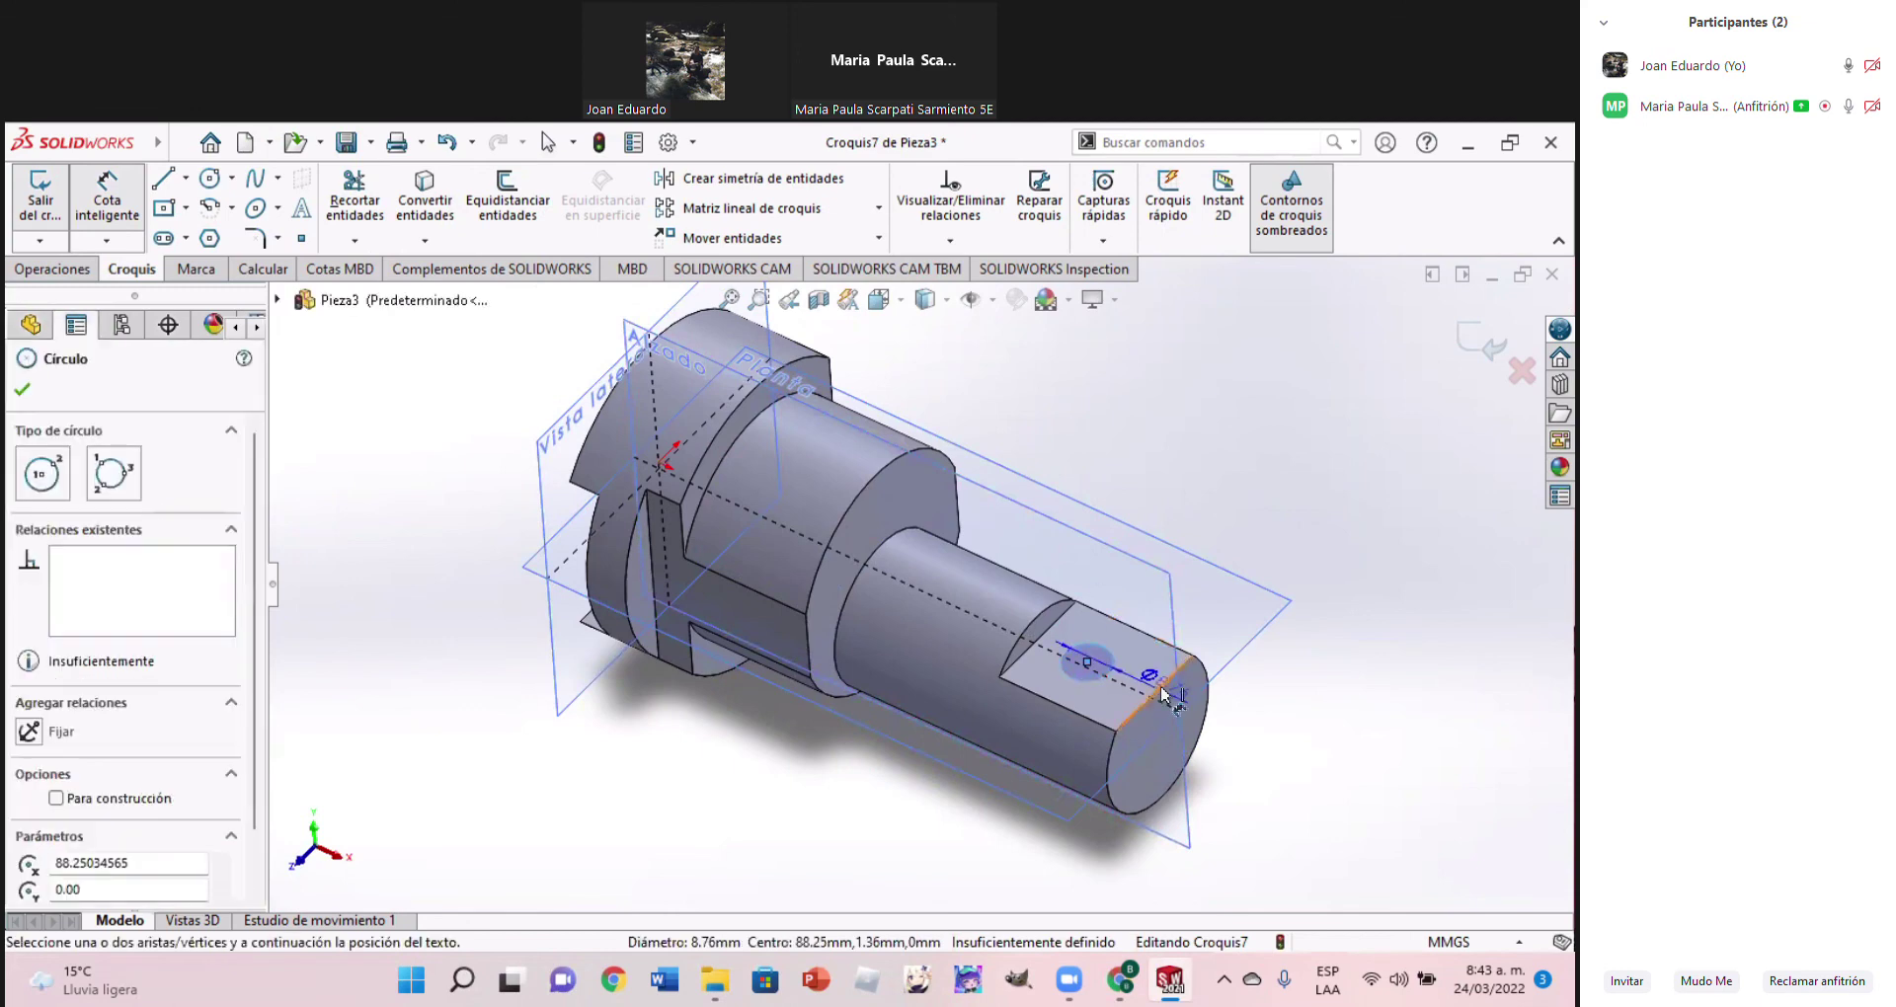
click(1162, 688)
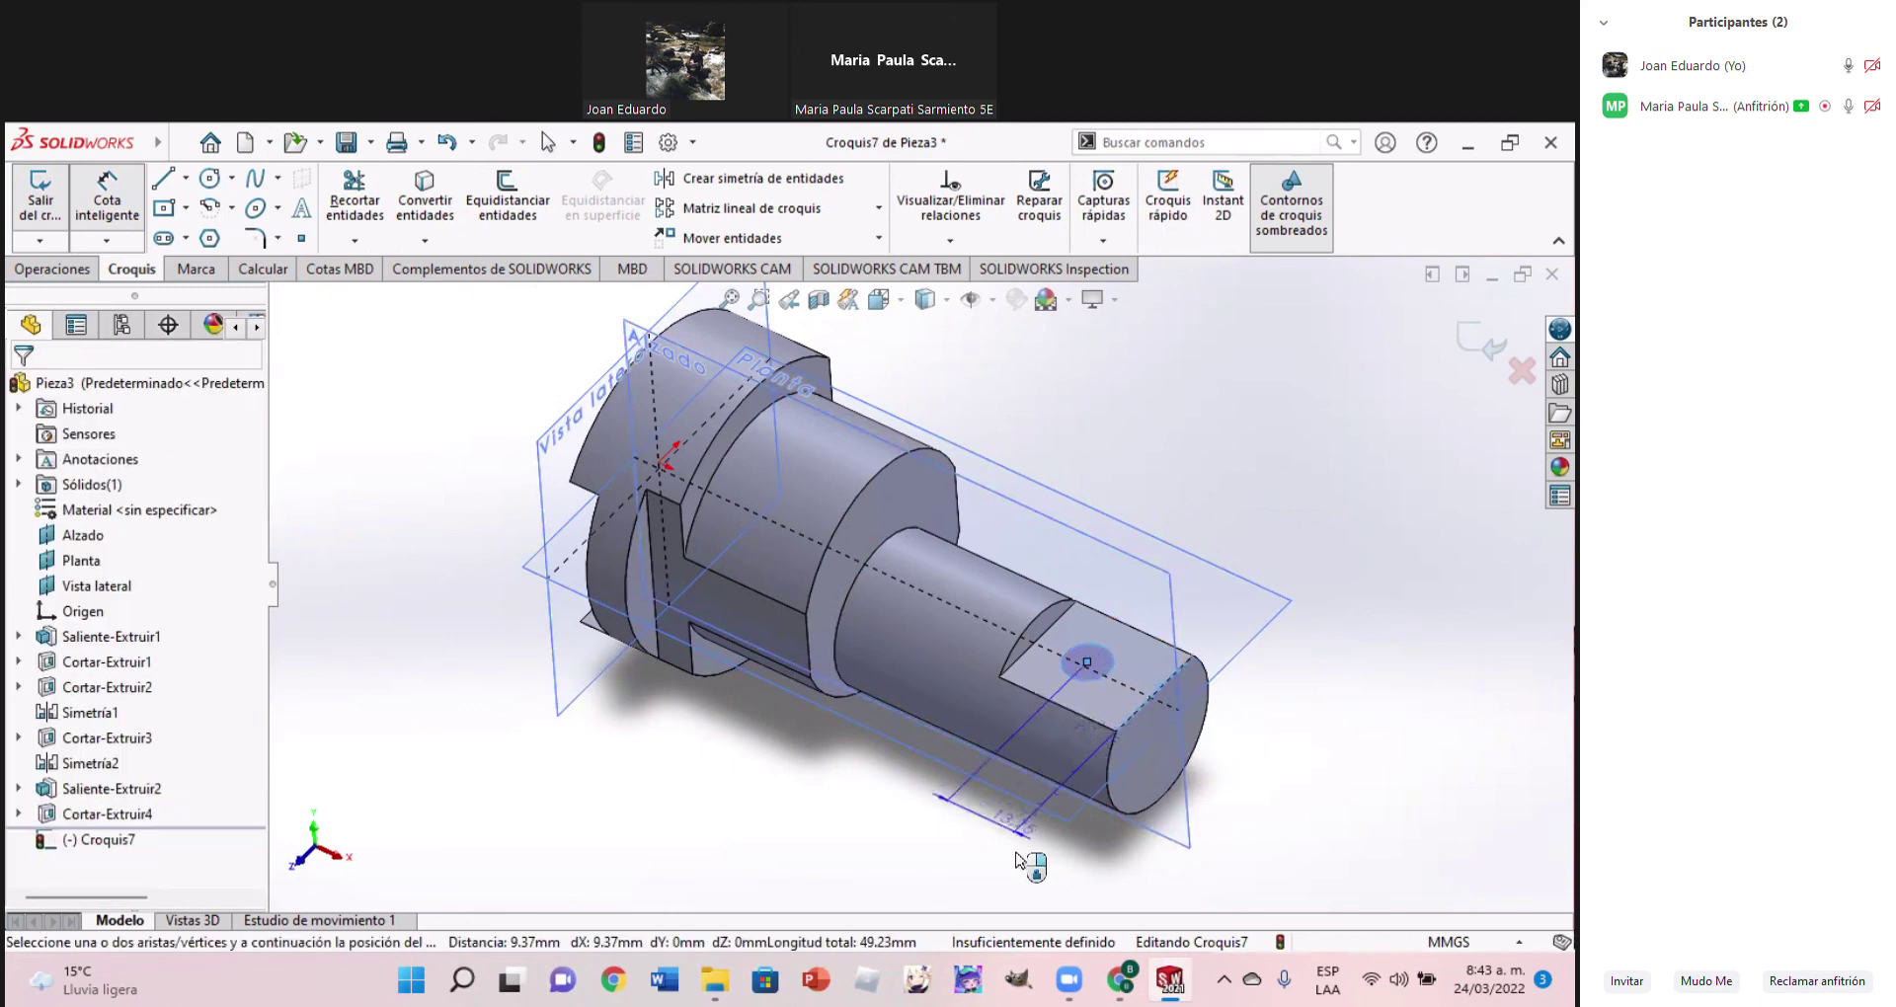
click(1034, 870)
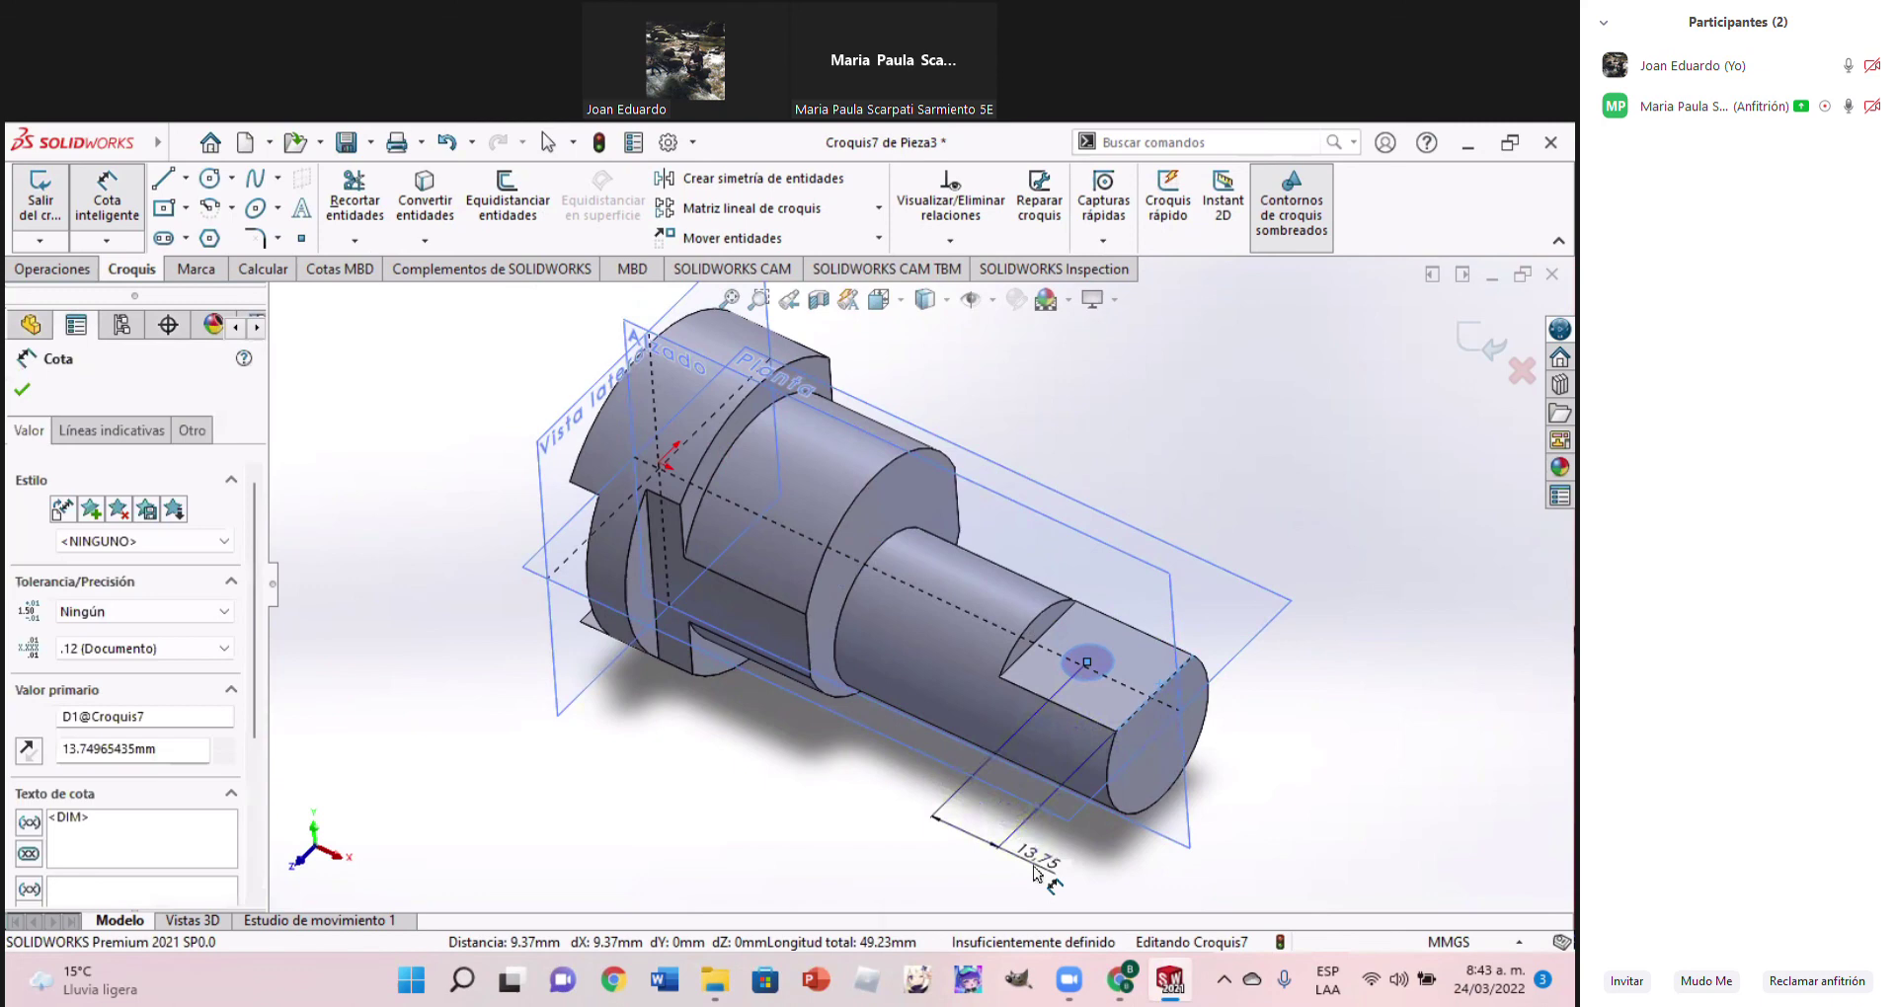
text(12)
key(Return)
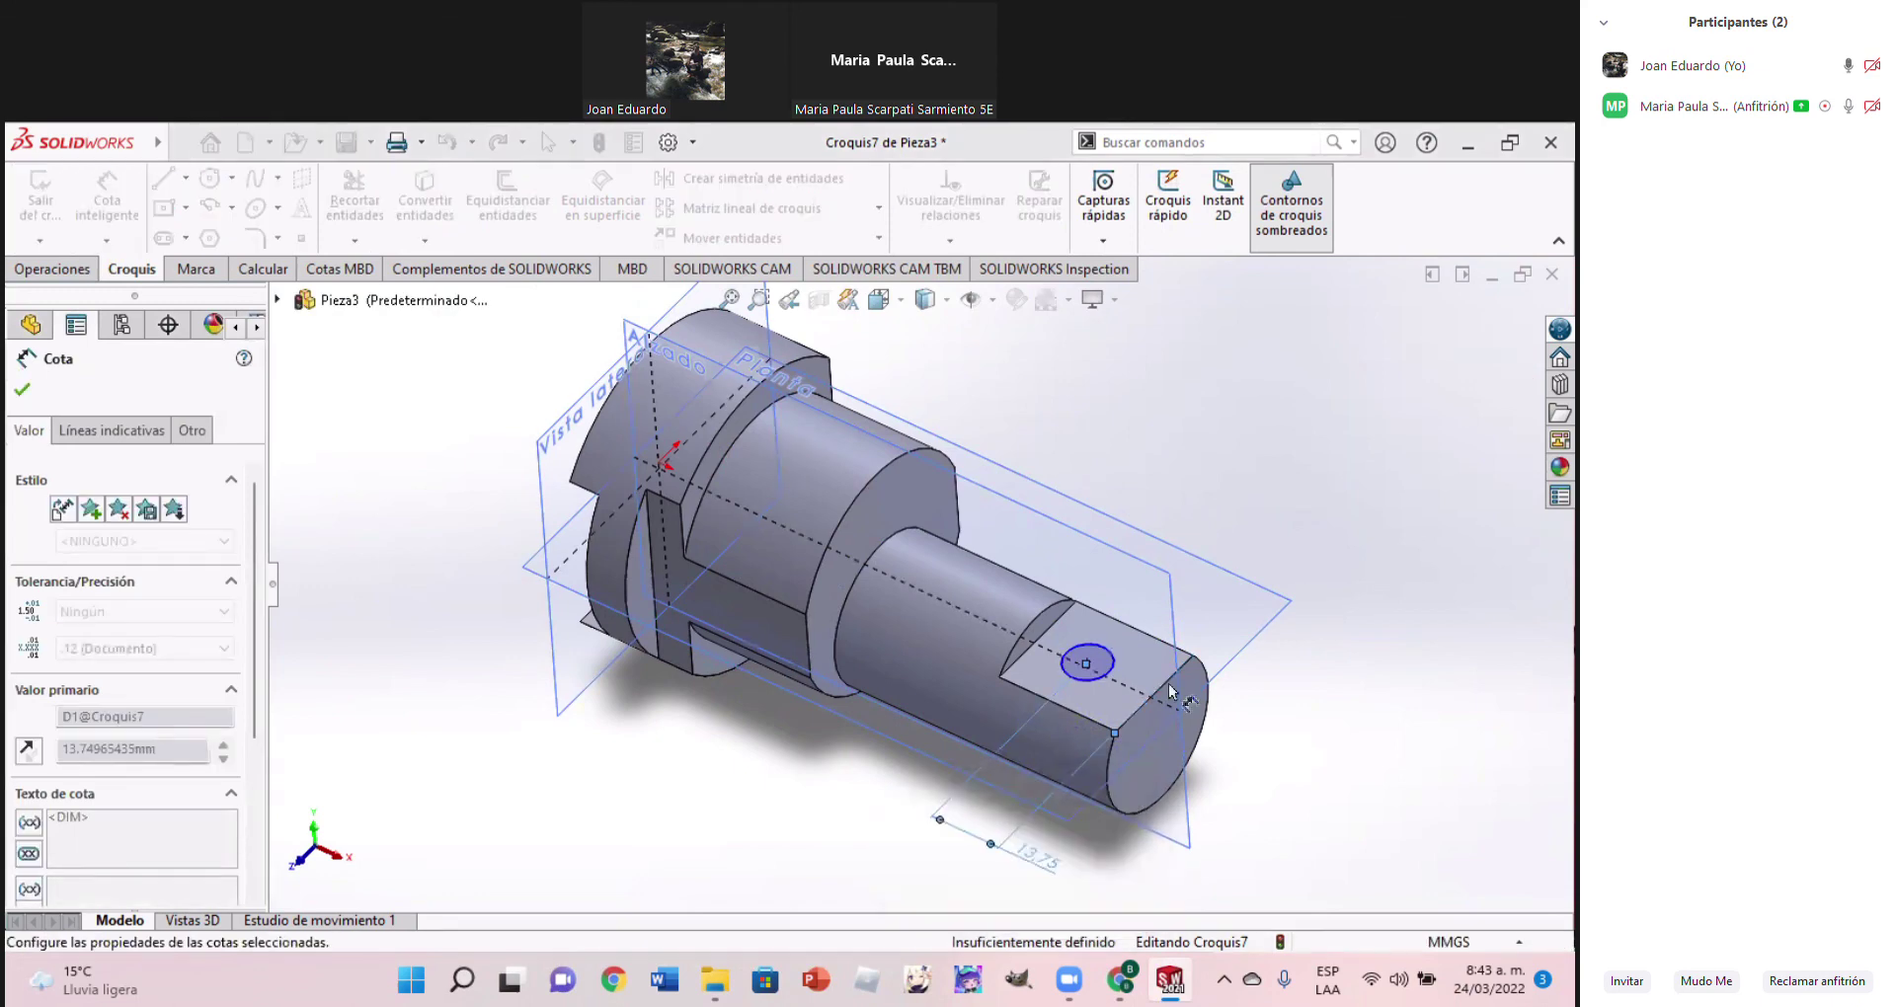
click(1174, 611)
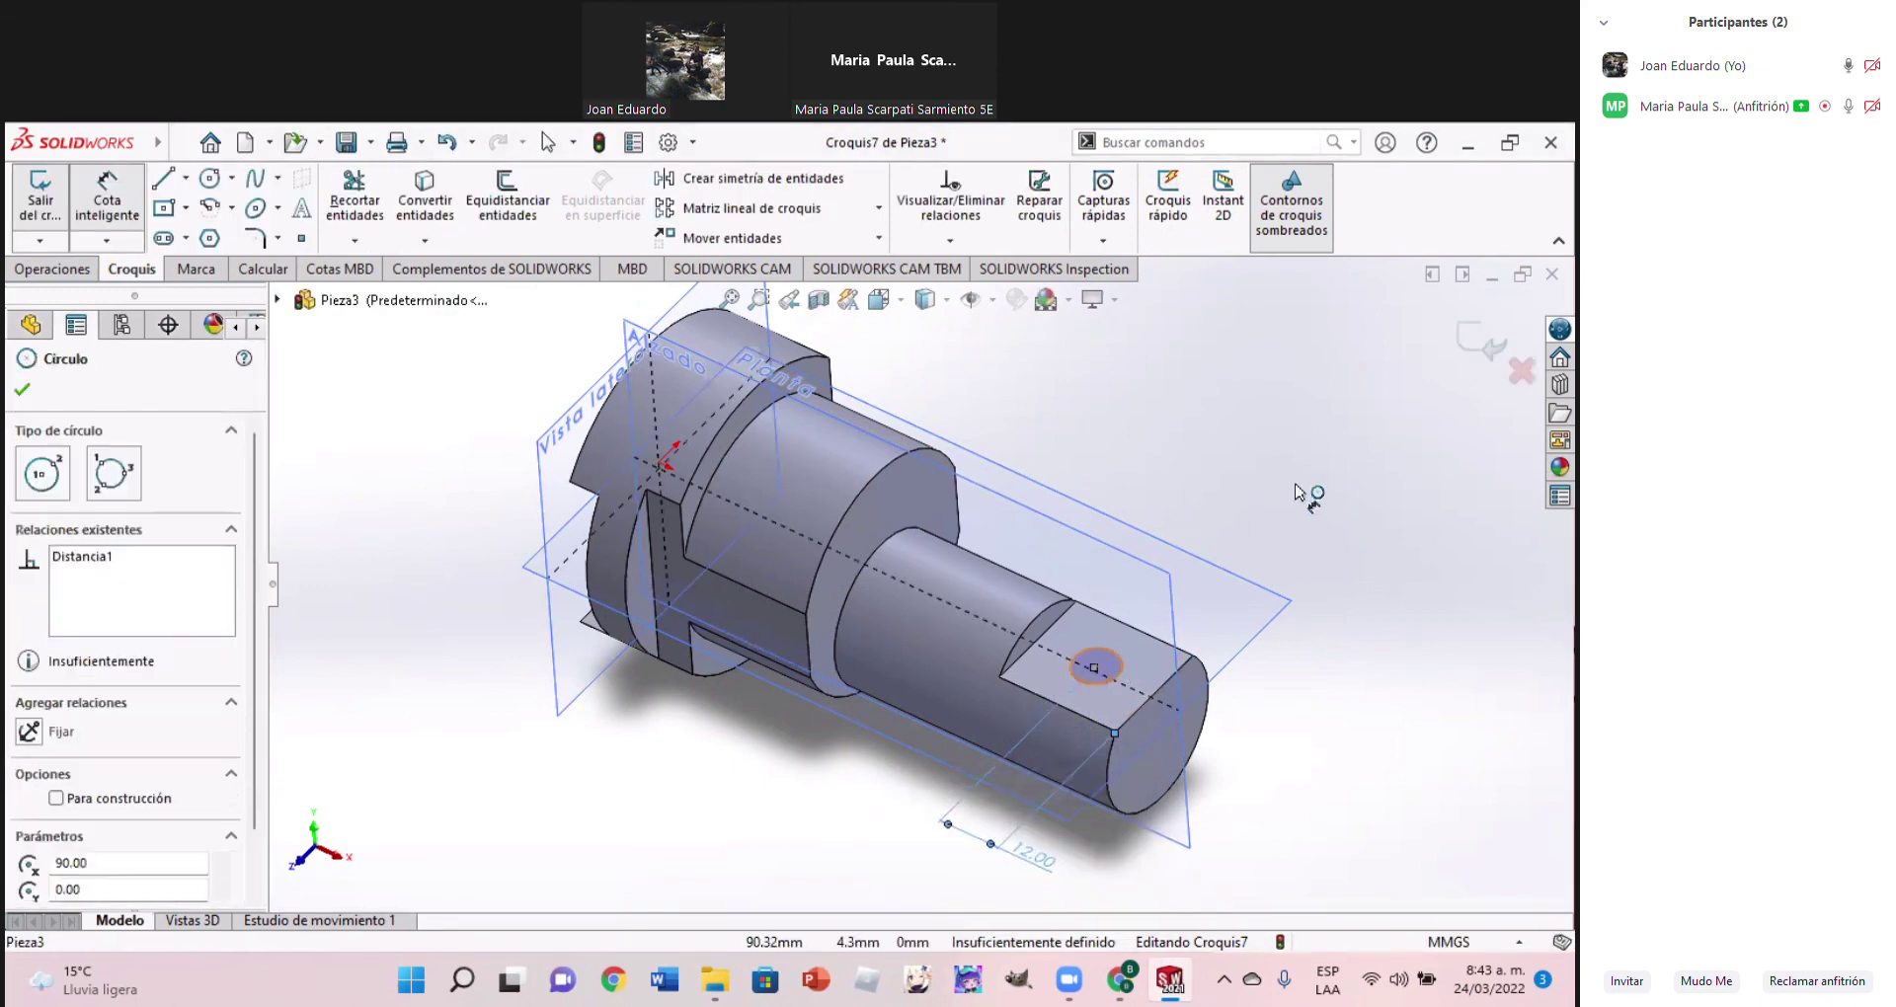
click(1310, 500)
text(8)
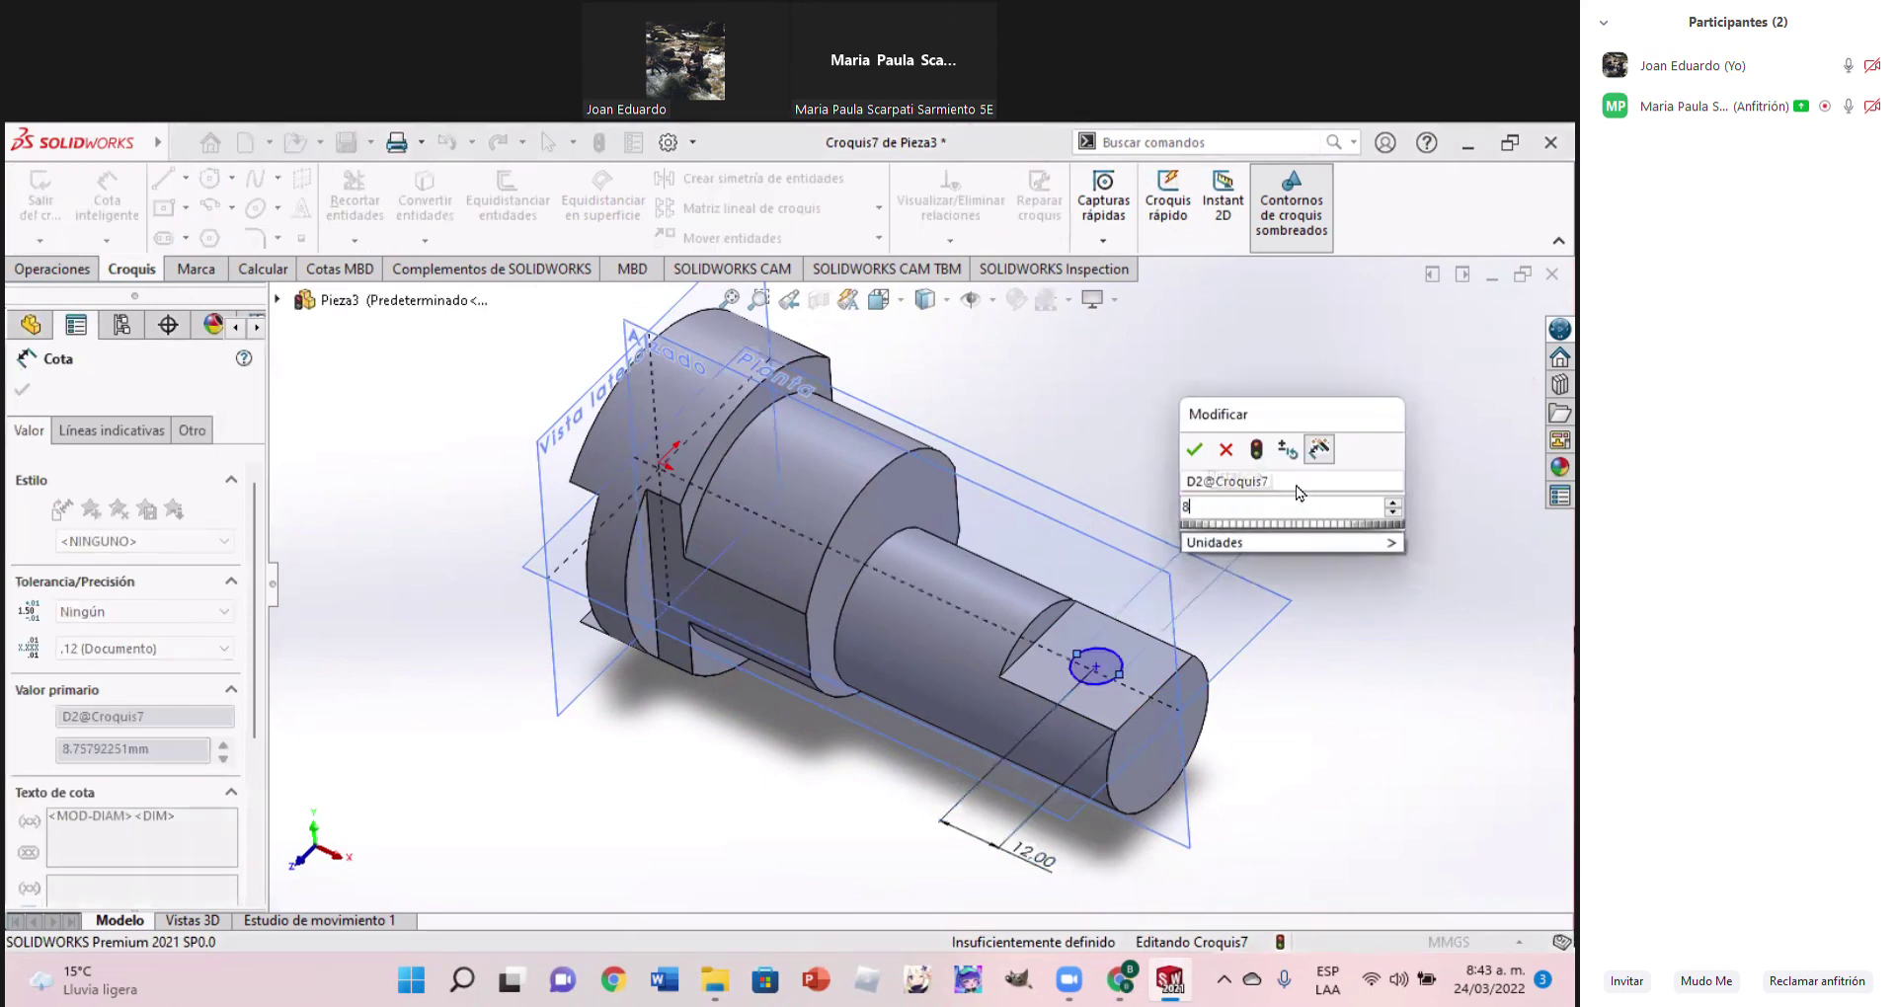
key(Return)
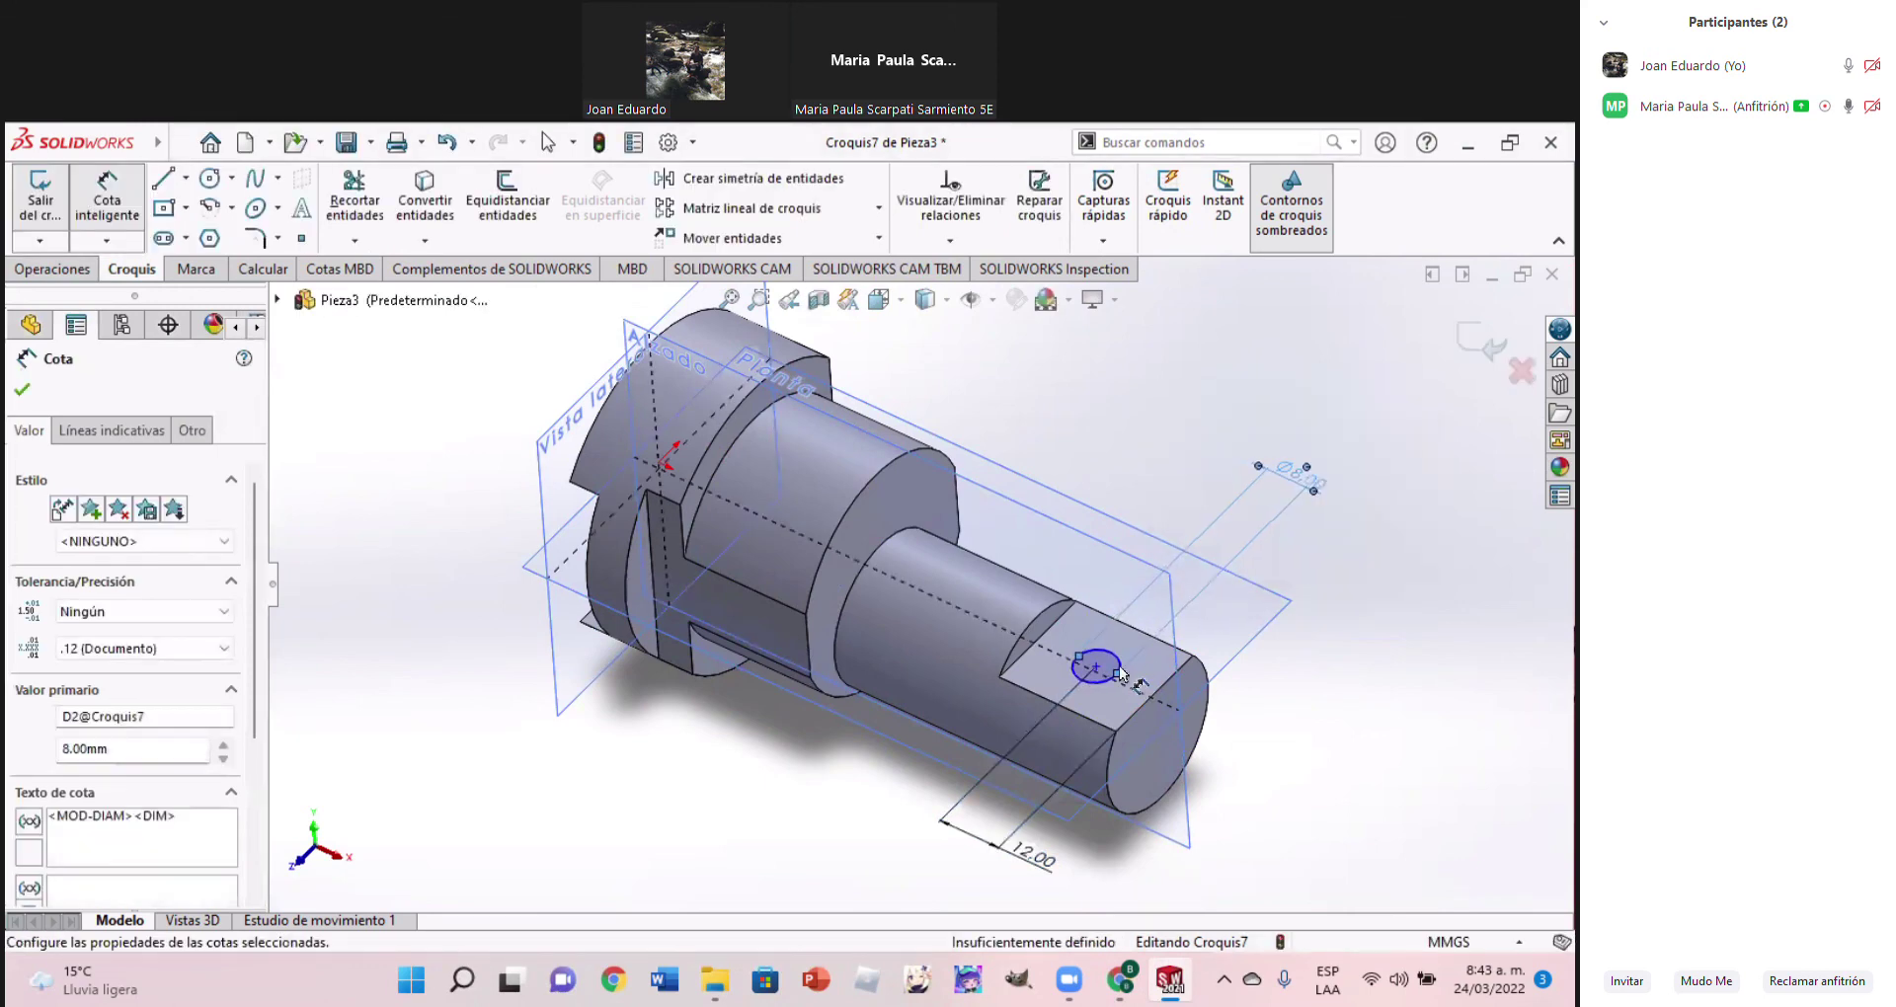
key(Escape)
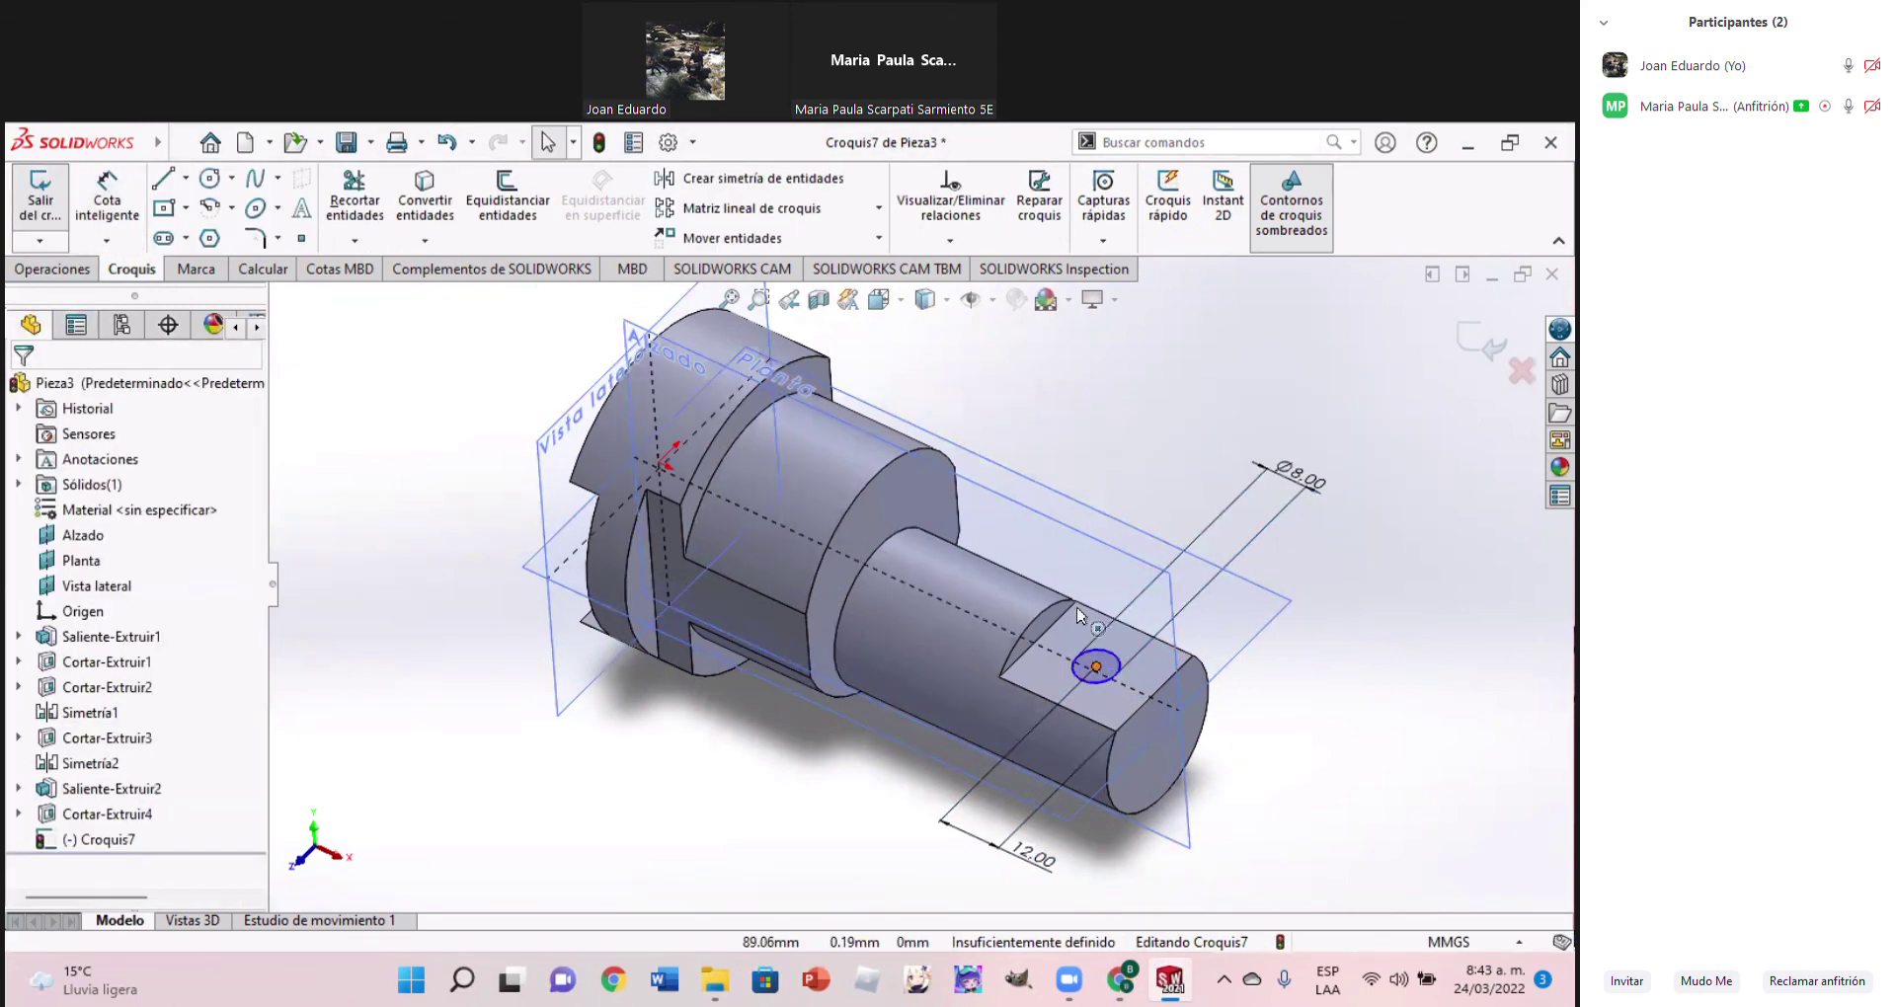
Make the circle's centre coincident with the Alzado plane
click(1087, 642)
ctrl+click(1061, 531)
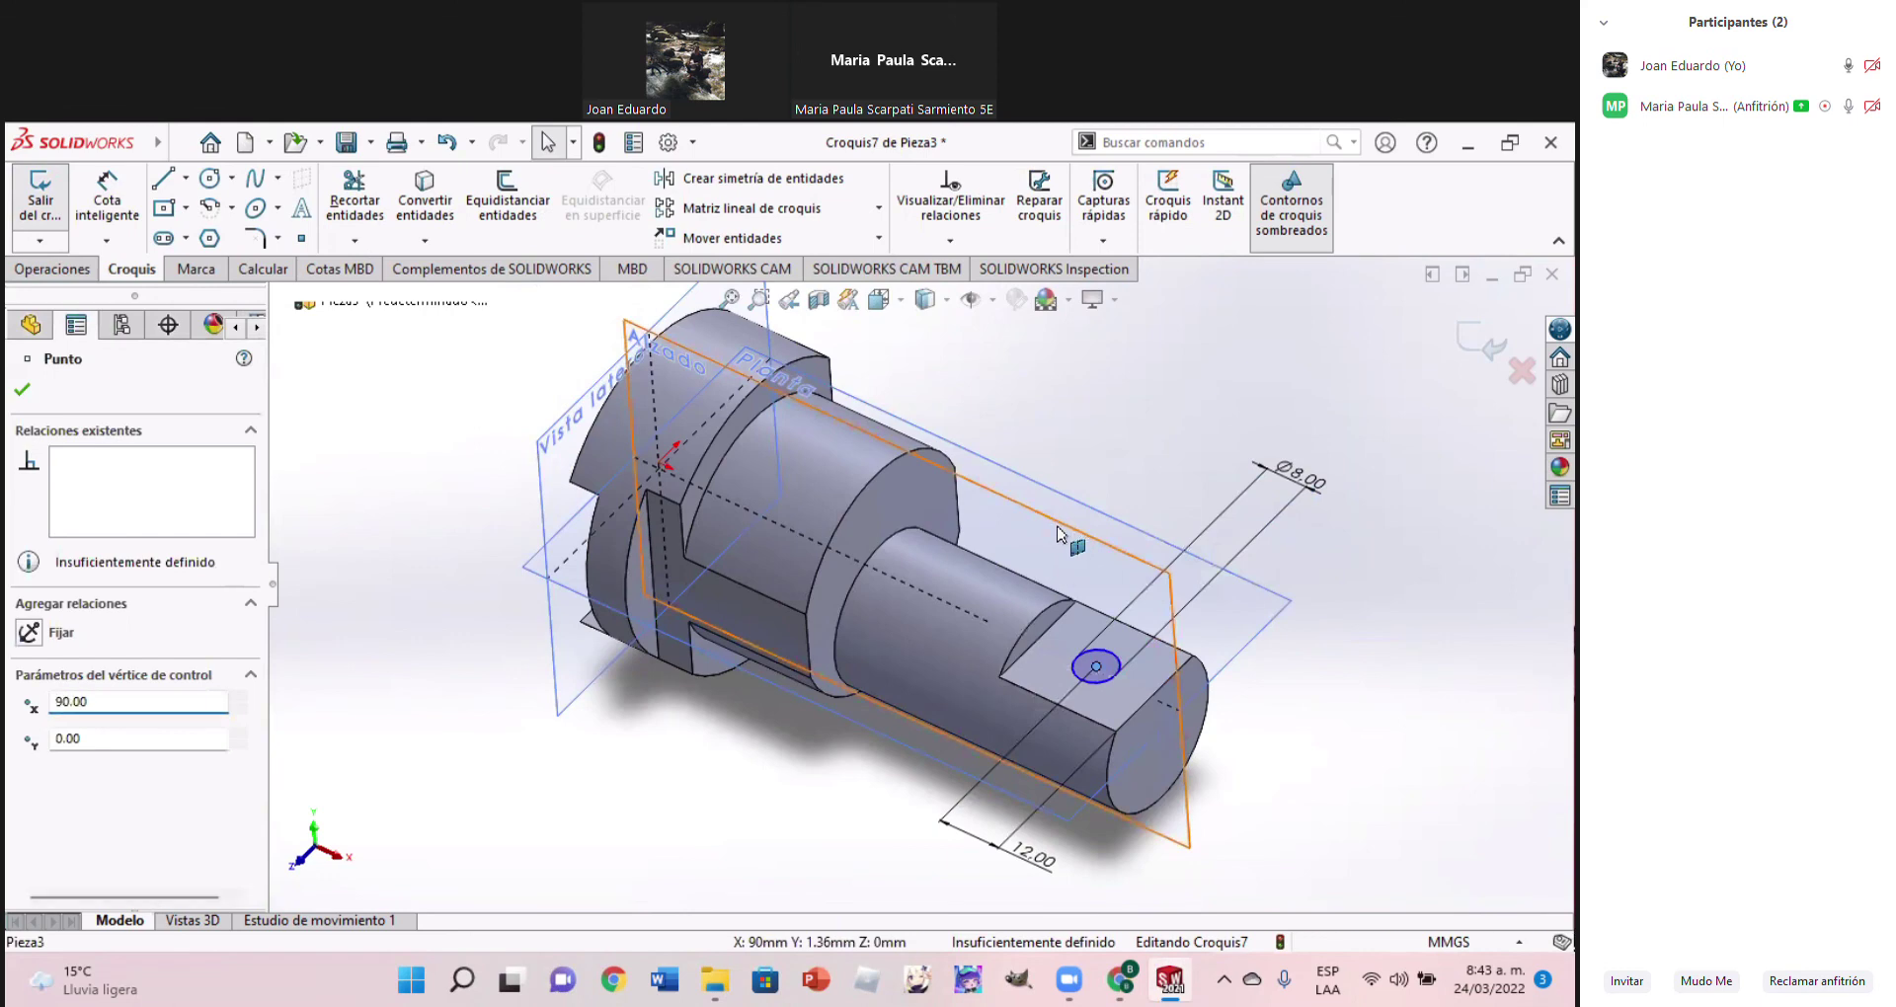
click(33, 764)
key(Escape)
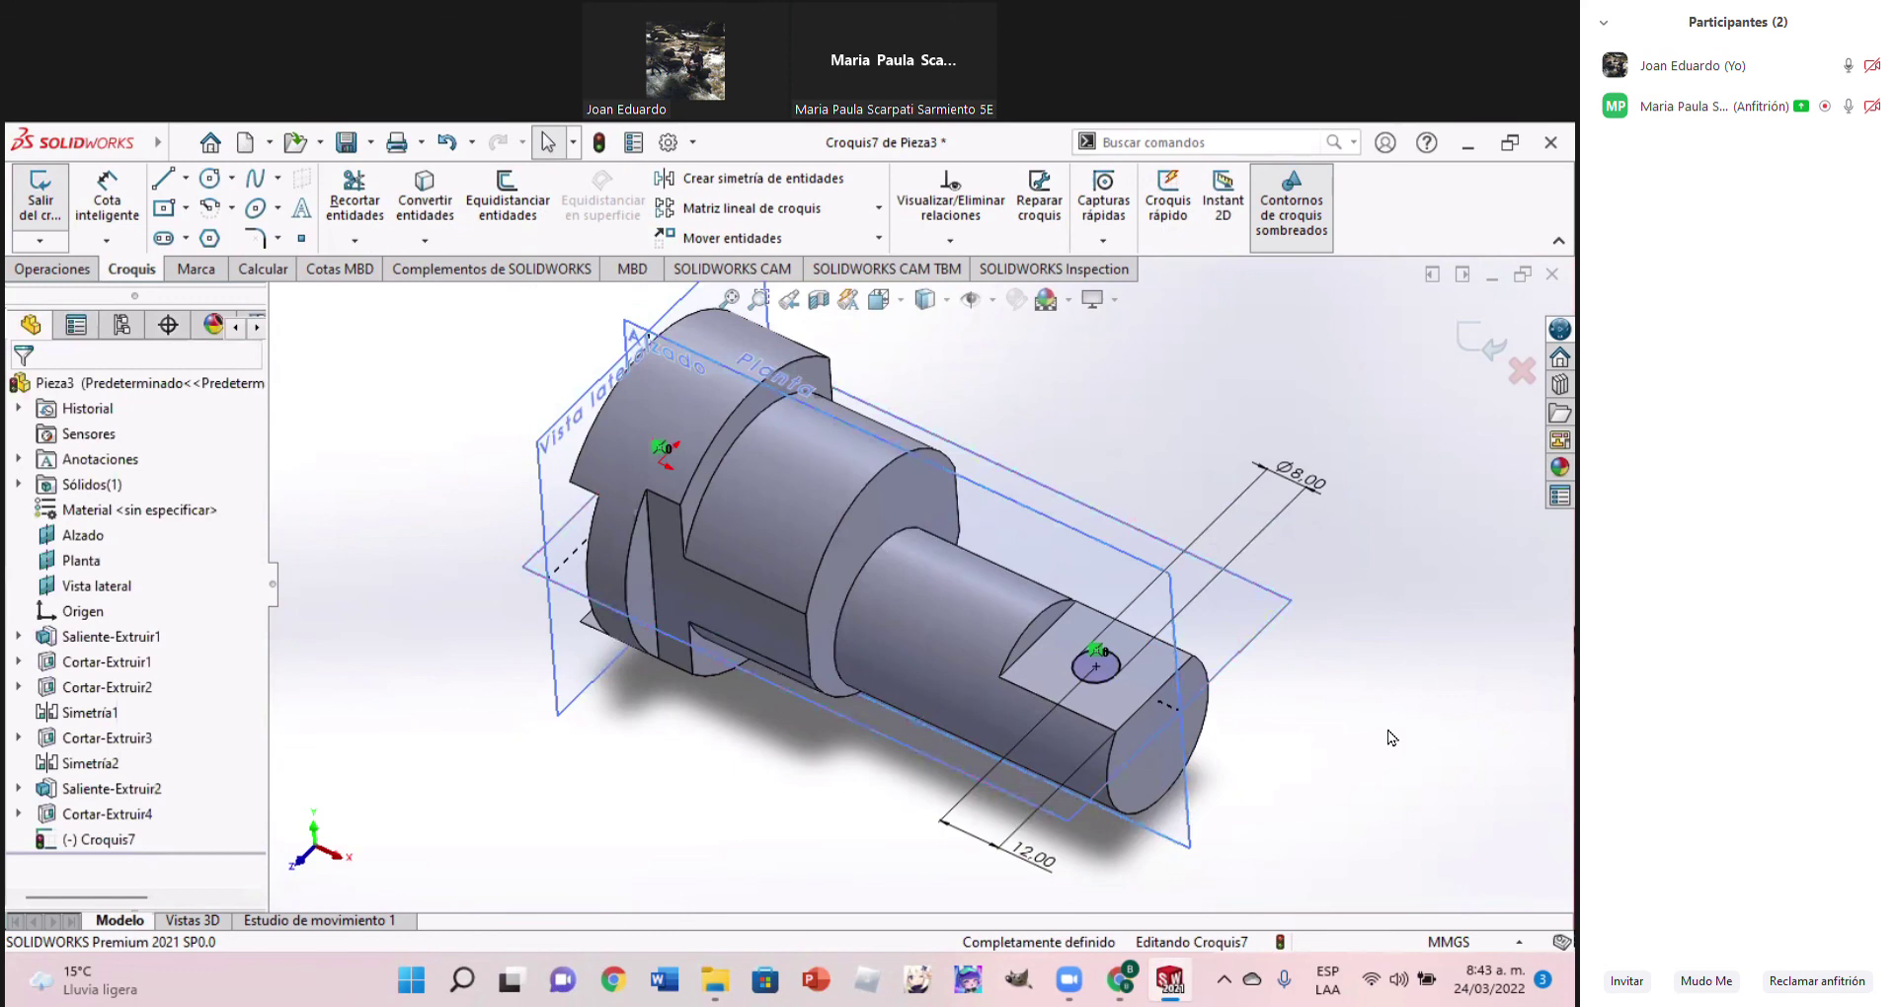
View the finished sketch and compare it with the PDF drawing
key(ctrl+8)
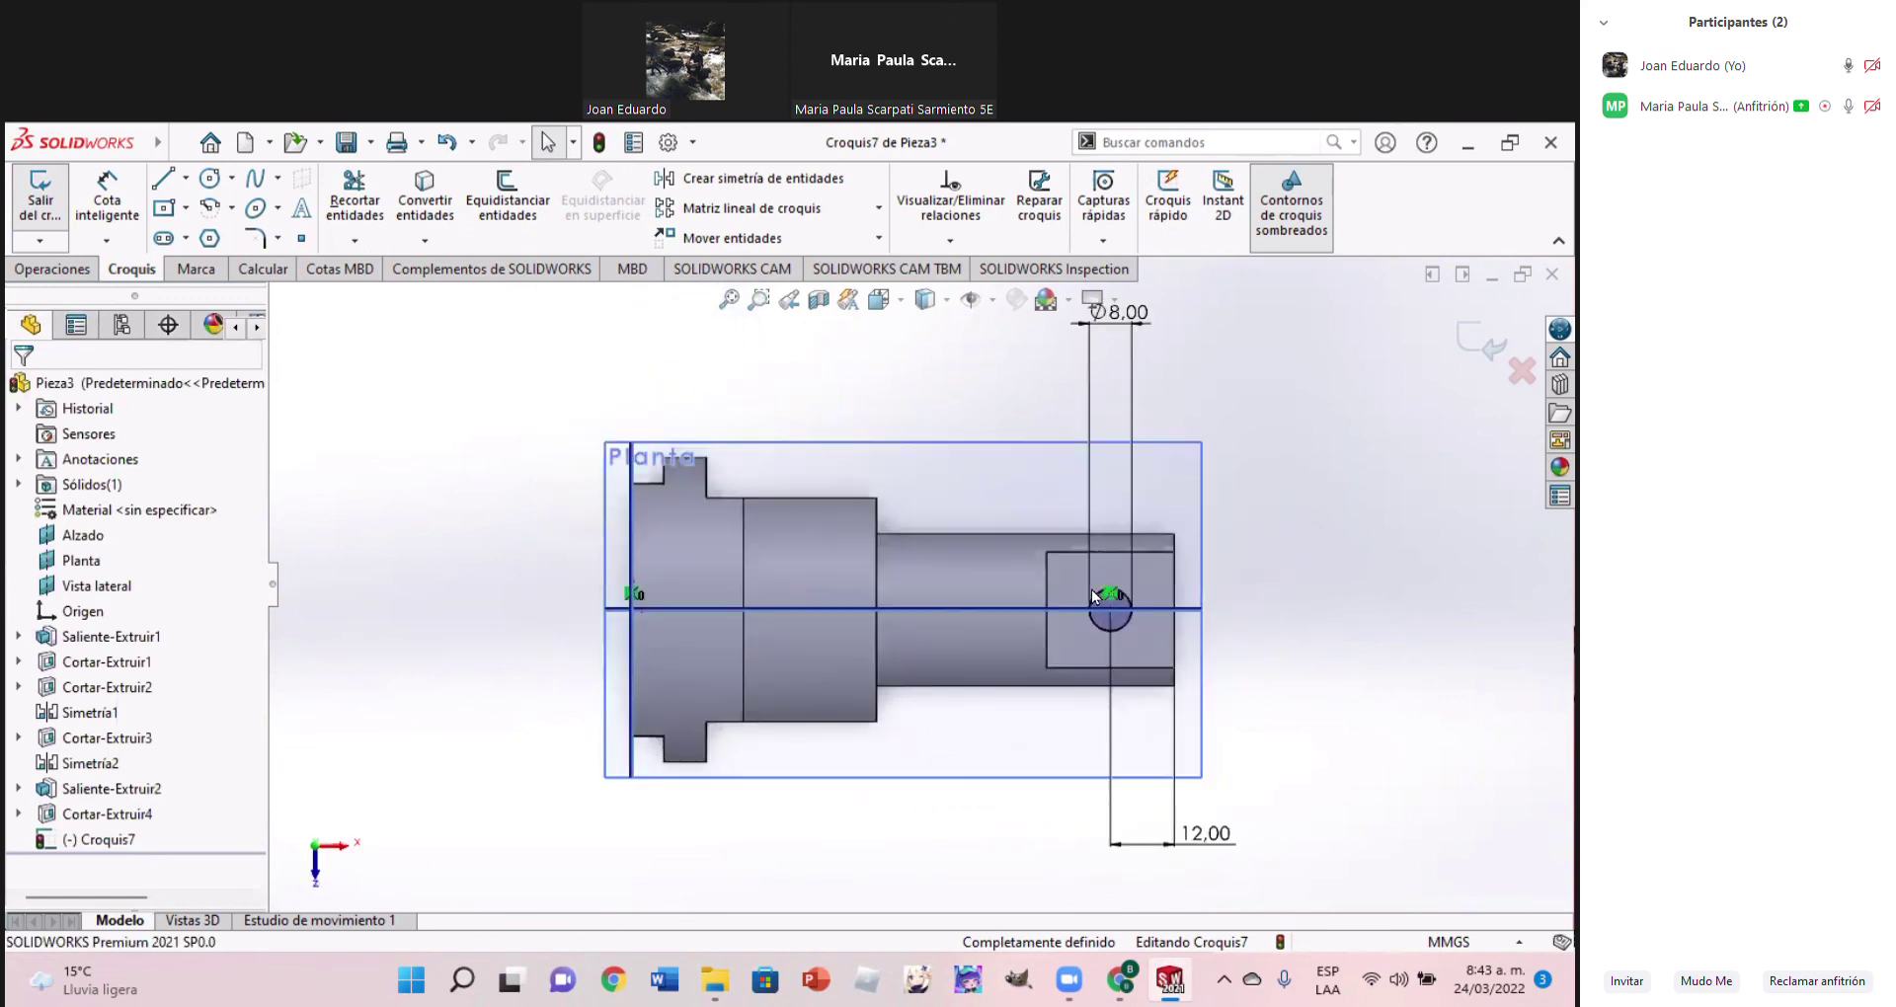
scroll(1076, 617, down, 3)
scroll(1046, 627, down, 2)
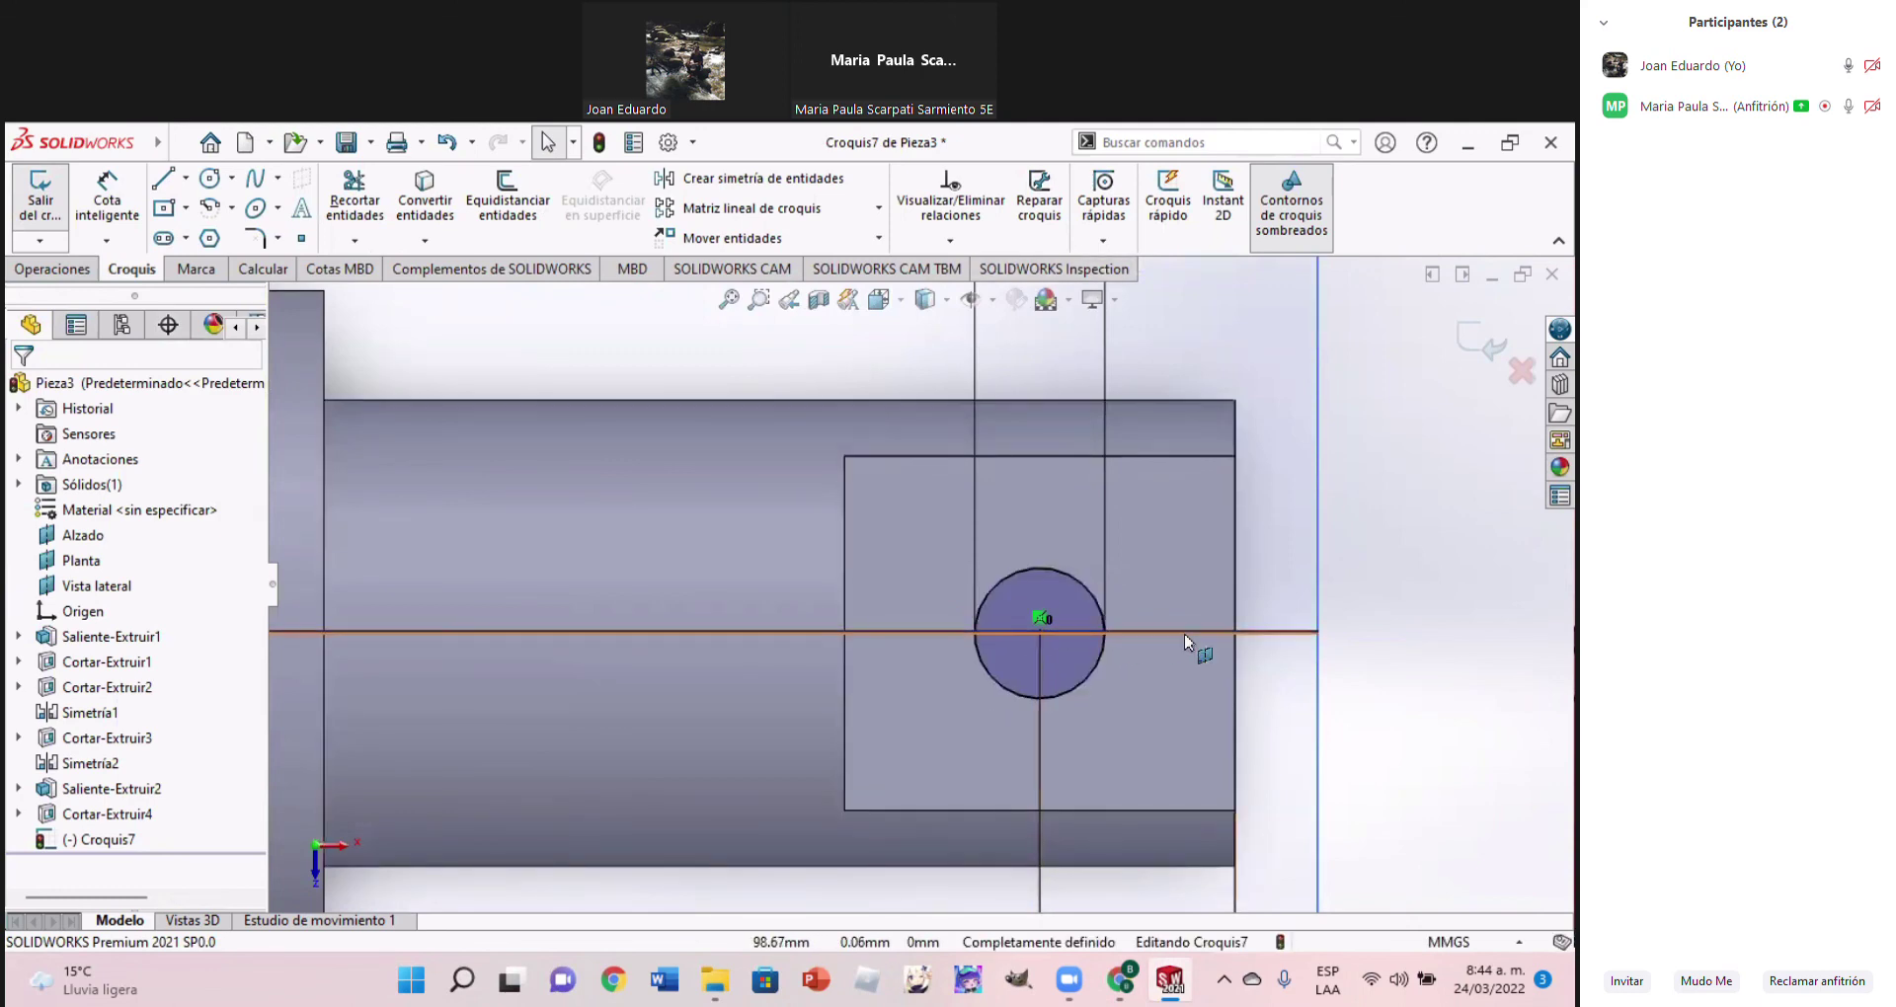
middle_drag(1092, 754, 1071, 602)
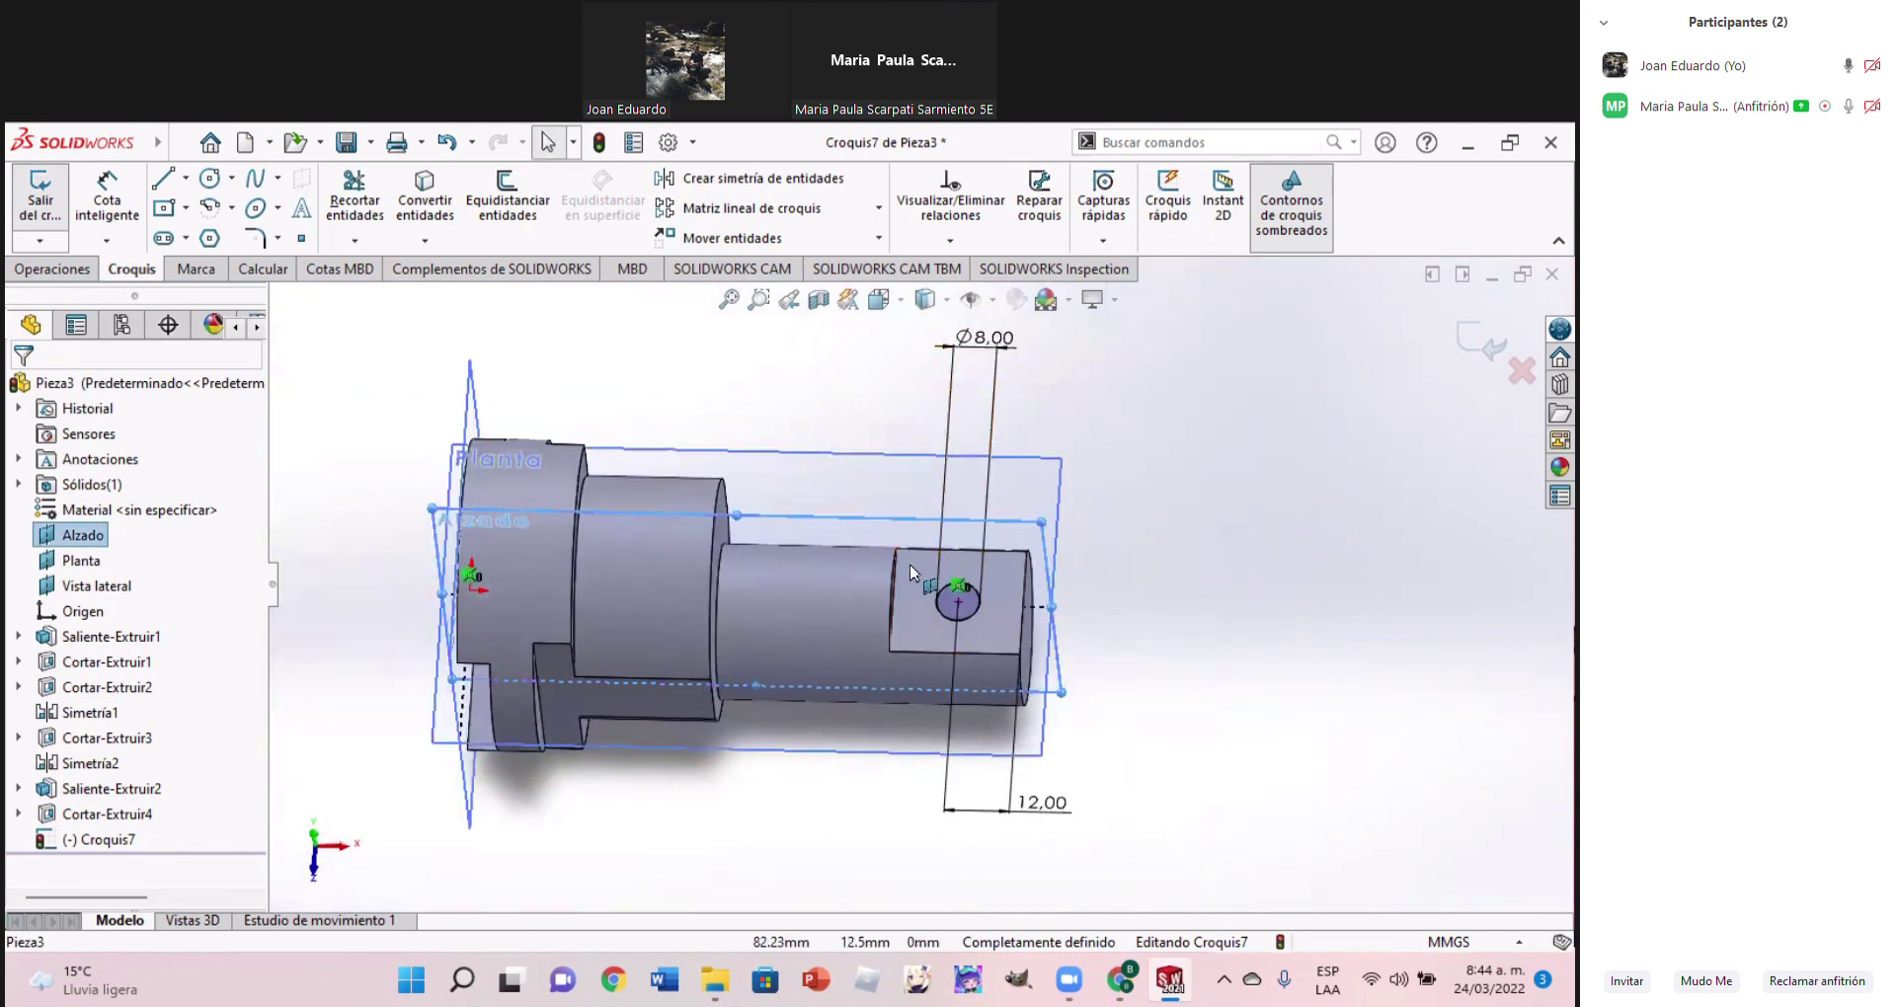
click(1129, 985)
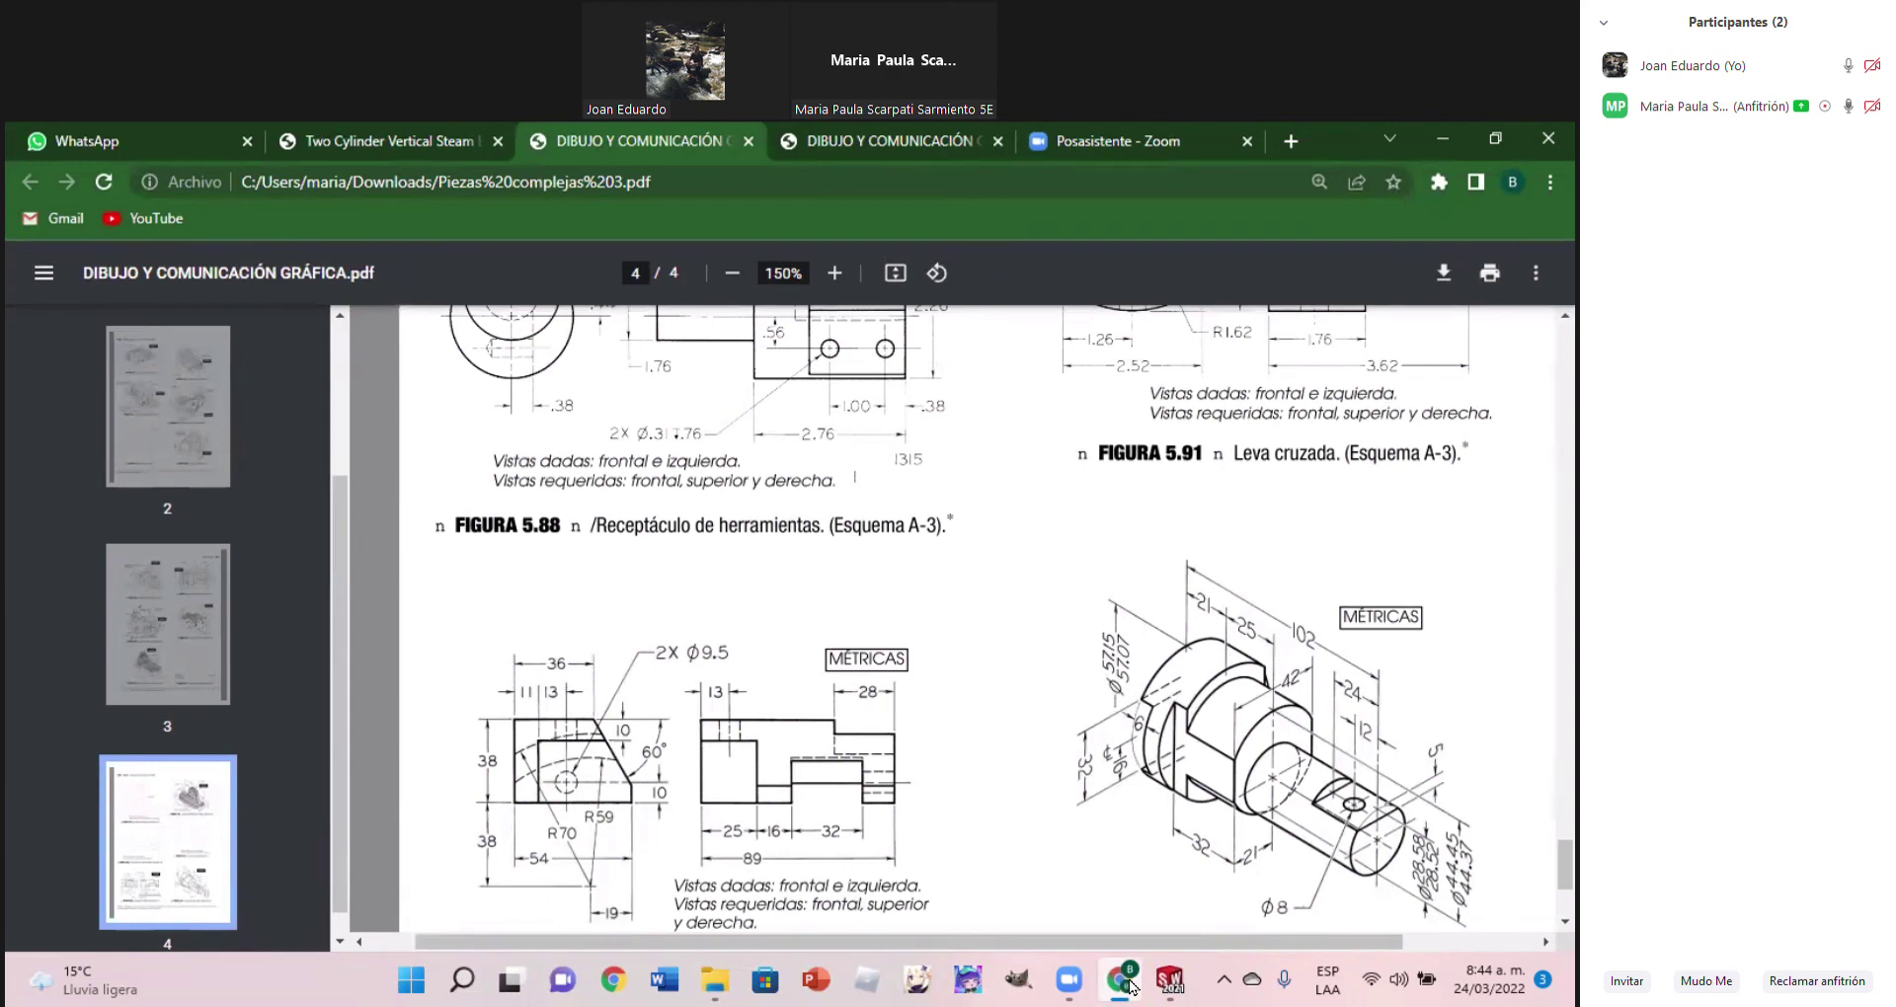
click(1169, 980)
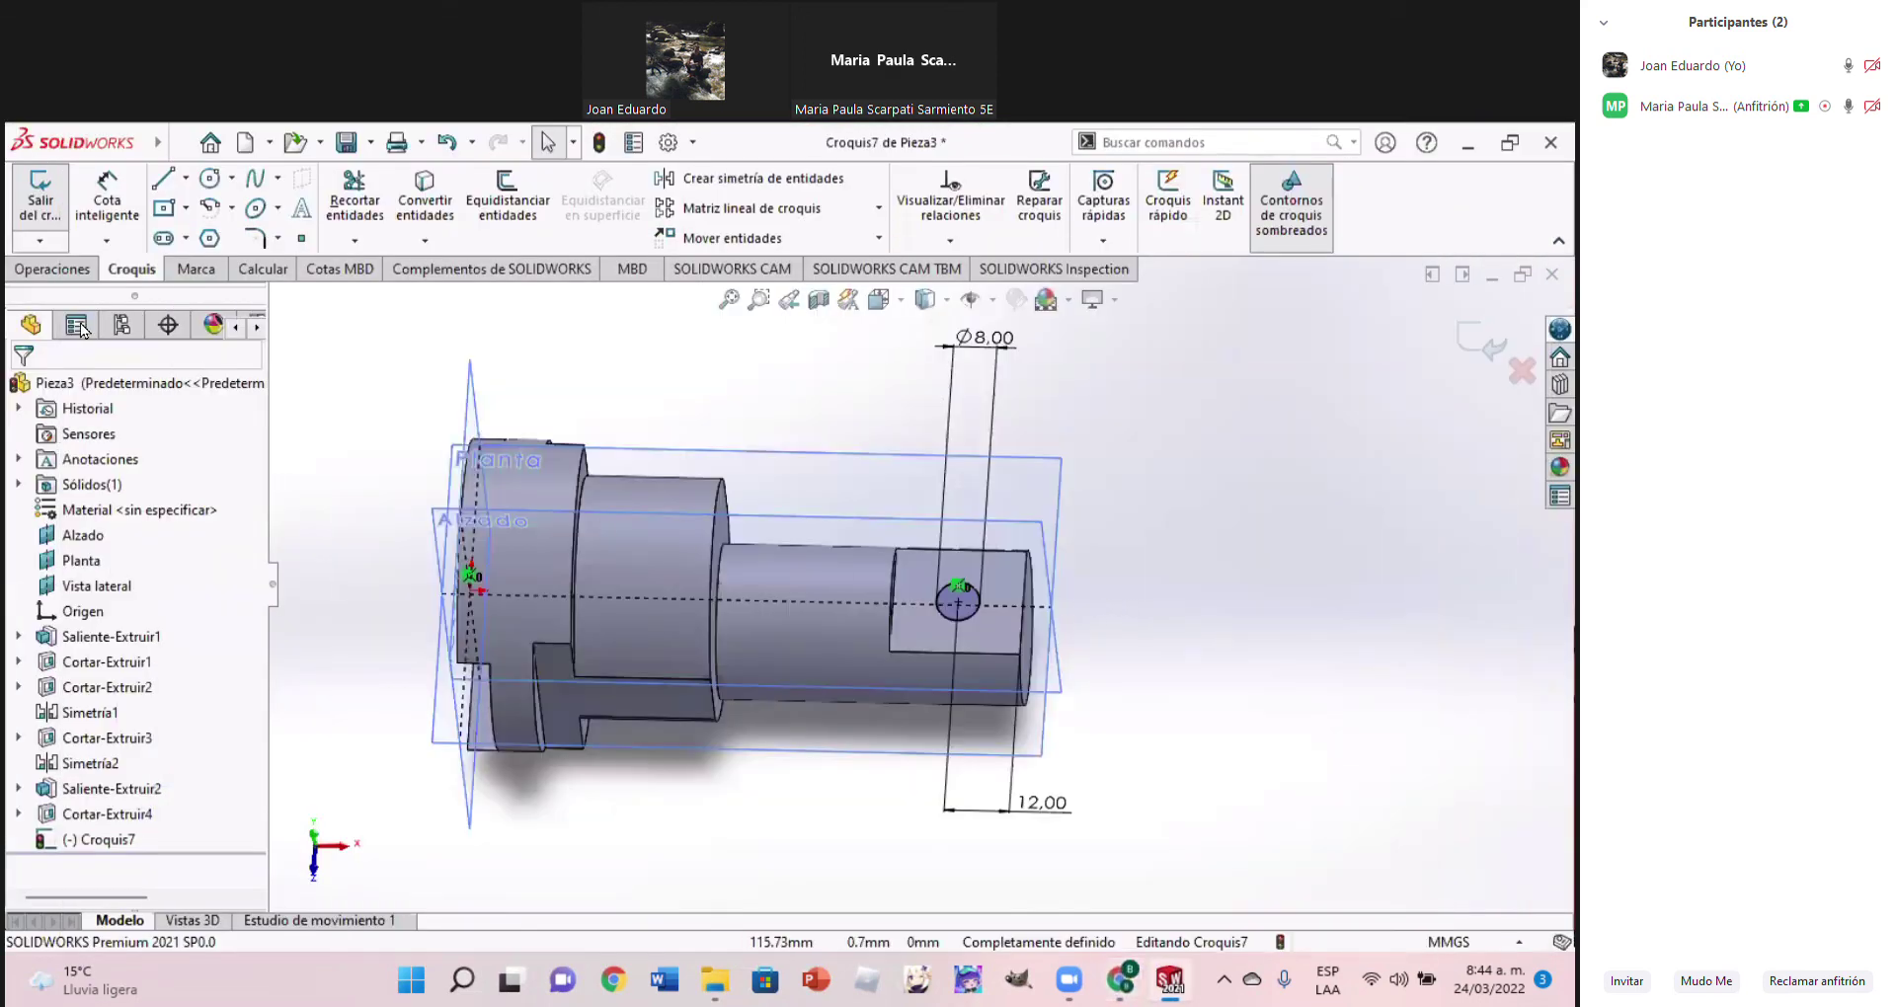
click(59, 269)
Cut the Ø8 circle Through All to drill the cross hole in the shaft
click(400, 215)
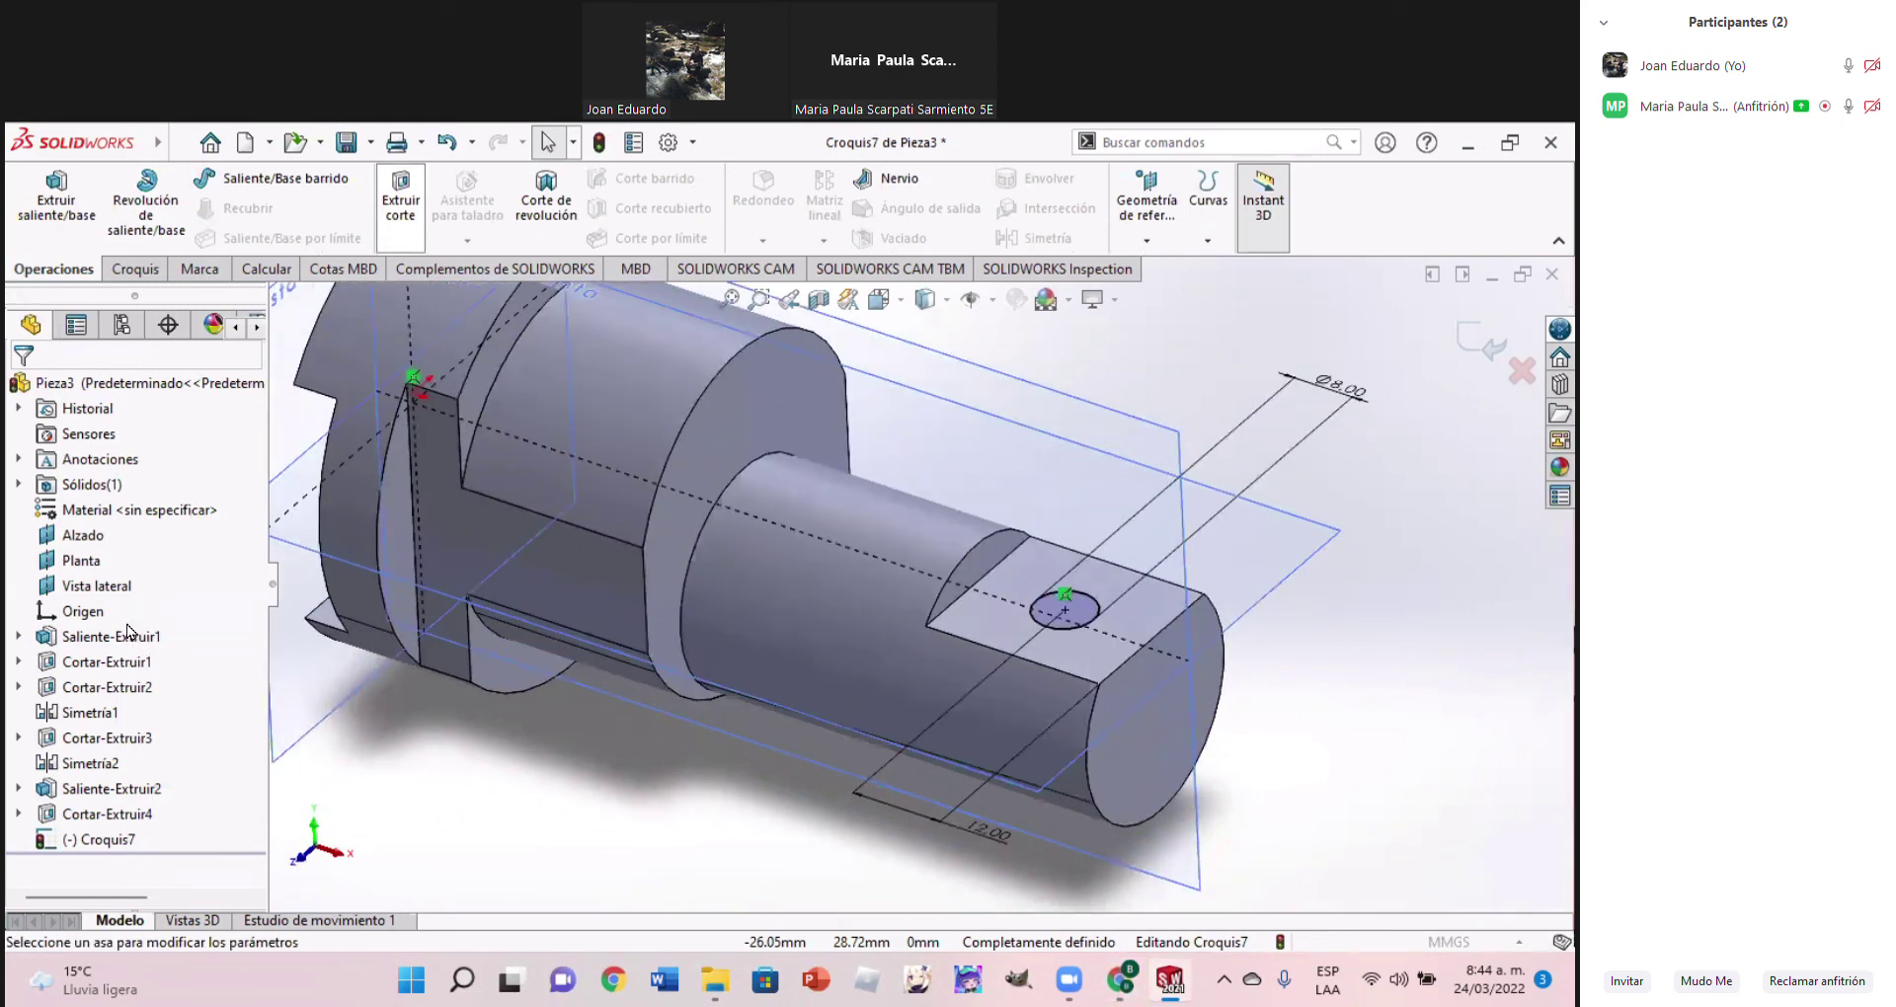
click(123, 531)
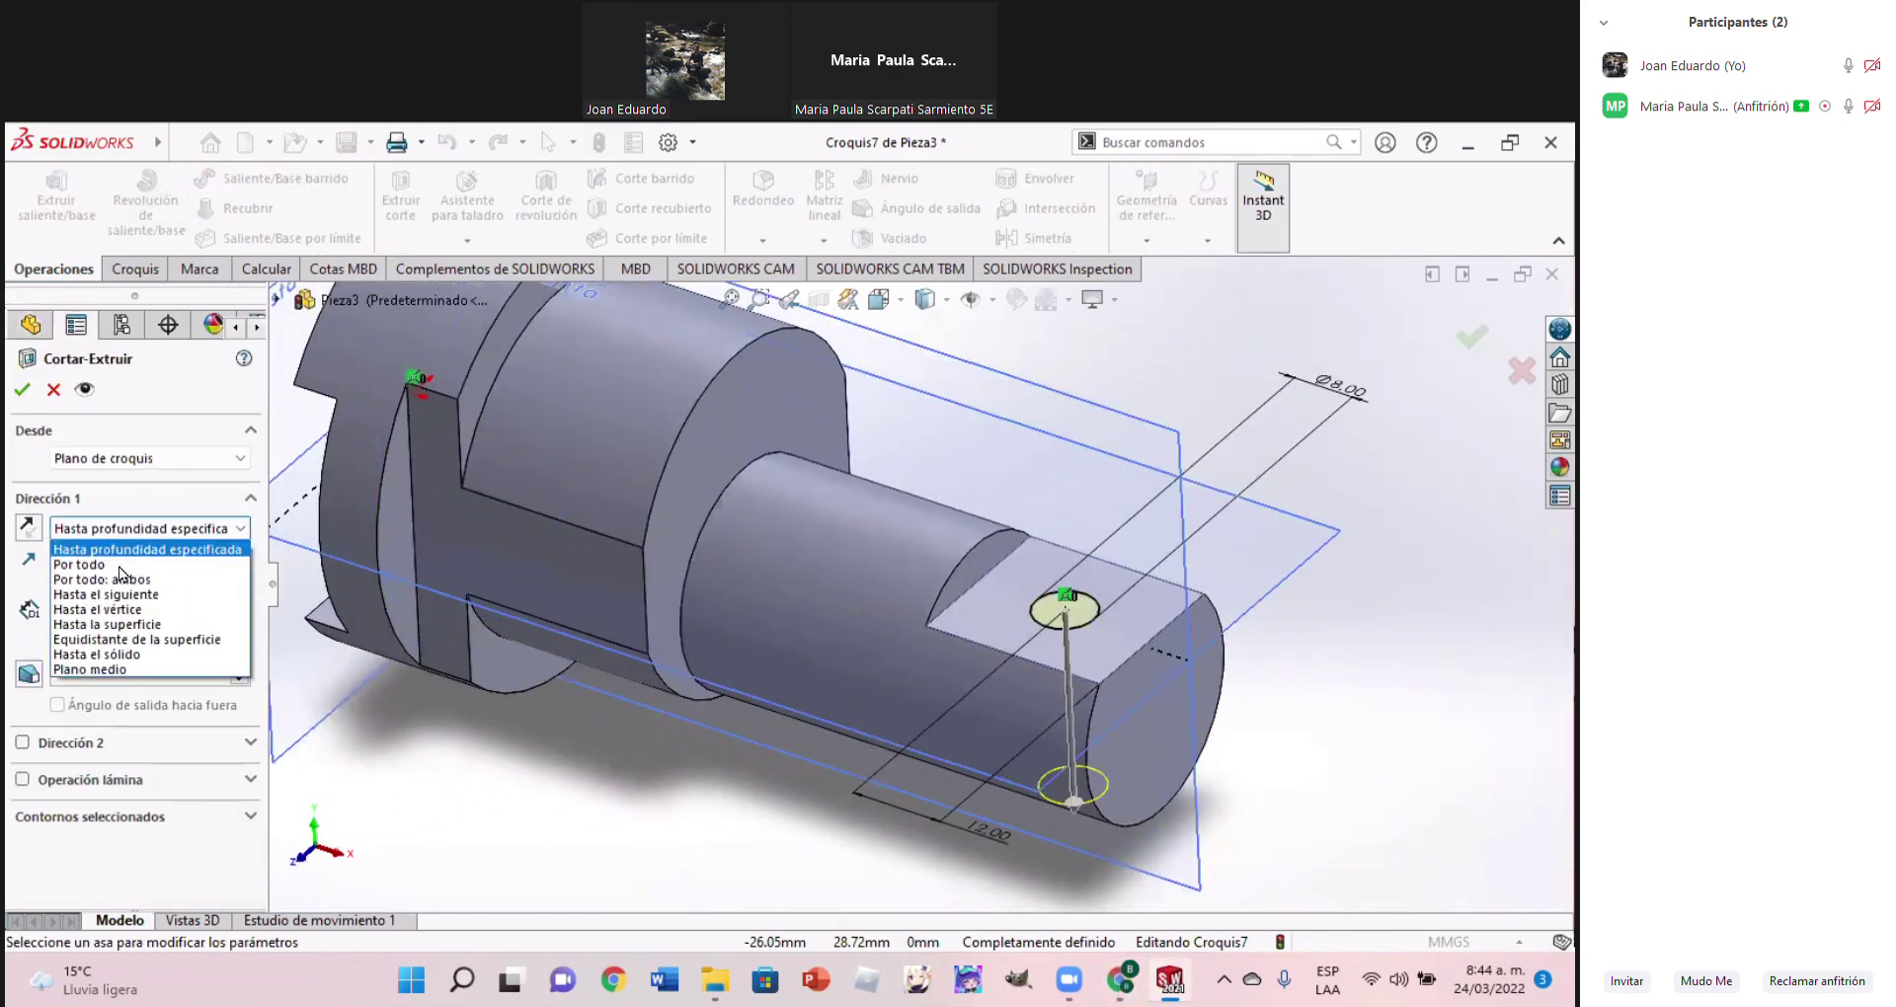
click(109, 551)
click(23, 390)
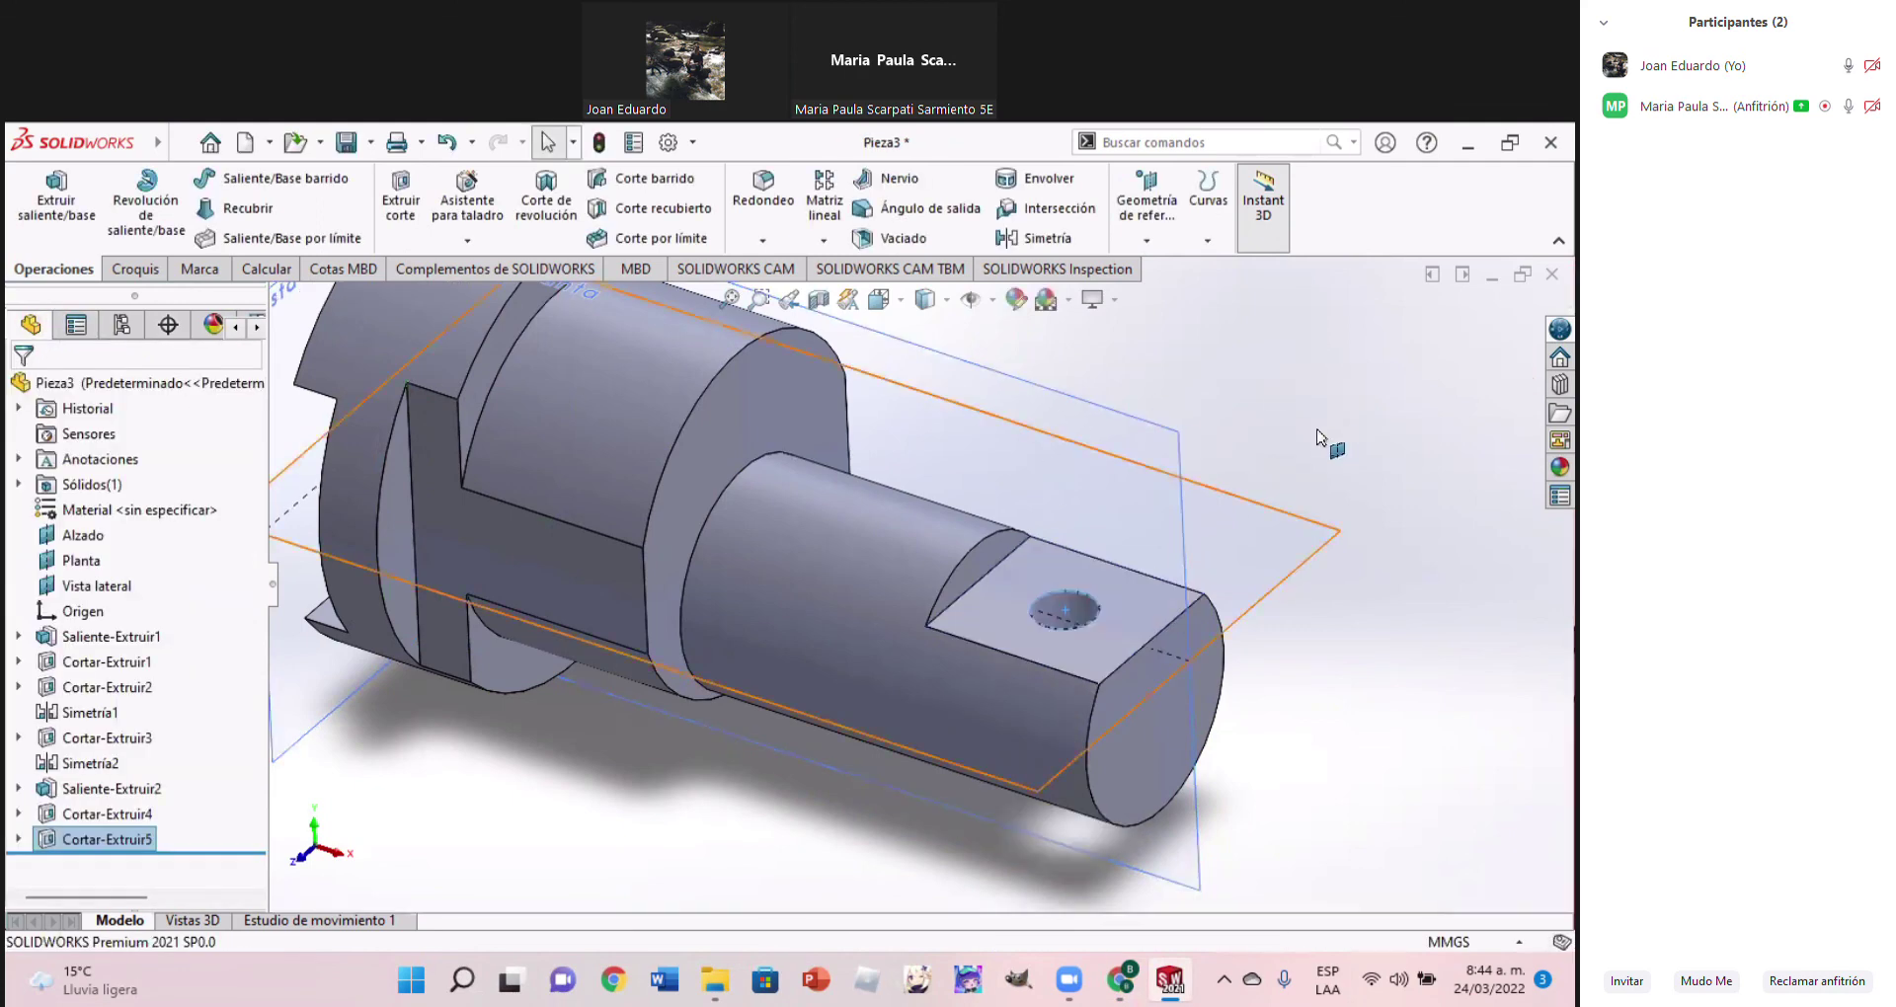
Return to the isometric view and hide the reference planes
key(f)
mouse_move(986, 585)
middle_down()
mouse_move(828, 599)
mouse_move(1005, 592)
mouse_move(975, 526)
middle_up()
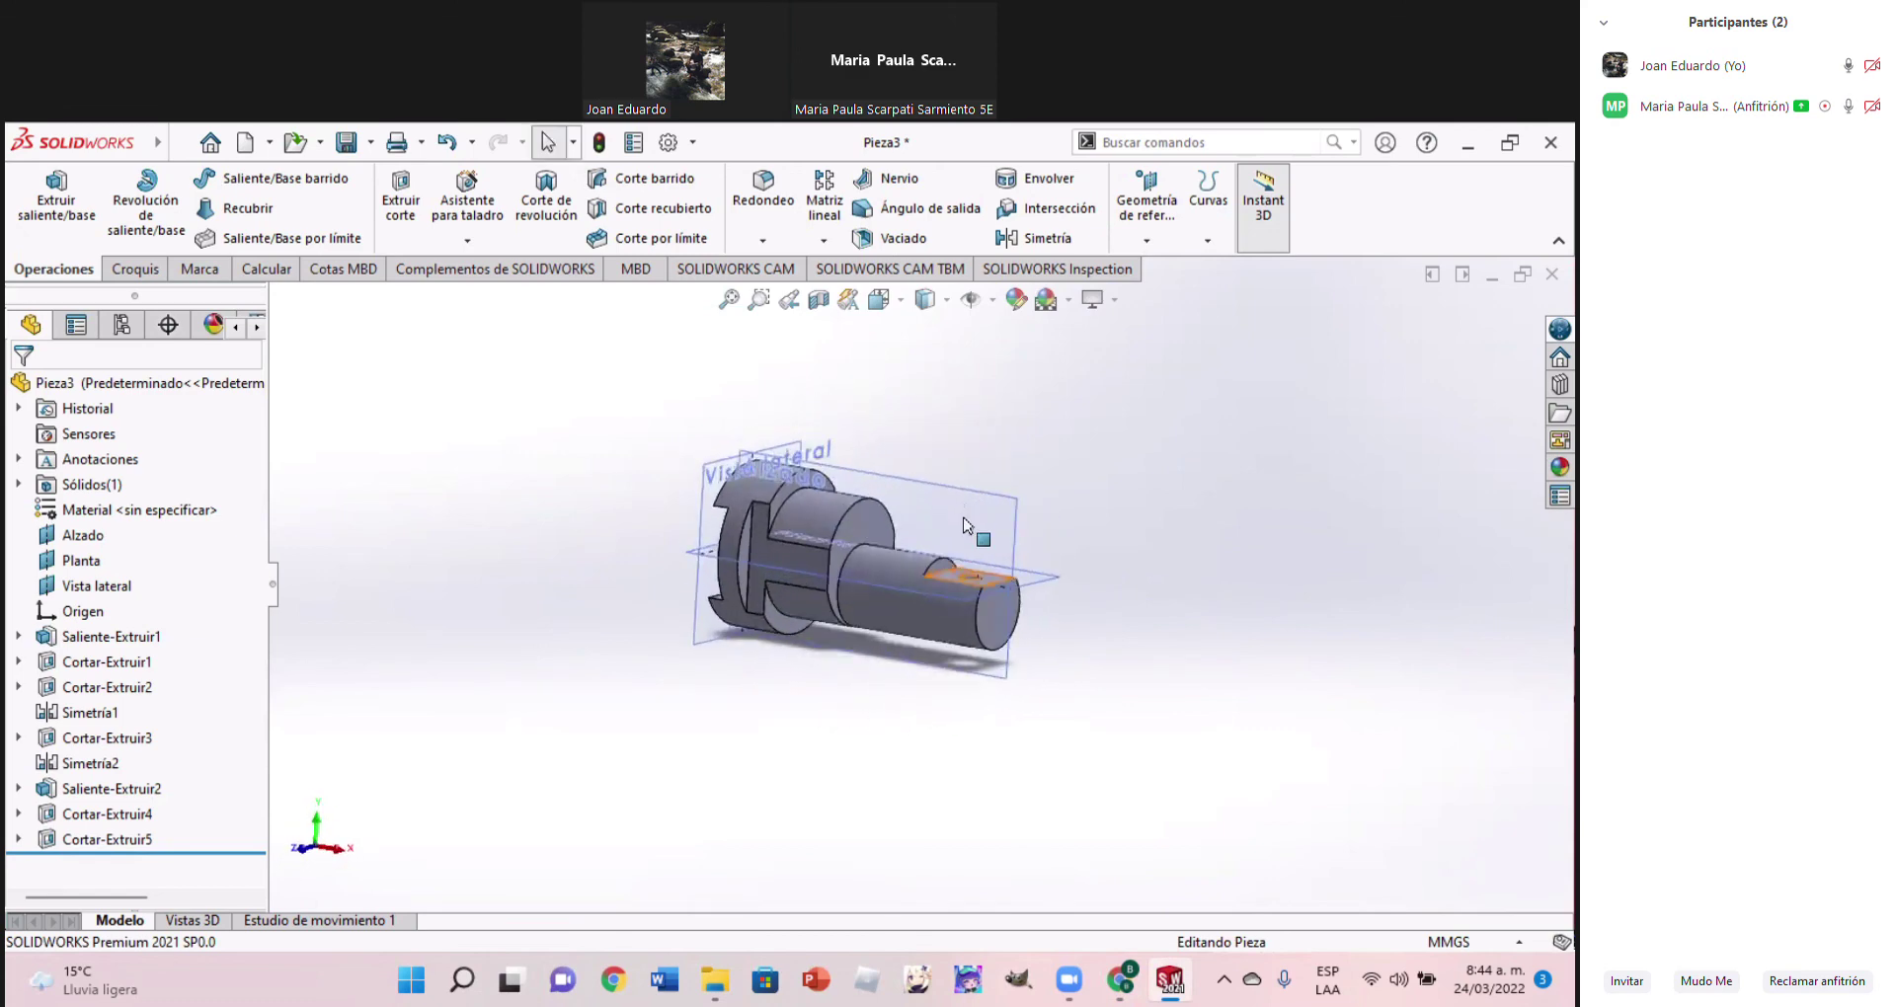
scroll(1002, 565, down, 2)
key(ctrl+7)
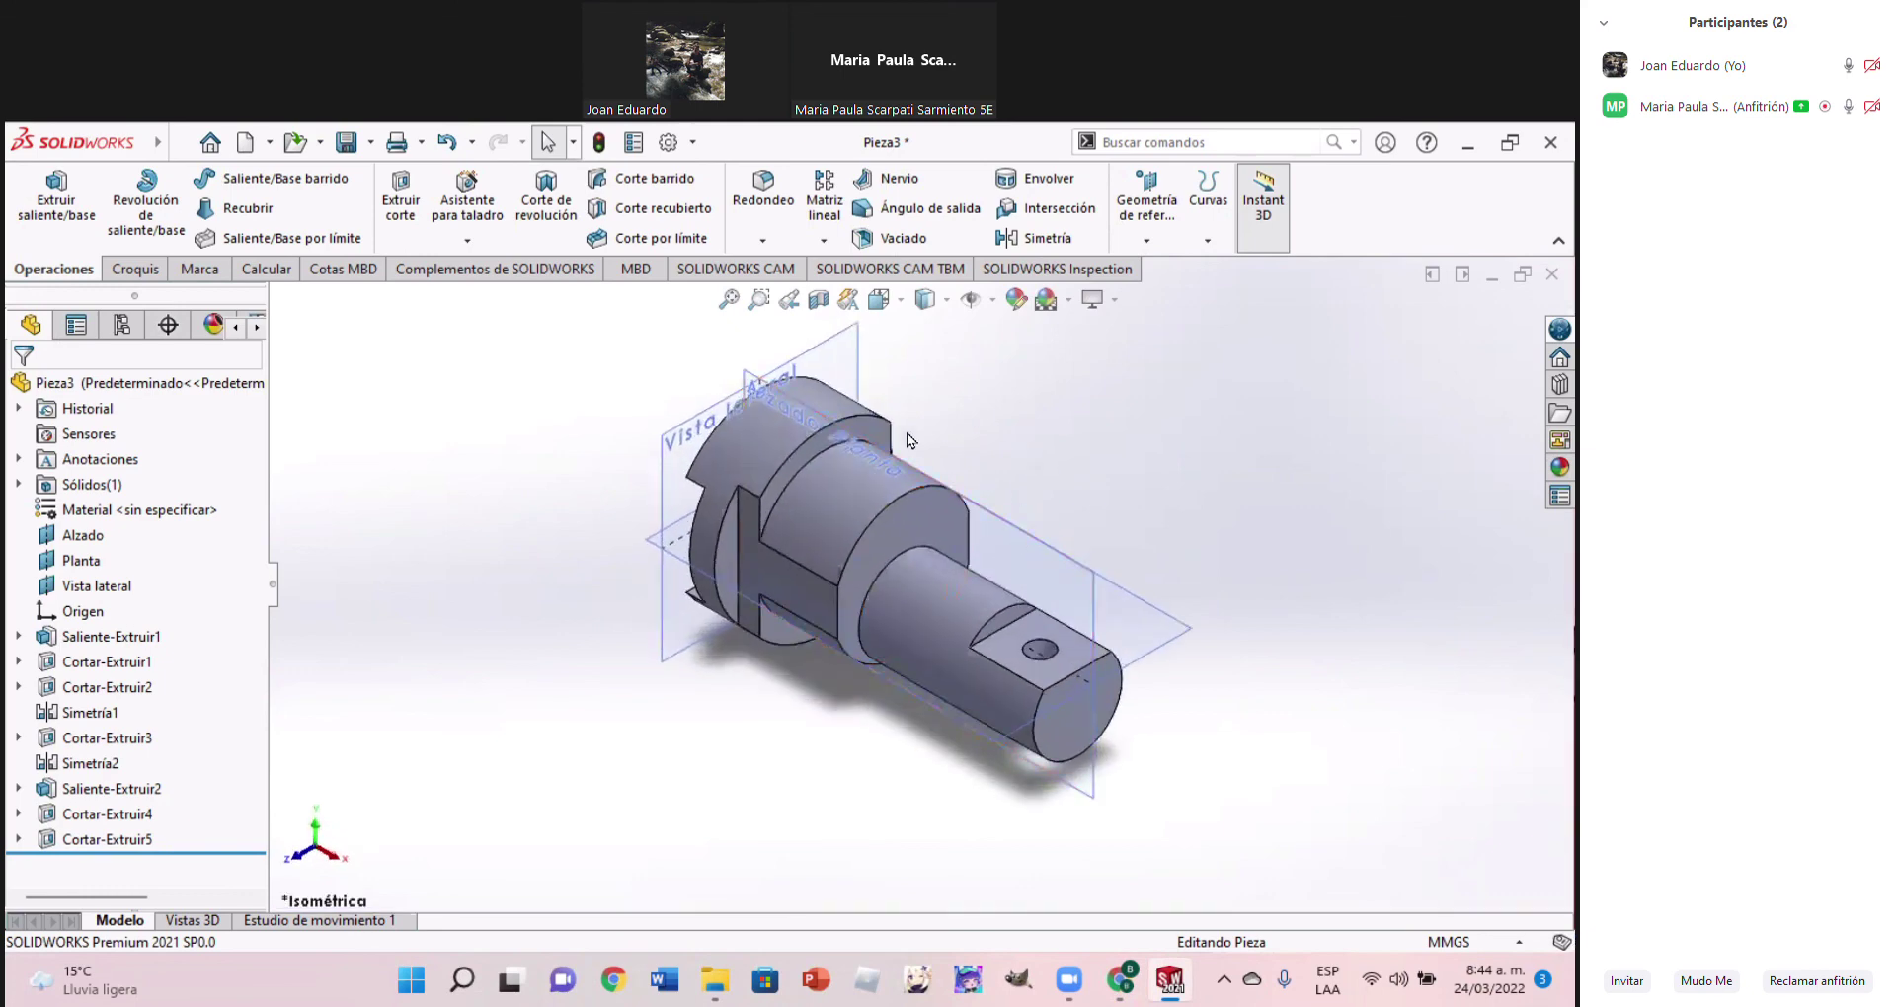
click(970, 303)
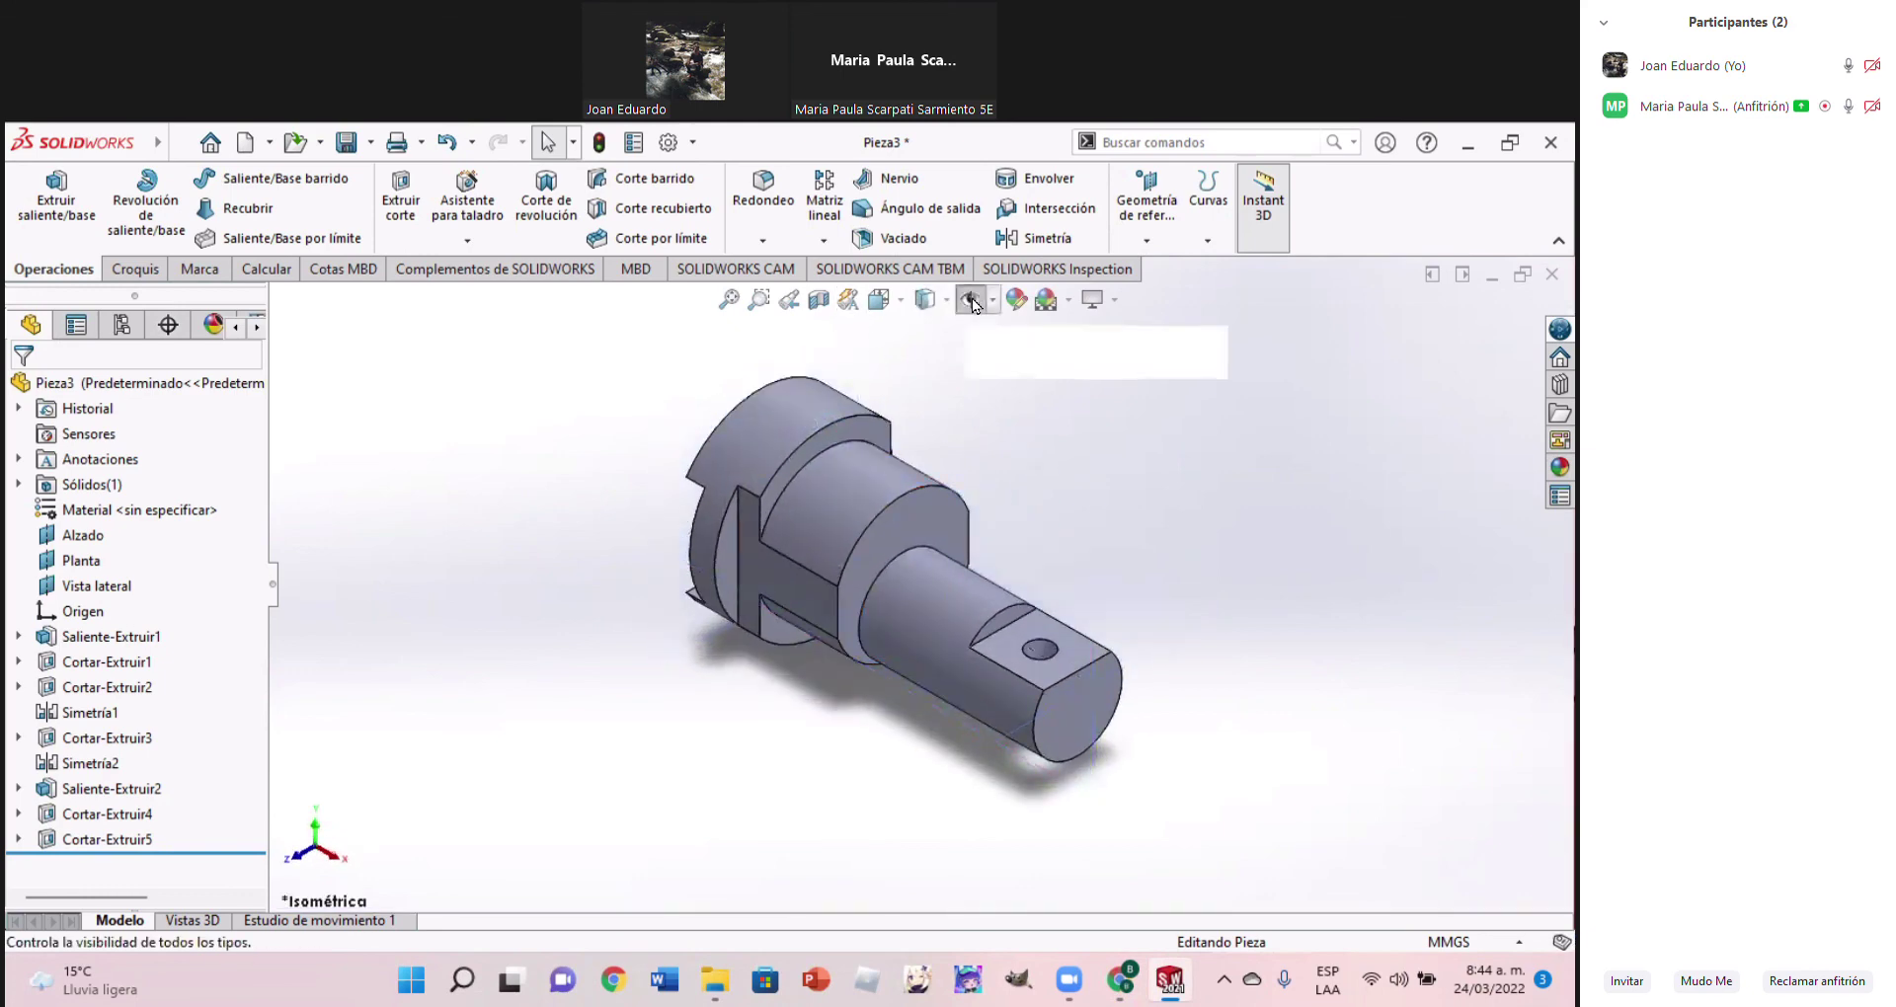